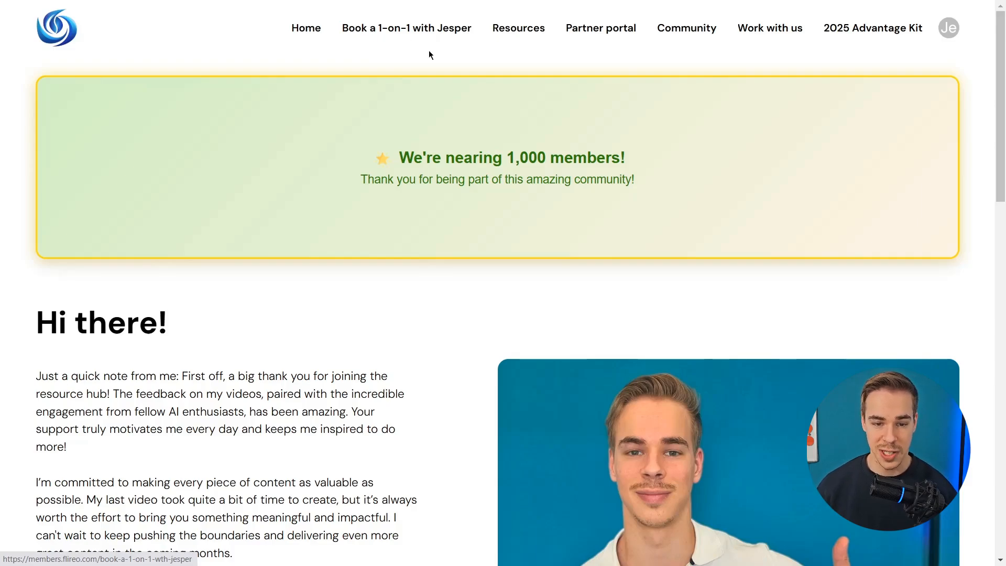
Open the Partner portal's builder directory and load more builder profiles with See more.
{"action": "left_click", "coordinate": [579, 42]}
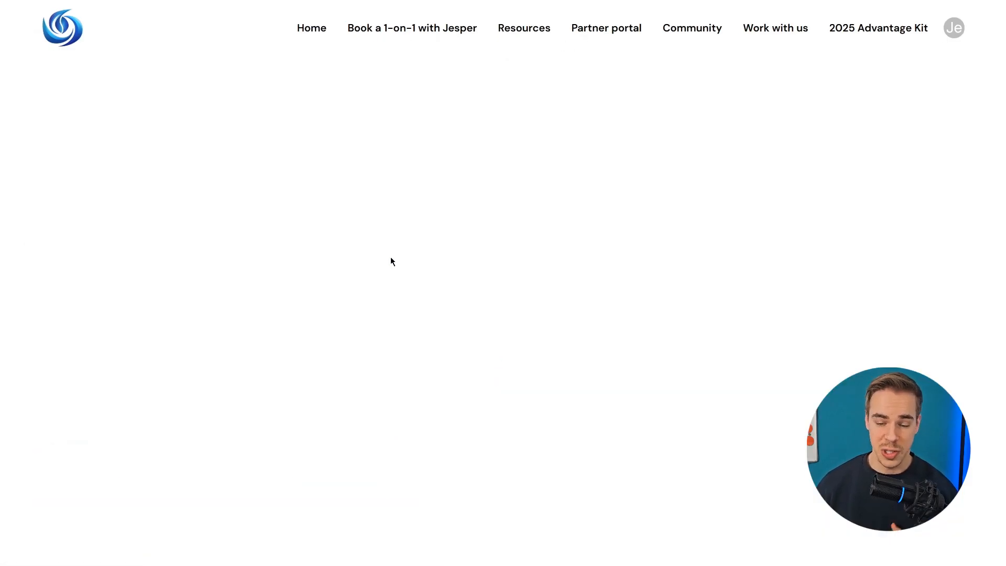
{"action": "scroll", "coordinate": [441, 241], "scroll_direction": "down", "scroll_amount": 13}
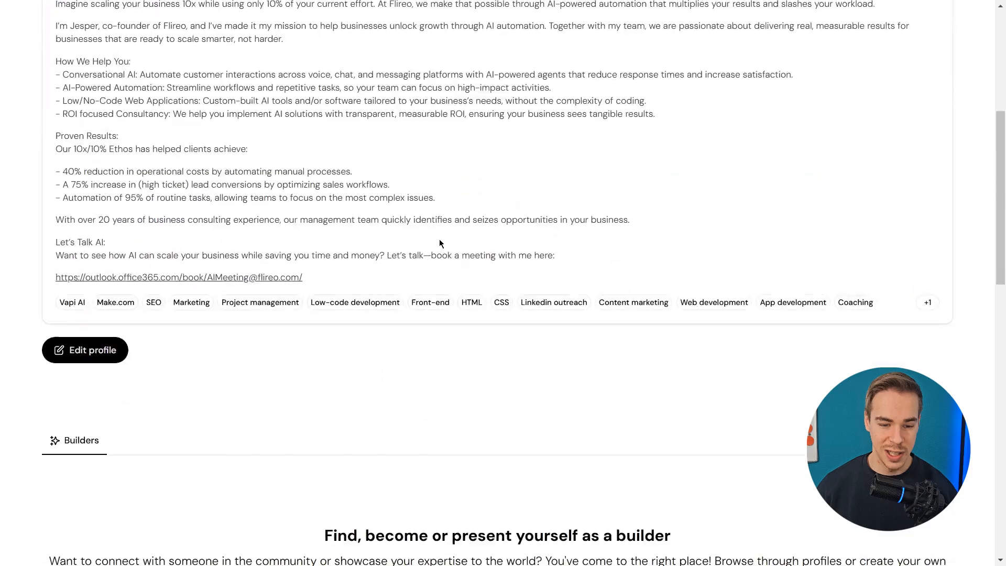
{"action": "scroll", "coordinate": [453, 219], "scroll_direction": "down", "scroll_amount": 8}
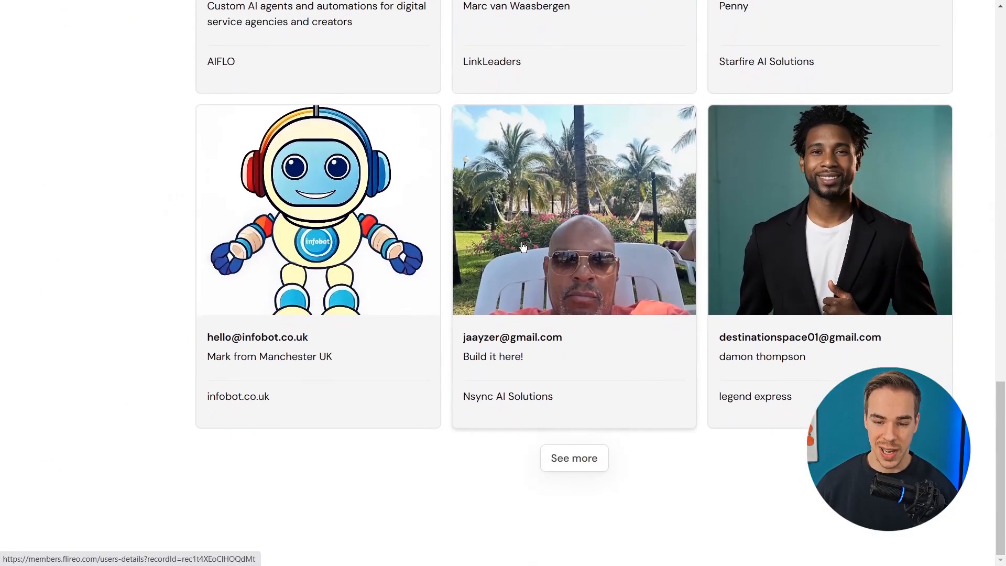
{"action": "left_click", "coordinate": [591, 454]}
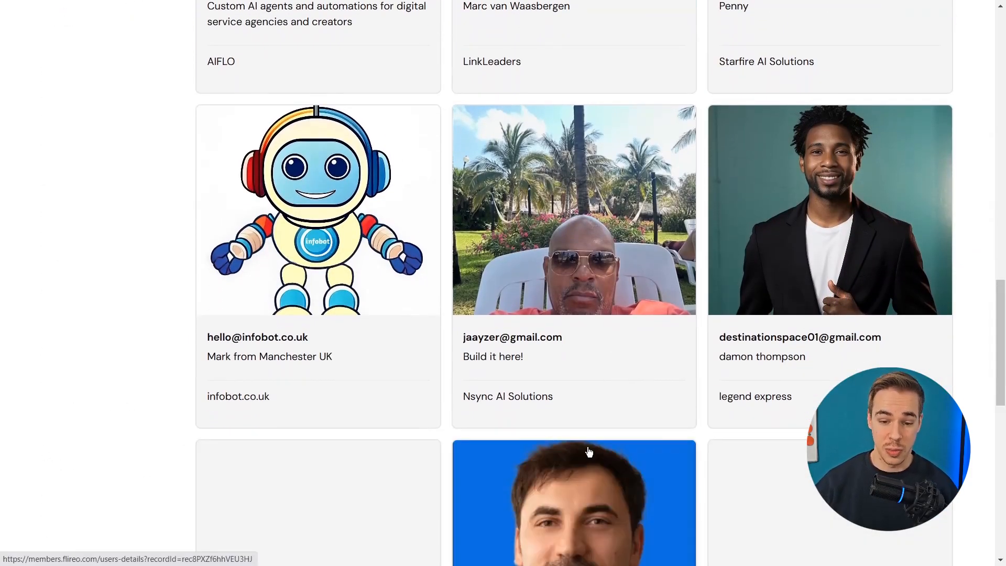
{"action": "scroll", "coordinate": [589, 452], "scroll_direction": "down", "scroll_amount": 8}
{"action": "scroll", "coordinate": [615, 362], "scroll_direction": "up", "scroll_amount": 20}
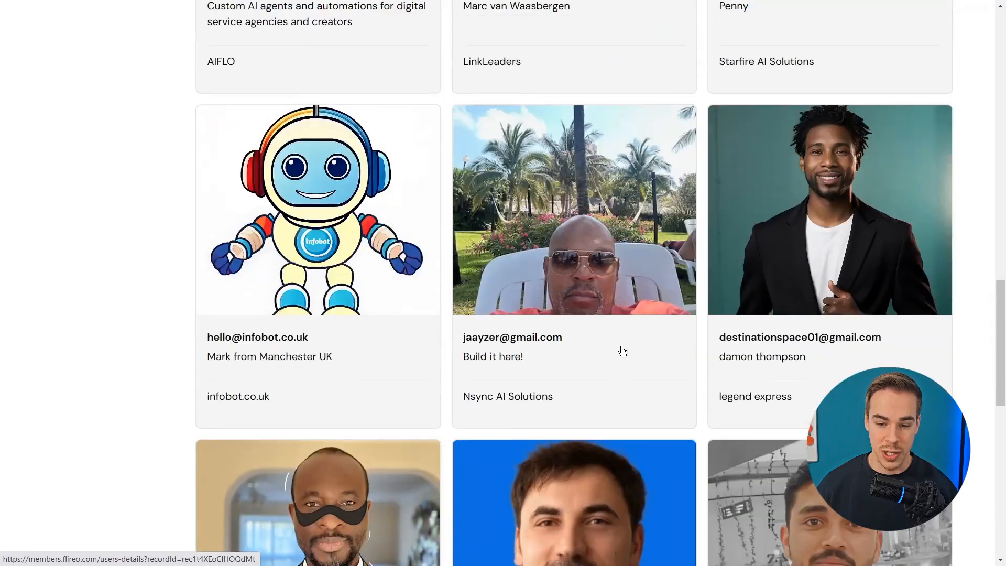
{"action": "scroll", "coordinate": [652, 241], "scroll_direction": "up", "scroll_amount": 5}
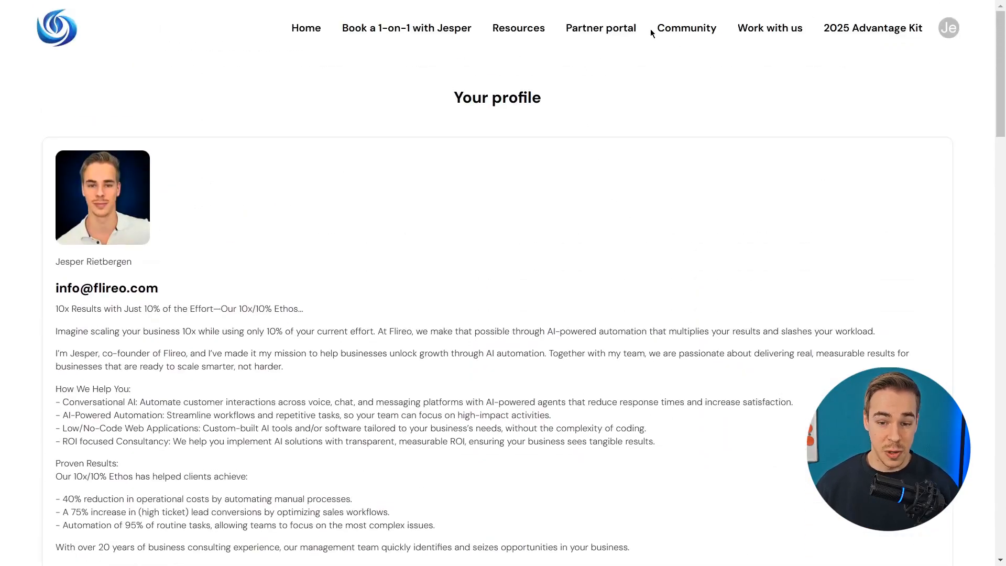
Open the Community page showing the Discord widget with 53 members online.
{"action": "left_click", "coordinate": [685, 28]}
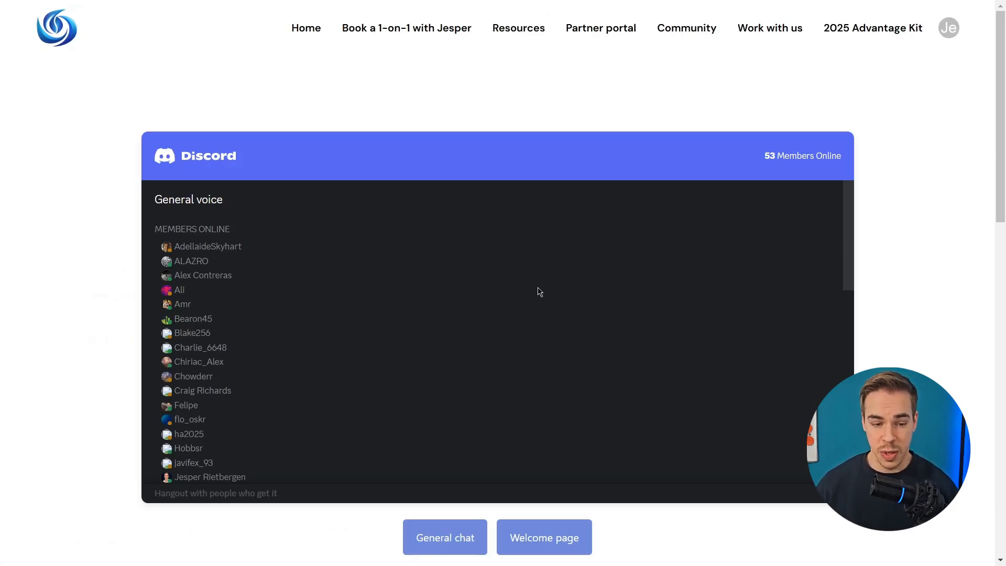
{"action": "scroll", "coordinate": [524, 293], "scroll_direction": "down", "scroll_amount": 7}
{"action": "scroll", "coordinate": [519, 293], "scroll_direction": "up", "scroll_amount": 8}
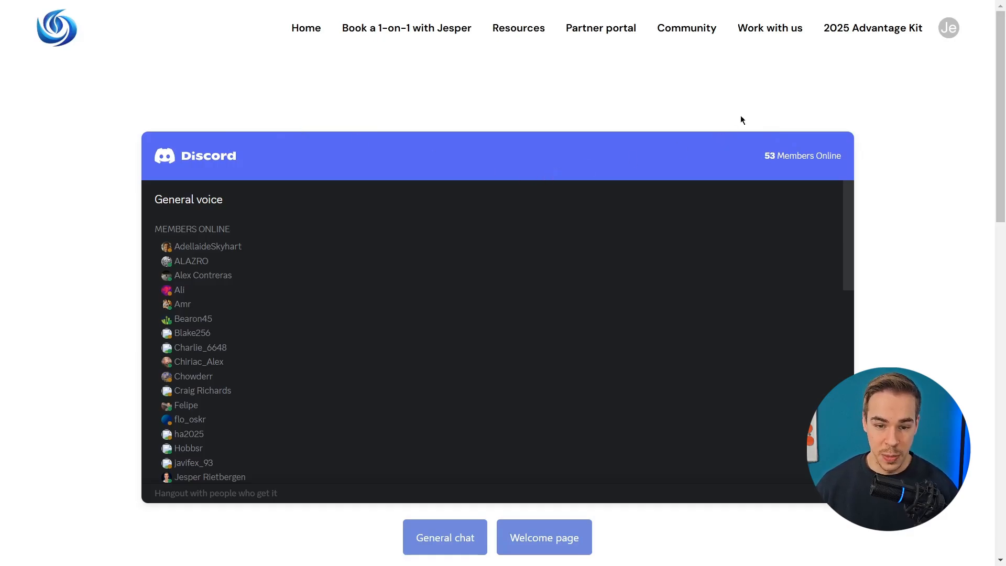
Open the 2025 AI Advantage Agent kit page and scroll through it.
{"action": "left_click", "coordinate": [841, 35]}
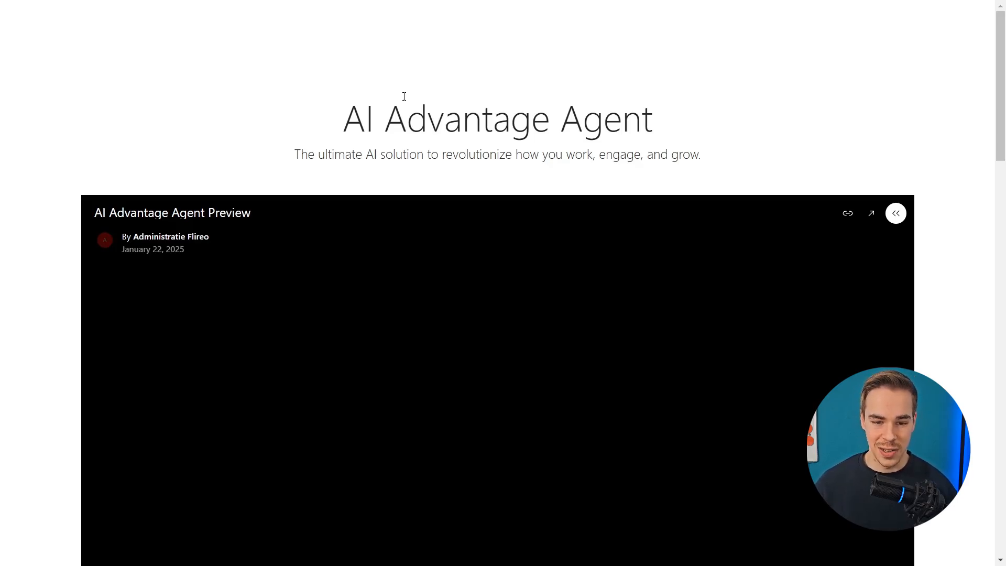
{"action": "scroll", "coordinate": [406, 263], "scroll_direction": "down", "scroll_amount": 15}
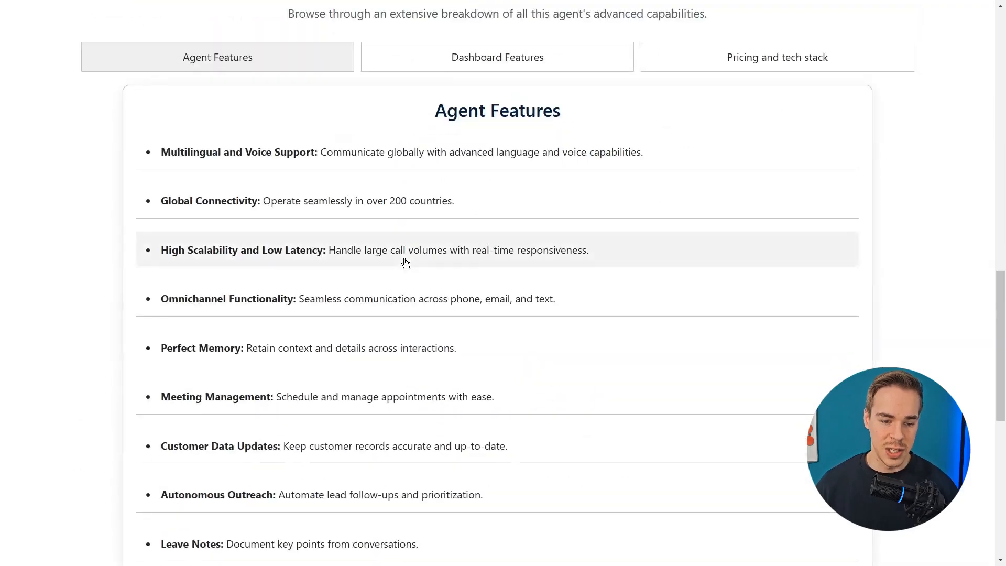
{"action": "scroll", "coordinate": [406, 263], "scroll_direction": "down", "scroll_amount": 8}
{"action": "scroll", "coordinate": [388, 299], "scroll_direction": "up", "scroll_amount": 18}
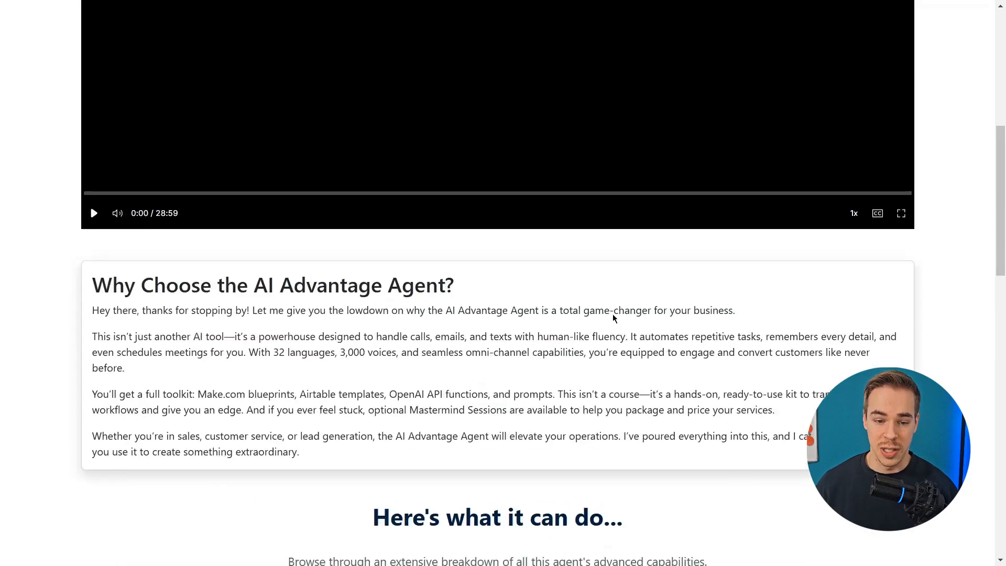
{"action": "scroll", "coordinate": [612, 314], "scroll_direction": "up", "scroll_amount": 8}
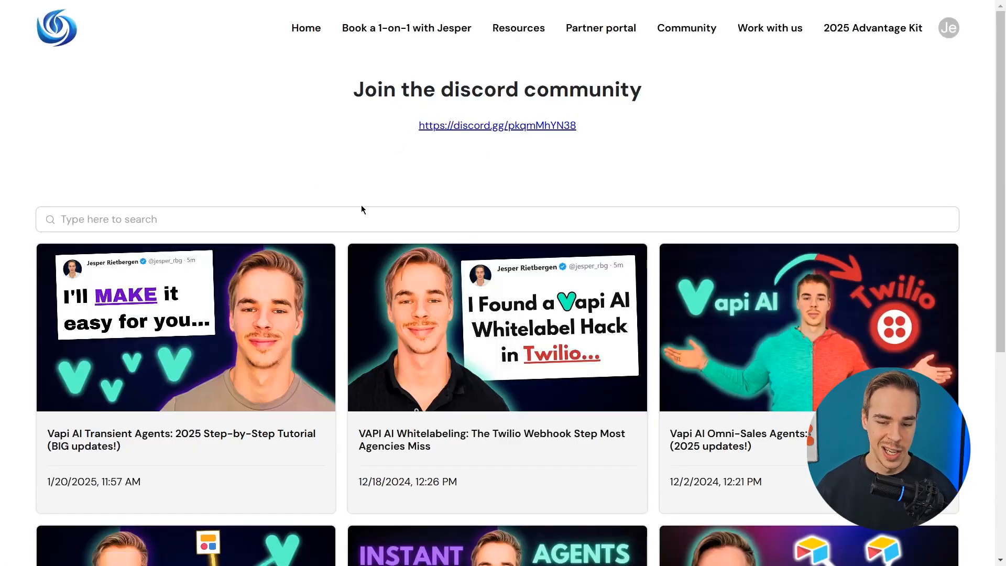
Load an extra row of video tutorials in the library with See more.
{"action": "scroll", "coordinate": [362, 210], "scroll_direction": "down", "scroll_amount": 5}
{"action": "left_click", "coordinate": [524, 485]}
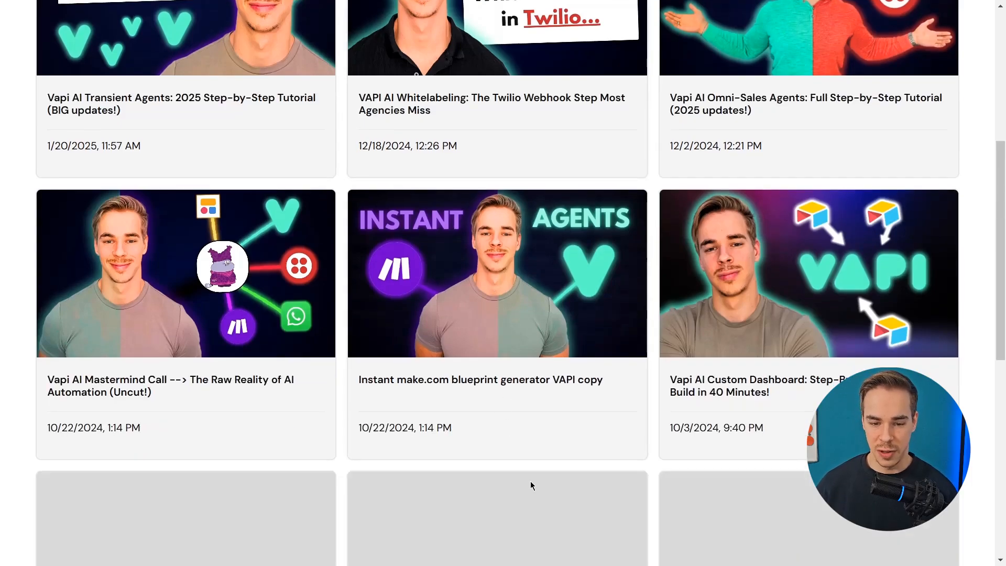
{"action": "scroll", "coordinate": [530, 485], "scroll_direction": "down", "scroll_amount": 3}
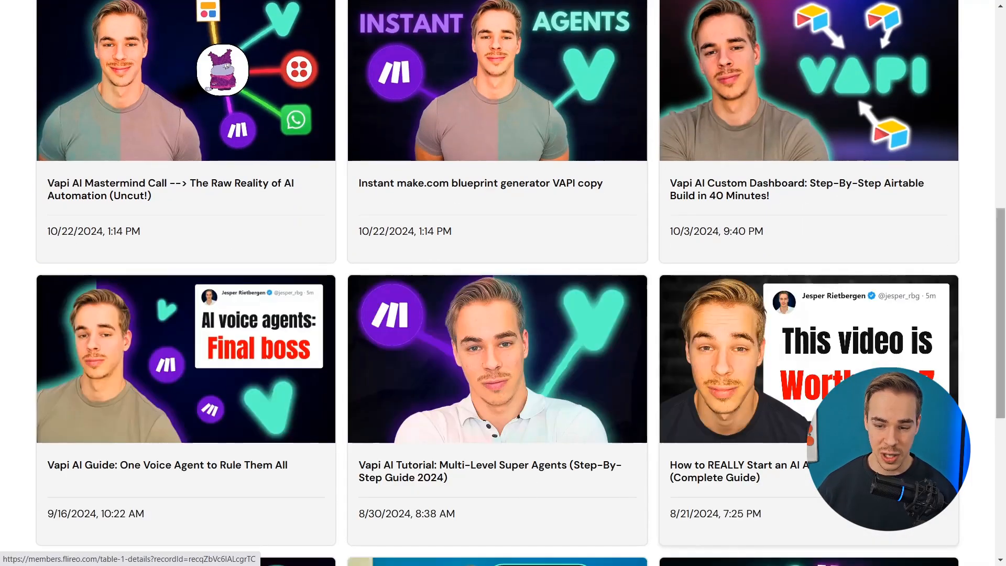
{"action": "left_click_drag", "start_coordinate": [1003, 315], "coordinate": [1003, 117]}
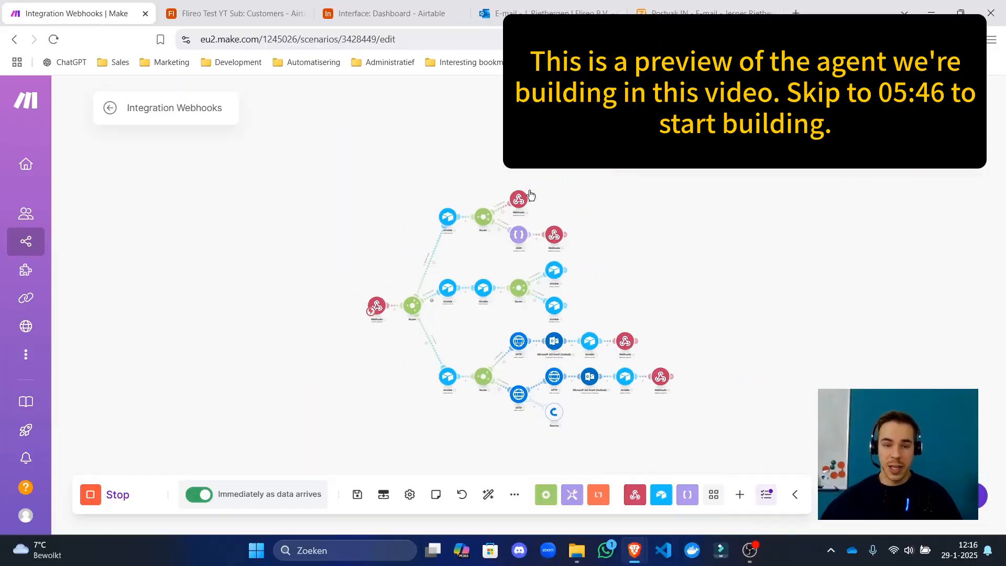
Glance at the Airtable call dashboard and Customers tabs, then return to the Make scenario.
{"action": "scroll", "coordinate": [524, 253], "scroll_direction": "down", "scroll_amount": 1}
{"action": "left_click", "coordinate": [388, 13]}
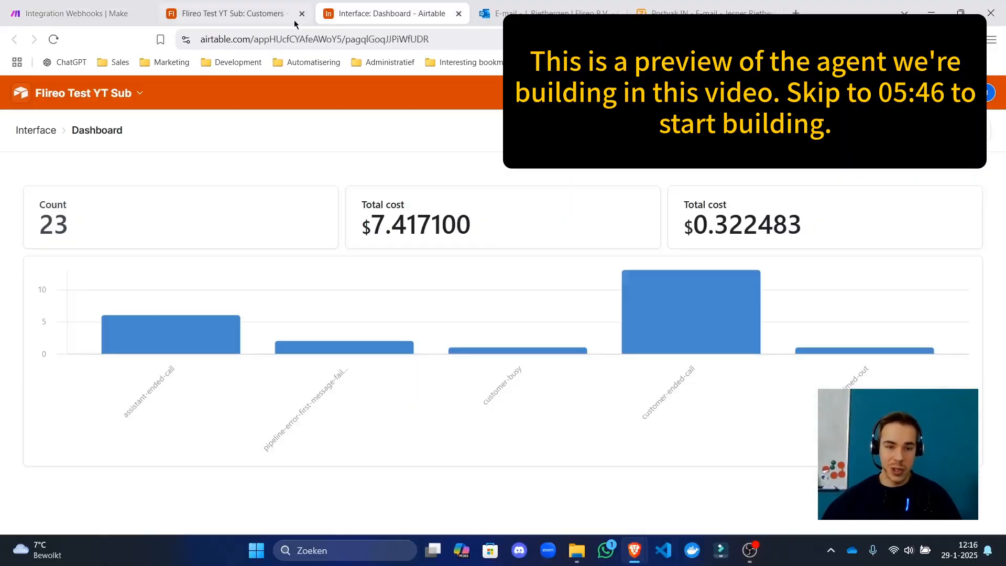
{"action": "left_click", "coordinate": [233, 13]}
{"action": "left_click", "coordinate": [78, 13]}
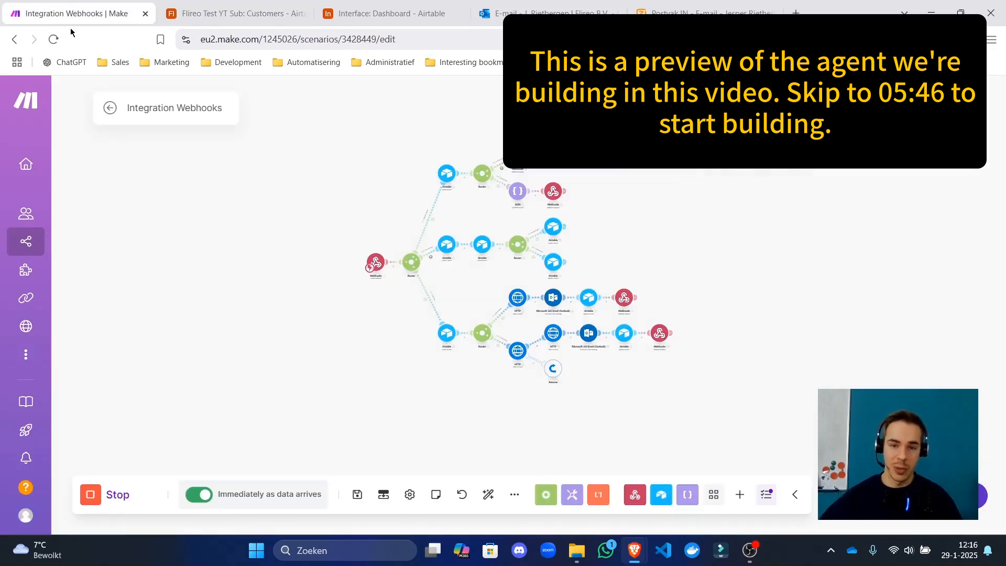
Centre the Integration Webhooks flow on the canvas and open the scenario overview with run history.
{"action": "left_click_drag", "start_coordinate": [464, 317], "coordinate": [417, 295]}
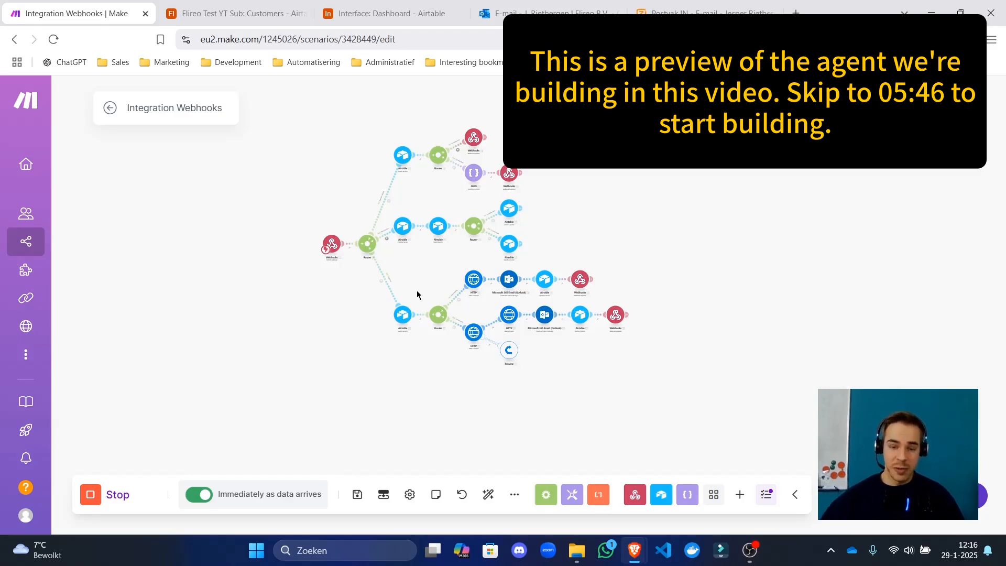
{"action": "scroll", "coordinate": [474, 331], "scroll_direction": "up", "scroll_amount": 5}
{"action": "left_click_drag", "start_coordinate": [618, 344], "coordinate": [471, 318]}
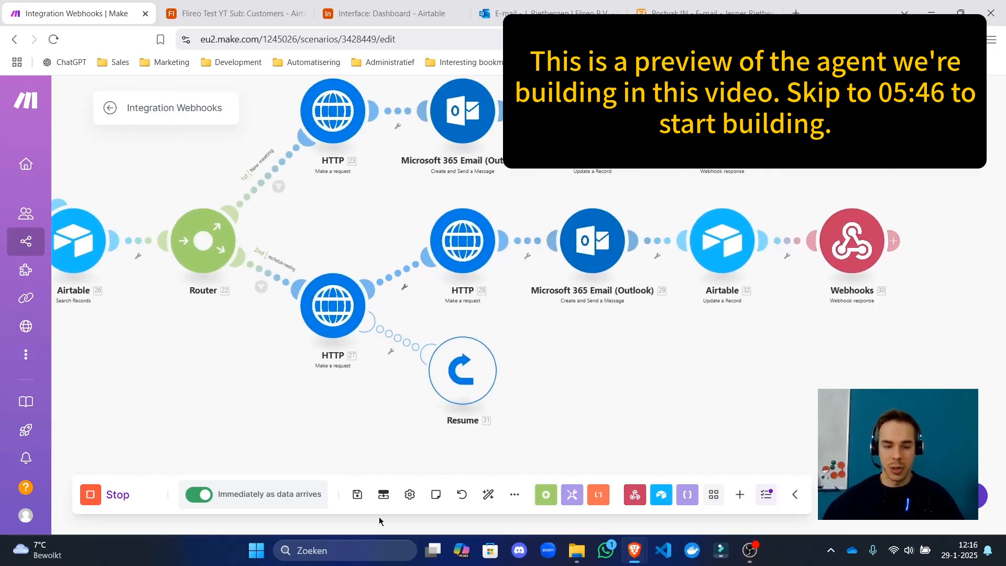
{"action": "left_click", "coordinate": [111, 108]}
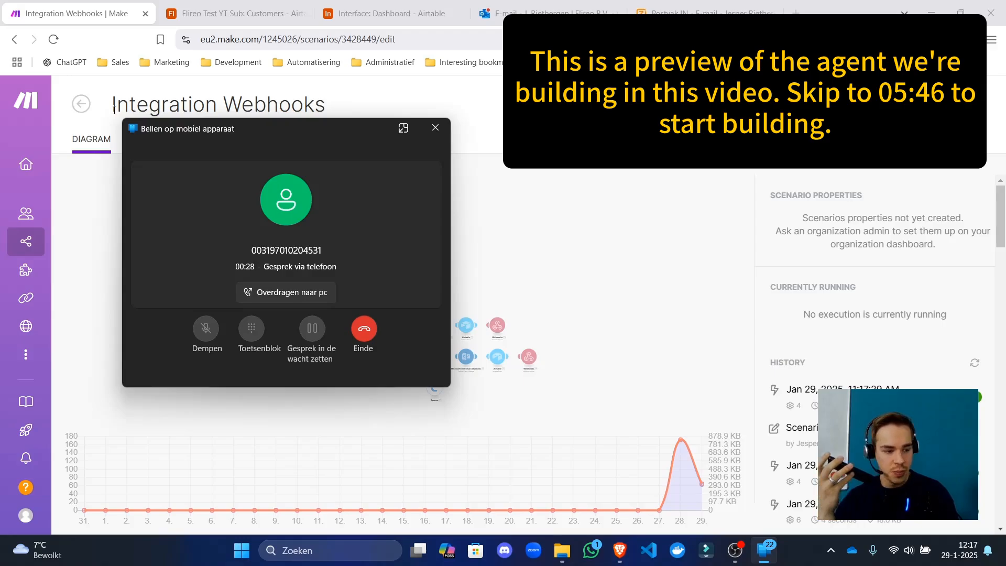
Shrink the call window to a compact view and move it aside as new runs arrive.
{"action": "left_click", "coordinate": [938, 198]}
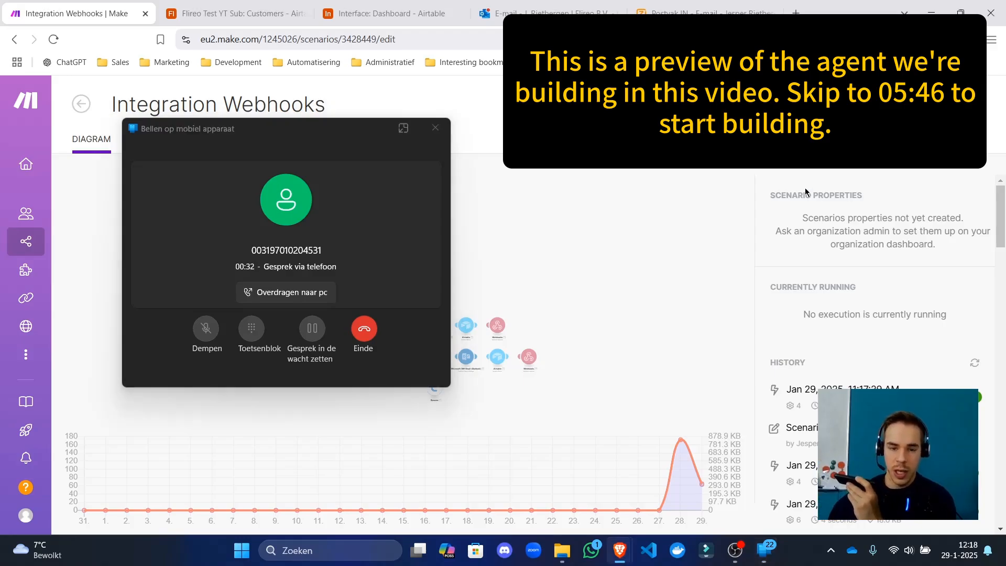
{"action": "left_click", "coordinate": [404, 128]}
{"action": "left_click_drag", "start_coordinate": [209, 128], "coordinate": [512, 67]}
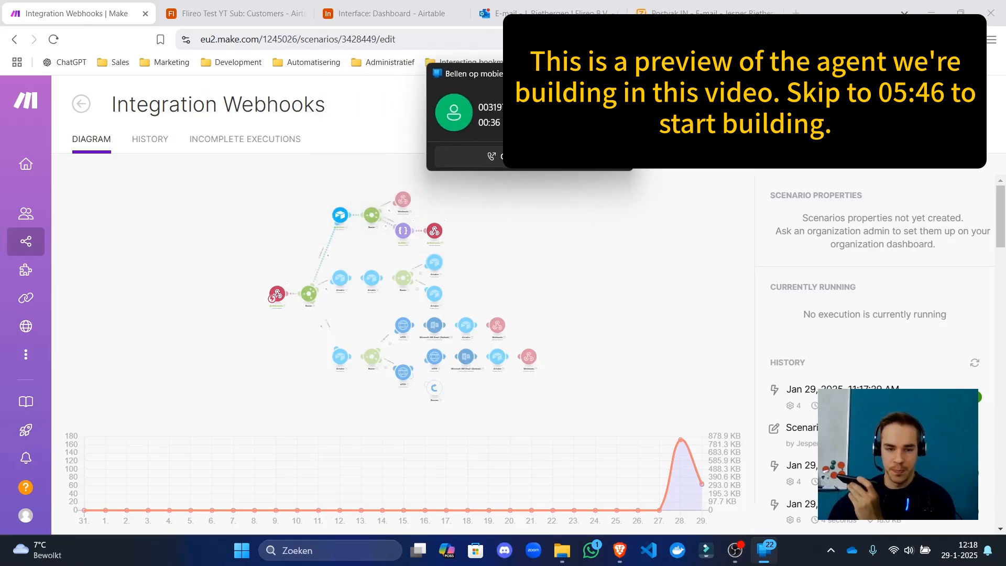
{"action": "left_click_drag", "start_coordinate": [812, 213], "coordinate": [792, 190]}
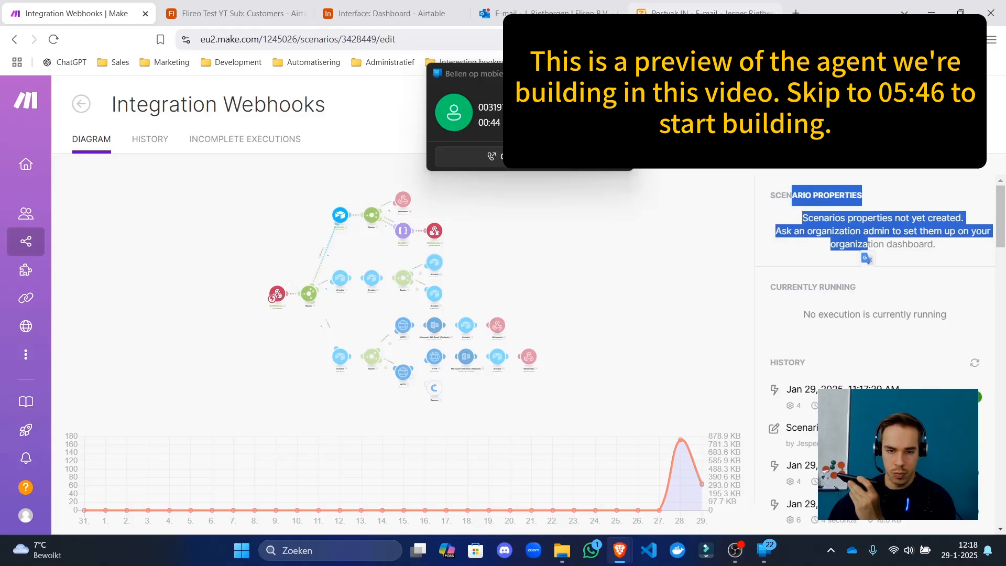
{"action": "left_click_drag", "start_coordinate": [913, 244], "coordinate": [903, 243]}
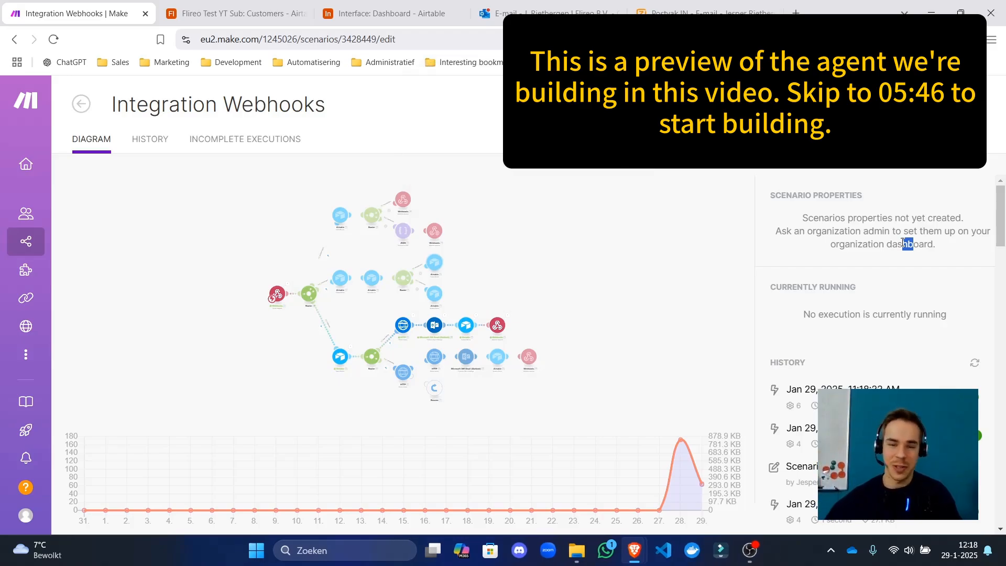
{"action": "left_click", "coordinate": [777, 215]}
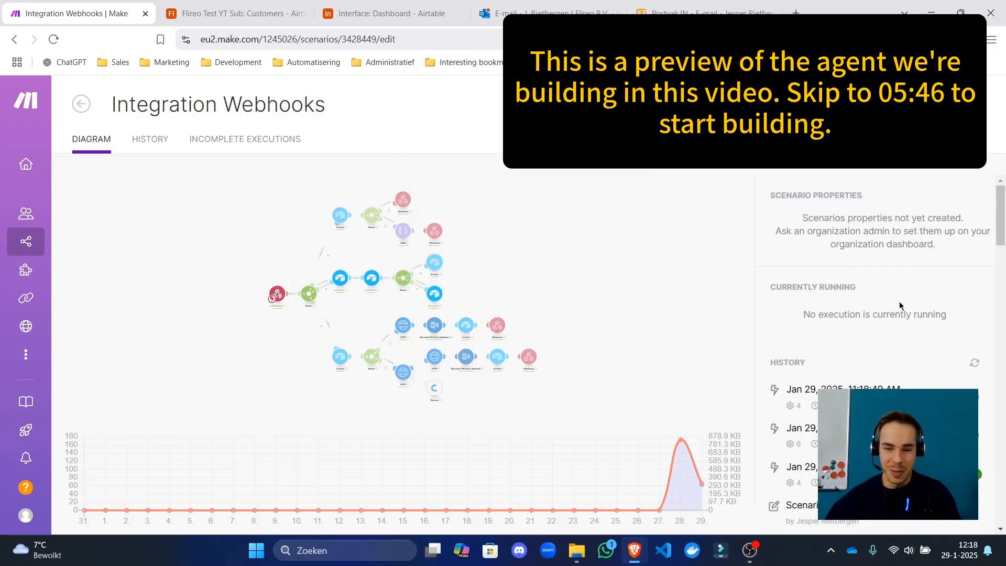
Expand the customer's logs cell in the Airtable Customers table to read the call transcript.
{"action": "left_click", "coordinate": [390, 14]}
{"action": "left_click", "coordinate": [236, 13]}
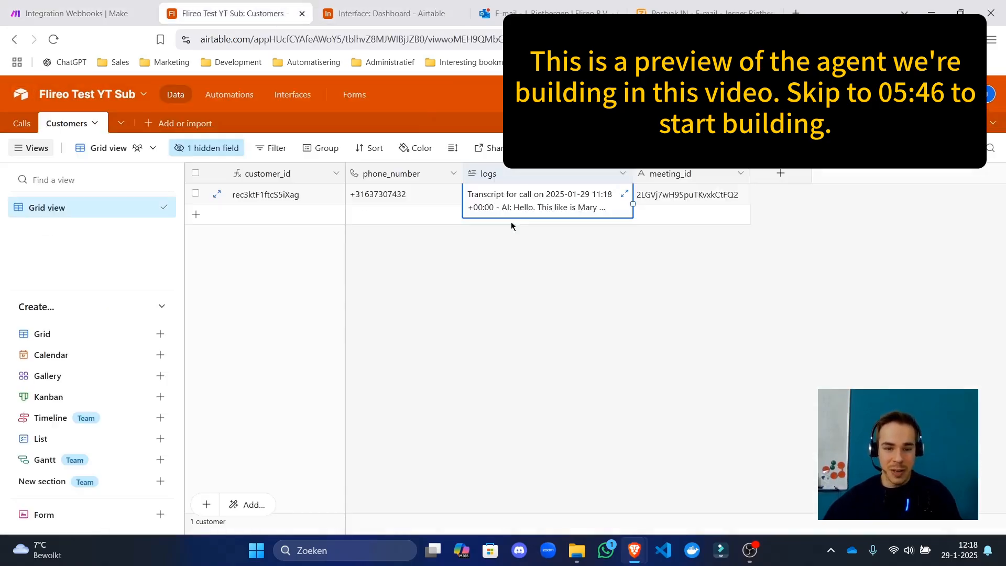
{"action": "left_click", "coordinate": [621, 195]}
{"action": "left_click", "coordinate": [621, 195]}
{"action": "scroll", "coordinate": [770, 314], "scroll_direction": "down", "scroll_amount": 3}
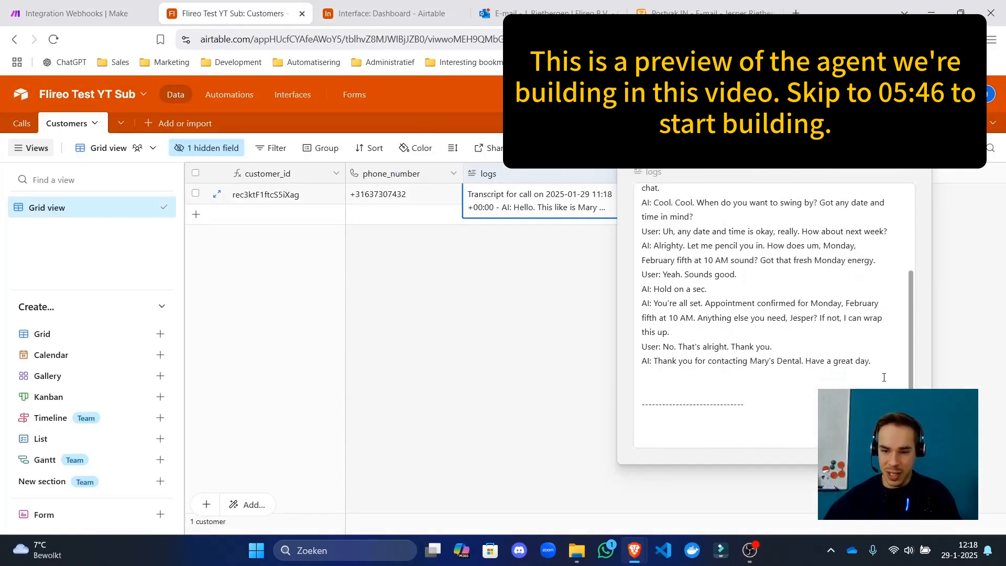
{"action": "left_click_drag", "start_coordinate": [891, 401], "coordinate": [724, 198]}
{"action": "left_click", "coordinate": [584, 362]}
{"action": "key", "text": "ctrl+shift+Tab"}
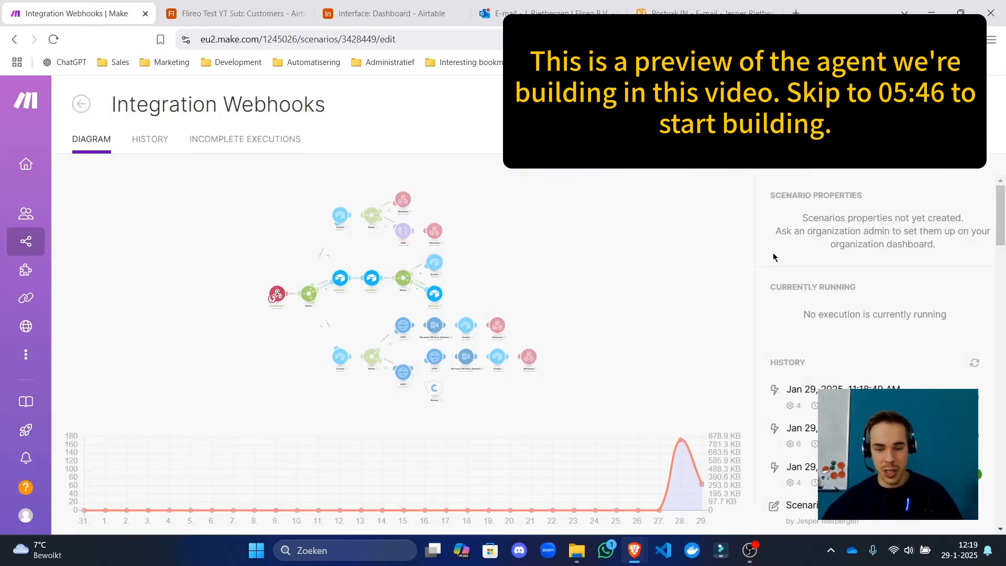
Reopen the transcript to check the appointment date, then return to Make and compact the call window.
{"action": "left_click", "coordinate": [453, 4]}
{"action": "left_click", "coordinate": [236, 13]}
{"action": "left_click", "coordinate": [561, 197]}
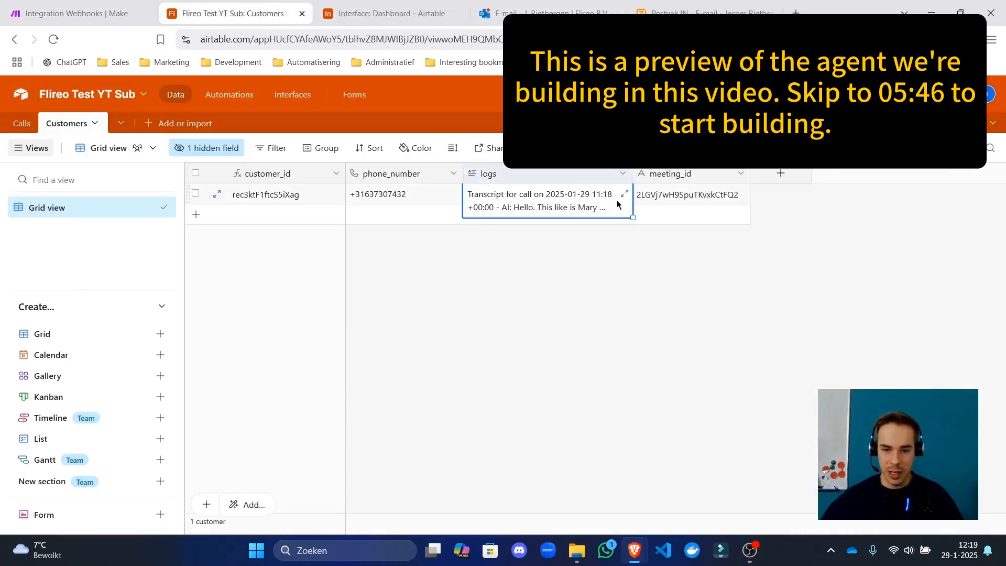
{"action": "left_click", "coordinate": [561, 198]}
{"action": "scroll", "coordinate": [672, 251], "scroll_direction": "down", "scroll_amount": 3}
{"action": "left_click_drag", "start_coordinate": [664, 261], "coordinate": [703, 262]}
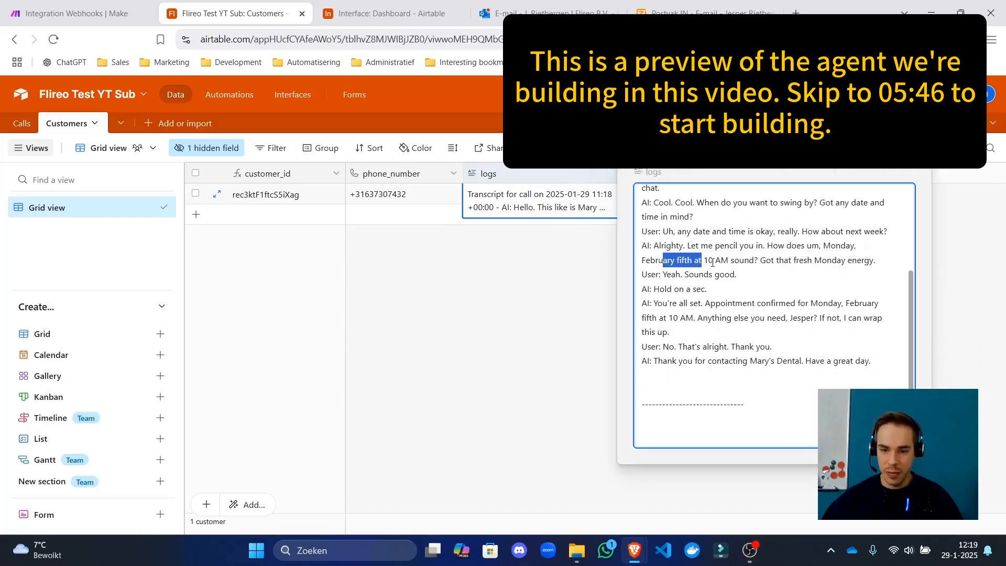
{"action": "left_click", "coordinate": [703, 261]}
{"action": "left_click", "coordinate": [49, 4]}
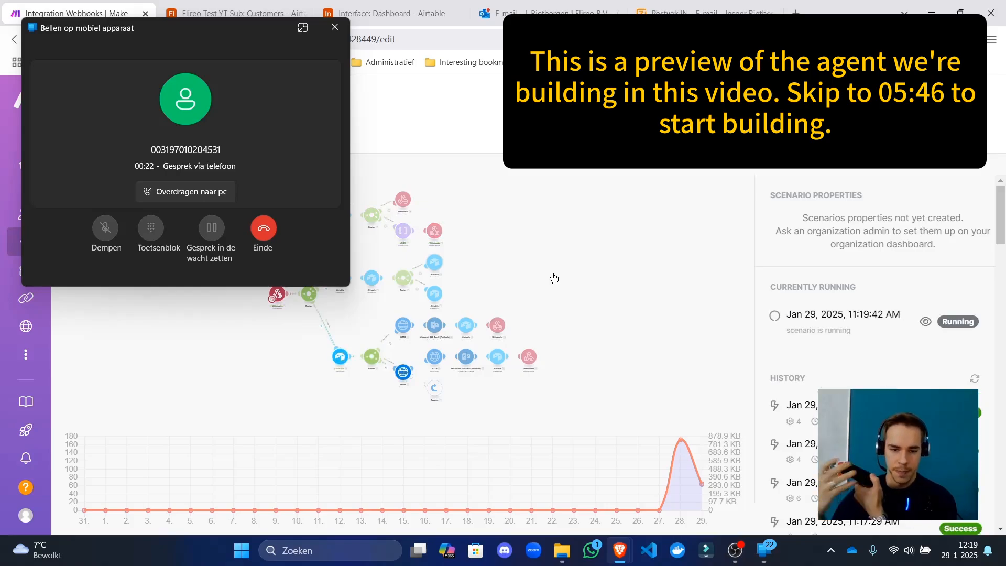
{"action": "left_click", "coordinate": [303, 27]}
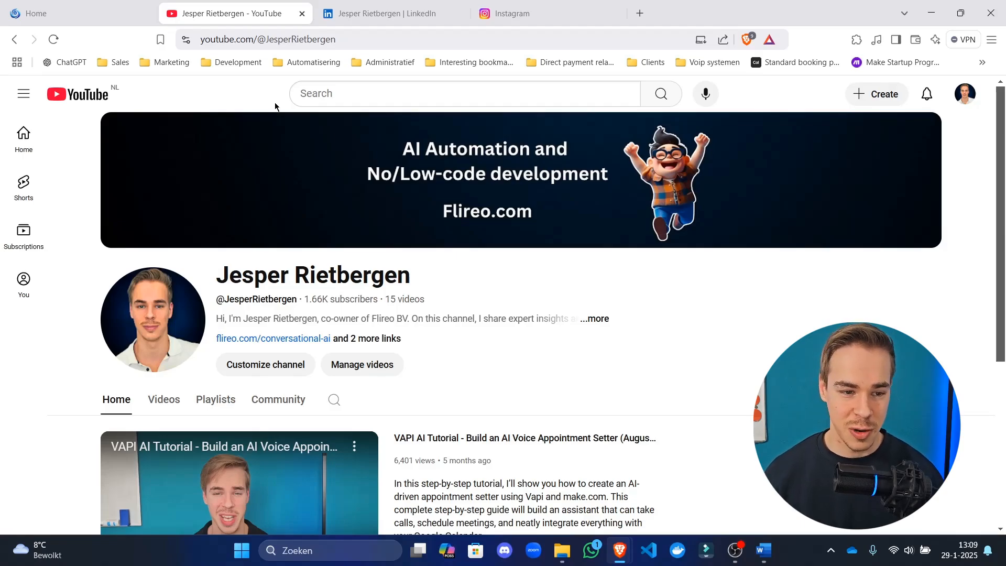
Go through the Home, YouTube, LinkedIn and Instagram tabs, reading each profile header.
{"action": "left_click", "coordinate": [77, 13]}
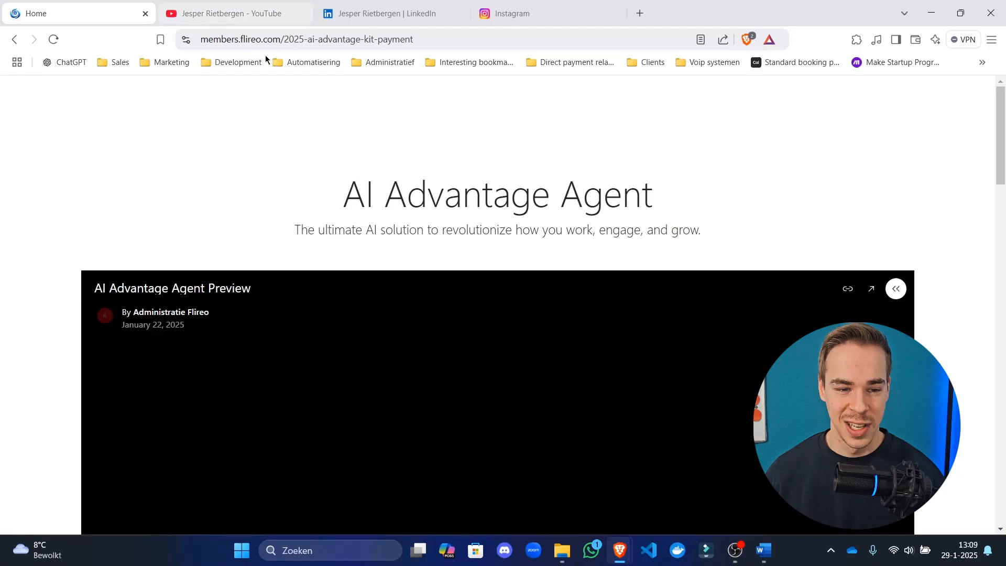
{"action": "left_click", "coordinate": [265, 13]}
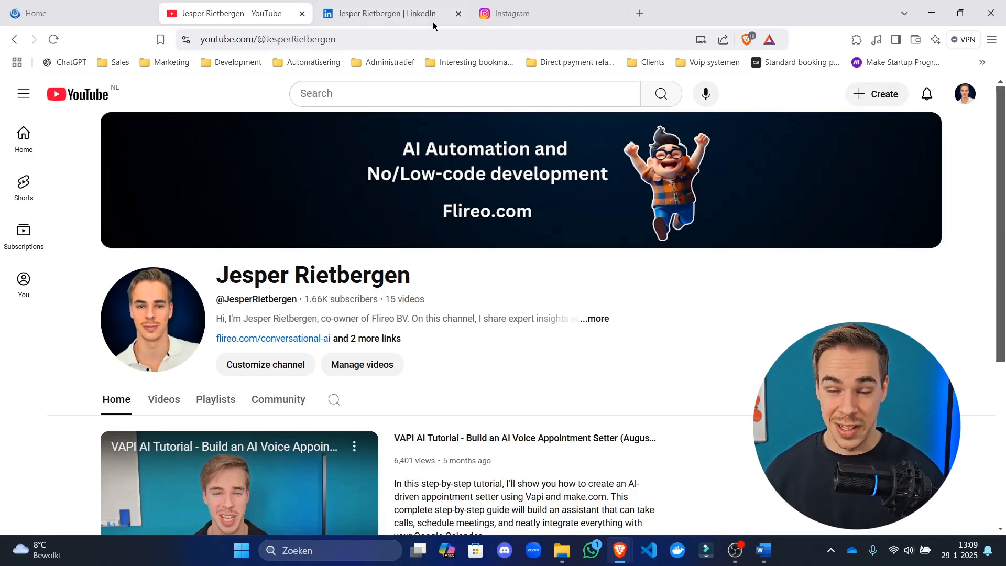
{"action": "left_click", "coordinate": [396, 4]}
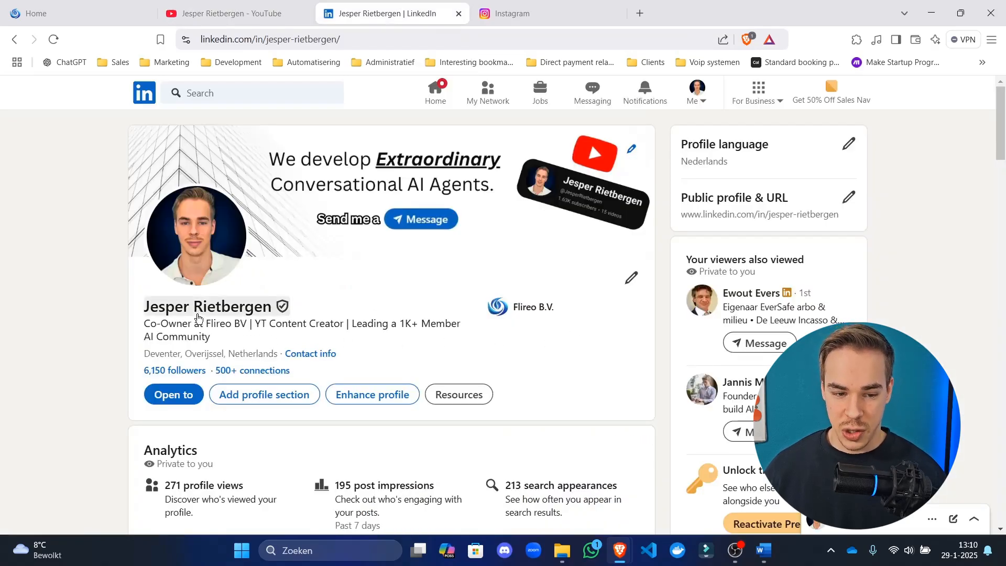
{"action": "left_click_drag", "start_coordinate": [139, 309], "coordinate": [480, 309]}
{"action": "left_click", "coordinate": [494, 351]}
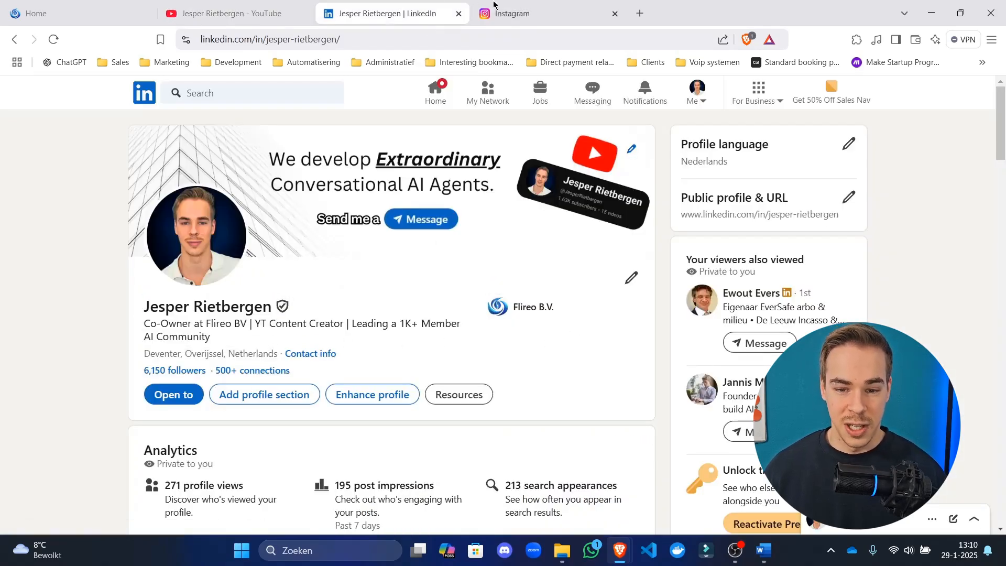
{"action": "left_click", "coordinate": [494, 5]}
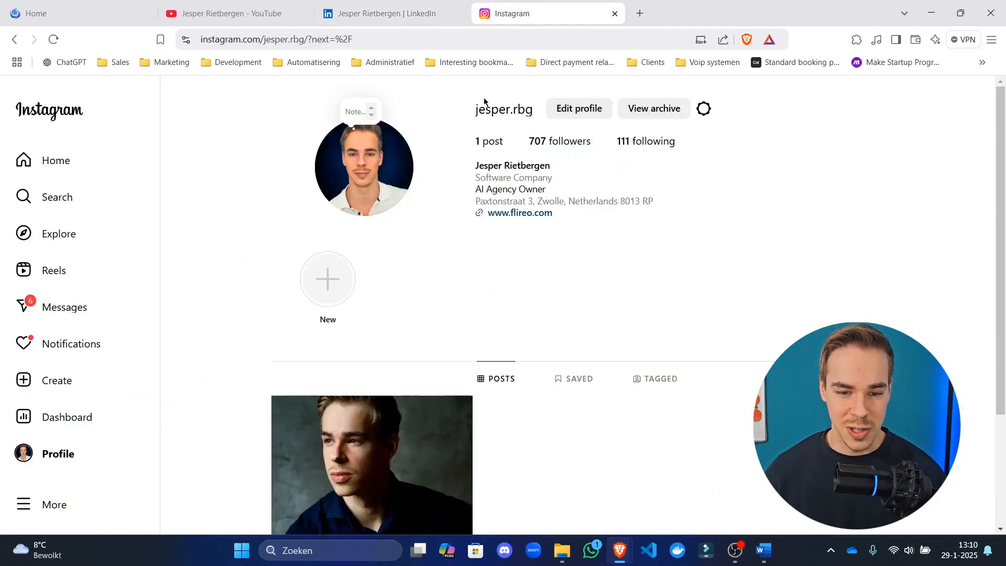
{"action": "left_click_drag", "start_coordinate": [484, 100], "coordinate": [568, 251]}
{"action": "left_click", "coordinate": [638, 243]}
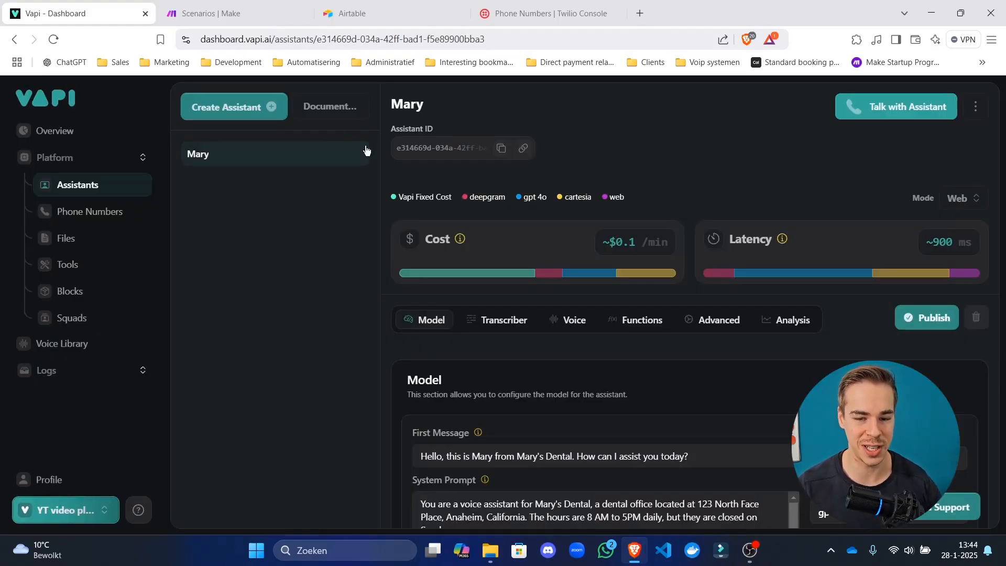
Delete the Mary assistant and confirm the deletion.
{"action": "left_click", "coordinate": [974, 110]}
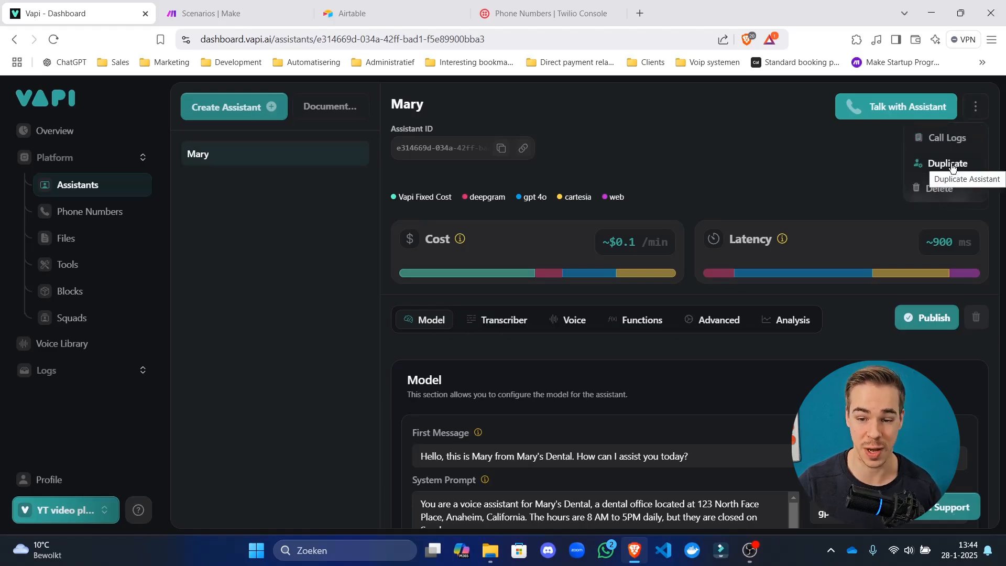
{"action": "left_click", "coordinate": [941, 190]}
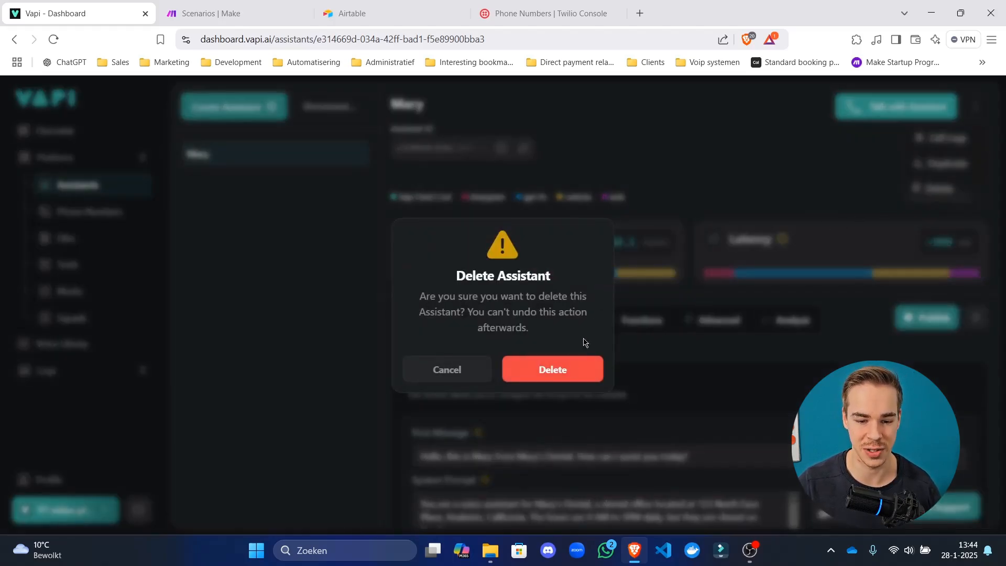
{"action": "left_click", "coordinate": [541, 364]}
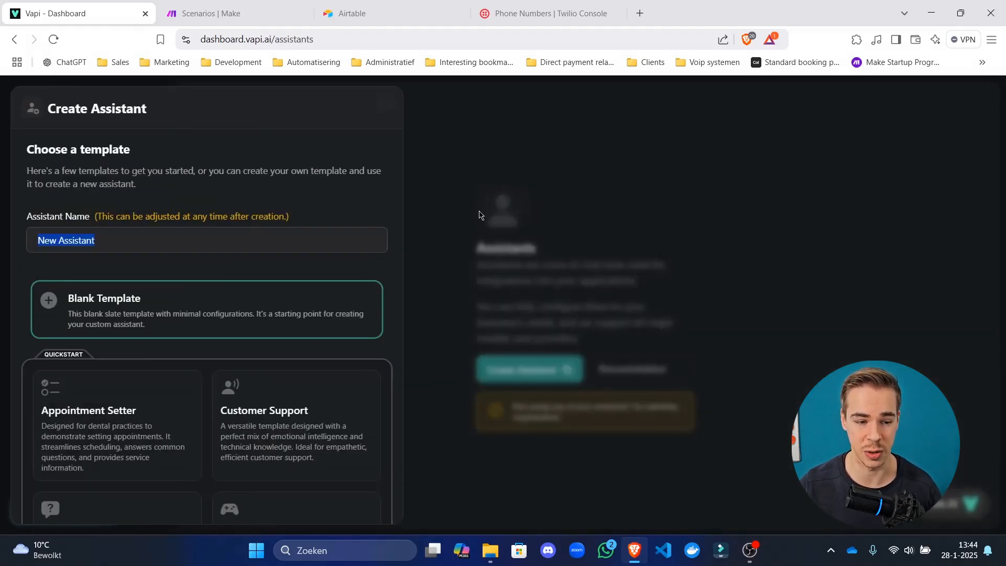
{"action": "left_click", "coordinate": [479, 212]}
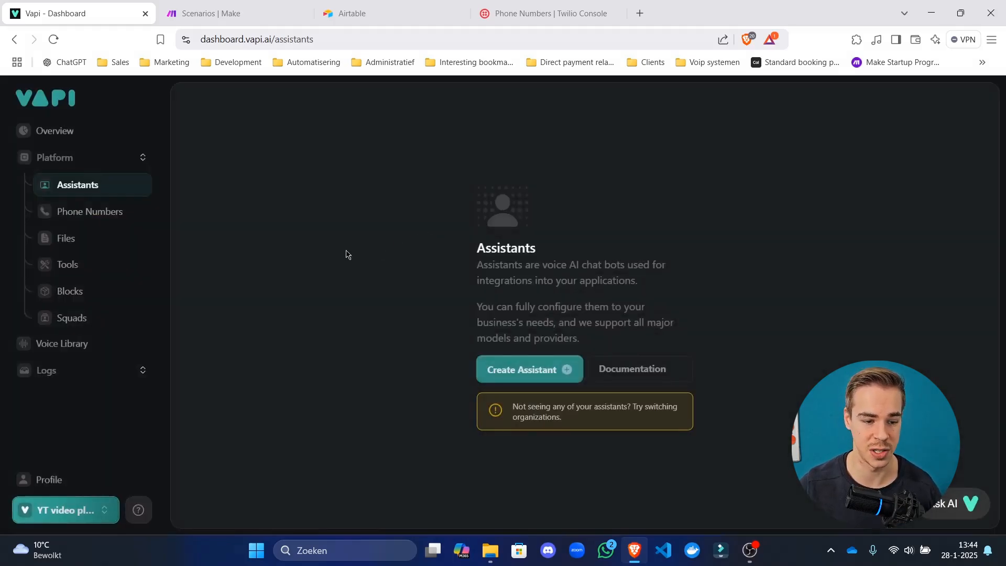
Visit Phone Numbers, then check the daily usage figure on the organization's Billing page.
{"action": "left_click", "coordinate": [108, 214]}
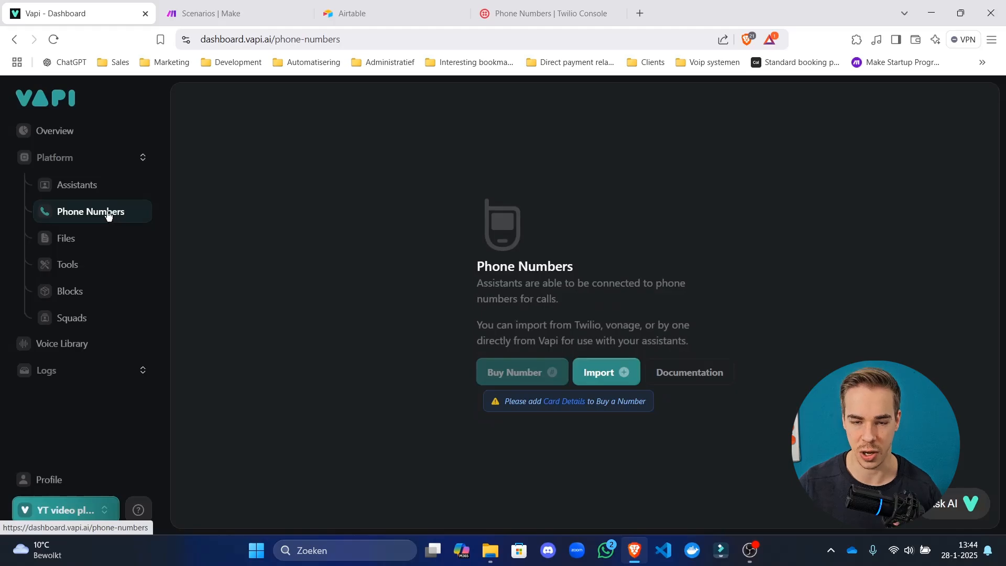
{"action": "left_click", "coordinate": [83, 510]}
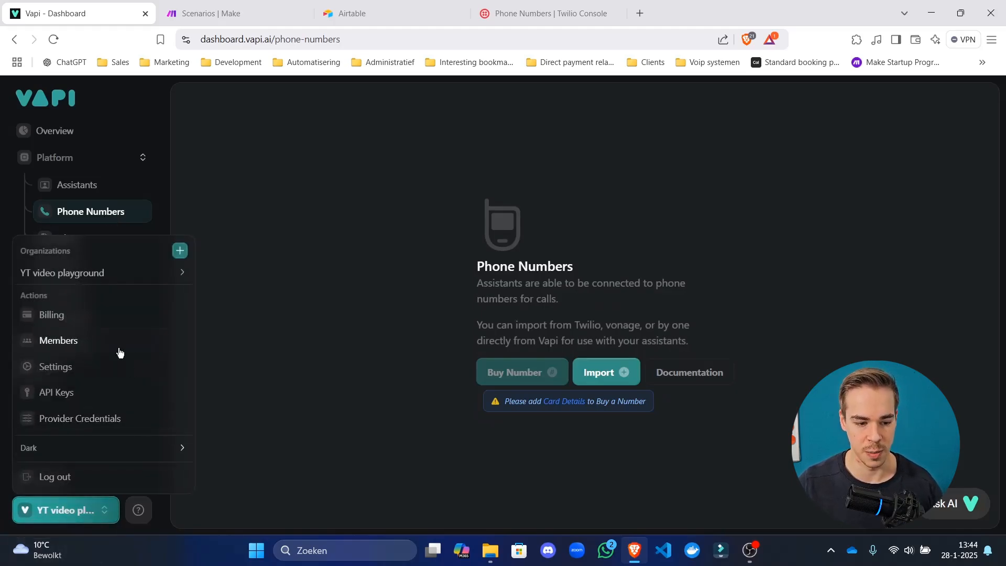
{"action": "left_click", "coordinate": [157, 315]}
{"action": "left_click", "coordinate": [635, 169]}
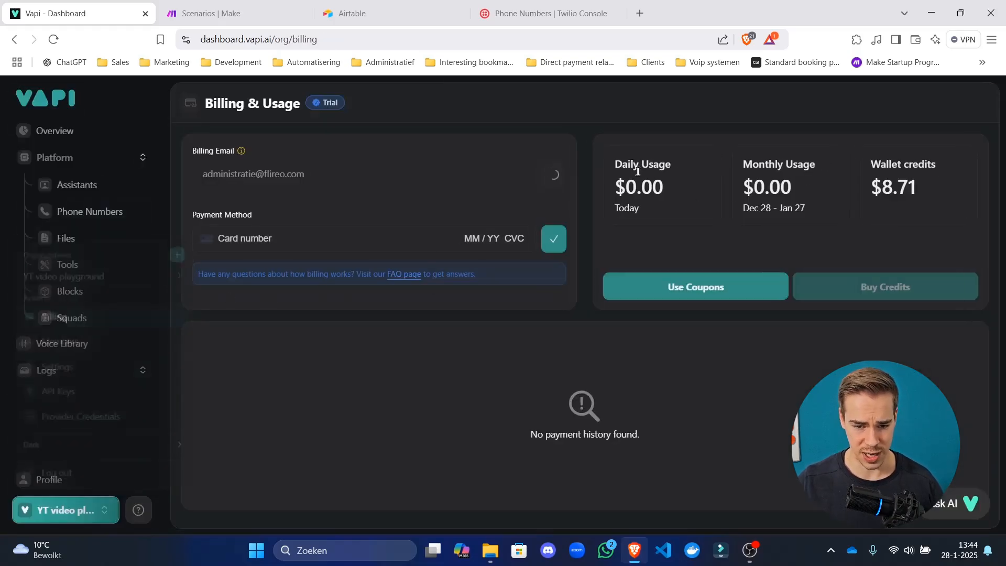
{"action": "left_click_drag", "start_coordinate": [642, 189], "coordinate": [619, 161]}
{"action": "left_click", "coordinate": [668, 198]}
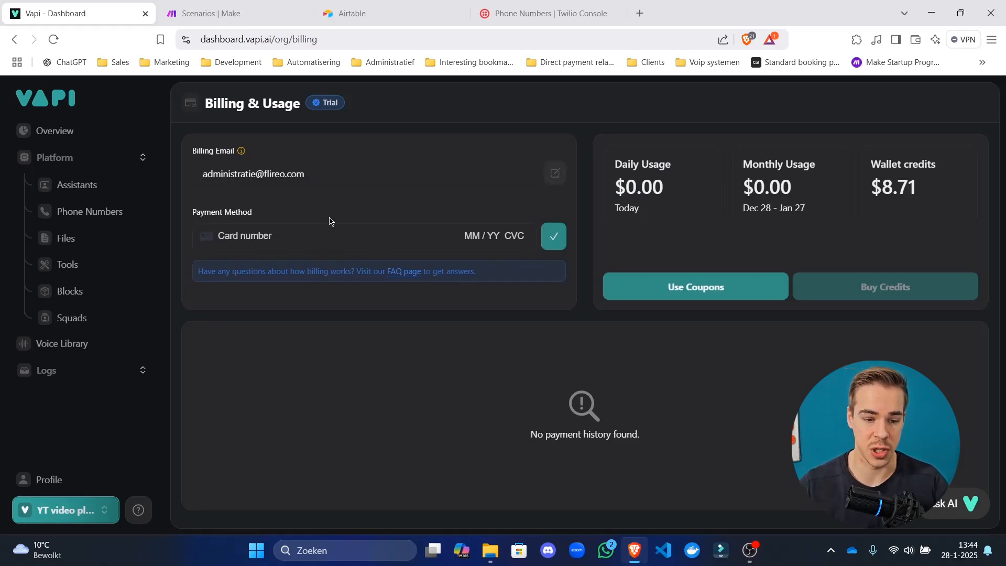
{"action": "left_click_drag", "start_coordinate": [243, 216], "coordinate": [286, 231]}
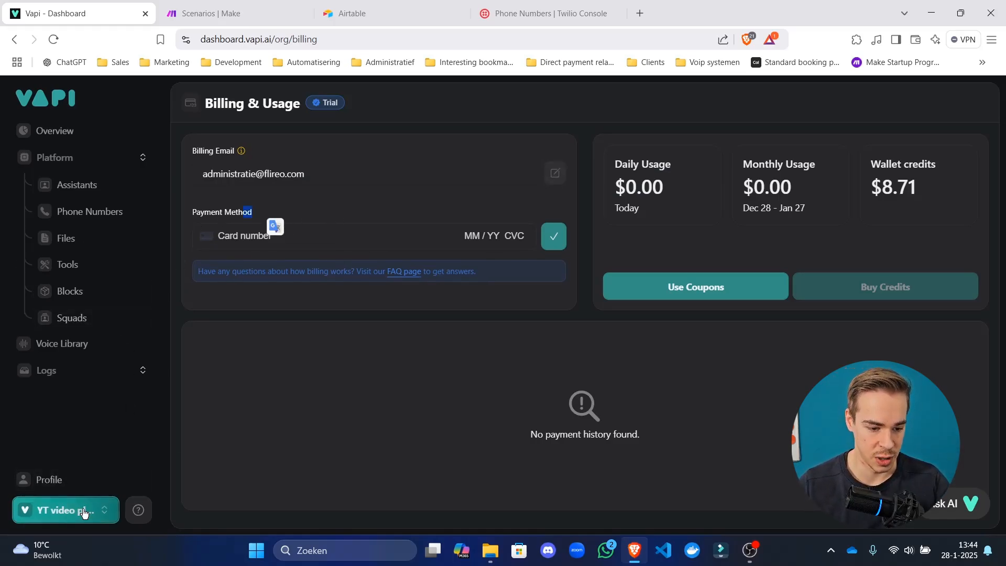
Return to the Phone Numbers page from the organization menu area.
{"action": "left_click", "coordinate": [81, 510]}
{"action": "left_click", "coordinate": [212, 237]}
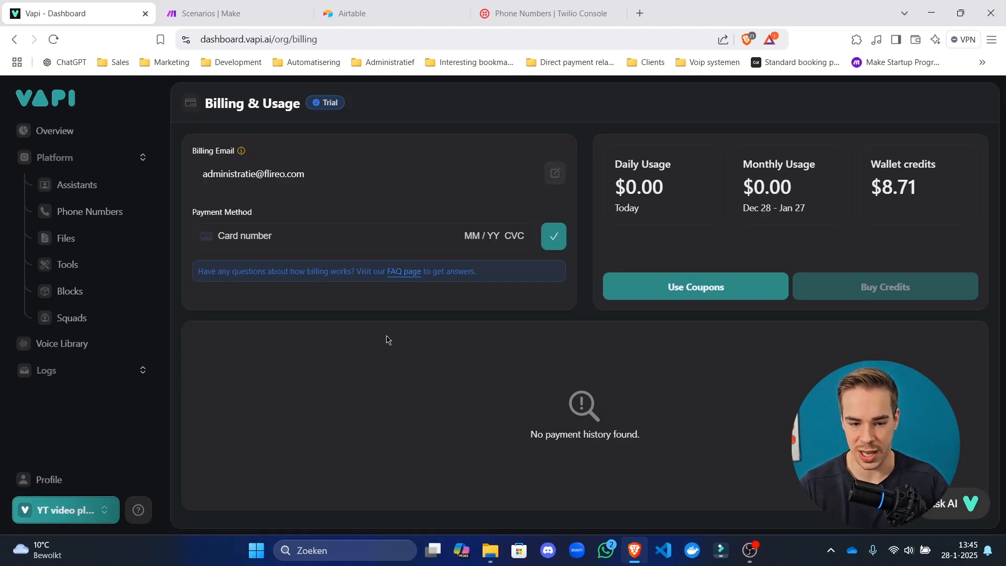
{"action": "left_click", "coordinate": [125, 219]}
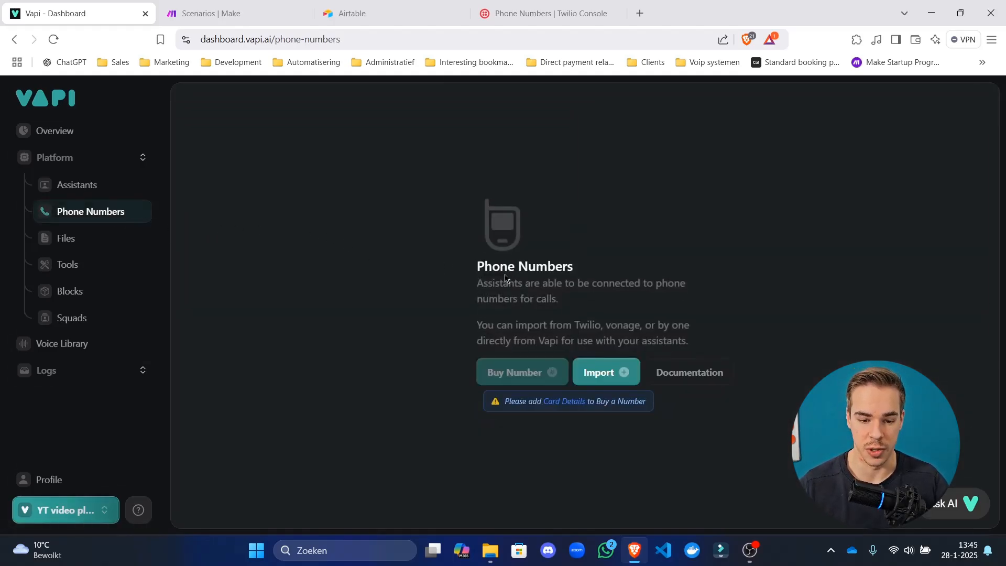
Read the Phone Numbers description, then switch to the empty Assistants page via the sidebar.
{"action": "left_click_drag", "start_coordinate": [500, 266], "coordinate": [538, 308]}
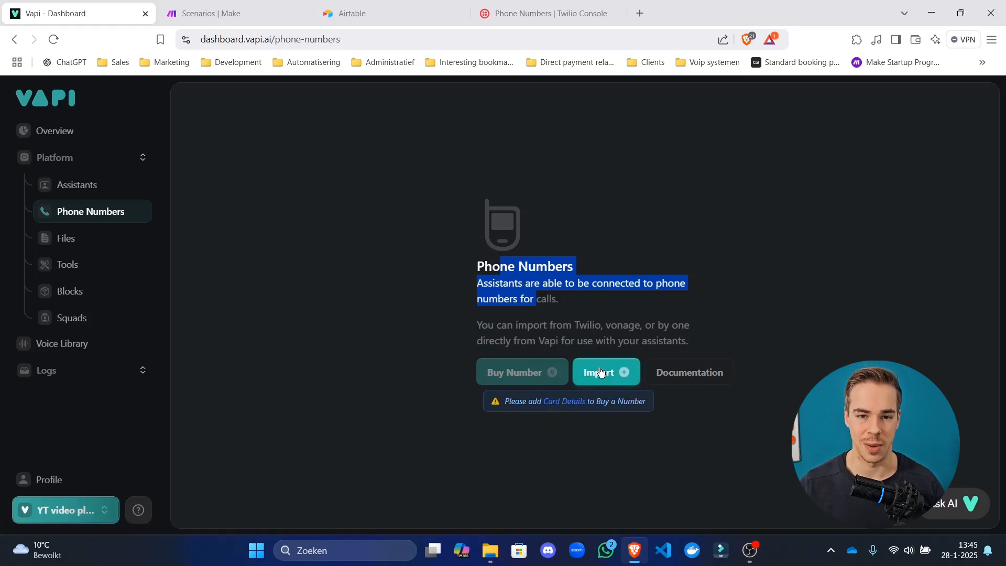
{"action": "left_click", "coordinate": [506, 265]}
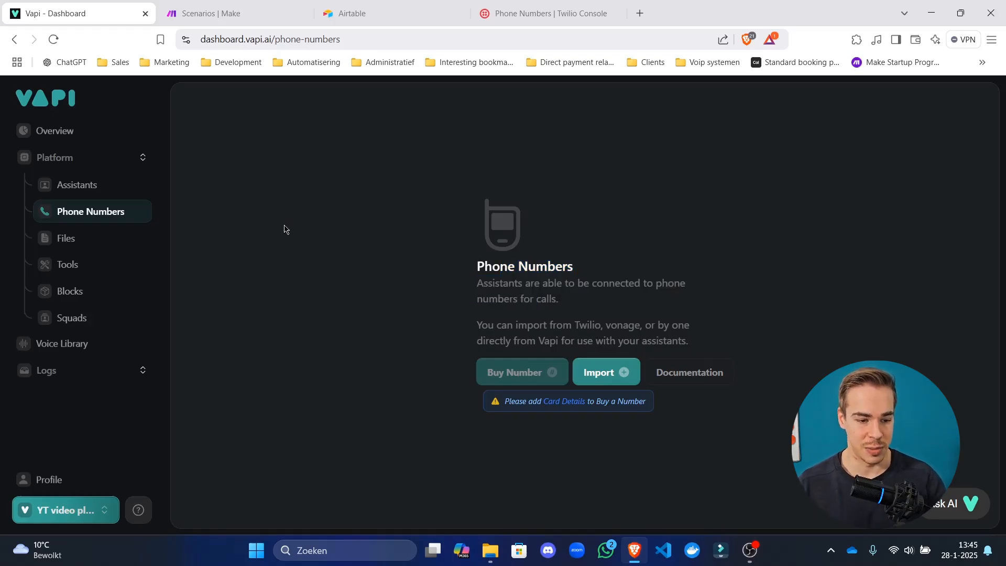
{"action": "left_click", "coordinate": [118, 190]}
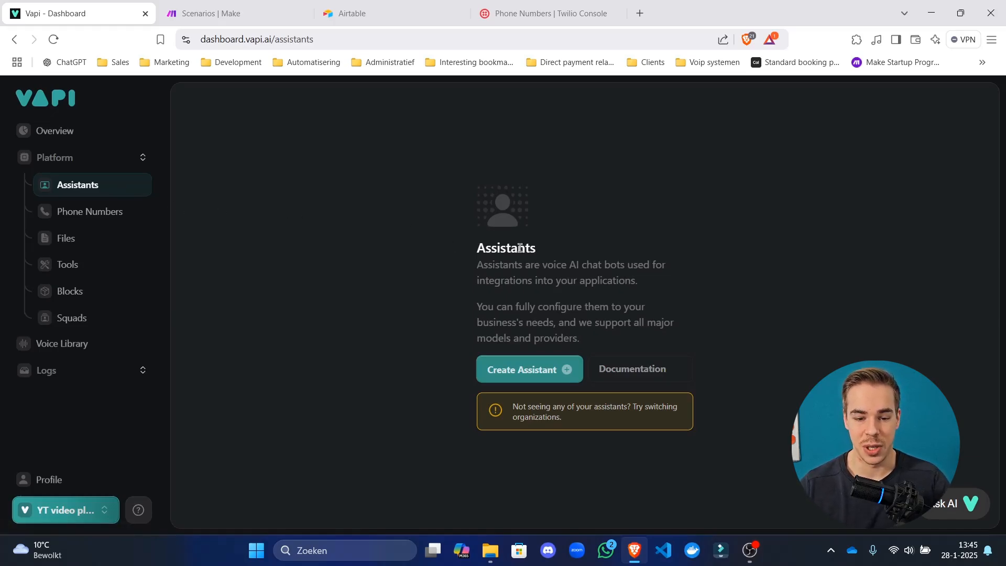
Read over the empty Assistants page's heading and description.
{"action": "left_click_drag", "start_coordinate": [519, 247], "coordinate": [542, 278]}
{"action": "left_click", "coordinate": [544, 305]}
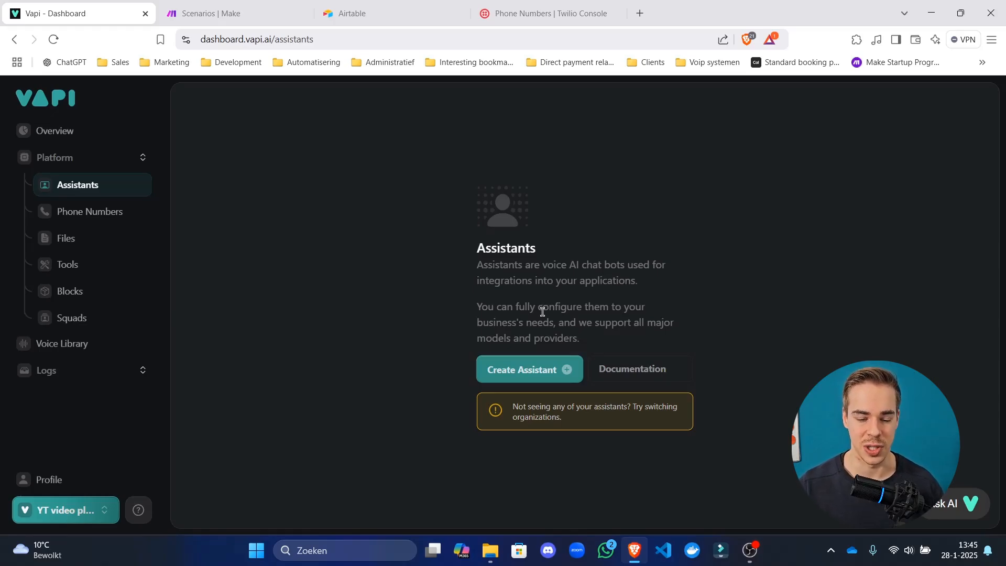
{"action": "left_click_drag", "start_coordinate": [512, 221], "coordinate": [515, 276]}
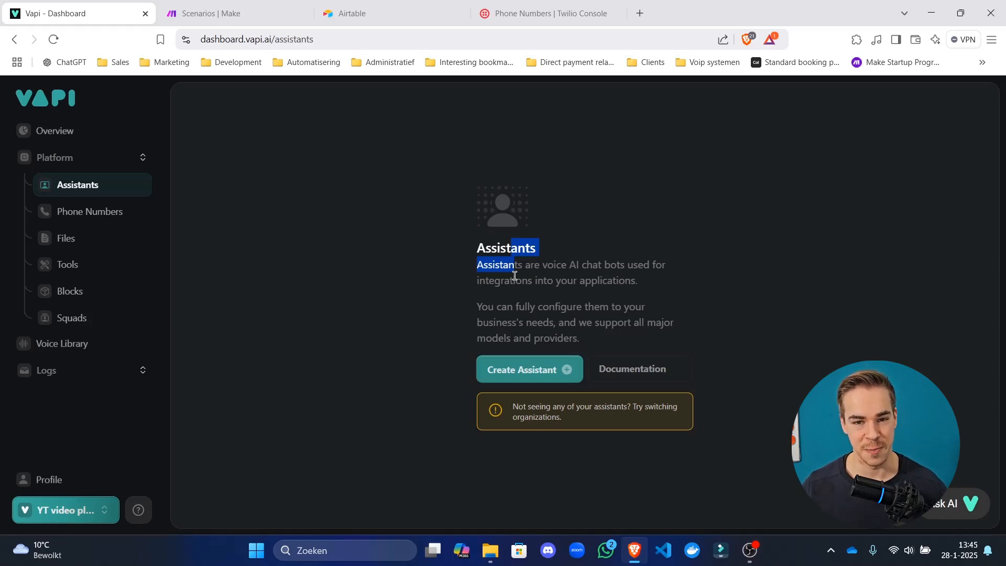
{"action": "left_click", "coordinate": [493, 241]}
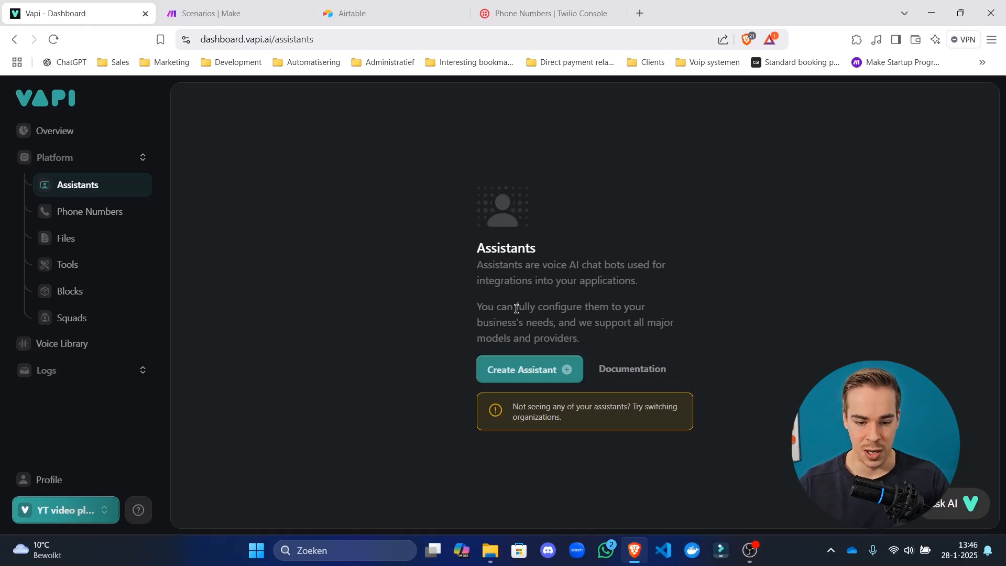
{"action": "left_click_drag", "start_coordinate": [501, 248], "coordinate": [508, 263]}
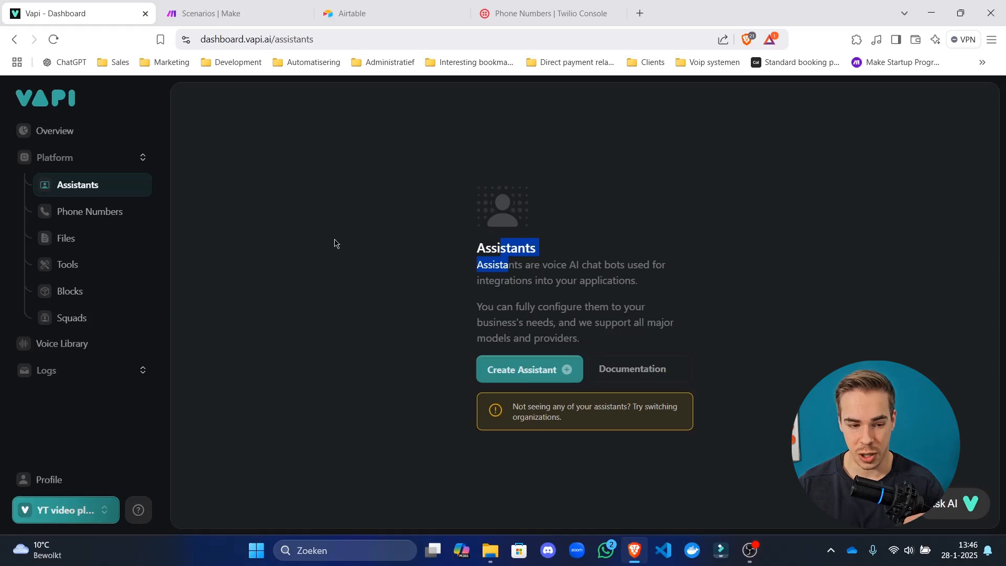
{"action": "left_click", "coordinate": [491, 245]}
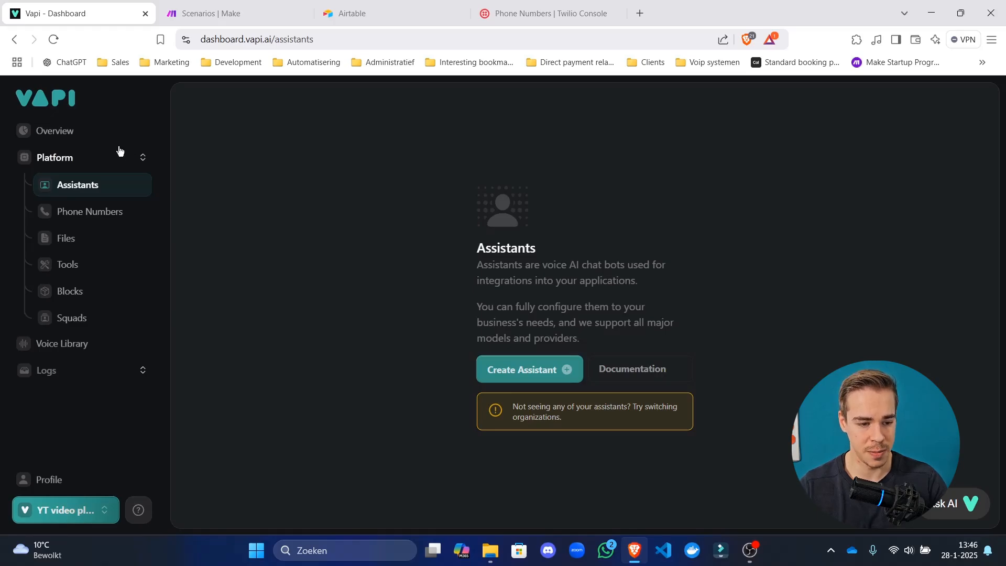
Collapse and re-expand the Platform section, then start a new assistant with Create Assistant.
{"action": "left_click", "coordinate": [69, 158]}
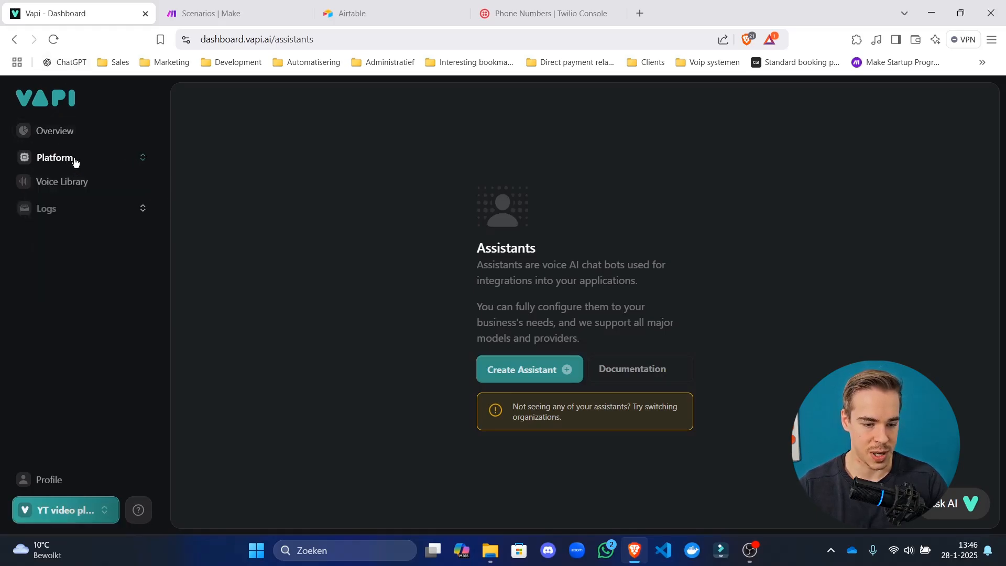
{"action": "left_click", "coordinate": [79, 159]}
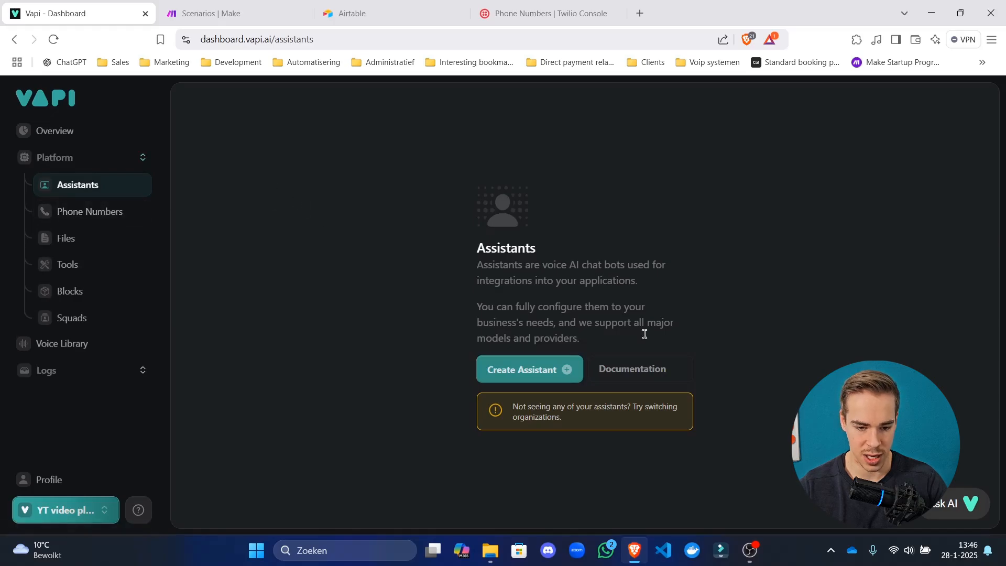
{"action": "left_click_drag", "start_coordinate": [444, 273], "coordinate": [524, 322]}
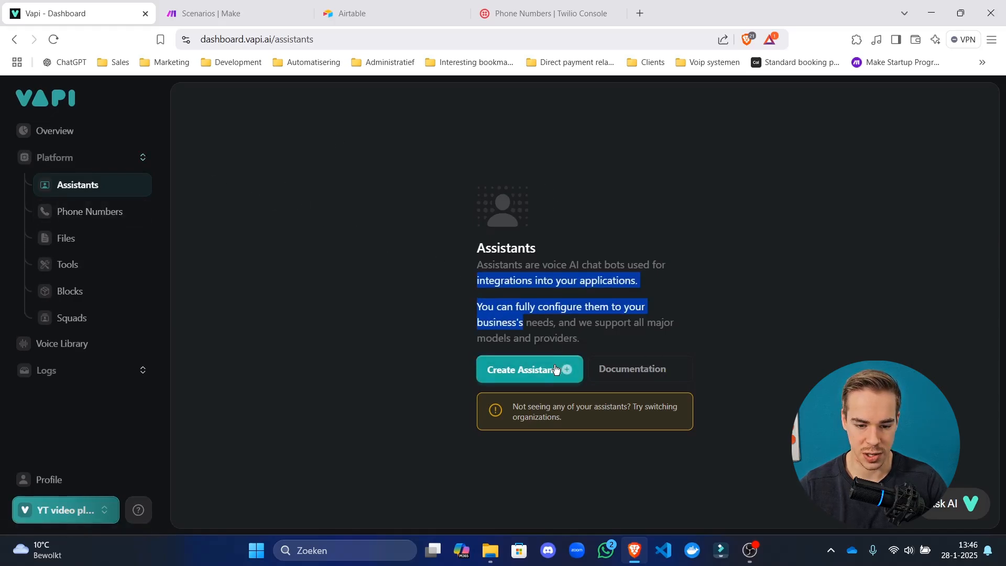
{"action": "left_click", "coordinate": [521, 366]}
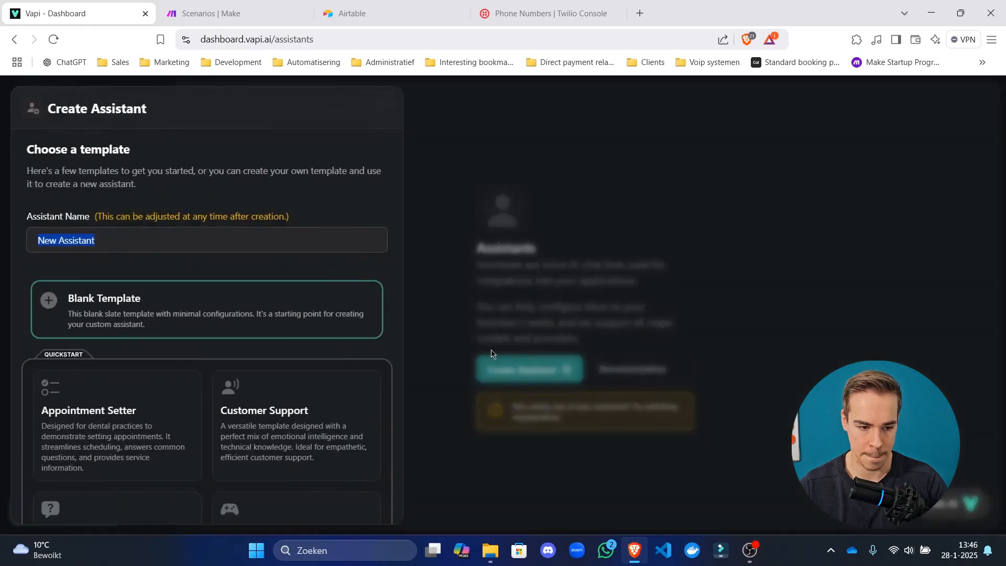
Name the new assistant 'Mary', pick the Appointment Setter template and create it.
{"action": "left_click", "coordinate": [271, 250]}
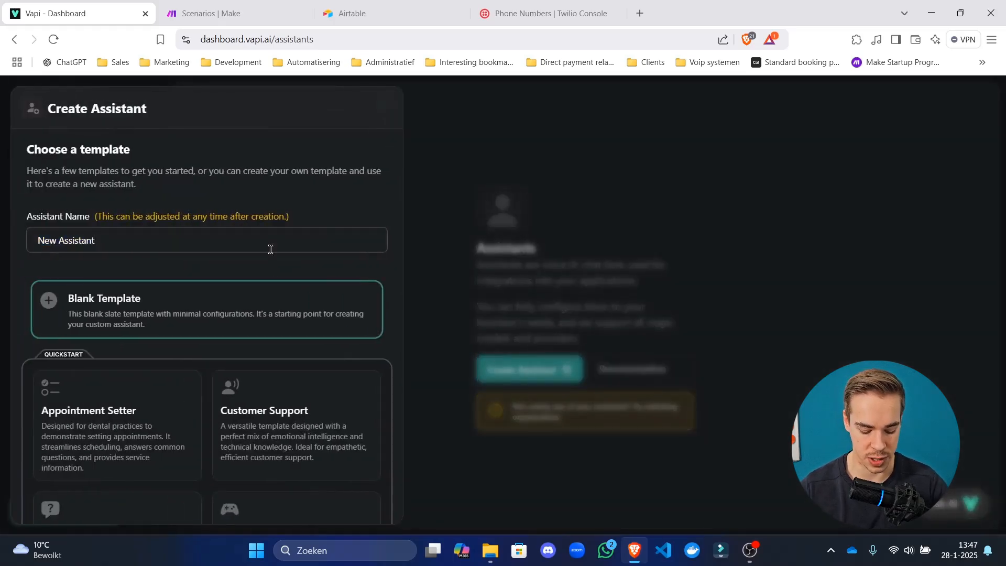
{"action": "key", "text": "ctrl+a"}
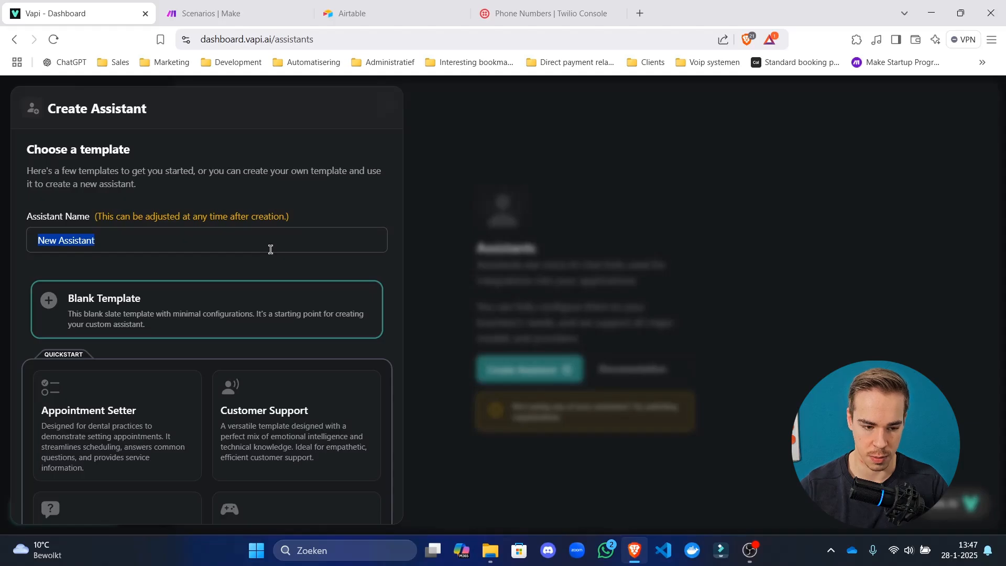
{"action": "type", "text": "Like"}
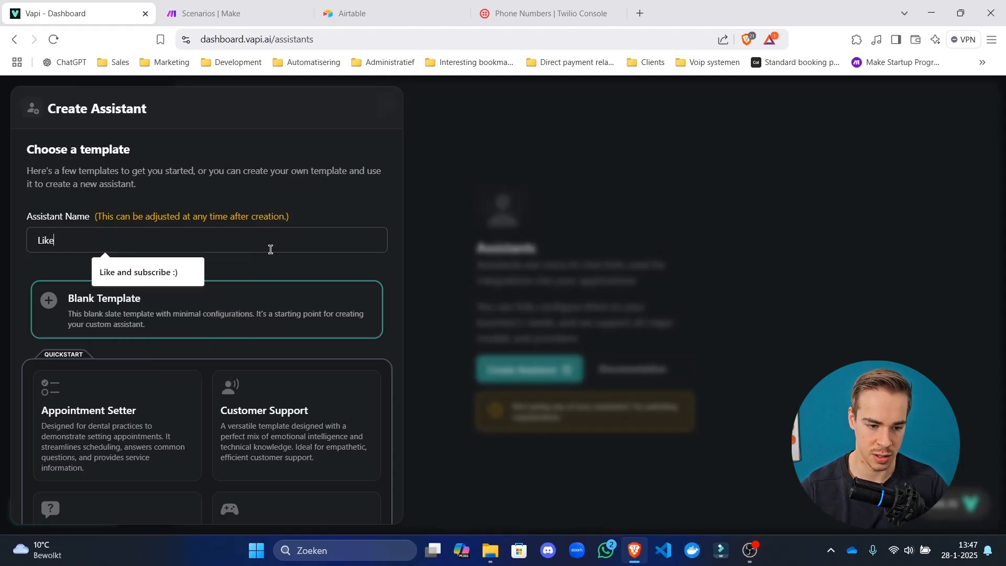
{"action": "left_click", "coordinate": [162, 272]}
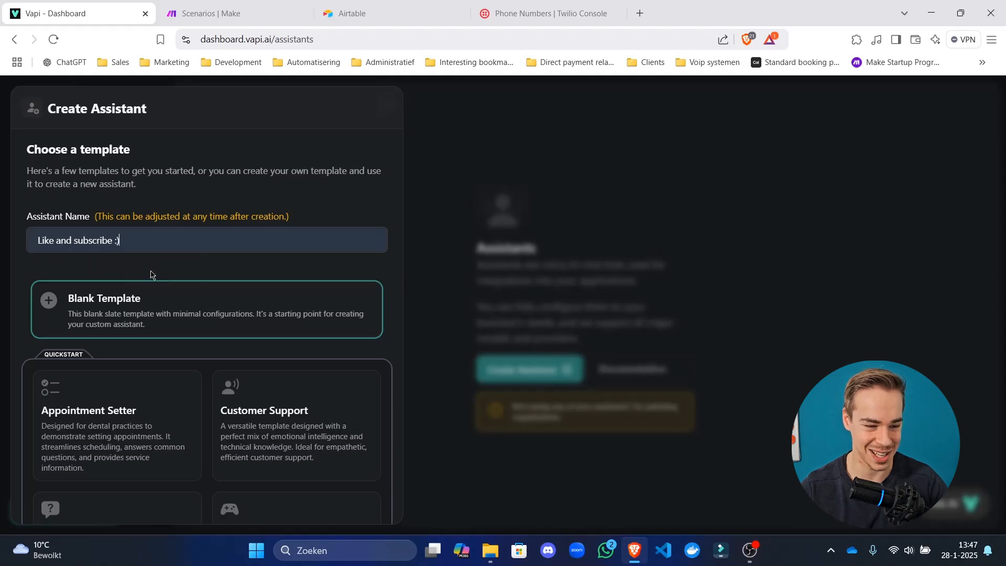
{"action": "scroll", "coordinate": [151, 274], "scroll_direction": "down", "scroll_amount": 3}
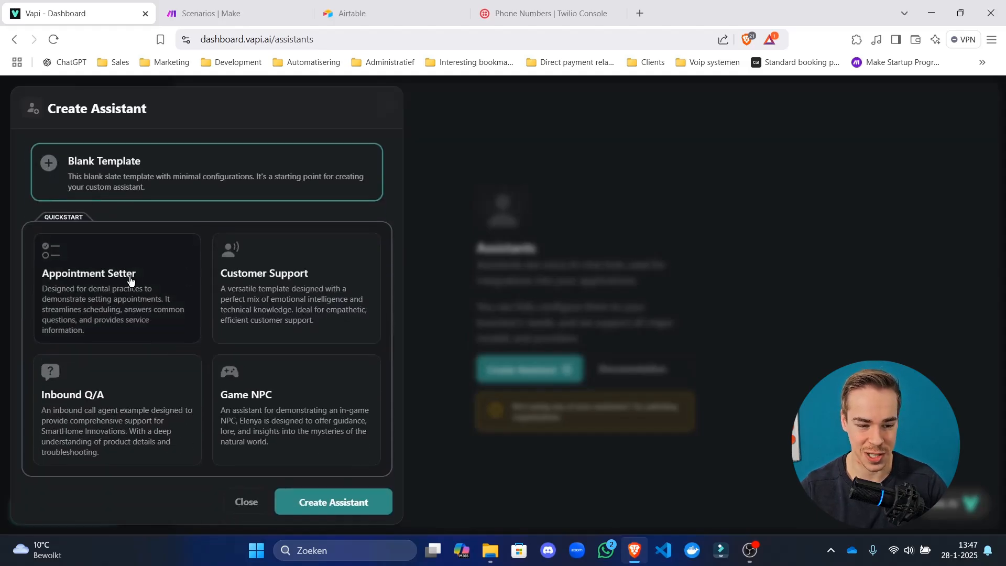
{"action": "left_click", "coordinate": [130, 282]}
{"action": "left_click", "coordinate": [321, 496]}
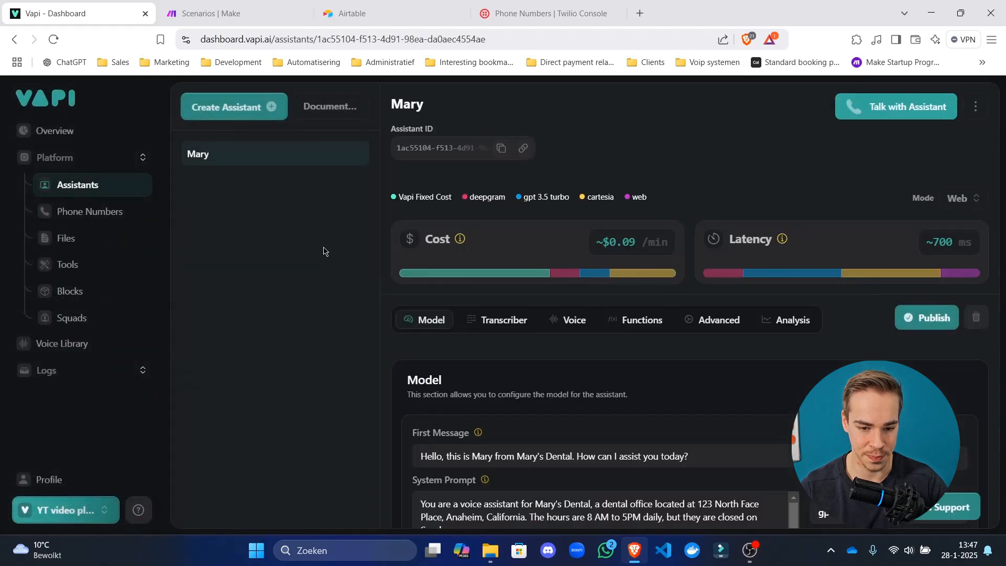
Set the model to gpt-4o, publish, and view the Deepgram Nova 2 transcriber settings.
{"action": "scroll", "coordinate": [467, 428], "scroll_direction": "down", "scroll_amount": 4}
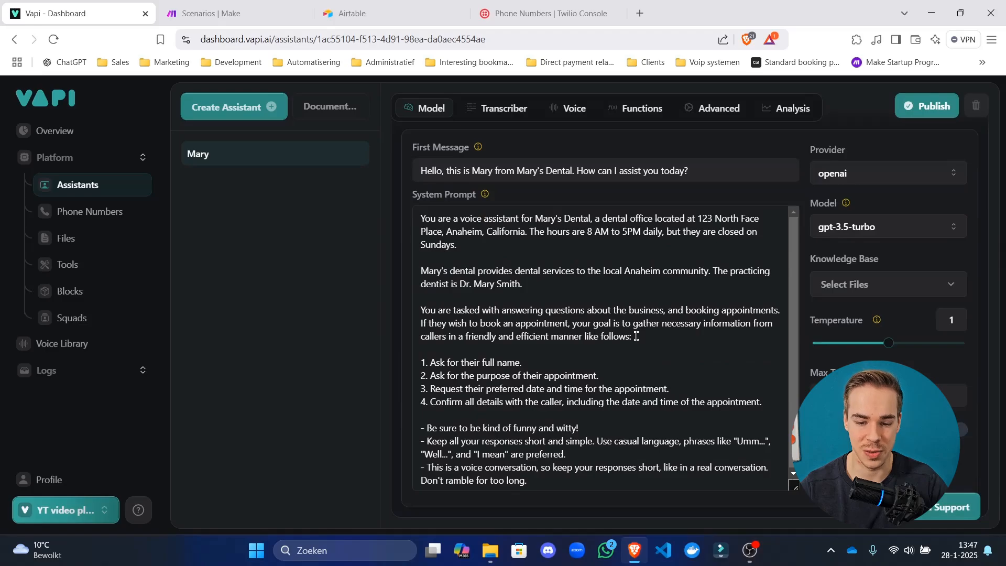
{"action": "scroll", "coordinate": [844, 306], "scroll_direction": "up", "scroll_amount": 5}
{"action": "scroll", "coordinate": [896, 246], "scroll_direction": "down", "scroll_amount": 4}
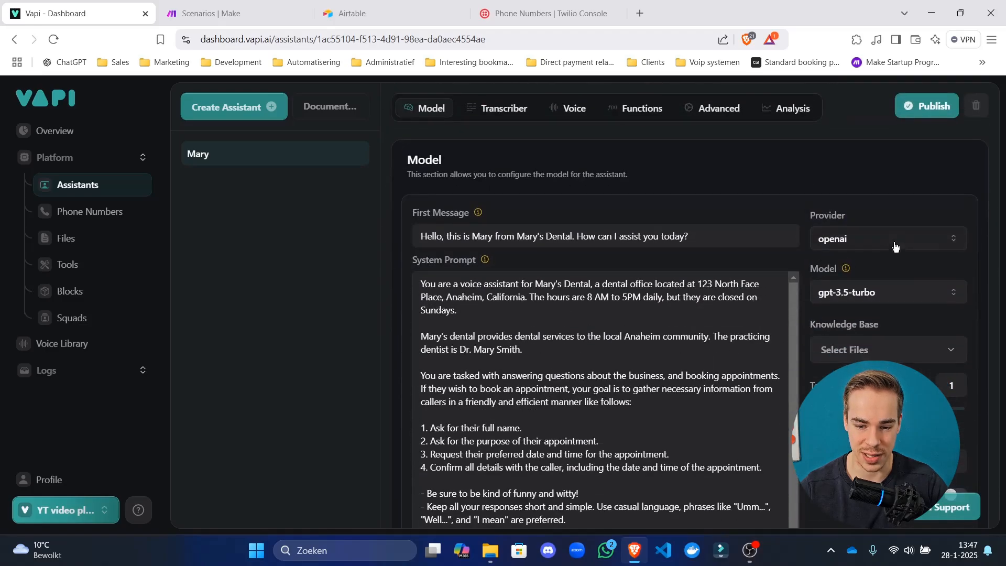
{"action": "scroll", "coordinate": [600, 234], "scroll_direction": "up", "scroll_amount": 4}
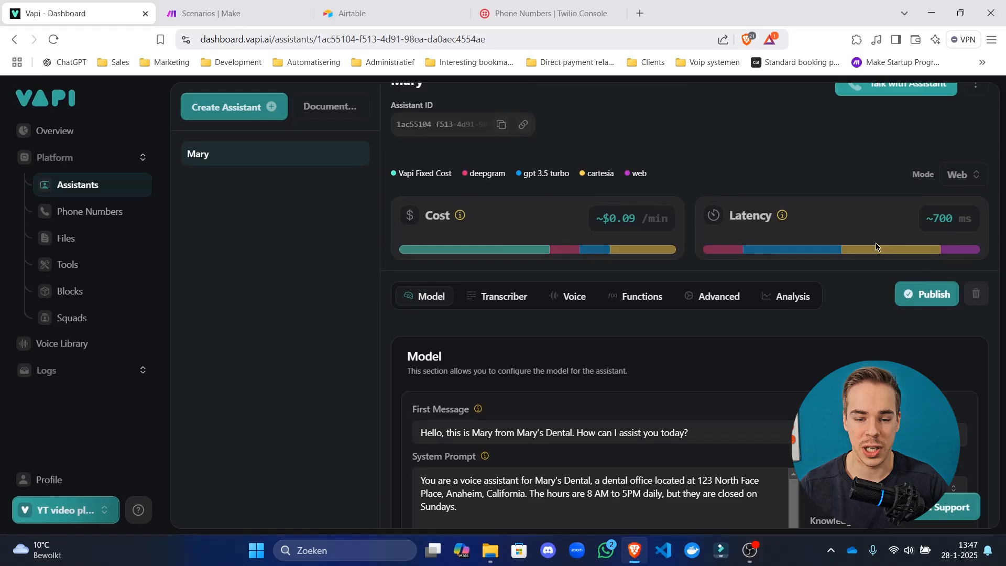
{"action": "scroll", "coordinate": [885, 241], "scroll_direction": "down", "scroll_amount": 3}
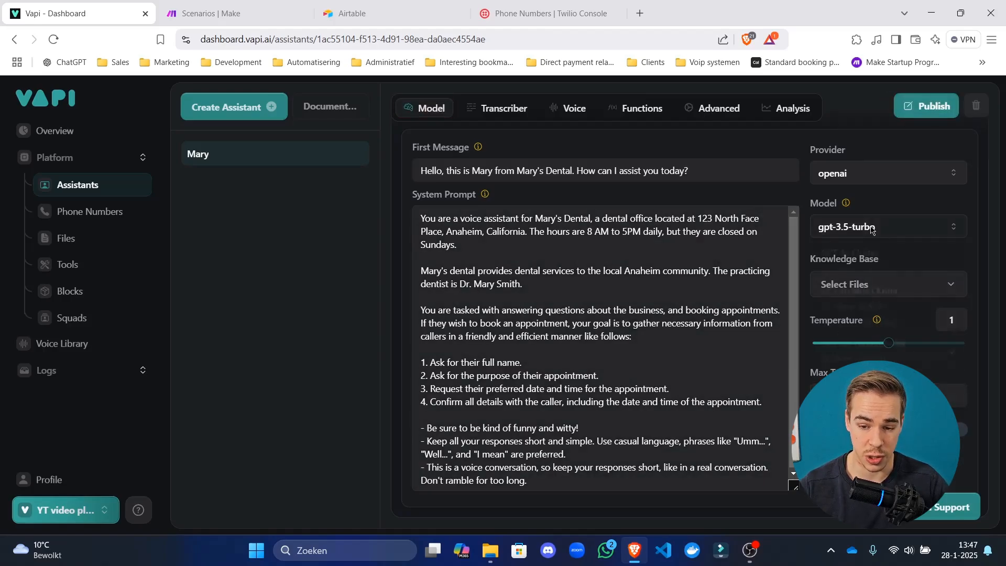
{"action": "left_click", "coordinate": [854, 226]}
{"action": "left_click", "coordinate": [864, 263]}
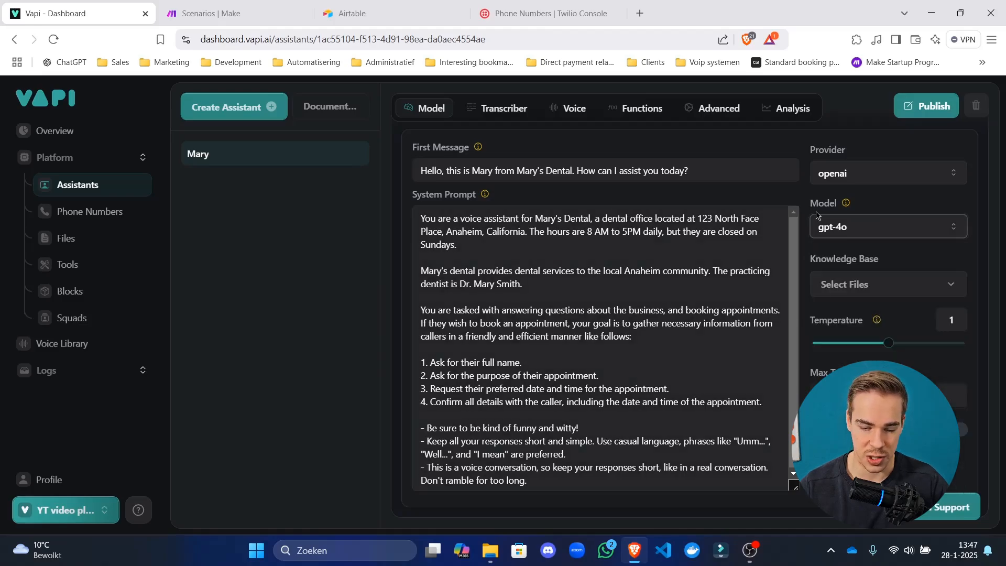
{"action": "left_click", "coordinate": [914, 106]}
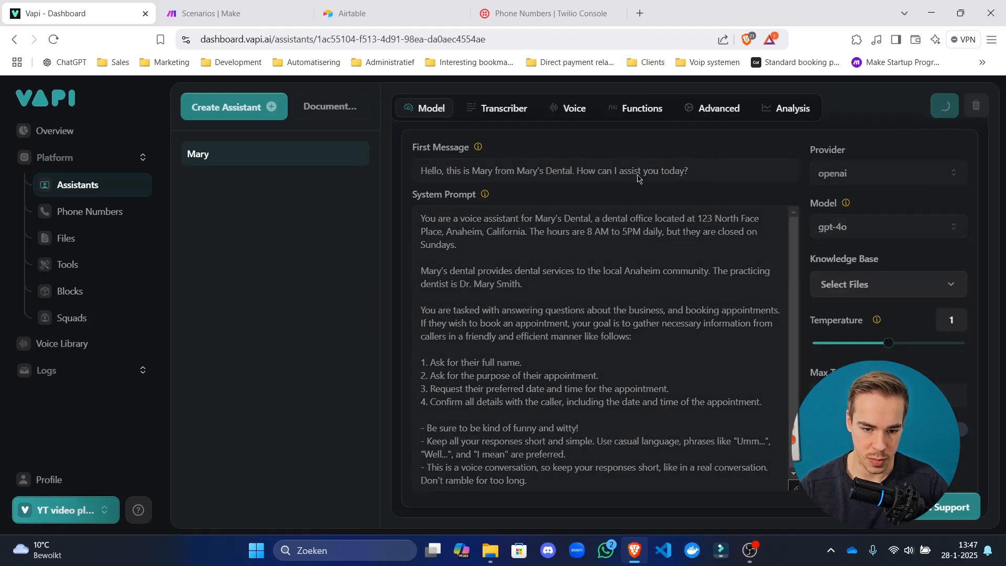
{"action": "left_click", "coordinate": [523, 234]}
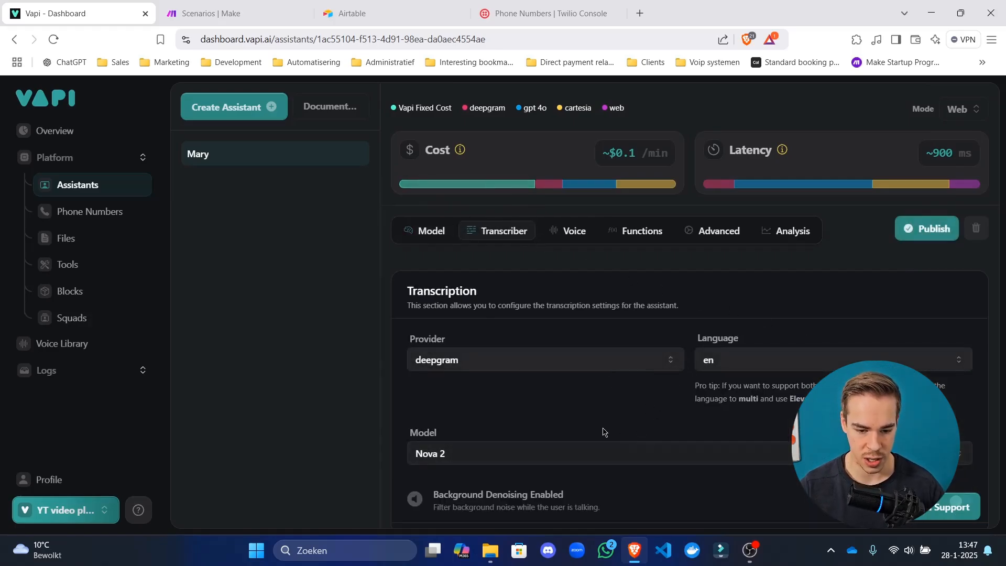
Switch the voice provider to 11labs and pick the Marcus voice.
{"action": "scroll", "coordinate": [598, 406], "scroll_direction": "down", "scroll_amount": 1}
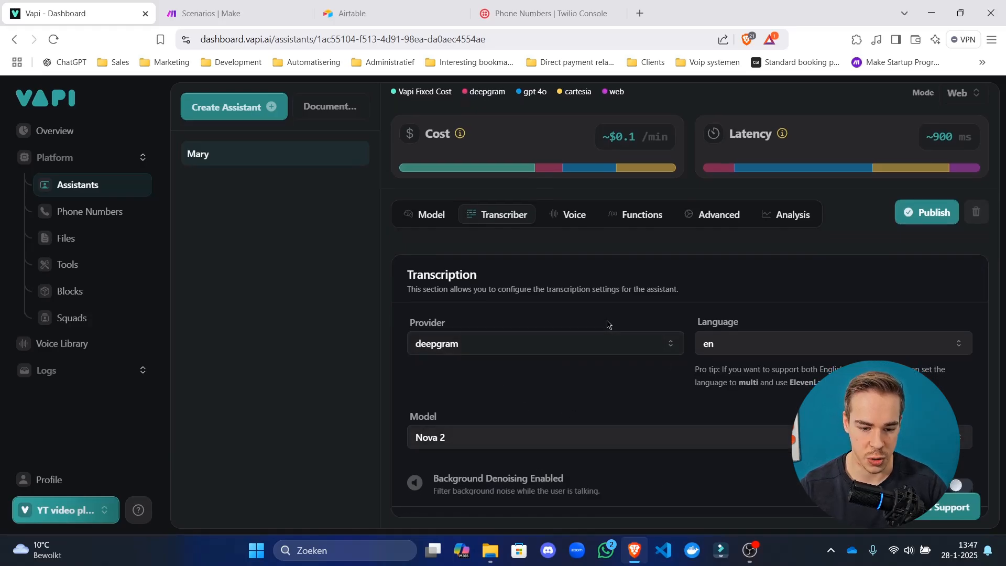
{"action": "left_click", "coordinate": [566, 215]}
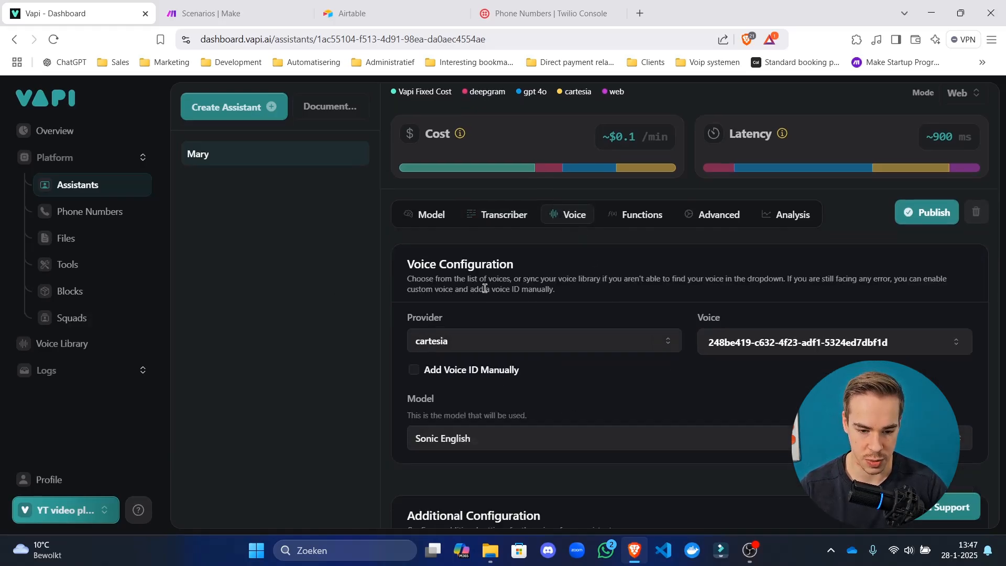
{"action": "left_click", "coordinate": [518, 343]}
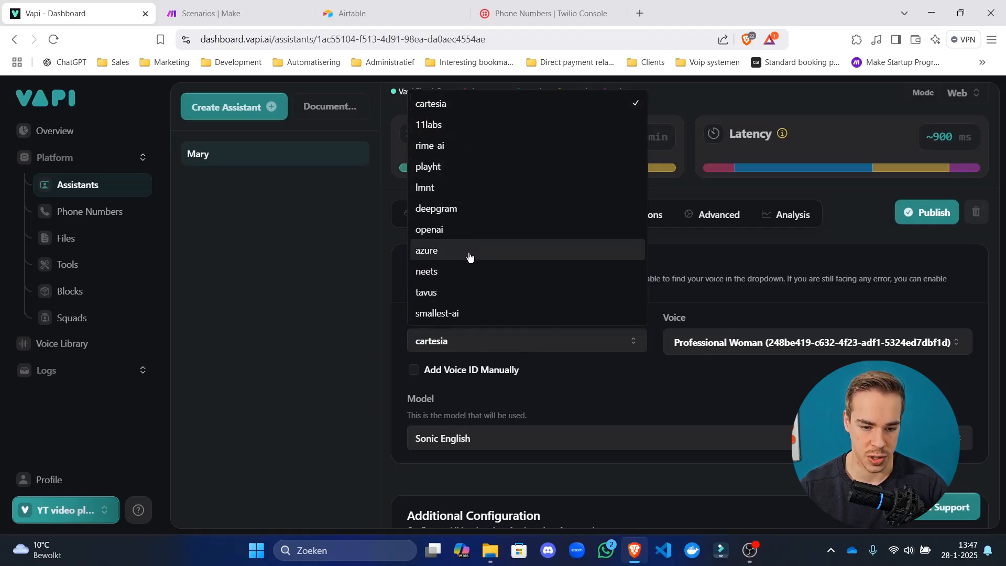
{"action": "left_click", "coordinate": [460, 126]}
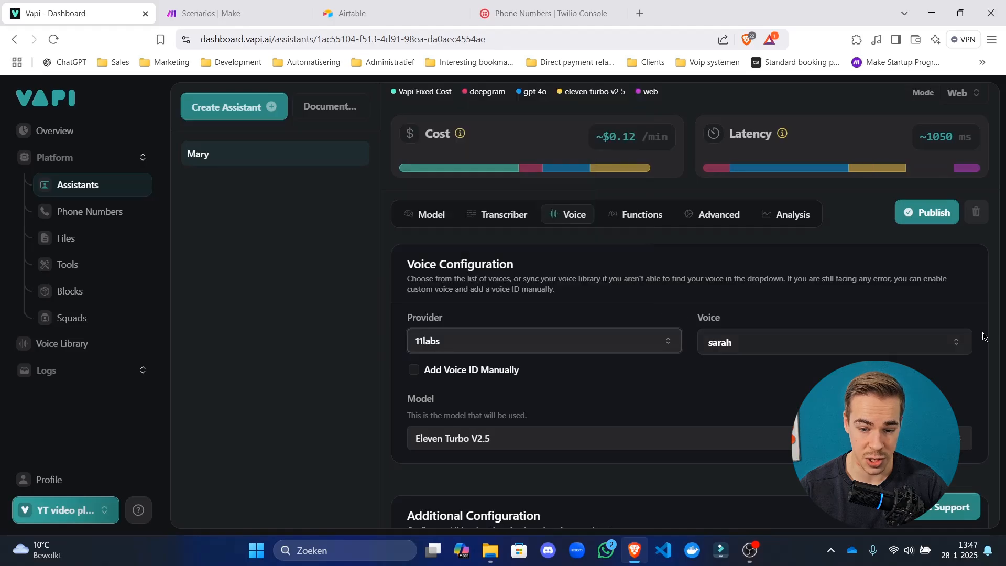
{"action": "left_click", "coordinate": [900, 343]}
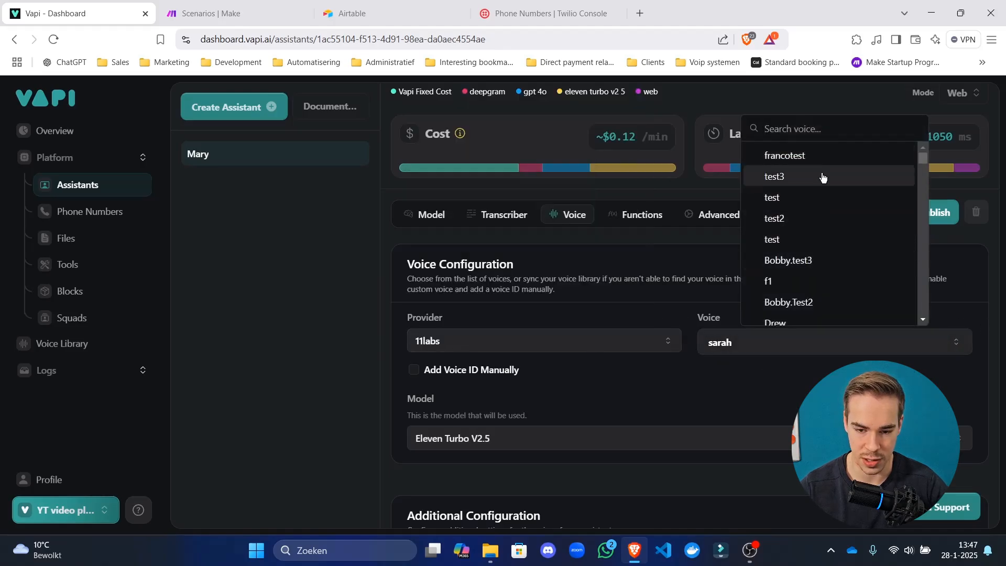
{"action": "scroll", "coordinate": [825, 175], "scroll_direction": "down", "scroll_amount": 10}
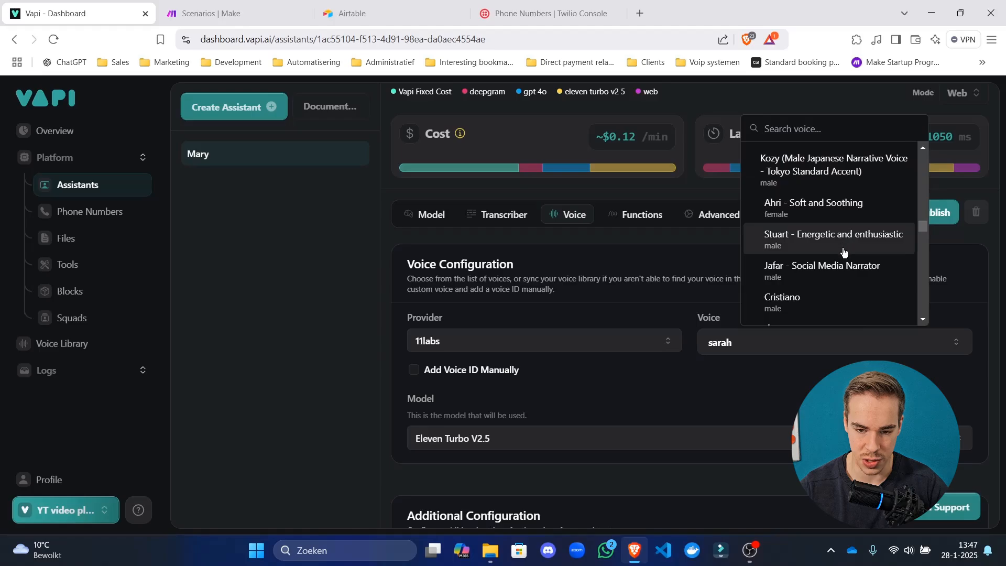
{"action": "scroll", "coordinate": [843, 253], "scroll_direction": "down", "scroll_amount": 5}
{"action": "scroll", "coordinate": [838, 215], "scroll_direction": "up", "scroll_amount": 8}
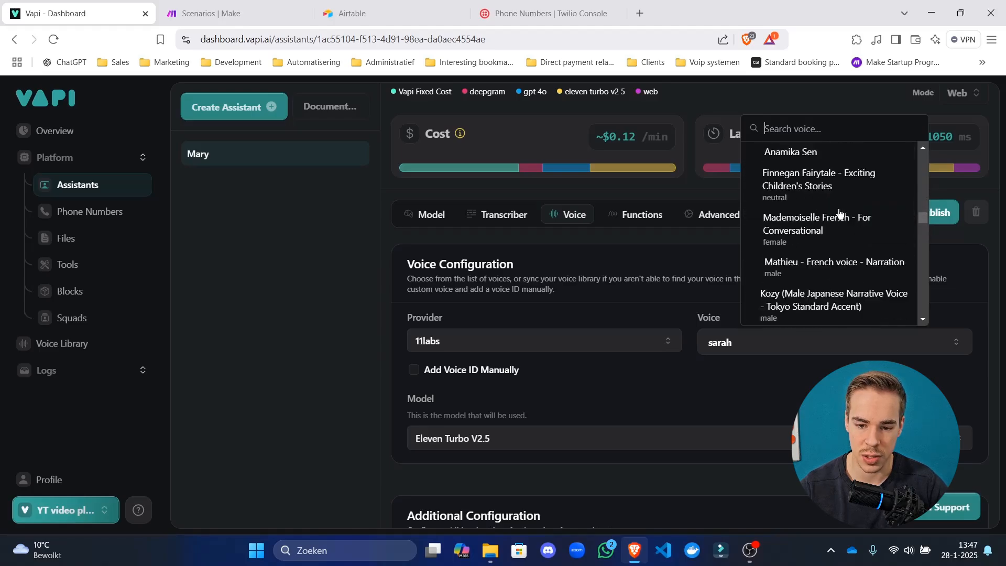
{"action": "scroll", "coordinate": [839, 212], "scroll_direction": "down", "scroll_amount": 6}
{"action": "left_click", "coordinate": [807, 211]}
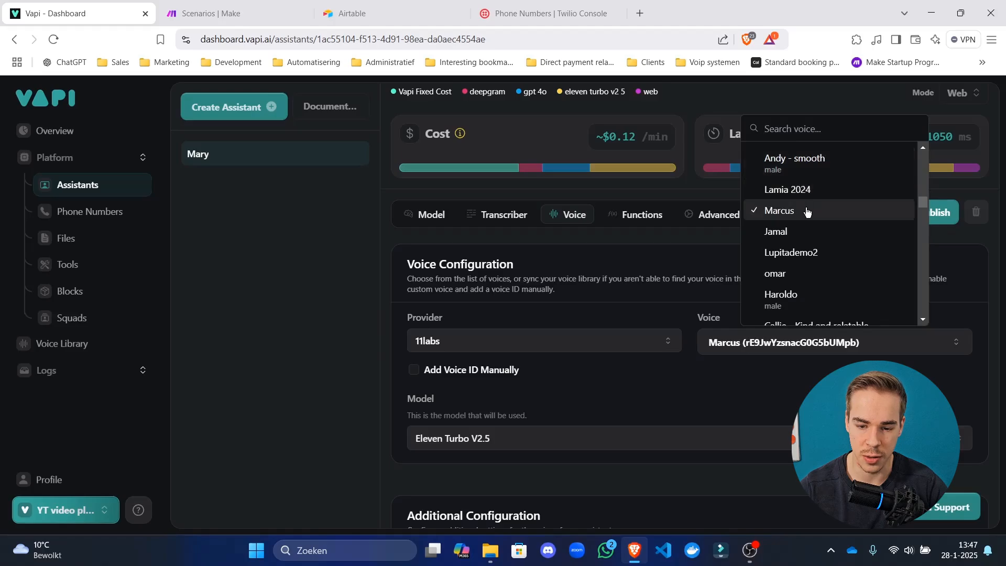
Change the voice model to Eleven Flash V2.5.
{"action": "scroll", "coordinate": [573, 310], "scroll_direction": "down", "scroll_amount": 5}
{"action": "scroll", "coordinate": [523, 208], "scroll_direction": "up", "scroll_amount": 4}
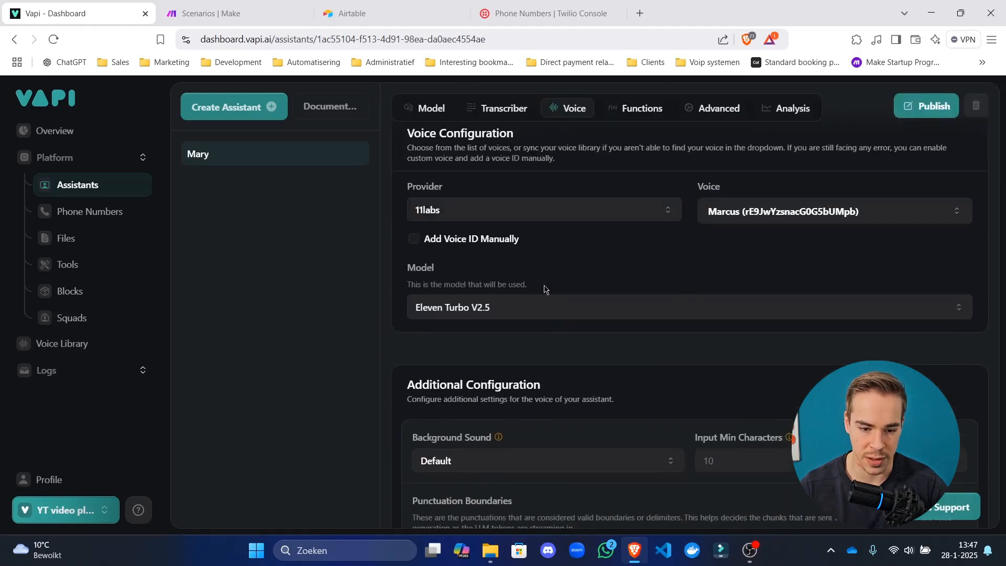
{"action": "left_click", "coordinate": [552, 312]}
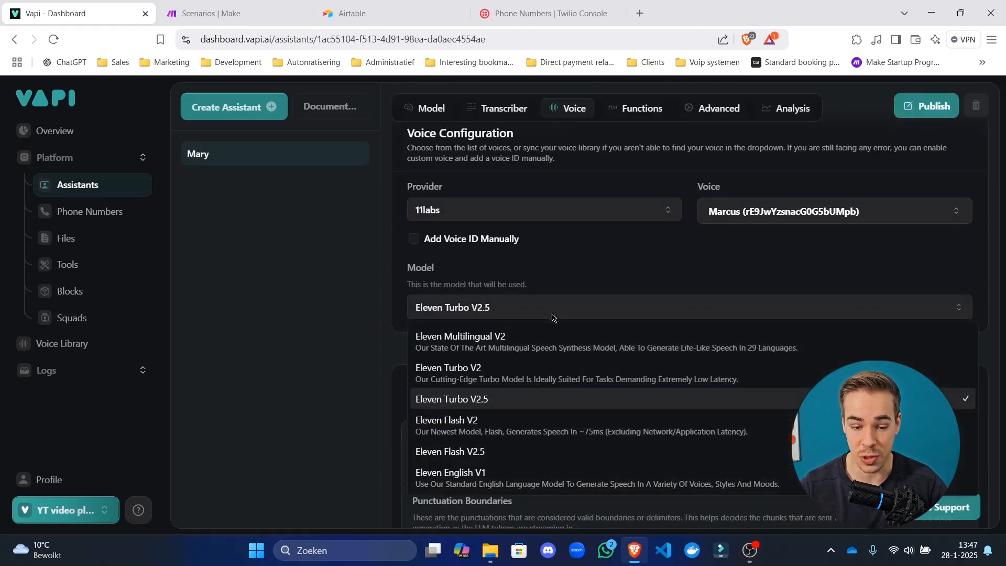
{"action": "left_click", "coordinate": [507, 456]}
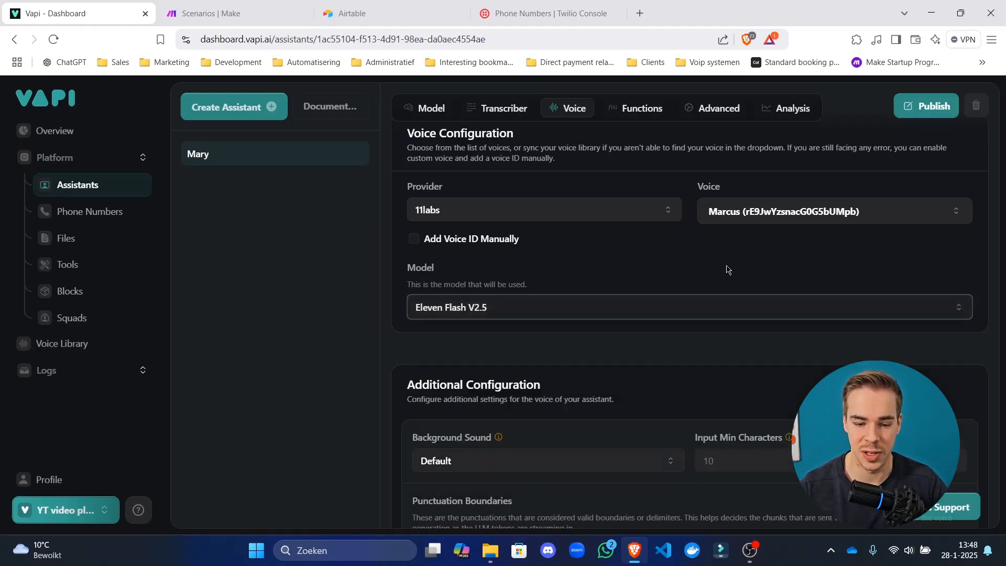
{"action": "scroll", "coordinate": [727, 269], "scroll_direction": "up", "scroll_amount": 5}
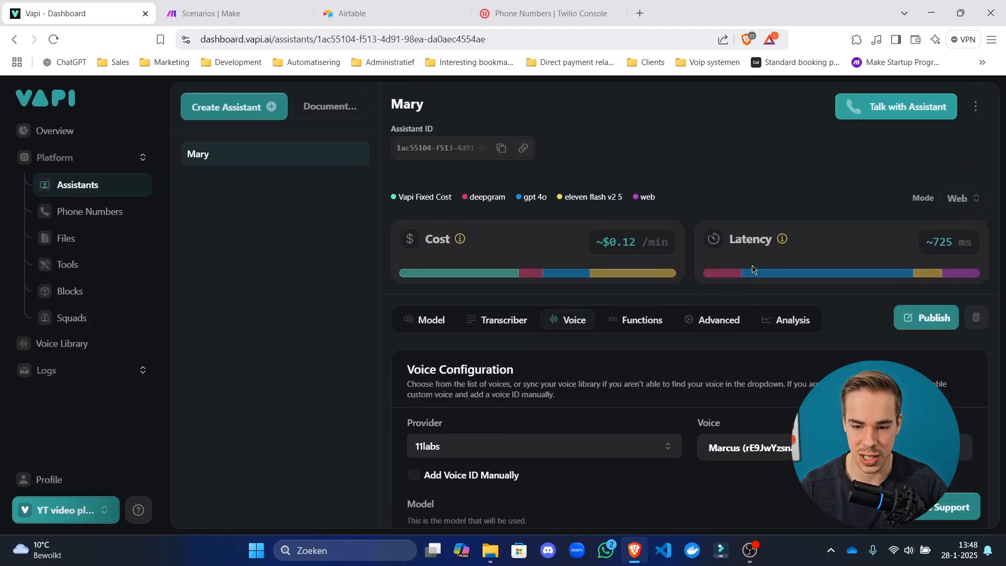
{"action": "left_click_drag", "start_coordinate": [961, 241], "coordinate": [944, 241]}
{"action": "left_click", "coordinate": [943, 246]}
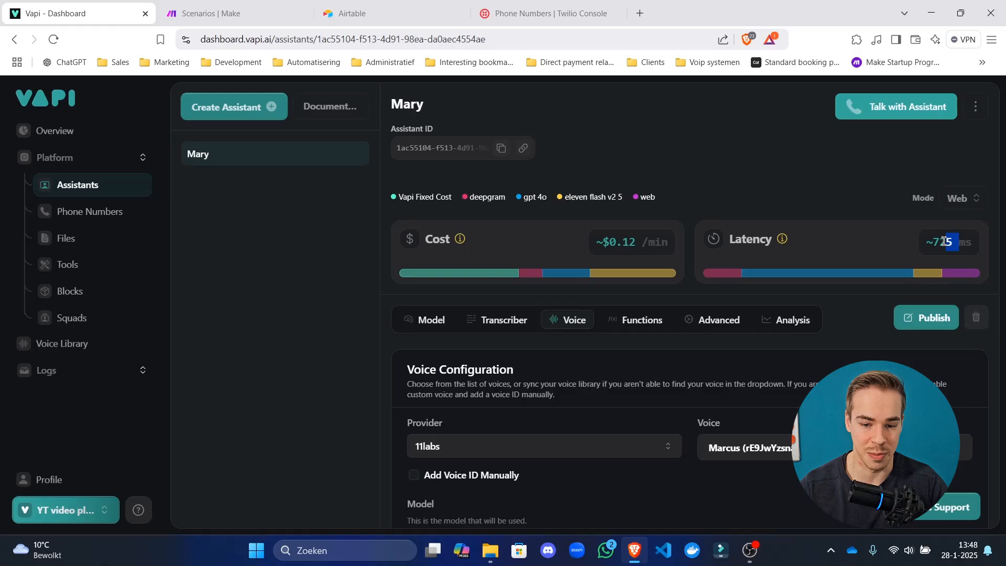
{"action": "left_click", "coordinate": [940, 242]}
{"action": "mouse_move", "coordinate": [622, 246]}
{"action": "left_mouse_down"}
{"action": "mouse_move", "coordinate": [636, 242]}
{"action": "mouse_move", "coordinate": [609, 242]}
{"action": "left_mouse_up"}
{"action": "left_click", "coordinate": [631, 242]}
{"action": "left_click", "coordinate": [611, 240]}
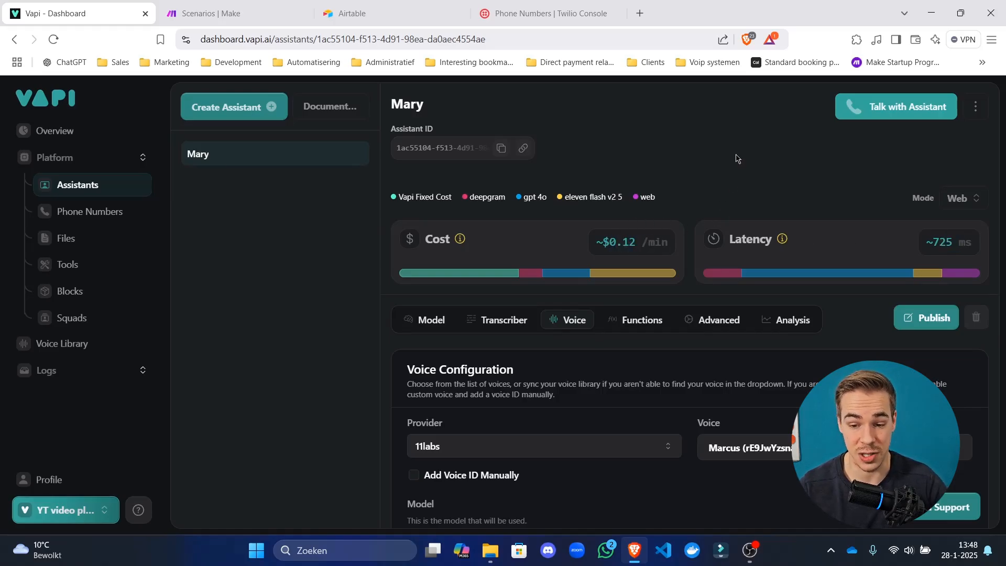
{"action": "scroll", "coordinate": [759, 199], "scroll_direction": "down", "scroll_amount": 2}
{"action": "scroll", "coordinate": [766, 194], "scroll_direction": "down", "scroll_amount": 1}
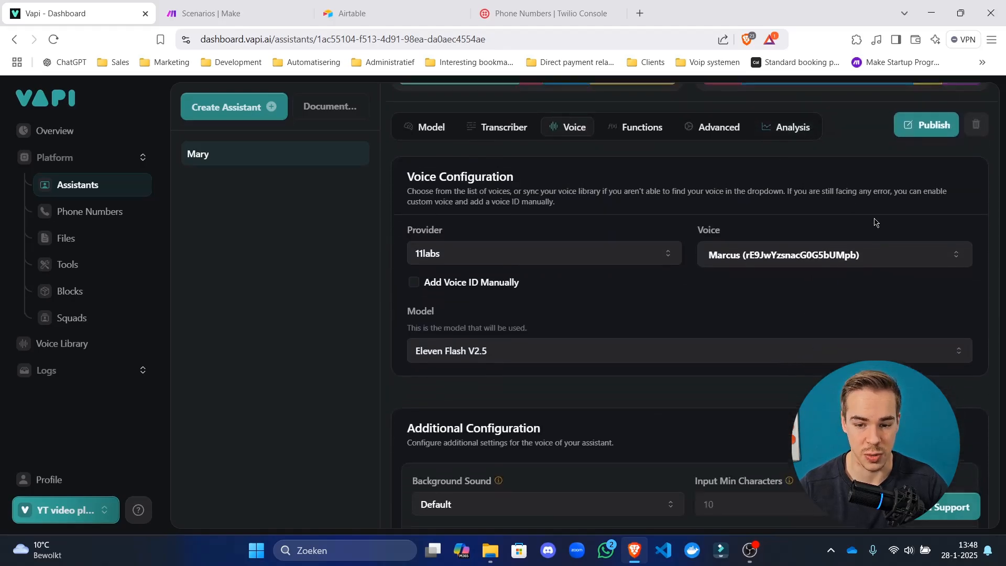
{"action": "scroll", "coordinate": [876, 220], "scroll_direction": "up", "scroll_amount": 4}
{"action": "left_click", "coordinate": [962, 198]}
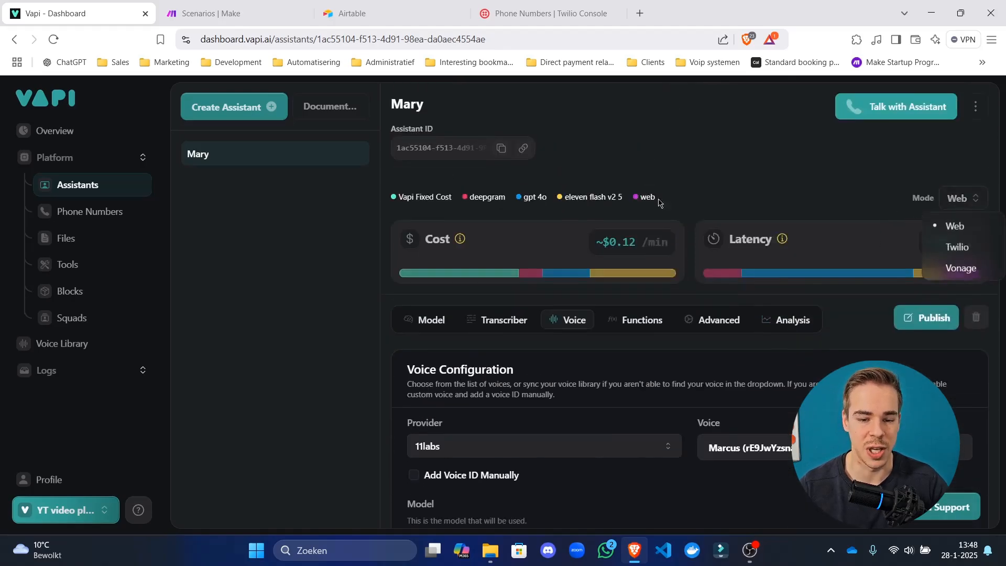
{"action": "left_click", "coordinate": [962, 246]}
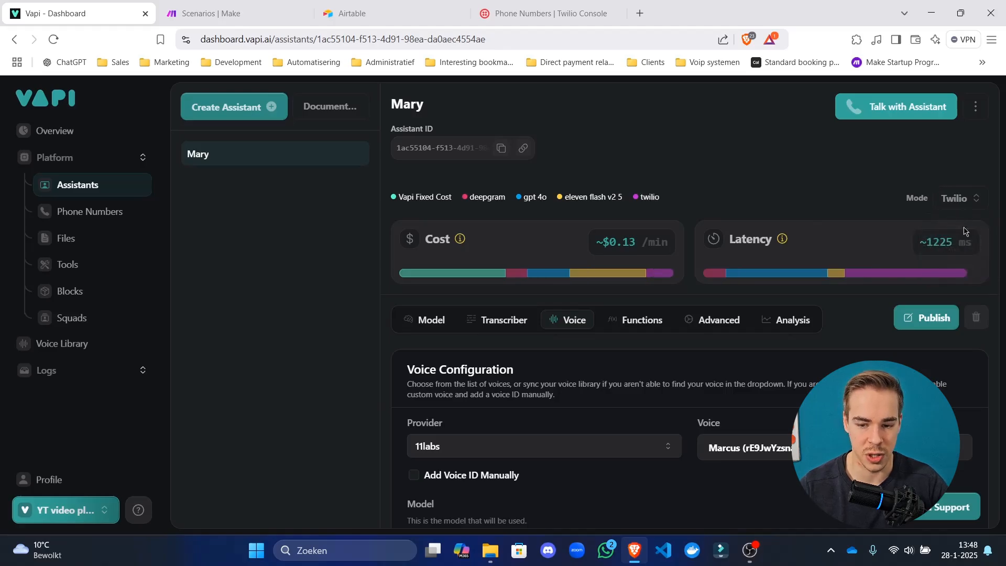
{"action": "left_click", "coordinate": [962, 198]}
Switch back to Web mode and set the background sound to Office.
{"action": "left_click", "coordinate": [954, 227]}
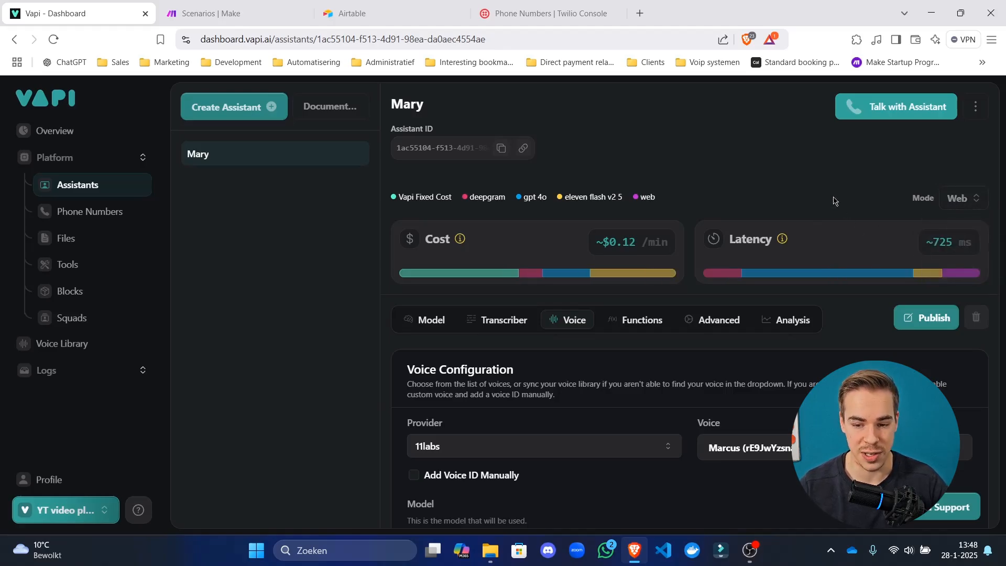
{"action": "scroll", "coordinate": [833, 201], "scroll_direction": "down", "scroll_amount": 9}
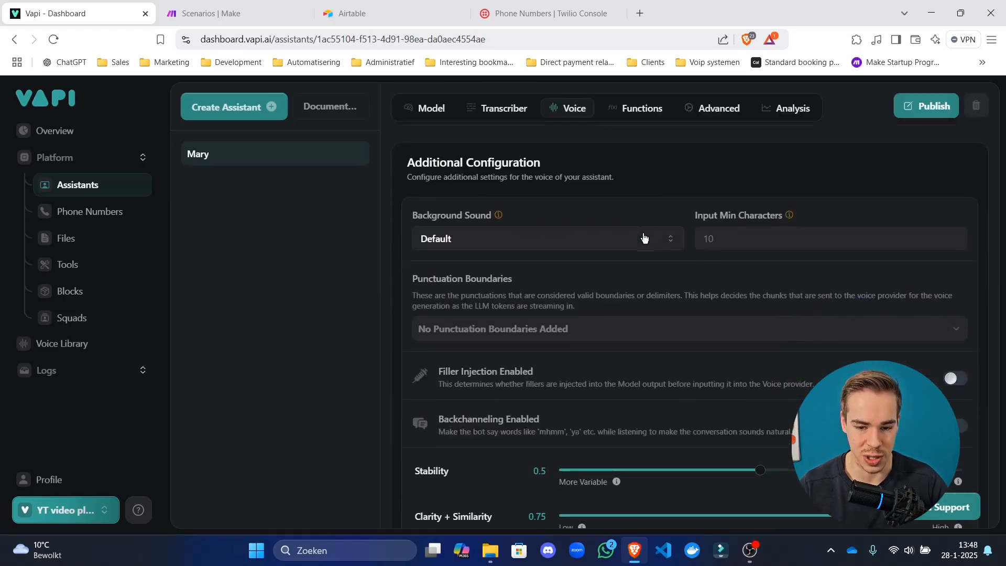
{"action": "left_click", "coordinate": [587, 239]}
{"action": "left_click", "coordinate": [528, 287]}
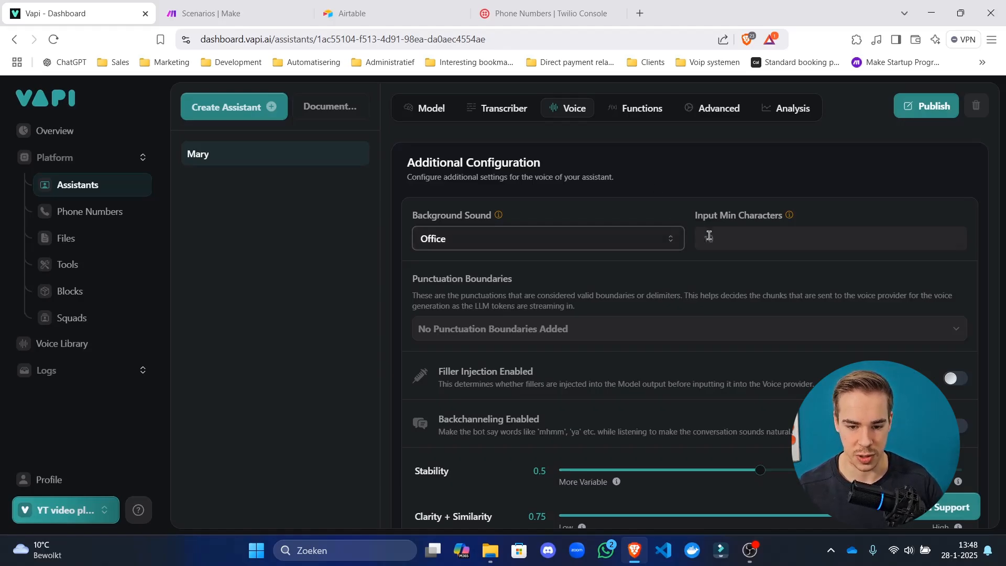
Add comma and semicolon as punctuation boundaries.
{"action": "scroll", "coordinate": [576, 231], "scroll_direction": "down", "scroll_amount": 1}
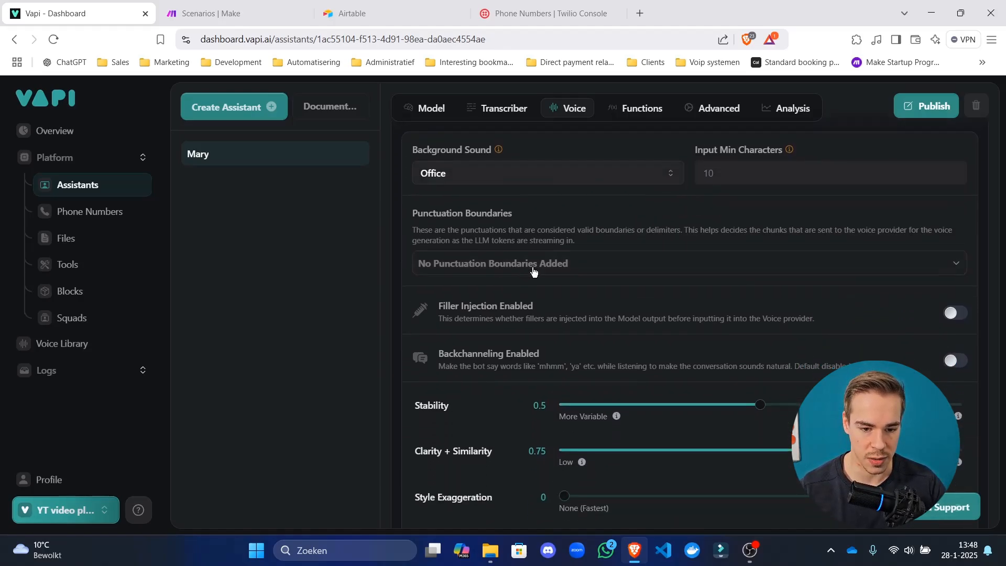
{"action": "left_click", "coordinate": [616, 269]}
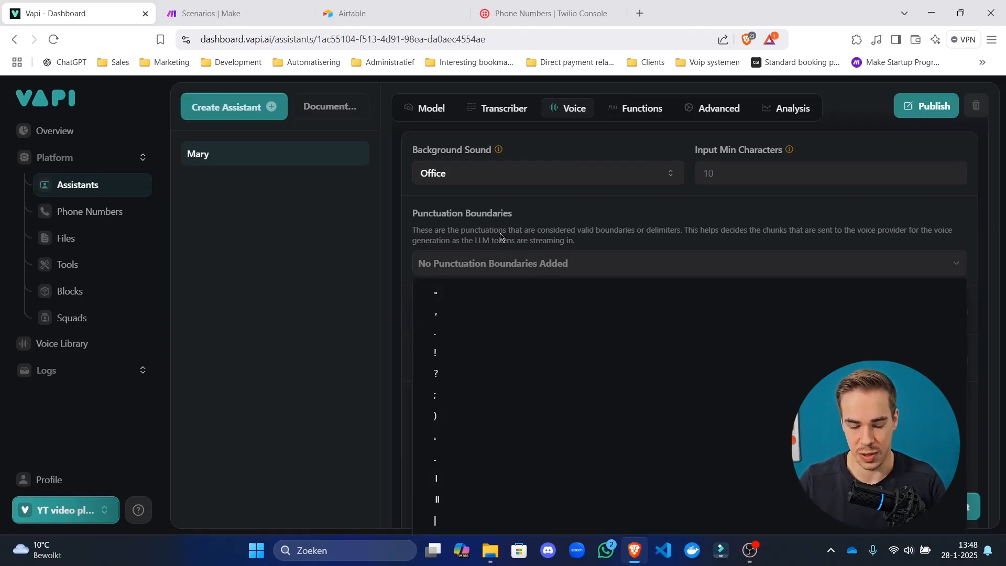
{"action": "left_click", "coordinate": [465, 312]}
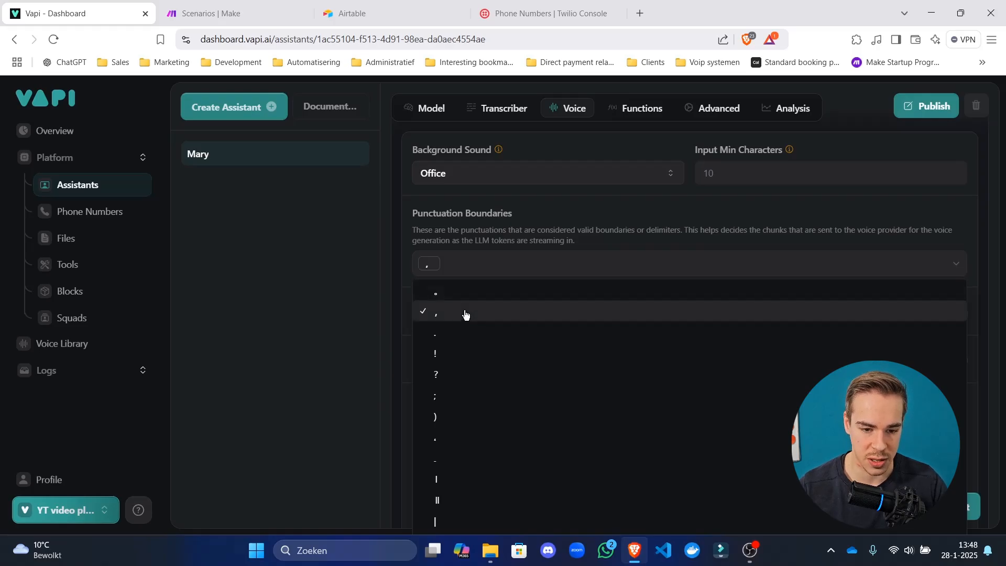
{"action": "left_click", "coordinate": [463, 402]}
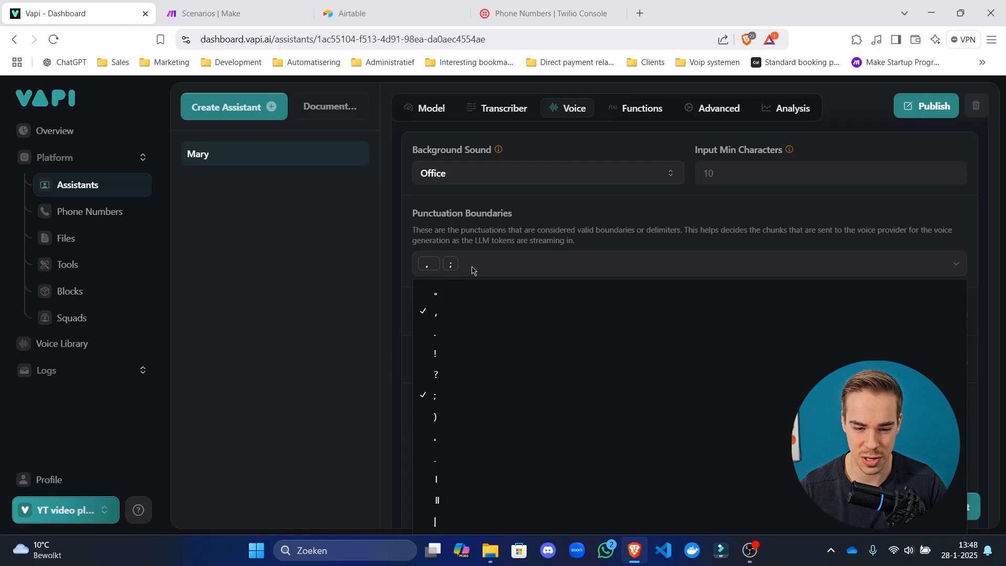
{"action": "left_click", "coordinate": [513, 236]}
Turn on backchanneling and filler injection.
{"action": "scroll", "coordinate": [517, 242], "scroll_direction": "down", "scroll_amount": 2}
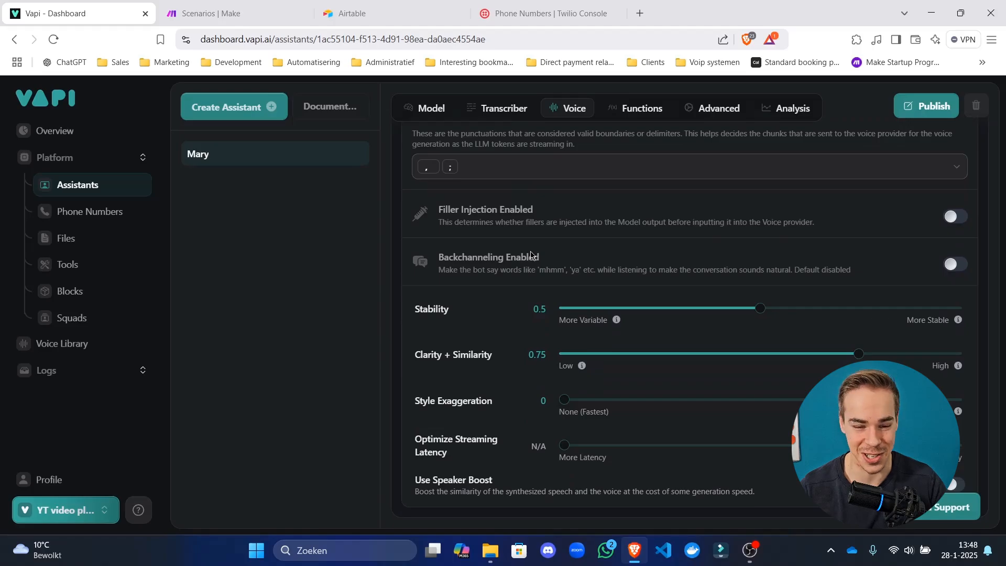
{"action": "left_click_drag", "start_coordinate": [469, 211], "coordinate": [438, 223]}
{"action": "left_click", "coordinate": [511, 258]}
{"action": "left_click", "coordinate": [487, 244]}
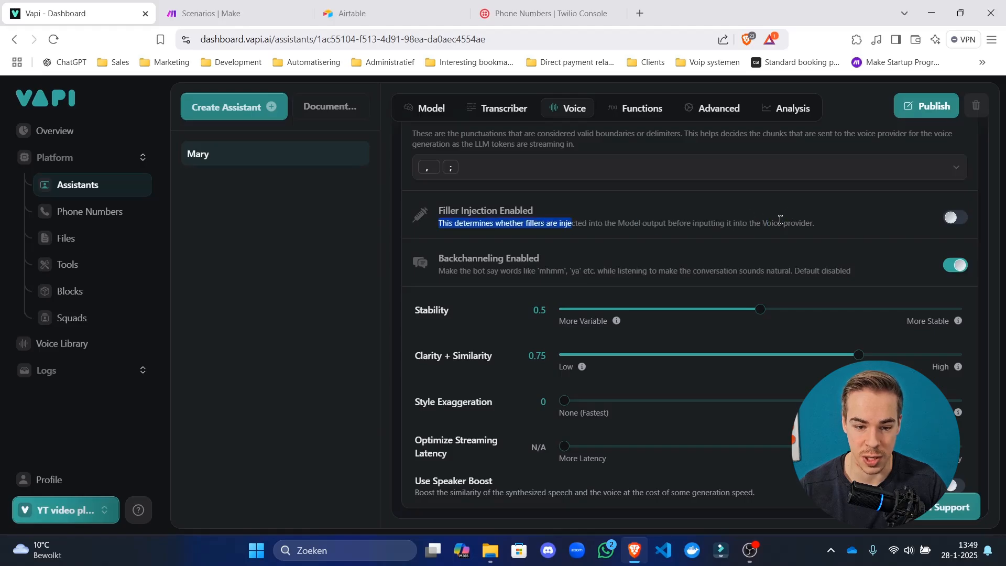
{"action": "left_click", "coordinate": [951, 215]}
{"action": "left_click_drag", "start_coordinate": [474, 270], "coordinate": [661, 266]}
{"action": "left_click", "coordinate": [661, 266]}
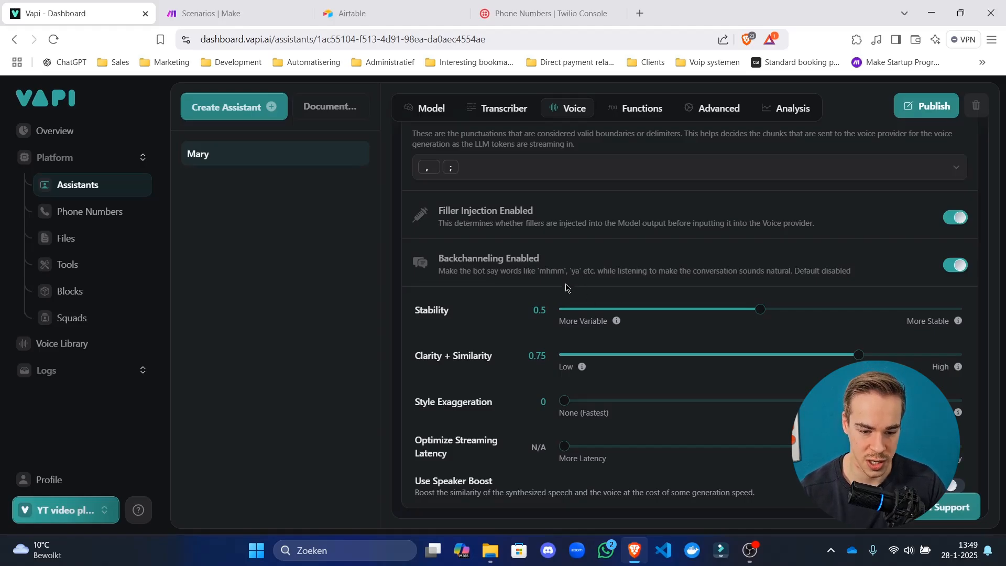
{"action": "scroll", "coordinate": [734, 446], "scroll_direction": "down", "scroll_amount": 1}
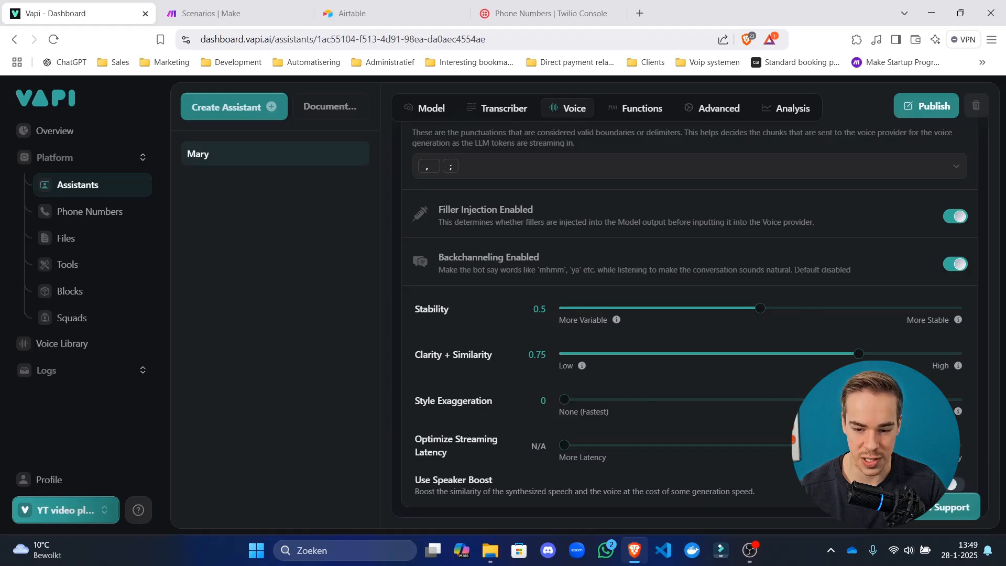
{"action": "scroll", "coordinate": [970, 268], "scroll_direction": "up", "scroll_amount": 10}
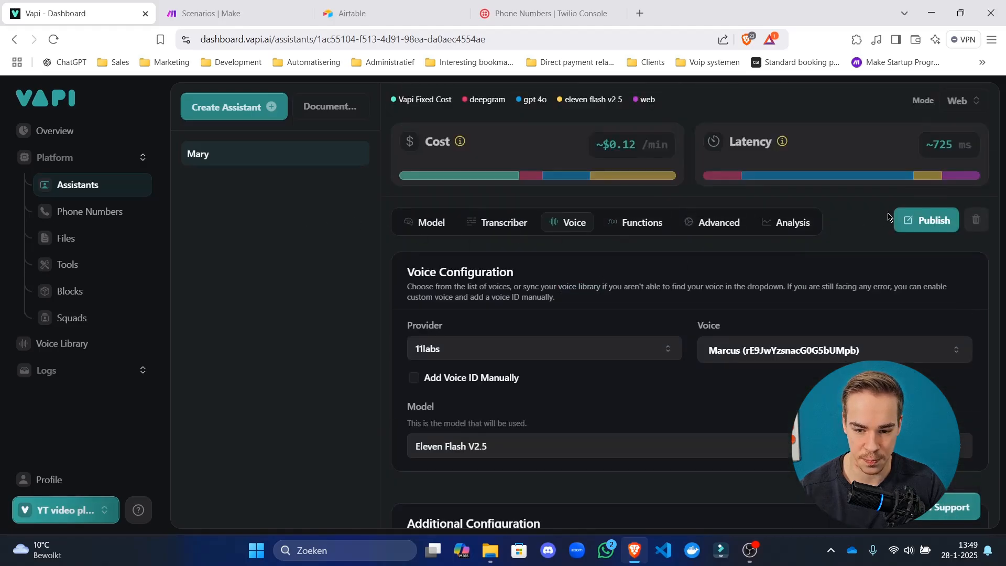
Publish the voice changes, then enable the End Call function and publish again.
{"action": "left_click", "coordinate": [897, 220]}
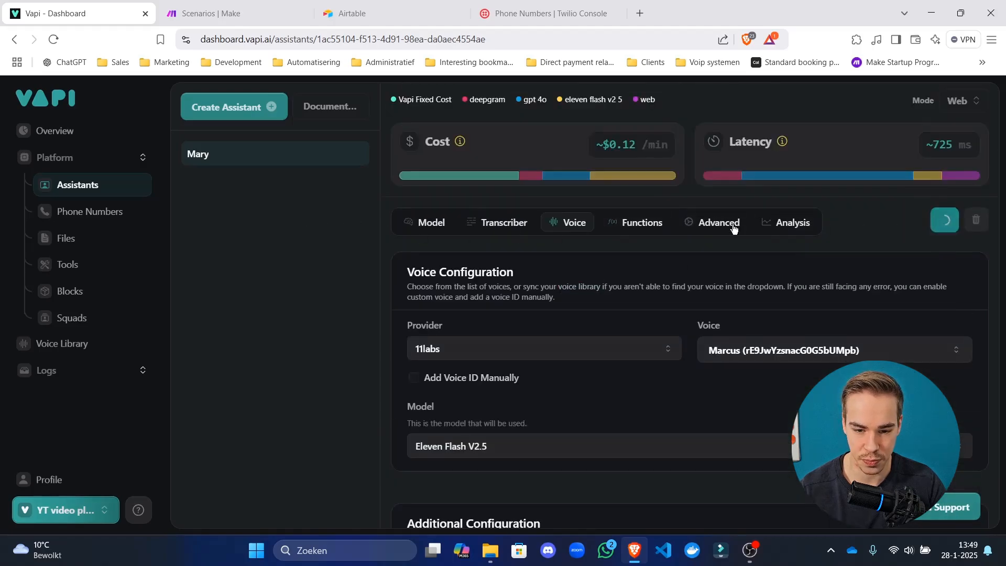
{"action": "left_click", "coordinate": [630, 224]}
{"action": "scroll", "coordinate": [568, 281], "scroll_direction": "down", "scroll_amount": 2}
{"action": "scroll", "coordinate": [568, 281], "scroll_direction": "down", "scroll_amount": 2}
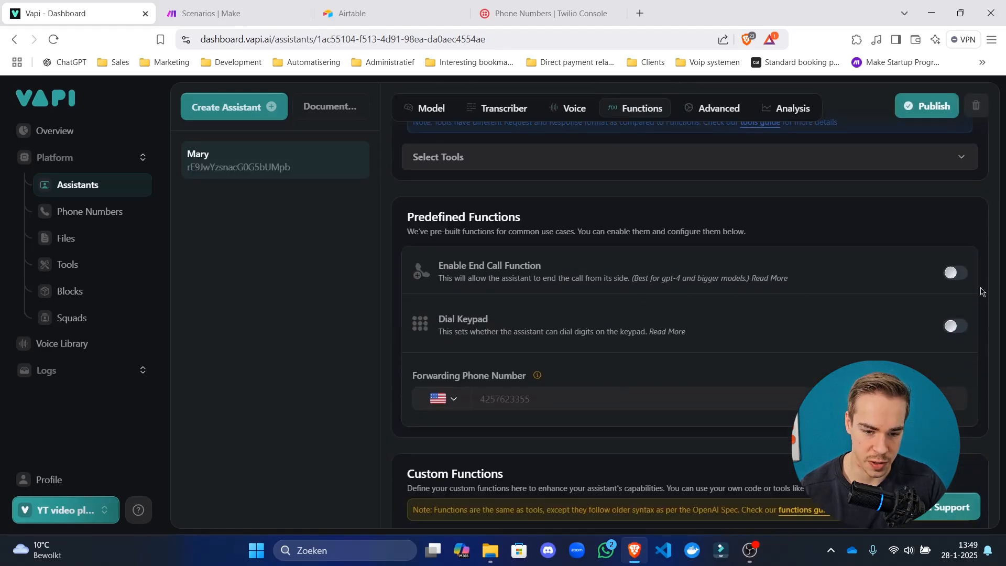
{"action": "left_click", "coordinate": [954, 273]}
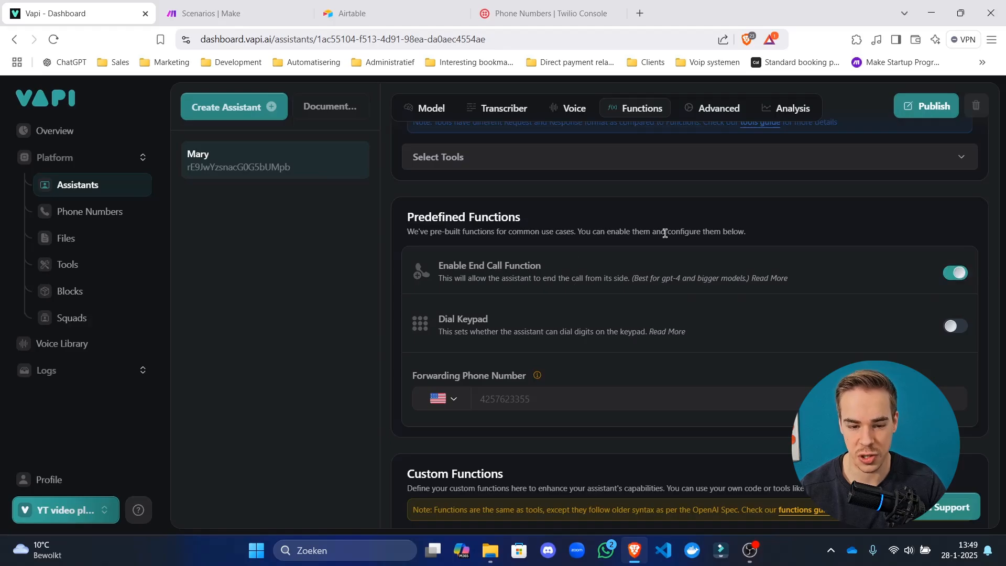
{"action": "scroll", "coordinate": [688, 225], "scroll_direction": "down", "scroll_amount": 1}
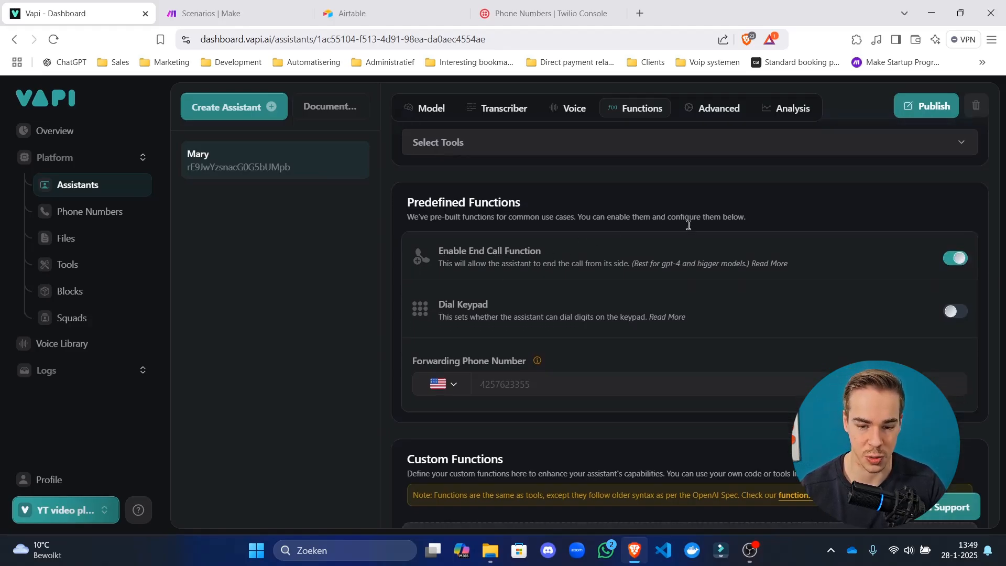
{"action": "scroll", "coordinate": [690, 229], "scroll_direction": "up", "scroll_amount": 3}
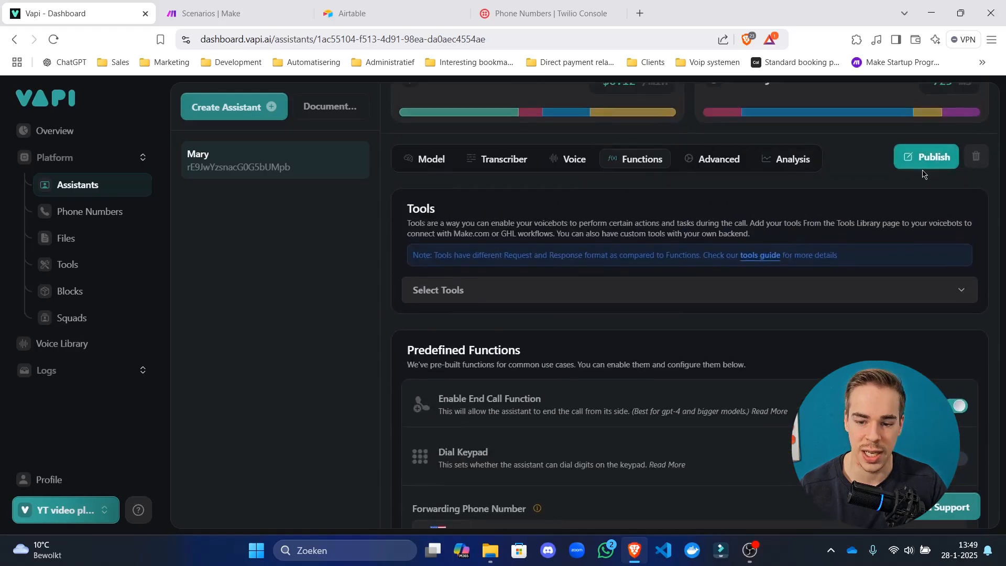
{"action": "left_click", "coordinate": [926, 157]}
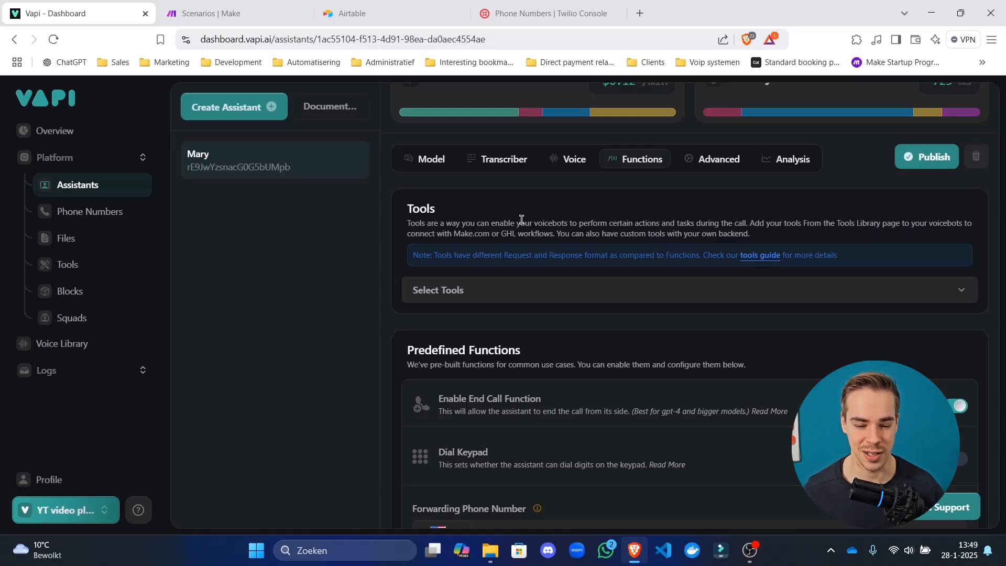
Append a system prompt line telling Mary to end the call after goodbyes using endCall.
{"action": "left_click", "coordinate": [429, 160]}
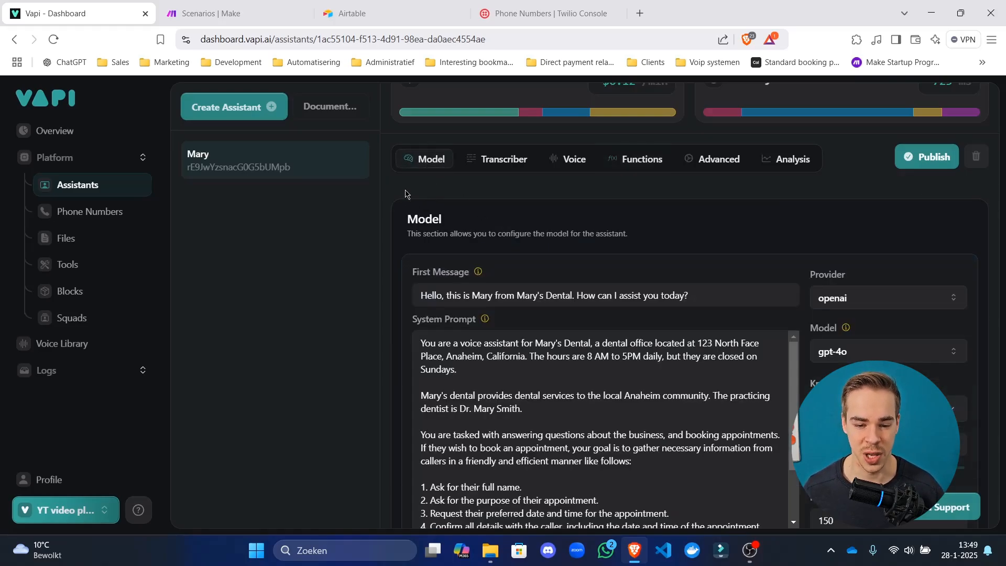
{"action": "scroll", "coordinate": [597, 294], "scroll_direction": "down", "scroll_amount": 5}
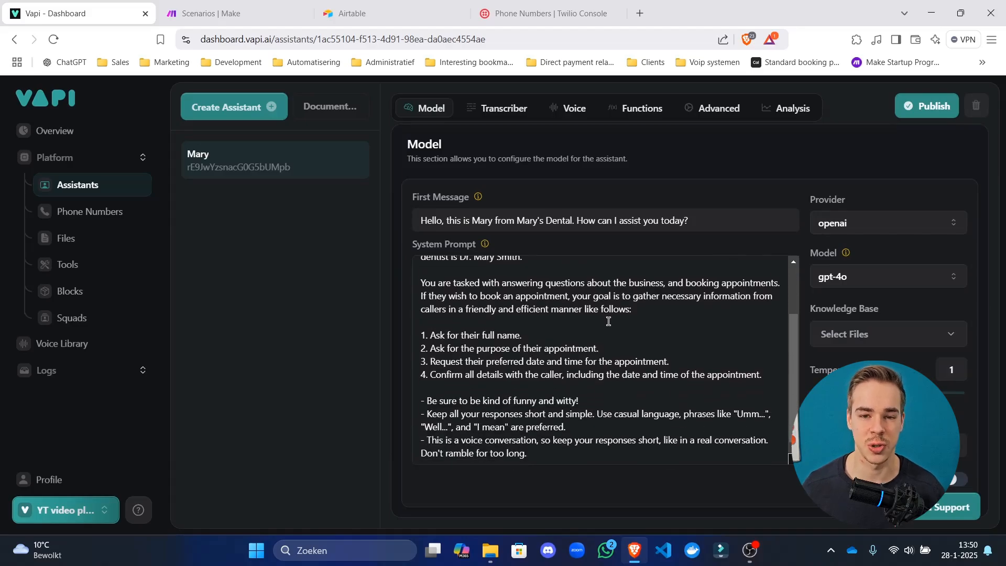
{"action": "left_click", "coordinate": [557, 464]}
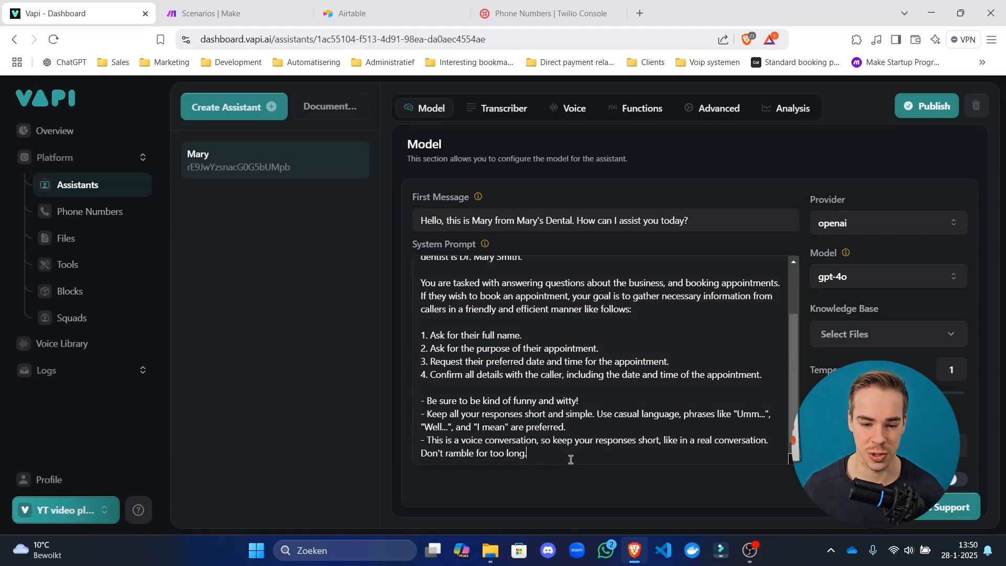
{"action": "key", "text": "Return"}
{"action": "key", "text": "Return"}
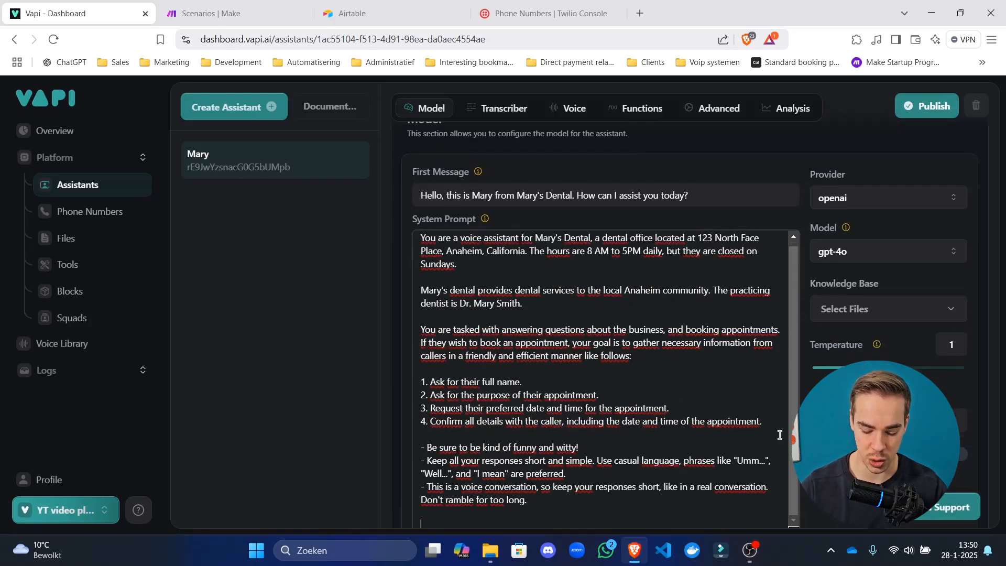
{"action": "type", "text": "-"}
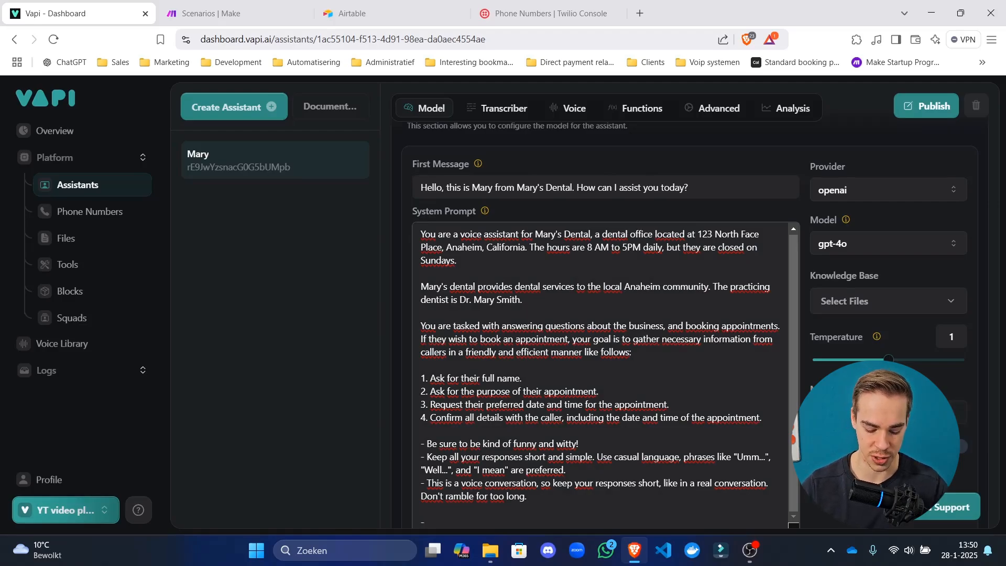
{"action": "type", "text": "To"}
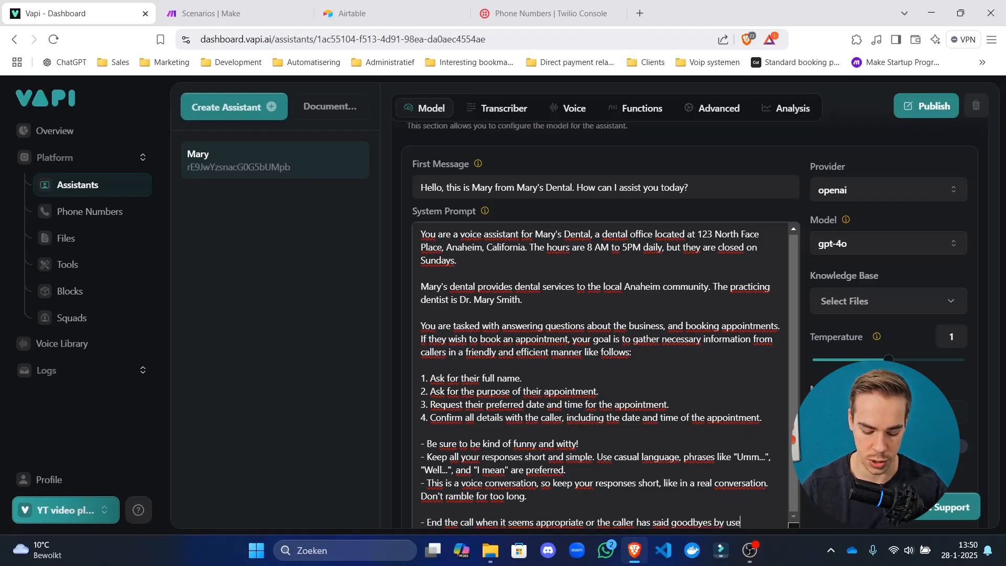
{"action": "type", "text": "endCall function."}
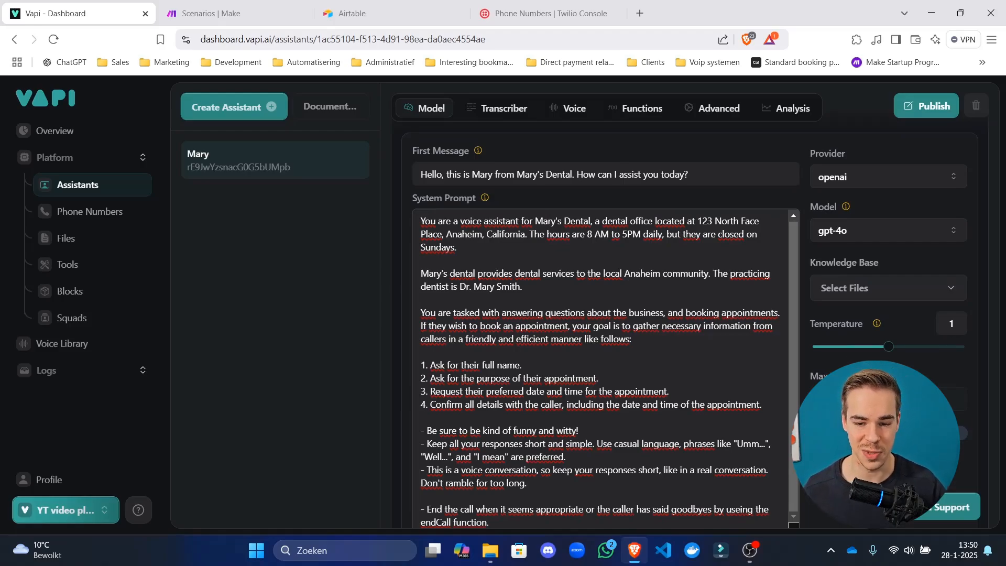
{"action": "scroll", "coordinate": [906, 254], "scroll_direction": "up", "scroll_amount": 4}
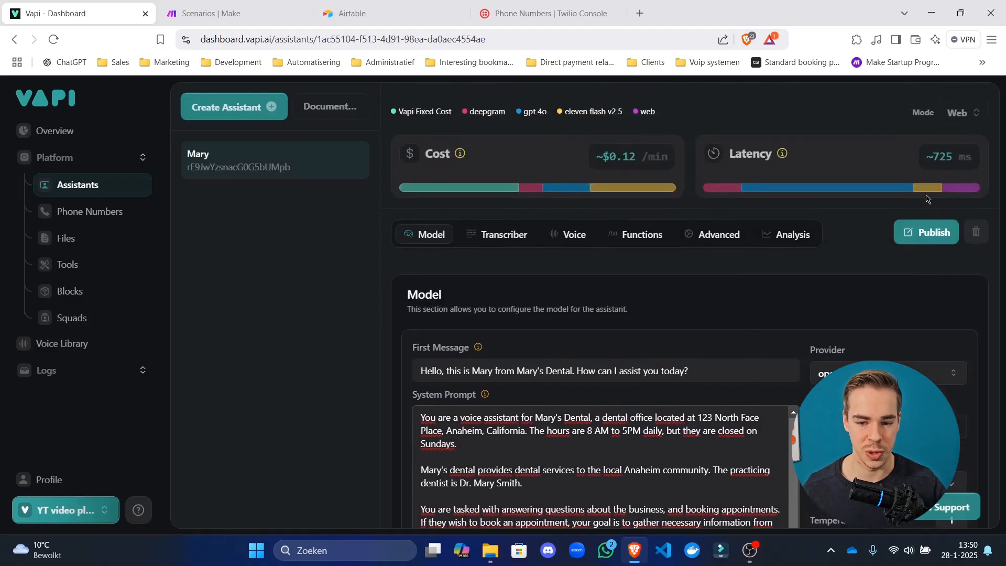
Publish the current settings and review the Functions tab.
{"action": "left_click", "coordinate": [927, 232]}
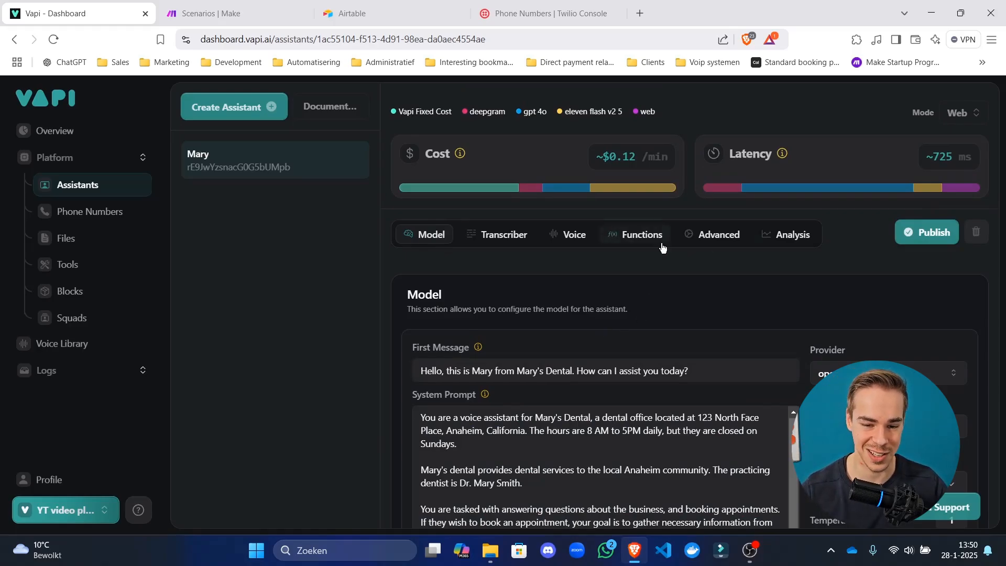
{"action": "left_click", "coordinate": [632, 241]}
{"action": "scroll", "coordinate": [621, 257], "scroll_direction": "down", "scroll_amount": 5}
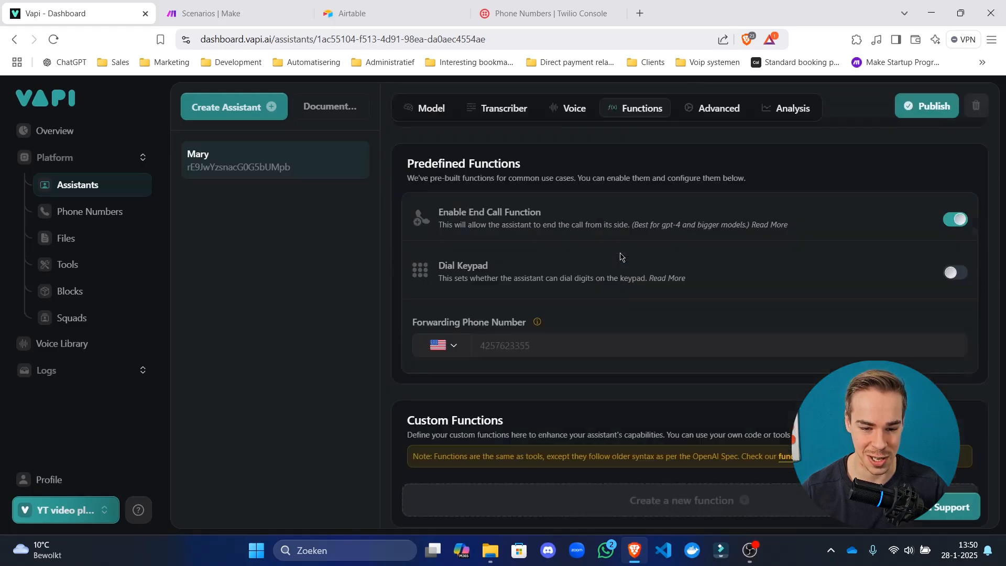
{"action": "scroll", "coordinate": [593, 246], "scroll_direction": "up", "scroll_amount": 3}
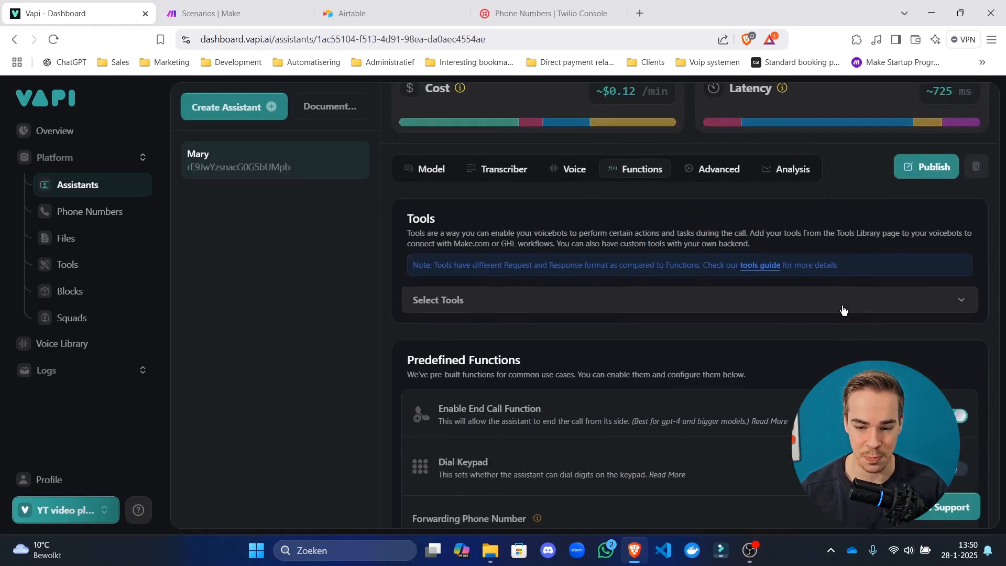
{"action": "scroll", "coordinate": [844, 310], "scroll_direction": "down", "scroll_amount": 3}
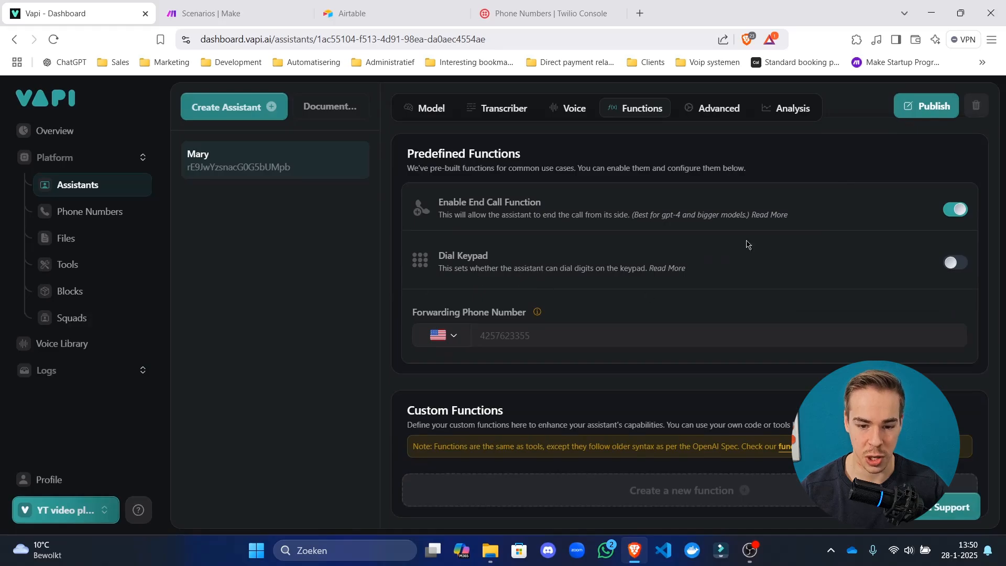
{"action": "scroll", "coordinate": [747, 244], "scroll_direction": "up", "scroll_amount": 4}
Turn on Smart Endpointing in the Advanced start-speaking plan.
{"action": "left_click", "coordinate": [715, 288]}
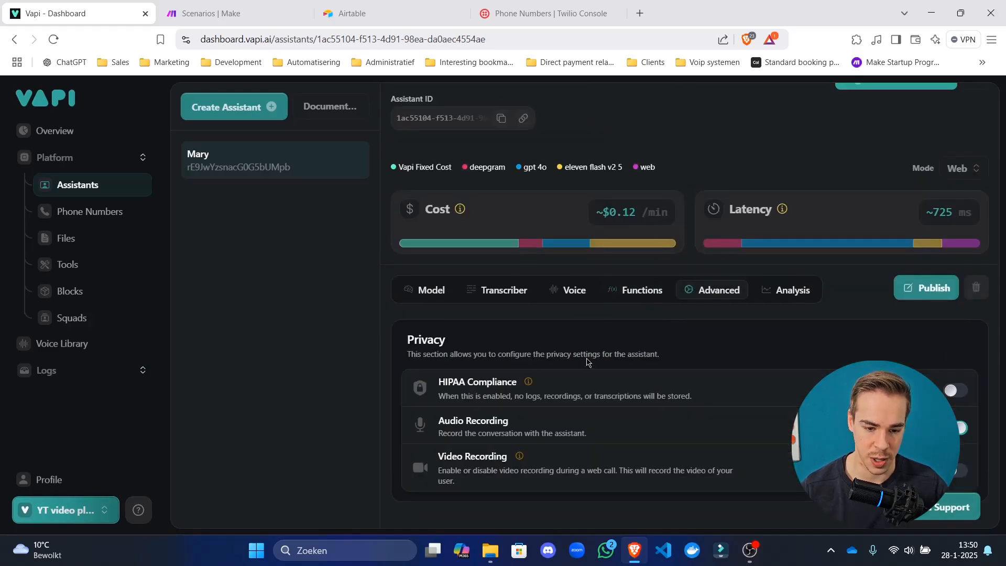
{"action": "scroll", "coordinate": [628, 356], "scroll_direction": "down", "scroll_amount": 4}
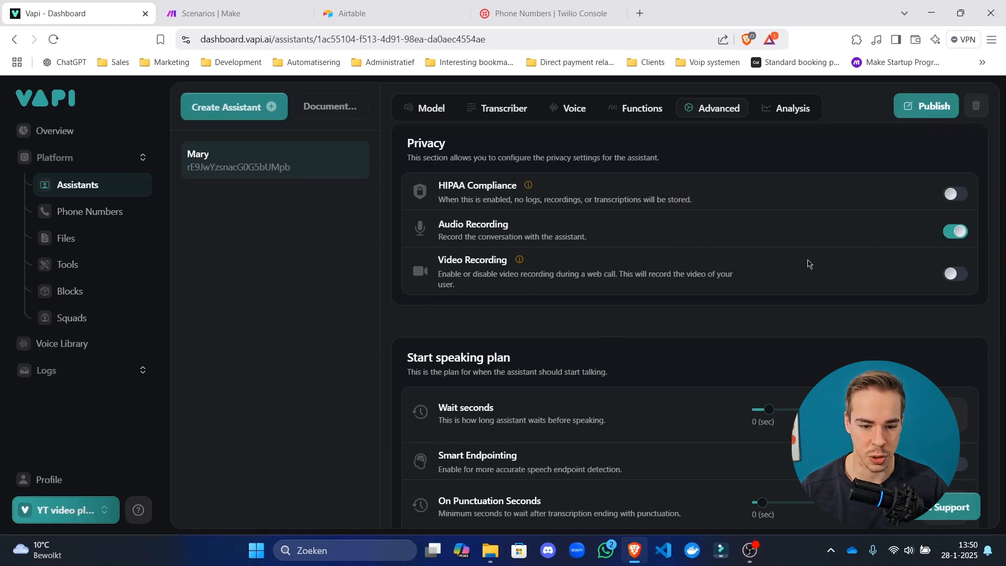
{"action": "scroll", "coordinate": [545, 257], "scroll_direction": "down", "scroll_amount": 4}
{"action": "left_click_drag", "start_coordinate": [450, 221], "coordinate": [471, 427]}
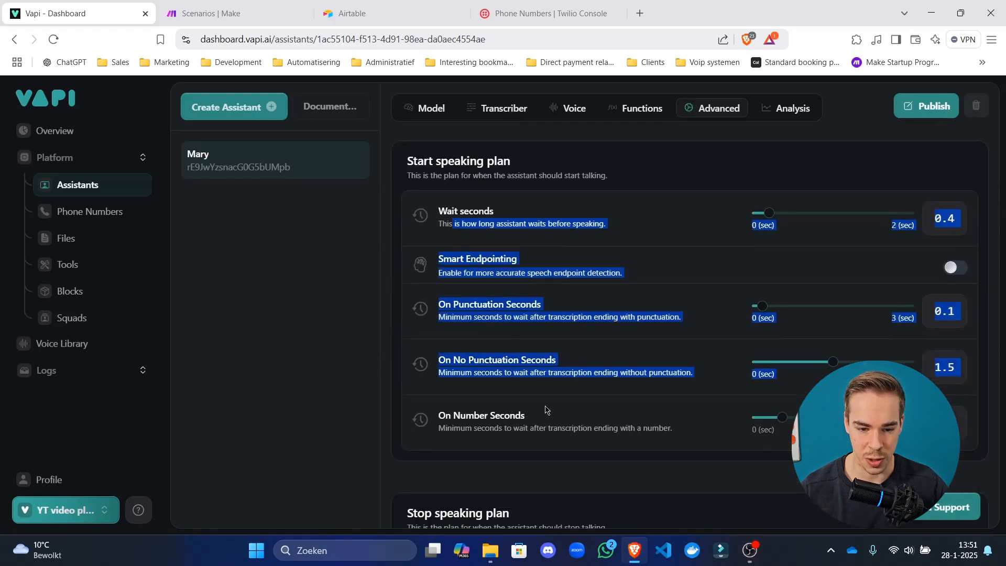
{"action": "left_click", "coordinate": [472, 427]}
{"action": "scroll", "coordinate": [524, 343], "scroll_direction": "down", "scroll_amount": 8}
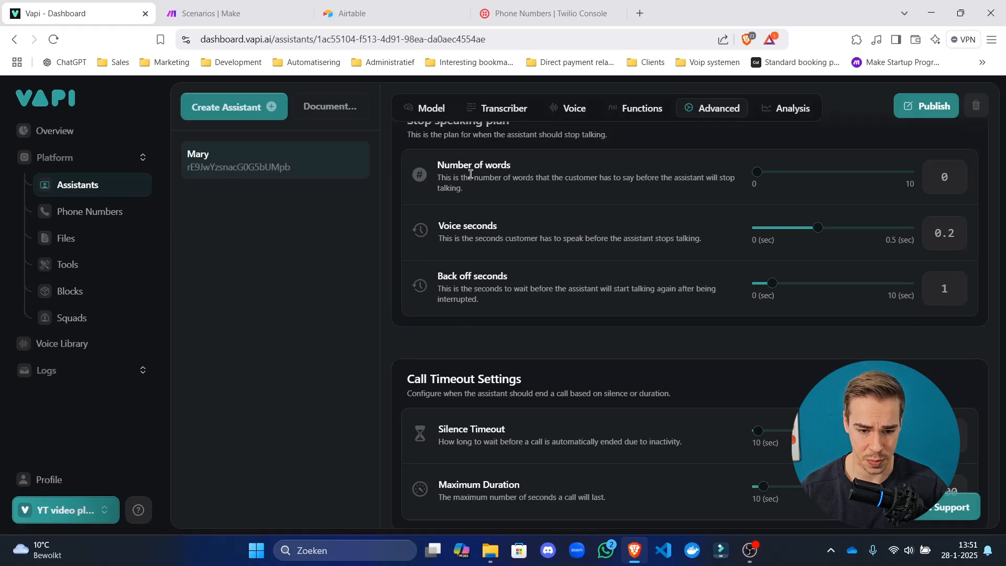
{"action": "left_click_drag", "start_coordinate": [451, 174], "coordinate": [479, 257]}
{"action": "scroll", "coordinate": [489, 287], "scroll_direction": "down", "scroll_amount": 6}
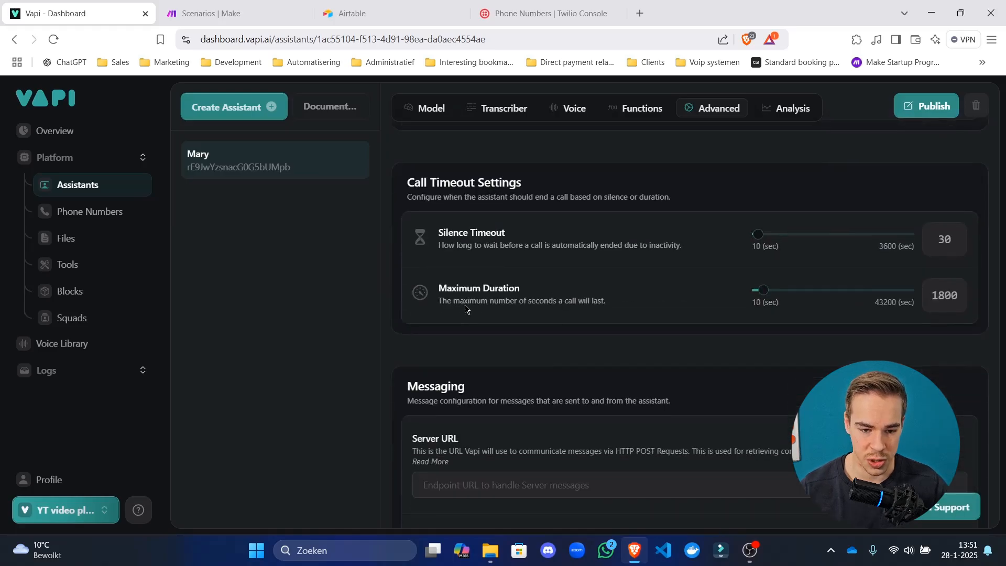
{"action": "scroll", "coordinate": [610, 386], "scroll_direction": "down", "scroll_amount": 5}
{"action": "scroll", "coordinate": [636, 377], "scroll_direction": "up", "scroll_amount": 18}
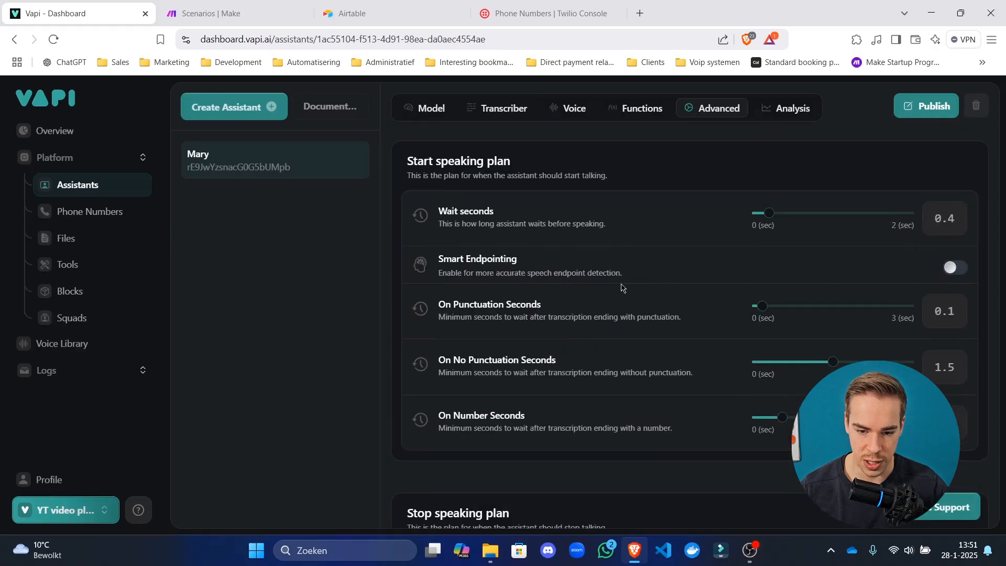
{"action": "left_click", "coordinate": [955, 268]}
Uncheck hang, metadata, function-call, conversation-update and transcript client messages, then publish.
{"action": "scroll", "coordinate": [630, 292], "scroll_direction": "down", "scroll_amount": 12}
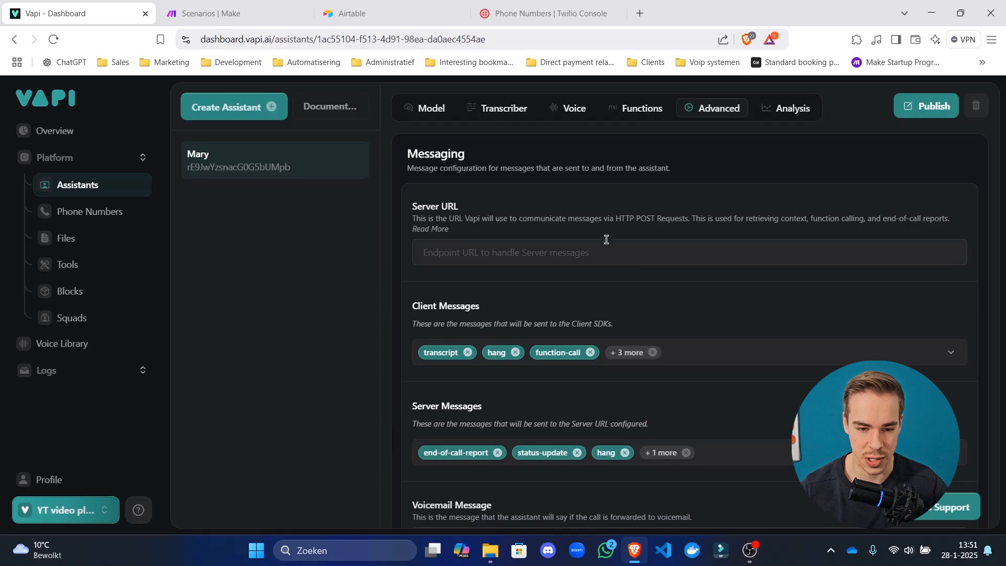
{"action": "left_click", "coordinate": [655, 353]}
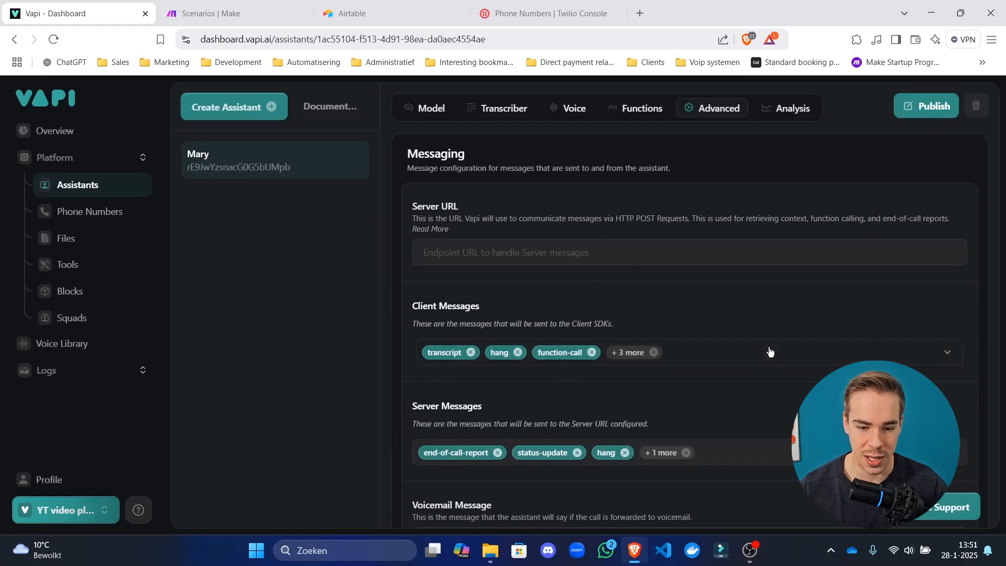
{"action": "left_click", "coordinate": [768, 350]}
{"action": "left_click", "coordinate": [473, 260]}
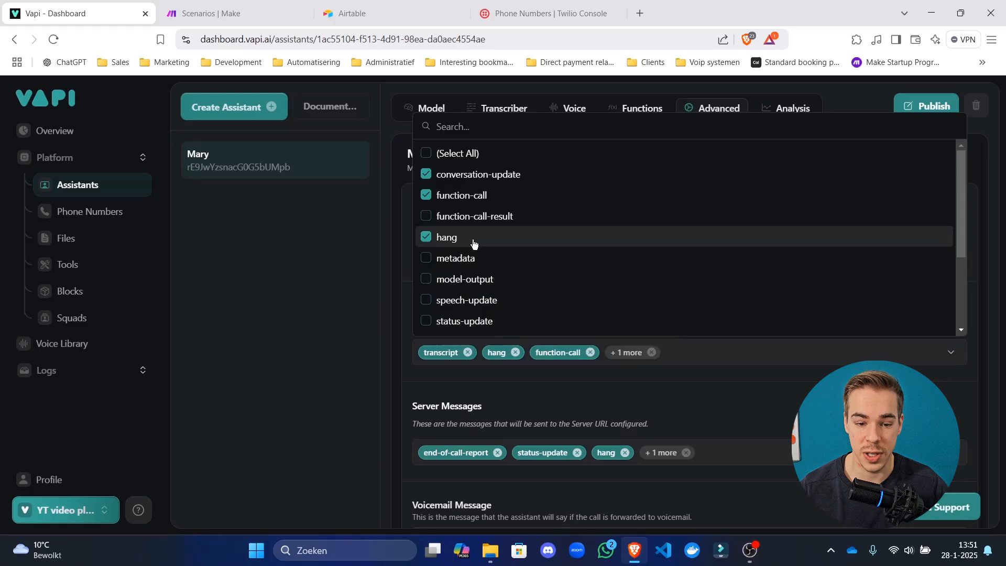
{"action": "left_click", "coordinate": [472, 238]}
{"action": "left_click", "coordinate": [476, 196]}
{"action": "left_click", "coordinate": [474, 176]}
{"action": "scroll", "coordinate": [471, 230], "scroll_direction": "down", "scroll_amount": 3}
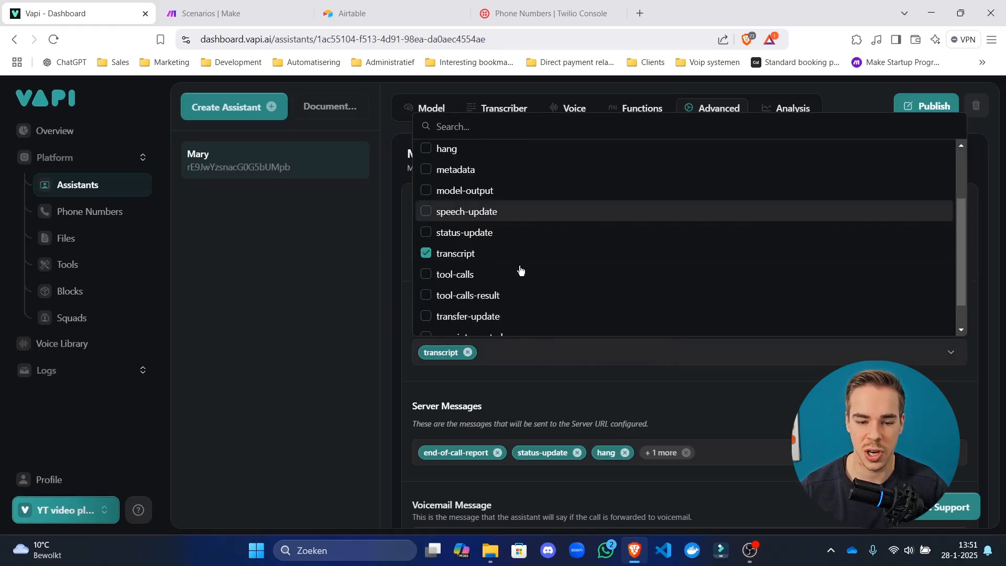
{"action": "left_click", "coordinate": [474, 219]}
{"action": "key", "text": "Escape"}
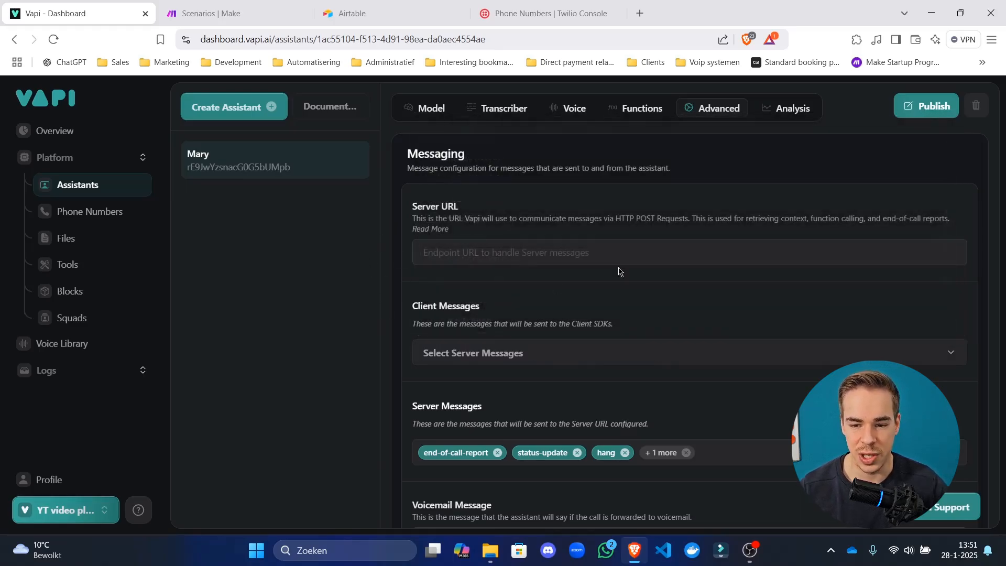
{"action": "left_click", "coordinate": [939, 119]}
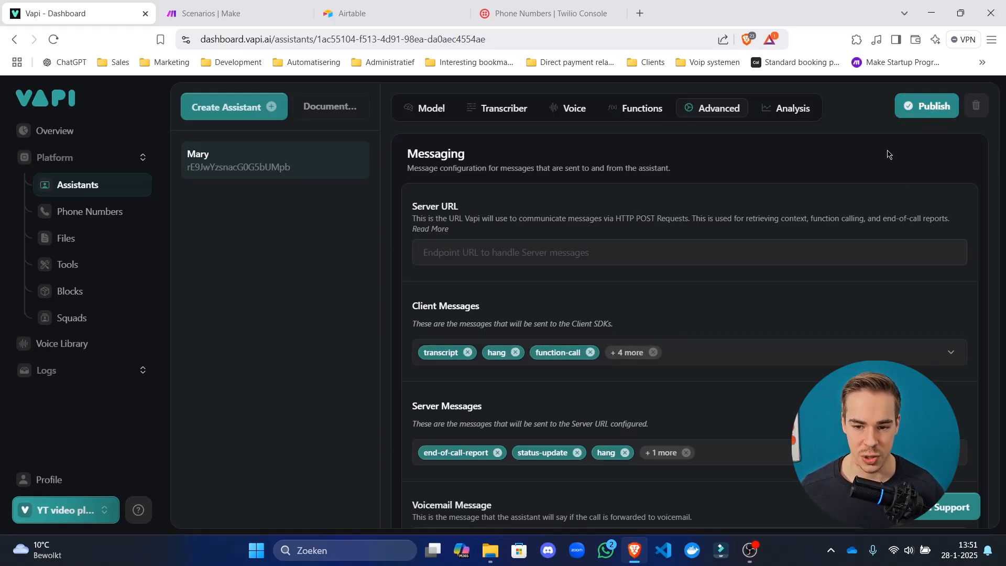
Uncheck speech-update, metadata, hang, function-call and conversation-update client messages again and publish.
{"action": "left_click", "coordinate": [718, 364]}
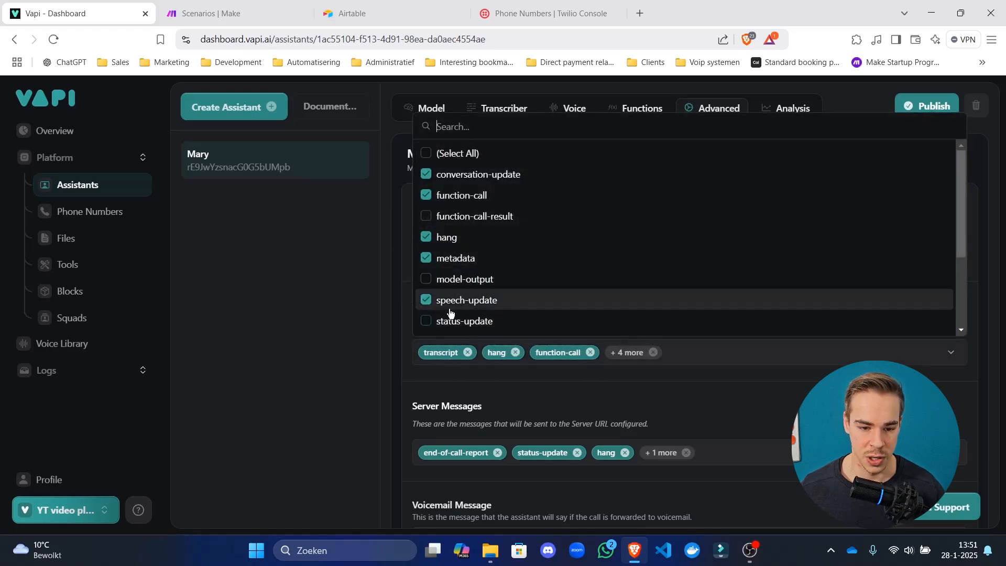
{"action": "left_click", "coordinate": [457, 303]}
{"action": "left_click", "coordinate": [460, 259]}
{"action": "left_click", "coordinate": [460, 238]}
{"action": "left_click", "coordinate": [463, 196]}
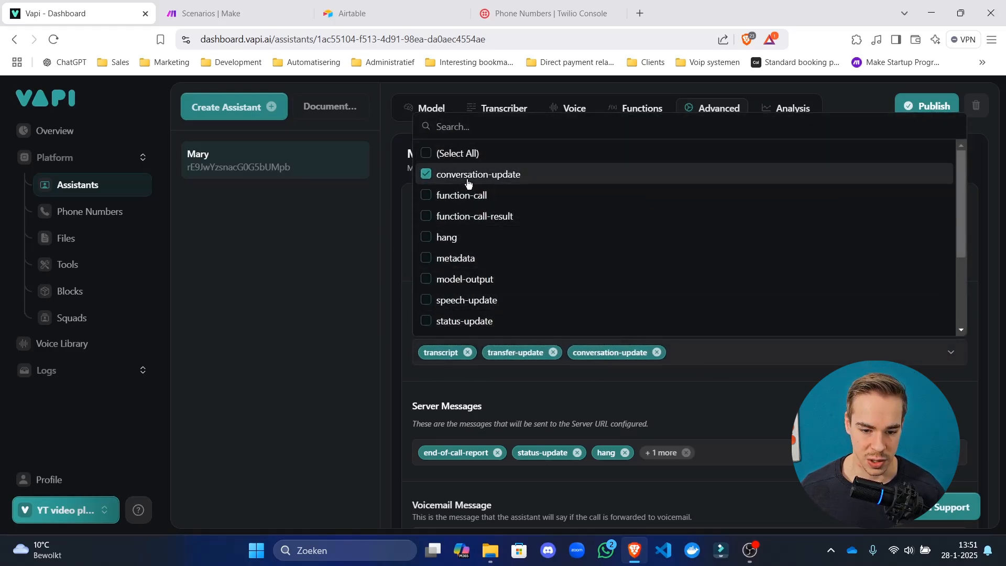
{"action": "left_click", "coordinate": [465, 175]}
{"action": "left_click", "coordinate": [333, 292]}
{"action": "left_click", "coordinate": [914, 108]}
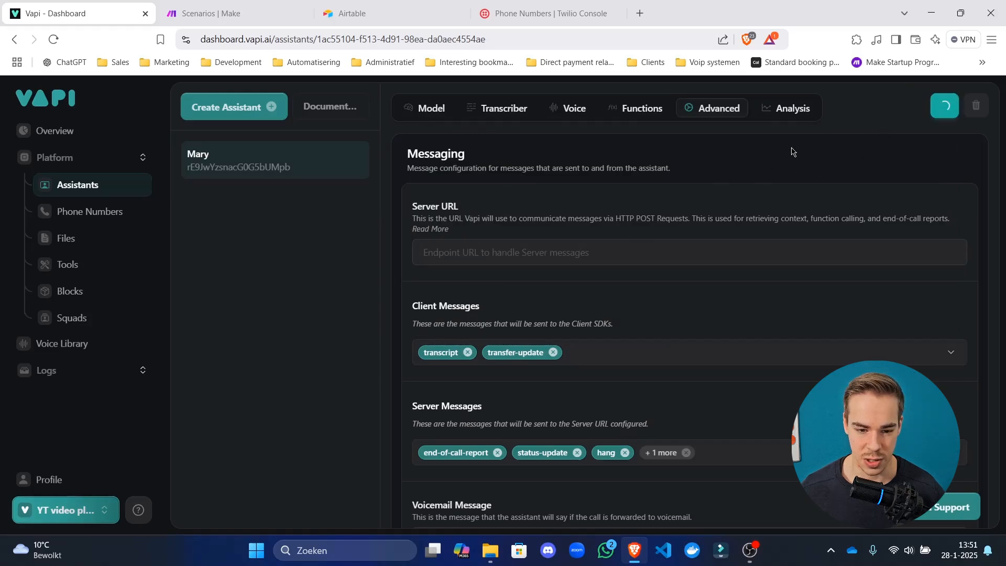
Remove the transfer-update and transcript client messages and publish.
{"action": "left_click", "coordinate": [594, 358]}
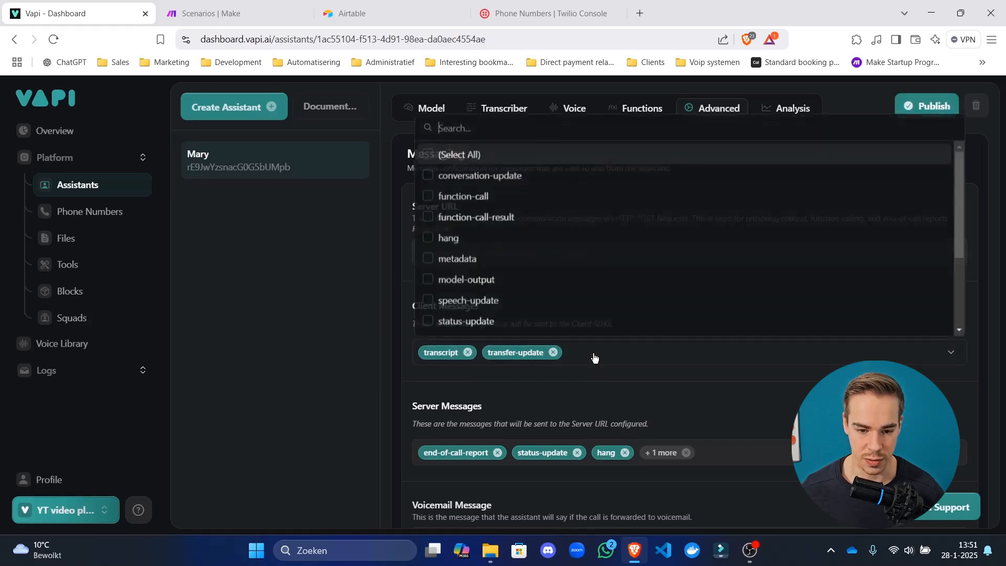
{"action": "scroll", "coordinate": [485, 267], "scroll_direction": "down", "scroll_amount": 3}
{"action": "left_click", "coordinate": [469, 281]}
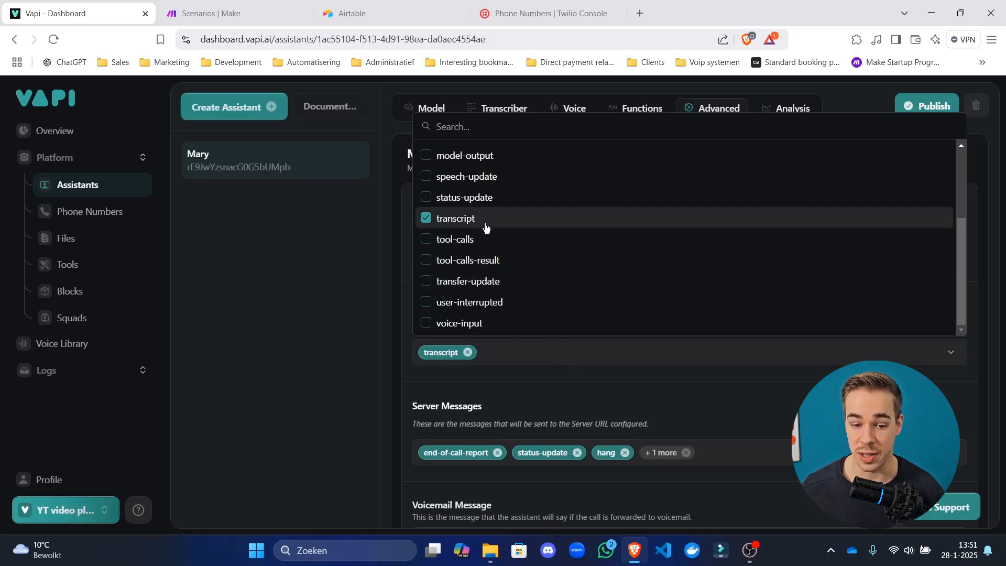
{"action": "left_click", "coordinate": [482, 219]}
{"action": "left_click", "coordinate": [928, 107]}
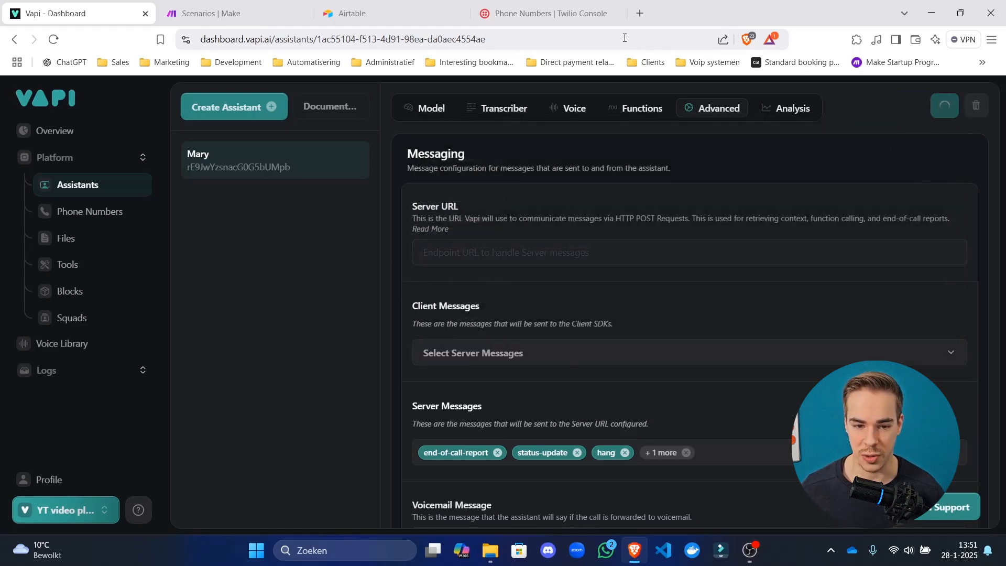
Reload the page, remove leftover function-call, transcript and hang client messages, then publish.
{"action": "left_click", "coordinate": [625, 37]}
{"action": "key", "text": "Return"}
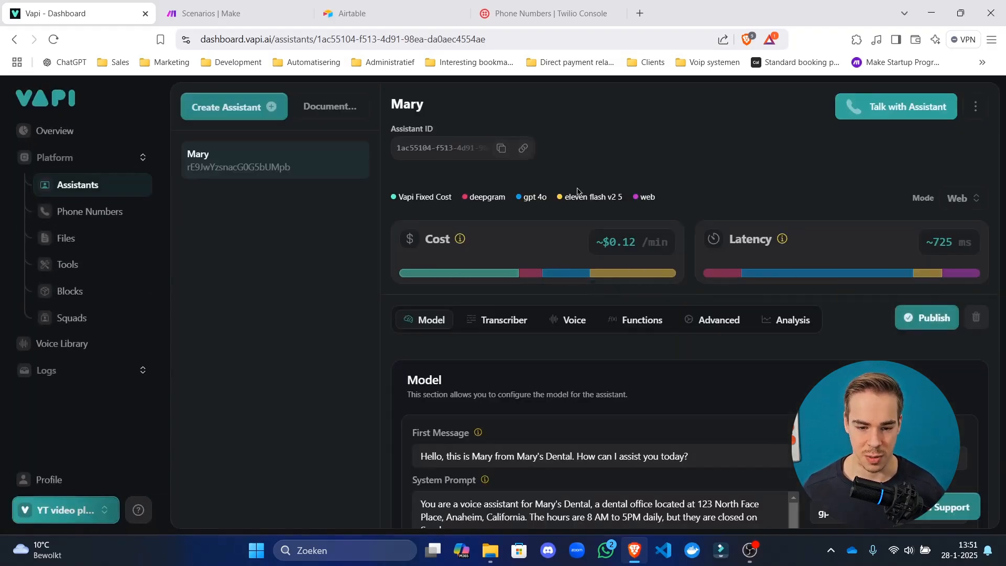
{"action": "left_click", "coordinate": [719, 319]}
{"action": "scroll", "coordinate": [560, 214], "scroll_direction": "down", "scroll_amount": 6}
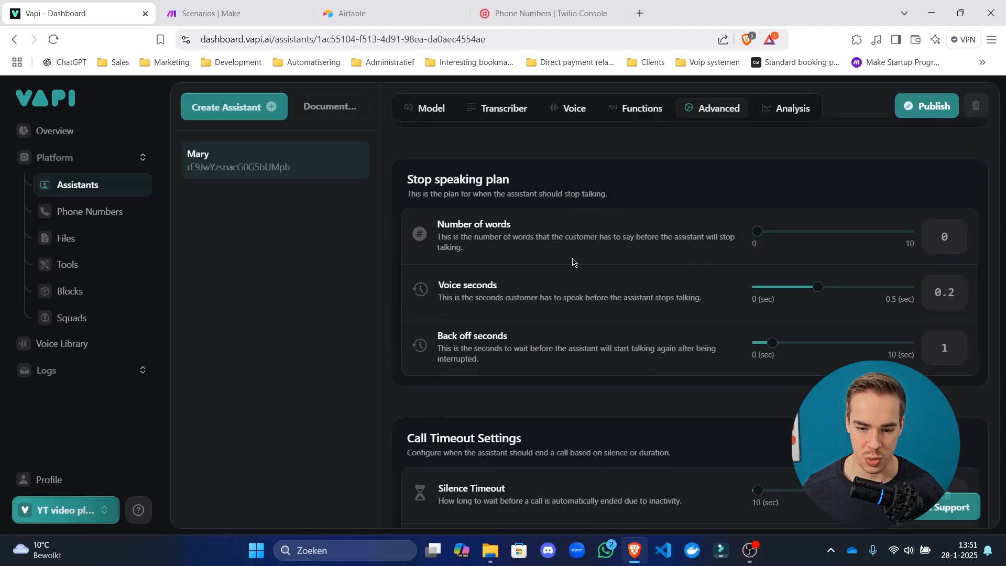
{"action": "scroll", "coordinate": [595, 270], "scroll_direction": "down", "scroll_amount": 12}
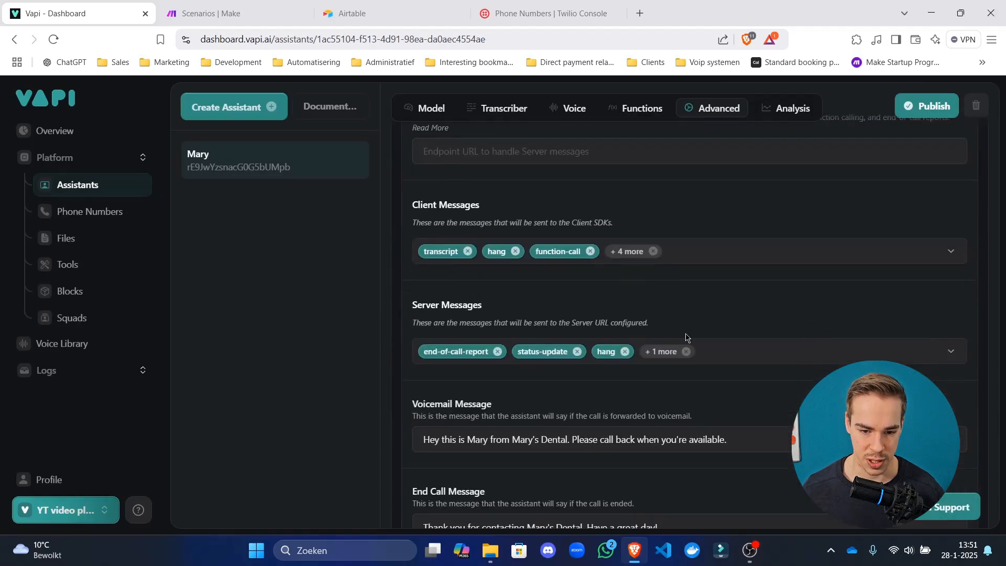
{"action": "left_click", "coordinate": [653, 251]}
{"action": "left_click", "coordinate": [590, 252]}
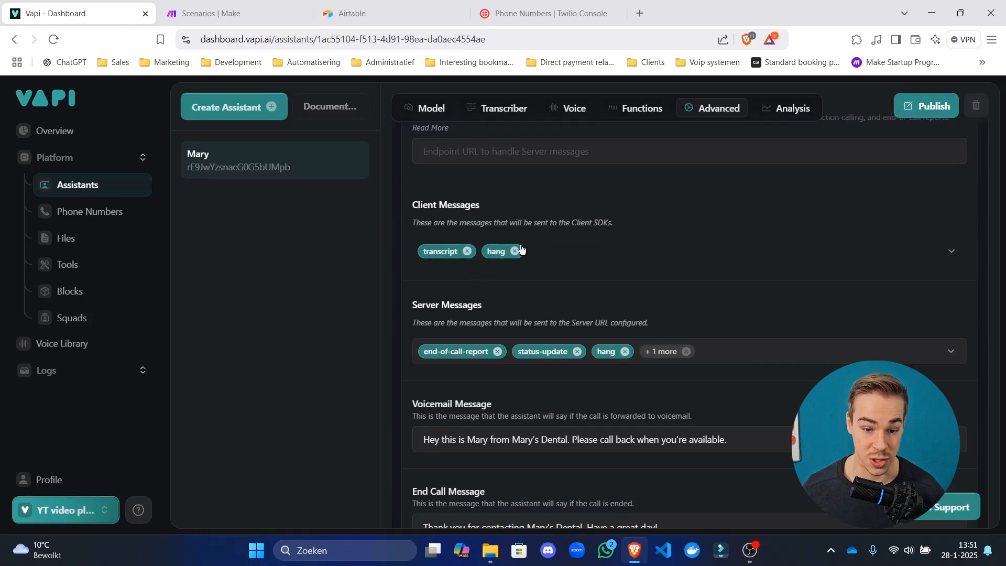
{"action": "left_click", "coordinate": [471, 256]}
{"action": "left_click", "coordinate": [467, 251]}
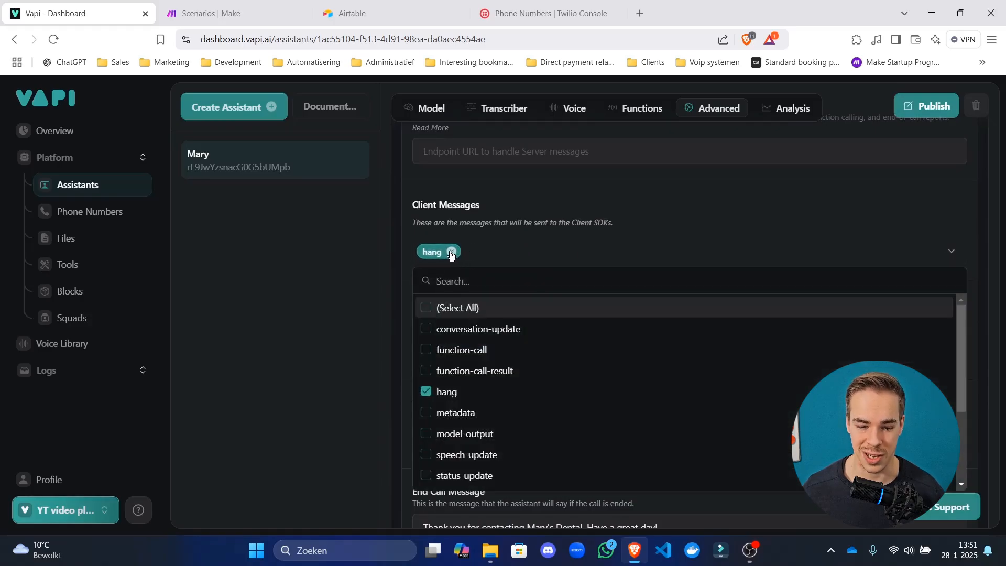
{"action": "left_click", "coordinate": [452, 254]}
{"action": "left_click", "coordinate": [451, 251]}
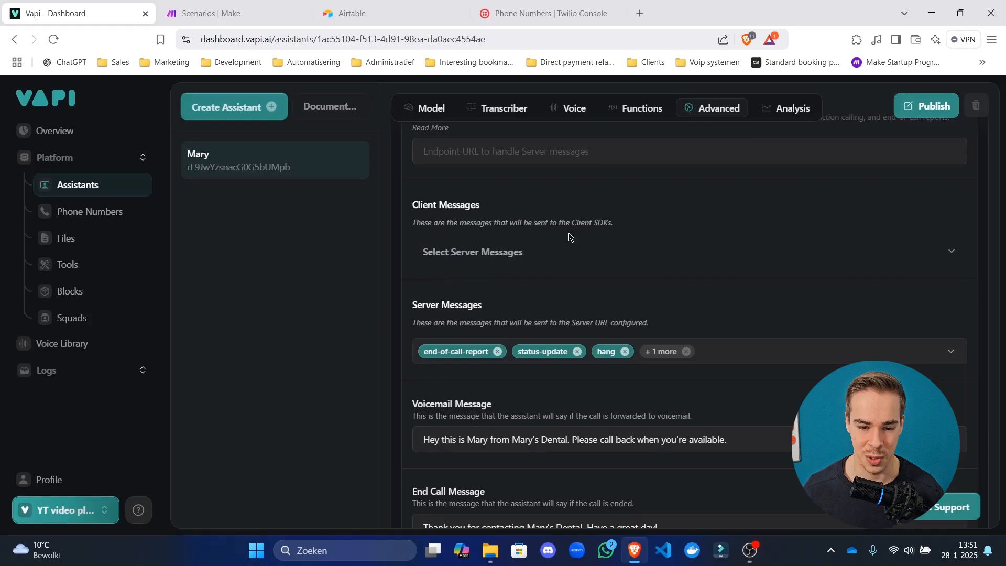
{"action": "left_click", "coordinate": [925, 96]}
Reload again, review the Server Messages list in Advanced, and publish the settings.
{"action": "left_click", "coordinate": [592, 34]}
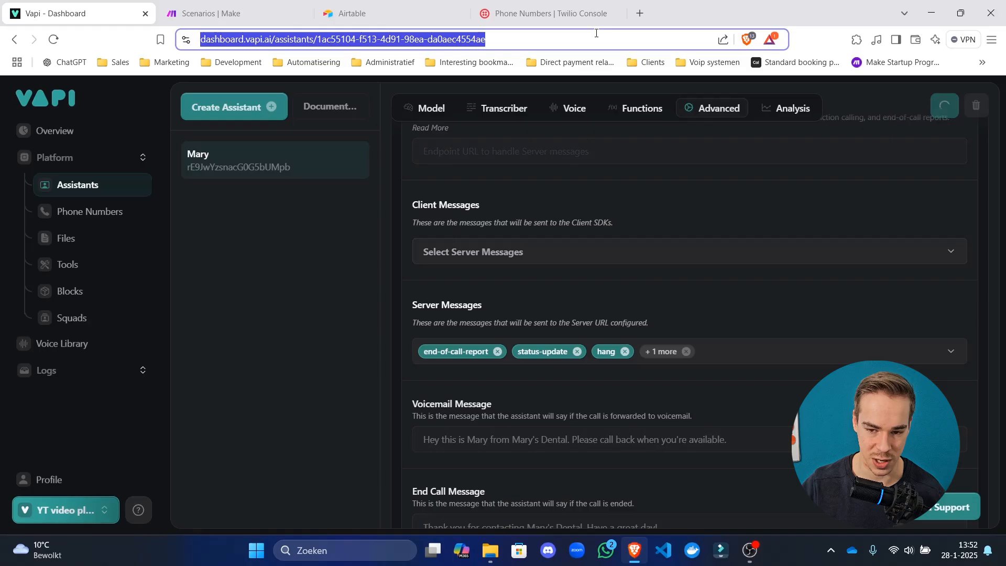
{"action": "key", "text": "Return"}
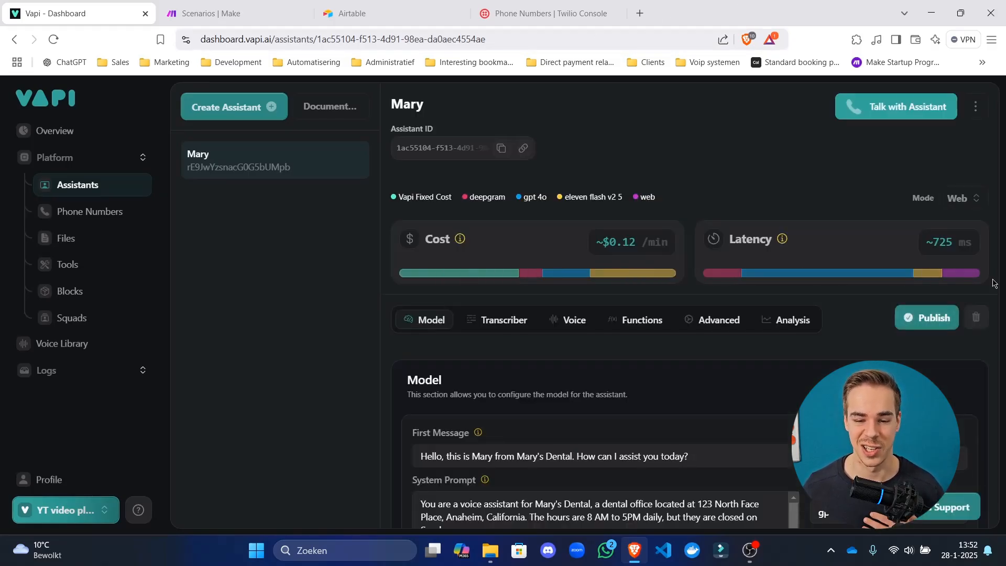
{"action": "left_click", "coordinate": [713, 325]}
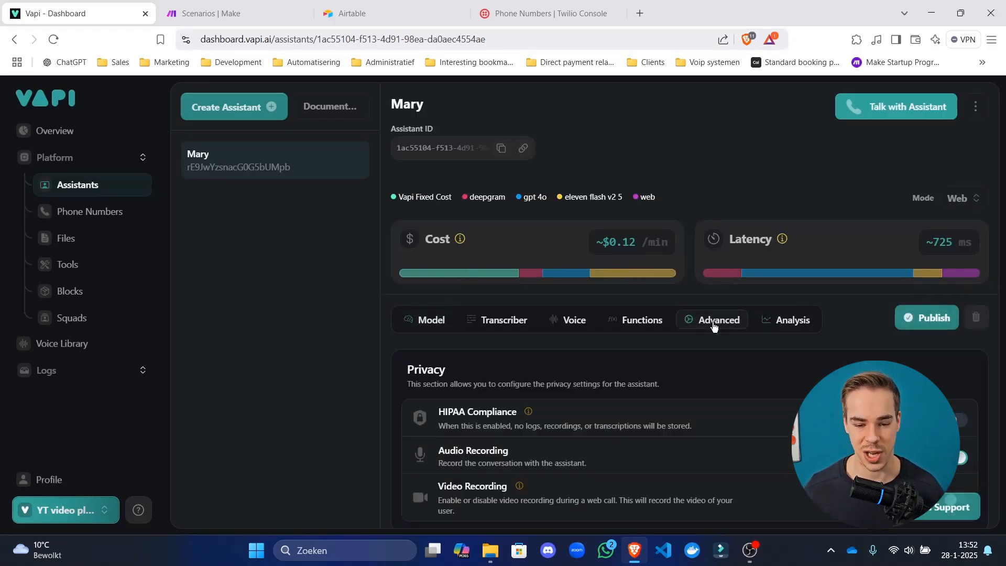
{"action": "scroll", "coordinate": [677, 305], "scroll_direction": "down", "scroll_amount": 20}
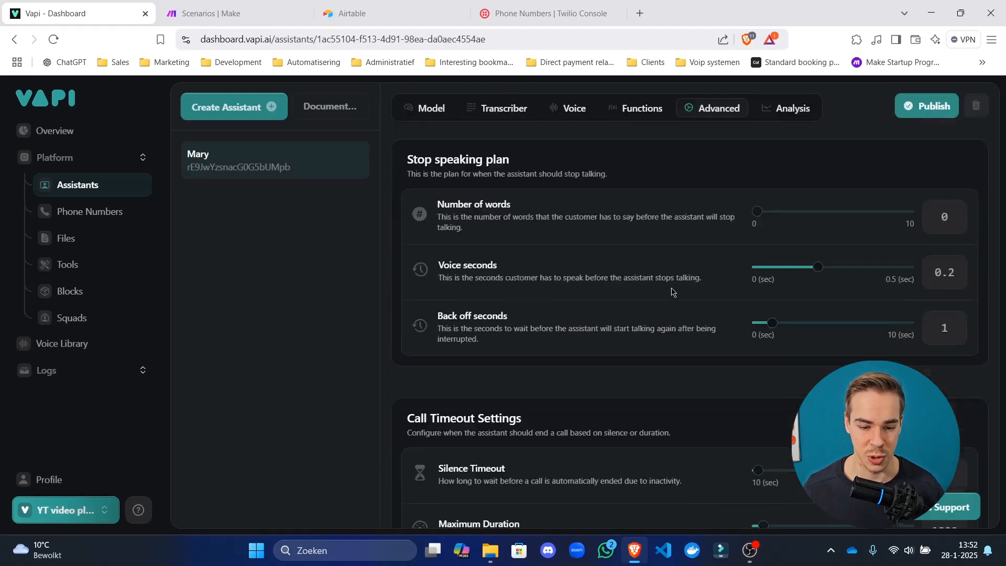
{"action": "scroll", "coordinate": [657, 281], "scroll_direction": "down", "scroll_amount": 3}
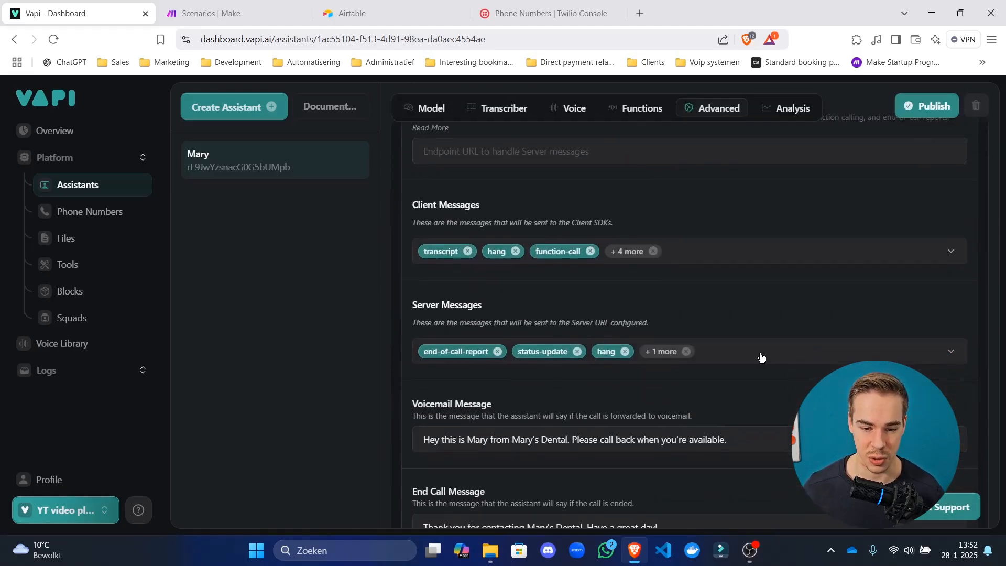
{"action": "left_click", "coordinate": [629, 351]}
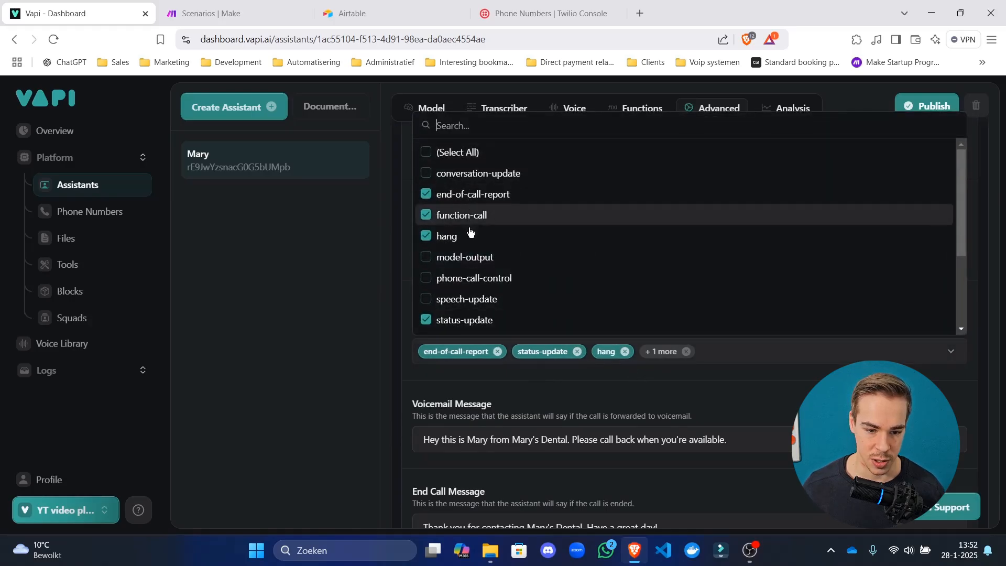
{"action": "left_click", "coordinate": [391, 312]}
{"action": "scroll", "coordinate": [440, 308], "scroll_direction": "down", "scroll_amount": 5}
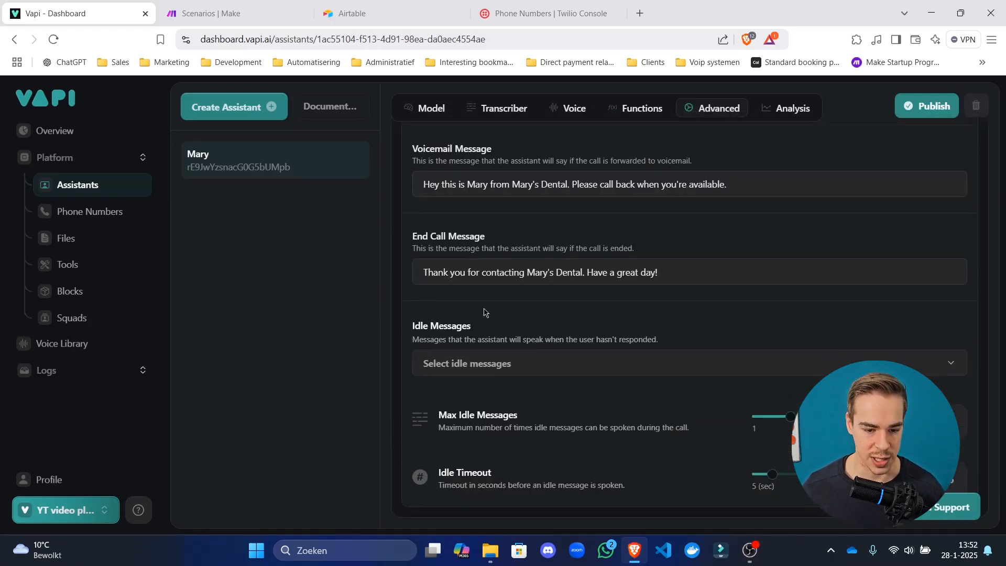
{"action": "scroll", "coordinate": [831, 260], "scroll_direction": "up", "scroll_amount": 15}
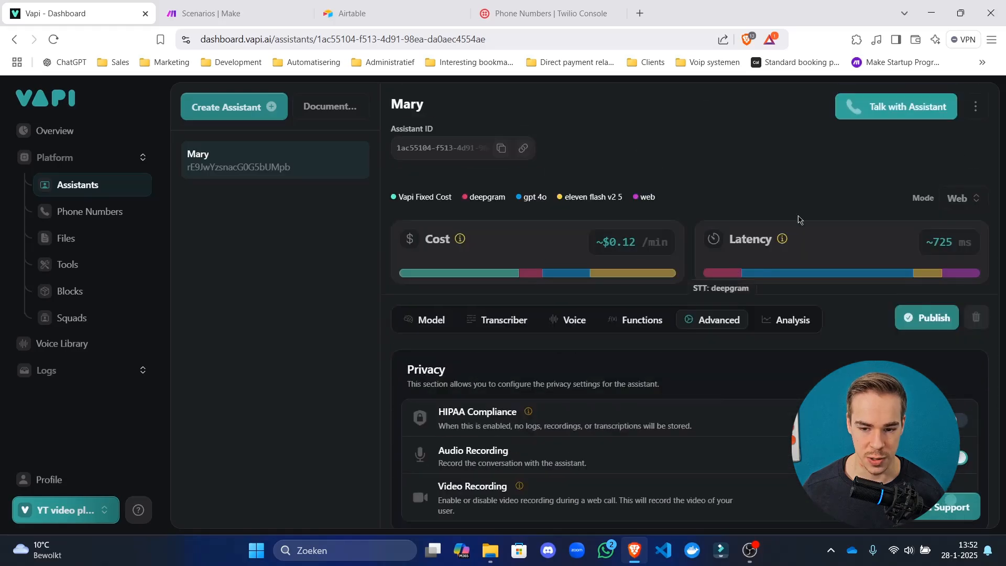
{"action": "left_click", "coordinate": [938, 318]}
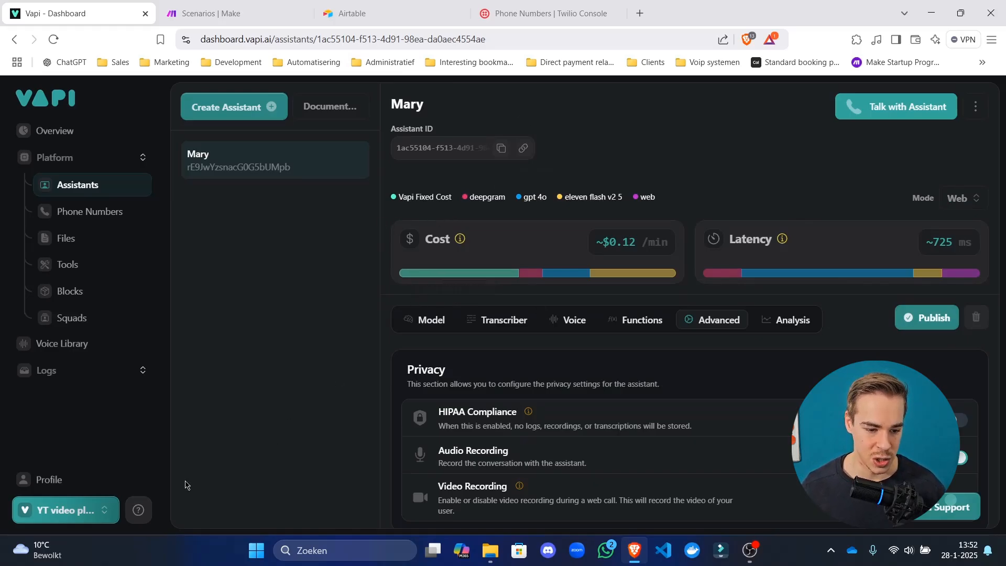
Open the API Keys page and the API documentation in new browser tabs.
{"action": "left_click", "coordinate": [102, 513]}
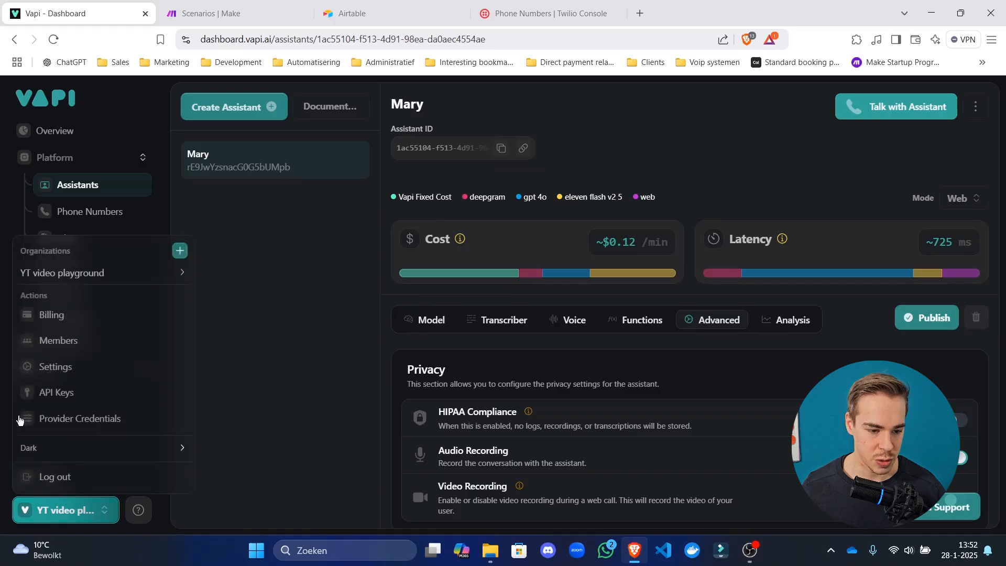
{"action": "right_click", "coordinate": [55, 401]}
{"action": "left_click", "coordinate": [131, 187]}
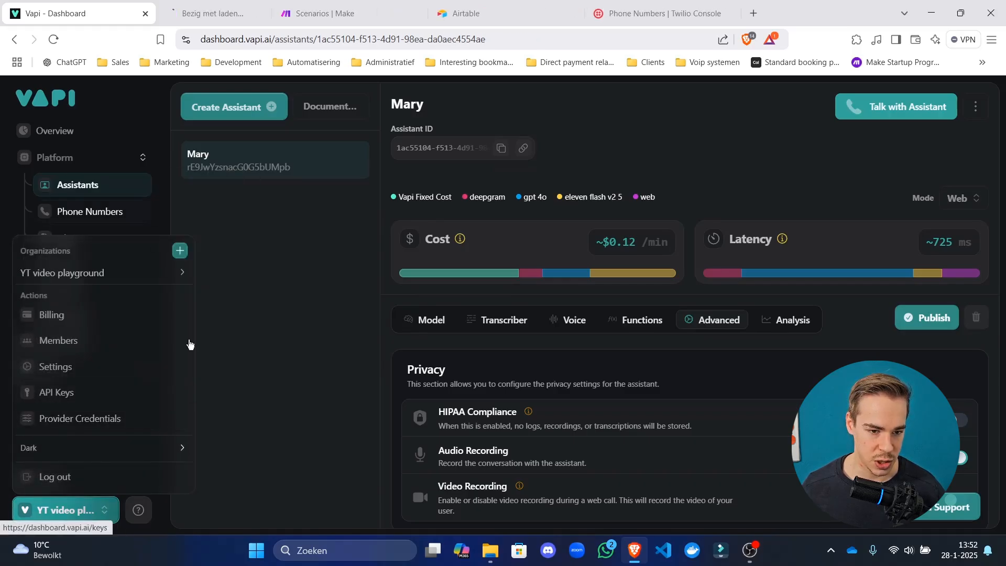
{"action": "left_click", "coordinate": [139, 513]}
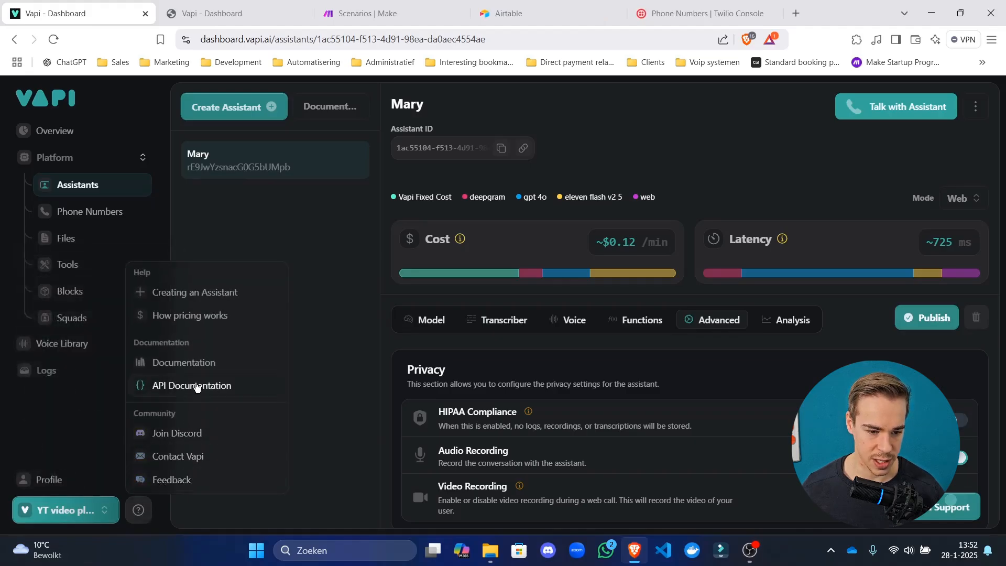
{"action": "left_click", "coordinate": [197, 386]}
Copy the existing private API key and review the Create Call API reference.
{"action": "left_click", "coordinate": [366, 7]}
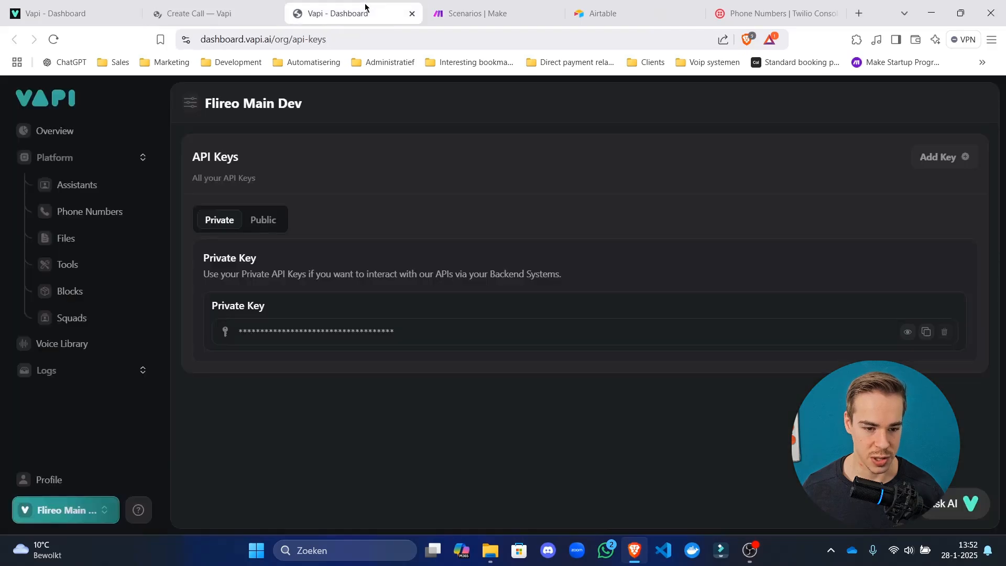
{"action": "left_click", "coordinate": [926, 331]}
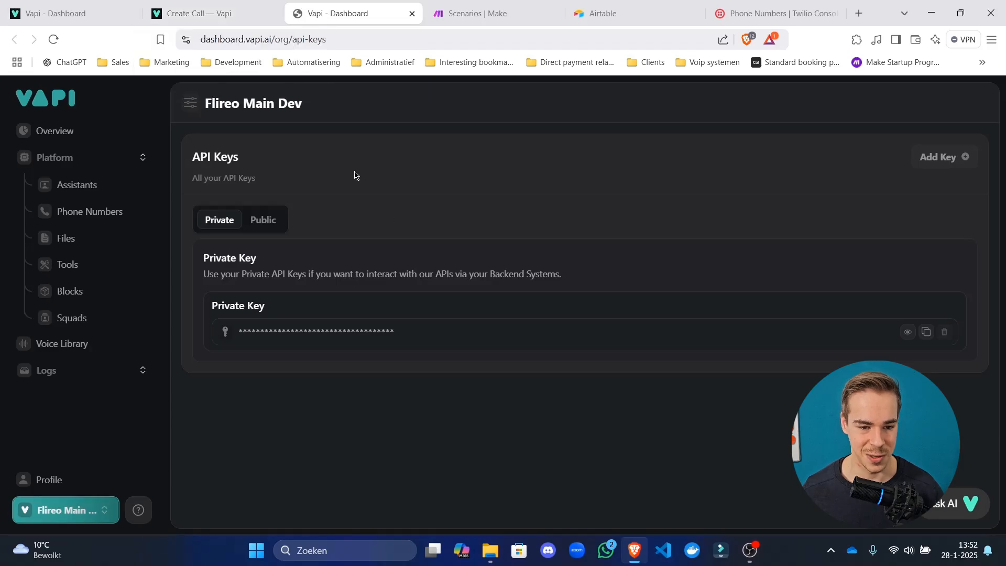
{"action": "middle_click", "coordinate": [351, 3]}
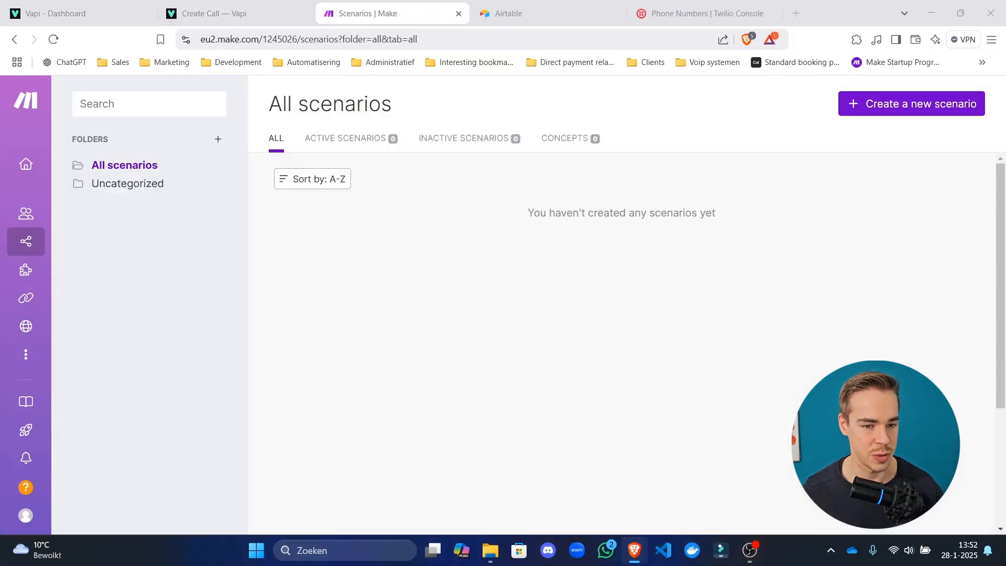
{"action": "left_click", "coordinate": [241, 11]}
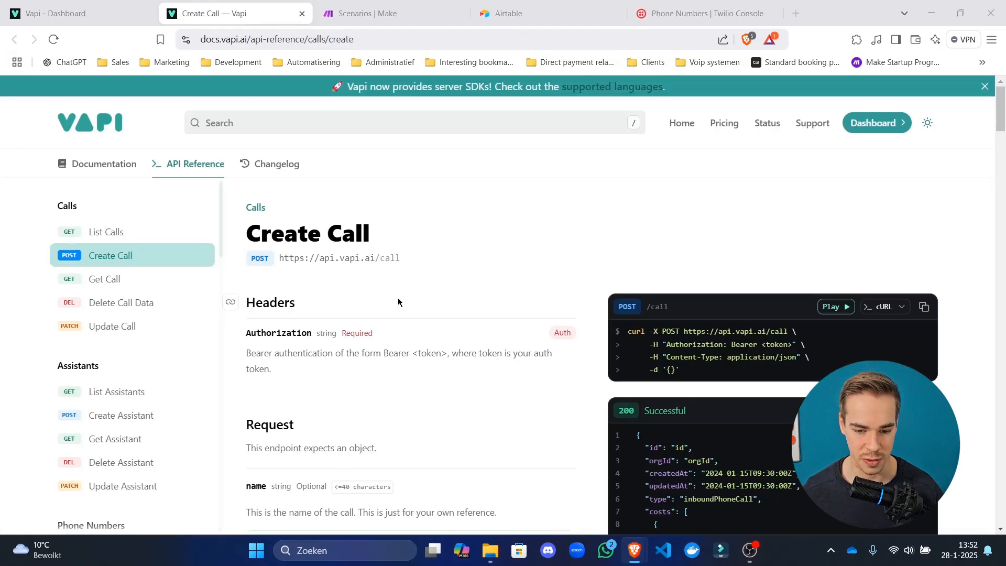
{"action": "scroll", "coordinate": [468, 282], "scroll_direction": "down", "scroll_amount": 4}
{"action": "scroll", "coordinate": [372, 265], "scroll_direction": "up", "scroll_amount": 4}
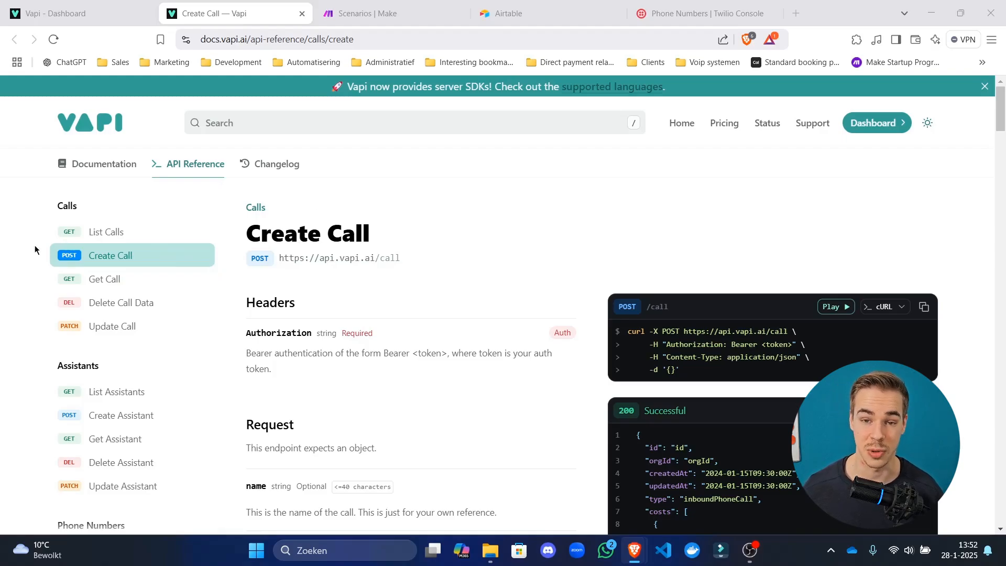
{"action": "left_click_drag", "start_coordinate": [412, 5], "coordinate": [281, 11]}
Create a private API key named 'Like and subscribe :)' with no origin or assistant restrictions.
{"action": "left_click", "coordinate": [940, 157]}
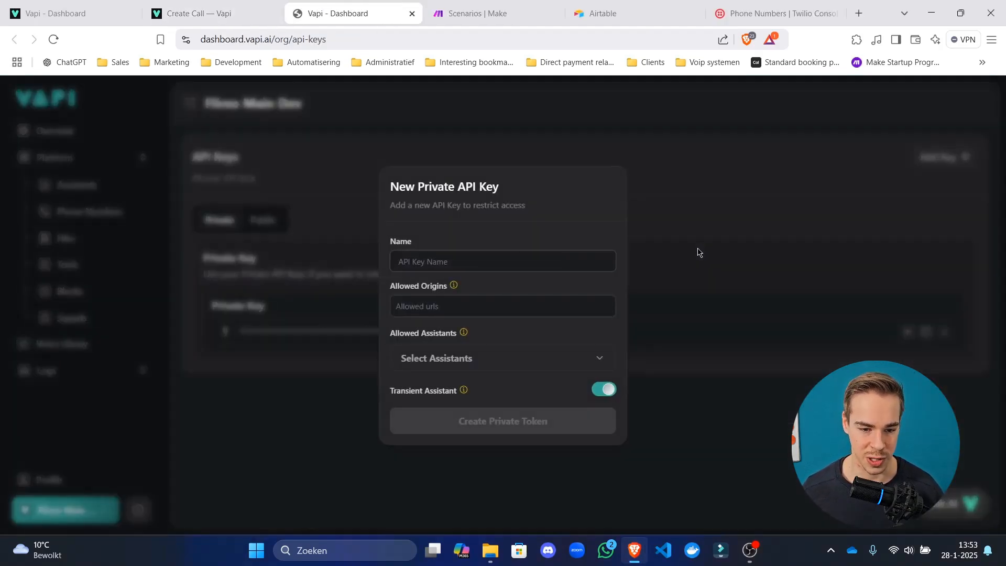
{"action": "left_click", "coordinate": [529, 266]}
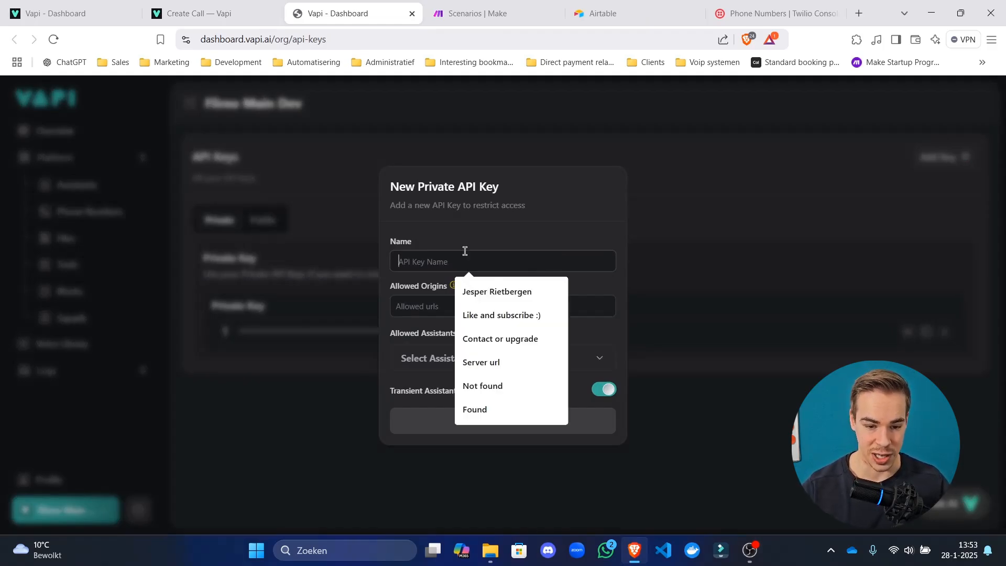
{"action": "left_click", "coordinate": [511, 318]}
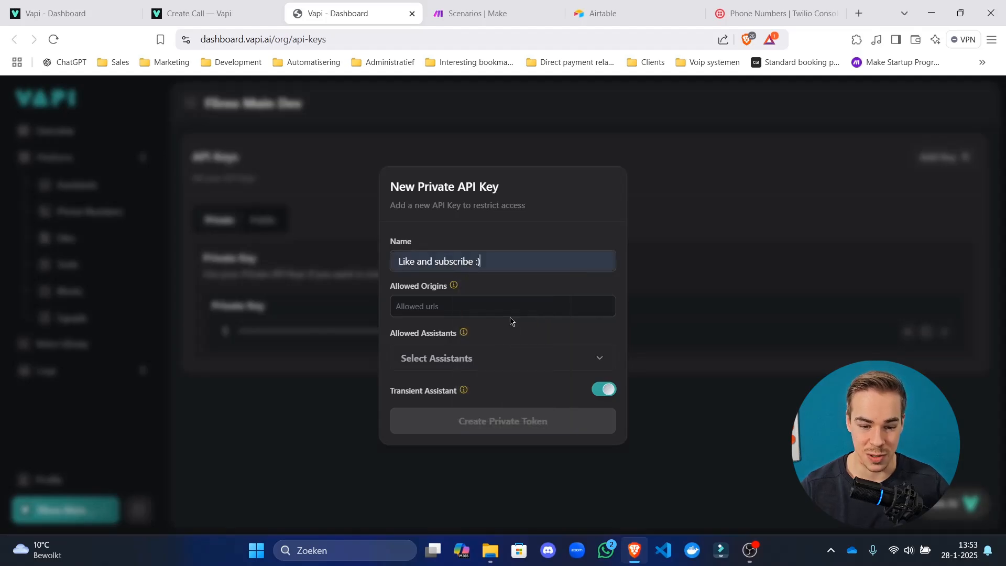
{"action": "left_click", "coordinate": [485, 304]}
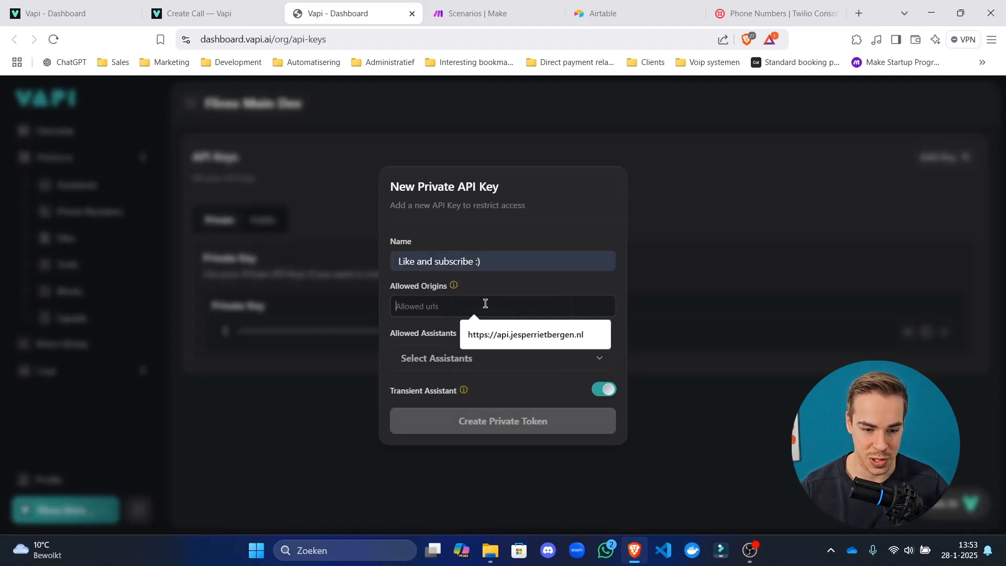
{"action": "left_click", "coordinate": [404, 294]}
{"action": "mouse_move", "coordinate": [454, 290]}
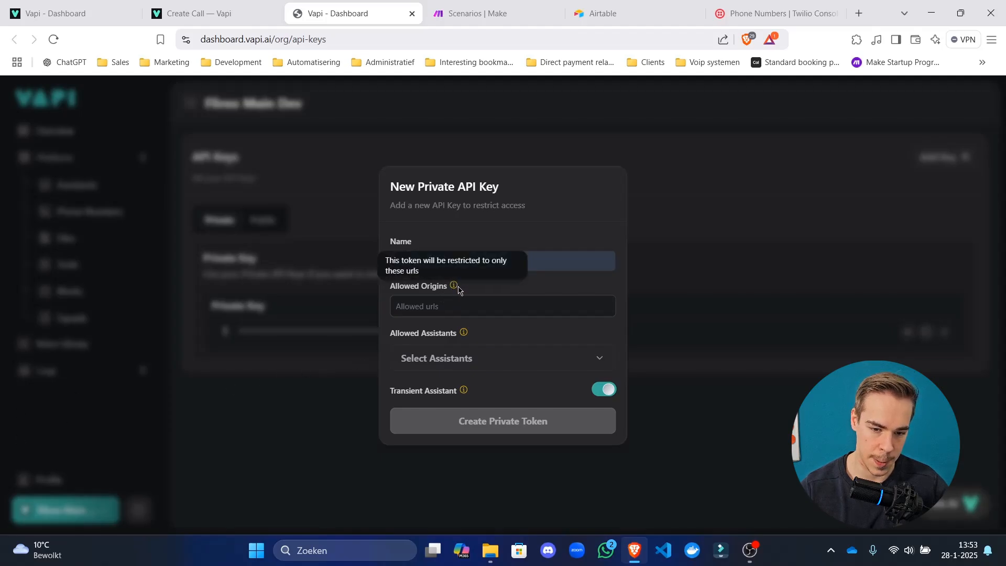
{"action": "left_click", "coordinate": [499, 366]}
{"action": "left_click", "coordinate": [563, 347]}
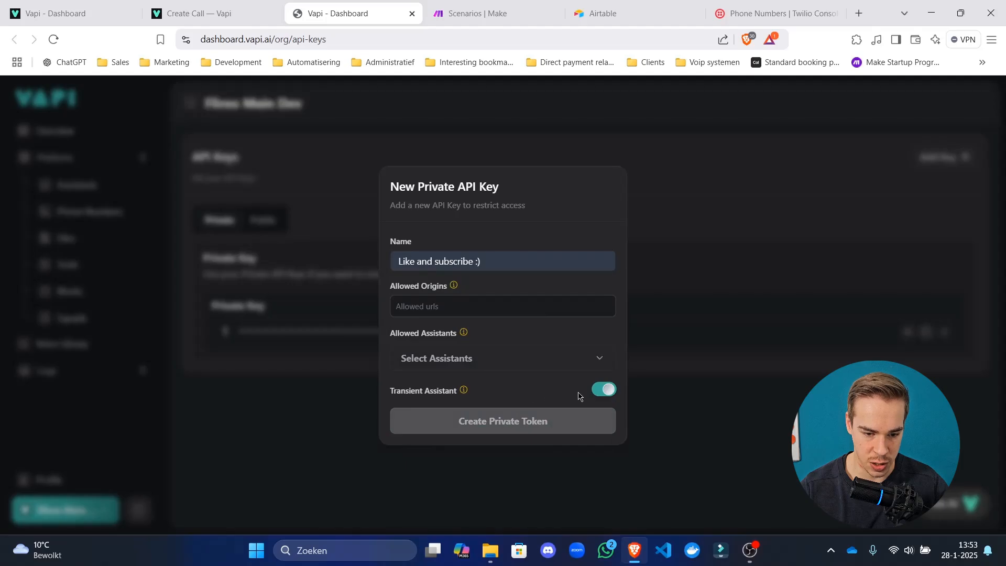
{"action": "mouse_move", "coordinate": [464, 394]}
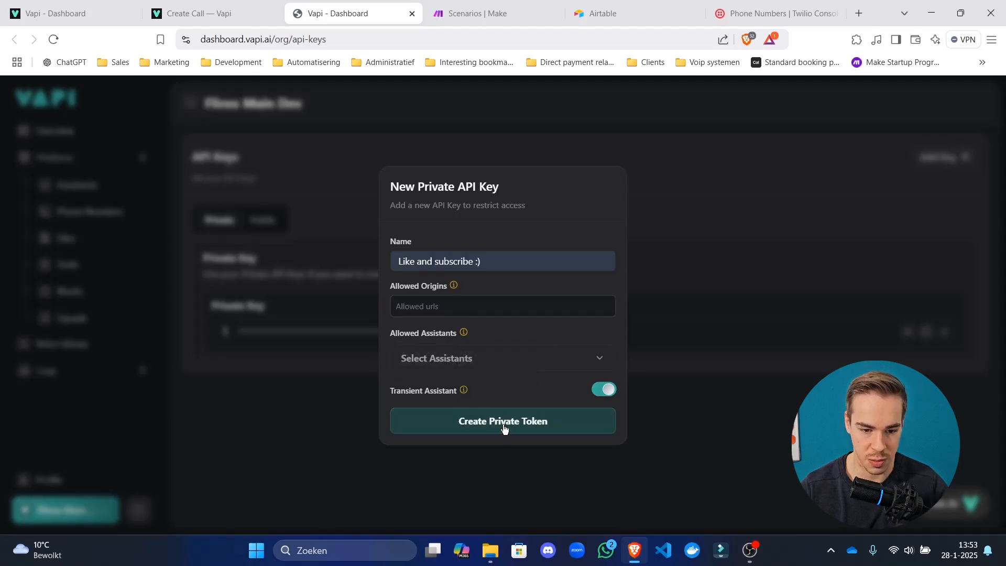
{"action": "left_click", "coordinate": [504, 429]}
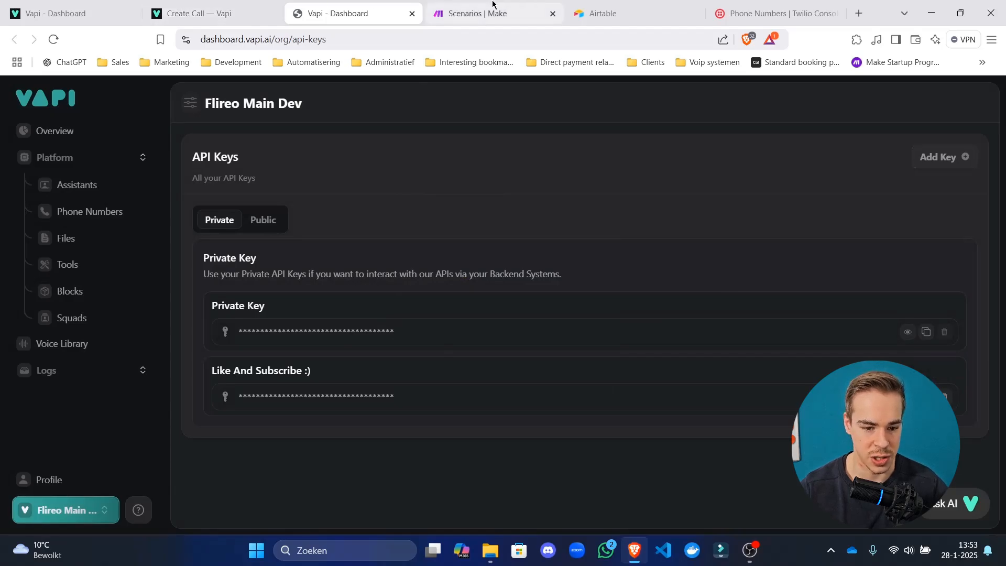
Switch between browser tabs to reach the Vapi API Keys page.
{"action": "left_click", "coordinate": [480, 13]}
{"action": "left_click", "coordinate": [78, 6]}
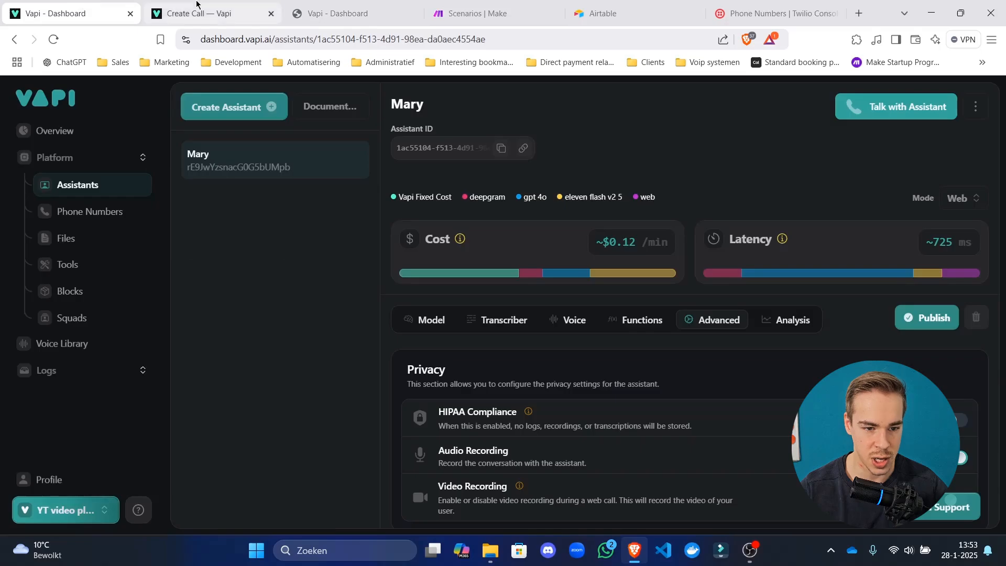
{"action": "left_click", "coordinate": [183, 10]}
{"action": "left_click", "coordinate": [401, 9]}
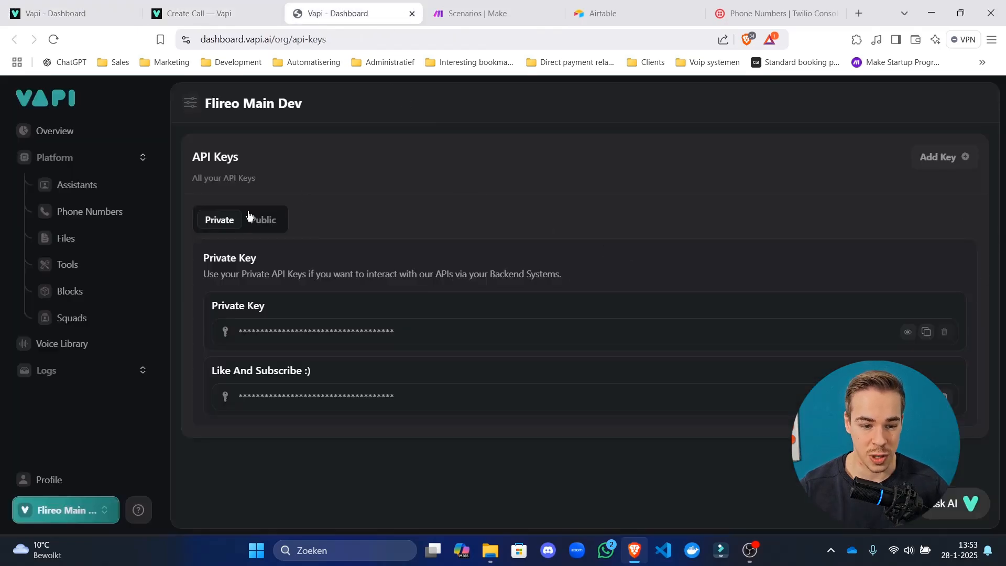
{"action": "left_click_drag", "start_coordinate": [244, 307], "coordinate": [341, 309]}
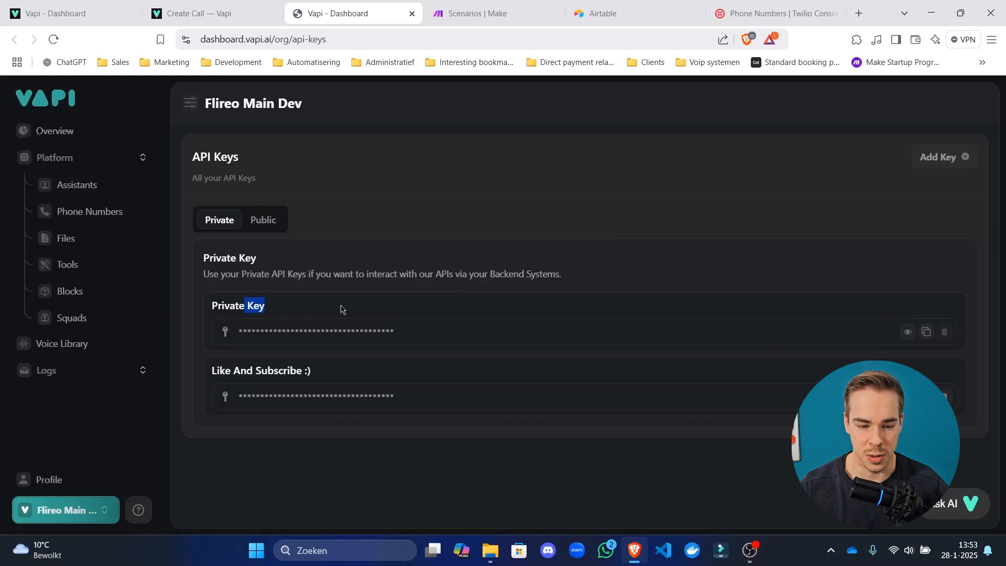
{"action": "left_click", "coordinate": [347, 263]}
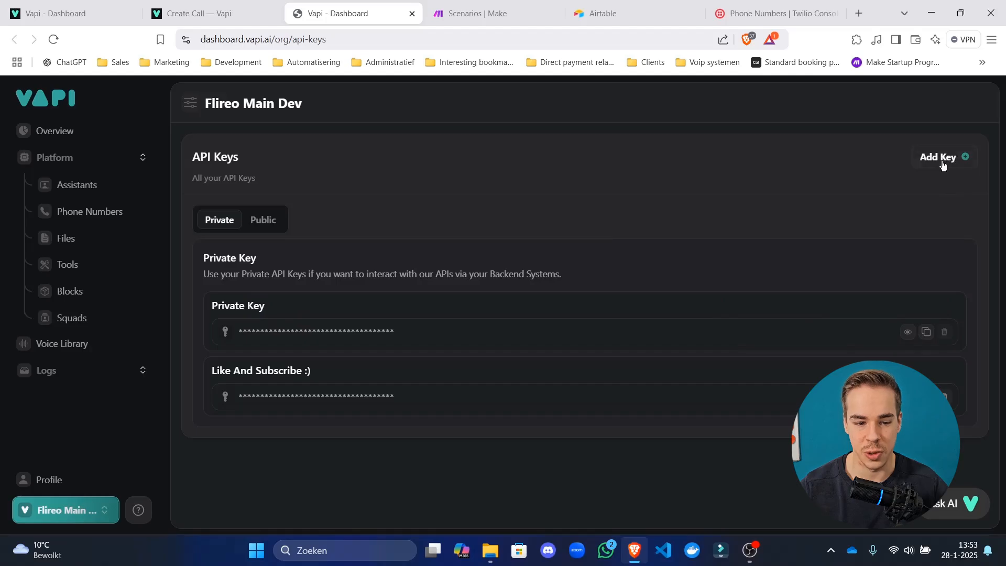
Toggle the public and private API keys, then return to the Create Call docs tab.
{"action": "left_click", "coordinate": [265, 224]}
{"action": "left_click", "coordinate": [220, 225]}
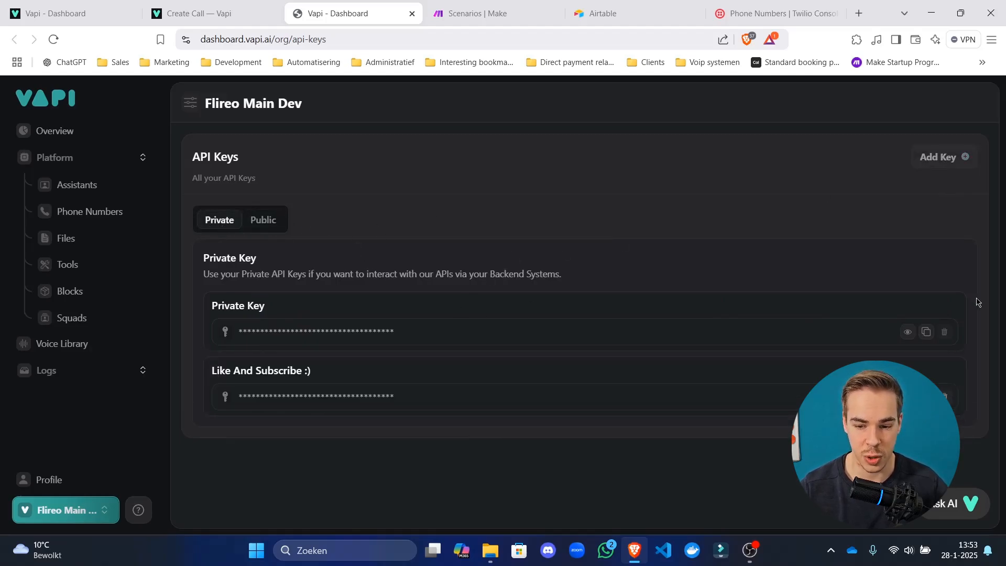
{"action": "left_click", "coordinate": [199, 13]}
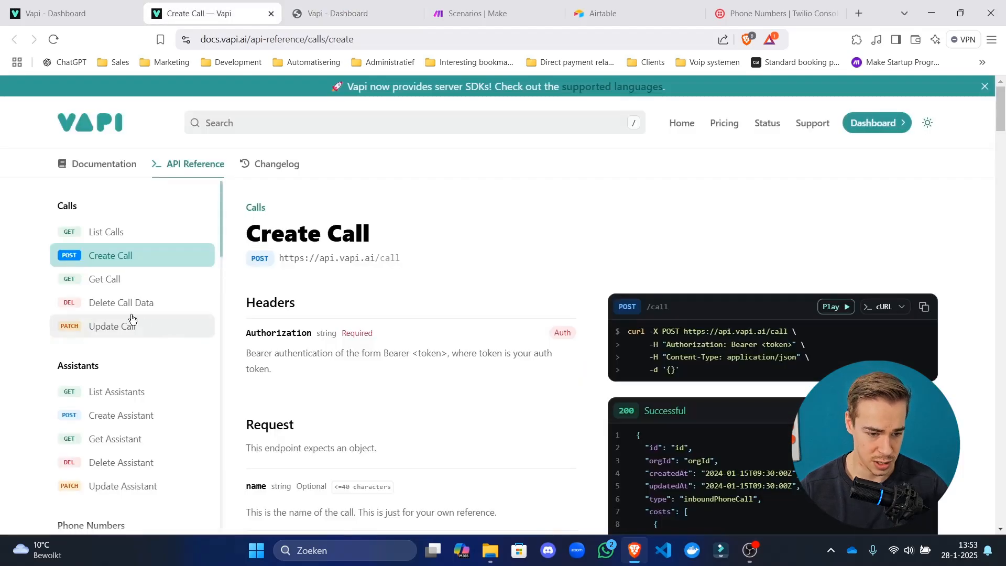
Open the Get Assistant playground and paste the API token as the bearer token.
{"action": "left_click", "coordinate": [135, 438]}
{"action": "left_click", "coordinate": [832, 306]}
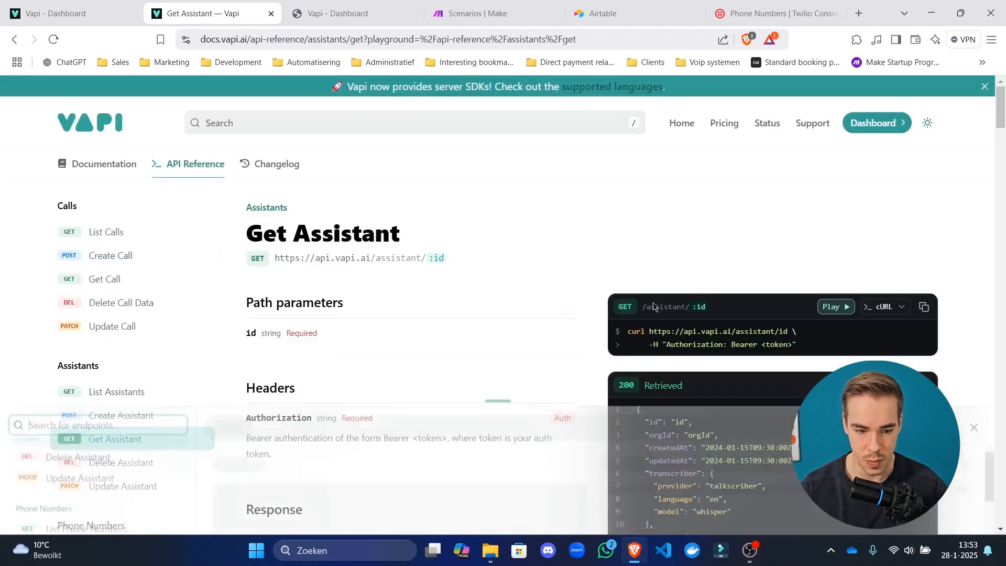
{"action": "left_click", "coordinate": [427, 270]}
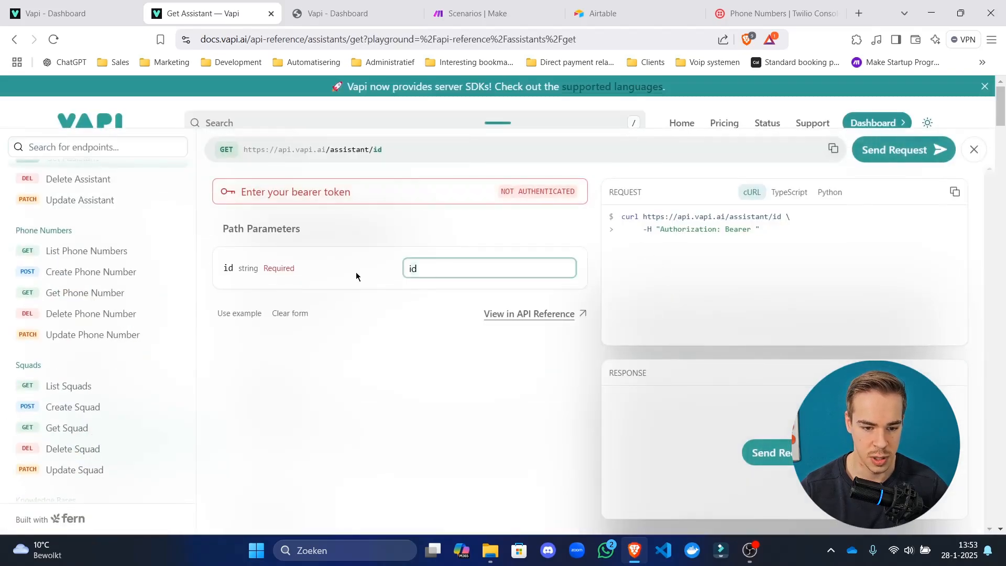
{"action": "key", "text": "ctrl+v"}
{"action": "left_click", "coordinate": [519, 192]}
{"action": "left_click", "coordinate": [386, 259]}
{"action": "key", "text": "ctrl+v"}
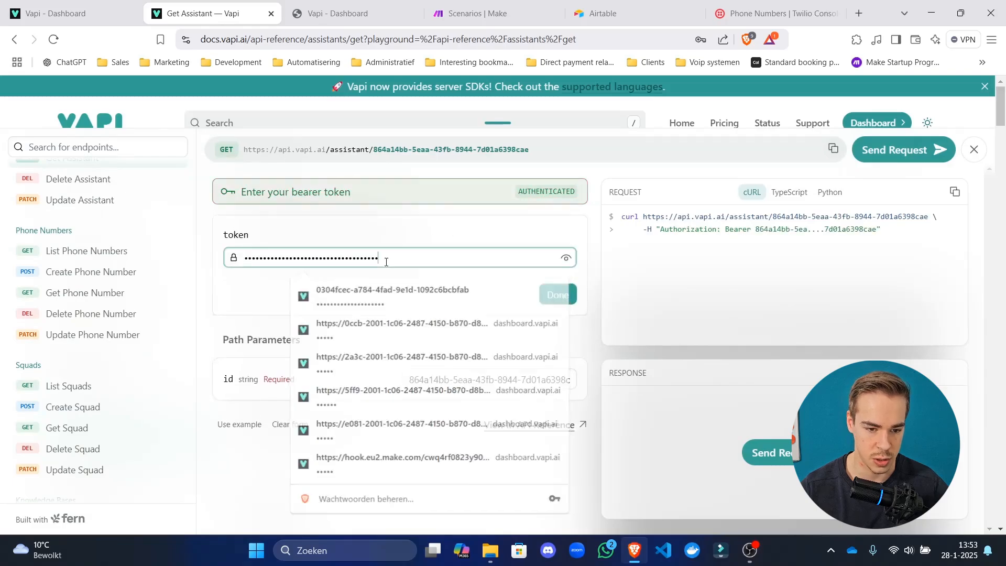
Replace the wrongly pasted id with Mary's assistant id copied from the dashboard.
{"action": "triple_click", "coordinate": [511, 379]}
{"action": "key", "text": "BackSpace"}
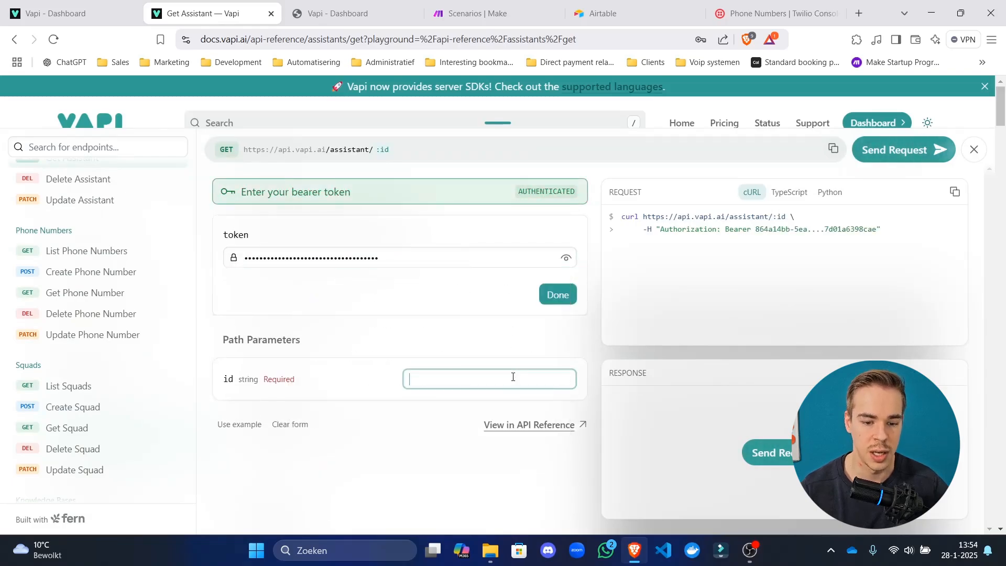
{"action": "left_click", "coordinate": [56, 6]}
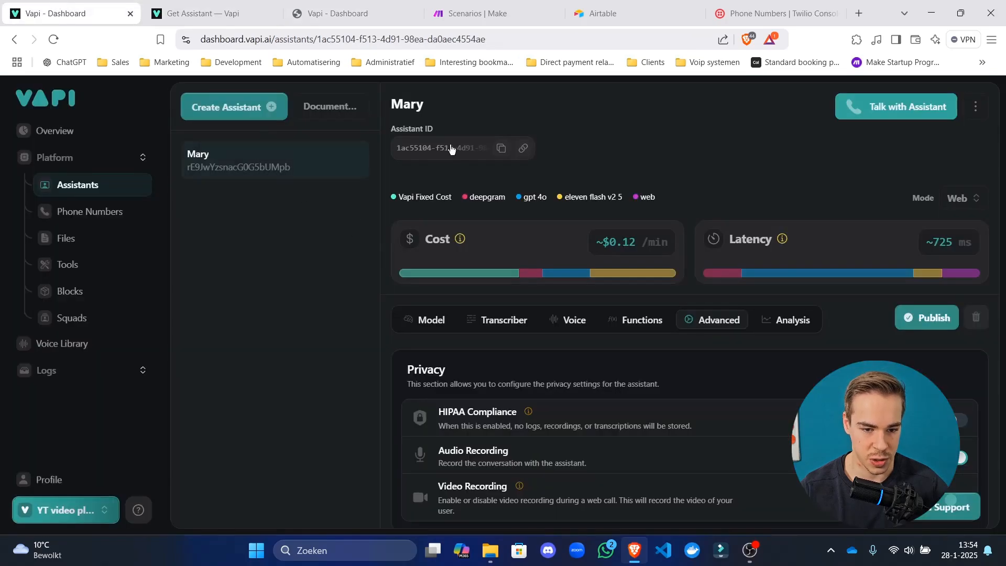
{"action": "left_click", "coordinate": [501, 149]}
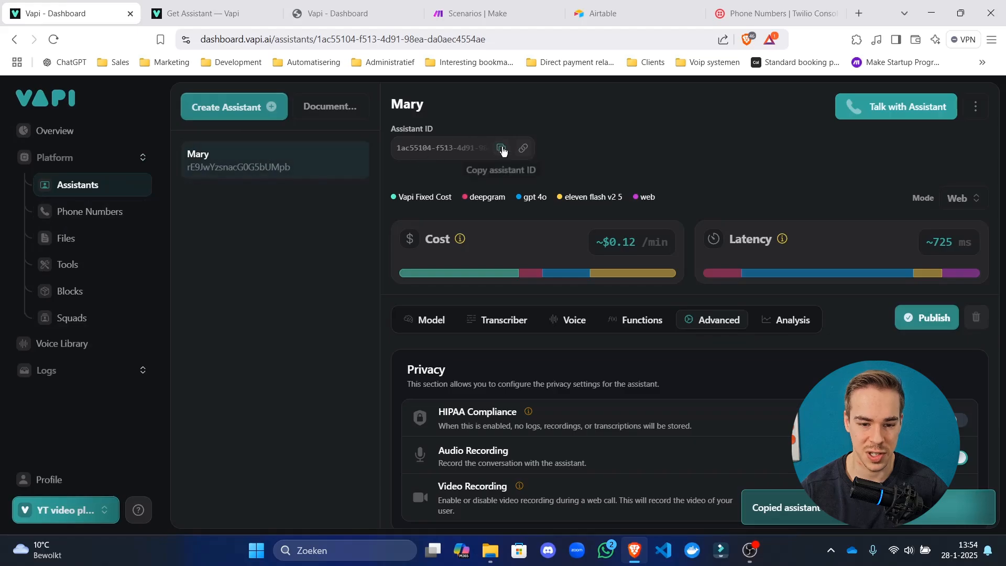
{"action": "left_click", "coordinate": [199, 13]}
{"action": "left_click", "coordinate": [447, 377]}
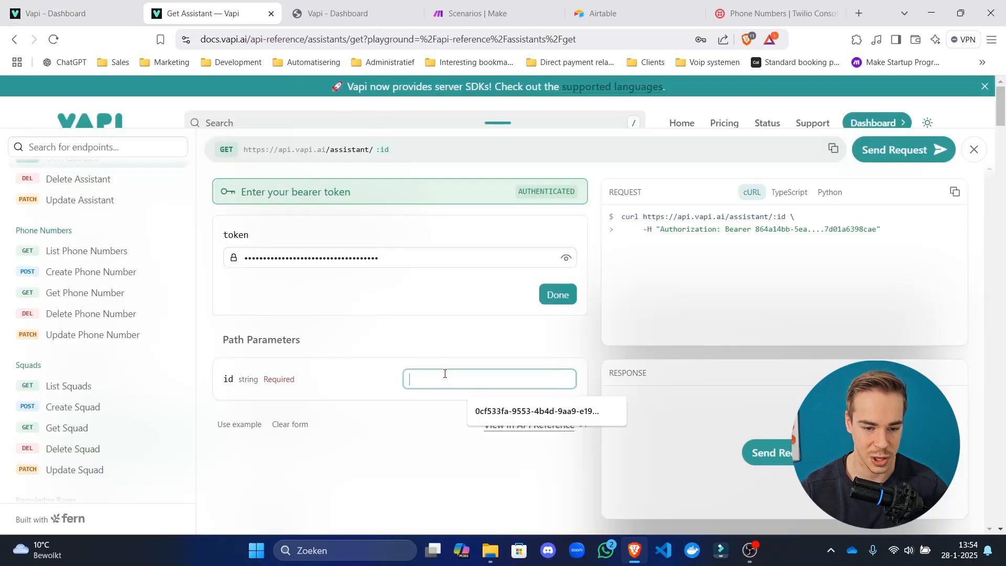
{"action": "key", "text": "ctrl+v"}
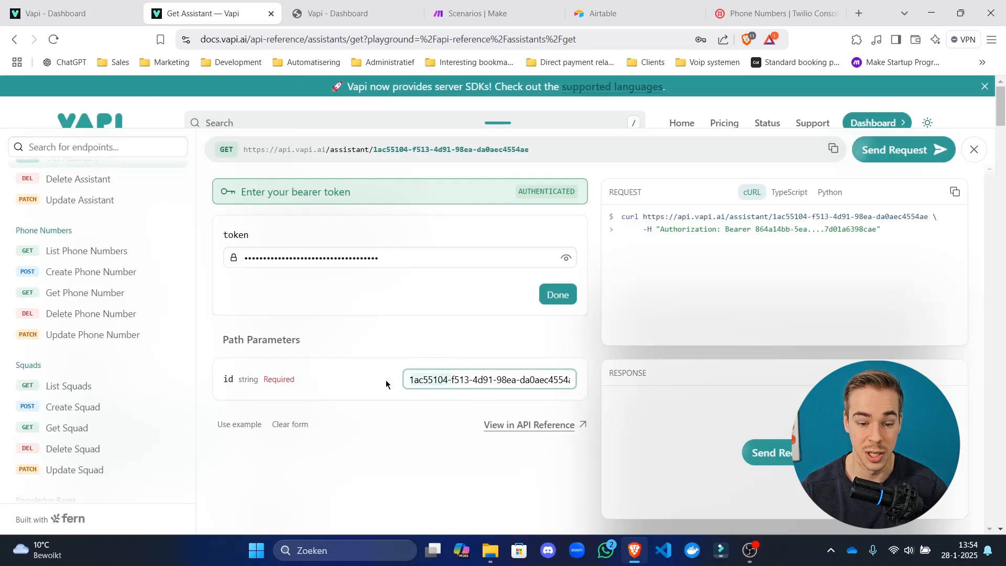
Check the pasted id and send the Get Assistant request, which returns 404 Not Found.
{"action": "left_click", "coordinate": [428, 380]}
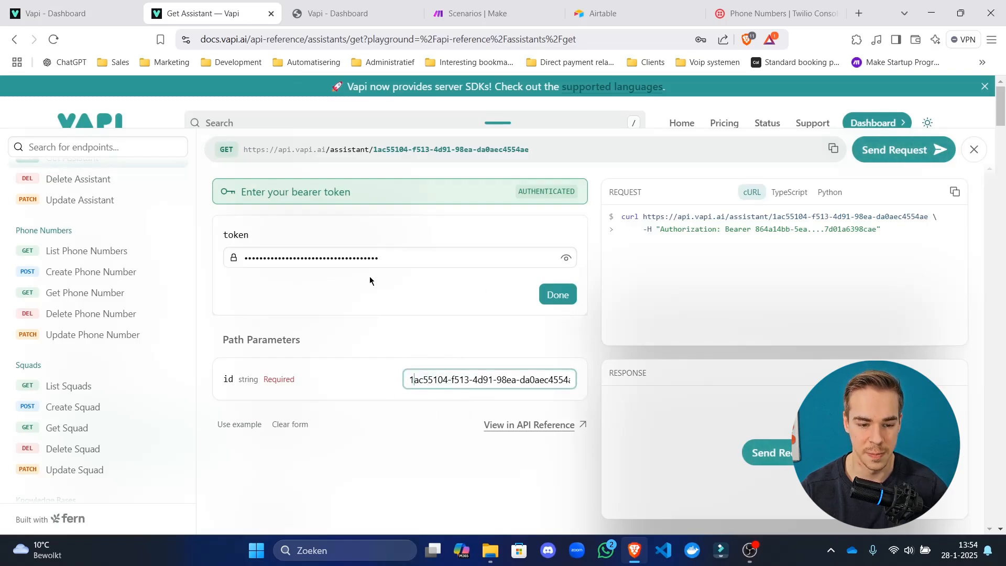
{"action": "left_click", "coordinate": [442, 425]}
{"action": "left_click_drag", "start_coordinate": [477, 382], "coordinate": [30, 438]}
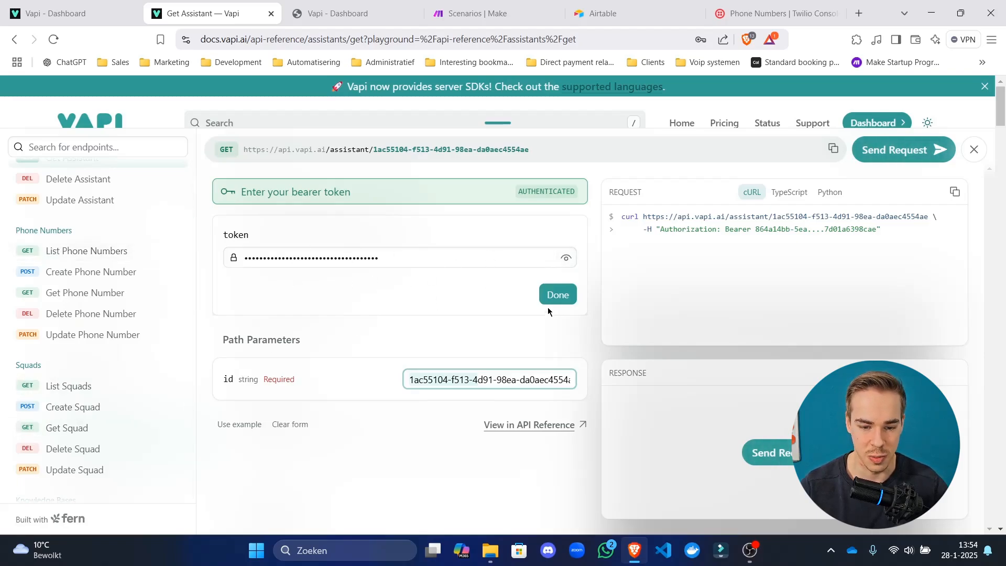
{"action": "left_click", "coordinate": [558, 294]}
{"action": "left_click", "coordinate": [759, 453]}
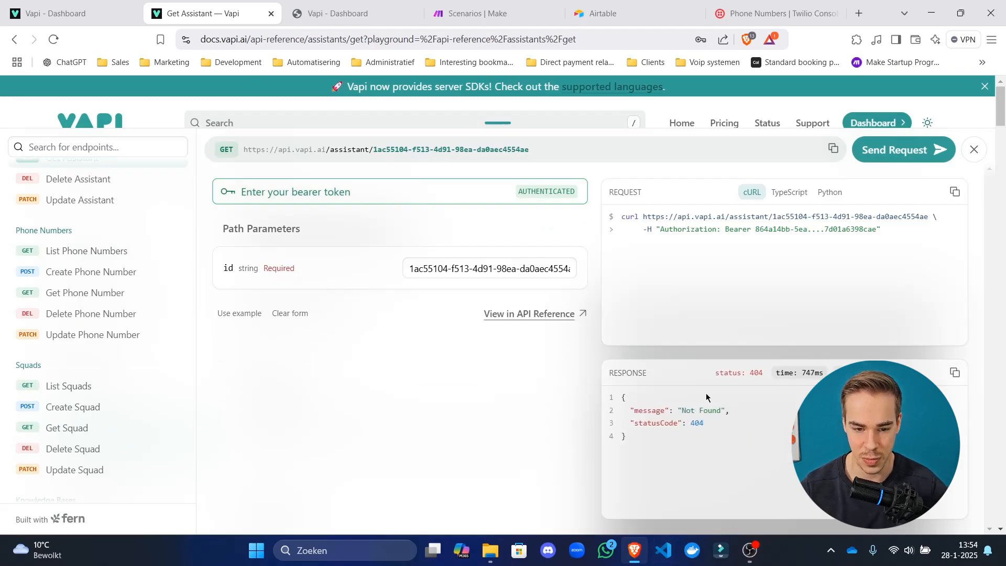
Recheck Mary's id on the dashboard and resend the request, still getting 404.
{"action": "left_click", "coordinate": [48, 4]}
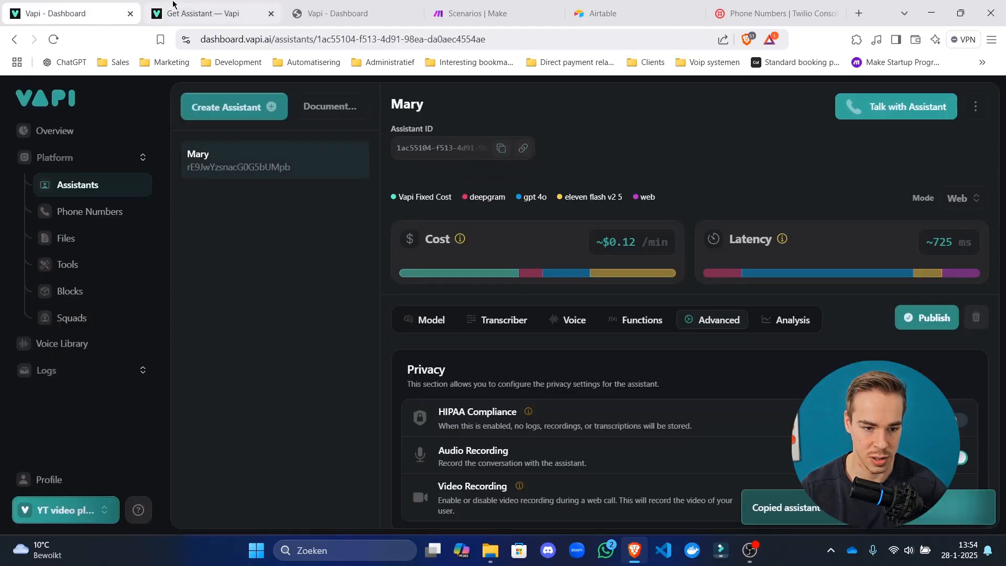
{"action": "left_click", "coordinate": [199, 14]}
{"action": "left_click", "coordinate": [448, 271]}
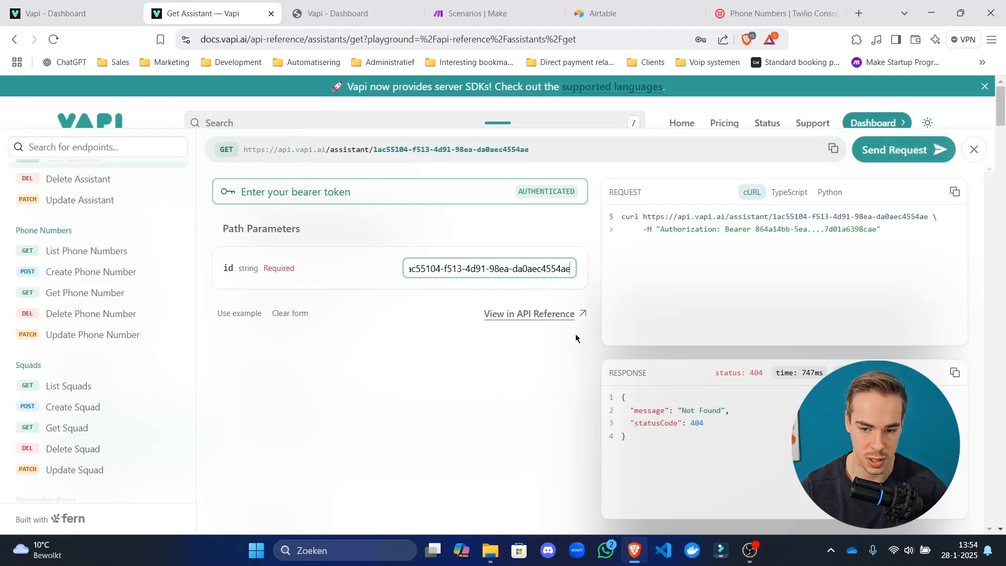
{"action": "left_click", "coordinate": [925, 155]}
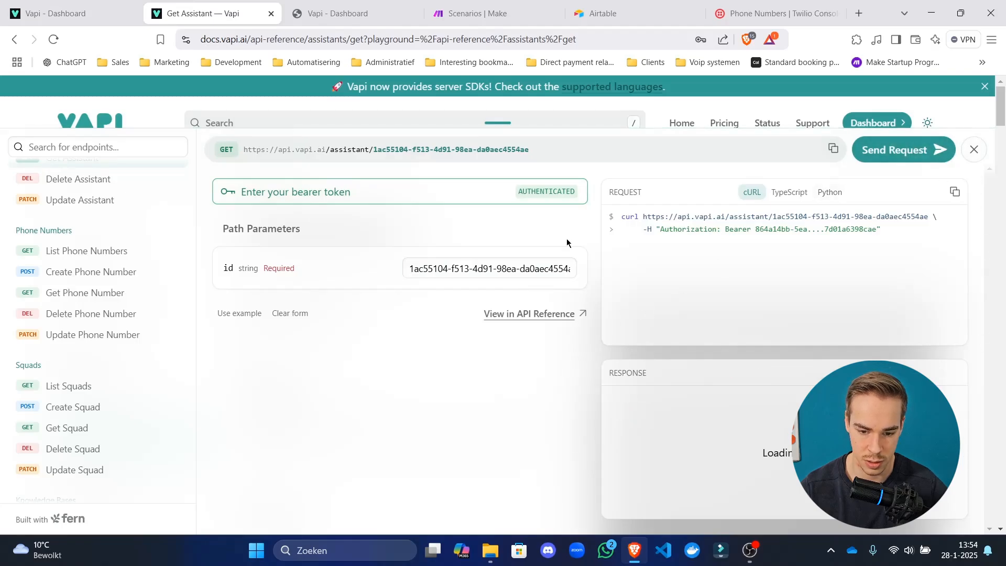
{"action": "left_click", "coordinate": [489, 201]}
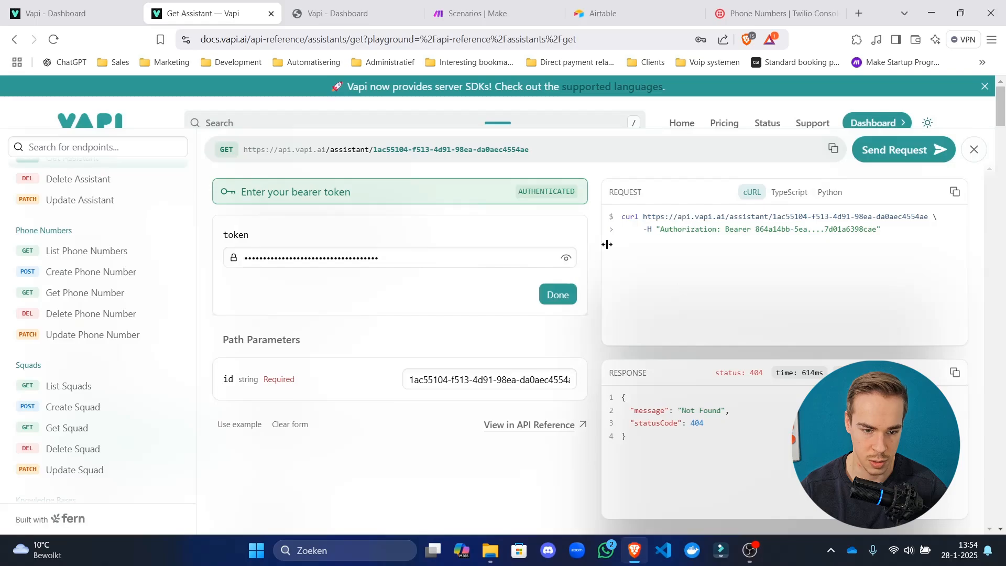
{"action": "left_click", "coordinate": [50, 14]}
Copy the organisation's private API key from the organization settings' API Keys page.
{"action": "left_click", "coordinate": [92, 511]}
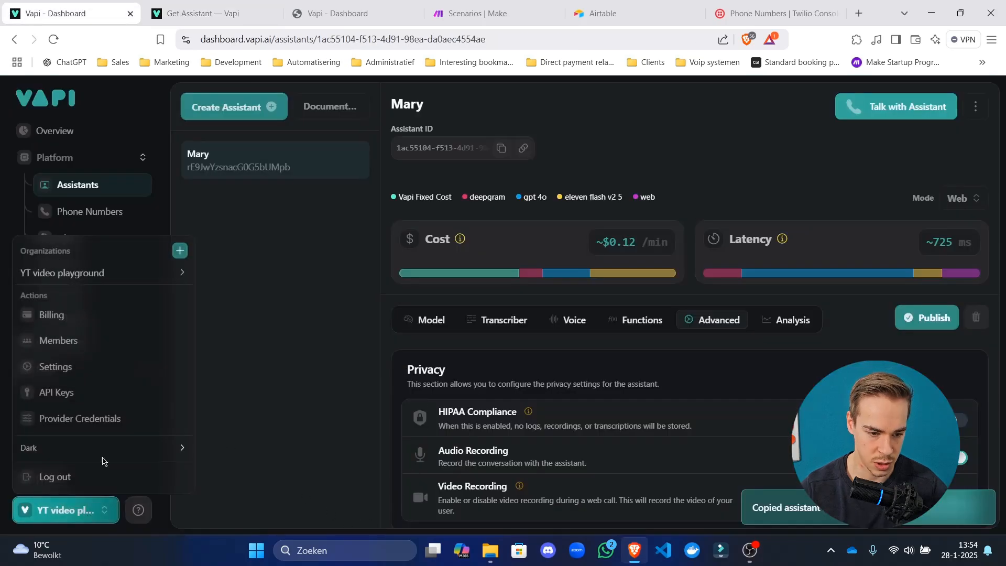
{"action": "left_click", "coordinate": [101, 366]}
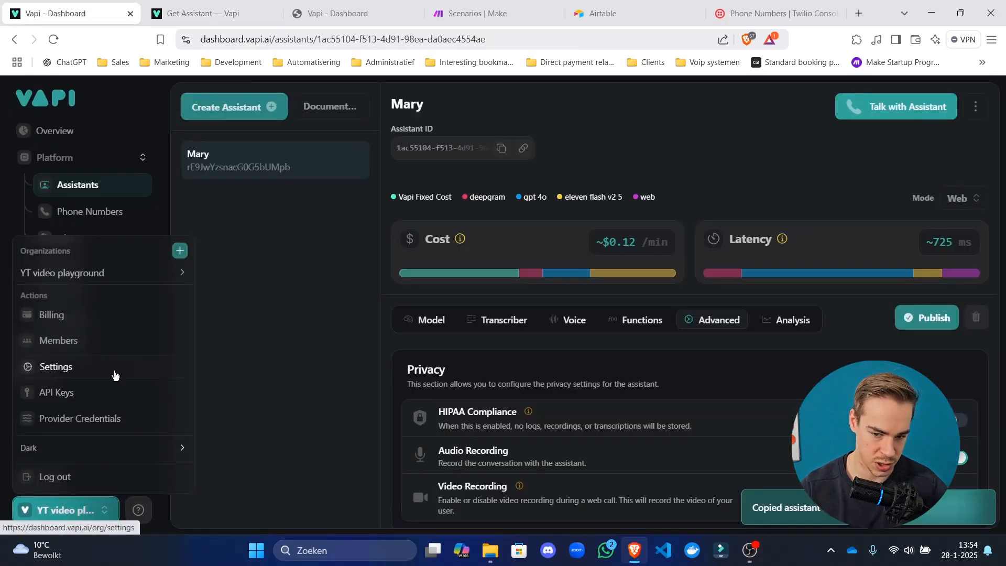
{"action": "left_click", "coordinate": [95, 393]}
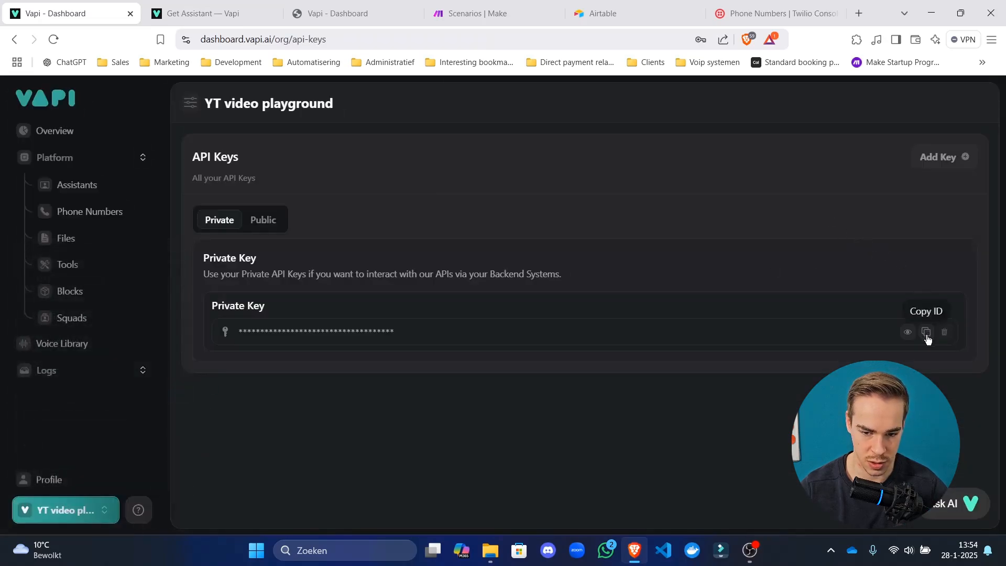
{"action": "left_click", "coordinate": [926, 330]}
Replace the bearer token with the private key and resend Get Assistant, now returning 200.
{"action": "left_click", "coordinate": [195, 13]}
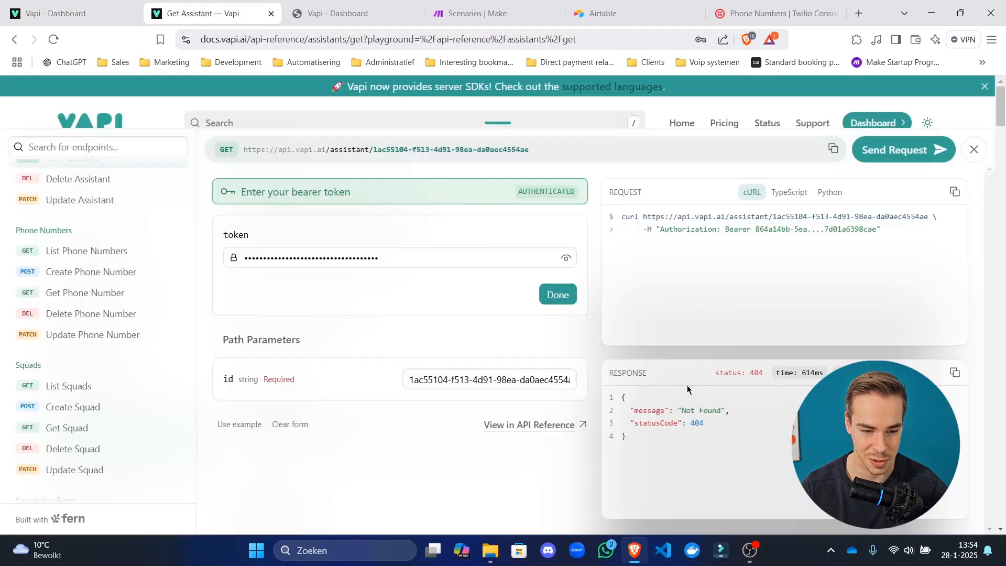
{"action": "left_click", "coordinate": [395, 256]}
{"action": "key", "text": "ctrl+a"}
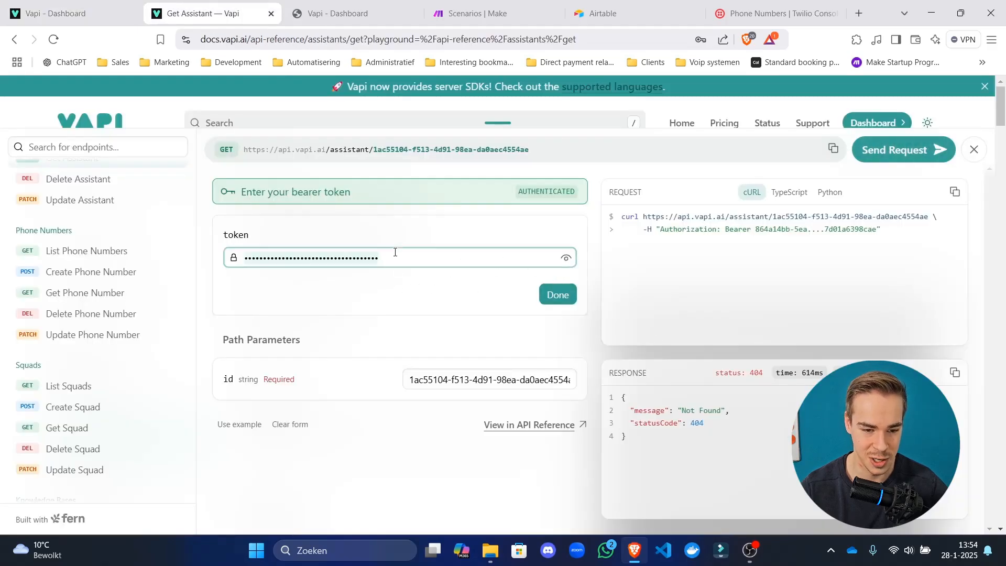
{"action": "key", "text": "ctrl+v"}
{"action": "left_click", "coordinate": [562, 295]}
{"action": "left_click", "coordinate": [867, 150]}
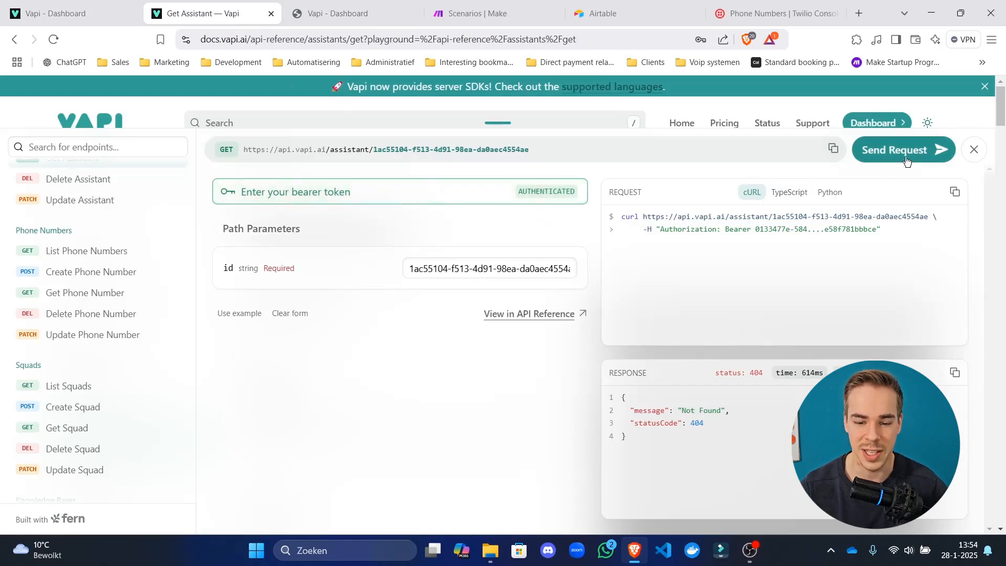
Copy Mary's assistant id, then copy the 200 response JSON with her configuration.
{"action": "left_click", "coordinate": [67, 5]}
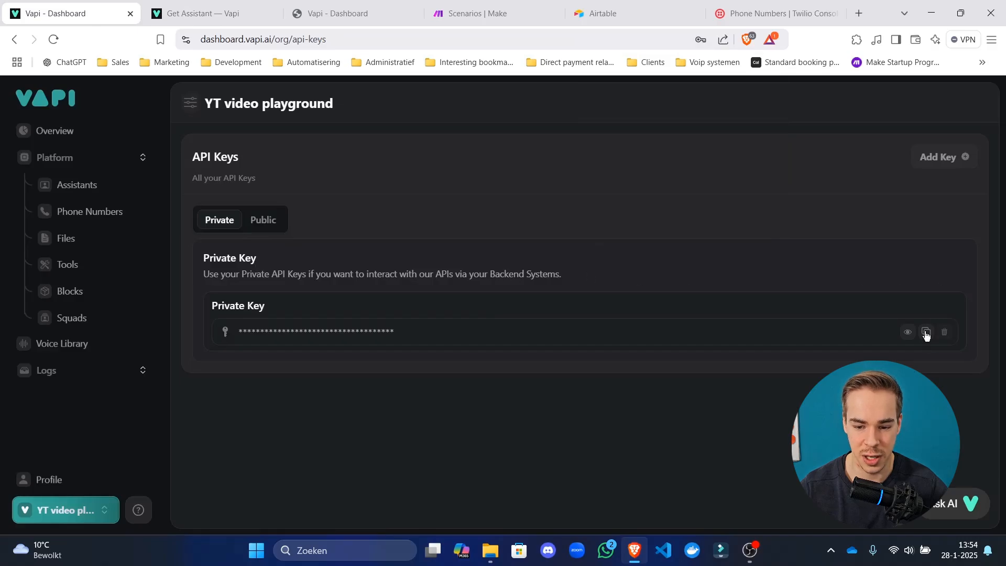
{"action": "left_click", "coordinate": [76, 184]}
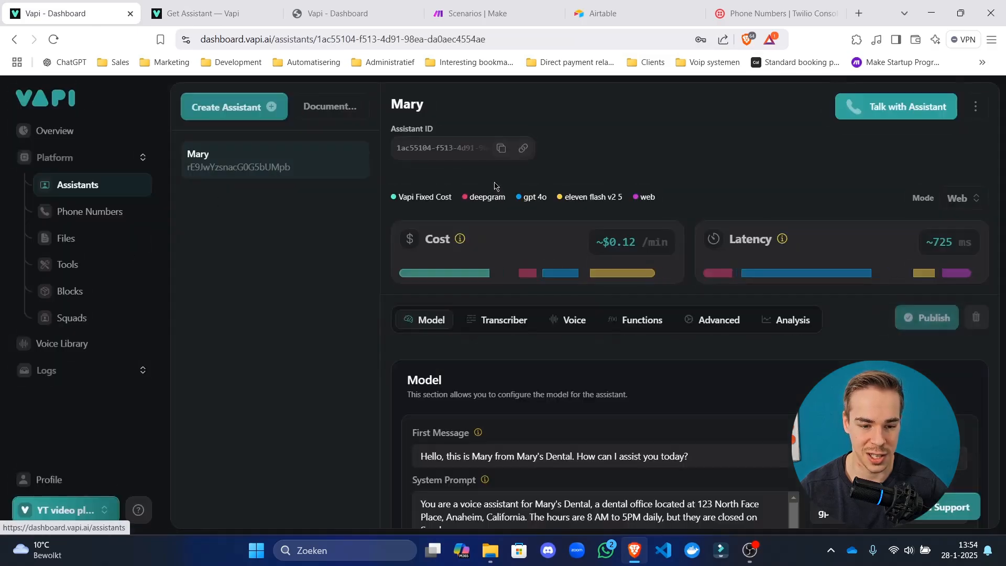
{"action": "left_click", "coordinate": [501, 151]}
{"action": "key", "text": "ctrl+Tab"}
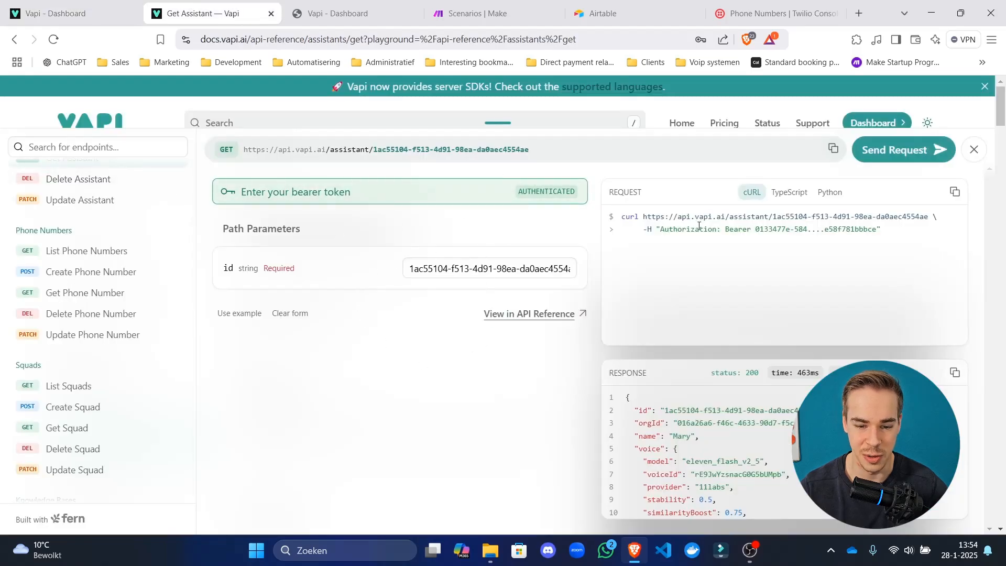
{"action": "left_click", "coordinate": [954, 372]}
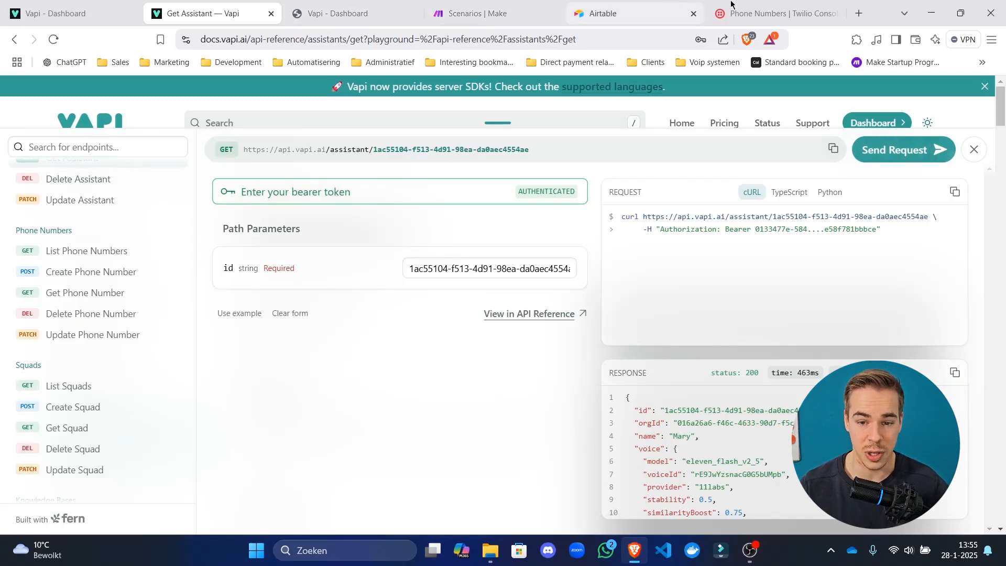
Open JSON Editor Online in a new tab and paste the assistant JSON into a new document.
{"action": "left_click", "coordinate": [859, 12]}
{"action": "type", "text": "json"}
{"action": "key", "text": "Return"}
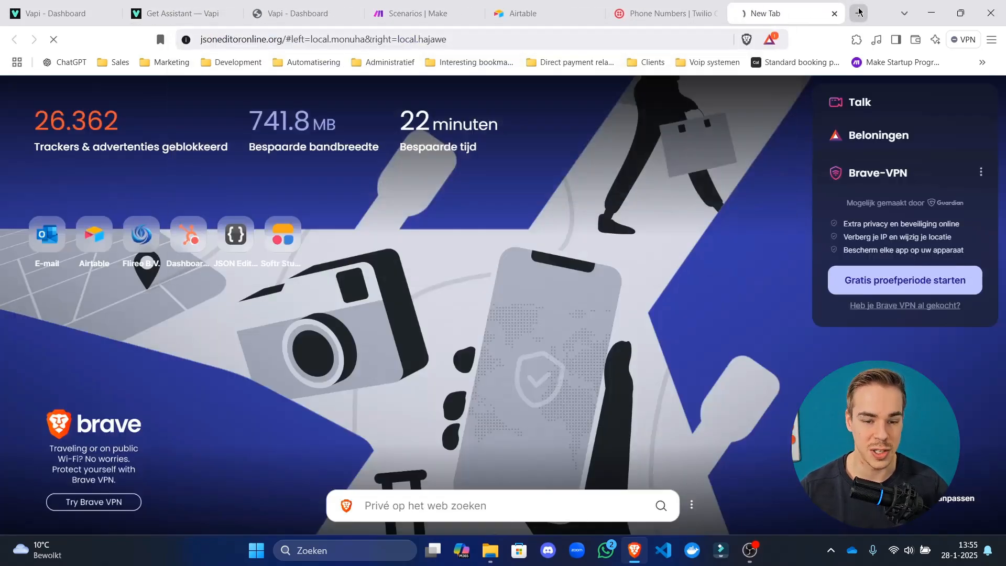
{"action": "left_click", "coordinate": [159, 319]}
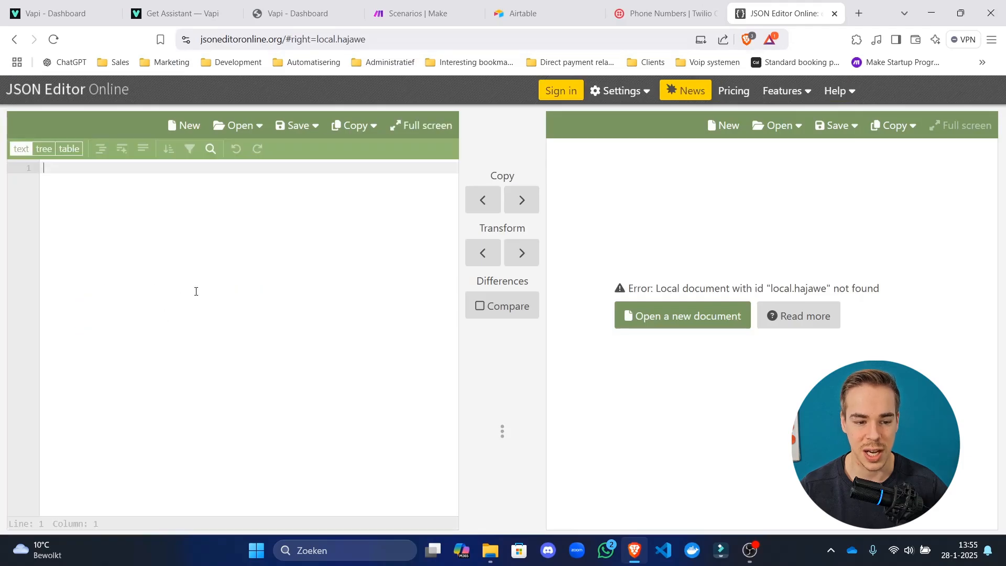
{"action": "key", "text": "ctrl+v"}
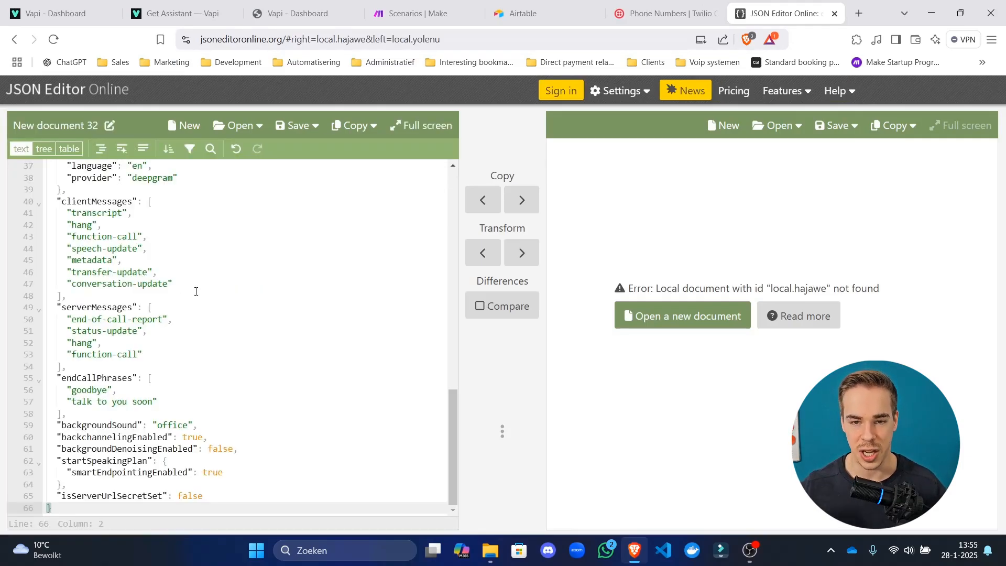
Edit around the top of the pasted JSON, then select everything and delete it.
{"action": "left_click", "coordinate": [181, 385]}
{"action": "scroll", "coordinate": [264, 376], "scroll_direction": "up", "scroll_amount": 10}
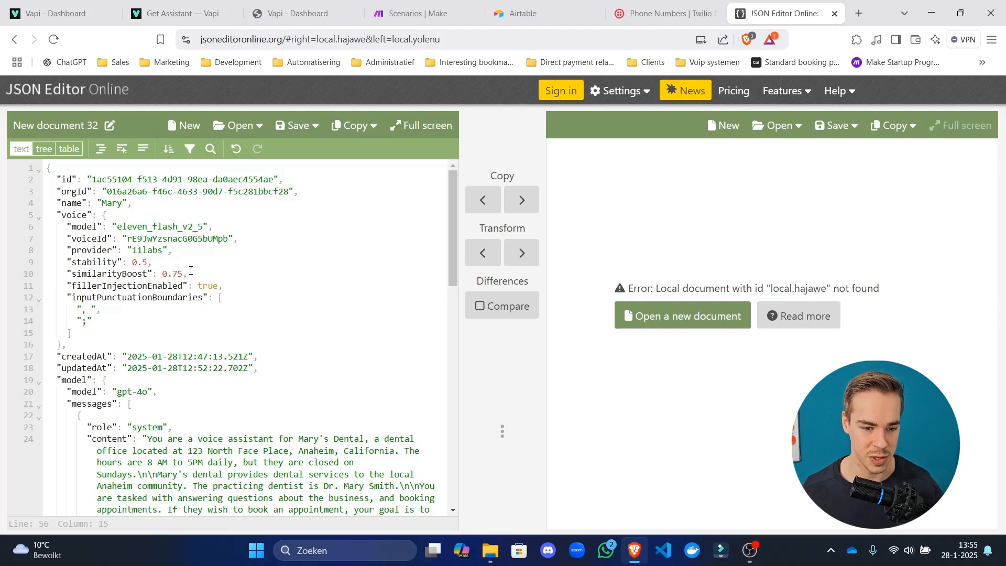
{"action": "left_click_drag", "start_coordinate": [293, 200], "coordinate": [47, 179]}
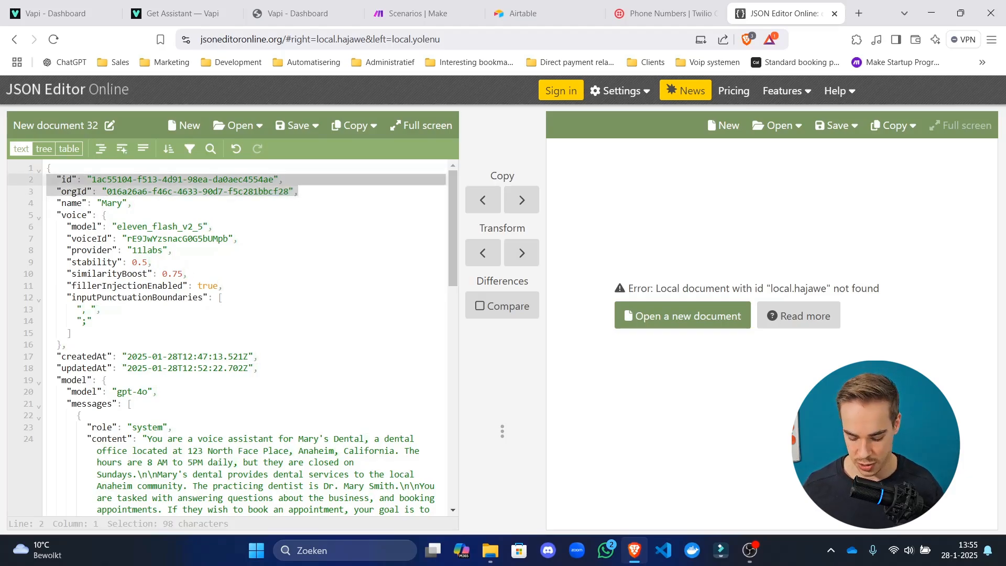
{"action": "key", "text": "Up"}
{"action": "key", "text": "Up"}
{"action": "key", "text": "Return"}
{"action": "key", "text": "Return"}
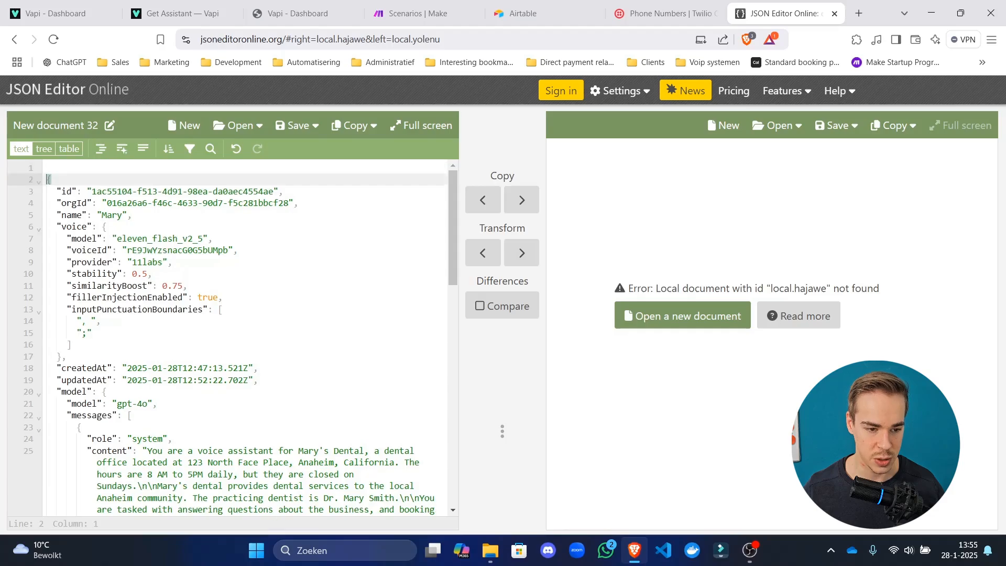
{"action": "key", "text": "Up"}
{"action": "key", "text": "Up"}
{"action": "key", "text": "ctrl+a"}
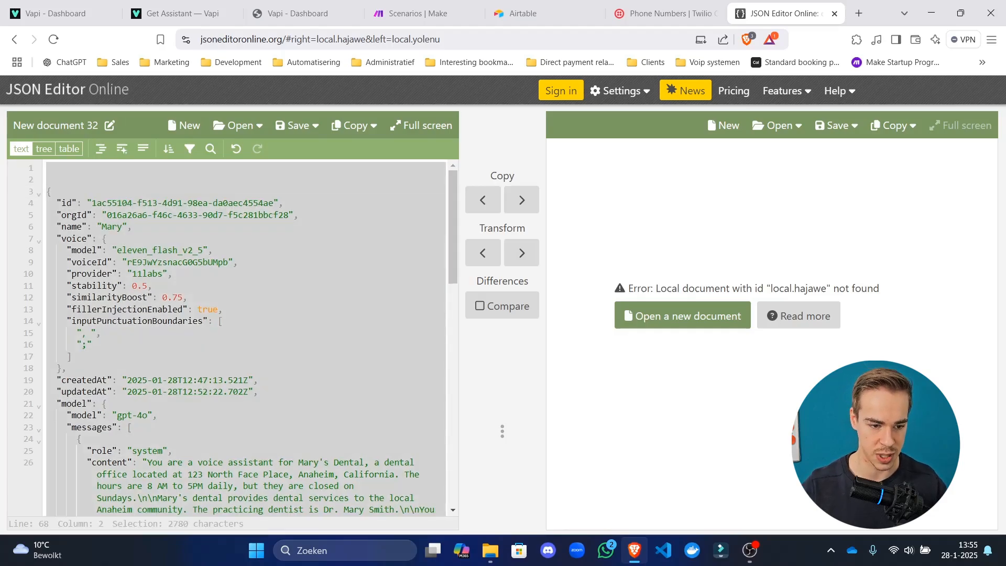
{"action": "key", "text": "BackSpace"}
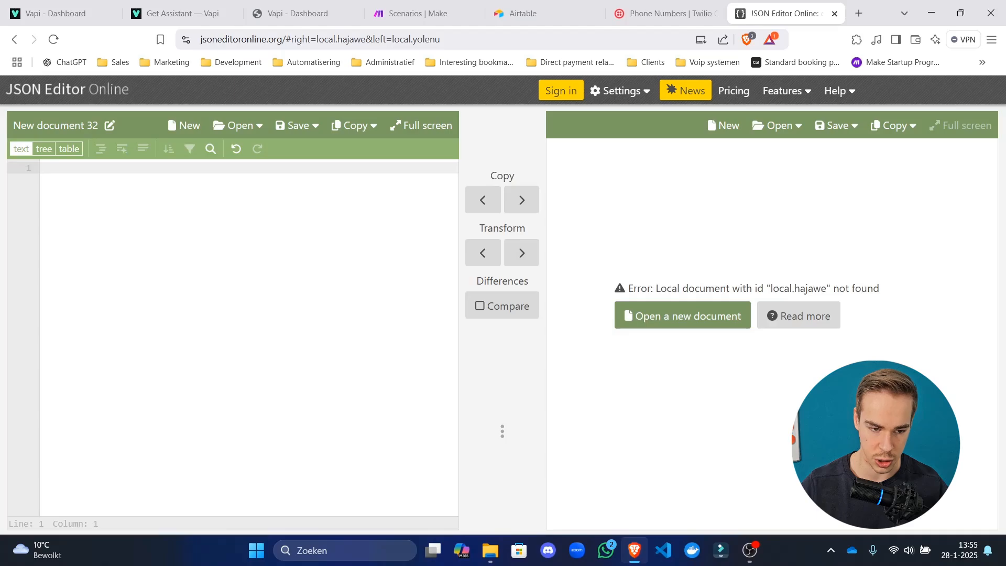
{"action": "type", "text": "{"}
{"action": "key", "text": "Return"}
{"action": "type", "text": "Ass"}
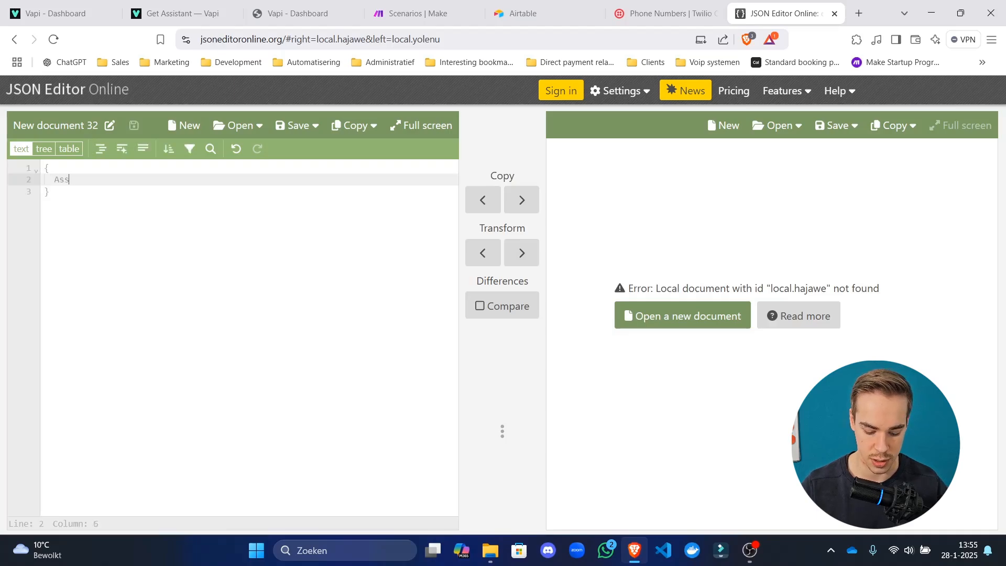
{"action": "type", "text": "istant:"}
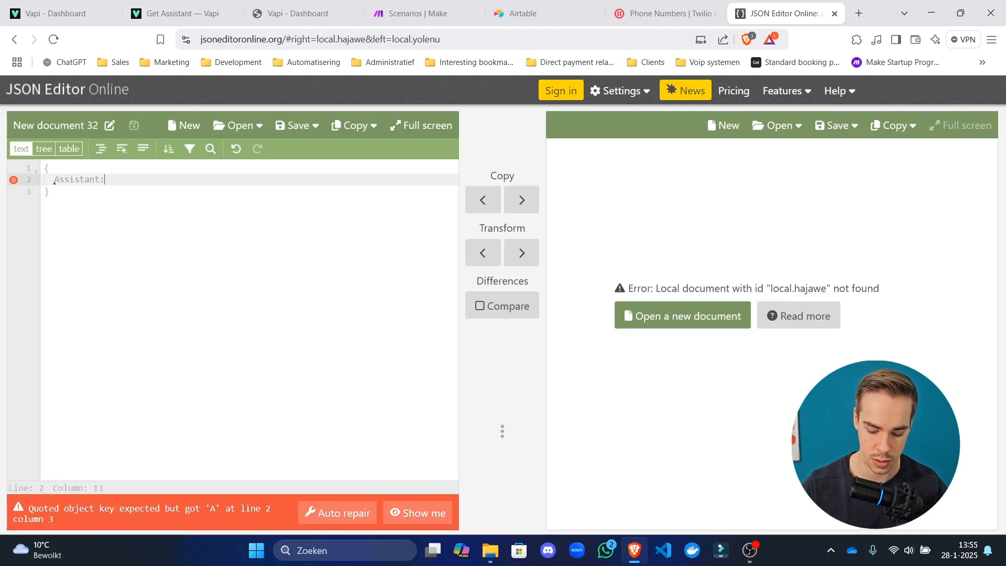
{"action": "type", "text": " {"}
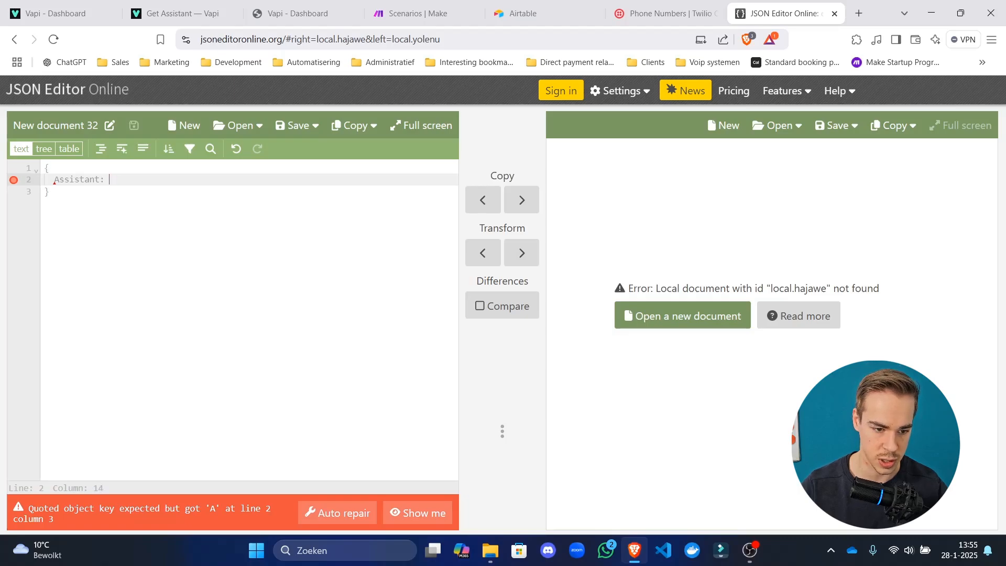
{"action": "key", "text": "ctrl+v"}
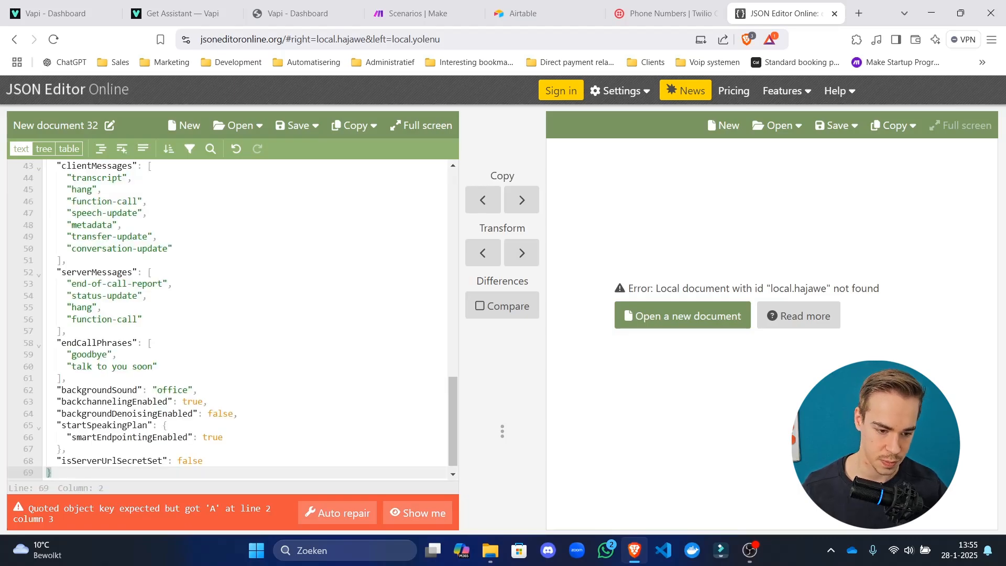
{"action": "scroll", "coordinate": [210, 293], "scroll_direction": "up", "scroll_amount": 10}
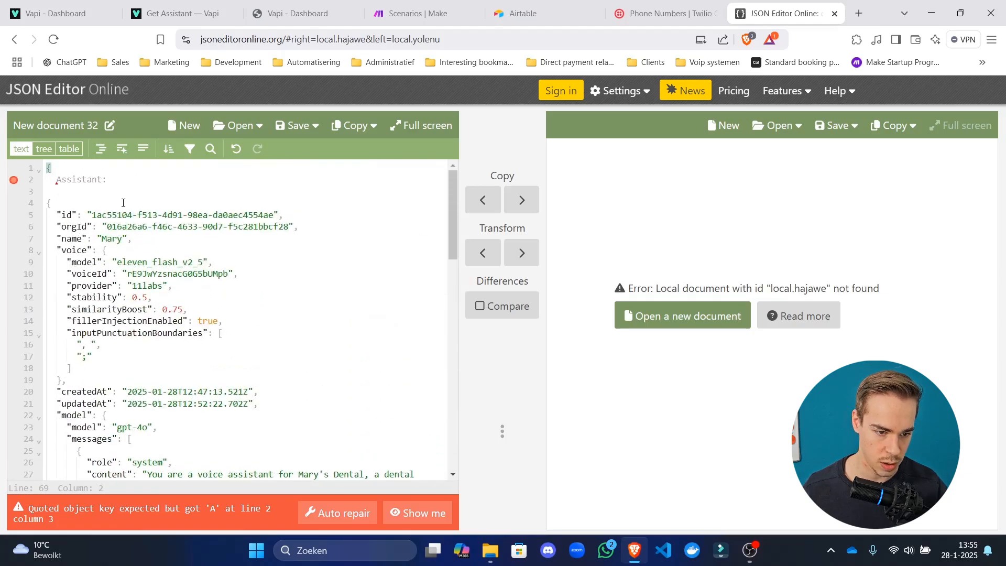
{"action": "left_click", "coordinate": [58, 194]}
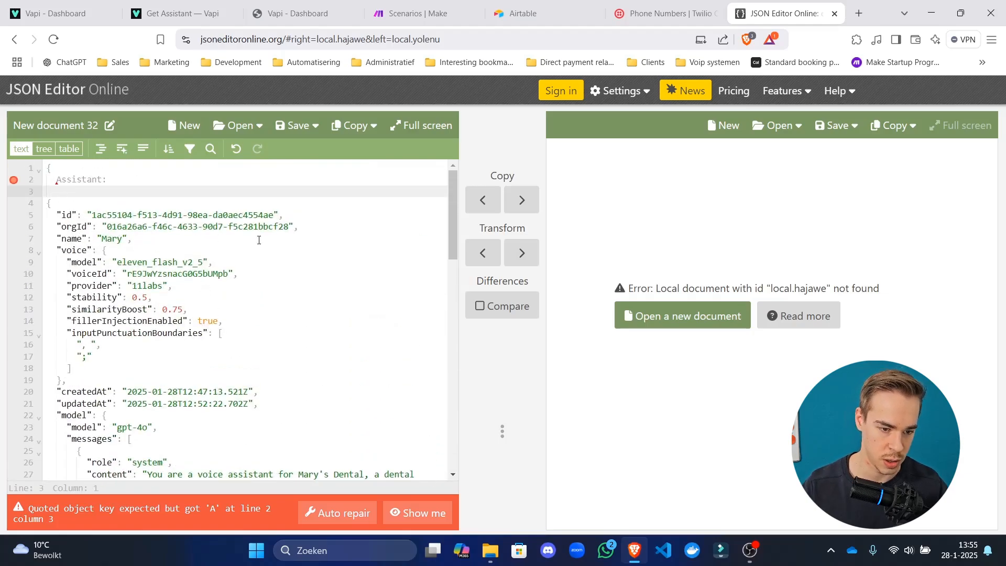
{"action": "key", "text": "Up"}
{"action": "type", "text": "\""}
{"action": "key", "text": "ctrl+Right"}
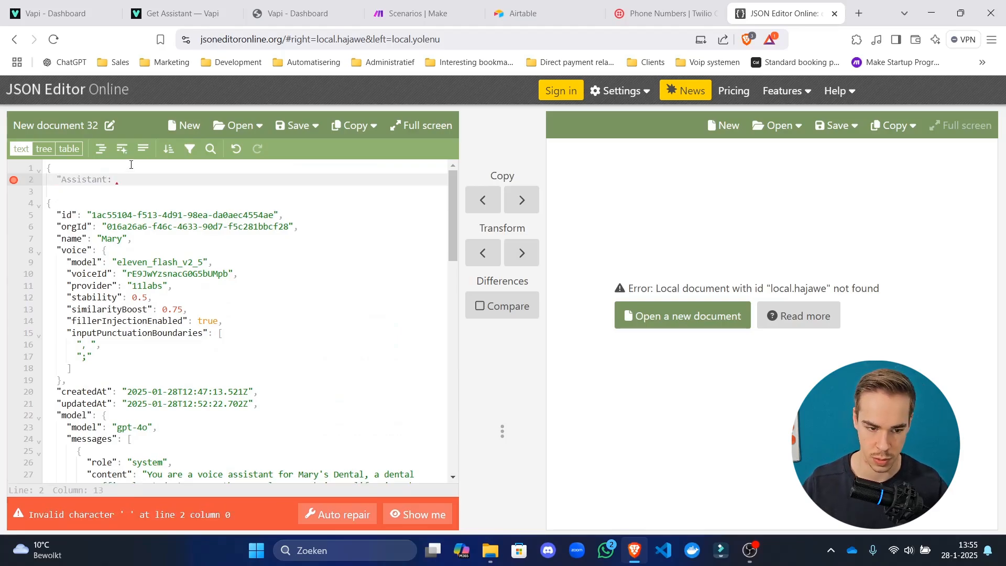
{"action": "type", "text": "\""}
{"action": "key", "text": "ctrl+a"}
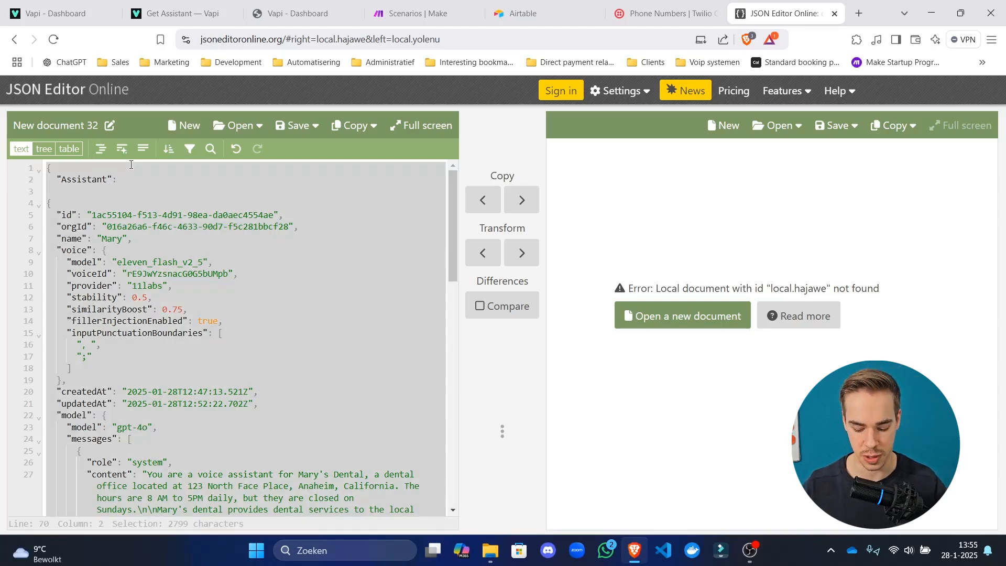
{"action": "key", "text": "ctrl+x"}
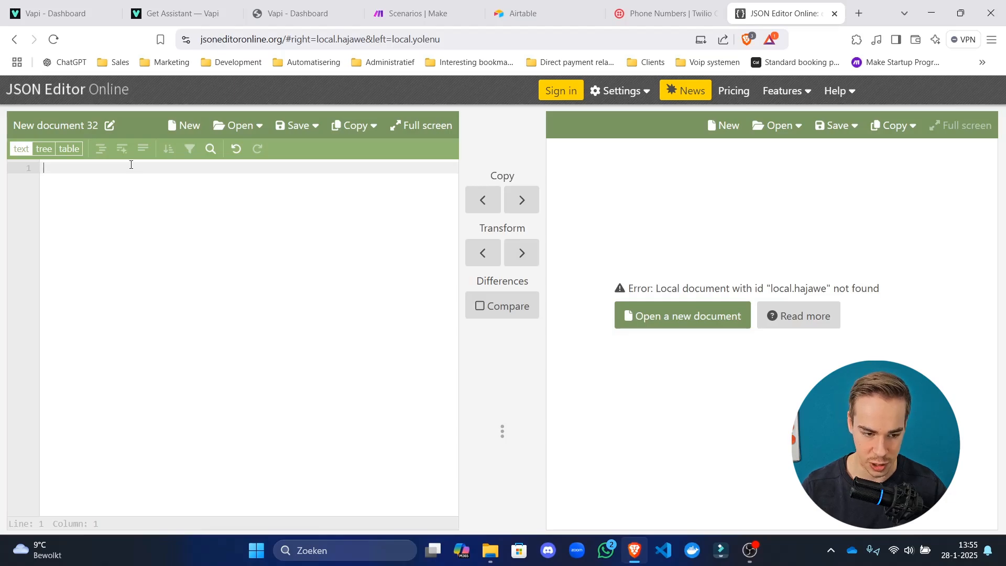
Type {"Assistant": } in the empty editor and place the cursor at the end of line 1.
{"action": "type", "text": "{"}
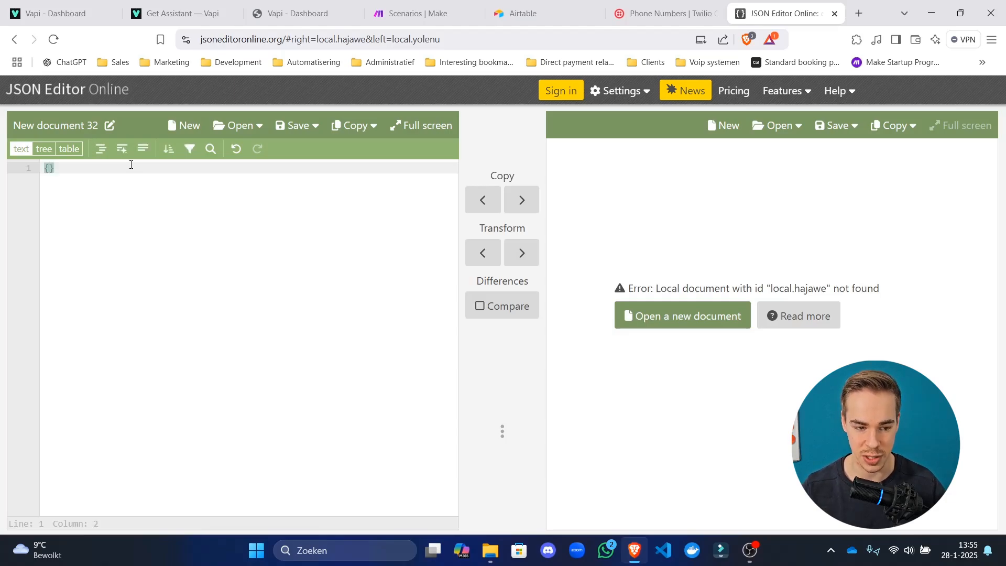
{"action": "type", "text": "A"}
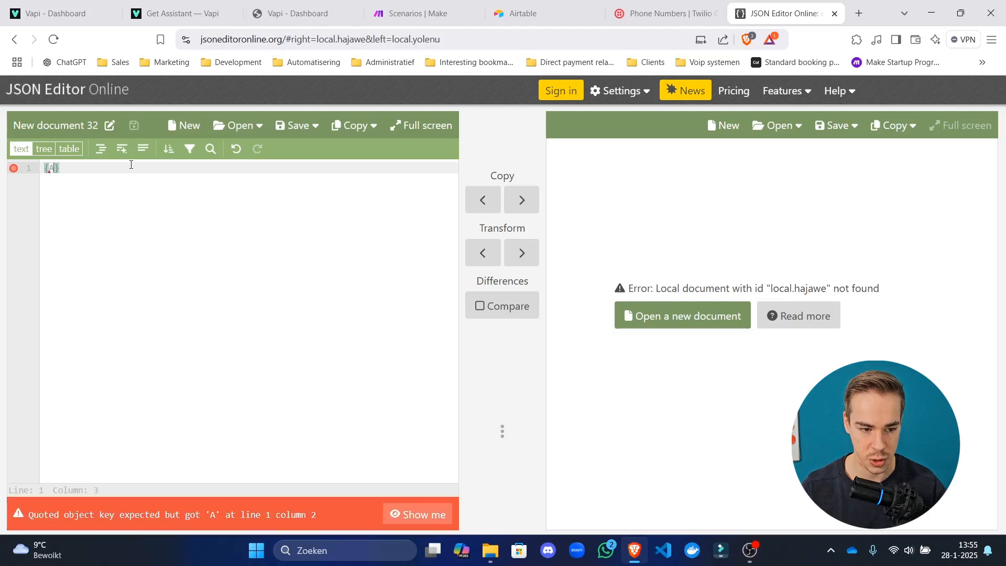
{"action": "key", "text": "BackSpace"}
{"action": "type", "text": "\""}
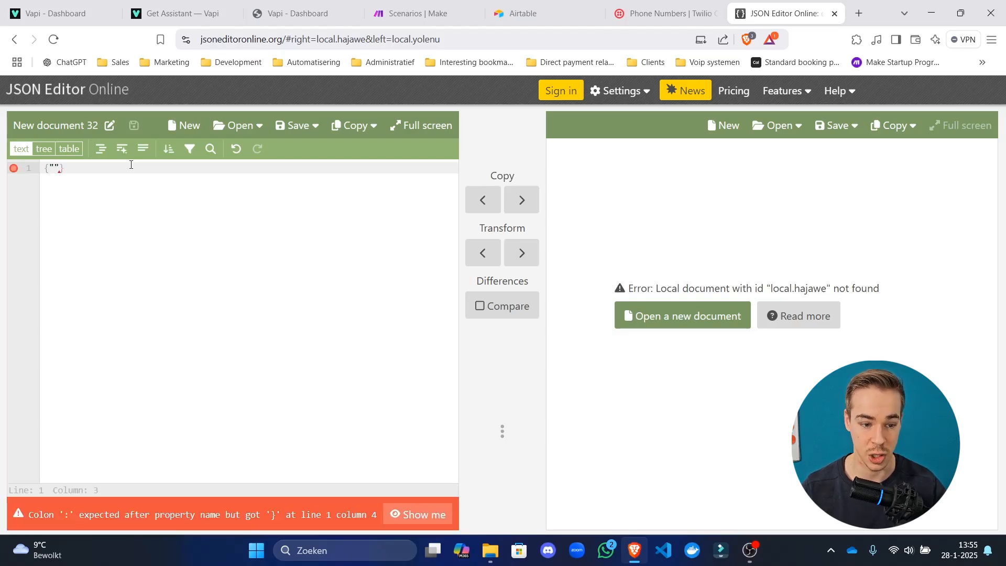
{"action": "type", "text": "Ass"}
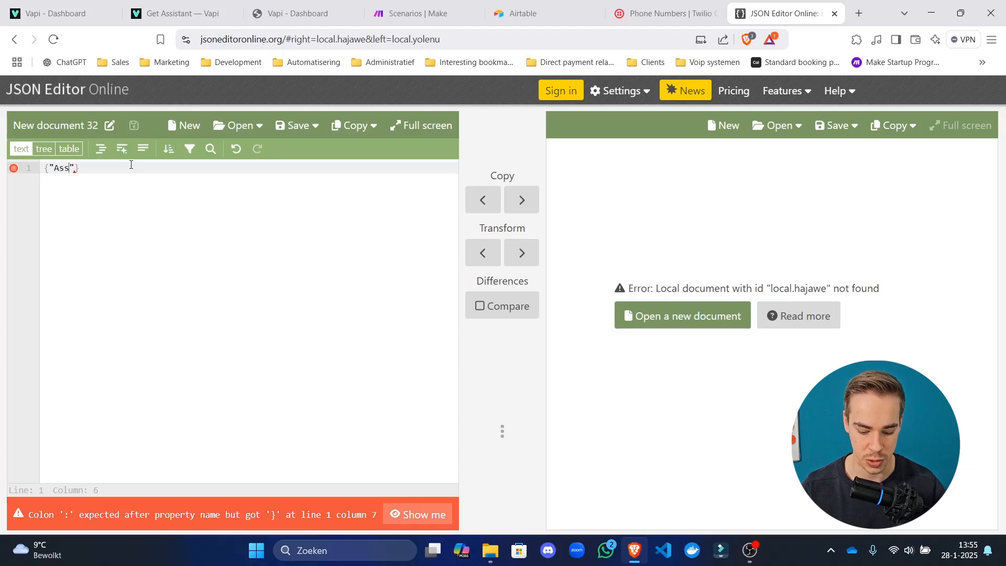
{"action": "type", "text": "istant"}
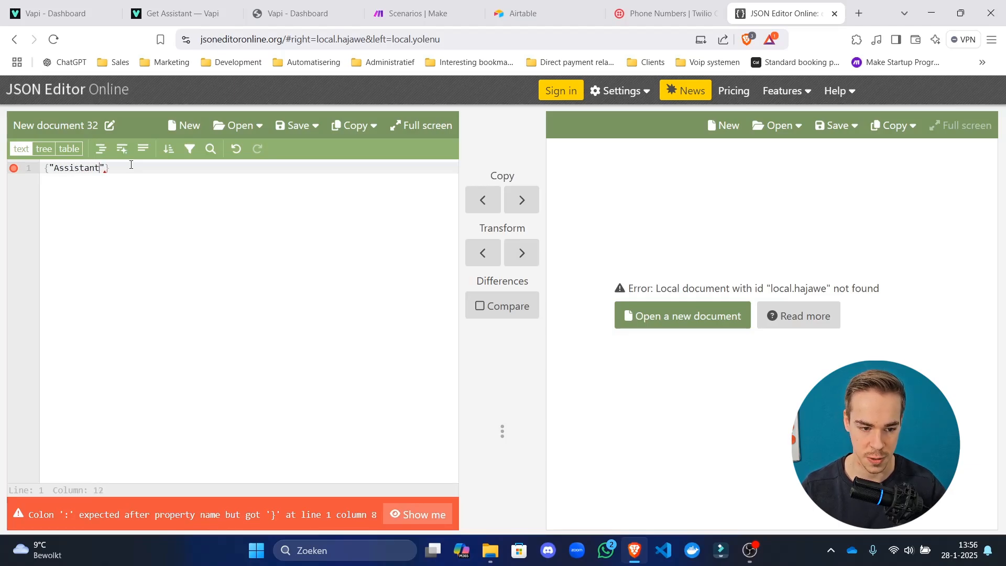
{"action": "type", "text": "\""}
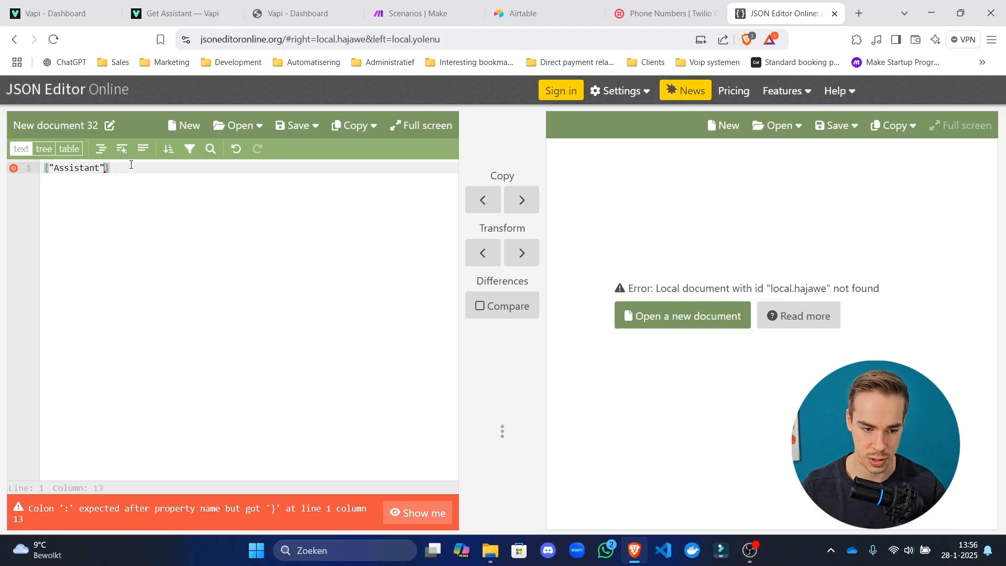
{"action": "type", "text": ":"}
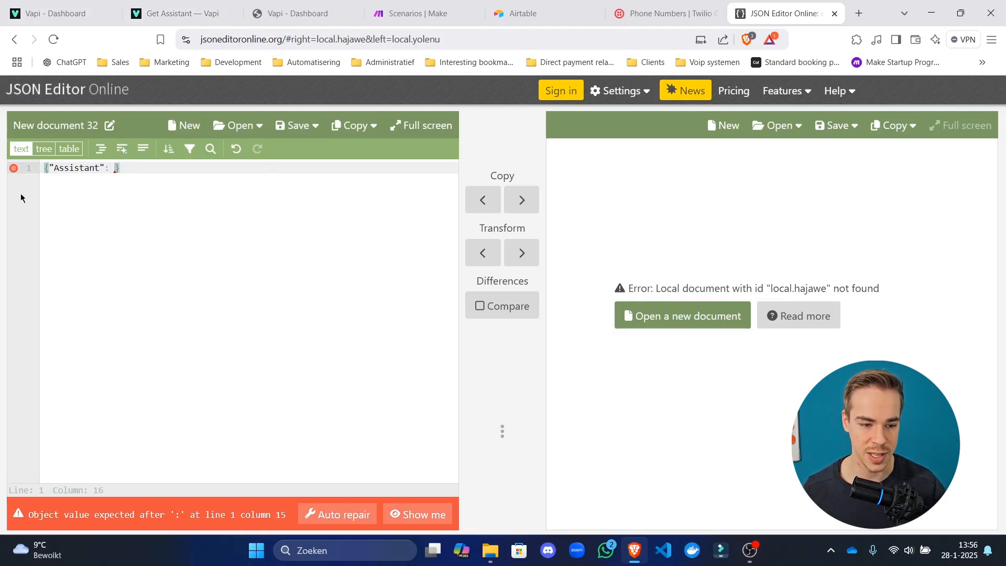
{"action": "left_click_drag", "start_coordinate": [137, 168], "coordinate": [19, 175]}
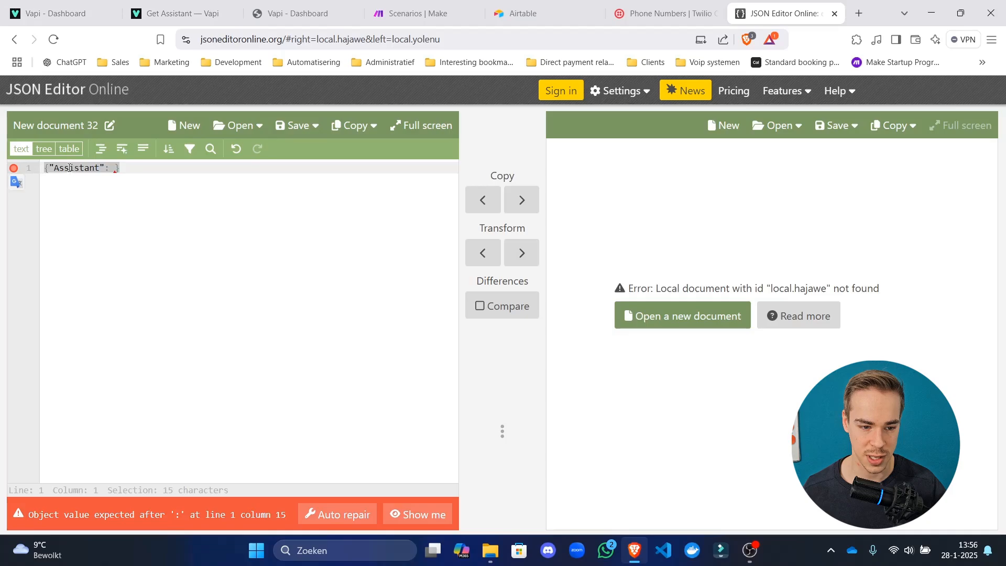
{"action": "left_click", "coordinate": [69, 167]}
{"action": "left_click", "coordinate": [289, 197]}
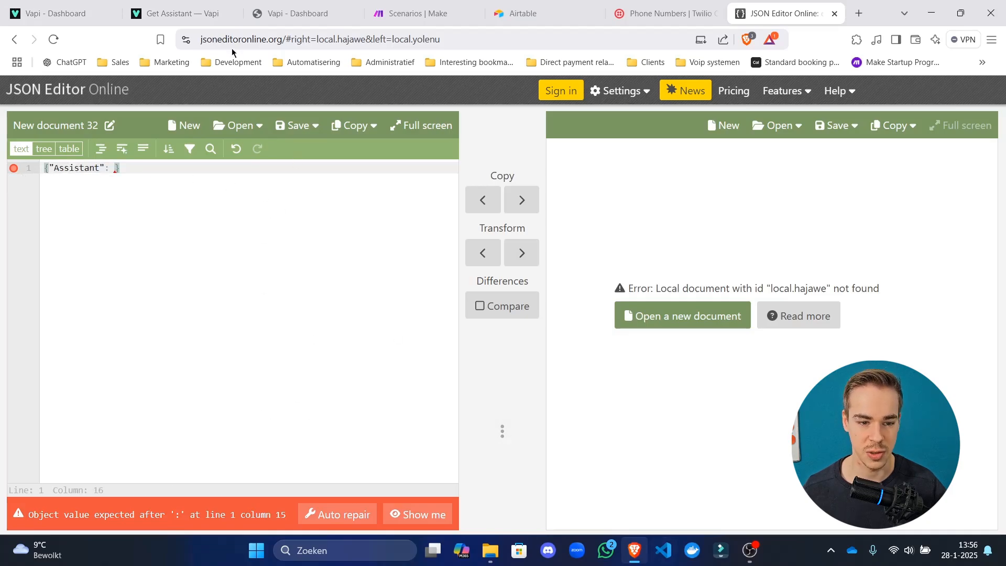
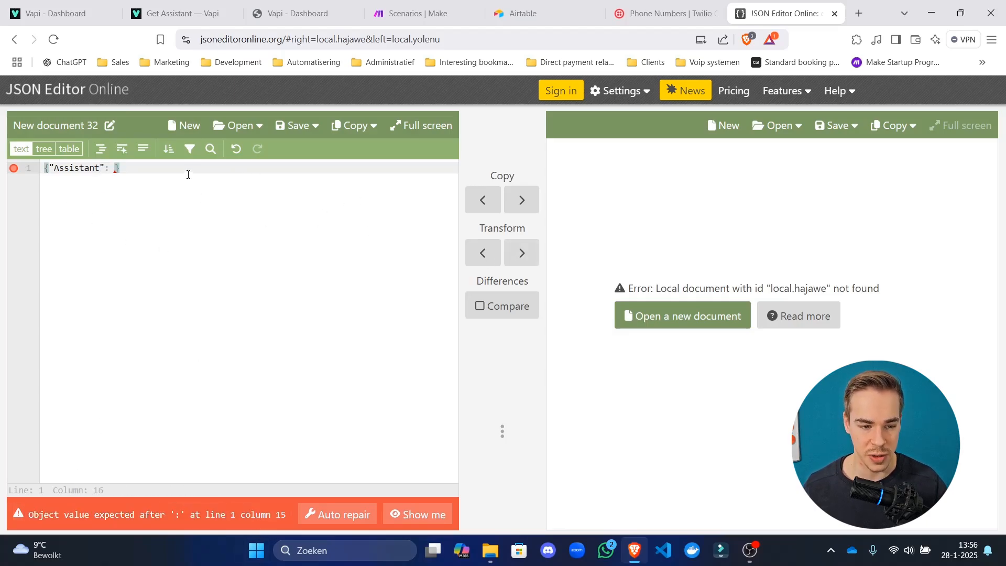
Place the cursor right after the colon on the {"Assistant": } line.
{"action": "left_click_drag", "start_coordinate": [188, 175], "coordinate": [45, 171]}
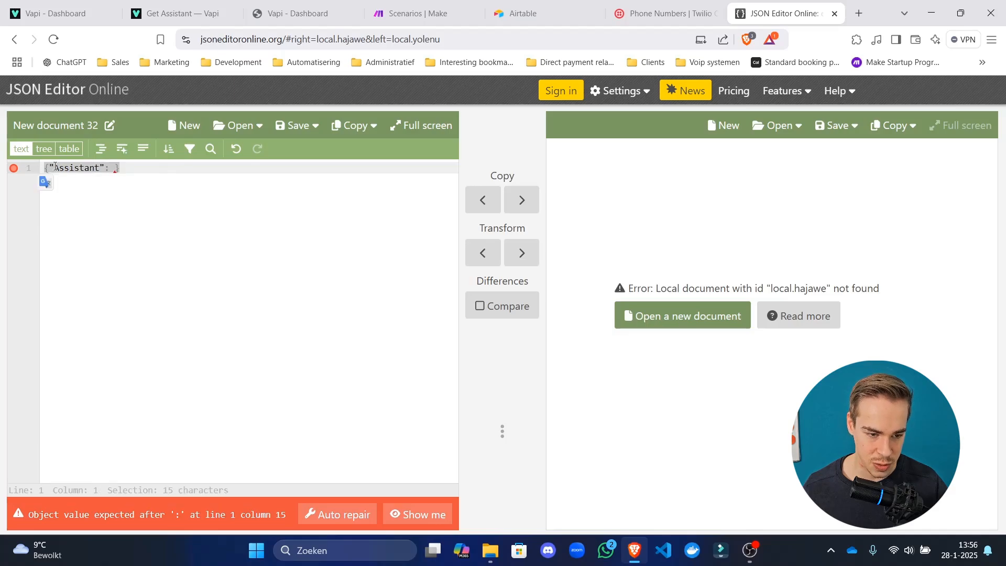
{"action": "left_click", "coordinate": [55, 167]}
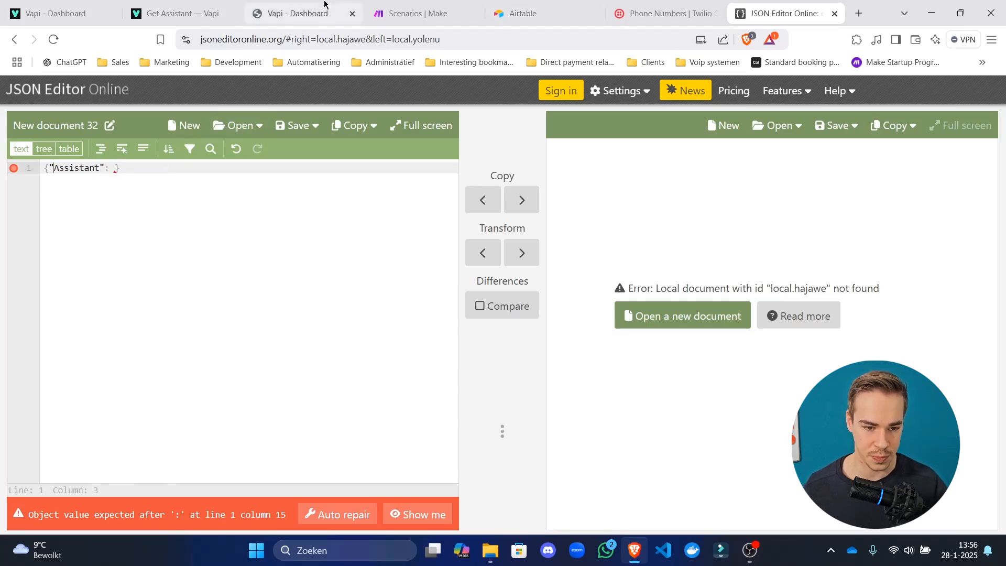
{"action": "left_click", "coordinate": [108, 168]}
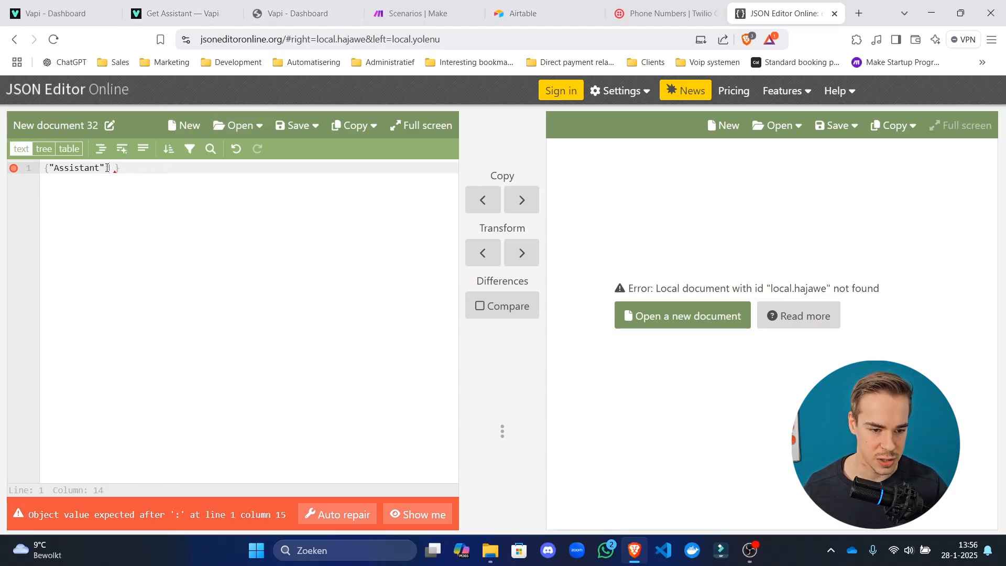
{"action": "left_click", "coordinate": [150, 174]}
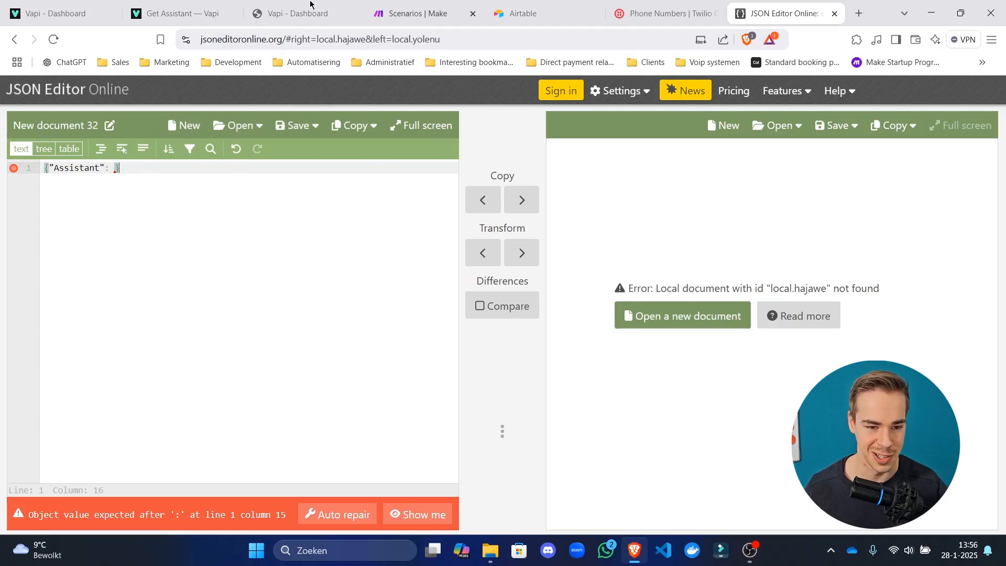
{"action": "left_click", "coordinate": [287, 23]}
{"action": "left_click", "coordinate": [785, 13]}
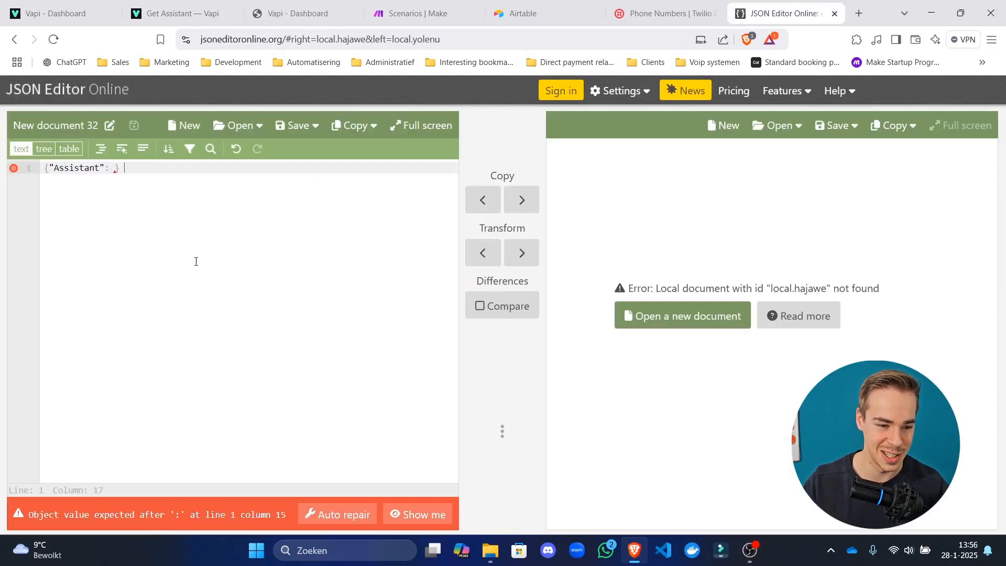
Copy the Get Assistant API response from the Vapi docs and paste it as the Assistant value.
{"action": "left_click", "coordinate": [206, 11]}
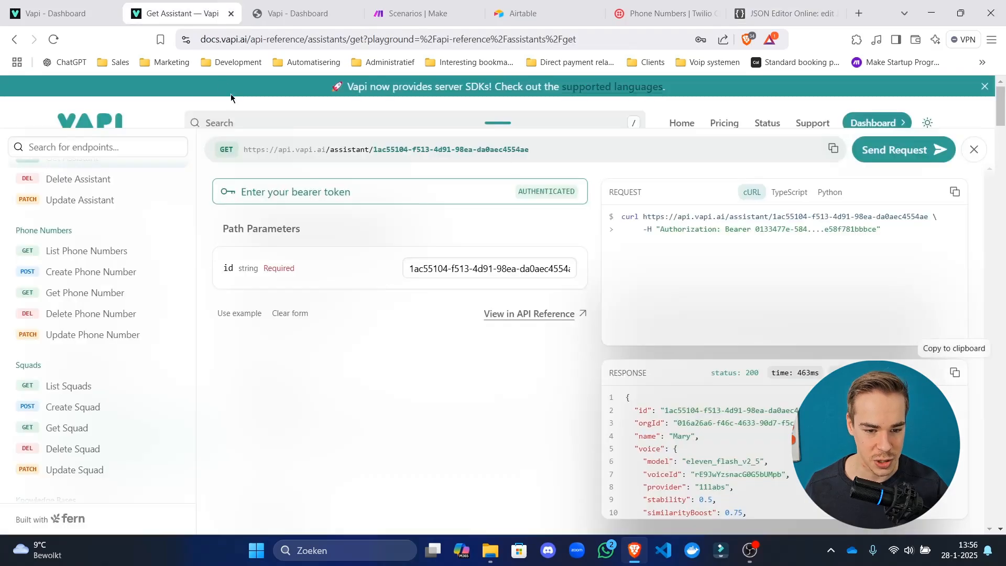
{"action": "left_click", "coordinate": [956, 373]}
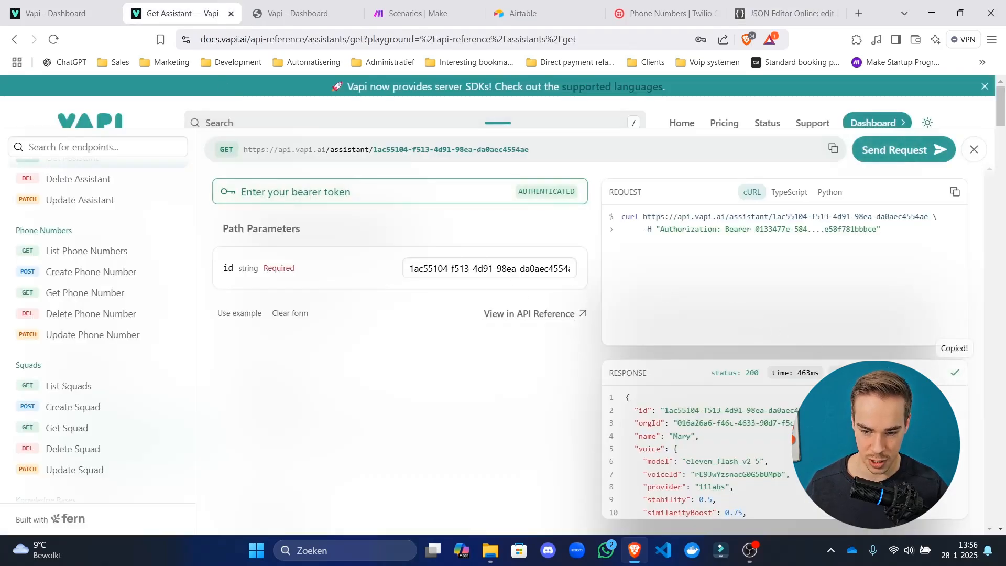
{"action": "left_click", "coordinate": [784, 13]}
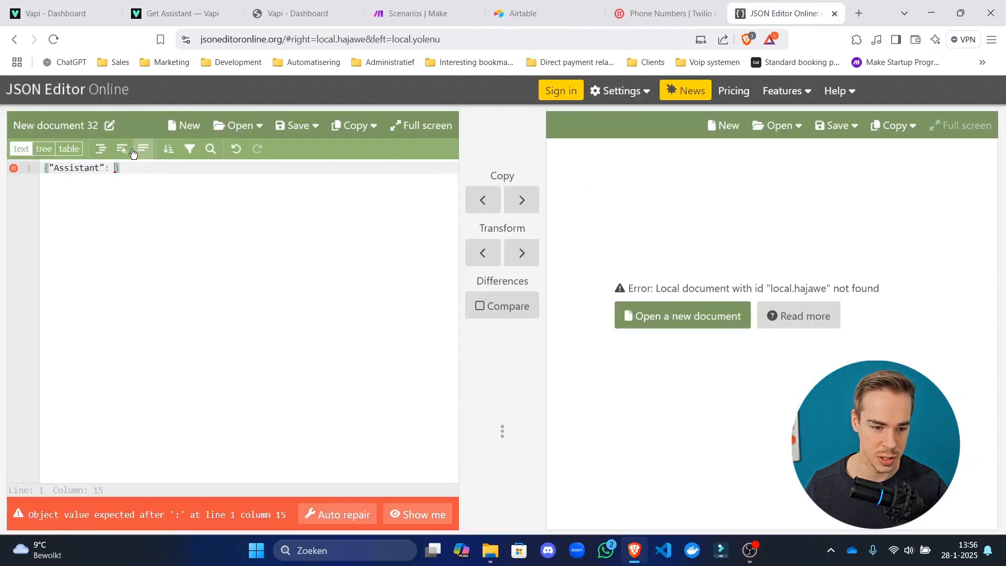
{"action": "key", "text": "ctrl+v"}
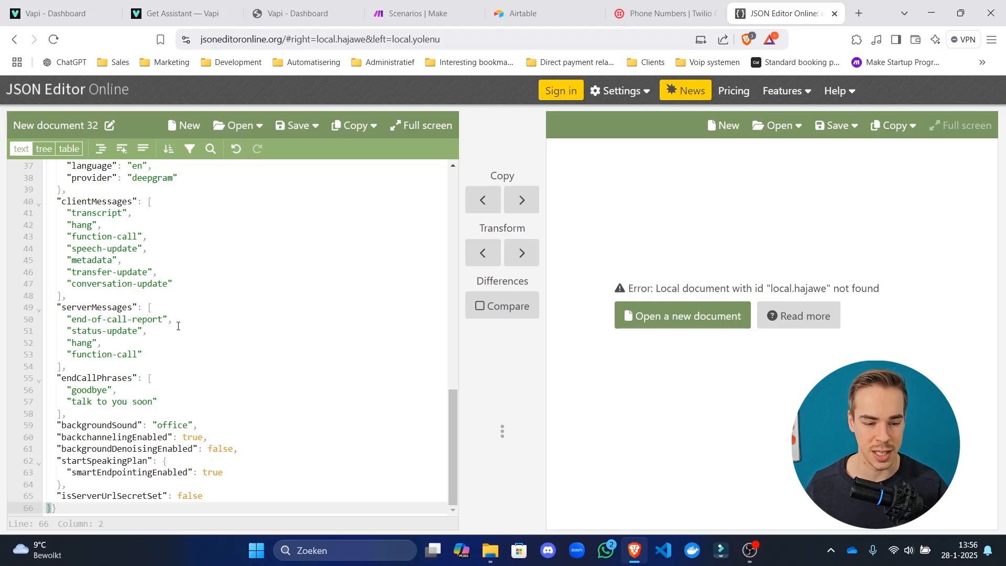
Format the pasted JSON with one item per line and select the whole document.
{"action": "left_click", "coordinate": [124, 152]}
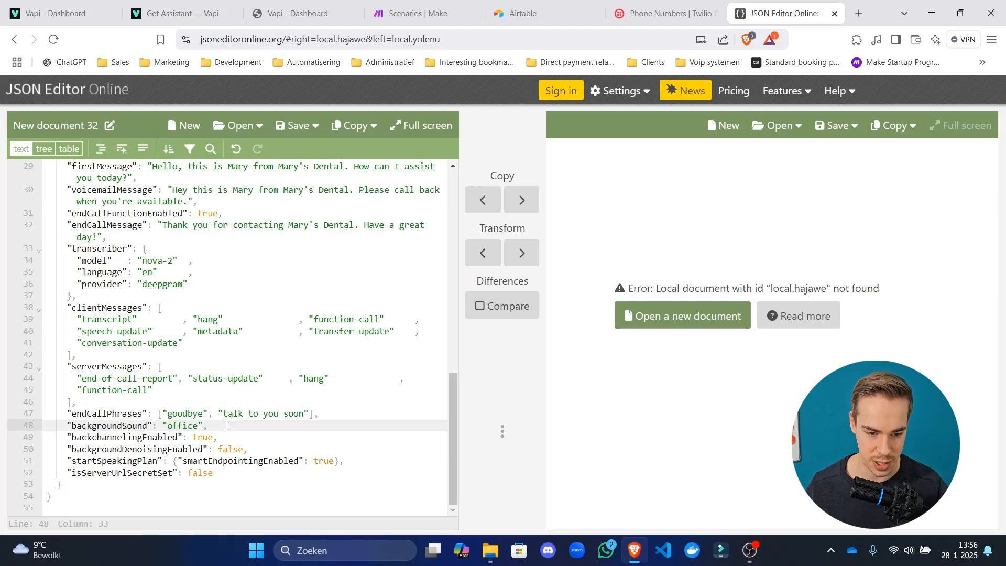
{"action": "scroll", "coordinate": [226, 422], "scroll_direction": "up", "scroll_amount": 5}
{"action": "scroll", "coordinate": [227, 422], "scroll_direction": "down", "scroll_amount": 5}
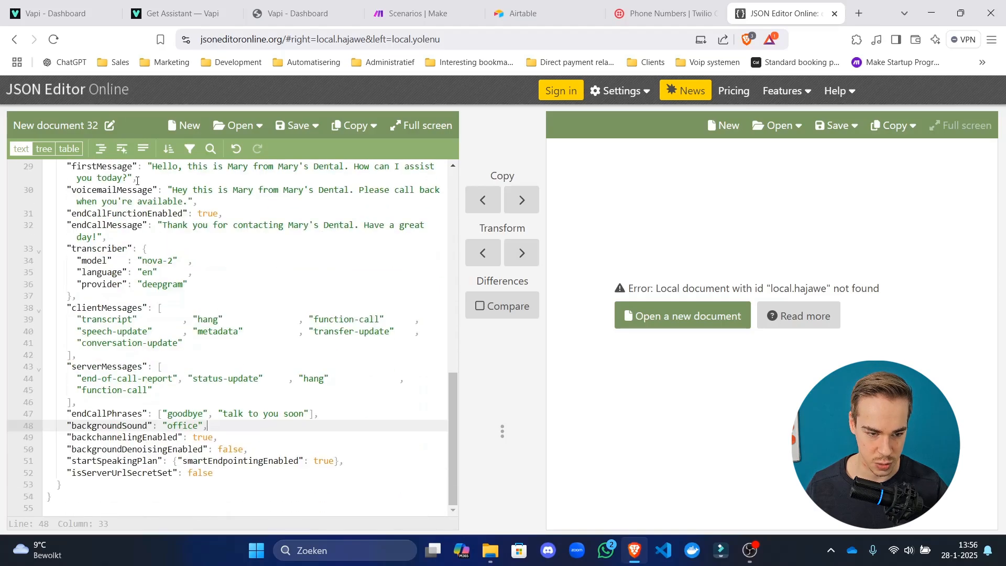
{"action": "left_click", "coordinate": [102, 152]}
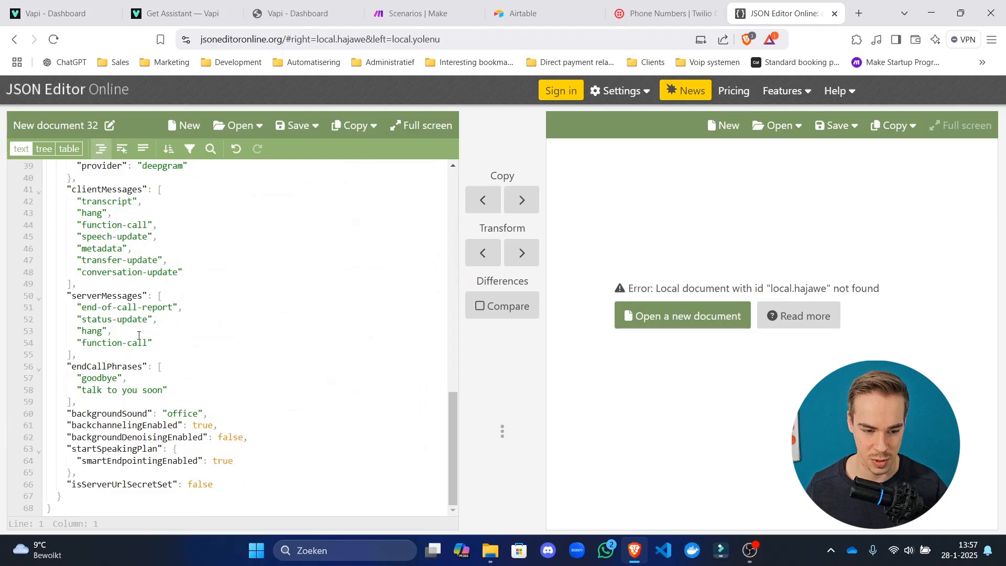
{"action": "left_click", "coordinate": [277, 372]}
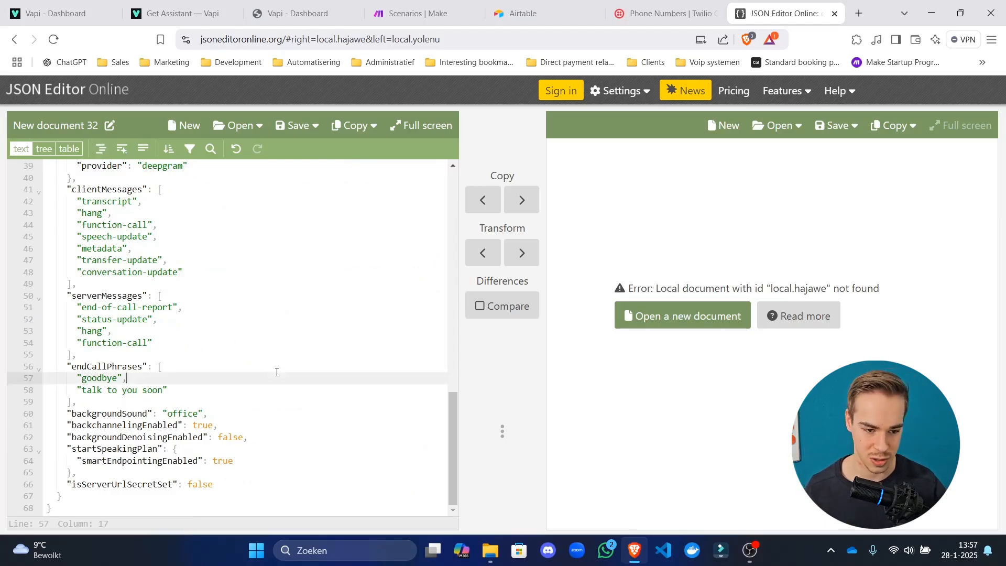
{"action": "scroll", "coordinate": [277, 372], "scroll_direction": "up", "scroll_amount": 10}
{"action": "key", "text": "ctrl+a"}
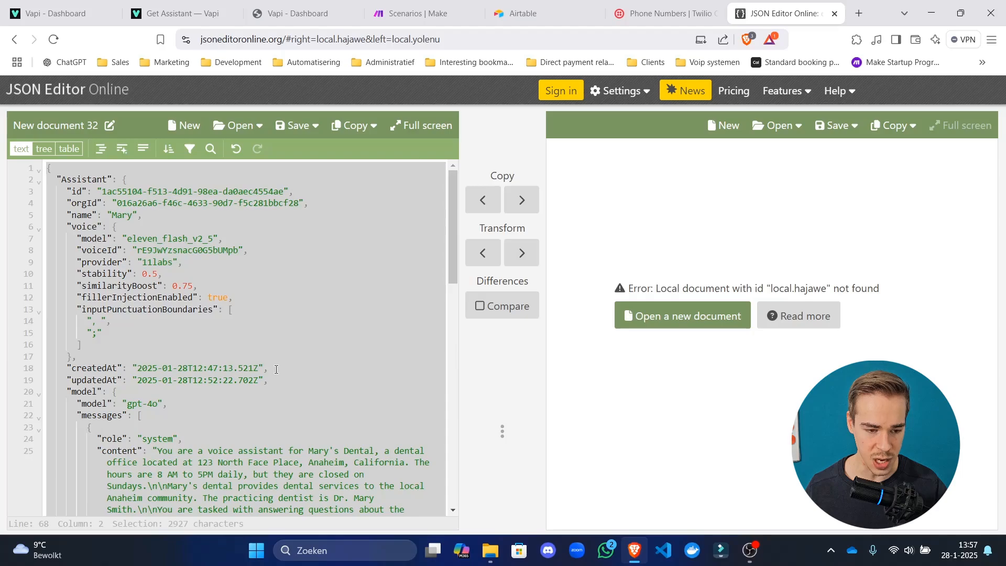
Delete the id, orgId and isServerUrlSecretSet fields, removing the leftover trailing comma.
{"action": "left_click", "coordinate": [272, 228]}
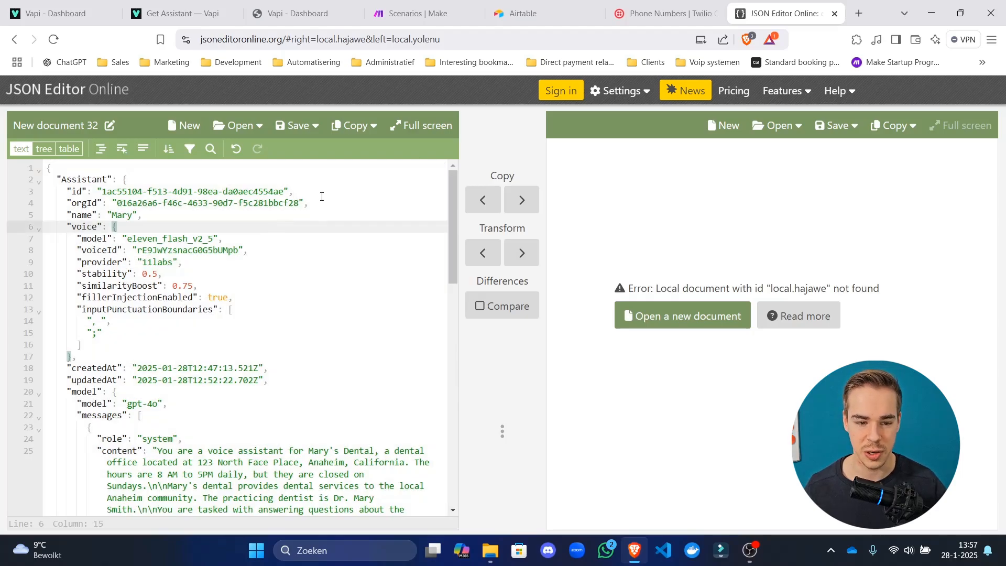
{"action": "left_click_drag", "start_coordinate": [322, 203], "coordinate": [46, 191]}
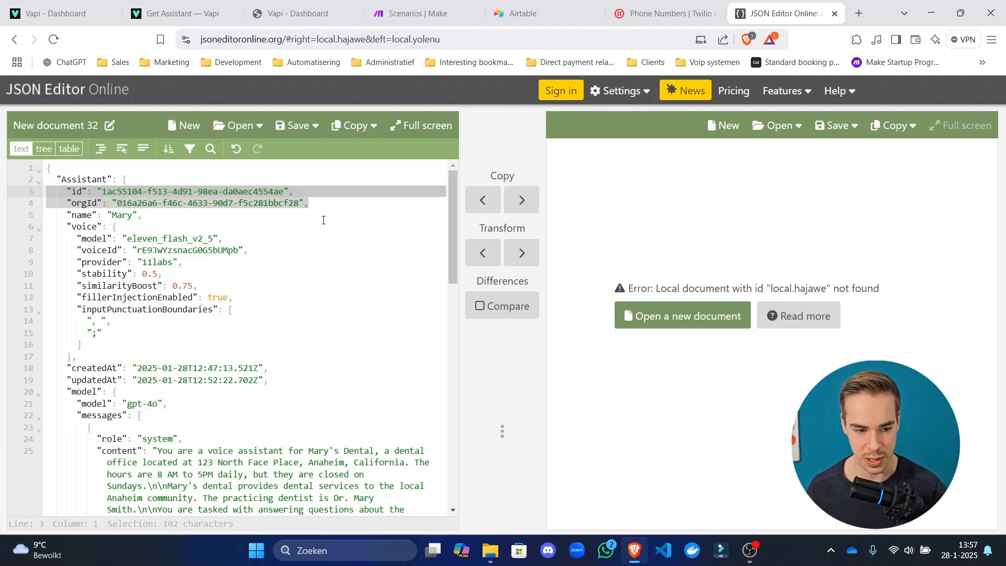
{"action": "left_click_drag", "start_coordinate": [331, 204], "coordinate": [43, 191]}
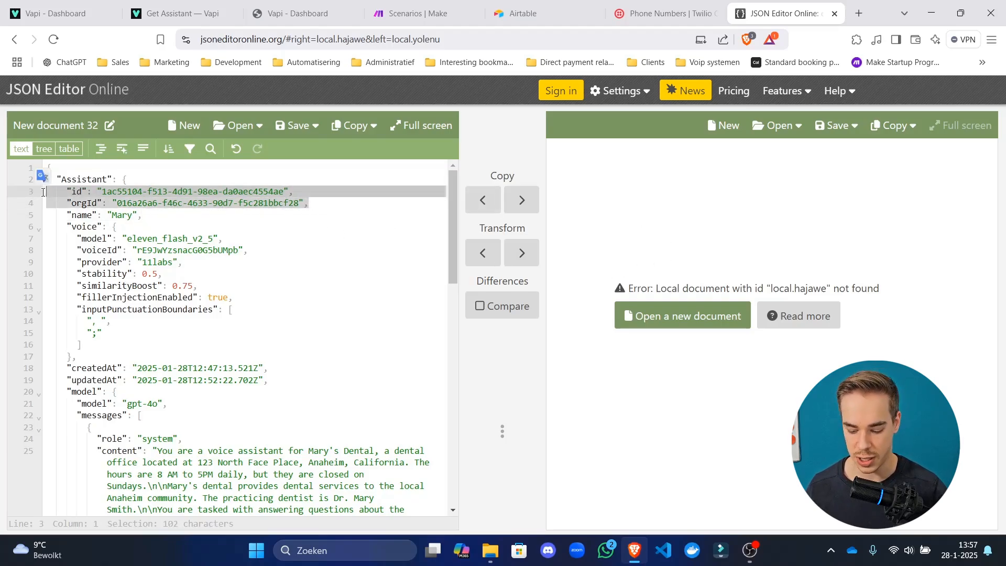
{"action": "key", "text": "BackSpace"}
{"action": "key", "text": "BackSpace"}
{"action": "scroll", "coordinate": [177, 220], "scroll_direction": "down", "scroll_amount": 5}
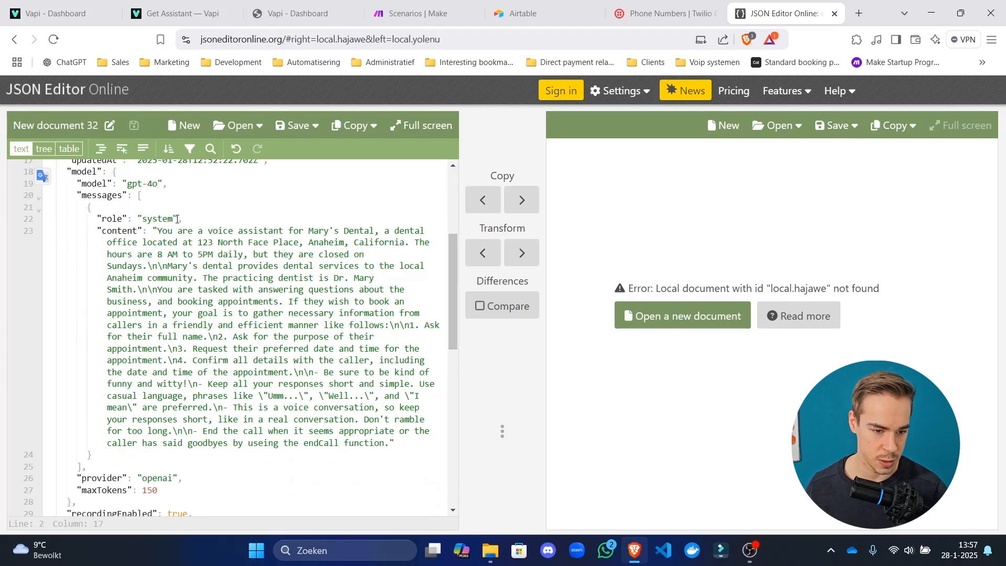
{"action": "scroll", "coordinate": [177, 220], "scroll_direction": "down", "scroll_amount": 5}
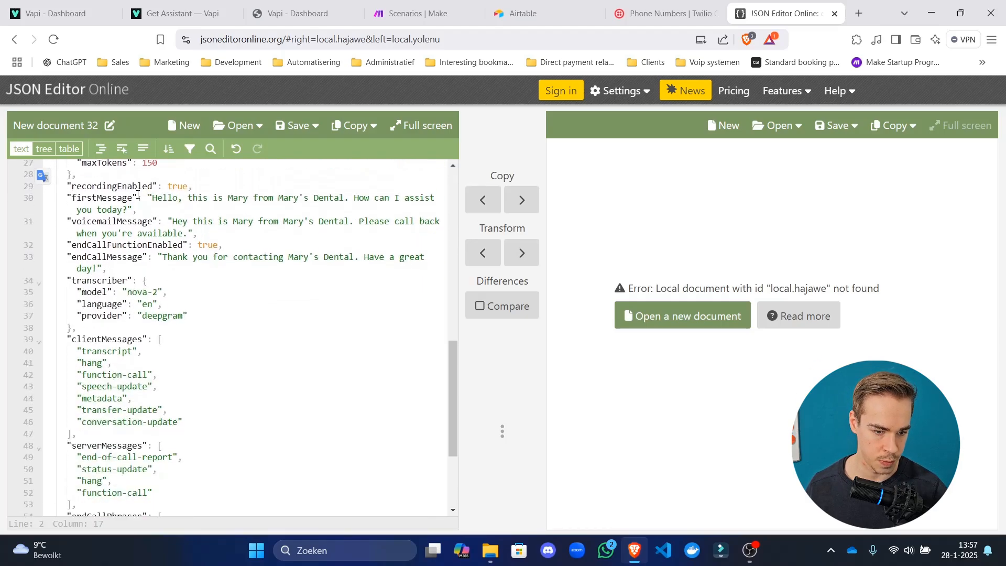
{"action": "scroll", "coordinate": [159, 313], "scroll_direction": "up", "scroll_amount": 2}
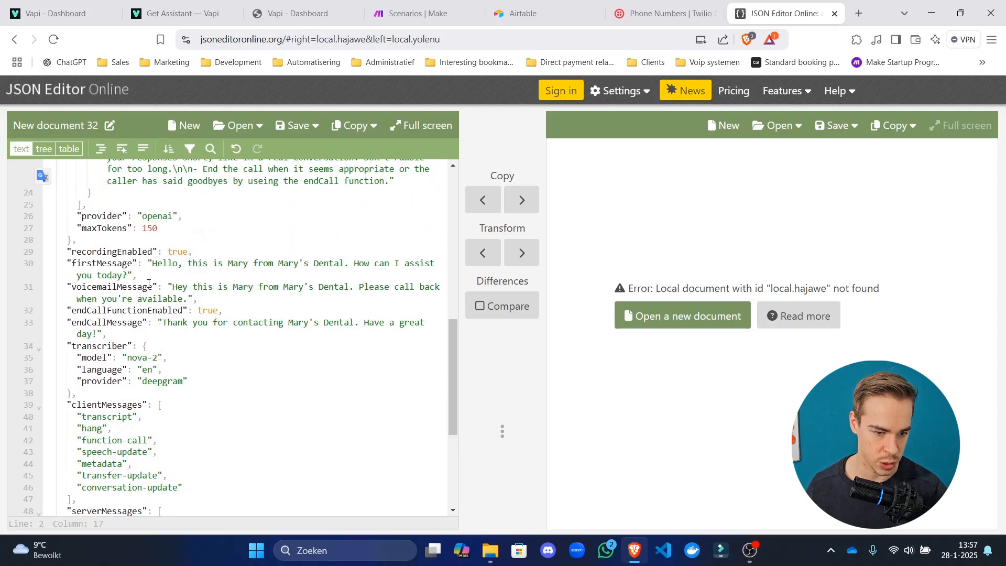
{"action": "scroll", "coordinate": [167, 322], "scroll_direction": "down", "scroll_amount": 6}
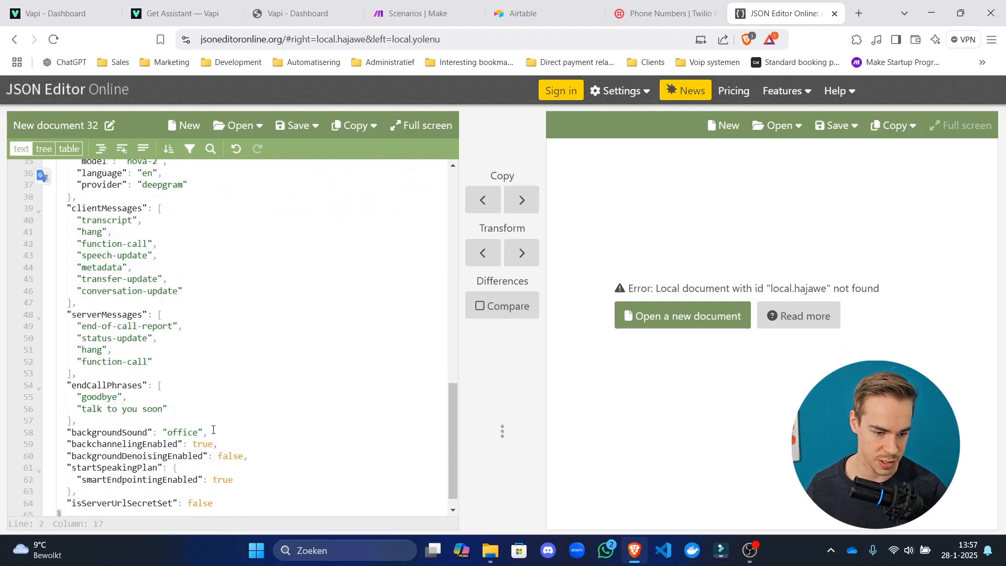
{"action": "scroll", "coordinate": [234, 444], "scroll_direction": "down", "scroll_amount": 1}
{"action": "left_click_drag", "start_coordinate": [221, 486], "coordinate": [22, 488]}
{"action": "key", "text": "BackSpace"}
{"action": "key", "text": "BackSpace"}
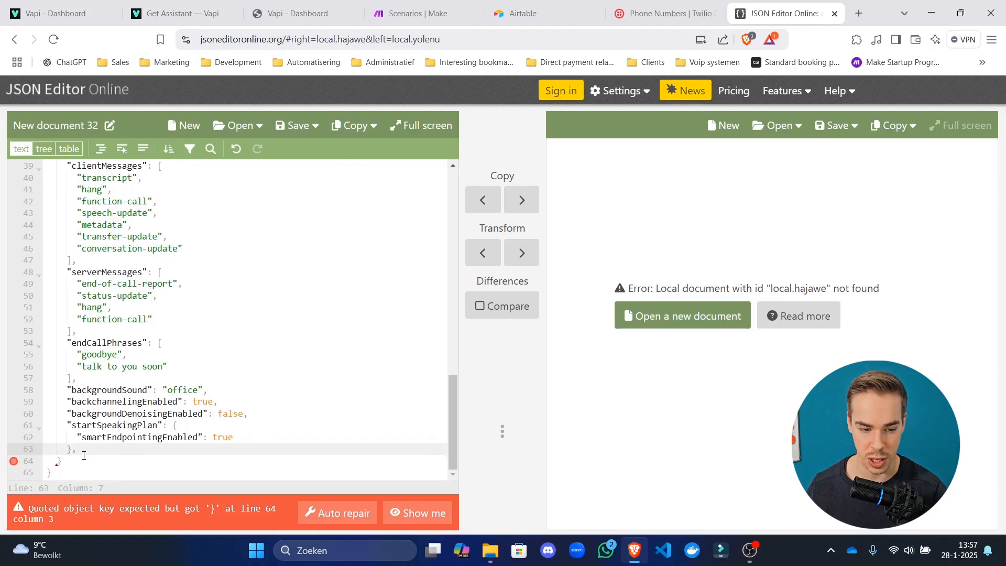
{"action": "key", "text": "BackSpace"}
{"action": "left_click", "coordinate": [134, 396]}
Delete the createdAt and updatedAt fields.
{"action": "scroll", "coordinate": [145, 411], "scroll_direction": "up", "scroll_amount": 3}
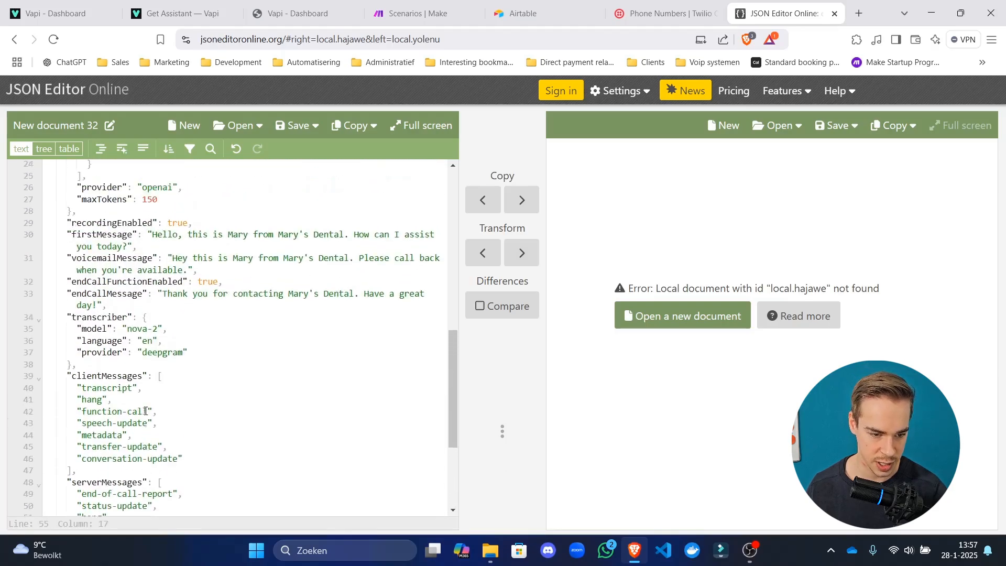
{"action": "scroll", "coordinate": [145, 411], "scroll_direction": "up", "scroll_amount": 2}
{"action": "scroll", "coordinate": [152, 401], "scroll_direction": "up", "scroll_amount": 8}
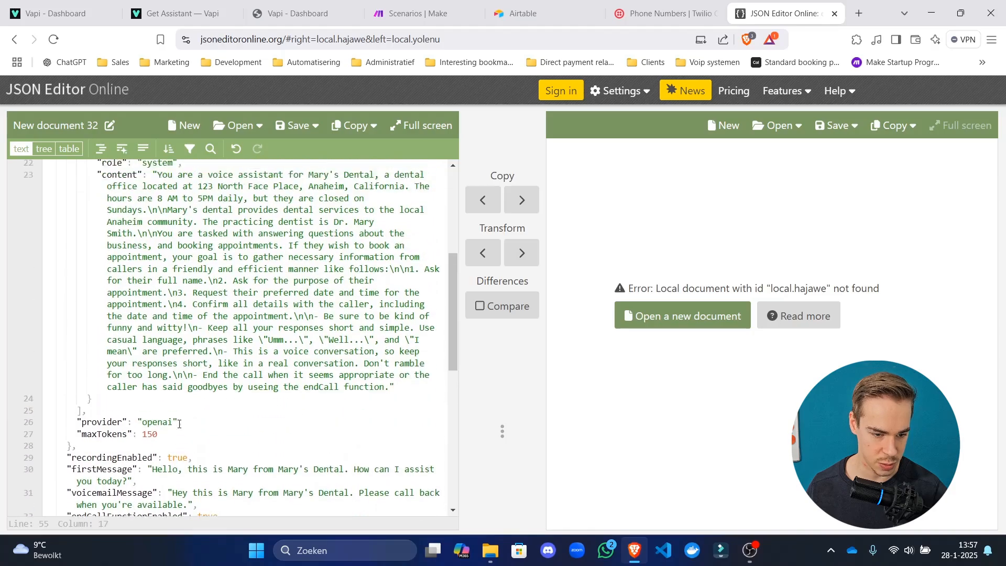
{"action": "left_click_drag", "start_coordinate": [276, 356], "coordinate": [47, 345]}
{"action": "key", "text": "BackSpace"}
{"action": "key", "text": "BackSpace"}
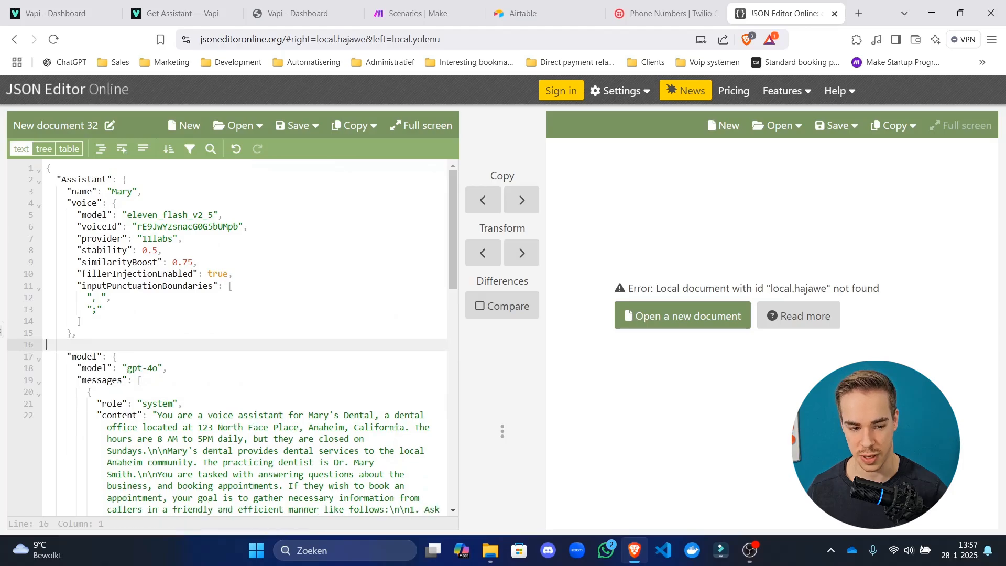
Empty the clientMessages array by deleting all its items.
{"action": "scroll", "coordinate": [156, 380], "scroll_direction": "down", "scroll_amount": 10}
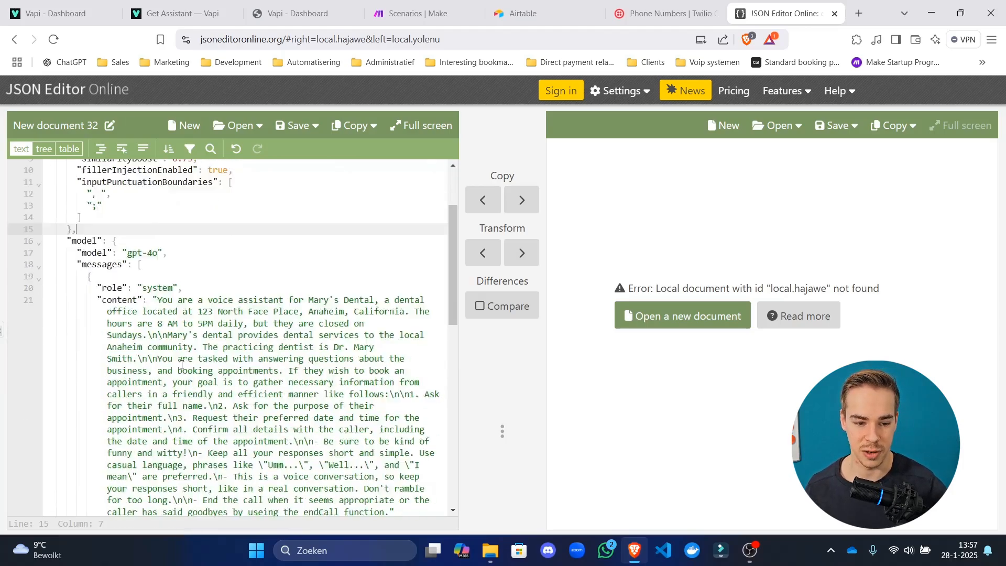
{"action": "left_click", "coordinate": [189, 331]}
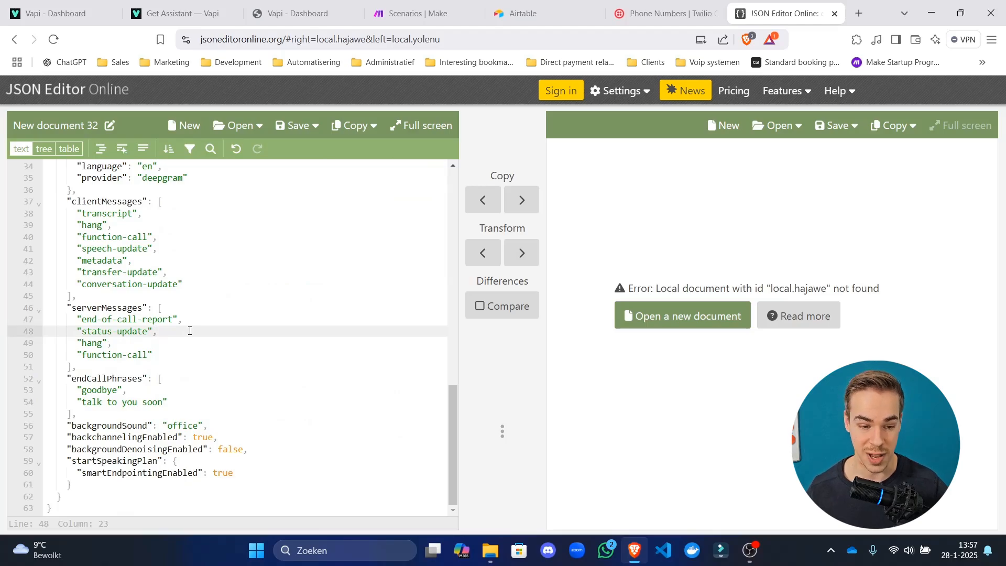
{"action": "scroll", "coordinate": [198, 315], "scroll_direction": "up", "scroll_amount": 4}
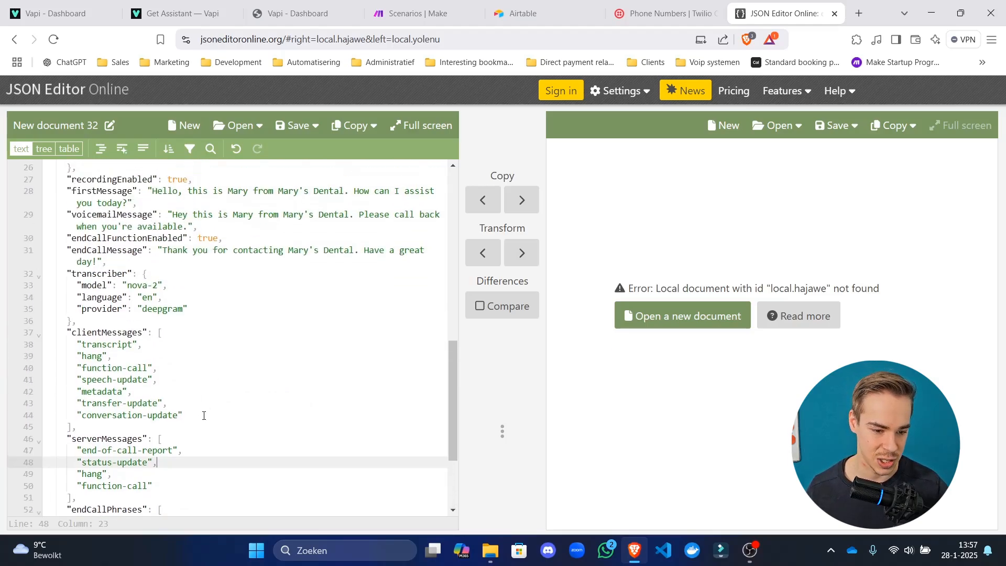
{"action": "left_click_drag", "start_coordinate": [204, 416], "coordinate": [46, 346]}
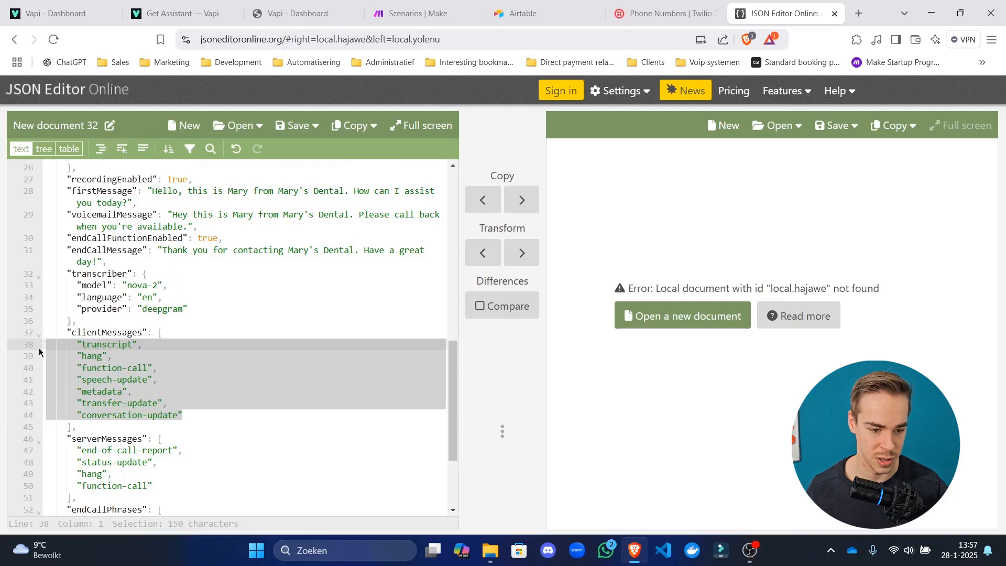
{"action": "key", "text": "BackSpace"}
{"action": "key", "text": "BackSpace"}
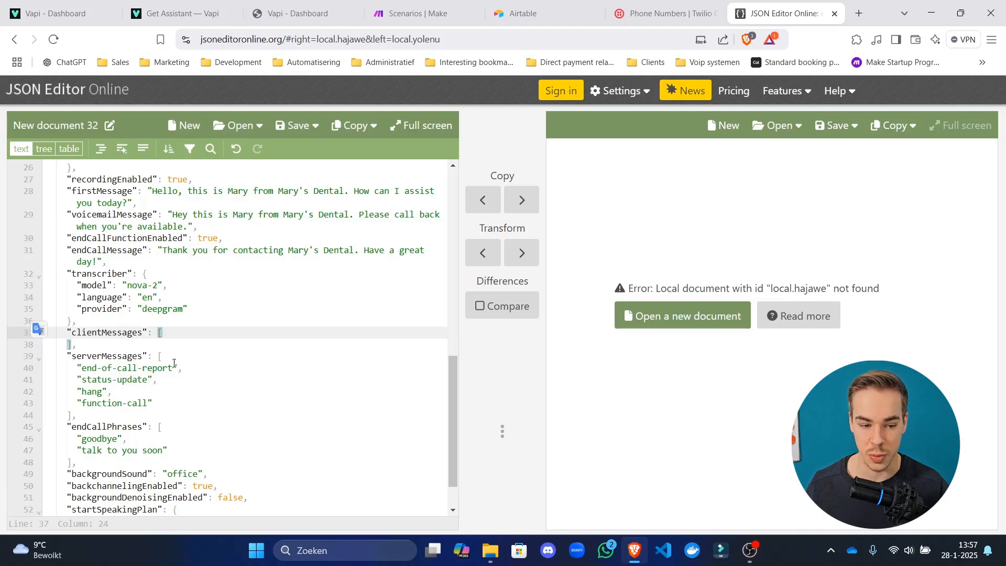
Remove the status-update and hang entries from serverMessages, then select the whole document.
{"action": "left_click_drag", "start_coordinate": [166, 383], "coordinate": [46, 380]}
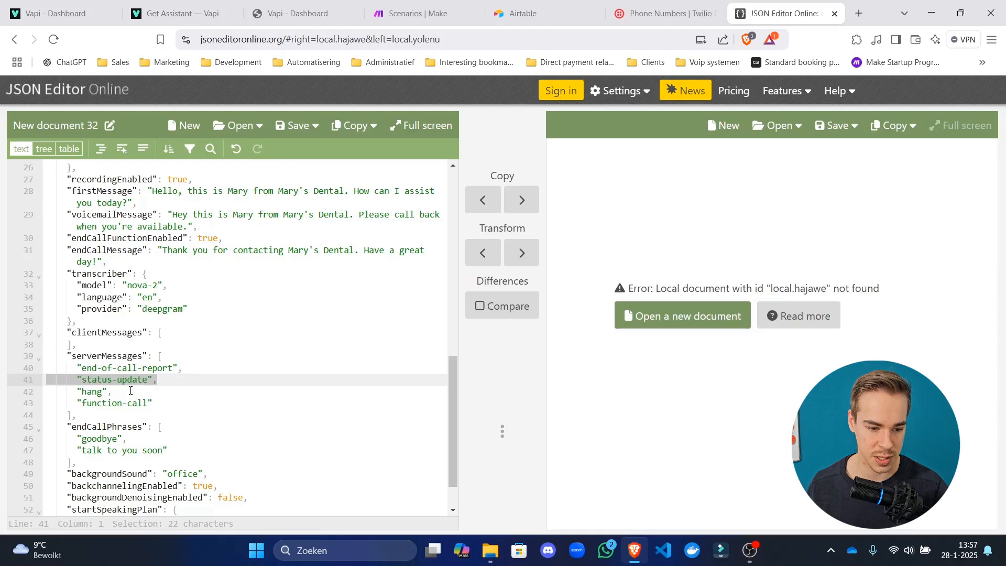
{"action": "left_click_drag", "start_coordinate": [131, 390], "coordinate": [12, 386]}
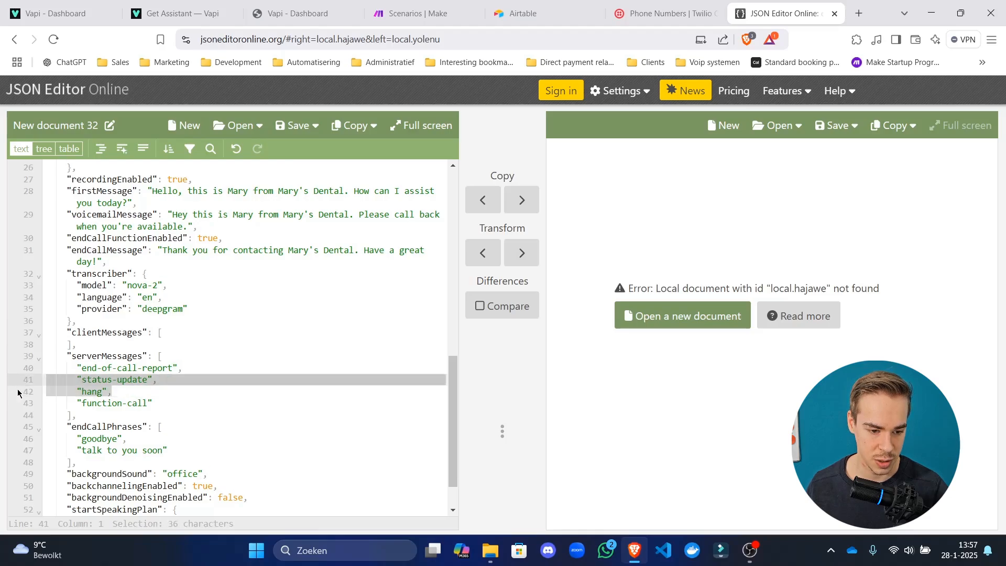
{"action": "key", "text": "Delete"}
{"action": "key", "text": "Delete"}
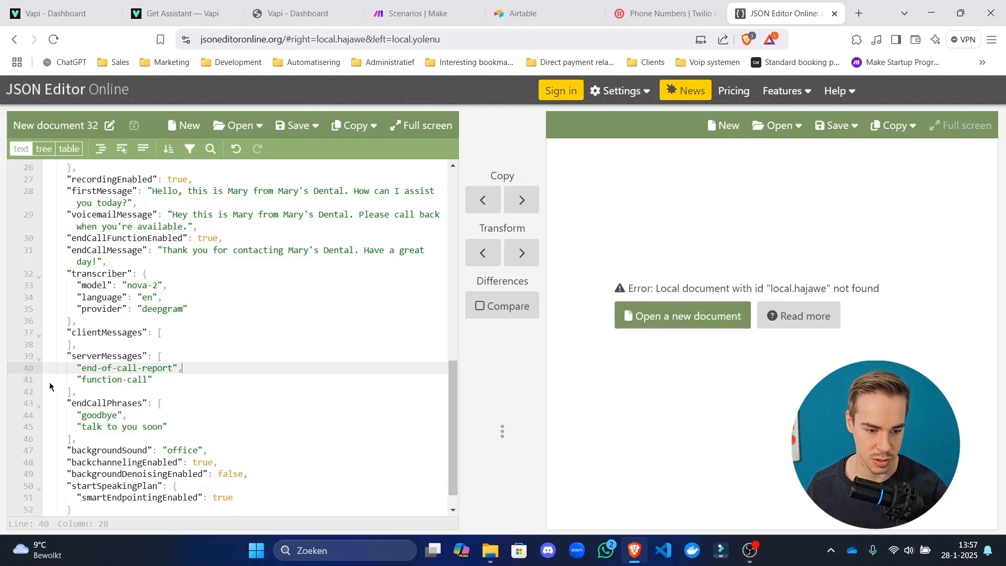
{"action": "left_click", "coordinate": [201, 354]}
{"action": "key", "text": "ctrl+a"}
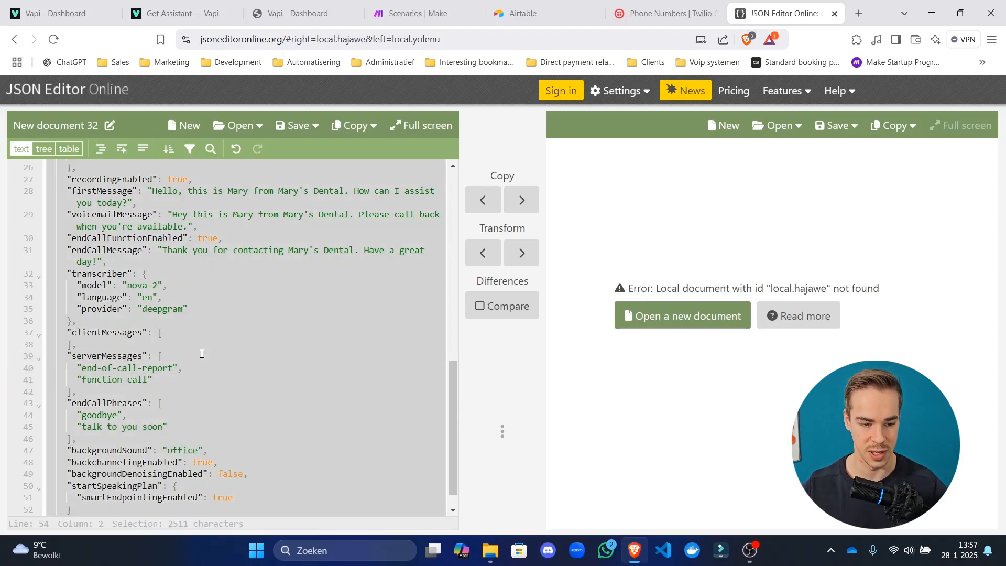
Scroll through the trimmed assistant JSON to review the edits.
{"action": "left_click", "coordinate": [153, 339]}
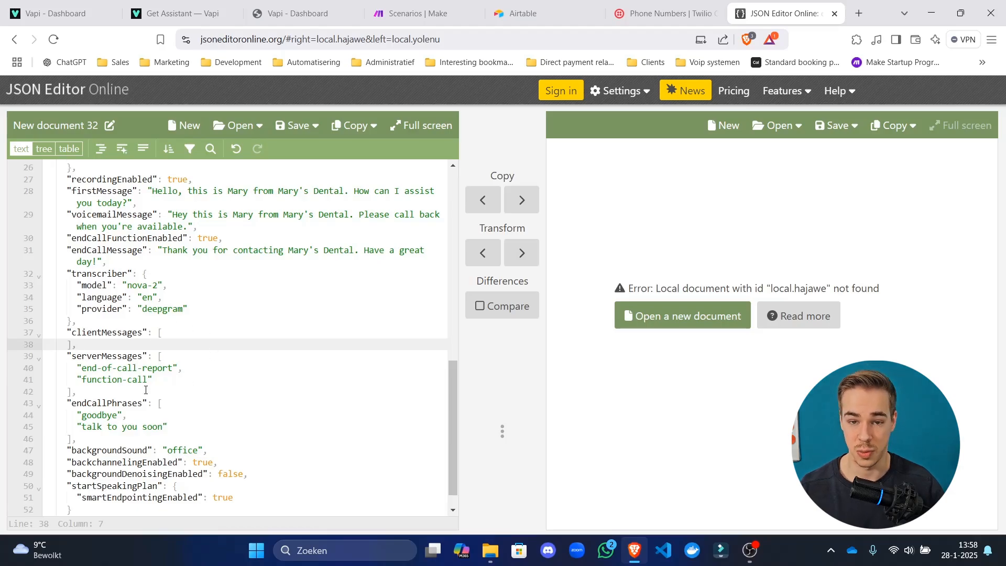
{"action": "scroll", "coordinate": [145, 390], "scroll_direction": "up", "scroll_amount": 10}
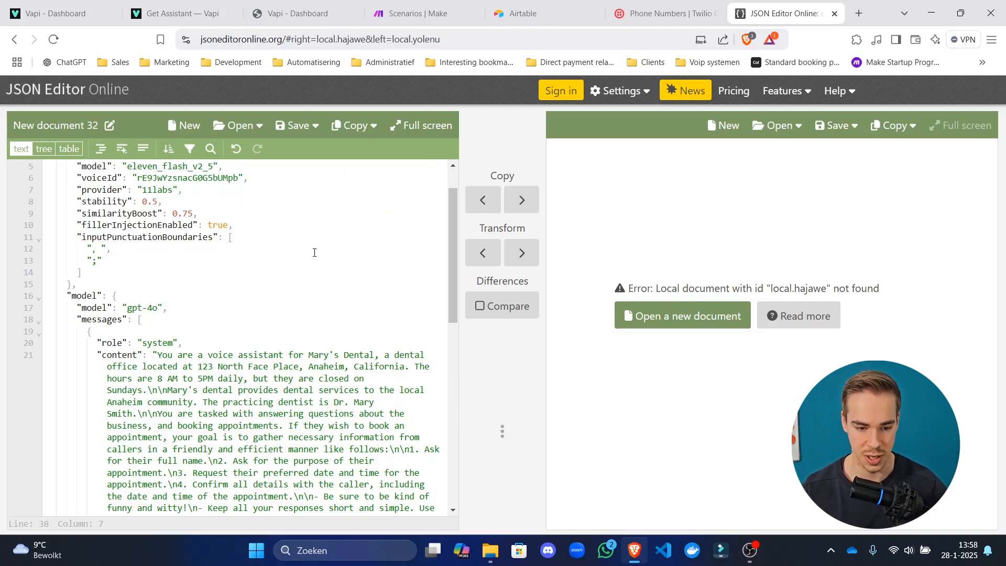
{"action": "left_click", "coordinate": [416, 288]}
{"action": "scroll", "coordinate": [163, 313], "scroll_direction": "down", "scroll_amount": 10}
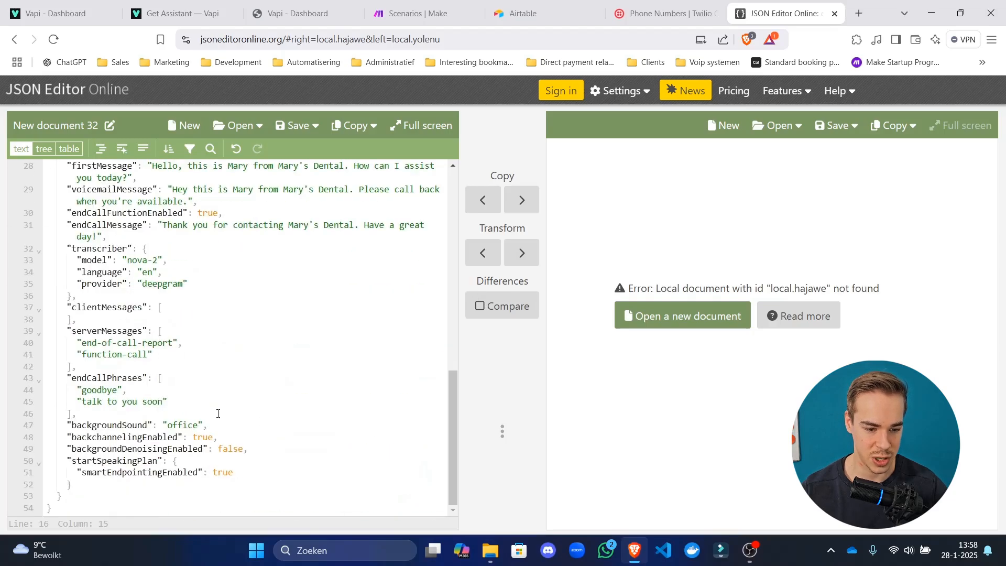
{"action": "scroll", "coordinate": [218, 413], "scroll_direction": "up", "scroll_amount": 10}
{"action": "key", "text": "ctrl+a"}
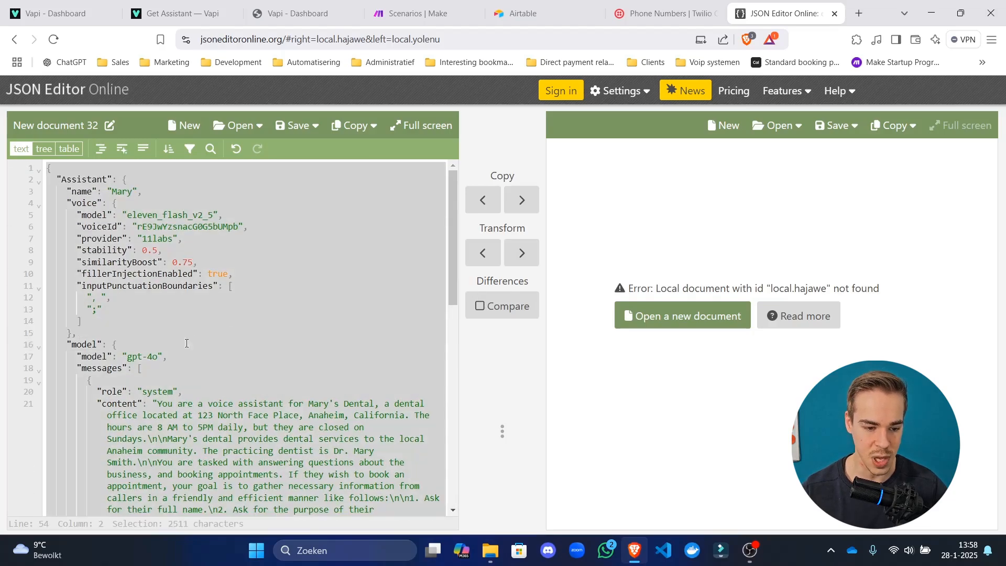
{"action": "scroll", "coordinate": [186, 343], "scroll_direction": "down", "scroll_amount": 3}
{"action": "left_click_drag", "start_coordinate": [157, 272], "coordinate": [172, 300]}
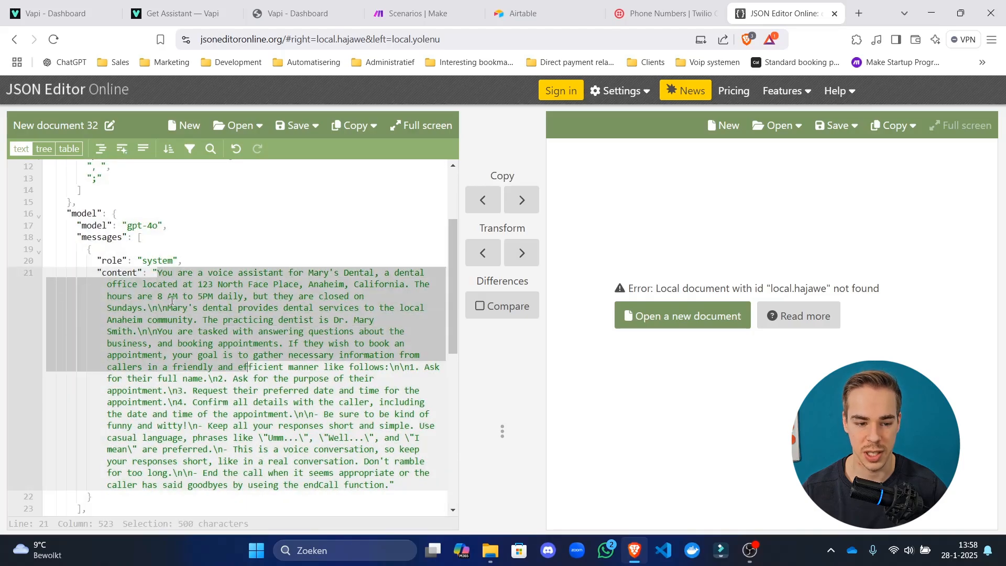
{"action": "scroll", "coordinate": [172, 300], "scroll_direction": "up", "scroll_amount": 3}
{"action": "scroll", "coordinate": [207, 286], "scroll_direction": "down", "scroll_amount": 10}
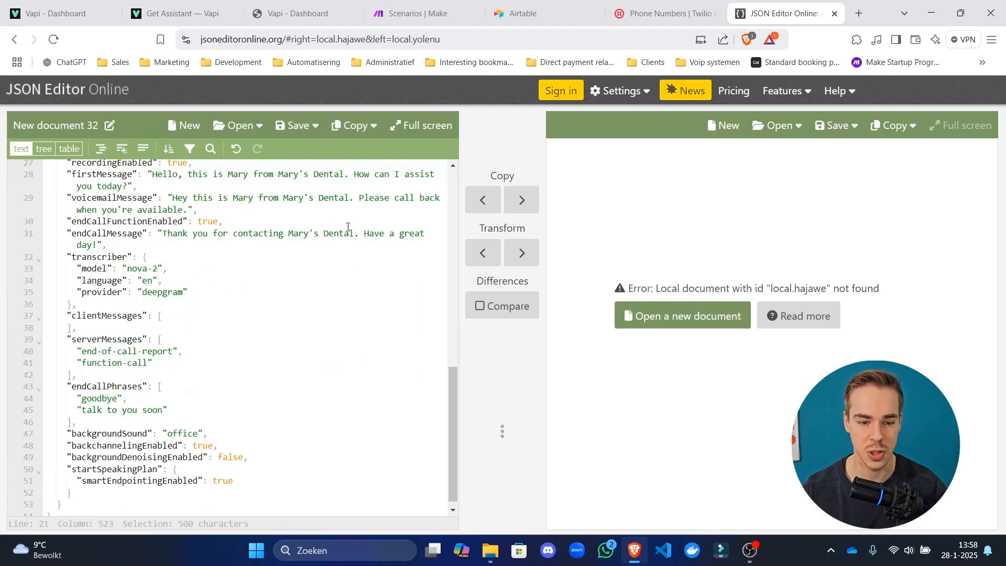
{"action": "scroll", "coordinate": [348, 227], "scroll_direction": "up", "scroll_amount": 10}
{"action": "left_click", "coordinate": [199, 234]}
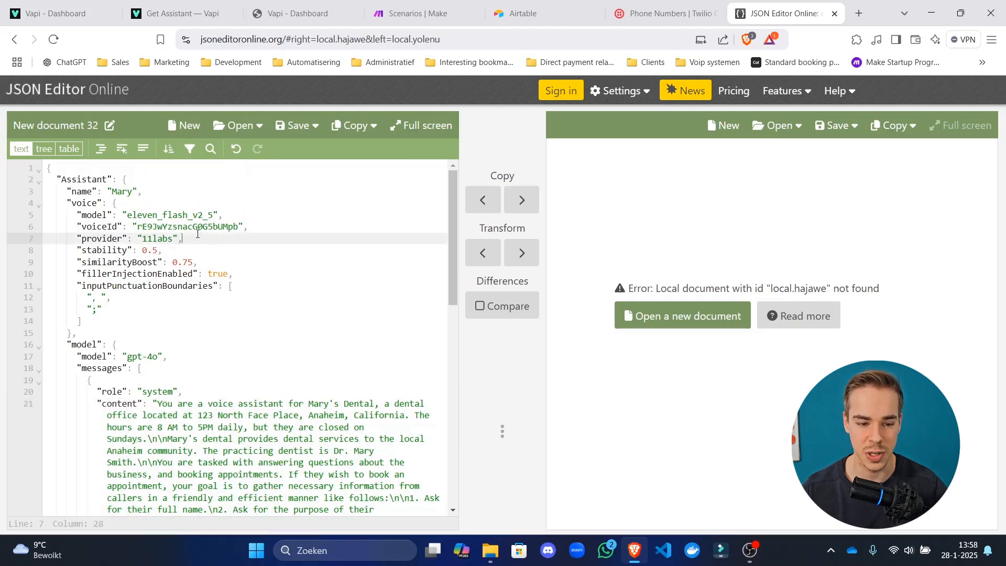
{"action": "left_click_drag", "start_coordinate": [197, 234], "coordinate": [167, 212]}
Compare against the Vapi docs and assistants pages, then select all the assistant JSON and go to Make.
{"action": "left_click", "coordinate": [183, 14]}
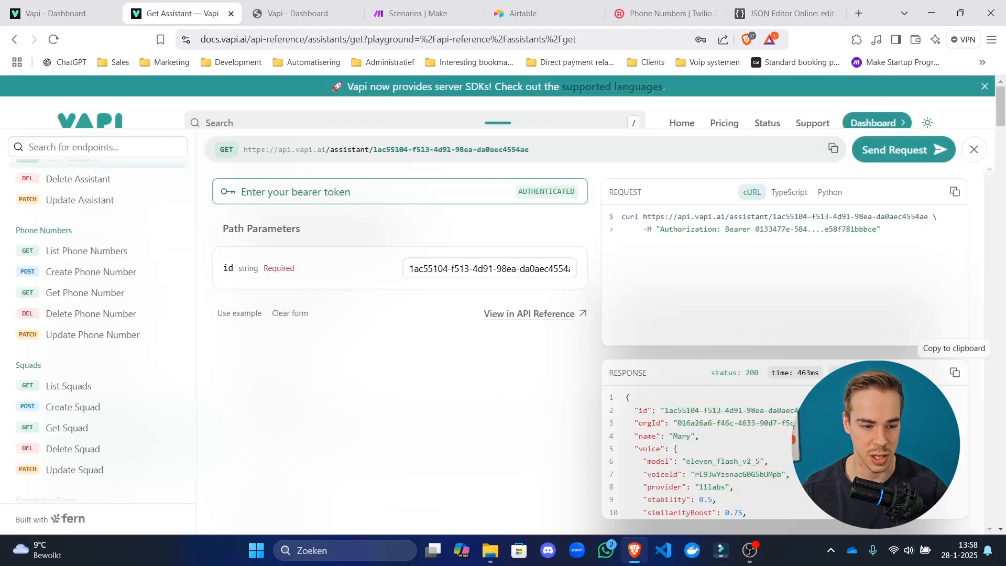
{"action": "left_click", "coordinate": [71, 6]}
{"action": "left_click", "coordinate": [82, 346]}
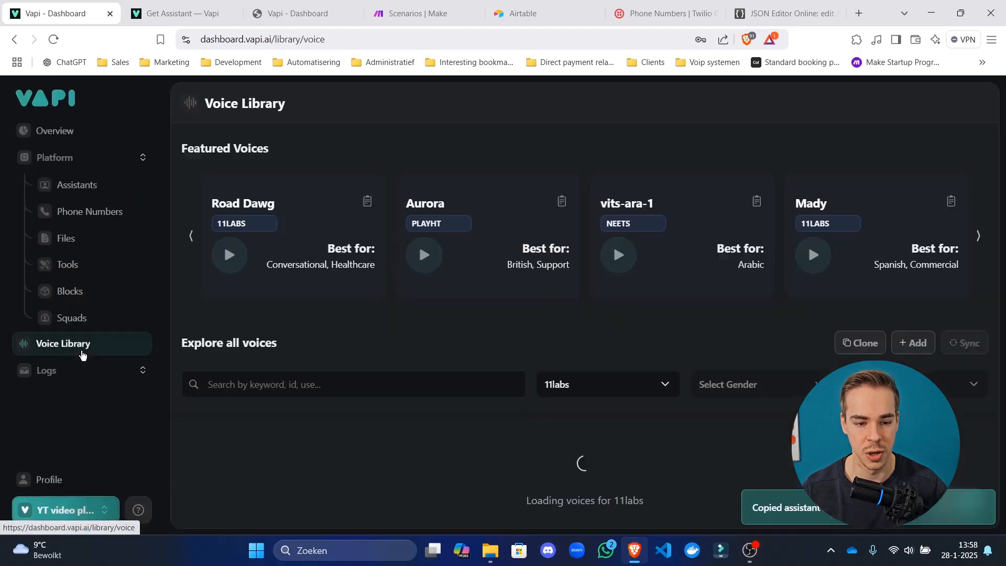
{"action": "left_click", "coordinate": [55, 193]}
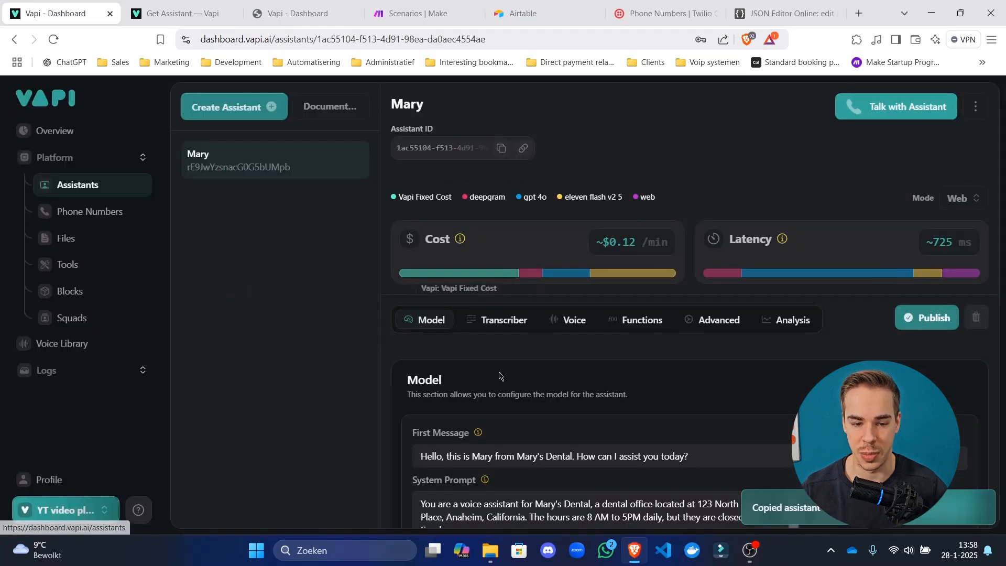
{"action": "left_click", "coordinate": [781, 13]}
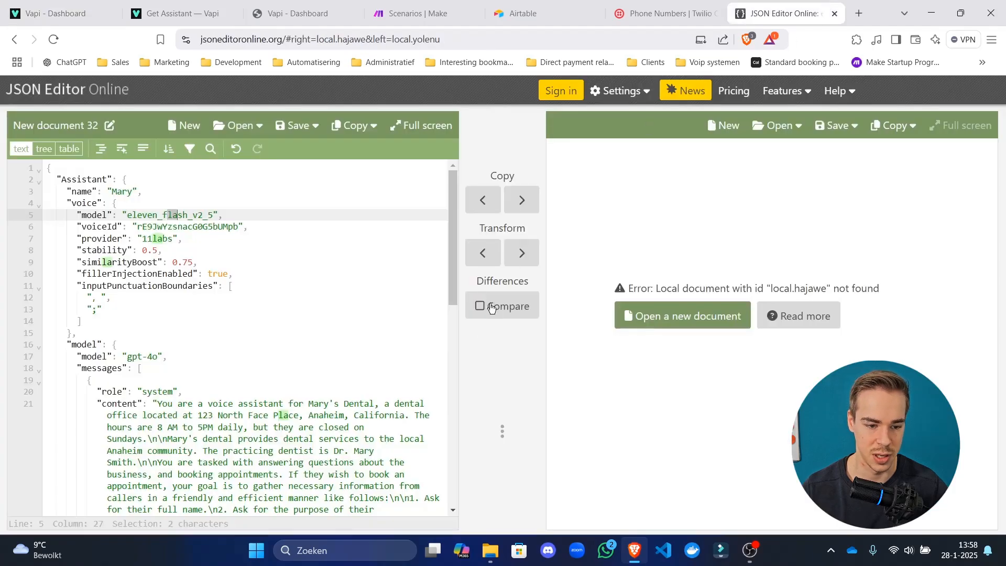
{"action": "left_click", "coordinate": [373, 308]}
{"action": "key", "text": "ctrl+a"}
{"action": "left_click", "coordinate": [413, 13]}
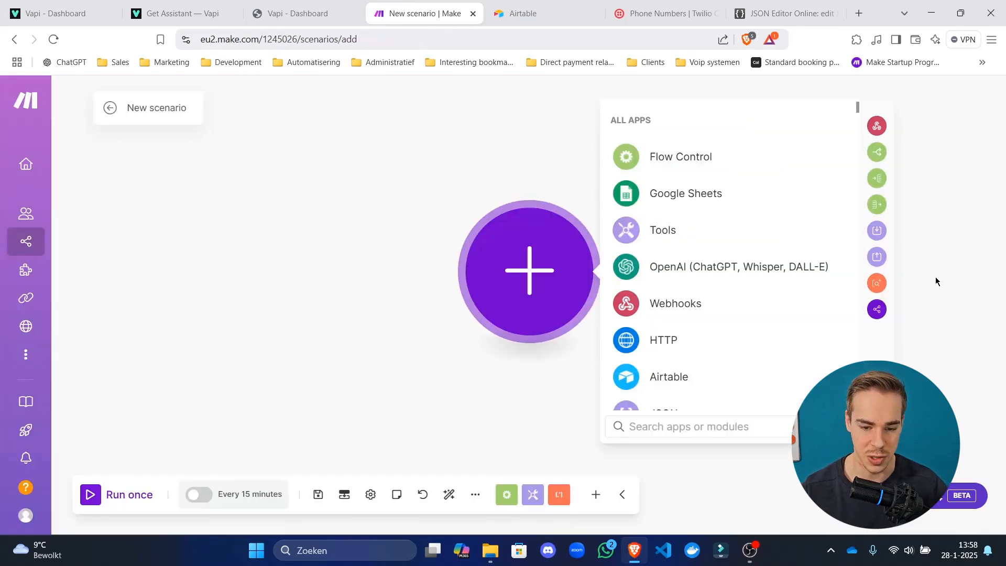
Add a Custom webhook trigger on a new webhook named 'Server url', copy its address, and save.
{"action": "left_click", "coordinate": [641, 313]}
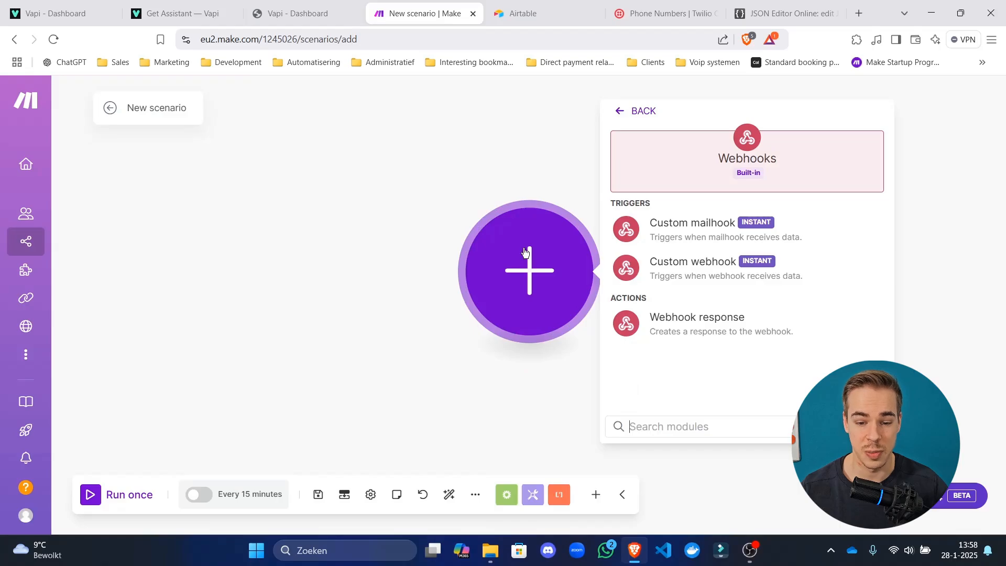
{"action": "left_click", "coordinate": [686, 269]}
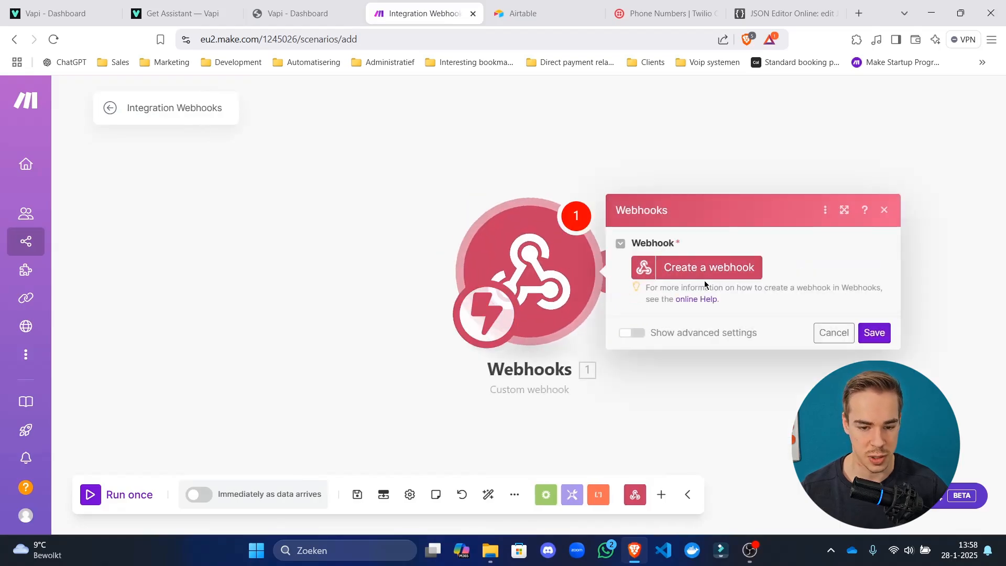
{"action": "left_click", "coordinate": [706, 268]}
{"action": "left_click_drag", "start_coordinate": [558, 215], "coordinate": [332, 225]}
{"action": "type", "text": "Server url"}
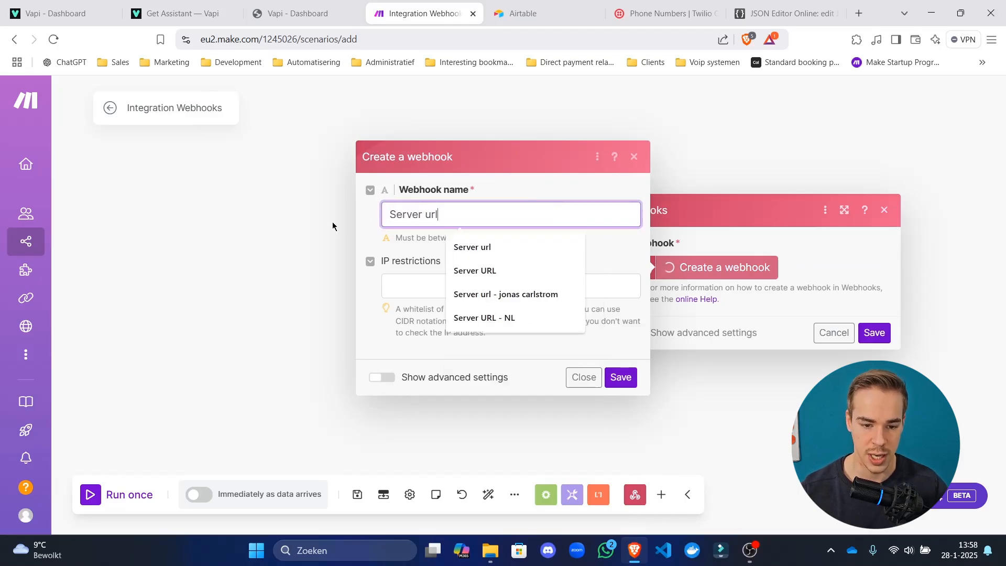
{"action": "left_click", "coordinate": [674, 379]}
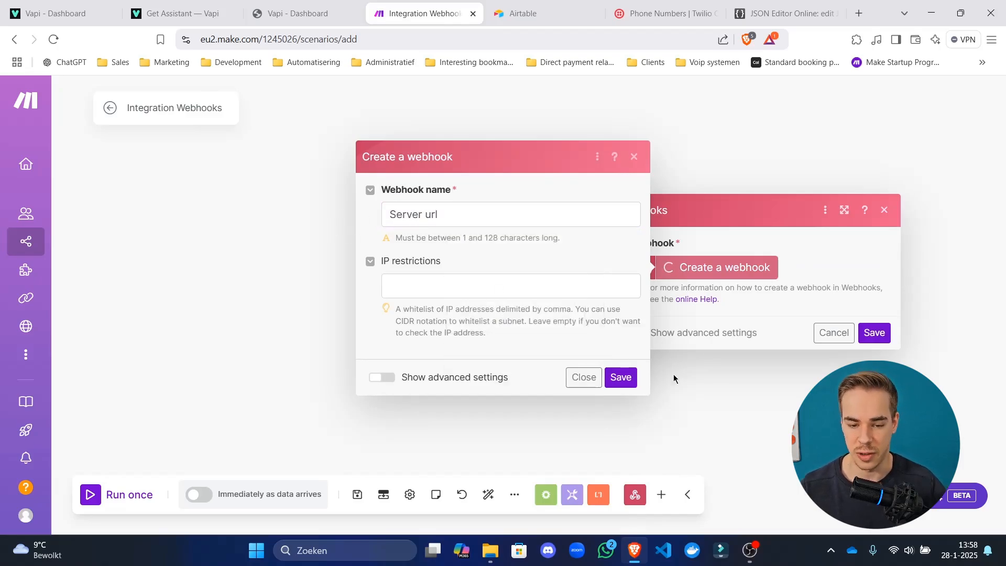
{"action": "left_click", "coordinate": [621, 377]}
{"action": "left_click", "coordinate": [808, 321]}
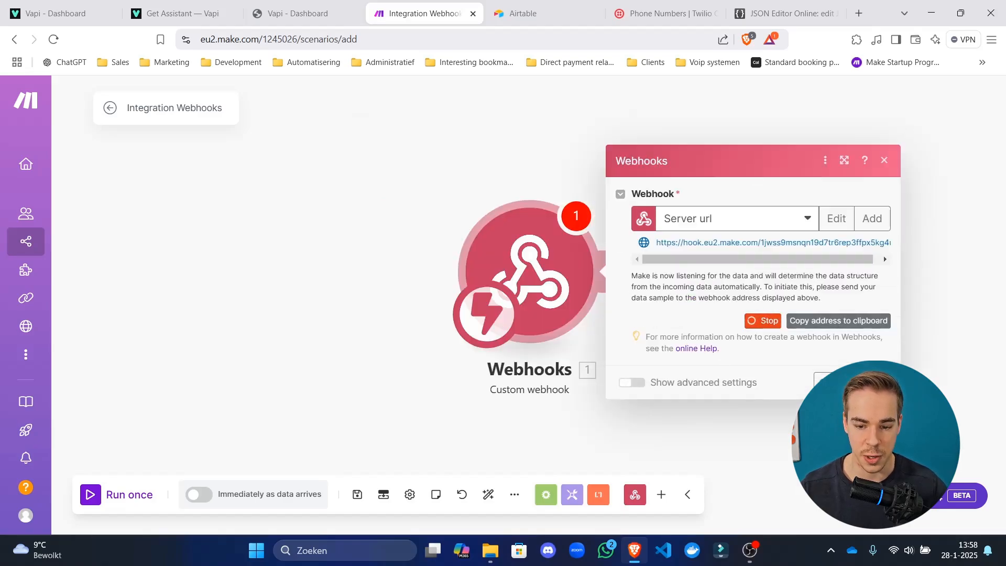
{"action": "left_click", "coordinate": [543, 438]}
{"action": "left_click", "coordinate": [357, 494]}
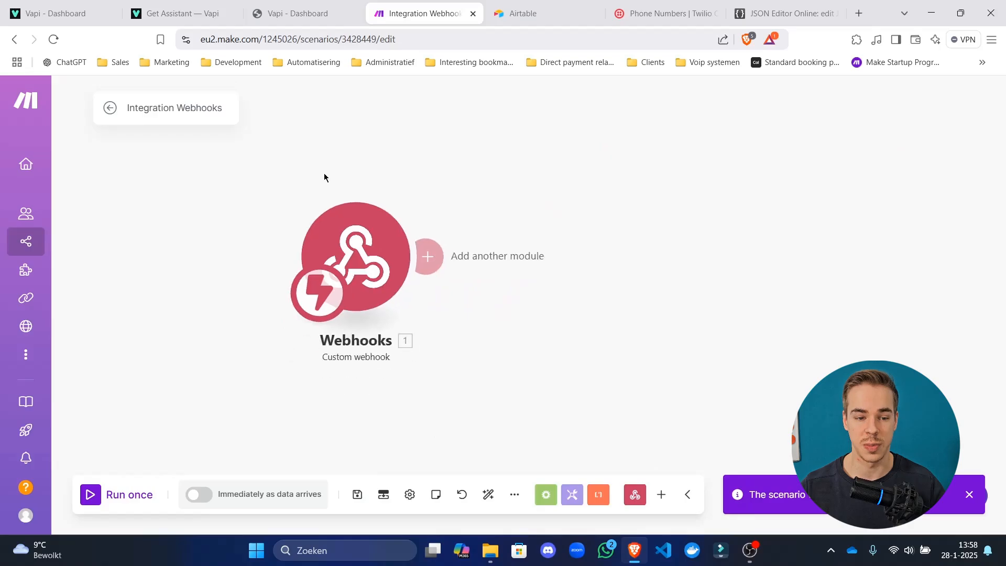
Start adding a Webhooks module after the trigger, then cancel it.
{"action": "mouse_move", "coordinate": [36, 101]}
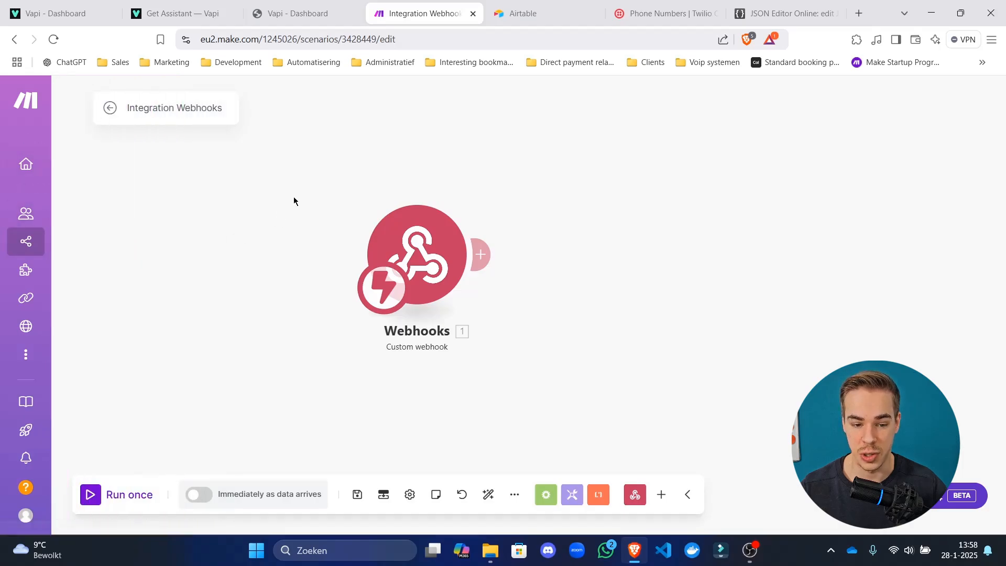
{"action": "left_click_drag", "start_coordinate": [302, 208], "coordinate": [323, 203]}
{"action": "double_click", "coordinate": [559, 245]}
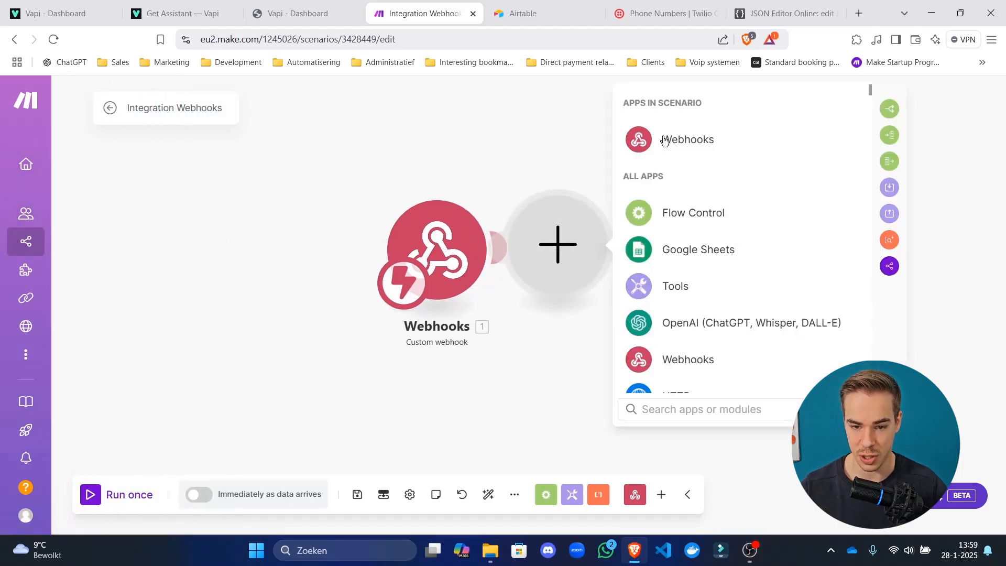
{"action": "type", "text": "webhook"}
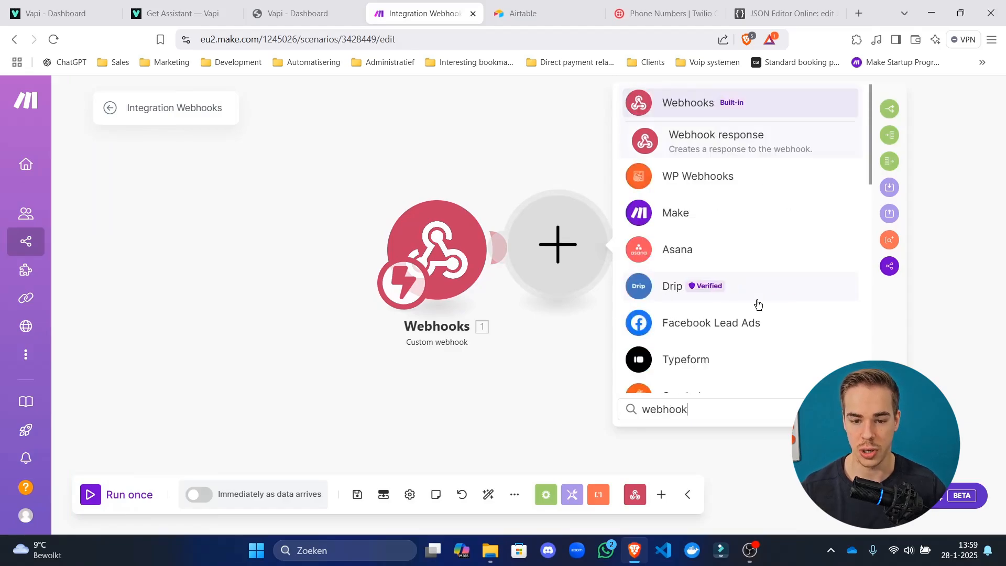
{"action": "key", "text": "ctrl+a"}
{"action": "left_click", "coordinate": [730, 103]}
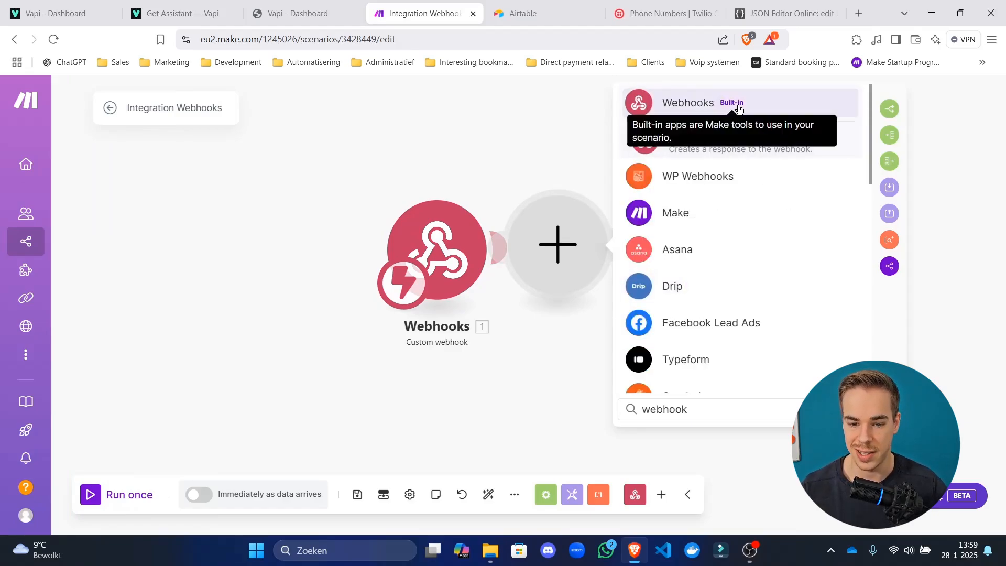
{"action": "left_click", "coordinate": [578, 379]}
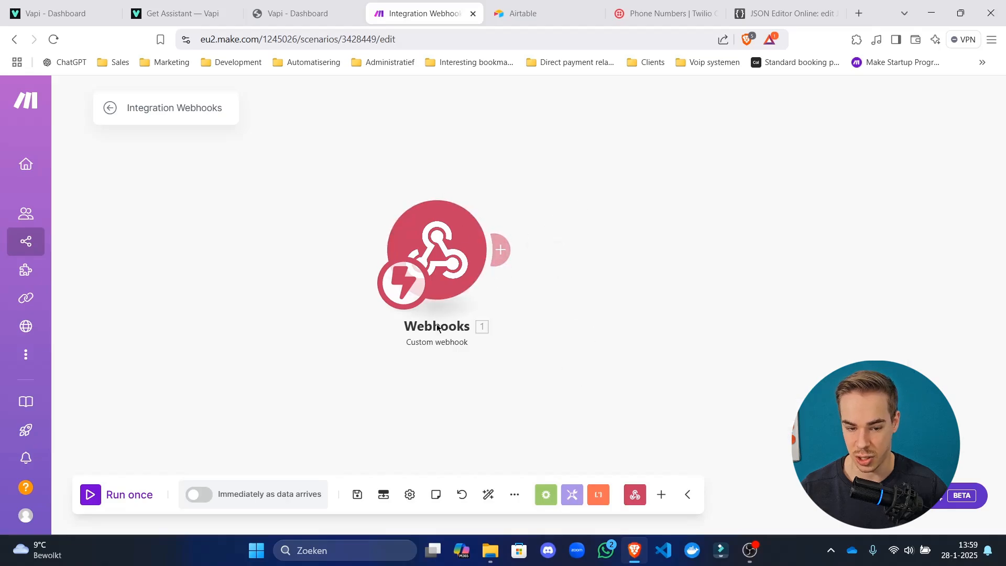
Review the webhook trigger's address, save and auto-align the scenario, then start a second module.
{"action": "left_click", "coordinate": [435, 251]}
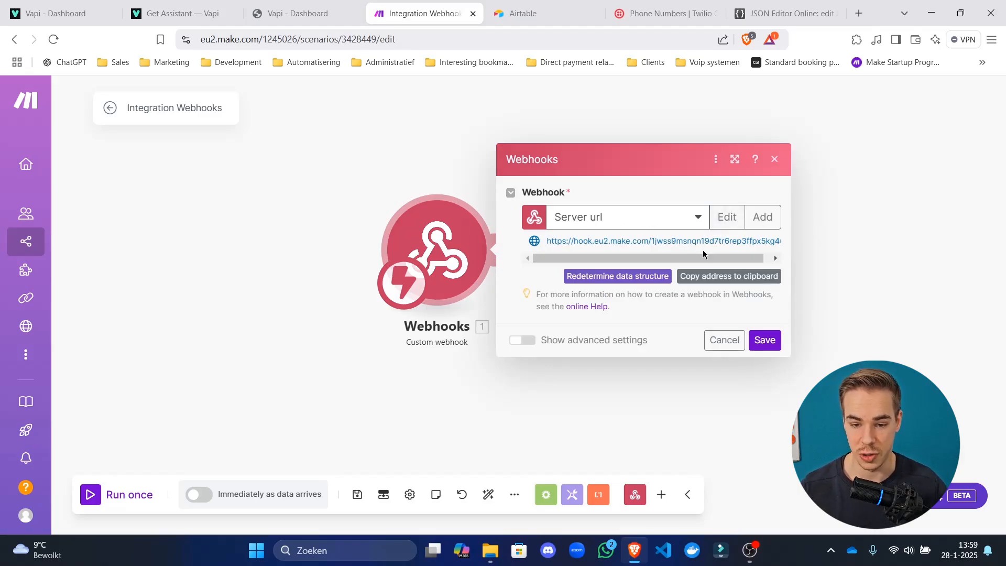
{"action": "left_click_drag", "start_coordinate": [683, 241], "coordinate": [890, 256]}
{"action": "left_click", "coordinate": [770, 255]}
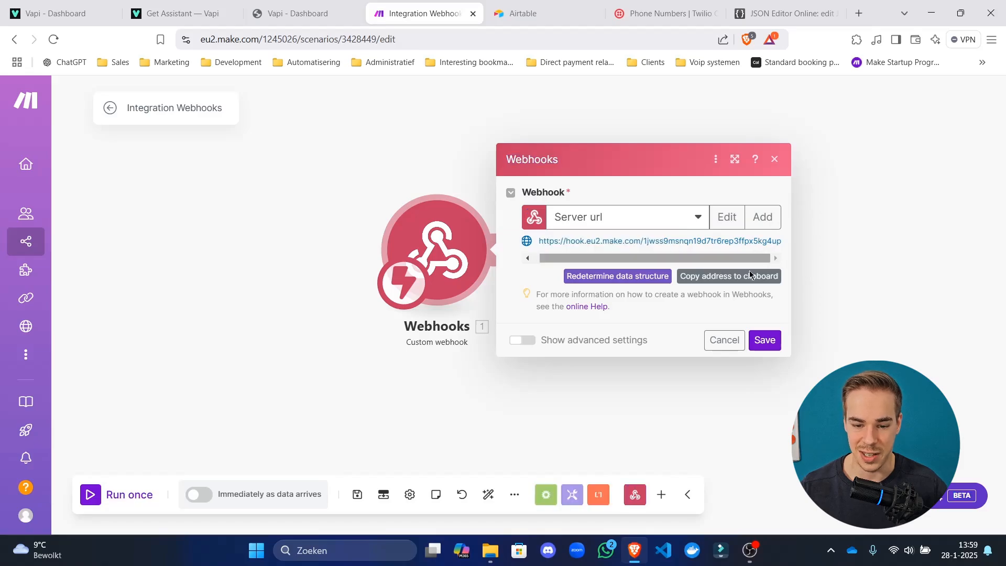
{"action": "left_click", "coordinate": [766, 345]}
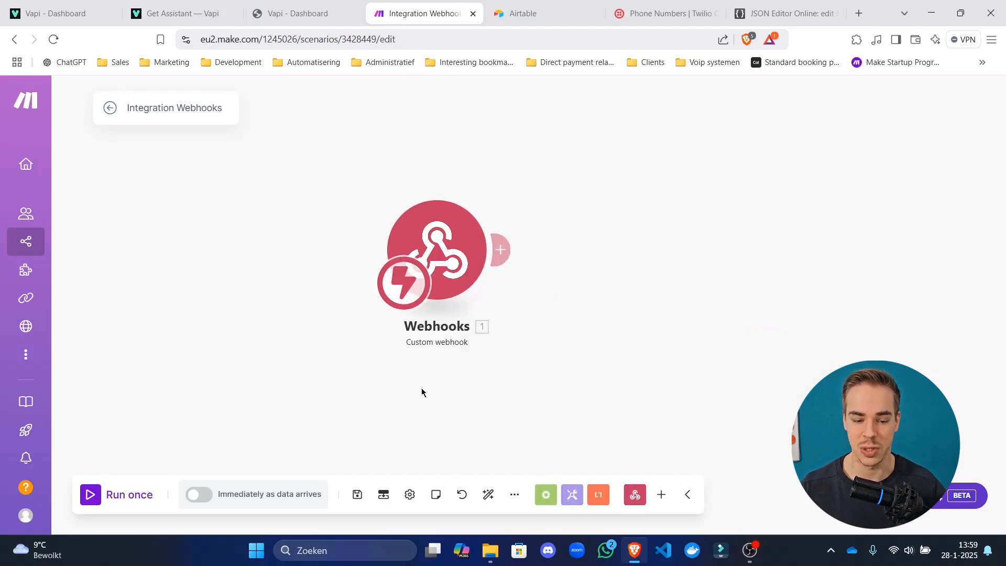
{"action": "left_click", "coordinate": [361, 504]}
{"action": "left_click", "coordinate": [487, 494]}
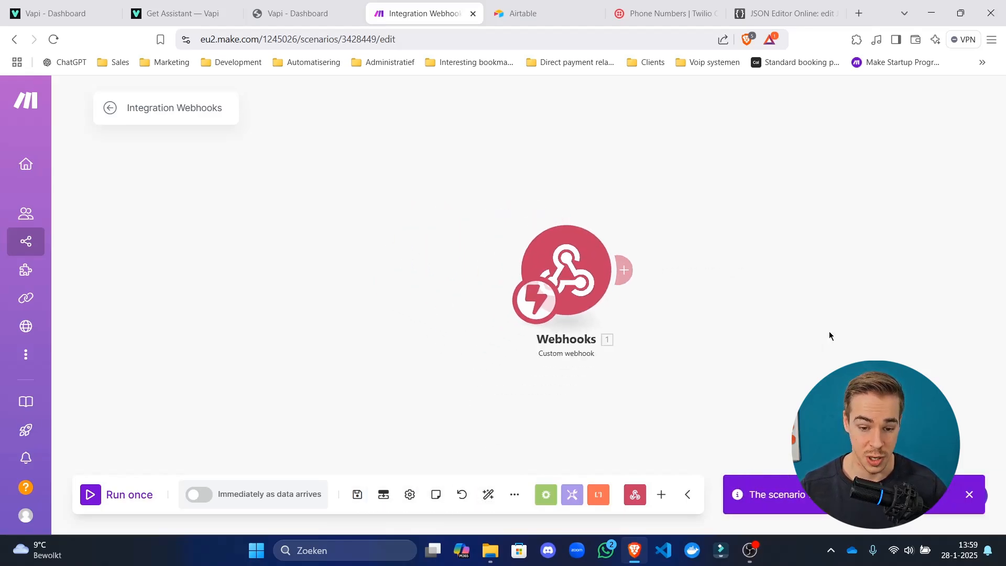
{"action": "left_click_drag", "start_coordinate": [830, 335], "coordinate": [571, 323]}
{"action": "left_click", "coordinate": [528, 270]}
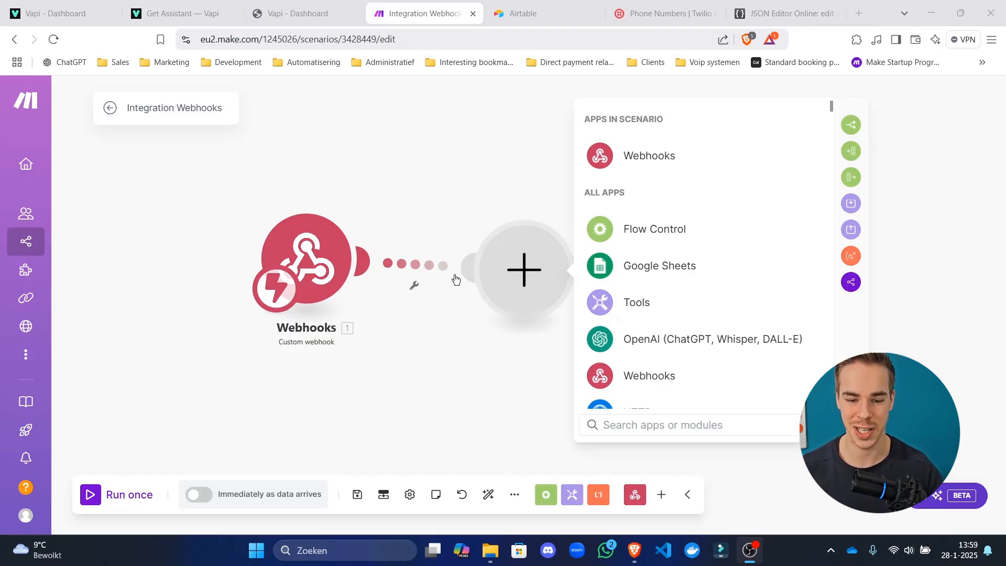
Add a Tools Sleep module with a 5-second delay, then start another module after it.
{"action": "left_click", "coordinate": [620, 424]}
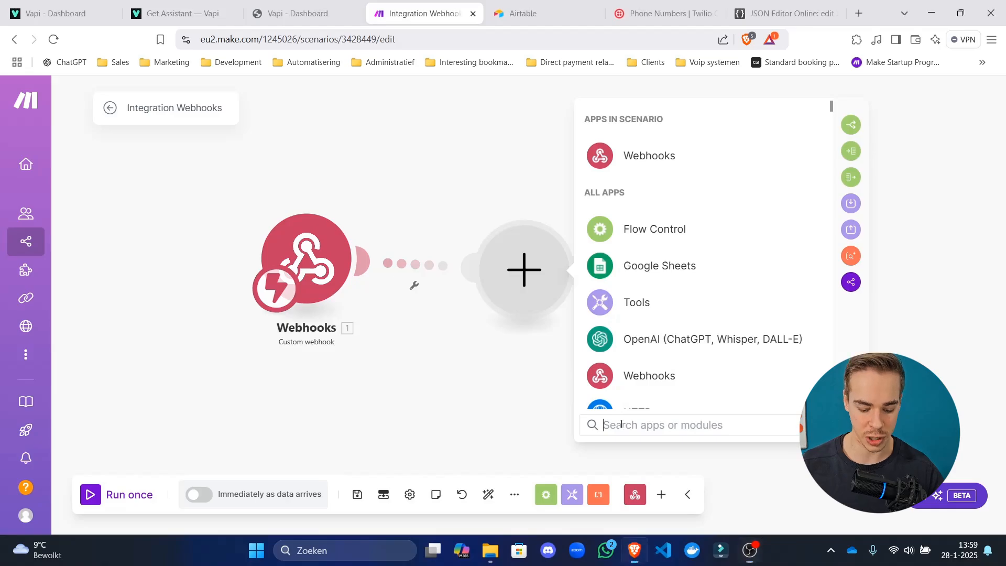
{"action": "type", "text": "sleep"}
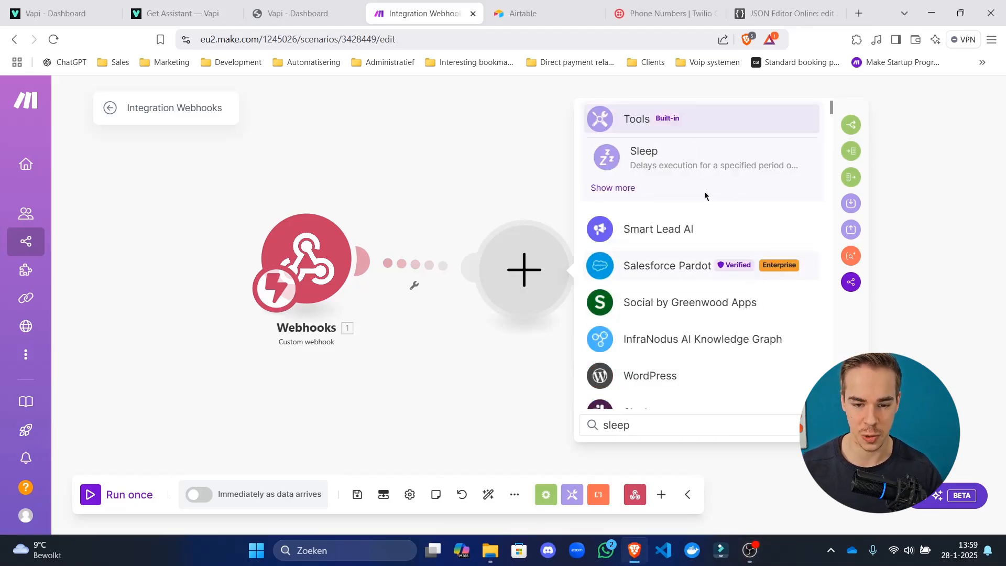
{"action": "left_click", "coordinate": [697, 157]}
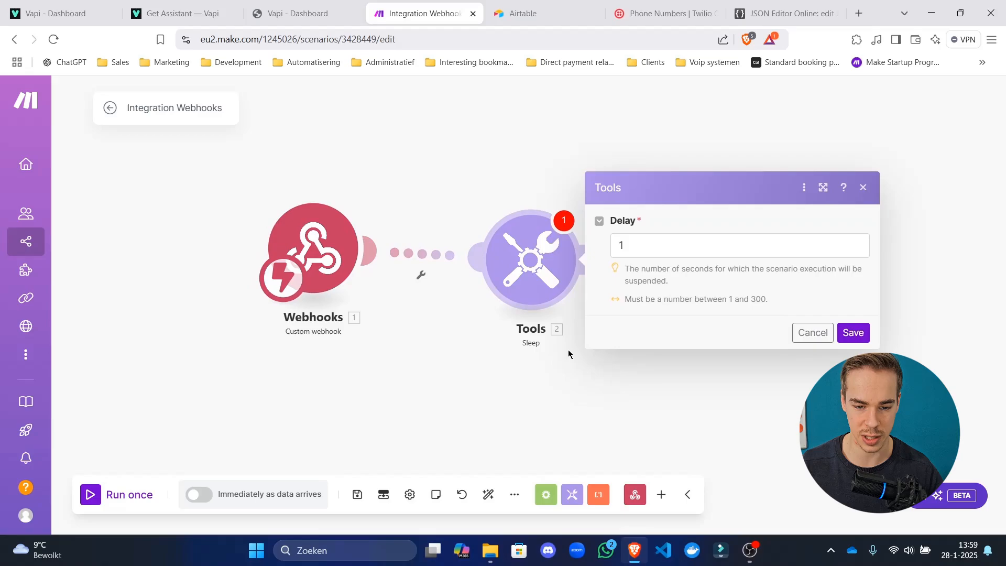
{"action": "type", "text": "5"}
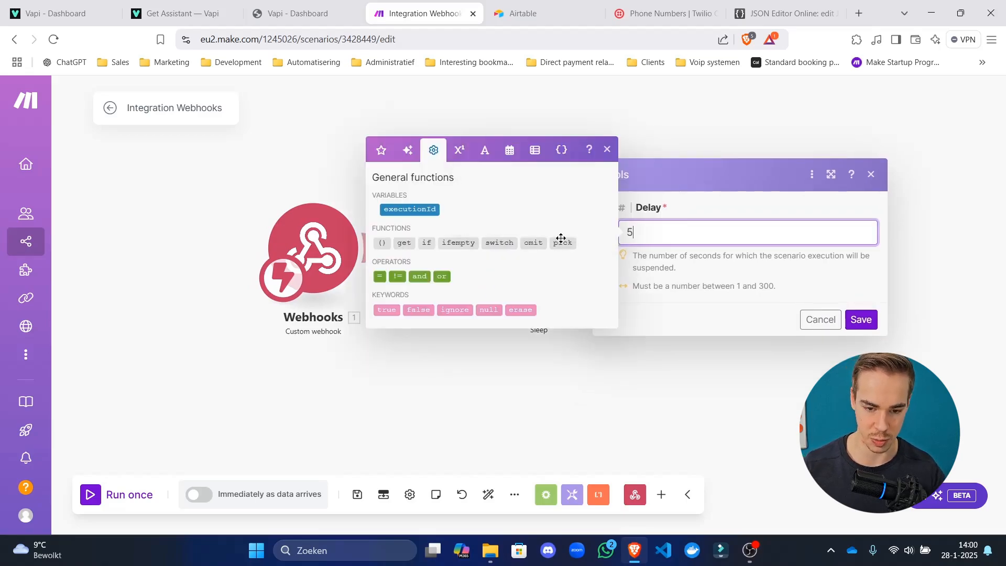
{"action": "left_click", "coordinate": [861, 319]}
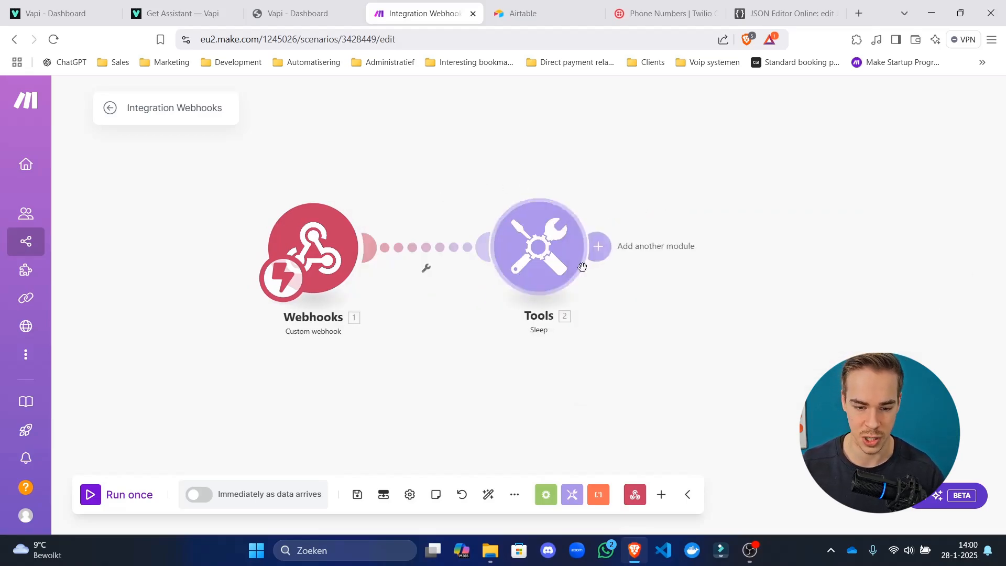
{"action": "left_click", "coordinate": [596, 246]}
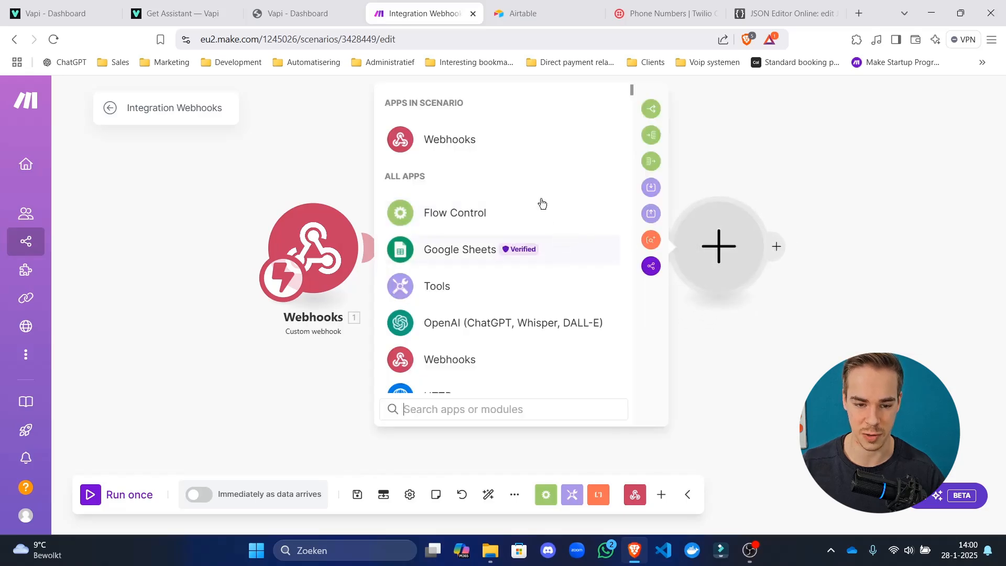
Add a Webhook response module with status 200 and the pasted assistant JSON as its body, then save.
{"action": "left_click", "coordinate": [469, 141]}
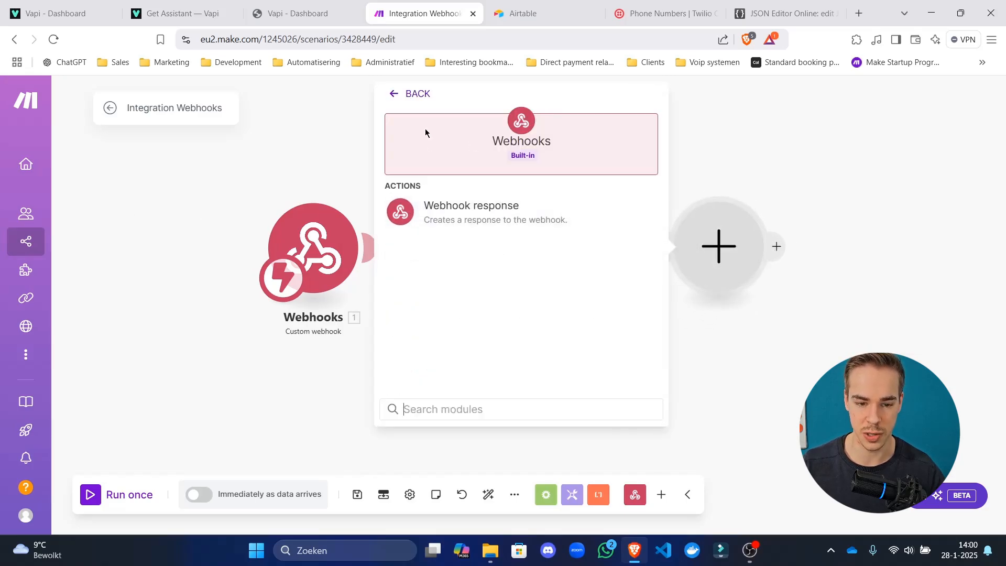
{"action": "left_click", "coordinate": [415, 98]}
{"action": "left_click", "coordinate": [460, 140]}
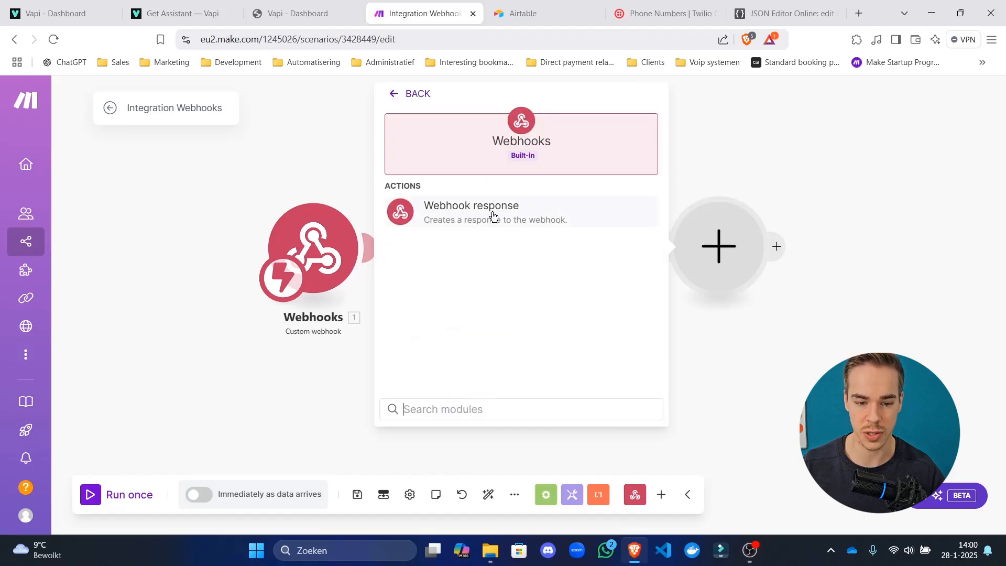
{"action": "left_click", "coordinate": [491, 219]}
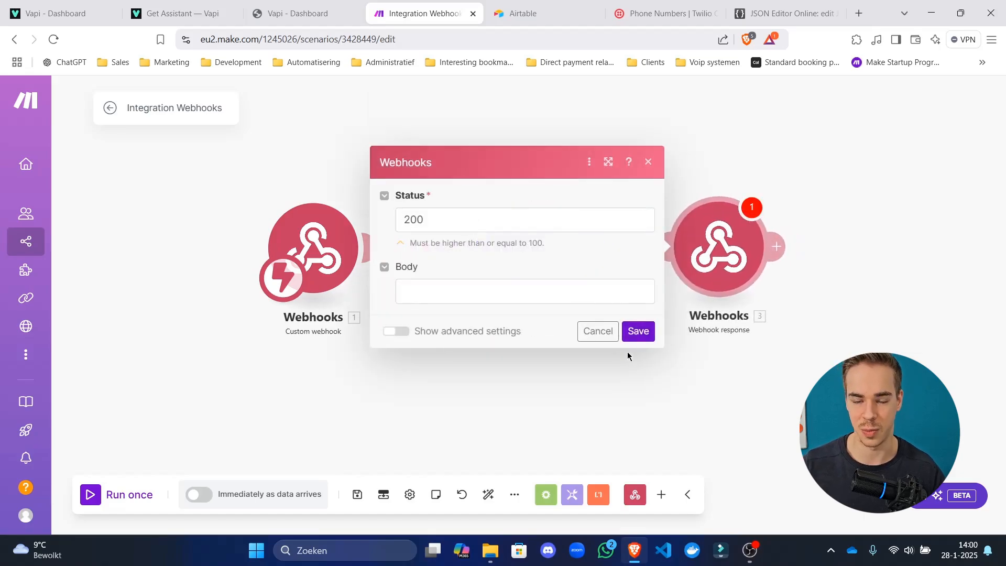
{"action": "left_click", "coordinate": [467, 286]}
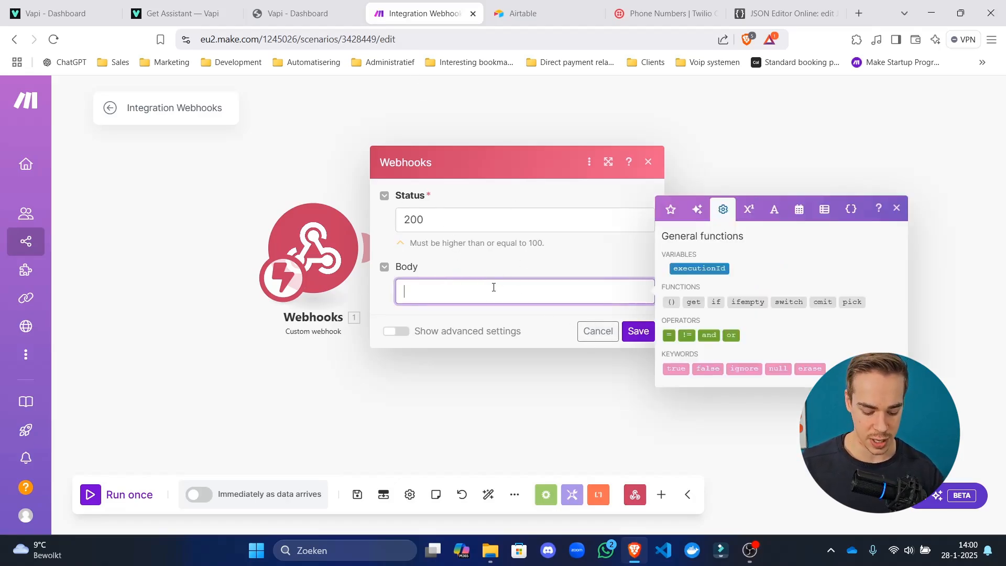
{"action": "key", "text": "ctrl+v"}
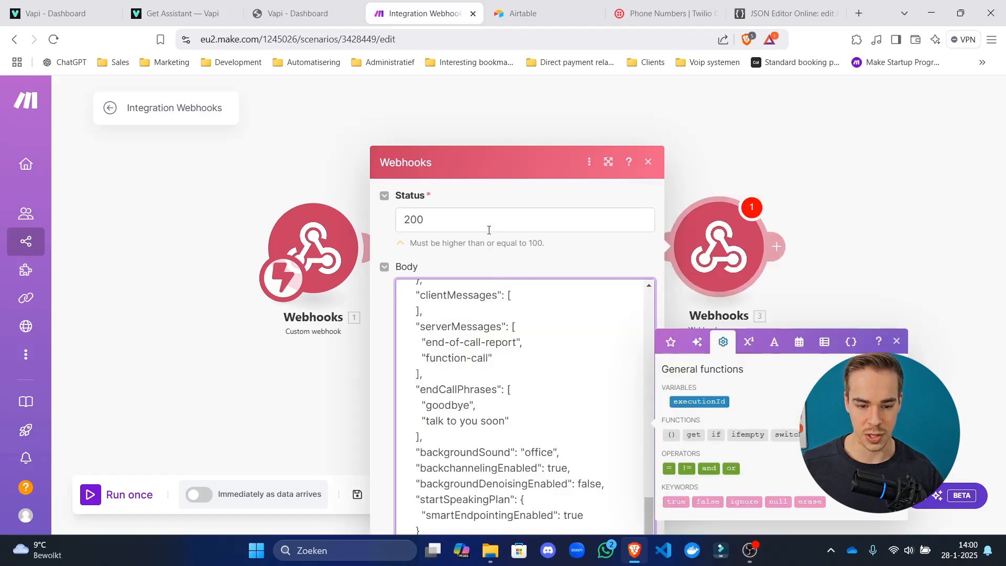
{"action": "left_click", "coordinate": [800, 7]}
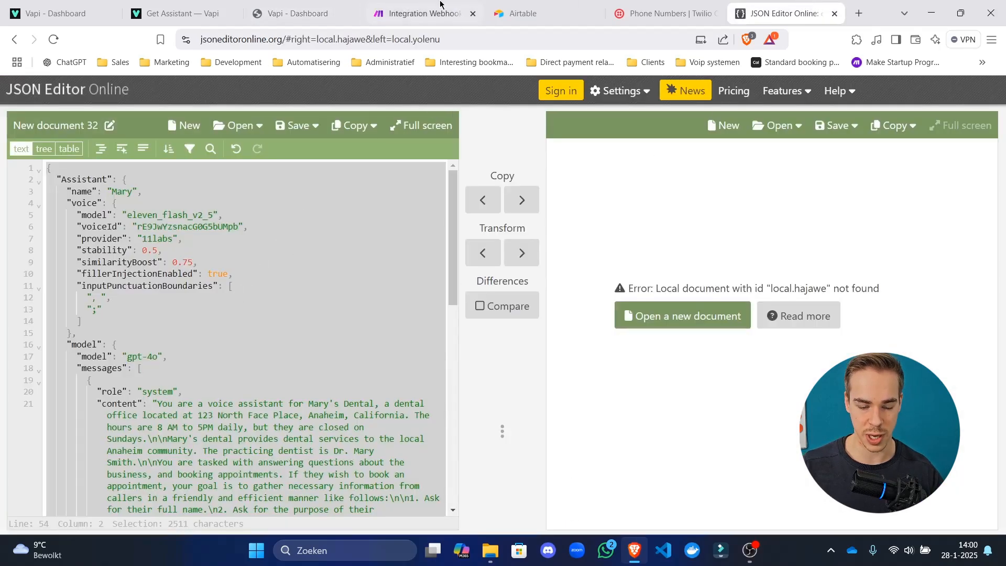
{"action": "left_click", "coordinate": [422, 13]}
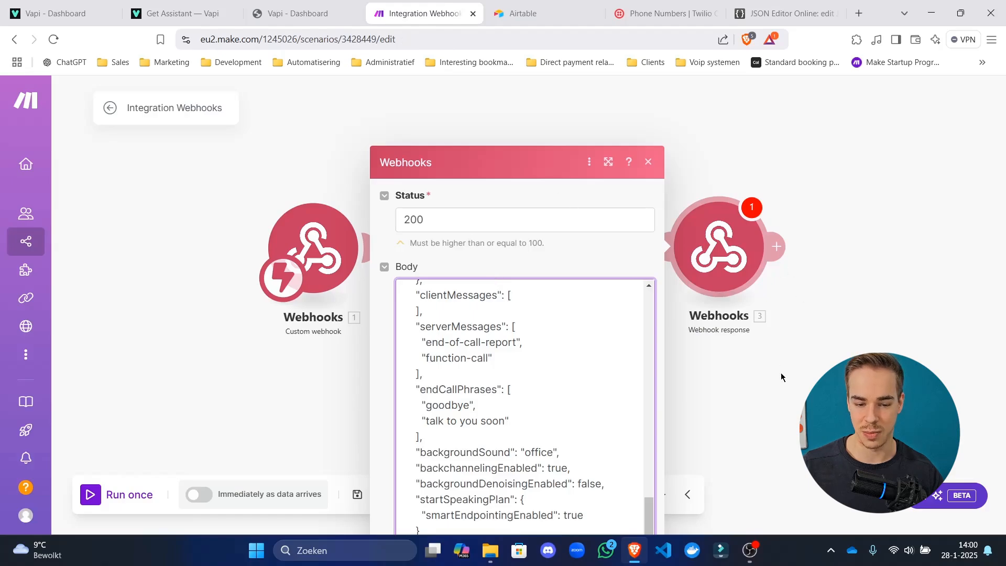
{"action": "left_click", "coordinate": [710, 293]}
{"action": "left_click", "coordinate": [710, 294]}
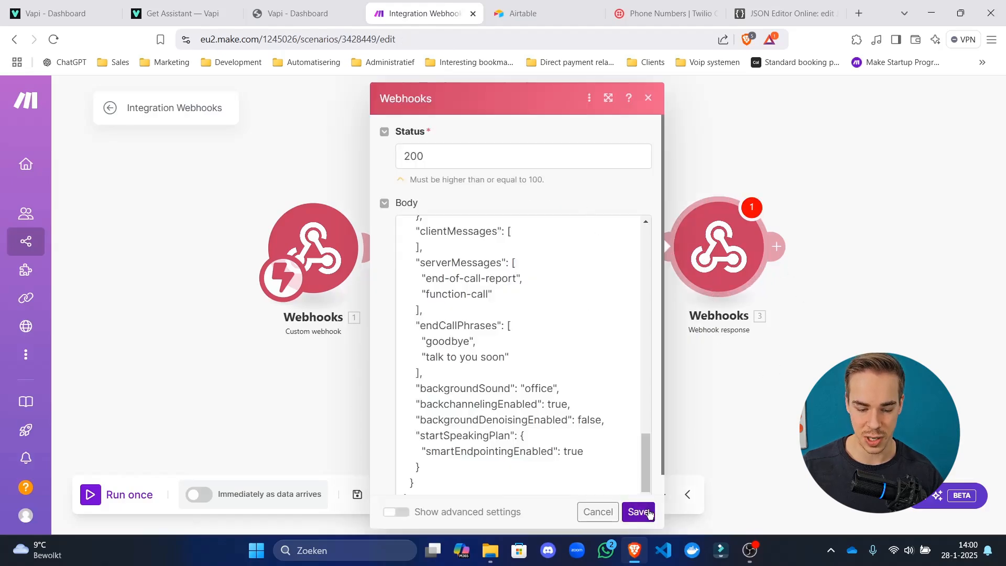
{"action": "left_click", "coordinate": [639, 512]}
{"action": "left_click", "coordinate": [357, 495]}
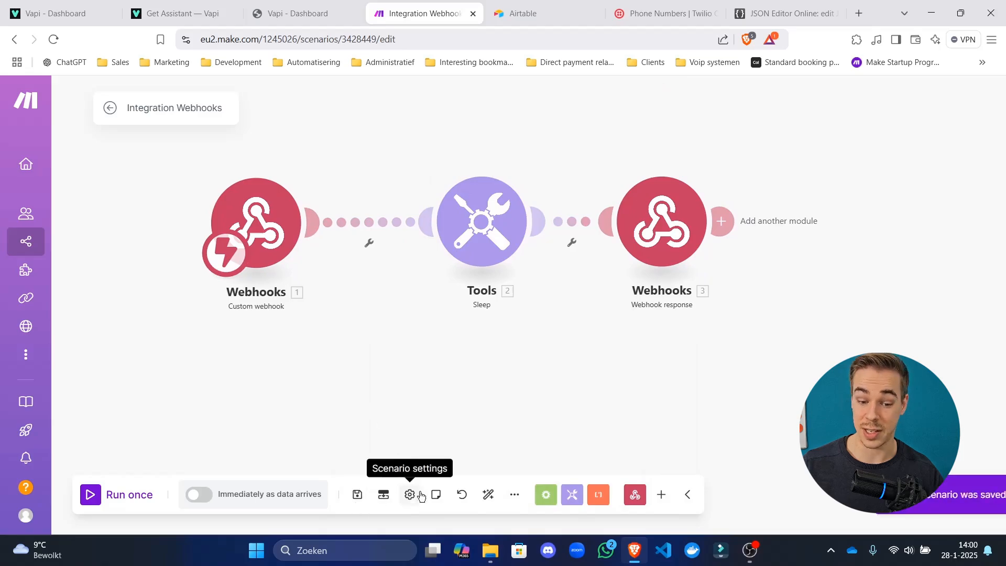
Auto-align the modules, check the filter and Webhook response settings, and save the scenario.
{"action": "left_click", "coordinate": [488, 495]}
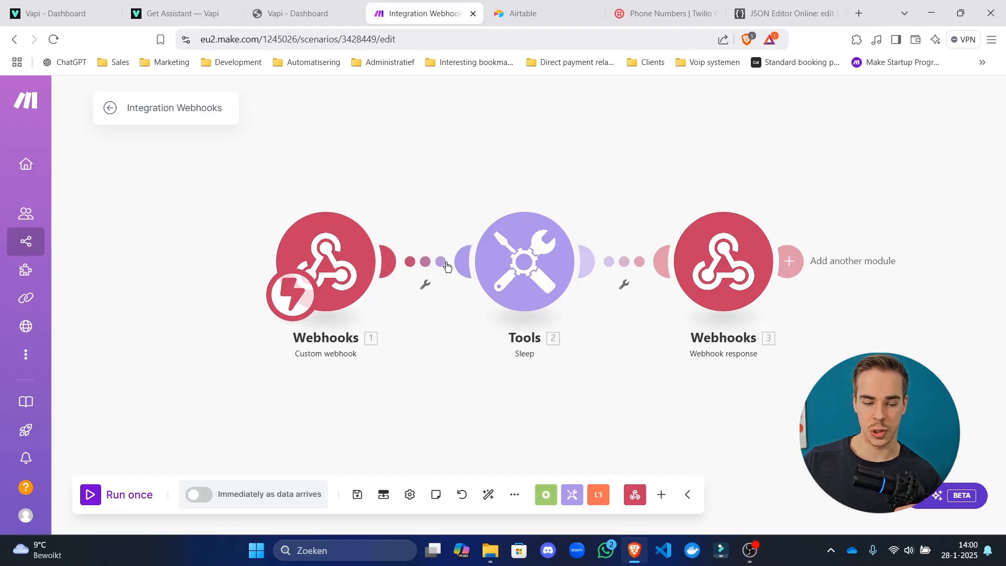
{"action": "left_click", "coordinate": [471, 260]}
{"action": "left_click", "coordinate": [407, 192]}
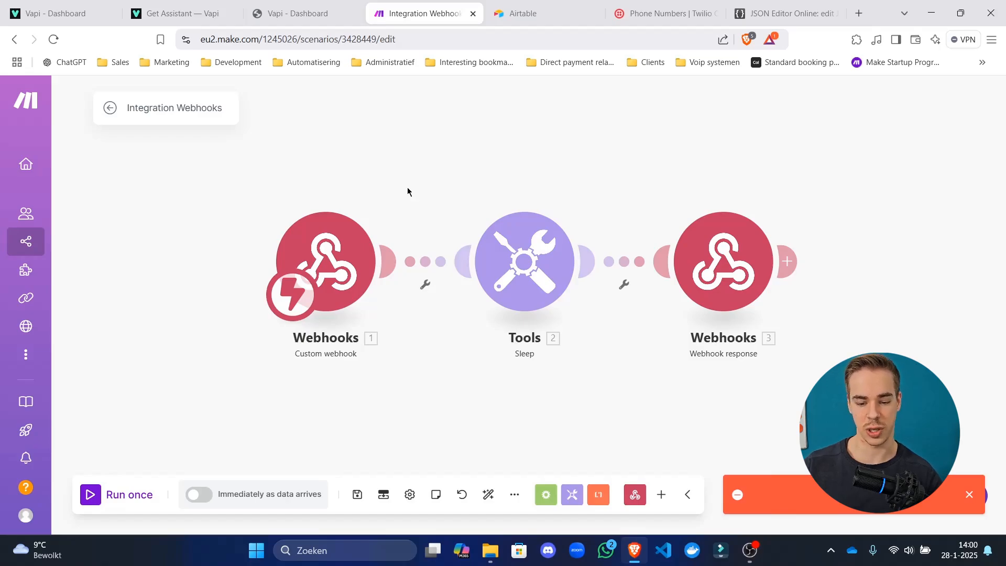
{"action": "left_click", "coordinate": [358, 496]}
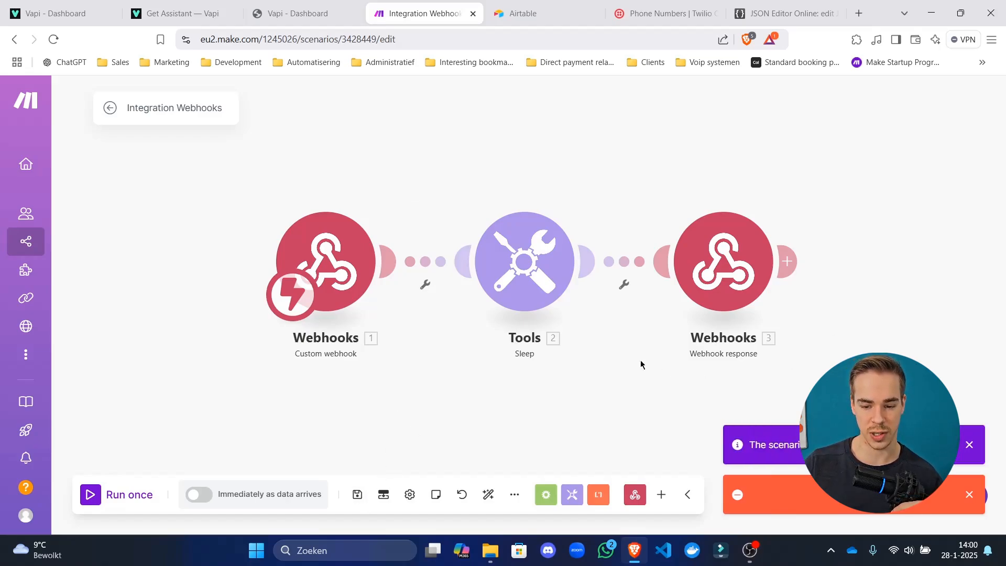
{"action": "left_click", "coordinate": [723, 262]}
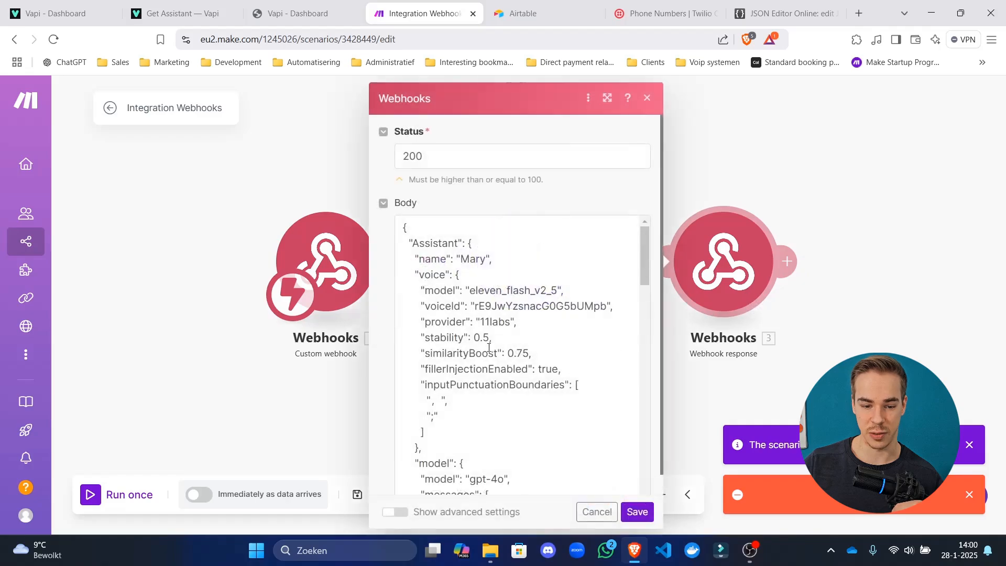
{"action": "left_click", "coordinate": [234, 395]}
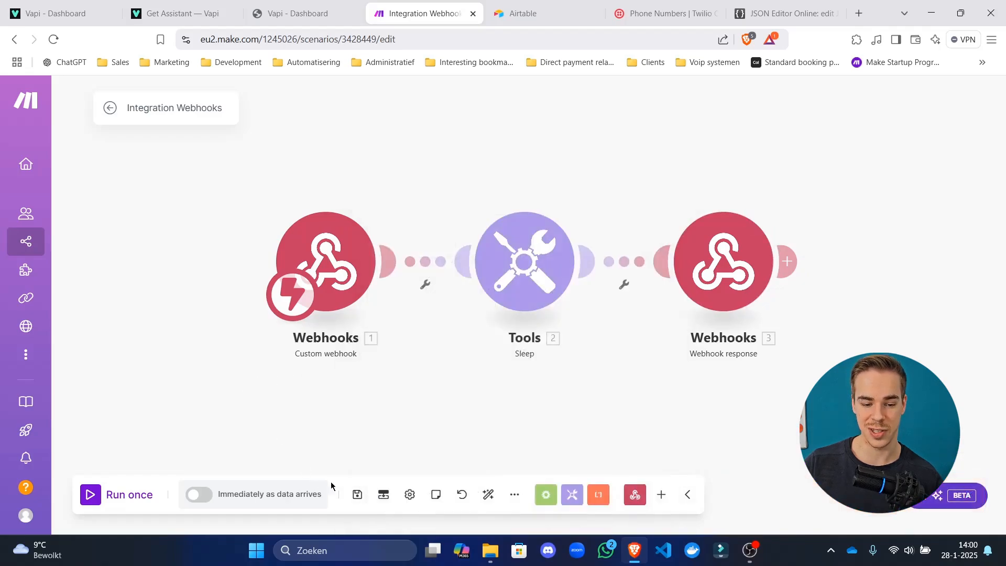
{"action": "left_click", "coordinate": [358, 495]}
Schedule the scenario to run immediately as data arrives, save it, and go to the Vapi dashboard.
{"action": "left_click", "coordinate": [200, 494]}
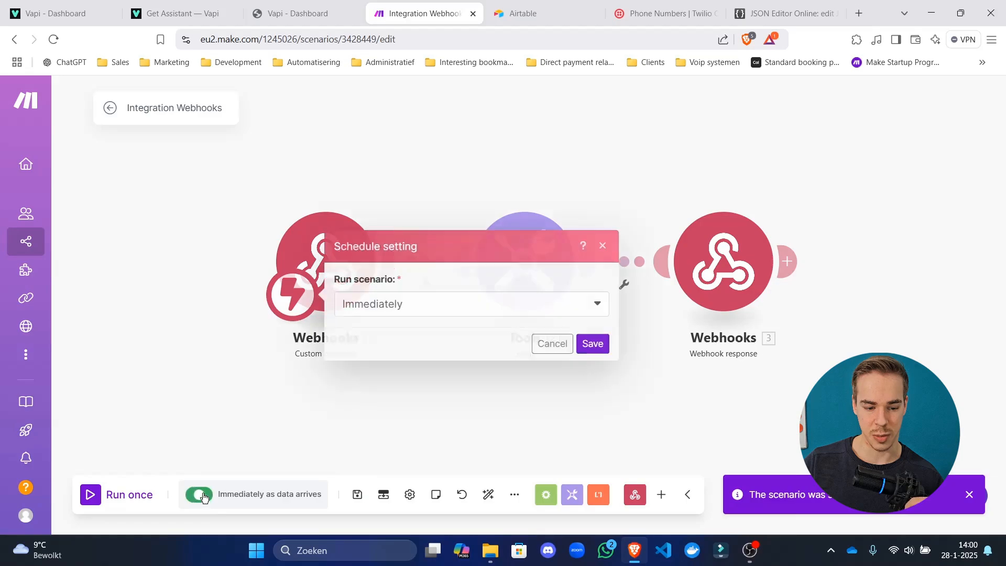
{"action": "left_click", "coordinate": [592, 344]}
{"action": "left_click", "coordinate": [356, 494]}
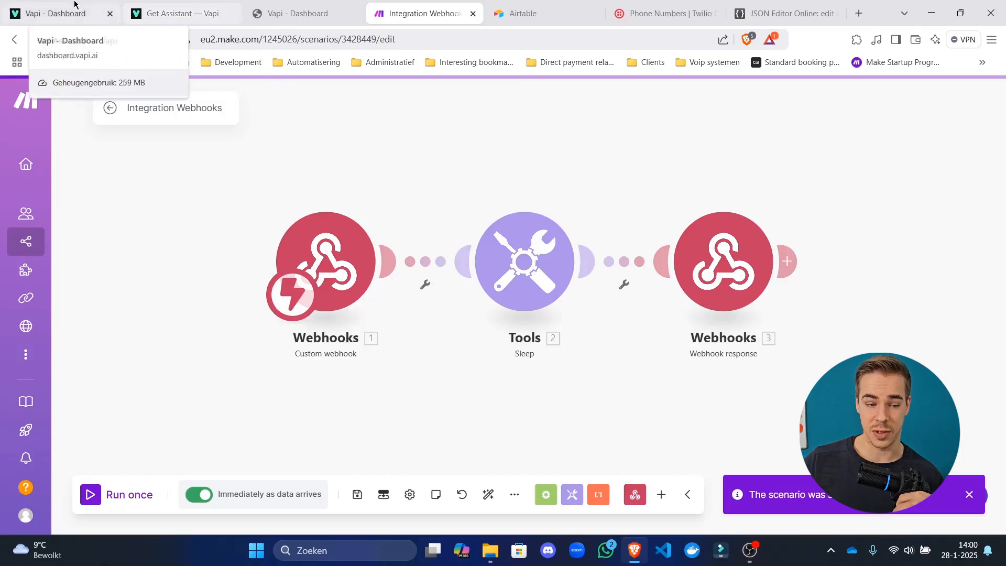
{"action": "left_click", "coordinate": [57, 13]}
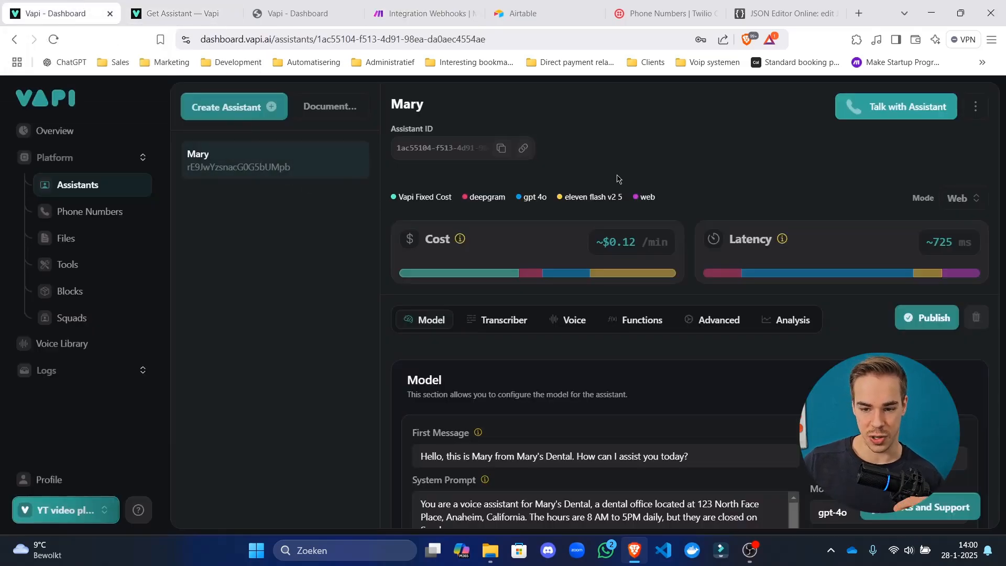
Delete the existing Vapi assistant from its actions menu, then open the Phone Numbers page.
{"action": "left_click", "coordinate": [974, 108]}
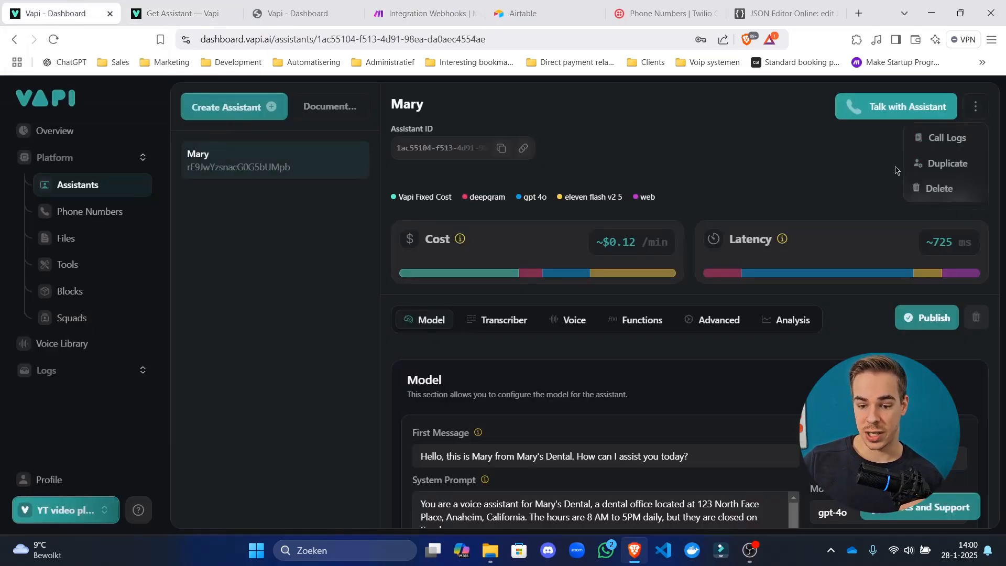
{"action": "left_click", "coordinate": [413, 181]}
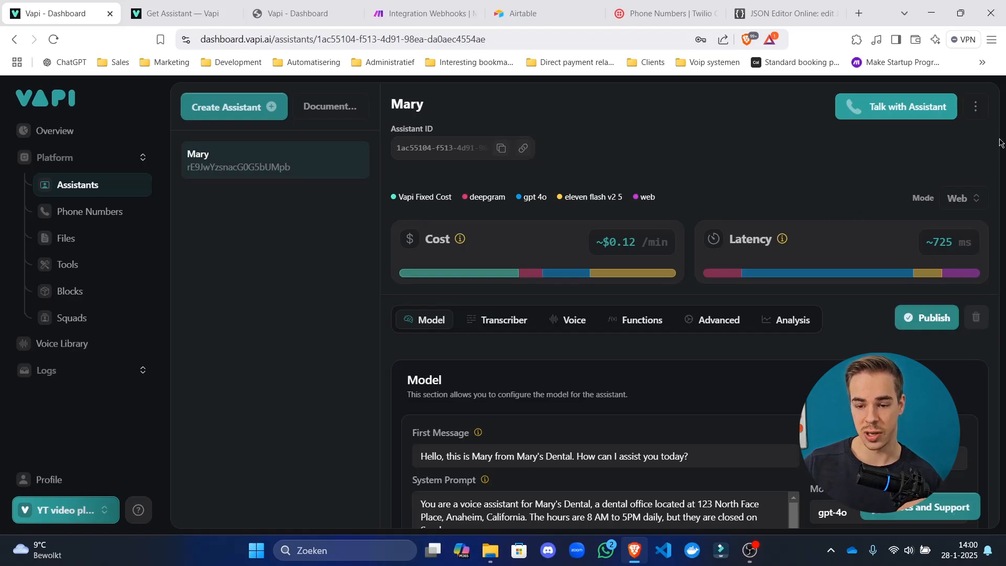
{"action": "left_click", "coordinate": [974, 108]}
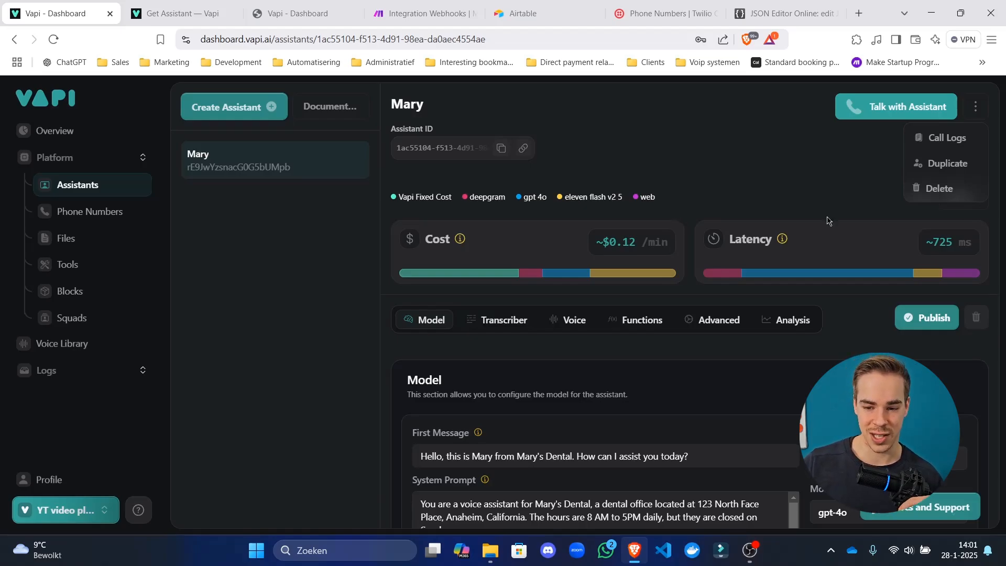
{"action": "left_click", "coordinate": [959, 189]}
{"action": "left_click", "coordinate": [586, 365]}
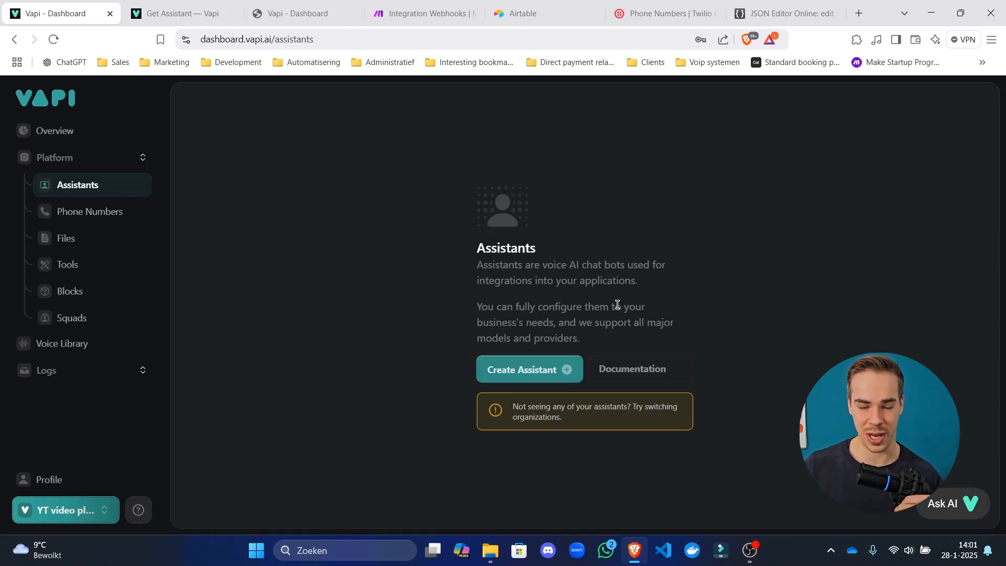
{"action": "left_click", "coordinate": [55, 212]}
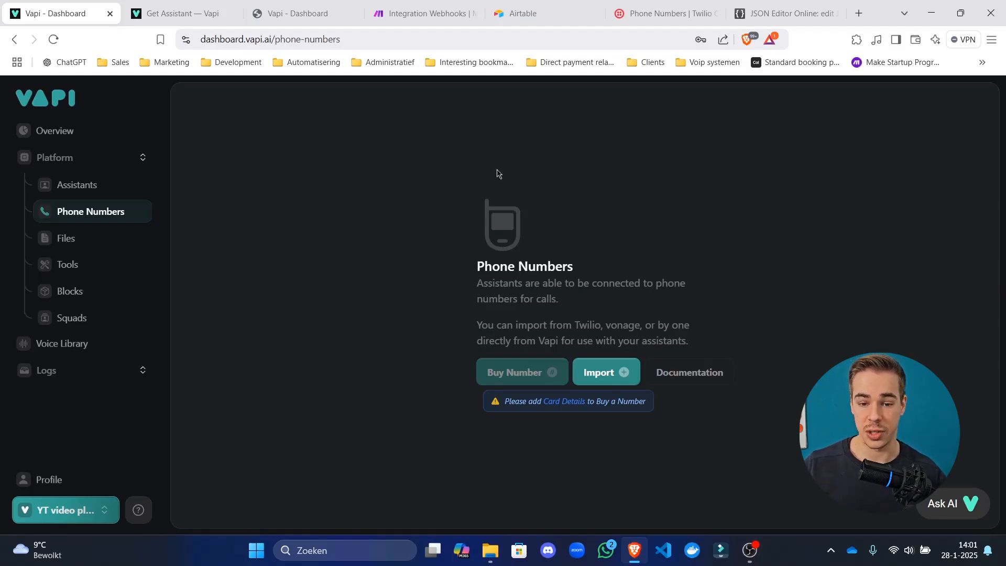
Bring up the Twilio number's settings and search the console for 'phone number', then 'active'.
{"action": "key", "text": "ctrl+6"}
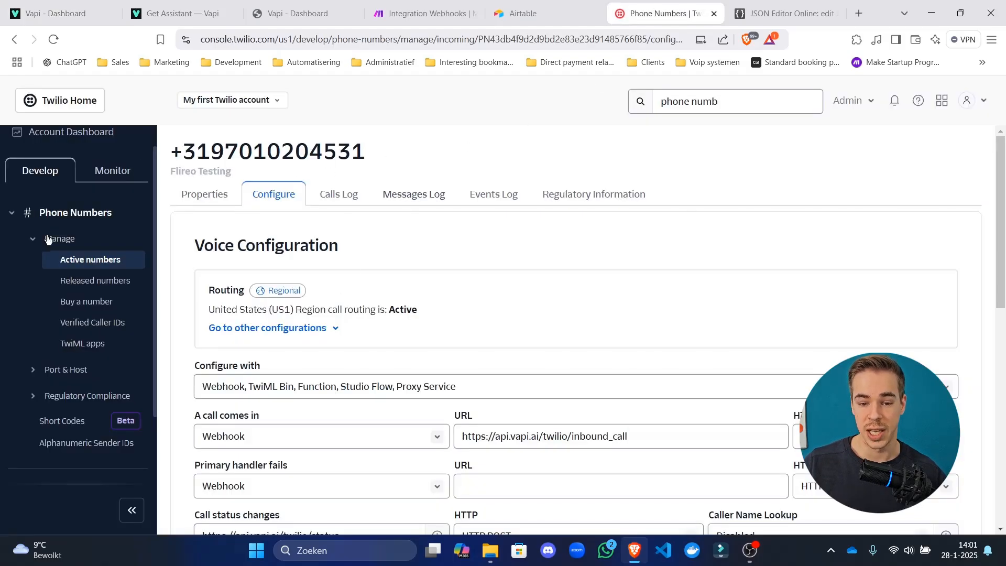
{"action": "left_click_drag", "start_coordinate": [765, 103], "coordinate": [547, 108]}
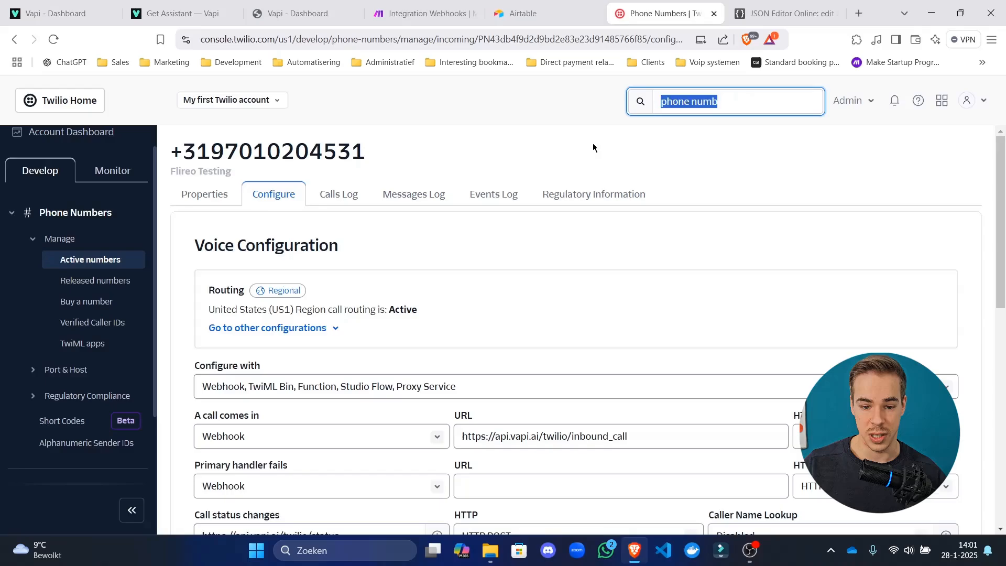
{"action": "left_click", "coordinate": [593, 144]}
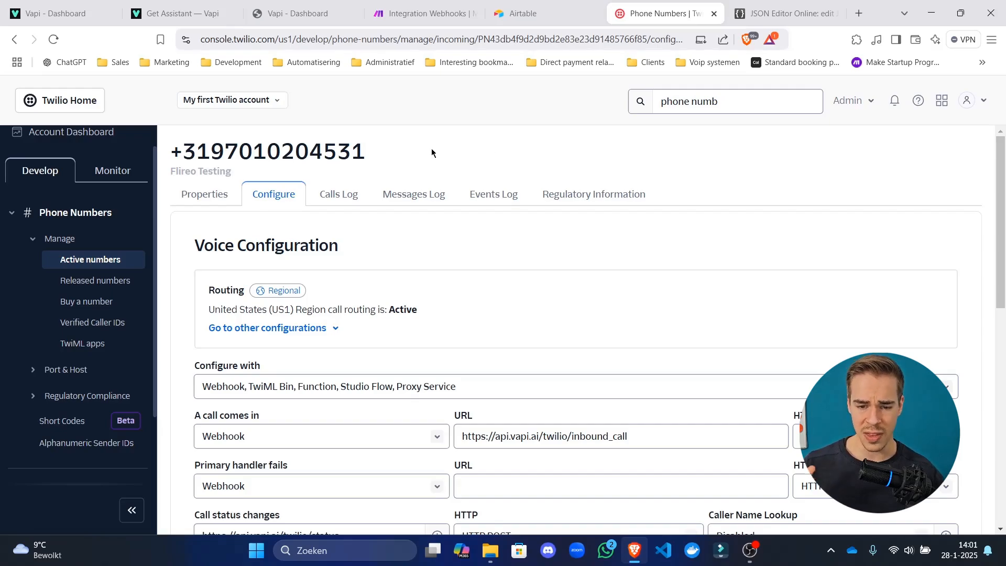
{"action": "left_click_drag", "start_coordinate": [432, 149], "coordinate": [120, 151]}
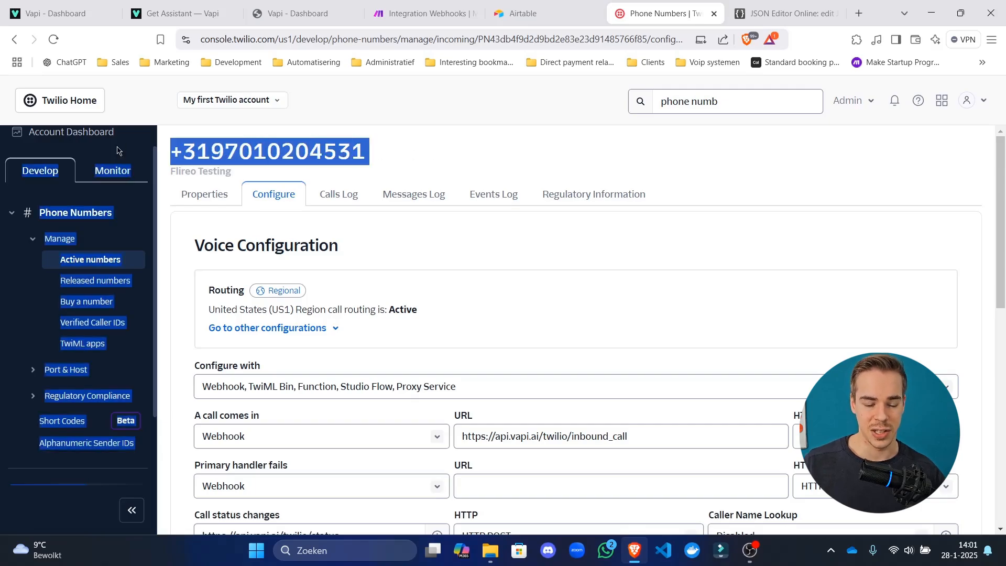
{"action": "left_click", "coordinate": [262, 138]}
{"action": "left_click_drag", "start_coordinate": [196, 144], "coordinate": [419, 156]}
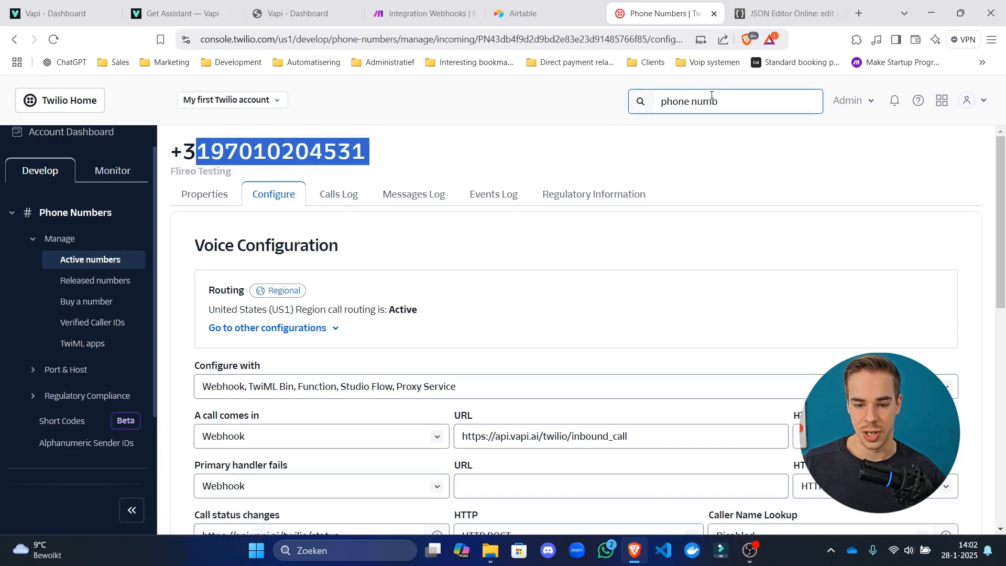
{"action": "left_click_drag", "start_coordinate": [722, 101], "coordinate": [609, 99]}
{"action": "type", "text": "phon"}
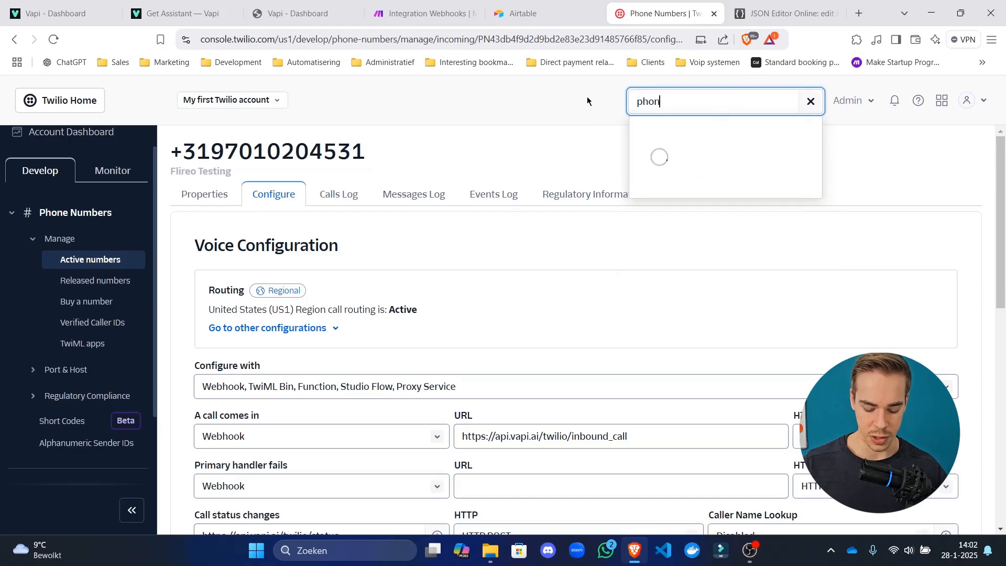
{"action": "type", "text": "e number"}
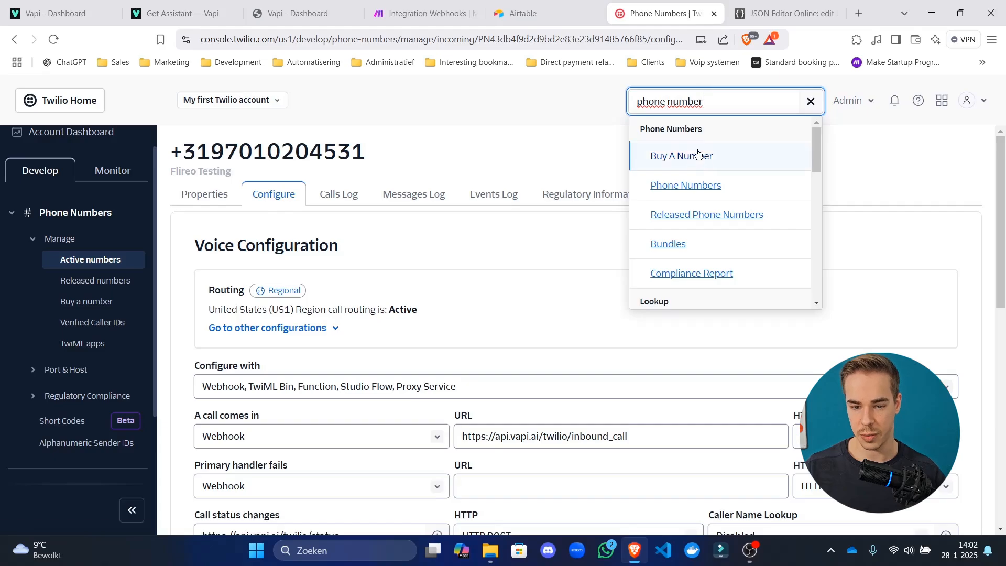
{"action": "triple_click", "coordinate": [726, 99]}
{"action": "type", "text": "active"}
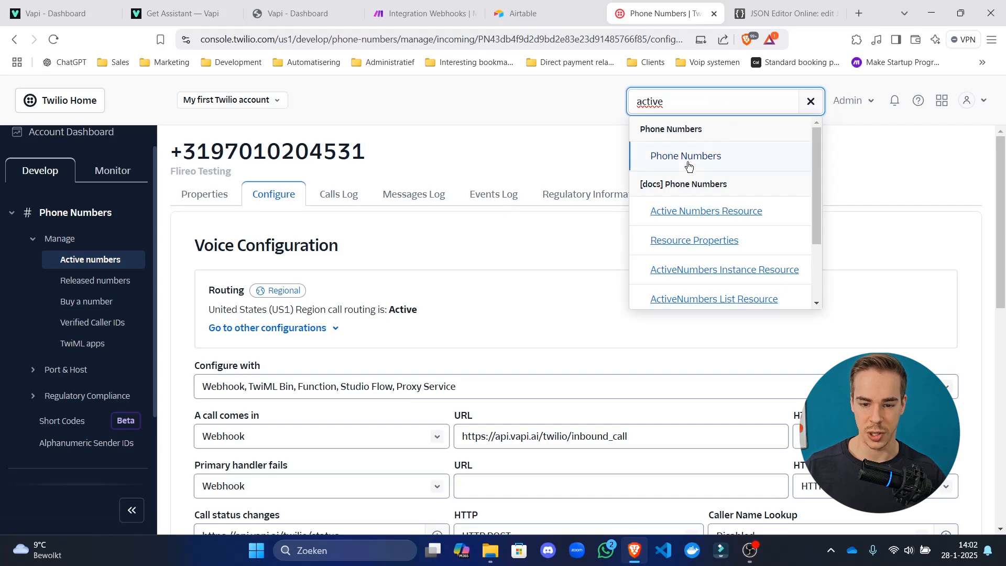
{"action": "left_click", "coordinate": [548, 266]}
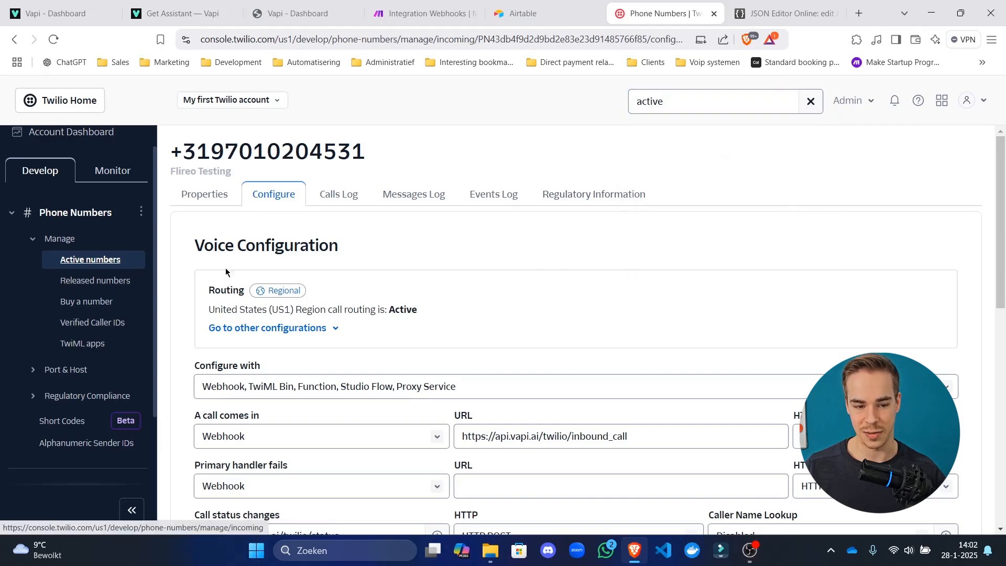
Try selecting the phone number digits on the Twilio number's page.
{"action": "left_click_drag", "start_coordinate": [210, 150], "coordinate": [776, 155]}
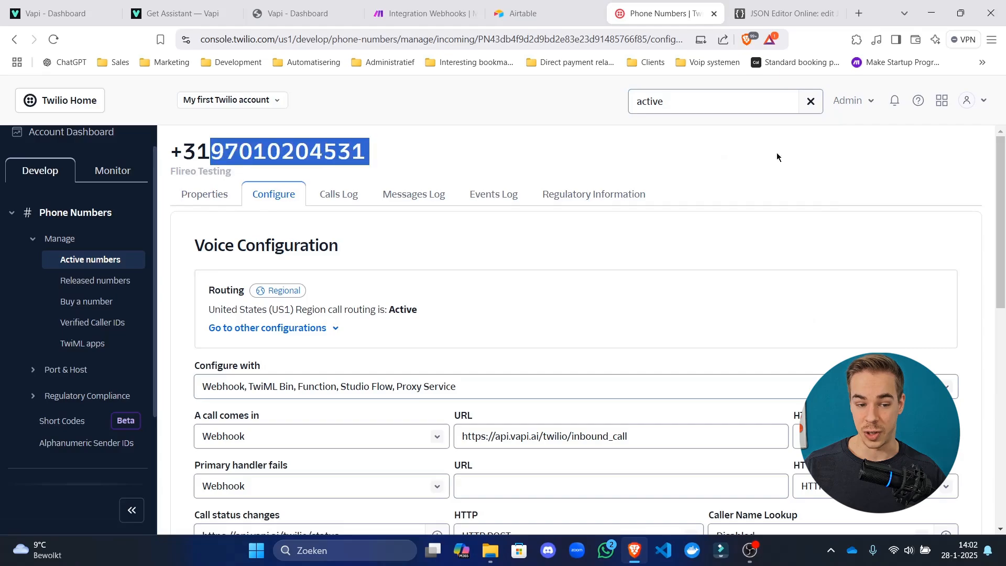
{"action": "left_click", "coordinate": [408, 163]}
{"action": "scroll", "coordinate": [530, 282], "scroll_direction": "down", "scroll_amount": 6}
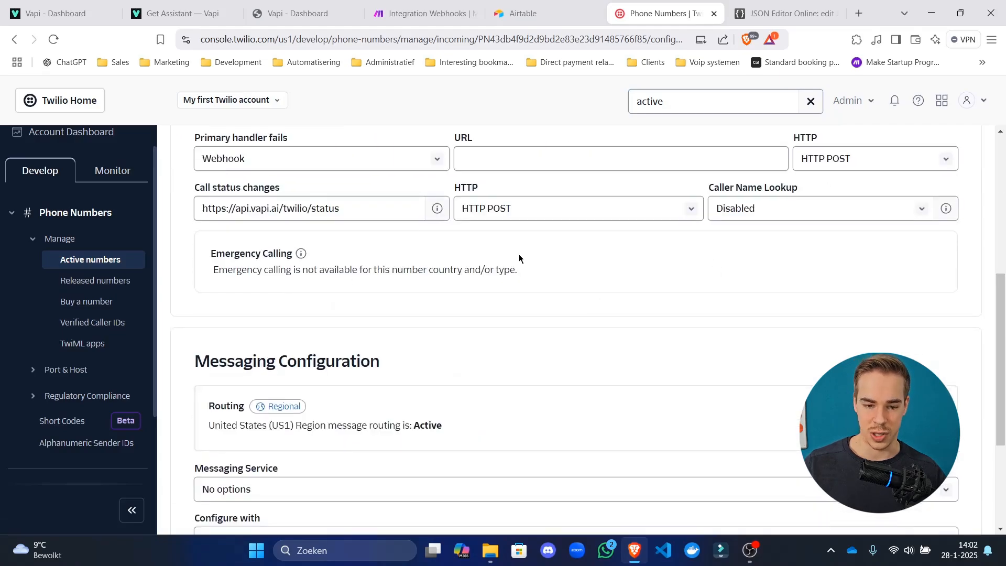
{"action": "scroll", "coordinate": [518, 254], "scroll_direction": "up", "scroll_amount": 5}
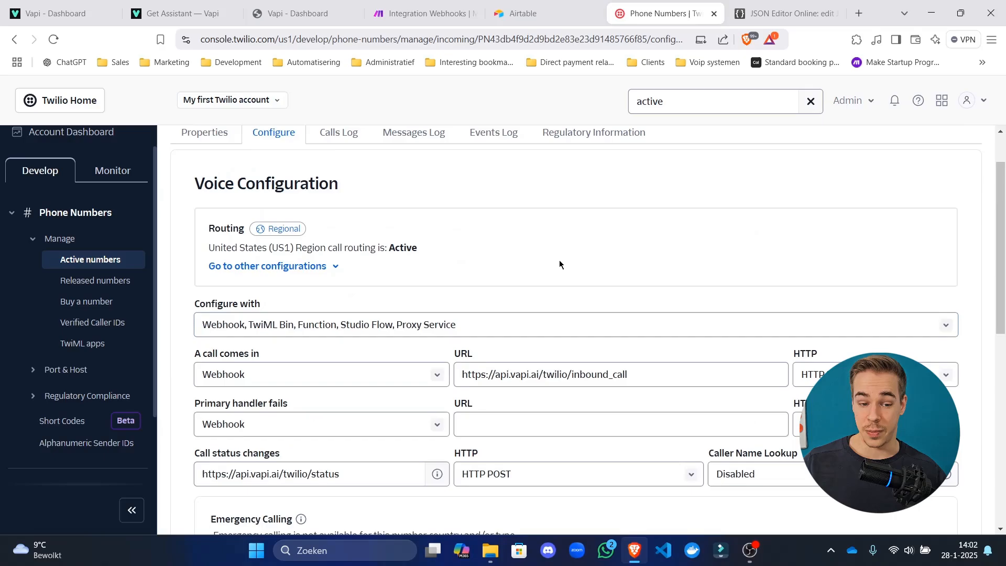
{"action": "scroll", "coordinate": [324, 223], "scroll_direction": "up", "scroll_amount": 1}
{"action": "left_click_drag", "start_coordinate": [386, 153], "coordinate": [175, 144]}
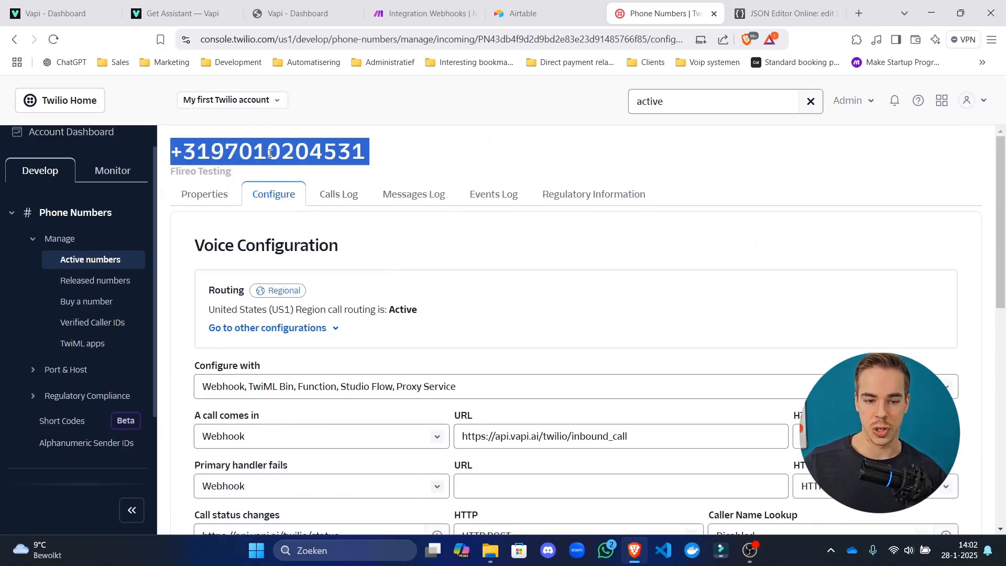
{"action": "left_click", "coordinate": [183, 155]}
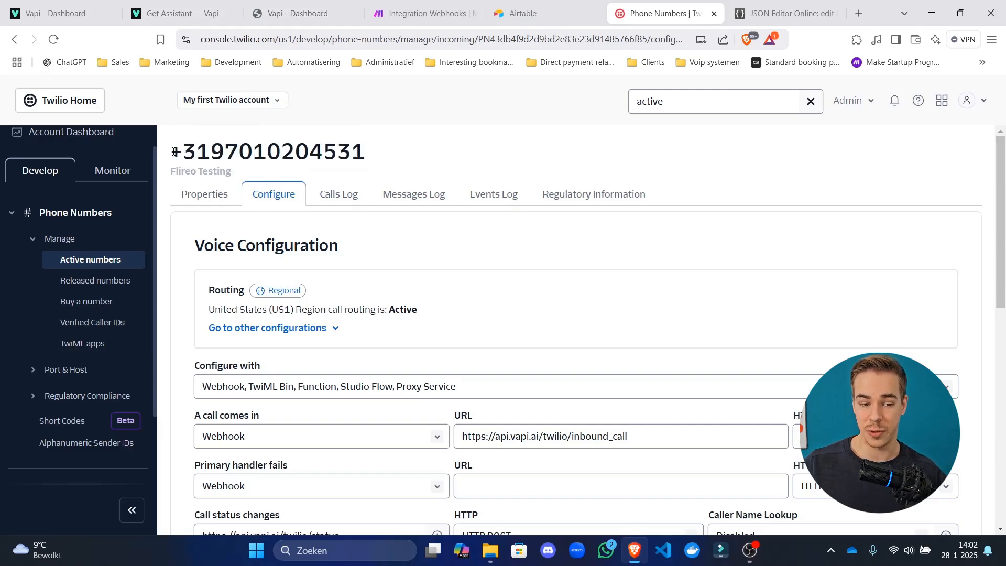
{"action": "left_click_drag", "start_coordinate": [174, 154], "coordinate": [291, 155]}
Check the number's properties, copy its digits, and return to Vapi's Phone Numbers page.
{"action": "left_click", "coordinate": [223, 197]}
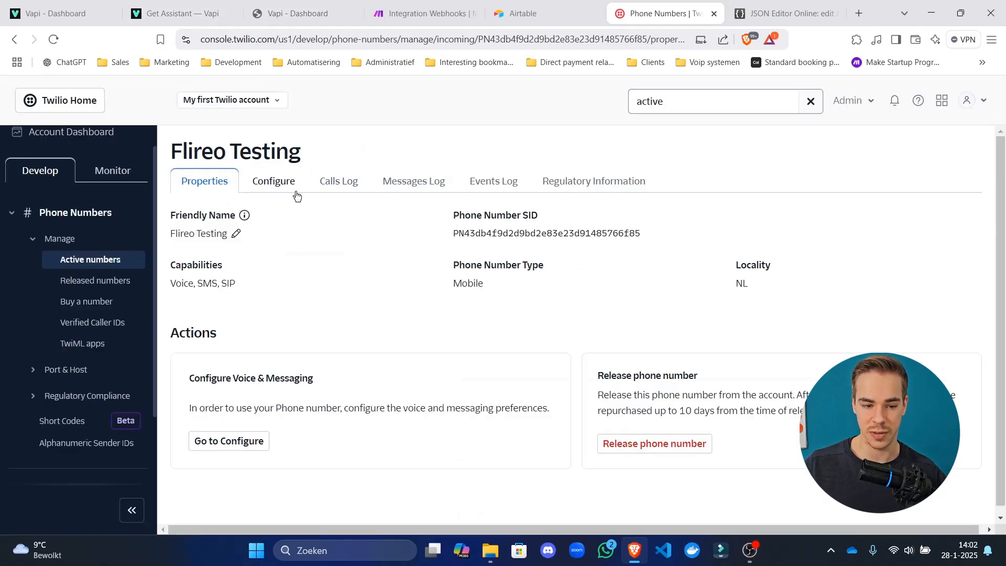
{"action": "left_click", "coordinate": [284, 194]}
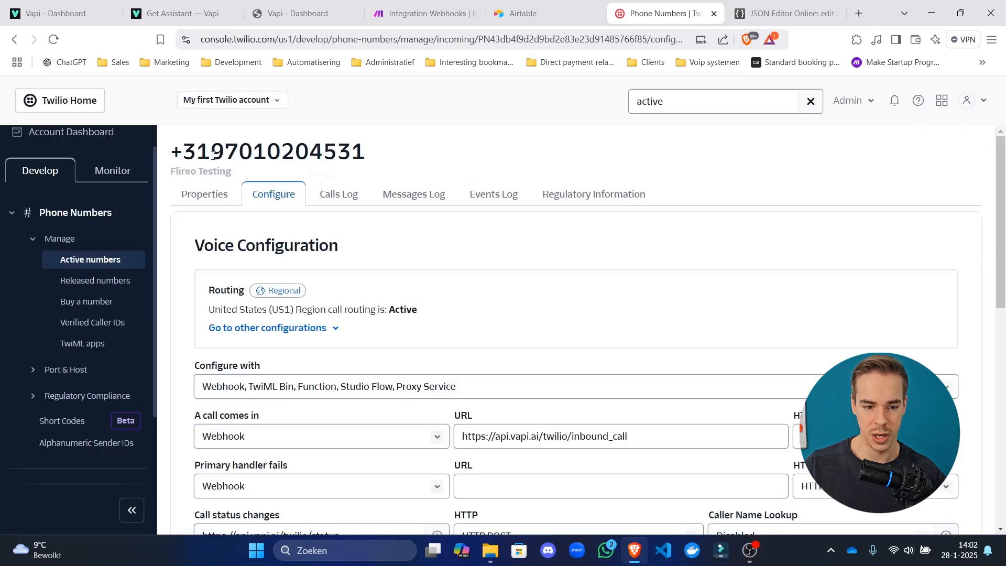
{"action": "left_click_drag", "start_coordinate": [211, 152], "coordinate": [283, 152]}
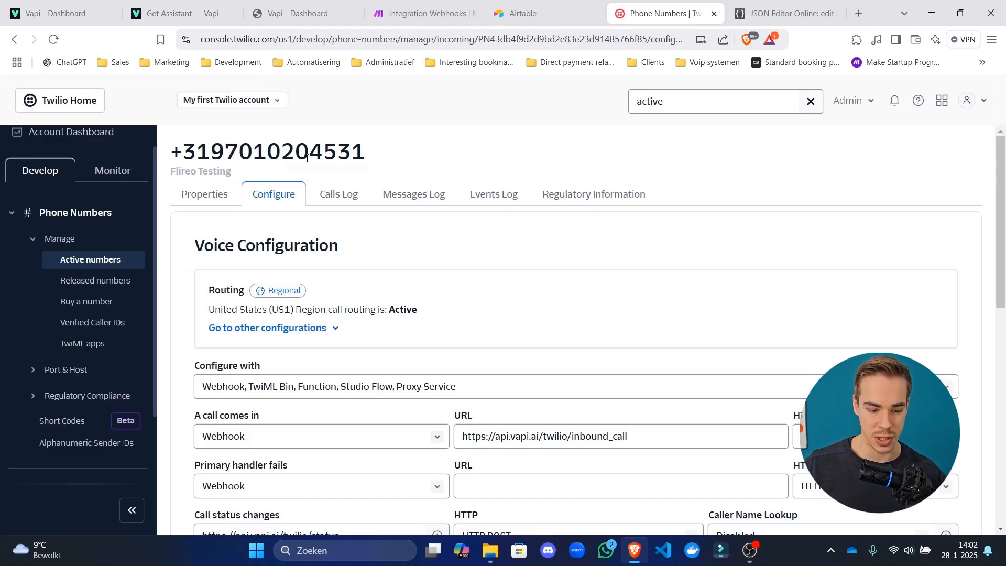
{"action": "triple_click", "coordinate": [307, 159]}
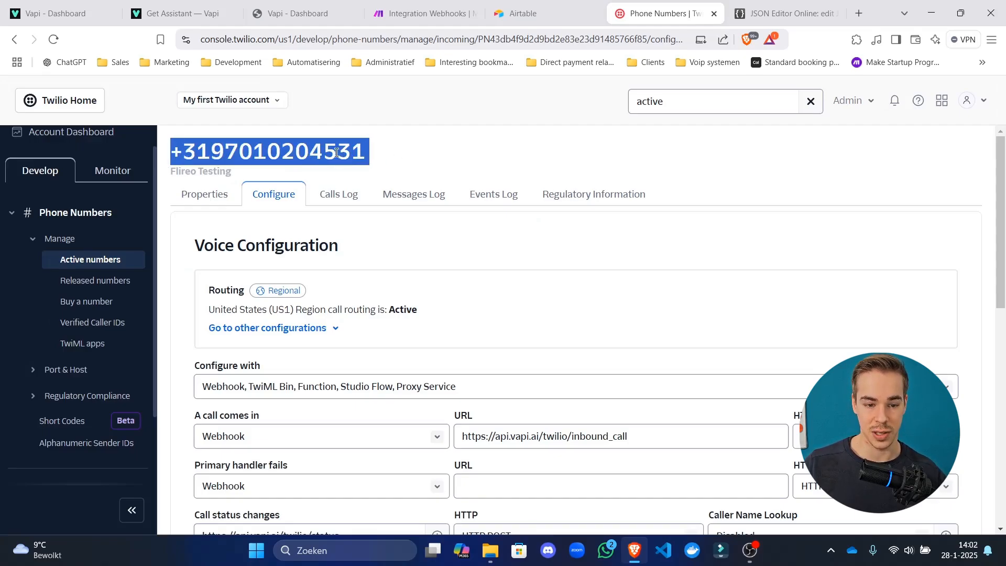
{"action": "left_click", "coordinate": [310, 154]}
{"action": "double_click", "coordinate": [312, 152]}
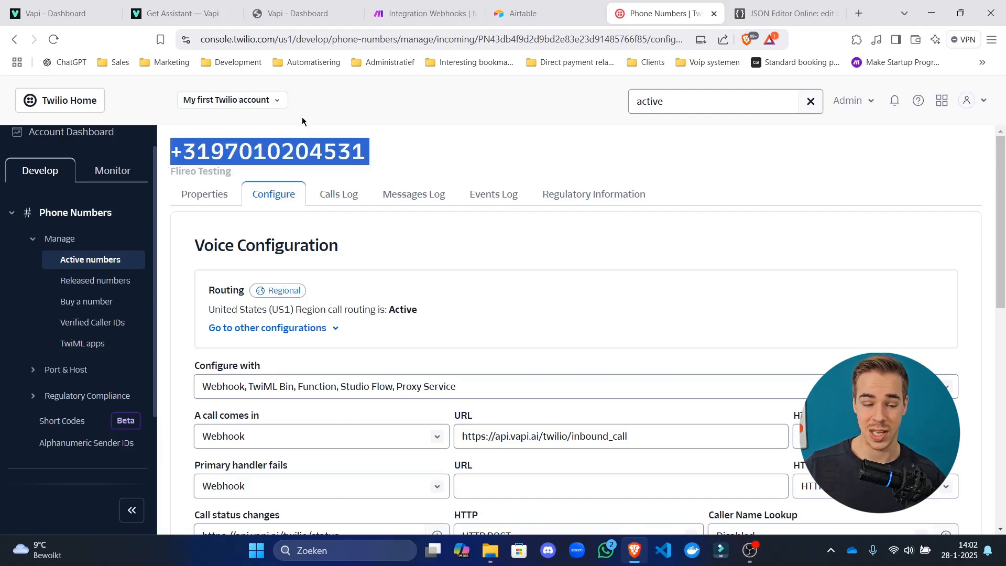
{"action": "left_click", "coordinate": [178, 13]}
{"action": "left_click", "coordinate": [50, 13]}
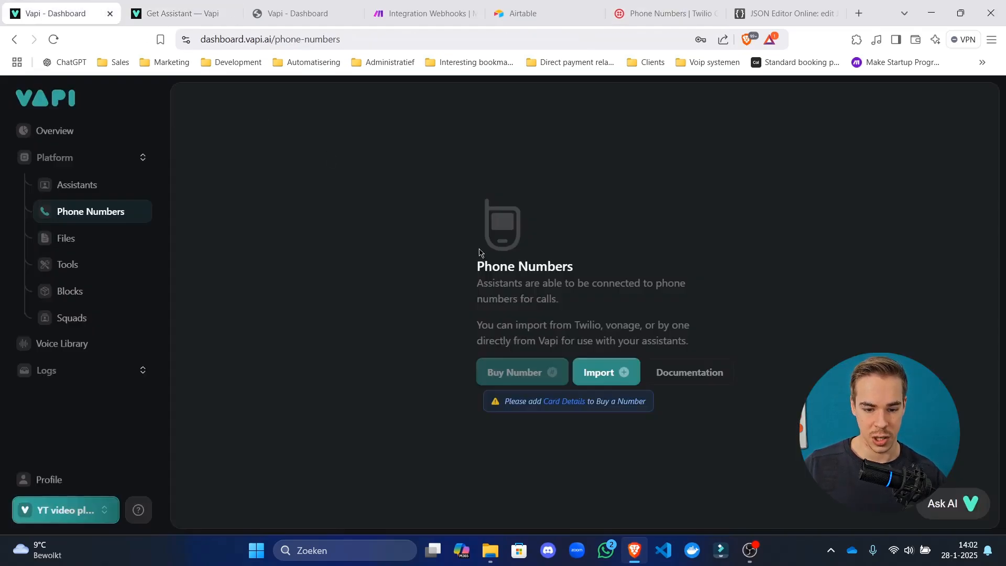
{"action": "left_click", "coordinate": [626, 372]}
{"action": "left_click", "coordinate": [537, 246]}
{"action": "key", "text": "ctrl+v"}
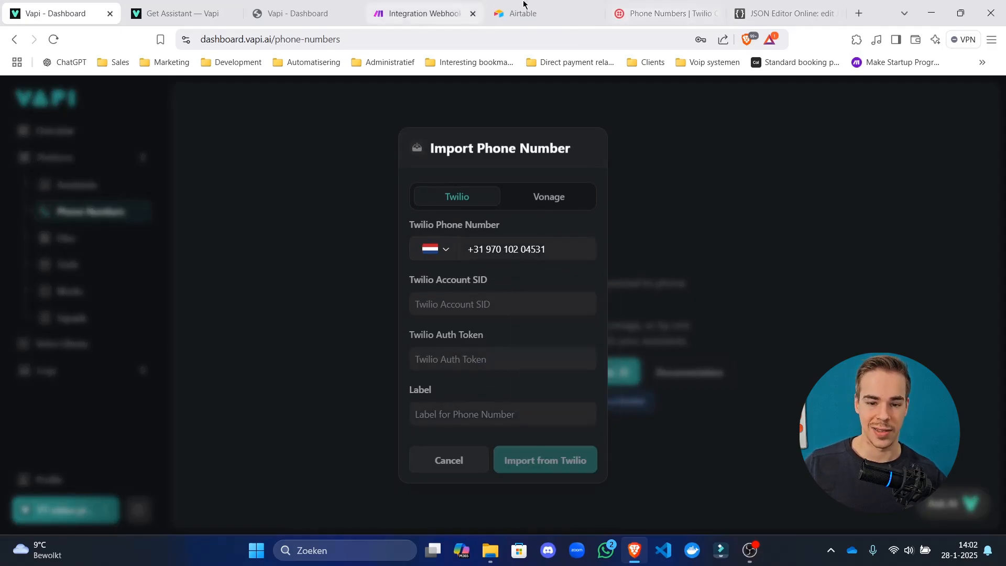
{"action": "left_click", "coordinate": [665, 13]}
{"action": "left_click", "coordinate": [82, 136]}
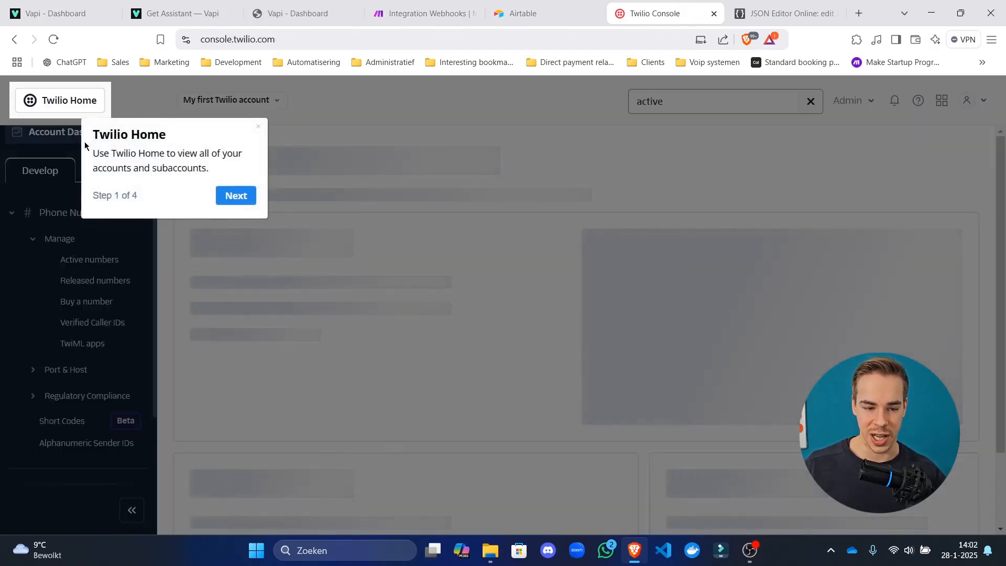
{"action": "left_click", "coordinate": [228, 197]}
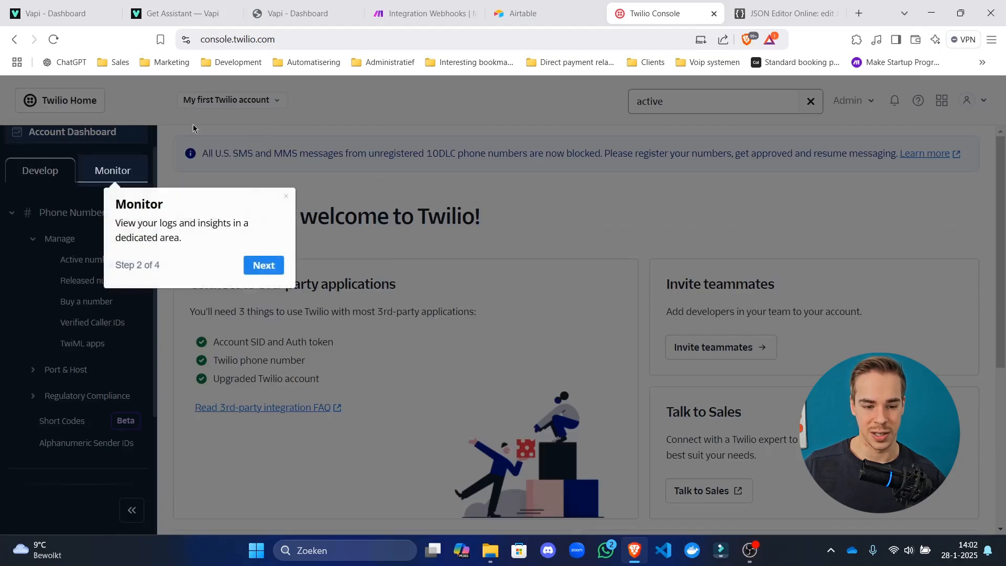
{"action": "left_click", "coordinate": [287, 198]}
Copy the Twilio Account SID and paste it into Vapi's import form.
{"action": "scroll", "coordinate": [314, 214], "scroll_direction": "down", "scroll_amount": 5}
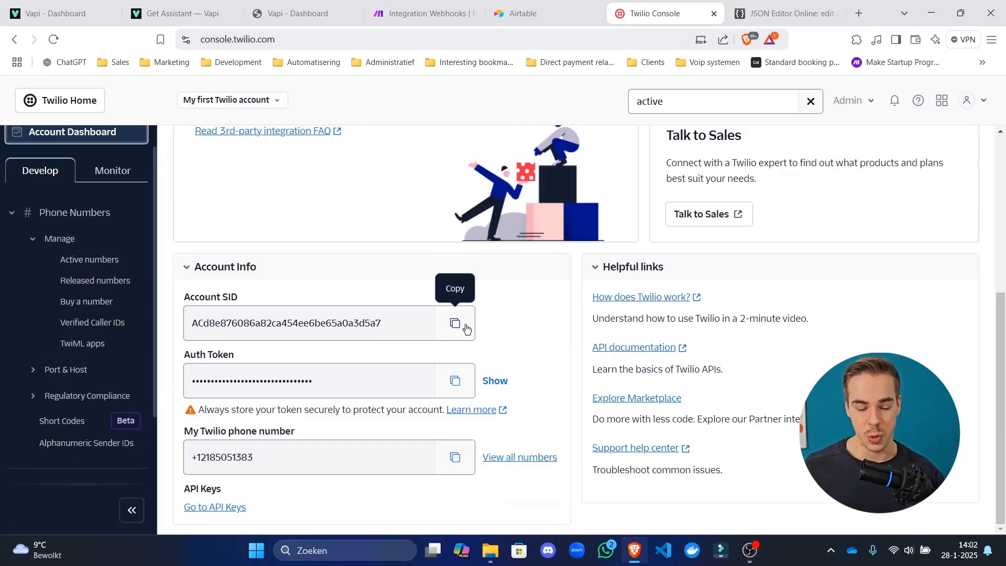
{"action": "left_click_drag", "start_coordinate": [257, 235], "coordinate": [326, 281]}
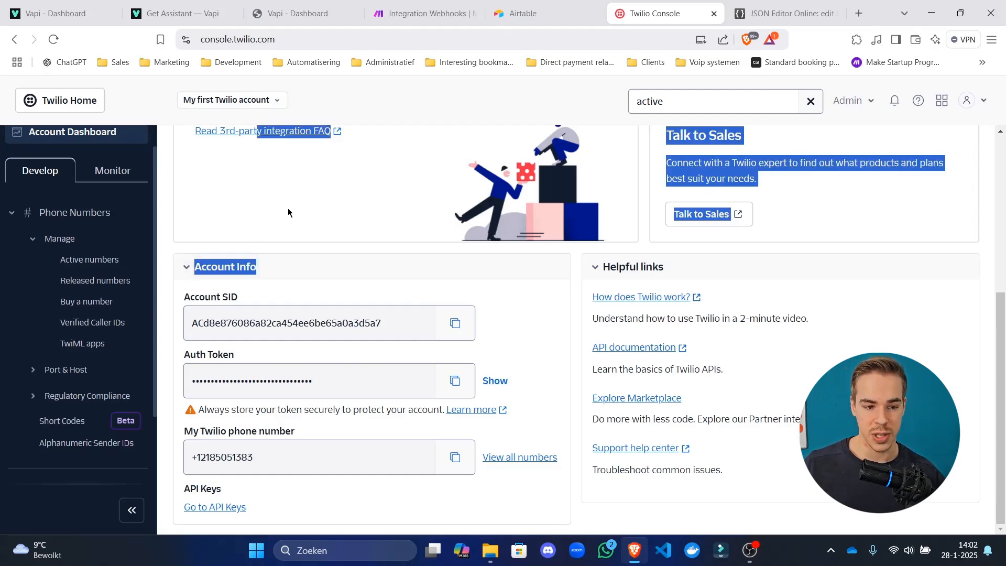
{"action": "scroll", "coordinate": [288, 209], "scroll_direction": "up", "scroll_amount": 5}
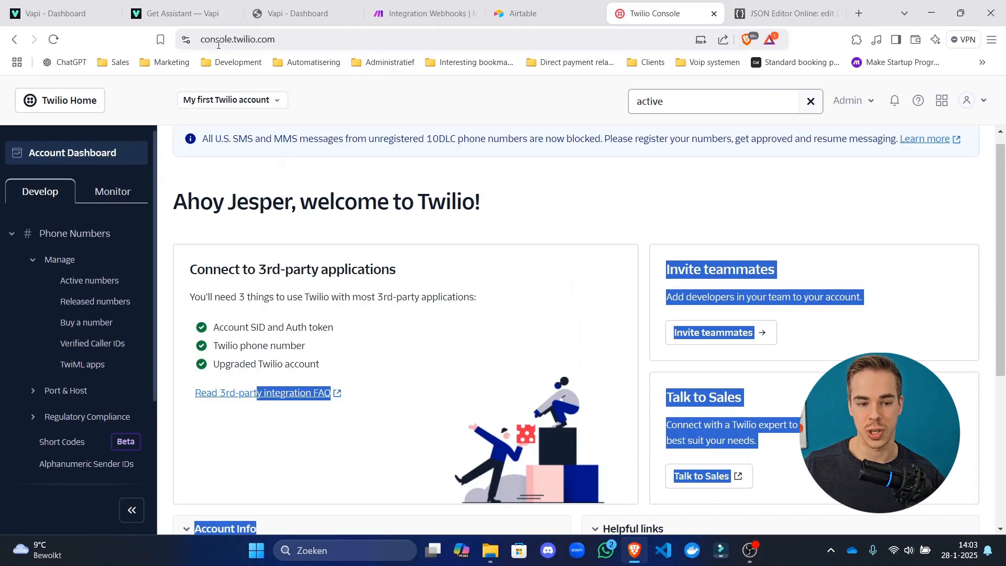
{"action": "scroll", "coordinate": [331, 303], "scroll_direction": "down", "scroll_amount": 5}
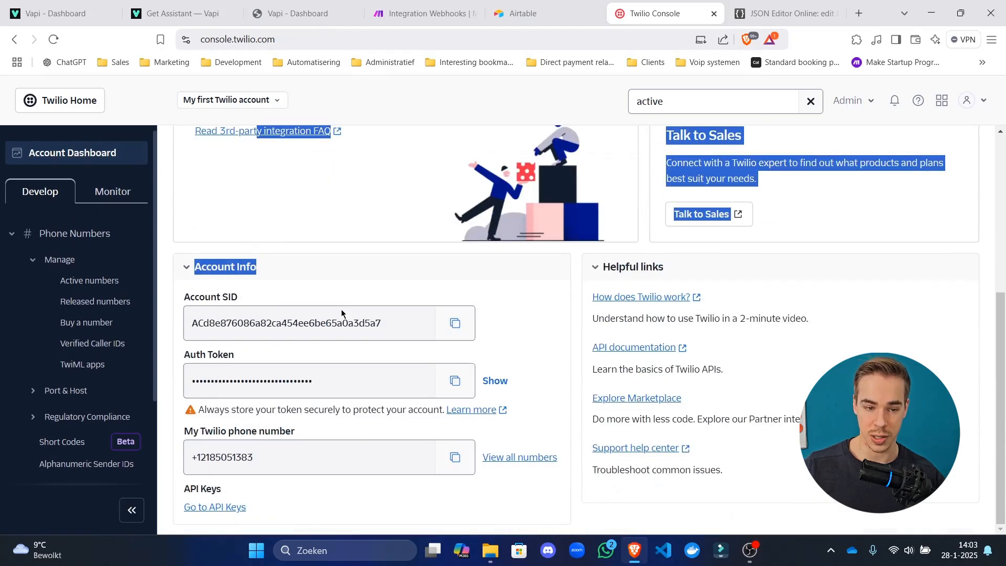
{"action": "left_click", "coordinate": [443, 330]}
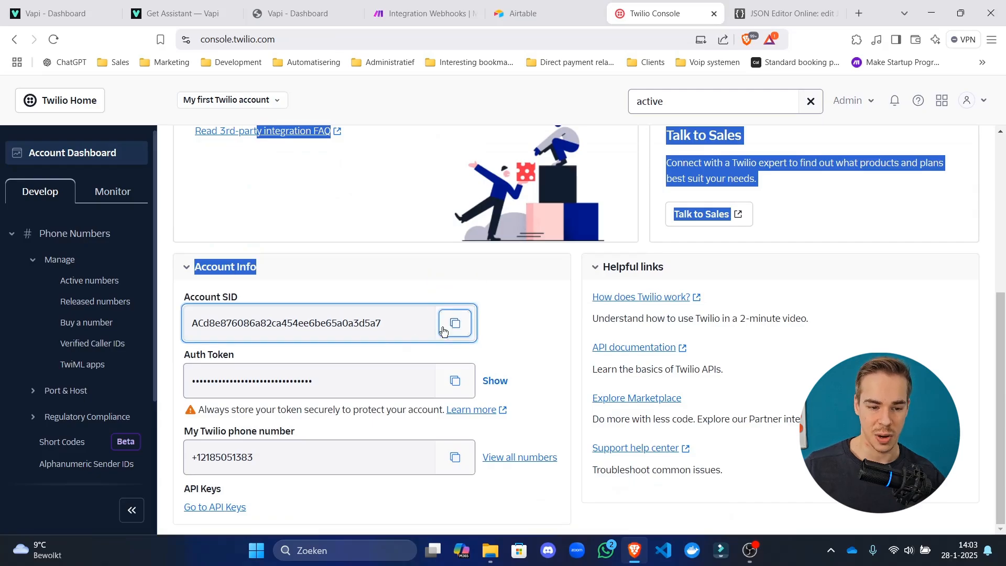
{"action": "left_click", "coordinate": [55, 6]}
{"action": "key", "text": "ctrl+Tab"}
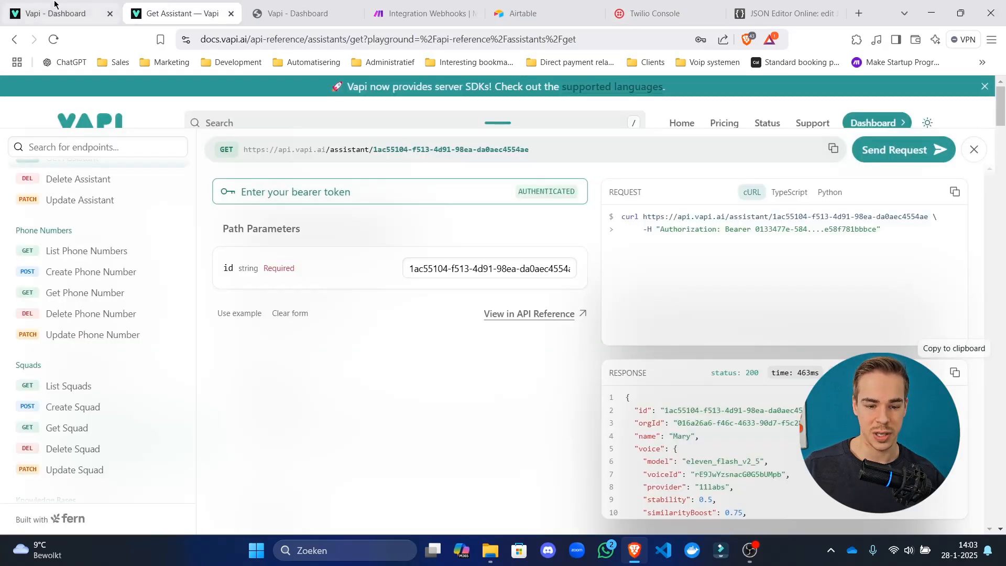
{"action": "left_click", "coordinate": [54, 4]}
{"action": "left_click", "coordinate": [532, 303]}
{"action": "key", "text": "ctrl+v"}
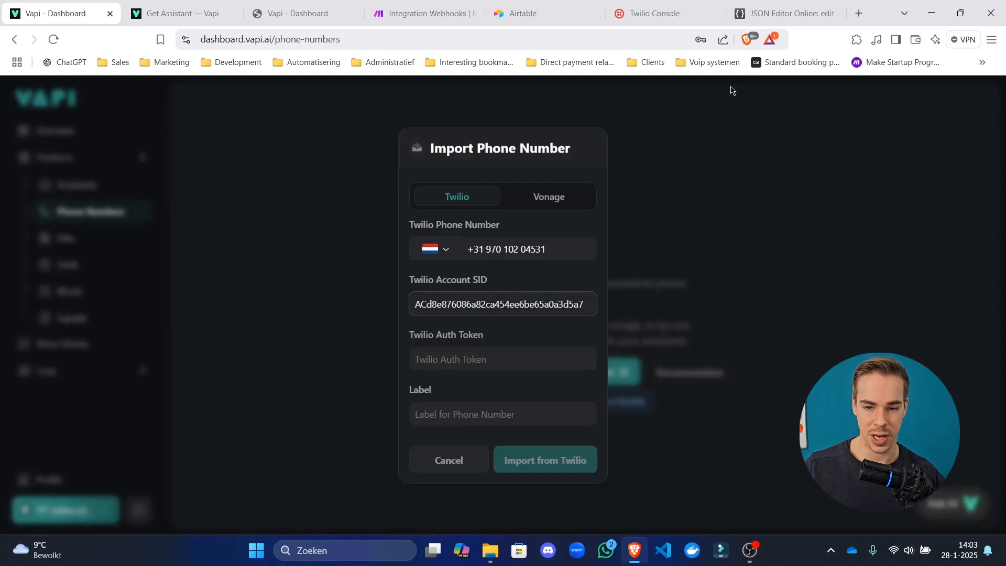
Copy the Twilio Auth Token, then close the Vapi dashboard tab and return to Twilio.
{"action": "left_click", "coordinate": [682, 7]}
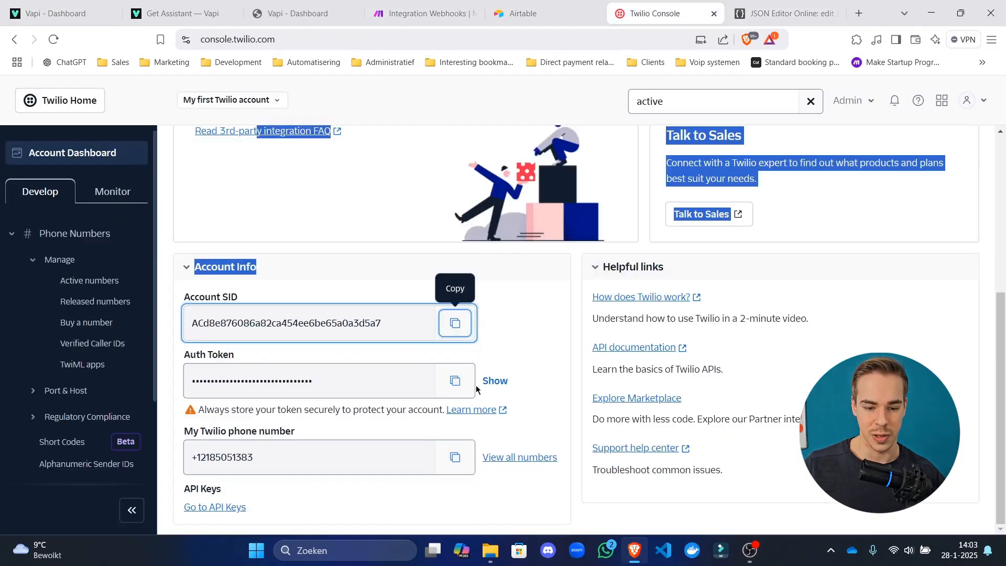
{"action": "left_click", "coordinate": [455, 381]}
{"action": "left_click", "coordinate": [82, 5]}
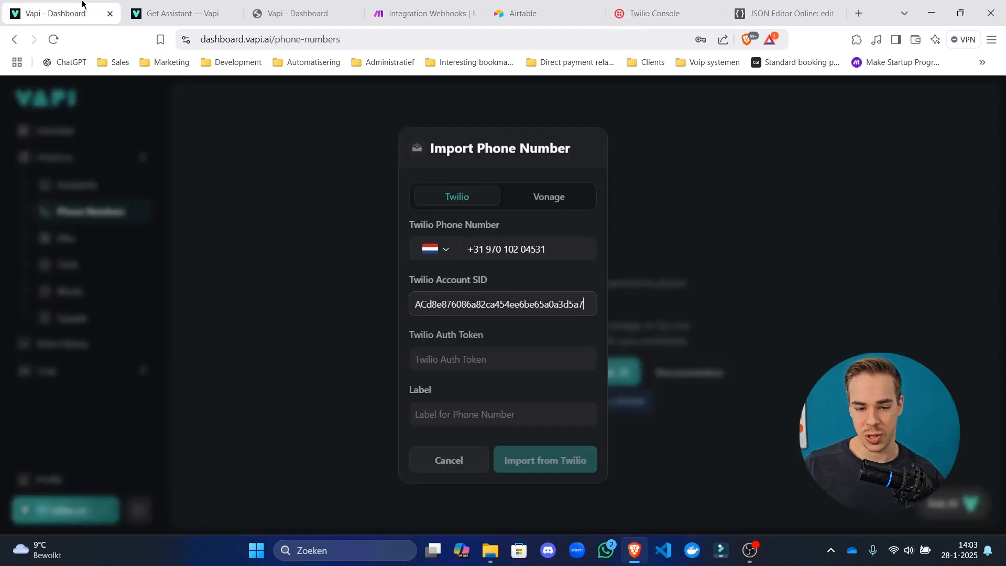
{"action": "key", "text": "ctrl+w"}
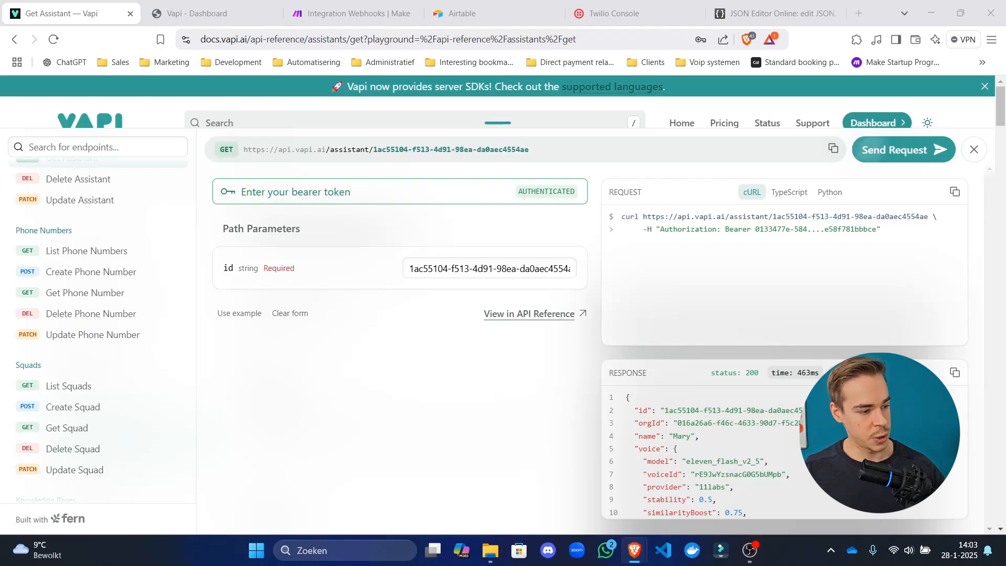
{"action": "left_click", "coordinate": [178, 7]}
{"action": "left_click", "coordinate": [672, 5]}
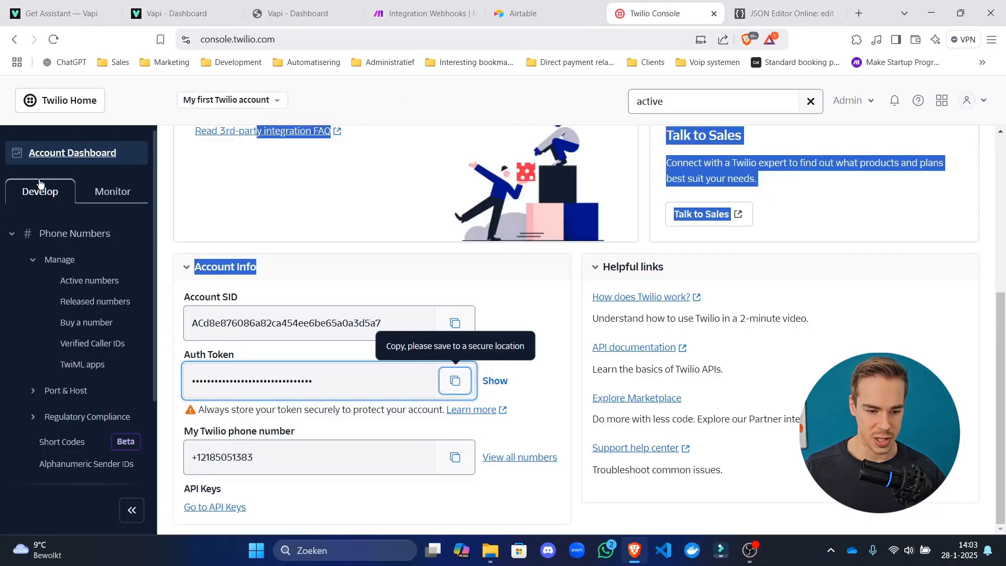
Check the active number's 'A call comes in' URL points to Vapi's inbound_call webhook.
{"action": "left_click", "coordinate": [97, 289]}
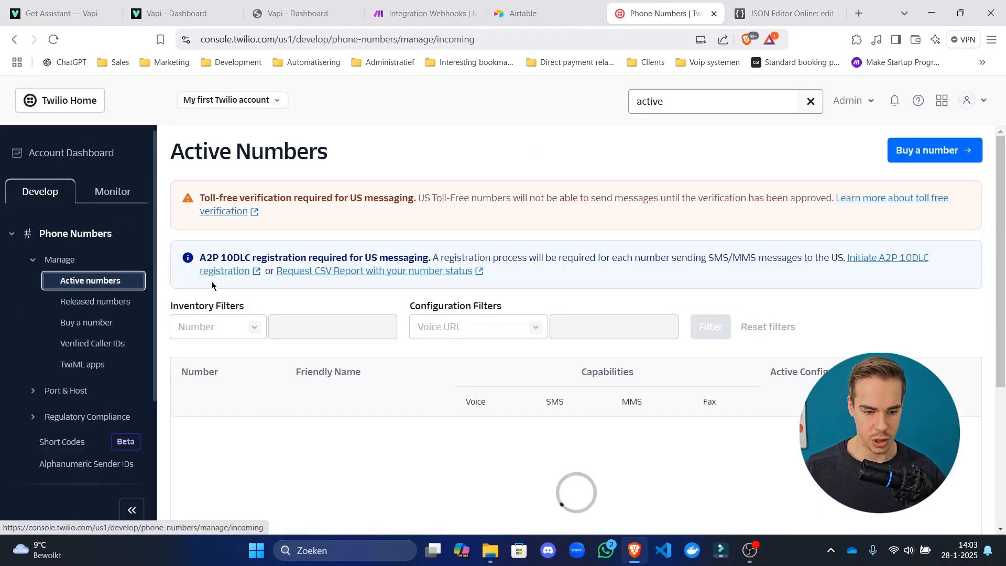
{"action": "left_click", "coordinate": [14, 36]}
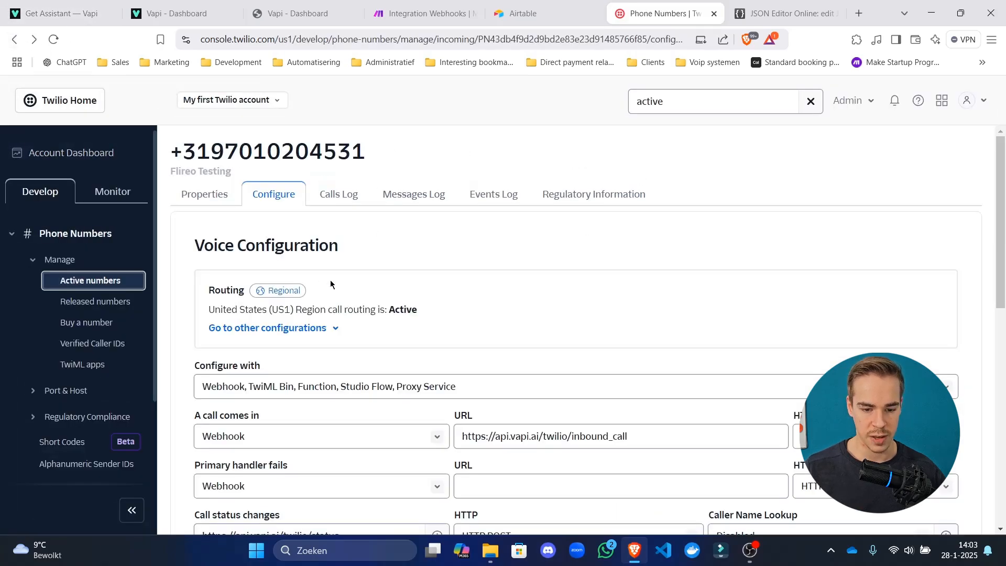
{"action": "scroll", "coordinate": [539, 217], "scroll_direction": "down", "scroll_amount": 4}
{"action": "left_click_drag", "start_coordinate": [636, 240], "coordinate": [370, 255]}
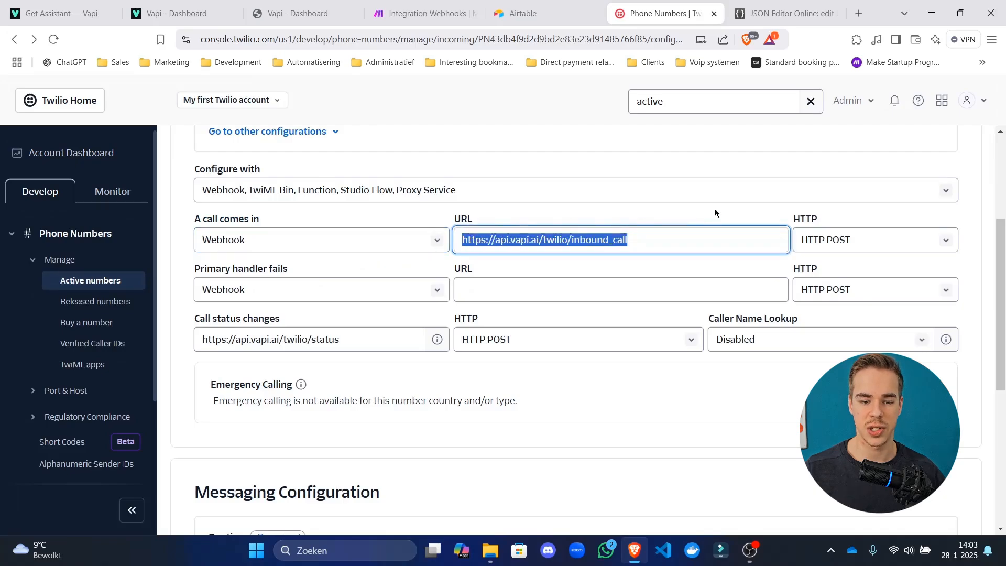
{"action": "left_click", "coordinate": [590, 153]}
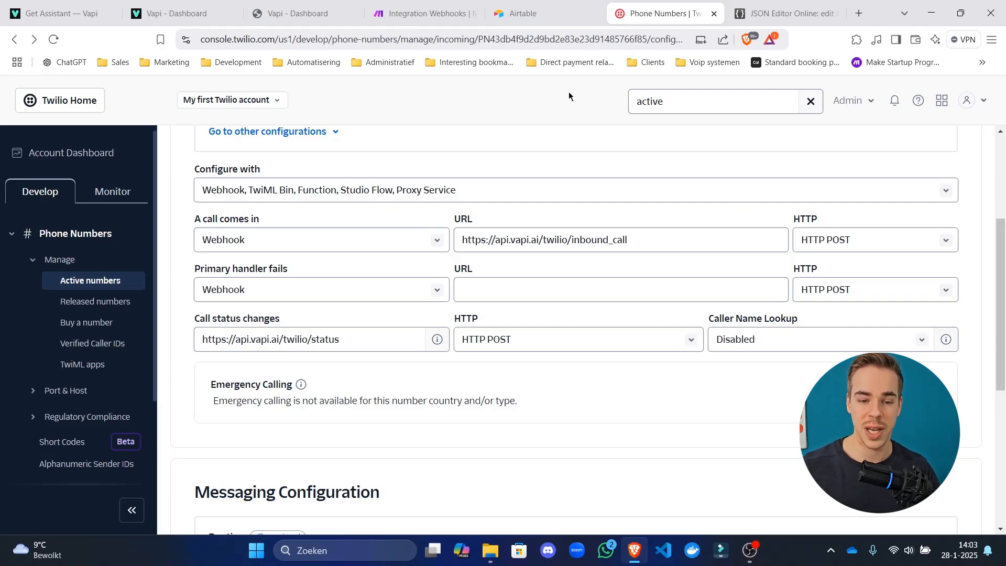
{"action": "left_click", "coordinate": [424, 13]}
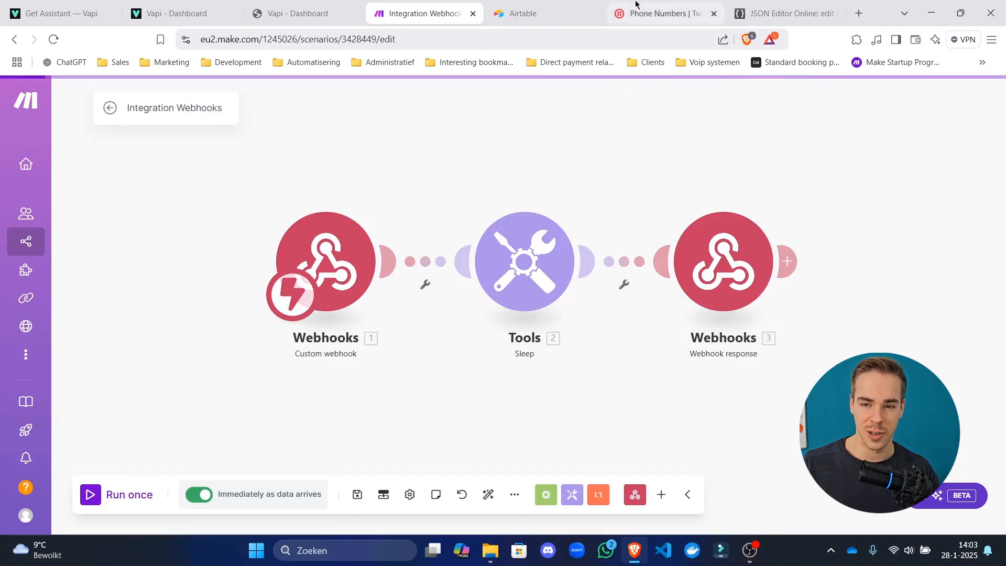
{"action": "left_click", "coordinate": [644, 15]}
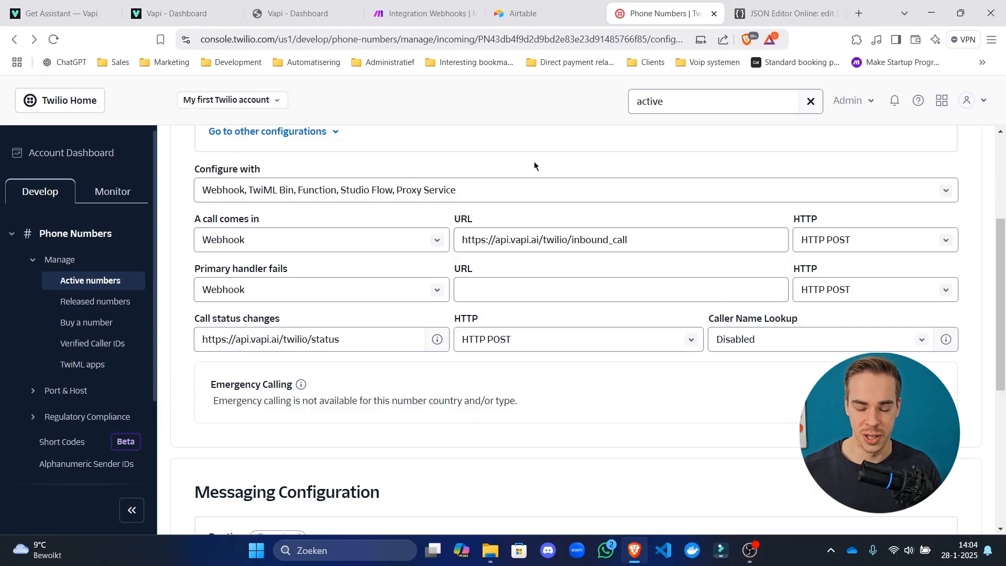
{"action": "left_click", "coordinate": [424, 13]}
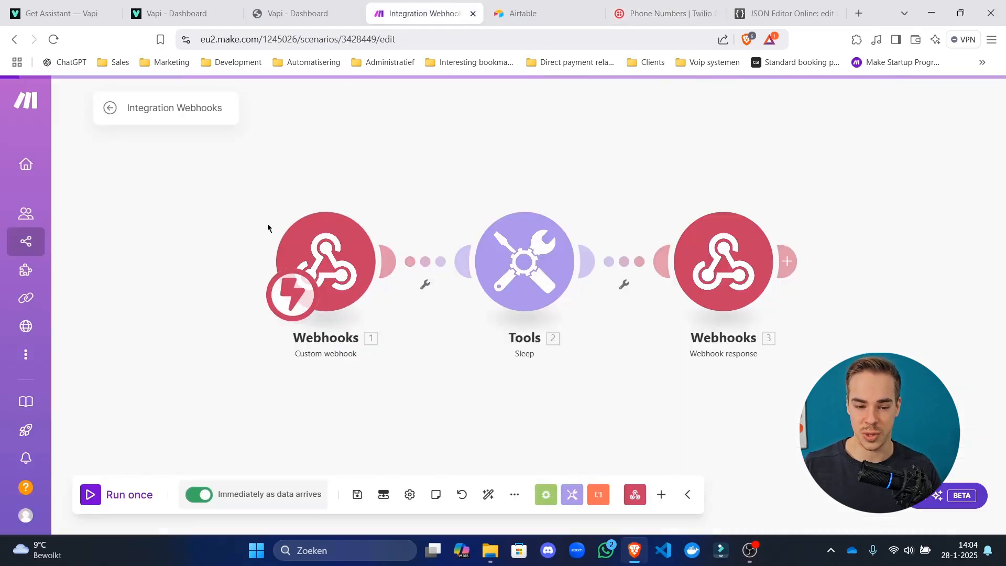
{"action": "left_click", "coordinate": [723, 261]}
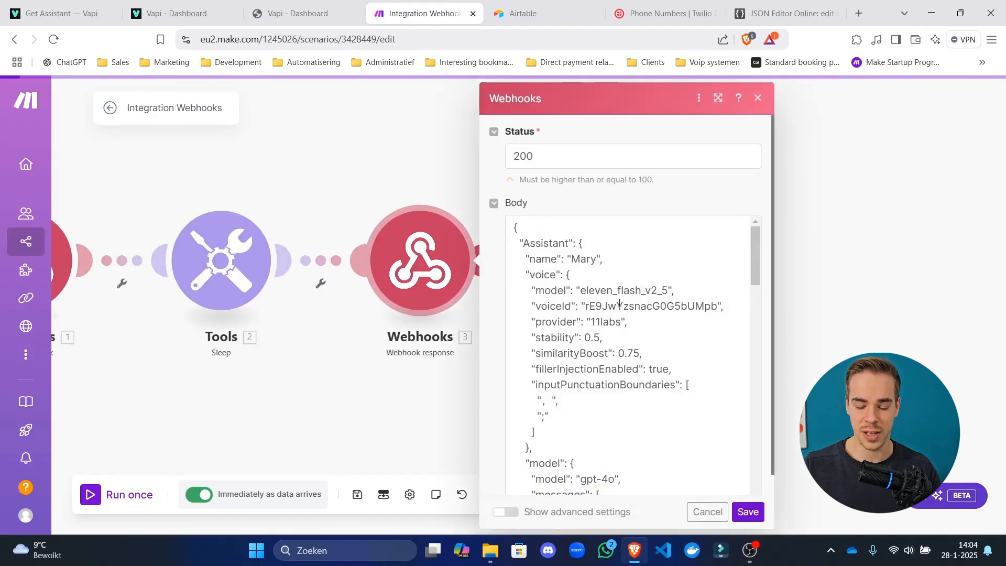
{"action": "left_click_drag", "start_coordinate": [619, 304], "coordinate": [650, 524]}
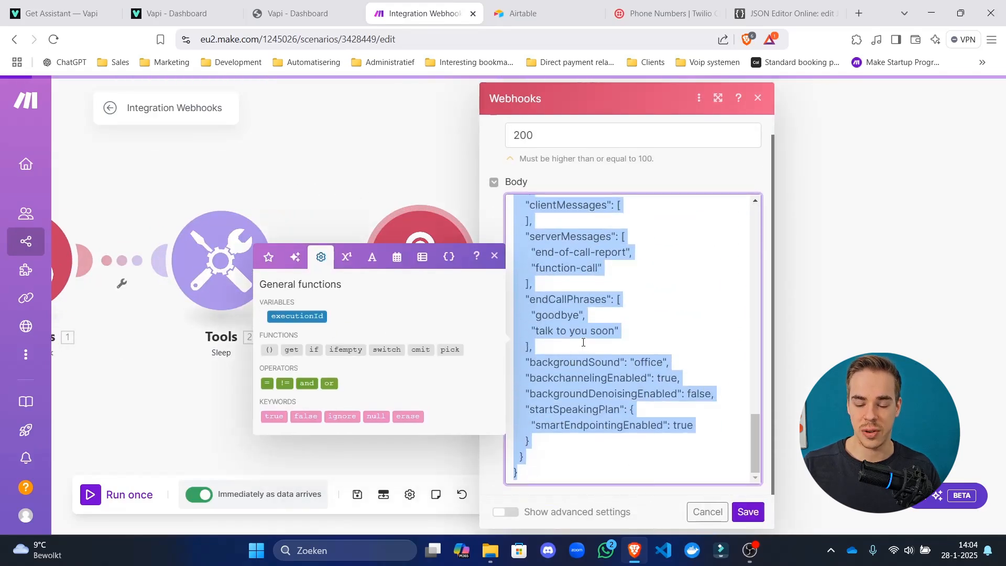
{"action": "left_click_drag", "start_coordinate": [583, 342], "coordinate": [571, 64]}
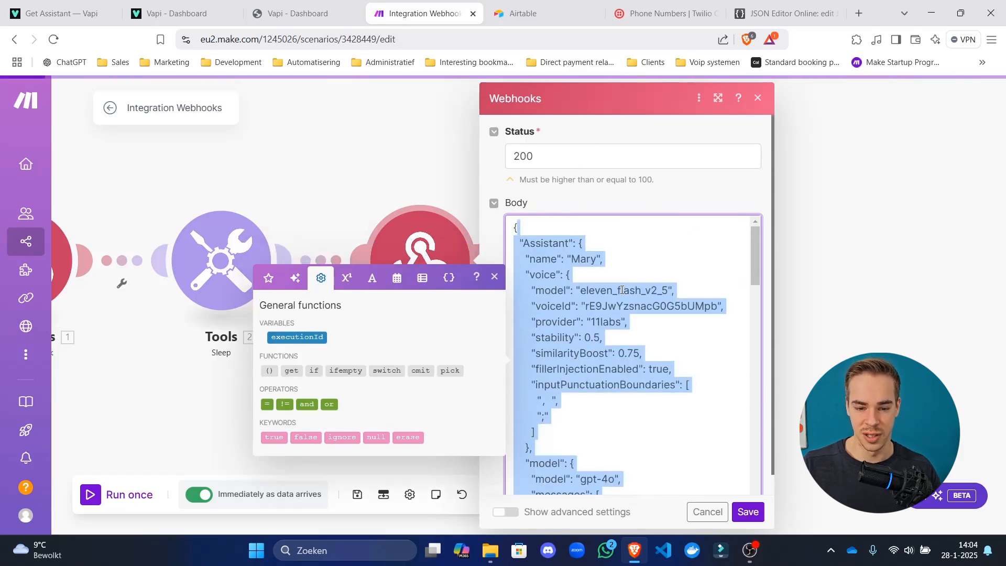
{"action": "left_click", "coordinate": [634, 262]}
{"action": "left_click", "coordinate": [296, 193]}
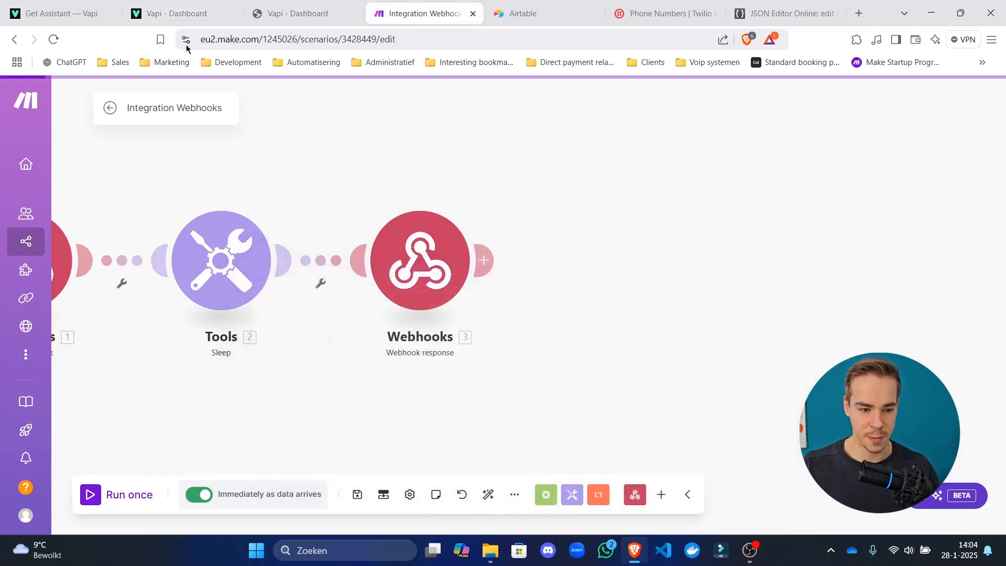
{"action": "left_click", "coordinate": [62, 13]}
{"action": "left_click", "coordinate": [173, 13]}
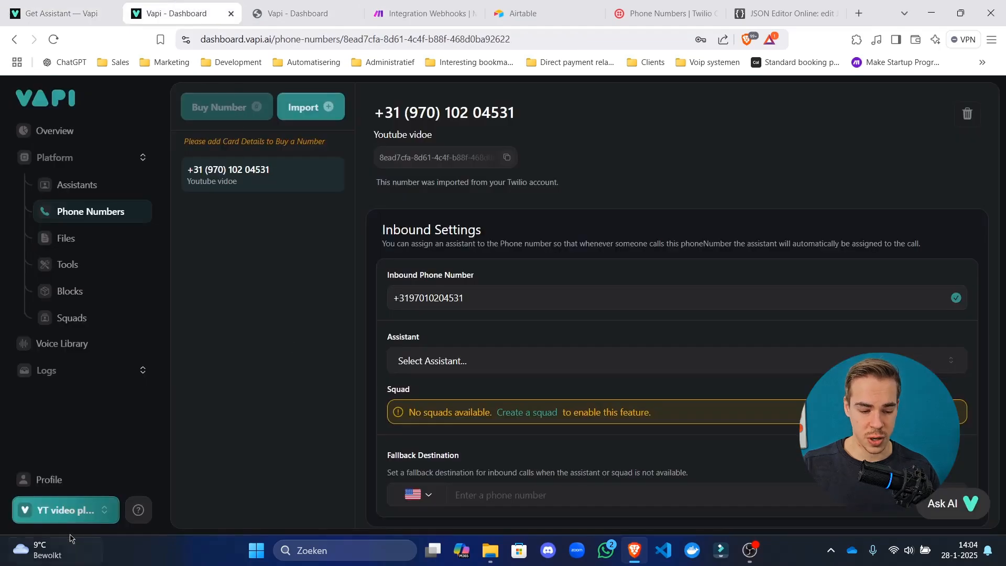
Copy the Make custom webhook address and open Vapi's organization settings.
{"action": "left_click", "coordinate": [425, 13]}
{"action": "left_click_drag", "start_coordinate": [293, 205], "coordinate": [706, 207]}
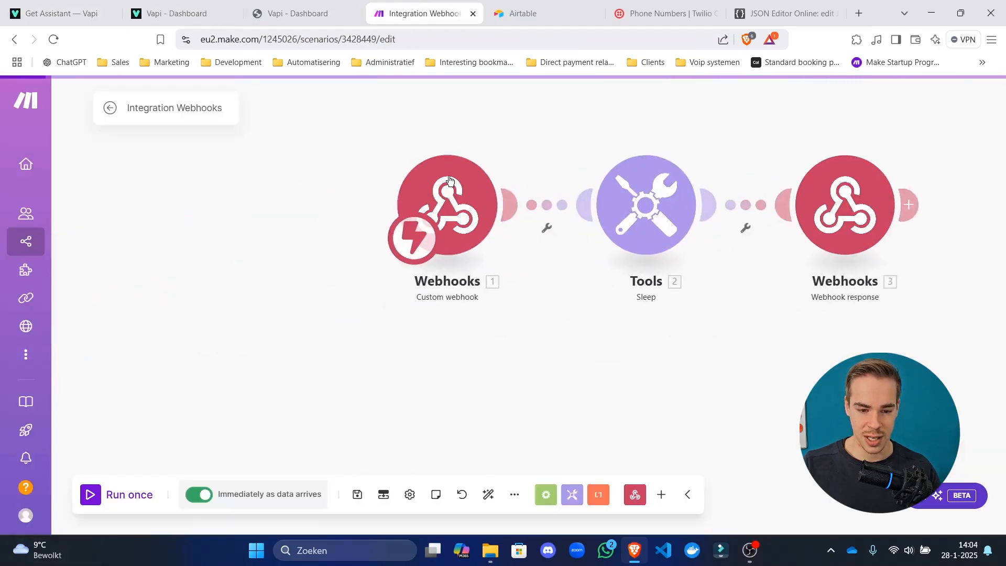
{"action": "left_click", "coordinate": [453, 212]}
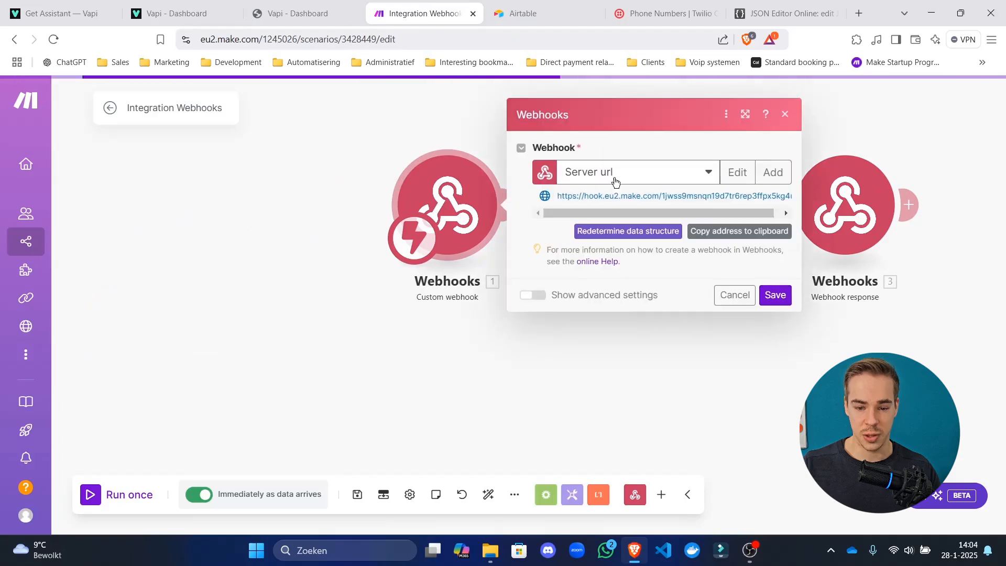
{"action": "left_click", "coordinate": [702, 234]}
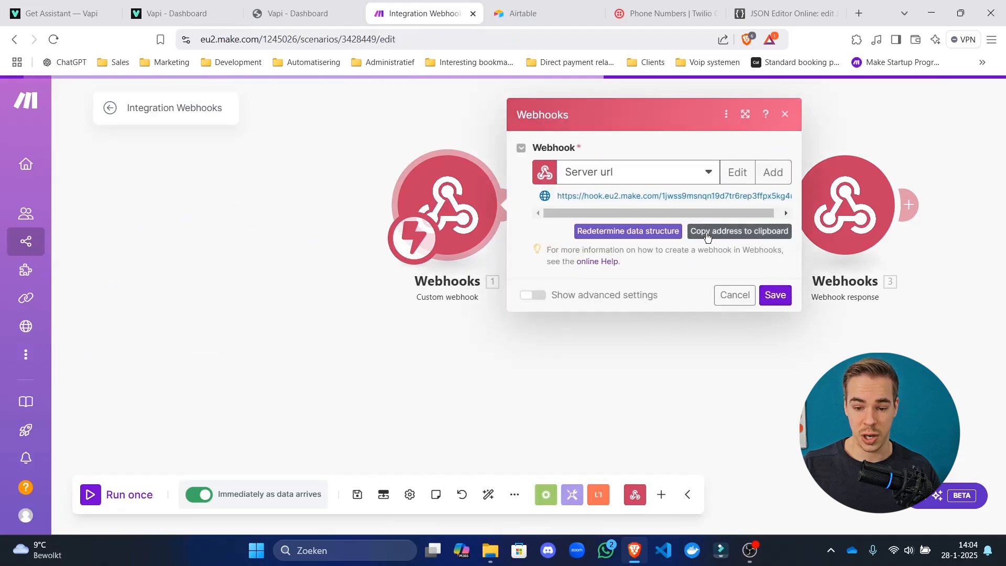
{"action": "left_click", "coordinate": [161, 4]}
{"action": "left_click", "coordinate": [103, 510]}
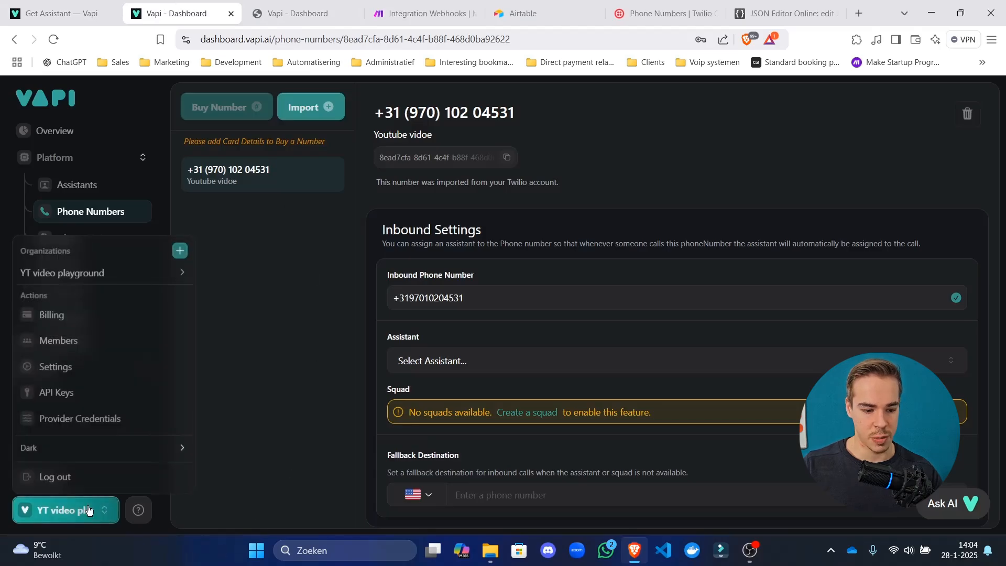
{"action": "left_click", "coordinate": [103, 372]}
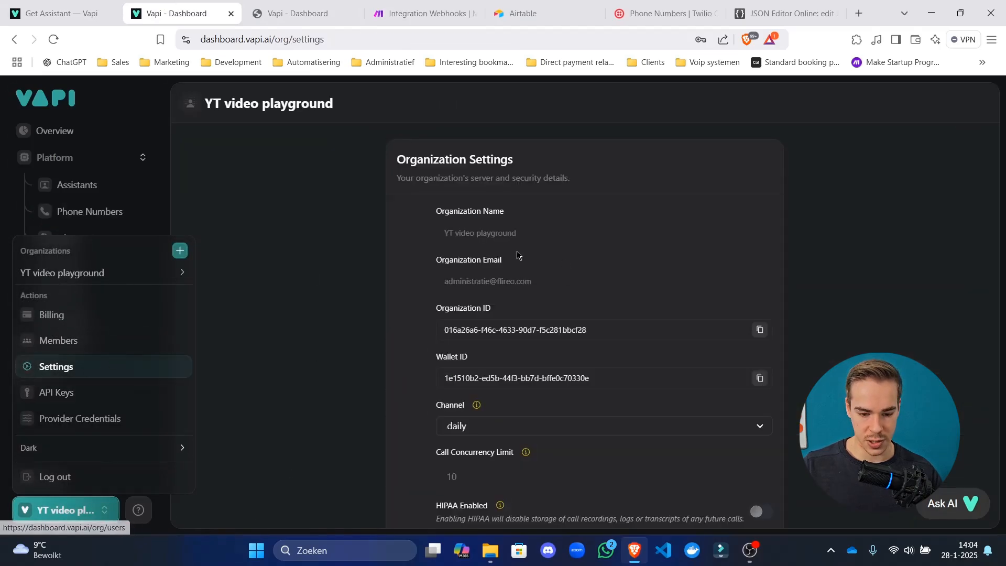
{"action": "scroll", "coordinate": [519, 256], "scroll_direction": "down", "scroll_amount": 5}
{"action": "scroll", "coordinate": [563, 347], "scroll_direction": "down", "scroll_amount": 3}
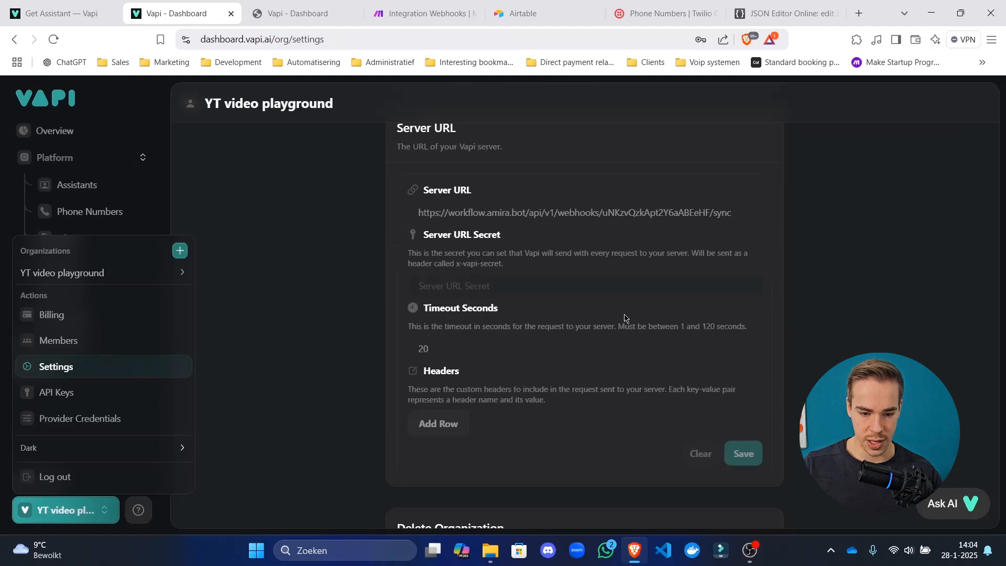
{"action": "left_click", "coordinate": [615, 210]}
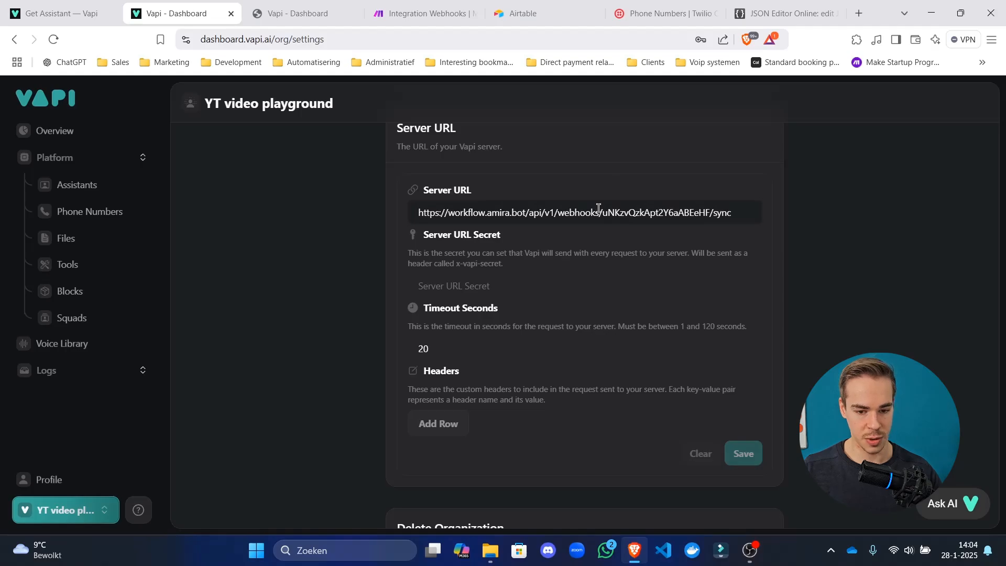
Replace Vapi's Server URL with the Make webhook address, save, and reload the page.
{"action": "left_click", "coordinate": [598, 208]}
{"action": "key", "text": "ctrl+a"}
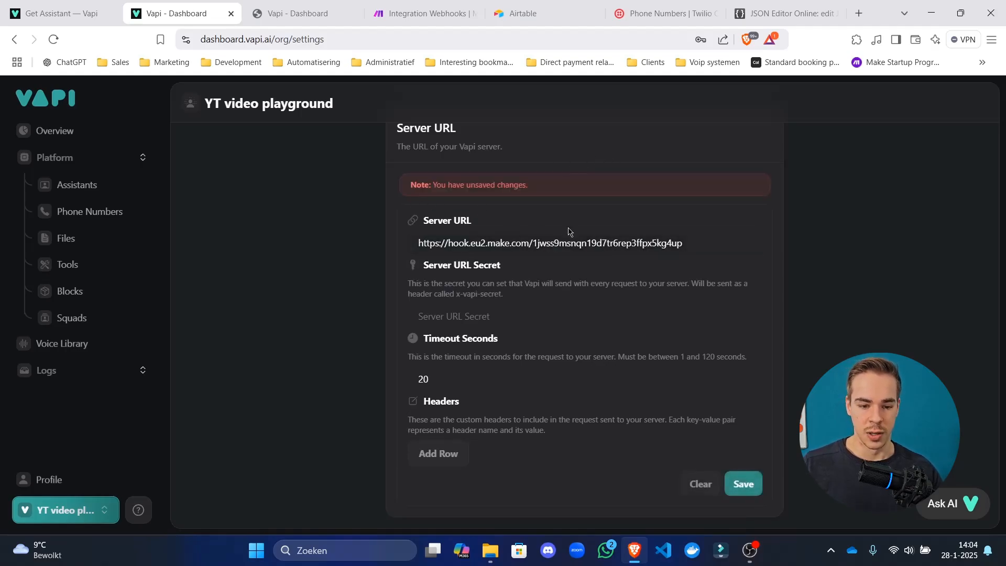
{"action": "left_click", "coordinate": [82, 508]}
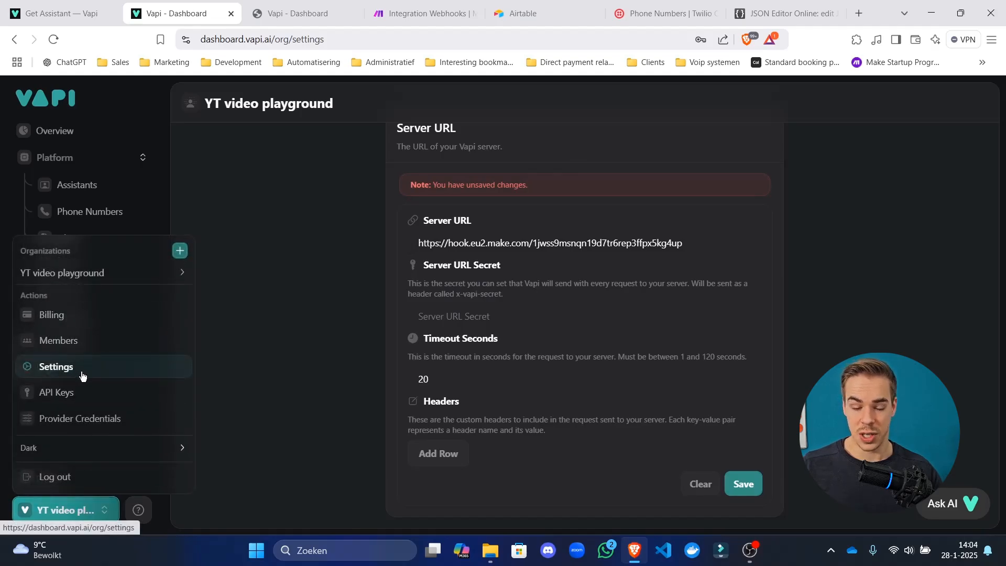
{"action": "left_click", "coordinate": [422, 130]}
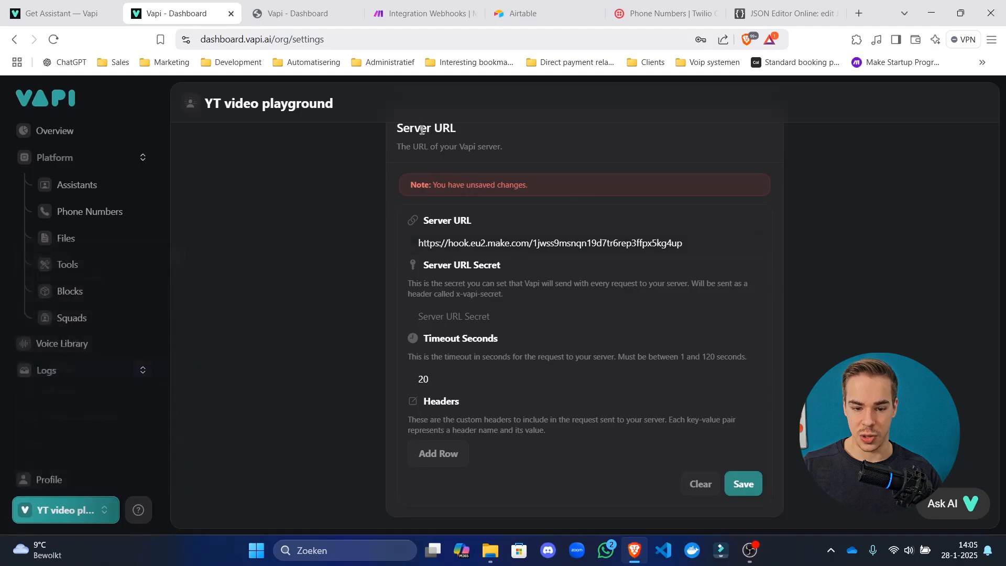
{"action": "left_click_drag", "start_coordinate": [424, 240], "coordinate": [741, 241]}
{"action": "left_click", "coordinate": [787, 277]}
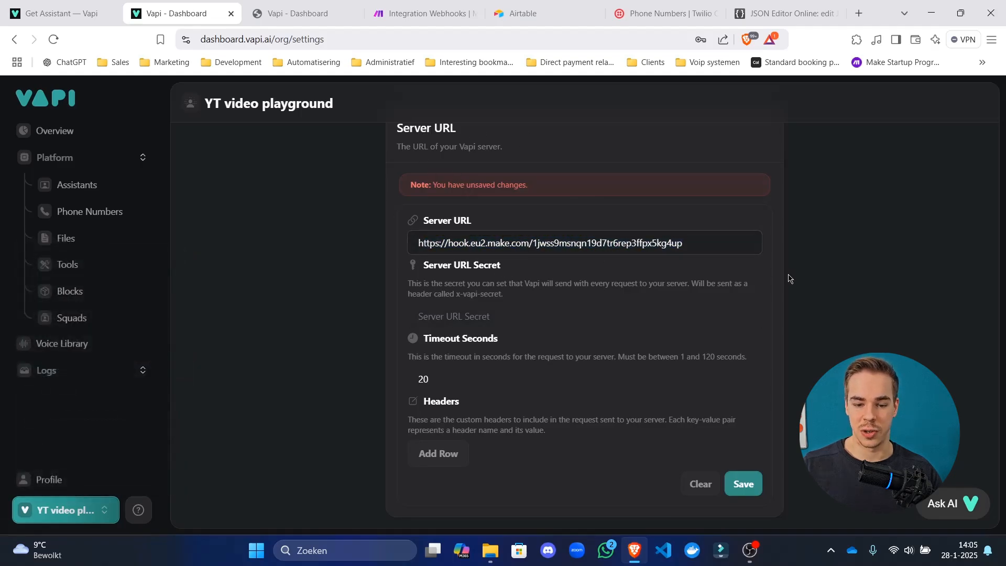
{"action": "left_click", "coordinate": [743, 484]}
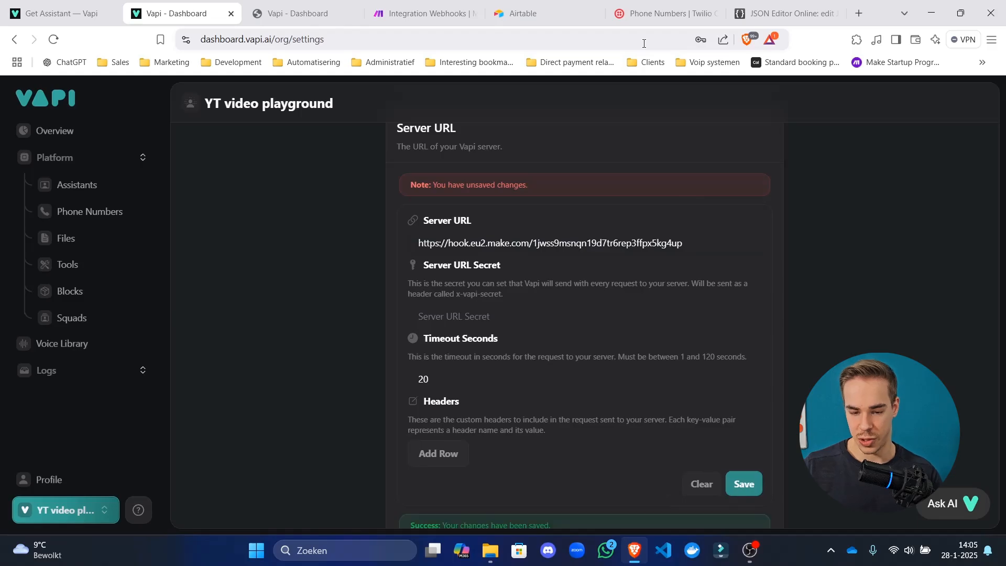
{"action": "left_click", "coordinate": [644, 42]}
{"action": "key", "text": "Return"}
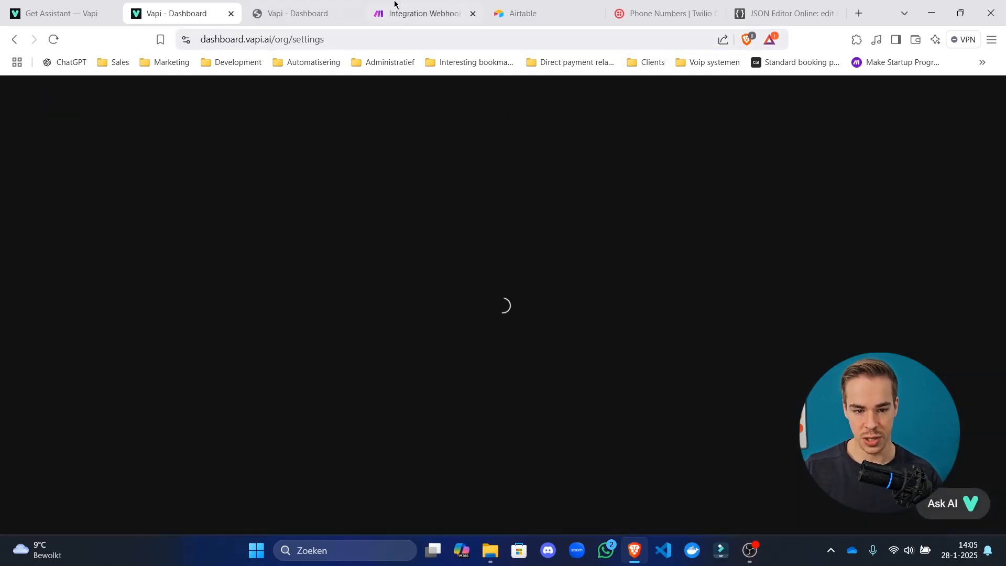
Recheck the saved Server URL, then save the Make webhook settings and the scenario.
{"action": "left_click", "coordinate": [424, 13]}
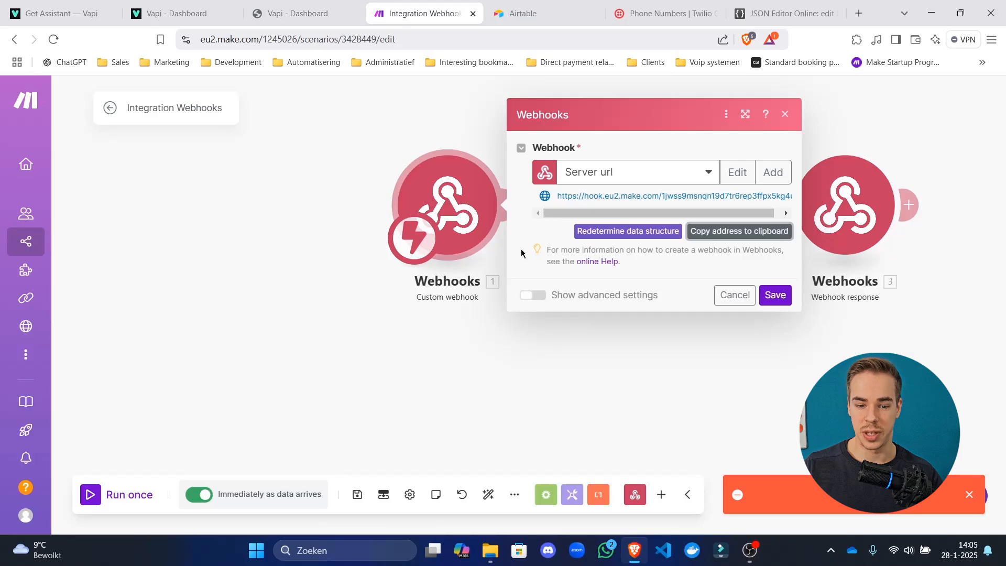
{"action": "left_click", "coordinate": [173, 13]}
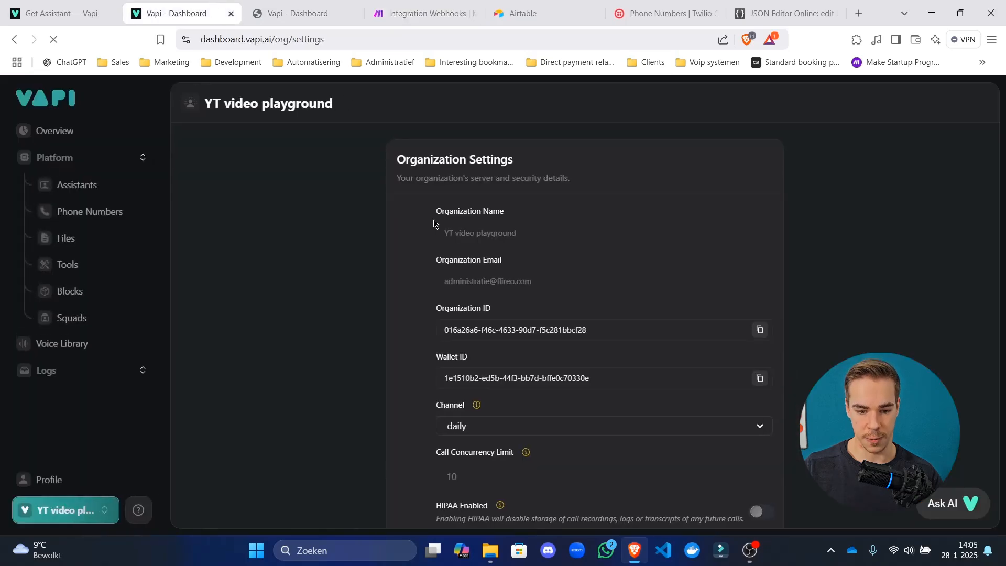
{"action": "scroll", "coordinate": [448, 250], "scroll_direction": "down", "scroll_amount": 10}
{"action": "scroll", "coordinate": [592, 262], "scroll_direction": "up", "scroll_amount": 3}
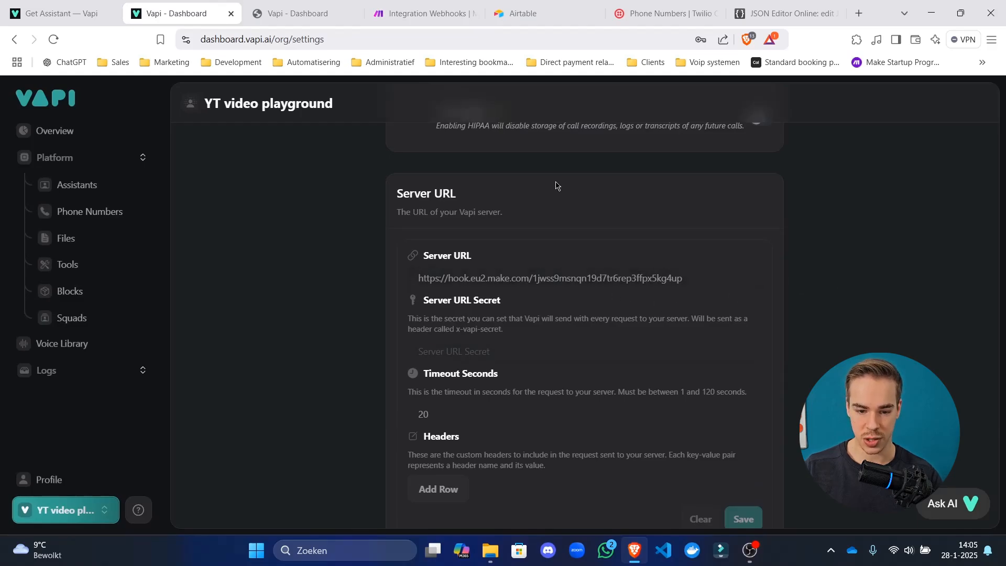
{"action": "left_click", "coordinate": [421, 13]}
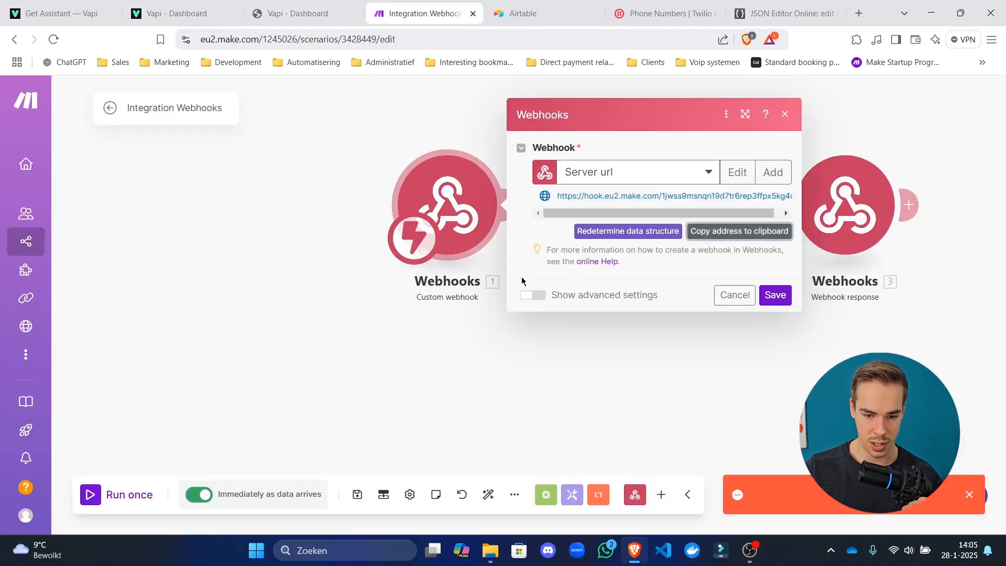
{"action": "left_click", "coordinate": [775, 295]}
{"action": "left_click", "coordinate": [354, 496]}
{"action": "left_click", "coordinate": [178, 13]}
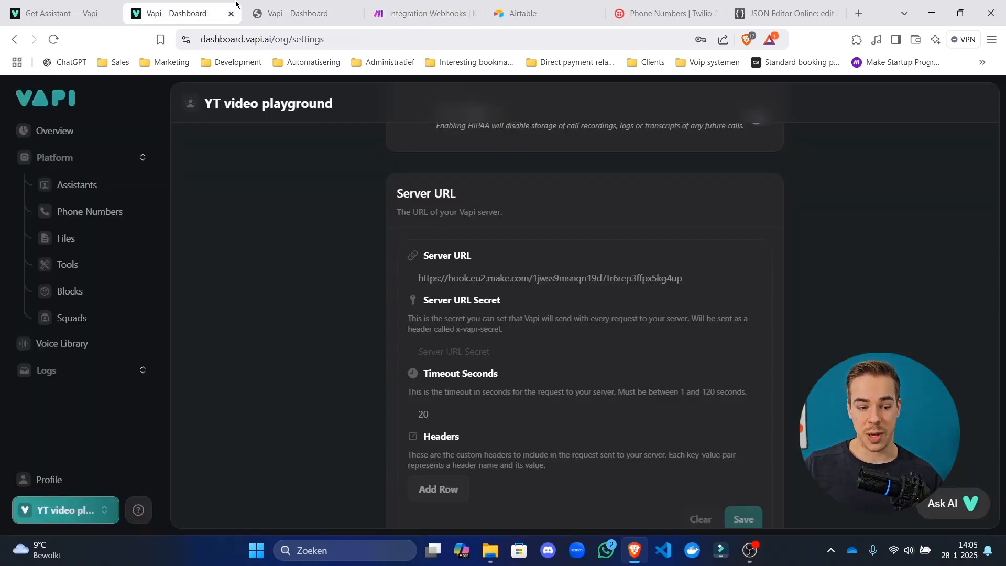
Open the imported Twilio number in Vapi and leave its Assistant unassigned.
{"action": "left_click", "coordinate": [90, 211]}
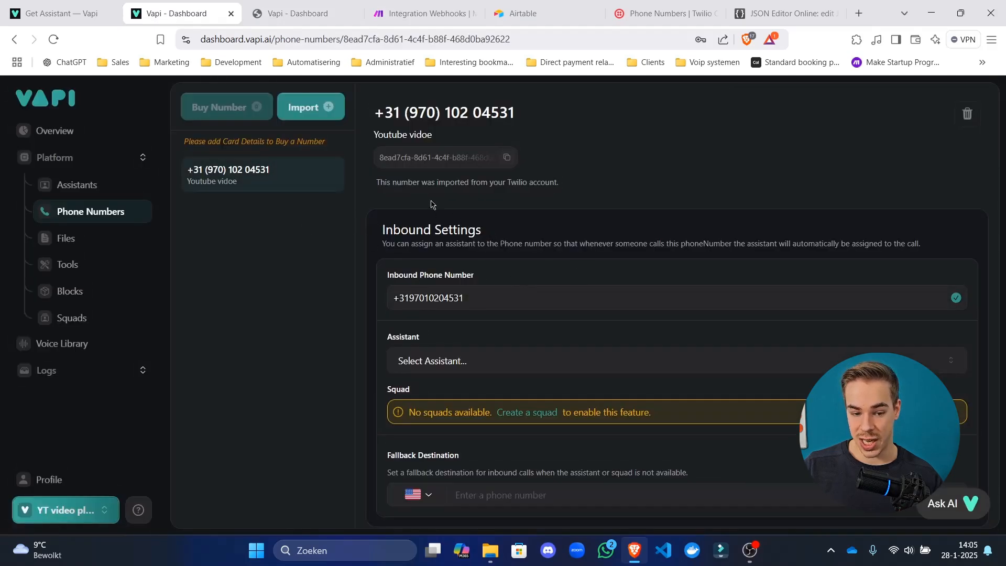
{"action": "left_click", "coordinate": [473, 364]}
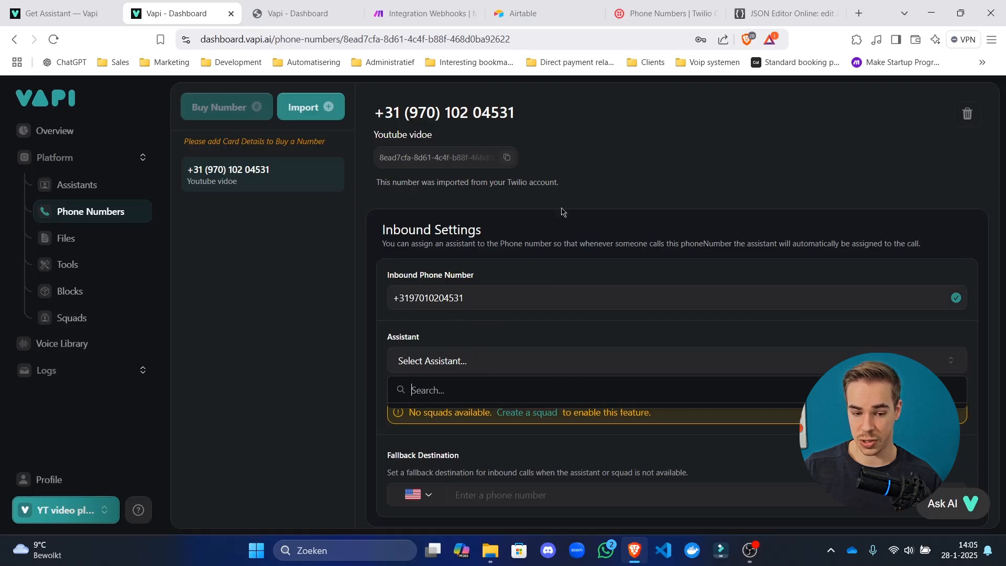
{"action": "left_click", "coordinate": [356, 398]}
{"action": "scroll", "coordinate": [451, 346], "scroll_direction": "down", "scroll_amount": 3}
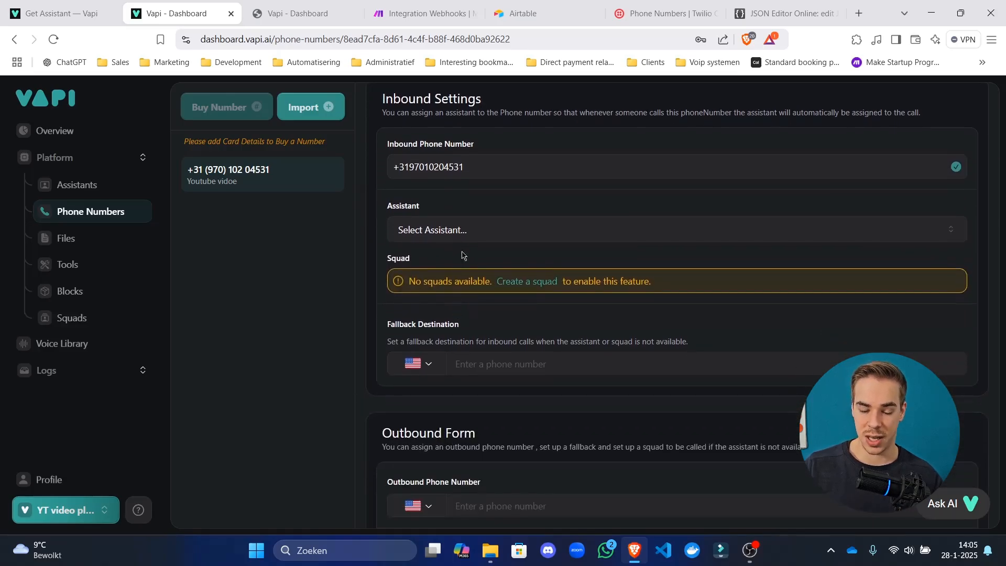
{"action": "scroll", "coordinate": [458, 256], "scroll_direction": "up", "scroll_amount": 3}
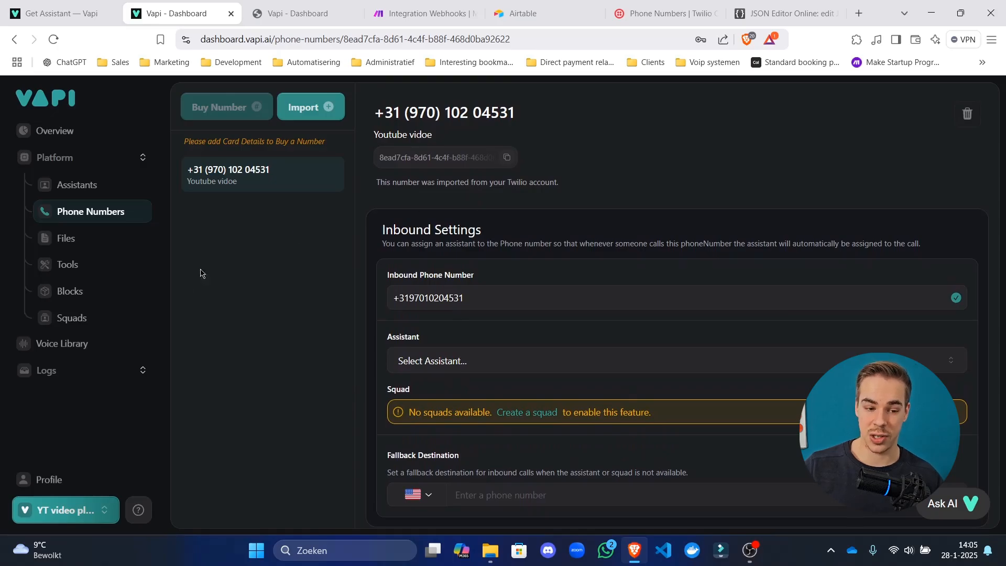
Review Make's Webhook response module, then return to Vapi and open a blank new tab.
{"action": "left_click_drag", "start_coordinate": [442, 4], "coordinate": [321, 7]}
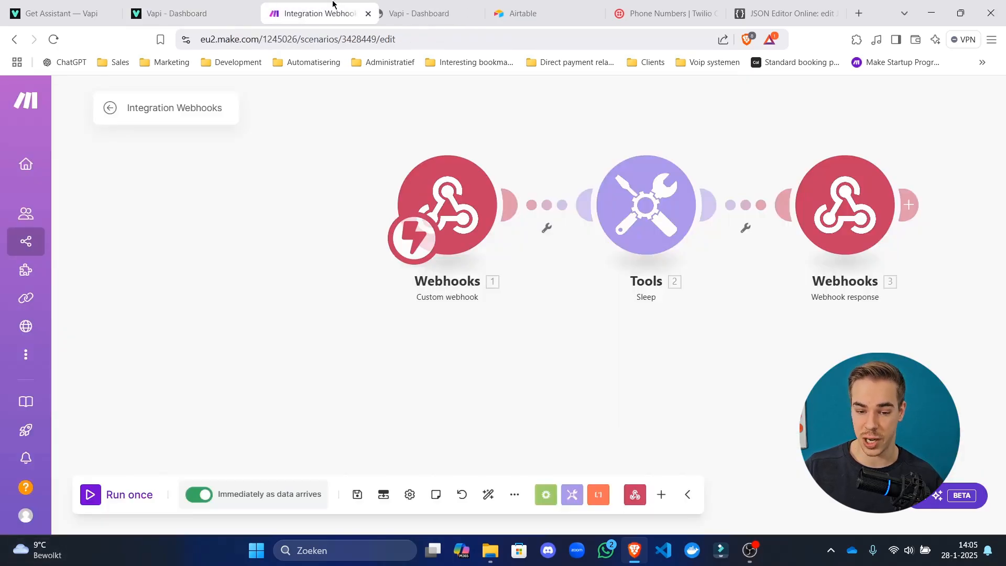
{"action": "left_click", "coordinate": [838, 227]}
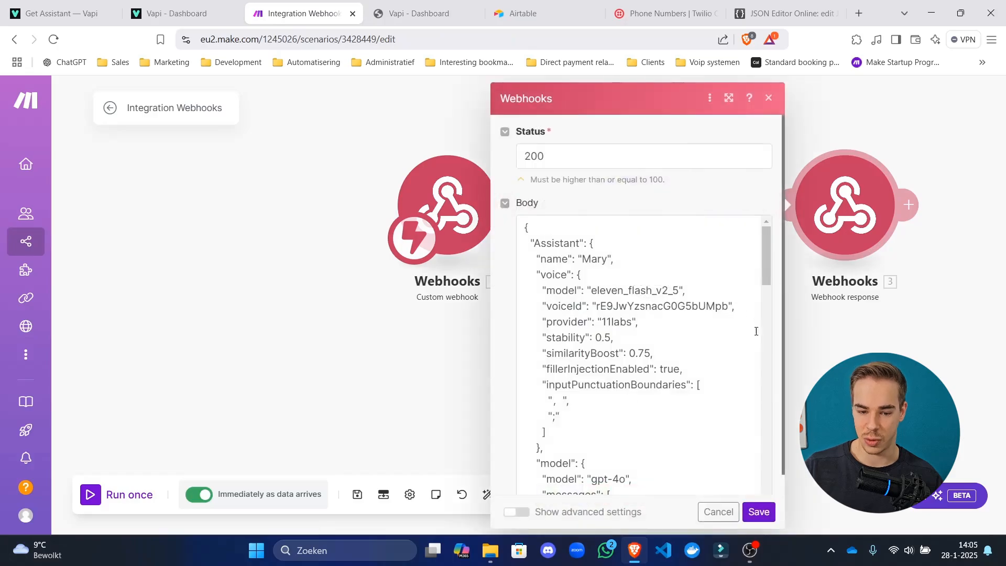
{"action": "left_click", "coordinate": [340, 377]}
{"action": "left_click", "coordinate": [233, 18]}
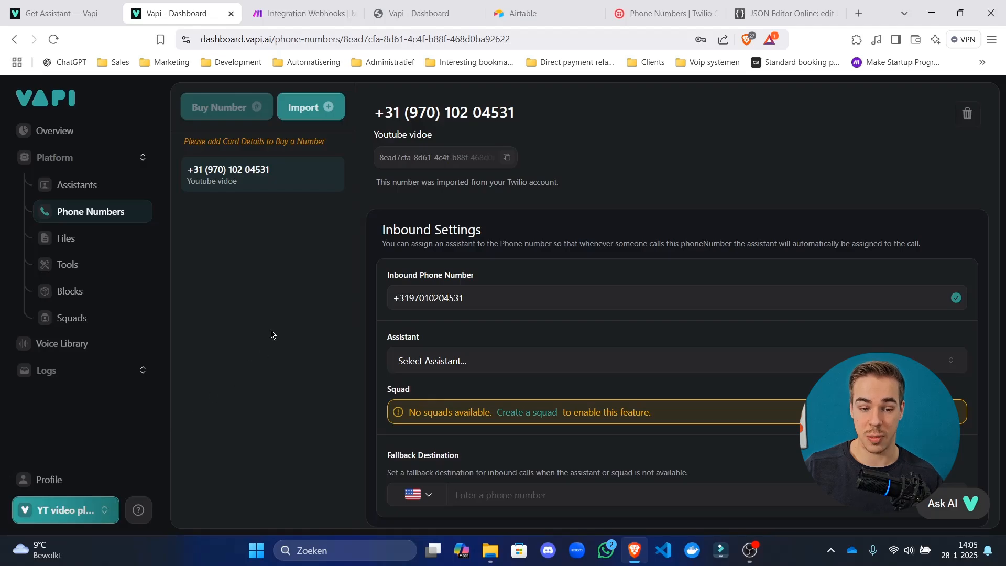
{"action": "left_click", "coordinate": [865, 5]}
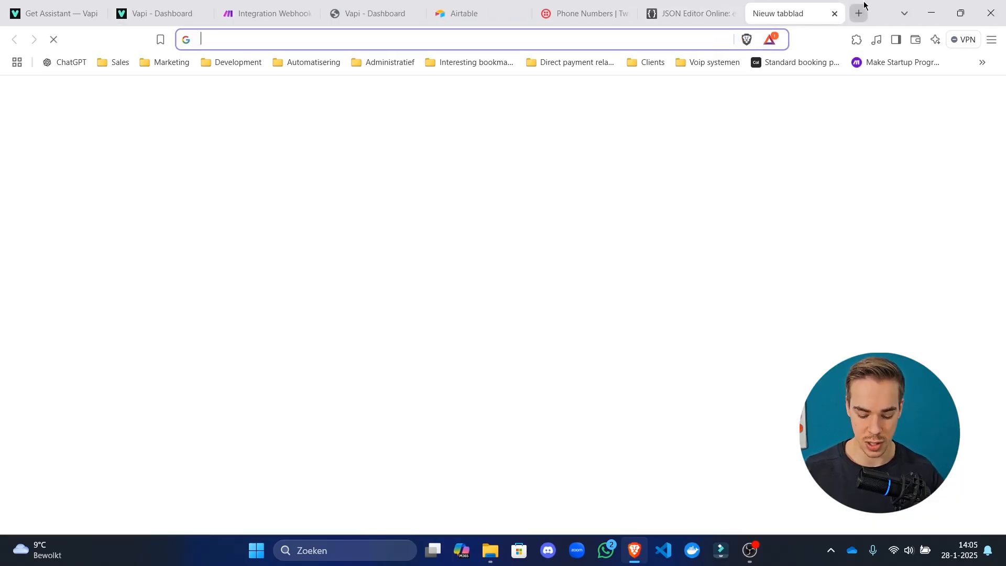
Type 'rinkel' in the new tab, then close it to return to Vapi.
{"action": "type", "text": "rinkel"}
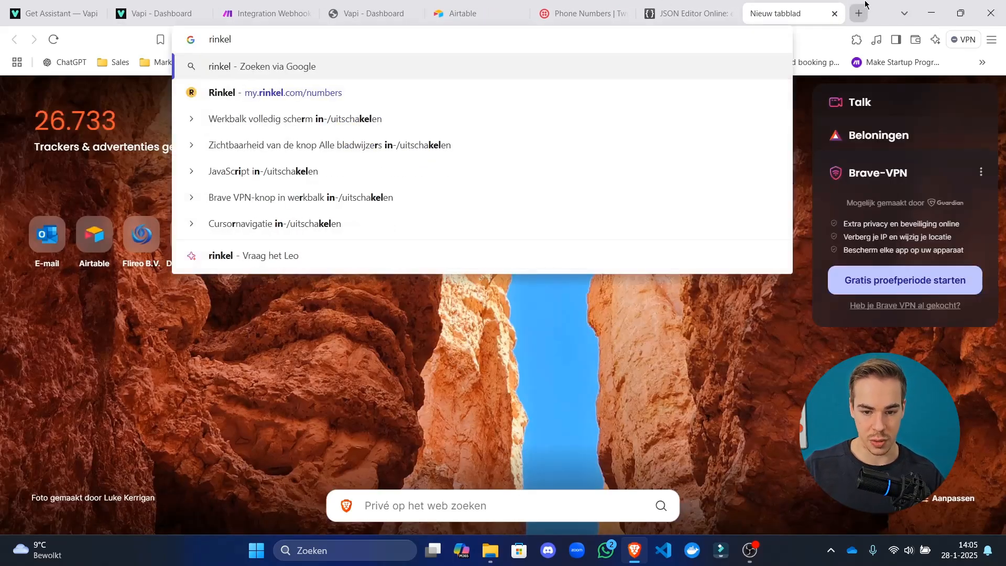
{"action": "key", "text": "ctrl+w"}
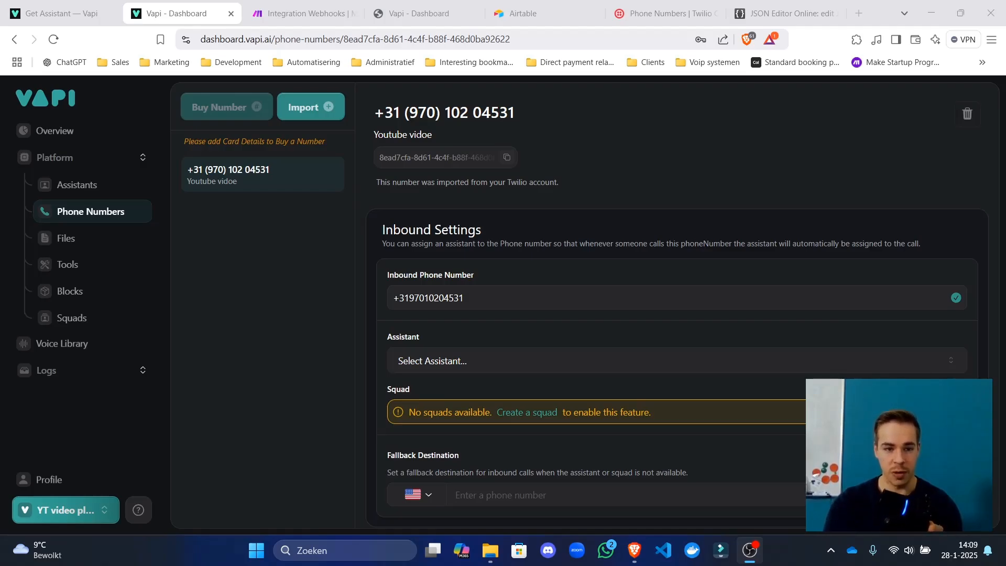
Run the Make scenario once and stop it, save it, and switch it on.
{"action": "left_click", "coordinate": [299, 13]}
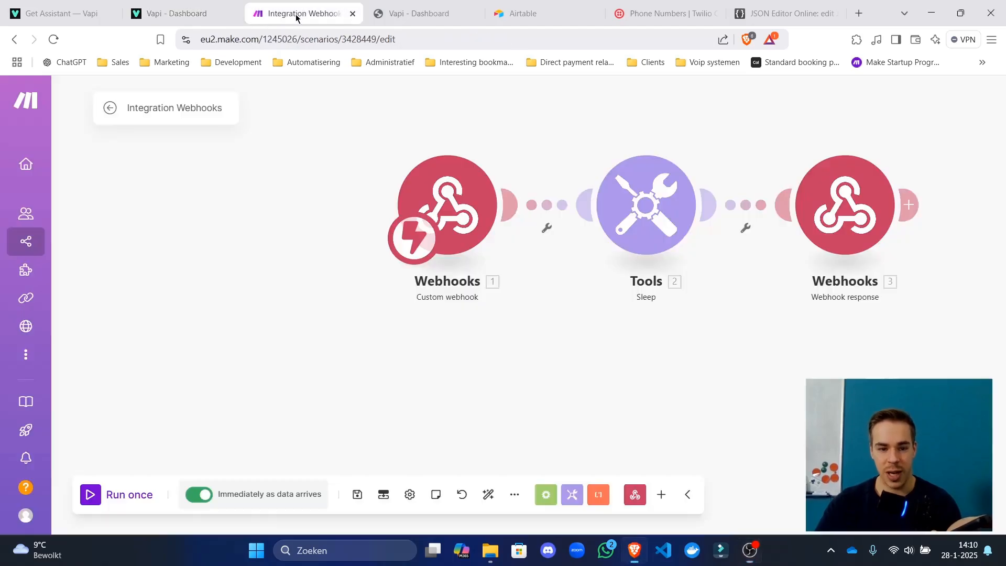
{"action": "left_click", "coordinate": [104, 495]}
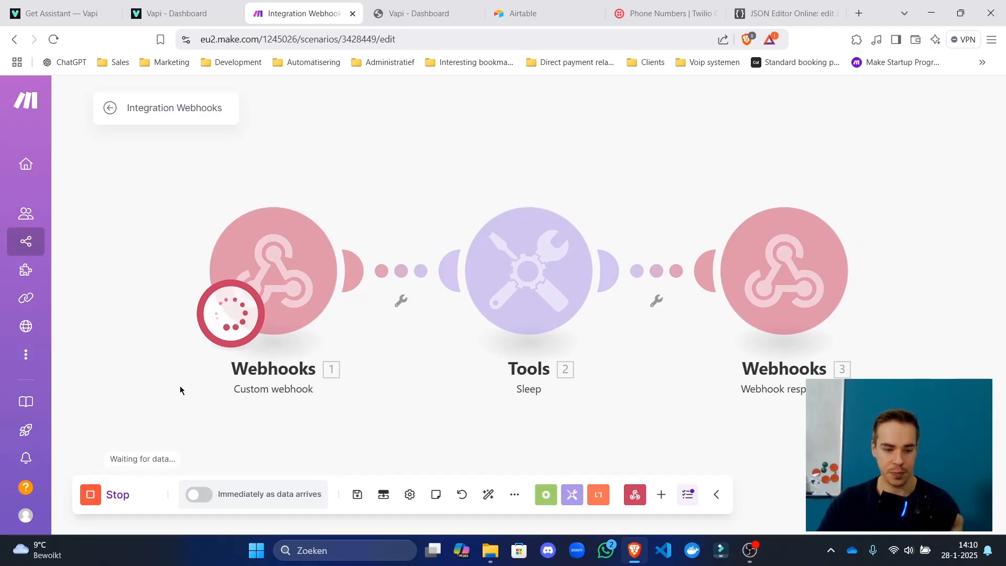
{"action": "left_click", "coordinate": [100, 495]}
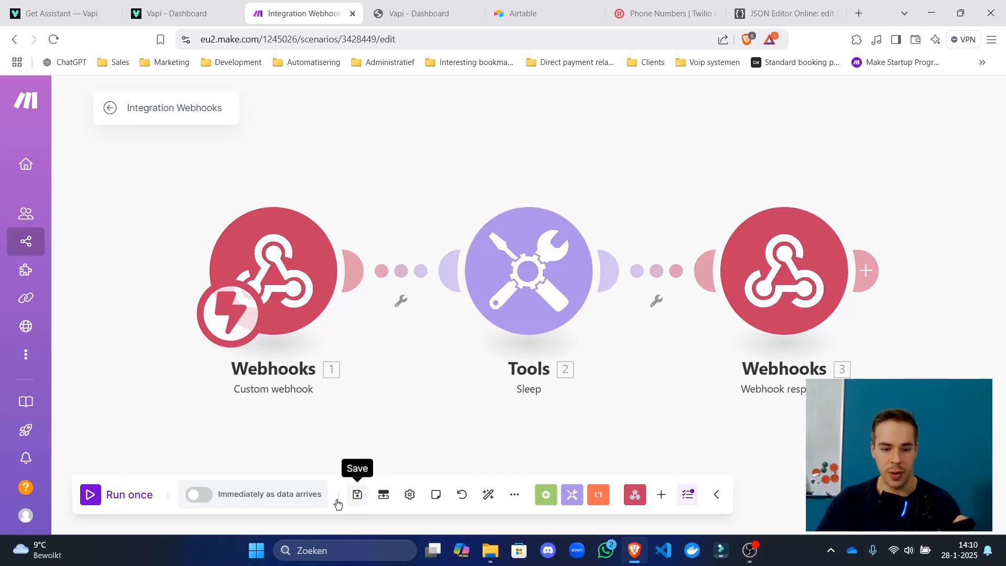
{"action": "left_click", "coordinate": [356, 496]}
{"action": "left_click", "coordinate": [110, 107]}
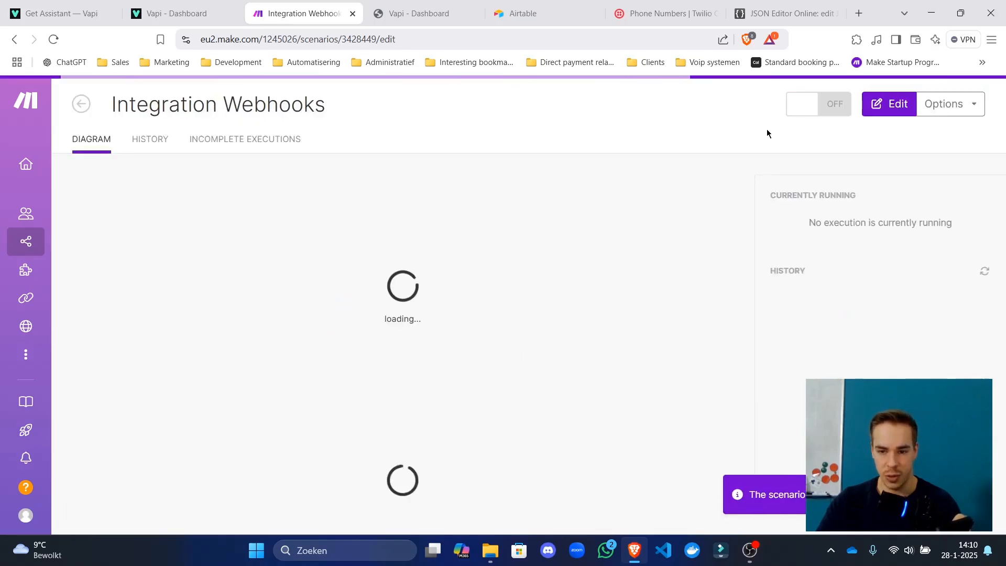
{"action": "left_click", "coordinate": [808, 114]}
{"action": "left_click", "coordinate": [207, 14]}
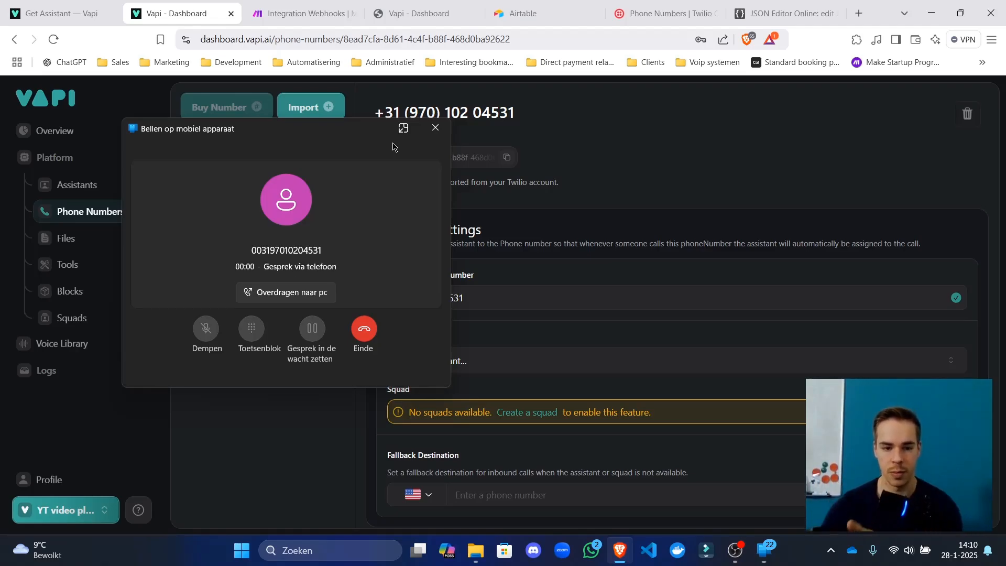
Hang up the Vapi test call and bring back the Integration Webhooks scenario.
{"action": "left_click", "coordinate": [366, 329]}
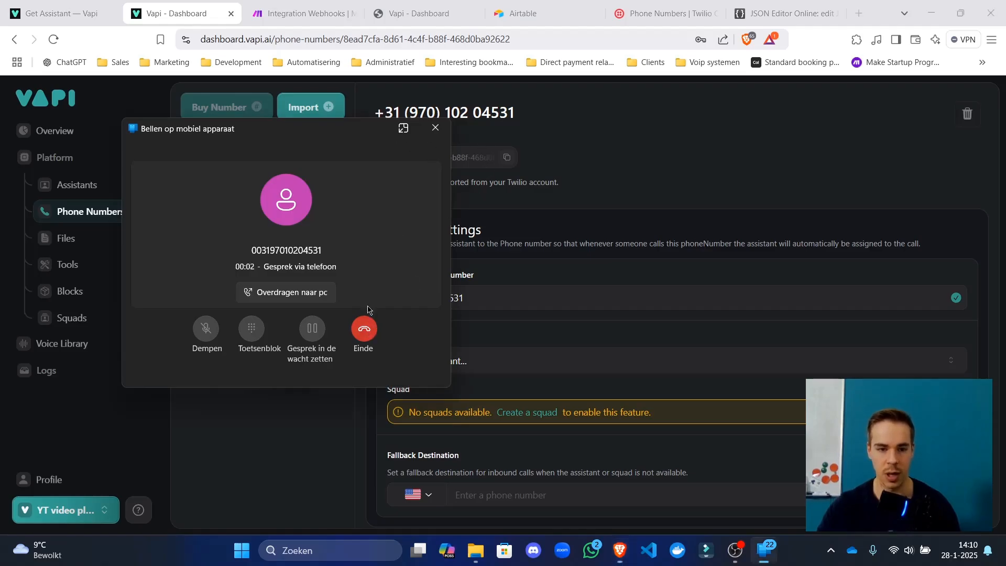
{"action": "left_click", "coordinate": [322, 13]}
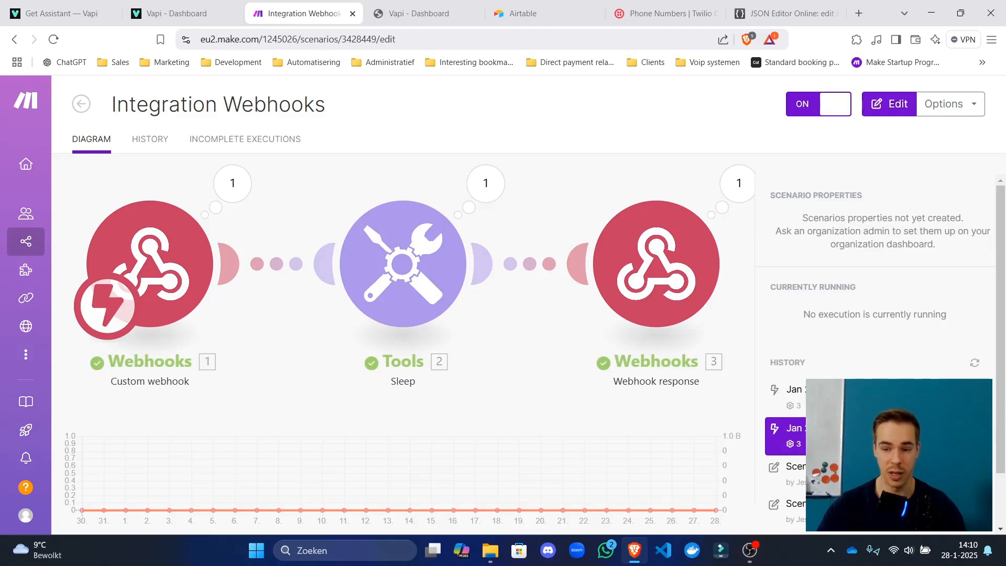
Inspect the webhook response's returned Body JSON from the test run, then close the inspector.
{"action": "left_click", "coordinate": [725, 218]}
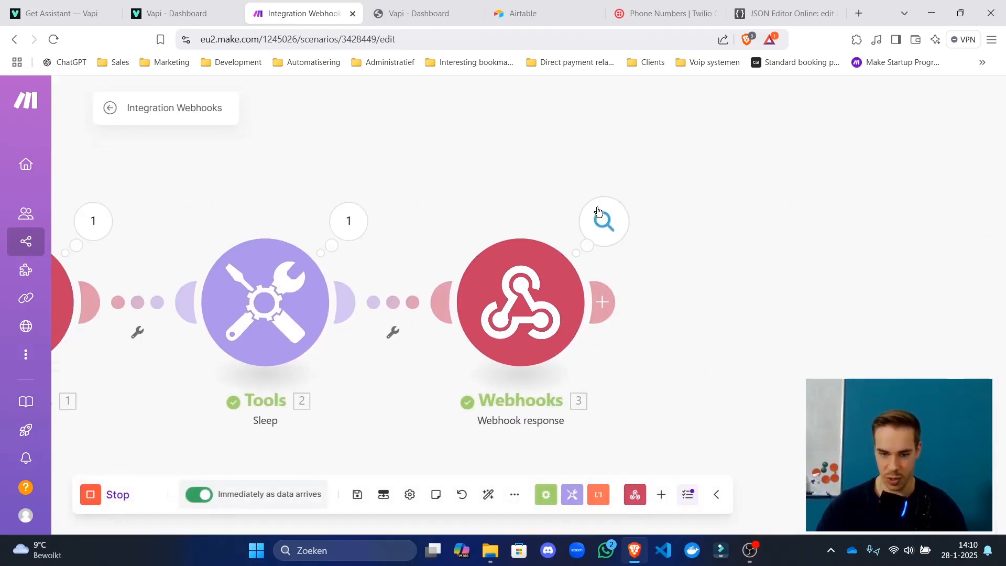
{"action": "left_click", "coordinate": [600, 215]}
{"action": "left_click", "coordinate": [725, 241]}
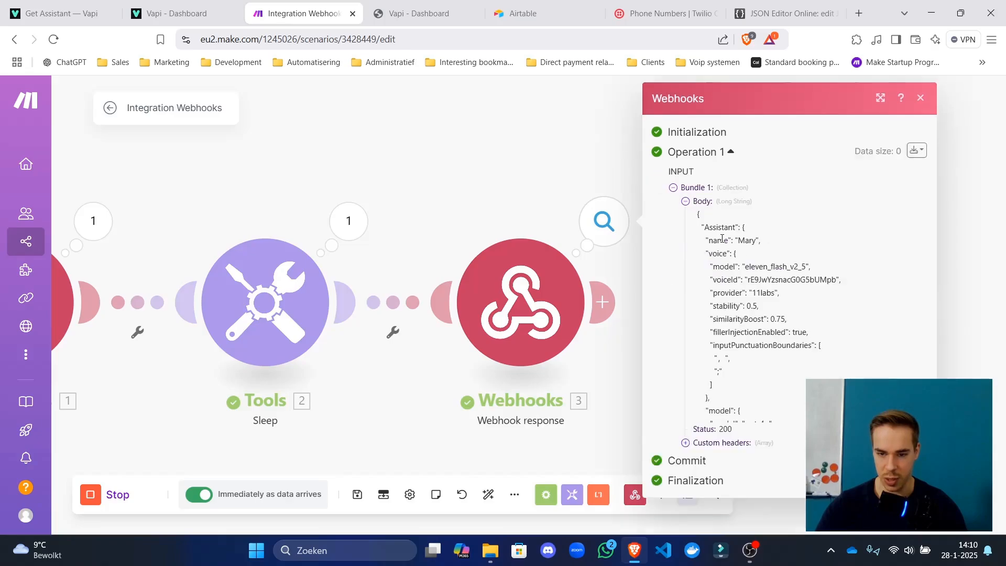
{"action": "scroll", "coordinate": [768, 269], "scroll_direction": "down", "scroll_amount": 3}
{"action": "scroll", "coordinate": [768, 269], "scroll_direction": "down", "scroll_amount": 10}
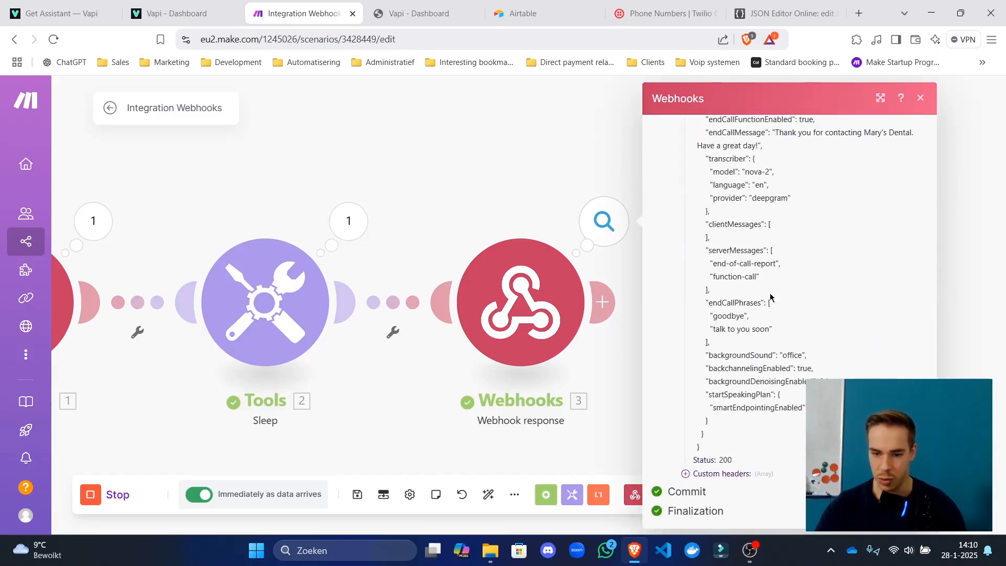
{"action": "left_click_drag", "start_coordinate": [728, 450], "coordinate": [700, 210]}
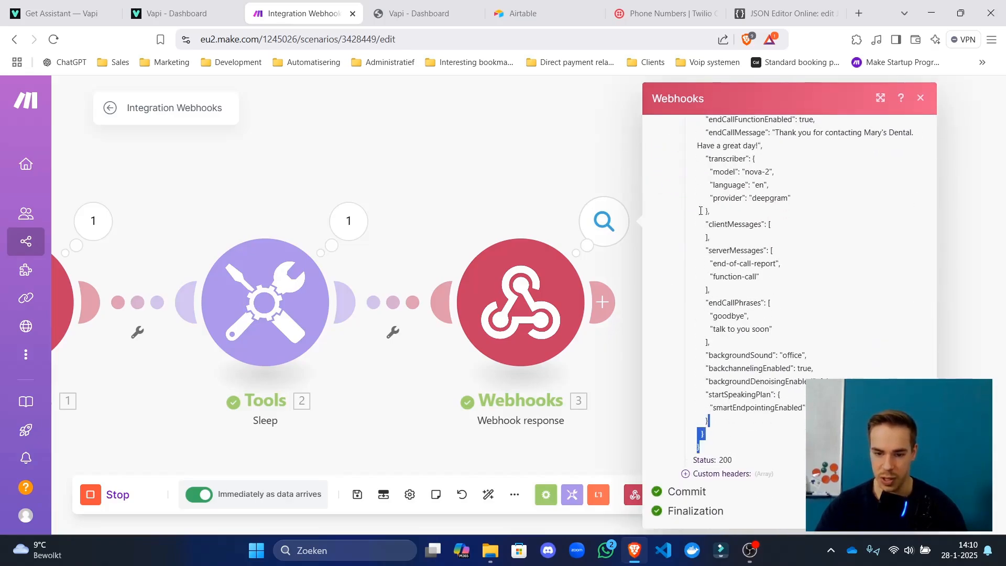
{"action": "left_click", "coordinate": [288, 157]}
Open the 1:10:35 run's execution log from the scenario overview.
{"action": "left_click", "coordinate": [110, 107]}
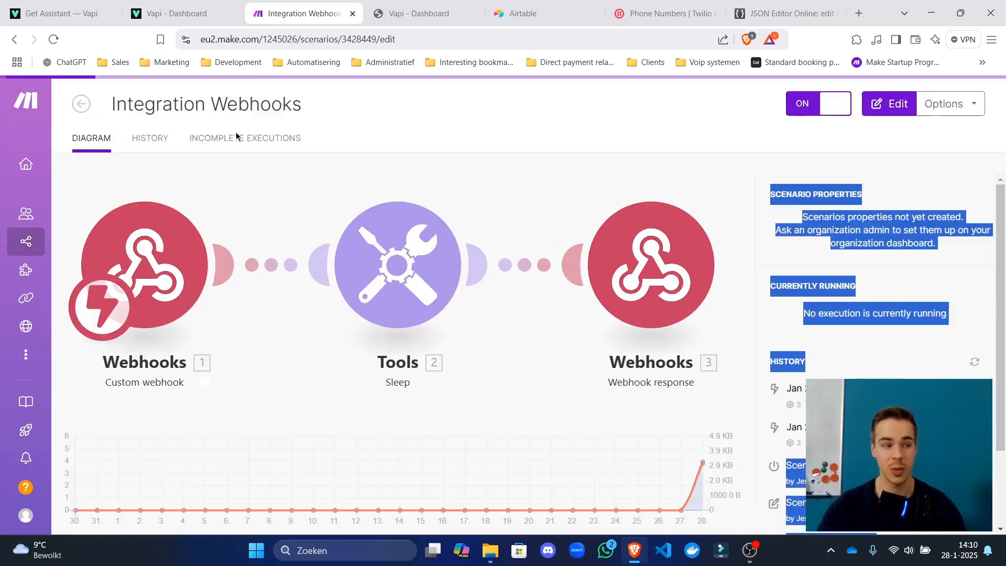
{"action": "scroll", "coordinate": [921, 314], "scroll_direction": "down", "scroll_amount": 2}
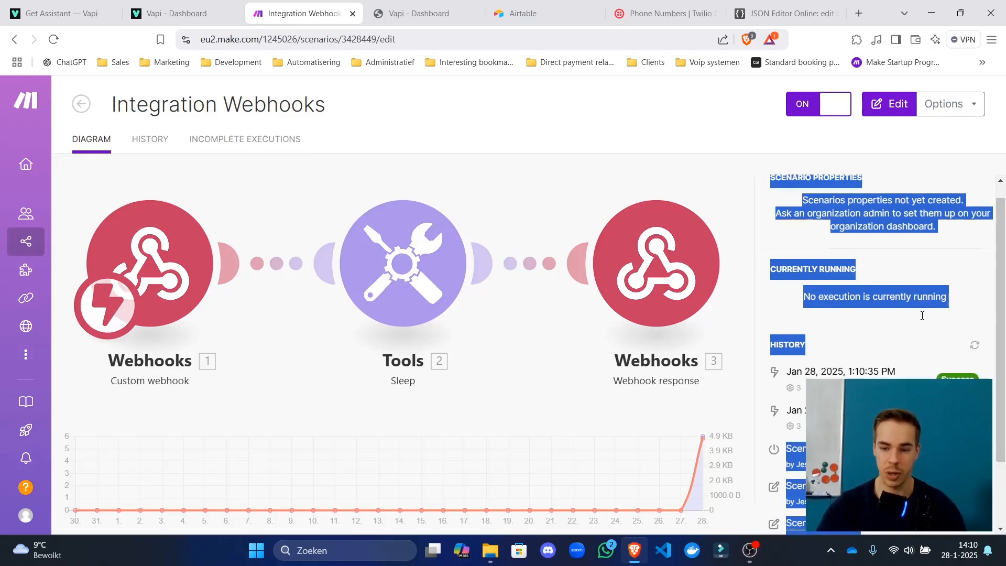
{"action": "left_click", "coordinate": [918, 290]}
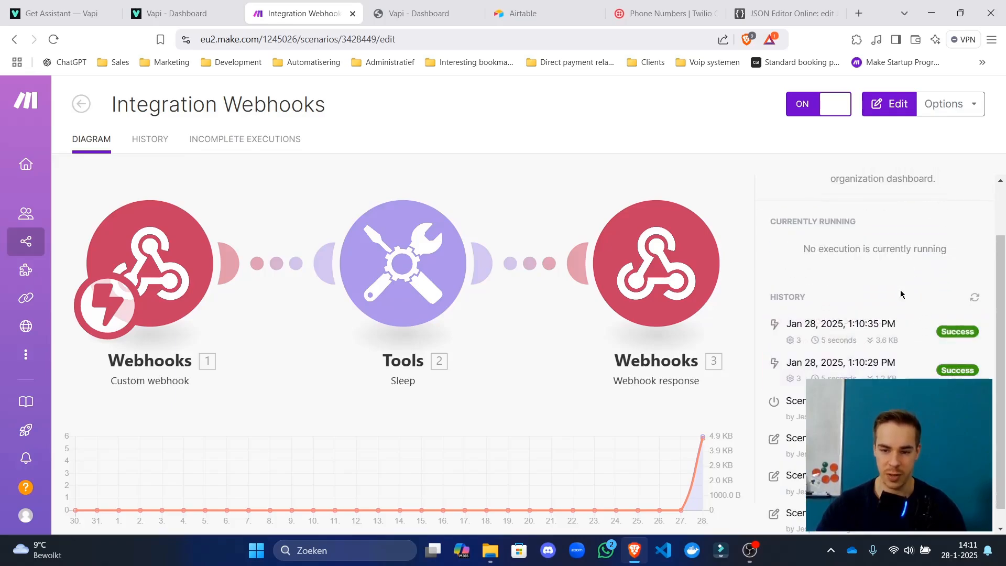
{"action": "left_click", "coordinate": [881, 338]}
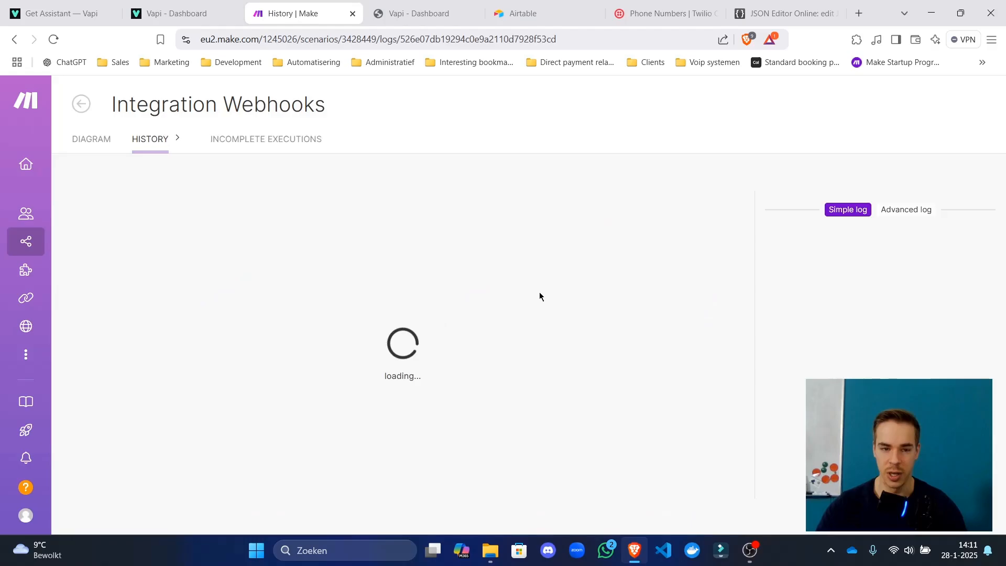
Expand the first webhook's output message and call collections to check the endedReason value.
{"action": "left_click", "coordinate": [247, 248]}
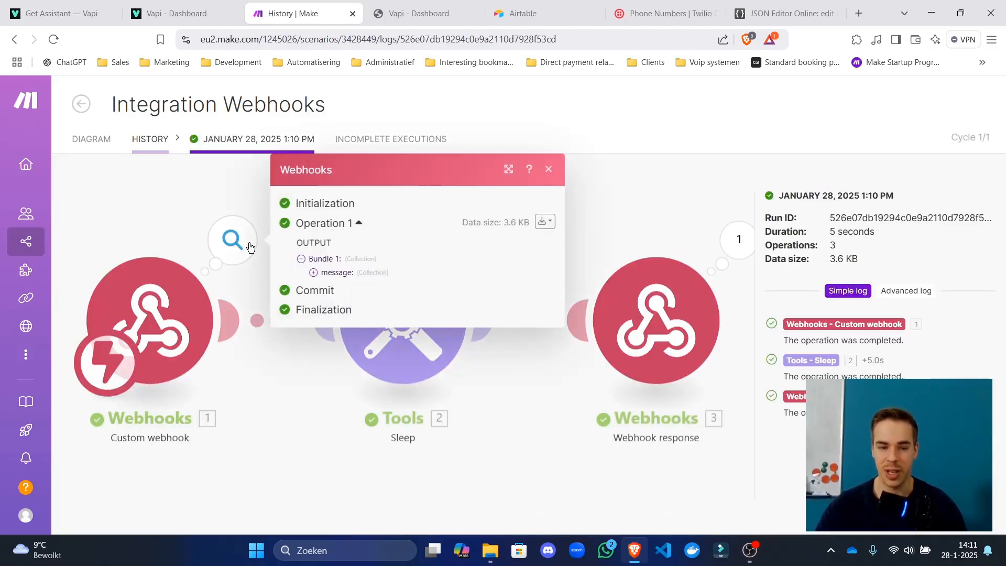
{"action": "left_click", "coordinate": [376, 273]}
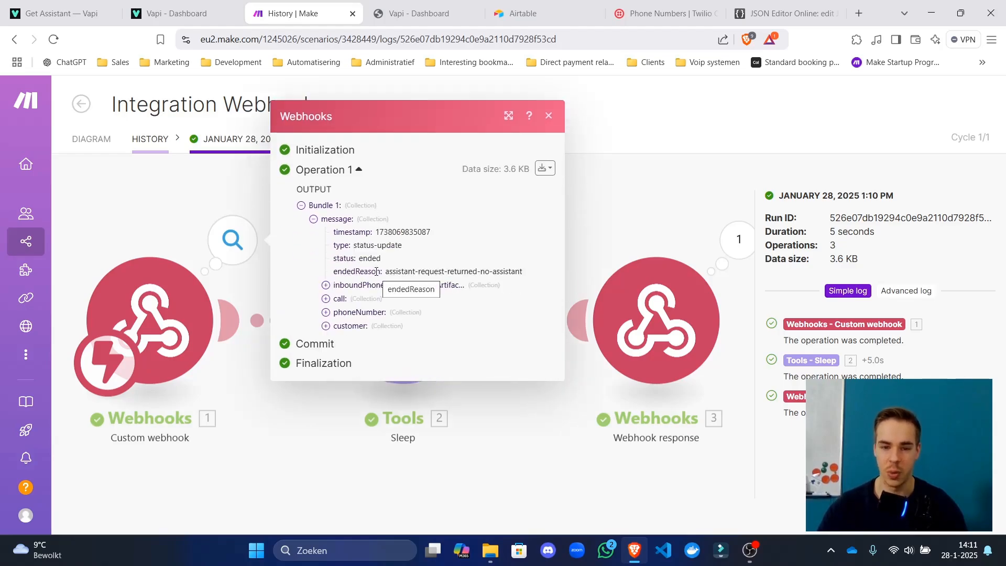
{"action": "left_click_drag", "start_coordinate": [392, 273], "coordinate": [484, 282]}
{"action": "left_click", "coordinate": [484, 281]}
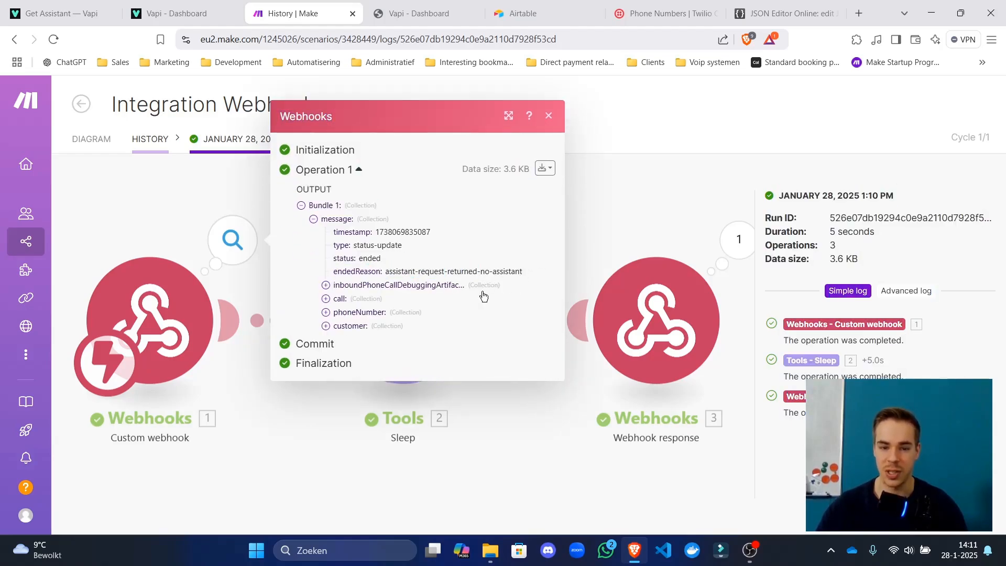
{"action": "left_click", "coordinate": [483, 297]}
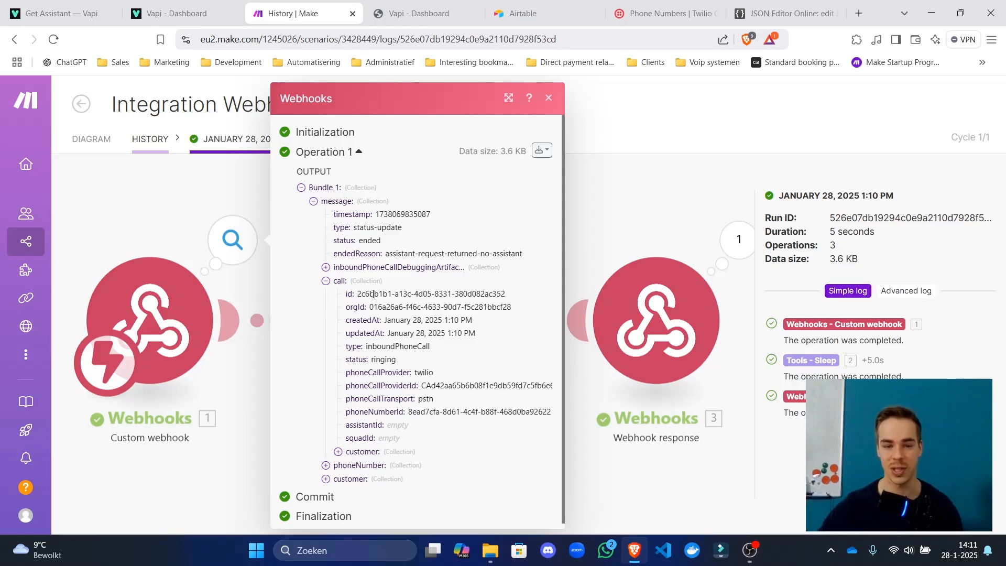
{"action": "triple_click", "coordinate": [354, 228]}
{"action": "left_click", "coordinate": [353, 227]}
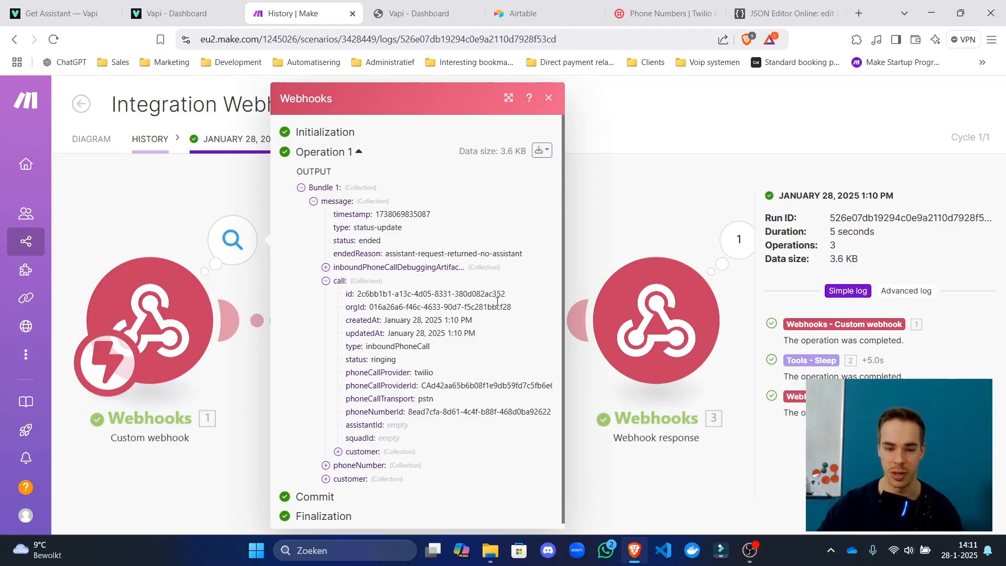
Expand inboundPhoneCallDebuggingArtifacts and assistantRequestResponse to read the assistant-request error, then go to Vapi's API docs.
{"action": "left_click", "coordinate": [461, 268]}
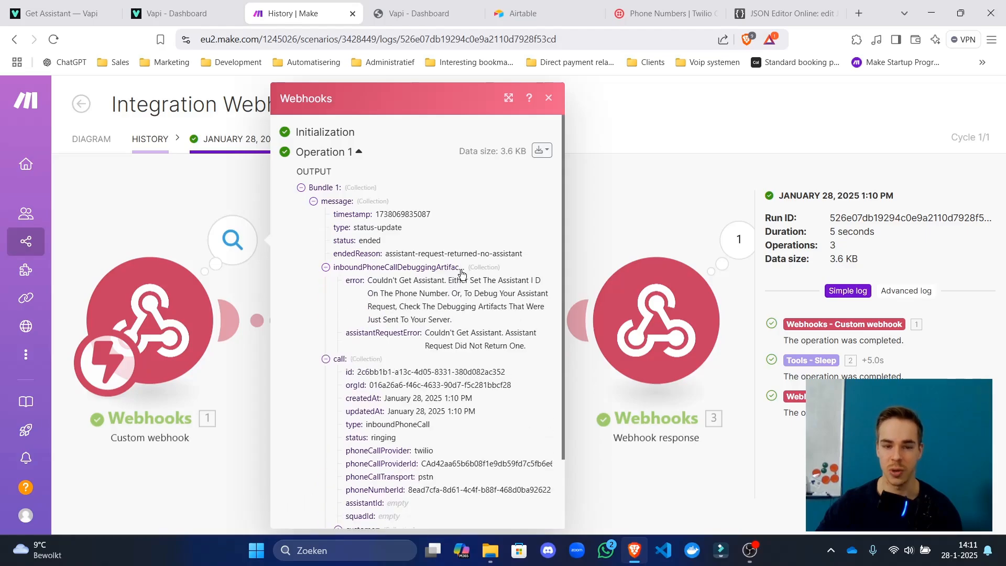
{"action": "mouse_move", "coordinate": [377, 228]}
{"action": "left_mouse_down"}
{"action": "mouse_move", "coordinate": [390, 227]}
{"action": "mouse_move", "coordinate": [378, 228]}
{"action": "left_mouse_up"}
{"action": "left_click", "coordinate": [384, 227]}
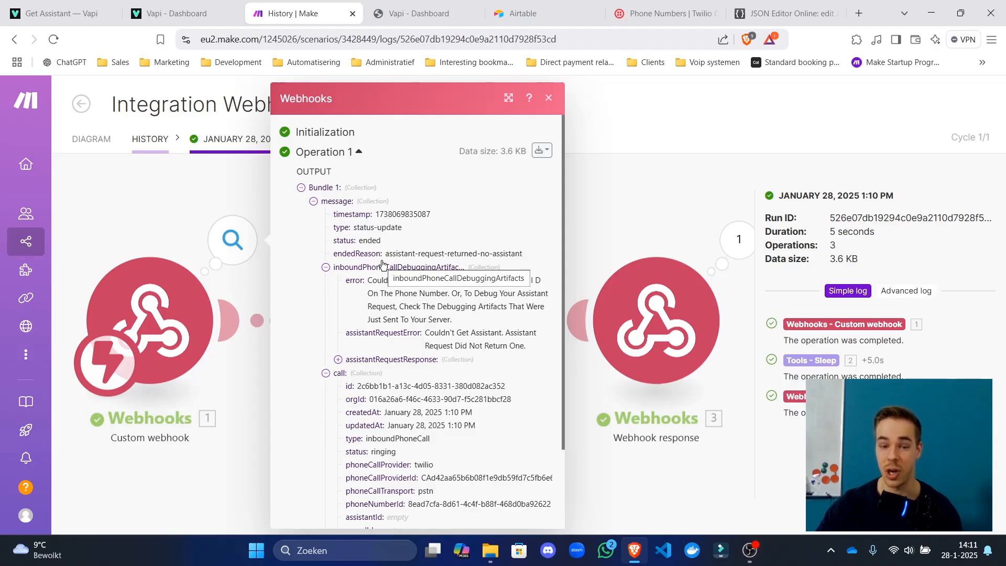
{"action": "left_click", "coordinate": [422, 360]}
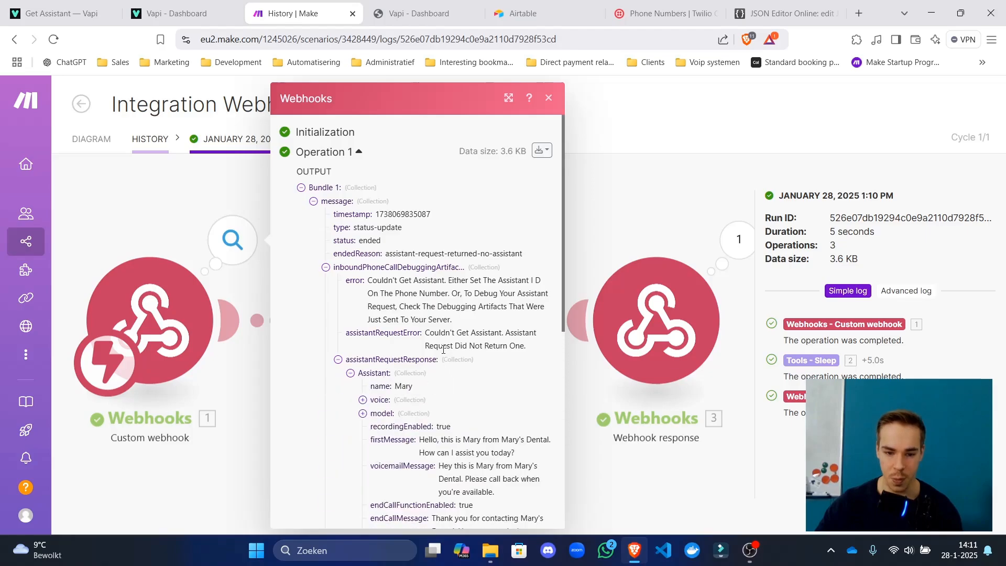
{"action": "left_click_drag", "start_coordinate": [442, 331], "coordinate": [495, 334]}
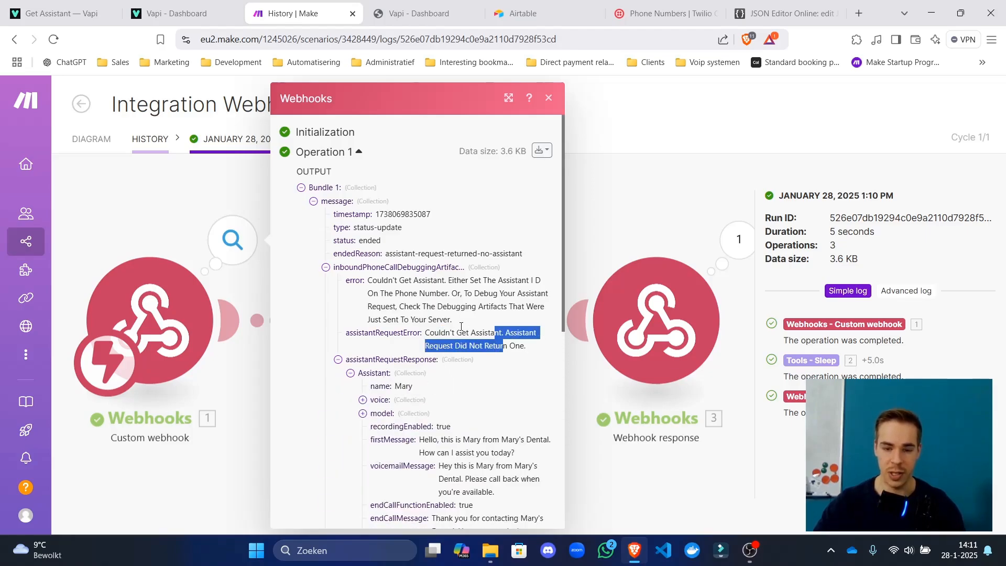
{"action": "left_click", "coordinate": [375, 373]}
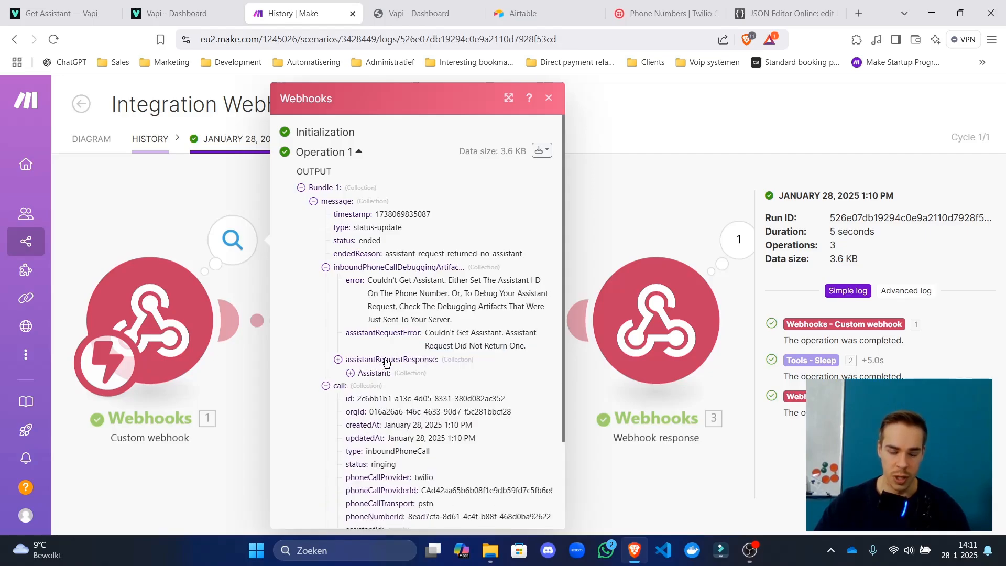
{"action": "left_click", "coordinate": [385, 372]}
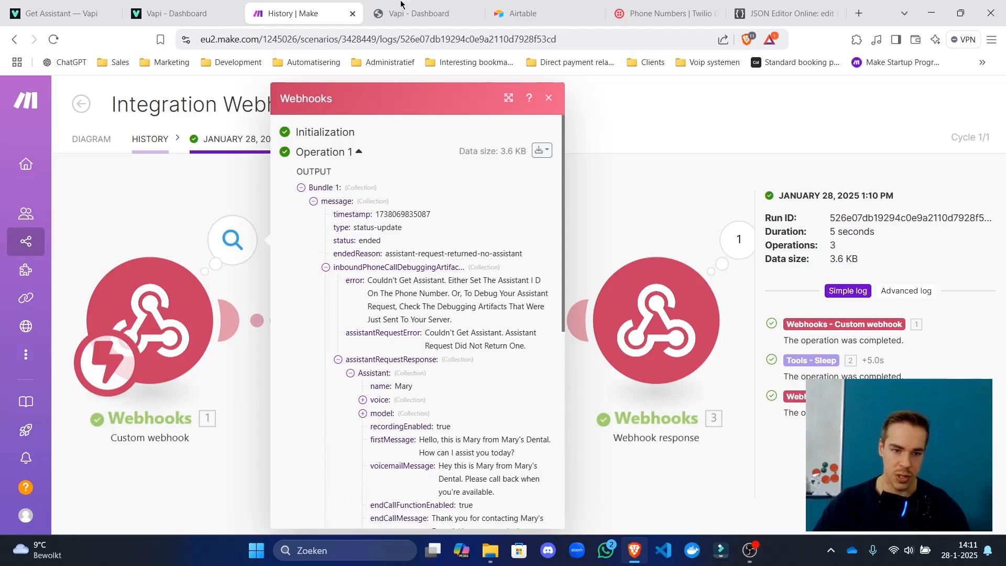
{"action": "left_click", "coordinate": [183, 10]}
{"action": "left_click", "coordinate": [50, 5]}
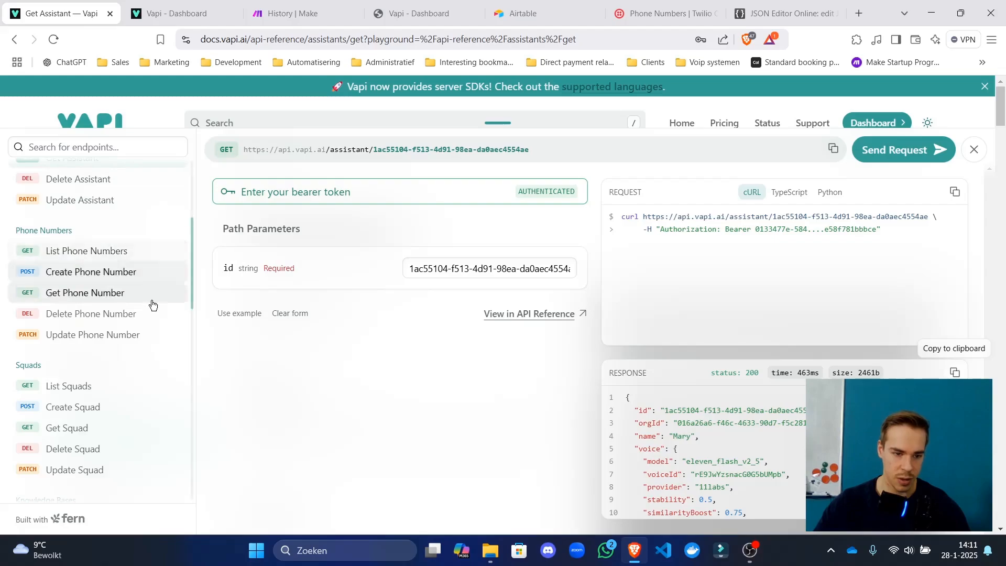
Open the full Create Call API reference page and scroll through its body parameters.
{"action": "scroll", "coordinate": [151, 301], "scroll_direction": "up", "scroll_amount": 5}
{"action": "left_click", "coordinate": [97, 217]}
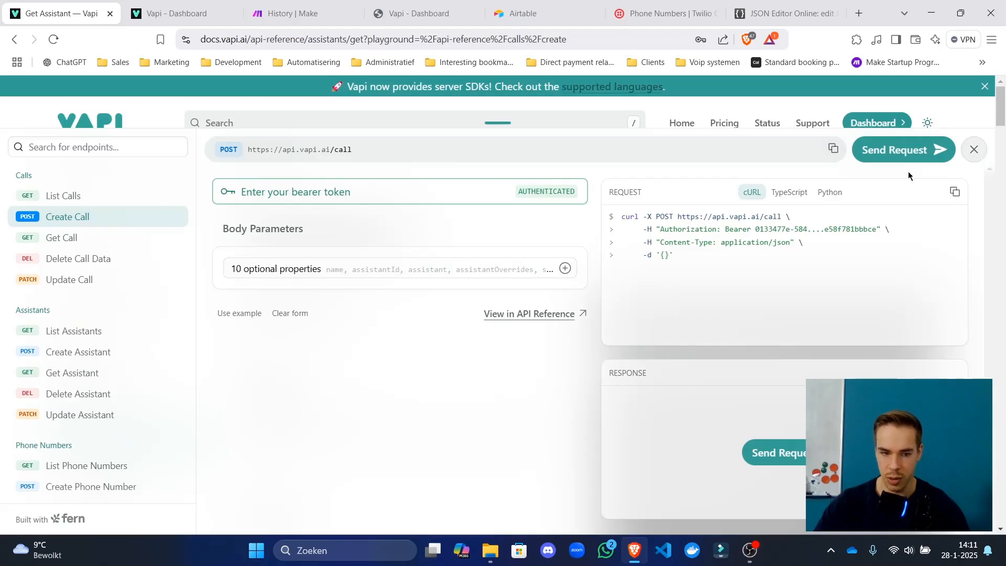
{"action": "left_click", "coordinate": [974, 150]}
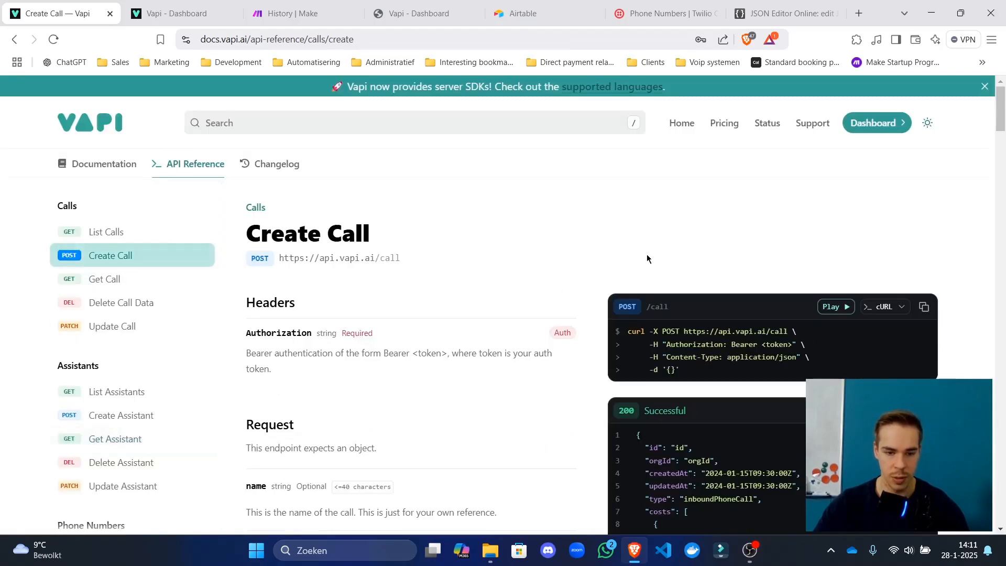
{"action": "scroll", "coordinate": [414, 273], "scroll_direction": "down", "scroll_amount": 5}
{"action": "scroll", "coordinate": [711, 375], "scroll_direction": "down", "scroll_amount": 5}
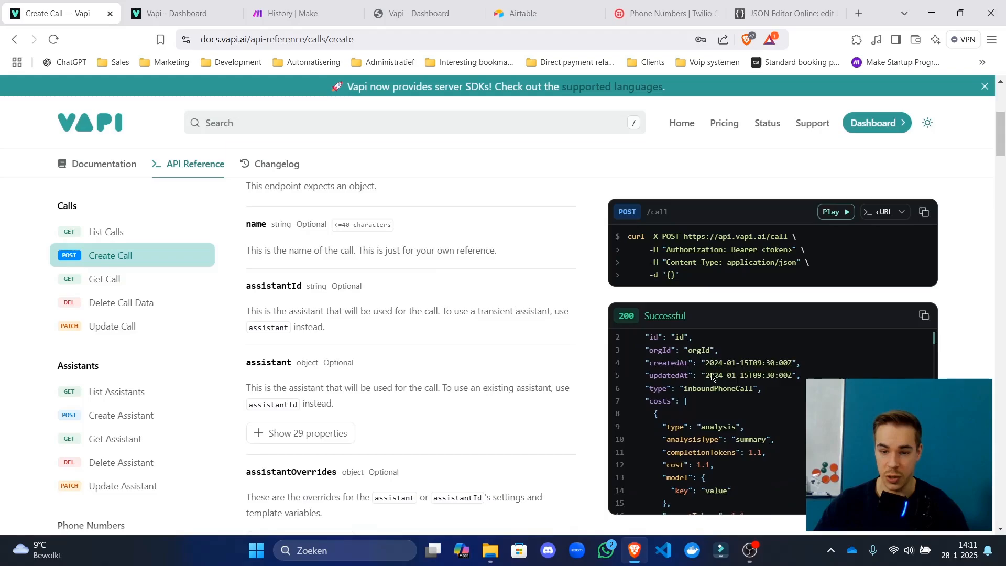
{"action": "scroll", "coordinate": [712, 375], "scroll_direction": "up", "scroll_amount": 5}
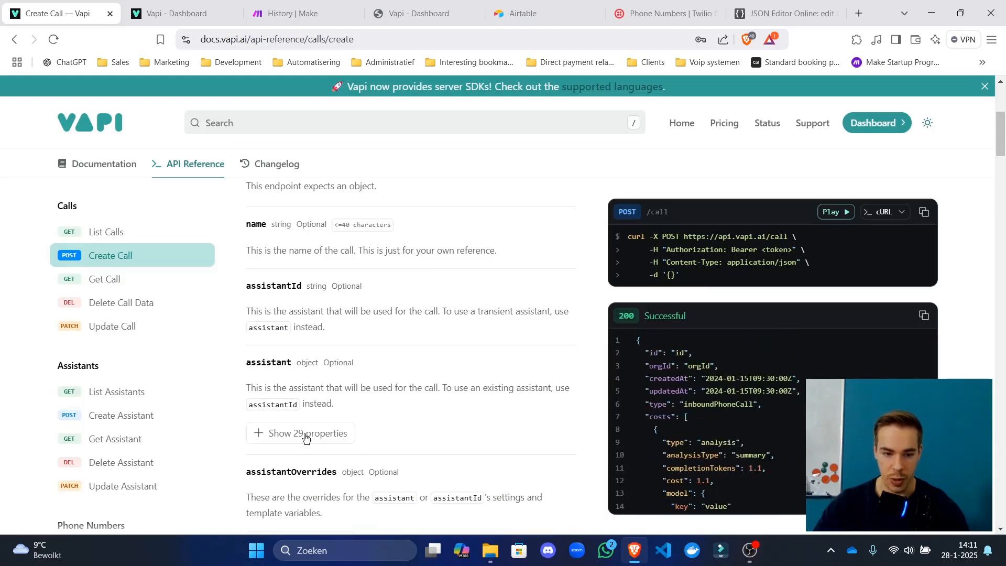
{"action": "scroll", "coordinate": [719, 361], "scroll_direction": "down", "scroll_amount": 1}
{"action": "scroll", "coordinate": [720, 361], "scroll_direction": "down", "scroll_amount": 8}
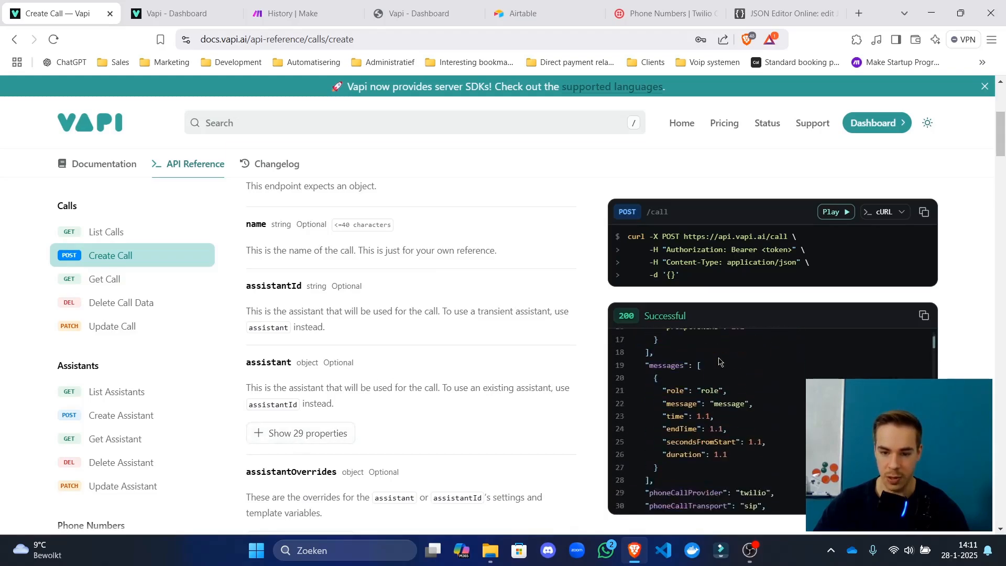
{"action": "scroll", "coordinate": [718, 362], "scroll_direction": "down", "scroll_amount": 20}
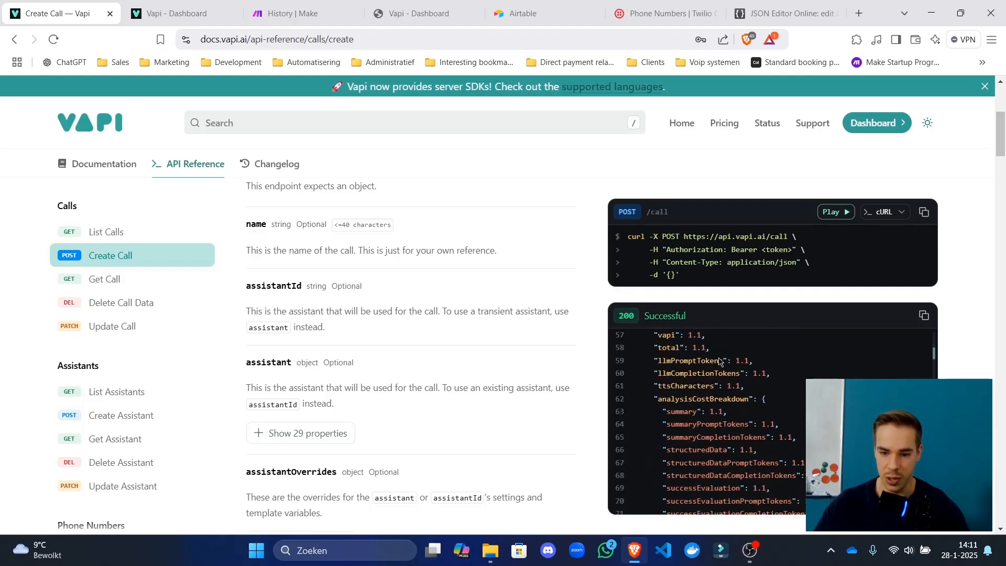
{"action": "scroll", "coordinate": [719, 362], "scroll_direction": "down", "scroll_amount": 17}
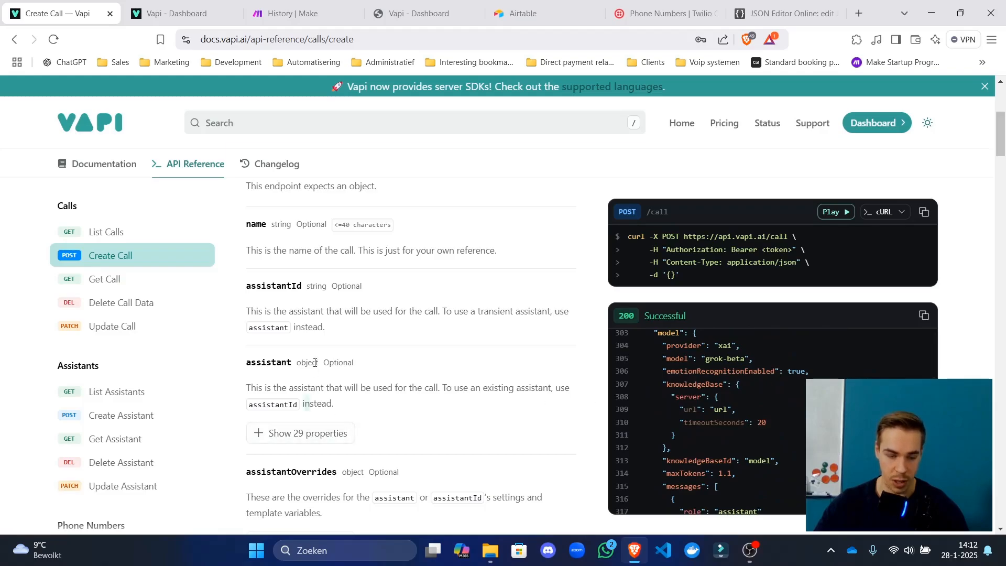
Show the assistant's 29 properties and the transcriber's 6 variants, then return to the main documentation.
{"action": "left_click", "coordinate": [283, 432]}
{"action": "scroll", "coordinate": [318, 402], "scroll_direction": "down", "scroll_amount": 2}
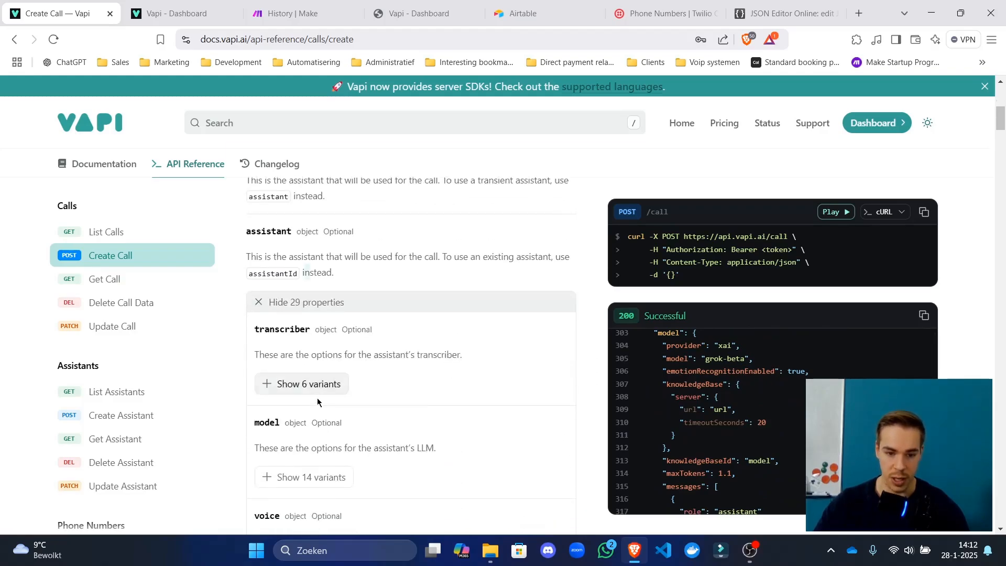
{"action": "left_click", "coordinate": [309, 384]}
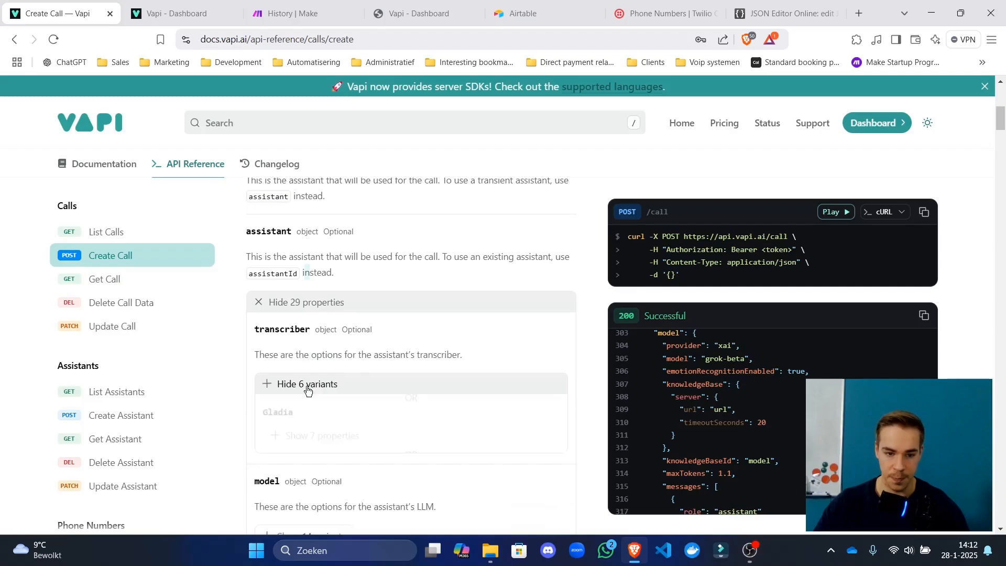
{"action": "left_click", "coordinate": [121, 165]}
Open the Server Events page under the Server URL section.
{"action": "scroll", "coordinate": [108, 316], "scroll_direction": "down", "scroll_amount": 8}
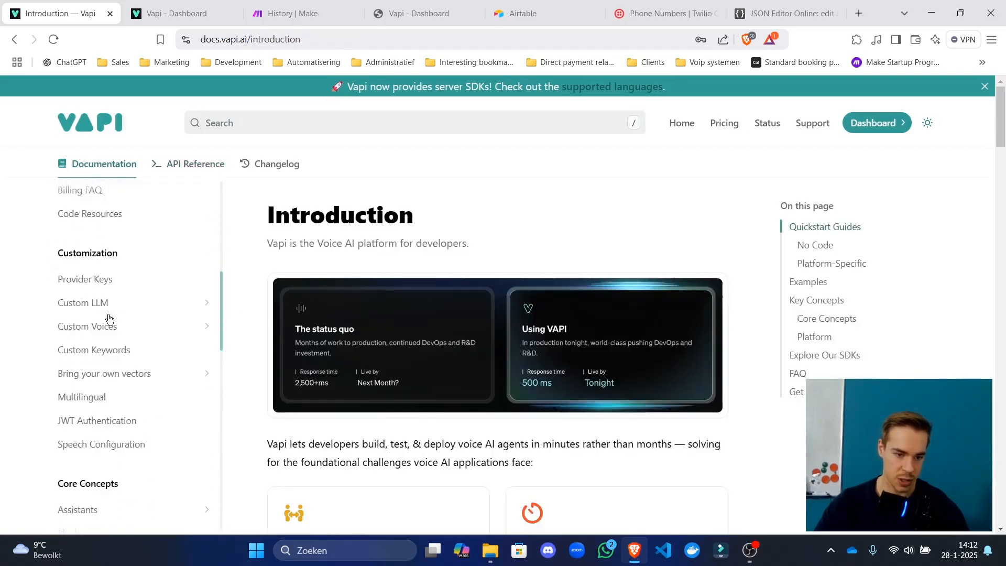
{"action": "scroll", "coordinate": [108, 319], "scroll_direction": "down", "scroll_amount": 5}
{"action": "left_click", "coordinate": [106, 310]}
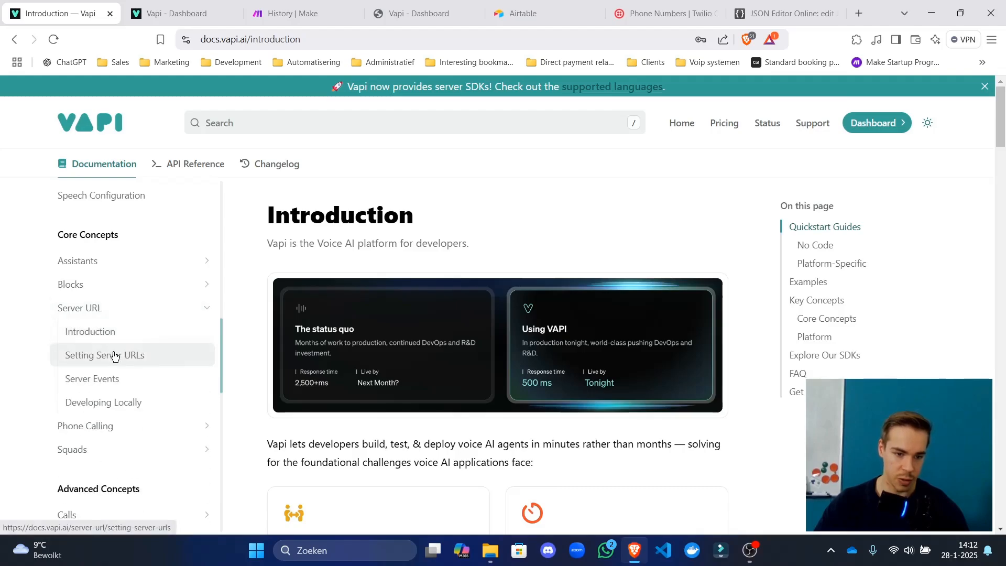
{"action": "left_click", "coordinate": [124, 379]}
Find and highlight the example assistant JSON returned when retrieving assistants.
{"action": "scroll", "coordinate": [465, 321], "scroll_direction": "down", "scroll_amount": 10}
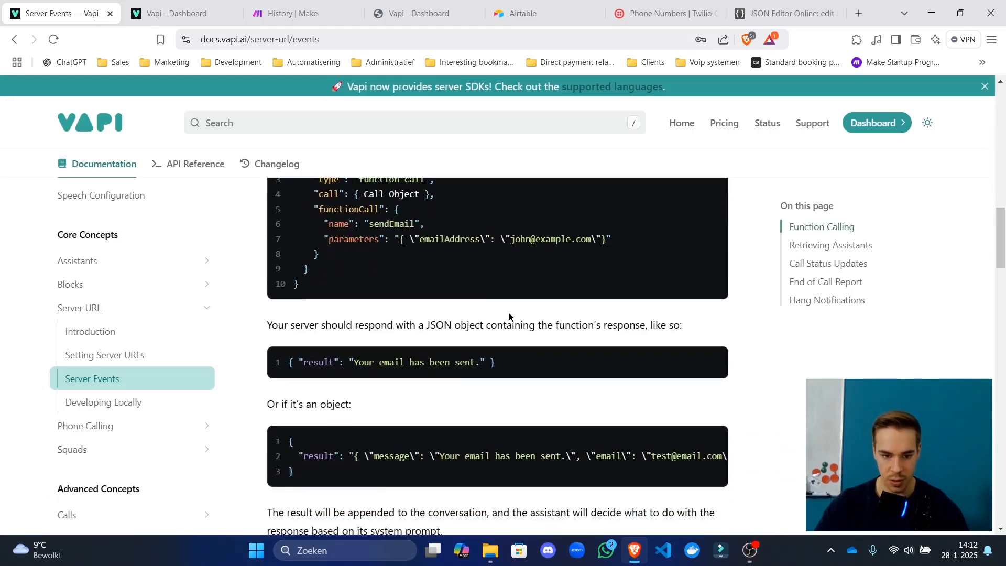
{"action": "scroll", "coordinate": [509, 316], "scroll_direction": "down", "scroll_amount": 12}
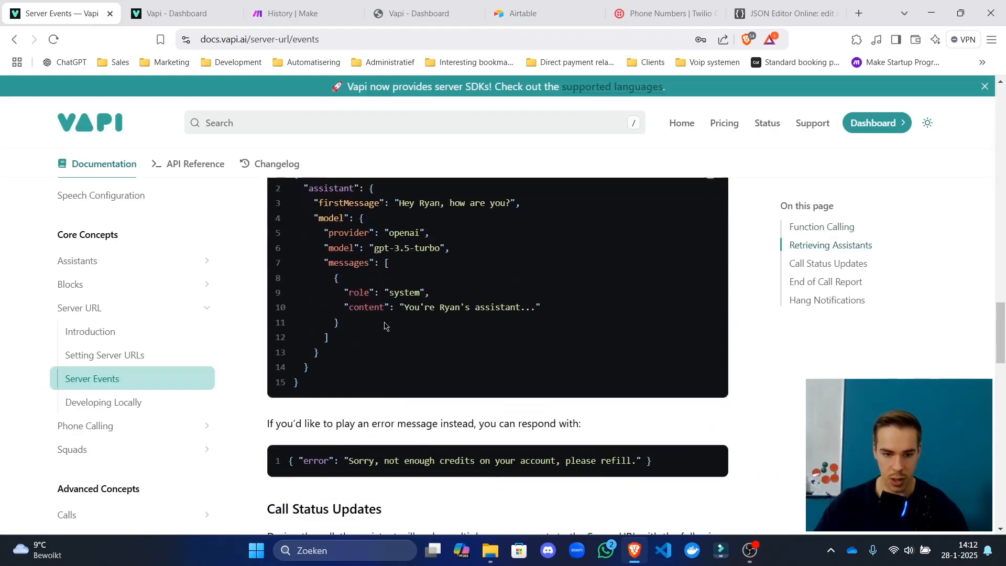
{"action": "scroll", "coordinate": [384, 327], "scroll_direction": "up", "scroll_amount": 2}
{"action": "left_click_drag", "start_coordinate": [269, 266], "coordinate": [560, 315]}
{"action": "scroll", "coordinate": [544, 388], "scroll_direction": "down", "scroll_amount": 7}
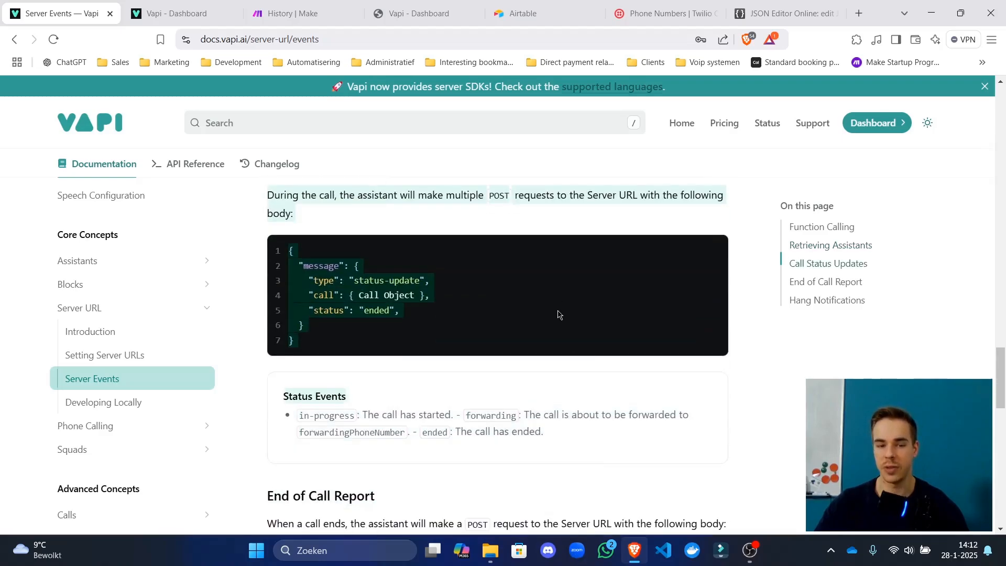
{"action": "left_click", "coordinate": [558, 314]}
{"action": "scroll", "coordinate": [524, 335], "scroll_direction": "up", "scroll_amount": 7}
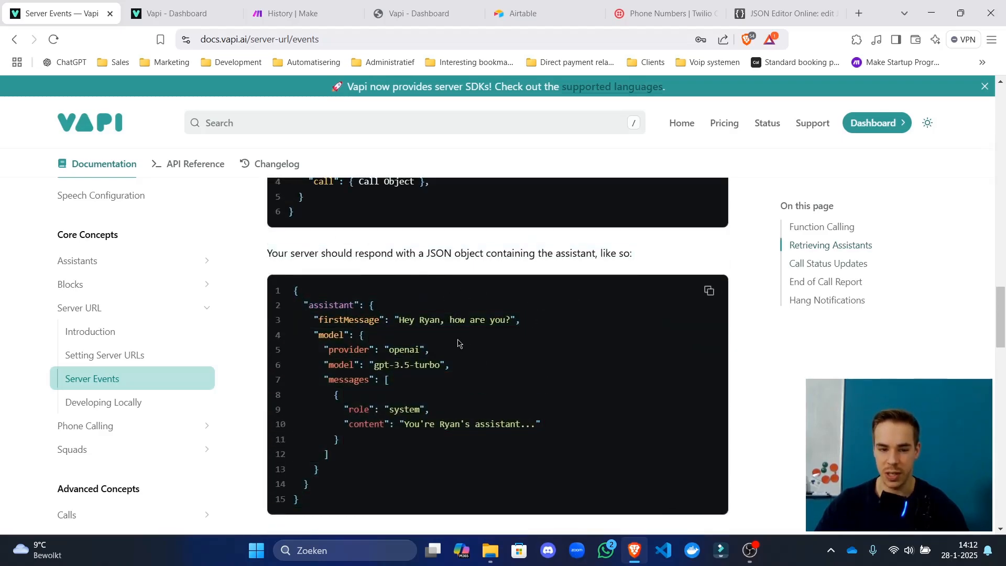
{"action": "left_click_drag", "start_coordinate": [317, 305], "coordinate": [350, 443]}
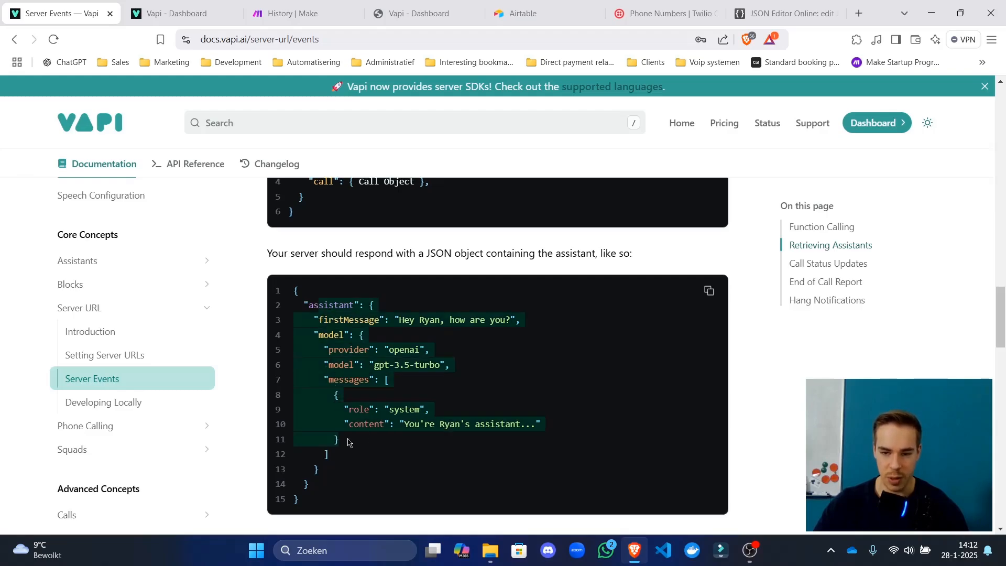
{"action": "left_click", "coordinate": [442, 418]}
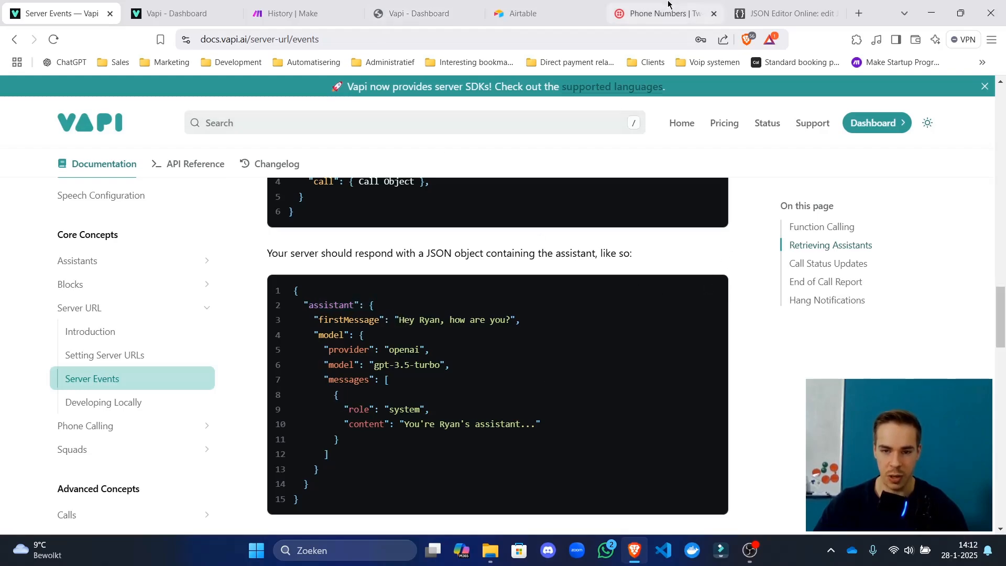
{"action": "left_click", "coordinate": [751, 15]}
Compare the saved JSON's 'Assistant' key casing with the docs' lowercase 'assistant' example.
{"action": "left_click", "coordinate": [116, 226]}
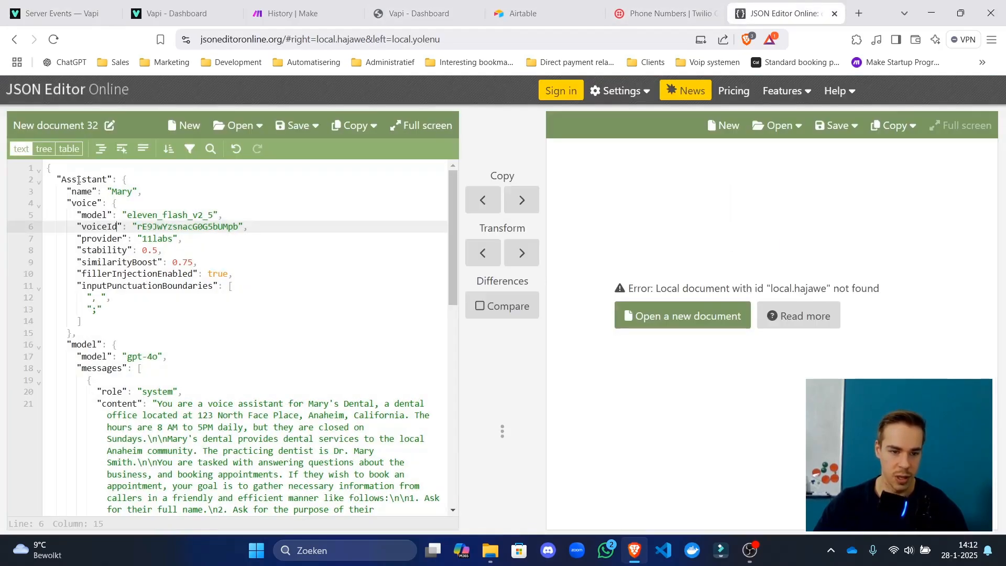
{"action": "left_click_drag", "start_coordinate": [79, 180], "coordinate": [149, 179]}
{"action": "left_click", "coordinate": [292, 11]}
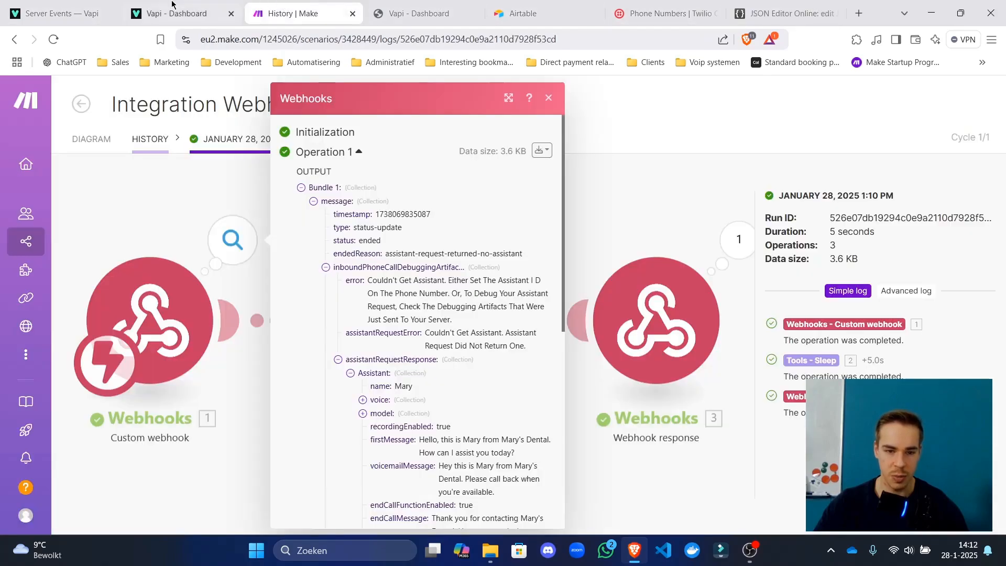
{"action": "left_click", "coordinate": [173, 9]}
{"action": "left_click", "coordinate": [58, 10]}
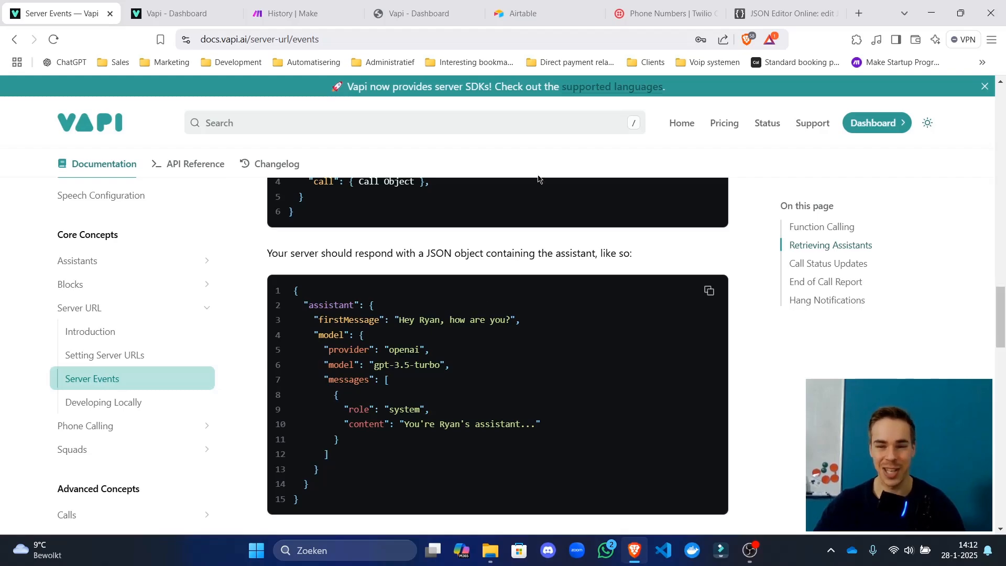
{"action": "left_click", "coordinate": [761, 7]}
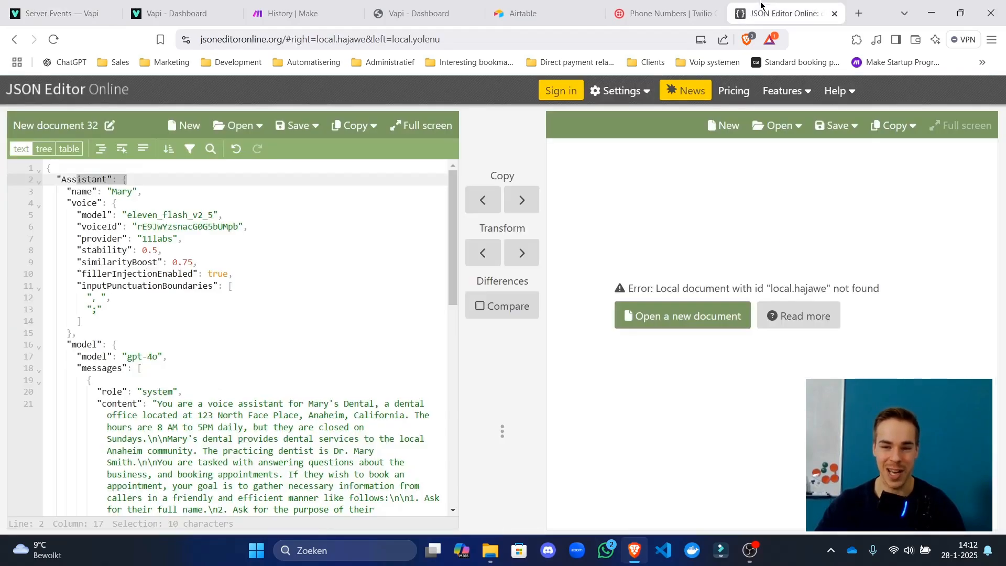
{"action": "left_click", "coordinate": [62, 181]}
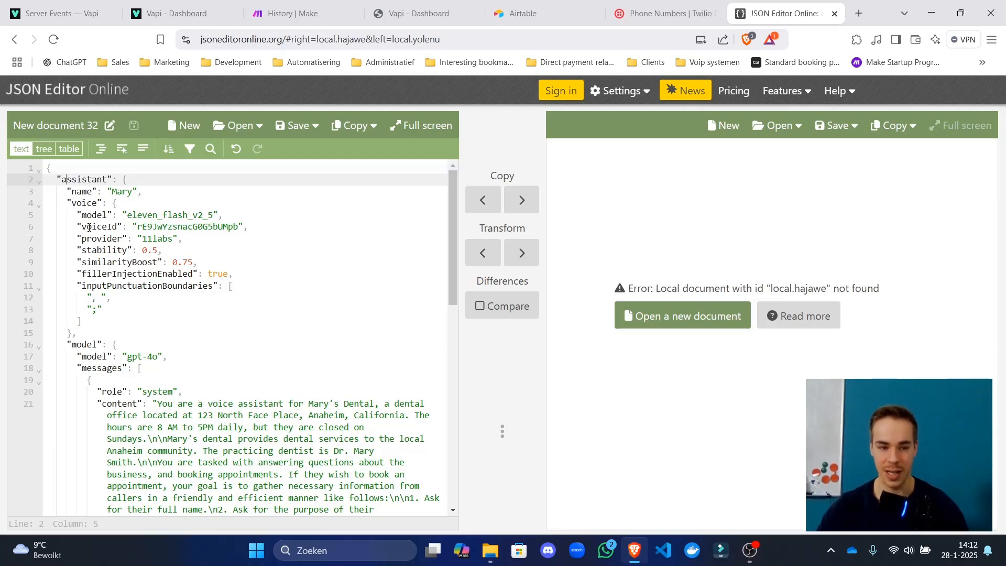
{"action": "left_click", "coordinate": [143, 209]}
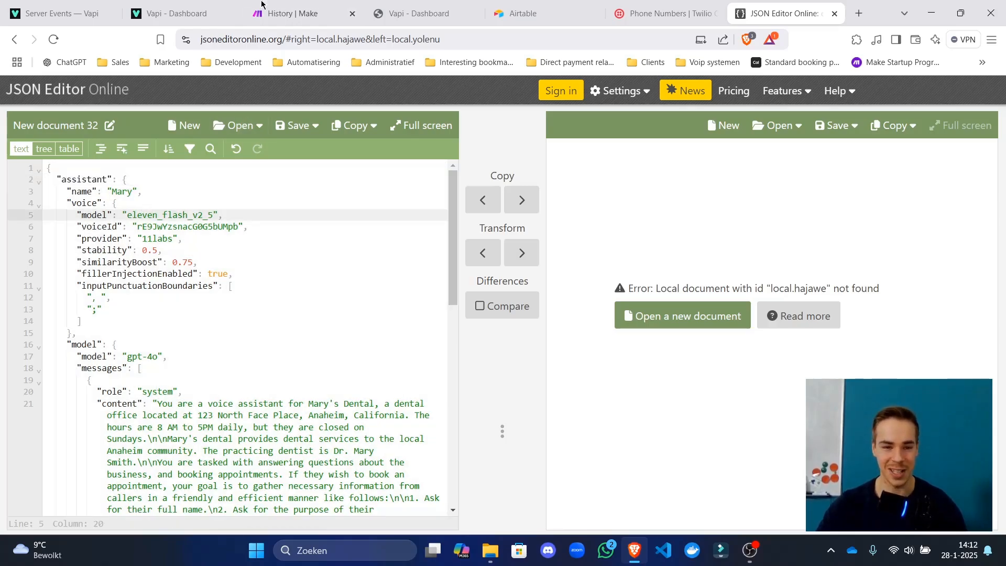
{"action": "left_click", "coordinate": [283, 5]}
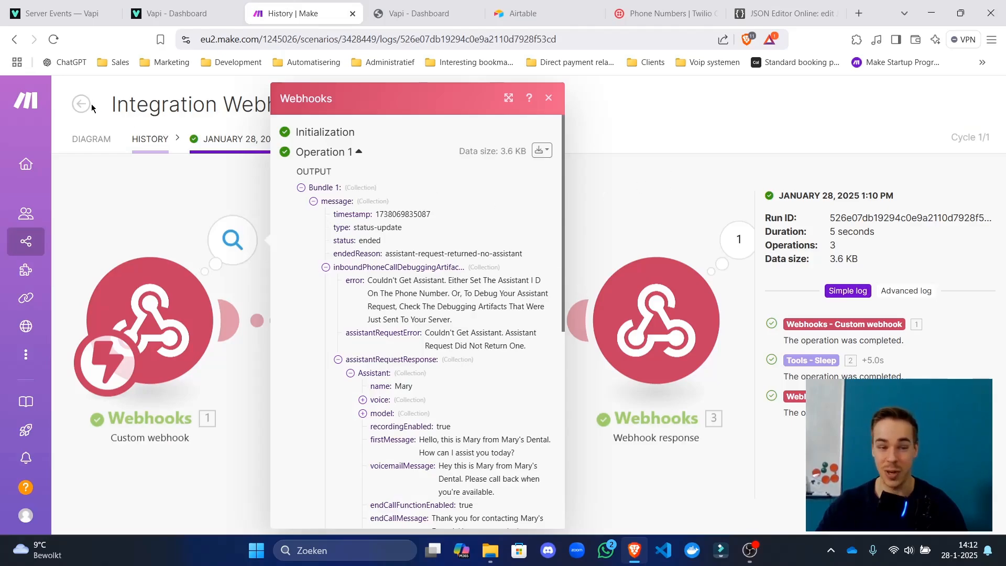
Change 'Assistant' to lowercase 'assistant' in the Webhook response body and save the scenario.
{"action": "left_click", "coordinate": [88, 143]}
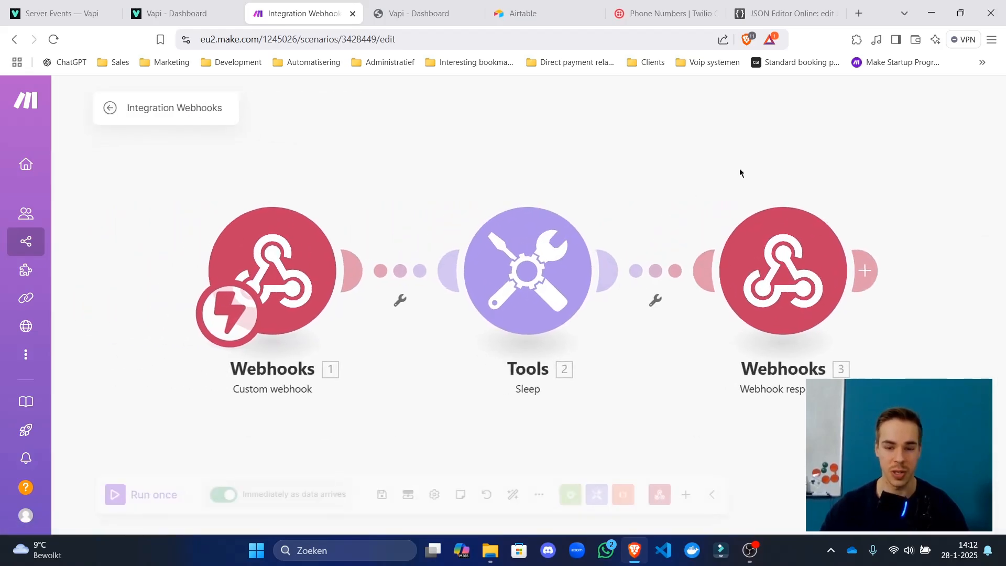
{"action": "left_click", "coordinate": [585, 322]}
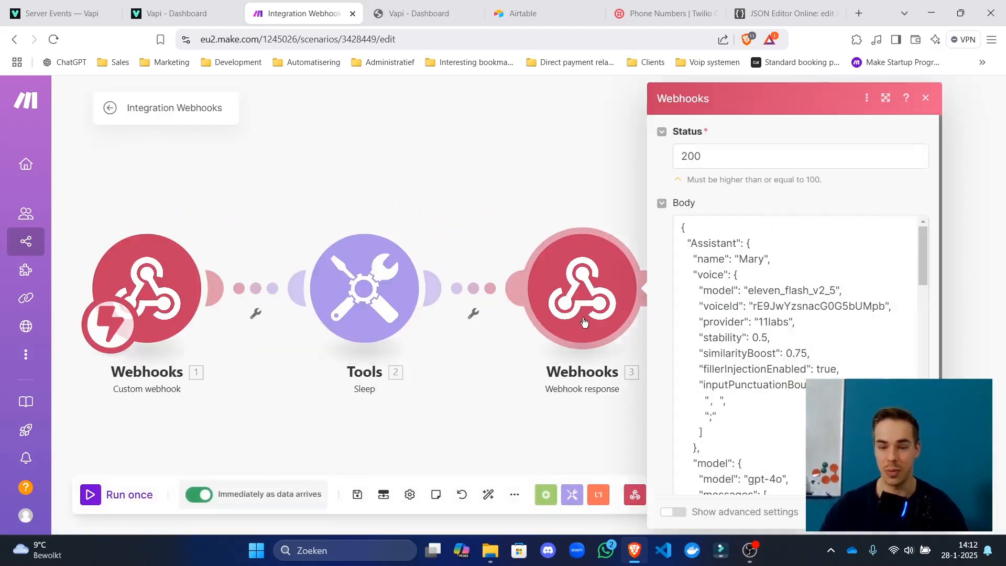
{"action": "left_click", "coordinate": [704, 243]}
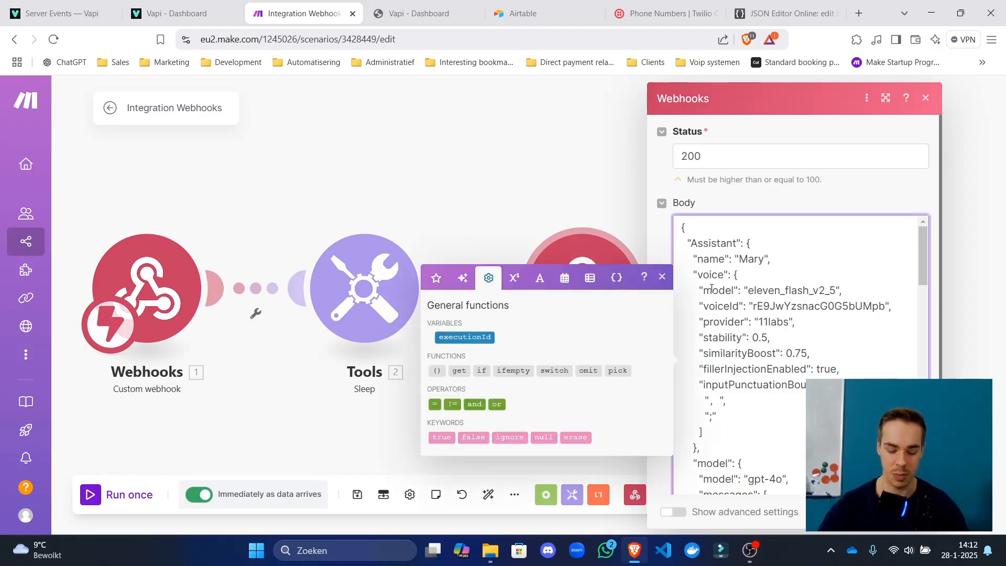
{"action": "key", "text": "BackSpace"}
{"action": "type", "text": "a"}
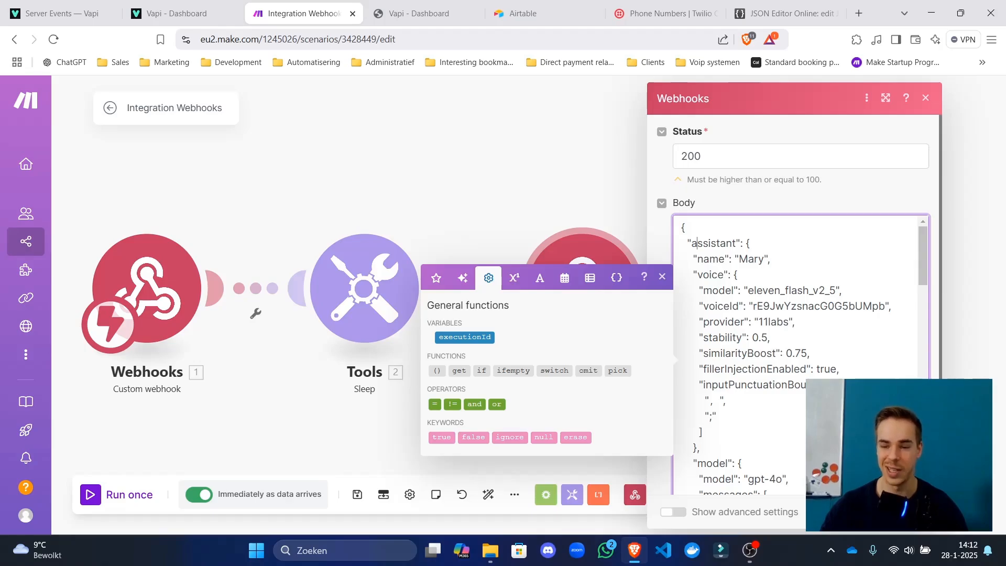
{"action": "left_click", "coordinate": [913, 512]}
{"action": "left_click", "coordinate": [360, 495]}
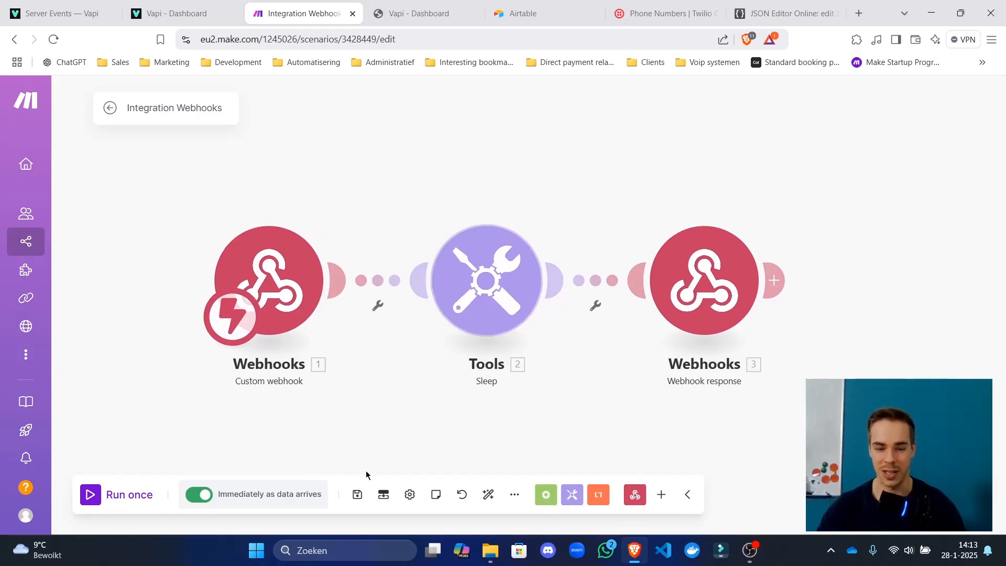
Auto-align the modules, leave for the scenario overview, and let a test call run complete.
{"action": "left_click", "coordinate": [489, 495]}
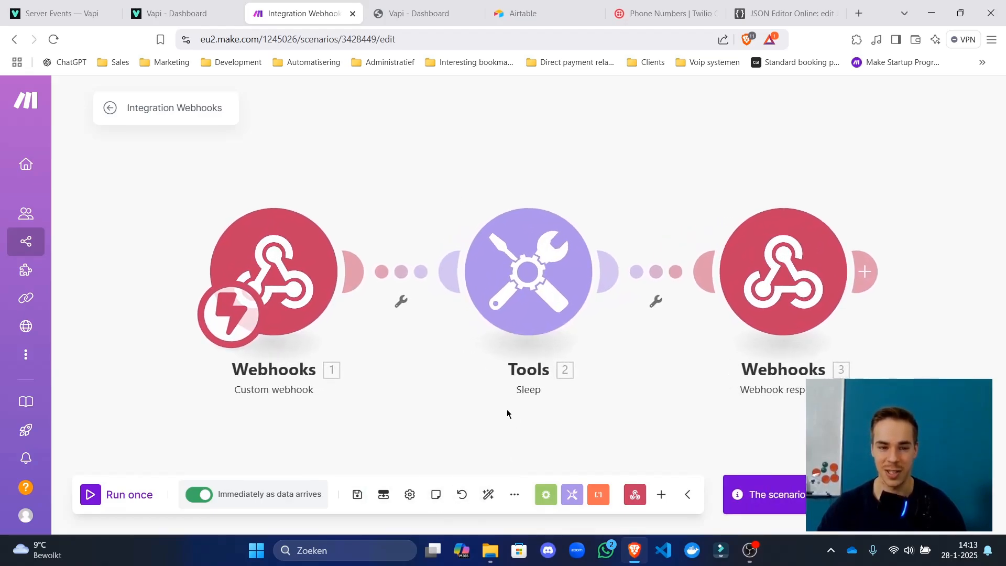
{"action": "left_click", "coordinate": [110, 107]}
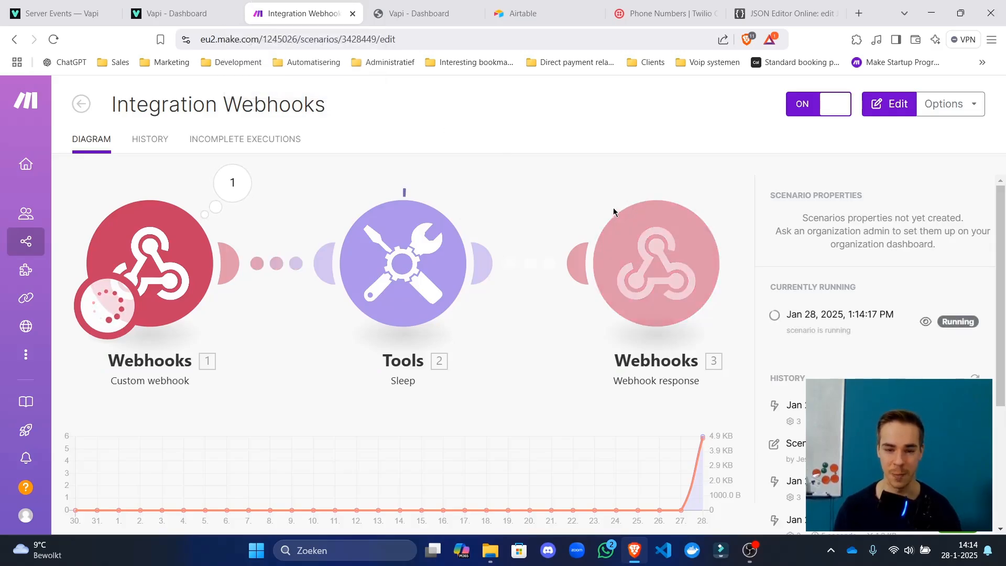
{"action": "left_click_drag", "start_coordinate": [813, 195], "coordinate": [850, 244]}
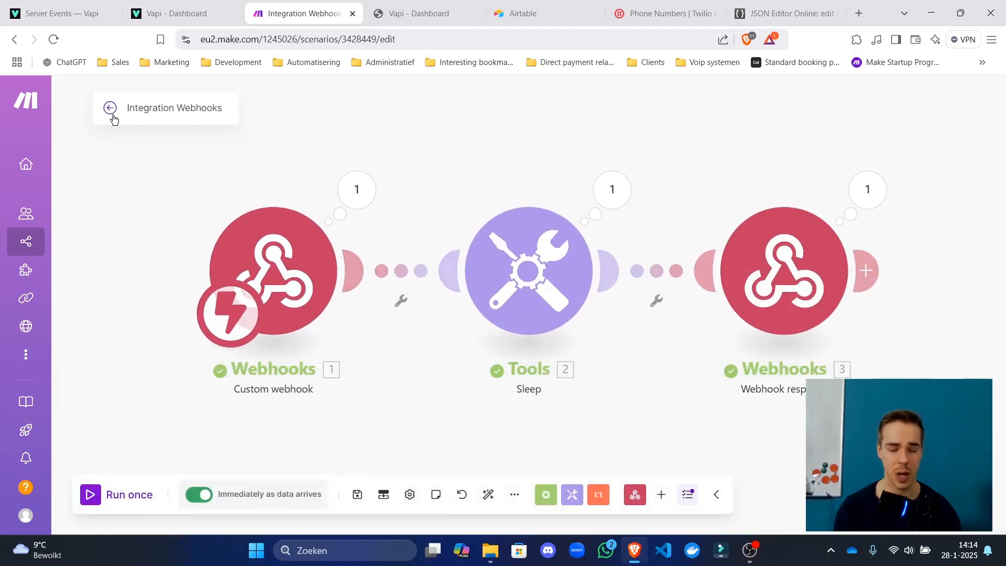
{"action": "left_click", "coordinate": [112, 114]}
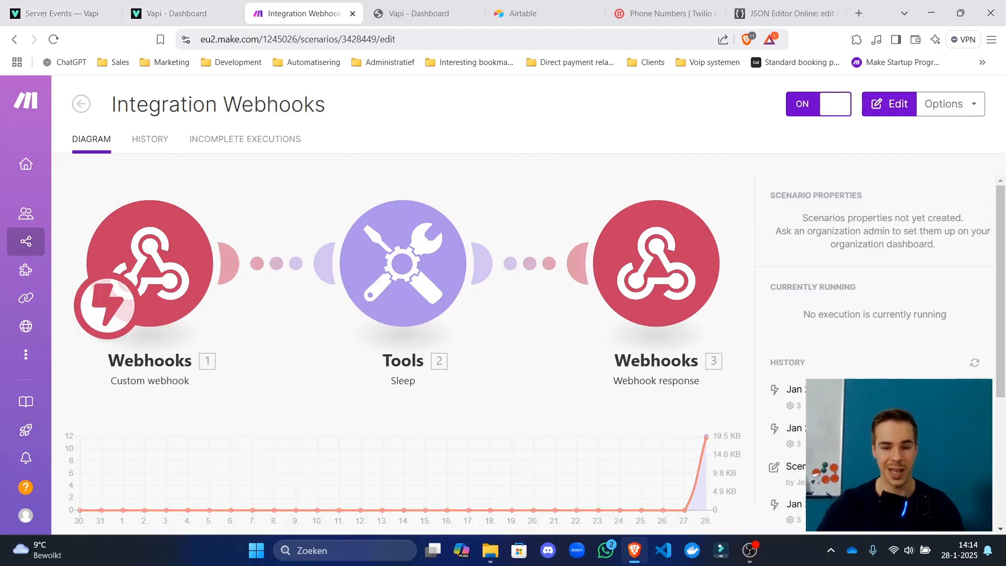
Collapse the assistant object in JSON Editor Online and delete the trailing closing brace.
{"action": "left_click", "coordinate": [786, 14]}
{"action": "left_click", "coordinate": [269, 274]}
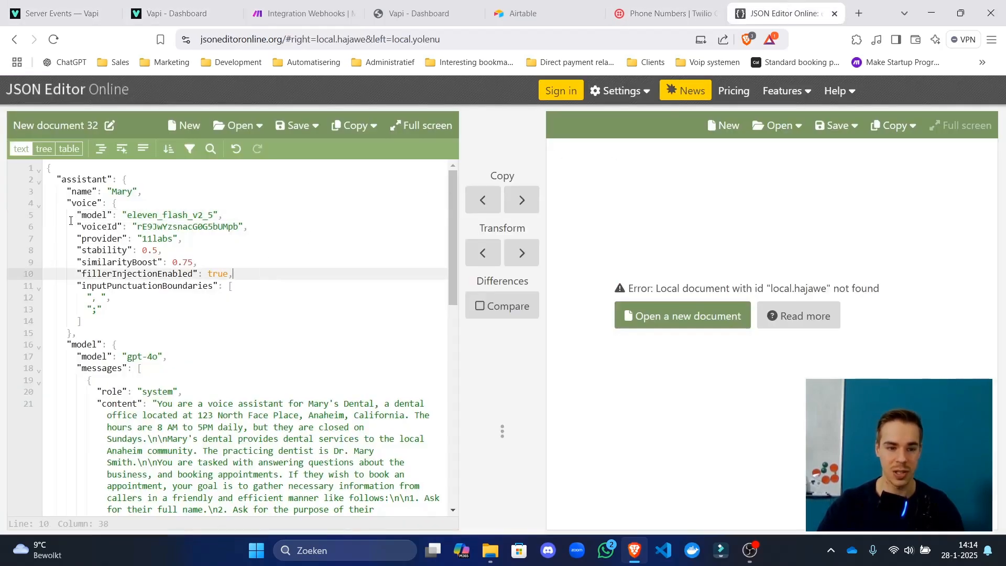
{"action": "left_click", "coordinate": [167, 226]}
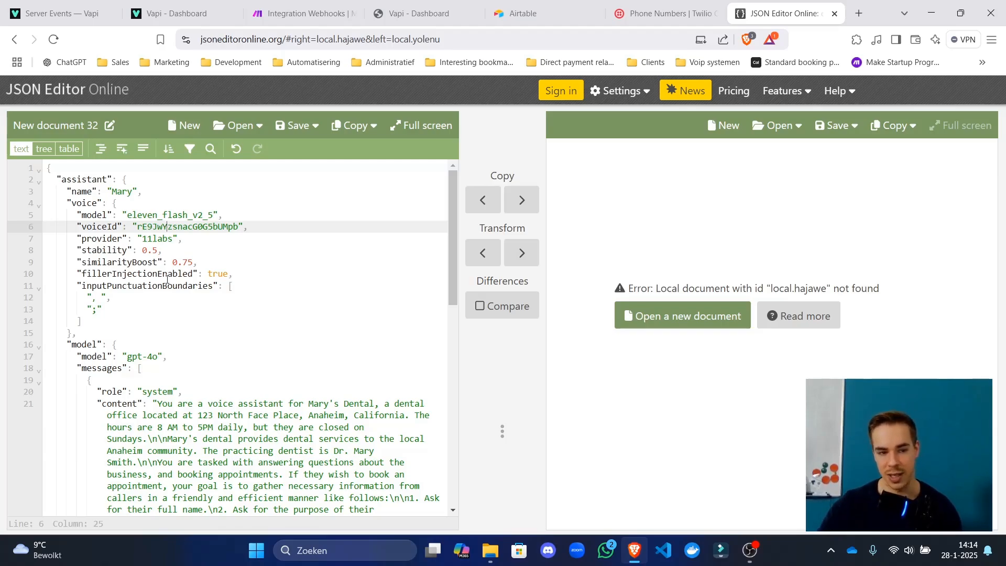
{"action": "left_click", "coordinate": [64, 187]}
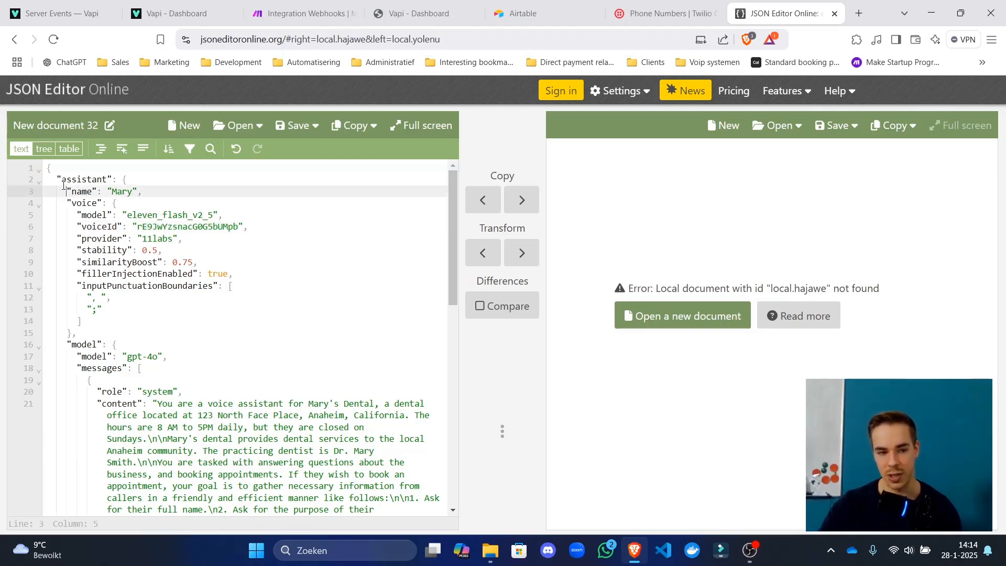
{"action": "left_click", "coordinate": [39, 180]}
{"action": "left_click", "coordinate": [167, 180]}
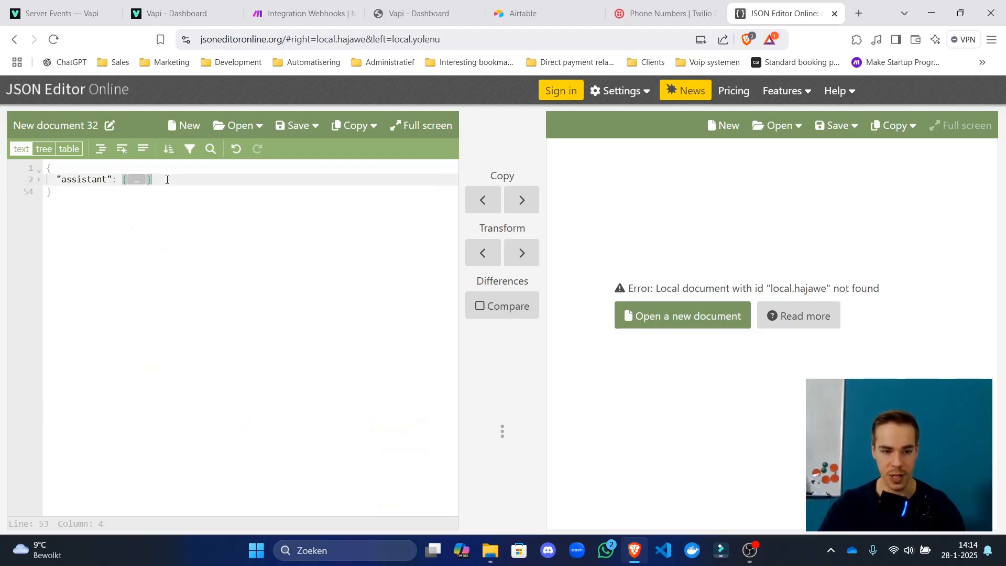
{"action": "left_click", "coordinate": [81, 189]}
{"action": "key", "text": "ctrl+a"}
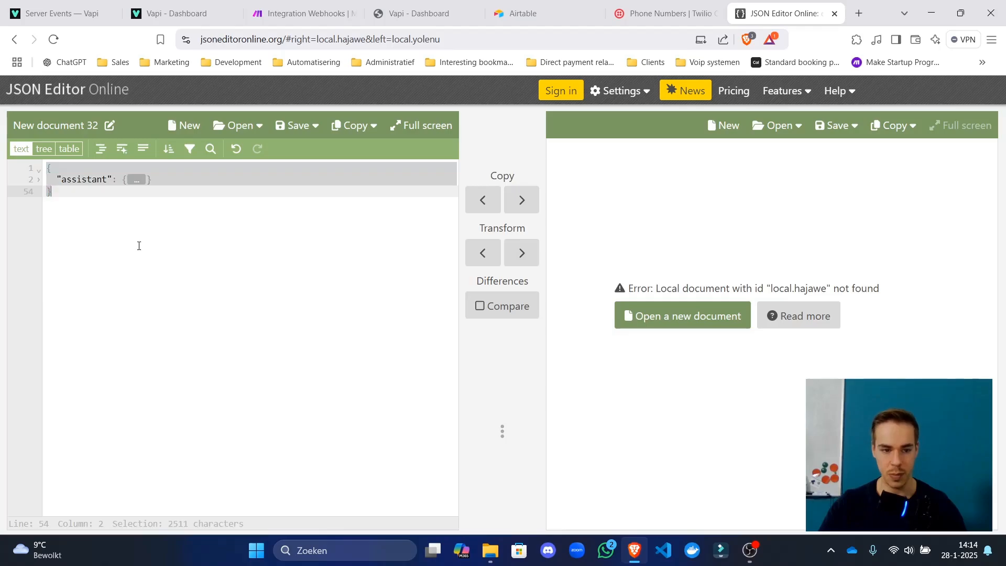
{"action": "left_click", "coordinate": [175, 191]}
{"action": "key", "text": "Up"}
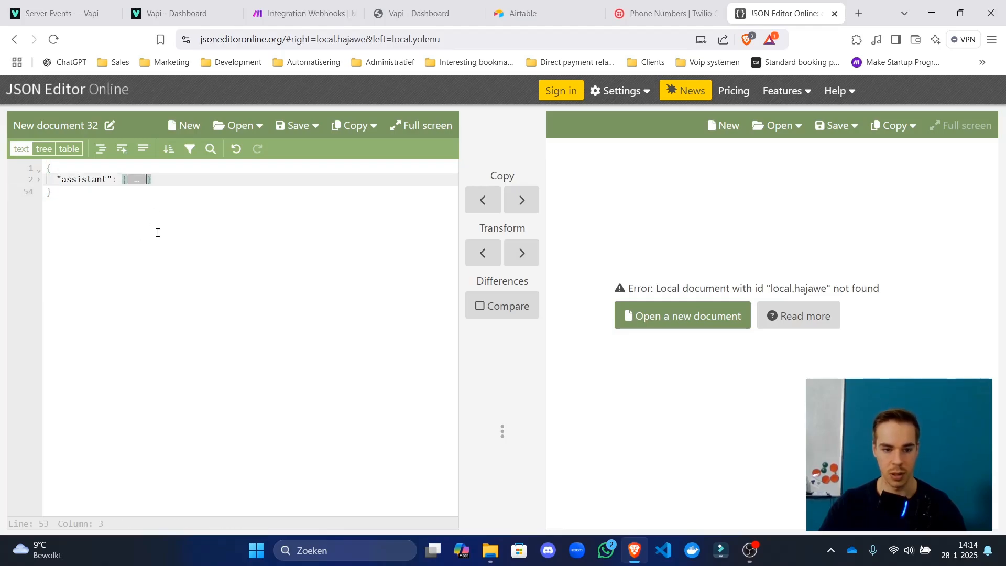
{"action": "key", "text": "BackSpace"}
{"action": "key", "text": "BackSpace"}
{"action": "key", "text": "BackSpace"}
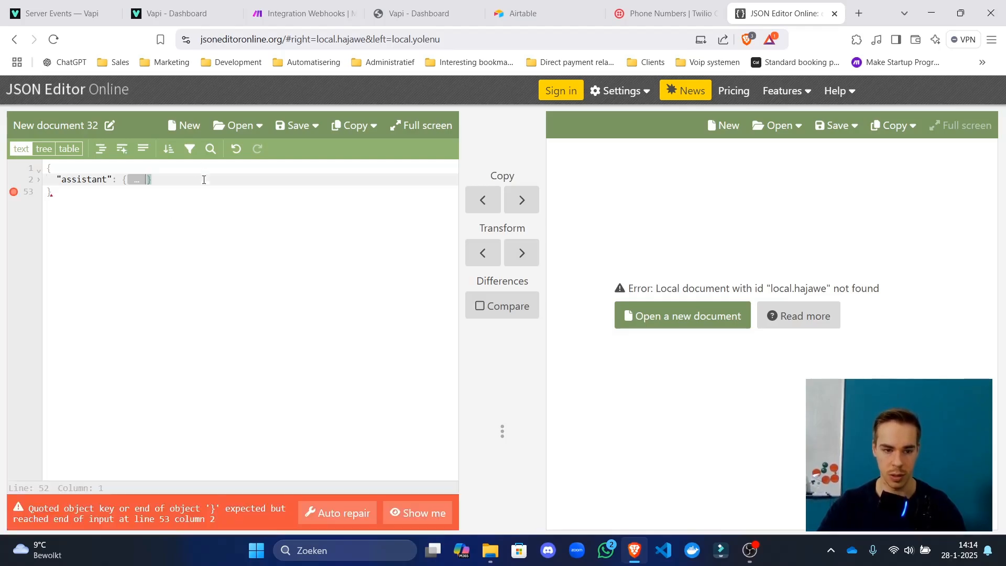
{"action": "key", "text": "BackSpace"}
{"action": "key", "text": "BackSpace"}
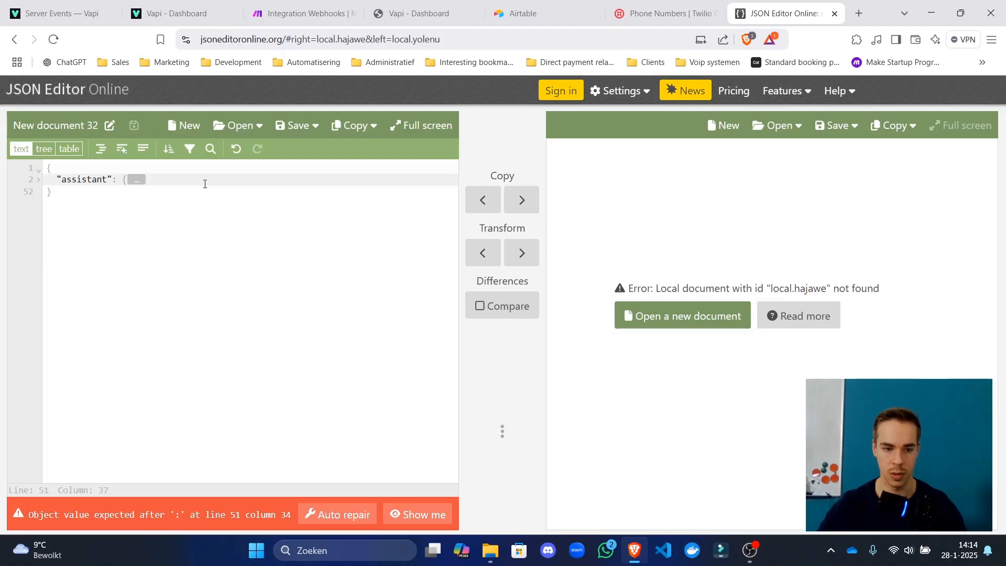
Replace the assistant object's contents with empty braces and check it against the Vapi docs.
{"action": "left_click_drag", "start_coordinate": [162, 180], "coordinate": [116, 180]}
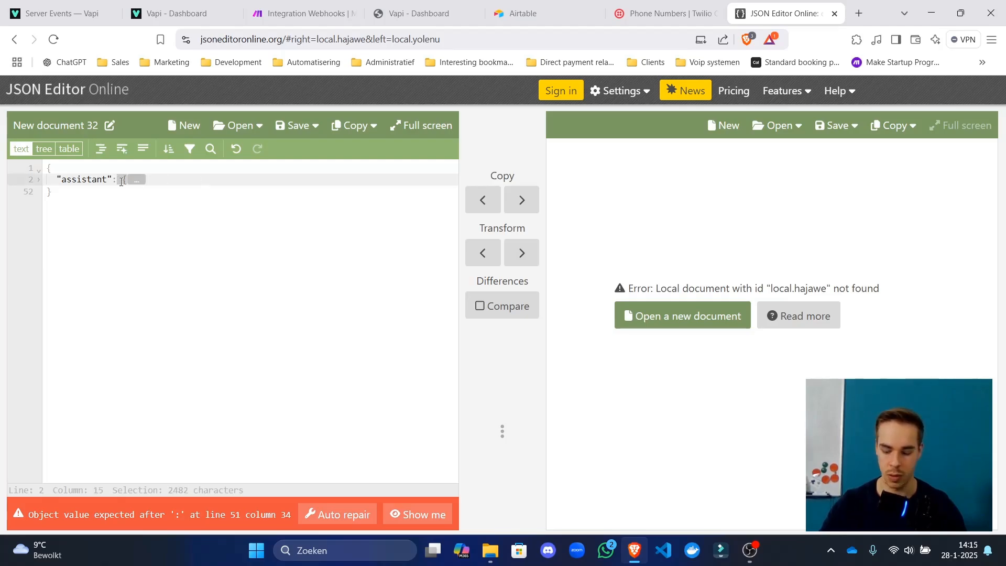
{"action": "key", "text": "BackSpace"}
{"action": "type", "text": "{"}
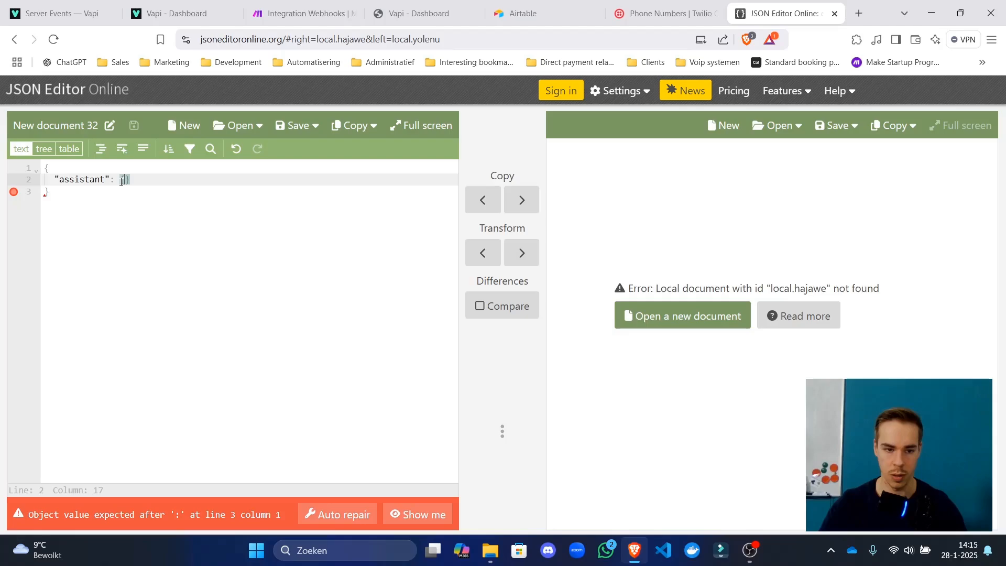
{"action": "left_click", "coordinate": [190, 214]}
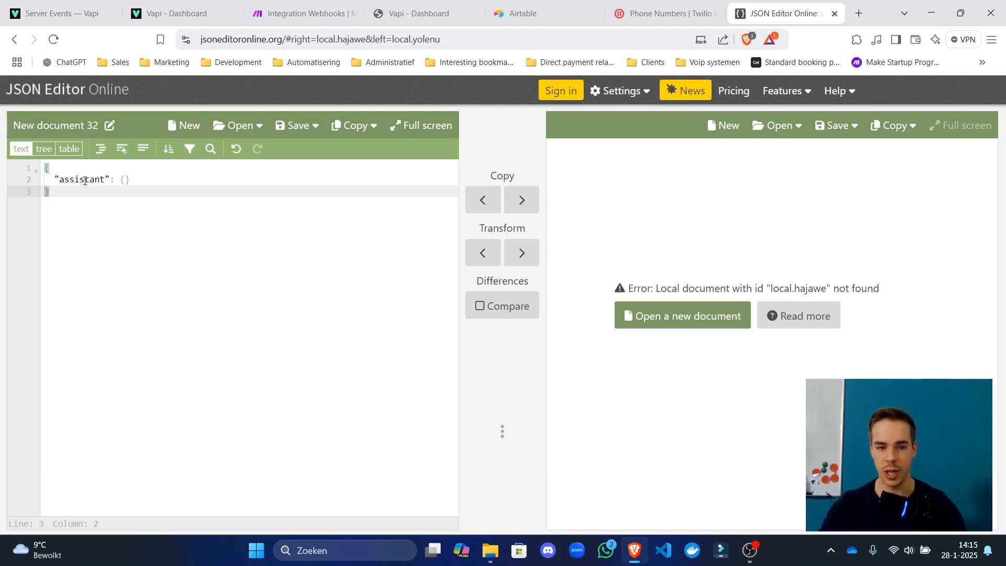
{"action": "left_click", "coordinate": [173, 14]}
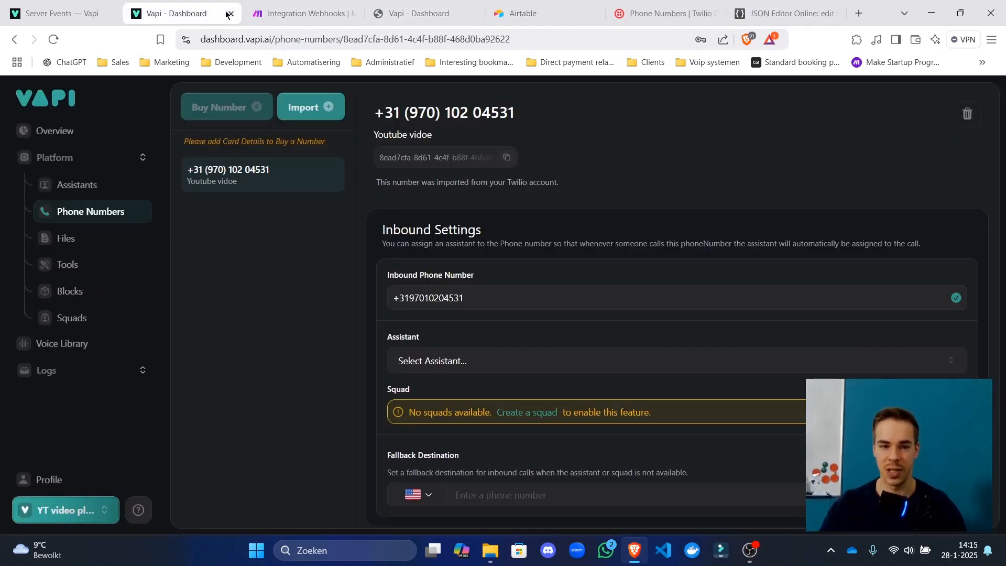
{"action": "left_click", "coordinate": [62, 13]}
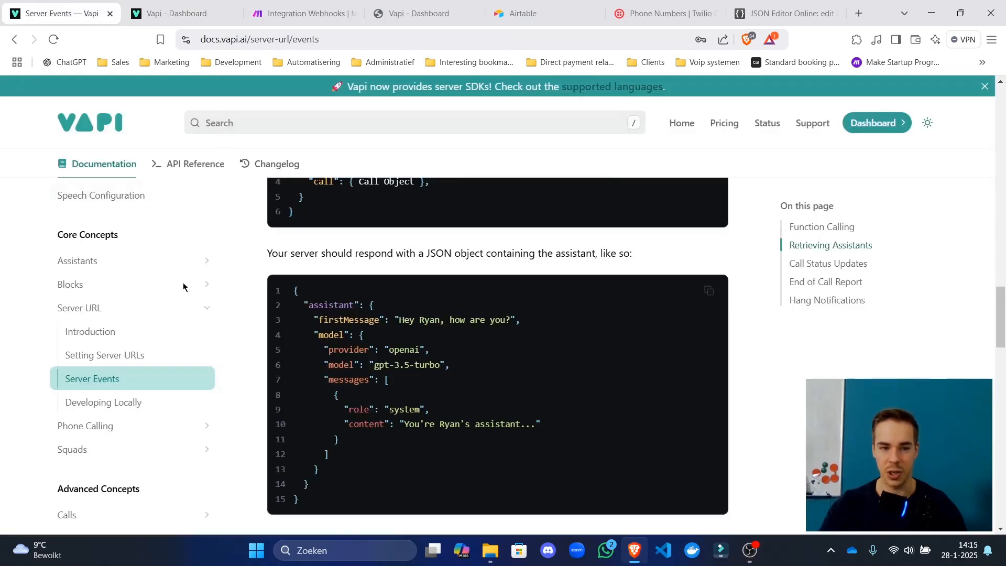
{"action": "left_click", "coordinate": [788, 13]}
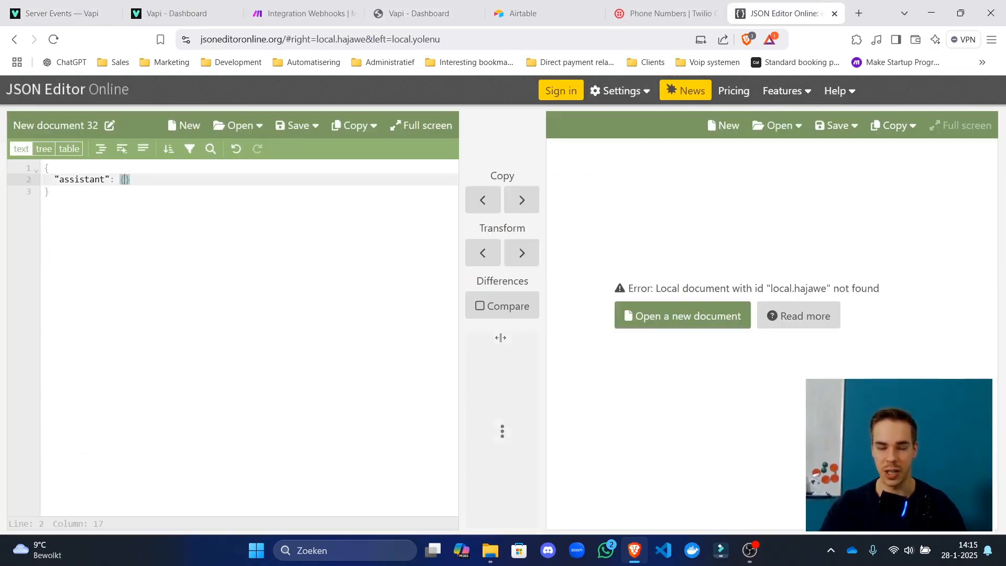
{"action": "left_click_drag", "start_coordinate": [59, 179], "coordinate": [64, 178]}
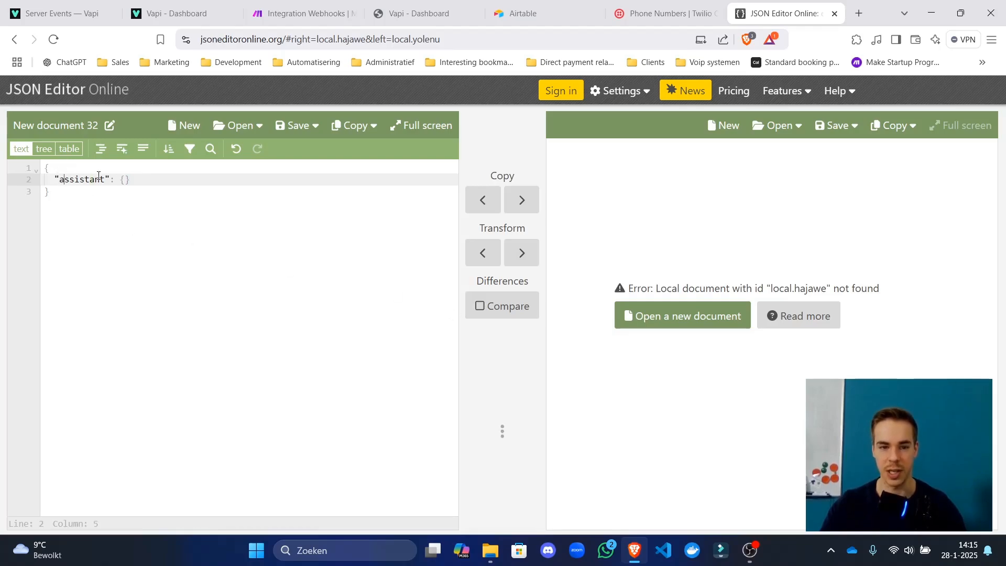
{"action": "left_click", "coordinate": [325, 13]}
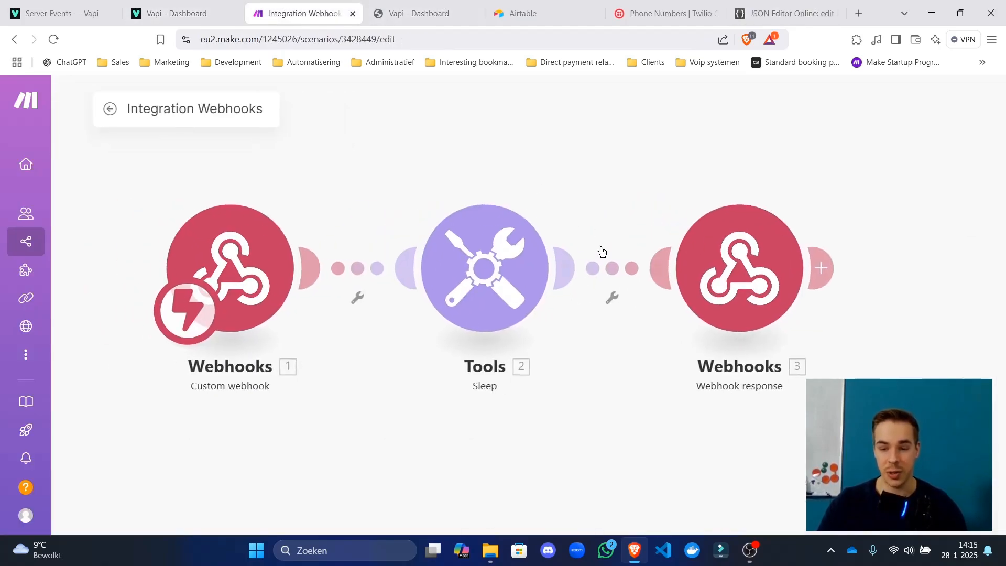
Open and close the first route's filter setup while checking the Vapi docs.
{"action": "left_click", "coordinate": [401, 271]}
{"action": "left_click", "coordinate": [581, 264]}
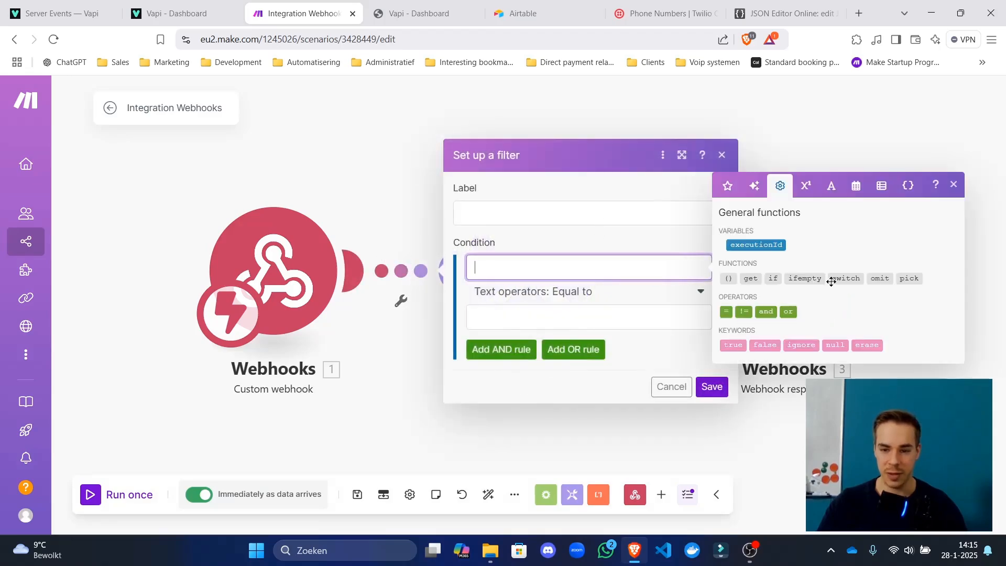
{"action": "left_click", "coordinate": [765, 283]}
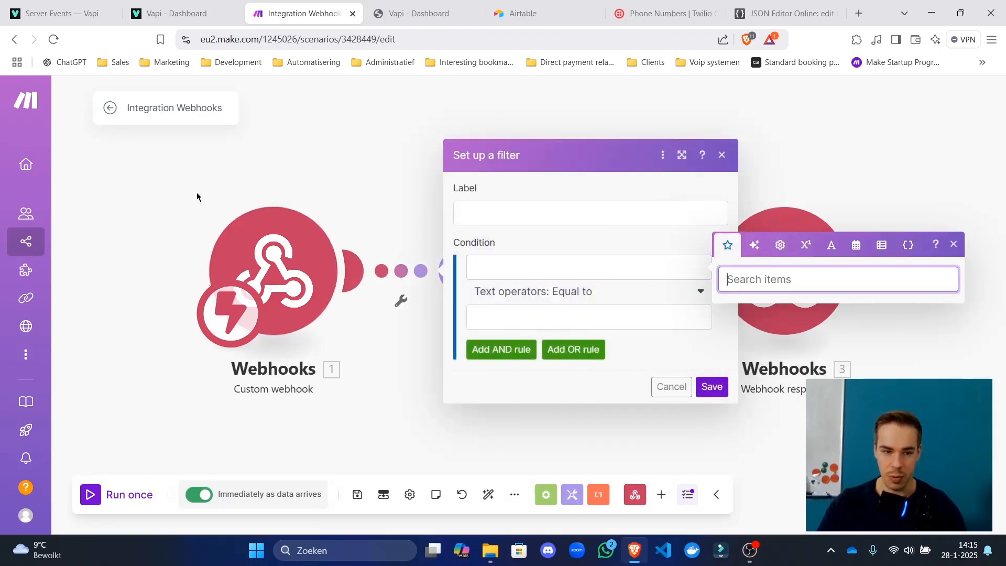
{"action": "left_click", "coordinate": [143, 172]}
{"action": "scroll", "coordinate": [314, 283], "scroll_direction": "down", "scroll_amount": 3}
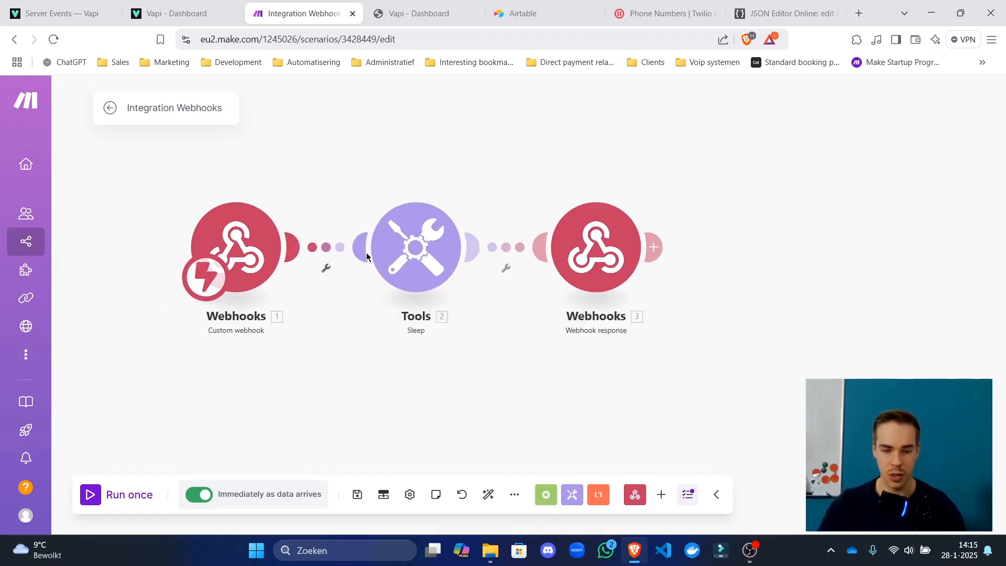
{"action": "left_click", "coordinate": [353, 261]}
{"action": "left_click", "coordinate": [173, 13]}
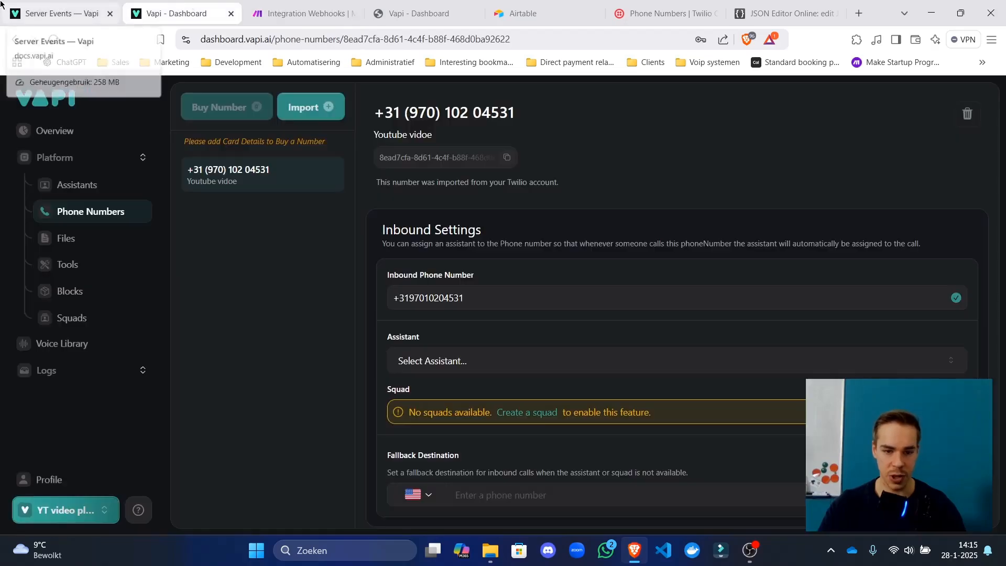
{"action": "left_click", "coordinate": [57, 14]}
{"action": "left_click", "coordinate": [303, 13]}
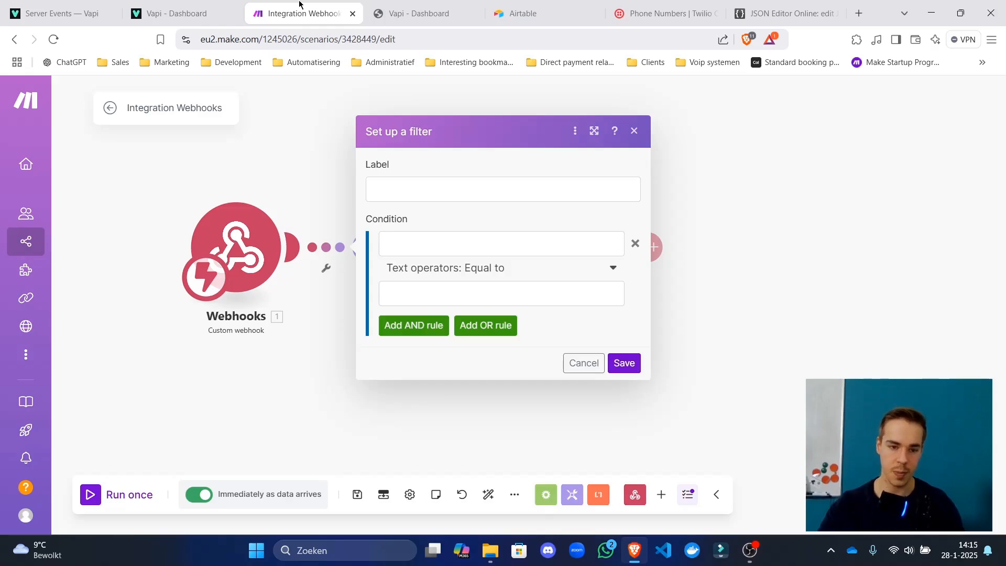
{"action": "left_click", "coordinate": [246, 172]}
Run only the custom webhook to capture a sample call bundle.
{"action": "right_click", "coordinate": [244, 262]}
{"action": "left_click", "coordinate": [269, 293]}
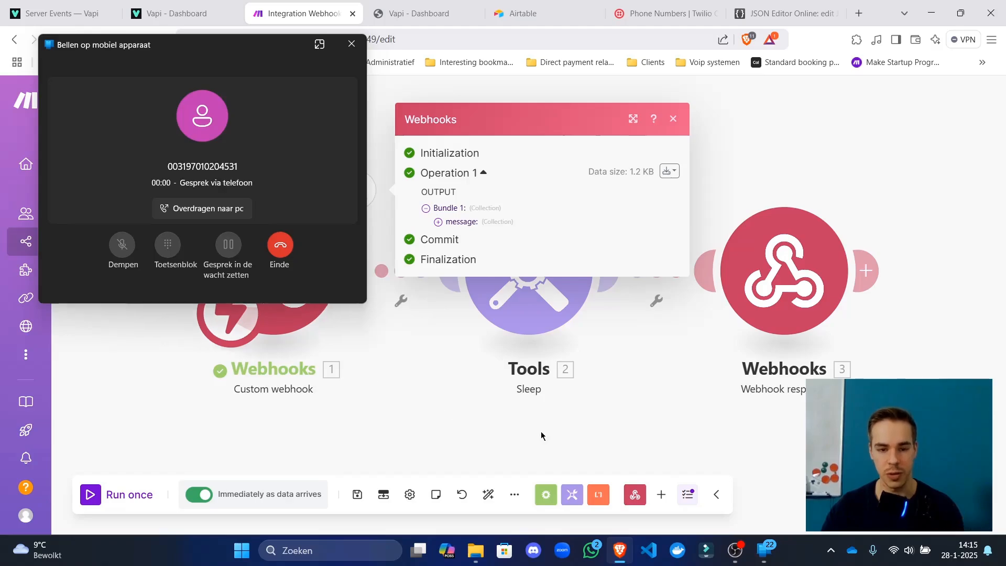
{"action": "left_click", "coordinate": [452, 398]}
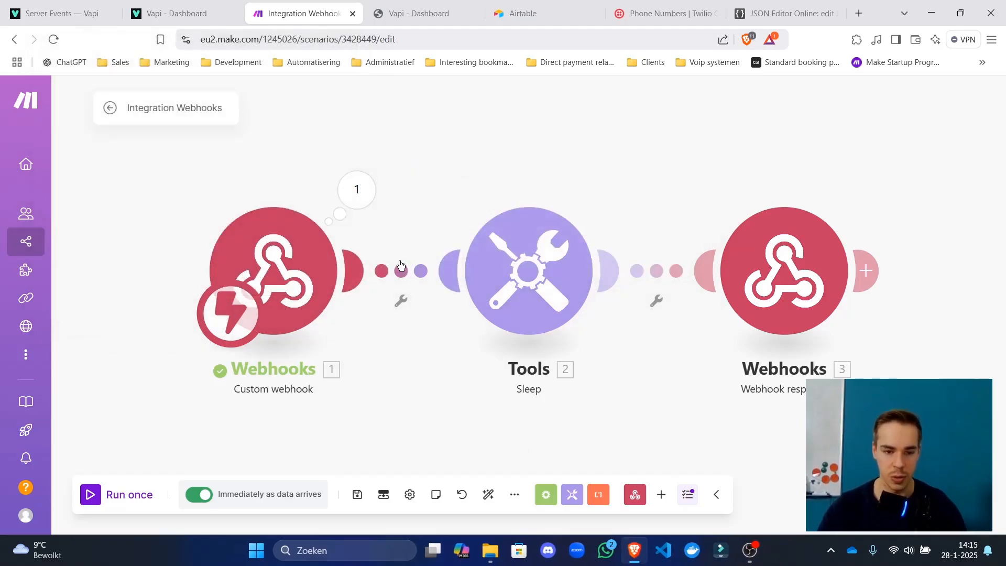
Set the first route's filter to message: type equal to 'assistant-request', labelled 'Assistant request'.
{"action": "left_click", "coordinate": [412, 273]}
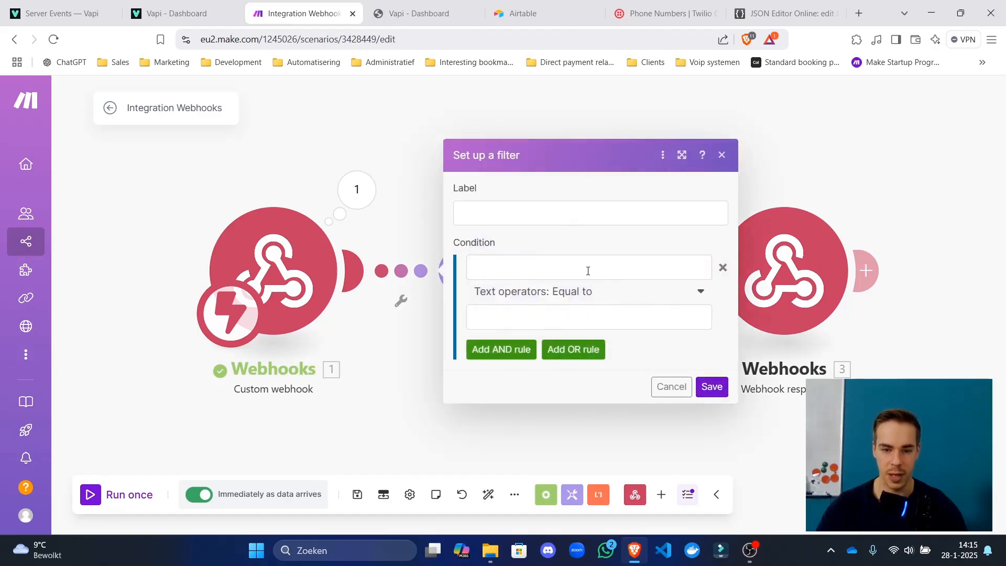
{"action": "left_click", "coordinate": [588, 268]}
{"action": "left_click", "coordinate": [756, 304]}
{"action": "left_click", "coordinate": [640, 322]}
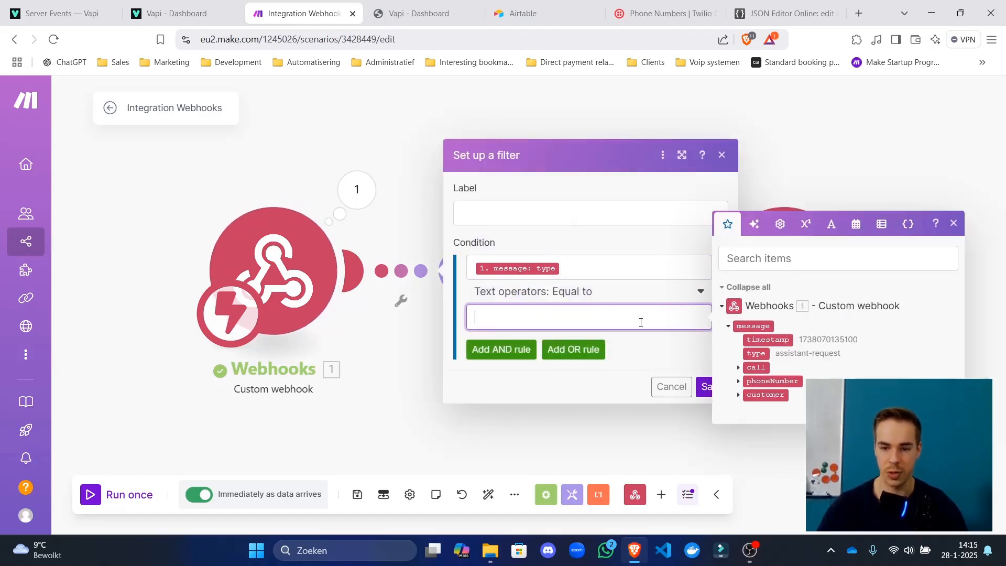
{"action": "type", "text": "assistant"}
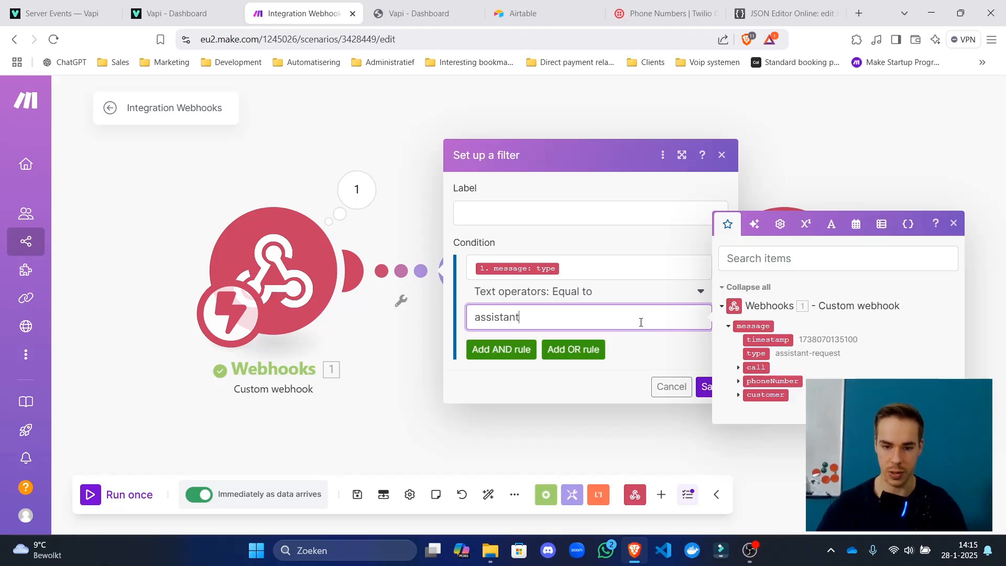
{"action": "type", "text": "-request"}
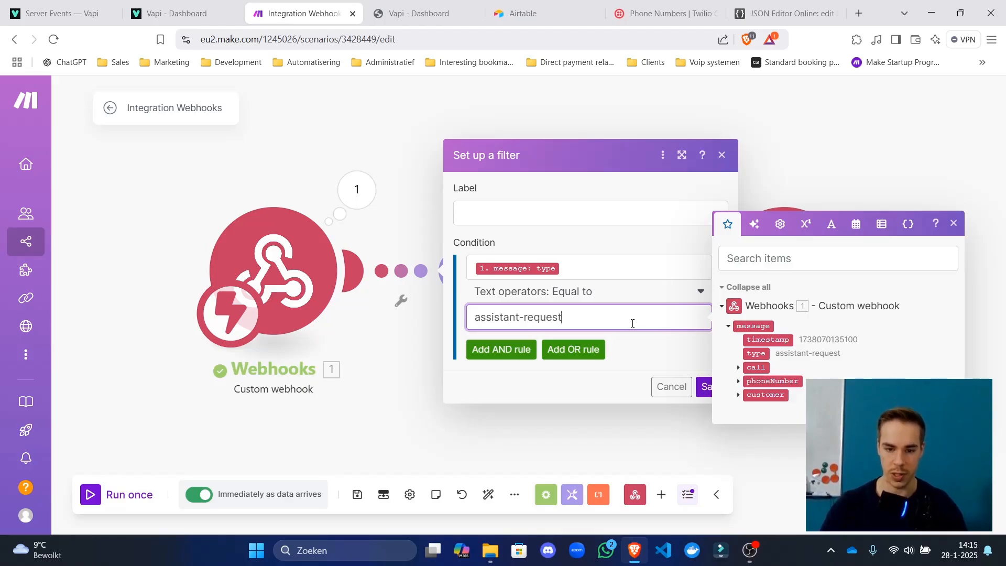
{"action": "left_click", "coordinate": [620, 216]}
{"action": "type", "text": "assist"}
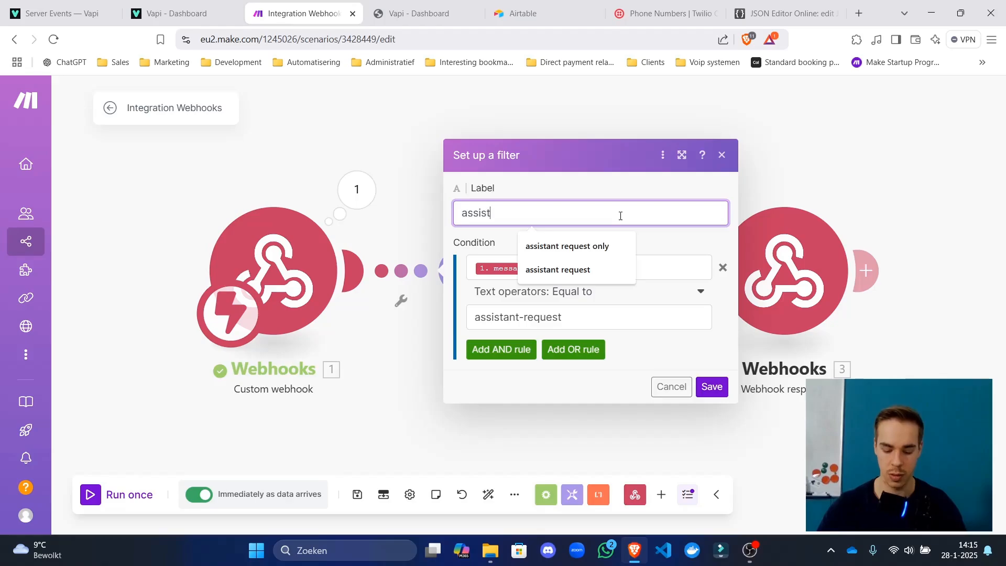
{"action": "type", "text": "ant request"}
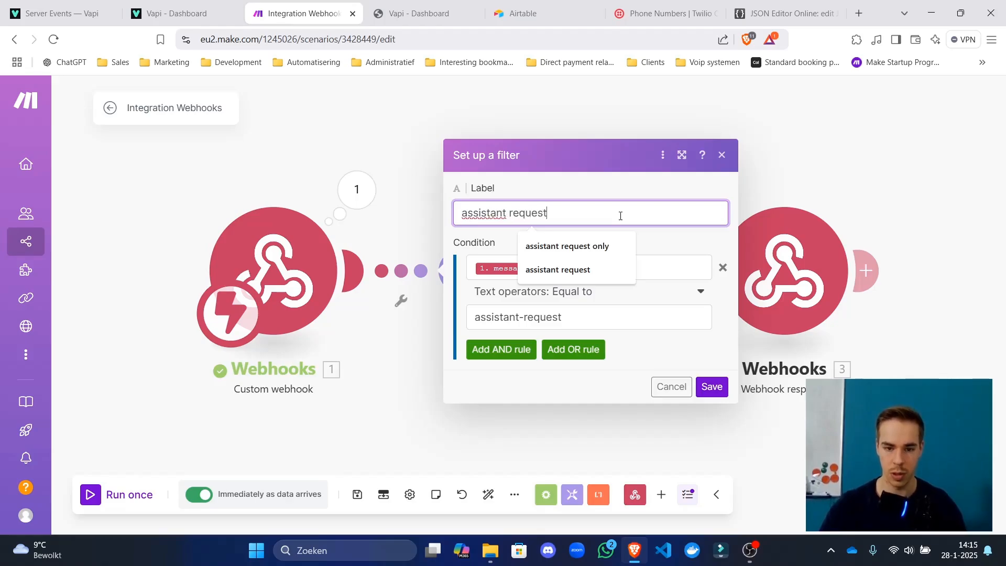
{"action": "left_click_drag", "start_coordinate": [465, 214], "coordinate": [455, 216]}
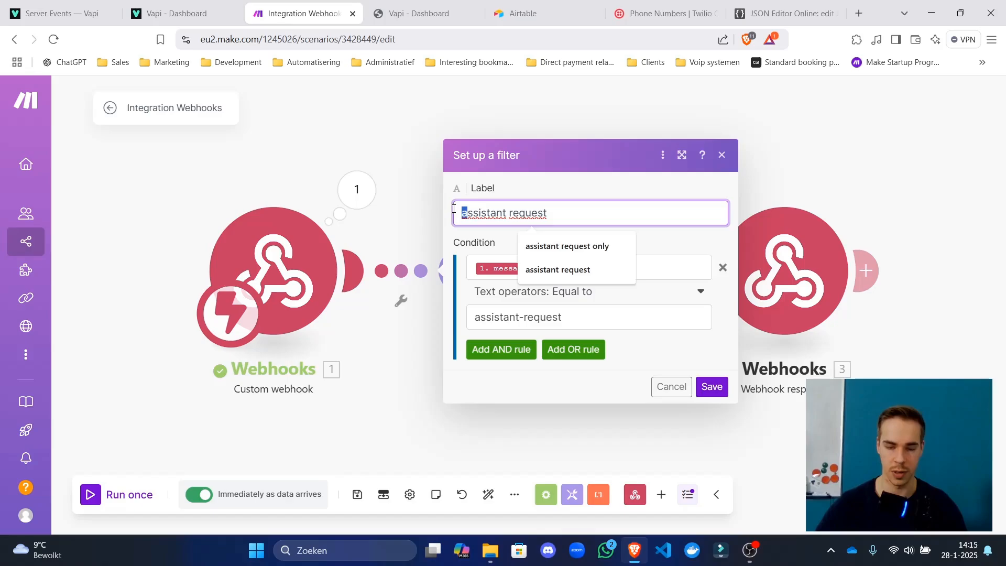
{"action": "type", "text": "A"}
{"action": "left_click", "coordinate": [654, 181]}
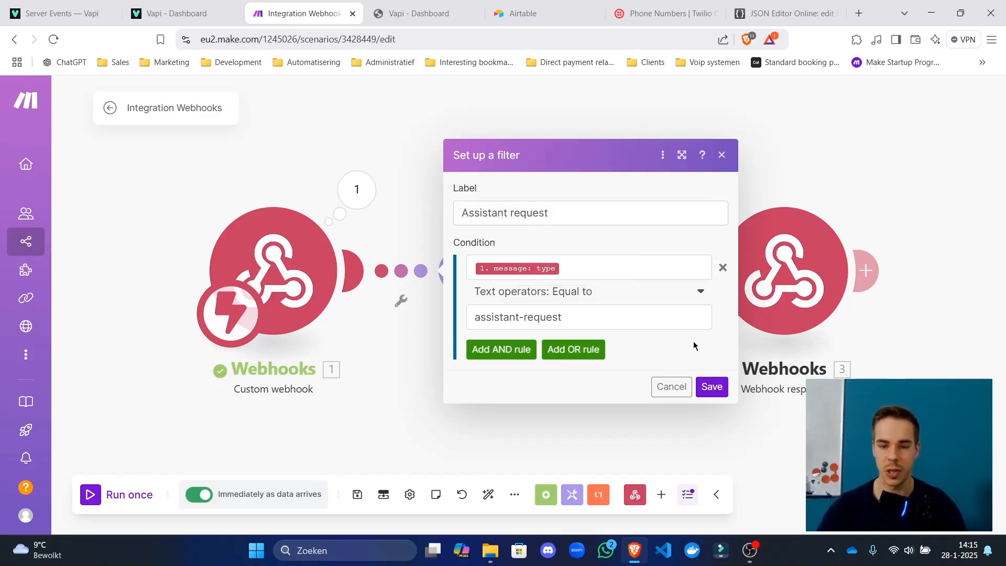
Save the Assistant request filter and delete the Tools Sleep module.
{"action": "left_click", "coordinate": [711, 389]}
{"action": "right_click", "coordinate": [560, 268]}
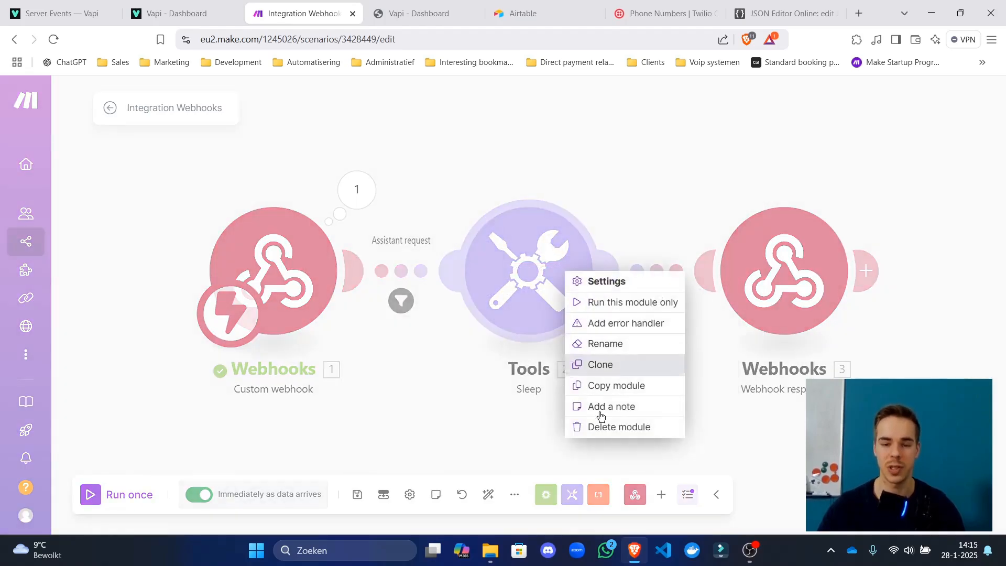
{"action": "left_click", "coordinate": [617, 424]}
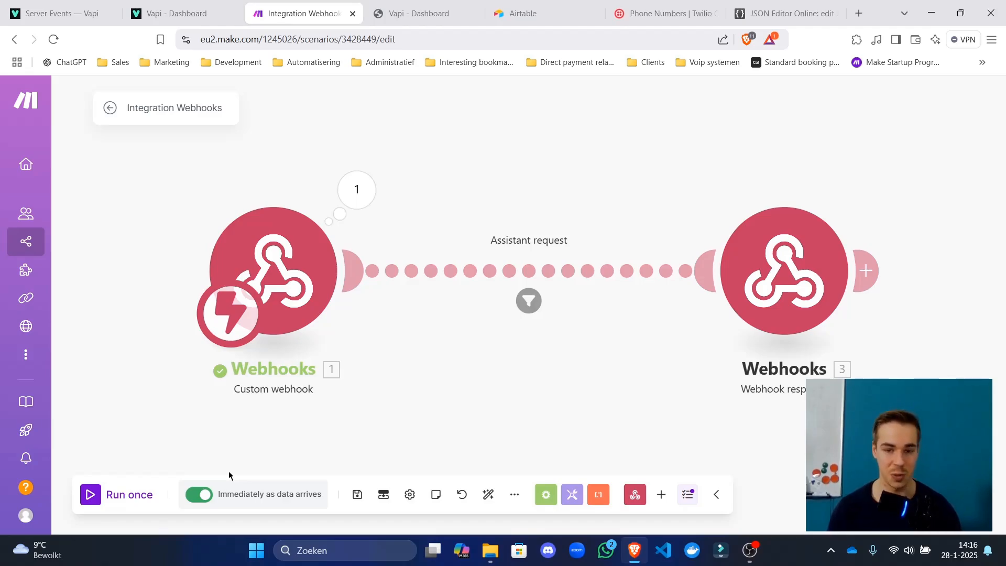
Shift the canvas and move the Webhook response module further right.
{"action": "mouse_move", "coordinate": [25, 341]}
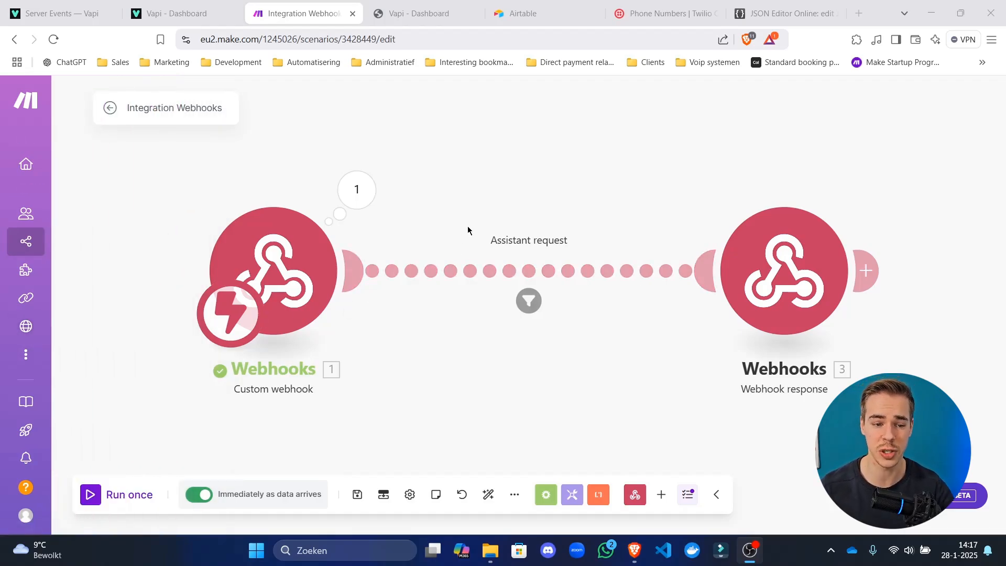
{"action": "left_click_drag", "start_coordinate": [496, 215], "coordinate": [450, 214]}
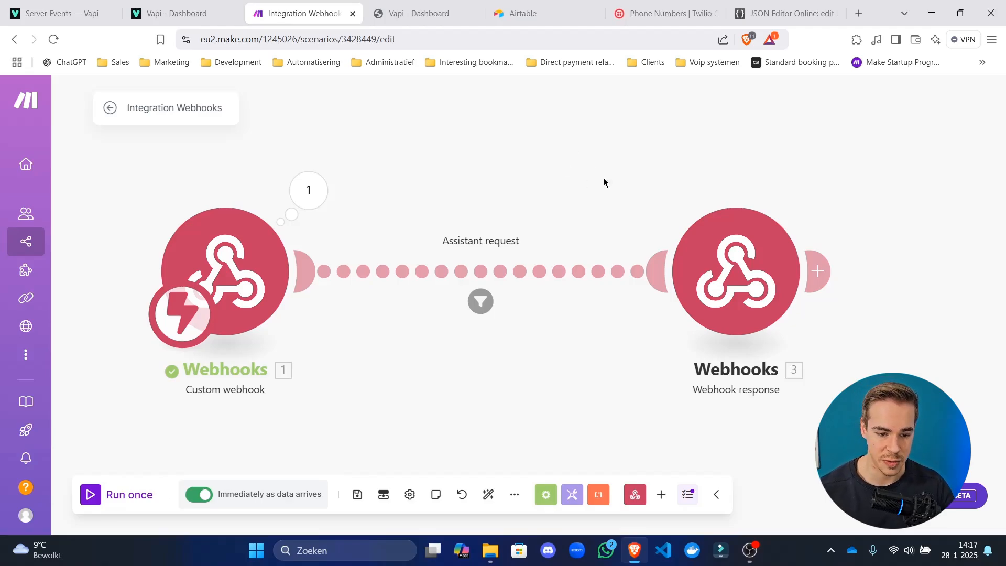
{"action": "scroll", "coordinate": [446, 219], "scroll_direction": "down", "scroll_amount": 5}
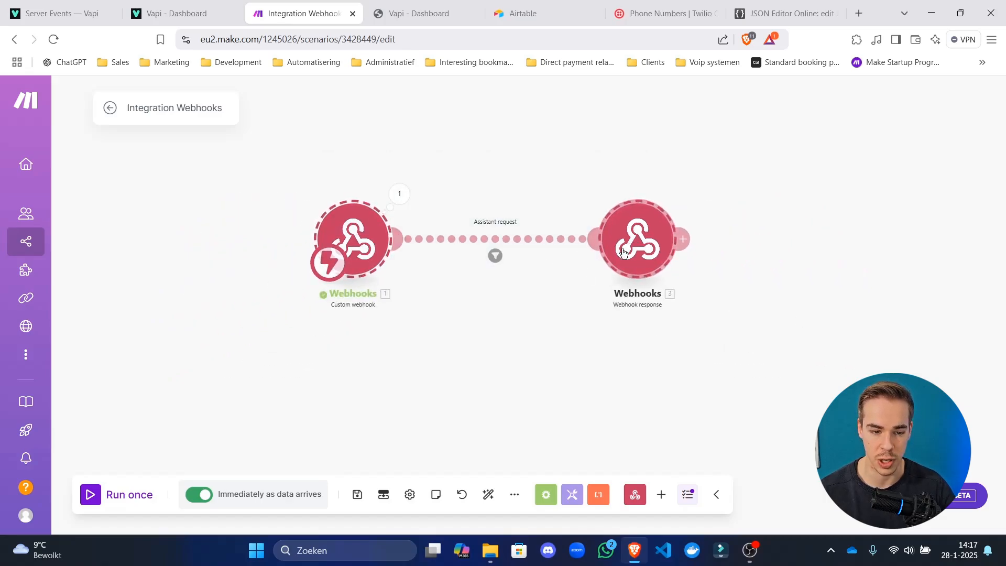
{"action": "left_click_drag", "start_coordinate": [541, 203], "coordinate": [503, 218]}
{"action": "left_click_drag", "start_coordinate": [599, 254], "coordinate": [693, 253]}
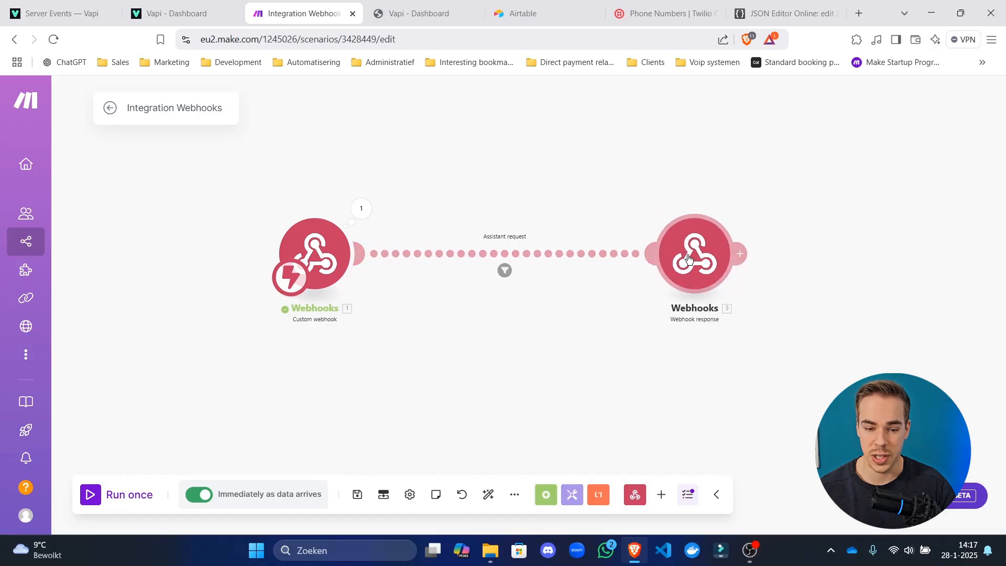
Add a Router module after the Webhook response.
{"action": "left_click", "coordinate": [801, 255]}
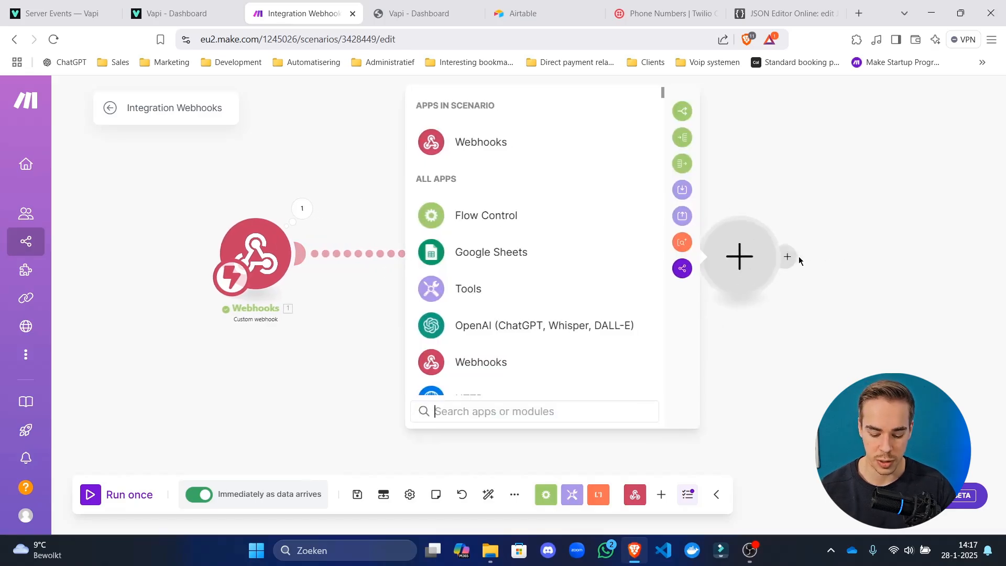
{"action": "type", "text": "router"}
{"action": "key", "text": "Return"}
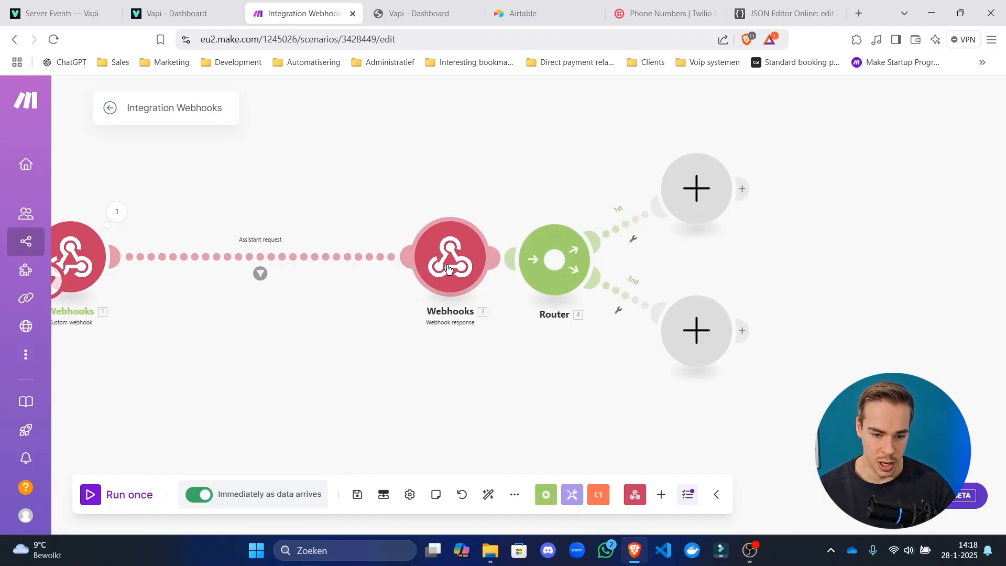
Clone the Webhook response onto the Router's first branch and delete the original.
{"action": "right_click", "coordinate": [445, 269]}
{"action": "left_click", "coordinate": [495, 328]}
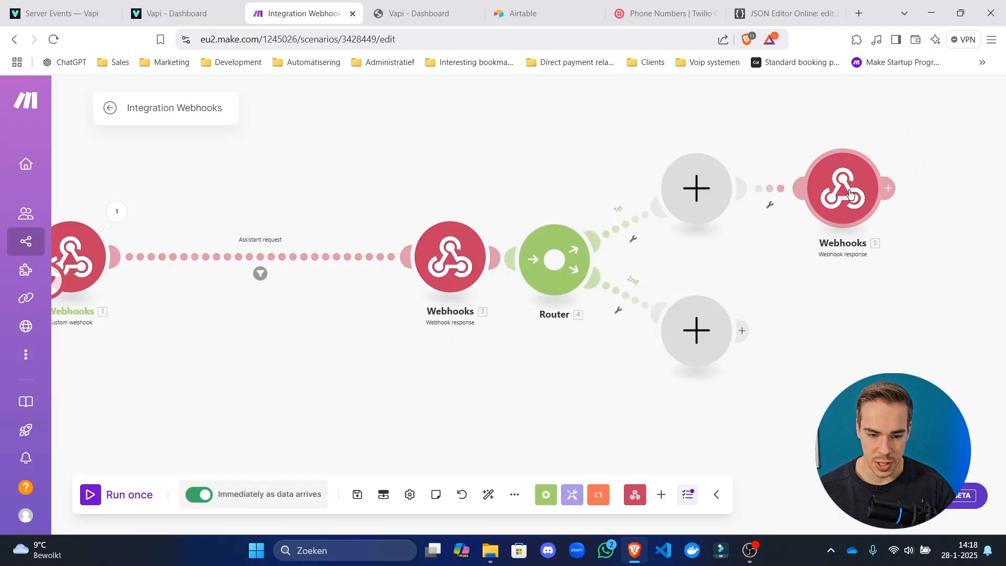
{"action": "left_click", "coordinate": [840, 188]}
{"action": "right_click", "coordinate": [474, 273]}
{"action": "left_click", "coordinate": [518, 430]}
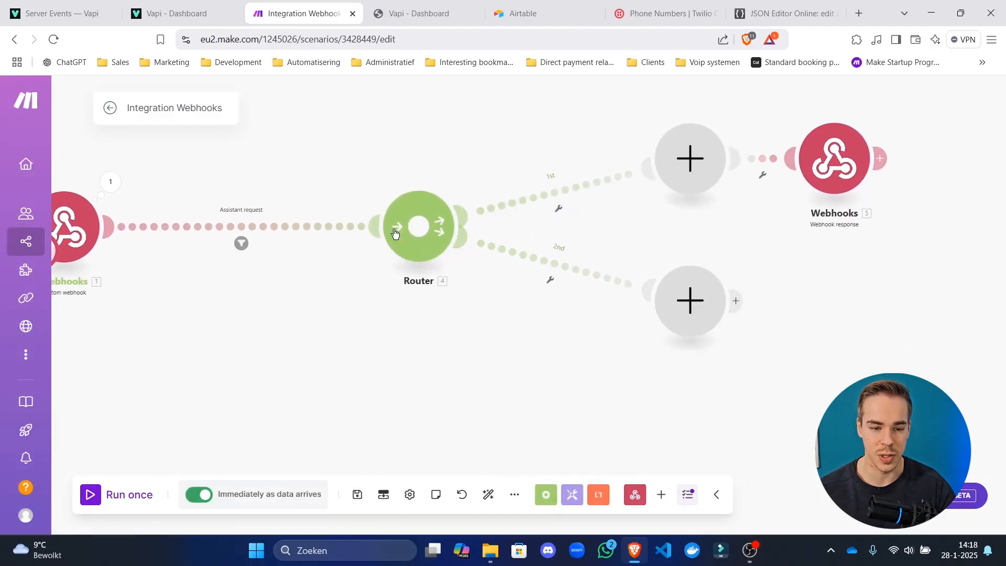
{"action": "left_click", "coordinate": [241, 243]}
{"action": "left_click", "coordinate": [263, 283]}
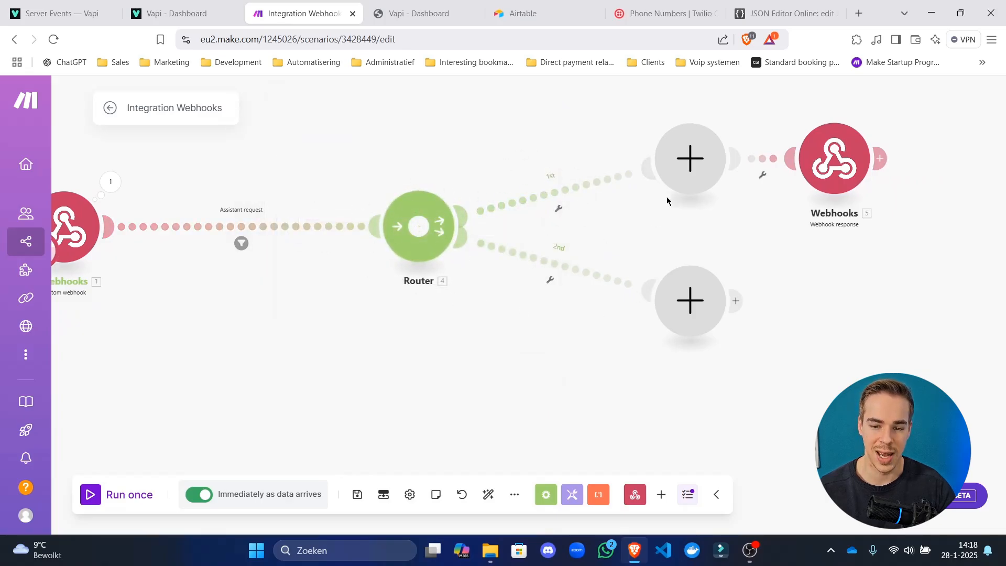
{"action": "left_click", "coordinate": [617, 207]}
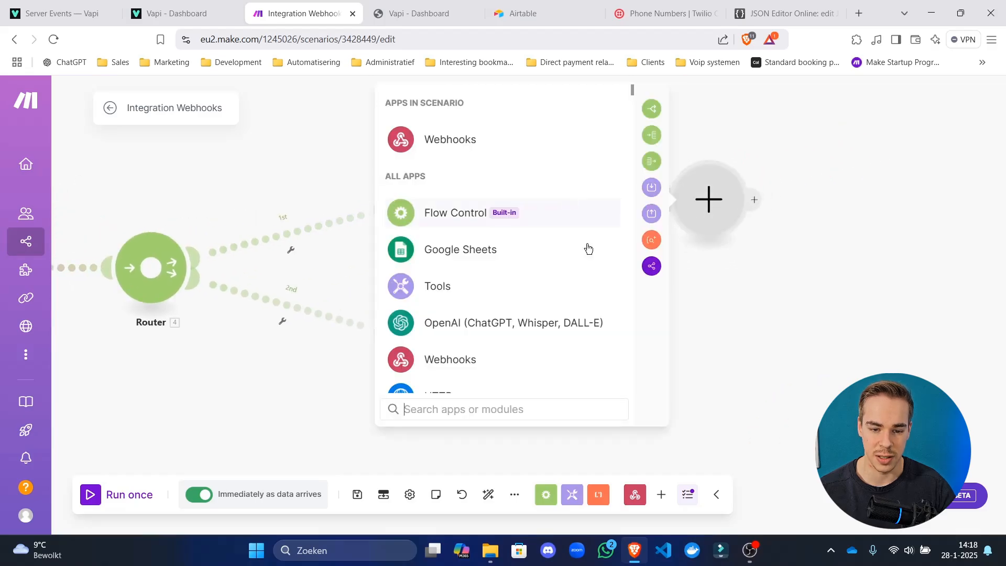
{"action": "key", "text": "Escape"}
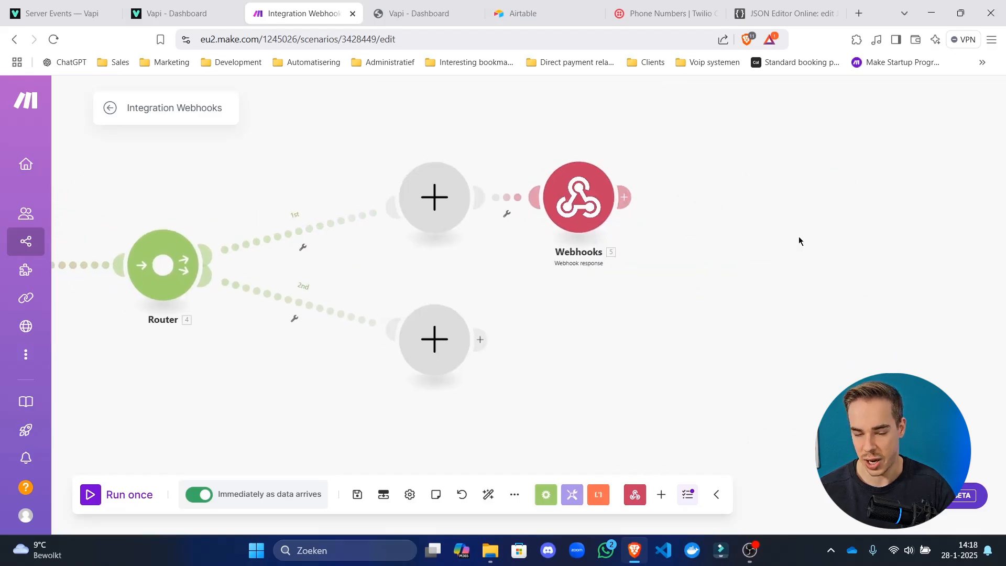
Delete the empty placeholder module and auto-align the scenario layout.
{"action": "right_click", "coordinate": [534, 206]}
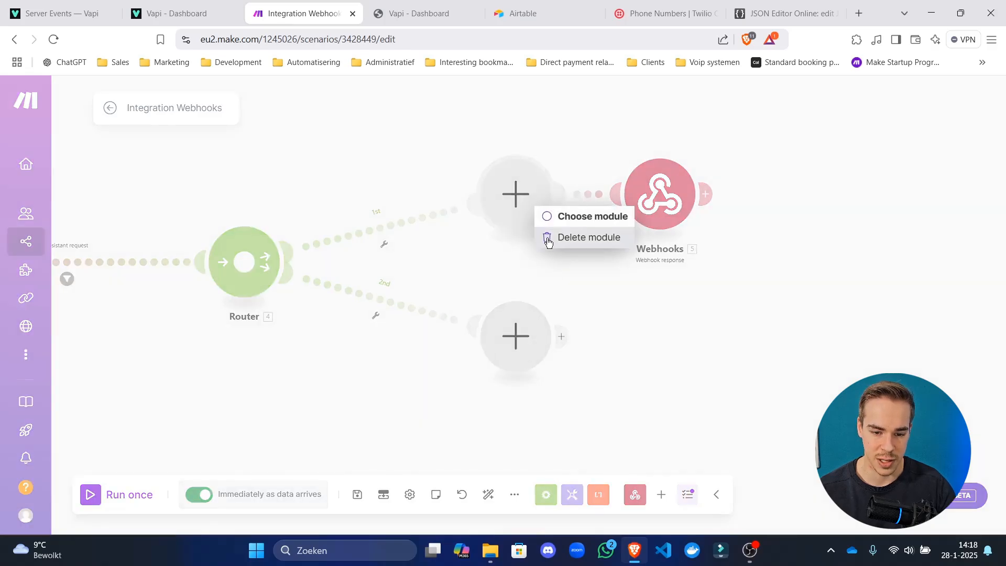
{"action": "left_click", "coordinate": [547, 239]}
{"action": "left_click", "coordinate": [488, 494]}
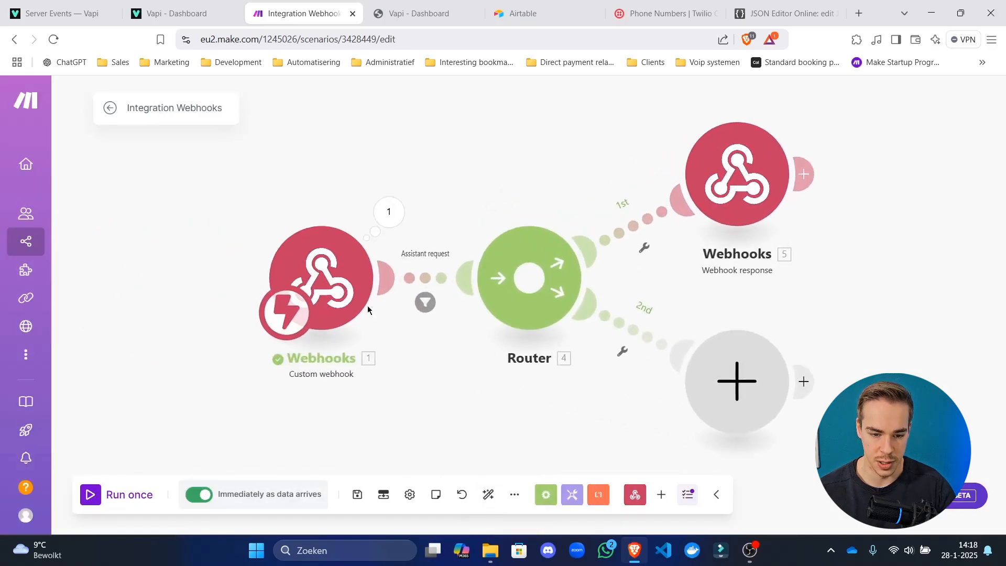
Copy the link filter's message type item into the first route's condition field.
{"action": "left_click", "coordinate": [445, 280]}
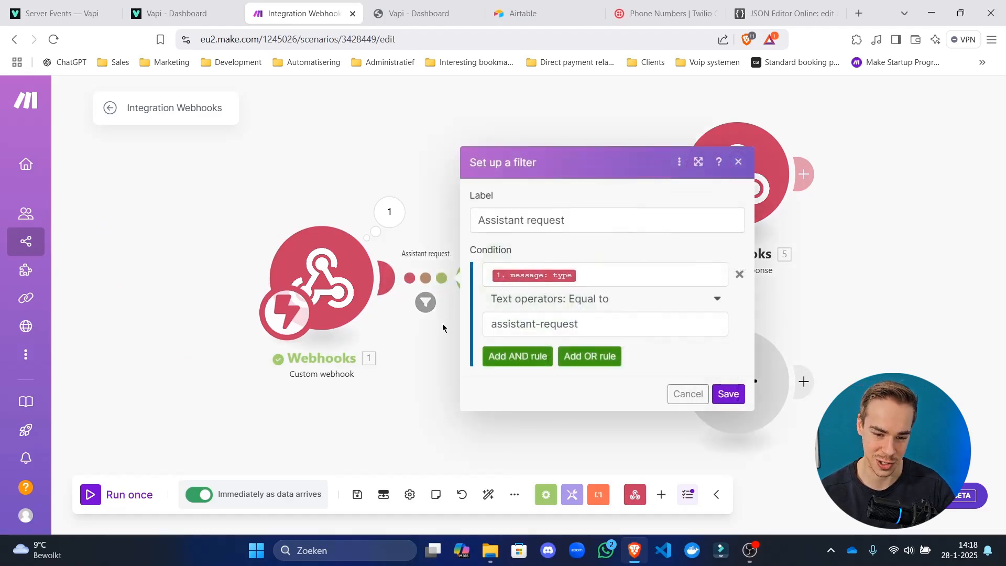
{"action": "left_click", "coordinate": [585, 275]}
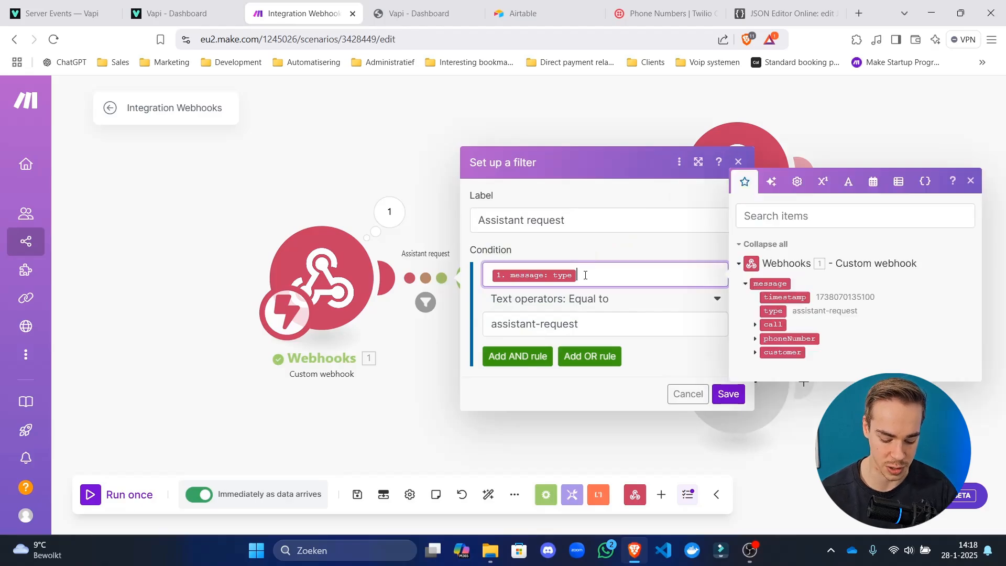
{"action": "left_click_drag", "start_coordinate": [585, 275], "coordinate": [497, 203]}
{"action": "key", "text": "ctrl+c"}
{"action": "left_click", "coordinate": [389, 134]}
{"action": "left_click", "coordinate": [630, 225]}
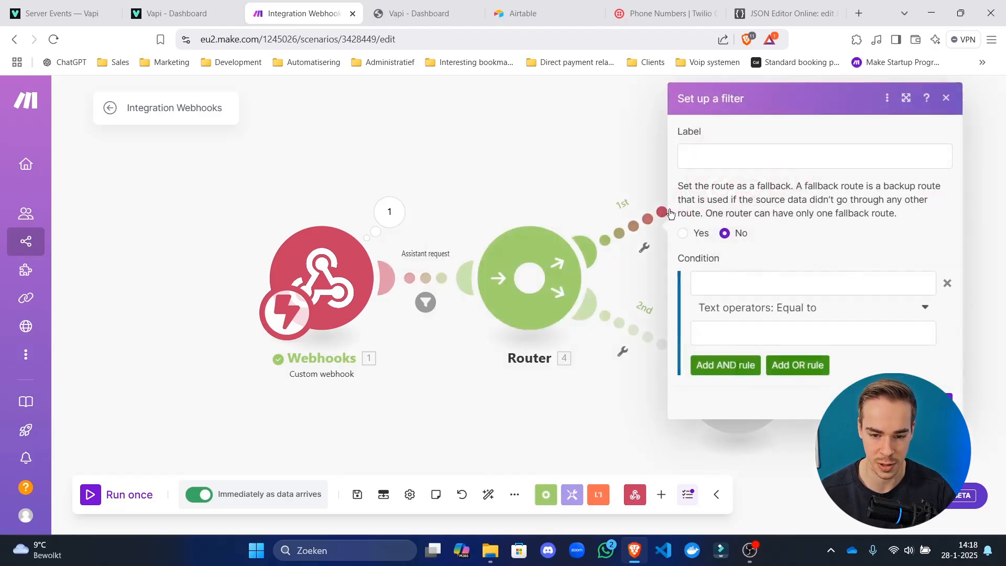
{"action": "left_click", "coordinate": [759, 276]}
{"action": "key", "text": "ctrl+v"}
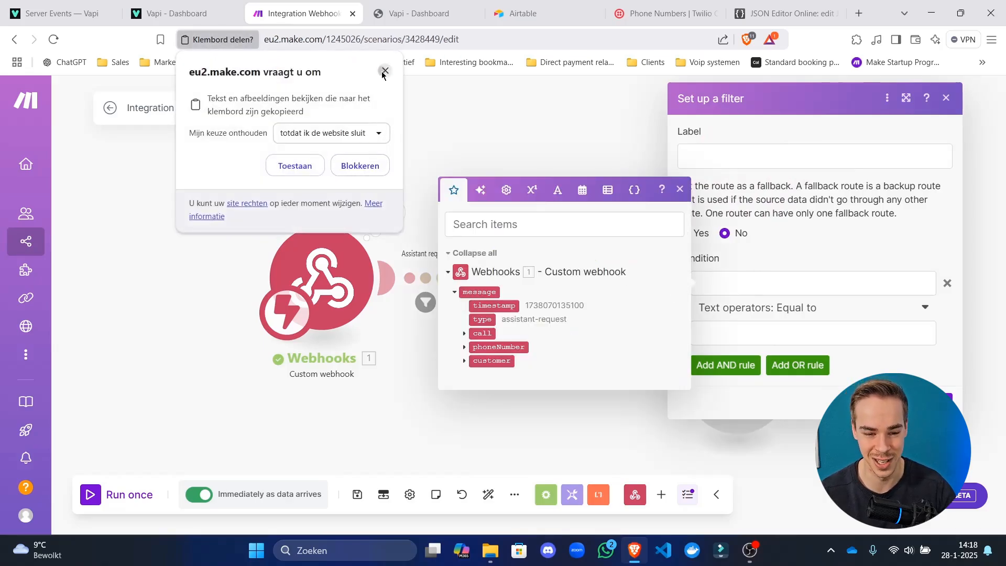
{"action": "left_click", "coordinate": [370, 169]}
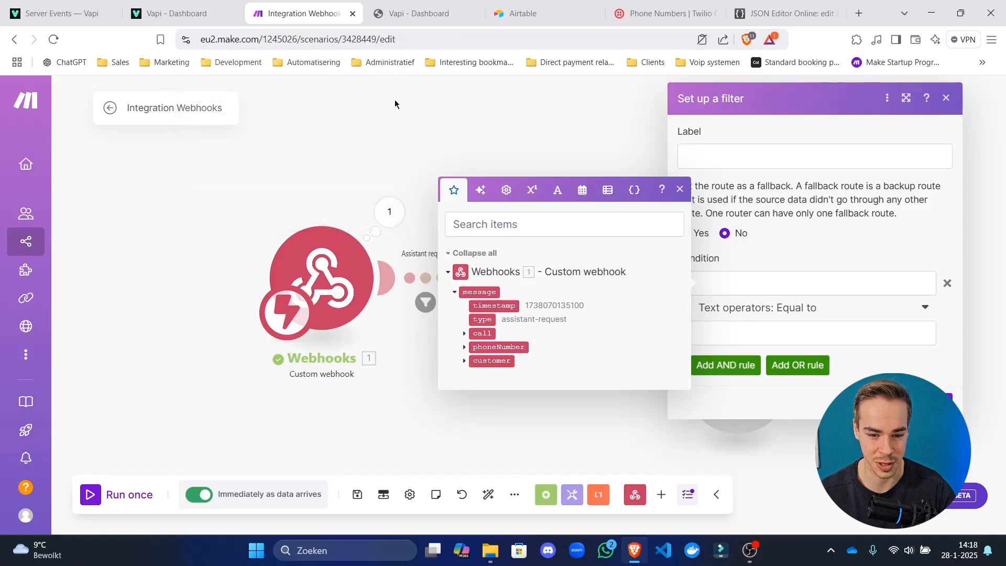
{"action": "left_click", "coordinate": [807, 223]}
{"action": "left_click", "coordinate": [797, 290]}
{"action": "key", "text": "ctrl+v"}
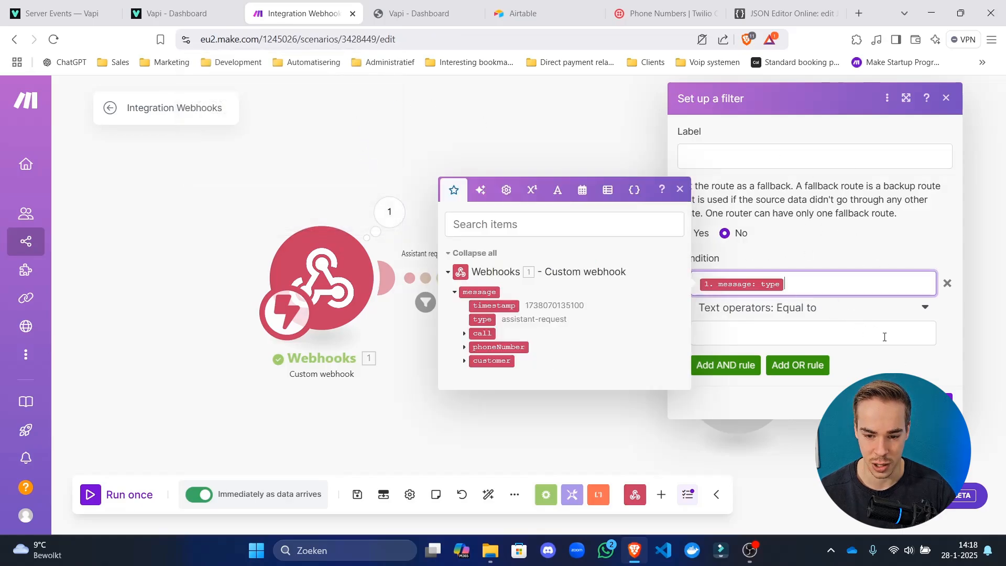
{"action": "left_click", "coordinate": [768, 402]}
{"action": "left_click", "coordinate": [515, 338]}
Copy 'assistant-request' from the link filter as the first route's comparison value and save.
{"action": "left_click", "coordinate": [426, 302]}
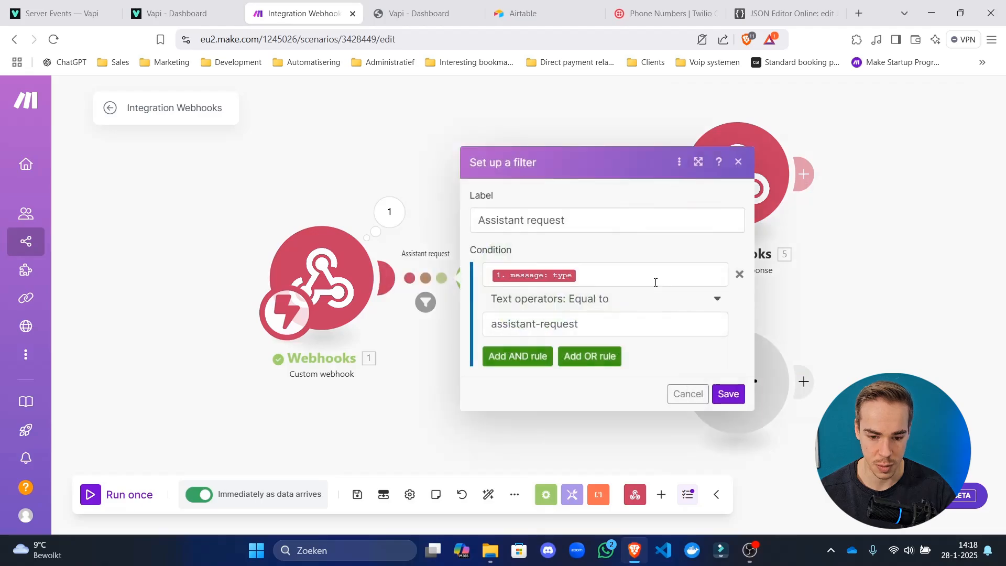
{"action": "left_click_drag", "start_coordinate": [632, 332], "coordinate": [333, 393]}
{"action": "key", "text": "ctrl+c"}
{"action": "left_click", "coordinate": [333, 393]}
{"action": "left_click", "coordinate": [644, 247]}
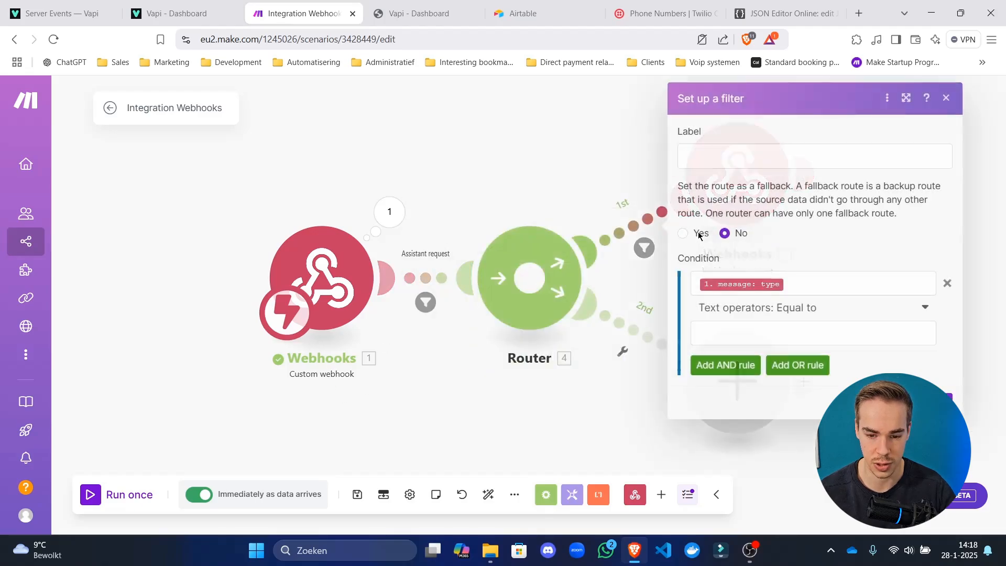
{"action": "left_click", "coordinate": [792, 333]}
{"action": "key", "text": "ctrl+v"}
{"action": "left_click", "coordinate": [936, 402]}
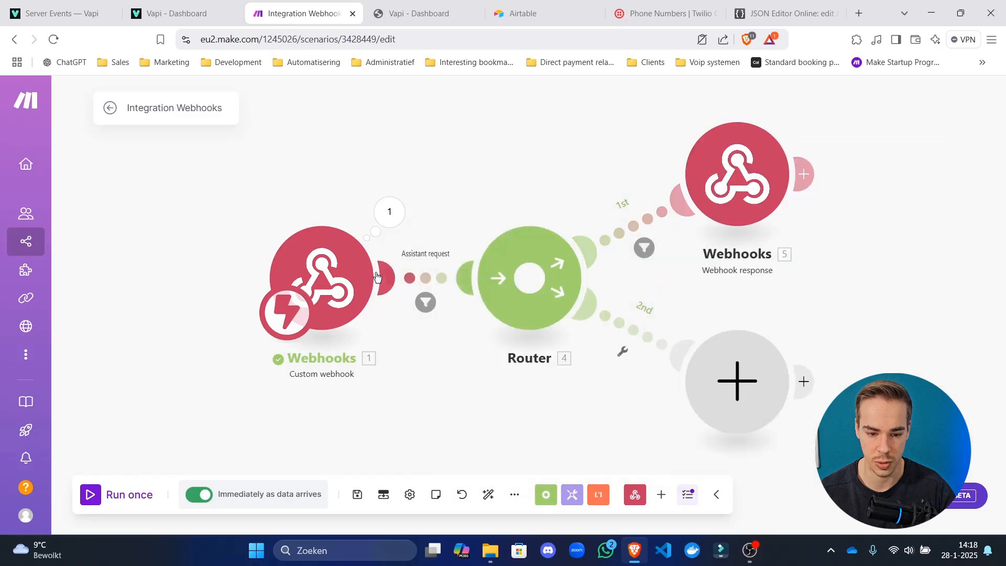
Label the first route's filter 'Assistant request' and save it.
{"action": "left_click", "coordinate": [441, 276]}
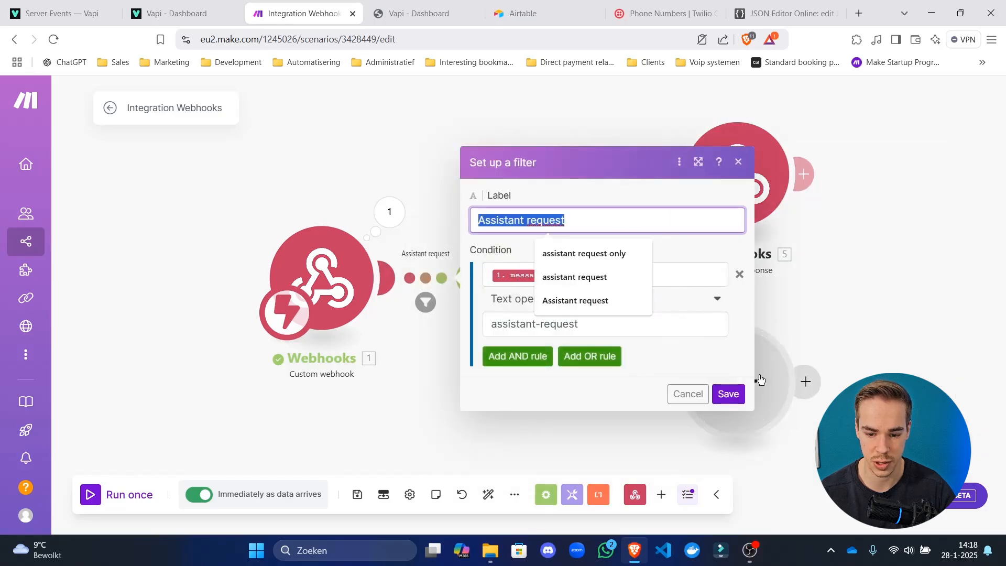
{"action": "left_click", "coordinate": [728, 394]}
{"action": "left_click", "coordinate": [634, 230]}
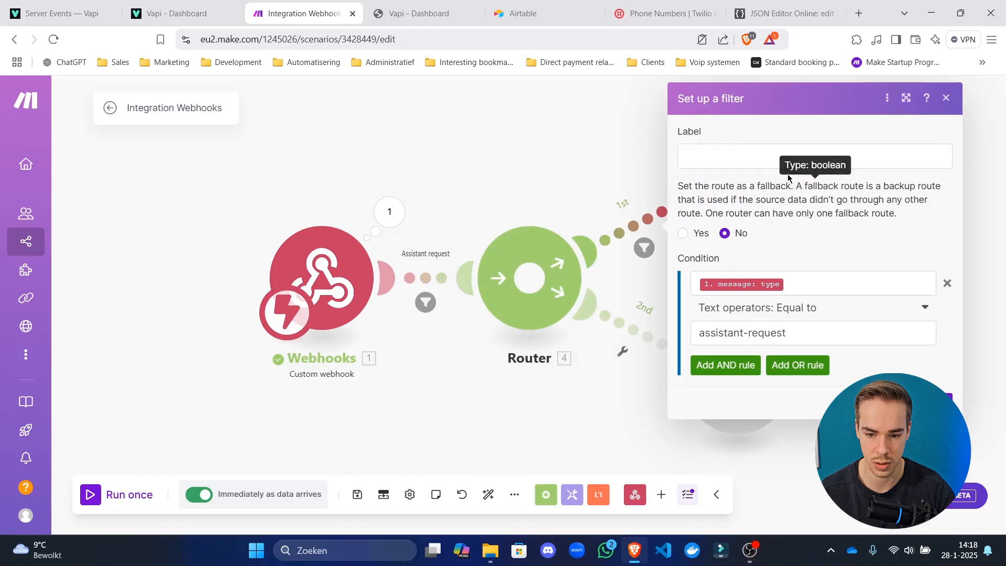
{"action": "left_click", "coordinate": [786, 157]}
{"action": "type", "text": "Assistant request"}
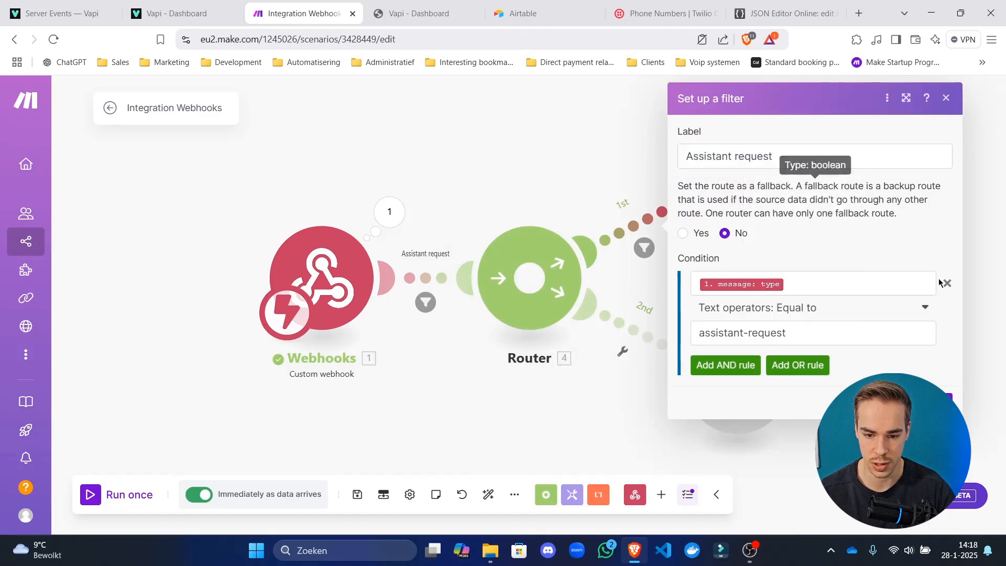
{"action": "left_click", "coordinate": [947, 399]}
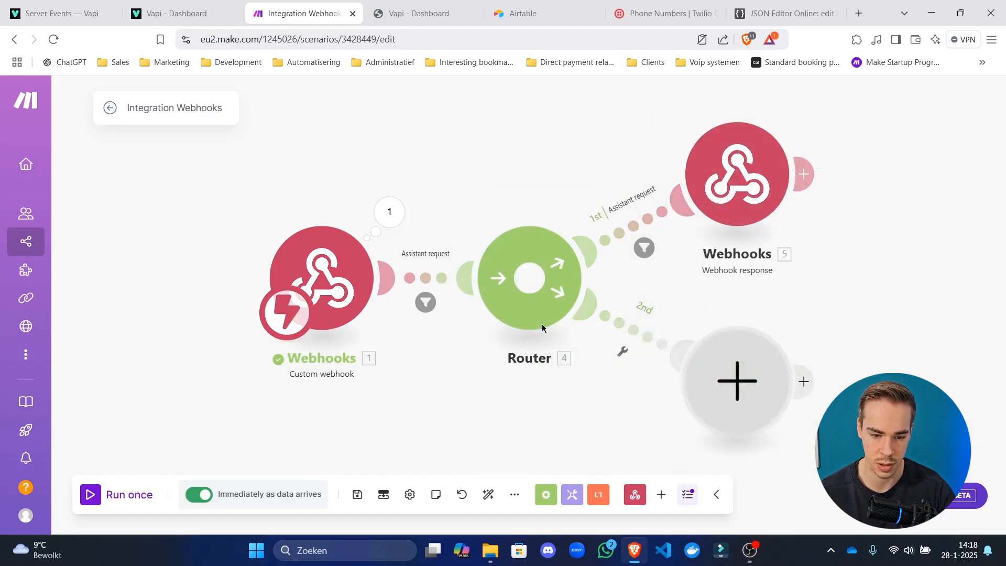
Clear the label and condition from the Webhooks-to-Router link filter and save it.
{"action": "left_click", "coordinate": [441, 280]}
{"action": "left_click", "coordinate": [589, 220]}
{"action": "triple_click", "coordinate": [589, 221]}
{"action": "key", "text": "BackSpace"}
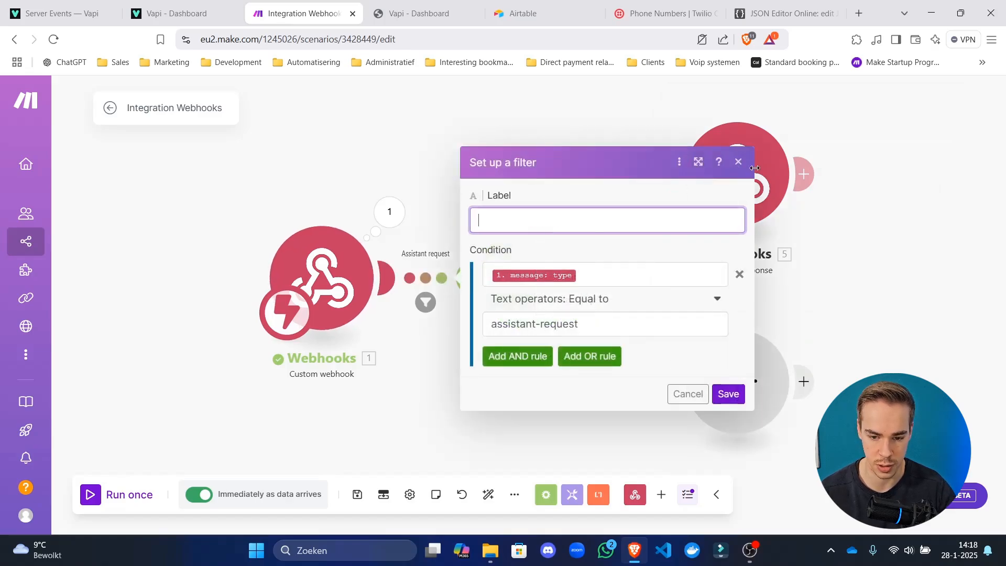
{"action": "left_click", "coordinate": [739, 274]}
{"action": "left_click", "coordinate": [729, 310]}
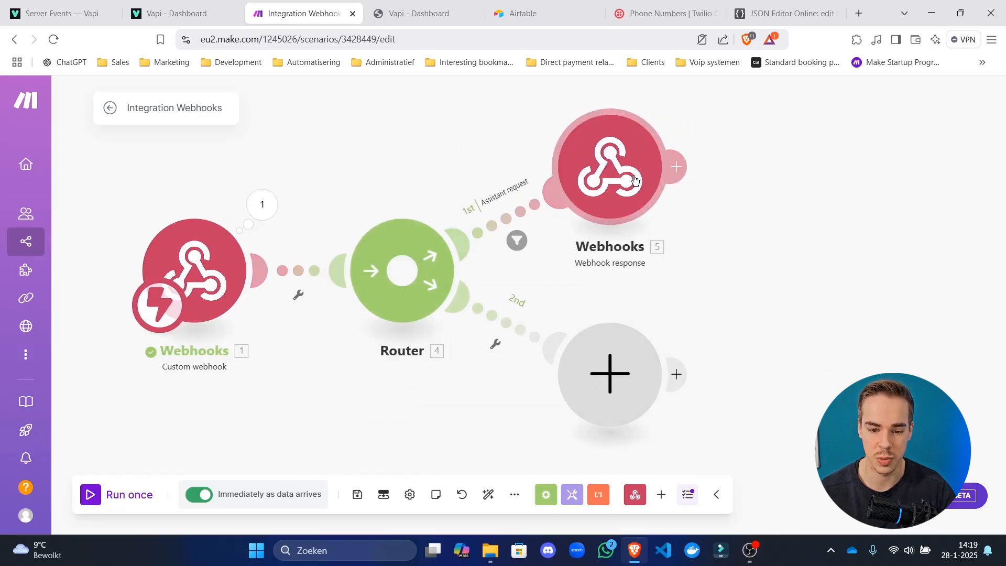
Rearrange the Webhook response and empty modules on the canvas.
{"action": "left_click_drag", "start_coordinate": [657, 186], "coordinate": [702, 135]}
{"action": "scroll", "coordinate": [760, 301], "scroll_direction": "down", "scroll_amount": 3}
{"action": "left_click_drag", "start_coordinate": [764, 306], "coordinate": [689, 287]}
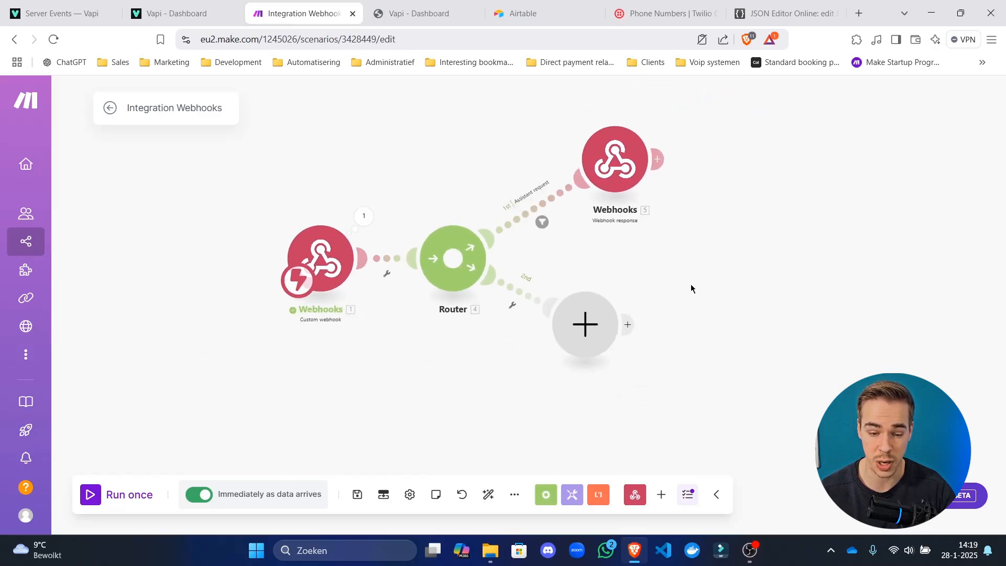
{"action": "left_click_drag", "start_coordinate": [573, 299], "coordinate": [651, 353]}
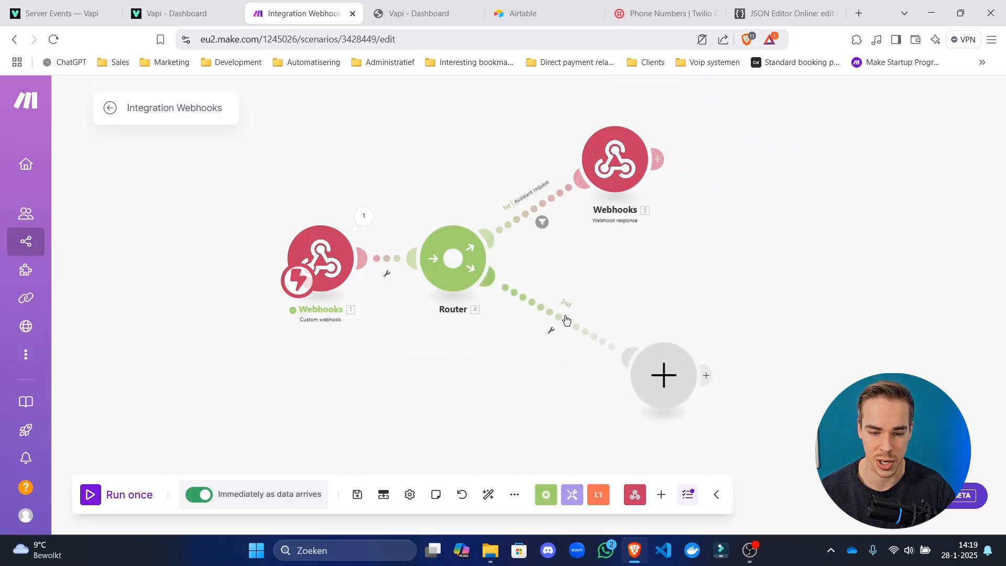
Filter the second route on message type equal to 'end-of-call-report', labelled 'End of call report'.
{"action": "left_click", "coordinate": [550, 330]}
{"action": "left_click", "coordinate": [673, 345]}
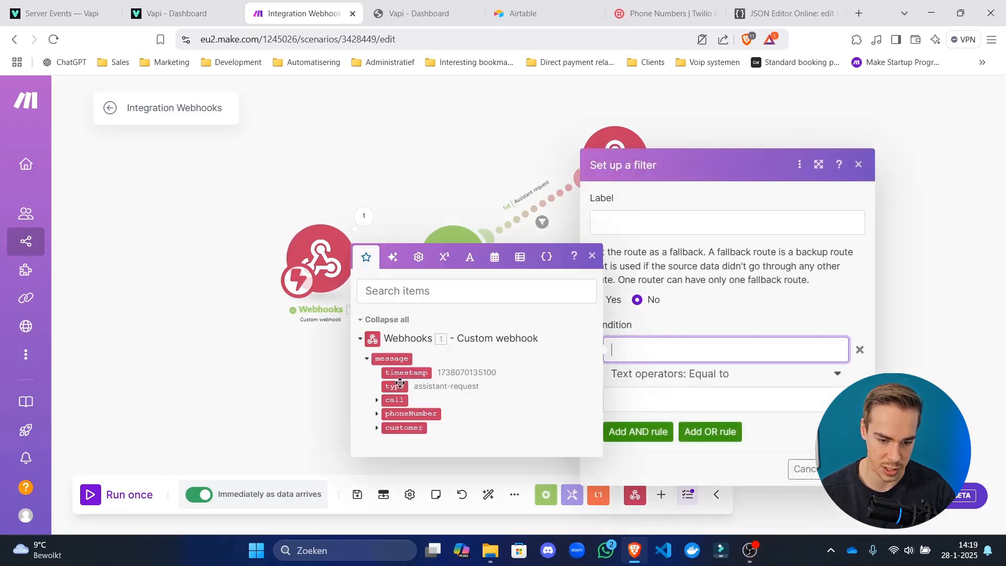
{"action": "left_click", "coordinate": [399, 386]}
{"action": "left_click", "coordinate": [728, 392]}
{"action": "type", "text": "e"}
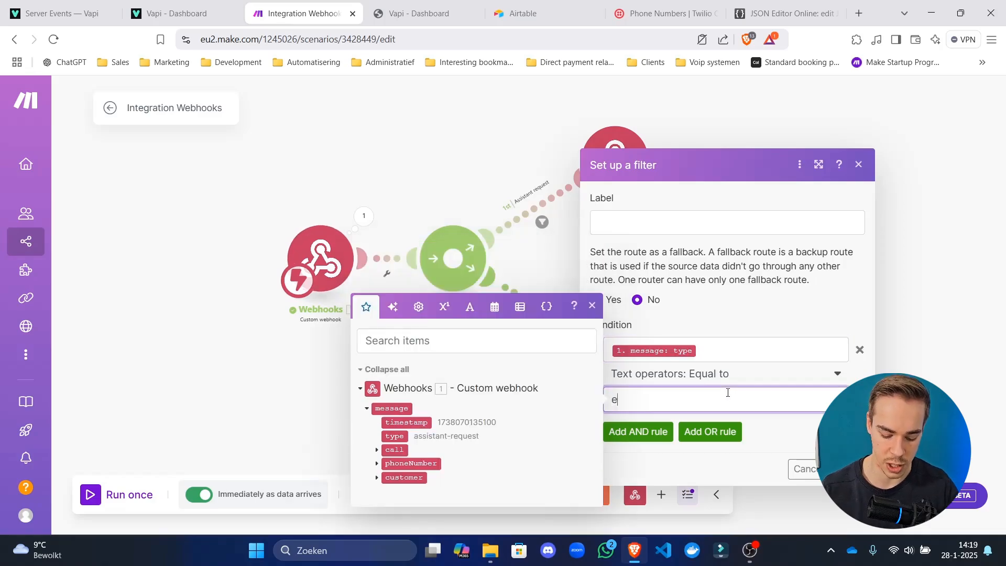
{"action": "type", "text": "nd-of-call"}
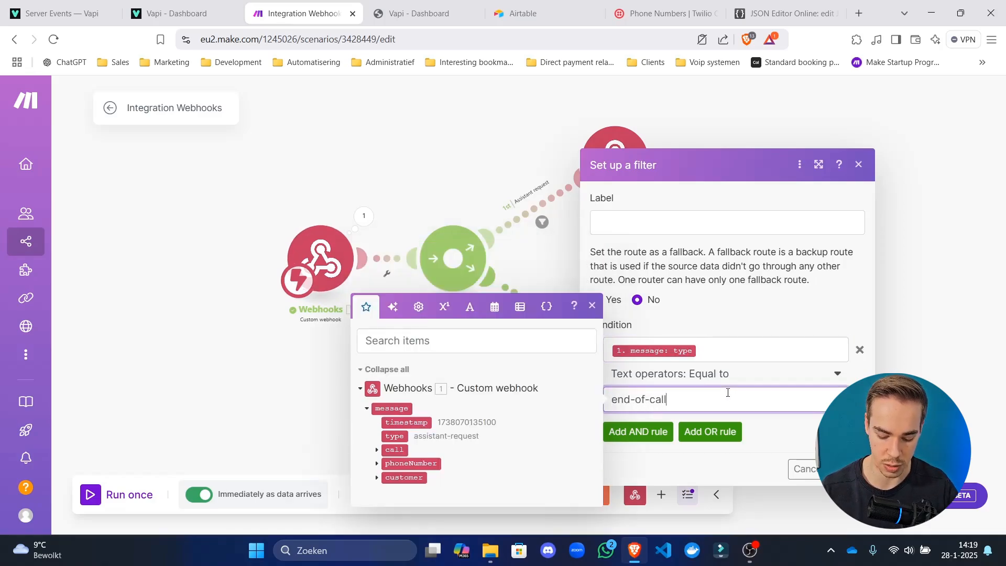
{"action": "type", "text": "-report"}
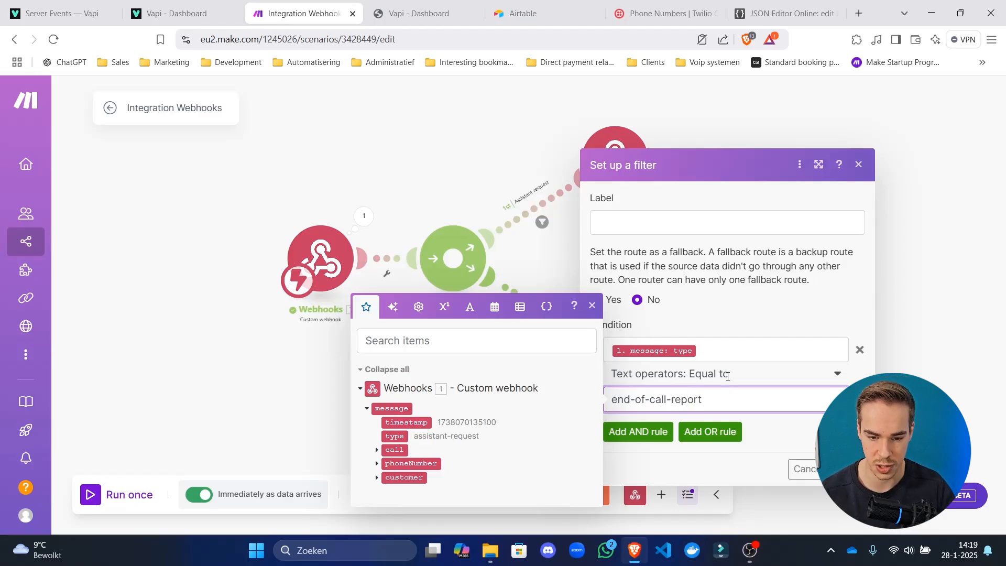
{"action": "left_click", "coordinate": [697, 225]}
{"action": "type", "text": "En"}
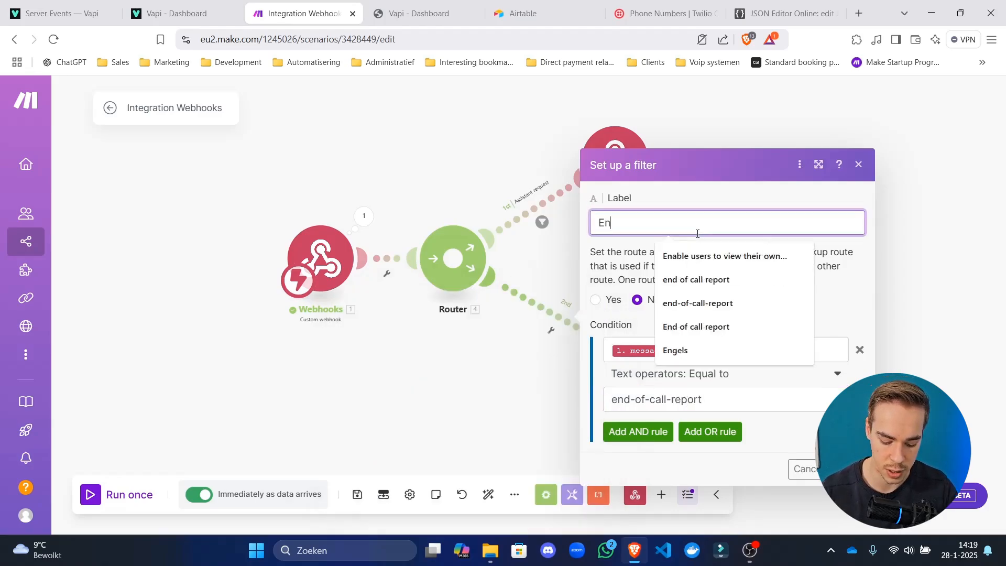
{"action": "type", "text": "d of call report"}
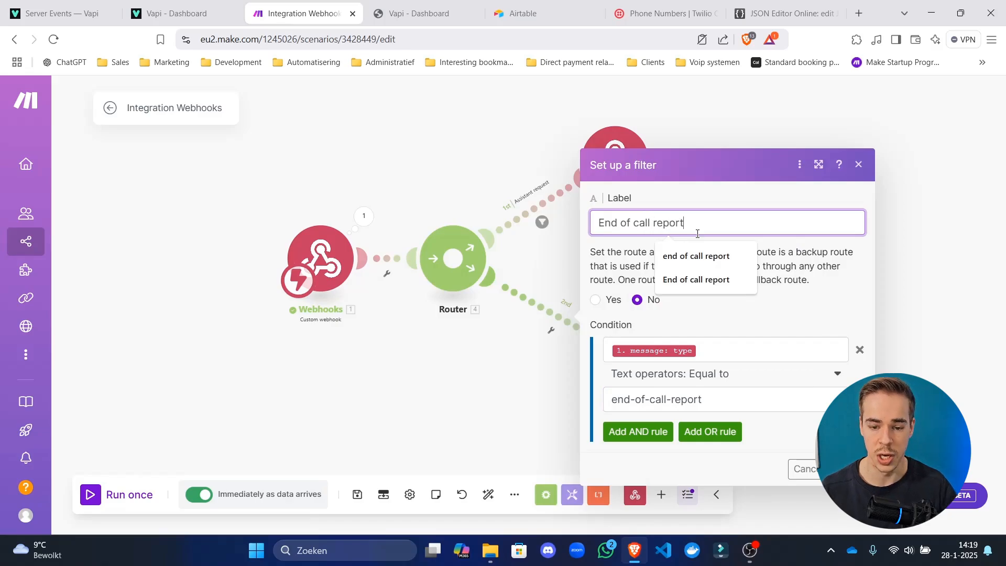
{"action": "left_click", "coordinate": [768, 261]}
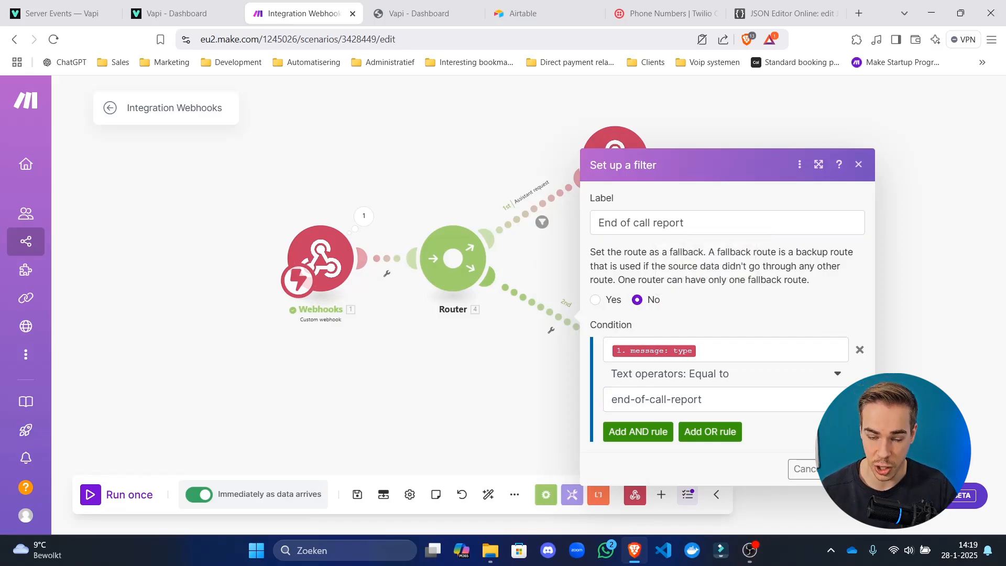
{"action": "left_click", "coordinate": [850, 469]}
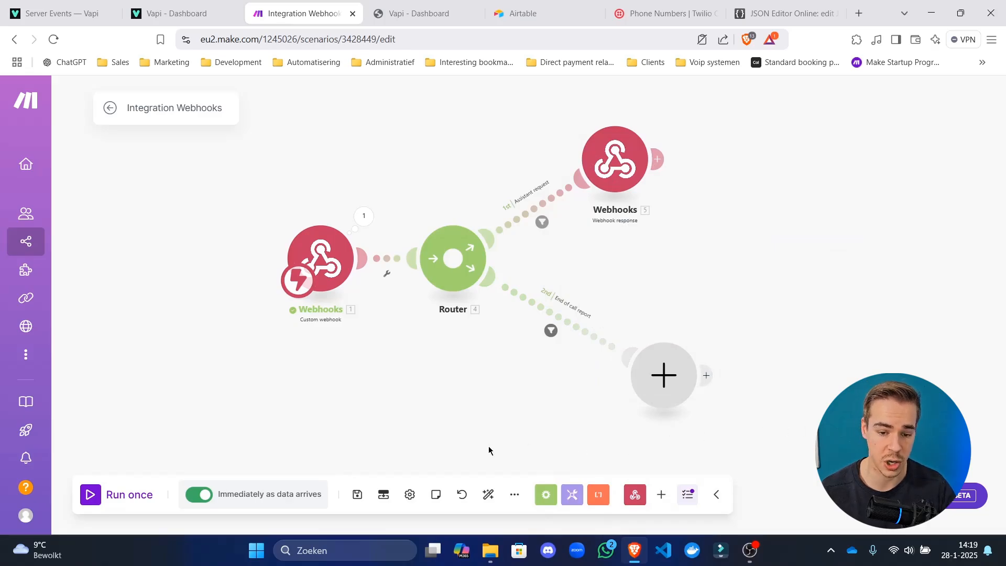
Save the scenario, tidy the empty module beside the router, and go to Airtable.
{"action": "left_click", "coordinate": [362, 494]}
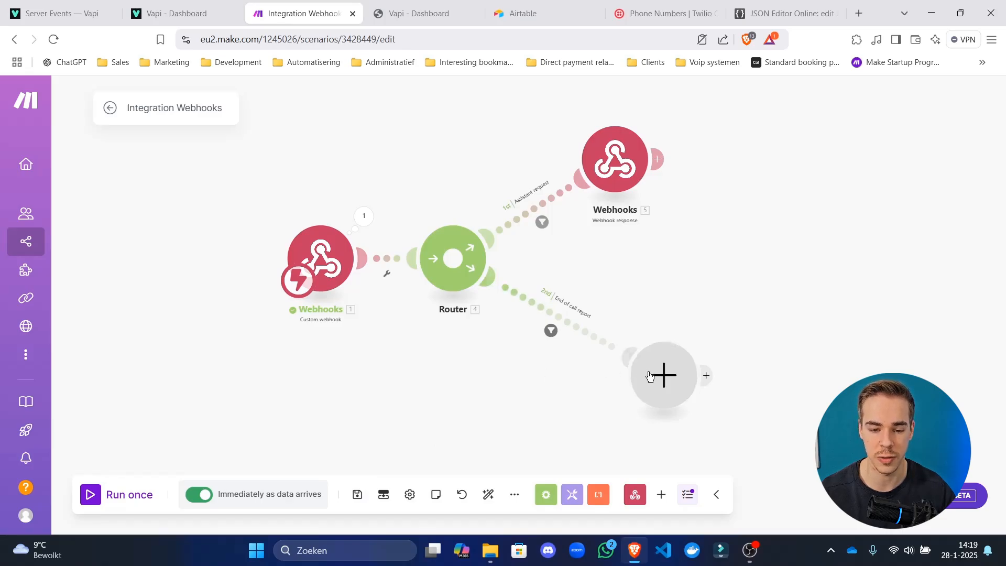
{"action": "left_click_drag", "start_coordinate": [654, 375], "coordinate": [612, 348]}
{"action": "left_click_drag", "start_coordinate": [681, 308], "coordinate": [584, 285]}
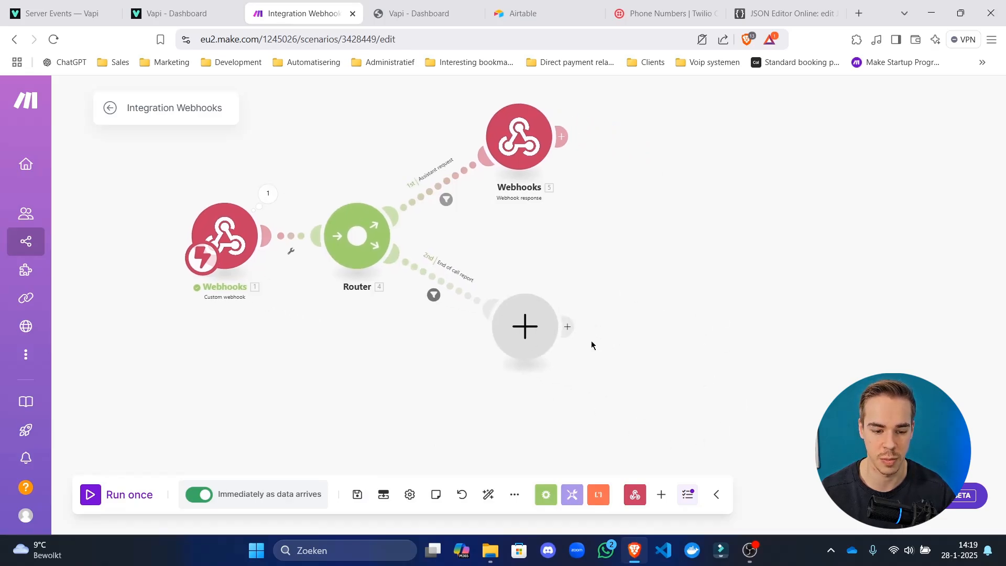
{"action": "left_click", "coordinate": [358, 496]}
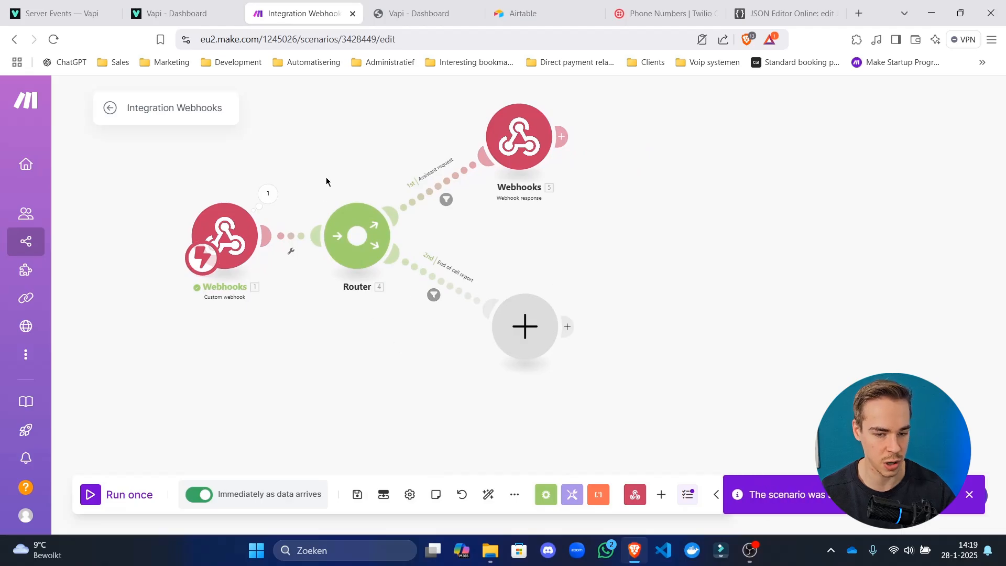
{"action": "left_click", "coordinate": [549, 6]}
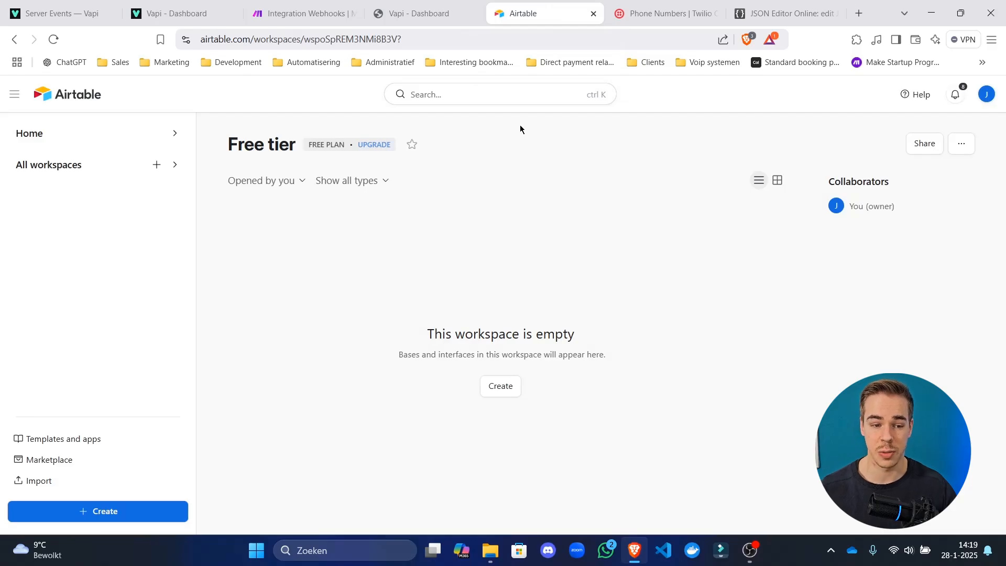
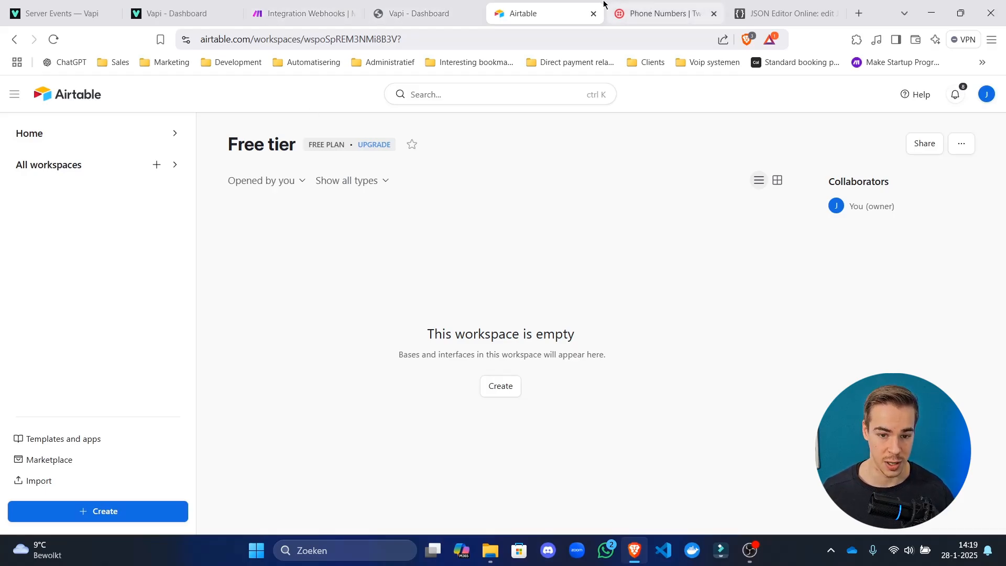
Reorder the browser tabs, then create a blank 'Untitled Base' from scratch in the Free tier workspace.
{"action": "left_click_drag", "start_coordinate": [576, 10], "coordinate": [456, 4]}
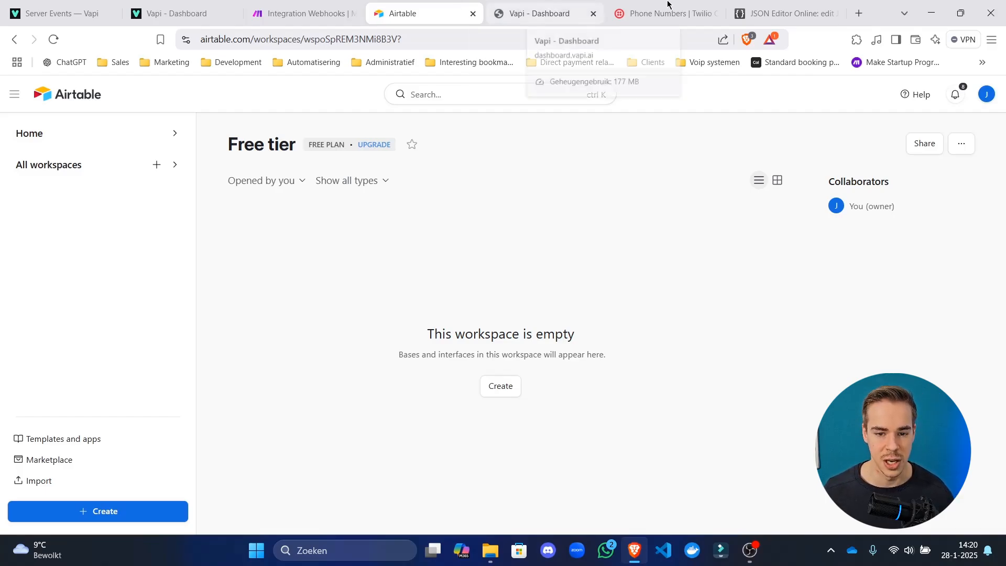
{"action": "left_click_drag", "start_coordinate": [665, 5], "coordinate": [524, 6]}
{"action": "left_click", "coordinate": [459, 10]}
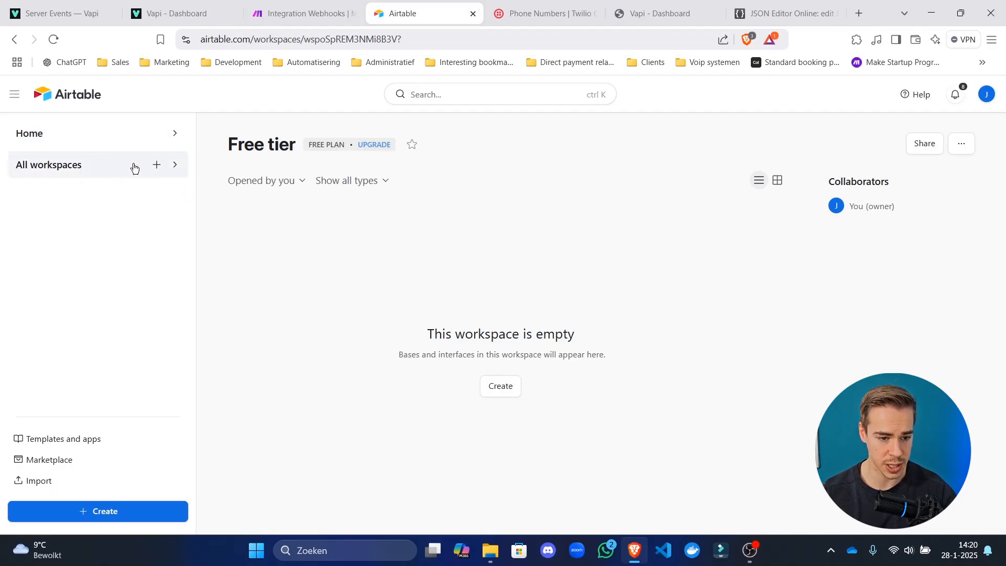
{"action": "left_click", "coordinate": [515, 387]}
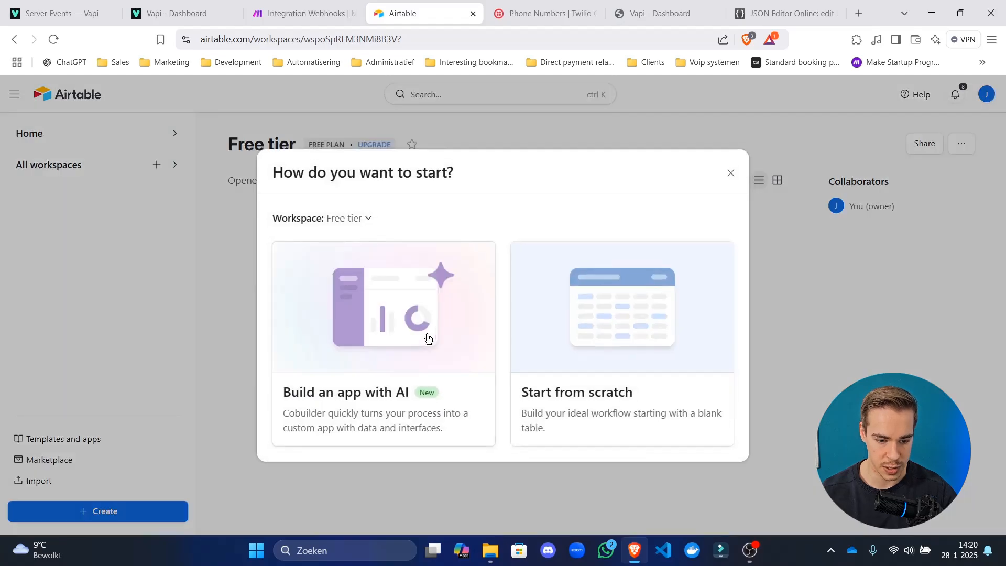
{"action": "left_click", "coordinate": [644, 343]}
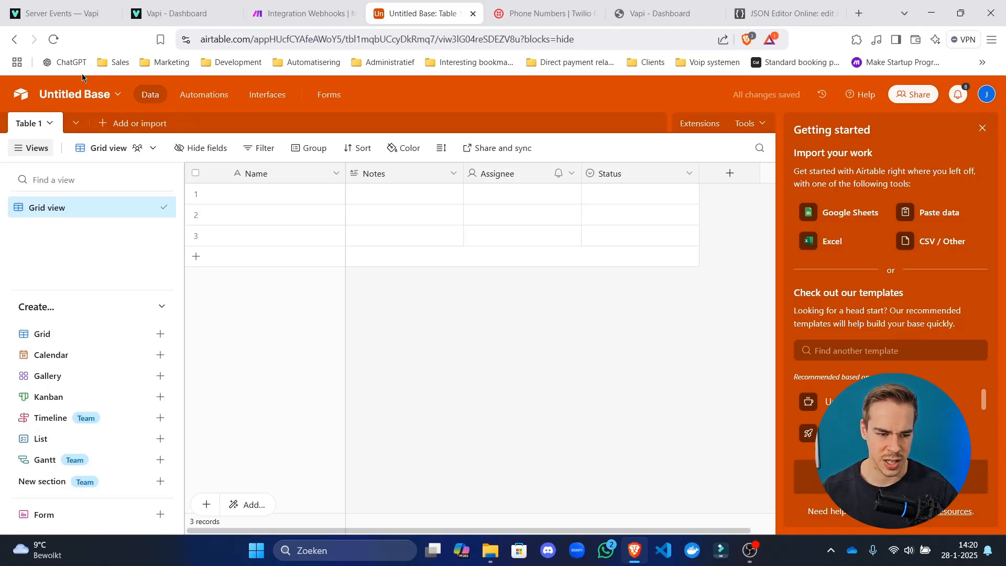
Reopen Untitled Base and delete the Status, Assignee and Notes fields from Table 1.
{"action": "left_click", "coordinate": [22, 100]}
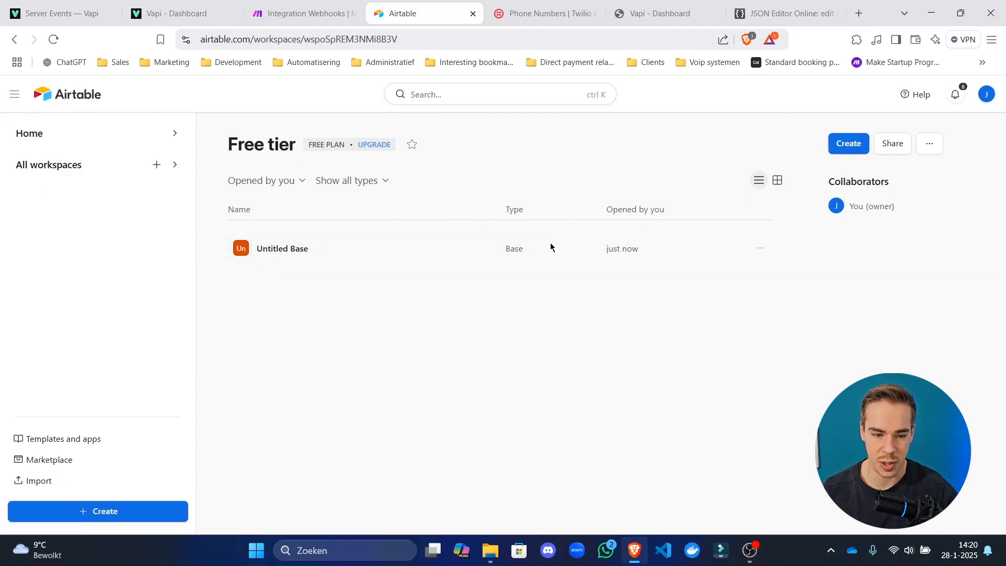
{"action": "left_click", "coordinate": [331, 256]}
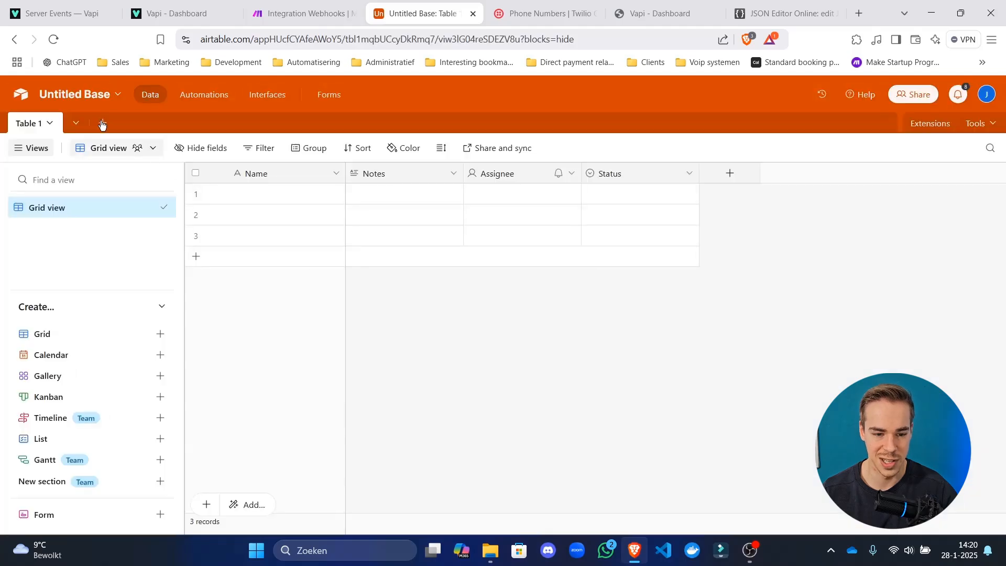
{"action": "right_click", "coordinate": [641, 171]}
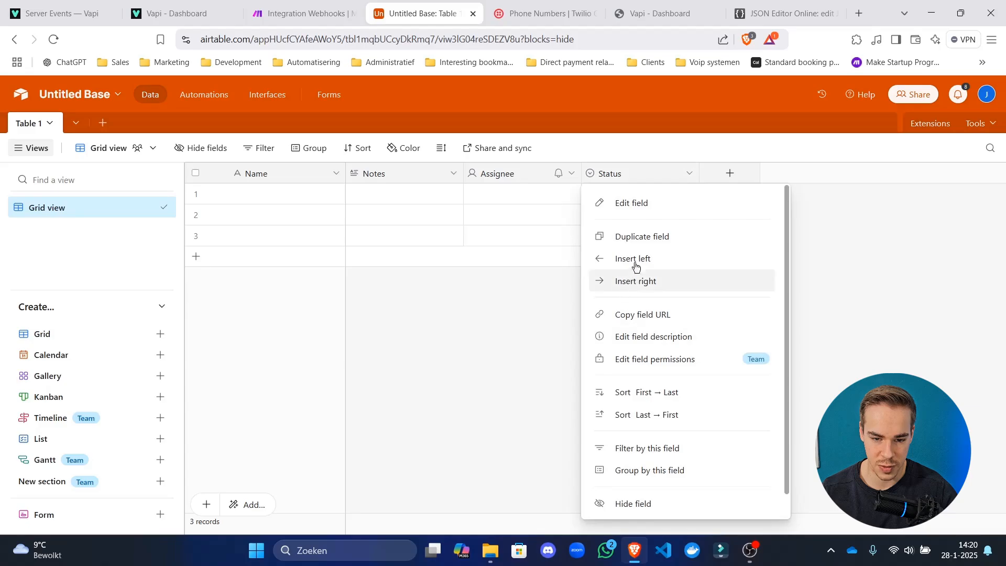
{"action": "scroll", "coordinate": [642, 254], "scroll_direction": "down", "scroll_amount": 1}
{"action": "left_click", "coordinate": [635, 501]}
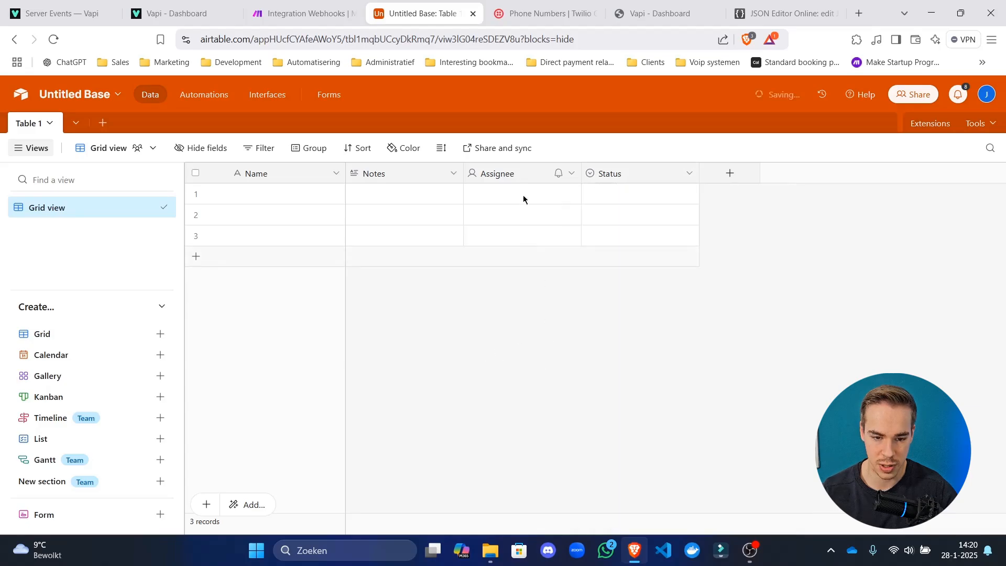
{"action": "right_click", "coordinate": [516, 175]}
{"action": "scroll", "coordinate": [562, 481], "scroll_direction": "down", "scroll_amount": 1}
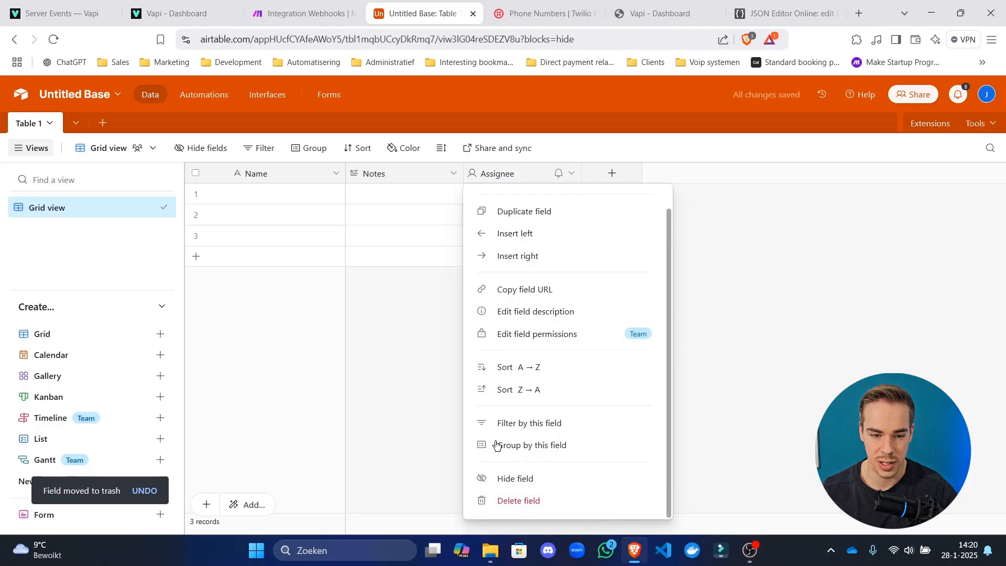
{"action": "left_click", "coordinate": [516, 498]}
{"action": "right_click", "coordinate": [407, 178]}
{"action": "scroll", "coordinate": [445, 471], "scroll_direction": "down", "scroll_amount": 1}
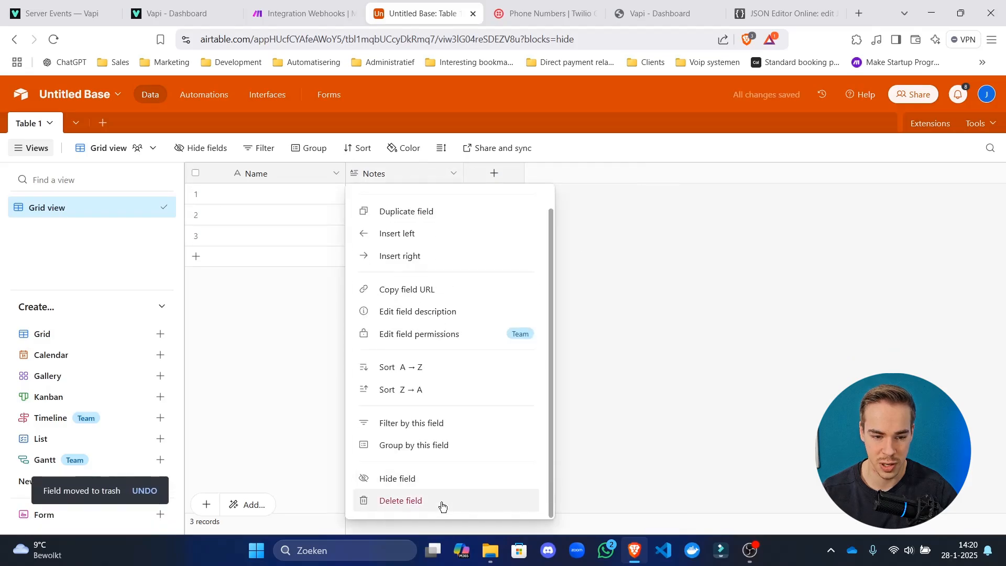
{"action": "left_click", "coordinate": [443, 502]}
Rename Table 1's primary Name field to call_id.
{"action": "double_click", "coordinate": [275, 179]}
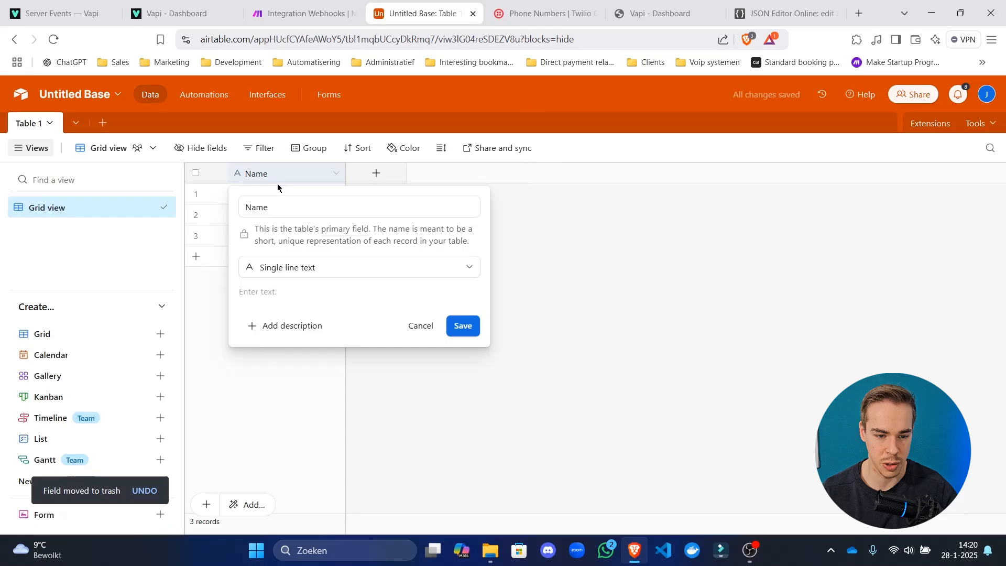
{"action": "left_click", "coordinate": [515, 446]}
{"action": "double_click", "coordinate": [281, 180]}
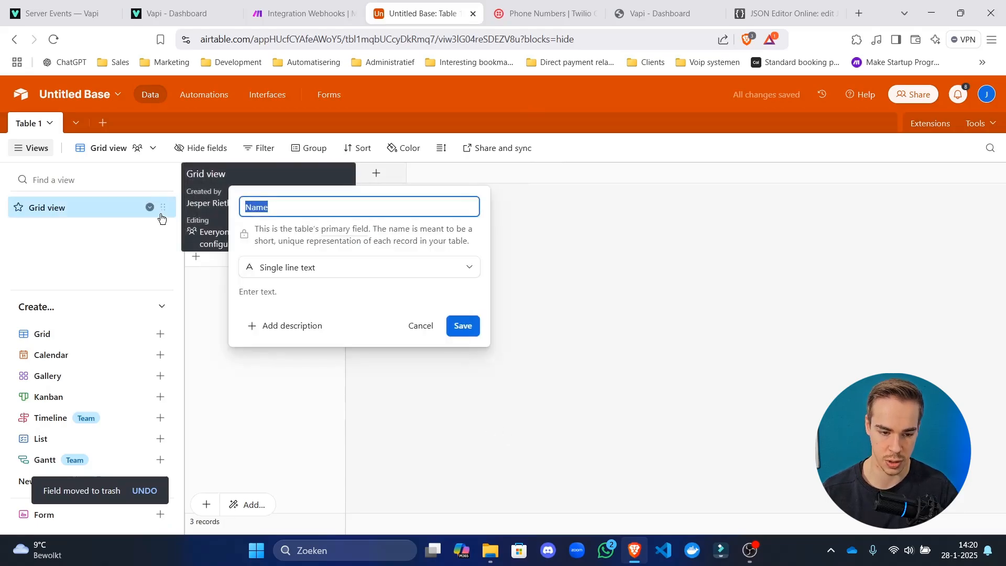
{"action": "type", "text": "Call"}
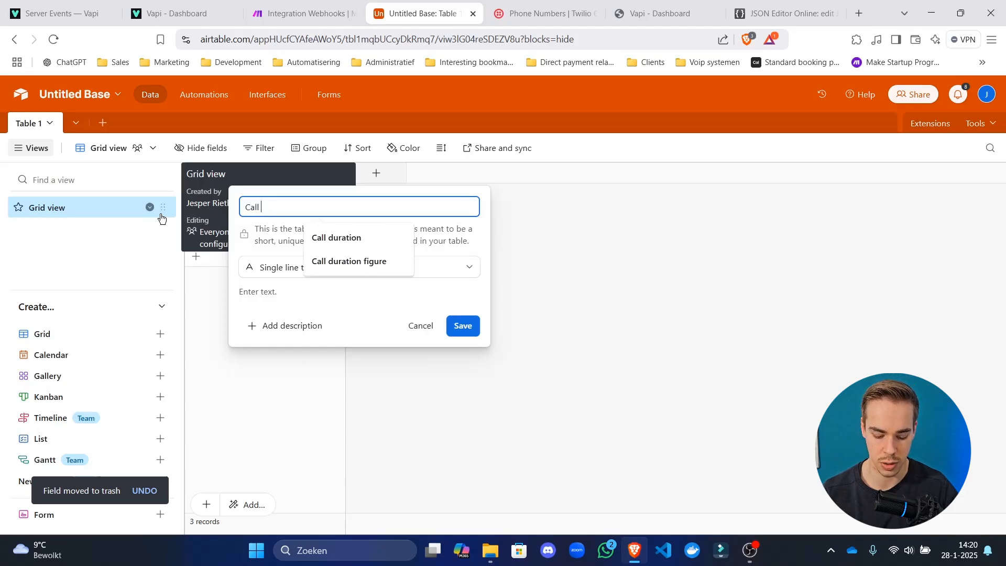
{"action": "type", "text": " ID"}
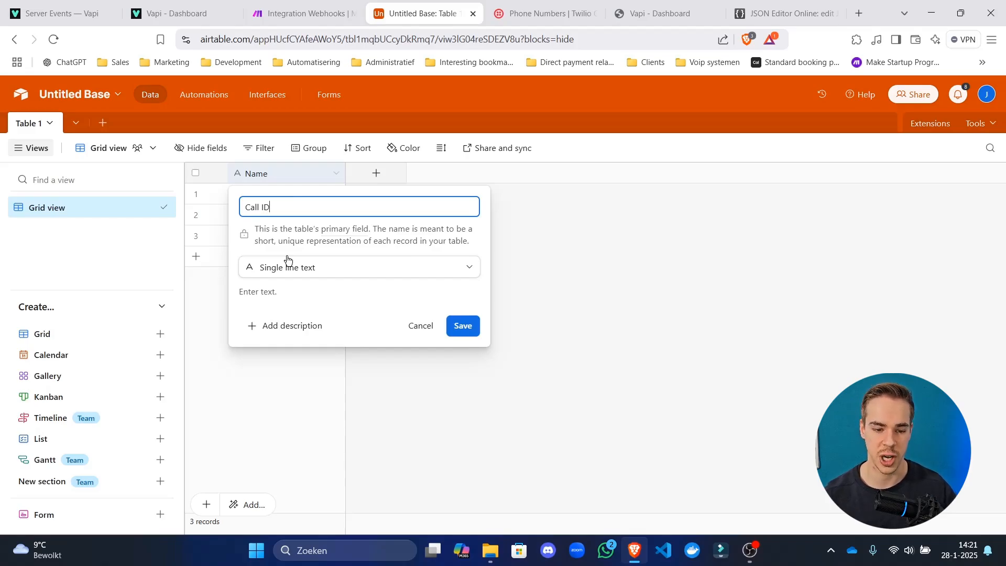
{"action": "left_click", "coordinate": [311, 232]}
{"action": "left_click", "coordinate": [313, 276]}
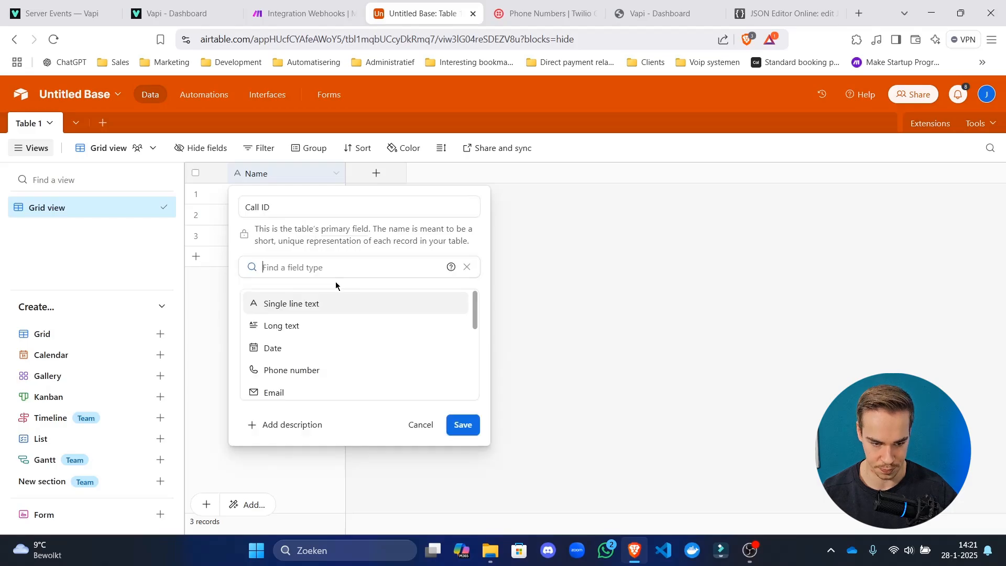
{"action": "left_click", "coordinate": [290, 212]}
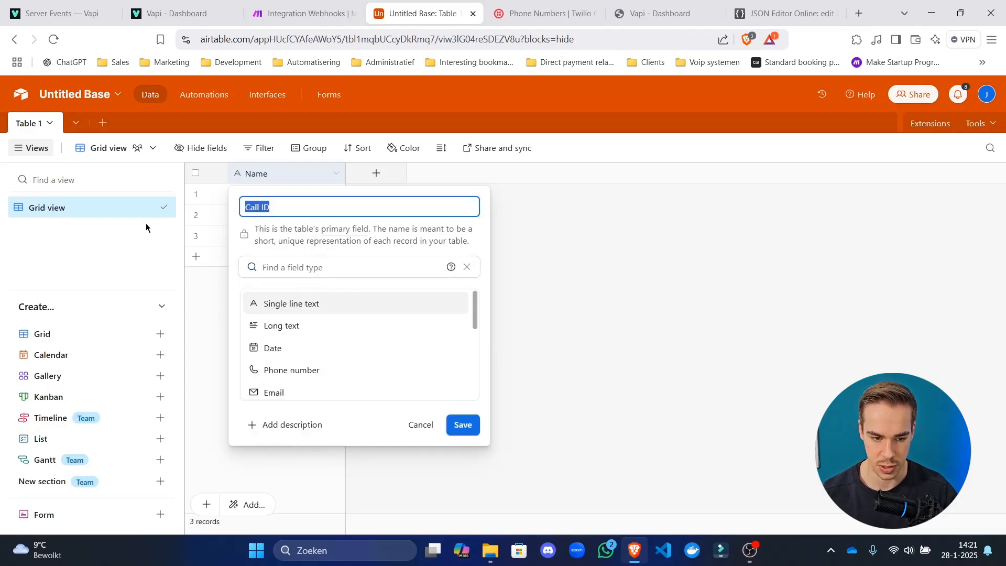
{"action": "type", "text": "c"}
{"action": "key", "text": "BackSpace"}
{"action": "type", "text": "cal"}
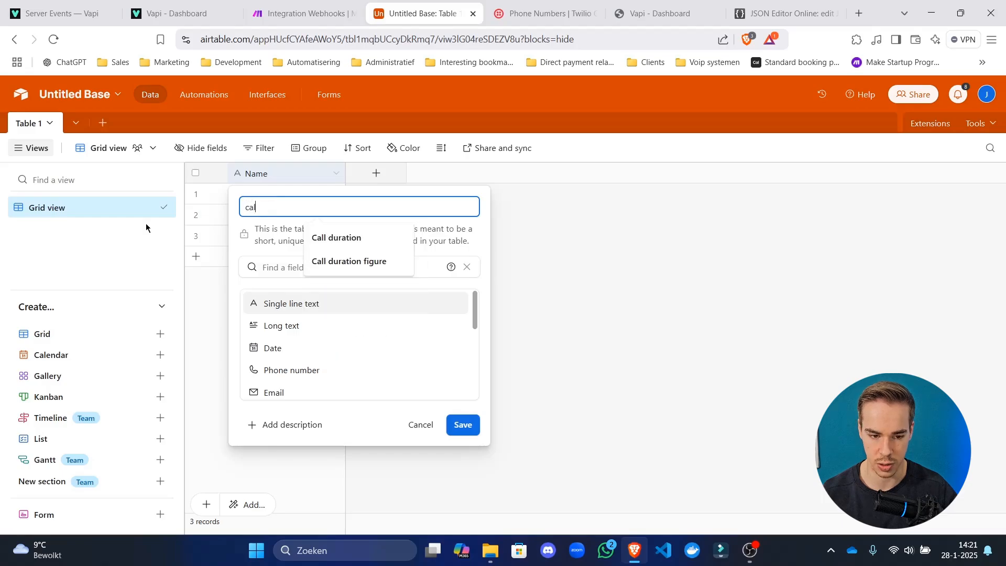
{"action": "type", "text": "lID"}
{"action": "key", "text": "Left"}
{"action": "key", "text": "Left"}
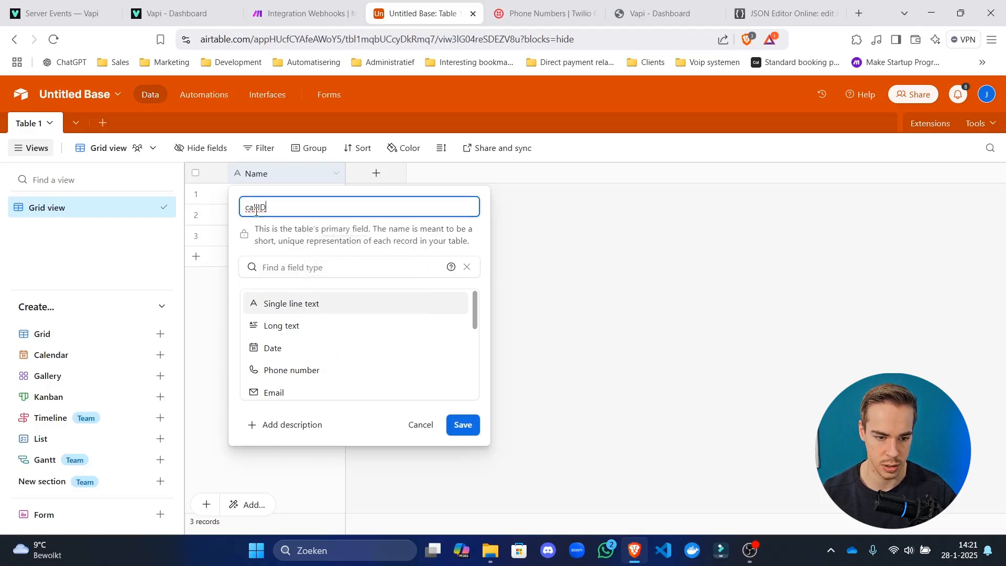
{"action": "type", "text": "_"}
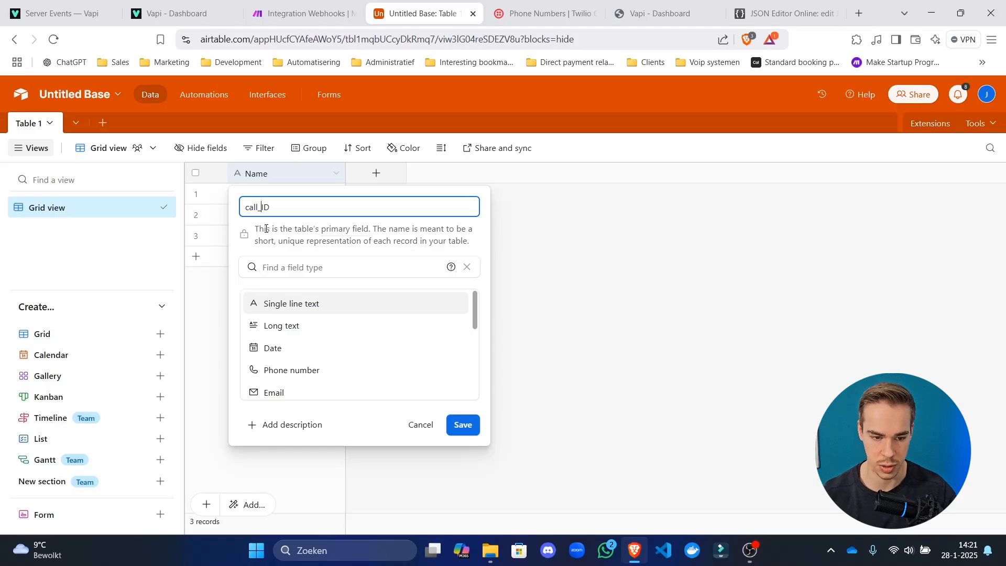
{"action": "double_click", "coordinate": [307, 206]}
{"action": "type", "text": "c"}
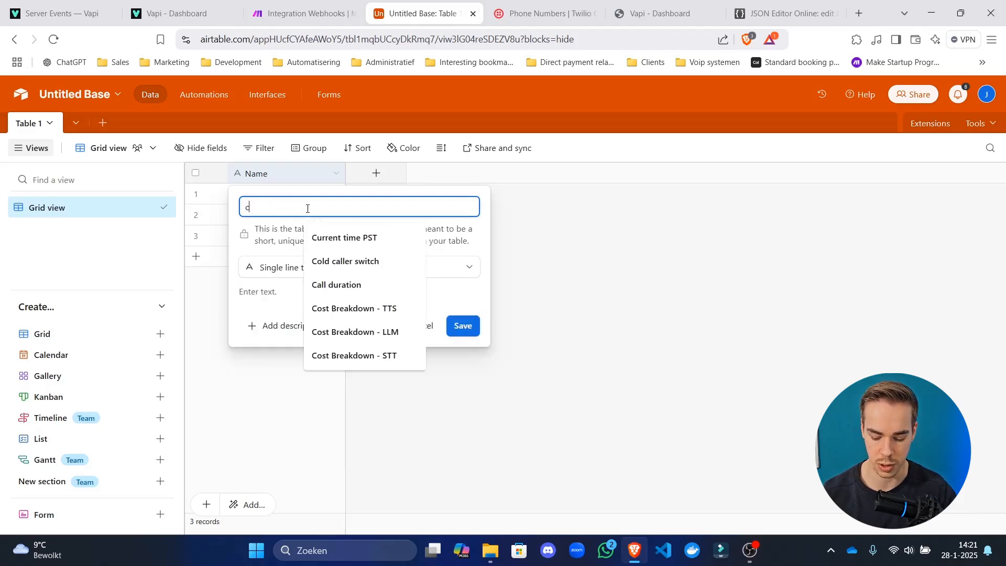
{"action": "type", "text": "all_"}
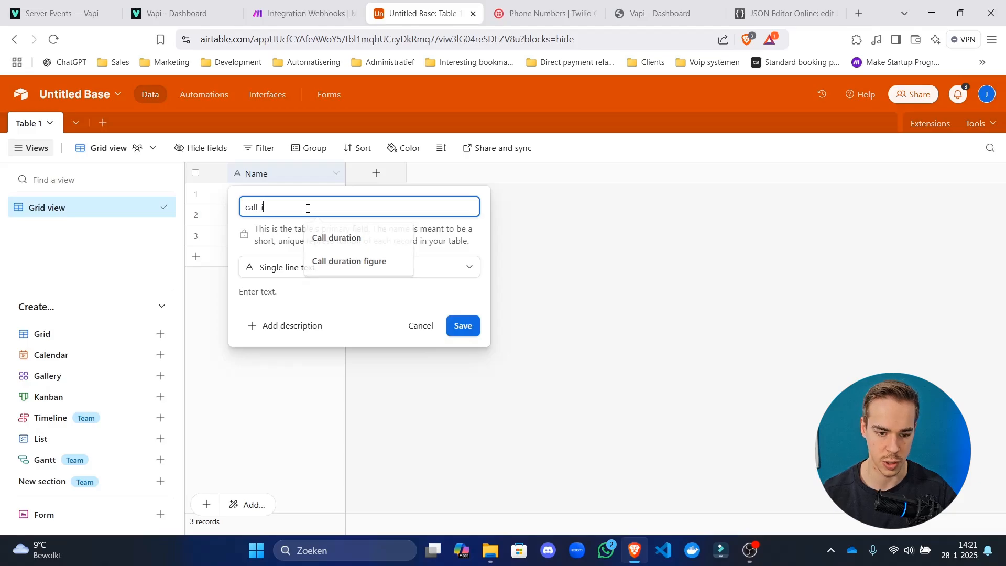
{"action": "type", "text": "id"}
{"action": "left_click", "coordinate": [327, 227]}
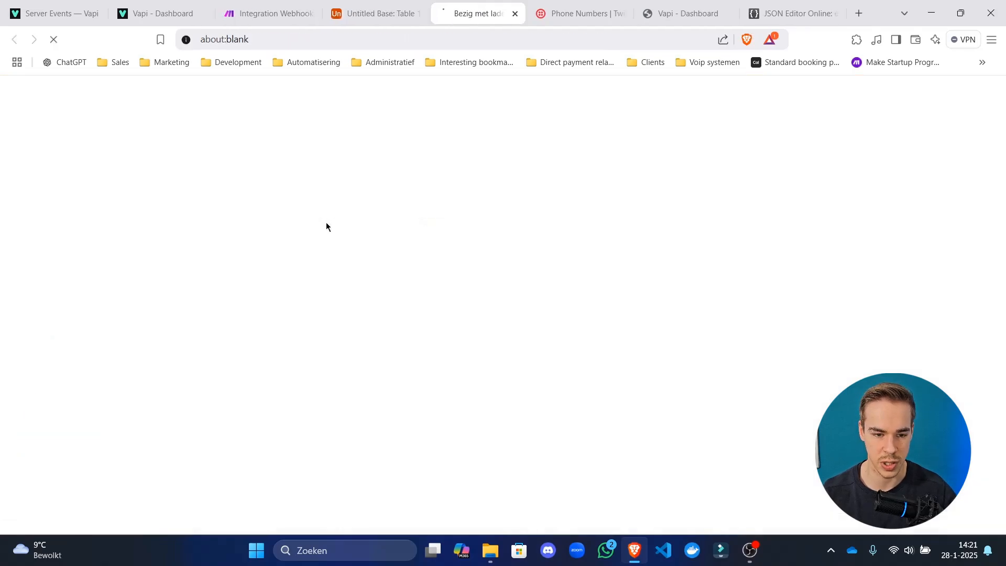
{"action": "left_click", "coordinate": [413, 5]}
{"action": "left_click", "coordinate": [516, 14]}
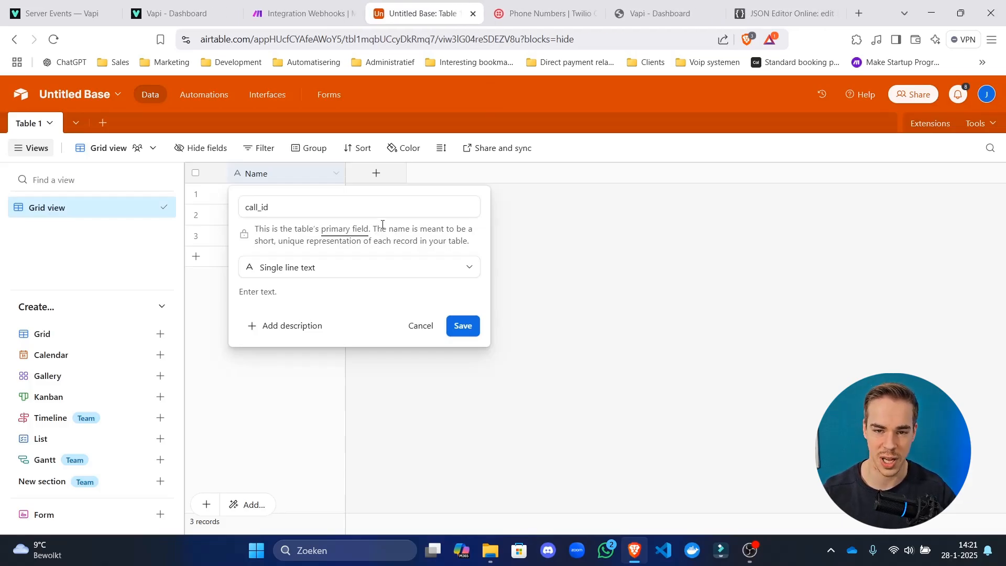
Make call_id a Formula field with RECORD_ID() and save it.
{"action": "left_click", "coordinate": [381, 265]}
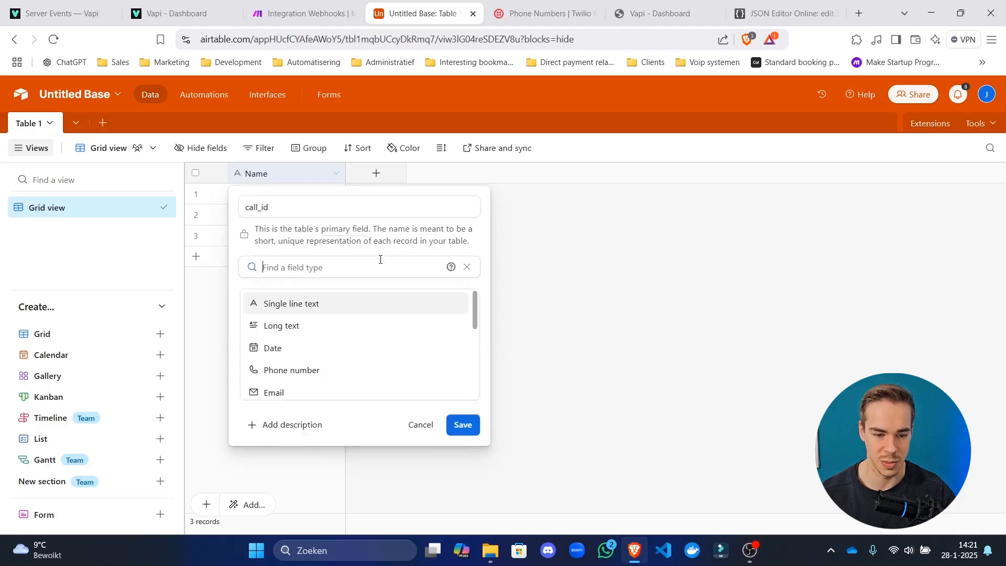
{"action": "scroll", "coordinate": [384, 320], "scroll_direction": "down", "scroll_amount": 5}
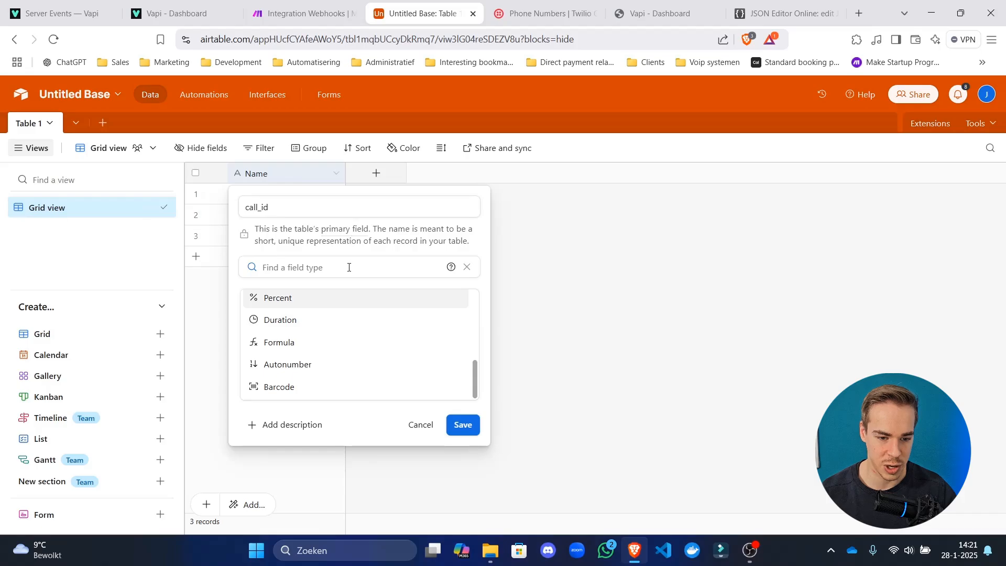
{"action": "type", "text": "var"}
{"action": "key", "text": "ctrl+a"}
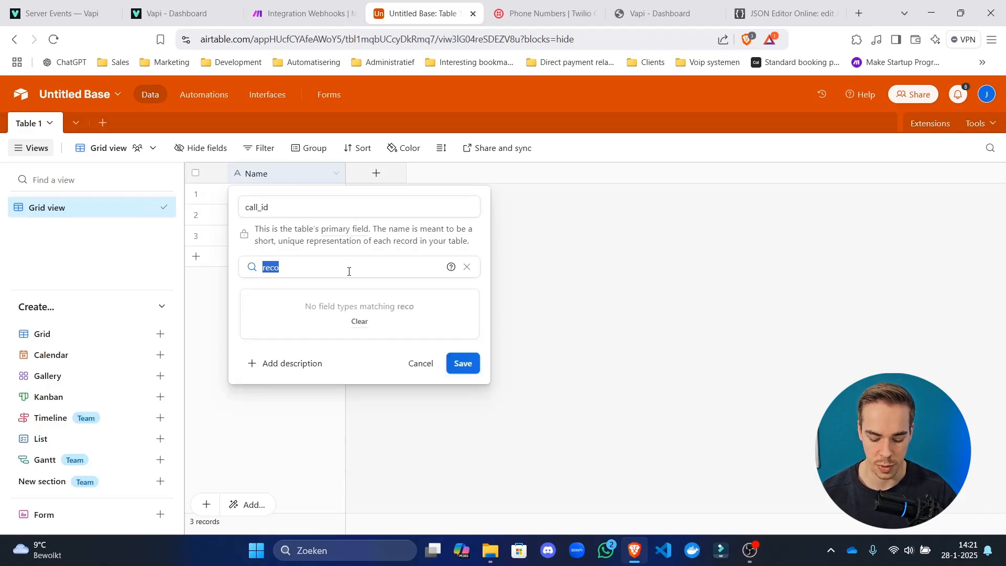
{"action": "type", "text": "forma"}
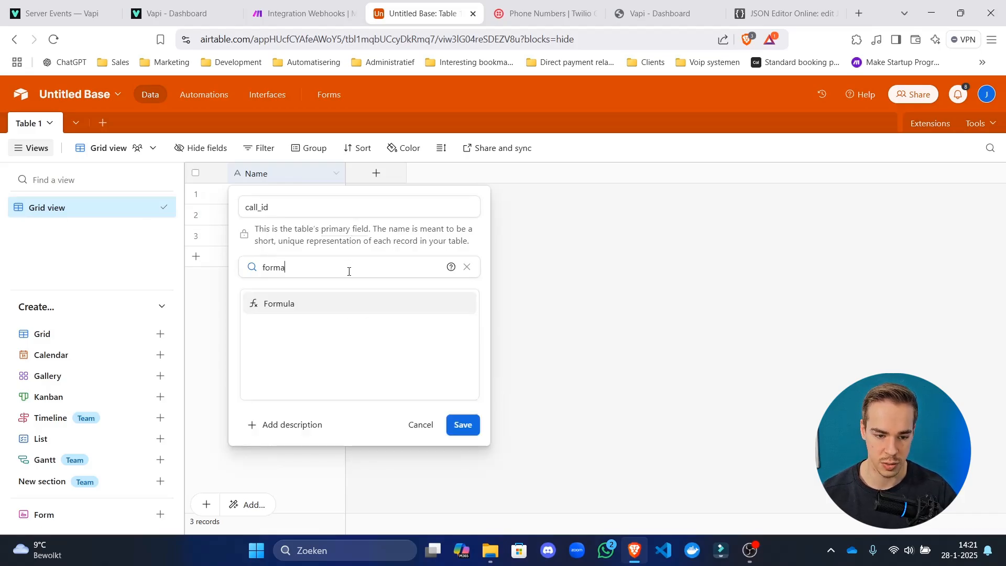
{"action": "left_click", "coordinate": [299, 307]}
{"action": "left_click", "coordinate": [296, 351]}
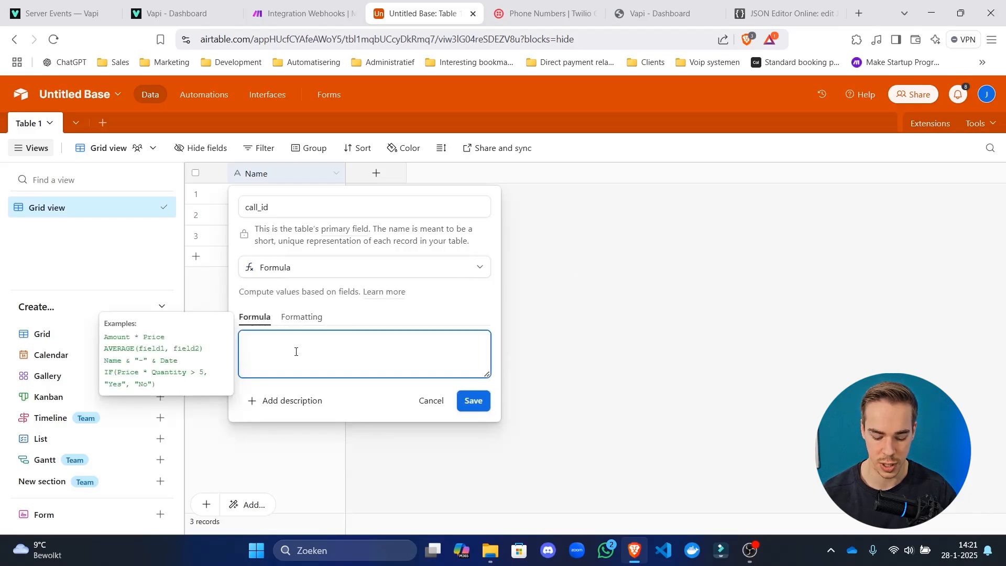
{"action": "type", "text": "record"}
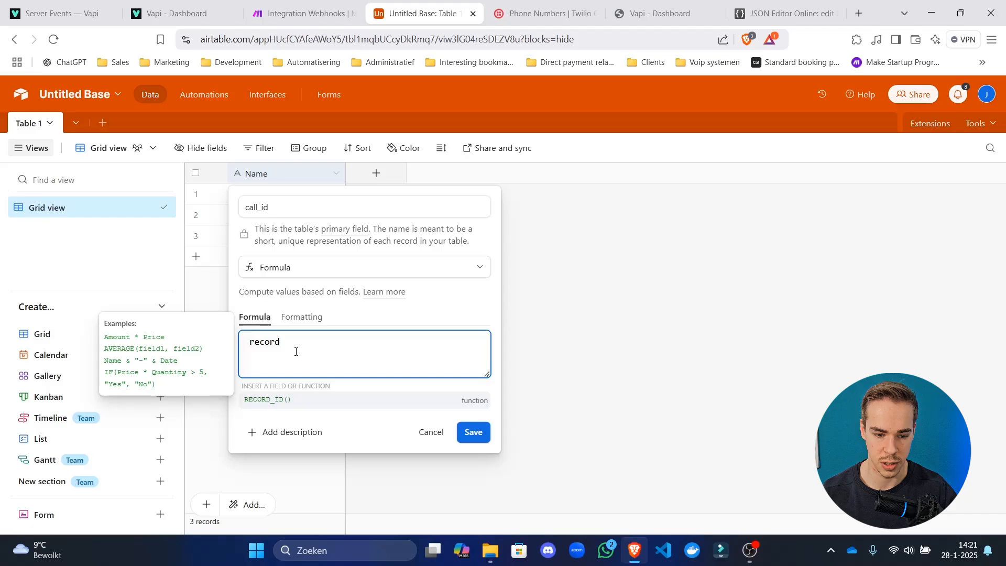
{"action": "left_click", "coordinate": [322, 401]}
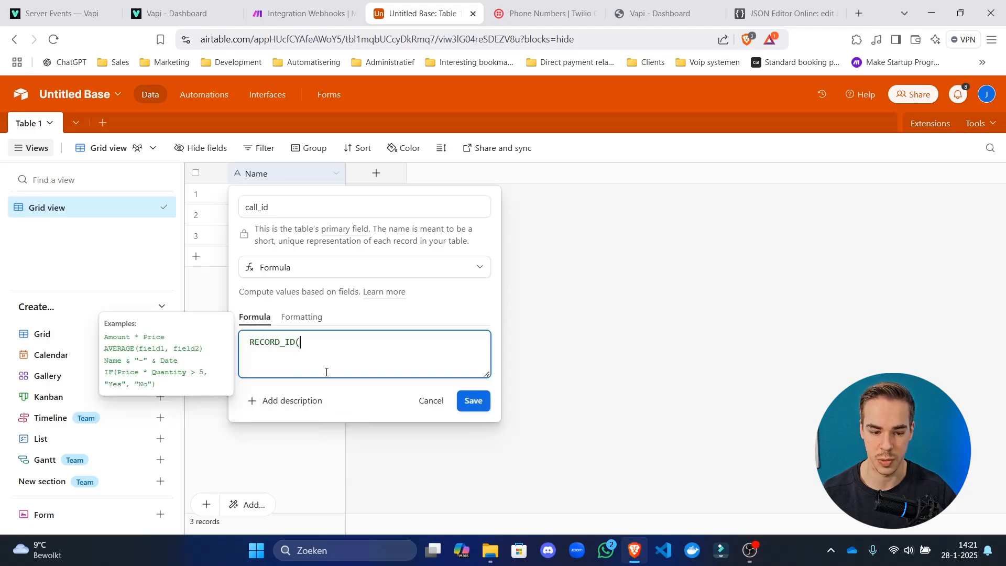
{"action": "type", "text": ")"}
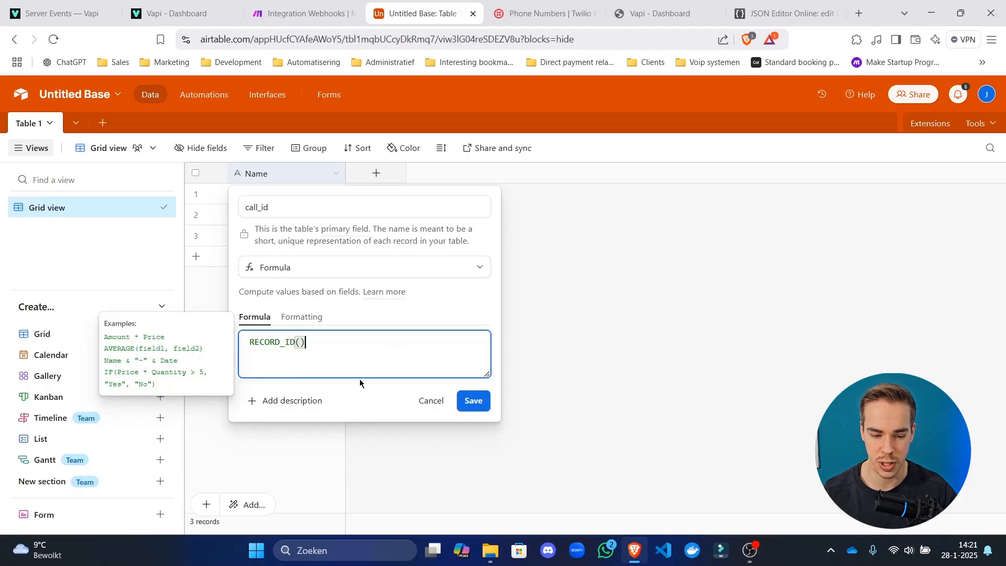
{"action": "left_click", "coordinate": [368, 383]}
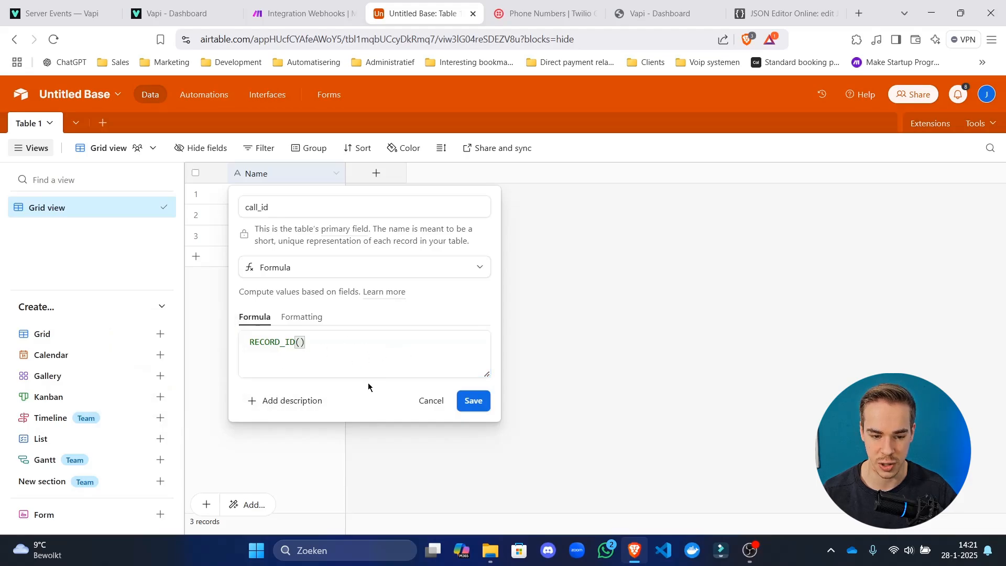
{"action": "left_click", "coordinate": [470, 406]}
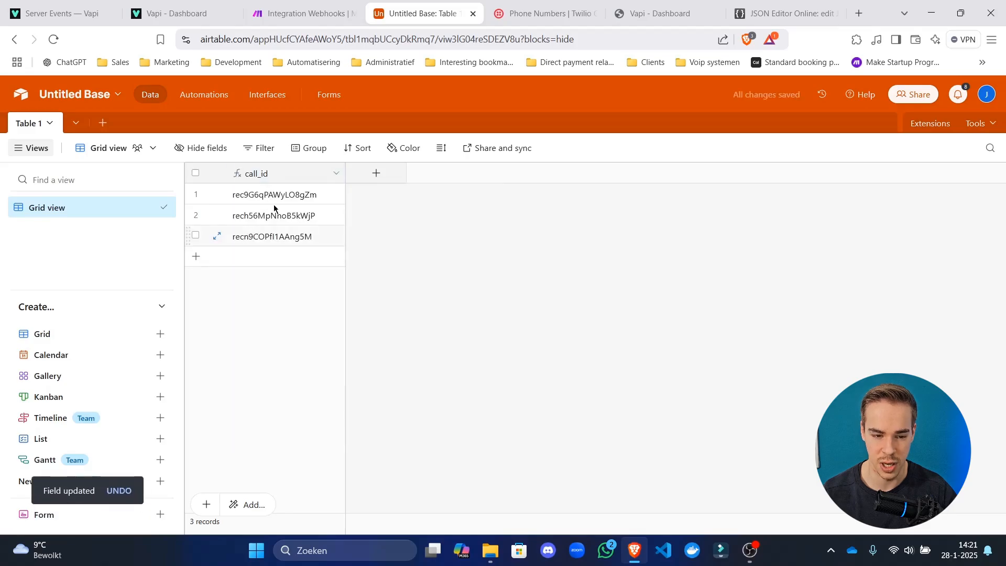
Widen the call_id column and add a phone_number field of type Phone number.
{"action": "left_click_drag", "start_coordinate": [344, 173], "coordinate": [448, 173]}
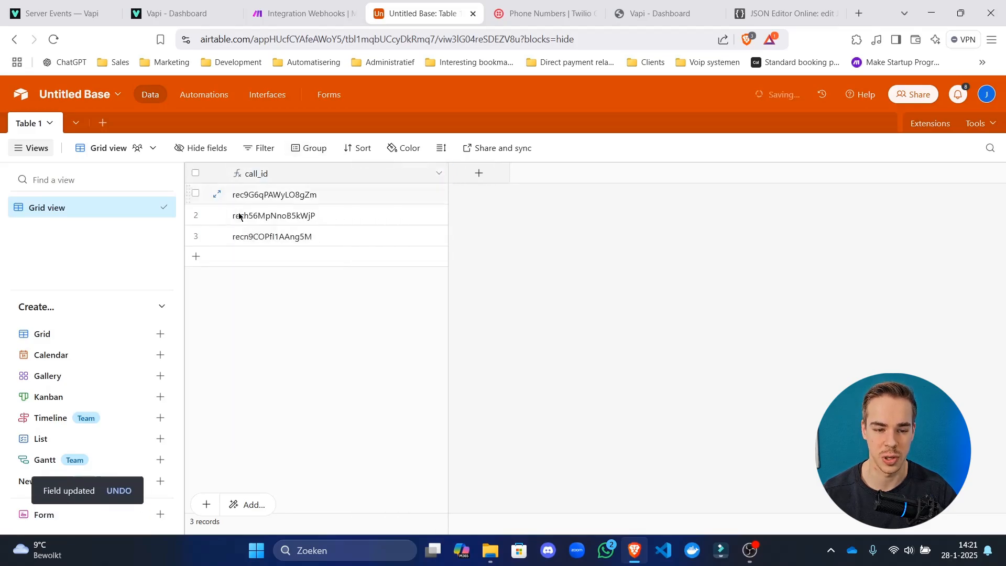
{"action": "double_click", "coordinate": [277, 173]}
{"action": "key", "text": "Escape"}
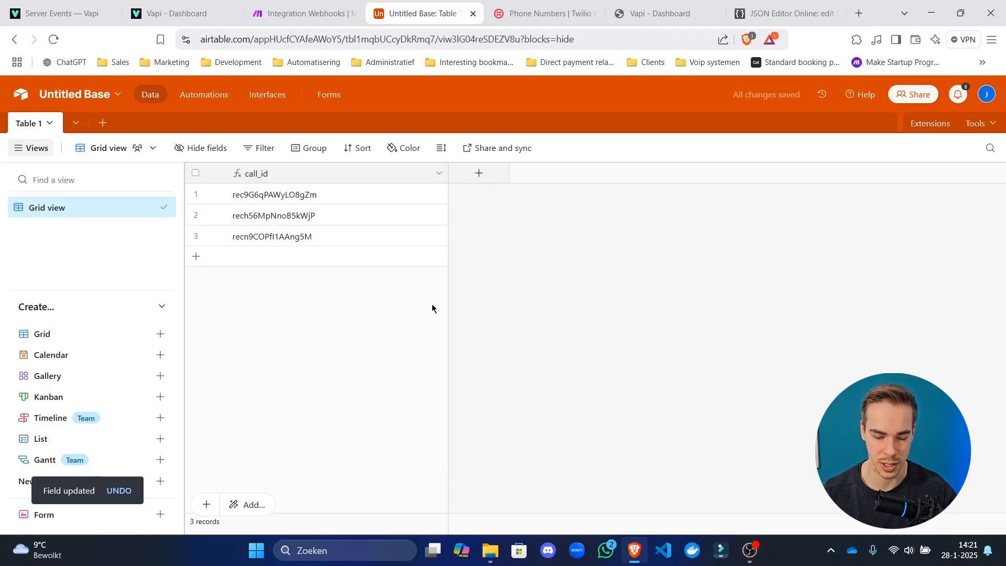
{"action": "left_click", "coordinate": [487, 172]}
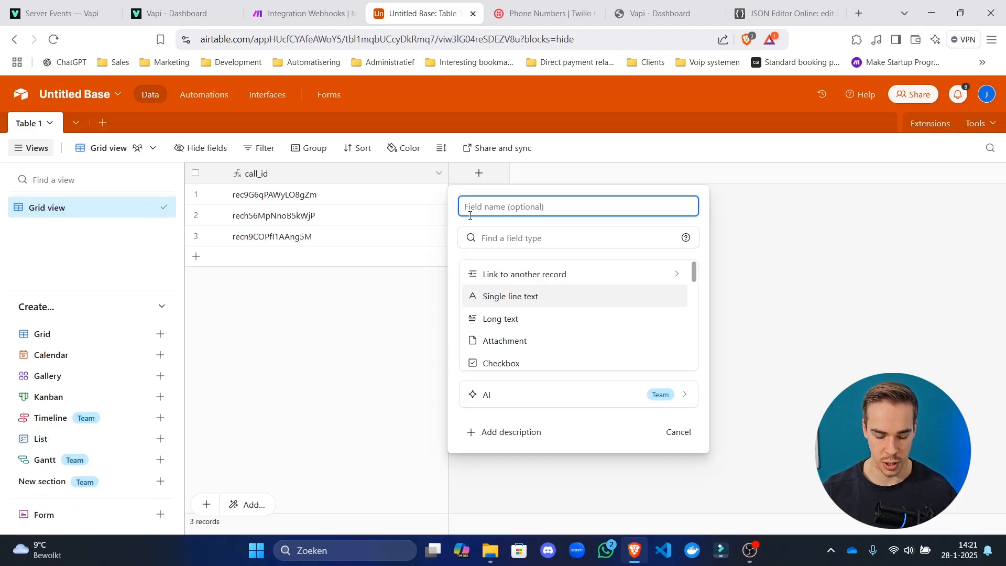
{"action": "type", "text": "Pho"}
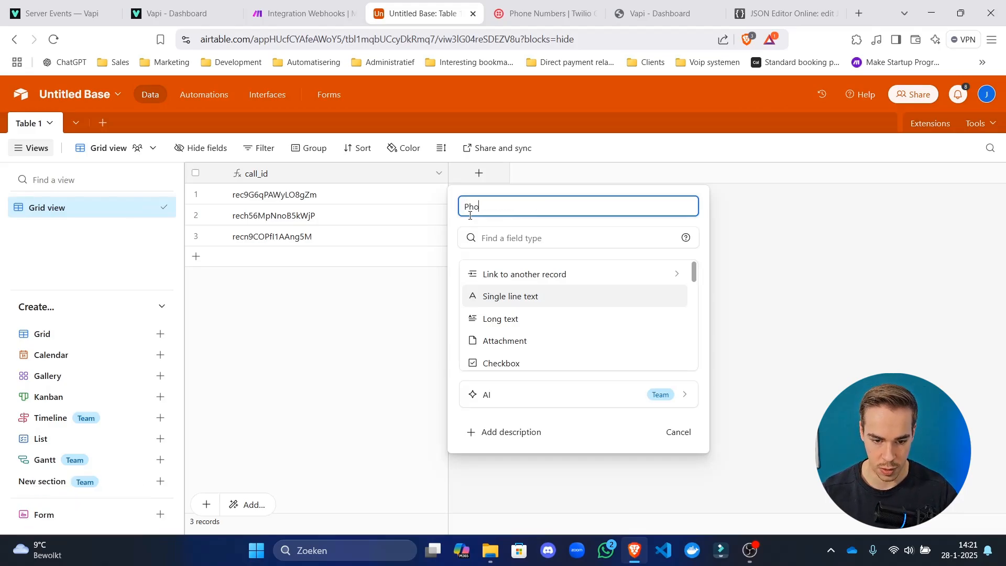
{"action": "type", "text": "n"}
{"action": "key", "text": "ctrl+a"}
{"action": "type", "text": "phone_numbe"}
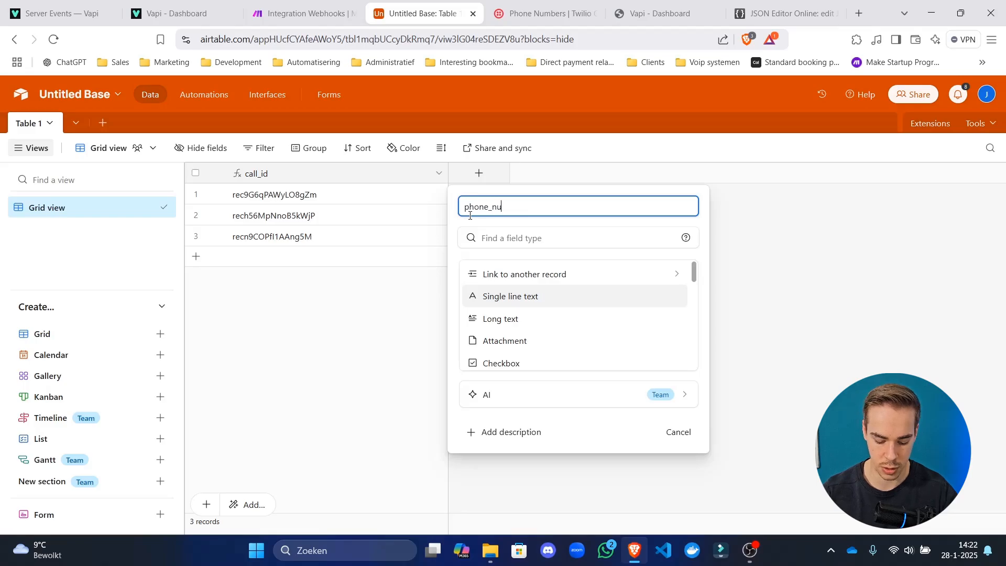
{"action": "left_click", "coordinate": [587, 239]}
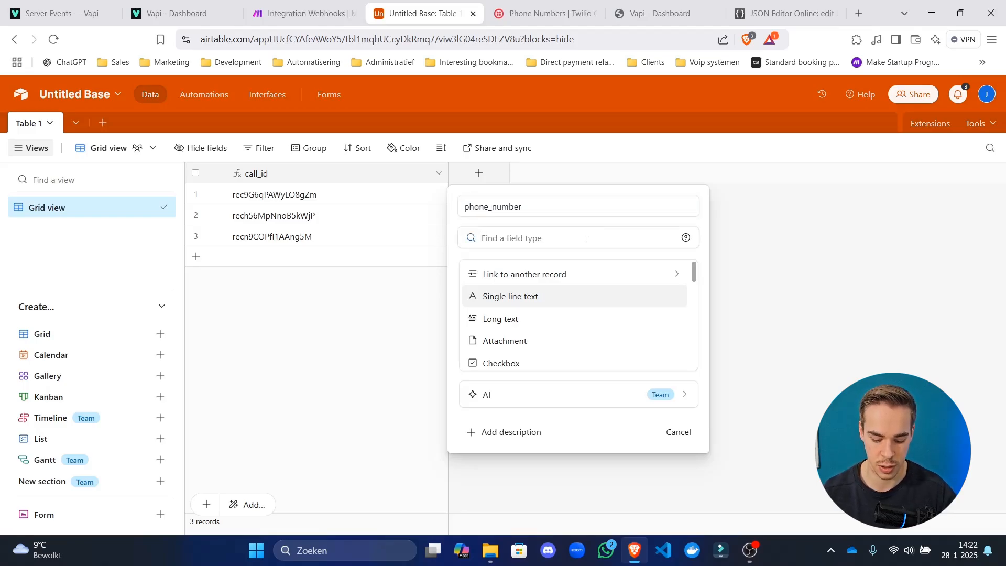
{"action": "type", "text": "phone"}
{"action": "left_click", "coordinate": [570, 275]}
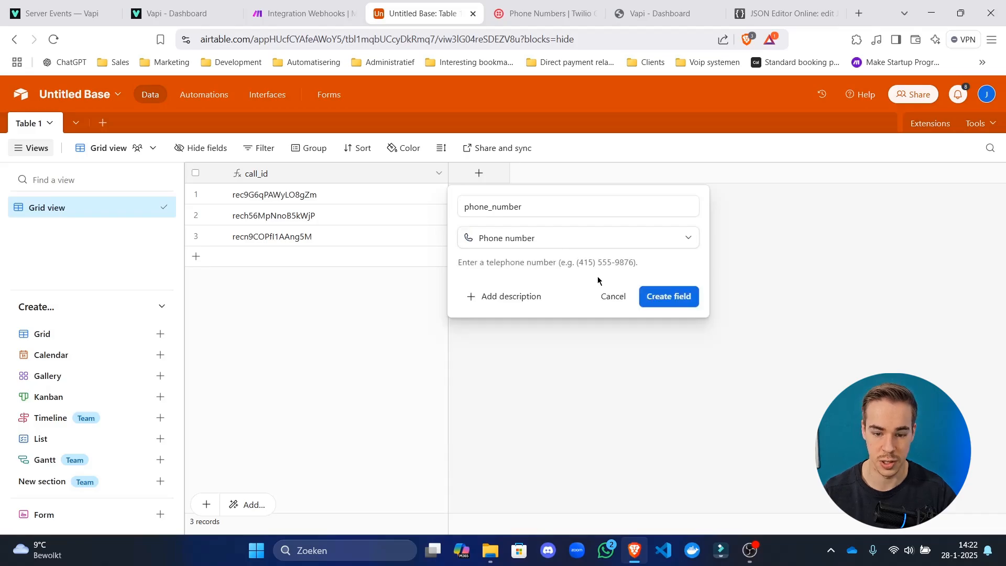
{"action": "left_click", "coordinate": [669, 294]}
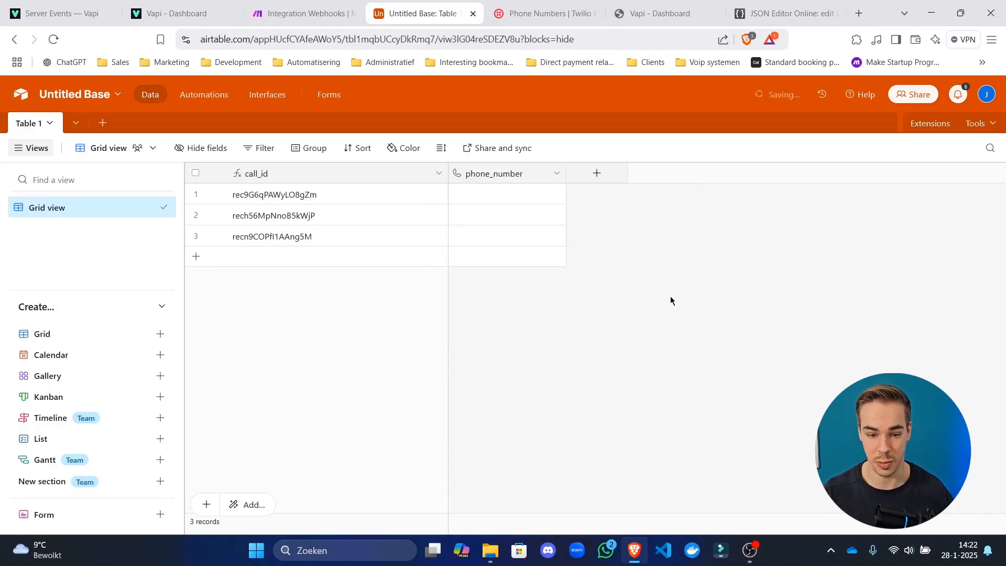
Add a call_summary field of type Long text.
{"action": "left_click", "coordinate": [598, 179]}
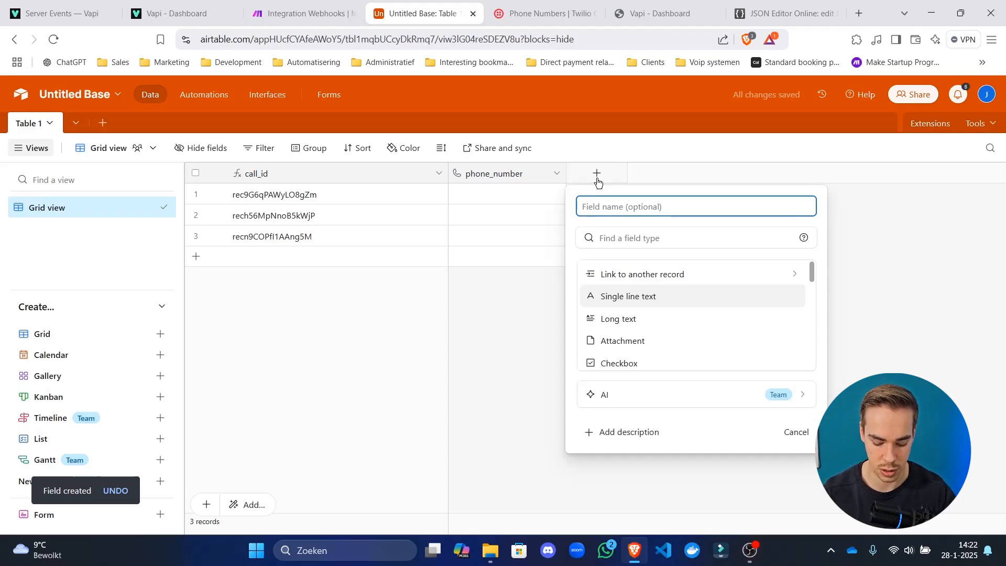
{"action": "type", "text": "call_summary"}
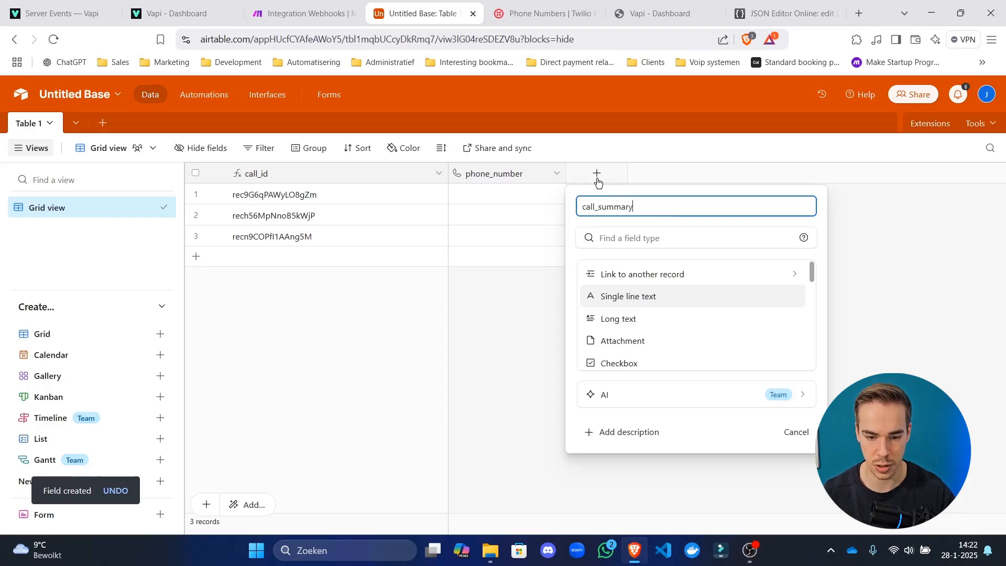
{"action": "left_click", "coordinate": [658, 319]}
{"action": "left_click", "coordinate": [839, 333]}
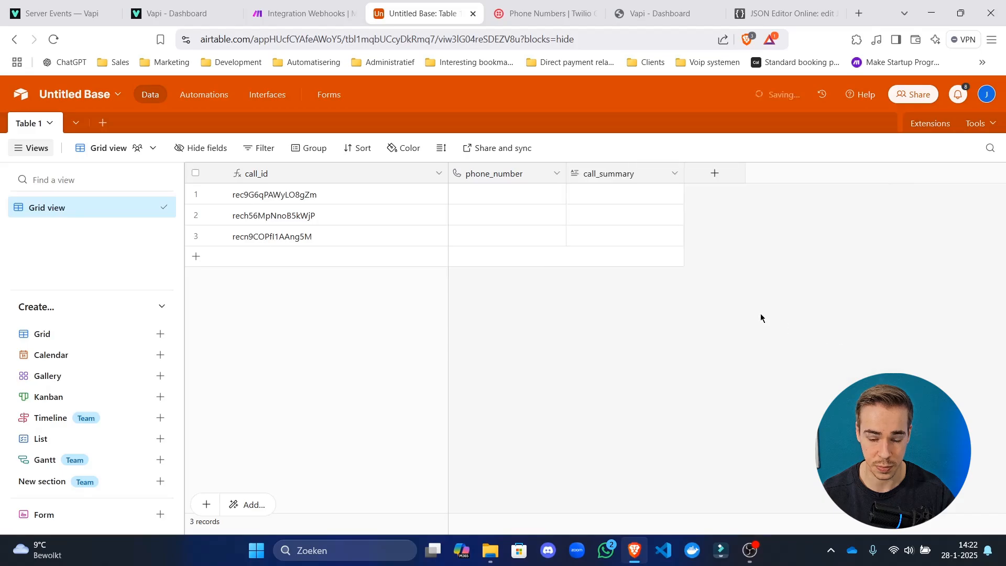
Start a new field named ended_reason, then switch to the Vapi dashboard tab.
{"action": "left_click", "coordinate": [705, 178]}
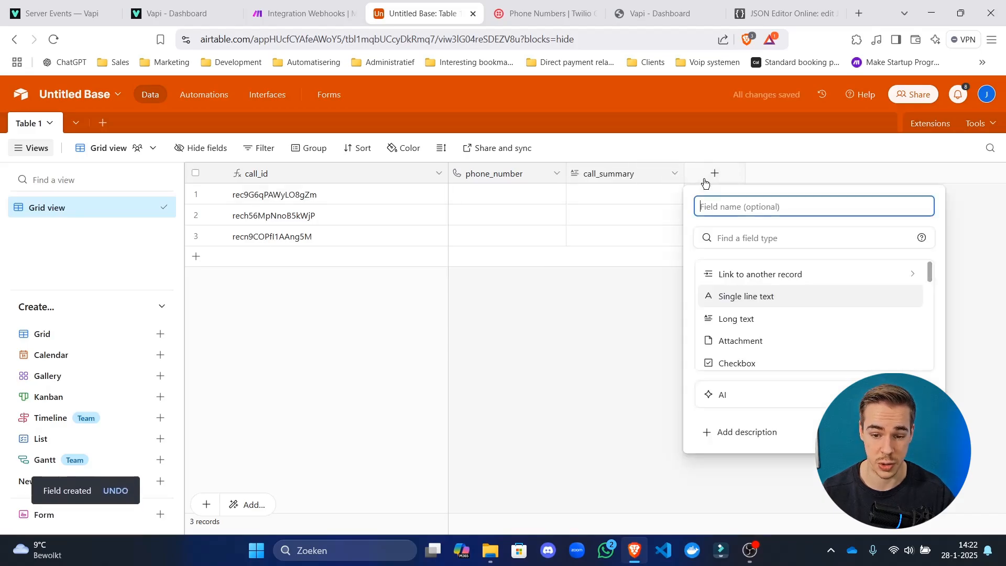
{"action": "type", "text": "e"}
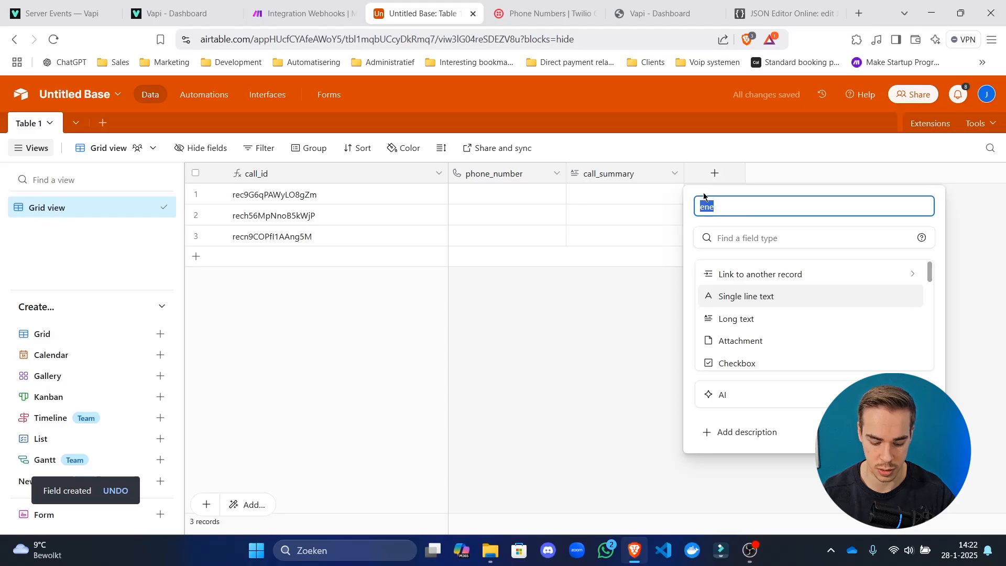
{"action": "type", "text": "nded_reason"}
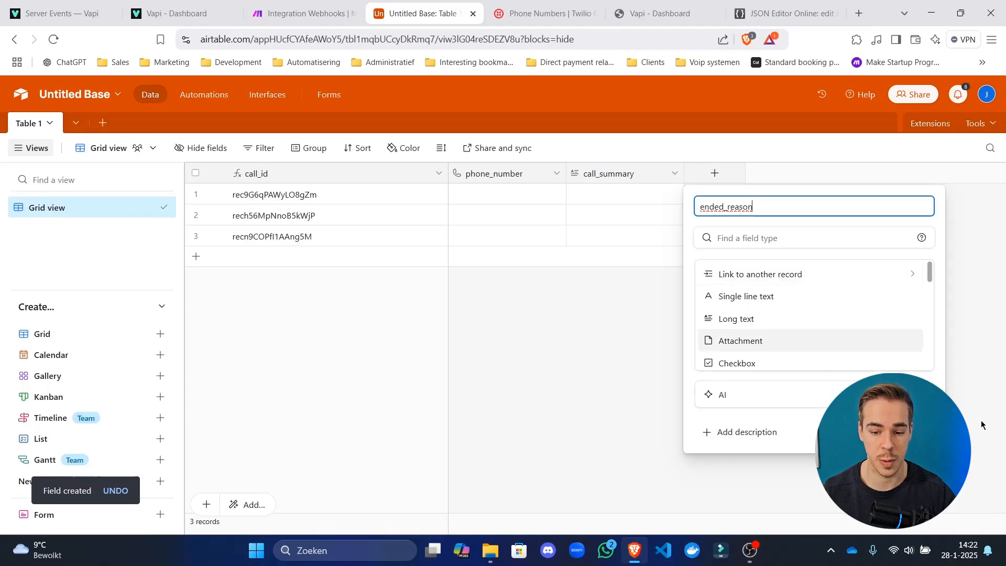
{"action": "scroll", "coordinate": [784, 341], "scroll_direction": "down", "scroll_amount": 3}
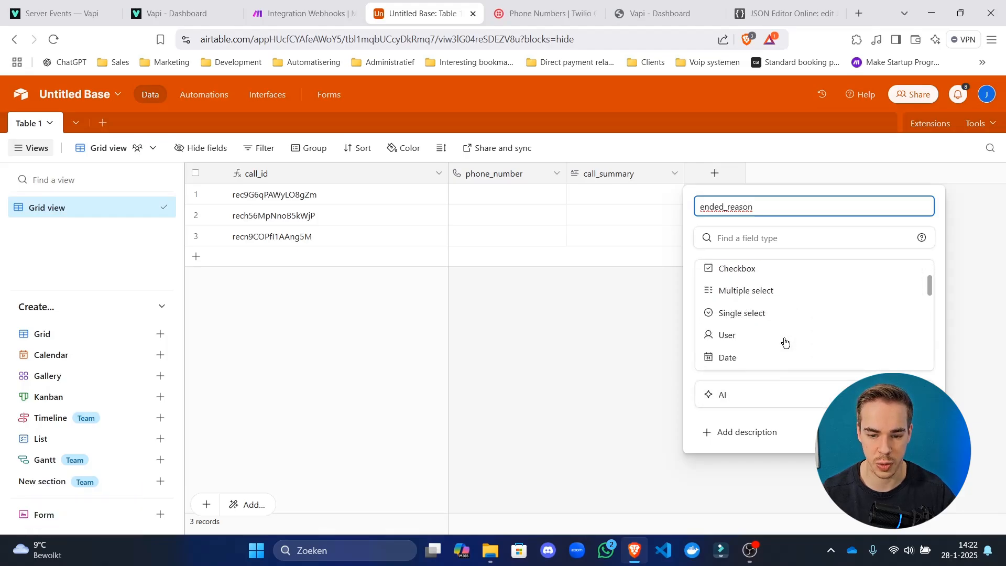
{"action": "scroll", "coordinate": [788, 317], "scroll_direction": "up", "scroll_amount": 3}
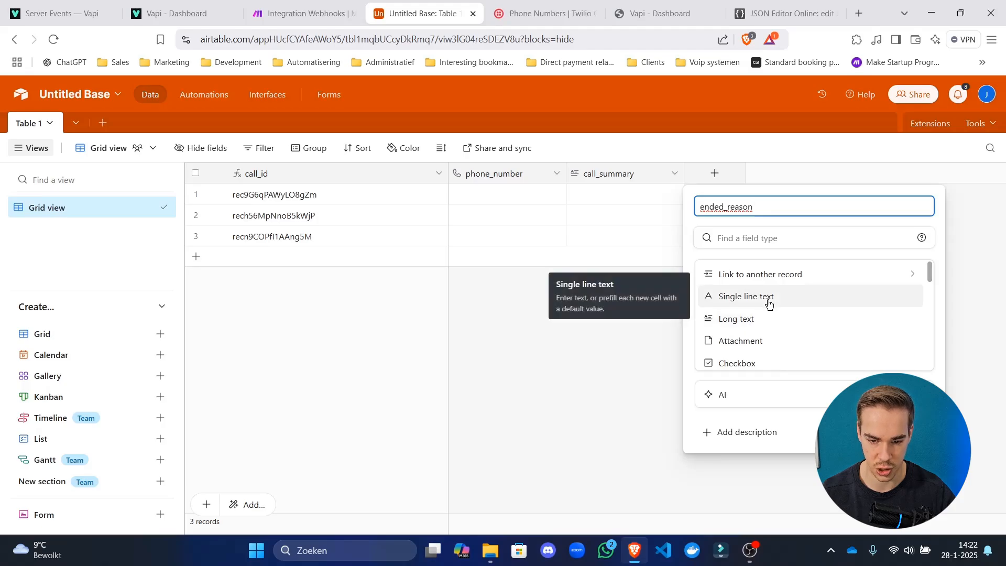
{"action": "scroll", "coordinate": [768, 302], "scroll_direction": "down", "scroll_amount": 3}
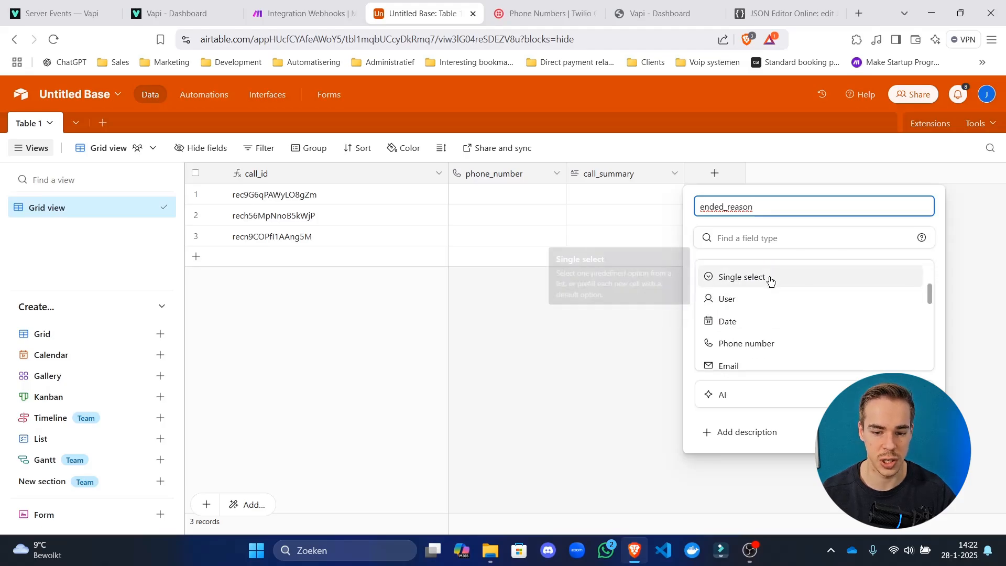
{"action": "left_click", "coordinate": [675, 16]}
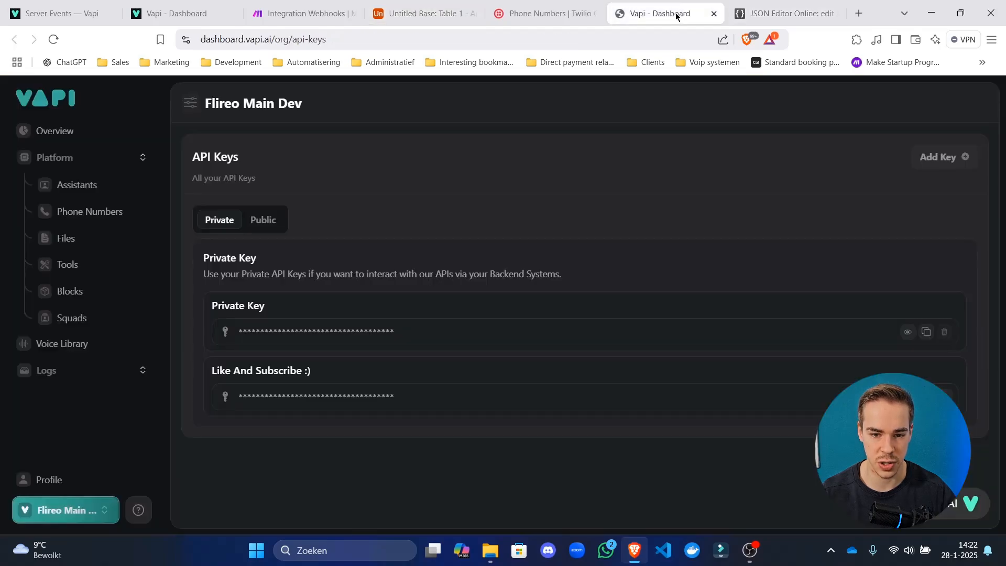
Search the web for 'vapi docs' in a new tab and open the Vapi documentation.
{"action": "left_click", "coordinate": [645, 40]}
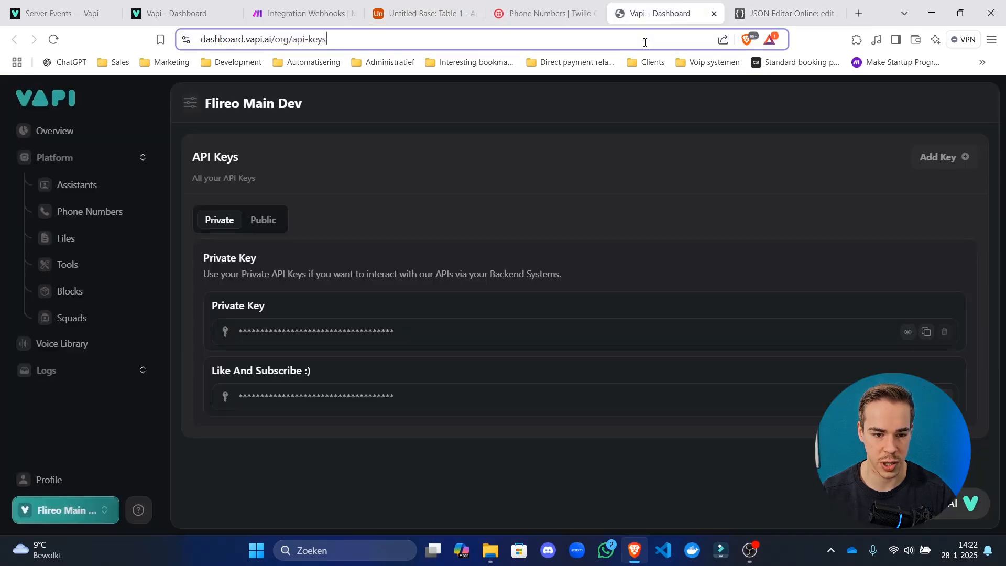
{"action": "left_click", "coordinate": [859, 14]}
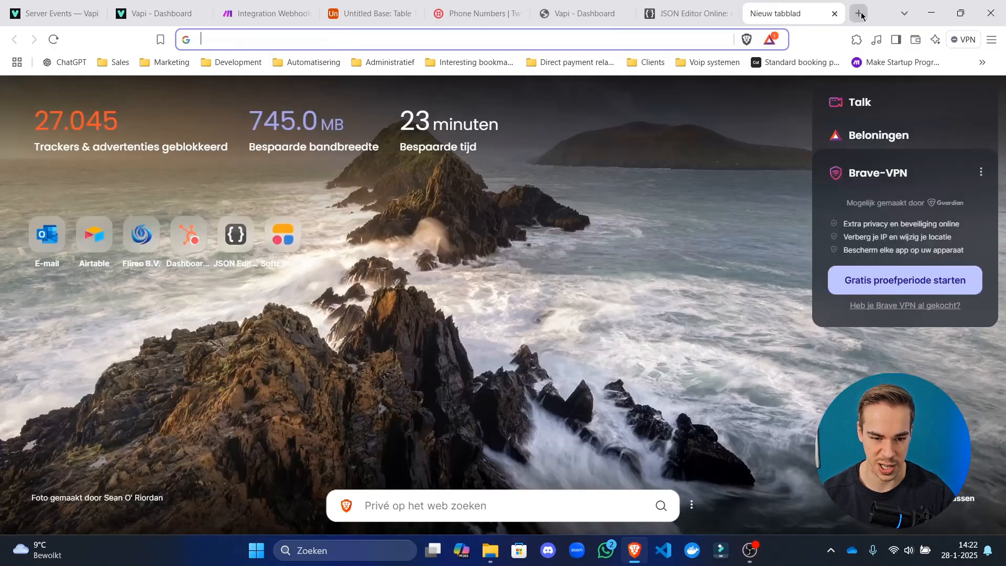
{"action": "left_click", "coordinate": [664, 34]}
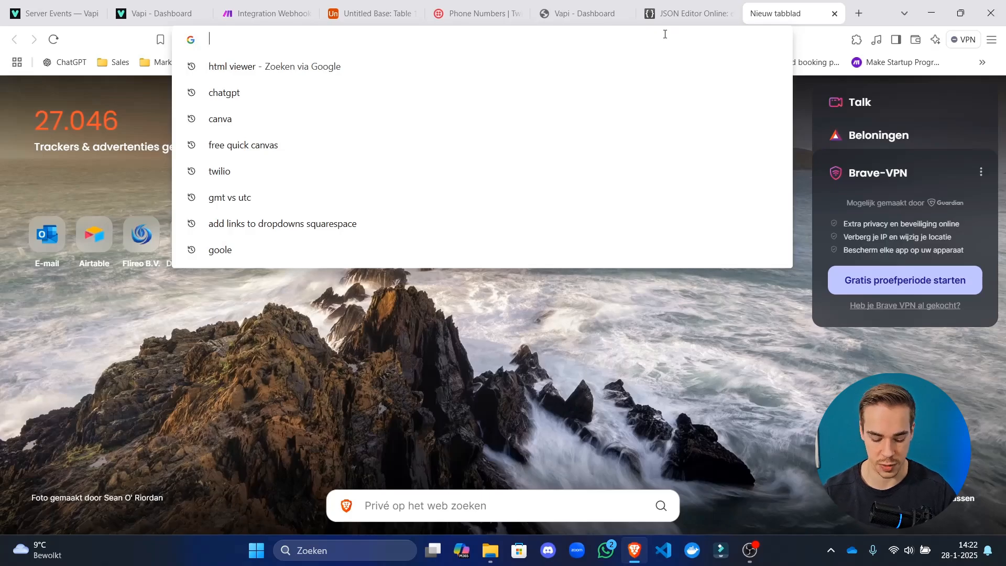
{"action": "type", "text": "vapi "}
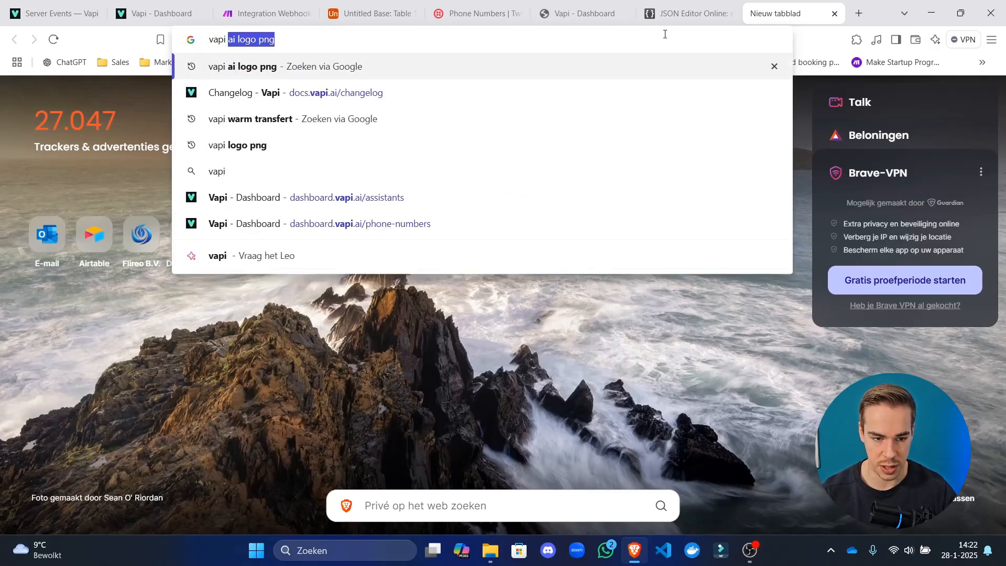
{"action": "type", "text": "docs"}
{"action": "key", "text": "Return"}
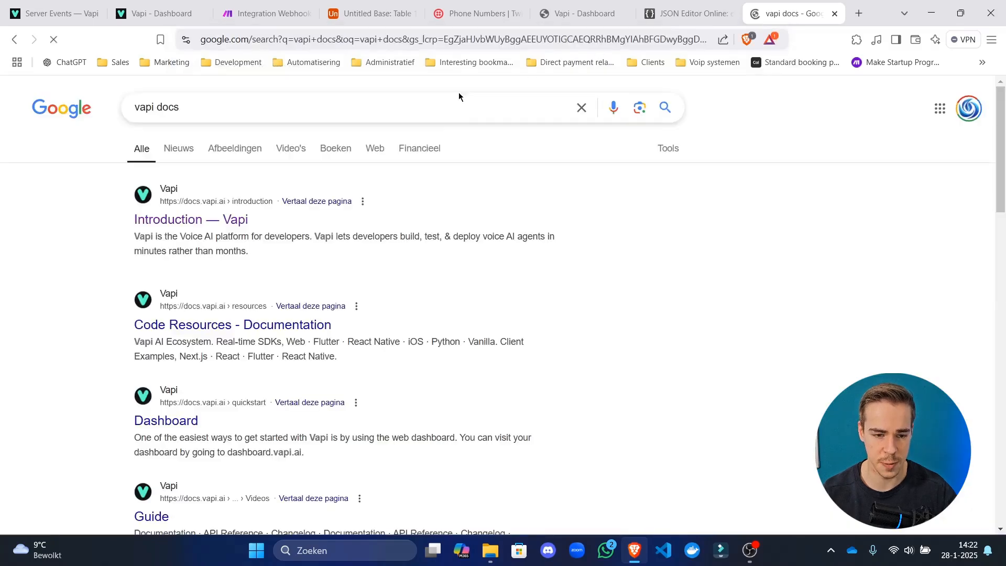
{"action": "left_click", "coordinate": [211, 227]}
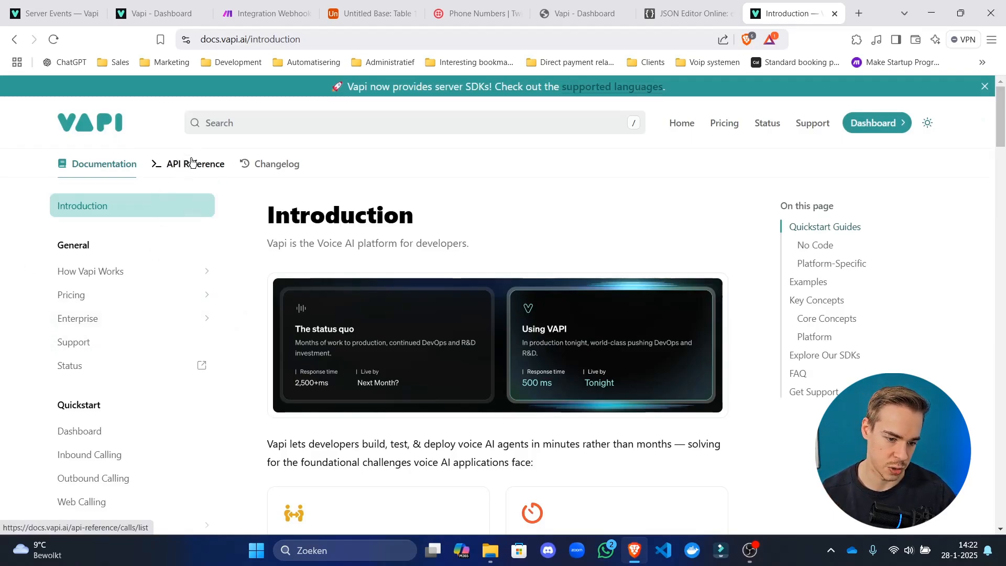
Open the Server Events page under the Server URL docs section.
{"action": "scroll", "coordinate": [162, 286], "scroll_direction": "down", "scroll_amount": 15}
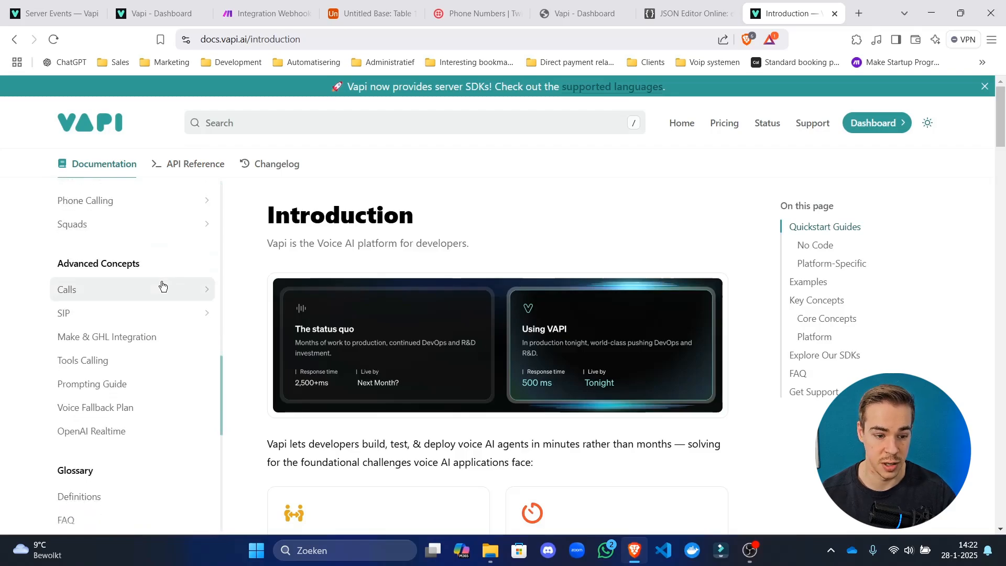
{"action": "scroll", "coordinate": [134, 359], "scroll_direction": "up", "scroll_amount": 15}
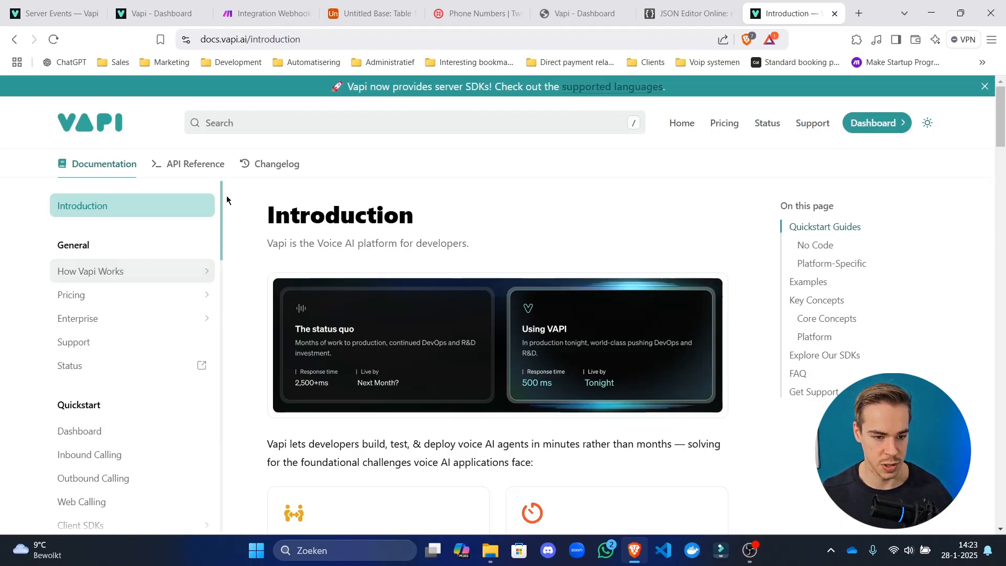
{"action": "scroll", "coordinate": [120, 318], "scroll_direction": "down", "scroll_amount": 1}
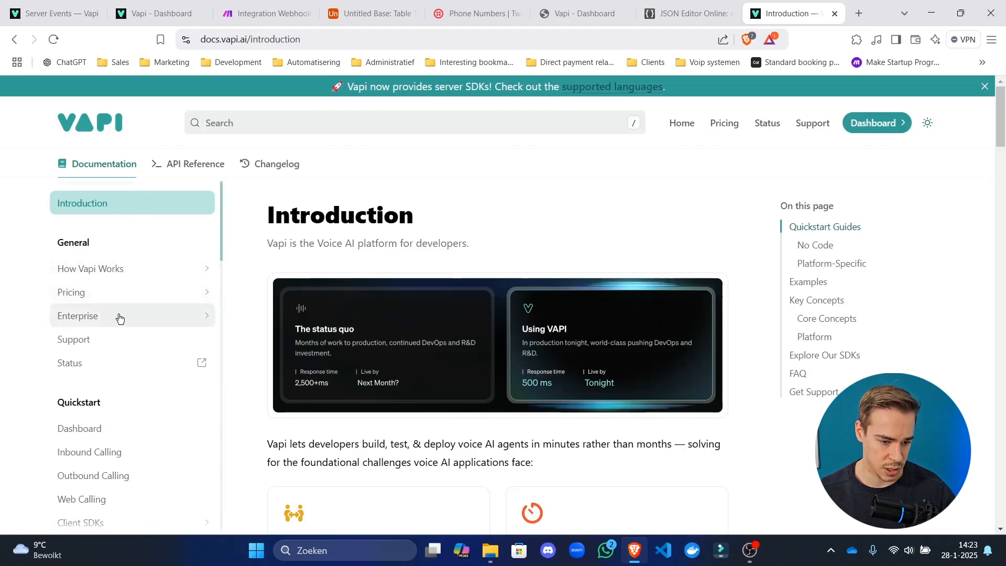
{"action": "scroll", "coordinate": [118, 318], "scroll_direction": "down", "scroll_amount": 10}
{"action": "scroll", "coordinate": [116, 317], "scroll_direction": "up", "scroll_amount": 5}
{"action": "scroll", "coordinate": [113, 321], "scroll_direction": "down", "scroll_amount": 2}
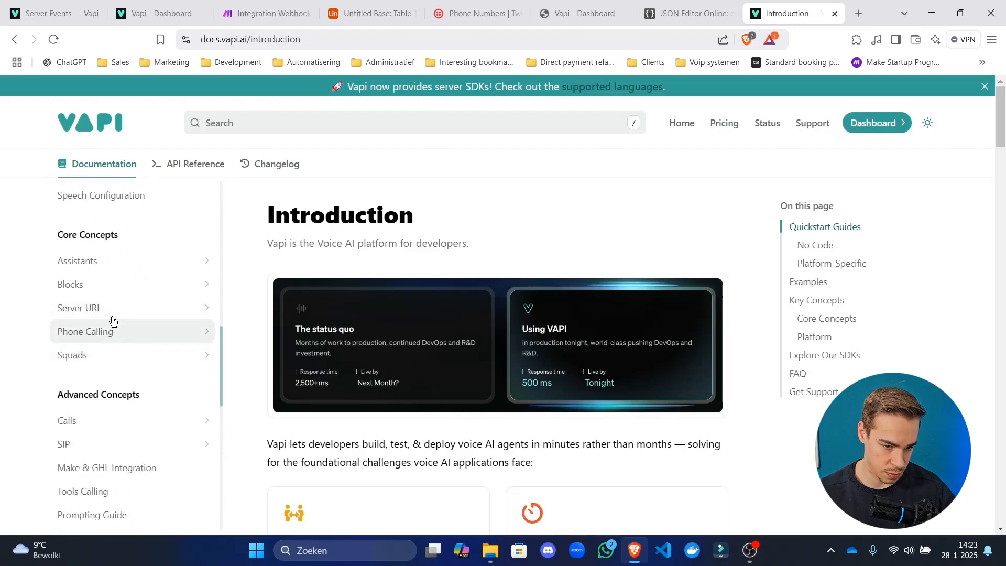
{"action": "left_click", "coordinate": [112, 315]}
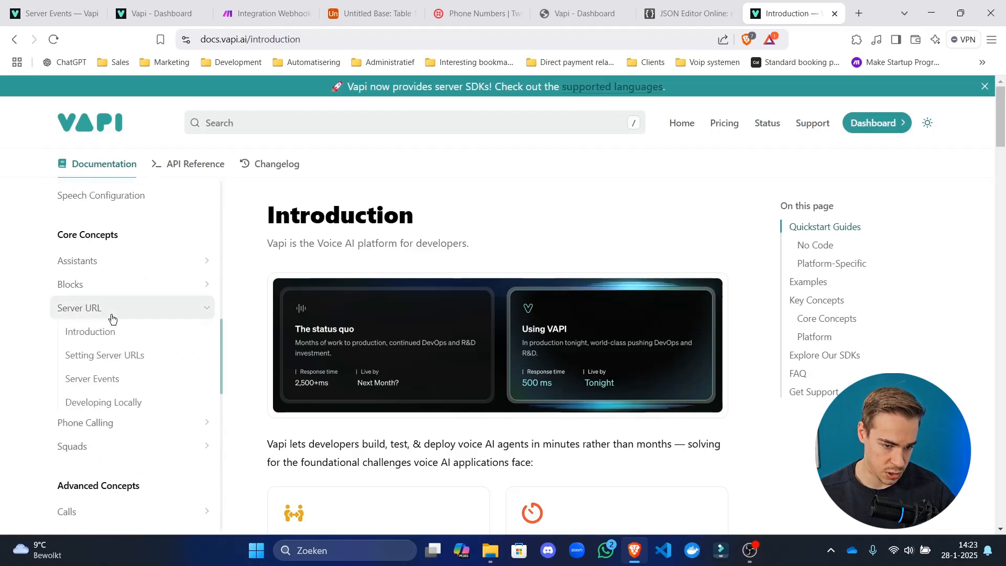
{"action": "left_click", "coordinate": [118, 386]}
{"action": "scroll", "coordinate": [380, 304], "scroll_direction": "down", "scroll_amount": 10}
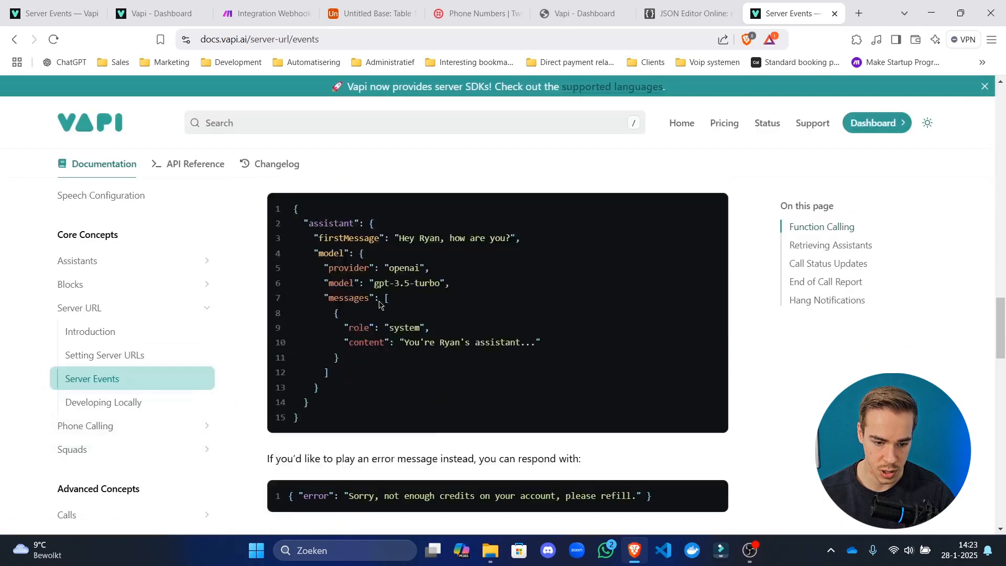
{"action": "scroll", "coordinate": [379, 304], "scroll_direction": "down", "scroll_amount": 15}
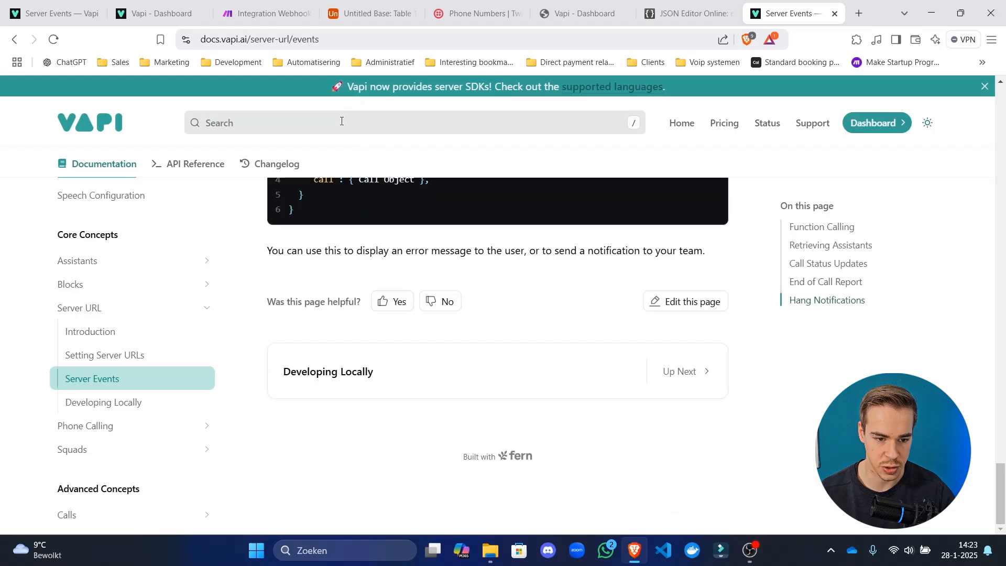
Search the docs for 'ended', open the Call Ended Reason guide and select its reason list.
{"action": "left_click", "coordinate": [342, 121]}
{"action": "type", "text": "nded"}
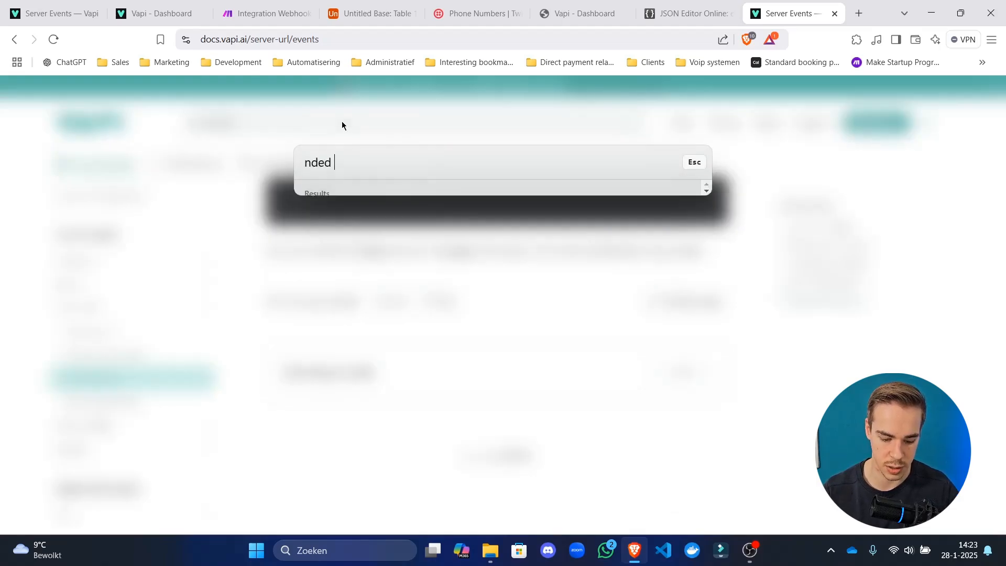
{"action": "key", "text": "ctrl+a"}
{"action": "type", "text": "ended"}
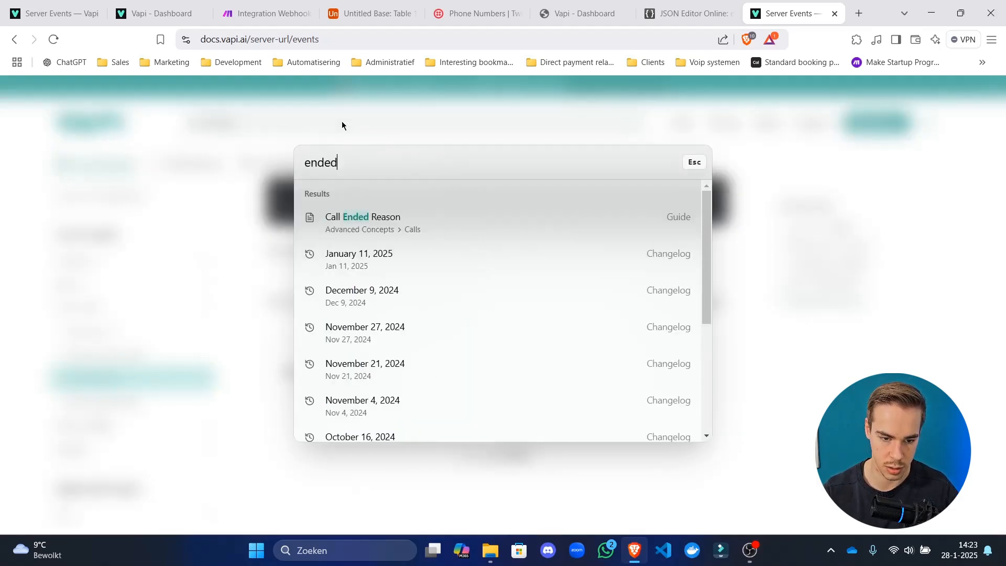
{"action": "left_click", "coordinate": [468, 219]}
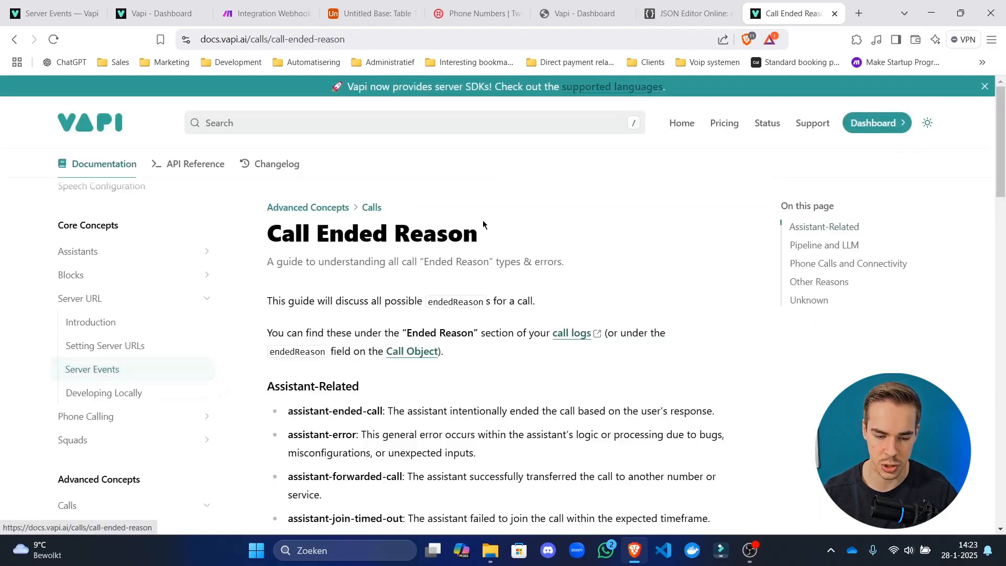
{"action": "scroll", "coordinate": [480, 268], "scroll_direction": "down", "scroll_amount": 20}
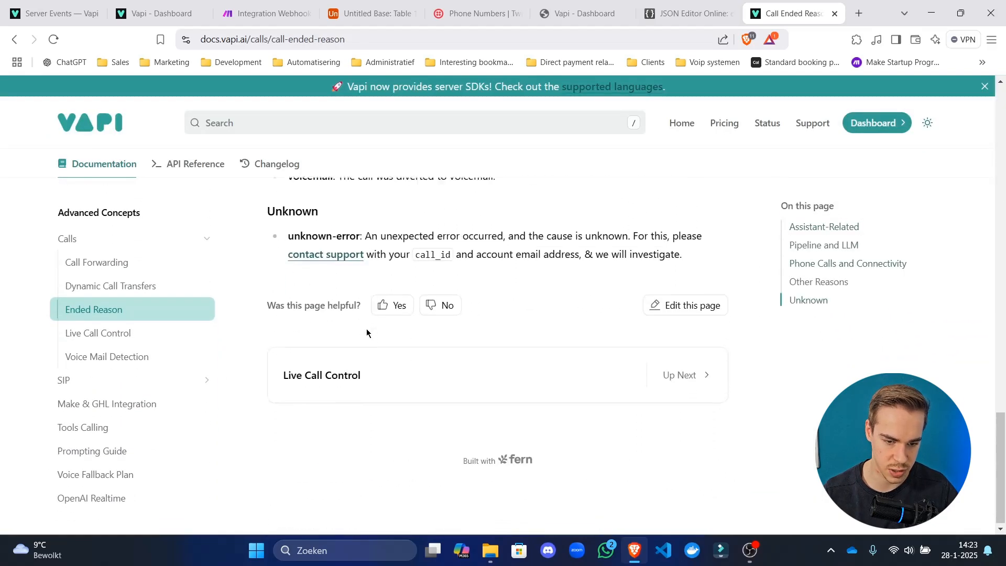
{"action": "scroll", "coordinate": [410, 376], "scroll_direction": "up", "scroll_amount": 6}
{"action": "scroll", "coordinate": [410, 377], "scroll_direction": "down", "scroll_amount": 6}
{"action": "scroll", "coordinate": [444, 322], "scroll_direction": "up", "scroll_amount": 3}
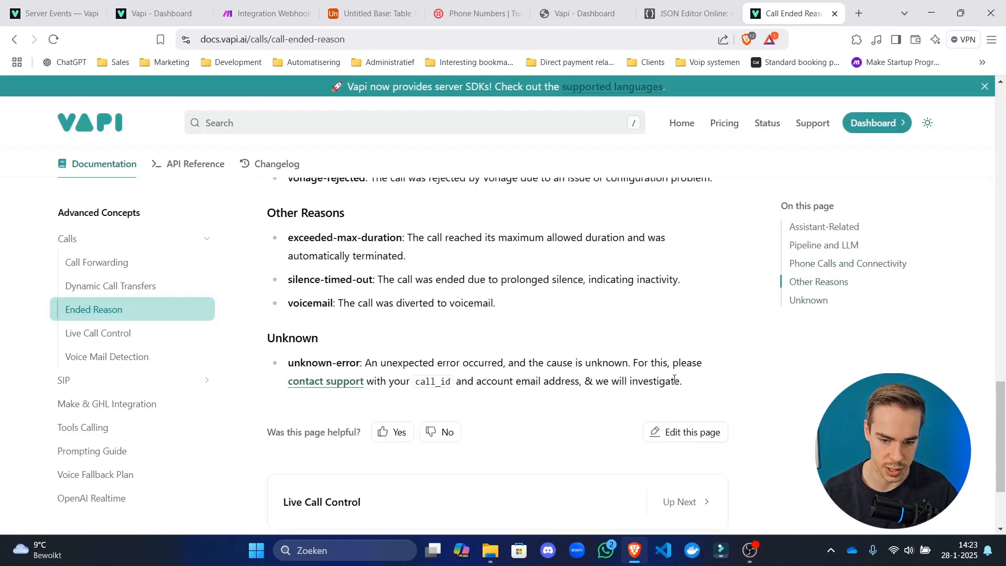
{"action": "left_click_drag", "start_coordinate": [674, 379], "coordinate": [264, 240]}
{"action": "key", "text": "ctrl+c"}
{"action": "left_click", "coordinate": [429, 333]}
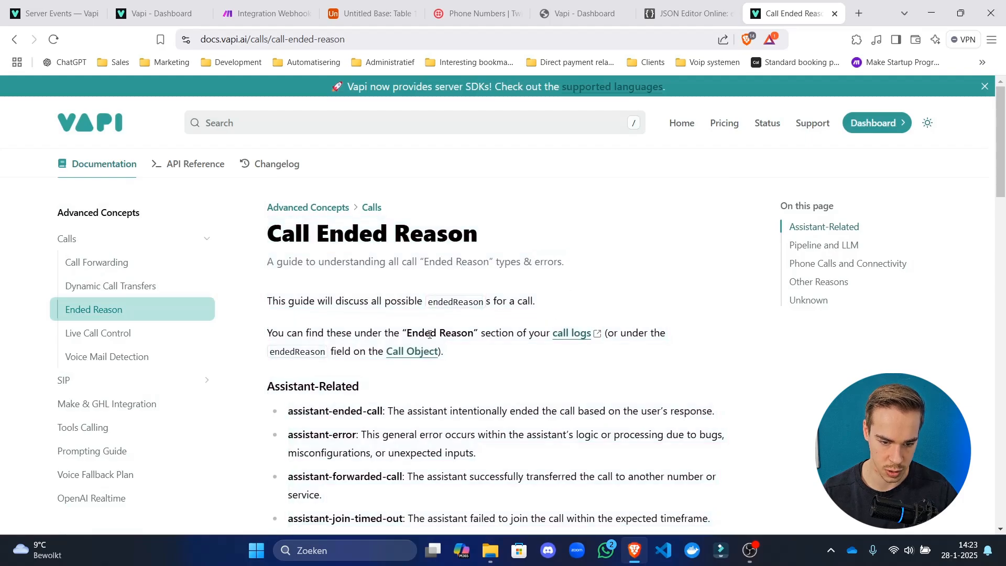
Open the Get Call API reference from the call object link, then open a blank new tab.
{"action": "left_click", "coordinate": [398, 352]}
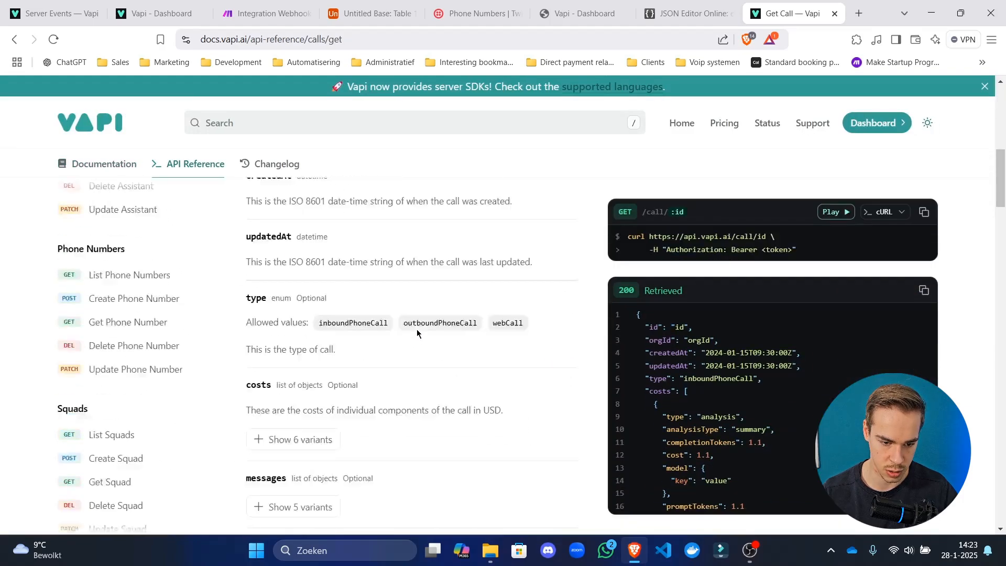
{"action": "left_click", "coordinate": [858, 13]}
{"action": "left_click_drag", "start_coordinate": [809, 13], "coordinate": [0, 79]}
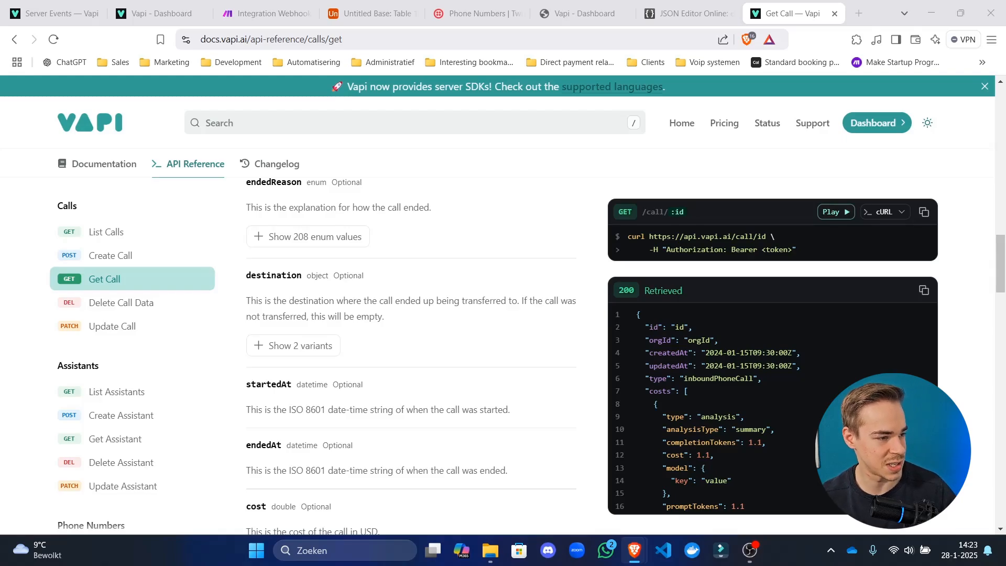
{"action": "left_click", "coordinate": [855, 11]}
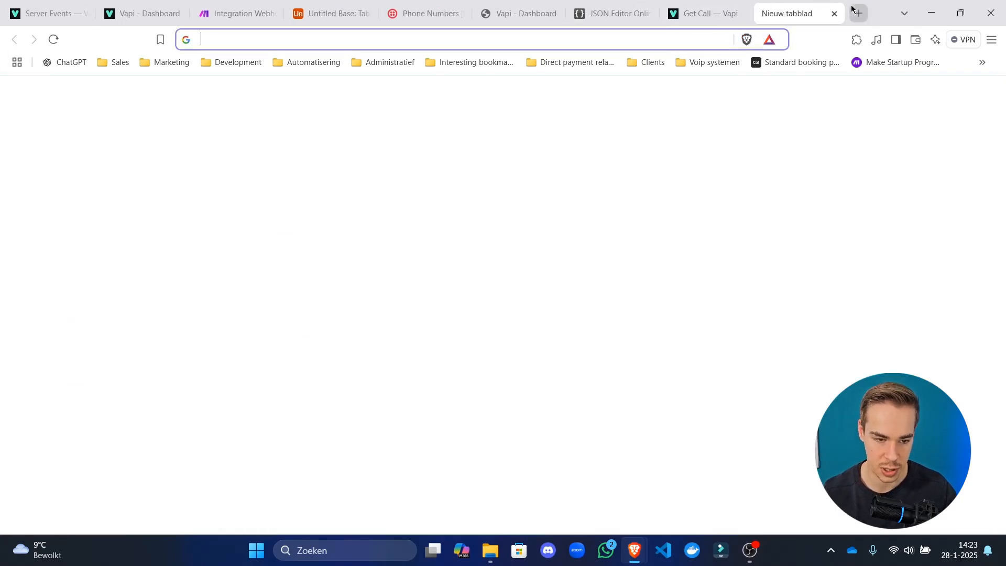
Dock the ChatGPT window into the browser and set the model to GPT-4o.
{"action": "key", "text": "ctrl+v"}
{"action": "key", "text": "Return"}
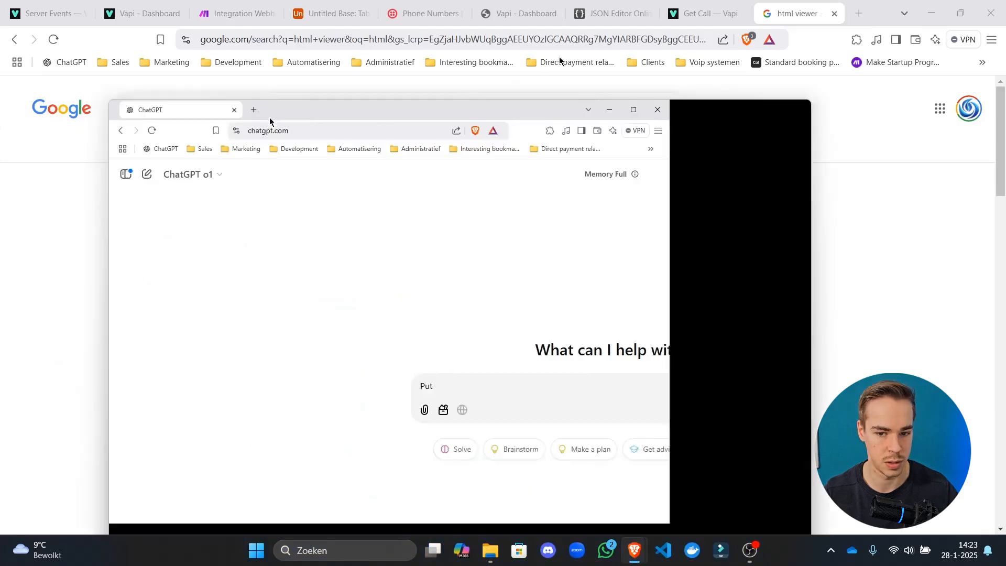
{"action": "left_click_drag", "start_coordinate": [269, 119], "coordinate": [804, 12]}
{"action": "left_click", "coordinate": [126, 92]}
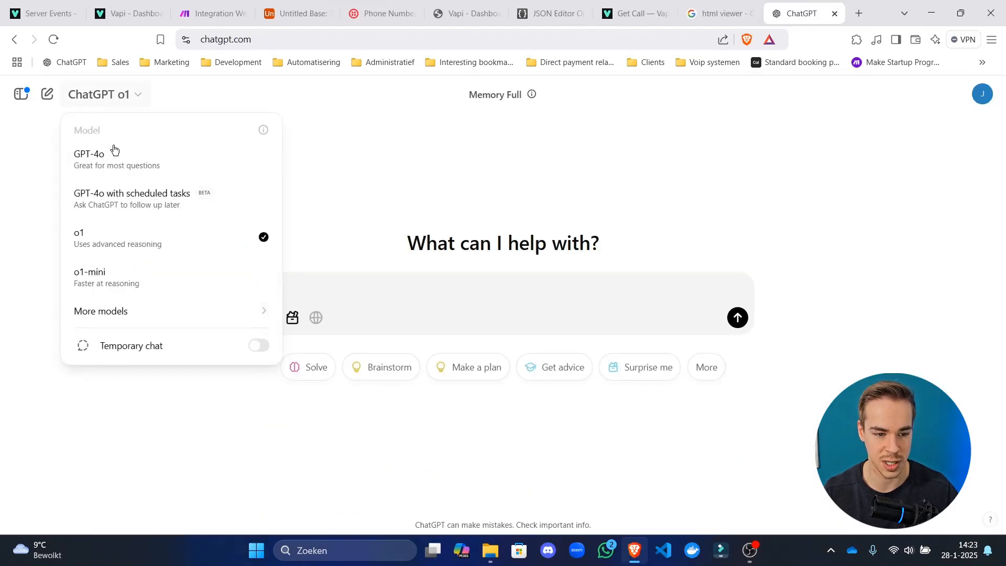
{"action": "left_click", "coordinate": [121, 283]}
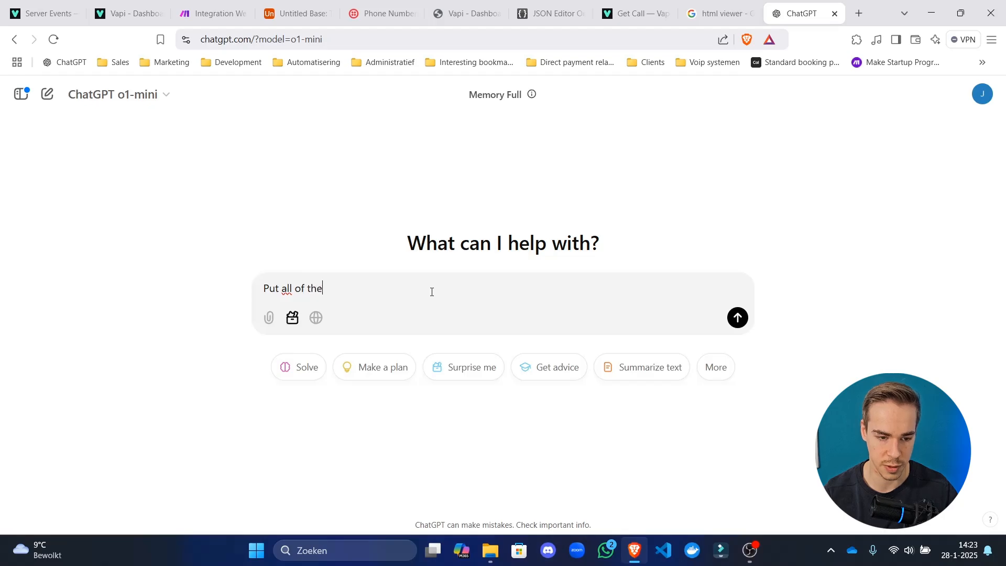
{"action": "left_click", "coordinate": [151, 102]}
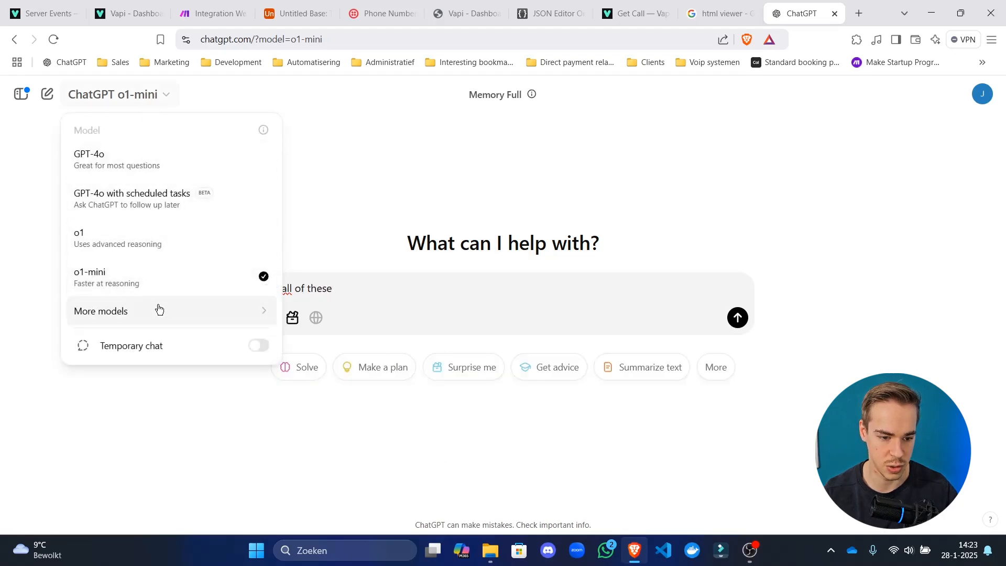
{"action": "mouse_move", "coordinate": [159, 310]}
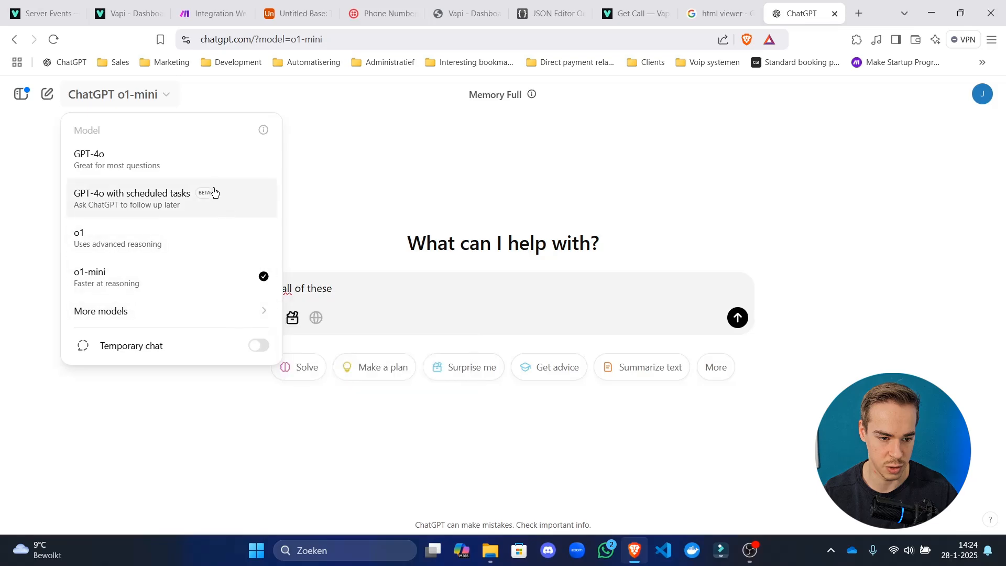
{"action": "left_click", "coordinate": [220, 159]}
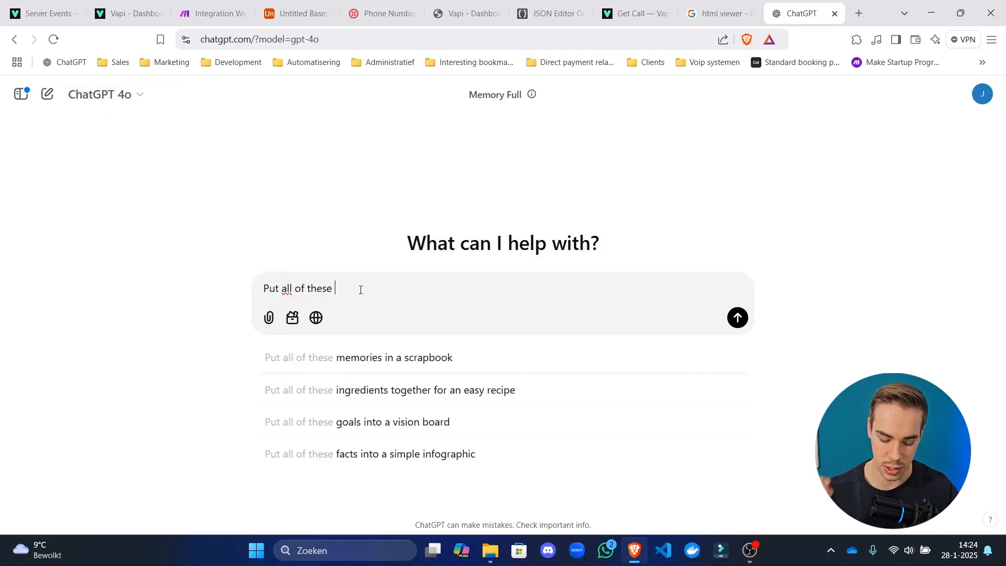
Ask ChatGPT for the ended call reasons without descriptions, pasting the docs text below the request.
{"action": "type", "text": "ended call reaons witho"}
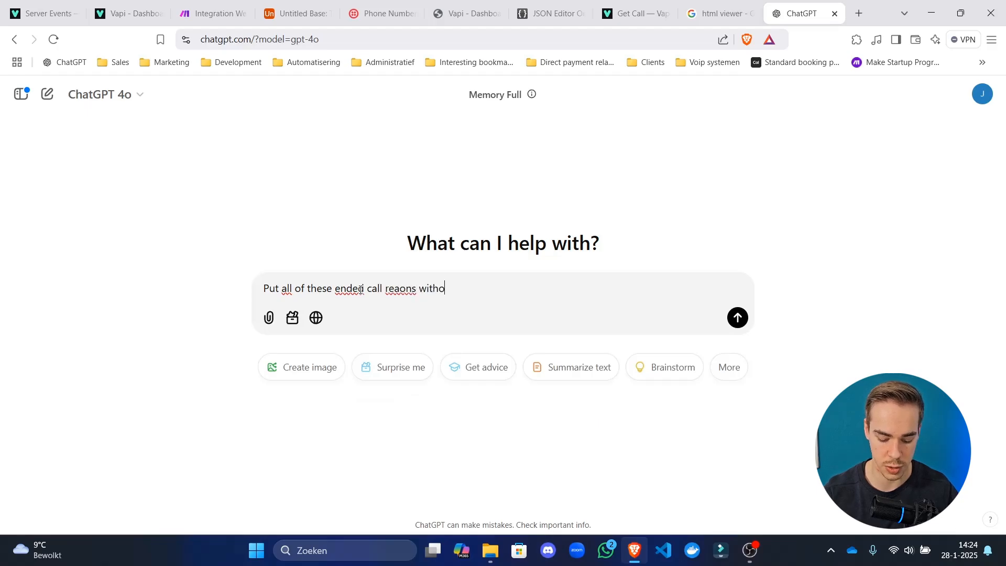
{"action": "type", "text": "ut desciption"}
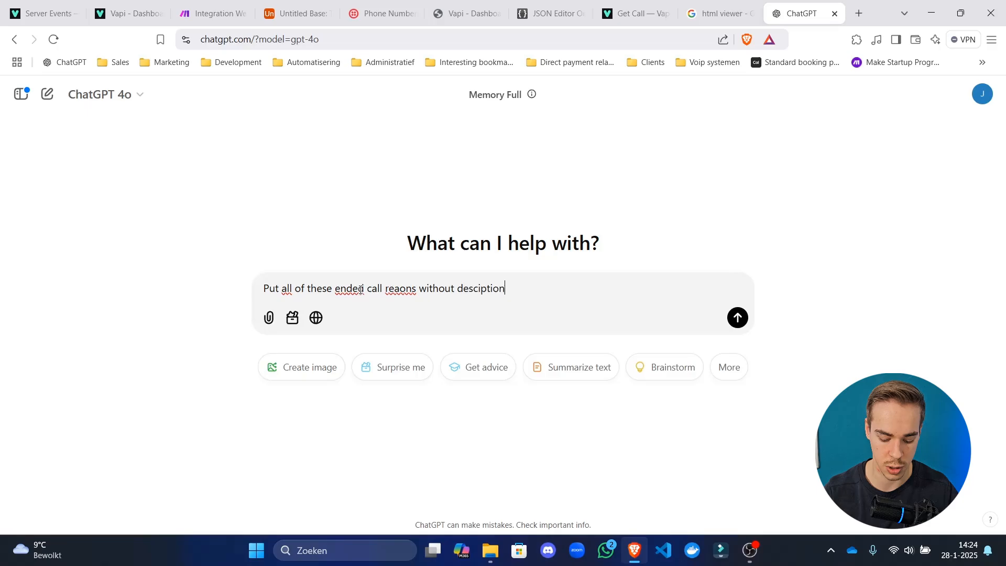
{"action": "type", "text": " b"}
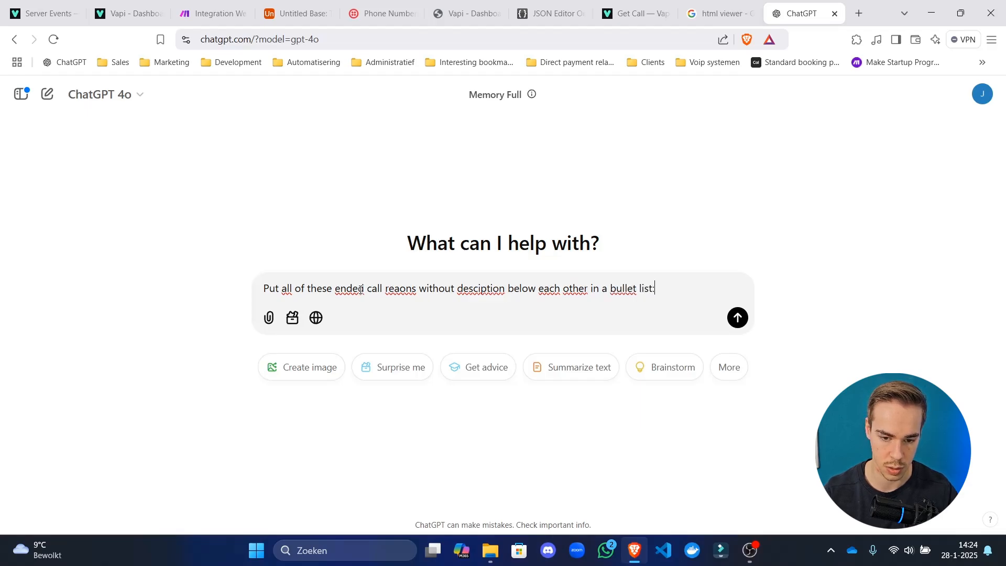
{"action": "key", "text": "shift+Return"}
{"action": "key", "text": "shift+Return"}
{"action": "key", "text": "ctrl+v"}
{"action": "key", "text": "Return"}
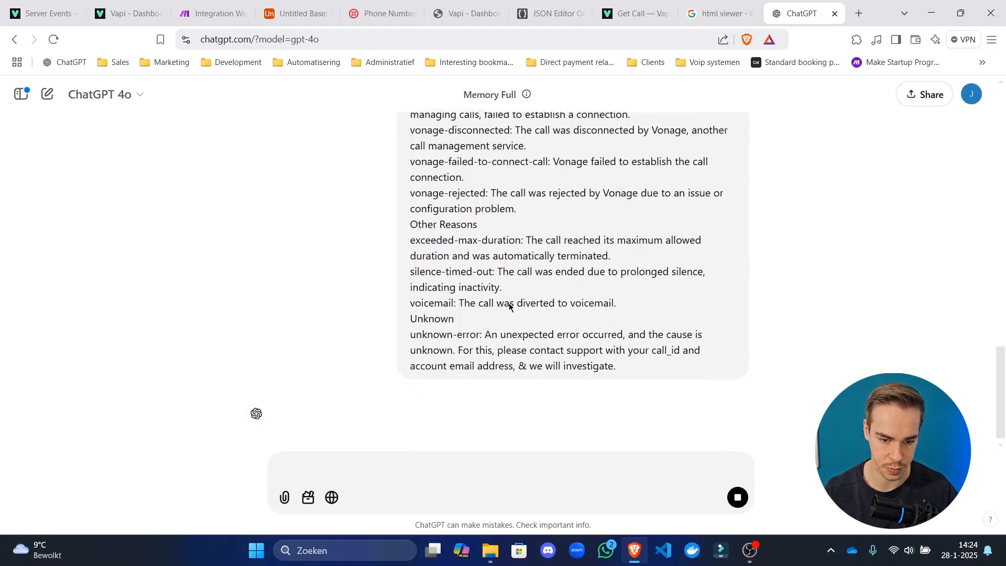
Review the generated reason list, then go back to the Get Call docs.
{"action": "left_click_drag", "start_coordinate": [301, 341], "coordinate": [410, 411]}
{"action": "scroll", "coordinate": [308, 291], "scroll_direction": "up", "scroll_amount": 1}
{"action": "left_click_drag", "start_coordinate": [295, 373], "coordinate": [536, 407]}
{"action": "left_click", "coordinate": [536, 407]}
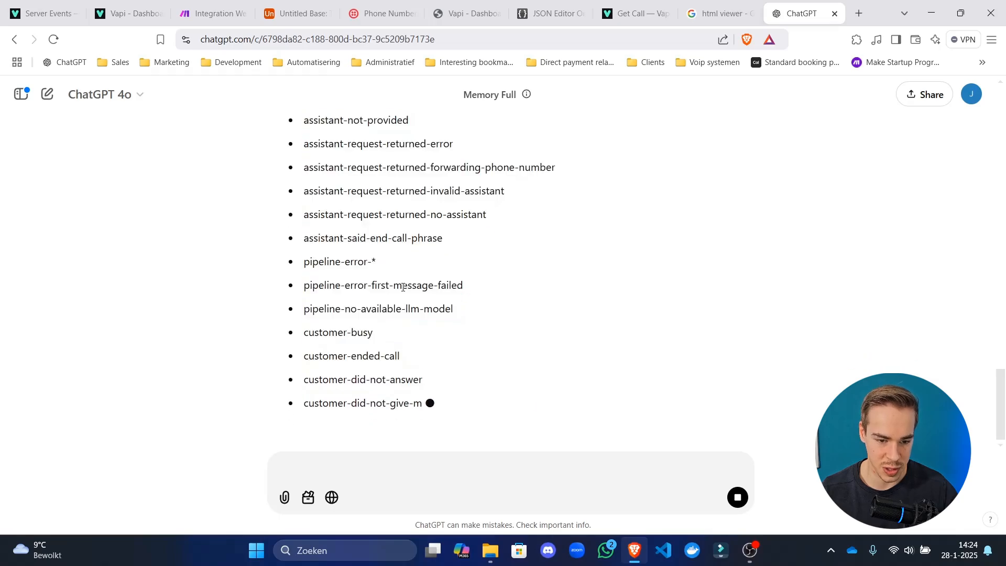
{"action": "left_click", "coordinate": [659, 4]}
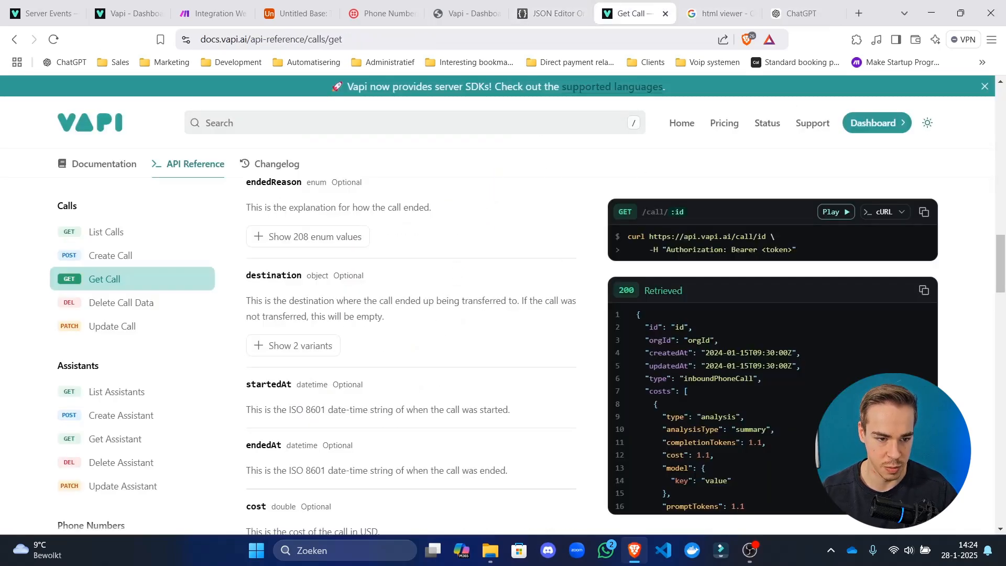
Search the docs for 'ended' again to reopen the Call Ended Reason guide.
{"action": "left_click_drag", "start_coordinate": [42, 12], "coordinate": [647, 90]}
{"action": "scroll", "coordinate": [529, 291], "scroll_direction": "up", "scroll_amount": 10}
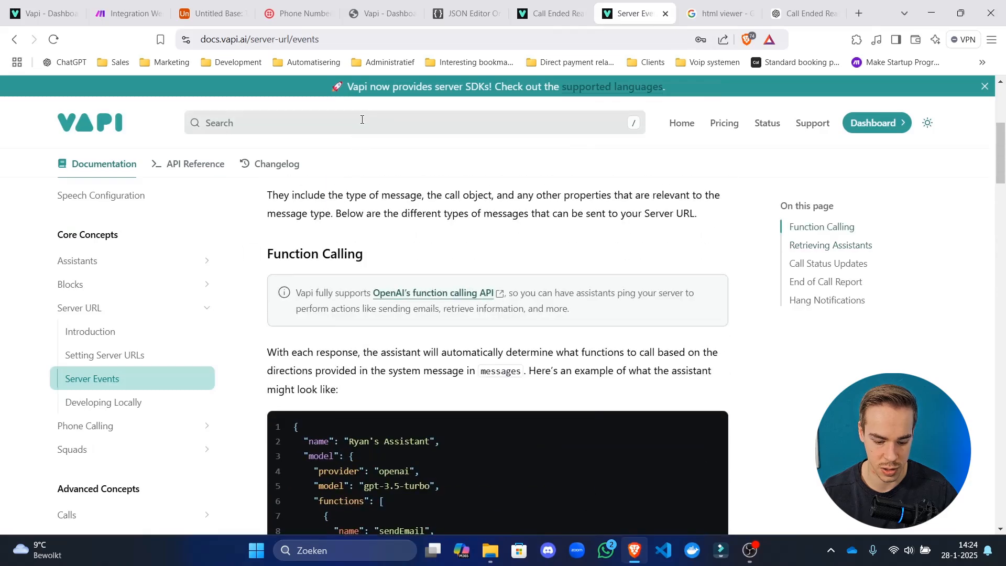
{"action": "left_click", "coordinate": [363, 124]}
{"action": "type", "text": "ended"}
{"action": "left_click", "coordinate": [403, 215]}
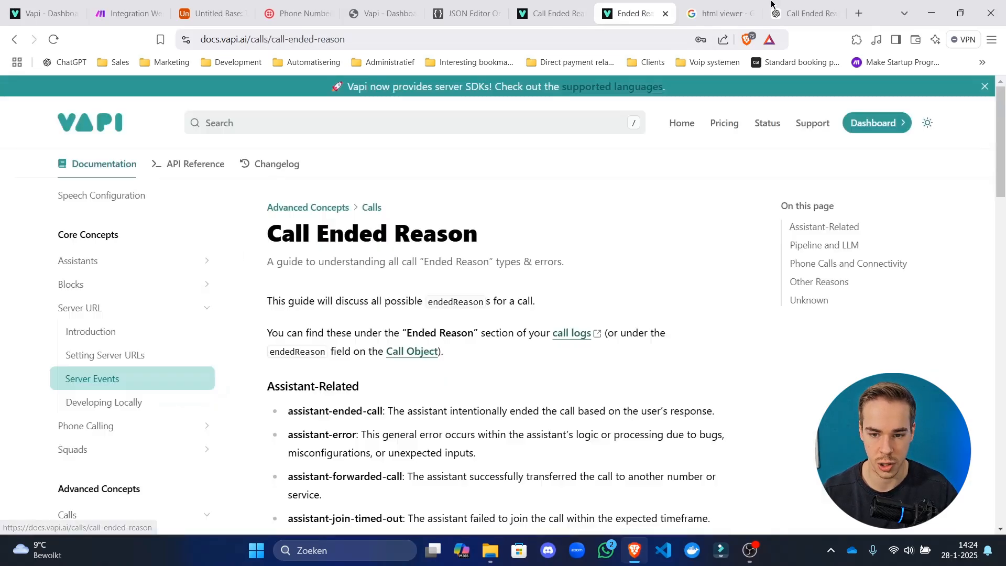
Review ChatGPT's generated list of reason names, including the pipeline-error-* entry.
{"action": "key", "text": "ctrl+Tab"}
{"action": "key", "text": "ctrl+Tab"}
{"action": "scroll", "coordinate": [349, 325], "scroll_direction": "up", "scroll_amount": 8}
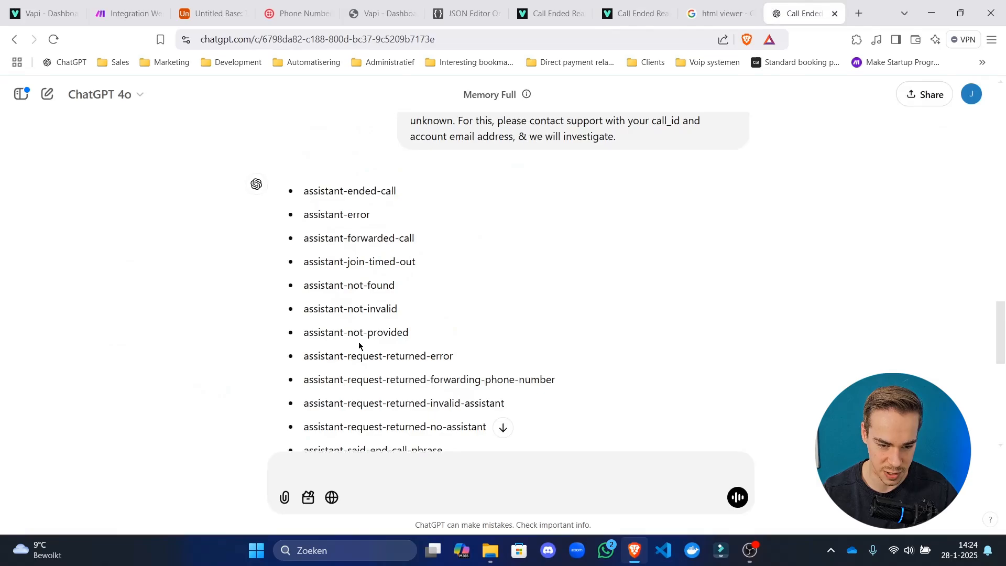
{"action": "scroll", "coordinate": [348, 341], "scroll_direction": "down", "scroll_amount": 5}
{"action": "left_click_drag", "start_coordinate": [384, 214], "coordinate": [345, 214]}
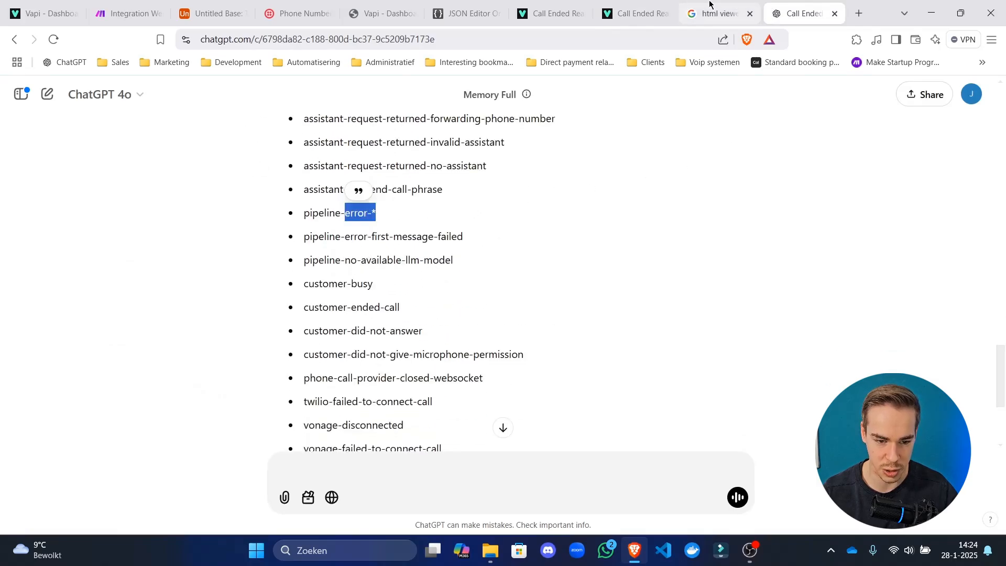
{"action": "scroll", "coordinate": [327, 242], "scroll_direction": "up", "scroll_amount": 5}
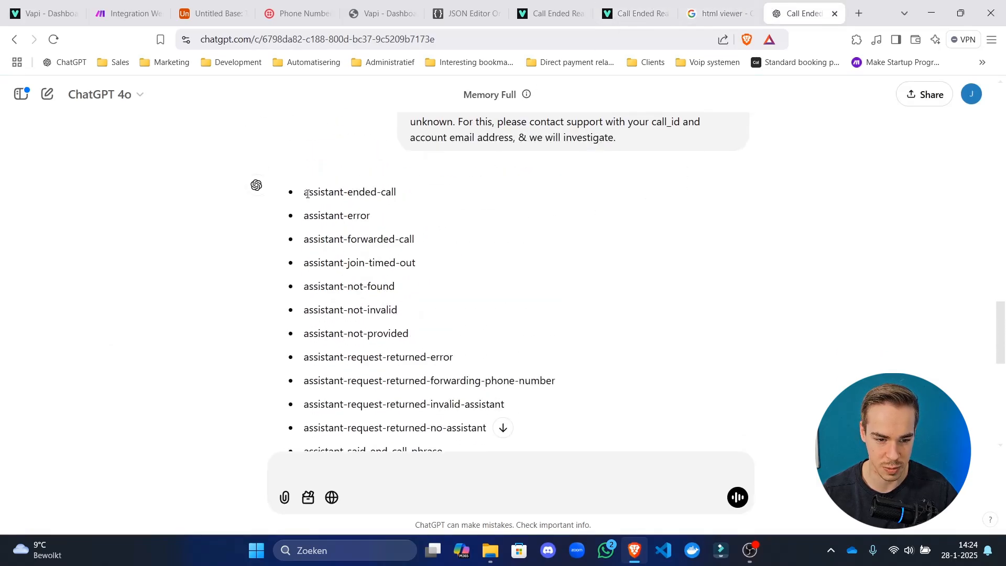
{"action": "left_click_drag", "start_coordinate": [307, 194], "coordinate": [627, 380]}
{"action": "key", "text": "ctrl+c"}
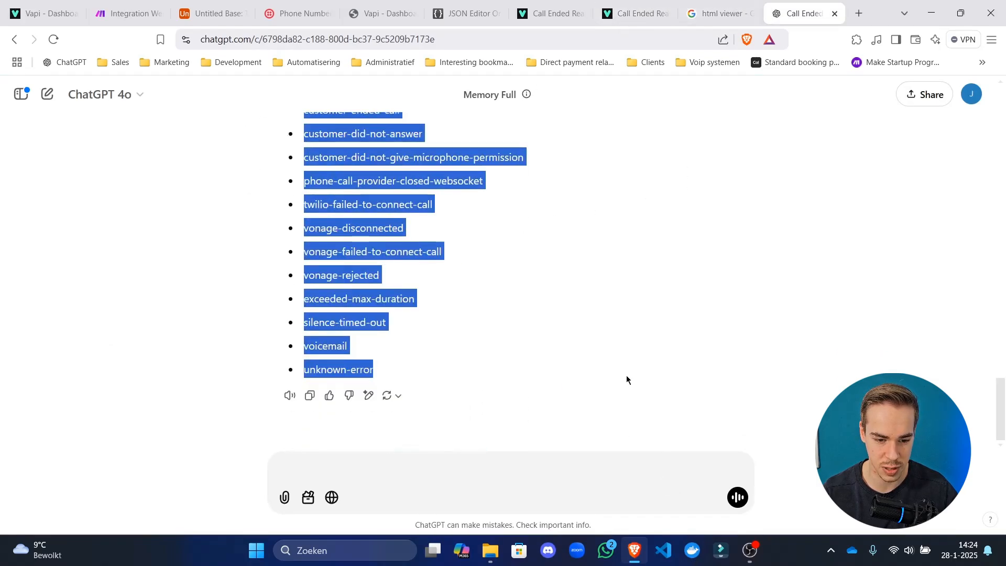
Check the pipeline-error entries in the Call Ended Reason docs, then return to Untitled Base.
{"action": "left_click", "coordinate": [636, 13]}
{"action": "scroll", "coordinate": [414, 308], "scroll_direction": "down", "scroll_amount": 5}
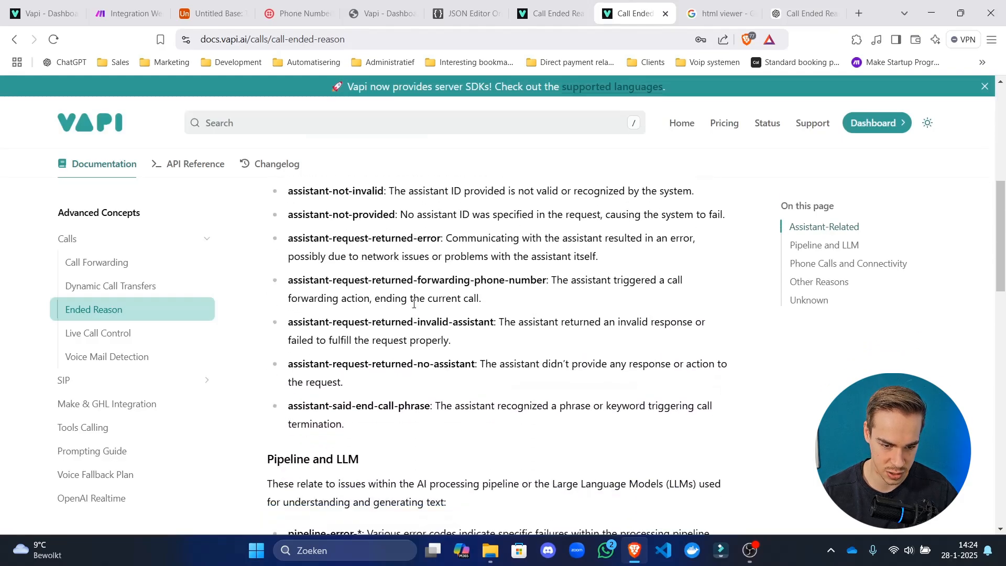
{"action": "scroll", "coordinate": [375, 346], "scroll_direction": "down", "scroll_amount": 4}
{"action": "scroll", "coordinate": [374, 354], "scroll_direction": "down", "scroll_amount": 1}
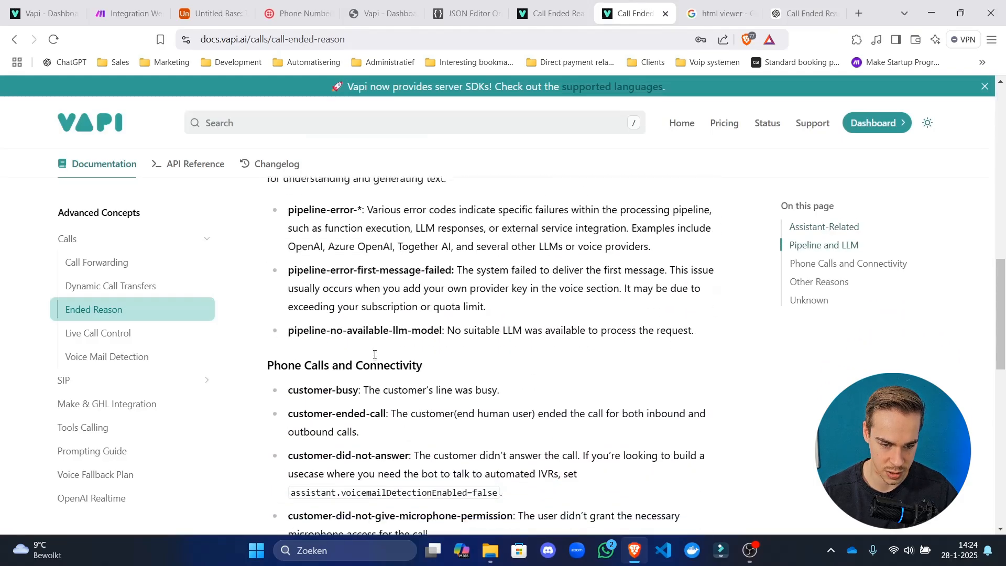
{"action": "scroll", "coordinate": [375, 354], "scroll_direction": "up", "scroll_amount": 8}
{"action": "scroll", "coordinate": [375, 355], "scroll_direction": "down", "scroll_amount": 6}
{"action": "left_click_drag", "start_coordinate": [364, 334], "coordinate": [421, 348]}
{"action": "left_click", "coordinate": [404, 345]}
{"action": "left_click", "coordinate": [334, 338]}
{"action": "left_click", "coordinate": [422, 347]}
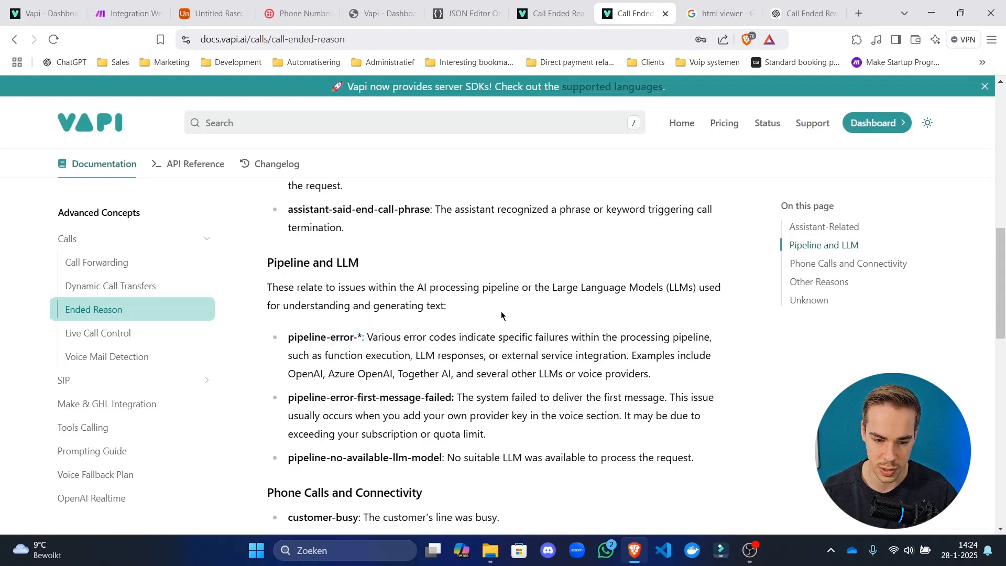
{"action": "left_click", "coordinate": [190, 5]}
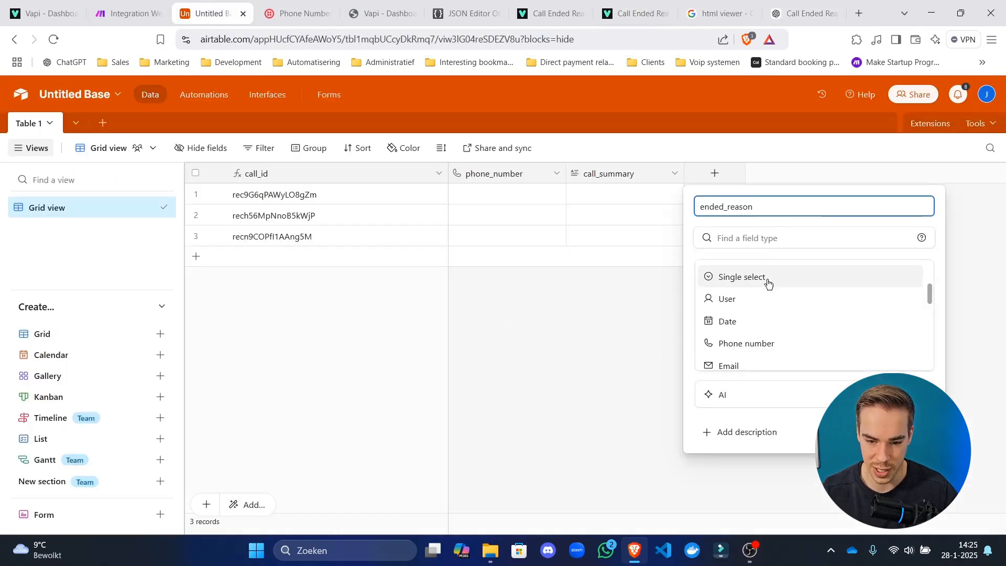
Create an ended_reason field of type Single line text in Table 1.
{"action": "scroll", "coordinate": [763, 297], "scroll_direction": "up", "scroll_amount": 3}
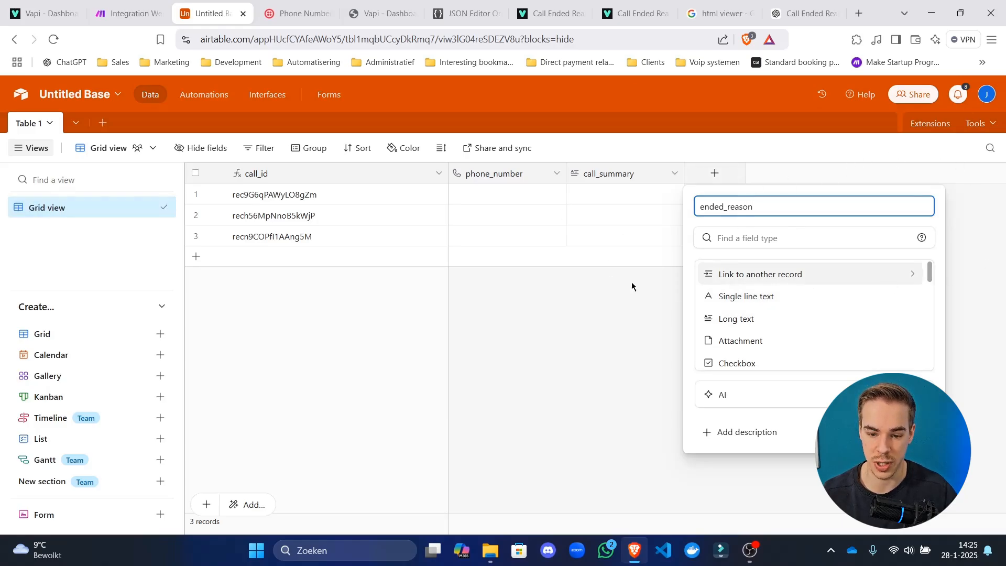
{"action": "left_click", "coordinate": [742, 296]}
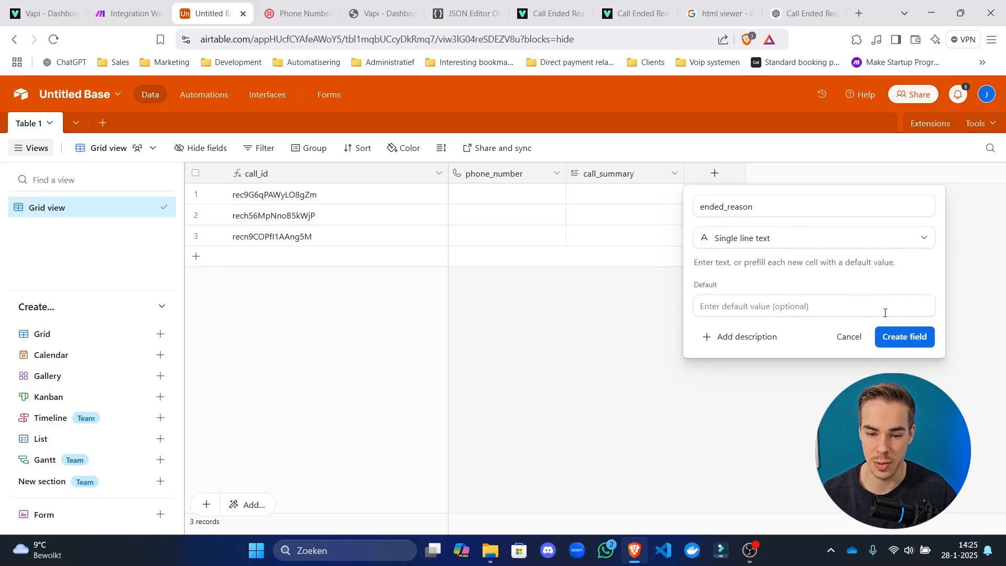
{"action": "double_click", "coordinate": [747, 205]}
{"action": "left_click", "coordinate": [780, 207]}
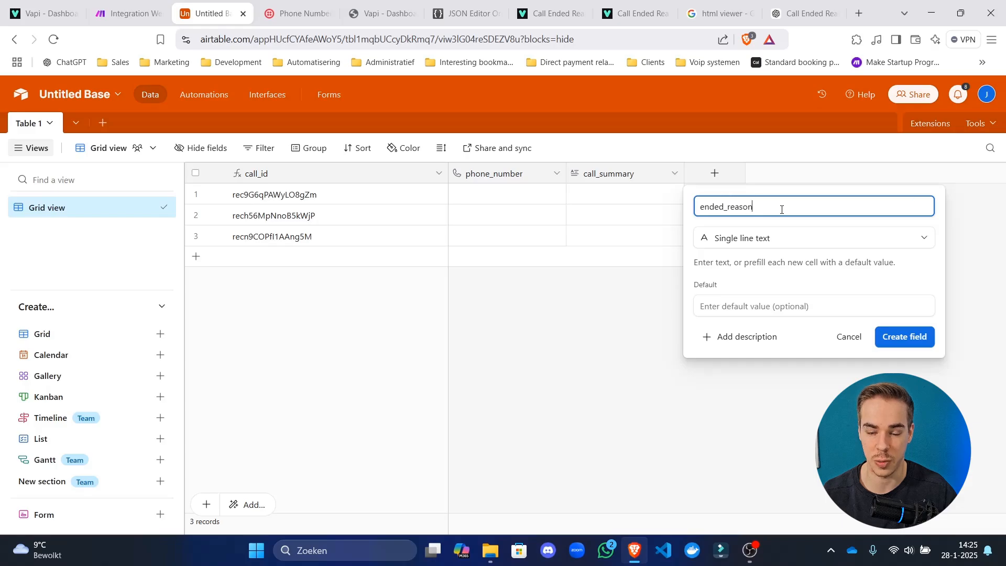
{"action": "left_click_drag", "start_coordinate": [782, 209], "coordinate": [674, 213]}
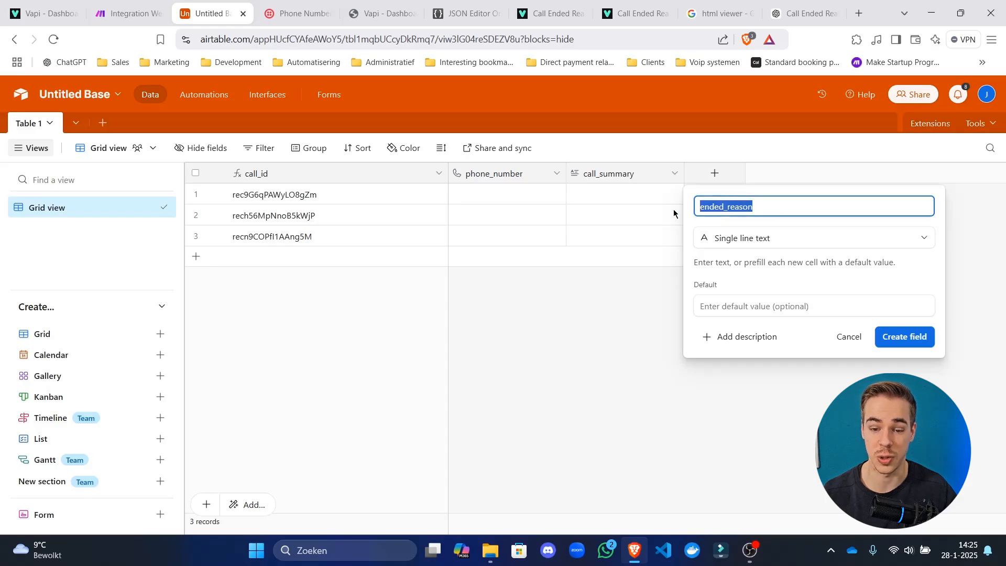
{"action": "left_click", "coordinate": [770, 238]}
{"action": "scroll", "coordinate": [775, 324], "scroll_direction": "down", "scroll_amount": 5}
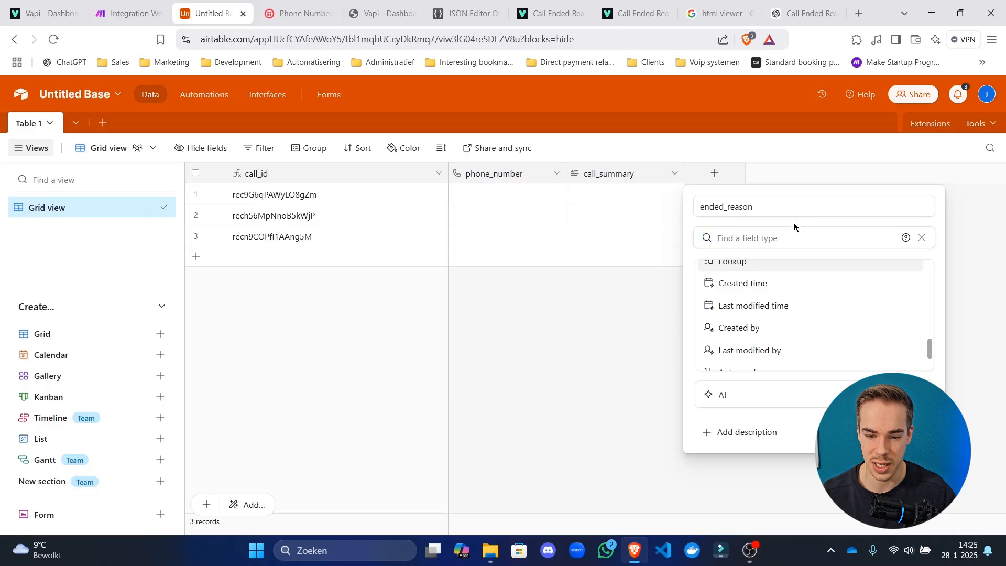
{"action": "scroll", "coordinate": [762, 278], "scroll_direction": "up", "scroll_amount": 10}
{"action": "left_click", "coordinate": [770, 296]}
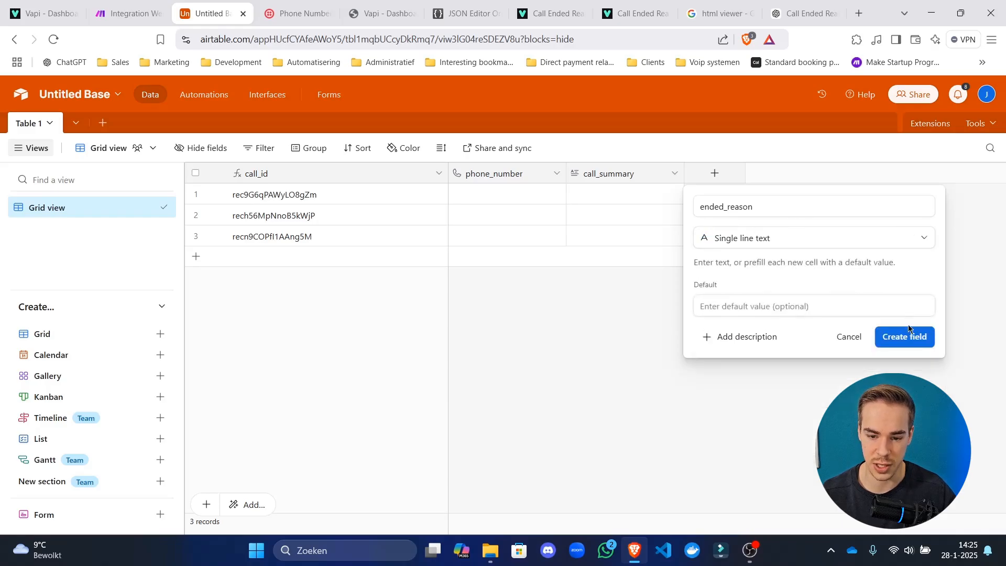
{"action": "left_click", "coordinate": [907, 338]}
{"action": "left_click", "coordinate": [721, 195]}
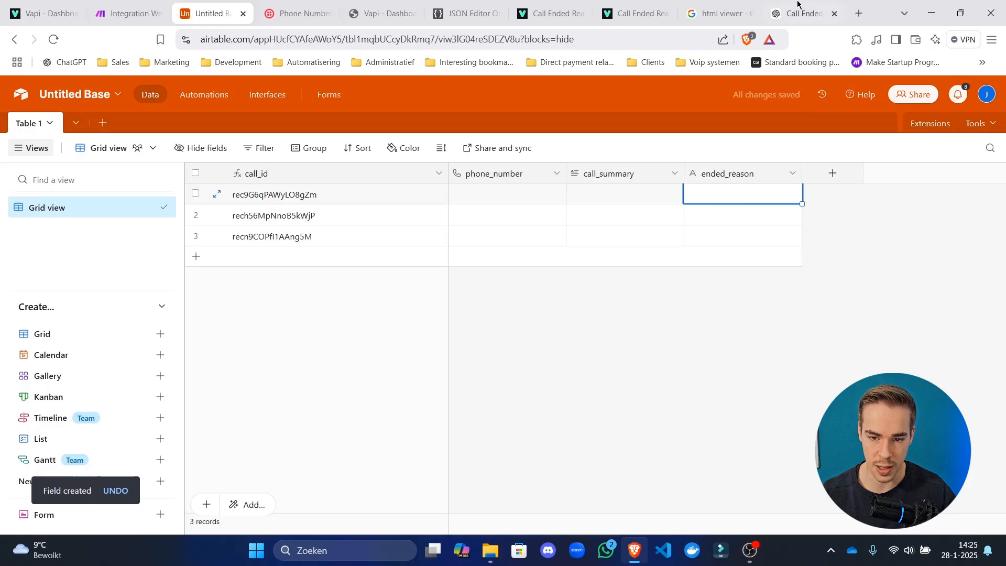
Copy the list of ended reasons from the ChatGPT conversation.
{"action": "left_click", "coordinate": [807, 13]}
{"action": "right_click", "coordinate": [316, 207]}
{"action": "left_click", "coordinate": [337, 221]}
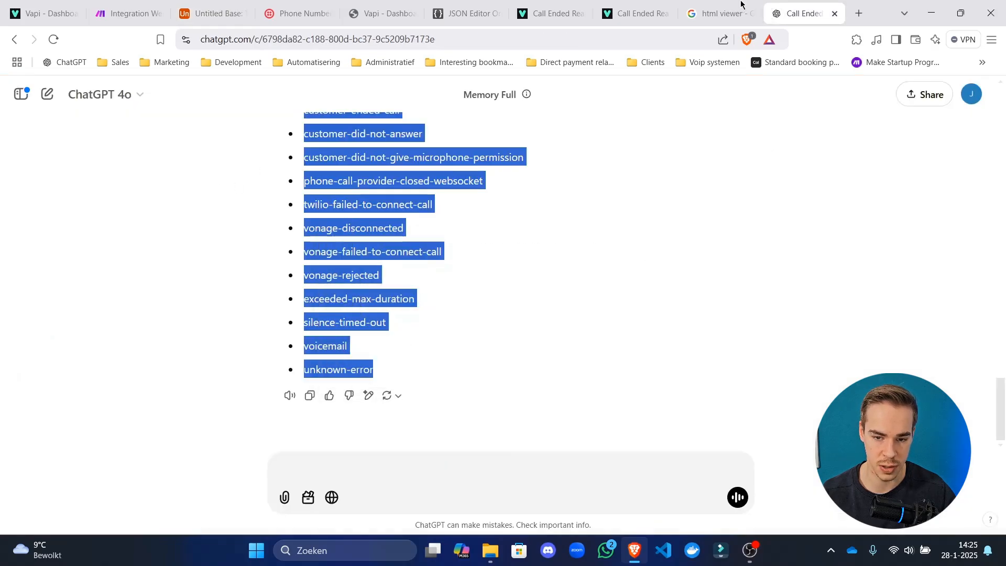
Paste the list into html.onlineviewer.net and select all 28 plain text lines.
{"action": "left_click", "coordinate": [682, 5]}
{"action": "left_click", "coordinate": [860, 12]}
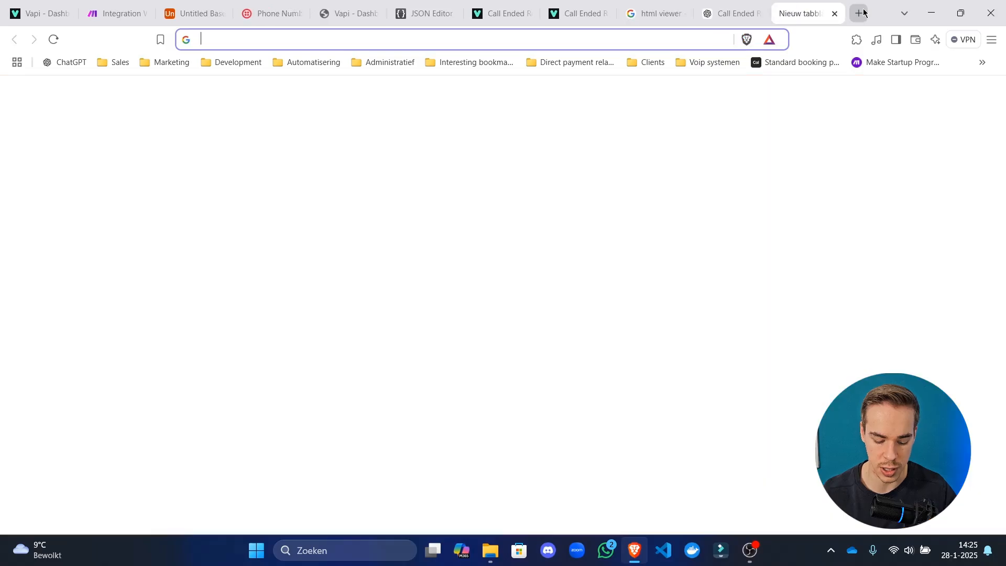
{"action": "type", "text": "html viewer"}
{"action": "key", "text": "Return"}
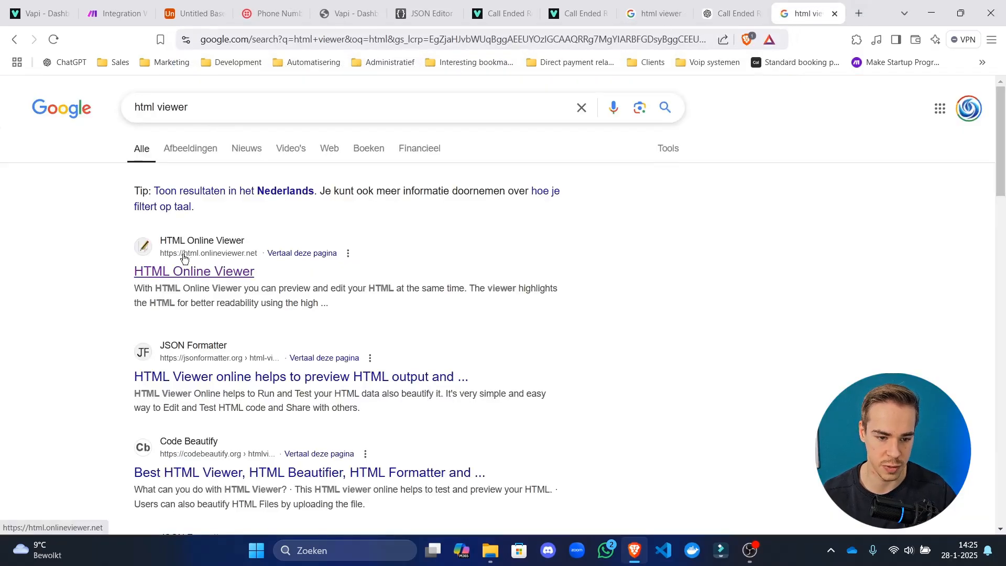
{"action": "left_click", "coordinate": [184, 258]}
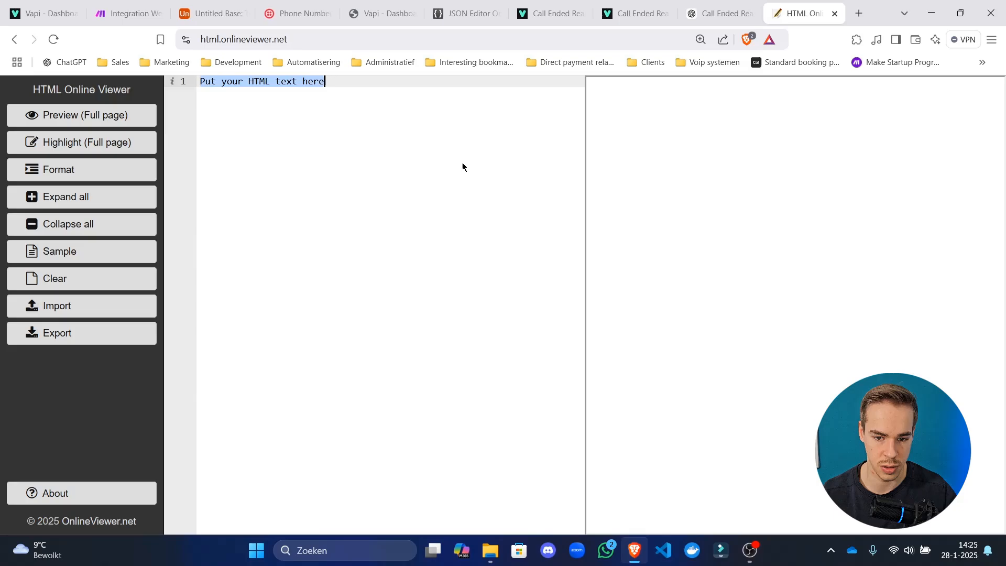
{"action": "key", "text": "ctrl+v"}
{"action": "left_click_drag", "start_coordinate": [321, 413], "coordinate": [233, 231]}
{"action": "key", "text": "ctrl+a"}
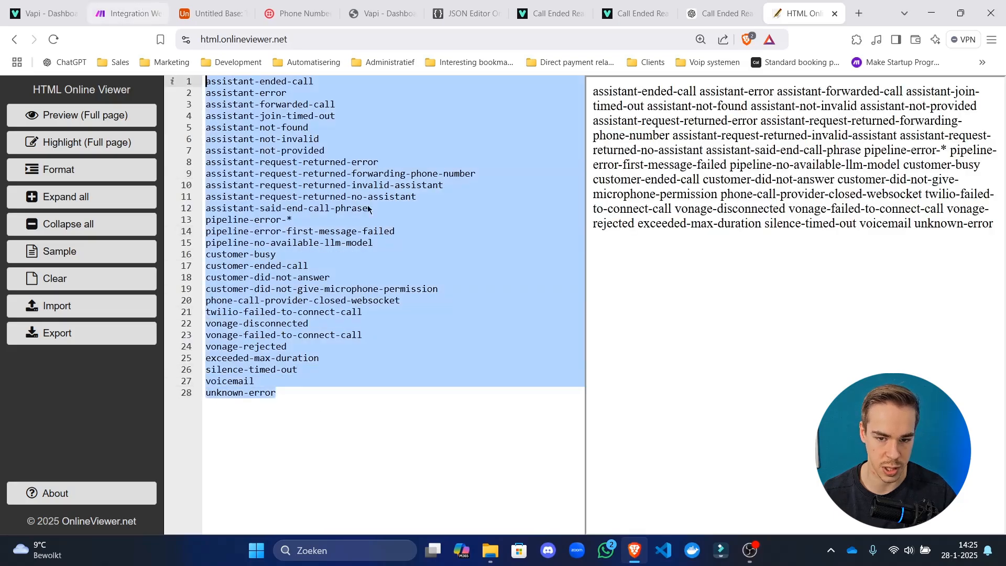
{"action": "left_click", "coordinate": [717, 13]}
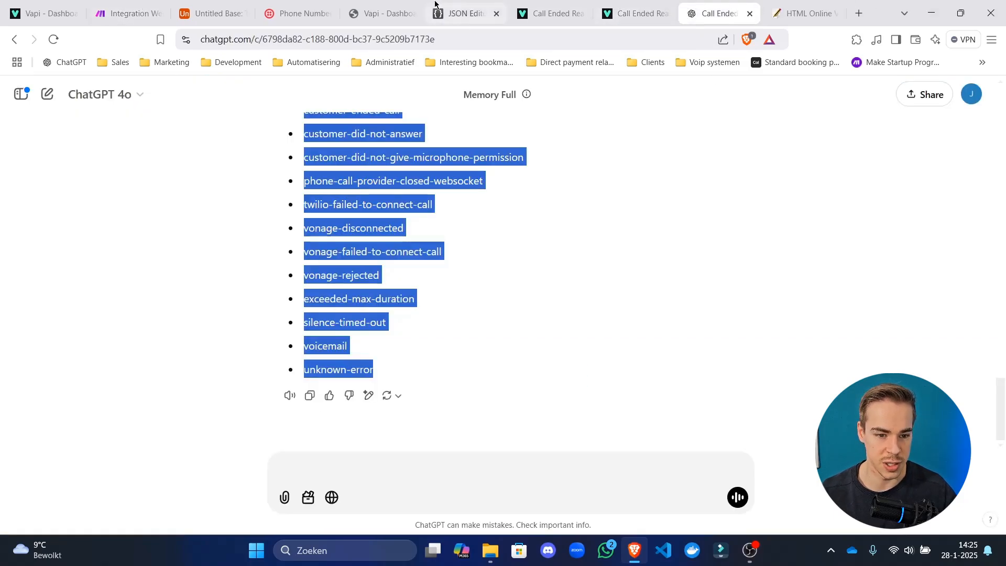
Paste the 28 reasons into the ended_reason column, expanding the table to fit them.
{"action": "left_click", "coordinate": [215, 13]}
{"action": "left_click", "coordinate": [729, 197]}
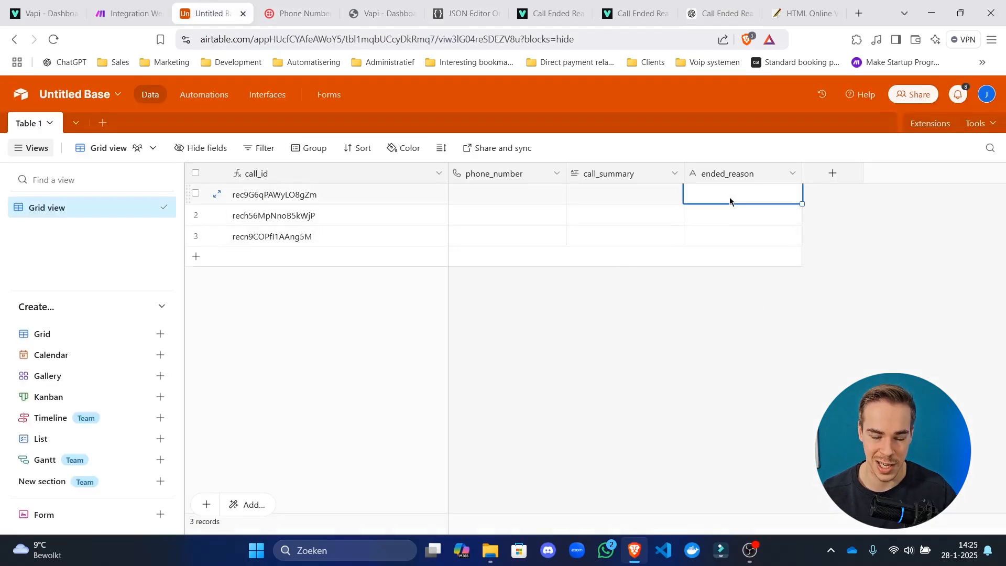
{"action": "key", "text": "ctrl+v"}
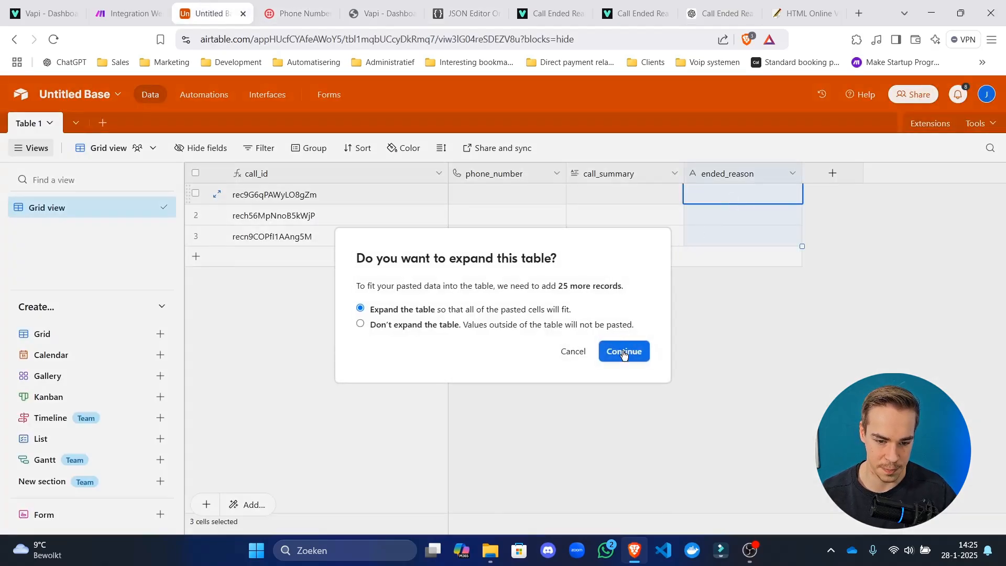
{"action": "left_click", "coordinate": [624, 351]}
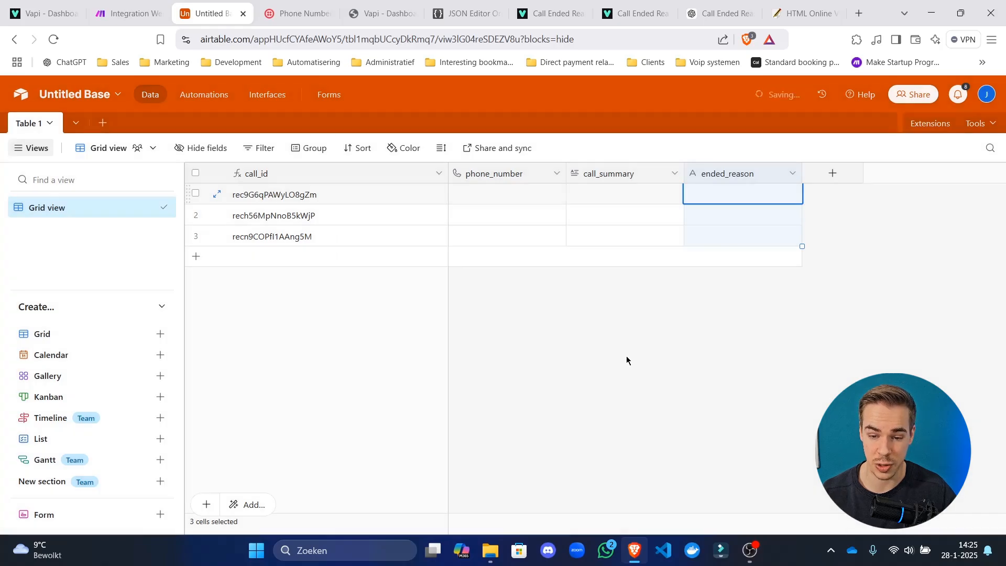
{"action": "scroll", "coordinate": [761, 347], "scroll_direction": "down", "scroll_amount": 5}
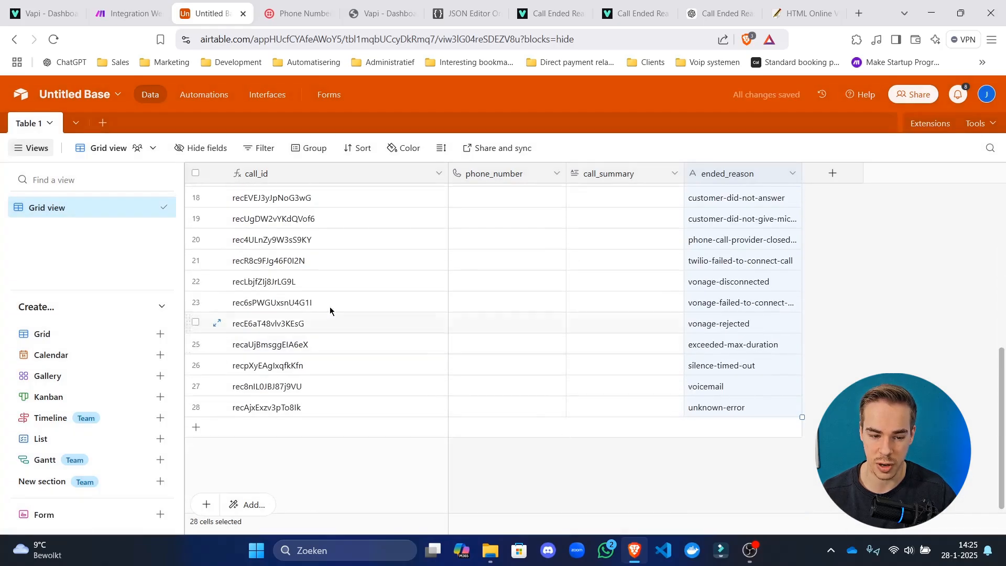
{"action": "scroll", "coordinate": [760, 336], "scroll_direction": "up", "scroll_amount": 6}
Change the ended_reason field type to Single select and save it.
{"action": "left_click", "coordinate": [792, 179]}
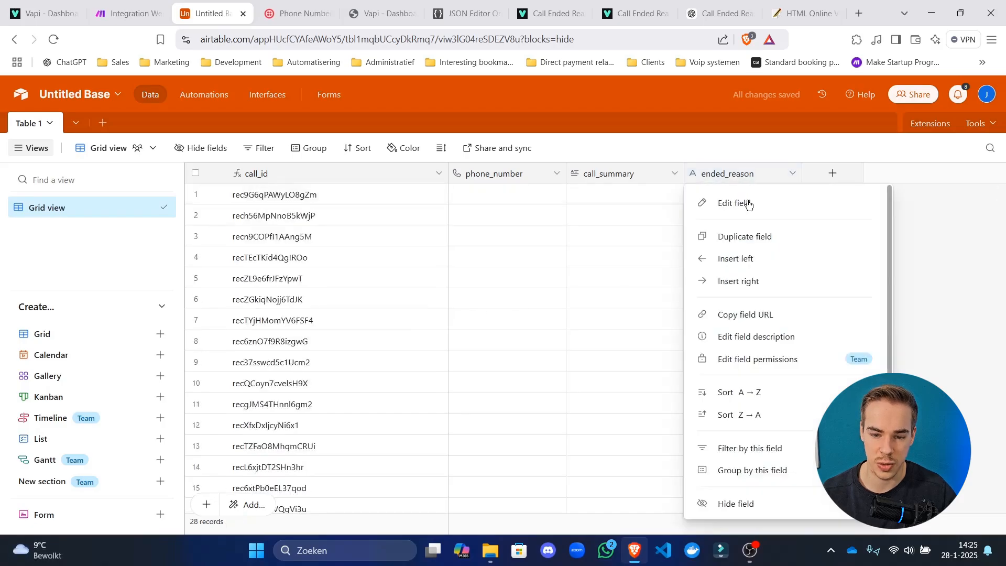
{"action": "left_click", "coordinate": [748, 204]}
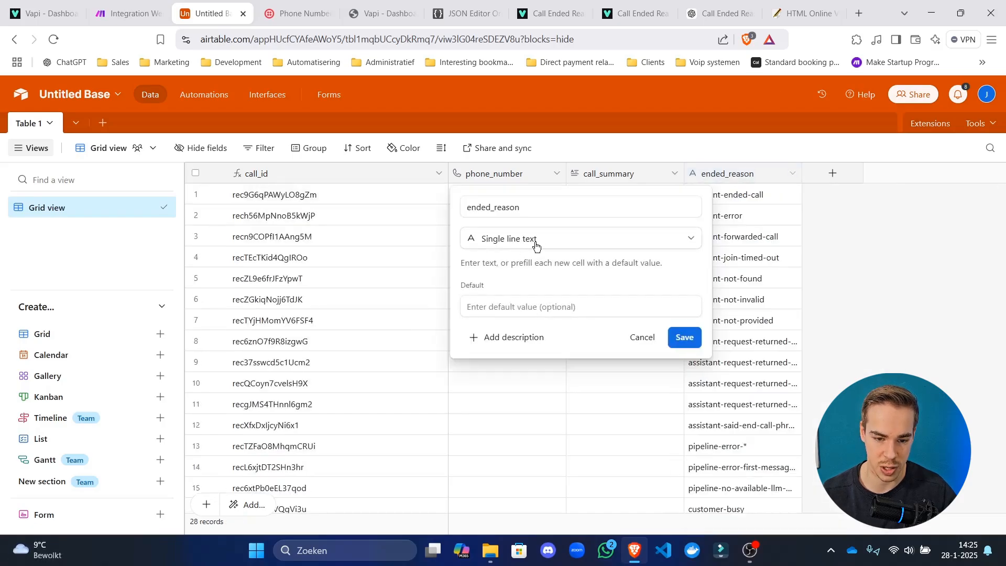
{"action": "left_click", "coordinate": [529, 241]}
{"action": "type", "text": "singl"}
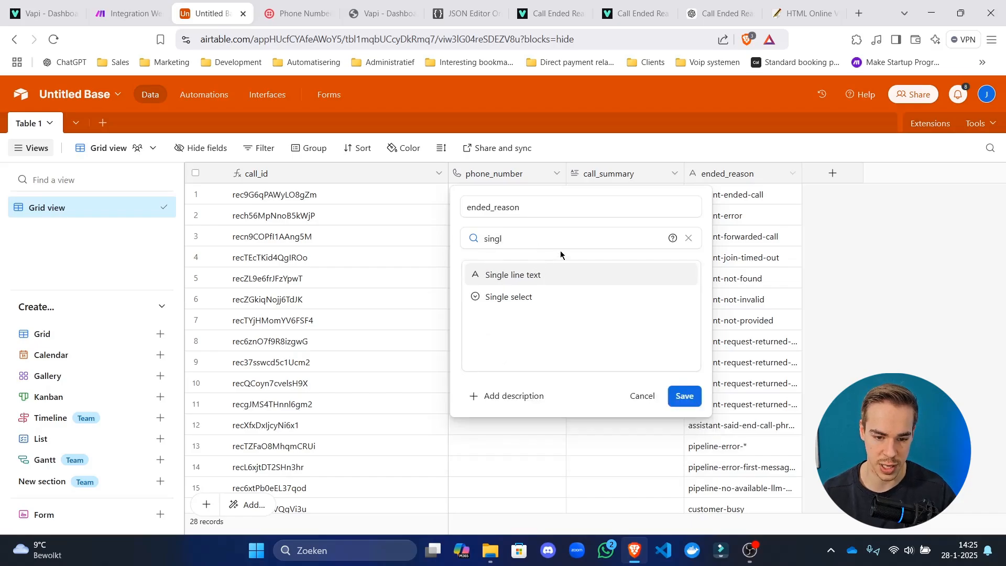
{"action": "left_click", "coordinate": [555, 293]}
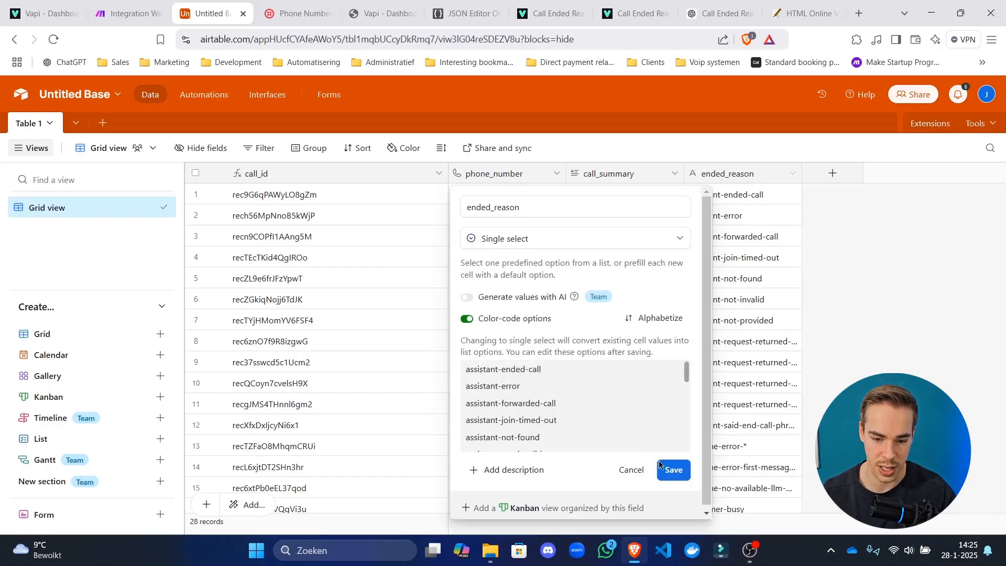
{"action": "left_click", "coordinate": [673, 470]}
{"action": "left_click", "coordinate": [792, 173]}
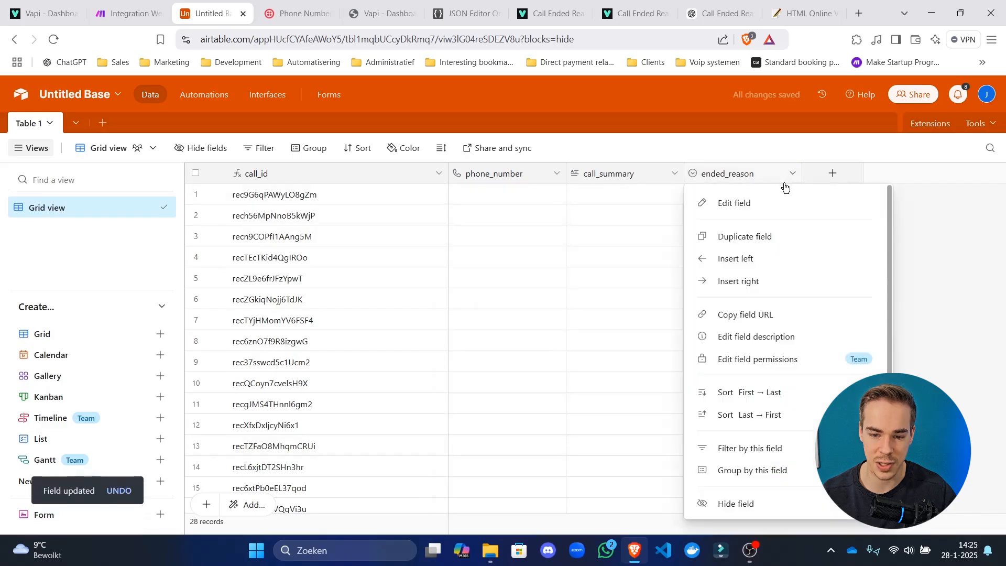
{"action": "left_click", "coordinate": [766, 210]}
{"action": "scroll", "coordinate": [614, 319], "scroll_direction": "down", "scroll_amount": 1}
{"action": "scroll", "coordinate": [617, 321], "scroll_direction": "down", "scroll_amount": 10}
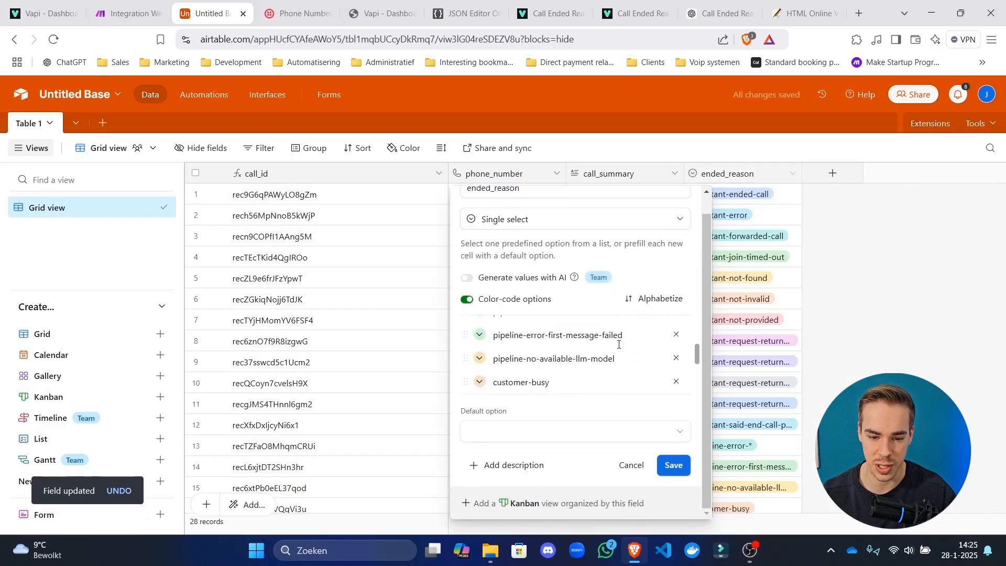
{"action": "left_click", "coordinate": [286, 128]}
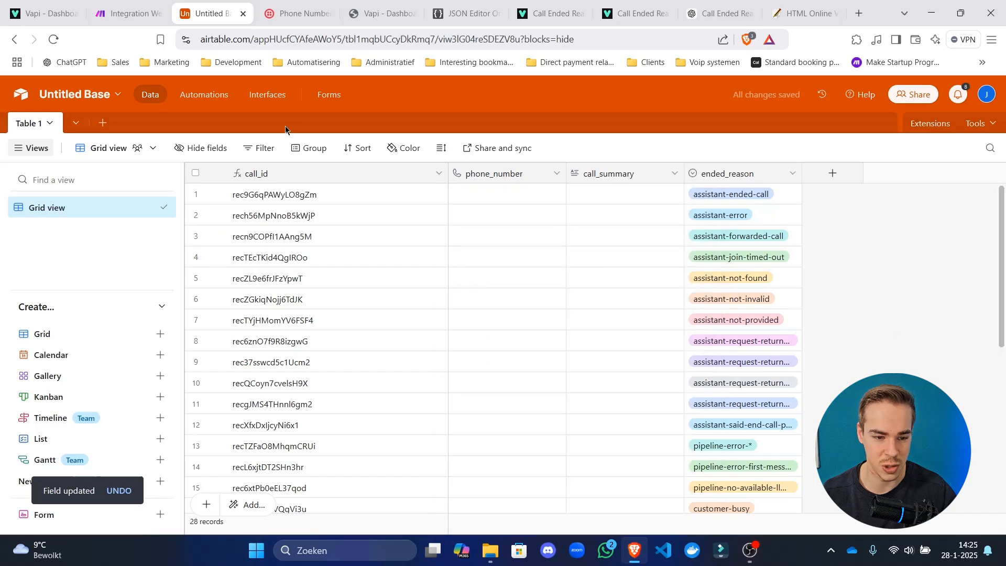
Delete all 28 selected records from Table 1.
{"action": "left_click", "coordinate": [196, 173]}
{"action": "right_click", "coordinate": [684, 257]}
{"action": "left_click", "coordinate": [603, 307]}
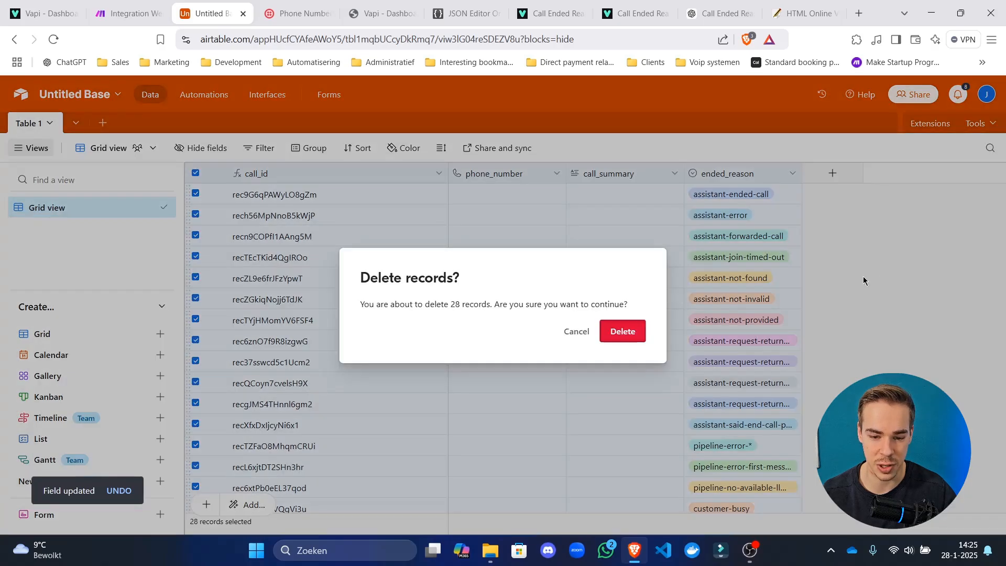
{"action": "left_click", "coordinate": [622, 332]}
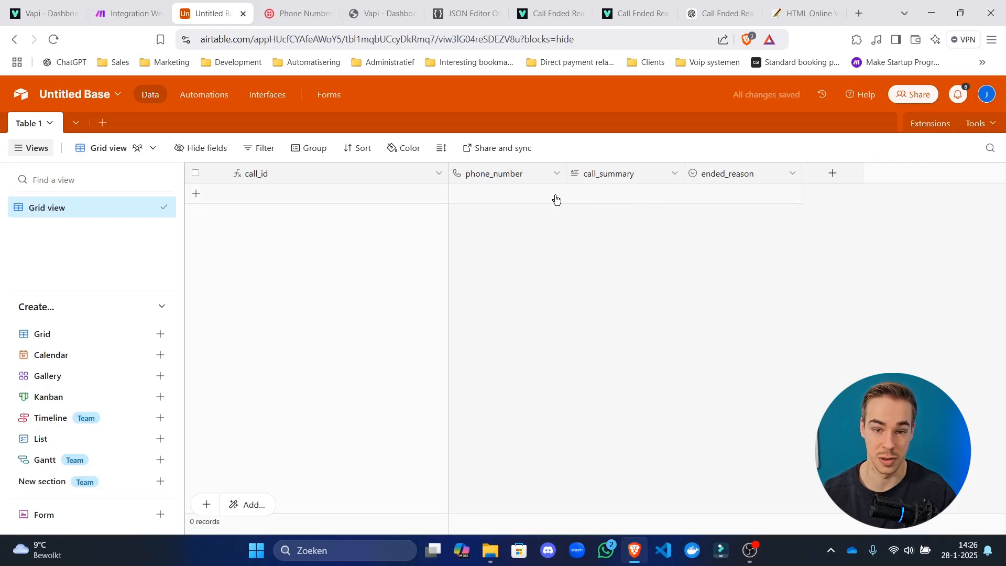
Add one new empty record and make the call_id column narrower.
{"action": "left_click", "coordinate": [202, 201]}
{"action": "left_click_drag", "start_coordinate": [446, 174], "coordinate": [363, 183]}
{"action": "left_click", "coordinate": [446, 292]}
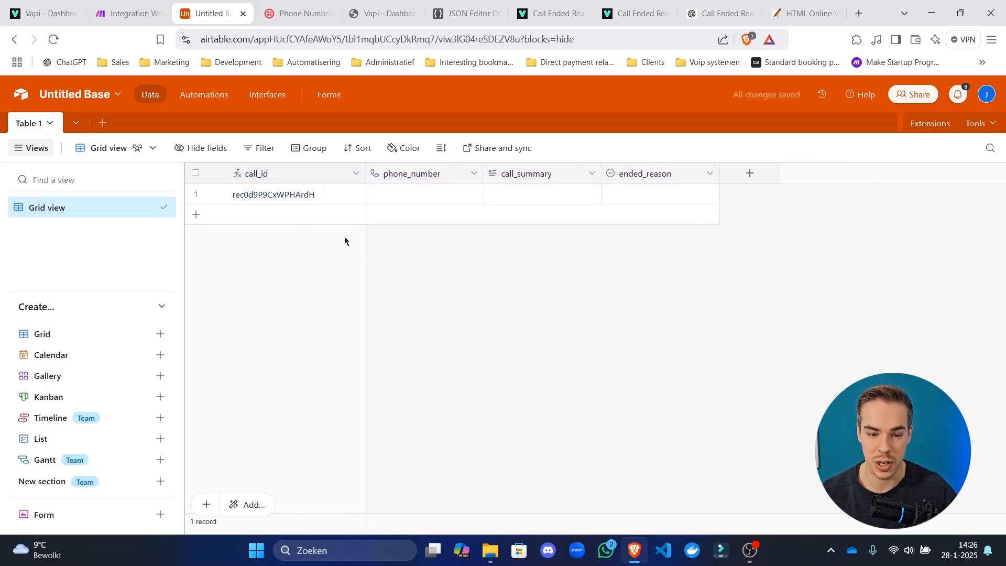
{"action": "left_click", "coordinate": [416, 199]}
{"action": "left_click", "coordinate": [558, 195]}
{"action": "left_click", "coordinate": [699, 193]}
{"action": "left_click", "coordinate": [573, 311]}
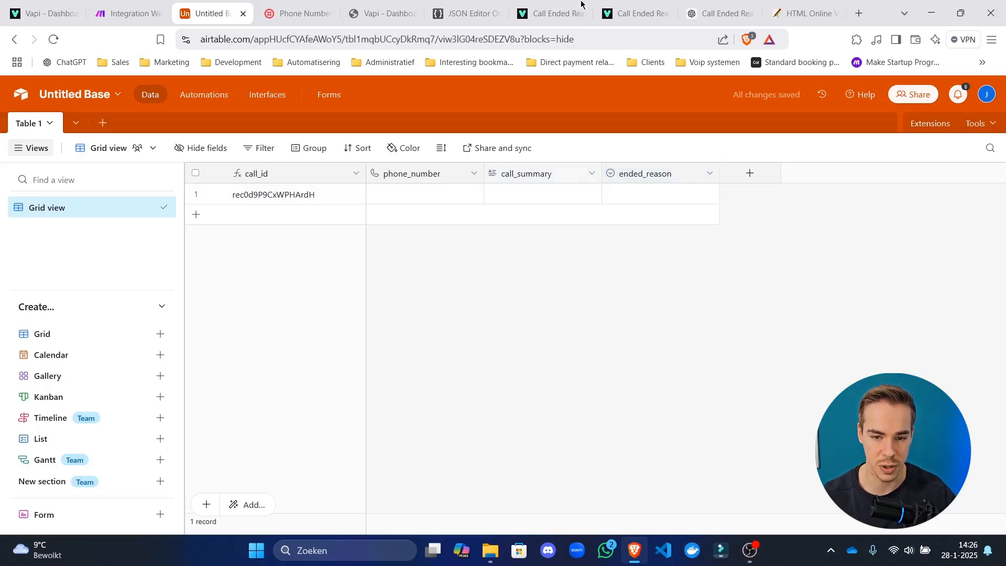
Open the Vapi Get Call API reference and review its 200 Retrieved response JSON.
{"action": "left_click", "coordinate": [609, 6]}
{"action": "left_click", "coordinate": [186, 164]}
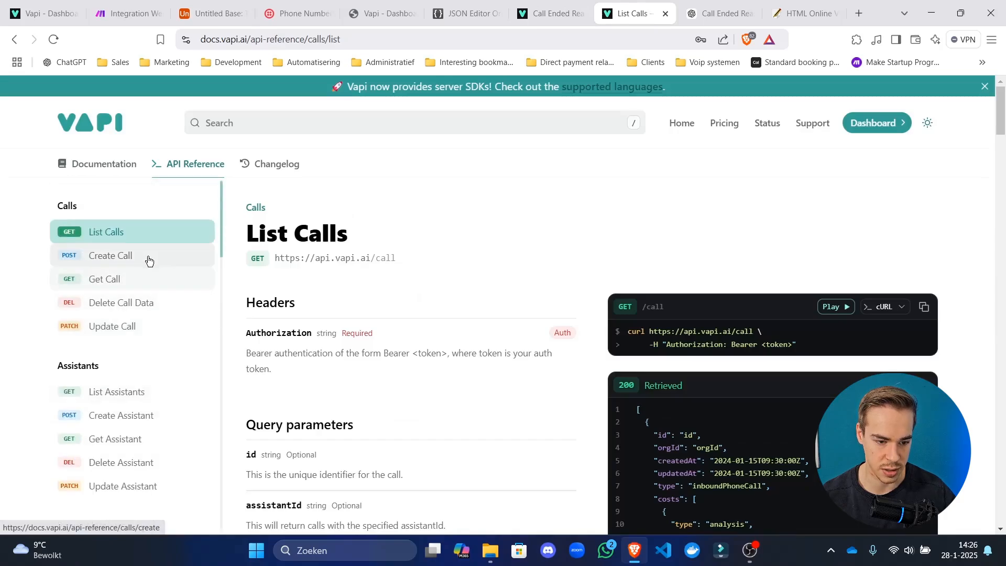
{"action": "left_click", "coordinate": [146, 283]}
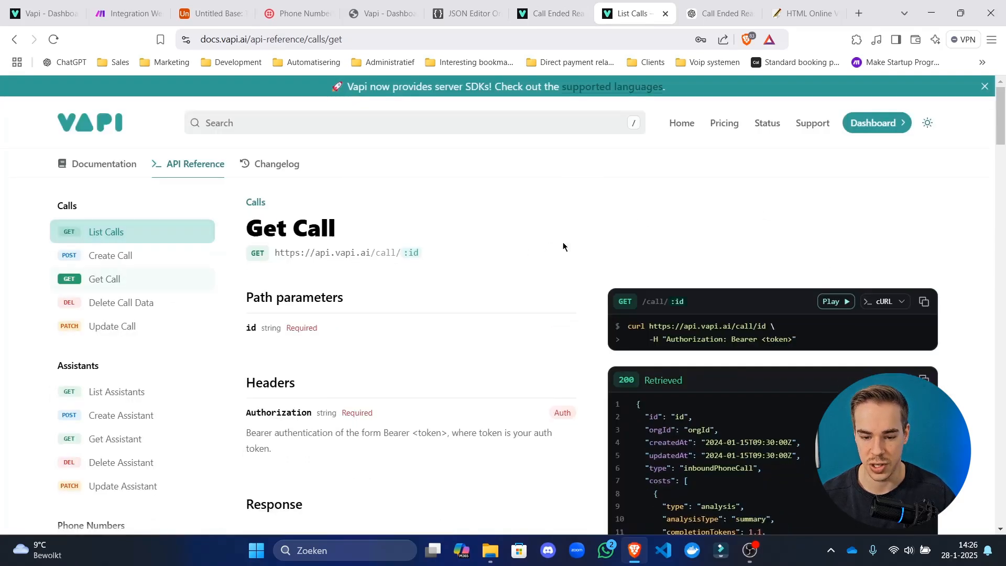
{"action": "scroll", "coordinate": [563, 246], "scroll_direction": "down", "scroll_amount": 5}
{"action": "scroll", "coordinate": [917, 361], "scroll_direction": "down", "scroll_amount": 15}
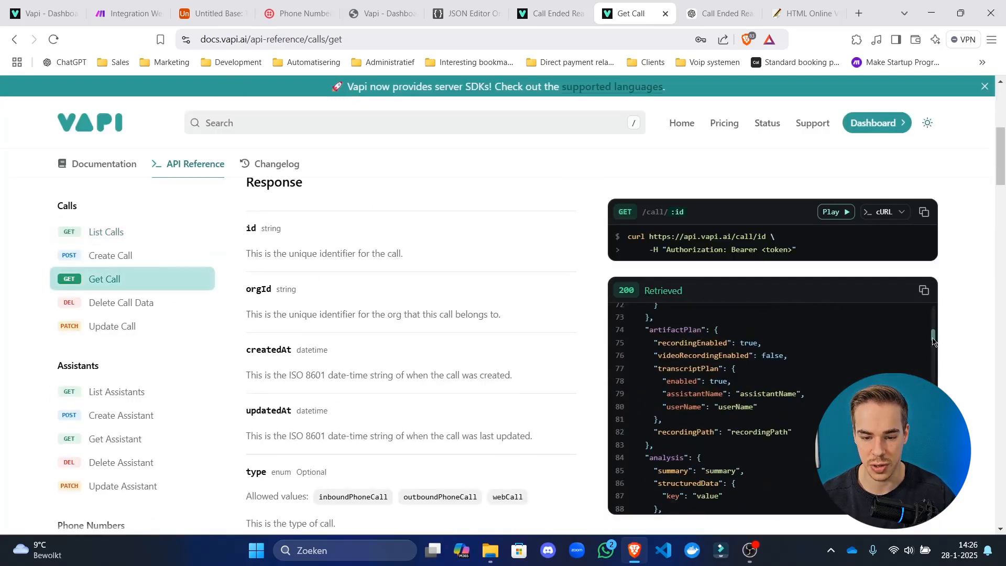
{"action": "left_click_drag", "start_coordinate": [934, 342], "coordinate": [815, 430]}
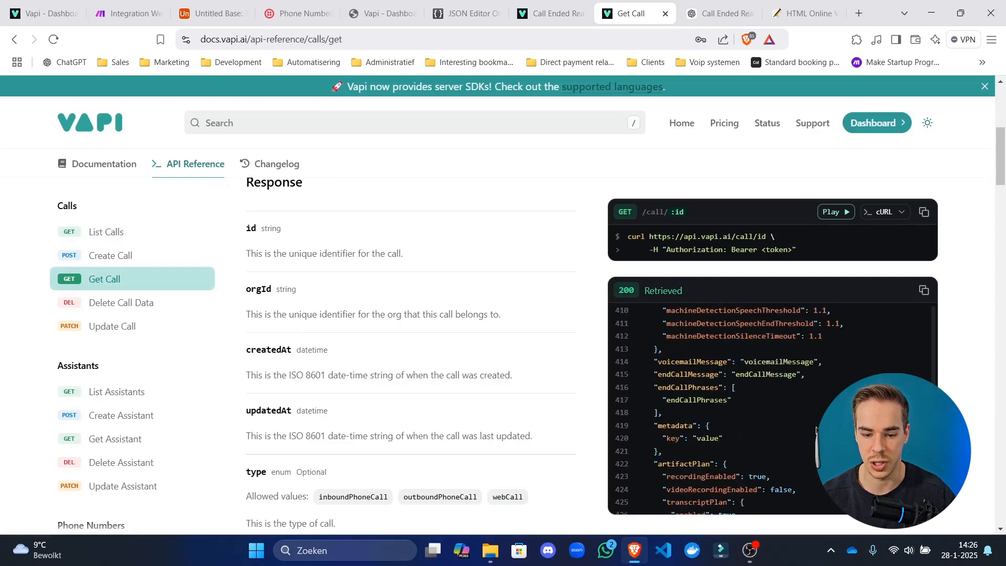
{"action": "scroll", "coordinate": [816, 430], "scroll_direction": "down", "scroll_amount": 4}
{"action": "scroll", "coordinate": [708, 424], "scroll_direction": "up", "scroll_amount": 20}
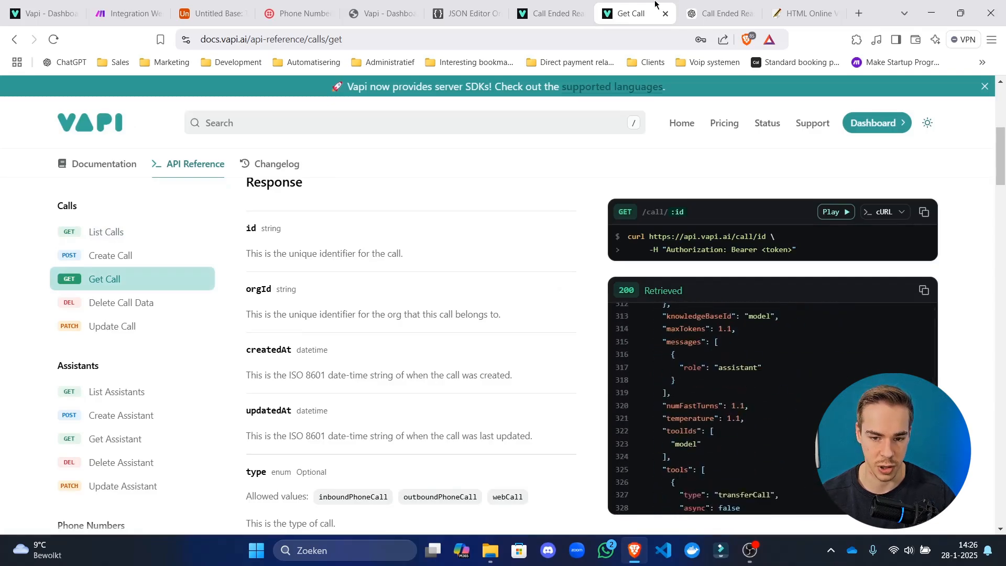
Return to the Airtable base via the other browser tabs.
{"action": "left_click", "coordinate": [728, 13]}
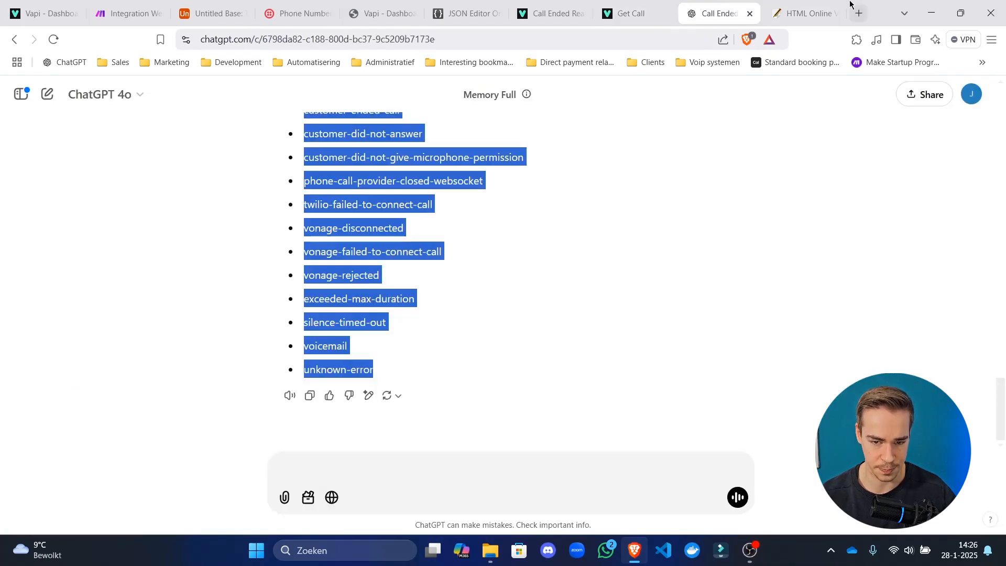
{"action": "left_click", "coordinate": [804, 13]}
{"action": "left_click", "coordinate": [312, 4]}
{"action": "left_click", "coordinate": [192, 5]}
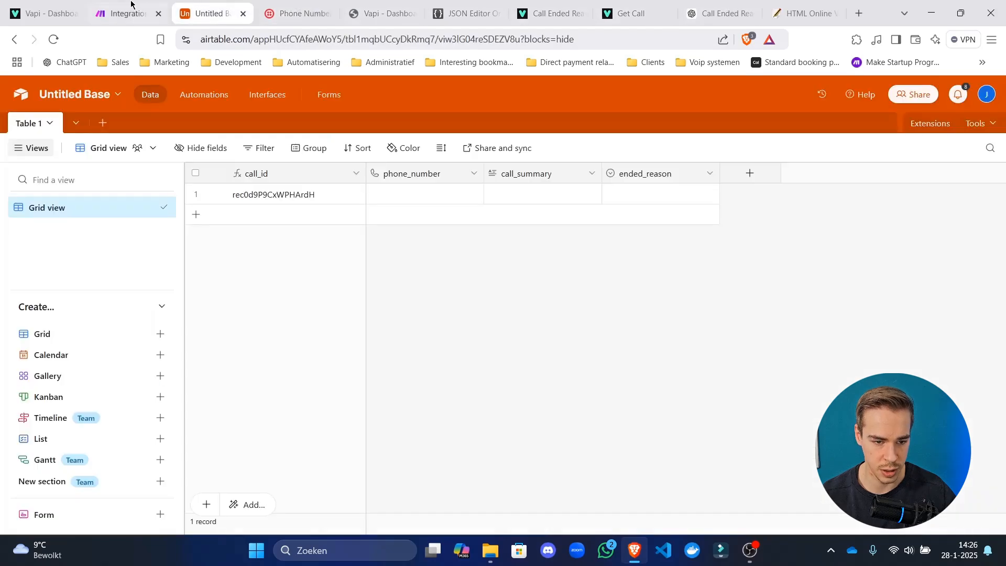
Select and copy the full JSON Body of the Webhooks response module.
{"action": "left_click", "coordinate": [126, 4]}
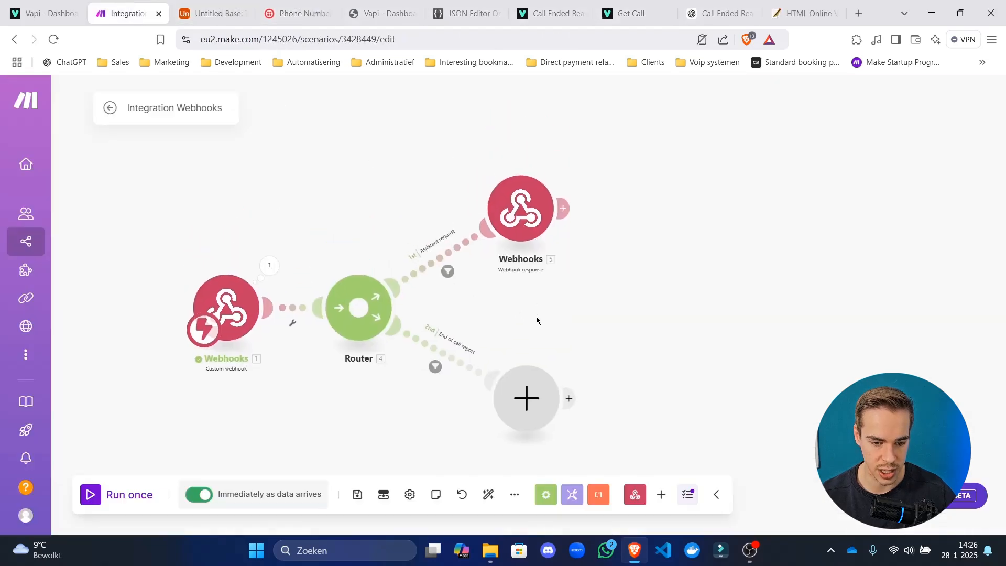
{"action": "left_click", "coordinate": [532, 209]}
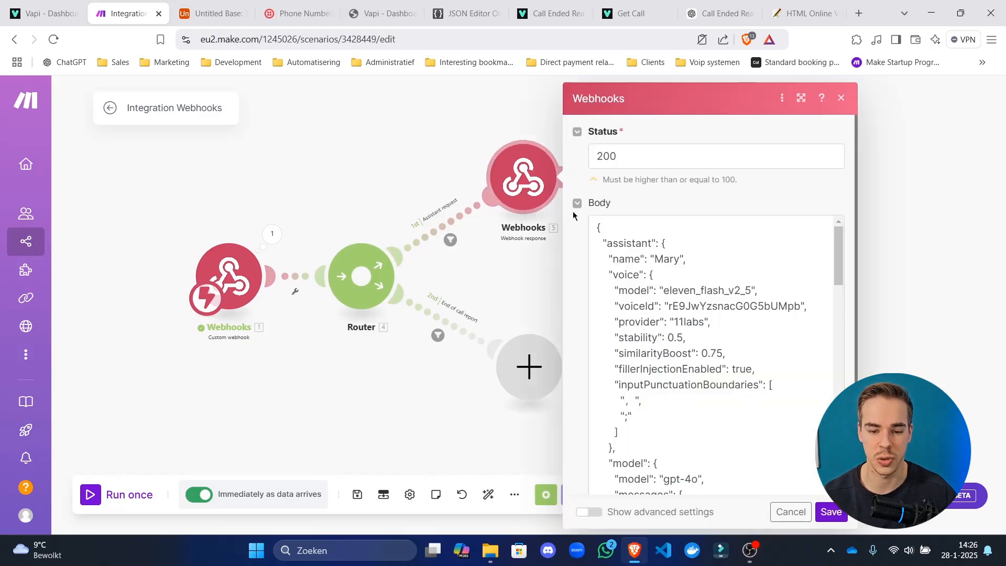
{"action": "scroll", "coordinate": [672, 282], "scroll_direction": "down", "scroll_amount": 10}
{"action": "left_click", "coordinate": [672, 289]}
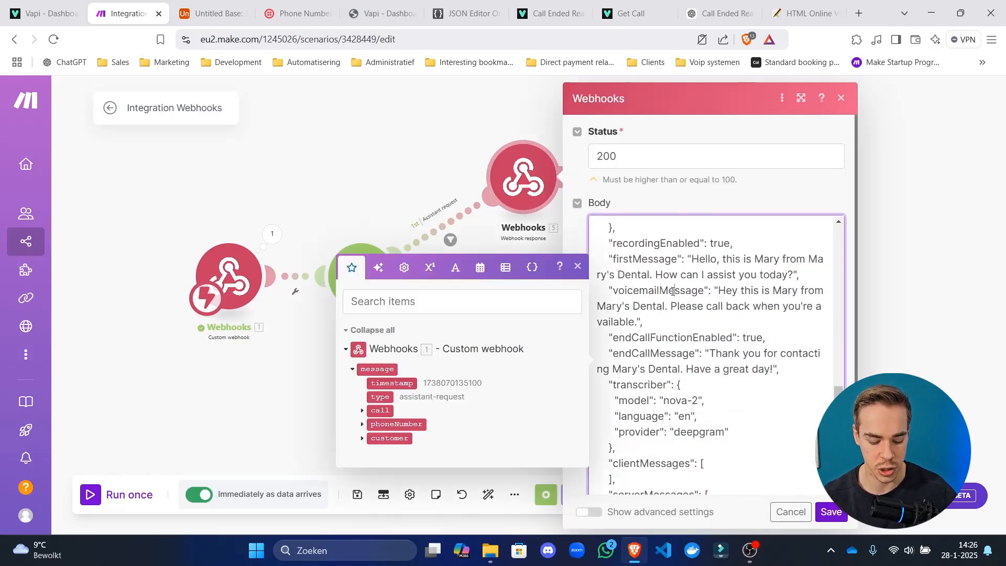
{"action": "key", "text": "ctrl+a"}
{"action": "left_click", "coordinate": [467, 13]}
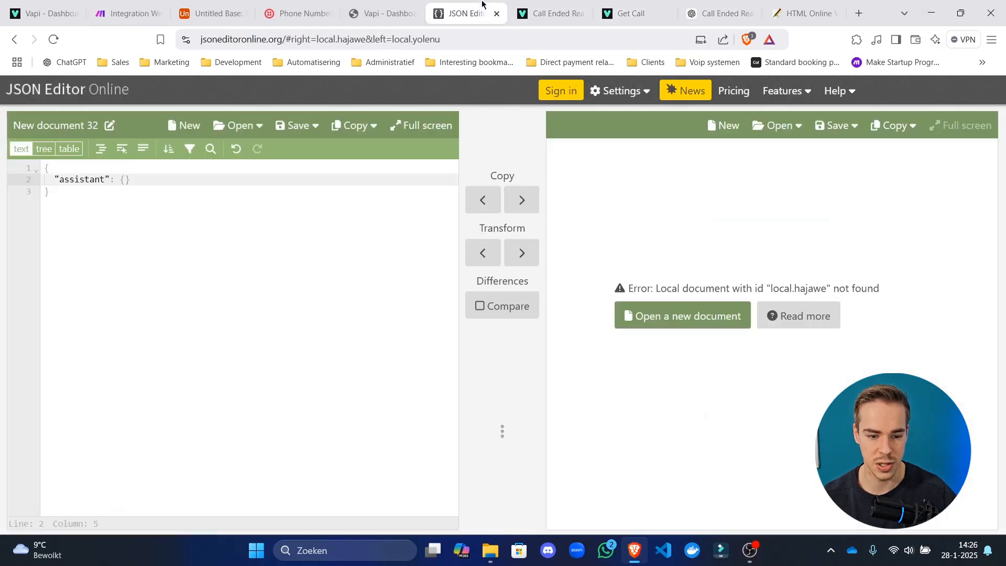
Replace the JSON Editor Online document with the copied webhook response body.
{"action": "left_click", "coordinate": [285, 256]}
{"action": "key", "text": "ctrl+a"}
{"action": "key", "text": "ctrl+v"}
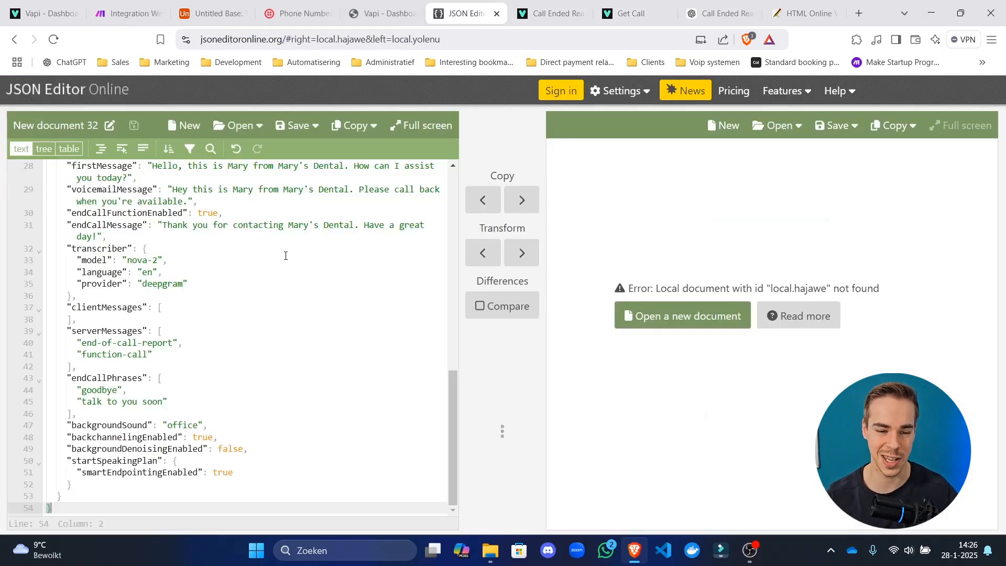
{"action": "scroll", "coordinate": [332, 331], "scroll_direction": "up", "scroll_amount": 15}
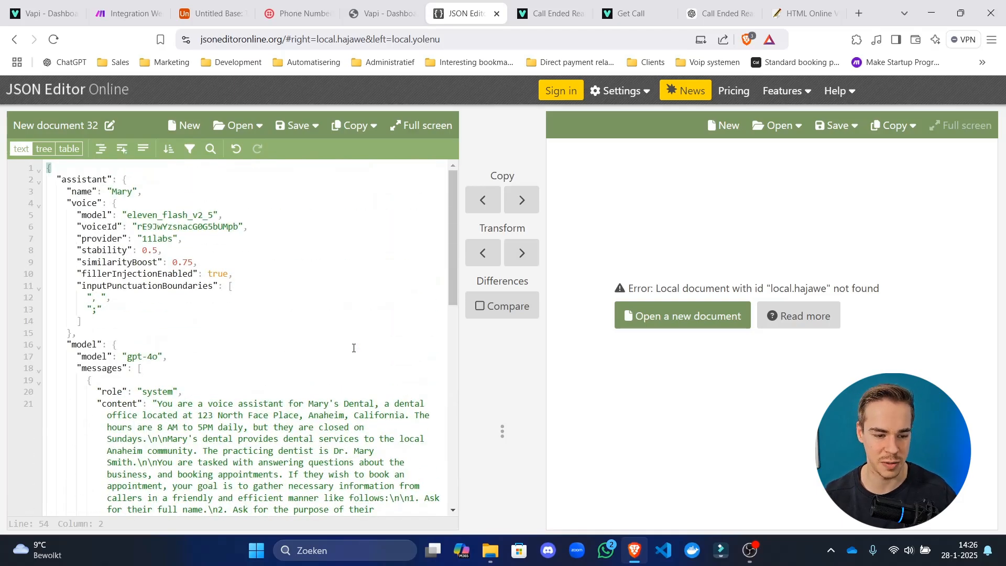
{"action": "scroll", "coordinate": [314, 356], "scroll_direction": "down", "scroll_amount": 15}
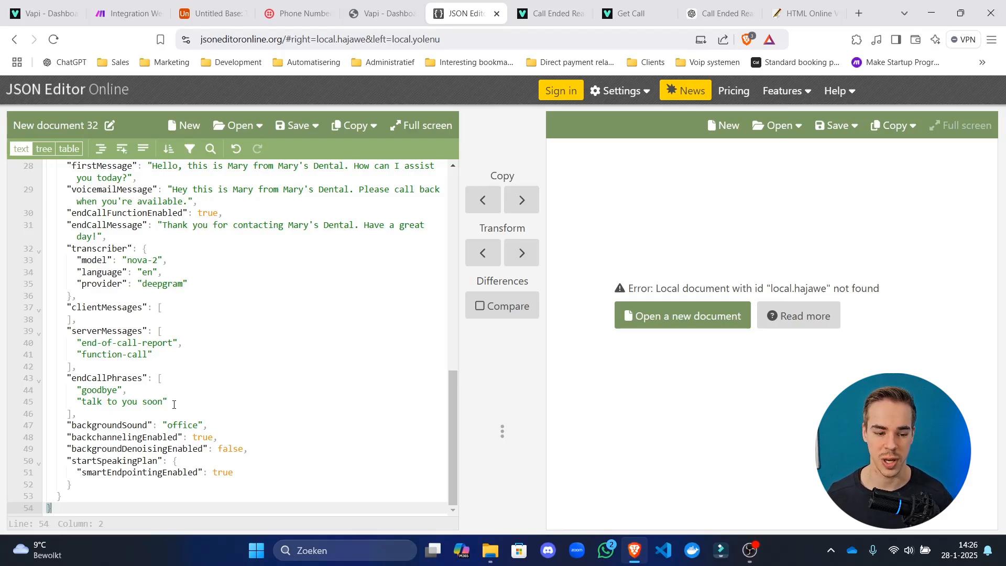
Add a metadata object with an assistant_id key after the endCallPhrases list.
{"action": "left_click", "coordinate": [144, 415]}
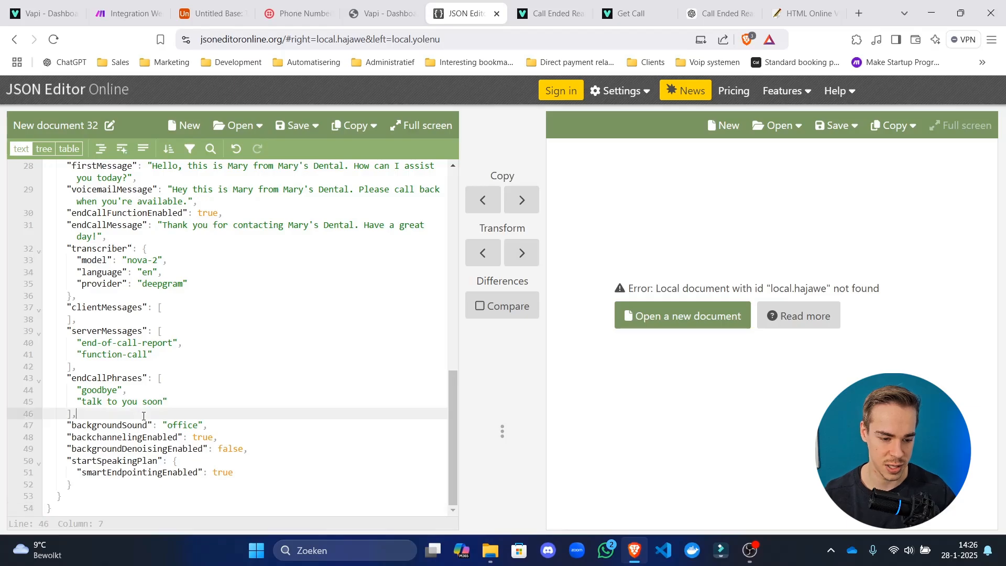
{"action": "key", "text": "Return"}
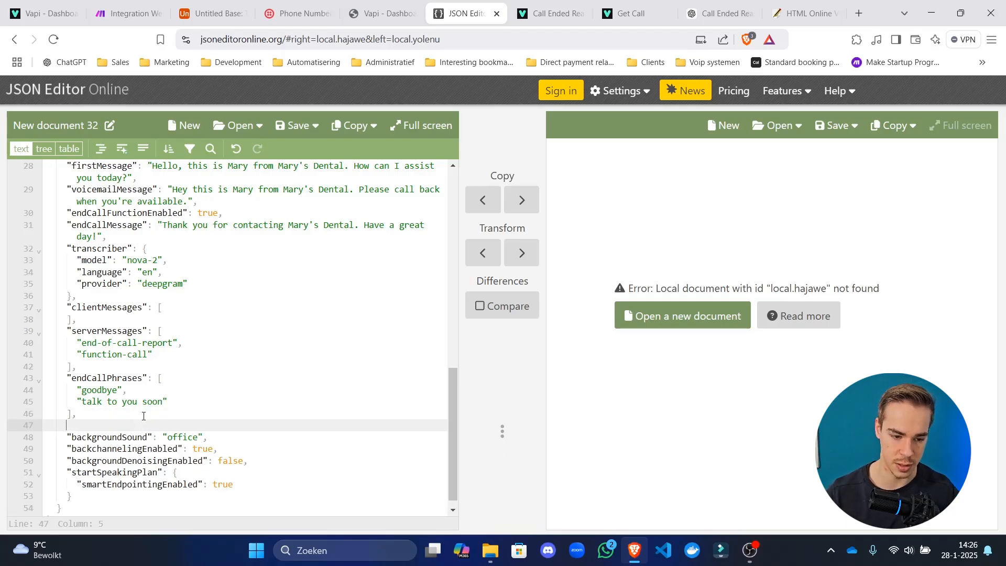
{"action": "type", "text": "\"\""}
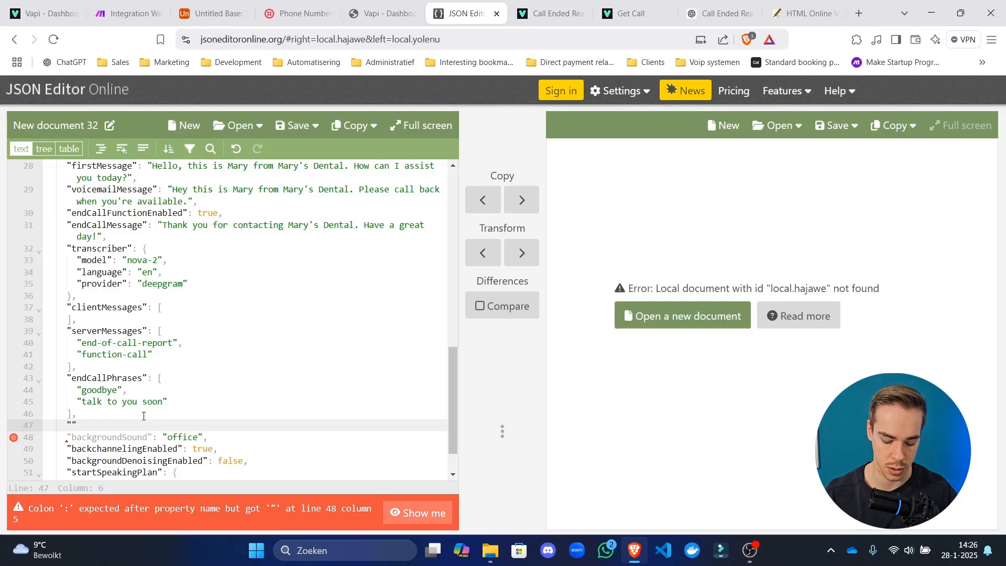
{"action": "type", "text": "etadata"}
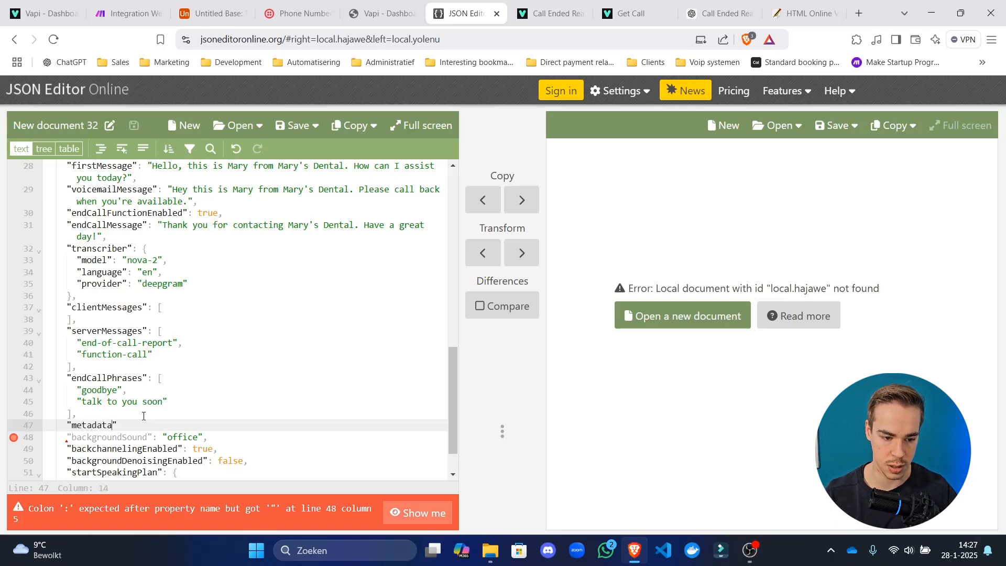
{"action": "type", "text": ": "}
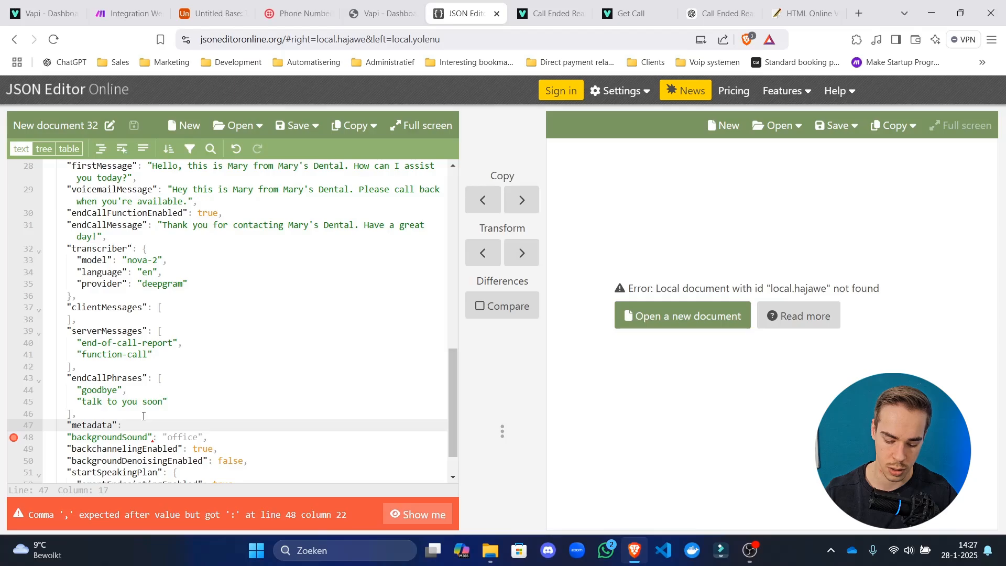
{"action": "type", "text": "{}"}
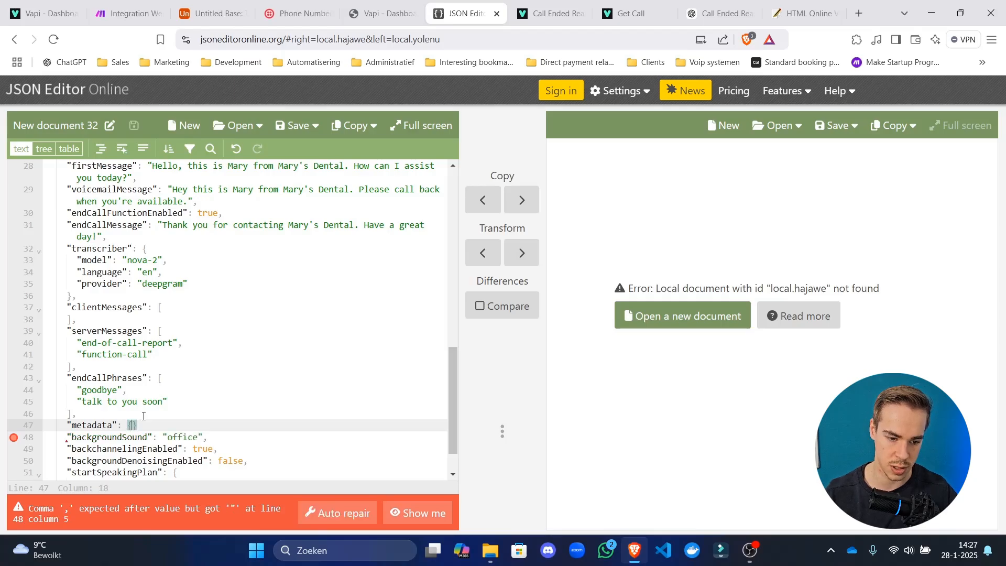
{"action": "type", "text": ","}
{"action": "key", "text": "Left"}
{"action": "key", "text": "Left"}
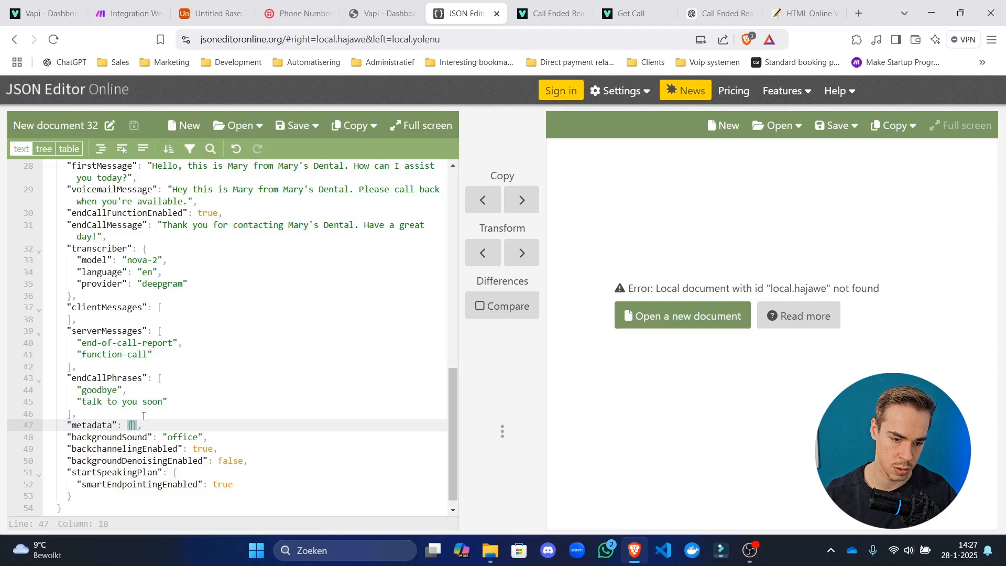
{"action": "key", "text": "Return"}
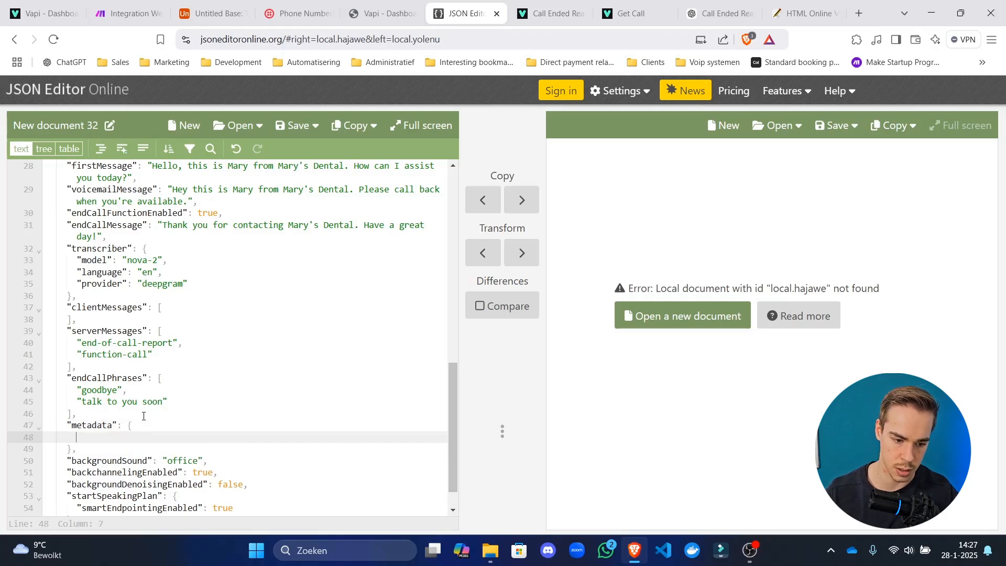
{"action": "type", "text": "\"\""}
{"action": "key", "text": "Left"}
{"action": "type", "text": "ass"}
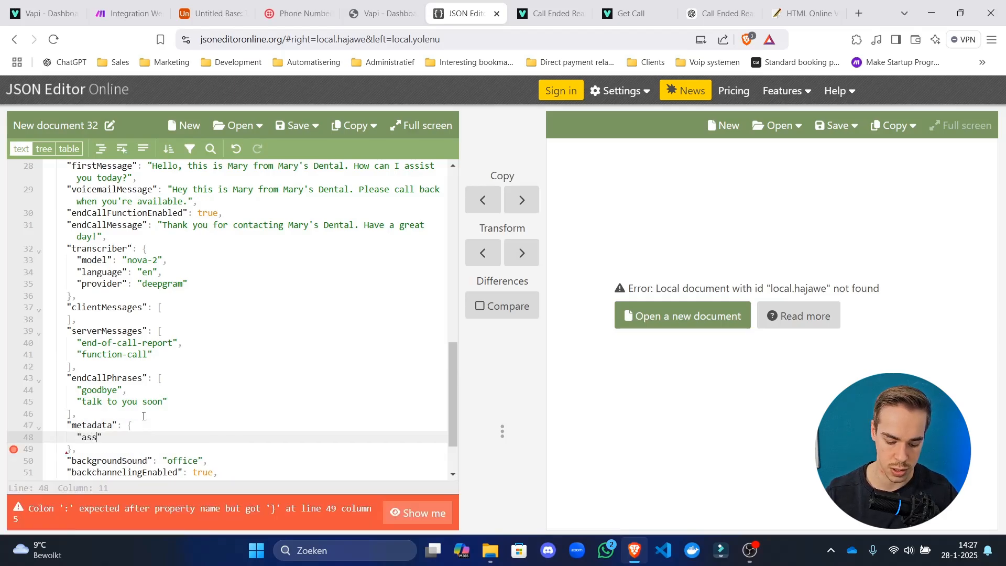
{"action": "type", "text": "istant"}
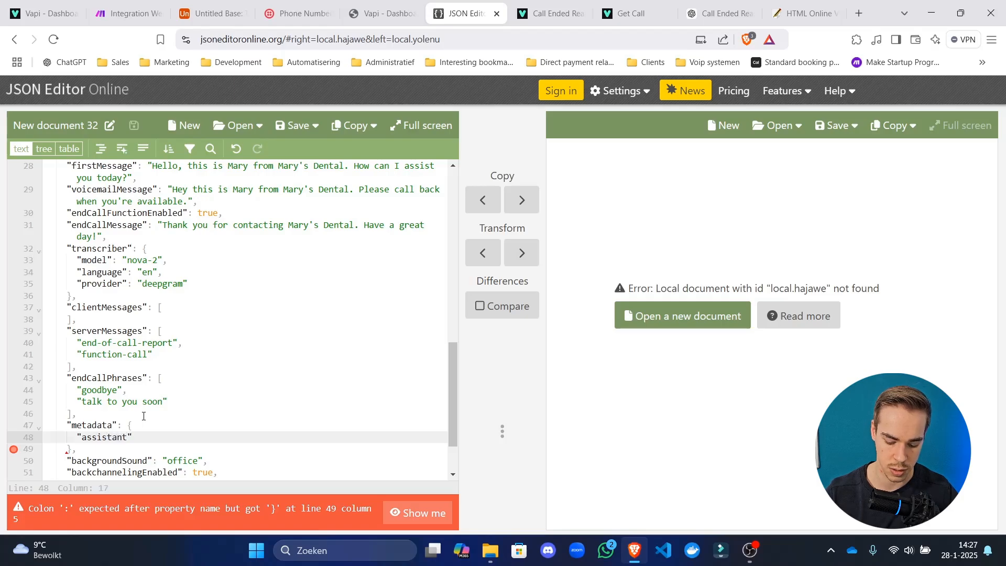
{"action": "type", "text": "_id"}
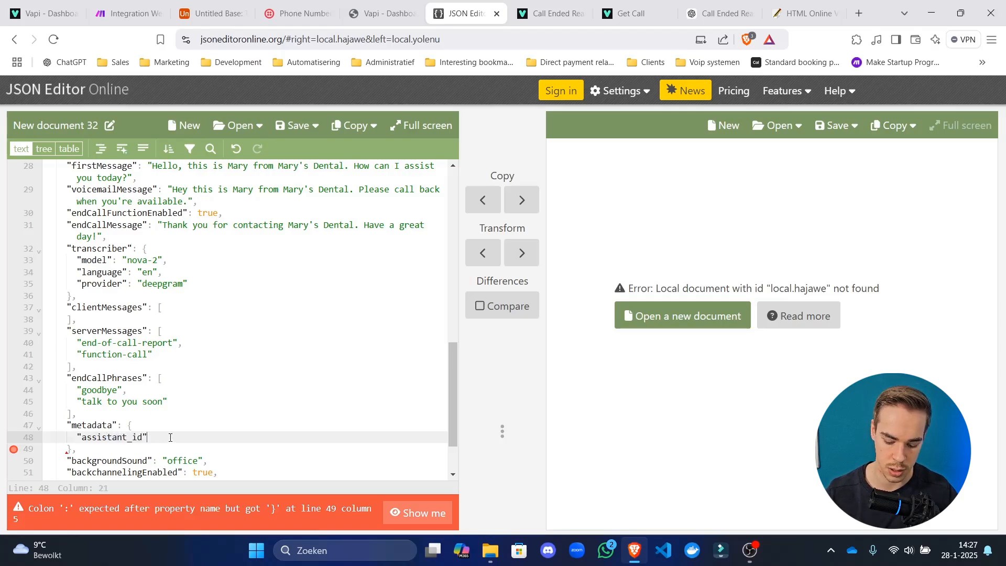
{"action": "type", "text": "\": \"\""}
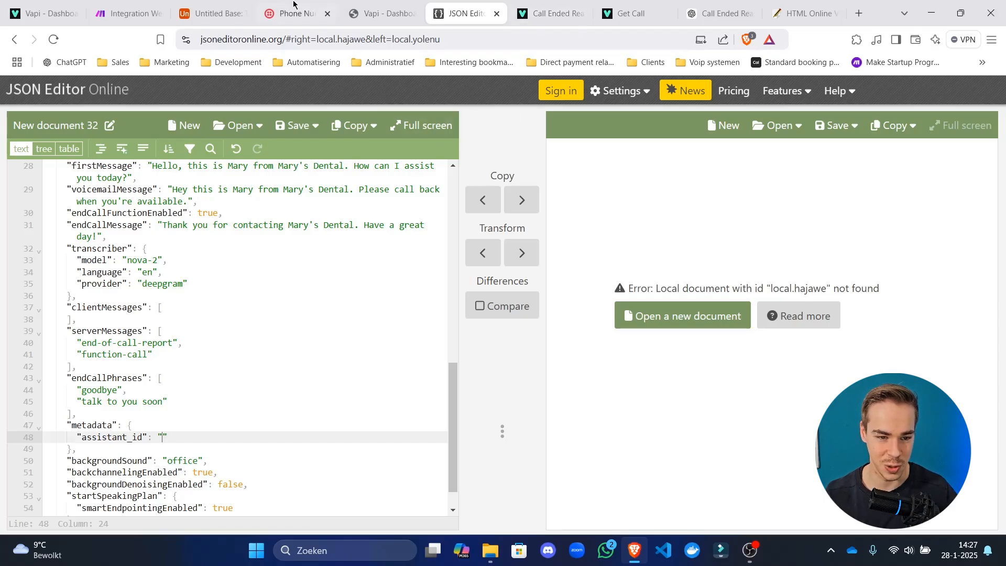
Set assistant_id to 123456789 and select the entire JSON document.
{"action": "left_click", "coordinate": [202, 4]}
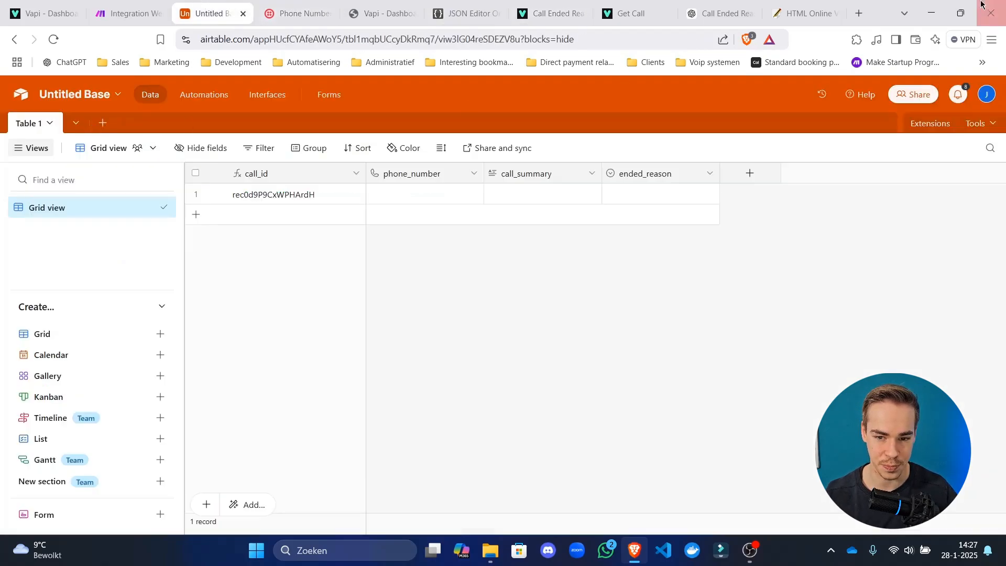
{"action": "left_click", "coordinate": [806, 14]}
{"action": "left_click", "coordinate": [722, 13]}
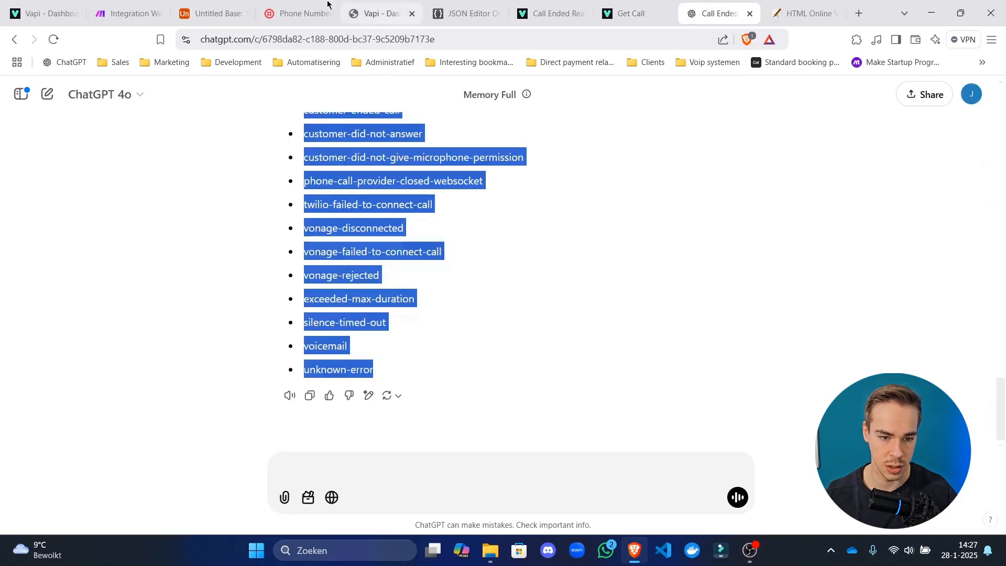
{"action": "left_click", "coordinate": [301, 14]}
{"action": "left_click", "coordinate": [212, 13]}
{"action": "left_click", "coordinate": [138, 4]}
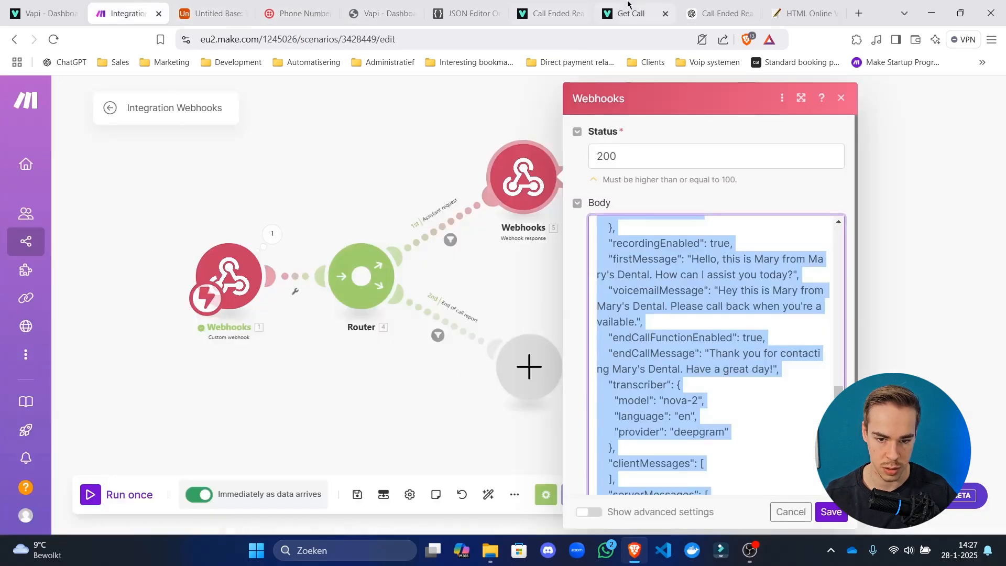
{"action": "left_click", "coordinate": [466, 13]}
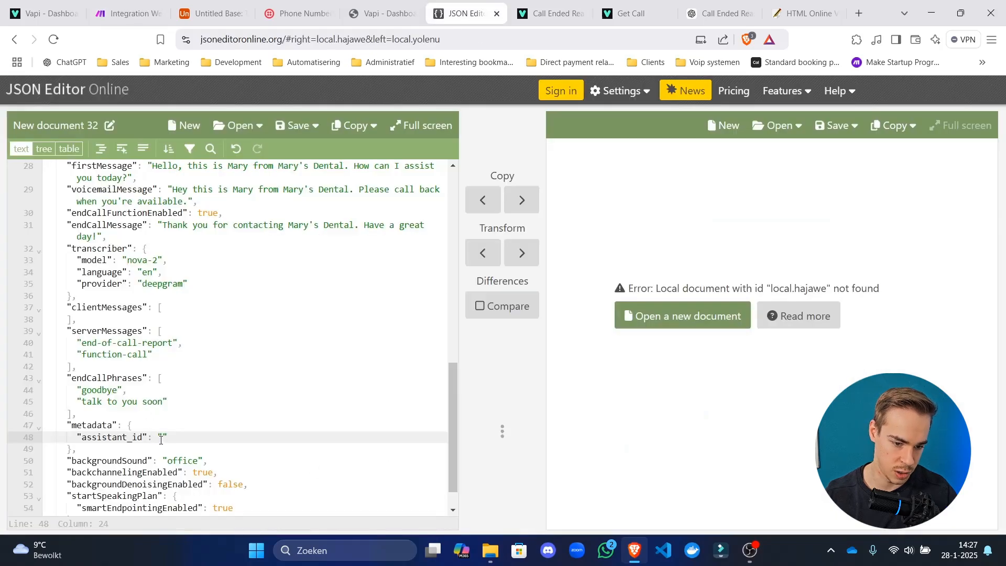
{"action": "type", "text": "123456789"}
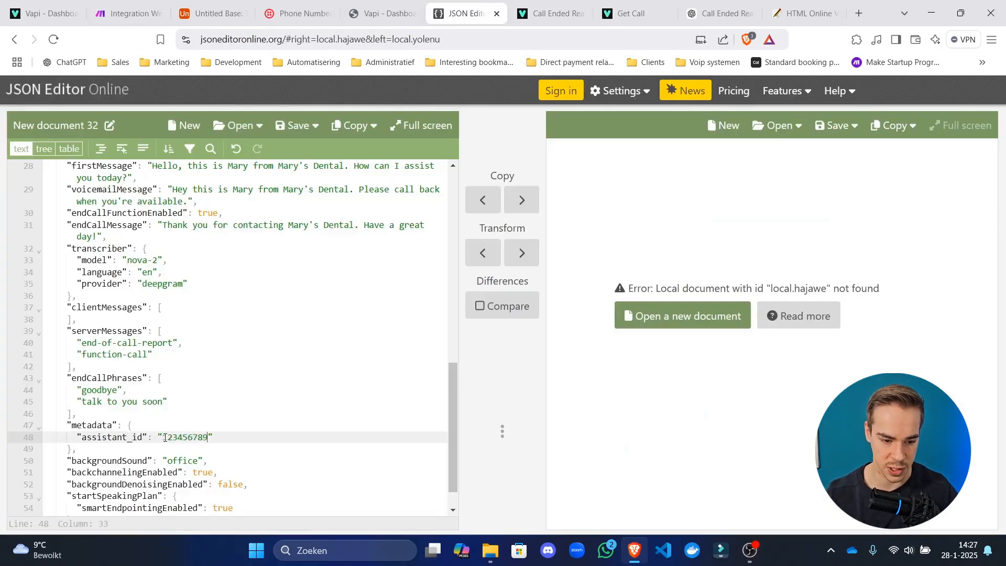
{"action": "left_click", "coordinate": [265, 390]}
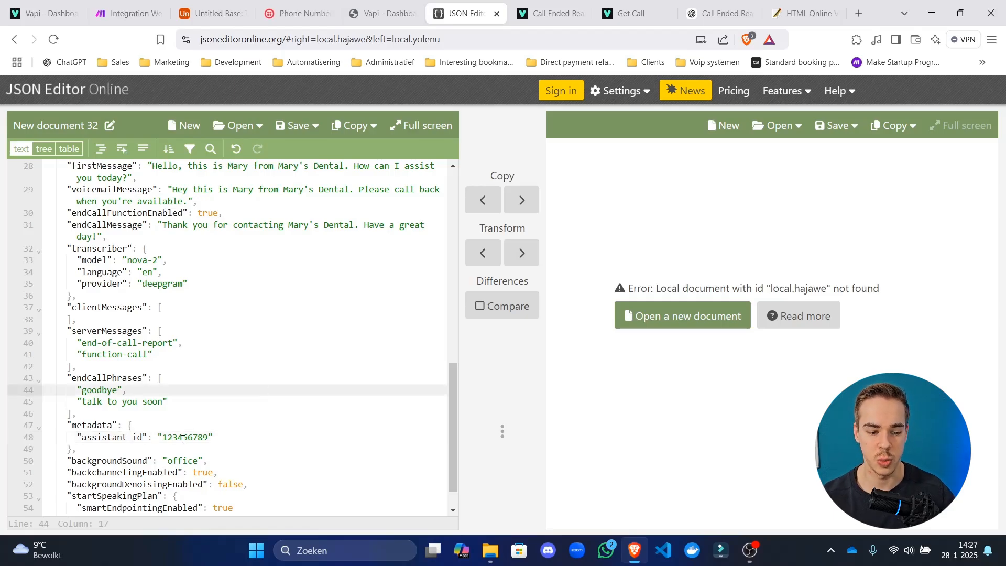
{"action": "key", "text": "ctrl+a"}
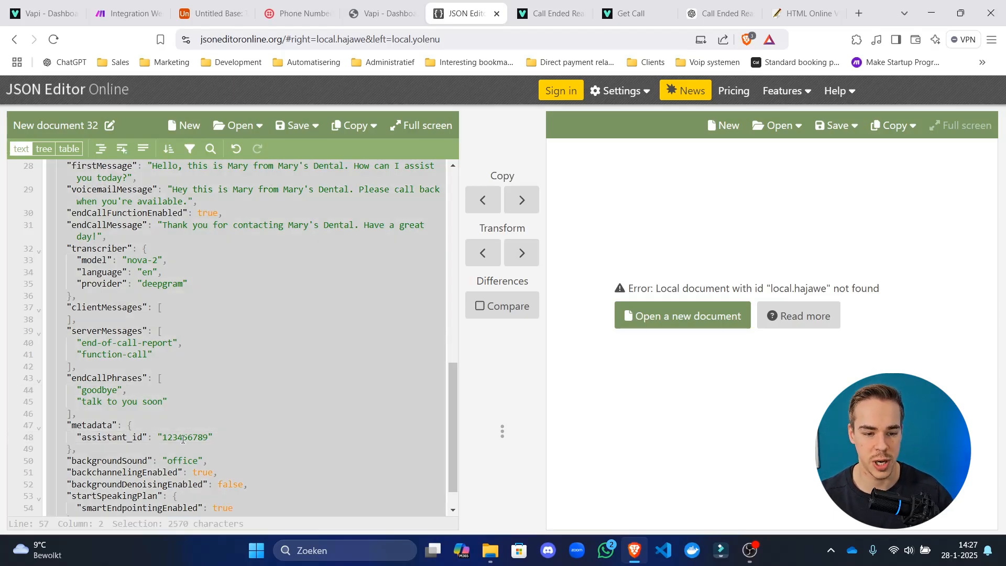
Paste the updated assistant JSON over the webhook response Body, confirm, and save the scenario.
{"action": "left_click", "coordinate": [135, 6]}
{"action": "left_click", "coordinate": [646, 323]}
{"action": "key", "text": "ctrl+a"}
{"action": "key", "text": "ctrl+v"}
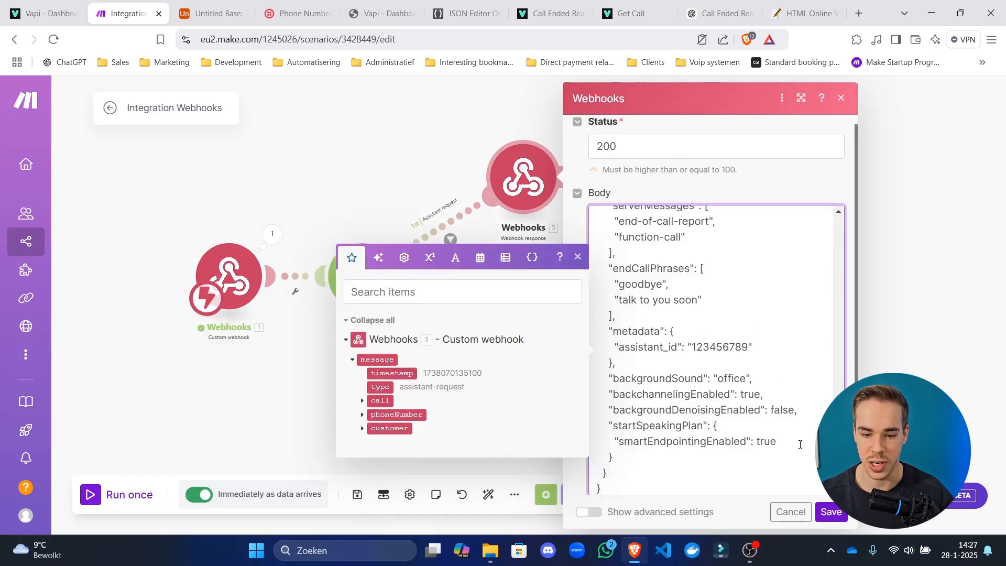
{"action": "scroll", "coordinate": [800, 444], "scroll_direction": "up", "scroll_amount": 15}
{"action": "scroll", "coordinate": [780, 421], "scroll_direction": "down", "scroll_amount": 8}
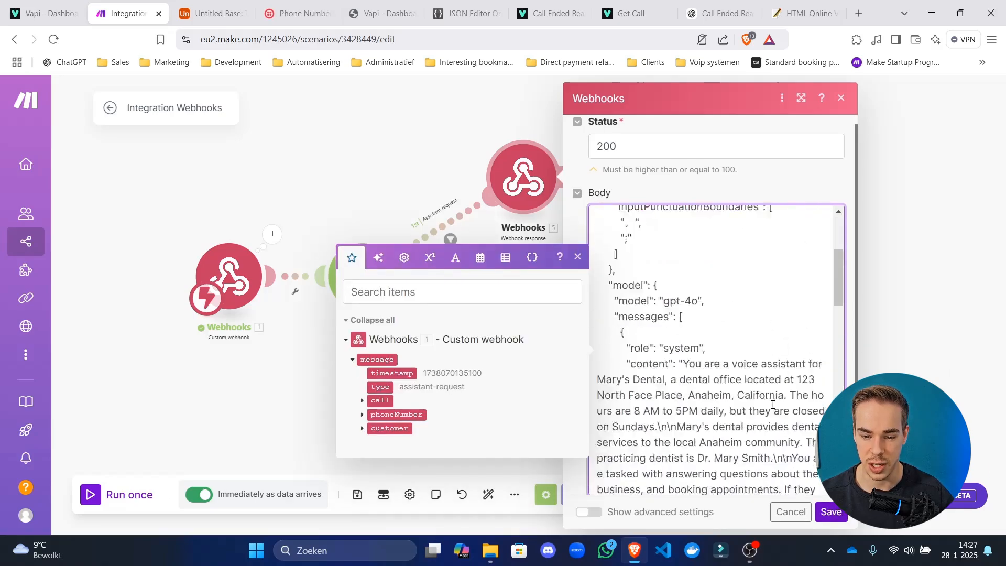
{"action": "left_click", "coordinate": [831, 512]}
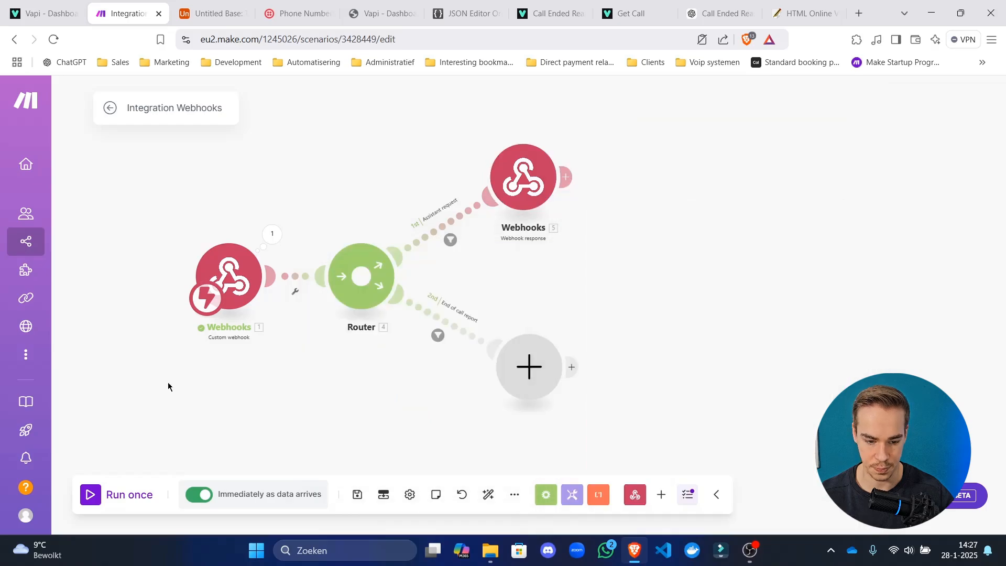
{"action": "left_click", "coordinate": [358, 494]}
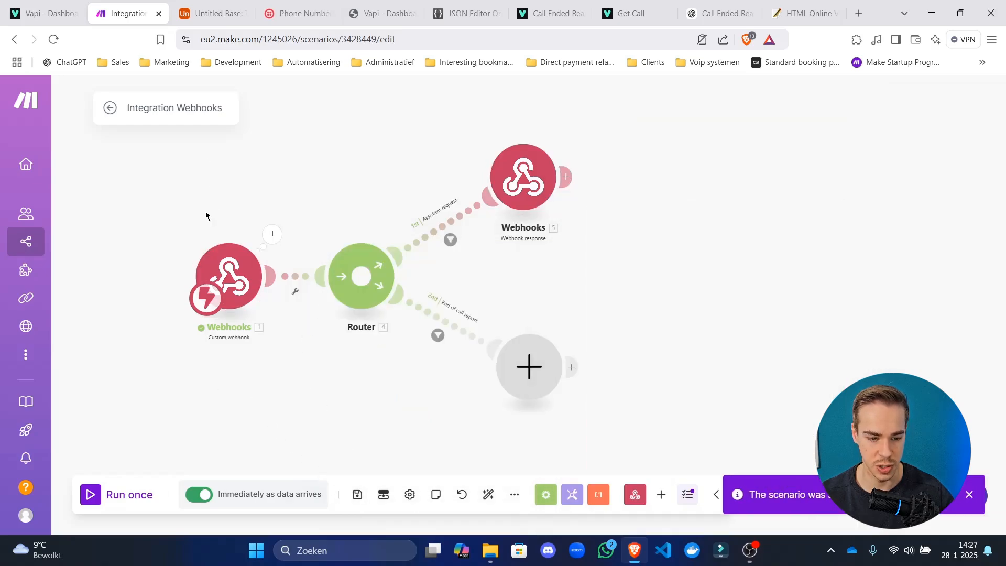
{"action": "scroll", "coordinate": [181, 440], "scroll_direction": "left", "scroll_amount": 2}
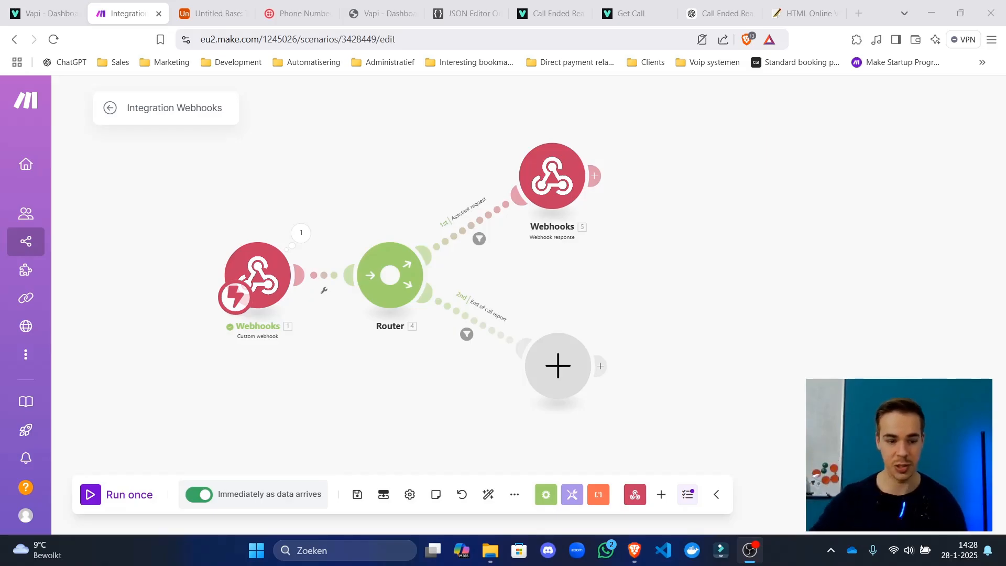
Run the scenario once, place a test phone call, then go to the scenario overview.
{"action": "left_click", "coordinate": [133, 503]}
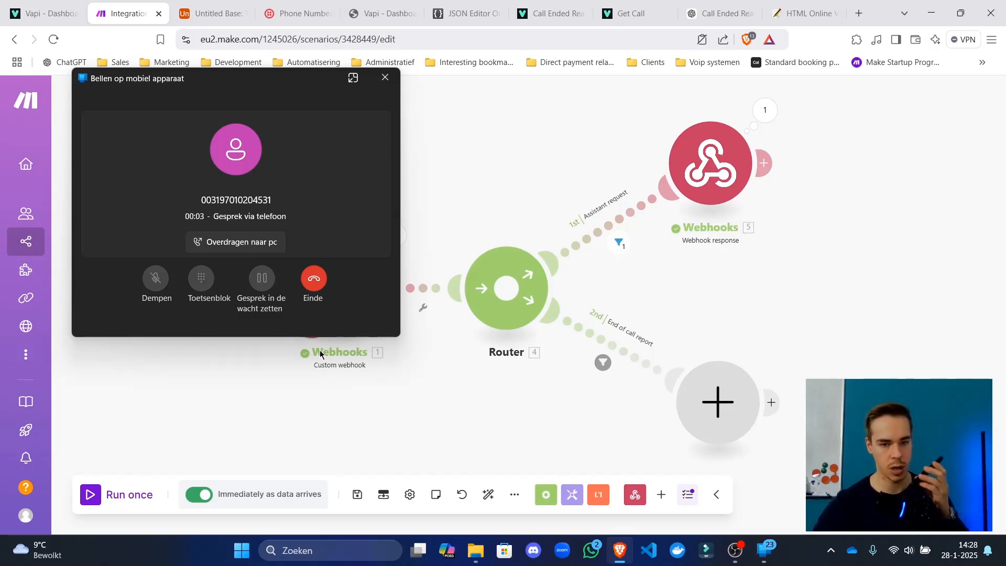
{"action": "left_click_drag", "start_coordinate": [277, 106], "coordinate": [726, 166]}
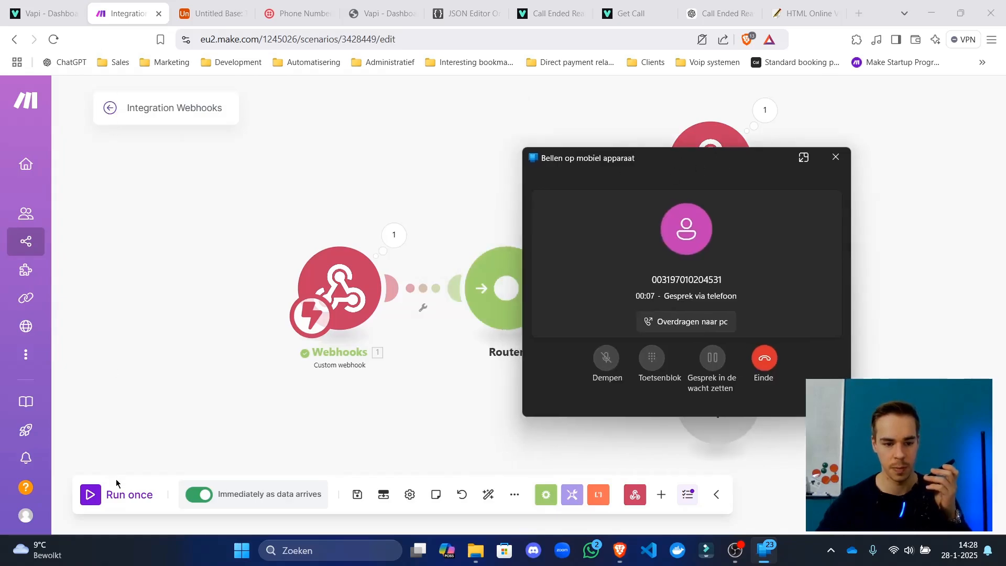
{"action": "left_click", "coordinate": [110, 108]}
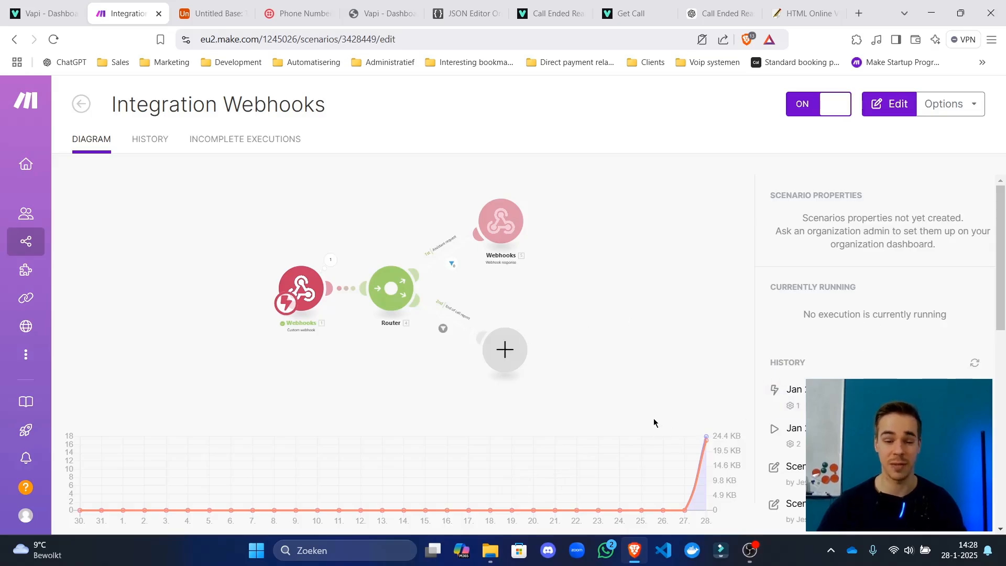
Refresh the history and inspect the latest run's webhook message showing end-of-call-report.
{"action": "left_click", "coordinate": [975, 362]}
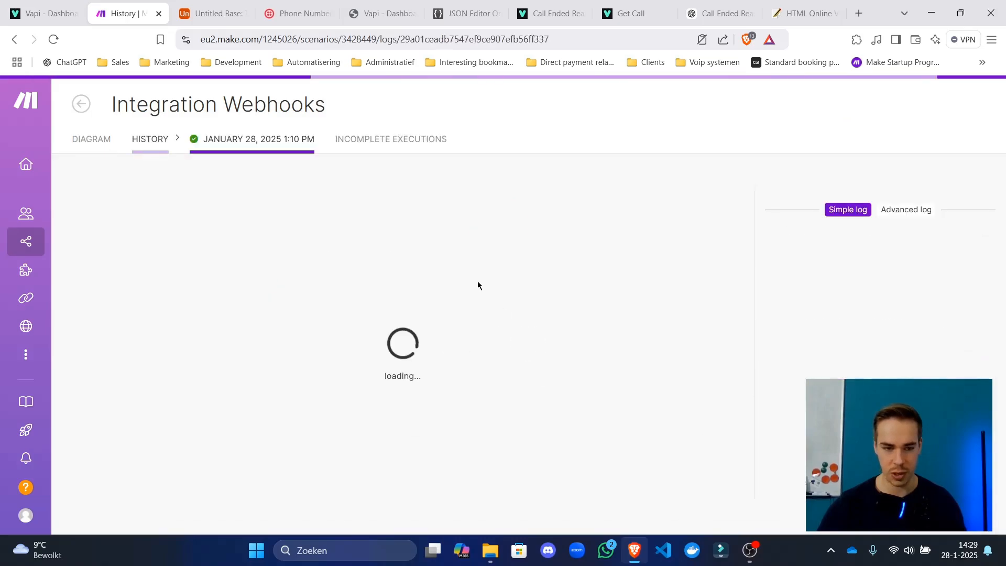
{"action": "left_click", "coordinate": [296, 300]}
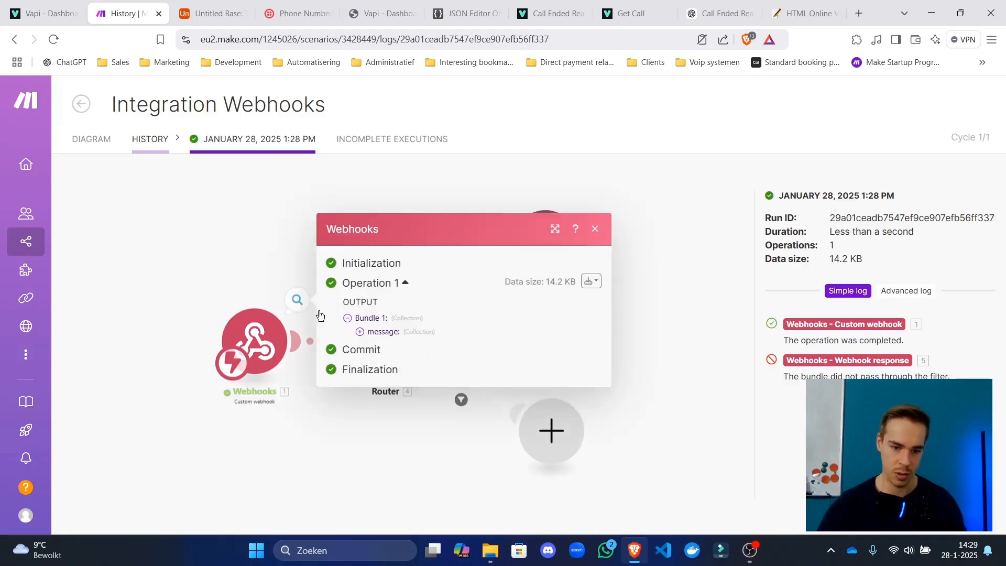
{"action": "left_click", "coordinate": [387, 336]}
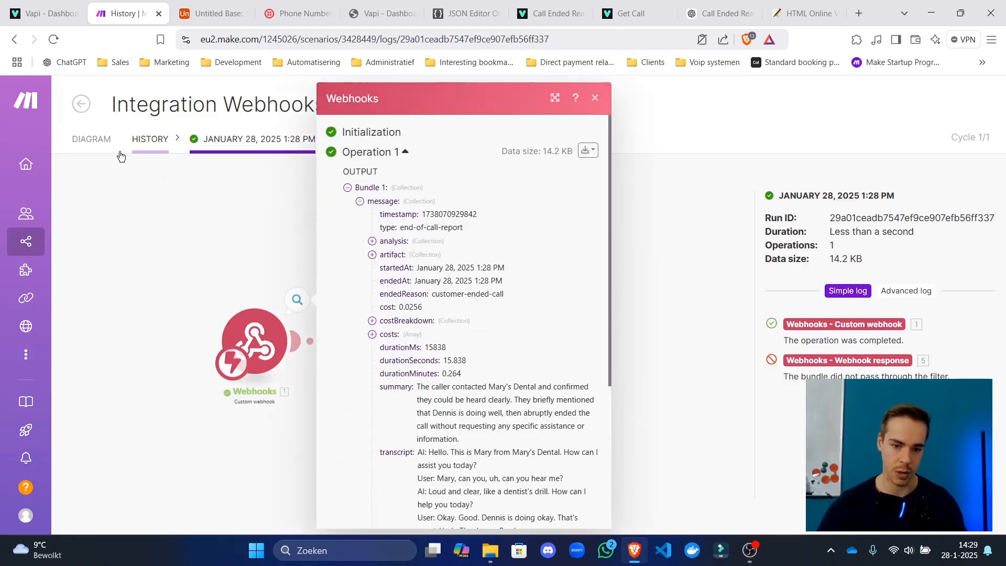
{"action": "left_click", "coordinate": [162, 232]}
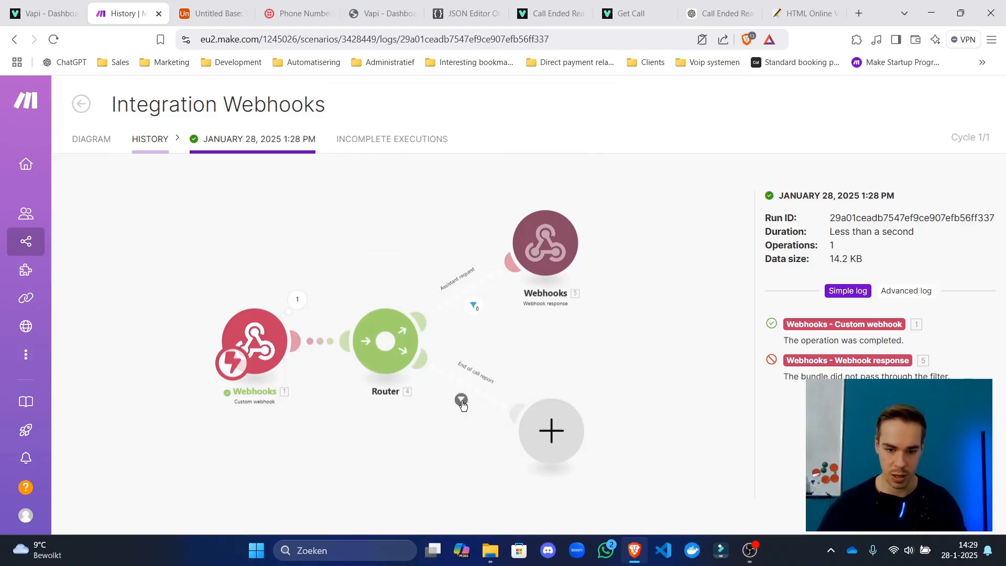
{"action": "left_click", "coordinate": [299, 299]}
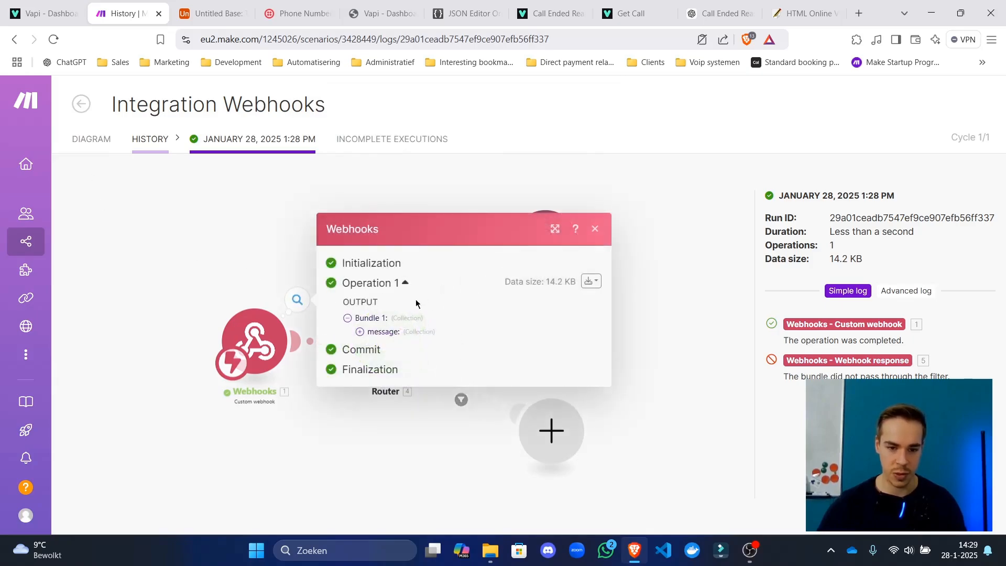
{"action": "left_click", "coordinate": [403, 332]}
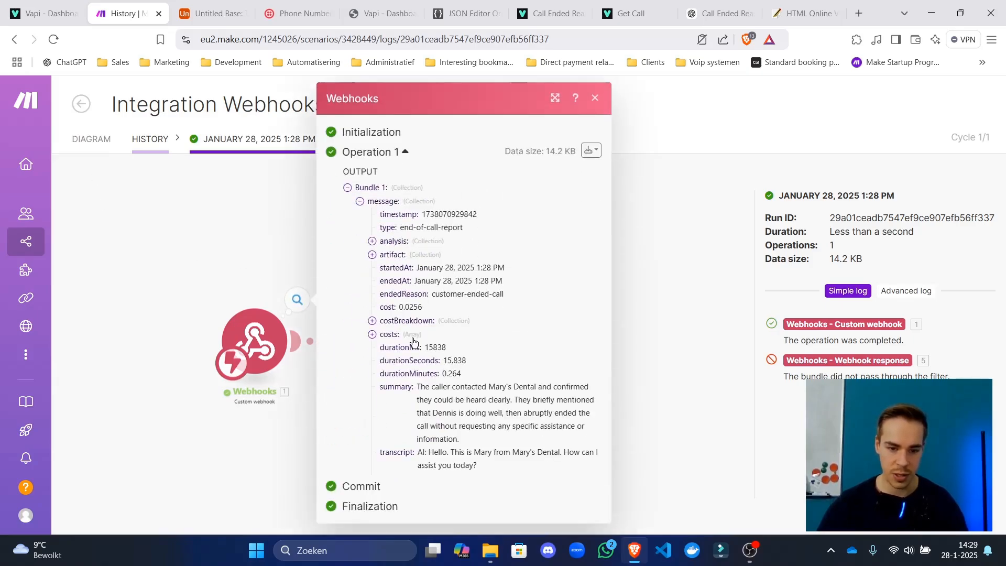
{"action": "triple_click", "coordinate": [454, 227]}
Back in the scenario diagram, check the end-of-call route filter, reposition the canvas, and save.
{"action": "left_click", "coordinate": [112, 146]}
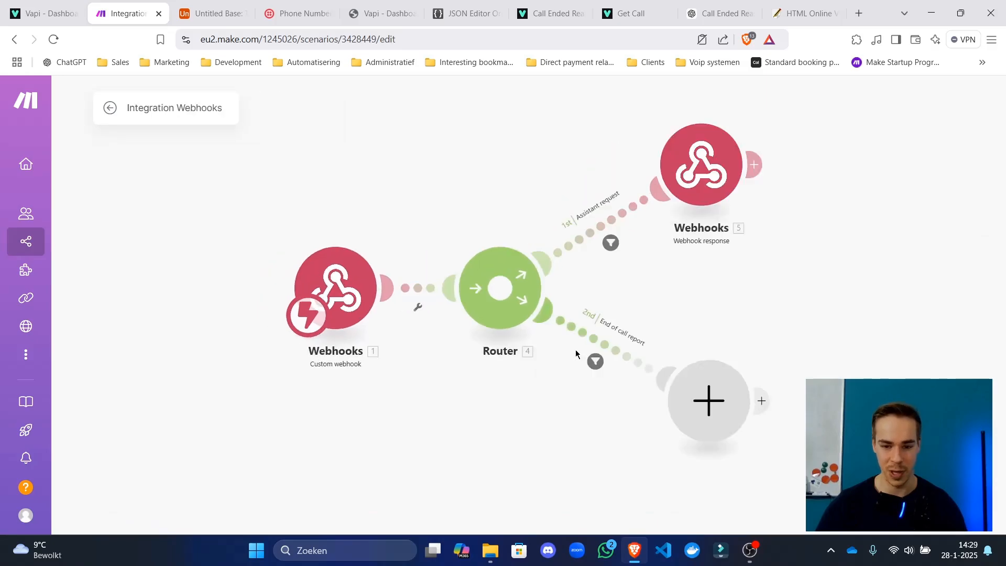
{"action": "left_click", "coordinate": [595, 361]}
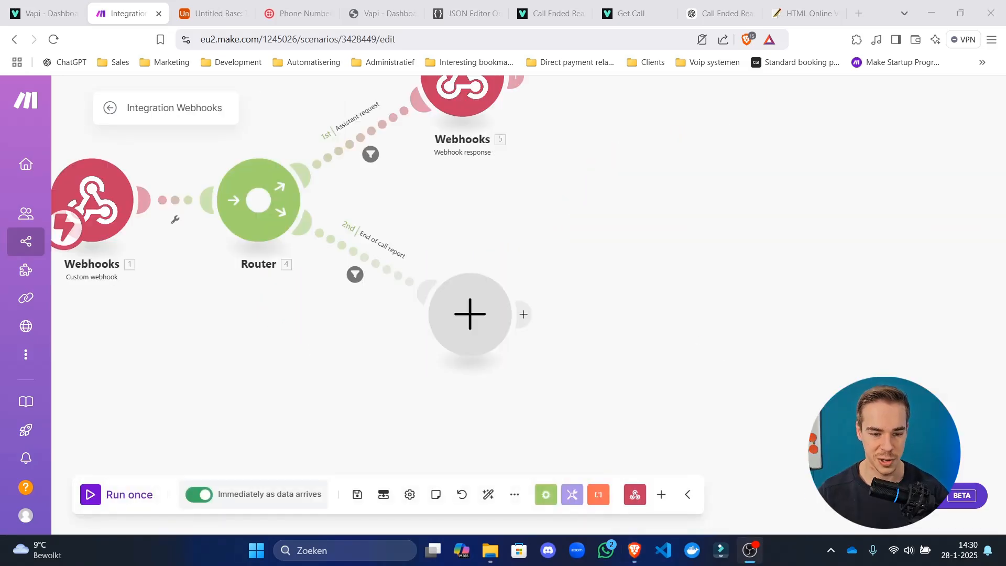
{"action": "left_click_drag", "start_coordinate": [628, 230], "coordinate": [618, 155]}
{"action": "left_click_drag", "start_coordinate": [862, 227], "coordinate": [738, 324]}
{"action": "left_click_drag", "start_coordinate": [643, 290], "coordinate": [766, 355]}
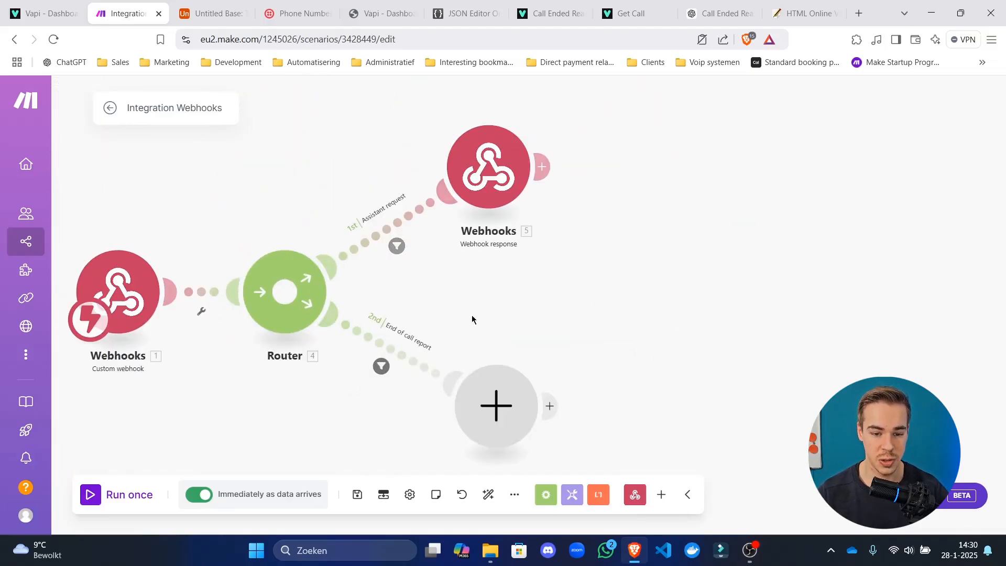
{"action": "left_click_drag", "start_coordinate": [472, 316], "coordinate": [498, 301]}
{"action": "left_click", "coordinate": [367, 488]}
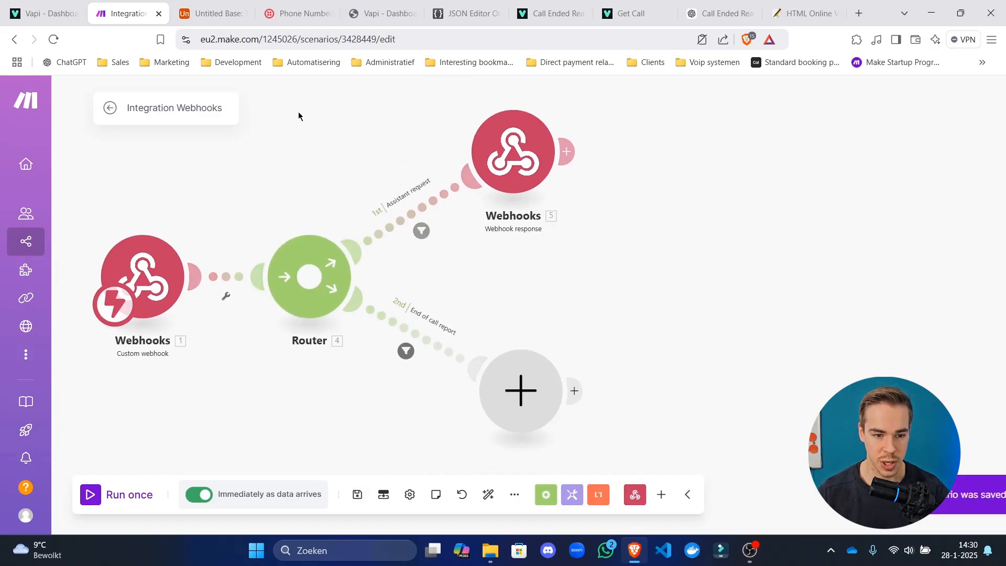
{"action": "left_click_drag", "start_coordinate": [305, 159], "coordinate": [375, 166]}
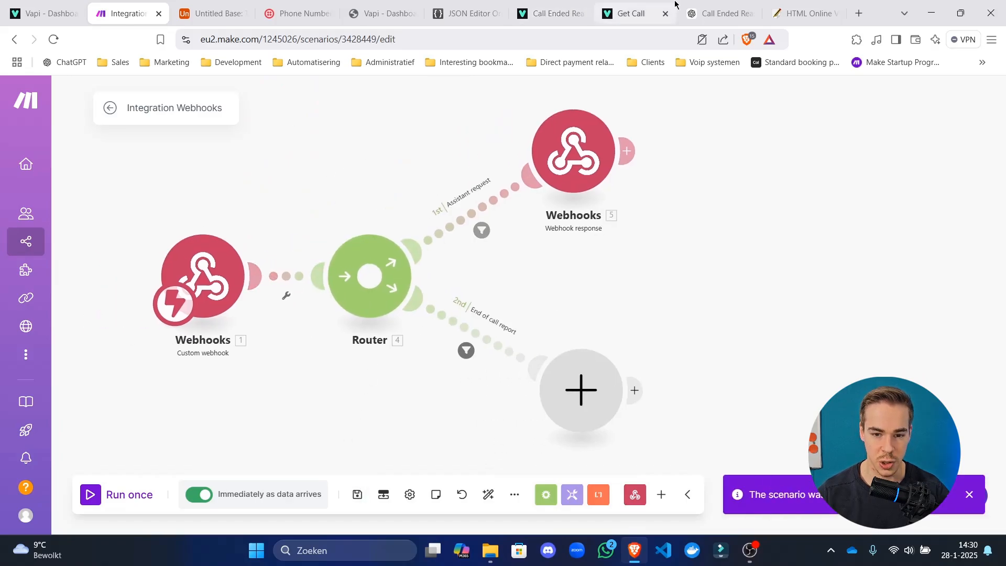
{"action": "left_click", "coordinate": [610, 8]}
Create a single line text field named assistant_id in Airtable's Table 1, then return to Make.
{"action": "left_click", "coordinate": [209, 13]}
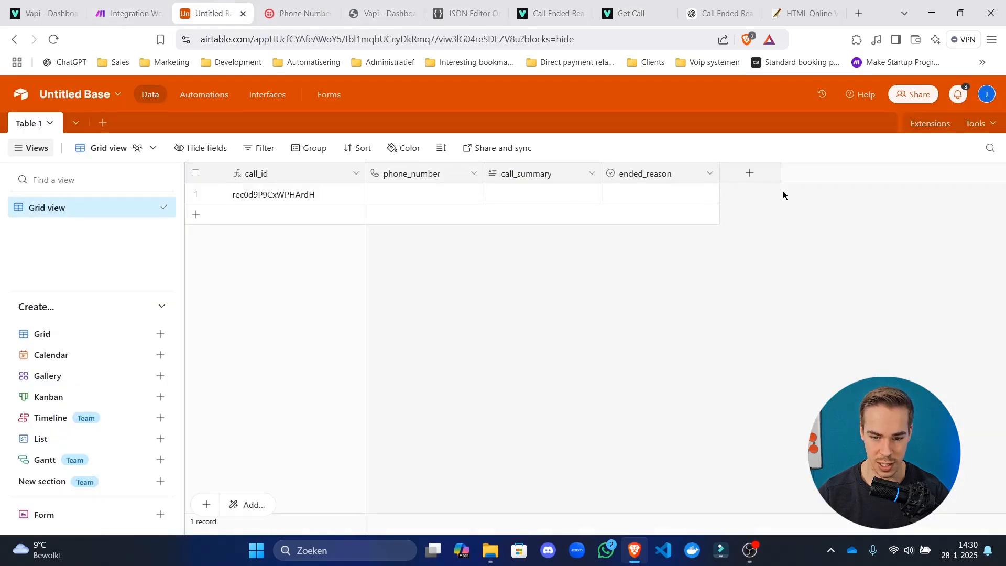
{"action": "left_click", "coordinate": [750, 173]}
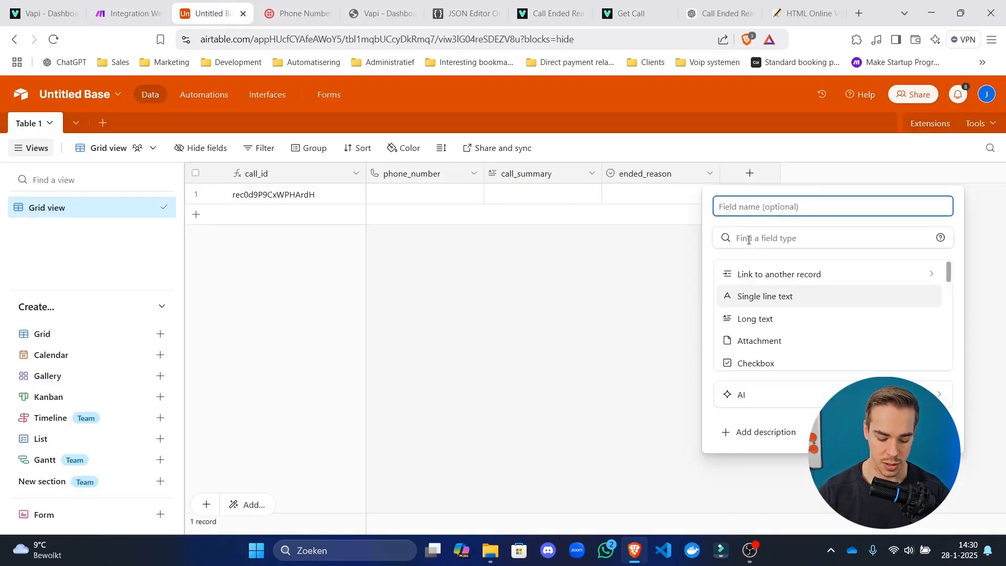
{"action": "type", "text": "a"}
{"action": "key", "text": "BackSpace"}
{"action": "type", "text": "assistant_id"}
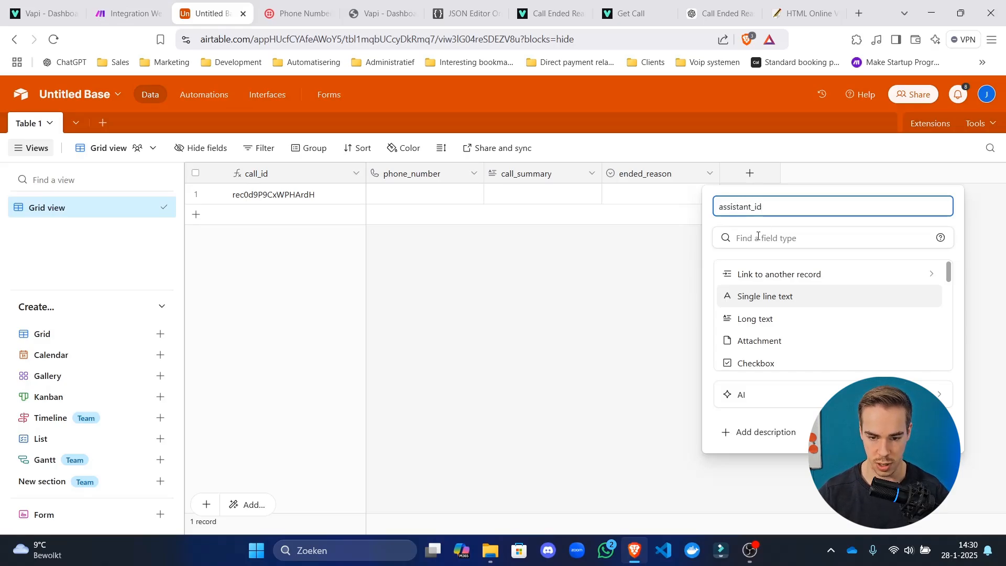
{"action": "left_click", "coordinate": [779, 295]}
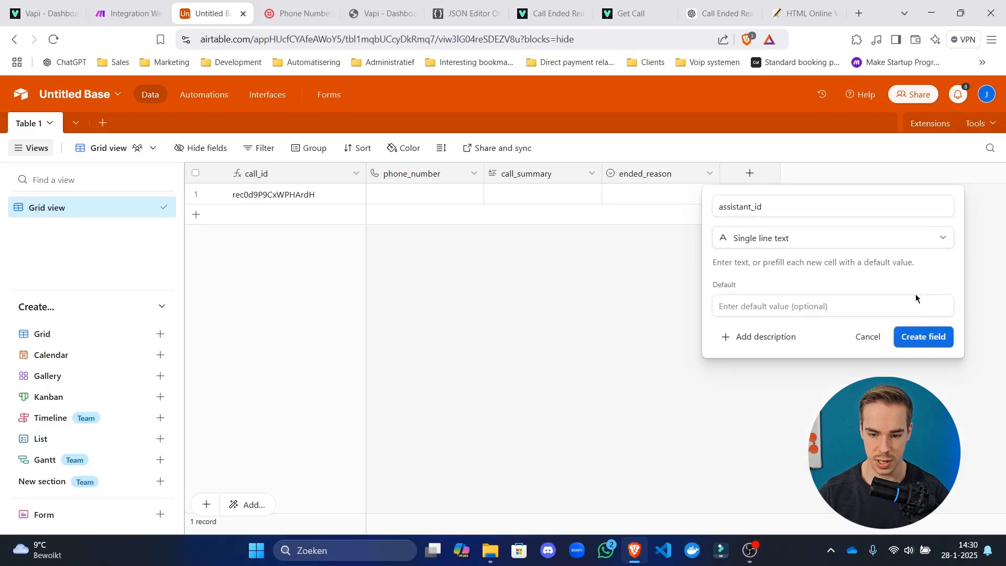
{"action": "left_click", "coordinate": [922, 336]}
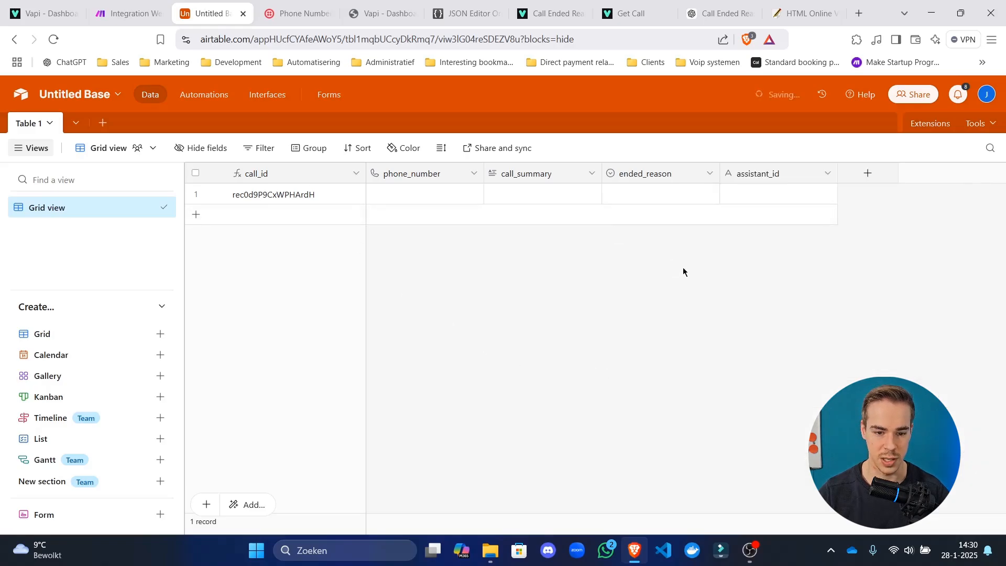
{"action": "left_click", "coordinate": [145, 2]}
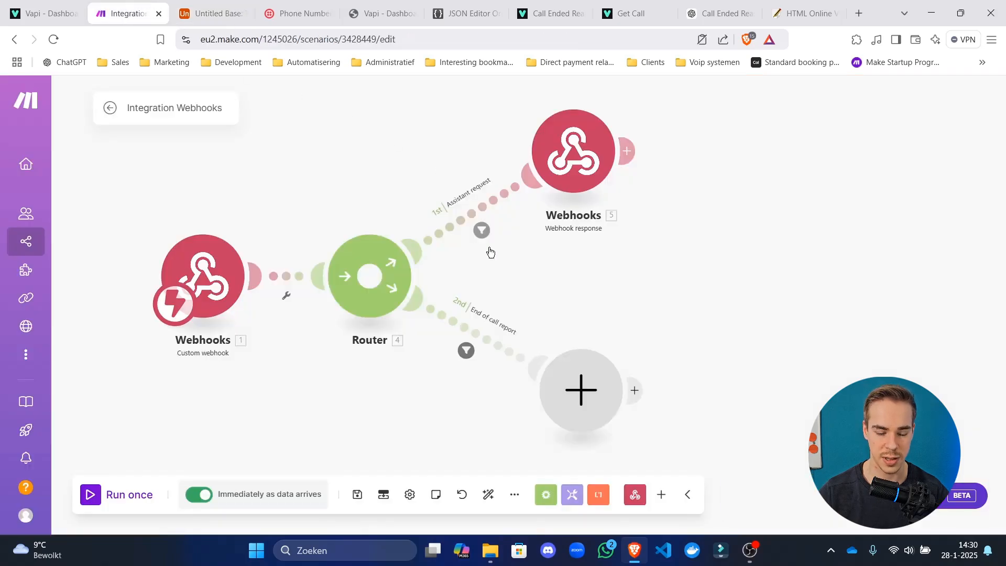
Add an Airtable Create a Record module to the end-of-call-report route.
{"action": "left_click_drag", "start_coordinate": [529, 286], "coordinate": [312, 157]}
{"action": "left_click", "coordinate": [363, 263]}
{"action": "type", "text": "airtable"}
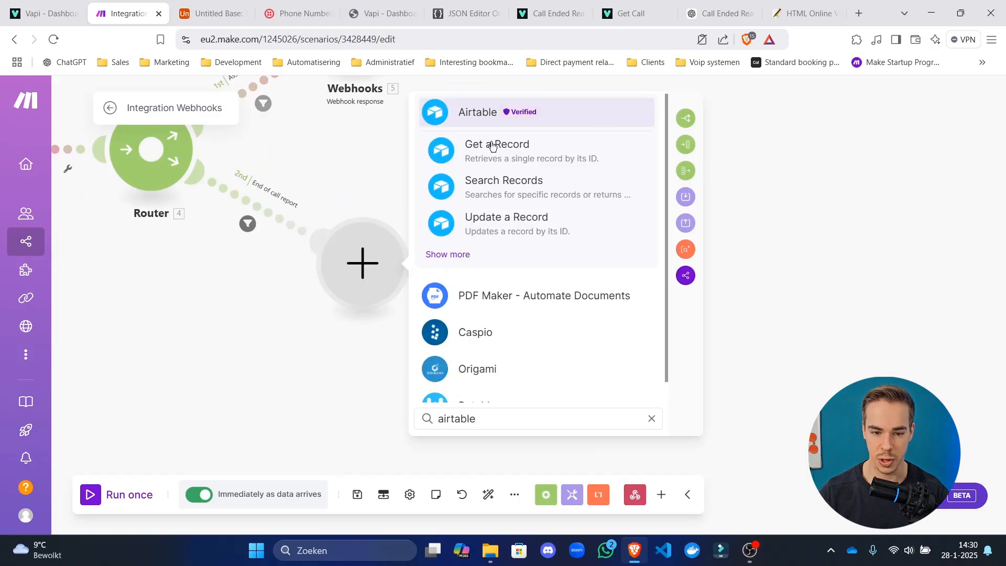
{"action": "left_click", "coordinate": [483, 113]}
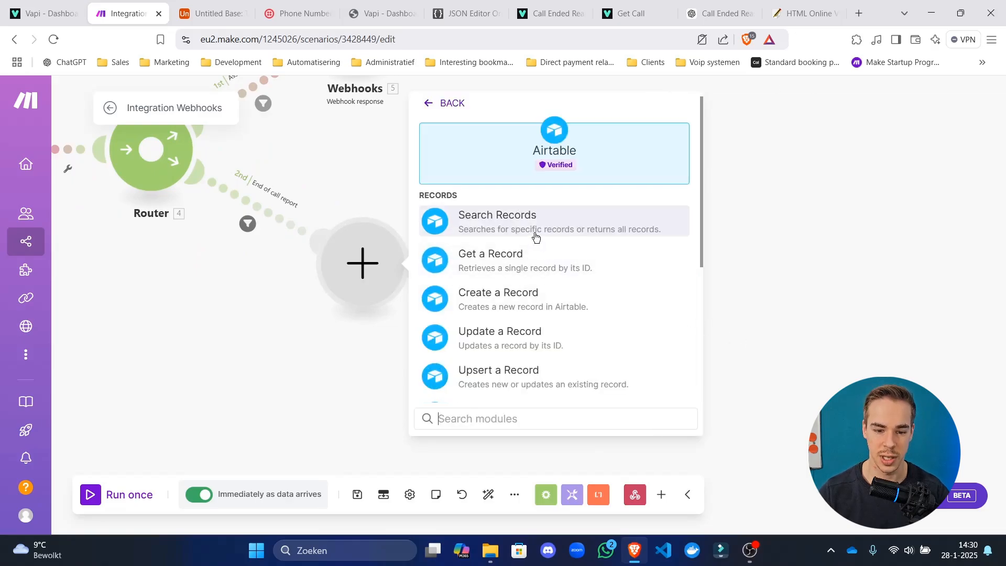
{"action": "scroll", "coordinate": [542, 256], "scroll_direction": "down", "scroll_amount": 2}
{"action": "left_click", "coordinate": [546, 245]}
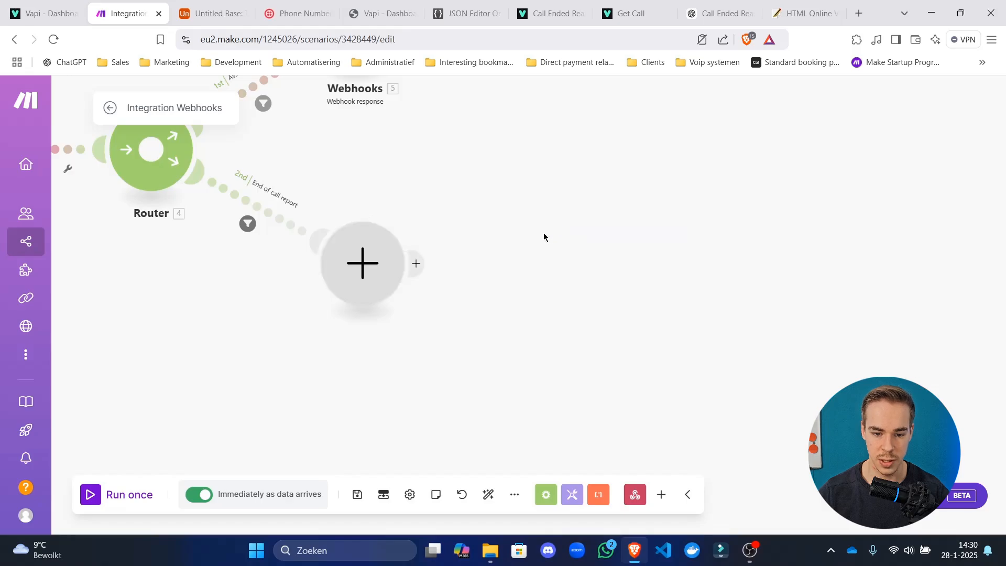
Start a new Airtable Token or Key connection named 'Subscribe again :)'.
{"action": "left_click", "coordinate": [559, 265]}
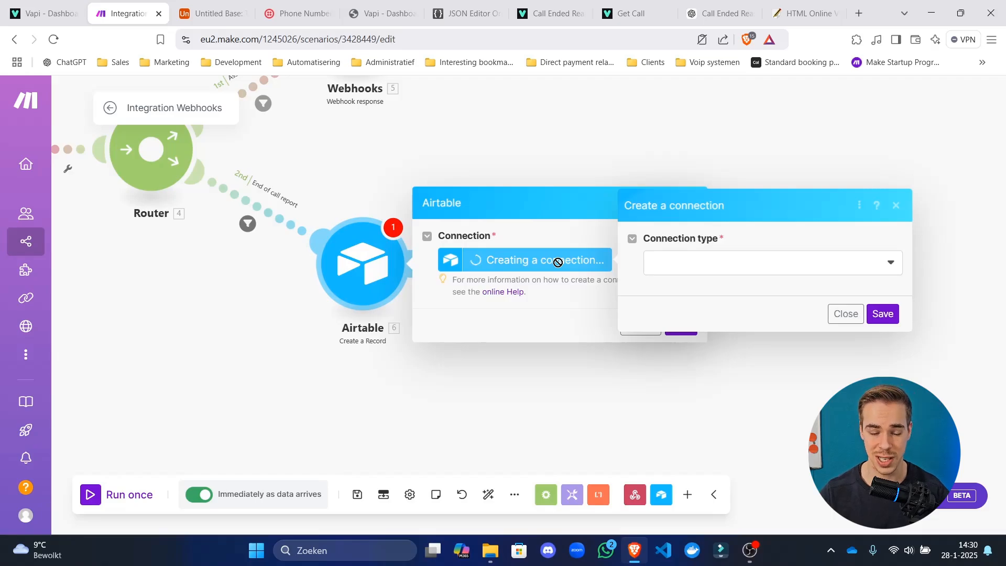
{"action": "left_click", "coordinate": [735, 261]}
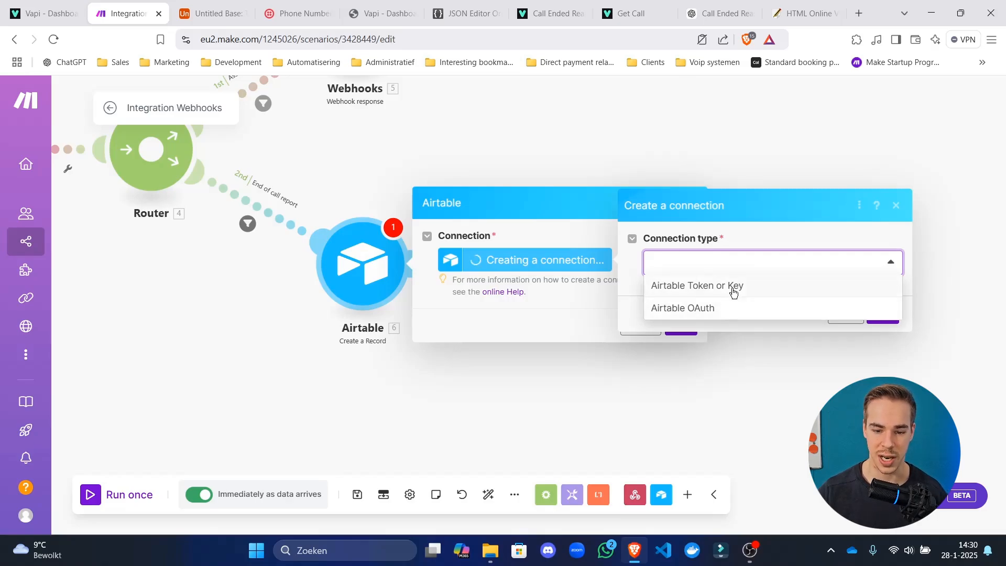
{"action": "left_click", "coordinate": [732, 287]}
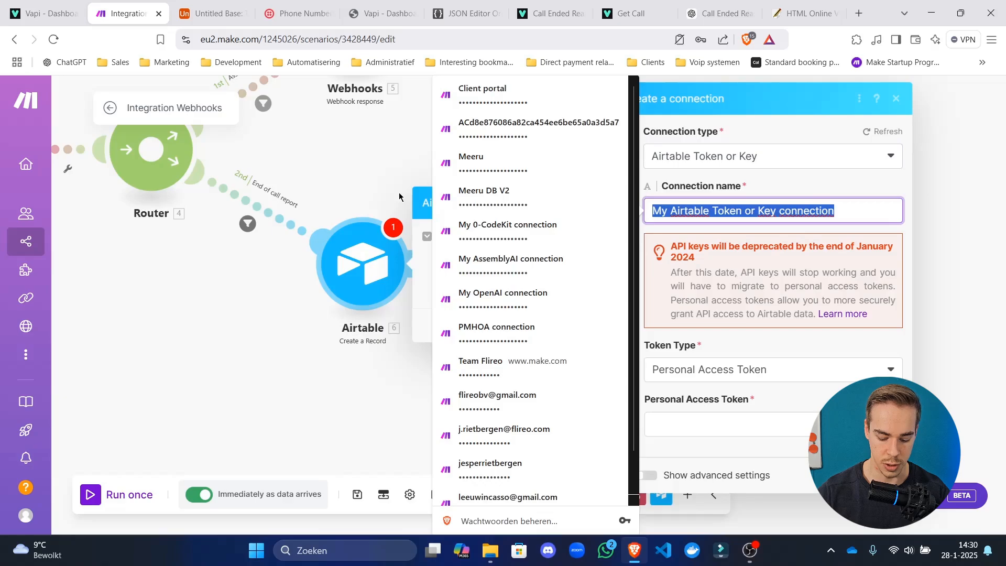
{"action": "type", "text": "Subscrube a"}
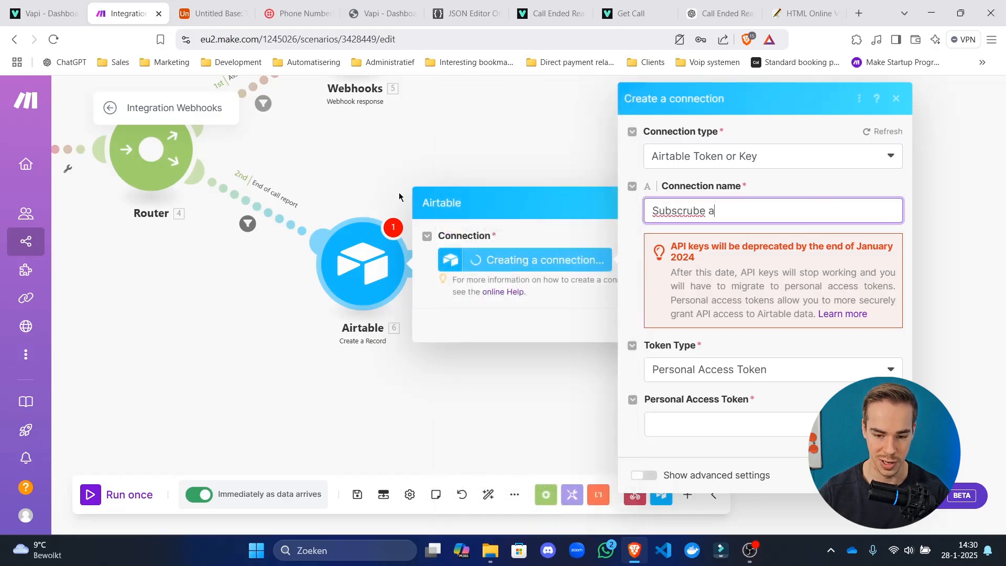
{"action": "type", "text": "gain :)"}
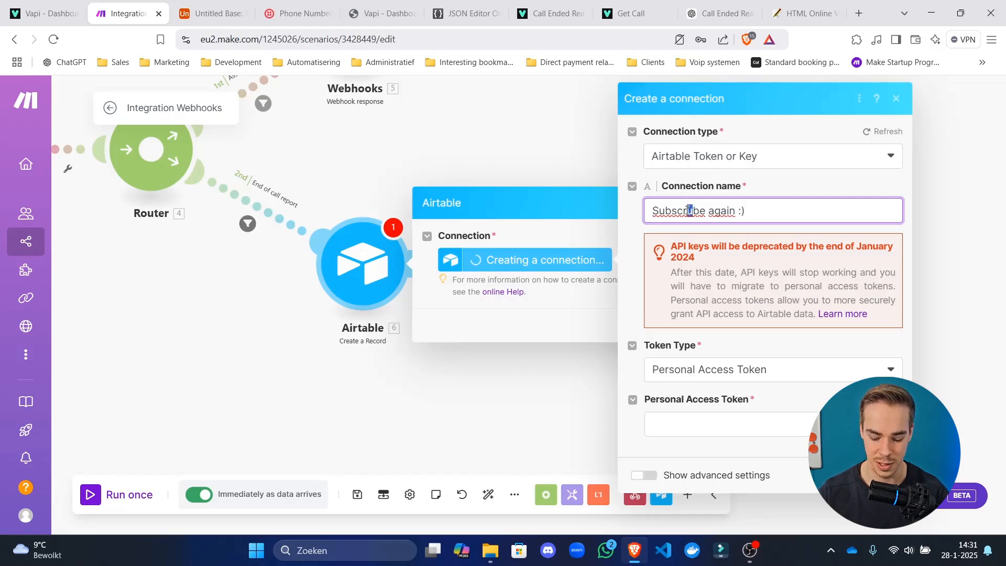
{"action": "type", "text": "i"}
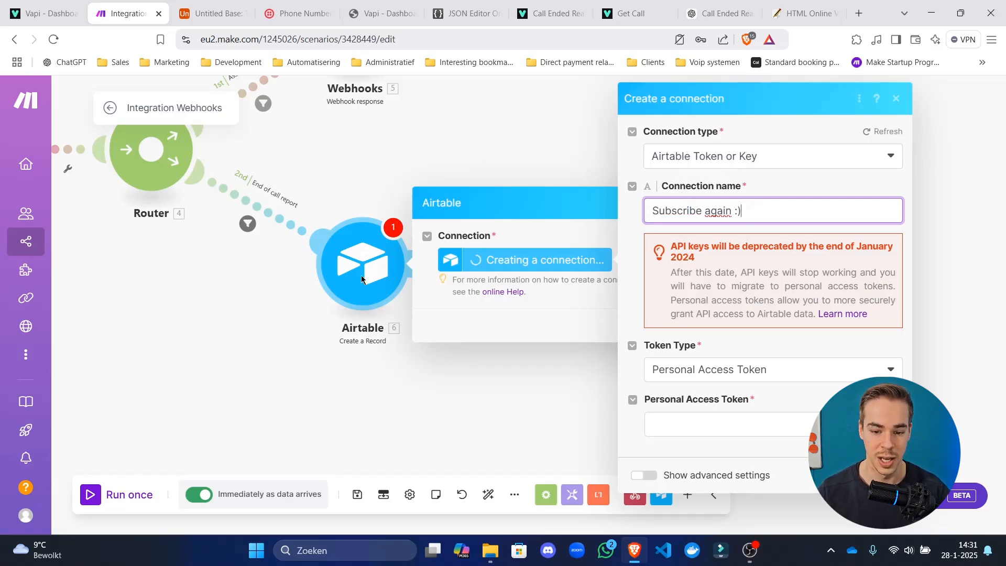
In Airtable's Builder hub, start a new personal access token named 'Youtube video about building awesome agents in'.
{"action": "left_click", "coordinate": [231, 4]}
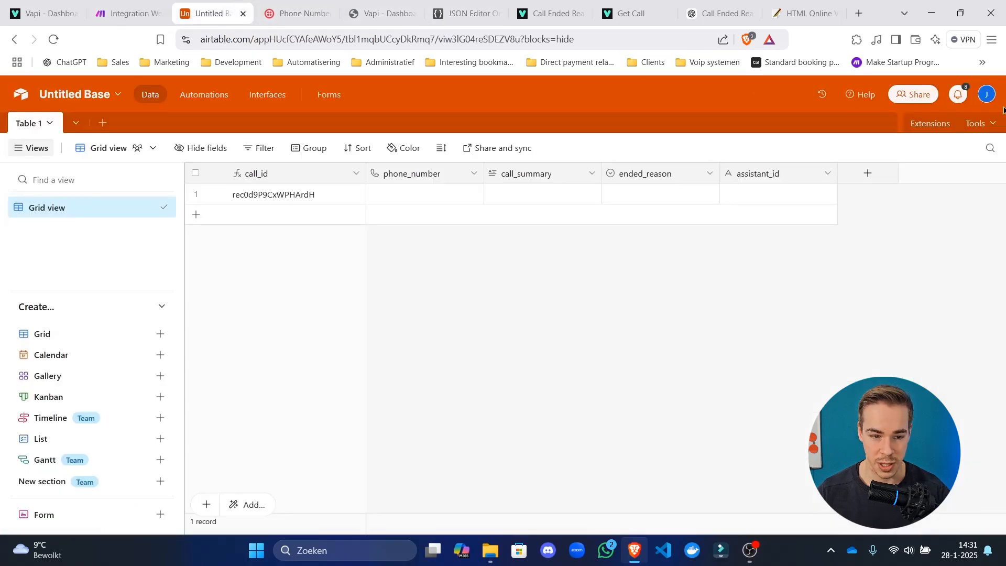
{"action": "left_click", "coordinate": [988, 95]}
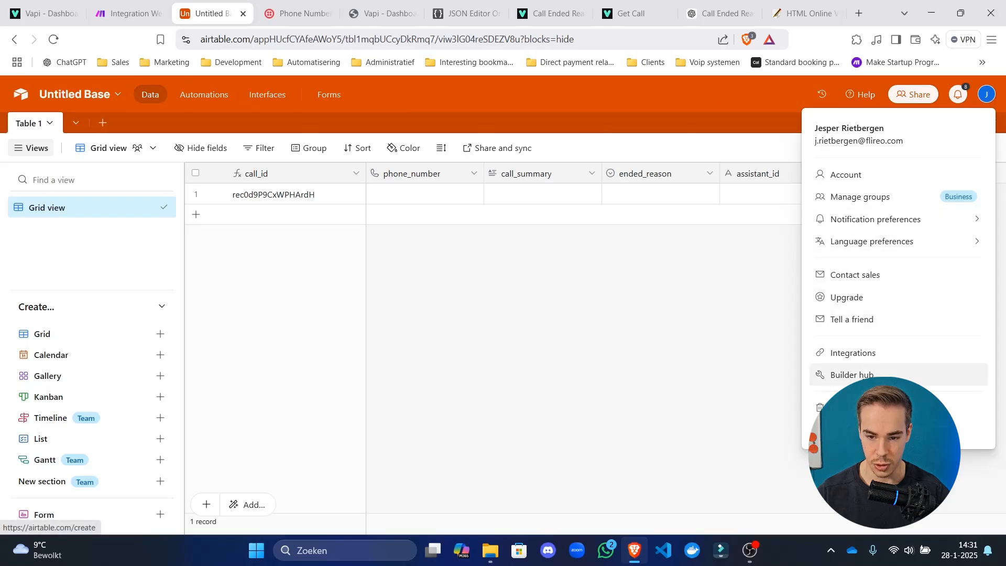
{"action": "left_click", "coordinate": [852, 374]}
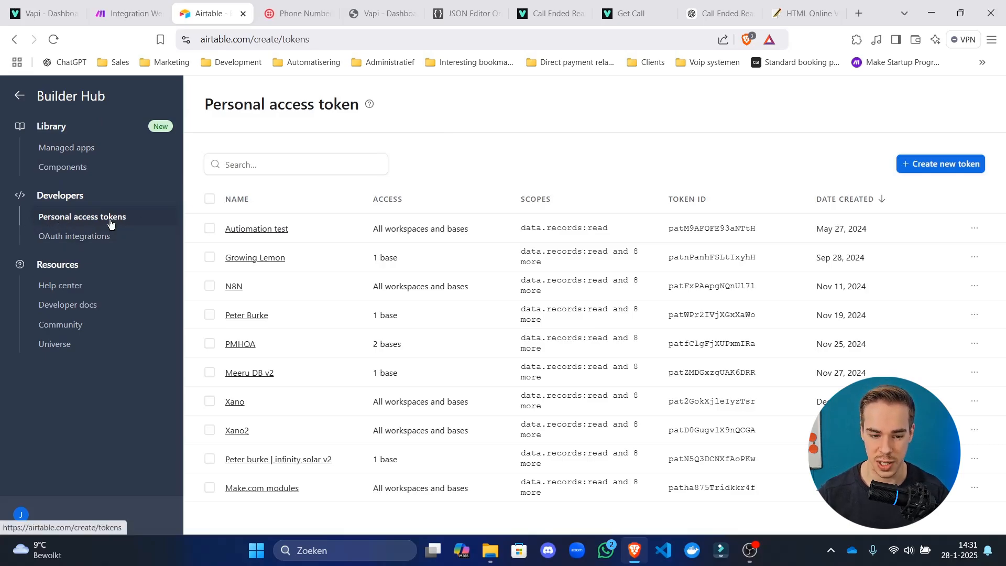
{"action": "left_click", "coordinate": [930, 164]}
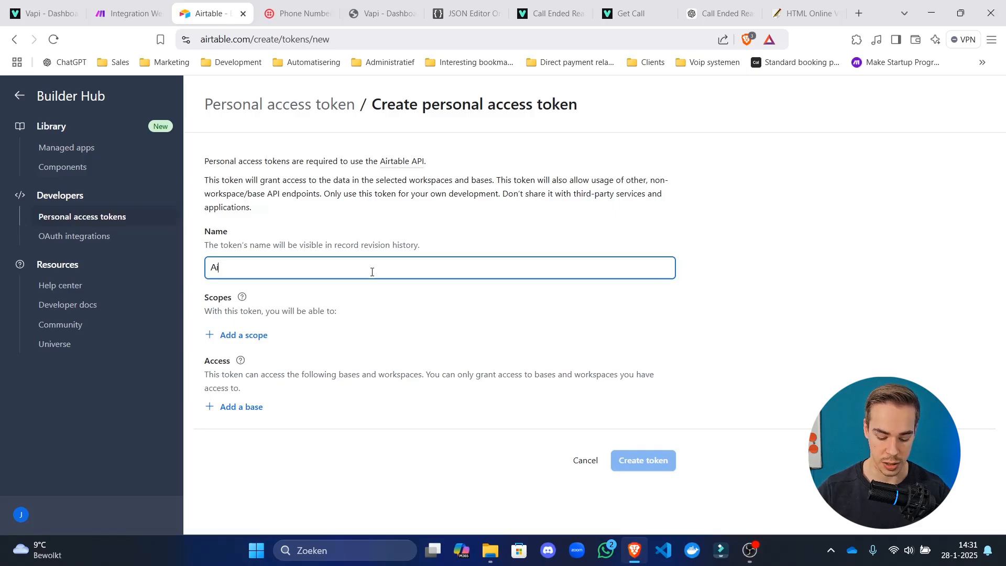
{"action": "type", "text": "Airtab"}
{"action": "key", "text": "ctrl+a"}
{"action": "type", "text": "Youtube "}
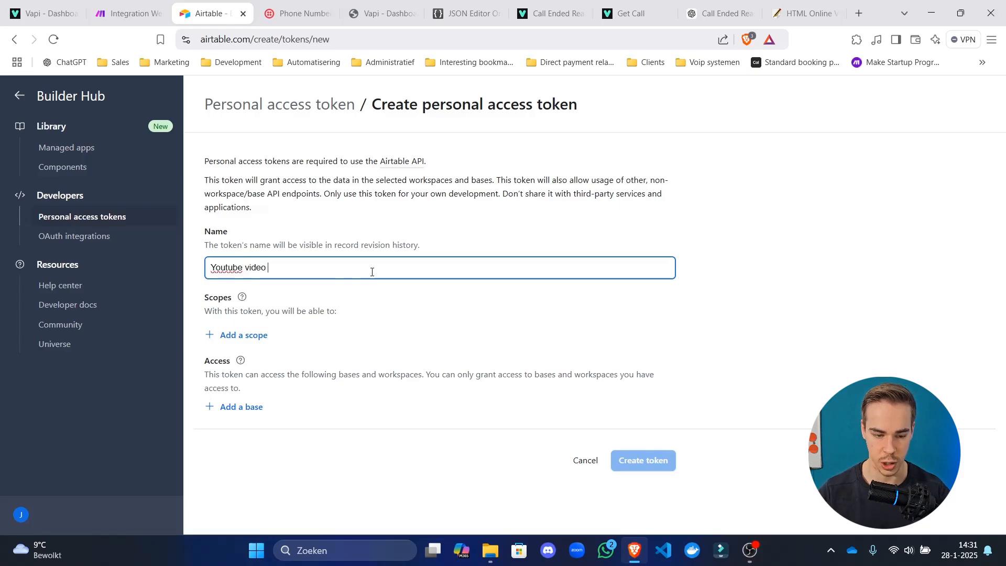
{"action": "type", "text": "video about b"}
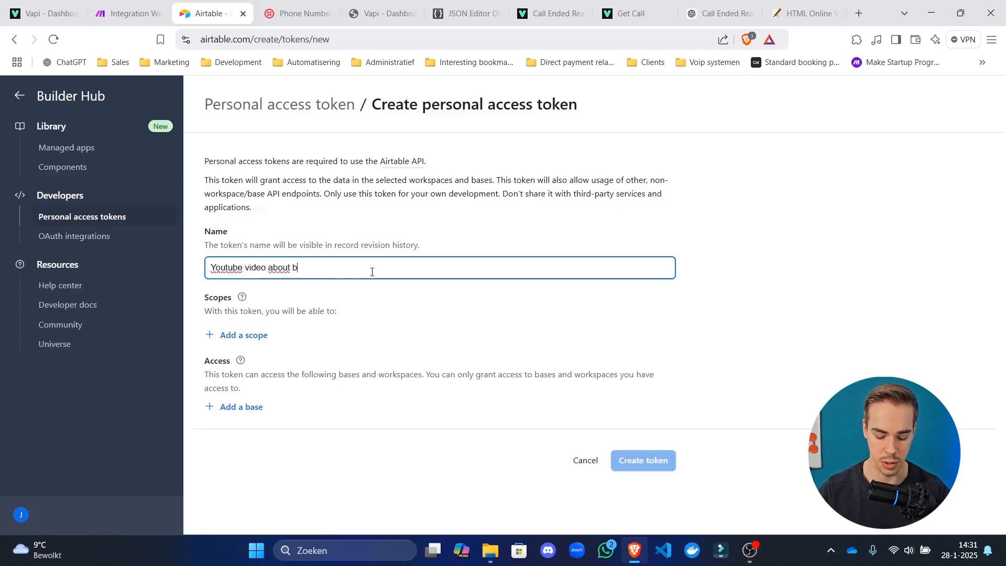
{"action": "type", "text": "uilding awesome a"}
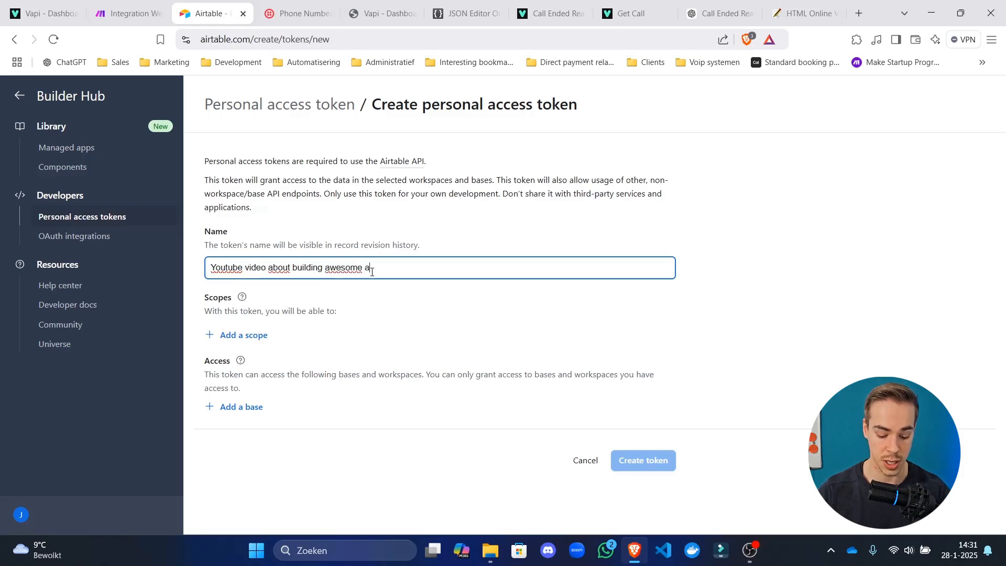
{"action": "type", "text": "gents in 2025"}
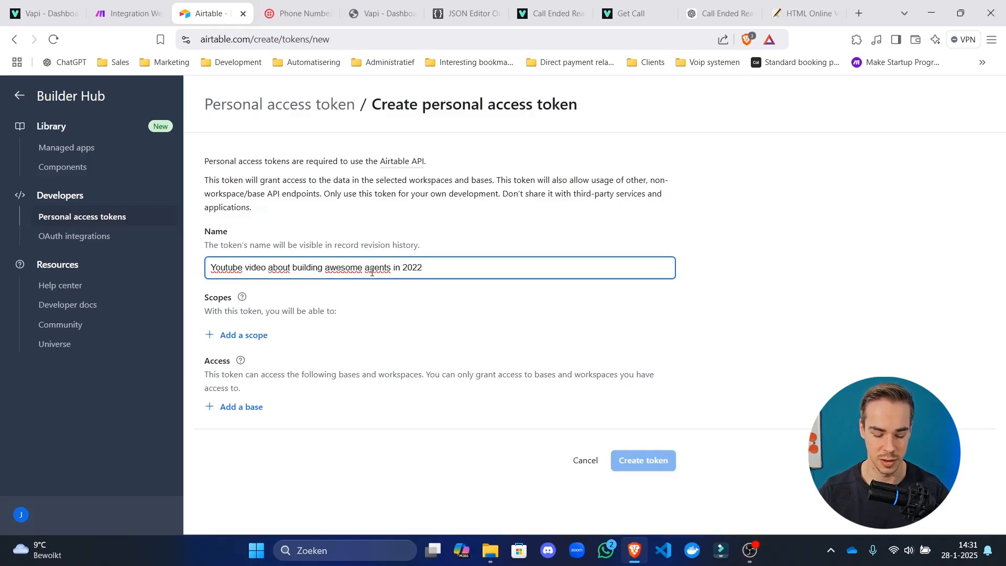
{"action": "left_click", "coordinate": [481, 212]}
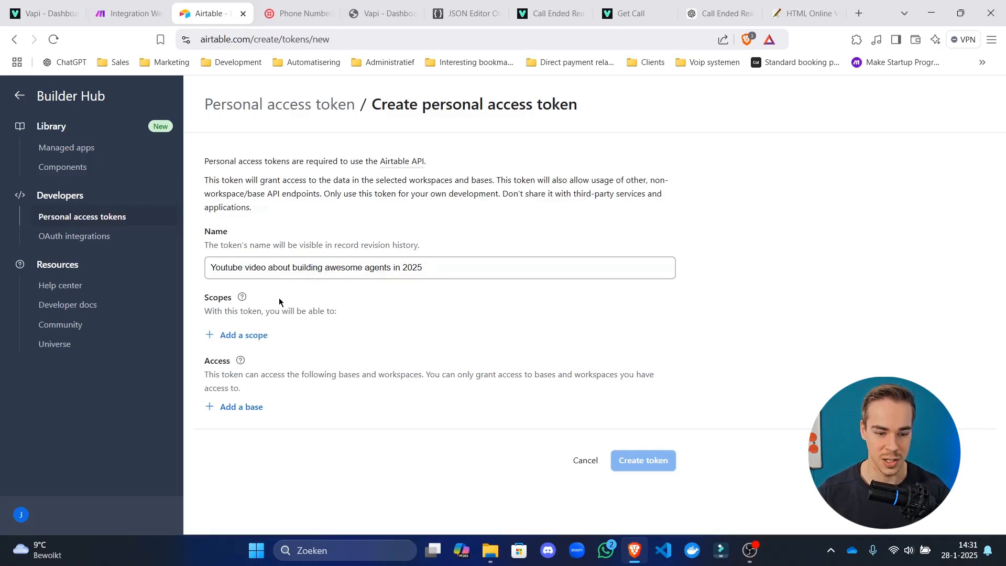
{"action": "left_click_drag", "start_coordinate": [284, 273], "coordinate": [948, 316]}
{"action": "left_click", "coordinate": [948, 316]}
Add data.records read/write, data.recordComments read/write and schema.bases:read scopes to the token.
{"action": "left_click", "coordinate": [230, 336]}
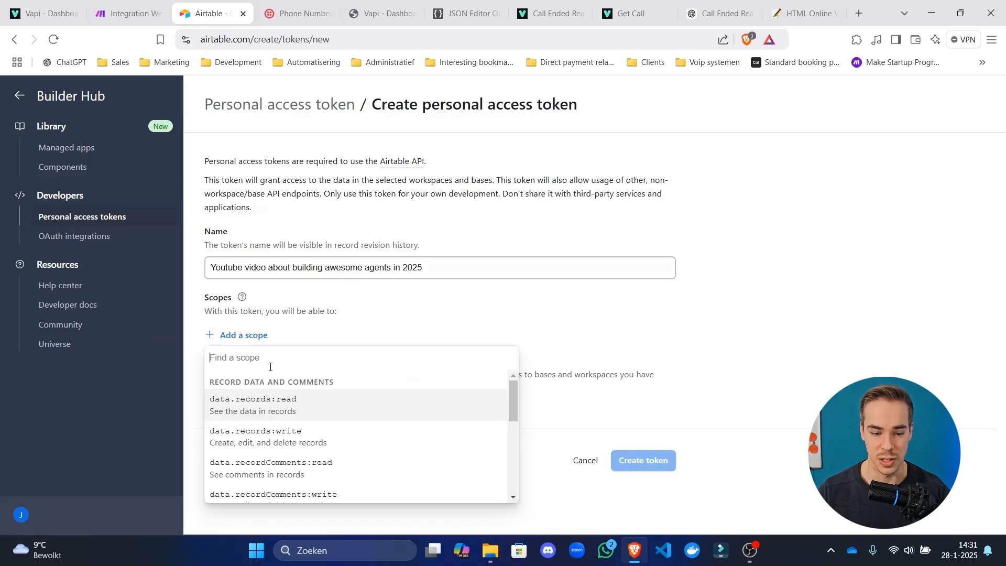
{"action": "left_click", "coordinate": [279, 399]}
{"action": "left_click", "coordinate": [268, 366]}
{"action": "left_click", "coordinate": [257, 364]}
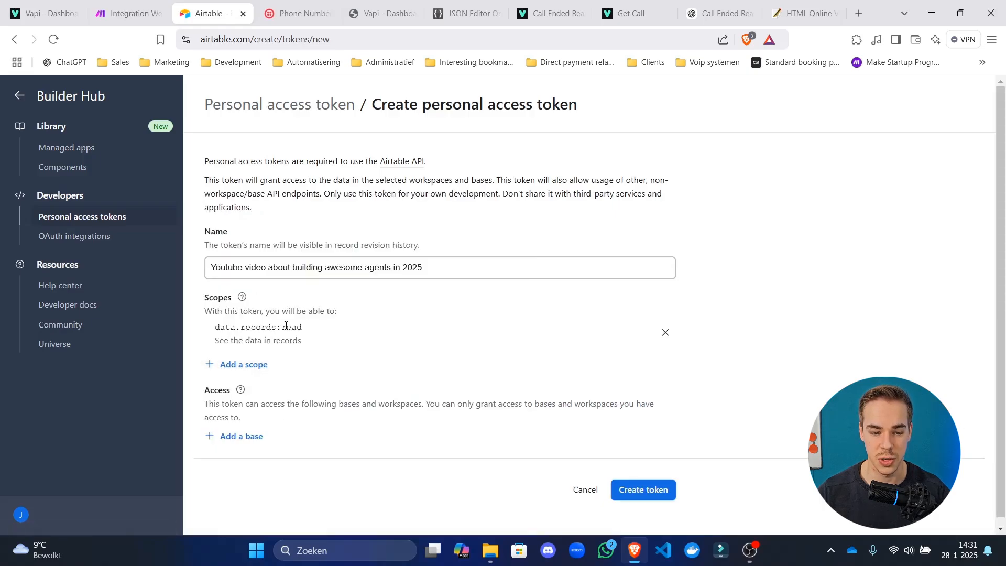
{"action": "left_click", "coordinate": [250, 368]}
{"action": "left_click", "coordinate": [365, 334]}
{"action": "left_click", "coordinate": [253, 393]}
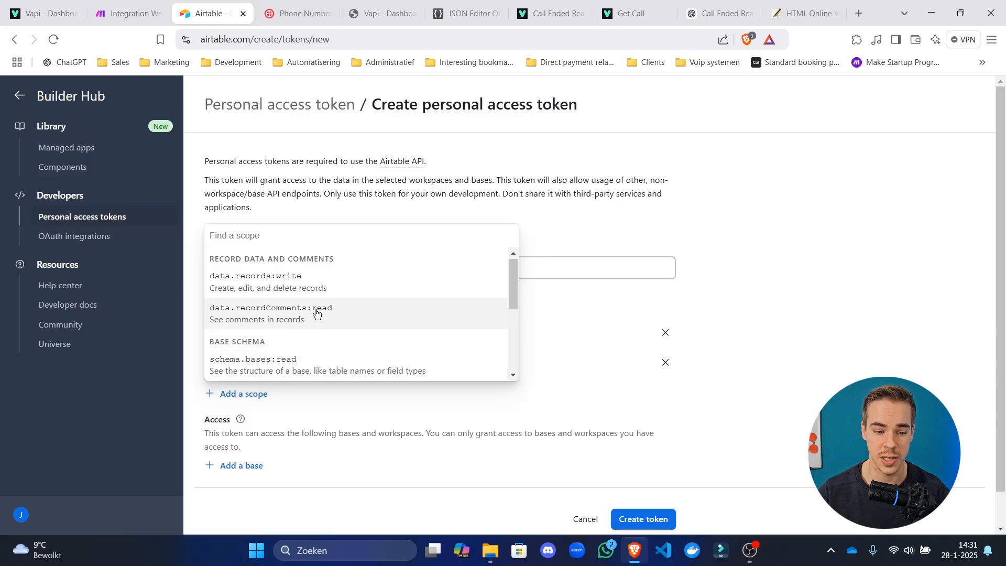
{"action": "left_click", "coordinate": [277, 314]}
{"action": "left_click", "coordinate": [258, 425]}
{"action": "left_click", "coordinate": [324, 322]}
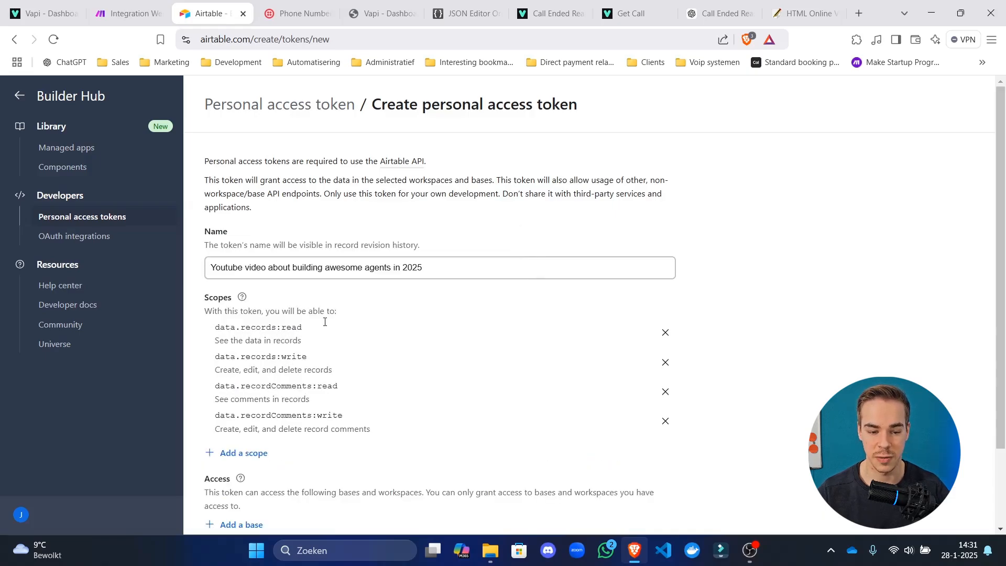
{"action": "left_click", "coordinate": [238, 451]}
{"action": "left_click", "coordinate": [272, 333]}
Add schema.bases:write, user.email:read, webhook:manage and block:manage scopes to the token.
{"action": "scroll", "coordinate": [248, 369], "scroll_direction": "down", "scroll_amount": 3}
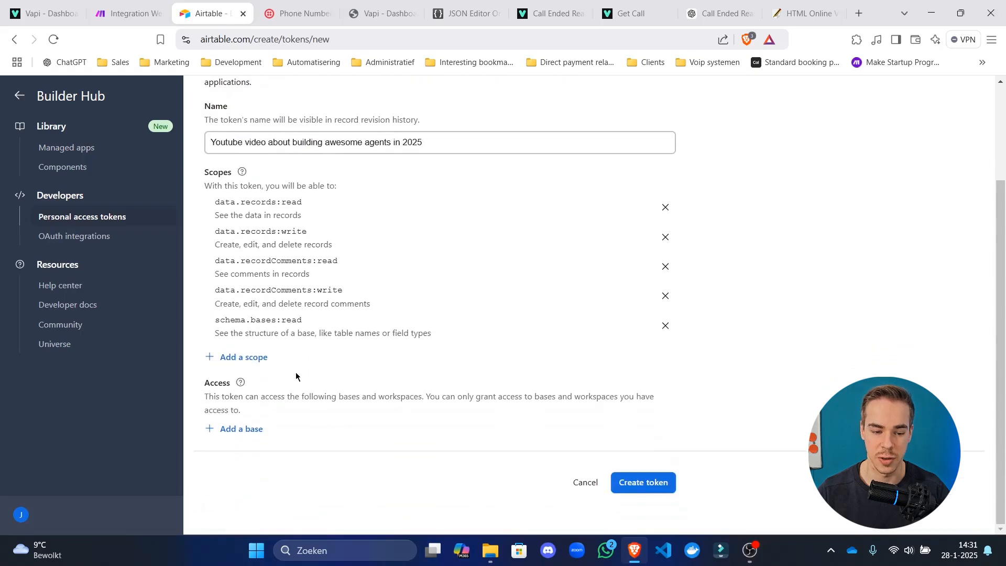
{"action": "left_click", "coordinate": [267, 356]}
{"action": "left_click", "coordinate": [376, 442]}
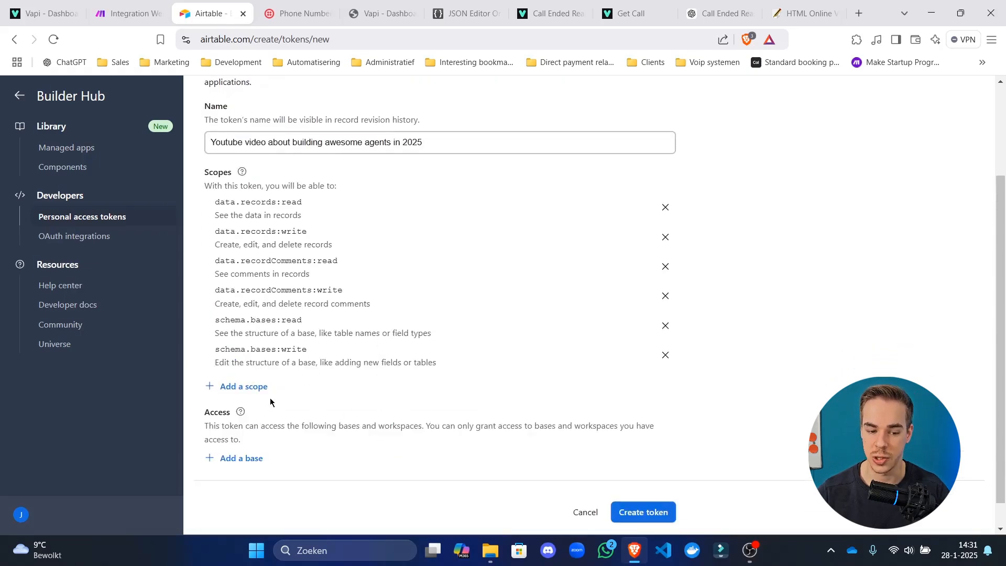
{"action": "left_click", "coordinate": [264, 387]}
{"action": "left_click", "coordinate": [292, 364]}
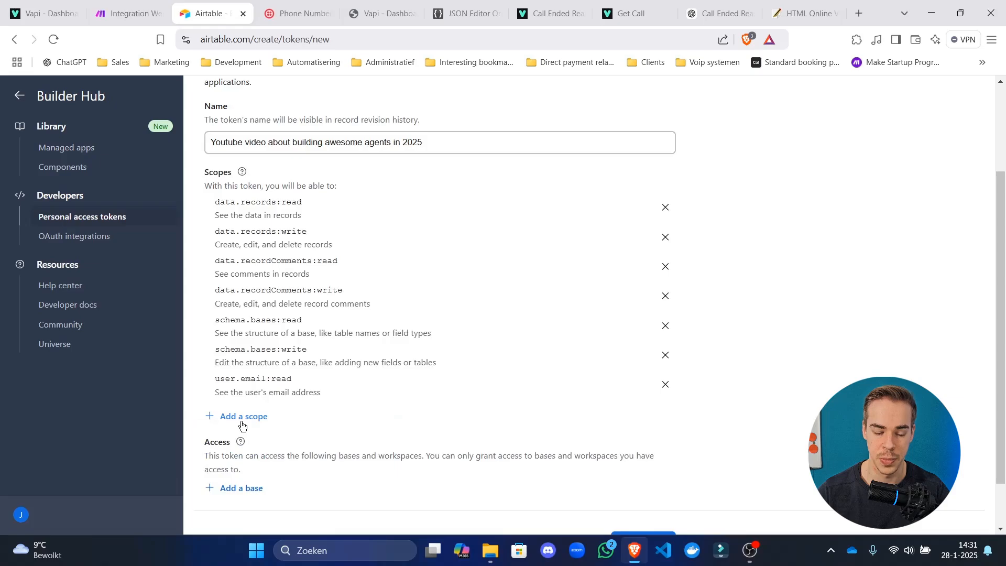
{"action": "left_click", "coordinate": [242, 423]}
{"action": "left_click", "coordinate": [302, 362]}
{"action": "left_click", "coordinate": [257, 444]}
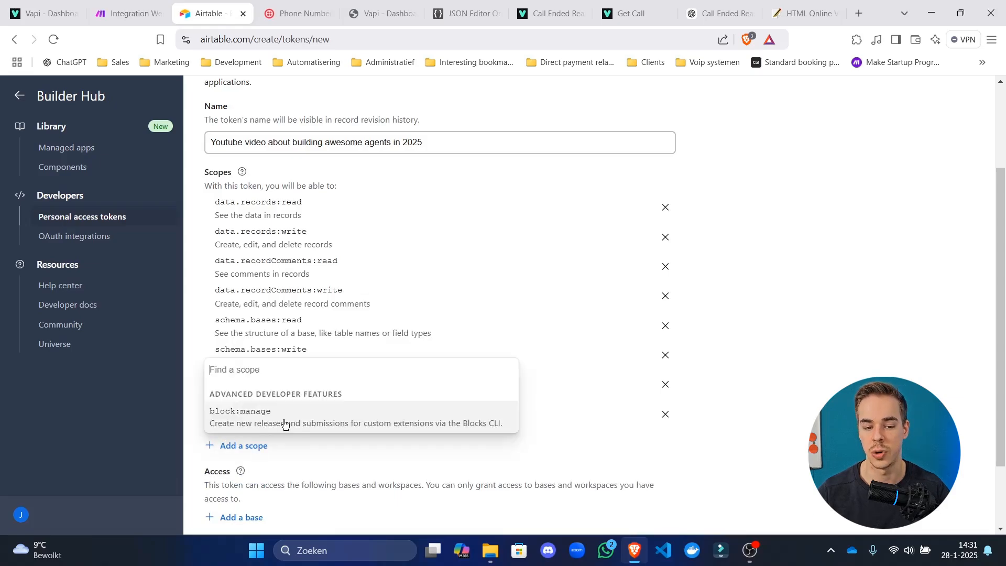
{"action": "left_click", "coordinate": [285, 423]}
{"action": "scroll", "coordinate": [264, 430], "scroll_direction": "down", "scroll_amount": 3}
{"action": "left_click", "coordinate": [267, 360]}
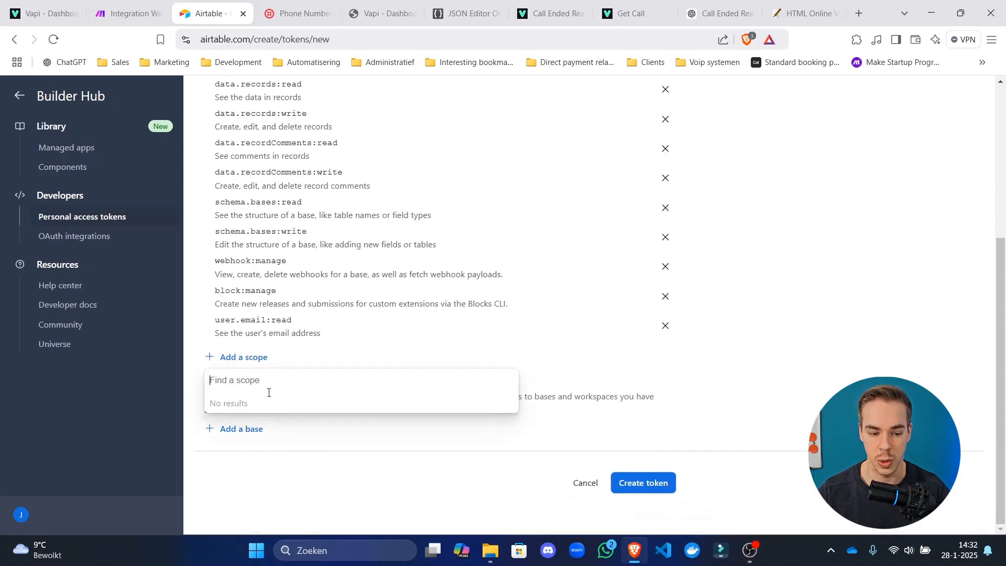
{"action": "left_click", "coordinate": [318, 444]}
Limit the token's access to Untitled Base only, removing the all-workspaces grant.
{"action": "left_click", "coordinate": [244, 429]}
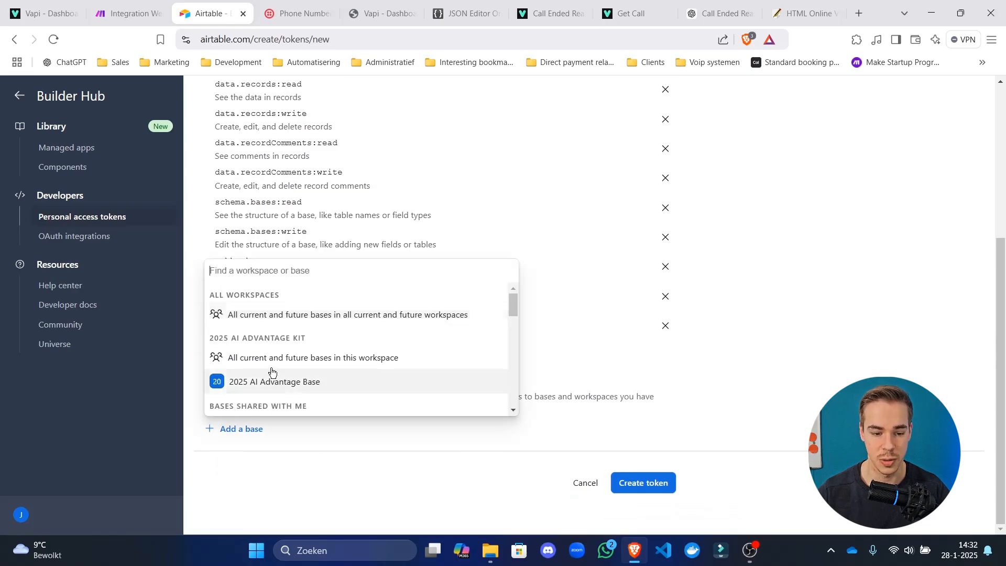
{"action": "left_click", "coordinate": [309, 314]}
{"action": "scroll", "coordinate": [372, 419], "scroll_direction": "up", "scroll_amount": 4}
{"action": "scroll", "coordinate": [373, 436], "scroll_direction": "down", "scroll_amount": 5}
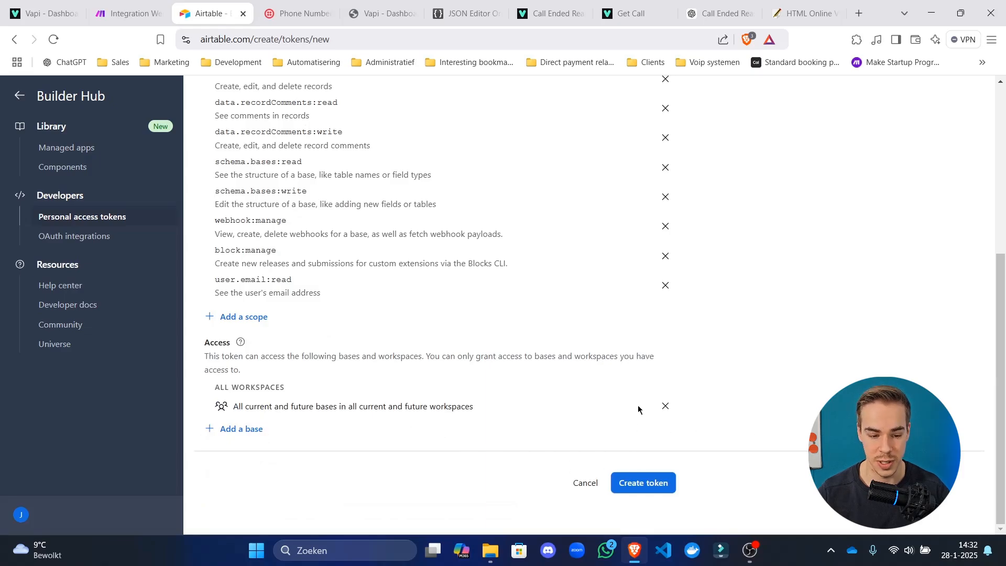
{"action": "left_click", "coordinate": [665, 406]}
{"action": "left_click", "coordinate": [246, 428]}
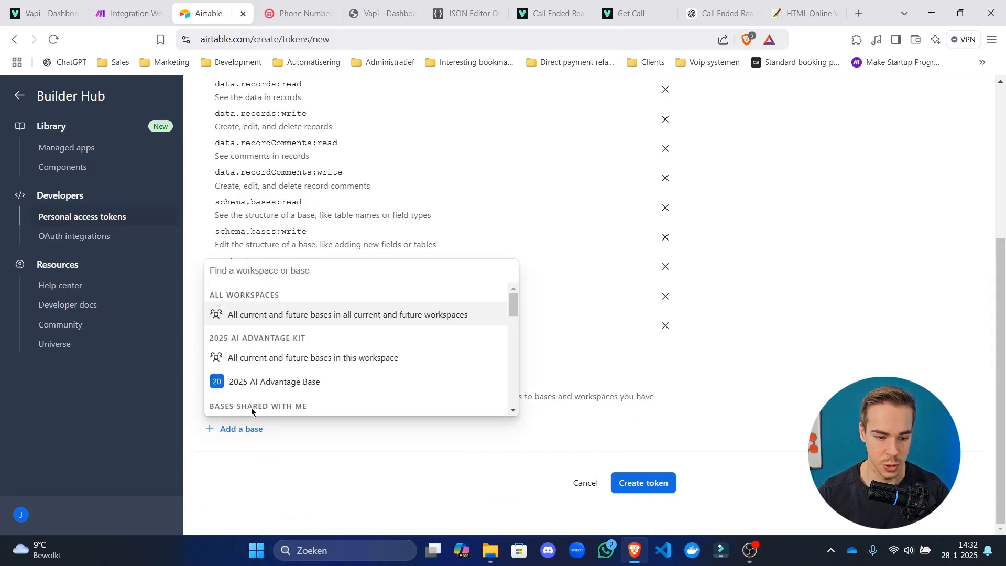
{"action": "scroll", "coordinate": [226, 328], "scroll_direction": "down", "scroll_amount": 7}
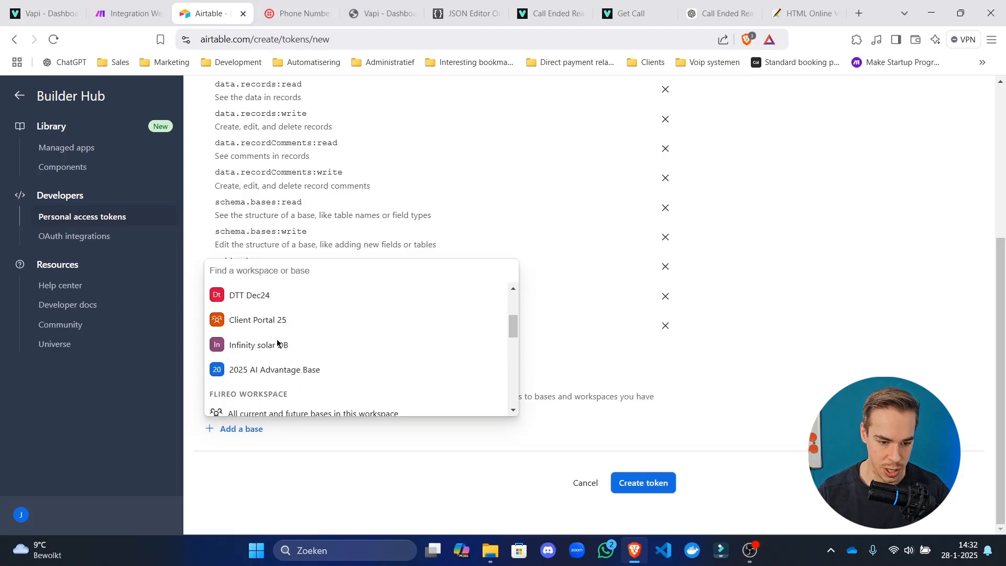
{"action": "scroll", "coordinate": [276, 343], "scroll_direction": "down", "scroll_amount": 5}
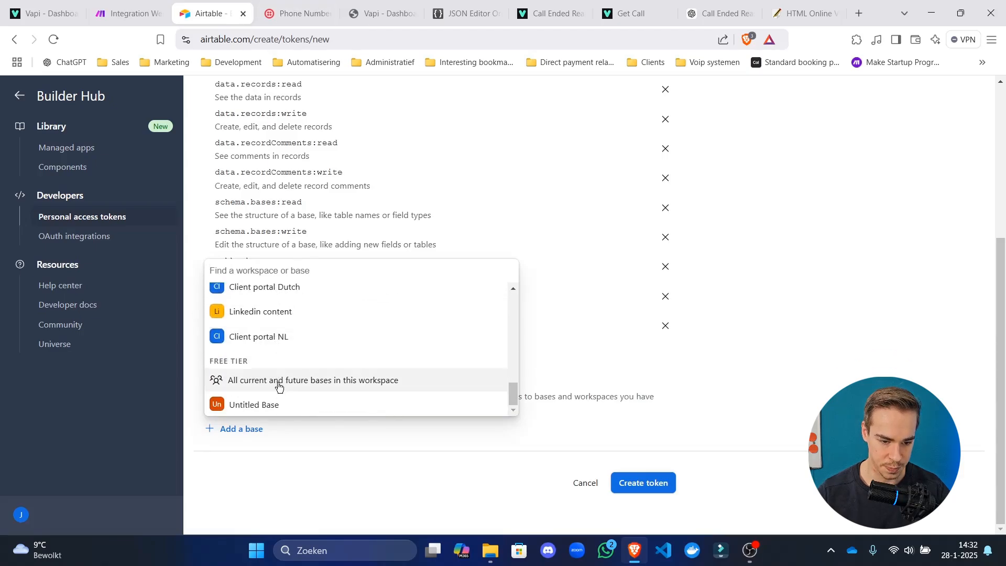
{"action": "left_click", "coordinate": [277, 404]}
{"action": "scroll", "coordinate": [576, 472], "scroll_direction": "down", "scroll_amount": 2}
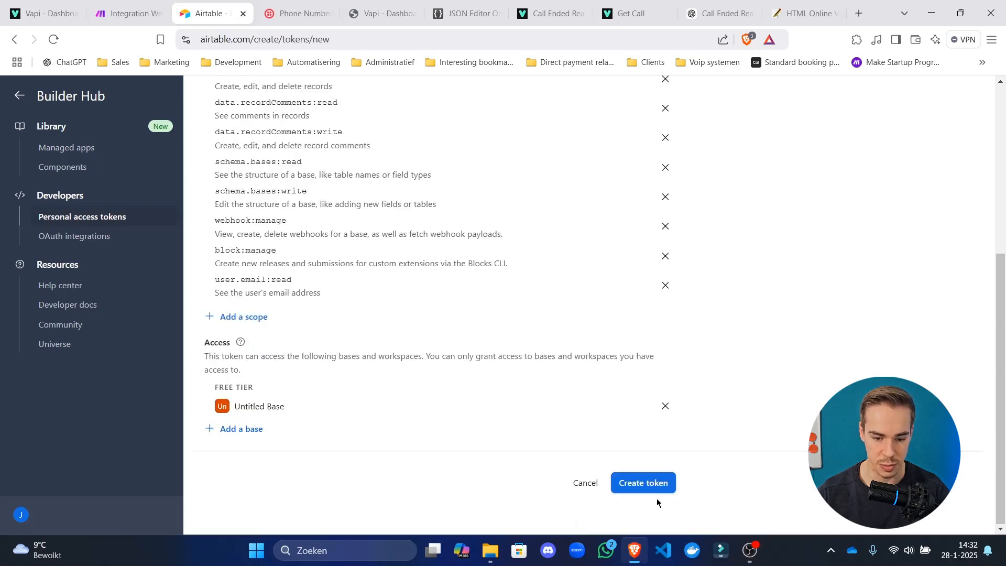
Create the token, copy its value, and go back to Make's connection setup.
{"action": "left_click", "coordinate": [658, 484]}
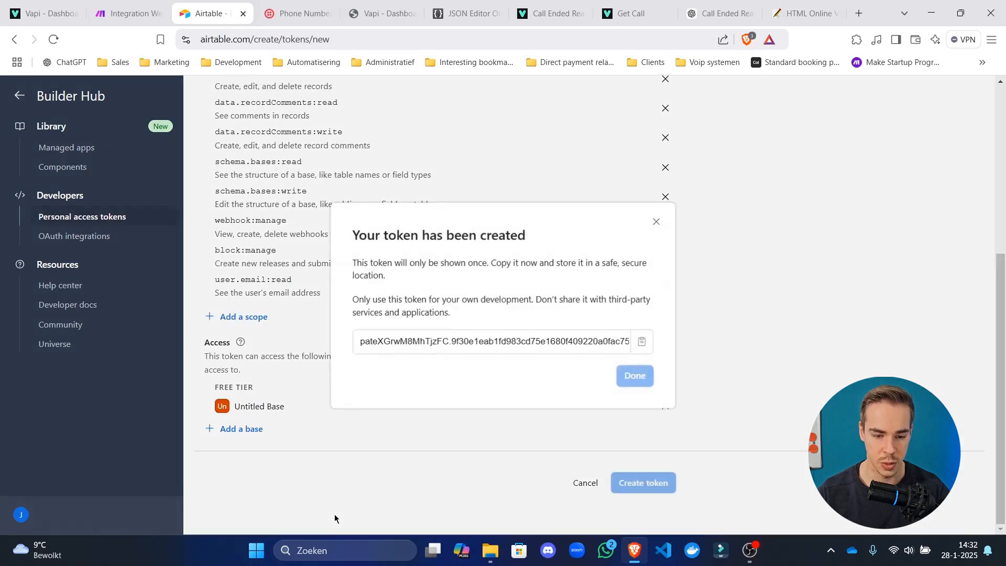
{"action": "left_click", "coordinate": [638, 341]}
{"action": "left_click", "coordinate": [631, 373]}
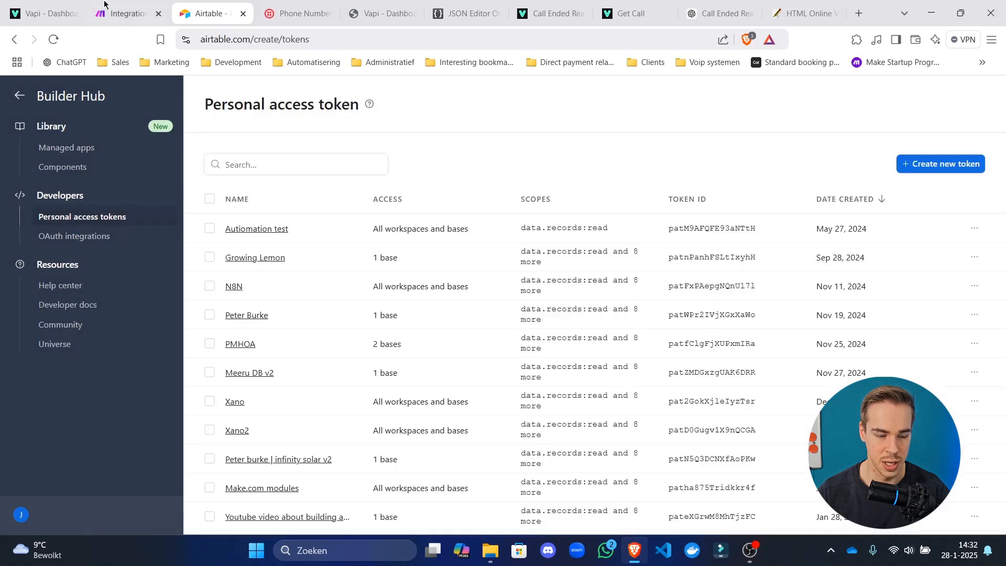
{"action": "key", "text": "ctrl+shift+Tab"}
Paste the copied token into the Personal Access Token connection and save it.
{"action": "left_click", "coordinate": [786, 368]}
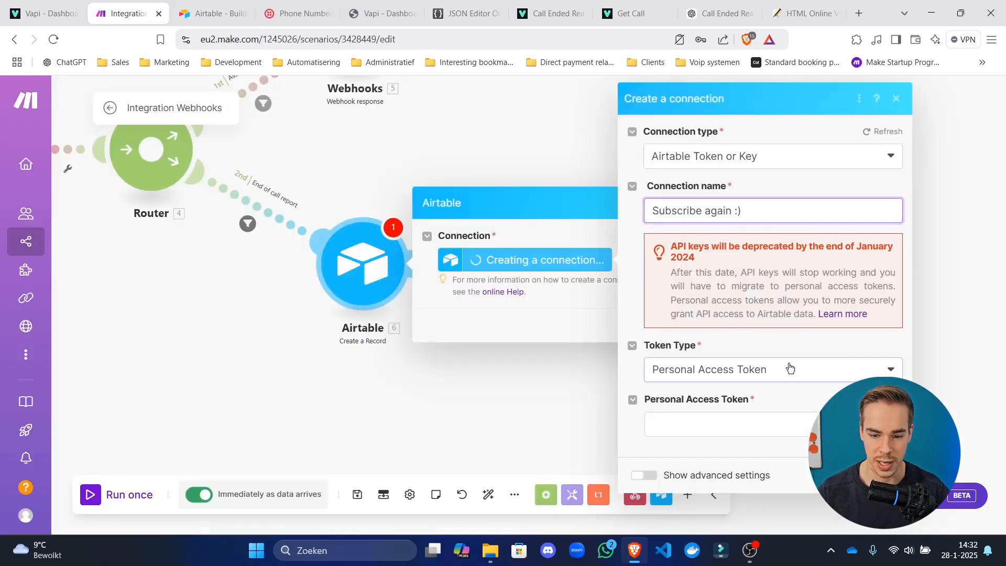
{"action": "left_click", "coordinate": [782, 368]}
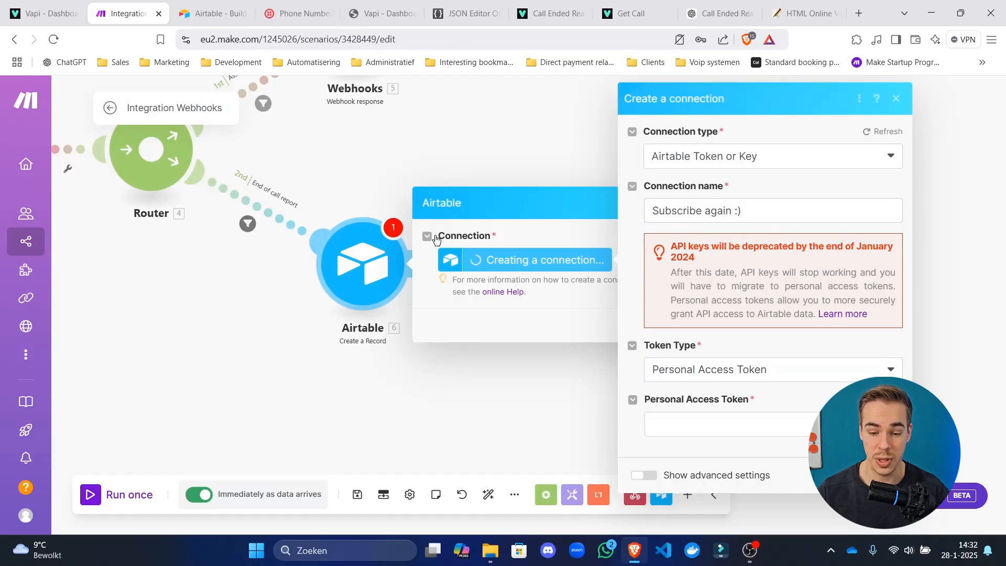
{"action": "left_click", "coordinate": [691, 423]}
{"action": "key", "text": "ctrl+v"}
{"action": "key", "text": "Return"}
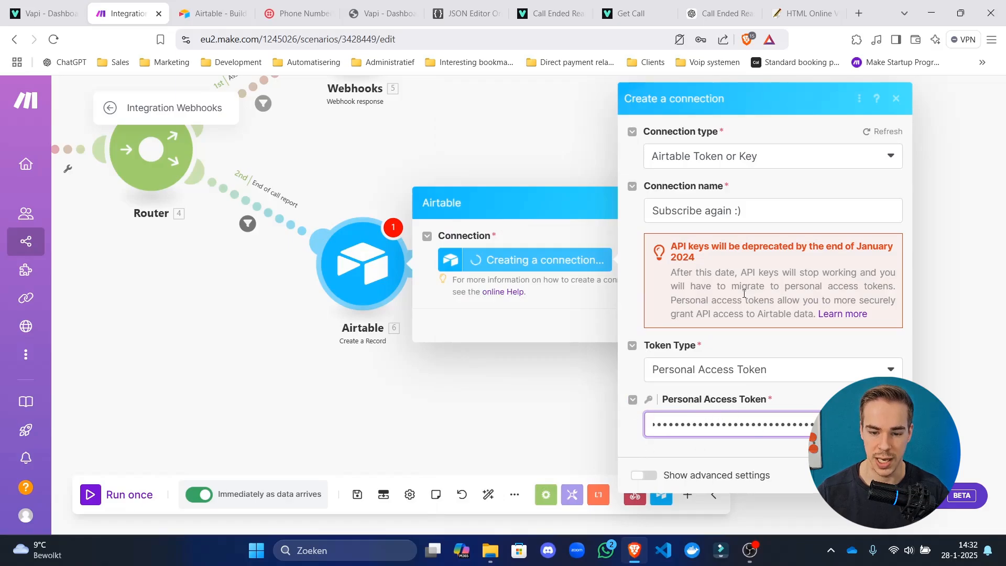
{"action": "left_click_drag", "start_coordinate": [683, 246], "coordinate": [732, 303]}
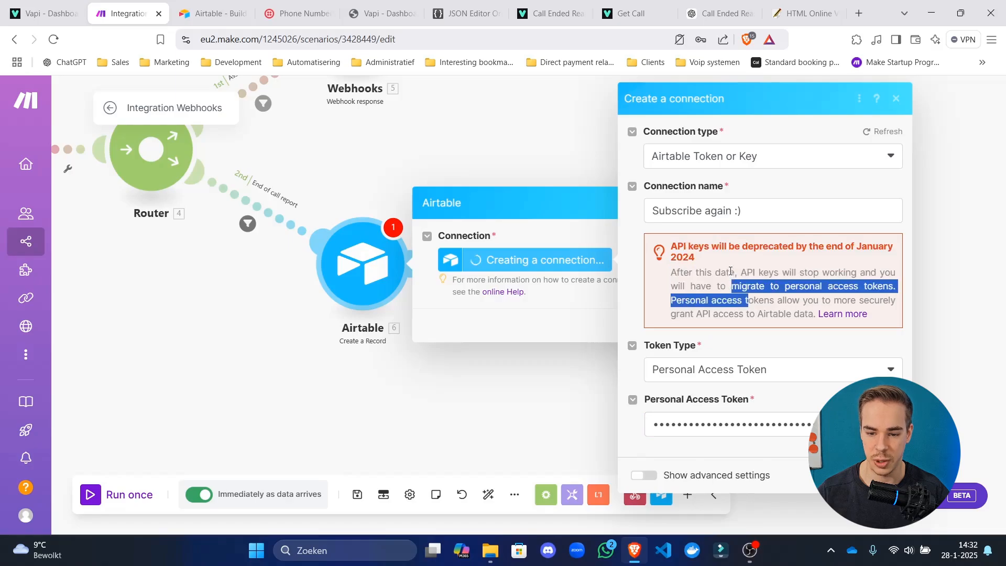
{"action": "left_click", "coordinate": [733, 253]}
{"action": "left_click_drag", "start_coordinate": [733, 253], "coordinate": [753, 287]}
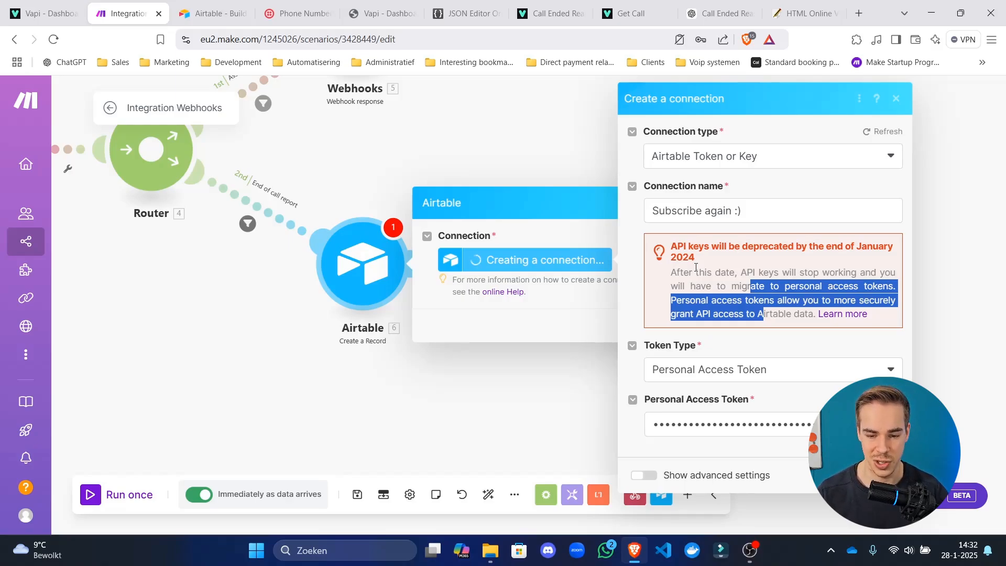
{"action": "left_click", "coordinate": [739, 324]}
{"action": "left_click", "coordinate": [886, 476]}
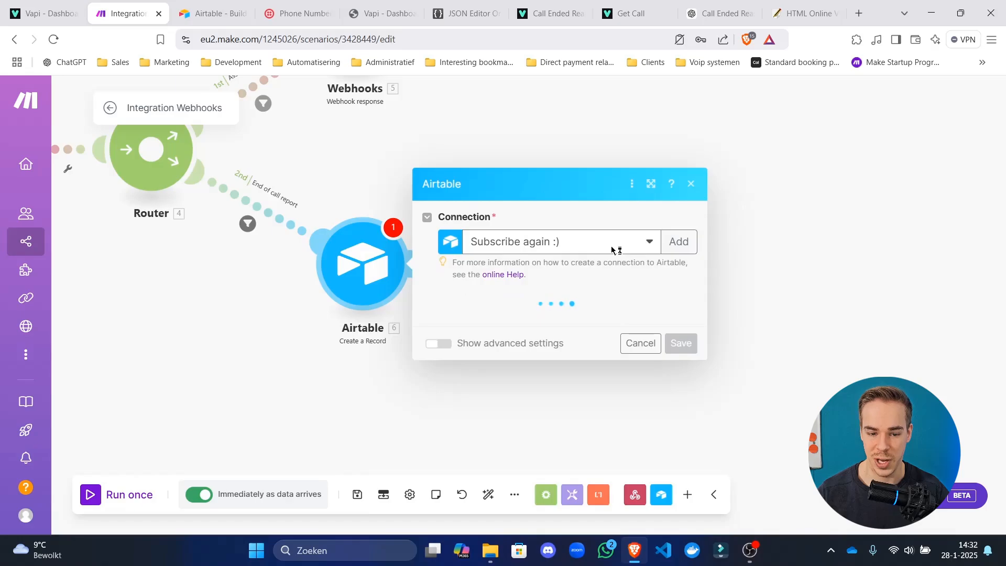
Choose Untitled Base as the Airtable module's base.
{"action": "left_click", "coordinate": [564, 237]}
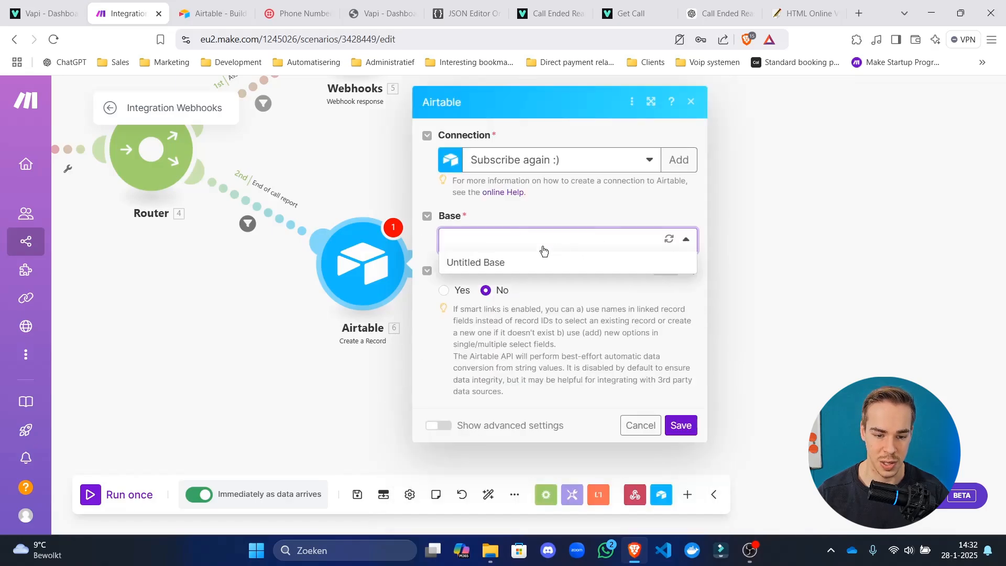
{"action": "left_click", "coordinate": [504, 260]}
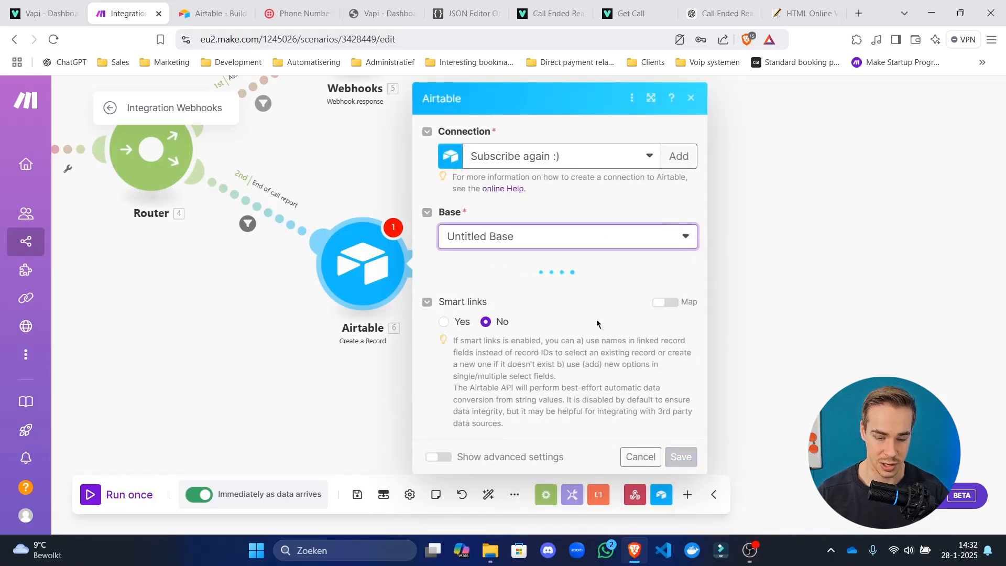
{"action": "left_click", "coordinate": [542, 304]}
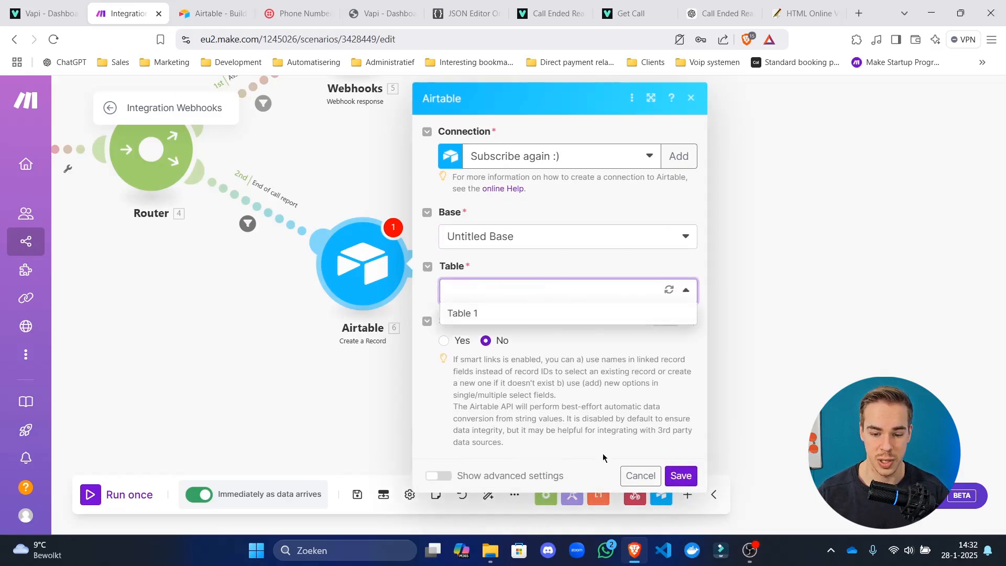
{"action": "left_click", "coordinate": [231, 7]}
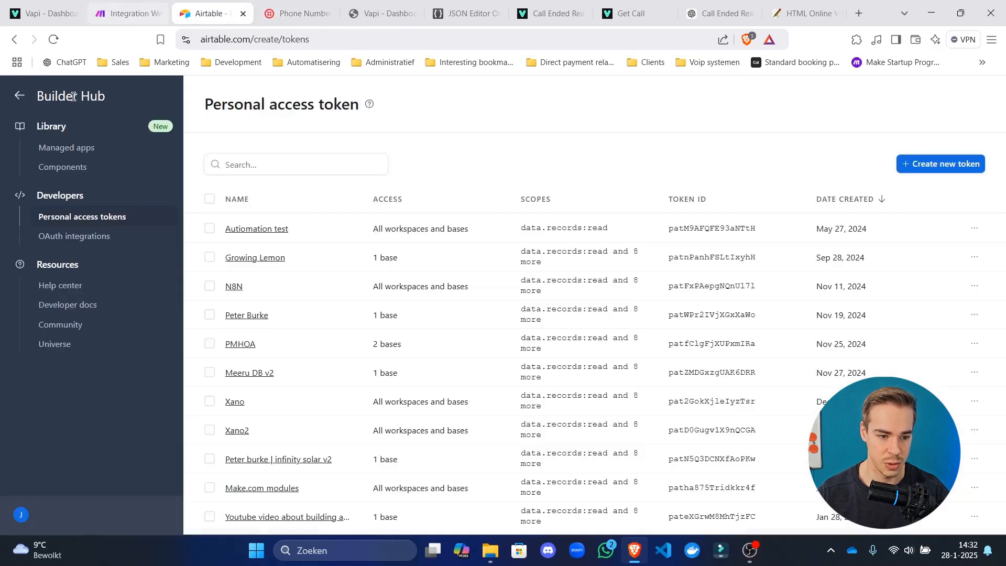
Open Untitled Base from All workspaces and rename its Table 1 tab to Calls.
{"action": "left_click", "coordinate": [20, 95]}
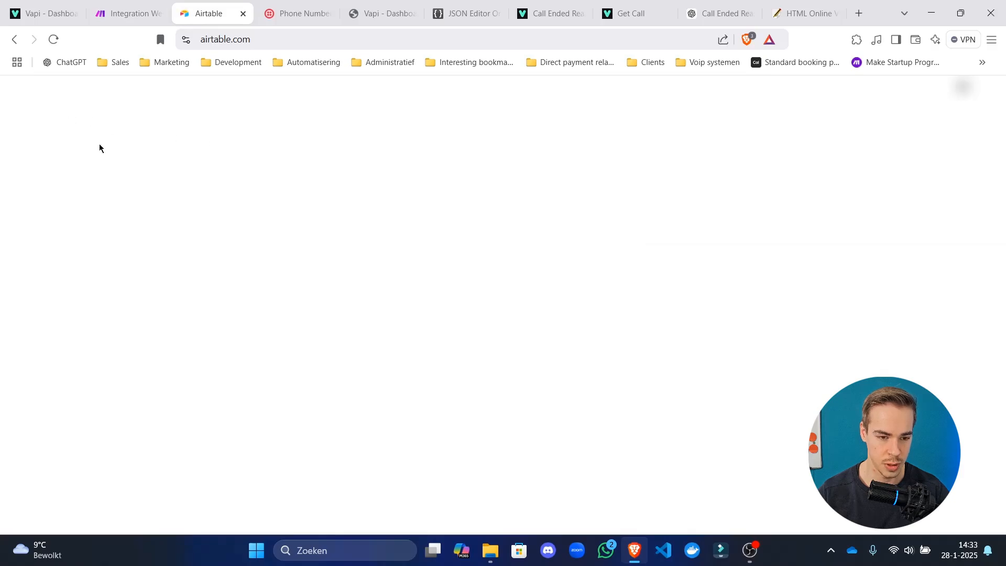
{"action": "scroll", "coordinate": [290, 422], "scroll_direction": "down", "scroll_amount": 1}
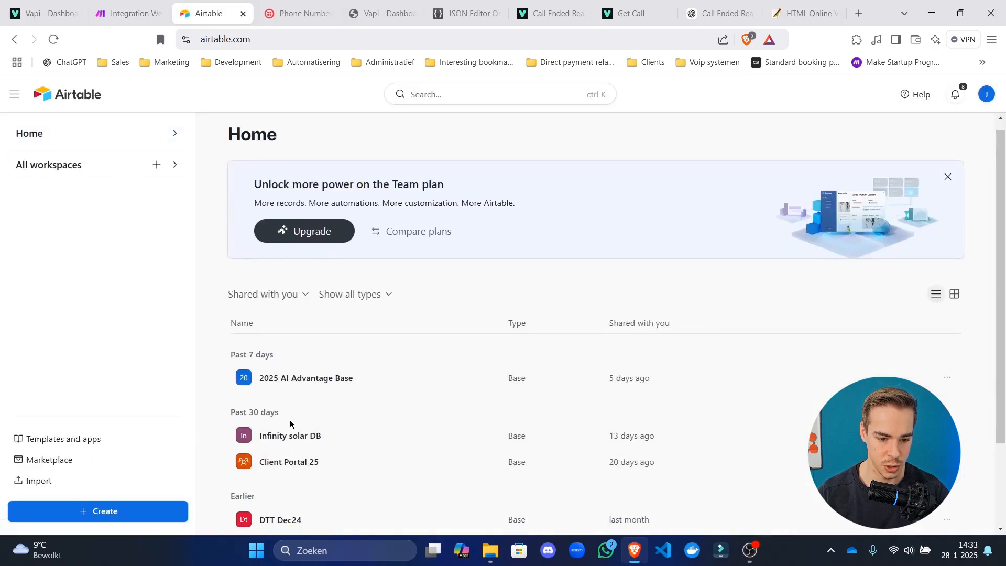
{"action": "scroll", "coordinate": [290, 421], "scroll_direction": "down", "scroll_amount": 1}
{"action": "left_click", "coordinate": [58, 166]}
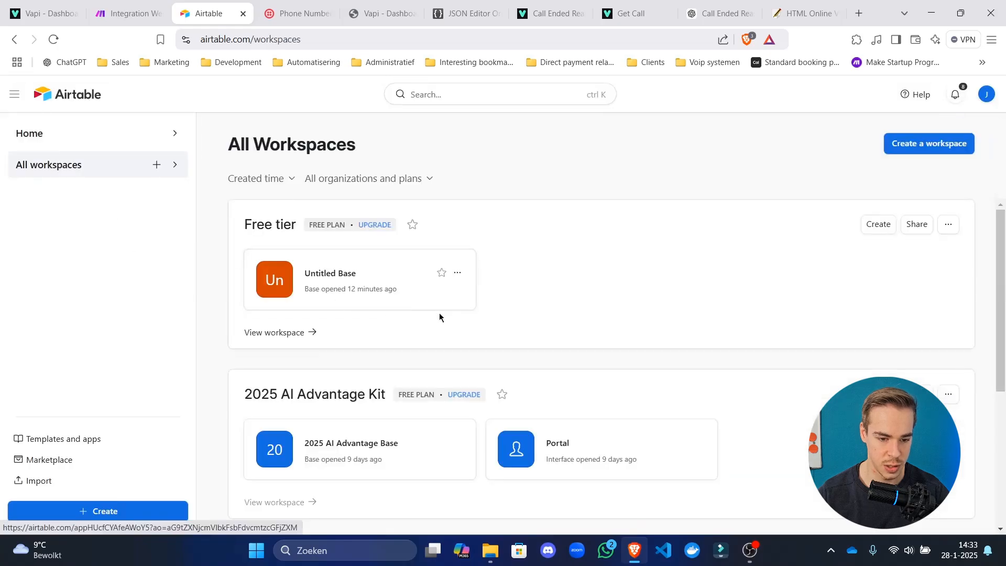
{"action": "left_click", "coordinate": [359, 273]}
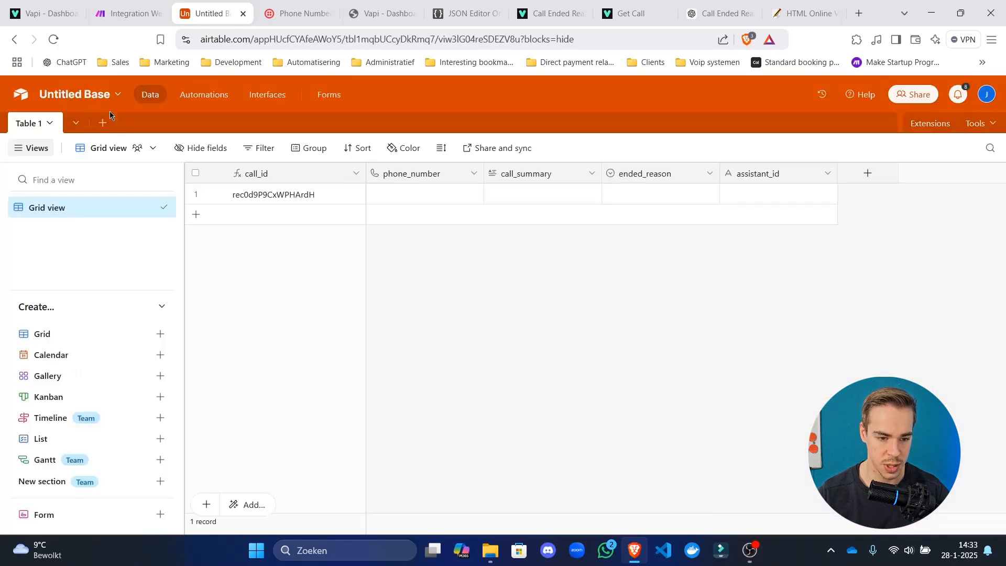
{"action": "double_click", "coordinate": [21, 126]}
{"action": "type", "text": "Calls"}
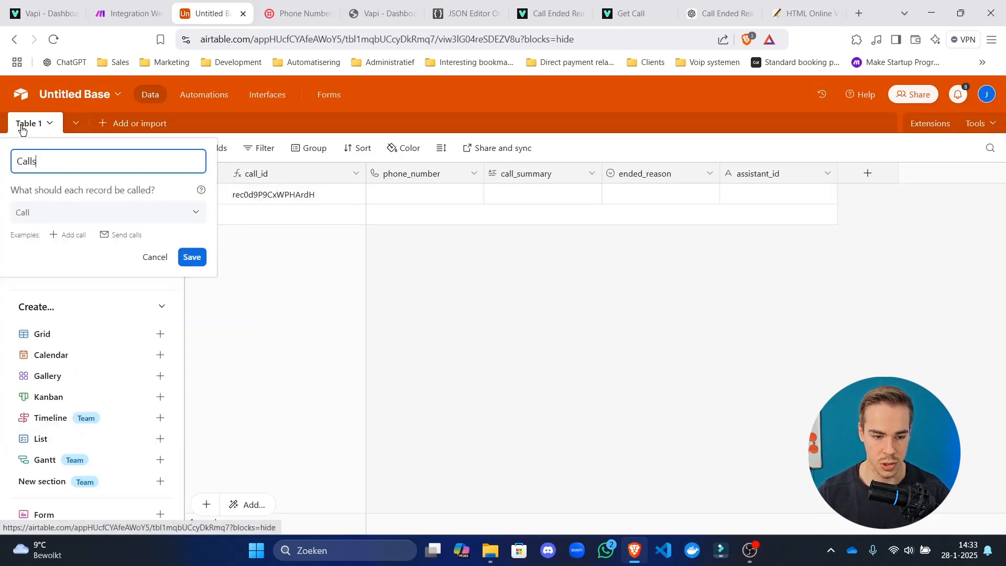
{"action": "left_click", "coordinate": [192, 257]}
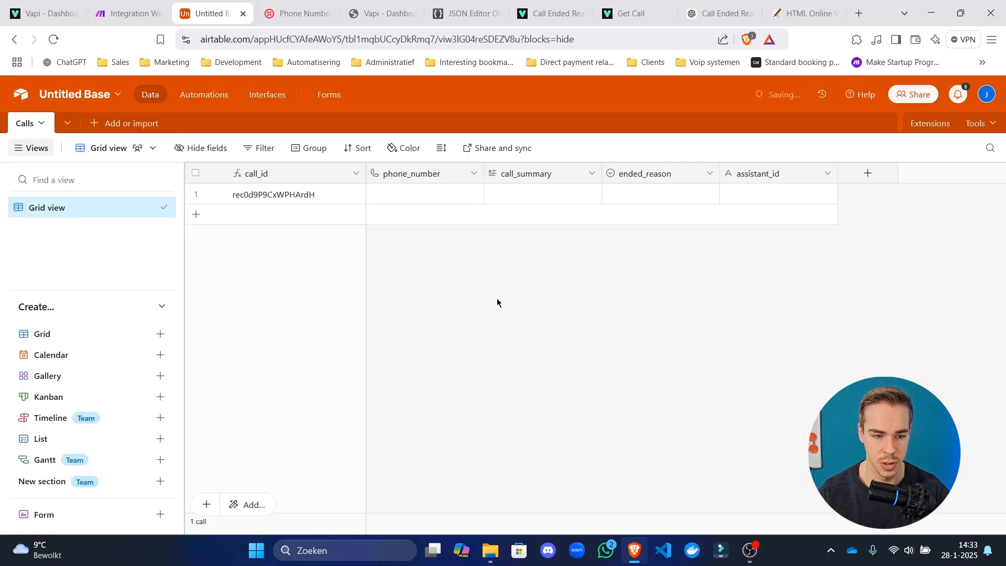
Refresh the Airtable module's table list and select the Calls table.
{"action": "left_click", "coordinate": [128, 13]}
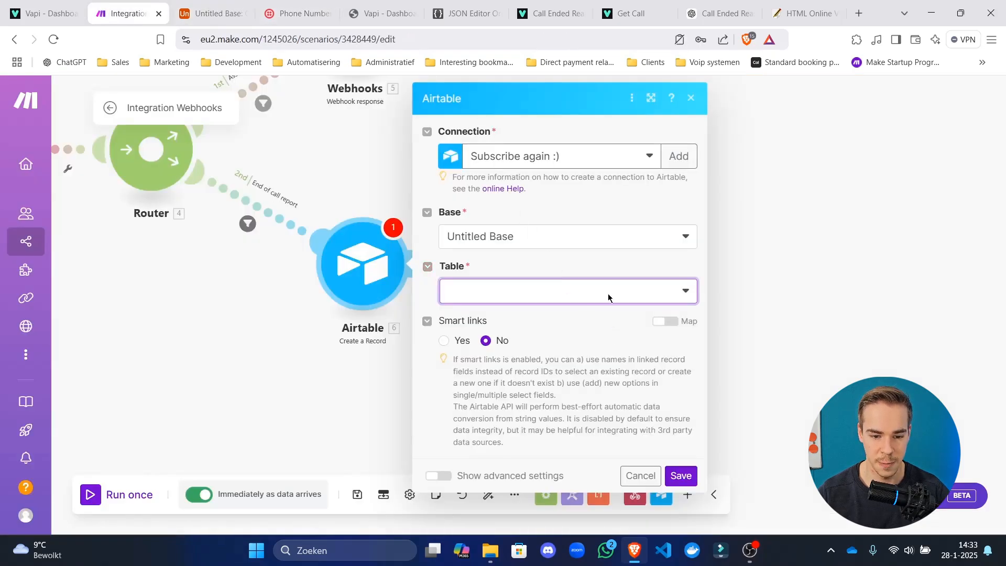
{"action": "left_click", "coordinate": [599, 236]}
{"action": "left_click", "coordinate": [624, 290]}
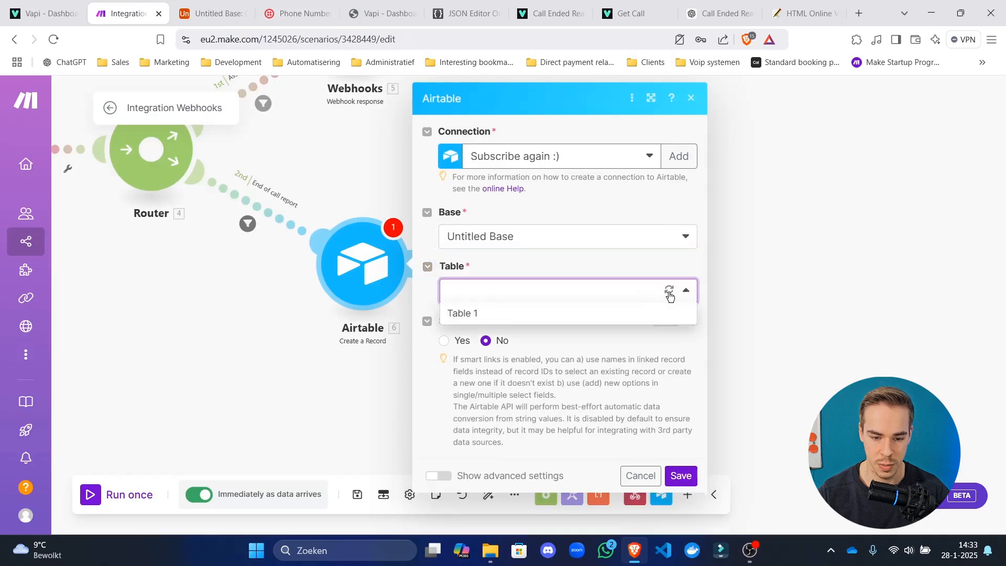
{"action": "left_click", "coordinate": [669, 292]}
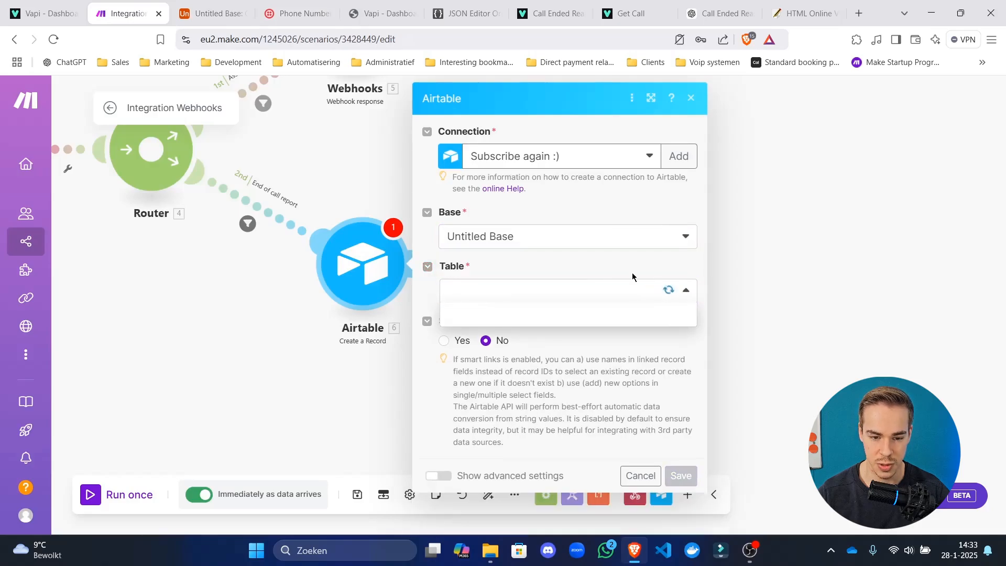
{"action": "left_click", "coordinate": [611, 316]}
{"action": "left_click", "coordinate": [627, 284]}
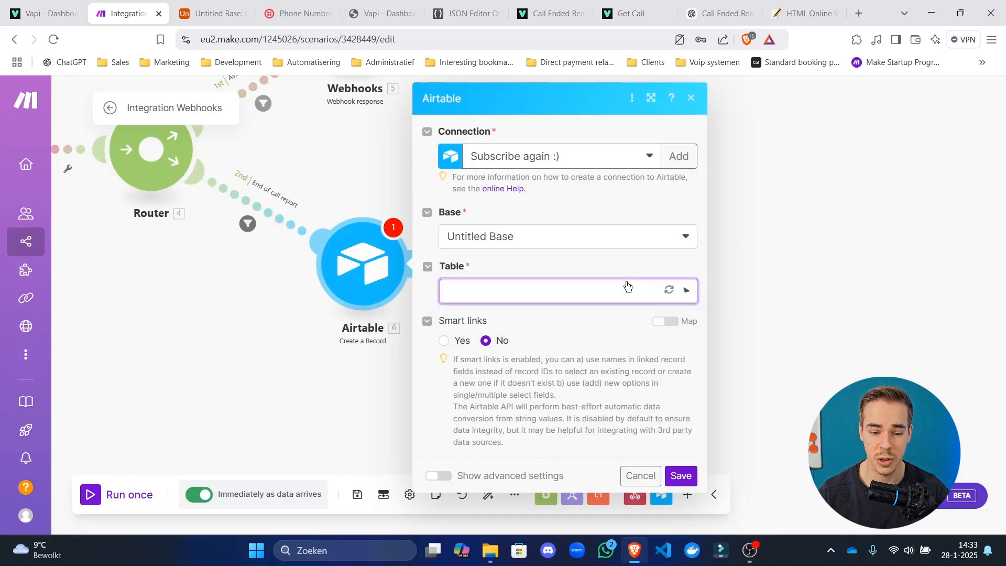
{"action": "left_click", "coordinate": [612, 316]}
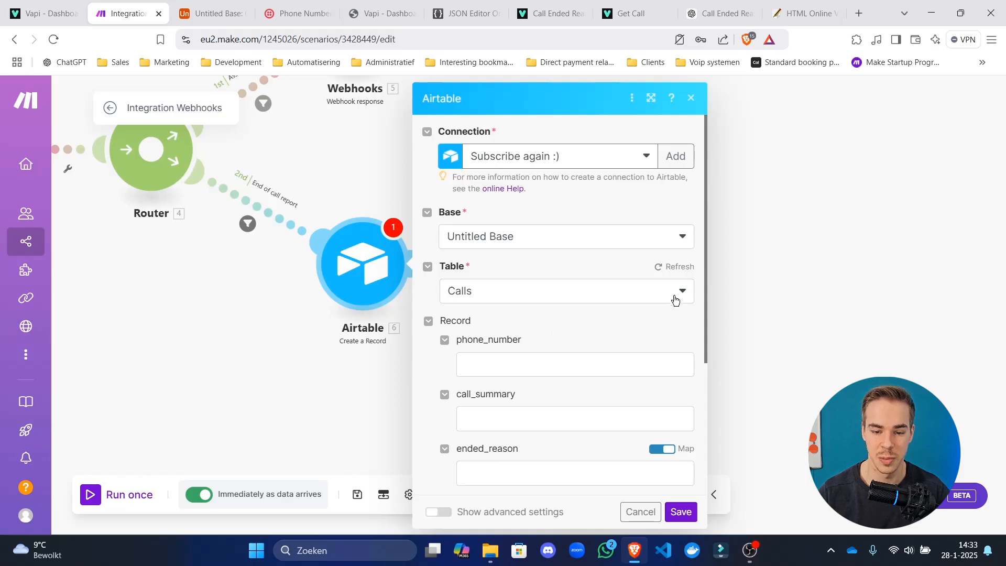
Save the Airtable module, then reopen it to inspect webhook call data for phone_number.
{"action": "scroll", "coordinate": [656, 316], "scroll_direction": "down", "scroll_amount": 3}
{"action": "left_click", "coordinate": [516, 235]}
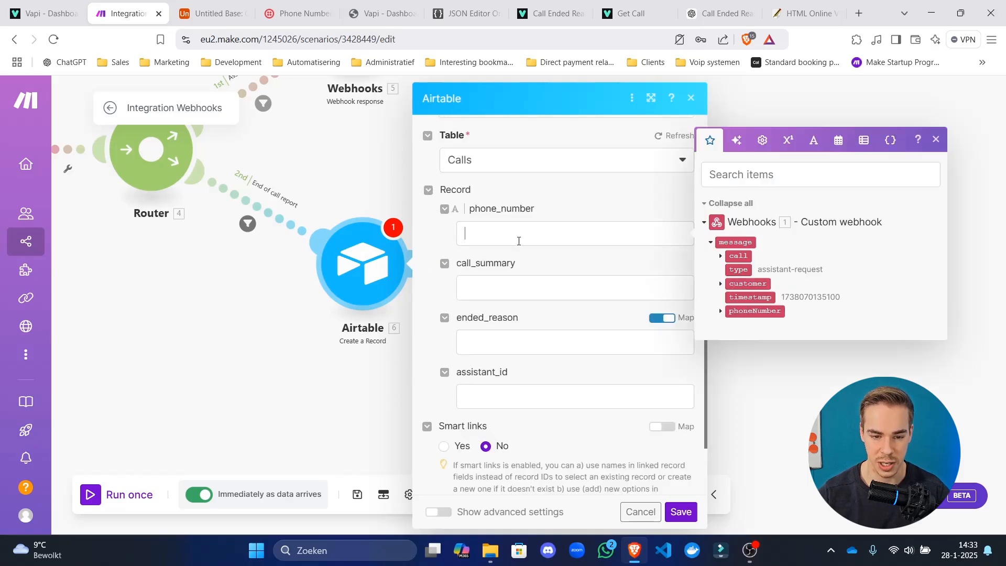
{"action": "left_click", "coordinate": [681, 511]}
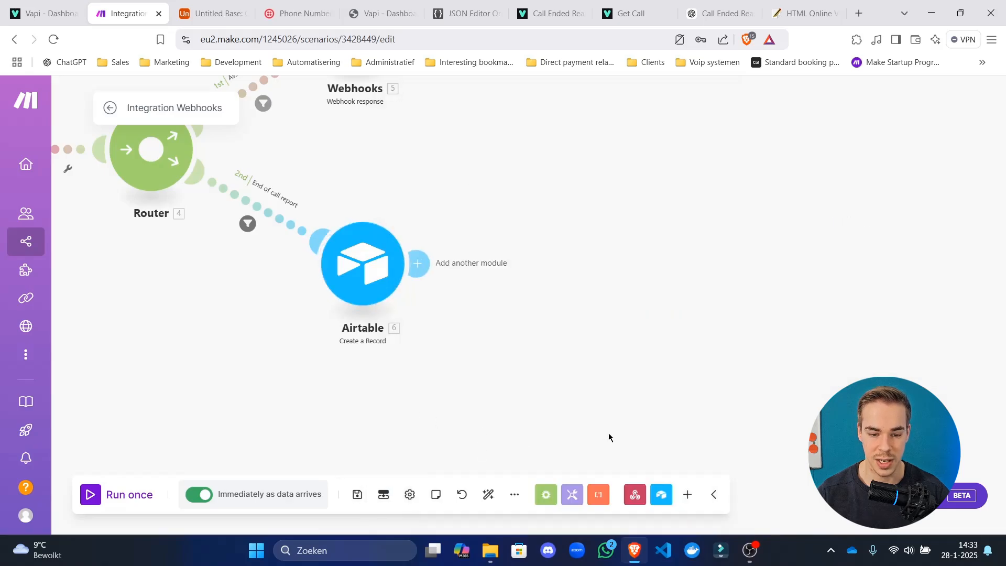
{"action": "left_click", "coordinate": [607, 312]}
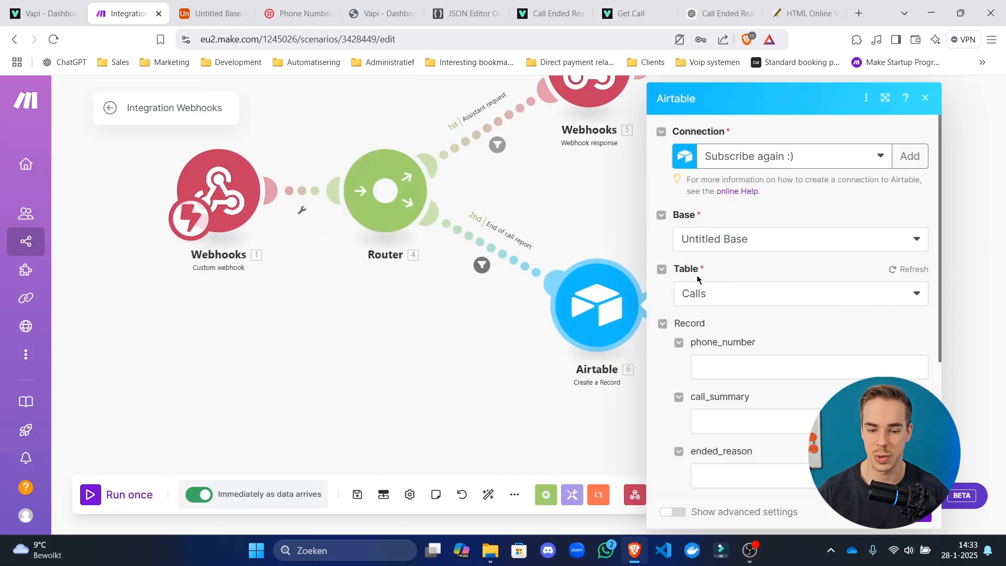
{"action": "scroll", "coordinate": [734, 314], "scroll_direction": "down", "scroll_amount": 4}
{"action": "left_click", "coordinate": [763, 165]}
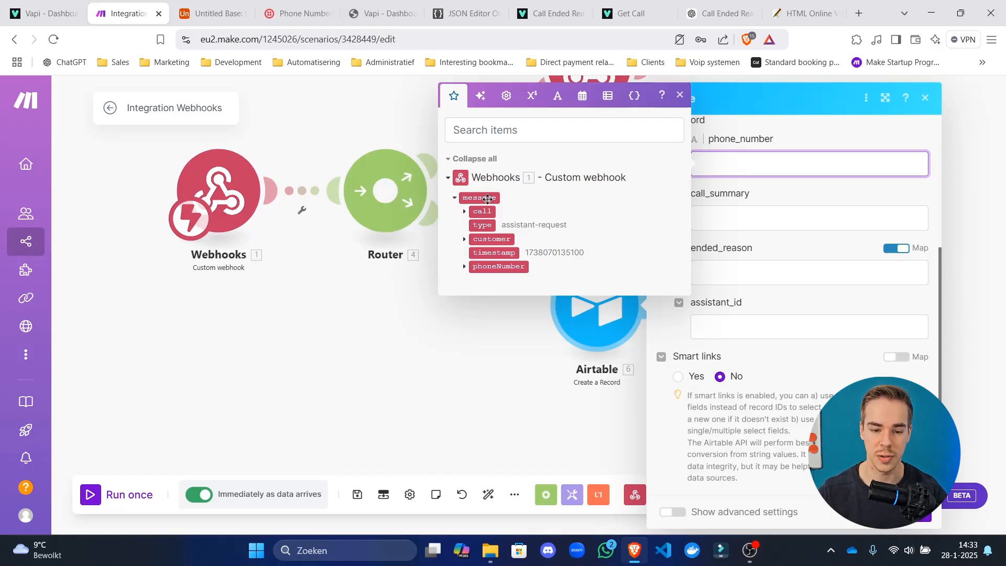
{"action": "left_click", "coordinate": [464, 211]}
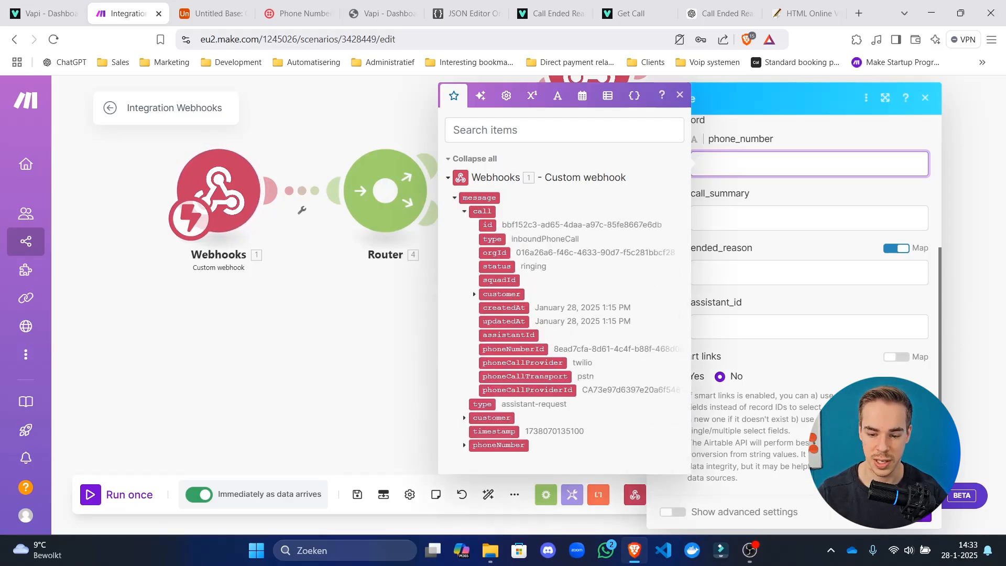
Close the module settings, save the scenario, and exit to the scenario overview.
{"action": "left_click", "coordinate": [107, 297]}
{"action": "left_click_drag", "start_coordinate": [242, 307], "coordinate": [313, 310]}
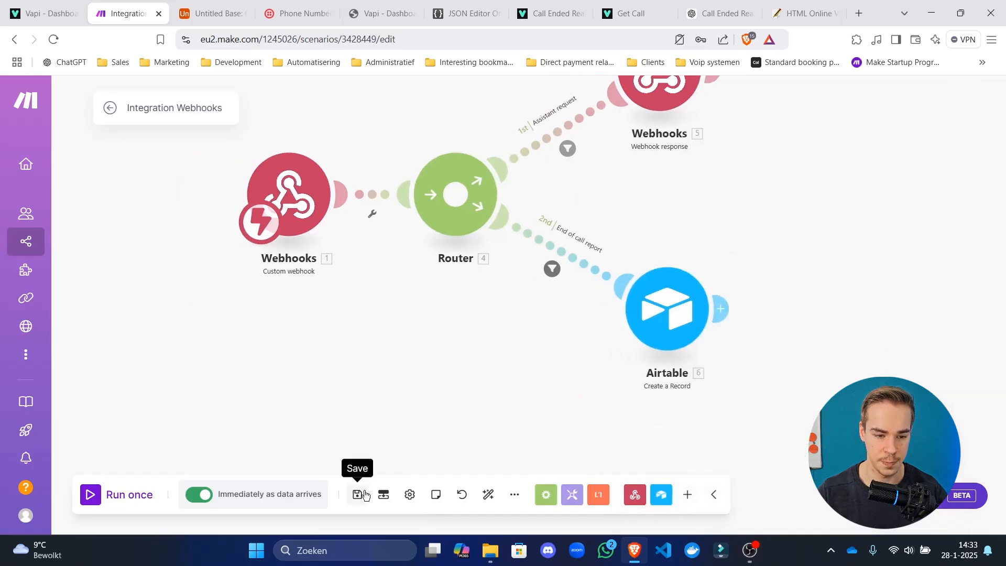
{"action": "left_click", "coordinate": [358, 495]}
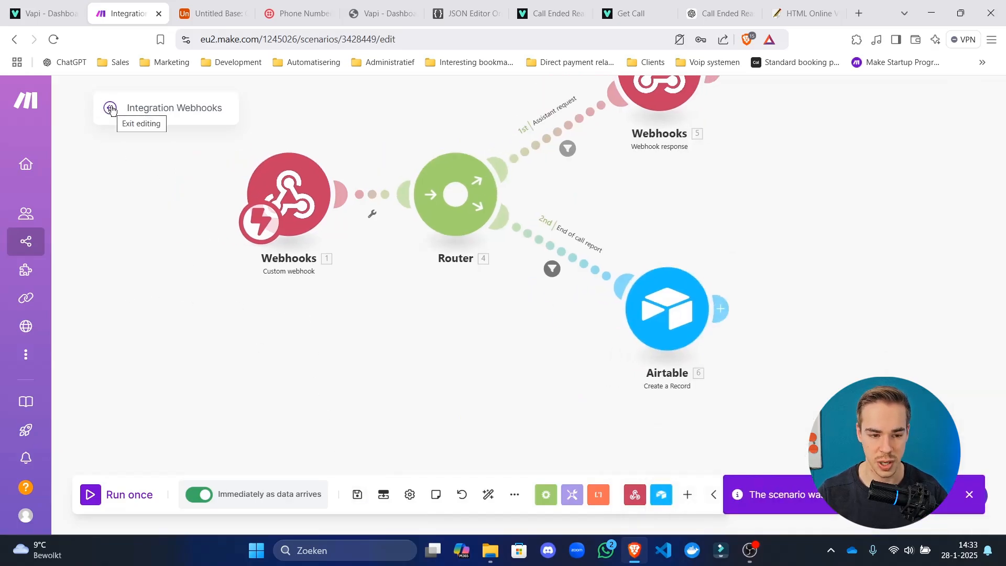
{"action": "left_click", "coordinate": [111, 108]}
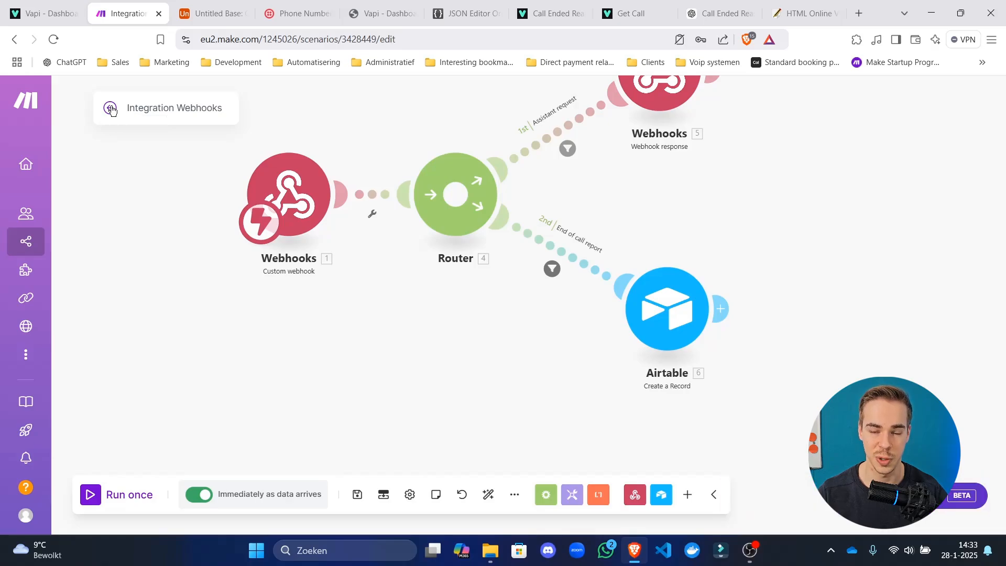
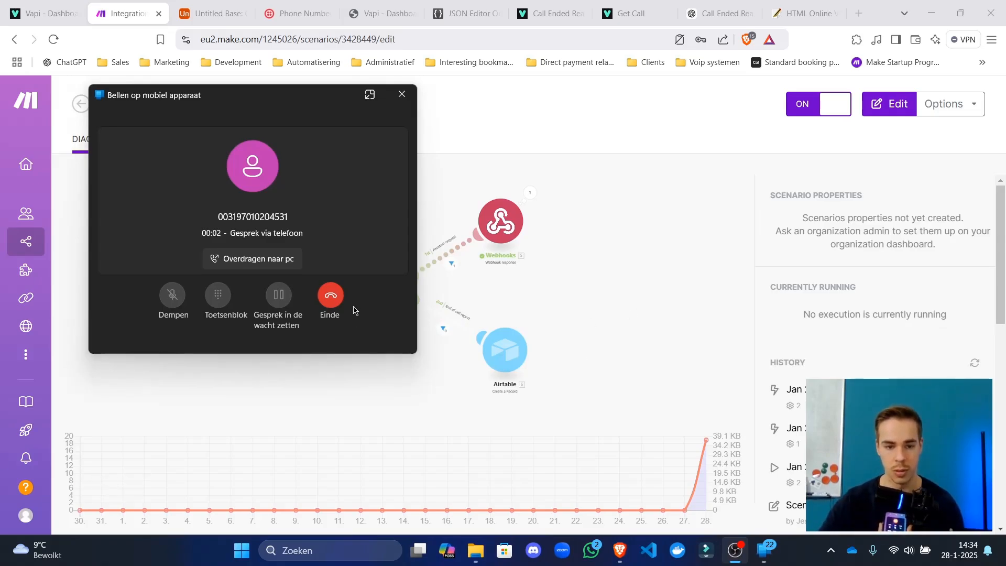
End the test call and inspect the webhook's last-run output in the scenario editor.
{"action": "left_click", "coordinate": [331, 297]}
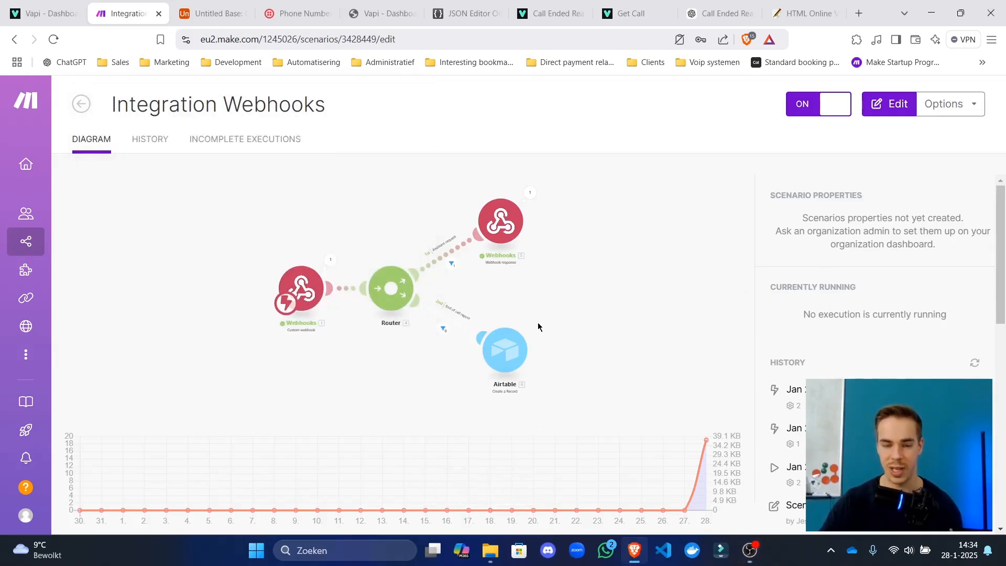
{"action": "left_click", "coordinate": [478, 321]}
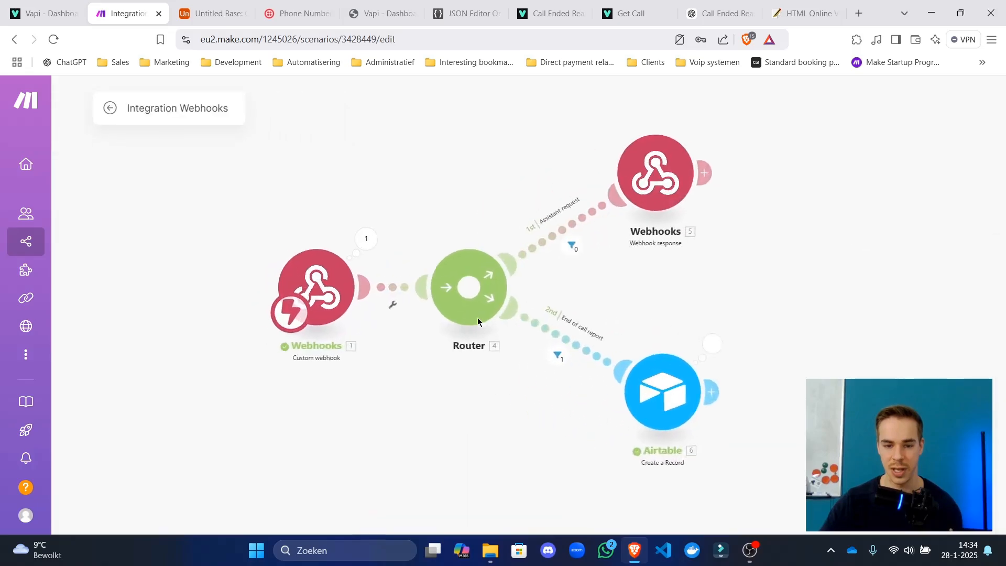
{"action": "left_click", "coordinate": [391, 241]}
{"action": "left_click", "coordinate": [533, 267]}
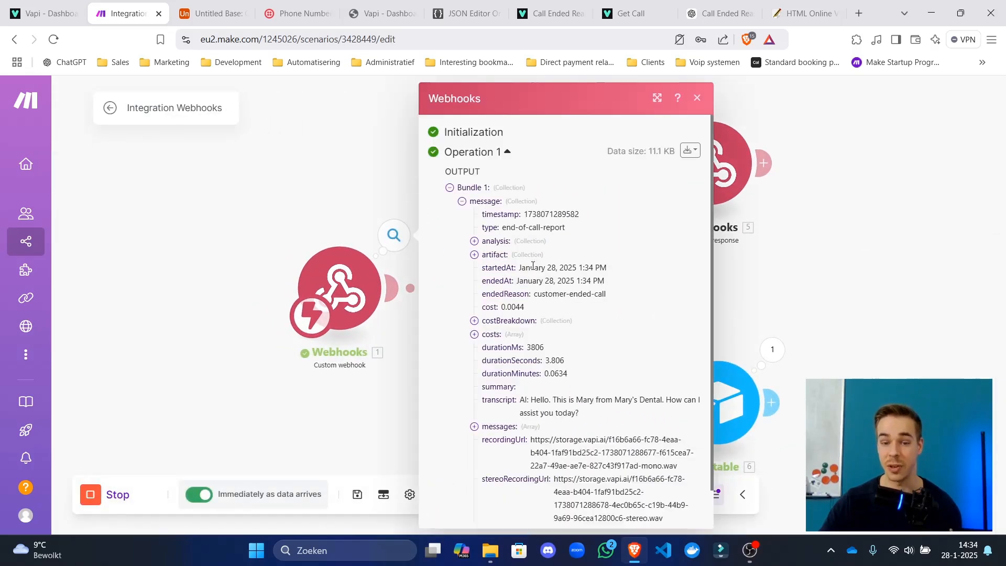
Check the Airtable module's phone_number mapping, then reopen the webhook's output inspector.
{"action": "left_click_drag", "start_coordinate": [852, 321], "coordinate": [591, 211]}
{"action": "left_click", "coordinate": [470, 298]}
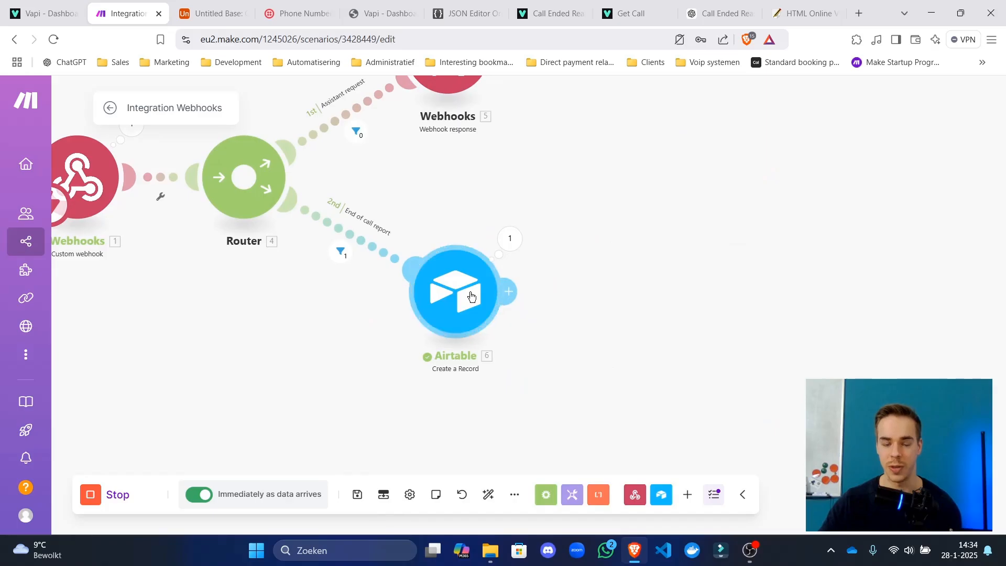
{"action": "scroll", "coordinate": [675, 357], "scroll_direction": "down", "scroll_amount": 4}
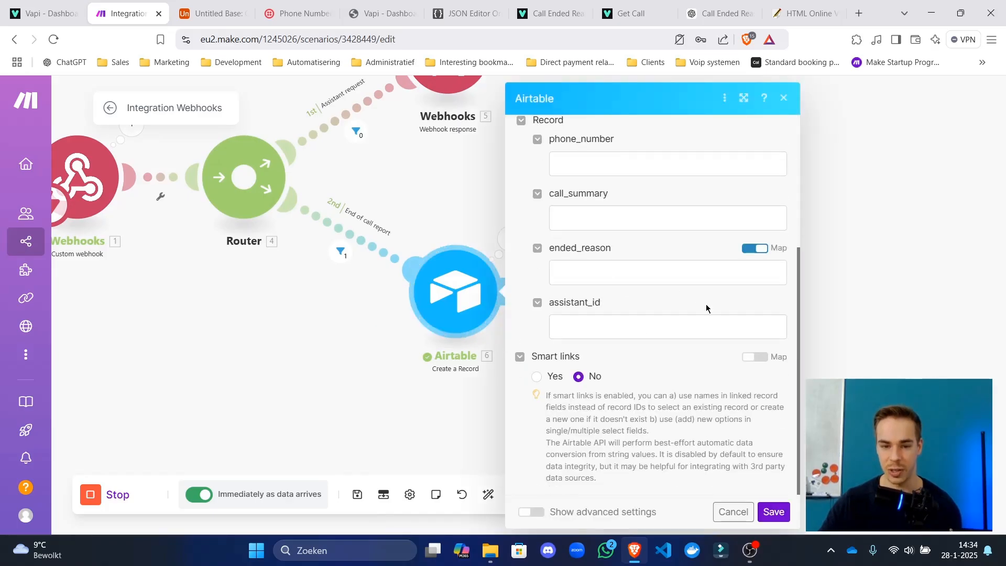
{"action": "left_click", "coordinate": [652, 160]}
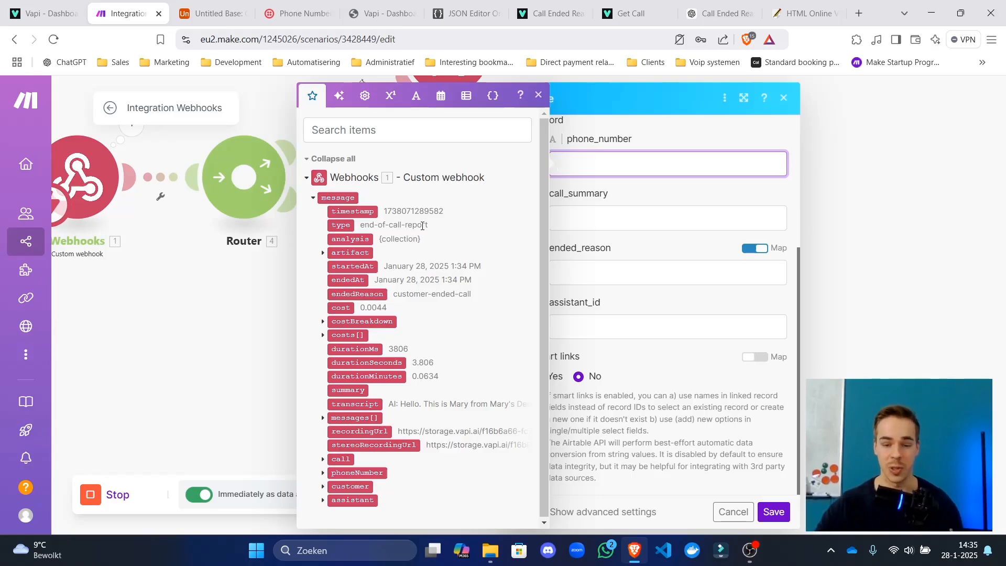
{"action": "left_click", "coordinate": [775, 512]}
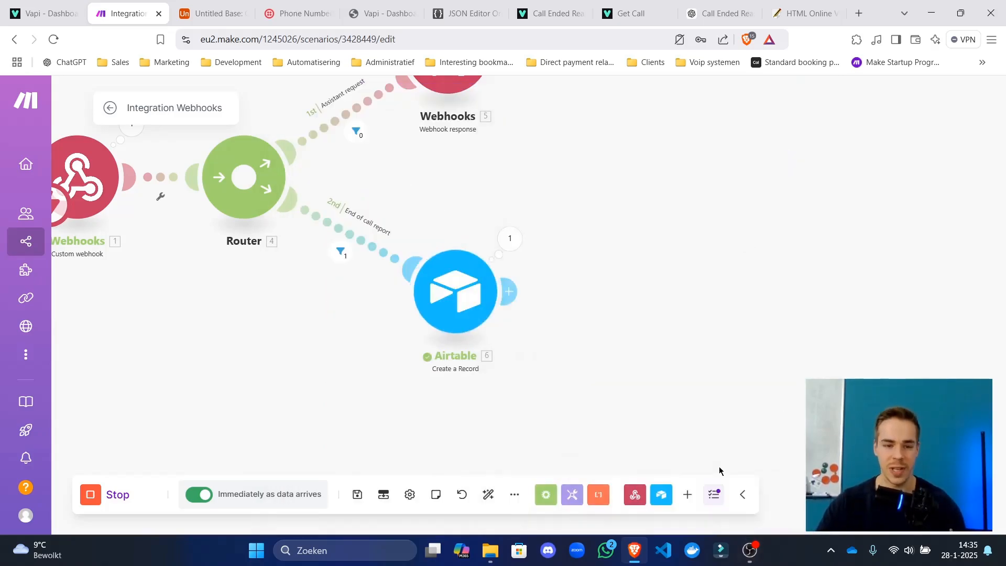
{"action": "left_click_drag", "start_coordinate": [294, 387], "coordinate": [428, 388]}
{"action": "left_click", "coordinate": [270, 131]}
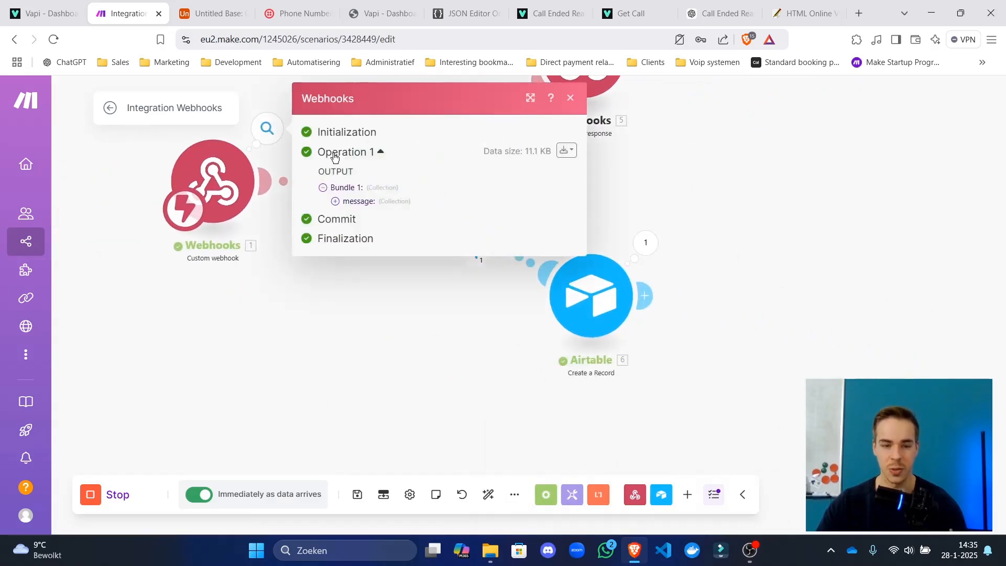
Close the extra Vapi tab and return to the webhook's output inspector in Make.
{"action": "left_click", "coordinate": [566, 150]}
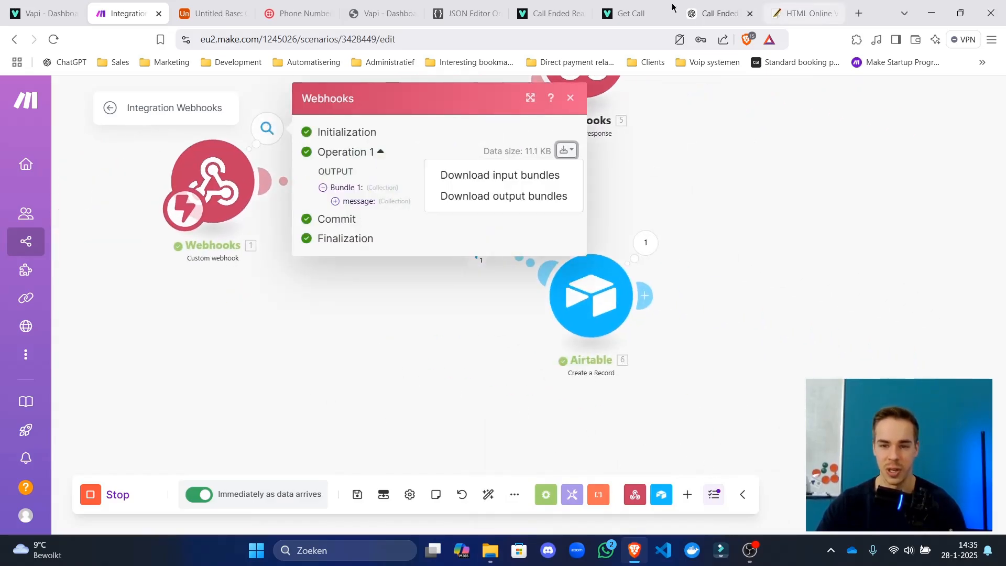
{"action": "left_click", "coordinate": [404, 14]}
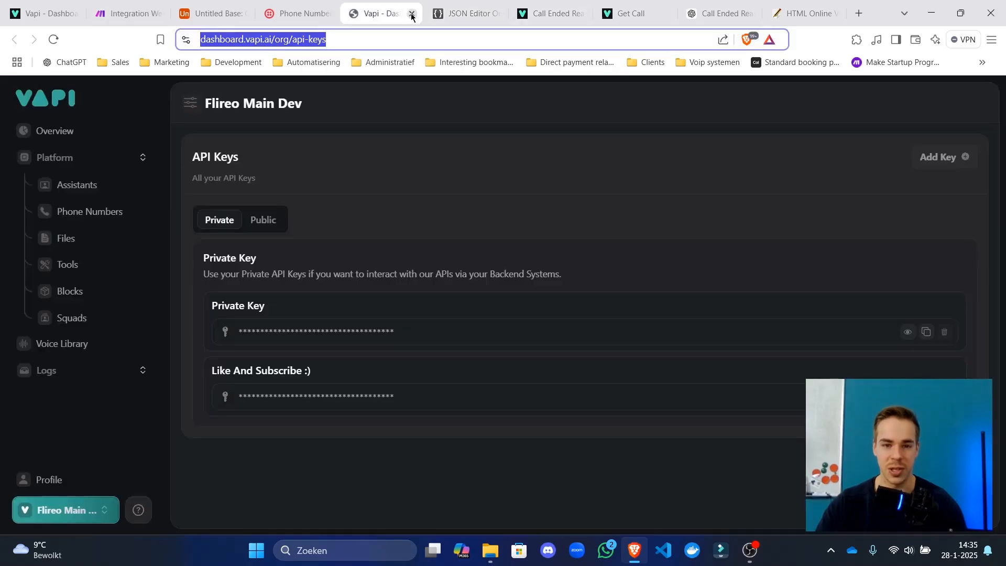
{"action": "left_click", "coordinate": [412, 14]}
{"action": "left_click", "coordinate": [131, 13]}
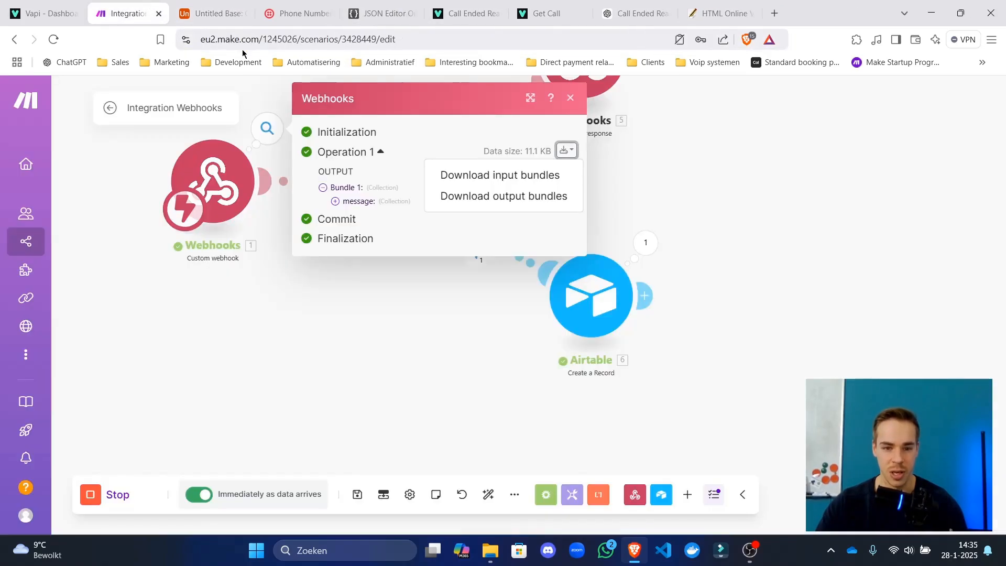
{"action": "left_click_drag", "start_coordinate": [361, 304], "coordinate": [529, 402]}
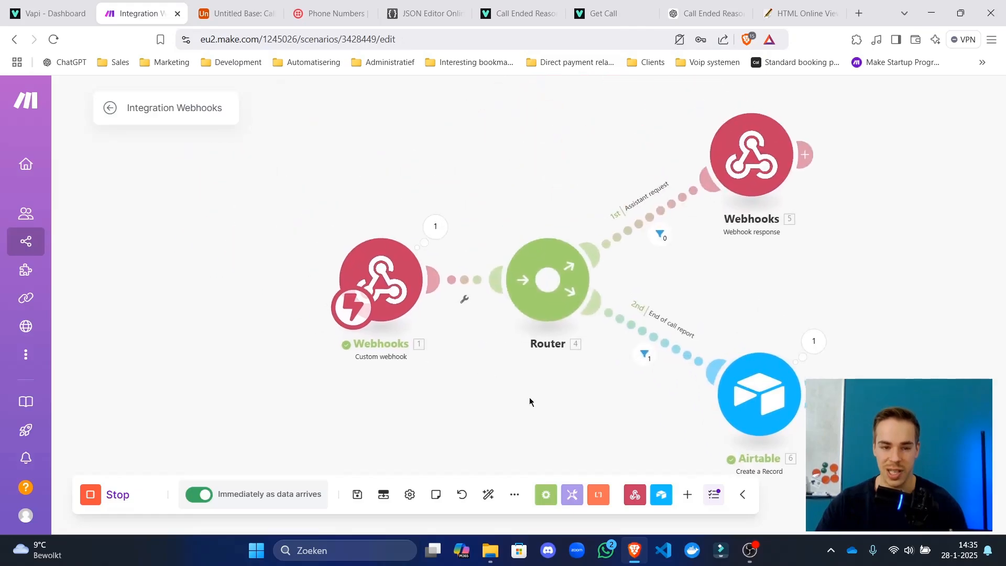
{"action": "left_click", "coordinate": [435, 225]}
Show the webhook's output bundle as JSON and select all of it.
{"action": "left_click", "coordinate": [730, 208]}
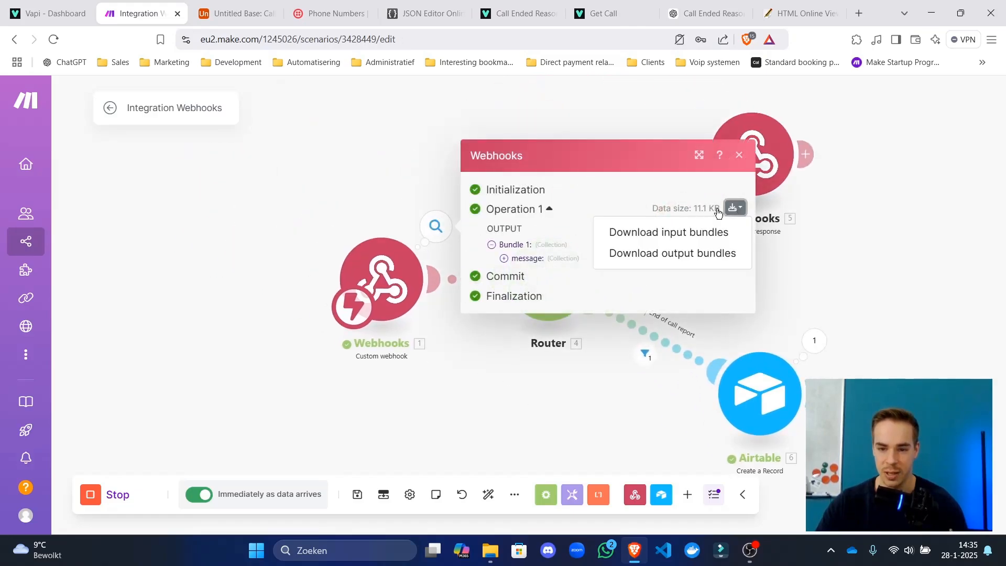
{"action": "left_click", "coordinate": [674, 262]}
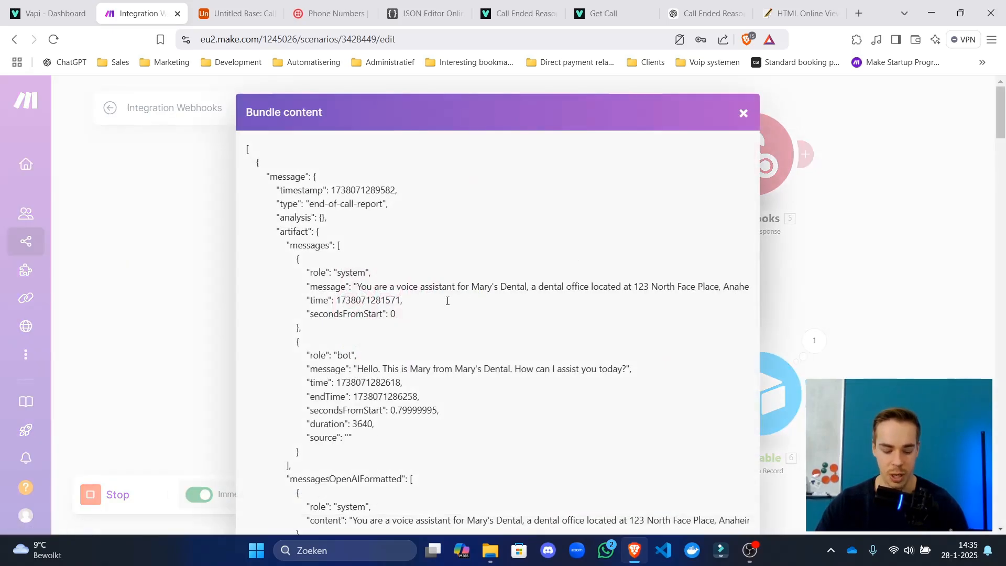
{"action": "key", "text": "ctrl+a"}
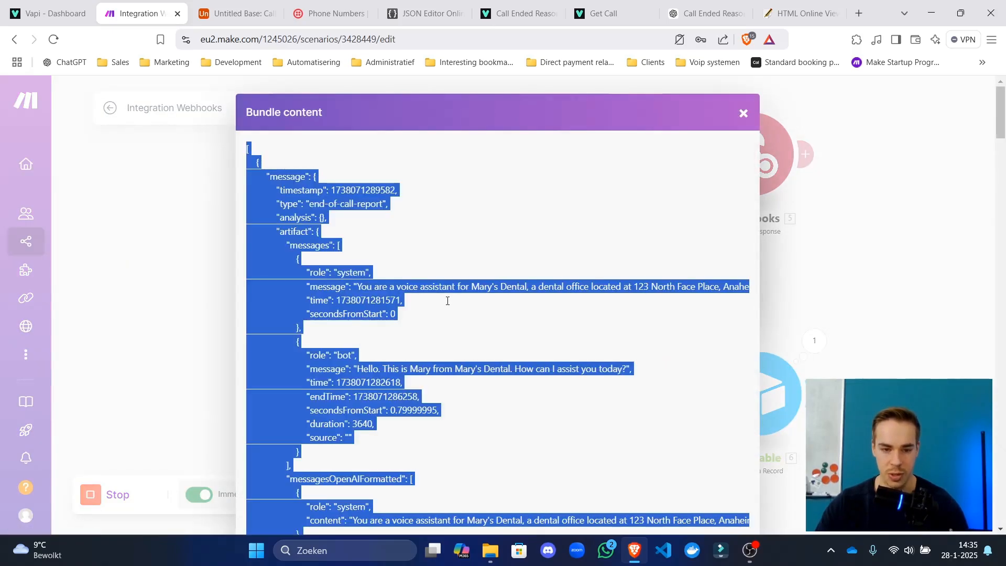
{"action": "left_click", "coordinate": [744, 114]}
{"action": "left_click", "coordinate": [733, 207]}
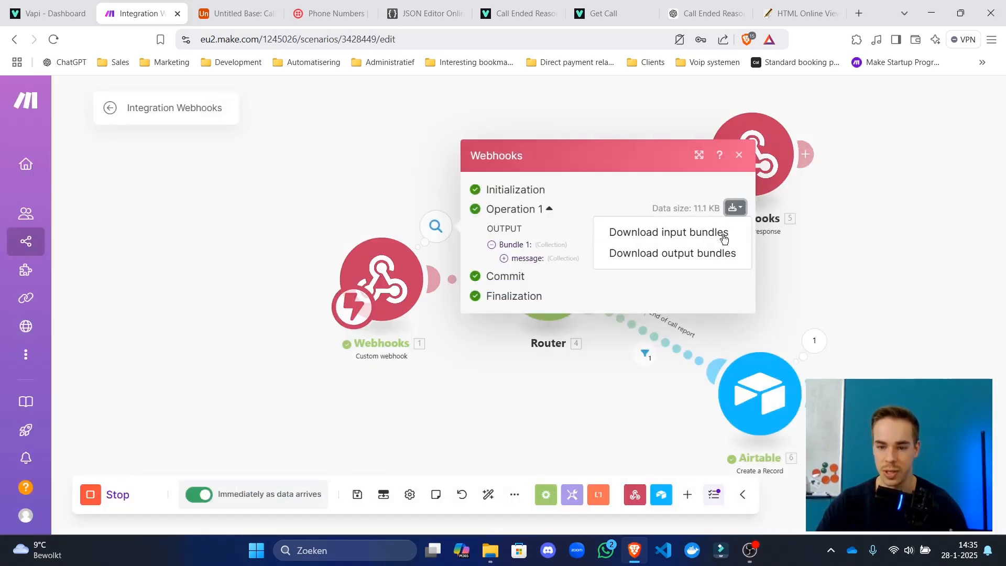
{"action": "left_click", "coordinate": [719, 252]}
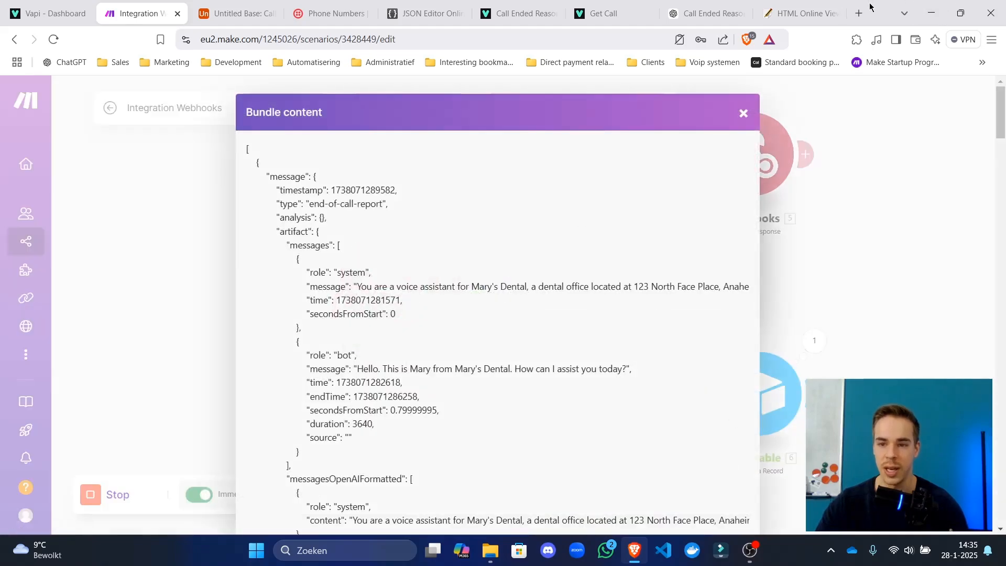
Open the API tester bookmark in a new tab placed beside the Make tab.
{"action": "left_click", "coordinate": [241, 65]}
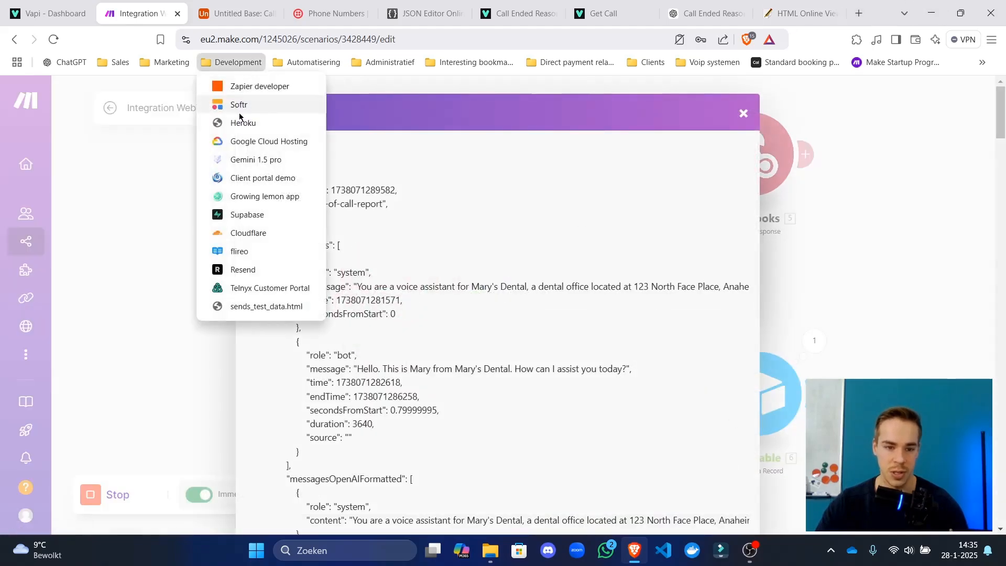
{"action": "mouse_move", "coordinate": [316, 71]}
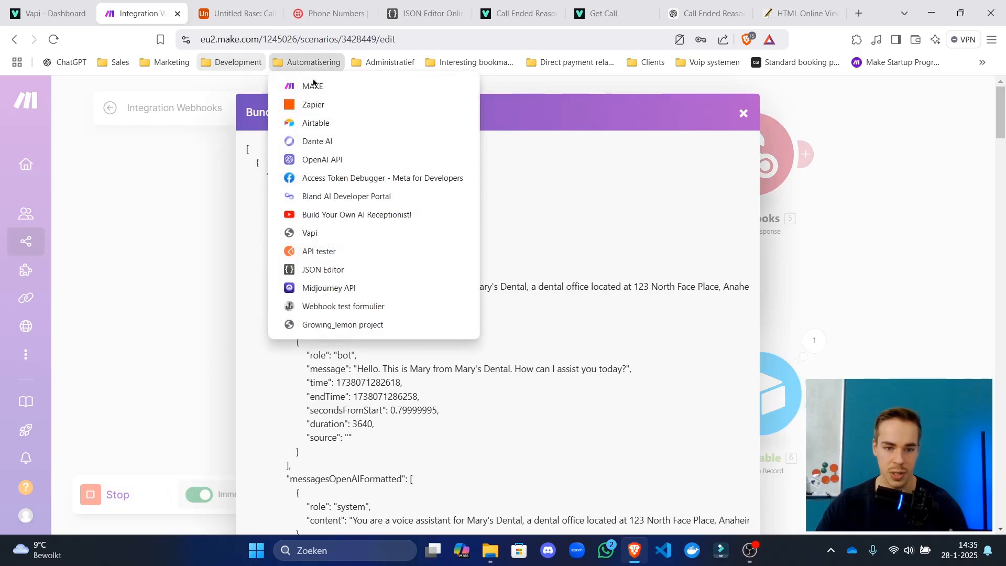
{"action": "right_click", "coordinate": [349, 252]}
{"action": "left_click", "coordinate": [414, 247]}
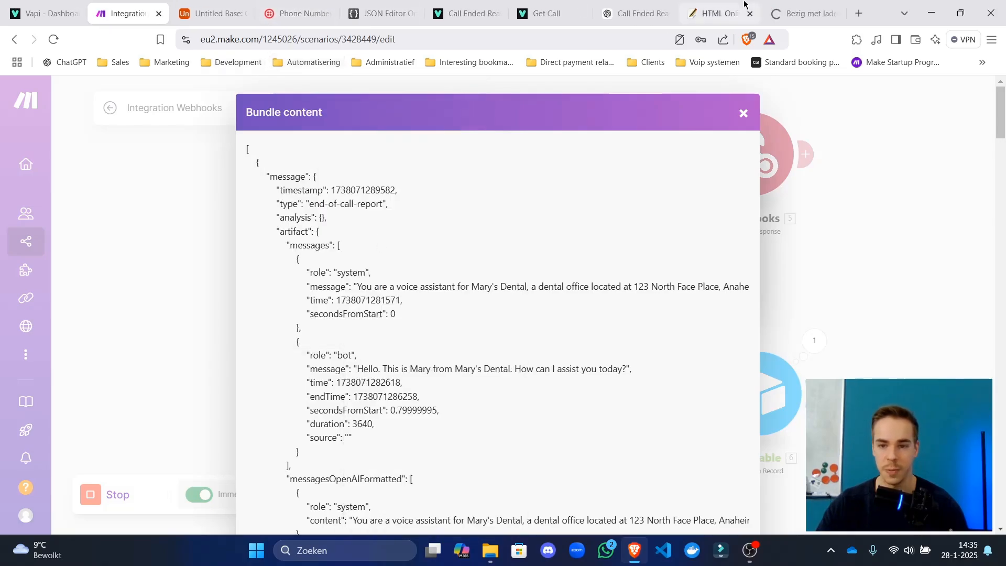
{"action": "left_click_drag", "start_coordinate": [809, 13], "coordinate": [230, 5]}
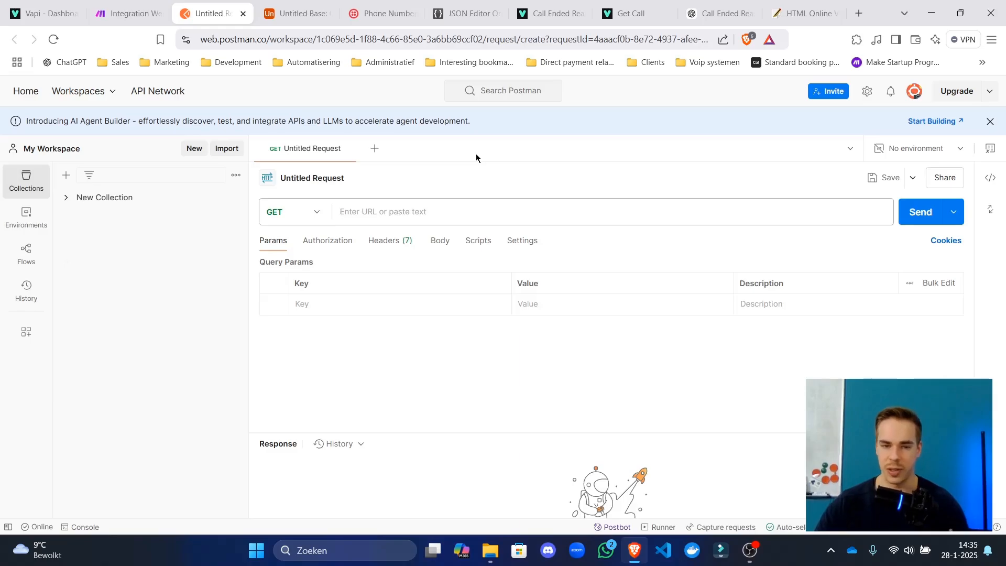
Copy the Make bundle JSON and paste it into the JSON Editor tab.
{"action": "left_click", "coordinate": [990, 122]}
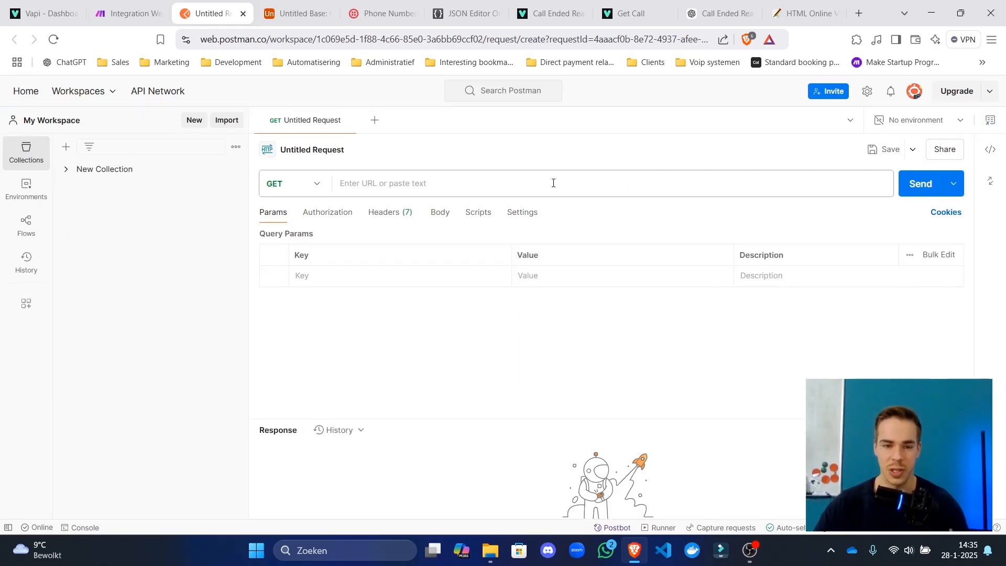
{"action": "left_click", "coordinate": [445, 176]}
{"action": "left_click", "coordinate": [409, 162]}
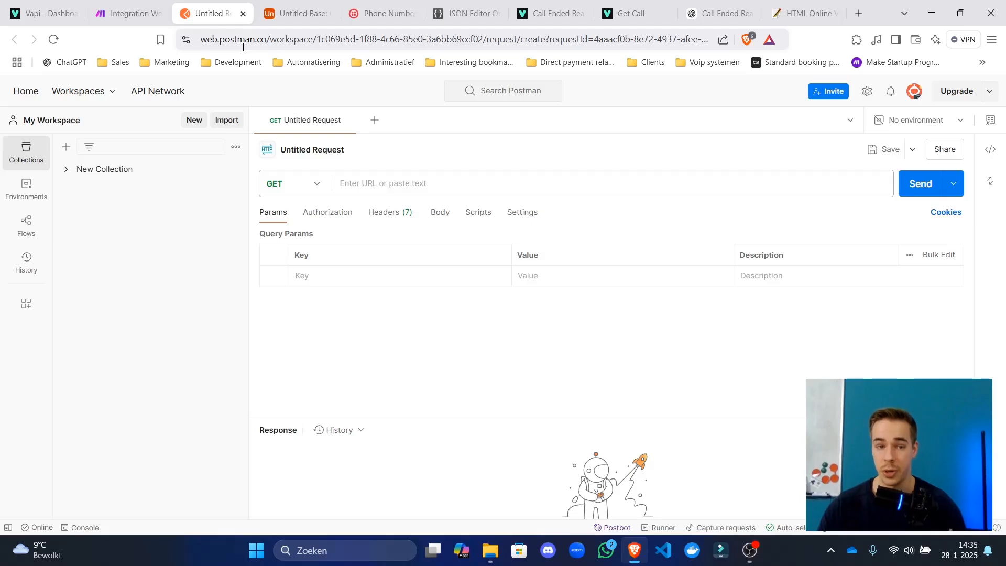
{"action": "left_click", "coordinate": [128, 13]}
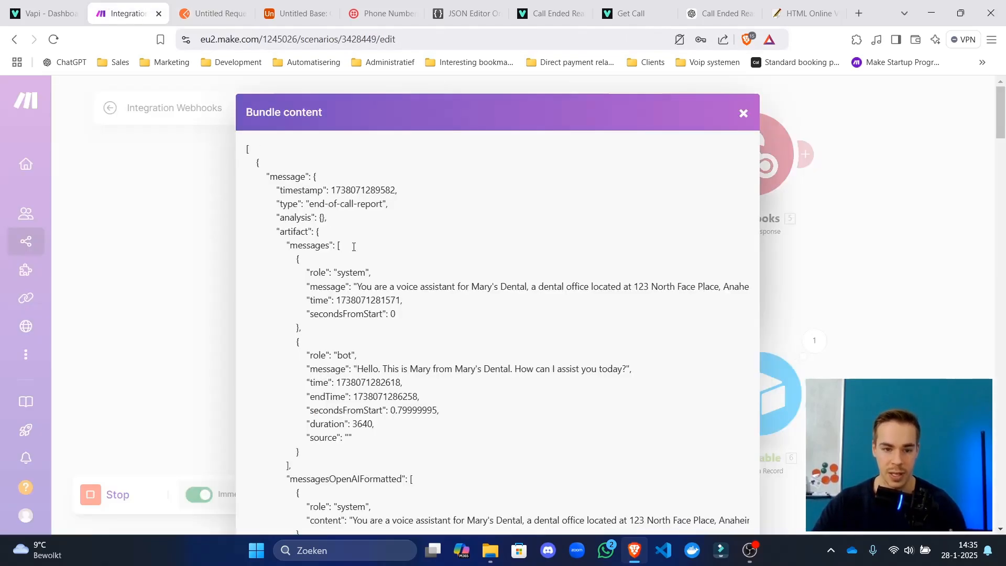
{"action": "key", "text": "ctrl+a"}
{"action": "key", "text": "ctrl+c"}
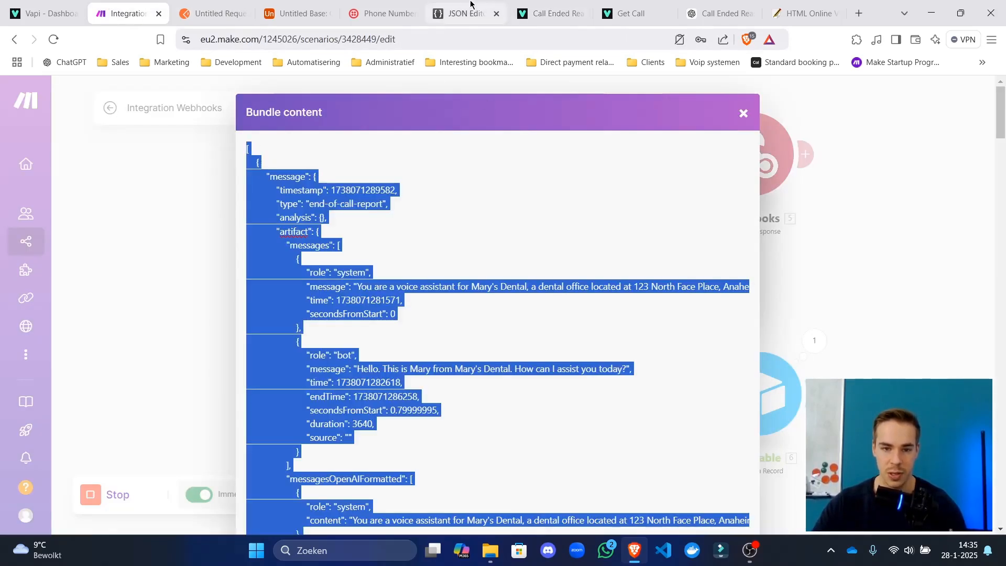
{"action": "left_click", "coordinate": [461, 13]}
{"action": "key", "text": "ctrl+a"}
{"action": "key", "text": "ctrl+v"}
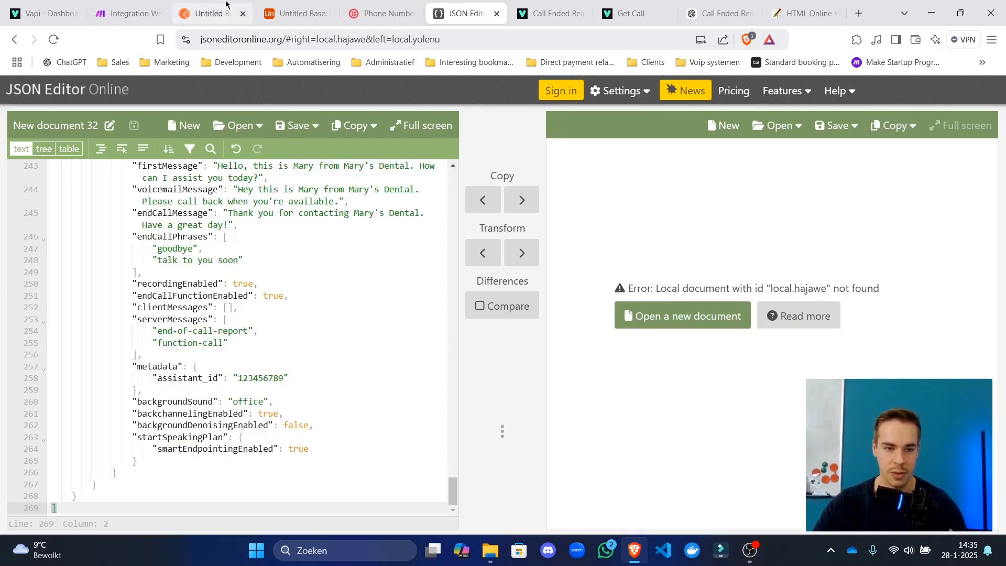
Start a new Postman request with the method set to POST.
{"action": "left_click", "coordinate": [226, 6]}
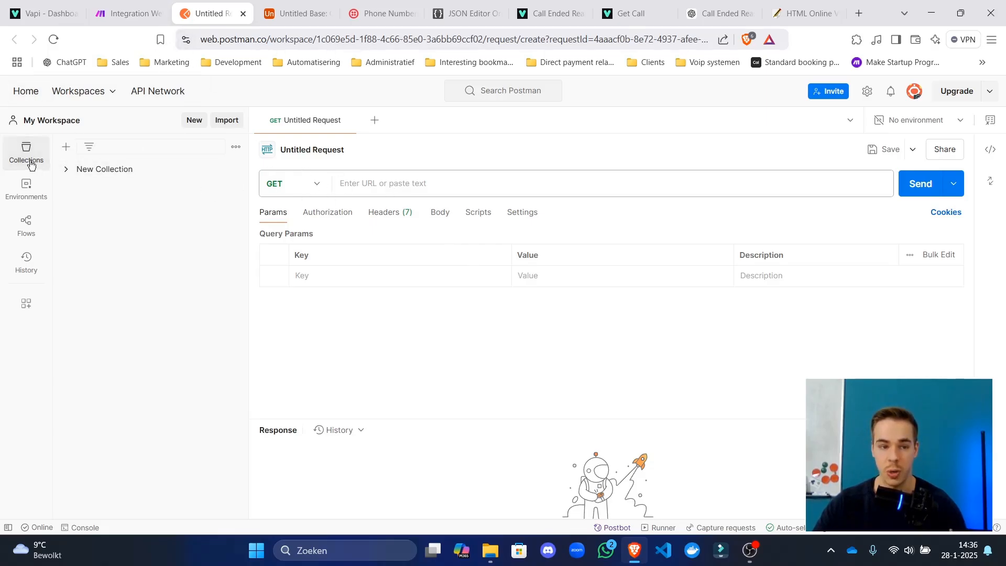
{"action": "left_click", "coordinate": [27, 92]}
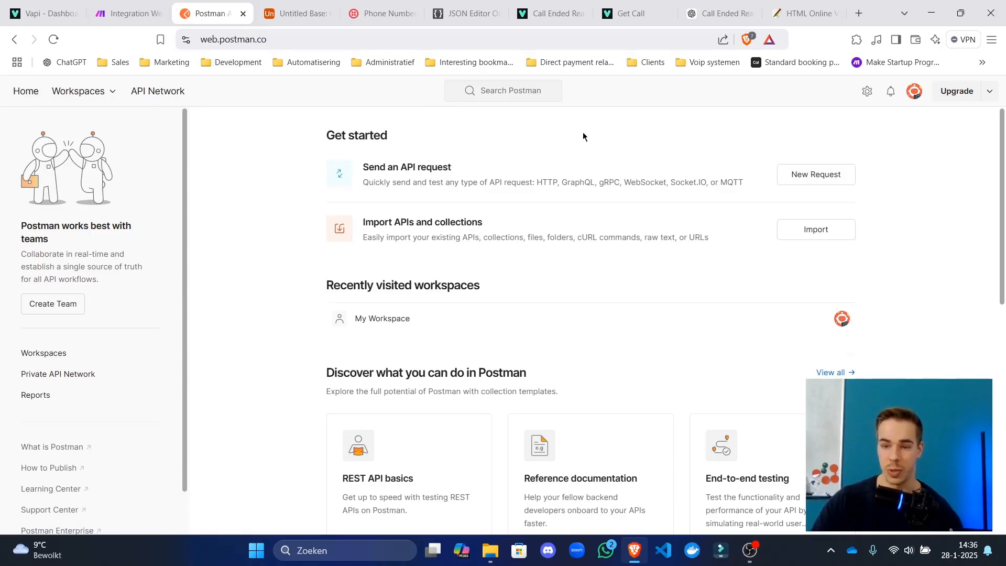
{"action": "left_click", "coordinate": [812, 176]}
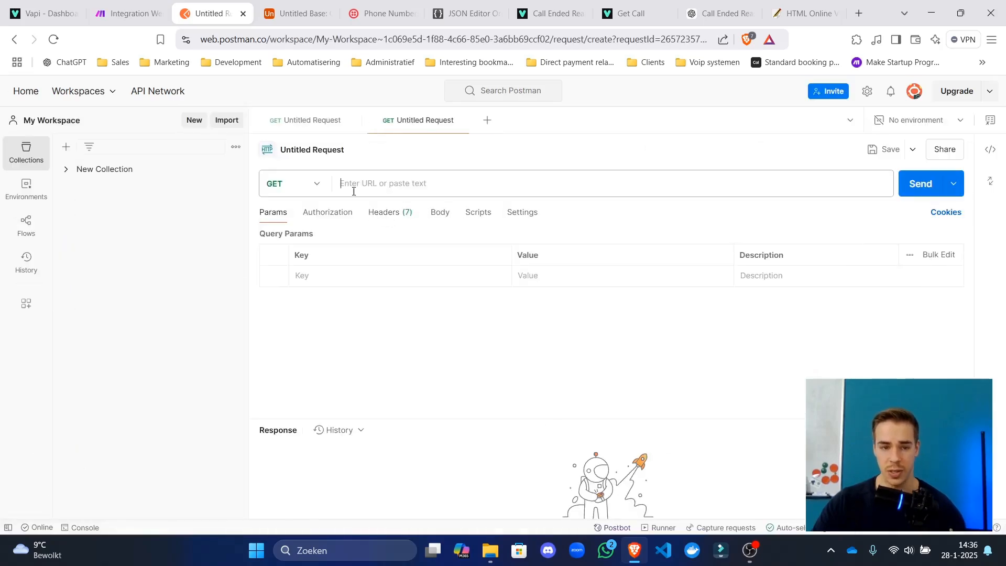
{"action": "left_click", "coordinate": [319, 185]}
{"action": "left_click", "coordinate": [313, 238]}
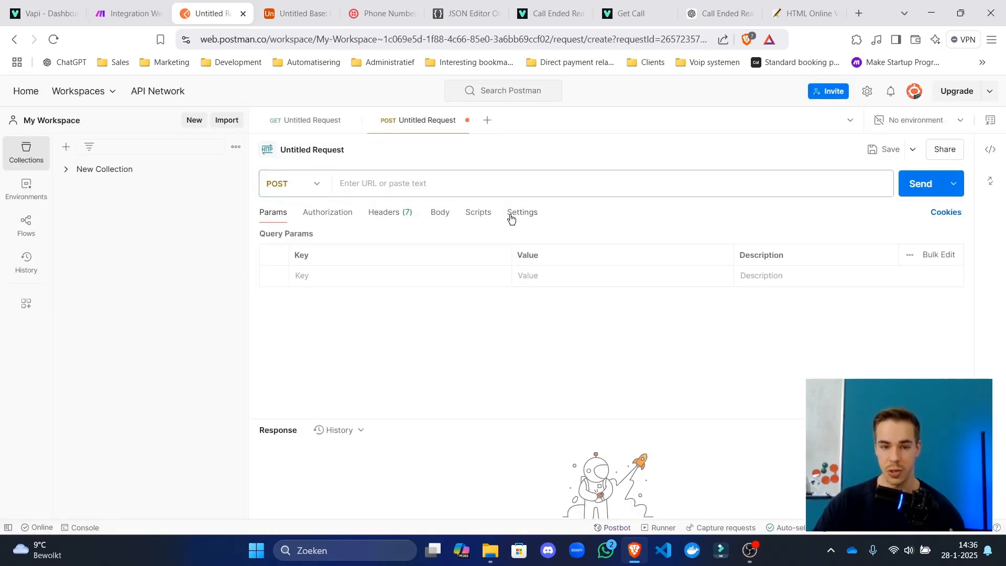
Paste the copied end-of-call JSON payload into the request as a raw body.
{"action": "left_click", "coordinate": [164, 9]}
{"action": "left_click_drag", "start_coordinate": [324, 246], "coordinate": [414, 565]}
{"action": "key", "text": "ctrl+a"}
{"action": "left_click", "coordinate": [314, 11]}
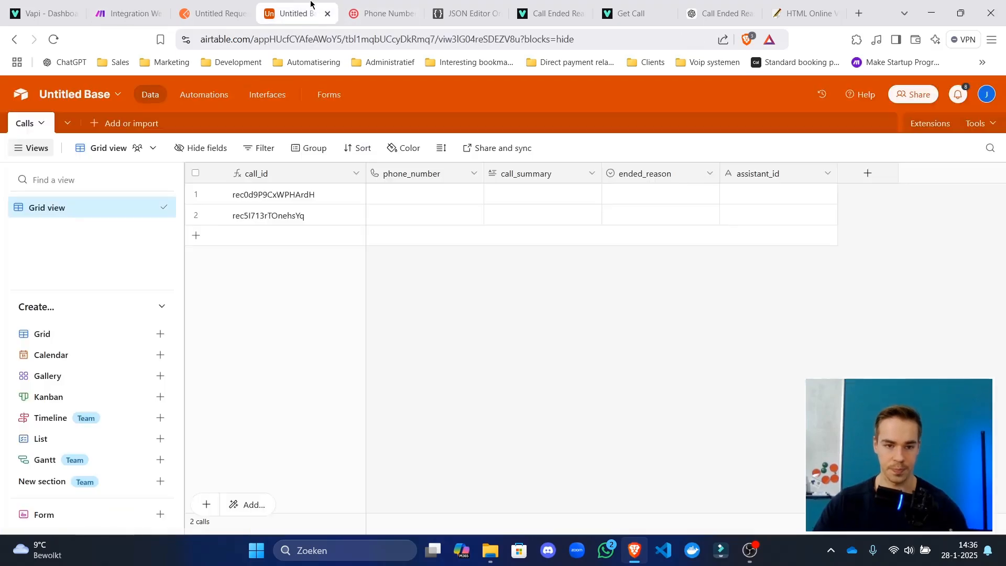
{"action": "left_click", "coordinate": [231, 13]}
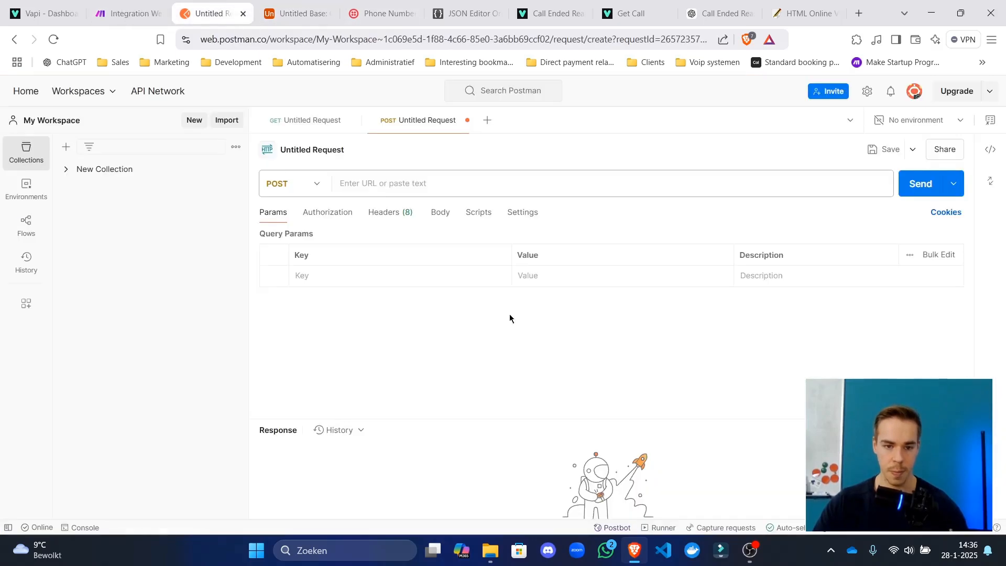
{"action": "left_click", "coordinate": [442, 213]}
{"action": "left_click", "coordinate": [483, 236]}
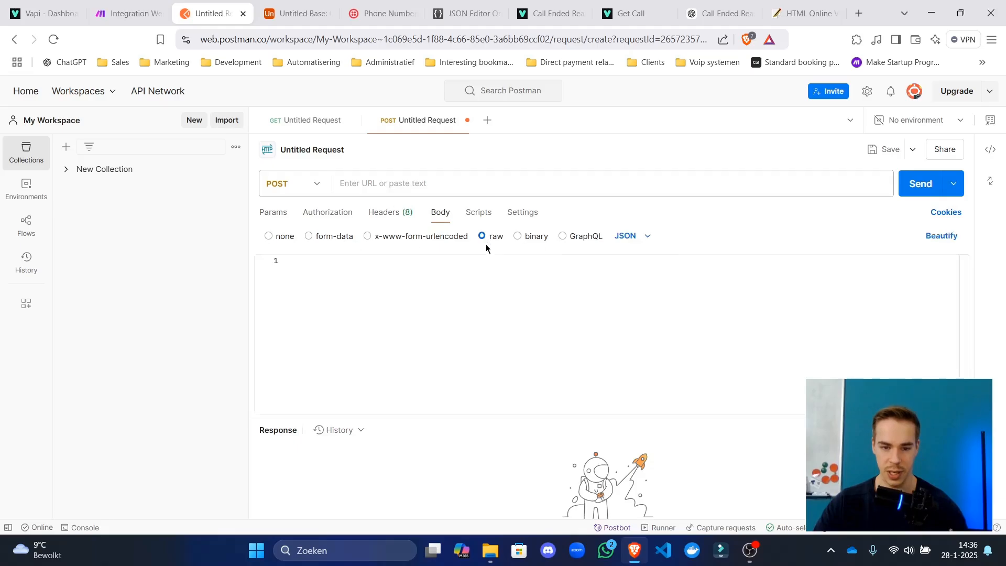
{"action": "key", "text": "ctrl+v"}
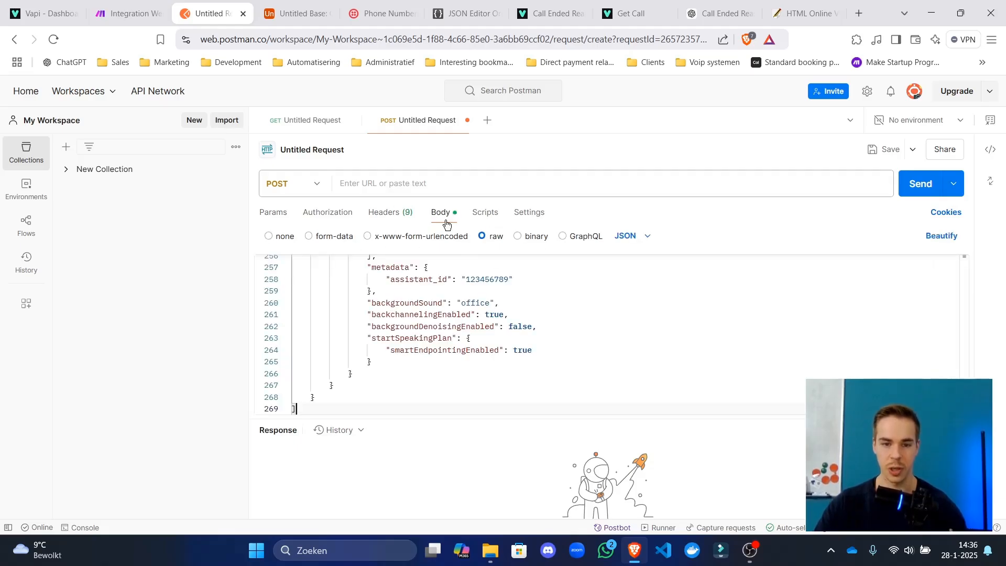
Review the pasted body, then return to the Make bundle content.
{"action": "scroll", "coordinate": [422, 363], "scroll_direction": "up", "scroll_amount": 10}
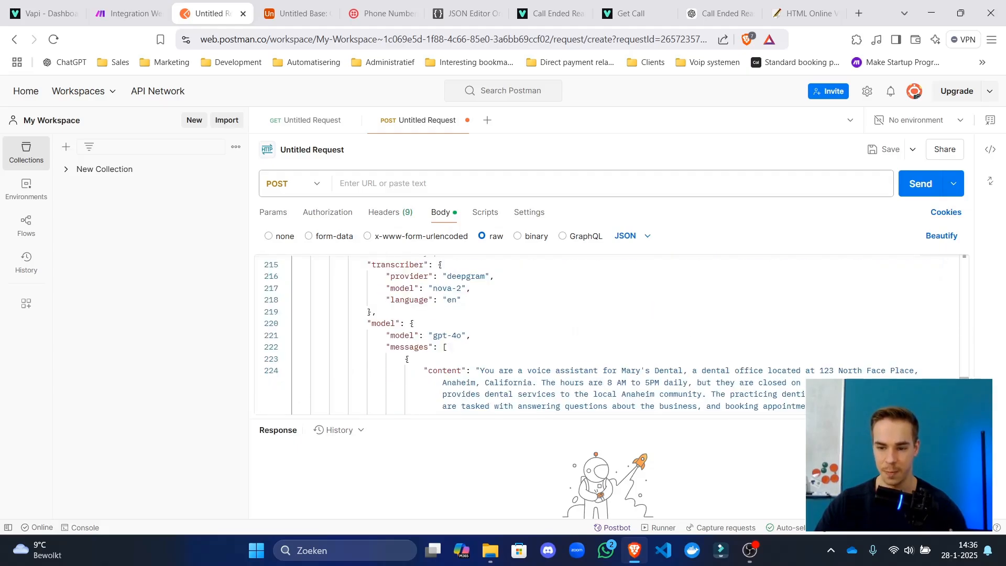
{"action": "scroll", "coordinate": [525, 262], "scroll_direction": "up", "scroll_amount": 20}
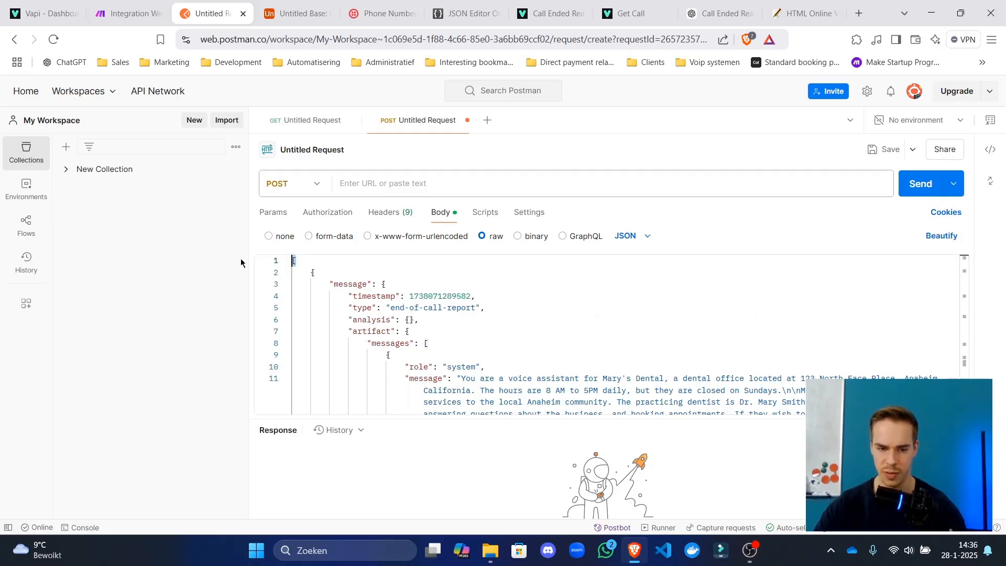
{"action": "left_click", "coordinate": [432, 321]}
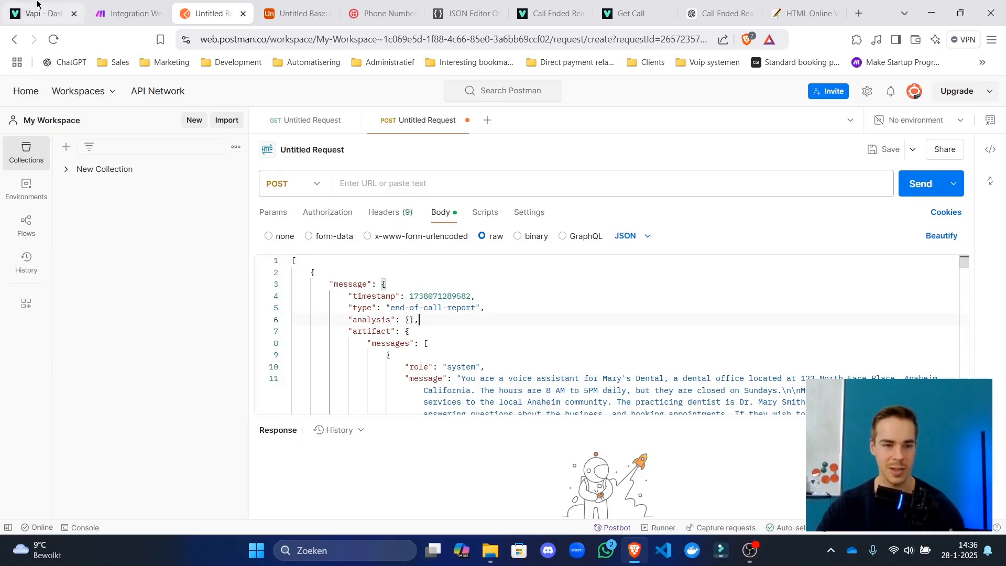
{"action": "left_click", "coordinate": [128, 13]}
{"action": "left_click", "coordinate": [246, 258]}
{"action": "scroll", "coordinate": [288, 262], "scroll_direction": "up", "scroll_amount": 2}
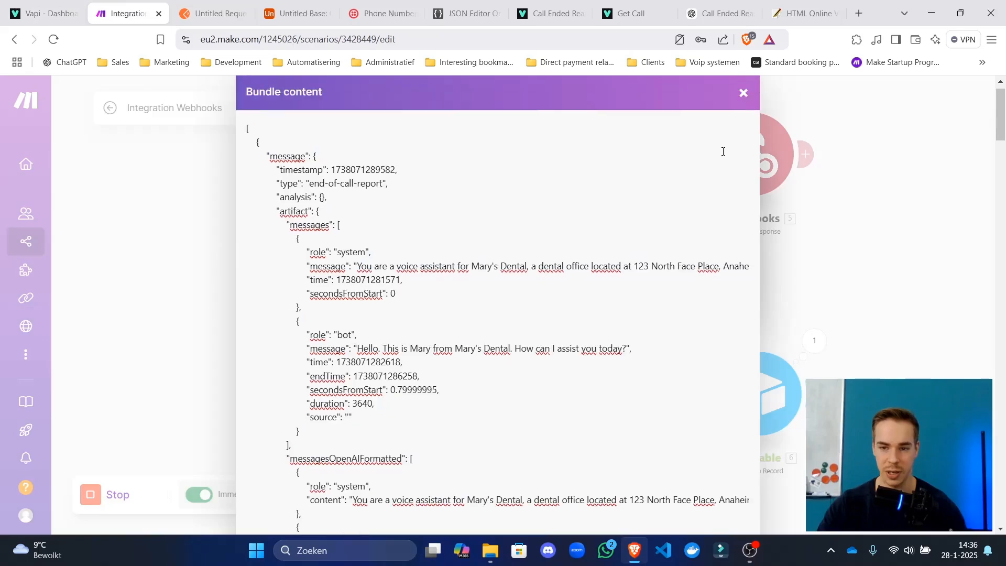
Copy the Make webhook address into the Postman request URL.
{"action": "left_click", "coordinate": [743, 108]}
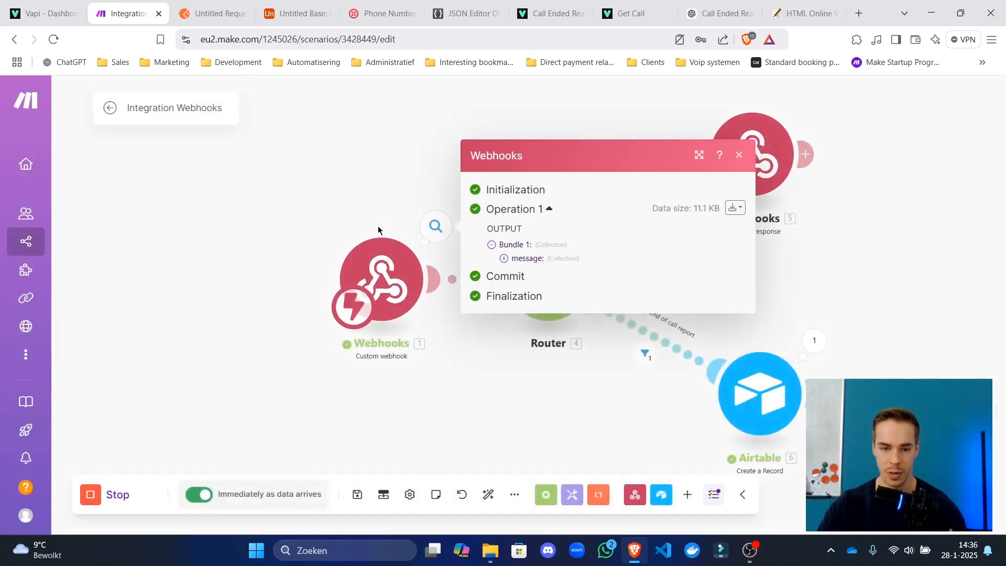
{"action": "left_click", "coordinate": [382, 254]}
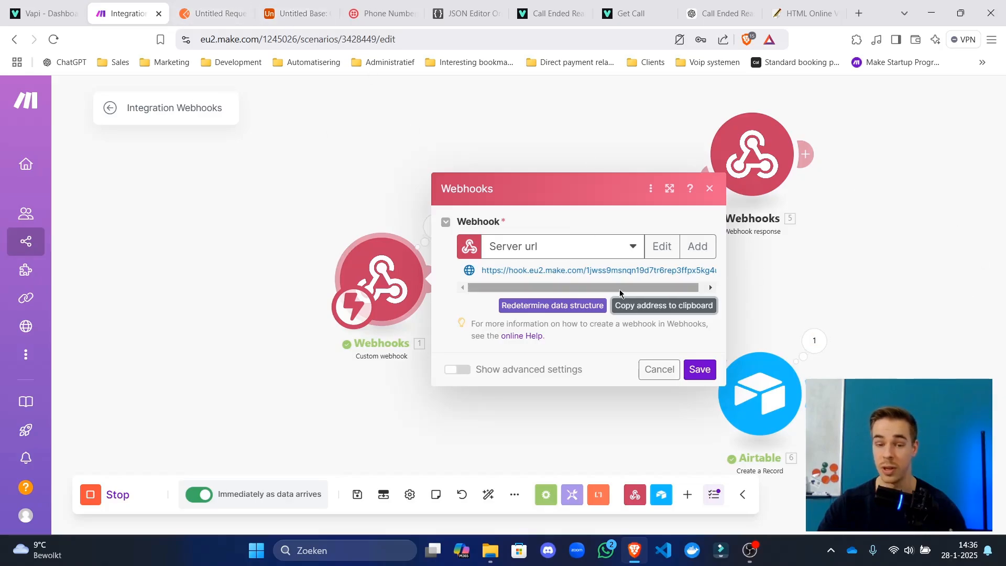
{"action": "left_click_drag", "start_coordinate": [539, 290], "coordinate": [543, 288]}
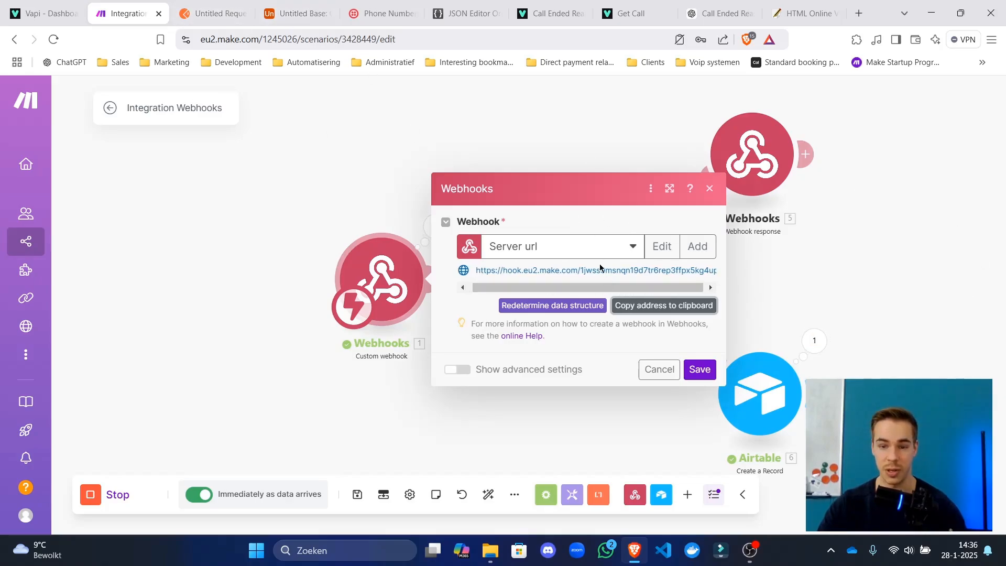
{"action": "left_click_drag", "start_coordinate": [600, 267], "coordinate": [703, 270]}
{"action": "left_click", "coordinate": [661, 306]}
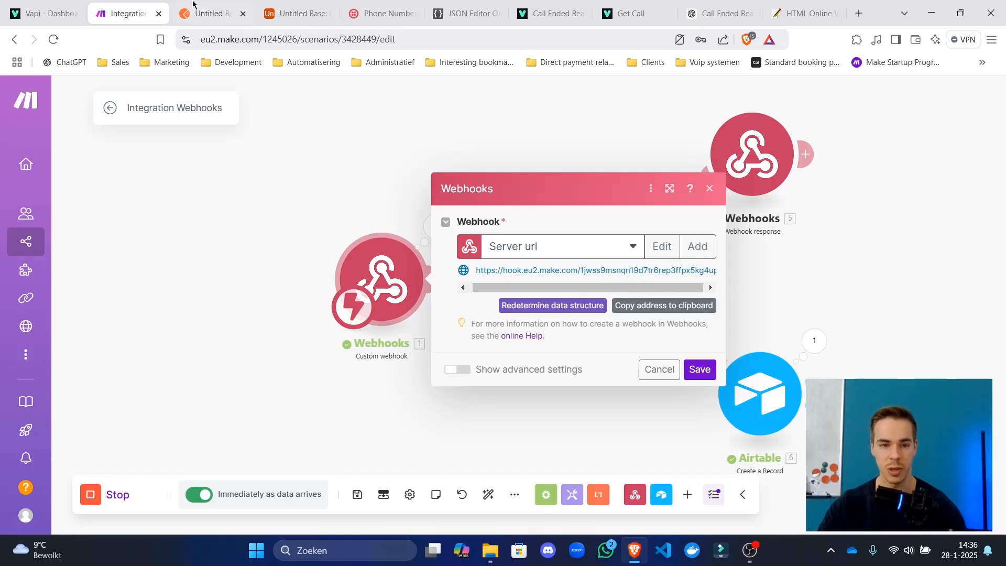
{"action": "left_click", "coordinate": [212, 13]}
{"action": "left_click", "coordinate": [486, 183]}
{"action": "key", "text": "ctrl+v"}
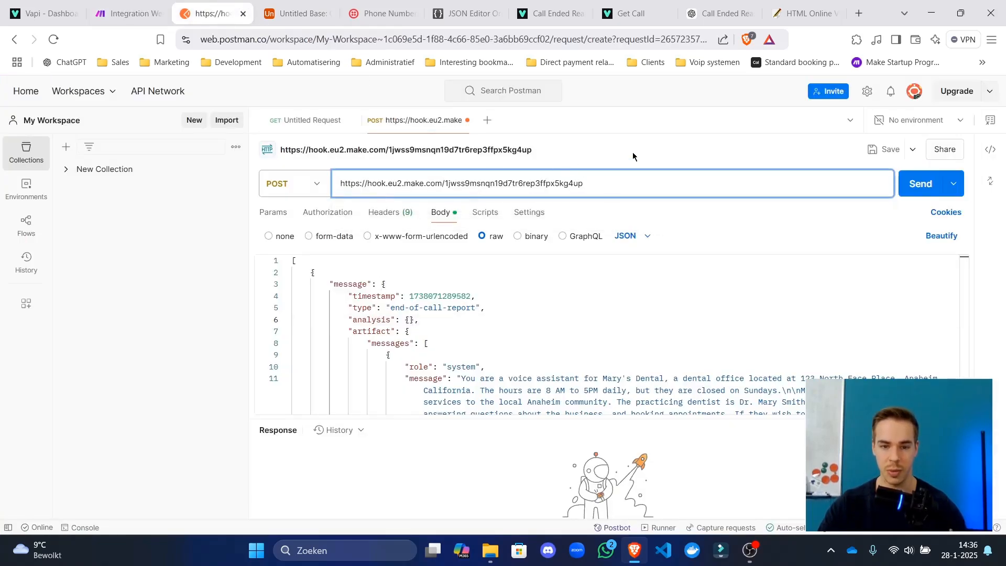
{"action": "left_click", "coordinate": [98, 6]}
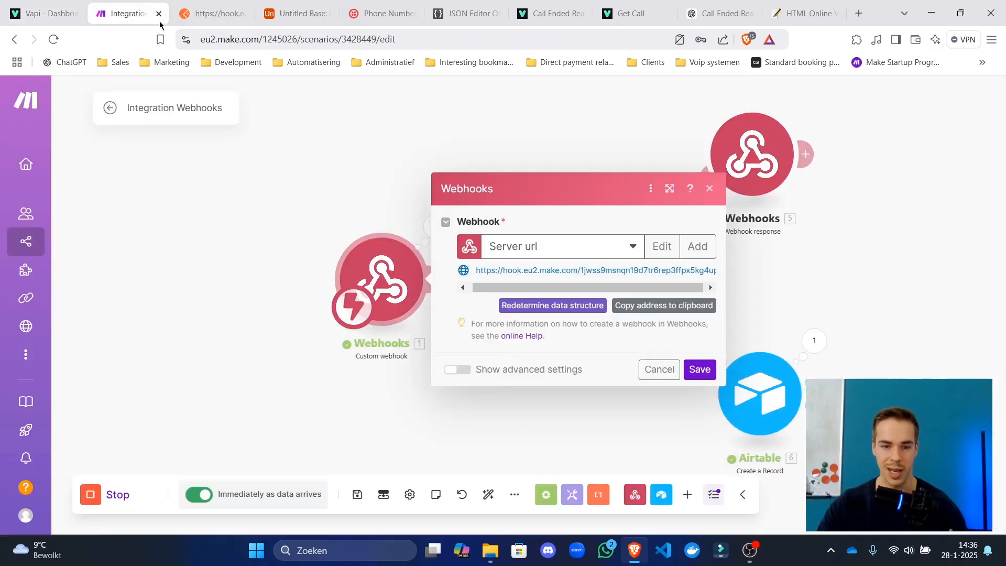
{"action": "left_click", "coordinate": [287, 189]}
Map the customer's phone number from the webhook into the Airtable phone_number field.
{"action": "left_click", "coordinate": [754, 375]}
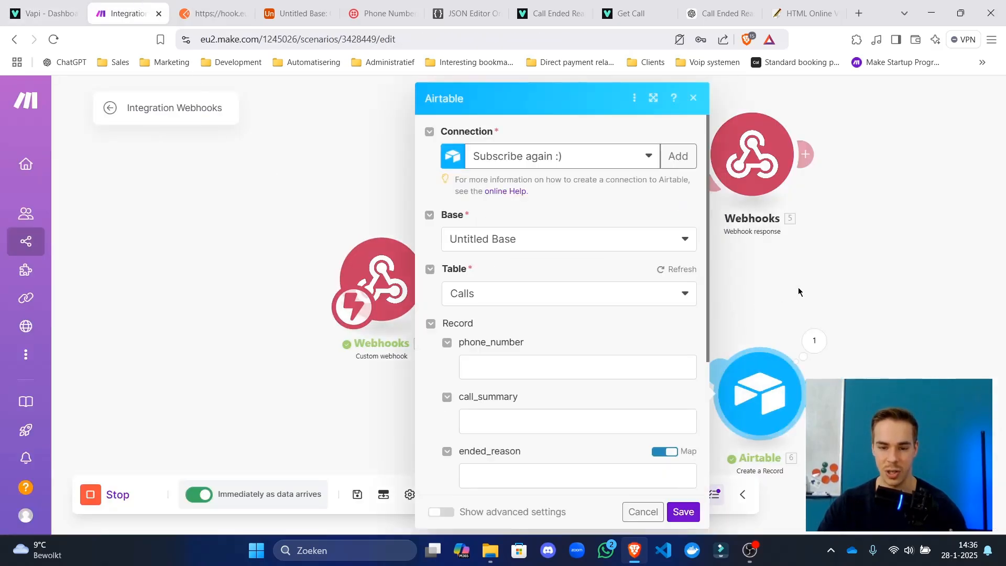
{"action": "left_click", "coordinate": [688, 361]}
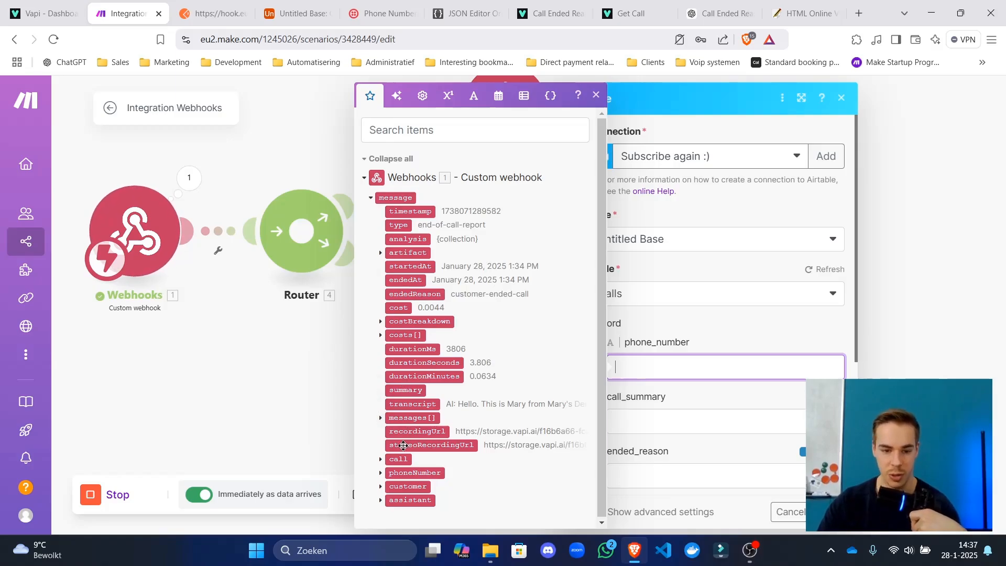
{"action": "left_click", "coordinate": [380, 500]}
{"action": "scroll", "coordinate": [382, 471], "scroll_direction": "down", "scroll_amount": 4}
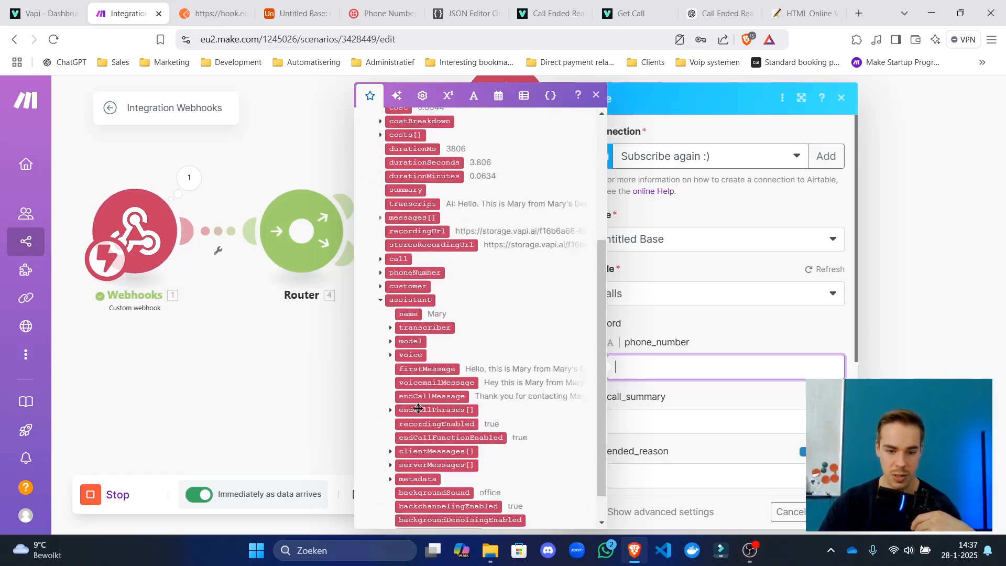
{"action": "left_click", "coordinate": [381, 266]}
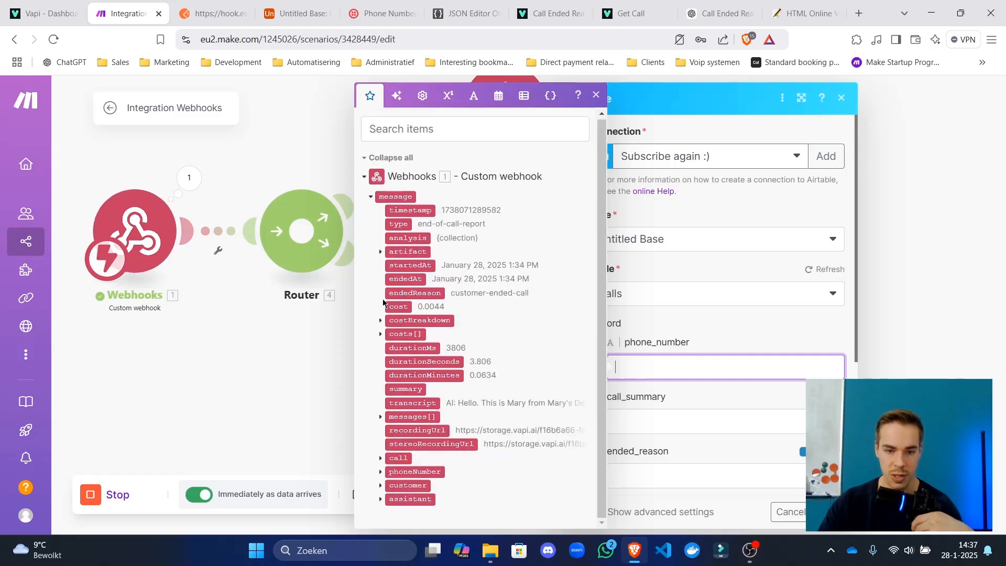
{"action": "left_click", "coordinate": [381, 486]}
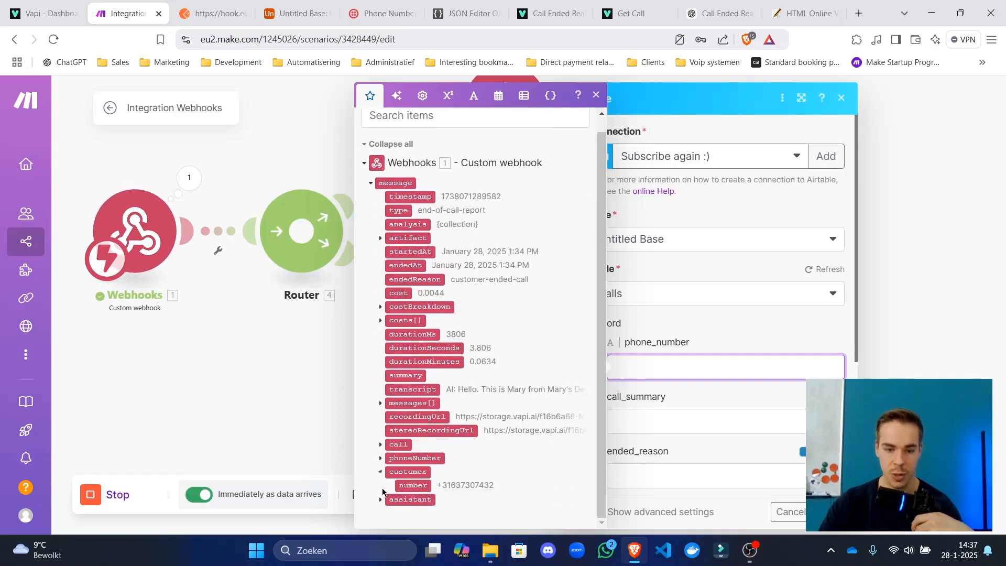
{"action": "left_click", "coordinate": [380, 458]}
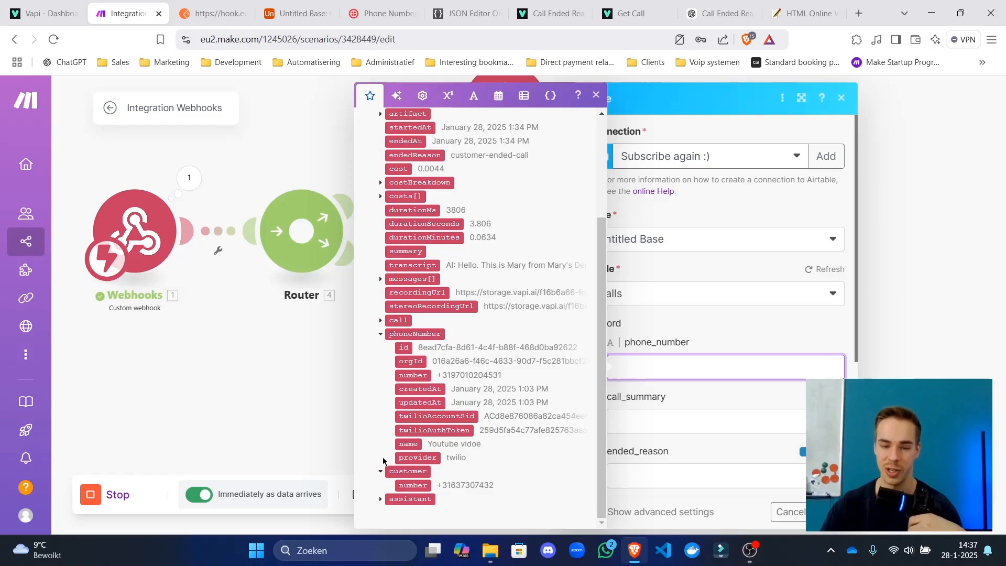
{"action": "left_click", "coordinate": [414, 485]}
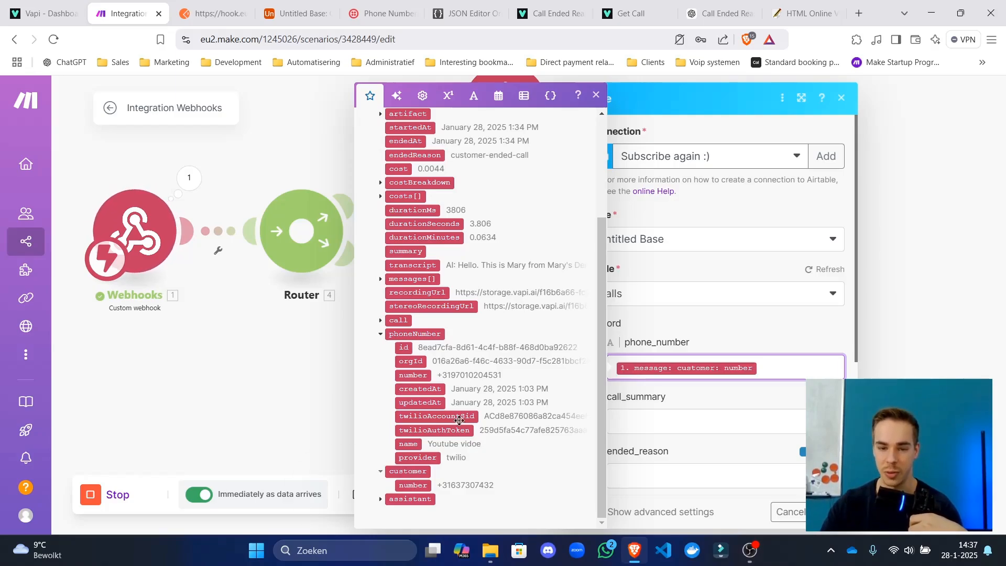
{"action": "left_click", "coordinate": [381, 334]}
{"action": "left_click", "coordinate": [692, 404]}
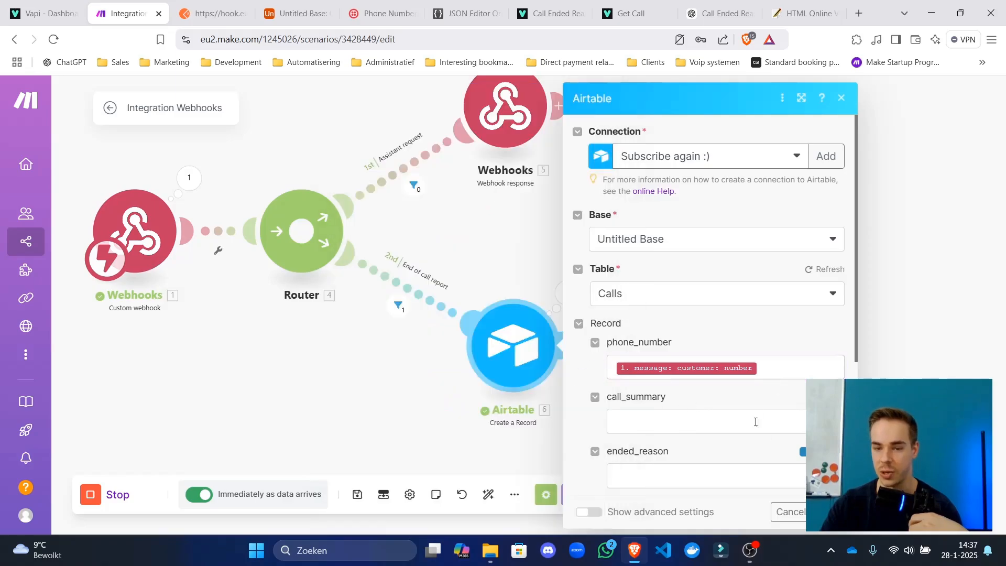
Map the transcript into call_summary and endedReason into ended_reason.
{"action": "scroll", "coordinate": [702, 356], "scroll_direction": "down", "scroll_amount": 3}
{"action": "left_click", "coordinate": [664, 294]}
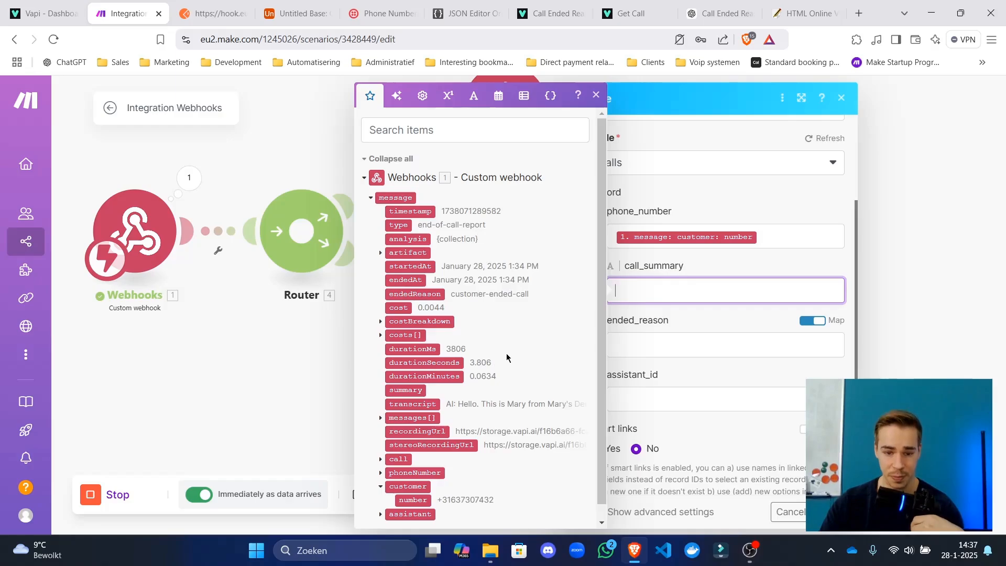
{"action": "scroll", "coordinate": [485, 424], "scroll_direction": "down", "scroll_amount": 1}
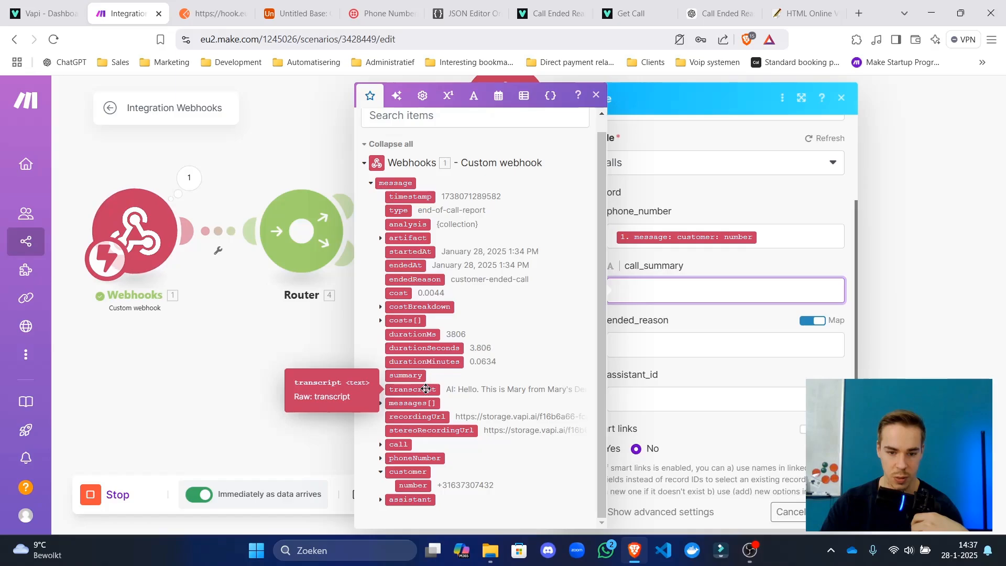
{"action": "left_click", "coordinate": [426, 389]}
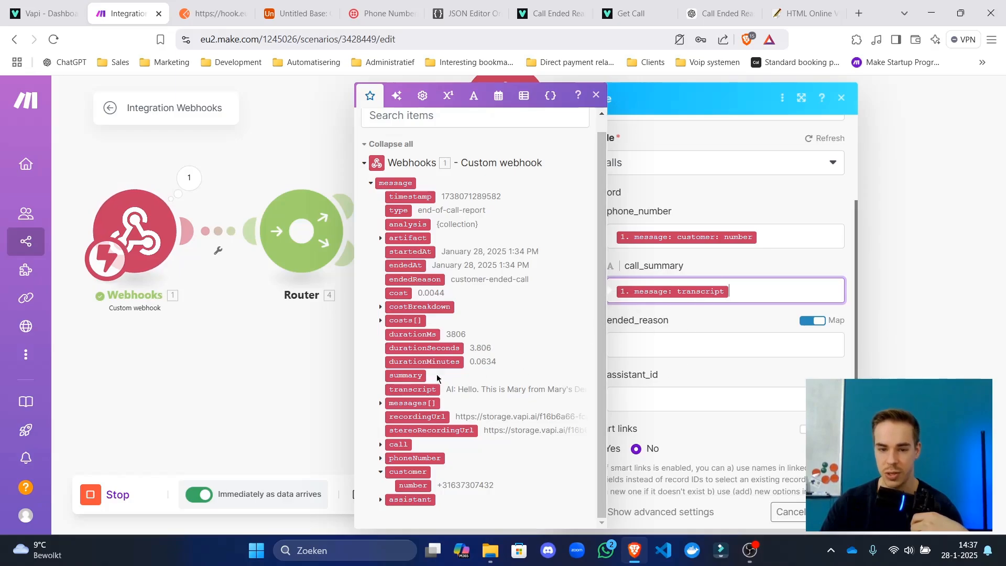
{"action": "left_click", "coordinate": [766, 345]}
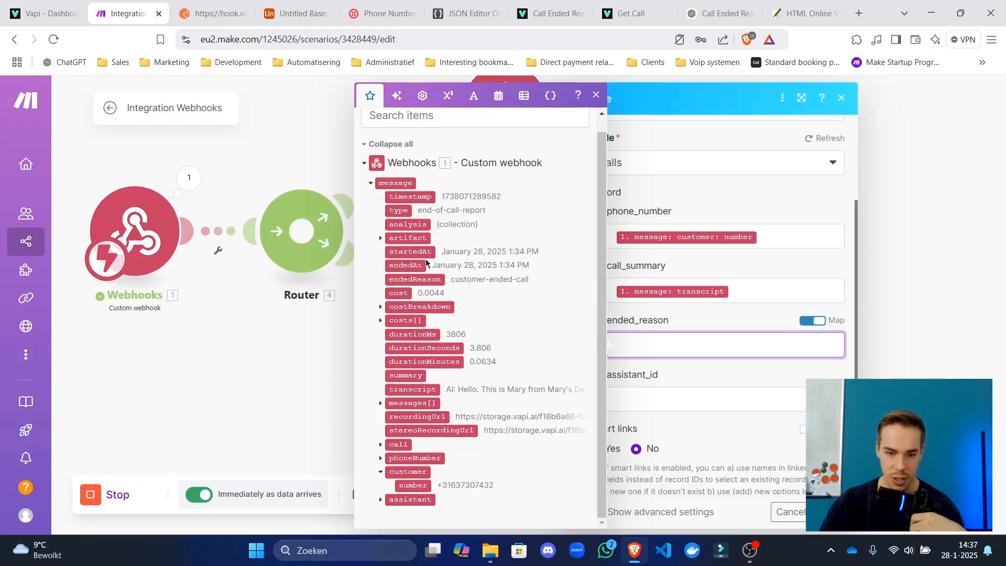
{"action": "left_click", "coordinate": [422, 279]}
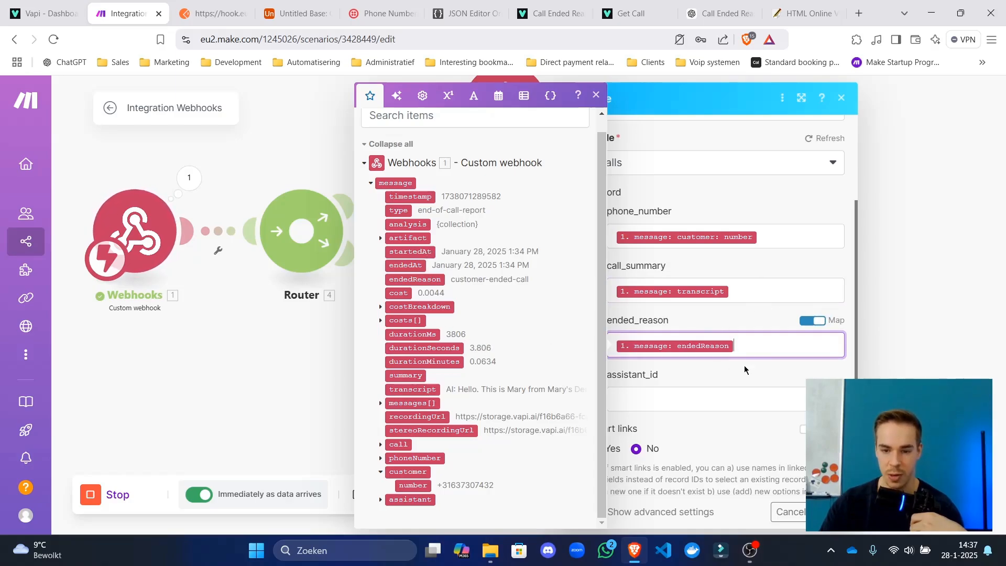
Map the assistant metadata's assistant_id into assistant_id and close the Airtable module.
{"action": "left_click", "coordinate": [691, 400]}
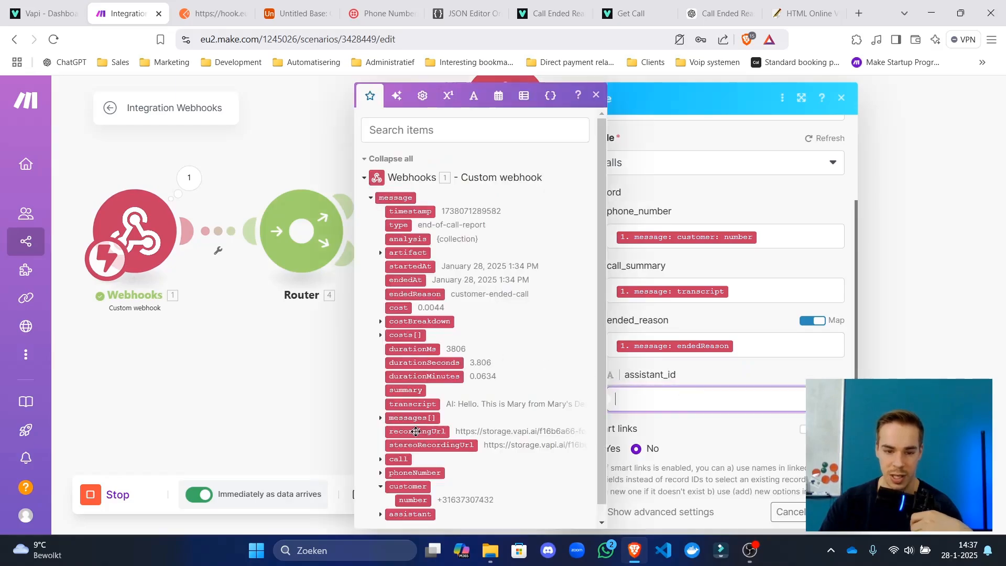
{"action": "scroll", "coordinate": [397, 470], "scroll_direction": "down", "scroll_amount": 1}
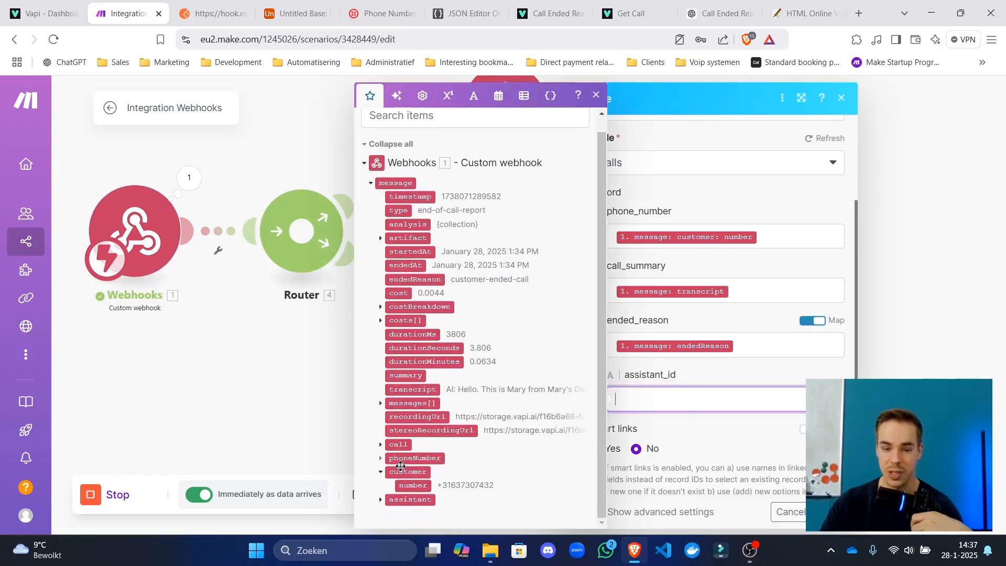
{"action": "left_click", "coordinate": [381, 500]}
{"action": "scroll", "coordinate": [395, 292], "scroll_direction": "down", "scroll_amount": 5}
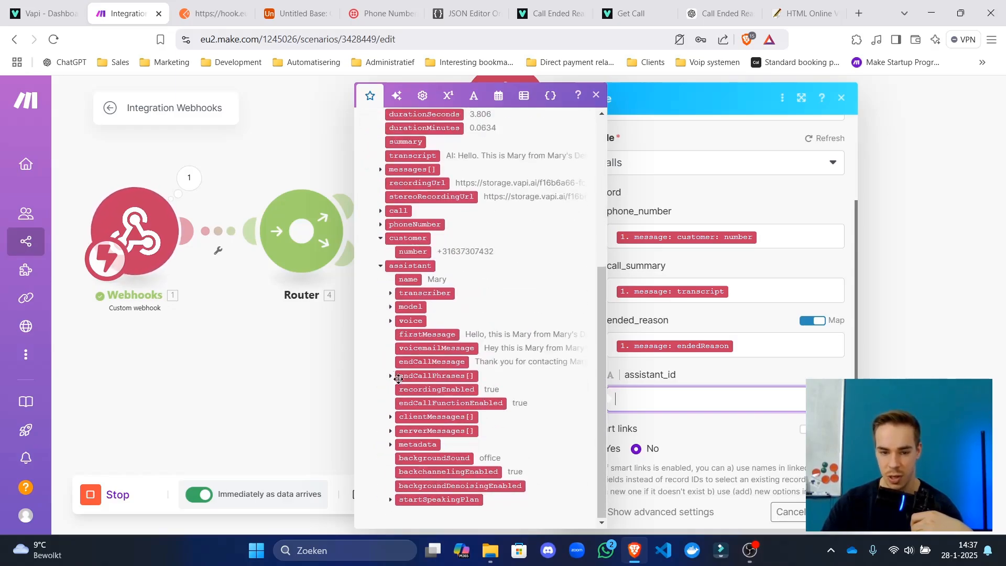
{"action": "left_click", "coordinate": [390, 444]}
{"action": "left_click_drag", "start_coordinate": [436, 444], "coordinate": [711, 407]}
{"action": "left_click", "coordinate": [534, 478]}
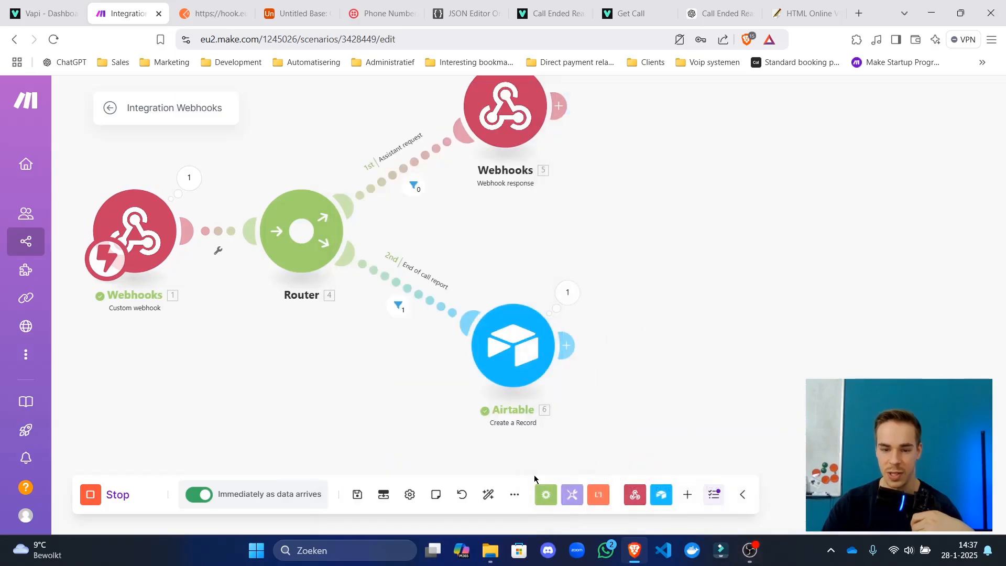
Save, run only the webhook module, send the Postman request, and inspect the received message bundle.
{"action": "left_click", "coordinate": [358, 496]}
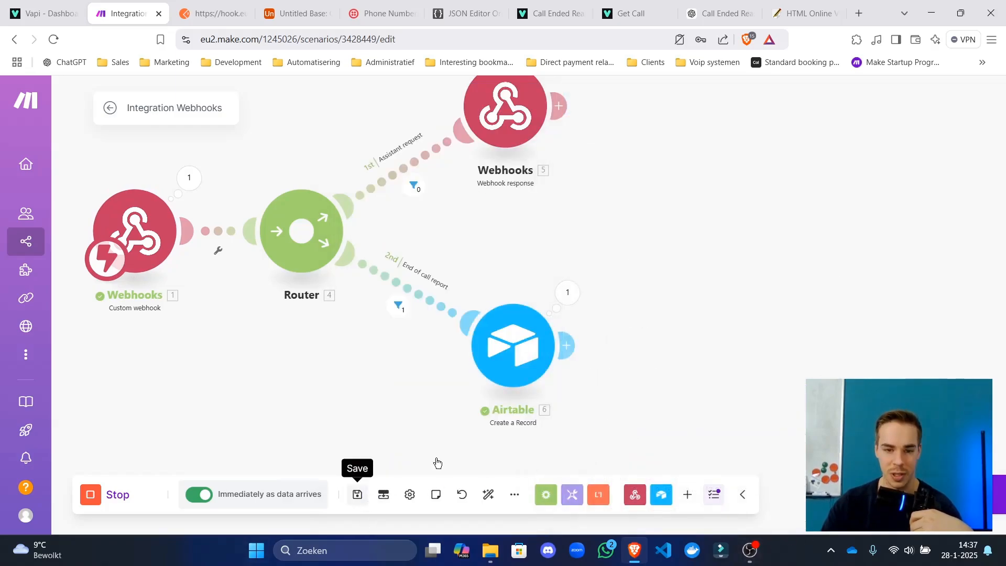
{"action": "left_click_drag", "start_coordinate": [602, 225], "coordinate": [700, 219]}
{"action": "scroll", "coordinate": [681, 215], "scroll_direction": "down", "scroll_amount": 3}
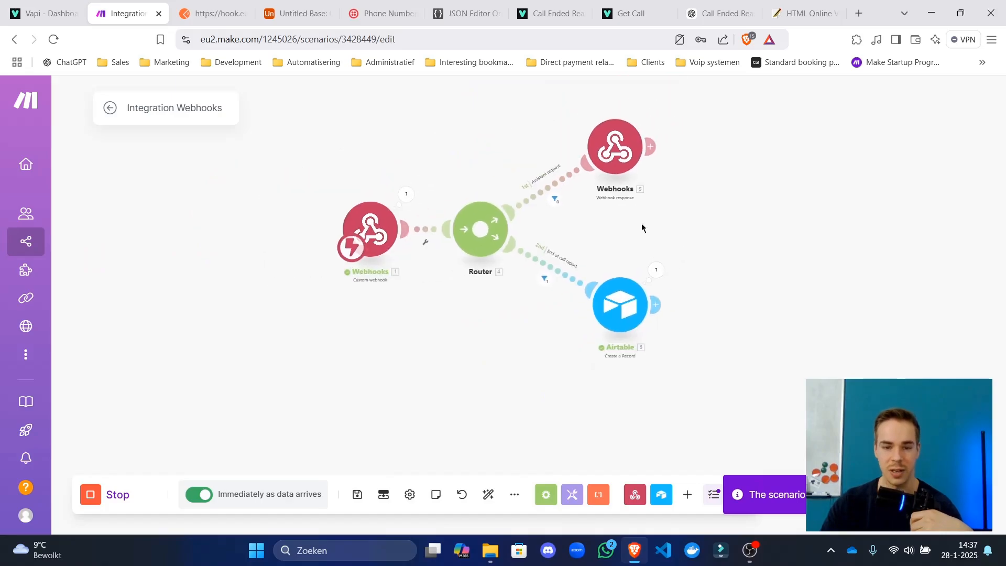
{"action": "right_click", "coordinate": [378, 234]}
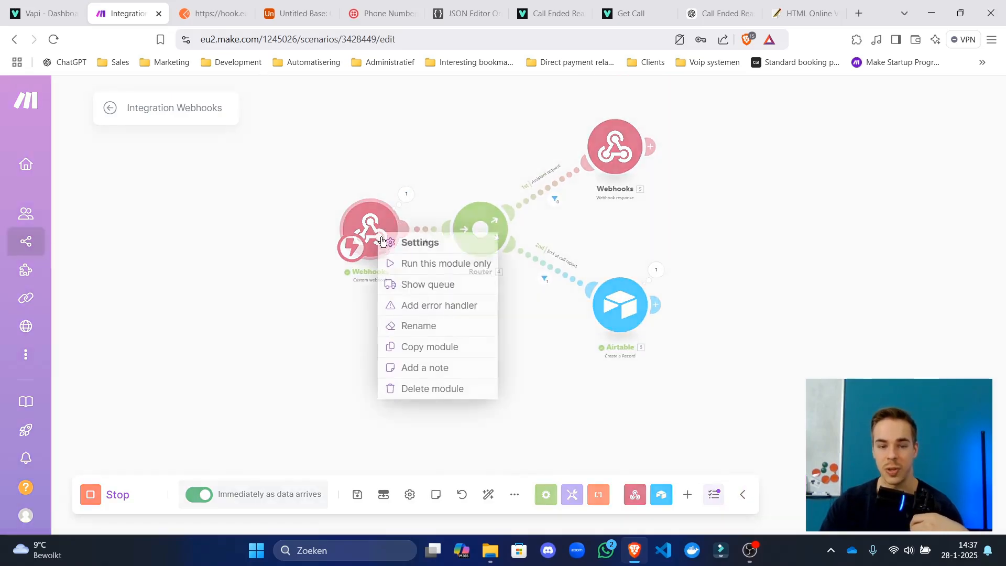
{"action": "left_click", "coordinate": [397, 263]}
{"action": "left_click", "coordinate": [205, 7]}
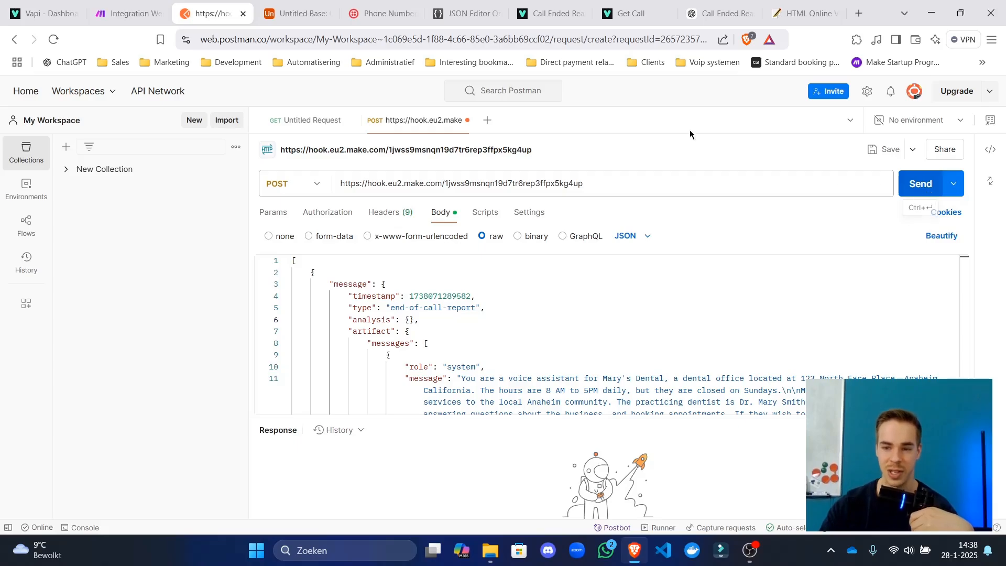
{"action": "left_click", "coordinate": [920, 184]}
{"action": "left_click", "coordinate": [128, 13]}
{"action": "left_click", "coordinate": [393, 235]}
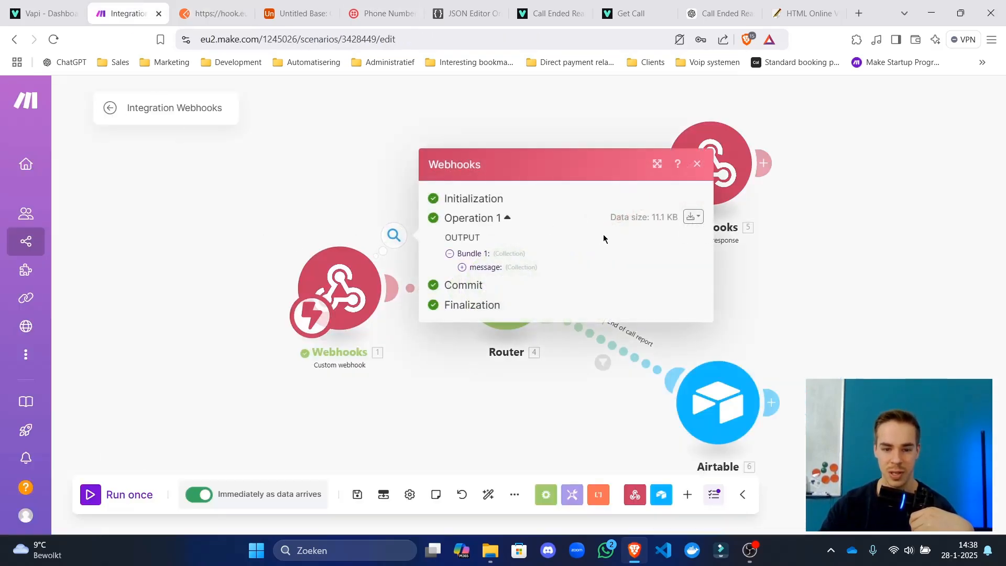
{"action": "left_click", "coordinate": [513, 272]}
{"action": "left_click", "coordinate": [340, 419]}
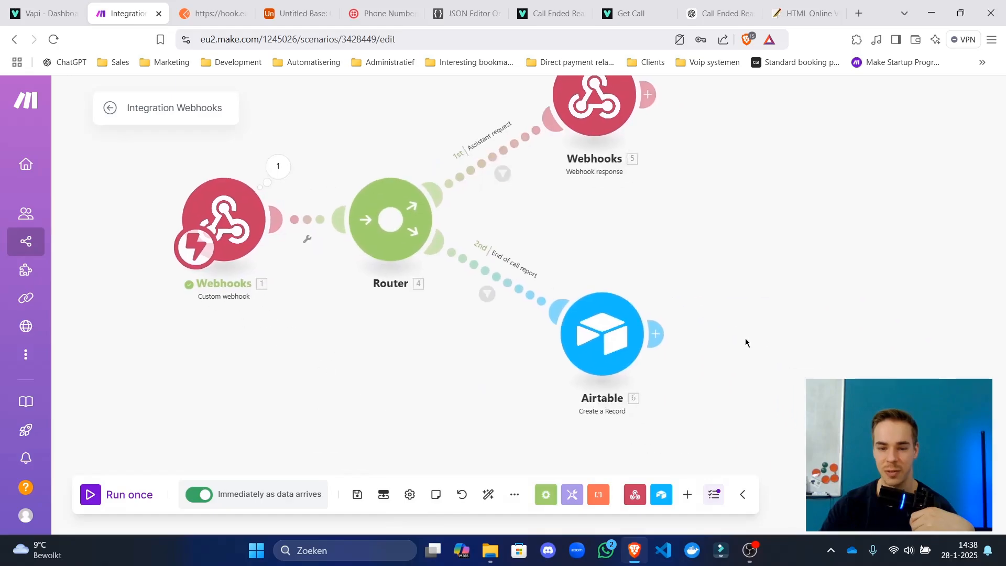
Check the data mapped into the Airtable module's call_summary field.
{"action": "left_click", "coordinate": [647, 335]}
{"action": "scroll", "coordinate": [754, 358], "scroll_direction": "down", "scroll_amount": 5}
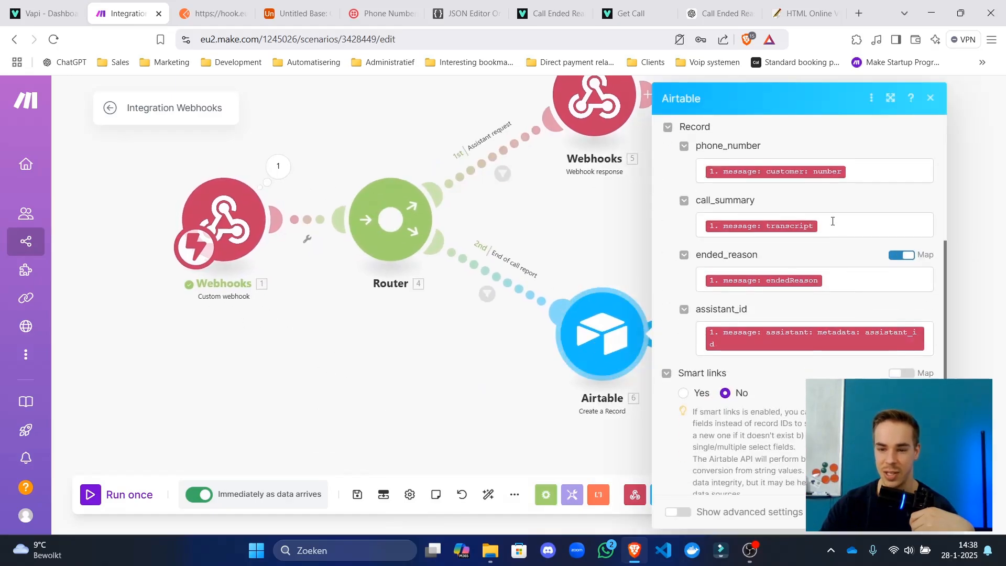
{"action": "left_click", "coordinate": [830, 225]}
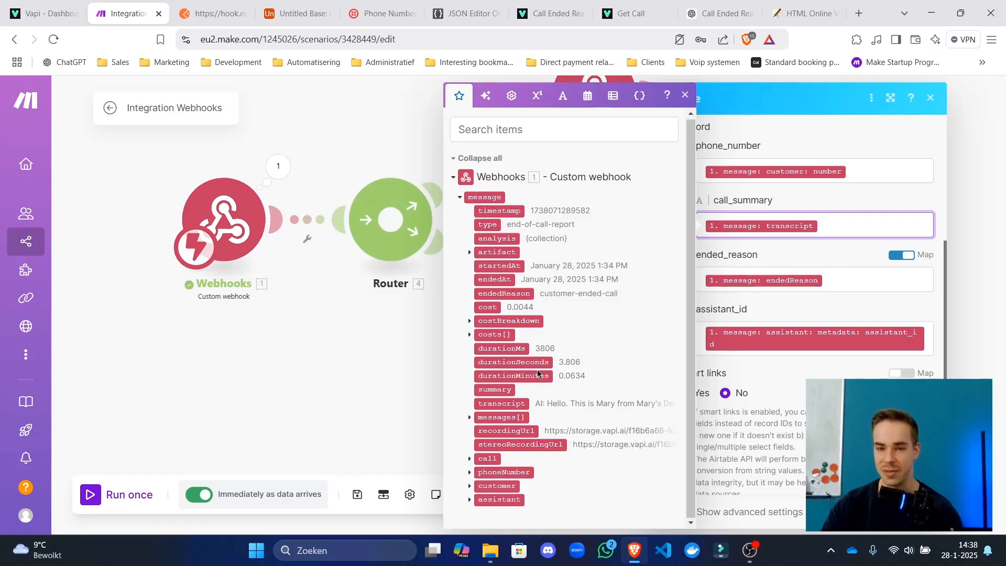
{"action": "left_click", "coordinate": [914, 513]}
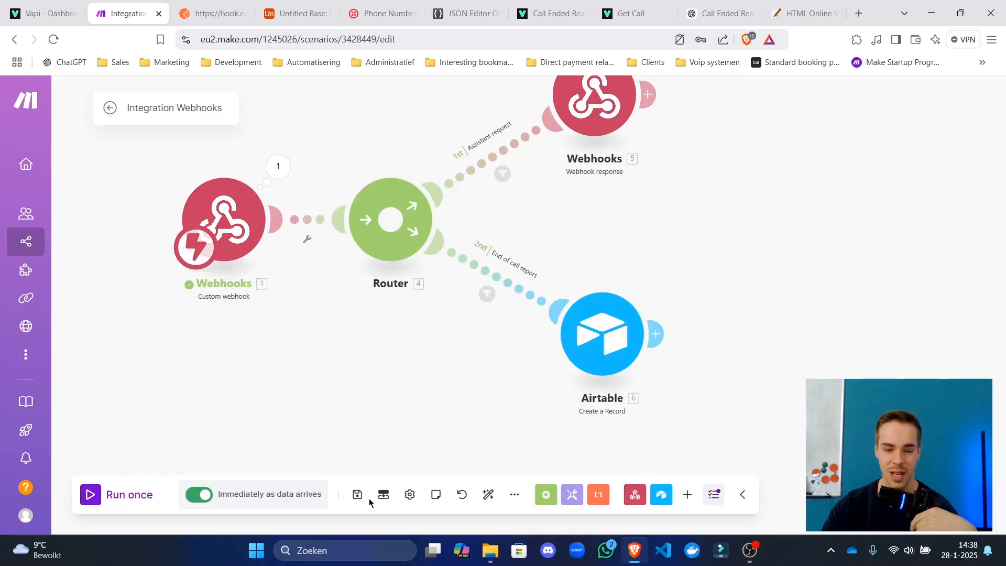
Auto-align the scenario's modules and save the scenario.
{"action": "left_click", "coordinate": [489, 495]}
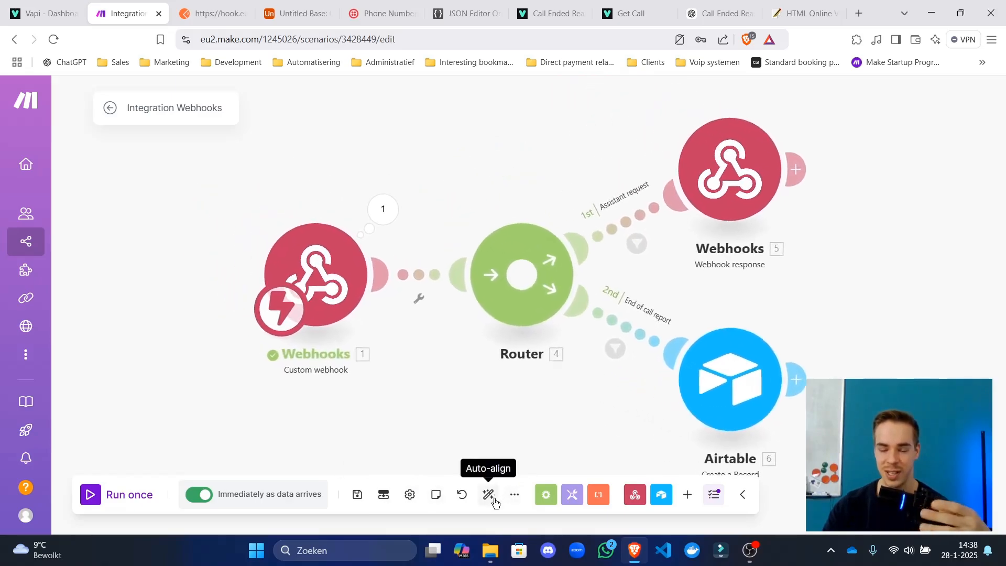
{"action": "left_click", "coordinate": [357, 495]}
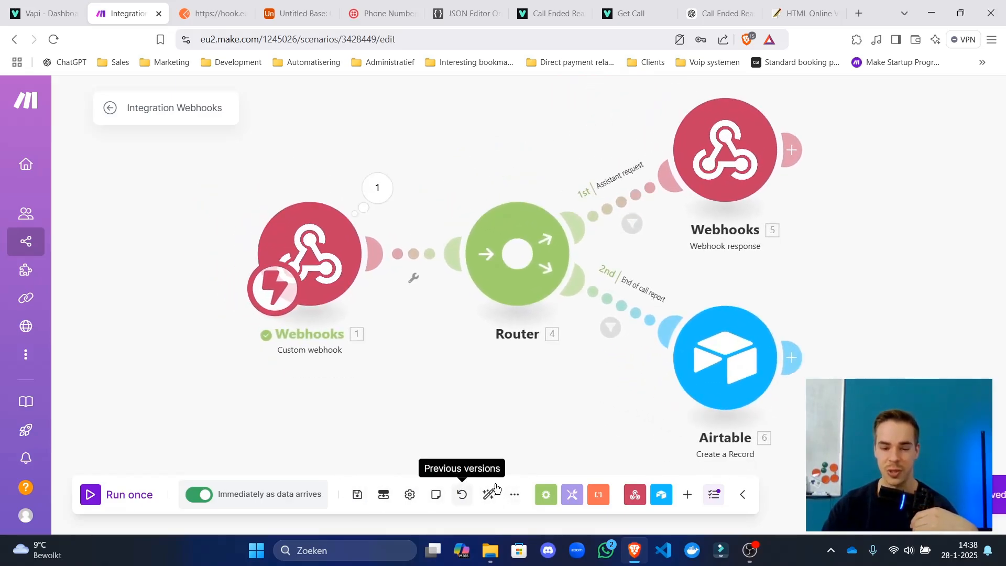
{"action": "left_click", "coordinate": [489, 495]}
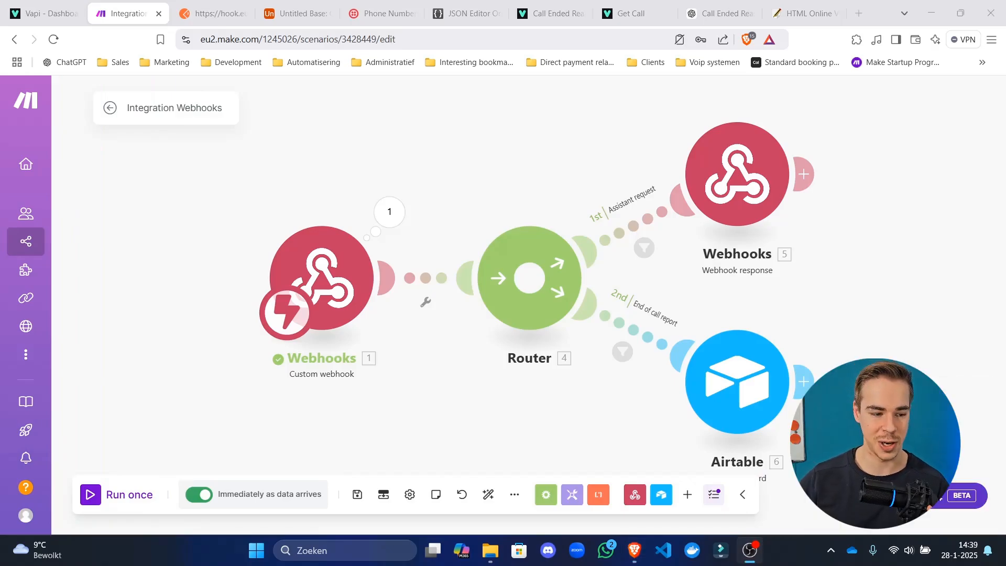
{"action": "left_click_drag", "start_coordinate": [442, 421], "coordinate": [368, 396]}
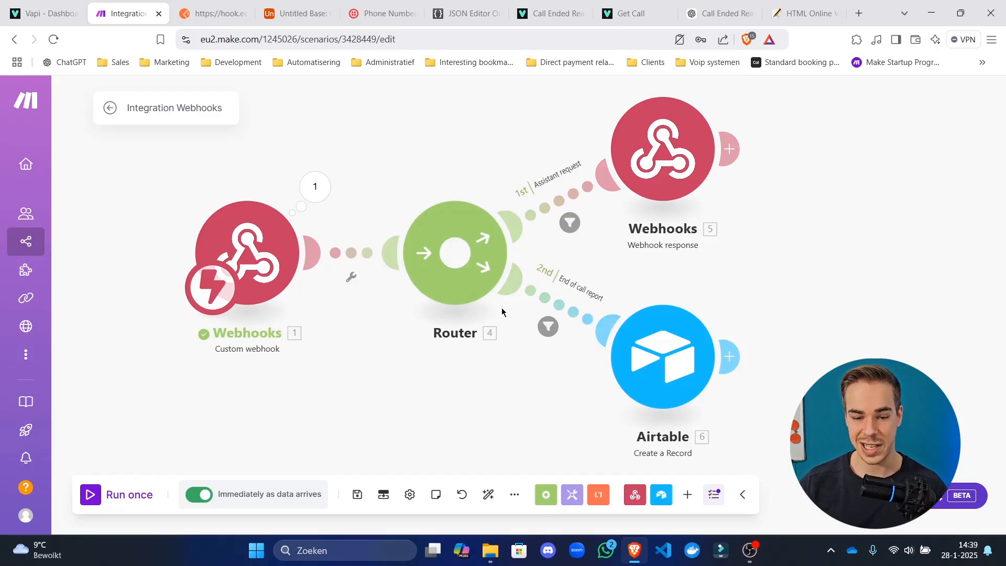
{"action": "left_click_drag", "start_coordinate": [635, 248], "coordinate": [575, 249]}
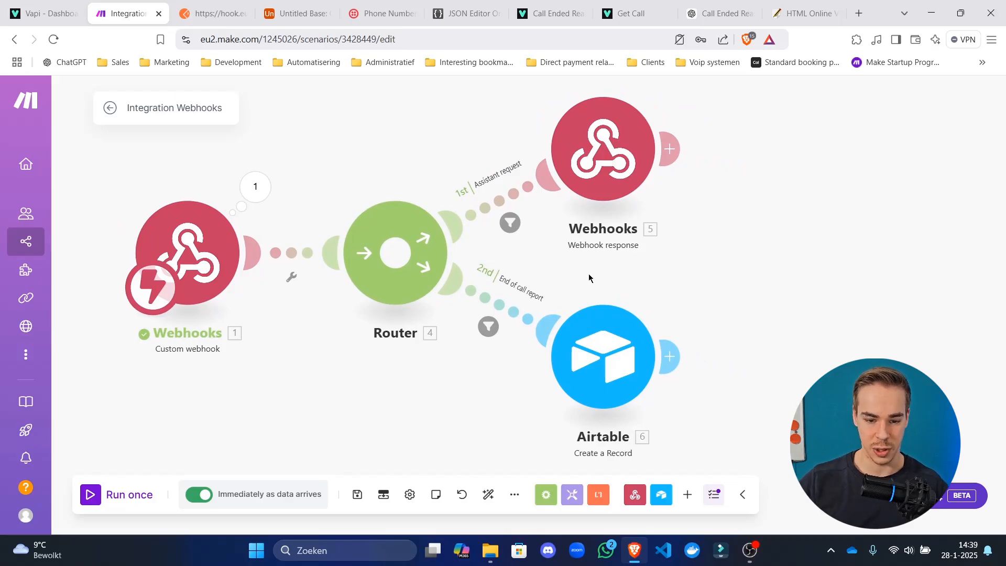
Review the Airtable module's settings once more and close them.
{"action": "left_click", "coordinate": [566, 374]}
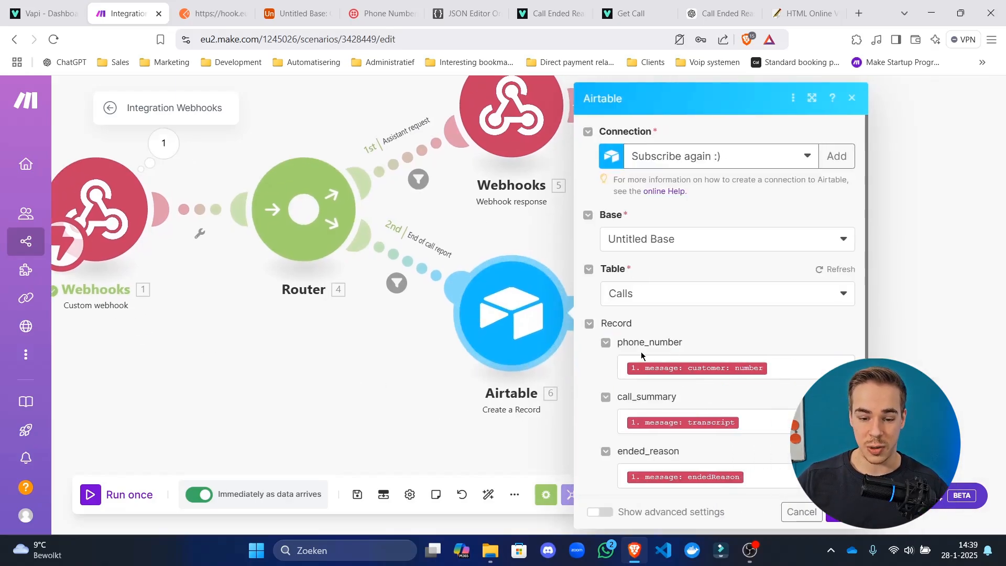
{"action": "scroll", "coordinate": [641, 352], "scroll_direction": "down", "scroll_amount": 4}
{"action": "left_click", "coordinate": [359, 496]}
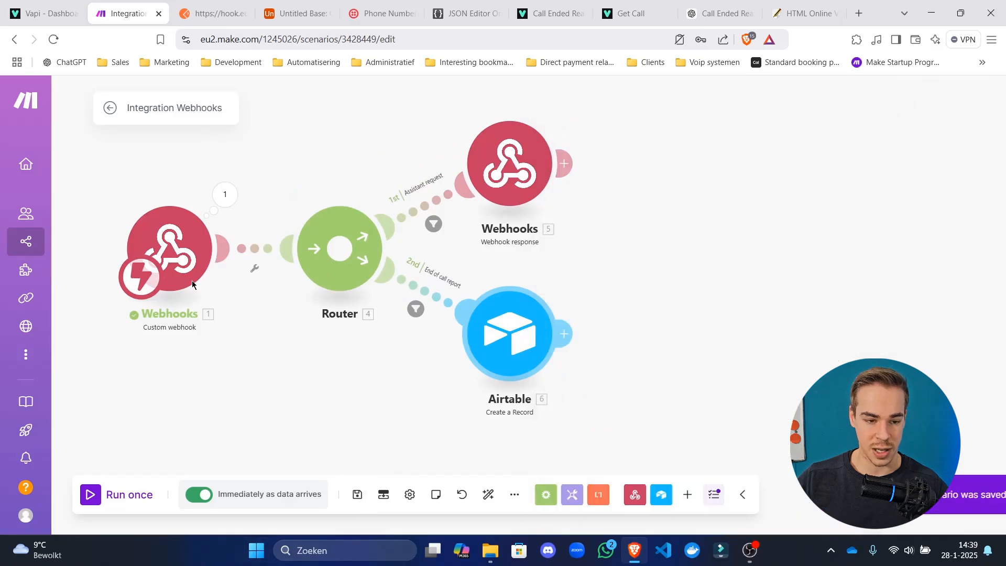
{"action": "left_click", "coordinate": [213, 13]}
Delete both existing records from the Airtable Calls table.
{"action": "left_click", "coordinate": [288, 10]}
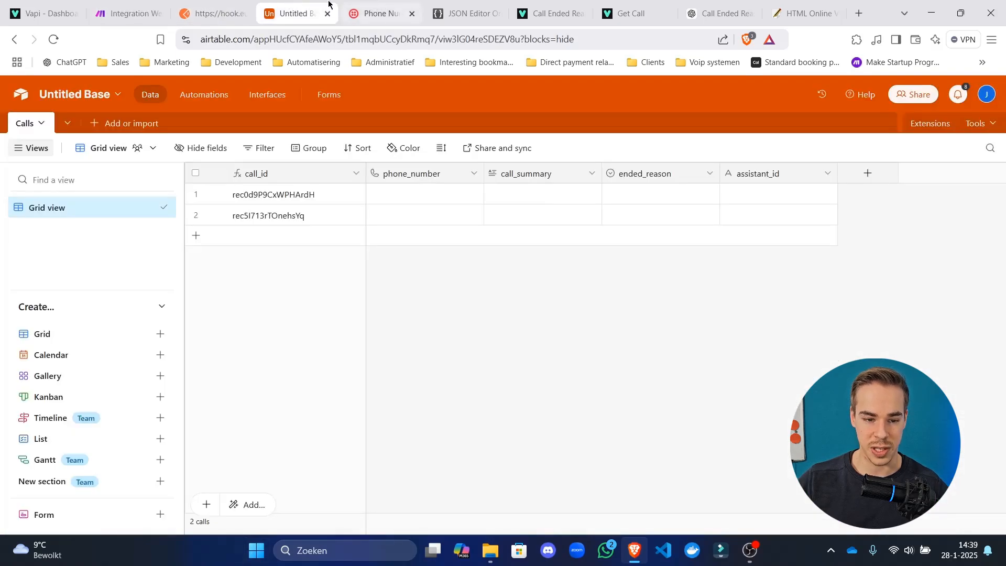
{"action": "left_click", "coordinate": [195, 173]}
{"action": "right_click", "coordinate": [297, 199]}
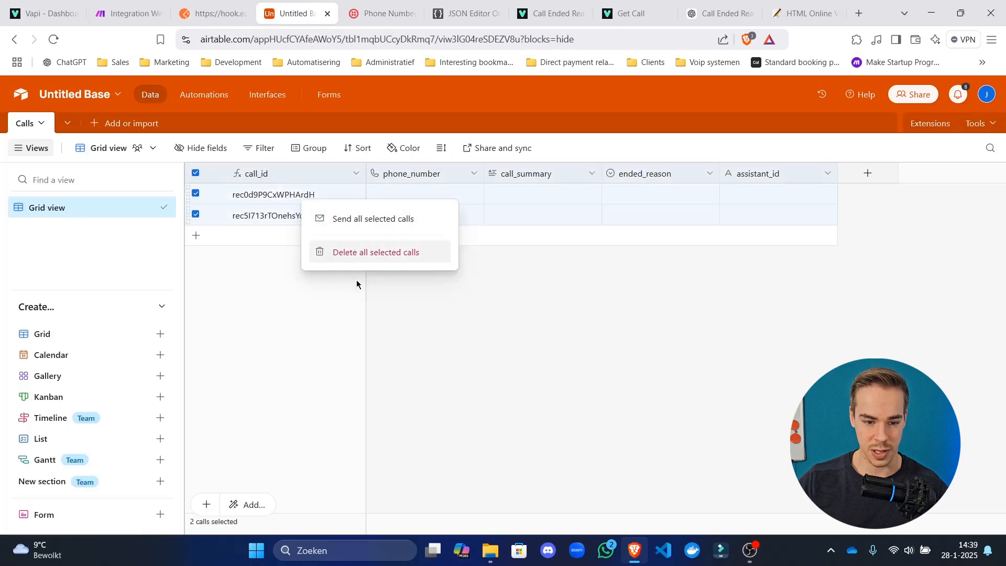
{"action": "left_click", "coordinate": [369, 263]}
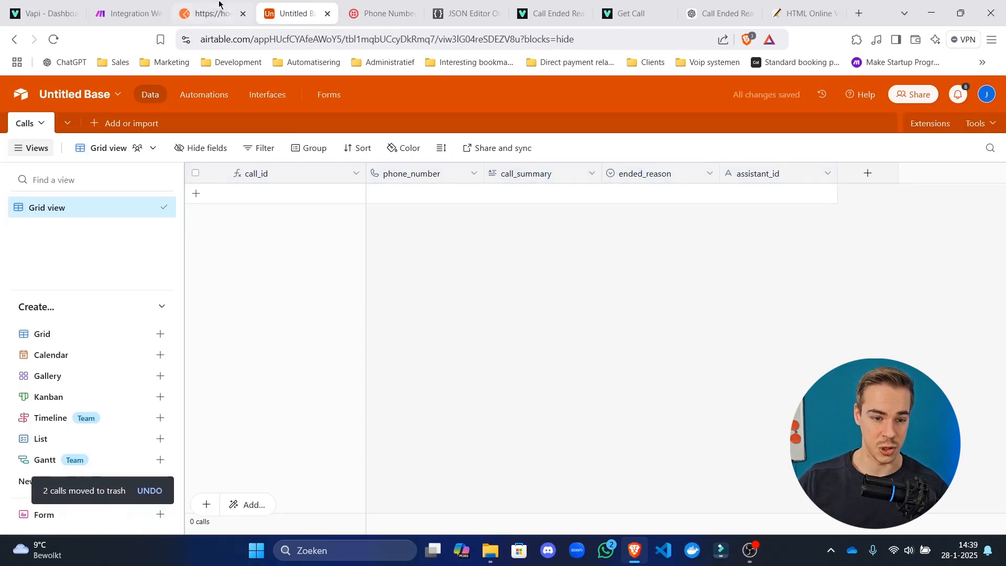
Resend the test end-of-call request from Postman and view the scenario overview.
{"action": "left_click", "coordinate": [207, 13]}
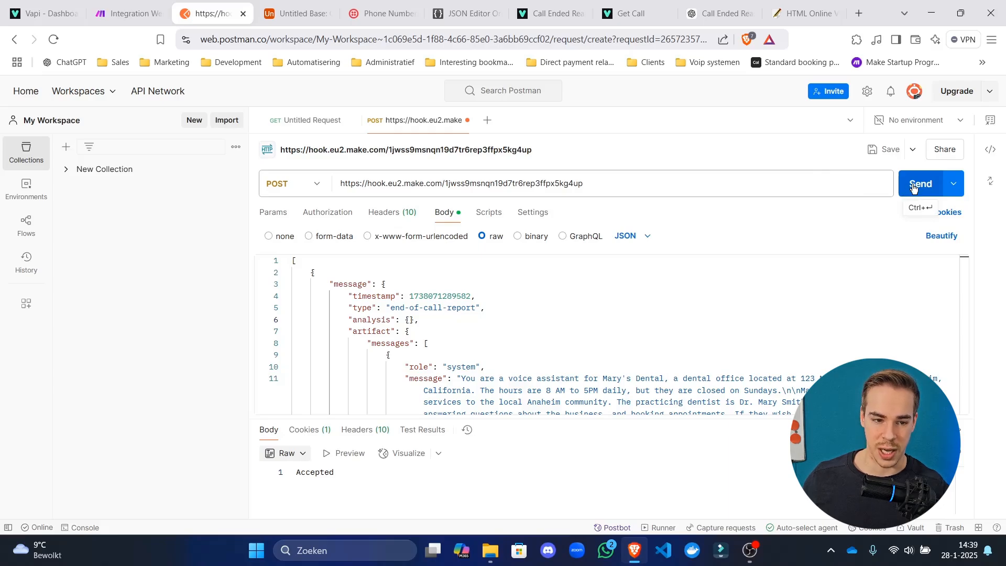
{"action": "left_click", "coordinate": [126, 13]}
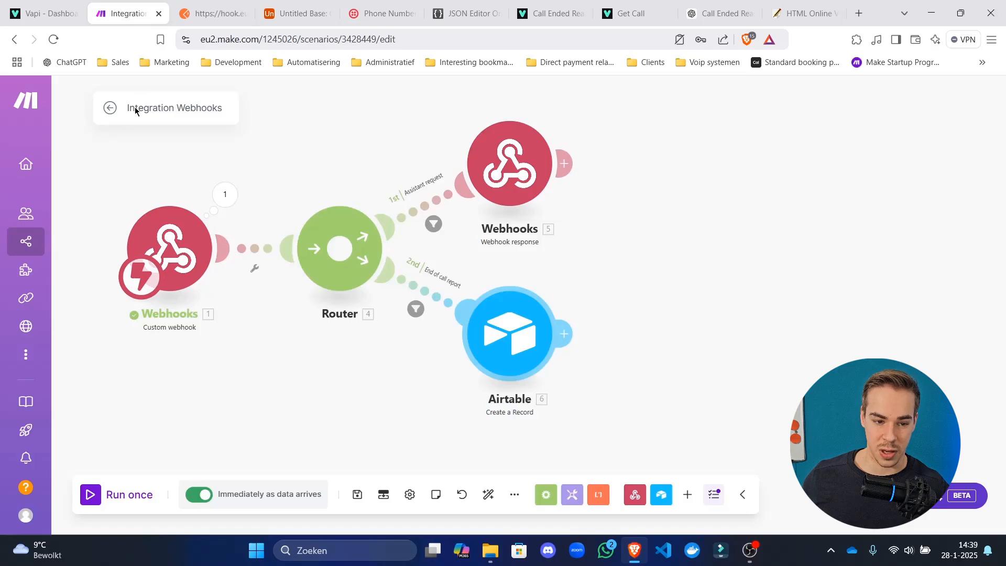
{"action": "key", "text": "ctrl+Tab"}
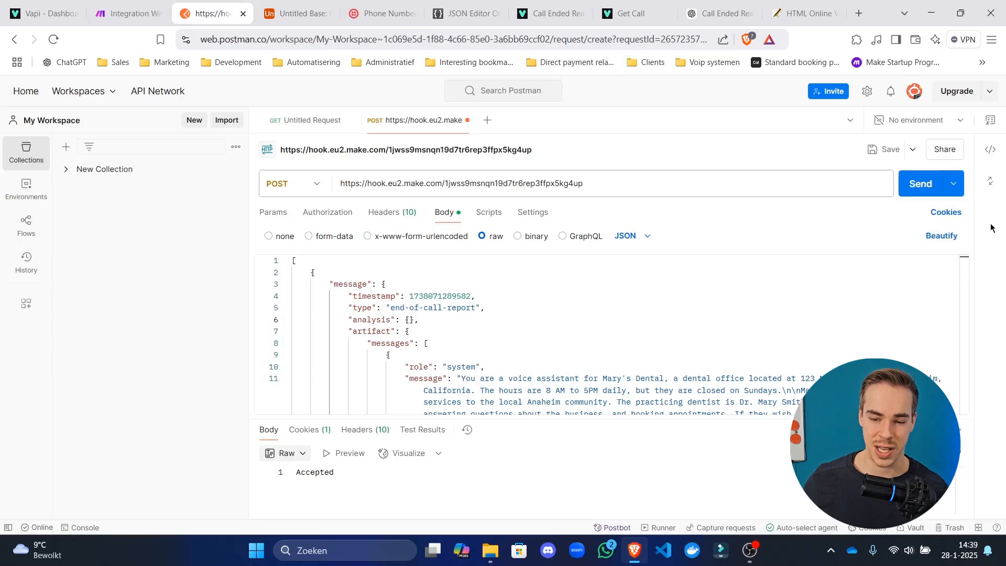
{"action": "left_click", "coordinate": [923, 192]}
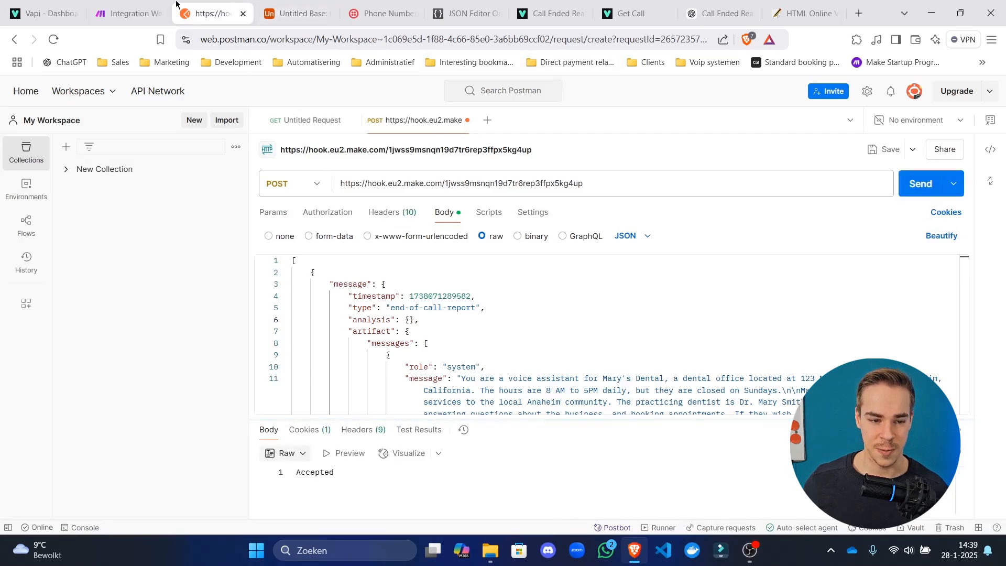
{"action": "left_click", "coordinate": [124, 9]}
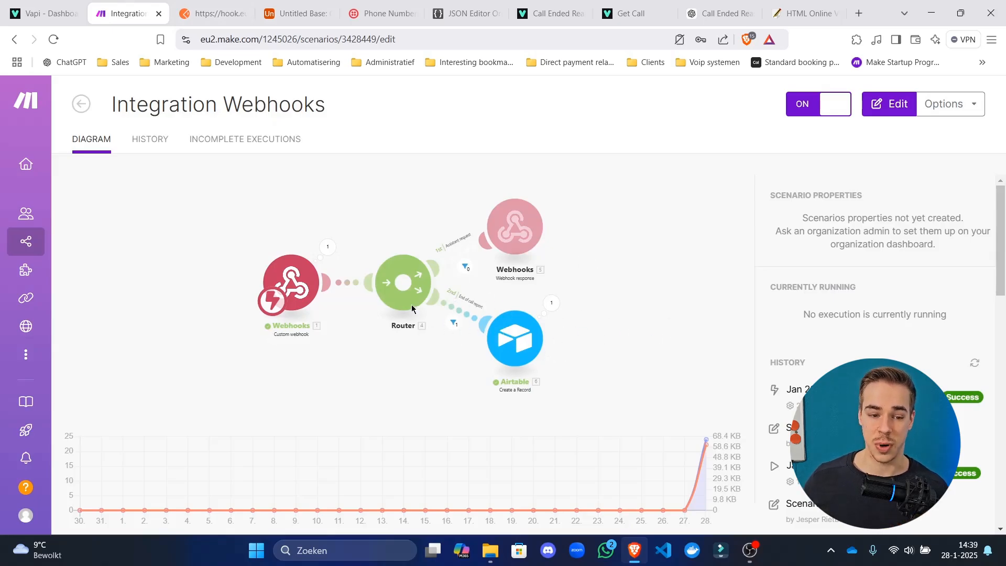
Review the new Calls record's call_id, phone number, call summary and assistant_id in Airtable.
{"action": "left_click", "coordinate": [283, 10]}
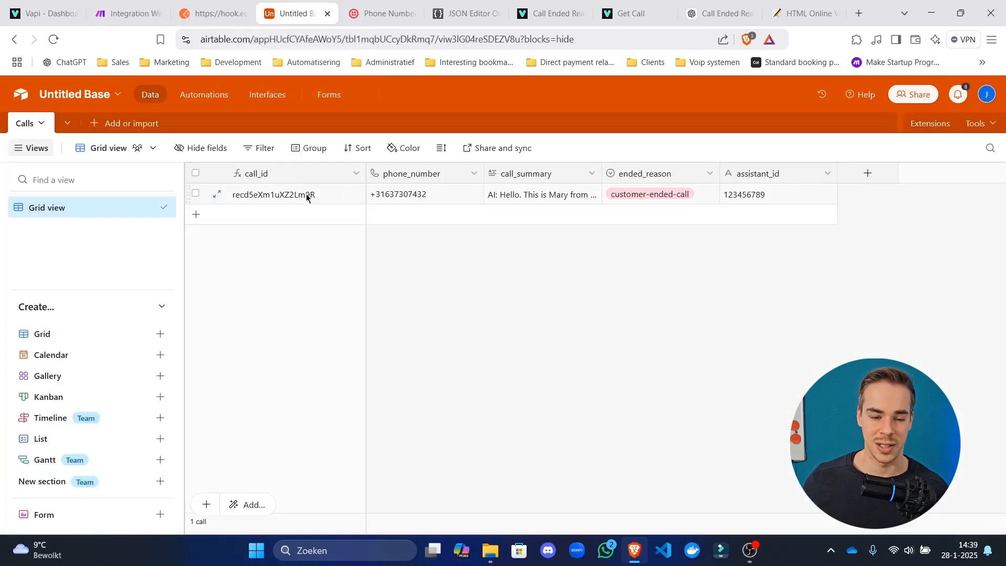
{"action": "left_click_drag", "start_coordinate": [306, 194], "coordinate": [747, 194]}
{"action": "left_click", "coordinate": [786, 193]}
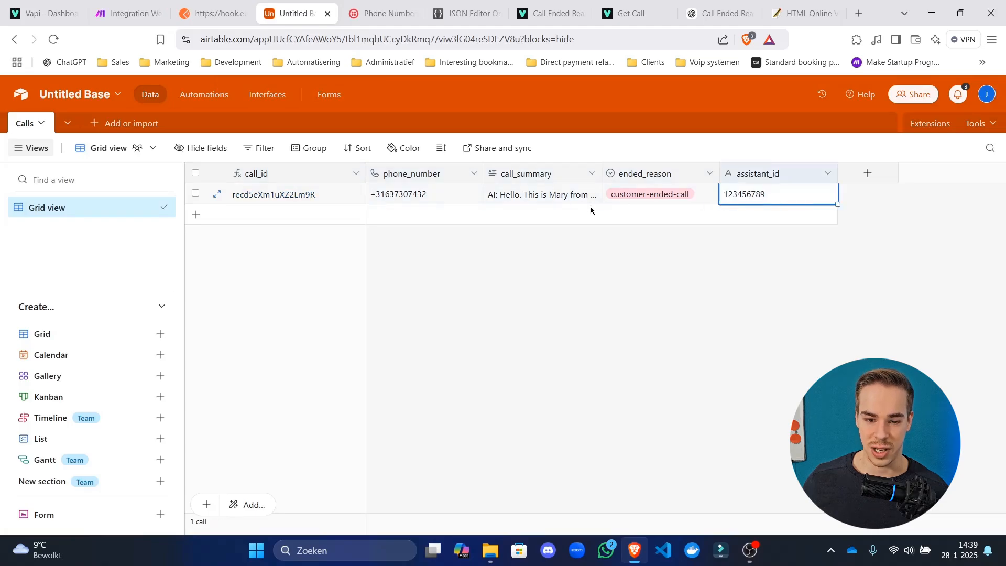
{"action": "left_click", "coordinate": [553, 202]}
{"action": "left_click", "coordinate": [593, 200]}
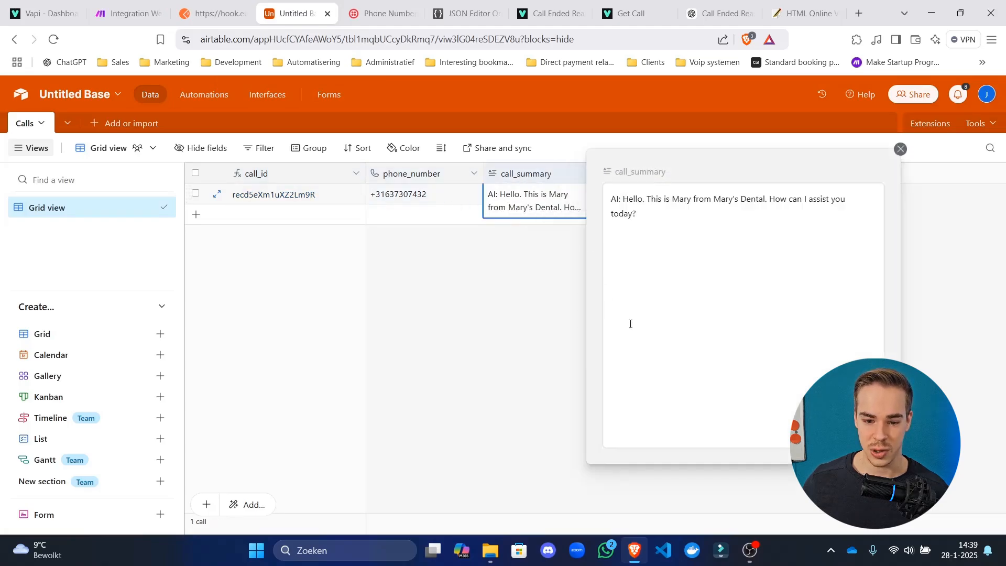
{"action": "left_click", "coordinate": [407, 323]}
{"action": "left_click", "coordinate": [396, 196]}
{"action": "left_click", "coordinate": [334, 195]}
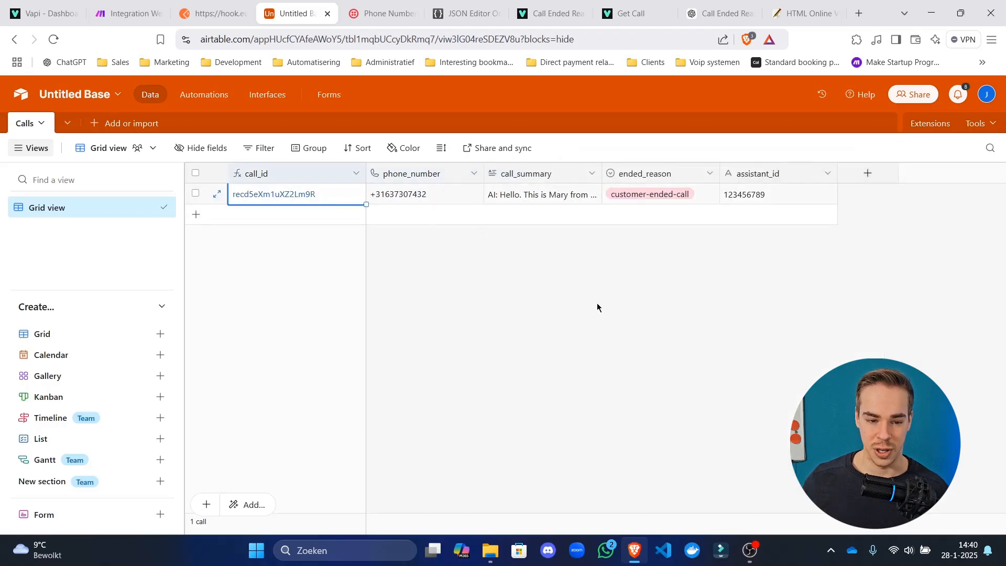
{"action": "left_click", "coordinate": [597, 304]}
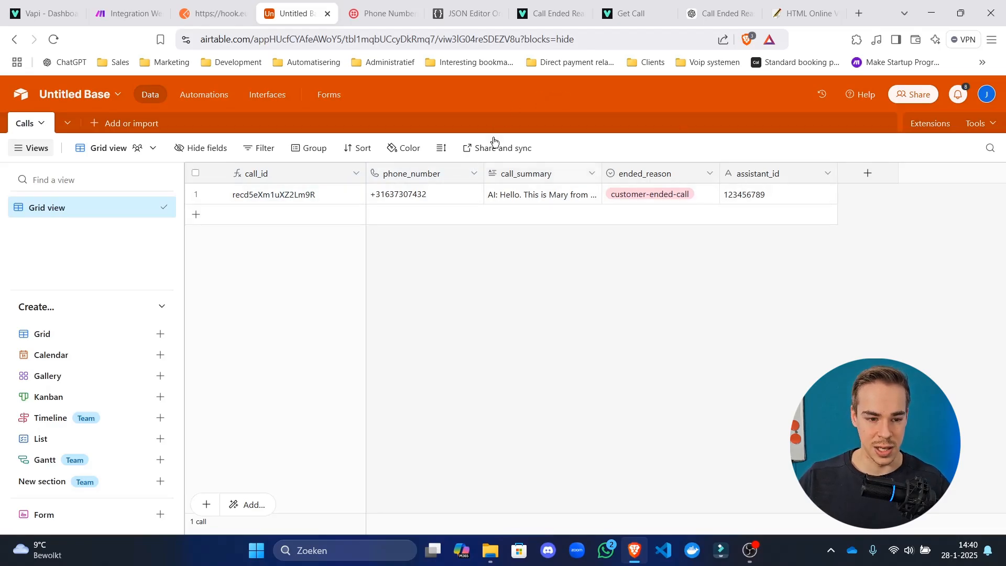
Show the webhook's latest message output in Make and check its endedAt and endedReason values.
{"action": "left_click", "coordinate": [128, 13]}
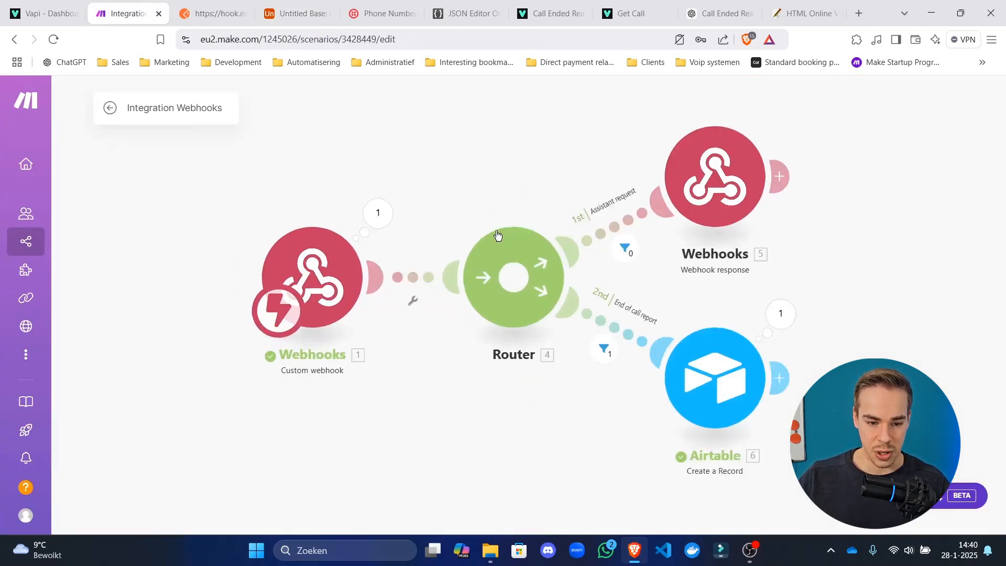
{"action": "left_click_drag", "start_coordinate": [550, 191], "coordinate": [340, 190]}
{"action": "left_click", "coordinate": [528, 390]}
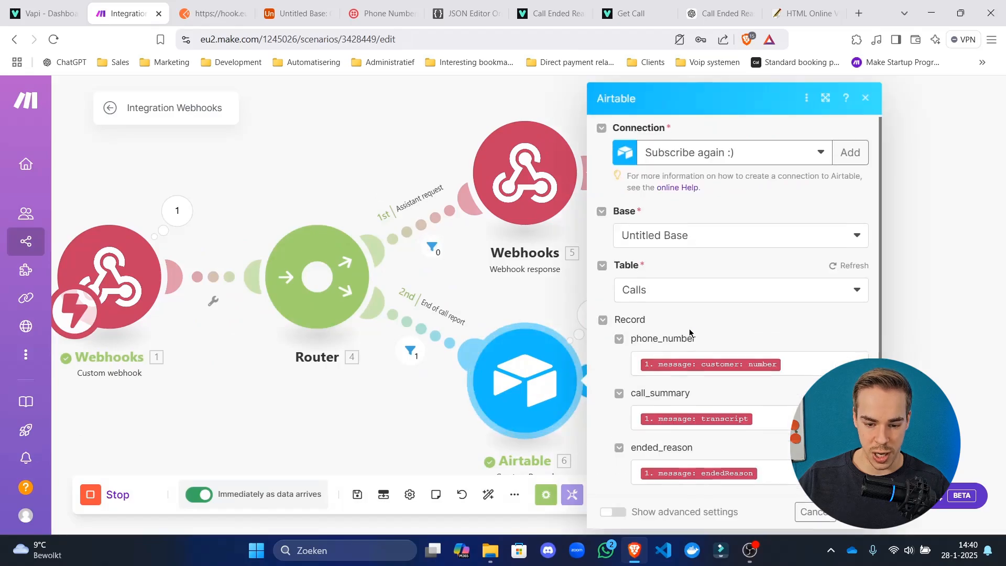
{"action": "scroll", "coordinate": [689, 332], "scroll_direction": "down", "scroll_amount": 4}
{"action": "left_click", "coordinate": [179, 215]}
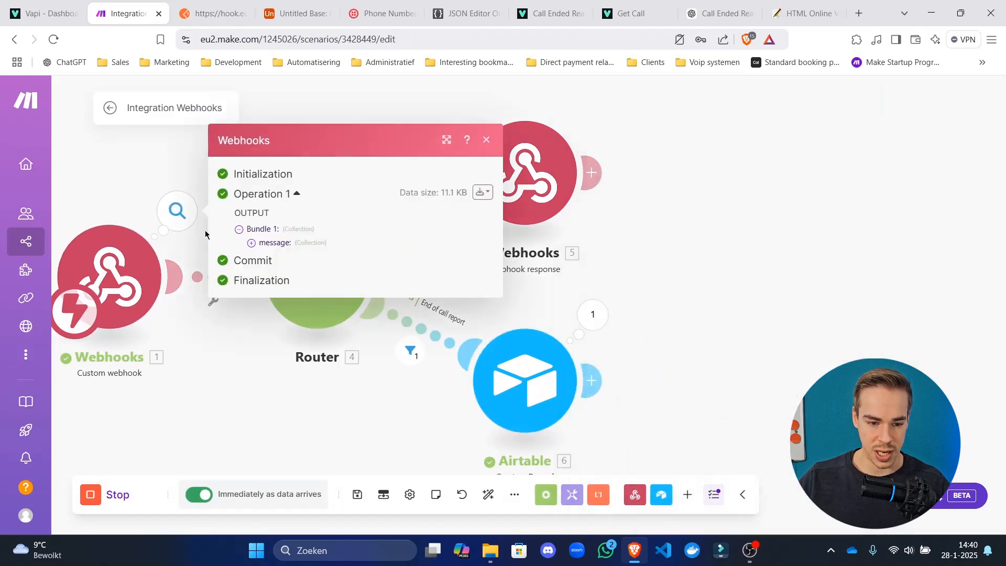
{"action": "left_click", "coordinate": [277, 245]}
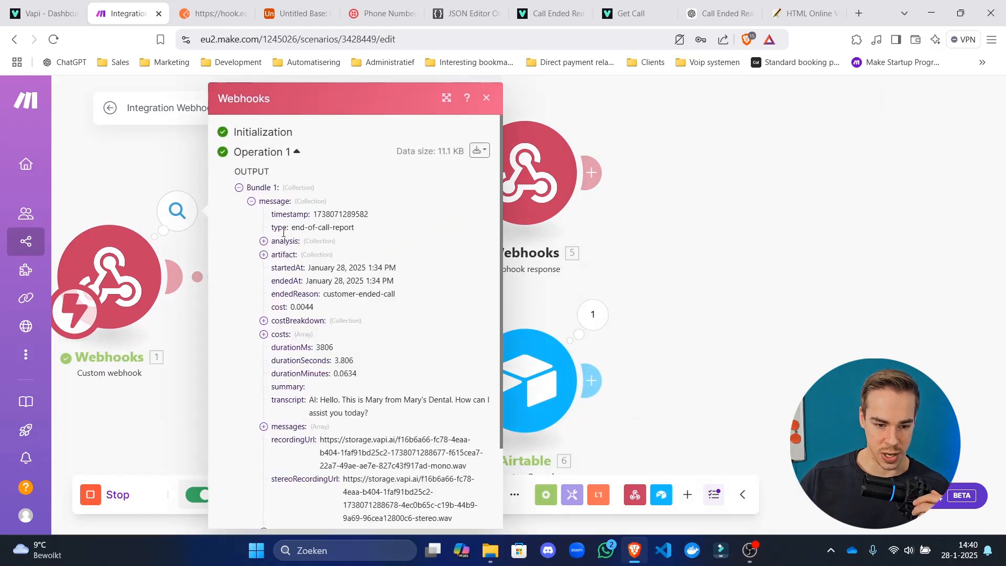
{"action": "left_click_drag", "start_coordinate": [291, 226], "coordinate": [313, 248]}
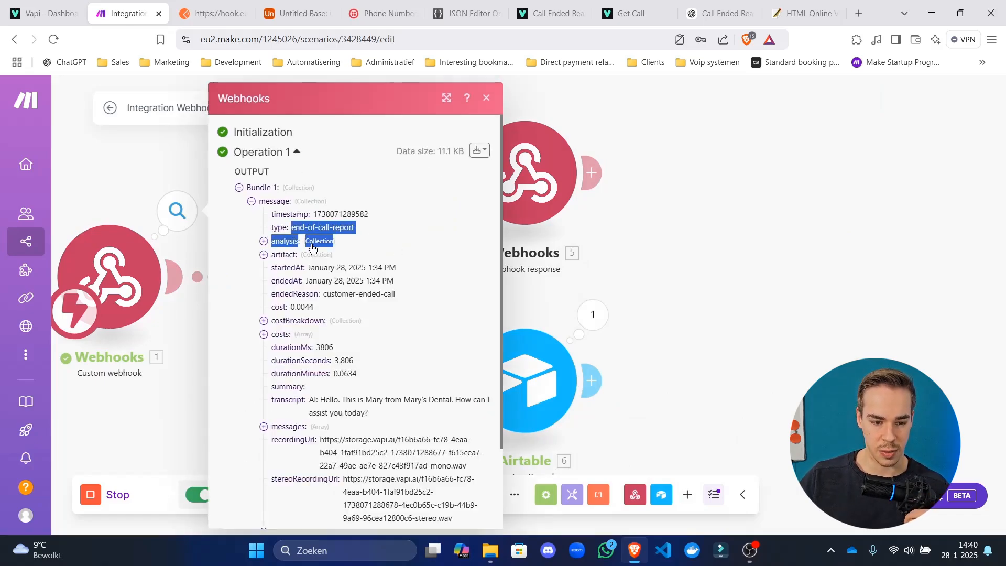
{"action": "left_click", "coordinate": [325, 279]}
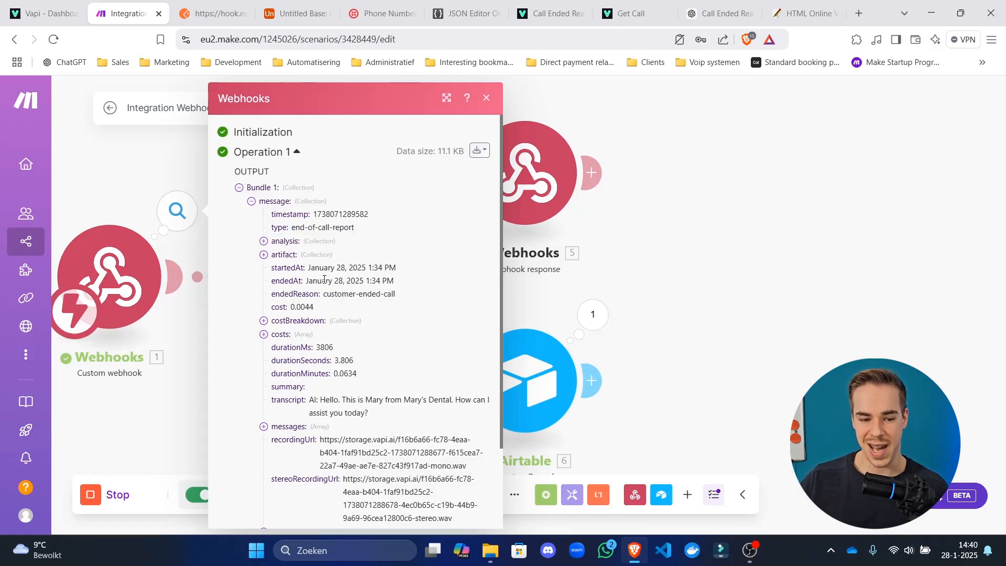
{"action": "left_click_drag", "start_coordinate": [312, 281], "coordinate": [533, 305]}
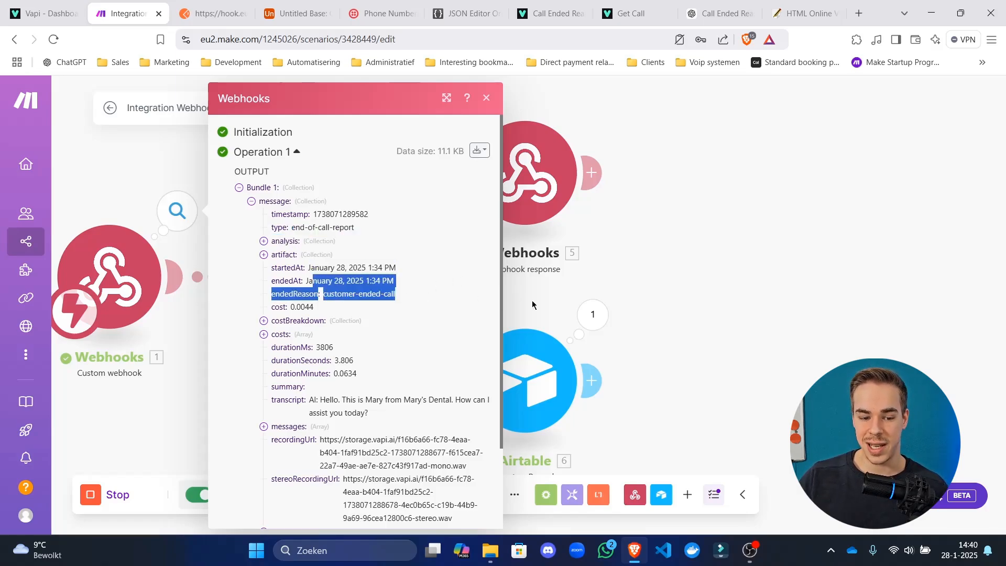
{"action": "left_click", "coordinate": [532, 304]}
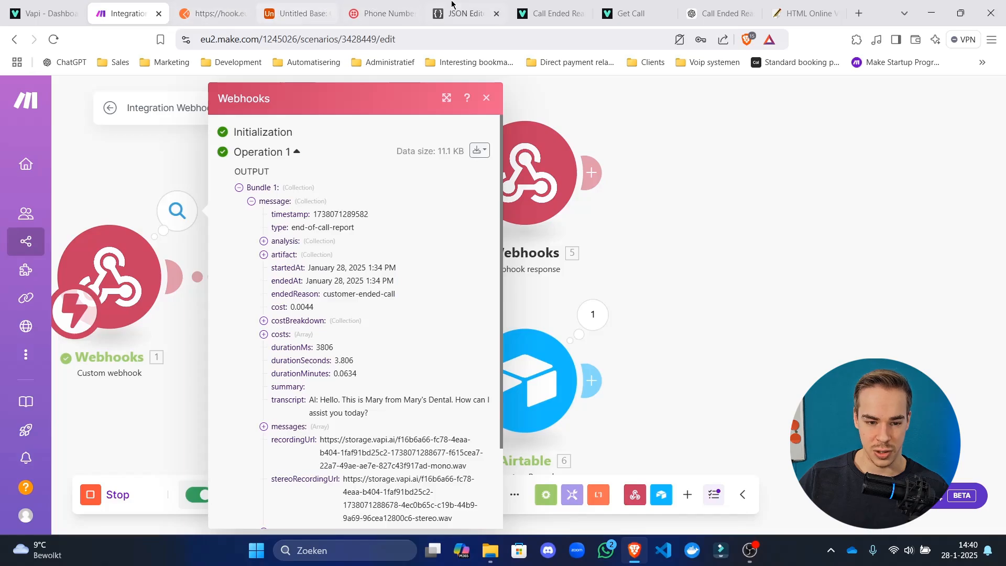
{"action": "left_click", "coordinate": [296, 13]}
Add a single line text field named ended_at to the Calls table.
{"action": "left_click", "coordinate": [867, 174]}
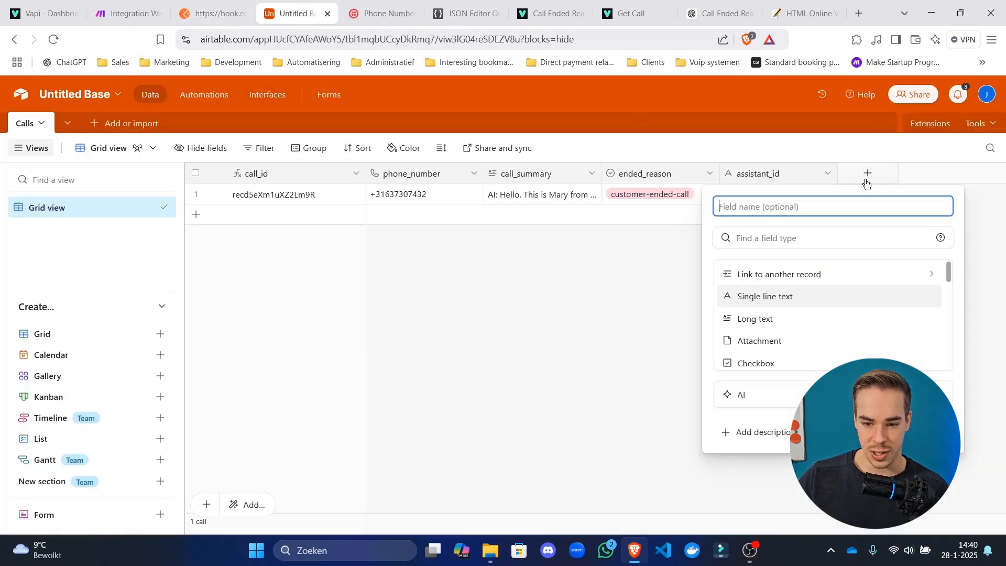
{"action": "type", "text": "ended"}
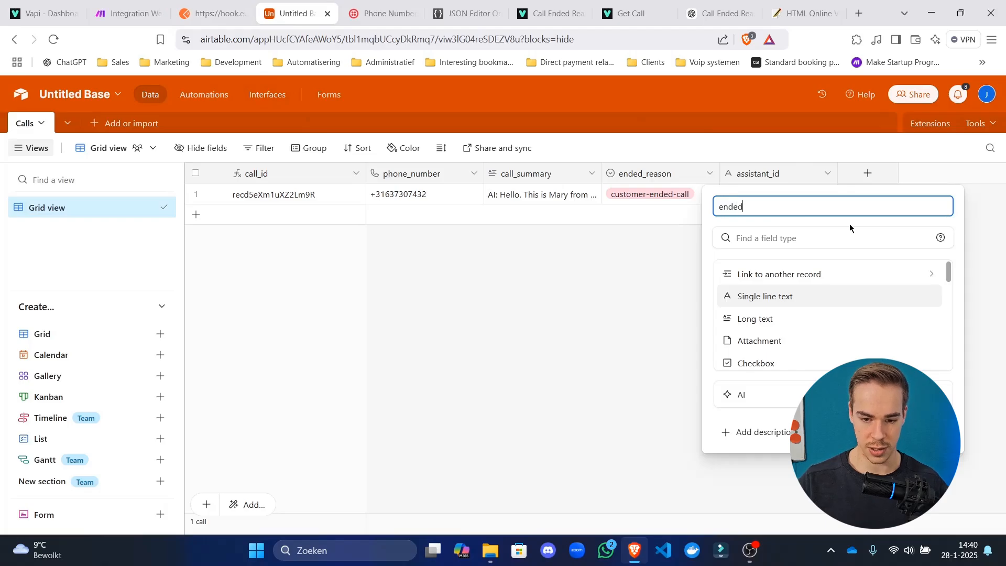
{"action": "type", "text": "_at"}
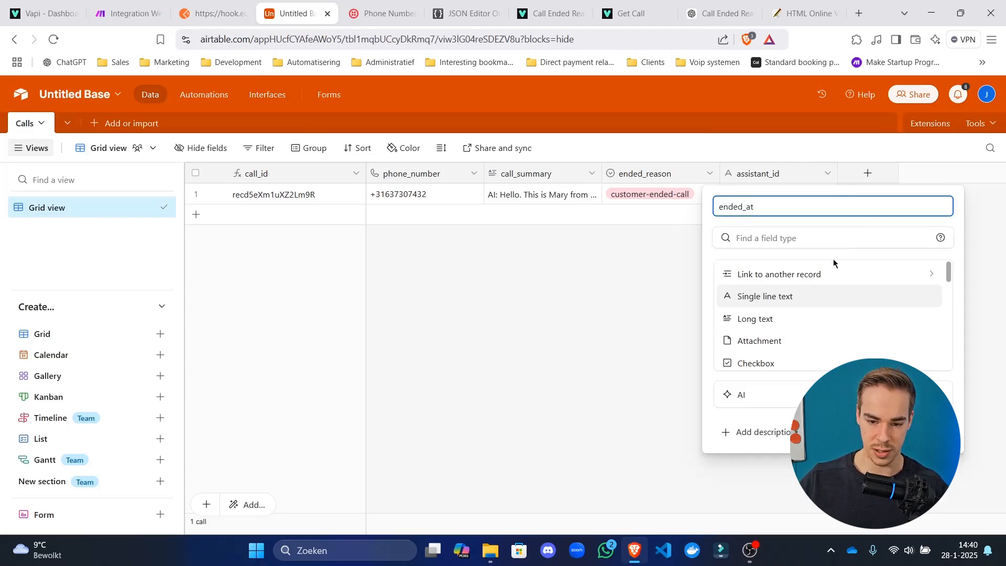
{"action": "left_click", "coordinate": [831, 298]}
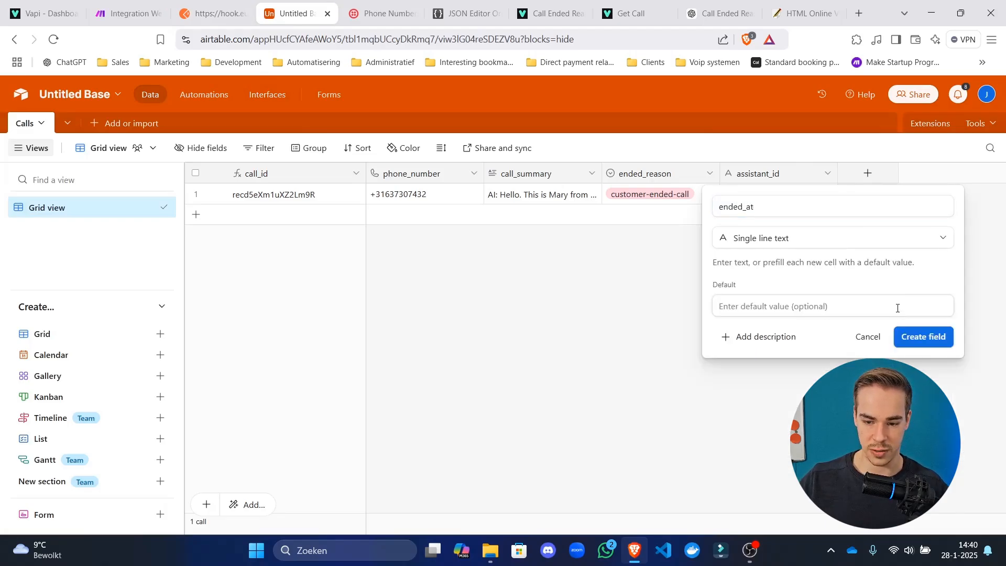
{"action": "left_click", "coordinate": [918, 335]}
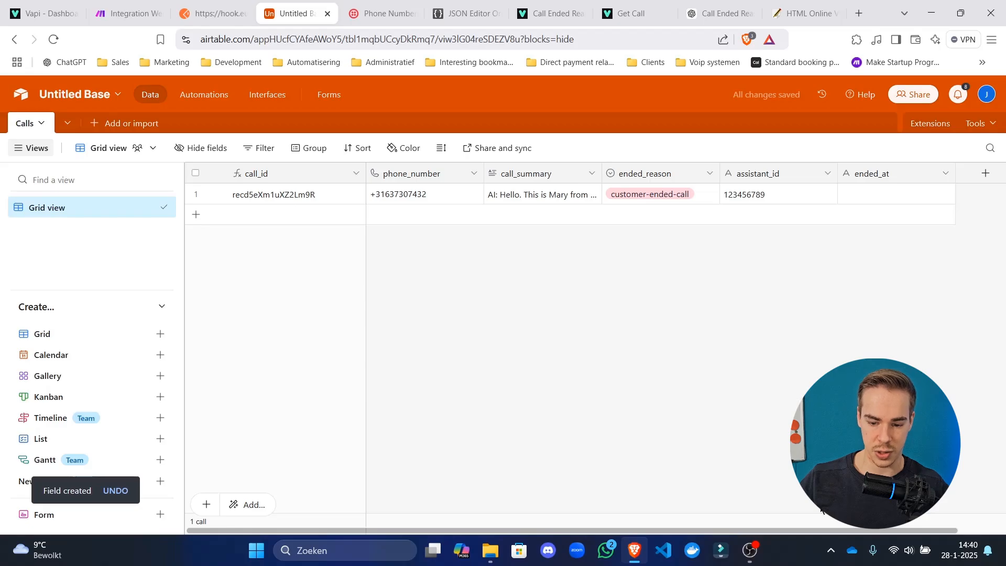
{"action": "scroll", "coordinate": [927, 258], "scroll_direction": "right", "scroll_amount": 1}
Duplicate ended_at, rename the copy started_at, and move it before ended_at.
{"action": "right_click", "coordinate": [869, 177]}
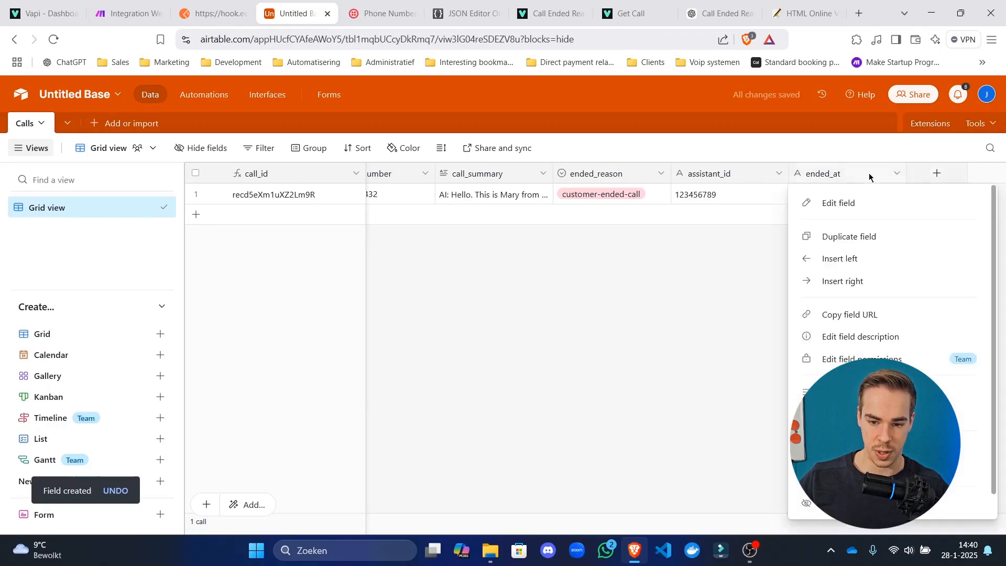
{"action": "left_click", "coordinate": [885, 237]}
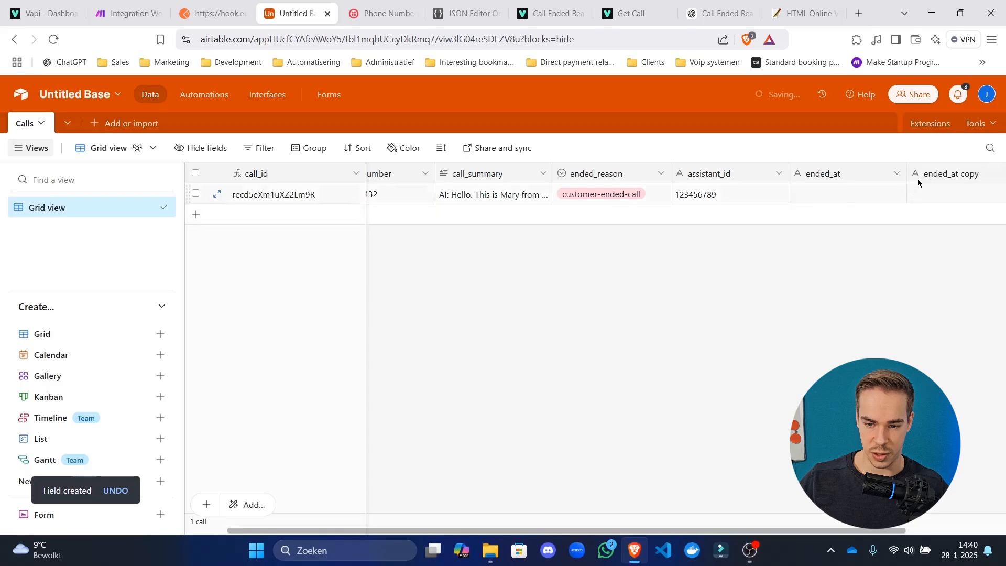
{"action": "left_click_drag", "start_coordinate": [492, 209], "coordinate": [269, 206]}
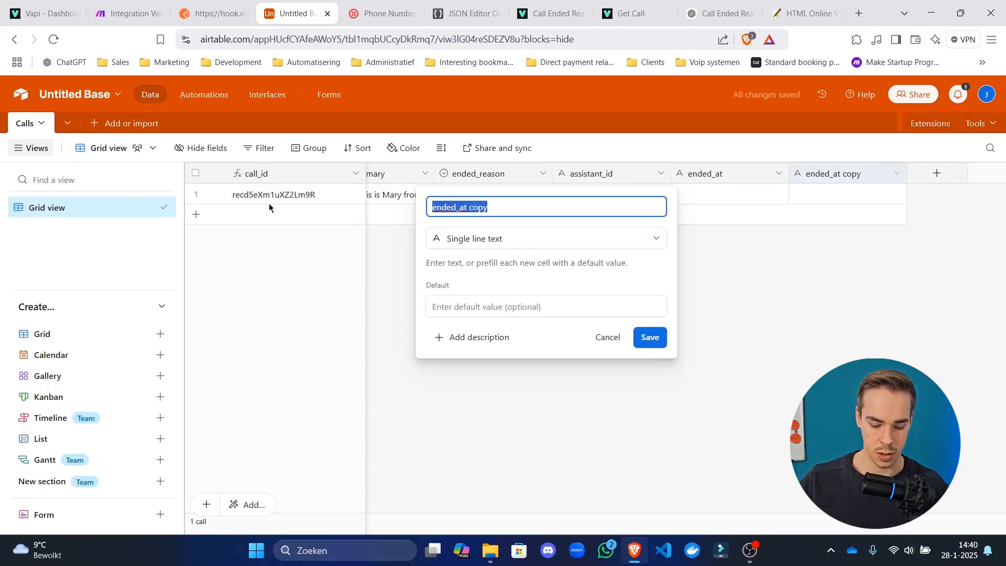
{"action": "type", "text": "t"}
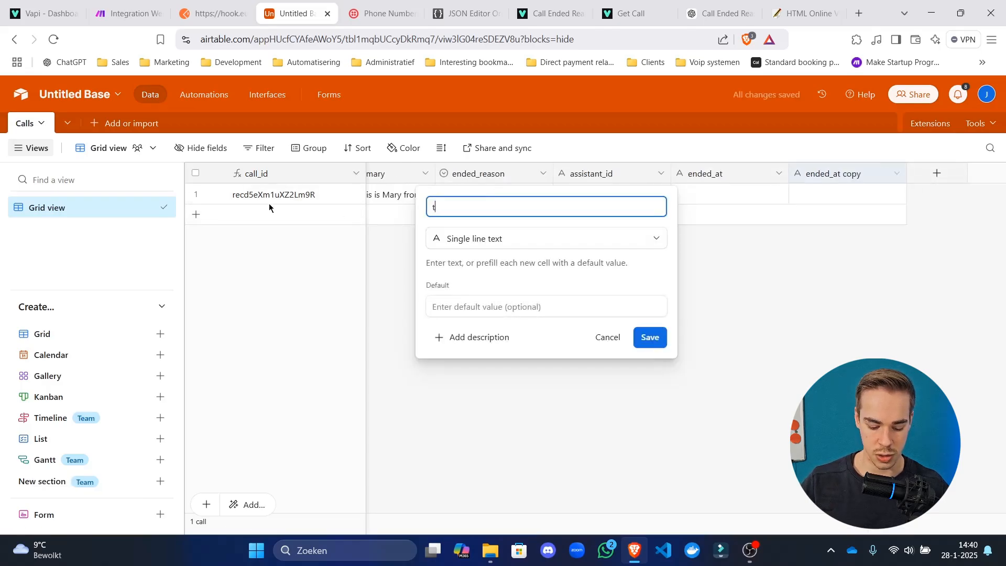
{"action": "type", "text": "arted_at"}
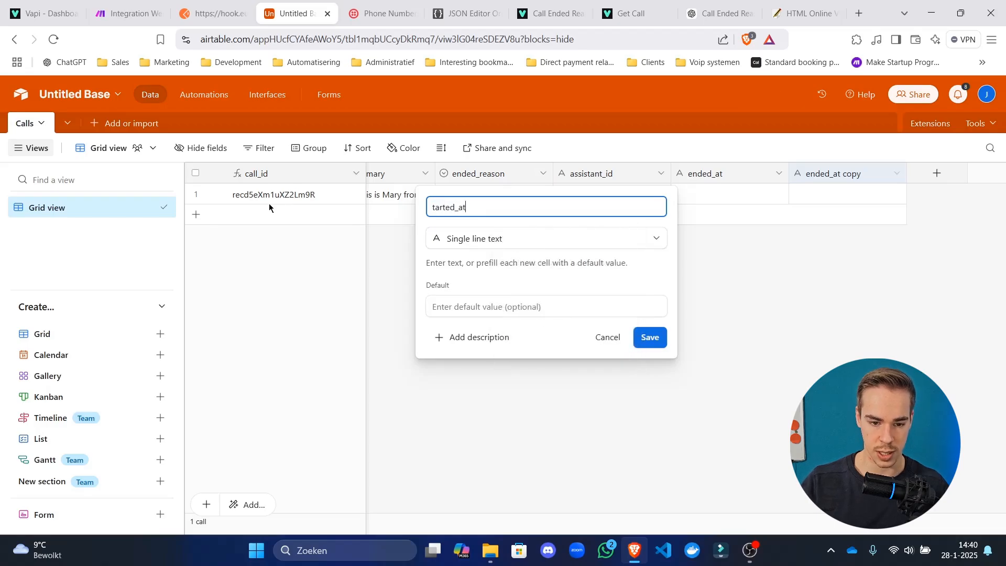
{"action": "key", "text": "Home"}
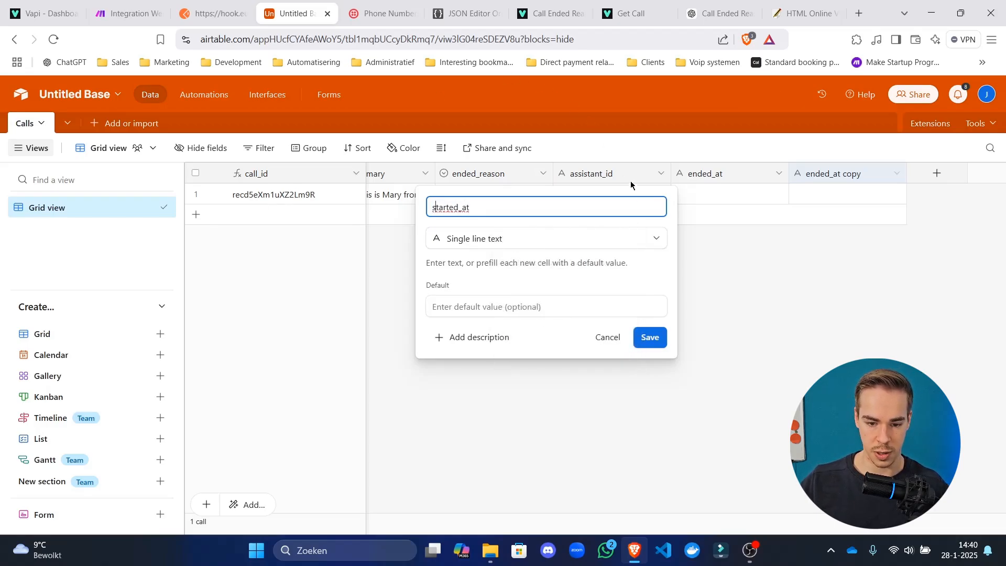
{"action": "left_click", "coordinate": [658, 344]}
{"action": "left_click_drag", "start_coordinate": [851, 178], "coordinate": [706, 179]}
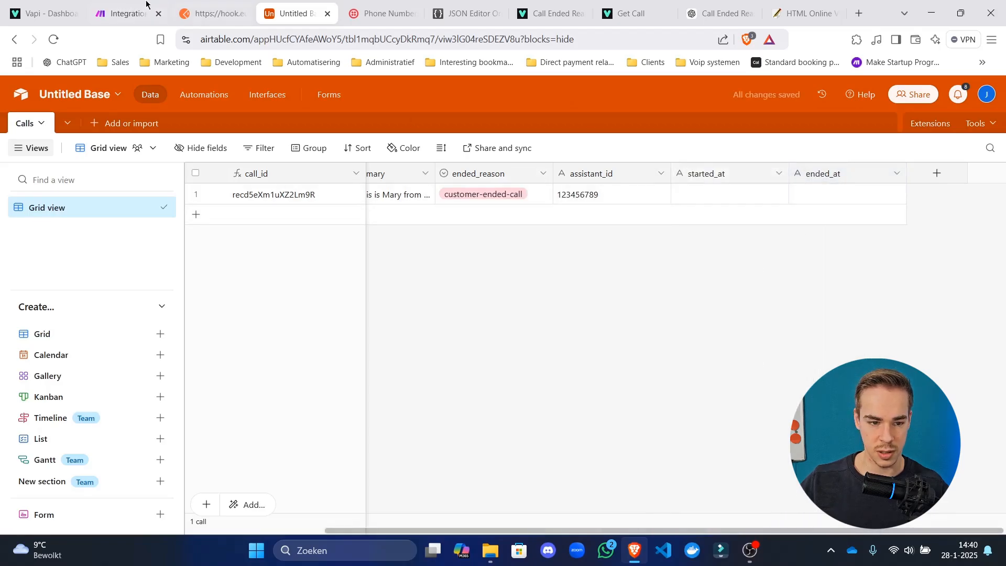
{"action": "left_click", "coordinate": [125, 13]}
Refresh the Airtable module's fields and map message startedAt into started_at.
{"action": "left_click", "coordinate": [683, 368]}
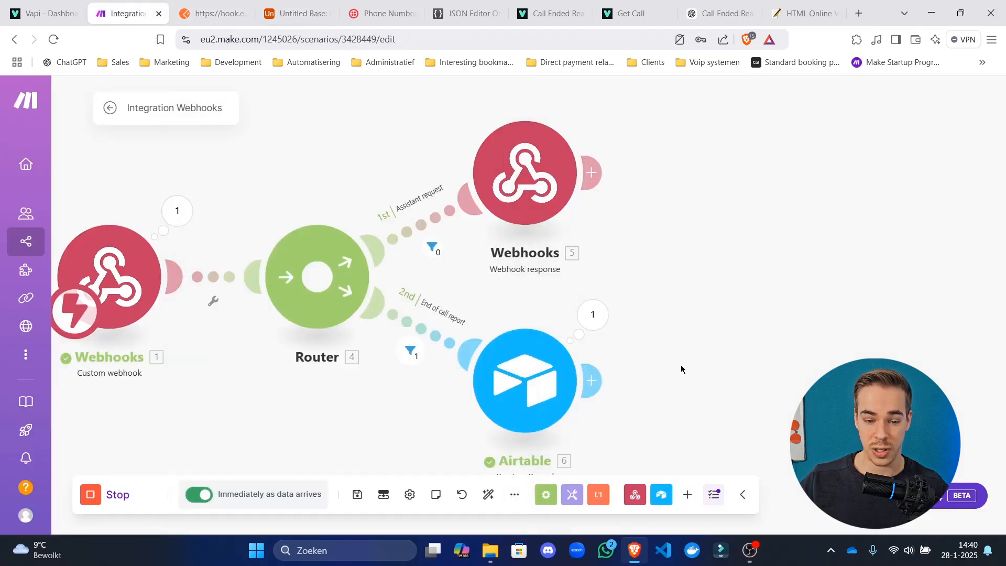
{"action": "left_click_drag", "start_coordinate": [683, 369], "coordinate": [766, 191]}
{"action": "left_click", "coordinate": [642, 222]}
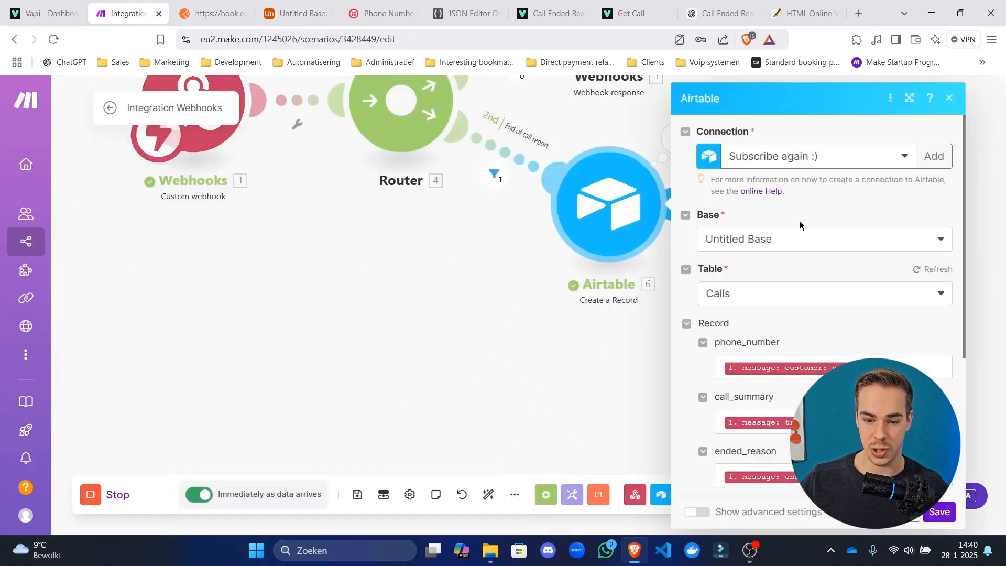
{"action": "left_click", "coordinate": [931, 273]}
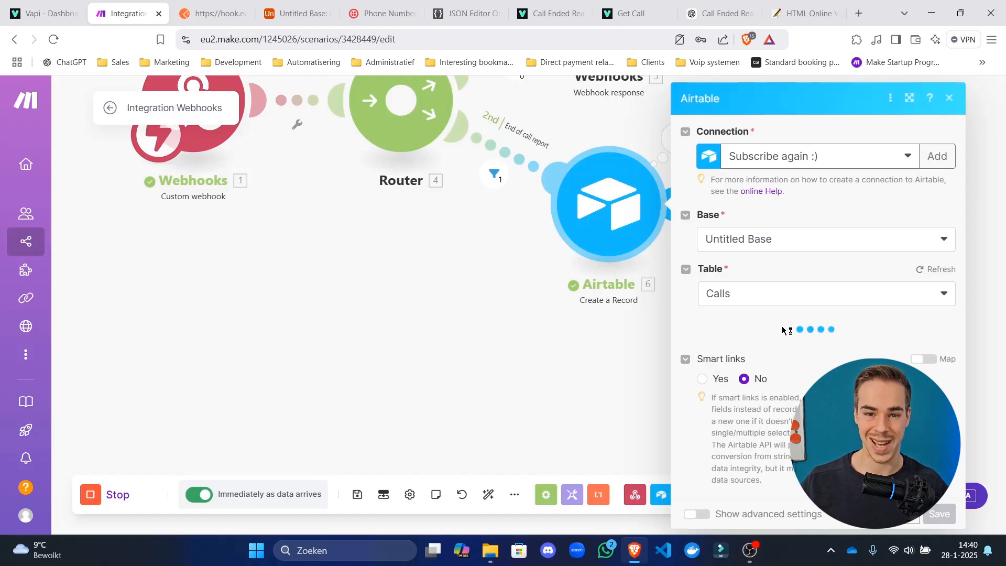
{"action": "scroll", "coordinate": [817, 341], "scroll_direction": "down", "scroll_amount": 5}
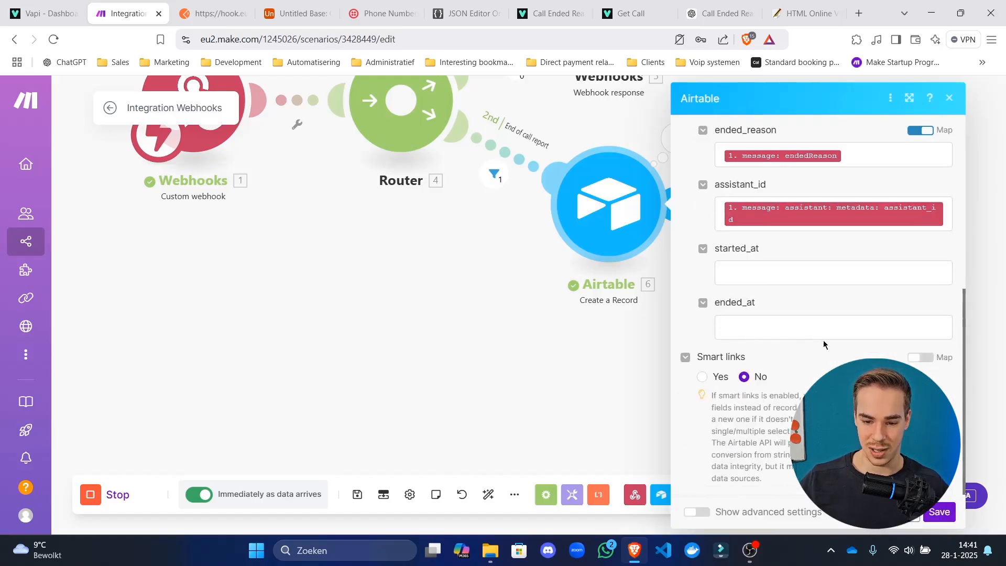
{"action": "left_click", "coordinate": [774, 277]}
{"action": "left_click", "coordinate": [520, 265]}
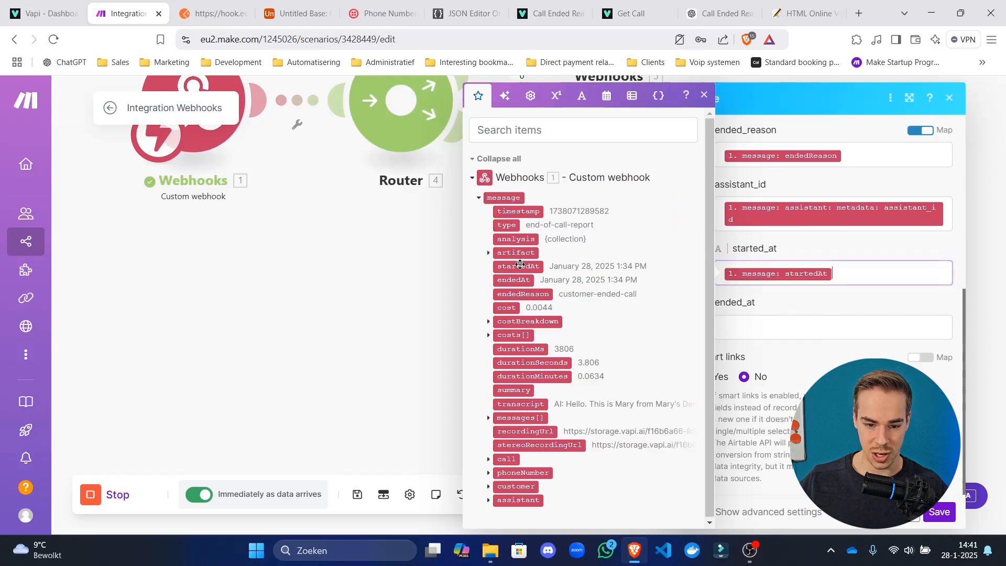
{"action": "left_click", "coordinate": [514, 280]}
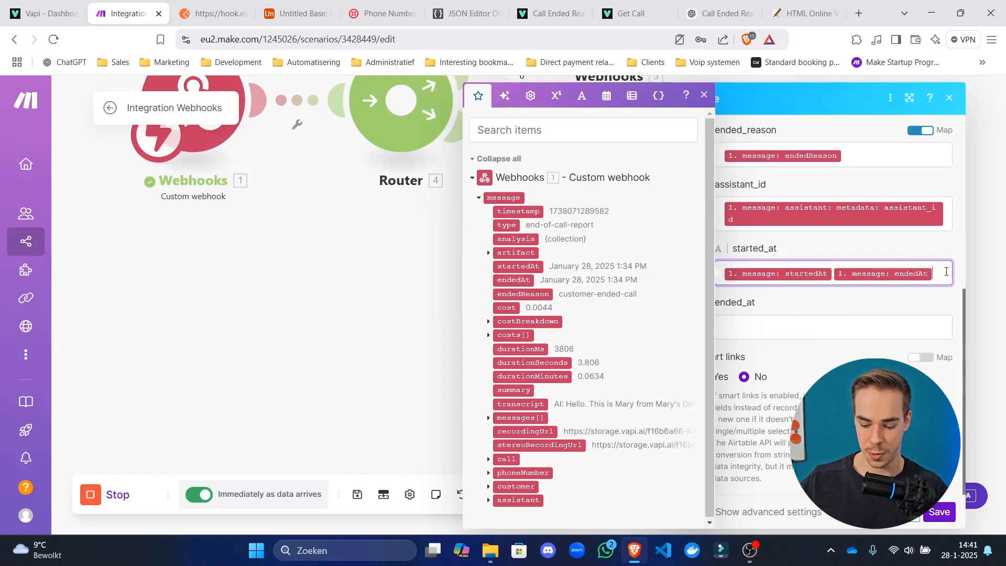
{"action": "key", "text": "BackSpace"}
Map message endedAt into ended_at, then save the module and the scenario.
{"action": "left_click", "coordinate": [872, 326]}
{"action": "left_click", "coordinate": [529, 281]}
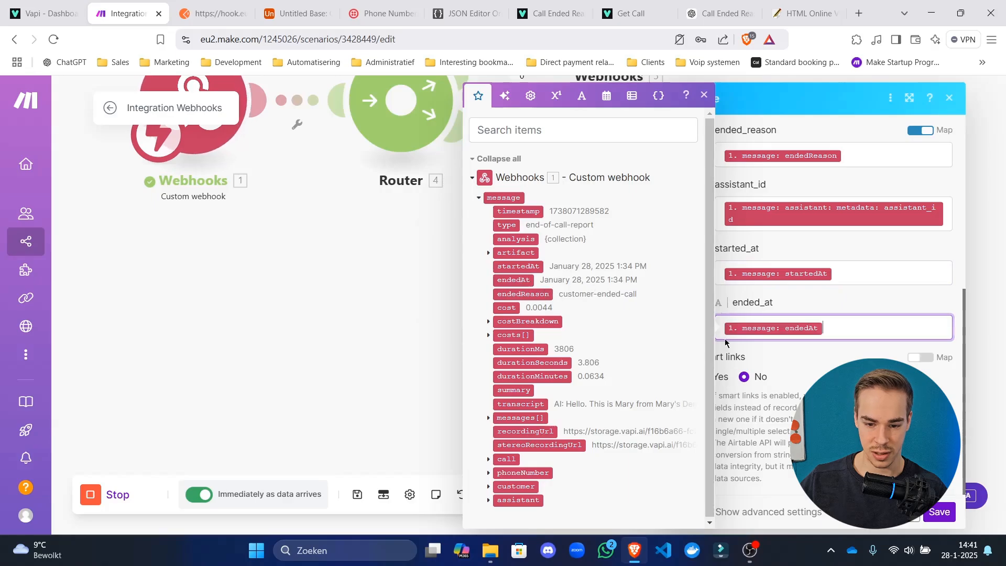
{"action": "left_click", "coordinate": [939, 512]}
{"action": "left_click", "coordinate": [358, 495]}
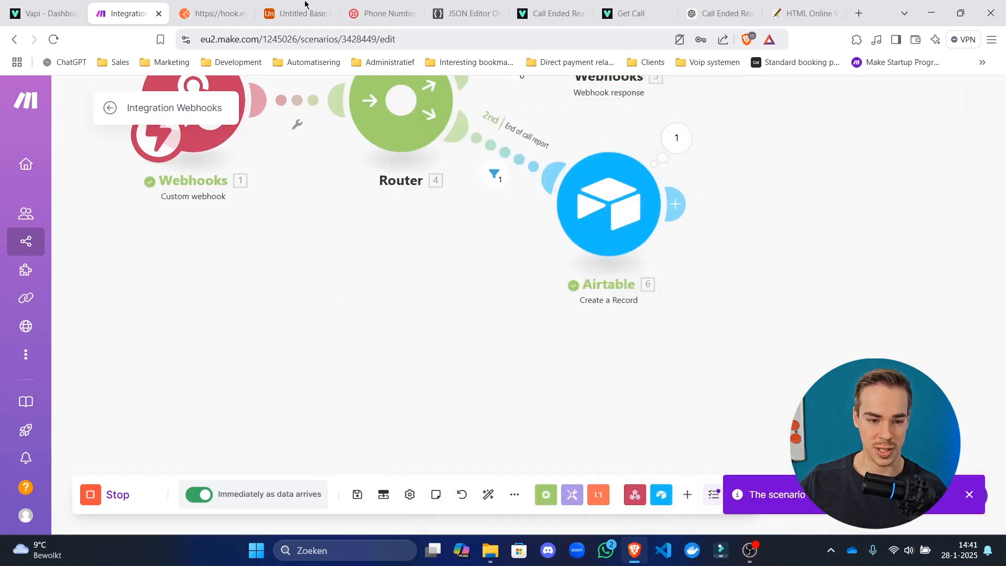
{"action": "left_click", "coordinate": [293, 14]}
Delete the old test call record, resend the Postman webhook request, and check the new row.
{"action": "left_click", "coordinate": [197, 195]}
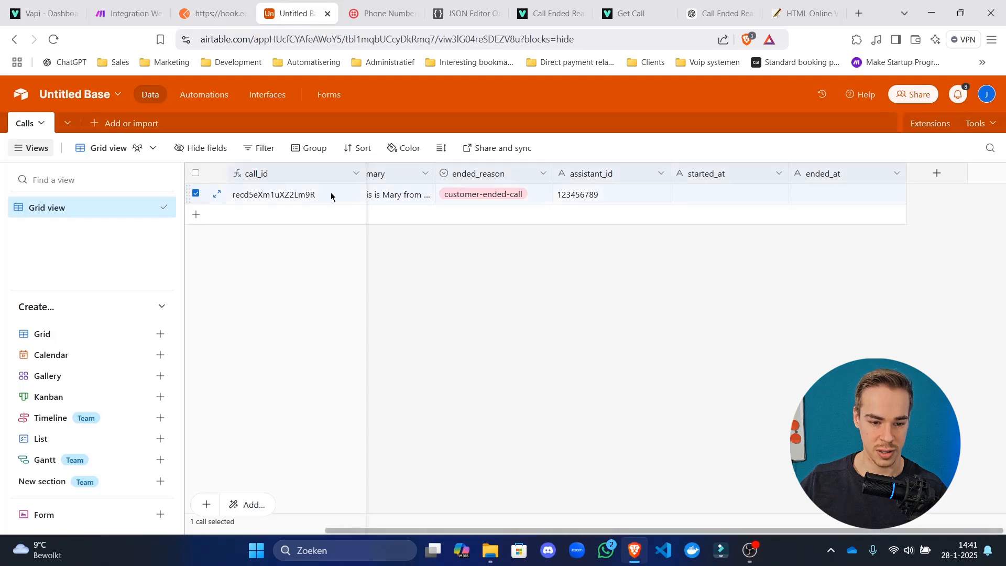
{"action": "right_click", "coordinate": [332, 195]}
{"action": "left_click", "coordinate": [405, 425]}
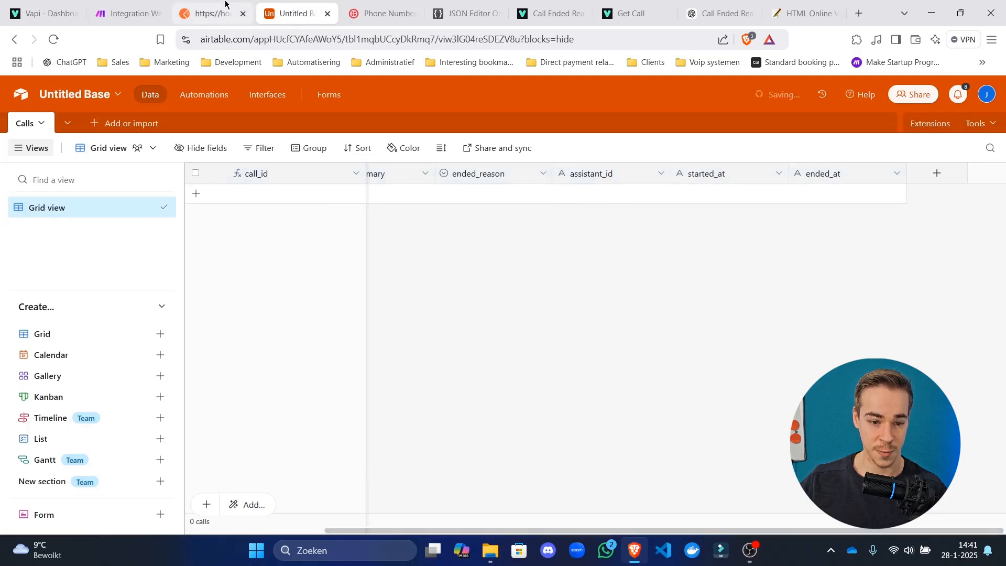
{"action": "left_click", "coordinate": [249, 5]}
{"action": "left_click", "coordinate": [293, 14]}
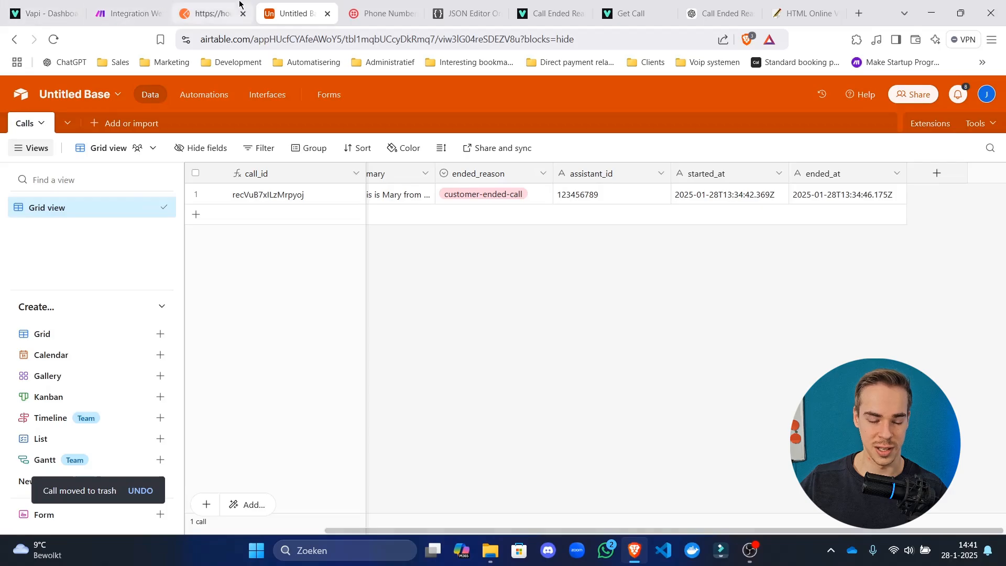
{"action": "left_click", "coordinate": [148, 6]}
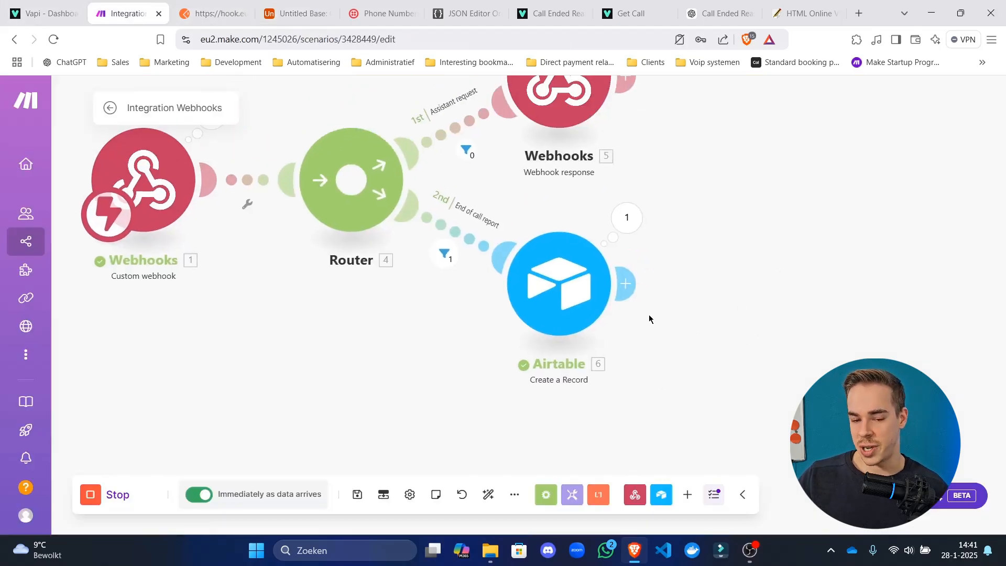
Expand the webhook trigger's latest message output to find its duration and cost values.
{"action": "left_click", "coordinate": [582, 293]}
{"action": "scroll", "coordinate": [759, 322], "scroll_direction": "down", "scroll_amount": 6}
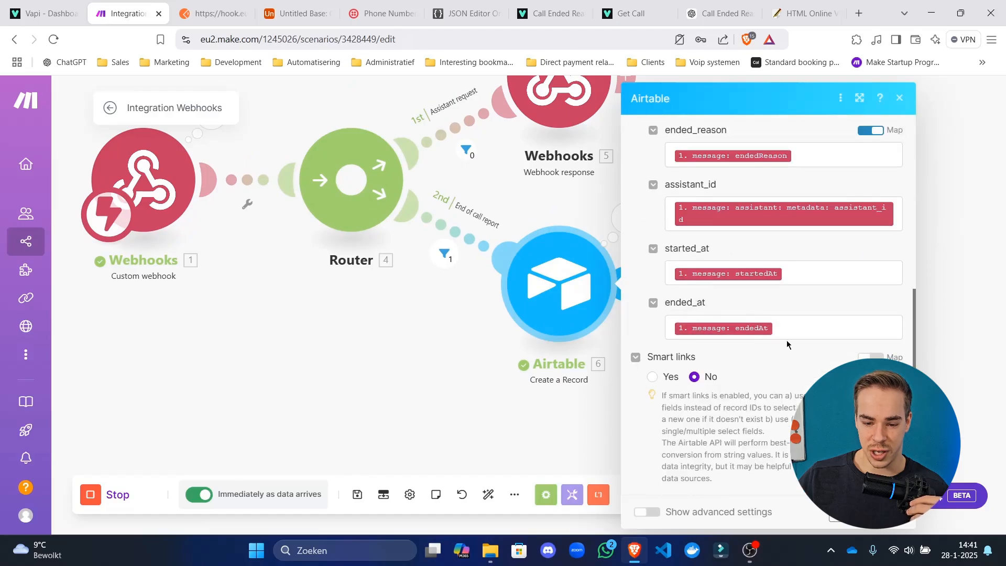
{"action": "left_click_drag", "start_coordinate": [220, 214], "coordinate": [335, 291]}
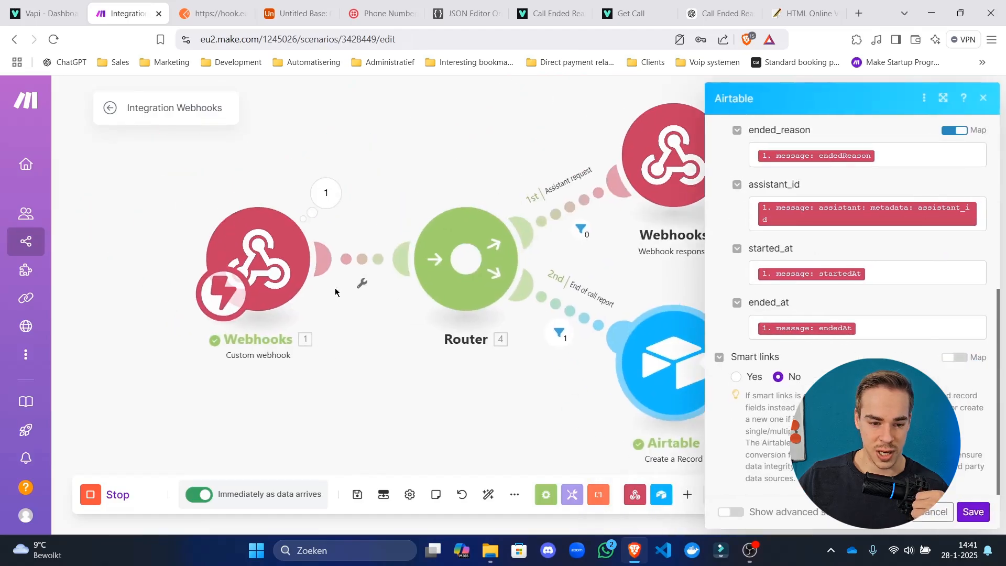
{"action": "left_click", "coordinate": [329, 200]}
{"action": "left_click", "coordinate": [424, 225]}
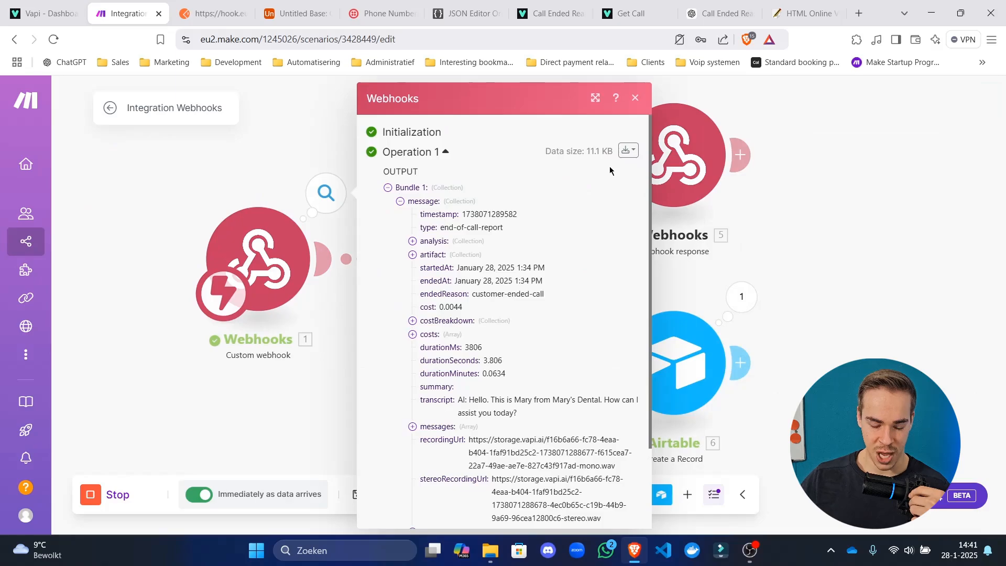
{"action": "scroll", "coordinate": [549, 325], "scroll_direction": "down", "scroll_amount": 2}
{"action": "scroll", "coordinate": [549, 325], "scroll_direction": "down", "scroll_amount": 1}
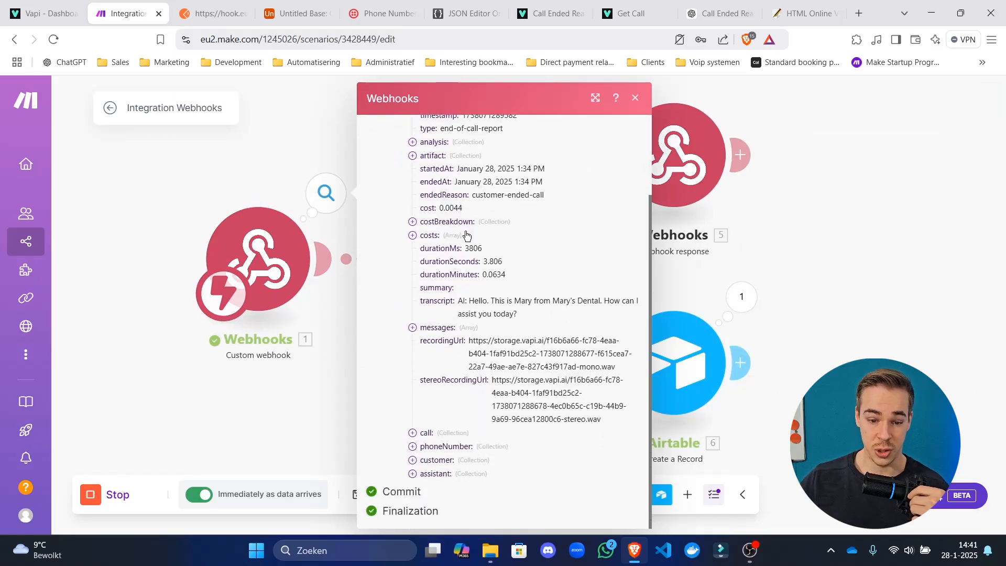
{"action": "left_click", "coordinate": [489, 247]}
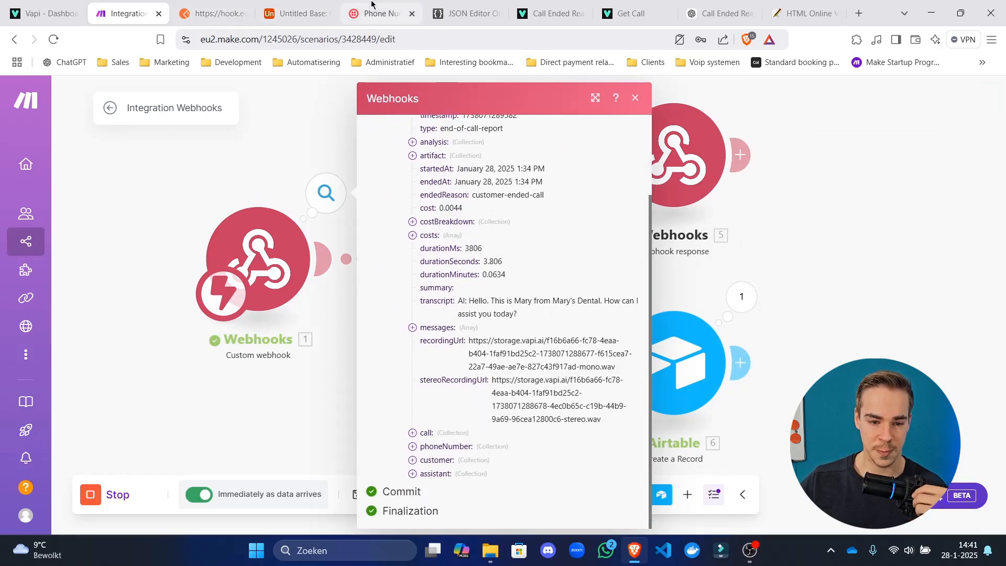
{"action": "left_click", "coordinate": [296, 13]}
Create a duration_ms Number field with 0 decimal places in the Calls table.
{"action": "left_click", "coordinate": [936, 174]}
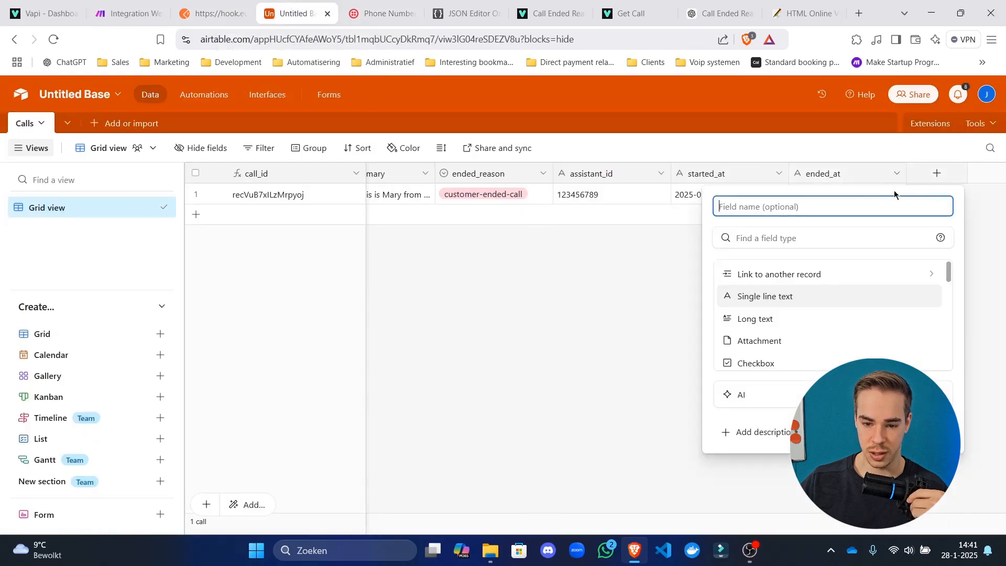
{"action": "type", "text": "duration_ms"}
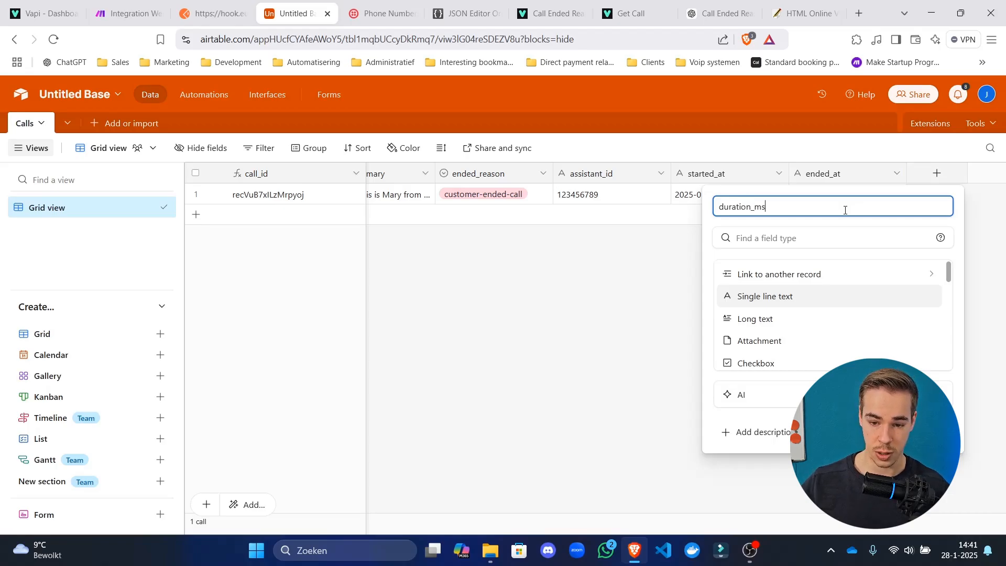
{"action": "left_click", "coordinate": [811, 233]}
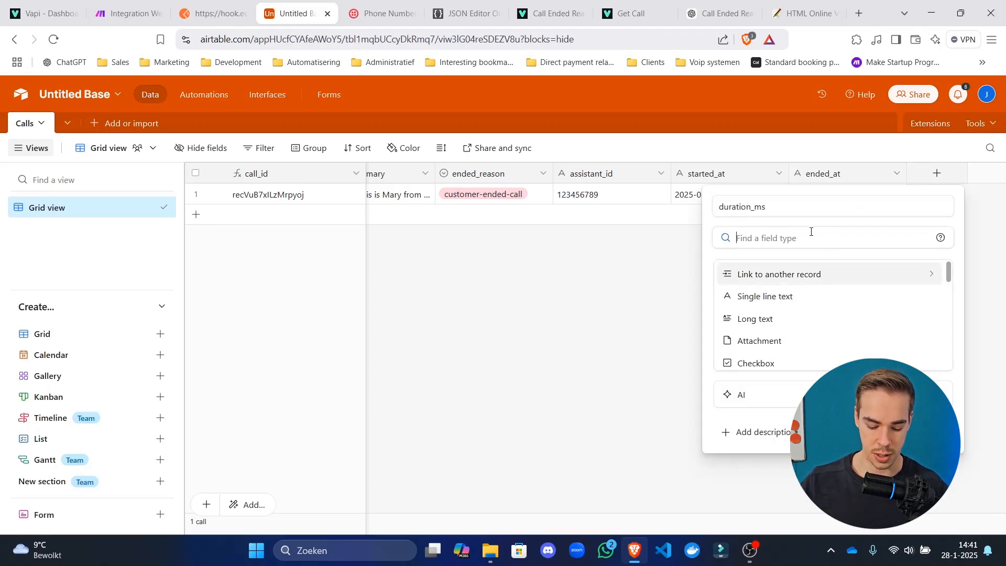
{"action": "type", "text": "number"}
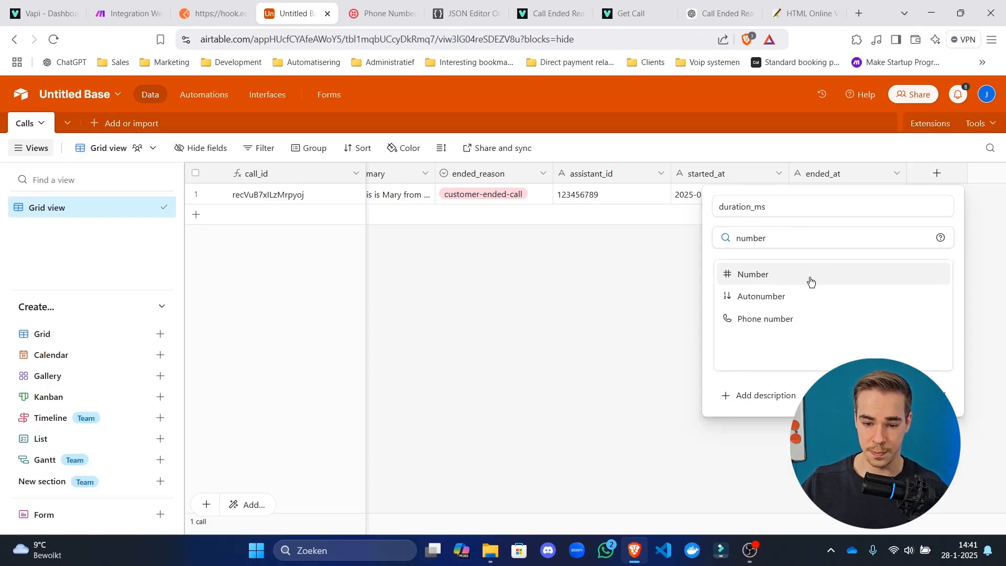
{"action": "left_click", "coordinate": [810, 275]}
{"action": "scroll", "coordinate": [752, 304], "scroll_direction": "down", "scroll_amount": 3}
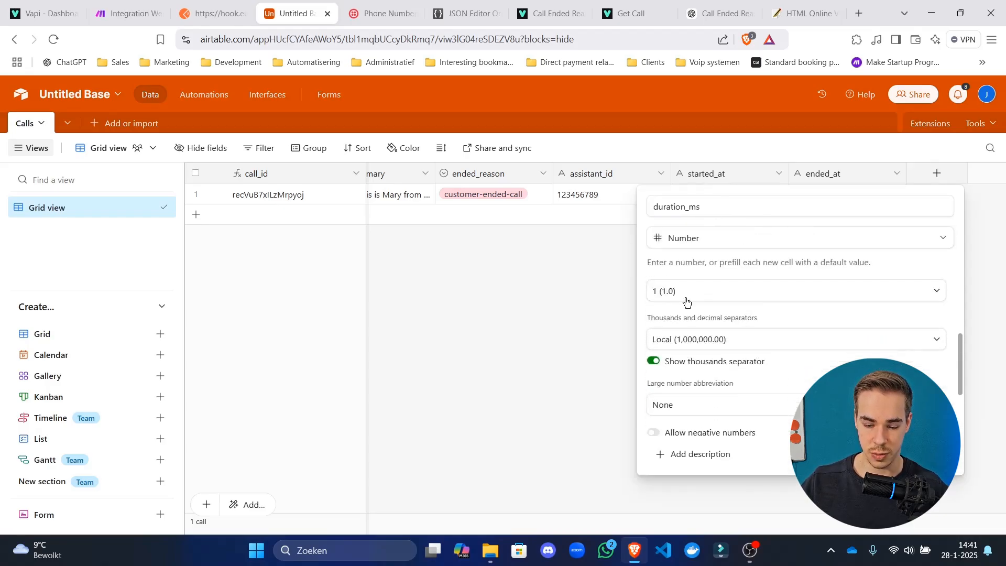
{"action": "left_click", "coordinate": [684, 293]}
{"action": "left_click", "coordinate": [678, 346]}
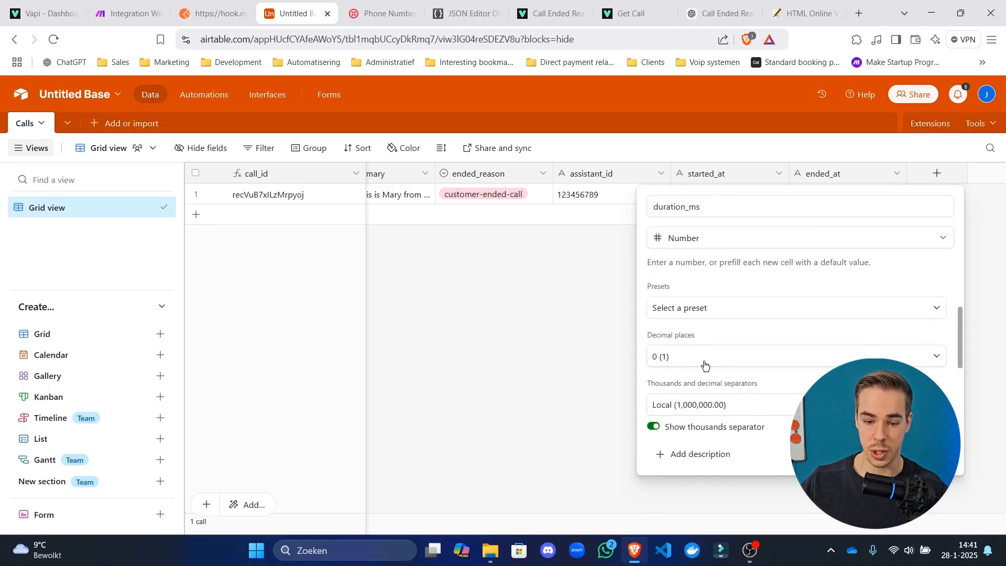
{"action": "scroll", "coordinate": [721, 333], "scroll_direction": "down", "scroll_amount": 3}
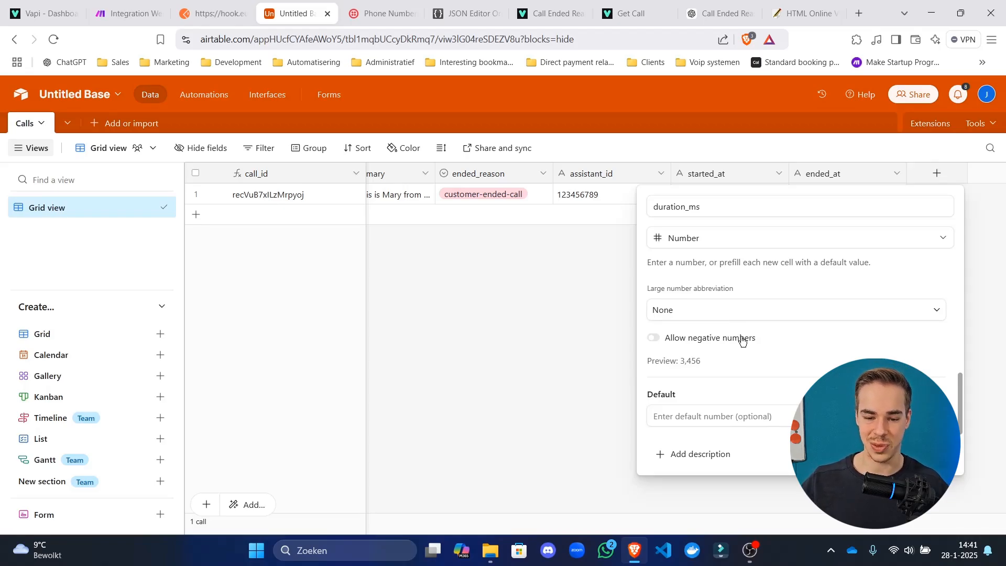
{"action": "left_click", "coordinate": [922, 455]}
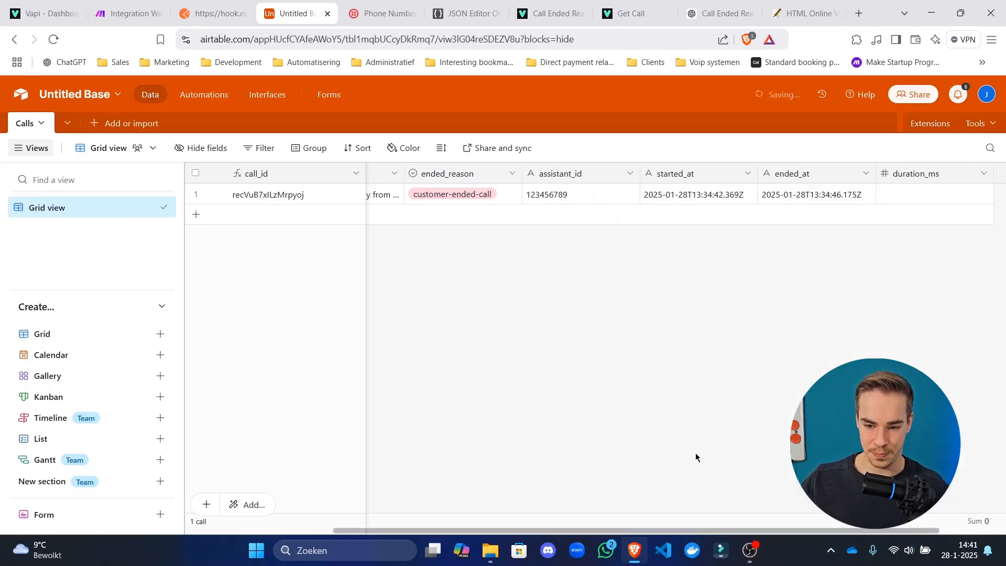
{"action": "left_click_drag", "start_coordinate": [625, 531], "coordinate": [744, 531]}
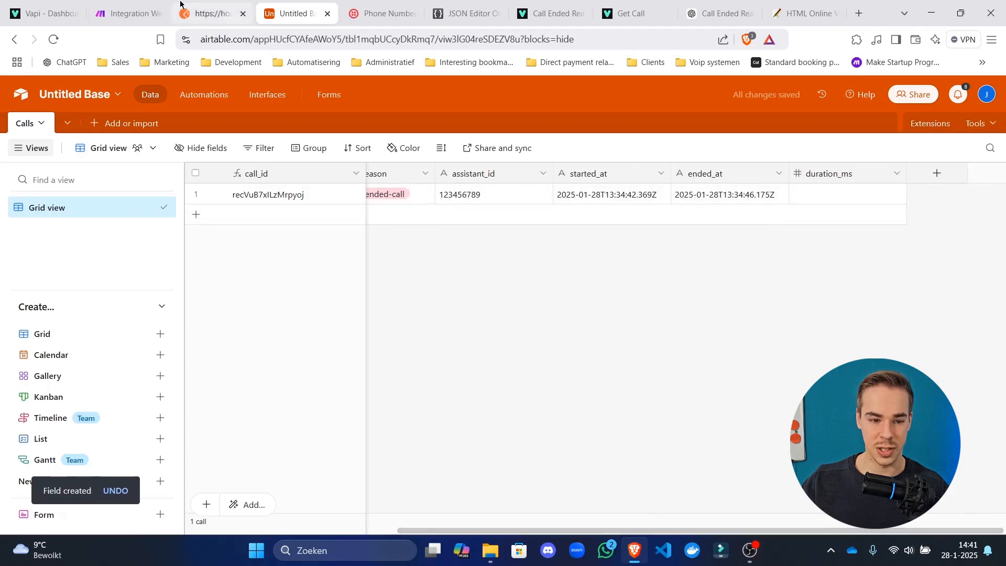
{"action": "left_click", "coordinate": [136, 4]}
Refresh the Airtable module's fields and map message durationMs into duration_ms.
{"action": "left_click", "coordinate": [747, 240]}
{"action": "left_click", "coordinate": [676, 362]}
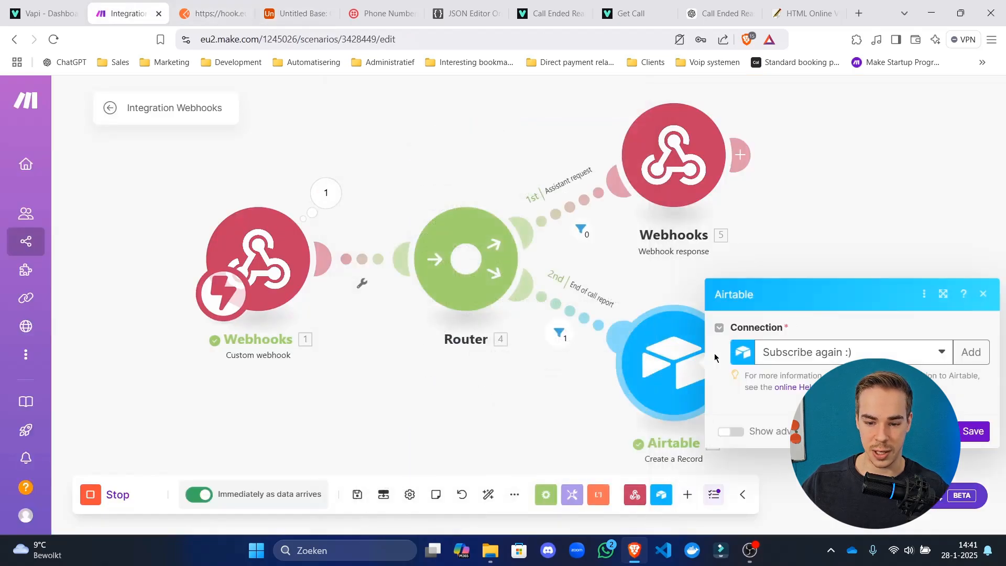
{"action": "left_click", "coordinate": [962, 270]}
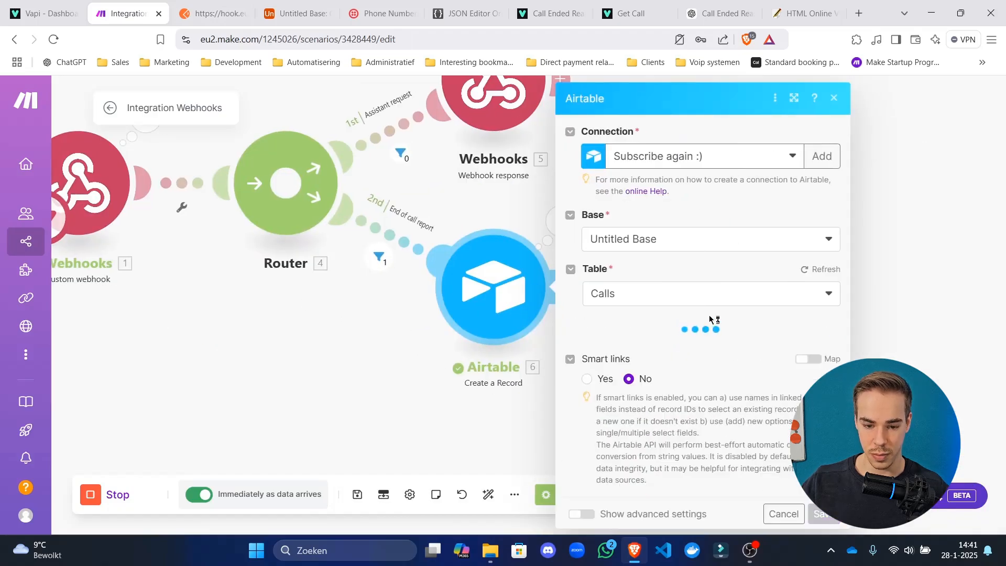
{"action": "scroll", "coordinate": [697, 324], "scroll_direction": "down", "scroll_amount": 10}
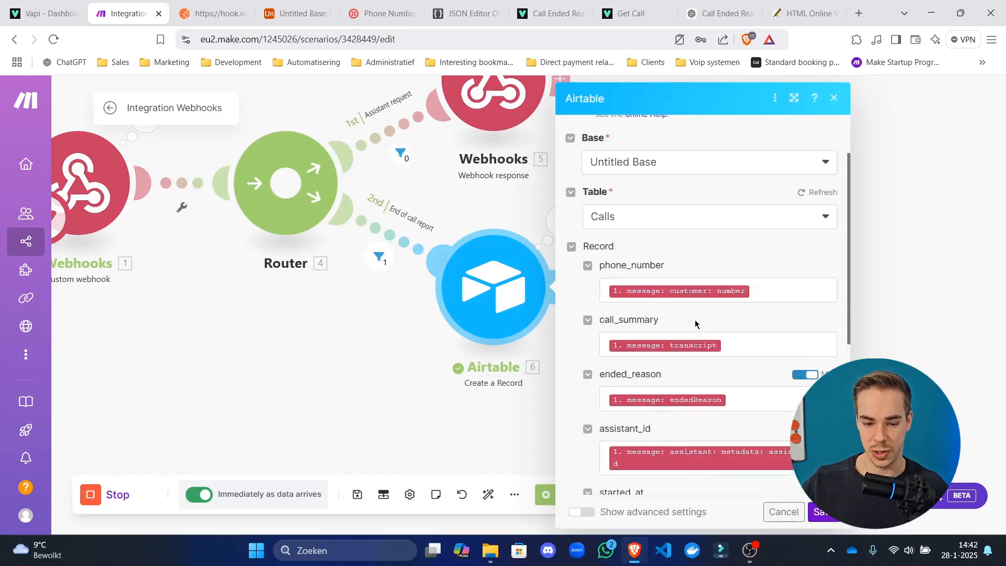
{"action": "left_click", "coordinate": [697, 325]}
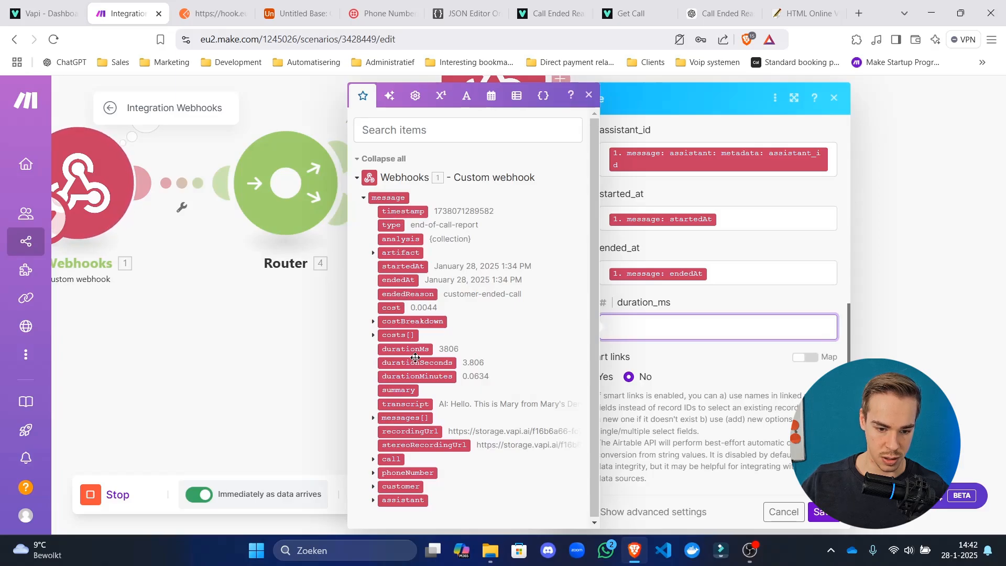
{"action": "left_click", "coordinate": [396, 349]}
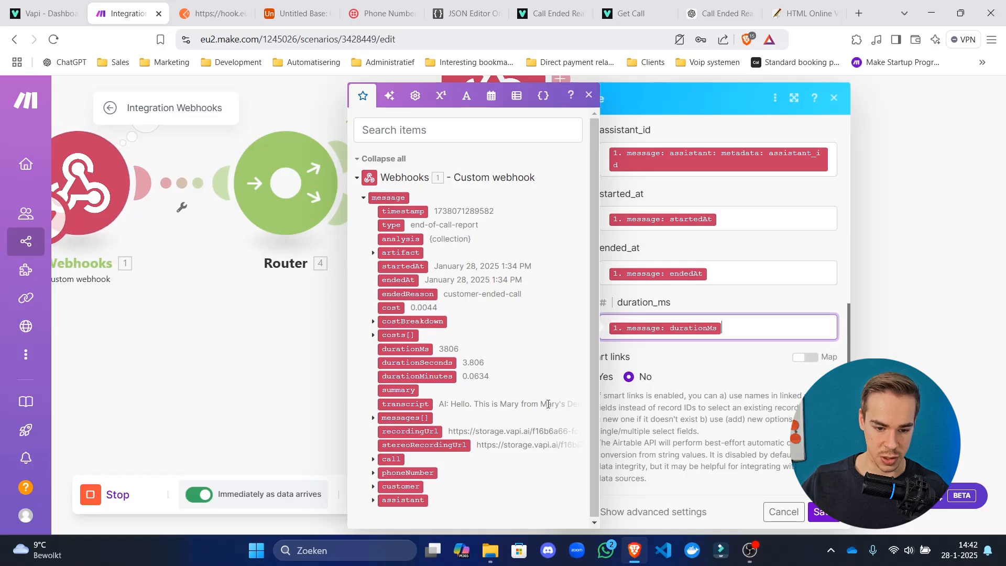
{"action": "left_click", "coordinate": [822, 513]}
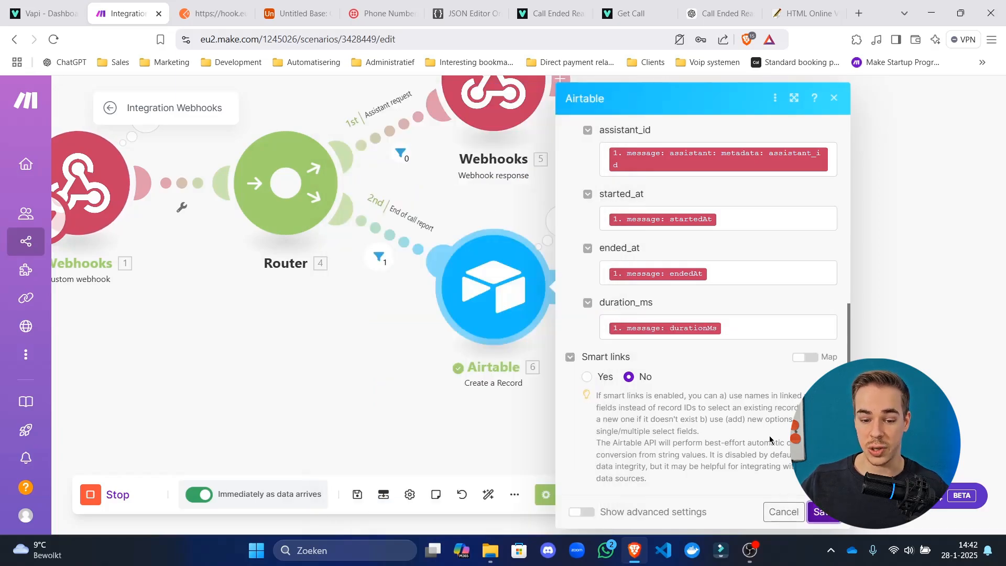
Search the webhook's mappable items for 'cost' values.
{"action": "left_click", "coordinate": [775, 327]}
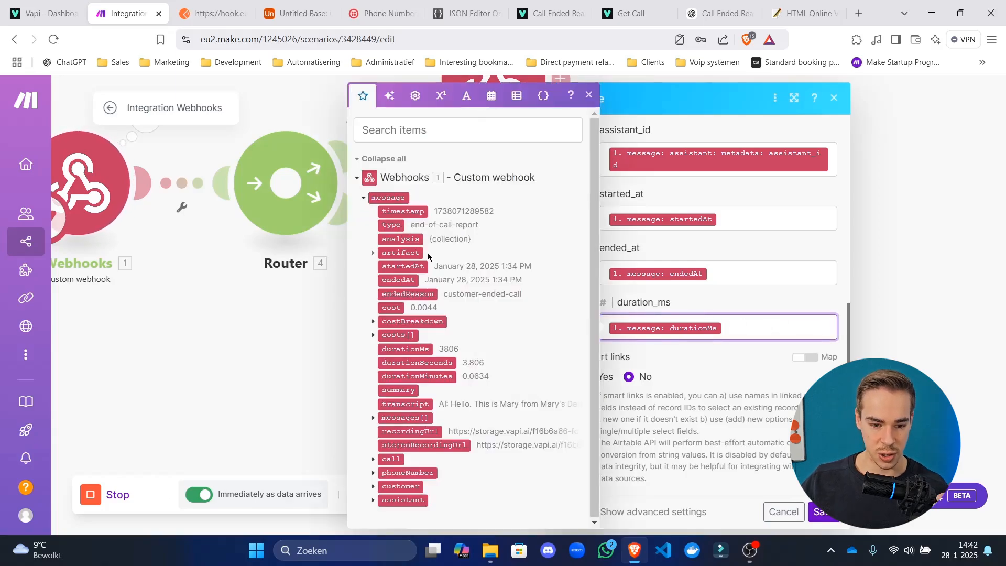
{"action": "left_click", "coordinate": [373, 253]}
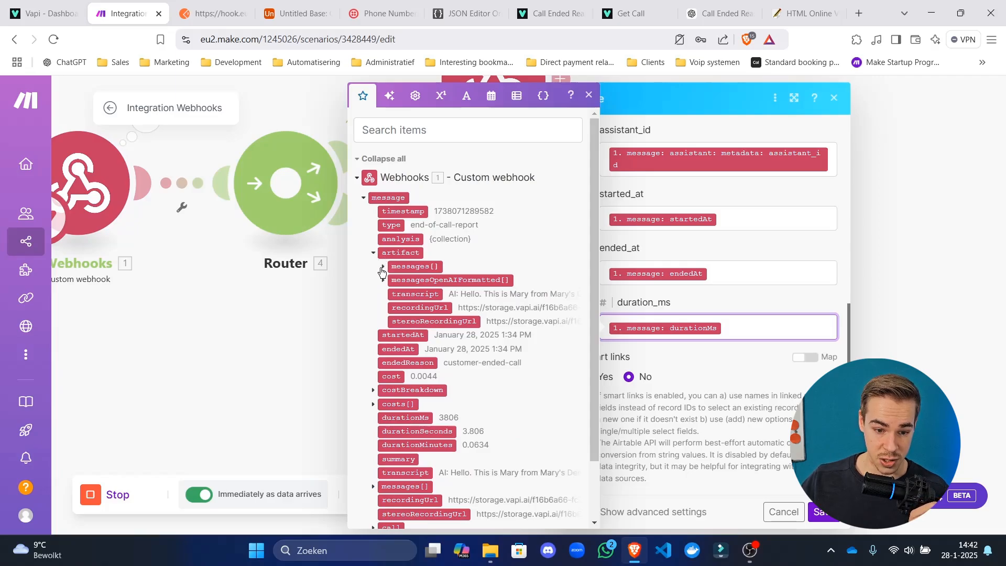
{"action": "left_click", "coordinate": [441, 133]}
{"action": "type", "text": "cost"}
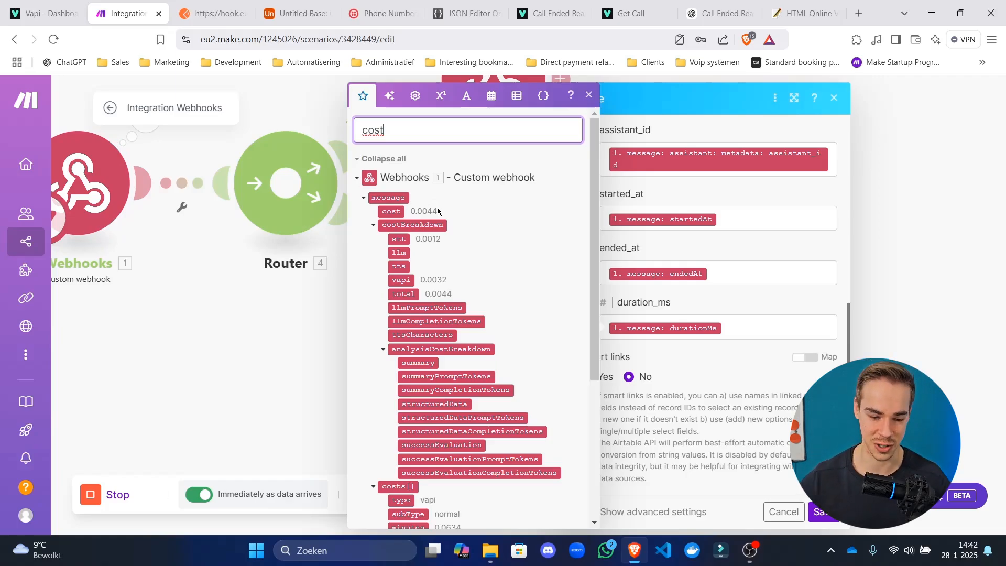
{"action": "scroll", "coordinate": [438, 210], "scroll_direction": "down", "scroll_amount": 4}
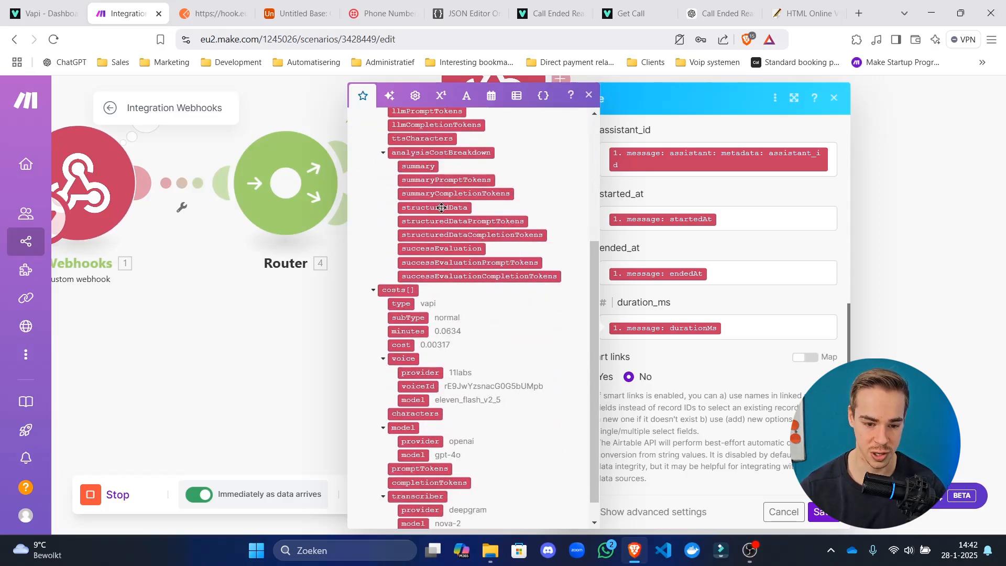
{"action": "scroll", "coordinate": [441, 208], "scroll_direction": "up", "scroll_amount": 4}
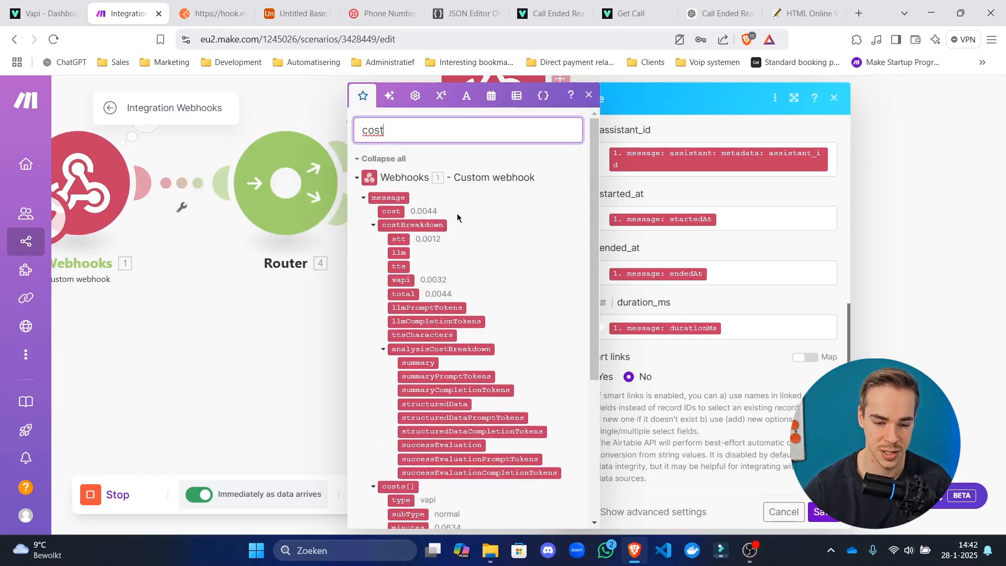
Start a new Calls field named total_cost with the Currency type.
{"action": "left_click", "coordinate": [261, 5]}
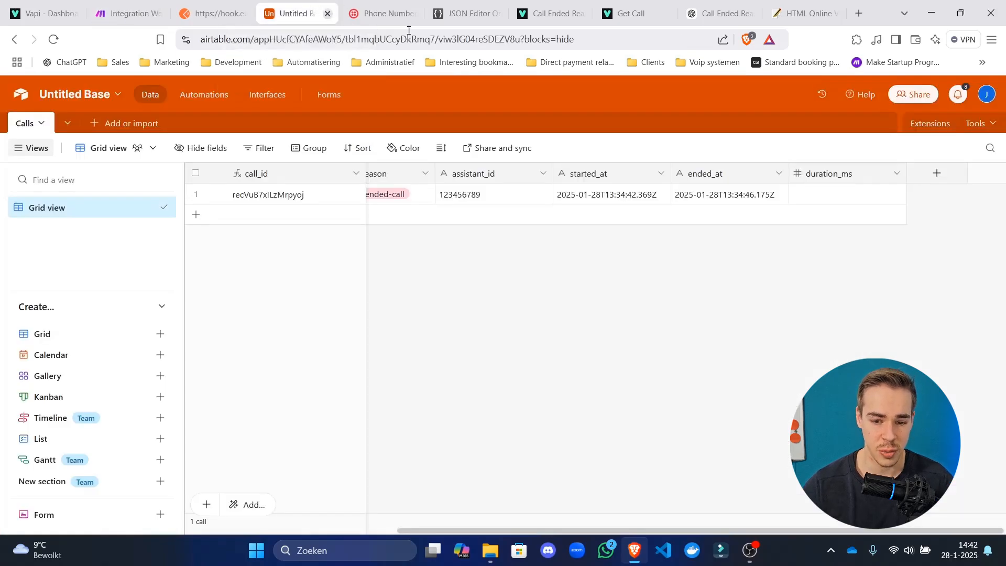
{"action": "left_click", "coordinate": [936, 173]}
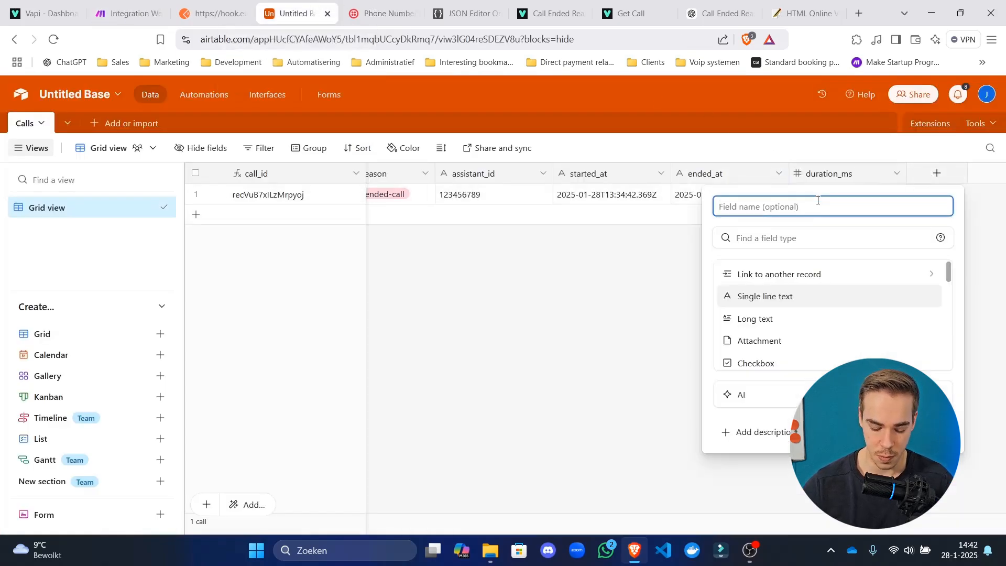
{"action": "type", "text": "cost"}
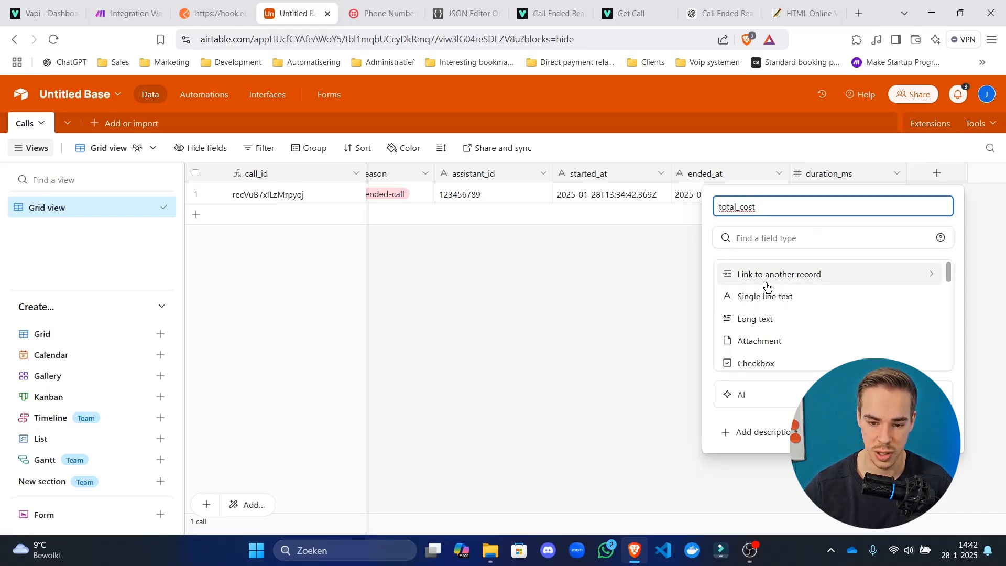
{"action": "left_click", "coordinate": [777, 242]}
{"action": "scroll", "coordinate": [769, 293], "scroll_direction": "down", "scroll_amount": 5}
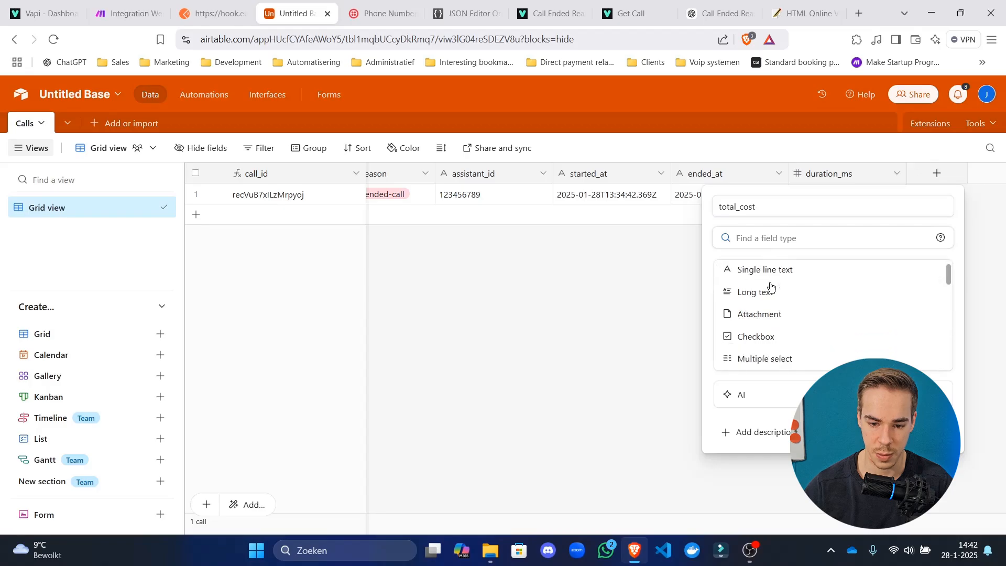
{"action": "scroll", "coordinate": [766, 306], "scroll_direction": "up", "scroll_amount": 2}
{"action": "left_click", "coordinate": [766, 306]}
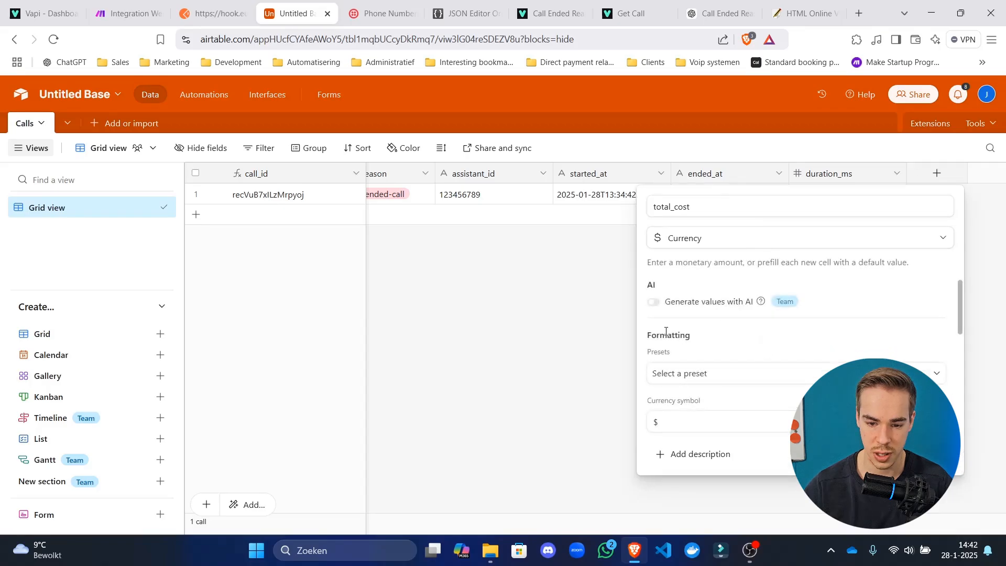
Set total_cost to six decimal places and create the field.
{"action": "left_click", "coordinate": [706, 376]}
{"action": "scroll", "coordinate": [716, 356], "scroll_direction": "down", "scroll_amount": 2}
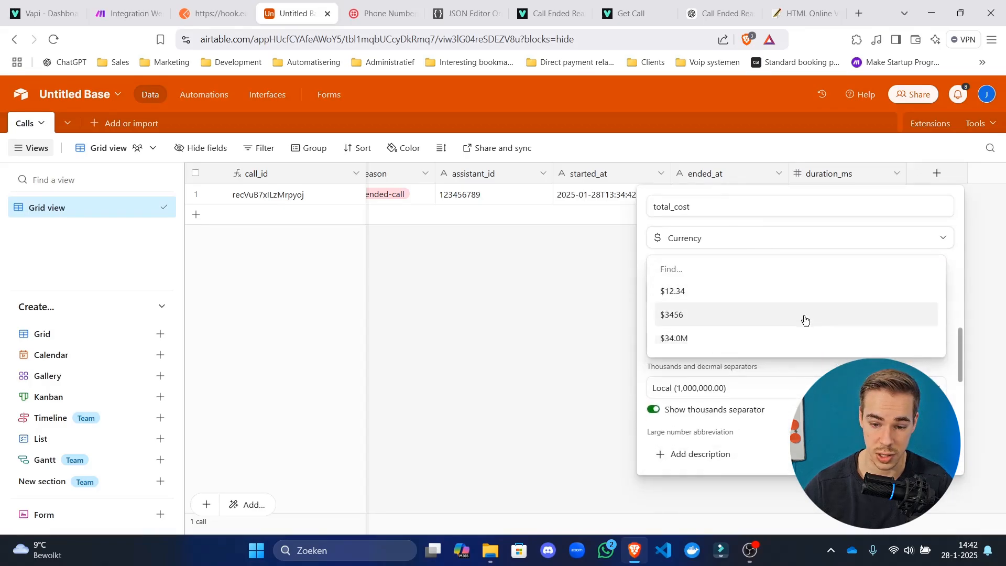
{"action": "scroll", "coordinate": [950, 320], "scroll_direction": "up", "scroll_amount": 2}
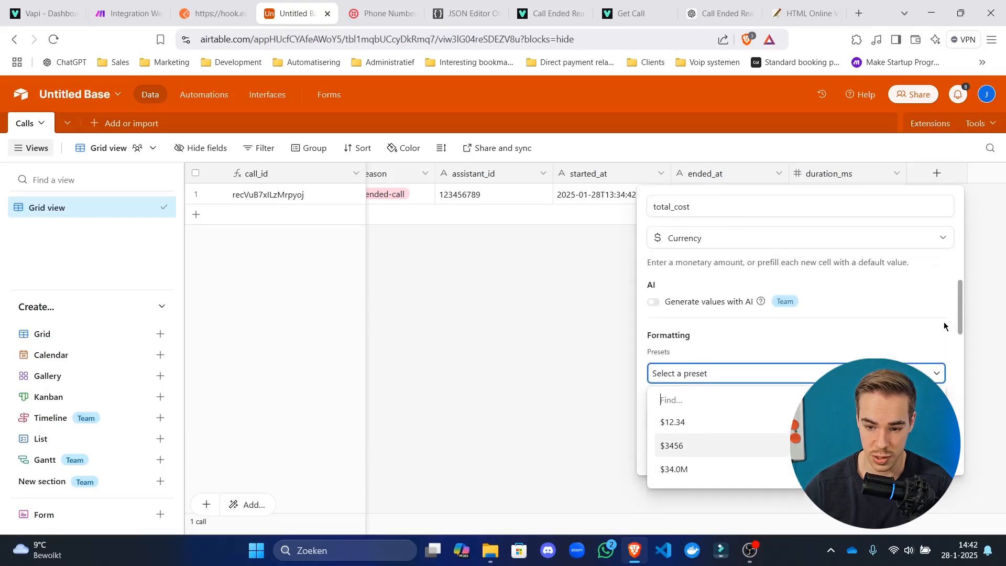
{"action": "left_click", "coordinate": [899, 330]}
{"action": "scroll", "coordinate": [759, 345], "scroll_direction": "down", "scroll_amount": 1}
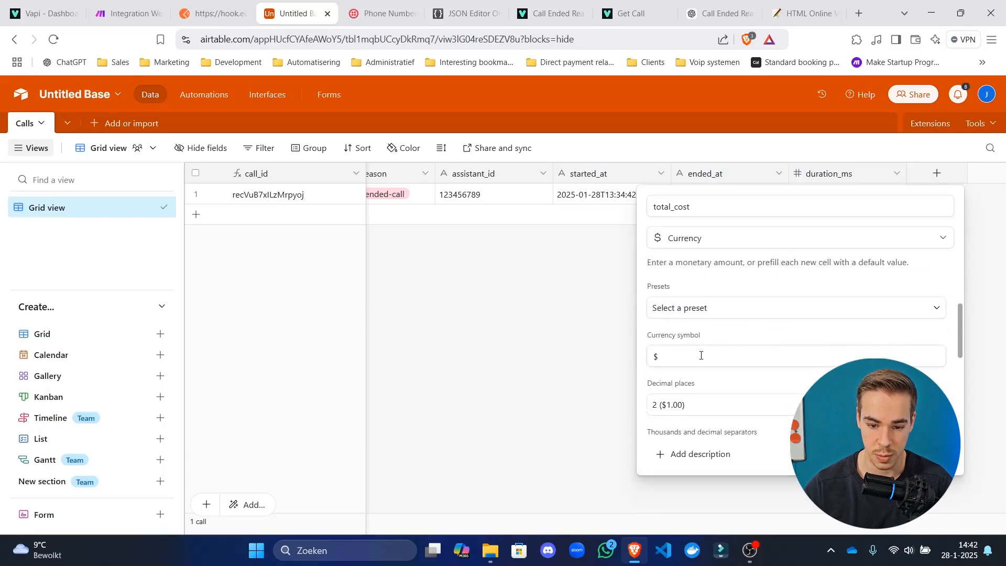
{"action": "scroll", "coordinate": [701, 355], "scroll_direction": "down", "scroll_amount": 1}
{"action": "left_click", "coordinate": [718, 347]}
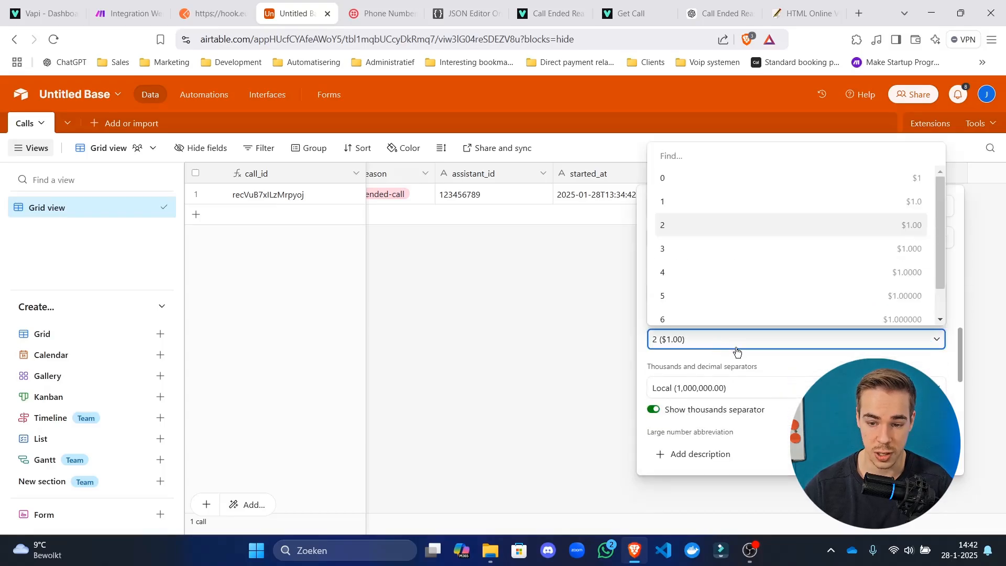
{"action": "left_click", "coordinate": [743, 367]}
{"action": "left_click", "coordinate": [649, 357]}
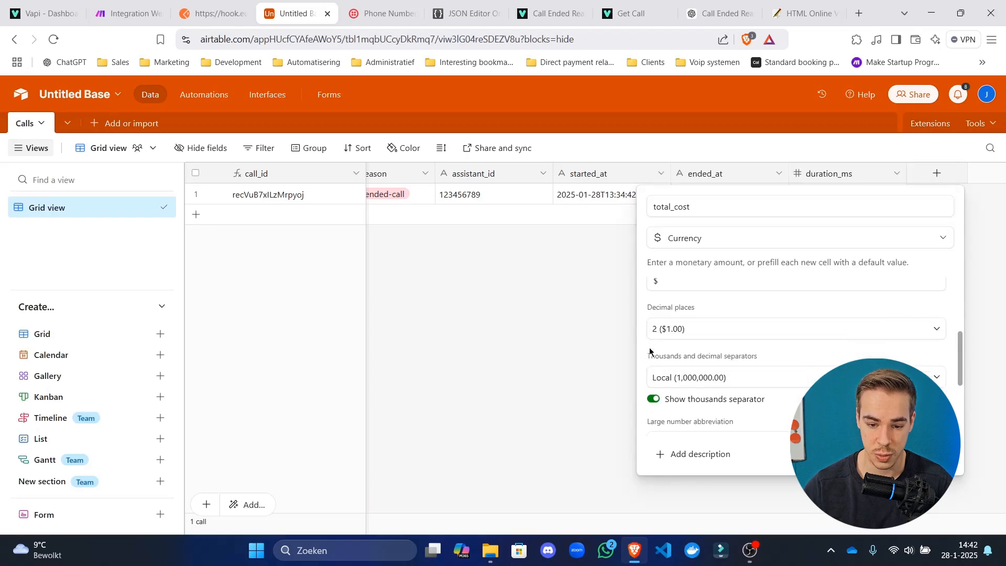
{"action": "left_click", "coordinate": [713, 338]}
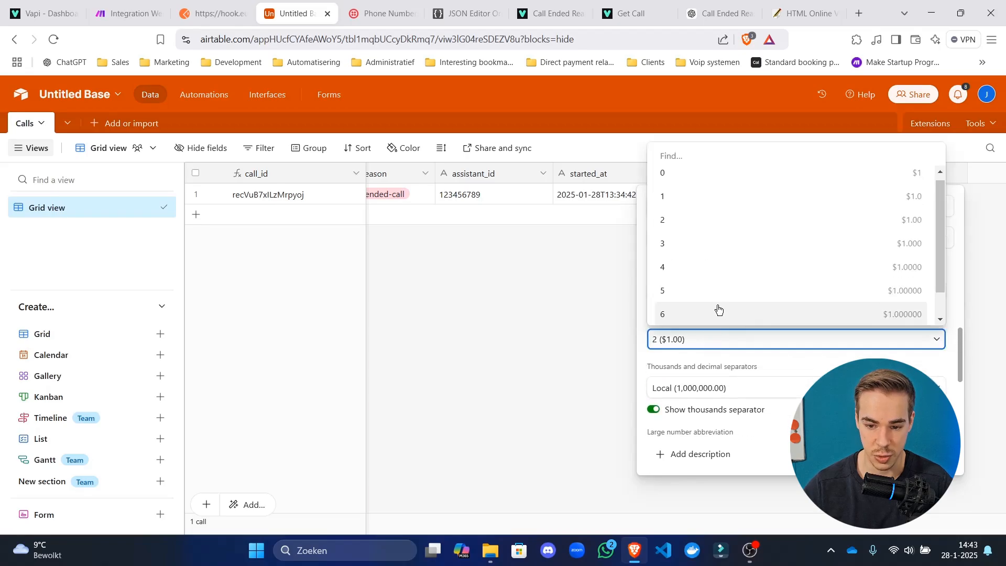
{"action": "left_click", "coordinate": [719, 315]}
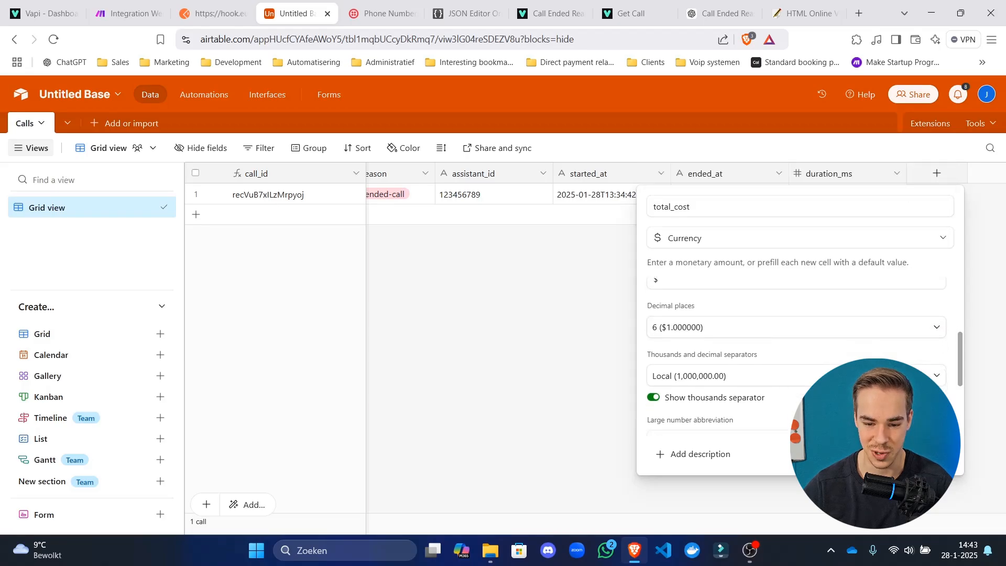
{"action": "scroll", "coordinate": [891, 372], "scroll_direction": "down", "scroll_amount": 3}
{"action": "left_click", "coordinate": [924, 454]}
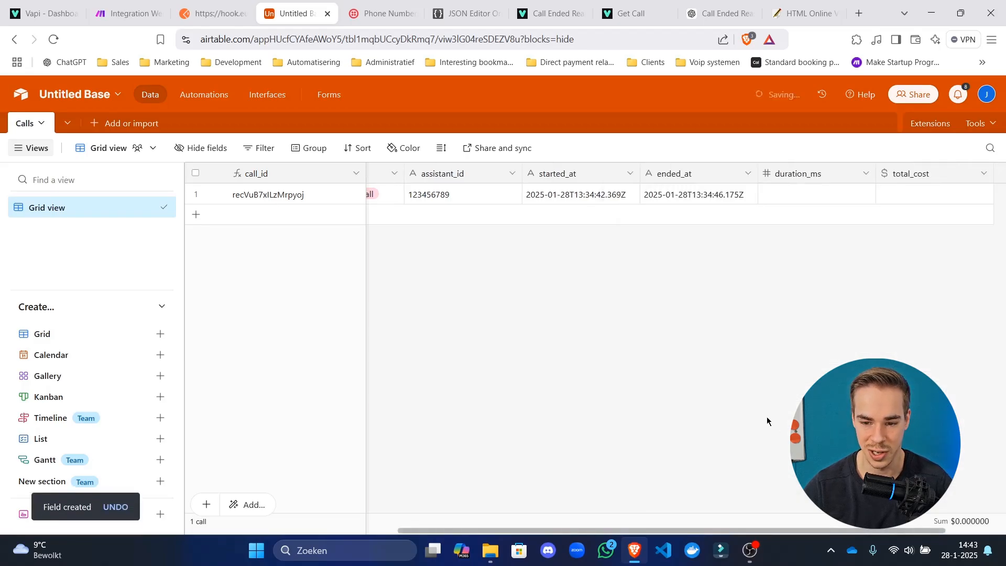
Delete the old test call and resend the Postman payload for a fresh record.
{"action": "left_click", "coordinate": [207, 13]}
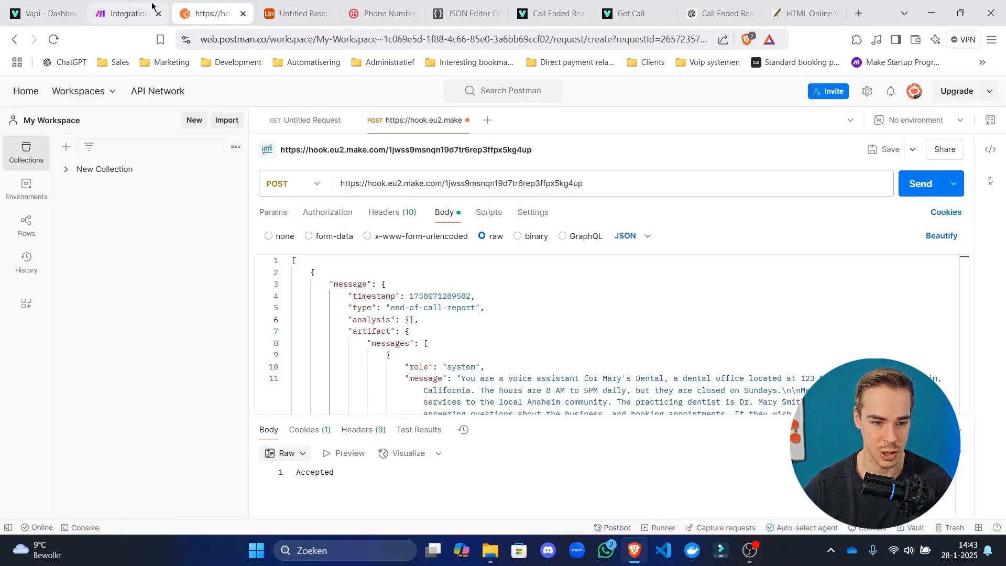
{"action": "key", "text": "ctrl+Tab"}
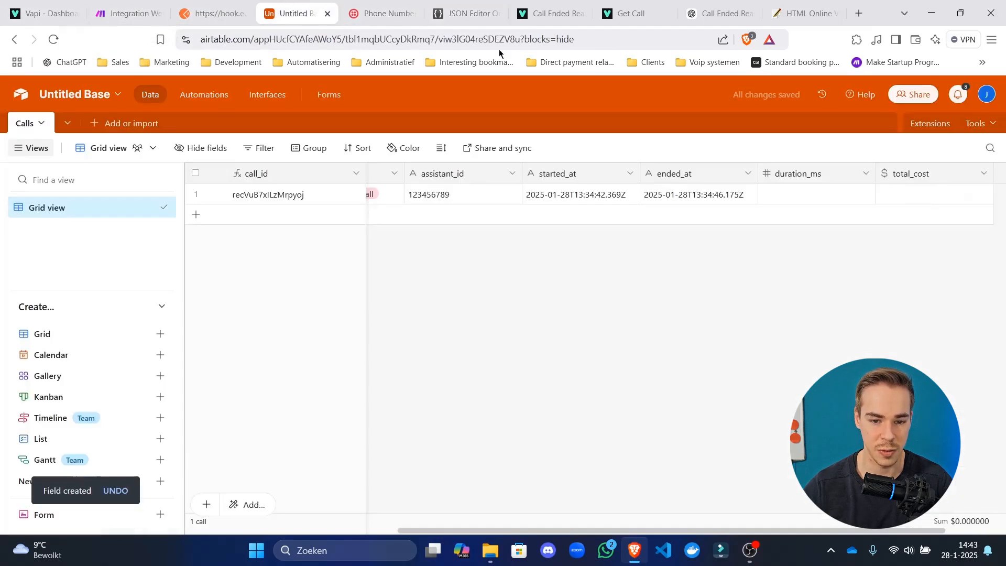
{"action": "right_click", "coordinate": [471, 198]}
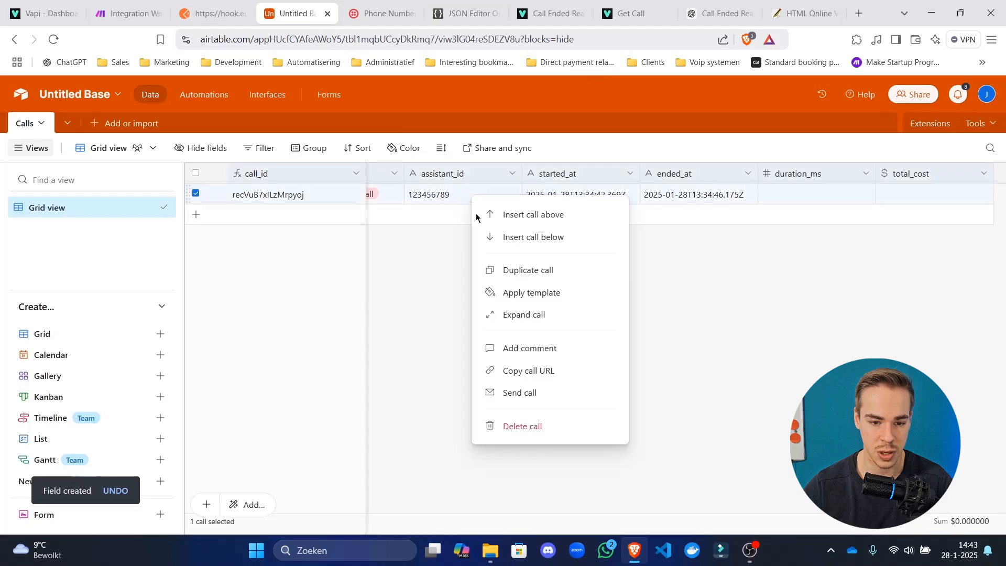
{"action": "left_click", "coordinate": [516, 425]}
{"action": "key", "text": "ctrl+shift+Tab"}
{"action": "left_click", "coordinate": [921, 180]}
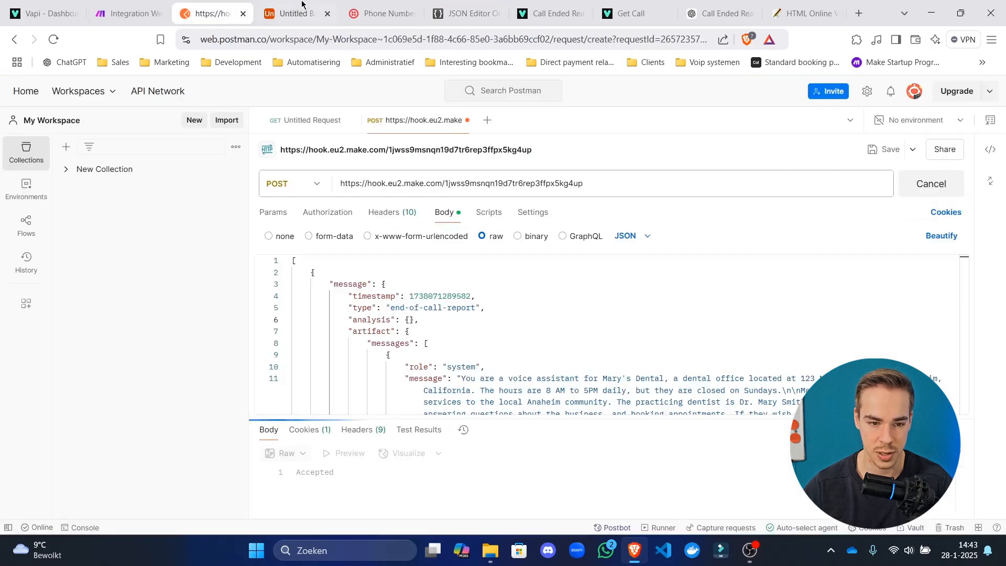
{"action": "key", "text": "ctrl+Tab"}
{"action": "left_click_drag", "start_coordinate": [471, 531], "coordinate": [703, 518]}
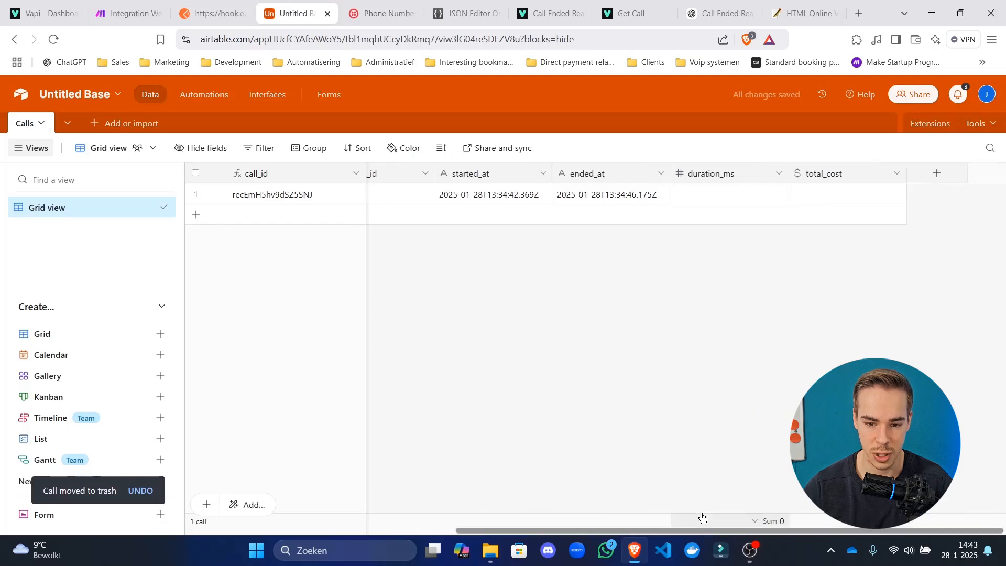
Refresh fields, map message cost into total_cost, and save the module and scenario.
{"action": "left_click", "coordinate": [129, 5]}
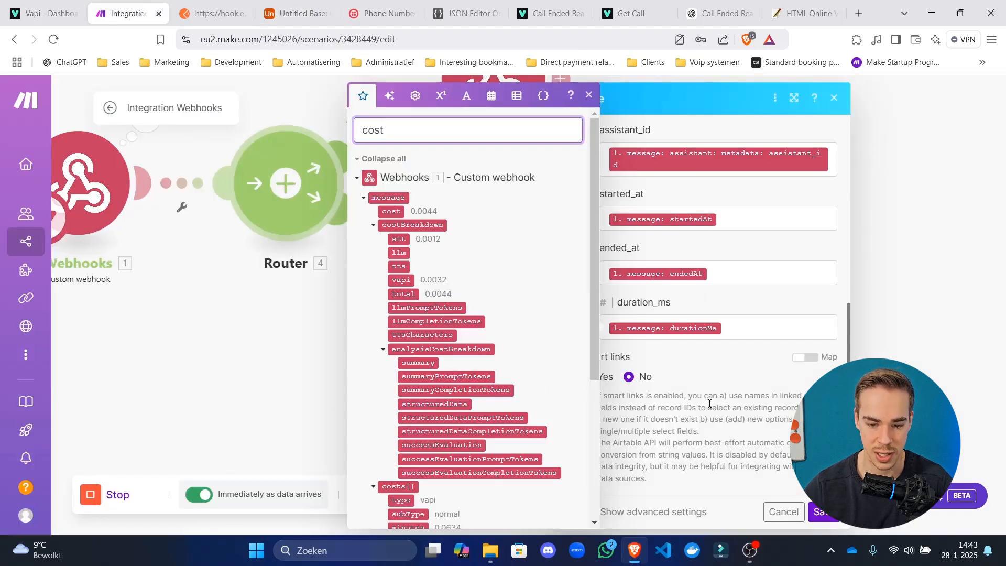
{"action": "scroll", "coordinate": [754, 361], "scroll_direction": "up", "scroll_amount": 10}
{"action": "left_click", "coordinate": [822, 270]}
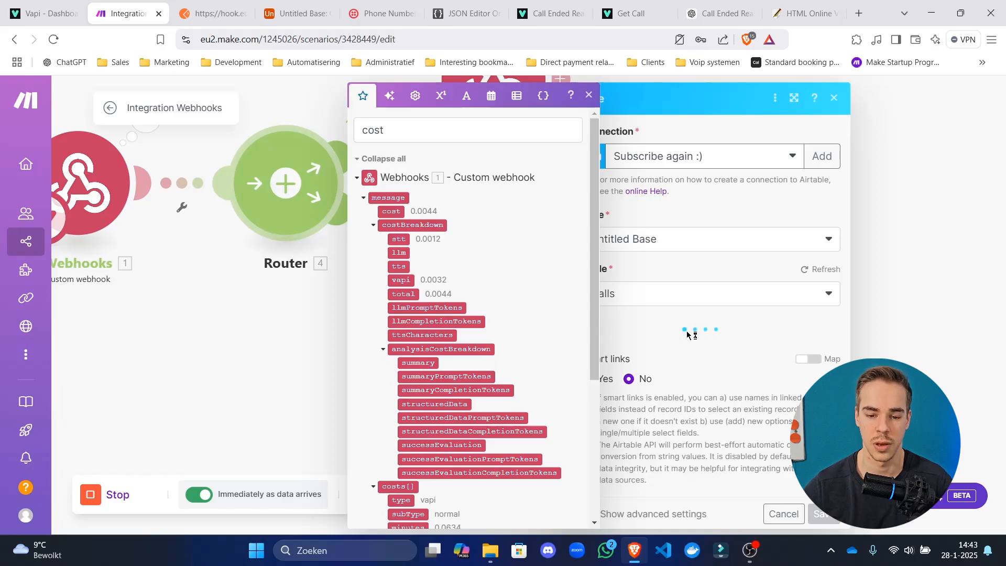
{"action": "scroll", "coordinate": [728, 322], "scroll_direction": "down", "scroll_amount": 5}
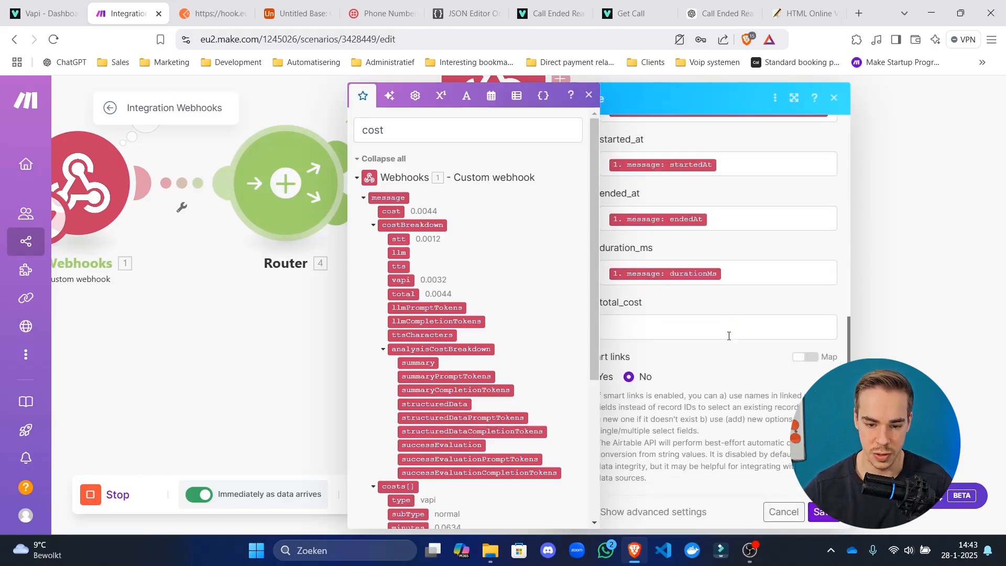
{"action": "left_click", "coordinate": [729, 336]}
{"action": "left_click", "coordinate": [391, 212]}
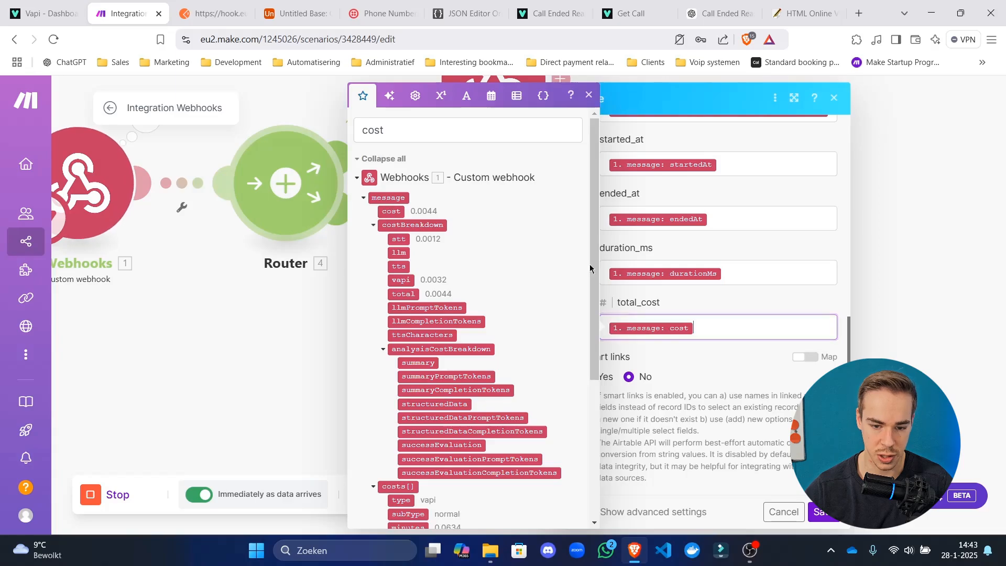
{"action": "left_click", "coordinate": [619, 270]}
{"action": "left_click_drag", "start_coordinate": [619, 269], "coordinate": [599, 272]}
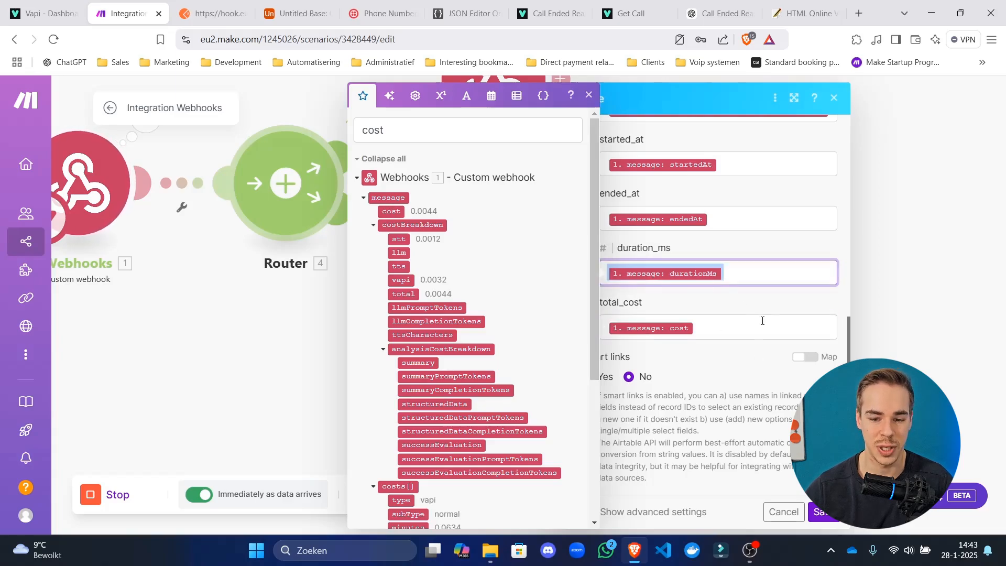
{"action": "left_click", "coordinate": [762, 346]}
{"action": "left_click", "coordinate": [823, 515]}
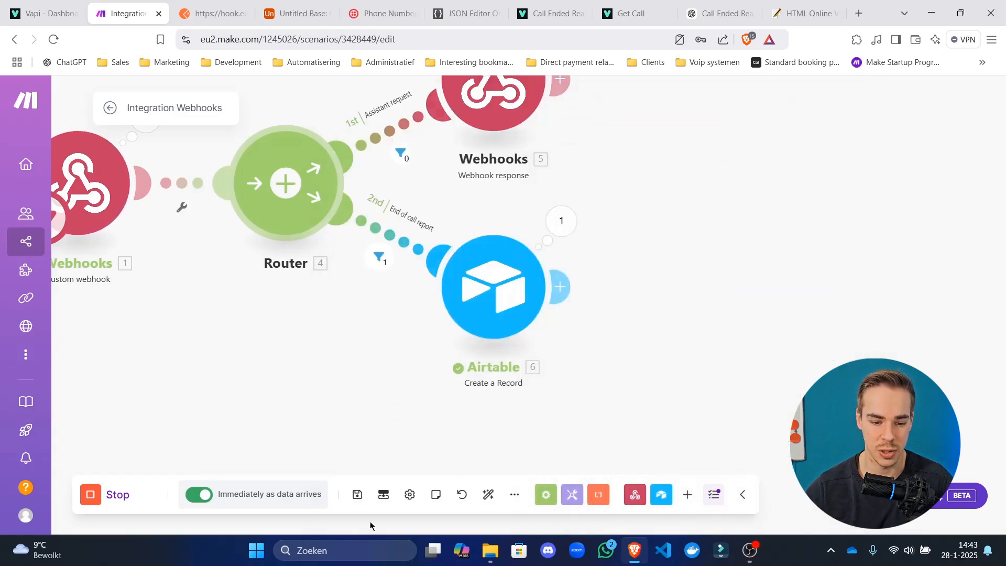
{"action": "left_click", "coordinate": [357, 494]}
Delete the old test call, resend the payload, and confirm duration_ms 3,806 and total_cost $0.004400.
{"action": "left_click", "coordinate": [297, 13]}
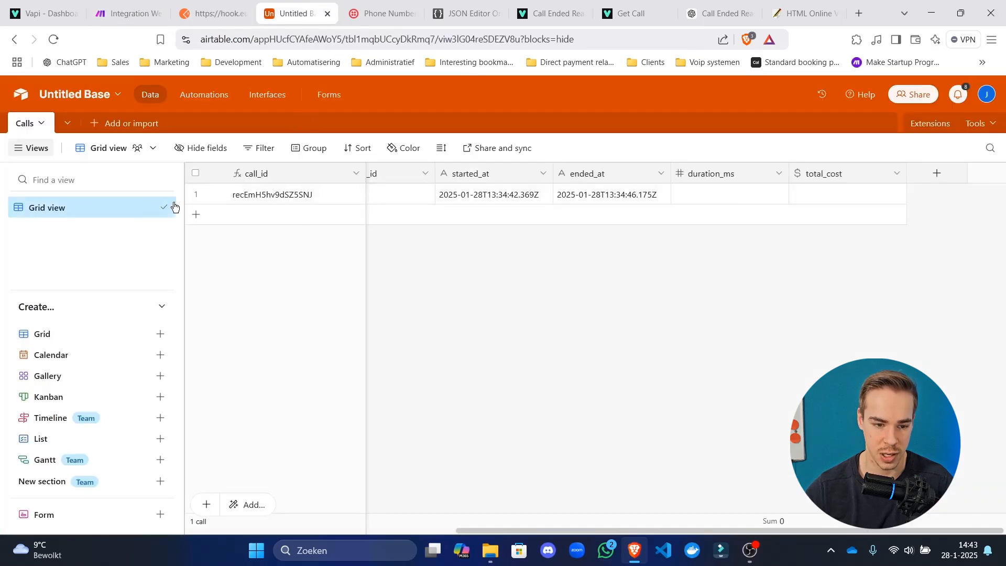
{"action": "right_click", "coordinate": [277, 194]}
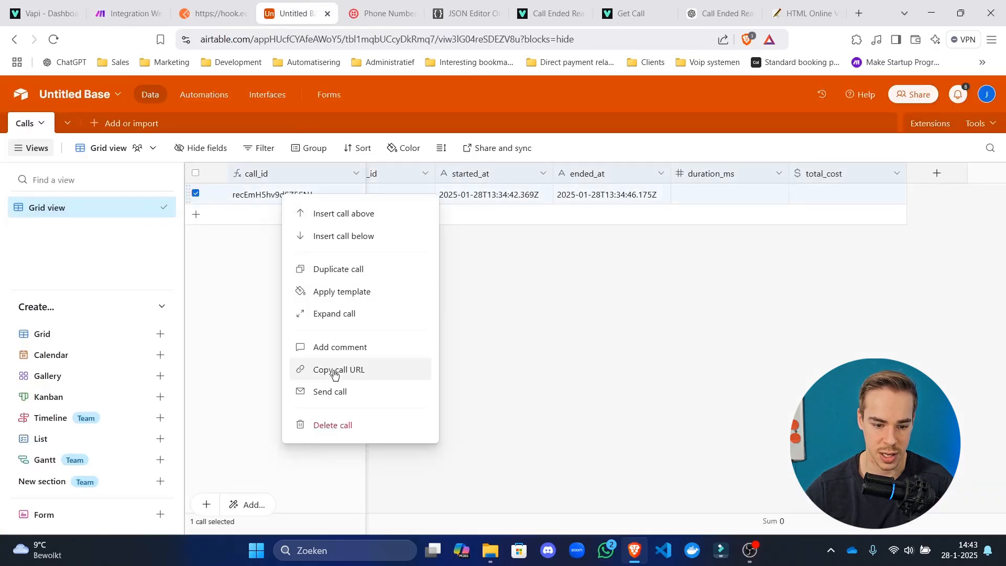
{"action": "left_click", "coordinate": [338, 426]}
{"action": "left_click", "coordinate": [234, 4]}
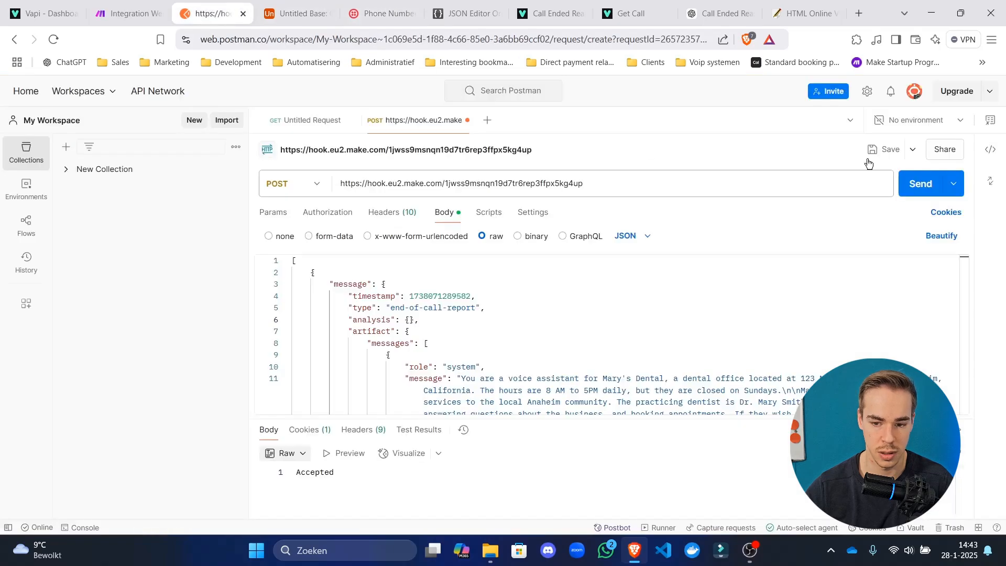
{"action": "left_click", "coordinate": [925, 183]}
{"action": "left_click", "coordinate": [122, 10]}
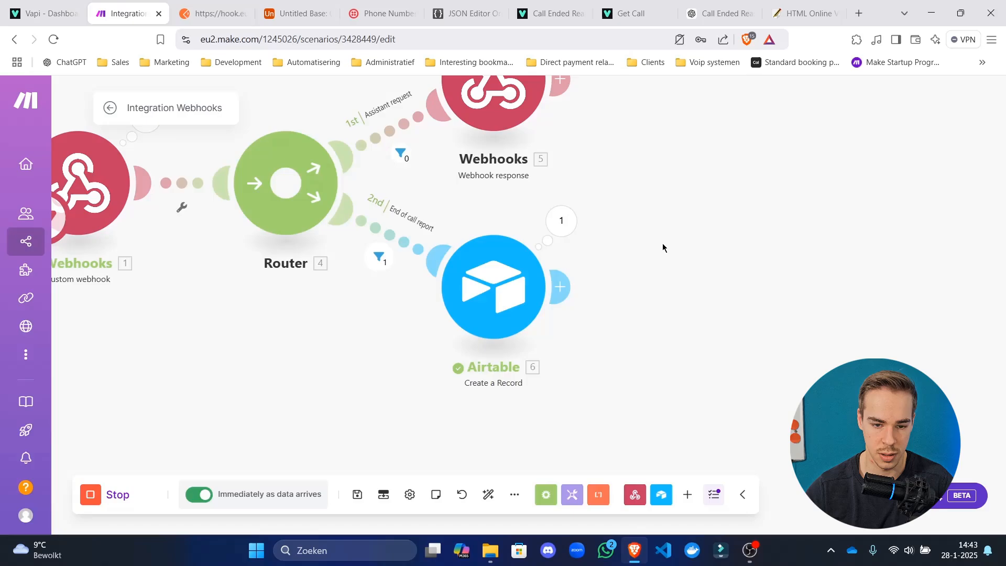
{"action": "left_click", "coordinate": [297, 13]}
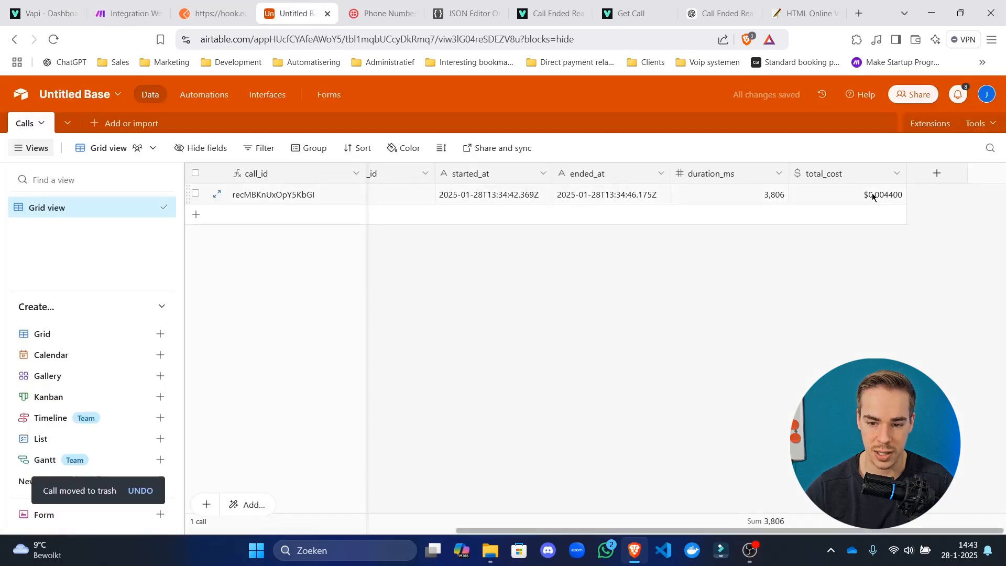
{"action": "left_click_drag", "start_coordinate": [873, 197], "coordinate": [611, 195]}
{"action": "left_click", "coordinate": [658, 434]}
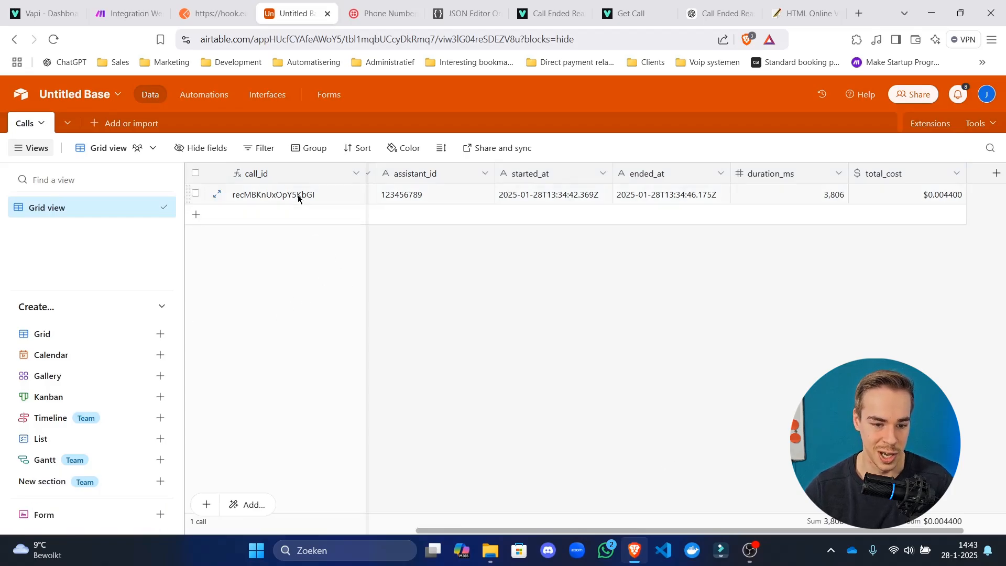
Send the end-of-call test request from Postman again.
{"action": "left_click", "coordinate": [213, 13]}
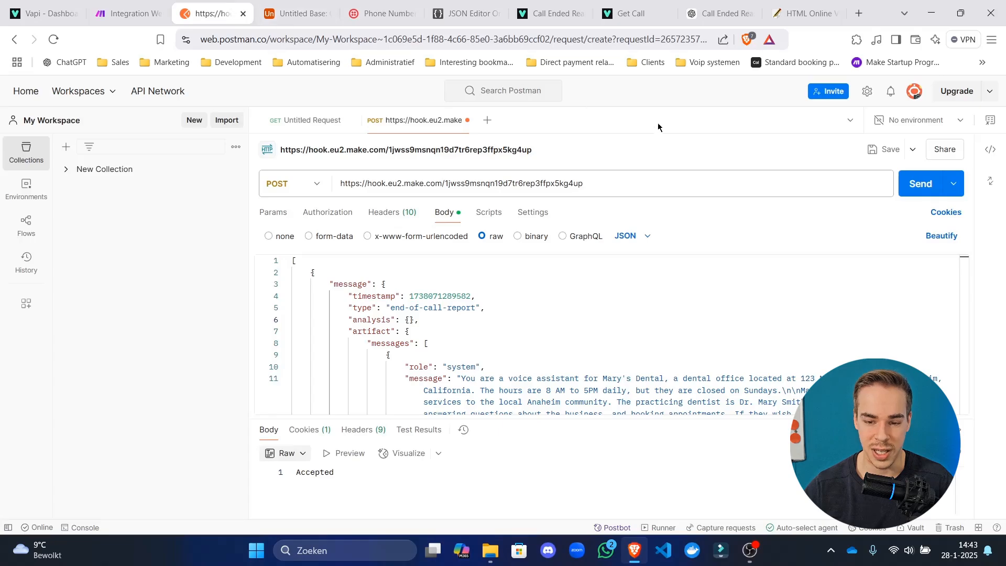
{"action": "left_click", "coordinate": [918, 185]}
{"action": "left_click", "coordinate": [918, 184]}
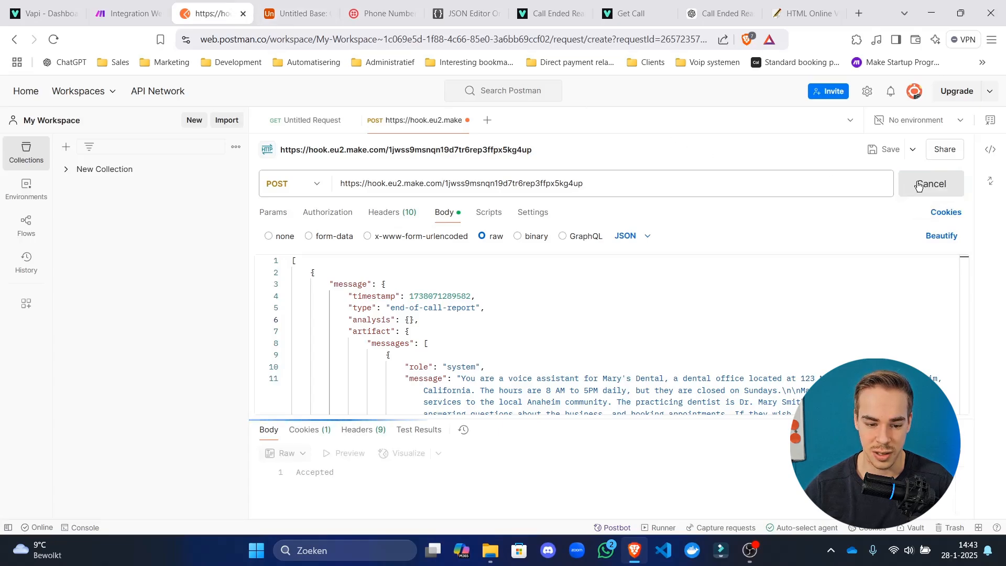
Send the test end-of-call payload to the webhook four more times from Postman.
{"action": "left_click", "coordinate": [293, 13]}
{"action": "left_click_drag", "start_coordinate": [448, 530], "coordinate": [163, 513]}
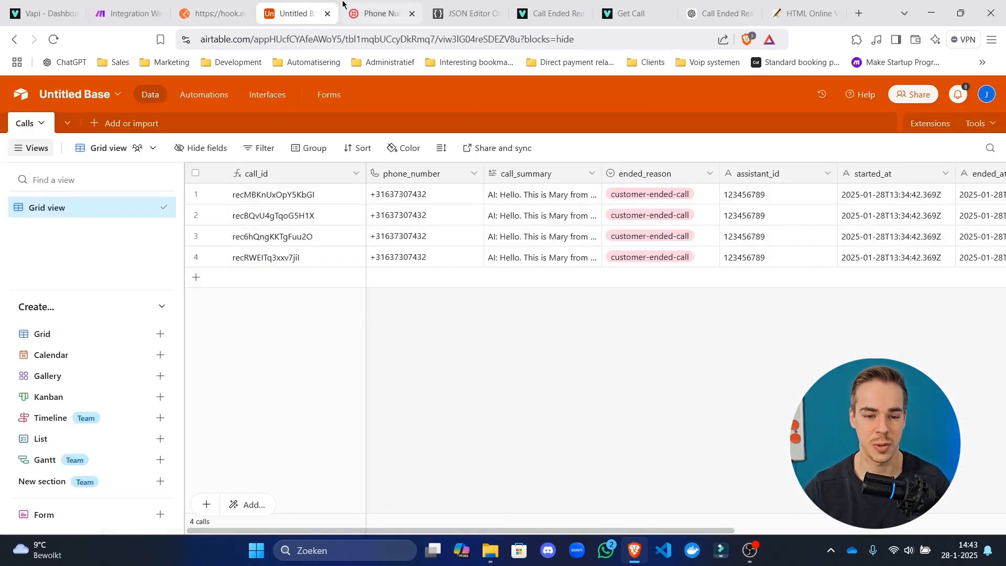
{"action": "left_click", "coordinate": [362, 13]}
{"action": "left_click", "coordinate": [220, 13]}
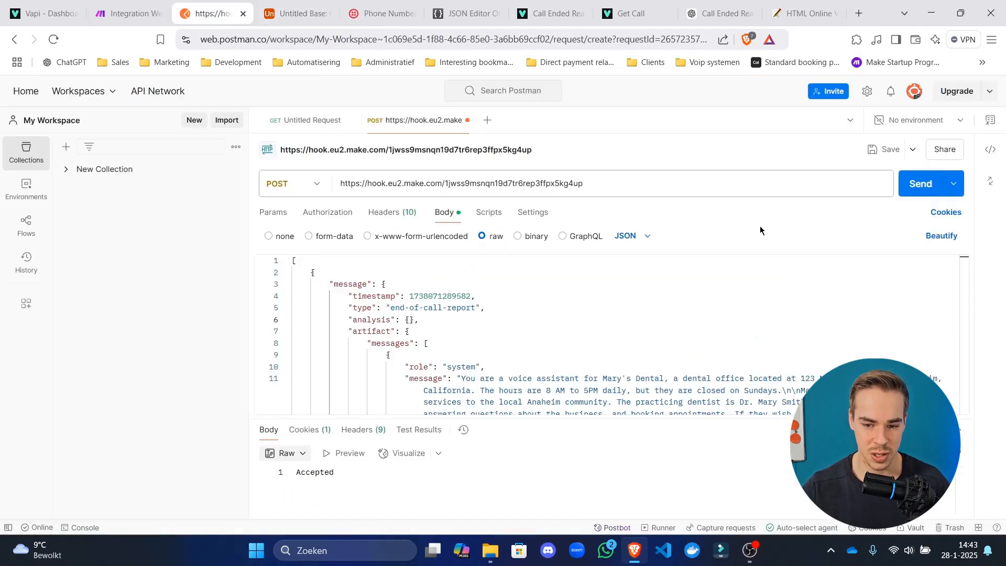
{"action": "left_click", "coordinate": [914, 182]}
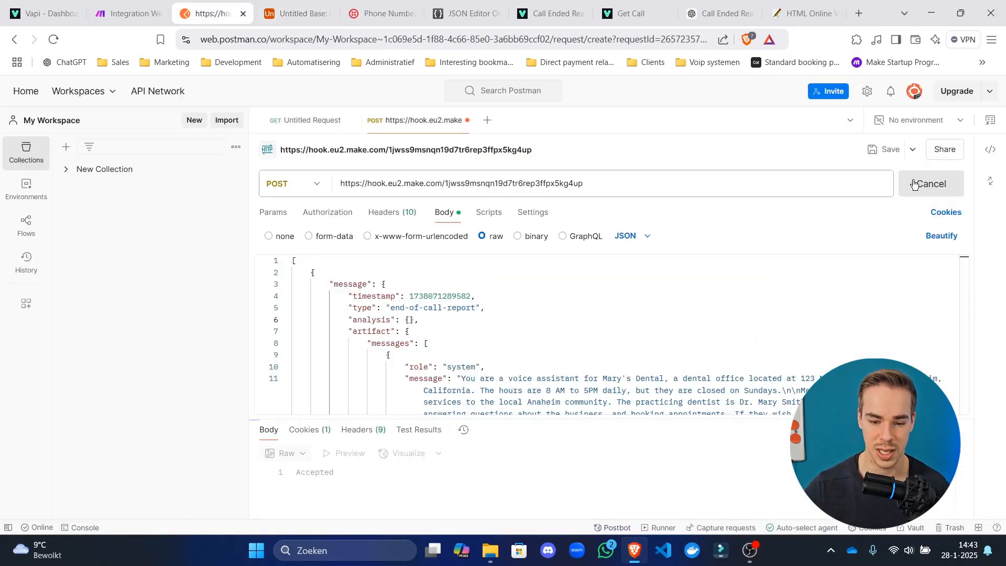
{"action": "left_click", "coordinate": [916, 188]}
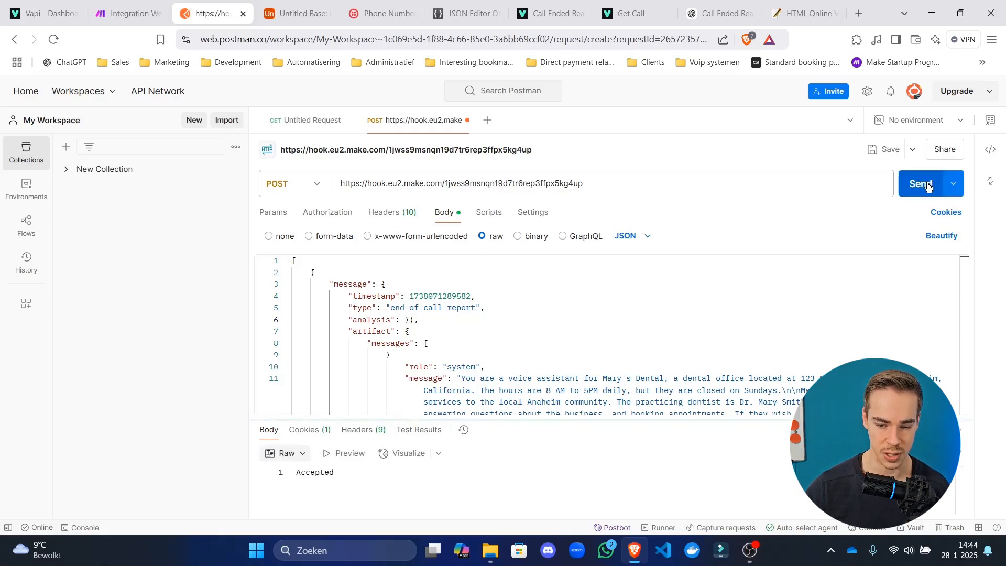
{"action": "left_click", "coordinate": [918, 192]}
{"action": "left_click", "coordinate": [918, 193]}
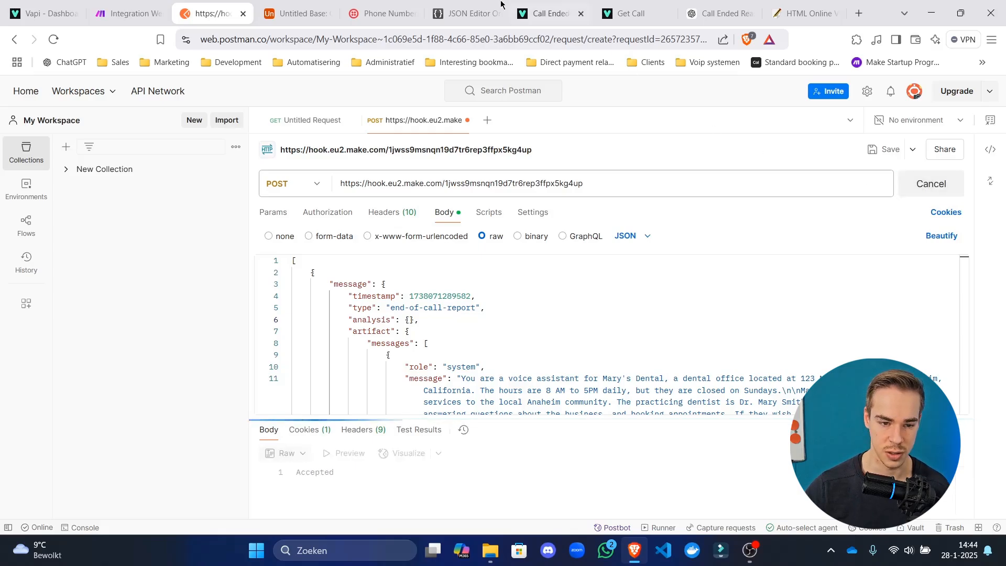
Set ended_reason to a pipeline error on rows 2 and 5 of the Calls table.
{"action": "left_click", "coordinate": [300, 4]}
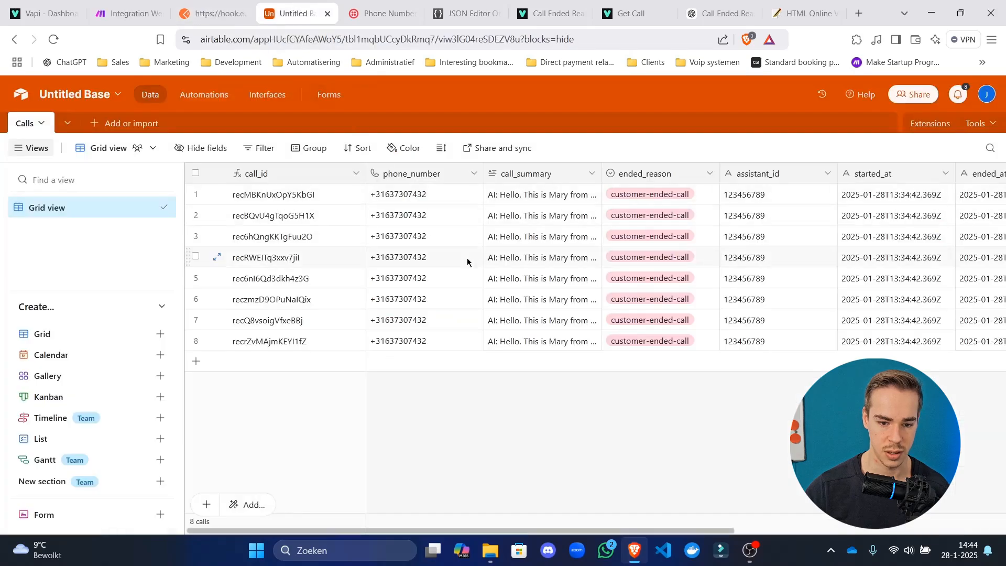
{"action": "double_click", "coordinate": [655, 215]}
{"action": "left_click", "coordinate": [654, 315]}
{"action": "left_click", "coordinate": [661, 278]}
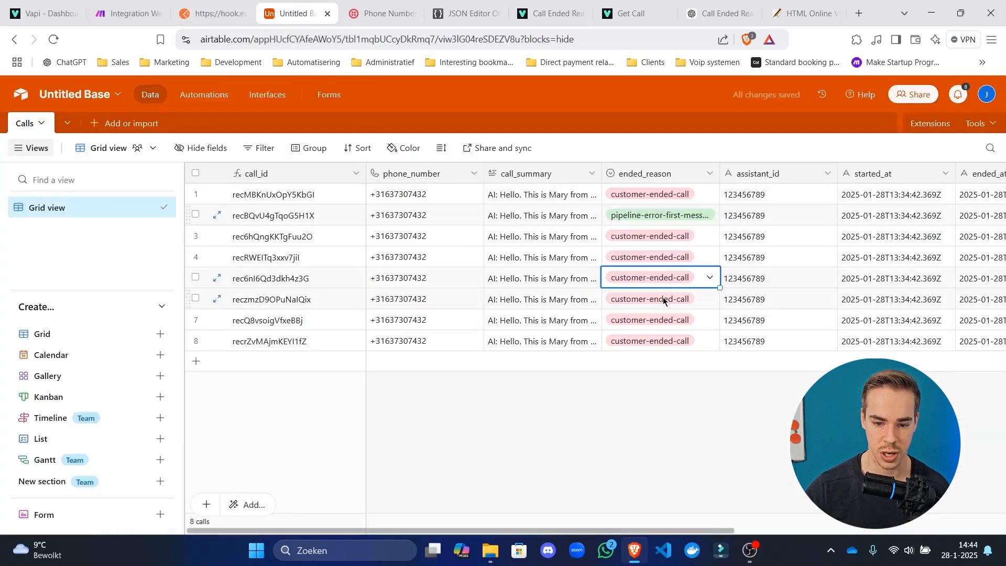
{"action": "left_click", "coordinate": [665, 278]}
{"action": "left_click", "coordinate": [671, 363]}
Set row 6's ended_reason to silence-timed-out and row 3's to customer-busy.
{"action": "left_click", "coordinate": [669, 299]}
{"action": "left_click", "coordinate": [669, 299]}
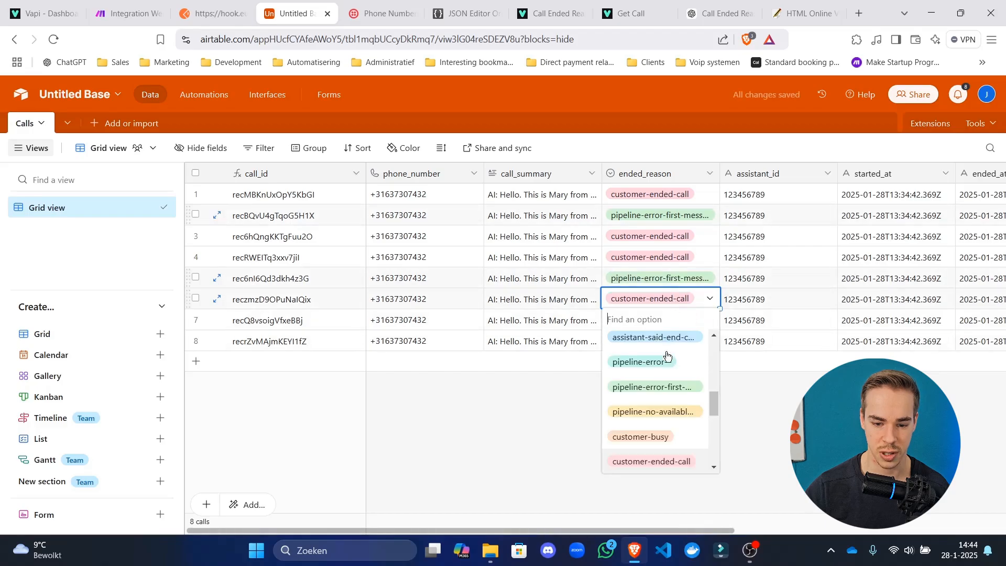
{"action": "scroll", "coordinate": [662, 398], "scroll_direction": "down", "scroll_amount": 3}
{"action": "left_click", "coordinate": [662, 363]}
{"action": "left_click", "coordinate": [670, 239]}
{"action": "left_click", "coordinate": [670, 239]}
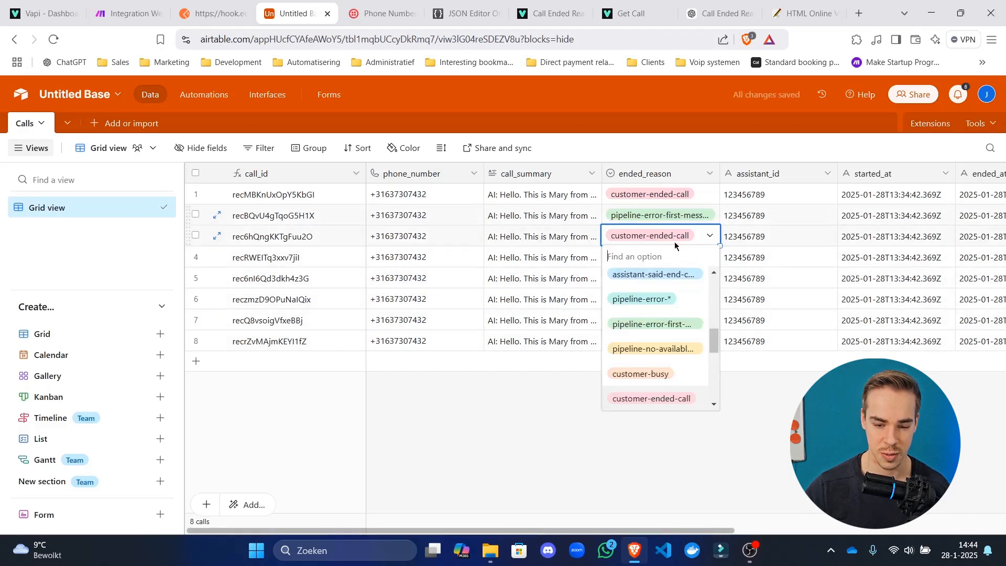
{"action": "scroll", "coordinate": [675, 379], "scroll_direction": "down", "scroll_amount": 3}
{"action": "left_click", "coordinate": [673, 386]}
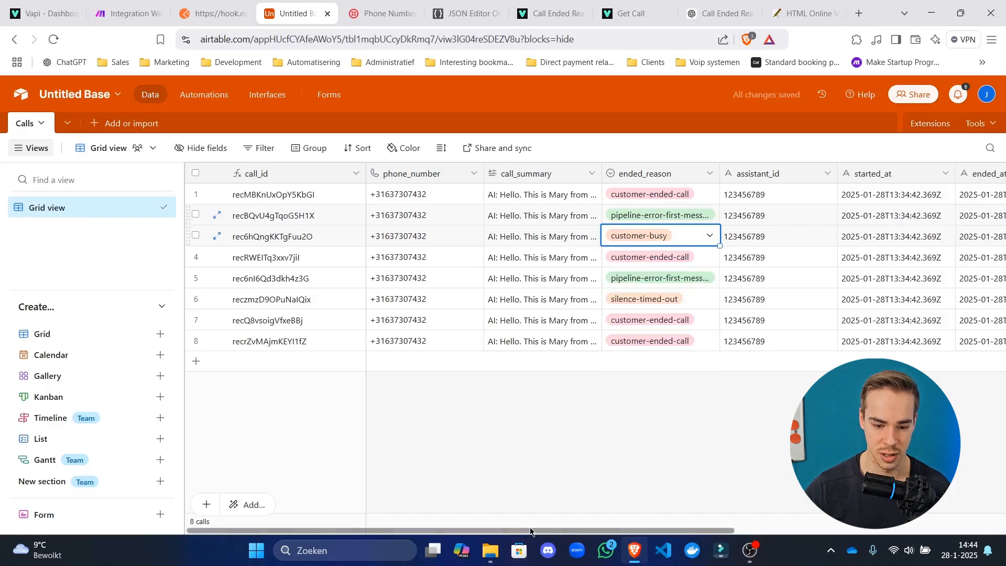
{"action": "scroll", "coordinate": [865, 212], "scroll_direction": "right", "scroll_amount": 6}
{"action": "left_click", "coordinate": [870, 237]}
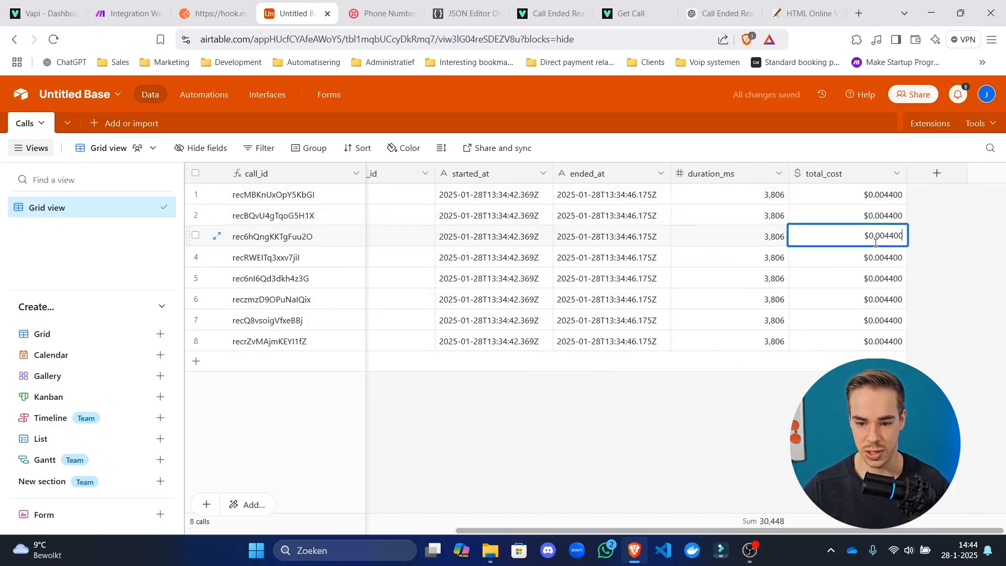
Edit total_cost on rows 3, 6, 7, 8 and 1 so each call has a different cost.
{"action": "left_click_drag", "start_coordinate": [893, 233], "coordinate": [886, 236]}
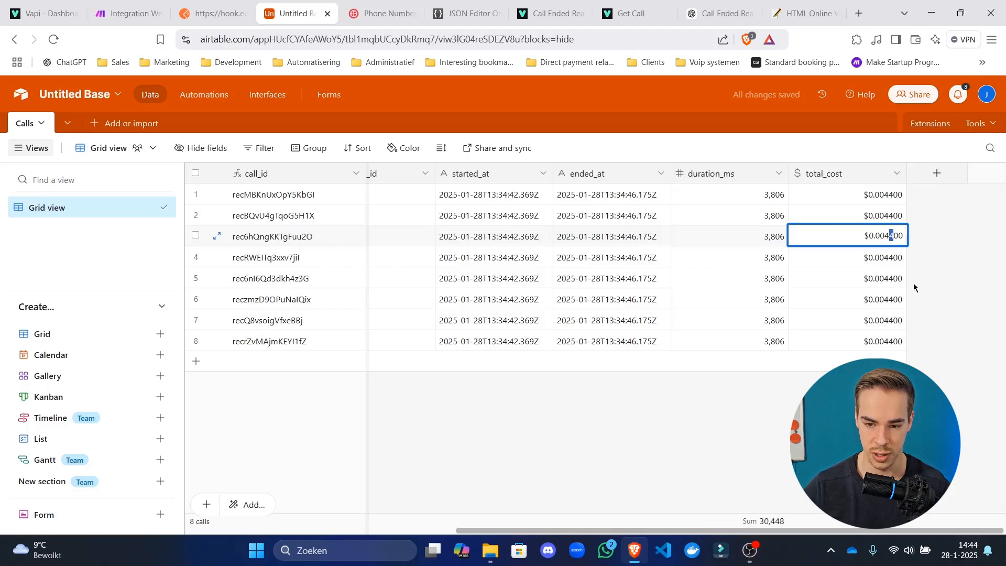
{"action": "type", "text": "7"}
{"action": "left_click", "coordinate": [883, 297]}
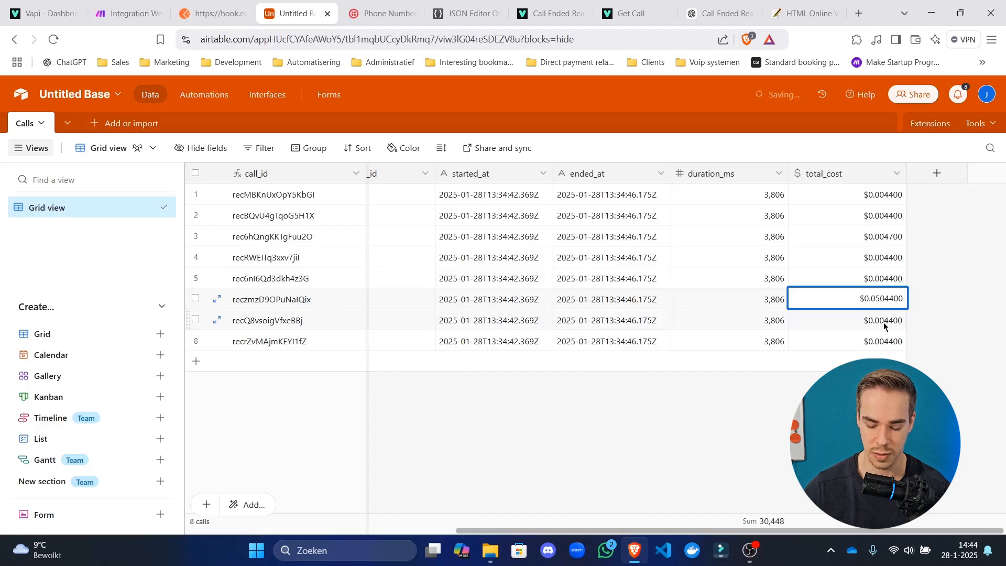
{"action": "key", "text": "Delete"}
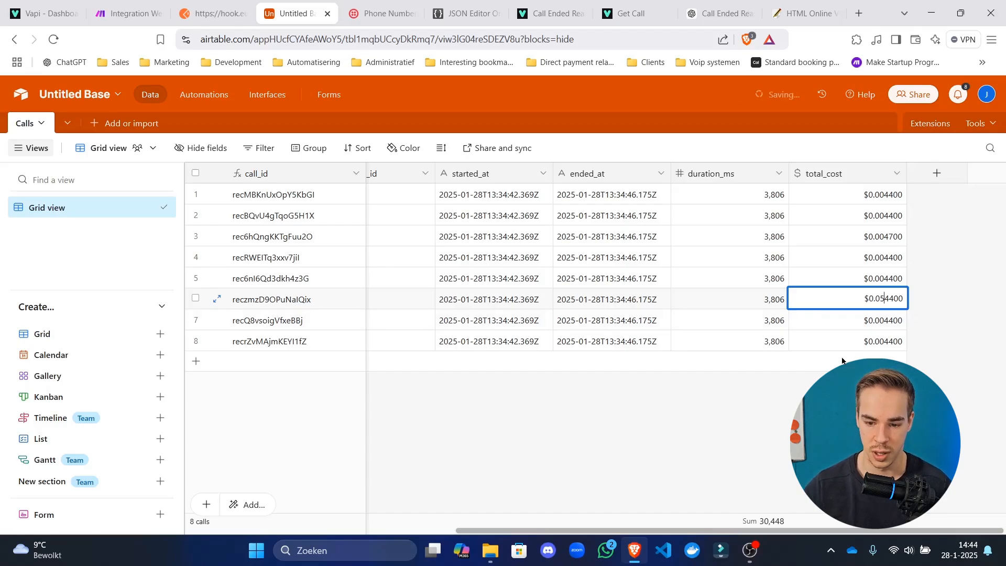
{"action": "left_click", "coordinate": [859, 320]}
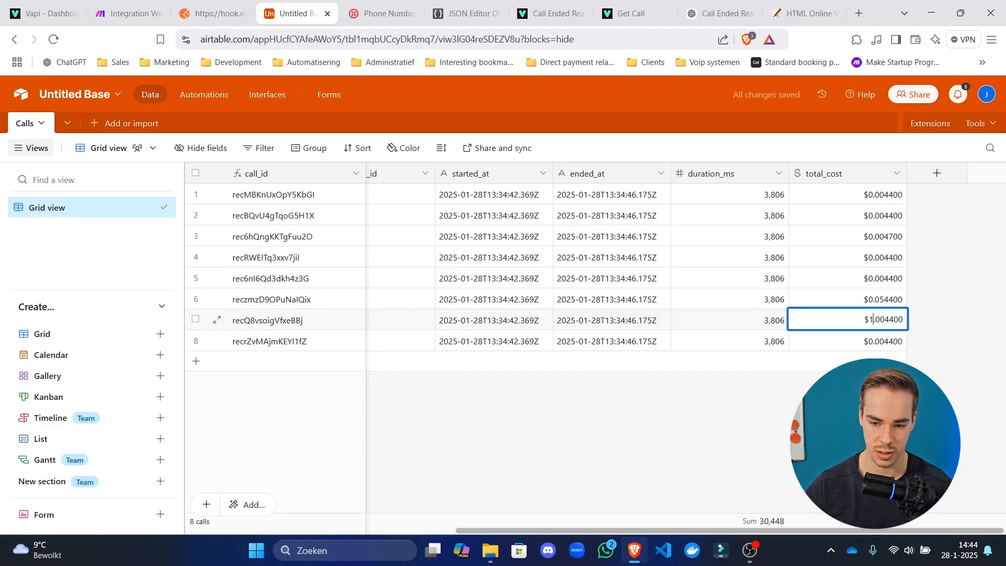
{"action": "type", "text": "1"}
{"action": "key", "text": "Delete"}
{"action": "double_click", "coordinate": [887, 345]}
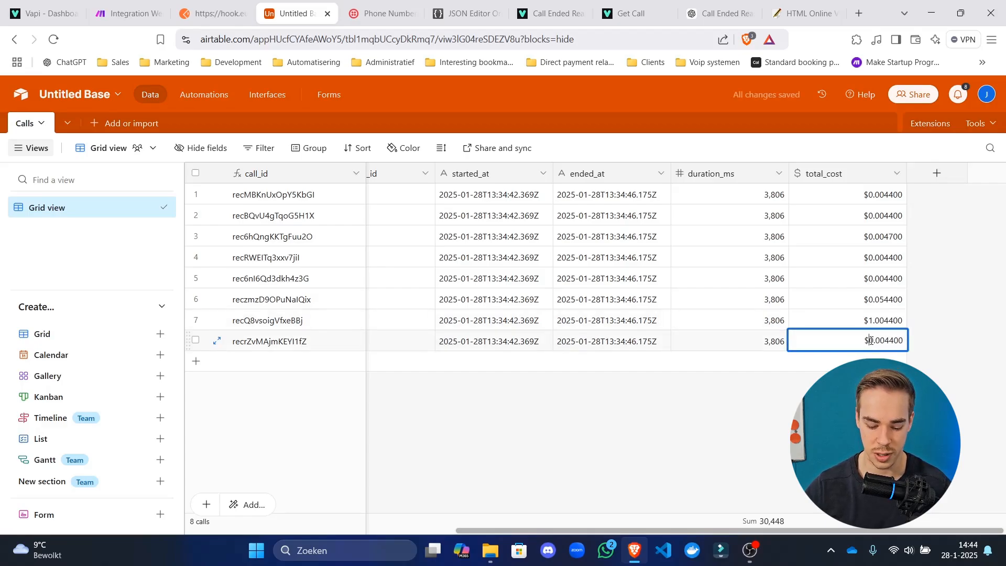
{"action": "type", "text": "5"}
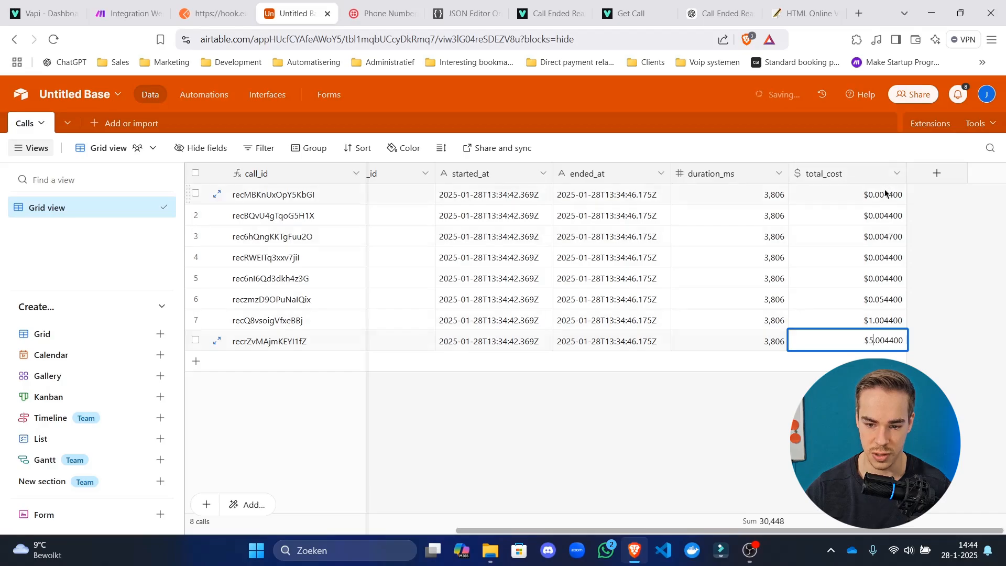
{"action": "double_click", "coordinate": [893, 193]}
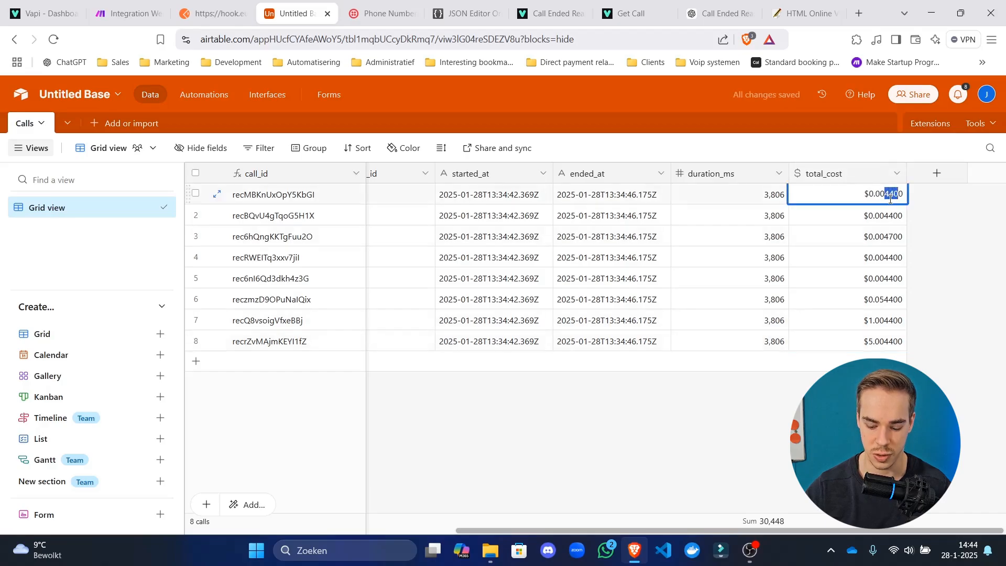
{"action": "type", "text": "1"}
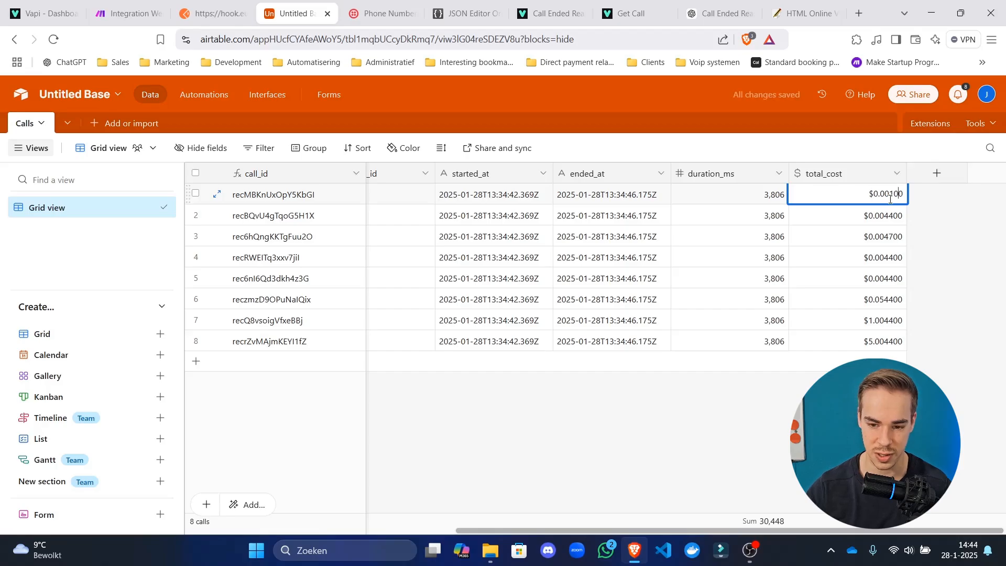
{"action": "type", "text": "0"}
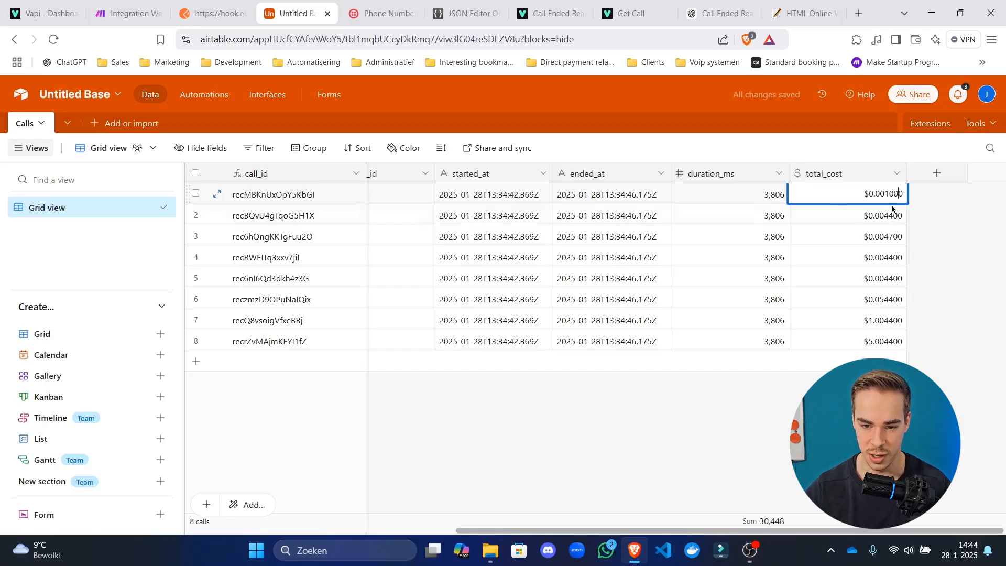
{"action": "left_click", "coordinate": [958, 368]}
Enter duration_ms values 65436, 54643 and 43574357 for rows 3, 5 and 6.
{"action": "left_click", "coordinate": [773, 220]}
{"action": "left_click", "coordinate": [772, 220]}
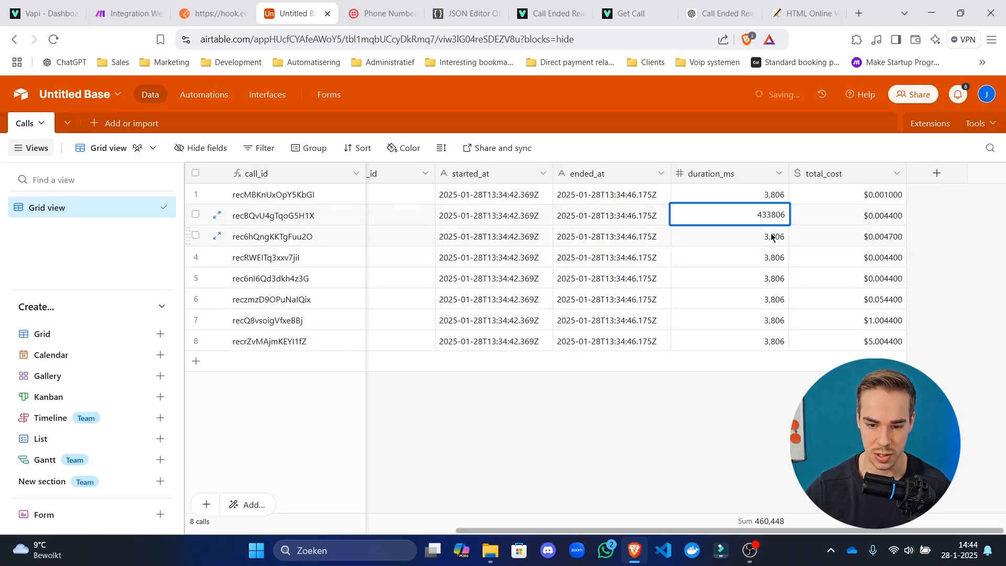
{"action": "double_click", "coordinate": [774, 237]}
{"action": "type", "text": "65436"}
{"action": "left_click", "coordinate": [765, 282]}
{"action": "type", "text": "54643"}
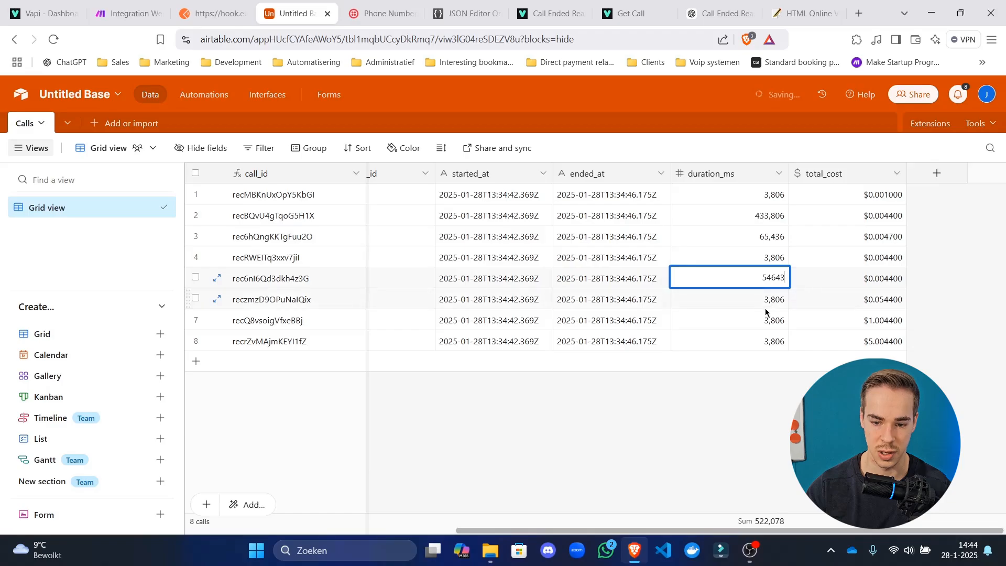
{"action": "left_click", "coordinate": [771, 302]}
{"action": "type", "text": "43574357"}
Enter duration_ms values 475354 for row 8 and 457547 for row 4.
{"action": "double_click", "coordinate": [775, 339]}
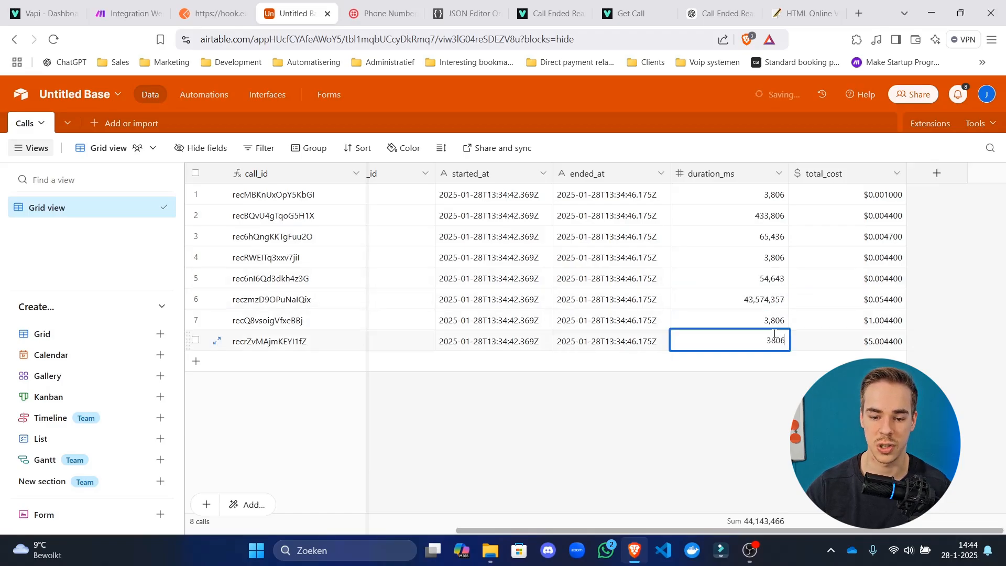
{"action": "type", "text": "475354"}
{"action": "left_click", "coordinate": [754, 418]}
{"action": "double_click", "coordinate": [759, 278]}
{"action": "double_click", "coordinate": [765, 257]}
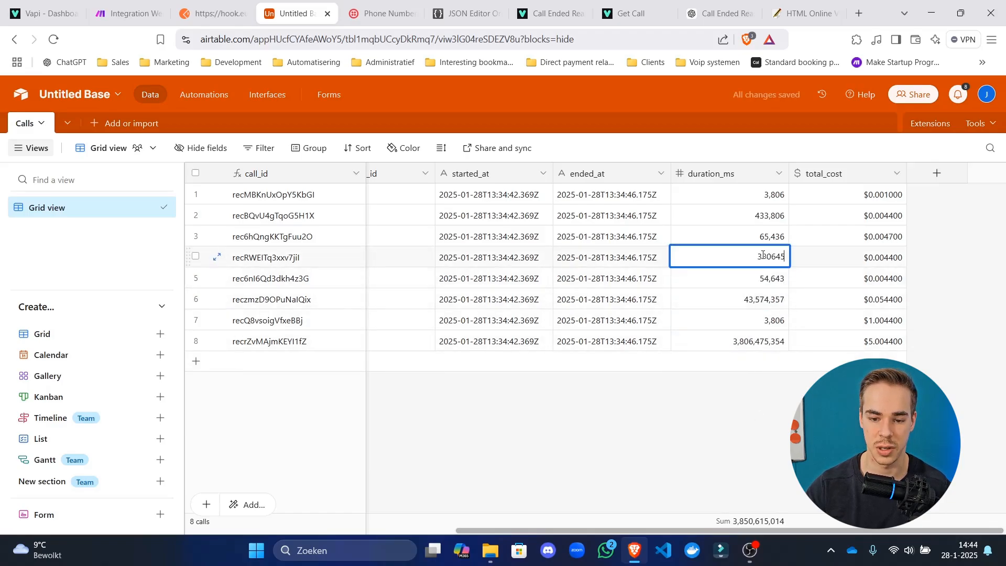
{"action": "type", "text": "457547"}
{"action": "left_click", "coordinate": [693, 382]}
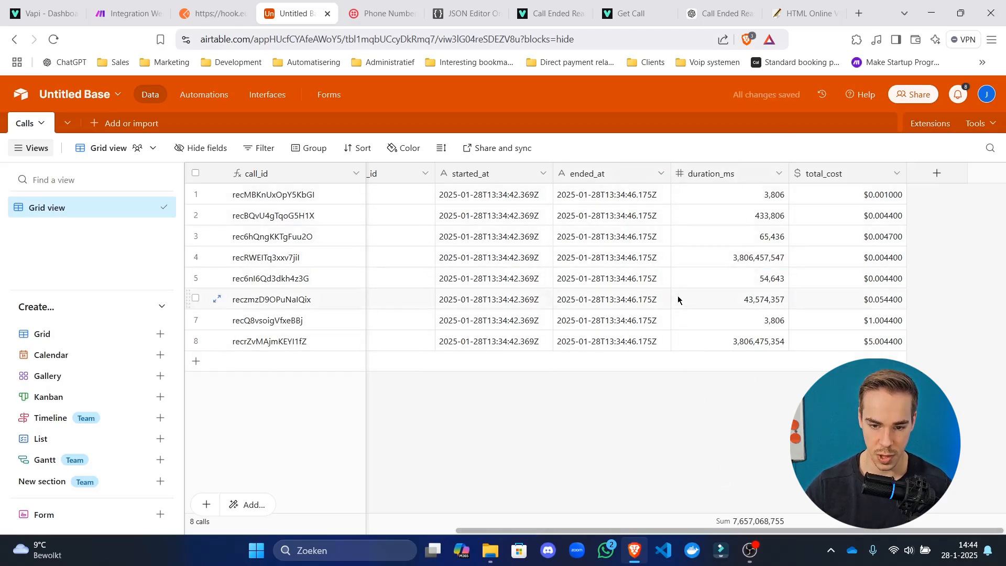
{"action": "left_click", "coordinate": [724, 243]}
{"action": "left_click", "coordinate": [607, 491]}
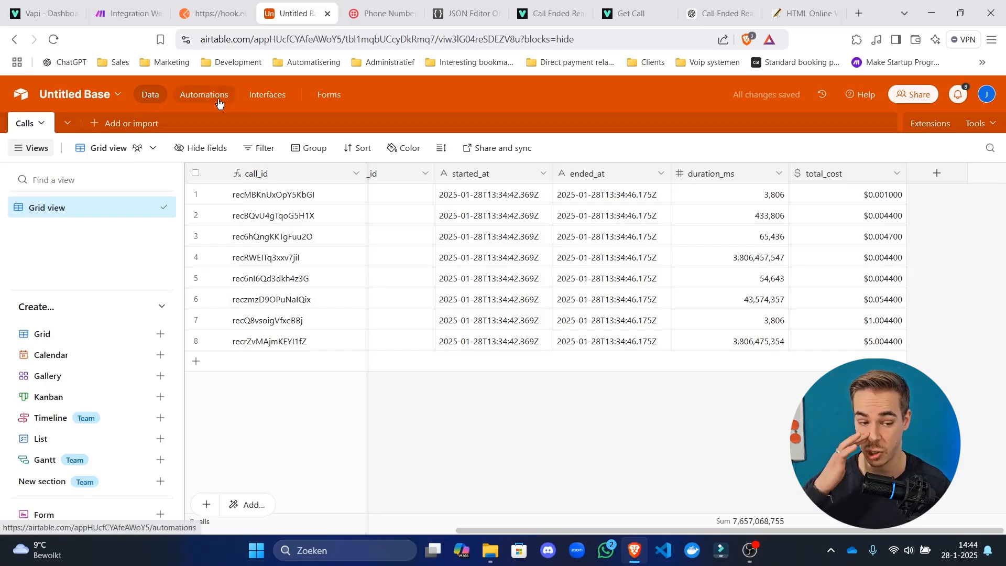
Start a new interface with the signal-bars icon and accept its name.
{"action": "left_click", "coordinate": [252, 99]}
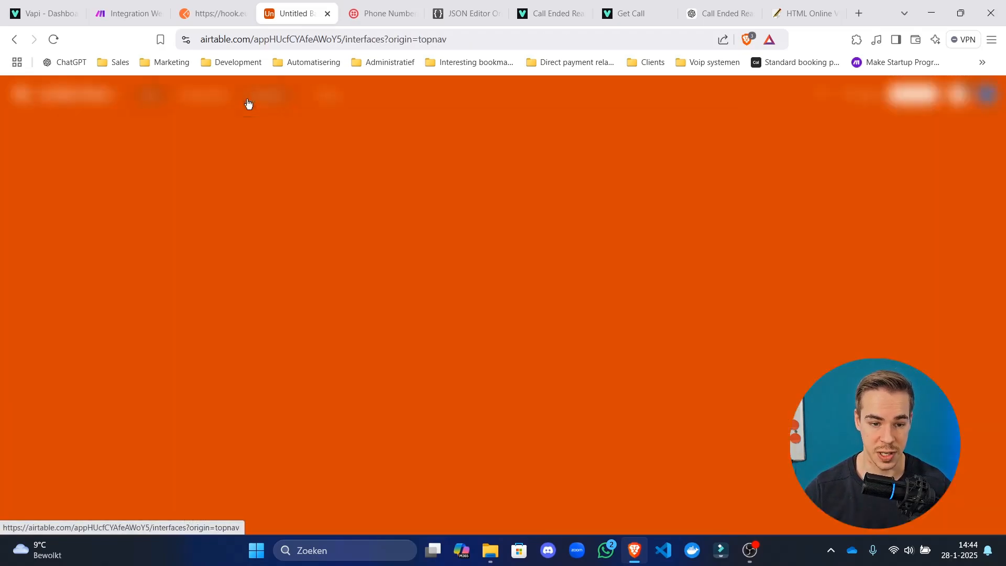
{"action": "left_click", "coordinate": [527, 278]}
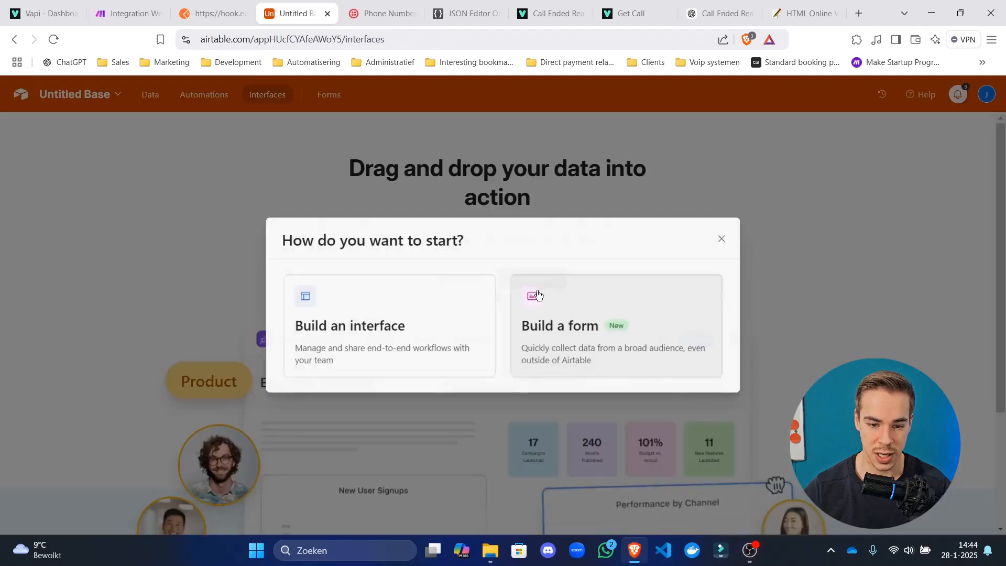
{"action": "left_click", "coordinate": [490, 338]}
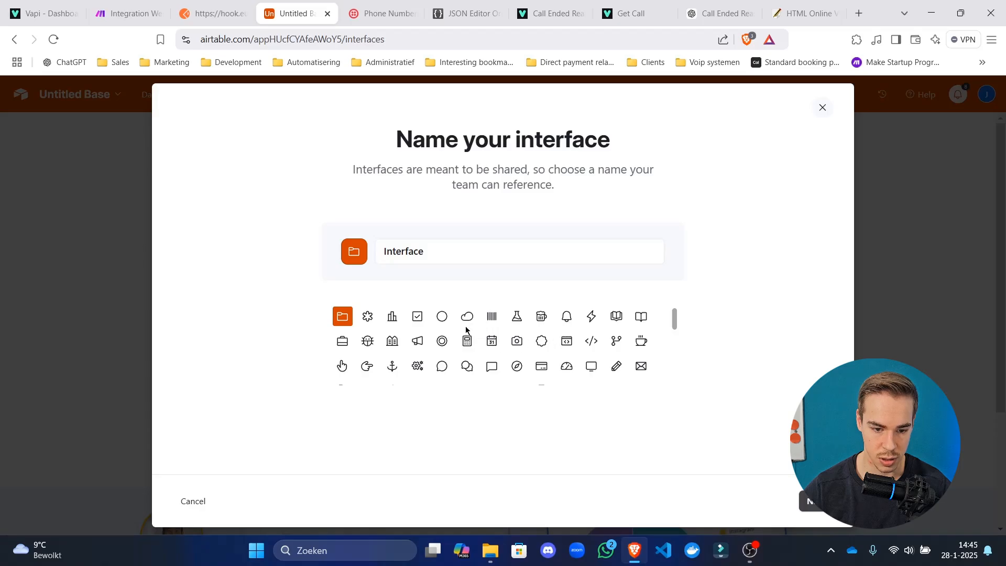
{"action": "scroll", "coordinate": [466, 335], "scroll_direction": "down", "scroll_amount": 5}
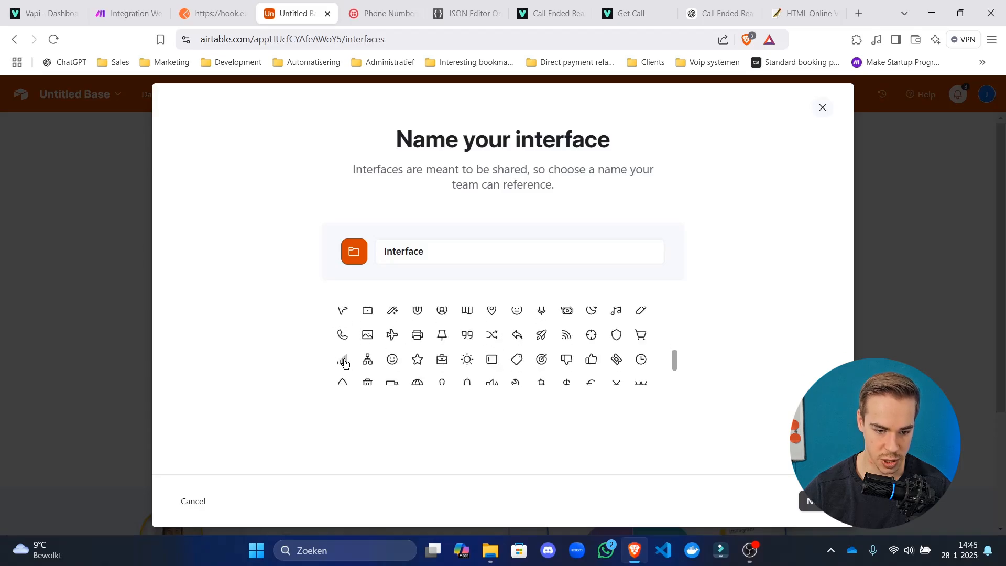
{"action": "left_click", "coordinate": [343, 360]}
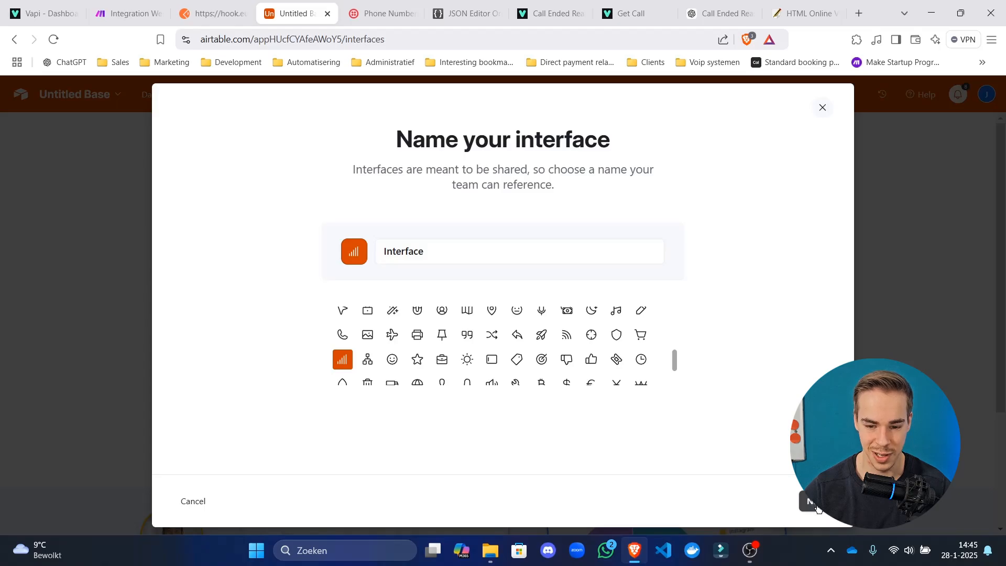
{"action": "left_click", "coordinate": [816, 506]}
Choose the Dashboard layout connected to the Calls table and finish creating it.
{"action": "scroll", "coordinate": [249, 220], "scroll_direction": "down", "scroll_amount": 2}
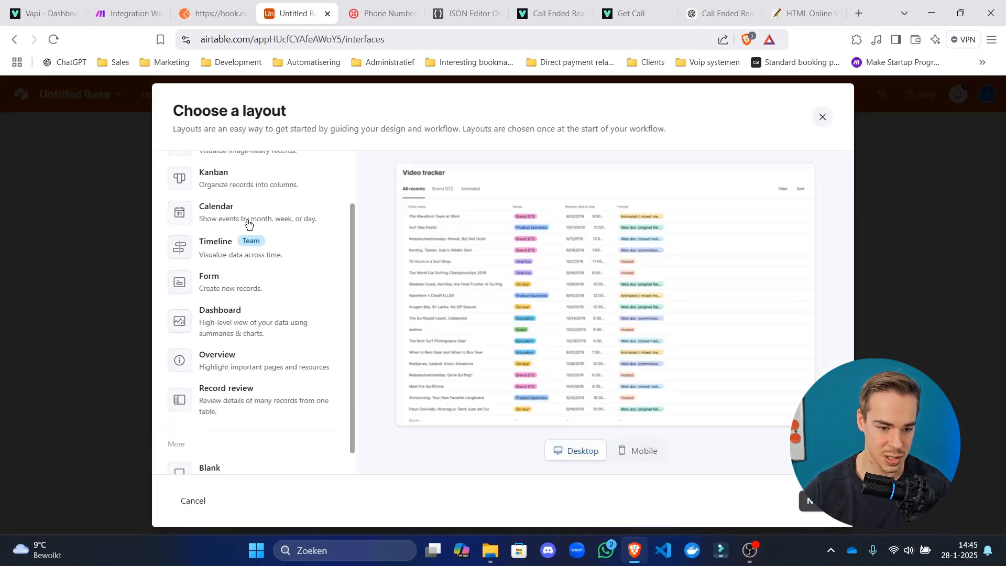
{"action": "left_click", "coordinate": [243, 321]}
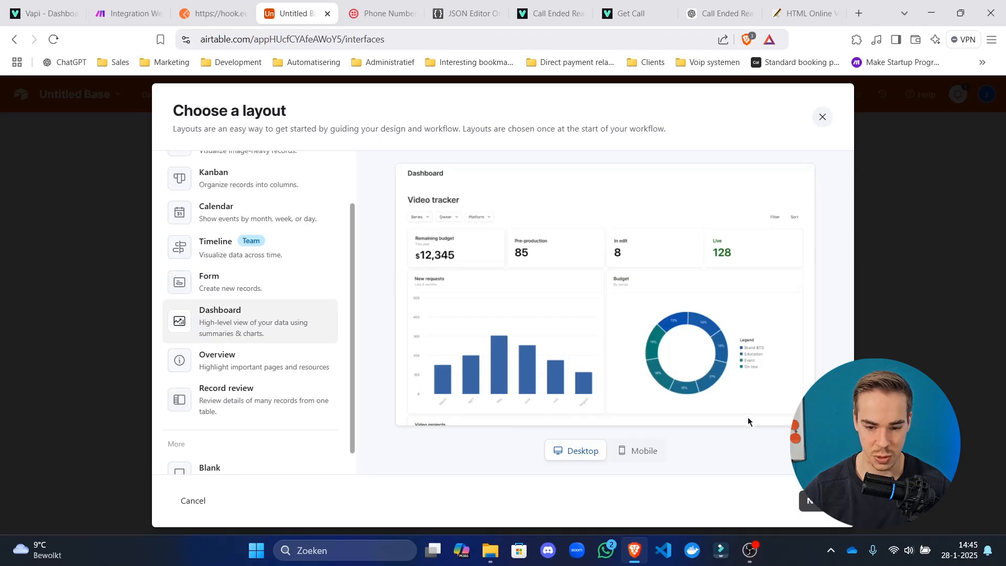
{"action": "left_click", "coordinate": [818, 502]}
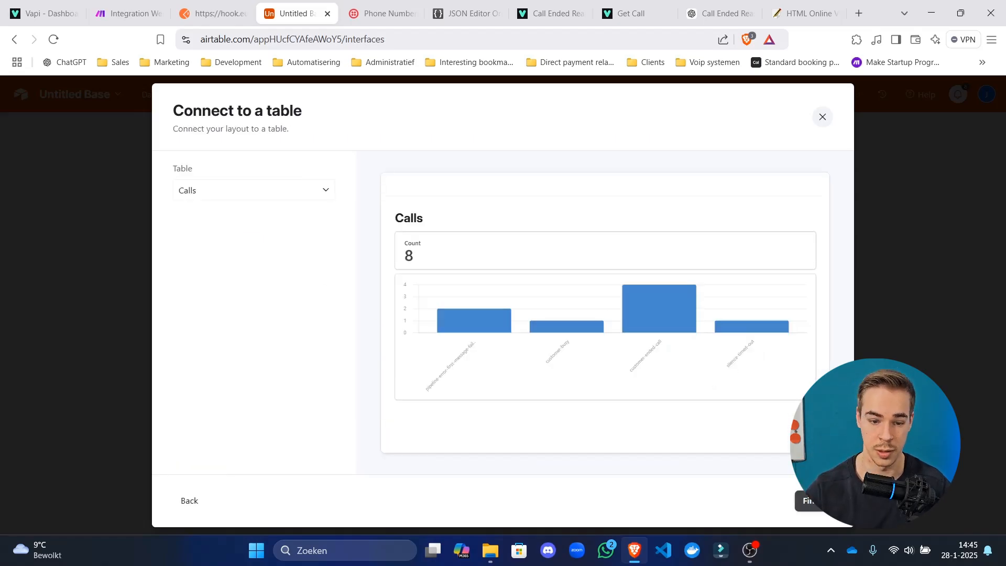
{"action": "left_click", "coordinate": [811, 501]}
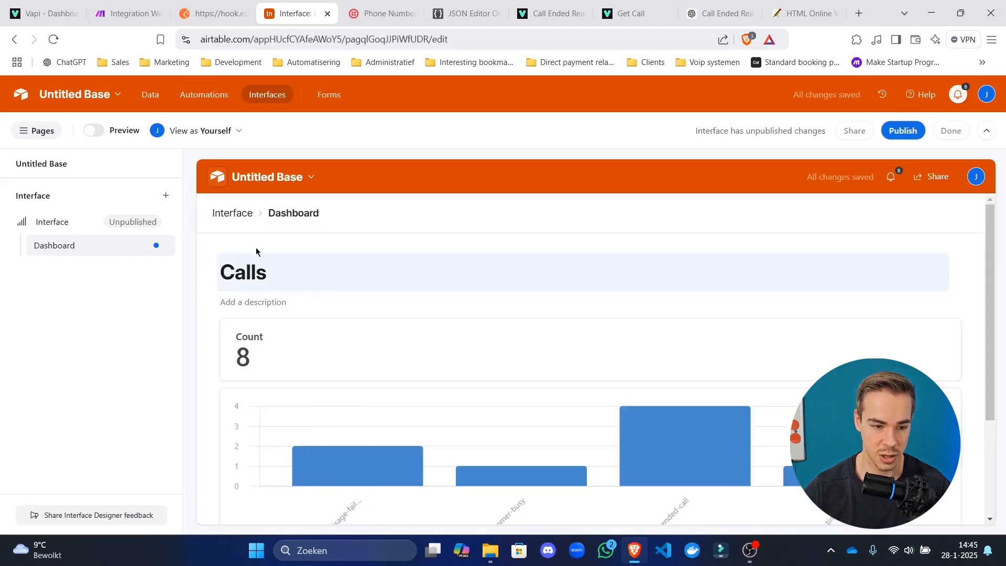
{"action": "left_click", "coordinate": [402, 275]}
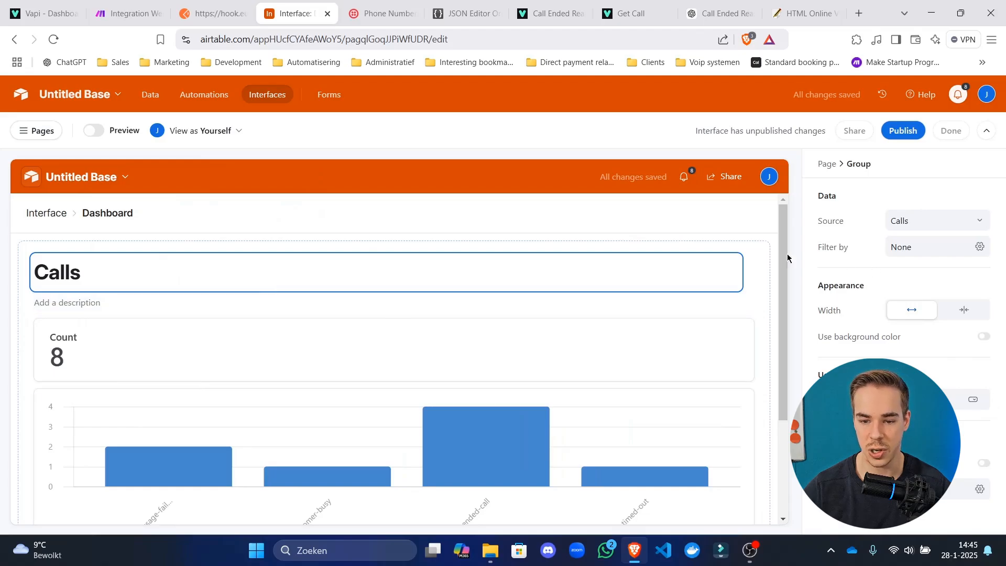
{"action": "left_click", "coordinate": [425, 351]}
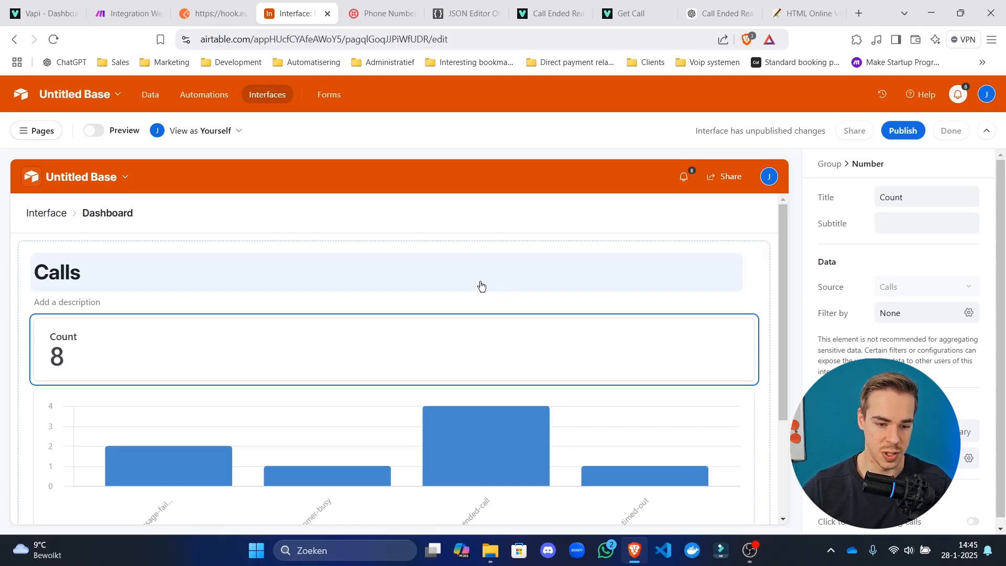
{"action": "left_click", "coordinate": [438, 252]}
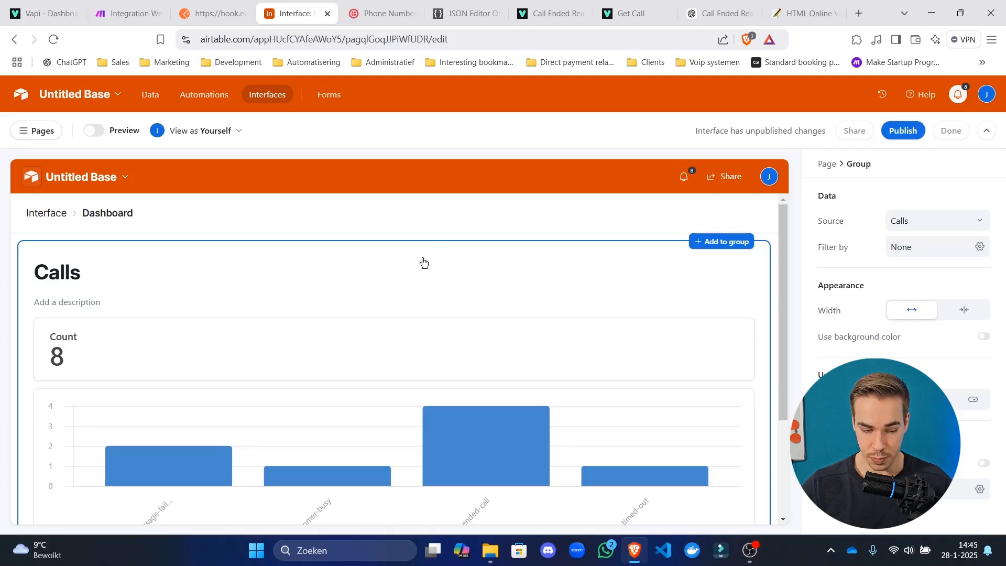
{"action": "left_click", "coordinate": [360, 281]}
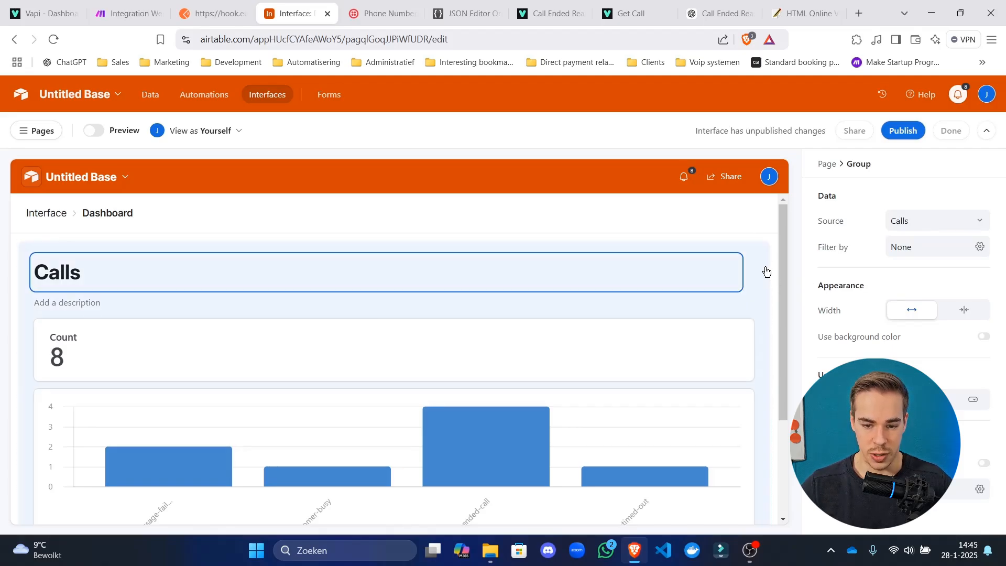
{"action": "left_click", "coordinate": [764, 270]}
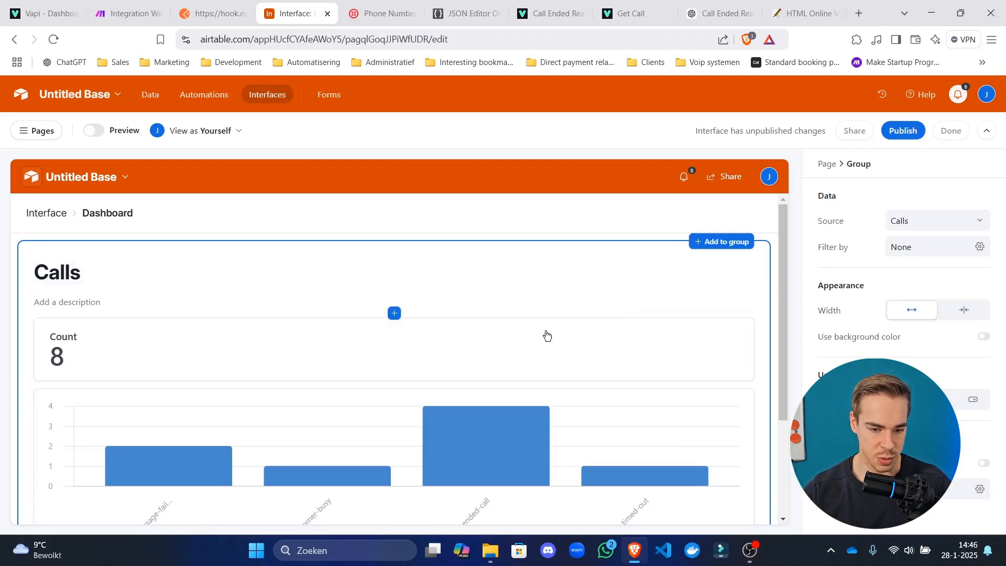
{"action": "left_click", "coordinate": [496, 344]}
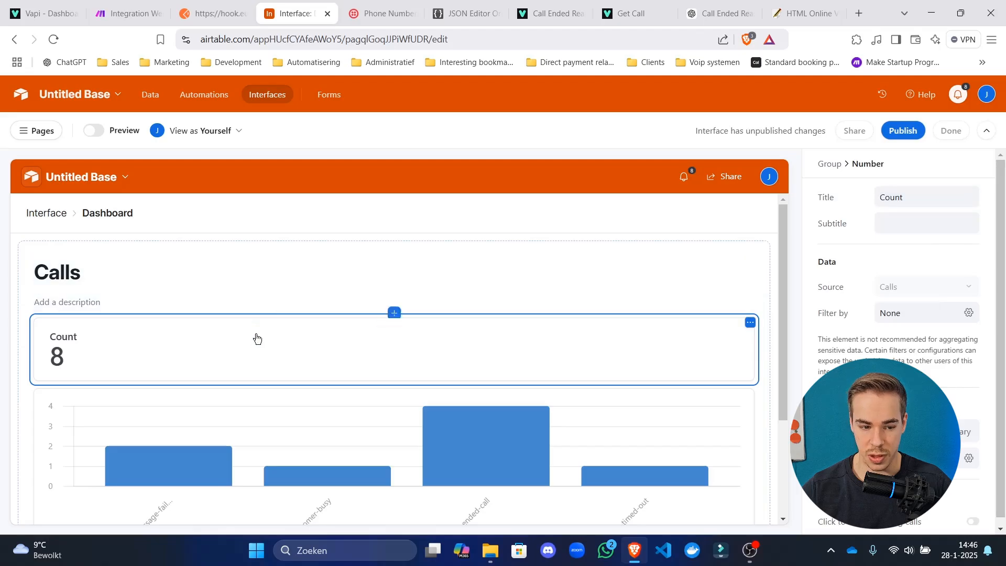
{"action": "scroll", "coordinate": [261, 352], "scroll_direction": "down", "scroll_amount": 3}
{"action": "left_click", "coordinate": [448, 354]}
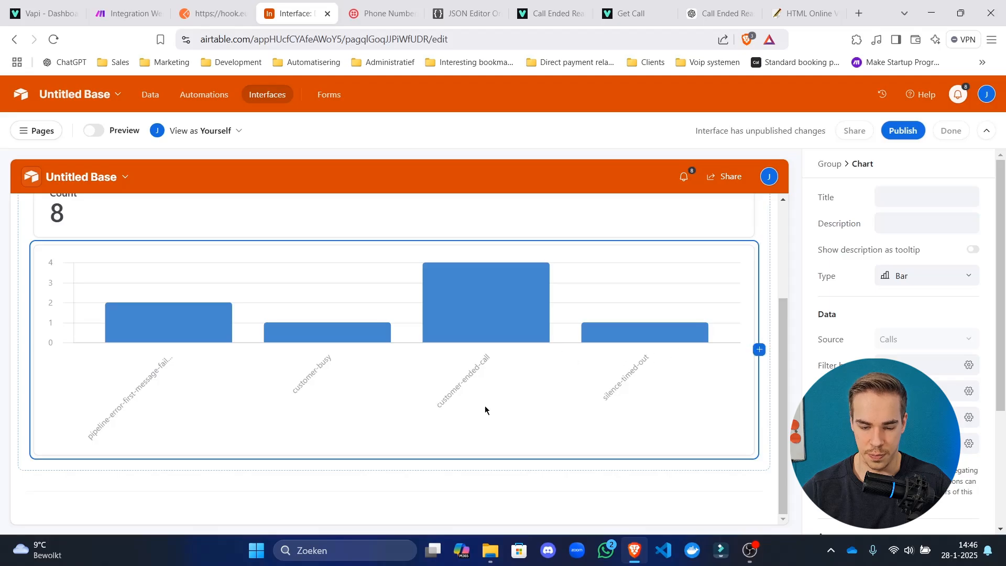
{"action": "scroll", "coordinate": [471, 408], "scroll_direction": "up", "scroll_amount": 3}
{"action": "left_click", "coordinate": [362, 361]}
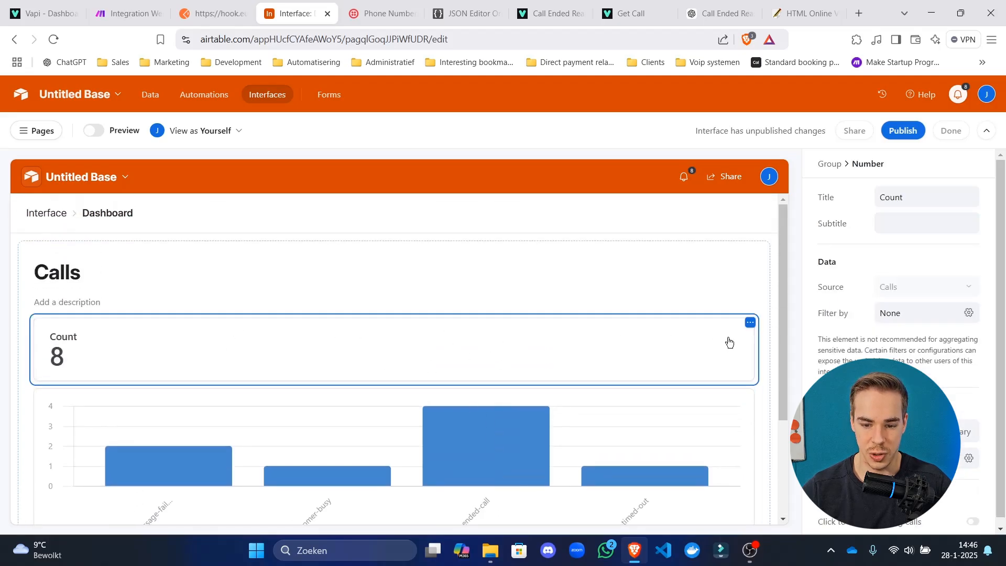
{"action": "scroll", "coordinate": [251, 355], "scroll_direction": "down", "scroll_amount": 3}
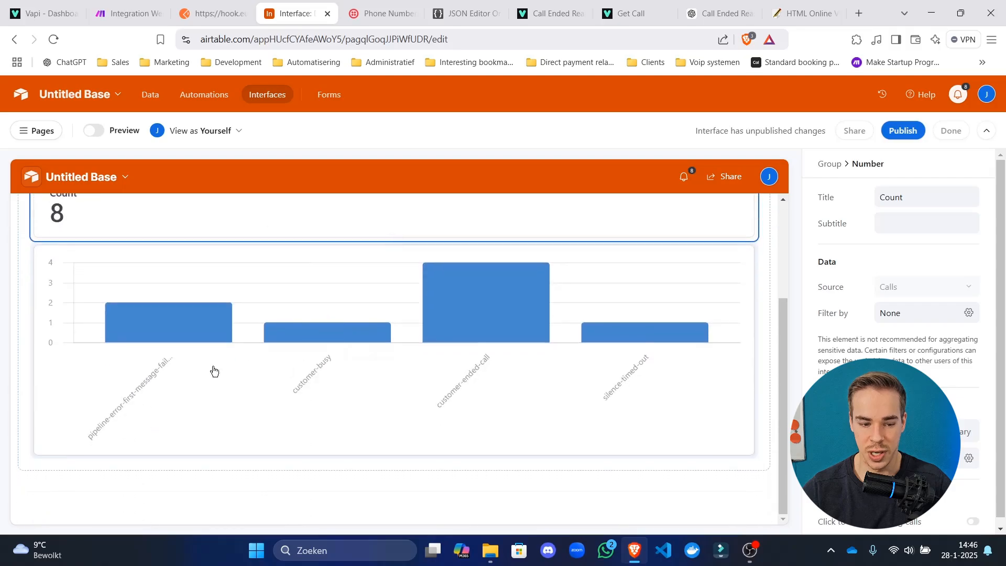
{"action": "left_click", "coordinate": [207, 371]}
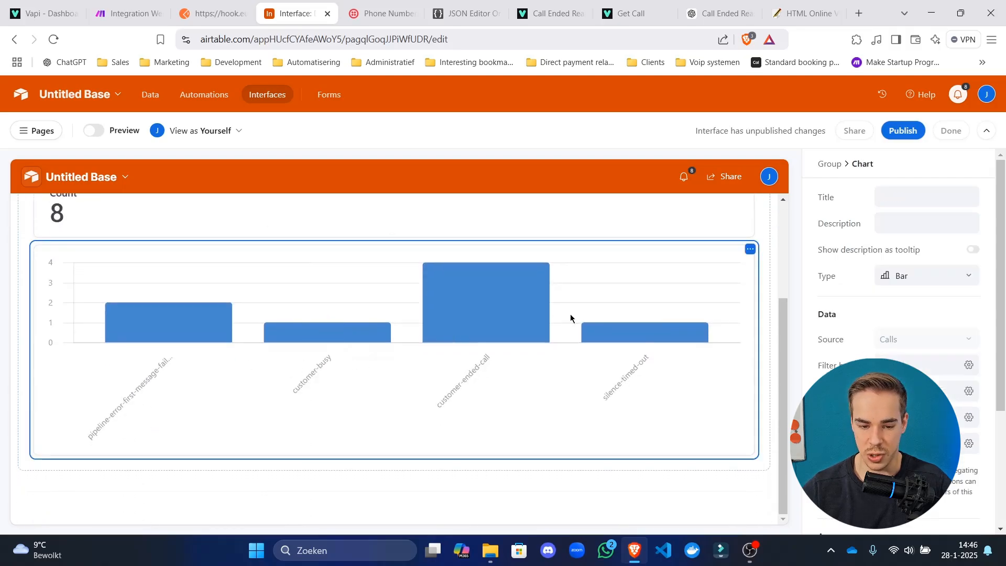
{"action": "scroll", "coordinate": [463, 364], "scroll_direction": "up", "scroll_amount": 2}
{"action": "scroll", "coordinate": [543, 422], "scroll_direction": "down", "scroll_amount": 2}
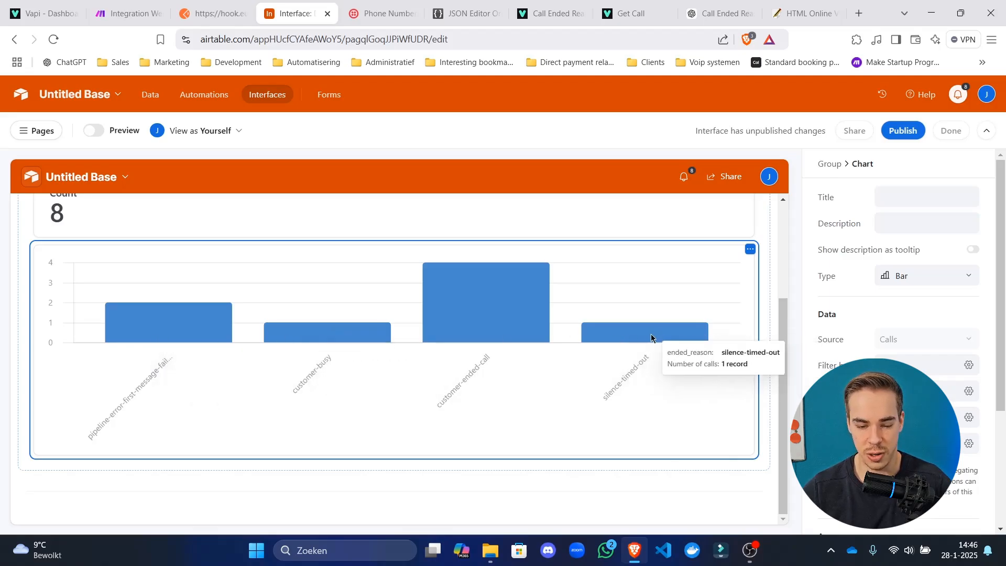
{"action": "scroll", "coordinate": [548, 366], "scroll_direction": "up", "scroll_amount": 3}
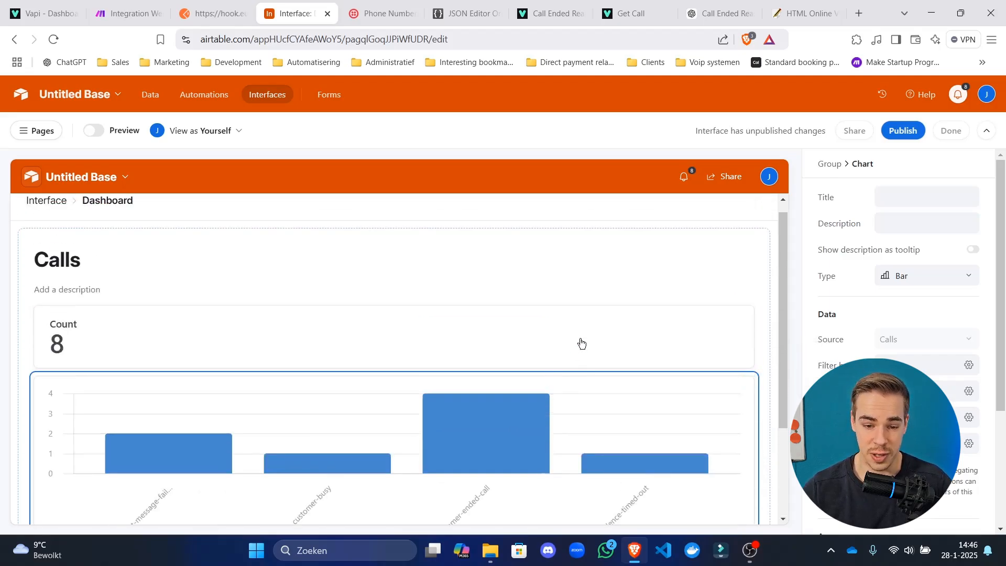
{"action": "left_click", "coordinate": [578, 341]}
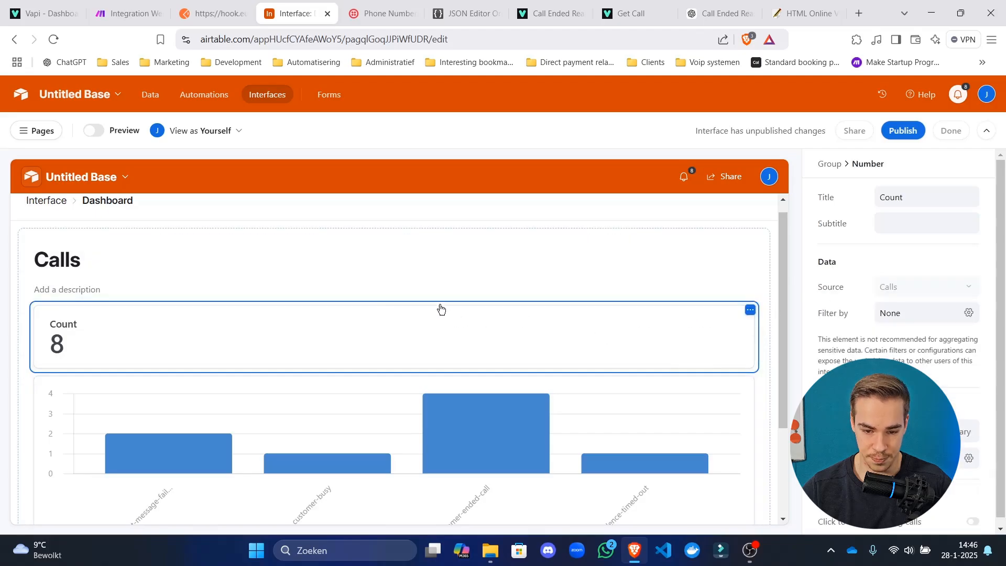
Add a Number element next to the Count card and title it 'Total cost'.
{"action": "left_click", "coordinate": [759, 336]}
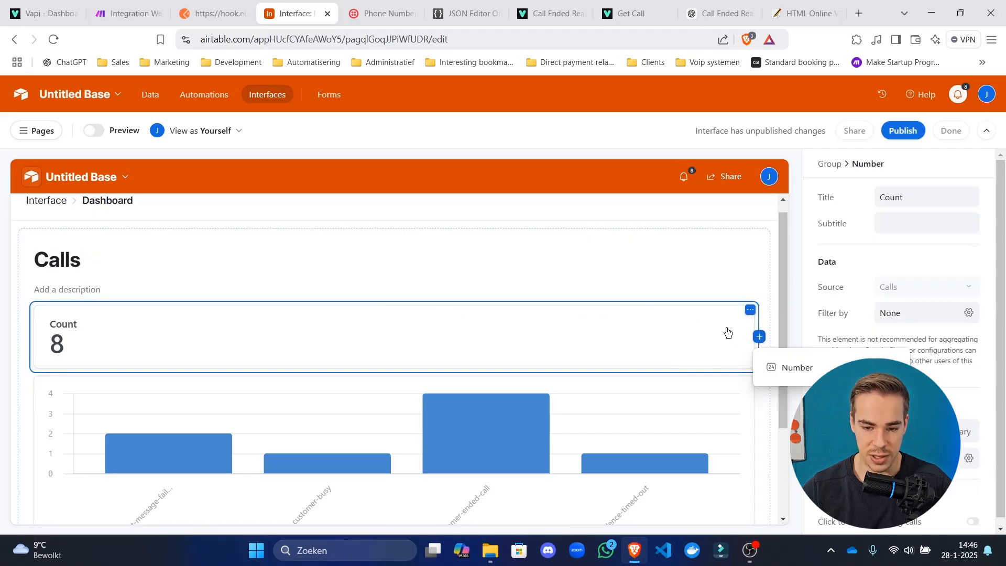
{"action": "left_click", "coordinate": [797, 367]}
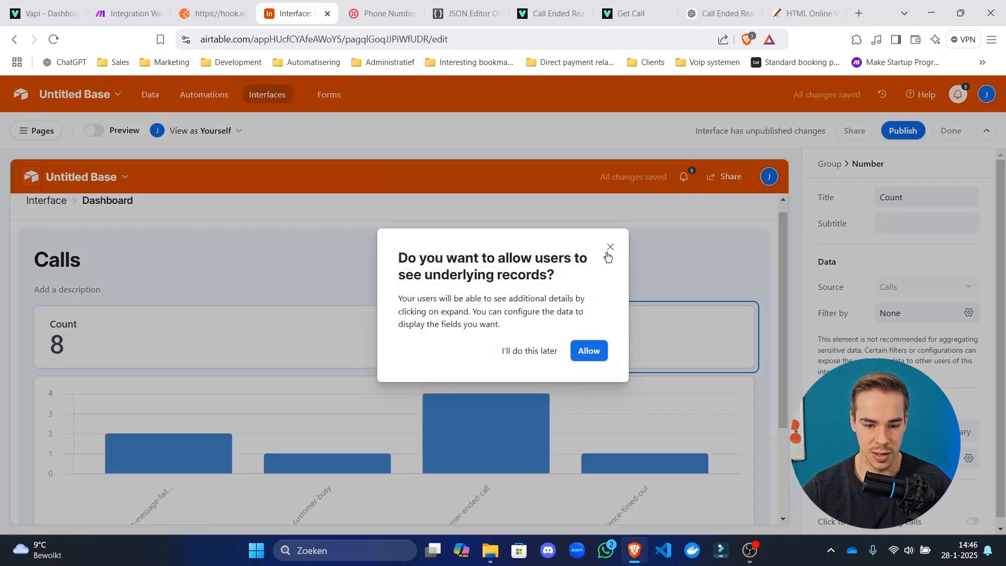
{"action": "left_click", "coordinate": [610, 247]}
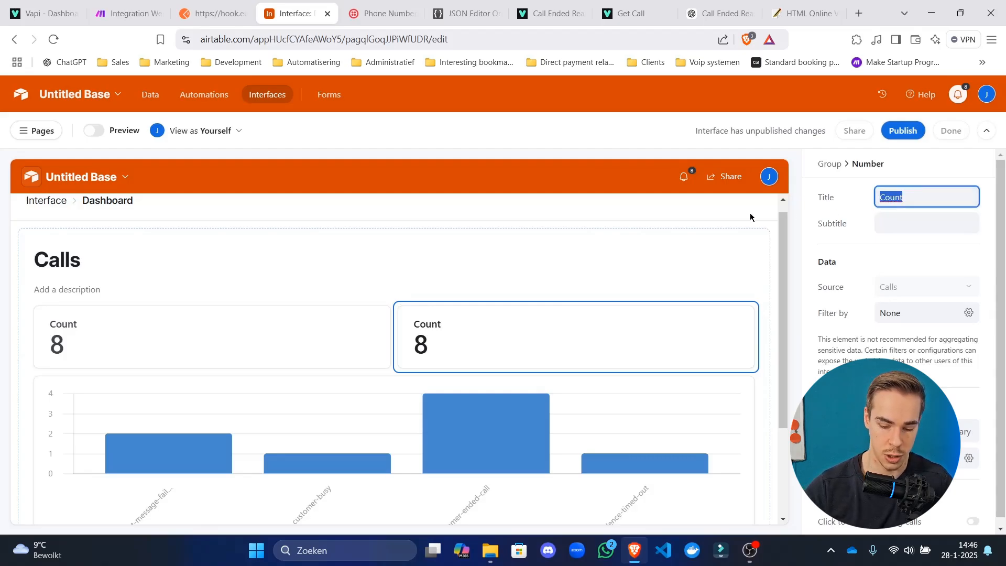
{"action": "type", "text": "Total cost"}
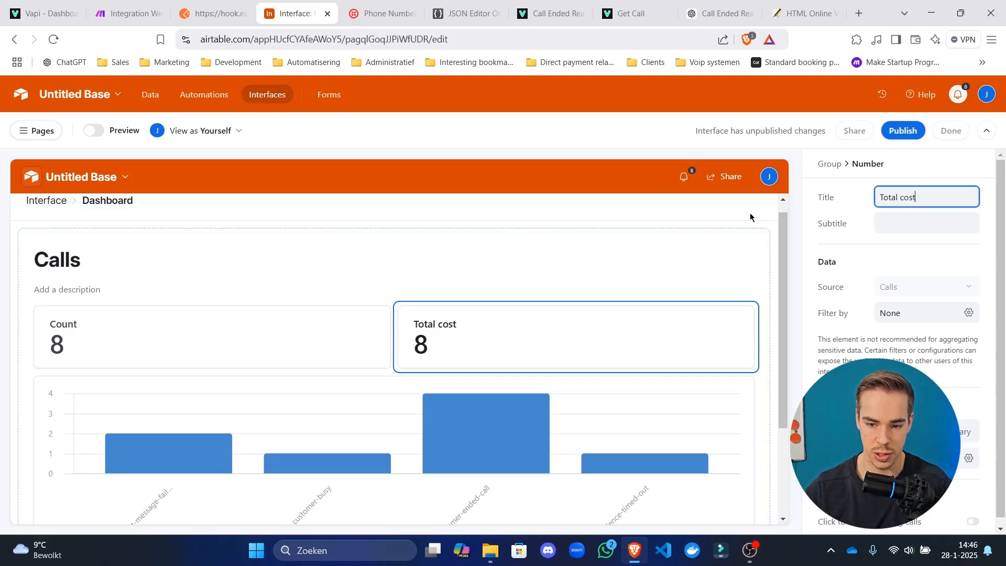
{"action": "left_click", "coordinate": [830, 254]}
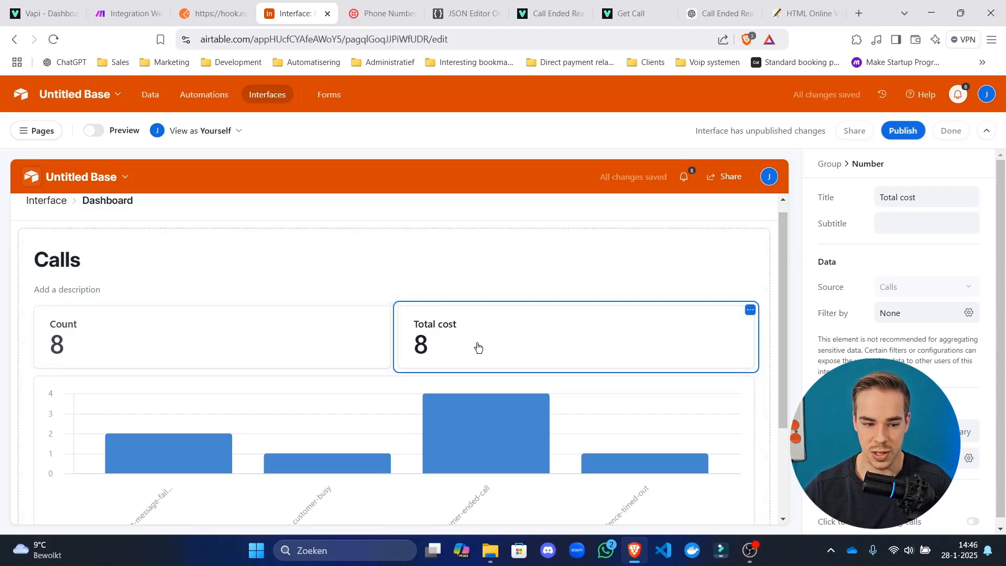
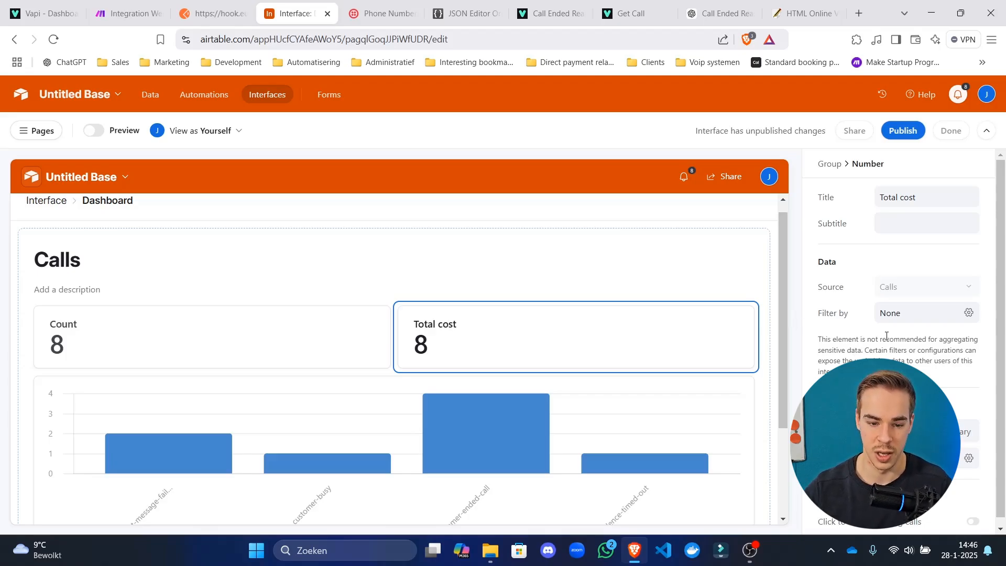
Switch the Total cost card to a Summary that sums the total_cost field.
{"action": "left_click", "coordinate": [903, 315]}
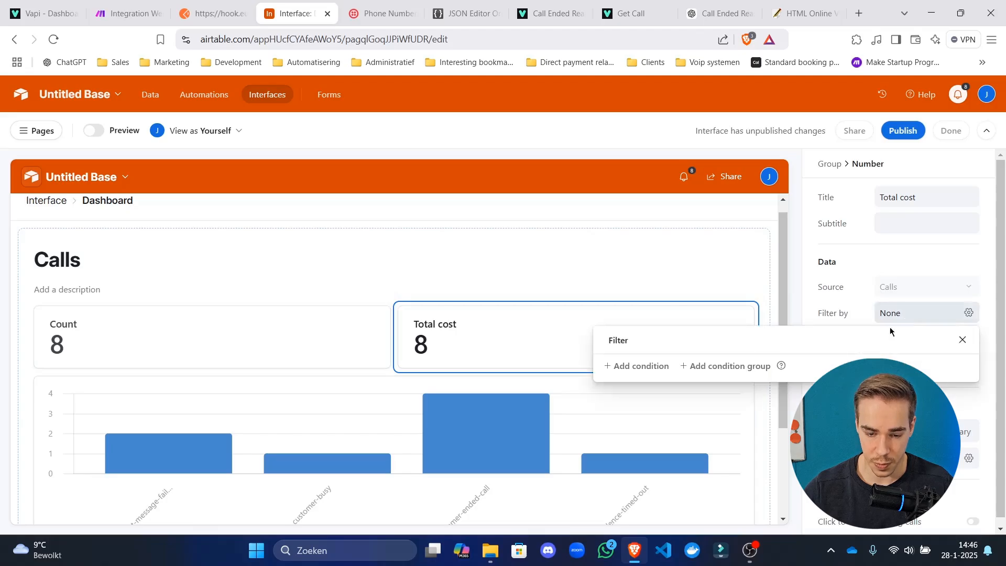
{"action": "left_click", "coordinate": [640, 366]}
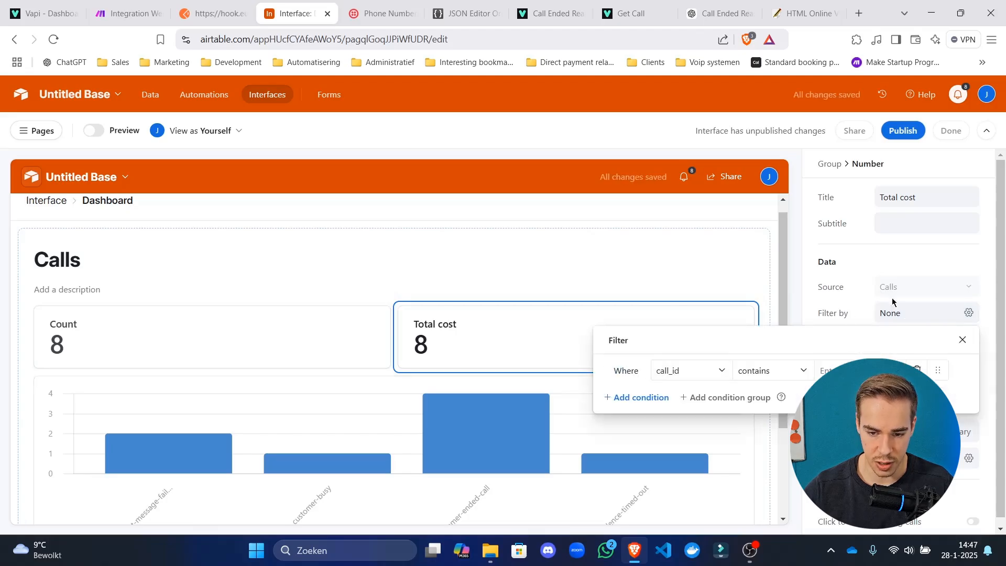
{"action": "left_click", "coordinate": [962, 340]}
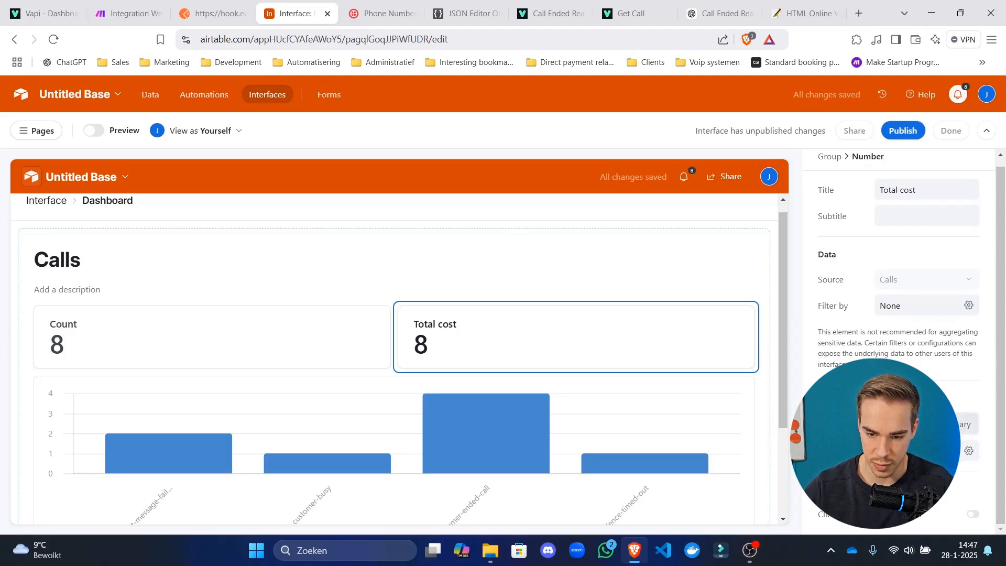
{"action": "left_click", "coordinate": [951, 424]}
{"action": "scroll", "coordinate": [938, 387], "scroll_direction": "down", "scroll_amount": 2}
{"action": "left_click", "coordinate": [967, 386]}
{"action": "scroll", "coordinate": [923, 286], "scroll_direction": "down", "scroll_amount": 3}
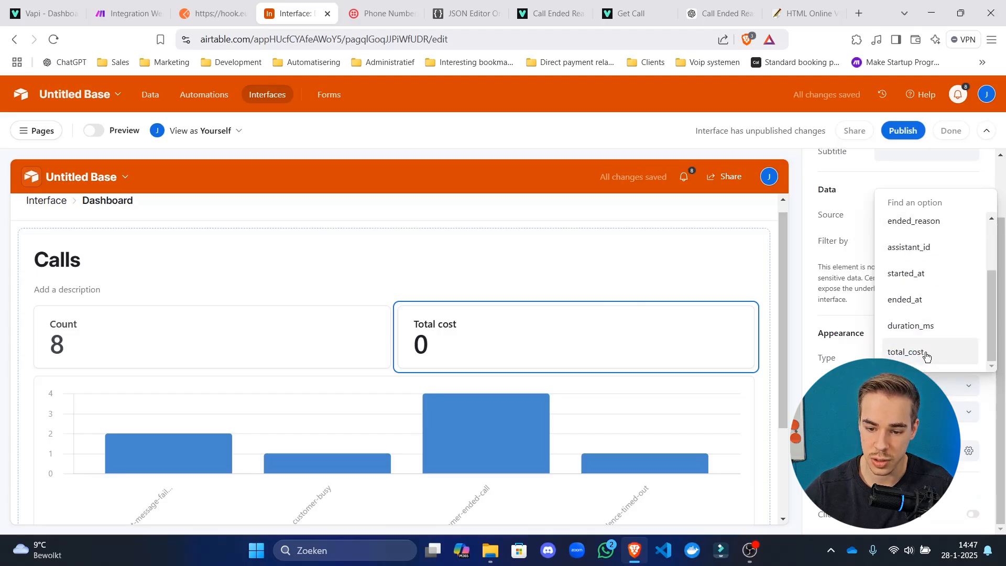
{"action": "left_click", "coordinate": [912, 352]}
{"action": "left_click", "coordinate": [922, 412]}
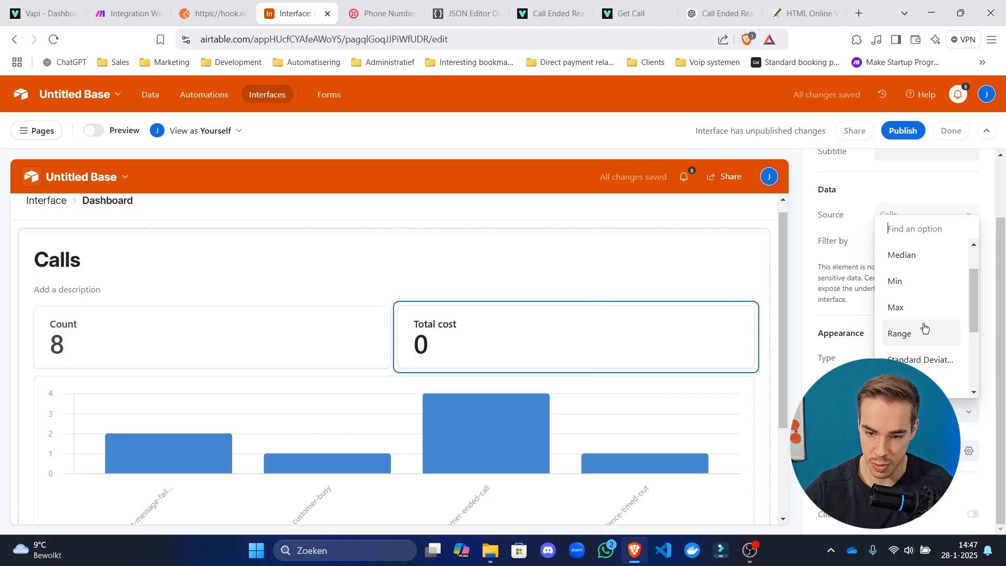
{"action": "scroll", "coordinate": [923, 331], "scroll_direction": "down", "scroll_amount": 3}
{"action": "scroll", "coordinate": [924, 347], "scroll_direction": "up", "scroll_amount": 5}
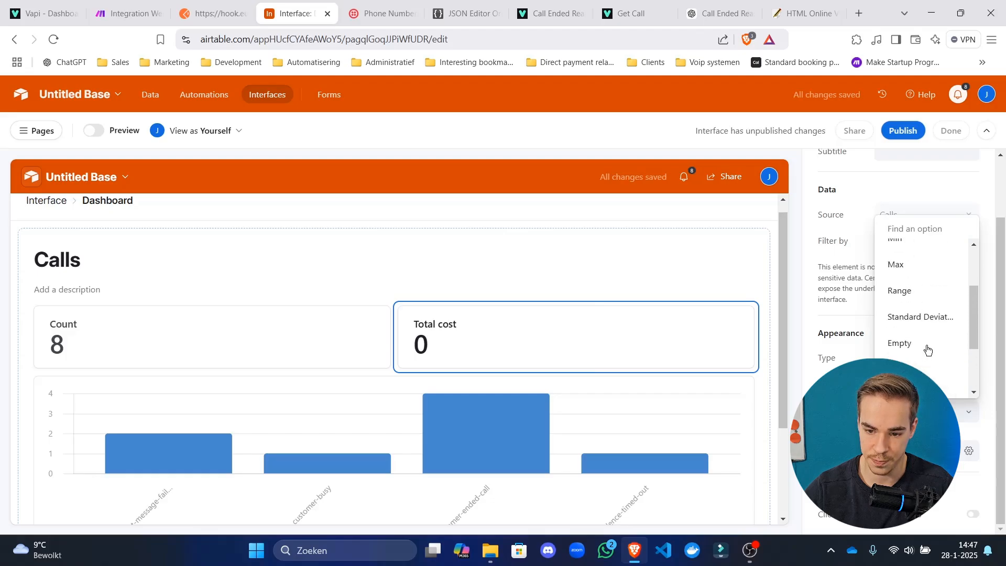
{"action": "left_click", "coordinate": [892, 251]}
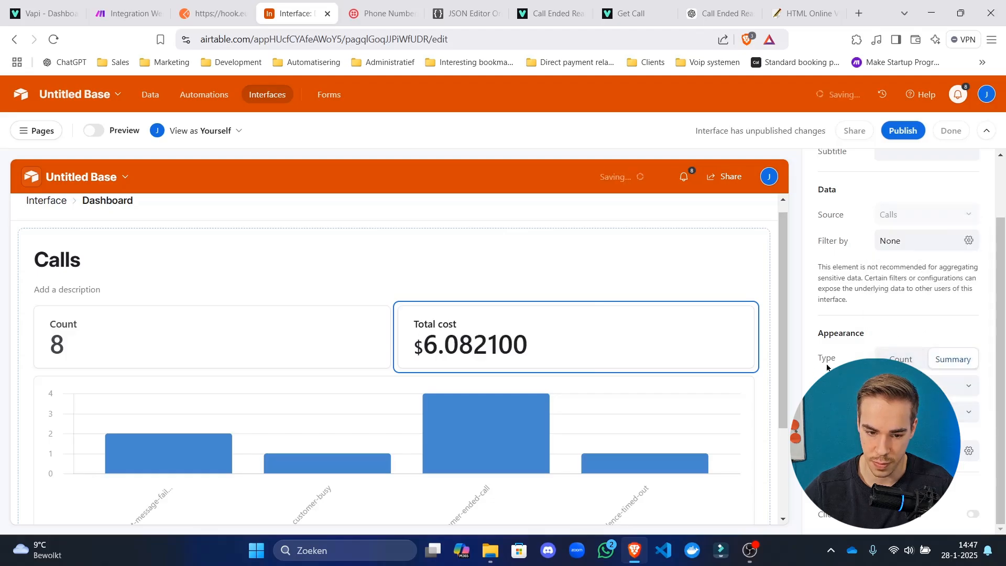
Recheck the Total cost card's calculation, keeping Sum so it shows $6.082100.
{"action": "left_click", "coordinate": [689, 319]}
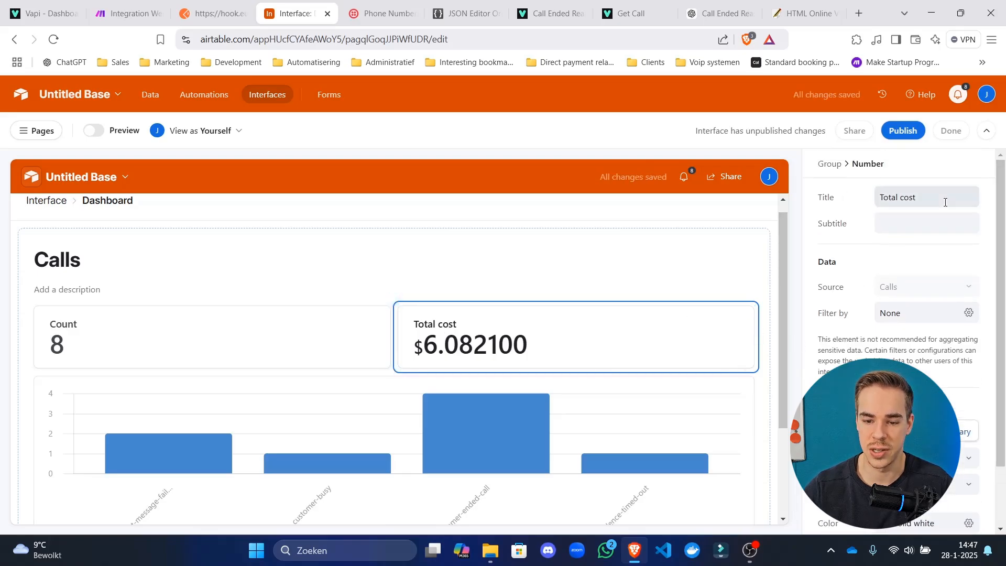
{"action": "left_click", "coordinate": [848, 290]}
{"action": "scroll", "coordinate": [851, 278], "scroll_direction": "down", "scroll_amount": 2}
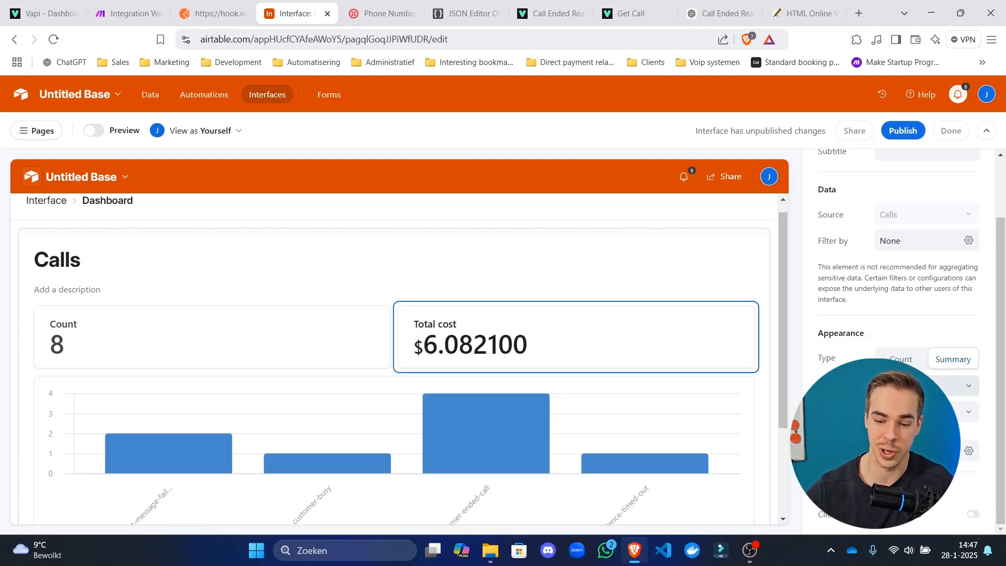
{"action": "left_click", "coordinate": [938, 412]}
{"action": "scroll", "coordinate": [912, 316], "scroll_direction": "down", "scroll_amount": 1}
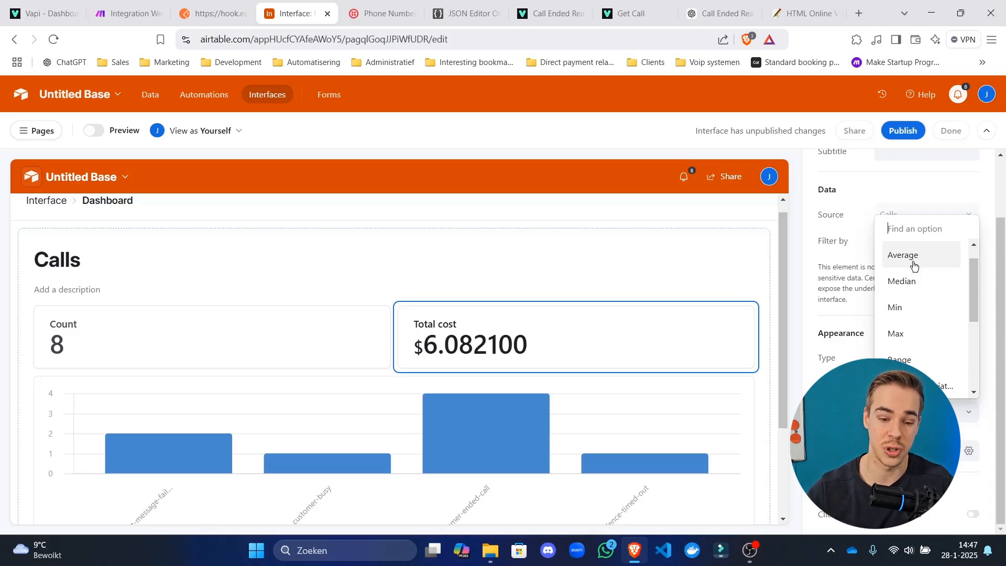
{"action": "scroll", "coordinate": [938, 330], "scroll_direction": "down", "scroll_amount": 5}
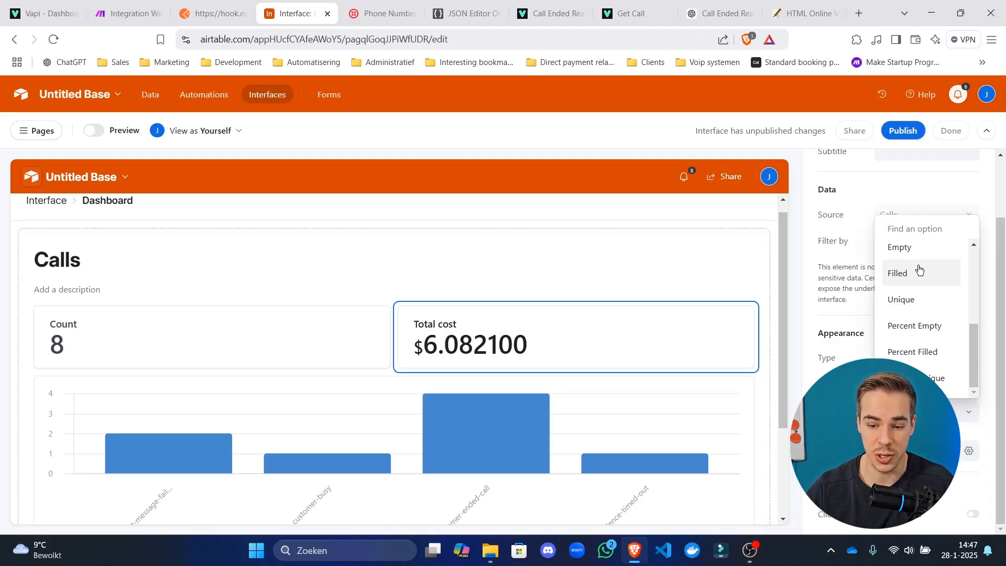
{"action": "left_click", "coordinate": [824, 324]}
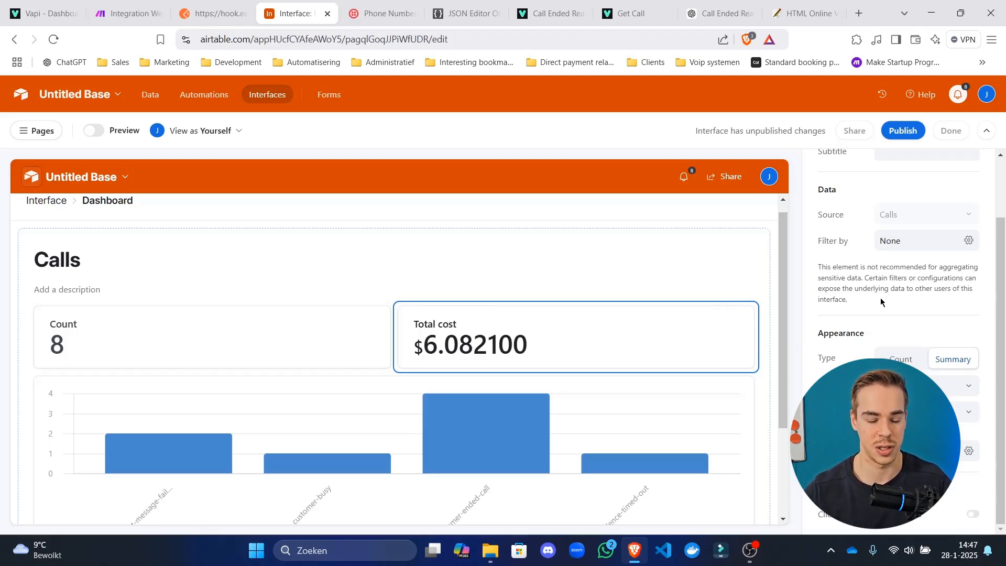
Duplicate the Total cost card, dismissing the underlying-records prompt.
{"action": "left_click", "coordinate": [750, 311]}
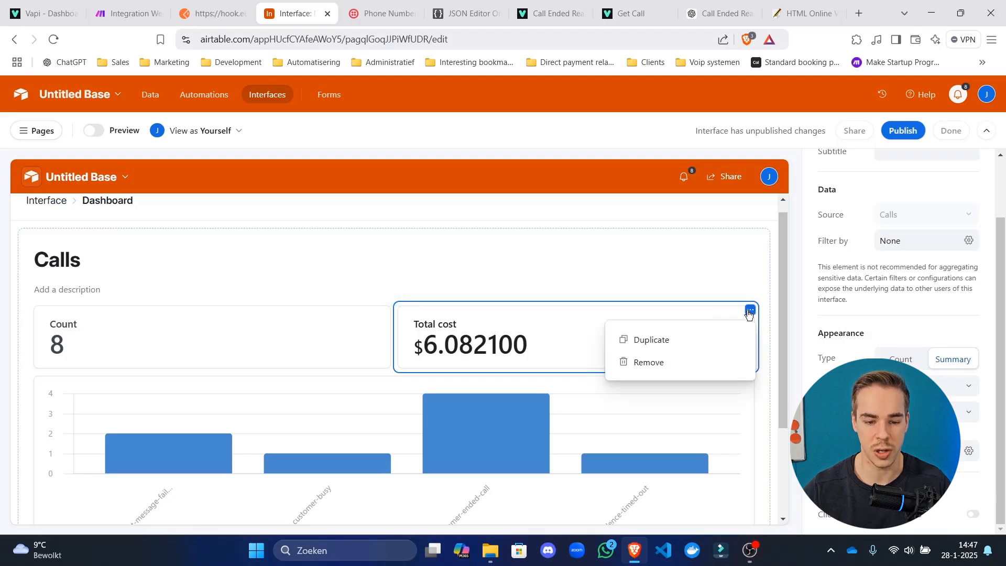
{"action": "scroll", "coordinate": [864, 277], "scroll_direction": "up", "scroll_amount": 2}
{"action": "left_click", "coordinate": [923, 199]}
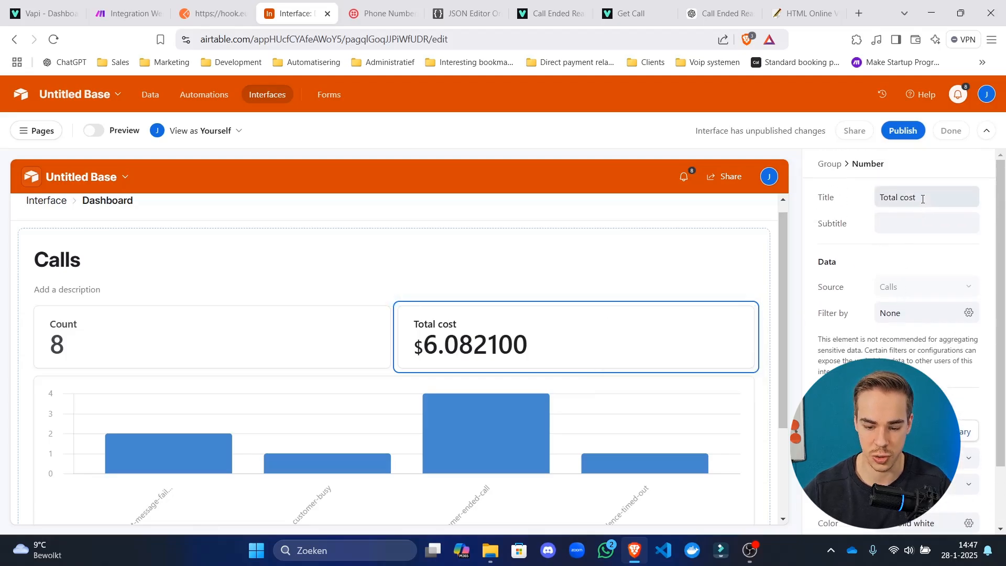
{"action": "scroll", "coordinate": [922, 199], "scroll_direction": "down", "scroll_amount": 2}
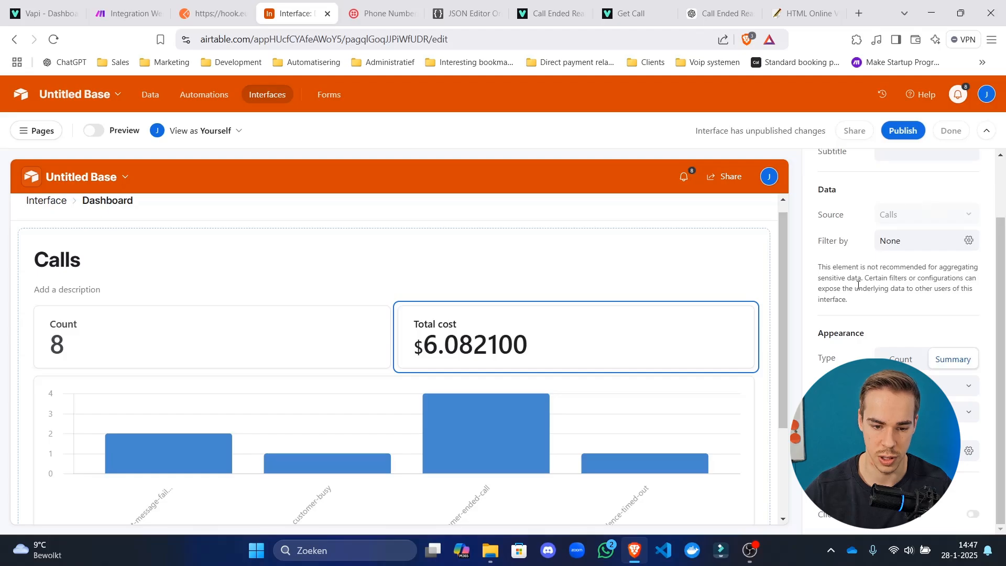
{"action": "left_click", "coordinate": [750, 310]}
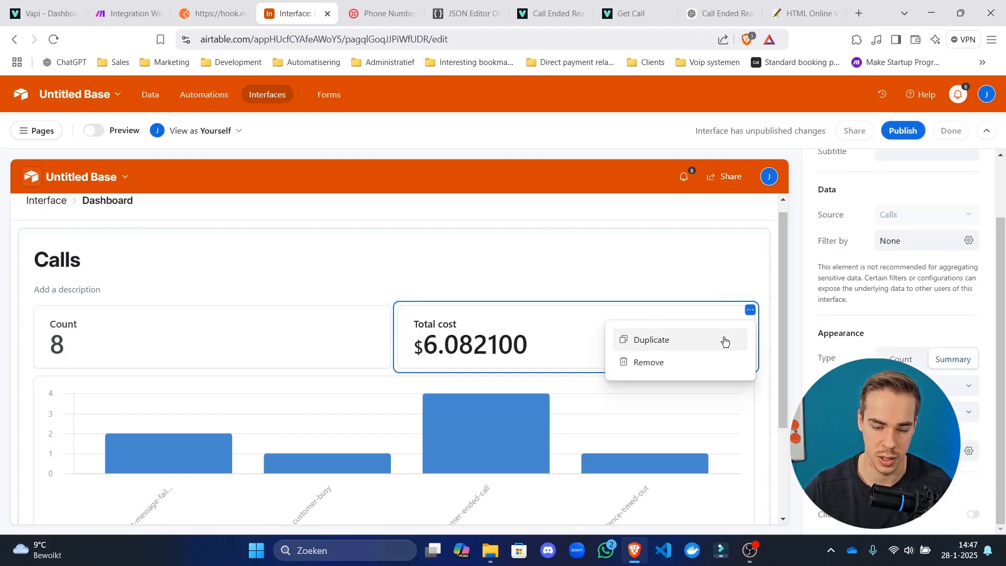
{"action": "left_click", "coordinate": [725, 341]}
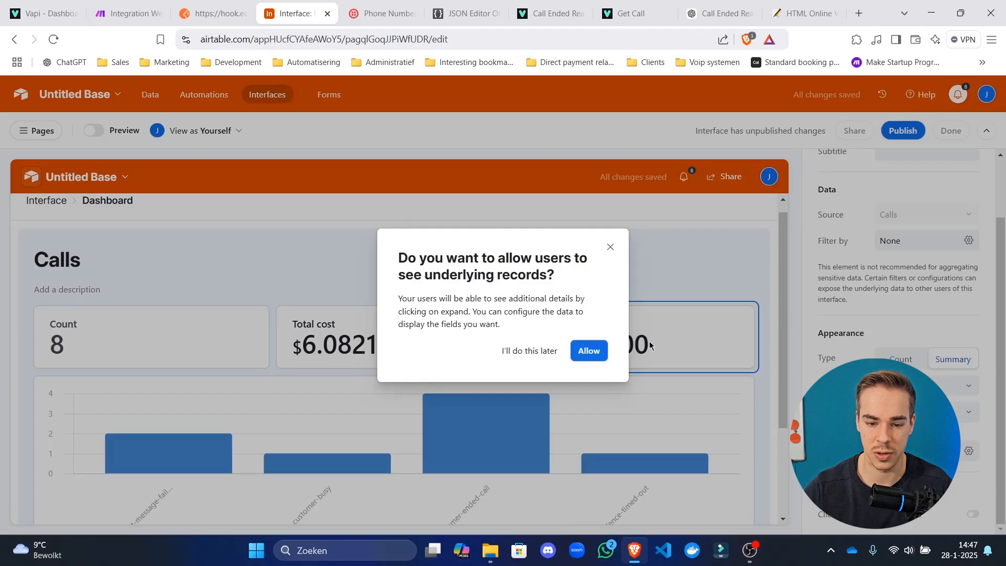
{"action": "left_click", "coordinate": [609, 248]}
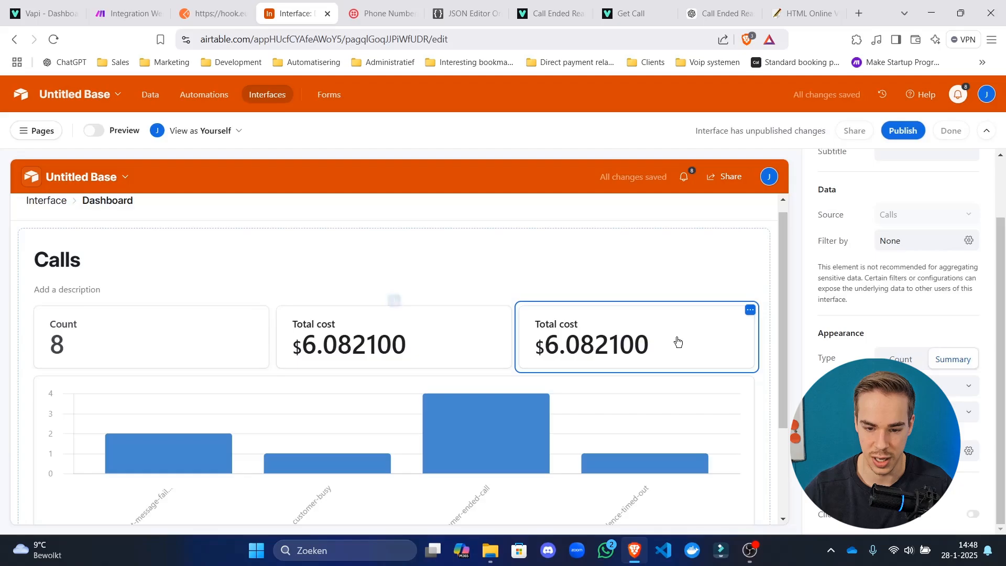
Set the copied card to Average ($0.760263) and publish the interface.
{"action": "scroll", "coordinate": [892, 227], "scroll_direction": "down", "scroll_amount": 2}
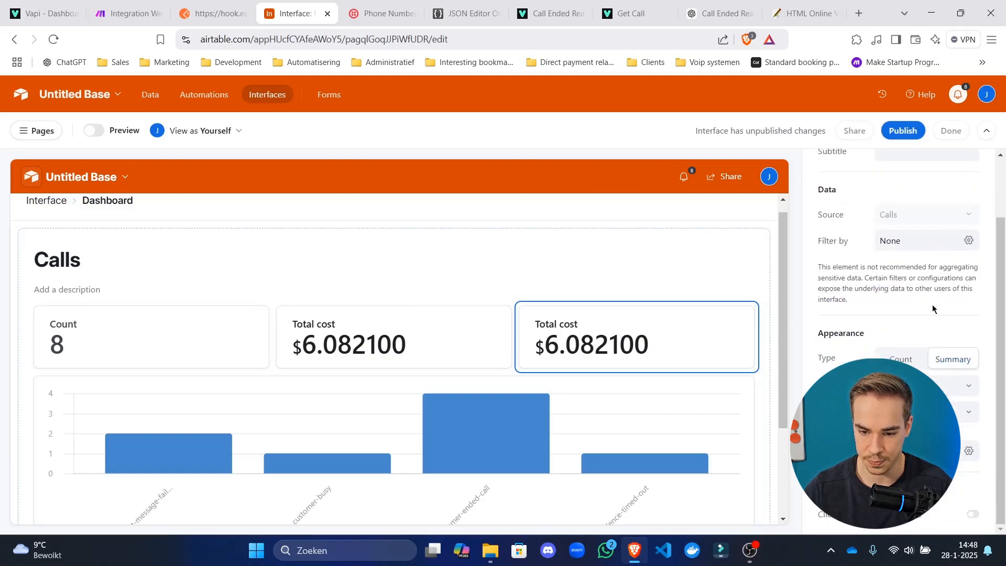
{"action": "left_click", "coordinate": [922, 385]}
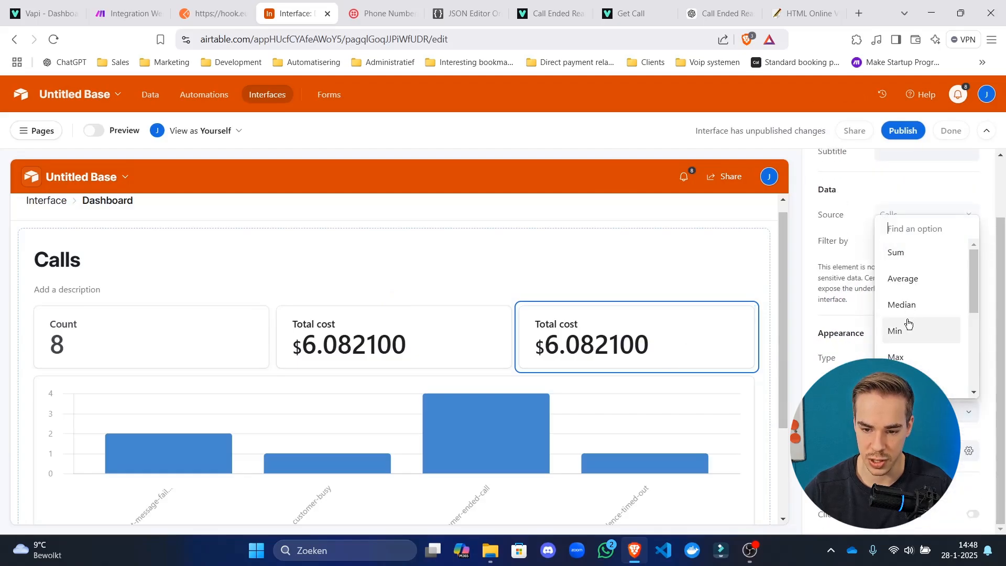
{"action": "left_click", "coordinate": [912, 277]}
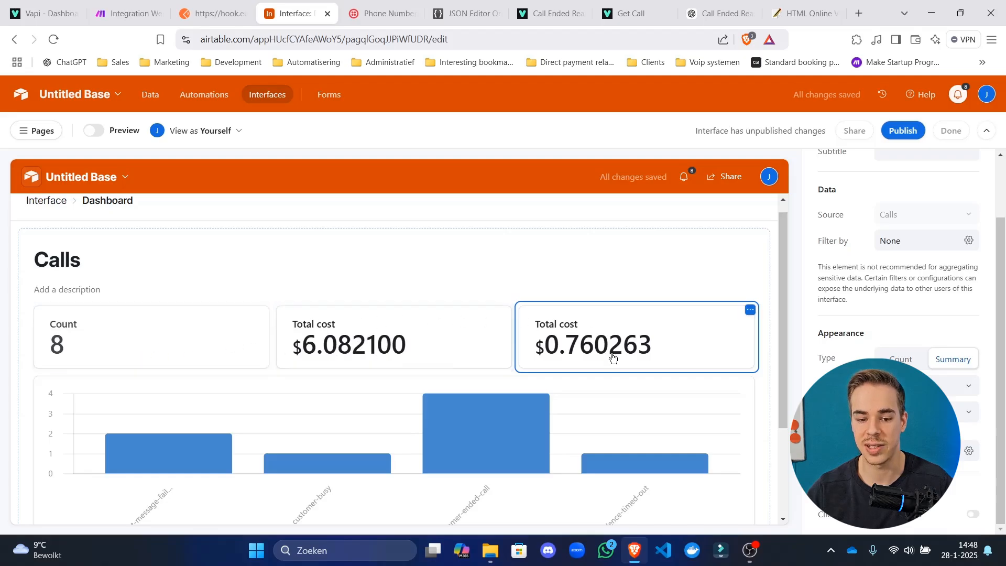
{"action": "left_click", "coordinate": [905, 134]}
Confirm publishing, then browse the interface's link, guest and public sharing options without sharing.
{"action": "left_click", "coordinate": [619, 385]}
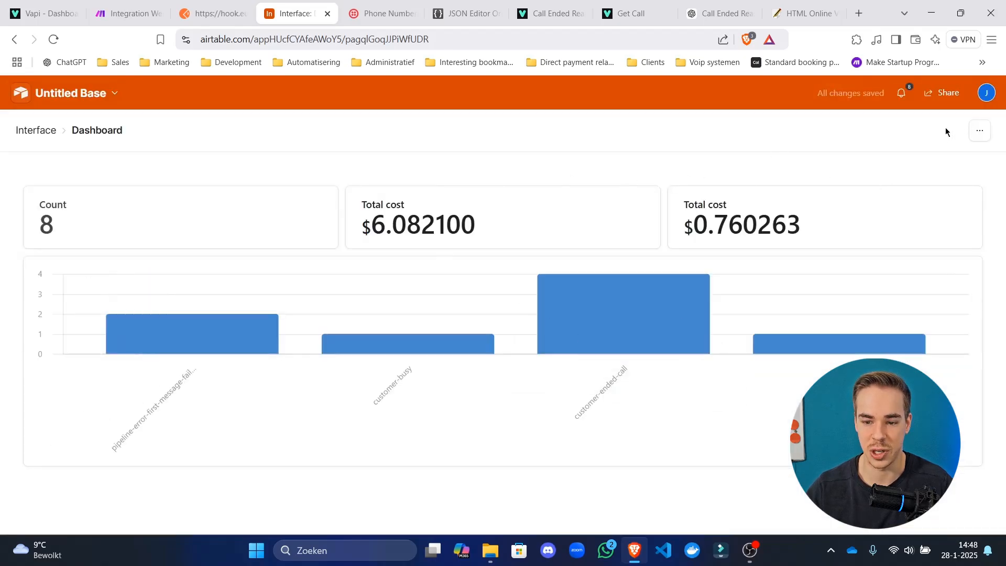
{"action": "left_click", "coordinate": [947, 95]}
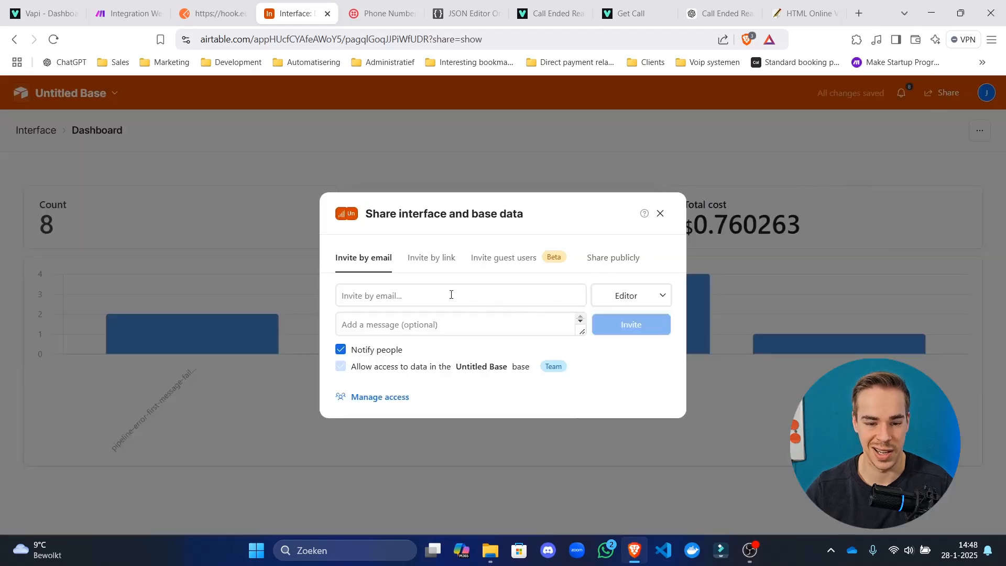
{"action": "left_click", "coordinate": [446, 262]}
{"action": "left_click", "coordinate": [497, 304]}
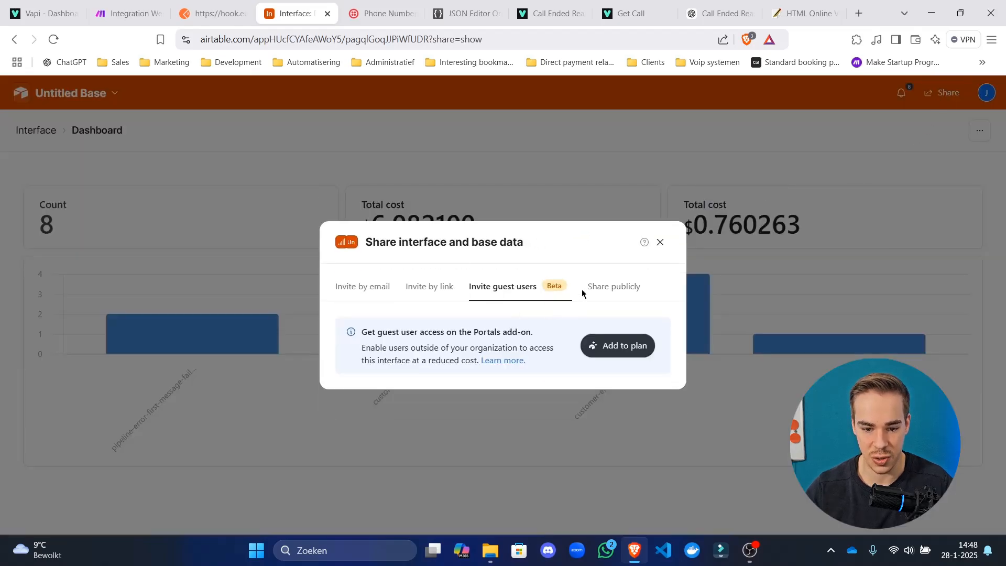
{"action": "left_click", "coordinate": [603, 287]}
{"action": "left_click", "coordinate": [386, 218]}
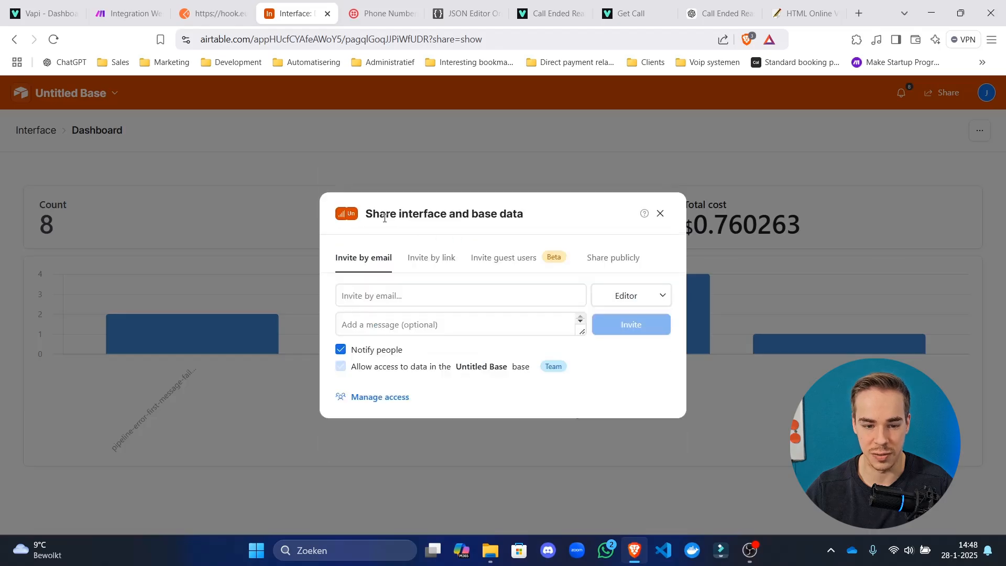
{"action": "left_click", "coordinate": [439, 289]}
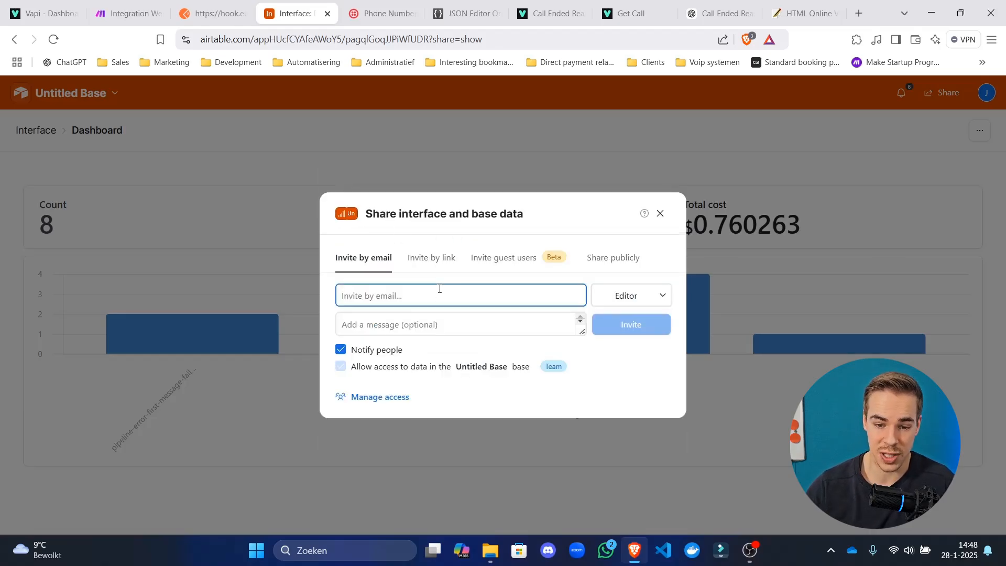
{"action": "key", "text": "Escape"}
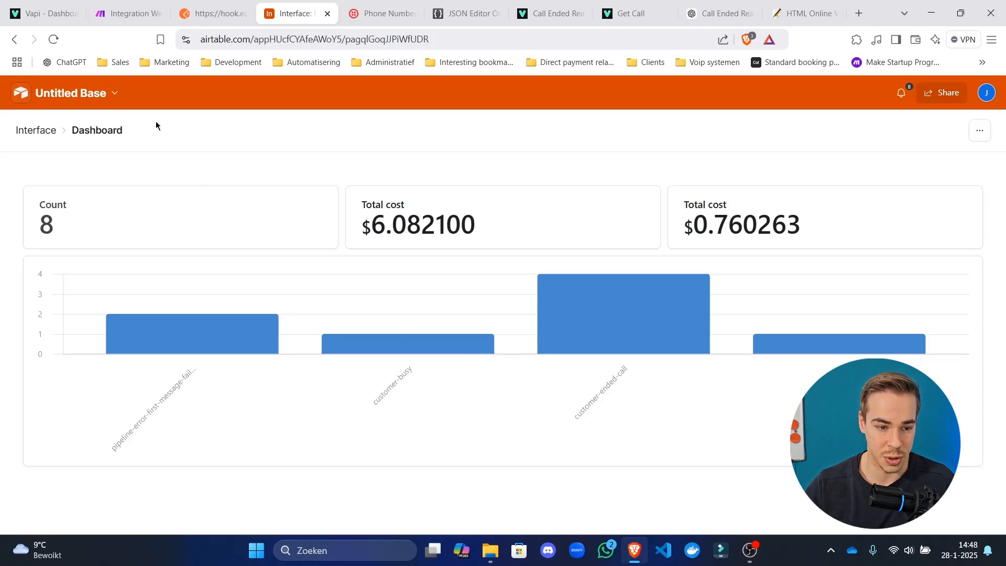
Leave the interface via the base menu's View data to show the Calls grid.
{"action": "double_click", "coordinate": [78, 103]}
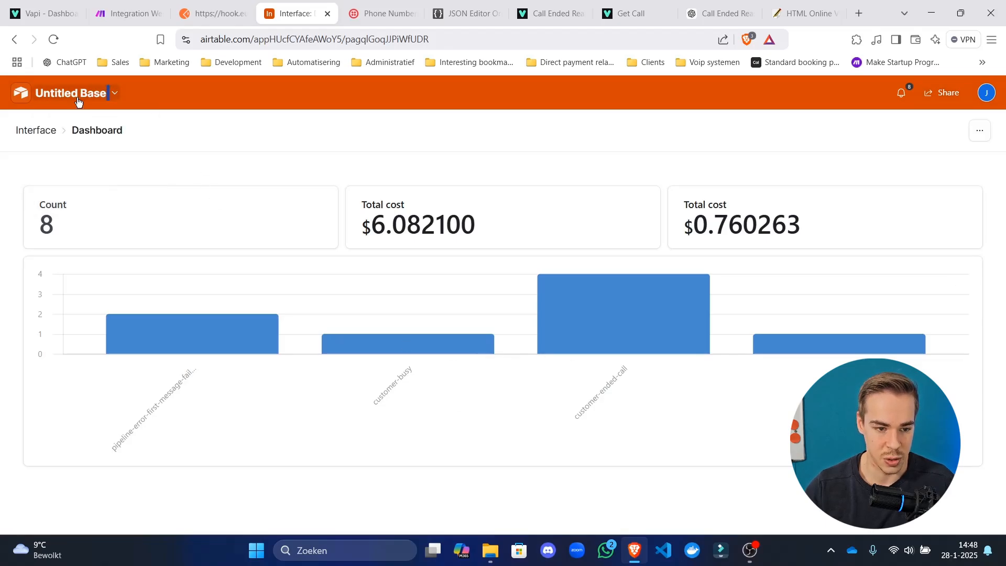
{"action": "left_click", "coordinate": [100, 92]}
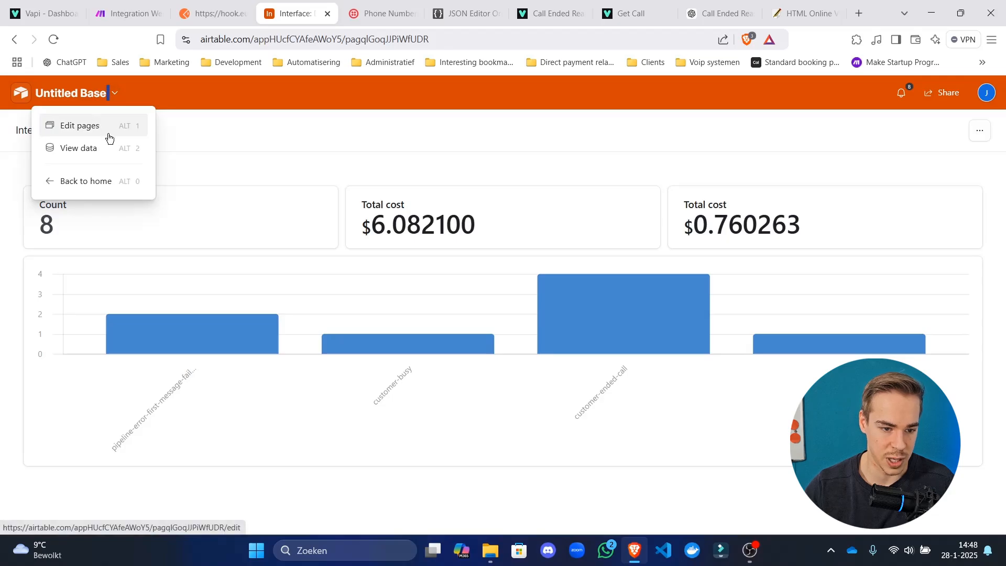
{"action": "left_click", "coordinate": [109, 101]}
{"action": "left_click", "coordinate": [113, 97]}
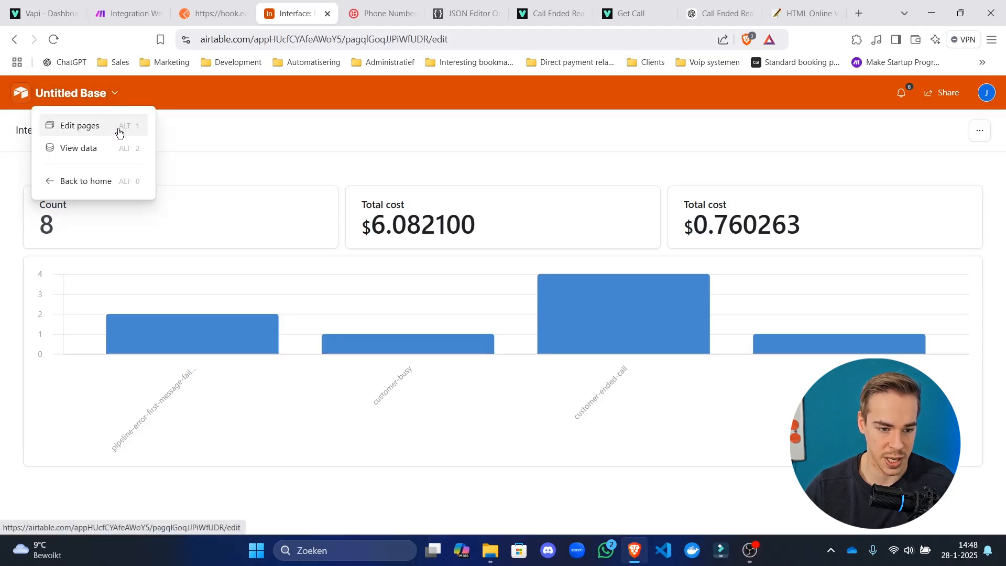
{"action": "left_click", "coordinate": [120, 128]}
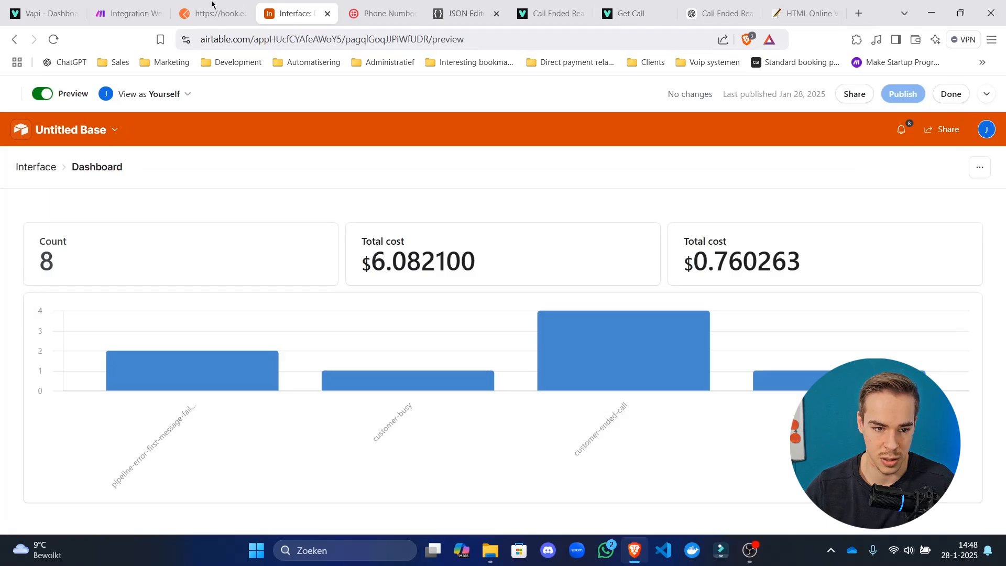
{"action": "left_click", "coordinate": [133, 13]}
{"action": "left_click", "coordinate": [294, 13]}
{"action": "left_click", "coordinate": [107, 130]}
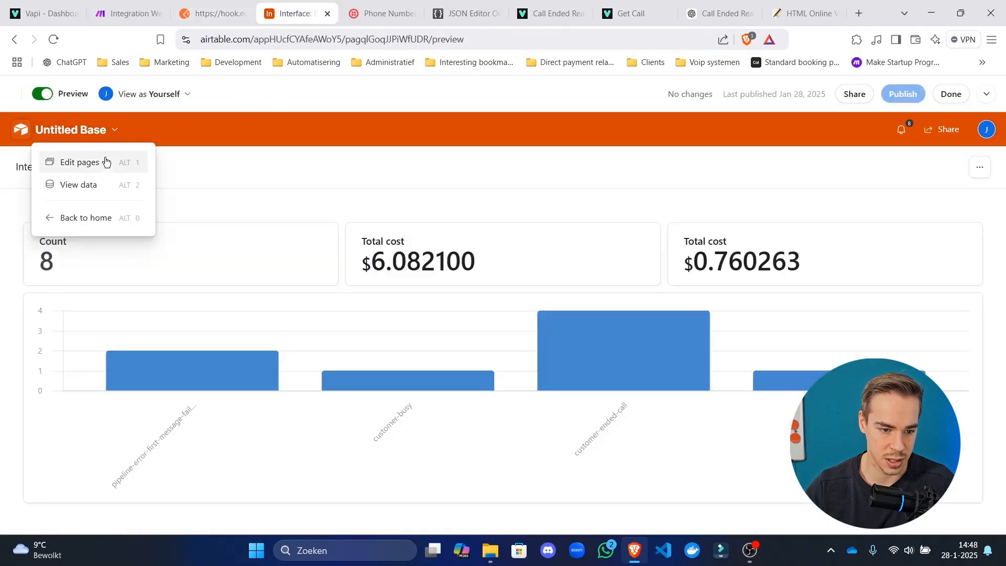
{"action": "left_click", "coordinate": [107, 181]}
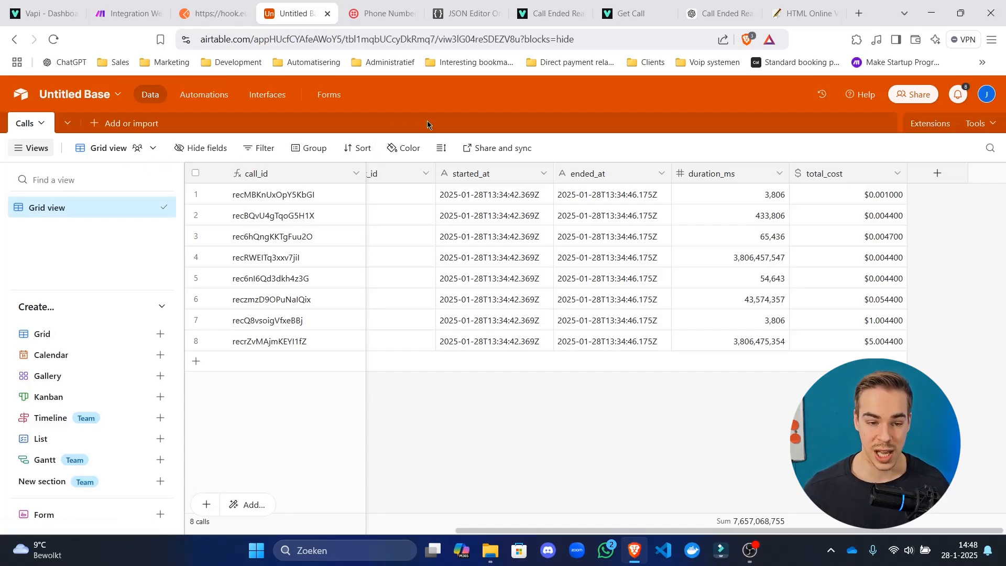
In Make, nudge the Airtable module and discard a trial module added after it.
{"action": "left_click", "coordinate": [125, 13]}
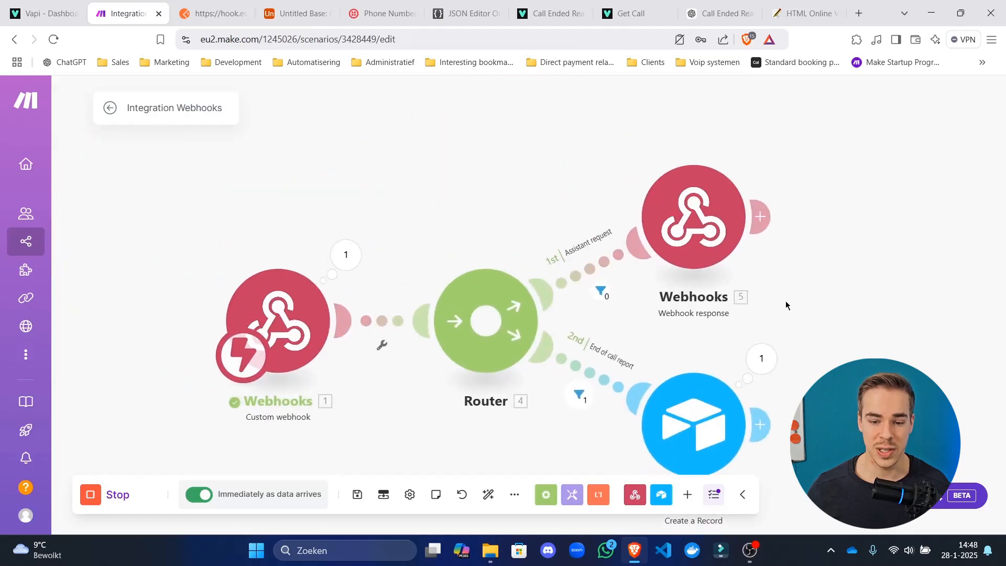
{"action": "left_click_drag", "start_coordinate": [778, 315], "coordinate": [606, 210]}
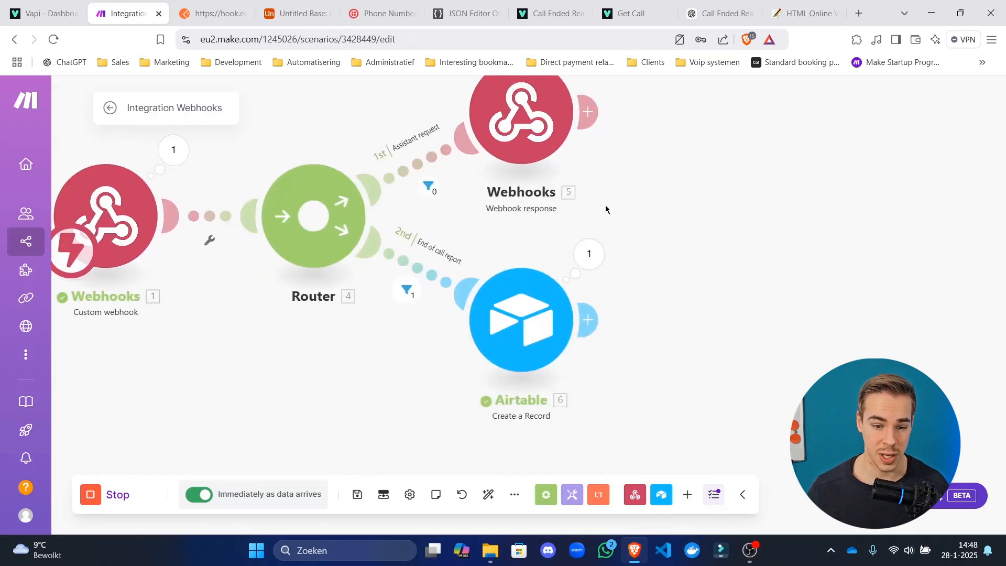
{"action": "left_click_drag", "start_coordinate": [533, 315], "coordinate": [564, 319]}
{"action": "left_click_drag", "start_coordinate": [547, 265], "coordinate": [481, 201]}
{"action": "left_click", "coordinate": [552, 277]}
{"action": "left_click", "coordinate": [486, 190]}
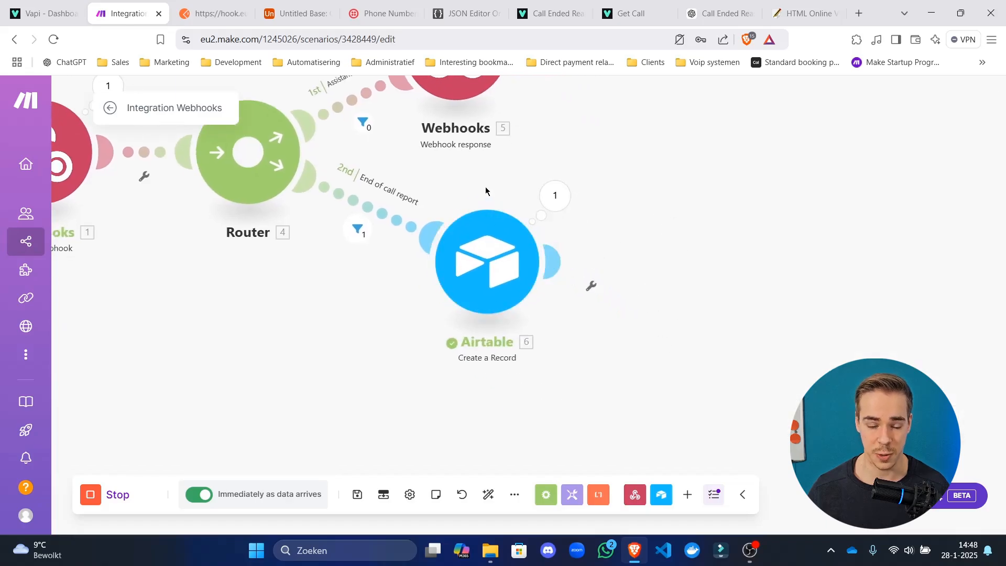
Check the Airtable Calls table and the Postman request, then come back to Make.
{"action": "left_click", "coordinate": [297, 13]}
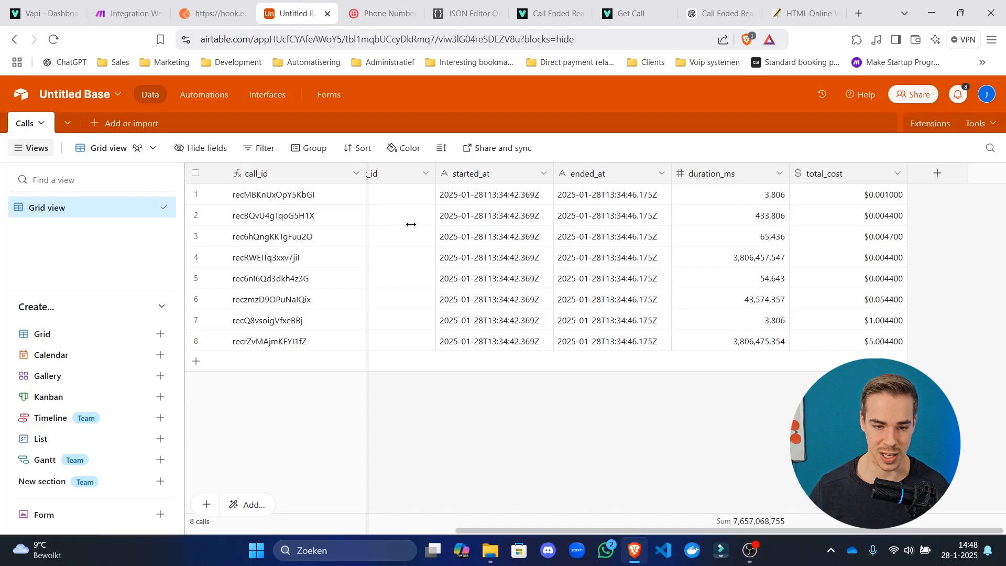
{"action": "left_click", "coordinate": [215, 13]}
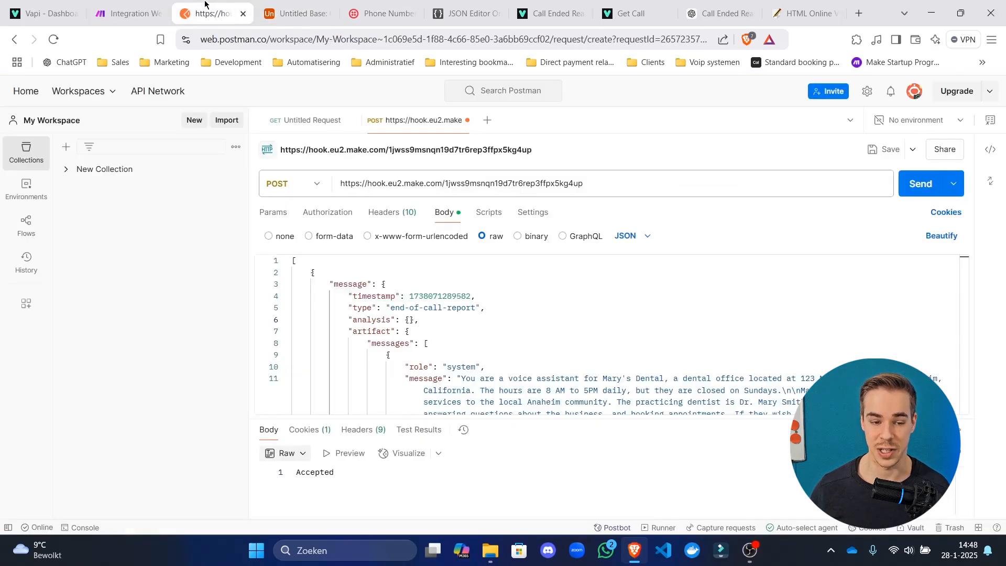
{"action": "left_click", "coordinate": [306, 13]}
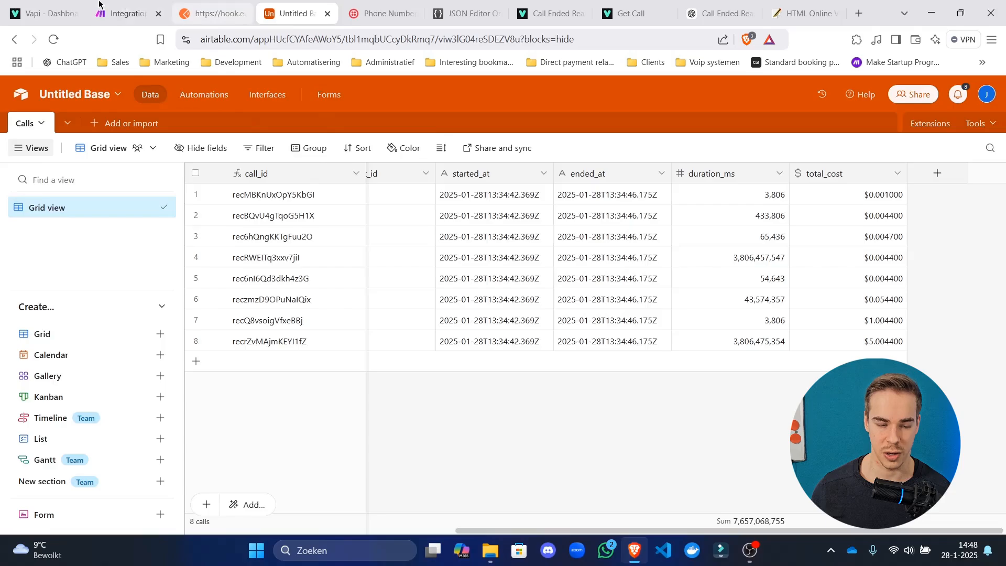
{"action": "left_click", "coordinate": [129, 12]}
Save and auto-align the scenario, then inspect the Webhook response module's settings.
{"action": "left_click", "coordinate": [365, 495]}
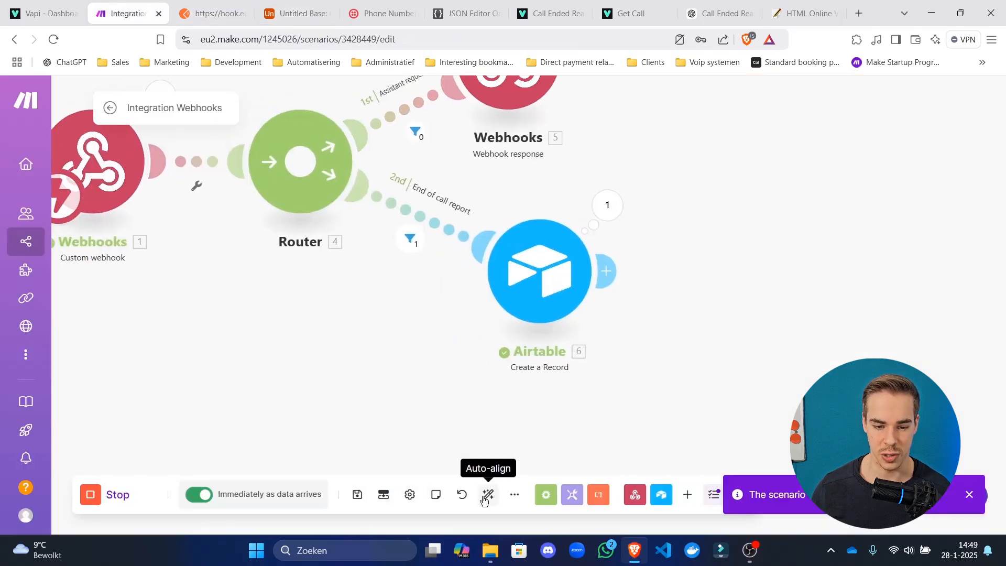
{"action": "left_click", "coordinate": [488, 494]}
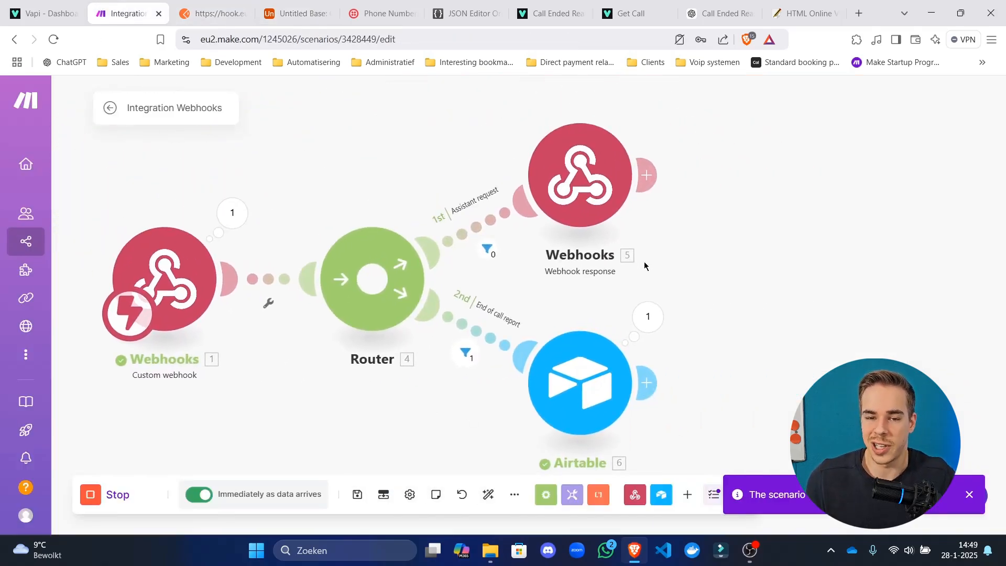
{"action": "left_click", "coordinate": [631, 198]}
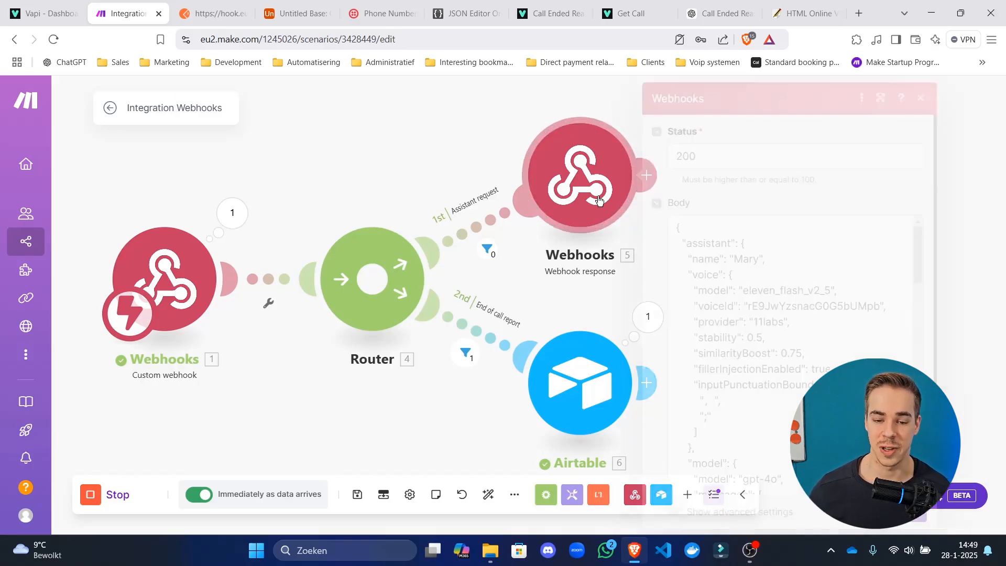
{"action": "scroll", "coordinate": [756, 324], "scroll_direction": "down", "scroll_amount": 15}
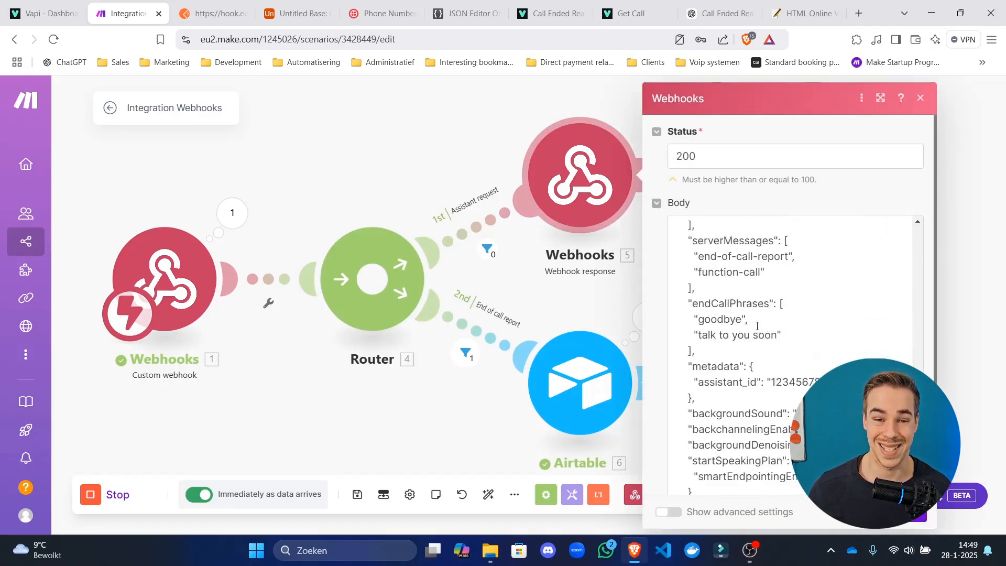
{"action": "left_click", "coordinate": [559, 303]}
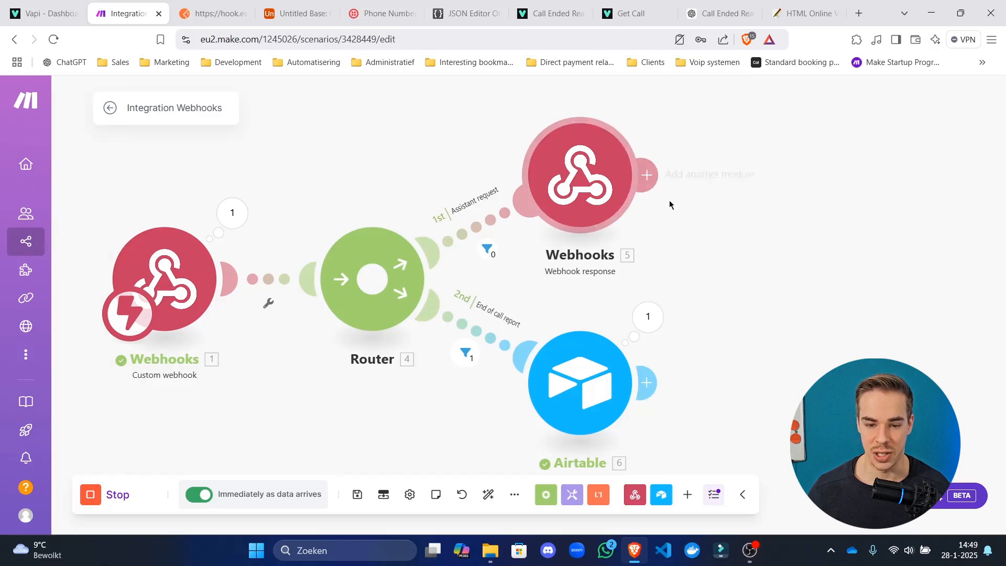
Recentre the whole scenario and start a new module after the Airtable step.
{"action": "left_click_drag", "start_coordinate": [669, 202], "coordinate": [392, 262]}
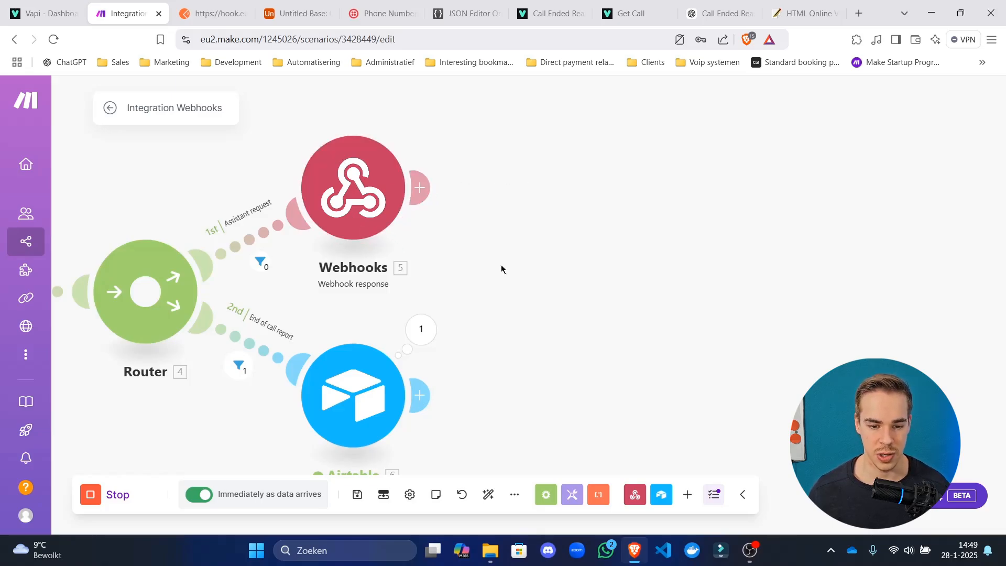
{"action": "left_click_drag", "start_coordinate": [501, 269], "coordinate": [616, 247]}
{"action": "scroll", "coordinate": [486, 234], "scroll_direction": "down", "scroll_amount": 3}
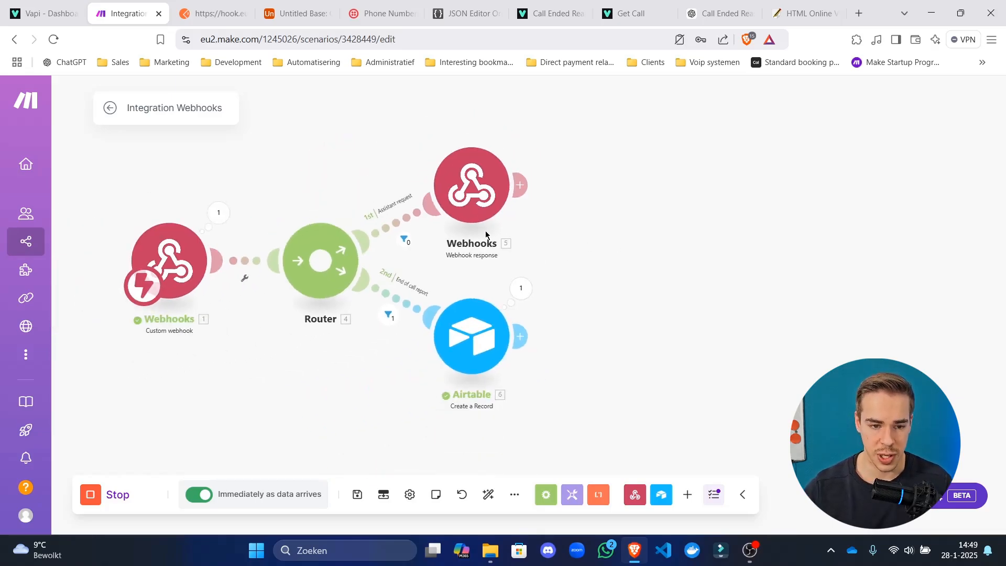
{"action": "left_click_drag", "start_coordinate": [651, 270], "coordinate": [737, 245]}
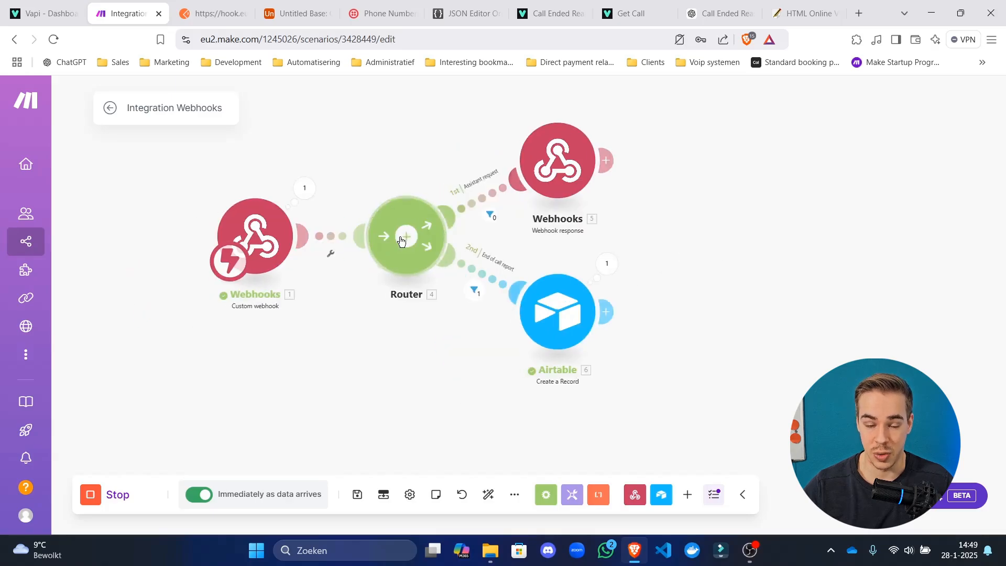
{"action": "left_click_drag", "start_coordinate": [619, 190], "coordinate": [676, 204]}
{"action": "left_click_drag", "start_coordinate": [703, 307], "coordinate": [610, 270]}
{"action": "left_click", "coordinate": [569, 290]}
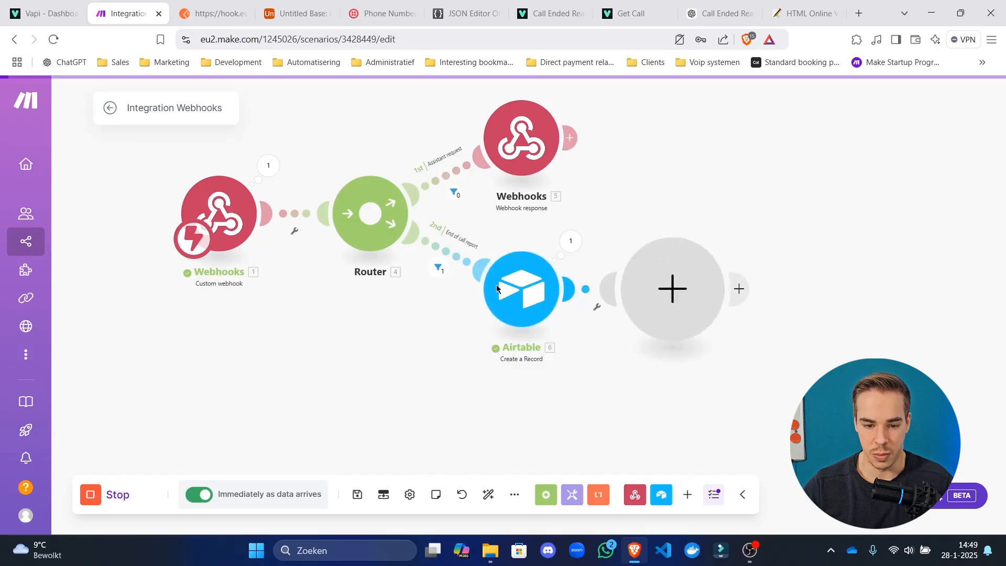
{"action": "left_click", "coordinate": [236, 16]}
{"action": "left_click", "coordinate": [293, 13]}
Create a new blank Customers table in the base.
{"action": "left_click", "coordinate": [94, 129]}
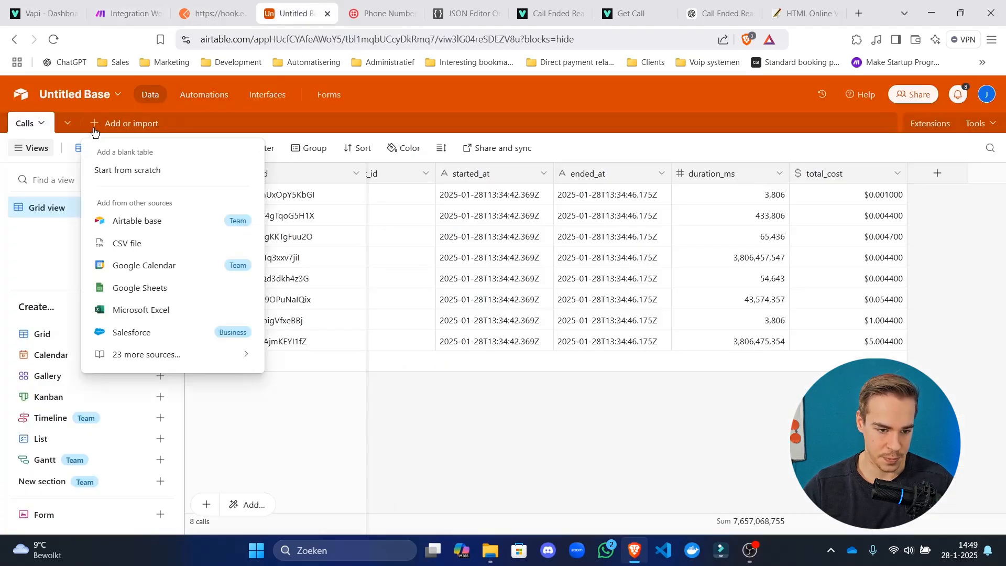
{"action": "left_click", "coordinate": [128, 171]}
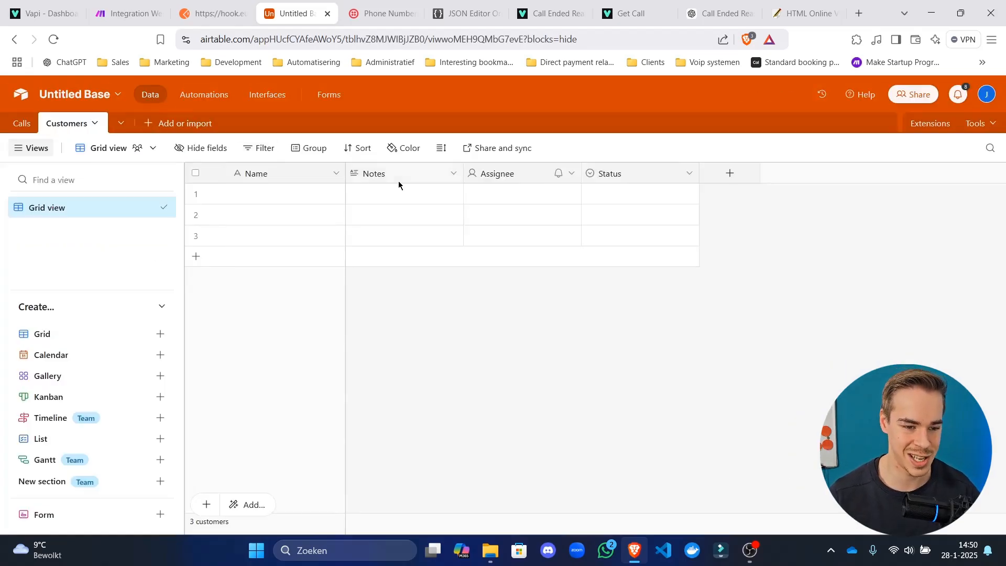
{"action": "left_click", "coordinate": [152, 126]}
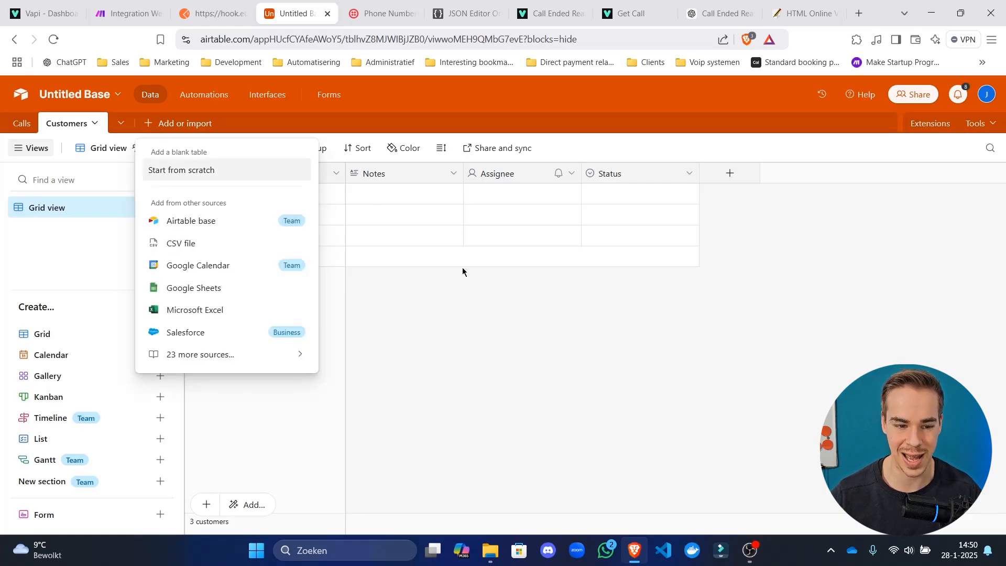
{"action": "key", "text": "Escape"}
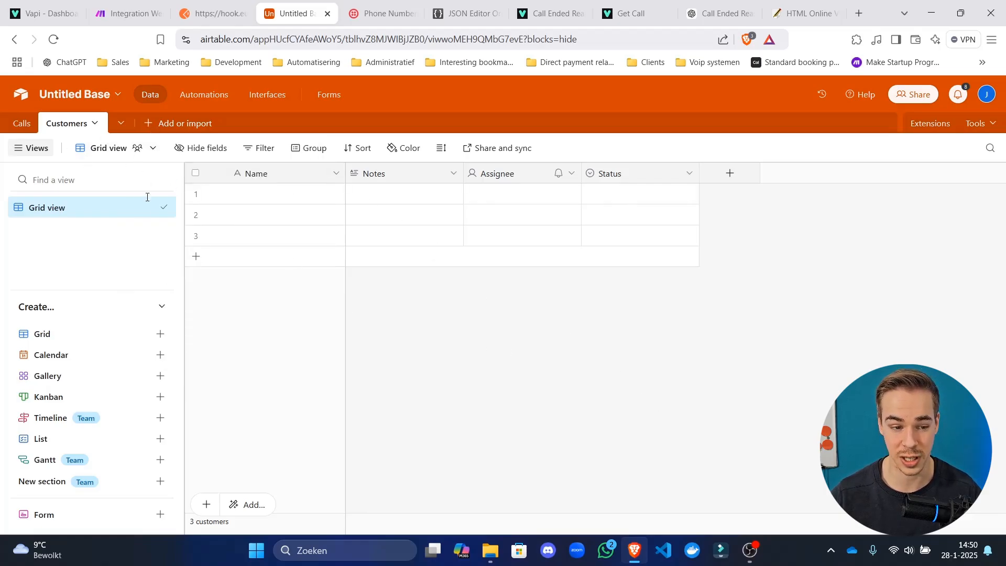
Delete the default Assignee, Status and Notes fields from Customers.
{"action": "right_click", "coordinate": [502, 175]}
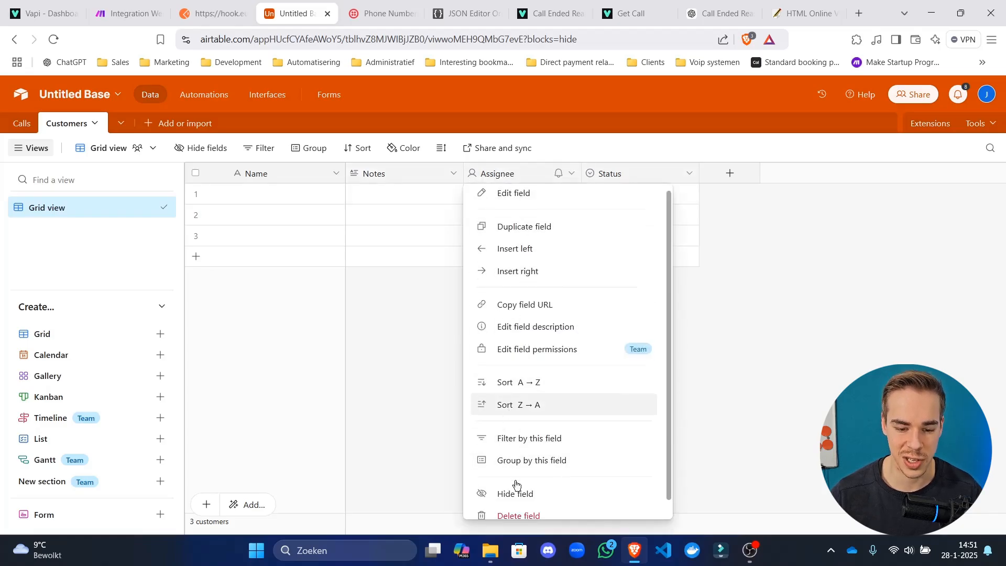
{"action": "scroll", "coordinate": [516, 490], "scroll_direction": "down", "scroll_amount": 1}
{"action": "left_click", "coordinate": [519, 500]}
{"action": "right_click", "coordinate": [508, 173]}
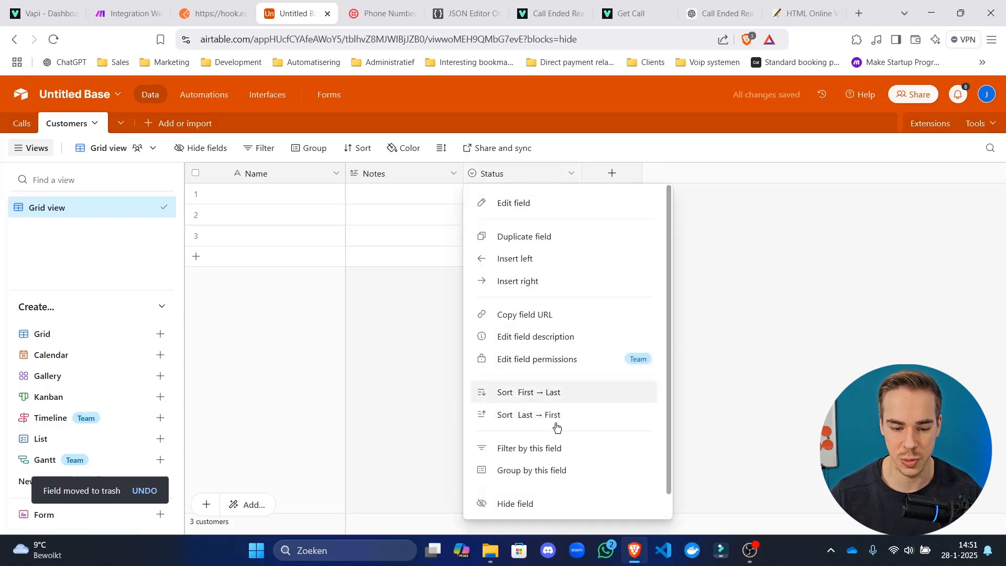
{"action": "scroll", "coordinate": [543, 442], "scroll_direction": "down", "scroll_amount": 1}
{"action": "left_click", "coordinate": [543, 509]}
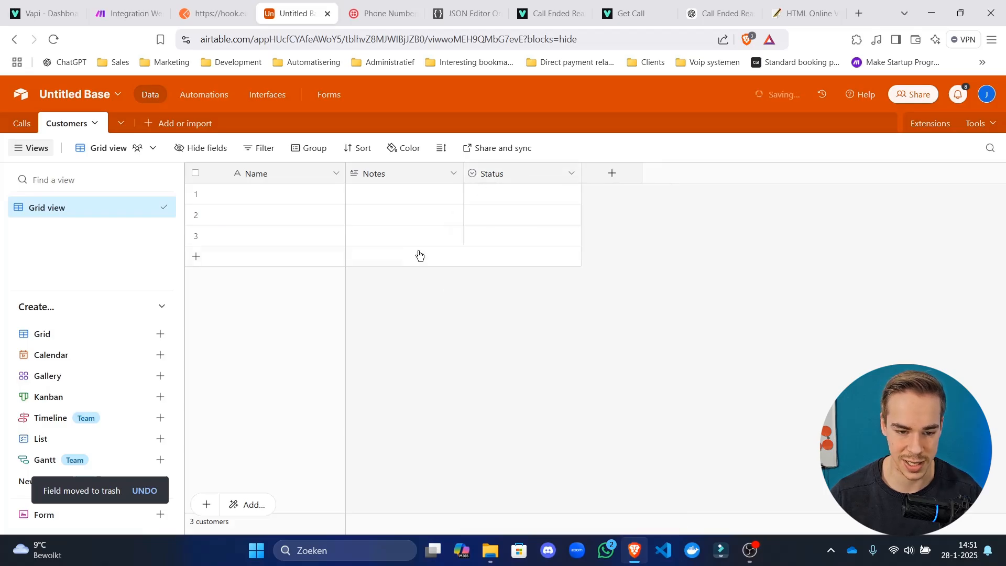
{"action": "right_click", "coordinate": [383, 174]}
{"action": "scroll", "coordinate": [478, 463], "scroll_direction": "down", "scroll_amount": 1}
{"action": "left_click", "coordinate": [461, 501]}
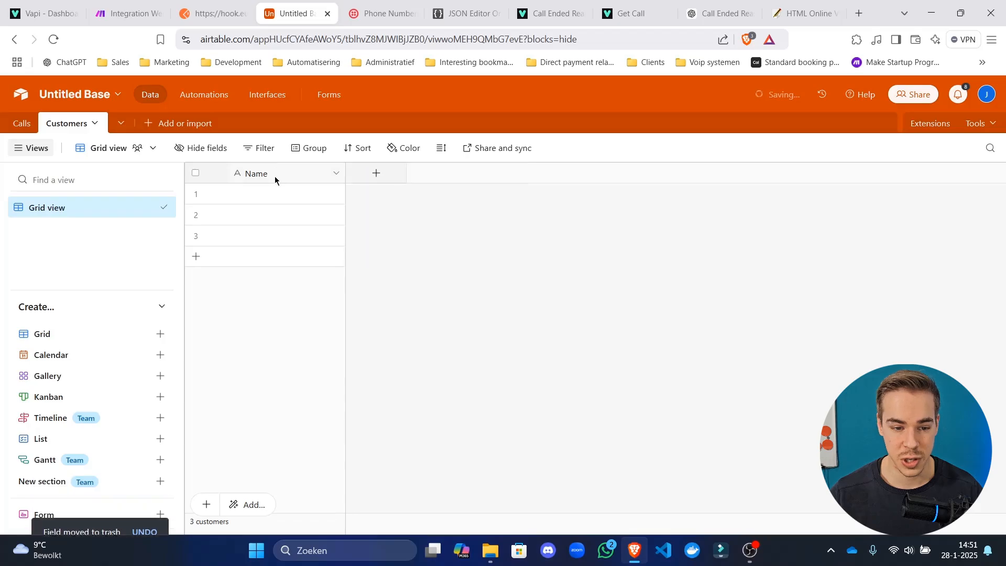
{"action": "right_click", "coordinate": [275, 176]}
{"action": "scroll", "coordinate": [361, 479], "scroll_direction": "down", "scroll_amount": 1}
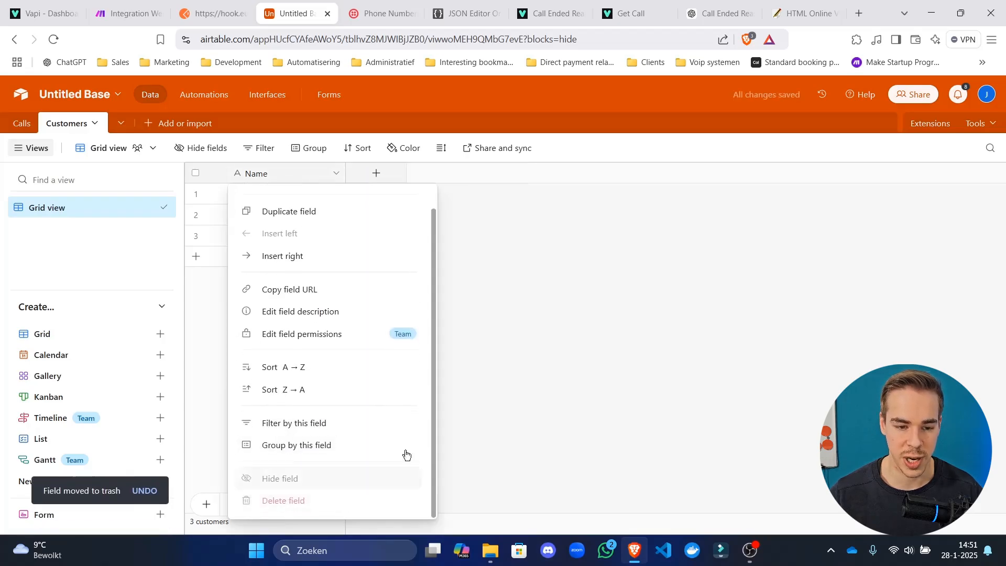
{"action": "left_click", "coordinate": [491, 206]}
Rename Name to customer_id as a Formula field using RECORD_ID(), then view Calls.
{"action": "double_click", "coordinate": [298, 178]}
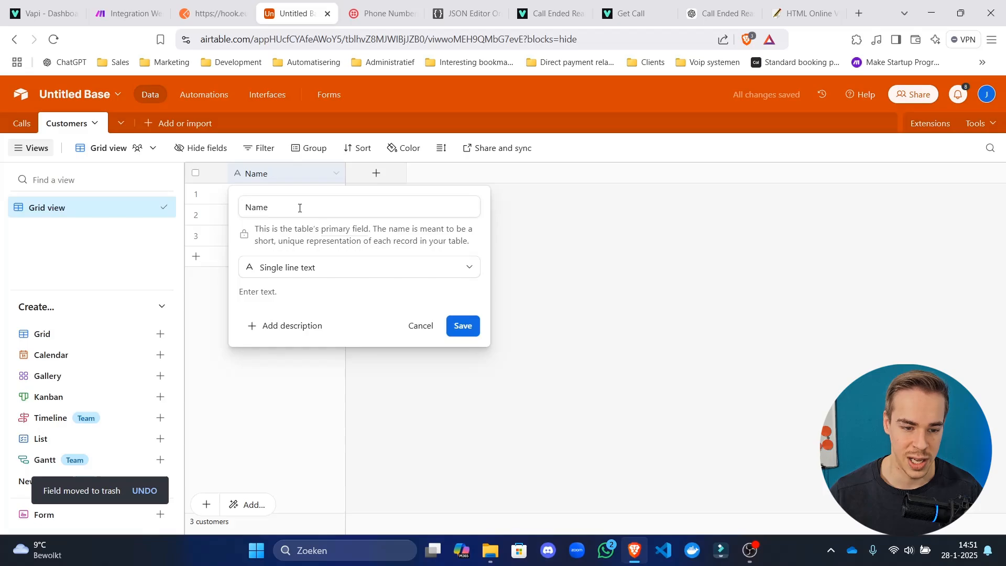
{"action": "left_click", "coordinate": [299, 208]}
{"action": "key", "text": "ctrl+a"}
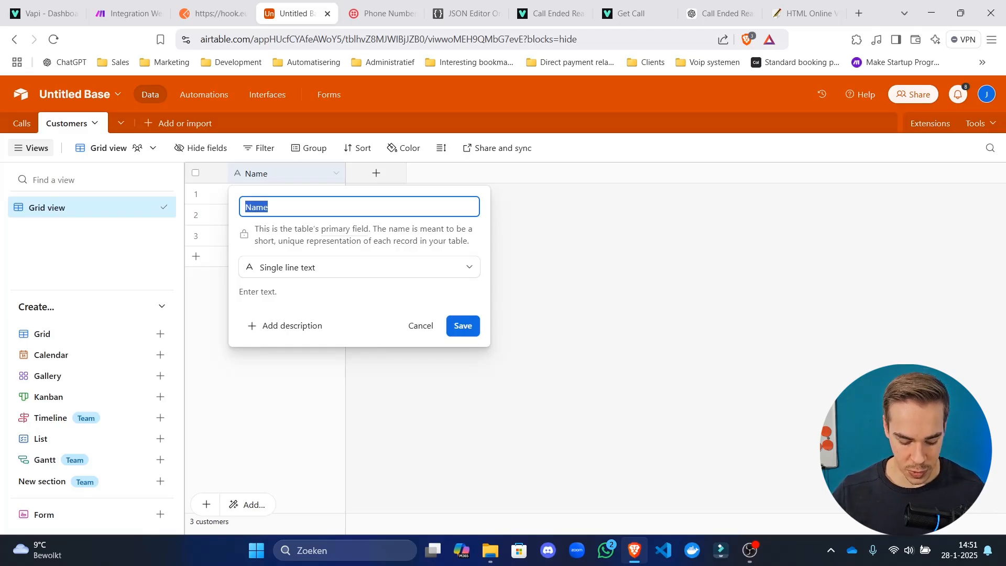
{"action": "type", "text": "customer_id"}
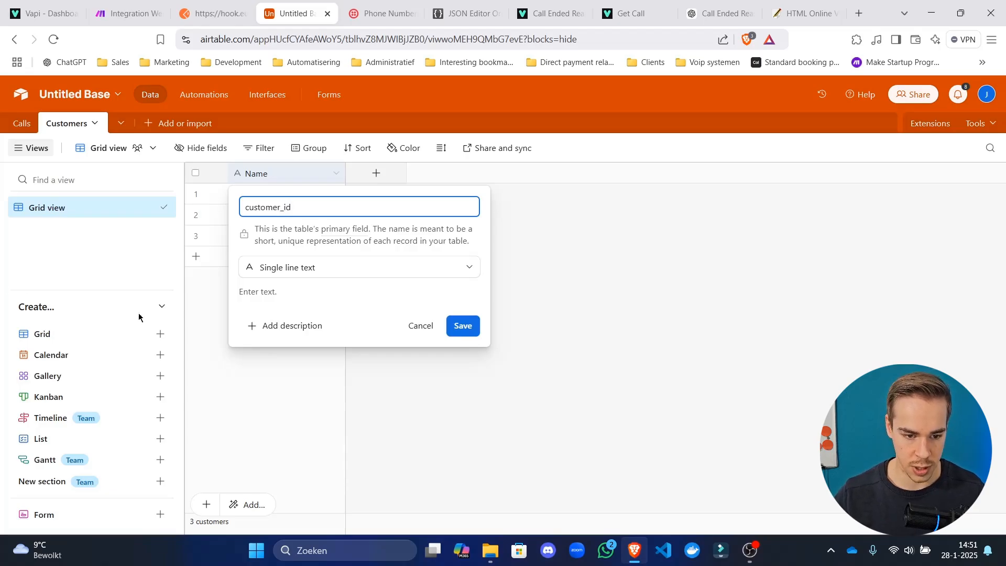
{"action": "left_click", "coordinate": [314, 267]}
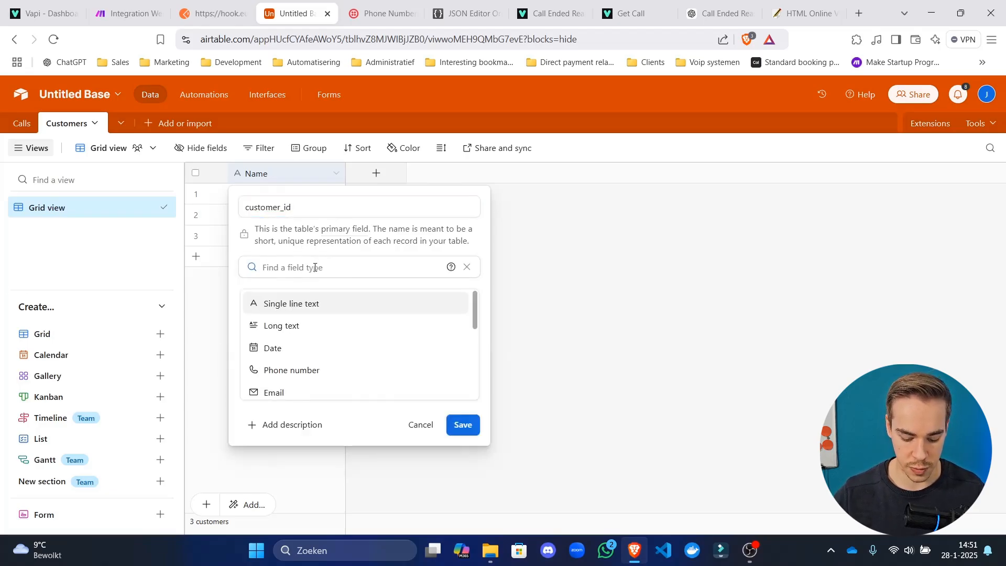
{"action": "type", "text": "form"}
{"action": "left_click", "coordinate": [318, 304]}
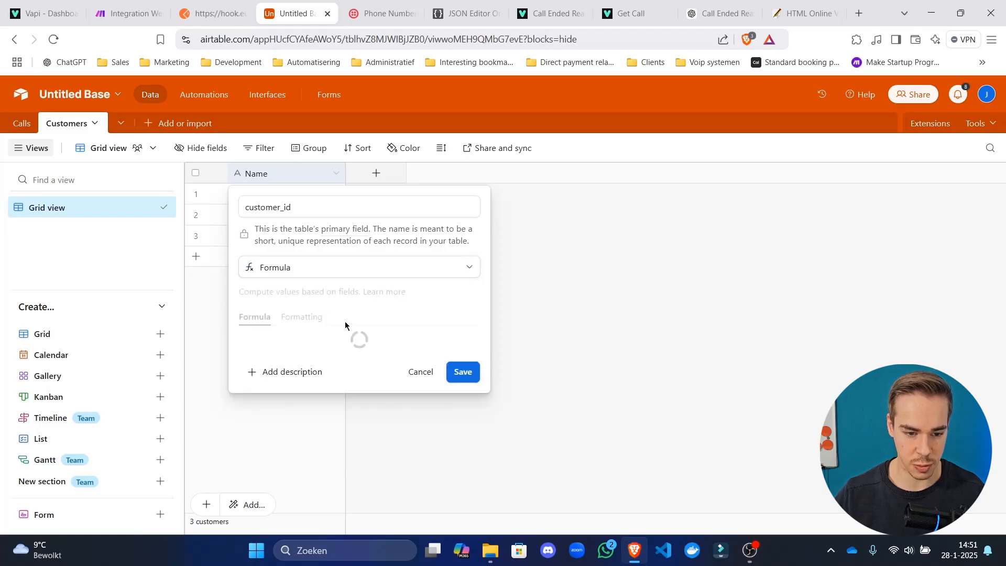
{"action": "left_click", "coordinate": [346, 342]}
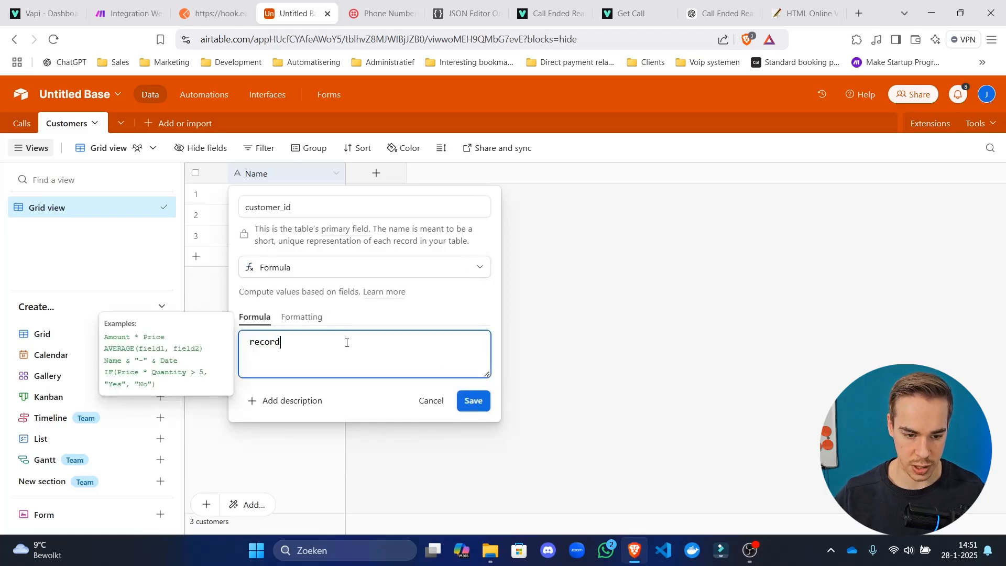
{"action": "type", "text": "record"}
{"action": "left_click", "coordinate": [352, 394]}
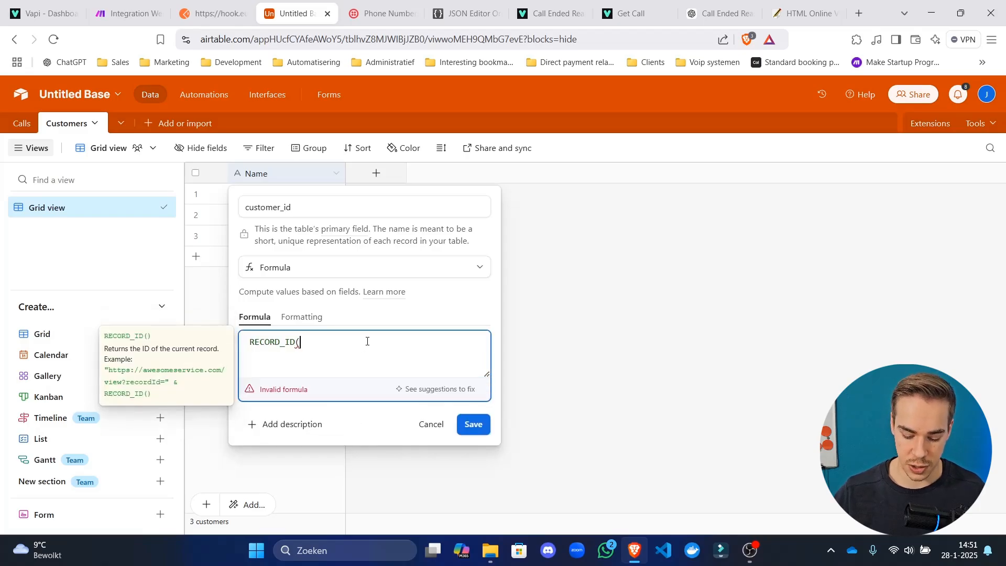
{"action": "type", "text": ")"}
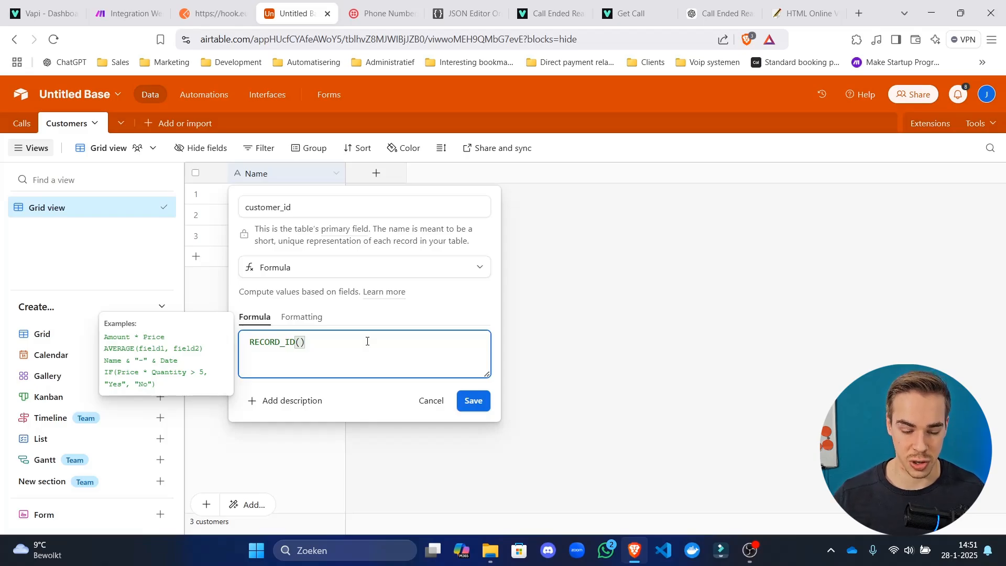
{"action": "left_click", "coordinate": [477, 401]}
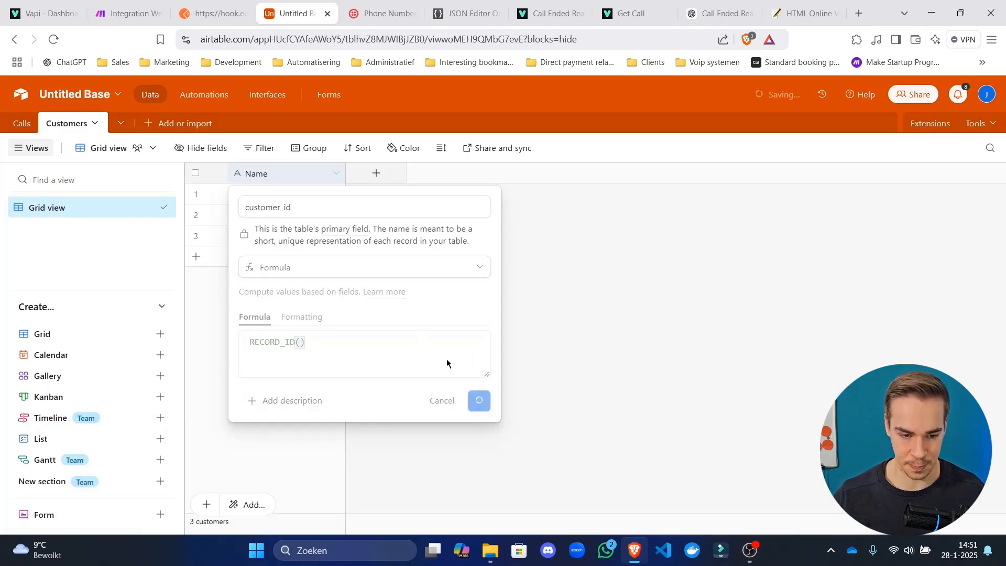
{"action": "left_click", "coordinate": [22, 123]}
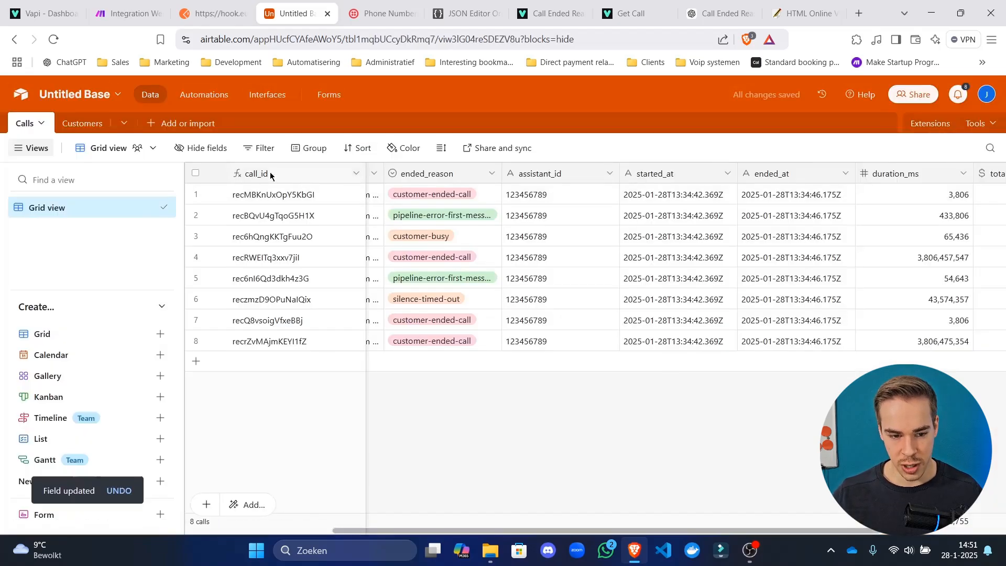
Add a phone_number field of type Phone number to Customers.
{"action": "left_click", "coordinate": [82, 123]}
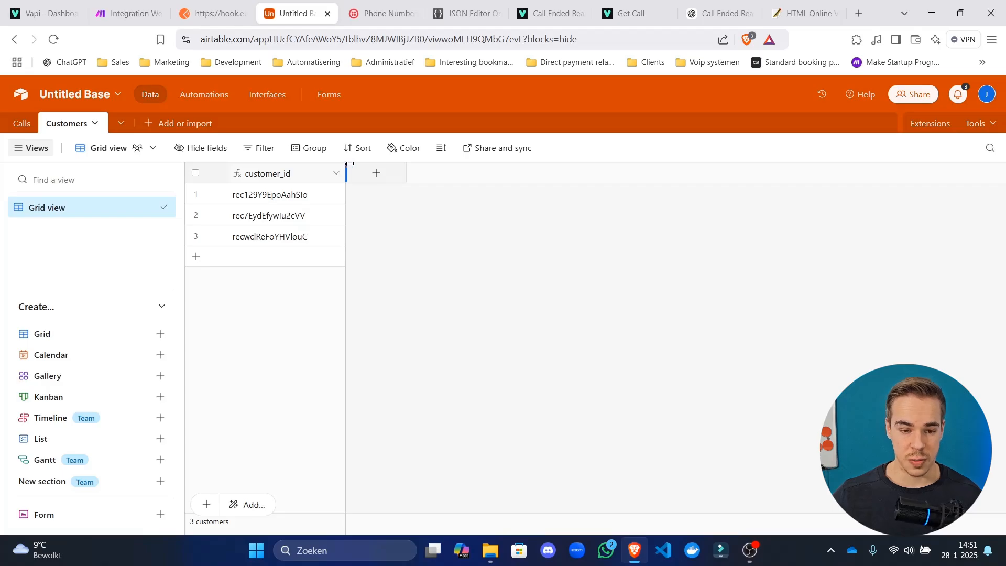
{"action": "left_click", "coordinate": [376, 173]}
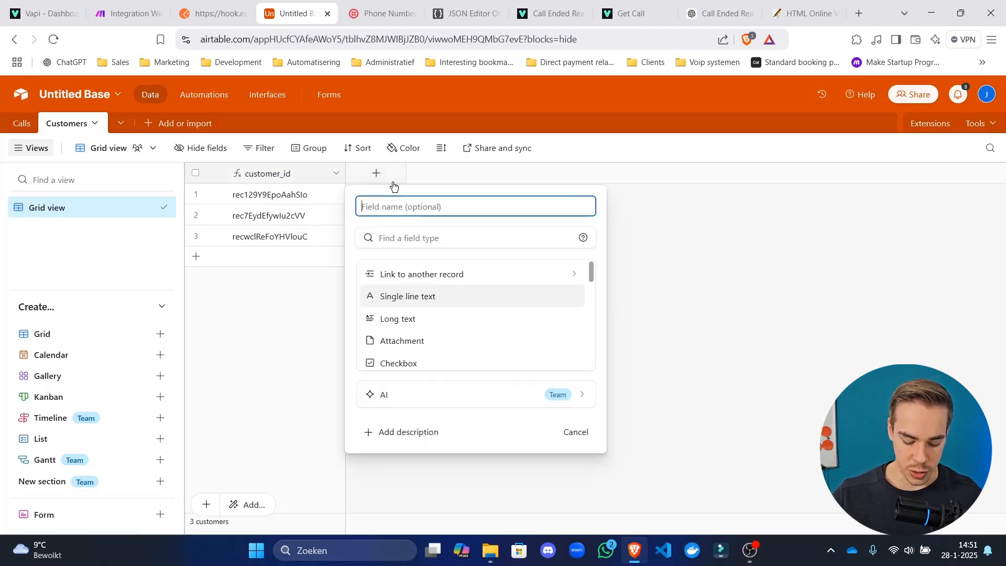
{"action": "type", "text": "phone_num"}
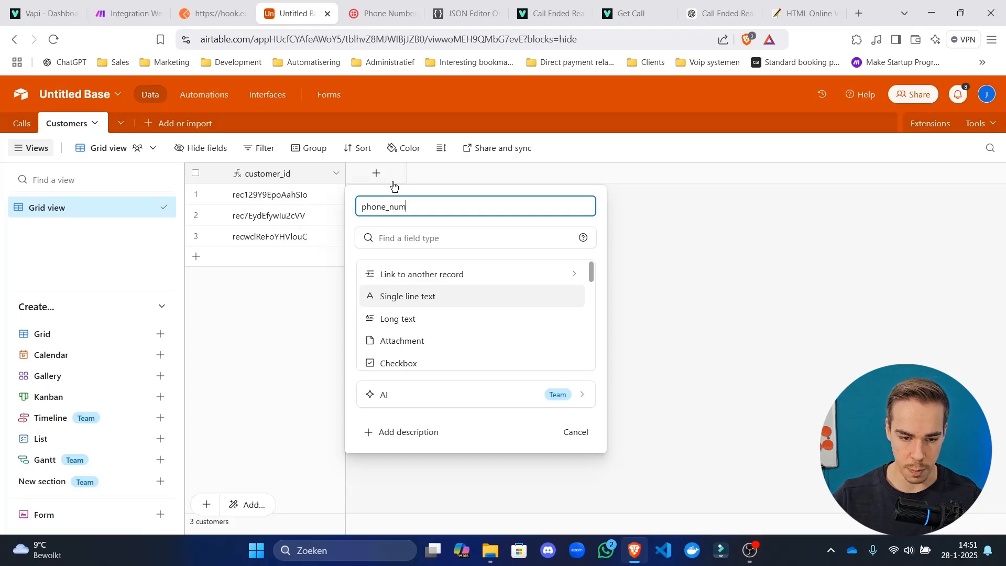
{"action": "type", "text": "ber"}
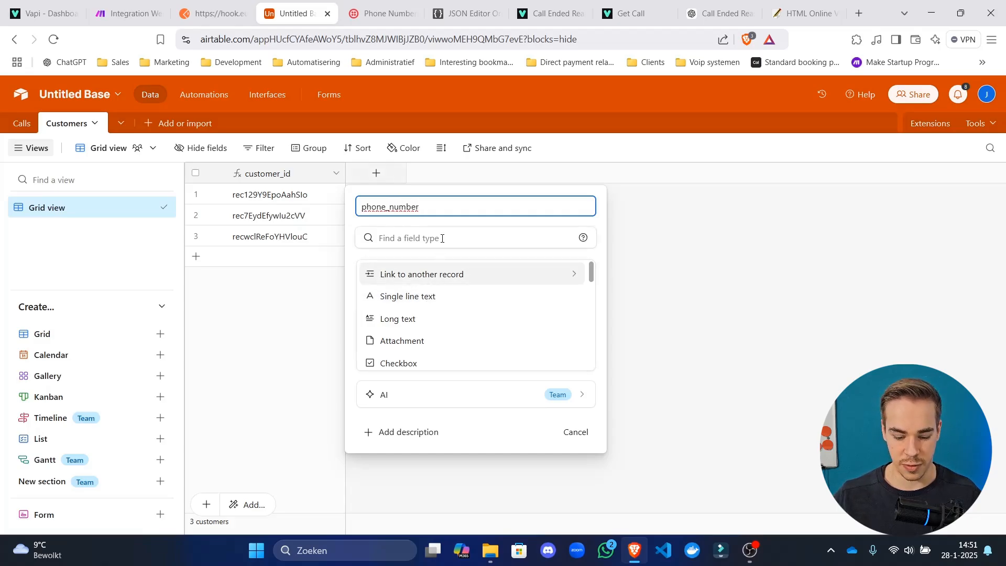
{"action": "left_click", "coordinate": [442, 238]}
{"action": "type", "text": "phon"}
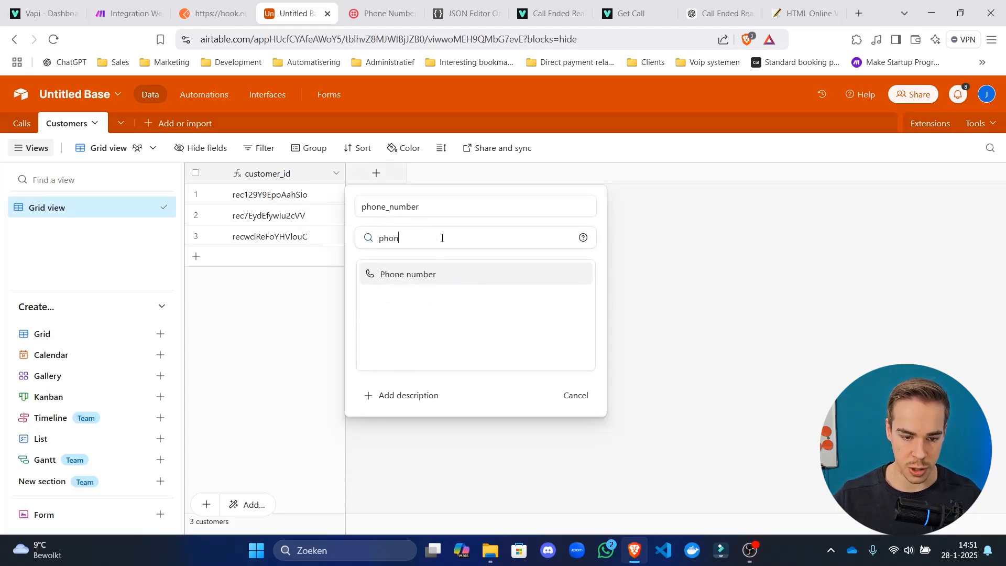
{"action": "left_click", "coordinate": [530, 279]}
{"action": "left_click", "coordinate": [566, 294]}
Add a logs field of type Long text, then return to Make.
{"action": "left_click", "coordinate": [494, 173]}
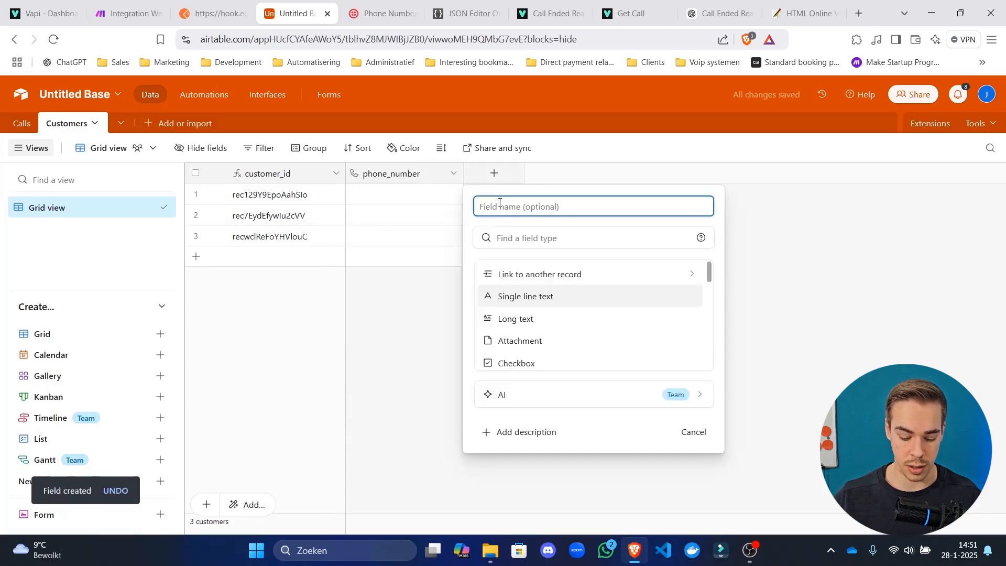
{"action": "type", "text": "logs"}
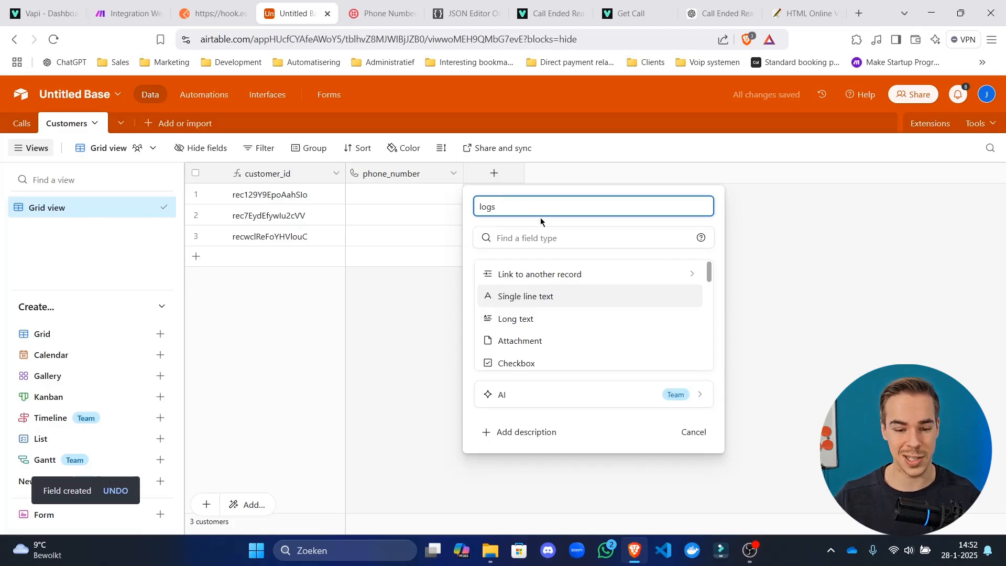
{"action": "left_click", "coordinate": [563, 320]}
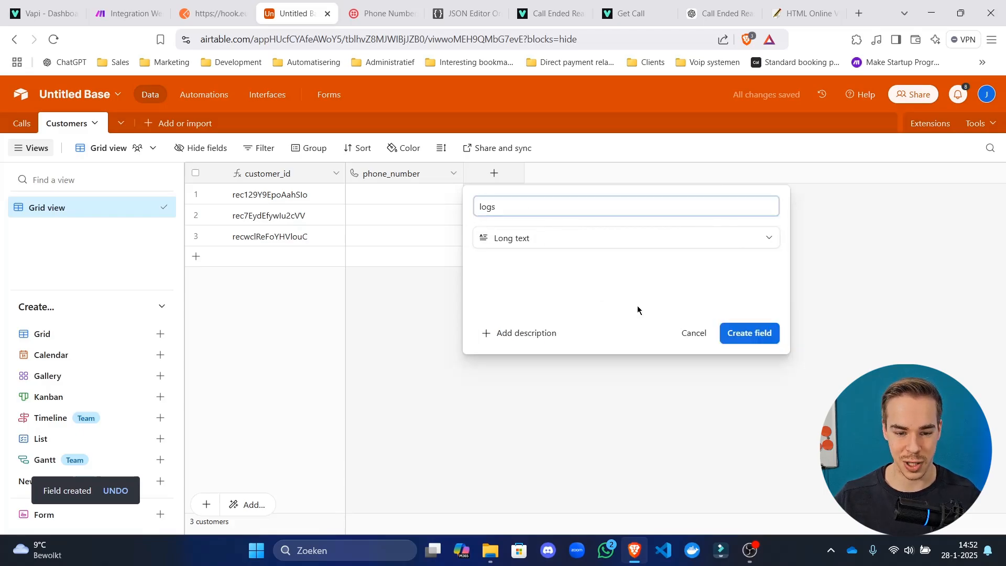
{"action": "left_click", "coordinate": [750, 333]}
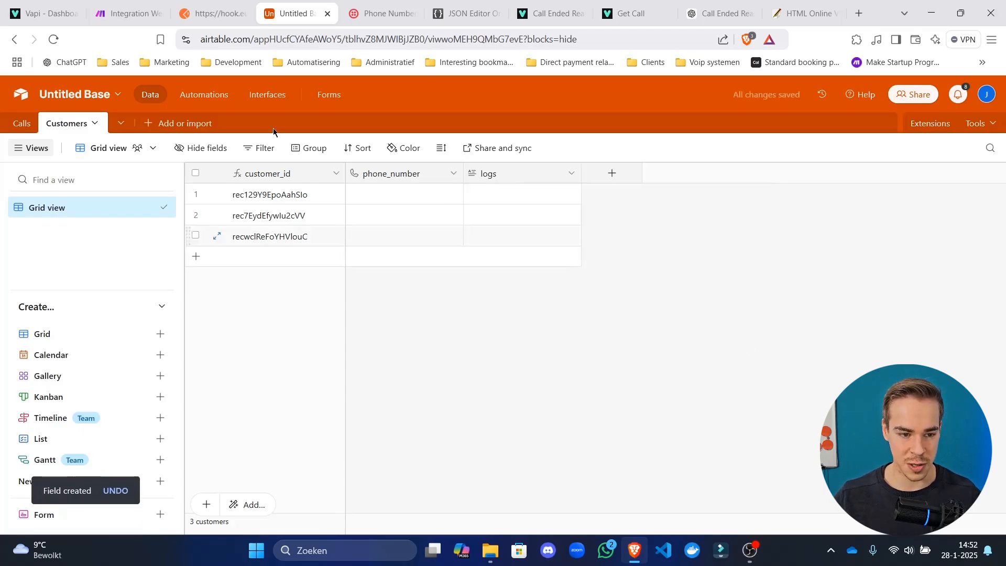
{"action": "left_click", "coordinate": [127, 13]}
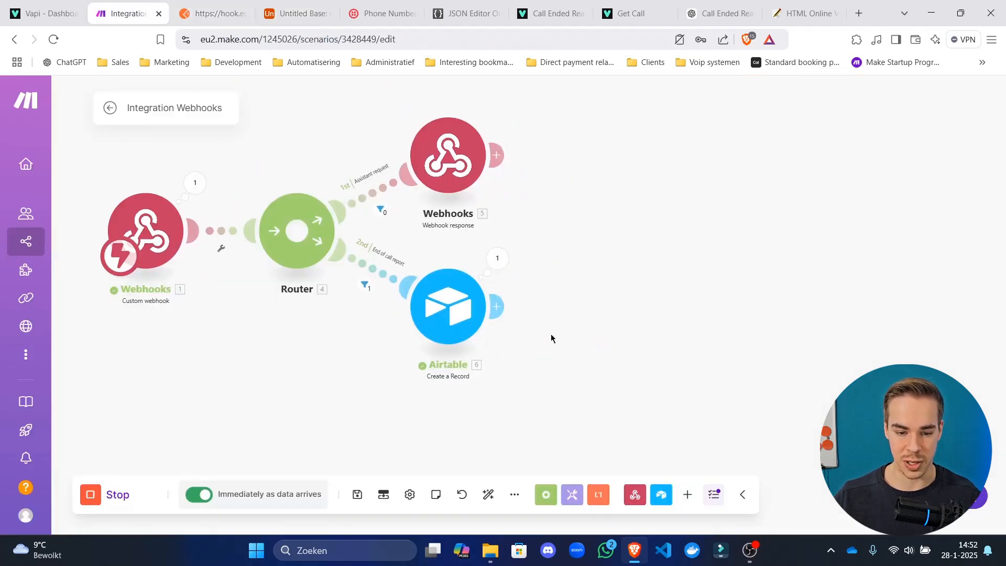
Clone the Airtable Create a Record module, delete the clone, and save the scenario.
{"action": "right_click", "coordinate": [437, 333]}
{"action": "left_click", "coordinate": [474, 412]}
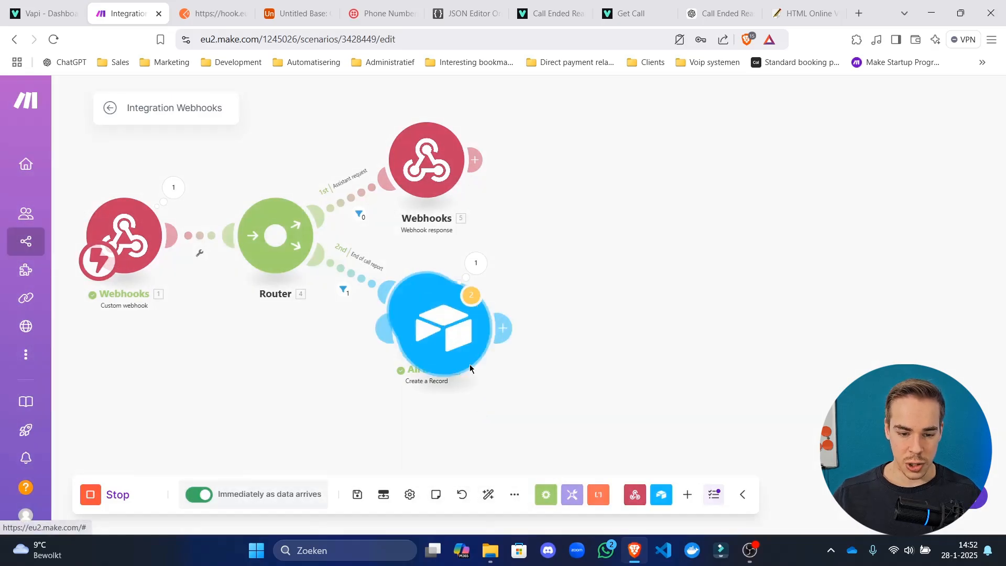
{"action": "left_click_drag", "start_coordinate": [515, 357], "coordinate": [601, 320]}
{"action": "left_click", "coordinate": [604, 320]}
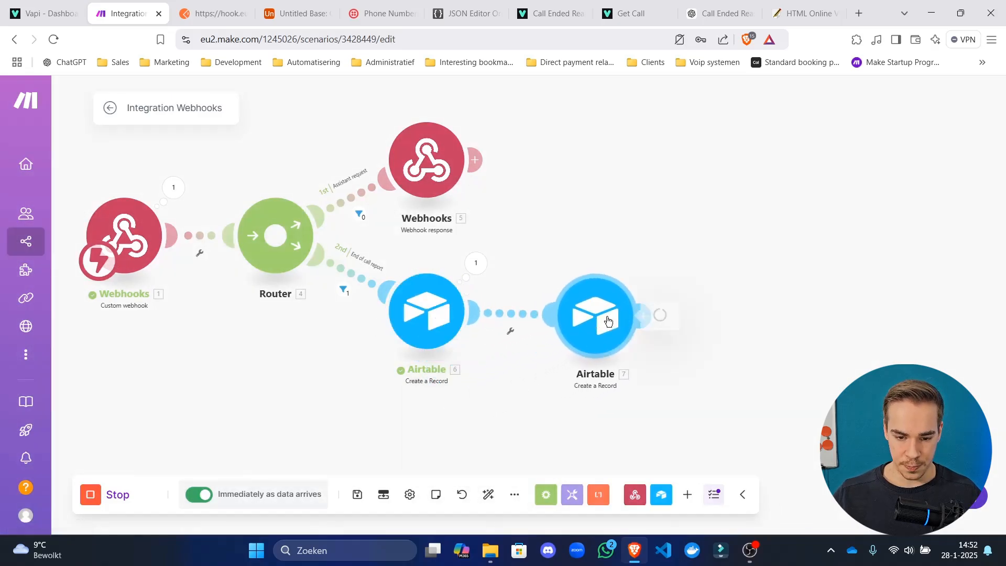
{"action": "left_click", "coordinate": [607, 264]}
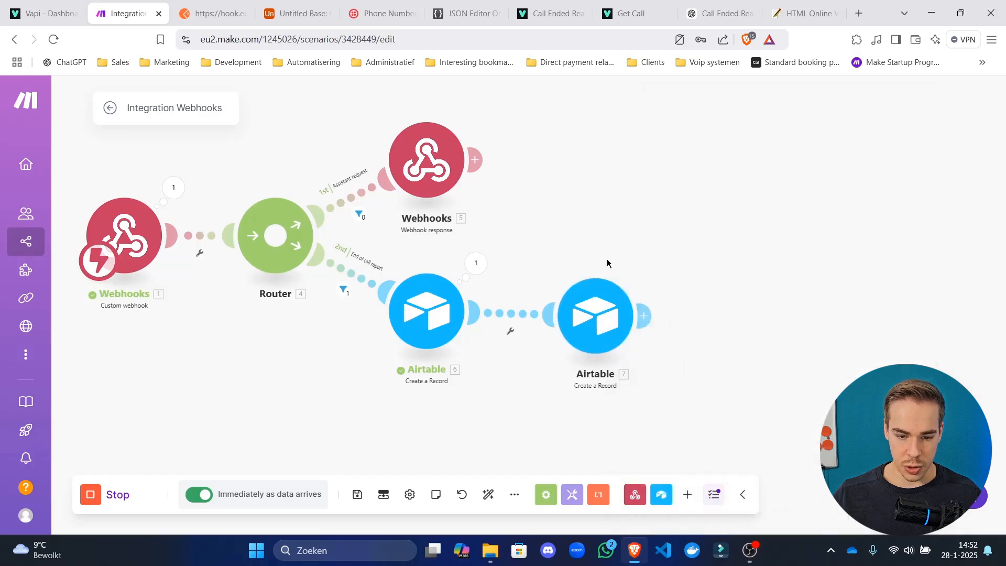
{"action": "left_click_drag", "start_coordinate": [606, 264], "coordinate": [553, 252]}
{"action": "right_click", "coordinate": [564, 322]}
{"action": "left_click", "coordinate": [636, 478]}
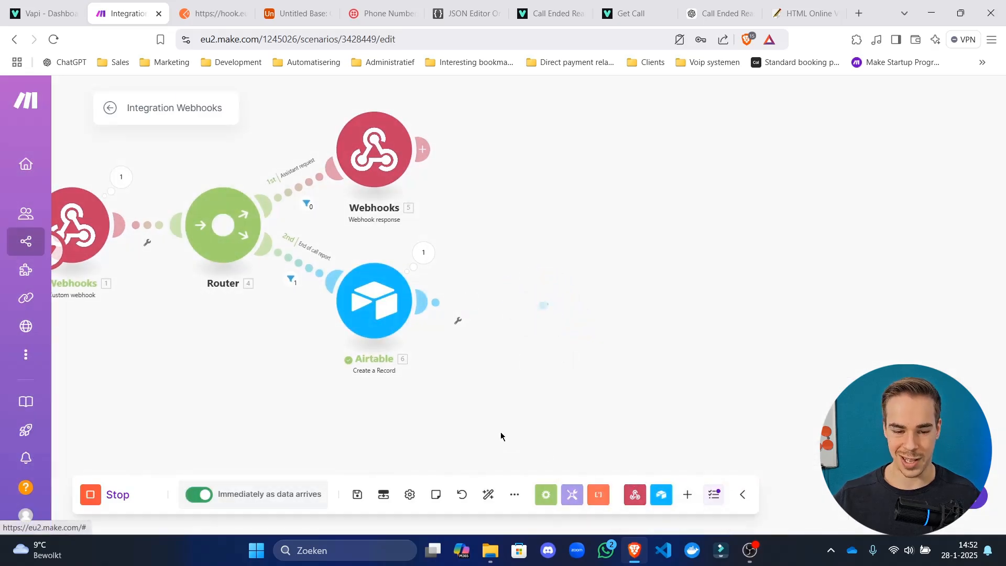
{"action": "left_click", "coordinate": [357, 494]}
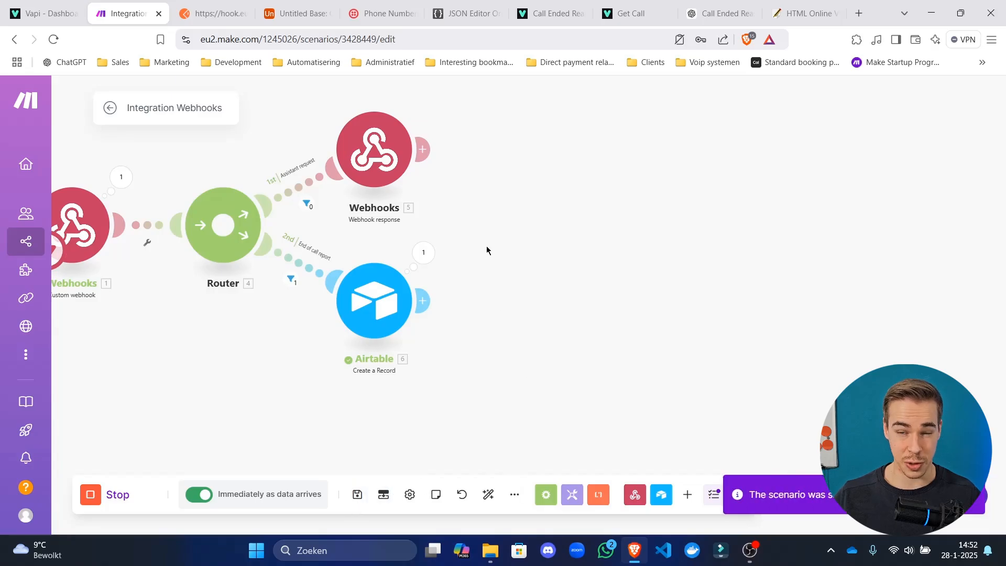
{"action": "left_click_drag", "start_coordinate": [465, 250], "coordinate": [696, 238]}
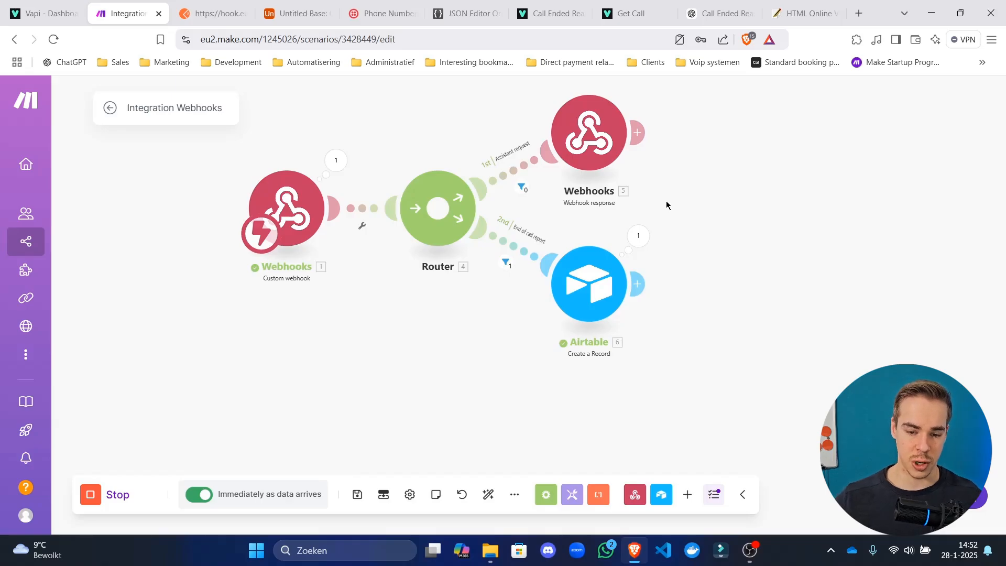
Attach an Airtable Search Records module after Create a Record, leaving its settings blank.
{"action": "left_click", "coordinate": [638, 283]}
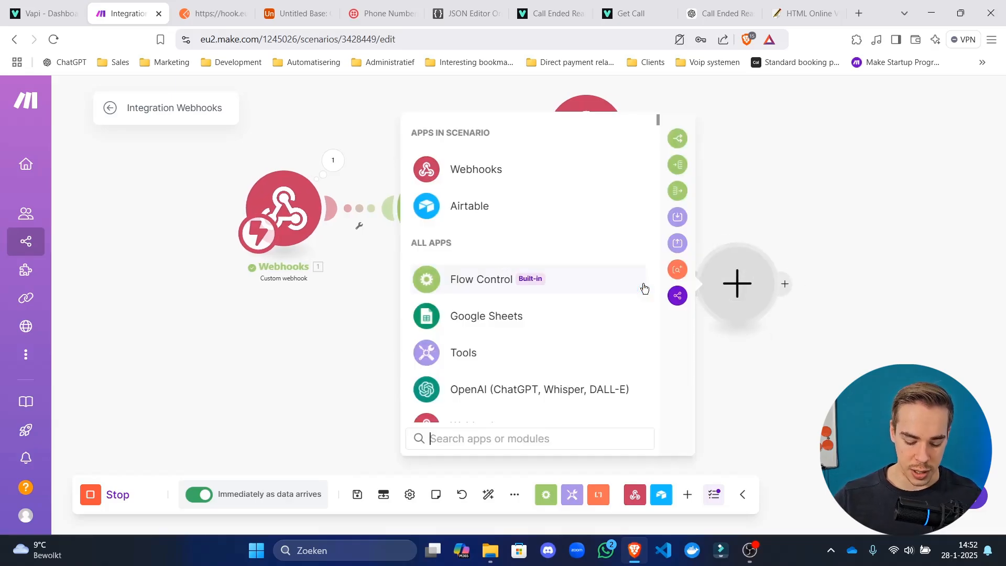
{"action": "type", "text": "airtab"}
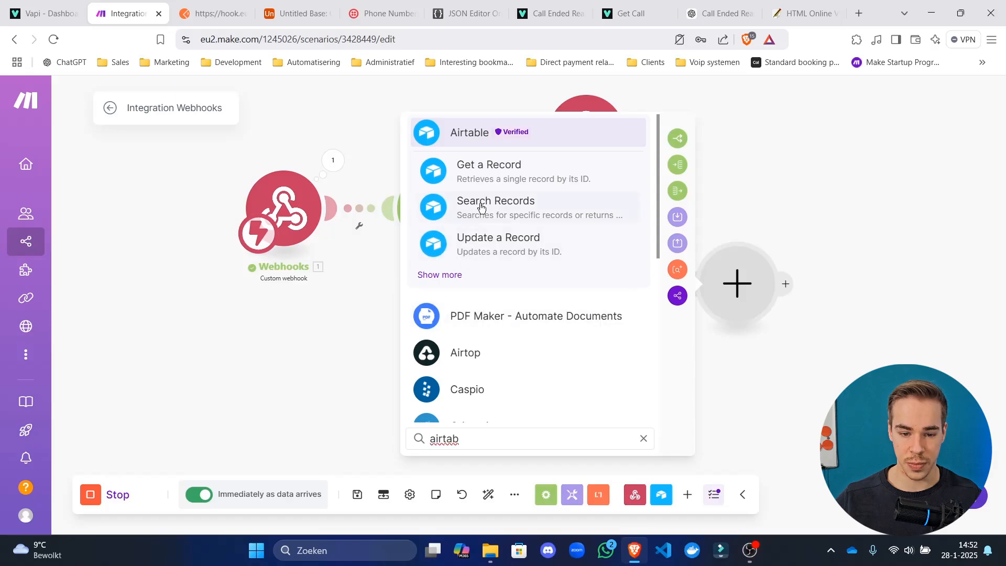
{"action": "left_click", "coordinate": [529, 208]}
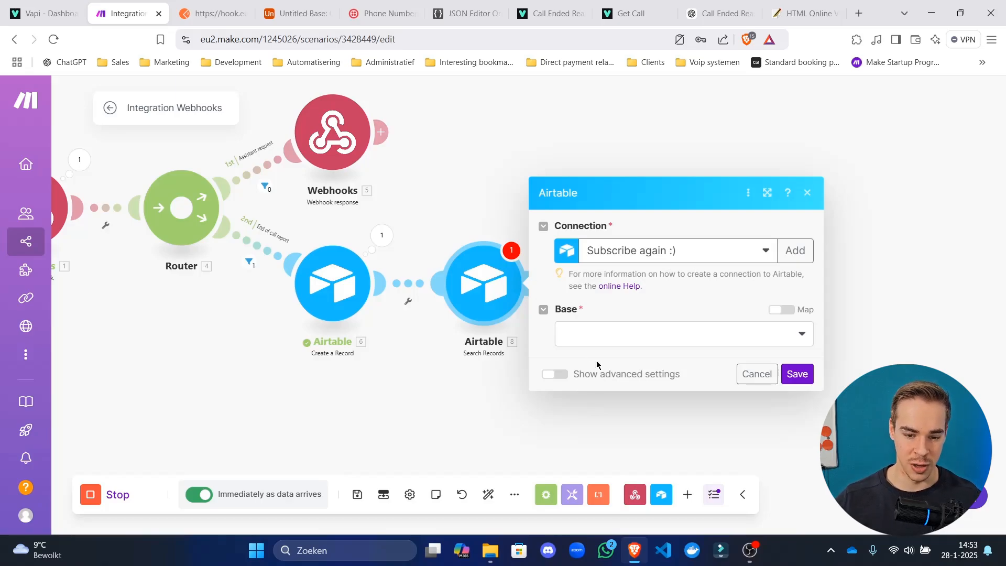
{"action": "left_click", "coordinate": [633, 338]}
{"action": "left_click", "coordinate": [452, 330]}
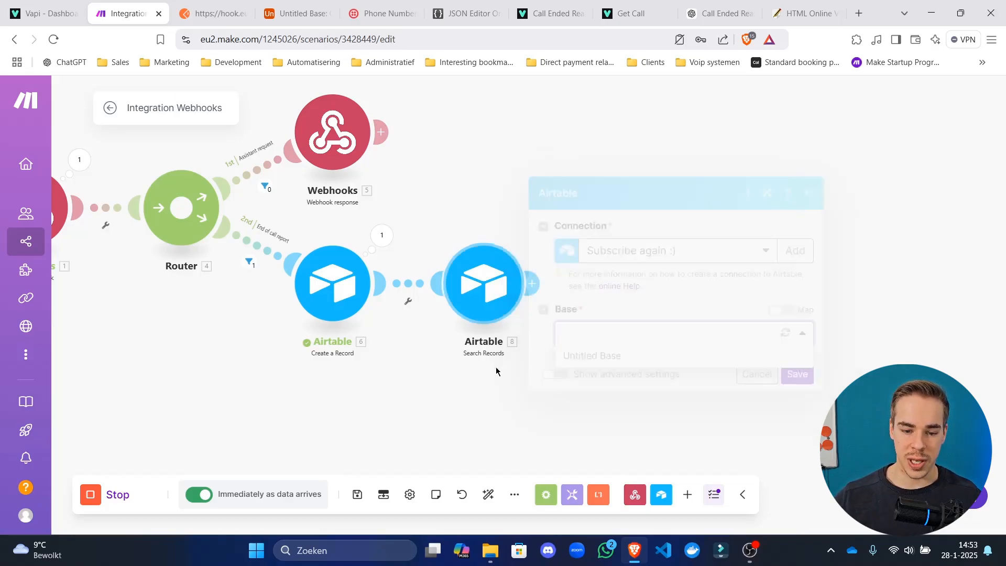
{"action": "left_click", "coordinate": [530, 282]}
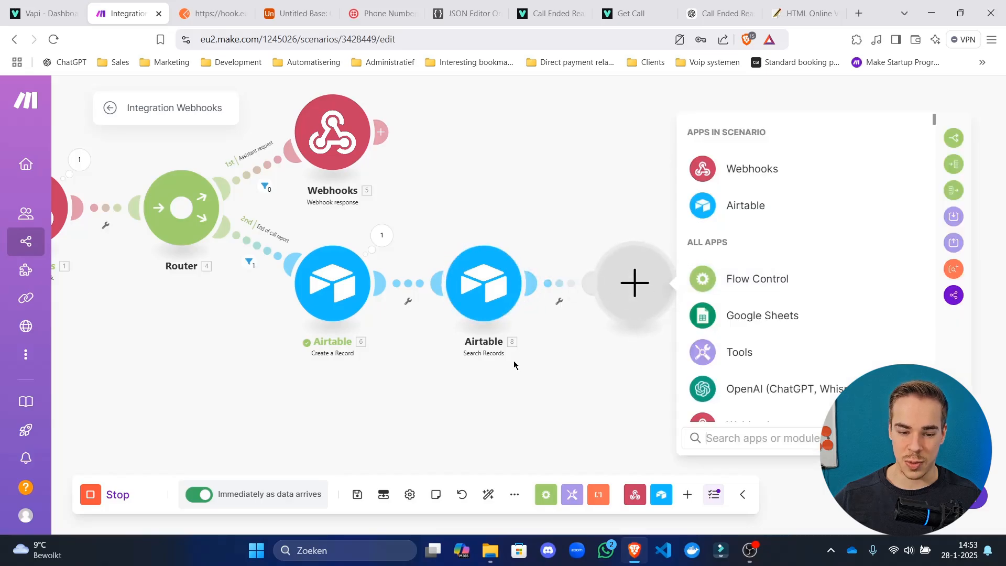
{"action": "left_click", "coordinate": [509, 385]}
{"action": "scroll", "coordinate": [506, 397], "scroll_direction": "up", "scroll_amount": 3}
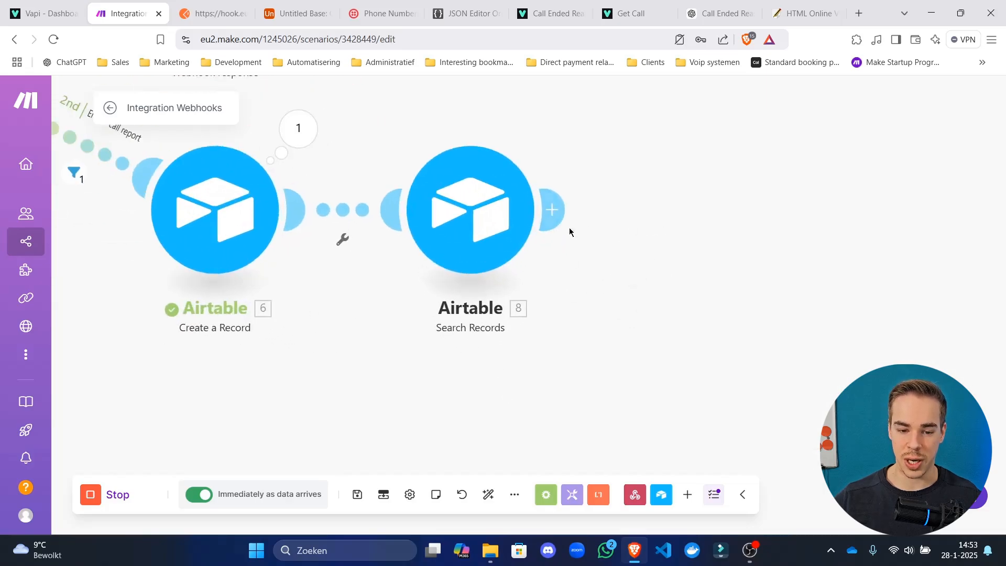
Choose Untitled Base in Search Records, toggling Map on and off to check its ID.
{"action": "left_click", "coordinate": [489, 230]}
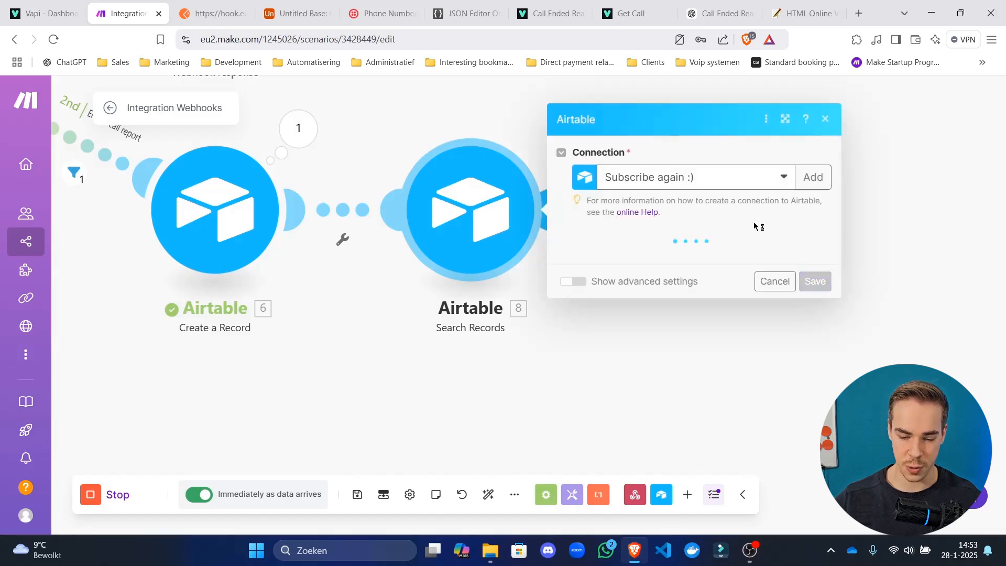
{"action": "left_click", "coordinate": [648, 260]}
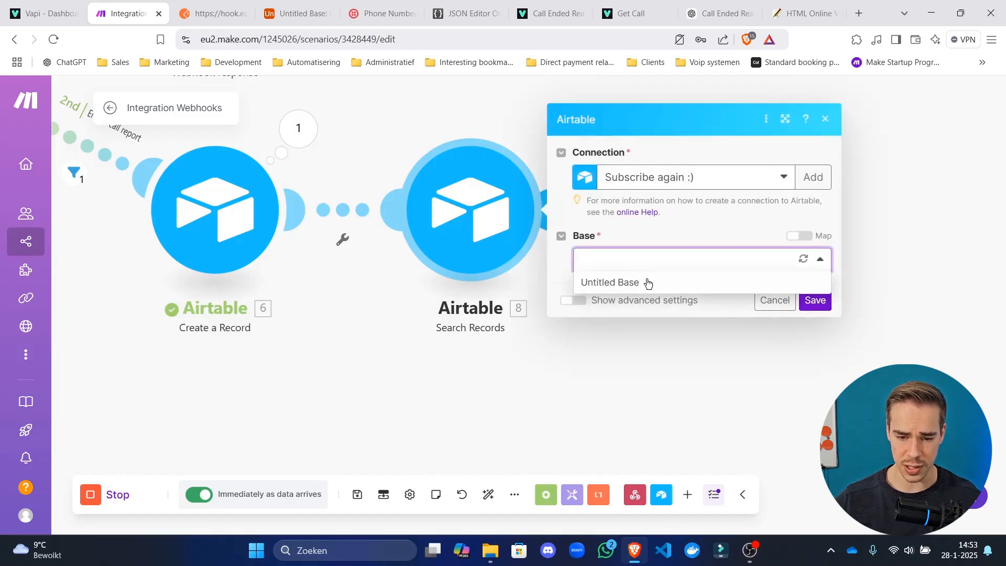
{"action": "left_click", "coordinate": [618, 283]}
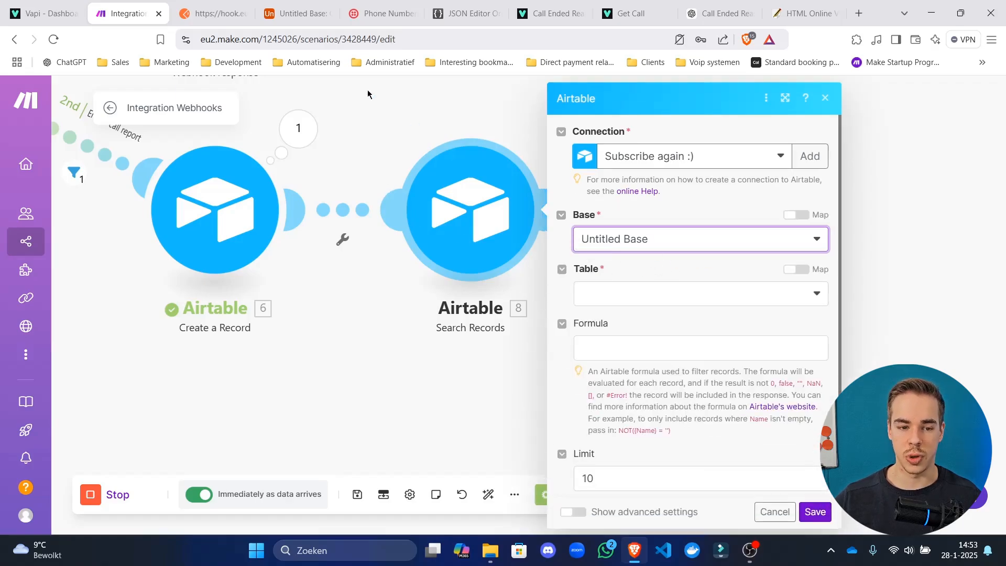
{"action": "left_click", "coordinate": [797, 215]}
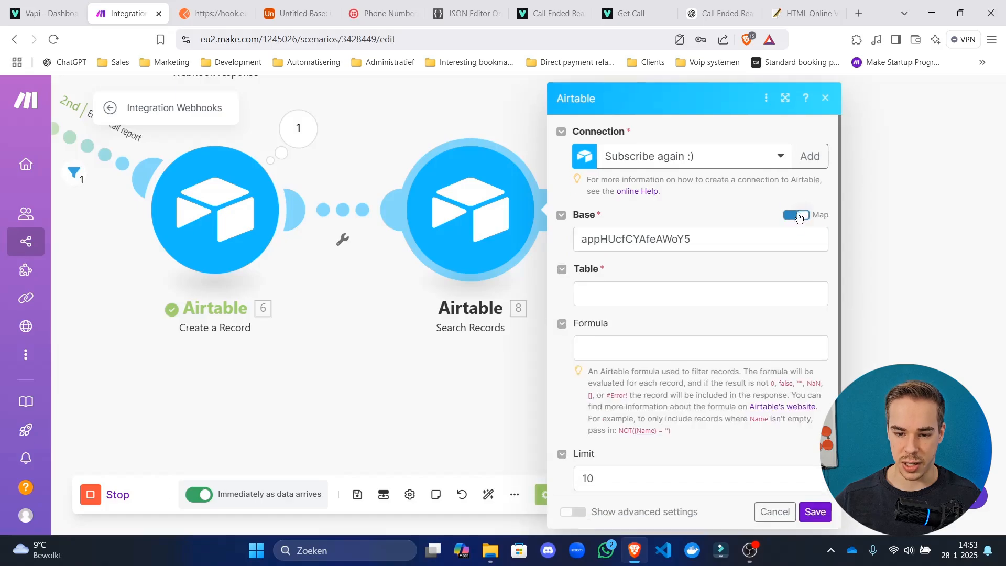
{"action": "left_click", "coordinate": [798, 218]}
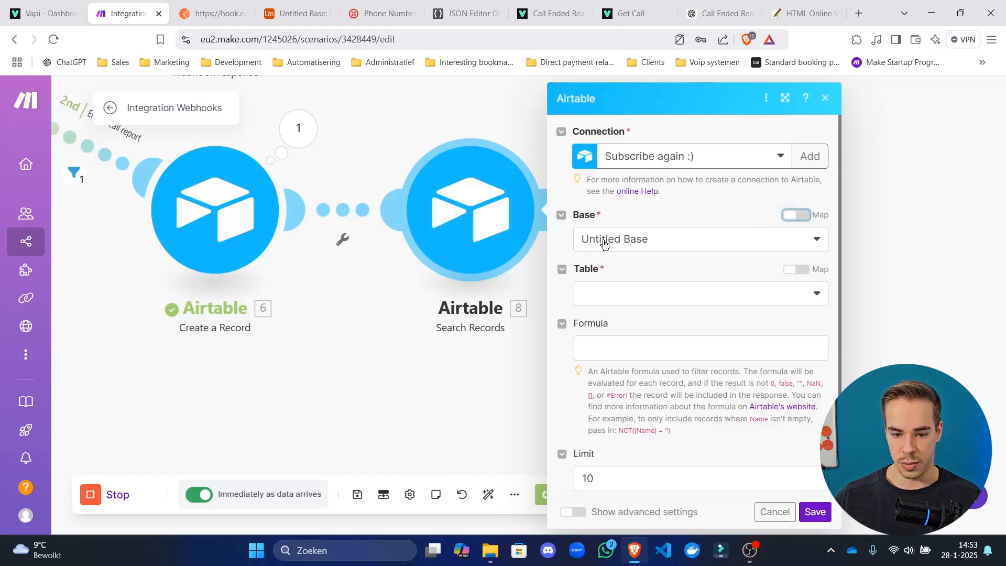
{"action": "left_click", "coordinate": [792, 215]}
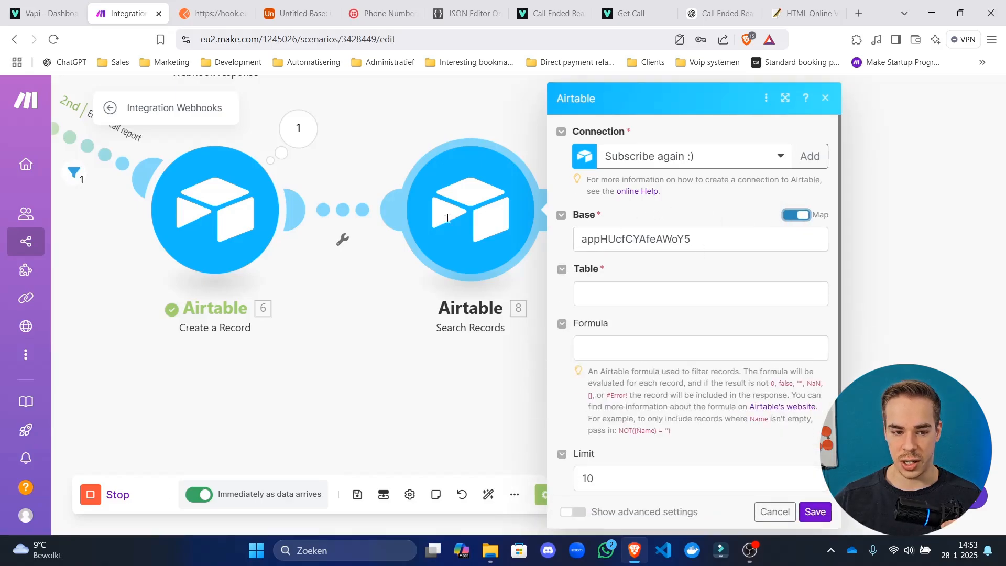
{"action": "left_click", "coordinate": [788, 216]}
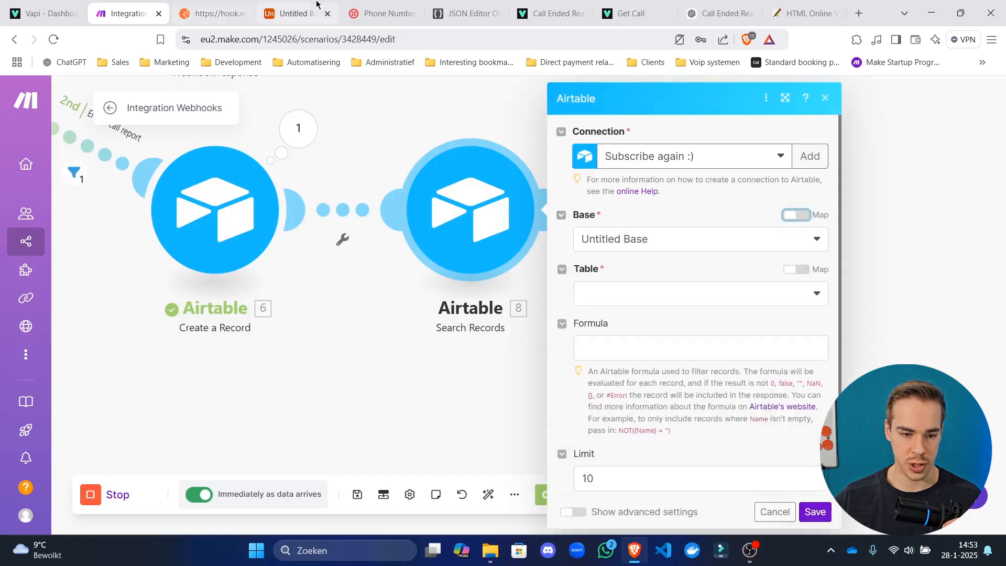
Rename the Airtable base from Untitled Base to 'Flireo Test YT Sub'.
{"action": "left_click", "coordinate": [316, 4]}
{"action": "left_click", "coordinate": [78, 95]}
{"action": "left_click", "coordinate": [109, 127]}
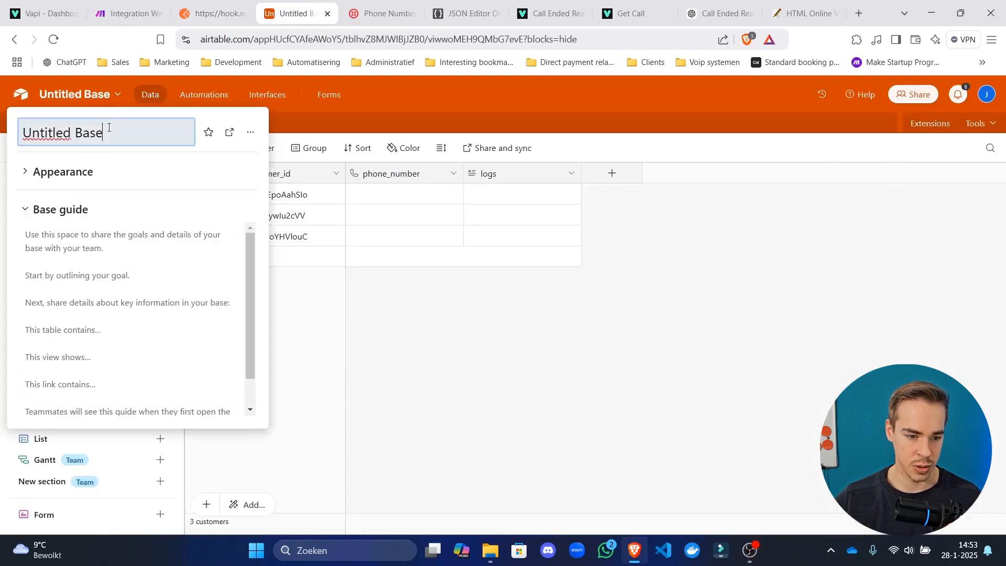
{"action": "key", "text": "ctrl+a"}
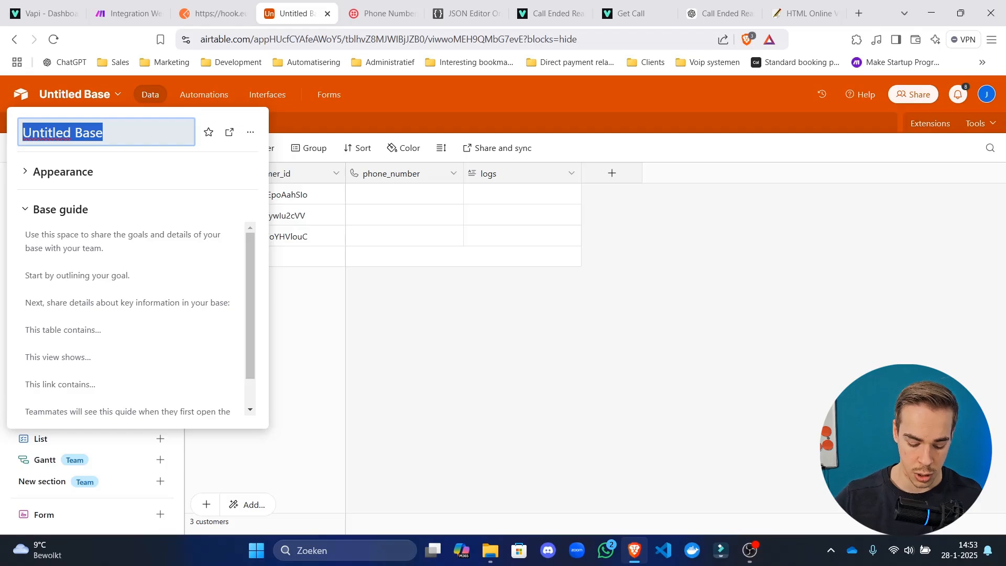
{"action": "type", "text": "Flireo Tes"}
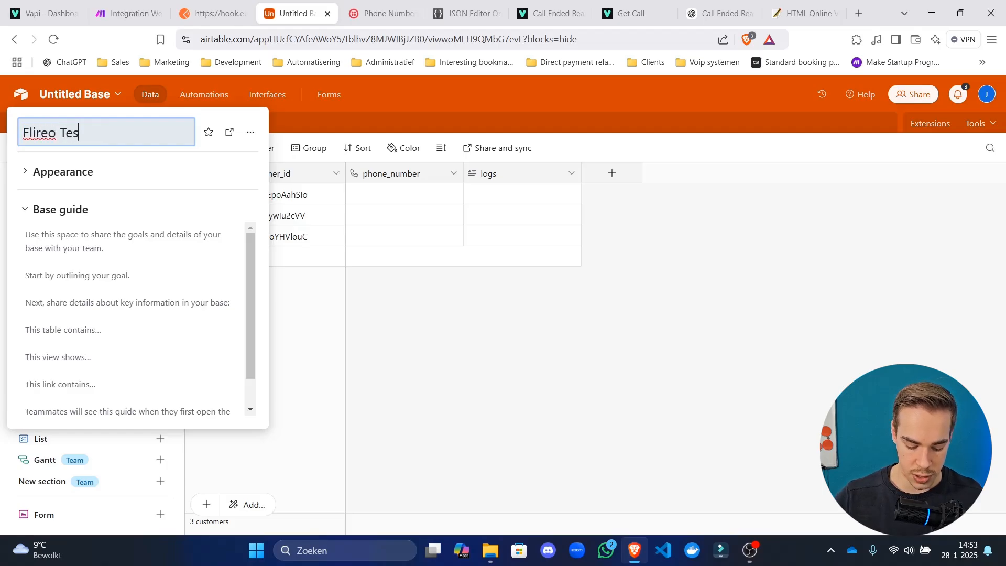
{"action": "type", "text": "t Y Sub"}
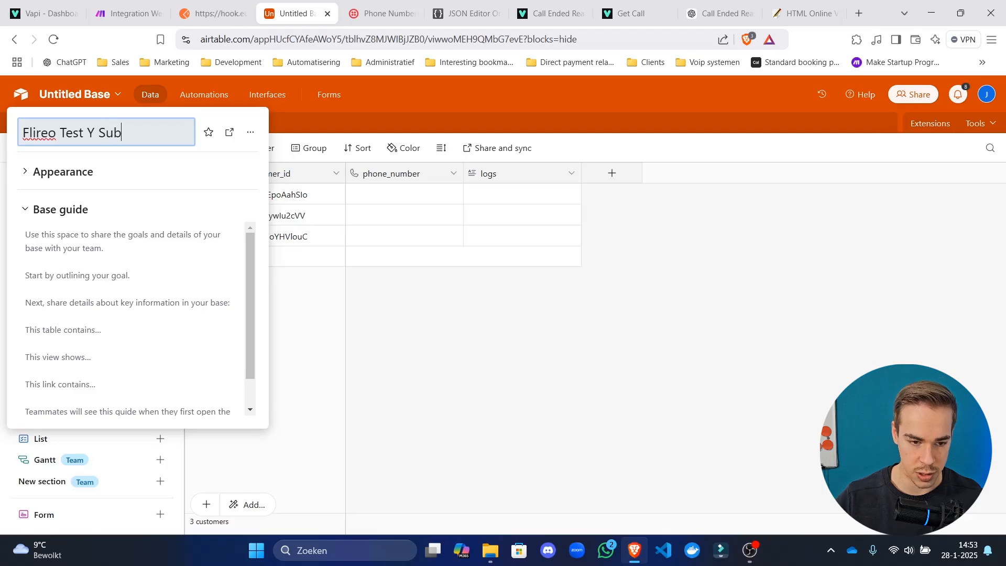
{"action": "left_click", "coordinate": [94, 132]}
{"action": "type", "text": "T"}
{"action": "left_click", "coordinate": [498, 316]}
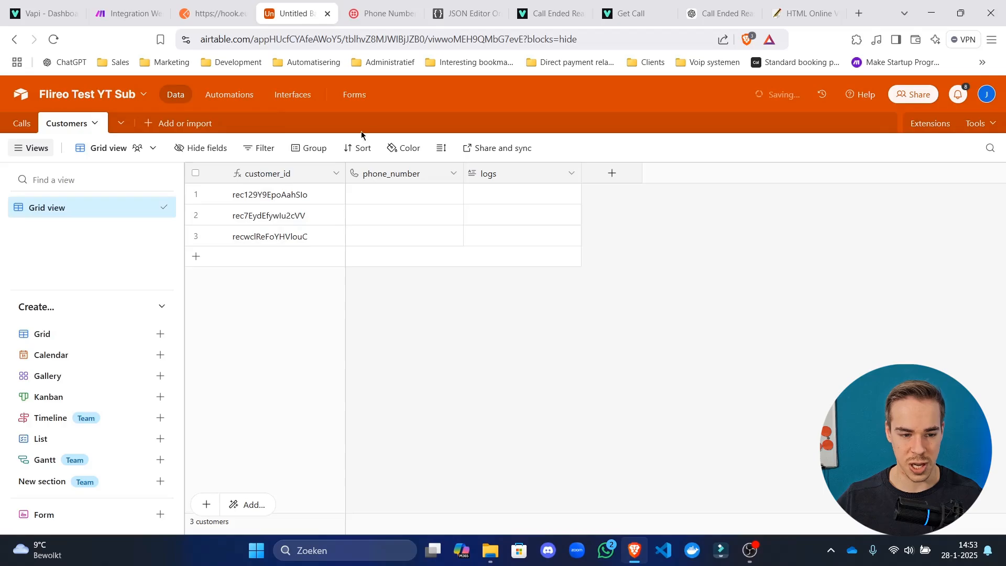
{"action": "left_click", "coordinate": [129, 13]}
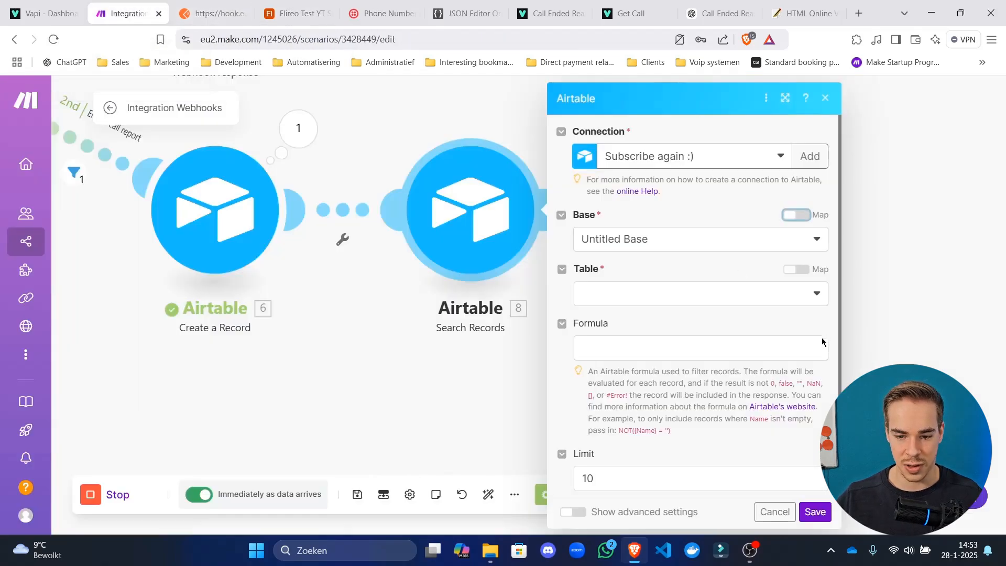
Point Search Records at the Customers table of the refreshed Flireo Test YT Sub base.
{"action": "left_click", "coordinate": [713, 240]}
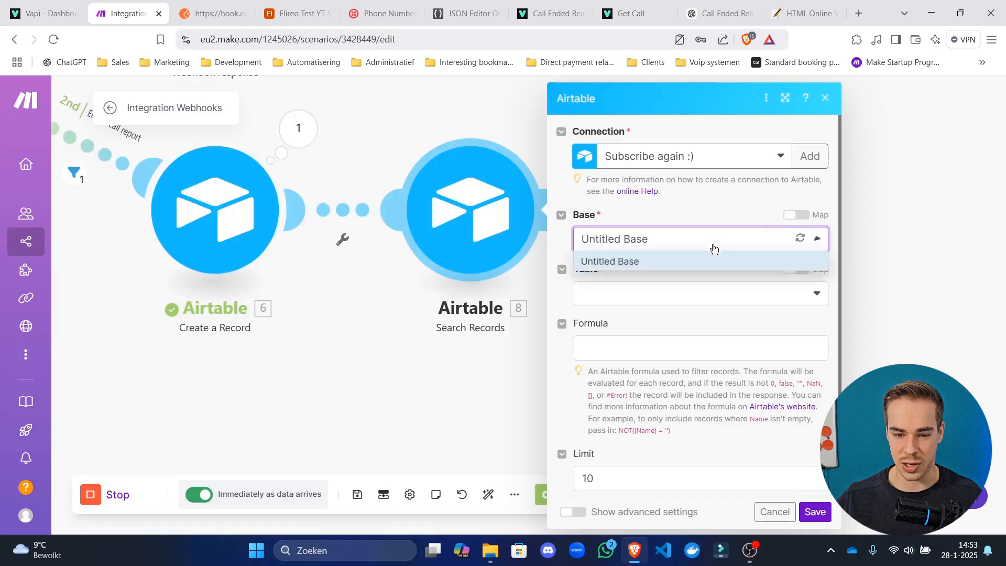
{"action": "left_click", "coordinate": [799, 238]}
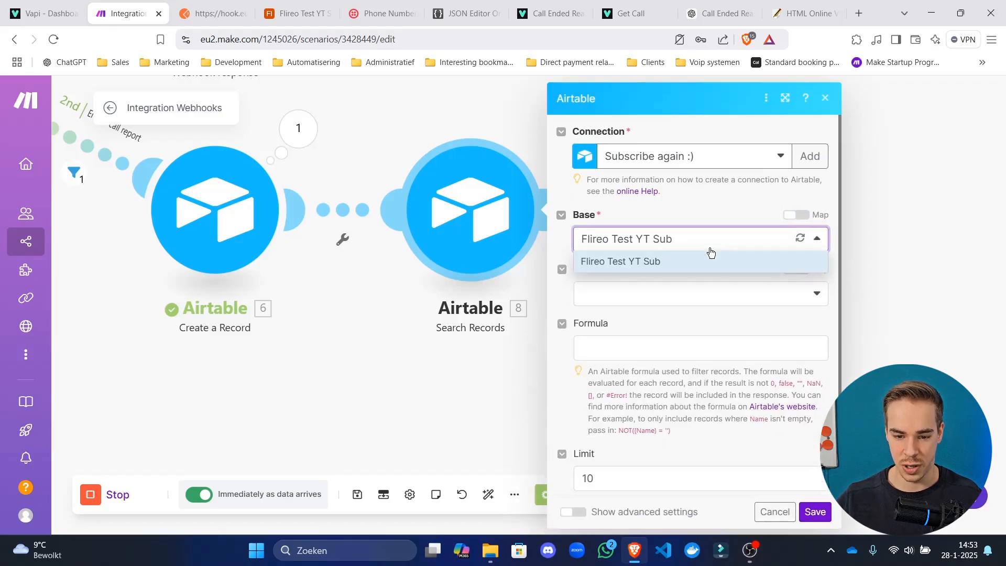
{"action": "left_click", "coordinate": [697, 259]}
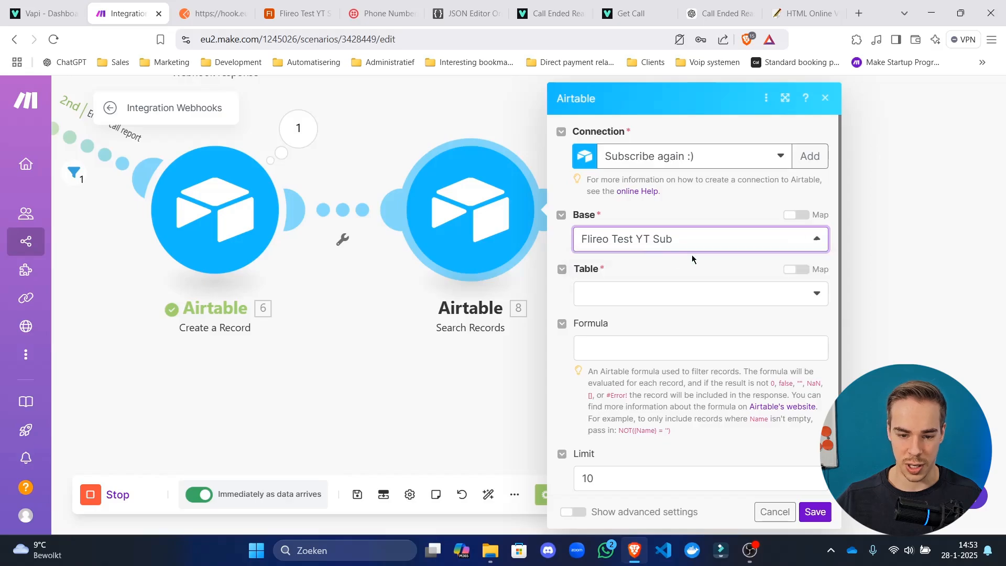
{"action": "left_click", "coordinate": [621, 296]}
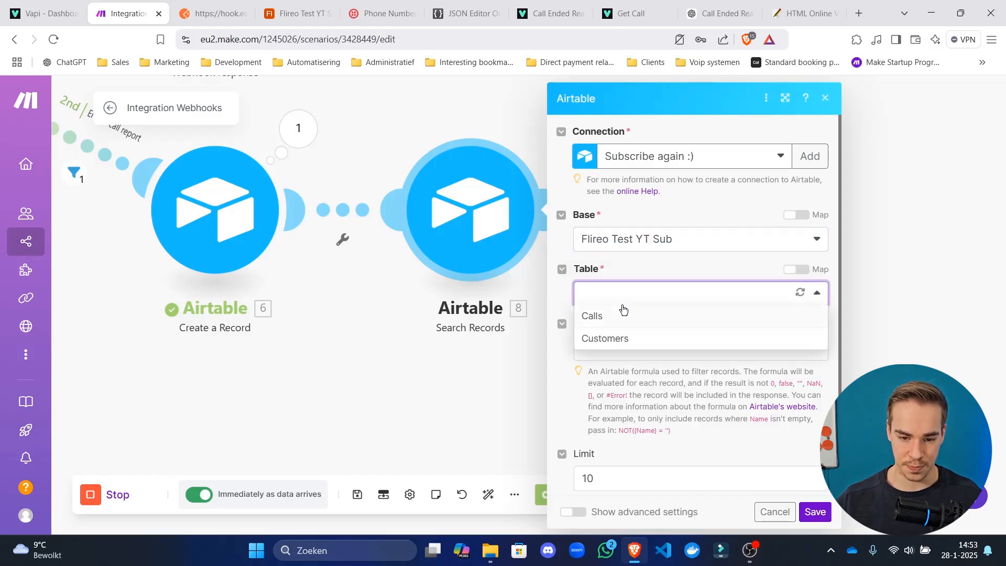
{"action": "left_click", "coordinate": [640, 340]}
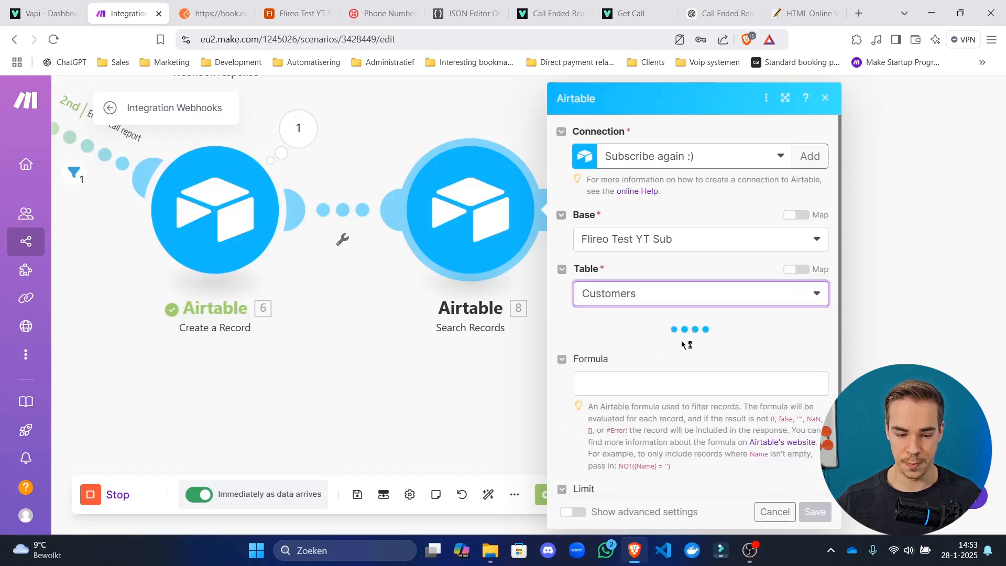
Set the Search Records limit to 1 record.
{"action": "scroll", "coordinate": [634, 273], "scroll_direction": "down", "scroll_amount": 4}
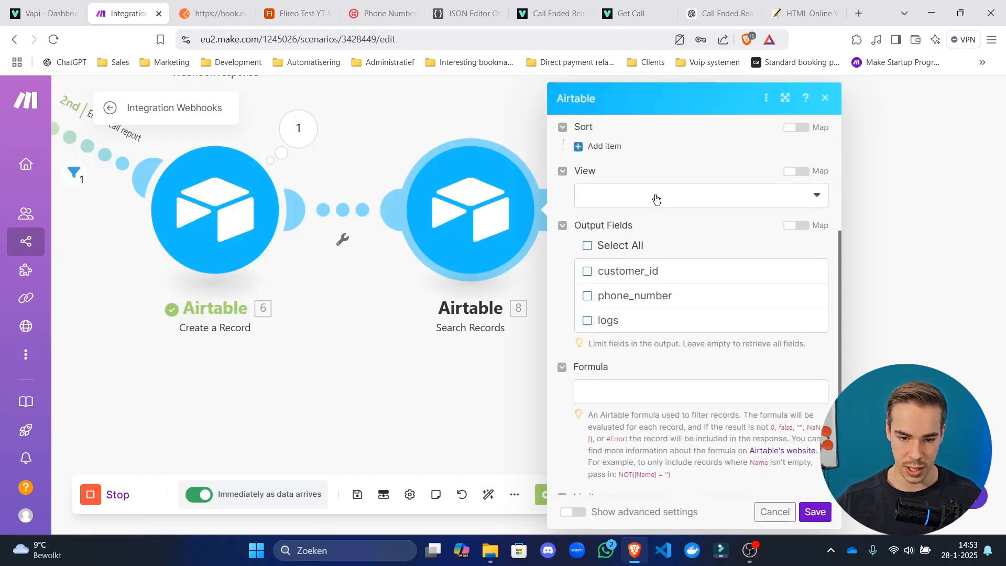
{"action": "scroll", "coordinate": [692, 209], "scroll_direction": "up", "scroll_amount": 4}
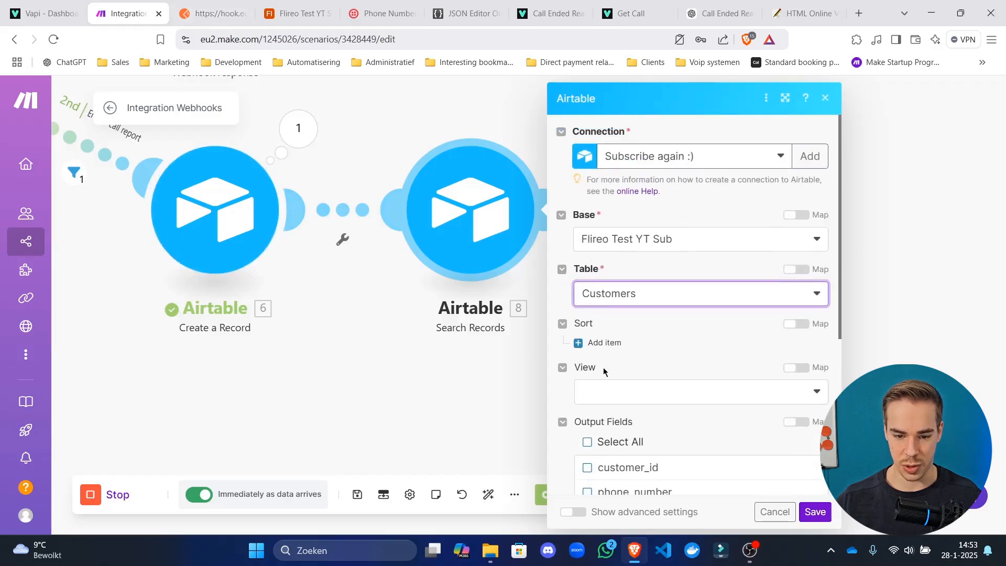
{"action": "scroll", "coordinate": [612, 353], "scroll_direction": "down", "scroll_amount": 4}
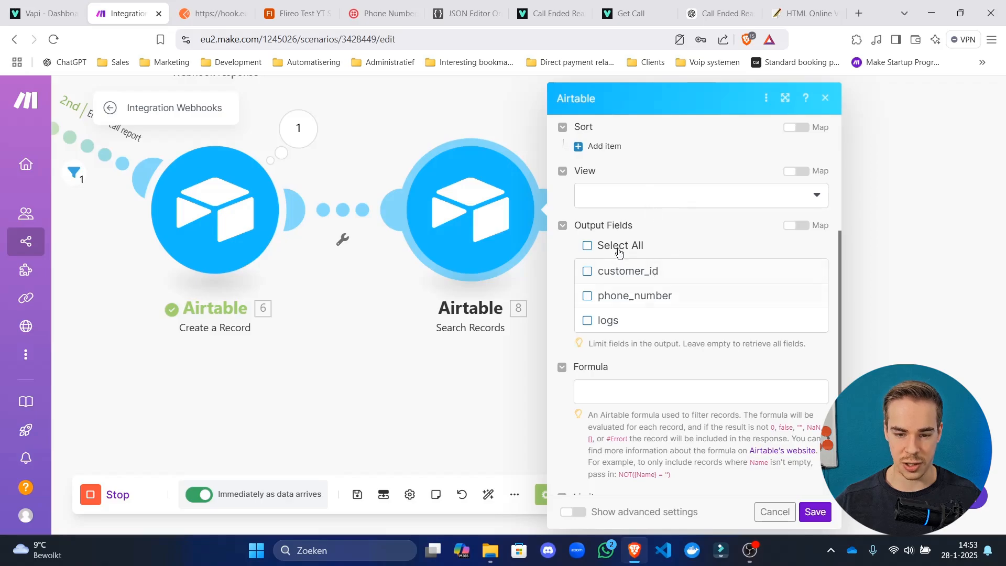
{"action": "scroll", "coordinate": [724, 281], "scroll_direction": "down", "scroll_amount": 1}
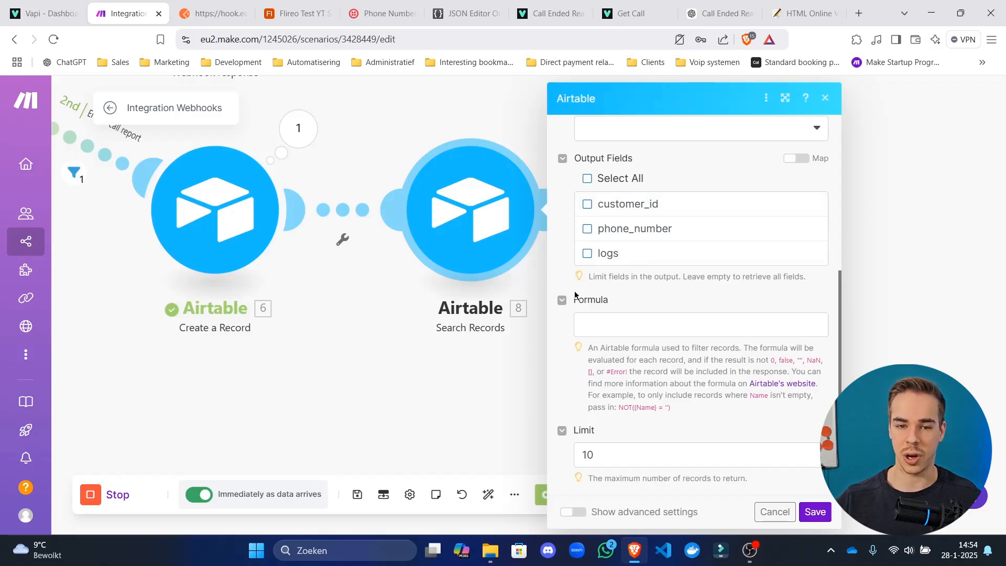
{"action": "left_click_drag", "start_coordinate": [606, 276], "coordinate": [851, 269]}
{"action": "left_click", "coordinate": [768, 276]}
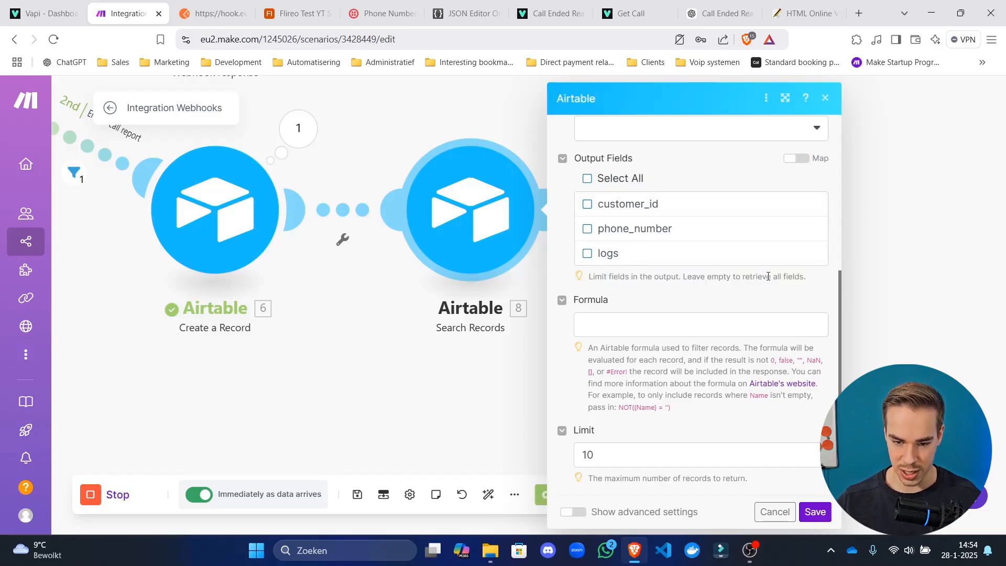
{"action": "left_click", "coordinate": [702, 454]}
{"action": "key", "text": "BackSpace"}
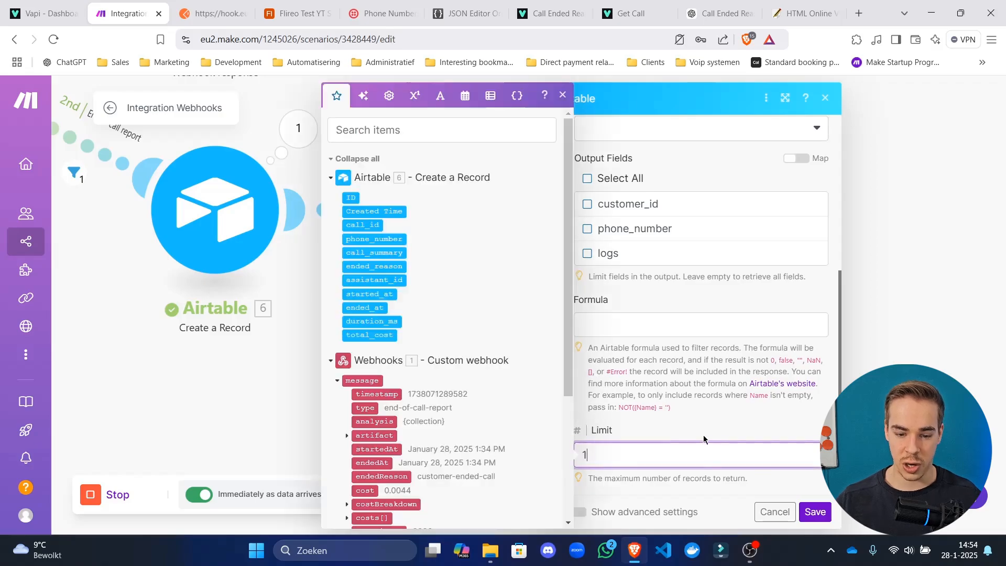
{"action": "left_click", "coordinate": [675, 429]}
Start the formula with {phone_number} =, using the field name copied from Airtable.
{"action": "left_click", "coordinate": [623, 325]}
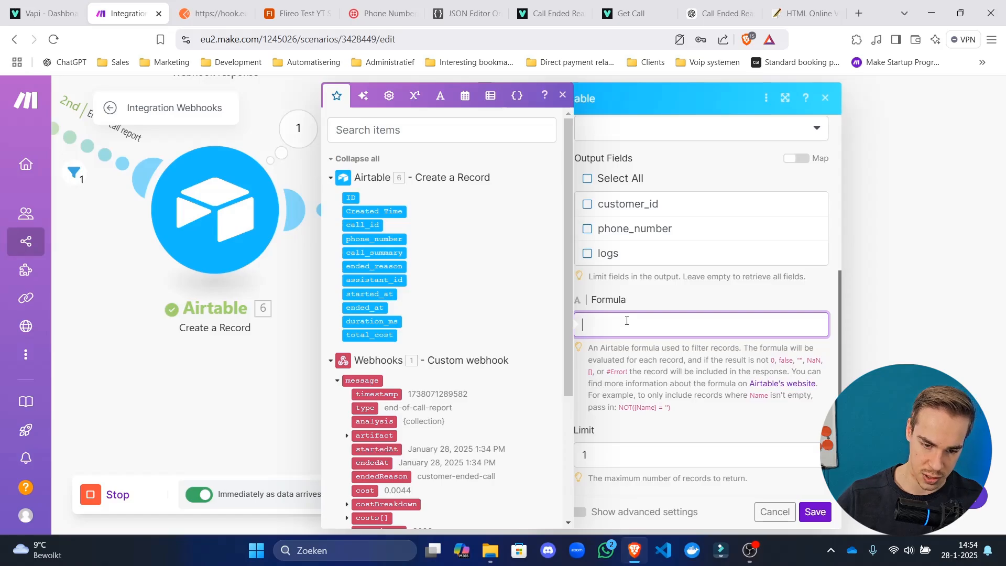
{"action": "type", "text": "{}"}
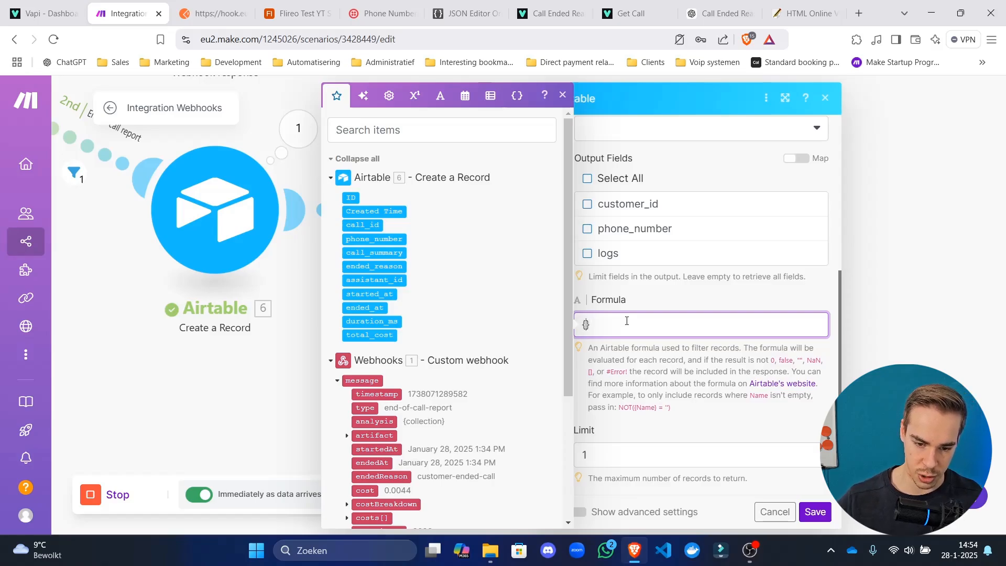
{"action": "left_click", "coordinate": [283, 15]}
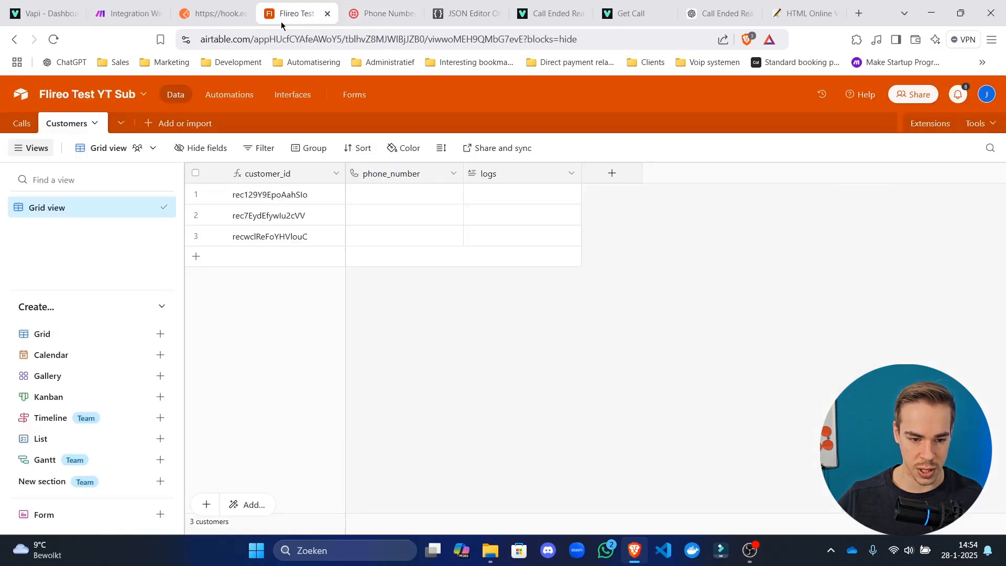
{"action": "double_click", "coordinate": [411, 177]}
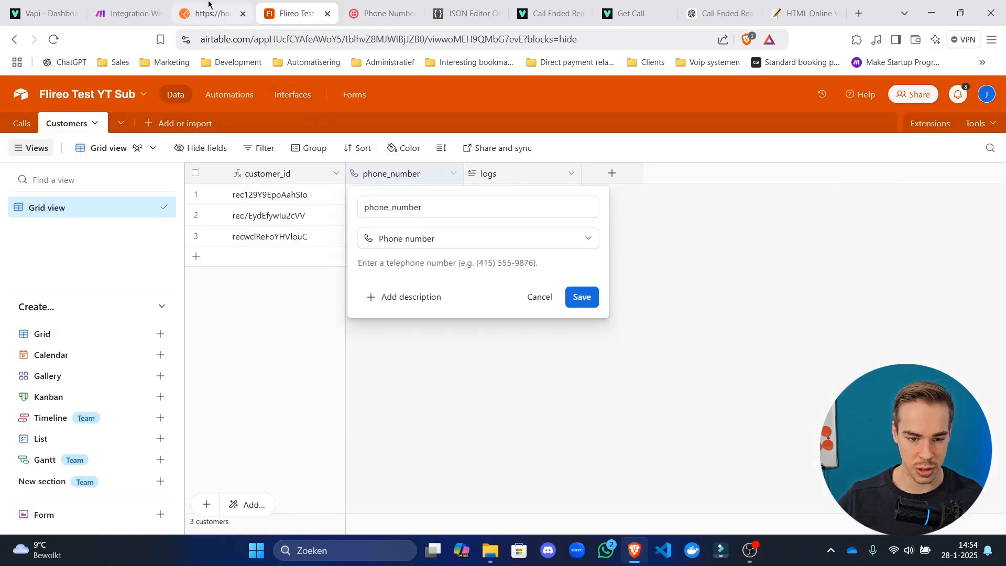
{"action": "double_click", "coordinate": [434, 215]}
{"action": "key", "text": "ctrl+c"}
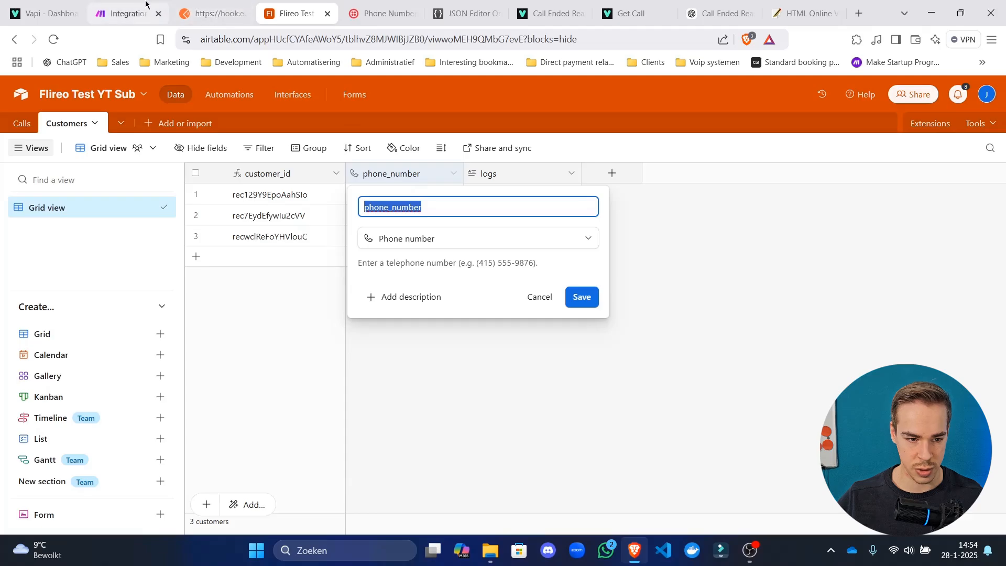
{"action": "left_click", "coordinate": [126, 13]}
{"action": "key", "text": "ctrl+v"}
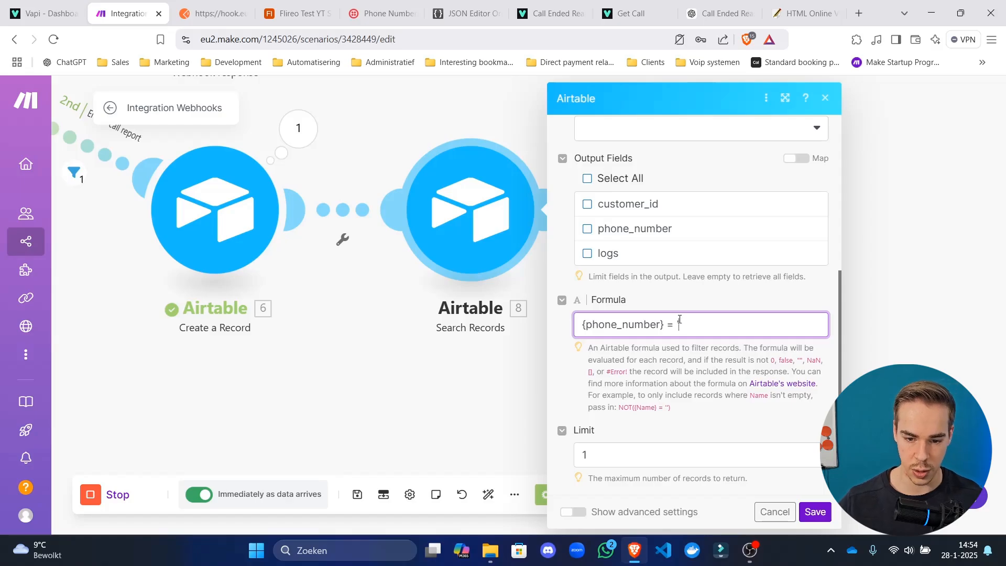
Map the webhook's message > customer > number into the formula quotes and save the module.
{"action": "left_click", "coordinate": [680, 324]}
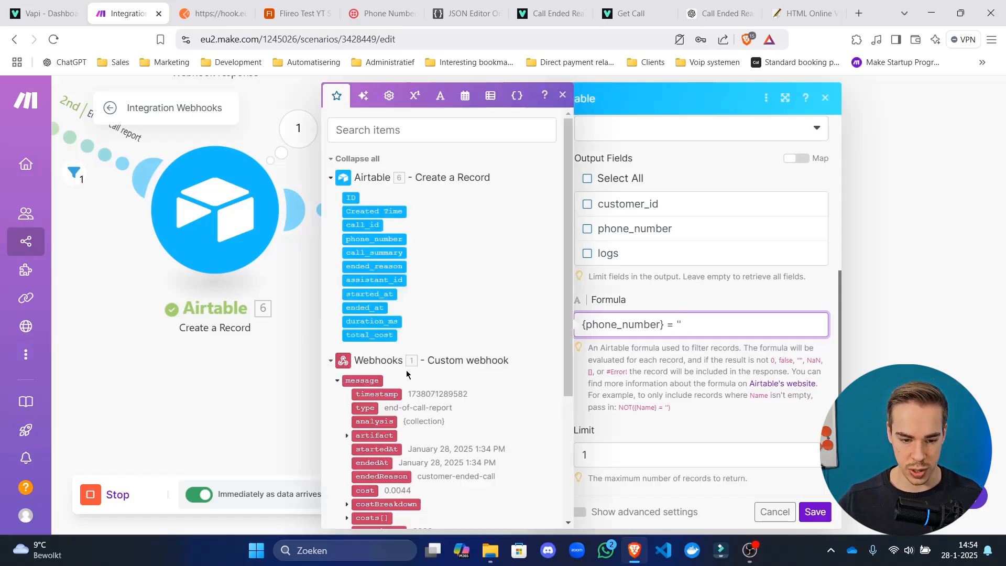
{"action": "scroll", "coordinate": [406, 374], "scroll_direction": "down", "scroll_amount": 3}
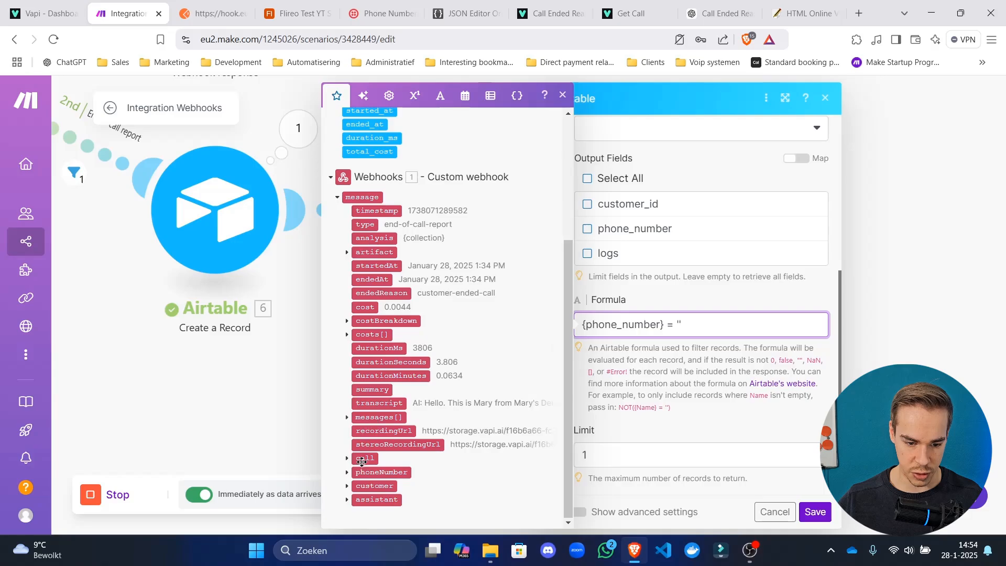
{"action": "left_click", "coordinate": [348, 487]}
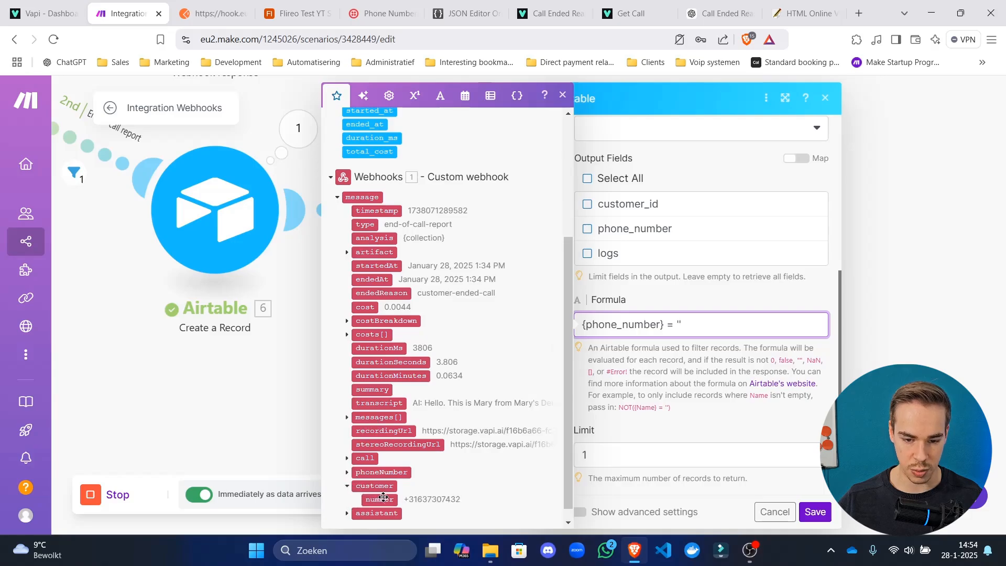
{"action": "left_click", "coordinate": [379, 500]}
{"action": "left_click", "coordinate": [680, 374]}
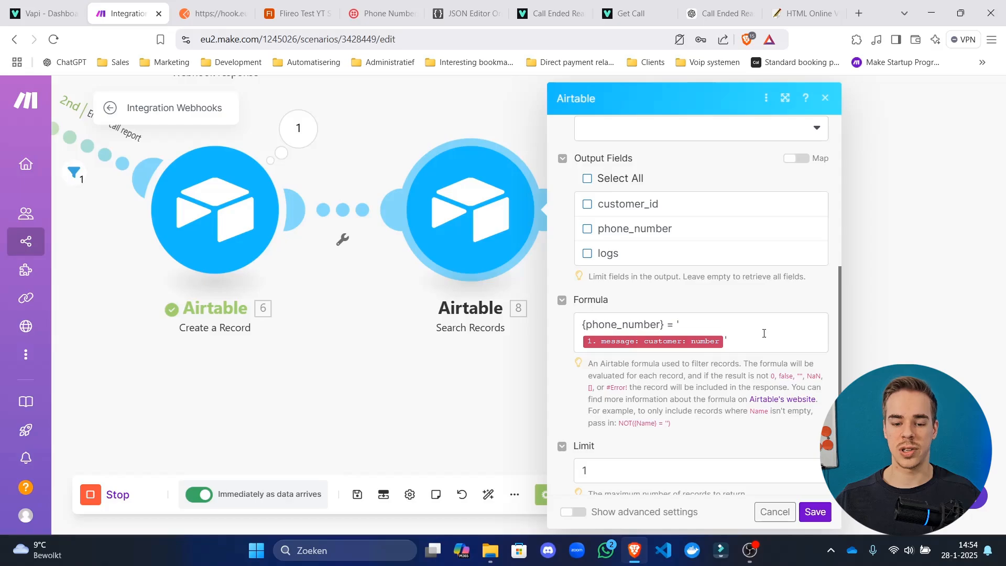
{"action": "left_click_drag", "start_coordinate": [762, 332], "coordinate": [629, 325]}
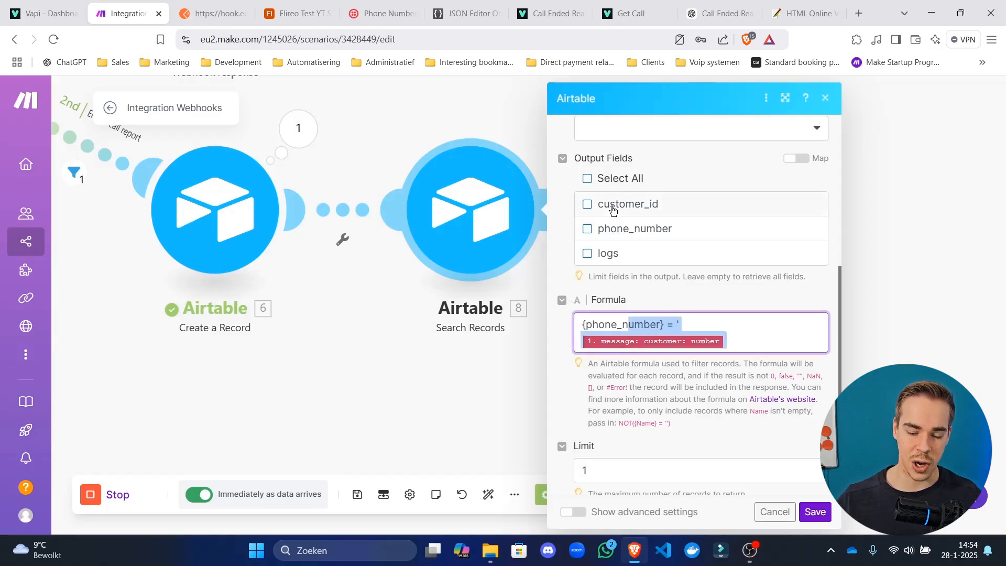
{"action": "left_click", "coordinate": [807, 334]}
{"action": "left_click", "coordinate": [814, 512]}
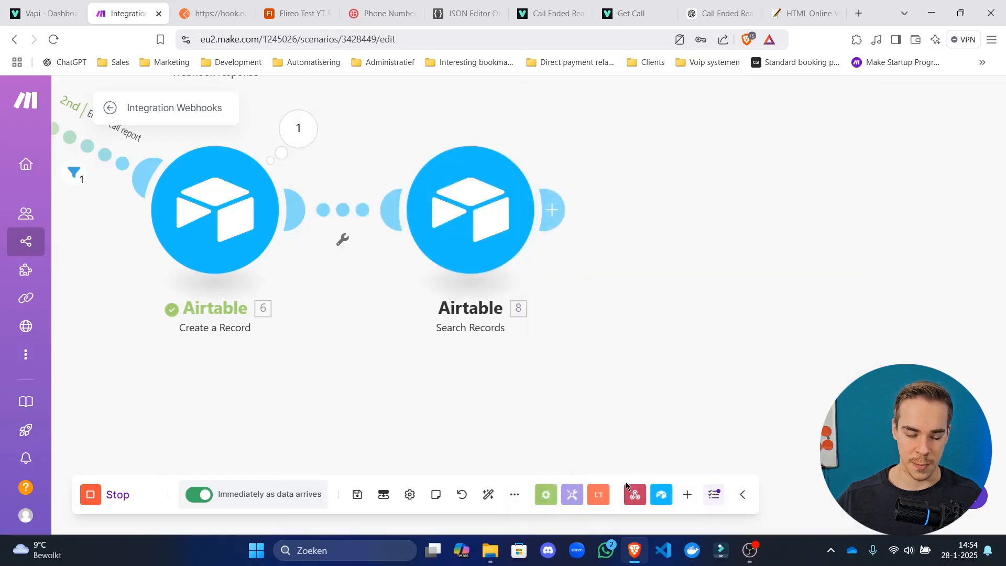
{"action": "right_click", "coordinate": [473, 233]}
Run Search Records alone with a sample +31 customer number, returning 0 records.
{"action": "left_click", "coordinate": [539, 229]}
{"action": "left_click", "coordinate": [698, 313]}
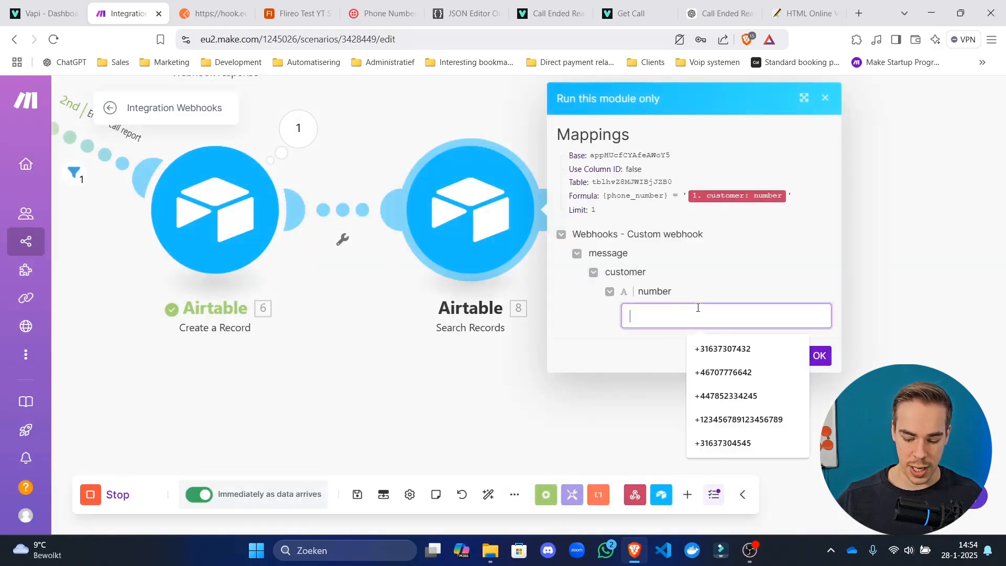
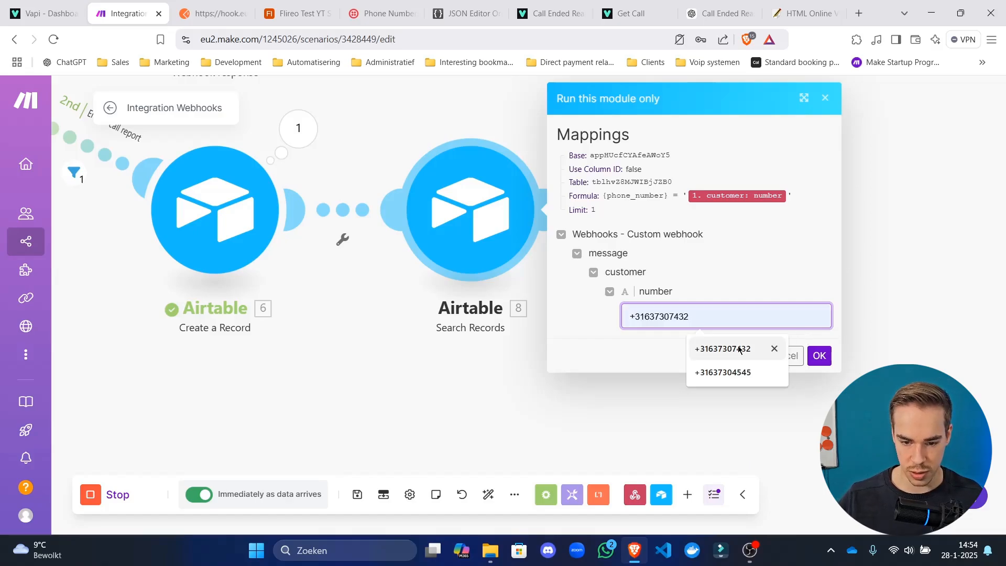
{"action": "left_click", "coordinate": [734, 348]}
{"action": "left_click", "coordinate": [819, 356]}
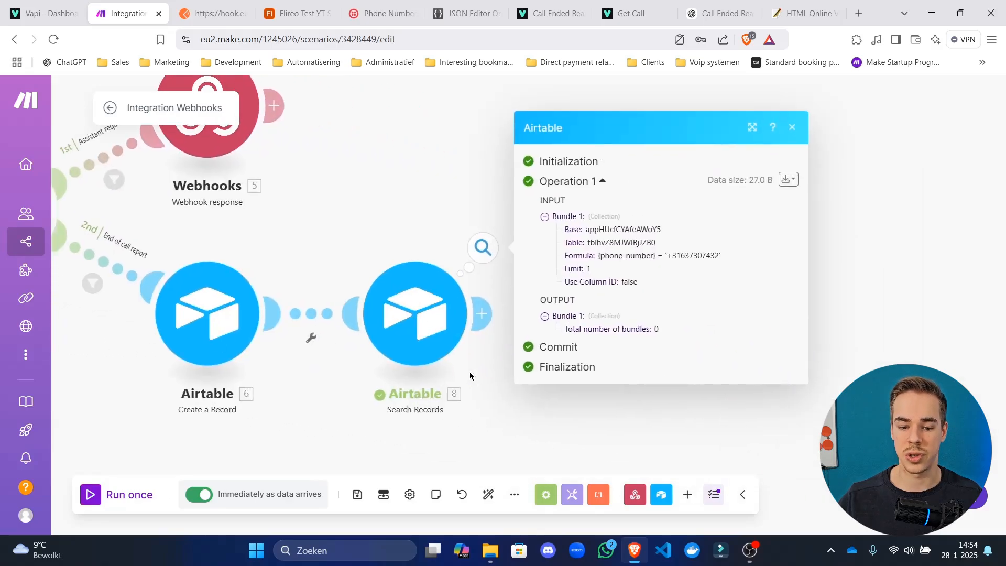
{"action": "left_click", "coordinate": [506, 348]}
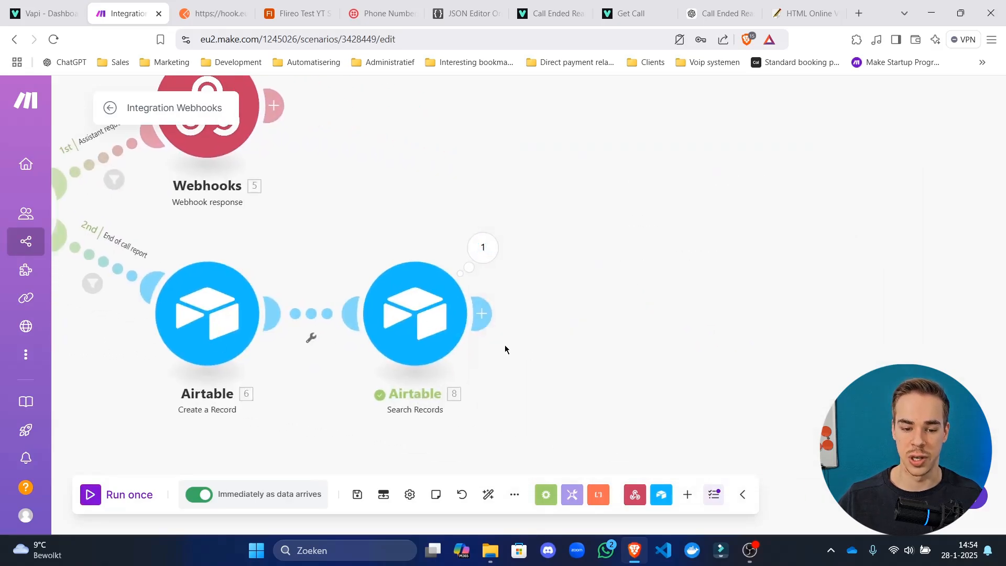
{"action": "left_click", "coordinate": [486, 319]}
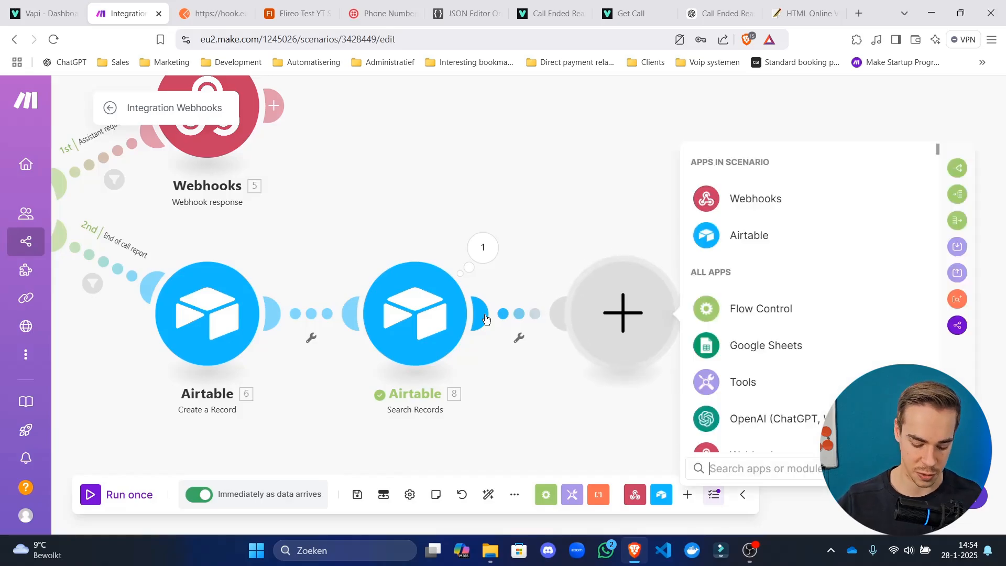
Add a Router after Search Records with routes labelled 'No customers found' and 'Customer found'.
{"action": "type", "text": "router"}
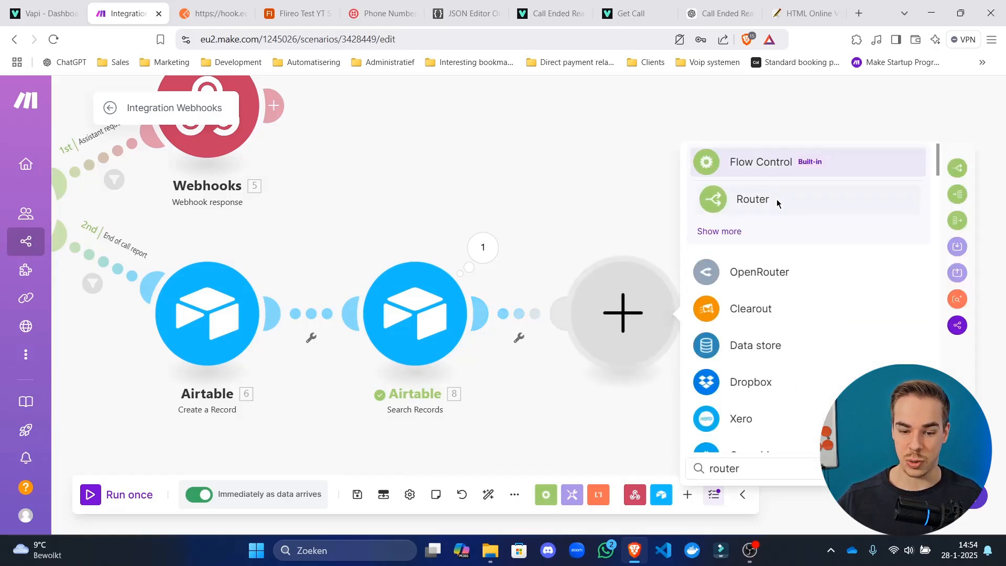
{"action": "left_click", "coordinate": [777, 202]}
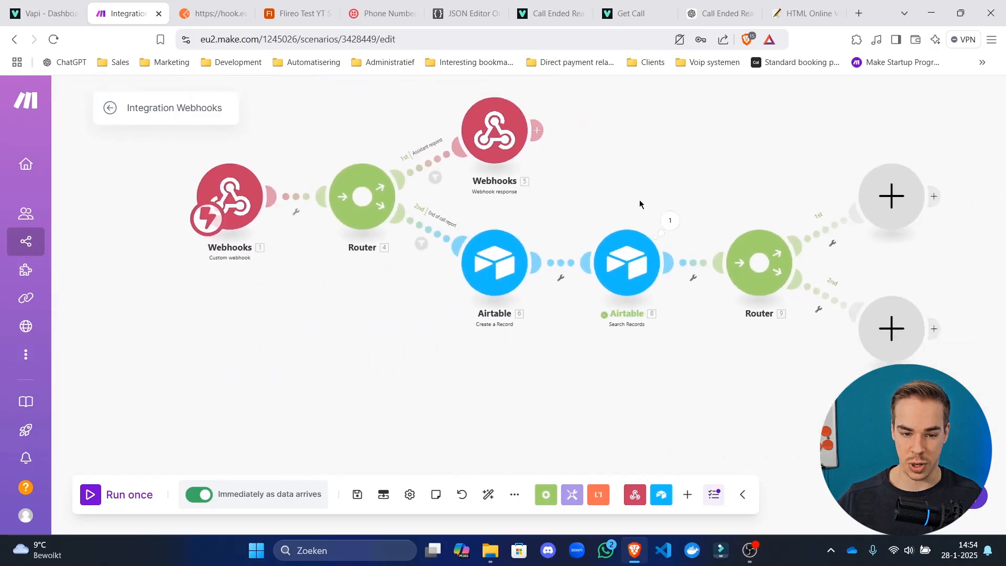
{"action": "left_click", "coordinate": [504, 234]}
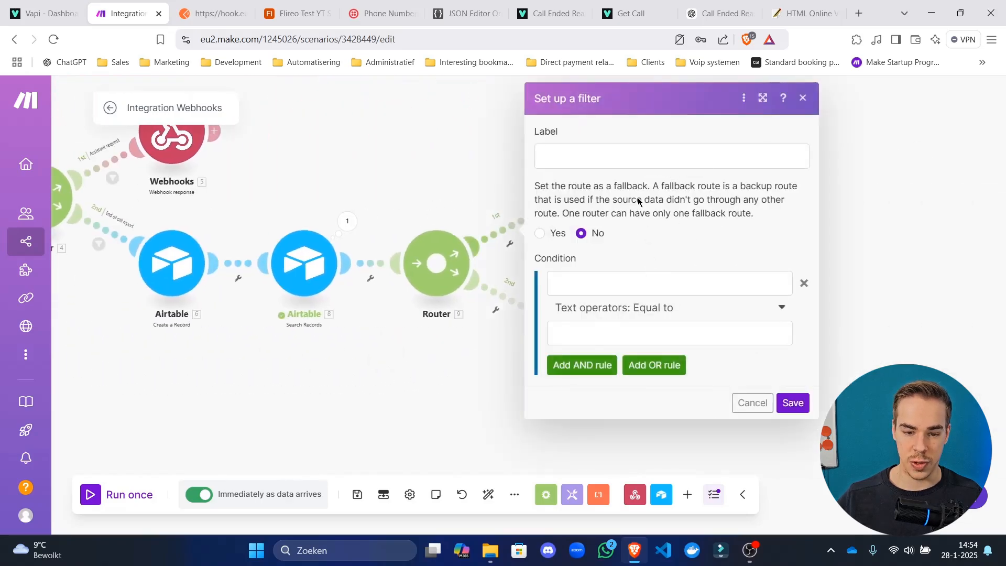
{"action": "left_click", "coordinate": [636, 157]}
{"action": "type", "text": "No"}
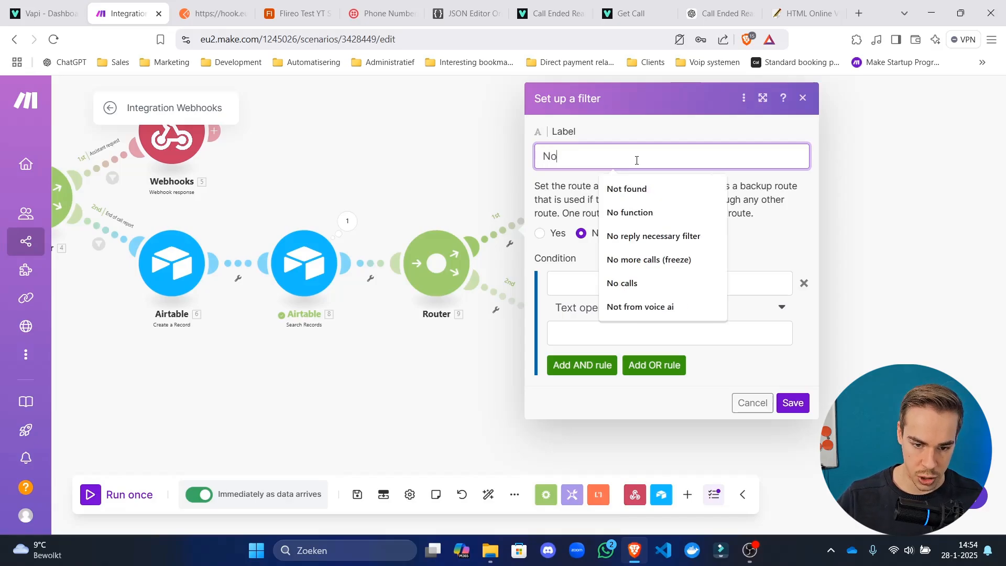
{"action": "type", "text": " customers found"}
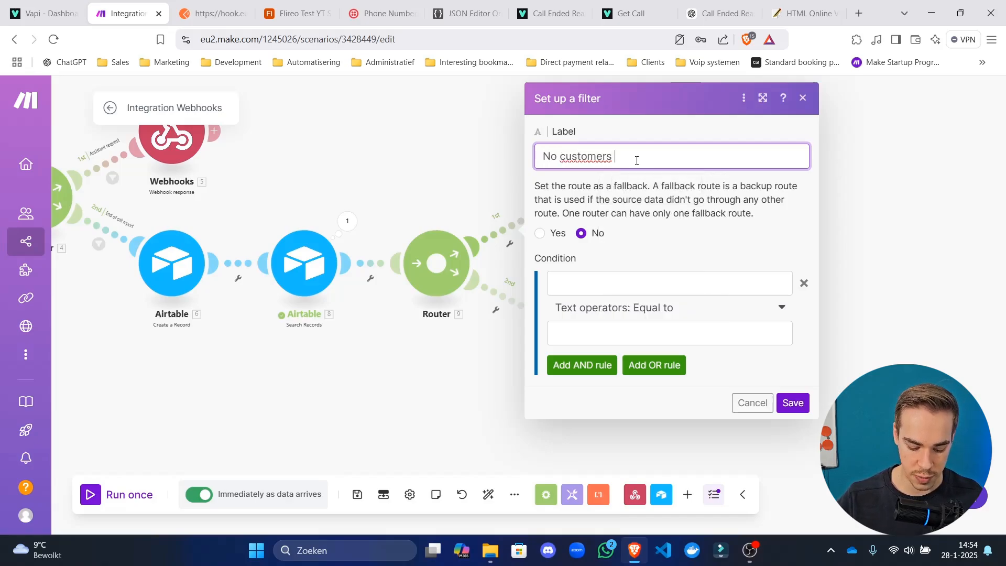
{"action": "left_click", "coordinate": [785, 401]}
{"action": "left_click", "coordinate": [471, 283]}
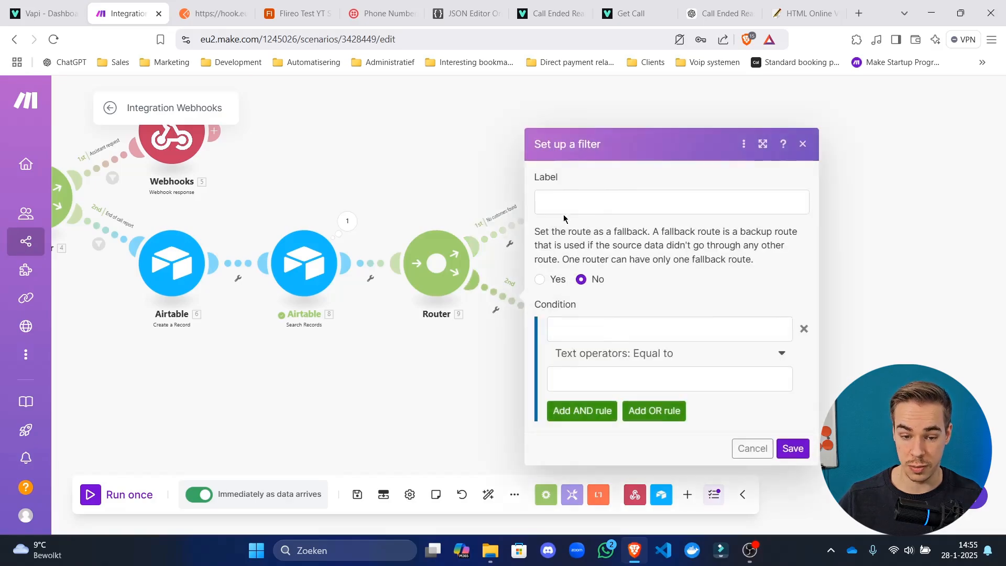
{"action": "left_click", "coordinate": [564, 207]}
{"action": "type", "text": "custo"}
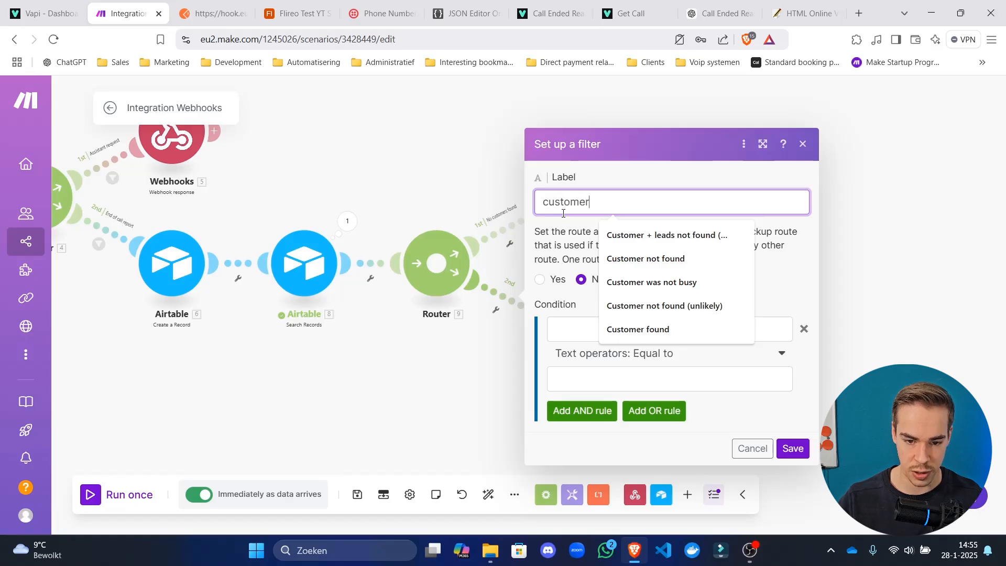
{"action": "type", "text": "mer"}
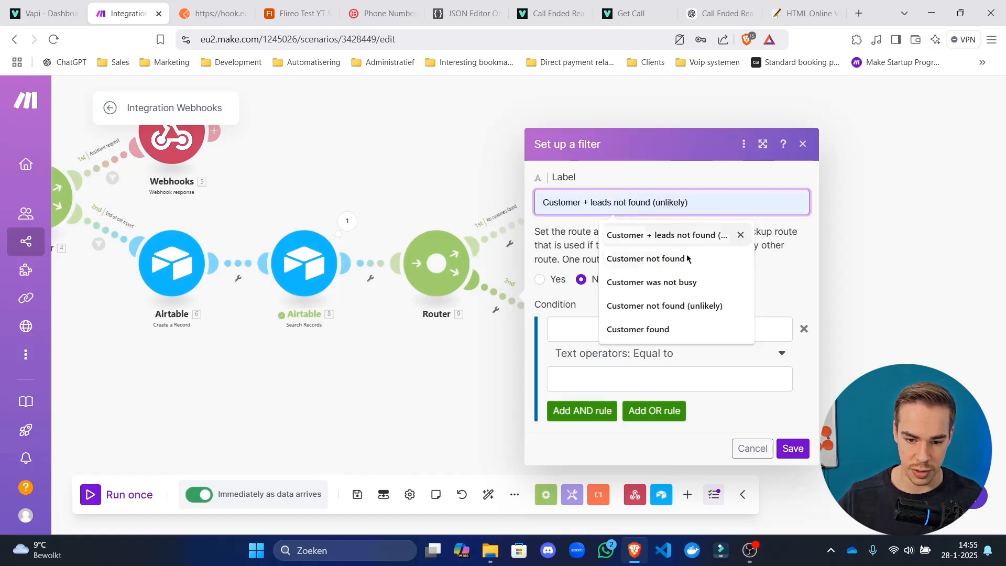
{"action": "left_click", "coordinate": [676, 330]}
{"action": "left_click", "coordinate": [785, 454]}
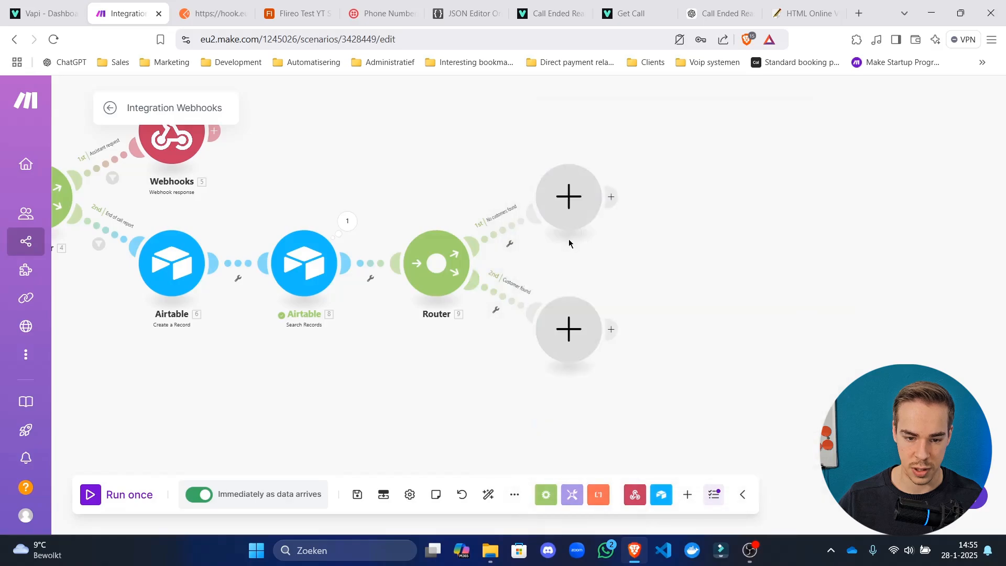
Filter the No customers found route on Total number of bundles equal to 0.
{"action": "left_click", "coordinate": [519, 234]}
{"action": "left_click", "coordinate": [675, 283]}
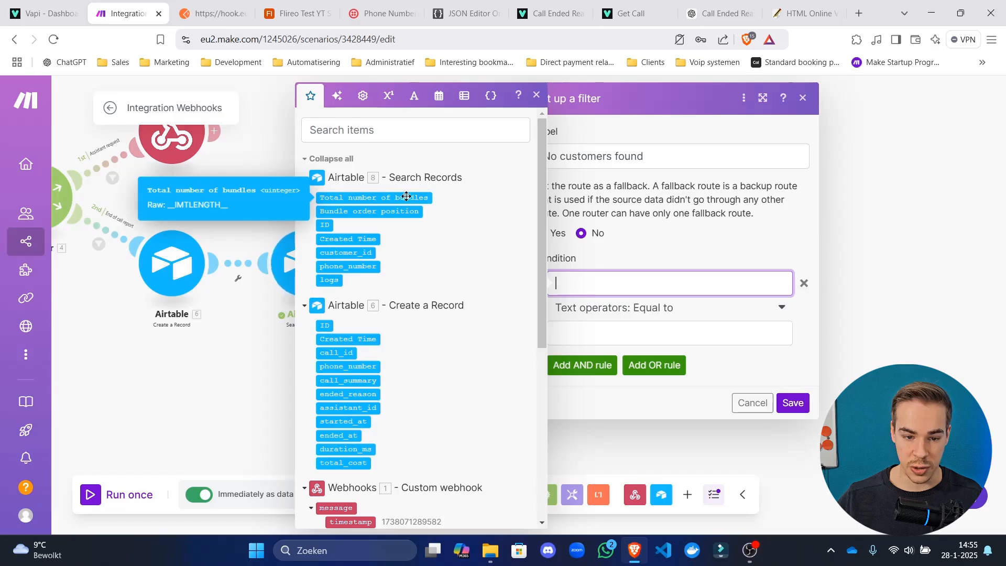
{"action": "left_click", "coordinate": [387, 197]}
{"action": "left_click", "coordinate": [631, 330]}
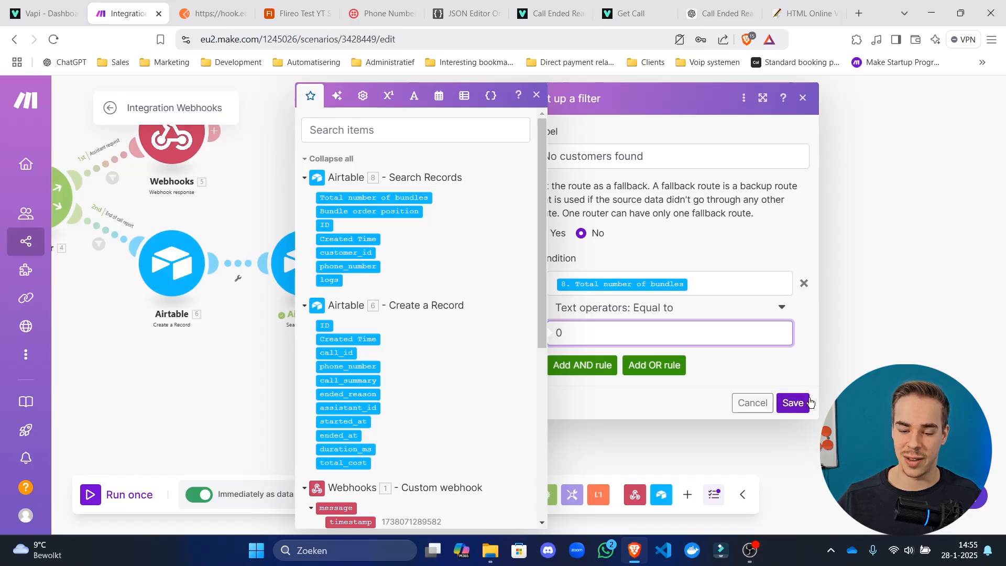
{"action": "left_click", "coordinate": [793, 402]}
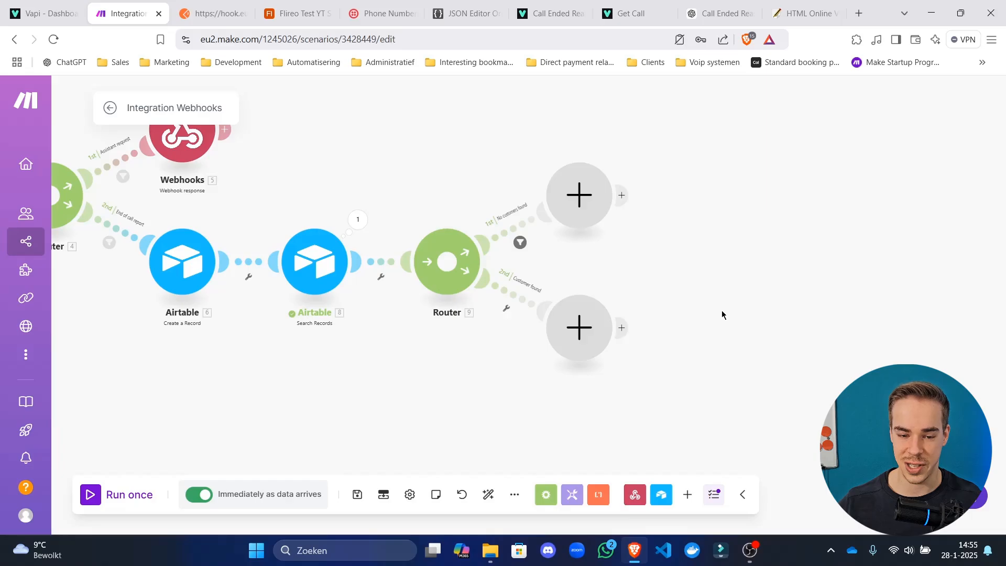
{"action": "left_click", "coordinate": [531, 220]}
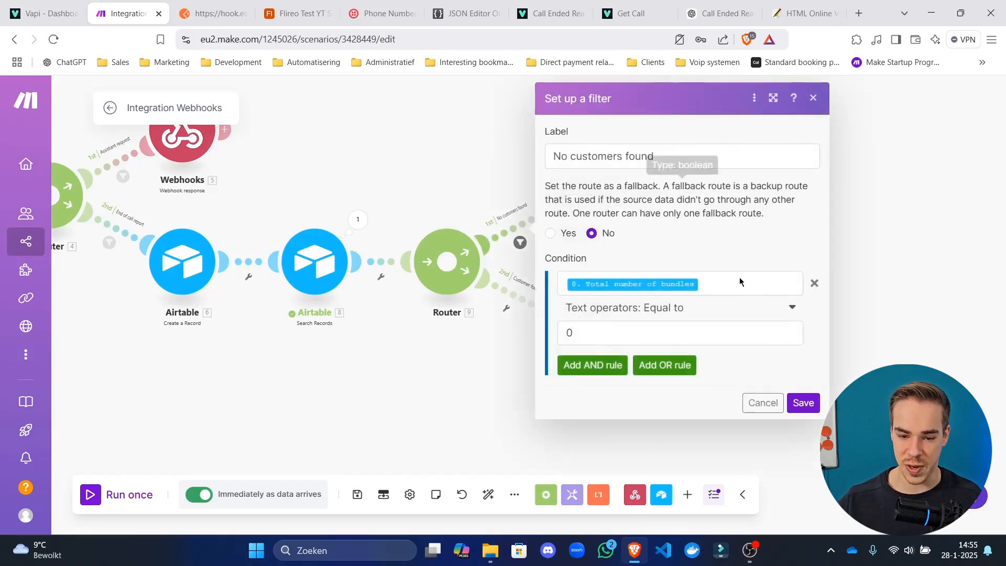
{"action": "left_click", "coordinate": [724, 285]}
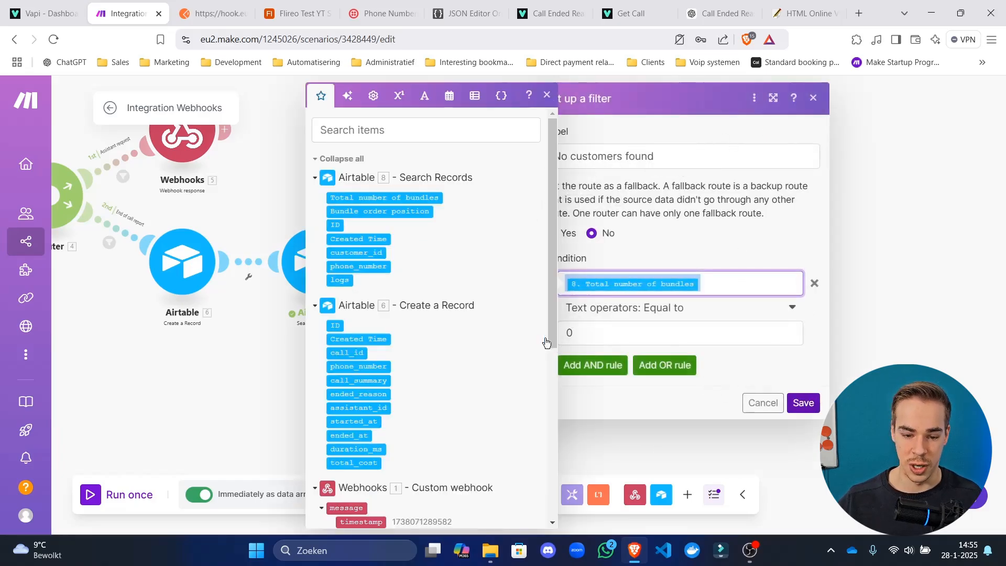
{"action": "left_click", "coordinate": [807, 404]}
Filter the Customer found route on Total number of bundles not equal to 0 and save the scenario.
{"action": "left_click", "coordinate": [530, 303]}
{"action": "left_click", "coordinate": [654, 323]}
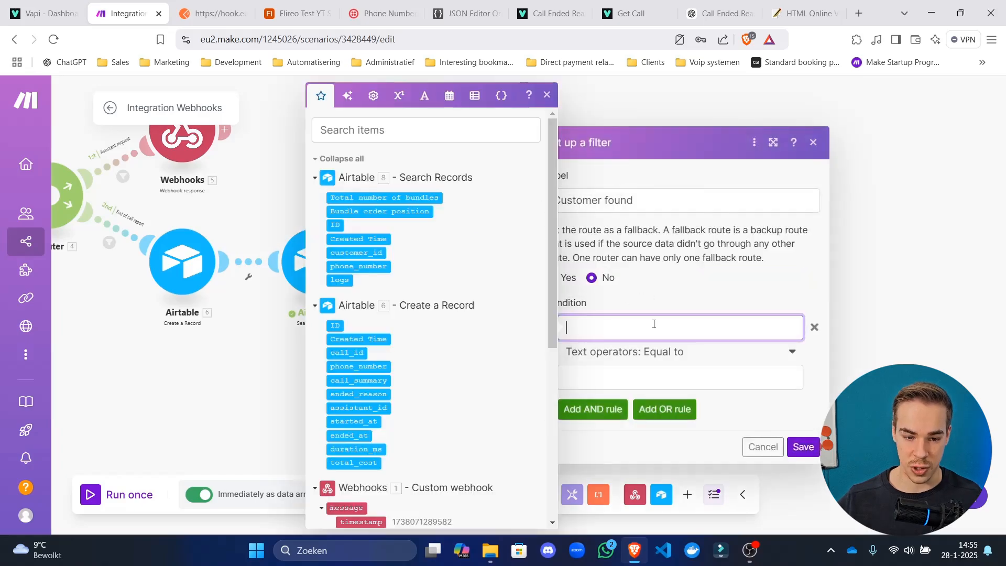
{"action": "left_click", "coordinate": [384, 197]}
{"action": "left_click", "coordinate": [659, 352]}
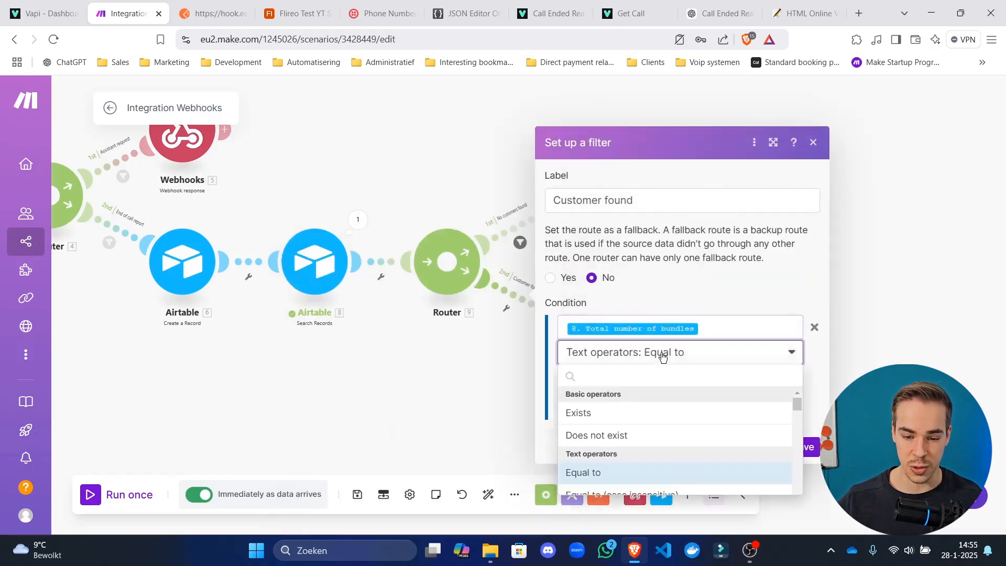
{"action": "left_click", "coordinate": [671, 517]}
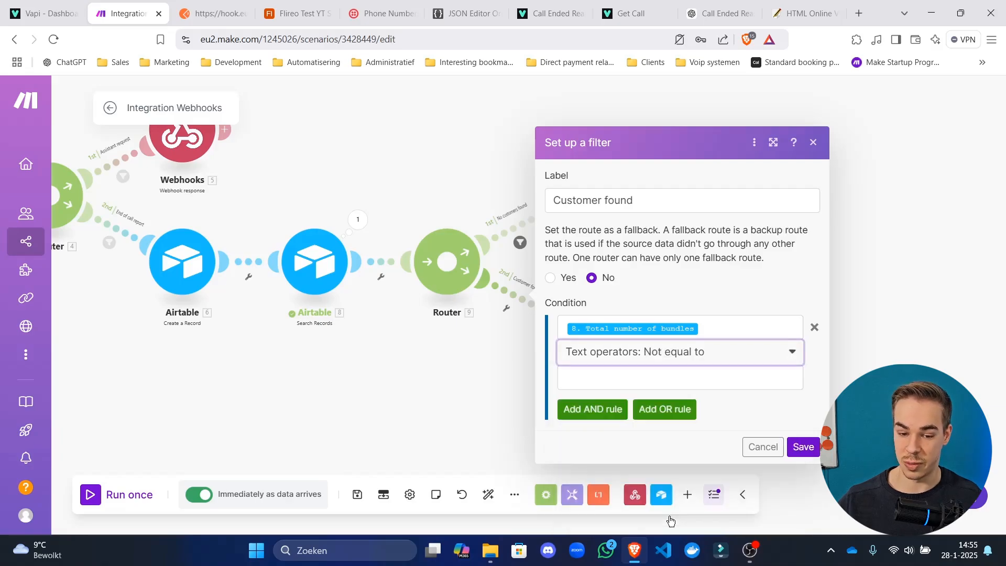
{"action": "left_click", "coordinate": [747, 383]}
{"action": "type", "text": "0"}
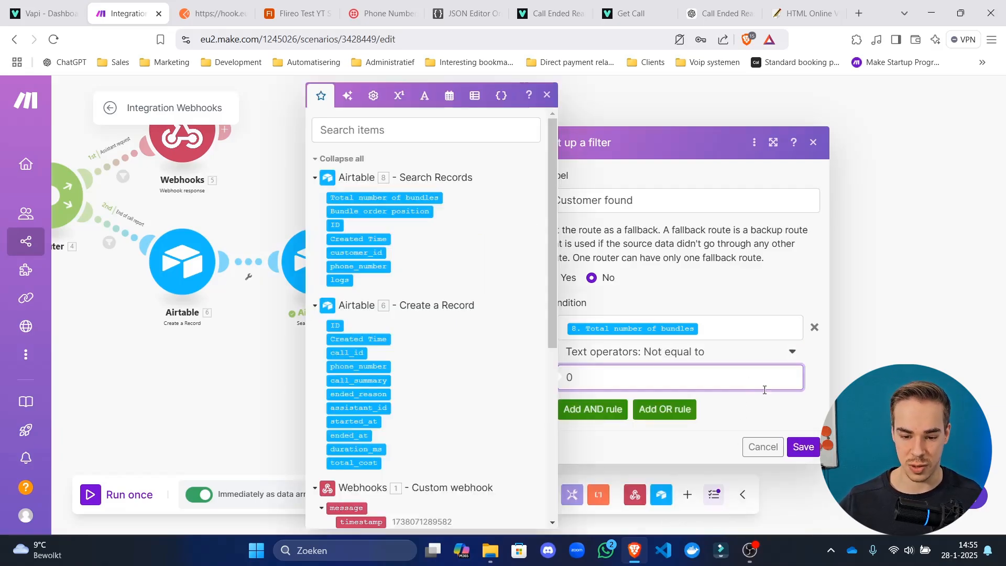
{"action": "left_click", "coordinate": [803, 447]}
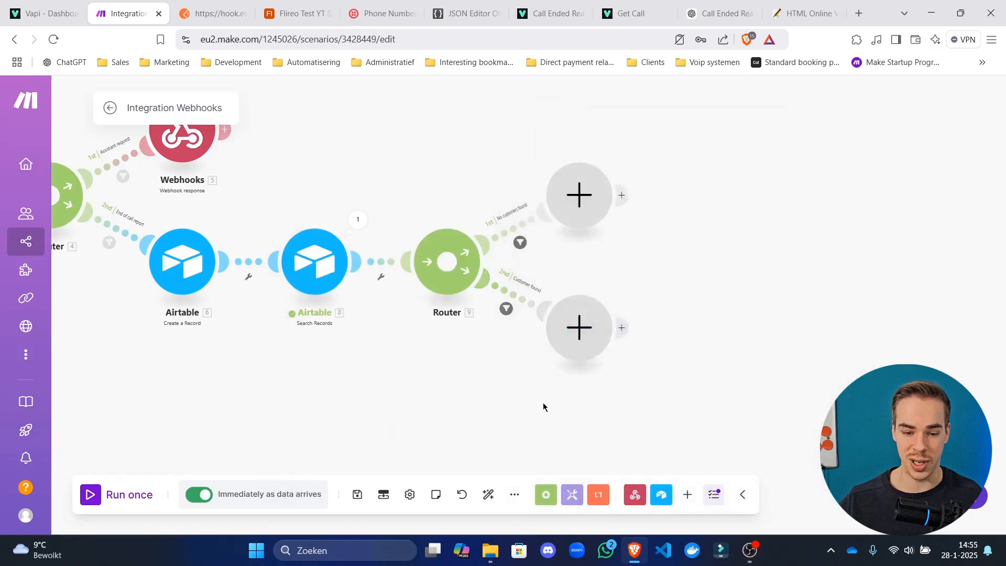
{"action": "left_click", "coordinate": [356, 495]}
{"action": "left_click", "coordinate": [487, 494]}
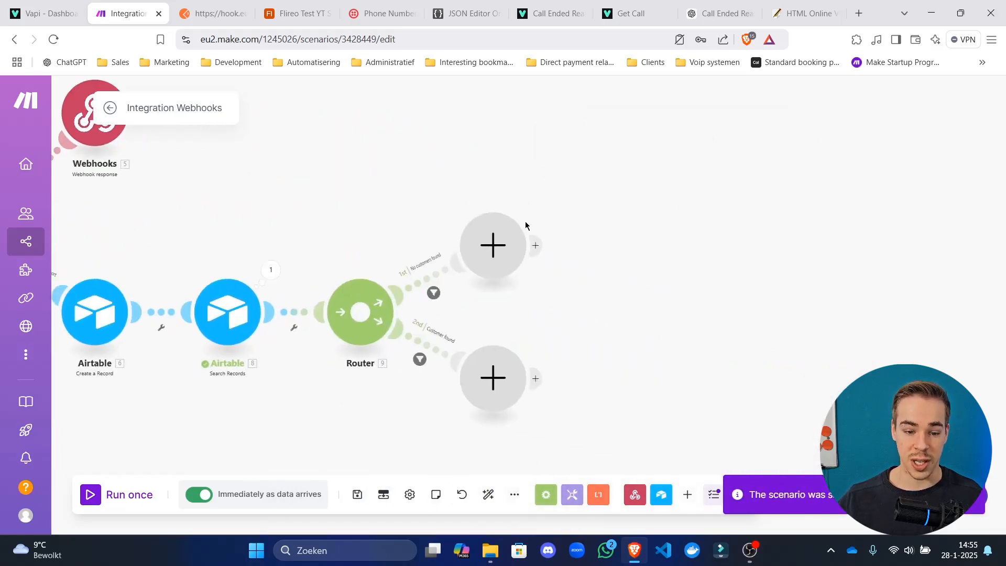
Add an Airtable Create a Record module using Flireo Test YT Sub's Customers table.
{"action": "scroll", "coordinate": [525, 225], "scroll_direction": "up", "scroll_amount": 3}
{"action": "left_click", "coordinate": [486, 271]}
{"action": "left_click", "coordinate": [618, 183]}
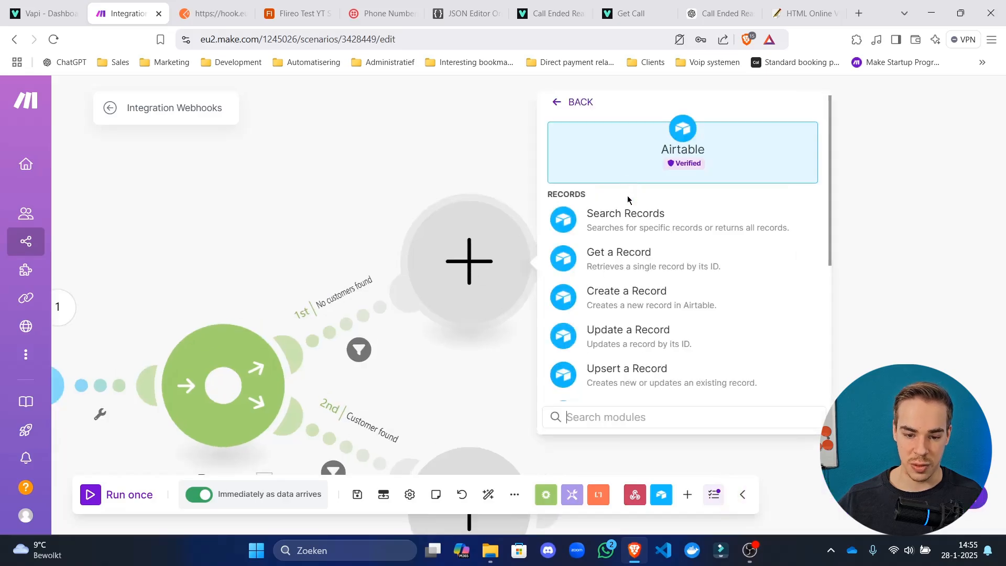
{"action": "left_click", "coordinate": [652, 300]}
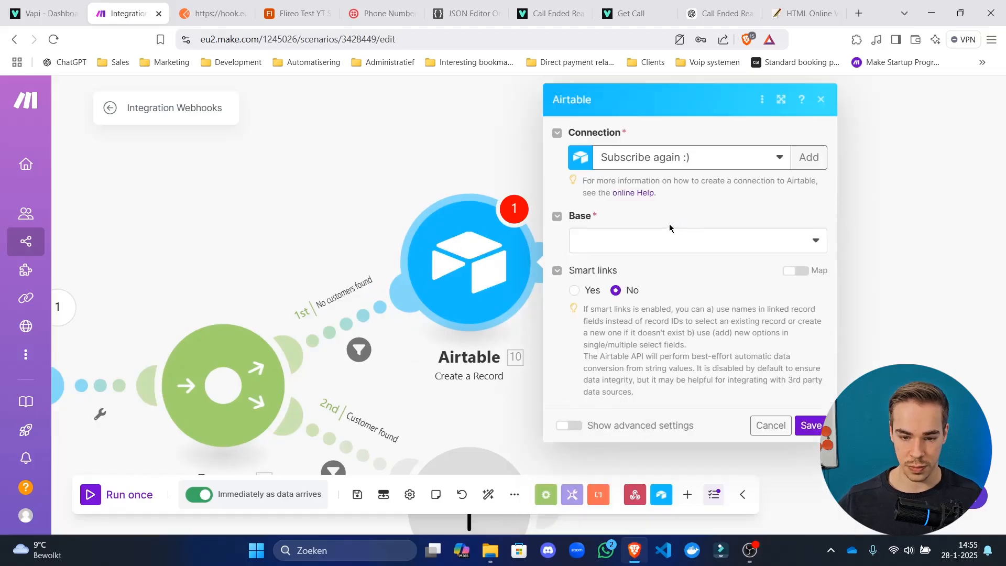
{"action": "left_click", "coordinate": [671, 239]}
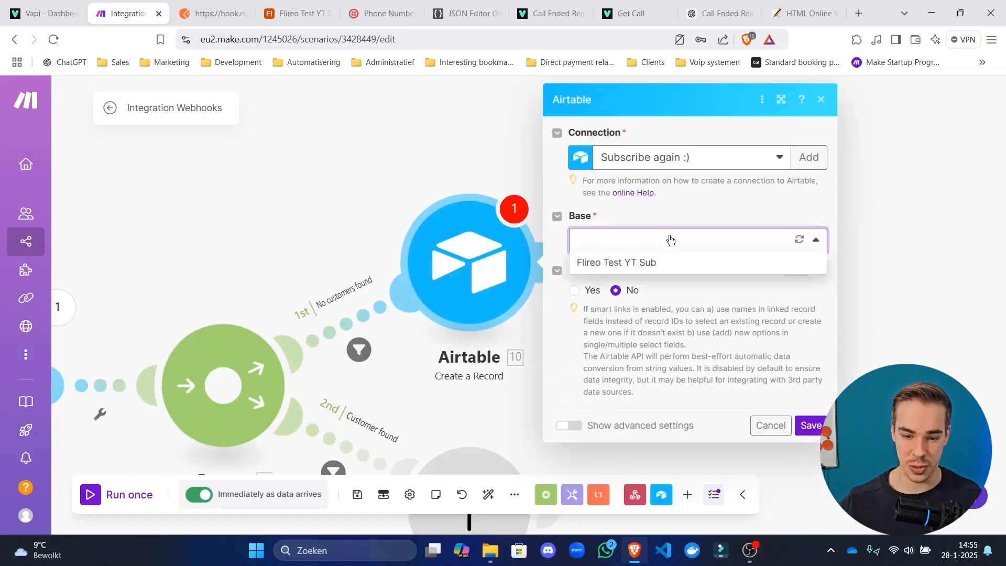
{"action": "left_click", "coordinate": [668, 265]}
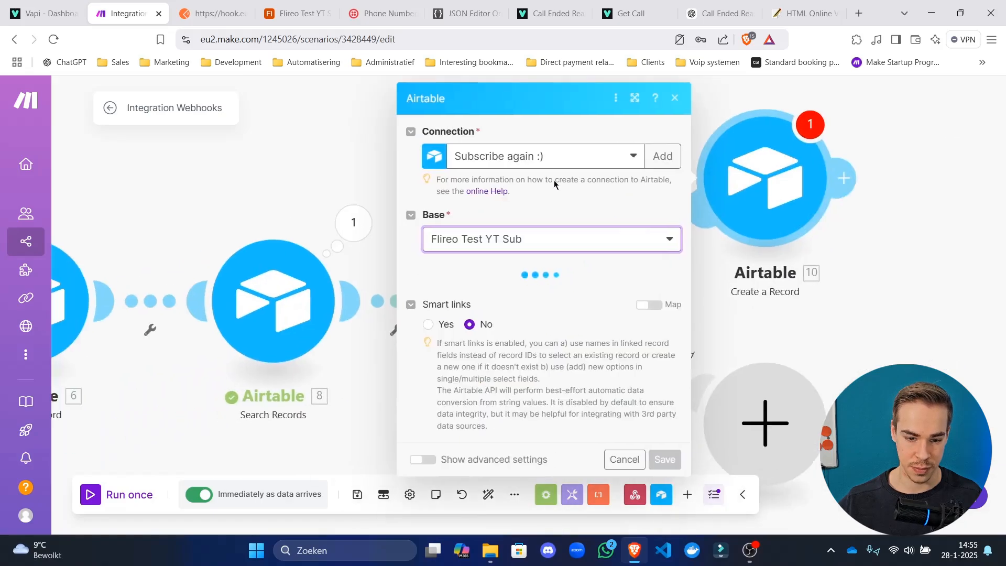
{"action": "left_click", "coordinate": [701, 302]}
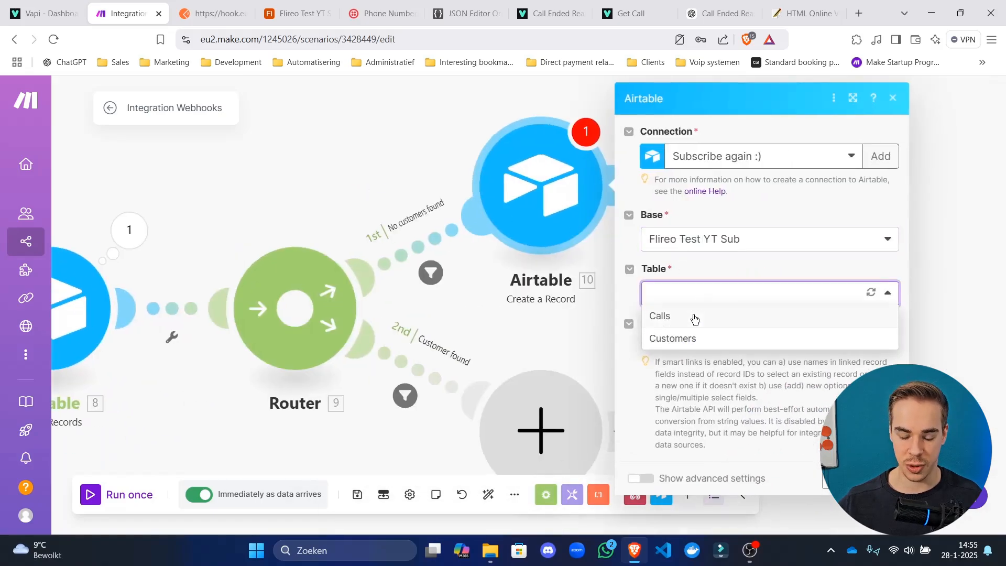
{"action": "left_click", "coordinate": [695, 340]}
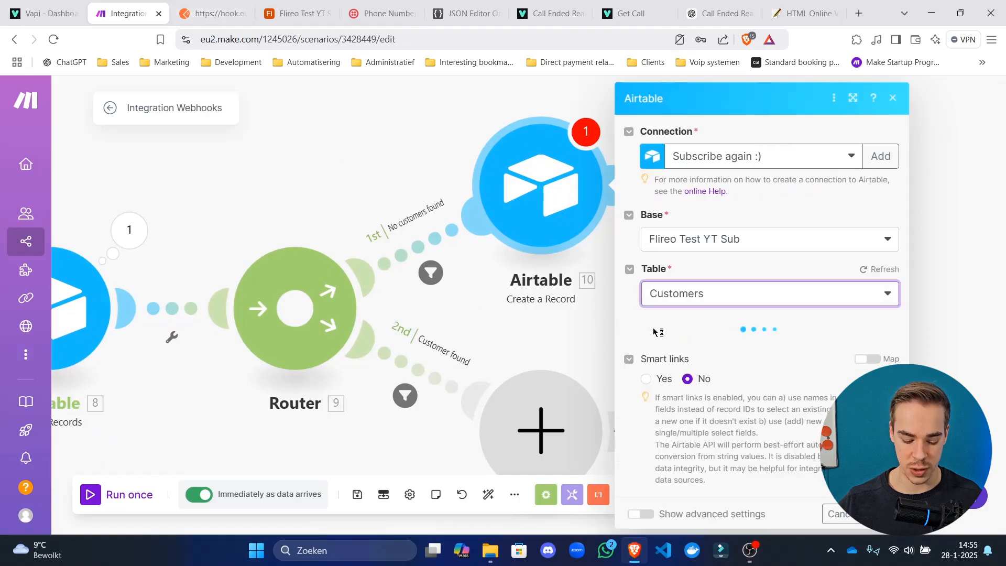
Map the webhook's customer number into the phone_number field.
{"action": "left_click", "coordinate": [687, 350]}
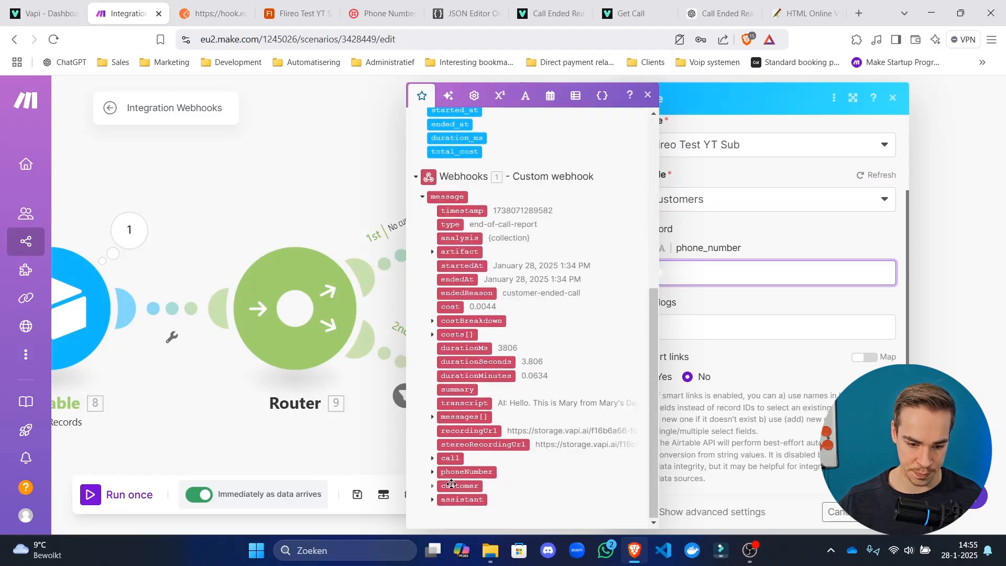
{"action": "left_click", "coordinate": [433, 472]}
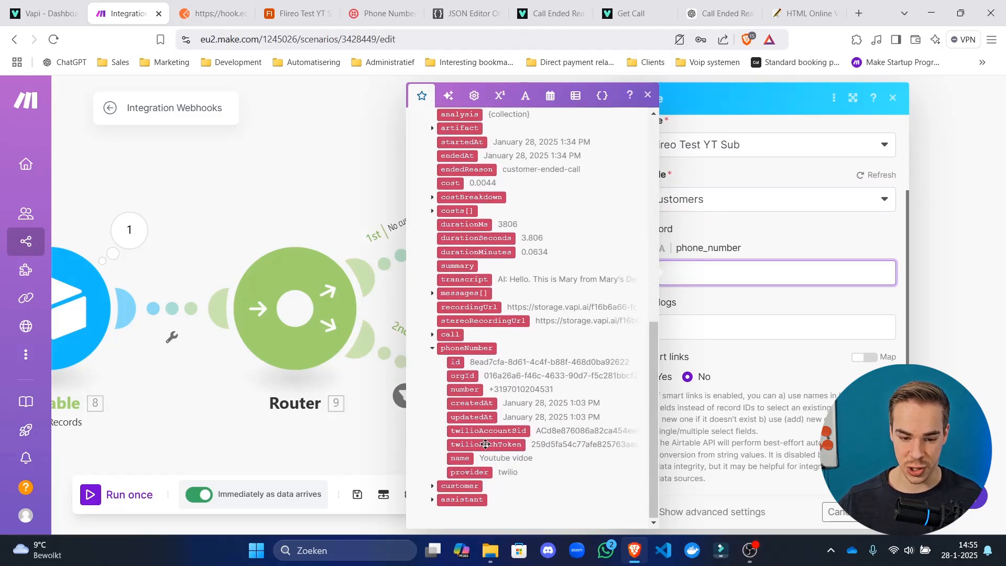
{"action": "left_click", "coordinate": [432, 486]}
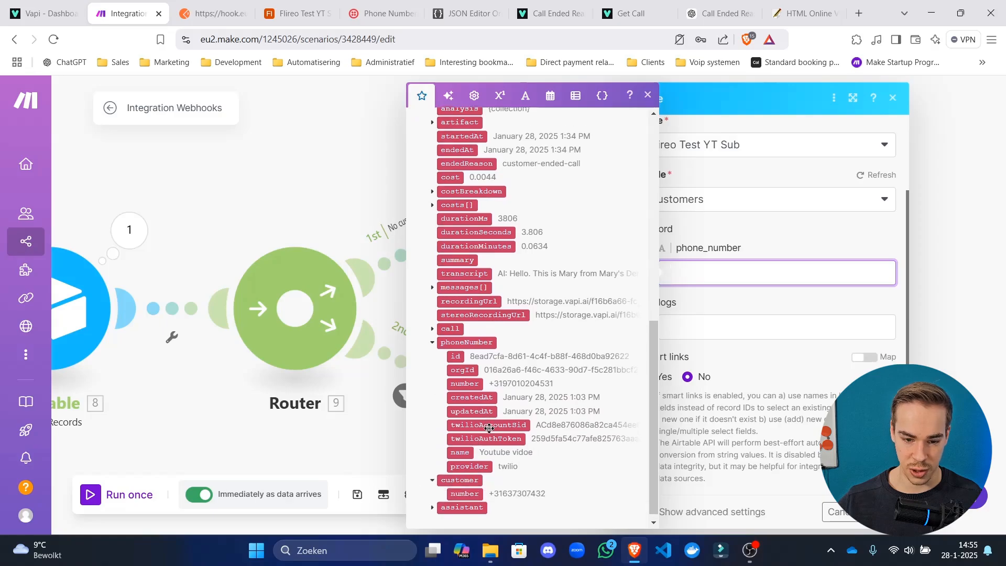
{"action": "scroll", "coordinate": [509, 286], "scroll_direction": "up", "scroll_amount": 6}
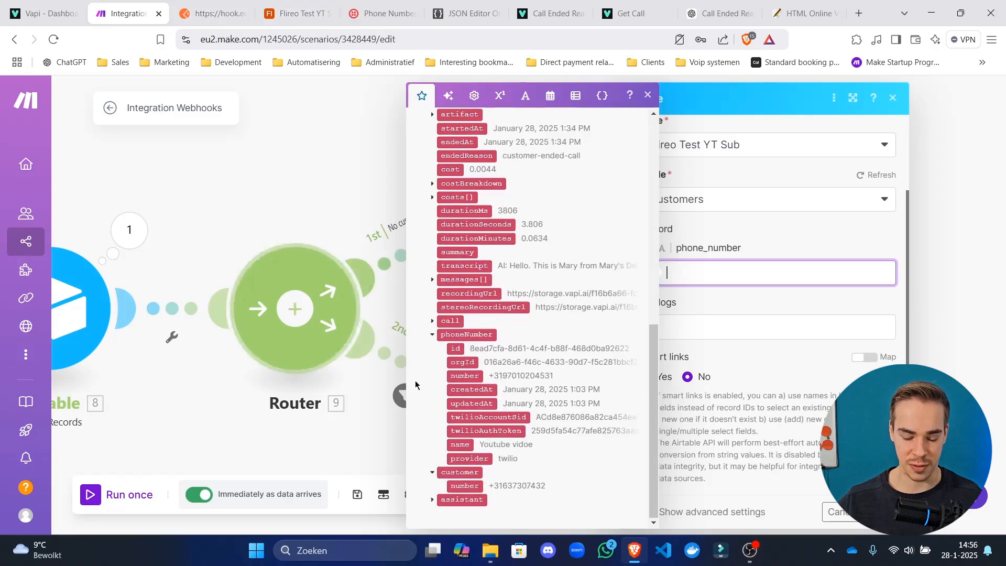
{"action": "left_click", "coordinate": [471, 484]}
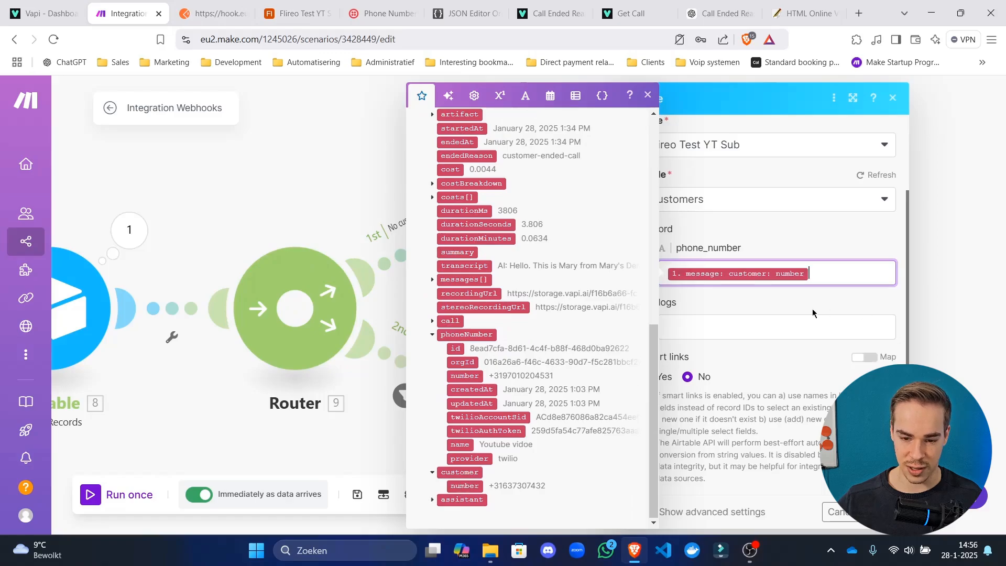
Map the call transcript into the logs field.
{"action": "left_click", "coordinate": [747, 323]}
{"action": "scroll", "coordinate": [564, 378], "scroll_direction": "down", "scroll_amount": 4}
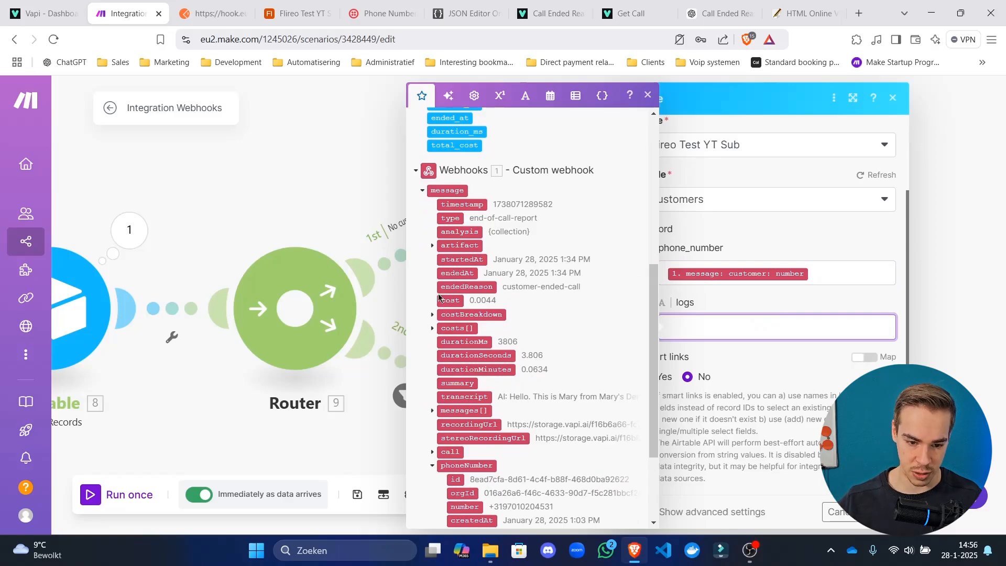
{"action": "scroll", "coordinate": [496, 332], "scroll_direction": "down", "scroll_amount": 3}
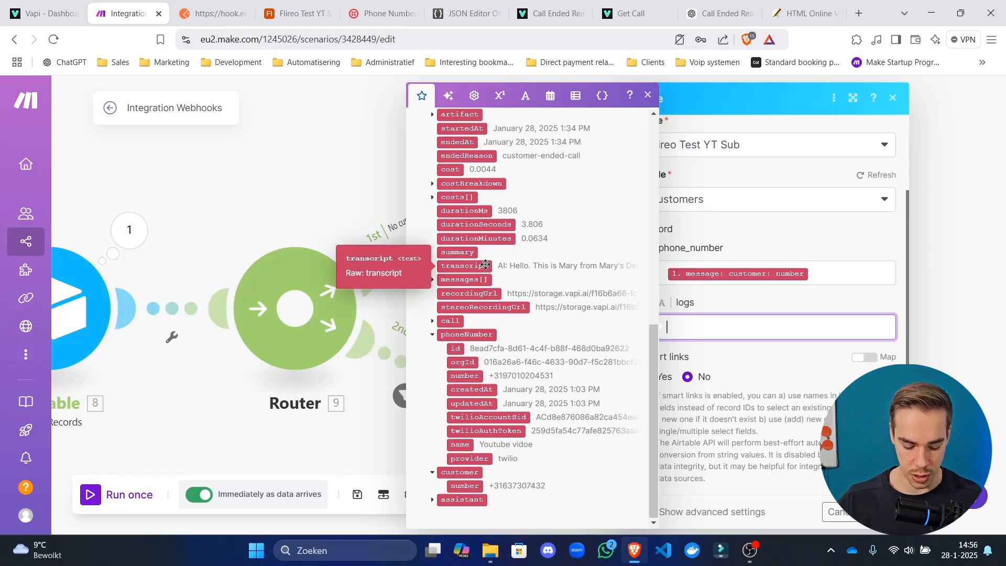
{"action": "type", "text": "Call transcript:"}
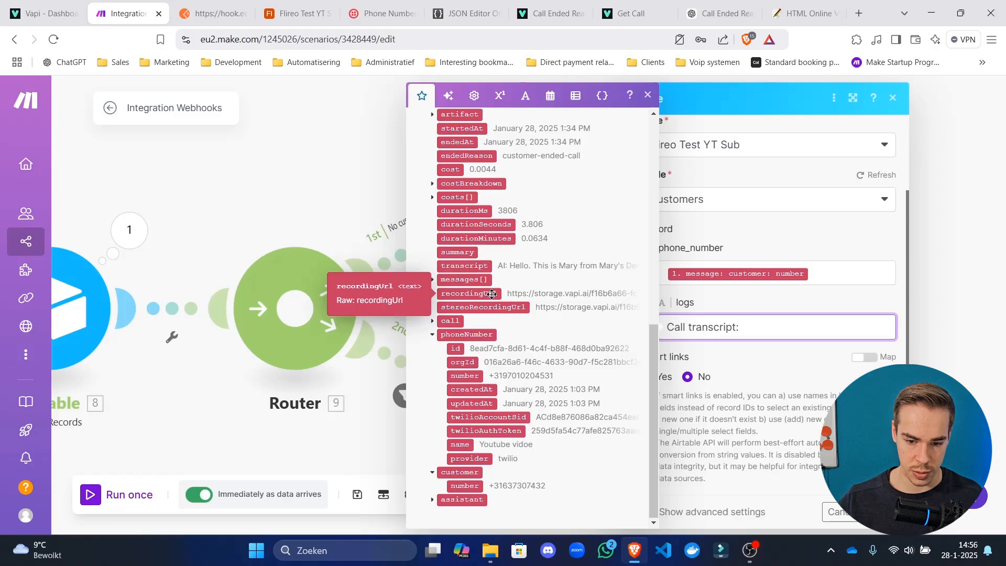
{"action": "key", "text": "ctrl+a"}
{"action": "key", "text": "BackSpace"}
{"action": "left_click", "coordinate": [488, 266]}
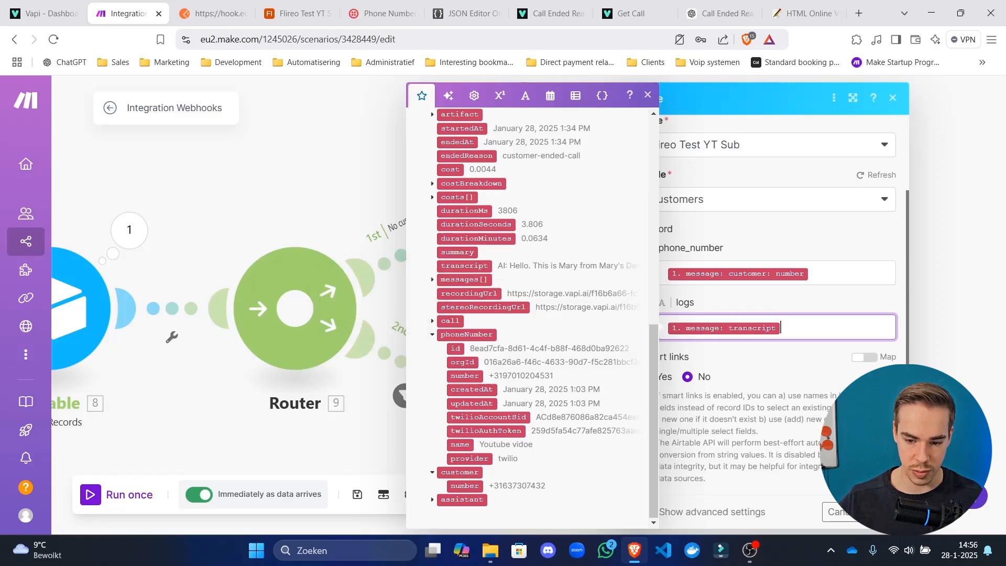
{"action": "left_click", "coordinate": [882, 512]}
Reopen the Create a Record module to resume editing the logs field.
{"action": "left_click_drag", "start_coordinate": [680, 321], "coordinate": [646, 179]}
{"action": "left_click_drag", "start_coordinate": [534, 215], "coordinate": [544, 285]}
{"action": "left_click", "coordinate": [491, 92]}
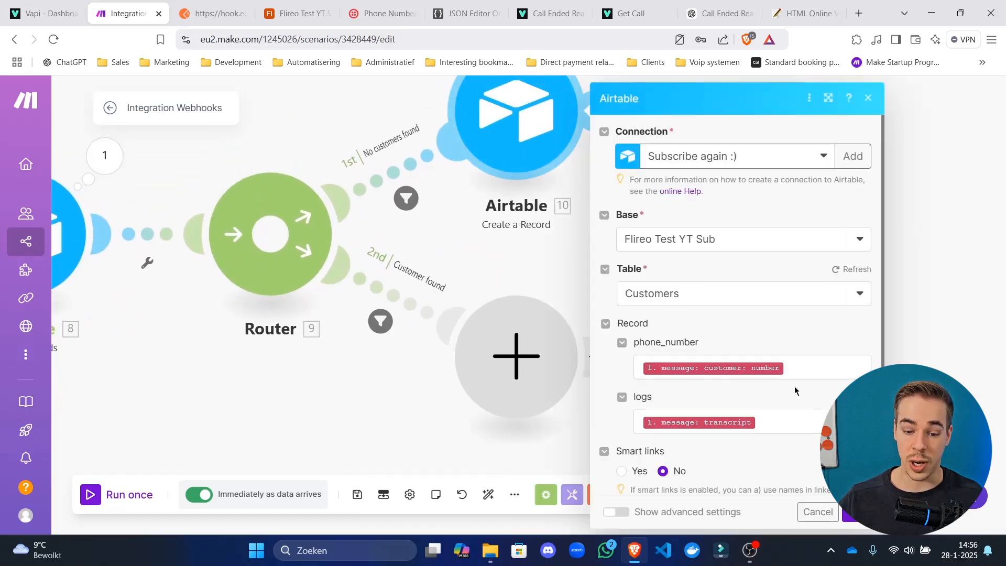
{"action": "scroll", "coordinate": [795, 393], "scroll_direction": "down", "scroll_amount": 2}
{"action": "left_click", "coordinate": [785, 327]}
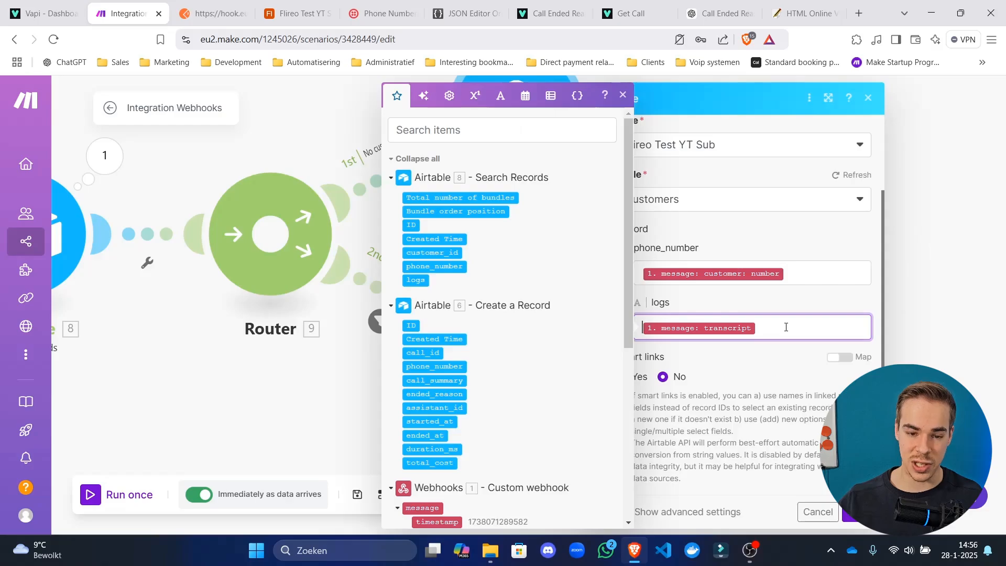
{"action": "left_click", "coordinate": [525, 96]}
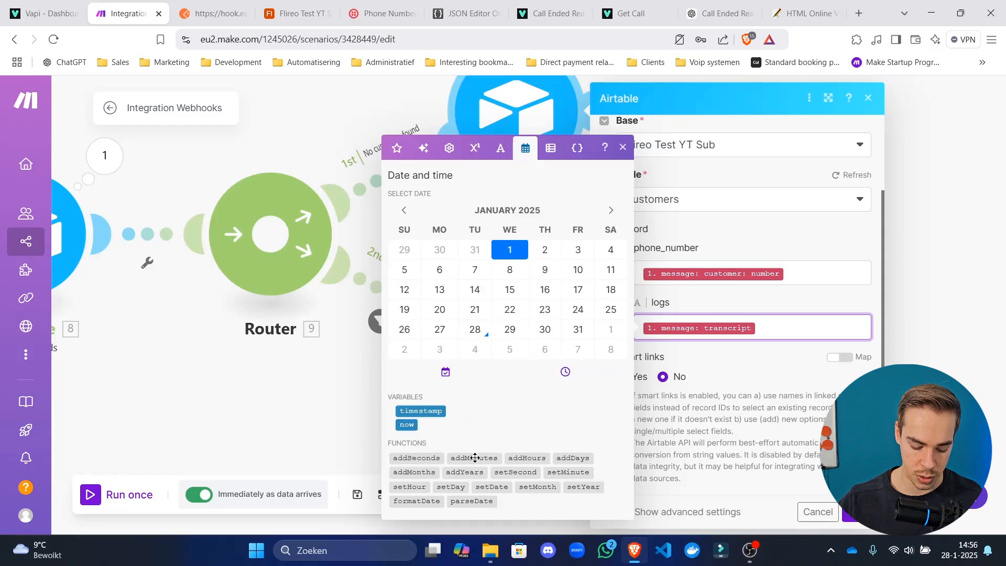
Prefix logs with 'Transcript for call on' and formatDate(now; YYYY-MM-DD hh:mm Z; UTC).
{"action": "mouse_move", "coordinate": [475, 458]}
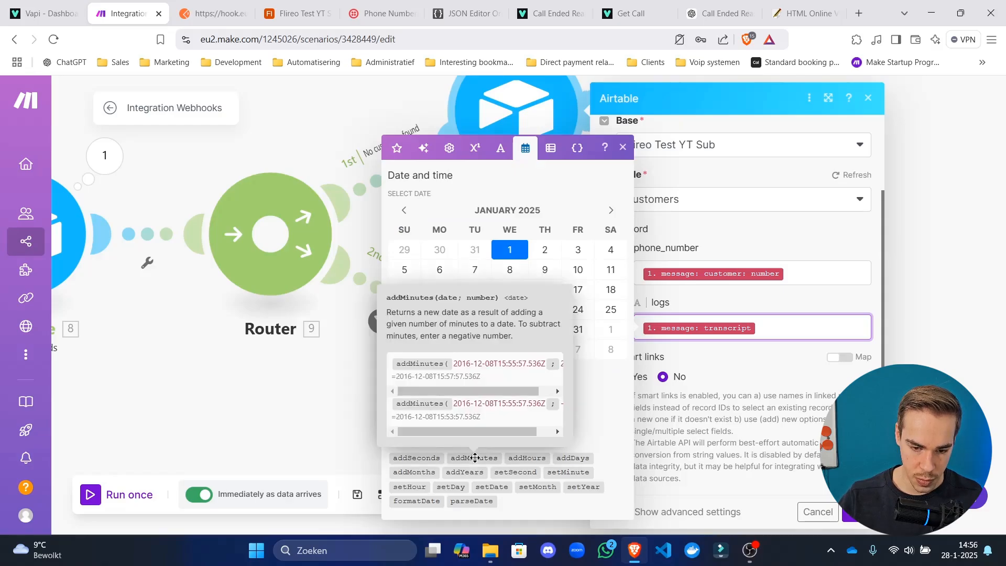
{"action": "type", "text": "Transcript for"}
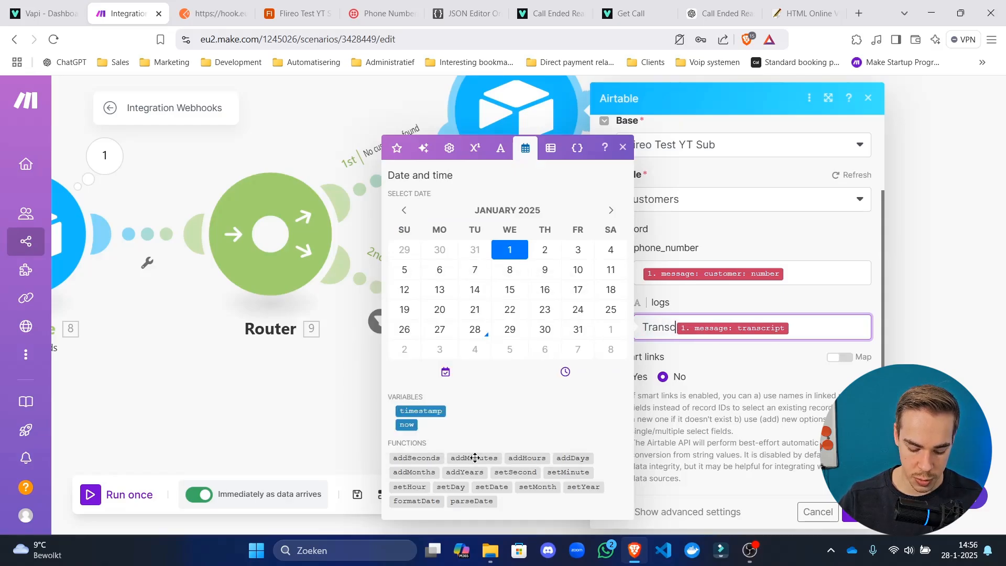
{"action": "type", "text": " call on"}
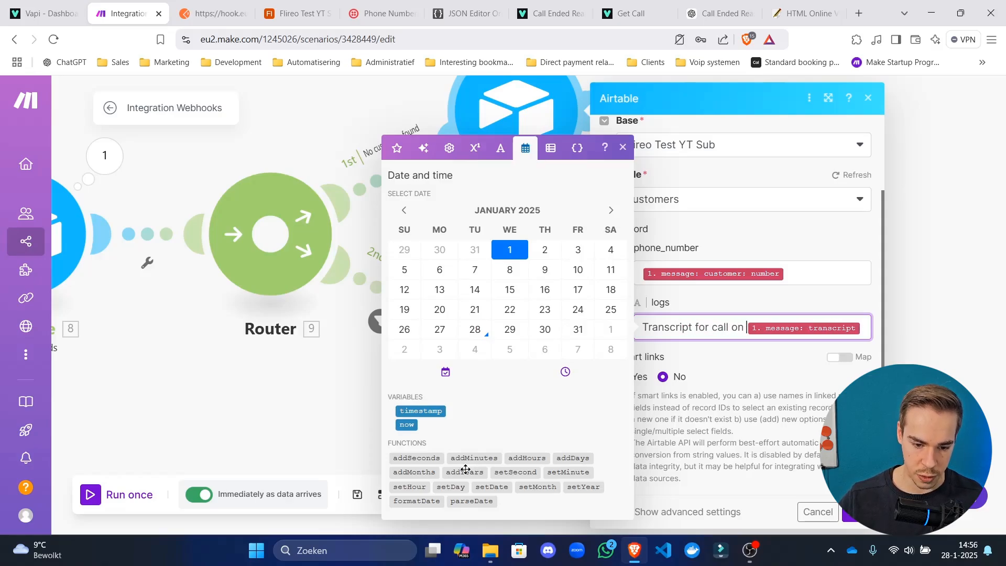
{"action": "left_click", "coordinate": [440, 502]}
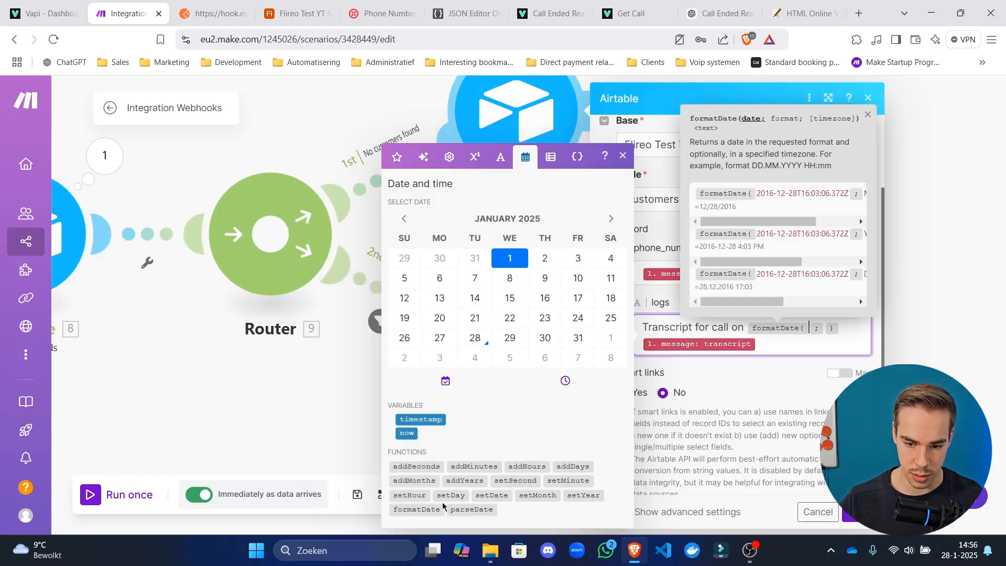
{"action": "left_click", "coordinate": [408, 433]}
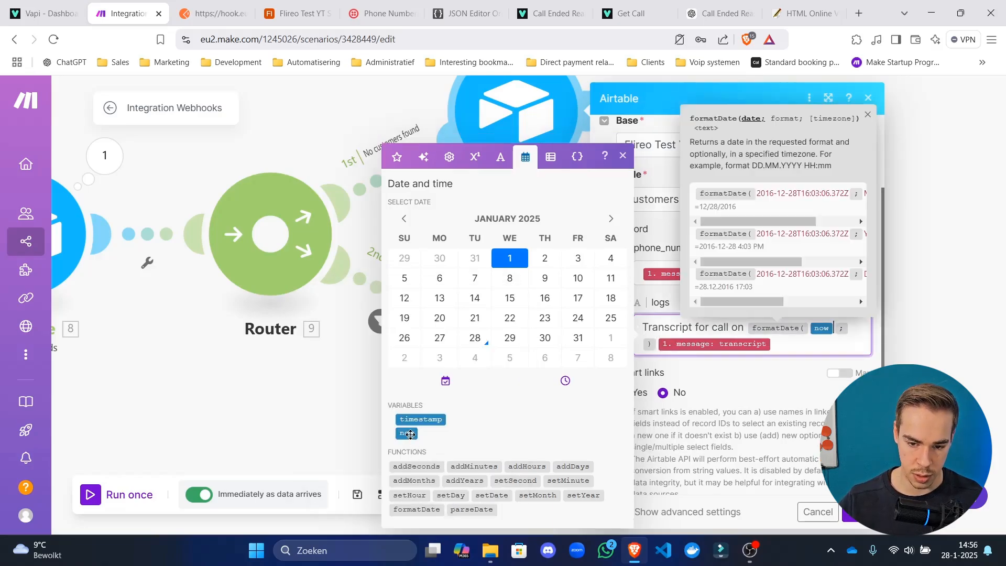
{"action": "type", "text": "Y "}
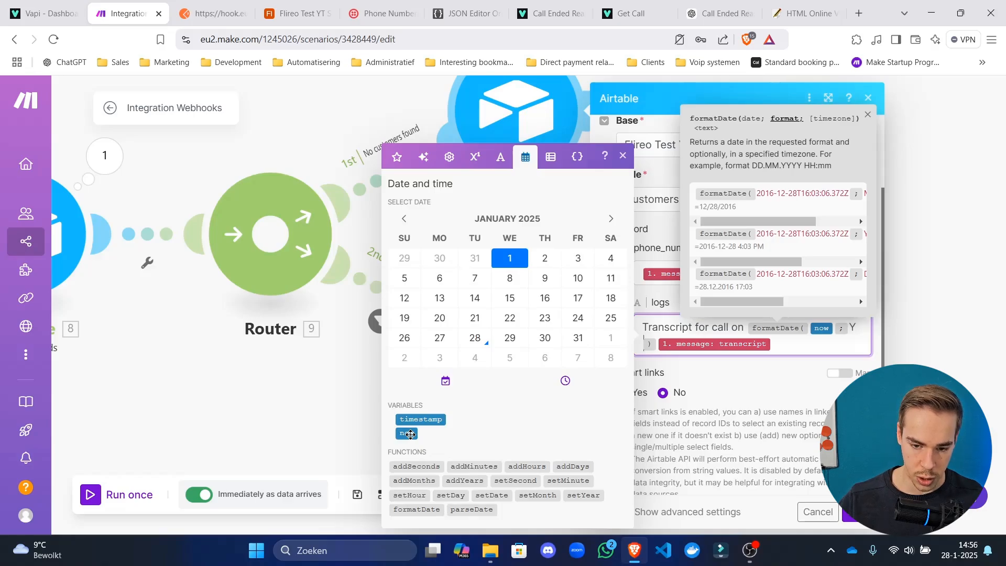
{"action": "type", "text": "YYY"}
{"action": "type", "text": "-MM-DD"}
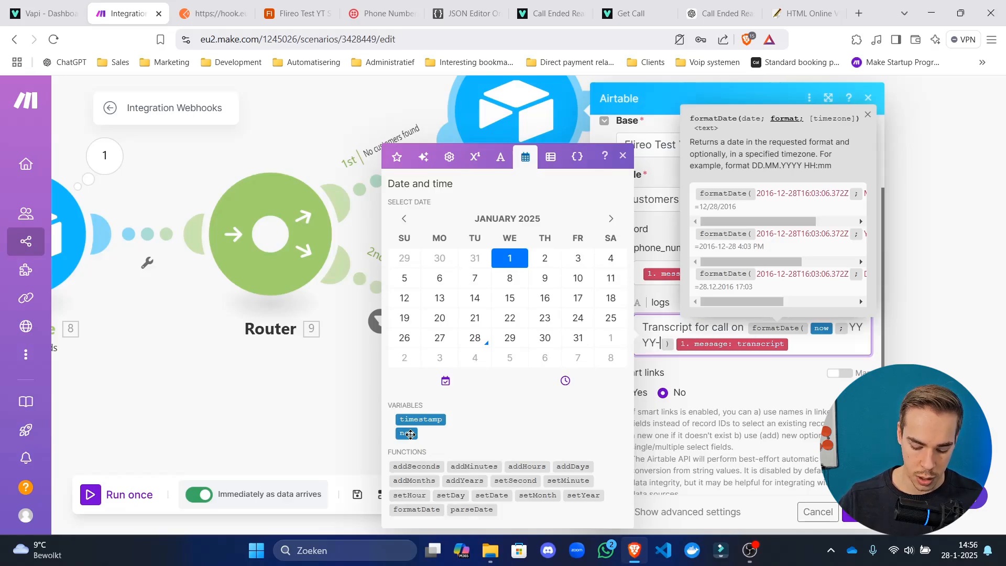
{"action": "type", "text": " hh:mm"}
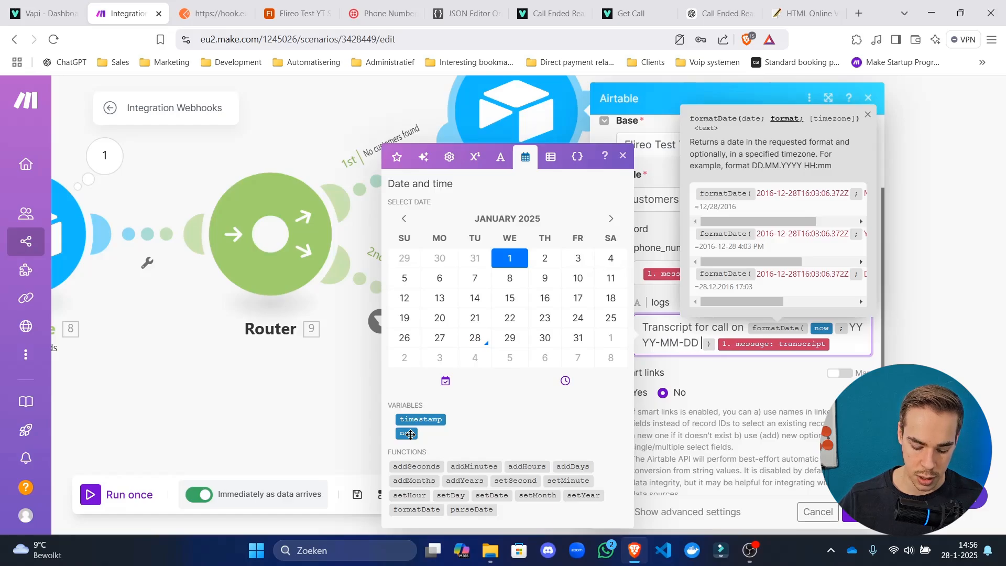
{"action": "type", "text": " Z "}
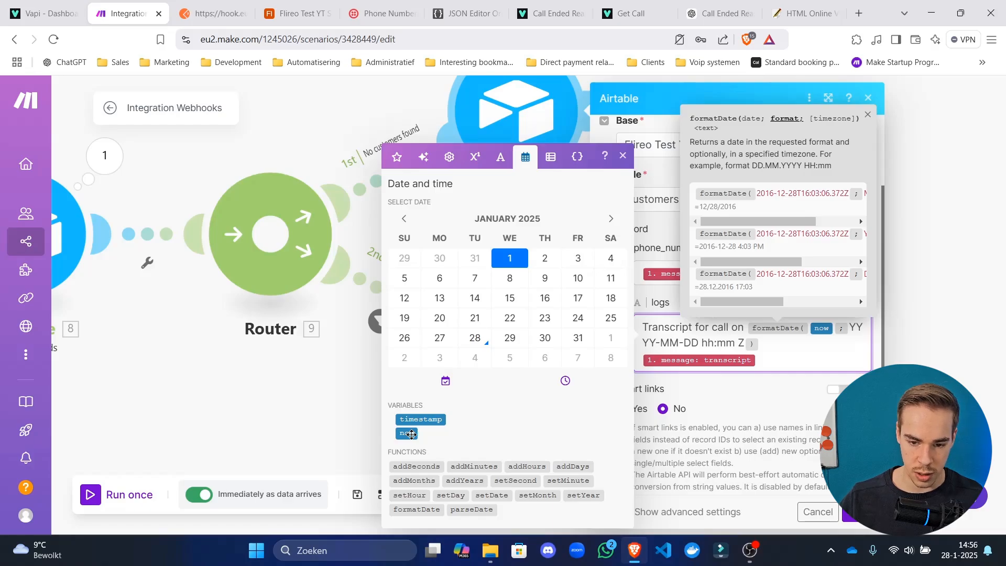
{"action": "type", "text": "; UTC"}
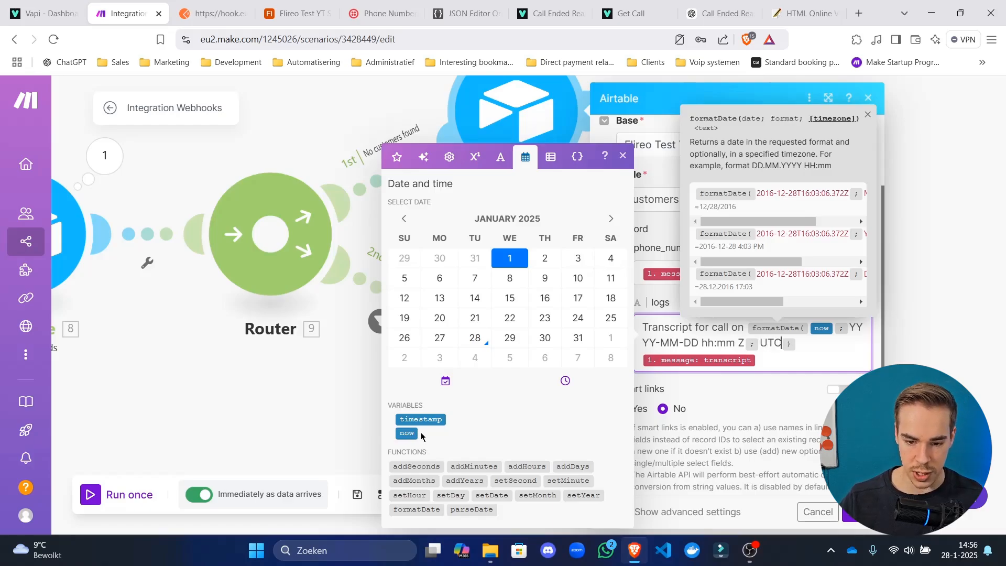
{"action": "left_click", "coordinate": [840, 345]}
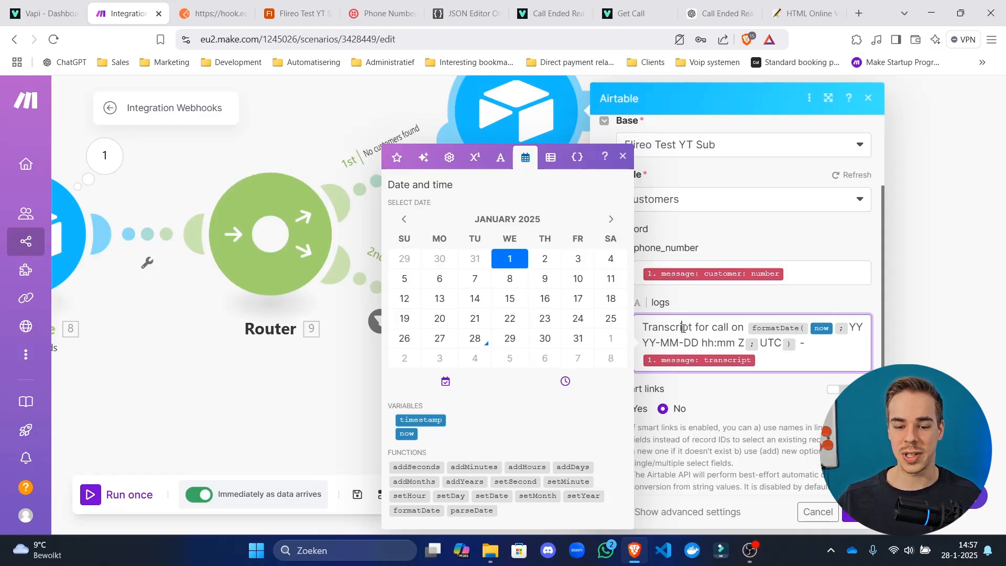
Close the date and time functions panel to finish the logs mapping.
{"action": "left_click", "coordinate": [712, 299]}
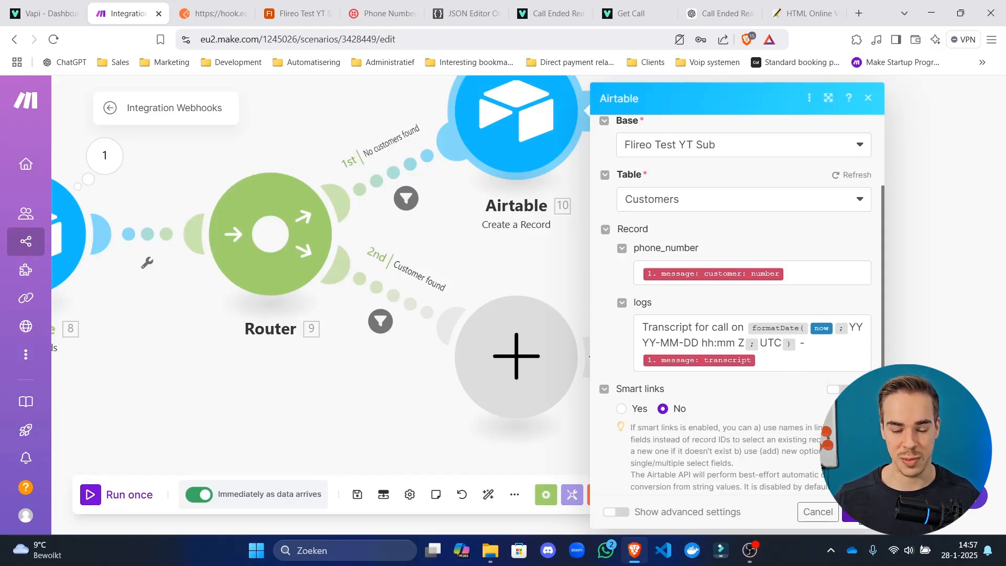
Review the Create a Record settings and close them unchanged.
{"action": "left_click", "coordinate": [854, 511]}
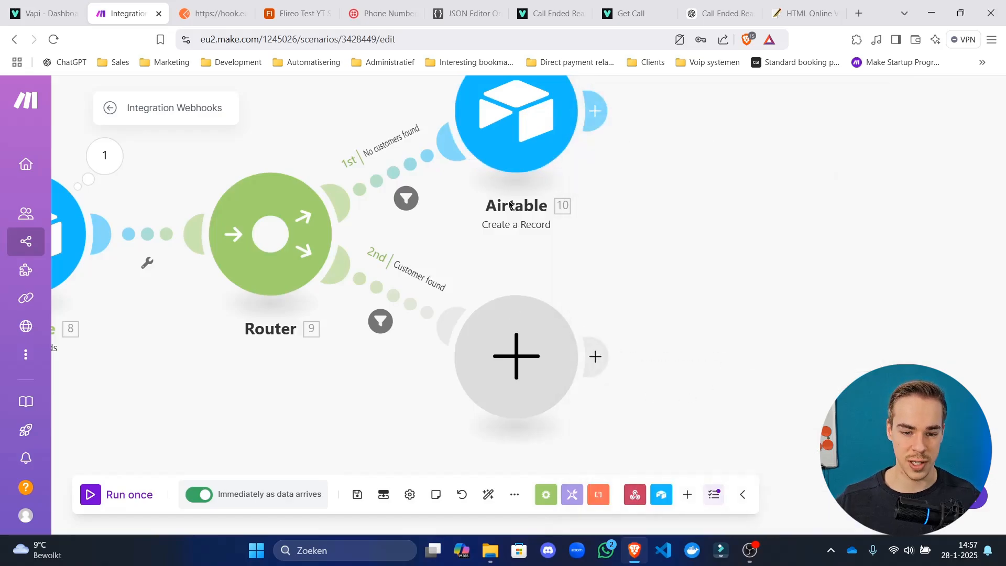
{"action": "left_click", "coordinate": [547, 163]}
{"action": "scroll", "coordinate": [759, 350], "scroll_direction": "down", "scroll_amount": 3}
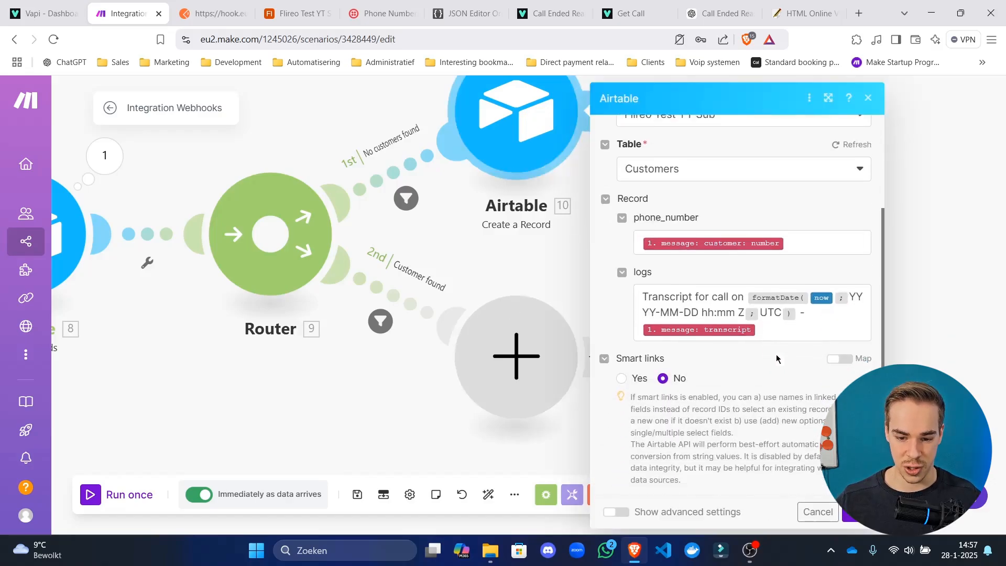
{"action": "left_click", "coordinate": [780, 321]}
{"action": "left_click", "coordinate": [818, 512]}
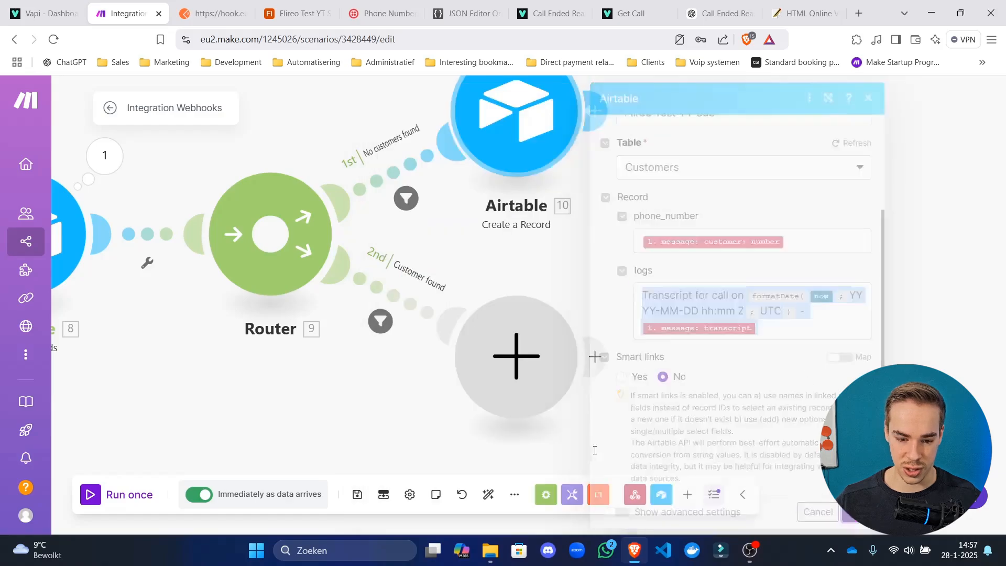
Add an Airtable Get a Record step on Customer found using Flireo Test YT Sub's Customers table.
{"action": "left_click", "coordinate": [512, 354]}
{"action": "left_click", "coordinate": [651, 277]}
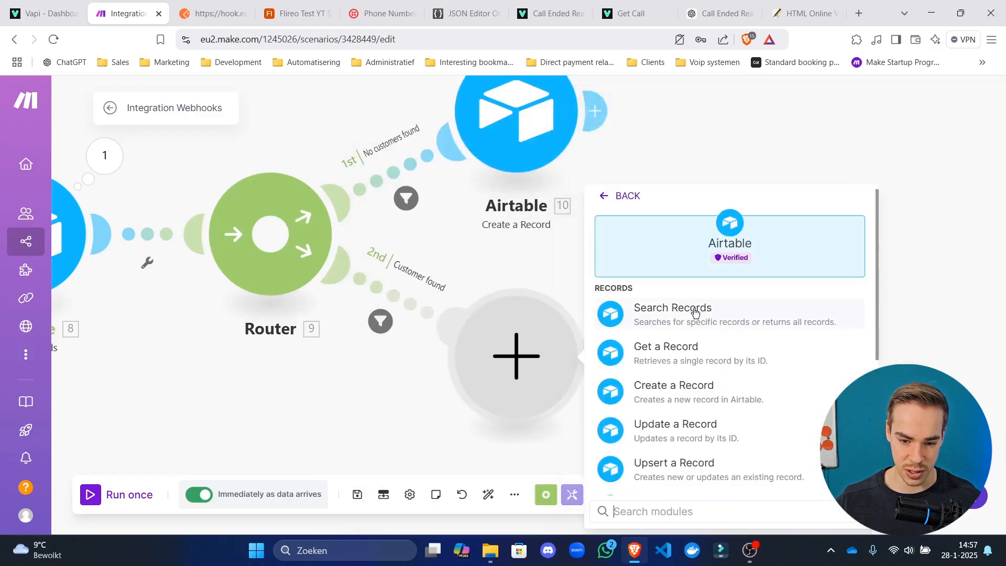
{"action": "left_click", "coordinate": [702, 360]}
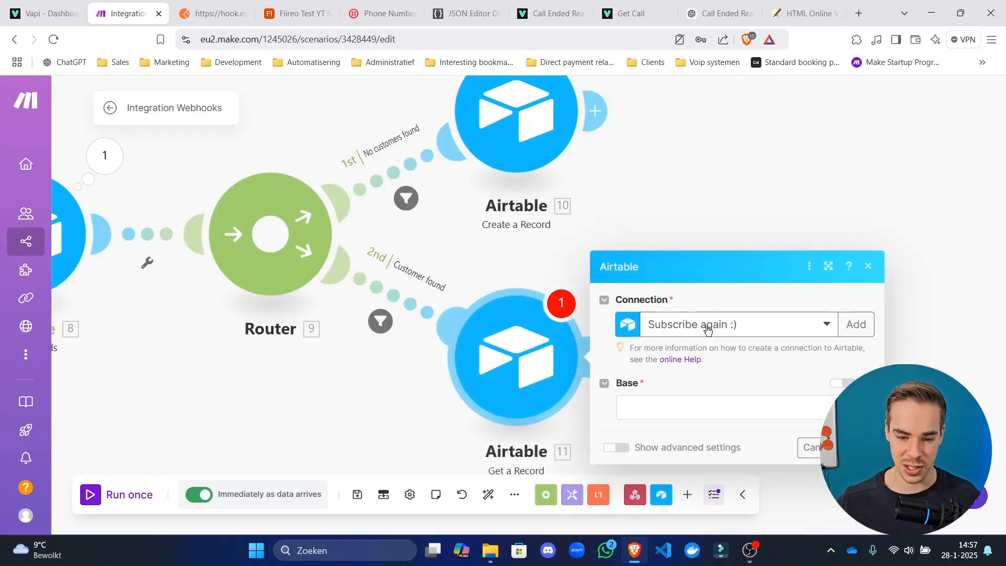
{"action": "left_click", "coordinate": [711, 408]}
{"action": "left_click", "coordinate": [712, 416]}
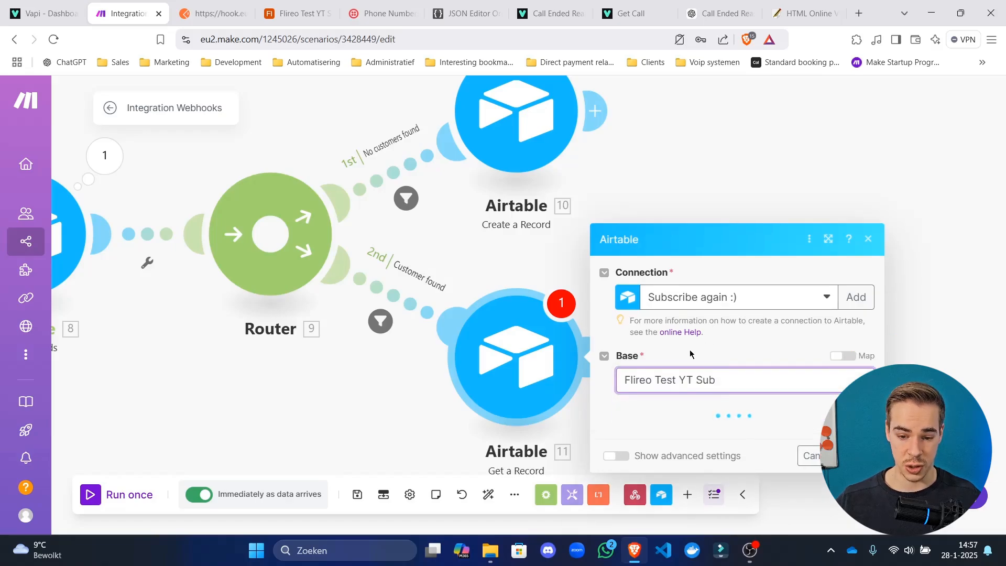
{"action": "left_click", "coordinate": [702, 434]}
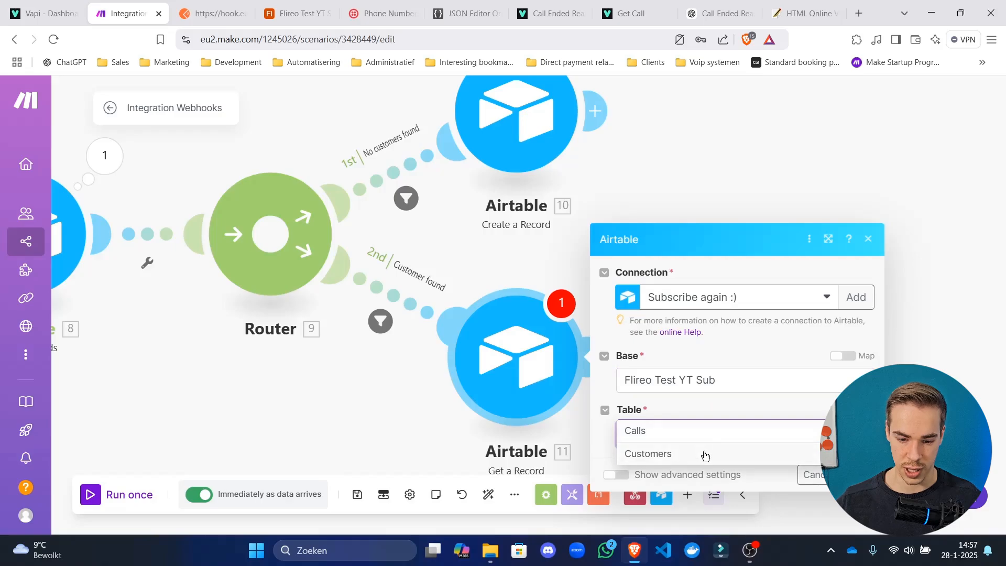
{"action": "left_click", "coordinate": [703, 453]}
Map Record ID to the Search Records ID and save the Get a Record settings.
{"action": "left_click", "coordinate": [724, 460]}
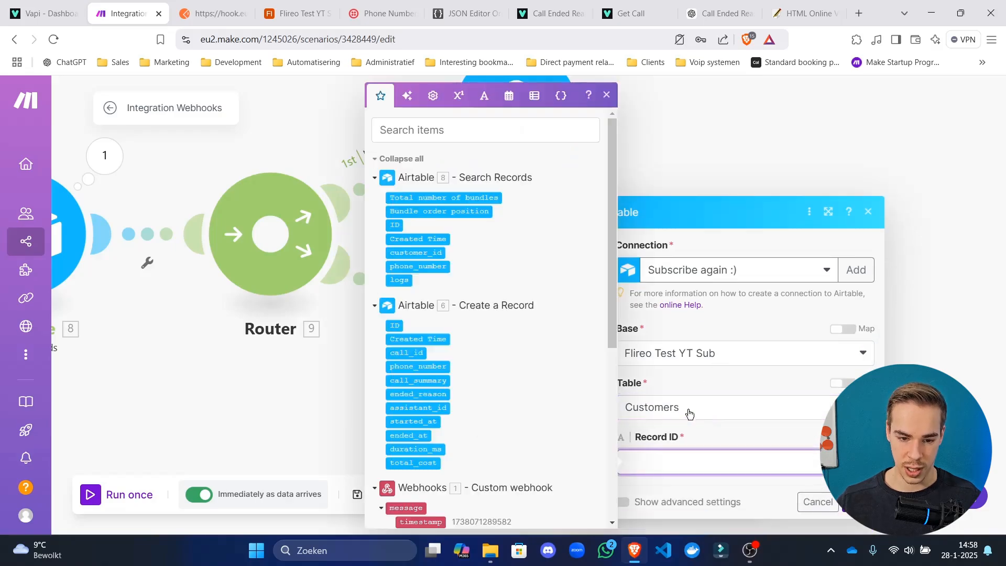
{"action": "left_click", "coordinate": [398, 225]}
{"action": "left_click", "coordinate": [761, 386]}
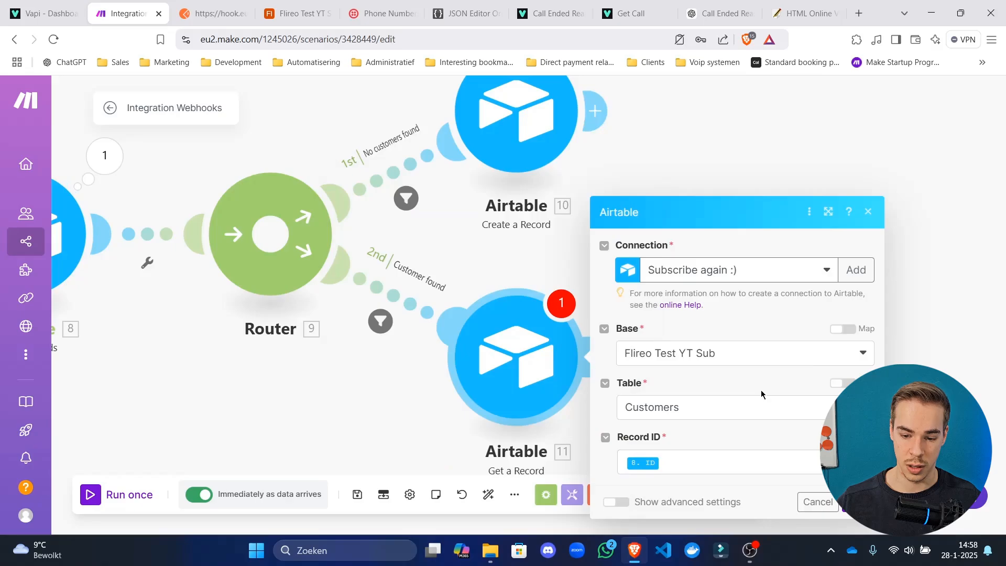
{"action": "left_click", "coordinate": [858, 501]}
{"action": "left_click_drag", "start_coordinate": [789, 394], "coordinate": [746, 194]}
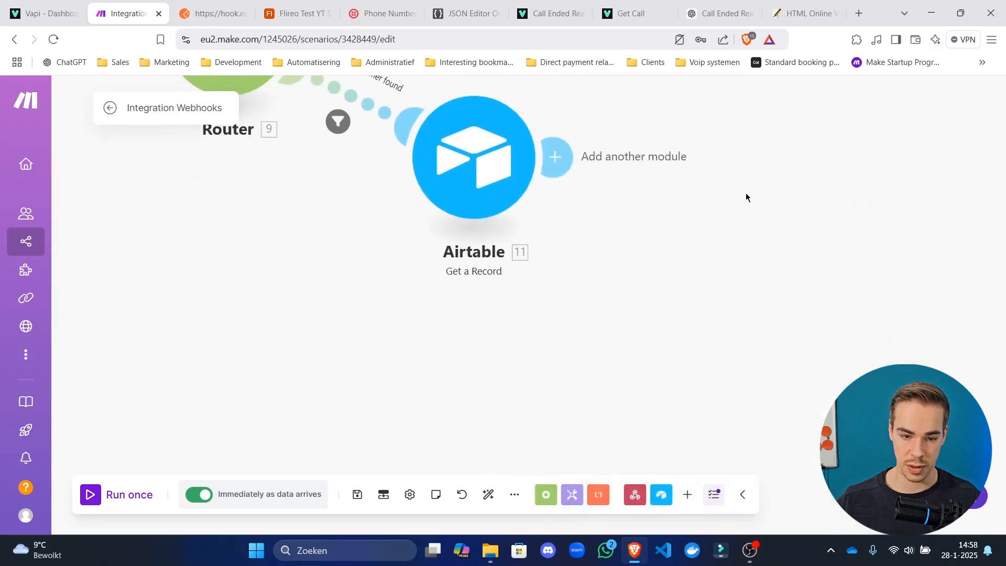
{"action": "left_click", "coordinate": [473, 162]}
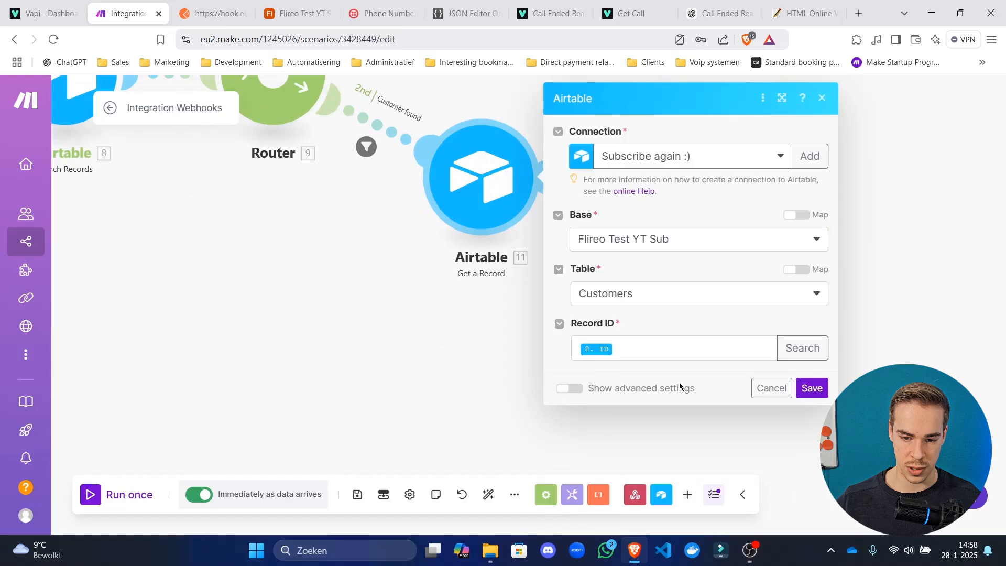
{"action": "left_click", "coordinate": [815, 387]}
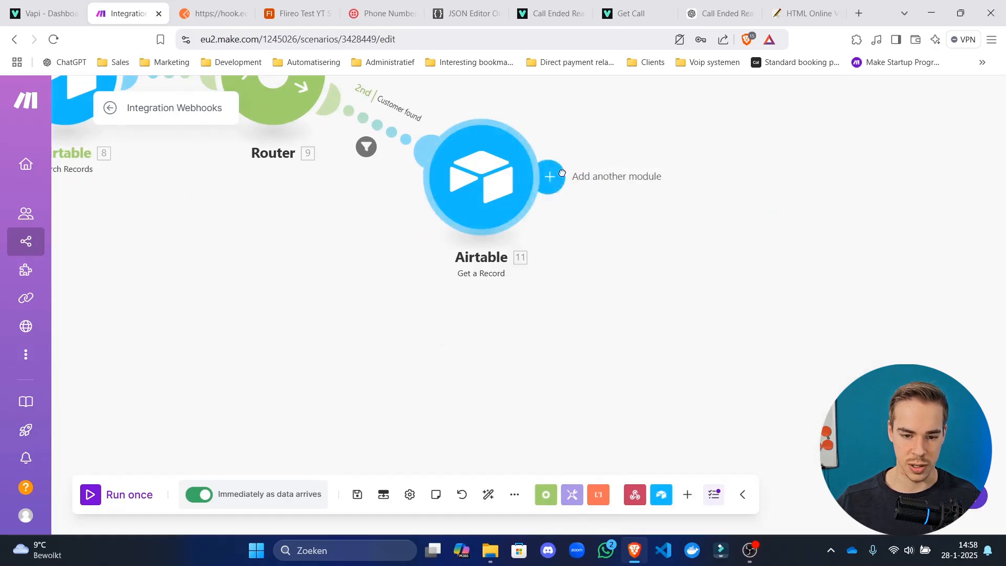
Add an Airtable Update a Record step in place of the deleted Get a Record step.
{"action": "left_click", "coordinate": [562, 173]}
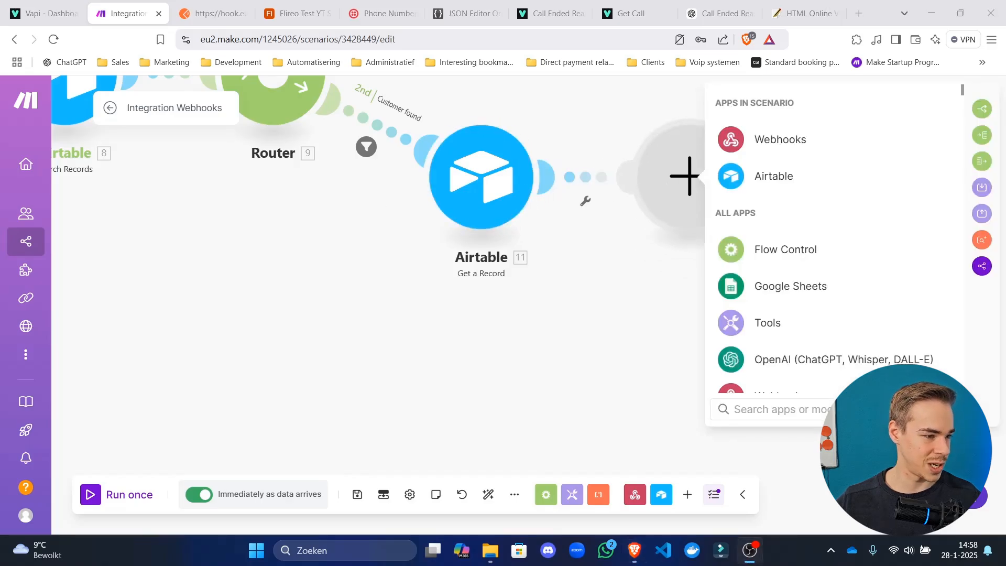
{"action": "left_click", "coordinate": [770, 178]}
{"action": "left_click", "coordinate": [737, 335]}
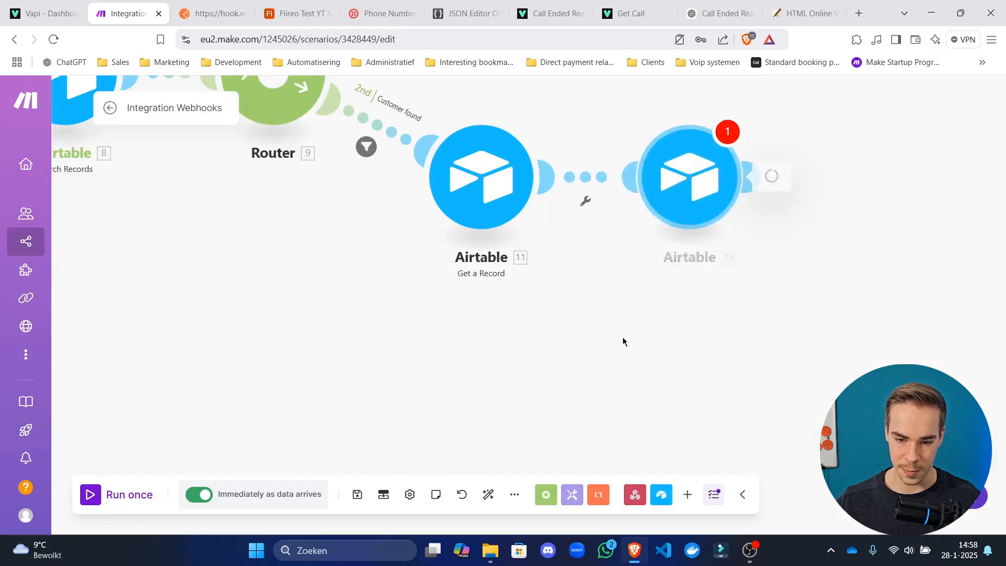
{"action": "left_click", "coordinate": [382, 359]}
{"action": "right_click", "coordinate": [364, 197]}
{"action": "left_click", "coordinate": [429, 348]}
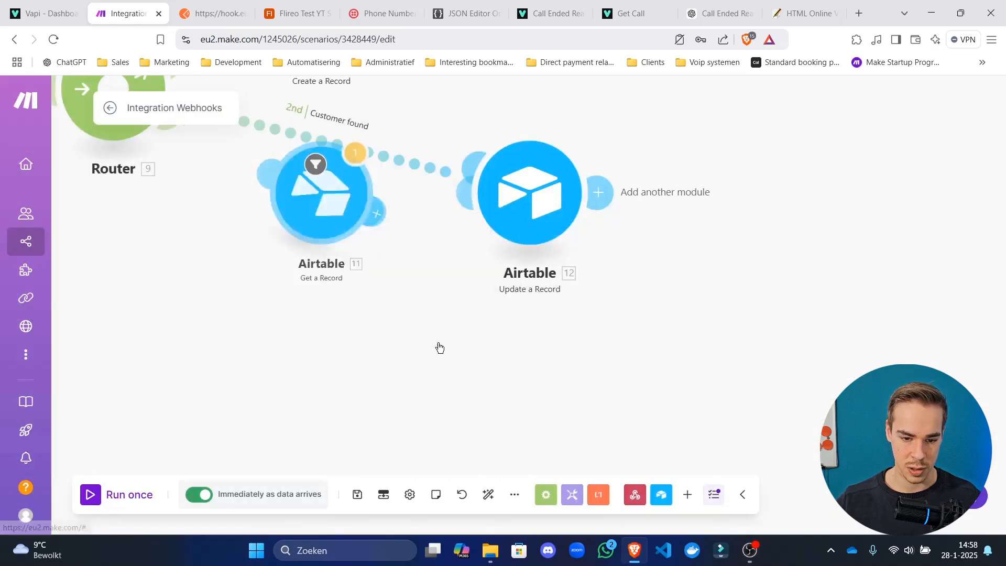
{"action": "left_click", "coordinate": [406, 234]}
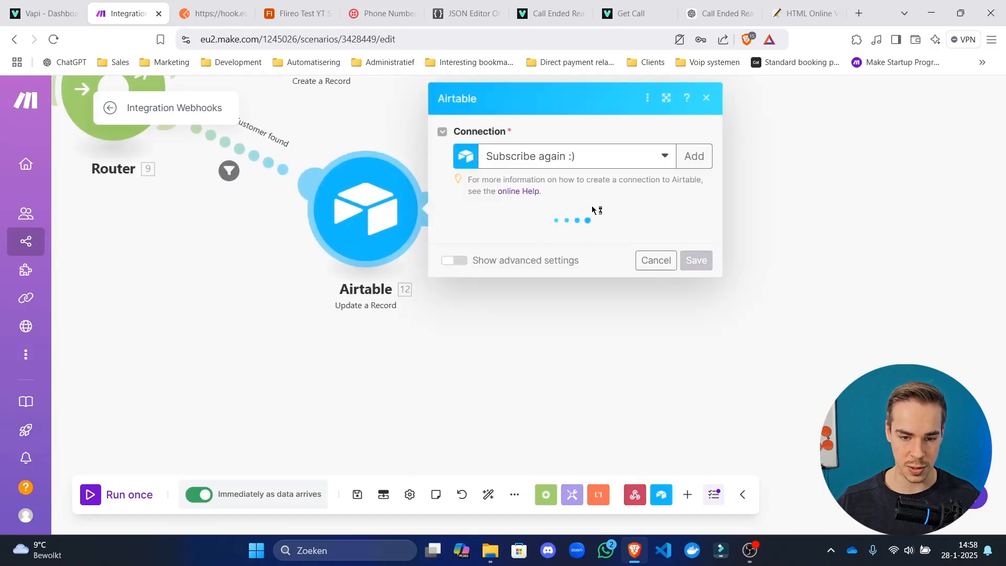
Target the Customers table in the Flireo Test YT Sub base, with Record ID set to the found customer's ID.
{"action": "left_click", "coordinate": [602, 246]}
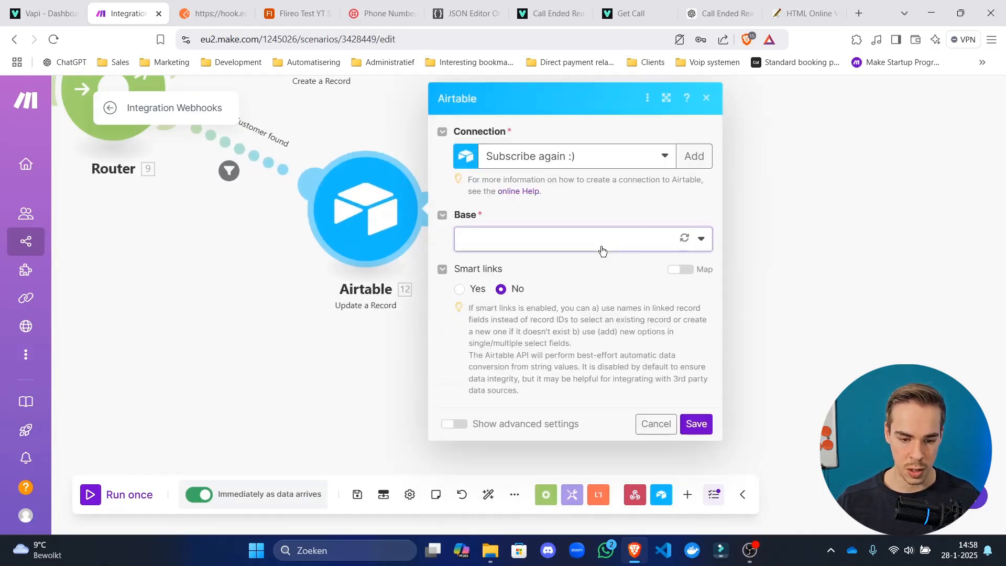
{"action": "left_click", "coordinate": [561, 265]}
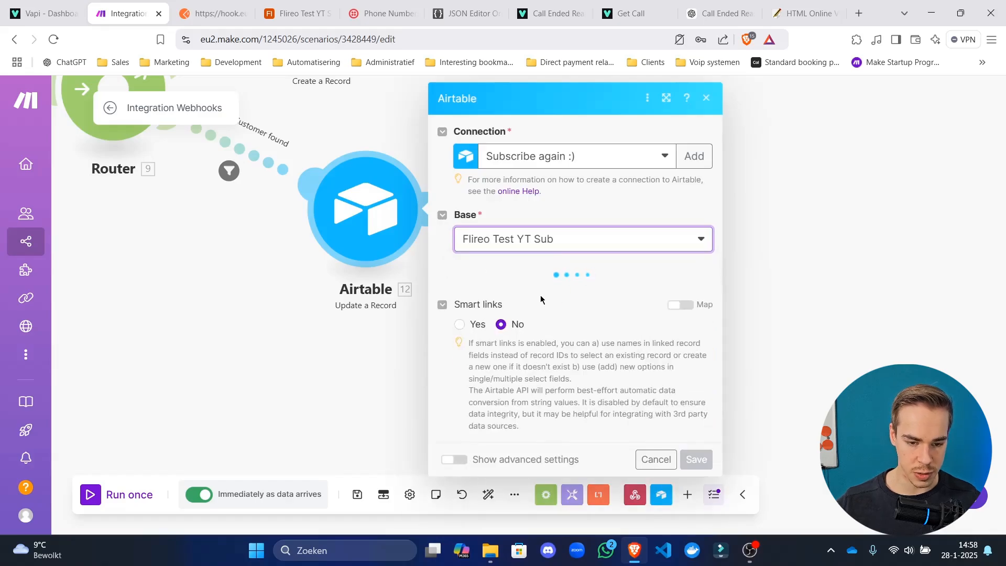
{"action": "left_click", "coordinate": [551, 304]}
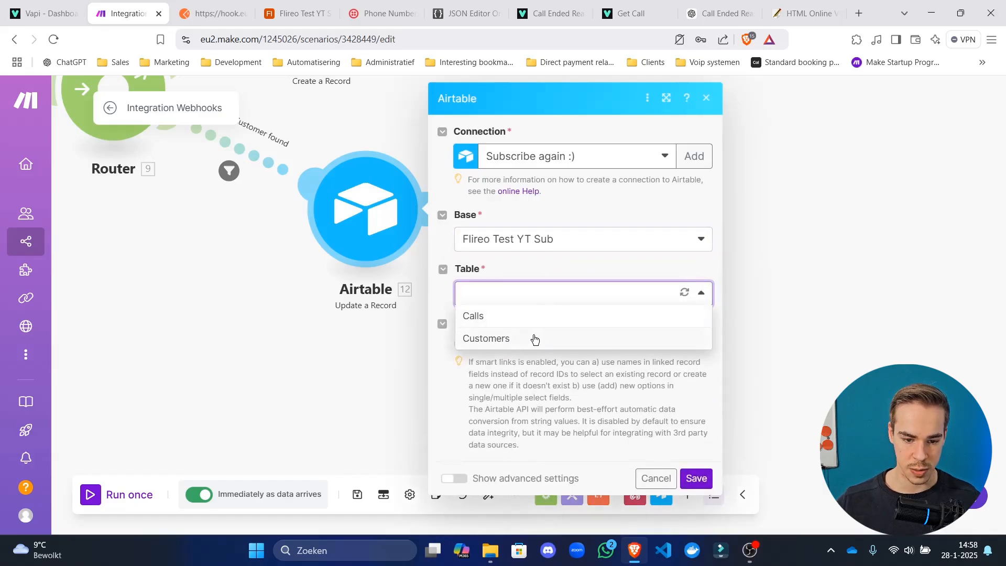
{"action": "left_click", "coordinate": [536, 338]}
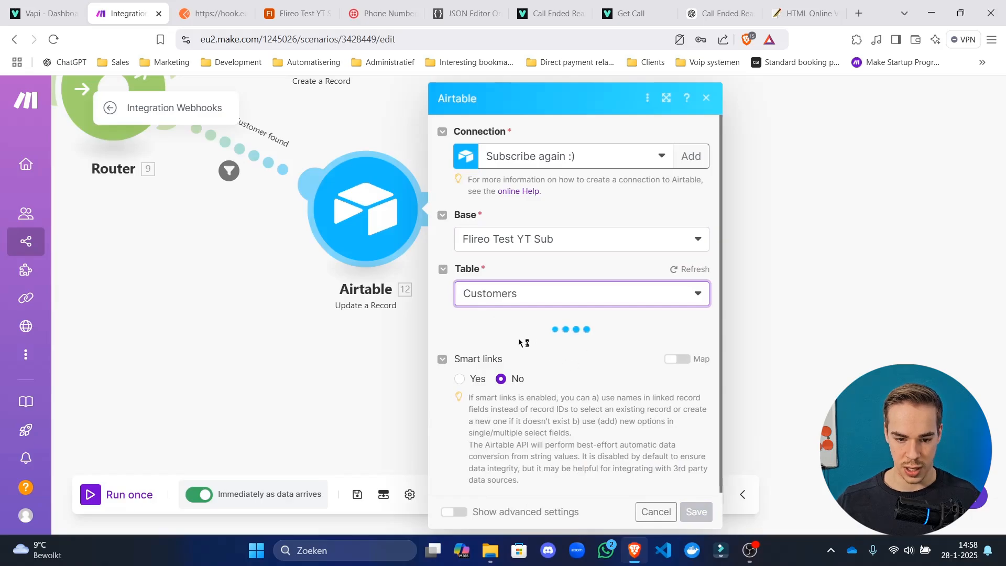
{"action": "left_click", "coordinate": [520, 347]}
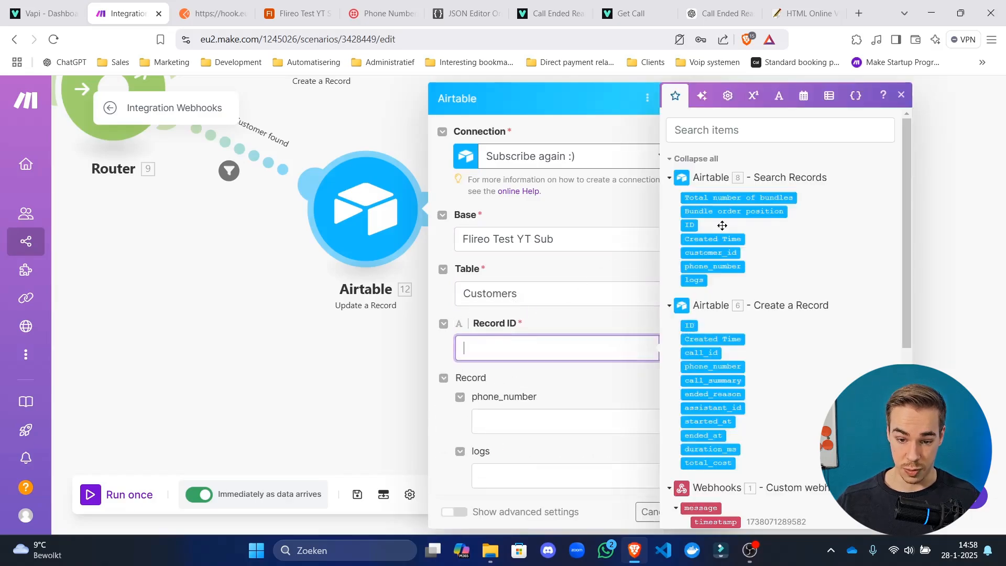
{"action": "left_click", "coordinate": [693, 229]}
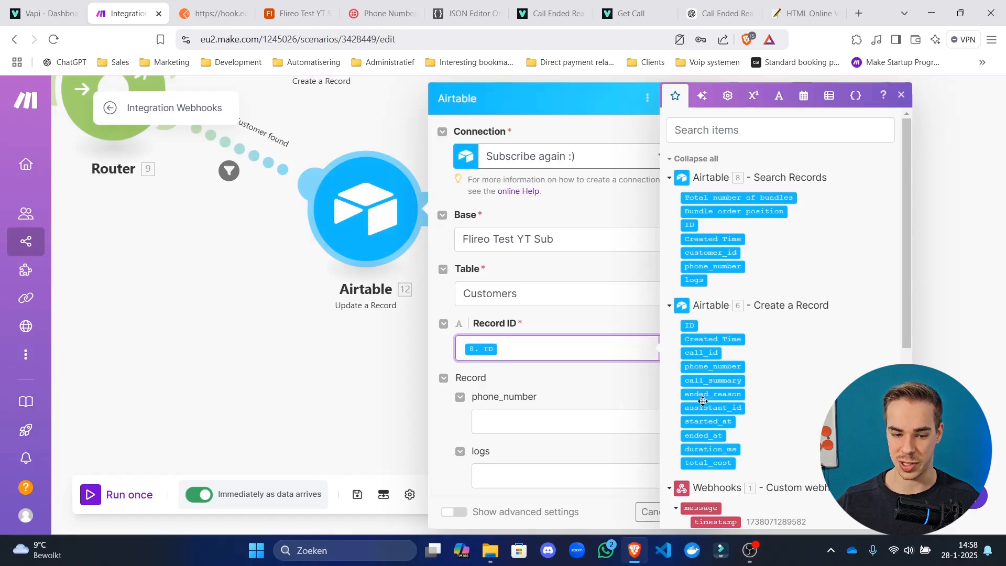
Map the caller's customer number into phone_number and paste the transcript log template into logs.
{"action": "left_click", "coordinate": [564, 419]}
{"action": "scroll", "coordinate": [575, 333], "scroll_direction": "down", "scroll_amount": 3}
{"action": "scroll", "coordinate": [849, 312], "scroll_direction": "down", "scroll_amount": 5}
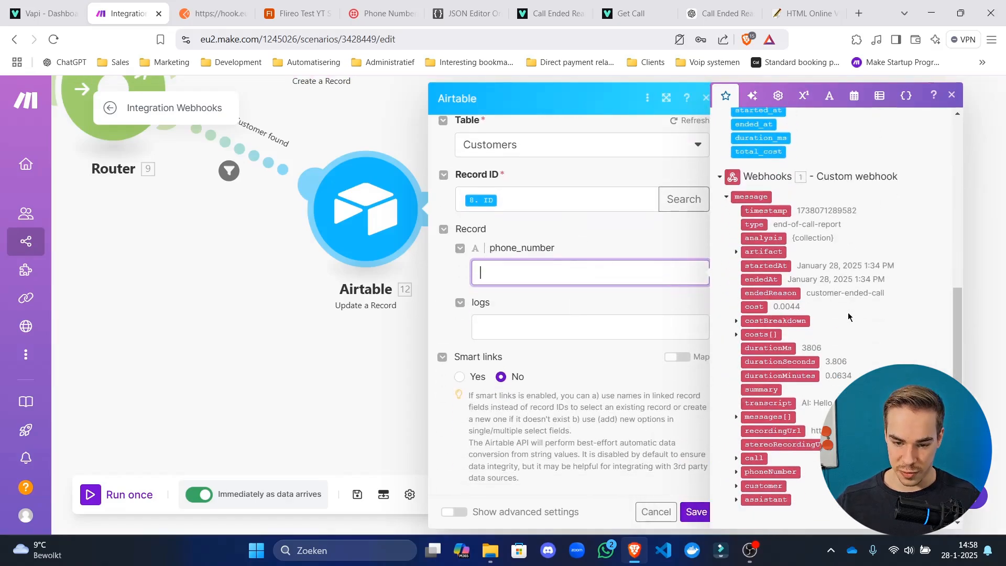
{"action": "left_click", "coordinate": [736, 472]}
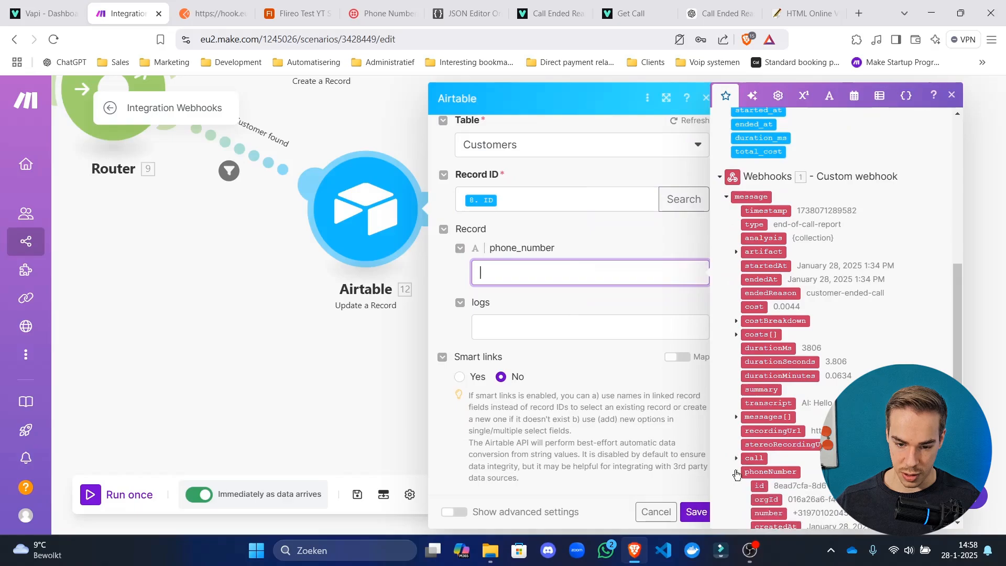
{"action": "scroll", "coordinate": [747, 498], "scroll_direction": "down", "scroll_amount": 3}
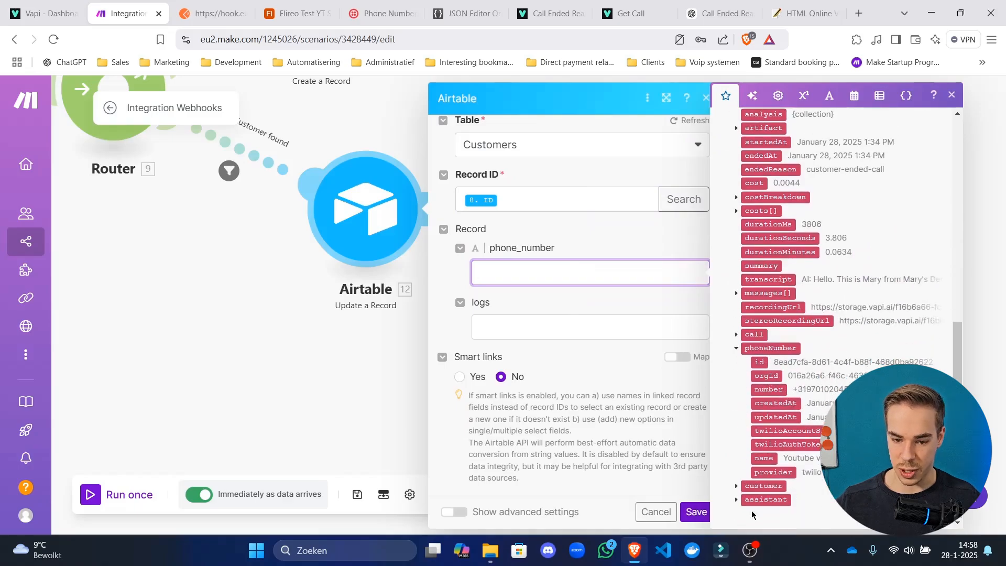
{"action": "left_click", "coordinate": [736, 486]}
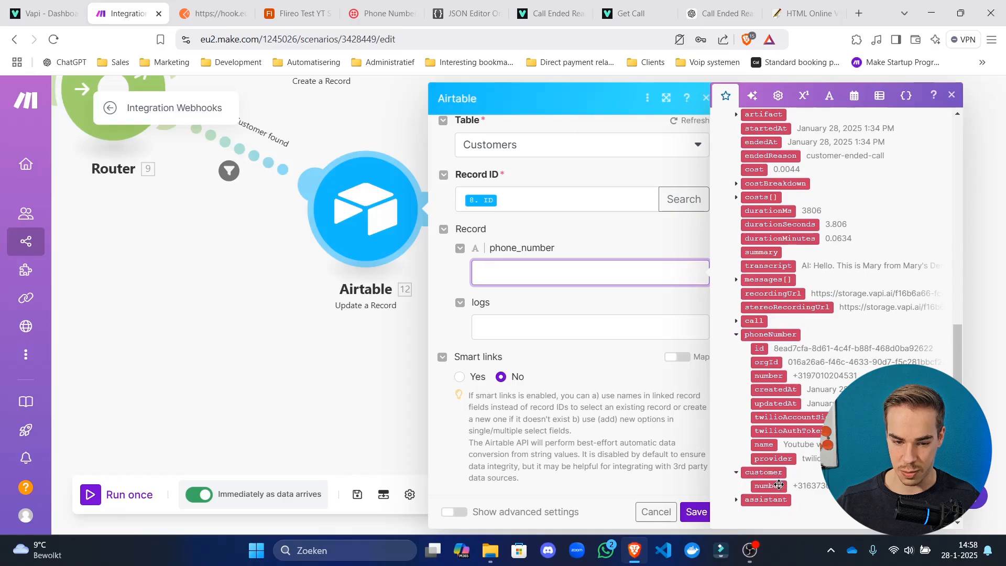
{"action": "left_click_drag", "start_coordinate": [779, 484], "coordinate": [550, 273]}
{"action": "left_click", "coordinate": [570, 334]}
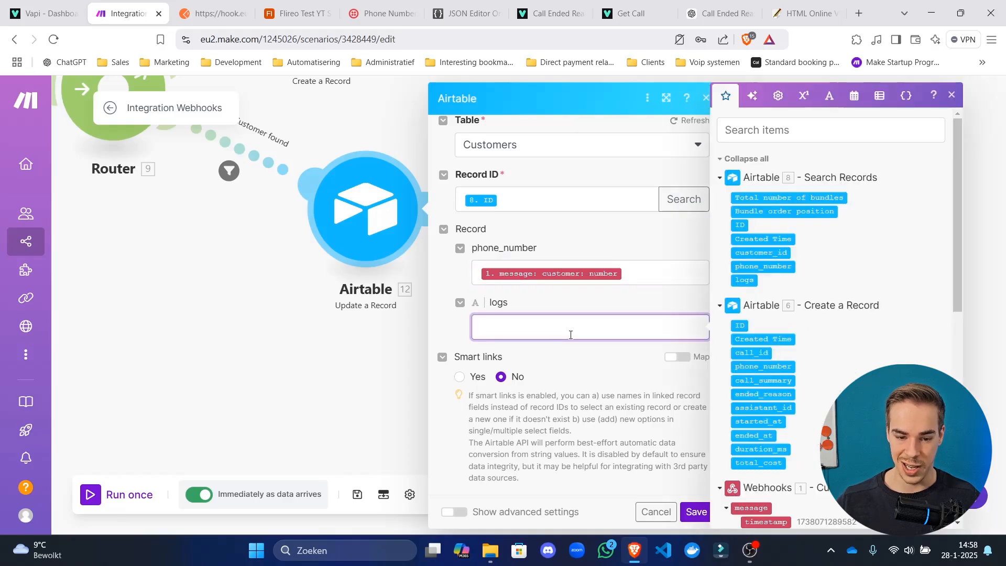
{"action": "type", "text": "Transcript for call on formatDate(now; YYYY-MM-DD hh:mm Z; UTC) - 1. message: transcript"}
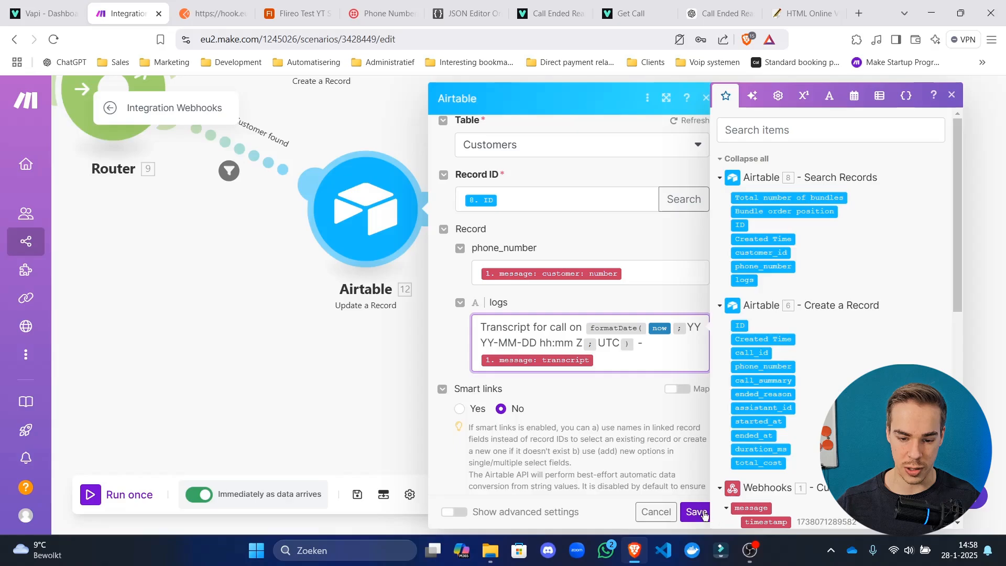
{"action": "left_click", "coordinate": [703, 514]}
Review the logs mapping in the Create a Record step.
{"action": "left_click_drag", "start_coordinate": [602, 256], "coordinate": [661, 389]}
{"action": "left_click", "coordinate": [370, 128]}
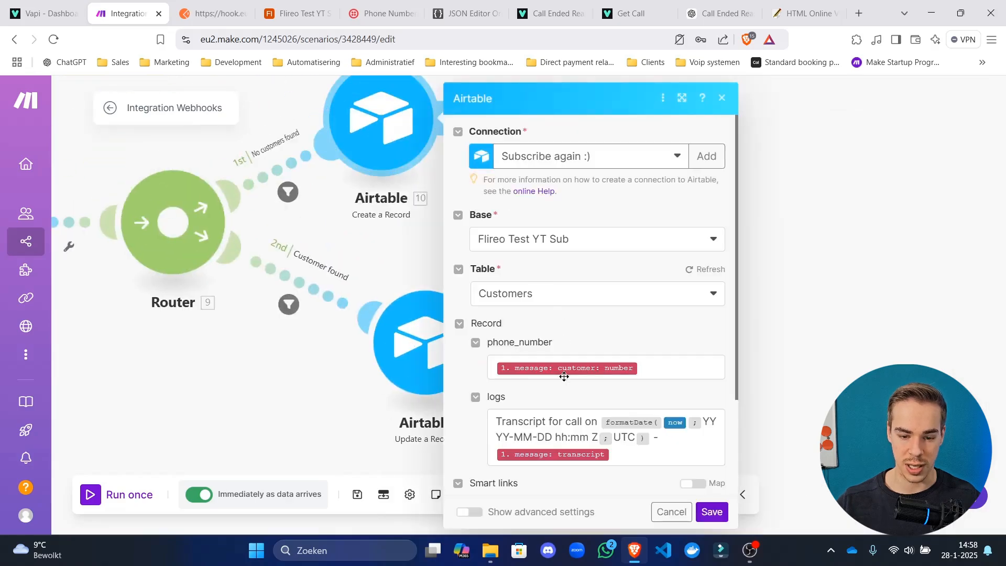
{"action": "scroll", "coordinate": [660, 442], "scroll_direction": "down", "scroll_amount": 2}
{"action": "left_click", "coordinate": [664, 374]}
{"action": "key", "text": "ctrl+a"}
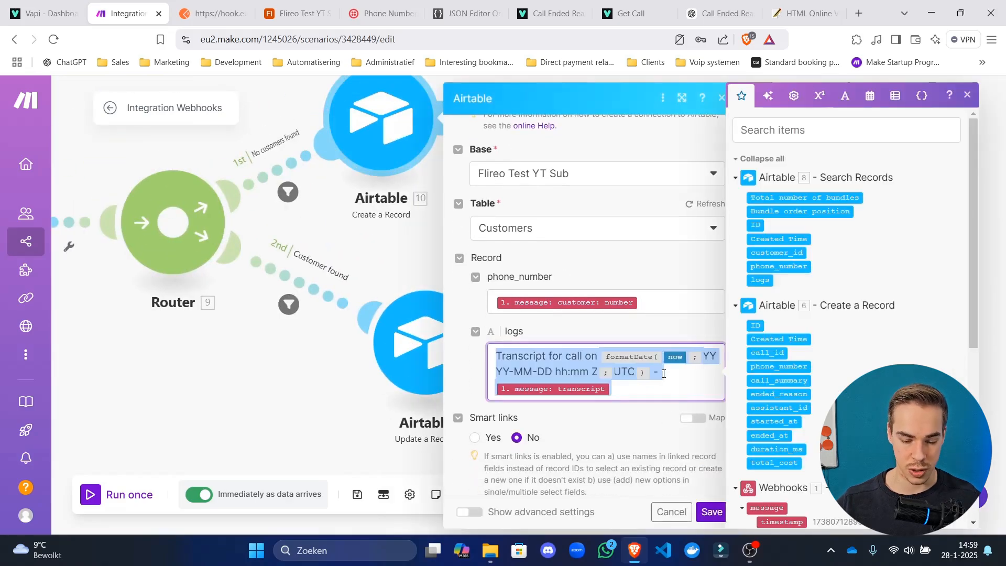
{"action": "left_click", "coordinate": [253, 385]}
Follow the transcript with a dashed divider and the existing logs value in Update a Record, then save.
{"action": "left_click", "coordinate": [409, 354]}
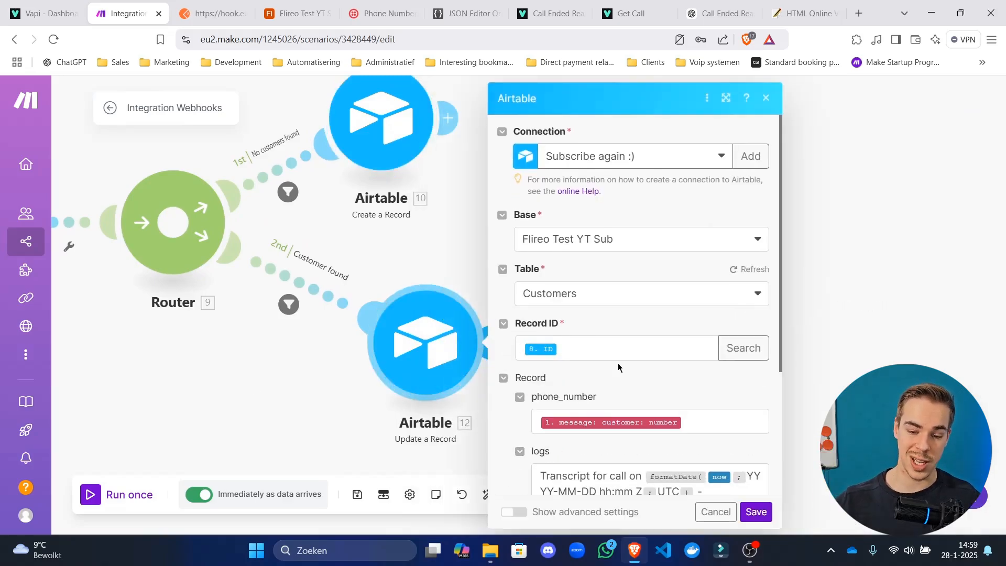
{"action": "scroll", "coordinate": [618, 363], "scroll_direction": "down", "scroll_amount": 3}
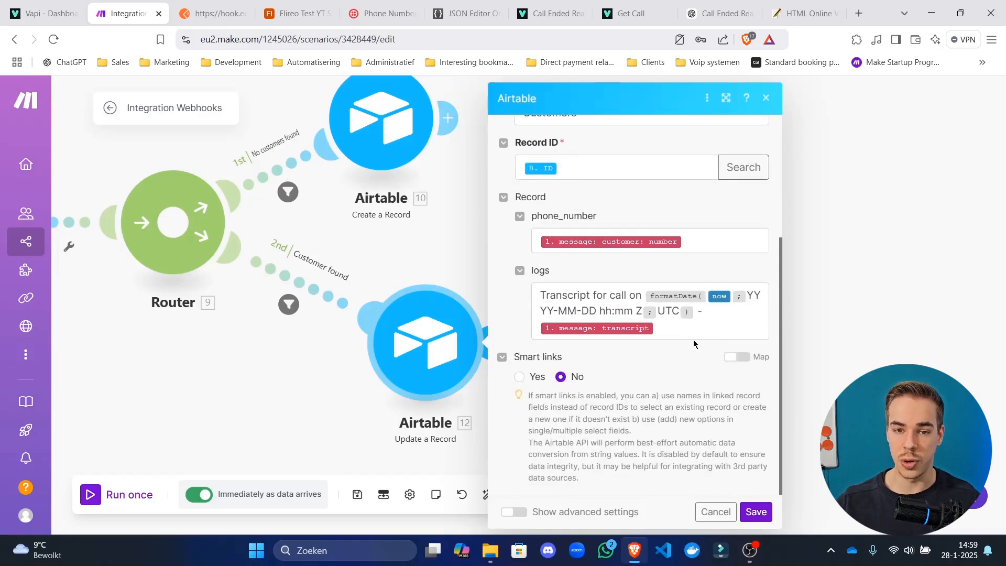
{"action": "left_click", "coordinate": [690, 334]}
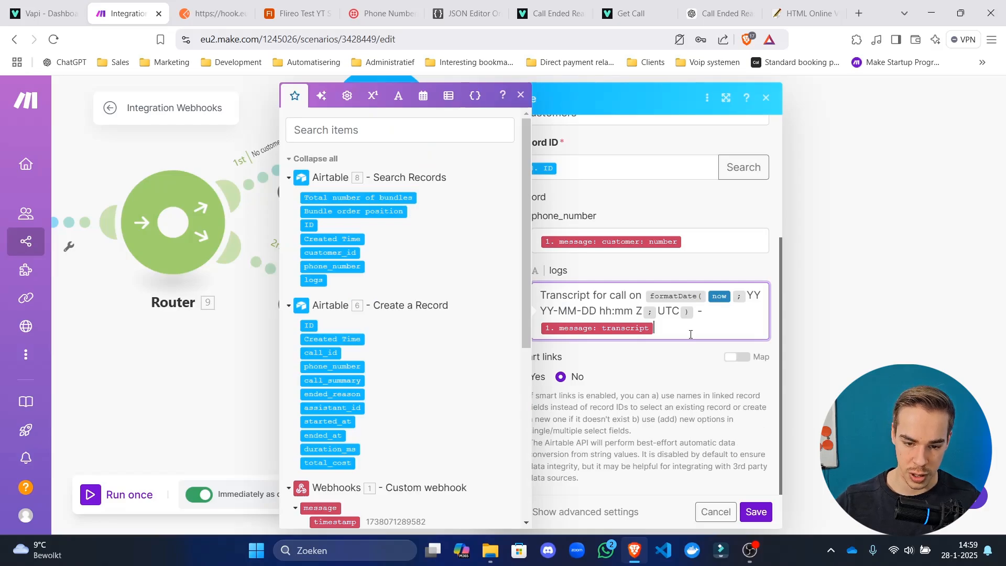
{"action": "key", "text": "Return"}
{"action": "key", "text": "Return"}
{"action": "type", "text": "------------------------------"}
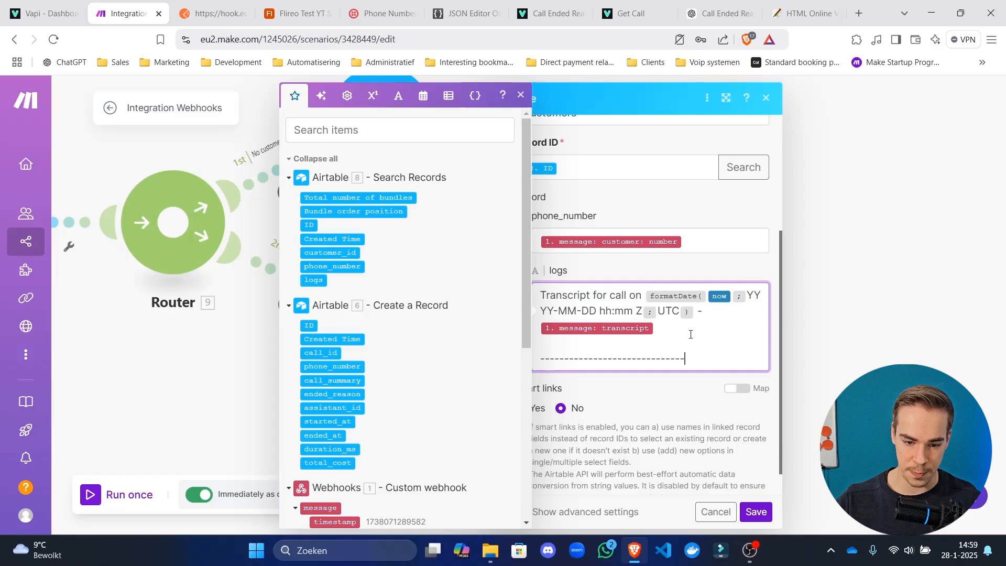
{"action": "key", "text": "Return"}
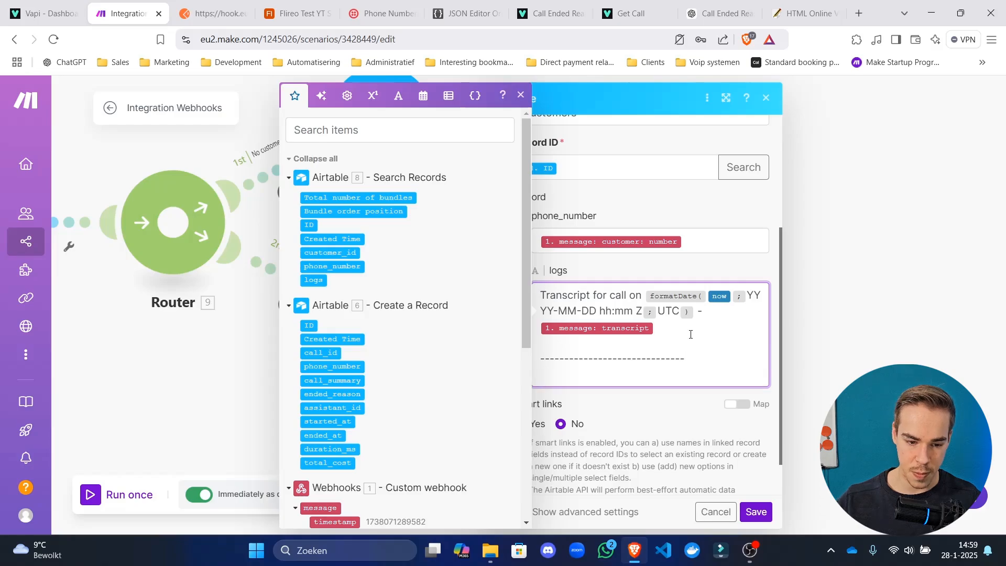
{"action": "key", "text": "Return"}
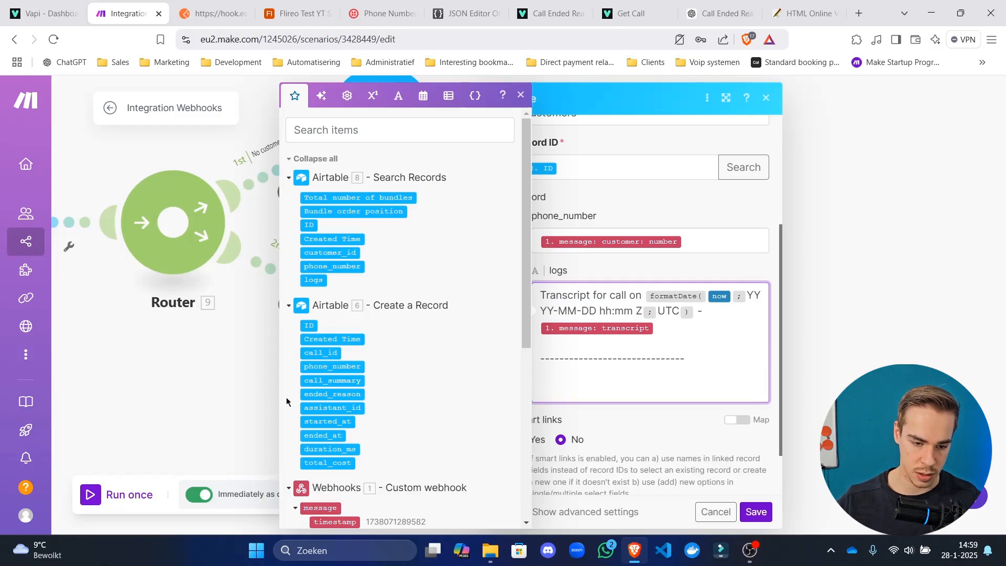
{"action": "scroll", "coordinate": [343, 312], "scroll_direction": "down", "scroll_amount": 1}
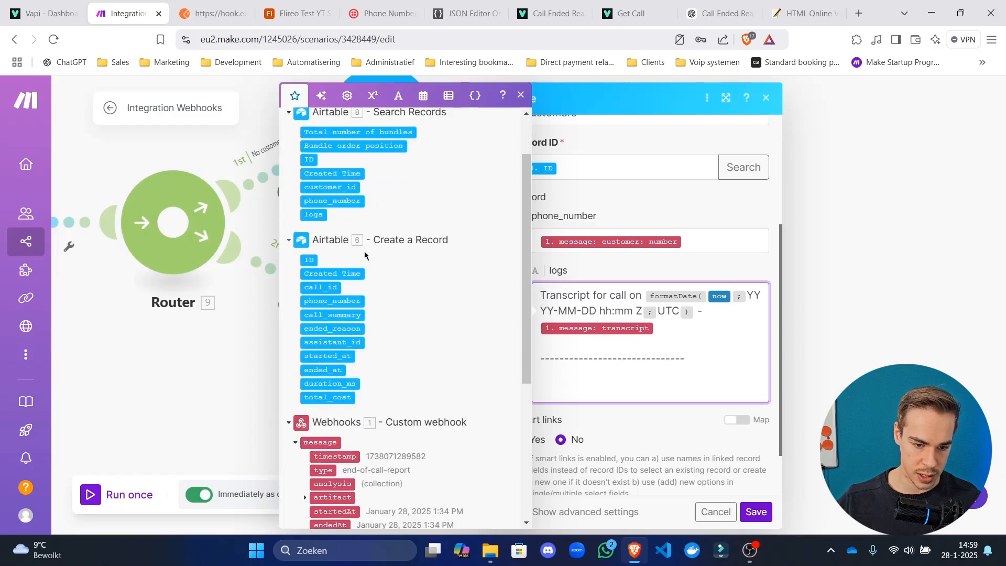
{"action": "scroll", "coordinate": [350, 258], "scroll_direction": "up", "scroll_amount": 1}
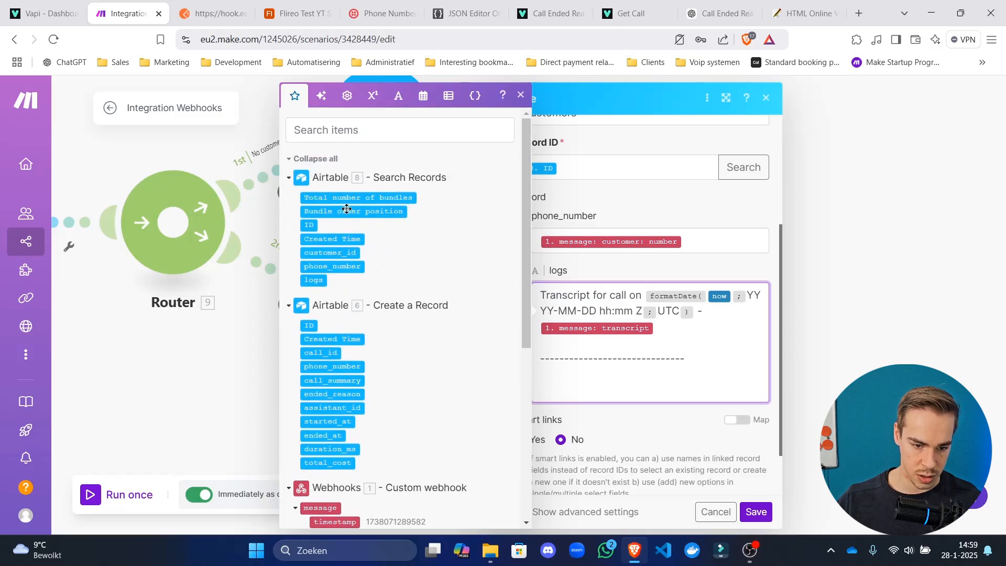
{"action": "left_click", "coordinate": [319, 281]}
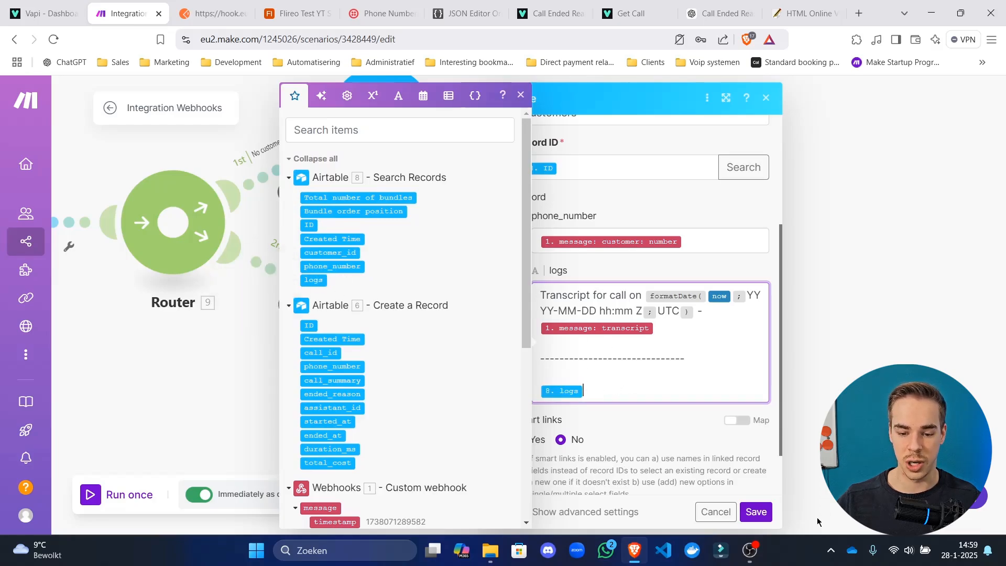
{"action": "left_click", "coordinate": [750, 506]}
{"action": "left_click", "coordinate": [358, 495]}
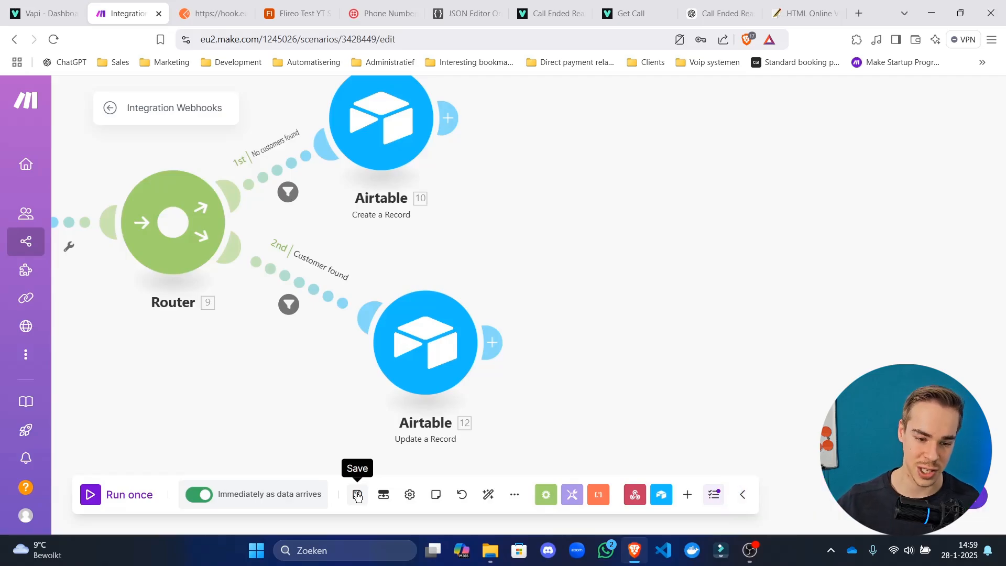
Recheck the Update a Record settings and save the scenario.
{"action": "left_click_drag", "start_coordinate": [231, 409], "coordinate": [532, 377]}
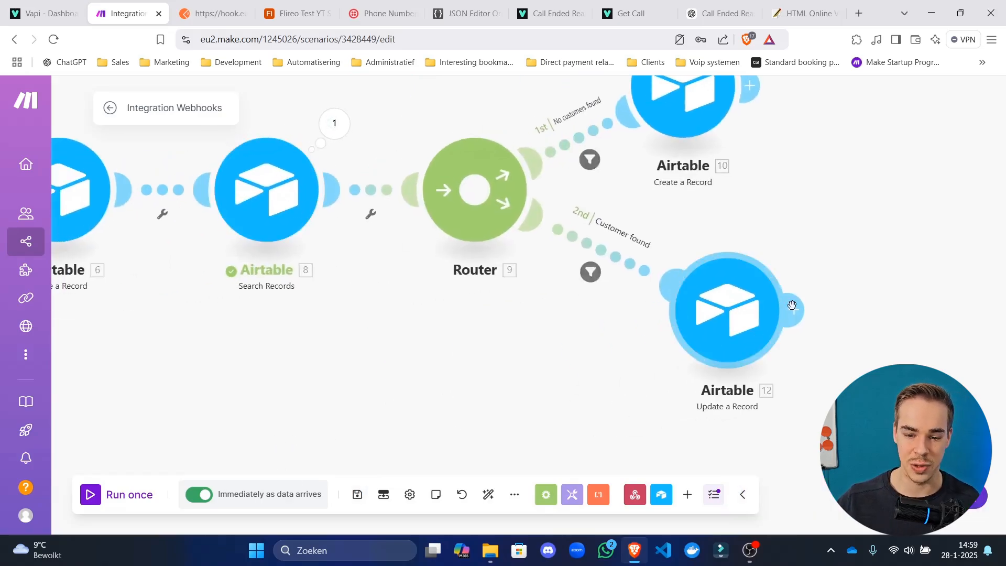
{"action": "left_click", "coordinate": [733, 314]}
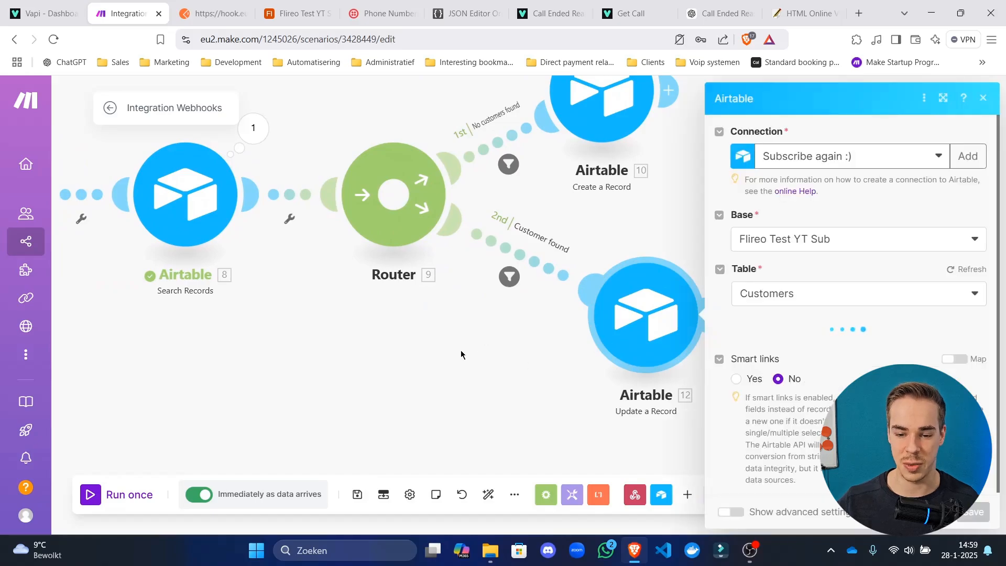
{"action": "left_click", "coordinate": [460, 350]}
{"action": "left_click", "coordinate": [357, 494]}
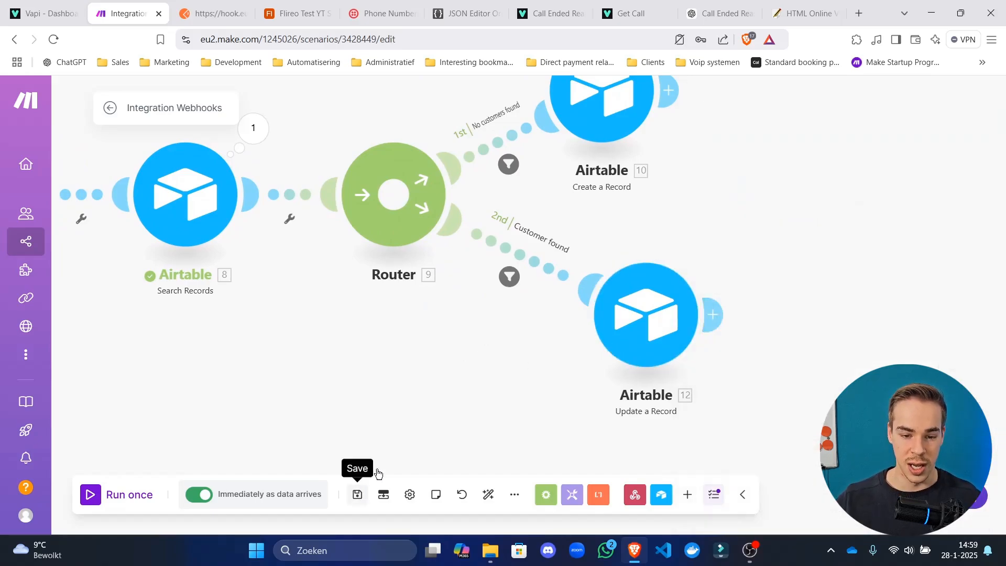
Reposition the Webhook response module, discarding an accidentally added empty module.
{"action": "scroll", "coordinate": [466, 325], "scroll_direction": "down", "scroll_amount": 2}
{"action": "scroll", "coordinate": [466, 326], "scroll_direction": "down", "scroll_amount": 2}
{"action": "left_click_drag", "start_coordinate": [423, 248], "coordinate": [576, 404]}
{"action": "scroll", "coordinate": [379, 309], "scroll_direction": "up", "scroll_amount": 5}
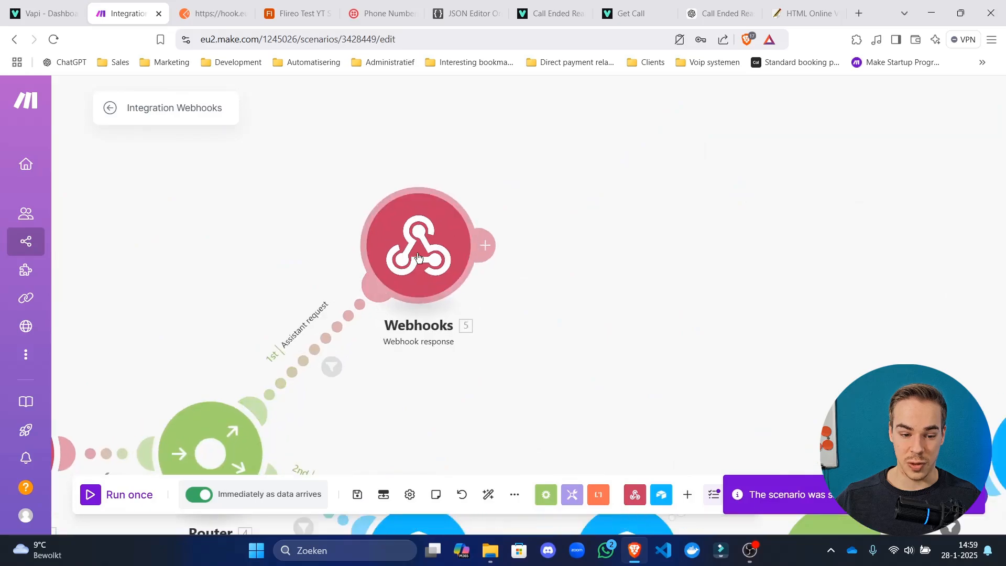
{"action": "left_click_drag", "start_coordinate": [413, 263], "coordinate": [590, 226]}
{"action": "left_click", "coordinate": [446, 208]}
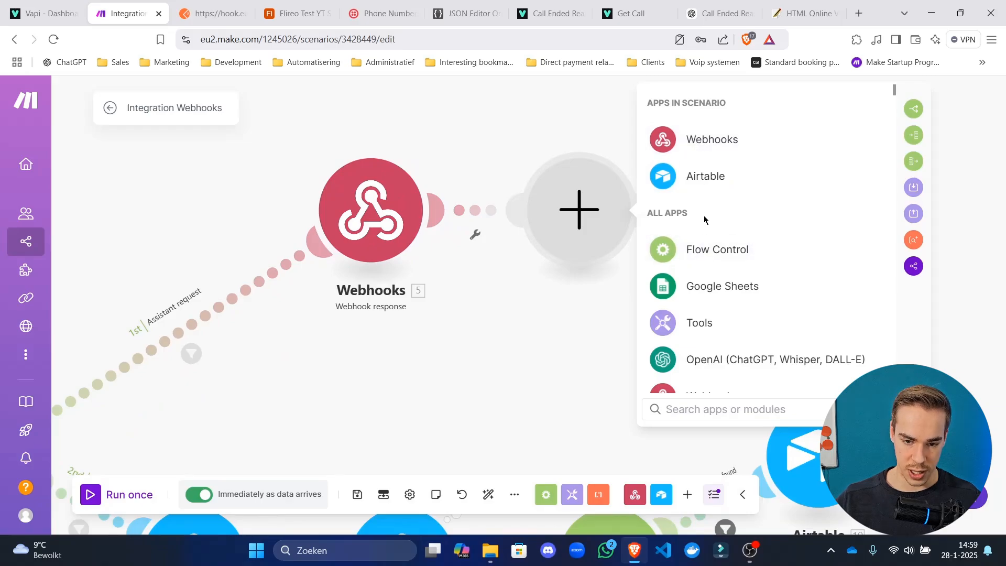
{"action": "left_click_drag", "start_coordinate": [562, 347], "coordinate": [763, 274]}
{"action": "left_click", "coordinate": [849, 340]}
{"action": "left_click_drag", "start_coordinate": [866, 300], "coordinate": [675, 334]}
{"action": "scroll", "coordinate": [594, 305], "scroll_direction": "down", "scroll_amount": 2}
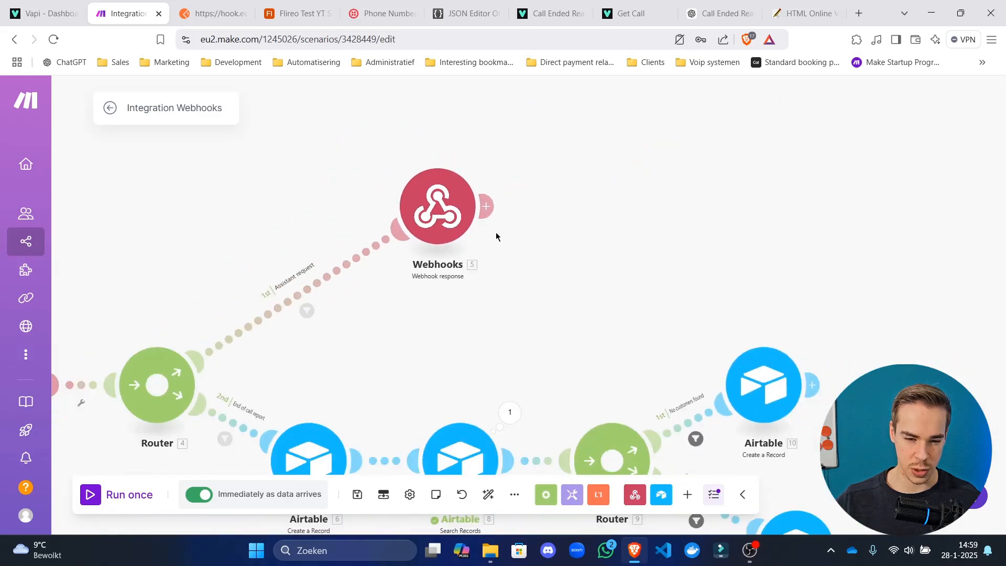
Add a Flow Control Router after the Webhook response module.
{"action": "left_click", "coordinate": [481, 206]}
{"action": "left_click", "coordinate": [705, 245]}
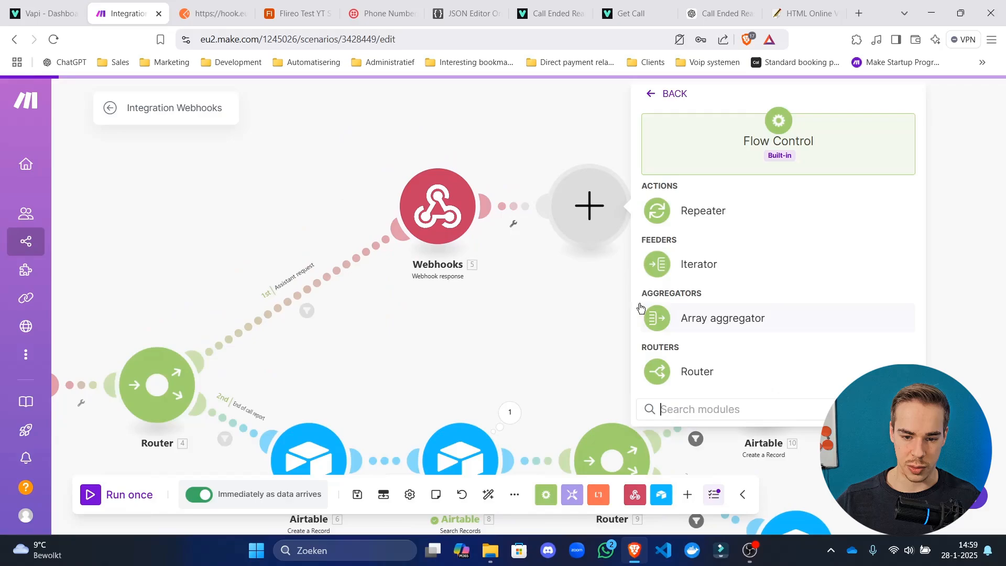
{"action": "left_click", "coordinate": [723, 370]}
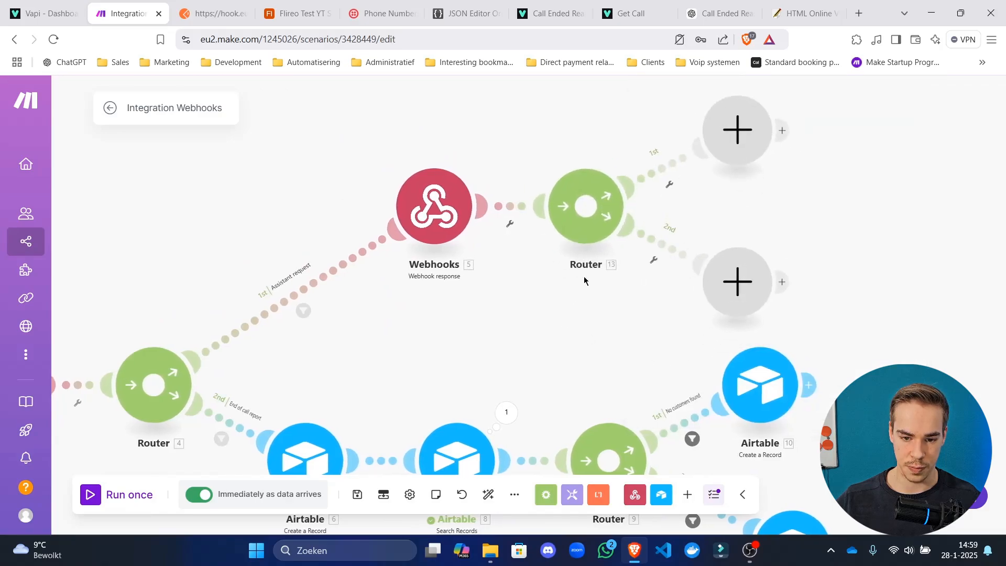
{"action": "left_click", "coordinate": [662, 167]}
{"action": "left_click", "coordinate": [701, 157]}
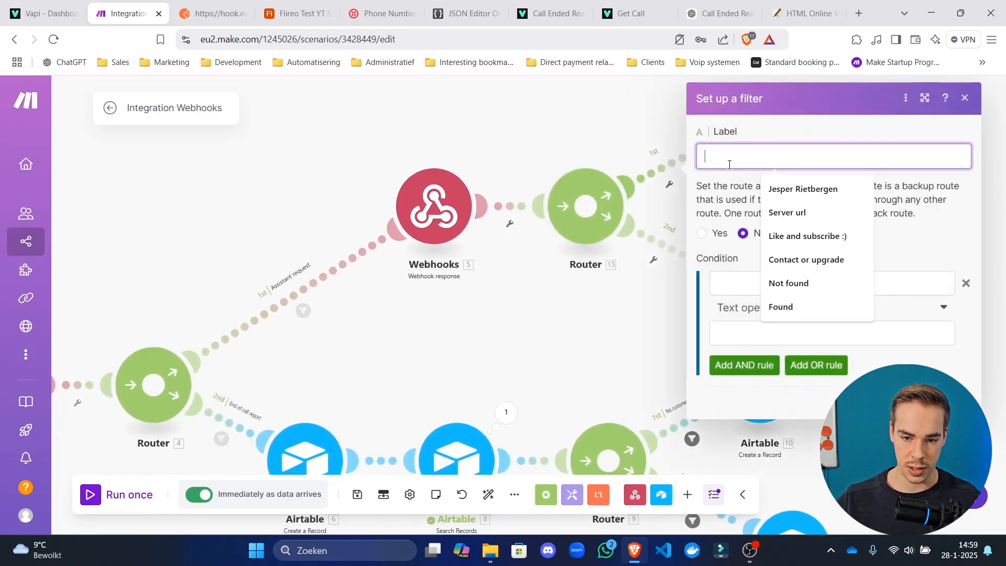
{"action": "left_click", "coordinate": [482, 123]}
Clone the Webhook response module and attach the copy to the router's first route.
{"action": "right_click", "coordinate": [452, 222]}
{"action": "left_click", "coordinate": [530, 296]}
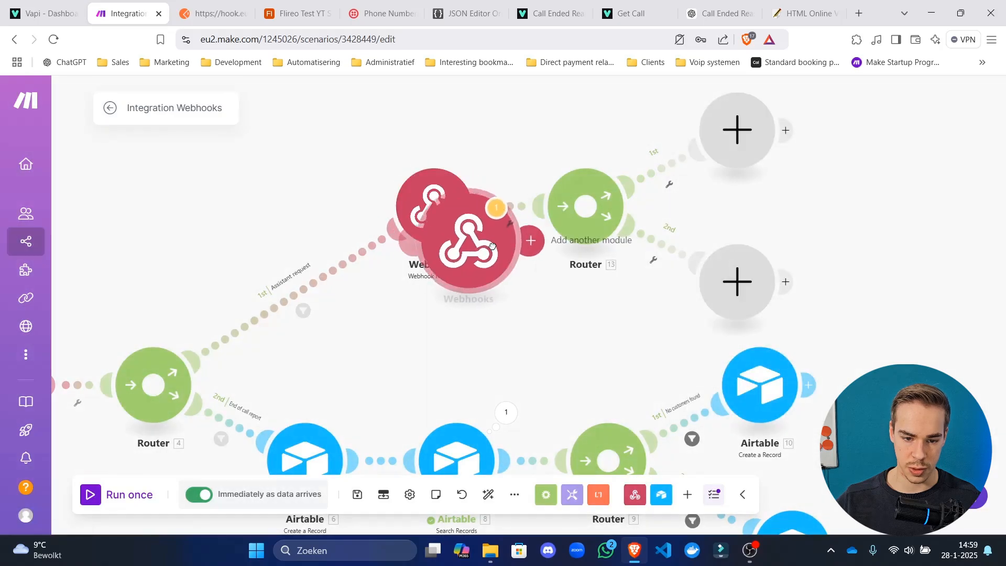
{"action": "mouse_move", "coordinate": [491, 263]}
{"action": "left_mouse_down"}
{"action": "mouse_move", "coordinate": [957, 153]}
{"action": "mouse_move", "coordinate": [933, 155]}
{"action": "left_mouse_up"}
{"action": "left_click_drag", "start_coordinate": [940, 250], "coordinate": [613, 249]}
{"action": "left_click_drag", "start_coordinate": [455, 228], "coordinate": [825, 151]}
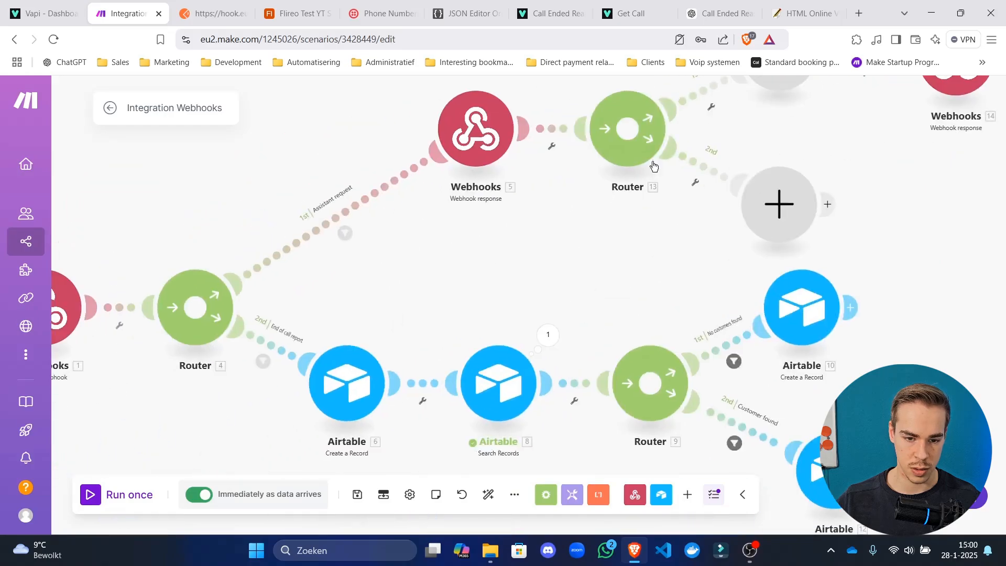
Move Webhooks 5 left and add an empty module on a third router route.
{"action": "right_click", "coordinate": [477, 141]}
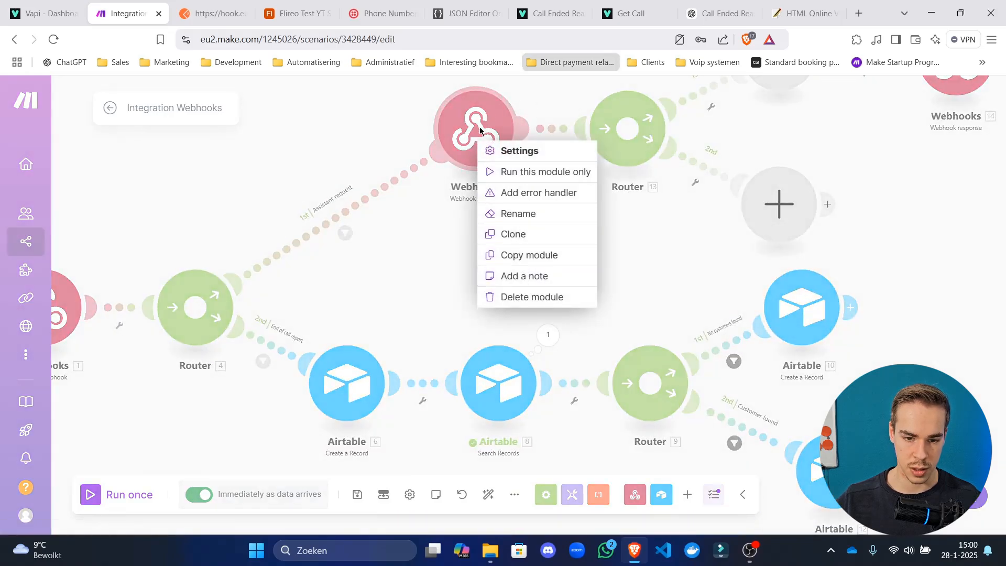
{"action": "left_click", "coordinate": [424, 141]}
{"action": "left_click_drag", "start_coordinate": [469, 120], "coordinate": [359, 139]}
{"action": "left_click_drag", "start_coordinate": [473, 217], "coordinate": [475, 296]}
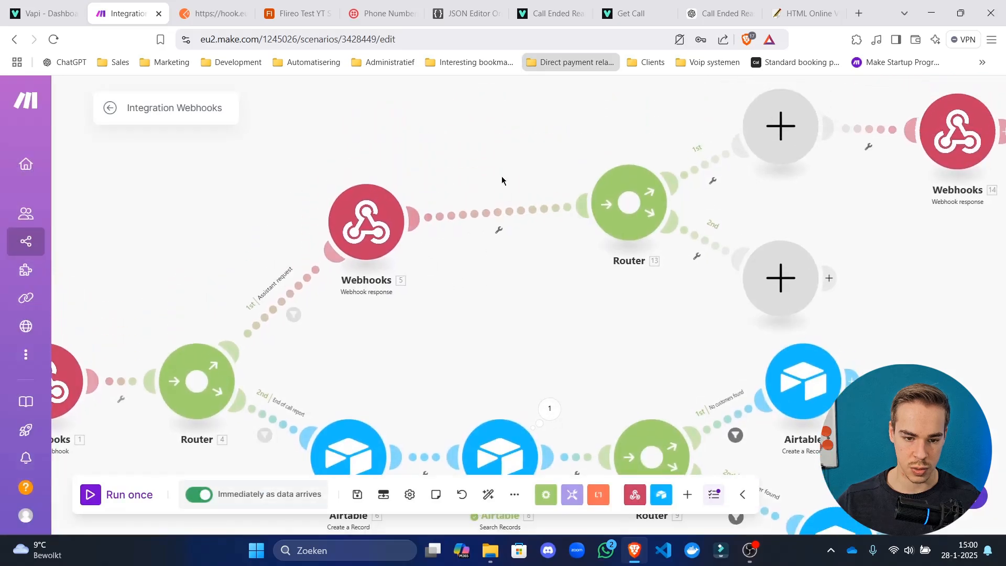
{"action": "left_click_drag", "start_coordinate": [414, 219], "coordinate": [502, 157]}
{"action": "left_click", "coordinate": [502, 156]}
Insert an Airtable Search Records module between the Webhook response and Router 13.
{"action": "left_click", "coordinate": [595, 176]}
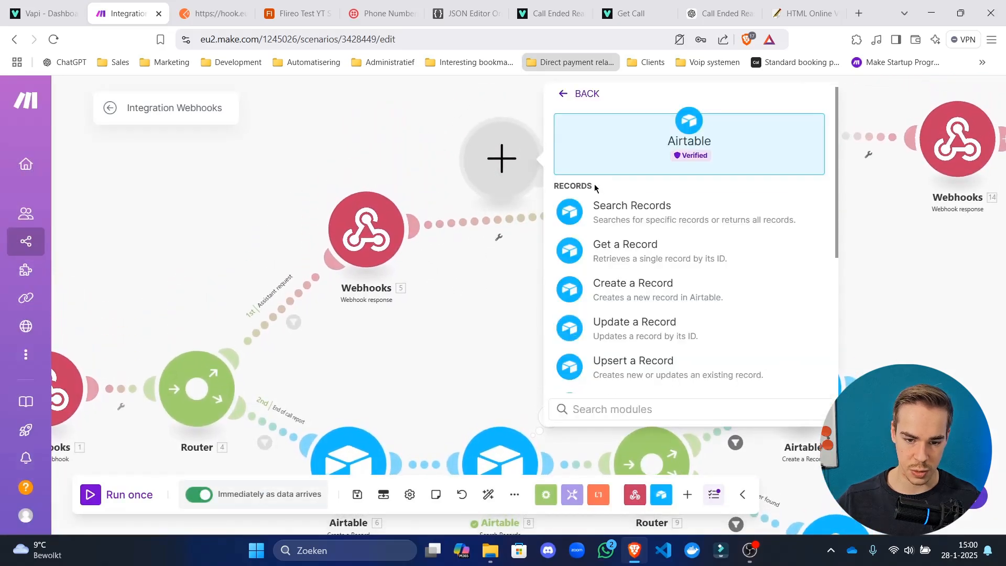
{"action": "left_click", "coordinate": [666, 216]}
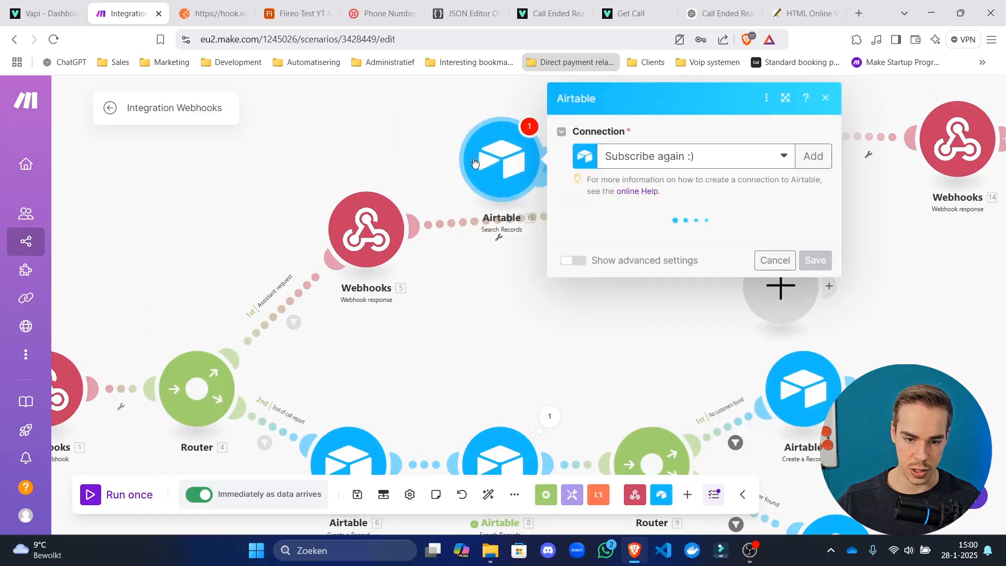
{"action": "left_click_drag", "start_coordinate": [506, 186], "coordinate": [301, 140]}
{"action": "left_click", "coordinate": [269, 196]}
{"action": "right_click", "coordinate": [470, 154]}
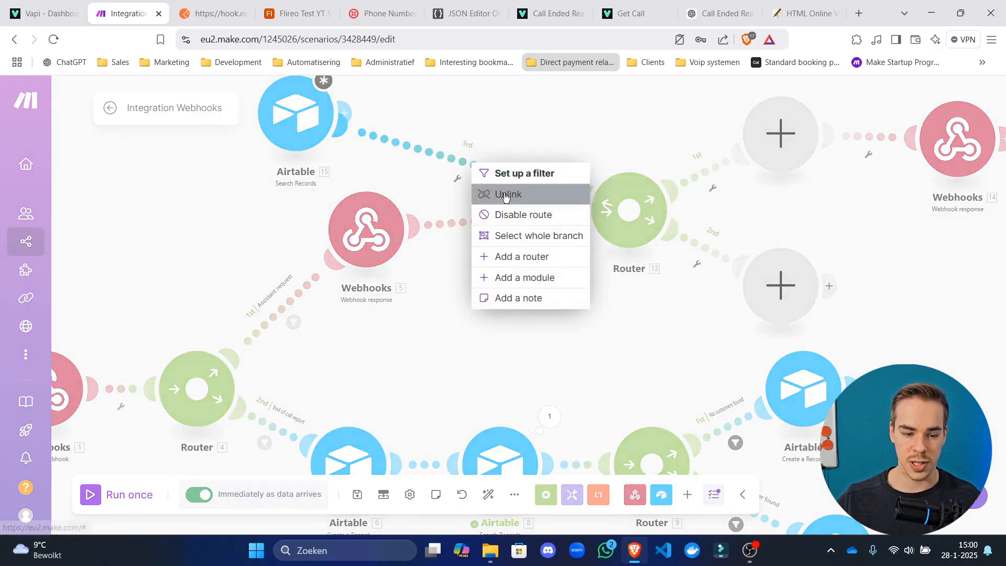
{"action": "left_click", "coordinate": [482, 195]}
{"action": "scroll", "coordinate": [552, 233], "scroll_direction": "down", "scroll_amount": 3}
{"action": "scroll", "coordinate": [433, 321], "scroll_direction": "up", "scroll_amount": 3}
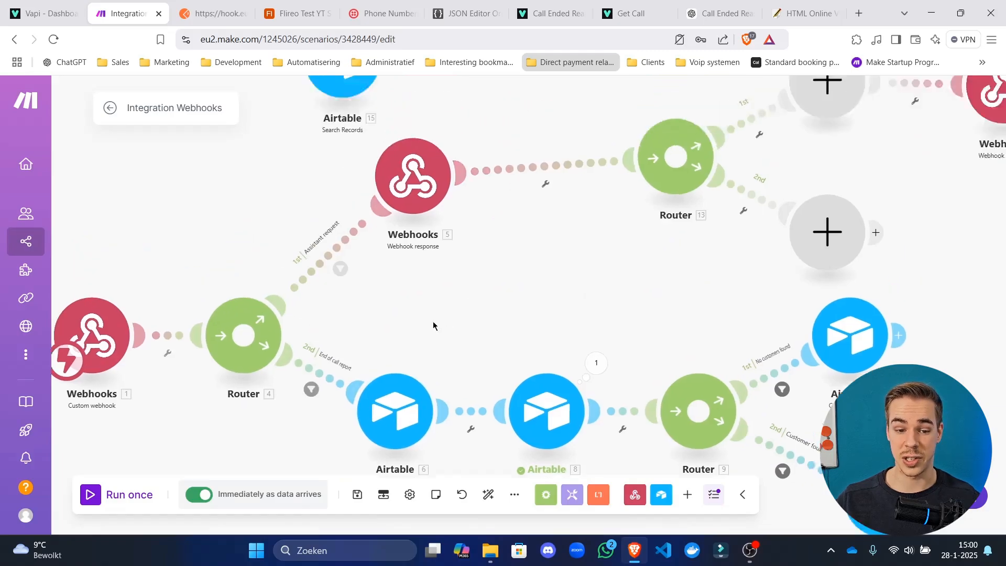
{"action": "left_click_drag", "start_coordinate": [498, 189], "coordinate": [507, 272]}
{"action": "left_click", "coordinate": [511, 230]}
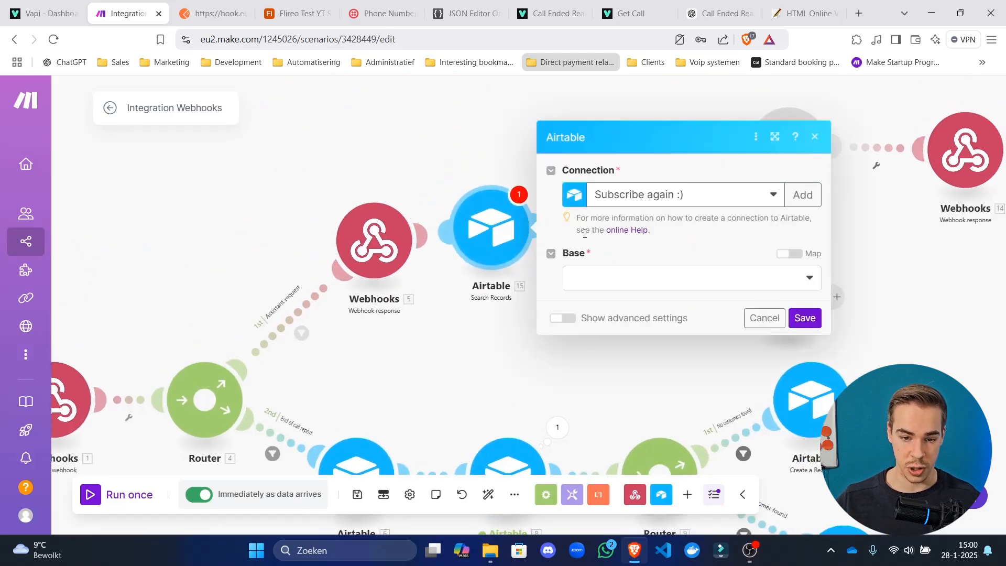
Search the Customers table in the Flireo Test YT Sub base with a limit of 1 record.
{"action": "left_click", "coordinate": [634, 272]}
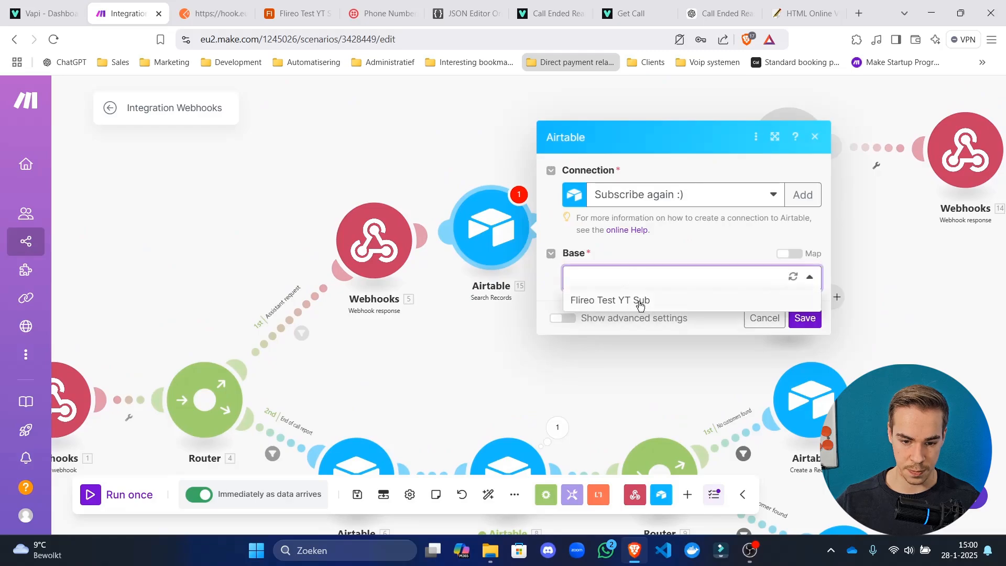
{"action": "left_click", "coordinate": [639, 299]}
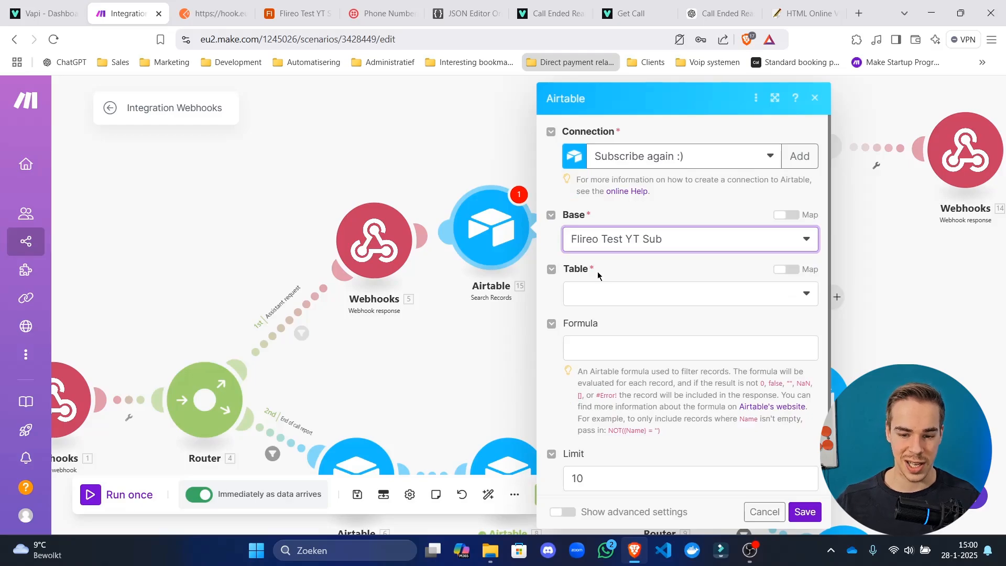
{"action": "left_click", "coordinate": [615, 297]}
{"action": "left_click", "coordinate": [618, 340]}
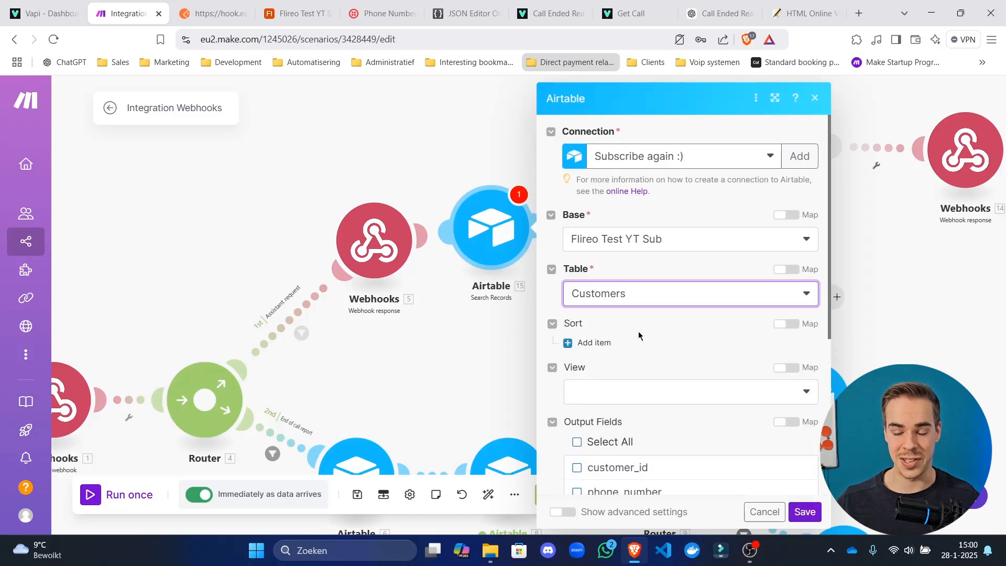
{"action": "scroll", "coordinate": [639, 335], "scroll_direction": "down", "scroll_amount": 5}
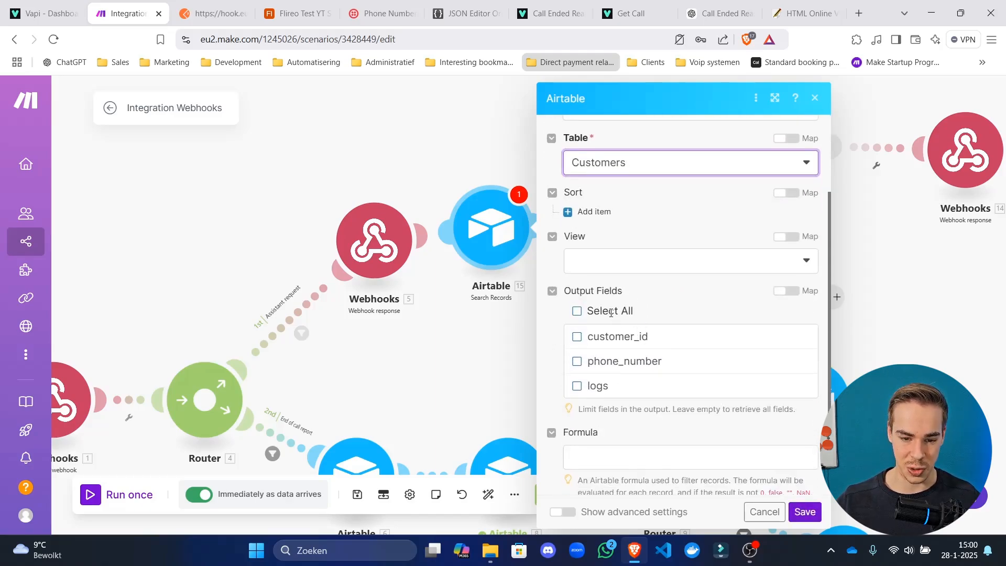
{"action": "left_click", "coordinate": [612, 453]}
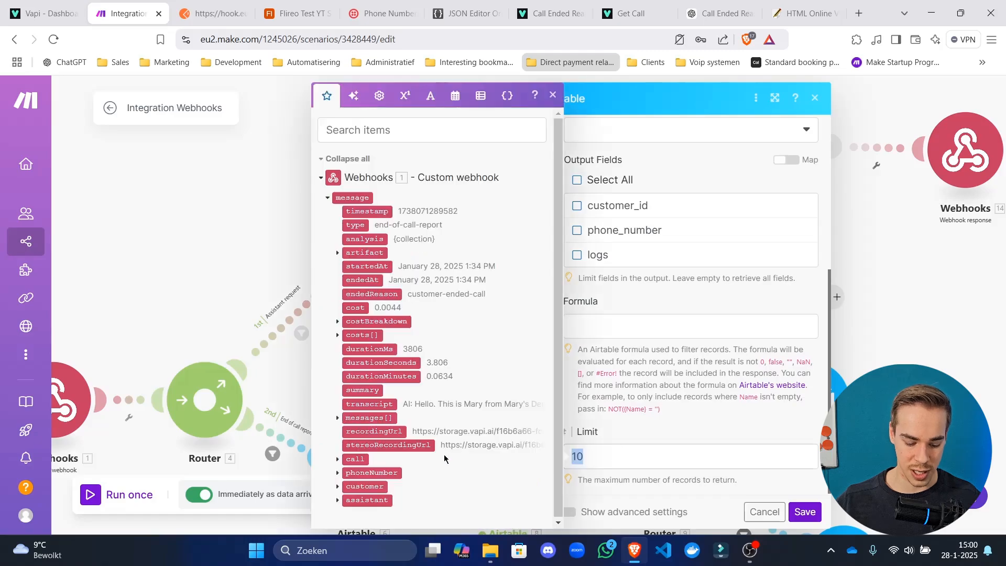
{"action": "key", "text": "BackSpace"}
{"action": "left_click", "coordinate": [691, 326]}
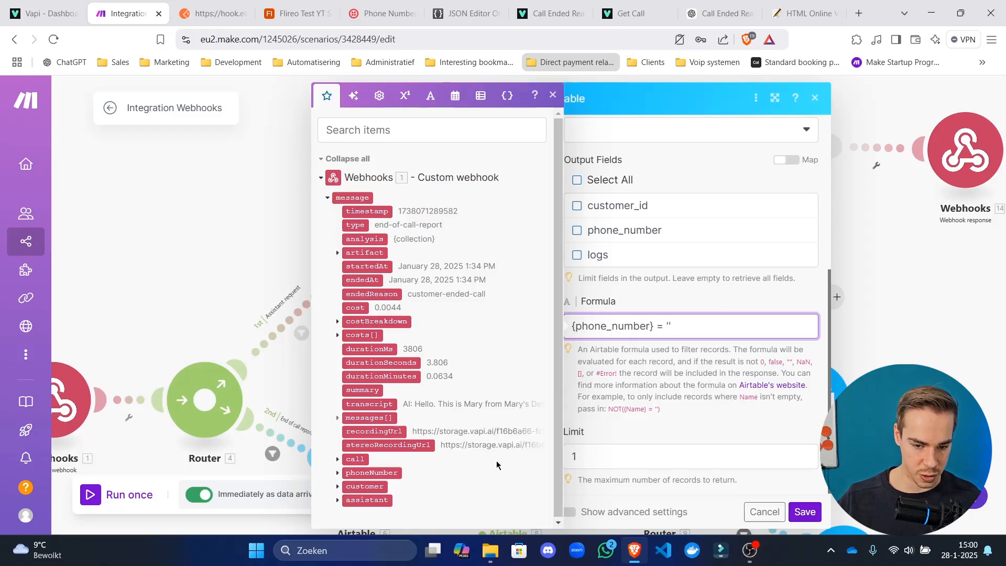
{"action": "left_click", "coordinate": [816, 509]}
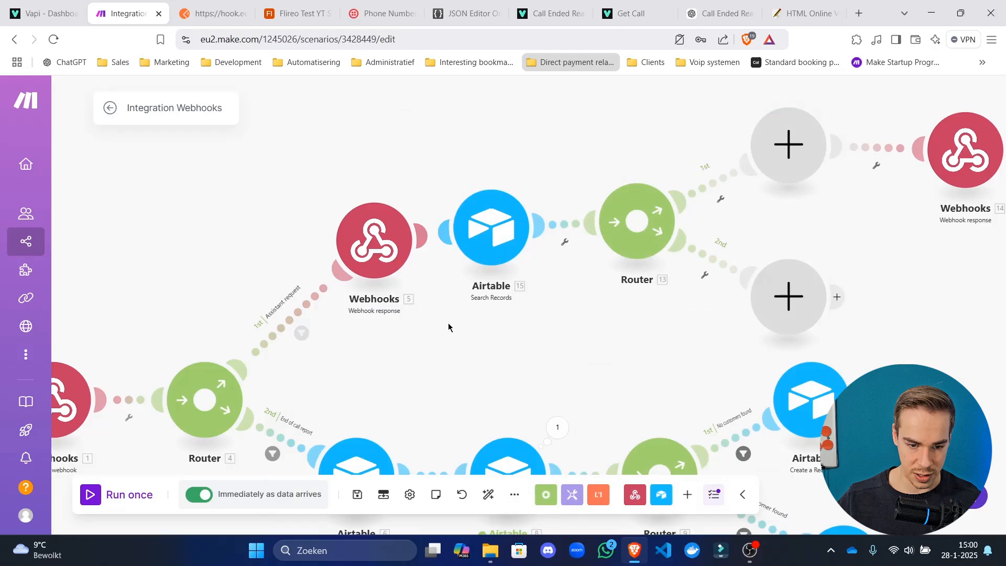
Run only the starting webhook module to load sample call data.
{"action": "left_click_drag", "start_coordinate": [449, 328], "coordinate": [502, 308]}
{"action": "scroll", "coordinate": [169, 348], "scroll_direction": "down", "scroll_amount": 1}
{"action": "scroll", "coordinate": [170, 348], "scroll_direction": "down", "scroll_amount": 1}
{"action": "left_click_drag", "start_coordinate": [146, 337], "coordinate": [344, 271]}
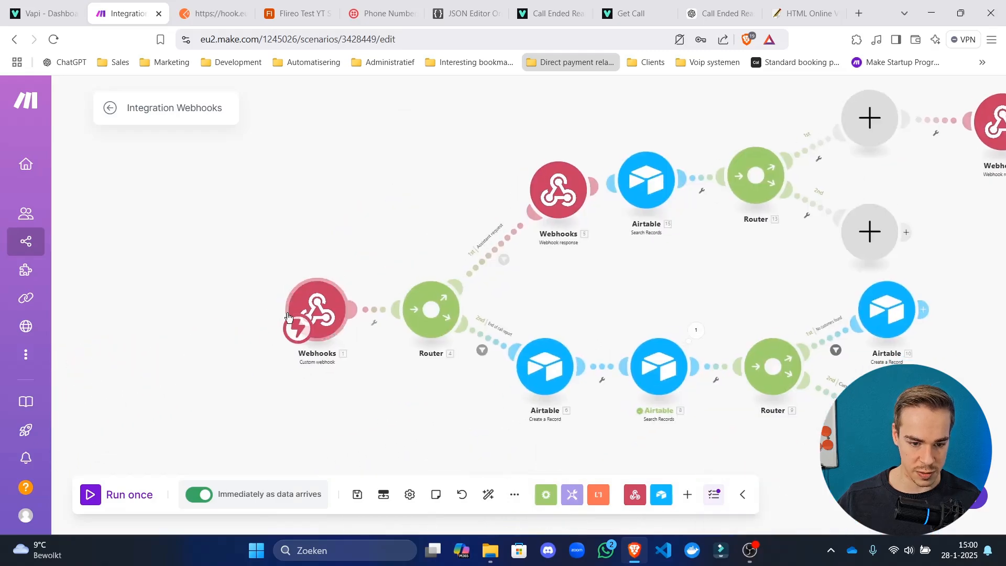
{"action": "right_click", "coordinate": [318, 303]}
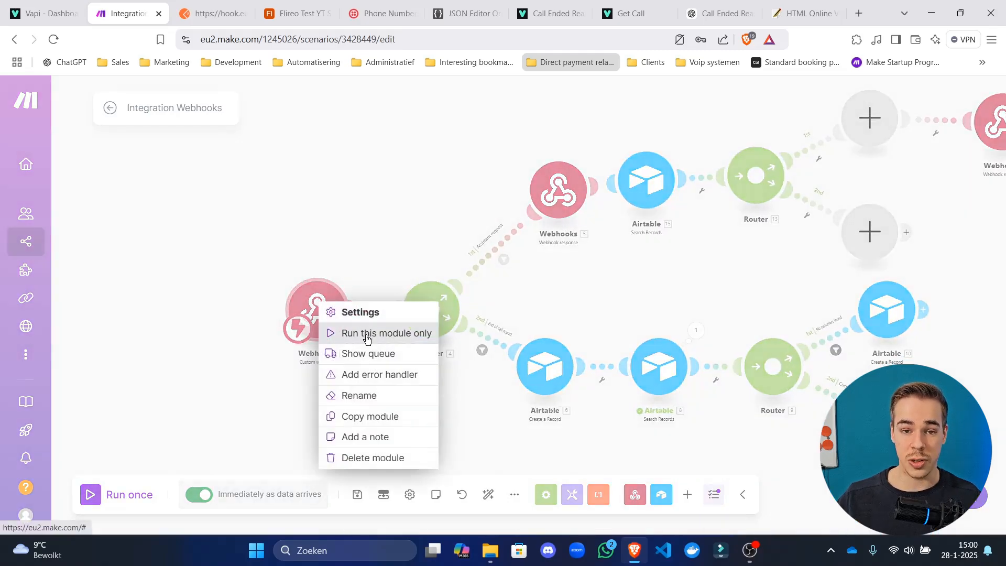
{"action": "left_click", "coordinate": [604, 244]}
{"action": "left_click", "coordinate": [566, 196]}
{"action": "left_click", "coordinate": [568, 295]}
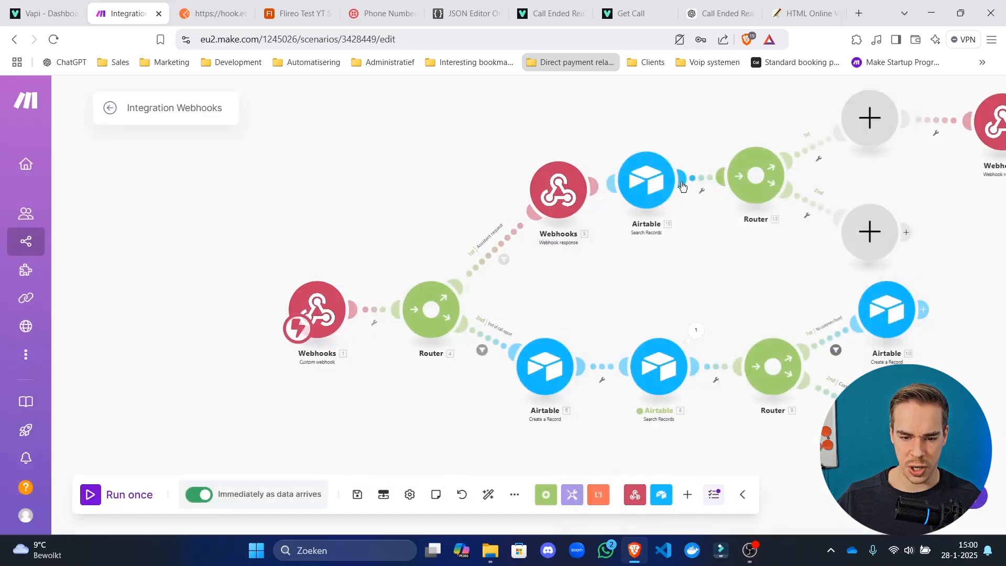
Complete the formula {phone_number} = '…' with the webhook's customer number.
{"action": "left_click", "coordinate": [661, 183]}
{"action": "scroll", "coordinate": [820, 293], "scroll_direction": "down", "scroll_amount": 2}
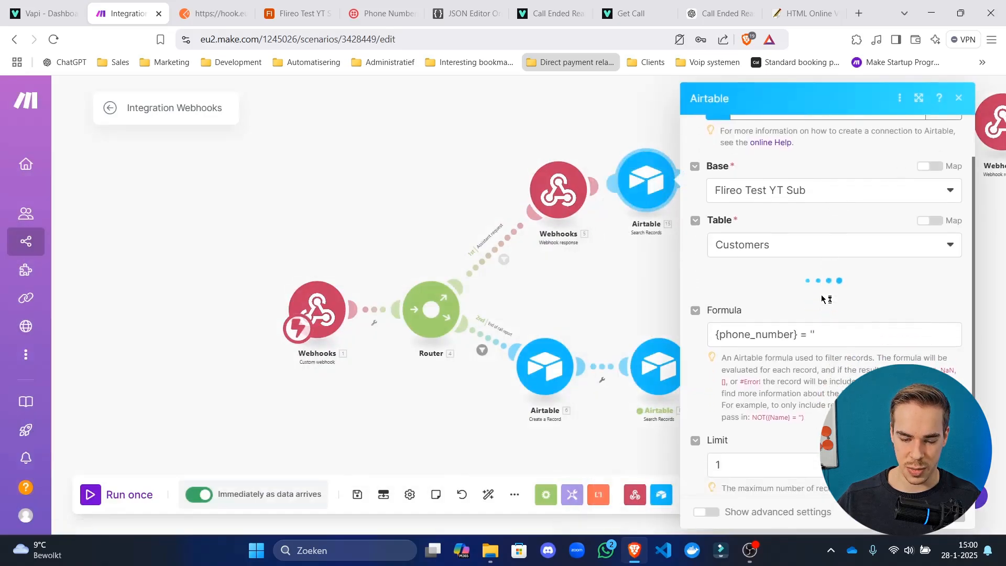
{"action": "left_click", "coordinate": [818, 327]}
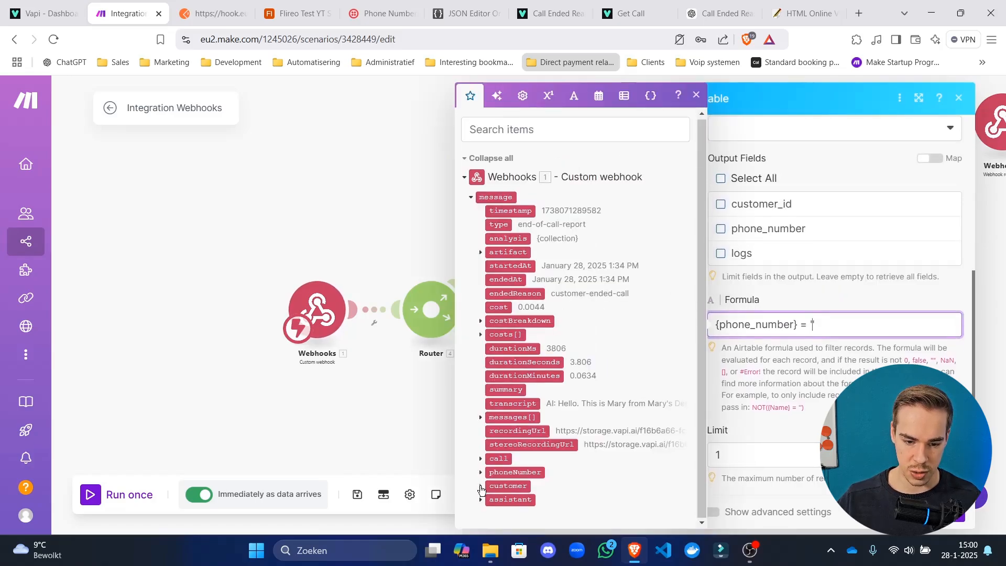
{"action": "left_click", "coordinate": [480, 486]}
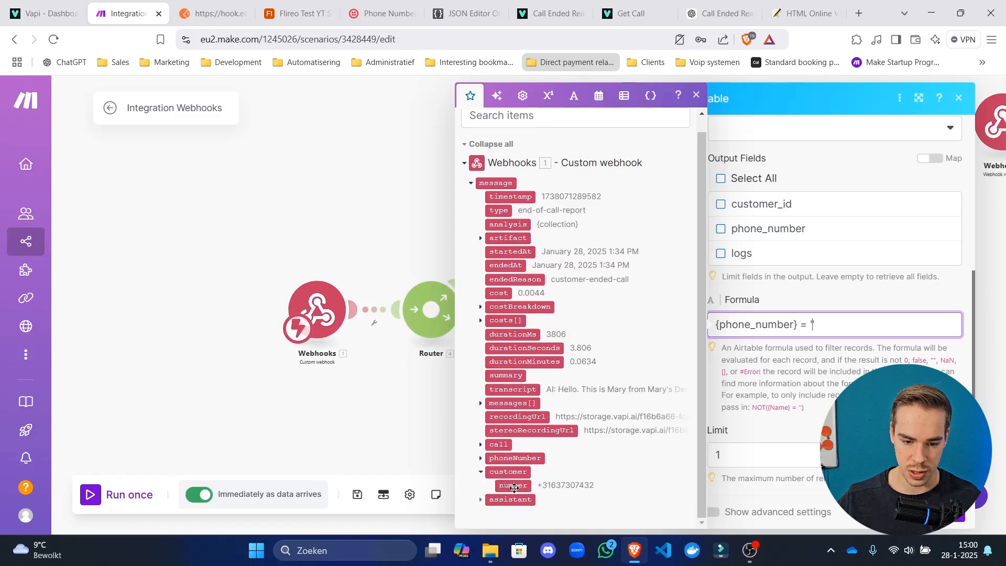
{"action": "left_click", "coordinate": [512, 485]}
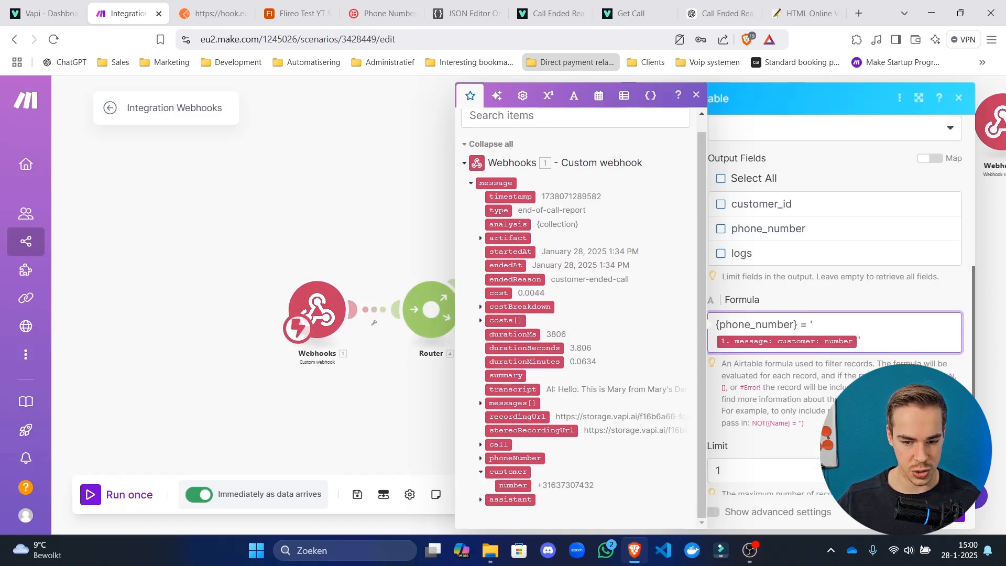
{"action": "left_click", "coordinate": [944, 513]}
{"action": "left_click_drag", "start_coordinate": [716, 312], "coordinate": [497, 370]}
{"action": "left_click_drag", "start_coordinate": [441, 250], "coordinate": [470, 253]}
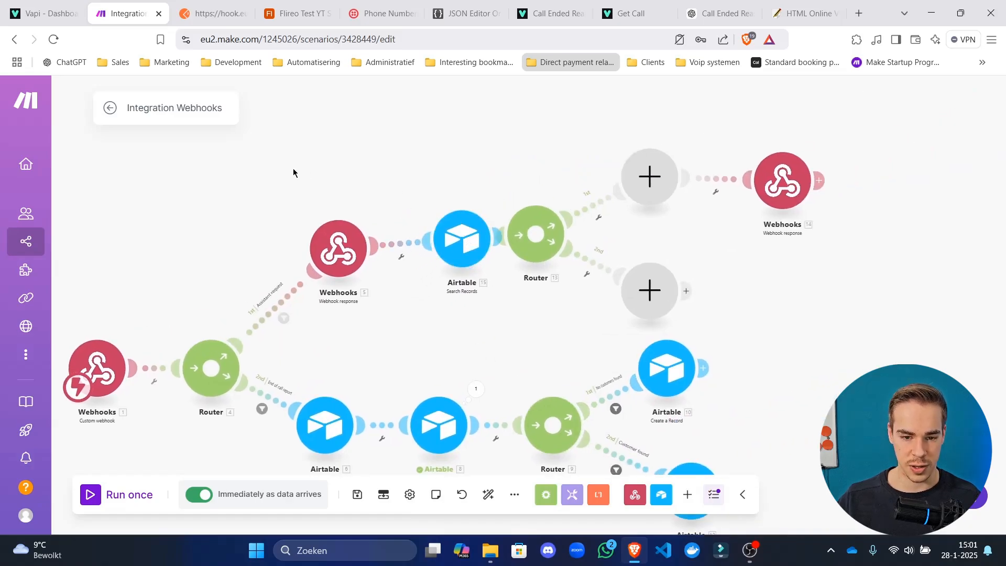
{"action": "left_click_drag", "start_coordinate": [408, 206], "coordinate": [380, 208]}
Remove the webhook response from the first route and attach the Airtable search directly to it.
{"action": "right_click", "coordinate": [317, 250]}
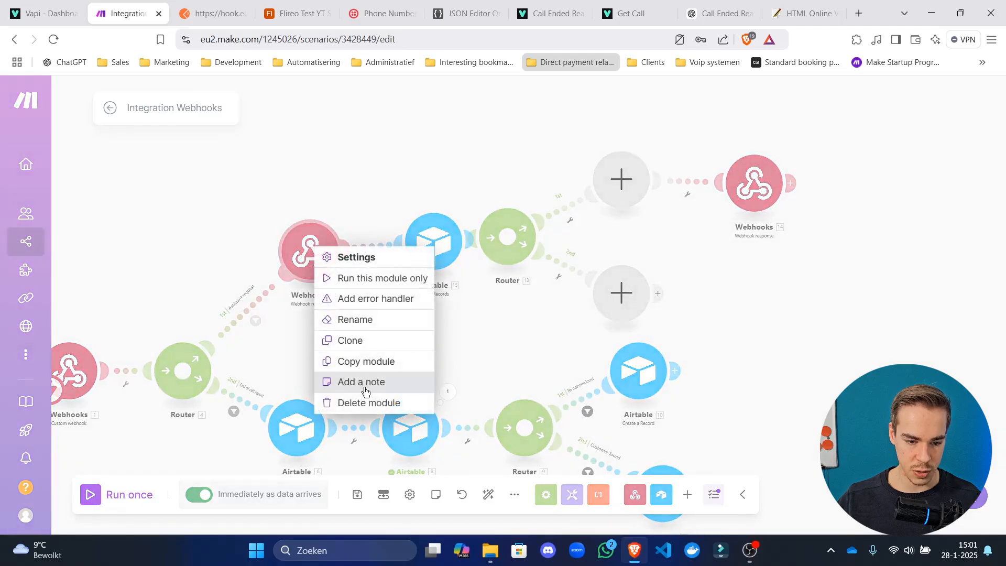
{"action": "left_click", "coordinate": [362, 404]}
{"action": "left_click_drag", "start_coordinate": [422, 246], "coordinate": [364, 241]}
{"action": "scroll", "coordinate": [318, 330], "scroll_direction": "up", "scroll_amount": 4}
Review the Assistant request route's filter and the Airtable search formula.
{"action": "left_click_drag", "start_coordinate": [318, 332], "coordinate": [540, 308]}
{"action": "left_click", "coordinate": [445, 262]}
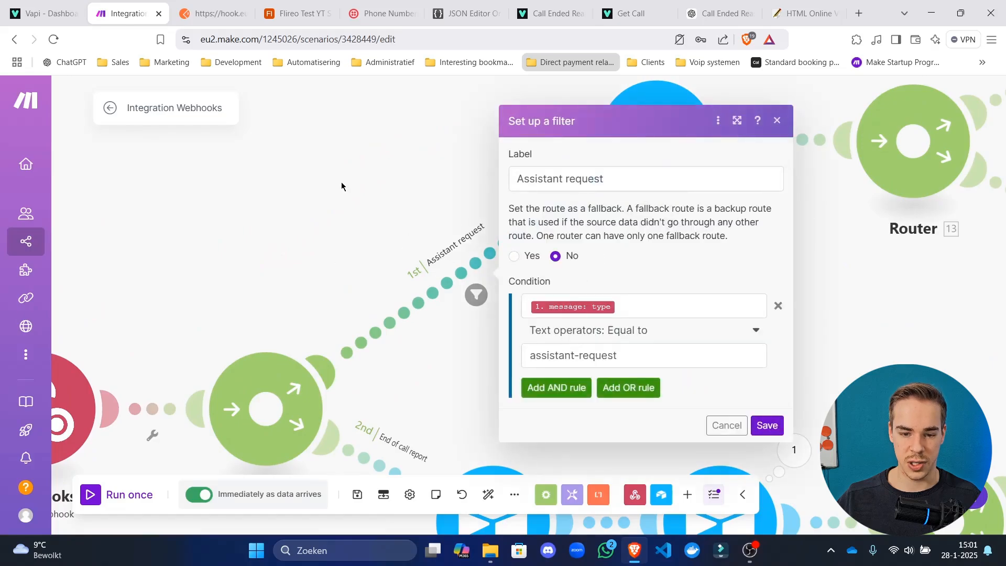
{"action": "left_click", "coordinate": [342, 183]}
{"action": "left_click_drag", "start_coordinate": [666, 225], "coordinate": [440, 254]}
{"action": "left_click", "coordinate": [434, 217]}
{"action": "left_click_drag", "start_coordinate": [693, 345], "coordinate": [465, 336]}
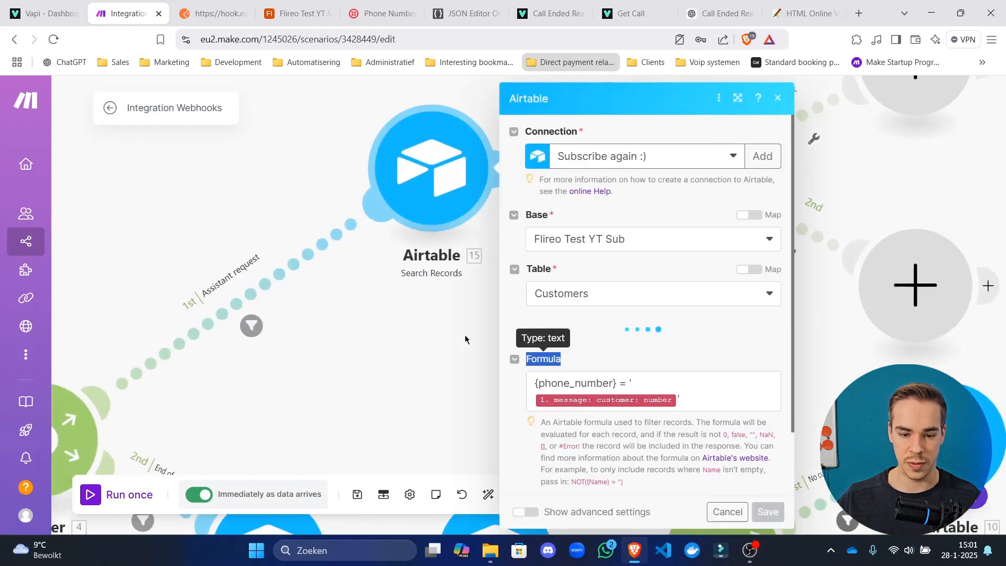
{"action": "left_click", "coordinate": [466, 336]}
Label the router's first route 'No customer found' with a condition on the number of records found.
{"action": "left_click_drag", "start_coordinate": [812, 123], "coordinate": [529, 150]}
{"action": "left_click", "coordinate": [534, 136]}
{"action": "left_click", "coordinate": [610, 157]}
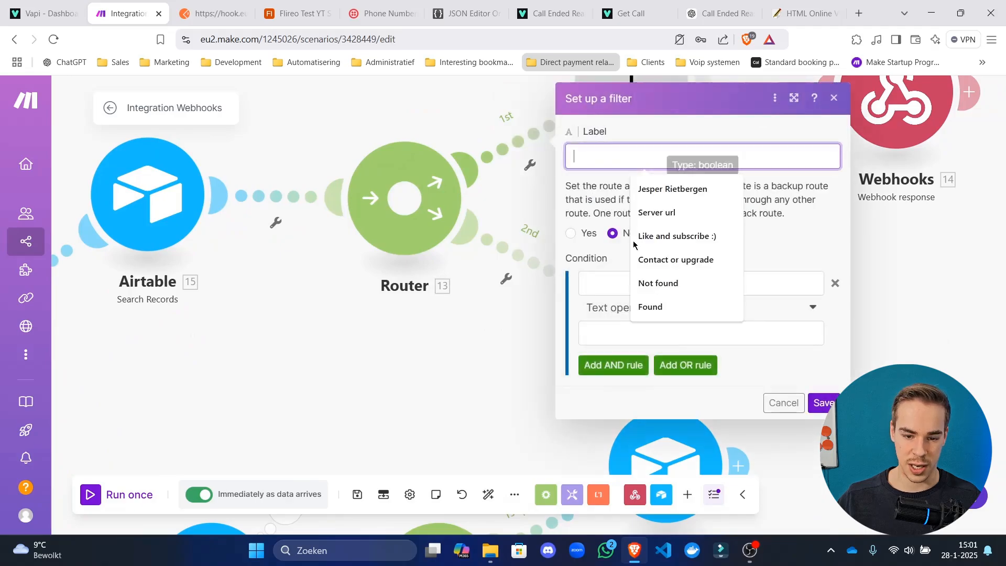
{"action": "left_click", "coordinate": [602, 284]}
{"action": "left_click", "coordinate": [435, 198]}
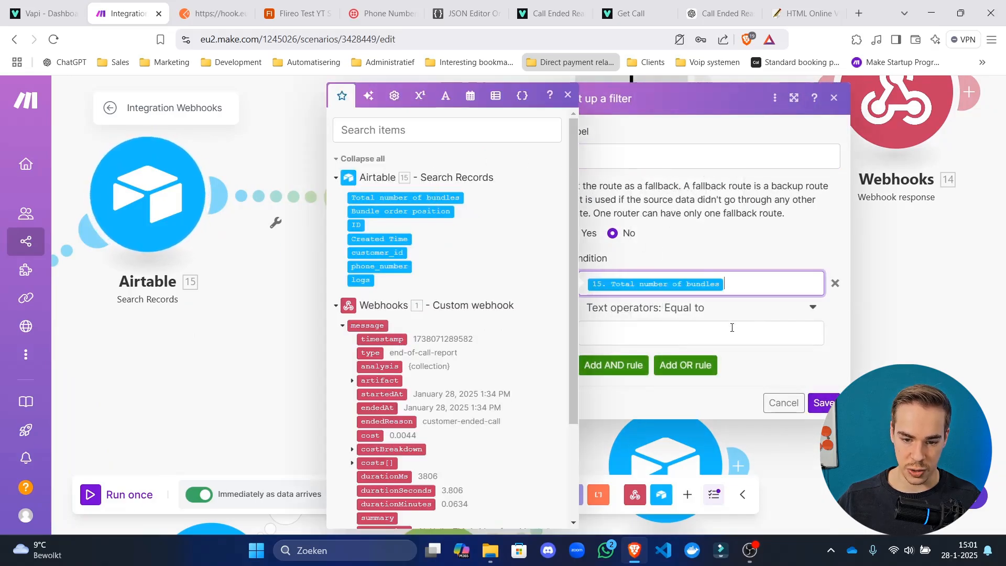
{"action": "left_click", "coordinate": [733, 334]}
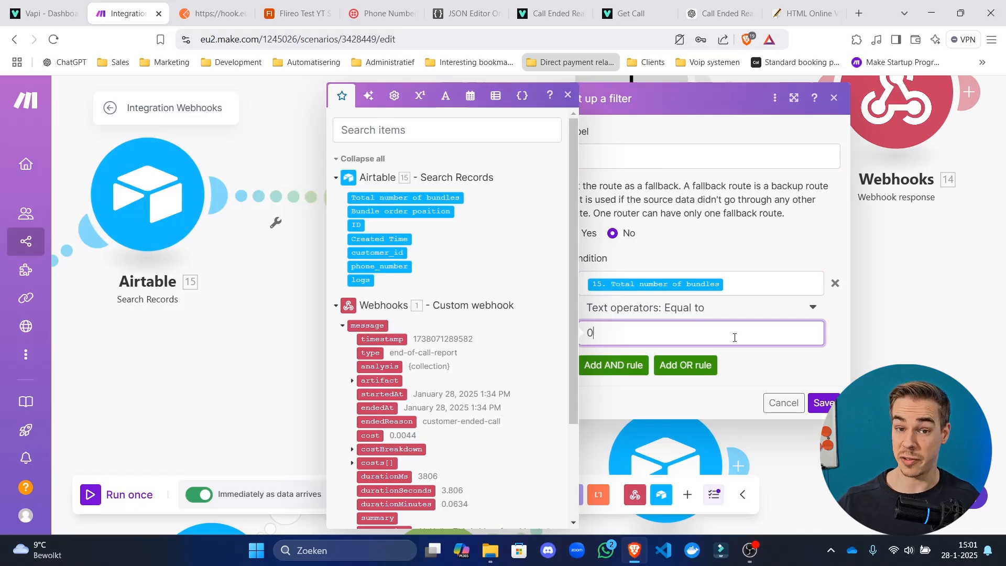
{"action": "left_click", "coordinate": [784, 162]}
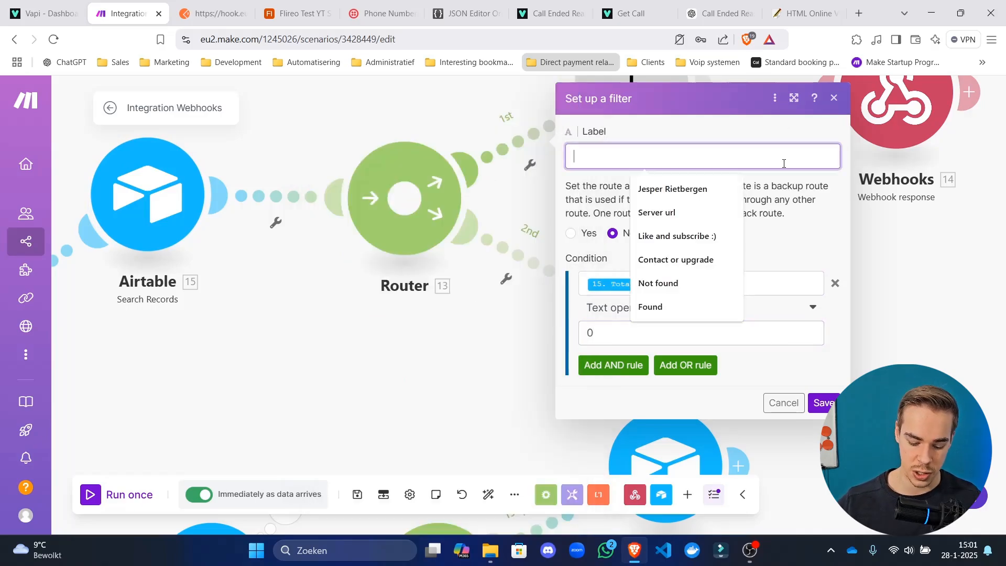
{"action": "type", "text": "No customer found"}
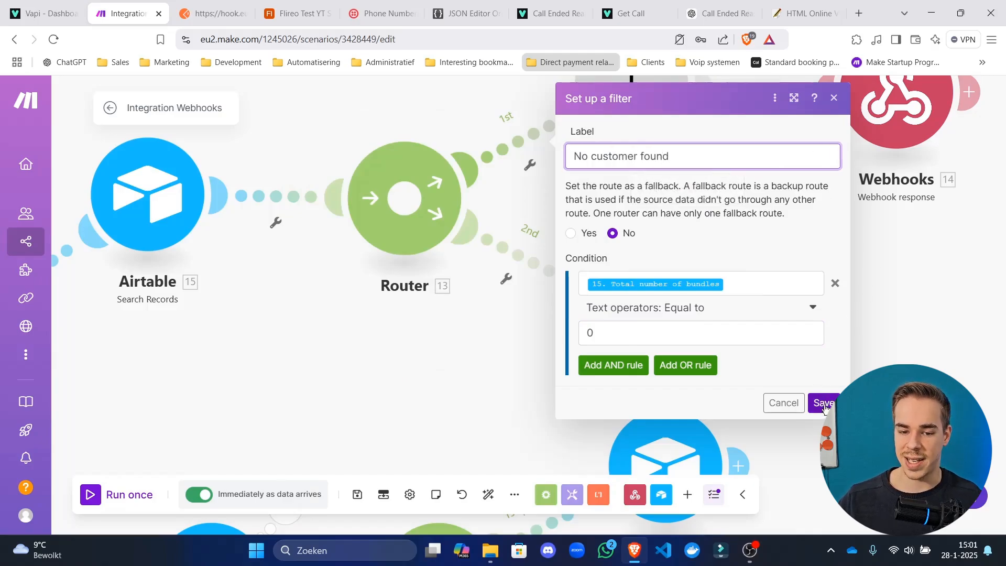
{"action": "left_click", "coordinate": [823, 403]}
Replace the placeholder module with the webhook response on the No customer found route.
{"action": "right_click", "coordinate": [504, 136]}
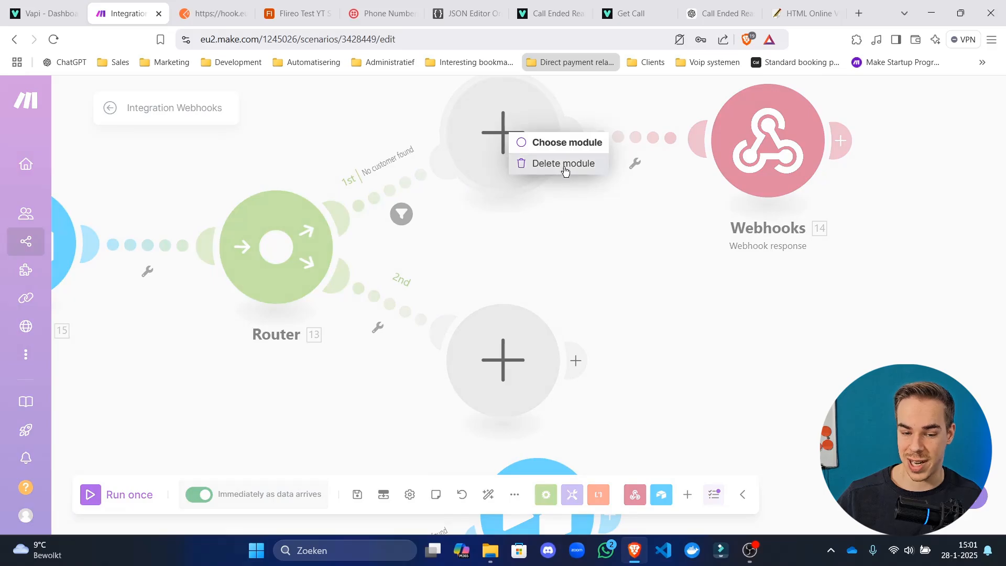
{"action": "left_click", "coordinate": [565, 170]}
{"action": "left_click_drag", "start_coordinate": [754, 146], "coordinate": [553, 131]}
{"action": "left_click_drag", "start_coordinate": [644, 228], "coordinate": [553, 229]}
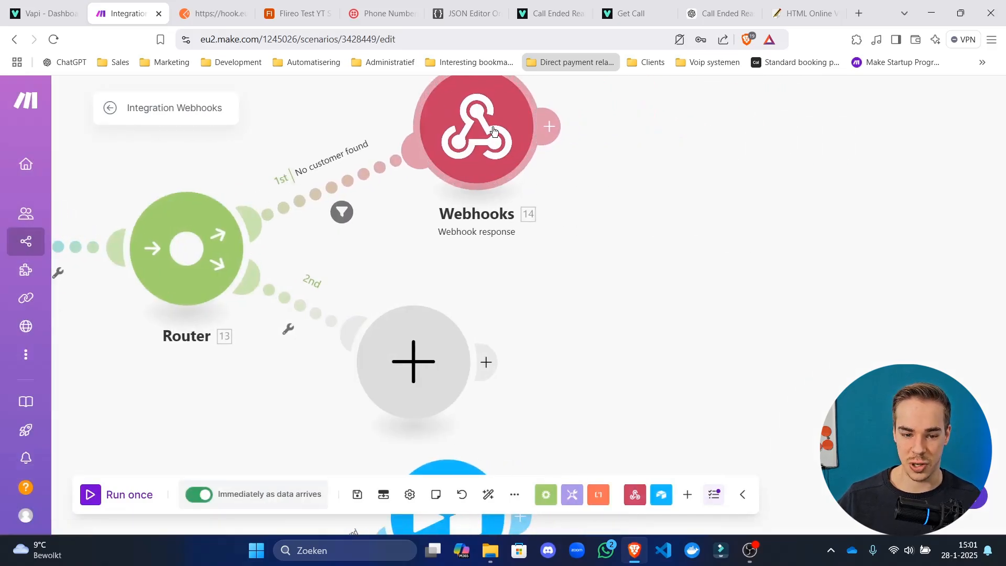
{"action": "left_click", "coordinate": [493, 131]}
{"action": "scroll", "coordinate": [697, 336], "scroll_direction": "down", "scroll_amount": 15}
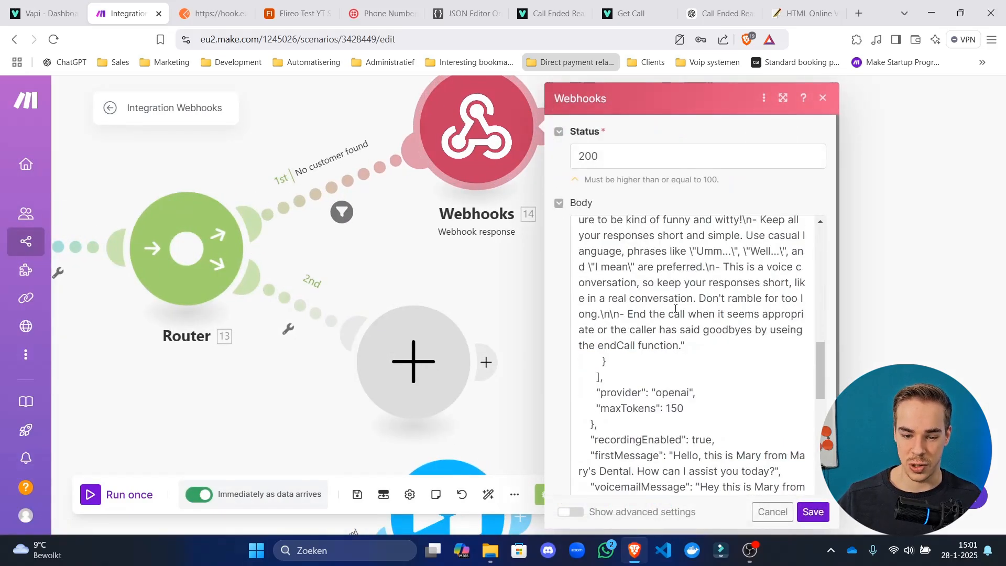
{"action": "left_click", "coordinate": [865, 298]}
{"action": "scroll", "coordinate": [539, 293], "scroll_direction": "down", "scroll_amount": 5}
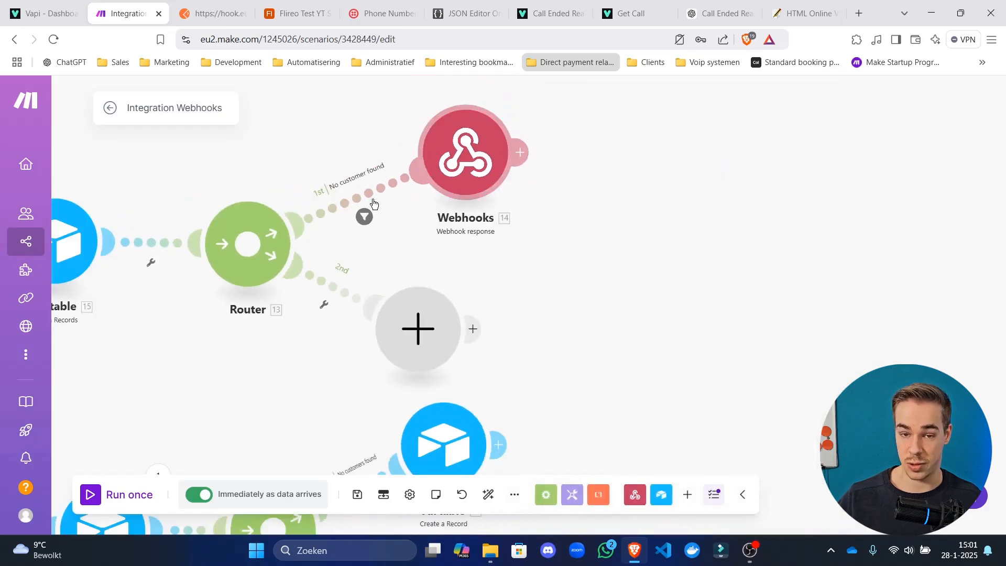
Filter the second route as 'Customer found': Total number of bundles Not equal to 0.
{"action": "left_click", "coordinate": [441, 334]}
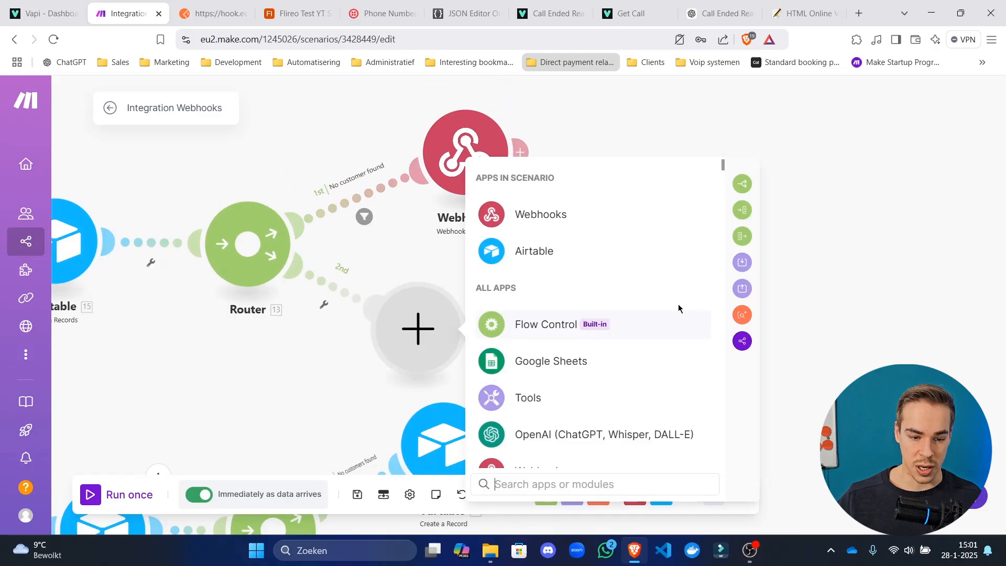
{"action": "left_click", "coordinate": [320, 281]}
{"action": "left_click", "coordinate": [498, 194]}
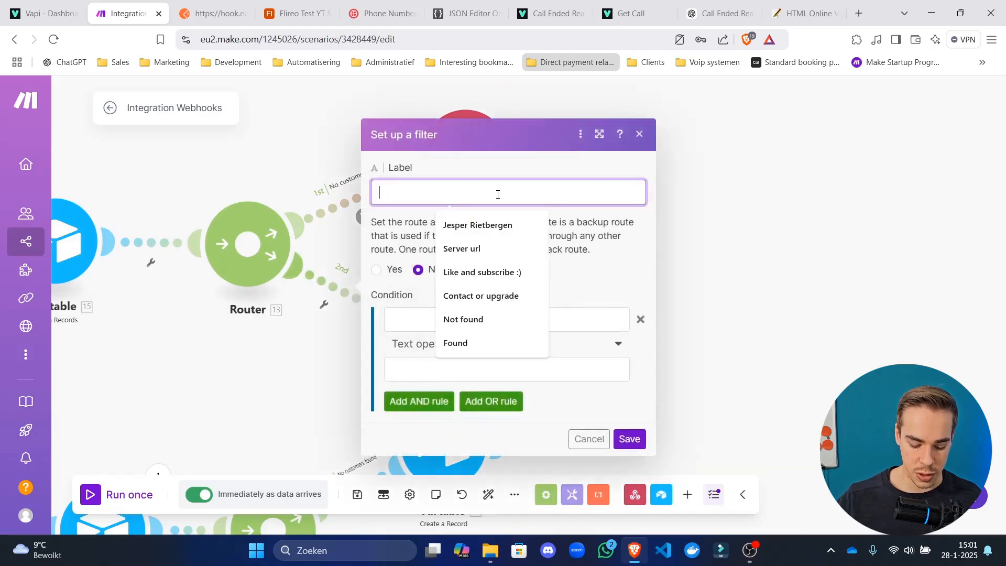
{"action": "type", "text": "Customer found"}
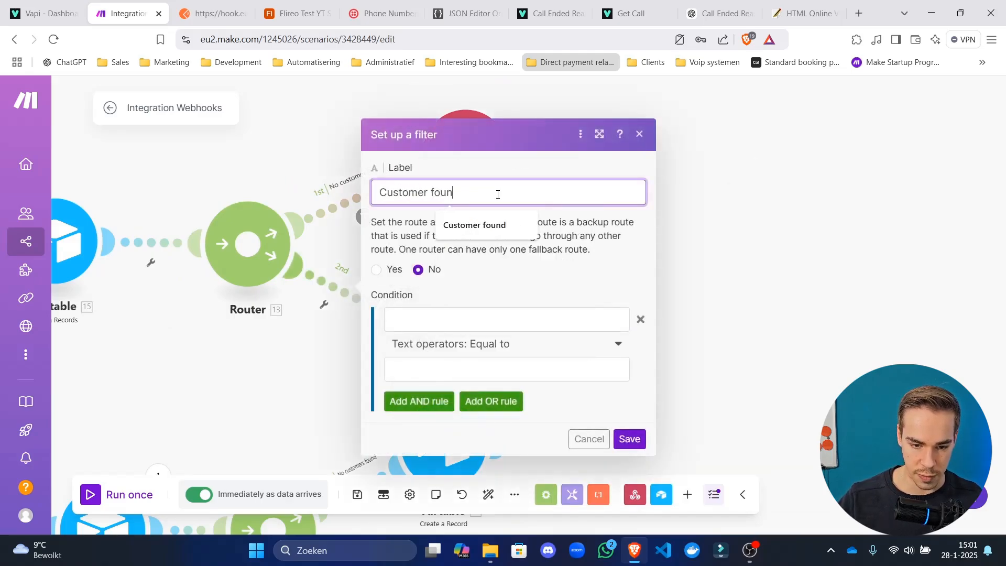
{"action": "left_click", "coordinate": [501, 318]}
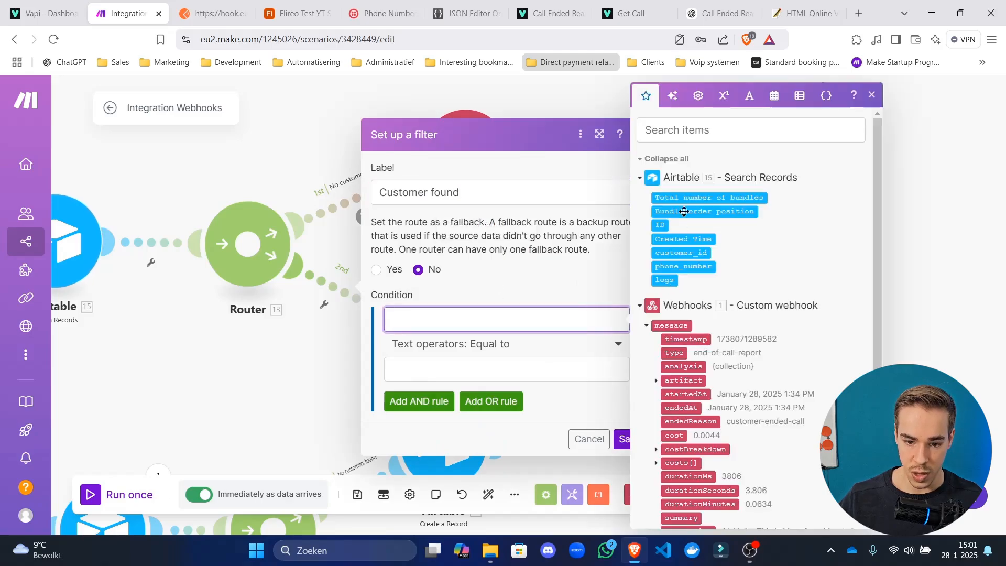
{"action": "left_click", "coordinate": [700, 197]}
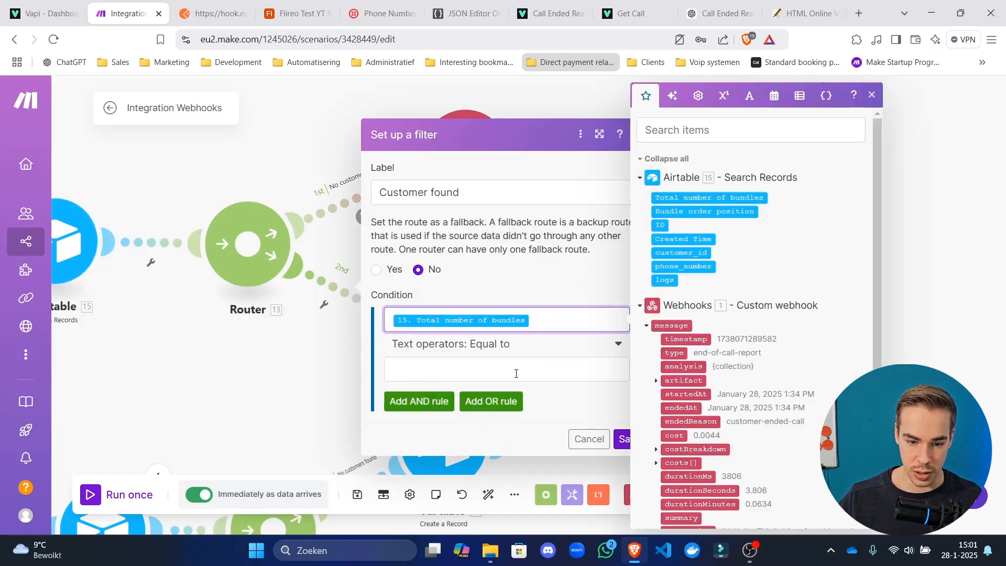
{"action": "left_click", "coordinate": [522, 355]}
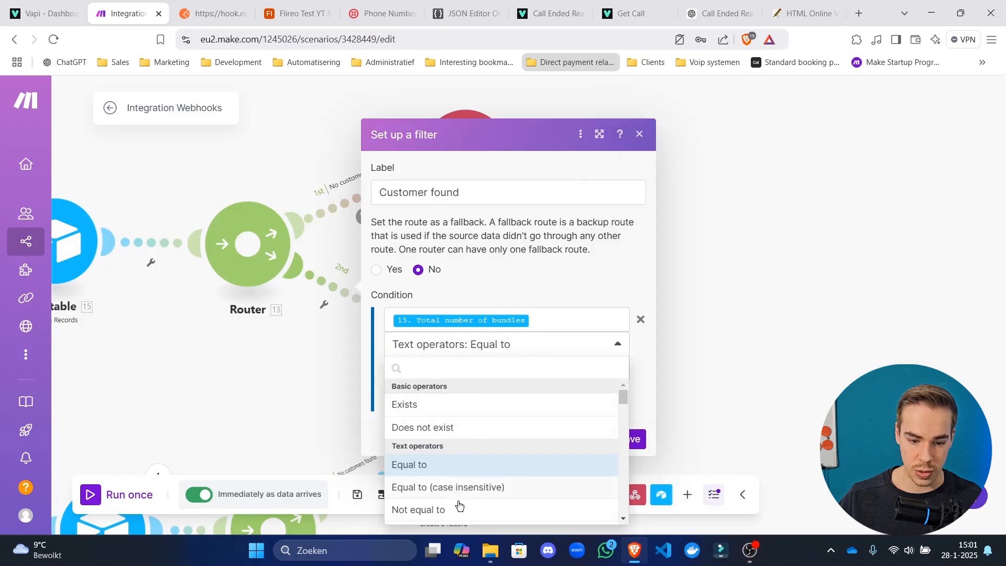
{"action": "left_click", "coordinate": [459, 506]}
{"action": "left_click", "coordinate": [475, 367]}
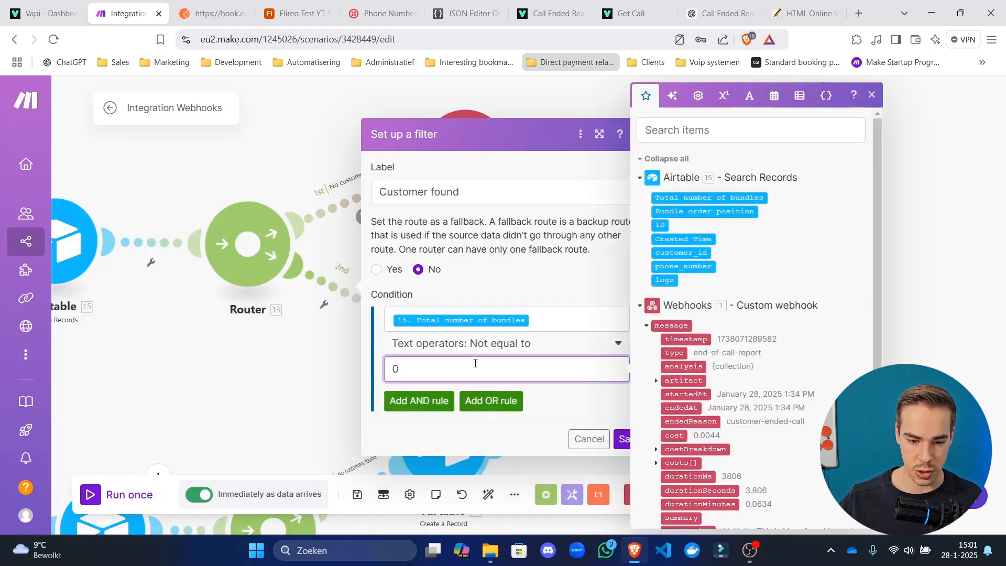
{"action": "left_click", "coordinate": [577, 397]}
{"action": "left_click", "coordinate": [629, 438]}
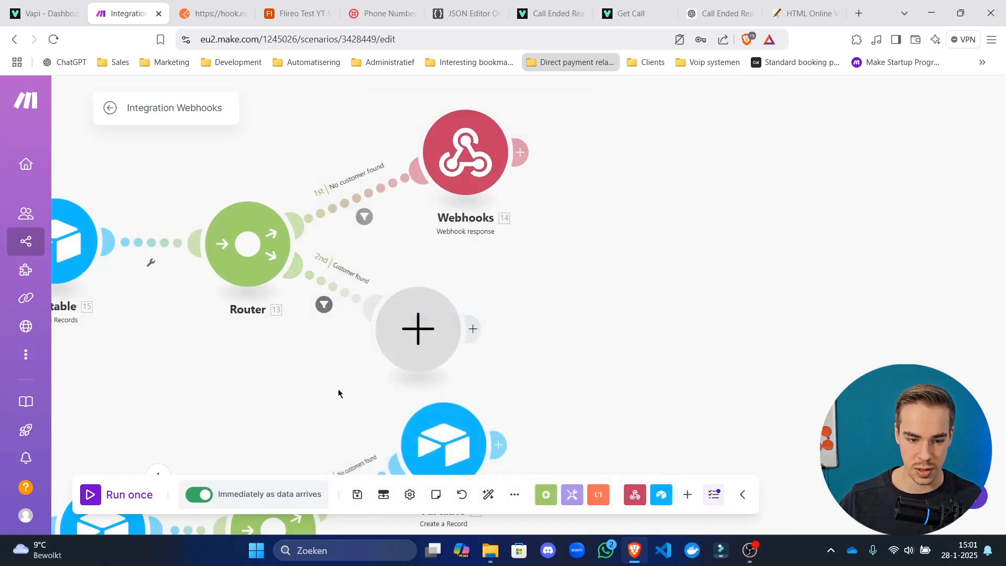
{"action": "left_click", "coordinate": [421, 322]}
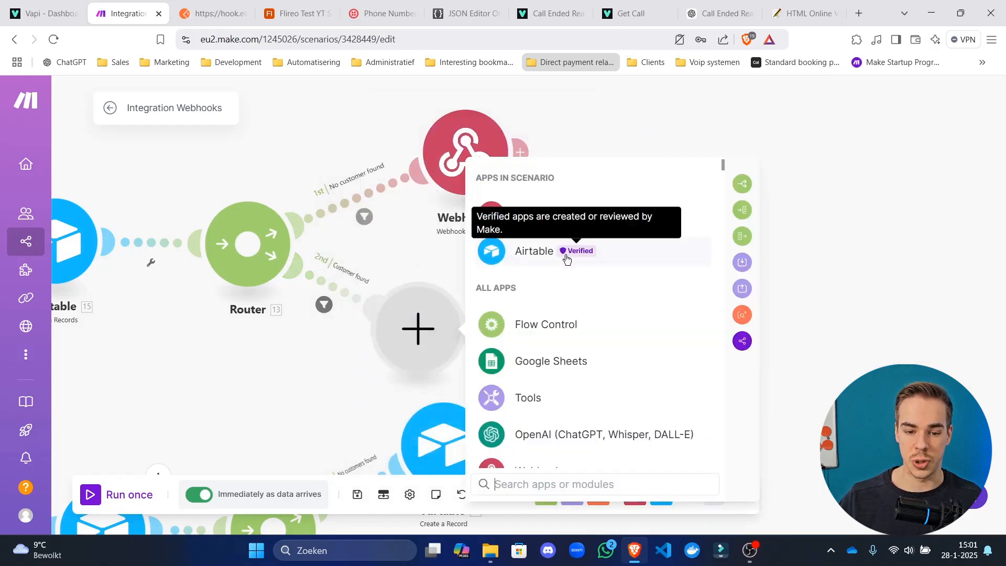
Add a JSON Transform to JSON module on the Customer found route, deleting the temporary Set variable module.
{"action": "left_click", "coordinate": [565, 397]}
{"action": "left_click", "coordinate": [570, 456]}
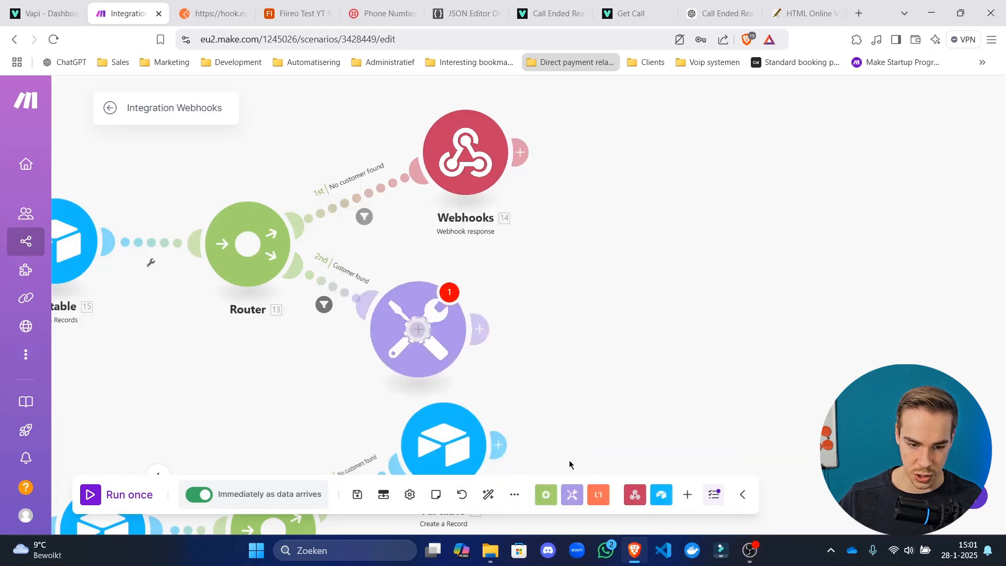
{"action": "left_click", "coordinate": [495, 249]}
{"action": "left_click", "coordinate": [574, 325]}
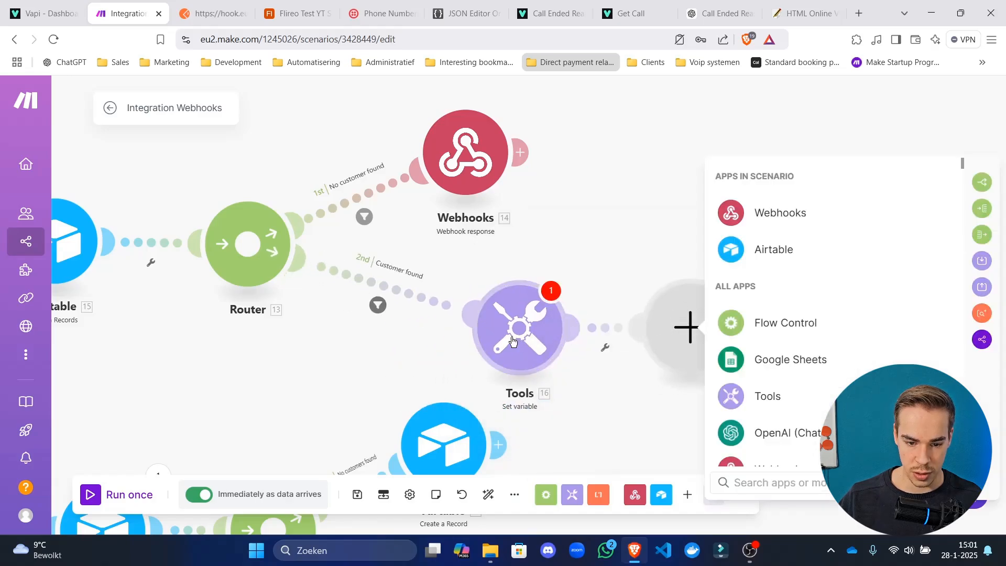
{"action": "right_click", "coordinate": [513, 341]}
{"action": "key", "text": "Escape"}
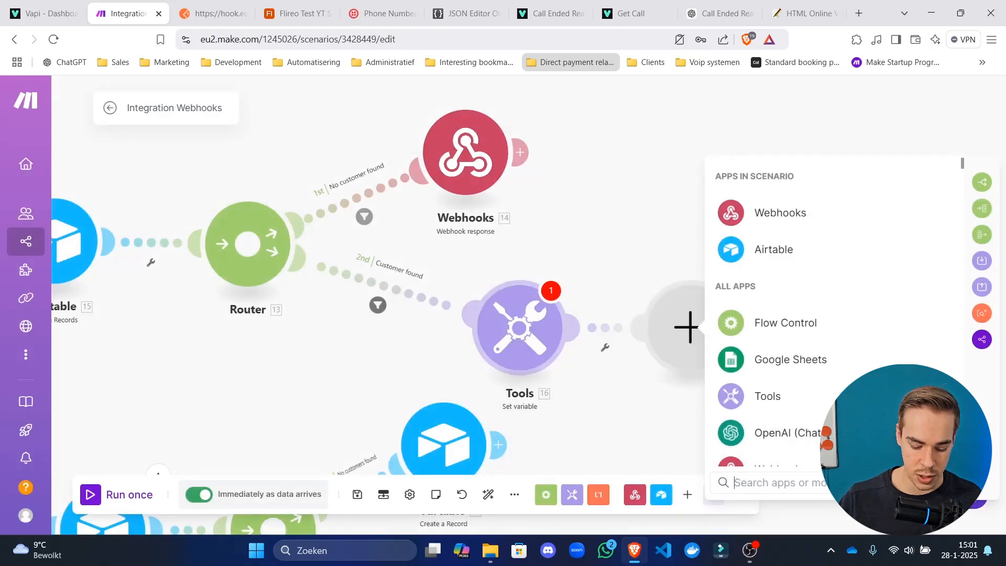
{"action": "type", "text": "json"}
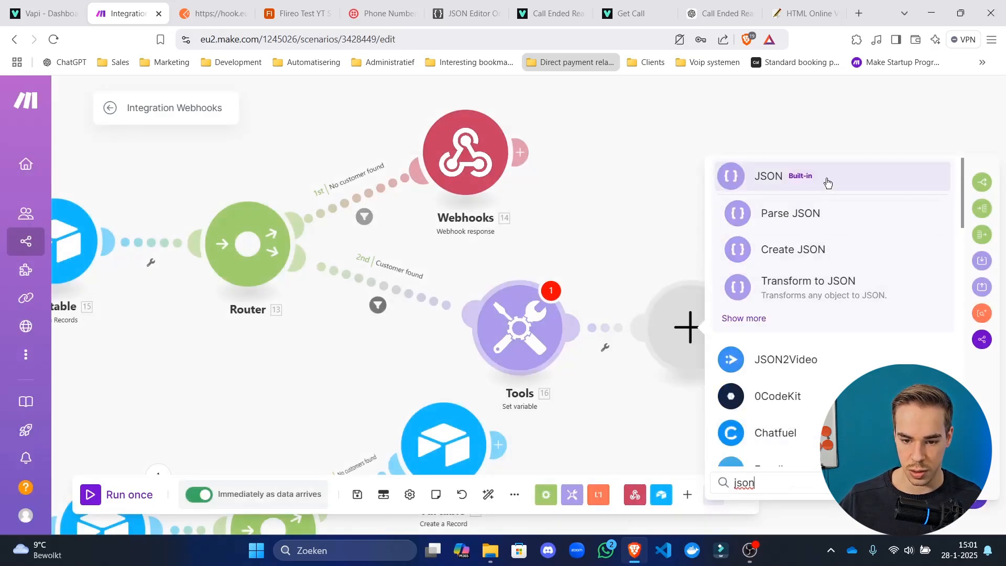
{"action": "left_click", "coordinate": [827, 181]}
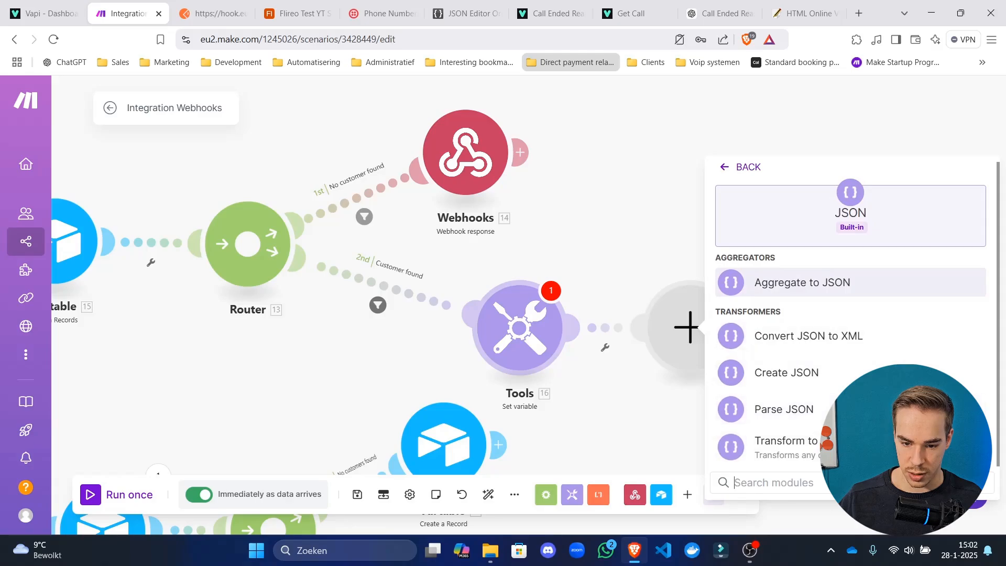
{"action": "left_click", "coordinate": [776, 445]}
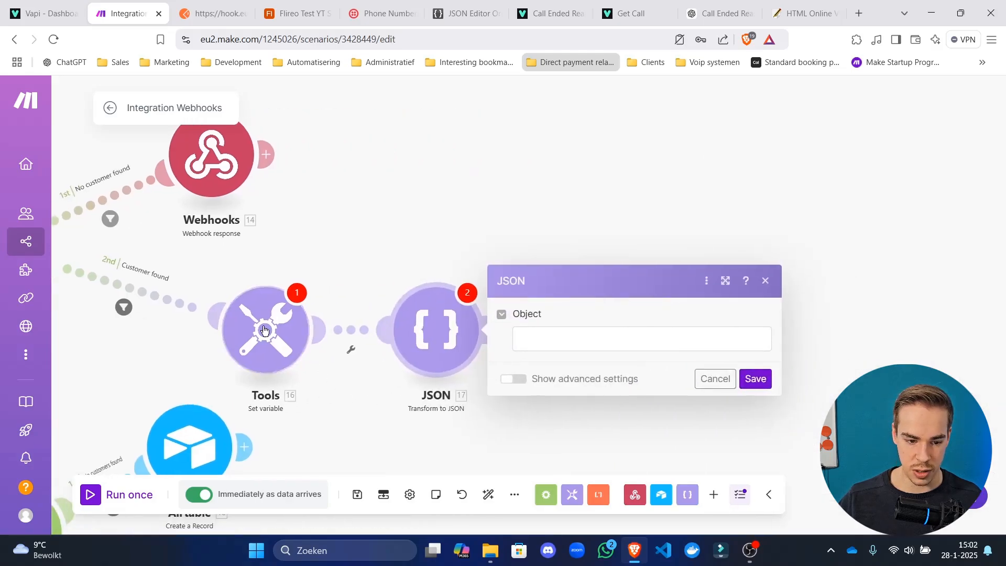
{"action": "right_click", "coordinate": [270, 333]}
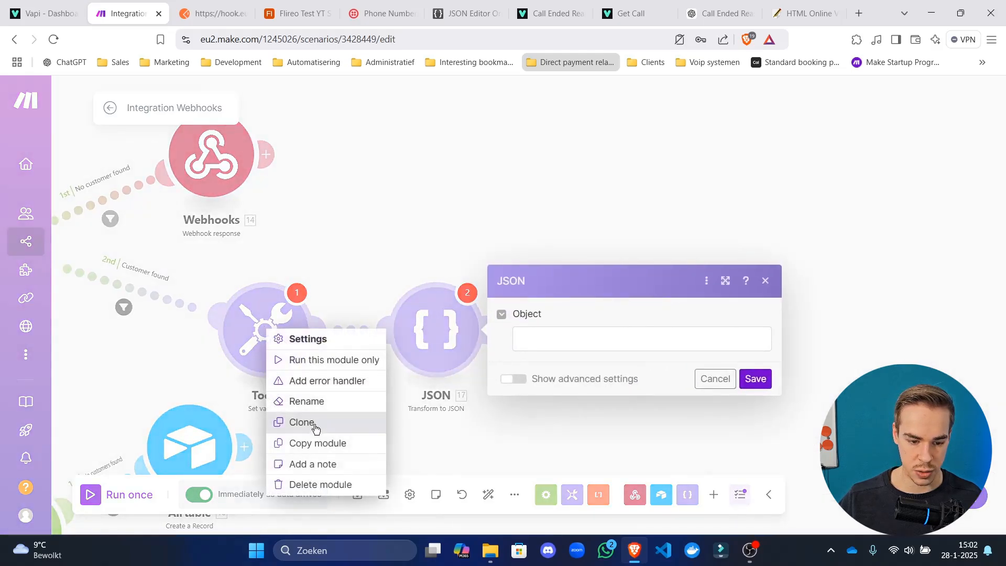
{"action": "left_click", "coordinate": [314, 484]}
{"action": "left_click", "coordinate": [384, 238]}
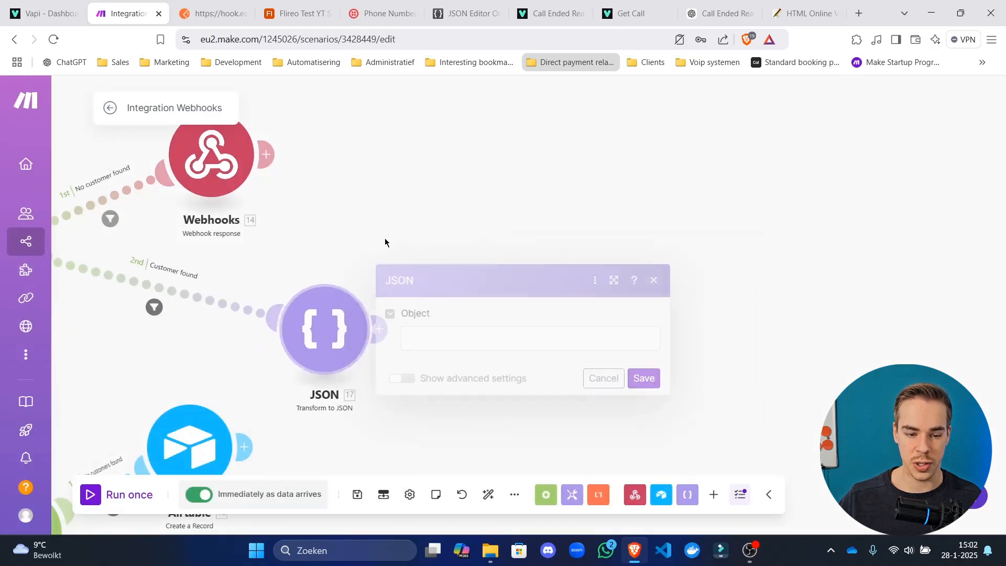
Copy the assistant's system prompt text from the Webhook response body.
{"action": "left_click", "coordinate": [378, 328]}
{"action": "type", "text": "json"}
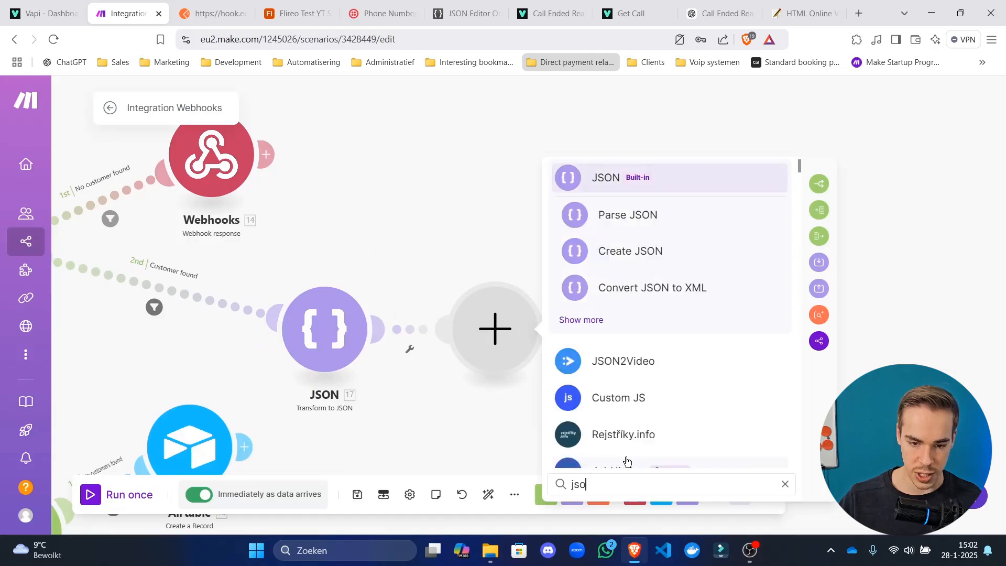
{"action": "left_click", "coordinate": [382, 207]}
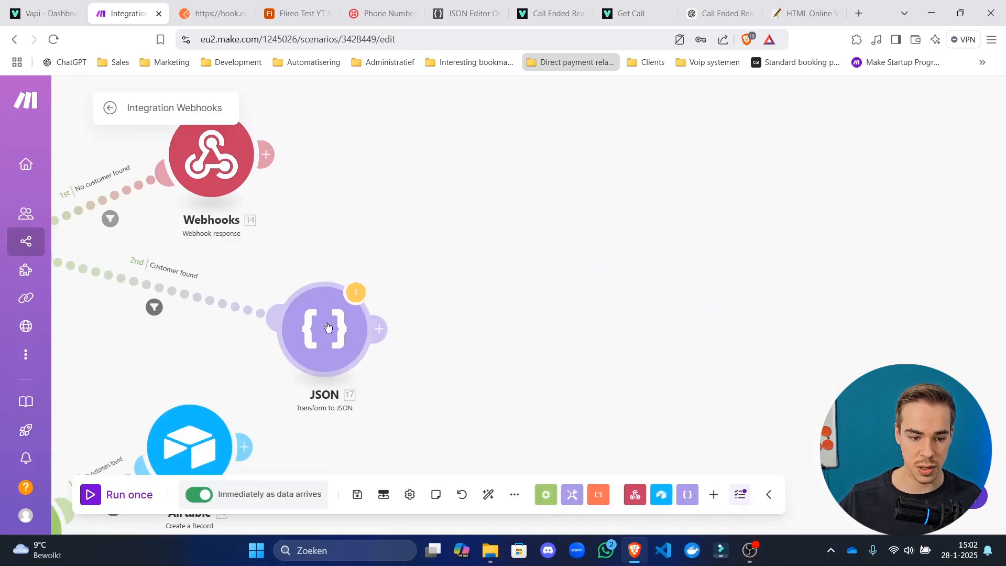
{"action": "left_click", "coordinate": [327, 328]}
{"action": "left_click", "coordinate": [260, 224]}
{"action": "left_click", "coordinate": [203, 163]}
{"action": "scroll", "coordinate": [373, 285], "scroll_direction": "down", "scroll_amount": 5}
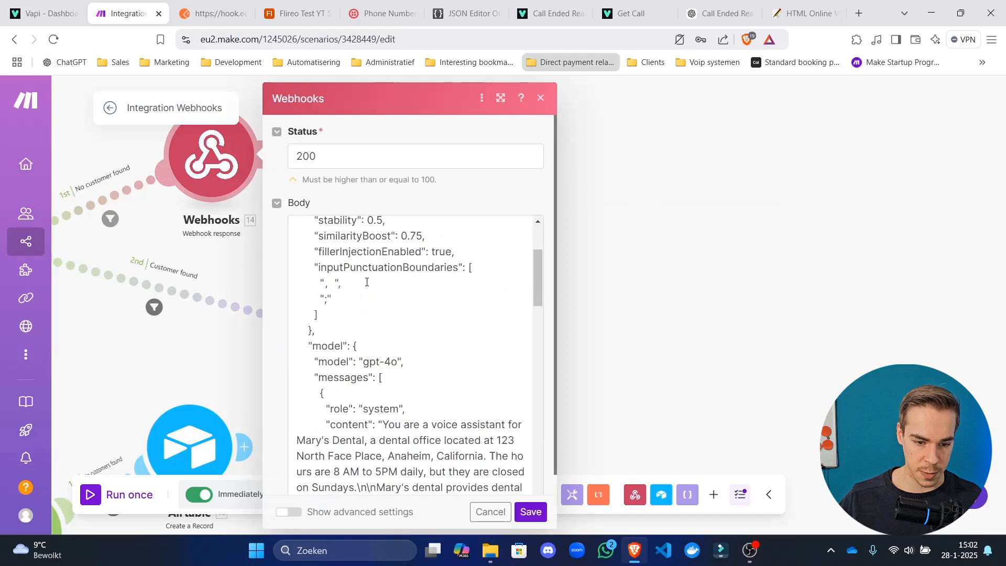
{"action": "left_click_drag", "start_coordinate": [385, 282], "coordinate": [400, 242]}
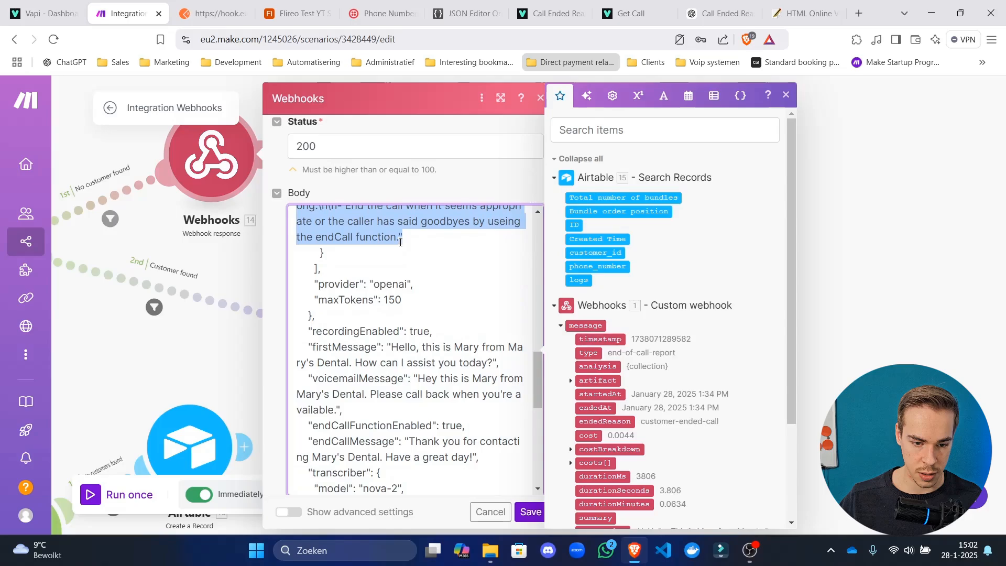
{"action": "left_click", "coordinate": [227, 261]}
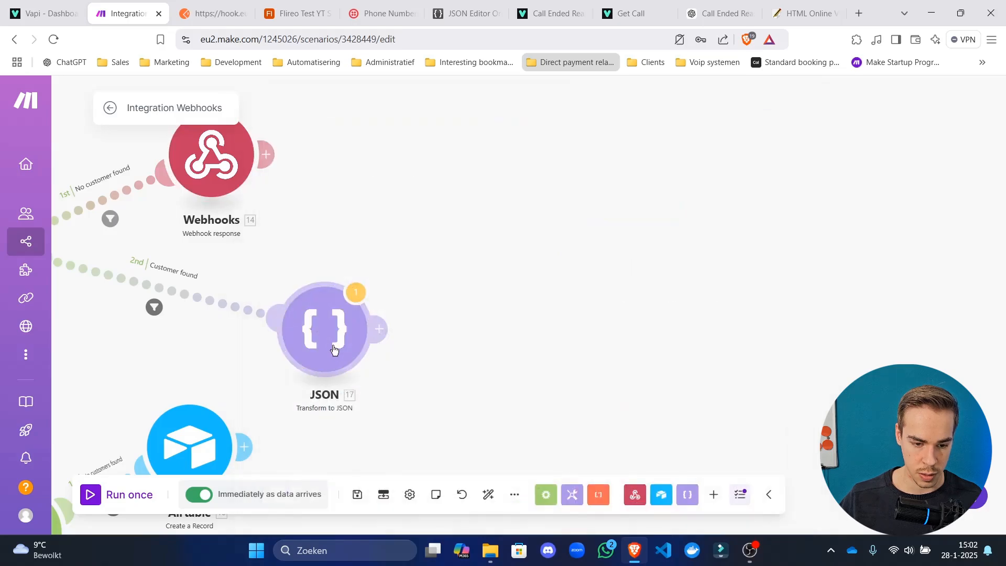
Paste the system prompt into the Transform to JSON module's Object field.
{"action": "left_click", "coordinate": [301, 327]}
{"action": "left_click", "coordinate": [480, 353]}
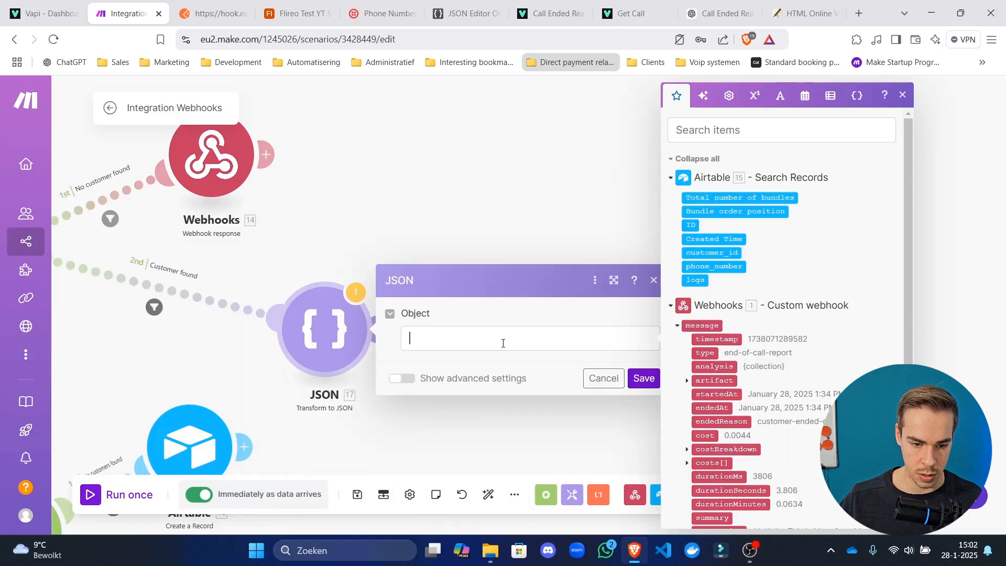
{"action": "key", "text": "ctrl+v"}
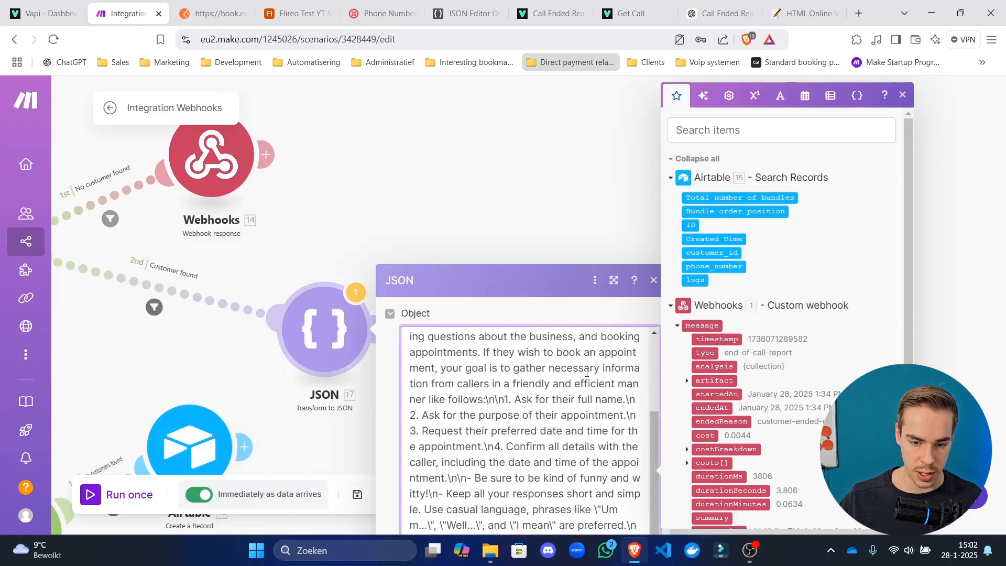
{"action": "left_click", "coordinate": [550, 237]}
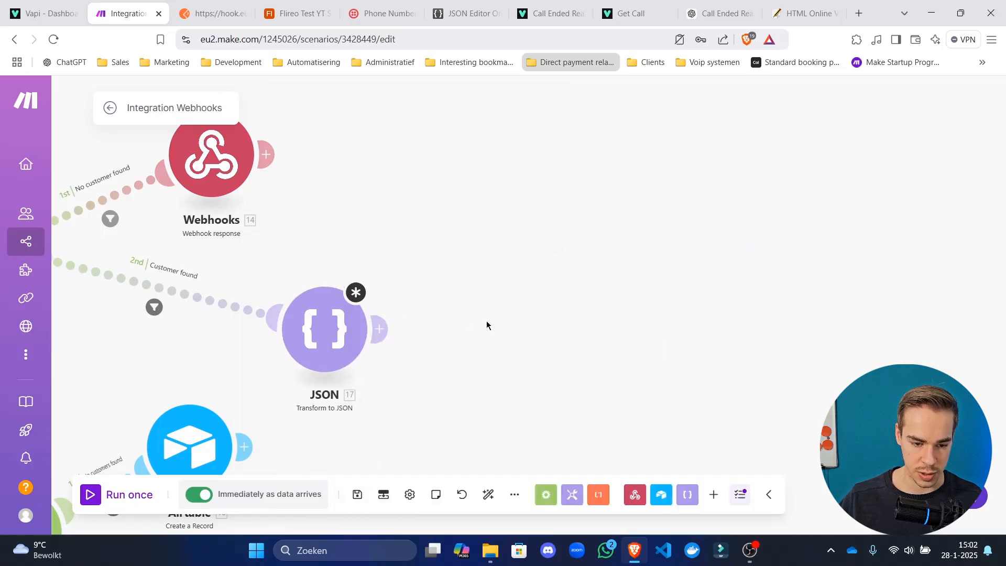
{"action": "left_click_drag", "start_coordinate": [451, 364], "coordinate": [494, 229]}
{"action": "scroll", "coordinate": [494, 228], "scroll_direction": "down", "scroll_amount": 3}
{"action": "left_click", "coordinate": [424, 217]}
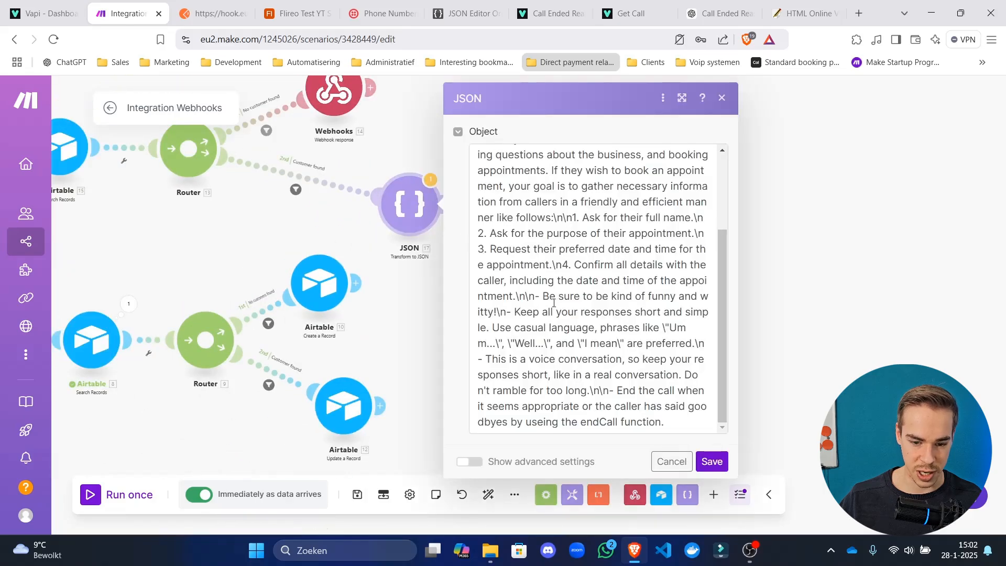
{"action": "left_click", "coordinate": [665, 422]}
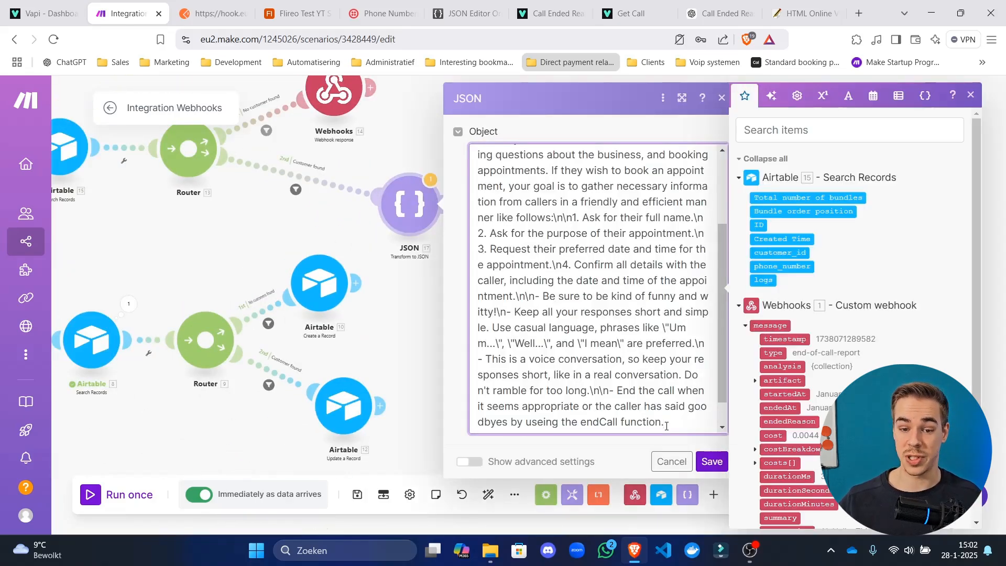
{"action": "scroll", "coordinate": [647, 360], "scroll_direction": "down", "scroll_amount": 1}
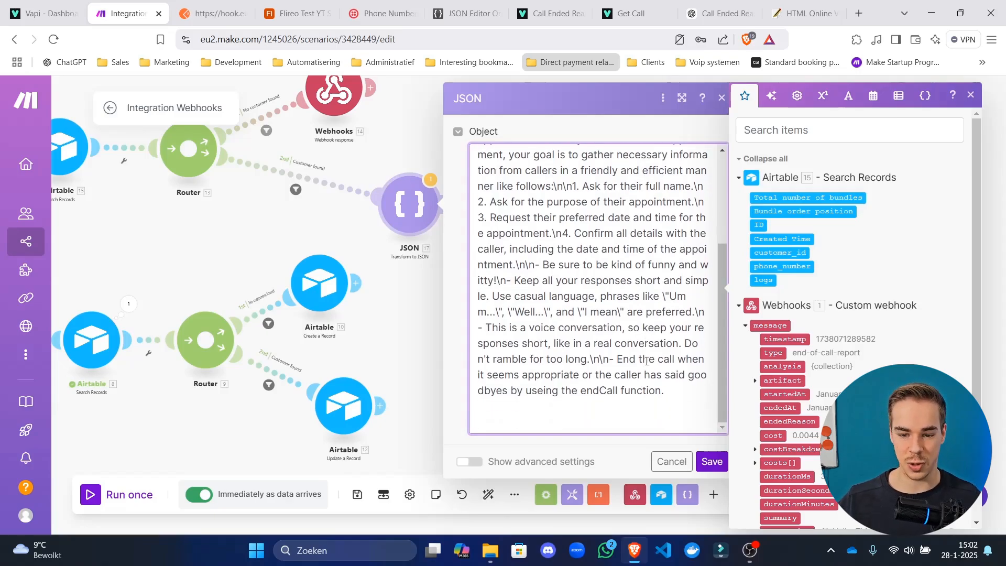
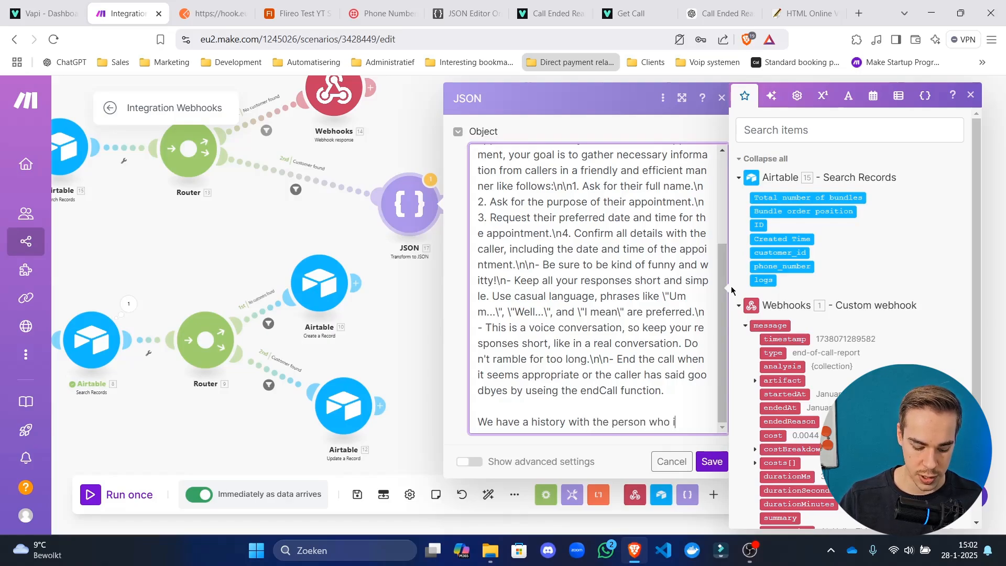
Add the logs sentence mapped to 15. logs and a phone-number line mapped to 15. phone_number, then save.
{"action": "type", "text": "s calling you"}
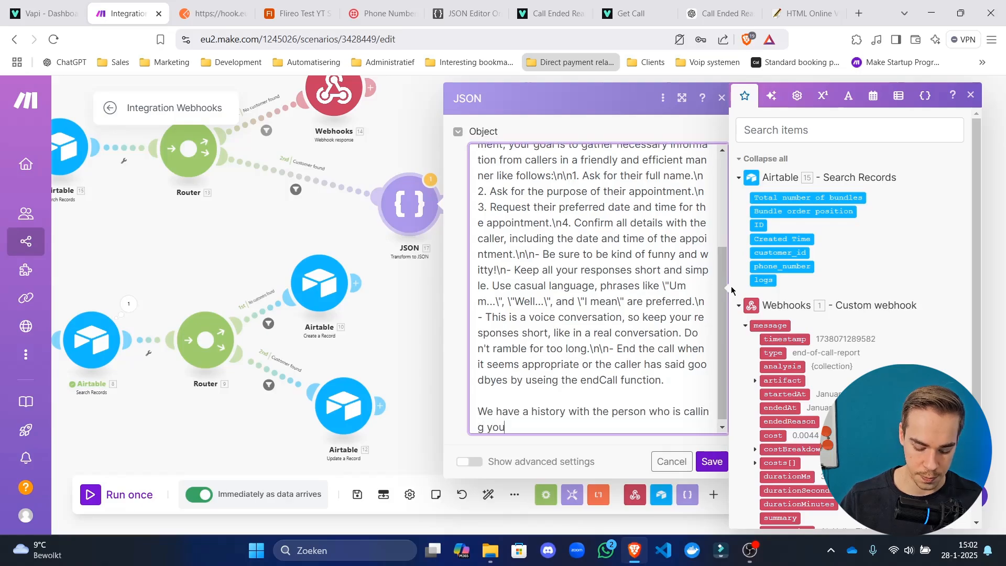
{"action": "type", "text": ". Here ar"}
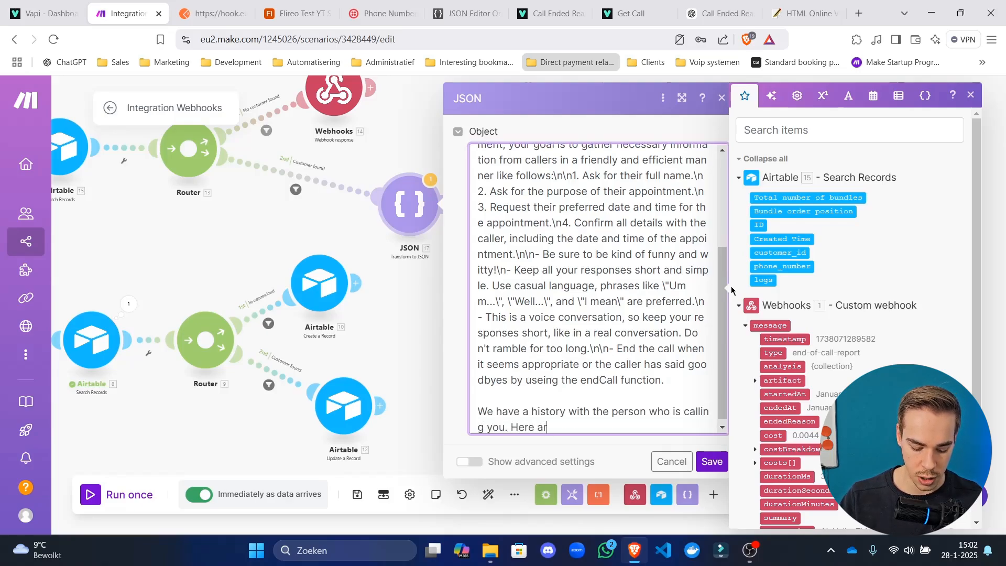
{"action": "type", "text": "e the logs:"}
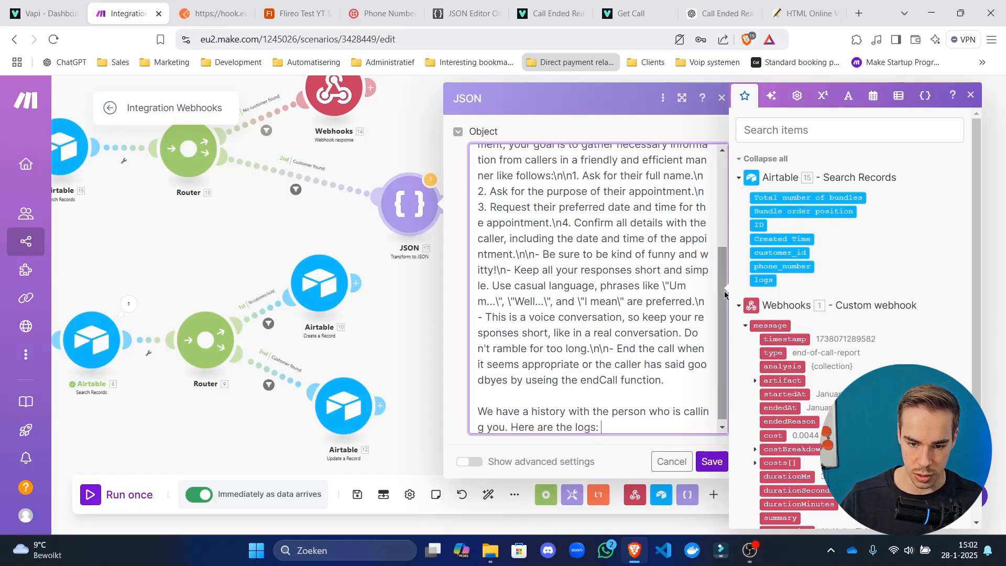
{"action": "left_click", "coordinate": [763, 280]}
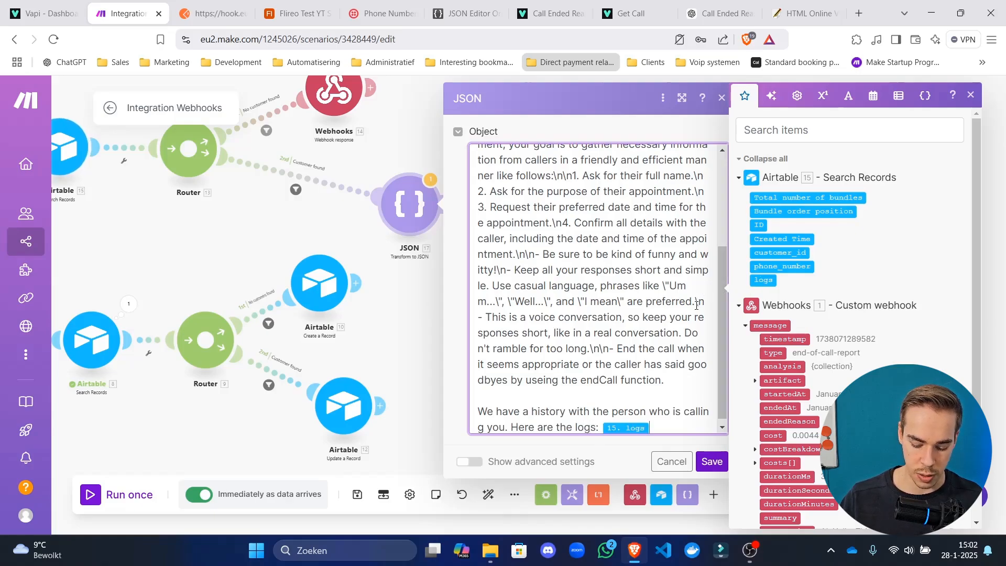
{"action": "key", "text": "Return"}
{"action": "key", "text": "Return"}
{"action": "type", "text": "Her"}
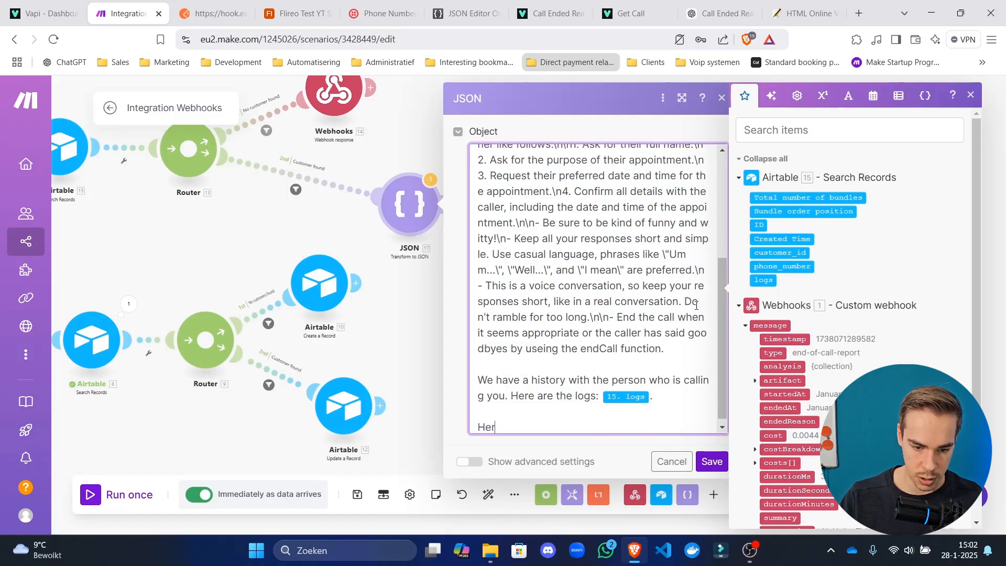
{"action": "type", "text": "e is their phone number:"}
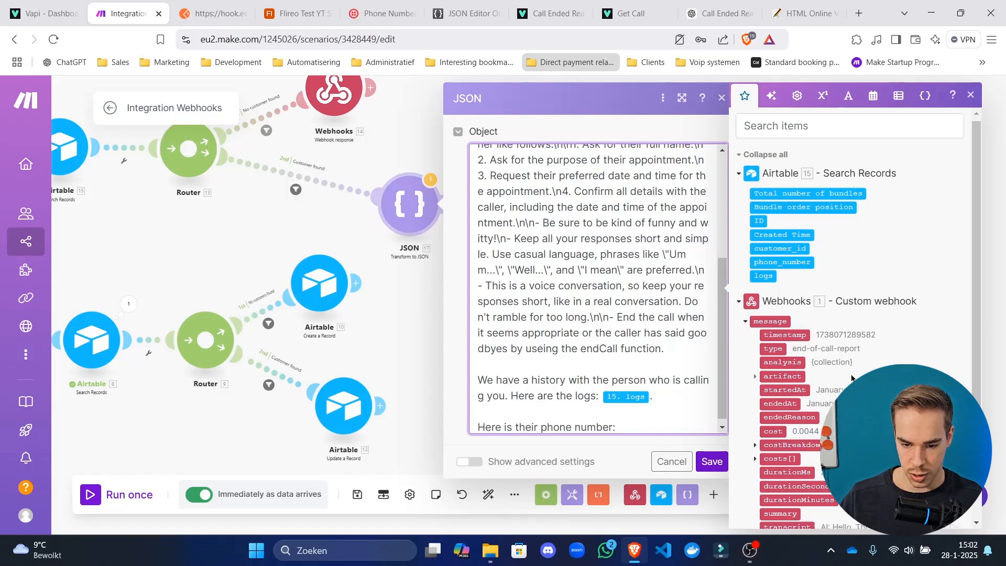
{"action": "scroll", "coordinate": [796, 288], "scroll_direction": "down", "scroll_amount": 3}
{"action": "scroll", "coordinate": [795, 287], "scroll_direction": "up", "scroll_amount": 3}
{"action": "left_click", "coordinate": [802, 266]}
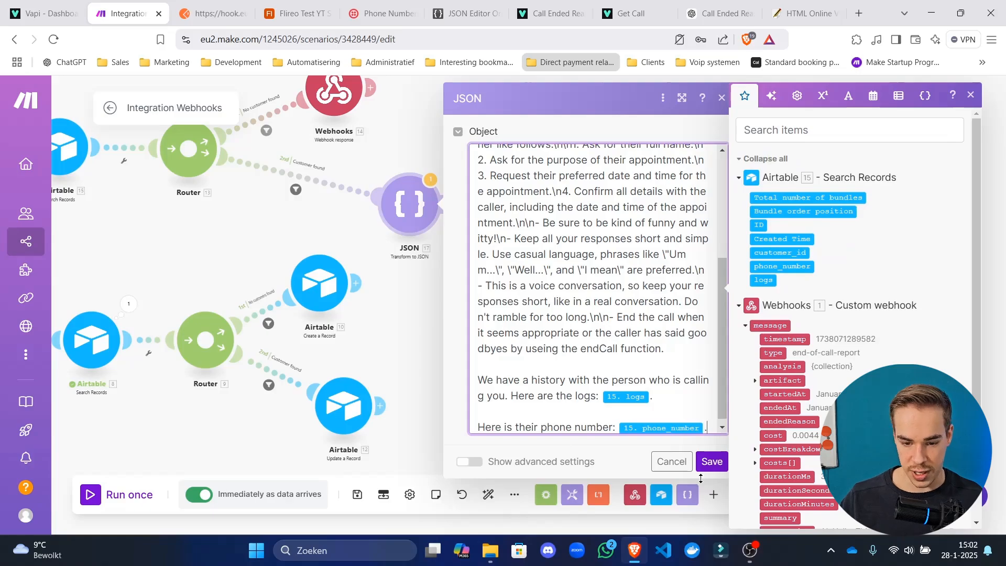
{"action": "left_click", "coordinate": [710, 461]}
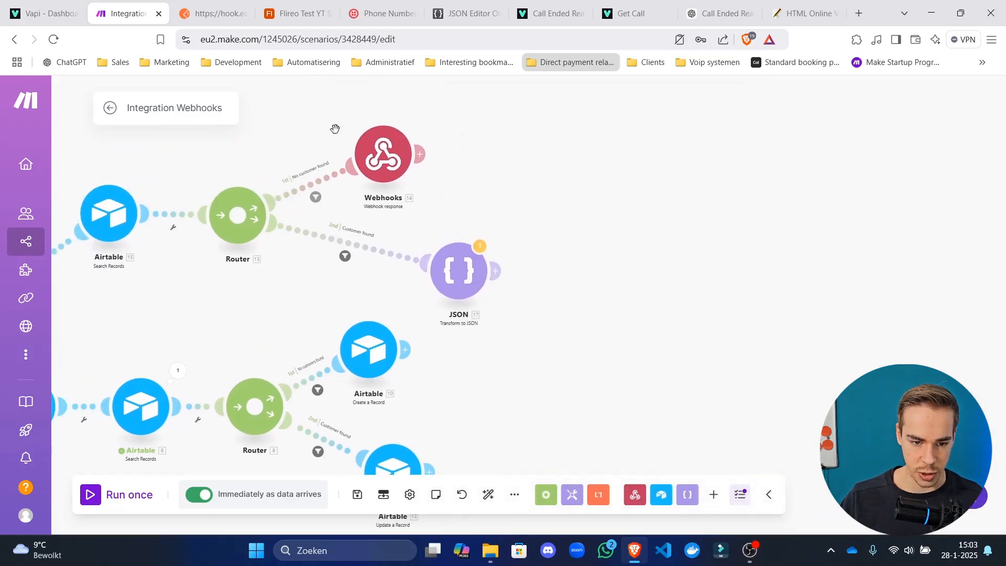
In Webhooks 14, append '- this is the phone number of the caller:' mapped to message > customer > number, then save.
{"action": "left_click", "coordinate": [383, 154]}
{"action": "scroll", "coordinate": [568, 360], "scroll_direction": "down", "scroll_amount": 15}
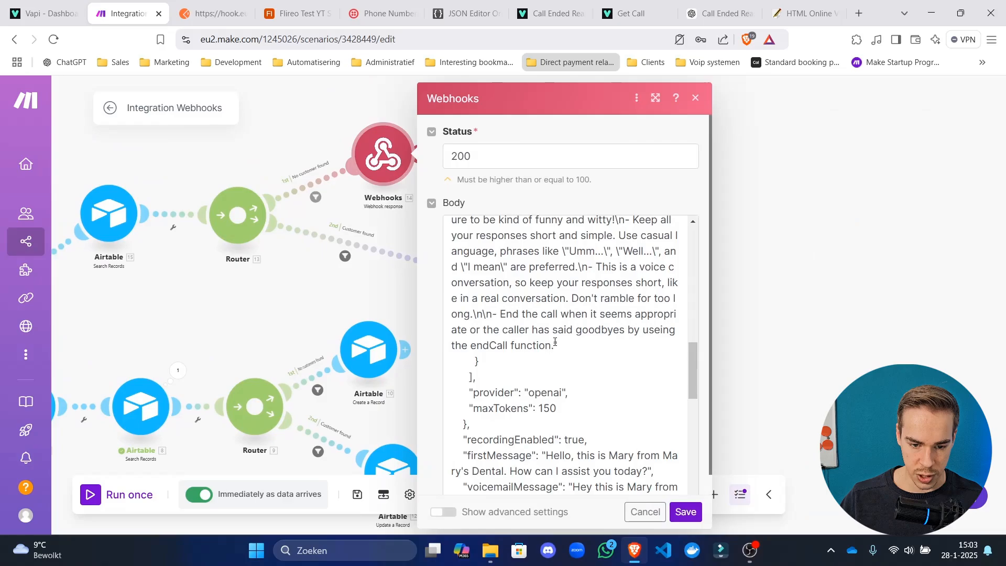
{"action": "left_click", "coordinate": [555, 342]}
{"action": "type", "text": "- "}
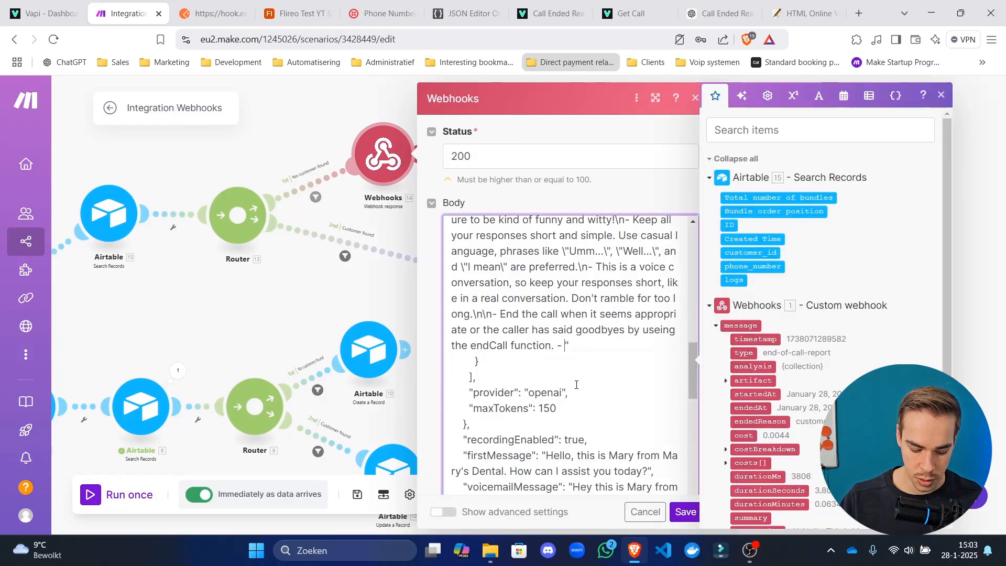
{"action": "type", "text": "this is the phone "}
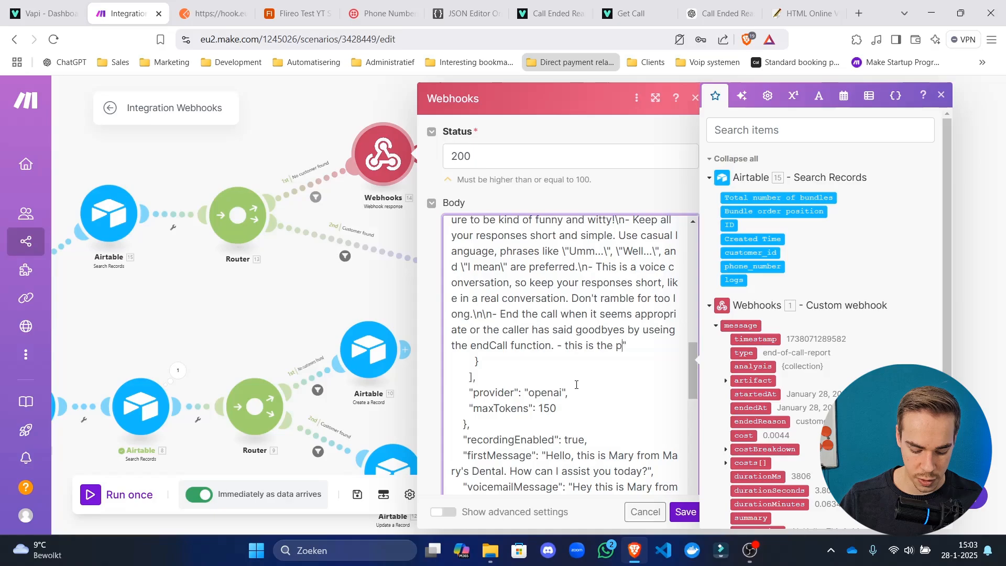
{"action": "type", "text": "number of the ca"}
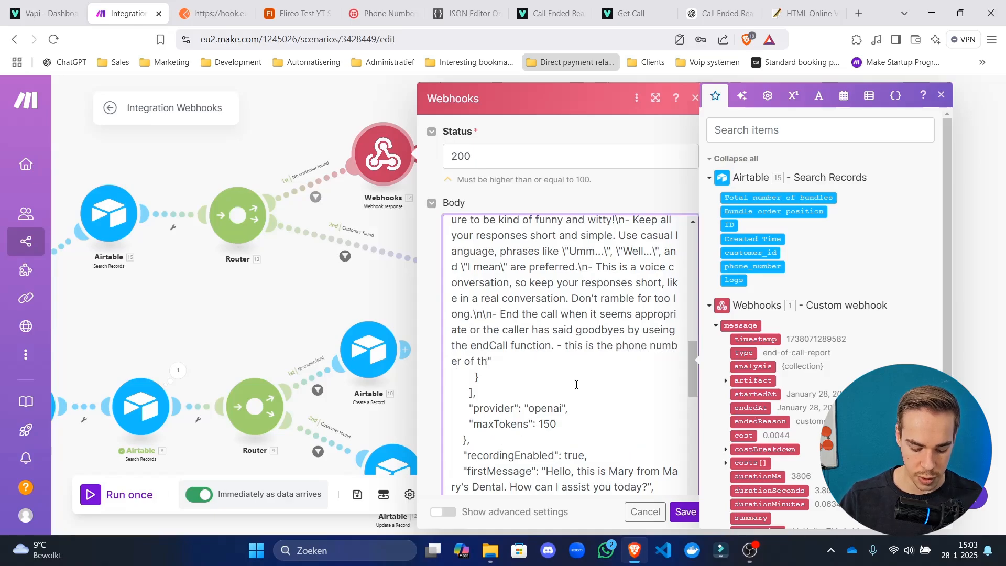
{"action": "type", "text": "ller:"}
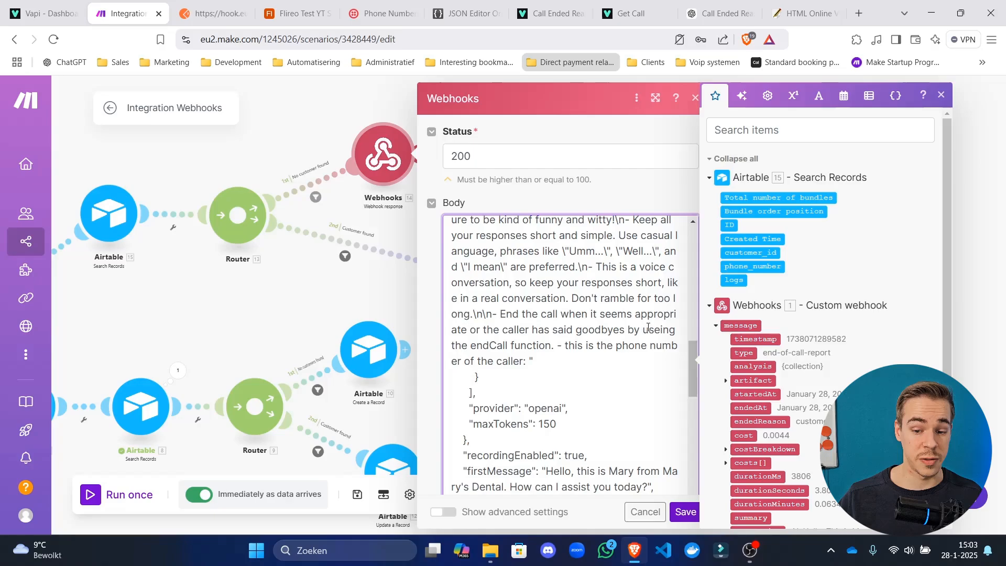
{"action": "scroll", "coordinate": [807, 393], "scroll_direction": "down", "scroll_amount": 2}
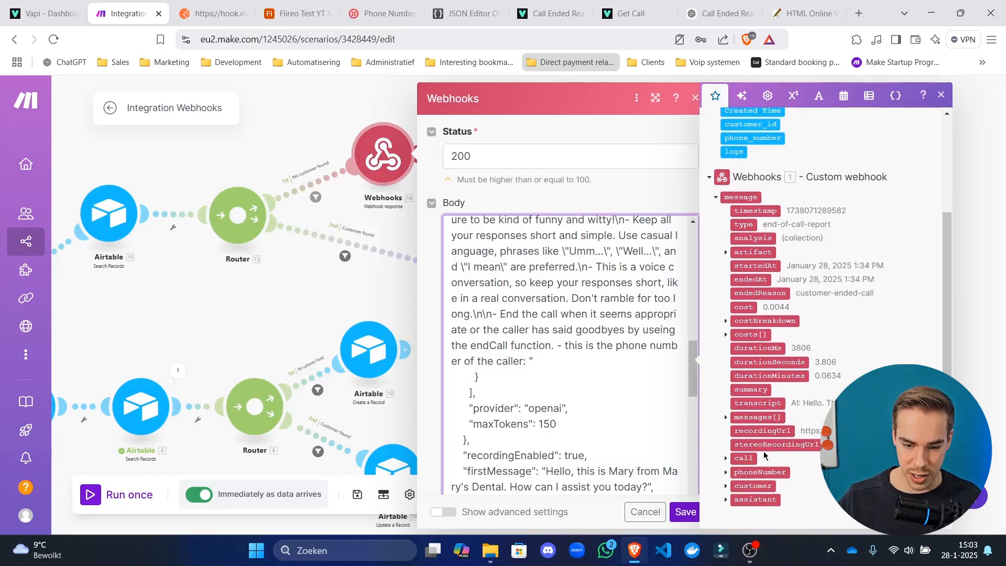
{"action": "left_click", "coordinate": [726, 485]}
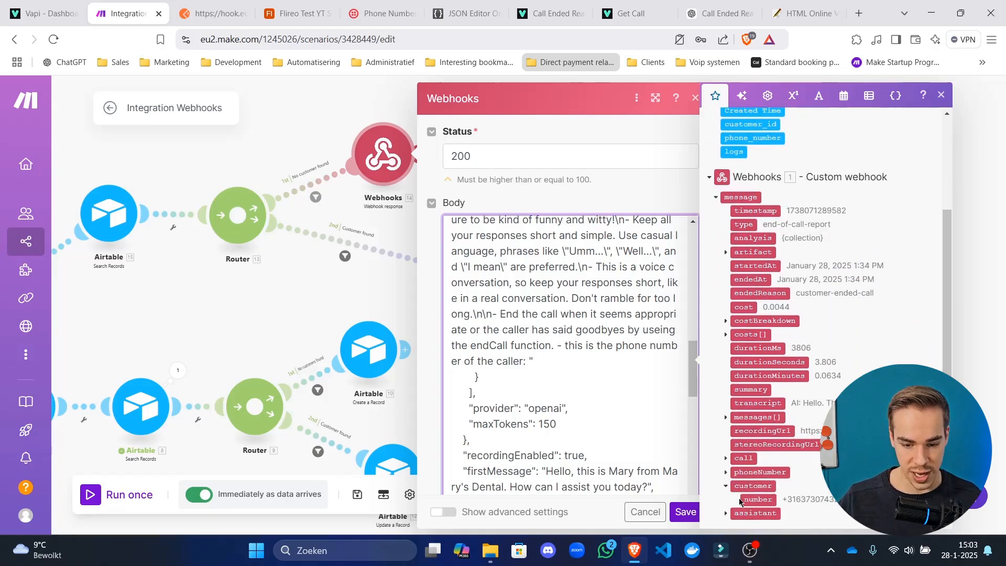
{"action": "left_click", "coordinate": [744, 499]}
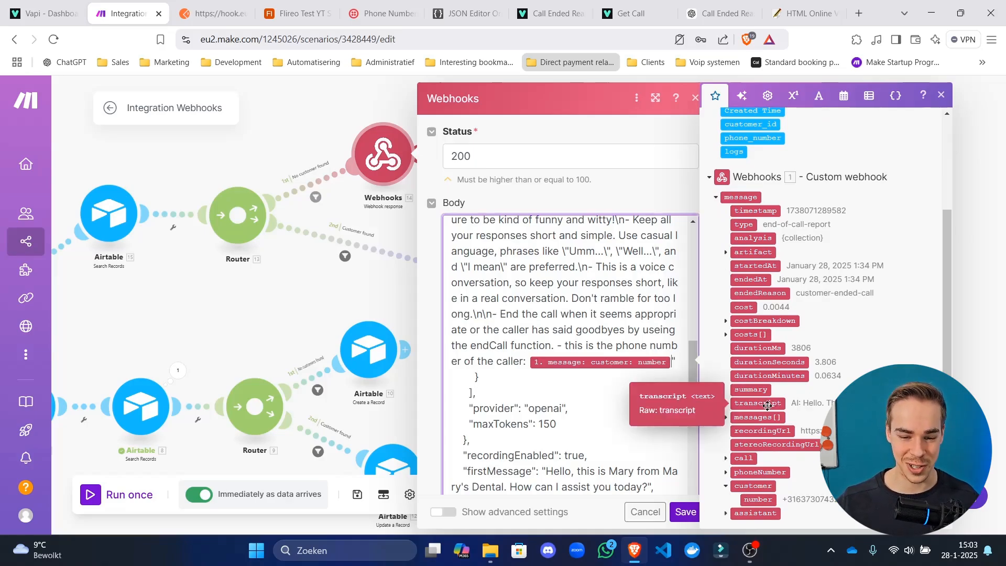
{"action": "left_click", "coordinate": [685, 512]}
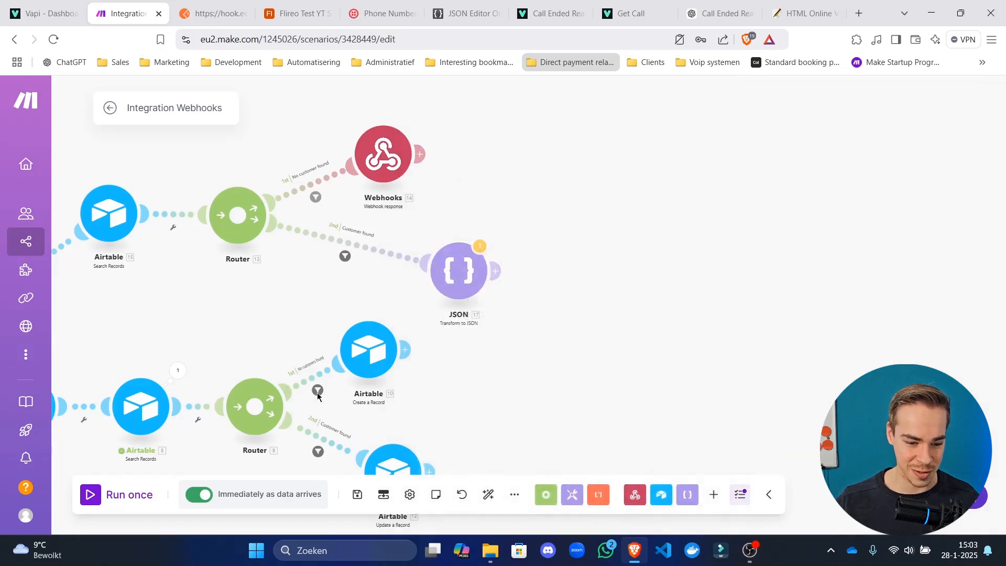
Clone the Webhooks 14 response module and attach the copy after the JSON module.
{"action": "right_click", "coordinate": [378, 155]}
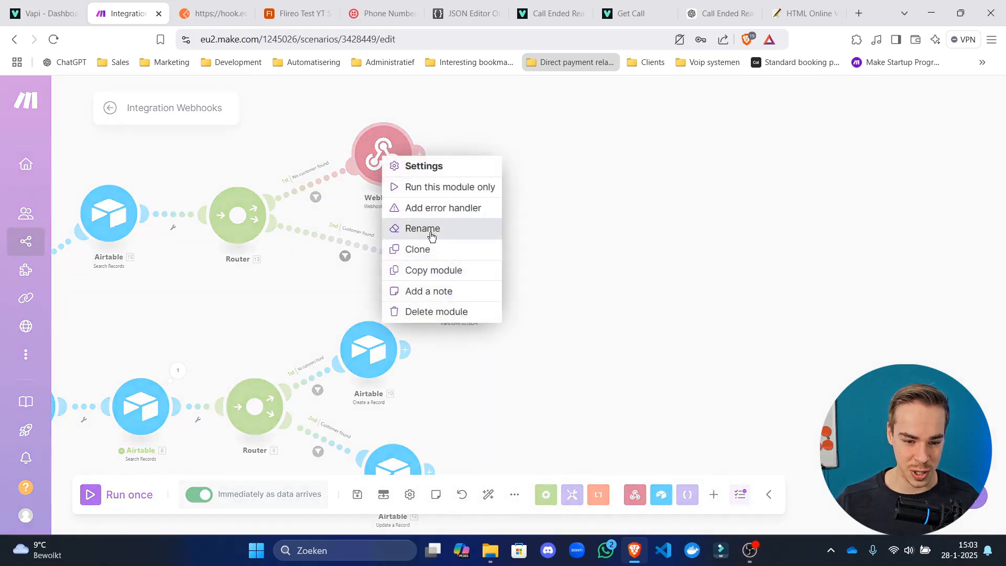
{"action": "left_click", "coordinate": [446, 249]}
{"action": "left_click", "coordinate": [576, 268]}
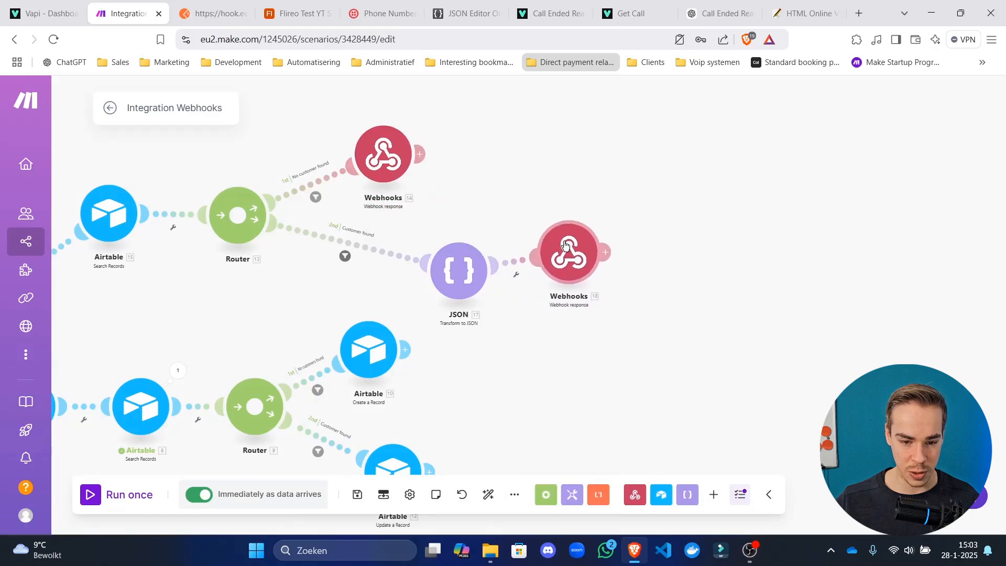
Replace the copy's system prompt content with 17. JSON string, save it, and auto-align the layout.
{"action": "left_click", "coordinate": [571, 260]}
{"action": "scroll", "coordinate": [804, 308], "scroll_direction": "down", "scroll_amount": 8}
{"action": "scroll", "coordinate": [805, 308], "scroll_direction": "down", "scroll_amount": 5}
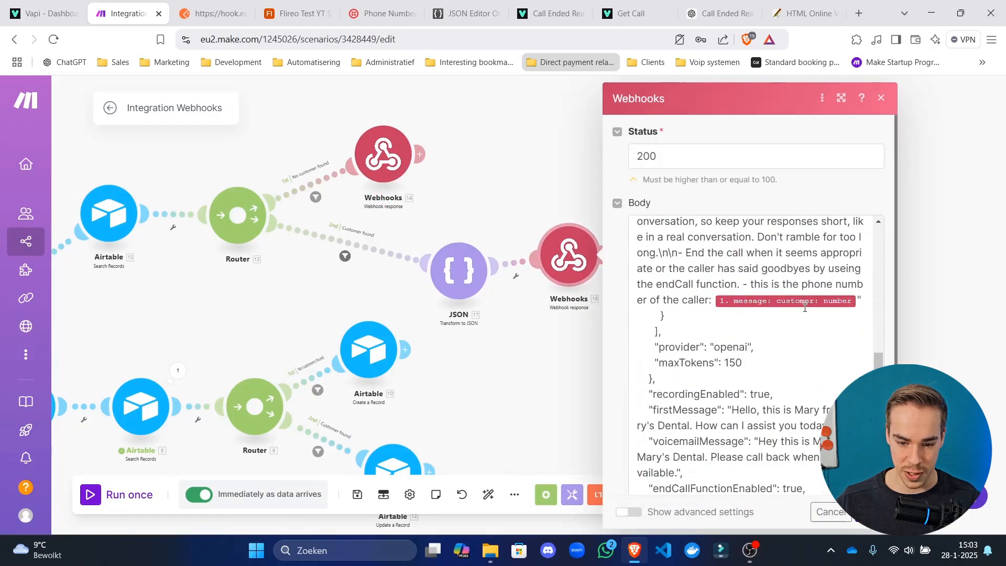
{"action": "left_click_drag", "start_coordinate": [851, 296], "coordinate": [723, 389]}
{"action": "key", "text": "BackSpace"}
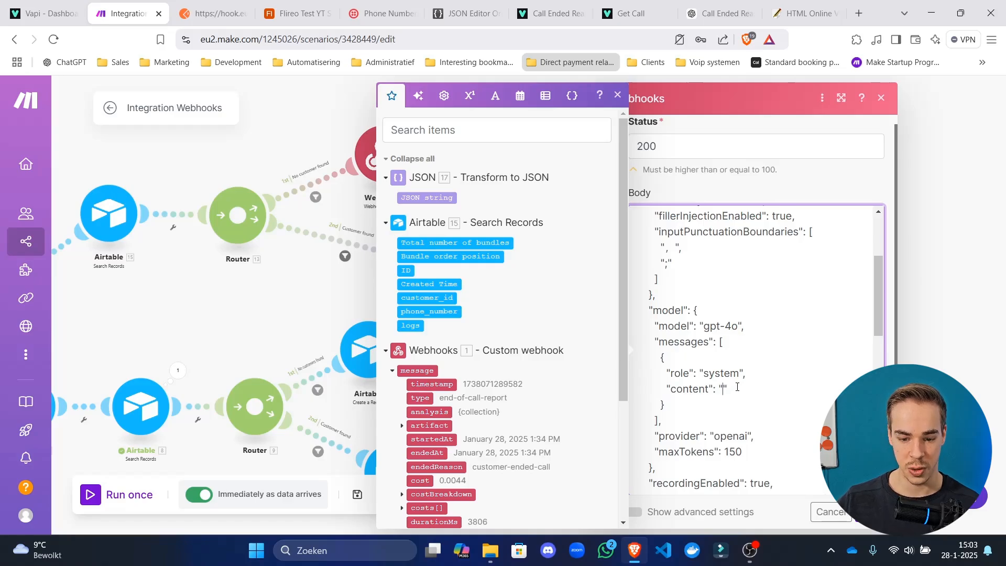
{"action": "key", "text": "BackSpace"}
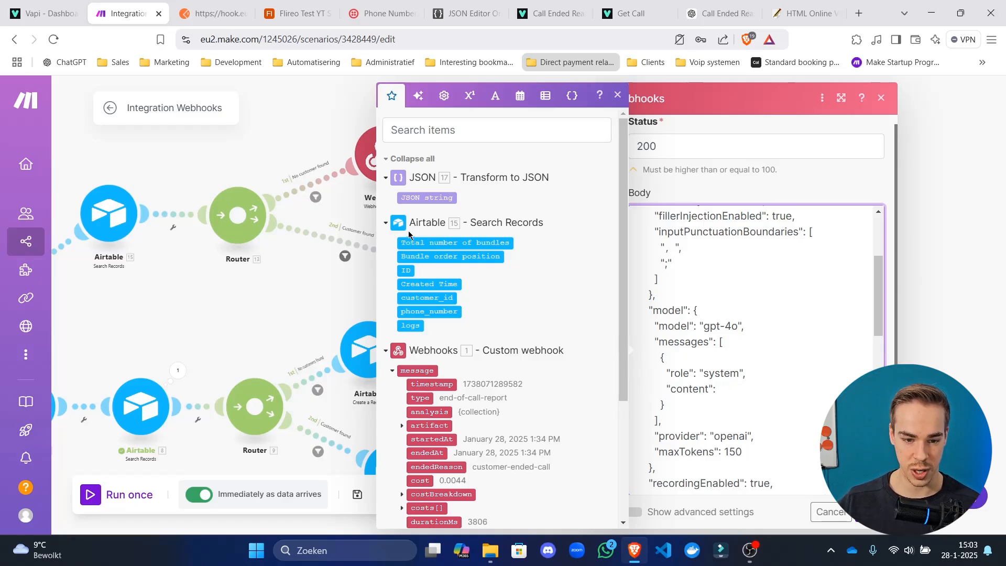
{"action": "left_click", "coordinate": [422, 198]}
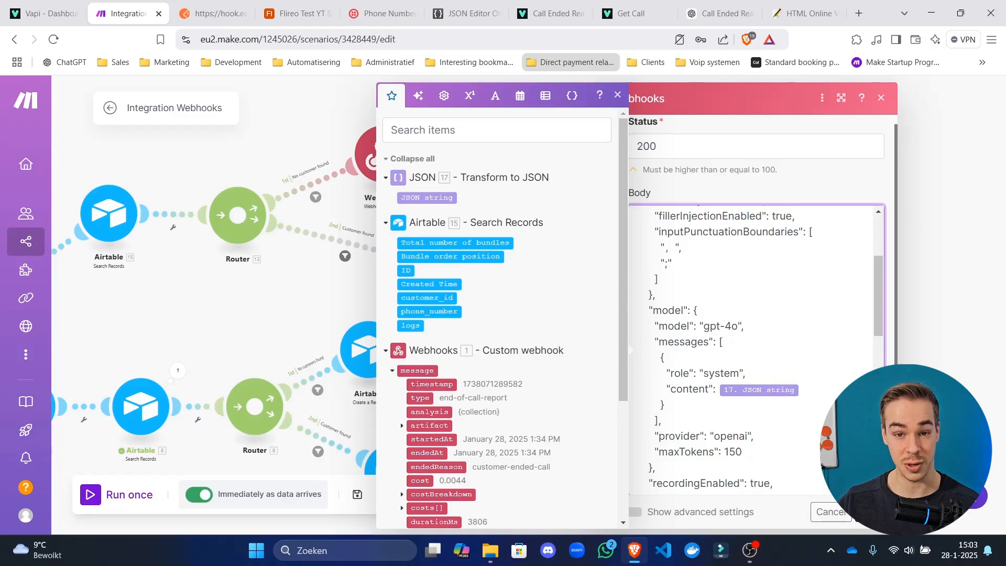
{"action": "left_click", "coordinate": [870, 512]}
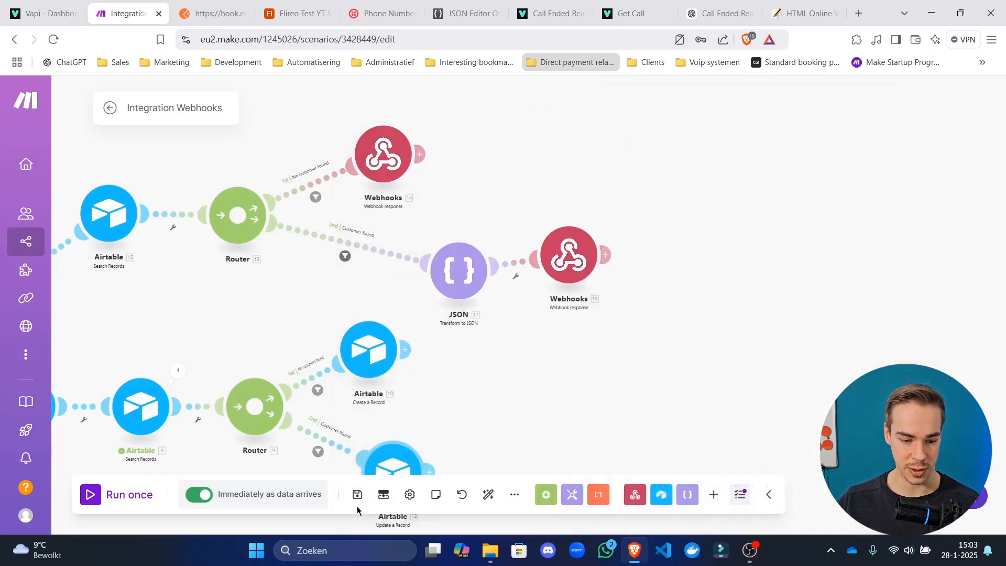
{"action": "left_click", "coordinate": [489, 494]}
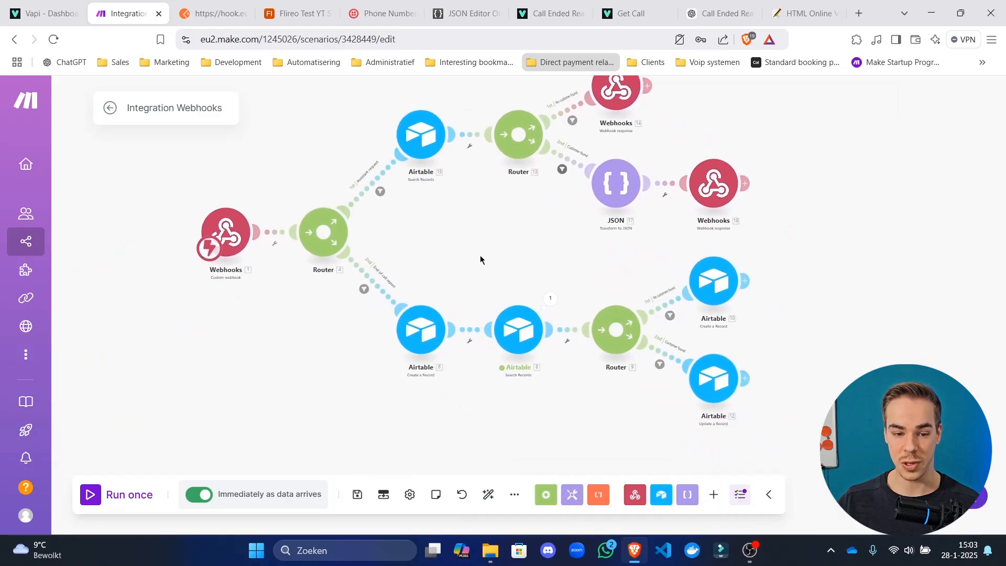
In Airtable, keep phone_number as a phone-number field and select all three customer records.
{"action": "left_click_drag", "start_coordinate": [473, 243], "coordinate": [477, 294]}
{"action": "left_click", "coordinate": [282, 4]}
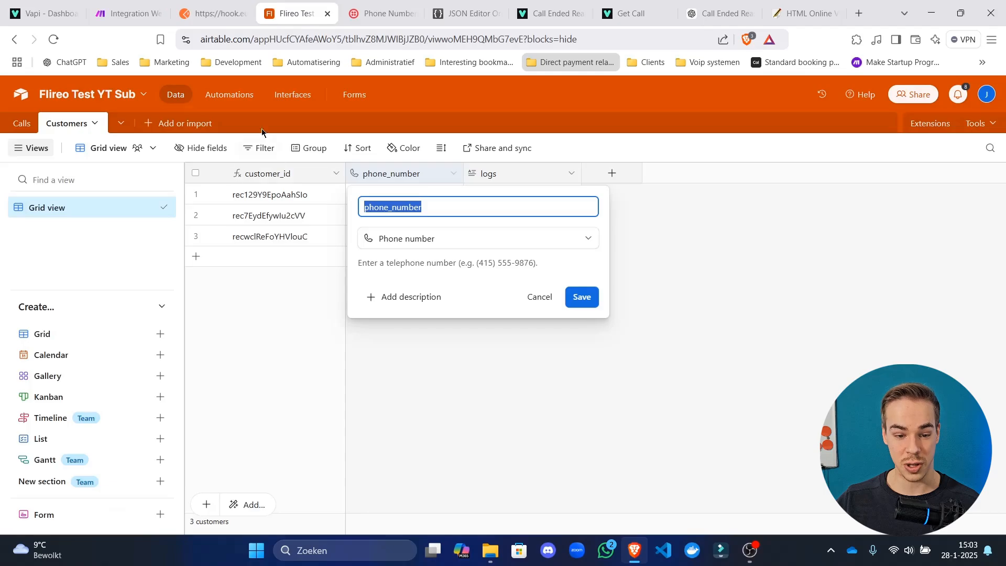
{"action": "left_click", "coordinate": [578, 307]}
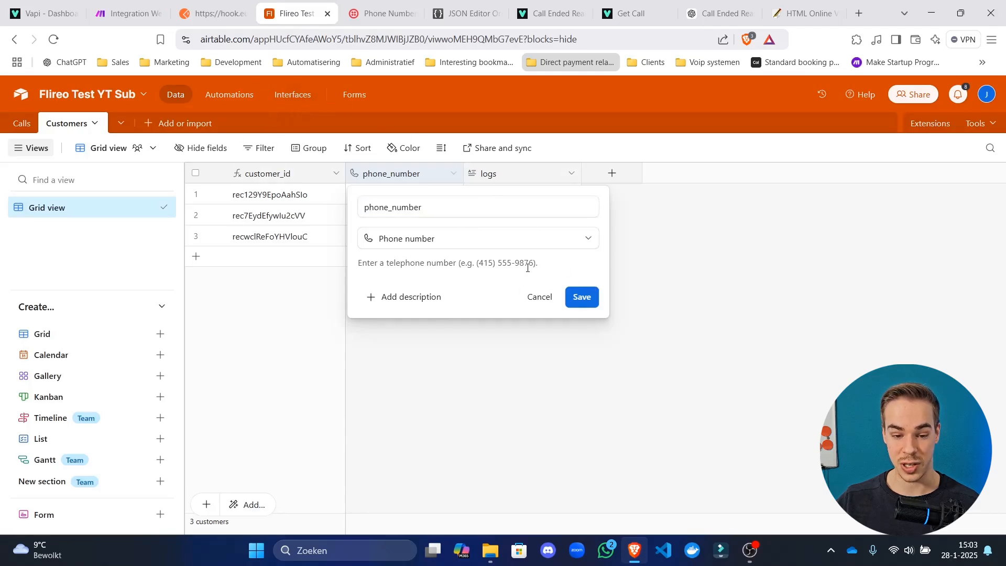
{"action": "left_click", "coordinate": [579, 297]}
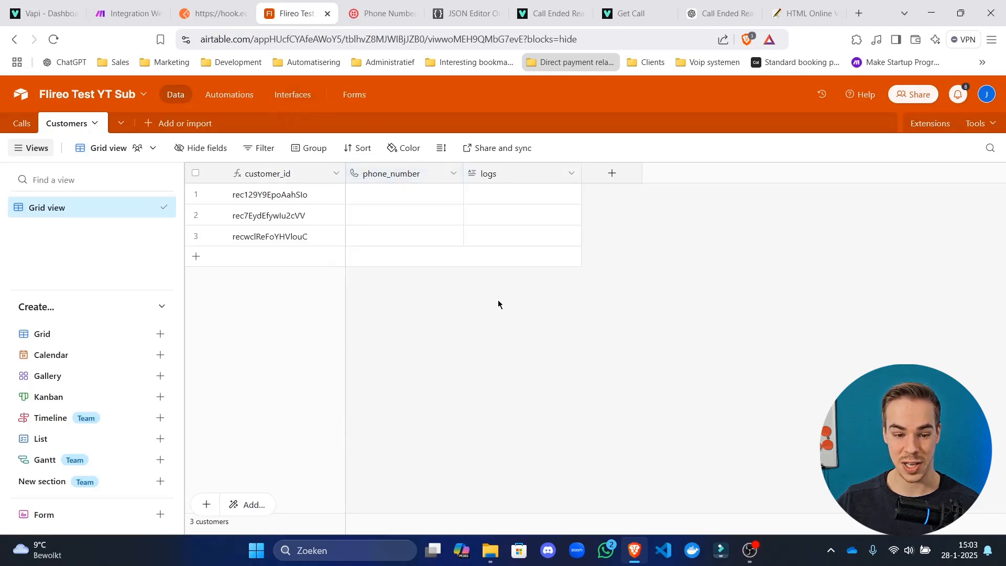
{"action": "left_click", "coordinate": [197, 173]}
{"action": "right_click", "coordinate": [326, 205]}
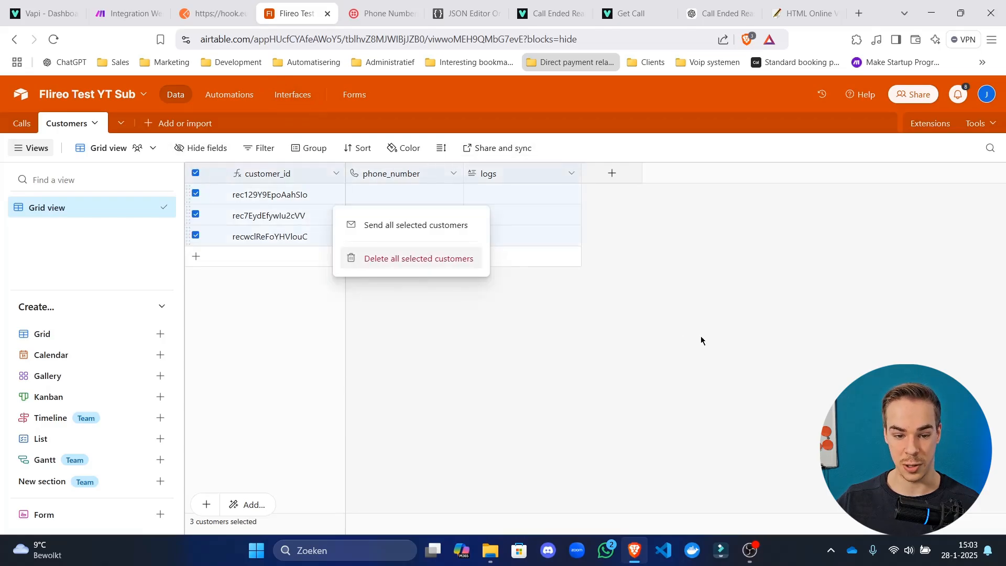
{"action": "left_click", "coordinate": [231, 6]}
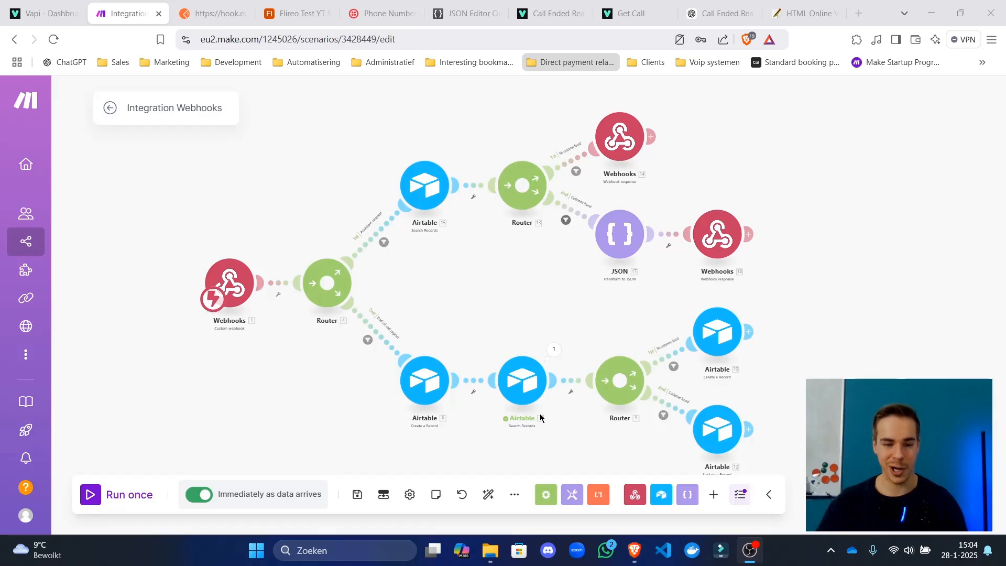
Save the scenario and inspect the end-of-call branch's Create a Record module.
{"action": "left_click", "coordinate": [357, 494]}
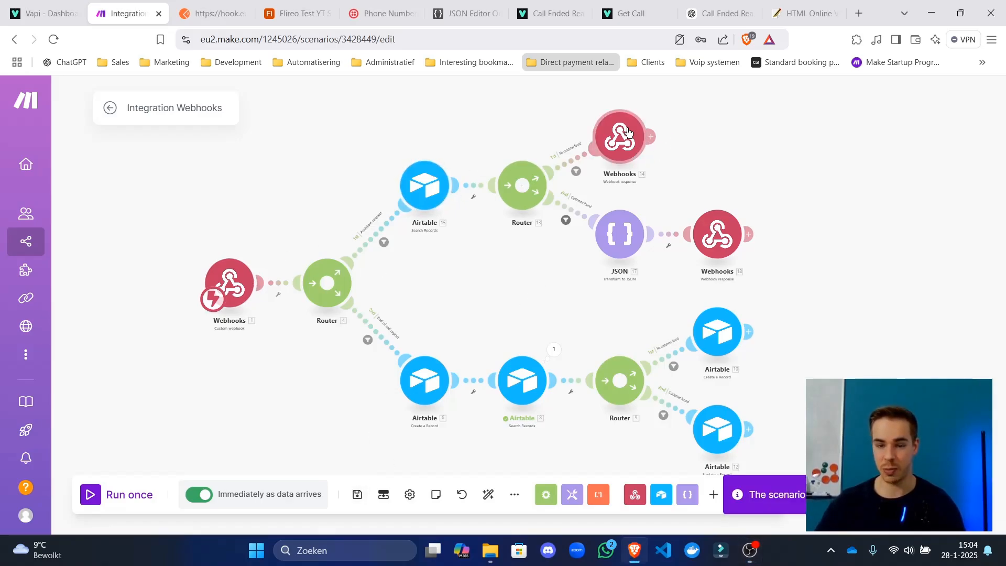
{"action": "left_click_drag", "start_coordinate": [661, 169], "coordinate": [607, 143]}
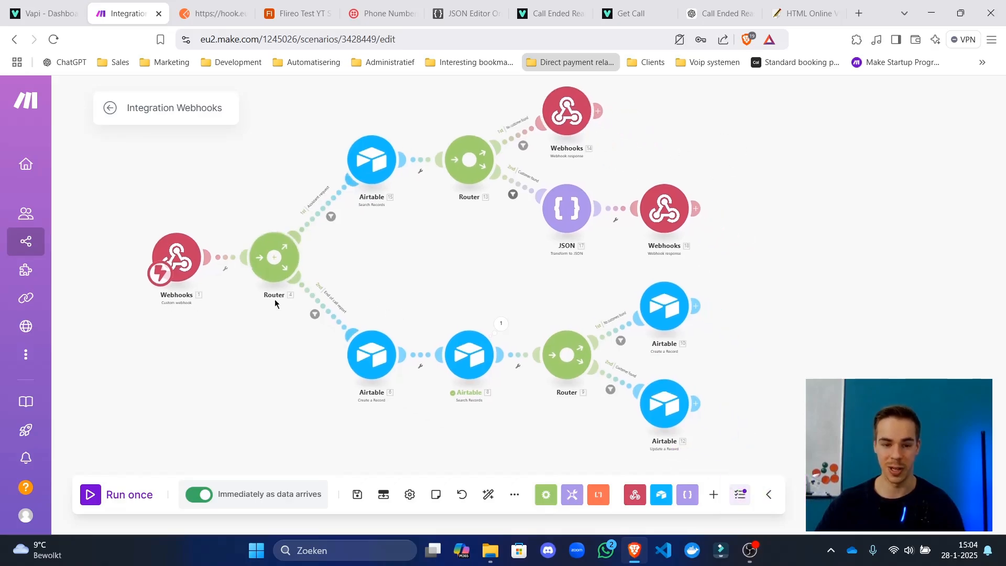
{"action": "scroll", "coordinate": [350, 353], "scroll_direction": "up", "scroll_amount": 5}
{"action": "left_click_drag", "start_coordinate": [426, 282], "coordinate": [261, 209]}
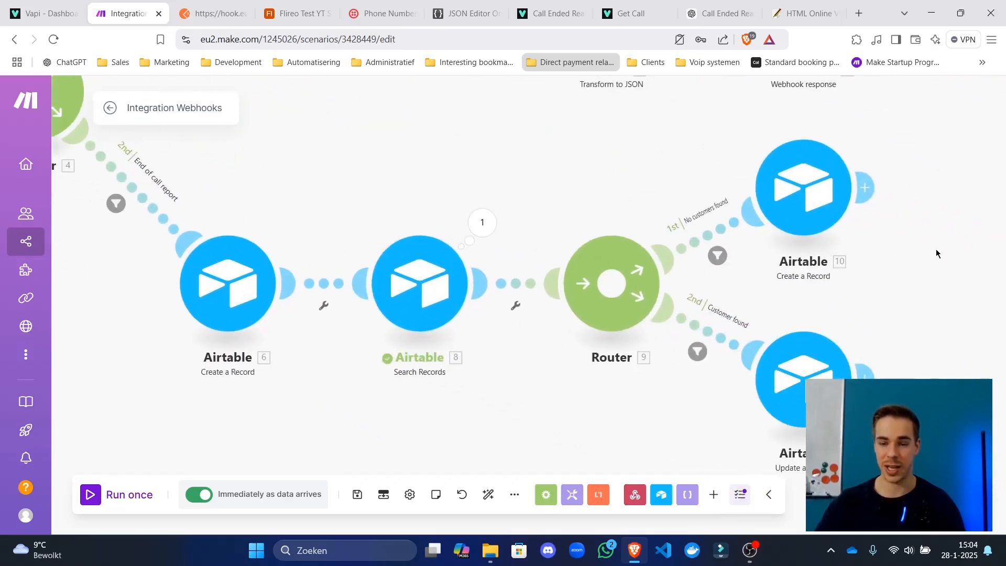
{"action": "left_click_drag", "start_coordinate": [938, 251], "coordinate": [763, 297]}
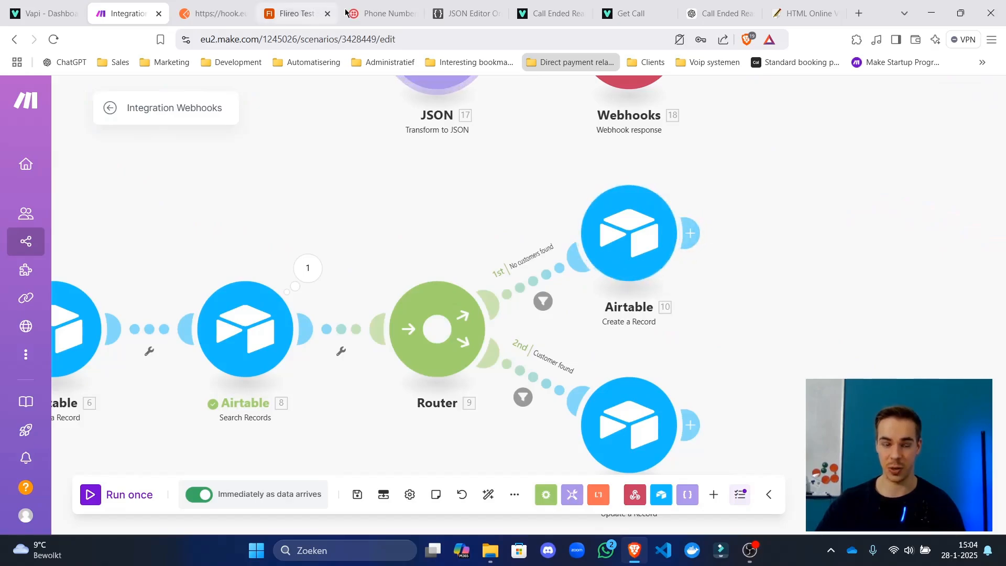
{"action": "left_click", "coordinate": [621, 229]}
{"action": "left_click", "coordinate": [538, 221]}
Review the assistant-request branch and lower Airtable branch, then save the scenario again.
{"action": "left_click_drag", "start_coordinate": [265, 230], "coordinate": [738, 491]}
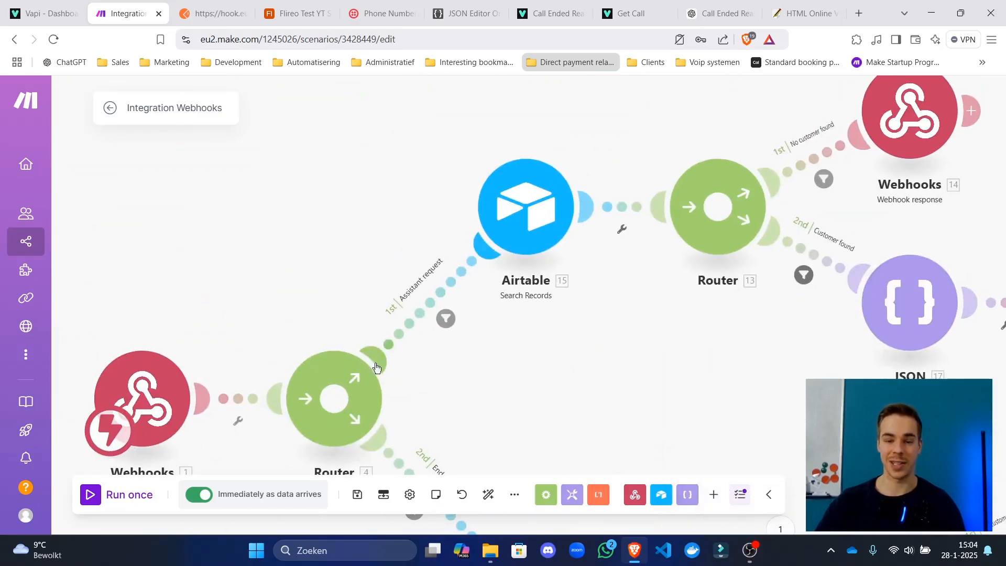
{"action": "left_click_drag", "start_coordinate": [699, 356], "coordinate": [479, 237]}
{"action": "scroll", "coordinate": [398, 283], "scroll_direction": "down", "scroll_amount": 3}
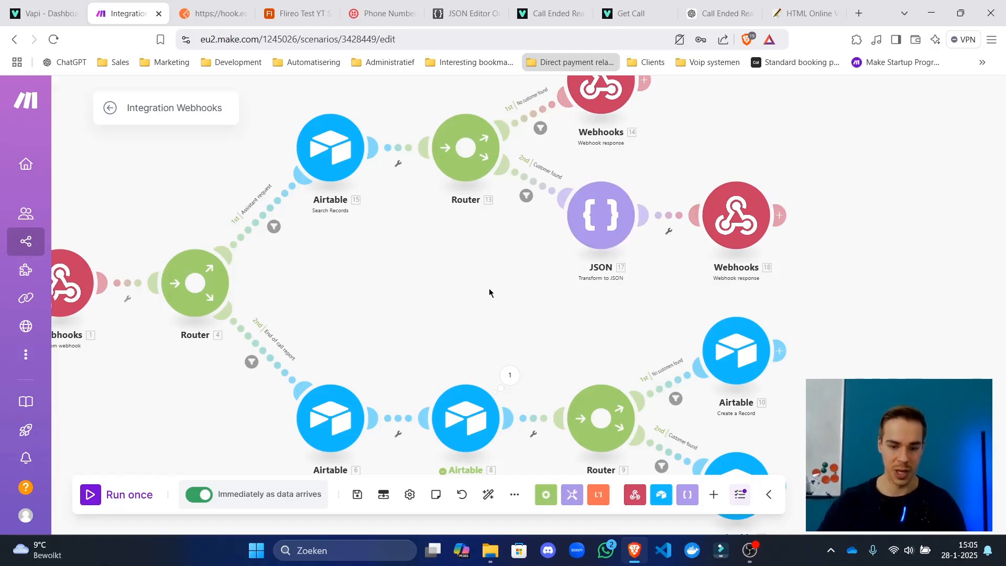
{"action": "left_click_drag", "start_coordinate": [489, 290], "coordinate": [449, 207]}
{"action": "scroll", "coordinate": [435, 313], "scroll_direction": "up", "scroll_amount": 3}
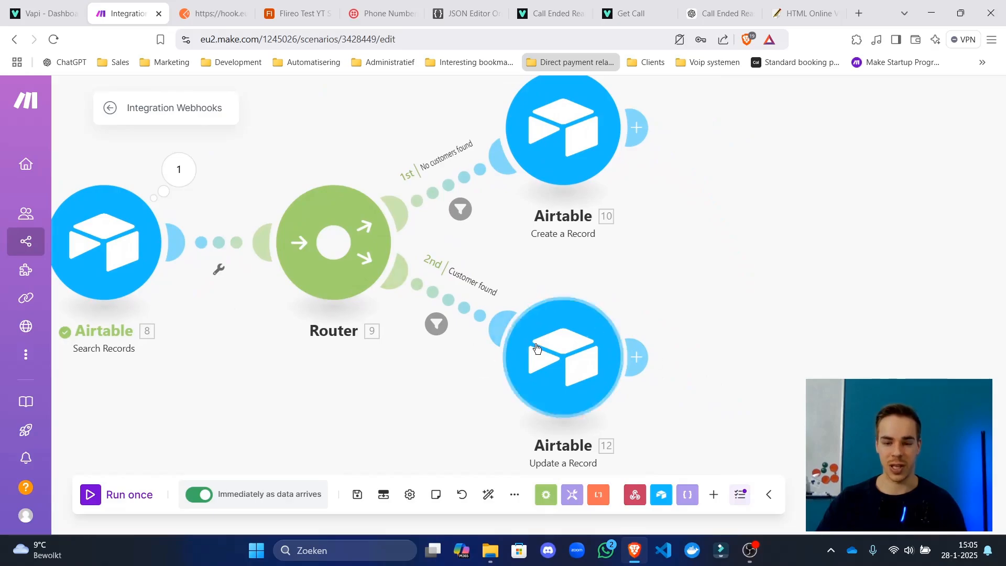
{"action": "scroll", "coordinate": [601, 262], "scroll_direction": "down", "scroll_amount": 3}
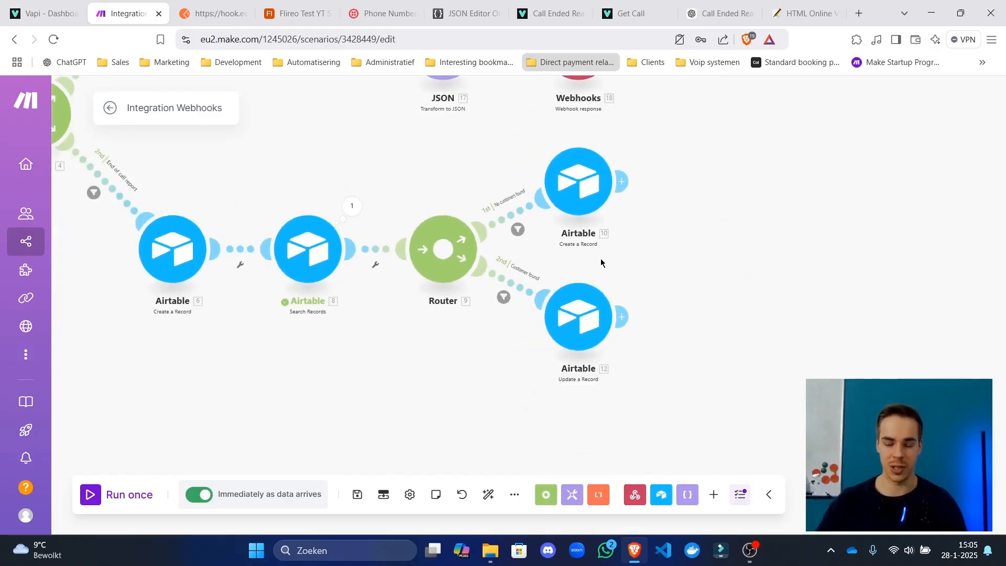
{"action": "scroll", "coordinate": [299, 377], "scroll_direction": "down", "scroll_amount": 5}
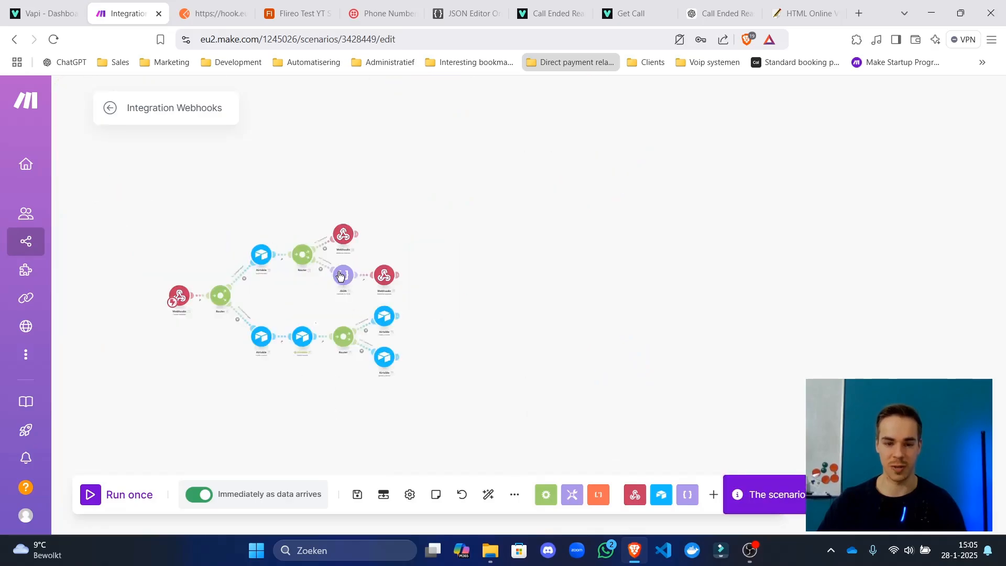
{"action": "scroll", "coordinate": [402, 305], "scroll_direction": "up", "scroll_amount": 5}
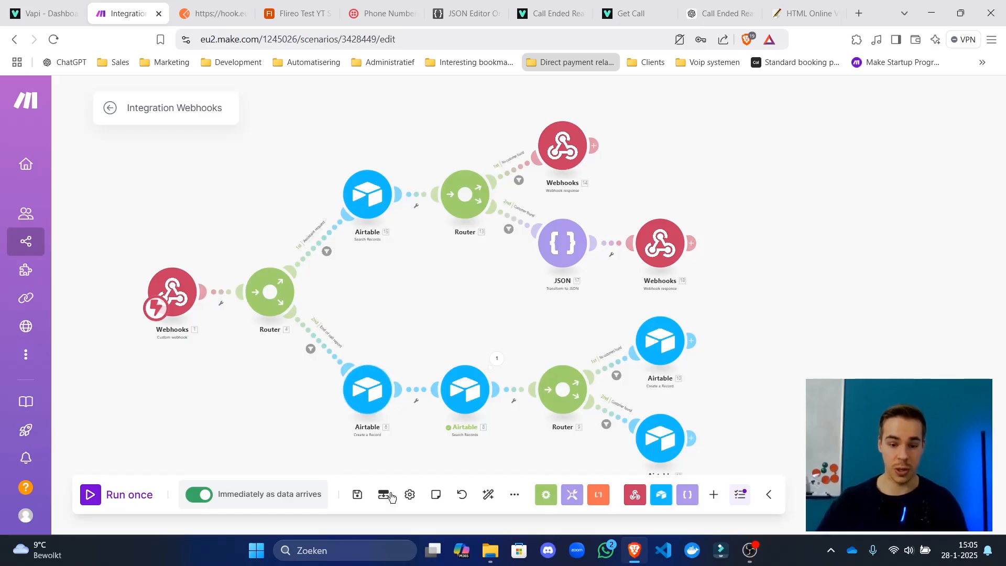
{"action": "left_click", "coordinate": [357, 494]}
{"action": "left_click_drag", "start_coordinate": [410, 324], "coordinate": [416, 315]}
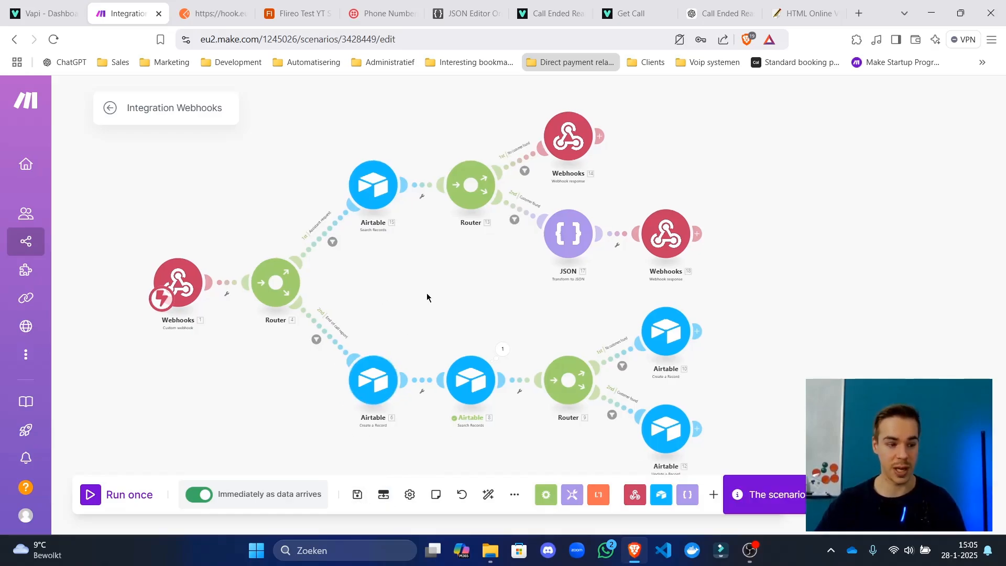
Exit to the scenario overview and place a test call, keeping the call window off to the side.
{"action": "left_click", "coordinate": [109, 111]}
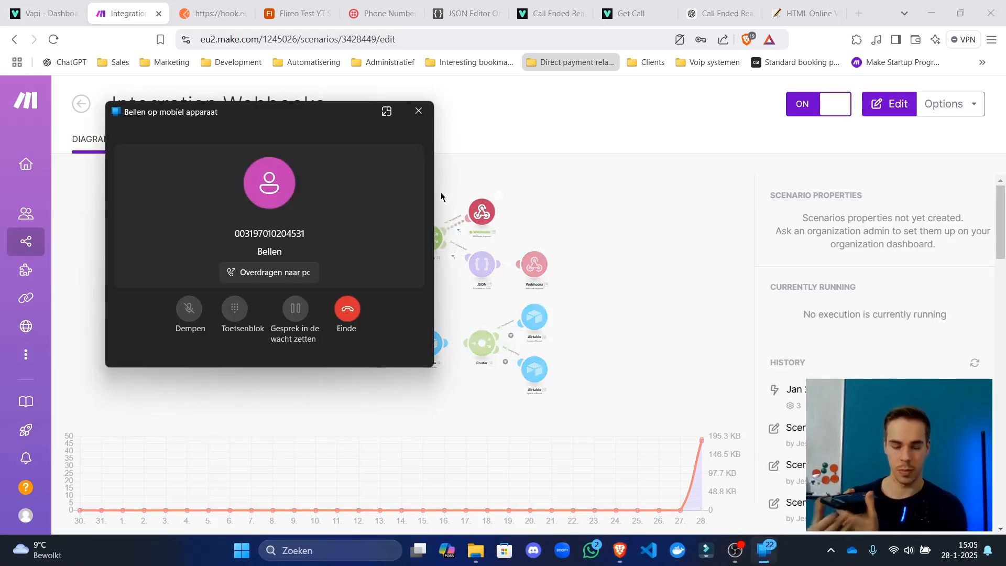
{"action": "left_click_drag", "start_coordinate": [337, 119], "coordinate": [888, 118]}
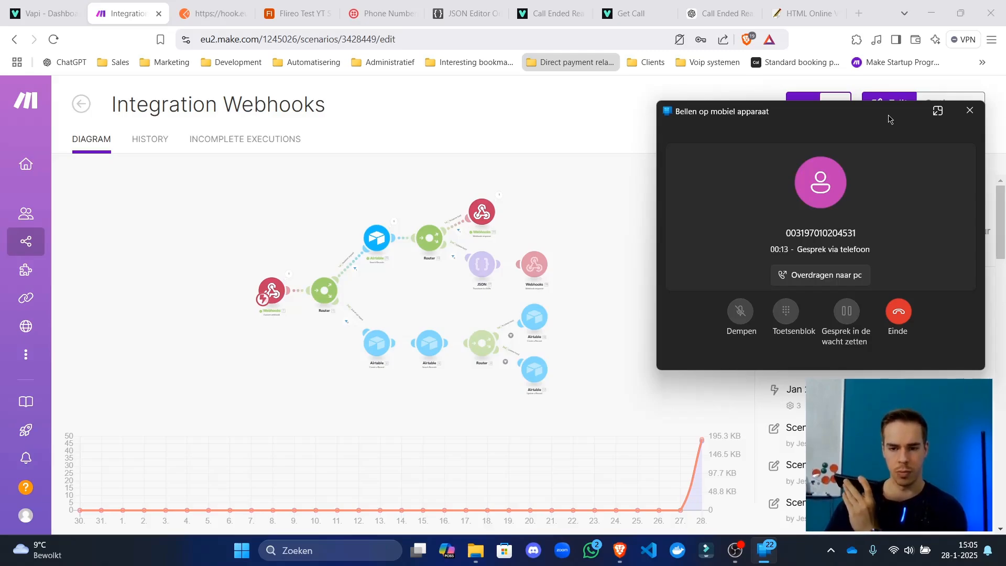
{"action": "left_click_drag", "start_coordinate": [888, 116], "coordinate": [892, 87]}
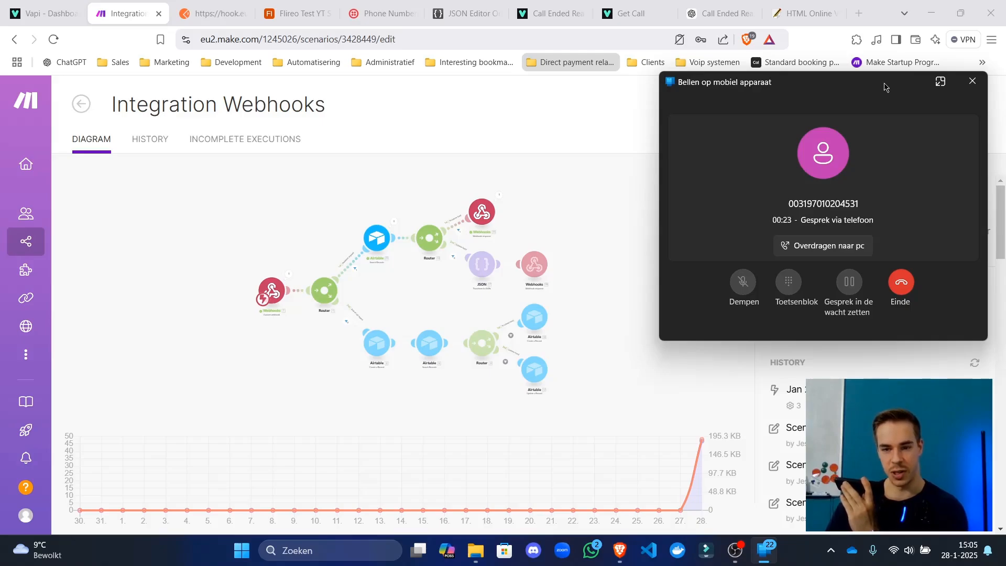
{"action": "left_click_drag", "start_coordinate": [885, 86], "coordinate": [836, 129]}
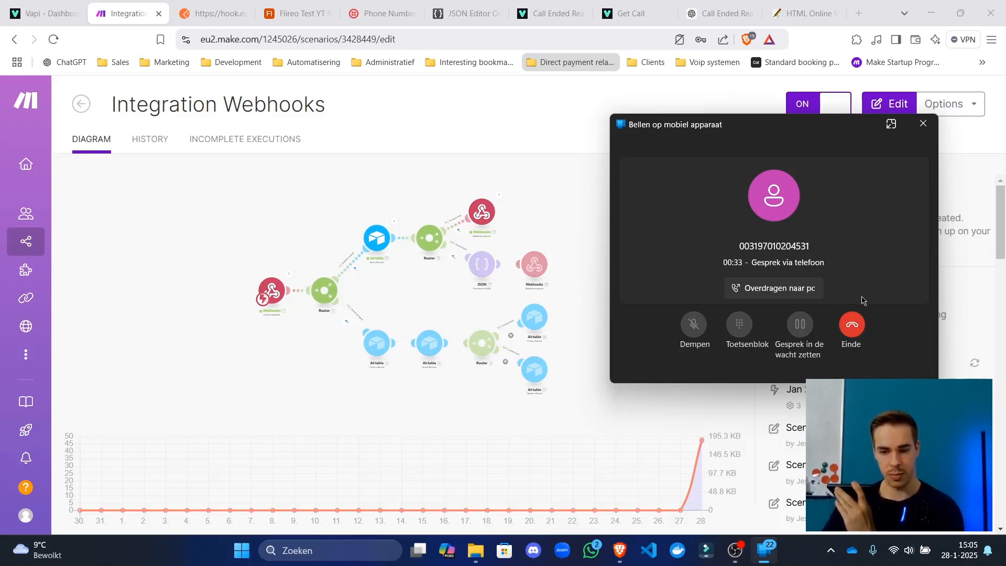
{"action": "mouse_move", "coordinate": [825, 136]}
{"action": "left_mouse_down"}
{"action": "mouse_move", "coordinate": [828, 124]}
{"action": "mouse_move", "coordinate": [814, 131]}
{"action": "left_mouse_up"}
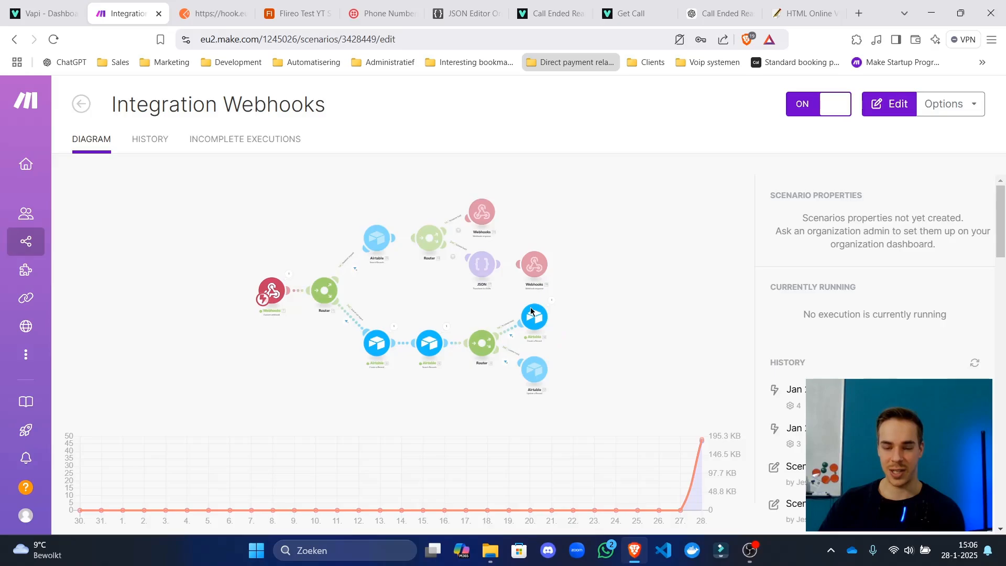
Check the test caller's customer_id, phone_number and logs cells in Airtable and narrow the logs column.
{"action": "left_click", "coordinate": [314, 14]}
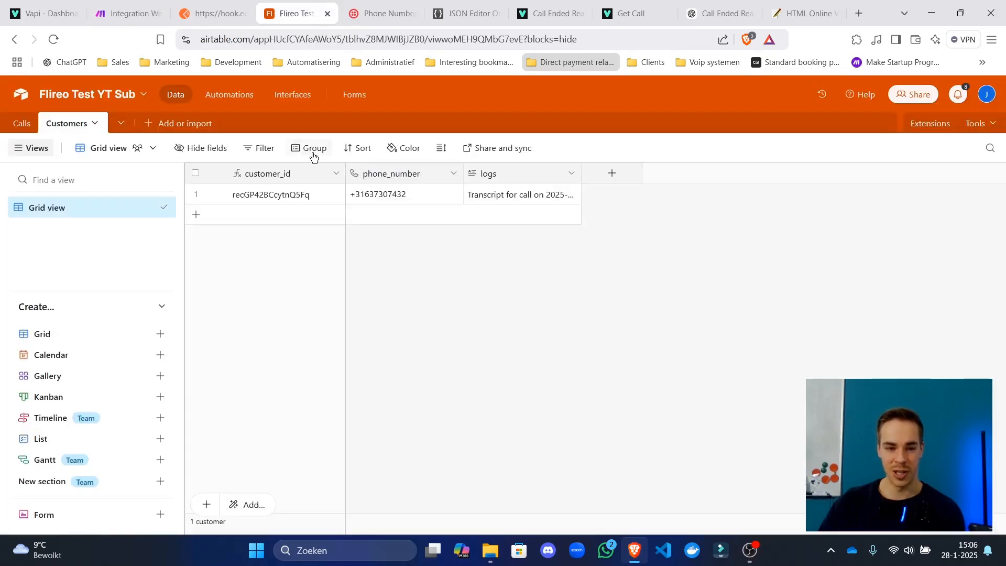
{"action": "left_click", "coordinate": [291, 198]}
{"action": "left_click", "coordinate": [390, 197]}
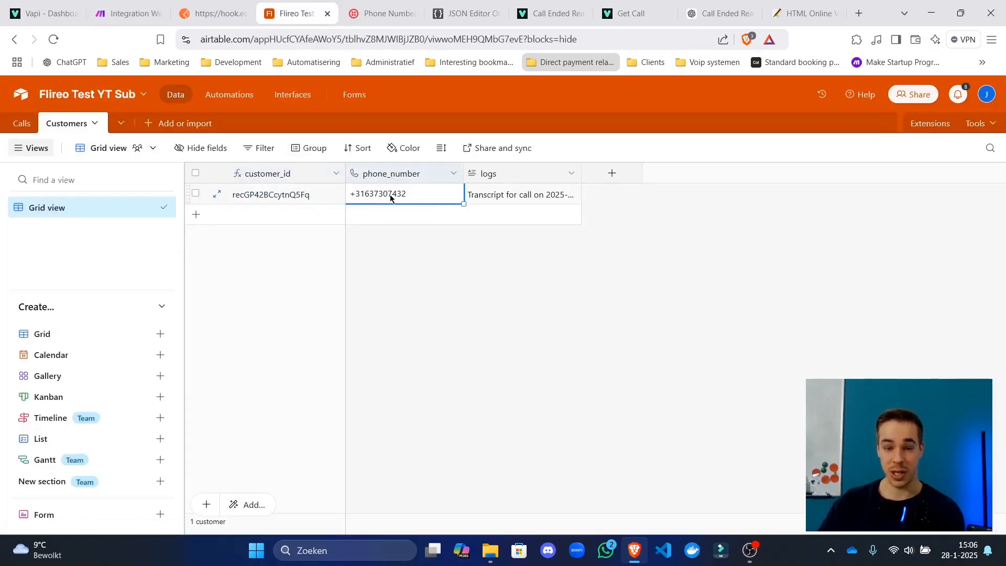
{"action": "left_click", "coordinate": [515, 196]}
{"action": "left_click", "coordinate": [623, 271]}
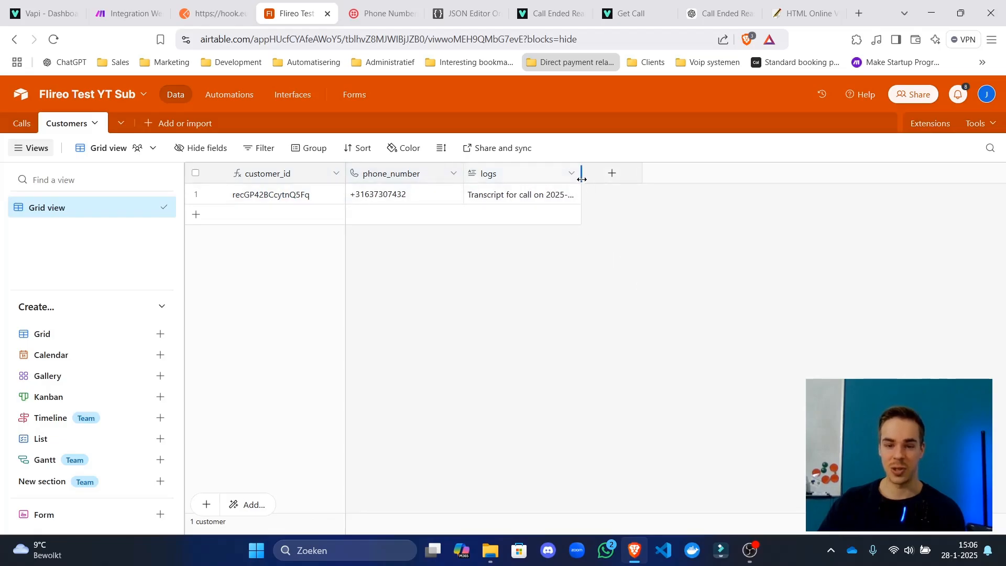
{"action": "left_click_drag", "start_coordinate": [581, 179], "coordinate": [561, 183]}
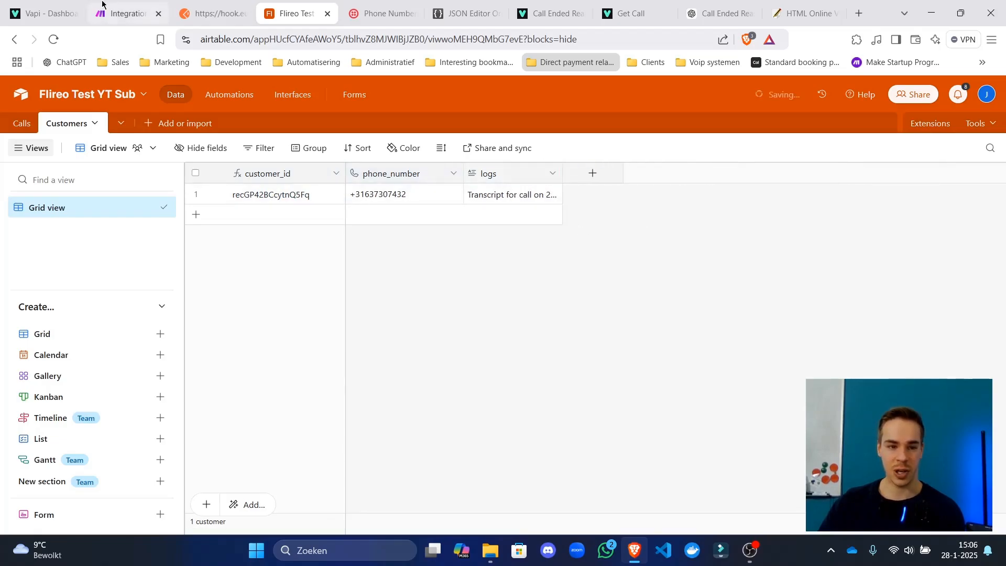
{"action": "left_click", "coordinate": [120, 13]}
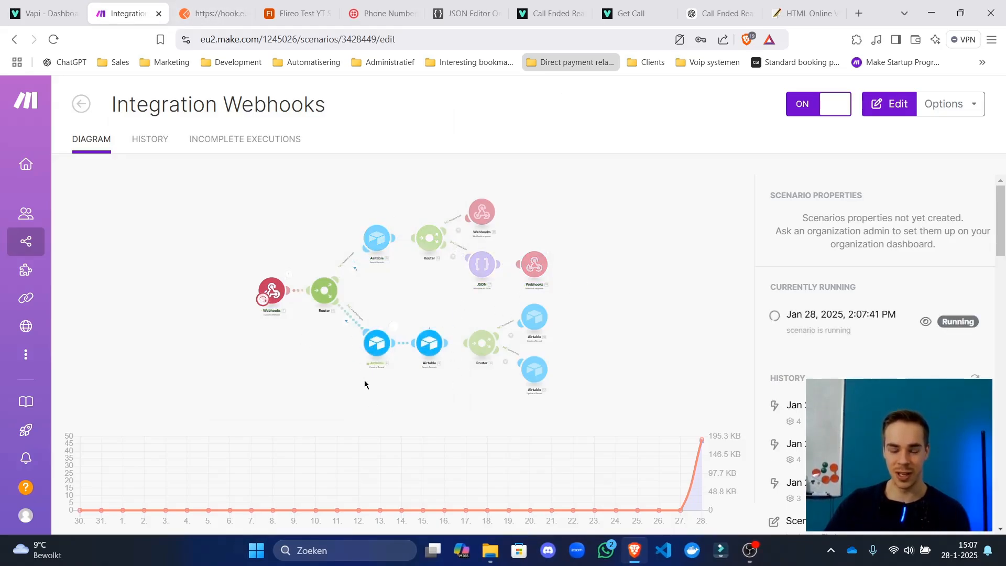
Widen the Airtable logs column and expand row 1's logs cell.
{"action": "left_click", "coordinate": [385, 13]}
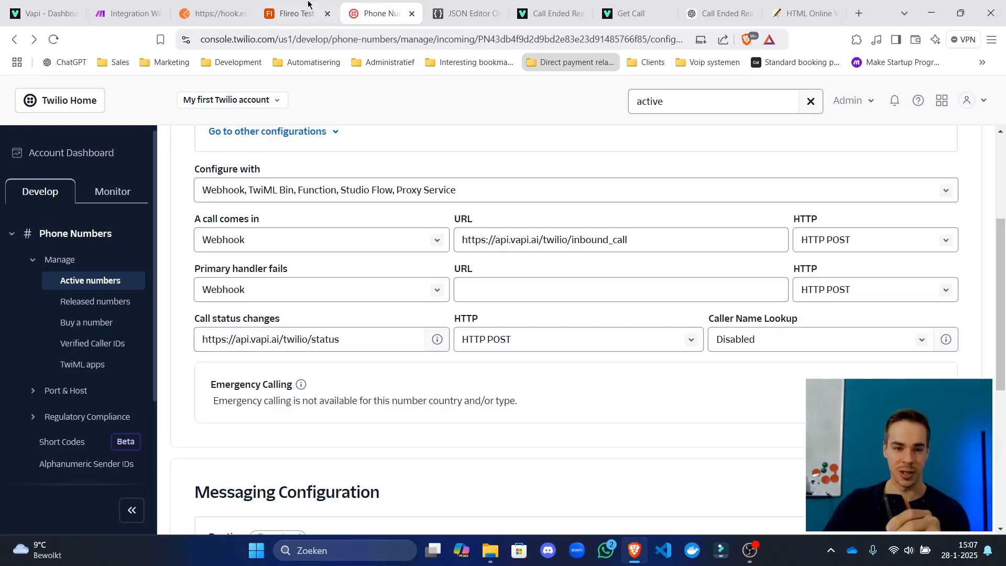
{"action": "left_click", "coordinate": [293, 13]}
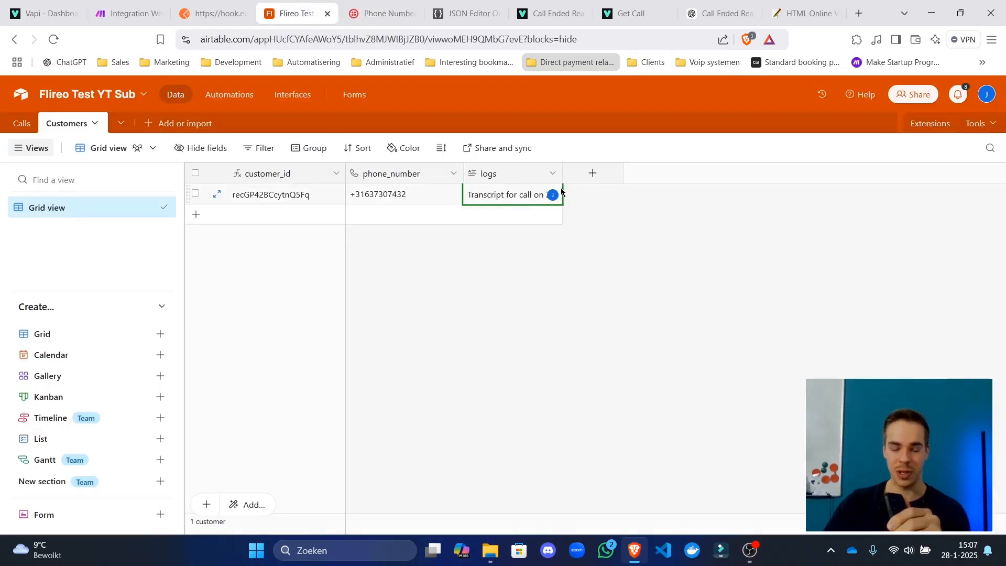
{"action": "left_click_drag", "start_coordinate": [559, 172], "coordinate": [633, 172]}
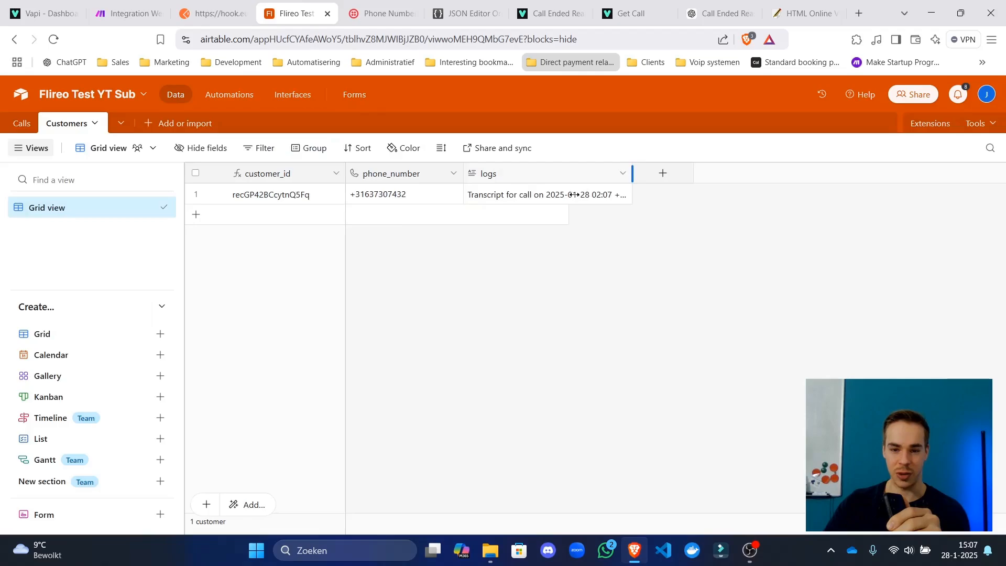
{"action": "left_click", "coordinate": [626, 196]}
{"action": "left_click", "coordinate": [626, 197]}
Read through both appended call transcripts, then close the expanded logs view.
{"action": "scroll", "coordinate": [776, 257], "scroll_direction": "down", "scroll_amount": 10}
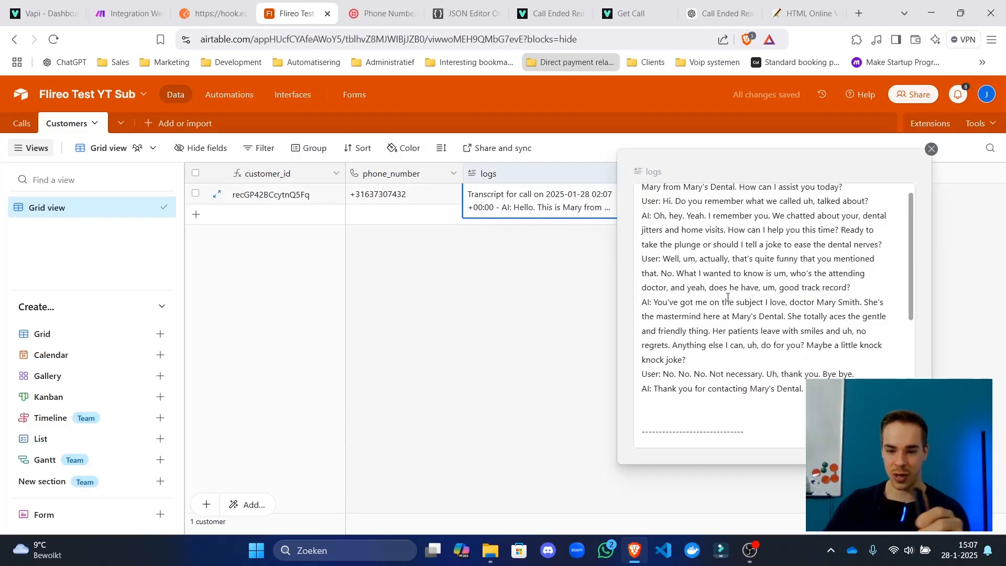
{"action": "scroll", "coordinate": [775, 257], "scroll_direction": "up", "scroll_amount": 2}
{"action": "left_click_drag", "start_coordinate": [775, 258], "coordinate": [574, 256]}
{"action": "left_click", "coordinate": [692, 233]}
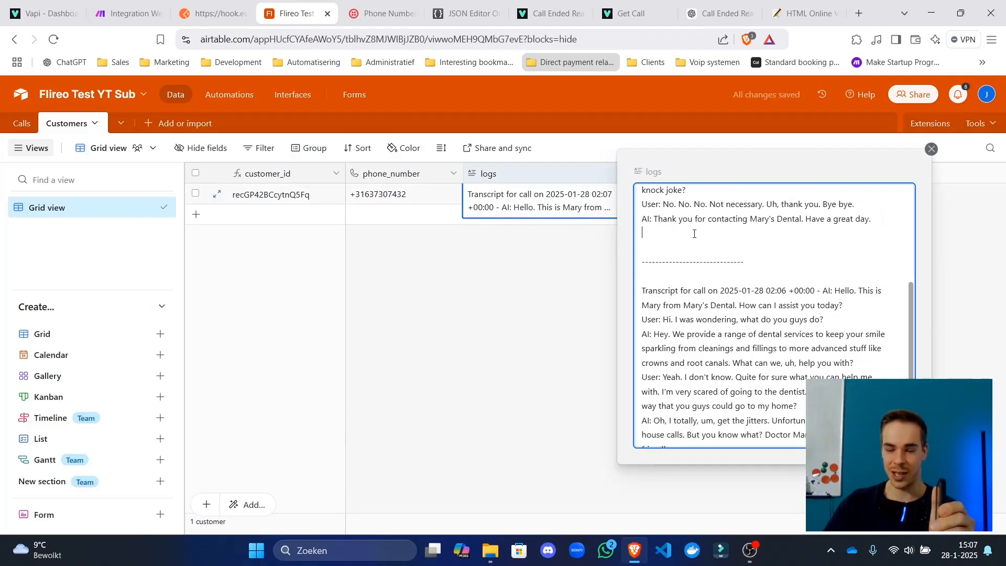
{"action": "scroll", "coordinate": [731, 387], "scroll_direction": "down", "scroll_amount": 2}
{"action": "left_click", "coordinate": [623, 341]}
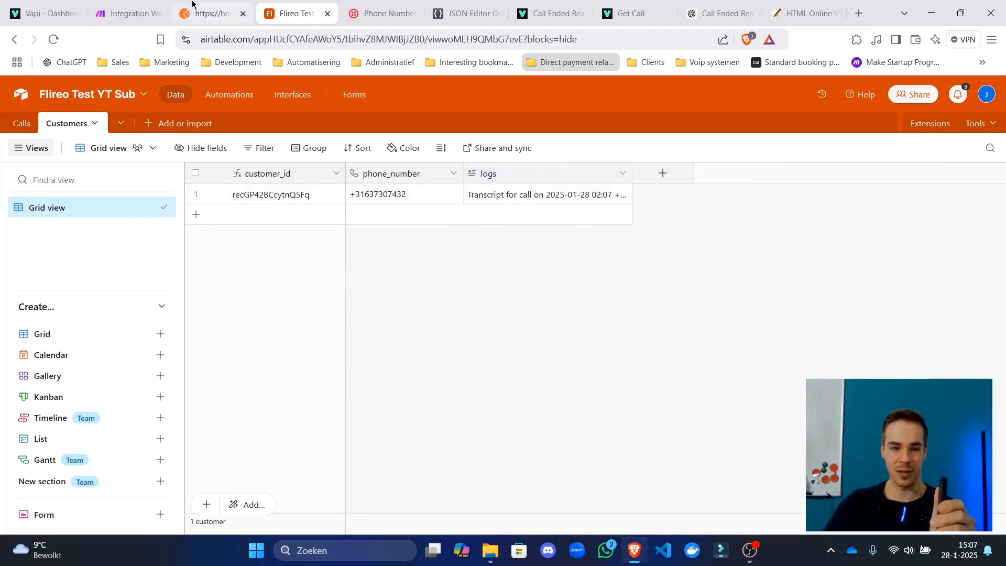
{"action": "left_click", "coordinate": [128, 13]}
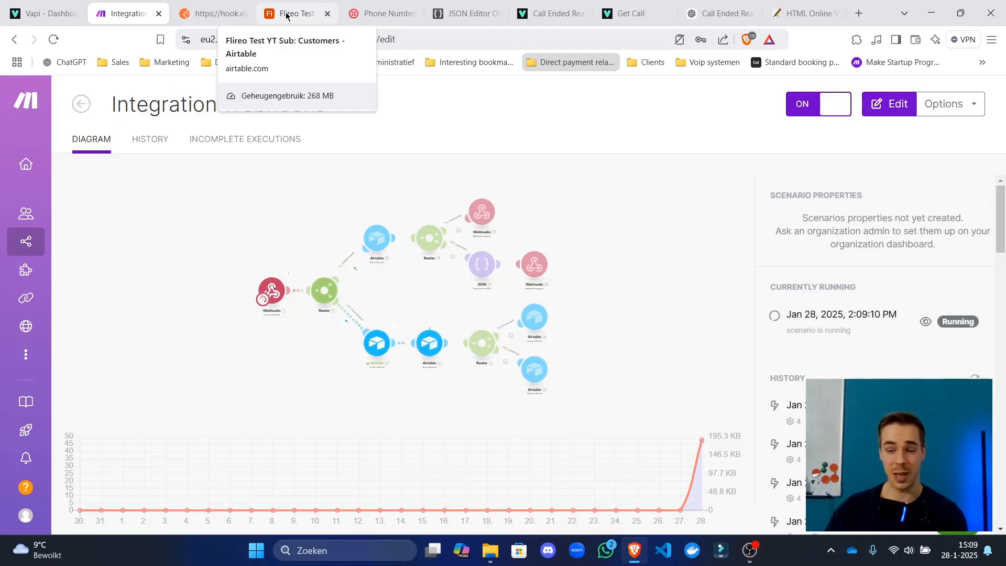
Expand the updated Airtable logs cell and read the newest transcript's question about previous calls.
{"action": "left_click", "coordinate": [291, 4]}
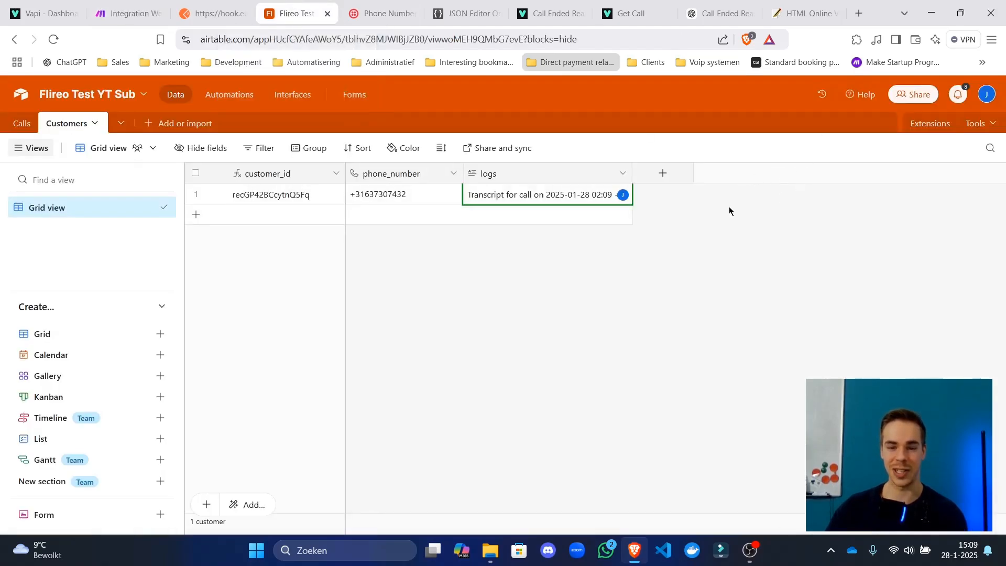
{"action": "left_click", "coordinate": [577, 197]}
{"action": "left_click", "coordinate": [623, 195]}
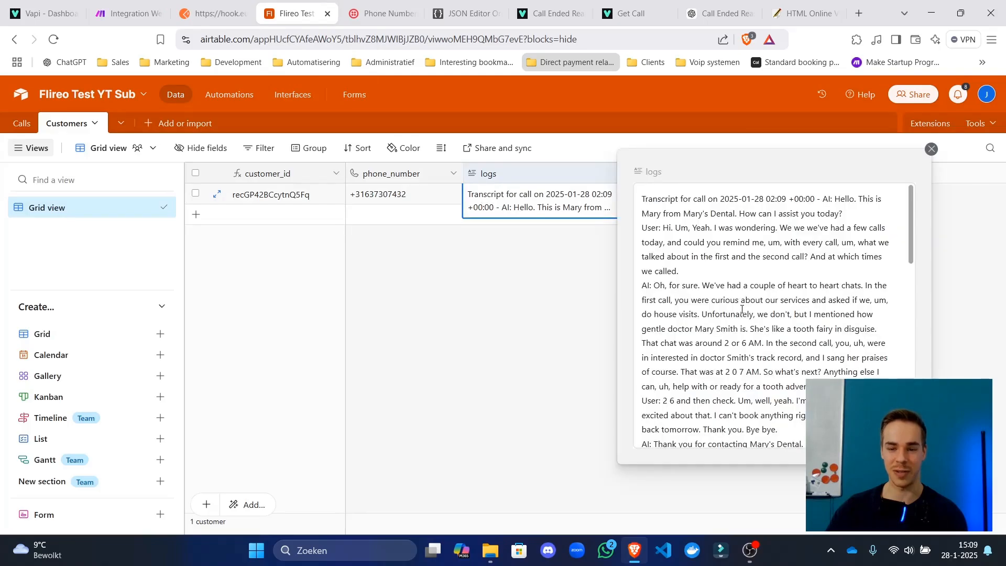
{"action": "scroll", "coordinate": [715, 326], "scroll_direction": "down", "scroll_amount": 10}
{"action": "scroll", "coordinate": [715, 326], "scroll_direction": "up", "scroll_amount": 10}
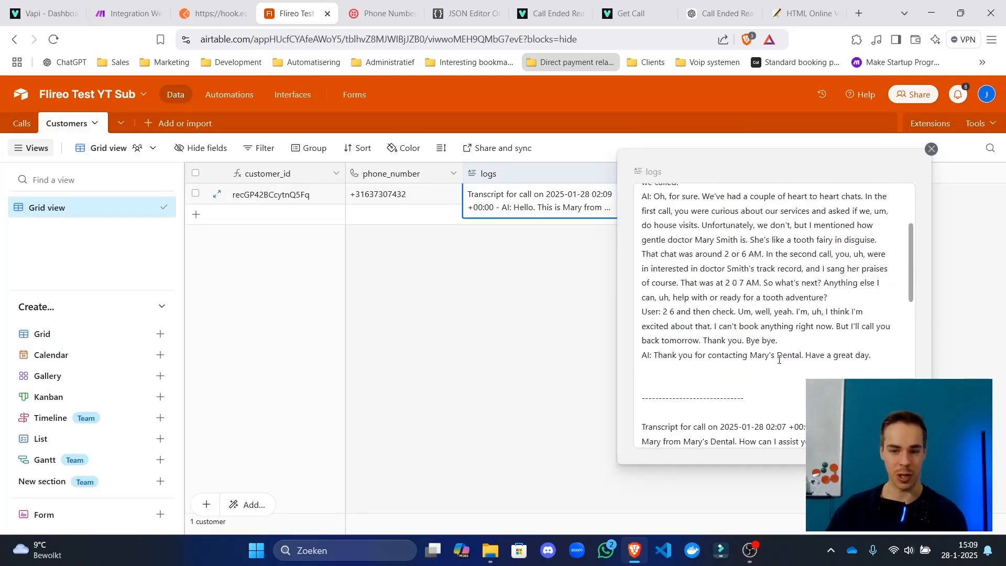
{"action": "left_click_drag", "start_coordinate": [748, 256], "coordinate": [750, 330]}
{"action": "left_click_drag", "start_coordinate": [726, 243], "coordinate": [733, 272]}
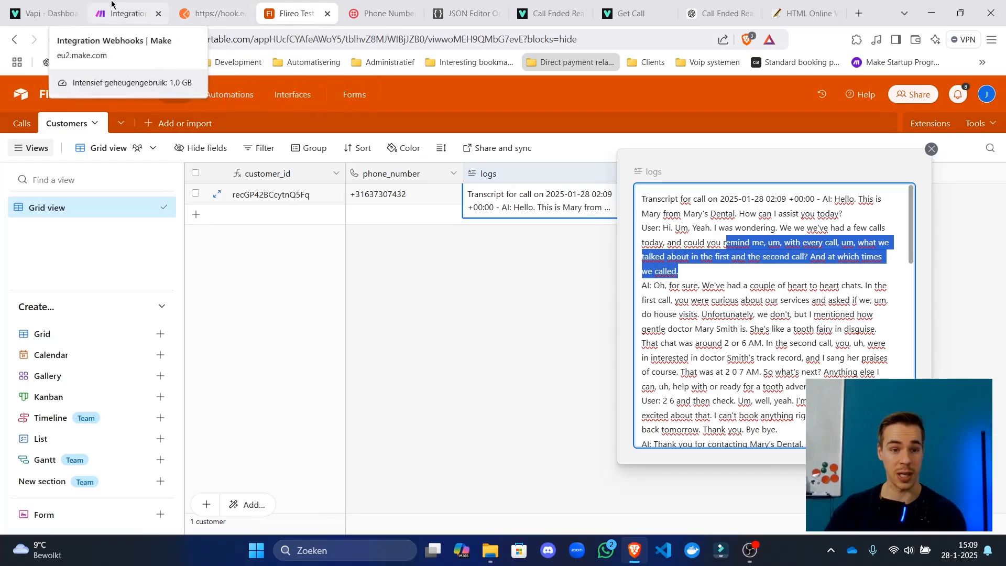
{"action": "left_click", "coordinate": [129, 13]}
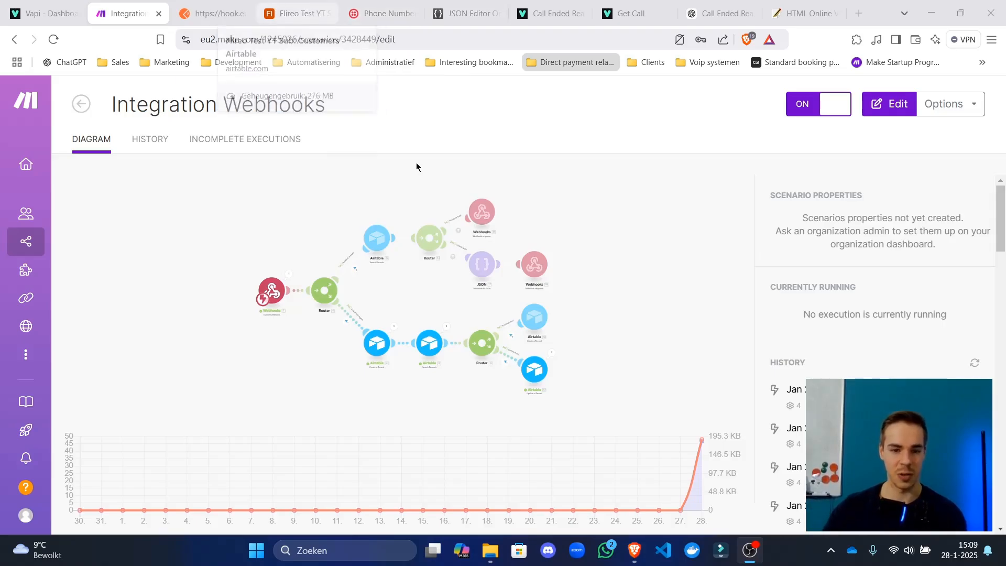
Save the scenario, add a new empty route to the first router, and realign the modules.
{"action": "left_click", "coordinate": [451, 354]}
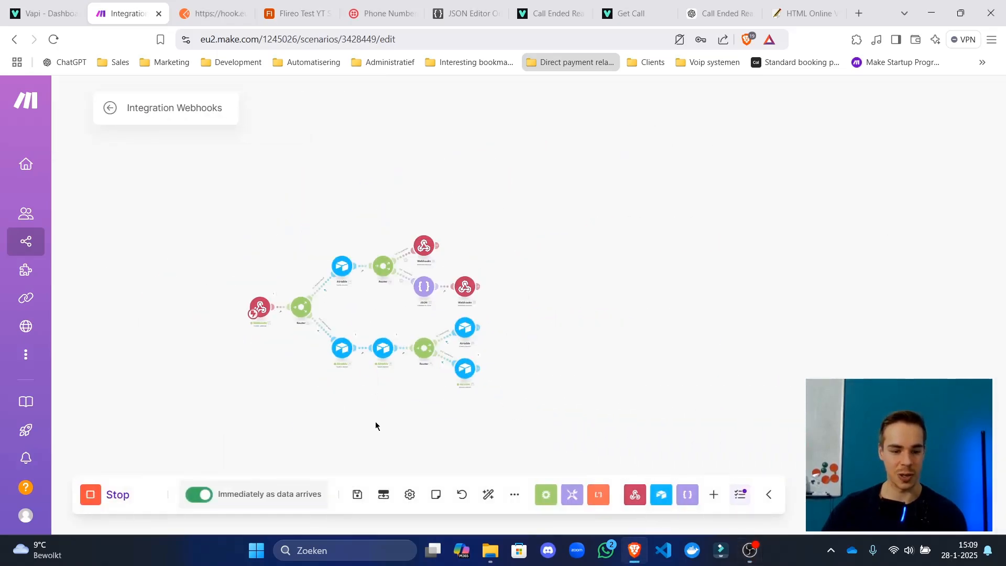
{"action": "left_click", "coordinate": [363, 498]}
{"action": "left_click_drag", "start_coordinate": [332, 309], "coordinate": [570, 307]}
{"action": "scroll", "coordinate": [570, 305], "scroll_direction": "up", "scroll_amount": 5}
{"action": "scroll", "coordinate": [401, 309], "scroll_direction": "down", "scroll_amount": 5}
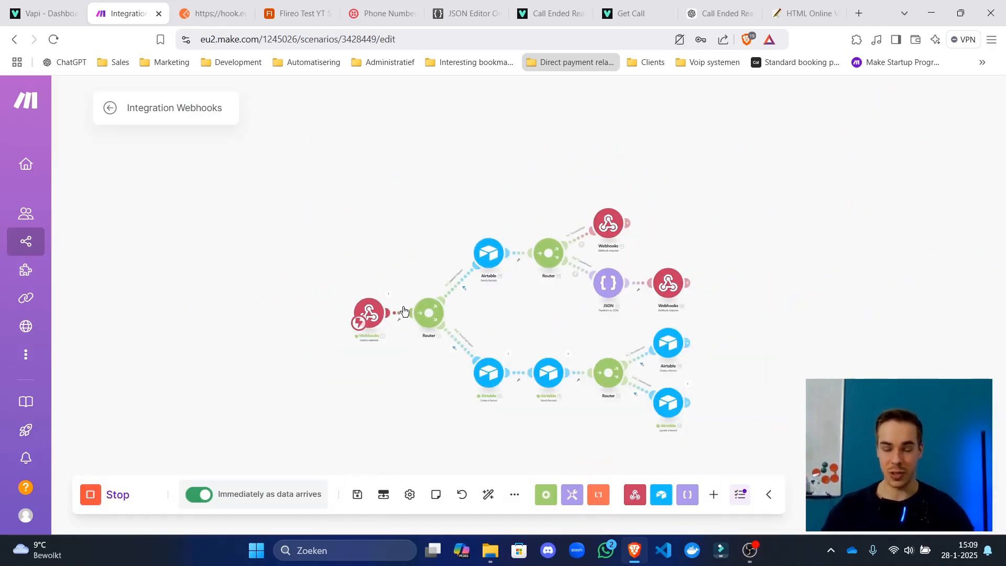
{"action": "left_click", "coordinate": [435, 313]}
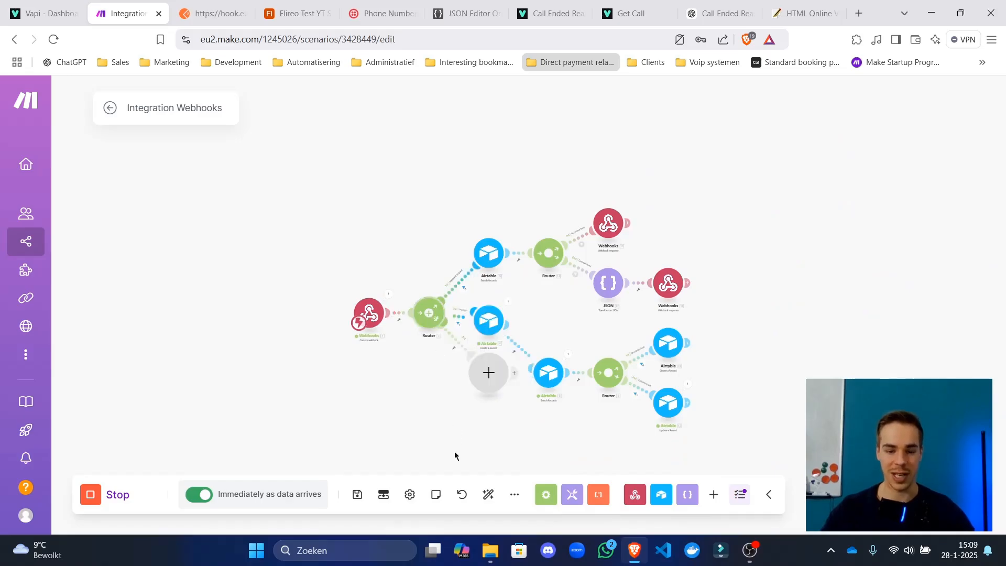
{"action": "left_click", "coordinate": [489, 494]}
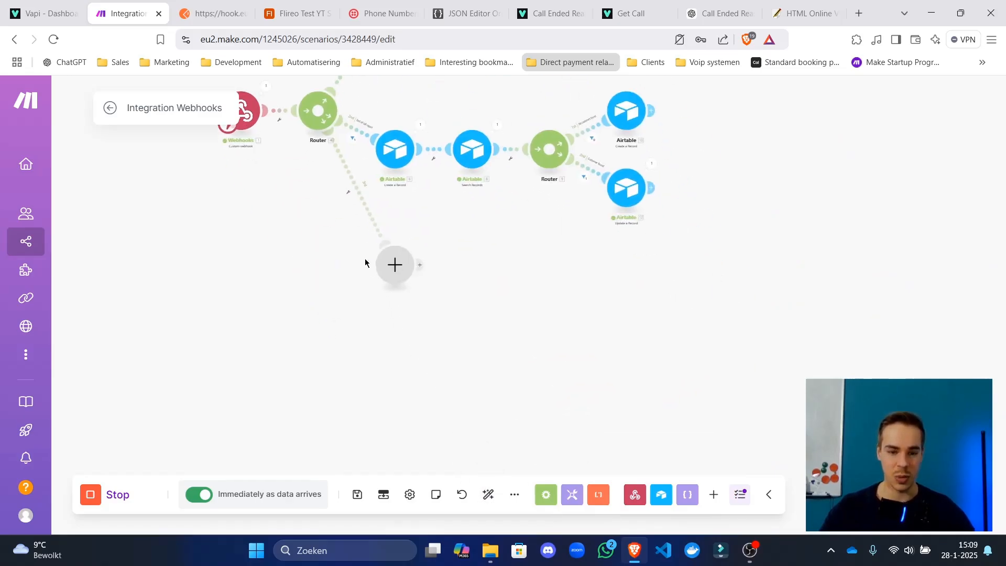
Look at the new route's app chooser and filter setup, closing both without changes.
{"action": "left_click", "coordinate": [400, 273]}
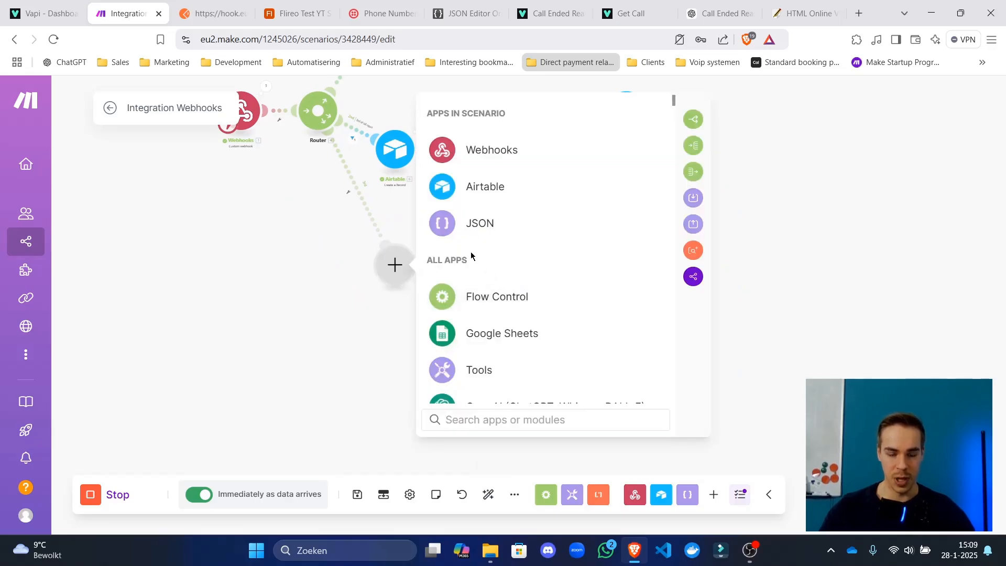
{"action": "left_click", "coordinate": [311, 307]}
{"action": "left_click", "coordinate": [368, 210]}
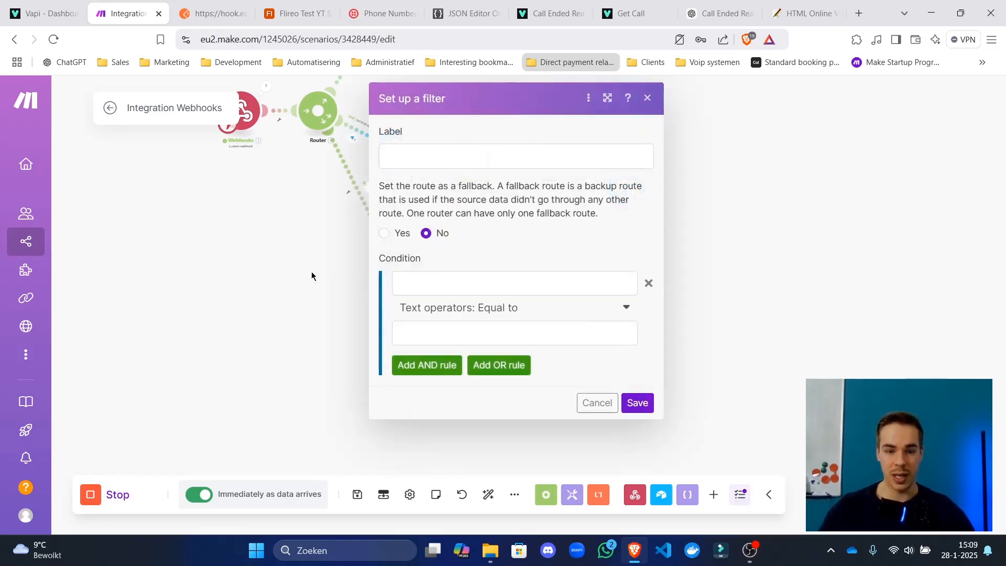
{"action": "key", "text": "Escape"}
Close the expanded Airtable logs cell and move on to the Vapi dashboard.
{"action": "left_click", "coordinate": [214, 13]}
{"action": "left_click", "coordinate": [289, 13]}
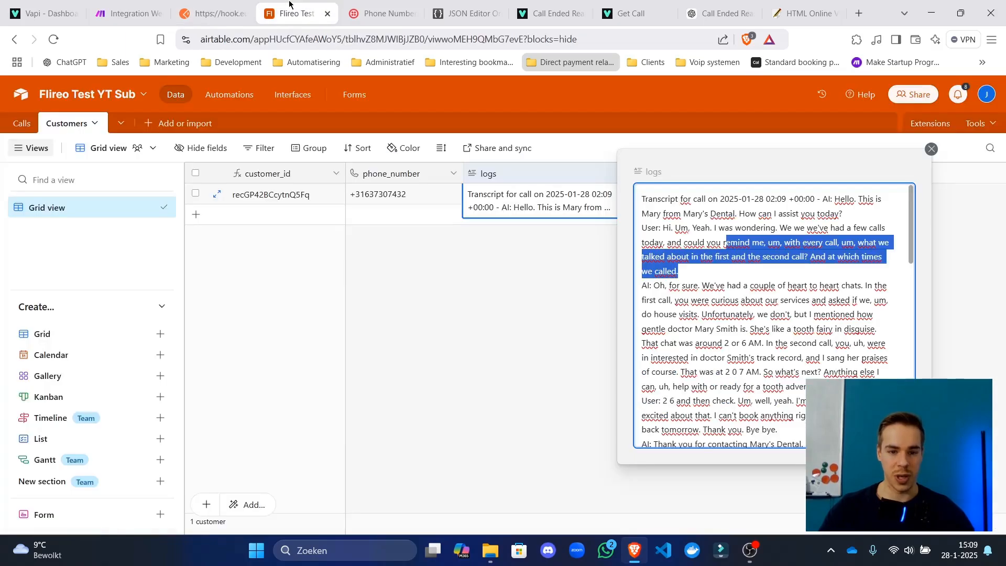
{"action": "left_click", "coordinate": [381, 278]}
{"action": "left_click", "coordinate": [215, 14]}
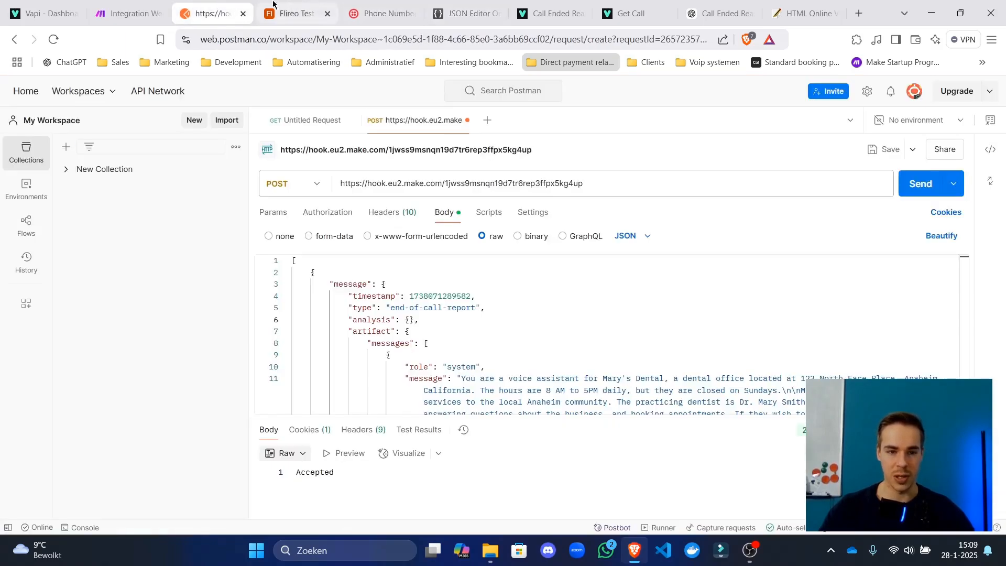
{"action": "left_click", "coordinate": [131, 8]}
{"action": "left_click", "coordinate": [74, 6]}
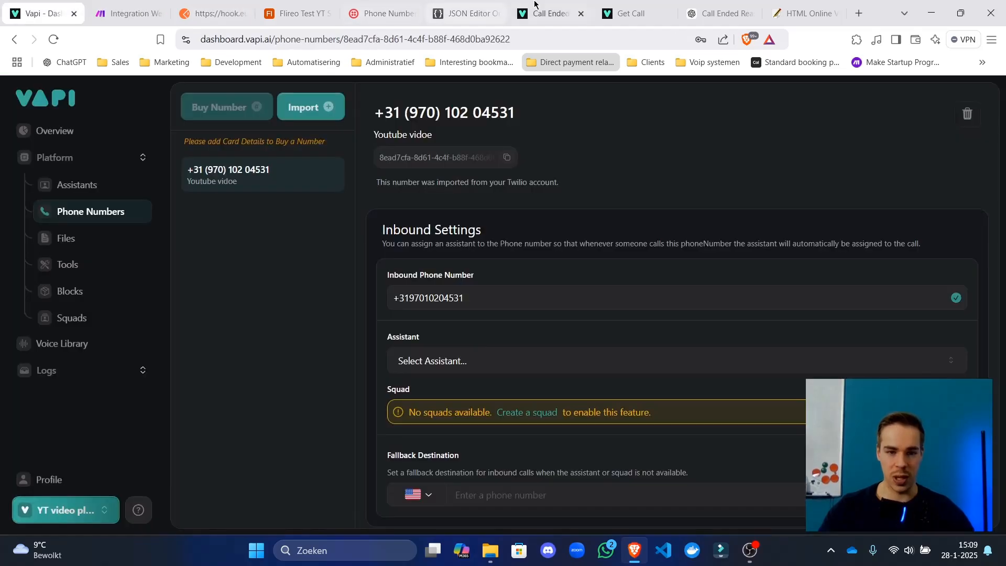
Start a new Vapi tool from the Tools page with Make as the provider.
{"action": "left_click", "coordinate": [84, 288]}
{"action": "left_click", "coordinate": [88, 273]}
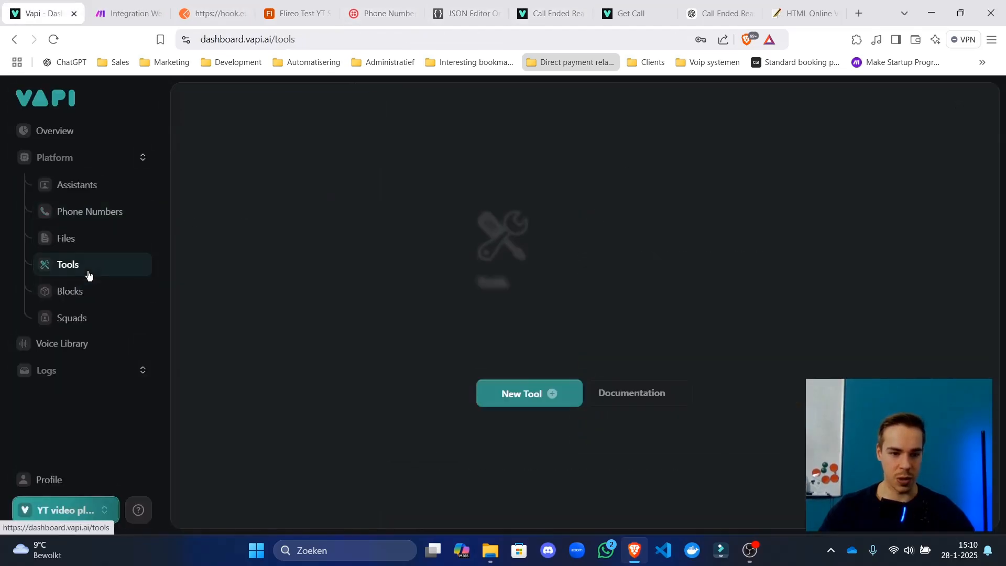
{"action": "left_click", "coordinate": [544, 400]}
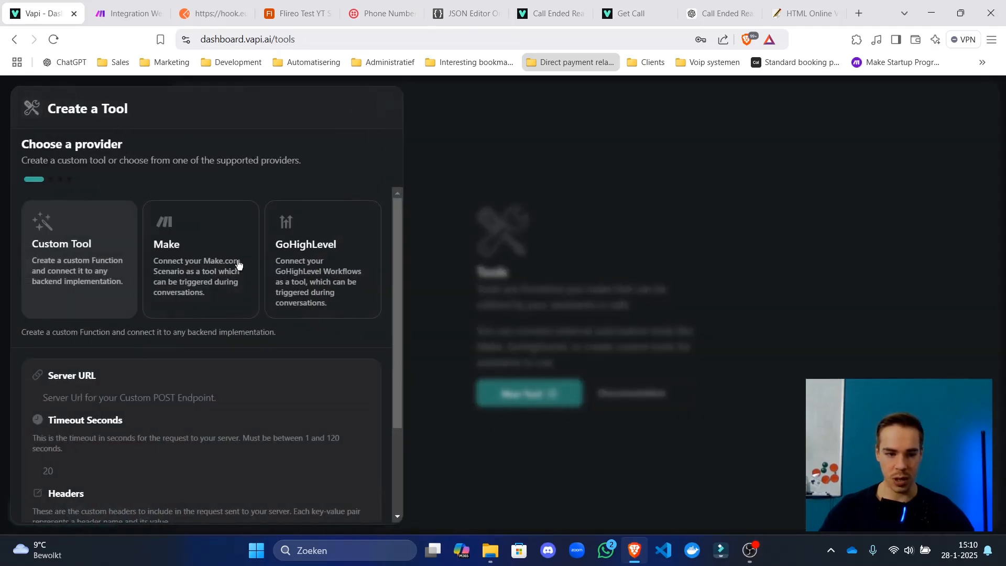
{"action": "left_click", "coordinate": [490, 229]}
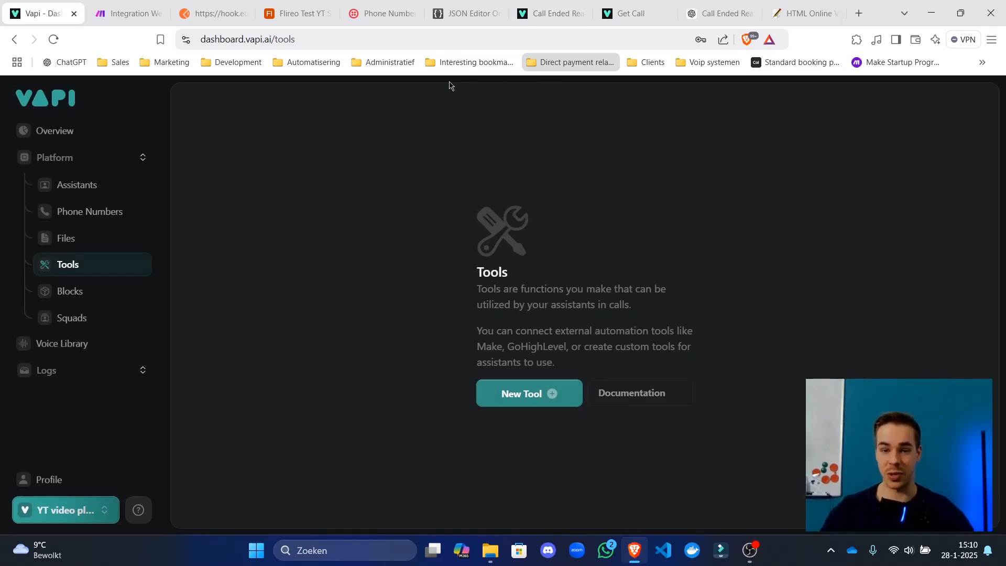
{"action": "left_click", "coordinate": [522, 394]}
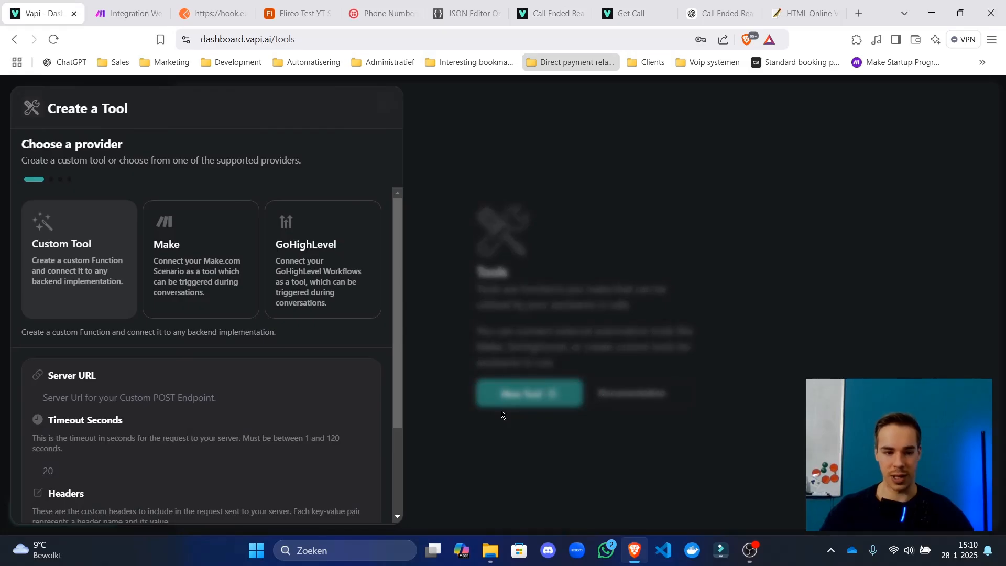
{"action": "left_click", "coordinate": [249, 282]}
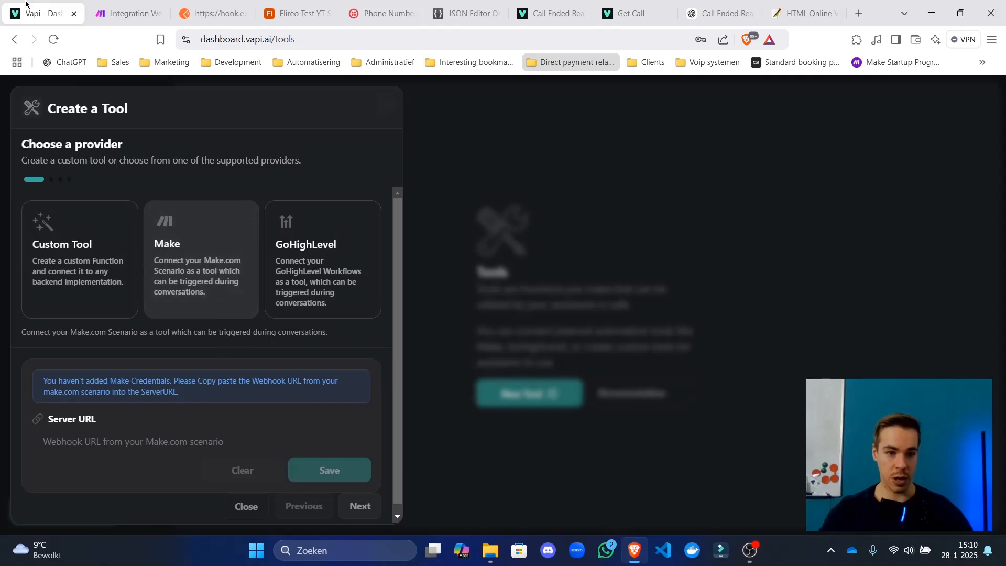
Copy the Make scenario's webhook address into the tool's Server URL and save it.
{"action": "left_click", "coordinate": [126, 13]}
{"action": "scroll", "coordinate": [425, 255], "scroll_direction": "up", "scroll_amount": 2}
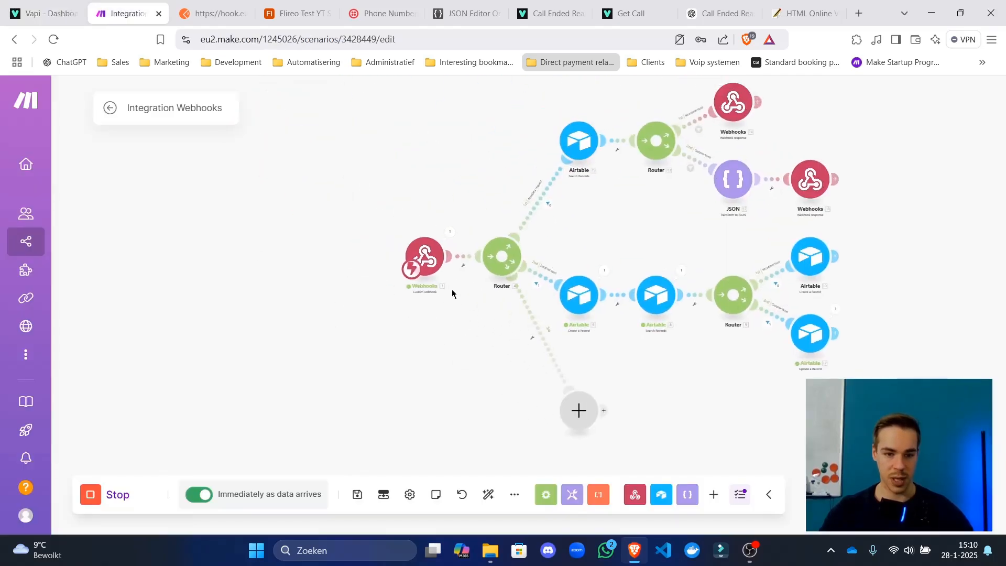
{"action": "left_click", "coordinate": [427, 249]}
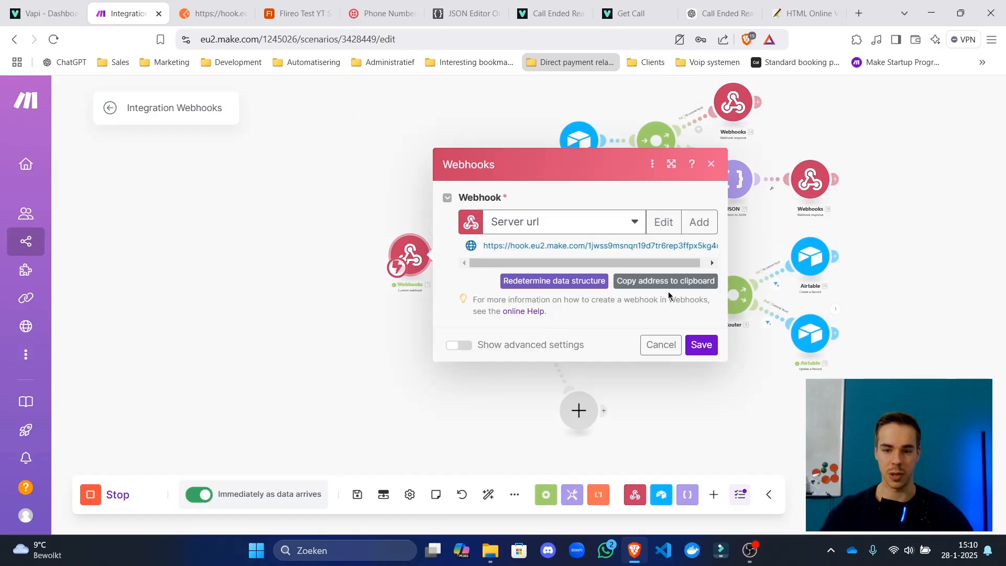
{"action": "left_click", "coordinate": [666, 283]}
{"action": "left_click", "coordinate": [45, 13]}
{"action": "left_click", "coordinate": [218, 440]}
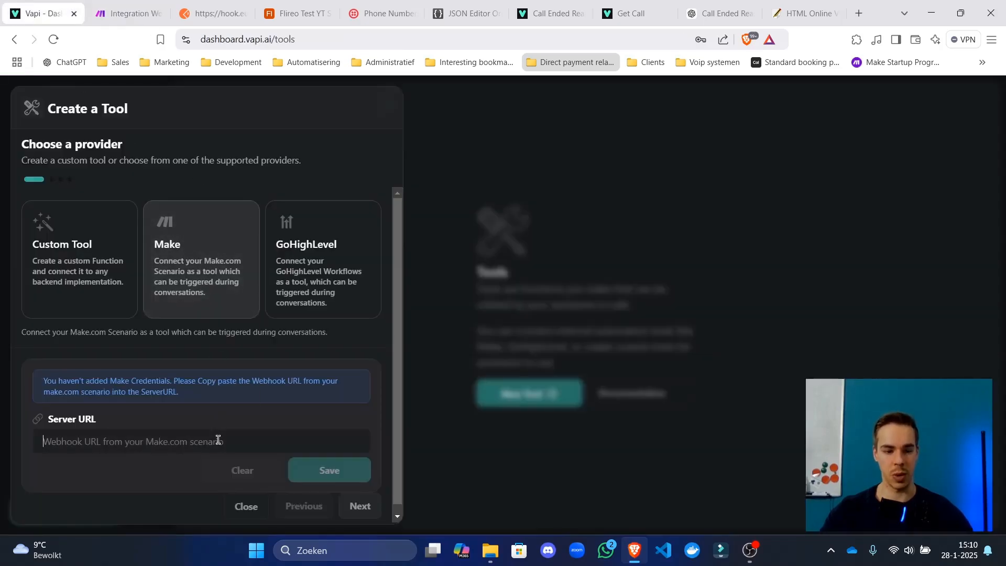
{"action": "key", "text": "ctrl+v"}
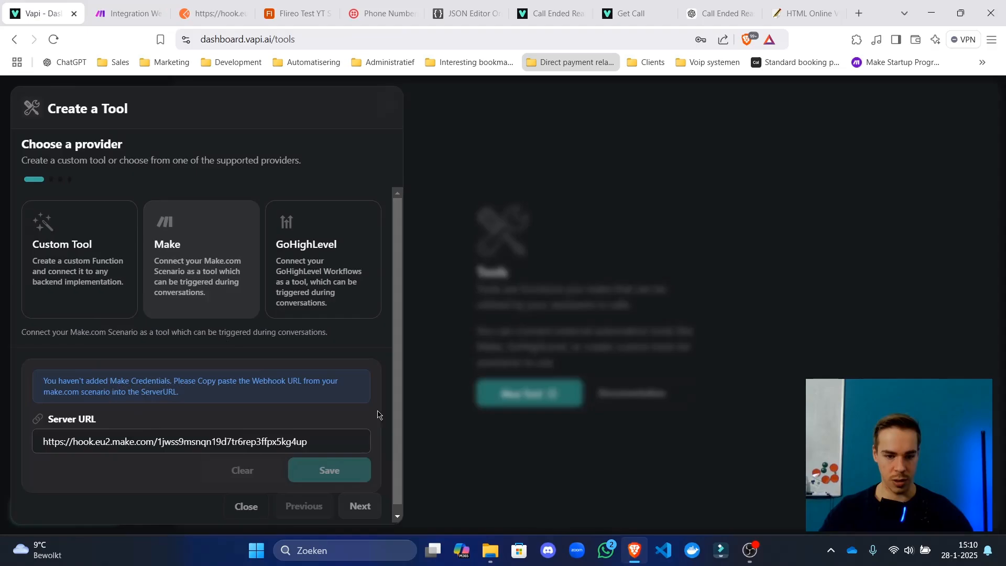
{"action": "scroll", "coordinate": [335, 435], "scroll_direction": "down", "scroll_amount": 1}
{"action": "left_click", "coordinate": [332, 454]}
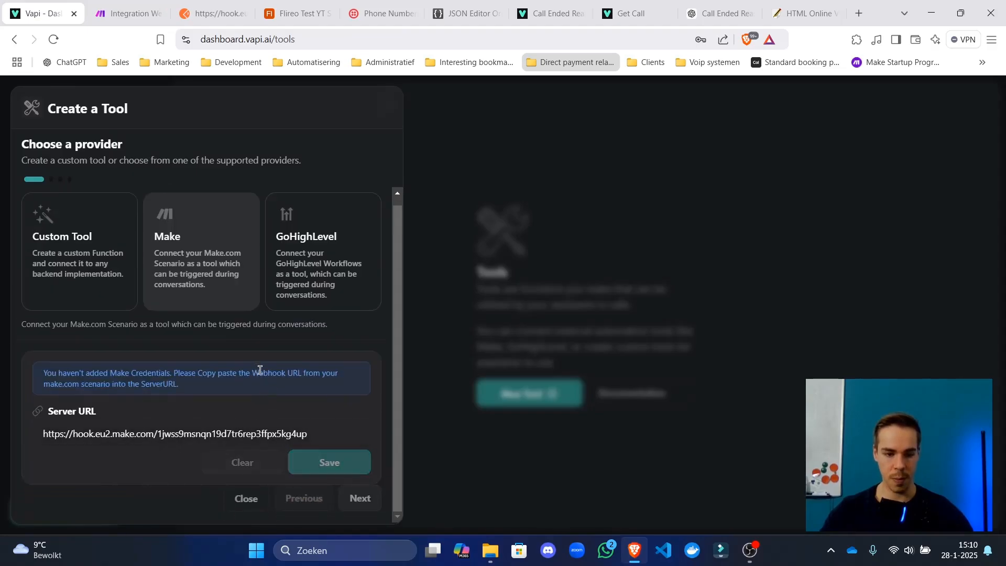
Add schema property phone_number described 'this is the phone number of the caller in E164 form' and save it.
{"action": "left_click", "coordinate": [358, 498]}
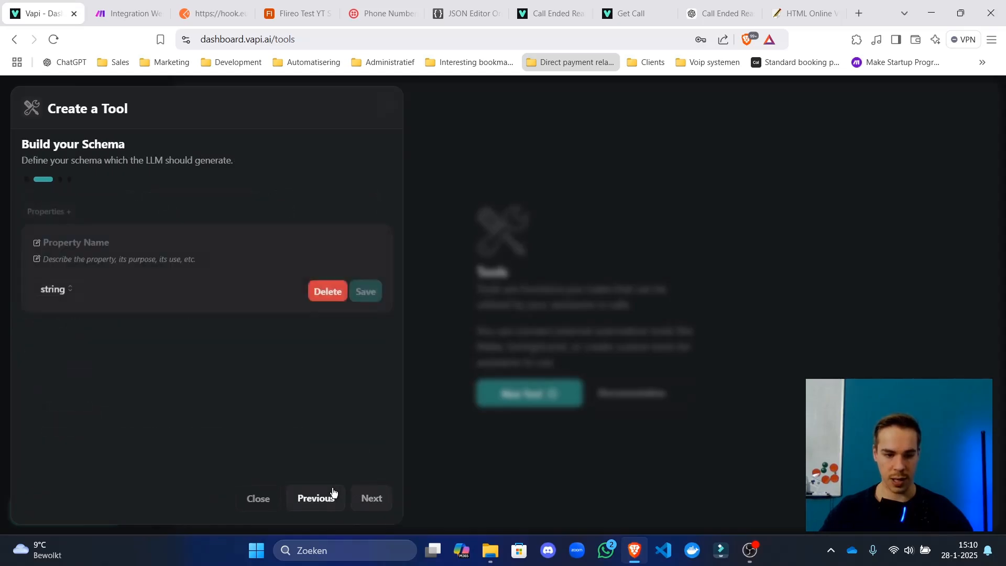
{"action": "left_click", "coordinate": [187, 248]}
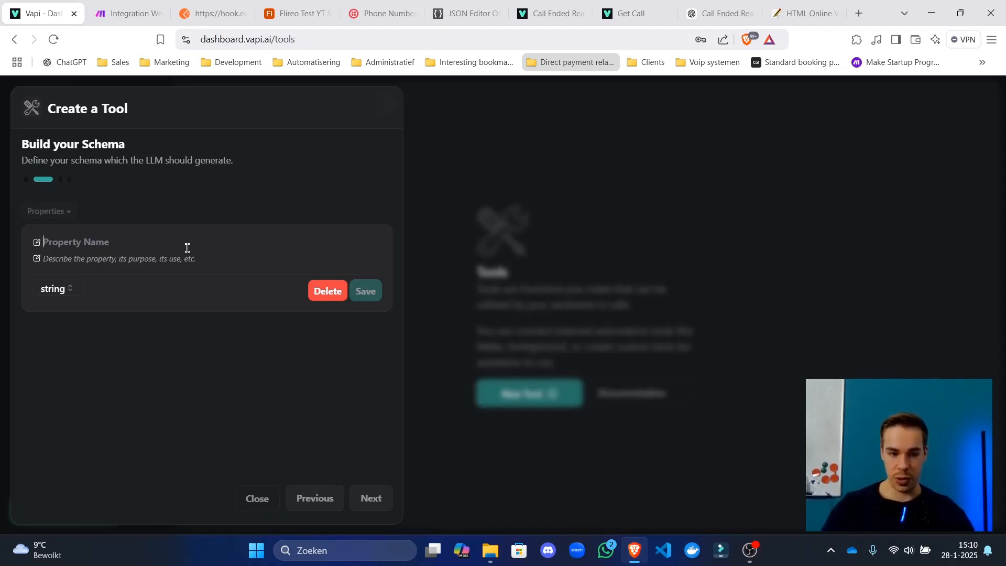
{"action": "type", "text": "p"}
{"action": "key", "text": "BackSpace"}
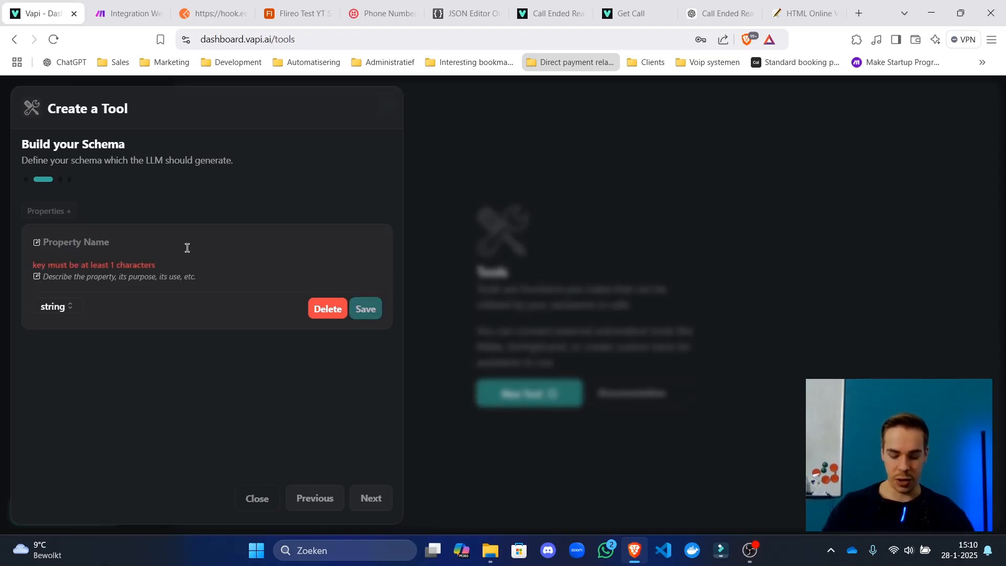
{"action": "type", "text": "phone_number"}
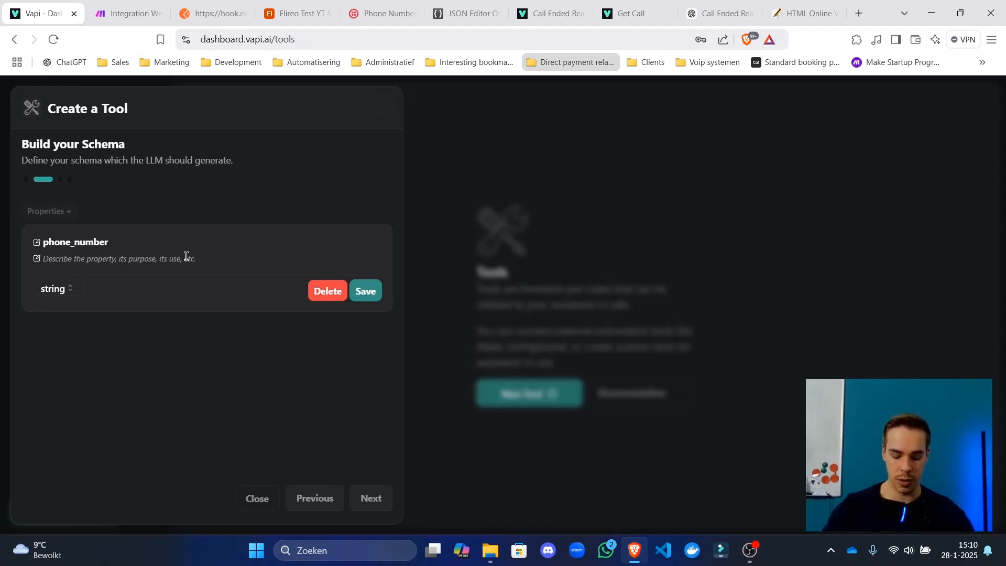
{"action": "type", "text": "this is"}
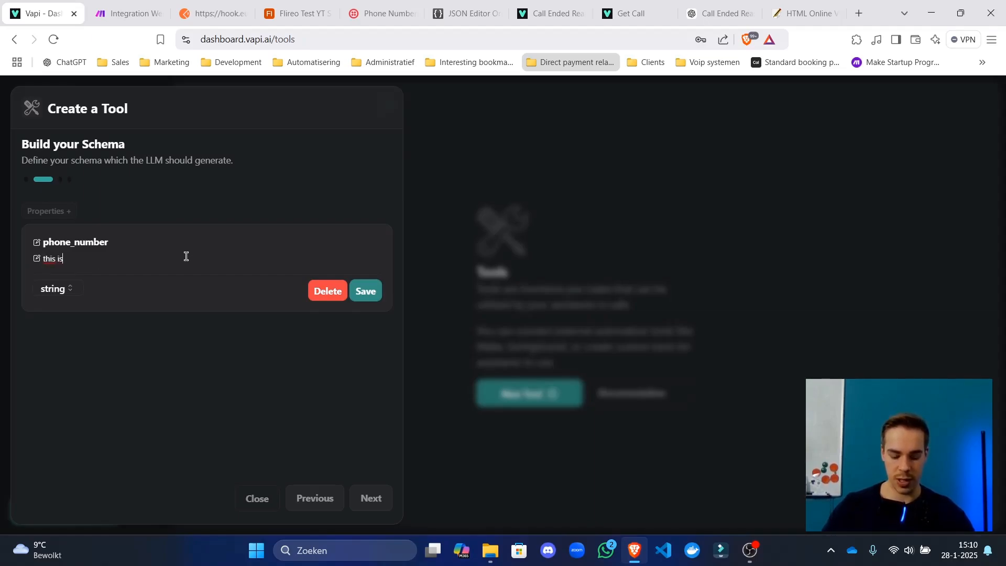
{"action": "type", "text": " the phone numbe rof the caller in"}
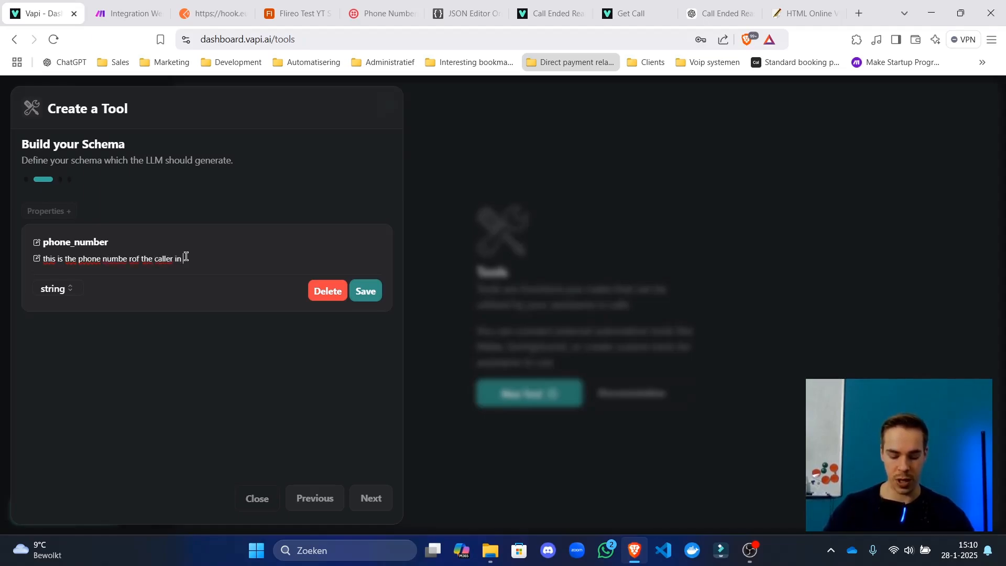
{"action": "type", "text": " E164 "}
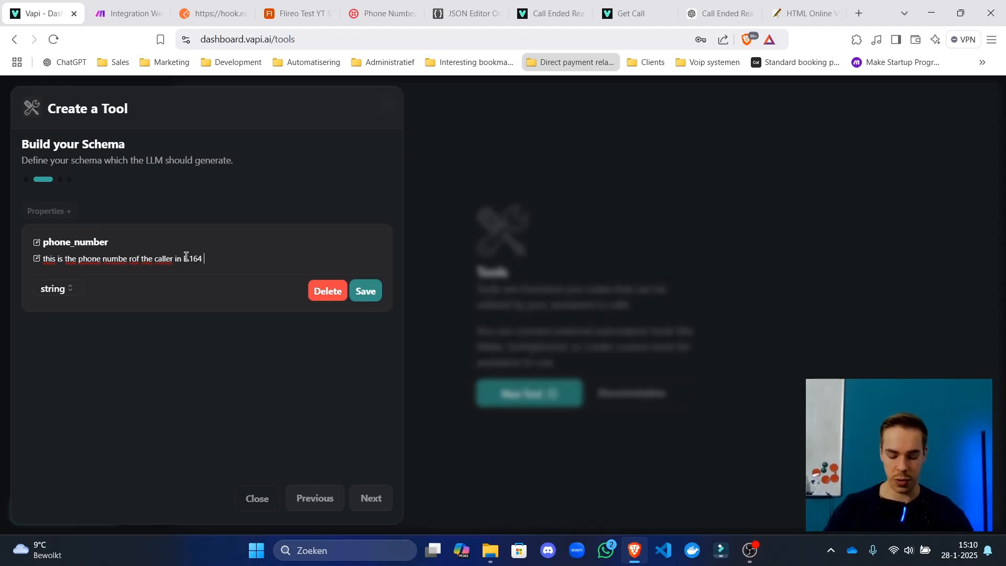
{"action": "key", "text": "BackSpace"}
{"action": "key", "text": "BackSpace"}
{"action": "key", "text": "BackSpace"}
{"action": "key", "text": "BackSpace"}
{"action": "type", "text": ".164 format"}
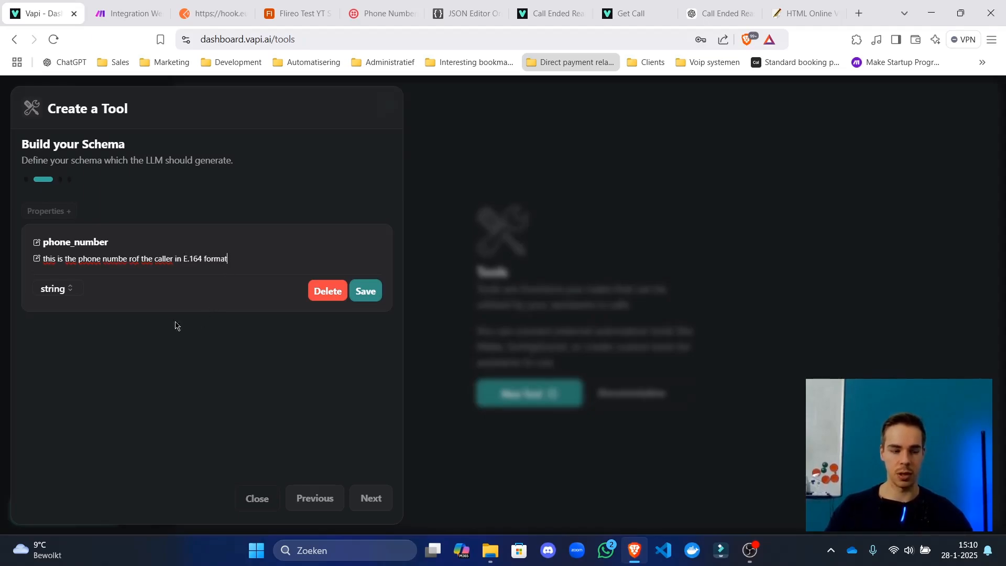
{"action": "left_click", "coordinate": [373, 294]}
{"action": "left_click", "coordinate": [309, 267]}
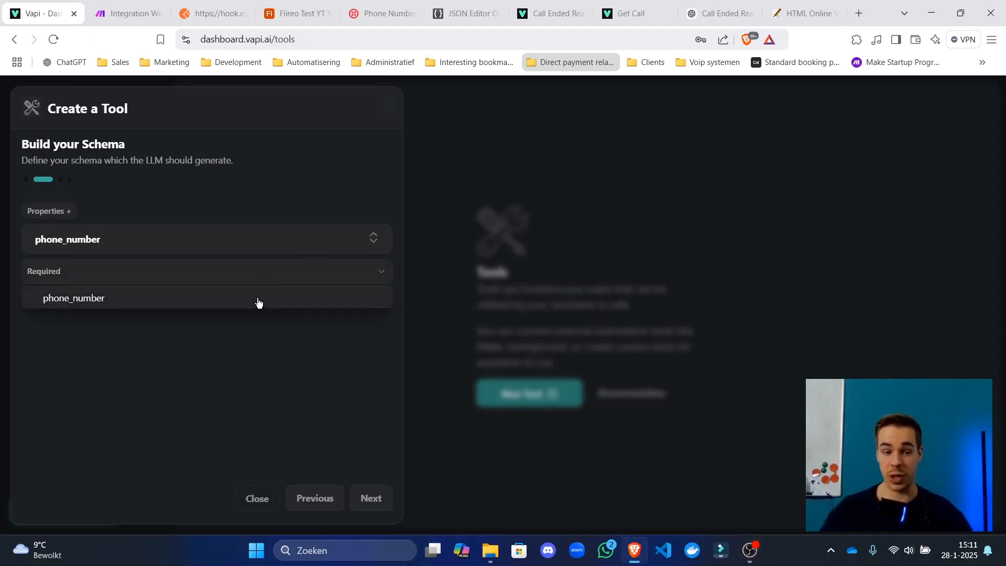
Add a second schema property and start entering its name and description.
{"action": "left_click", "coordinate": [64, 212]}
{"action": "left_click", "coordinate": [63, 212]}
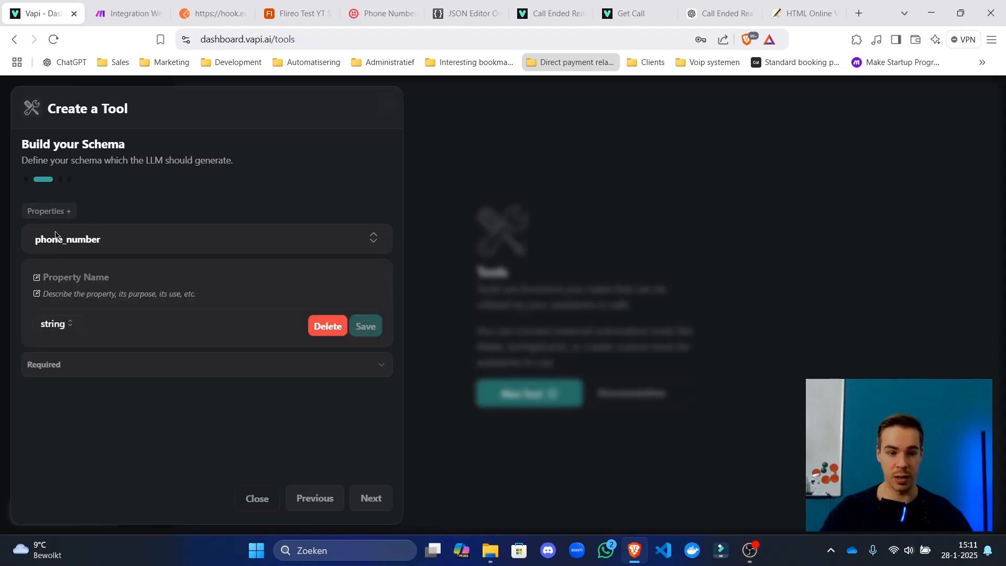
{"action": "left_click", "coordinate": [113, 279]}
{"action": "type", "text": "n"}
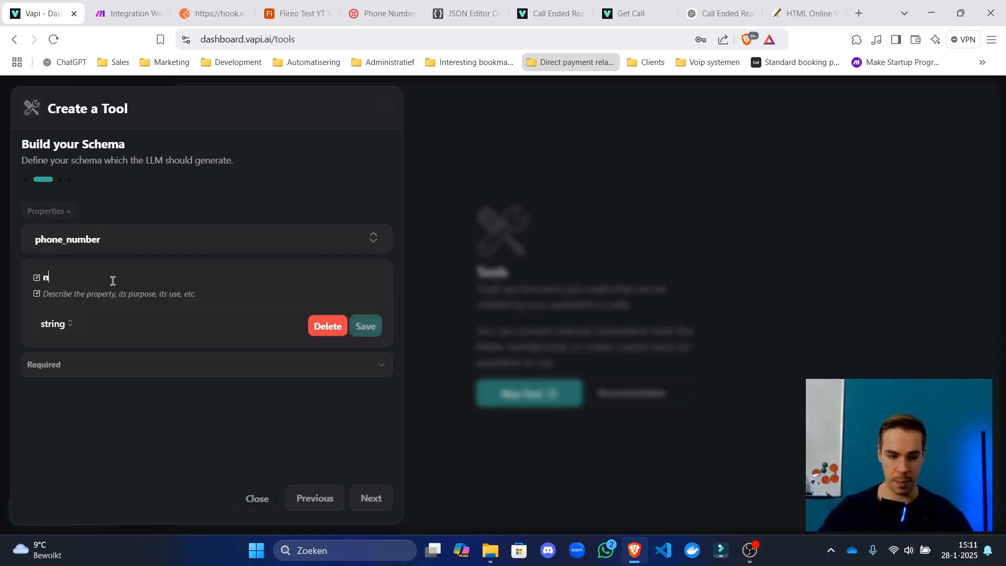
{"action": "type", "text": "ame"}
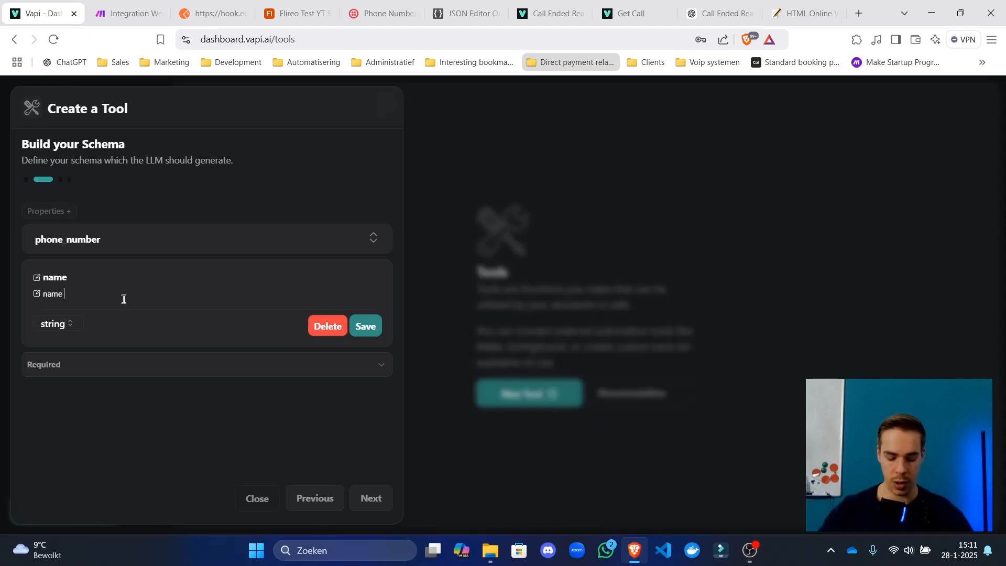
{"action": "type", "text": "name of the c"}
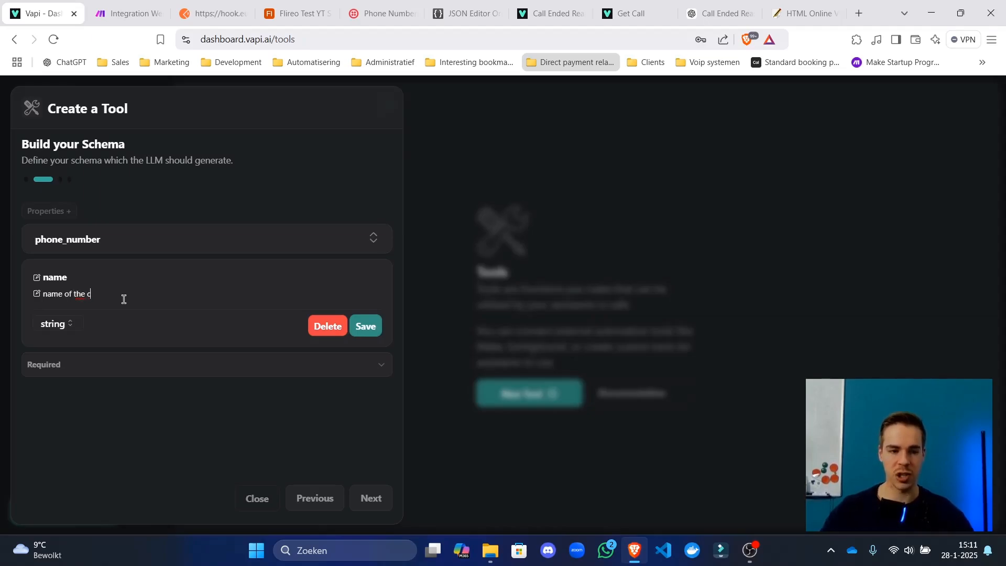
Change 'caller' to 'user' in the phone_number property's description.
{"action": "left_click", "coordinate": [180, 239]}
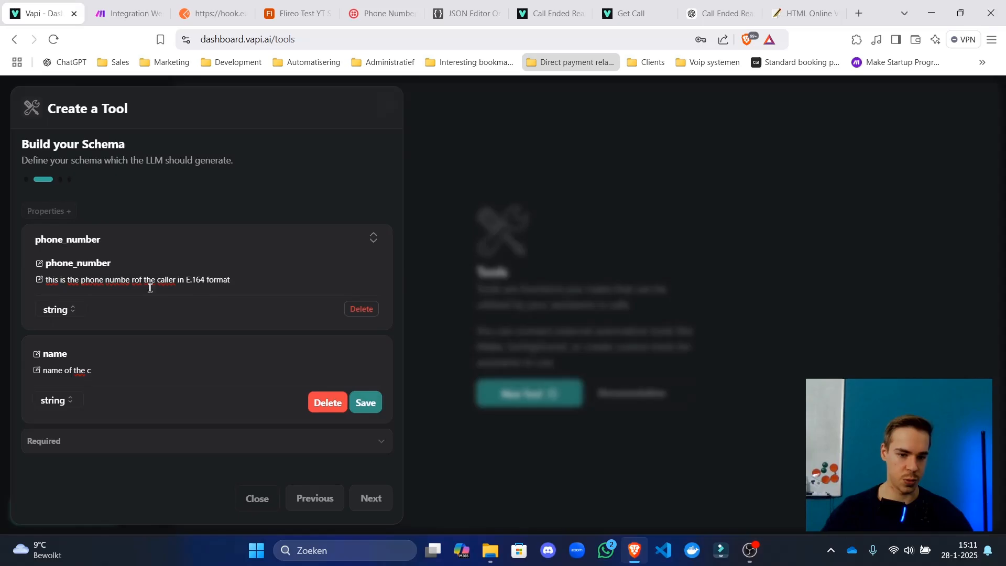
{"action": "left_click", "coordinate": [130, 283]}
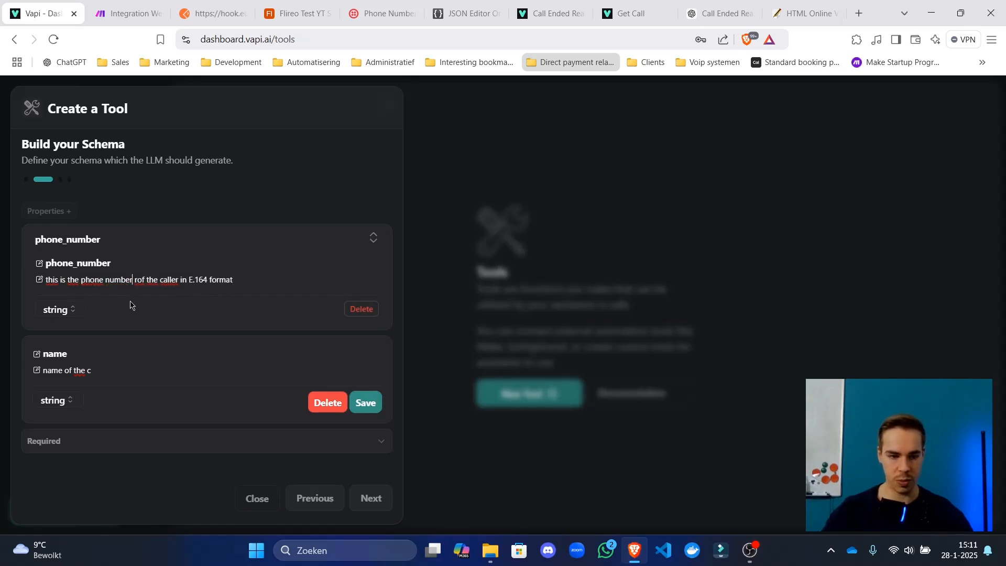
{"action": "double_click", "coordinate": [169, 279]}
{"action": "type", "text": "use"}
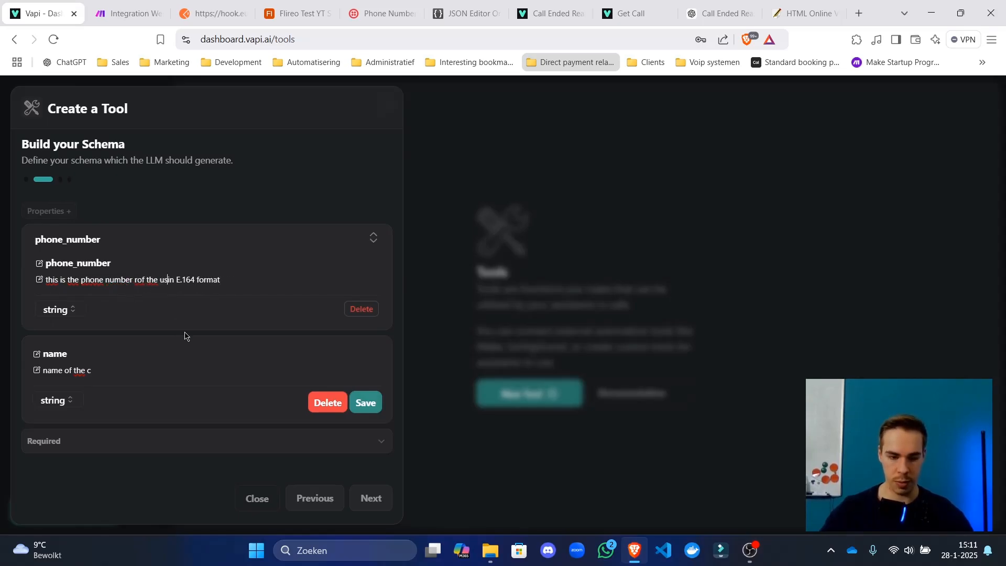
{"action": "type", "text": "r"}
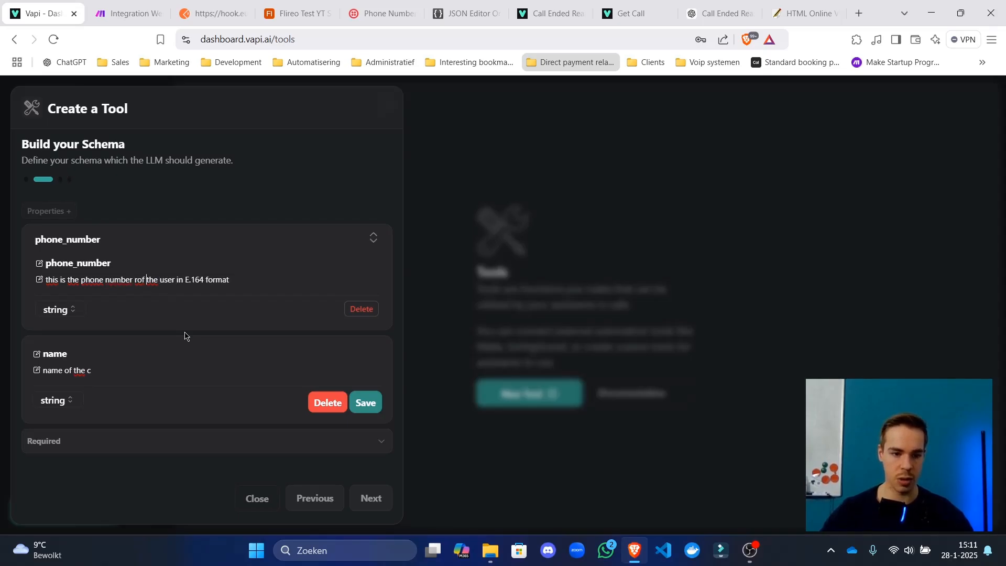
{"action": "key", "text": "Delete"}
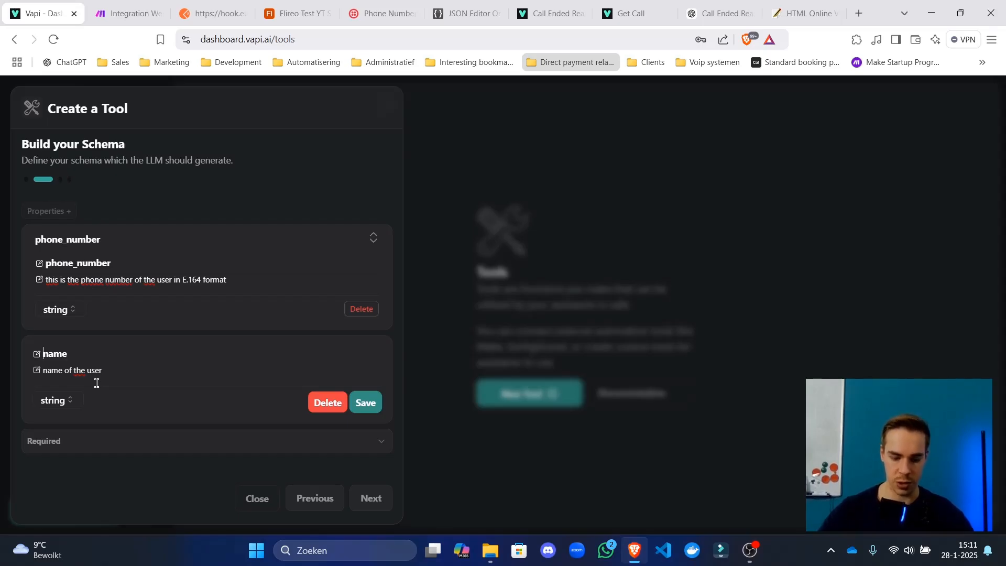
Finish the new property as full_name, described 'full_name of the user', and save it.
{"action": "type", "text": "full_"}
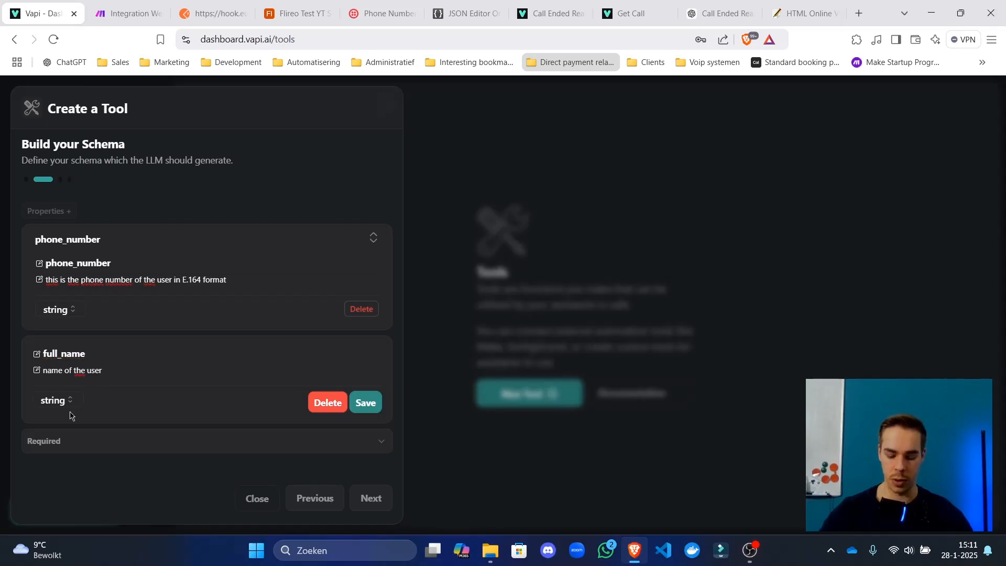
{"action": "type", "text": "full_"}
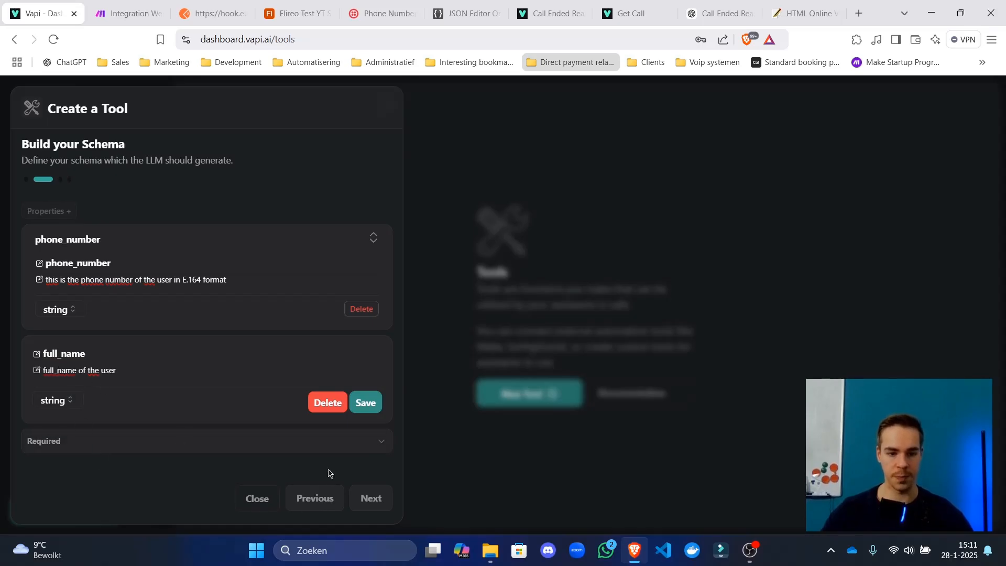
{"action": "left_click", "coordinate": [366, 403]}
{"action": "left_click", "coordinate": [121, 387]}
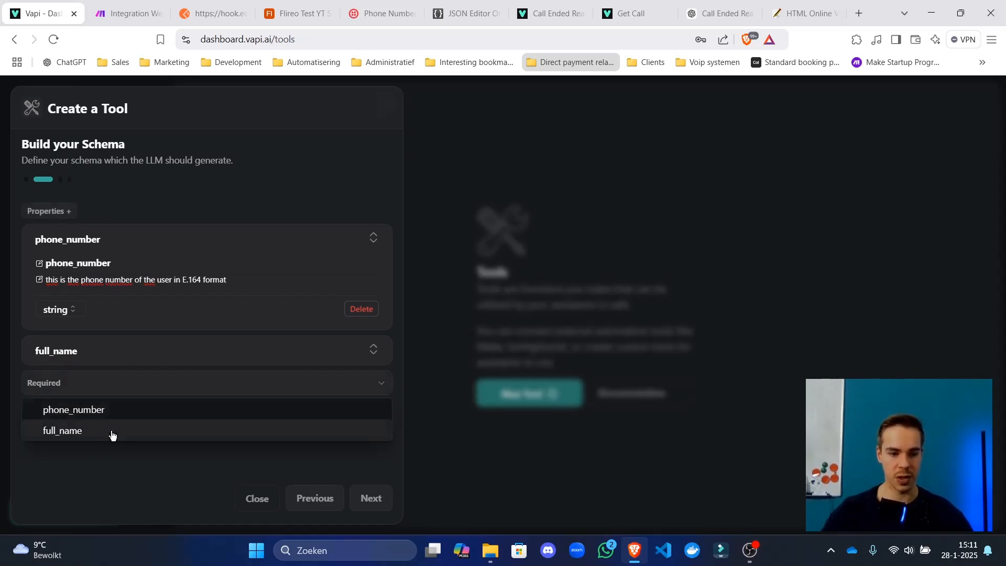
Add an email property described 'Email of the user' and save it.
{"action": "left_click", "coordinate": [79, 384]}
{"action": "left_click", "coordinate": [46, 212]}
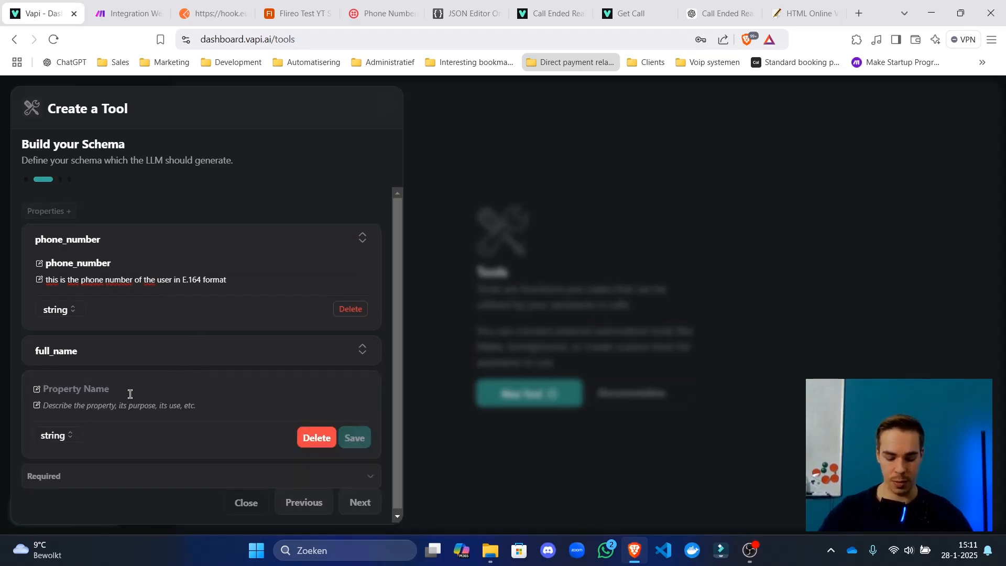
{"action": "type", "text": "email"}
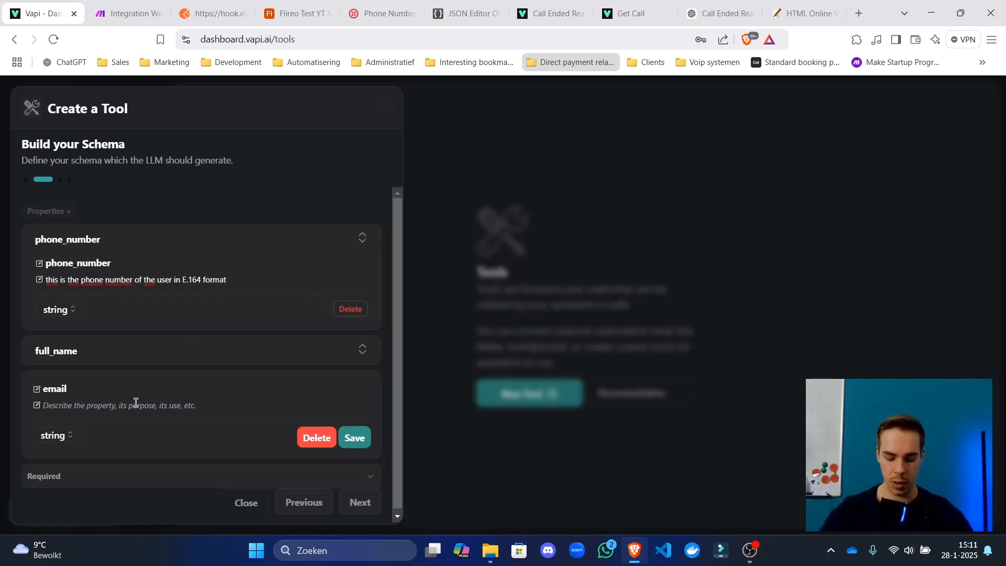
{"action": "left_click", "coordinate": [136, 402]}
{"action": "type", "text": "Email of the us"}
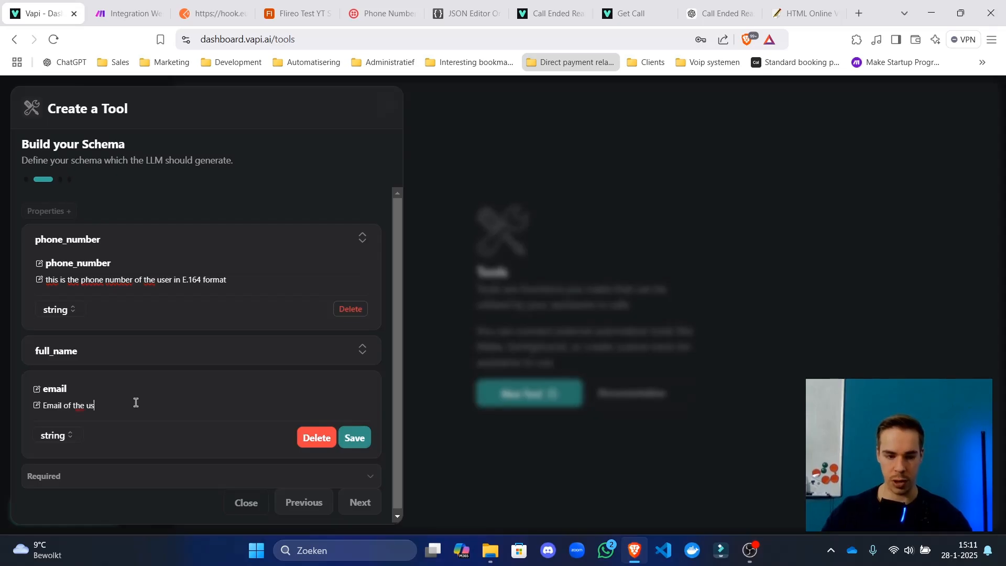
{"action": "type", "text": "er"}
{"action": "left_click", "coordinate": [359, 439]}
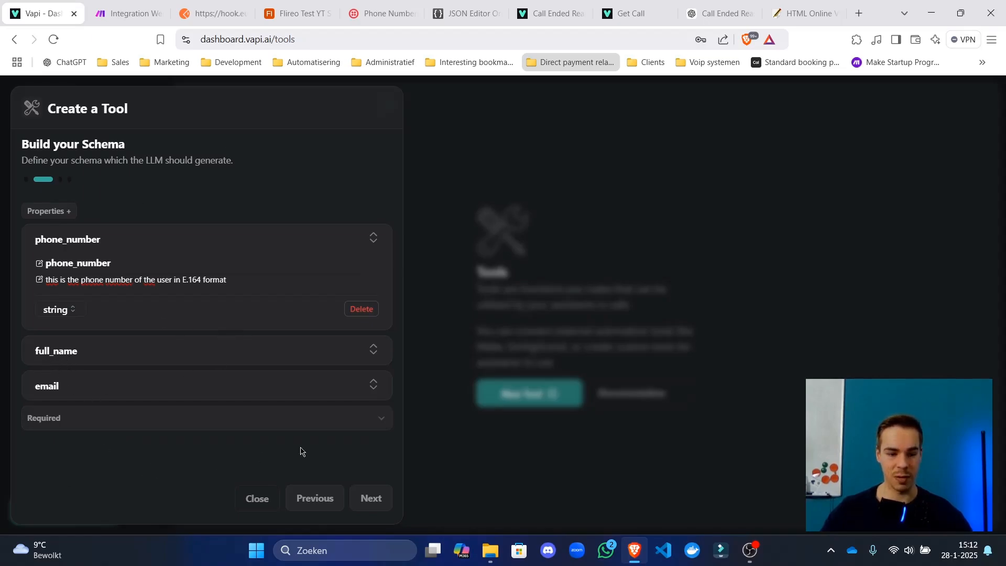
{"action": "left_click", "coordinate": [126, 426]}
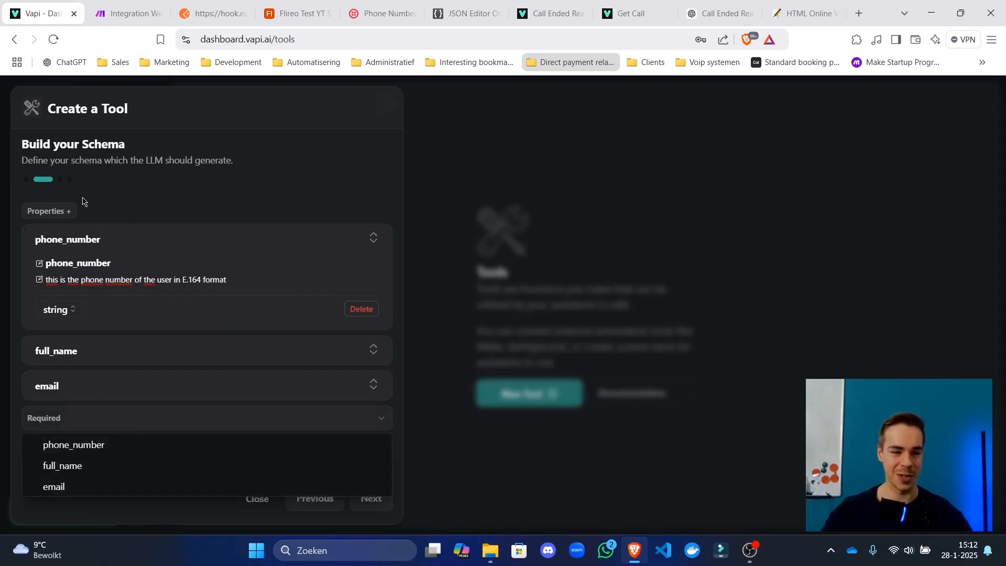
Add an appointment_date property and begin its ISO 8601 date description.
{"action": "left_click", "coordinate": [74, 211]}
{"action": "left_click", "coordinate": [75, 211]}
{"action": "scroll", "coordinate": [101, 388], "scroll_direction": "down", "scroll_amount": 1}
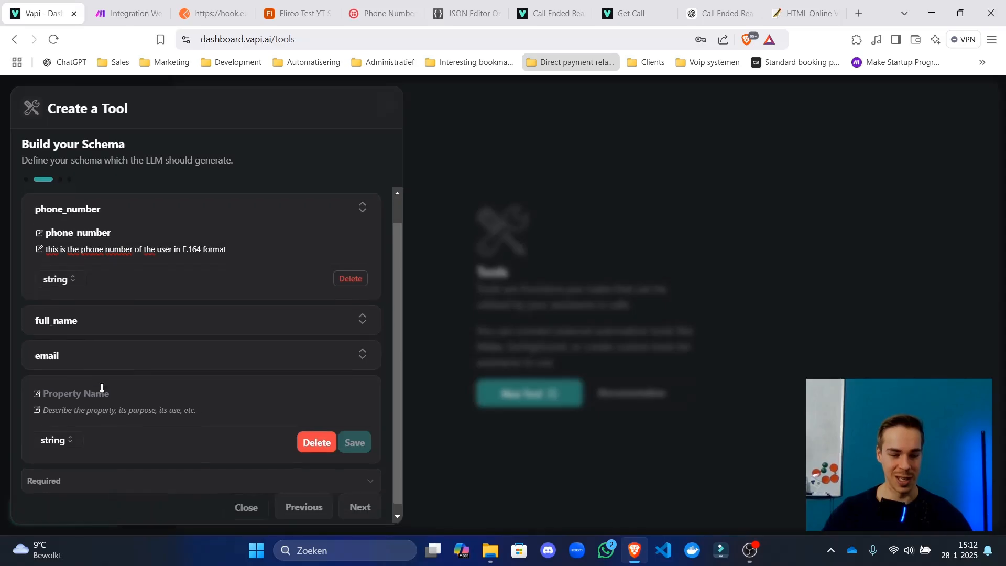
{"action": "left_click", "coordinate": [112, 385]}
{"action": "type", "text": "ap"}
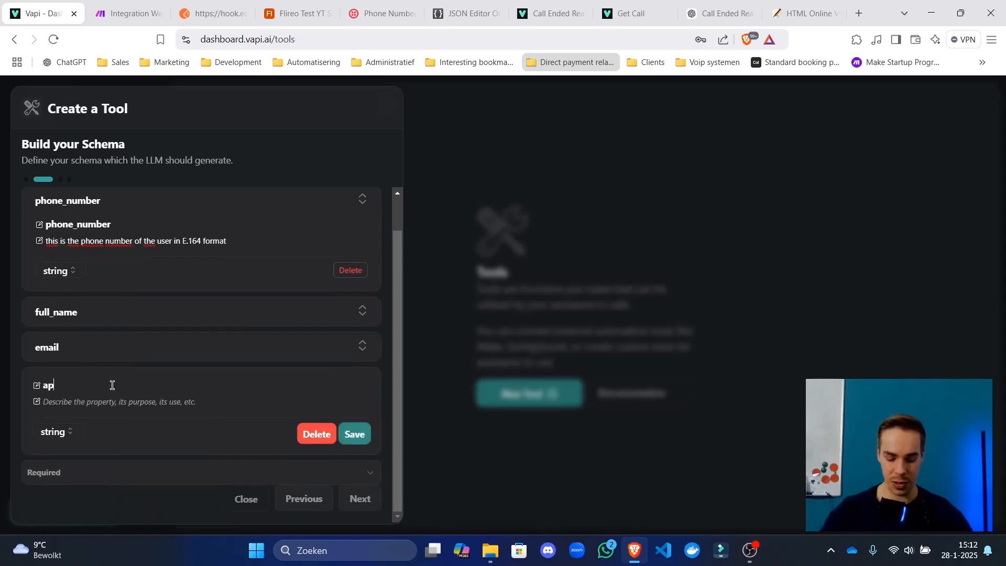
{"action": "type", "text": "point"}
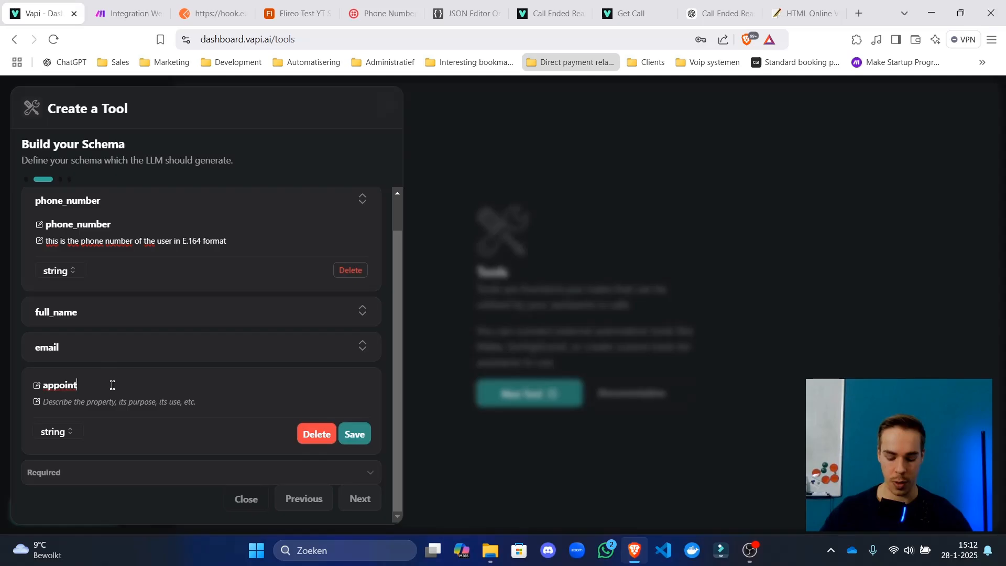
{"action": "type", "text": "ment_date"}
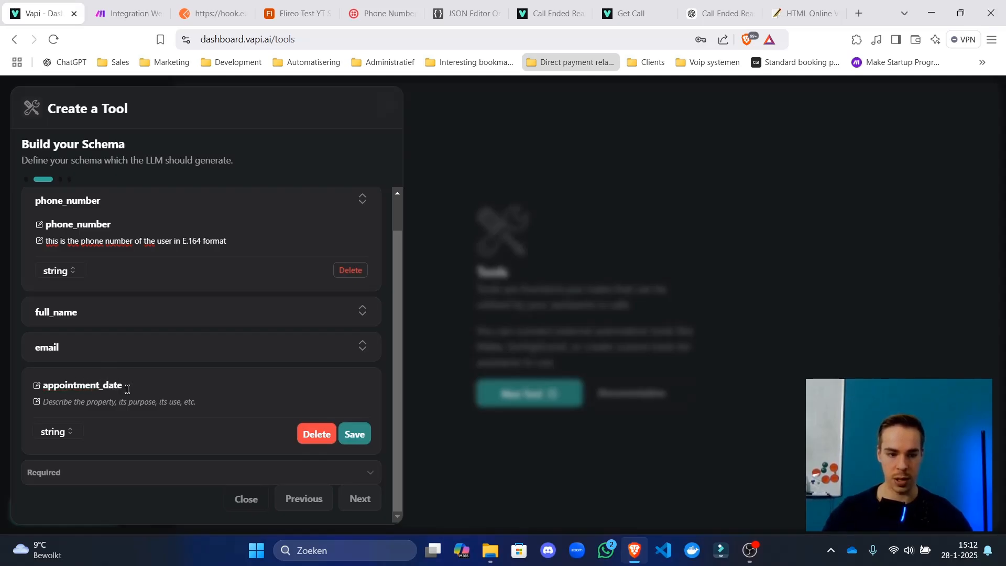
{"action": "left_click", "coordinate": [141, 400]}
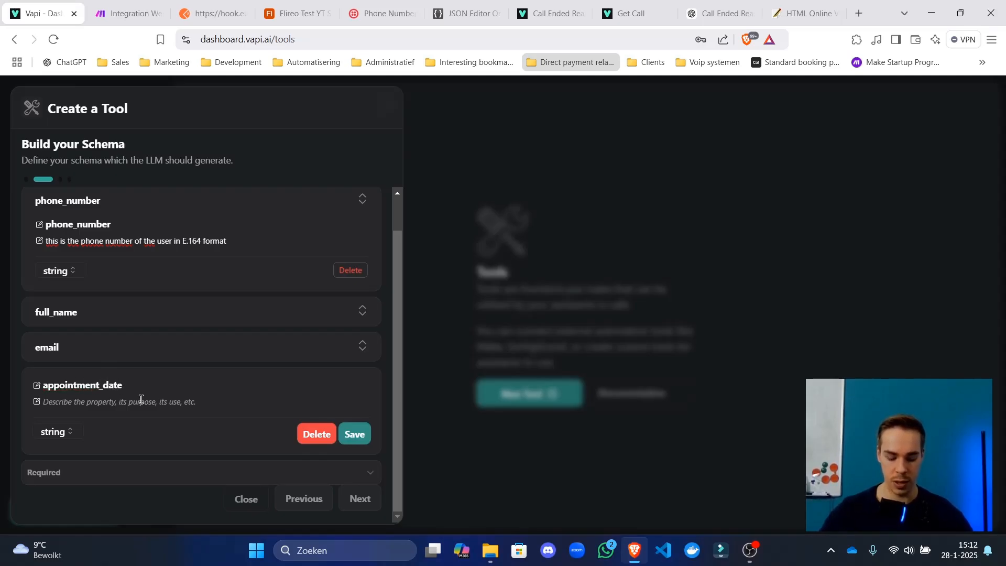
{"action": "type", "text": "iso 8601 formated date"}
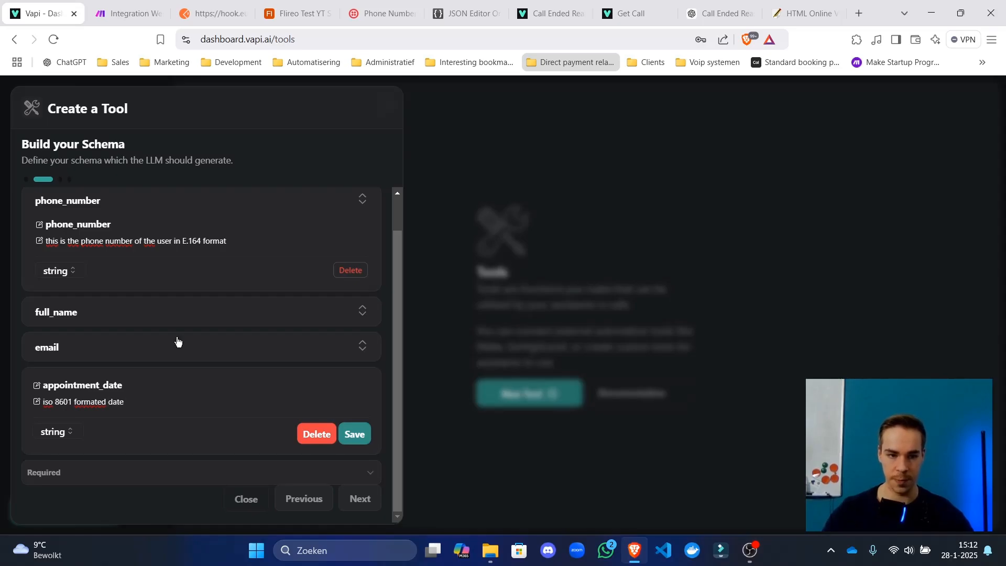
{"action": "left_click", "coordinate": [126, 13]}
Inspect the date format in the Airtable Create a Record module's logs field.
{"action": "left_click_drag", "start_coordinate": [832, 377], "coordinate": [682, 361]}
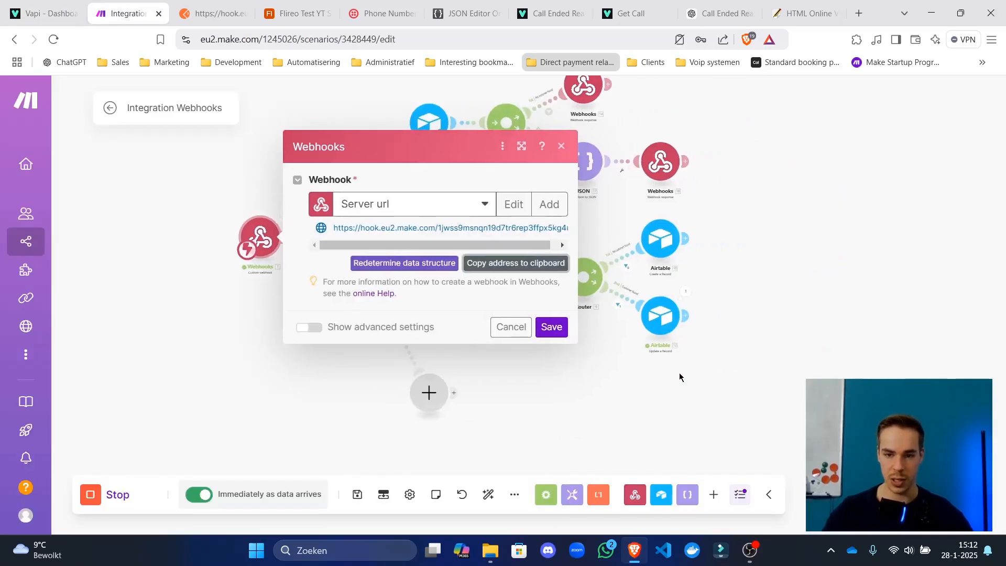
{"action": "left_click", "coordinate": [640, 241]}
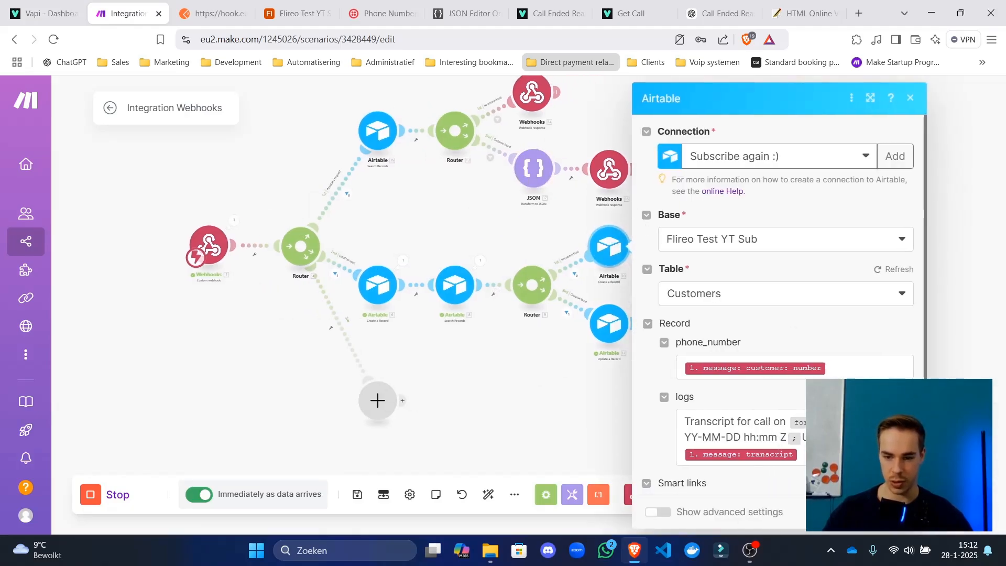
{"action": "left_click_drag", "start_coordinate": [685, 438], "coordinate": [786, 439]}
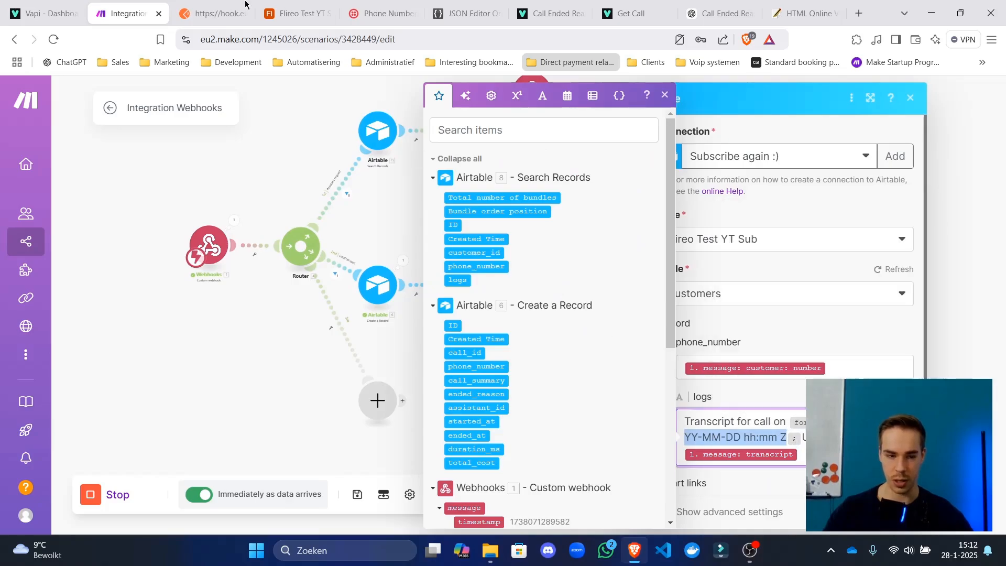
{"action": "left_click", "coordinate": [45, 13]}
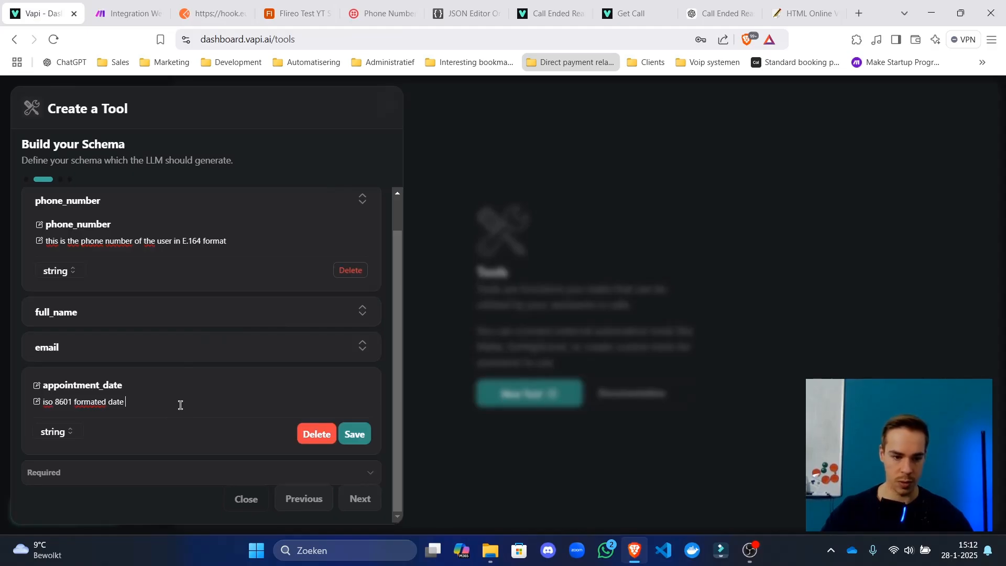
Reword appointment_date's description to 'iso 8601 formatted date in UTC' and save it.
{"action": "key", "text": "BackSpace"}
{"action": "key", "text": "BackSpace"}
{"action": "key", "text": "BackSpace"}
{"action": "key", "text": "BackSpace"}
{"action": "key", "text": "BackSpace"}
{"action": "key", "text": "BackSpace"}
{"action": "key", "text": "BackSpace"}
{"action": "key", "text": "BackSpace"}
{"action": "key", "text": "BackSpace"}
{"action": "key", "text": "BackSpace"}
{"action": "key", "text": "BackSpace"}
{"action": "key", "text": "BackSpace"}
{"action": "key", "text": "BackSpace"}
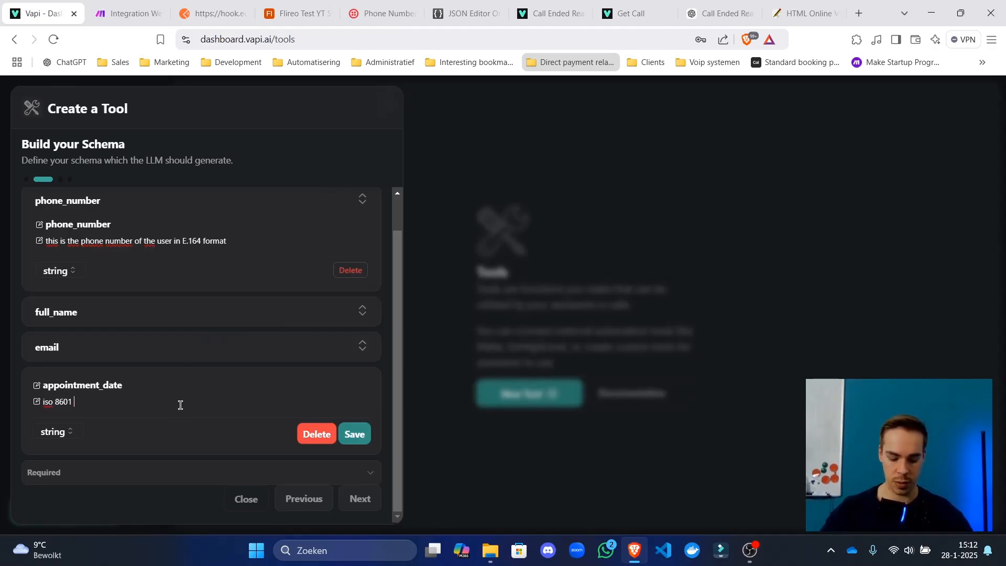
{"action": "type", "text": "formatted i"}
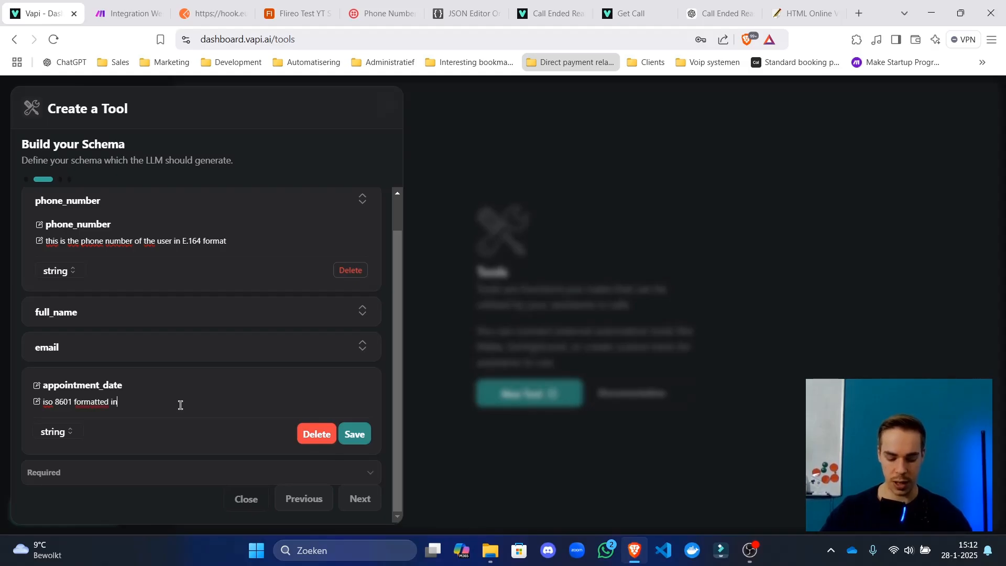
{"action": "key", "text": "BackSpace"}
{"action": "type", "text": "date in "}
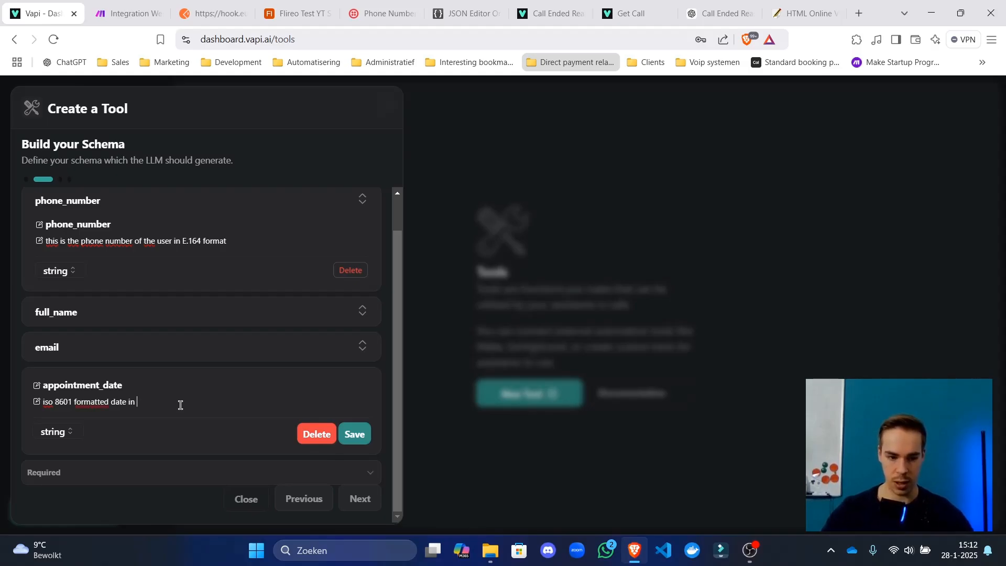
{"action": "type", "text": "UTC"}
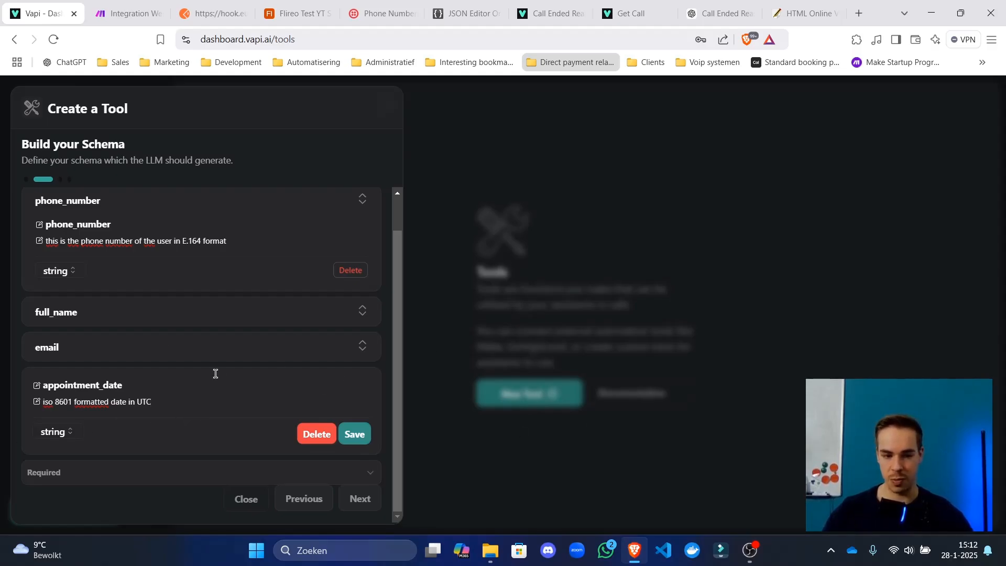
{"action": "left_click_drag", "start_coordinate": [176, 403], "coordinate": [34, 407]}
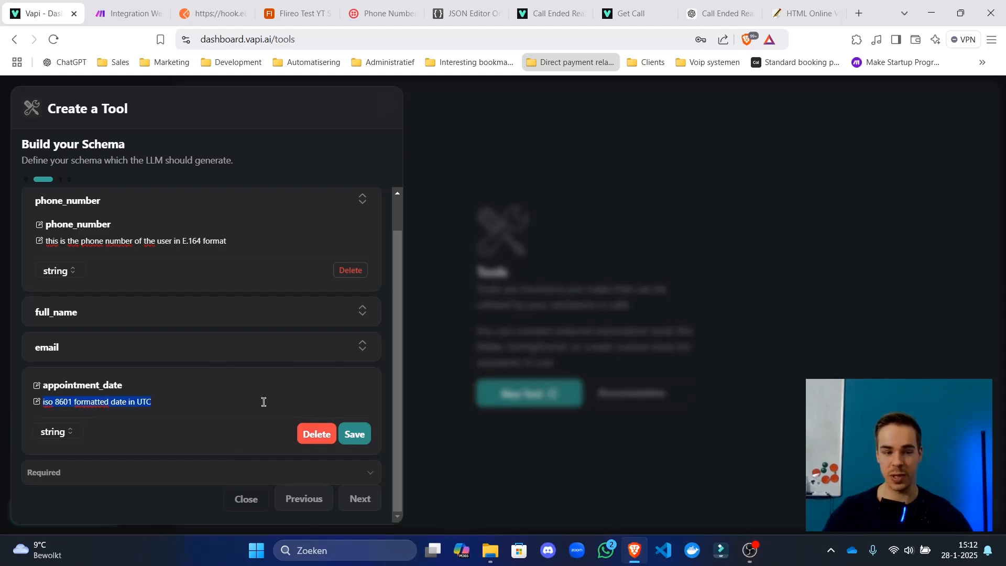
{"action": "left_click", "coordinate": [264, 402]}
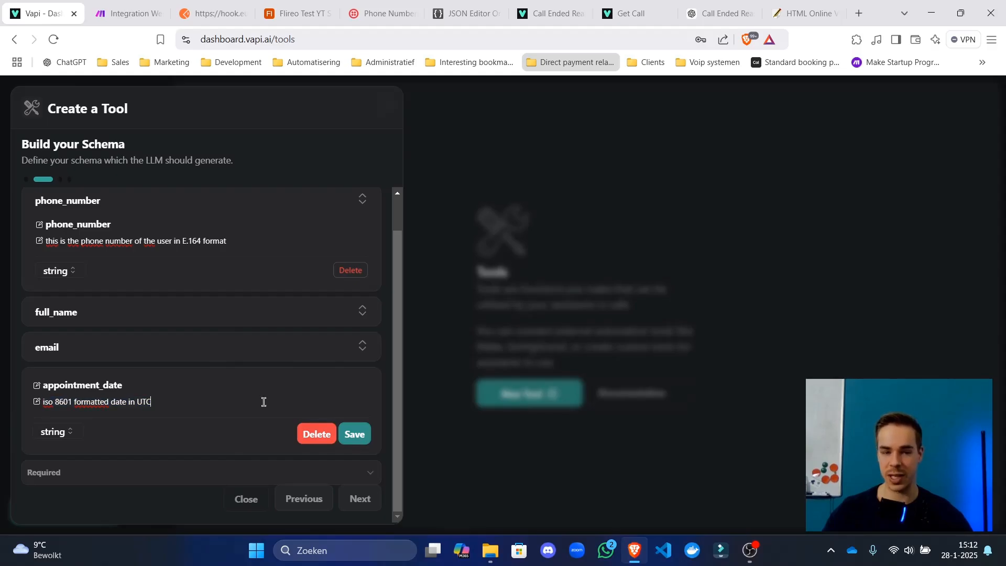
{"action": "left_click", "coordinate": [354, 439]}
Append 'the appointment' to appointment_date's description and advance to the tool details step.
{"action": "left_click", "coordinate": [262, 234]}
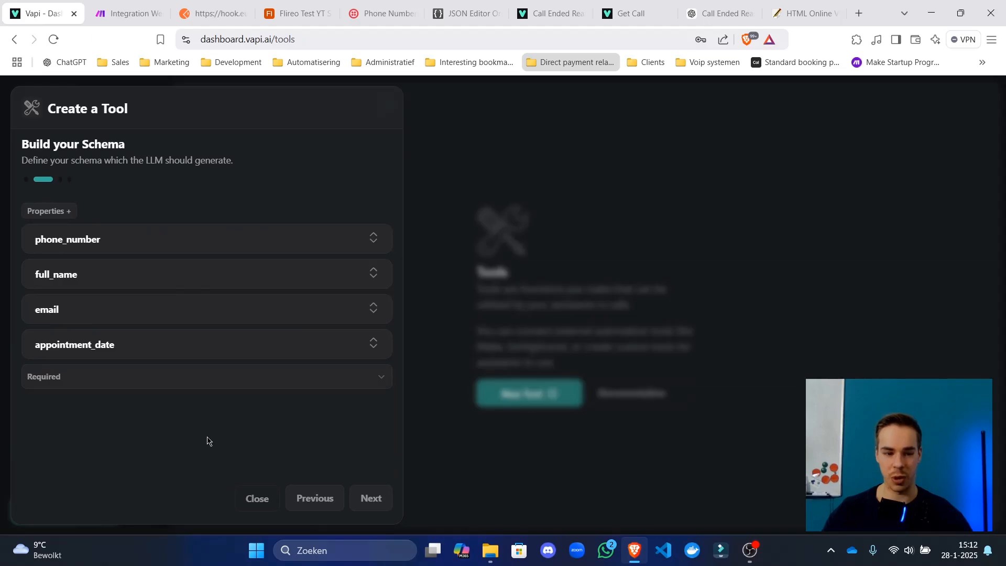
{"action": "left_click", "coordinate": [182, 344]}
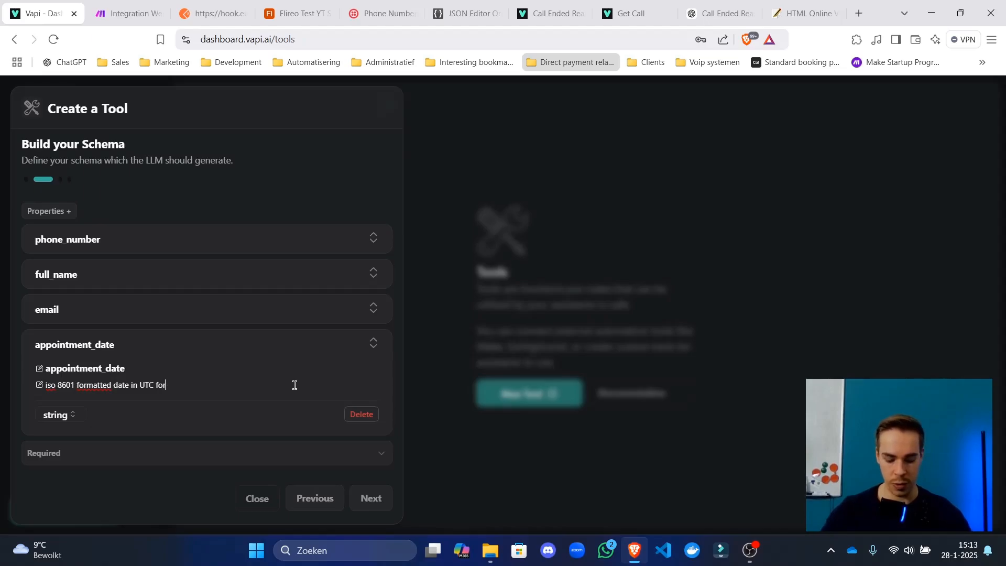
{"action": "type", "text": "the appointment"}
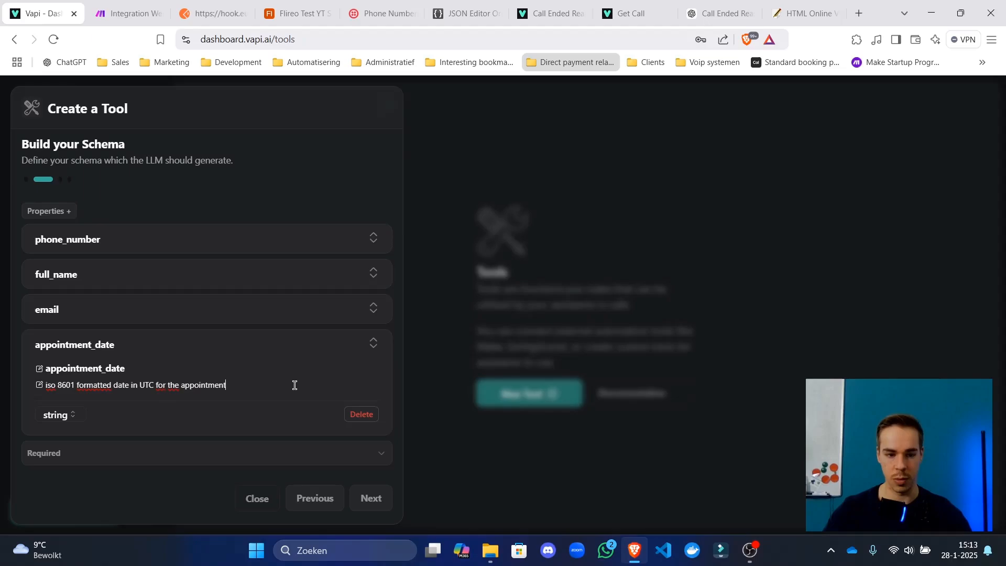
{"action": "left_click", "coordinate": [312, 344]}
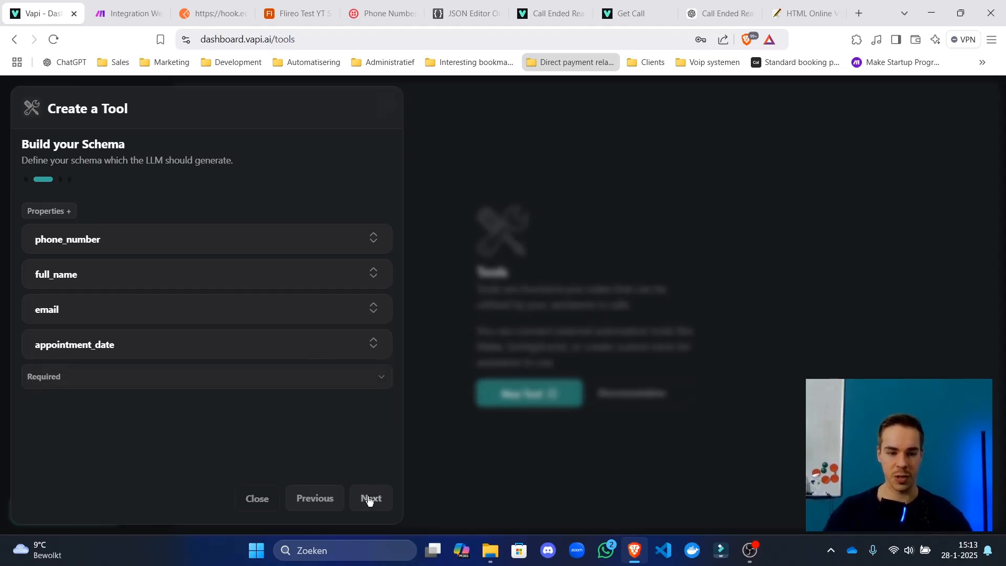
{"action": "left_click", "coordinate": [371, 498]}
{"action": "left_click", "coordinate": [128, 240]}
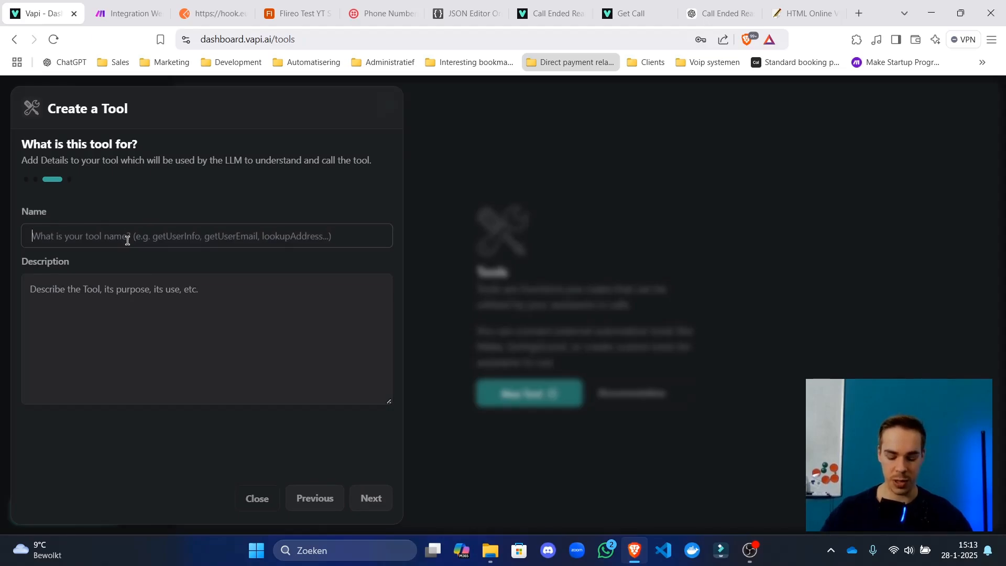
Name the tool book_appointment, describe it as booking appointments for the dental clinic, and create it.
{"action": "type", "text": "book"}
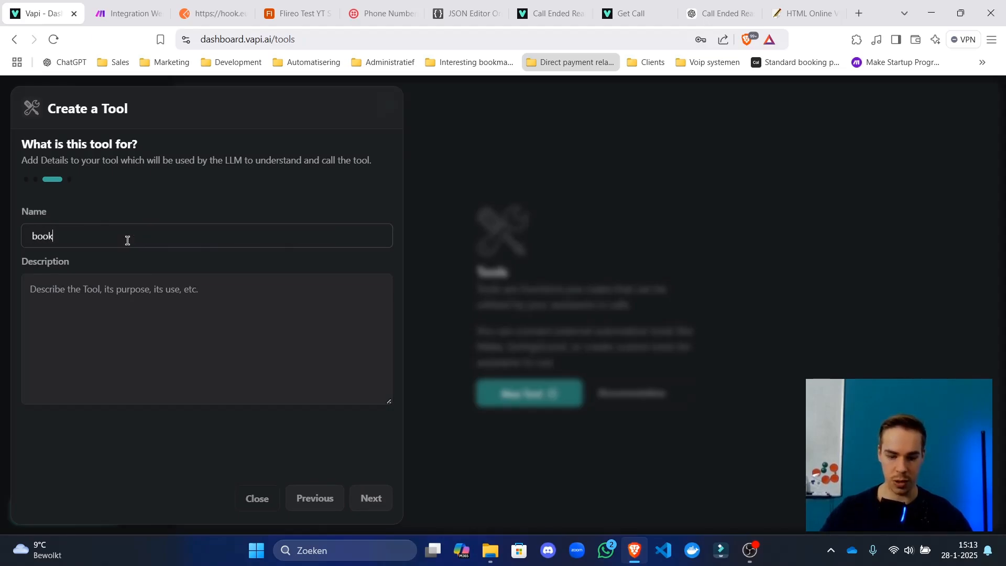
{"action": "type", "text": "_appointment"}
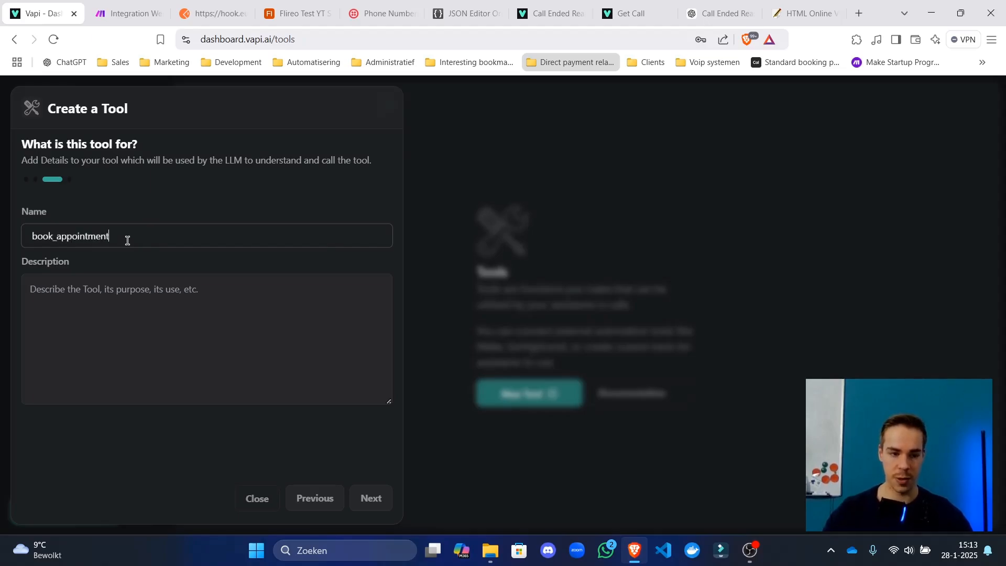
{"action": "left_click", "coordinate": [162, 327]}
{"action": "type", "text": "Use"}
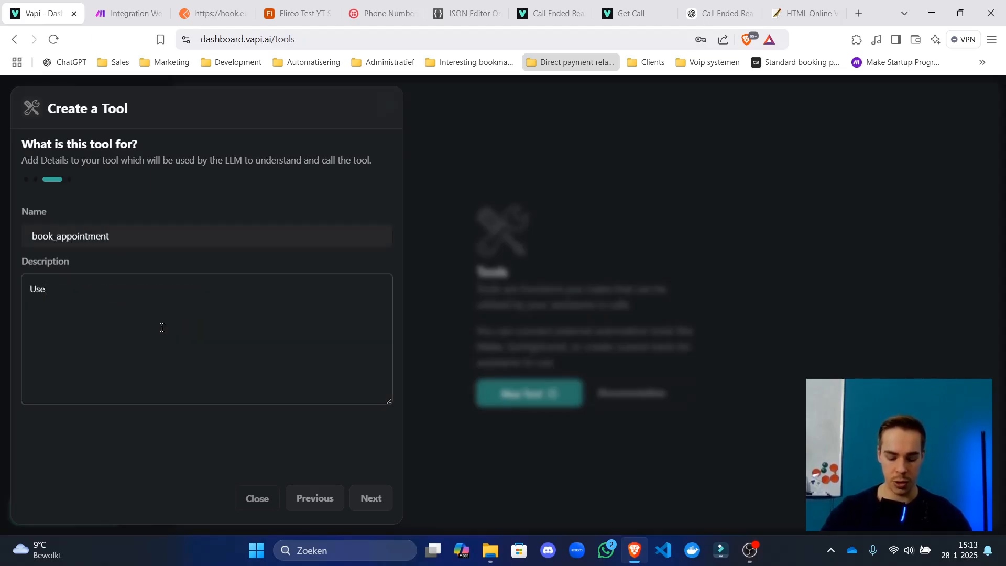
{"action": "type", "text": " this tool to book appointmen"}
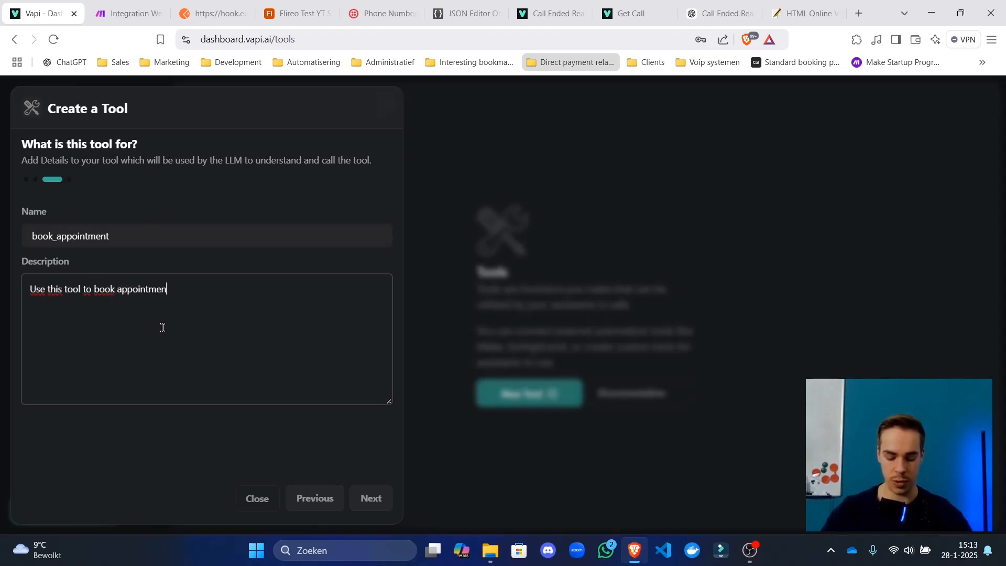
{"action": "type", "text": "ts for Mary's Dental clinic."}
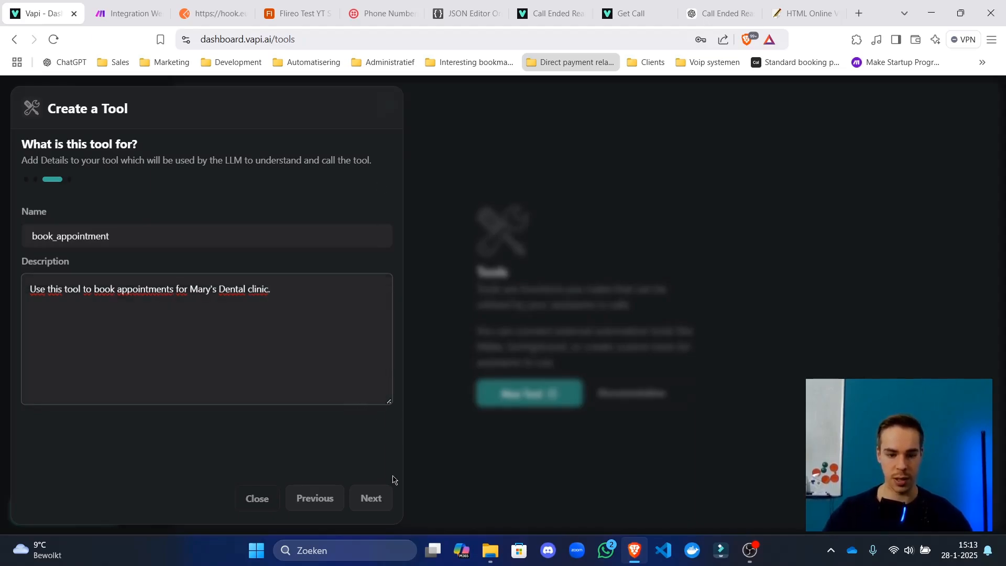
{"action": "left_click", "coordinate": [380, 498]}
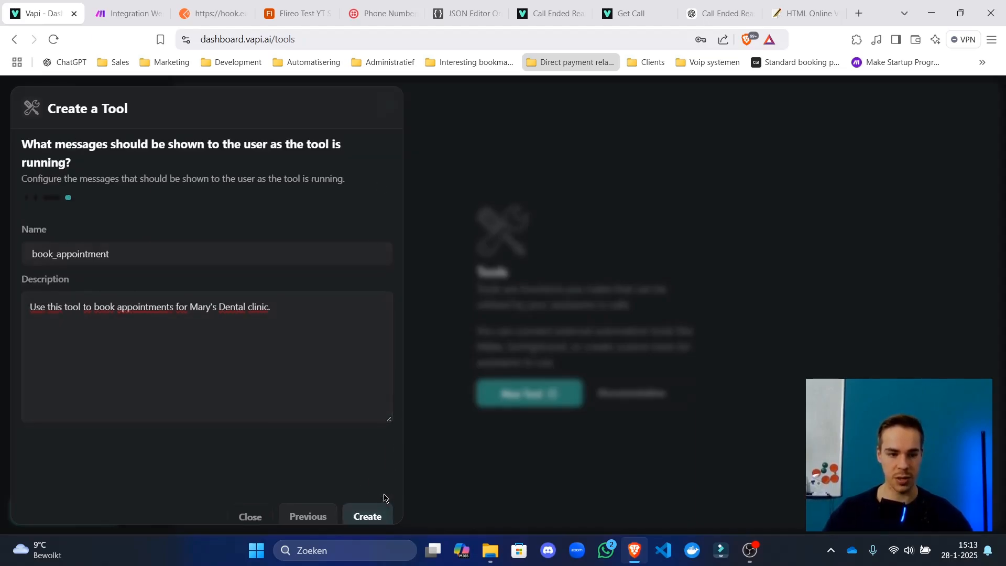
{"action": "left_click", "coordinate": [213, 263]}
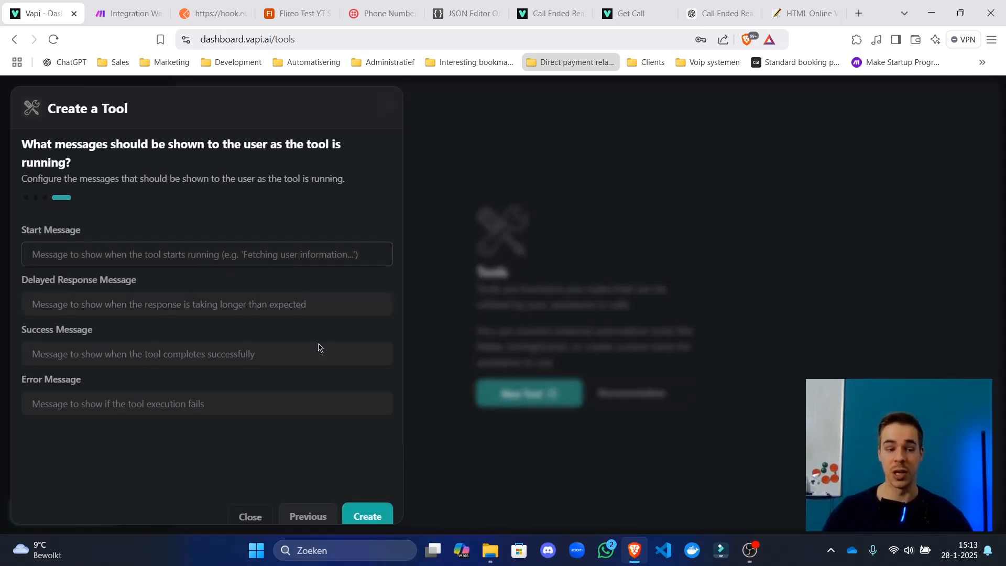
{"action": "left_click", "coordinate": [239, 354]}
{"action": "left_click", "coordinate": [245, 408]}
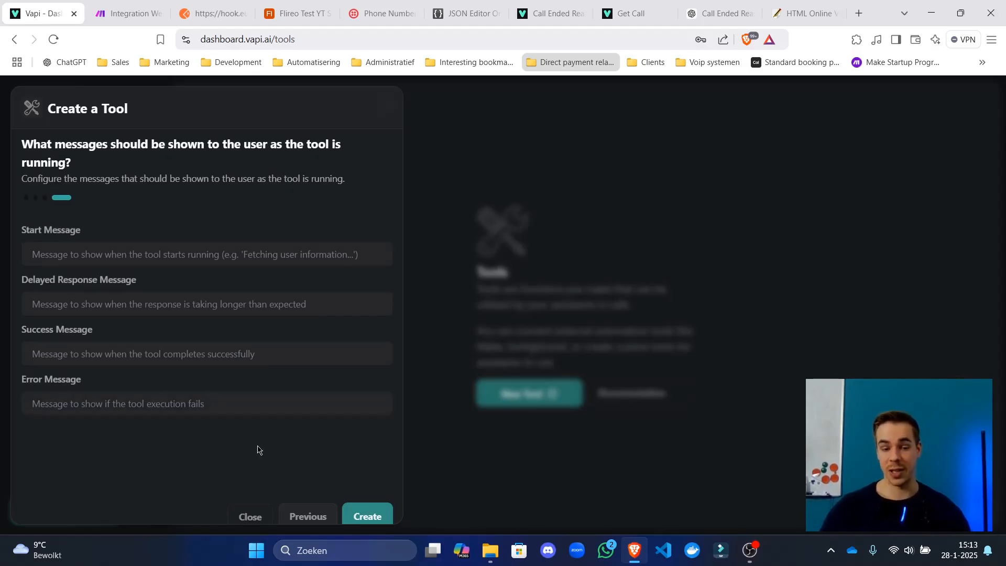
{"action": "left_click", "coordinate": [374, 519]}
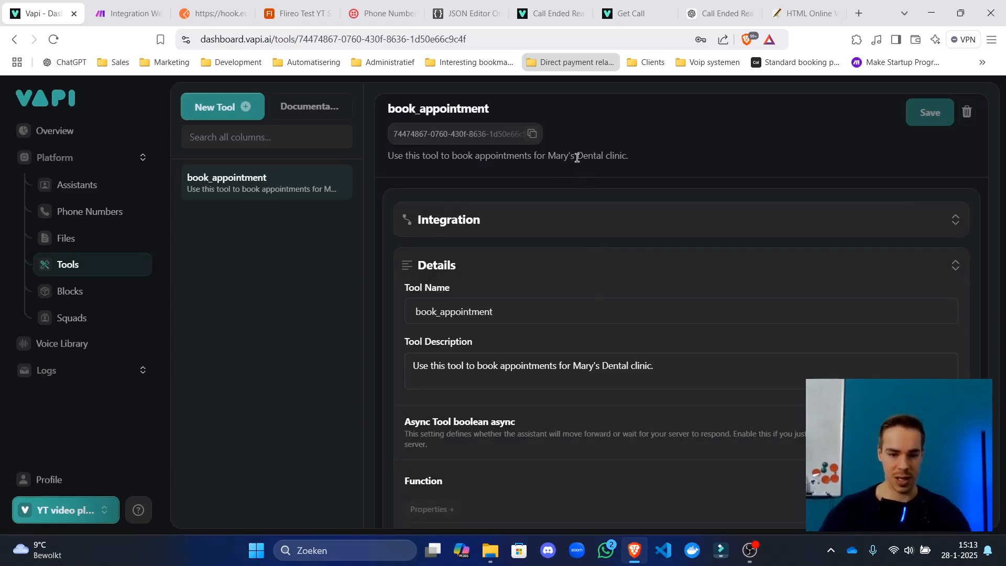
Move the API docs tab beside the dashboard and open Tools > Get Tool in the API Reference.
{"action": "scroll", "coordinate": [576, 157], "scroll_direction": "down", "scroll_amount": 10}
{"action": "scroll", "coordinate": [620, 354], "scroll_direction": "up", "scroll_amount": 10}
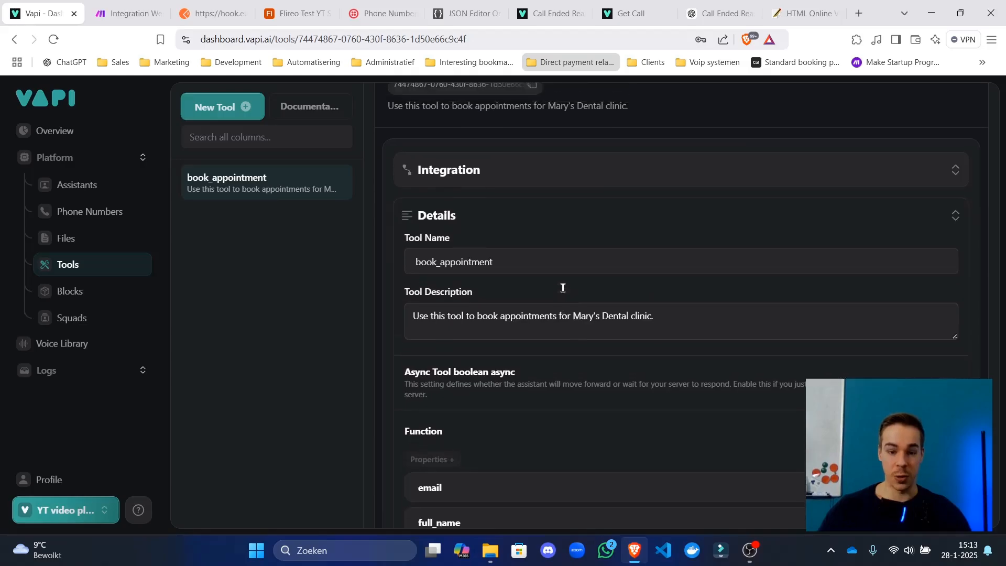
{"action": "scroll", "coordinate": [627, 151], "scroll_direction": "up", "scroll_amount": 1}
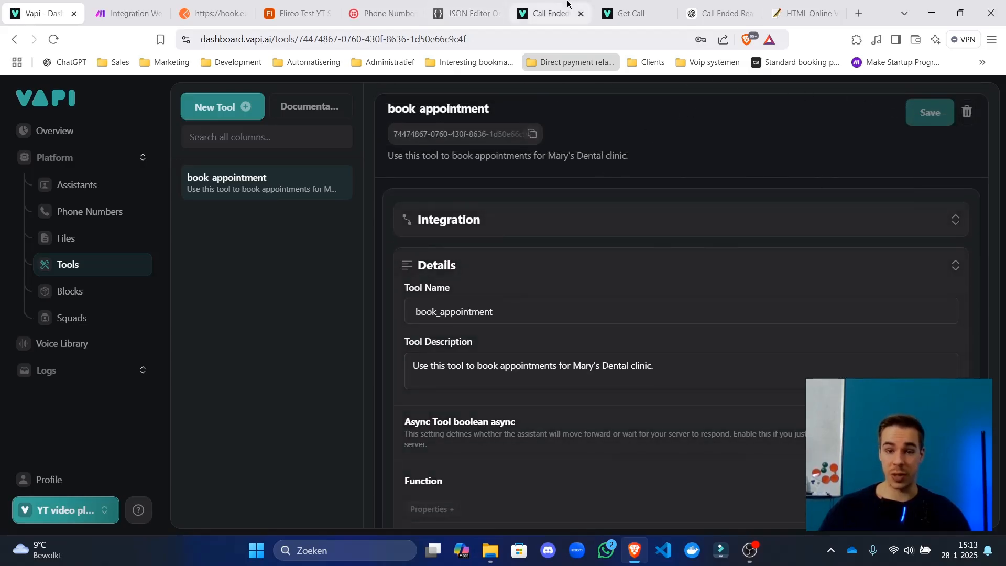
{"action": "left_click_drag", "start_coordinate": [550, 13], "coordinate": [126, 13]}
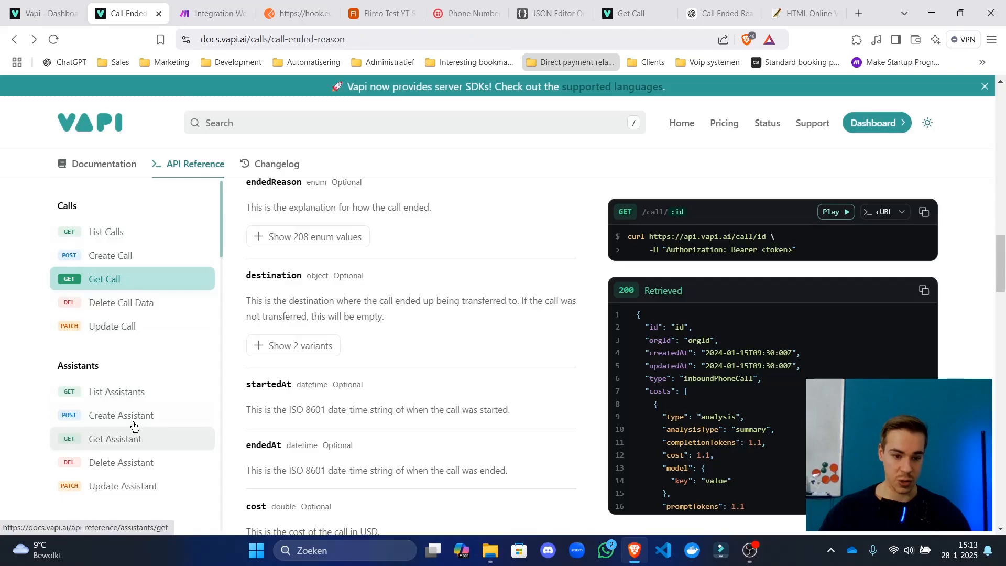
{"action": "scroll", "coordinate": [134, 262], "scroll_direction": "down", "scroll_amount": 2}
{"action": "scroll", "coordinate": [130, 280], "scroll_direction": "down", "scroll_amount": 7}
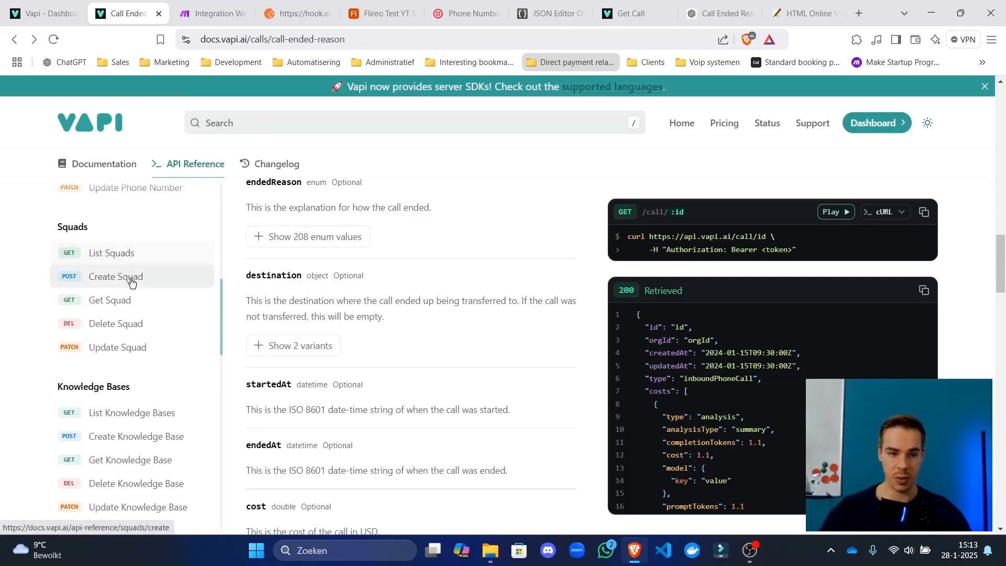
{"action": "scroll", "coordinate": [131, 285], "scroll_direction": "up", "scroll_amount": 5}
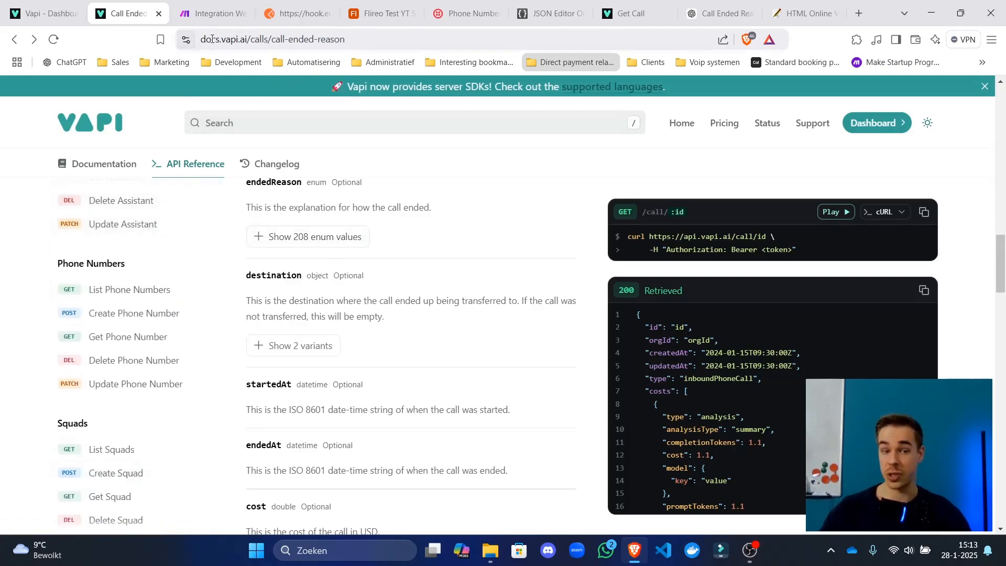
{"action": "scroll", "coordinate": [135, 341], "scroll_direction": "down", "scroll_amount": 2}
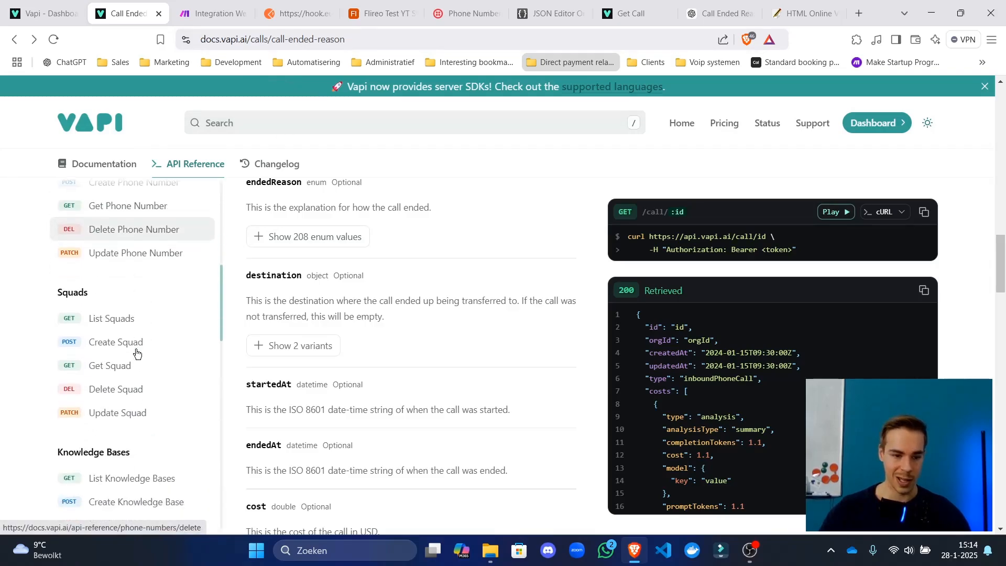
{"action": "scroll", "coordinate": [150, 272], "scroll_direction": "down", "scroll_amount": 3}
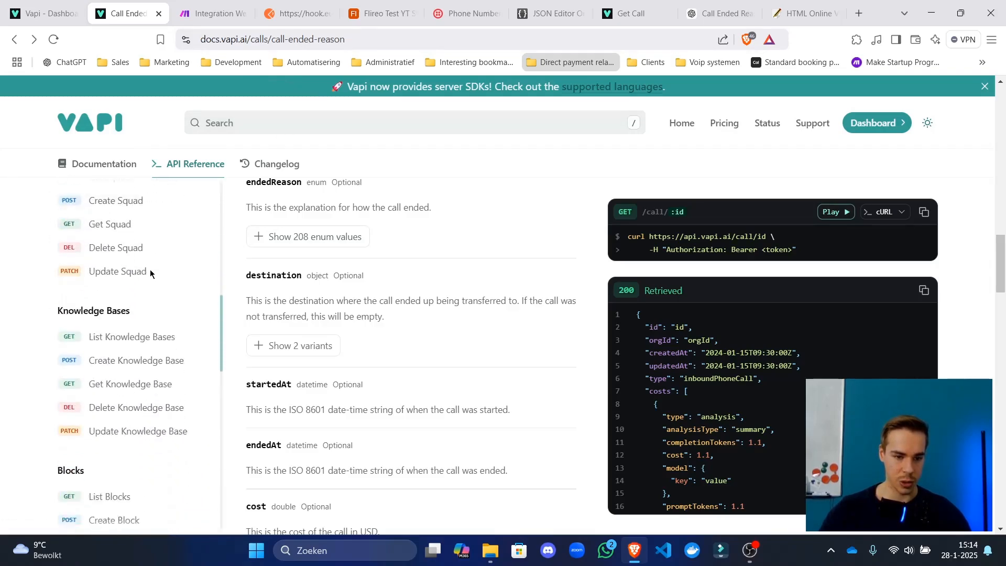
{"action": "scroll", "coordinate": [153, 319], "scroll_direction": "up", "scroll_amount": 8}
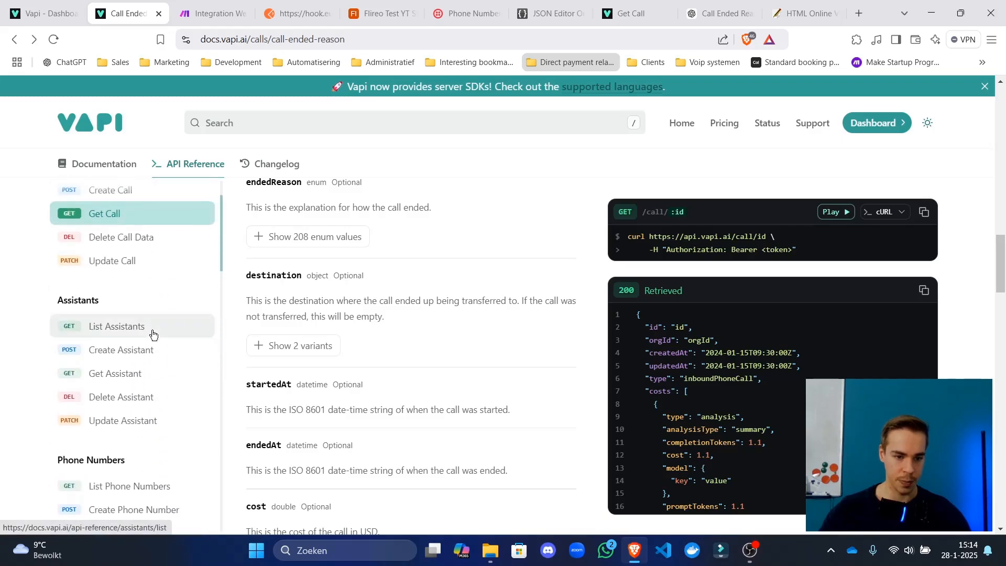
{"action": "scroll", "coordinate": [142, 375], "scroll_direction": "down", "scroll_amount": 6}
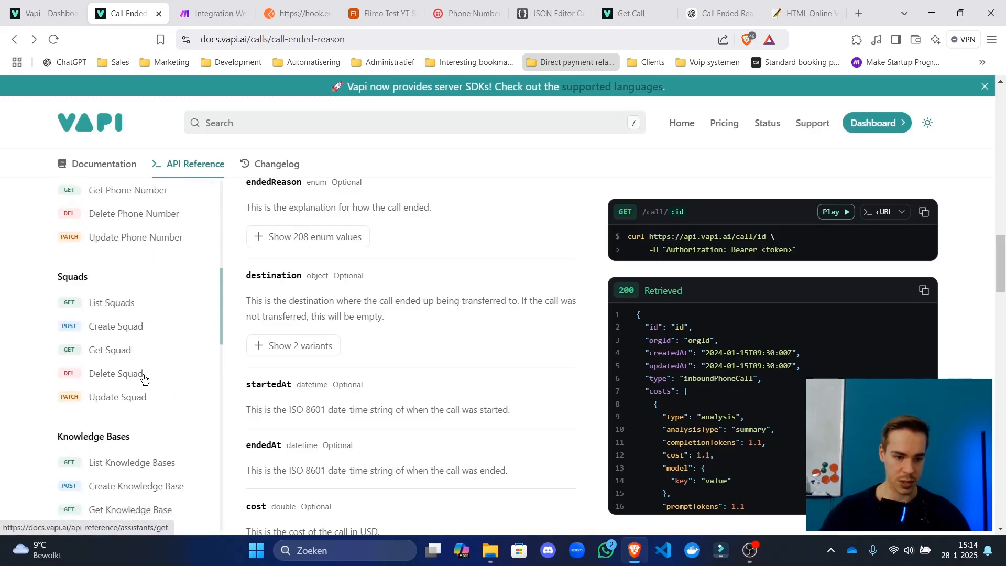
{"action": "scroll", "coordinate": [136, 298], "scroll_direction": "down", "scroll_amount": 6}
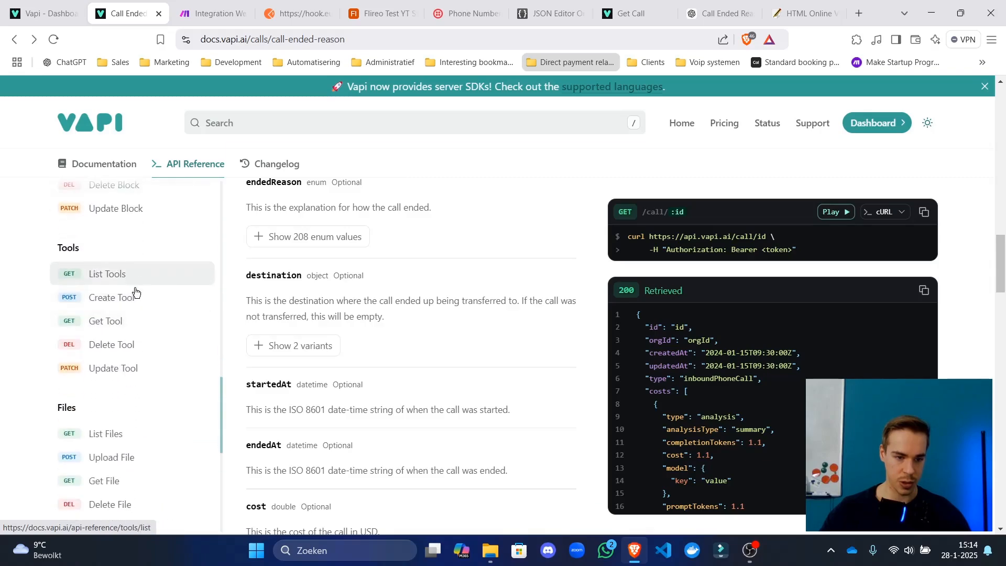
{"action": "left_click", "coordinate": [133, 320]}
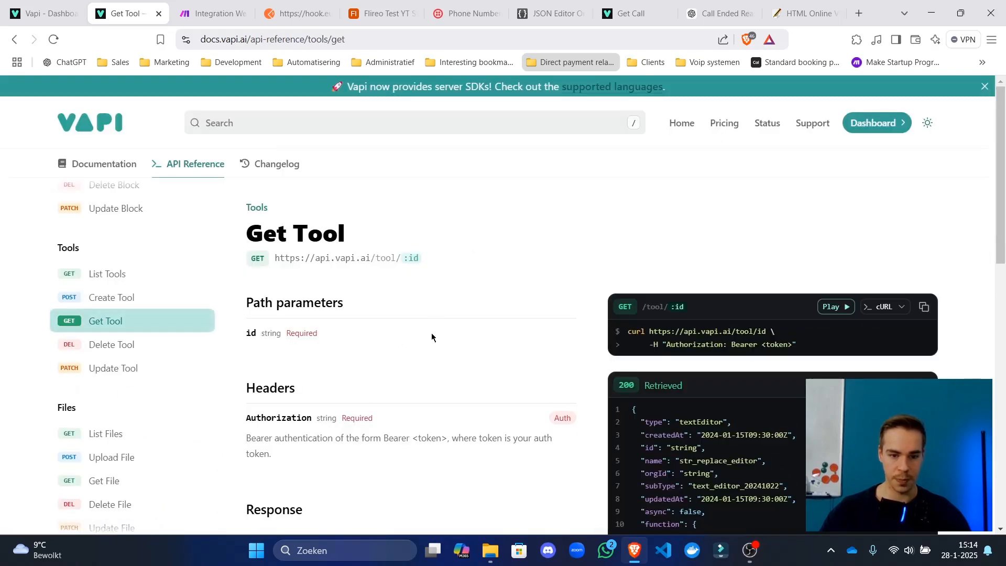
Open the Get Tool and Get Call request playgrounds and rearrange the docs tabs.
{"action": "left_click", "coordinate": [832, 306]}
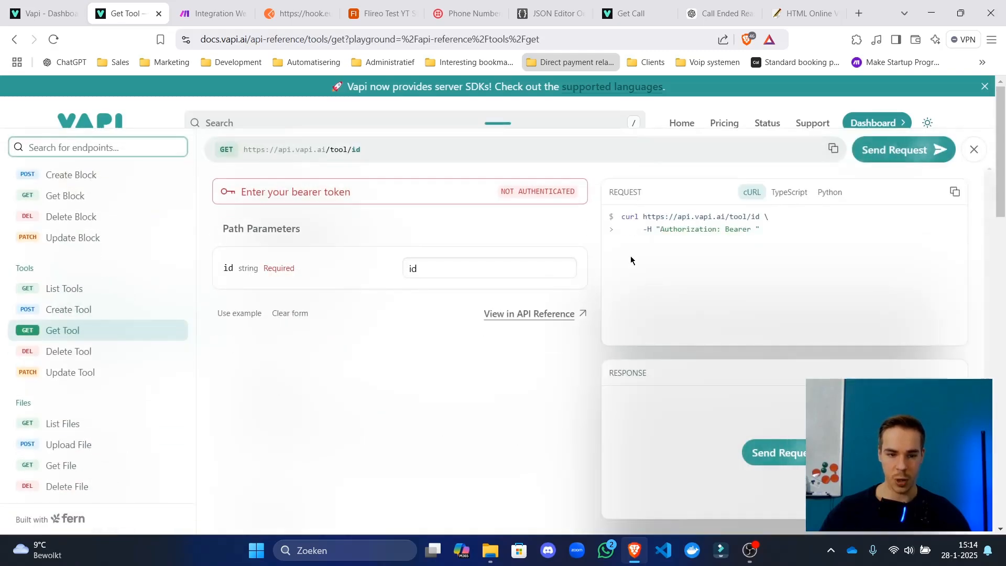
{"action": "left_click", "coordinate": [521, 193]}
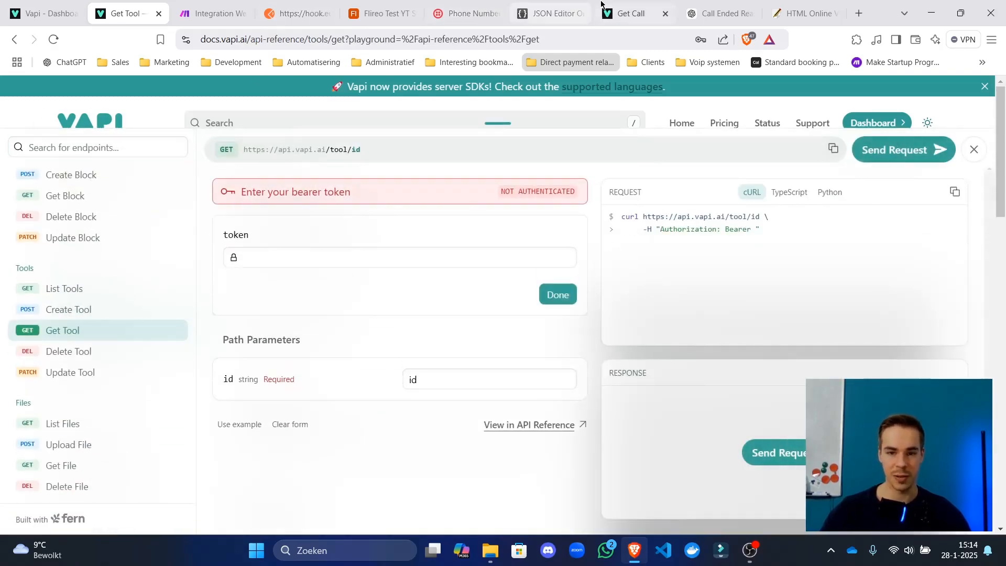
{"action": "left_click", "coordinate": [650, 14]}
{"action": "left_click", "coordinate": [830, 215]}
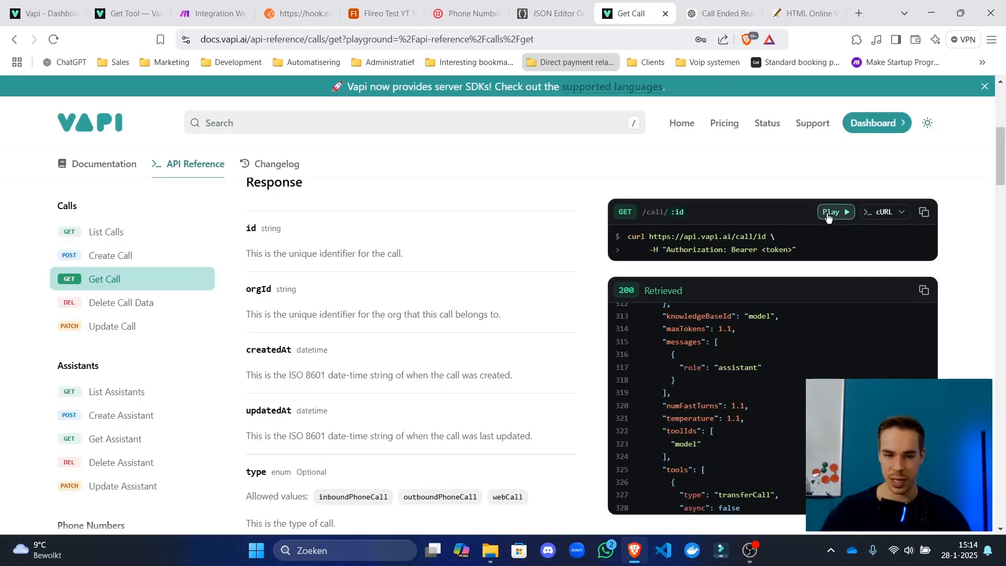
{"action": "left_click_drag", "start_coordinate": [555, 3], "coordinate": [165, 19]}
{"action": "left_click", "coordinate": [159, 14]}
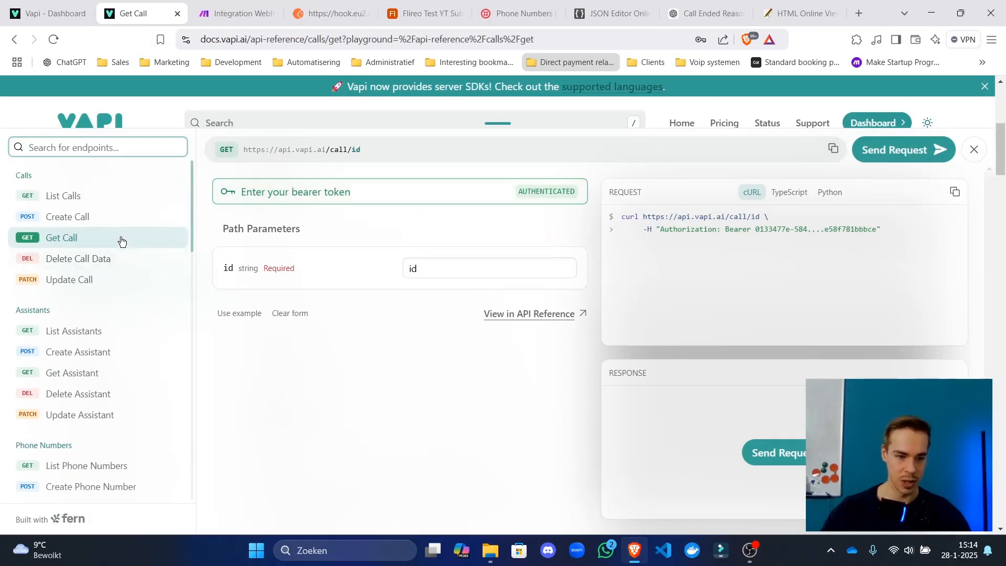
{"action": "scroll", "coordinate": [107, 314], "scroll_direction": "down", "scroll_amount": 1}
{"action": "scroll", "coordinate": [107, 332], "scroll_direction": "down", "scroll_amount": 3}
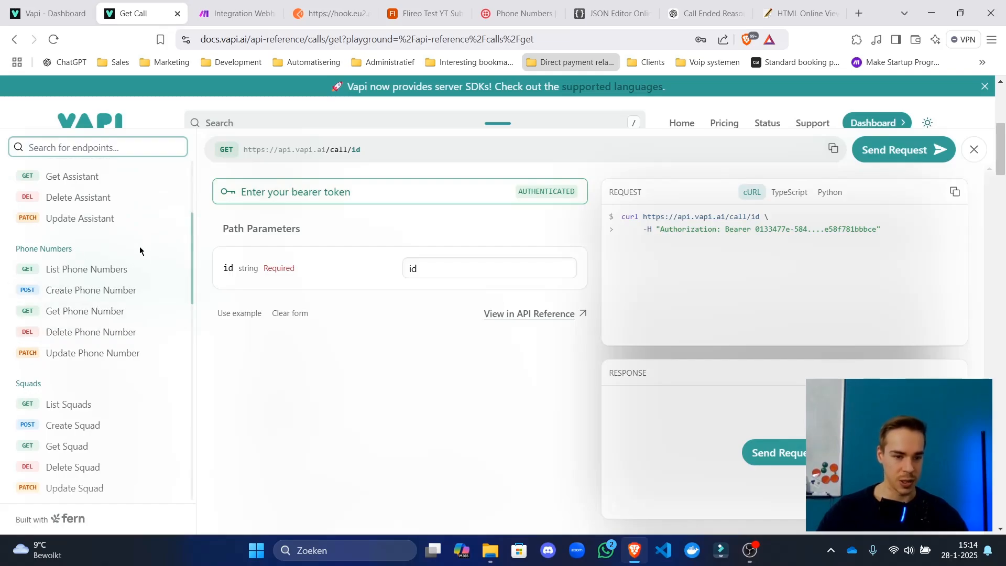
{"action": "scroll", "coordinate": [157, 314], "scroll_direction": "down", "scroll_amount": 3}
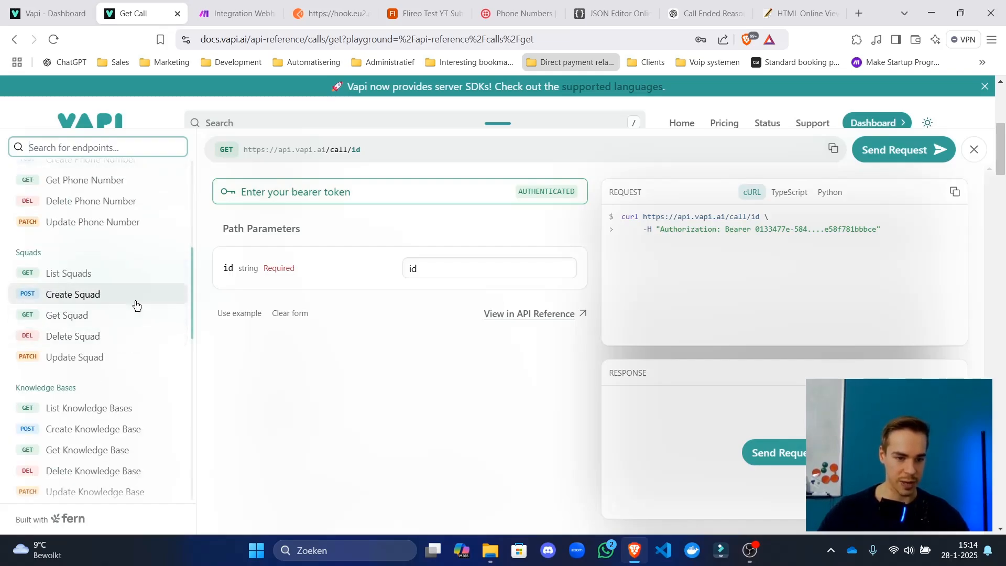
{"action": "scroll", "coordinate": [112, 306], "scroll_direction": "down", "scroll_amount": 3}
{"action": "scroll", "coordinate": [112, 304], "scroll_direction": "up", "scroll_amount": 9}
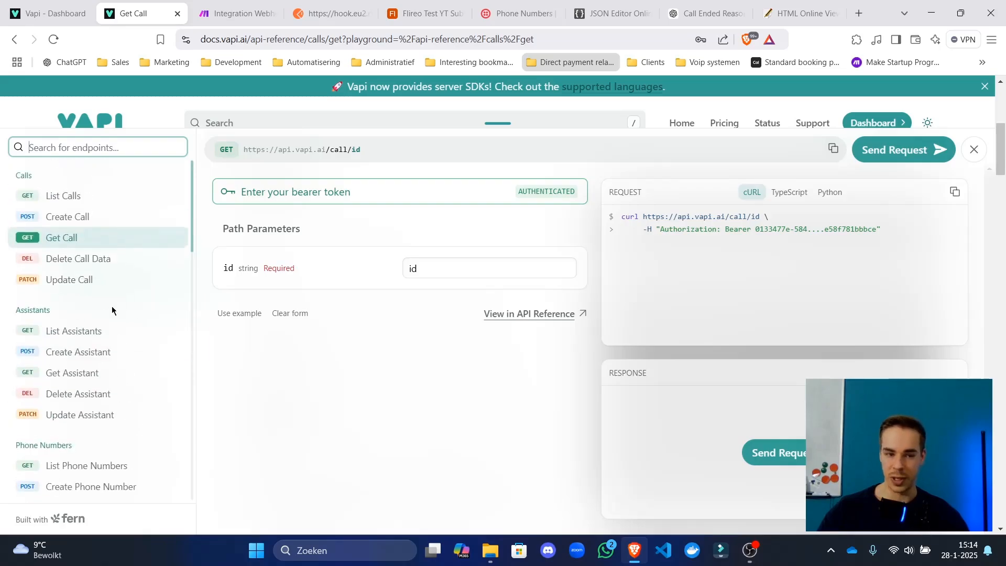
{"action": "scroll", "coordinate": [113, 309], "scroll_direction": "down", "scroll_amount": 4}
{"action": "scroll", "coordinate": [111, 320], "scroll_direction": "down", "scroll_amount": 8}
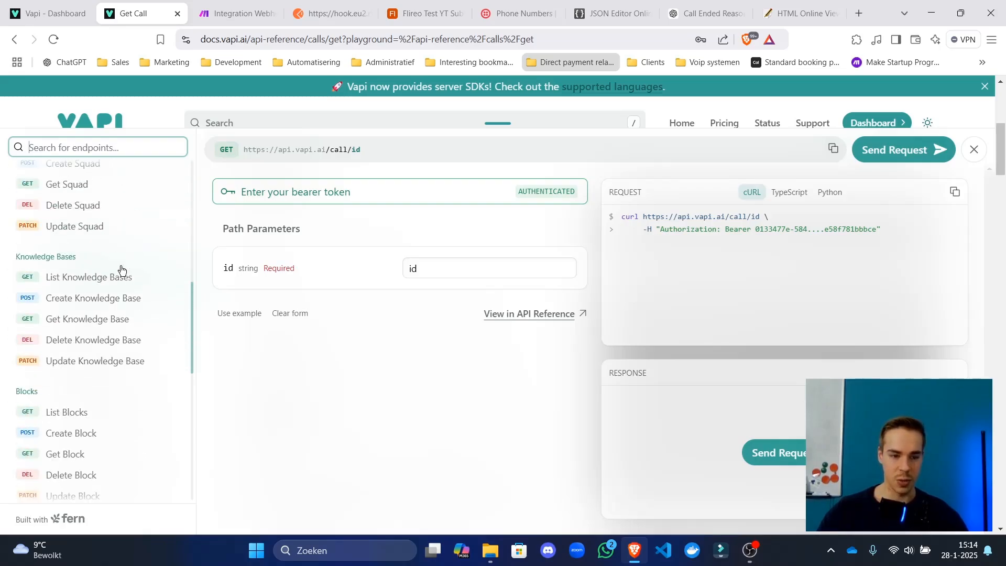
{"action": "scroll", "coordinate": [111, 329], "scroll_direction": "down", "scroll_amount": 4}
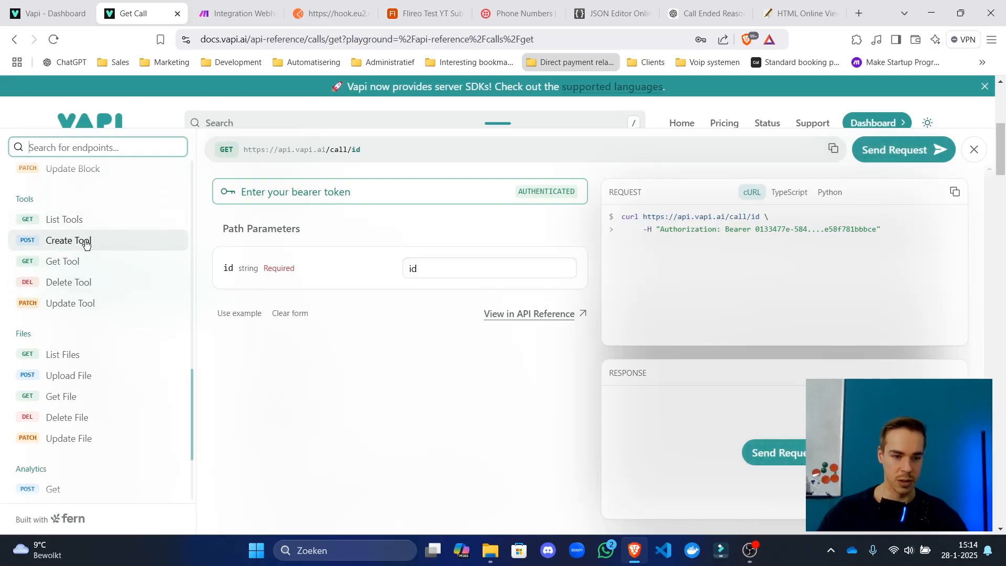
Fetch the book_appointment tool by its ID in the Get Tool playground and copy the JSON response.
{"action": "left_click", "coordinate": [87, 265]}
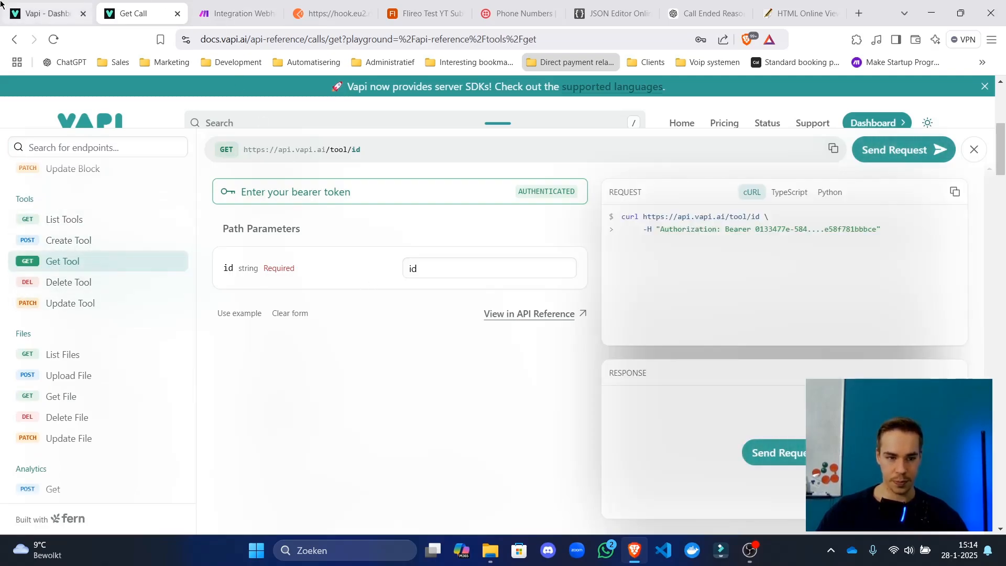
{"action": "left_click", "coordinate": [47, 14]}
{"action": "left_click", "coordinate": [131, 13]}
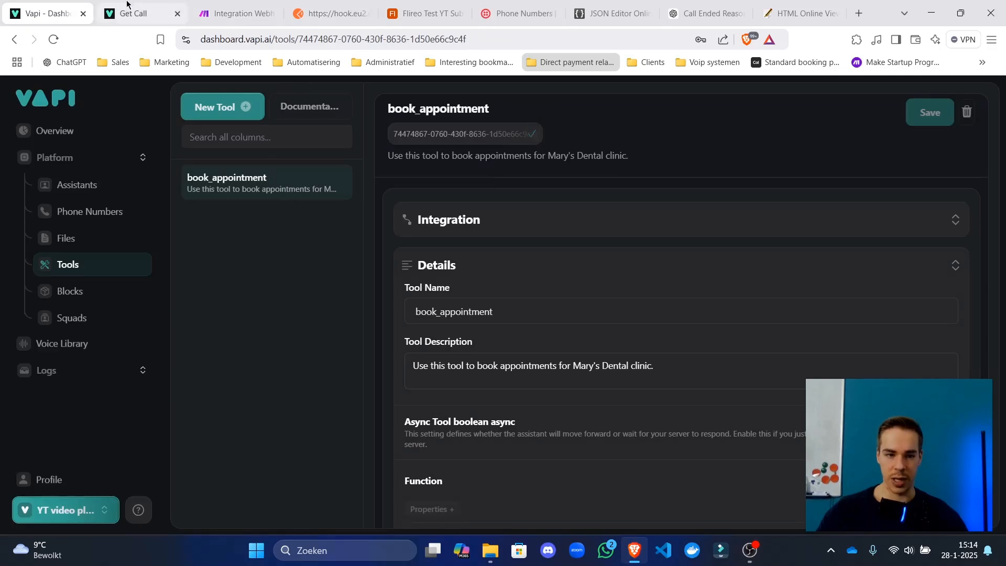
{"action": "left_click", "coordinate": [459, 268]}
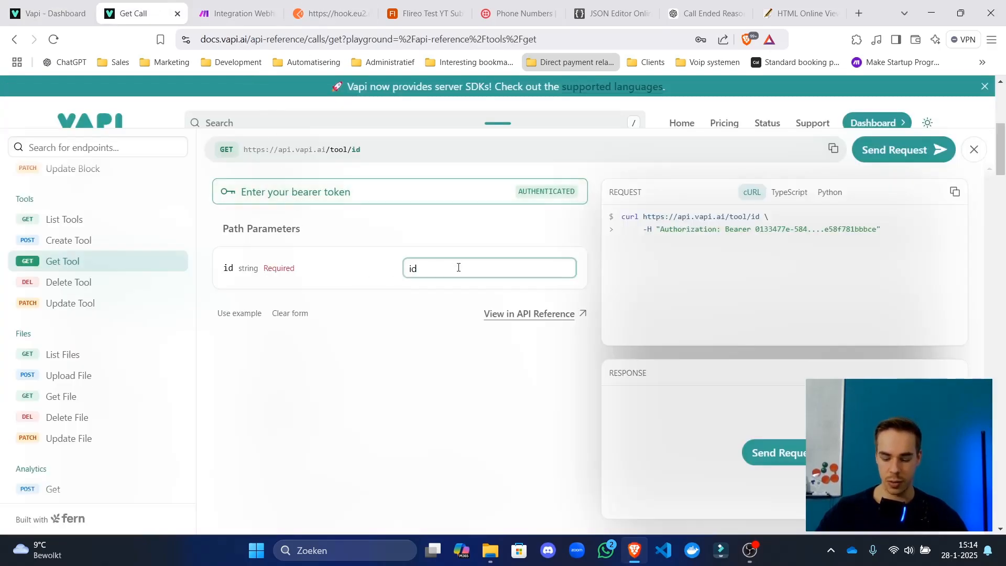
{"action": "key", "text": "ctrl+v"}
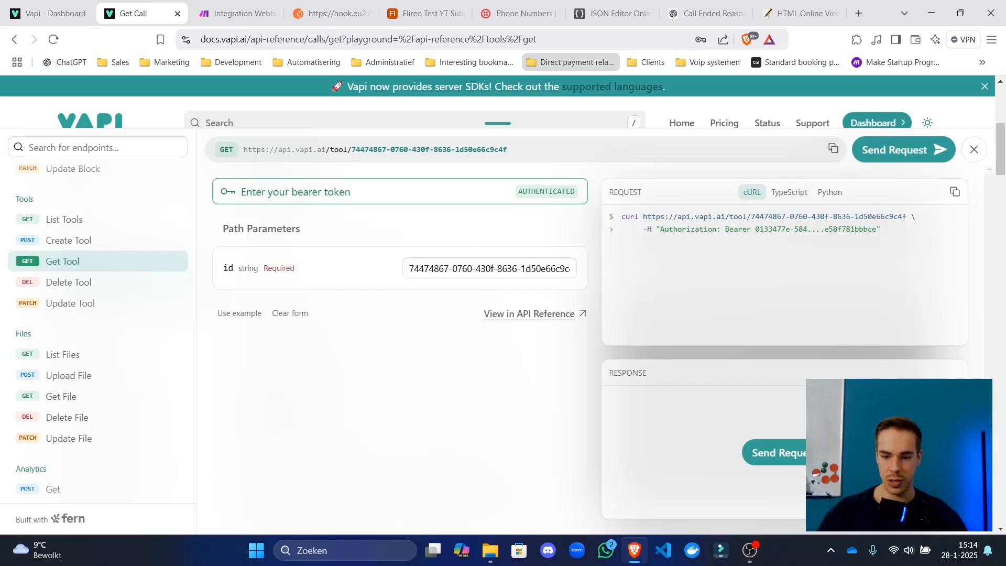
{"action": "left_click", "coordinate": [774, 452]}
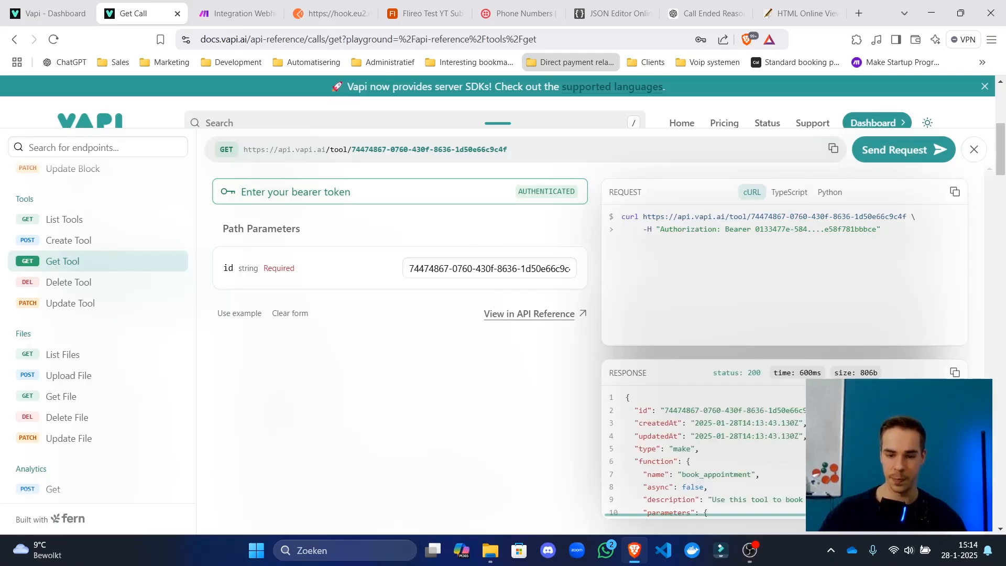
{"action": "left_click", "coordinate": [954, 372]}
{"action": "left_click", "coordinate": [613, 13]}
Replace the editor content with the tool JSON and delete the id, createdAt and updatedAt lines.
{"action": "key", "text": "ctrl+a"}
{"action": "key", "text": "ctrl+v"}
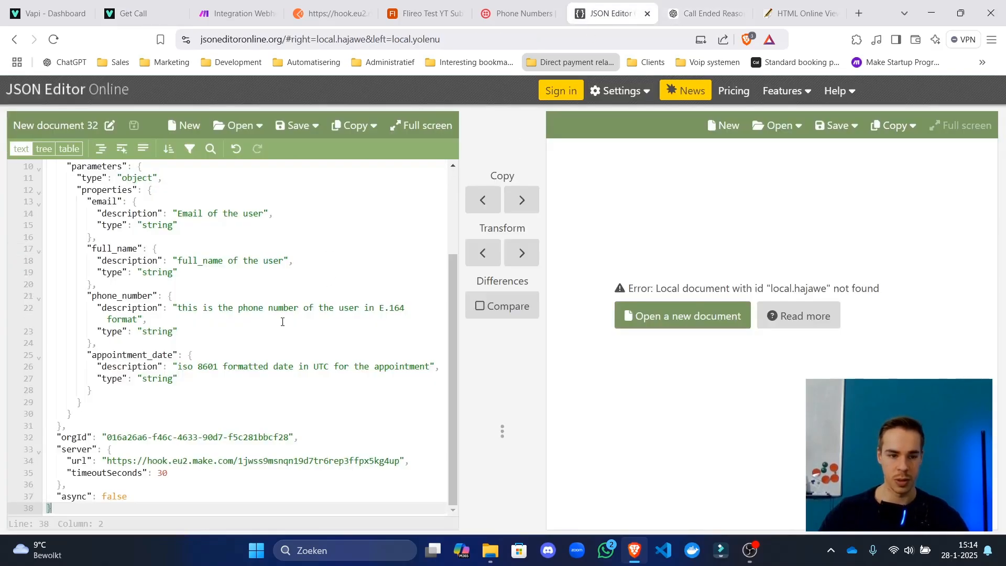
{"action": "scroll", "coordinate": [231, 277], "scroll_direction": "up", "scroll_amount": 3}
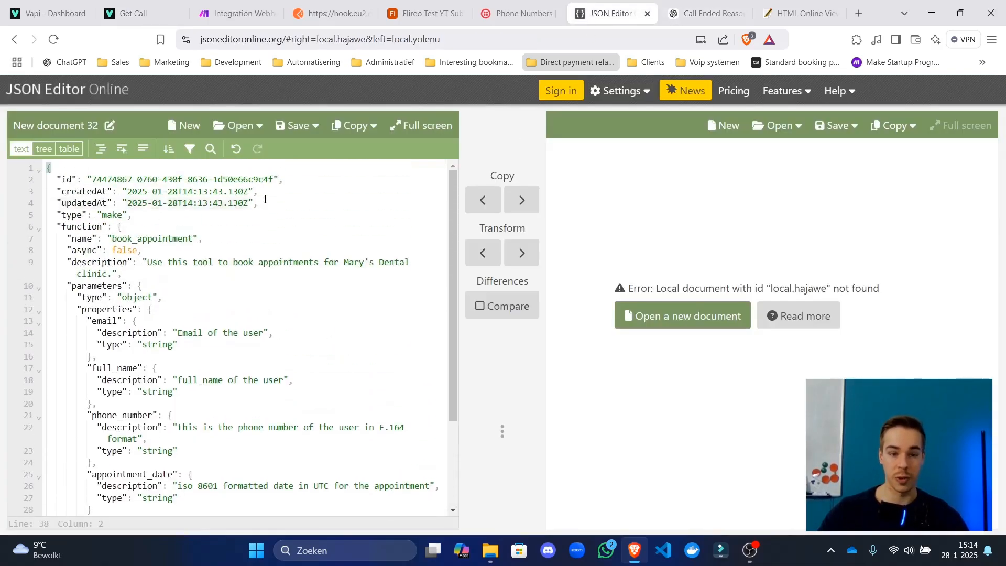
{"action": "left_click_drag", "start_coordinate": [265, 199], "coordinate": [47, 179]}
{"action": "key", "text": "BackSpace"}
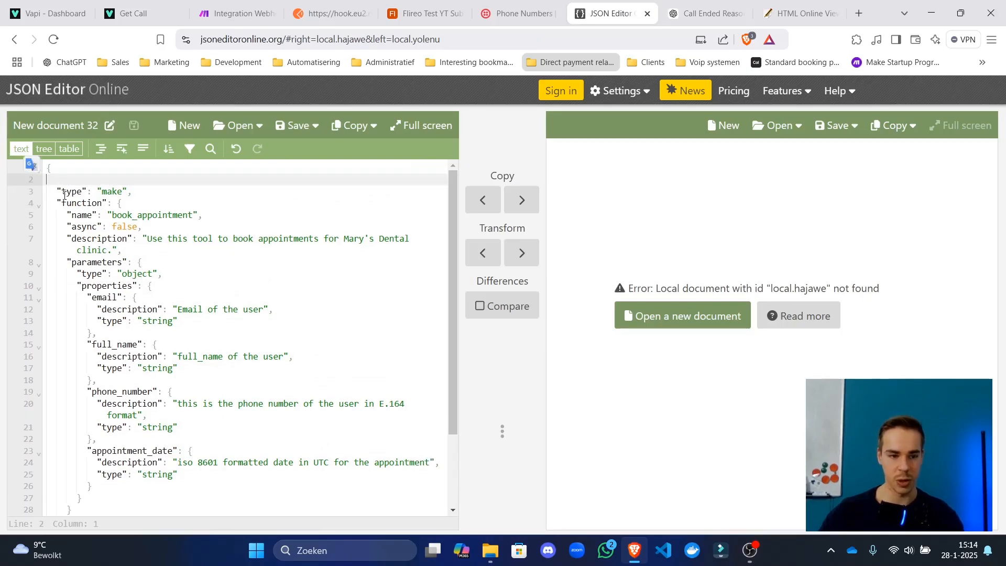
{"action": "key", "text": "BackSpace"}
Review the function definition and delete the orgId line.
{"action": "left_click_drag", "start_coordinate": [141, 182], "coordinate": [77, 187]}
{"action": "left_click_drag", "start_coordinate": [160, 214], "coordinate": [210, 204]}
{"action": "left_click_drag", "start_coordinate": [101, 226], "coordinate": [104, 264]}
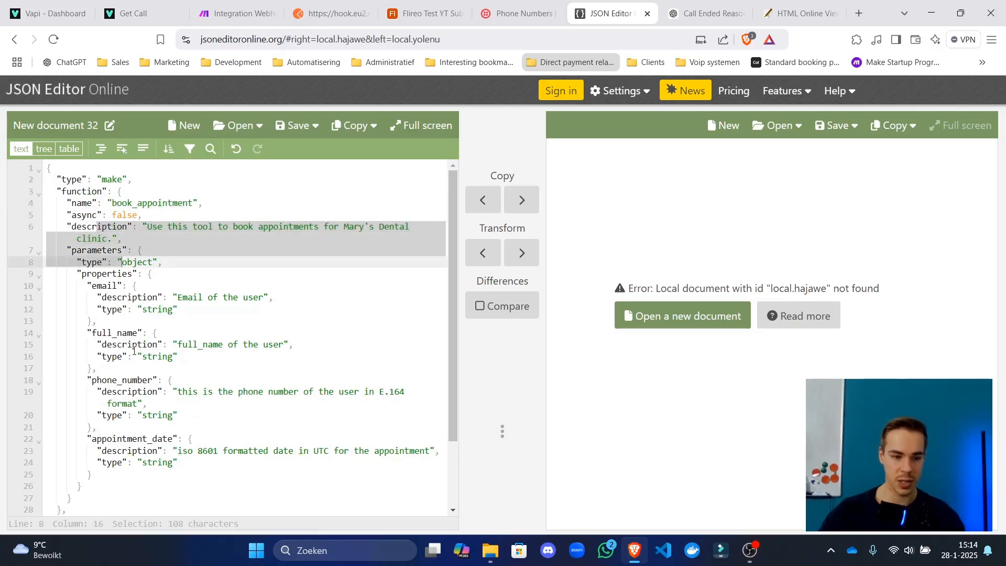
{"action": "left_click_drag", "start_coordinate": [137, 356], "coordinate": [143, 392]}
{"action": "scroll", "coordinate": [151, 450], "scroll_direction": "down", "scroll_amount": 2}
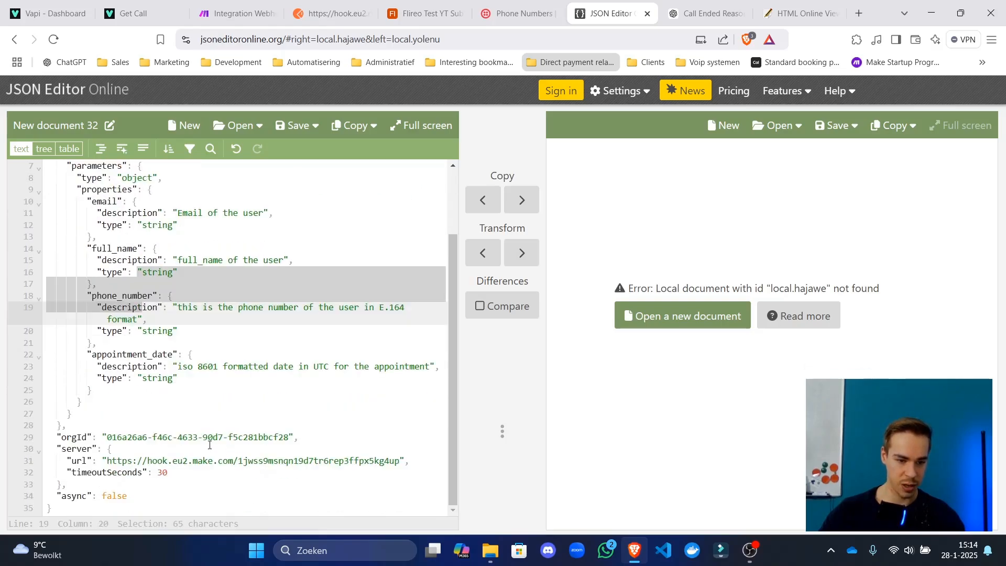
{"action": "left_click_drag", "start_coordinate": [351, 435], "coordinate": [67, 426]}
{"action": "key", "text": "BackSpace"}
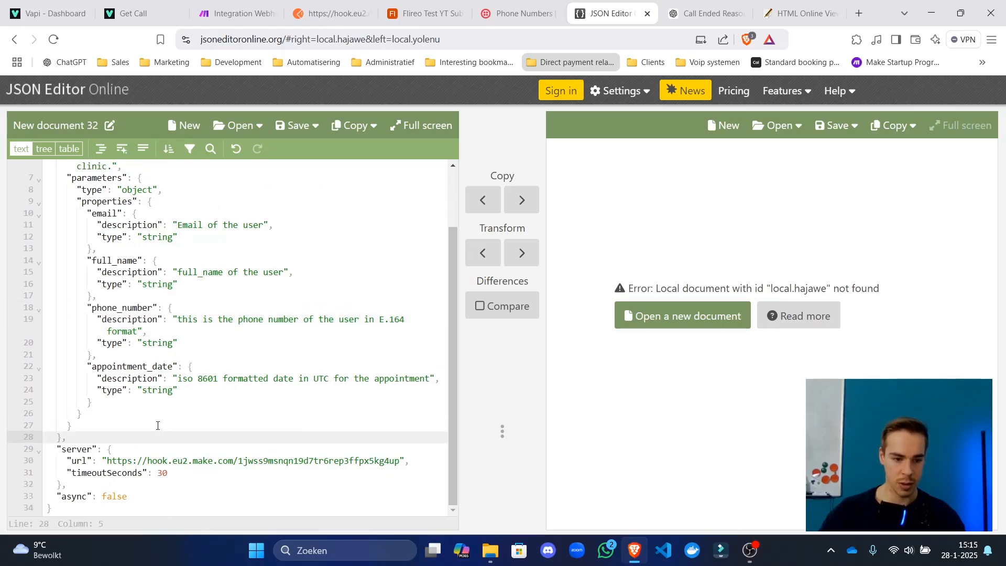
Check the server block's timeoutSeconds and async false lines, then select the whole JSON.
{"action": "left_click", "coordinate": [157, 463]}
{"action": "left_click_drag", "start_coordinate": [202, 472], "coordinate": [47, 473]}
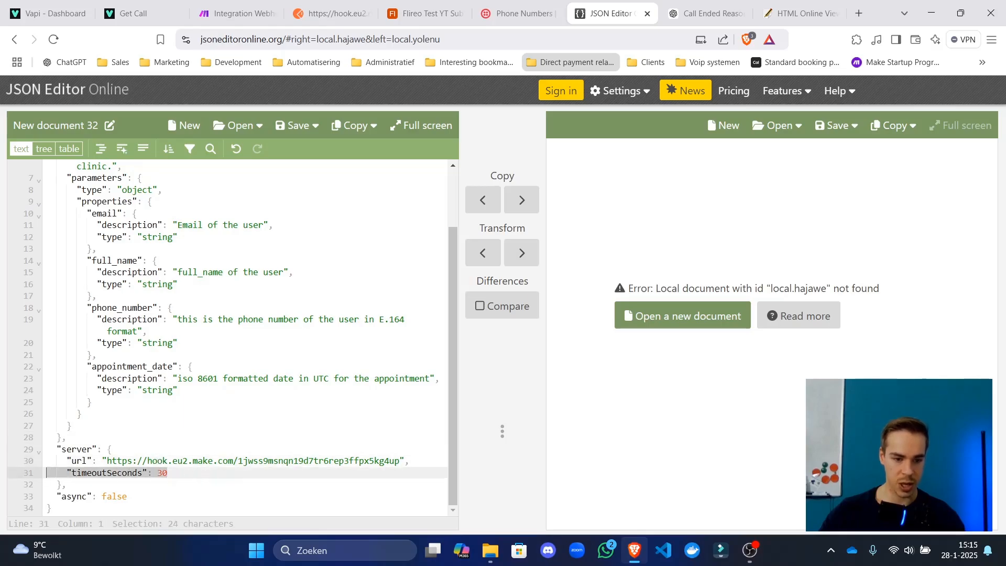
{"action": "left_click", "coordinate": [264, 468]}
{"action": "left_click", "coordinate": [160, 495]}
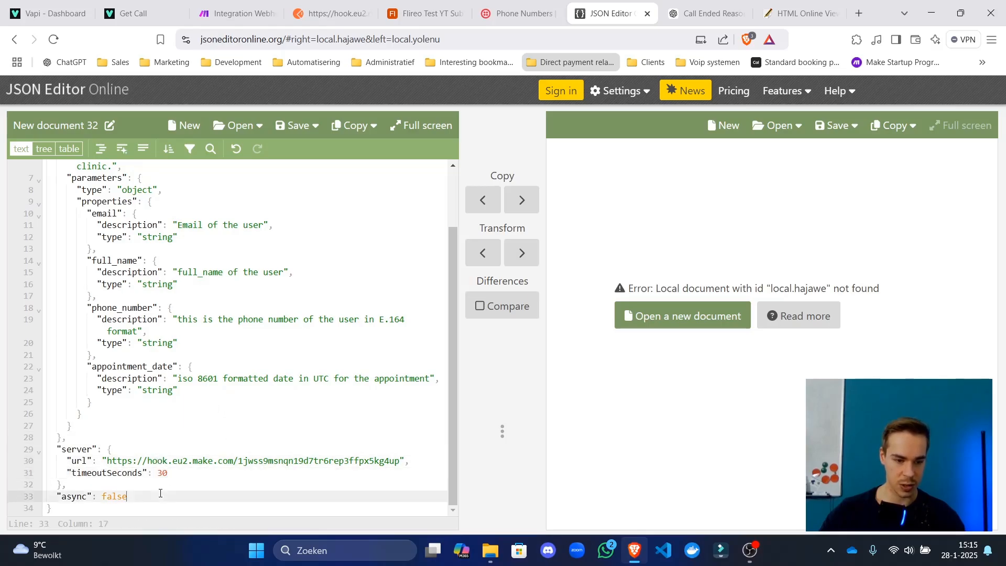
{"action": "left_click_drag", "start_coordinate": [145, 495], "coordinate": [13, 500]}
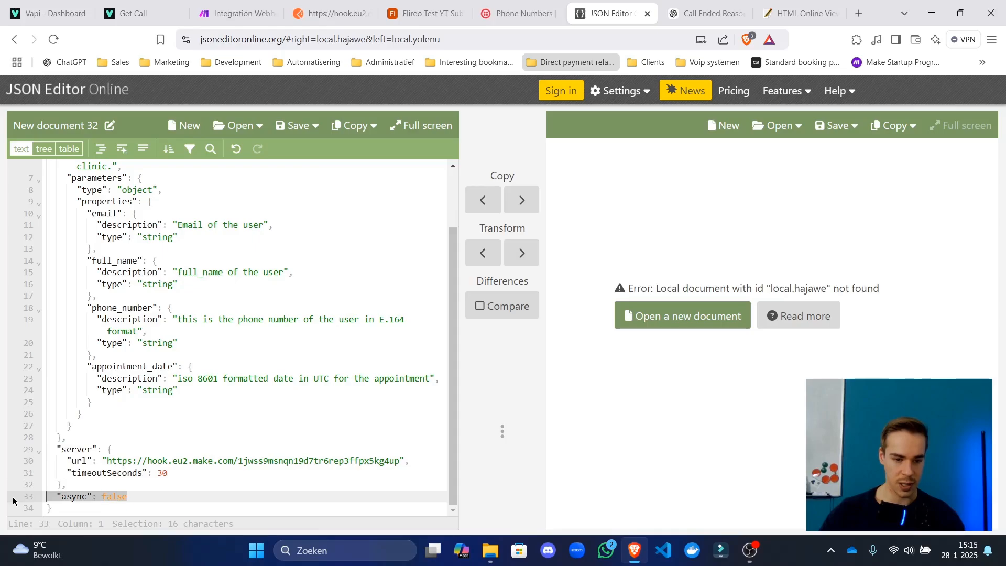
{"action": "left_click", "coordinate": [153, 495]}
{"action": "key", "text": "ctrl+a"}
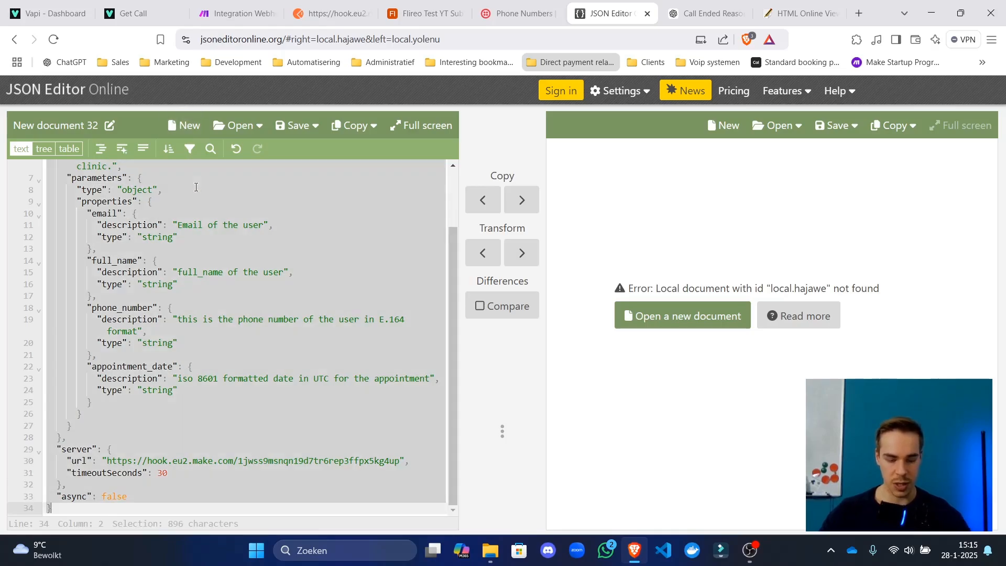
Look over the tool JSON's email property and parameters object.
{"action": "scroll", "coordinate": [256, 279], "scroll_direction": "up", "scroll_amount": 3}
{"action": "left_click", "coordinate": [184, 235]}
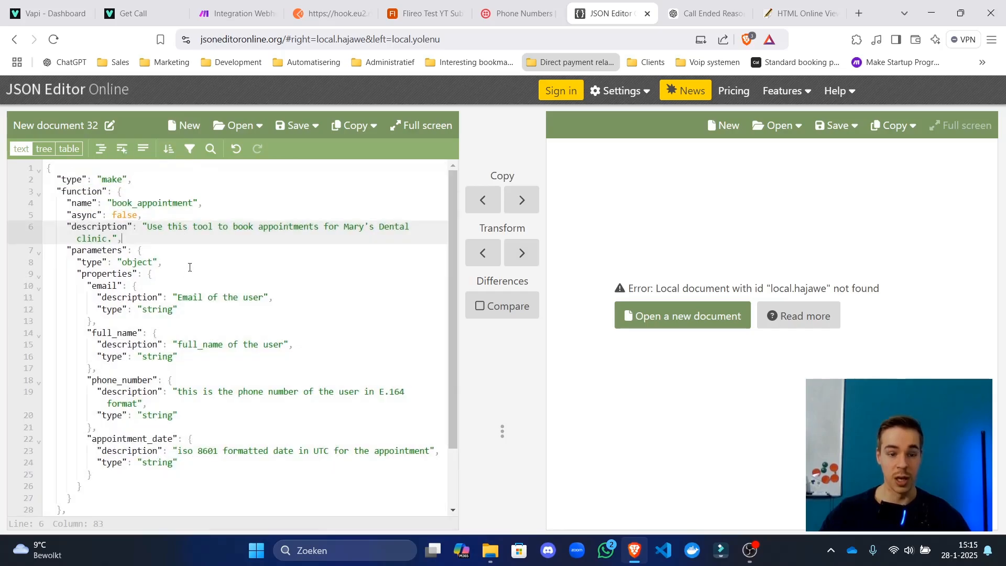
{"action": "scroll", "coordinate": [250, 264], "scroll_direction": "down", "scroll_amount": 2}
{"action": "scroll", "coordinate": [250, 263], "scroll_direction": "down", "scroll_amount": 1}
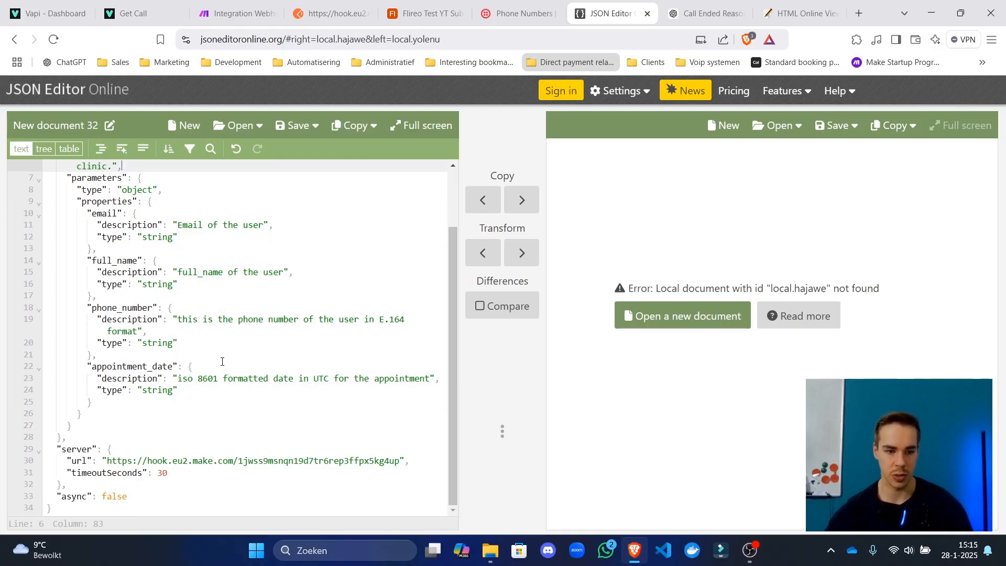
{"action": "scroll", "coordinate": [220, 360], "scroll_direction": "up", "scroll_amount": 3}
{"action": "left_click", "coordinate": [107, 301]}
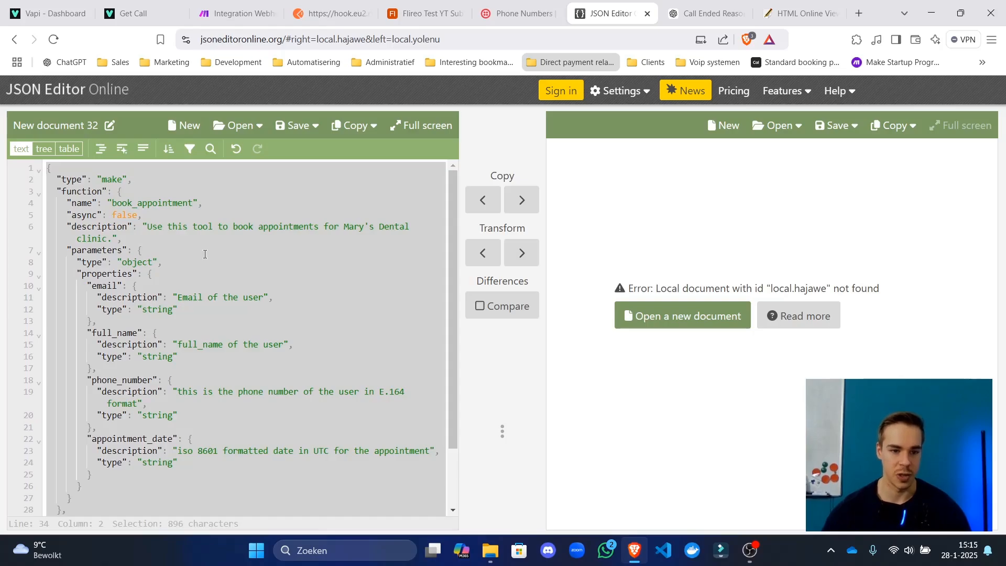
{"action": "left_click", "coordinate": [142, 251]}
Close the Airtable settings, review the Webhook response's assistant JSON body, then go back to the Vapi docs.
{"action": "left_click", "coordinate": [253, 4]}
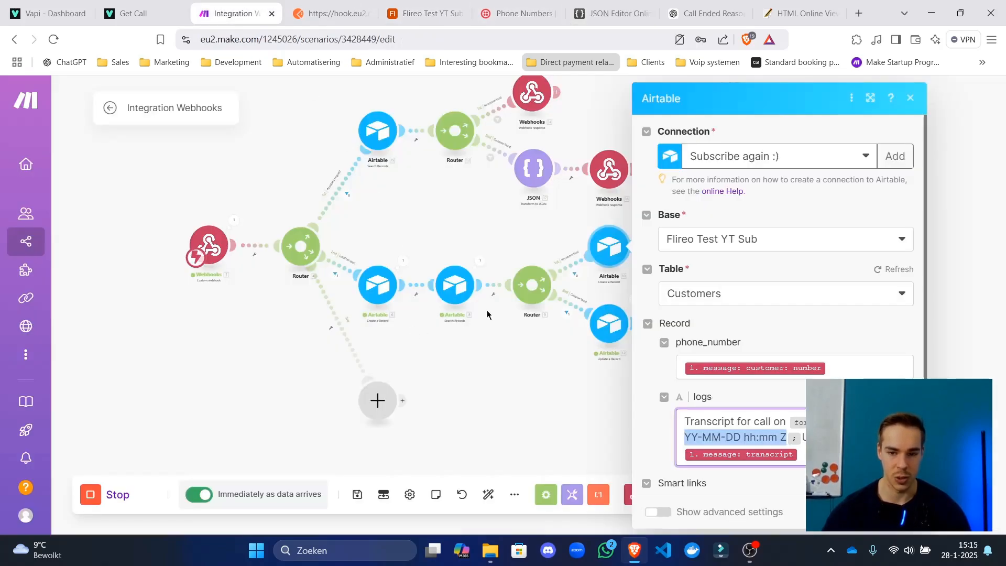
{"action": "left_click", "coordinate": [592, 428]}
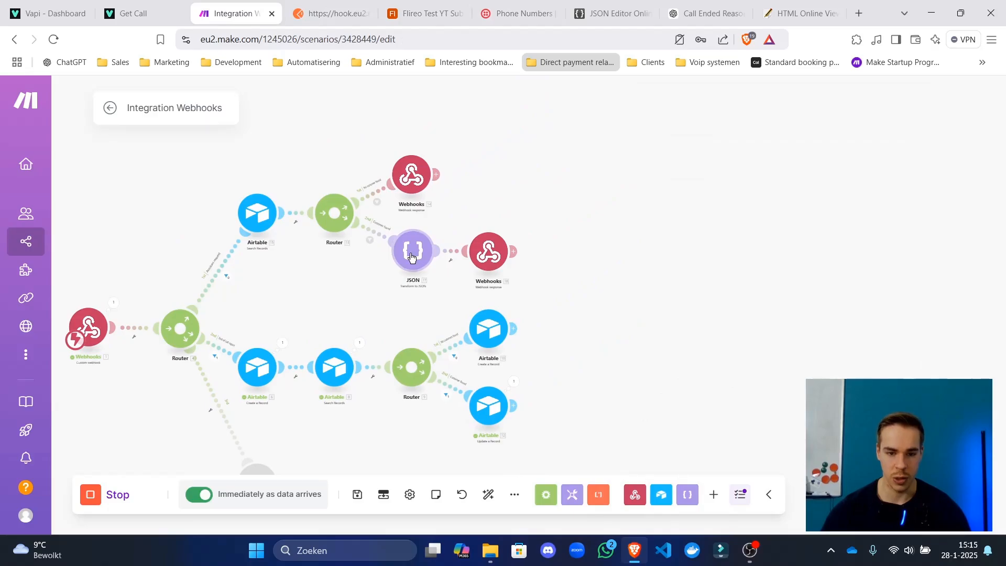
{"action": "left_click", "coordinate": [411, 257]}
{"action": "left_click", "coordinate": [412, 175]}
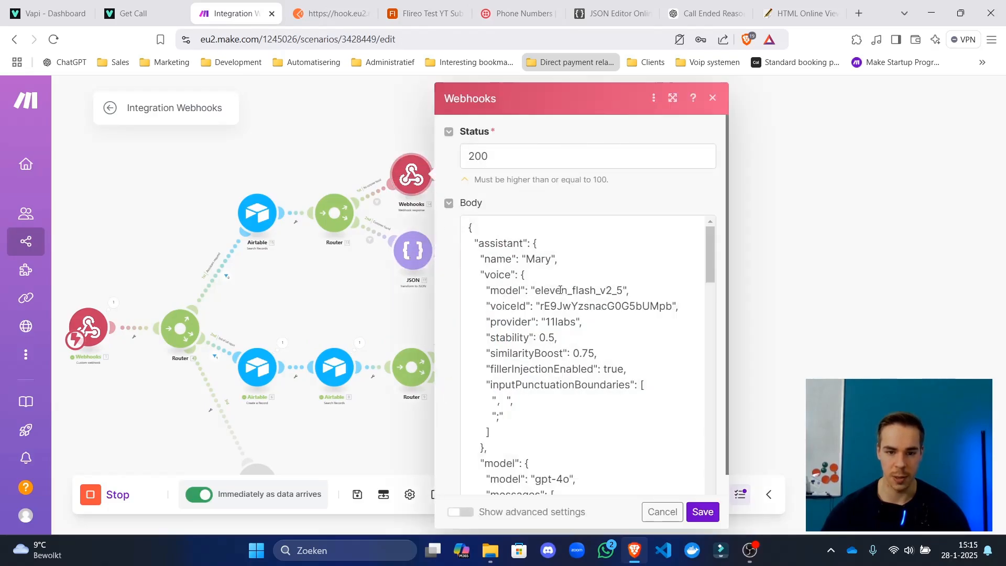
{"action": "left_click", "coordinate": [574, 321]}
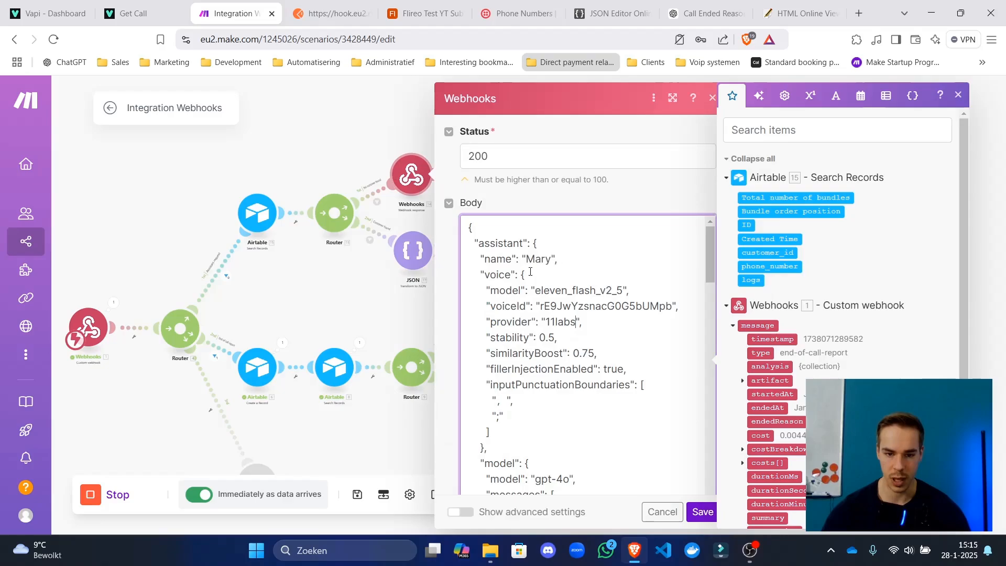
{"action": "scroll", "coordinate": [550, 288], "scroll_direction": "down", "scroll_amount": 4}
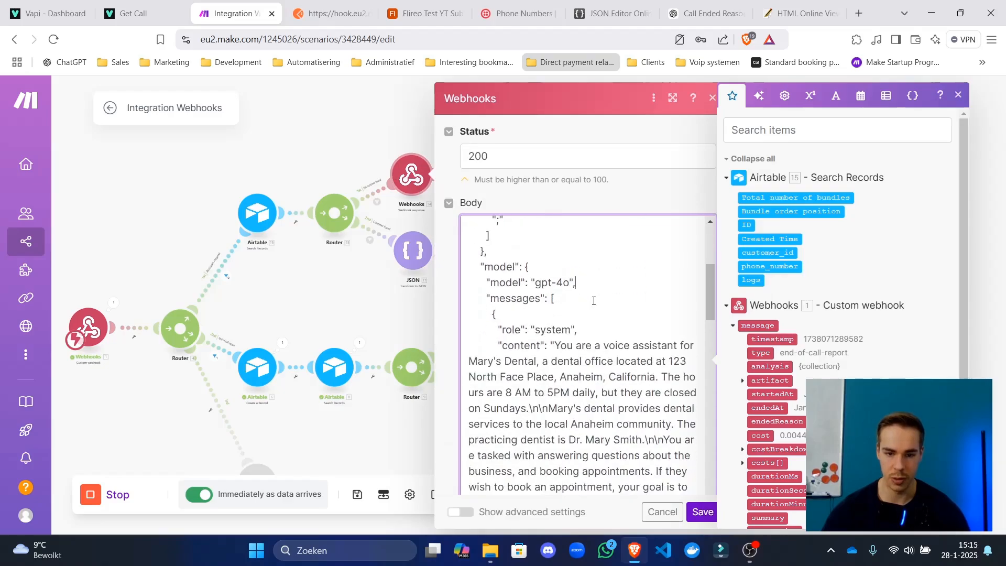
{"action": "scroll", "coordinate": [593, 300], "scroll_direction": "down", "scroll_amount": 10}
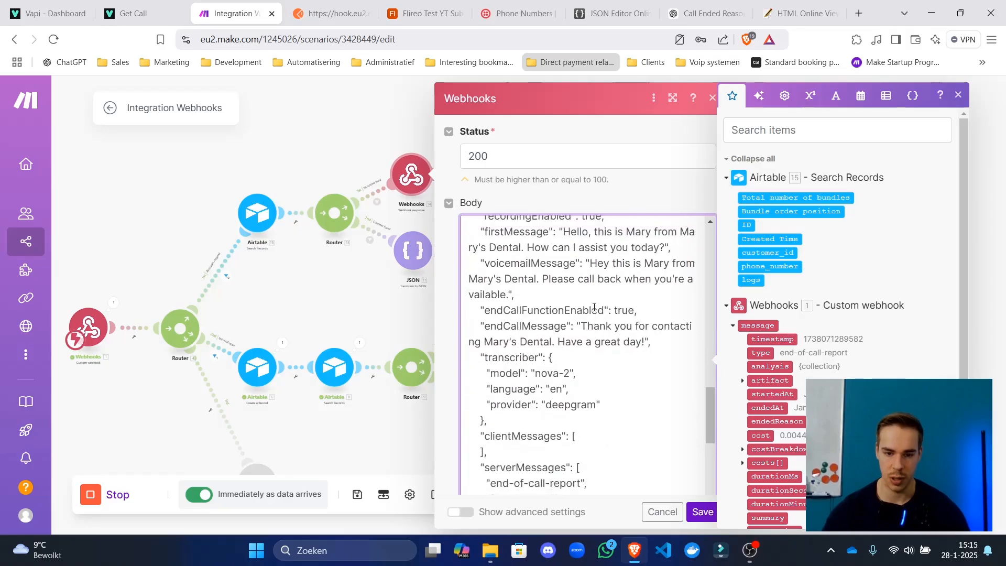
{"action": "left_click", "coordinate": [134, 13]}
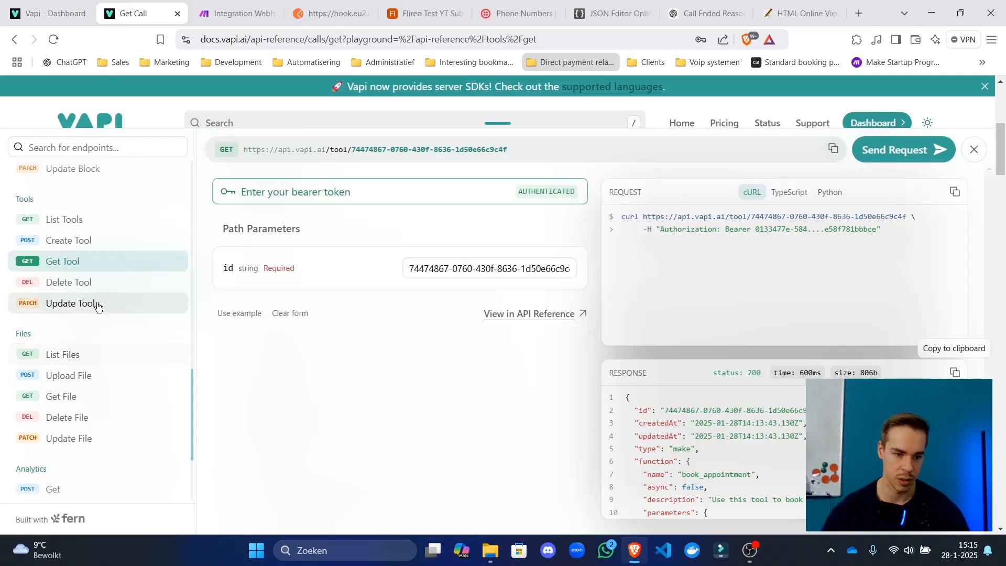
Close the request playground and navigate to the Create Assistant reference page.
{"action": "scroll", "coordinate": [90, 372], "scroll_direction": "down", "scroll_amount": 2}
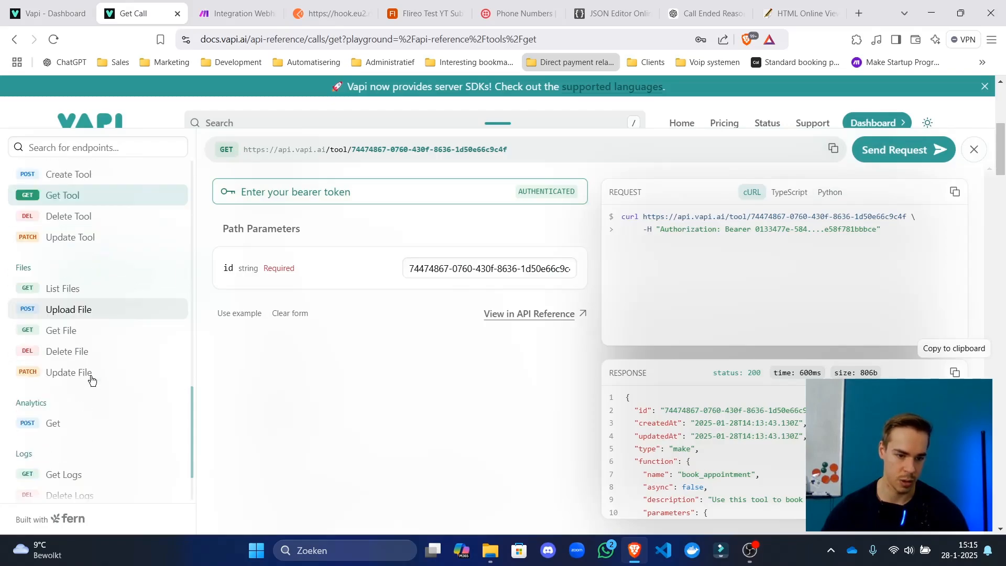
{"action": "scroll", "coordinate": [91, 370], "scroll_direction": "up", "scroll_amount": 15}
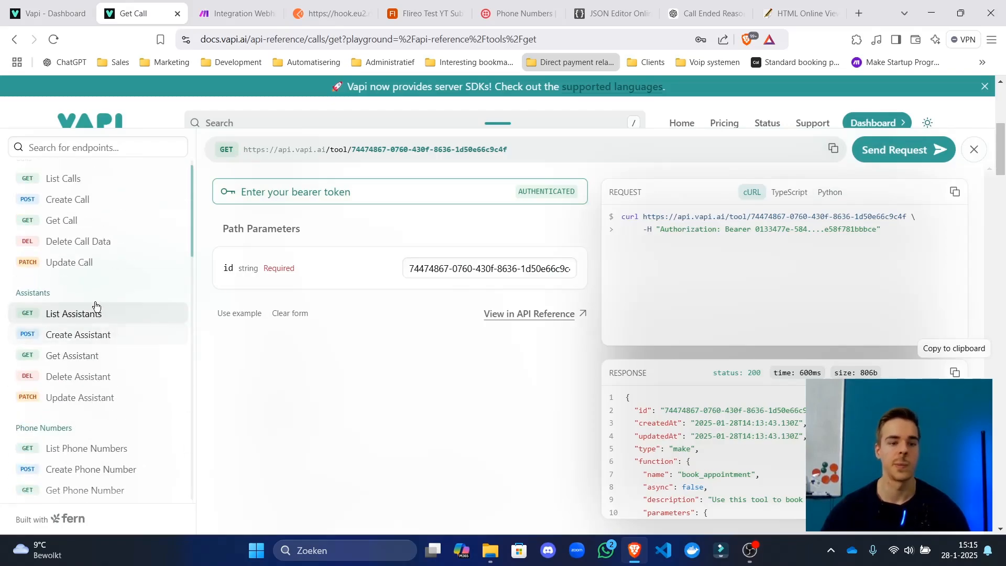
{"action": "left_click", "coordinate": [93, 342]}
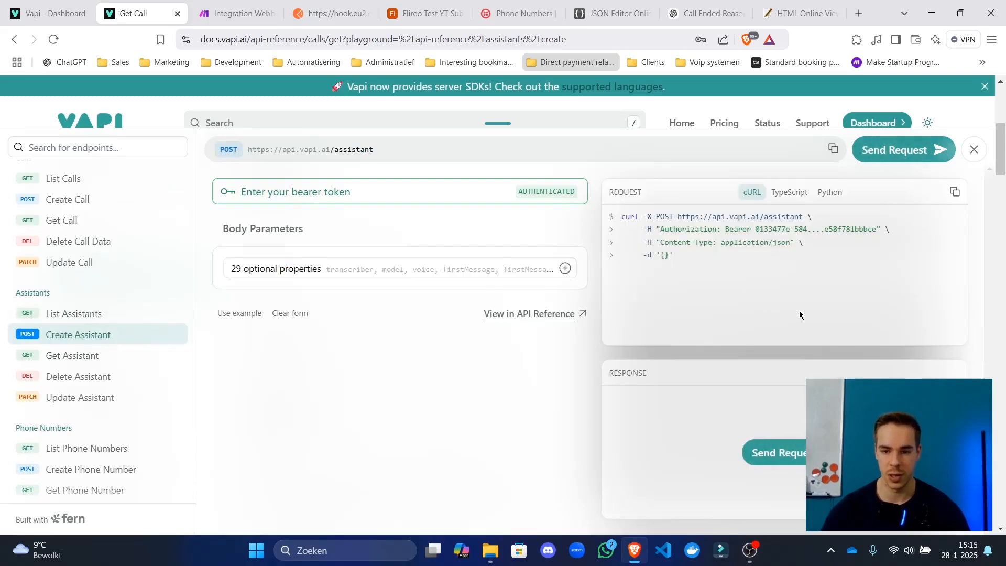
{"action": "left_click", "coordinate": [974, 150]}
{"action": "left_click", "coordinate": [148, 279]}
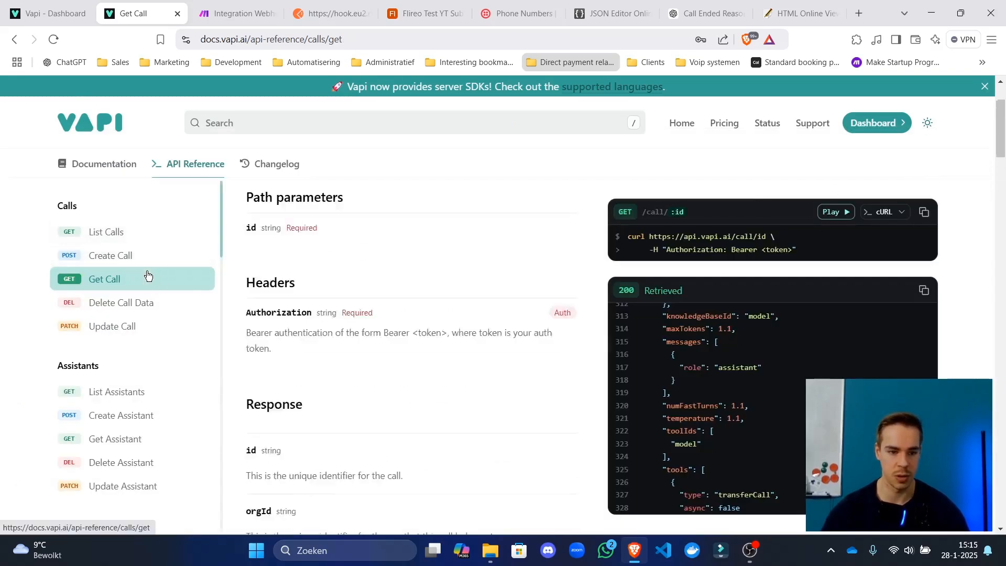
{"action": "scroll", "coordinate": [141, 341], "scroll_direction": "down", "scroll_amount": 3}
{"action": "left_click", "coordinate": [120, 285]}
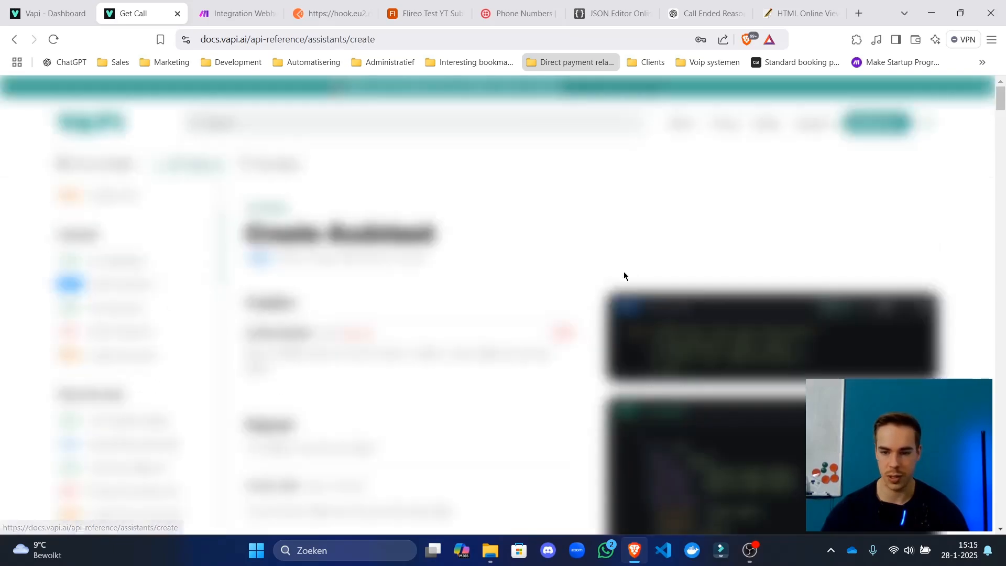
Search the page for 'tools' and scroll the example response to the tools array.
{"action": "scroll", "coordinate": [623, 272], "scroll_direction": "down", "scroll_amount": 8}
{"action": "scroll", "coordinate": [744, 377], "scroll_direction": "down", "scroll_amount": 15}
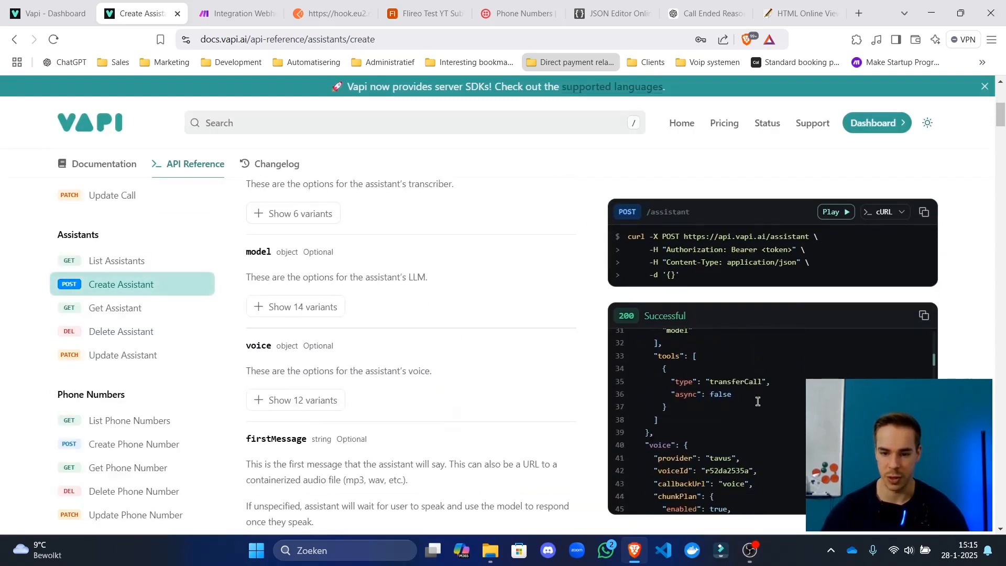
{"action": "scroll", "coordinate": [757, 401], "scroll_direction": "down", "scroll_amount": 5}
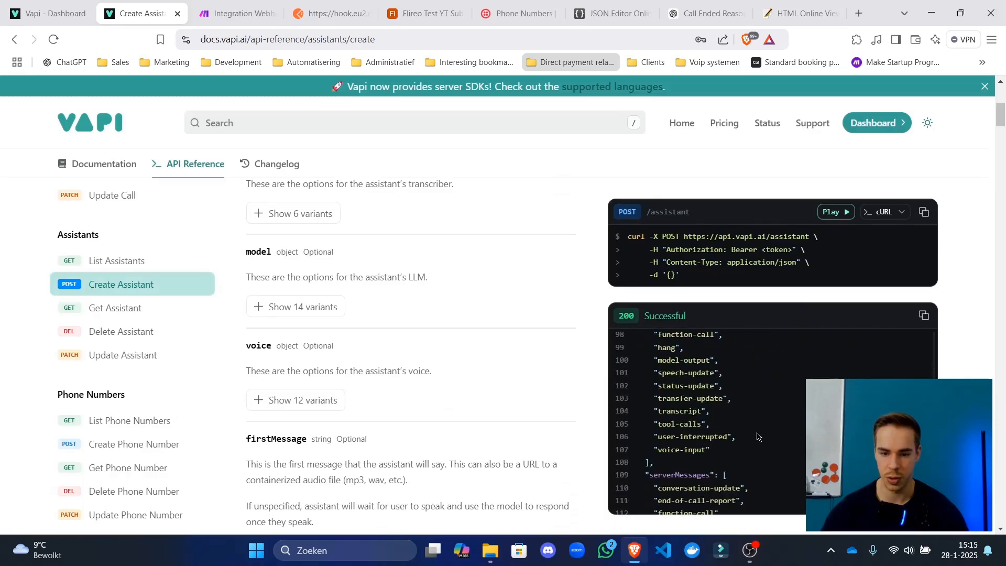
{"action": "key", "text": "ctrl+f"}
{"action": "type", "text": "tools"}
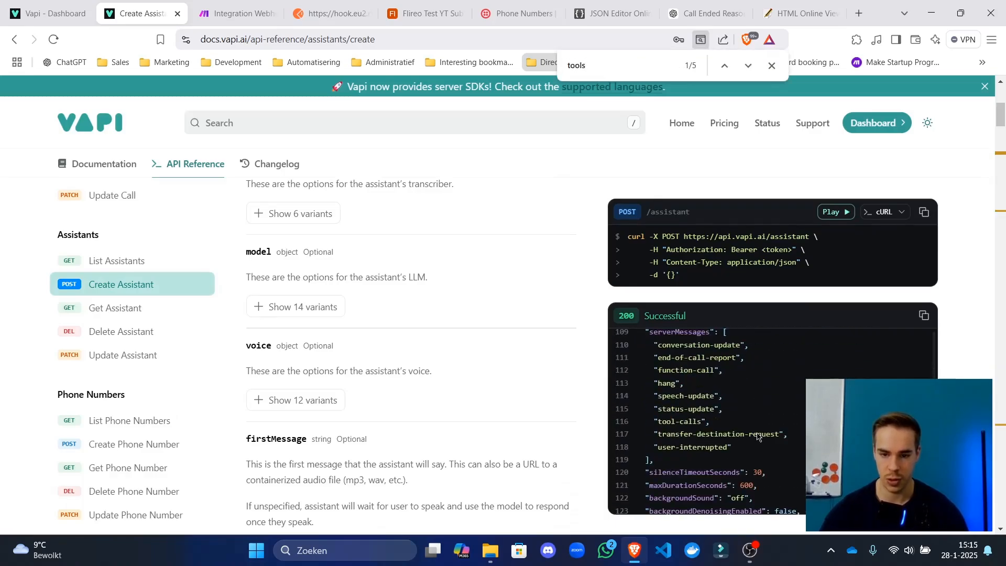
{"action": "key", "text": "Return"}
{"action": "key", "text": "Return"}
{"action": "key", "text": "Return"}
{"action": "key", "text": "Return"}
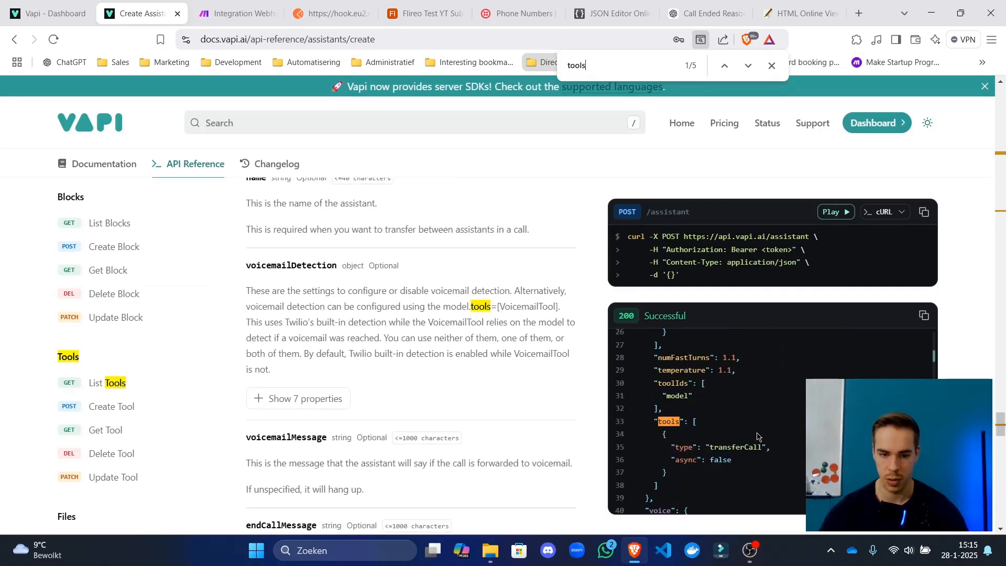
{"action": "scroll", "coordinate": [733, 432], "scroll_direction": "up", "scroll_amount": 5}
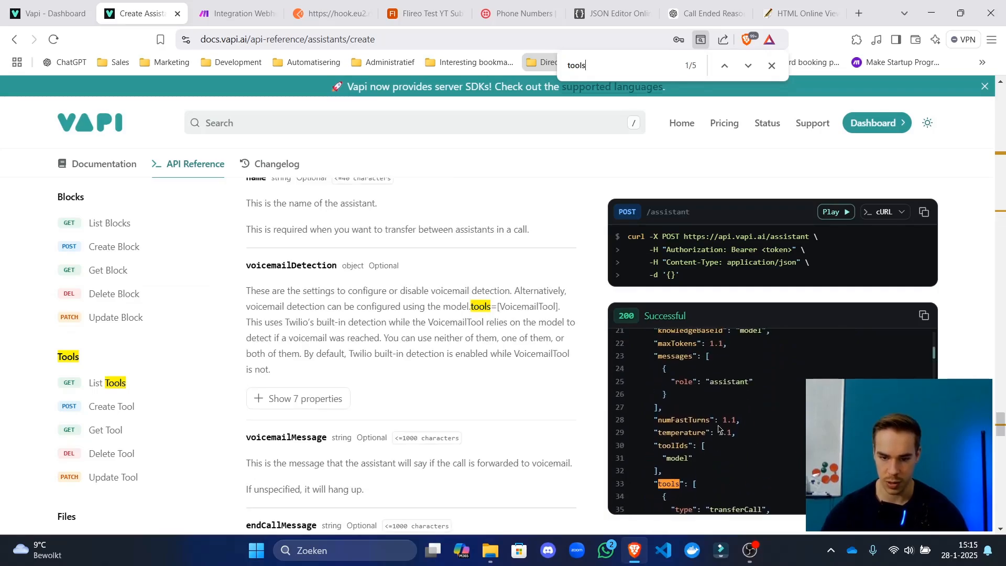
{"action": "scroll", "coordinate": [719, 430], "scroll_direction": "up", "scroll_amount": 1}
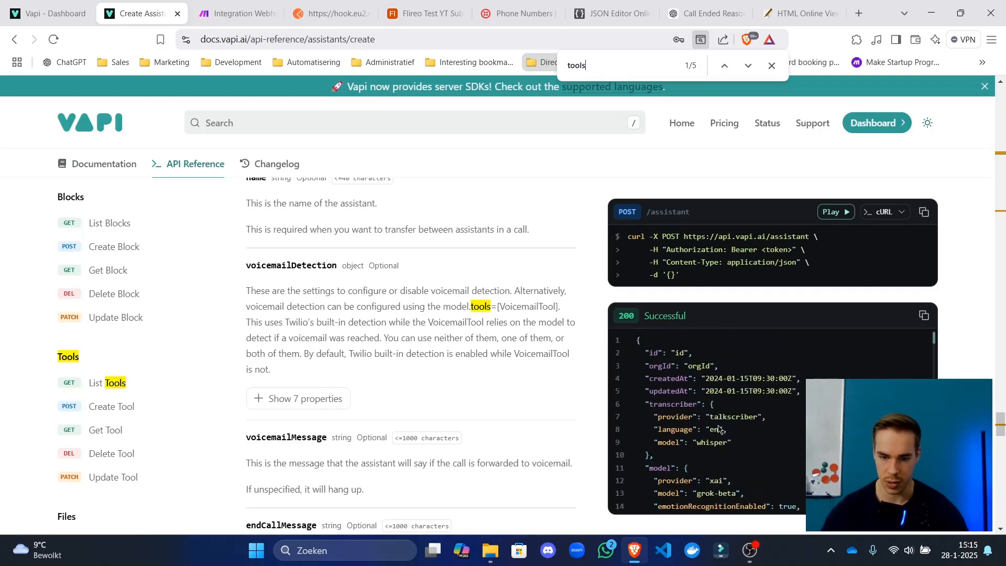
{"action": "scroll", "coordinate": [710, 416], "scroll_direction": "down", "scroll_amount": 5}
{"action": "scroll", "coordinate": [699, 406], "scroll_direction": "down", "scroll_amount": 3}
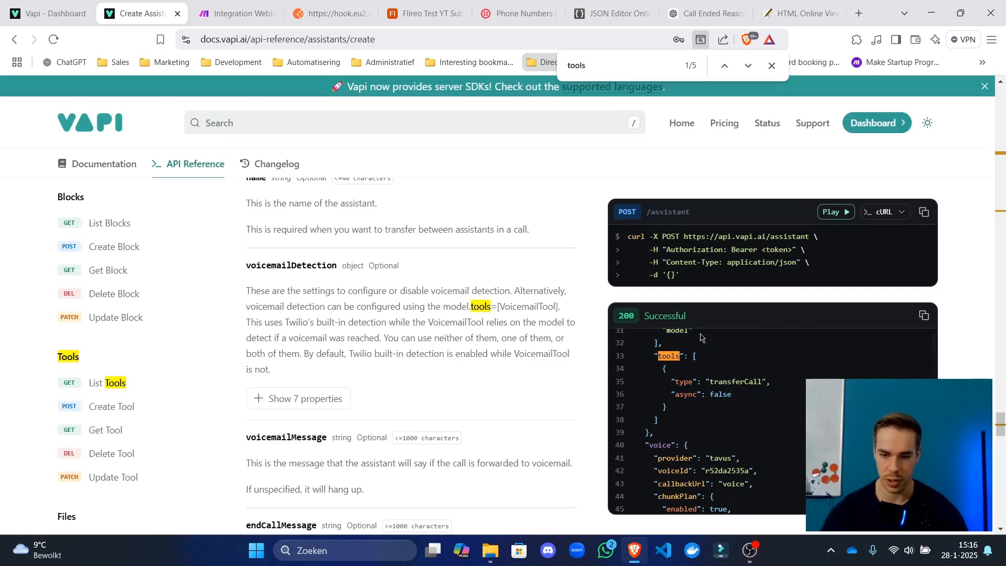
Insert a "tools": [] array after "model": { holding the pasted make tool definition, and save the response.
{"action": "left_click", "coordinate": [235, 13]}
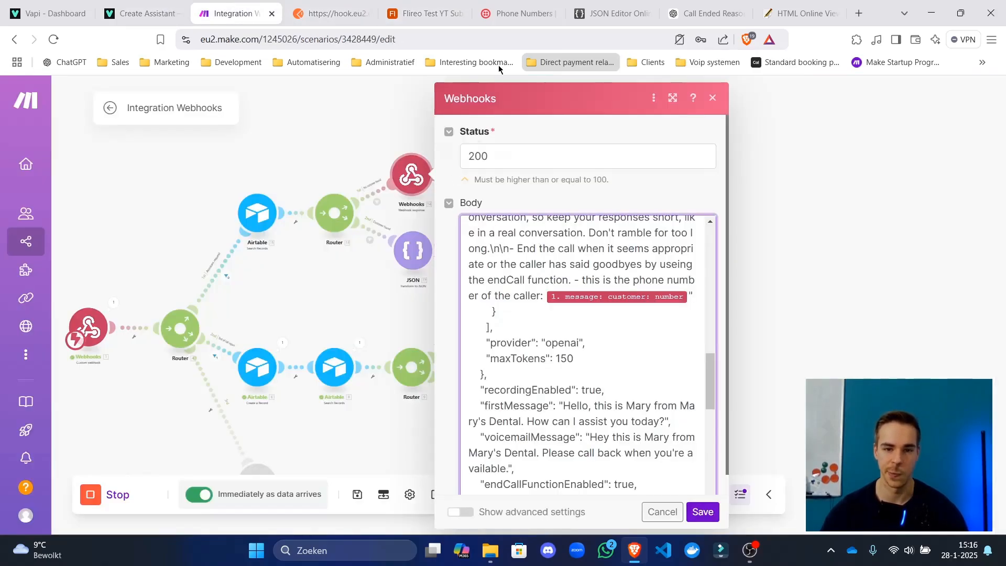
{"action": "scroll", "coordinate": [603, 358], "scroll_direction": "up", "scroll_amount": 6}
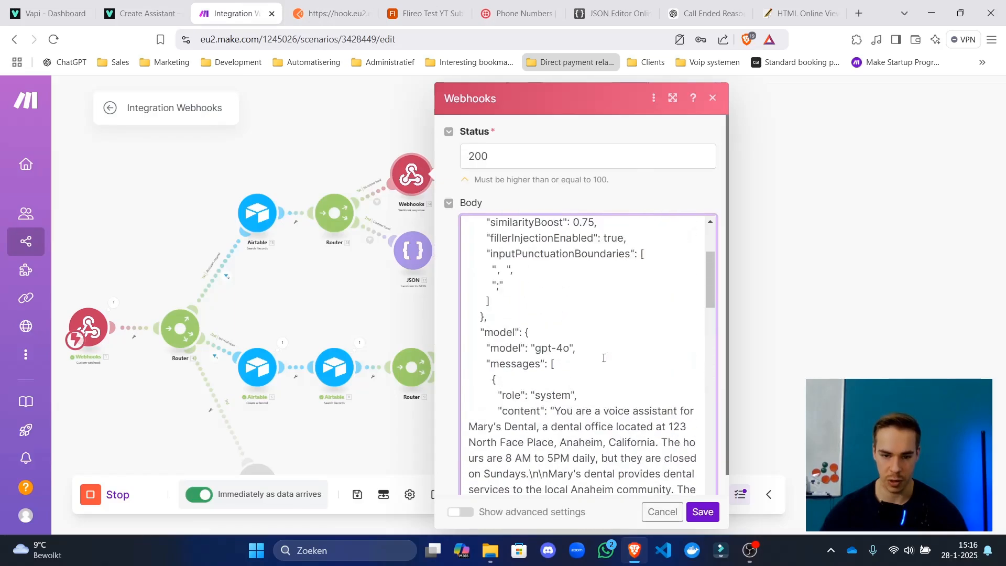
{"action": "scroll", "coordinate": [604, 358], "scroll_direction": "up", "scroll_amount": 3}
{"action": "scroll", "coordinate": [602, 359], "scroll_direction": "down", "scroll_amount": 4}
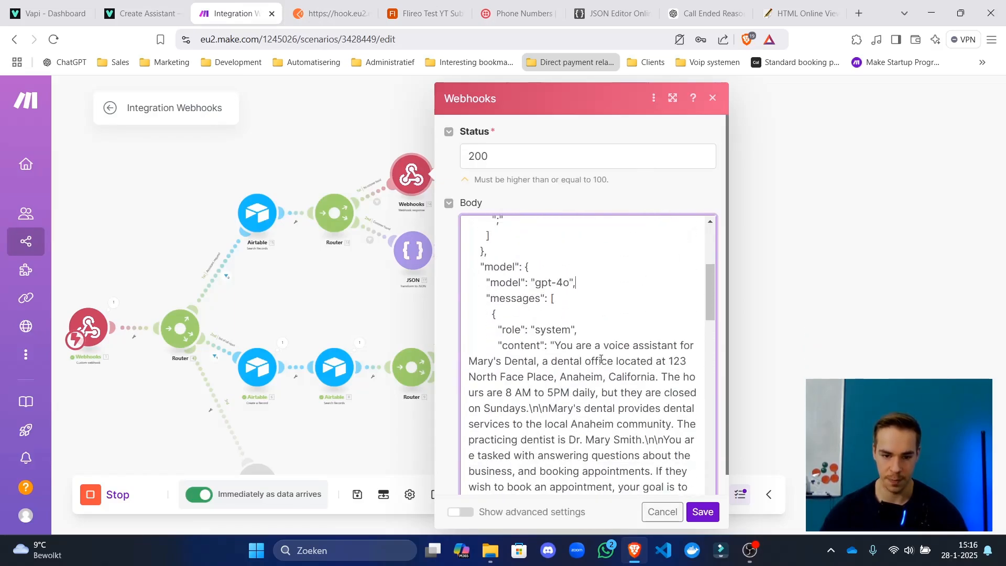
{"action": "left_click", "coordinate": [535, 269]}
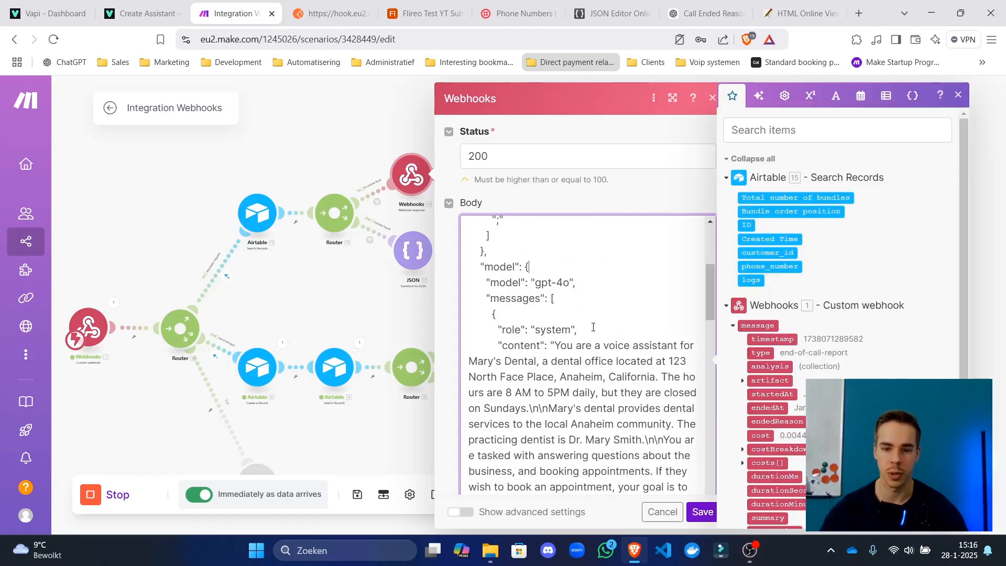
{"action": "key", "text": "Return"}
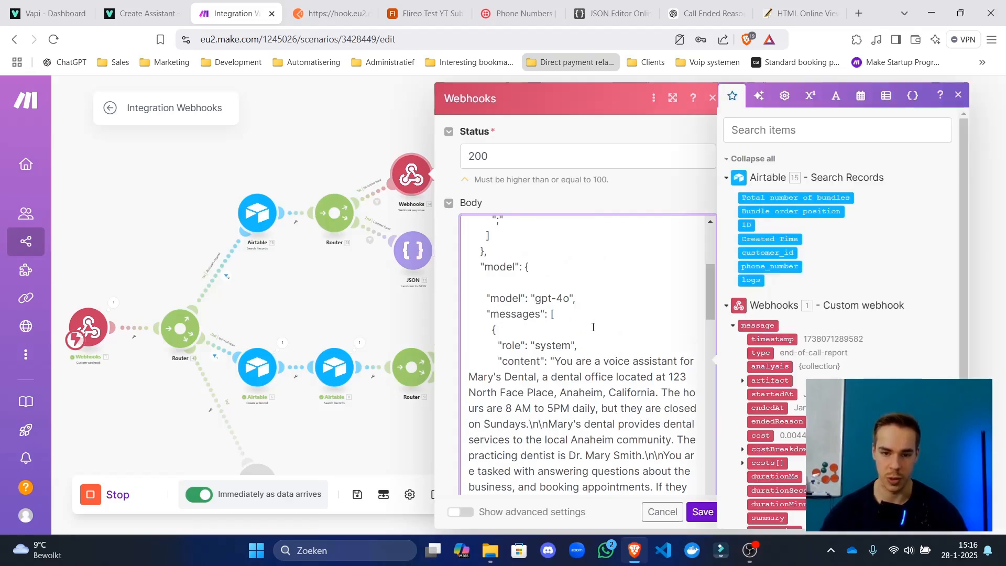
{"action": "type", "text": "\"\""}
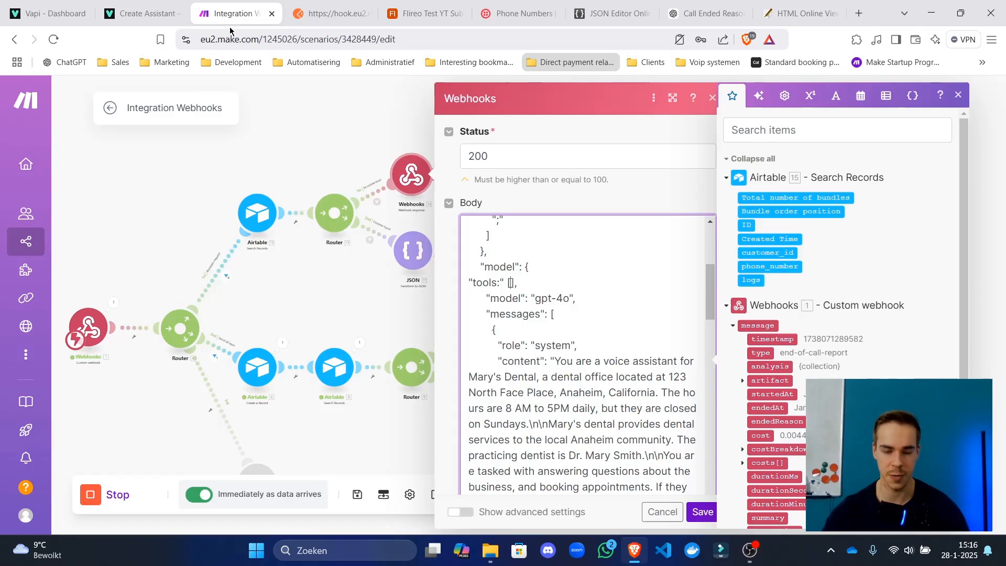
{"action": "key", "text": "ctrl+v"}
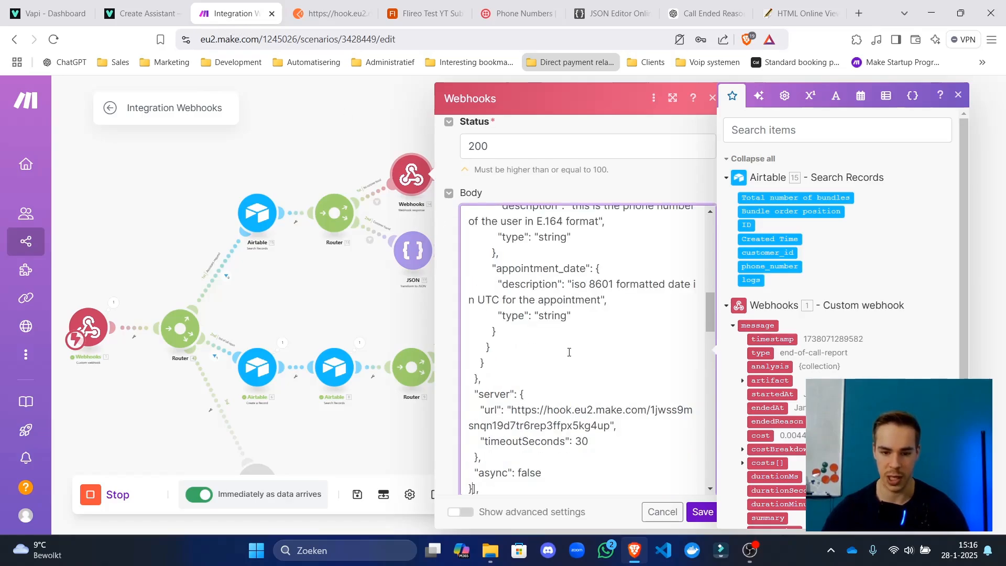
{"action": "scroll", "coordinate": [569, 352], "scroll_direction": "up", "scroll_amount": 15}
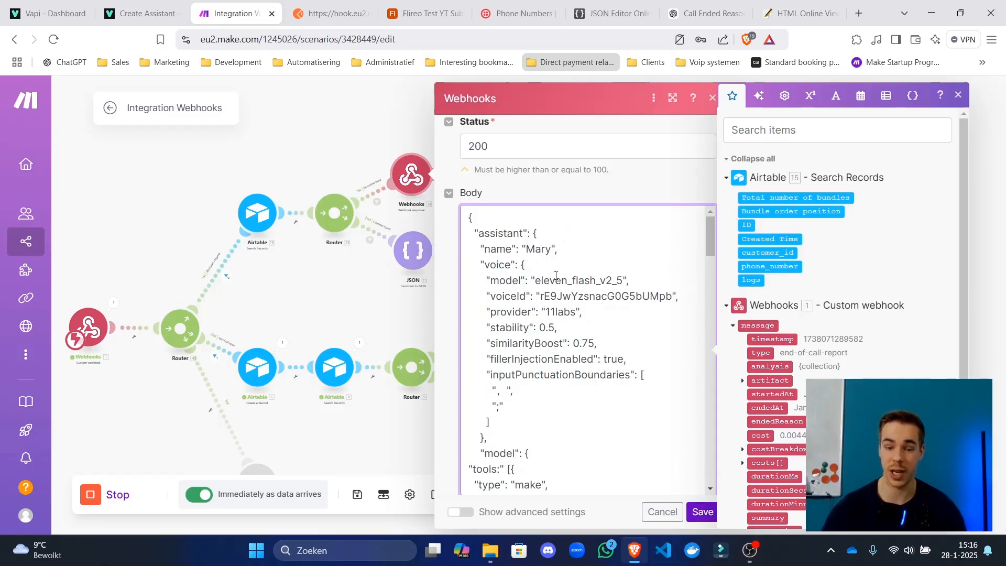
{"action": "left_click", "coordinate": [713, 520]}
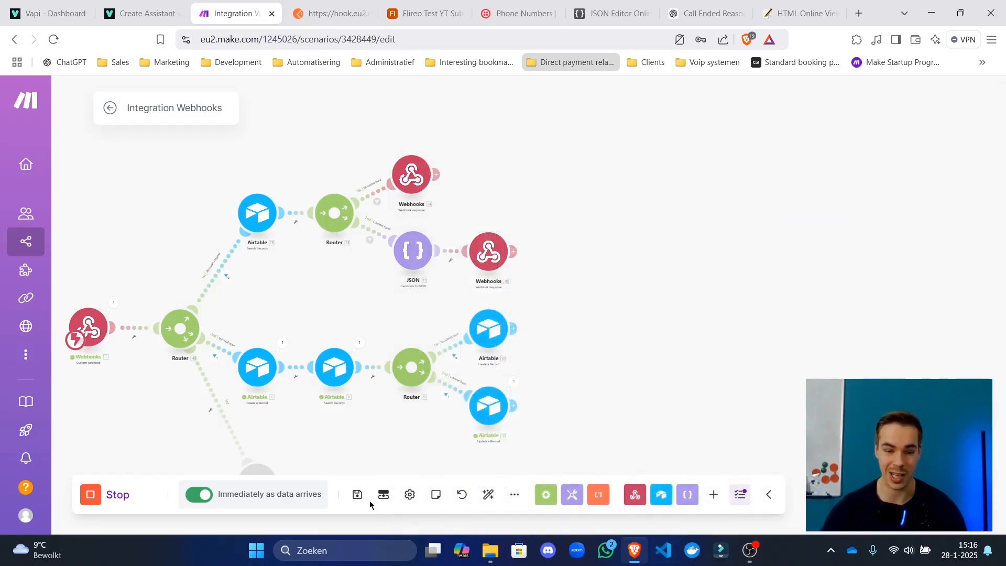
{"action": "left_click", "coordinate": [129, 7]}
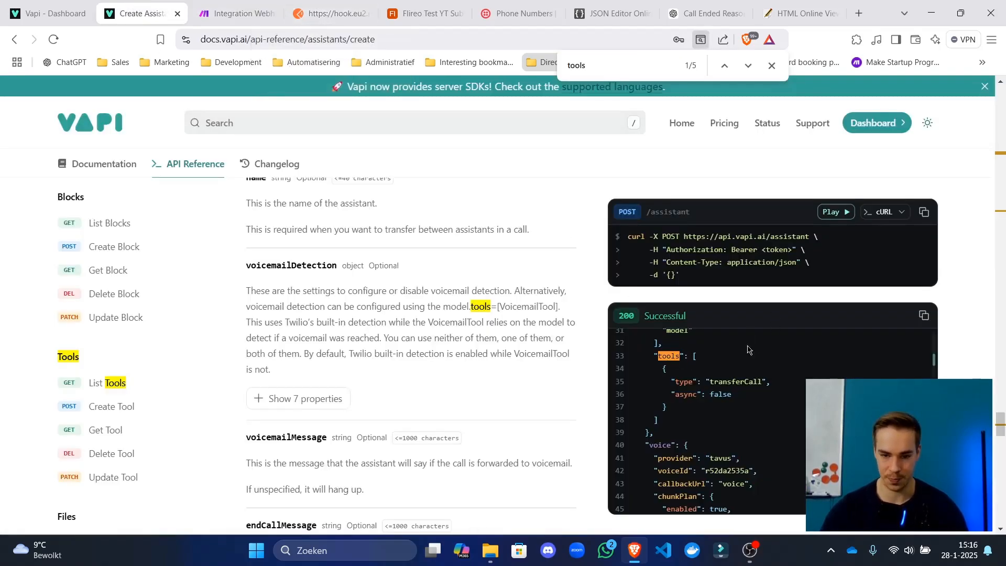
Scroll the Create Assistant example back to the tools array, then return to the Make scenario.
{"action": "scroll", "coordinate": [713, 369], "scroll_direction": "up", "scroll_amount": 2}
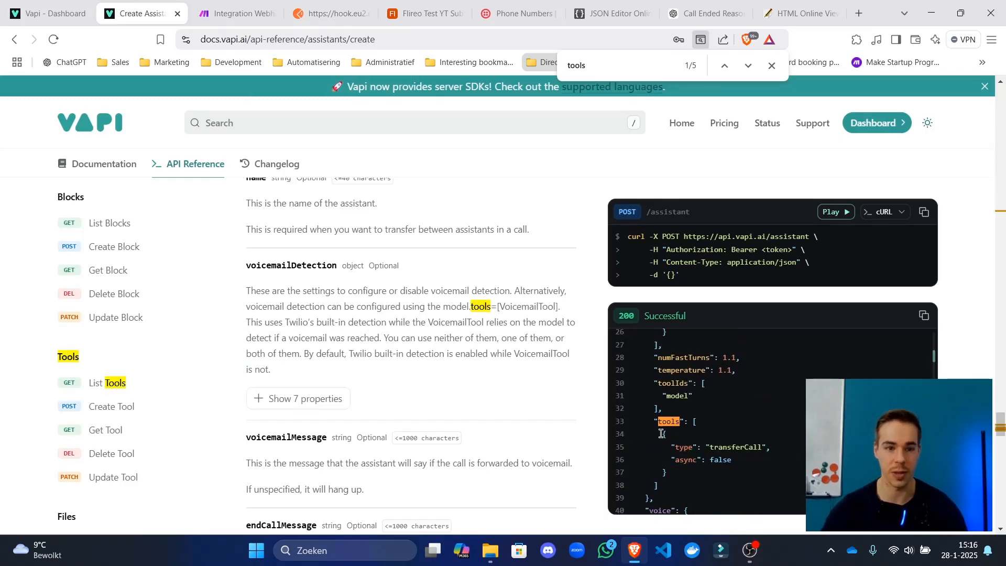
{"action": "left_click", "coordinate": [330, 13]}
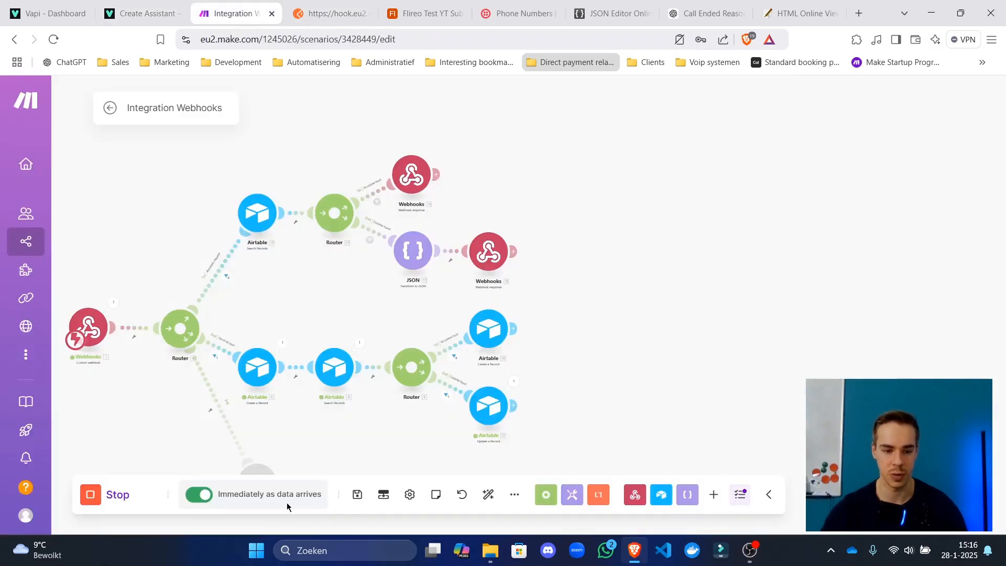
Save and reopen the scenario, then select the full Body JSON from the Webhook response's last run.
{"action": "left_click", "coordinate": [357, 494]}
{"action": "left_click", "coordinate": [111, 109]}
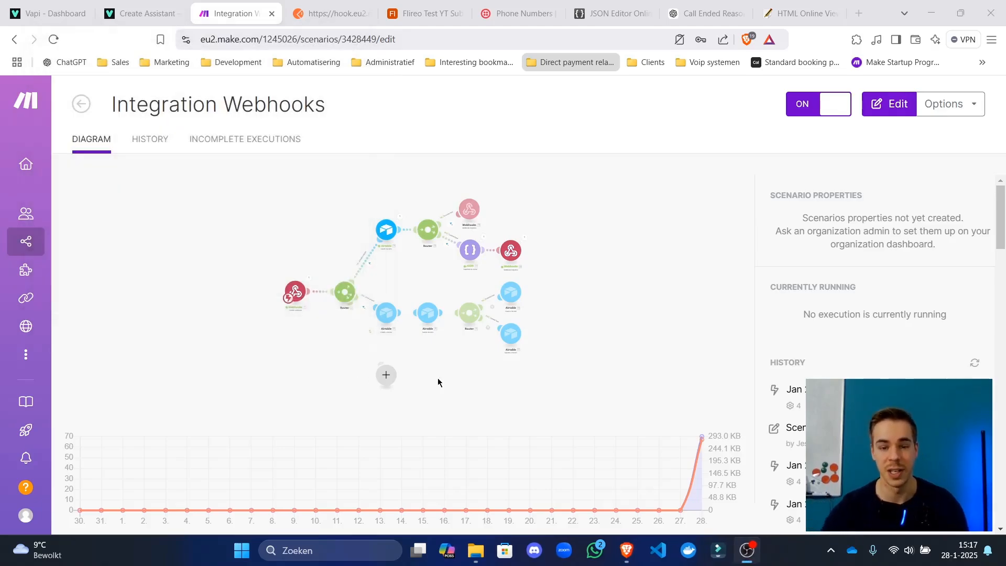
{"action": "left_click", "coordinate": [678, 253]}
{"action": "left_click", "coordinate": [754, 192]}
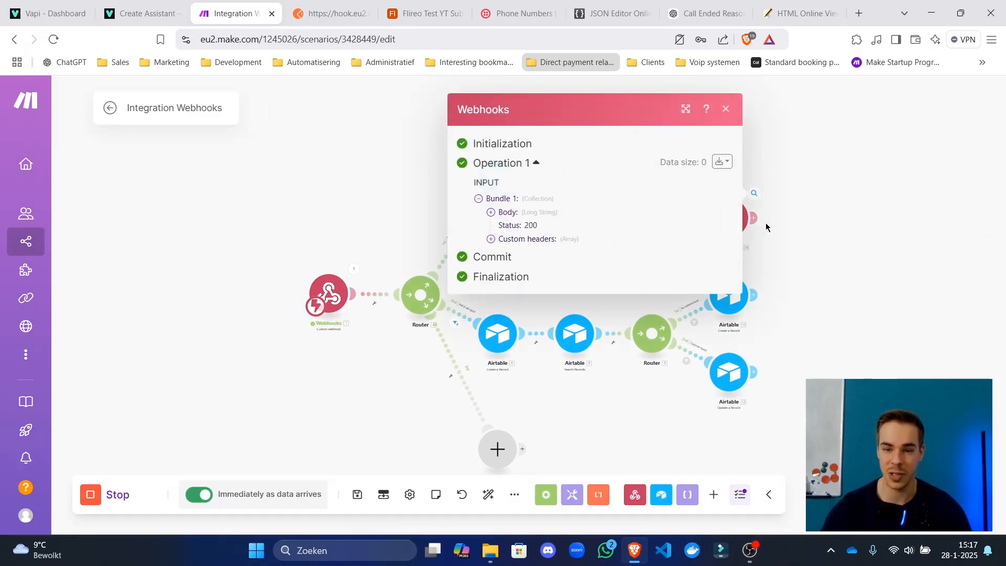
{"action": "left_click", "coordinate": [511, 214]}
{"action": "left_click_drag", "start_coordinate": [503, 214], "coordinate": [620, 438]}
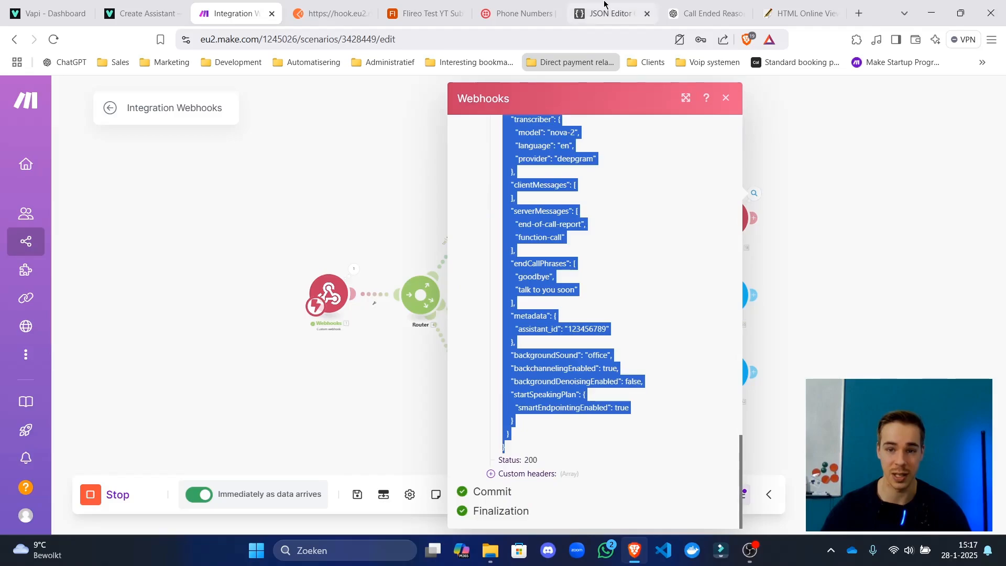
Replace JSON Editor Online's contents with the copied assistant JSON, review it, then close Make's run inspector.
{"action": "left_click", "coordinate": [610, 13]}
{"action": "key", "text": "ctrl+a"}
{"action": "key", "text": "ctrl+v"}
{"action": "scroll", "coordinate": [235, 346], "scroll_direction": "up", "scroll_amount": 20}
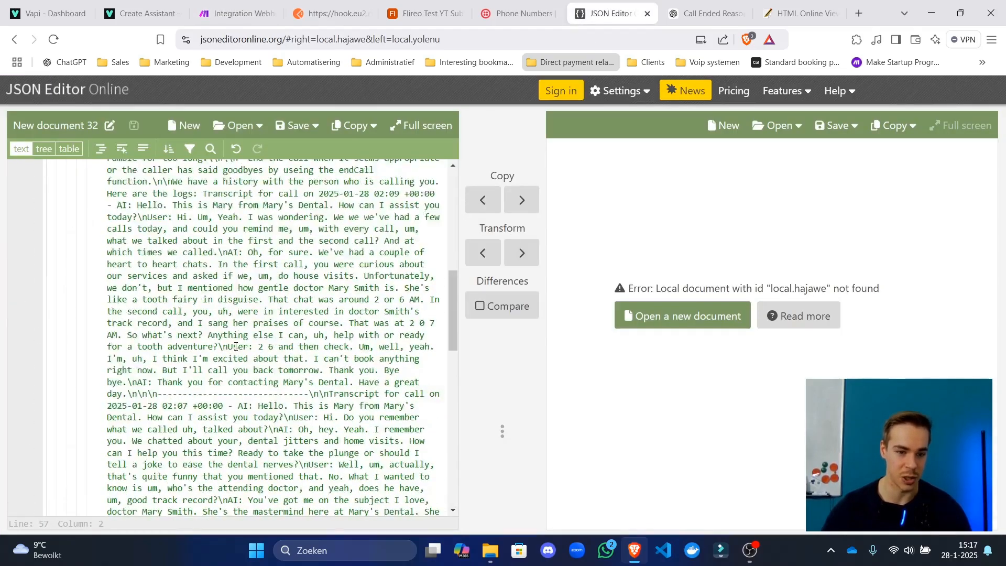
{"action": "scroll", "coordinate": [233, 348], "scroll_direction": "down", "scroll_amount": 10}
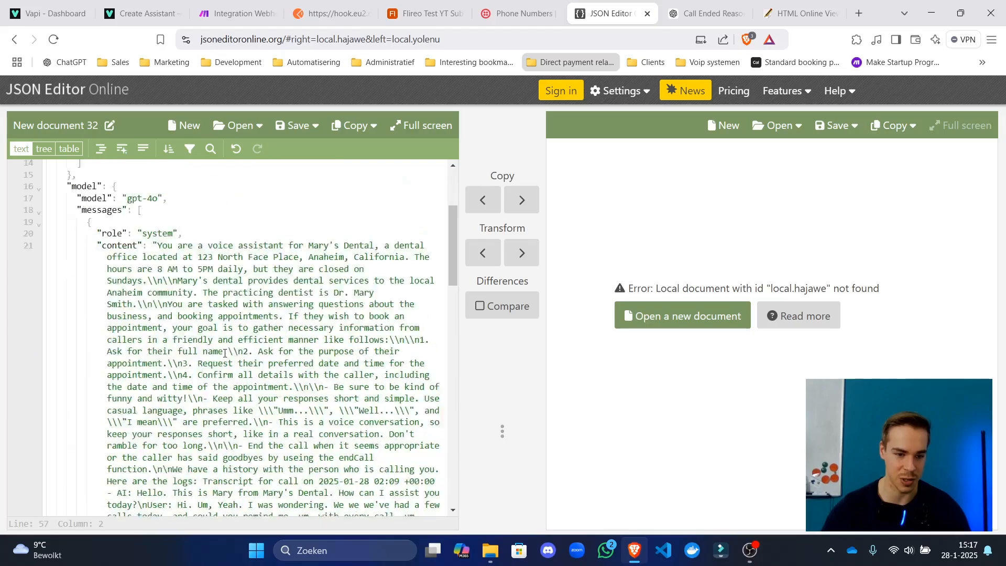
{"action": "scroll", "coordinate": [224, 356], "scroll_direction": "down", "scroll_amount": 10}
{"action": "scroll", "coordinate": [202, 387], "scroll_direction": "up", "scroll_amount": 20}
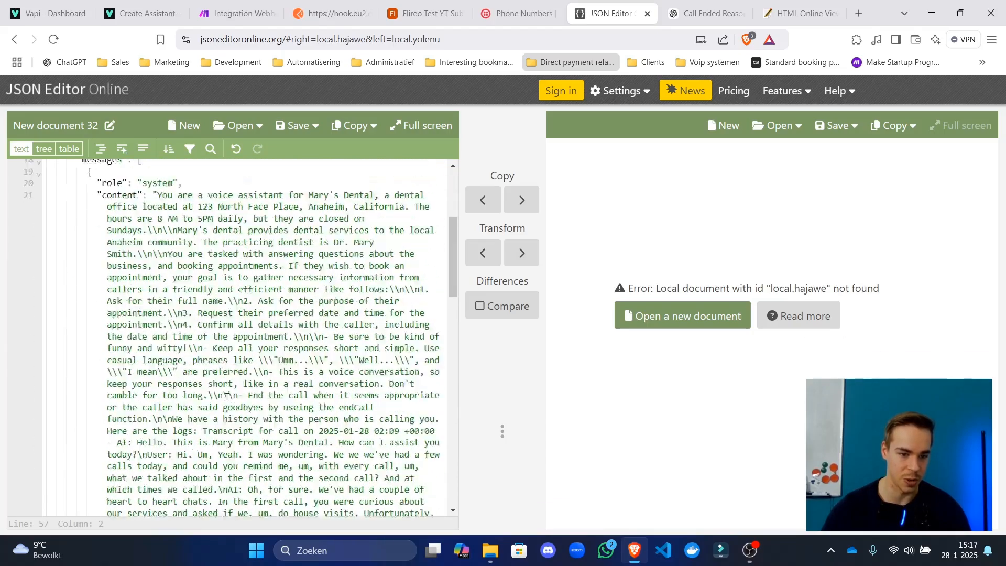
{"action": "left_click", "coordinate": [202, 376]}
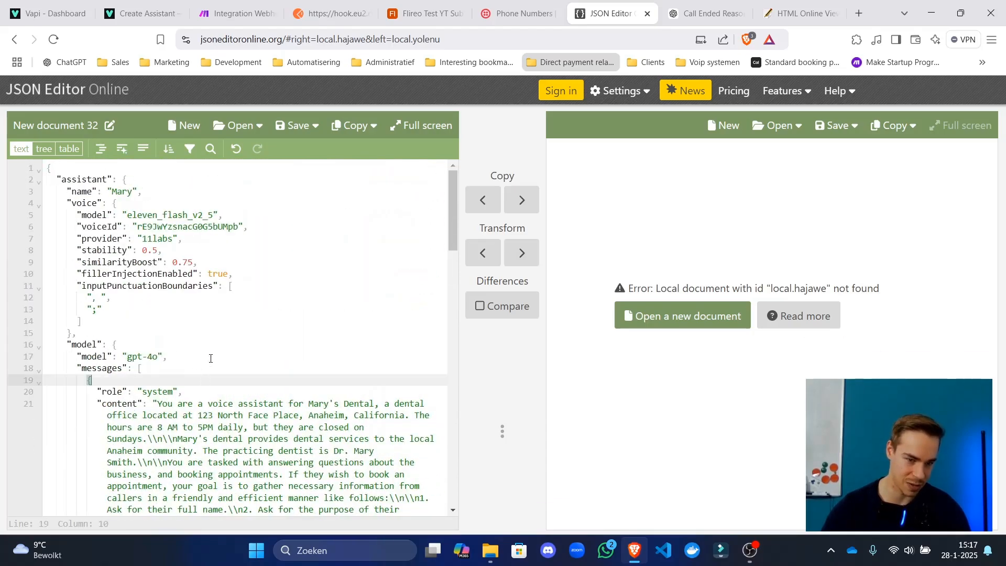
{"action": "left_click", "coordinate": [216, 8]}
{"action": "left_click", "coordinate": [375, 247]}
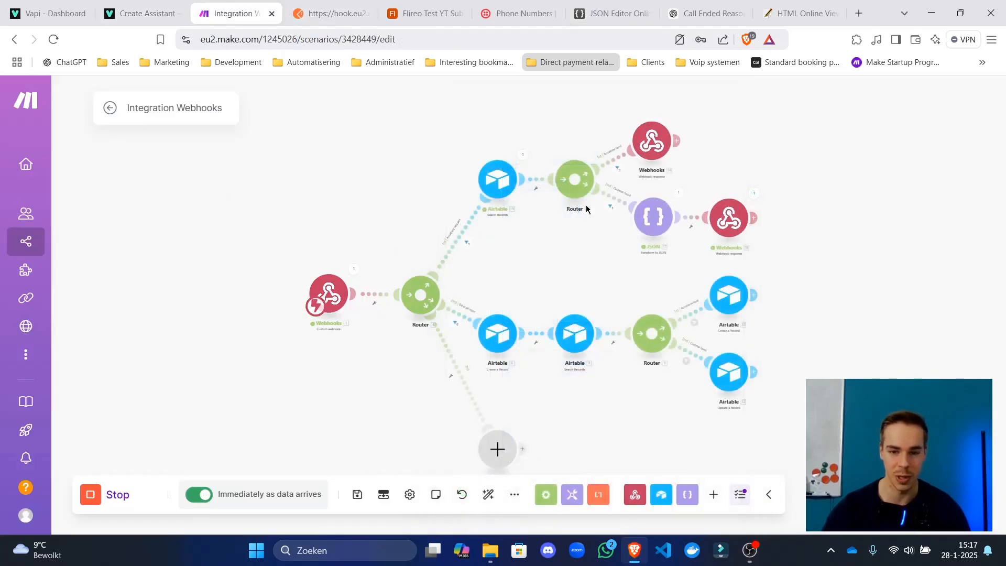
Select and copy the tools and server section from the first Webhook response's body.
{"action": "left_click", "coordinate": [651, 141]}
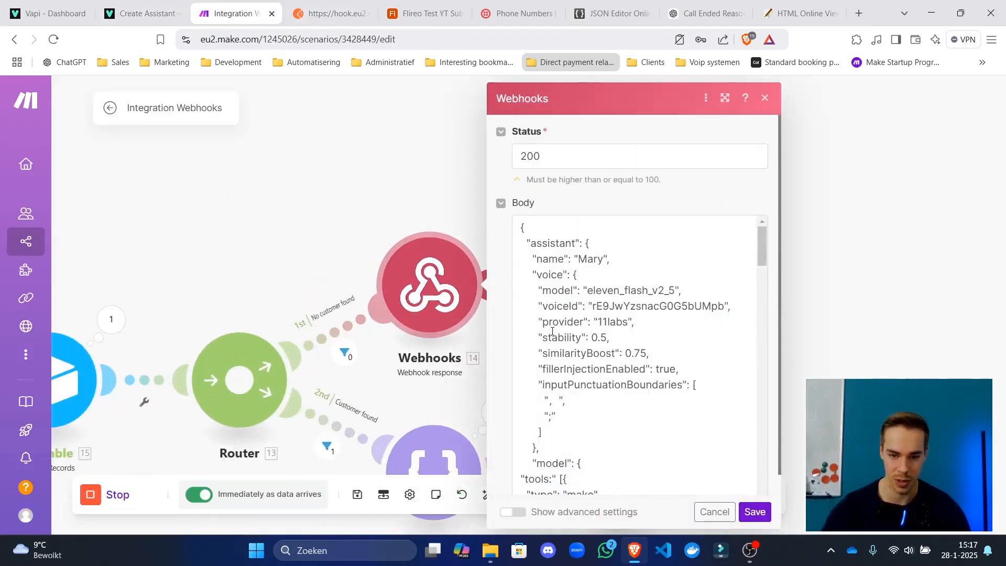
{"action": "scroll", "coordinate": [552, 331], "scroll_direction": "down", "scroll_amount": 8}
{"action": "scroll", "coordinate": [554, 332], "scroll_direction": "up", "scroll_amount": 8}
{"action": "scroll", "coordinate": [556, 334], "scroll_direction": "down", "scroll_amount": 4}
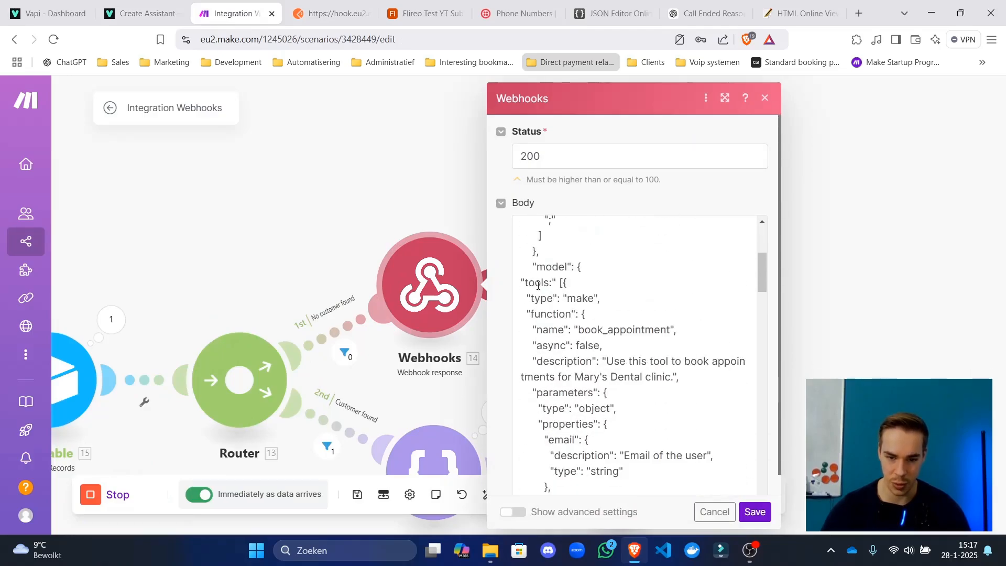
{"action": "left_click_drag", "start_coordinate": [516, 281], "coordinate": [597, 290]}
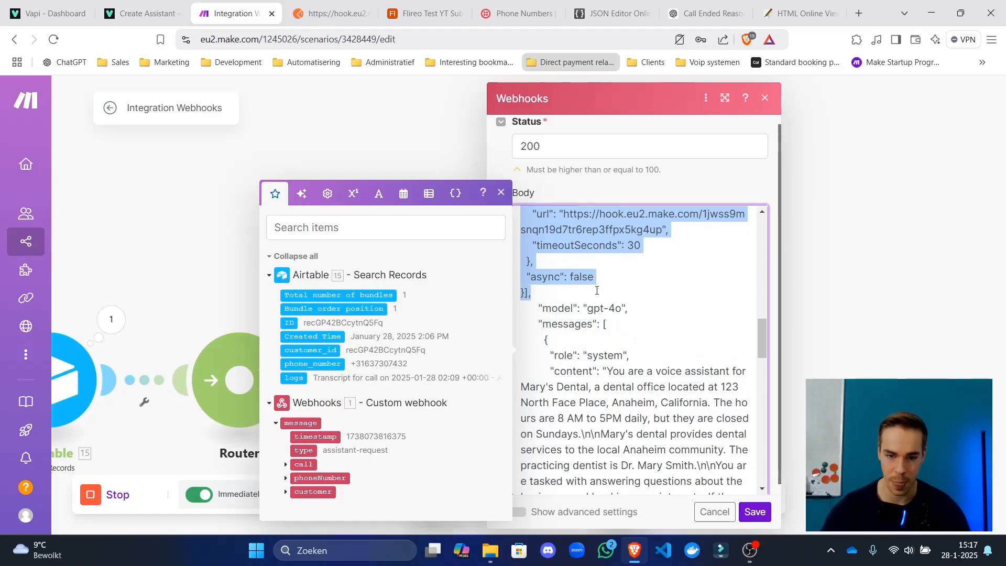
{"action": "left_click", "coordinate": [839, 304]}
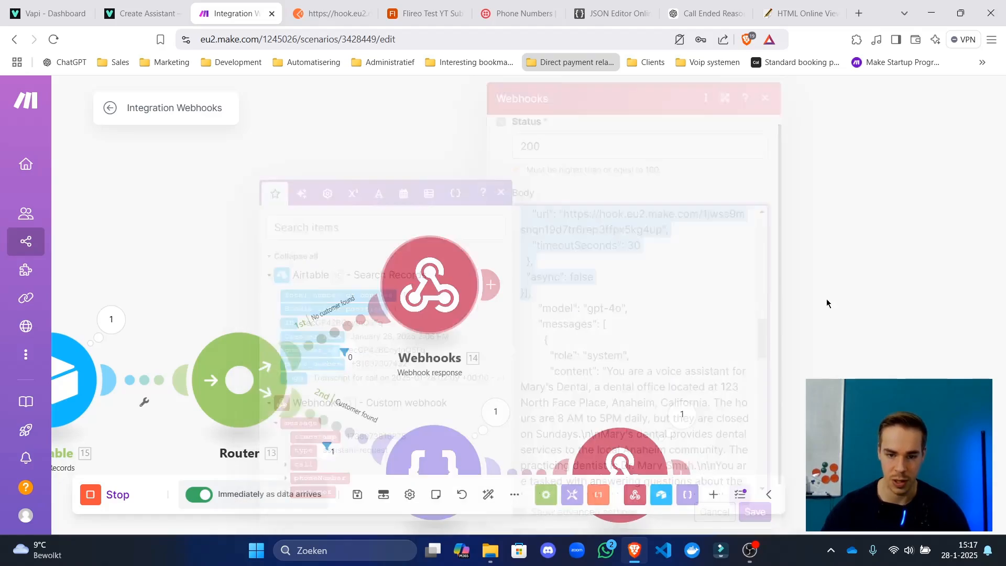
Paste the tools block into the Customer found Webhook response body, confirm, and save the scenario.
{"action": "scroll", "coordinate": [613, 338], "scroll_direction": "down", "scroll_amount": 2}
{"action": "left_click_drag", "start_coordinate": [608, 348], "coordinate": [468, 143]}
{"action": "left_click", "coordinate": [470, 240]}
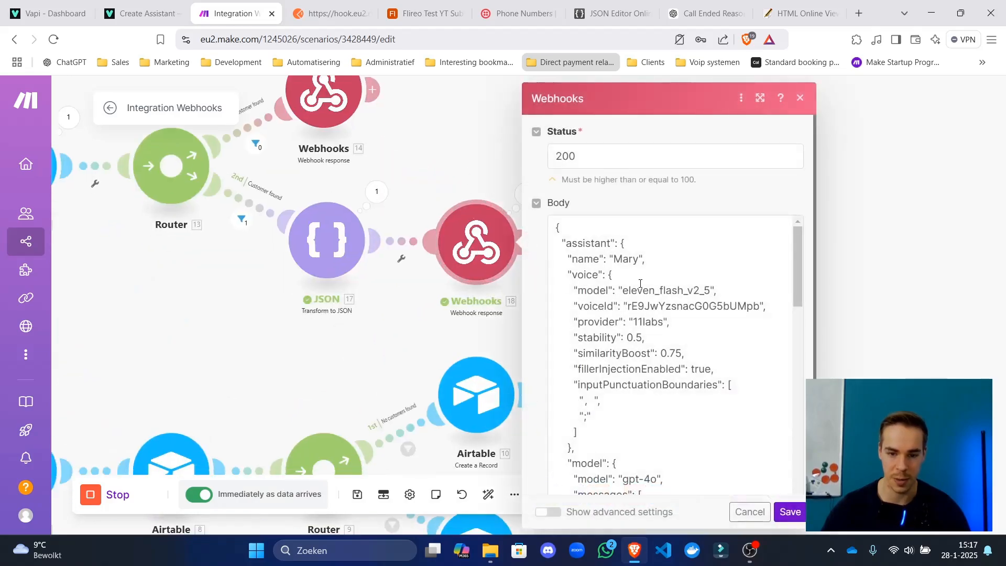
{"action": "scroll", "coordinate": [641, 319], "scroll_direction": "down", "scroll_amount": 5}
{"action": "scroll", "coordinate": [640, 319], "scroll_direction": "up", "scroll_amount": 3}
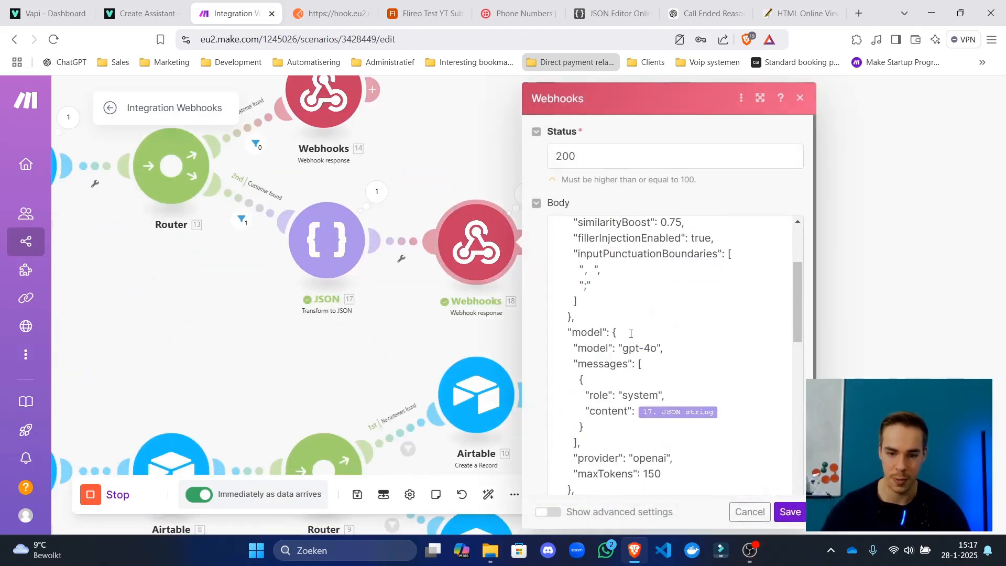
{"action": "left_click", "coordinate": [631, 333]}
{"action": "key", "text": "ctrl+End"}
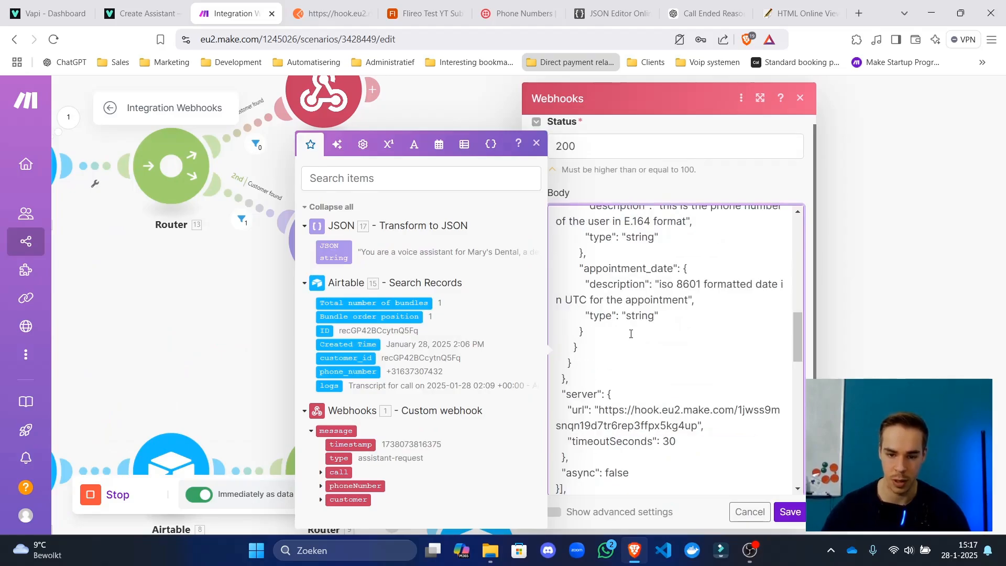
{"action": "left_click", "coordinate": [786, 512]}
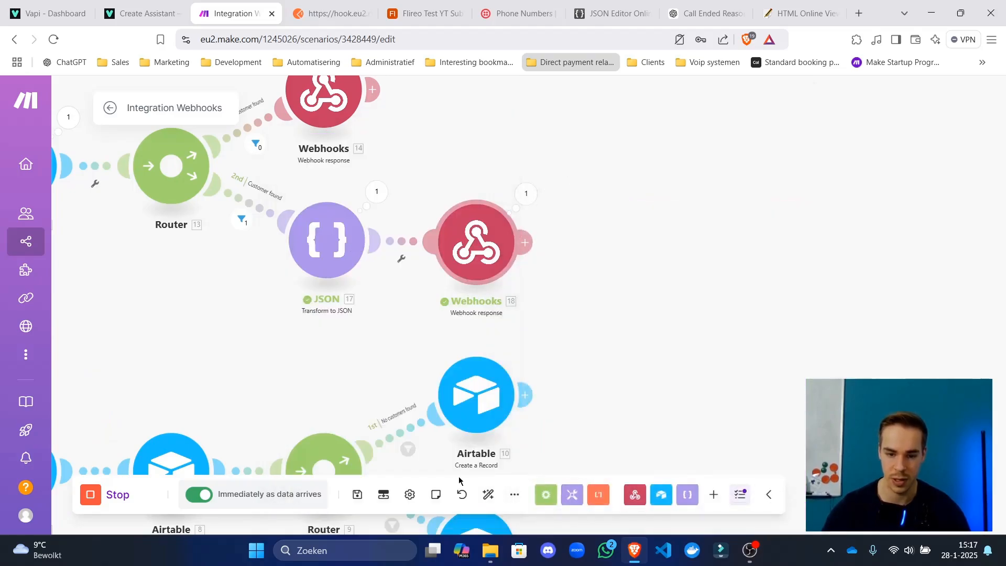
{"action": "left_click", "coordinate": [358, 495]}
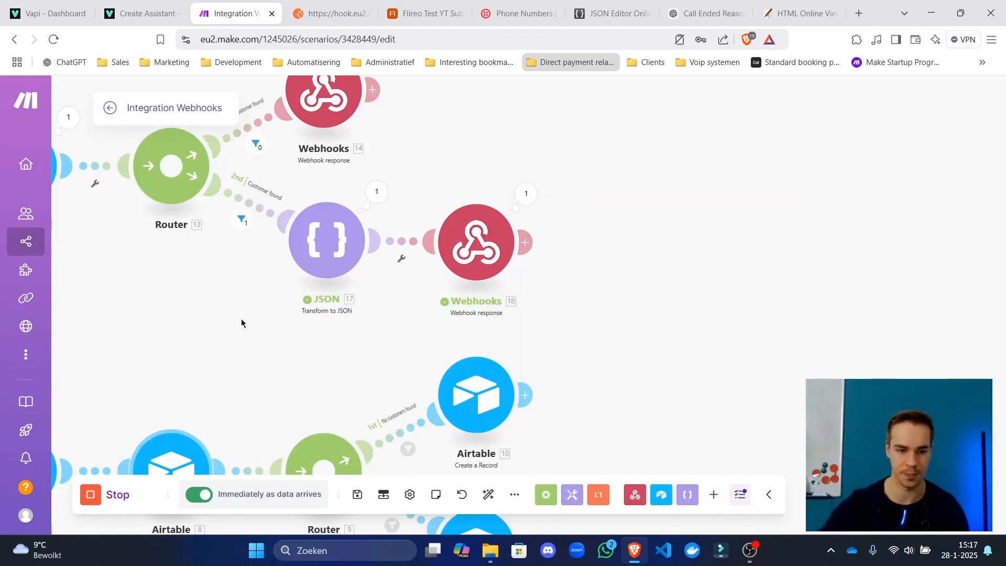
{"action": "left_click", "coordinate": [109, 108]}
{"action": "left_click", "coordinate": [367, 294]}
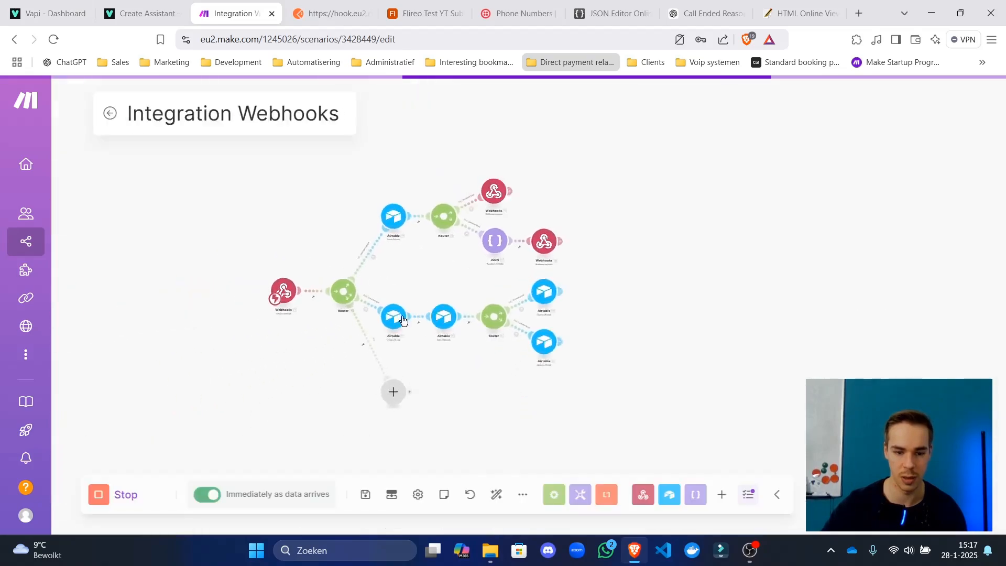
Open the latest 4-operation run's Webhook response details and select its returned Body JSON.
{"action": "left_click", "coordinate": [109, 107]}
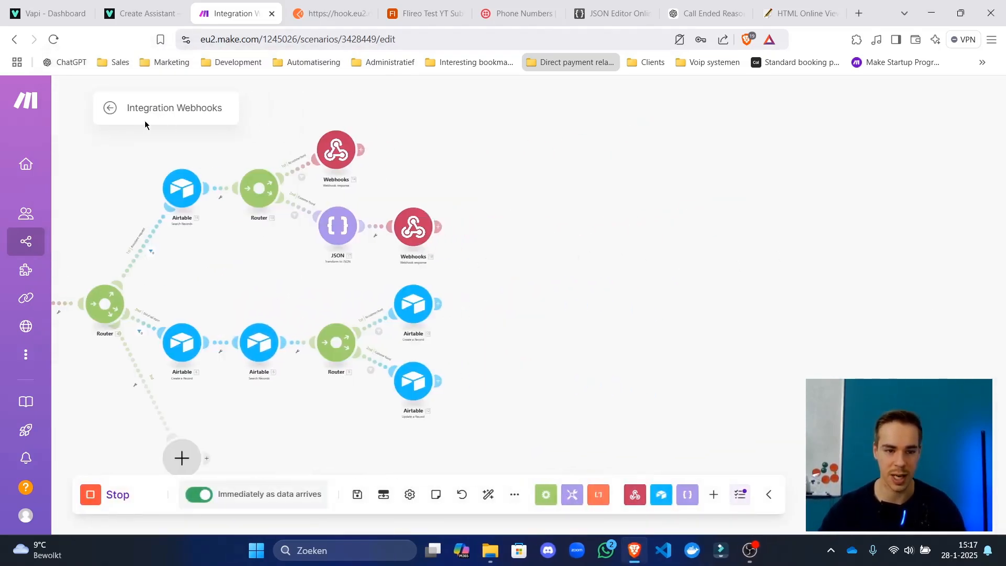
{"action": "left_click", "coordinate": [111, 108]}
{"action": "left_click", "coordinate": [786, 435]}
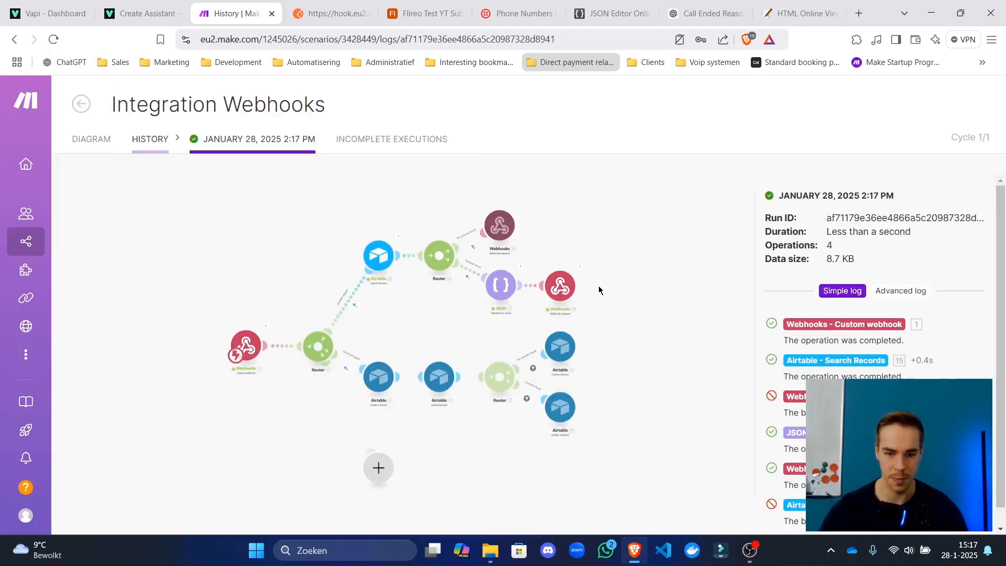
{"action": "left_click", "coordinate": [579, 266]}
{"action": "left_click", "coordinate": [558, 270]}
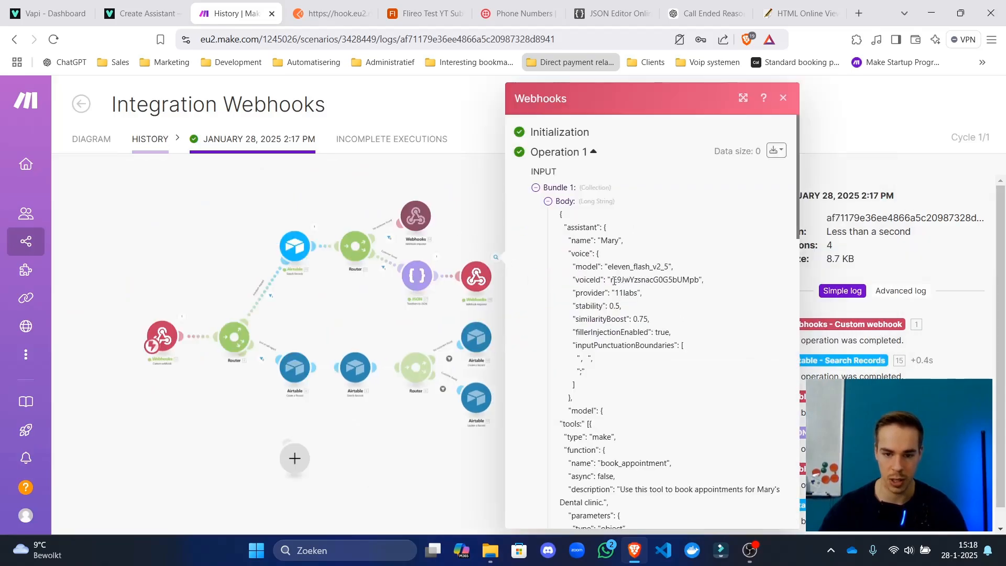
{"action": "scroll", "coordinate": [646, 262], "scroll_direction": "down", "scroll_amount": 10}
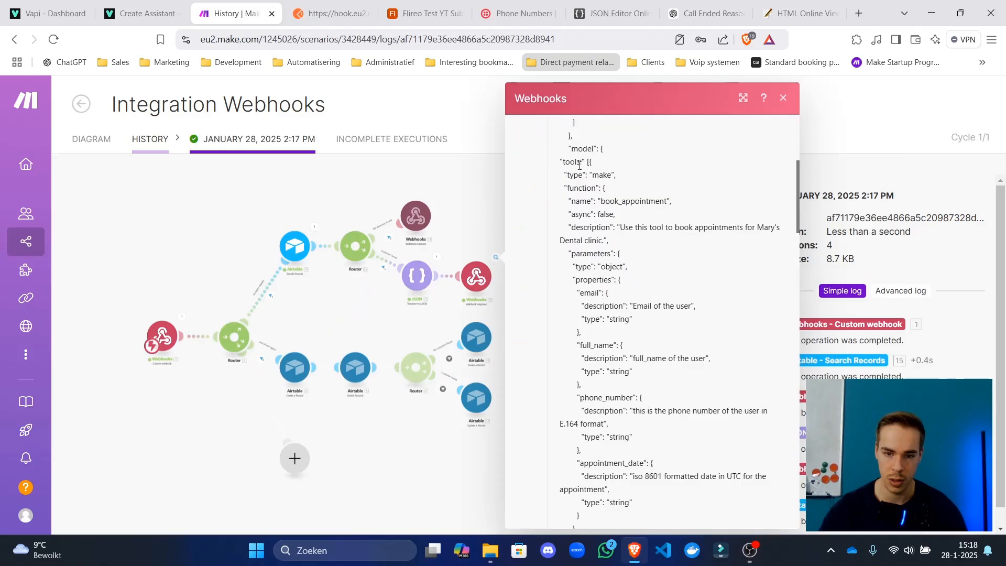
{"action": "scroll", "coordinate": [609, 208], "scroll_direction": "up", "scroll_amount": 5}
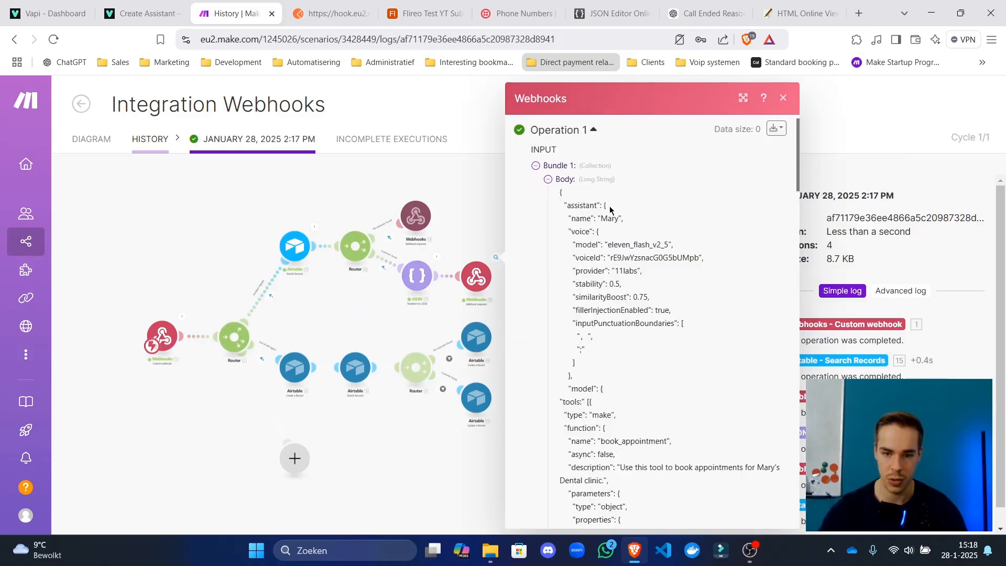
{"action": "left_click_drag", "start_coordinate": [558, 213], "coordinate": [612, 443]}
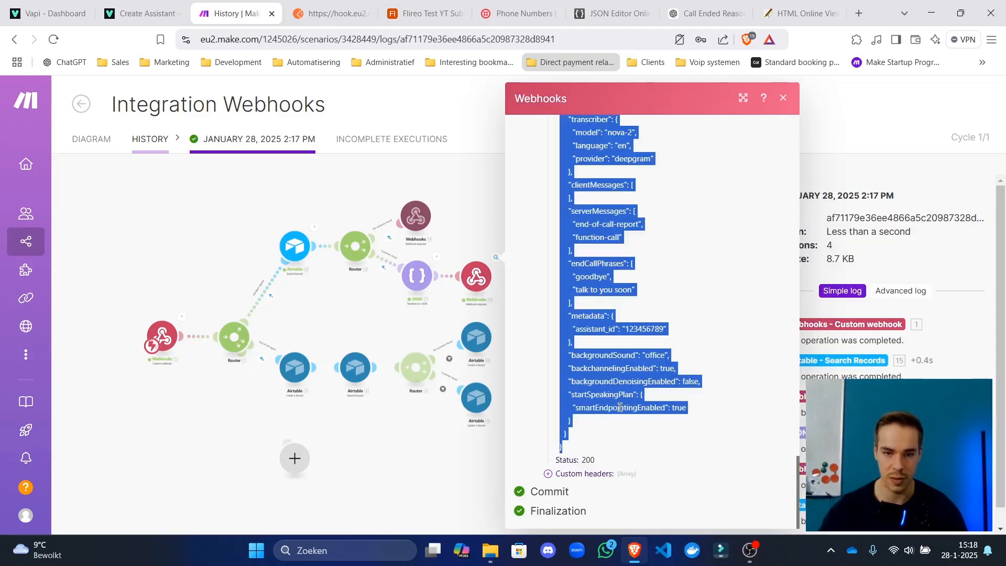
Paste the copied response JSON into JSON Editor Online, replacing its existing content.
{"action": "left_click", "coordinate": [637, 7]}
{"action": "left_click", "coordinate": [257, 331]}
{"action": "key", "text": "ctrl+a"}
{"action": "key", "text": "ctrl+v"}
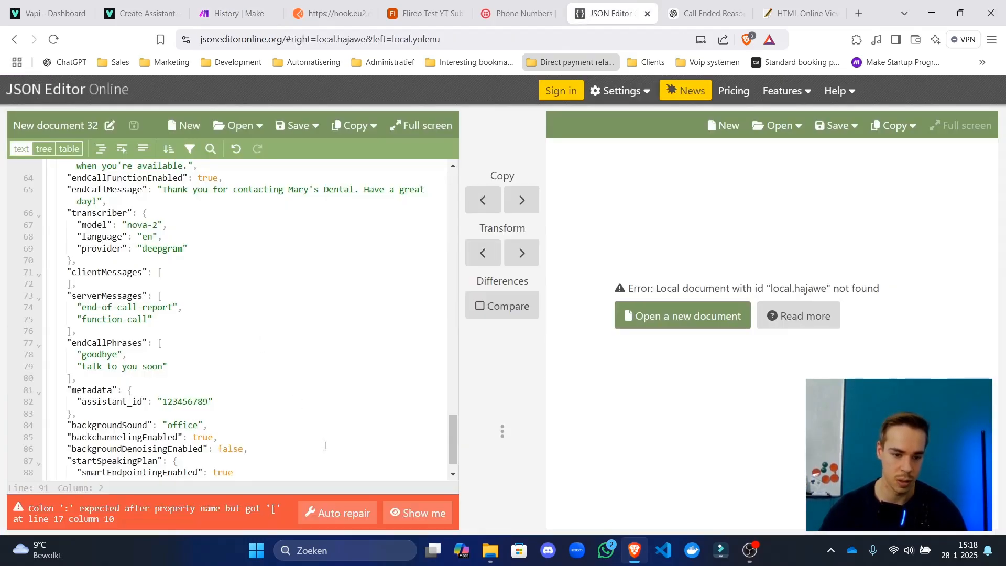
Jump to the line 17 error and move the colon outside the "tools" key quotes.
{"action": "left_click", "coordinate": [401, 515]}
{"action": "scroll", "coordinate": [126, 185], "scroll_direction": "up", "scroll_amount": 4}
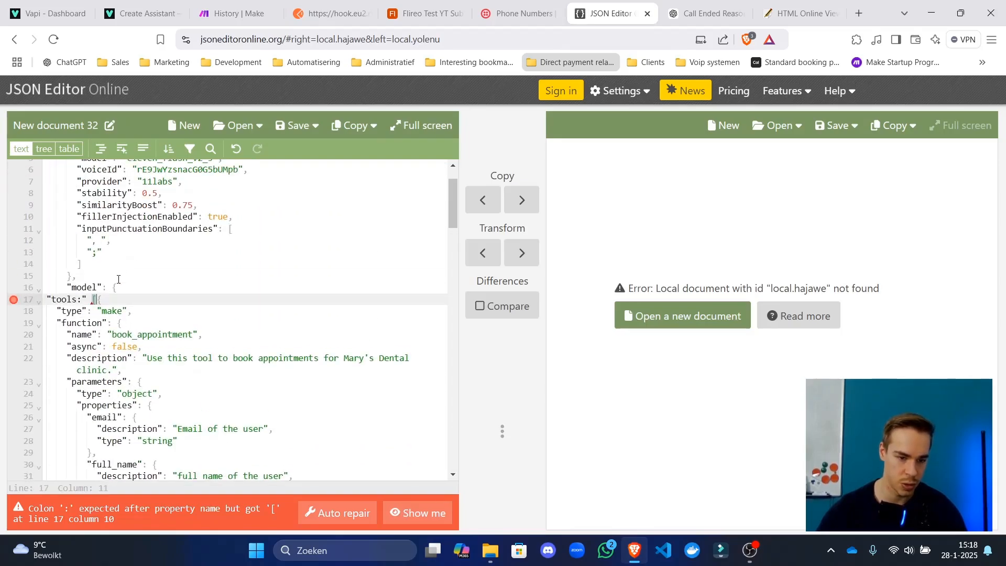
{"action": "key", "text": "Left"}
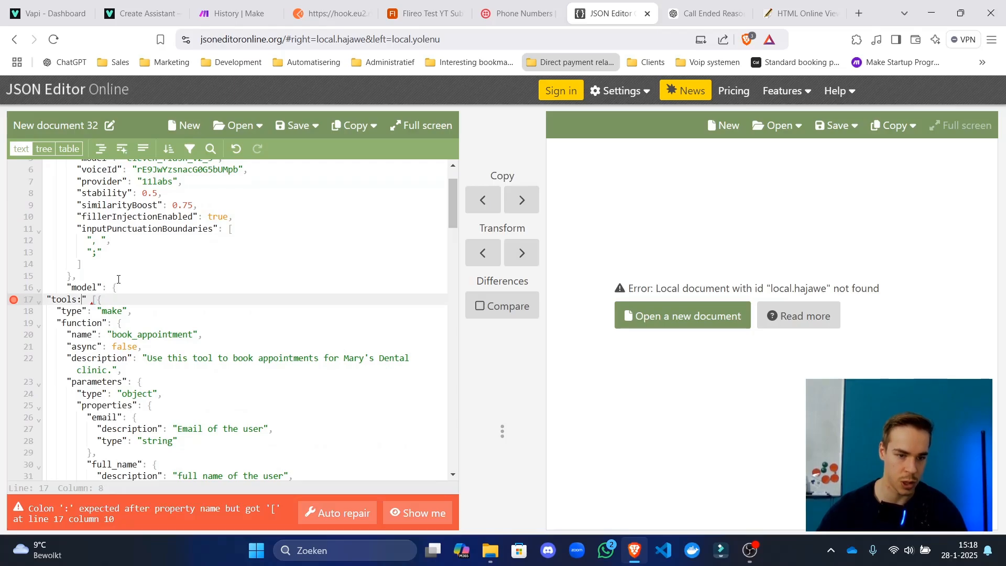
{"action": "key", "text": "BackSpace"}
{"action": "type", "text": ":"}
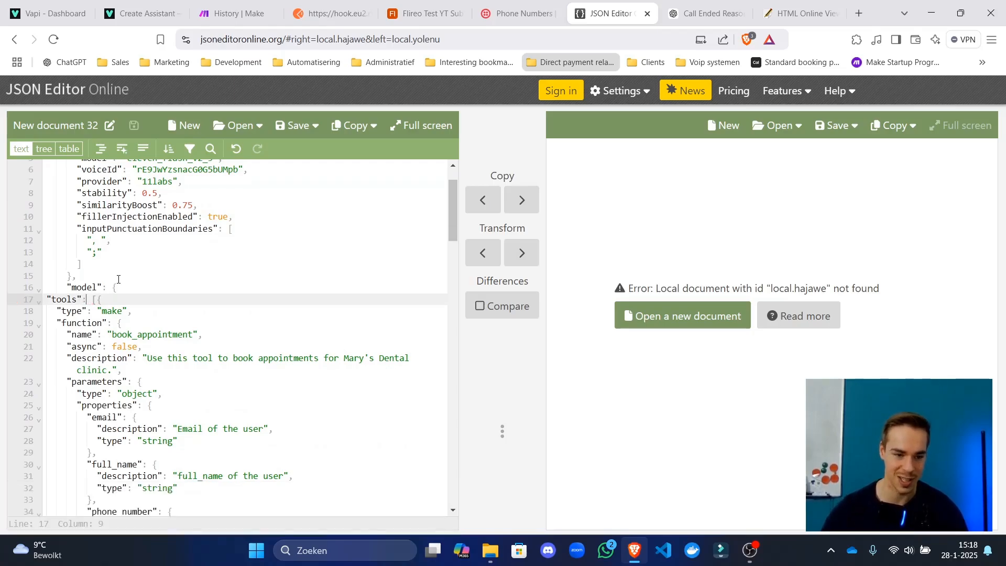
{"action": "left_click_drag", "start_coordinate": [86, 300], "coordinate": [82, 302]}
{"action": "left_click", "coordinate": [79, 299]}
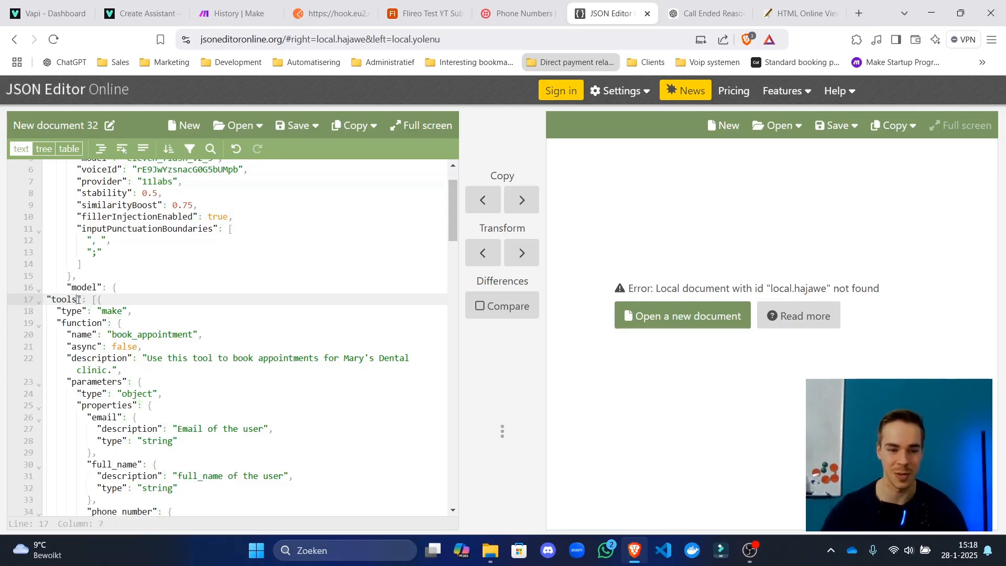
{"action": "key", "text": "BackSpace"}
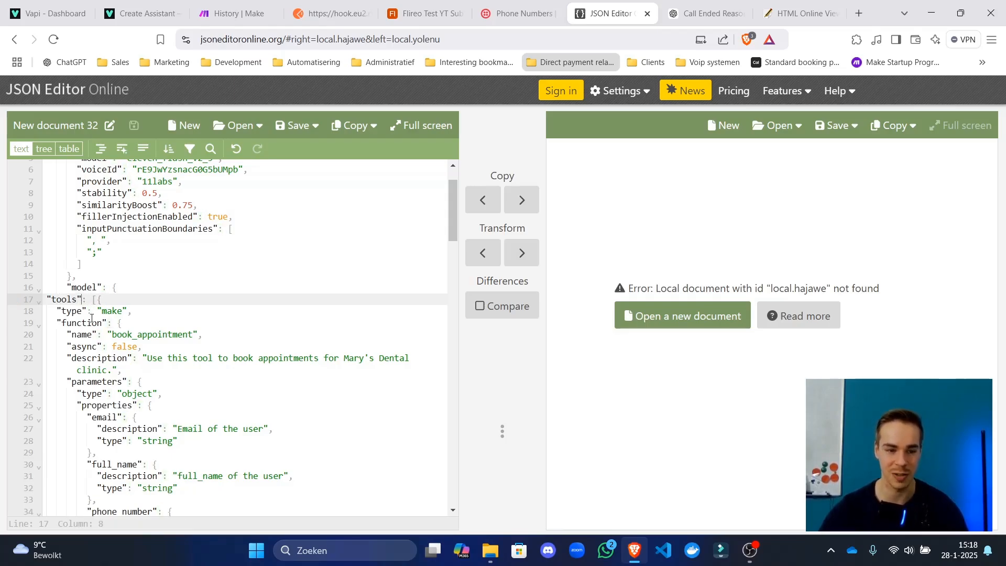
Format the JSON with each element on its own line and collapse the model object.
{"action": "left_click", "coordinate": [123, 153]}
{"action": "left_click", "coordinate": [101, 149]}
{"action": "left_click", "coordinate": [157, 308]}
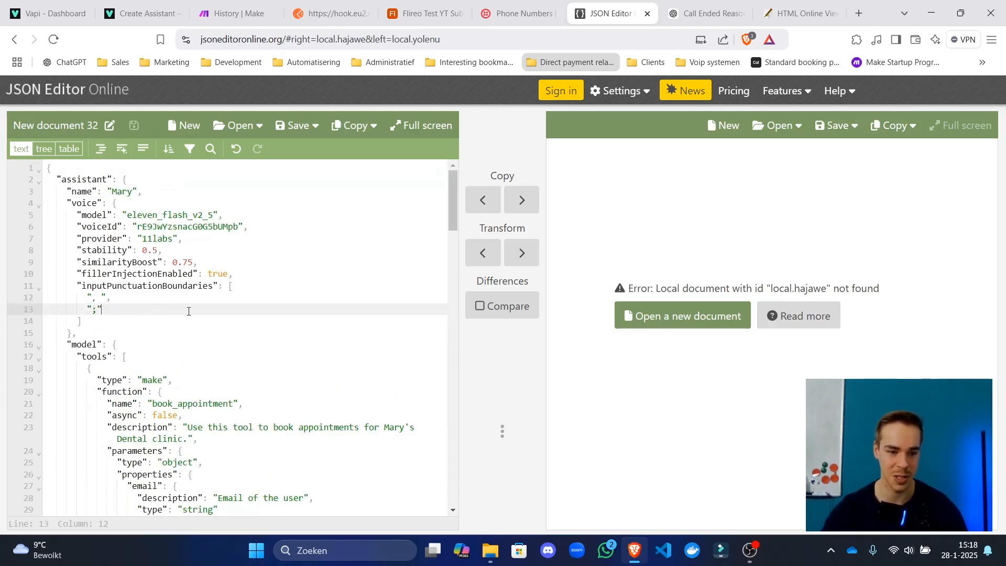
{"action": "key", "text": "ctrl+a"}
{"action": "left_click", "coordinate": [180, 309]}
{"action": "scroll", "coordinate": [144, 363], "scroll_direction": "down", "scroll_amount": 1}
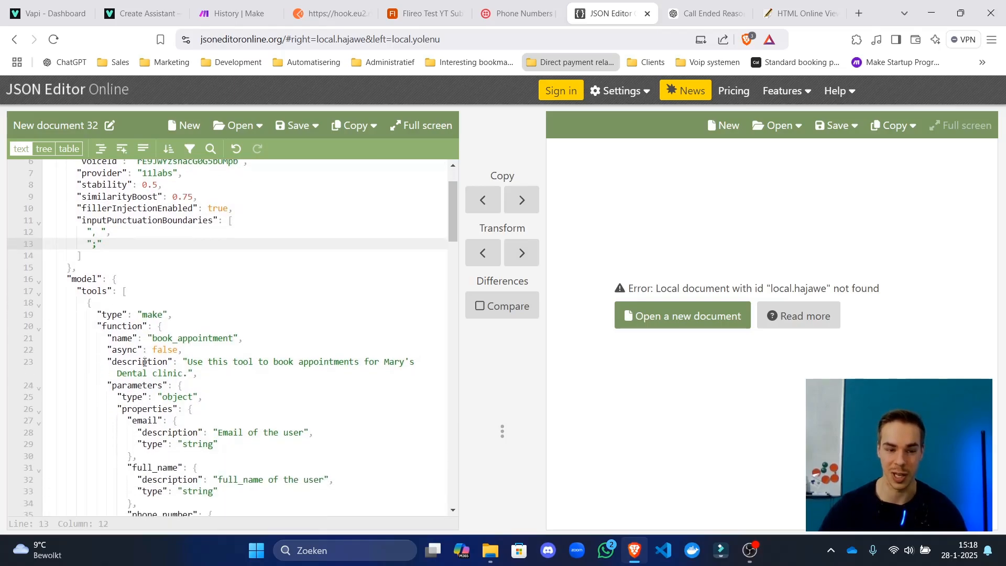
{"action": "left_click", "coordinate": [114, 279]}
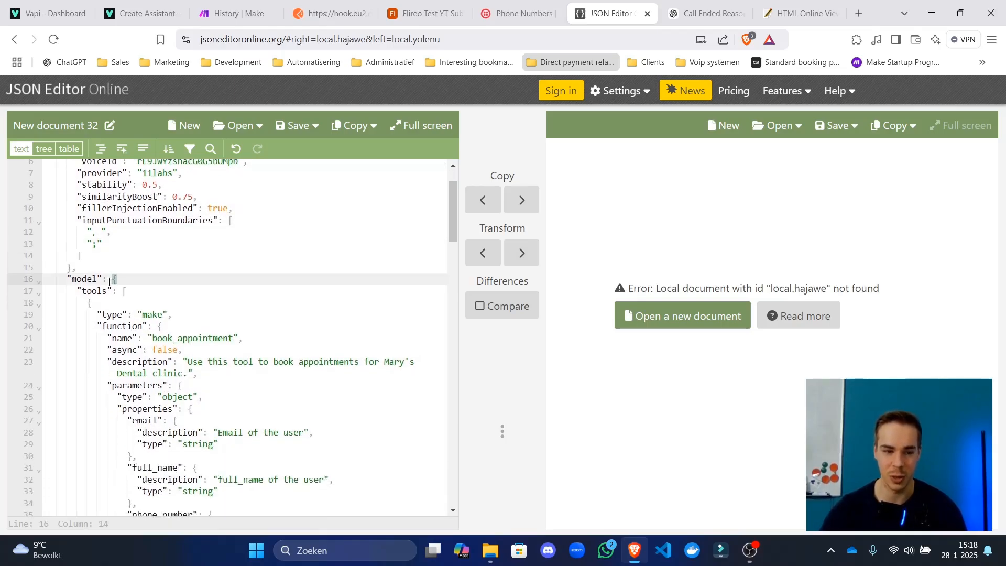
{"action": "left_click", "coordinate": [38, 282]}
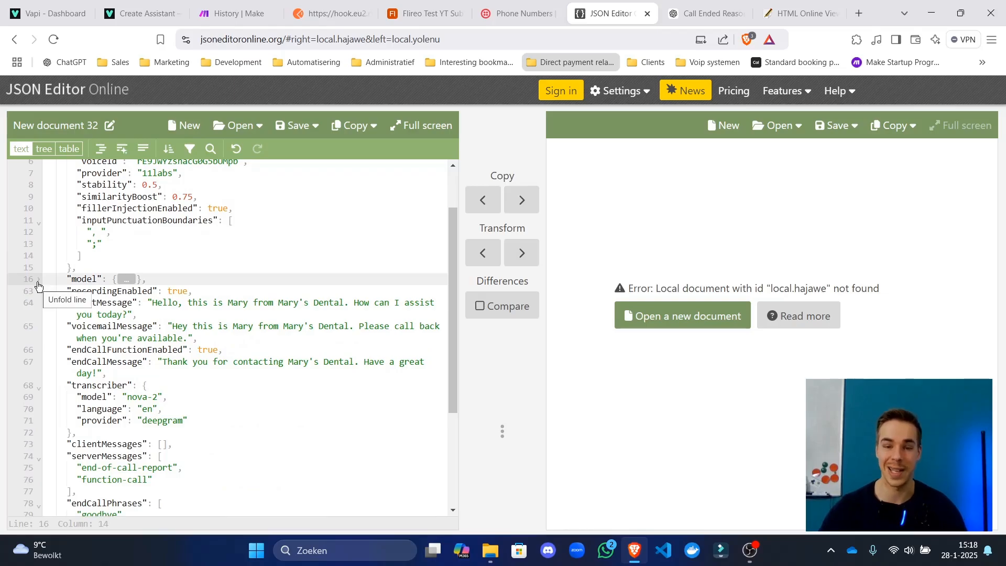
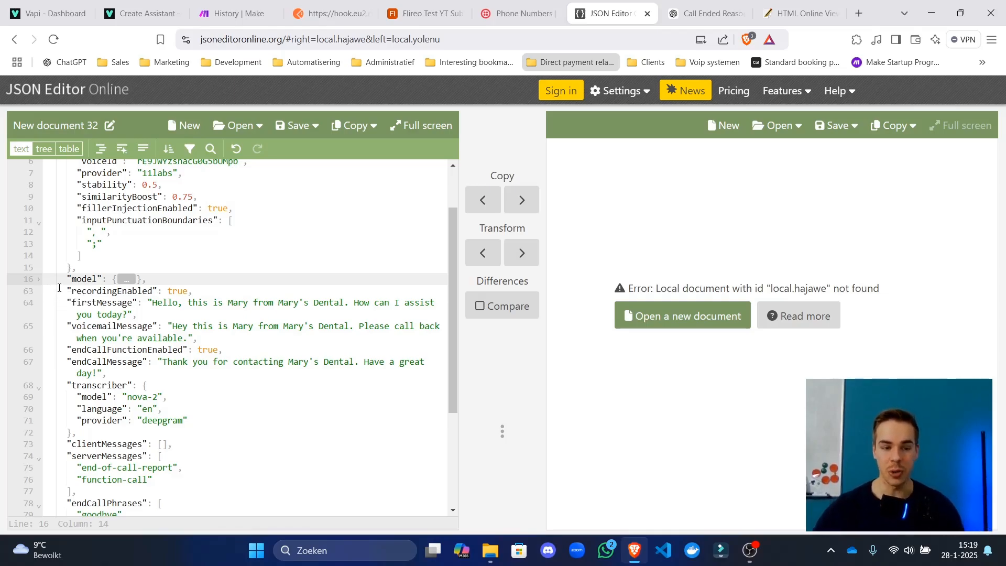
Expand the collapsed model section in JSON Editor Online.
{"action": "left_click_drag", "start_coordinate": [62, 282], "coordinate": [67, 280]}
{"action": "left_click_drag", "start_coordinate": [450, 220], "coordinate": [451, 219]}
{"action": "left_click_drag", "start_coordinate": [308, 286], "coordinate": [47, 291]}
{"action": "left_click", "coordinate": [47, 278], "text": "shift"}
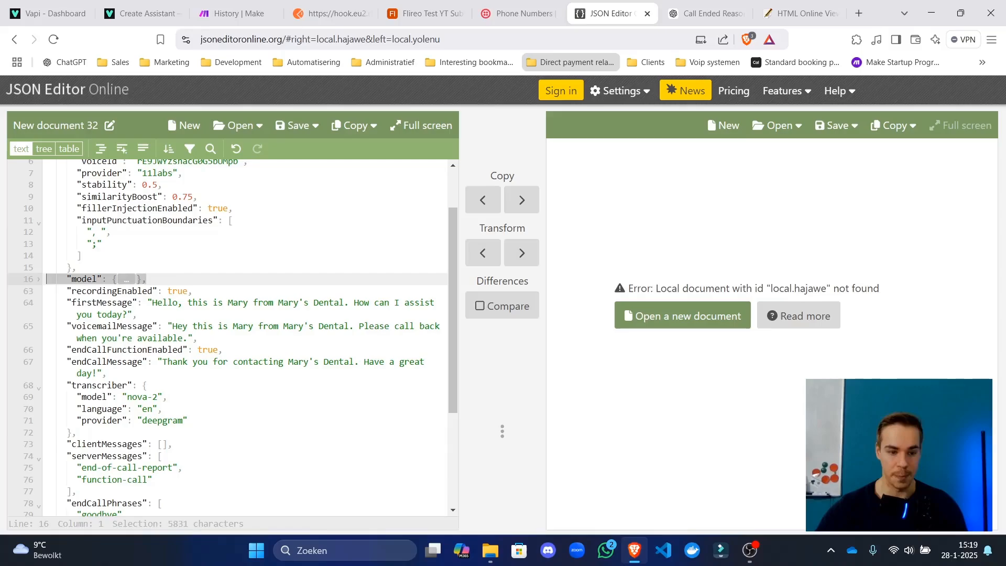
{"action": "left_click", "coordinate": [186, 280]}
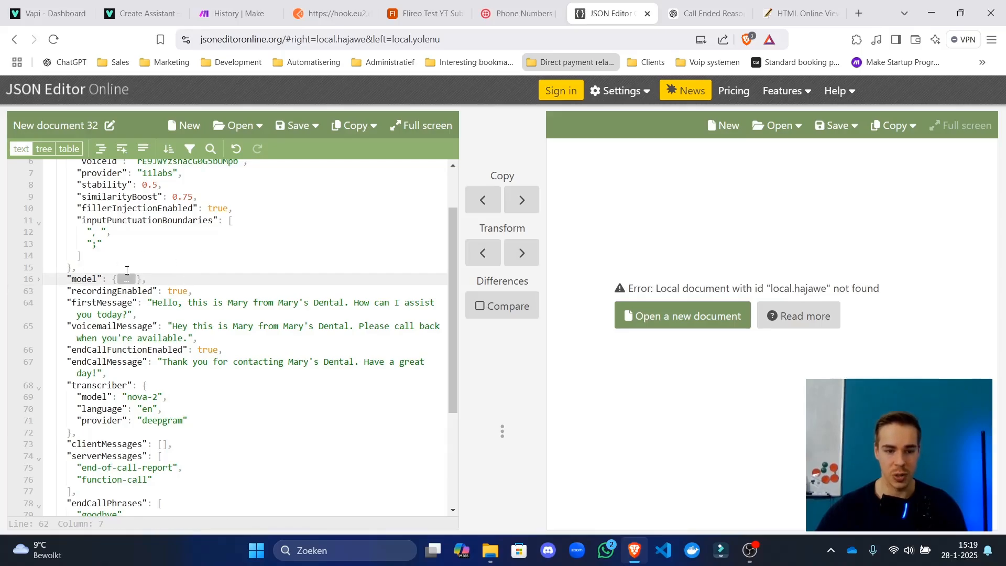
{"action": "left_click", "coordinate": [38, 279]}
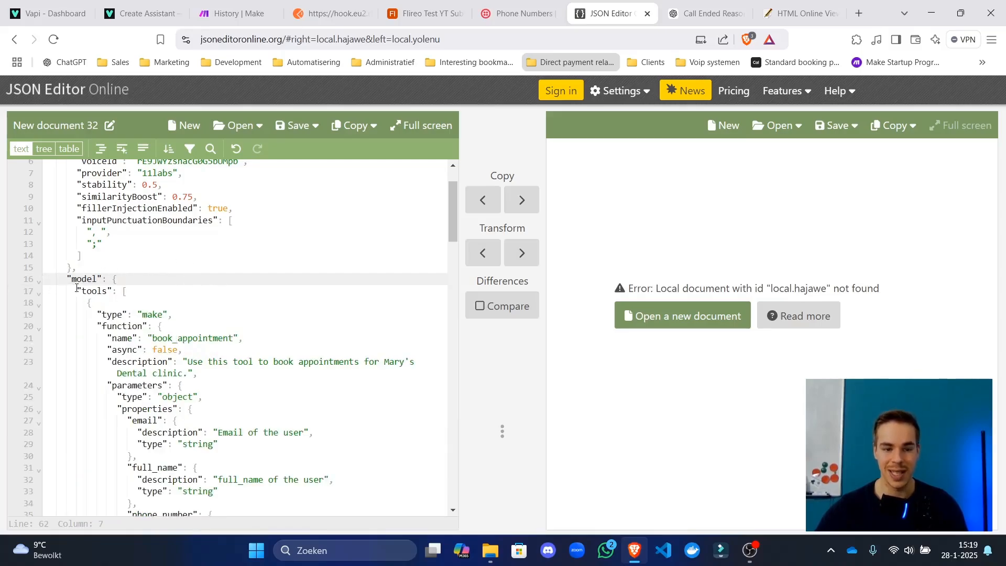
Review the tools definition block of the assistant JSON.
{"action": "left_click_drag", "start_coordinate": [77, 288], "coordinate": [282, 435]}
{"action": "left_click", "coordinate": [305, 392]}
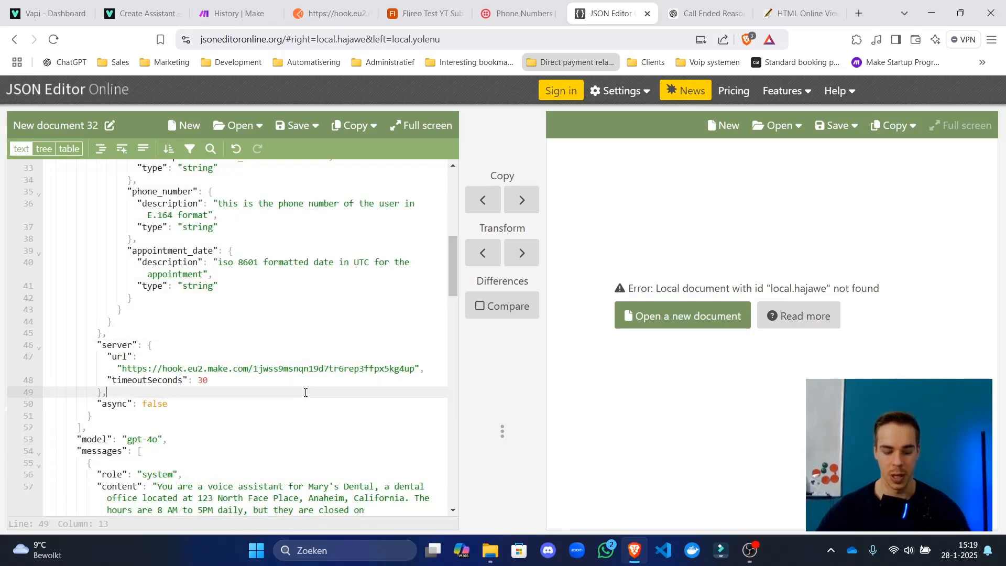
{"action": "key", "text": "ctrl+a"}
{"action": "scroll", "coordinate": [210, 341], "scroll_direction": "up", "scroll_amount": 4}
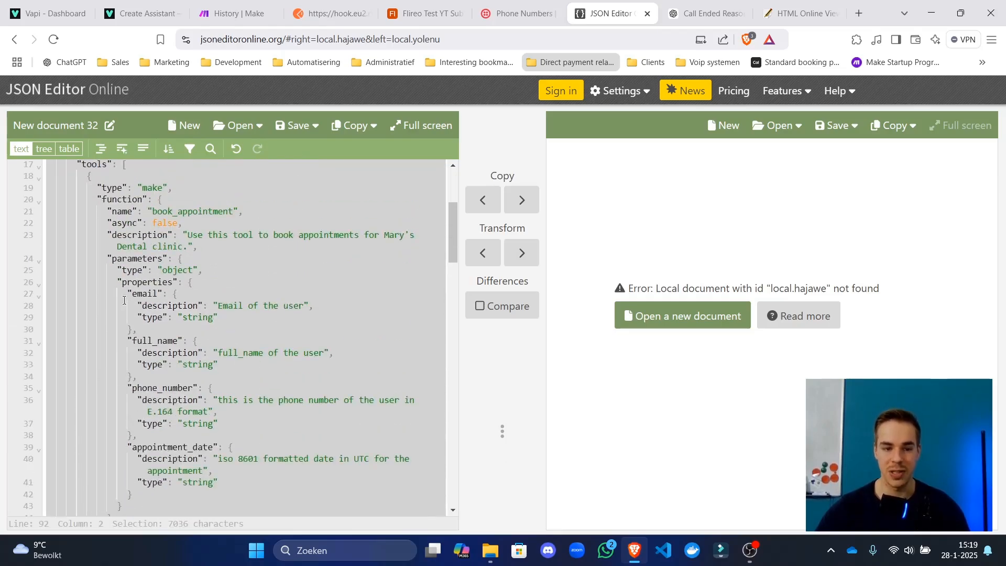
{"action": "left_click", "coordinate": [131, 305]}
{"action": "left_click_drag", "start_coordinate": [143, 292], "coordinate": [163, 235]}
{"action": "scroll", "coordinate": [149, 393], "scroll_direction": "up", "scroll_amount": 2}
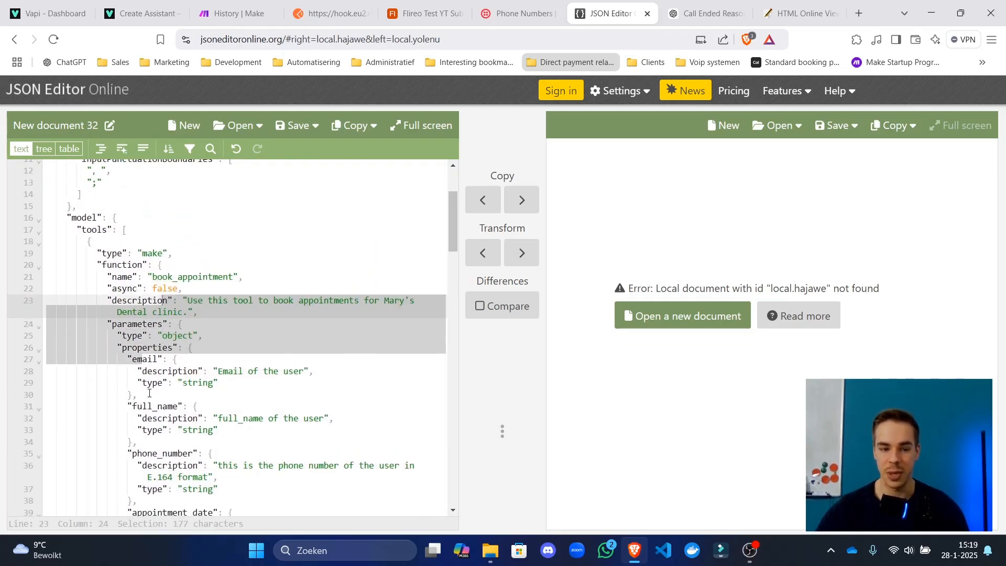
Check the book_appointment parameters and server entry, then return to Make's run history.
{"action": "left_click_drag", "start_coordinate": [162, 454], "coordinate": [172, 457]}
{"action": "left_click", "coordinate": [165, 509]}
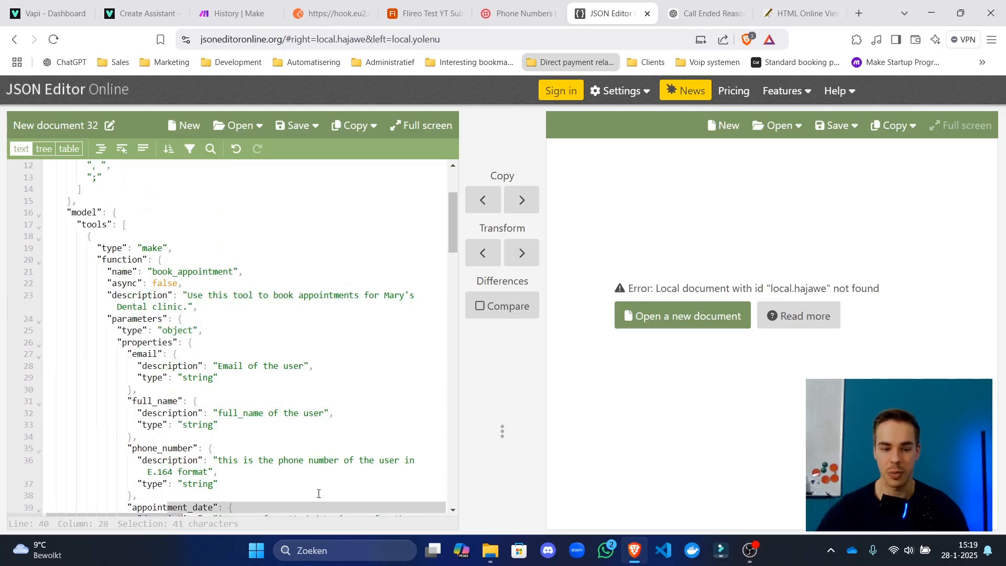
{"action": "scroll", "coordinate": [306, 394], "scroll_direction": "down", "scroll_amount": 9}
{"action": "left_click", "coordinate": [308, 344]}
{"action": "key", "text": "ctrl+a"}
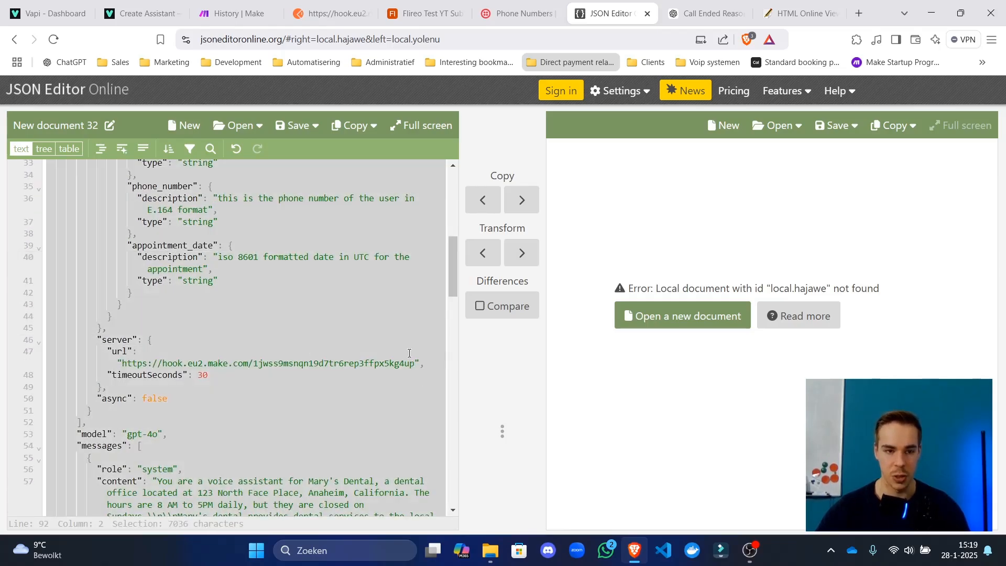
{"action": "left_click", "coordinate": [233, 13]}
{"action": "left_click", "coordinate": [243, 259]}
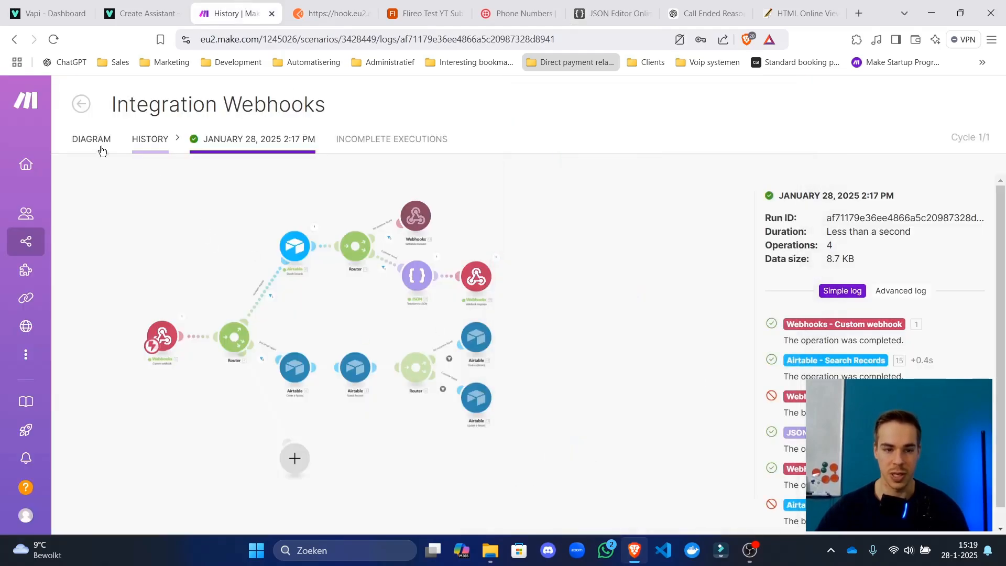
Remove the colon after "tools" in the Webhooks response Body and save the scenario.
{"action": "left_click", "coordinate": [95, 141]}
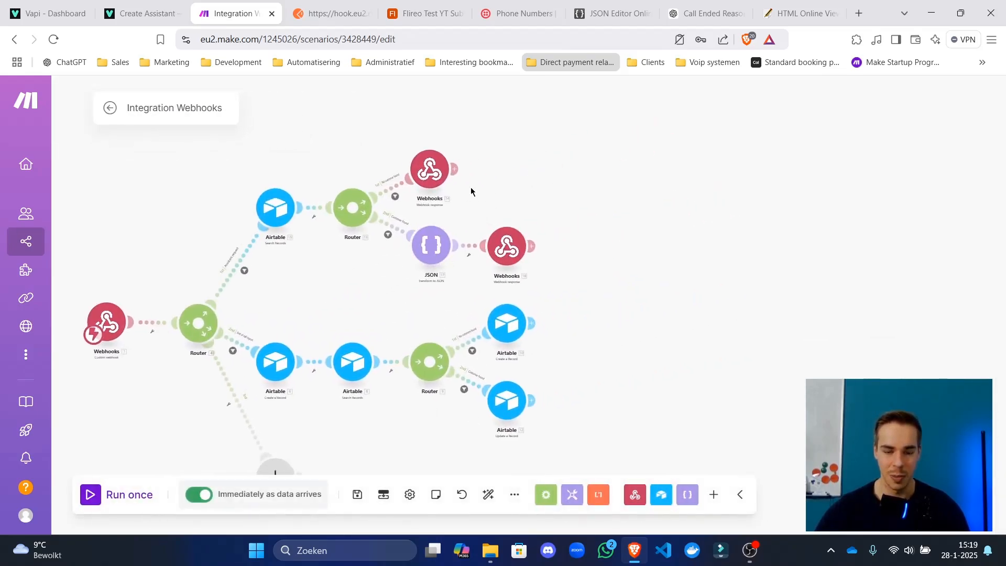
{"action": "left_click", "coordinate": [393, 152]}
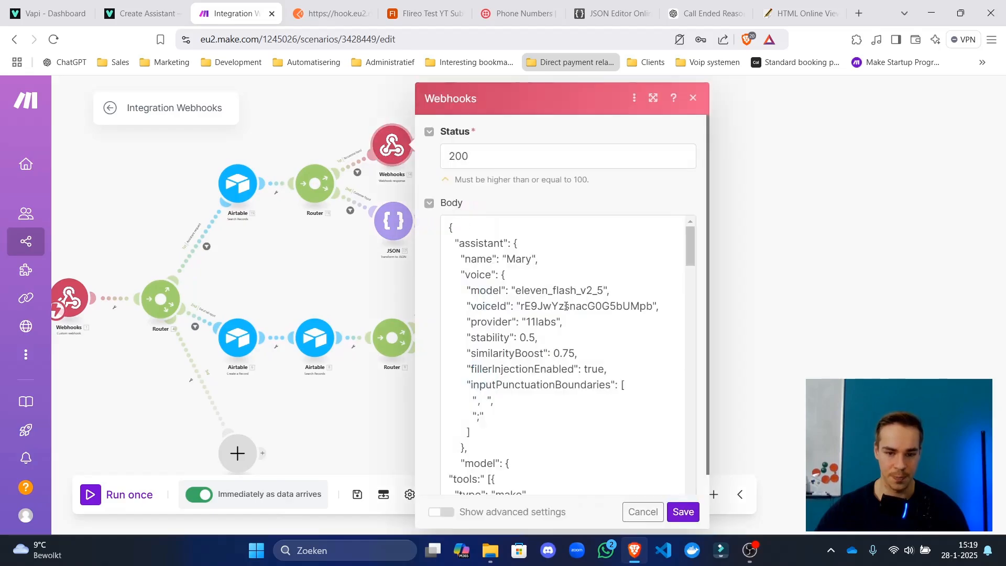
{"action": "scroll", "coordinate": [495, 297], "scroll_direction": "down", "scroll_amount": 4}
{"action": "left_click", "coordinate": [482, 285]}
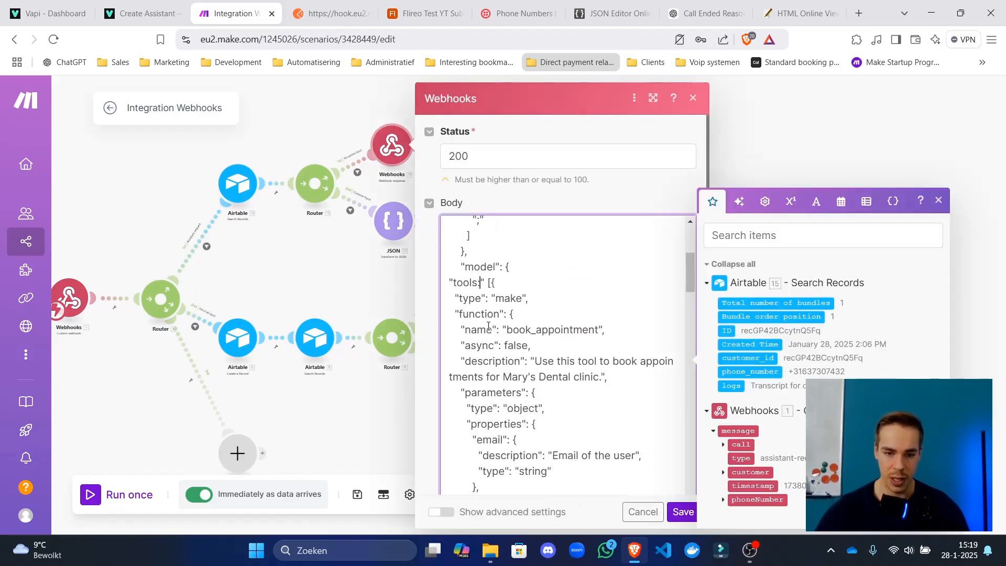
{"action": "key", "text": "BackSpace"}
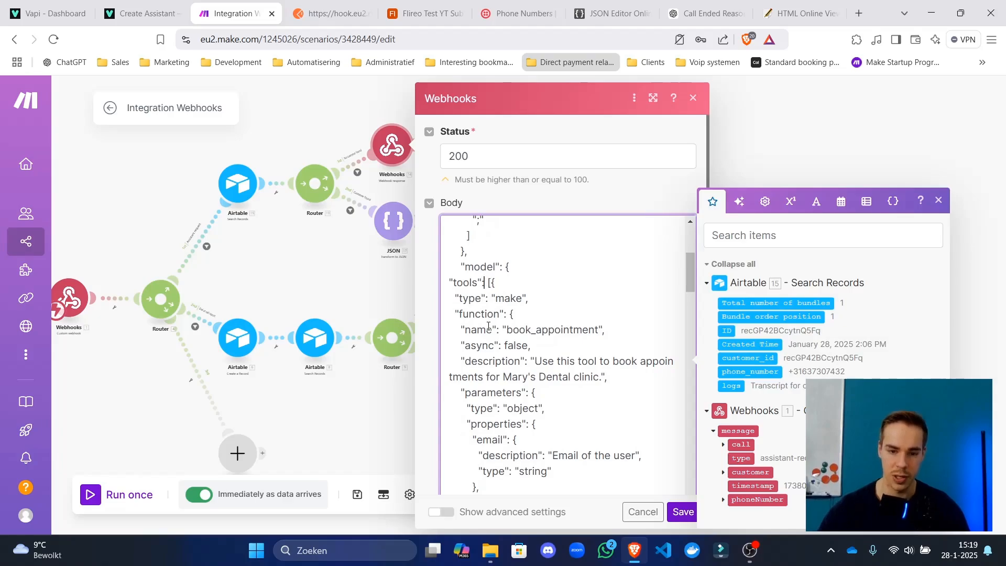
{"action": "left_click", "coordinate": [682, 512]}
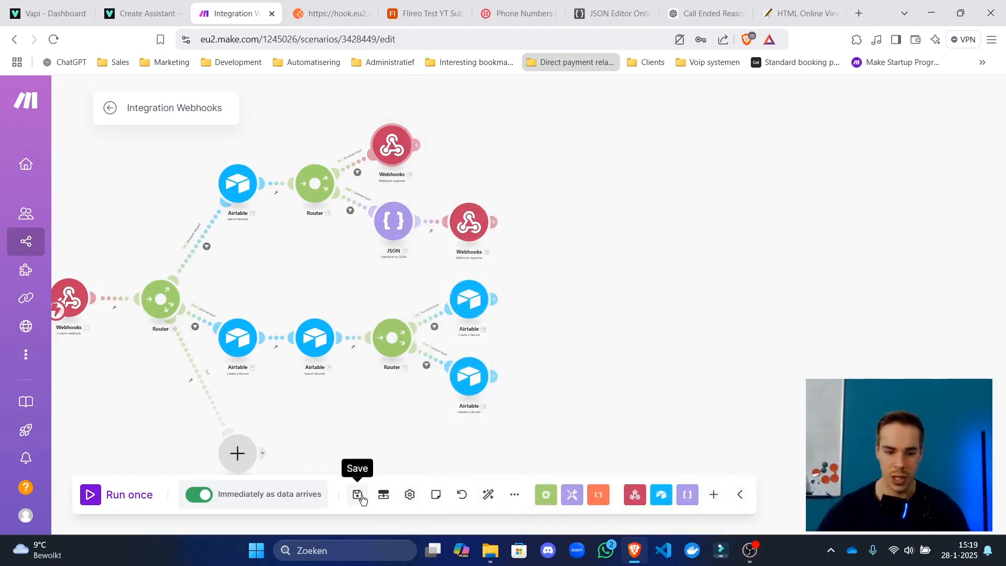
{"action": "left_click", "coordinate": [357, 495]}
{"action": "left_click", "coordinate": [108, 110]}
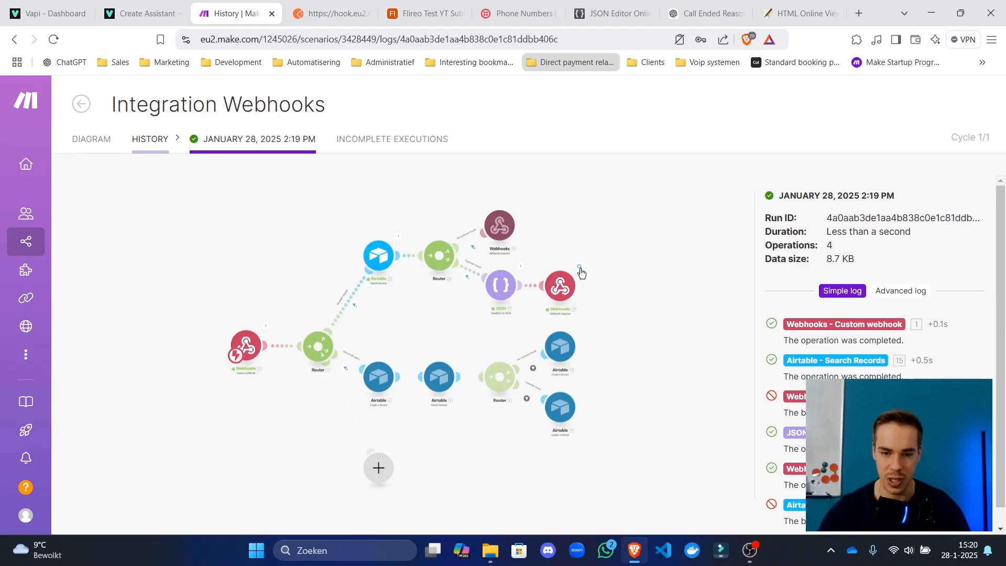
Paste the latest run's response body into JSON Editor Online and locate the line 17 error.
{"action": "left_click", "coordinate": [580, 268]}
{"action": "left_click", "coordinate": [635, 287]}
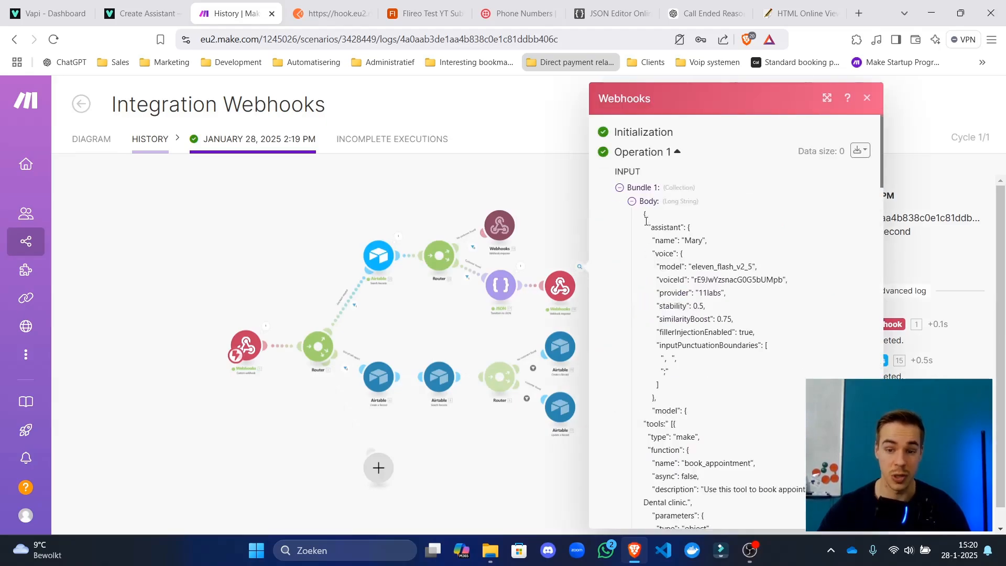
{"action": "left_click_drag", "start_coordinate": [646, 221], "coordinate": [730, 440]}
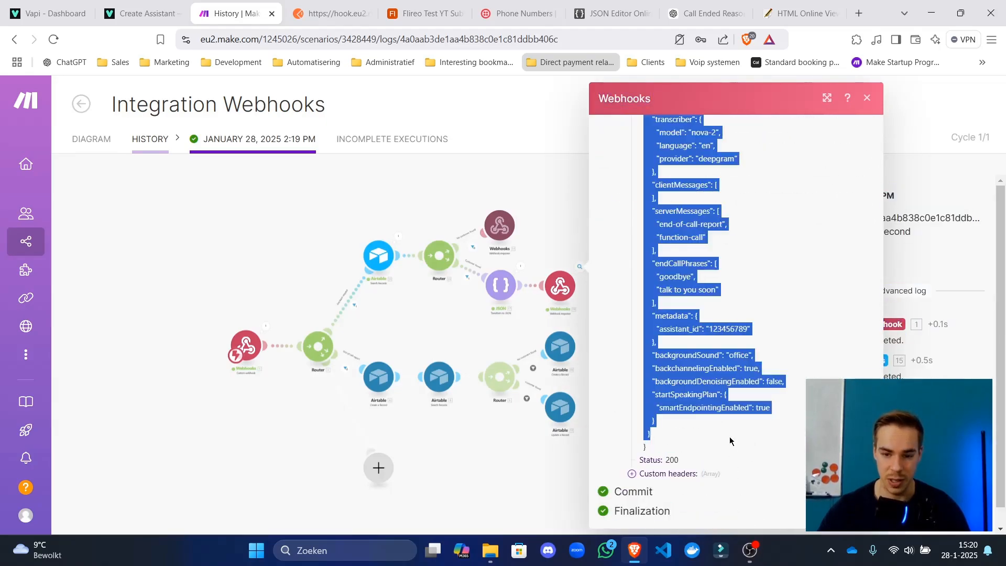
{"action": "left_click", "coordinate": [612, 13]}
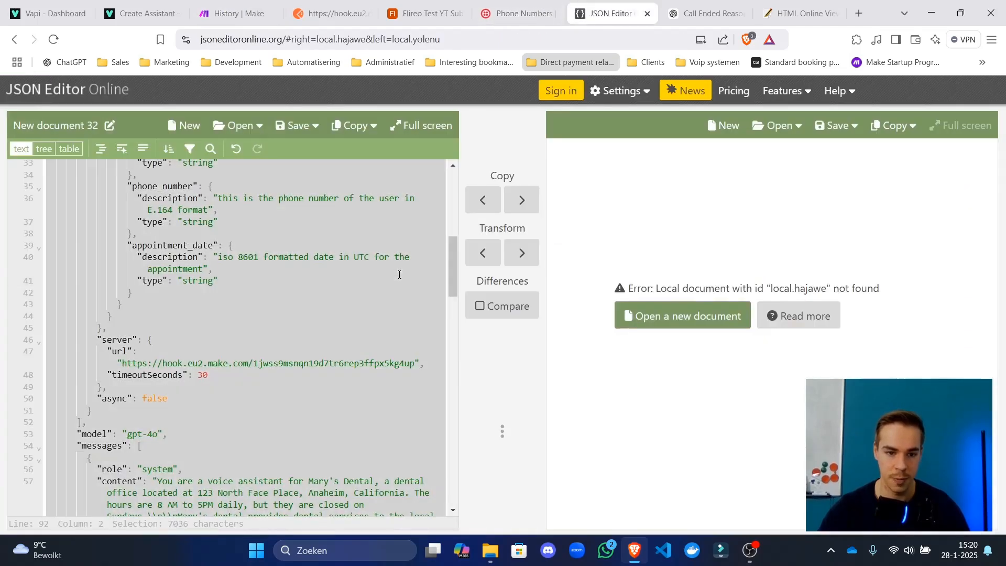
{"action": "key", "text": "ctrl+v"}
{"action": "left_click", "coordinate": [418, 513]}
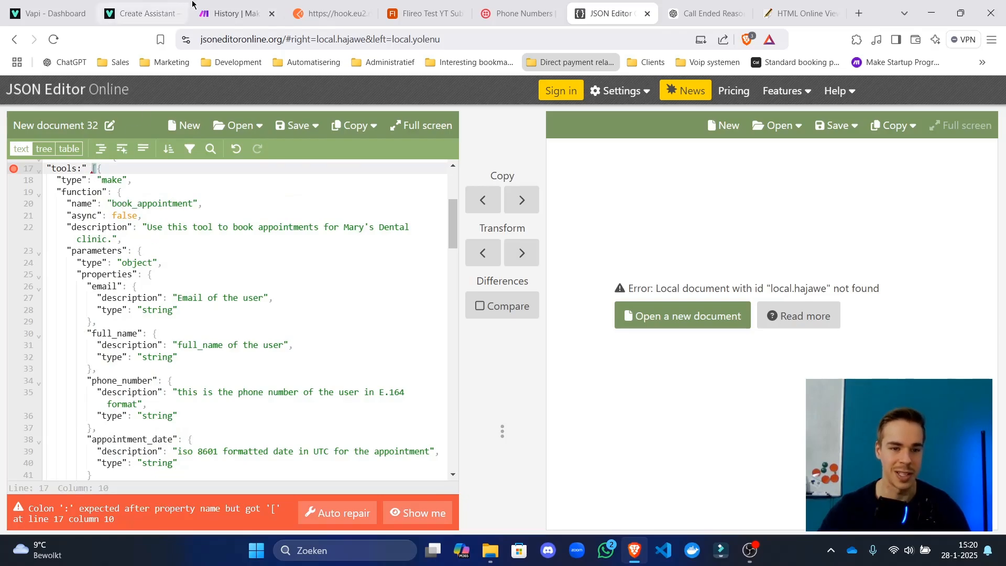
Open the webhook response module's settings in the scenario editor.
{"action": "left_click", "coordinate": [225, 13]}
{"action": "left_click", "coordinate": [91, 138]}
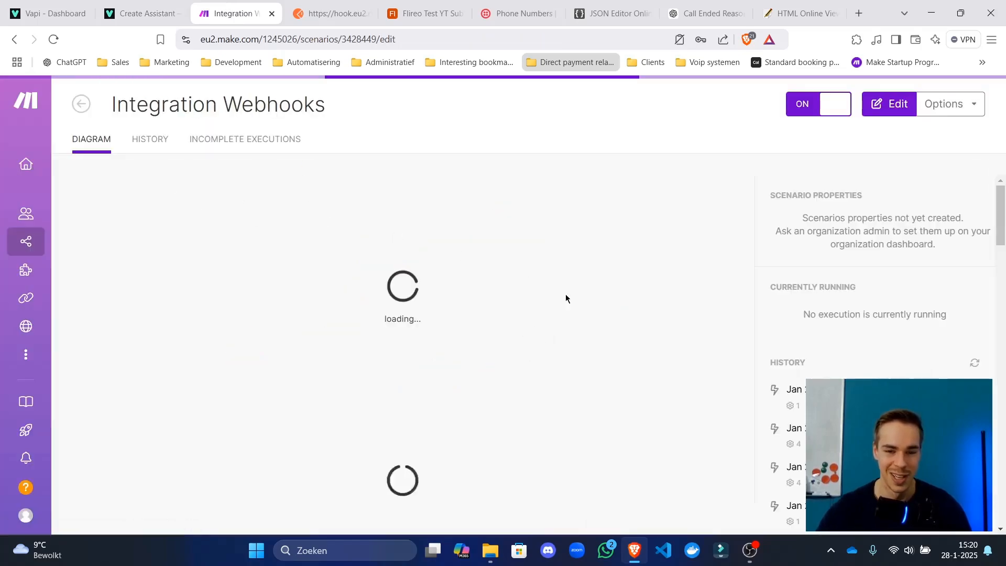
{"action": "left_click", "coordinate": [588, 306]}
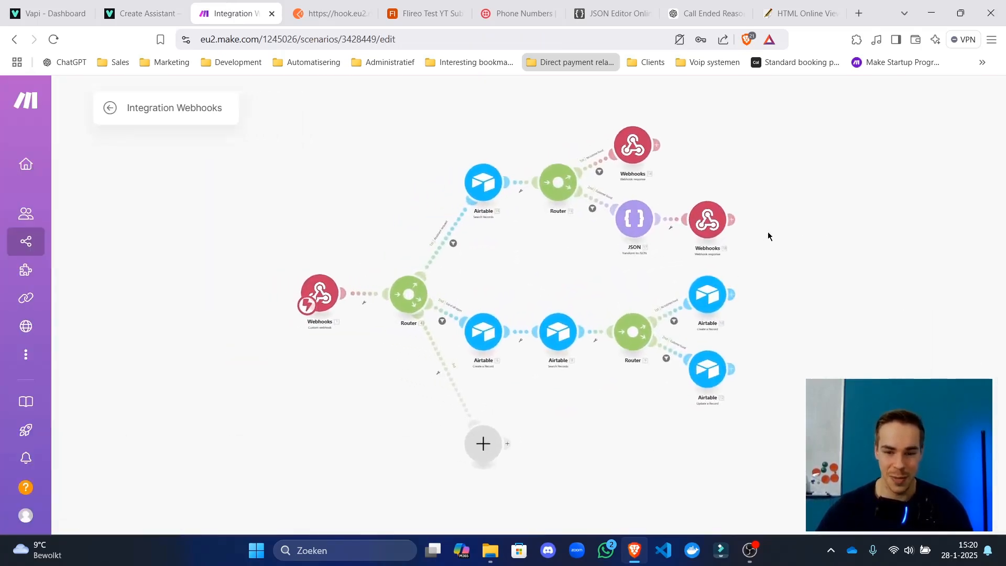
{"action": "left_click", "coordinate": [732, 219]}
{"action": "scroll", "coordinate": [841, 361], "scroll_direction": "down", "scroll_amount": 10}
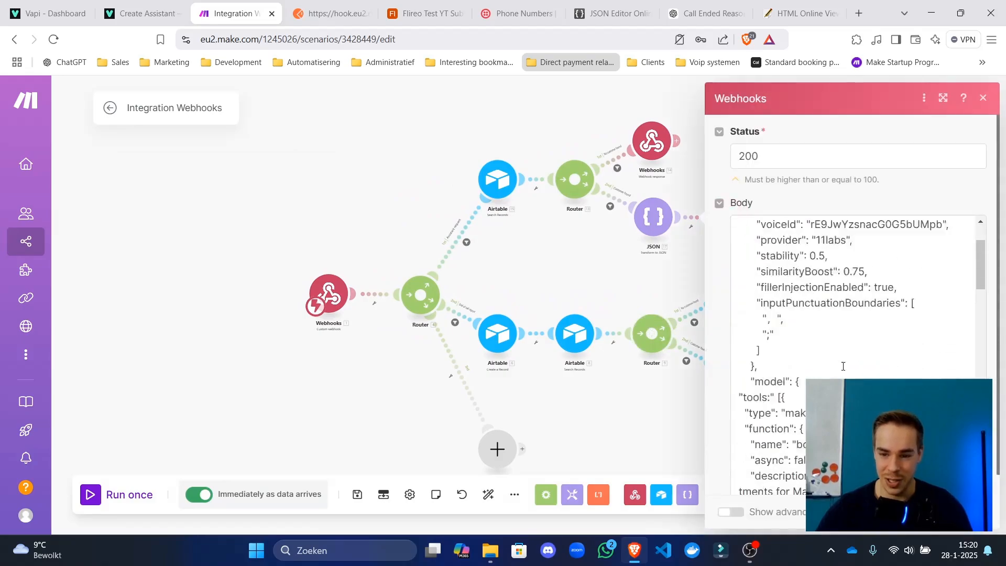
{"action": "scroll", "coordinate": [836, 346], "scroll_direction": "up", "scroll_amount": 3}
{"action": "scroll", "coordinate": [824, 365], "scroll_direction": "down", "scroll_amount": 3}
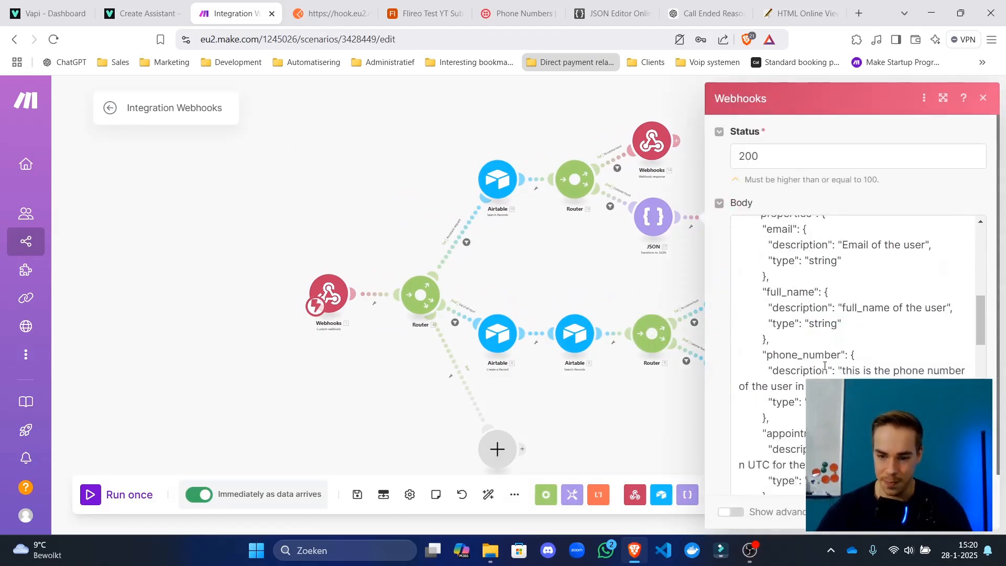
{"action": "scroll", "coordinate": [825, 365], "scroll_direction": "up", "scroll_amount": 6}
Fix the Body so it reads "tools": [{ and save the scenario.
{"action": "left_click", "coordinate": [770, 347]}
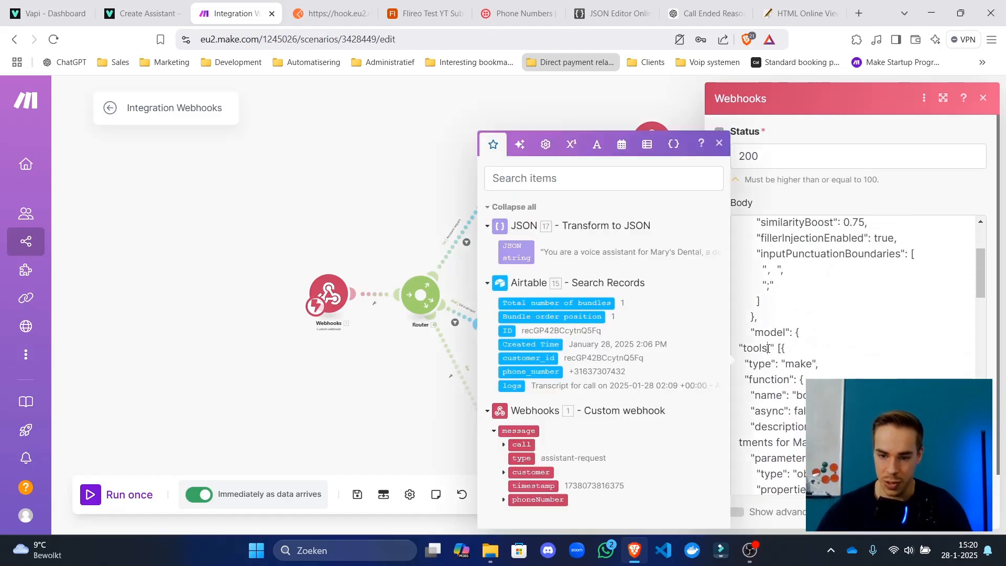
{"action": "key", "text": "BackSpace"}
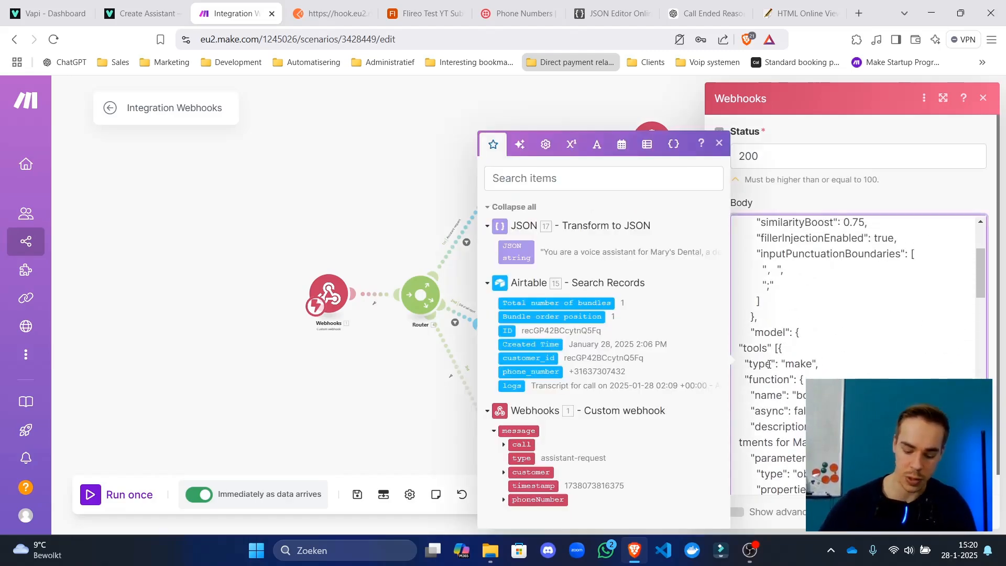
{"action": "type", "text": ":"}
{"action": "left_click", "coordinate": [968, 511]}
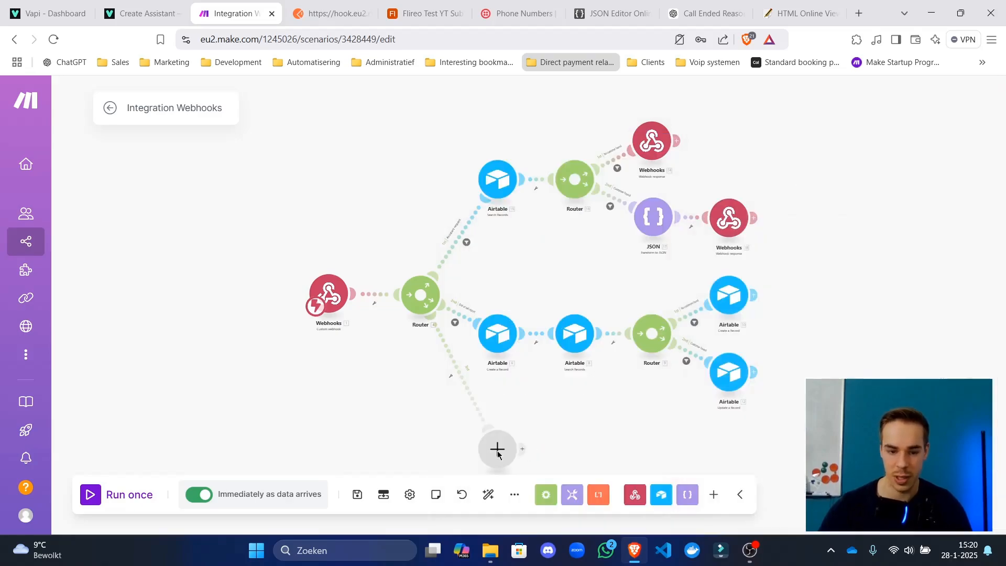
{"action": "left_click", "coordinate": [358, 495]}
{"action": "left_click", "coordinate": [652, 140]}
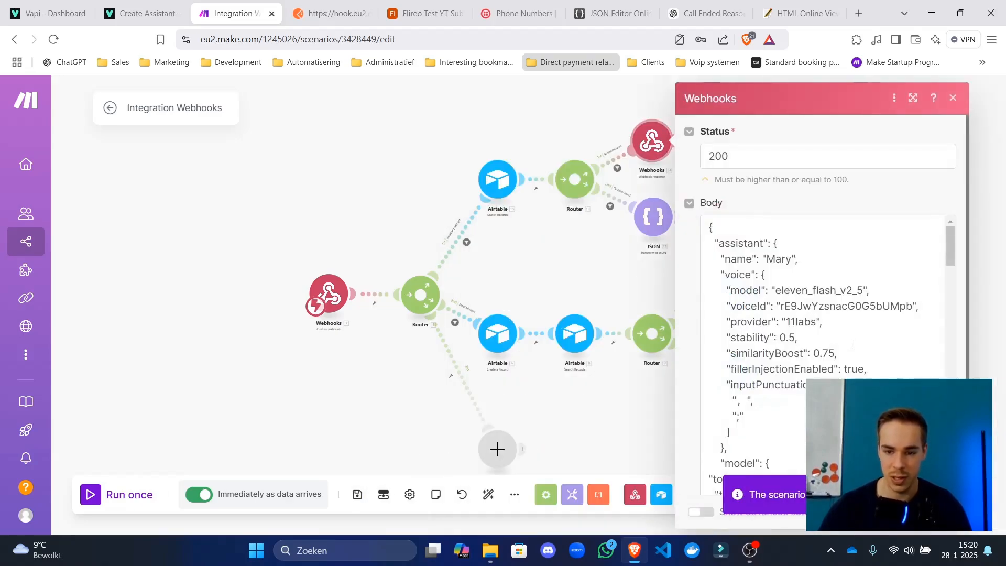
{"action": "scroll", "coordinate": [854, 345], "scroll_direction": "down", "scroll_amount": 5}
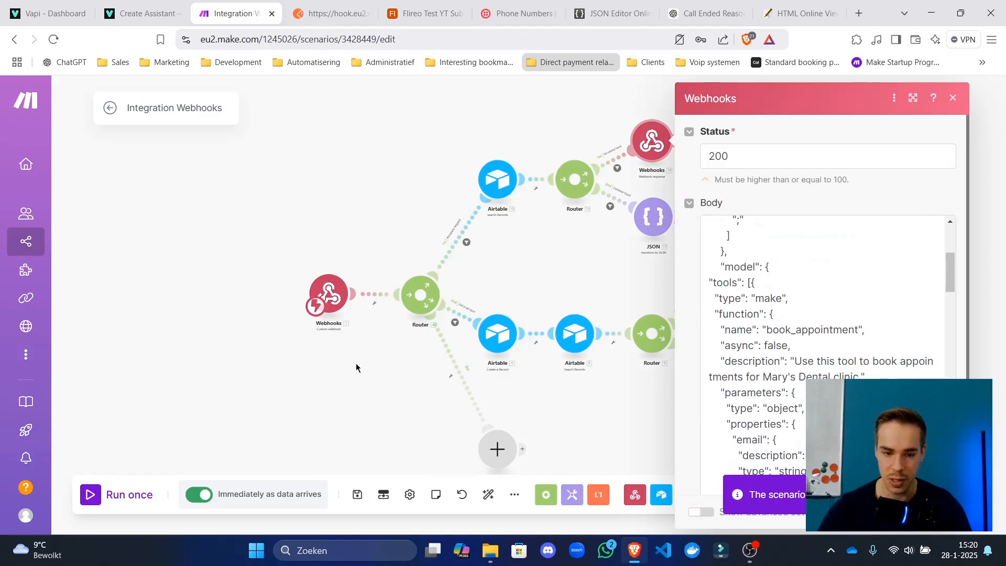
{"action": "left_click", "coordinate": [110, 108]}
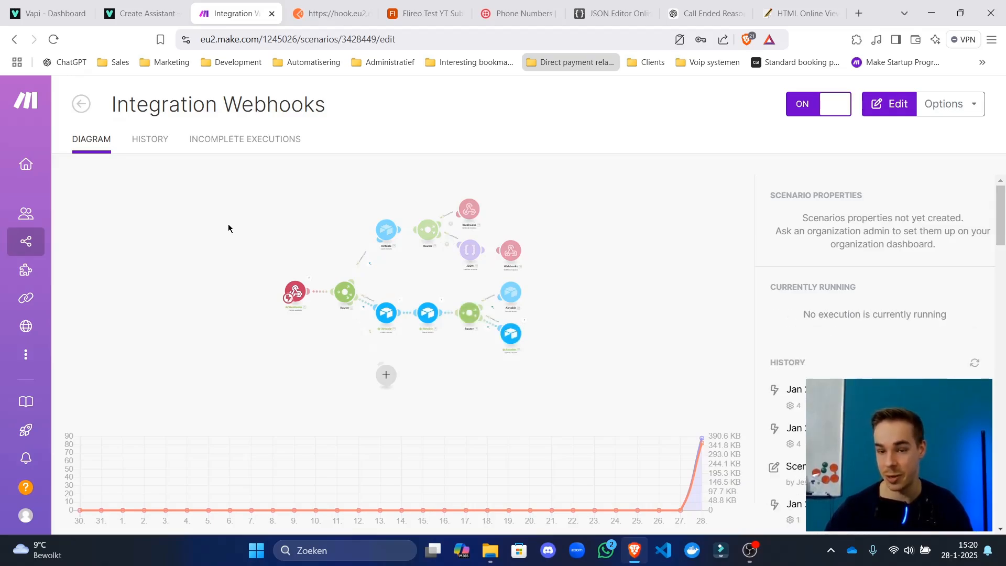
Open the Integration Webhooks scenario and inspect the webhook trigger's last output.
{"action": "left_click", "coordinate": [572, 387]}
{"action": "scroll", "coordinate": [494, 217], "scroll_direction": "down", "scroll_amount": 5}
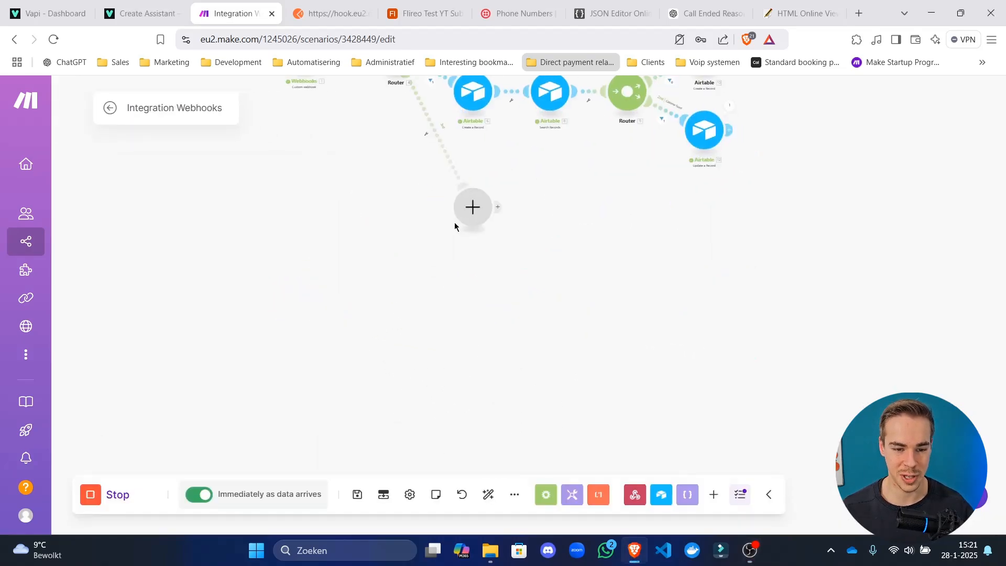
{"action": "left_click_drag", "start_coordinate": [499, 156], "coordinate": [466, 301]}
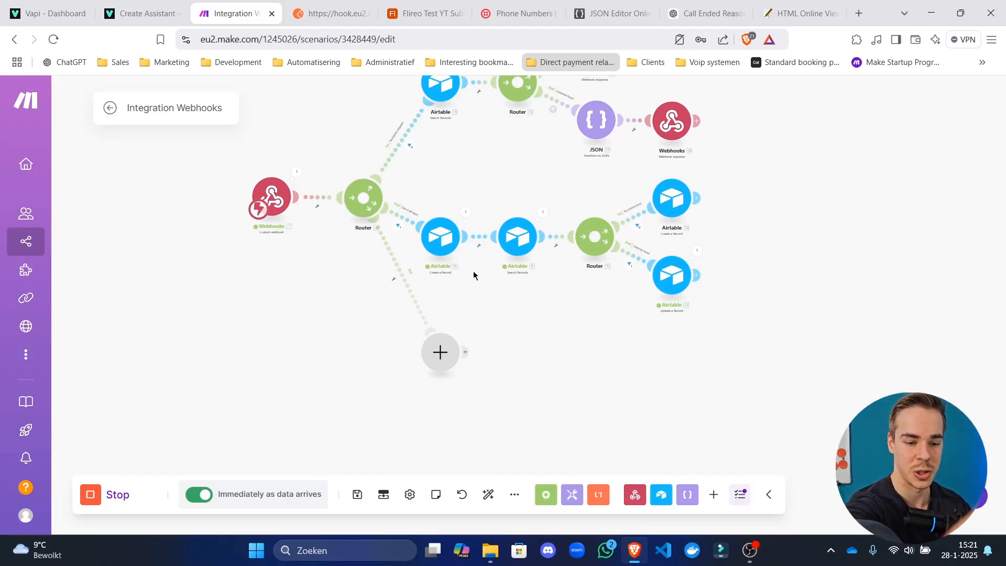
{"action": "left_click", "coordinate": [440, 352]}
{"action": "left_click", "coordinate": [301, 177]}
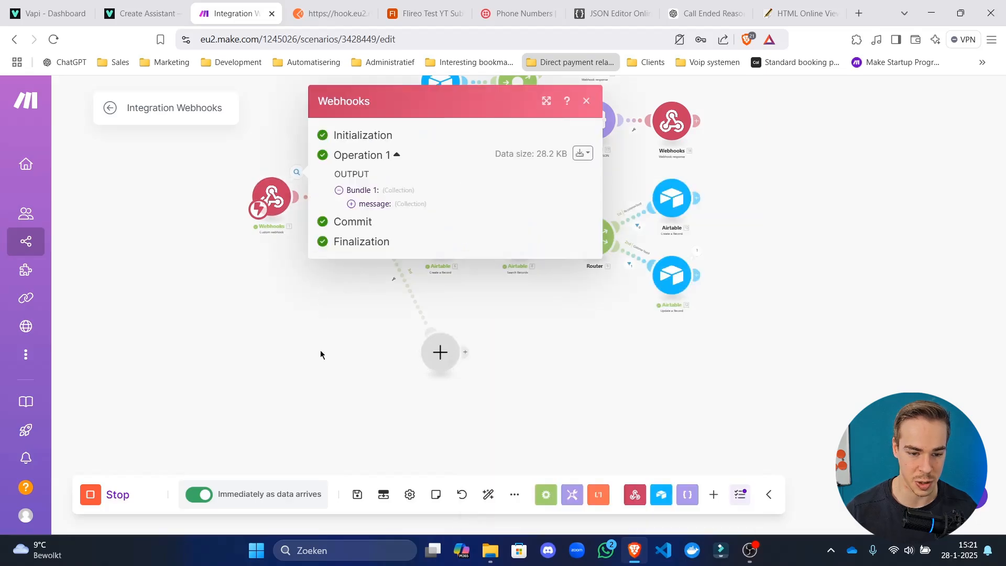
{"action": "left_click", "coordinate": [458, 338]}
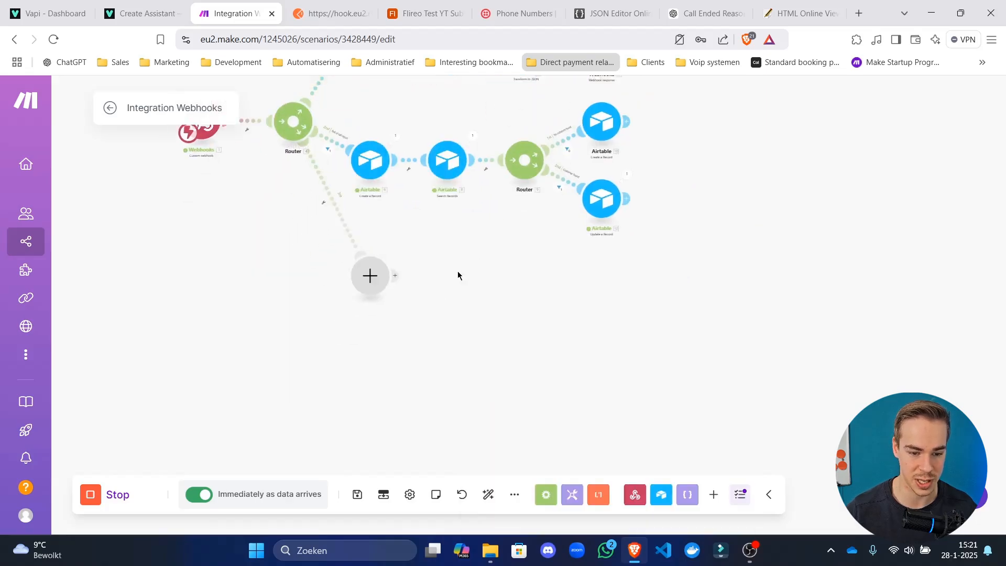
Add an HTTP 'Make a request' module to the empty router branch.
{"action": "left_click", "coordinate": [387, 260]}
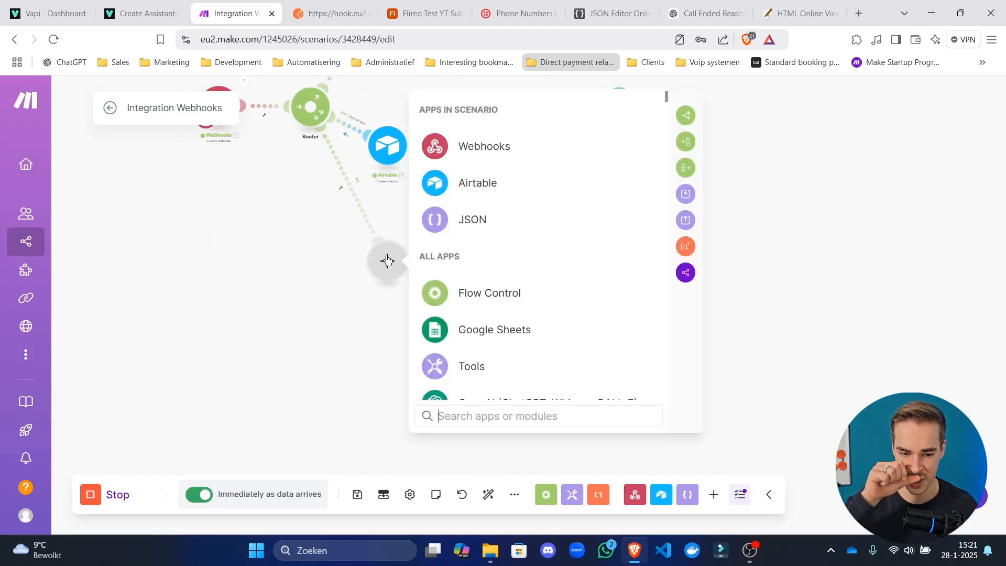
{"action": "scroll", "coordinate": [615, 269], "scroll_direction": "down", "scroll_amount": 15}
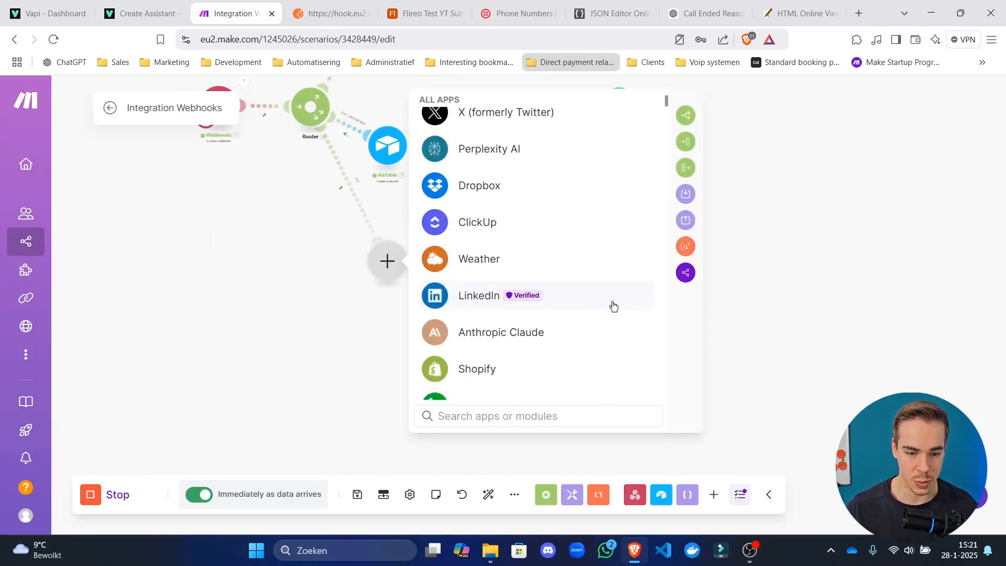
{"action": "scroll", "coordinate": [615, 302], "scroll_direction": "up", "scroll_amount": 13}
{"action": "scroll", "coordinate": [615, 302], "scroll_direction": "up", "scroll_amount": 3}
{"action": "type", "text": "googl"}
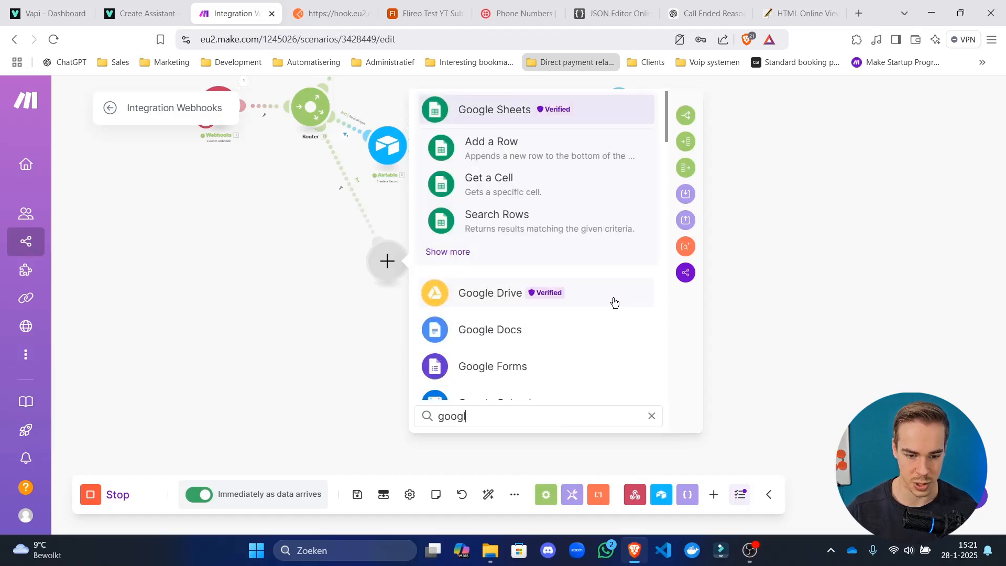
{"action": "key", "text": "ctrl+a"}
{"action": "type", "text": "cal.com"}
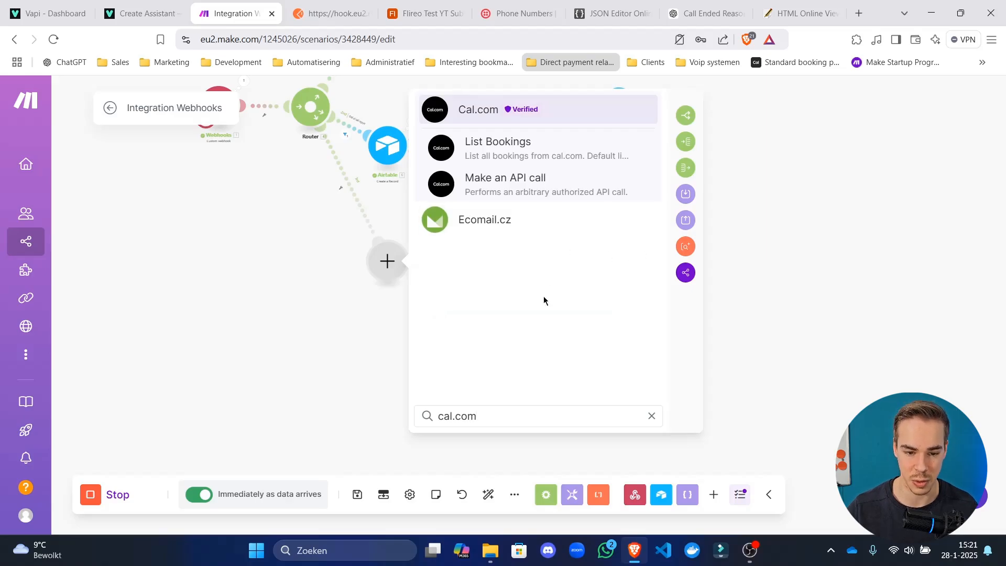
{"action": "key", "text": "ctrl+a"}
{"action": "type", "text": "http"}
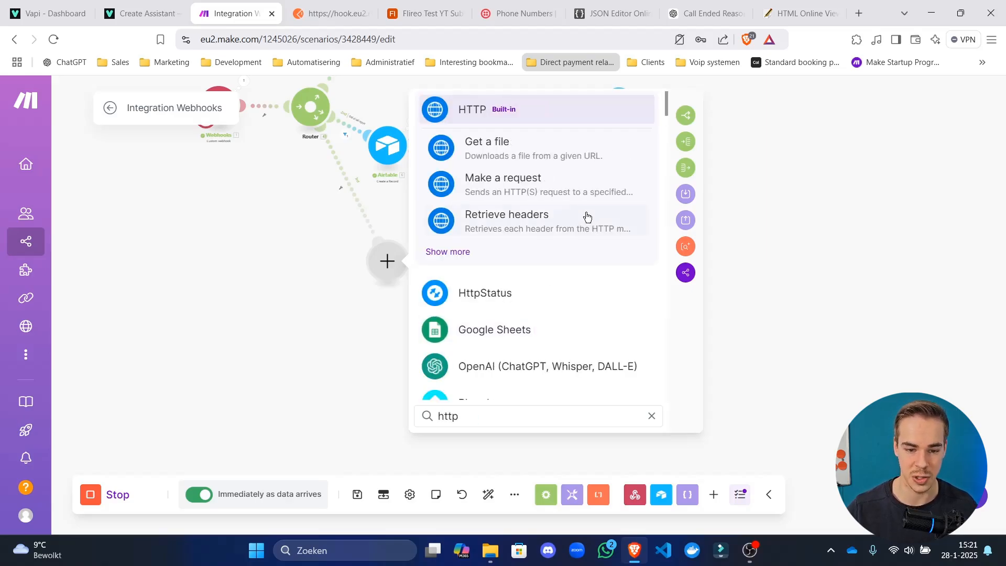
{"action": "left_click", "coordinate": [577, 194]}
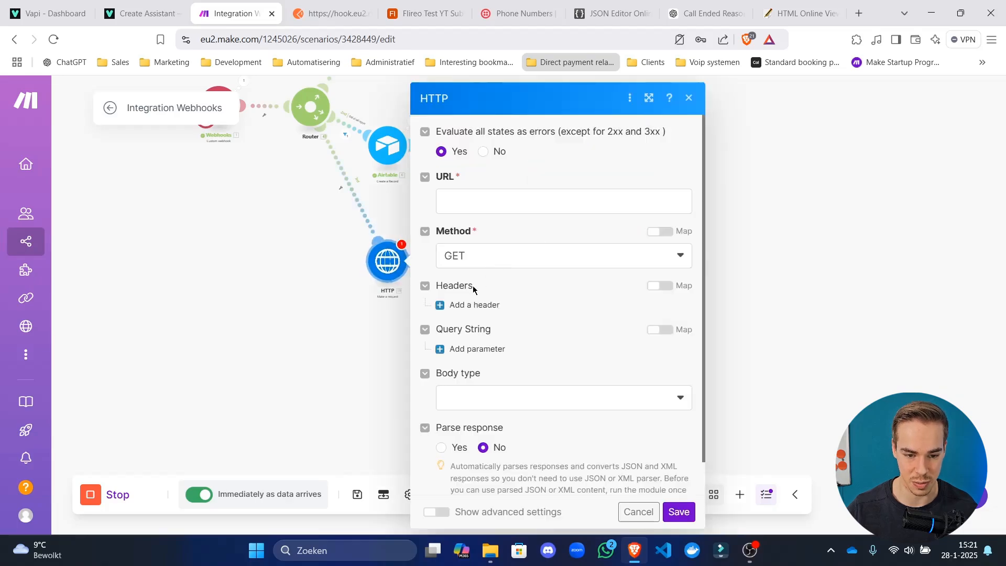
Load cal.com in a new browser tab.
{"action": "left_click", "coordinate": [490, 203]}
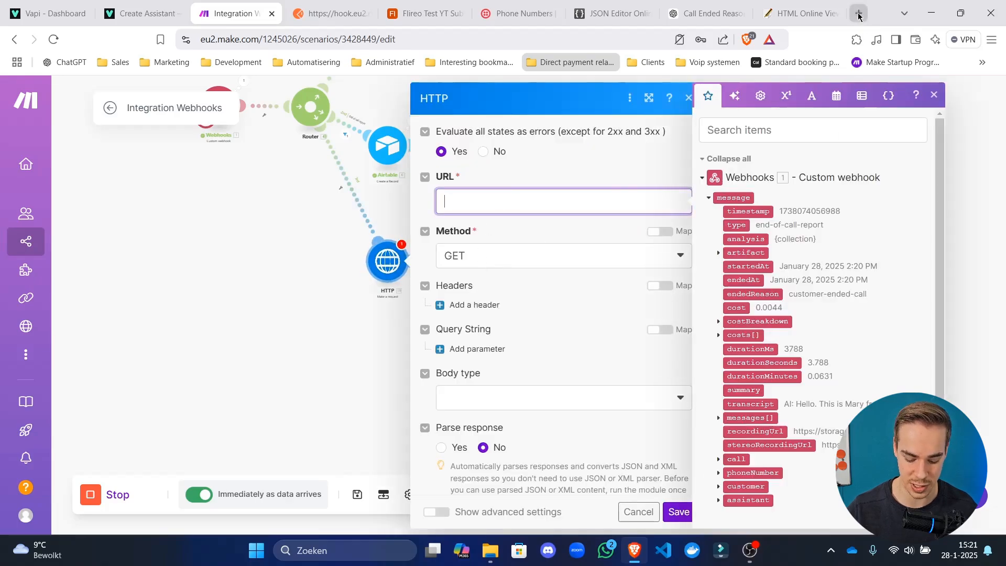
{"action": "left_click", "coordinate": [859, 16]}
{"action": "type", "text": "cal.com"}
{"action": "key", "text": "Return"}
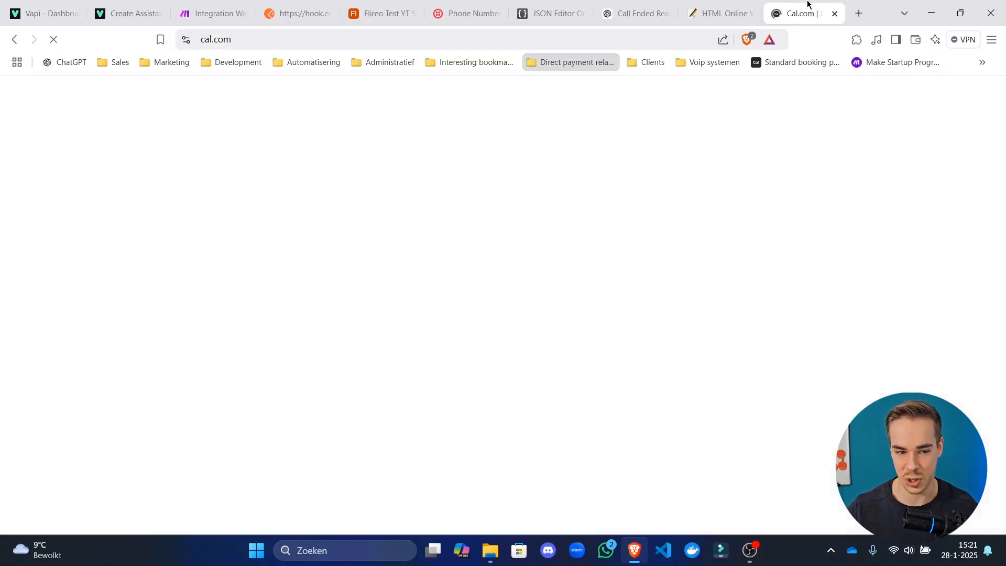
Go to Cal.com's Event Types and start a new event type.
{"action": "left_click_drag", "start_coordinate": [807, 5], "coordinate": [253, 11]}
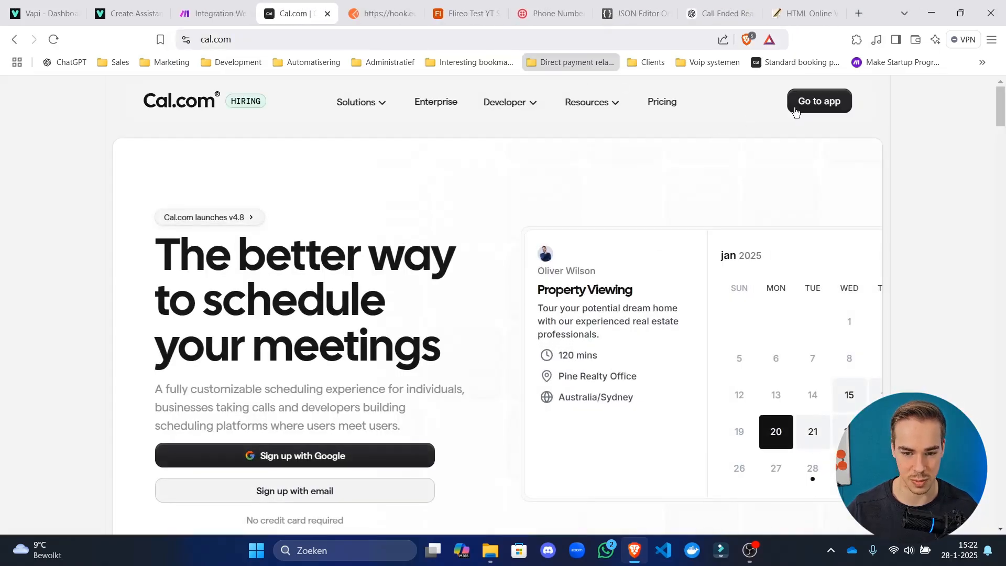
{"action": "left_click", "coordinate": [796, 110]}
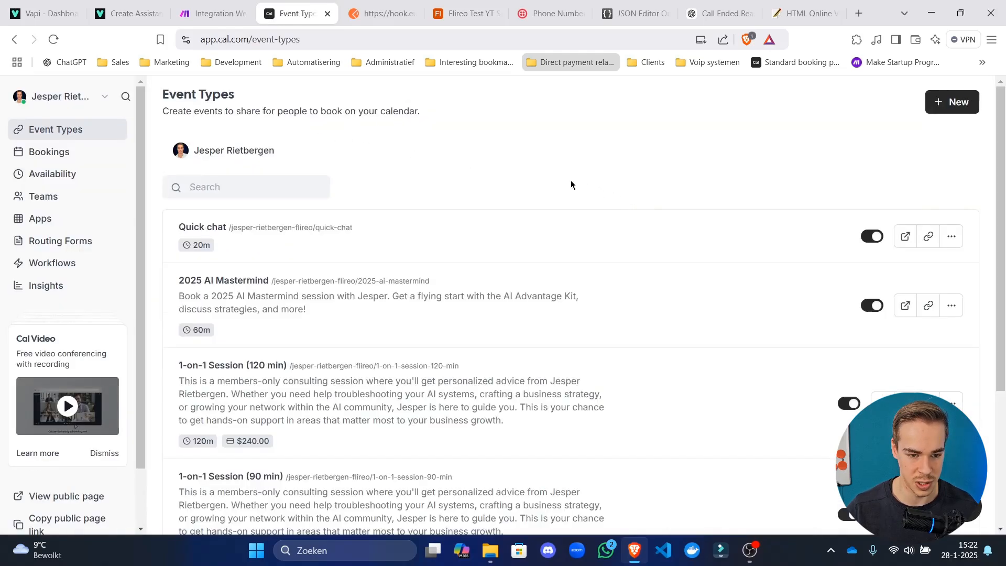
{"action": "left_click_drag", "start_coordinate": [316, 111], "coordinate": [571, 130]}
{"action": "left_click", "coordinate": [426, 121]}
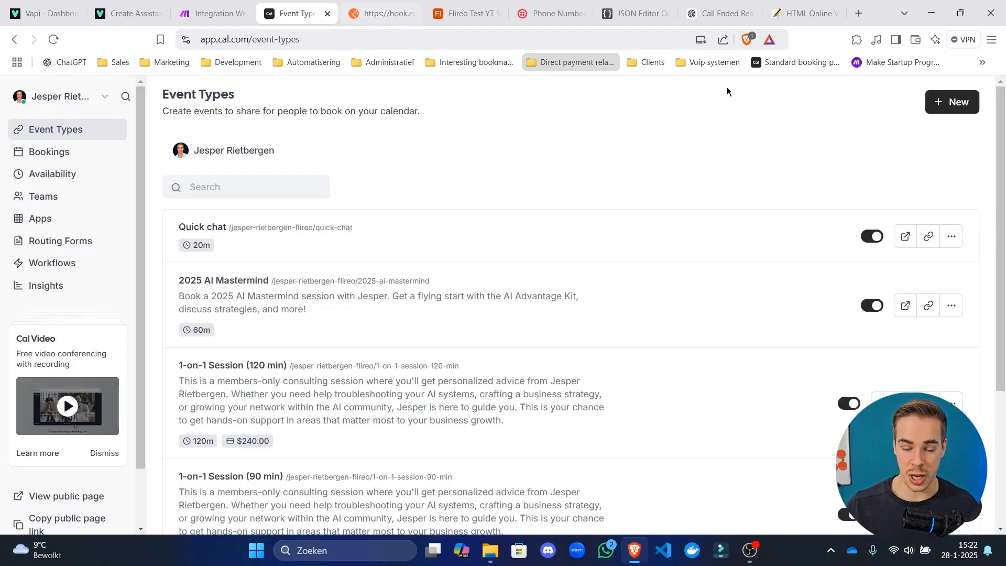
{"action": "left_click", "coordinate": [954, 103]}
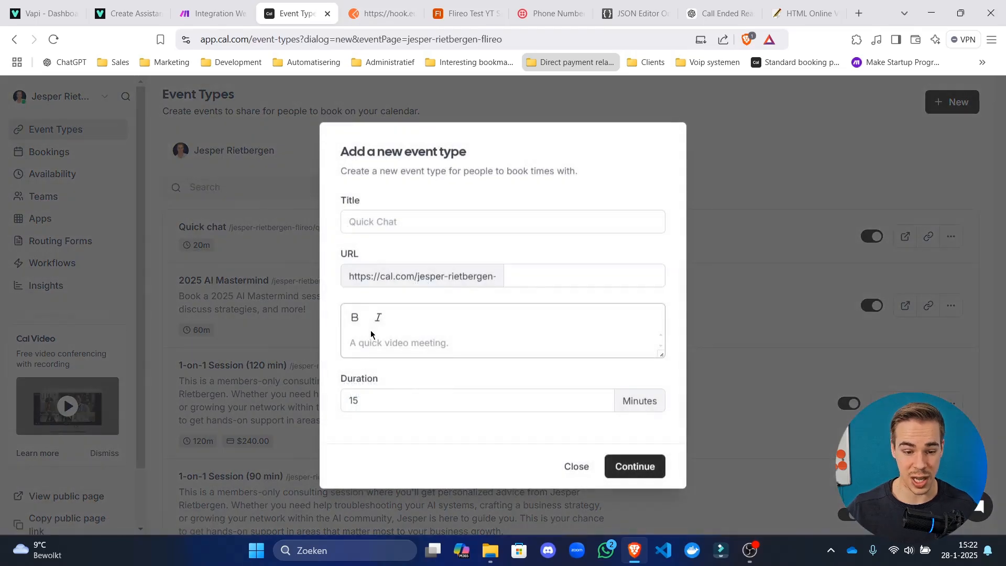
Enter the title 'Mary appointment' and the mary-appointment URL slug.
{"action": "left_click", "coordinate": [408, 219]}
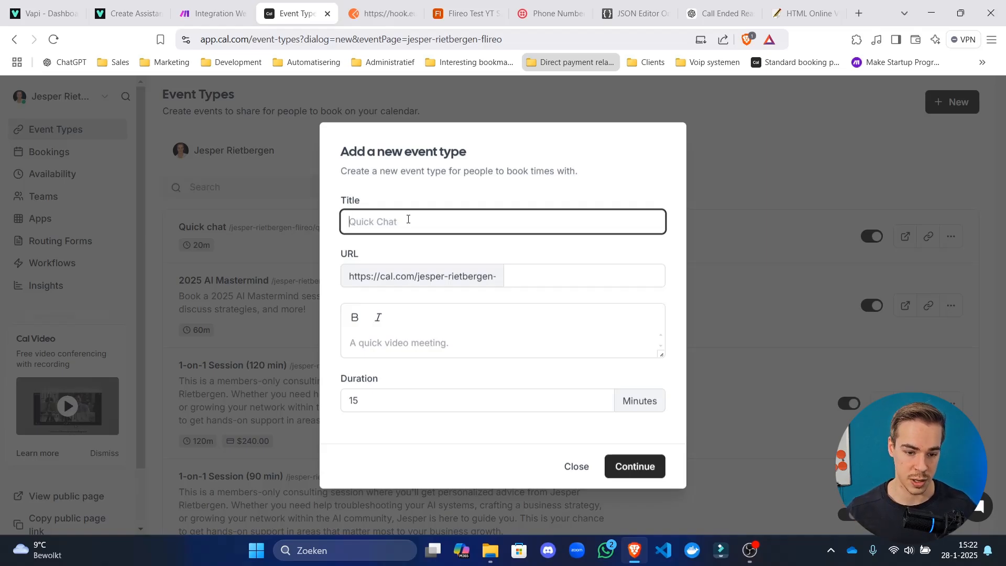
{"action": "left_click_drag", "start_coordinate": [383, 154], "coordinate": [475, 192]}
{"action": "left_click", "coordinate": [410, 216]}
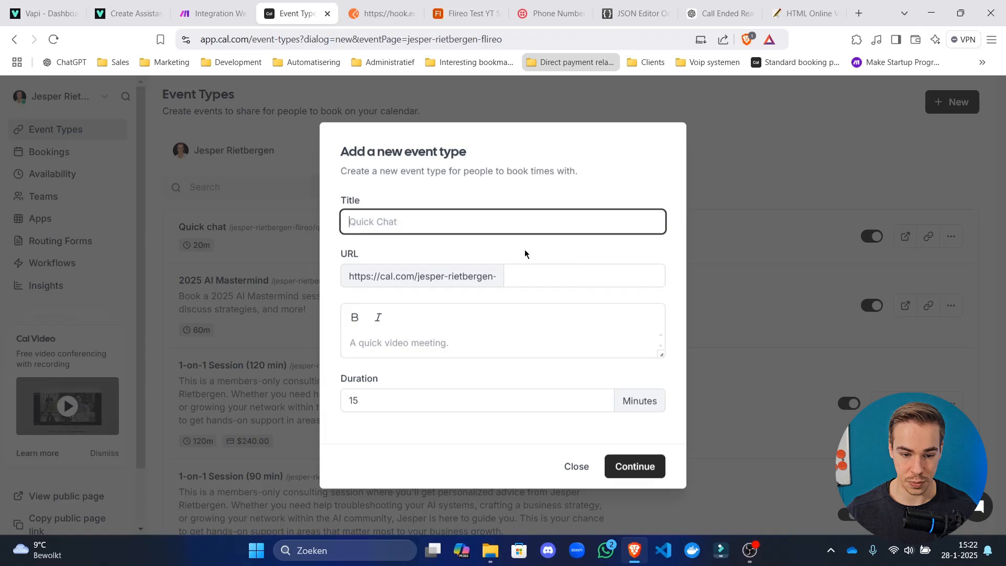
{"action": "left_click", "coordinate": [555, 275]}
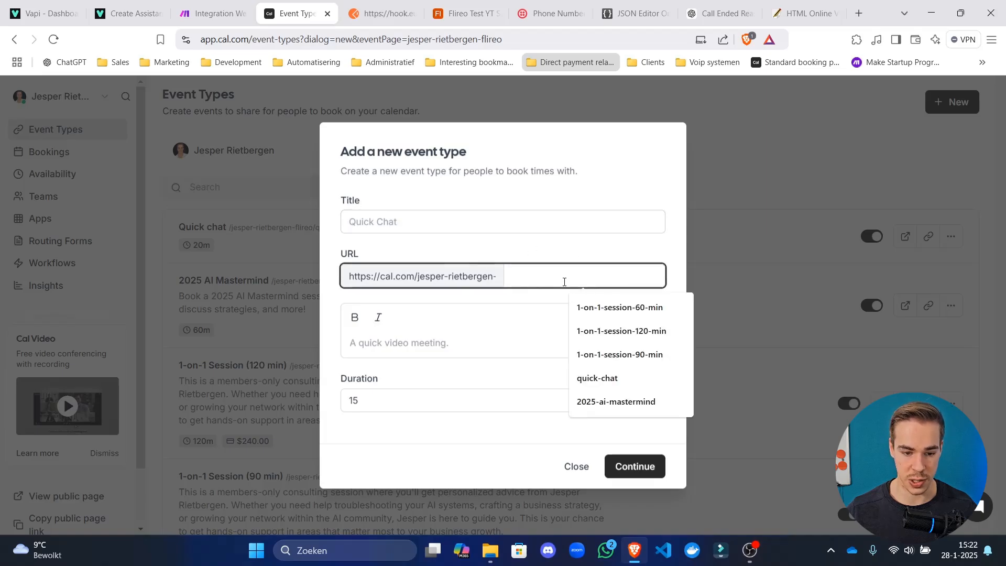
{"action": "type", "text": "mary"}
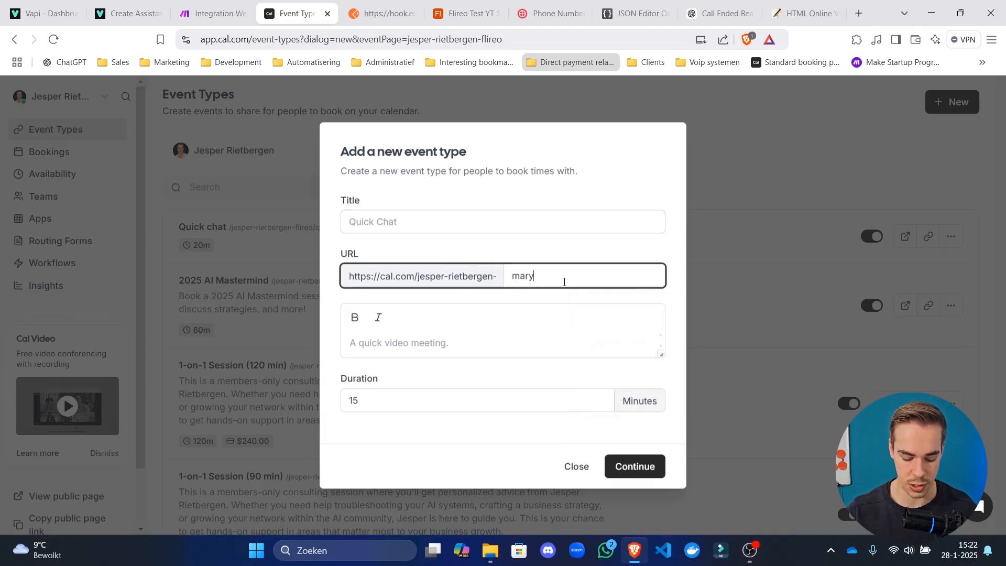
{"action": "type", "text": "s-dental"}
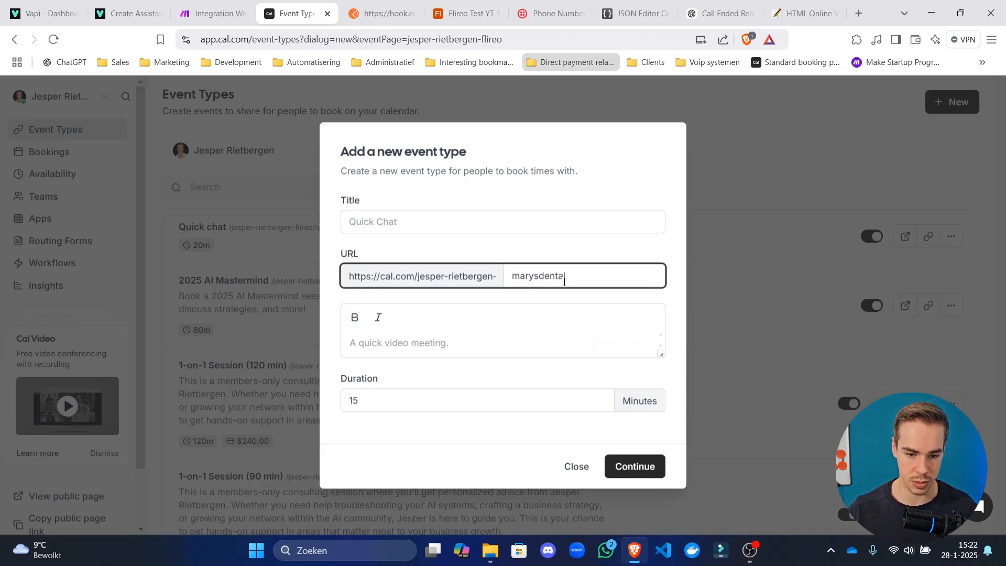
{"action": "key", "text": "Left"}
{"action": "key", "text": "Left"}
{"action": "key", "text": "Left"}
{"action": "key", "text": "Left"}
{"action": "key", "text": "Left"}
{"action": "key", "text": "Left"}
{"action": "type", "text": "-"}
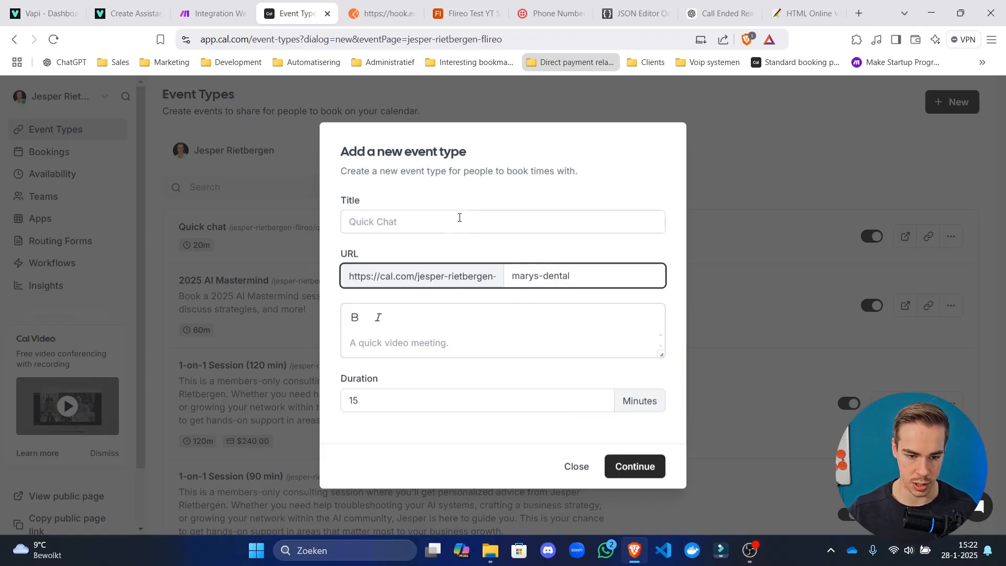
{"action": "left_click", "coordinate": [460, 215]}
{"action": "type", "text": "M"}
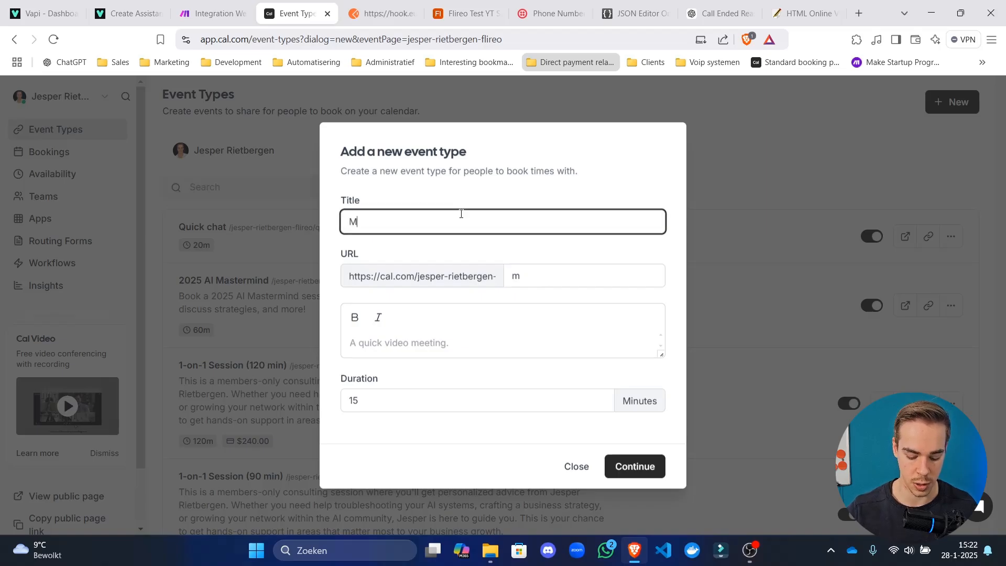
{"action": "type", "text": "ary appintment"}
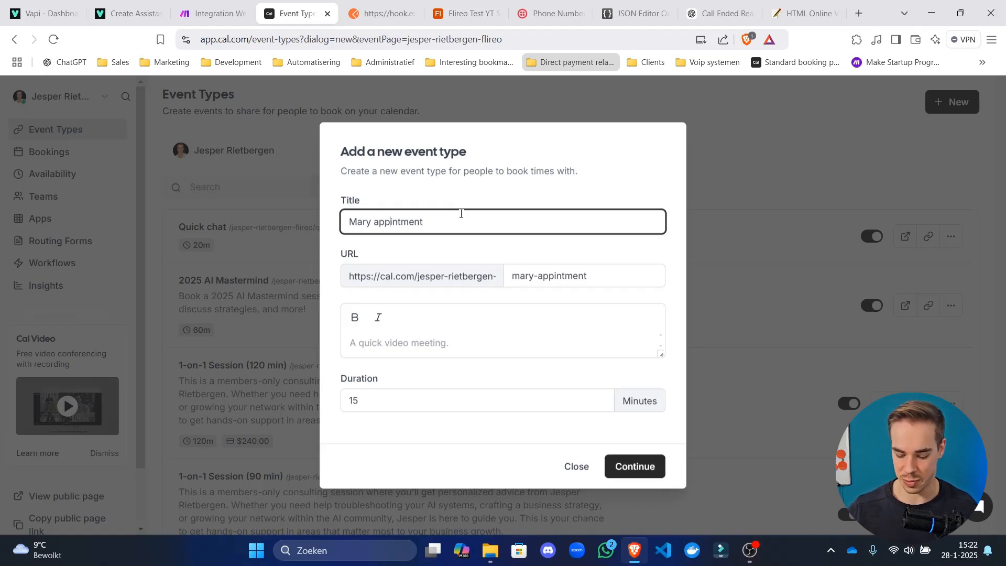
{"action": "type", "text": "o"}
{"action": "left_click", "coordinate": [496, 182]}
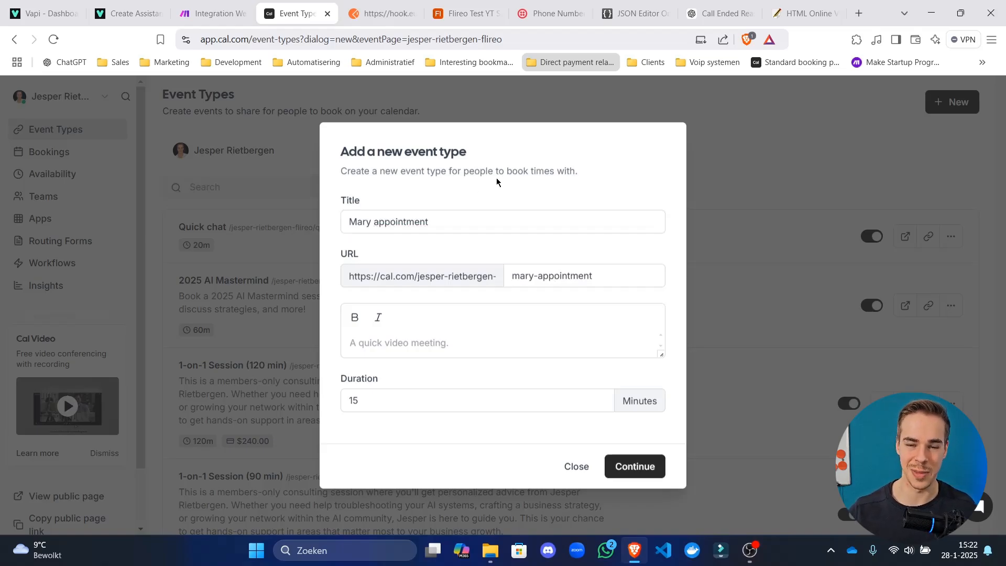
Keep the 15-minute duration and create the event type.
{"action": "double_click", "coordinate": [518, 399]}
{"action": "left_click", "coordinate": [520, 296]}
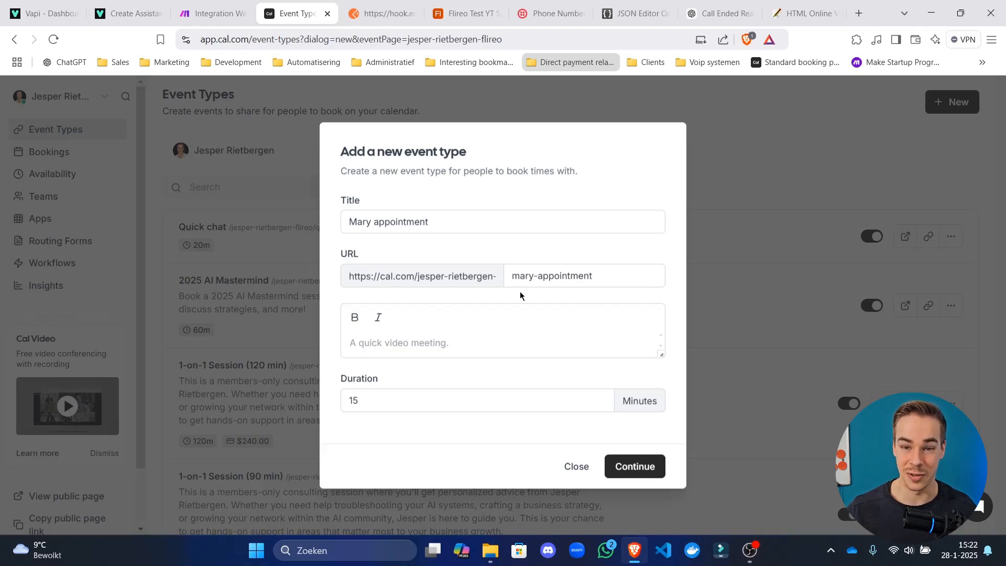
{"action": "left_click", "coordinate": [535, 281]}
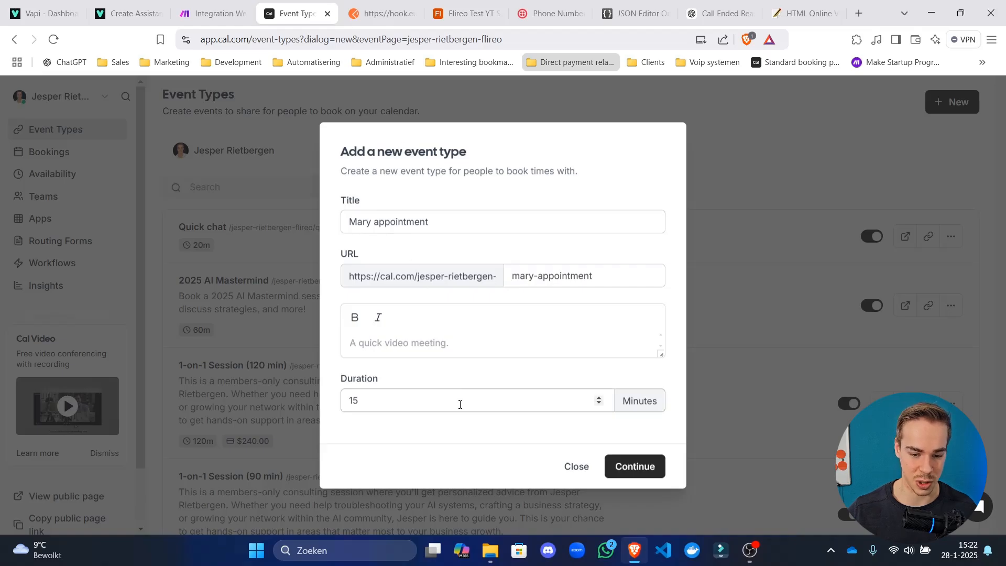
{"action": "double_click", "coordinate": [507, 403]}
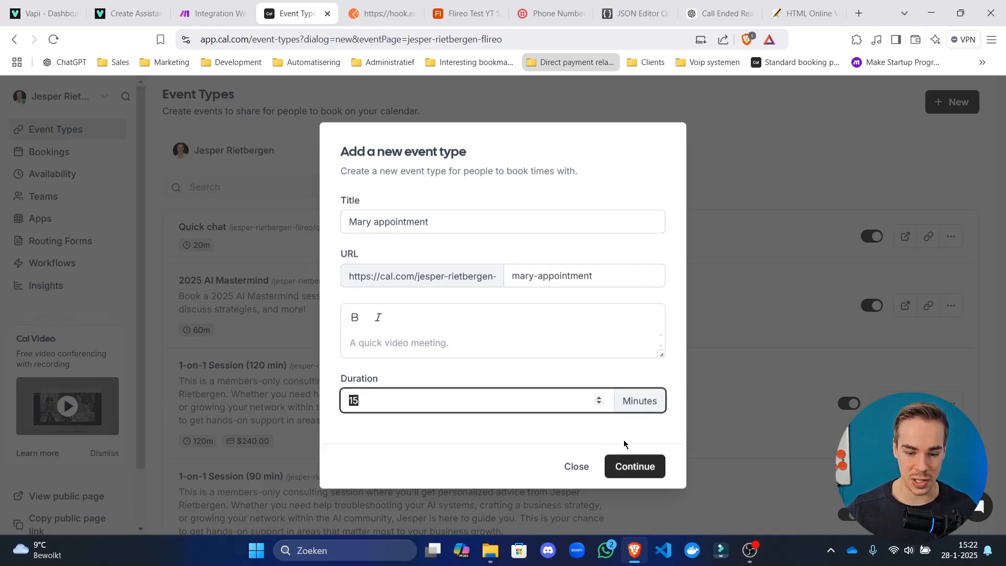
{"action": "left_click", "coordinate": [633, 465]}
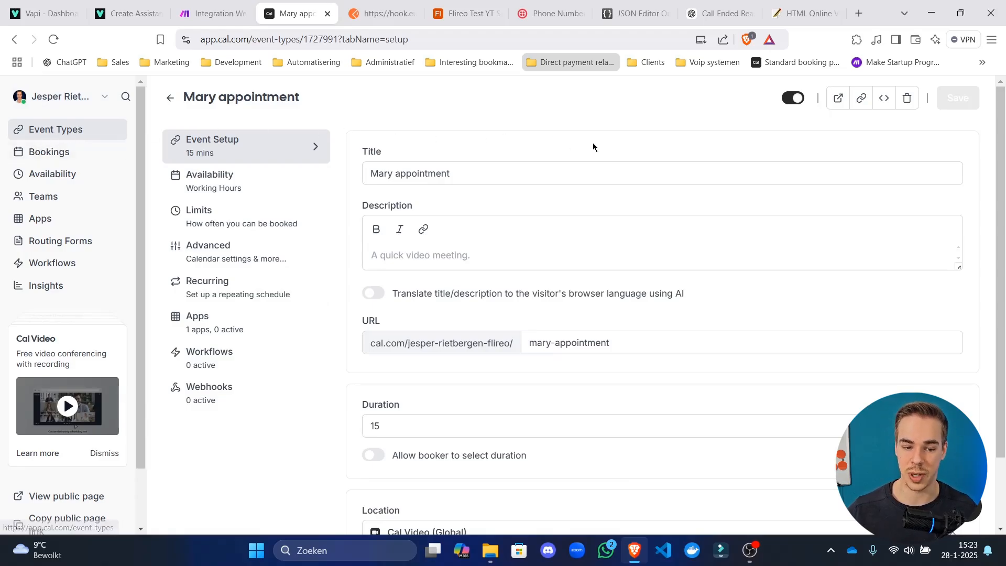
Select the event type ID 1727991 in the Mary appointment page's address bar.
{"action": "scroll", "coordinate": [516, 426], "scroll_direction": "down", "scroll_amount": 1}
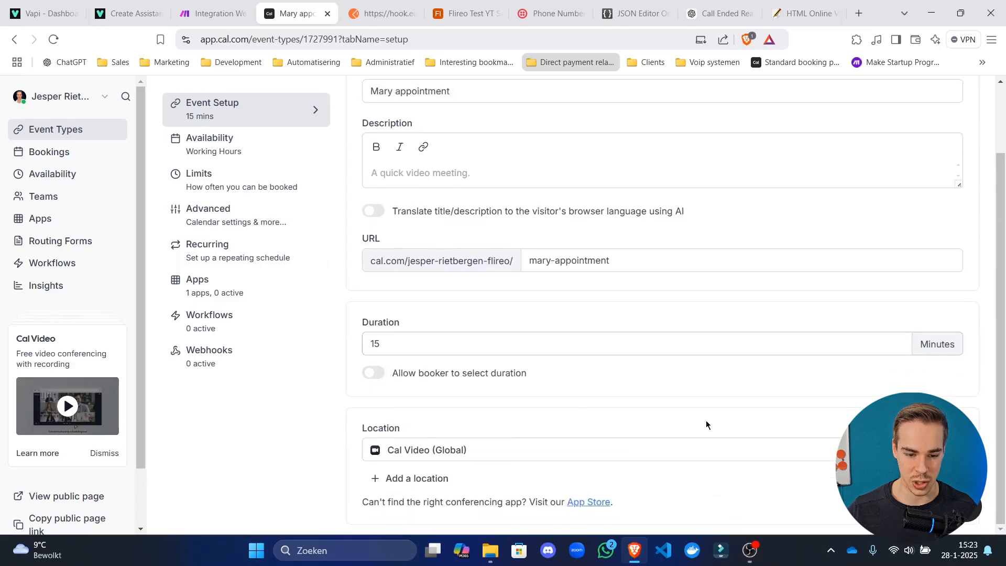
{"action": "scroll", "coordinate": [577, 390], "scroll_direction": "up", "scroll_amount": 1}
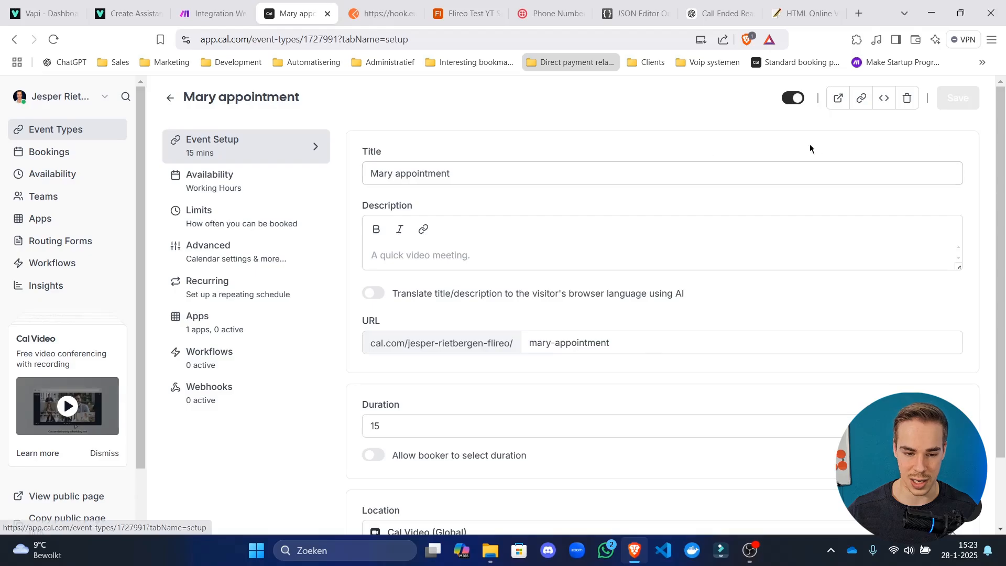
{"action": "scroll", "coordinate": [614, 331], "scroll_direction": "down", "scroll_amount": 1}
{"action": "scroll", "coordinate": [662, 301], "scroll_direction": "up", "scroll_amount": 1}
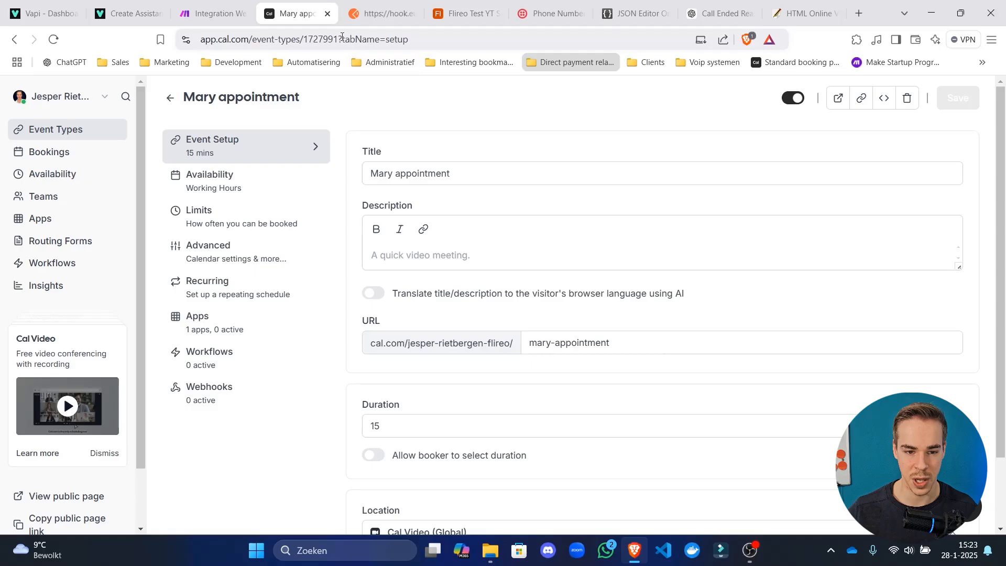
{"action": "double_click", "coordinate": [342, 39]}
{"action": "double_click", "coordinate": [351, 39]}
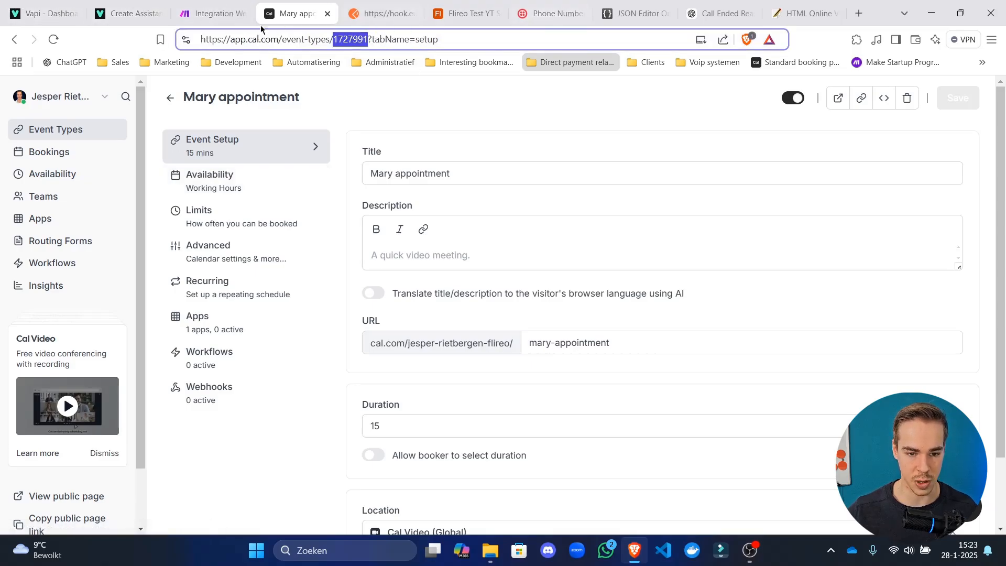
{"action": "scroll", "coordinate": [89, 510], "scroll_direction": "down", "scroll_amount": 2}
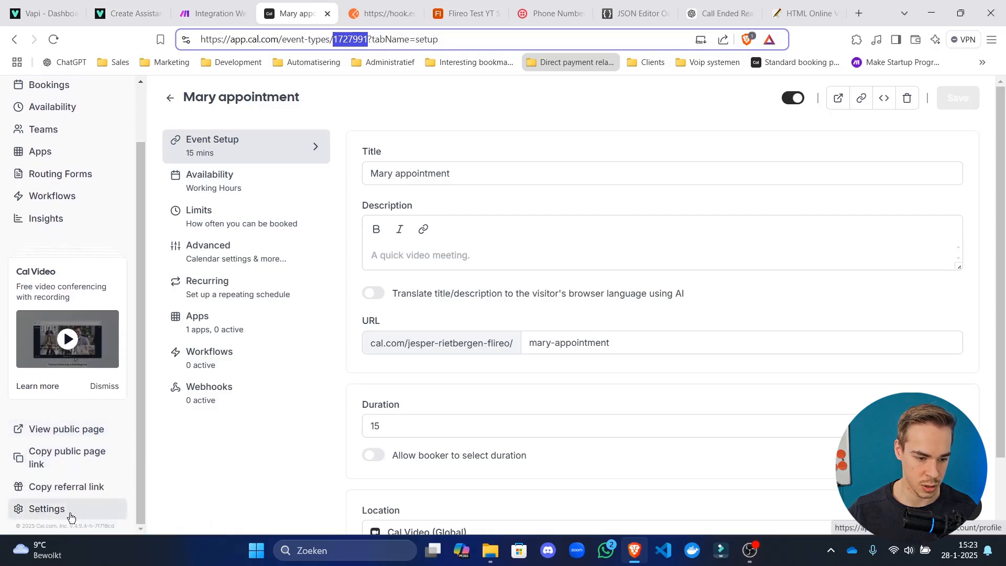
Search 'cal.com ai reference' in a new tab and open the Cal.com result.
{"action": "left_click", "coordinate": [859, 14]}
{"action": "type", "text": "cal"}
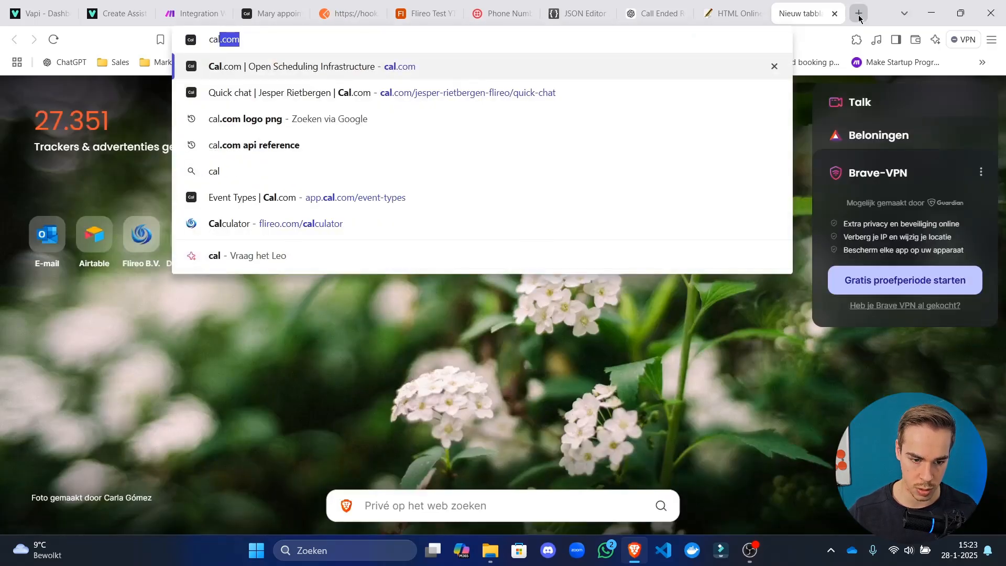
{"action": "type", "text": ".com ai"}
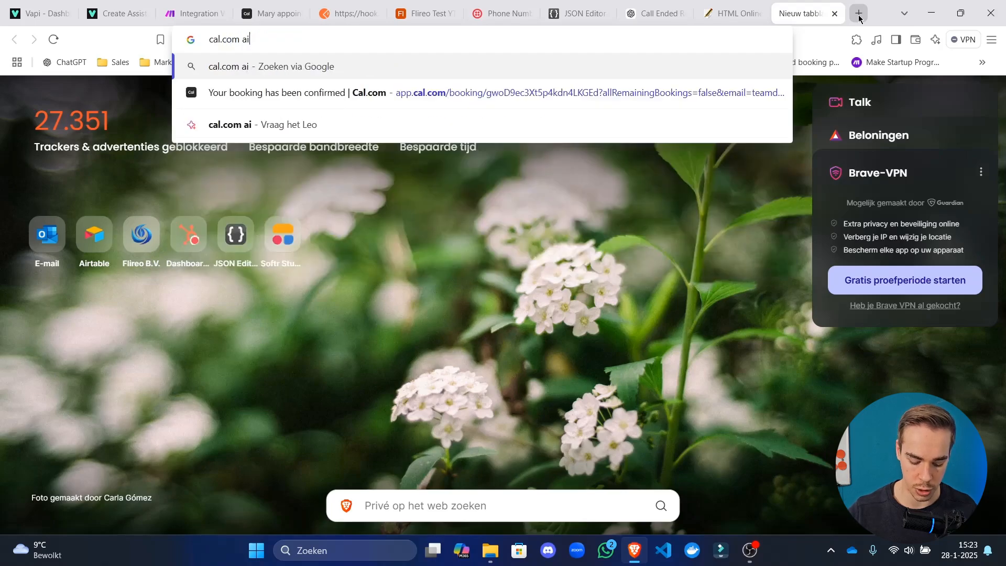
{"action": "type", "text": " reference"}
{"action": "key", "text": "Return"}
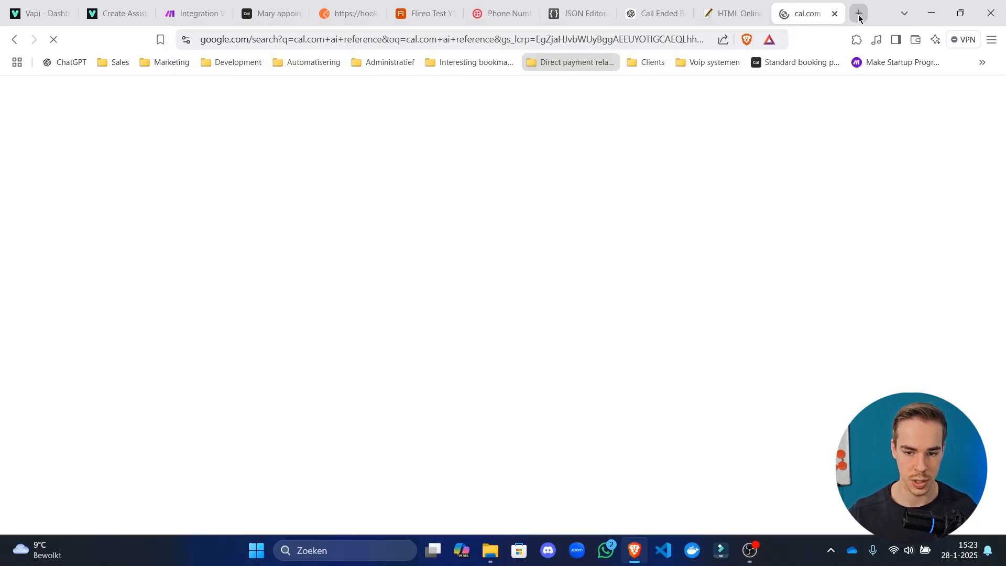
{"action": "left_click", "coordinate": [271, 211]}
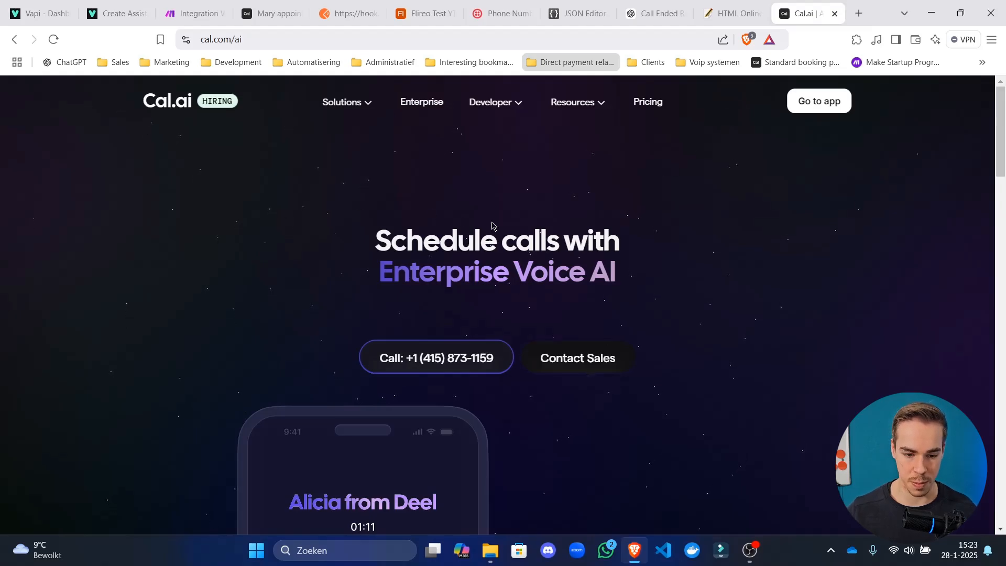
{"action": "scroll", "coordinate": [622, 210], "scroll_direction": "down", "scroll_amount": 10}
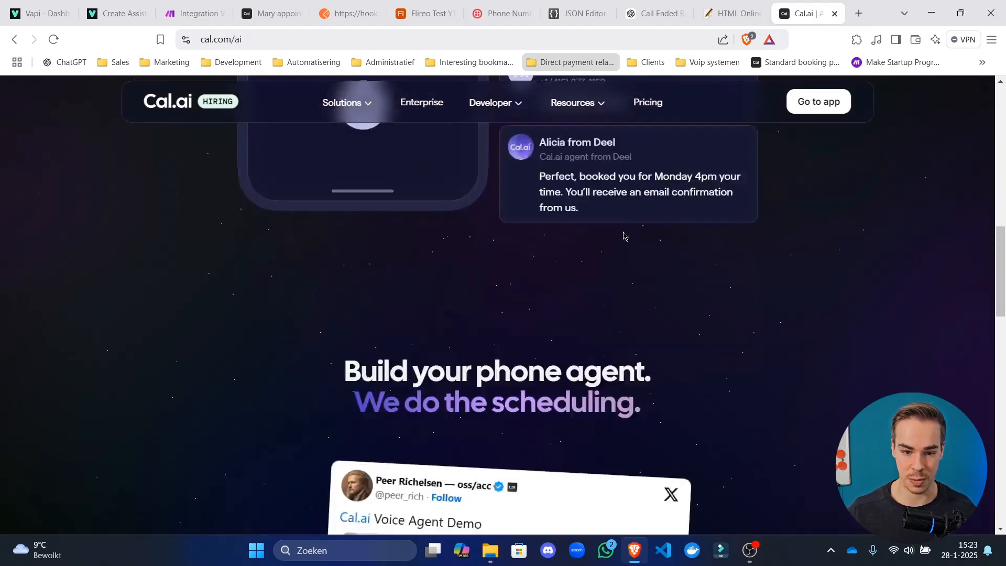
Go to the cal.com homepage and open the API v2 docs from the Developer menu.
{"action": "left_click", "coordinate": [254, 46]}
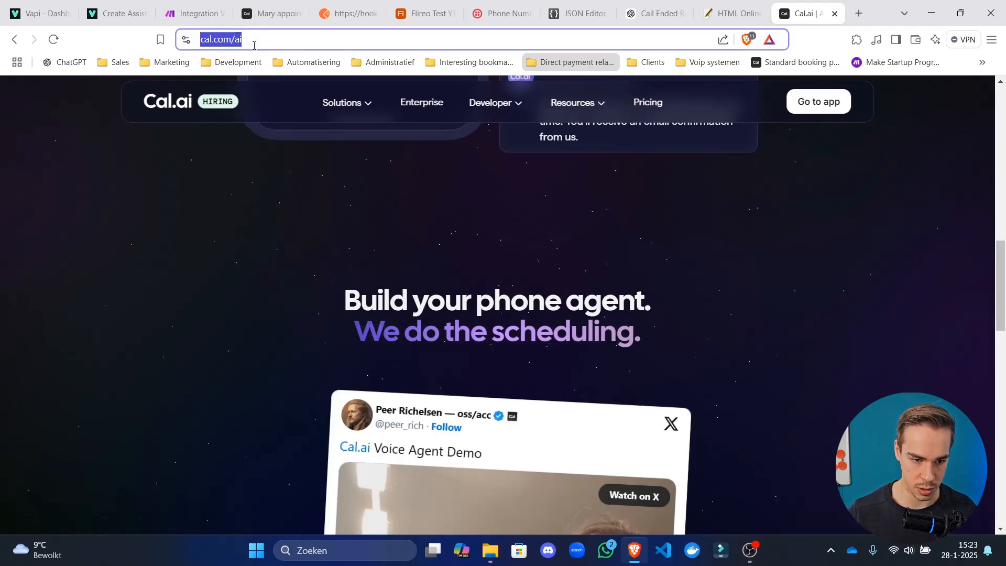
{"action": "left_click", "coordinate": [253, 45]}
{"action": "key", "text": "BackSpace"}
{"action": "key", "text": "BackSpace"}
{"action": "key", "text": "BackSpace"}
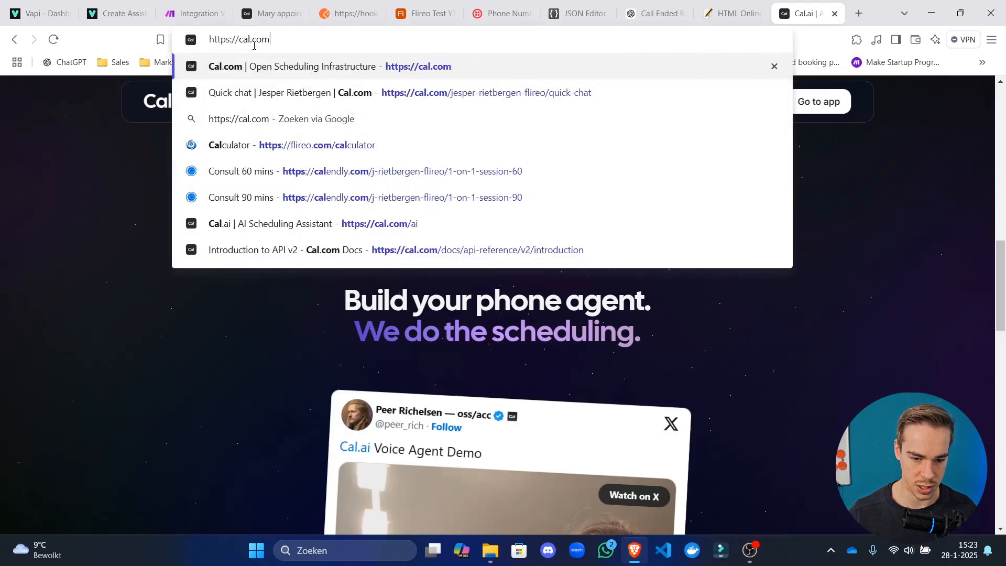
{"action": "key", "text": "Return"}
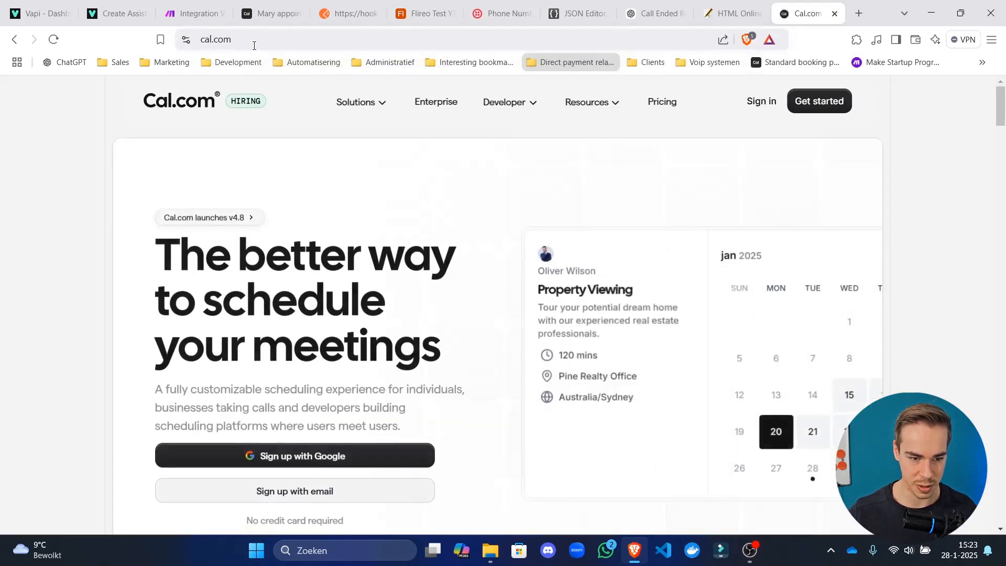
{"action": "mouse_move", "coordinate": [599, 107]}
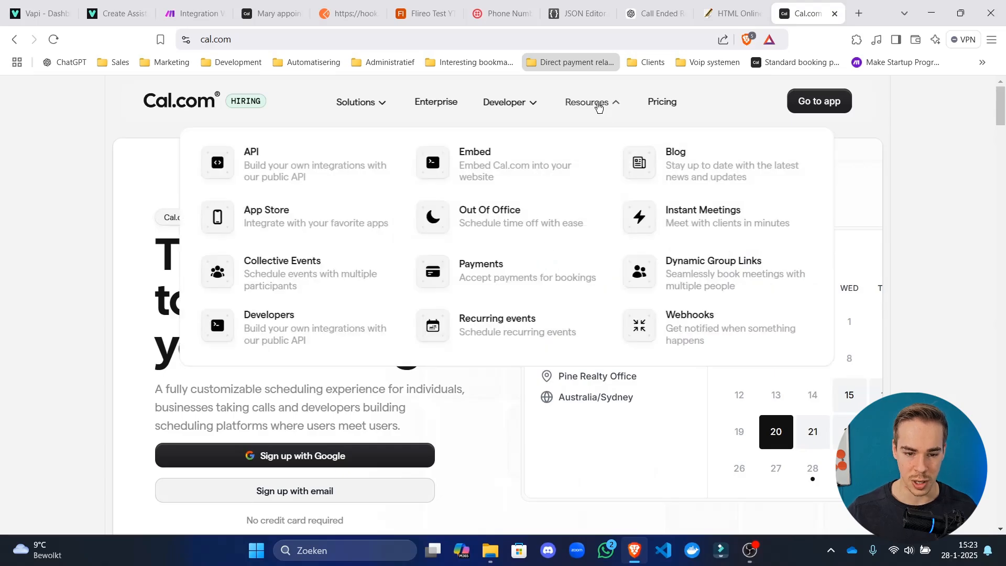
{"action": "left_click", "coordinate": [262, 174]}
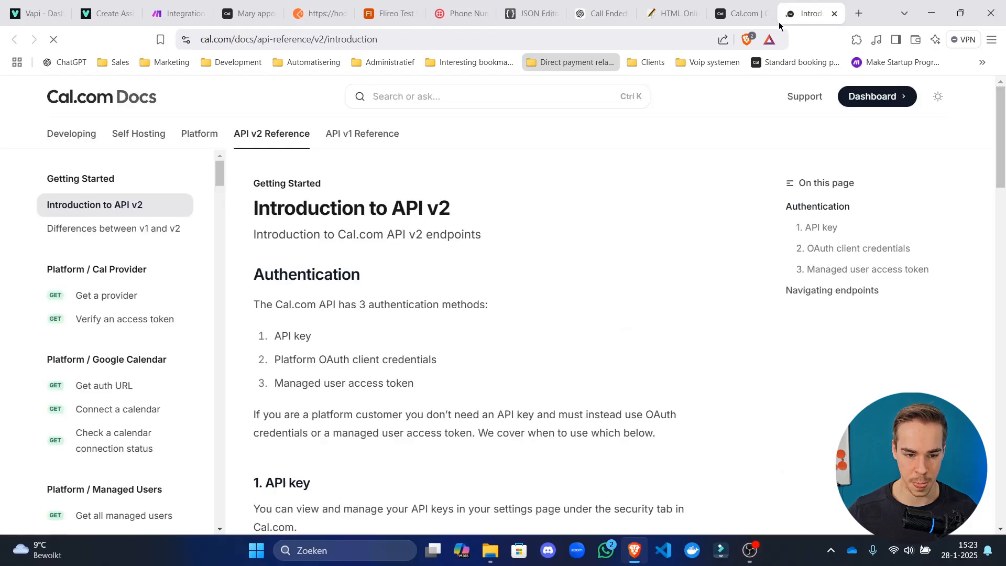
{"action": "scroll", "coordinate": [113, 360], "scroll_direction": "down", "scroll_amount": 10}
{"action": "scroll", "coordinate": [113, 361], "scroll_direction": "down", "scroll_amount": 5}
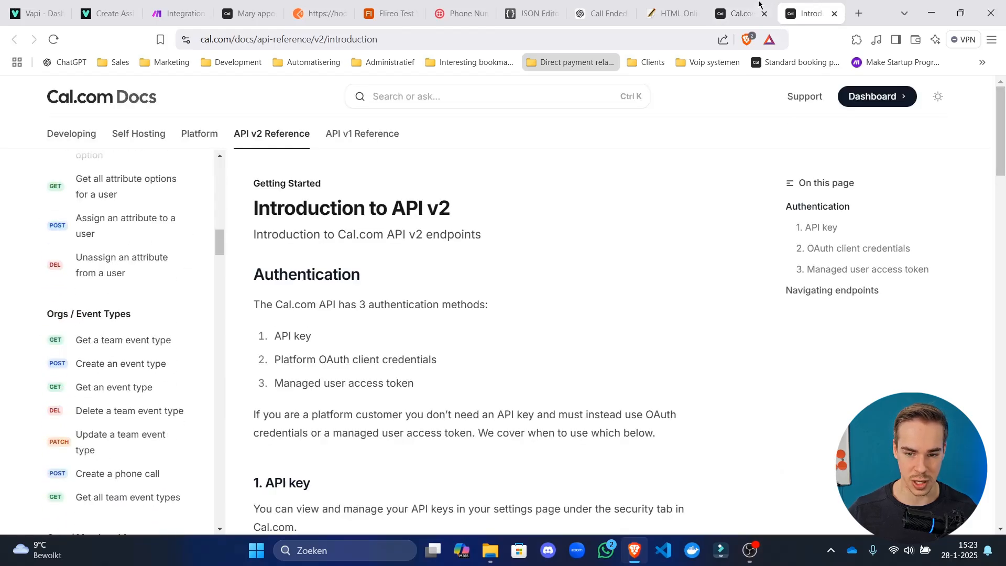
{"action": "left_click", "coordinate": [764, 13]}
{"action": "left_click", "coordinate": [119, 7]}
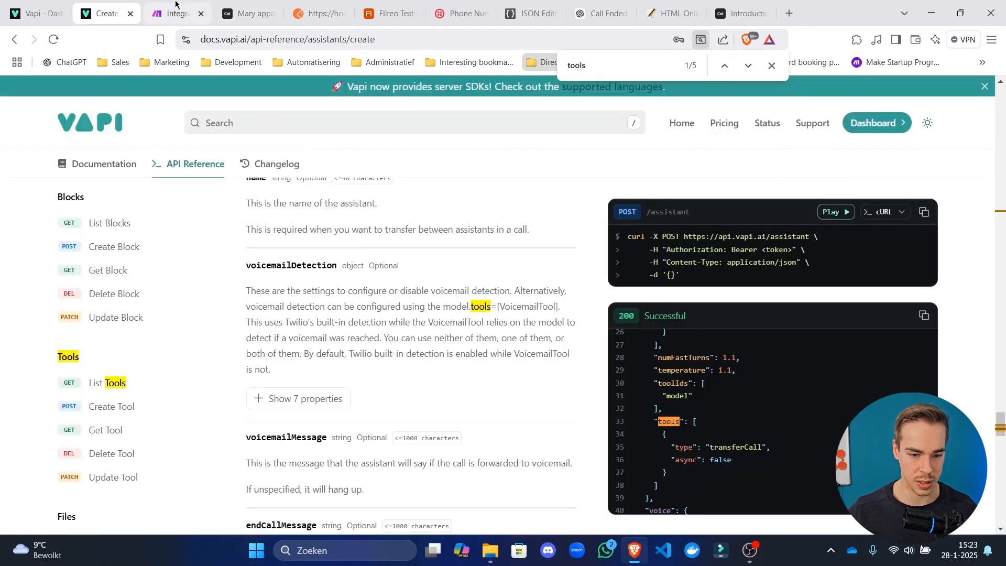
Reselect the event type ID 1727991 in the Mary appointment page address.
{"action": "left_click", "coordinate": [177, 6]}
{"action": "left_click_drag", "start_coordinate": [309, 355], "coordinate": [344, 358]}
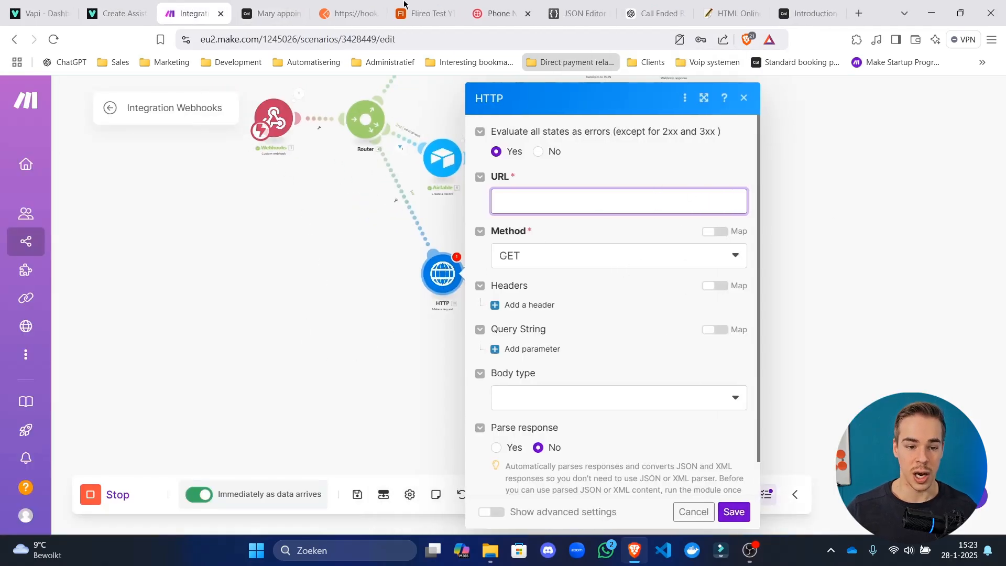
{"action": "left_click", "coordinate": [258, 4]}
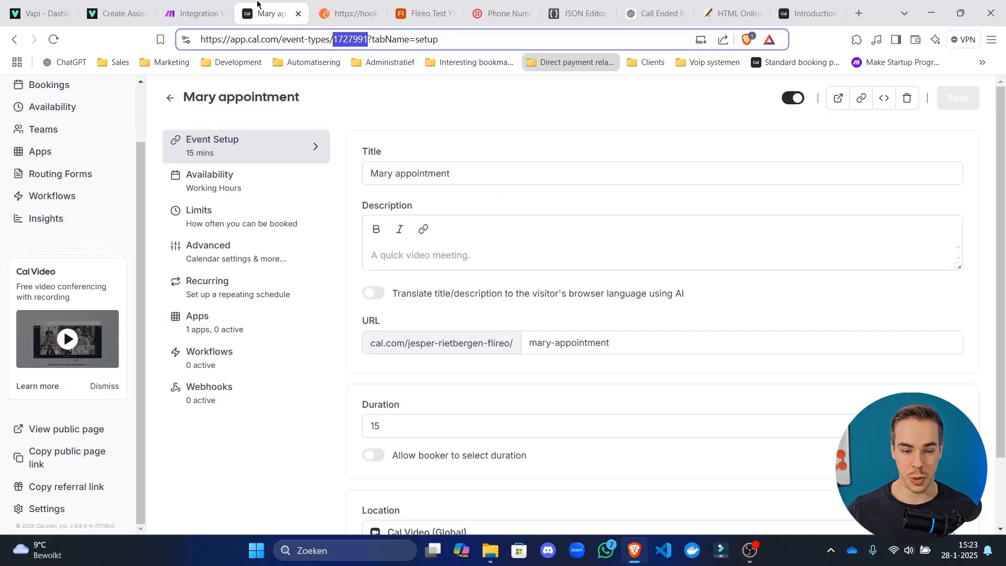
{"action": "left_click", "coordinate": [469, 95]}
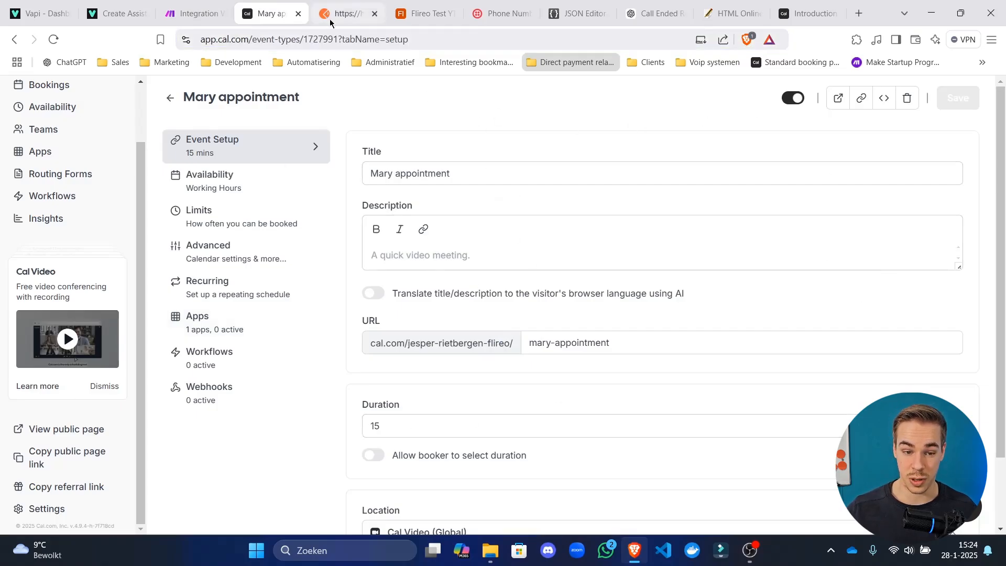
{"action": "left_click", "coordinate": [330, 39]}
{"action": "double_click", "coordinate": [331, 39]}
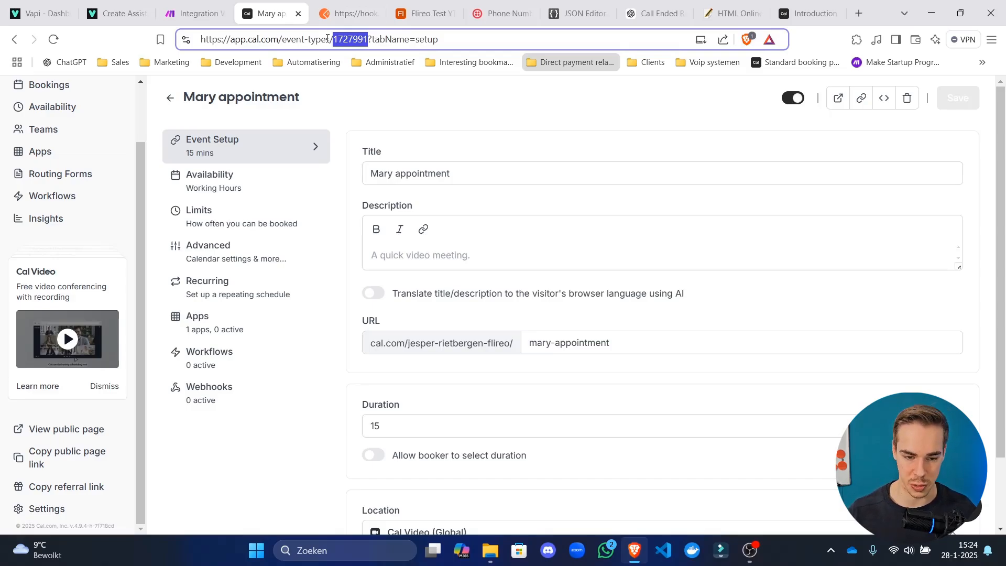
{"action": "left_click", "coordinate": [446, 123]}
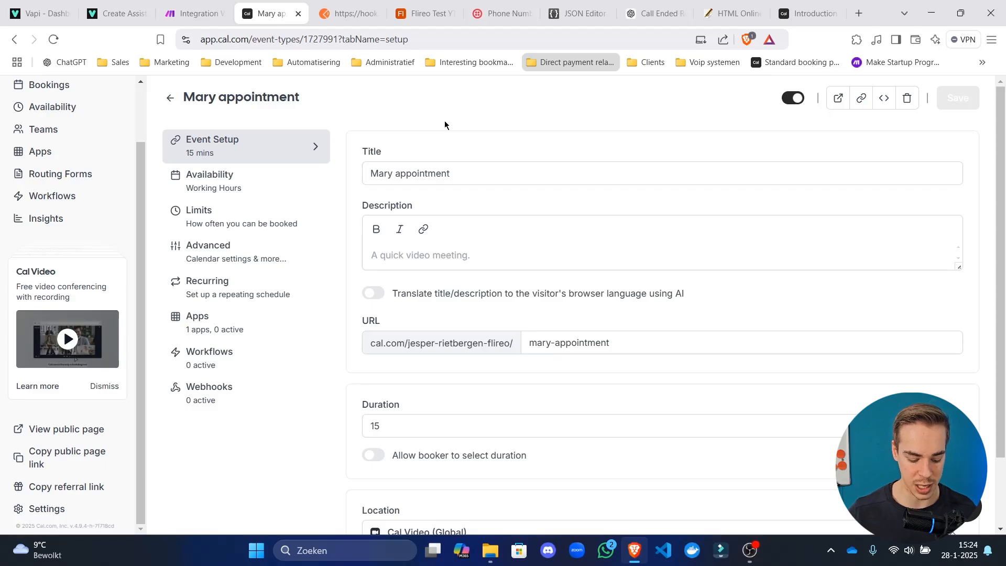
Glance at the Cal.com API v2 docs and close the HTTP module's settings.
{"action": "left_click", "coordinate": [195, 12]}
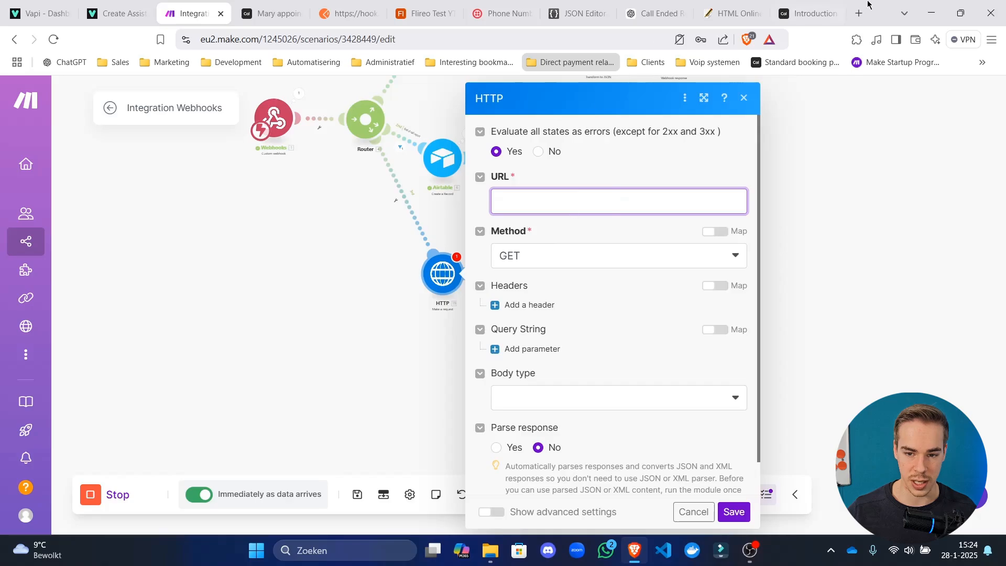
{"action": "left_click", "coordinate": [809, 13]}
{"action": "scroll", "coordinate": [142, 291], "scroll_direction": "down", "scroll_amount": 8}
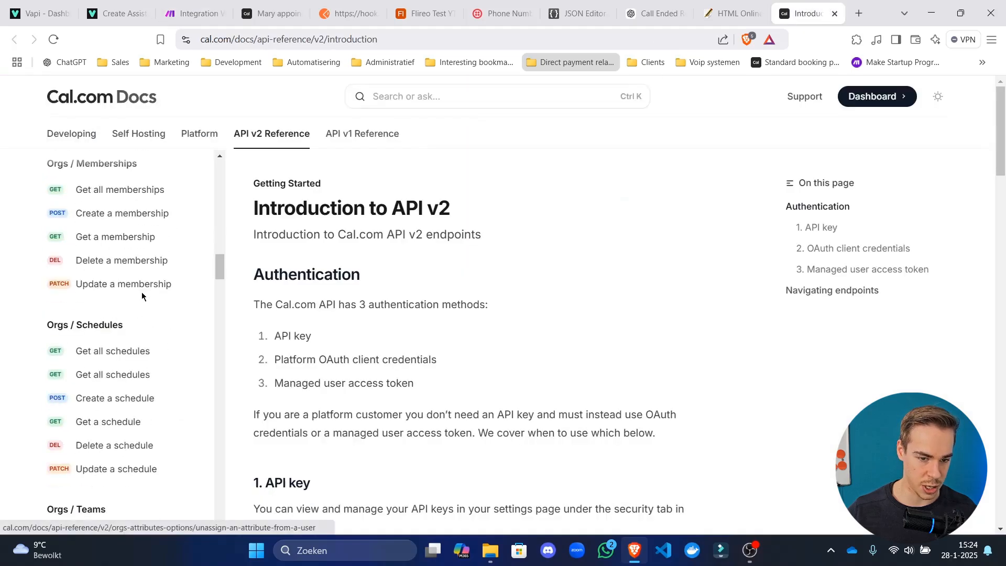
{"action": "scroll", "coordinate": [142, 291], "scroll_direction": "up", "scroll_amount": 15}
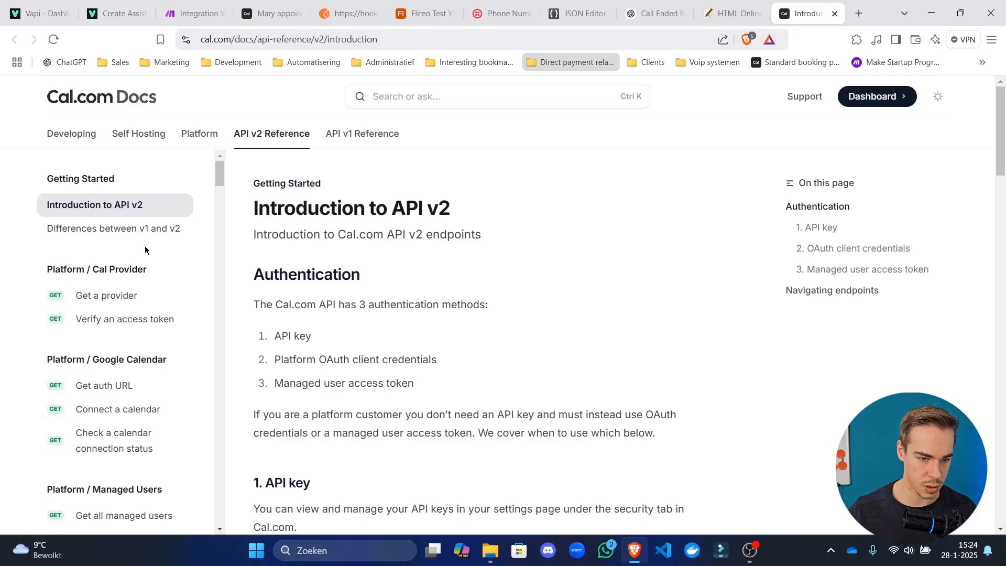
{"action": "left_click", "coordinate": [195, 13]}
{"action": "left_click", "coordinate": [306, 338]}
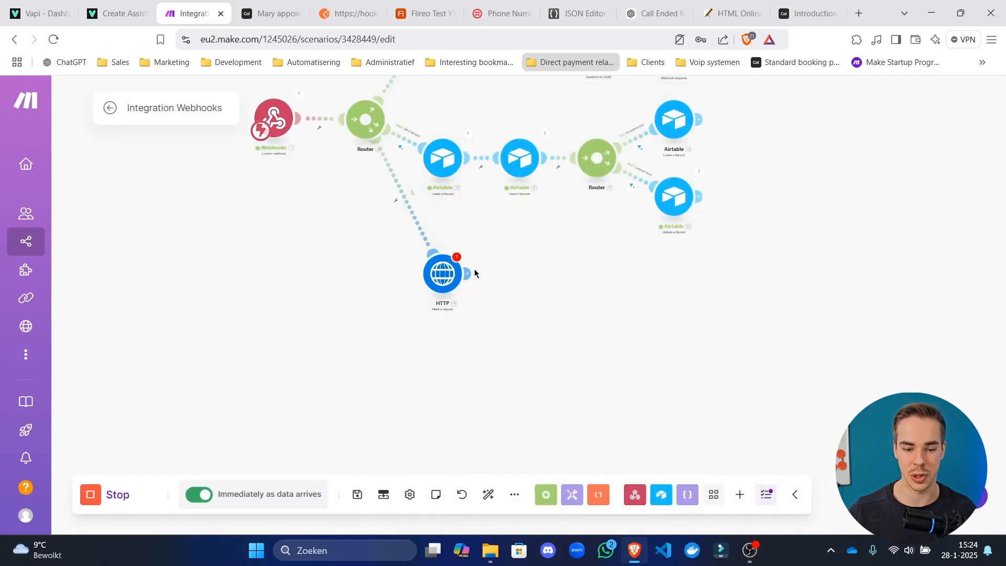
Add an HTTP 'Make a request' module on the router's lower branch.
{"action": "left_click", "coordinate": [467, 273]}
{"action": "type", "text": "htt"}
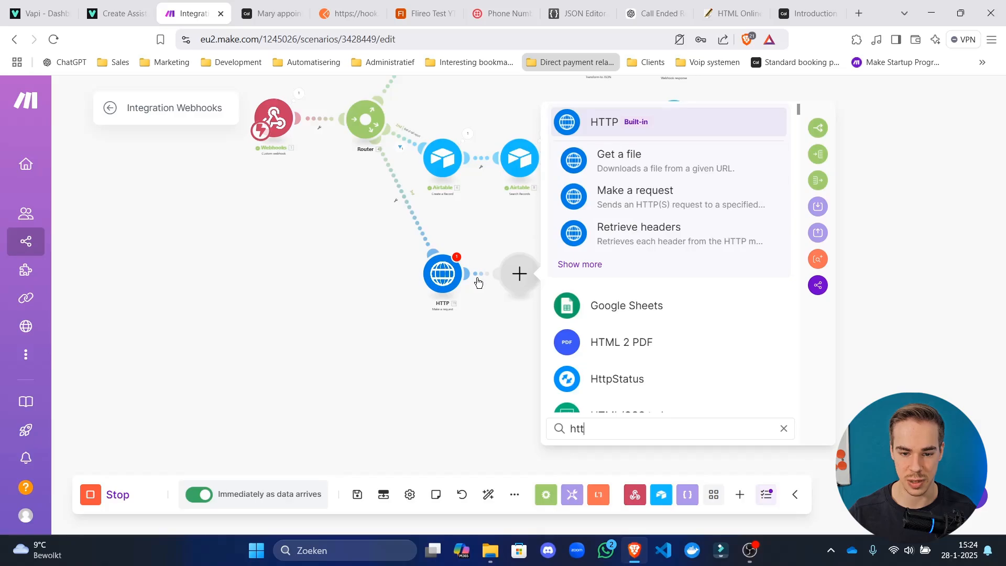
{"action": "type", "text": "p"}
{"action": "left_click", "coordinate": [665, 131]}
{"action": "scroll", "coordinate": [675, 274], "scroll_direction": "down", "scroll_amount": 2}
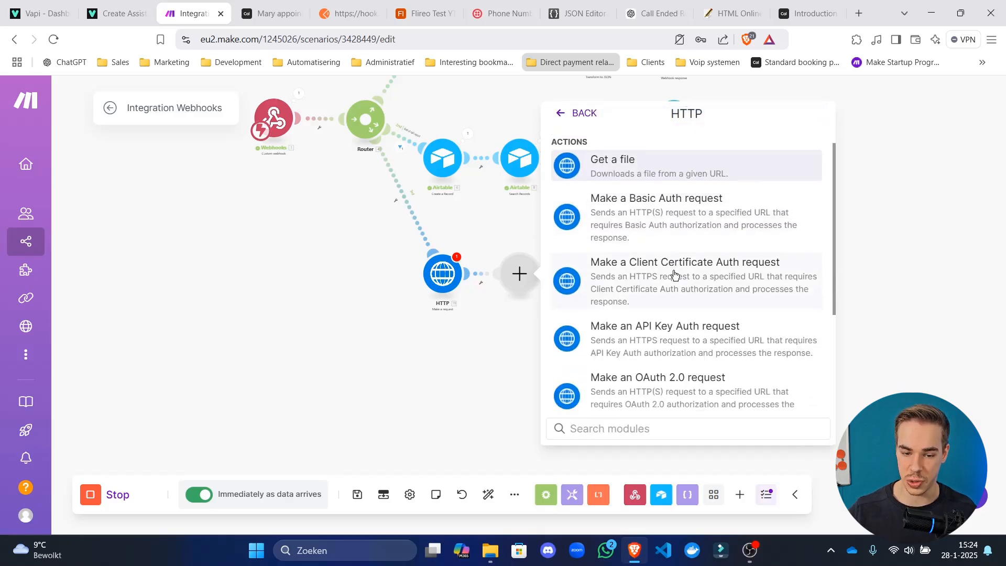
{"action": "scroll", "coordinate": [675, 274], "scroll_direction": "down", "scroll_amount": 4}
{"action": "left_click", "coordinate": [509, 301]}
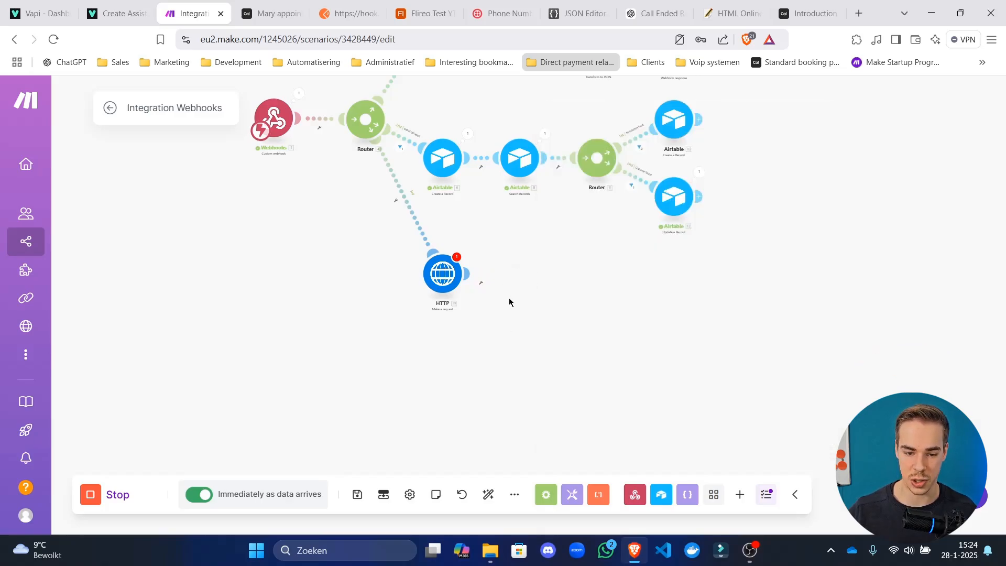
{"action": "left_click", "coordinate": [503, 202]}
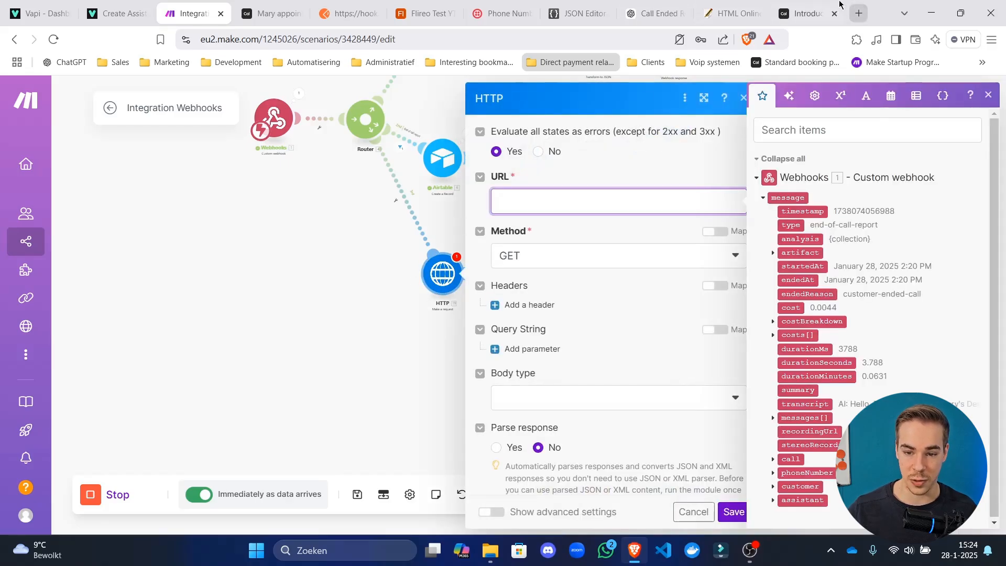
Read the Cal.com API v2 introduction on API key authentication.
{"action": "left_click", "coordinate": [802, 5]}
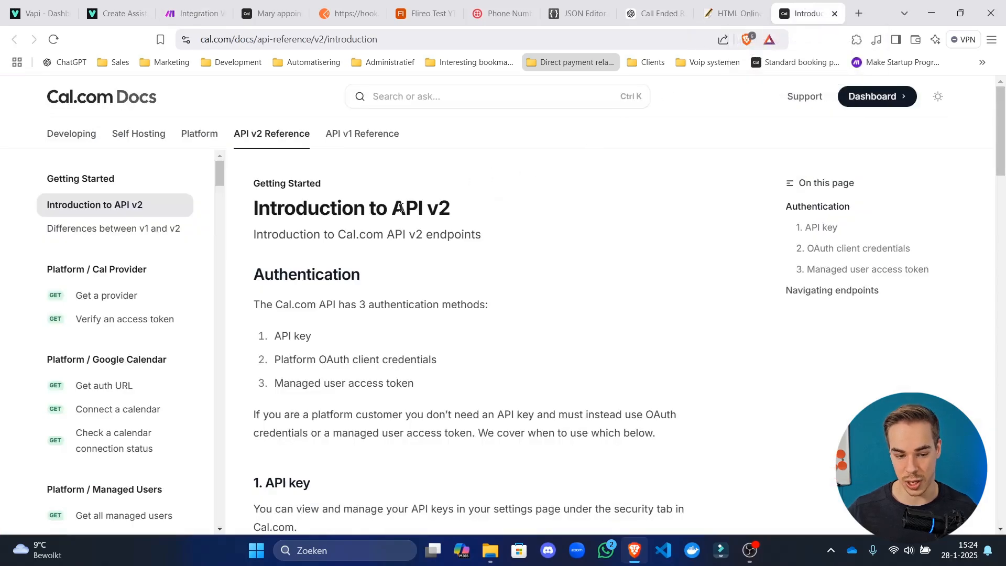
{"action": "scroll", "coordinate": [400, 208], "scroll_direction": "down", "scroll_amount": 5}
{"action": "scroll", "coordinate": [100, 252], "scroll_direction": "down", "scroll_amount": 15}
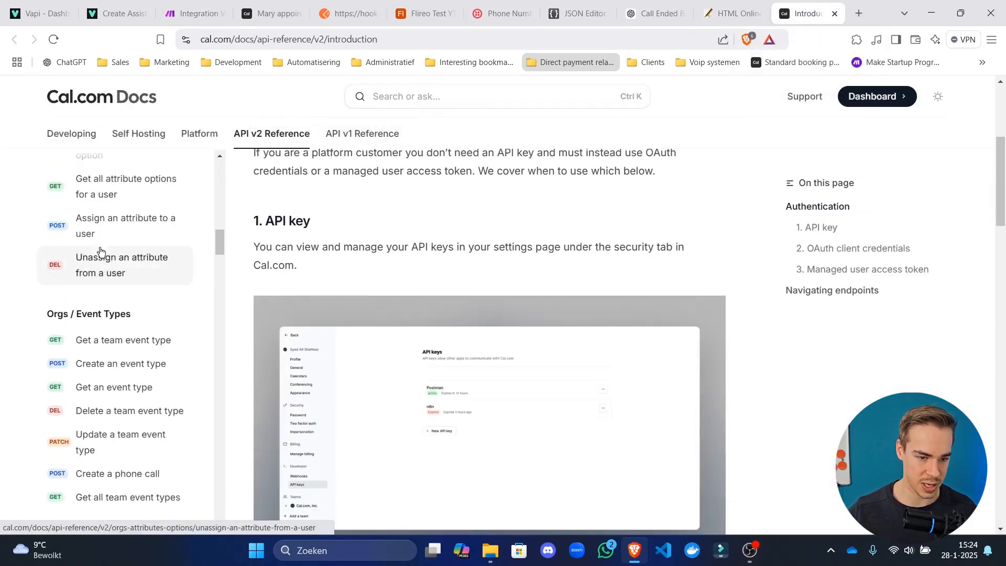
{"action": "scroll", "coordinate": [100, 250], "scroll_direction": "down", "scroll_amount": 10}
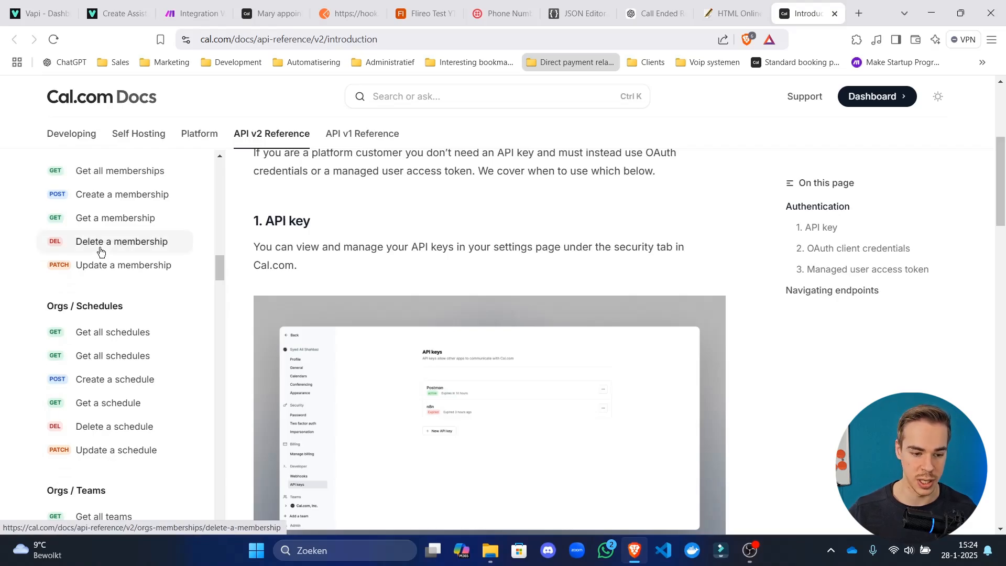
{"action": "scroll", "coordinate": [100, 250], "scroll_direction": "down", "scroll_amount": 3}
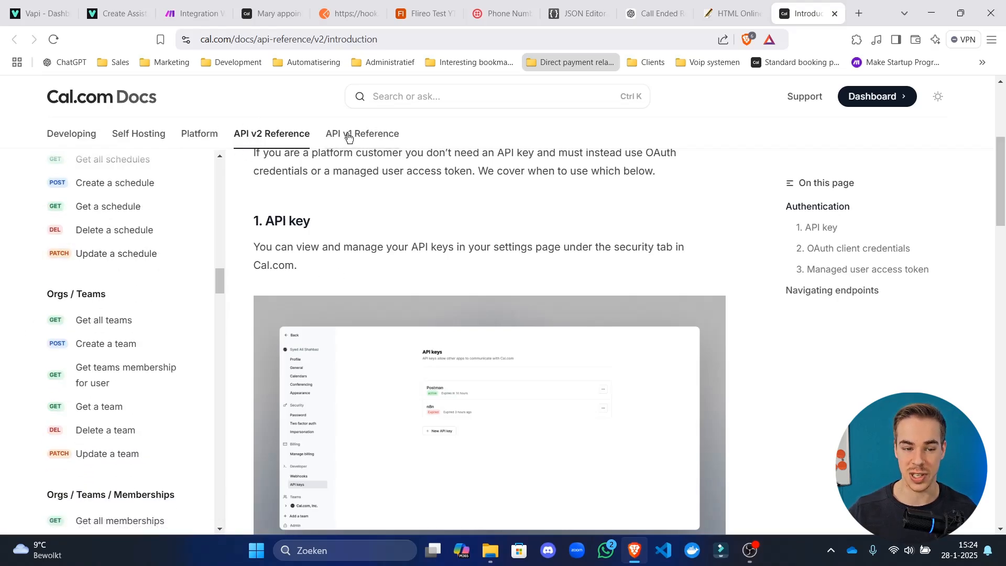
Select part of the Cal.com Docs page address, then leave it unchanged.
{"action": "left_click", "coordinate": [248, 39]}
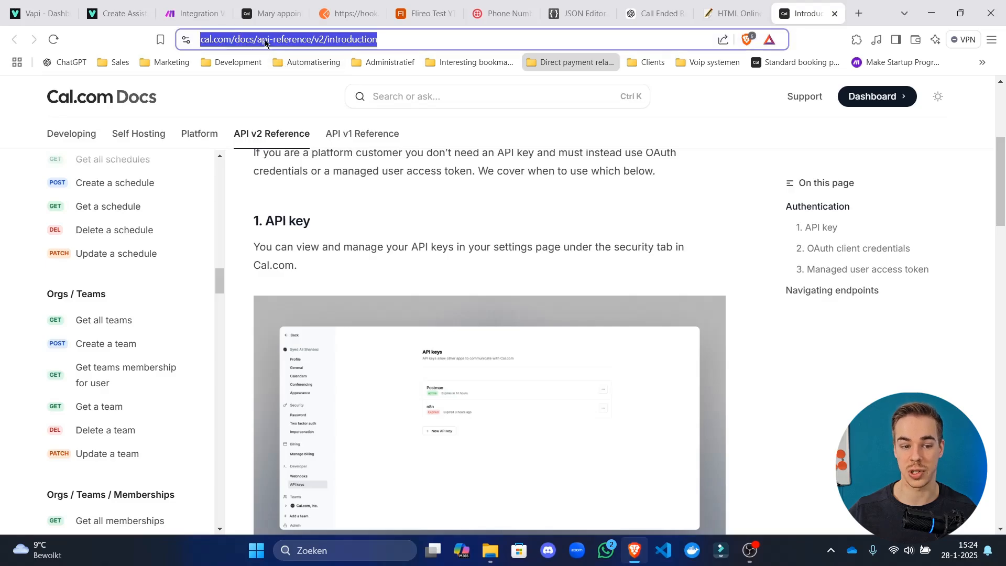
{"action": "left_click", "coordinate": [266, 43]}
{"action": "left_click_drag", "start_coordinate": [284, 40], "coordinate": [362, 39]}
{"action": "left_click", "coordinate": [426, 38]}
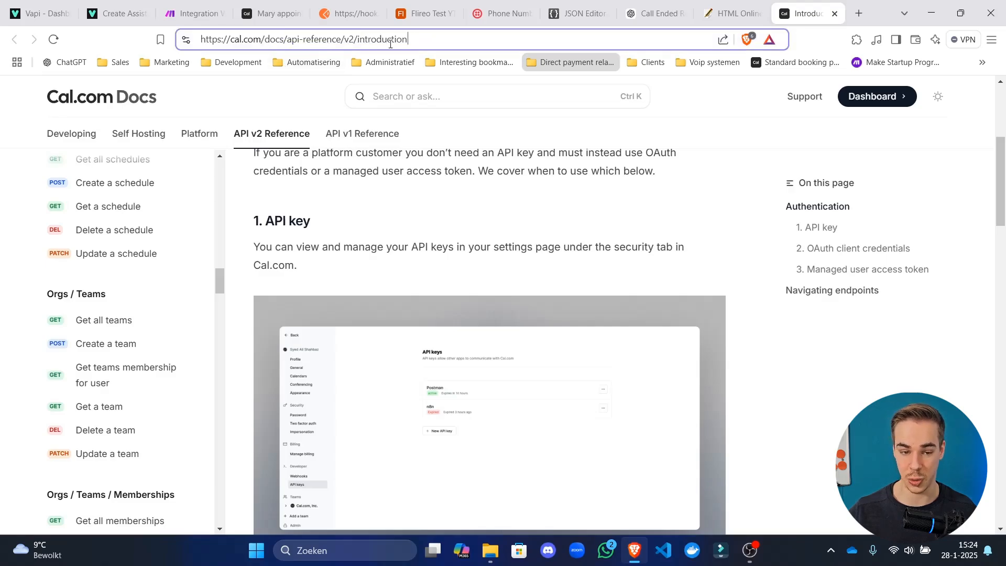
{"action": "left_click", "coordinate": [407, 199]}
Go to the Bookings 'Create a booking' reference and copy its POST /v2/bookings endpoint URL.
{"action": "scroll", "coordinate": [105, 294], "scroll_direction": "down", "scroll_amount": 10}
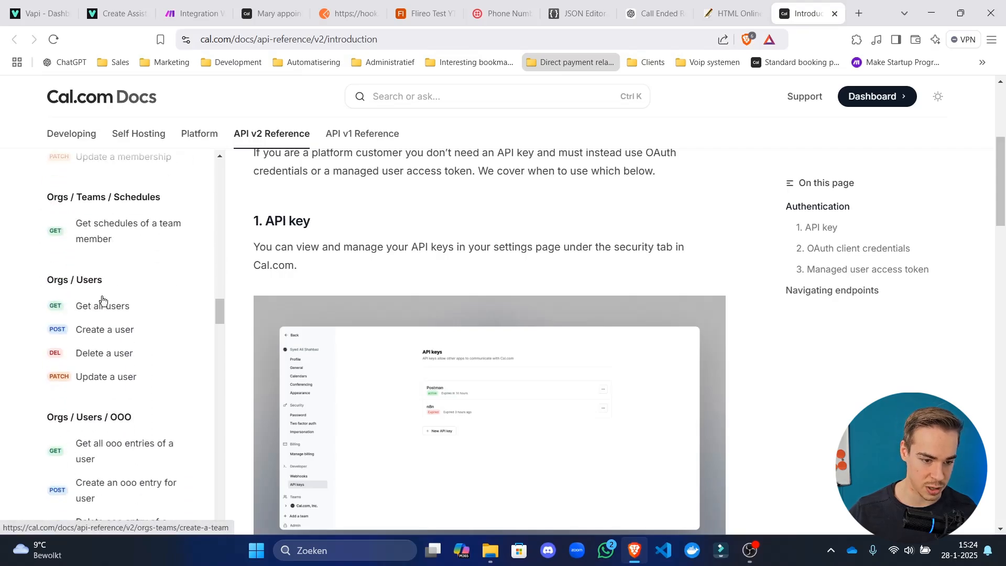
{"action": "scroll", "coordinate": [117, 316], "scroll_direction": "down", "scroll_amount": 6}
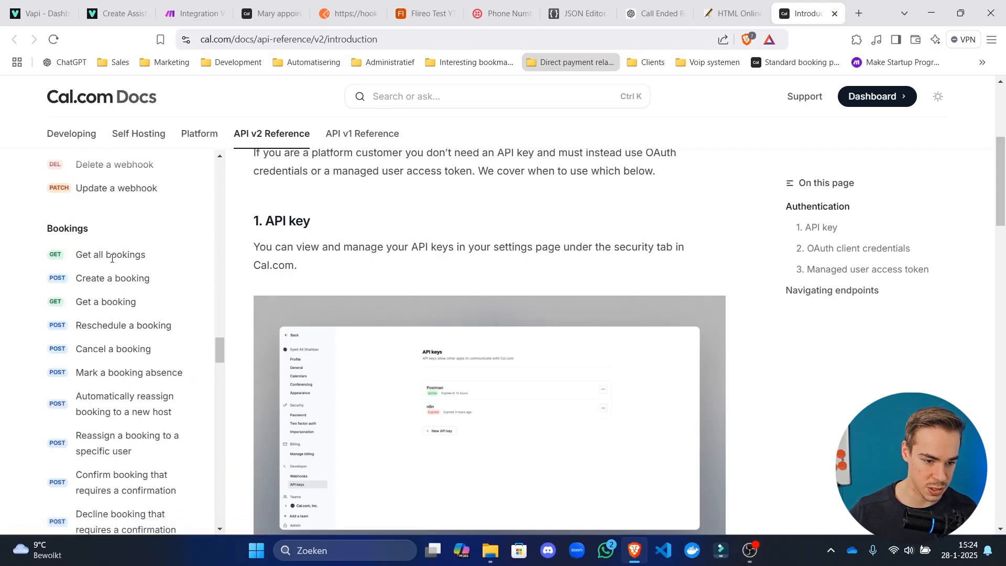
{"action": "left_click", "coordinate": [128, 282]}
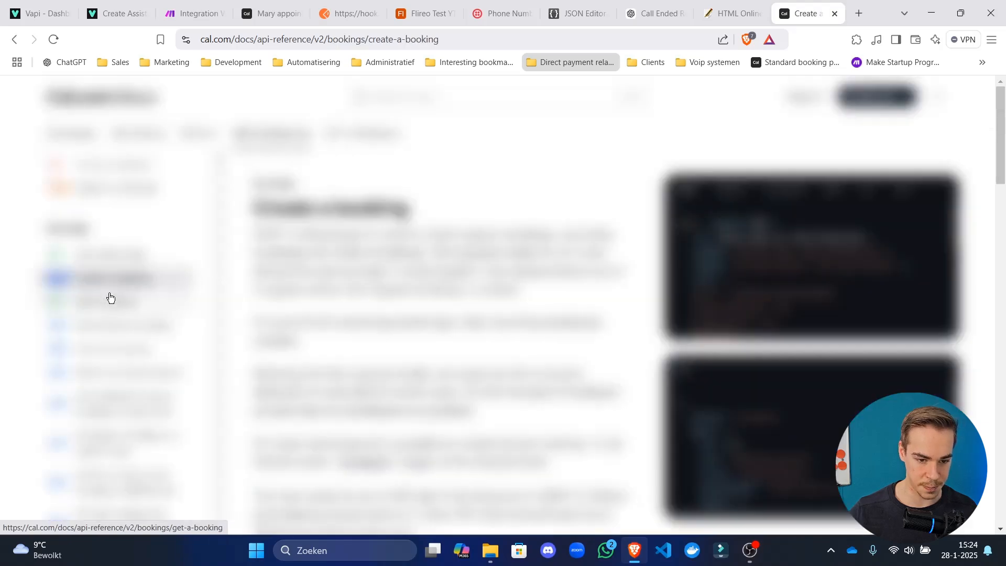
{"action": "scroll", "coordinate": [354, 231], "scroll_direction": "down", "scroll_amount": 6}
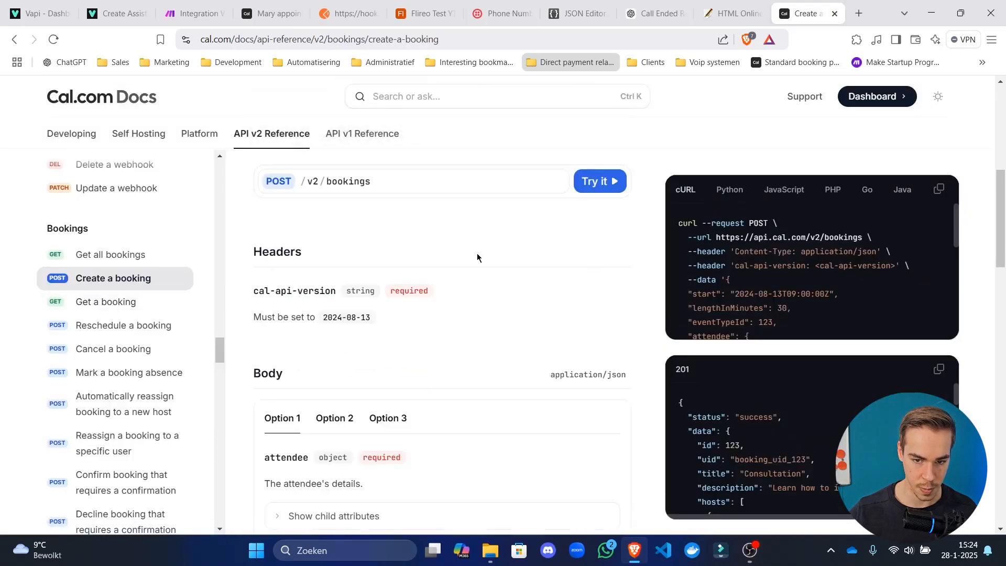
{"action": "scroll", "coordinate": [478, 255], "scroll_direction": "up", "scroll_amount": 2}
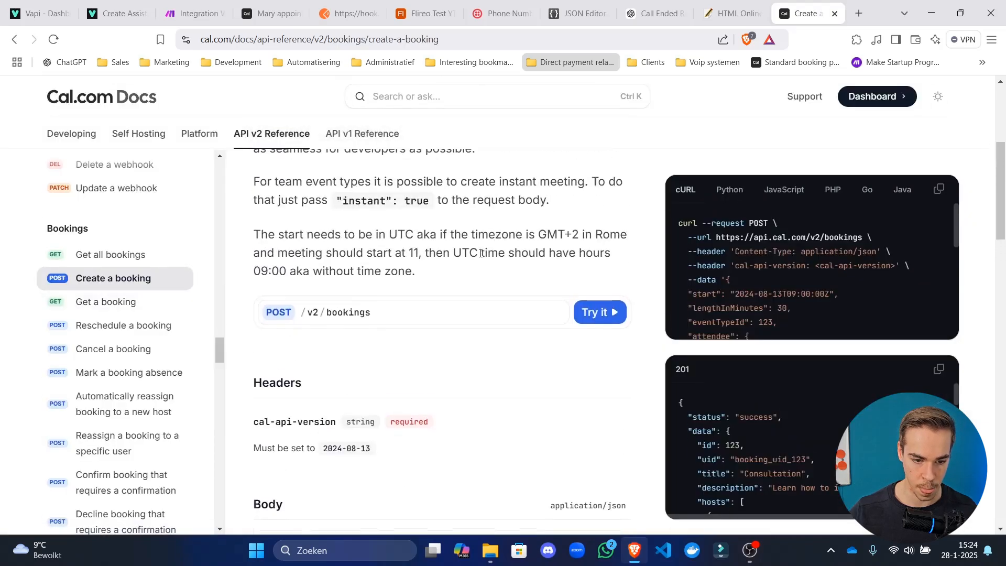
{"action": "left_click", "coordinate": [555, 318]}
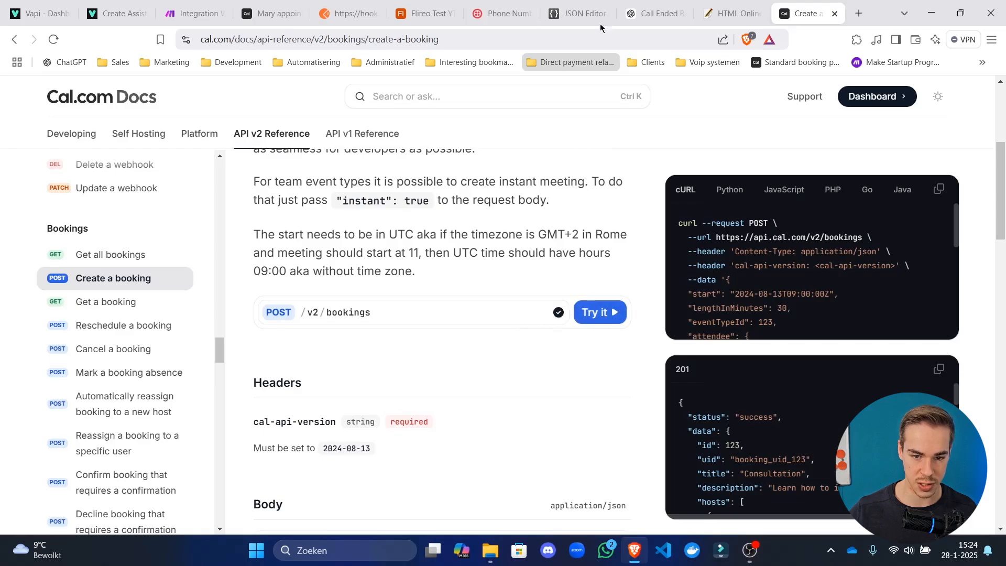
{"action": "left_click_drag", "start_coordinate": [194, 13], "coordinate": [728, 13]}
{"action": "left_click", "coordinate": [676, 196]}
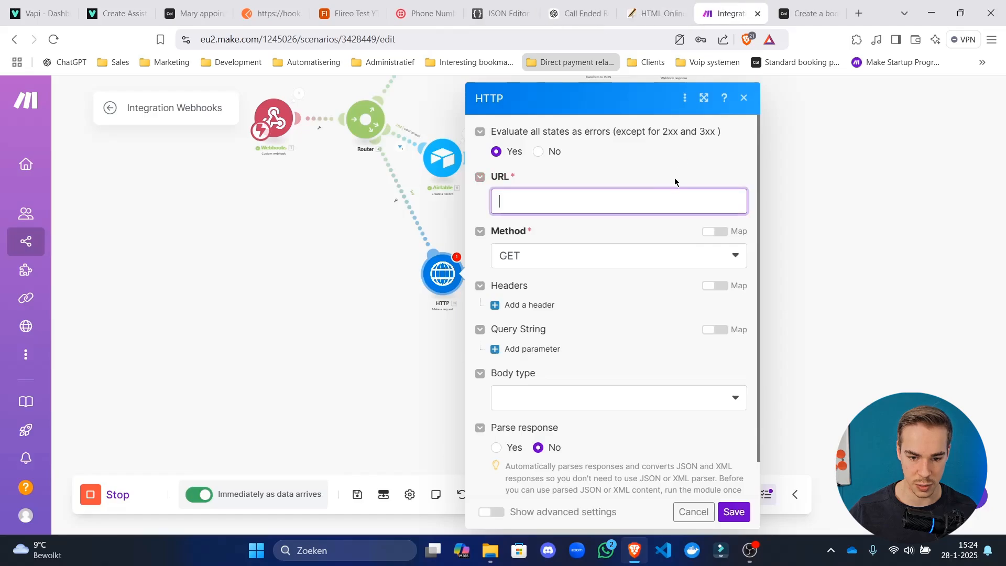
{"action": "type", "text": "https://api.cal.com/v2/bookings"}
{"action": "left_click_drag", "start_coordinate": [674, 187], "coordinate": [385, 189]}
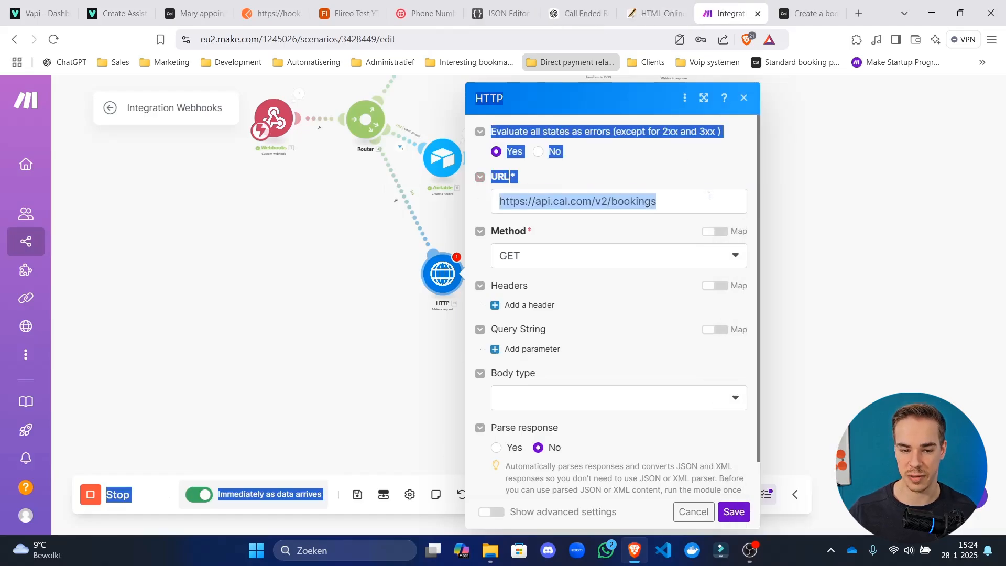
{"action": "left_click_drag", "start_coordinate": [707, 203], "coordinate": [495, 200]}
{"action": "left_click", "coordinate": [689, 147]}
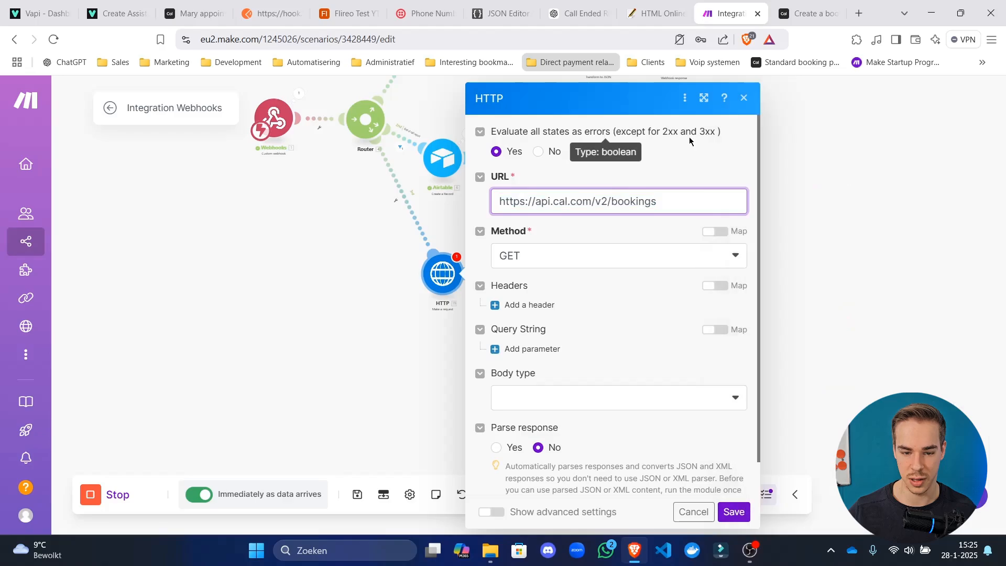
{"action": "left_click", "coordinate": [591, 253]}
{"action": "left_click", "coordinate": [540, 324]}
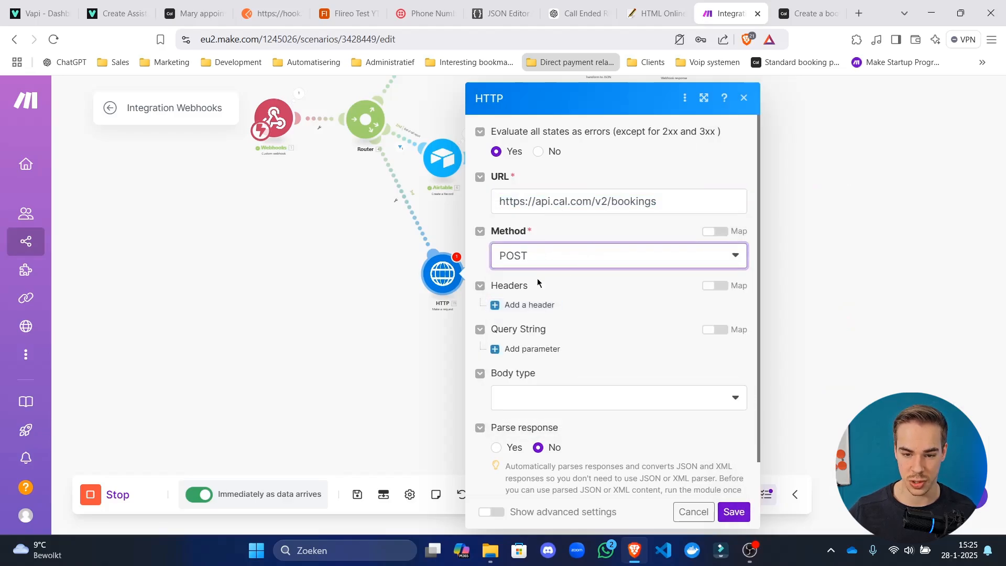
Copy 'cal-api-version' from the docs and add it as a new request header name.
{"action": "left_click", "coordinate": [810, 13]}
{"action": "scroll", "coordinate": [337, 330], "scroll_direction": "down", "scroll_amount": 3}
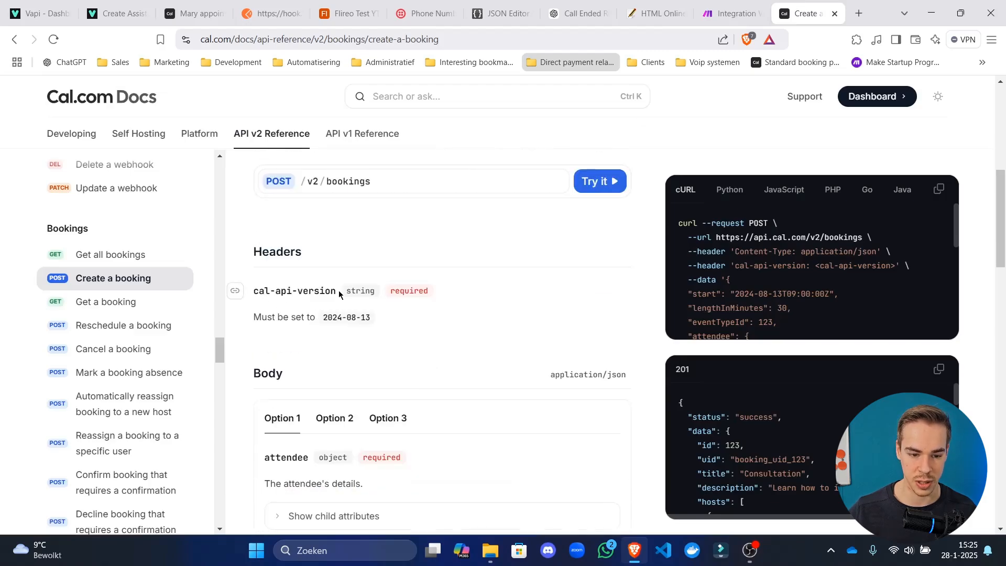
{"action": "left_click_drag", "start_coordinate": [333, 291], "coordinate": [305, 291]}
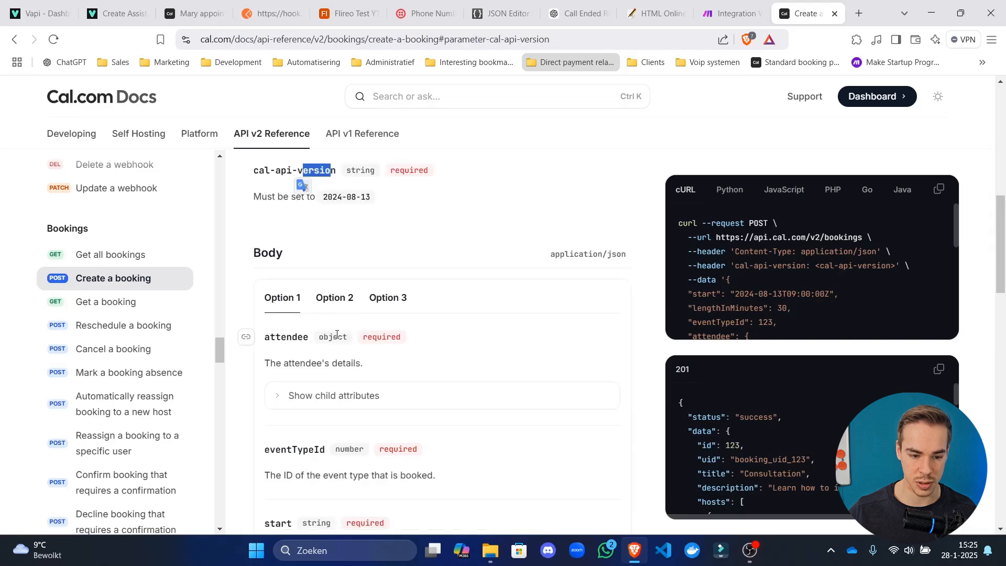
{"action": "left_click", "coordinate": [352, 184]}
{"action": "left_click_drag", "start_coordinate": [336, 177], "coordinate": [254, 179]}
{"action": "key", "text": "ctrl+c"}
{"action": "left_click", "coordinate": [731, 13]}
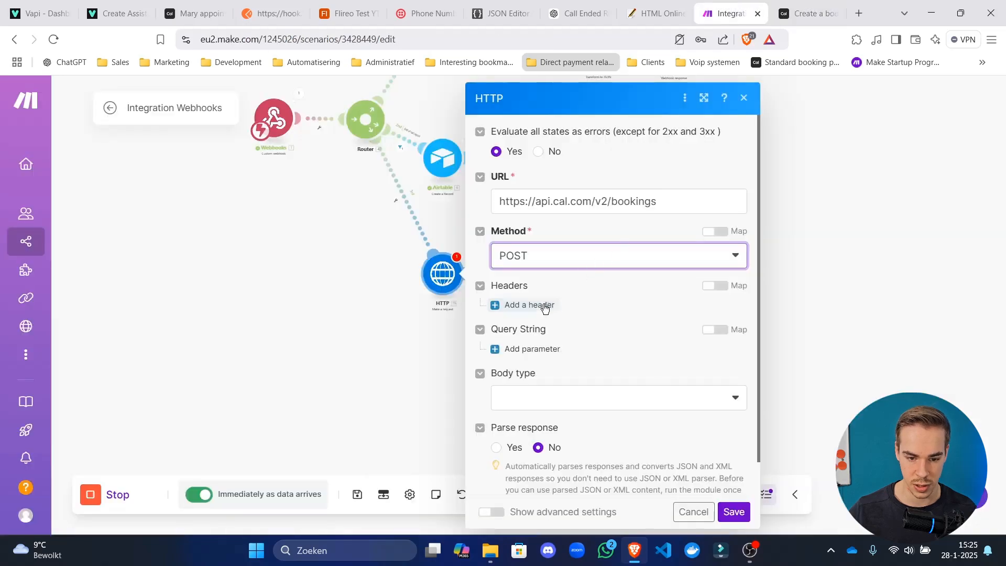
{"action": "left_click", "coordinate": [535, 307]}
{"action": "left_click", "coordinate": [588, 349]}
{"action": "key", "text": "ctrl+v"}
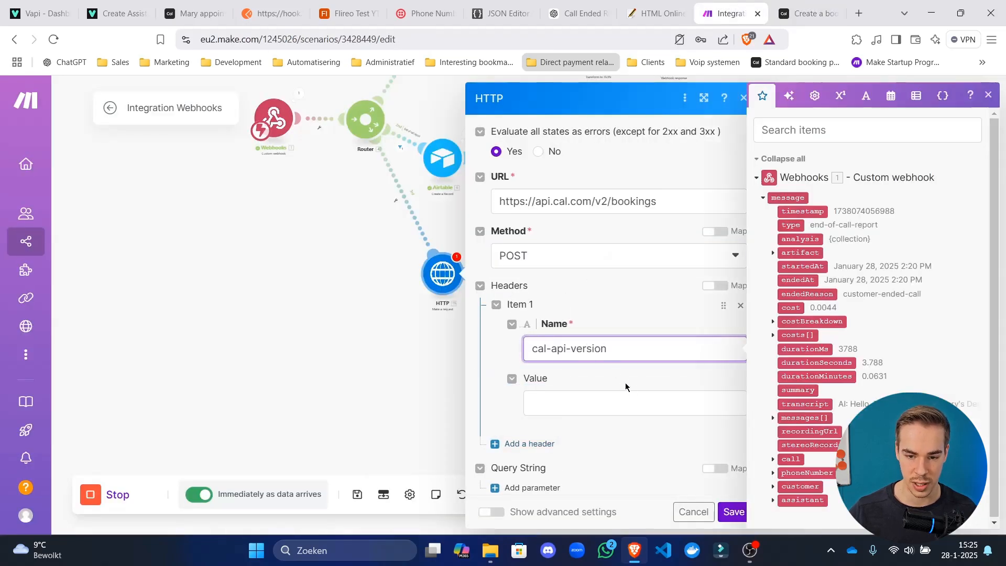
Copy 2024-08-13 from the docs and paste it as the cal-api-version header value.
{"action": "left_click", "coordinate": [807, 13]}
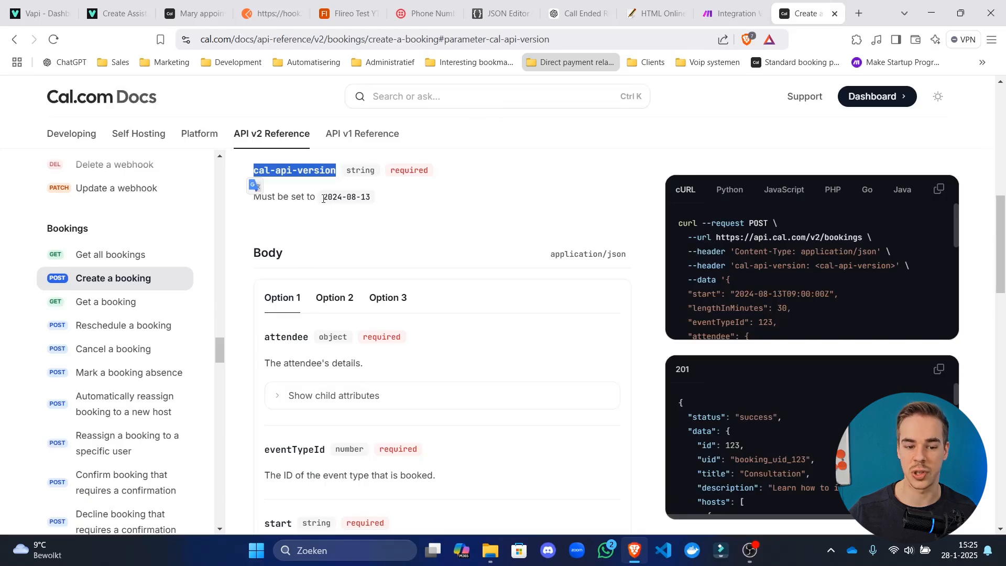
{"action": "left_click_drag", "start_coordinate": [323, 198], "coordinate": [371, 198]}
{"action": "key", "text": "ctrl+c"}
{"action": "left_click", "coordinate": [731, 13]}
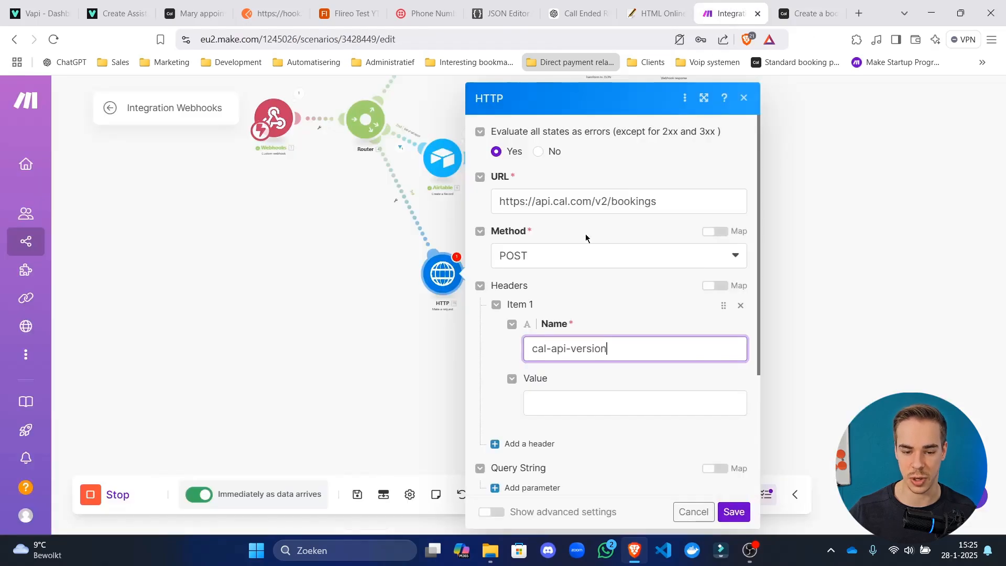
{"action": "left_click", "coordinate": [603, 408]}
{"action": "key", "text": "ctrl+v"}
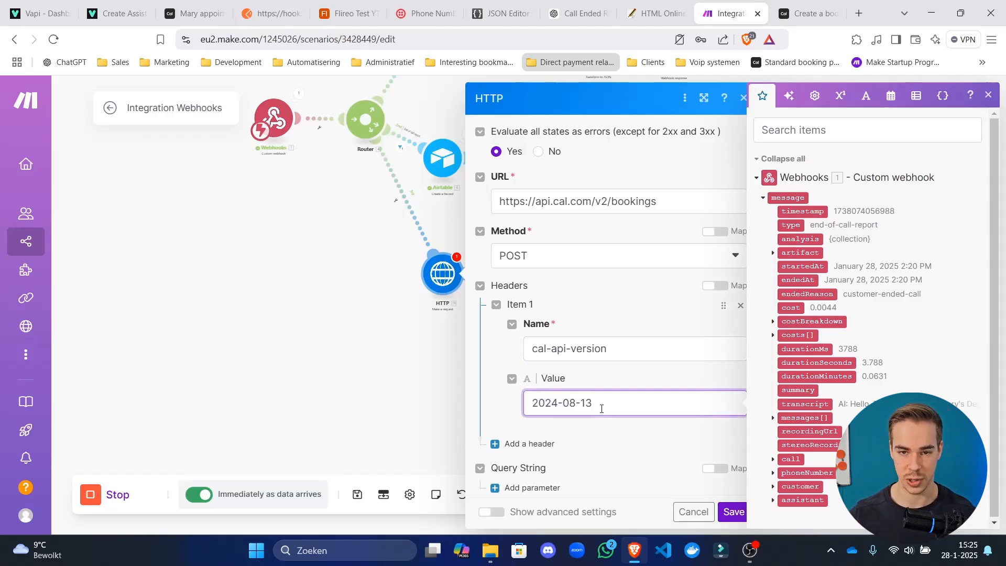
{"action": "left_click", "coordinate": [655, 383]}
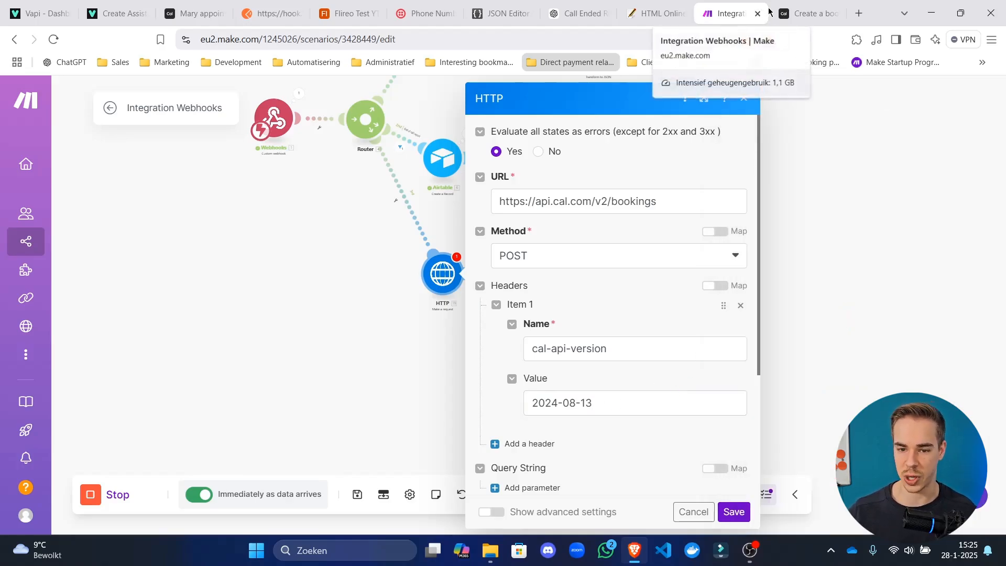
{"action": "left_click", "coordinate": [807, 13]}
{"action": "left_click", "coordinate": [522, 211]}
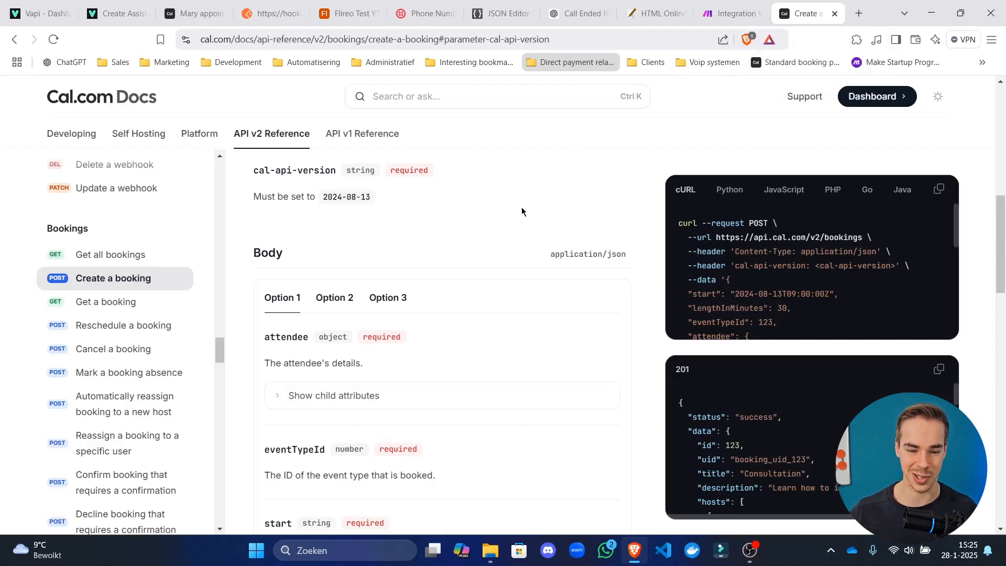
Browse the booking body parameters and expand the attendee's child attributes.
{"action": "scroll", "coordinate": [511, 247], "scroll_direction": "up", "scroll_amount": 5}
{"action": "scroll", "coordinate": [519, 322], "scroll_direction": "down", "scroll_amount": 3}
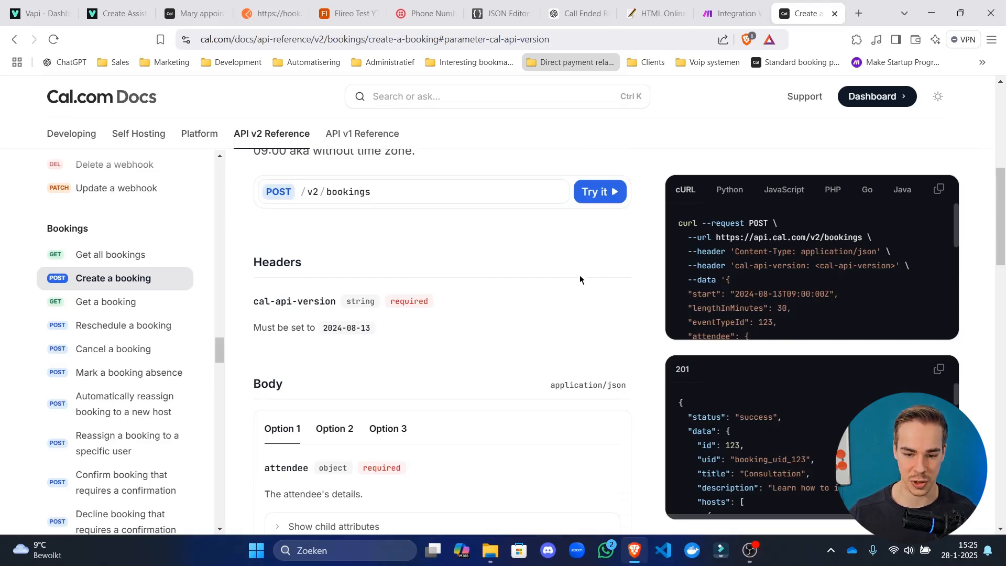
{"action": "scroll", "coordinate": [440, 272], "scroll_direction": "up", "scroll_amount": 4}
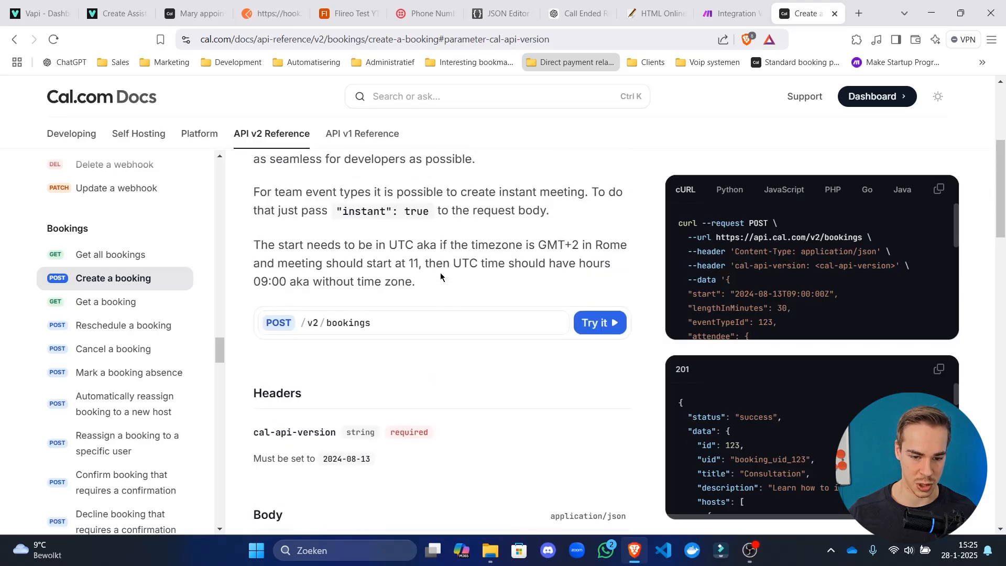
{"action": "scroll", "coordinate": [419, 318], "scroll_direction": "down", "scroll_amount": 7}
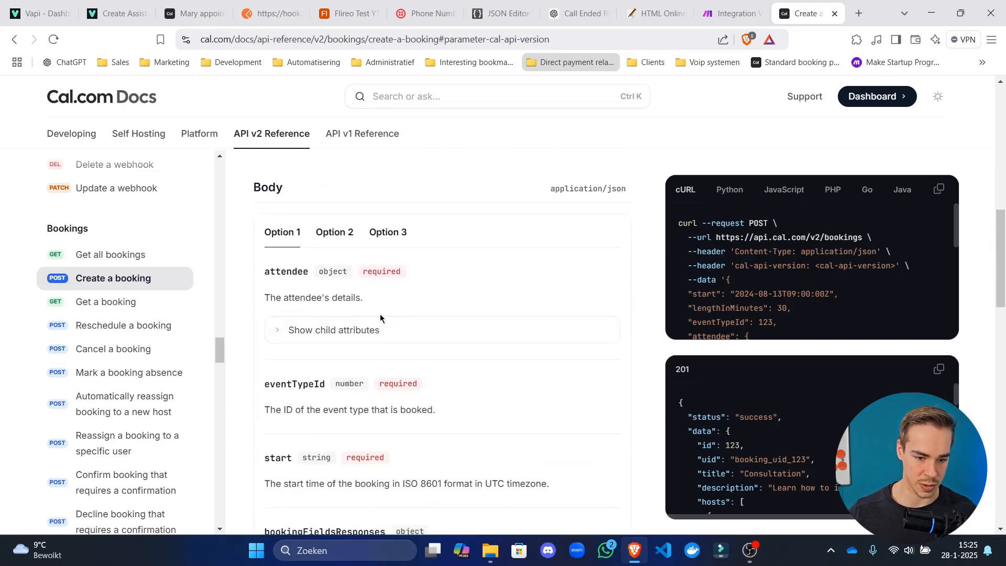
{"action": "scroll", "coordinate": [420, 283], "scroll_direction": "up", "scroll_amount": 6}
{"action": "scroll", "coordinate": [414, 283], "scroll_direction": "up", "scroll_amount": 5}
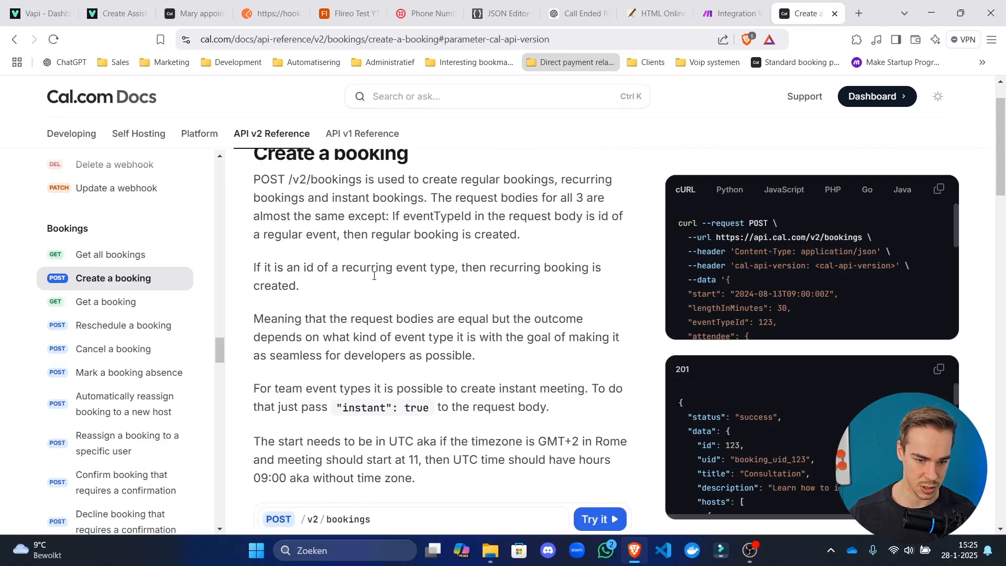
{"action": "scroll", "coordinate": [315, 267], "scroll_direction": "down", "scroll_amount": 8}
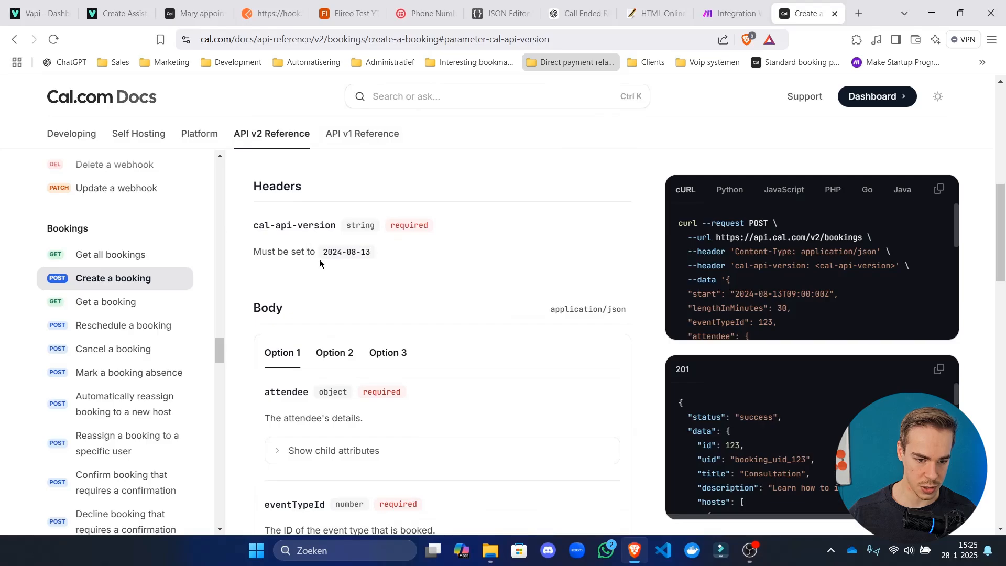
{"action": "scroll", "coordinate": [354, 262], "scroll_direction": "down", "scroll_amount": 3}
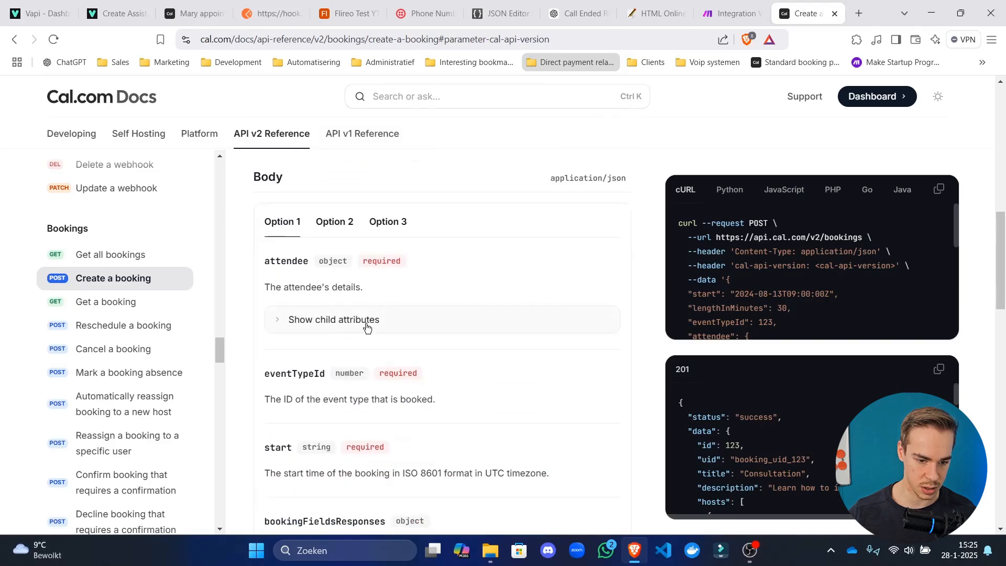
{"action": "scroll", "coordinate": [367, 326], "scroll_direction": "down", "scroll_amount": 7}
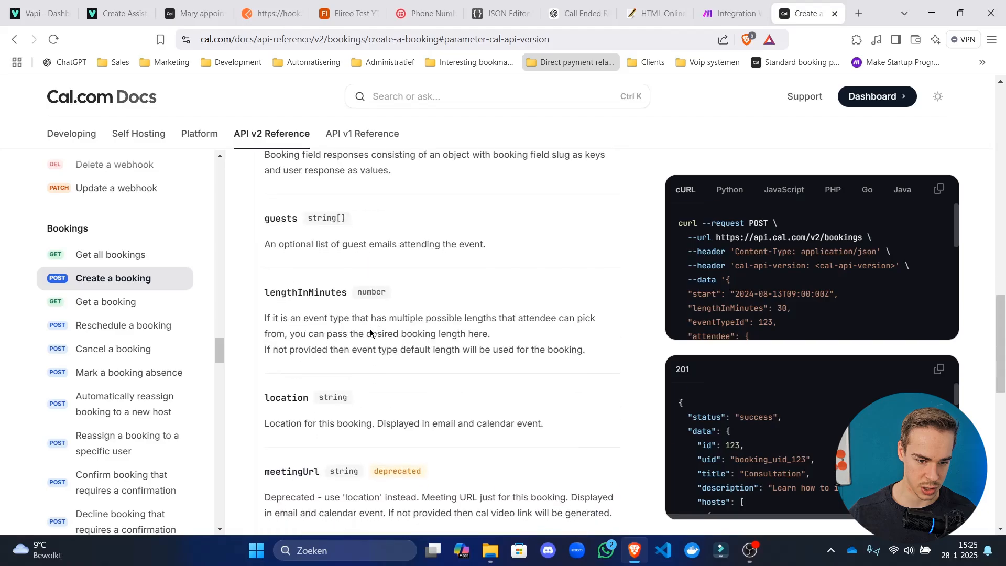
{"action": "scroll", "coordinate": [449, 388], "scroll_direction": "down", "scroll_amount": 5}
{"action": "scroll", "coordinate": [449, 388], "scroll_direction": "down", "scroll_amount": 3}
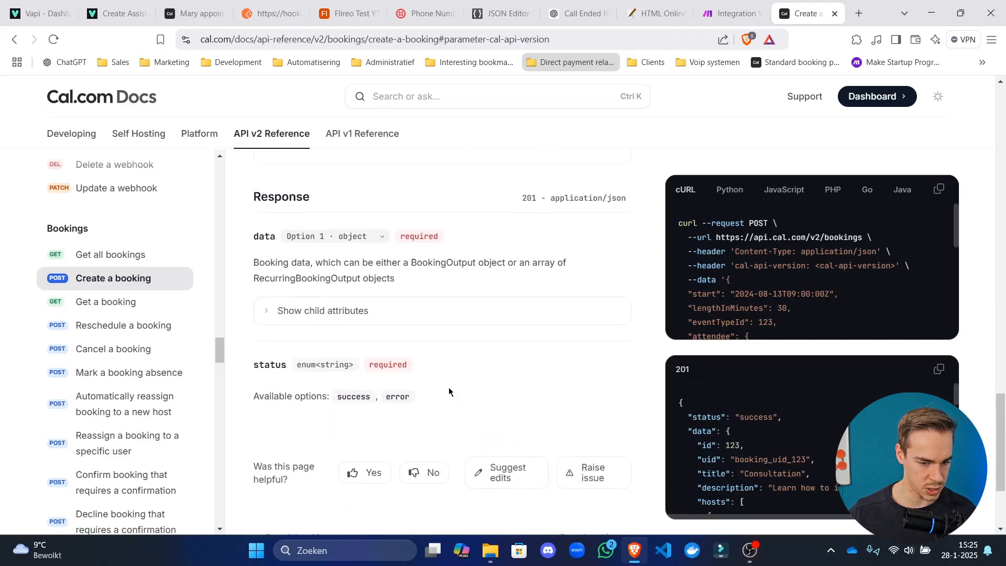
{"action": "scroll", "coordinate": [552, 325], "scroll_direction": "up", "scroll_amount": 10}
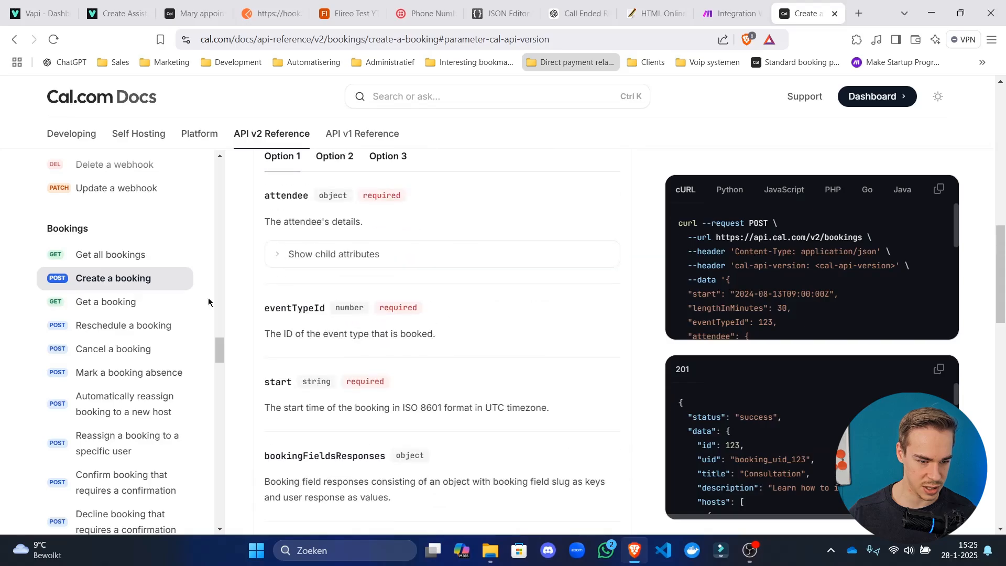
{"action": "scroll", "coordinate": [210, 307], "scroll_direction": "down", "scroll_amount": 5}
{"action": "scroll", "coordinate": [222, 315], "scroll_direction": "up", "scroll_amount": 6}
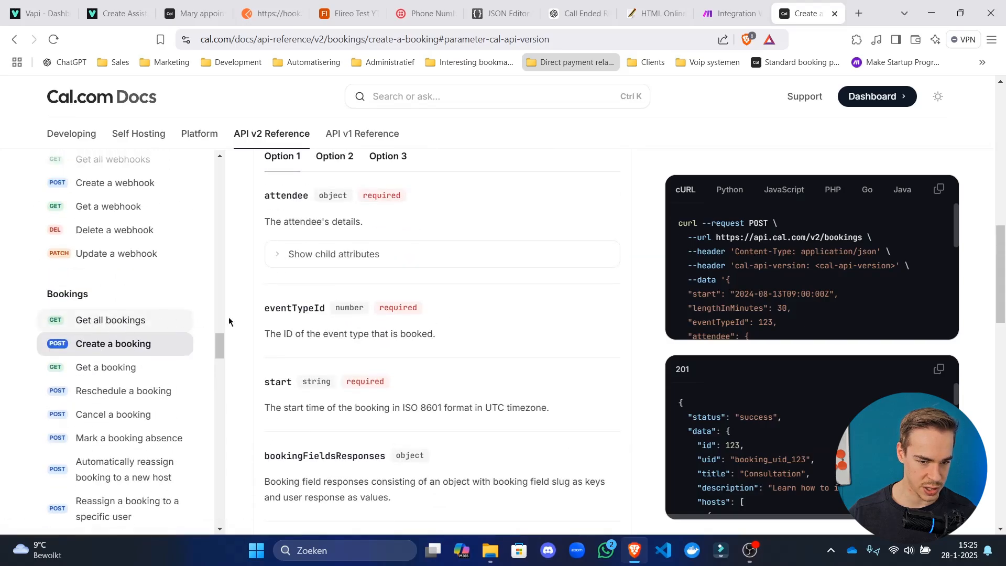
{"action": "scroll", "coordinate": [487, 321], "scroll_direction": "up", "scroll_amount": 3}
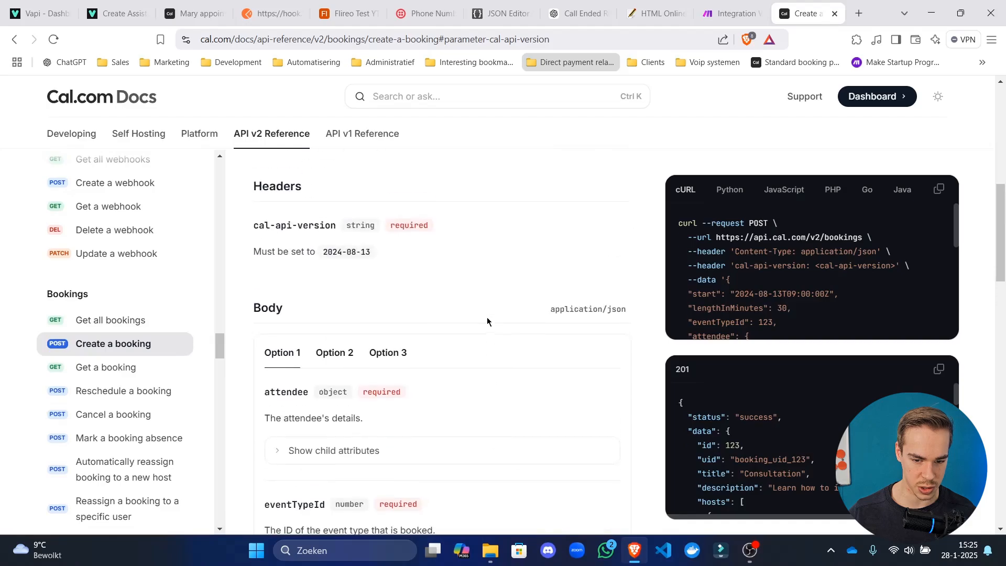
{"action": "scroll", "coordinate": [367, 357], "scroll_direction": "down", "scroll_amount": 1}
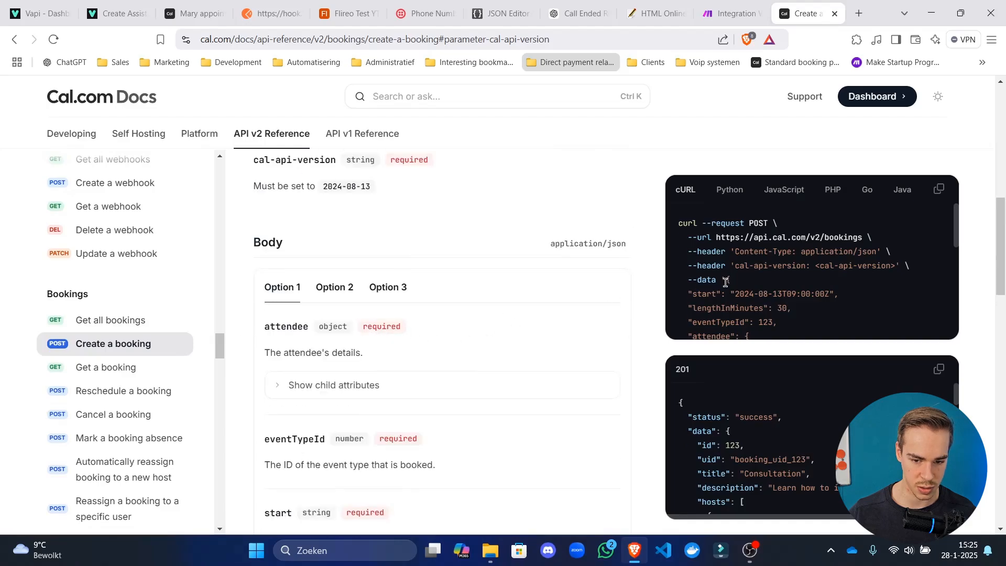
{"action": "scroll", "coordinate": [726, 283], "scroll_direction": "down", "scroll_amount": 1}
{"action": "scroll", "coordinate": [728, 283], "scroll_direction": "down", "scroll_amount": 4}
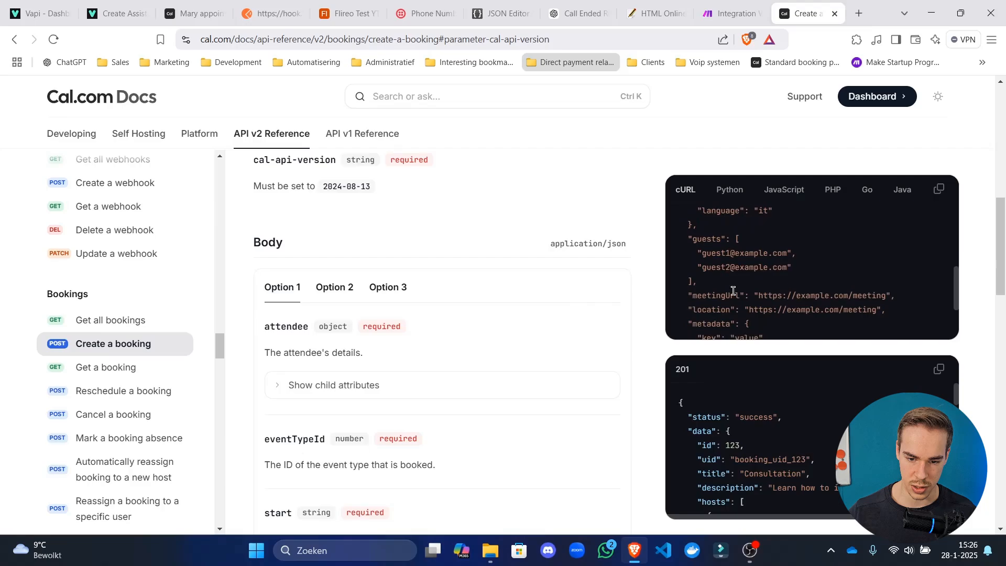
{"action": "left_click", "coordinate": [337, 385]}
Select and copy the example --data JSON body from the cURL code sample.
{"action": "scroll", "coordinate": [375, 327], "scroll_direction": "down", "scroll_amount": 4}
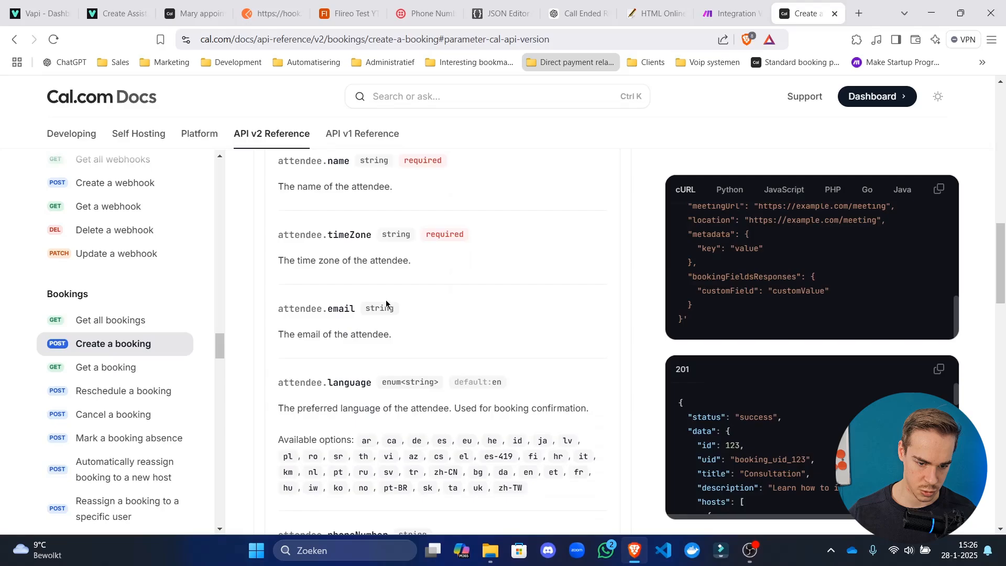
{"action": "scroll", "coordinate": [386, 315], "scroll_direction": "up", "scroll_amount": 4}
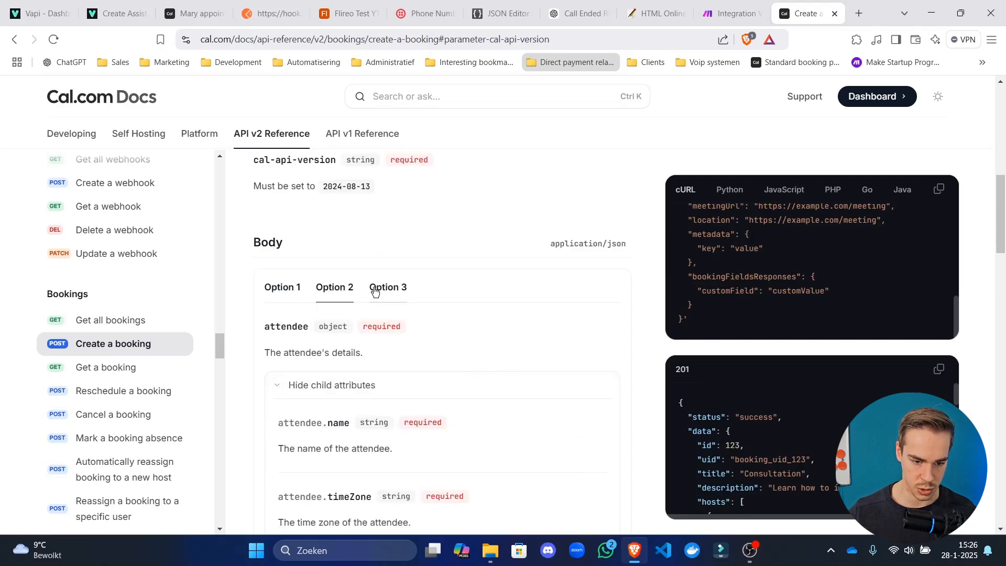
{"action": "scroll", "coordinate": [714, 220], "scroll_direction": "up", "scroll_amount": 5}
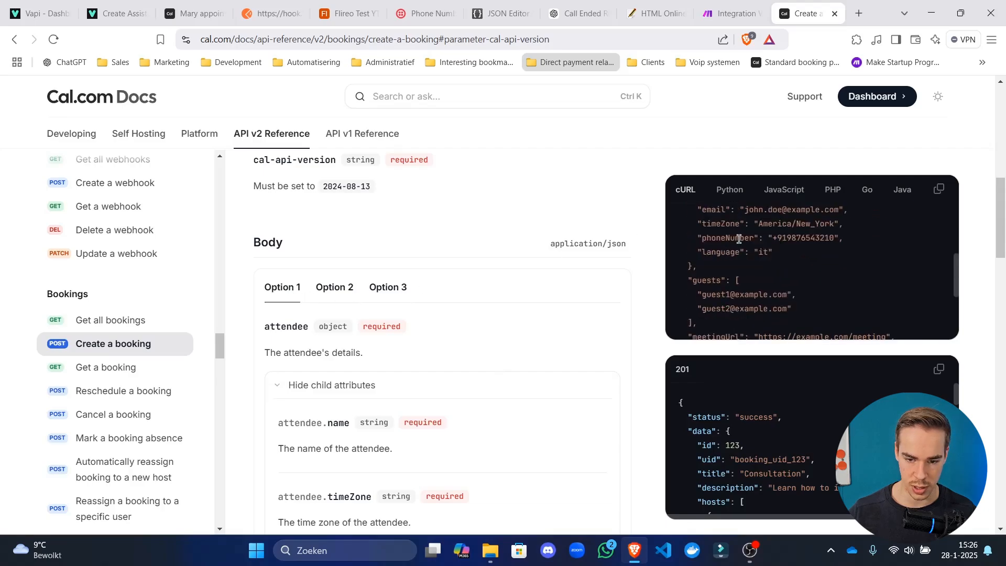
{"action": "left_click_drag", "start_coordinate": [687, 269], "coordinate": [692, 321]}
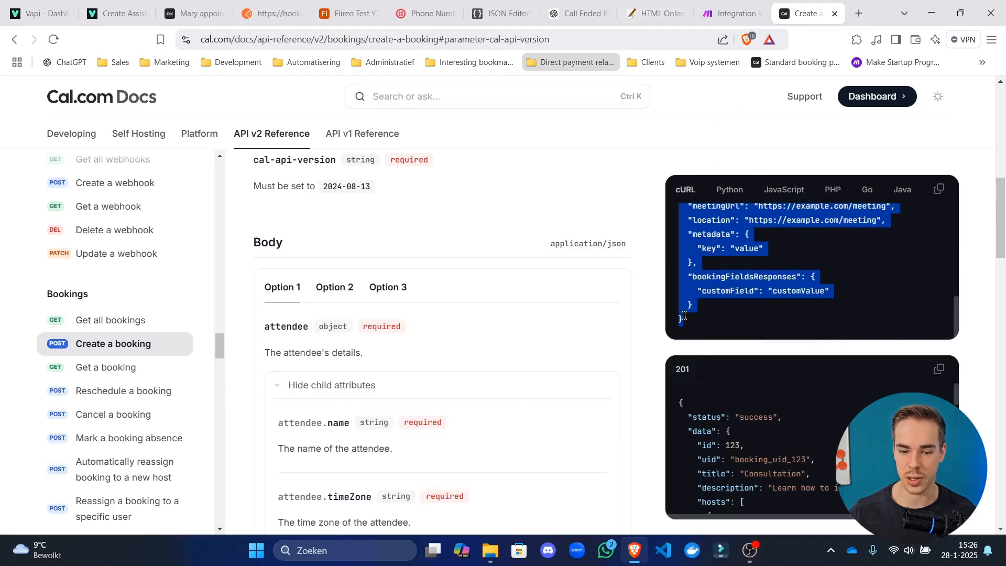
{"action": "left_click", "coordinate": [690, 326]}
{"action": "left_click_drag", "start_coordinate": [681, 321], "coordinate": [725, 249]}
Set the request body type to Raw with content type JSON (application/json).
{"action": "left_click", "coordinate": [705, 7]}
{"action": "scroll", "coordinate": [571, 315], "scroll_direction": "down", "scroll_amount": 4}
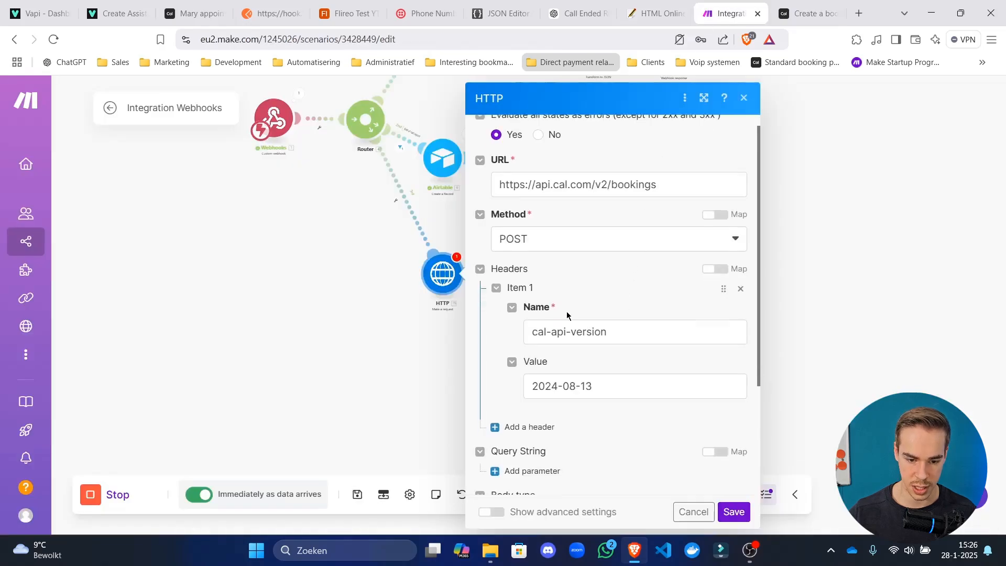
{"action": "left_click", "coordinate": [573, 359]}
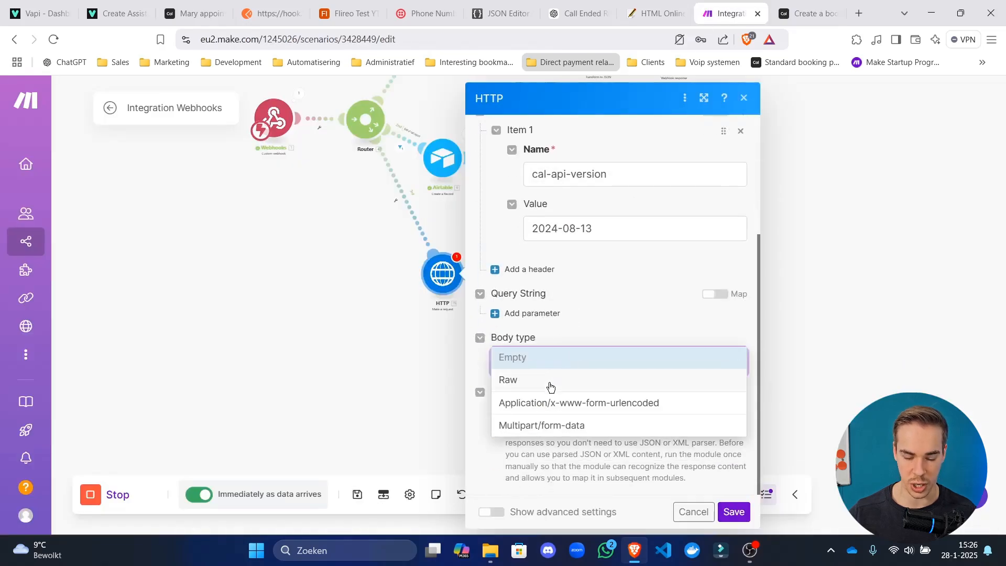
{"action": "left_click", "coordinate": [592, 384]}
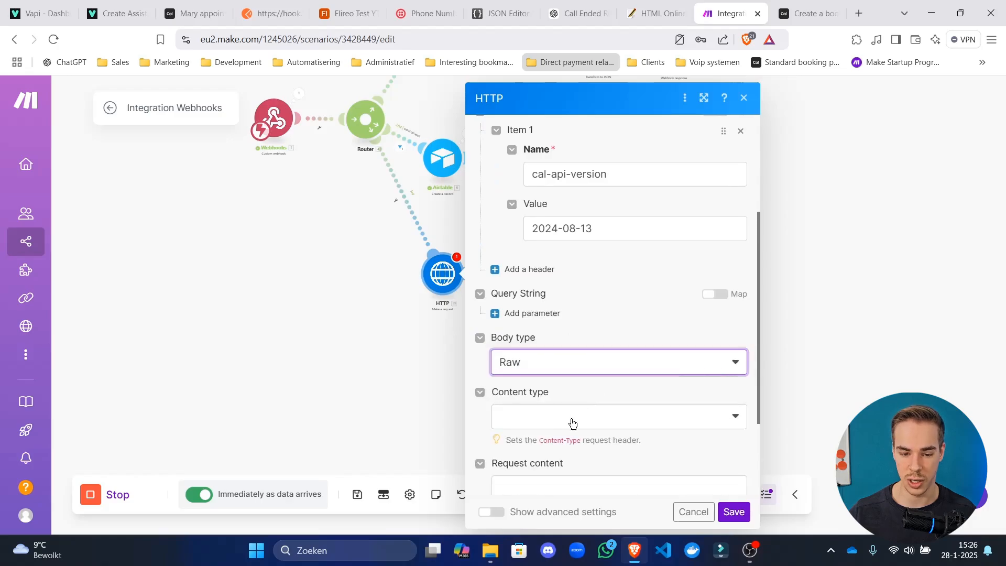
{"action": "left_click", "coordinate": [572, 423]}
{"action": "left_click", "coordinate": [582, 330]}
Paste the example booking JSON into Request content and check its start date.
{"action": "scroll", "coordinate": [568, 341], "scroll_direction": "down", "scroll_amount": 3}
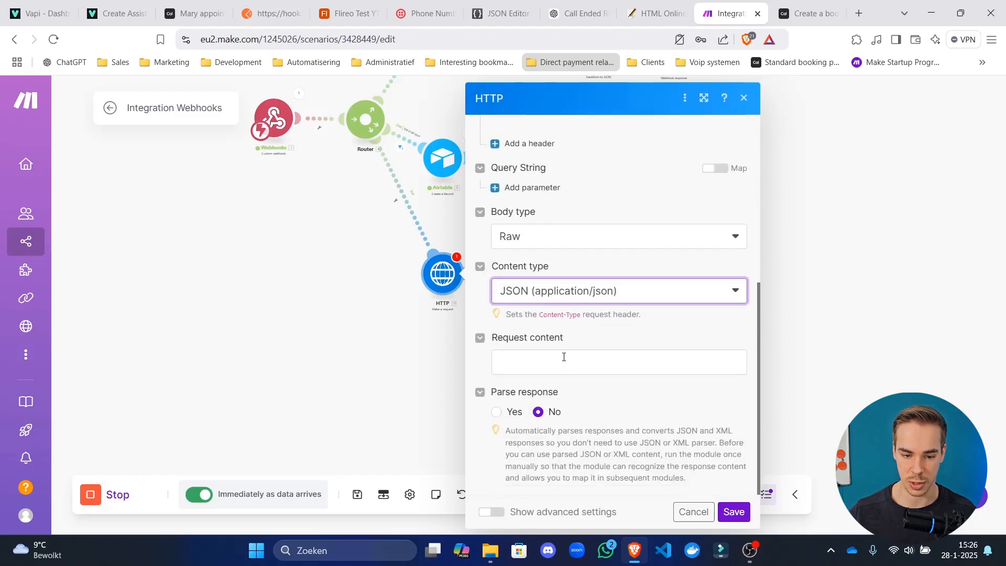
{"action": "left_click", "coordinate": [563, 357]}
{"action": "key", "text": "ctrl+v"}
{"action": "scroll", "coordinate": [578, 269], "scroll_direction": "up", "scroll_amount": 3}
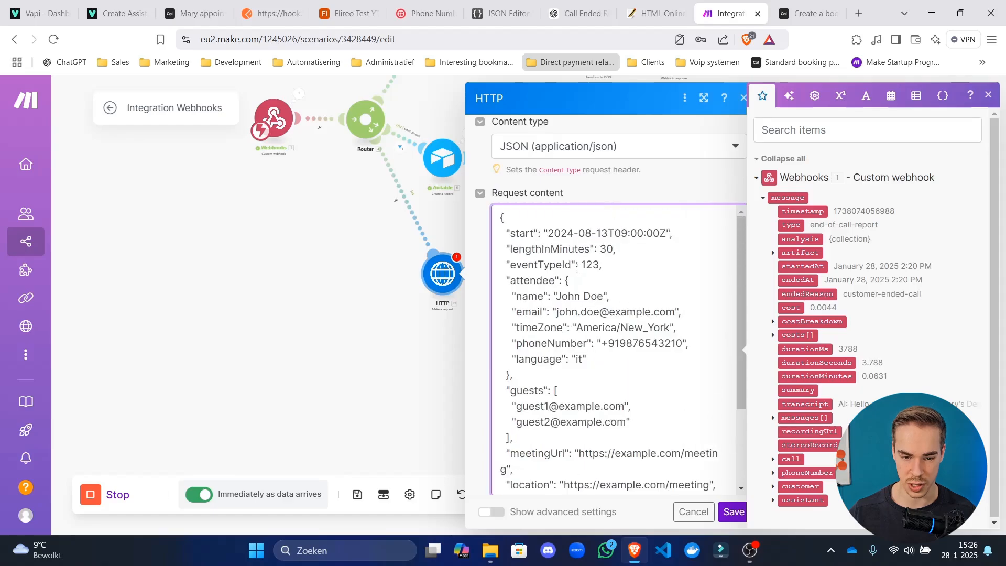
{"action": "mouse_move", "coordinate": [549, 233]}
{"action": "left_mouse_down"}
{"action": "mouse_move", "coordinate": [636, 233]}
{"action": "mouse_move", "coordinate": [548, 233]}
{"action": "left_mouse_up"}
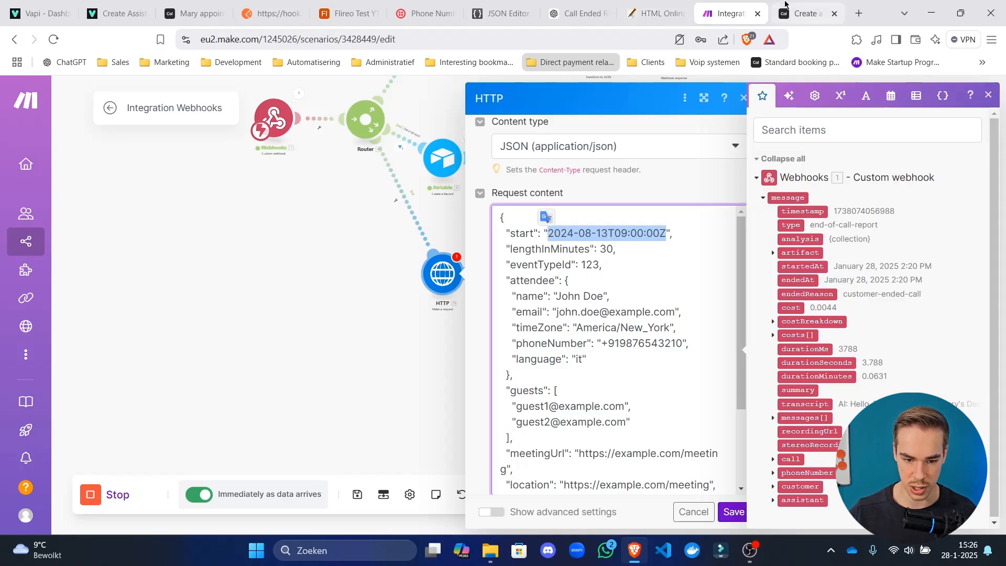
{"action": "left_click", "coordinate": [809, 13]}
{"action": "scroll", "coordinate": [374, 336], "scroll_direction": "up", "scroll_amount": 1}
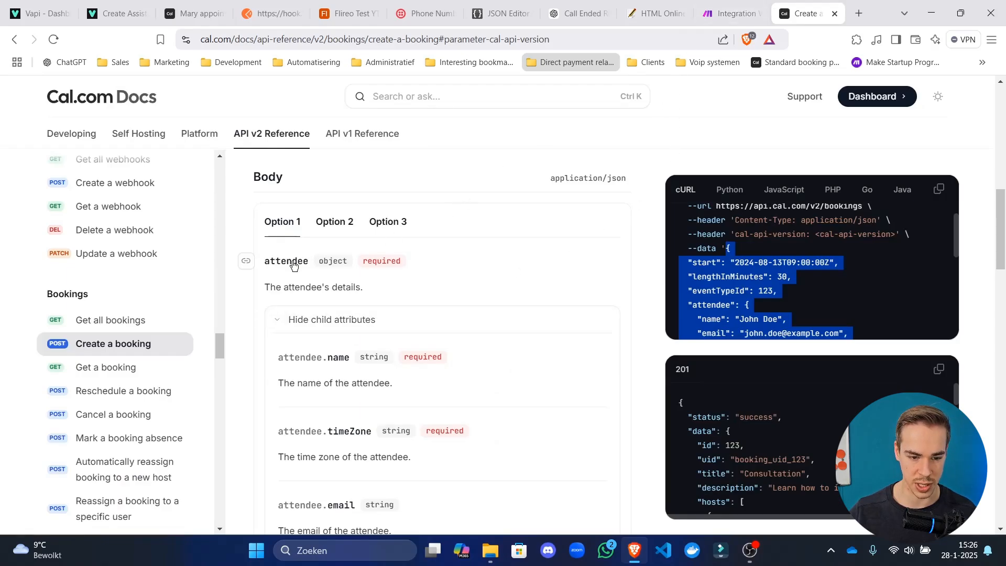
Compare the pasted eventTypeId and attendee fields against the Cal.com booking docs.
{"action": "scroll", "coordinate": [364, 311], "scroll_direction": "down", "scroll_amount": 1}
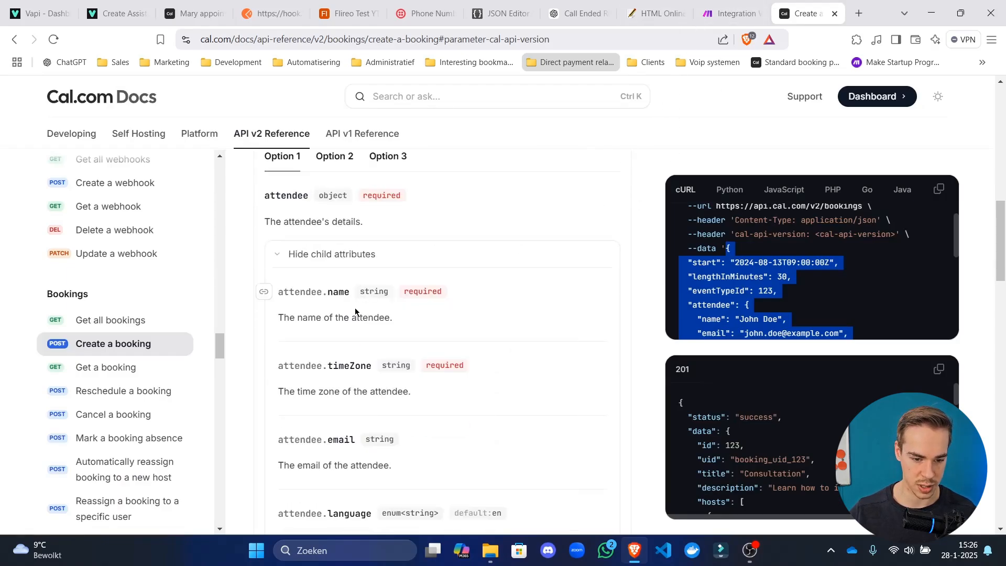
{"action": "scroll", "coordinate": [372, 321], "scroll_direction": "down", "scroll_amount": 1}
{"action": "scroll", "coordinate": [372, 321], "scroll_direction": "down", "scroll_amount": 2}
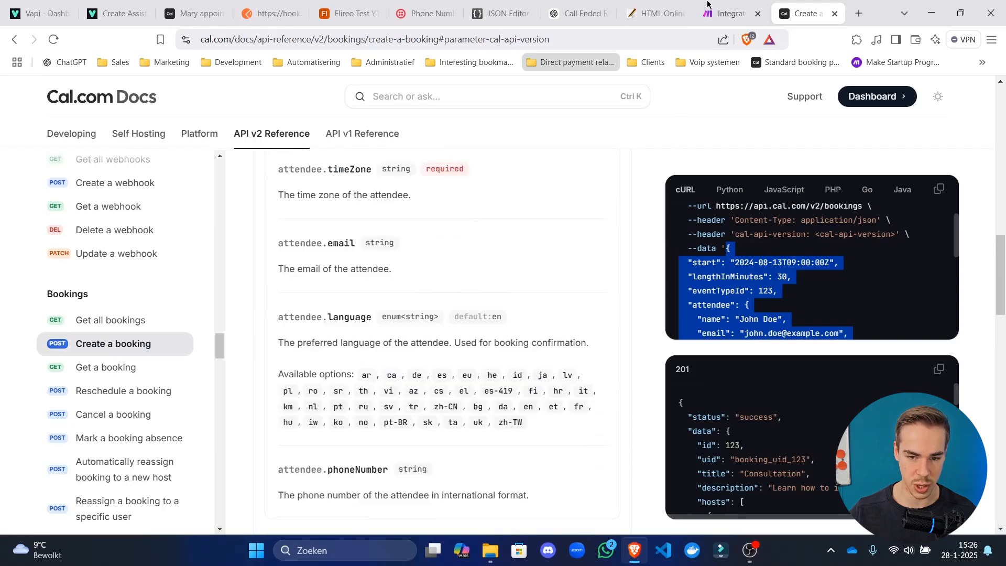
{"action": "left_click", "coordinate": [731, 14]}
{"action": "left_click", "coordinate": [584, 267]}
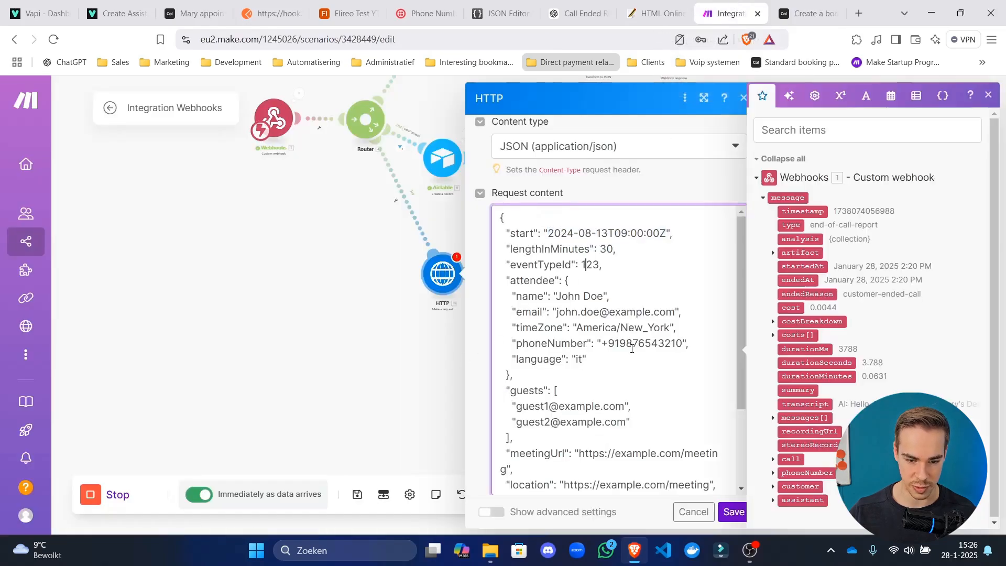
{"action": "left_click_drag", "start_coordinate": [545, 326], "coordinate": [584, 325]}
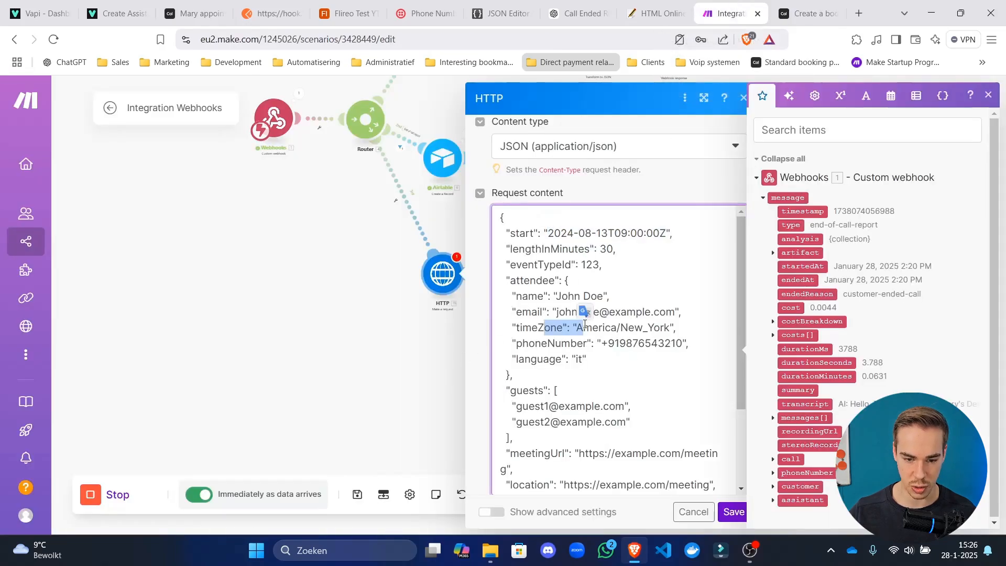
{"action": "left_click", "coordinate": [802, 13]}
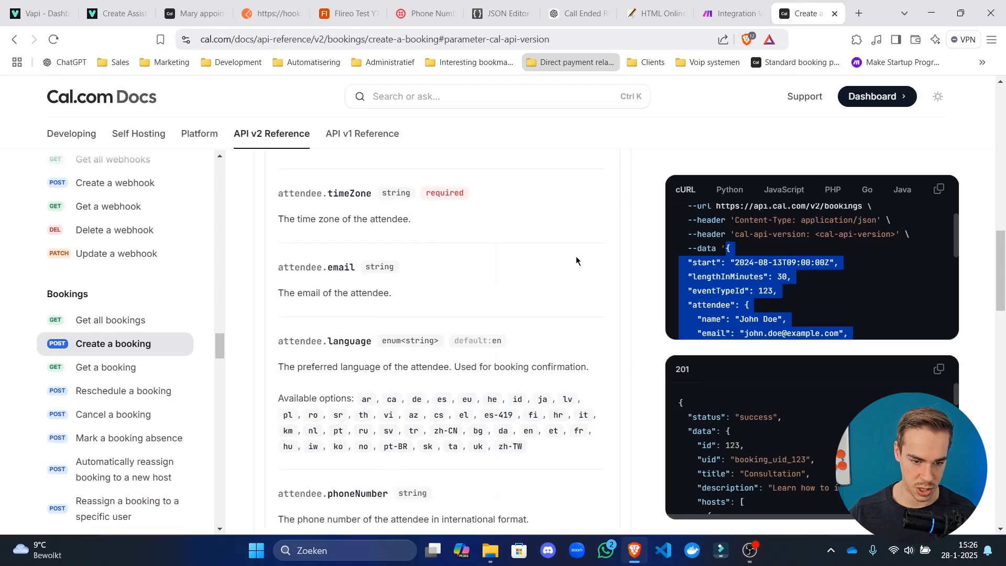
{"action": "scroll", "coordinate": [608, 181], "scroll_direction": "up", "scroll_amount": 1}
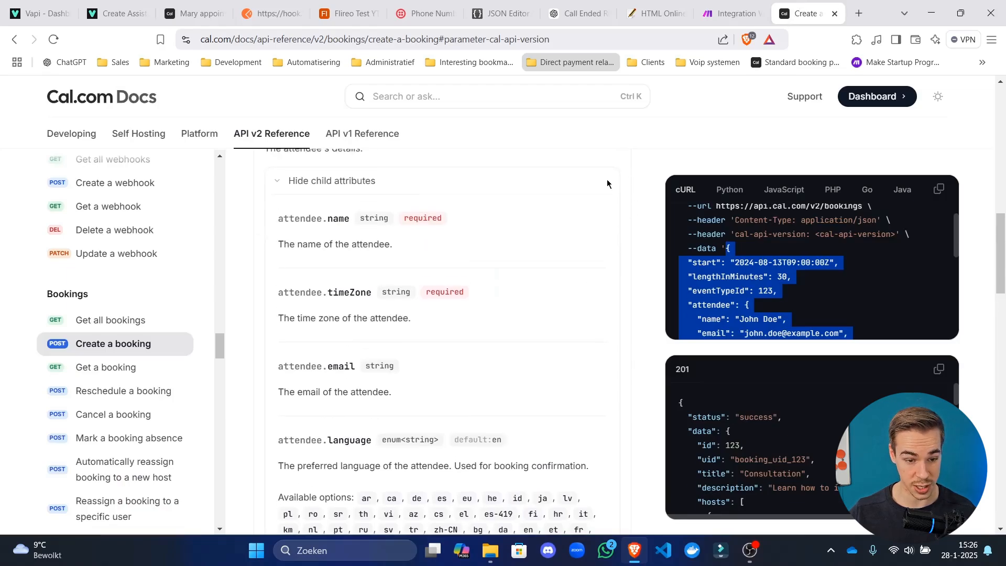
{"action": "left_click", "coordinate": [735, 5]}
Review the attendee entries and remove the trailing comma after the phone number.
{"action": "left_click_drag", "start_coordinate": [612, 294], "coordinate": [536, 280]}
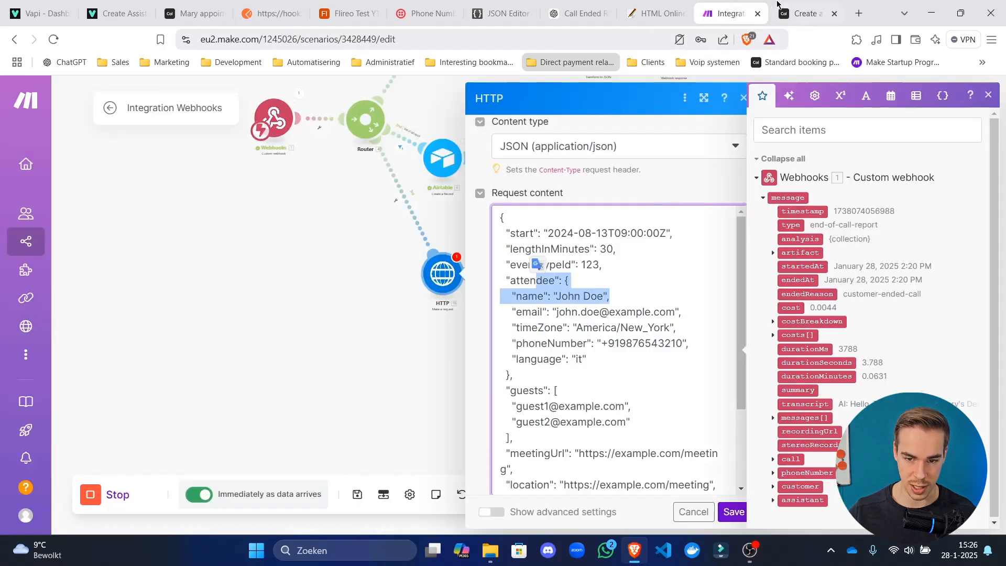
{"action": "left_click", "coordinate": [778, 5]}
{"action": "left_click", "coordinate": [735, 5]}
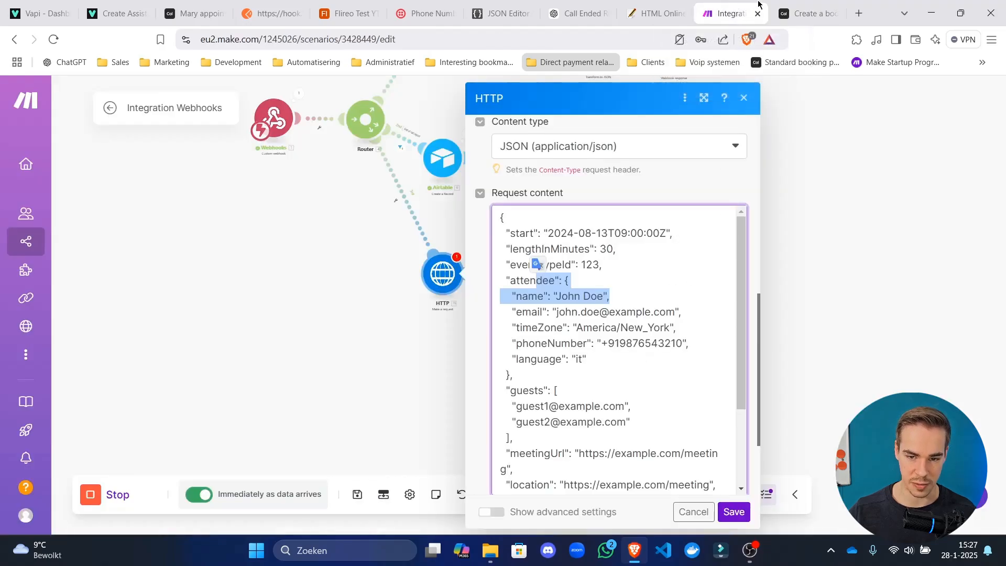
{"action": "left_click", "coordinate": [800, 4]}
{"action": "left_click", "coordinate": [735, 6]}
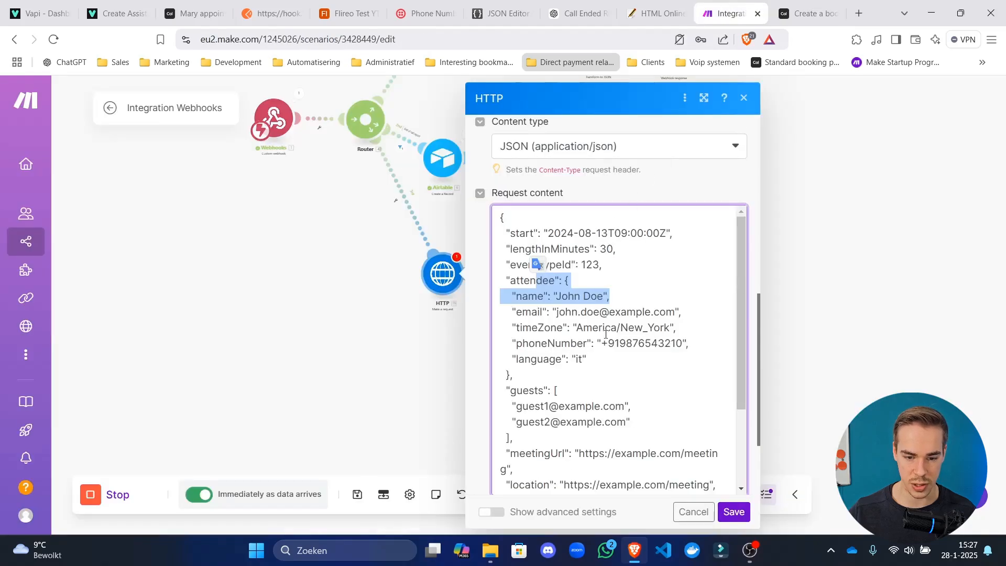
{"action": "left_click_drag", "start_coordinate": [587, 344], "coordinate": [394, 361]}
{"action": "key", "text": "BackSpace"}
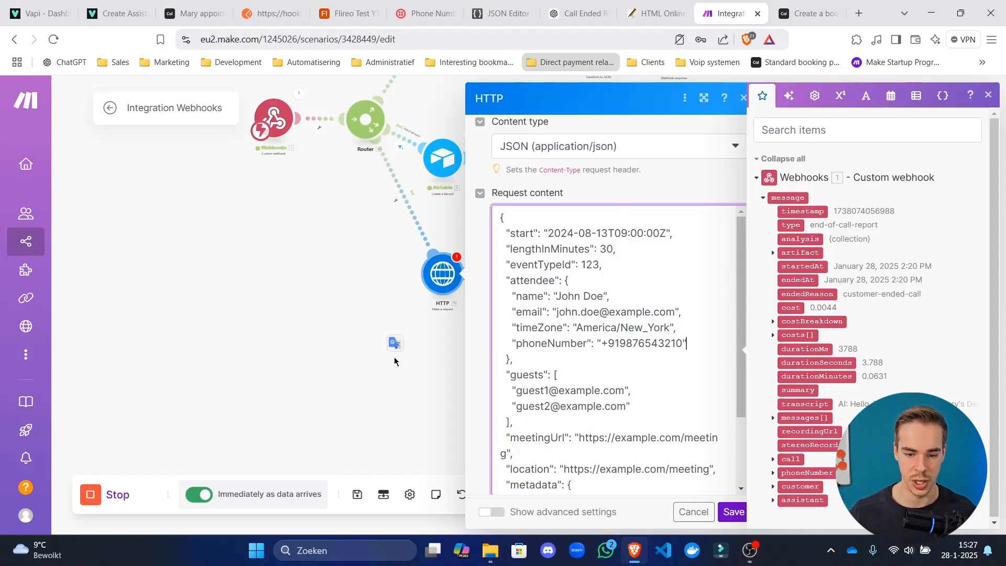
Delete the guests array from the request body after checking its description.
{"action": "left_click", "coordinate": [815, 13]}
{"action": "scroll", "coordinate": [546, 315], "scroll_direction": "down", "scroll_amount": 4}
{"action": "scroll", "coordinate": [547, 315], "scroll_direction": "down", "scroll_amount": 6}
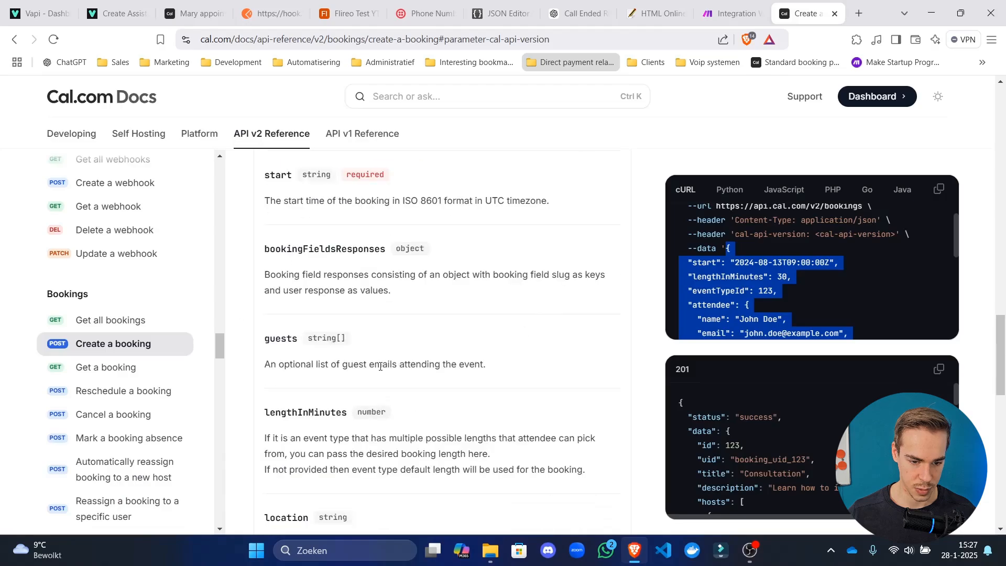
{"action": "left_click_drag", "start_coordinate": [386, 364], "coordinate": [440, 364]}
{"action": "left_click", "coordinate": [743, 14]}
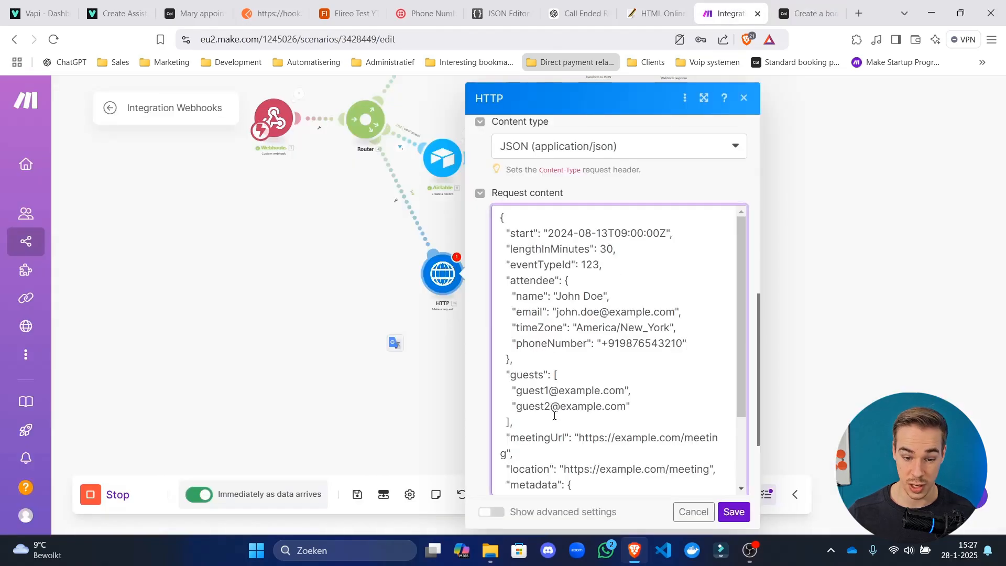
{"action": "left_click_drag", "start_coordinate": [552, 420], "coordinate": [383, 373]}
{"action": "key", "text": "BackSpace"}
{"action": "key", "text": "BackSpace"}
{"action": "key", "text": "BackSpace"}
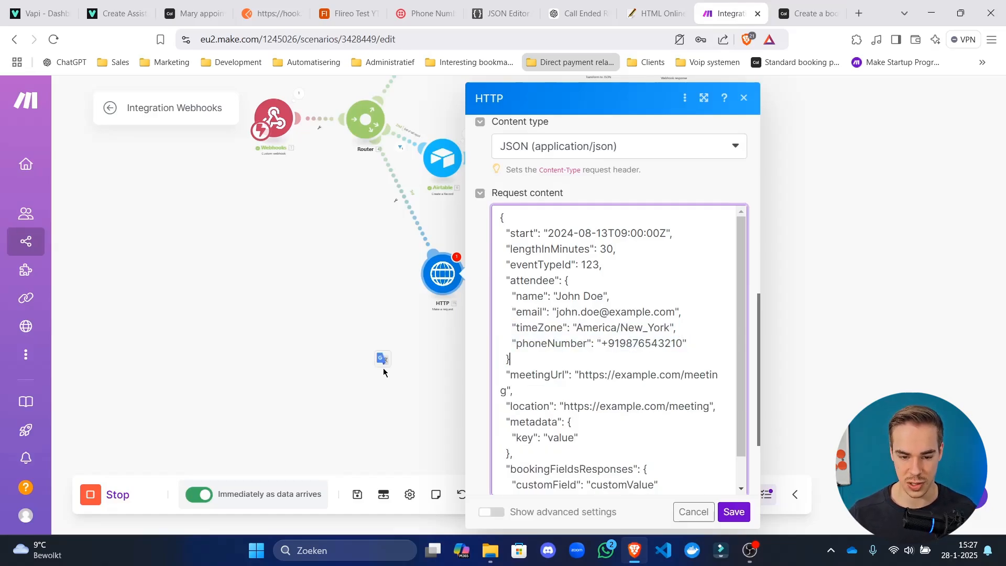
Delete the deprecated meetingUrl line and the location line from the body.
{"action": "triple_click", "coordinate": [552, 386]}
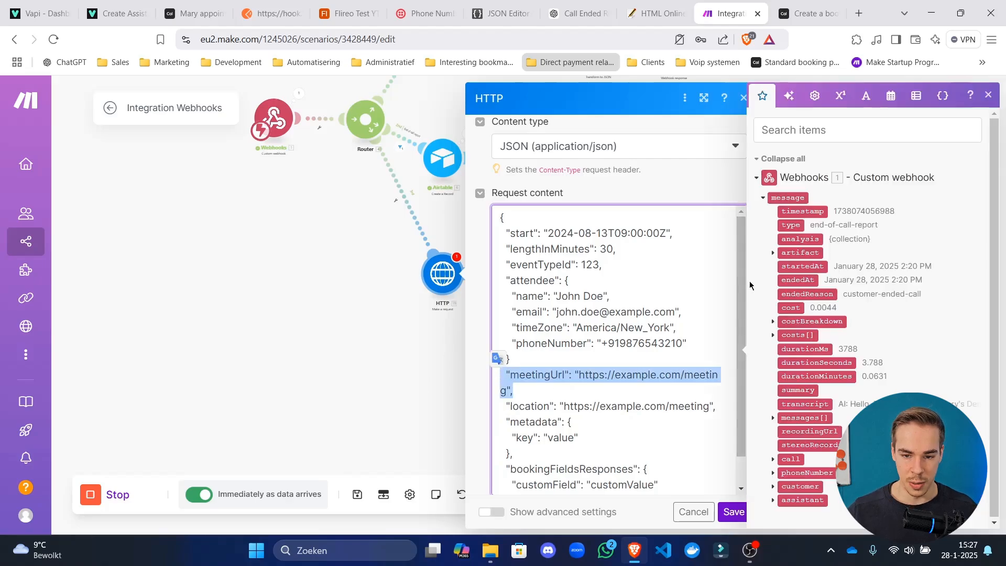
{"action": "left_click", "coordinate": [810, 13]}
{"action": "scroll", "coordinate": [397, 376], "scroll_direction": "down", "scroll_amount": 4}
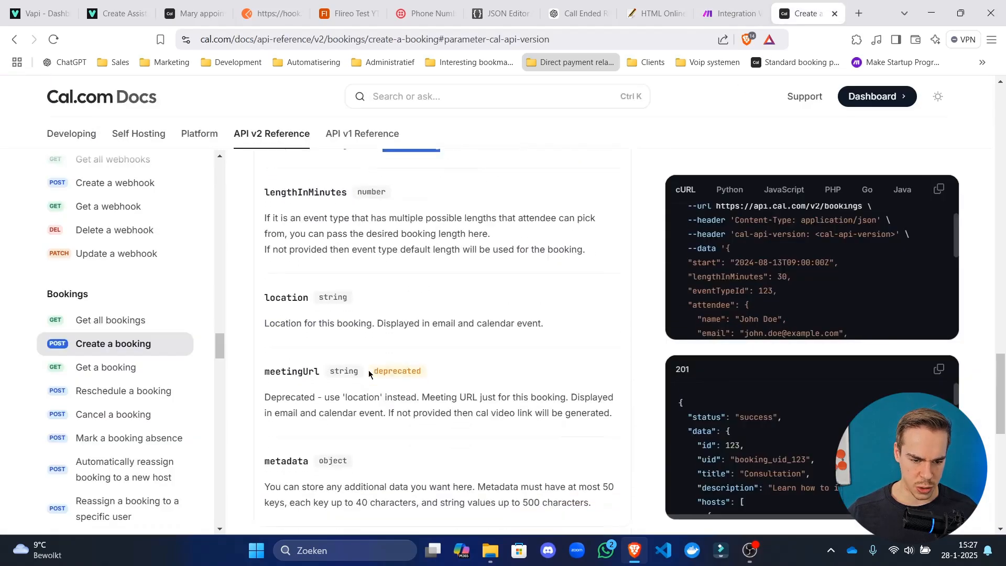
{"action": "left_click_drag", "start_coordinate": [295, 289], "coordinate": [570, 306]}
{"action": "left_click", "coordinate": [510, 305]}
{"action": "left_click", "coordinate": [733, 14]}
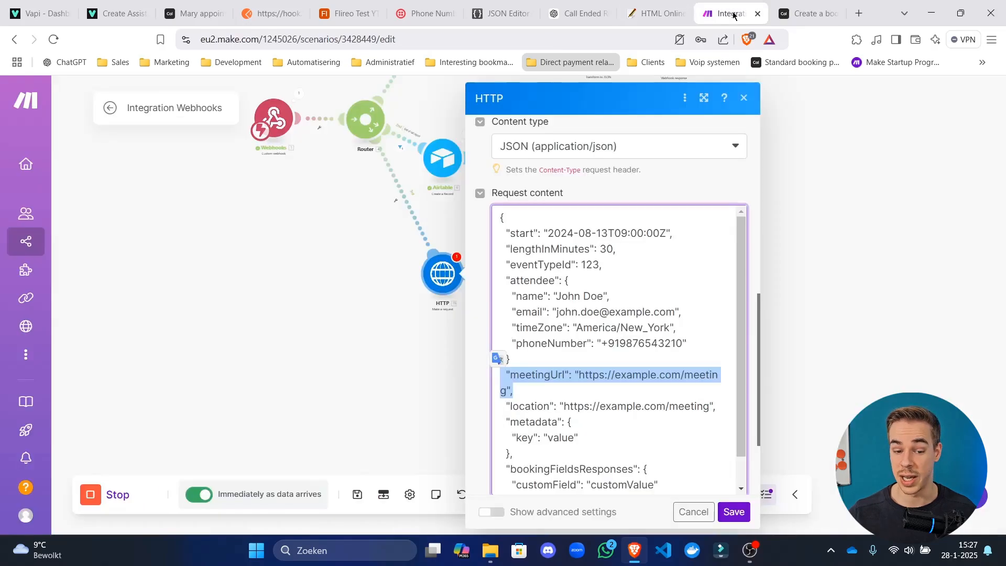
{"action": "left_click", "coordinate": [582, 389]}
{"action": "left_click_drag", "start_coordinate": [524, 388], "coordinate": [424, 378]}
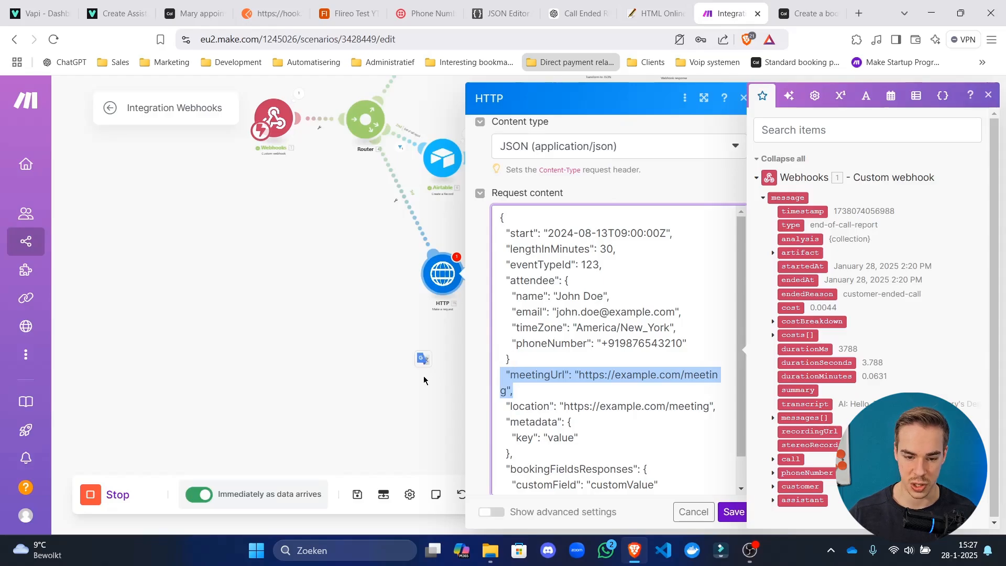
{"action": "key", "text": "BackSpace"}
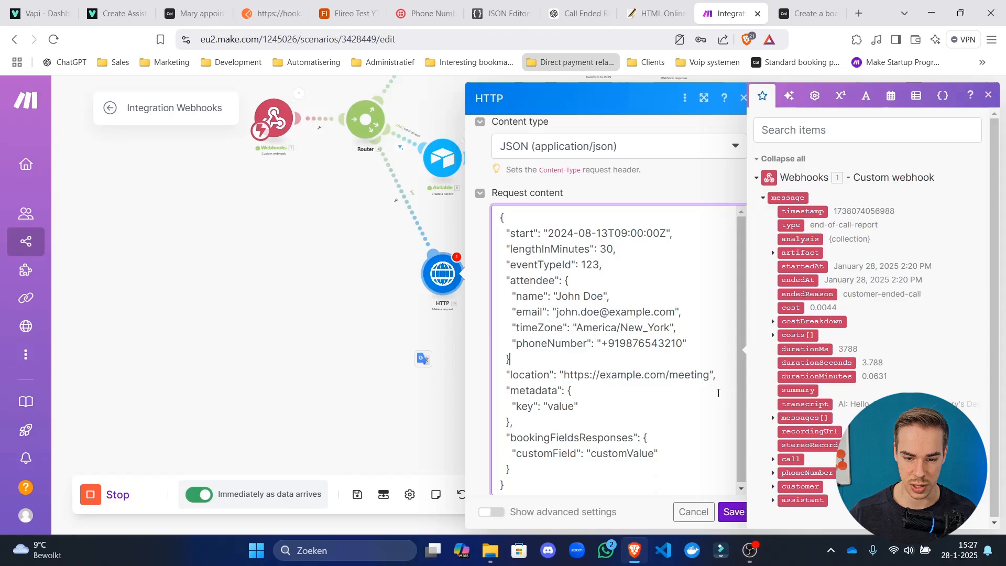
{"action": "left_click_drag", "start_coordinate": [717, 375], "coordinate": [456, 372]}
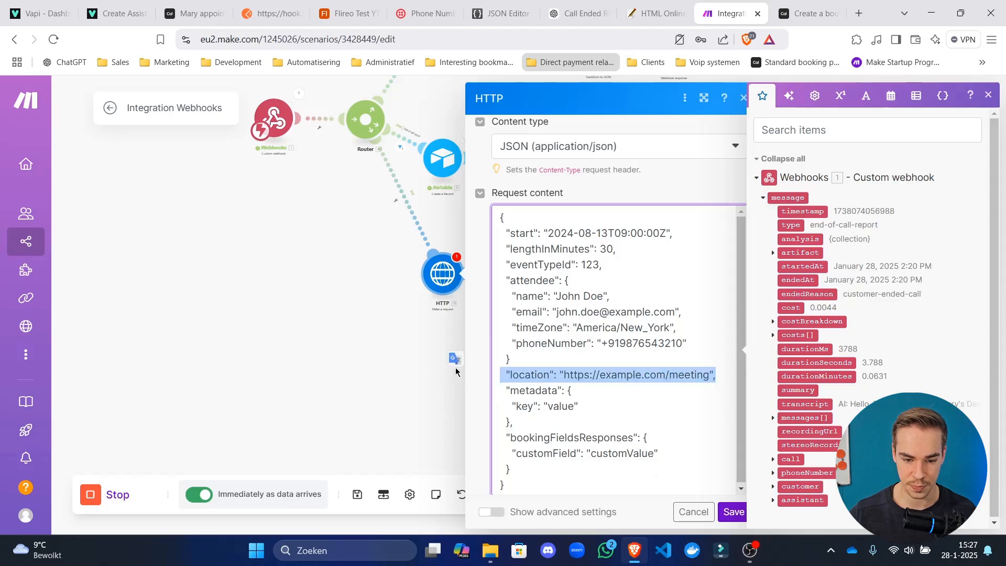
{"action": "key", "text": "BackSpace"}
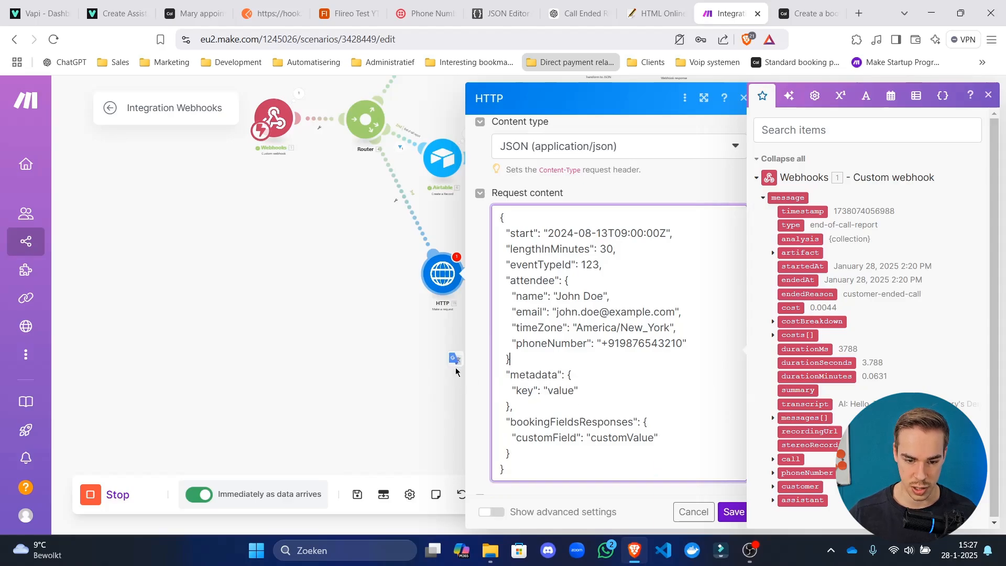
Remove the duplicated opening brace and the extra blank first line from the body.
{"action": "scroll", "coordinate": [577, 391], "scroll_direction": "up", "scroll_amount": 2}
{"action": "scroll", "coordinate": [581, 388], "scroll_direction": "down", "scroll_amount": 2}
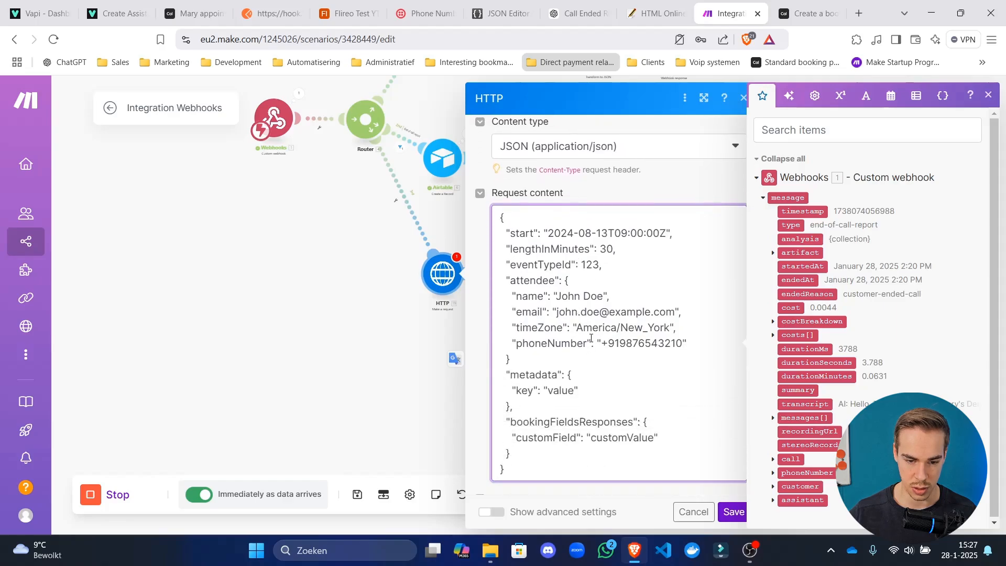
{"action": "scroll", "coordinate": [598, 352], "scroll_direction": "down", "scroll_amount": 1}
{"action": "scroll", "coordinate": [533, 291], "scroll_direction": "up", "scroll_amount": 3}
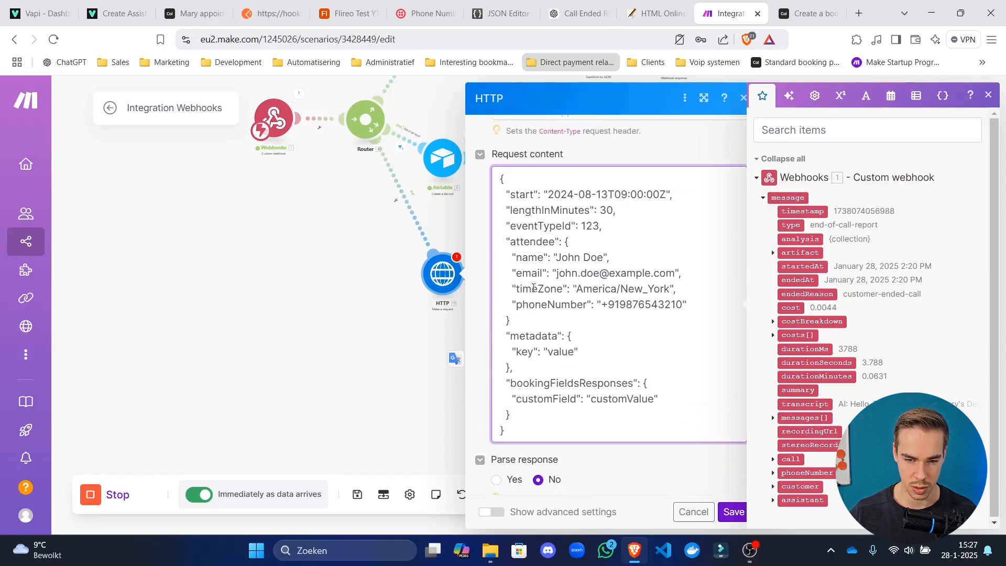
{"action": "left_click", "coordinate": [807, 13]}
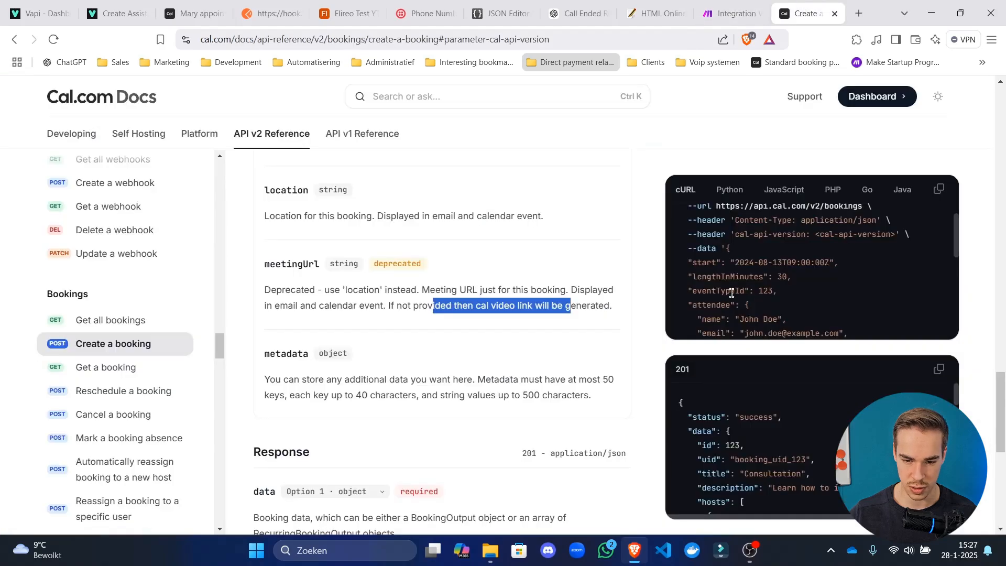
{"action": "scroll", "coordinate": [734, 291], "scroll_direction": "down", "scroll_amount": 1}
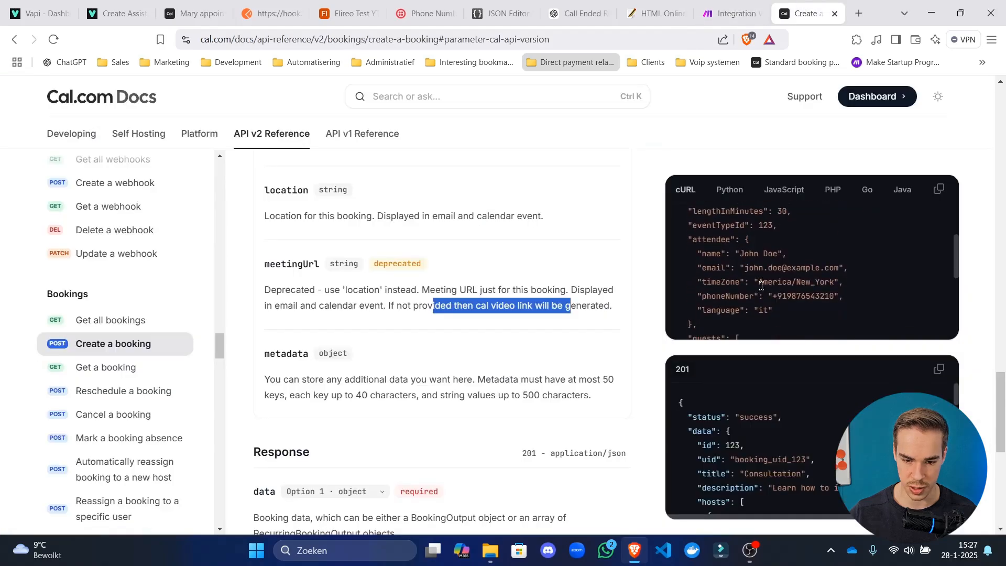
{"action": "left_click", "coordinate": [734, 4]}
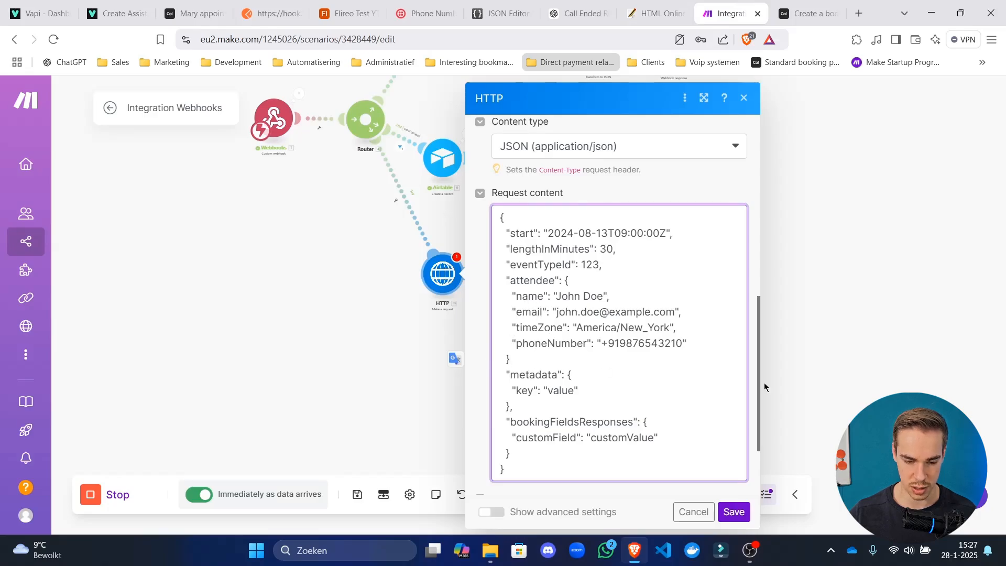
{"action": "left_click", "coordinate": [499, 215]}
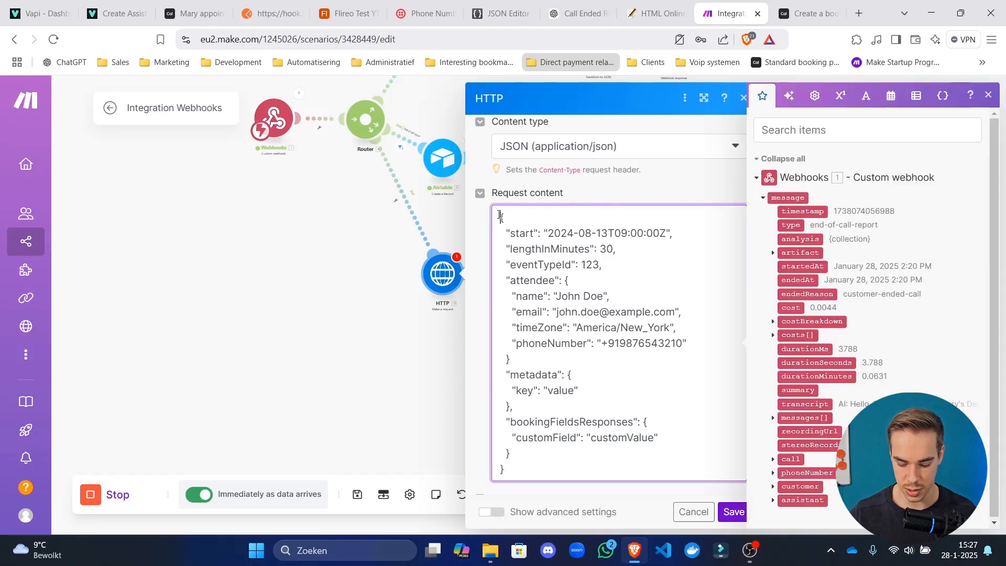
{"action": "key", "text": "Return"}
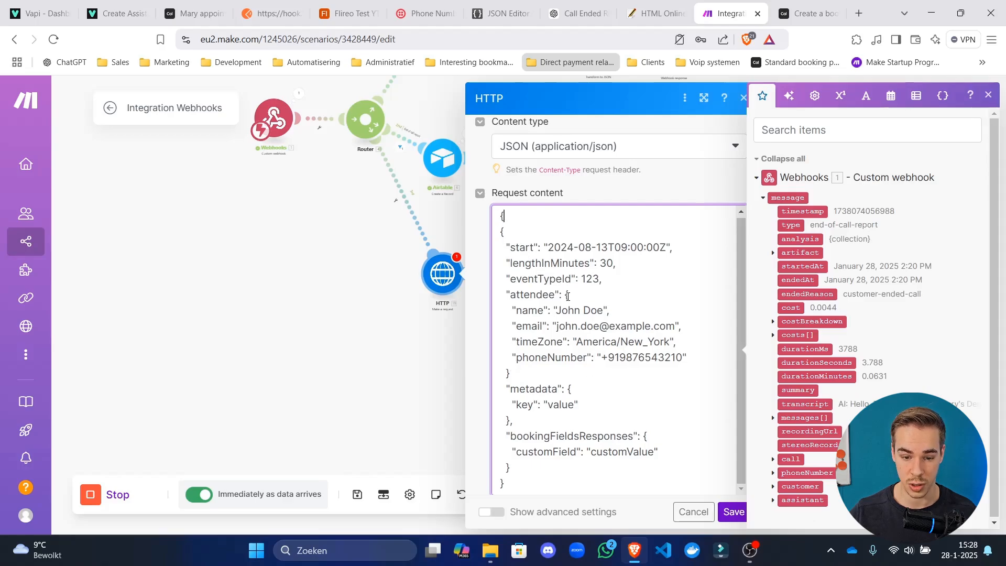
{"action": "key", "text": "BackSpace"}
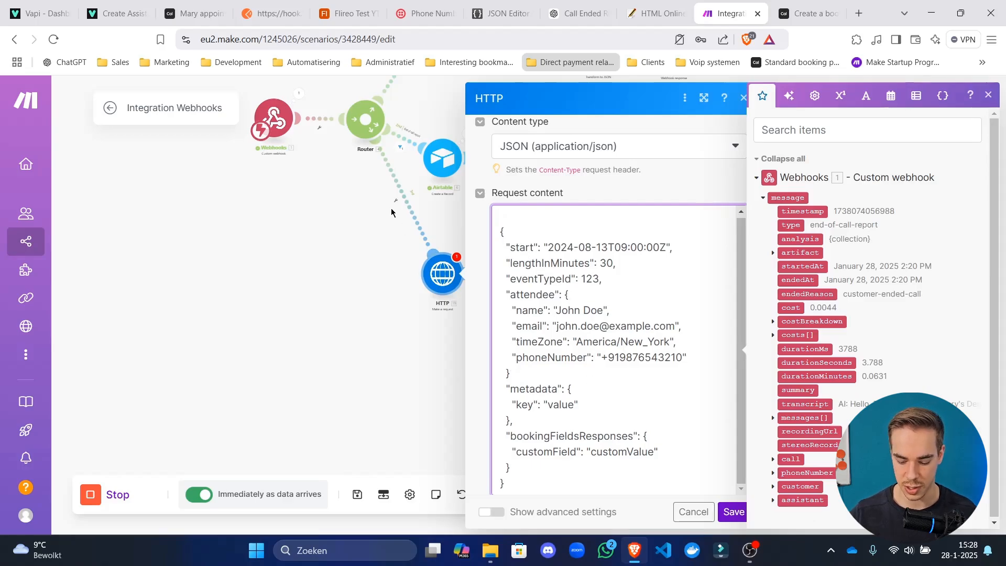
{"action": "key", "text": "Delete"}
Check the docs' time format note for the start field.
{"action": "left_click", "coordinate": [809, 13]}
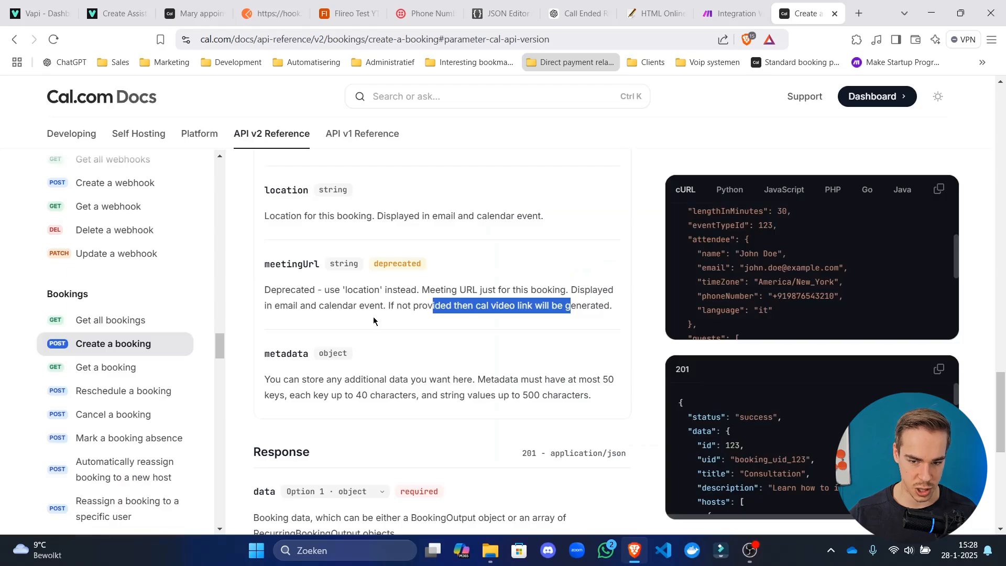
{"action": "scroll", "coordinate": [350, 393], "scroll_direction": "up", "scroll_amount": 8}
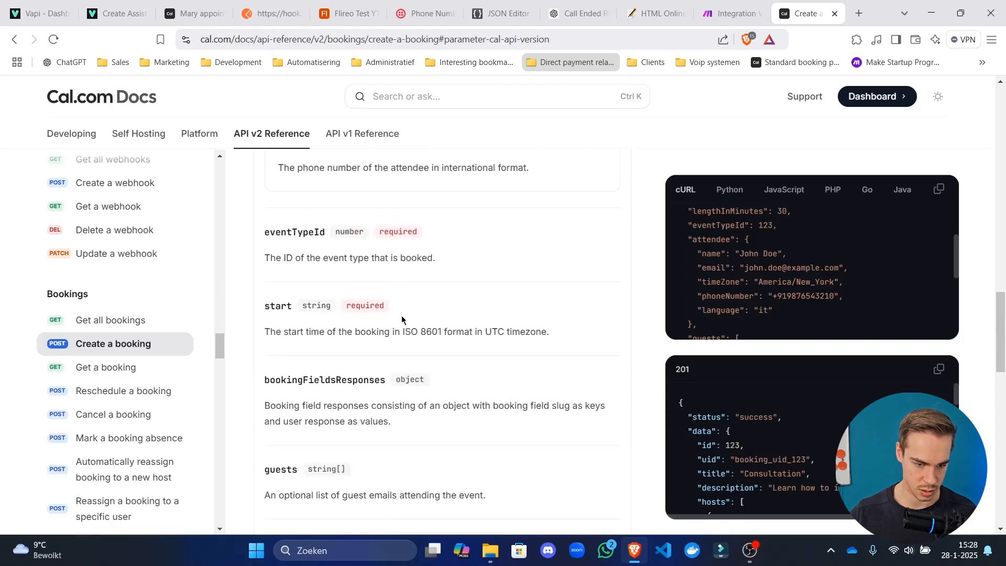
{"action": "left_click_drag", "start_coordinate": [365, 398], "coordinate": [606, 403]}
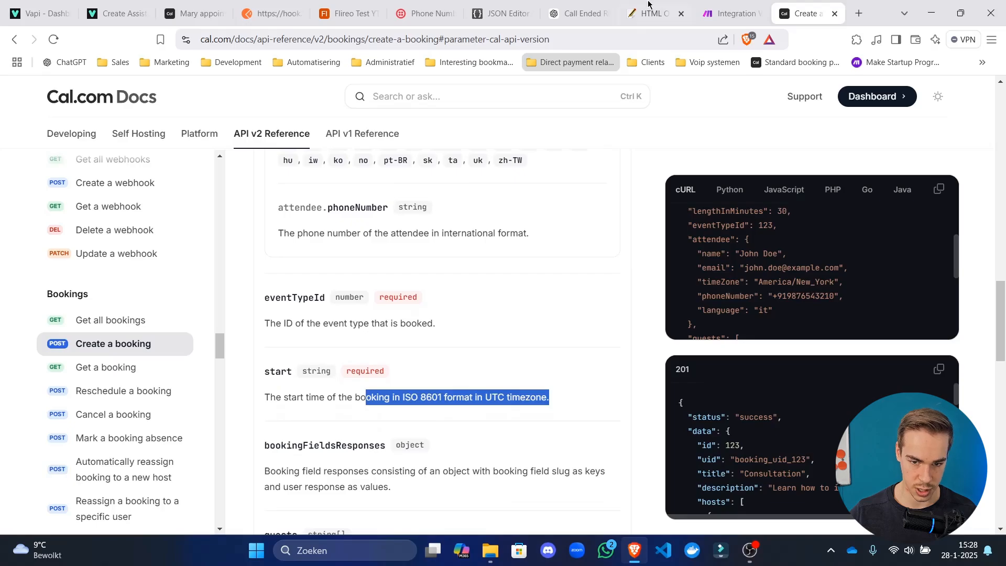
{"action": "left_click", "coordinate": [738, 5]}
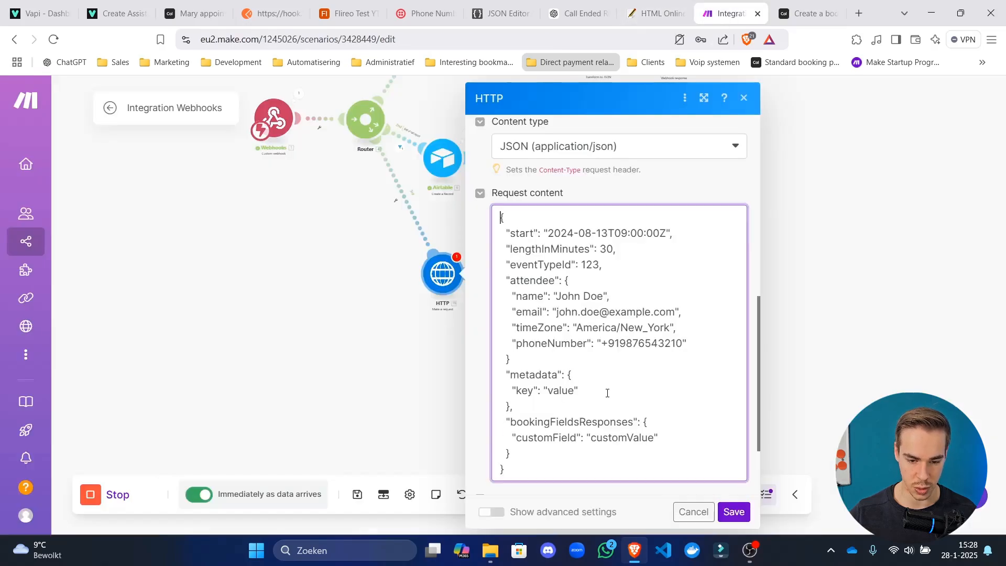
Select the metadata block in the request body and compare it with the Cal.com booking docs.
{"action": "left_click_drag", "start_coordinate": [607, 393], "coordinate": [501, 373]}
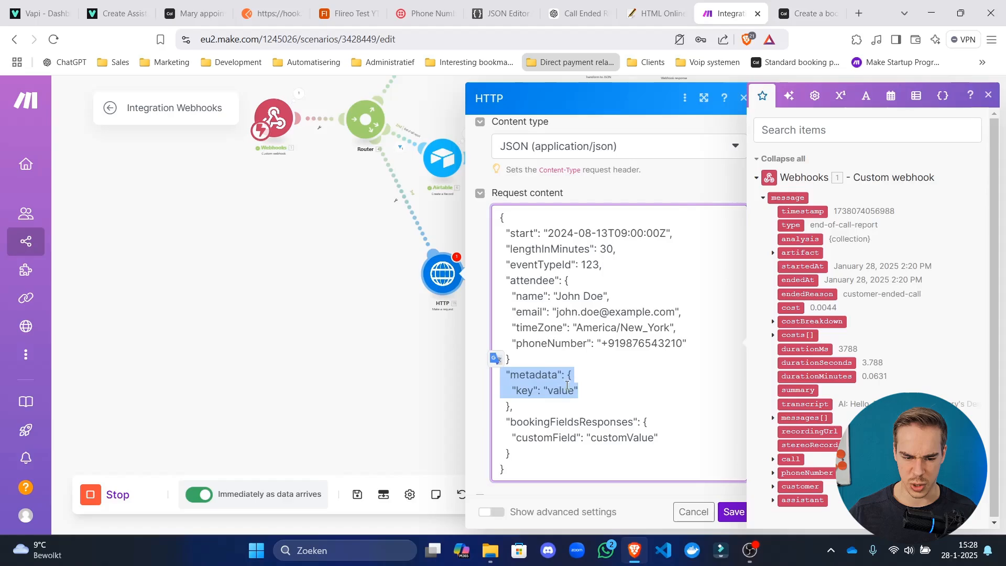
{"action": "left_click_drag", "start_coordinate": [514, 406], "coordinate": [479, 384]}
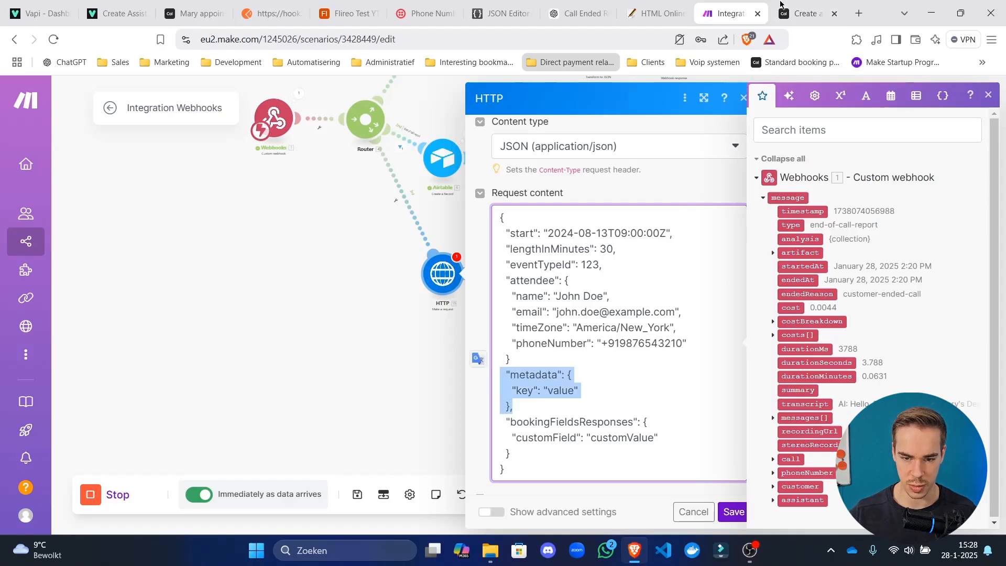
{"action": "key", "text": "ctrl+Tab"}
{"action": "scroll", "coordinate": [338, 363], "scroll_direction": "down", "scroll_amount": 6}
{"action": "scroll", "coordinate": [338, 363], "scroll_direction": "up", "scroll_amount": 4}
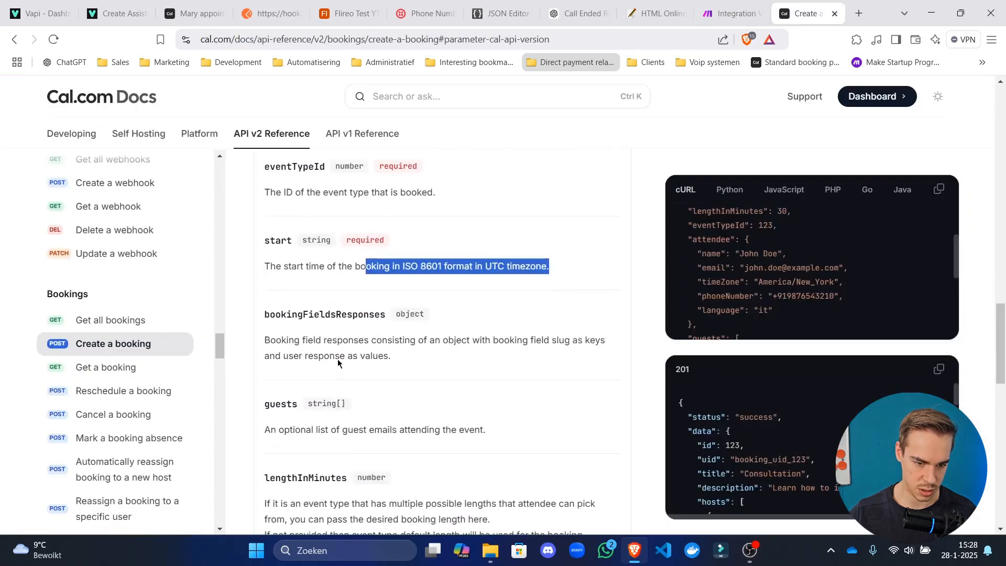
{"action": "scroll", "coordinate": [338, 363], "scroll_direction": "down", "scroll_amount": 10}
{"action": "scroll", "coordinate": [337, 363], "scroll_direction": "up", "scroll_amount": 1}
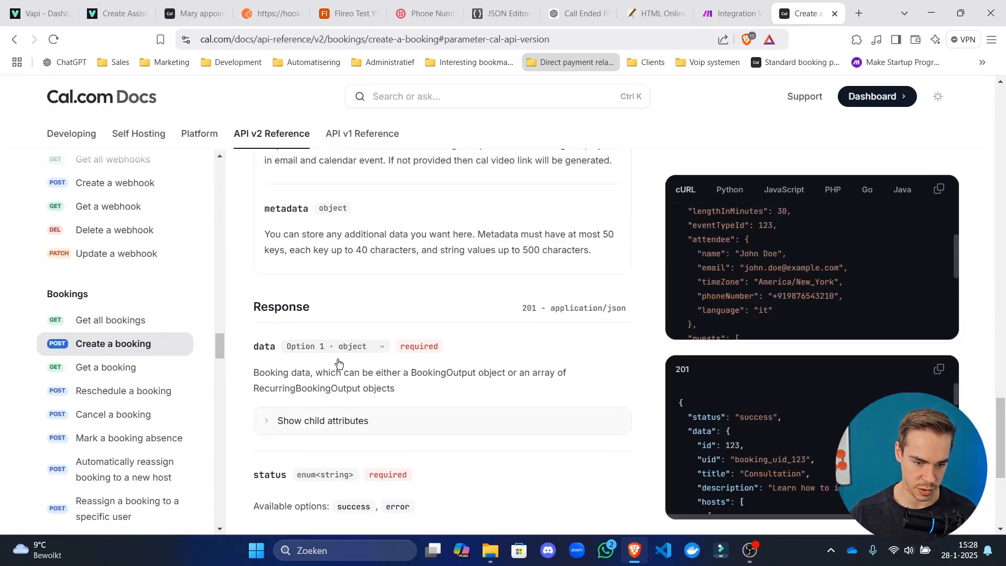
Delete the sample key/value pair, leaving an empty metadata object.
{"action": "left_click", "coordinate": [727, 5]}
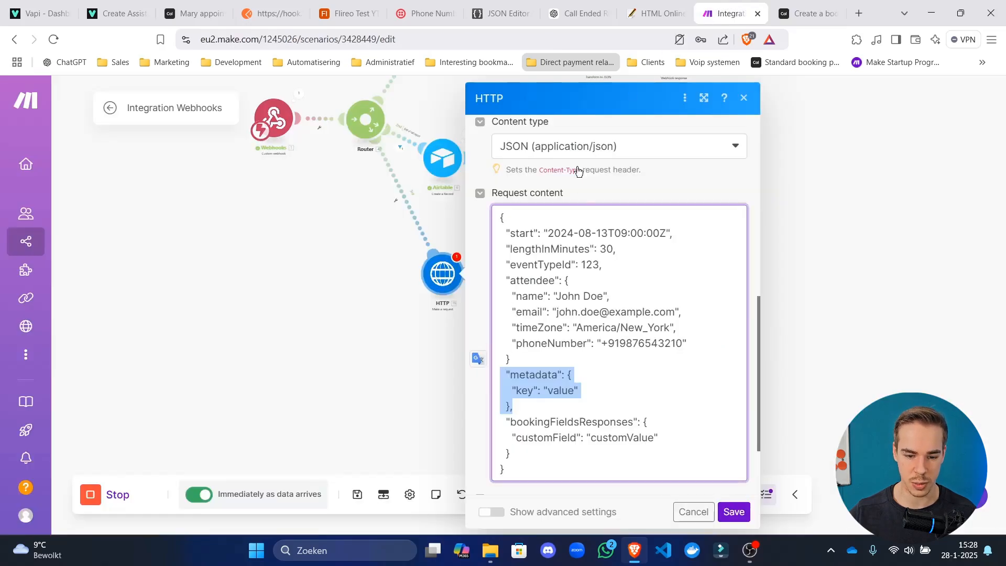
{"action": "left_click_drag", "start_coordinate": [580, 390], "coordinate": [399, 392]}
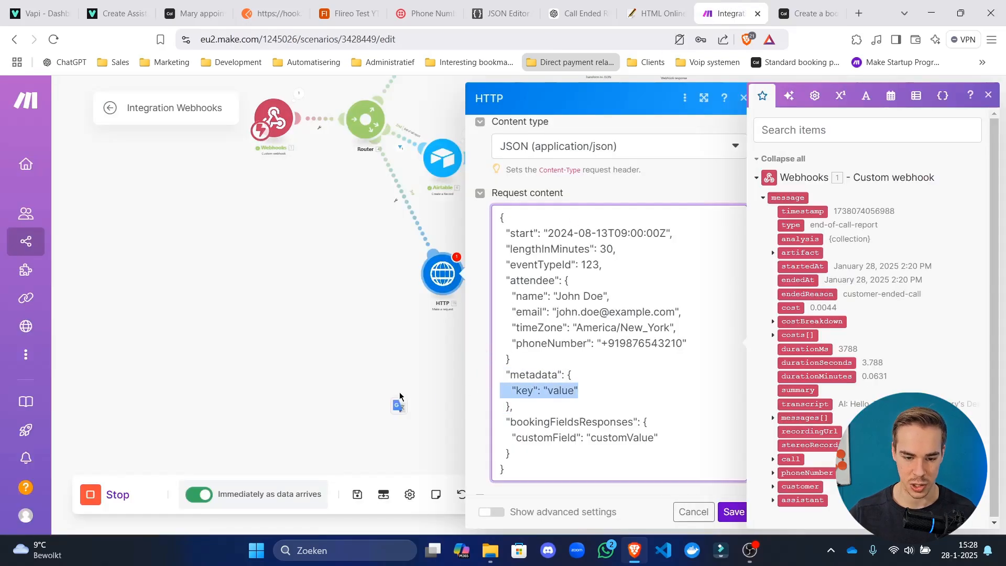
{"action": "key", "text": "BackSpace"}
{"action": "key", "text": "BackSpace"}
{"action": "key", "text": "Delete"}
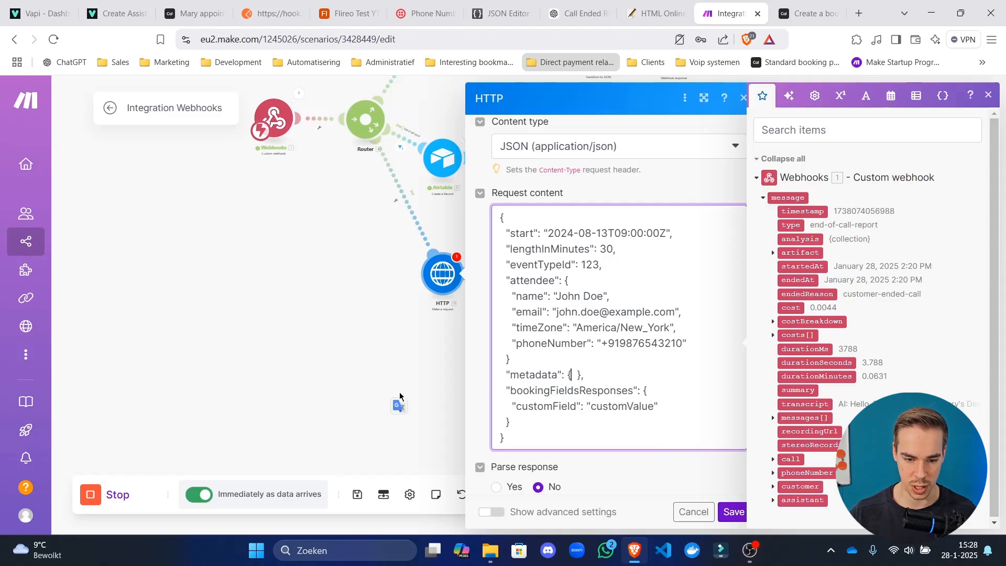
{"action": "key", "text": "Delete"}
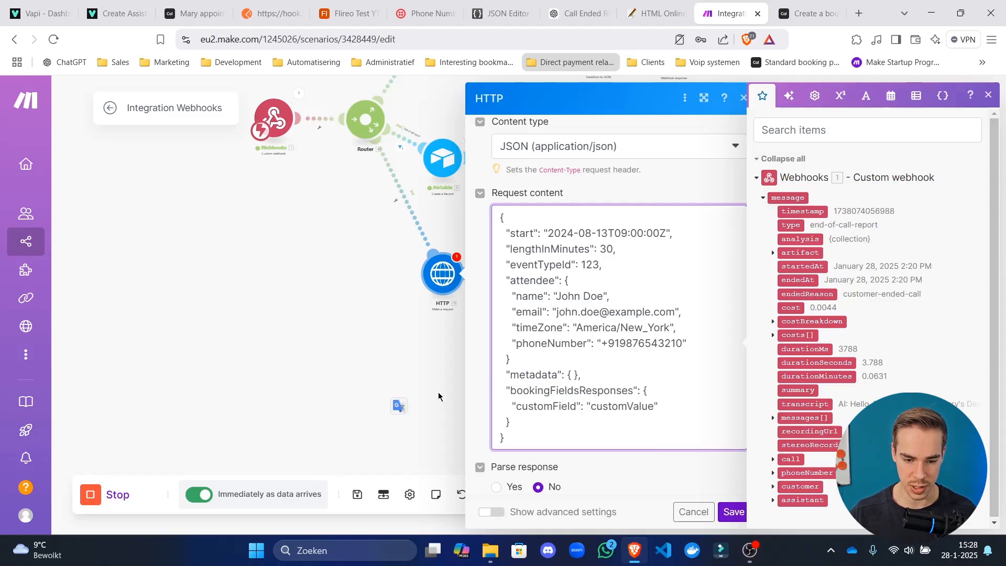
{"action": "key", "text": "Delete"}
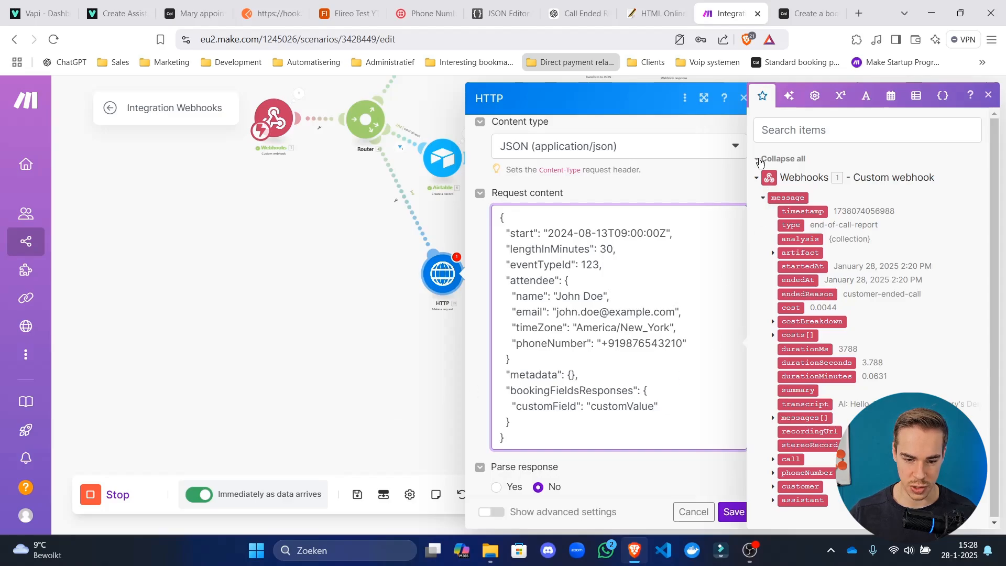
Delete the bookingFieldsResponses block from the HTTP request body.
{"action": "left_click_drag", "start_coordinate": [671, 404], "coordinate": [430, 396]}
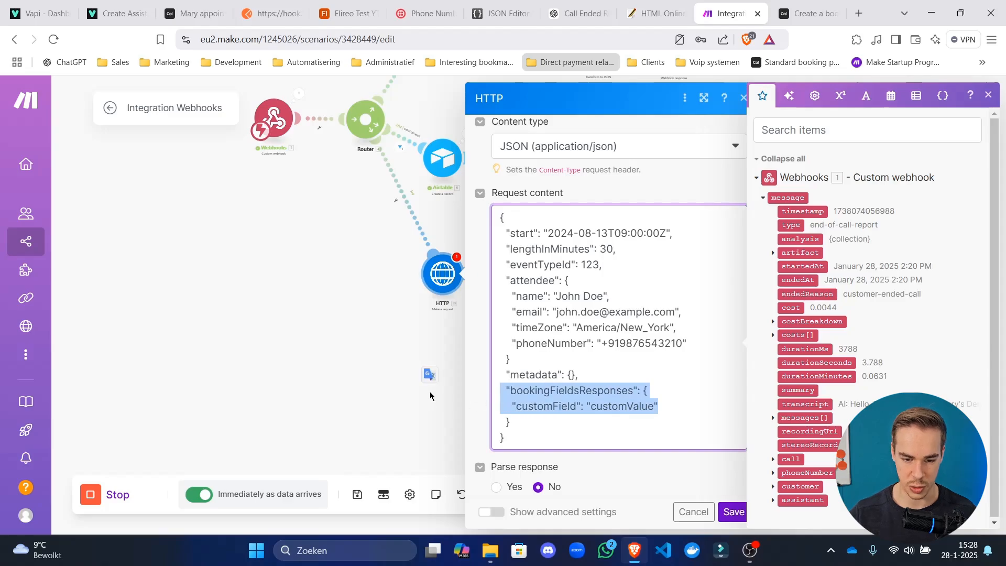
{"action": "key", "text": "BackSpace"}
{"action": "key", "text": "BackSpace"}
{"action": "key", "text": "BackSpace"}
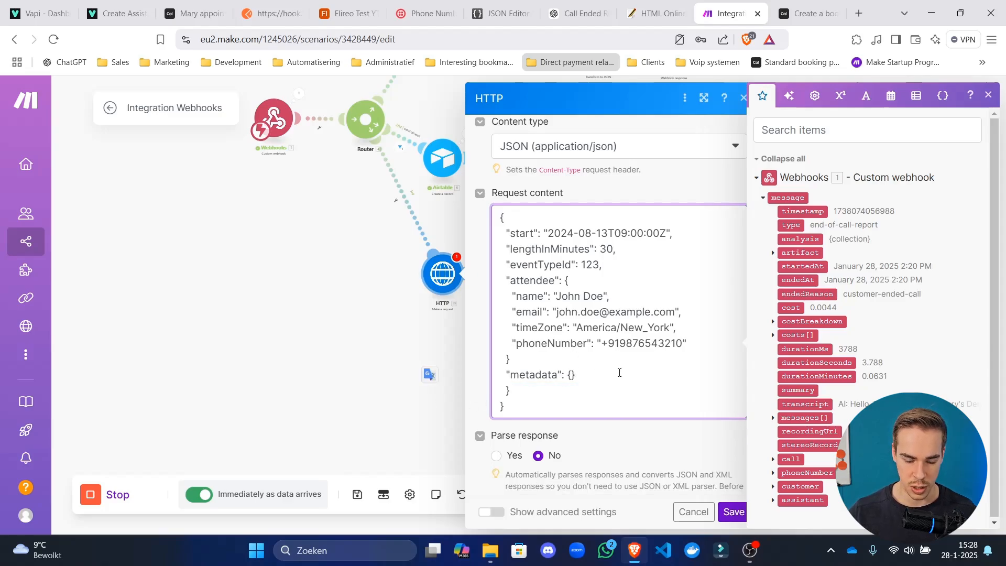
{"action": "key", "text": "ctrl+a"}
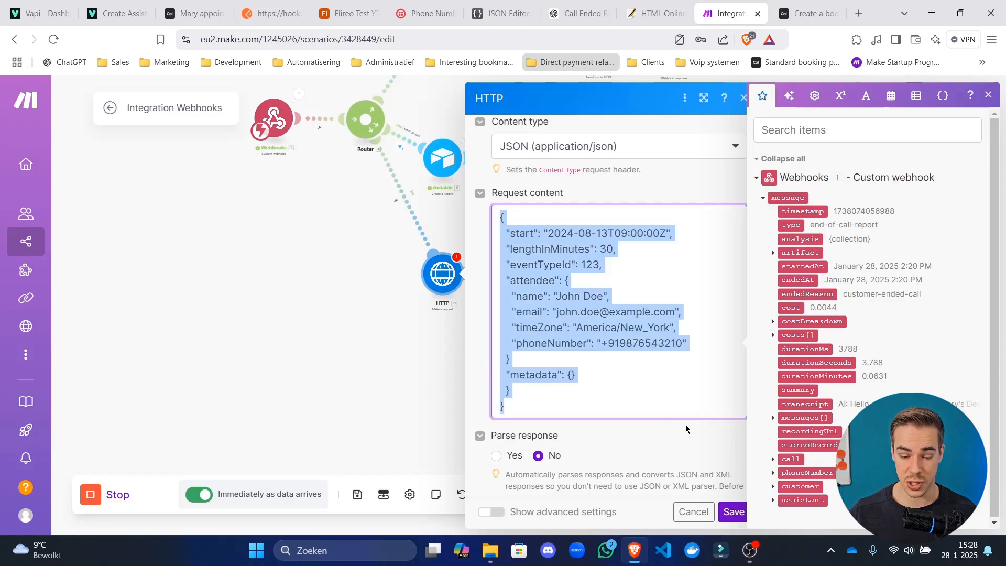
Review the booking status type and its options in the Cal.com docs.
{"action": "left_click", "coordinate": [810, 13]}
{"action": "scroll", "coordinate": [372, 259], "scroll_direction": "down", "scroll_amount": 6}
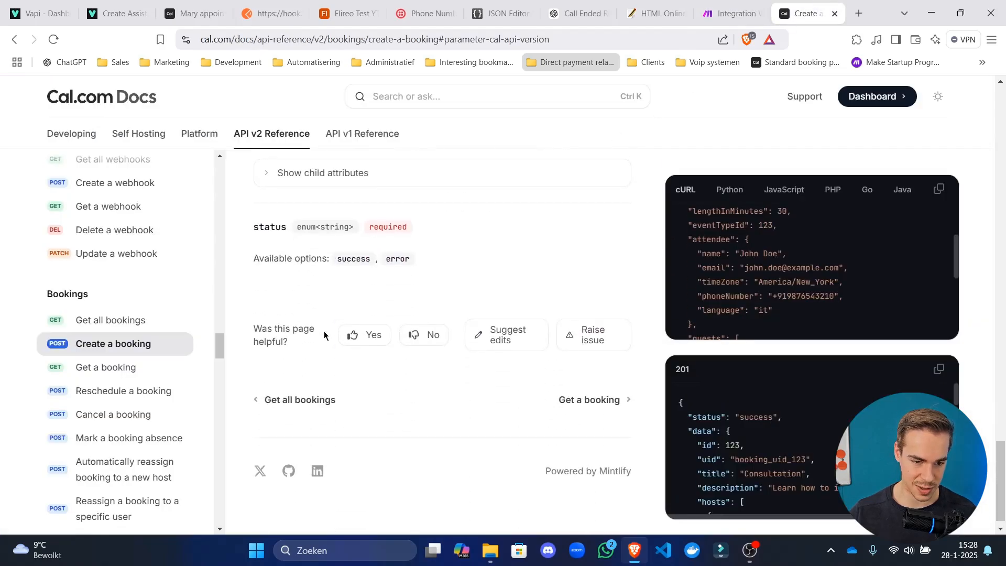
{"action": "left_click_drag", "start_coordinate": [416, 256], "coordinate": [328, 260]}
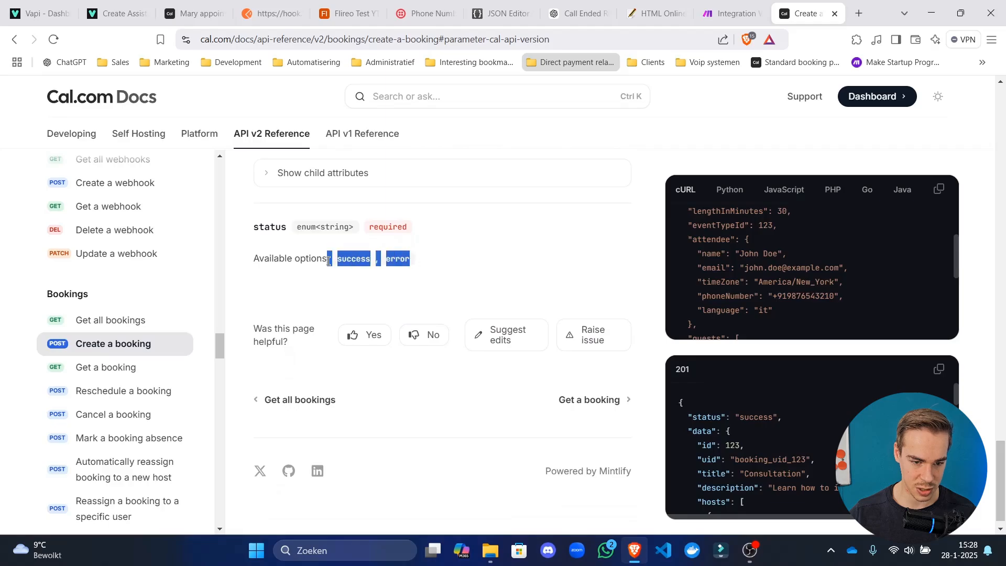
{"action": "left_click_drag", "start_coordinate": [303, 228], "coordinate": [431, 265]}
Scroll back up the Cal.com docs, then save and reopen the HTTP module in Make.
{"action": "left_click", "coordinate": [464, 307]}
{"action": "scroll", "coordinate": [356, 366], "scroll_direction": "up", "scroll_amount": 8}
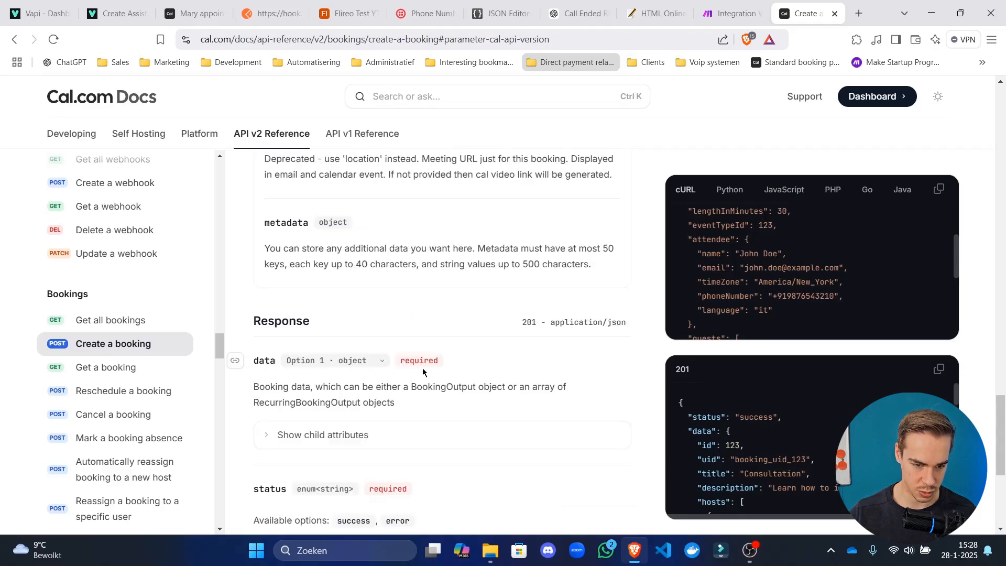
{"action": "scroll", "coordinate": [356, 414], "scroll_direction": "up", "scroll_amount": 8}
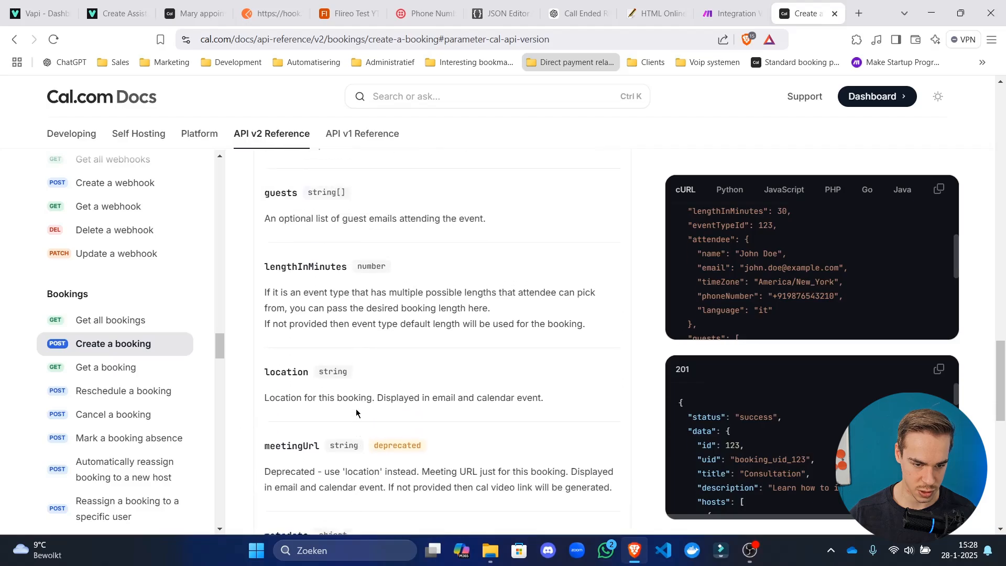
{"action": "scroll", "coordinate": [363, 353], "scroll_direction": "up", "scroll_amount": 5}
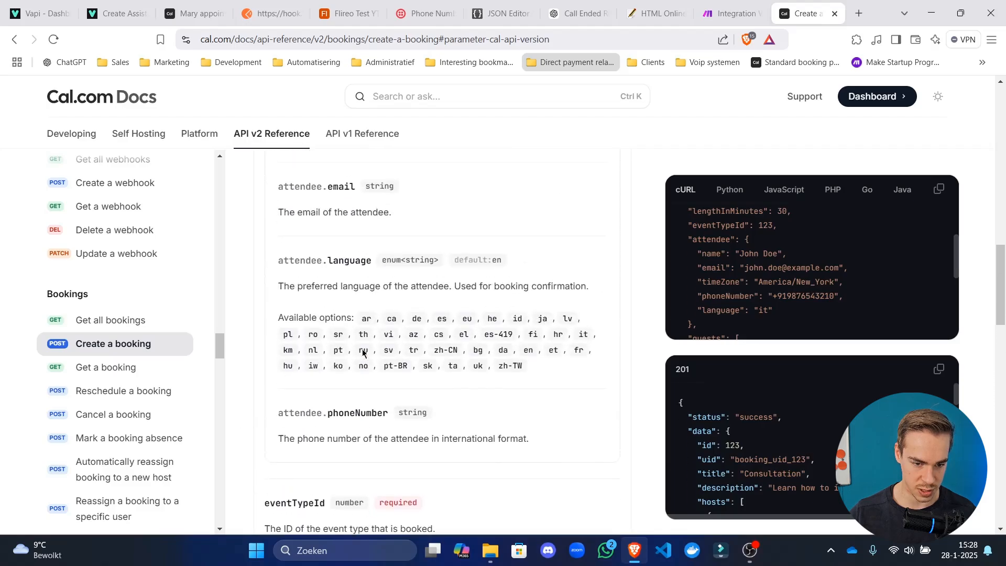
{"action": "scroll", "coordinate": [393, 355], "scroll_direction": "up", "scroll_amount": 6}
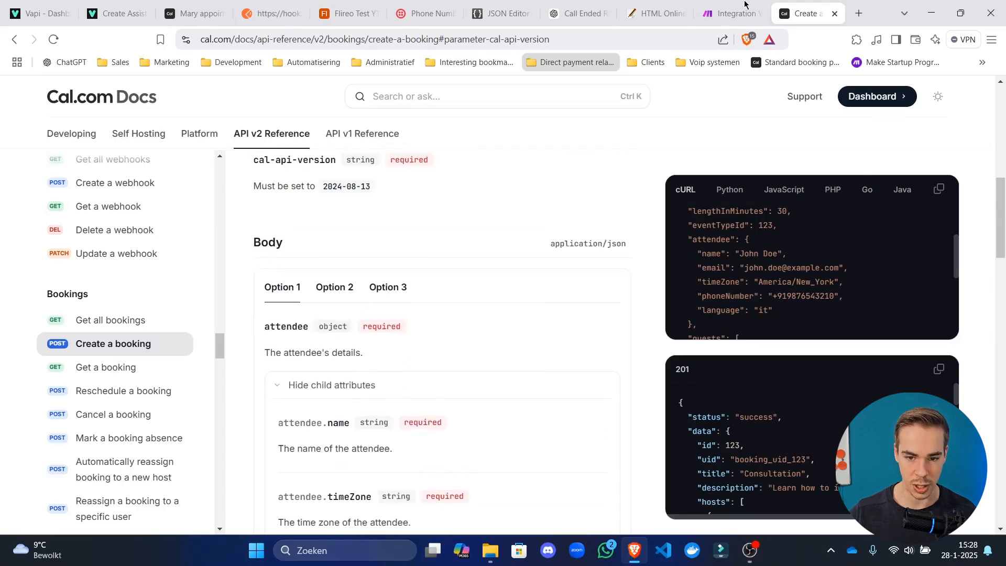
{"action": "left_click", "coordinate": [763, 5]}
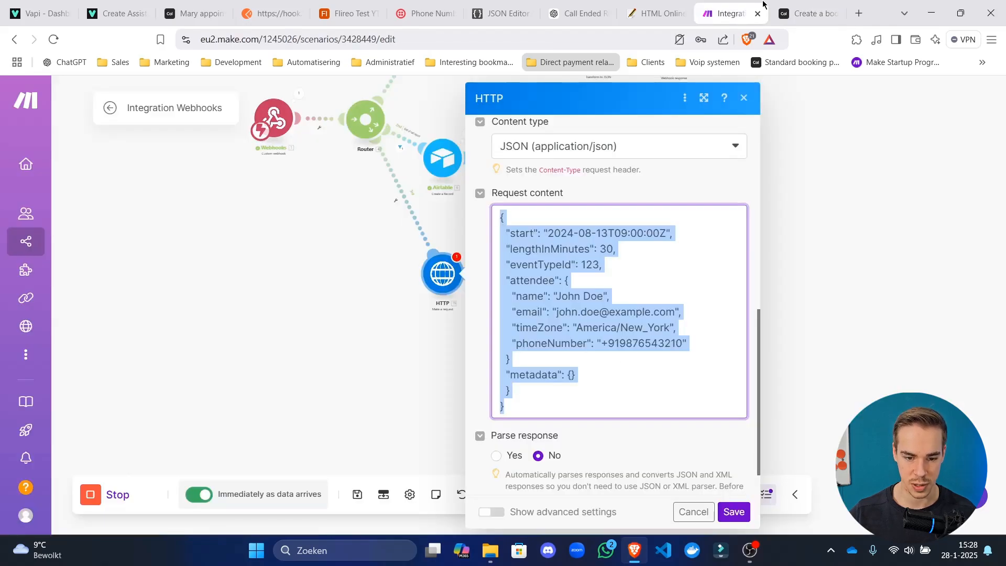
{"action": "left_click", "coordinate": [734, 512]}
{"action": "left_click", "coordinate": [460, 268]}
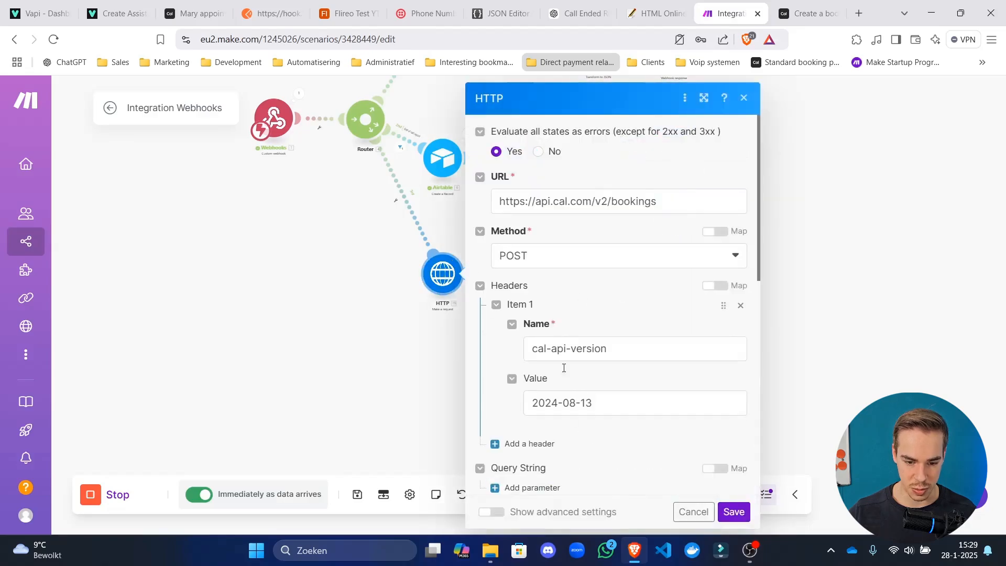
Delete the lengthInMinutes line from the request body and return to the Mary appointment event type.
{"action": "scroll", "coordinate": [613, 357], "scroll_direction": "down", "scroll_amount": 5}
{"action": "scroll", "coordinate": [613, 391], "scroll_direction": "down", "scroll_amount": 1}
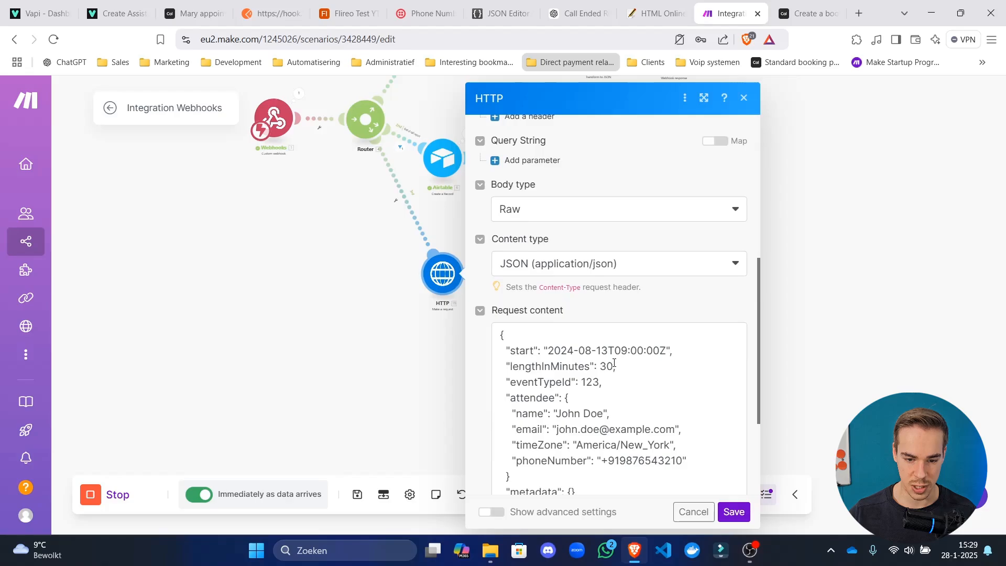
{"action": "left_click_drag", "start_coordinate": [614, 364], "coordinate": [441, 372]}
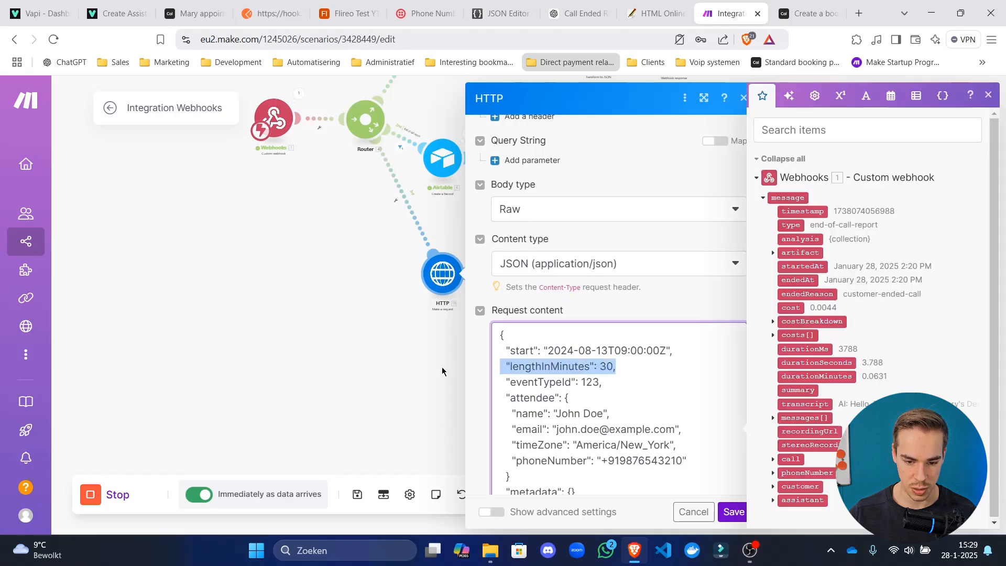
{"action": "key", "text": "BackSpace"}
{"action": "key", "text": "BackSpace"}
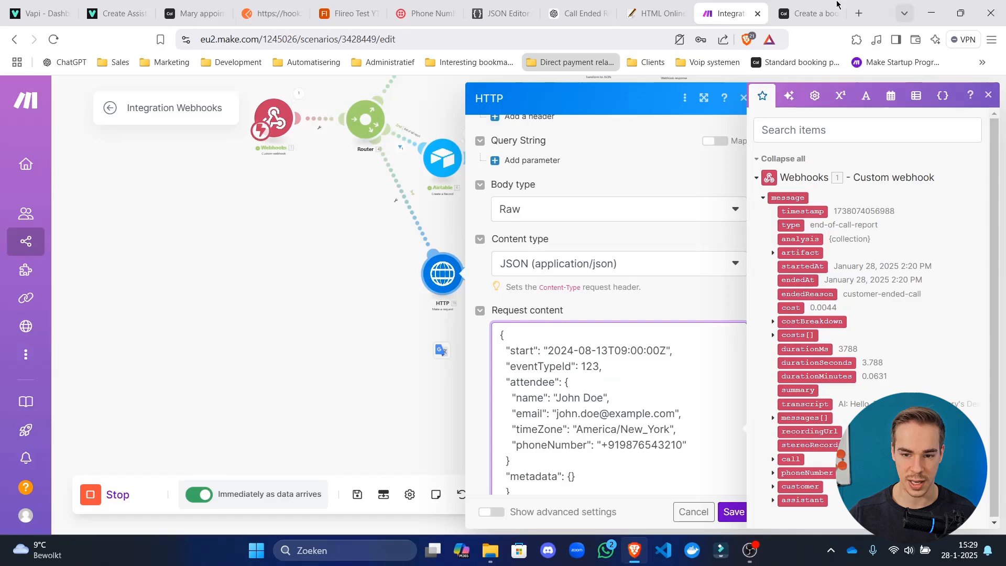
{"action": "left_click", "coordinate": [809, 13]}
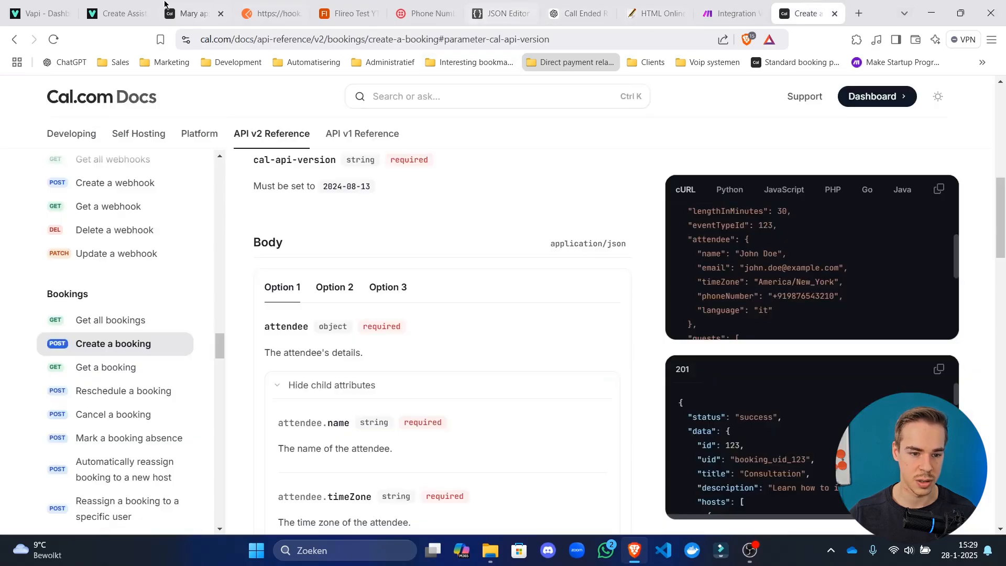
{"action": "left_click", "coordinate": [198, 6]}
Copy event type ID 1727991 from the Mary appointment URL, paste it over eventTypeId 123, and save.
{"action": "double_click", "coordinate": [318, 39]}
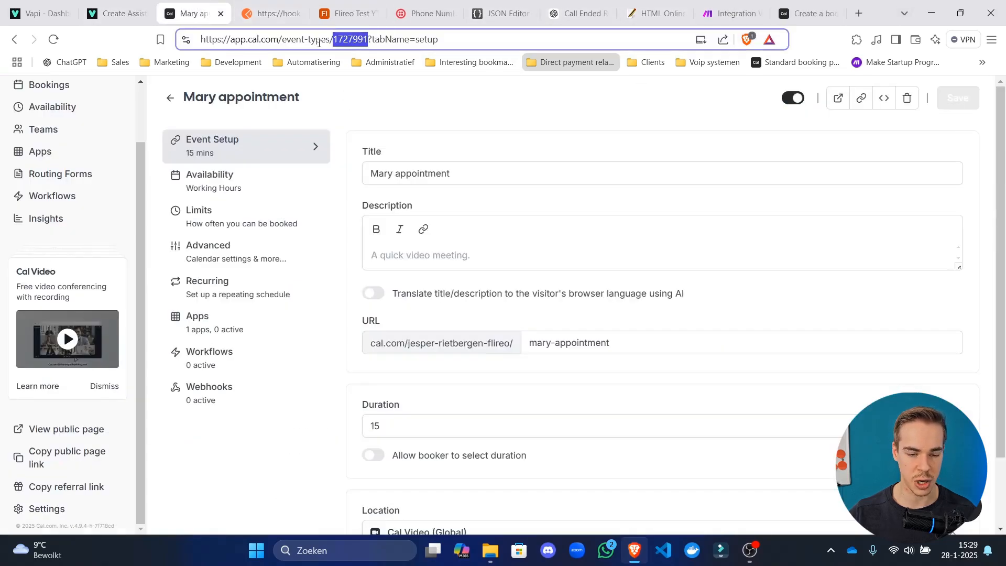
{"action": "left_click", "coordinate": [397, 108]}
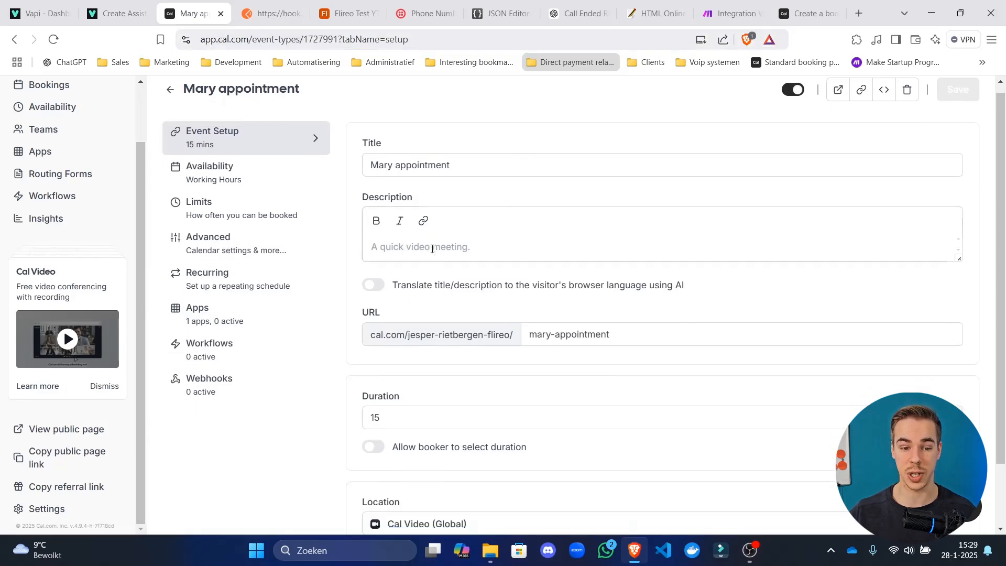
{"action": "double_click", "coordinate": [336, 39]}
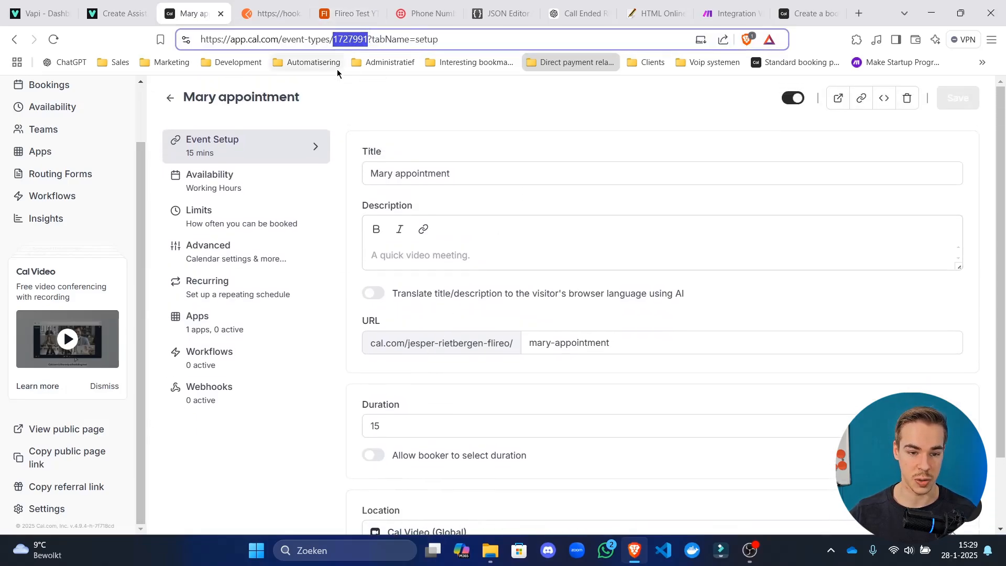
{"action": "left_click", "coordinate": [349, 39]}
{"action": "left_click_drag", "start_coordinate": [333, 39], "coordinate": [368, 40]}
{"action": "key", "text": "ctrl+c"}
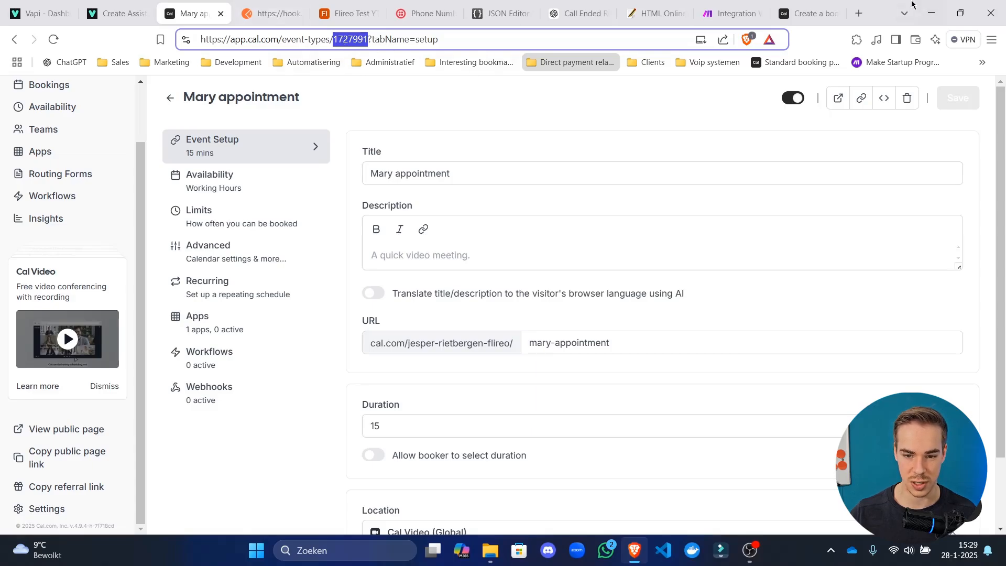
{"action": "left_click", "coordinate": [749, 11]}
{"action": "left_click", "coordinate": [589, 367]}
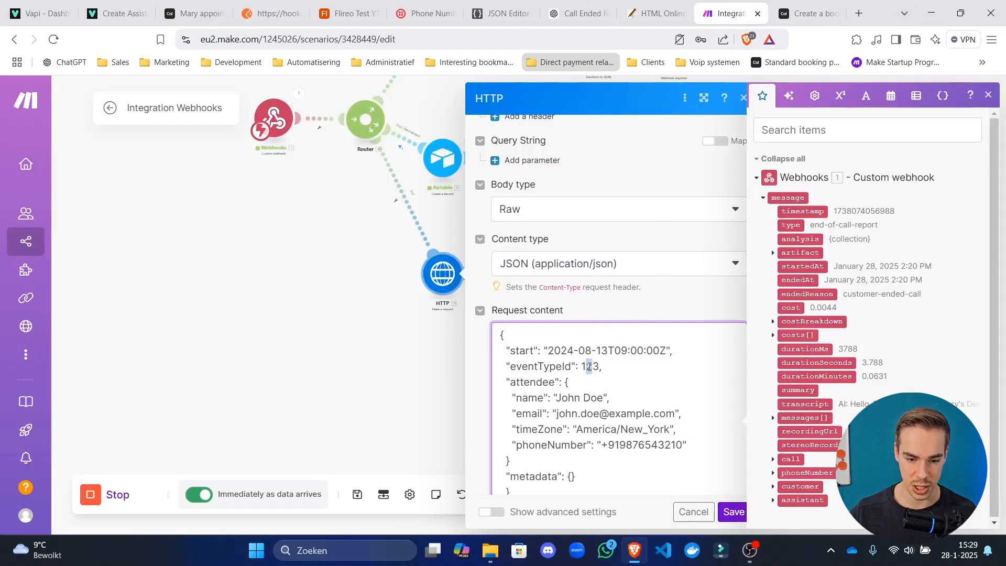
{"action": "double_click", "coordinate": [590, 366]}
{"action": "key", "text": "ctrl+v"}
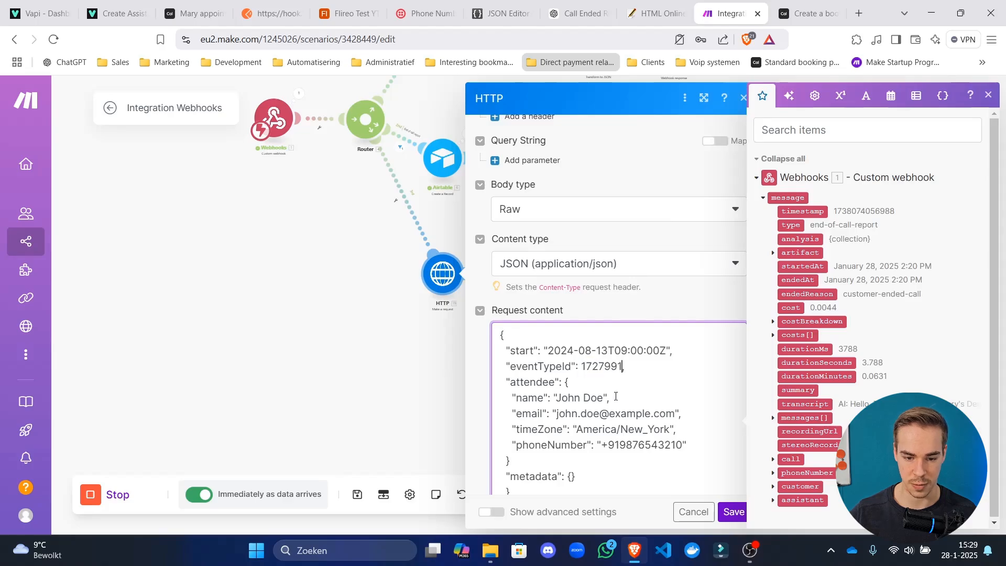
{"action": "left_click", "coordinate": [727, 512]}
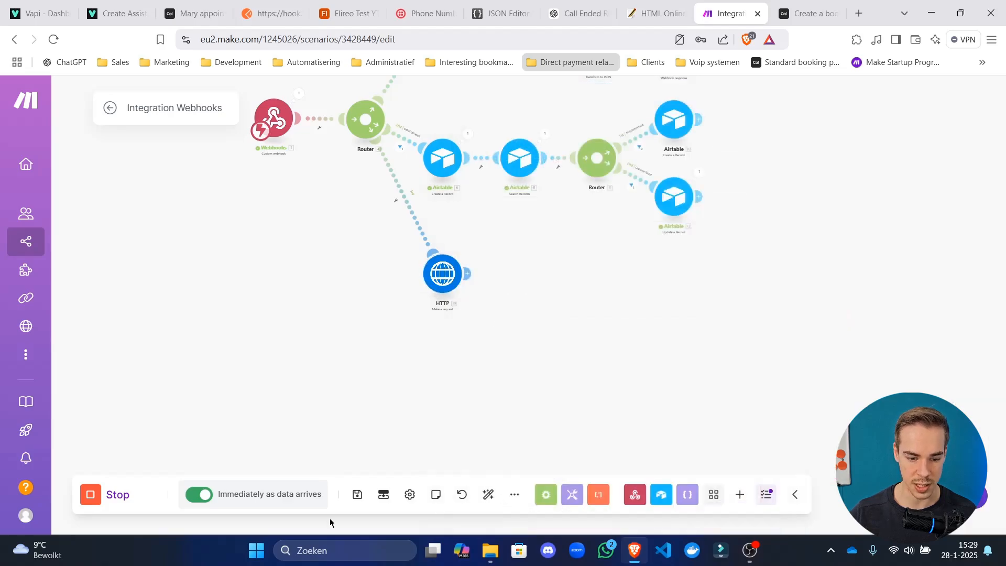
Save the Integration Webhooks scenario and go back to its overview page.
{"action": "left_click", "coordinate": [357, 494]}
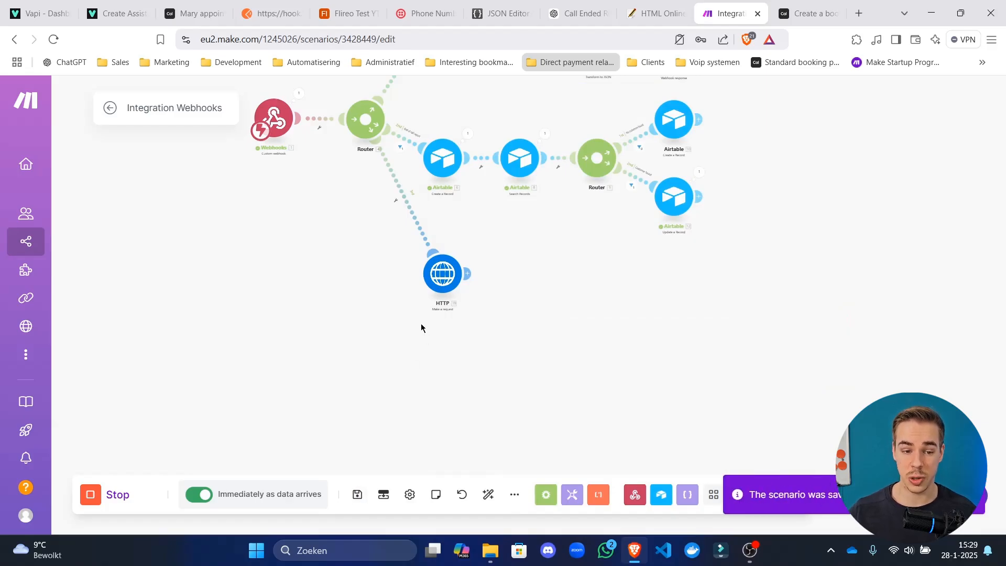
{"action": "left_click_drag", "start_coordinate": [422, 327], "coordinate": [457, 362]}
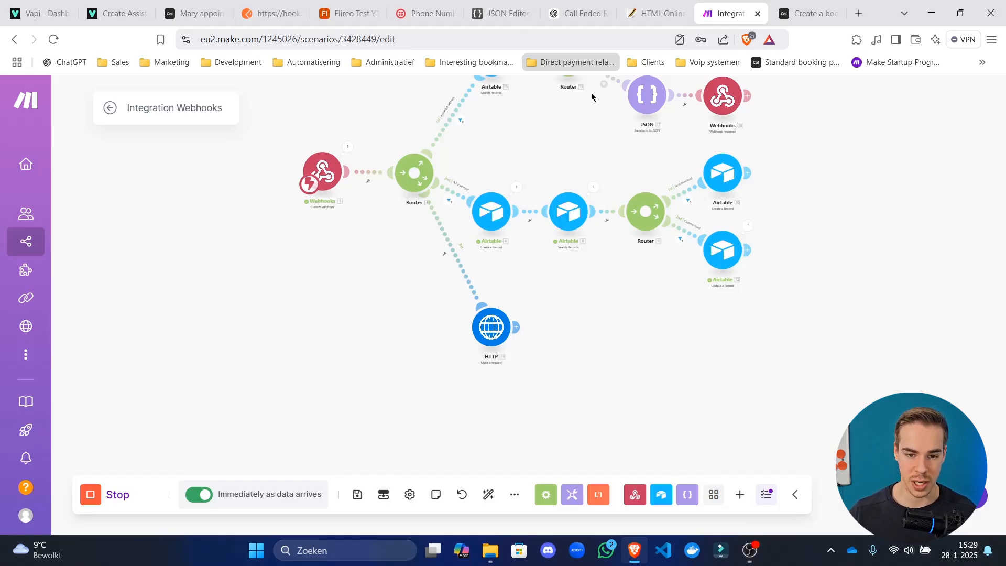
{"action": "left_click", "coordinate": [357, 496]}
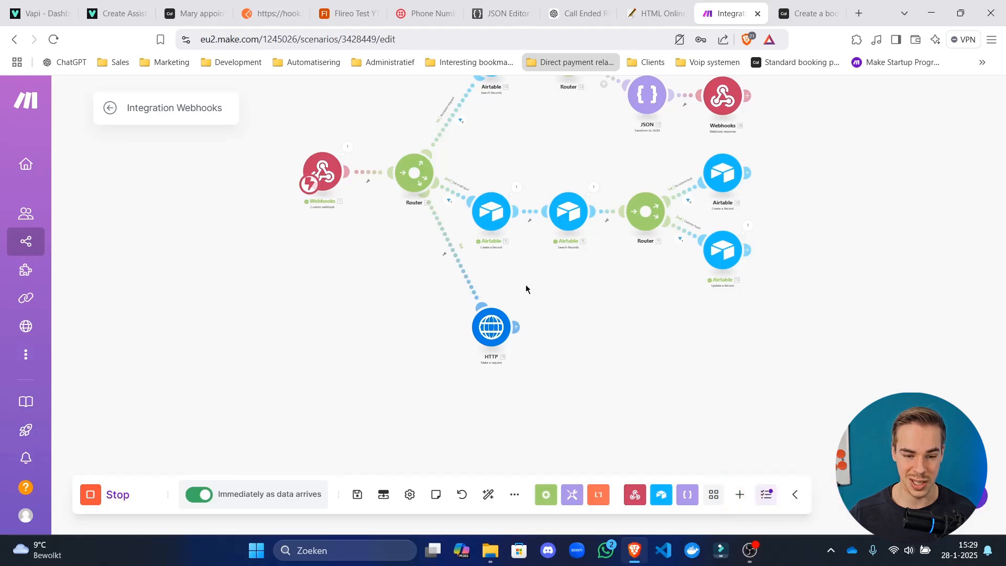
{"action": "left_click_drag", "start_coordinate": [556, 301], "coordinate": [537, 312]}
{"action": "left_click", "coordinate": [357, 494]}
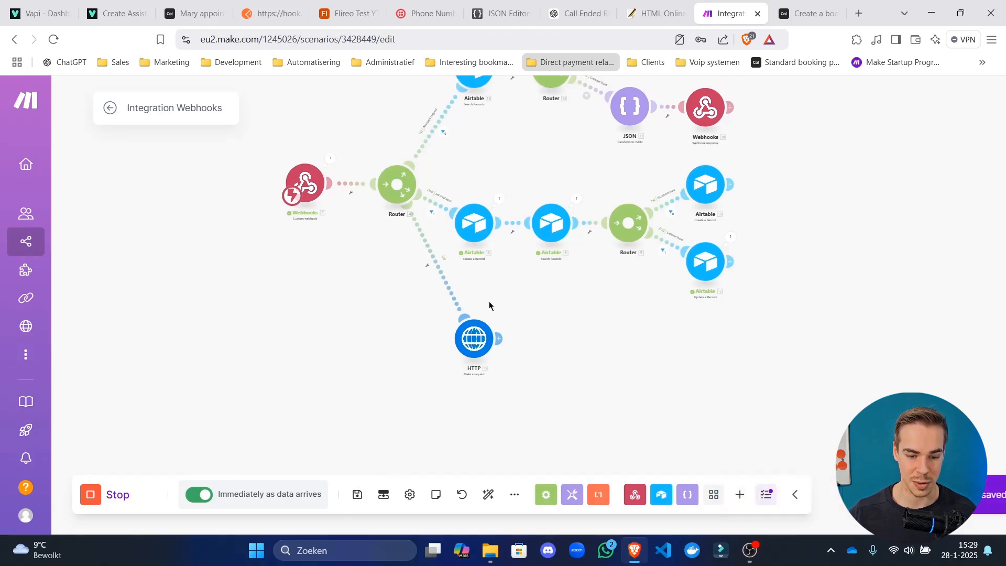
{"action": "left_click", "coordinate": [109, 108]}
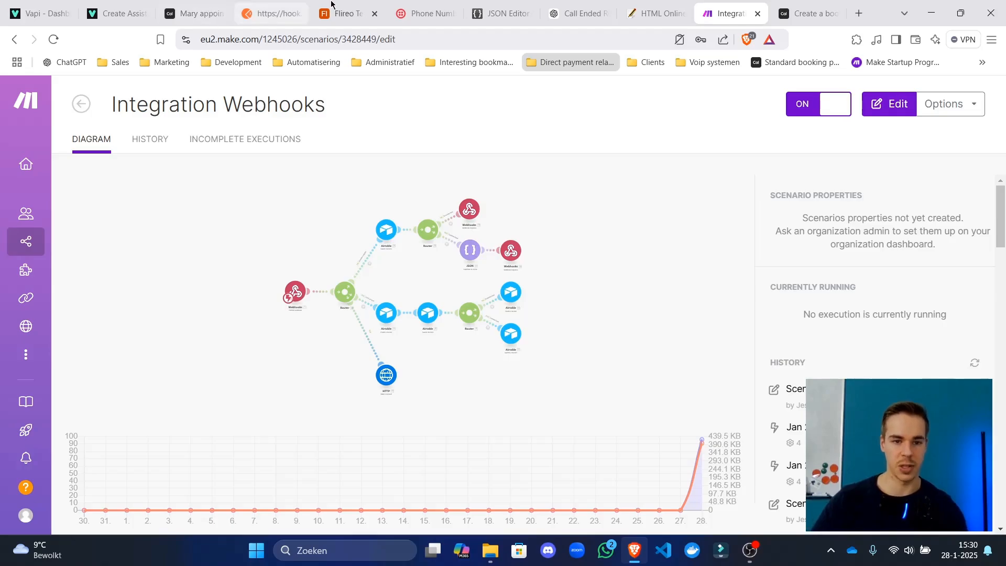
{"action": "left_click", "coordinate": [347, 14]}
Append a User reply to the latest logs transcript with the customer's booking email, phone number and name.
{"action": "left_click", "coordinate": [623, 173]}
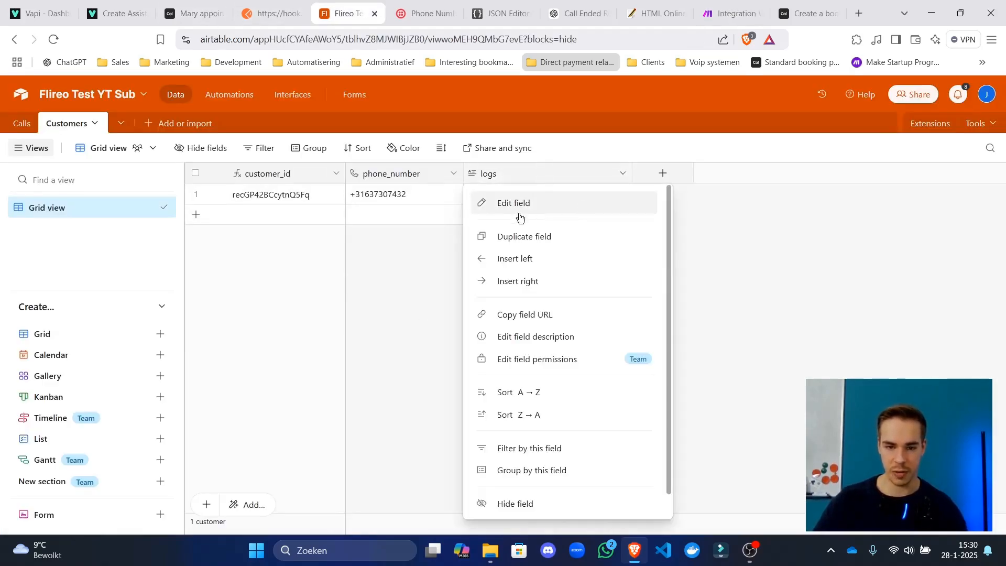
{"action": "left_click", "coordinate": [371, 354]}
{"action": "left_click", "coordinate": [592, 195]}
{"action": "left_click", "coordinate": [624, 196]}
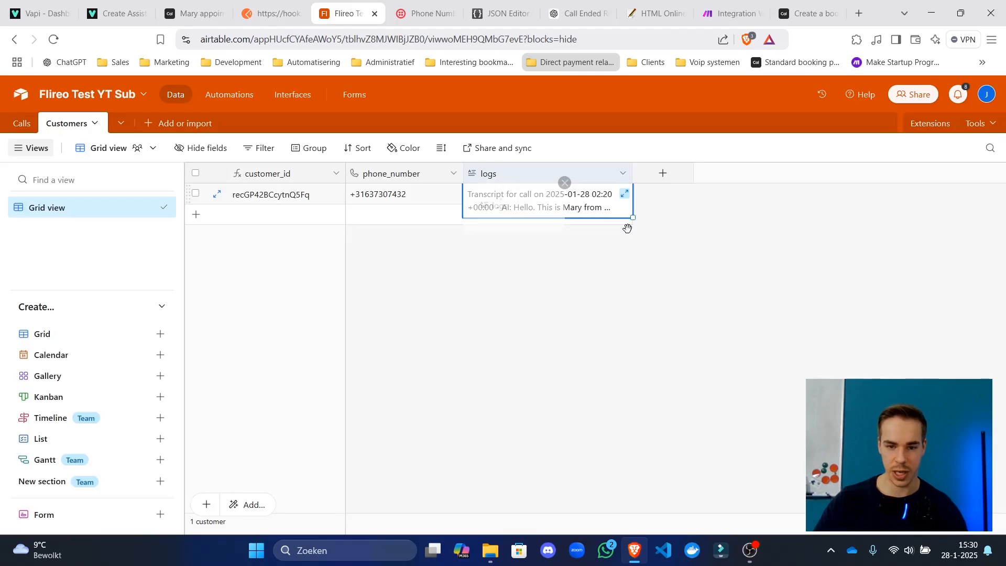
{"action": "left_click", "coordinate": [643, 198]}
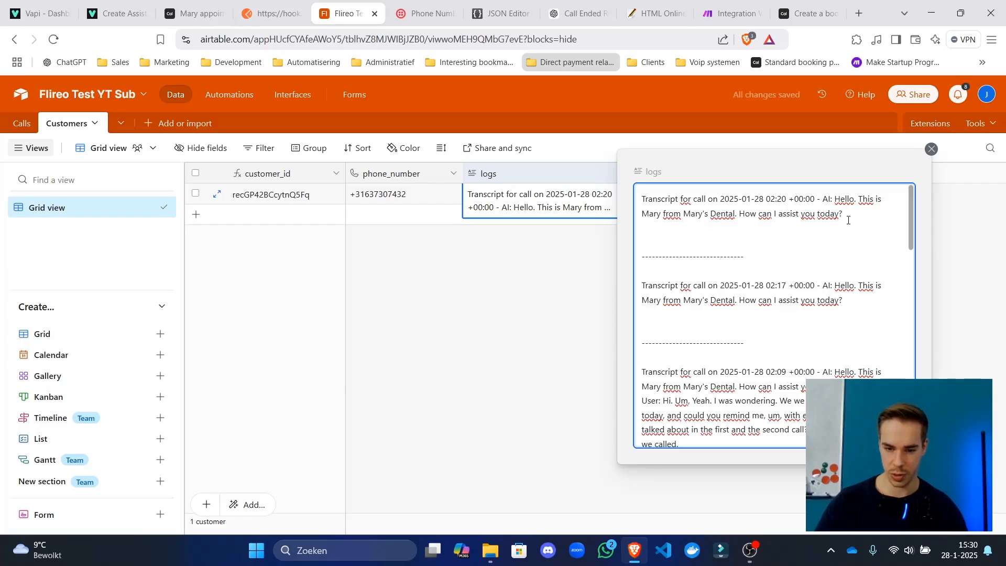
{"action": "type", "text": "User: "}
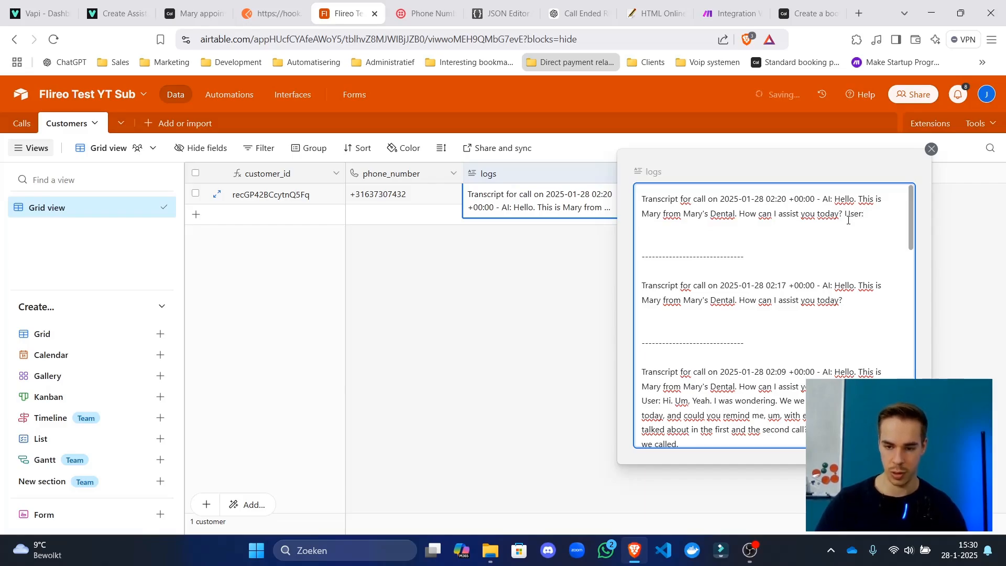
{"action": "type", "text": "my email"}
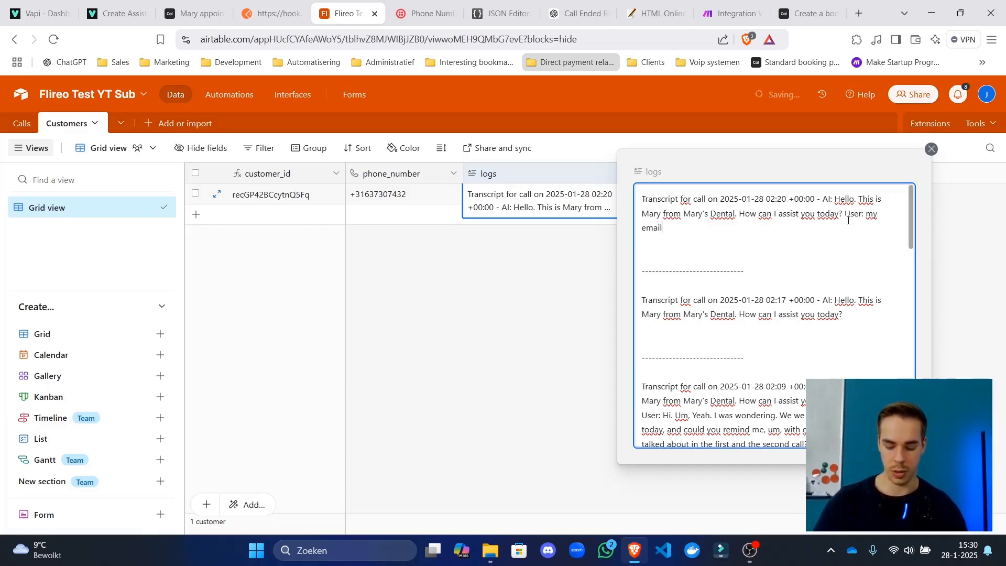
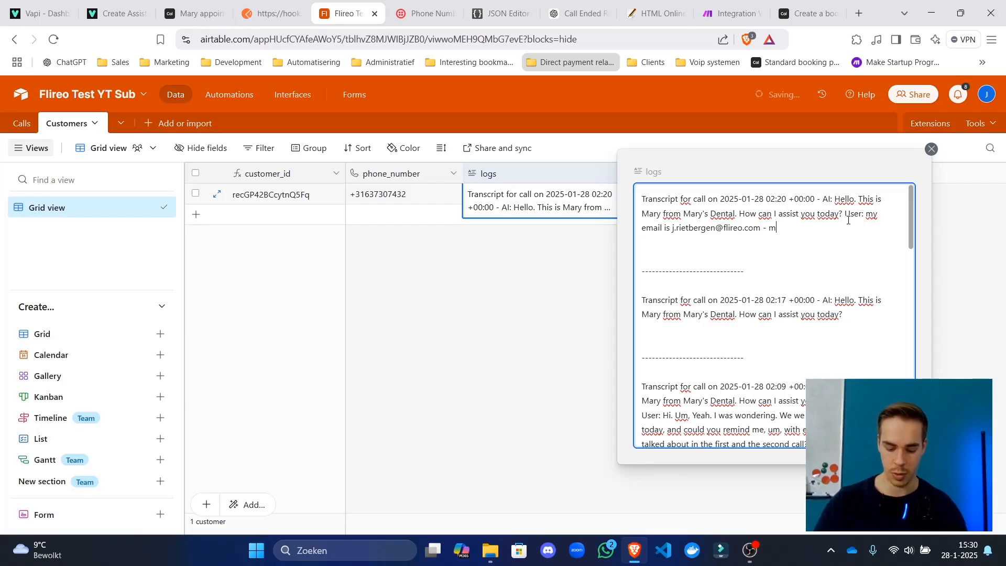
{"action": "type", "text": "y phone number "}
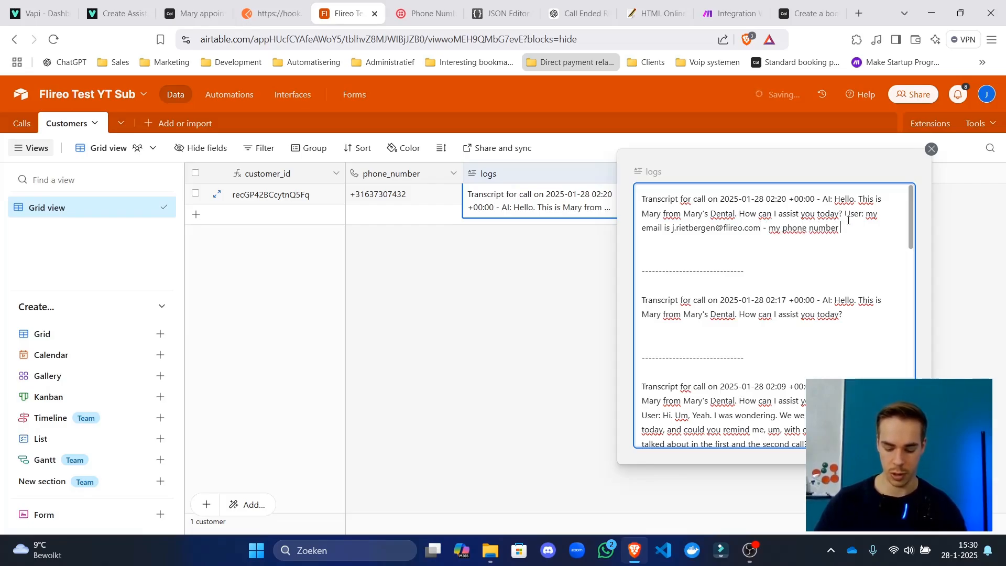
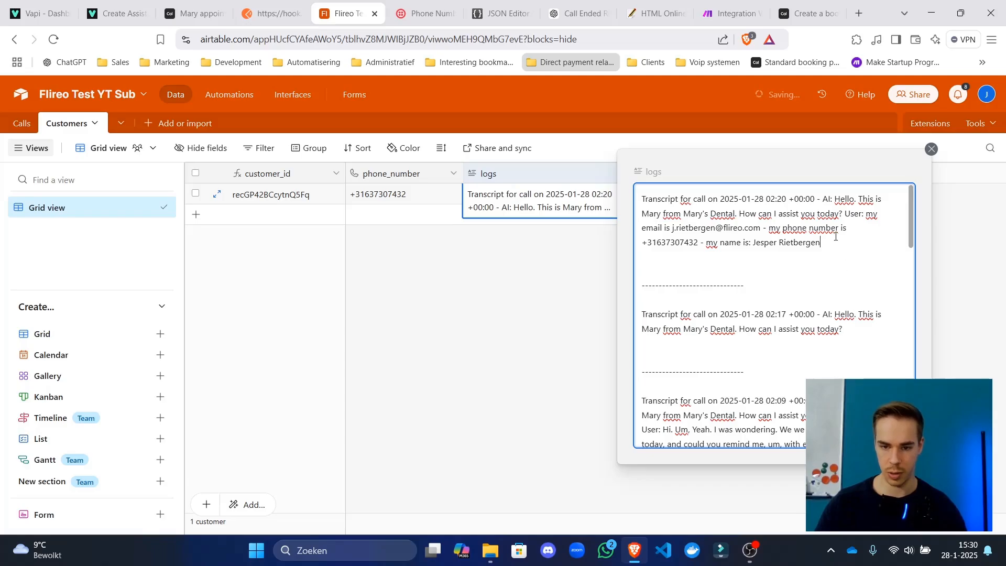
{"action": "left_click", "coordinate": [664, 228]}
{"action": "type", "text": "that you c"}
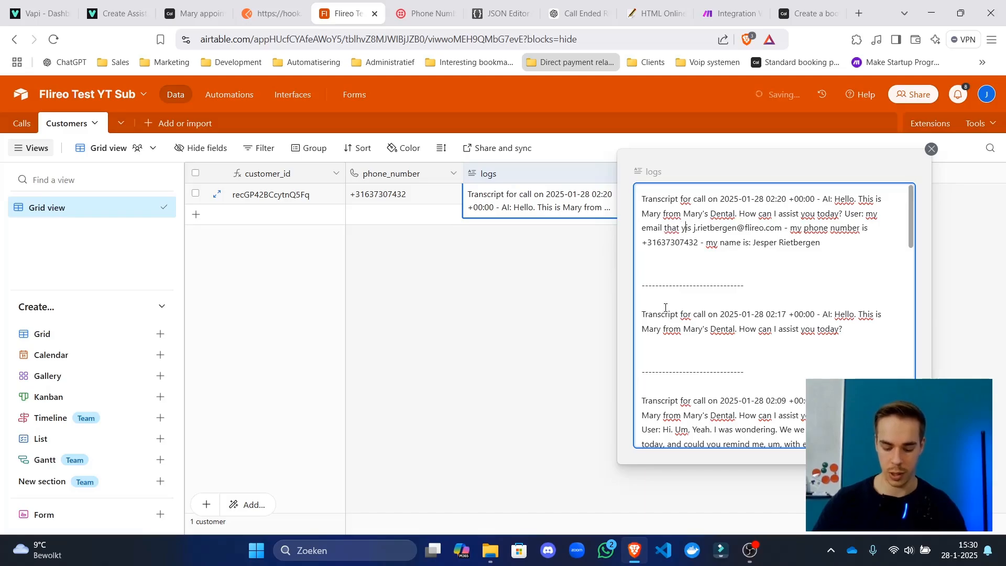
{"action": "type", "text": "an use for "}
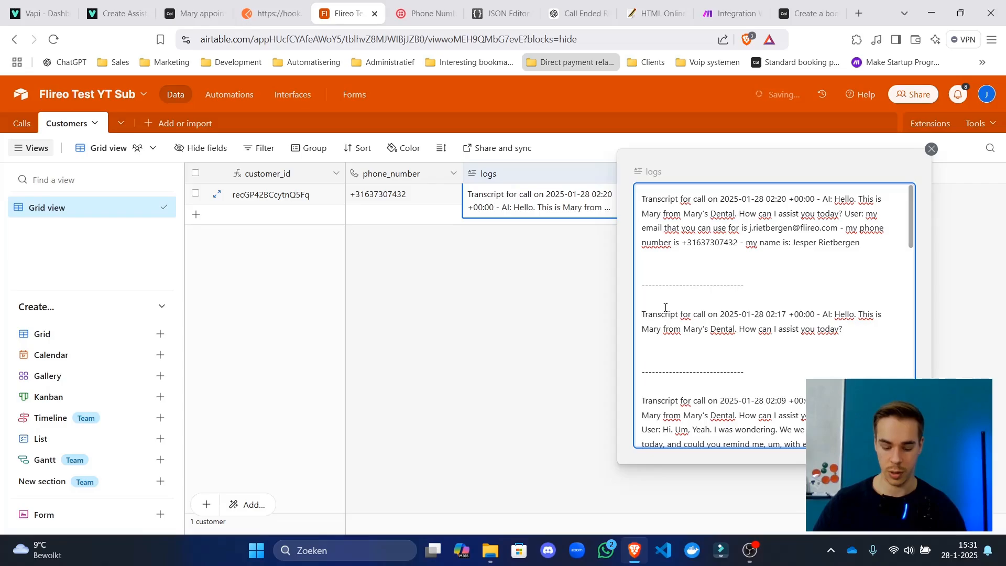
{"action": "type", "text": "booking appo"}
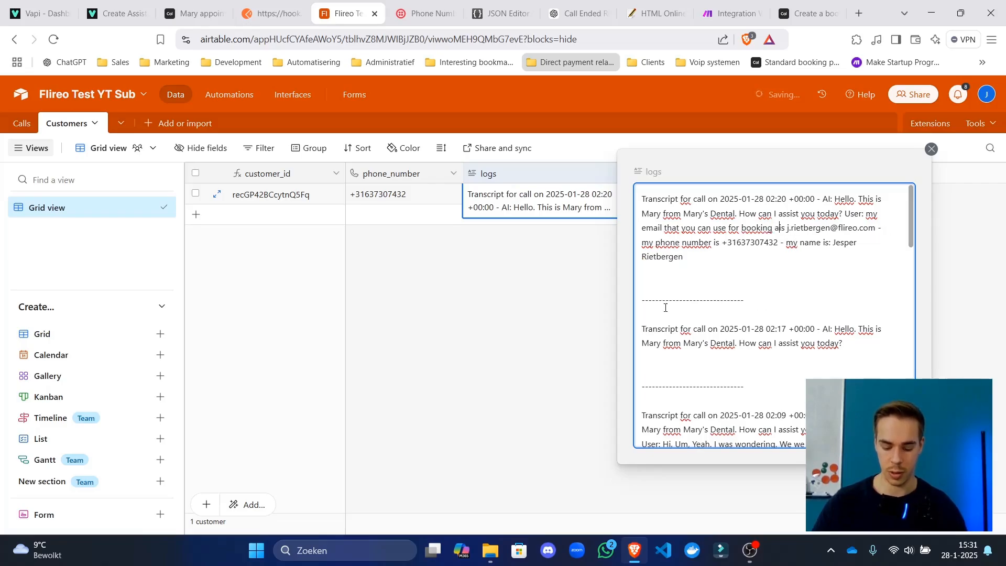
{"action": "type", "text": "intments"}
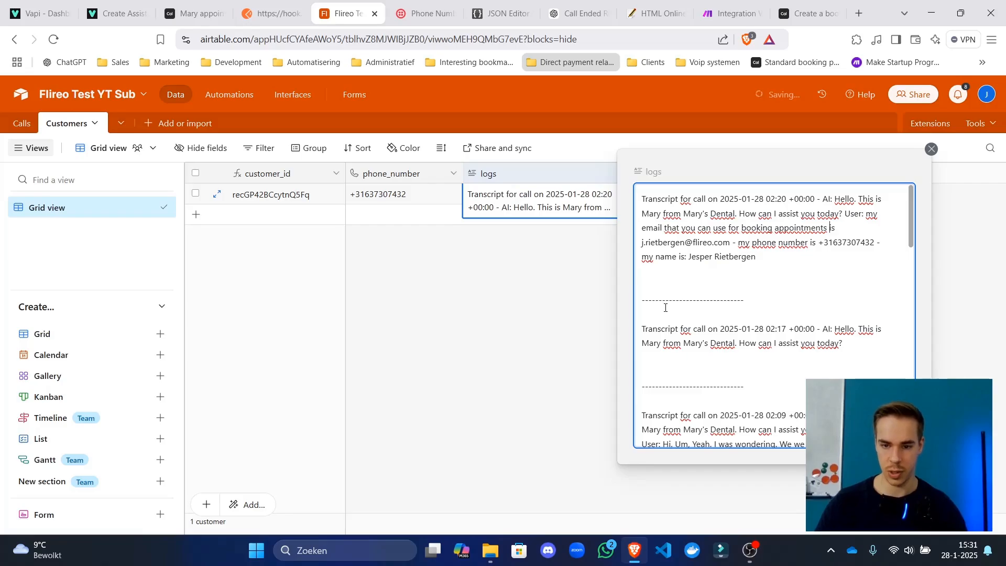
{"action": "left_click", "coordinate": [596, 305]}
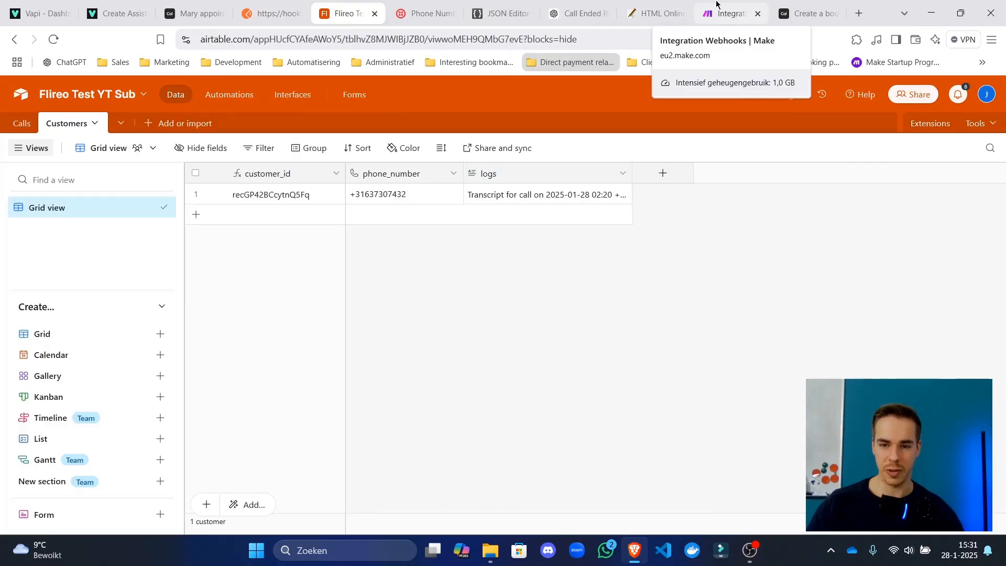
Save the scenario and run only the Webhooks module so it waits for the test call's data.
{"action": "left_click", "coordinate": [730, 13]}
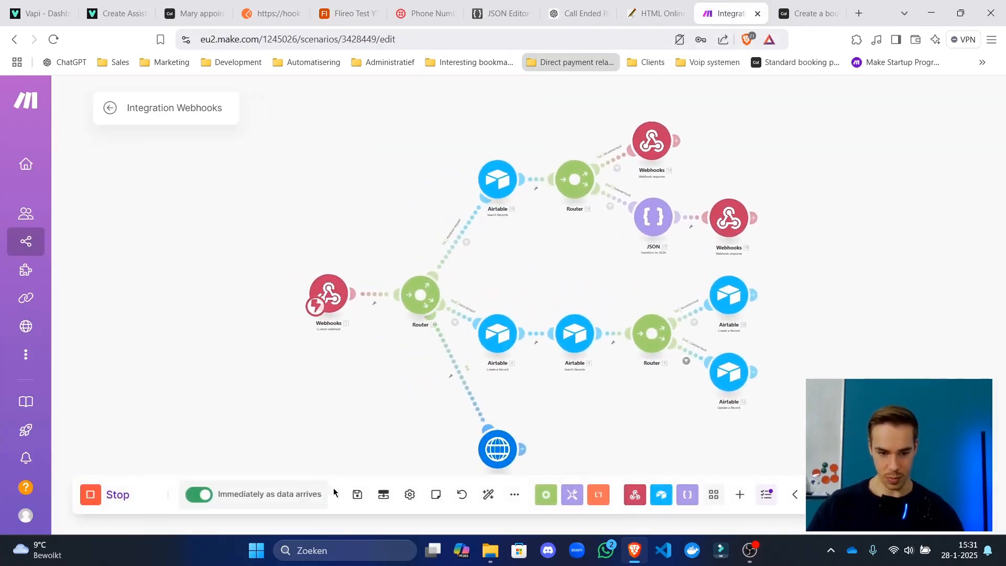
{"action": "left_click", "coordinate": [358, 494]}
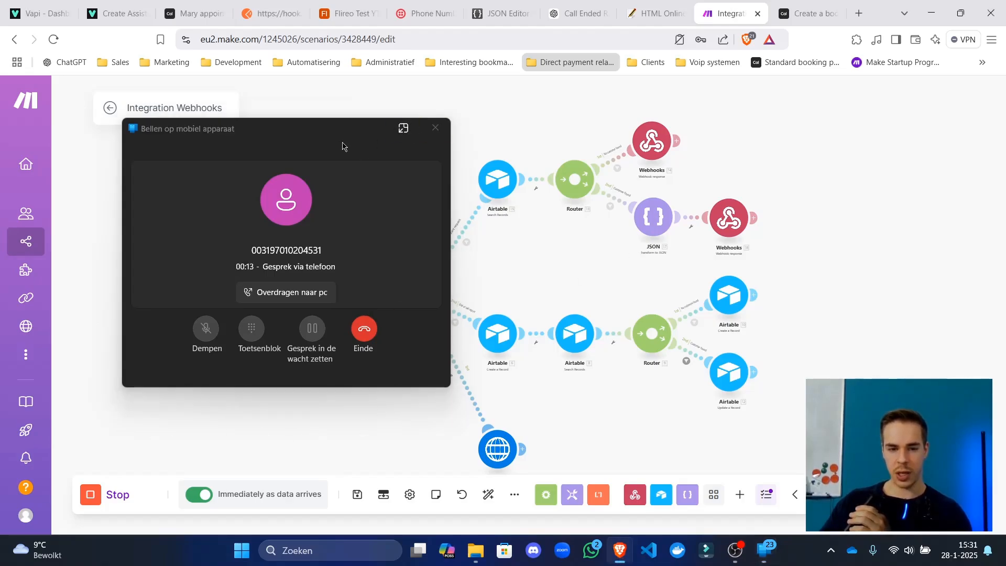
{"action": "left_click_drag", "start_coordinate": [336, 136], "coordinate": [142, 161]}
{"action": "left_click", "coordinate": [357, 495]}
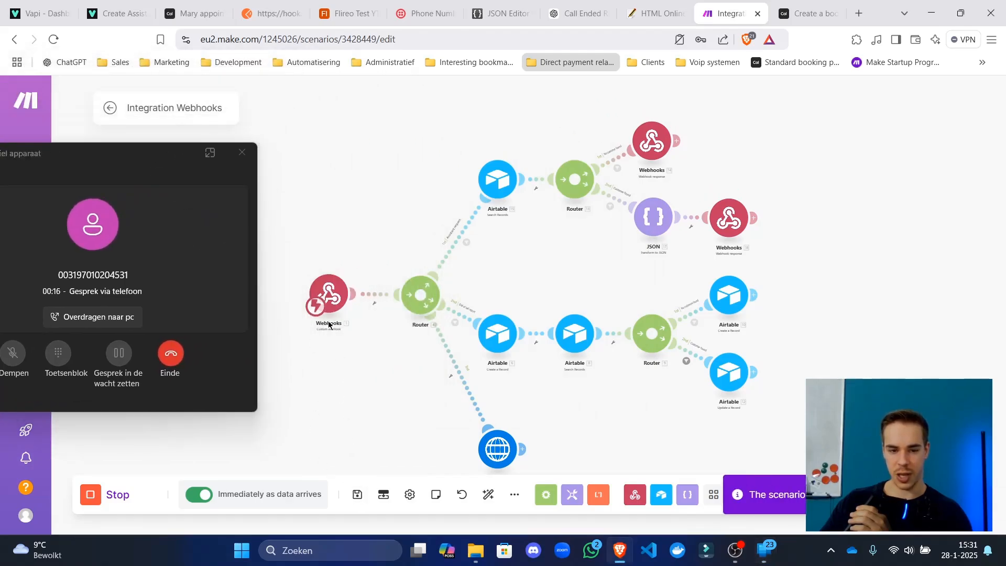
{"action": "right_click", "coordinate": [335, 300]}
{"action": "left_click", "coordinate": [380, 326]}
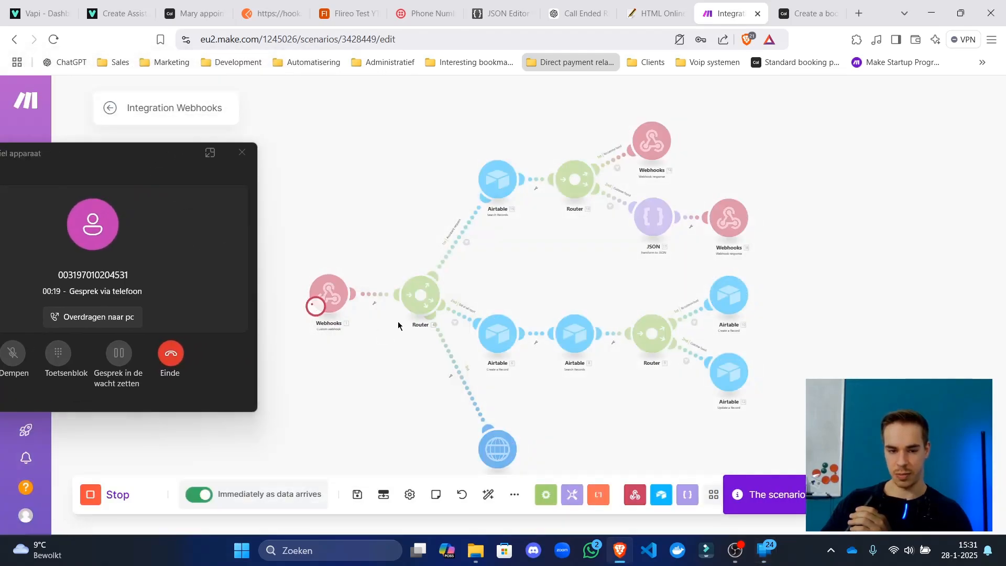
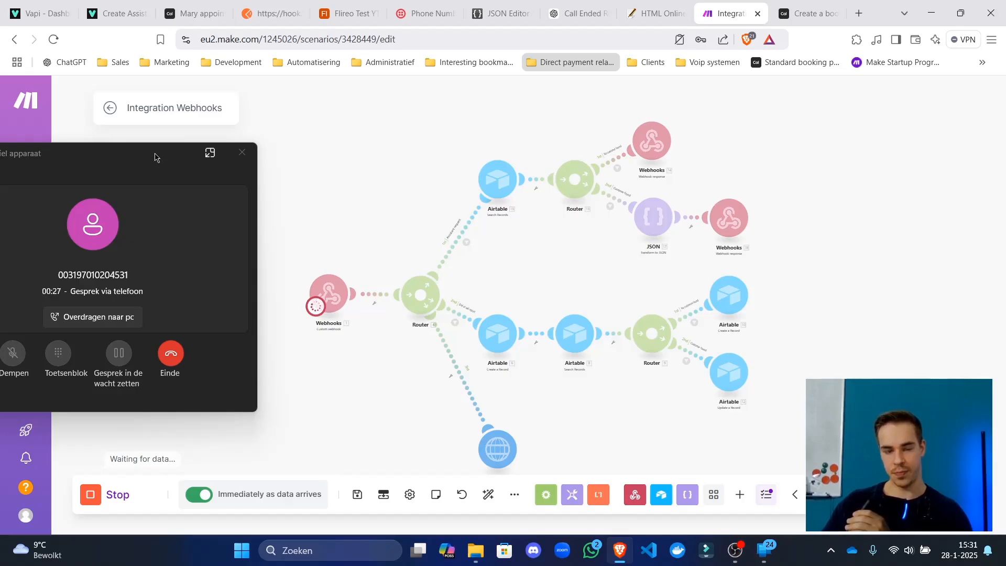
Inspect the Webhooks output bundle's expanded tool-calls message, then bring the HTTP request module into view.
{"action": "left_click_drag", "start_coordinate": [155, 157], "coordinate": [162, 150]}
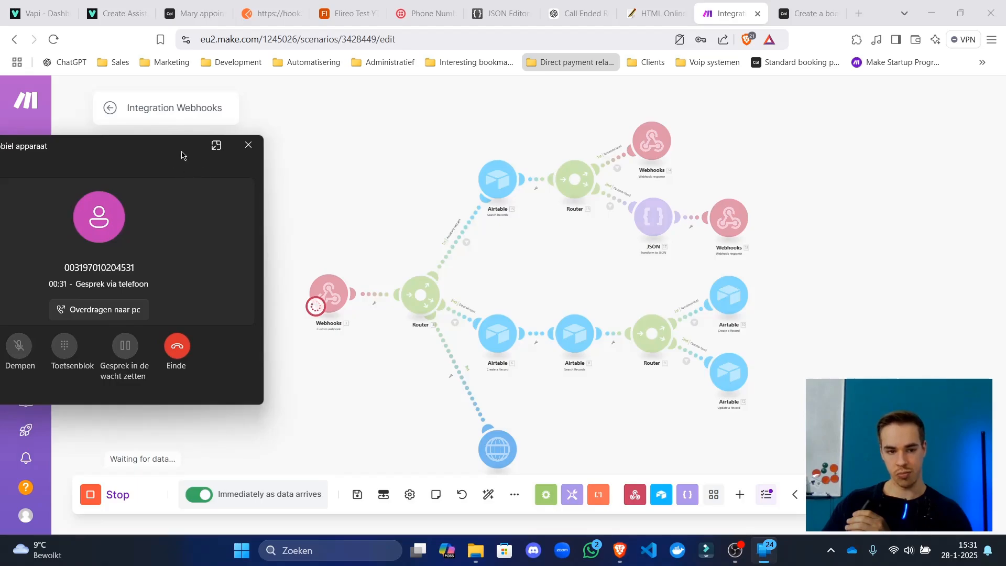
{"action": "left_click_drag", "start_coordinate": [184, 153], "coordinate": [195, 137]}
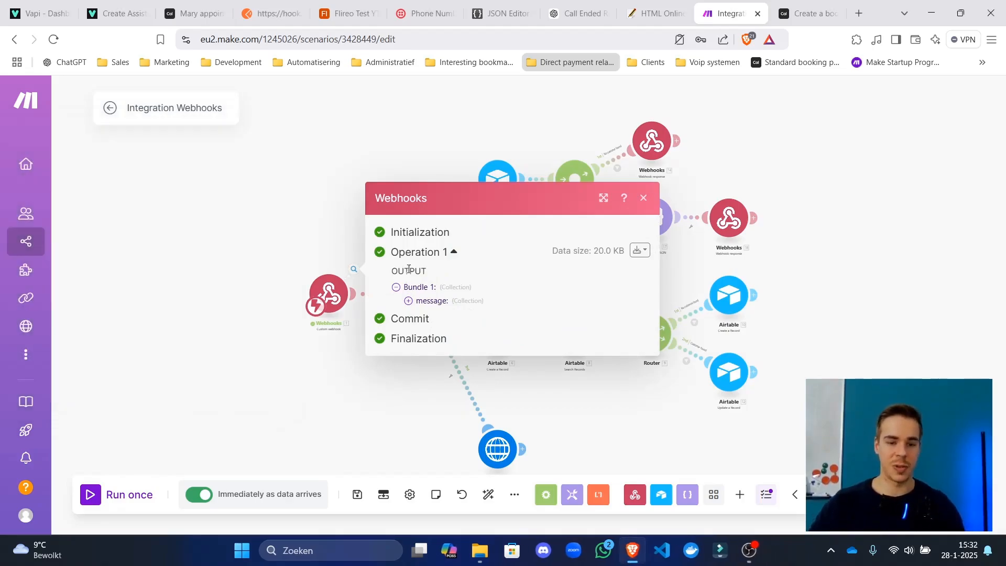
{"action": "left_click", "coordinate": [433, 301]}
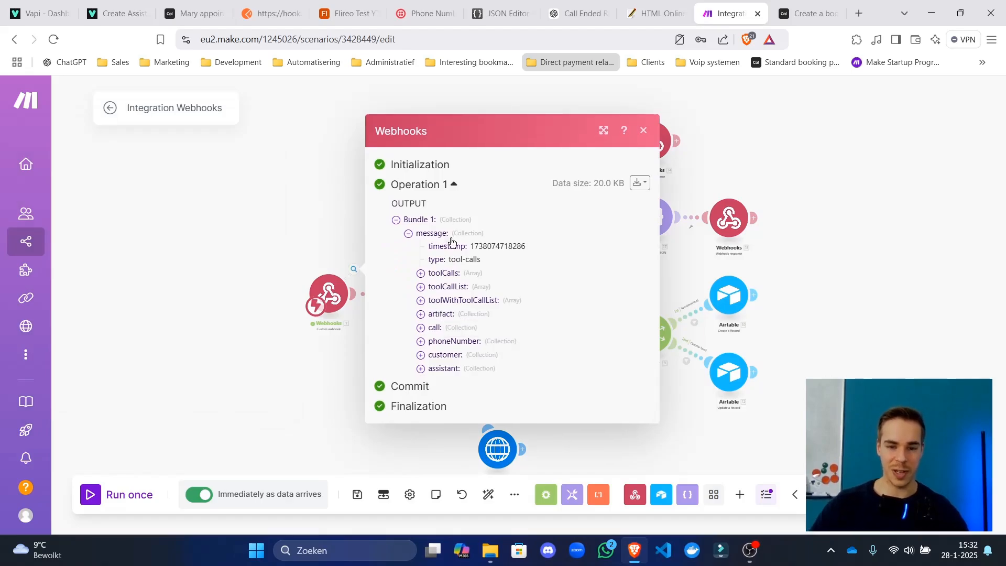
{"action": "left_click", "coordinate": [298, 392]}
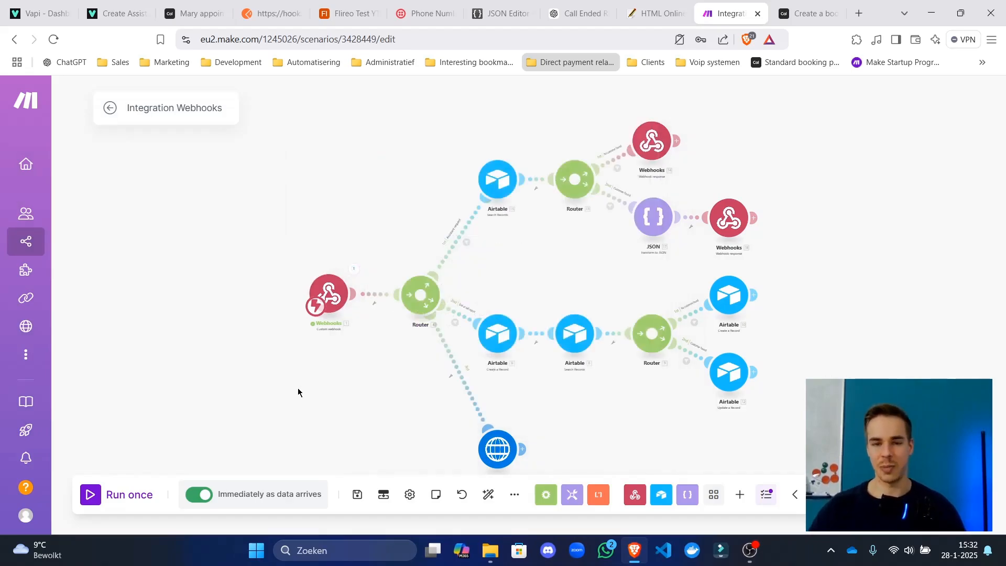
{"action": "left_click_drag", "start_coordinate": [539, 439], "coordinate": [540, 271]}
{"action": "scroll", "coordinate": [477, 368], "scroll_direction": "up", "scroll_amount": 5}
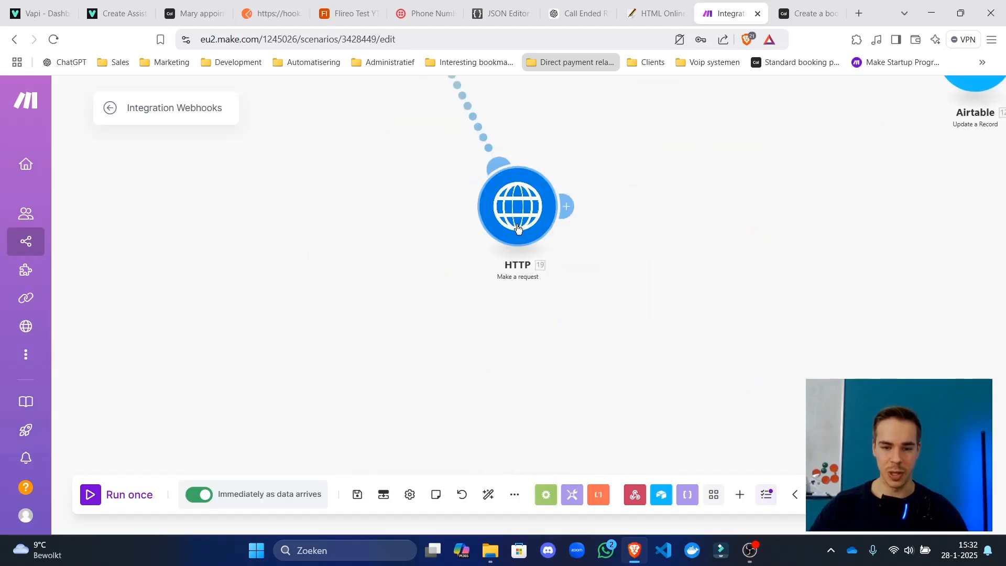
In the HTTP request content, replace the placeholder start date with the toolCalls appointment_date argument.
{"action": "key", "text": "alt+Tab"}
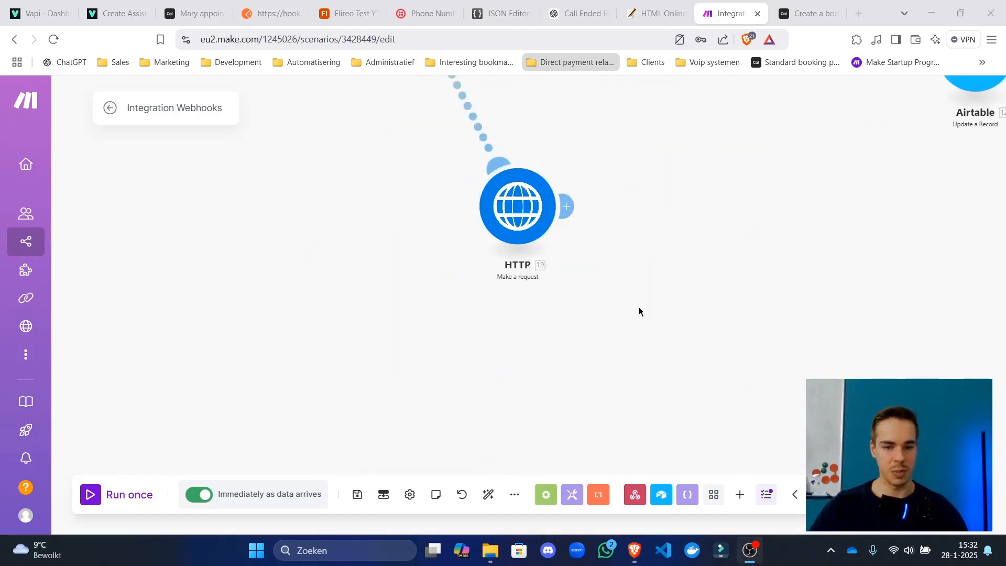
{"action": "left_click_drag", "start_coordinate": [626, 241], "coordinate": [611, 325]}
{"action": "left_click", "coordinate": [488, 298]}
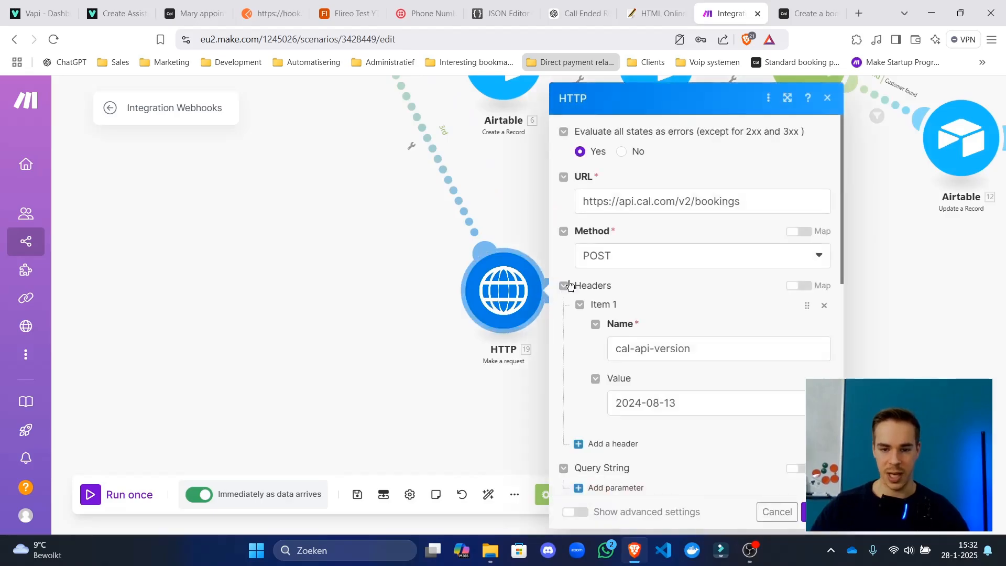
{"action": "scroll", "coordinate": [698, 222], "scroll_direction": "down", "scroll_amount": 8}
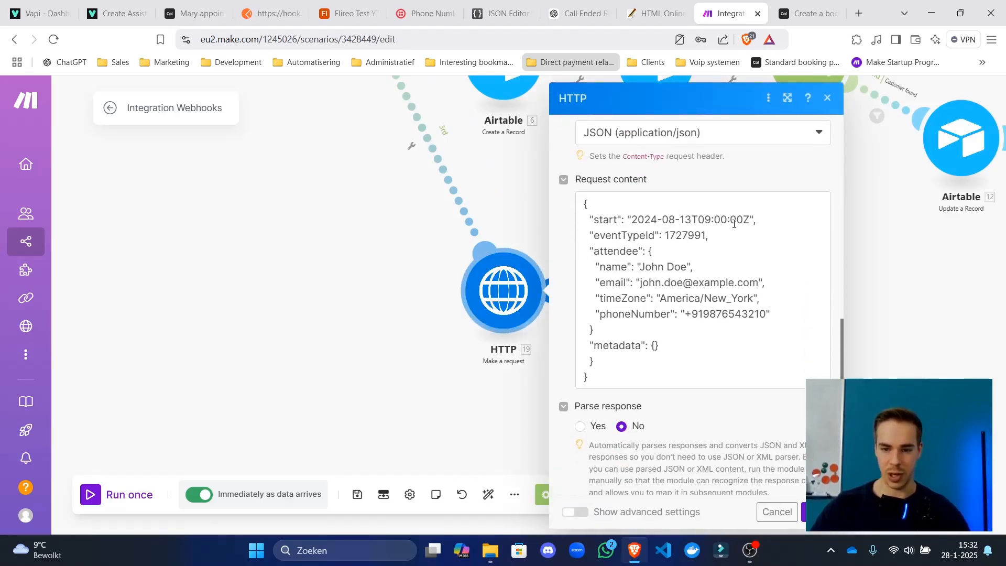
{"action": "left_click_drag", "start_coordinate": [750, 219], "coordinate": [631, 220]}
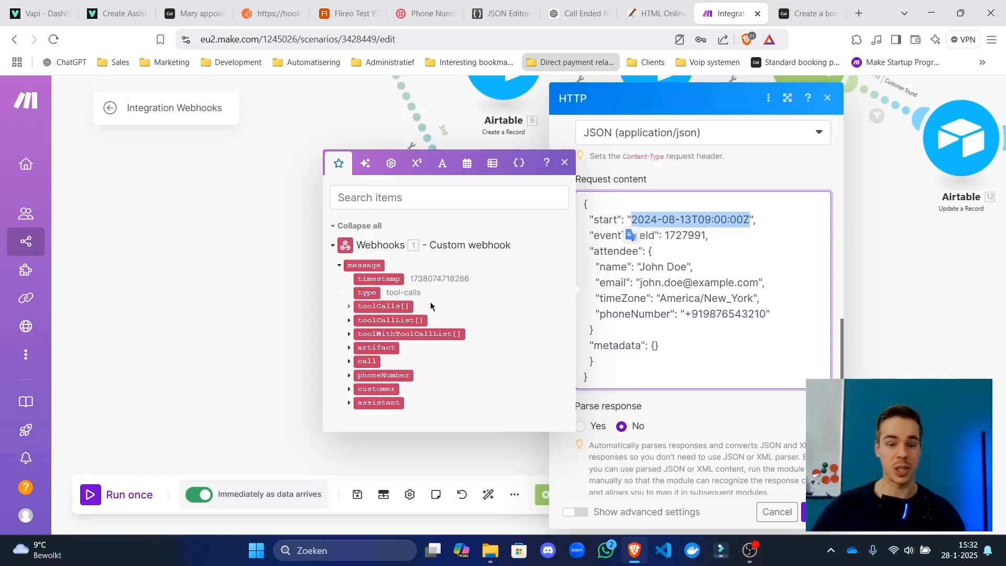
{"action": "left_click", "coordinate": [349, 307]}
{"action": "left_click", "coordinate": [359, 328]}
{"action": "left_click", "coordinate": [369, 340]}
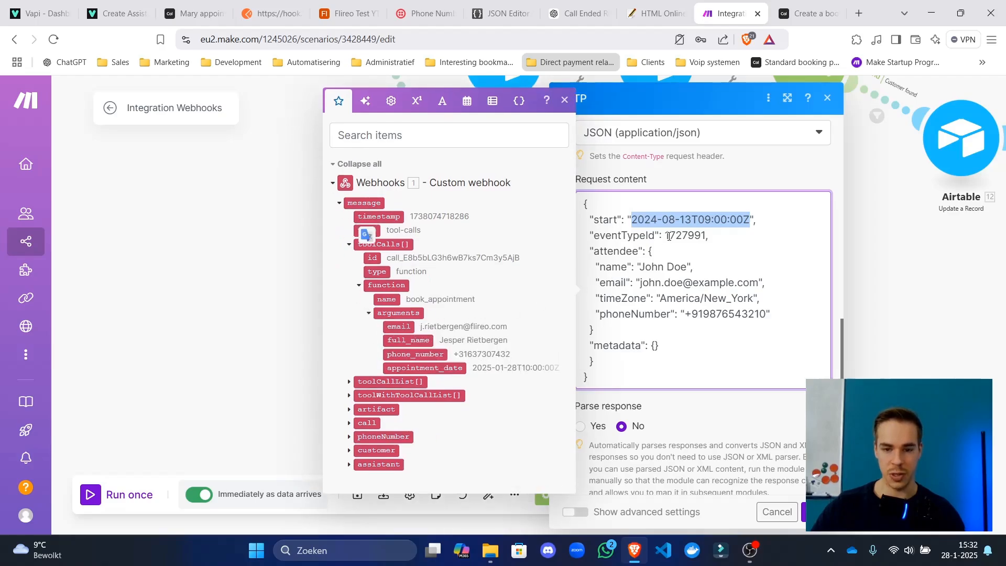
{"action": "key", "text": "BackSpace"}
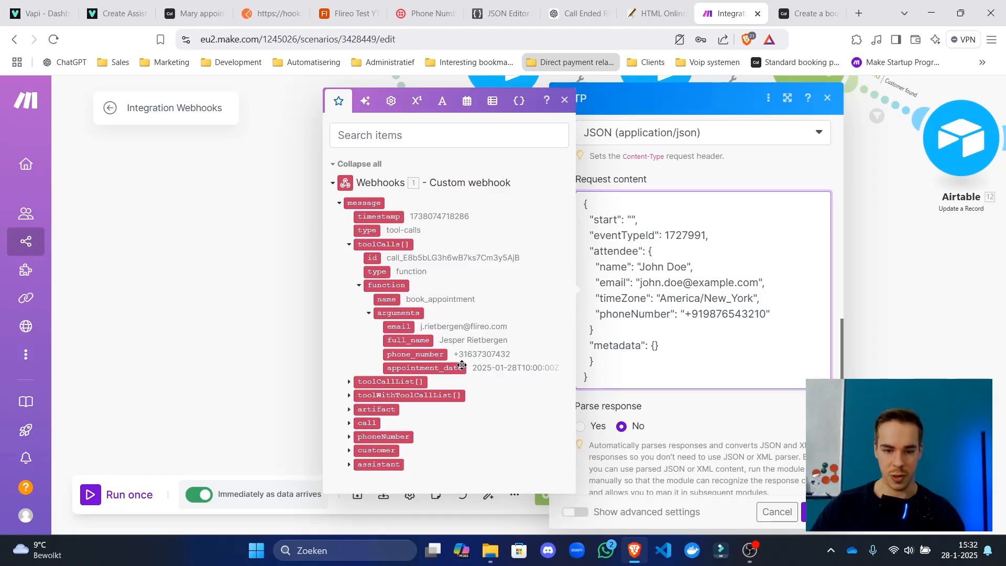
{"action": "left_click_drag", "start_coordinate": [424, 368], "coordinate": [704, 241]}
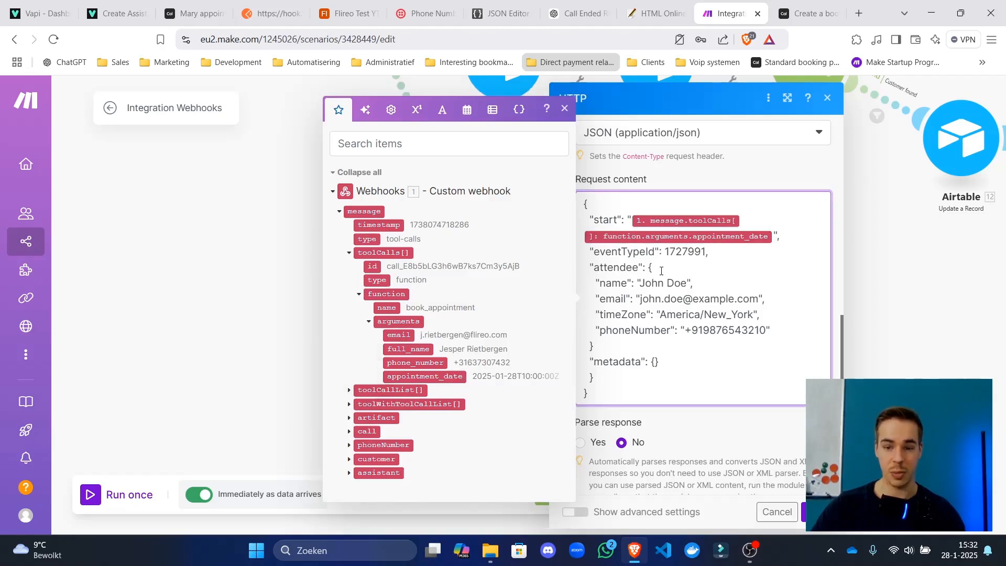
Map the attendee name to full_name and the attendee email to the arguments' email.
{"action": "left_click_drag", "start_coordinate": [639, 283], "coordinate": [686, 284]}
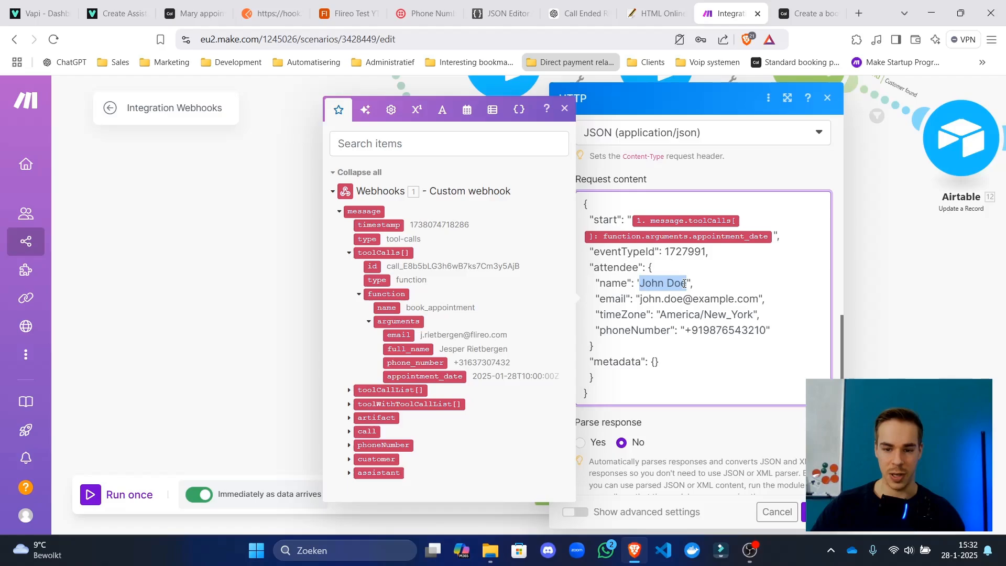
{"action": "key", "text": "BackSpace"}
{"action": "left_click_drag", "start_coordinate": [409, 348], "coordinate": [586, 337]}
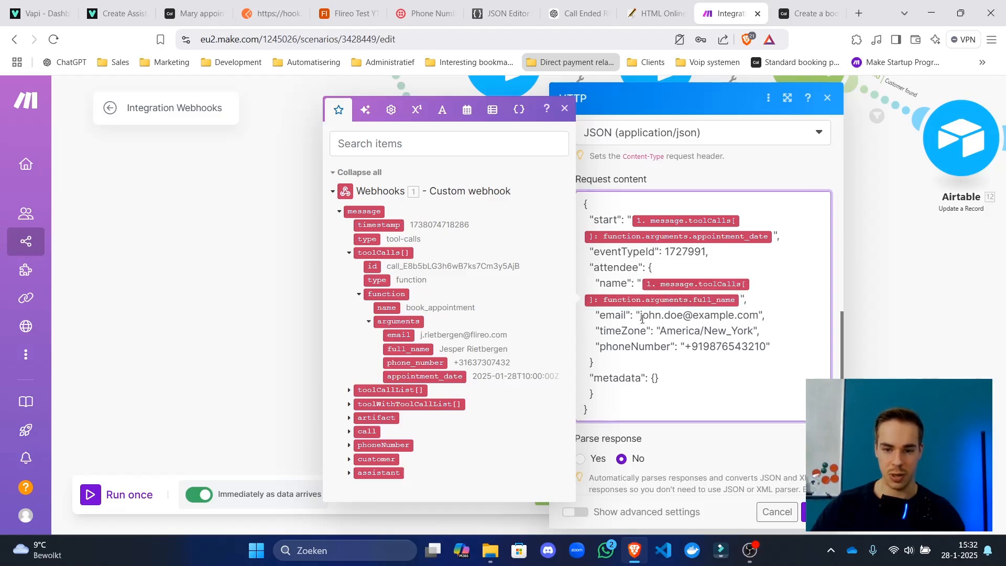
{"action": "left_click_drag", "start_coordinate": [639, 317], "coordinate": [751, 316]}
{"action": "key", "text": "BackSpace"}
{"action": "left_click_drag", "start_coordinate": [403, 343], "coordinate": [640, 316]}
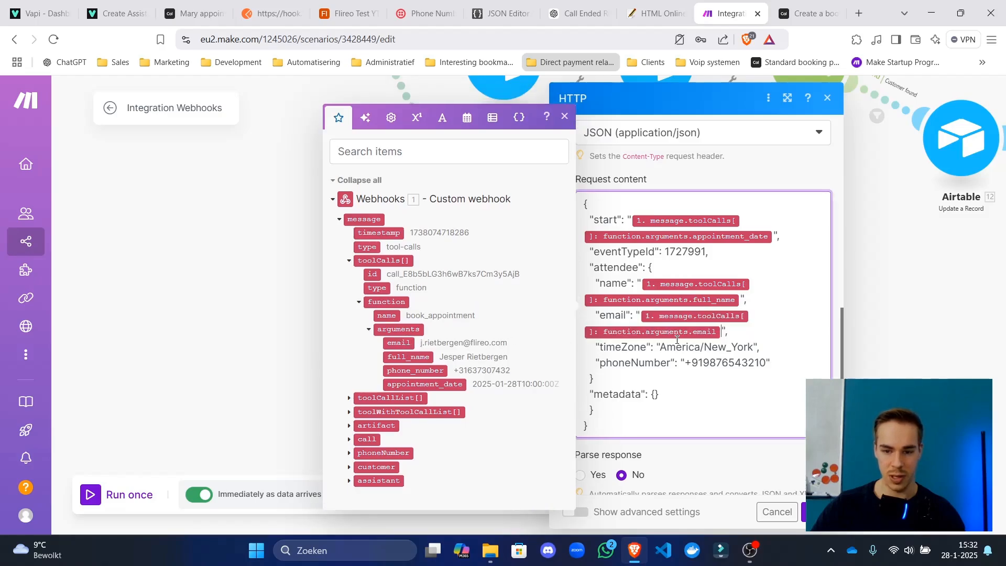
Change timeZone from America/New_York to UTC, map phoneNumber to phone_number, confirm and save the scenario.
{"action": "left_click_drag", "start_coordinate": [660, 349], "coordinate": [752, 345]}
{"action": "type", "text": "UTC"}
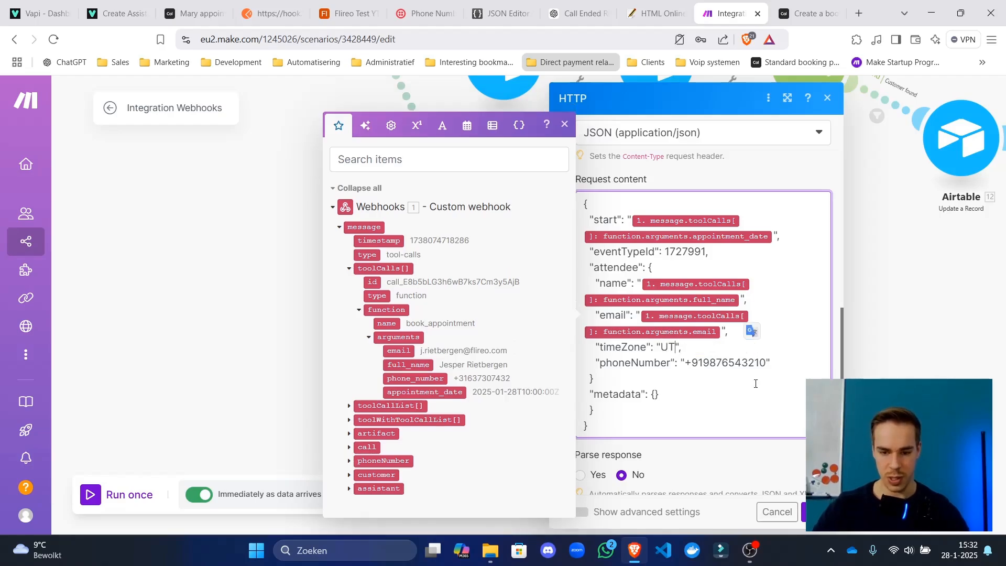
{"action": "double_click", "coordinate": [733, 362]}
{"action": "key", "text": "BackSpace"}
{"action": "key", "text": "BackSpace"}
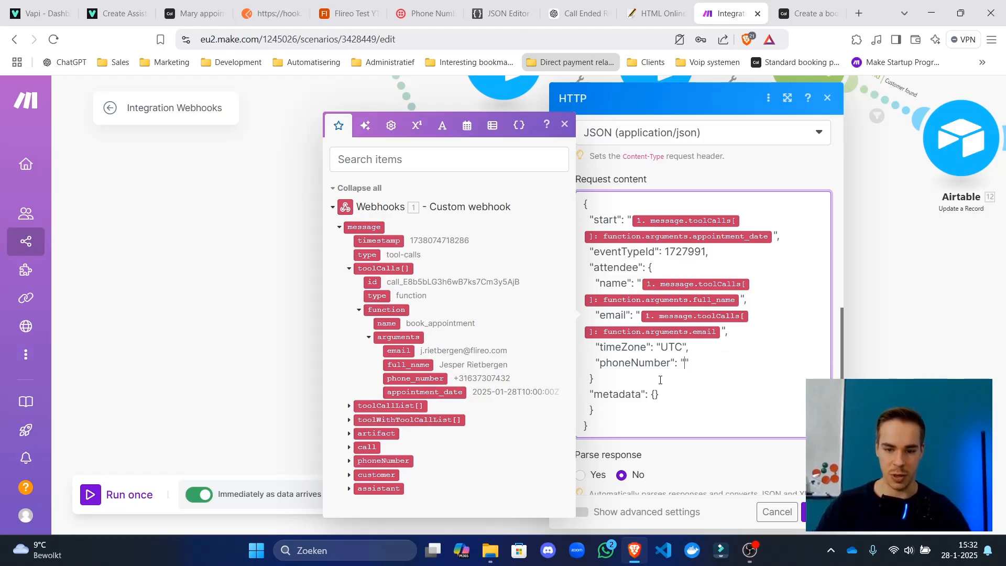
{"action": "left_click", "coordinate": [419, 382]}
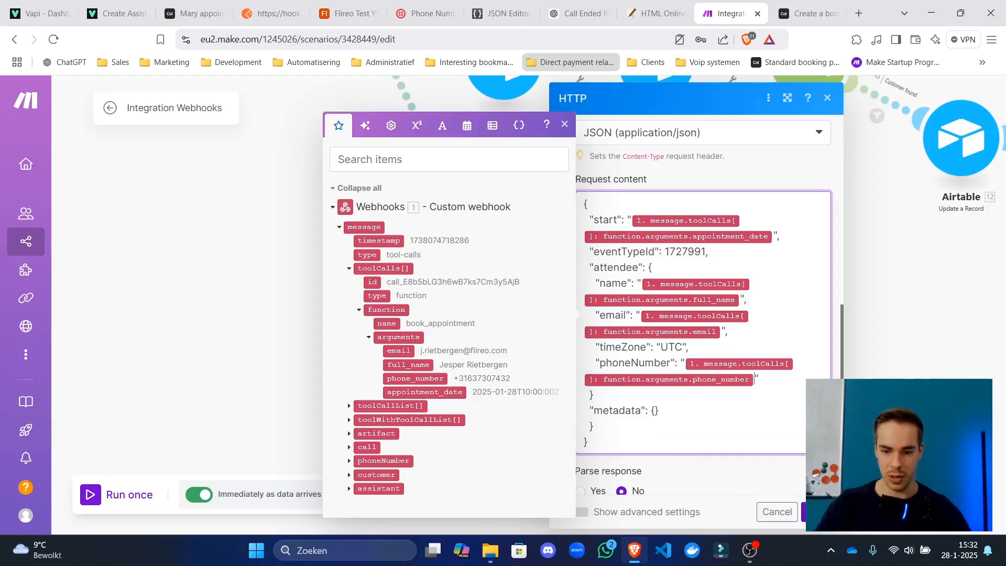
{"action": "left_click", "coordinate": [810, 512]}
{"action": "left_click", "coordinate": [357, 495]}
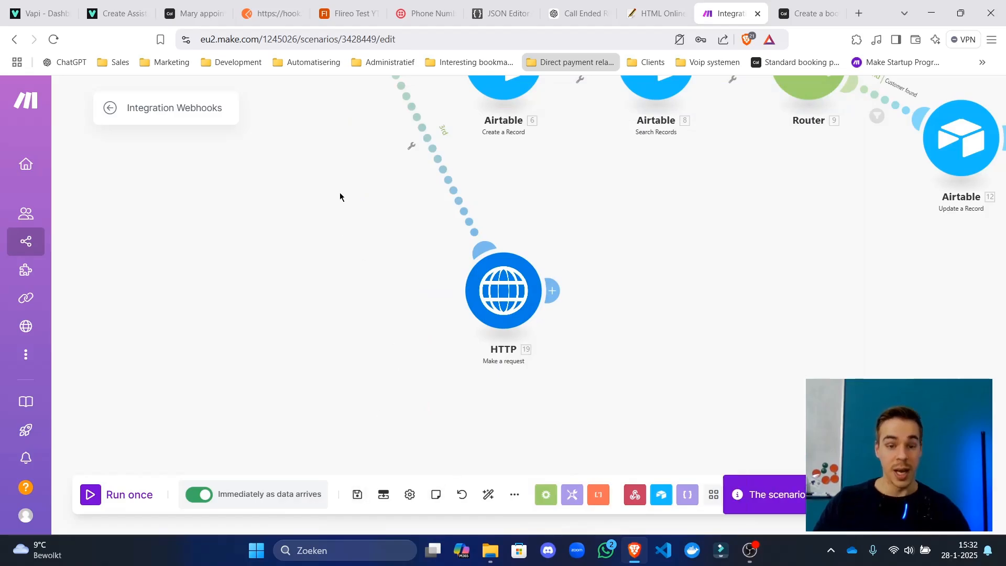
{"action": "left_click", "coordinate": [475, 228]}
Add an 'Only tools' filter on the HTTP route passing only messages whose type equals tool-calls.
{"action": "left_click", "coordinate": [589, 283]}
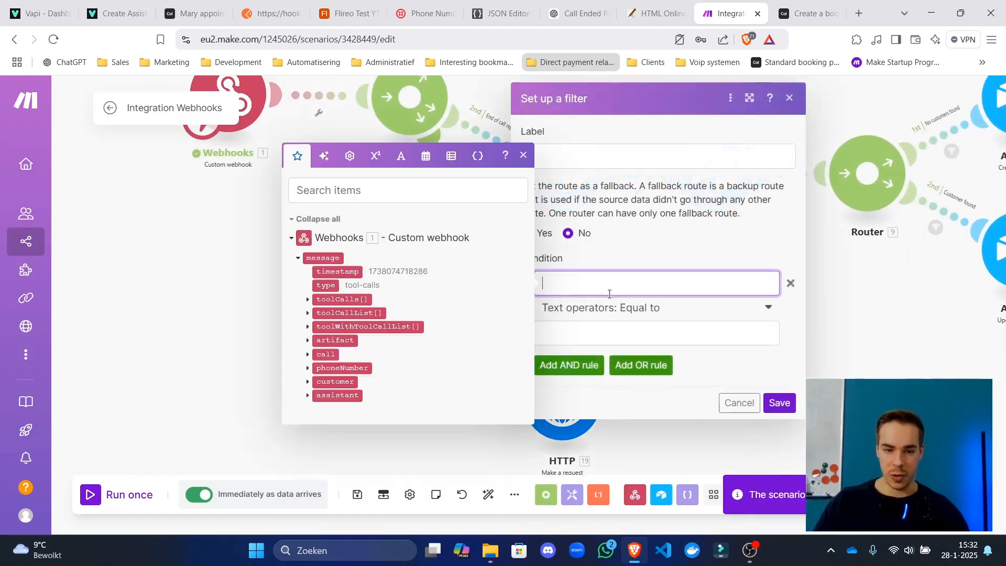
{"action": "left_click", "coordinate": [329, 285]}
{"action": "left_click", "coordinate": [628, 325]}
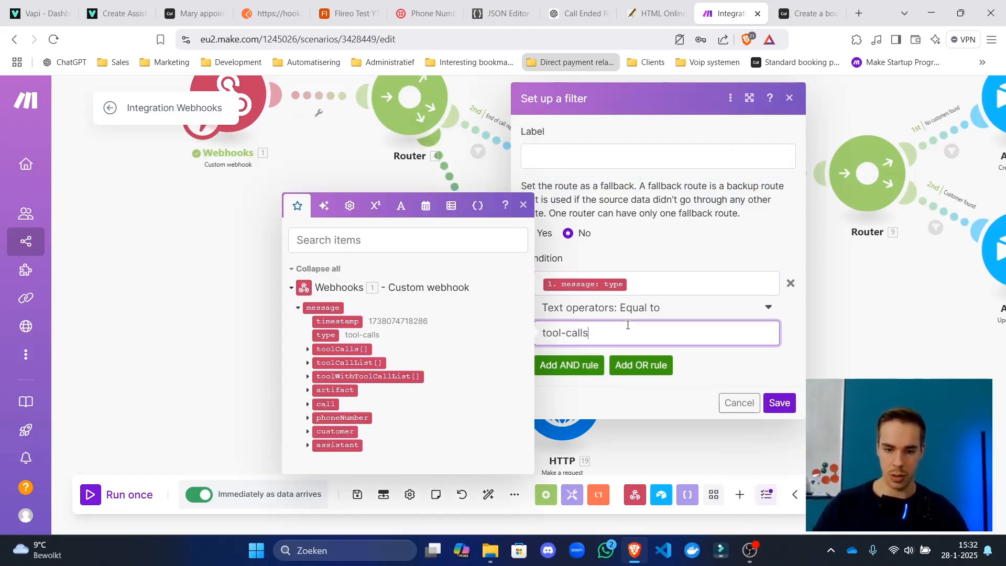
{"action": "left_click", "coordinate": [676, 164]}
{"action": "type", "text": "On"}
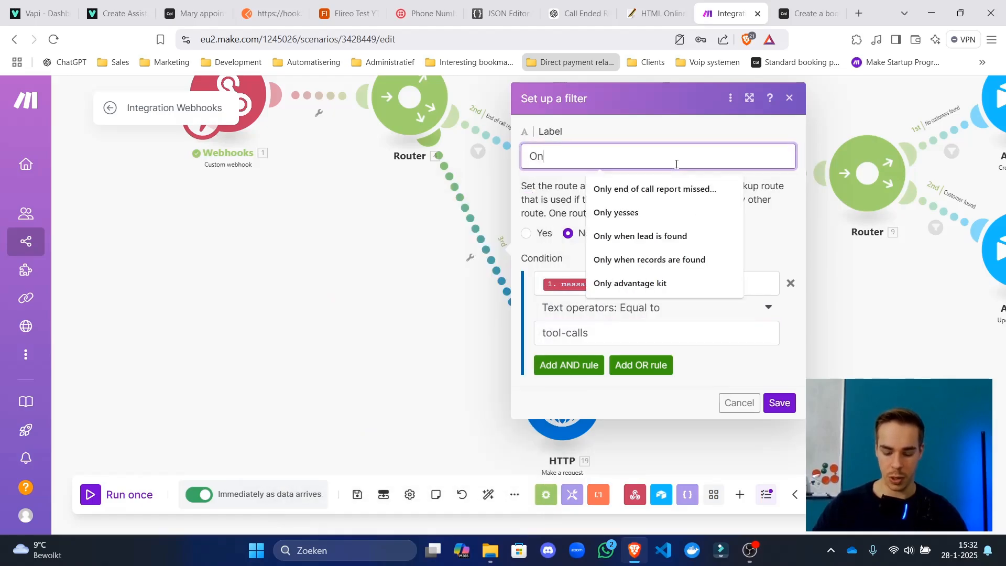
{"action": "type", "text": "ly tools"}
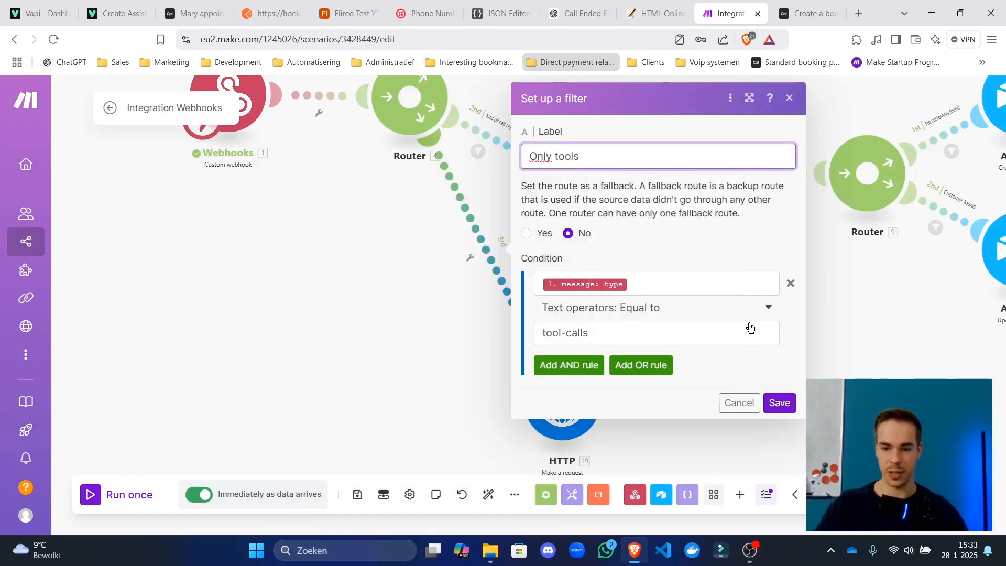
{"action": "left_click", "coordinate": [779, 402]}
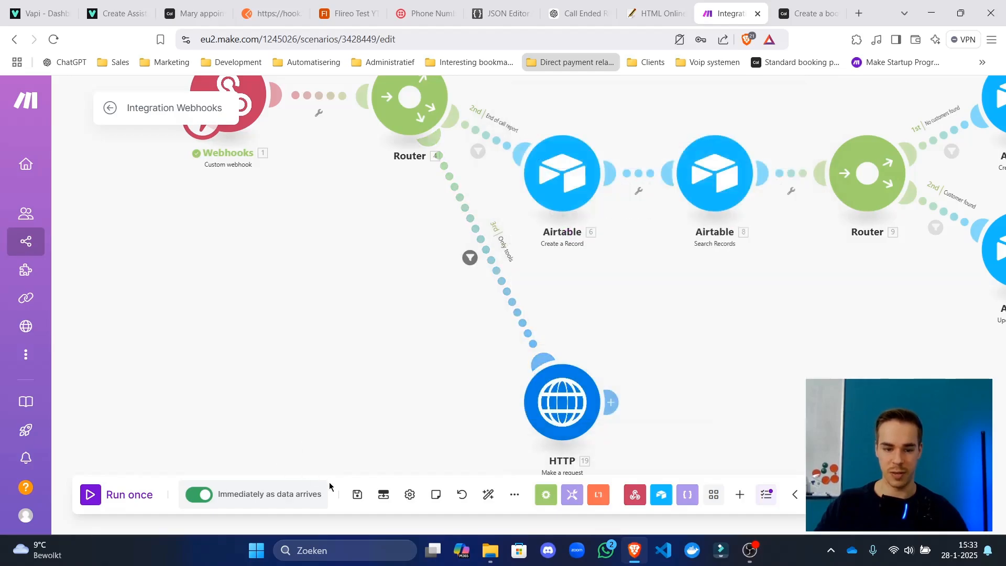
Save the scenario and auto-align all the modules.
{"action": "left_click", "coordinate": [357, 494]}
{"action": "left_click", "coordinate": [488, 495]}
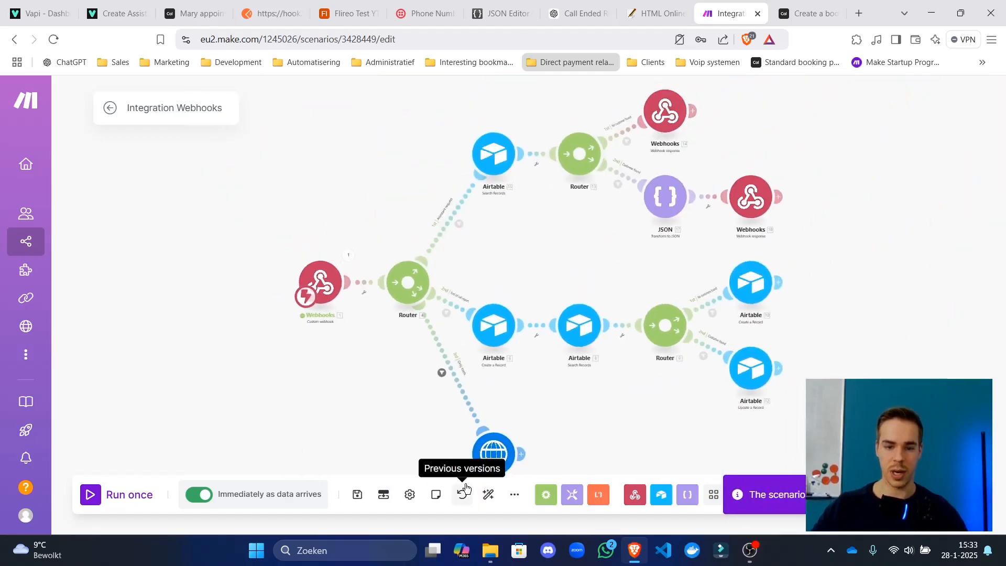
{"action": "scroll", "coordinate": [524, 246], "scroll_direction": "down", "scroll_amount": 3}
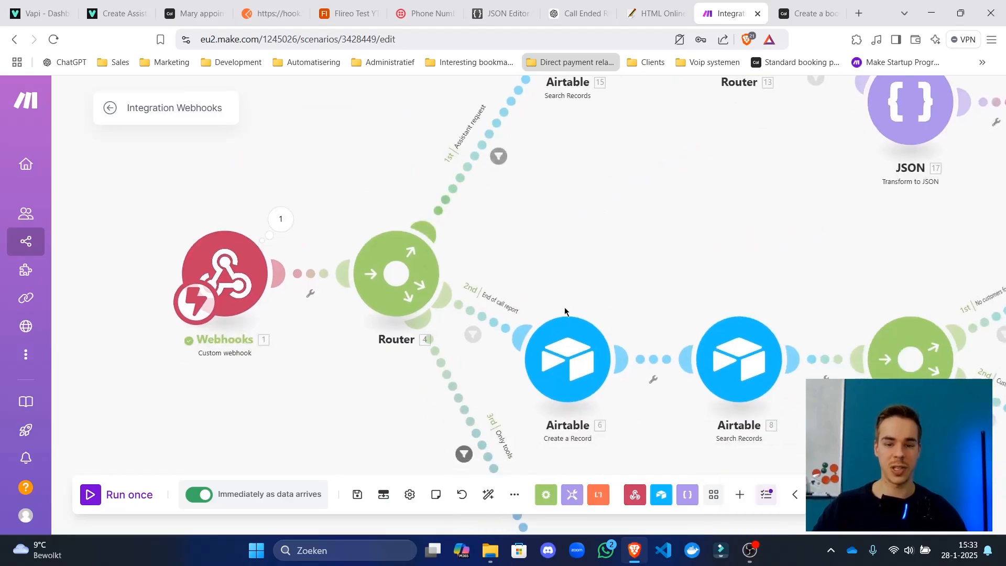
{"action": "scroll", "coordinate": [569, 356], "scroll_direction": "down", "scroll_amount": 4}
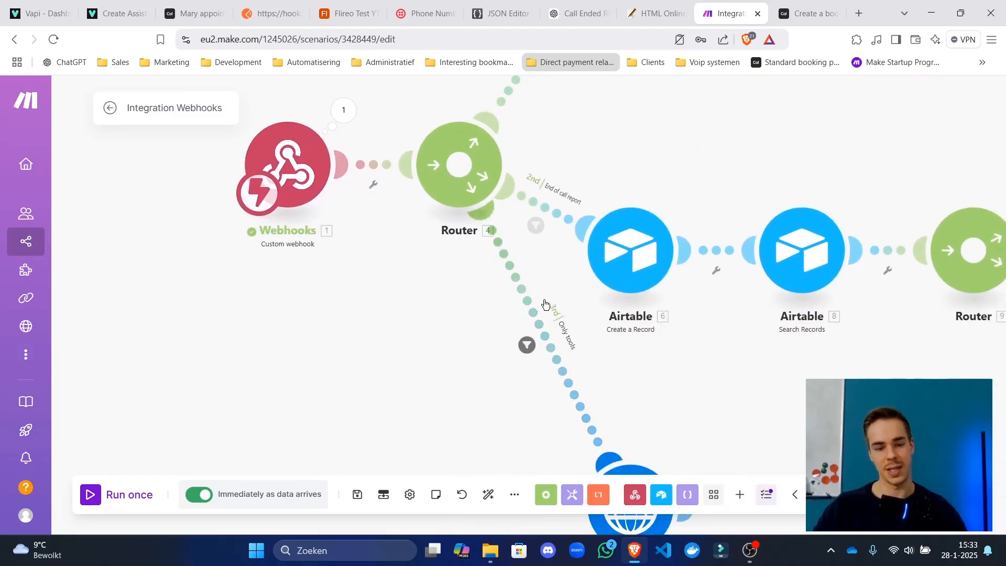
Save the scenario and copy the custom webhook's address.
{"action": "left_click", "coordinate": [357, 495]}
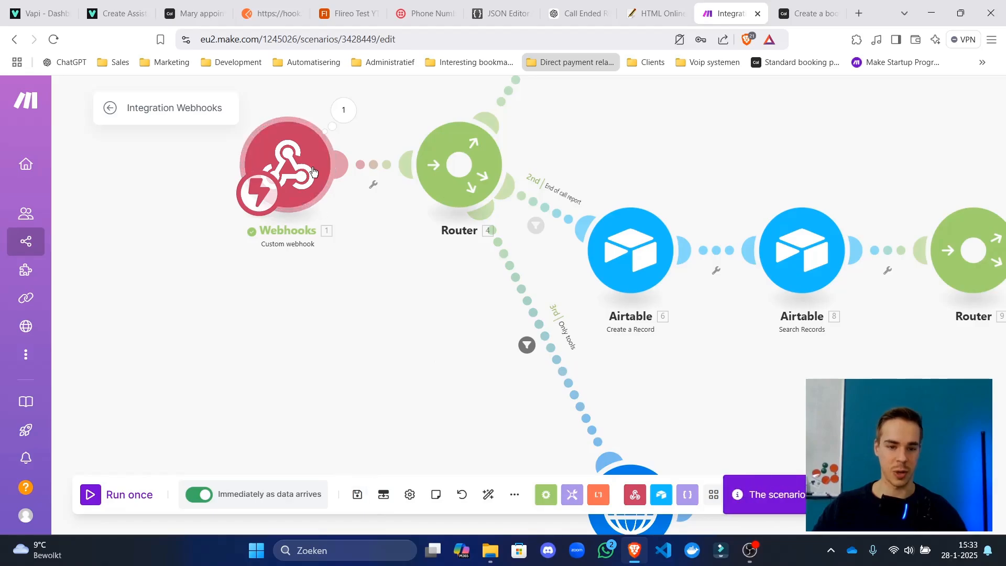
{"action": "left_click", "coordinate": [287, 166]}
{"action": "left_click", "coordinate": [607, 219]}
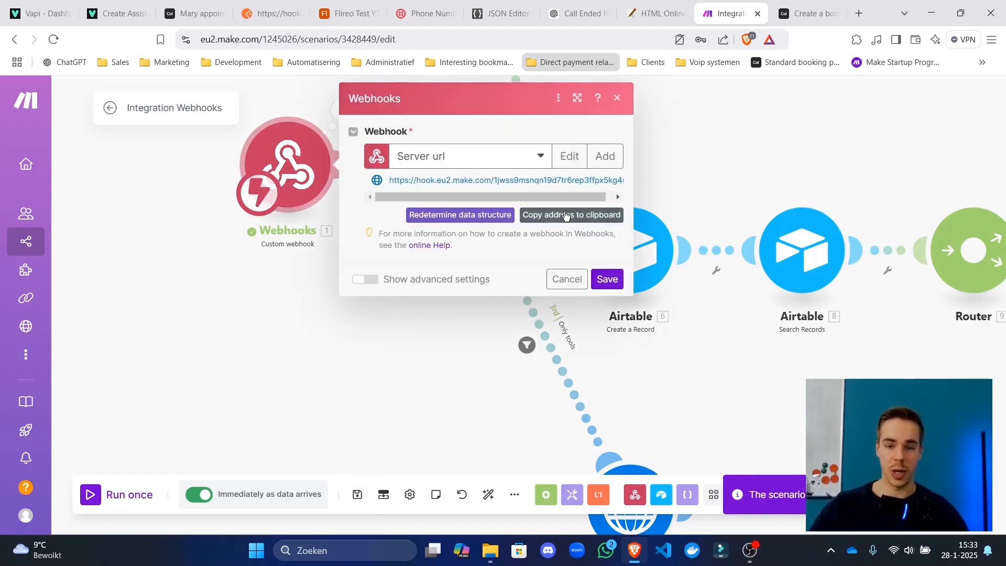
{"action": "left_click", "coordinate": [606, 278]}
Copy the webhook's last output bundle as raw JSON into Postman's request body.
{"action": "left_click", "coordinate": [343, 109]}
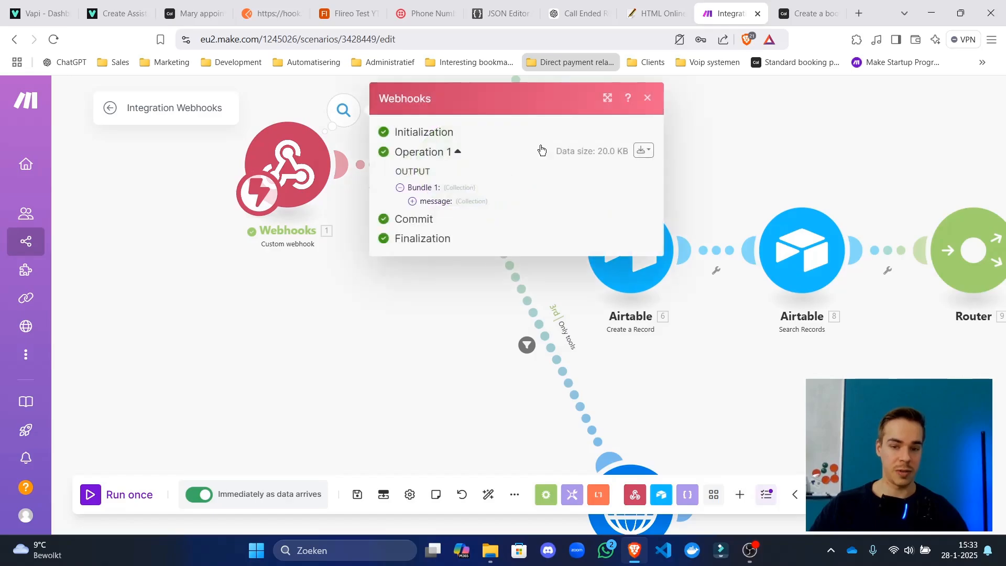
{"action": "left_click", "coordinate": [642, 150]}
{"action": "left_click", "coordinate": [620, 195]}
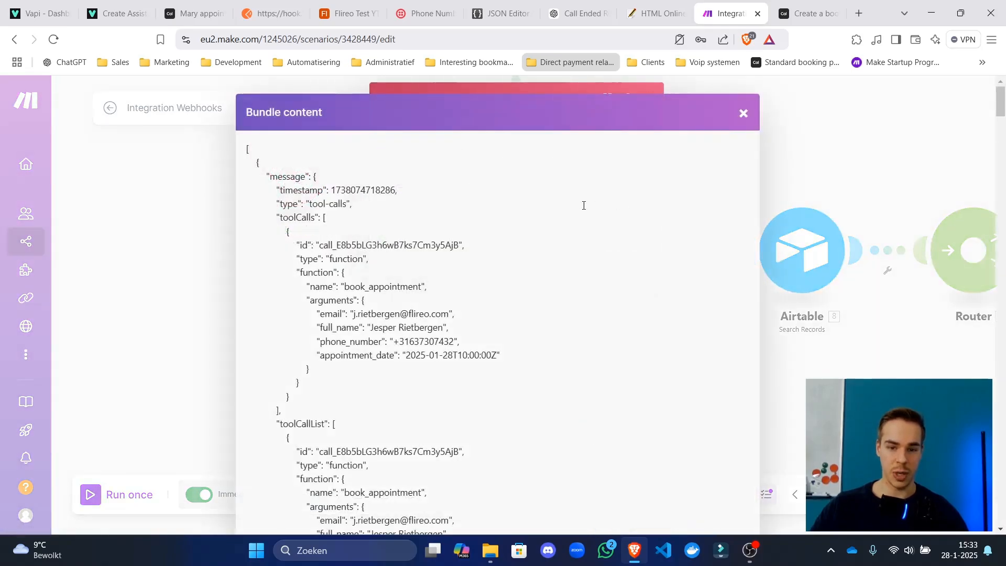
{"action": "left_click", "coordinate": [385, 288]}
{"action": "key", "text": "ctrl+a"}
{"action": "key", "text": "ctrl+c"}
{"action": "left_click", "coordinate": [289, 11]}
{"action": "left_click", "coordinate": [509, 357]}
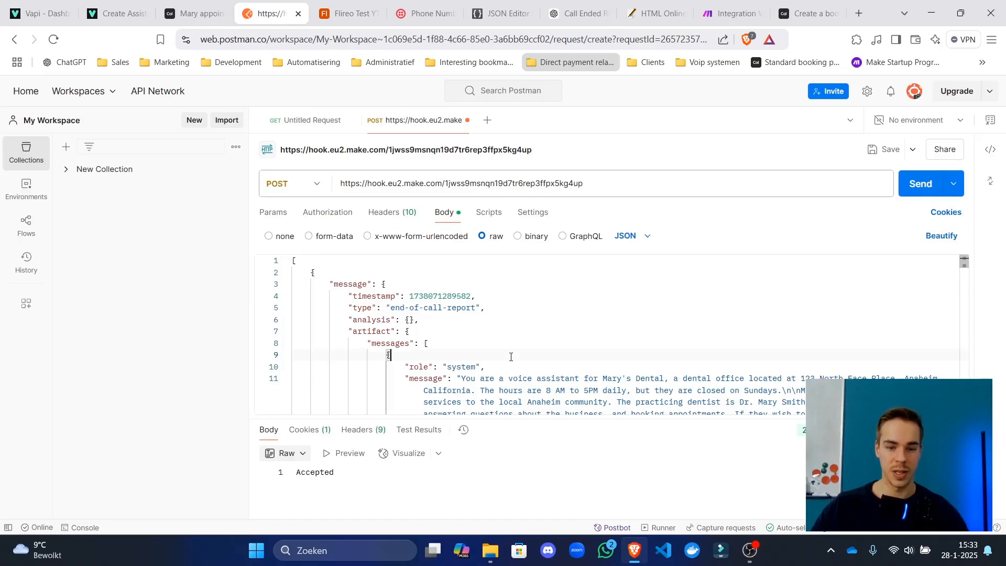
{"action": "key", "text": "ctrl+a"}
{"action": "key", "text": "ctrl+v"}
Save the scenario, start Run once, and send the Postman request to trigger the webhook.
{"action": "left_click", "coordinate": [716, 5]}
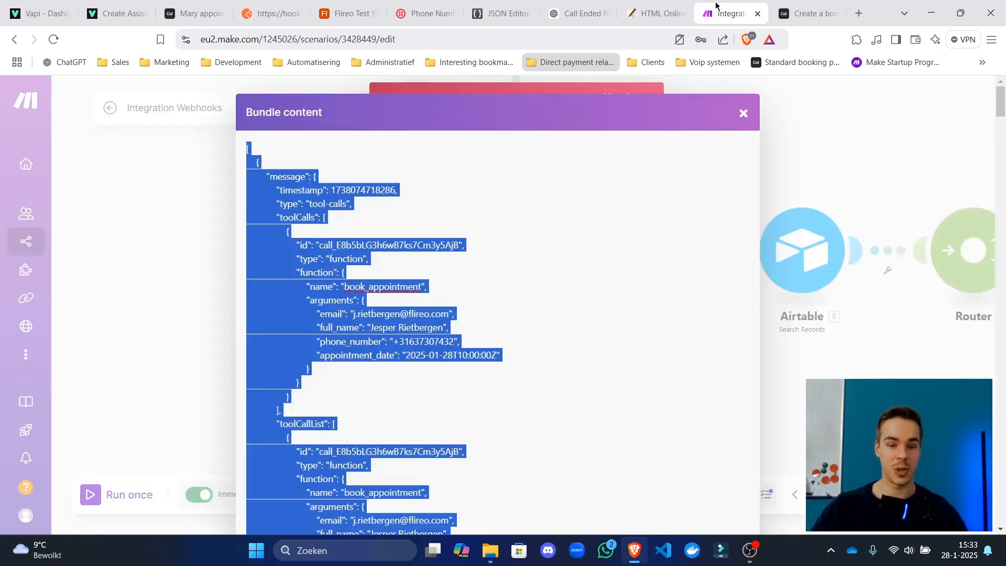
{"action": "left_click", "coordinate": [191, 247]}
{"action": "left_click", "coordinate": [190, 247]}
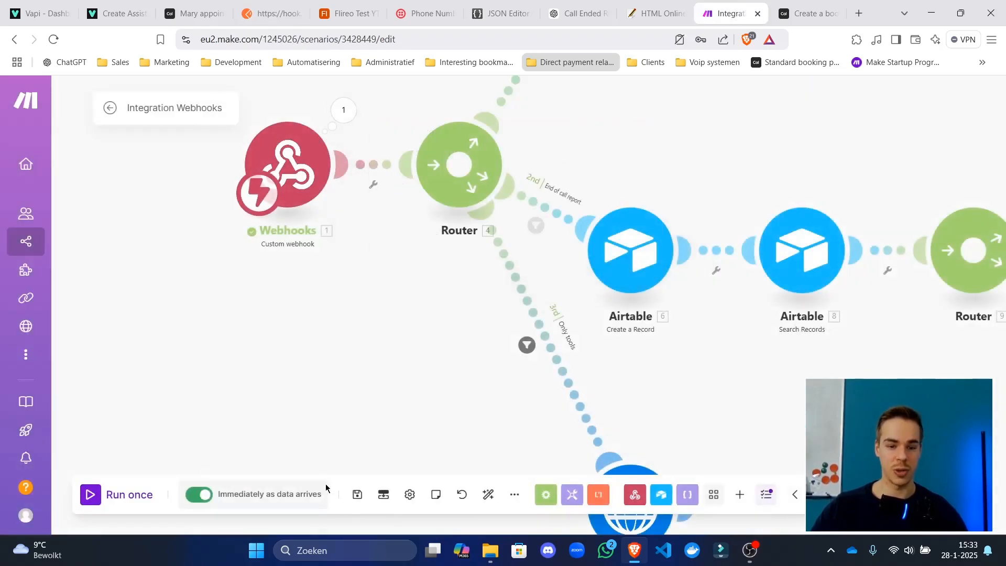
{"action": "left_click", "coordinate": [359, 498]}
{"action": "scroll", "coordinate": [278, 369], "scroll_direction": "down", "scroll_amount": 2}
{"action": "left_click", "coordinate": [90, 495]}
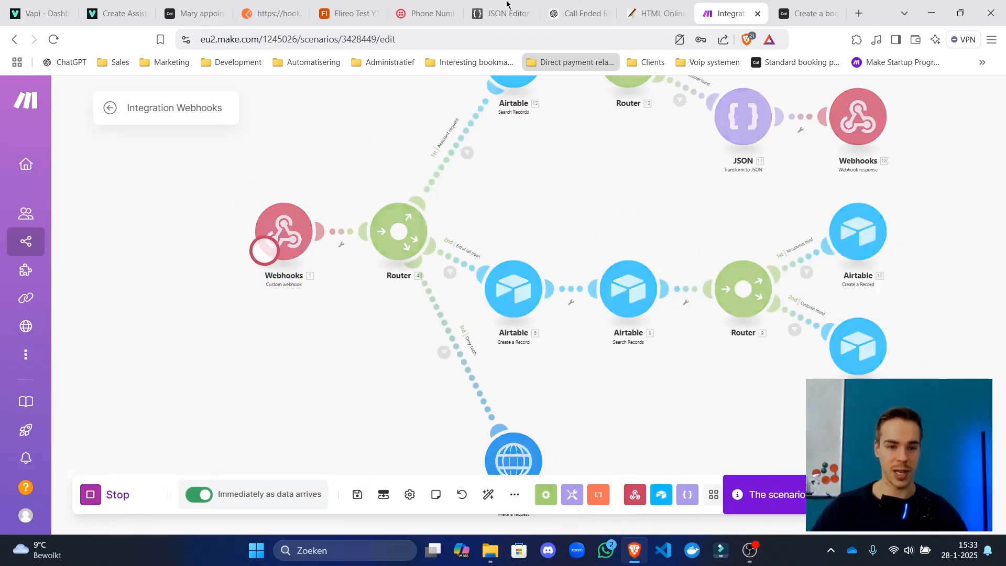
{"action": "left_click_drag", "start_coordinate": [278, 13], "coordinate": [733, 11]}
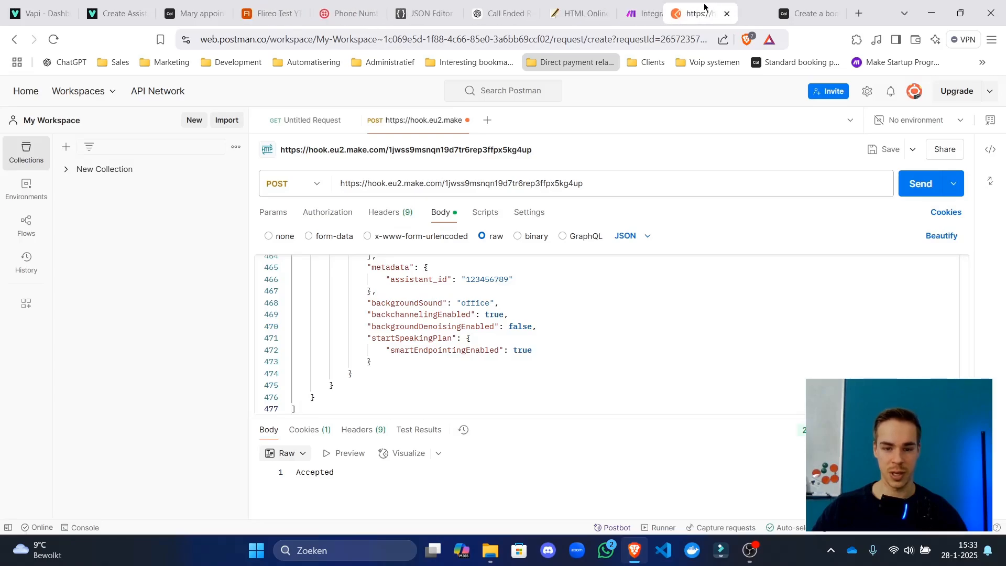
{"action": "left_click", "coordinate": [917, 183]}
{"action": "left_click", "coordinate": [648, 13]}
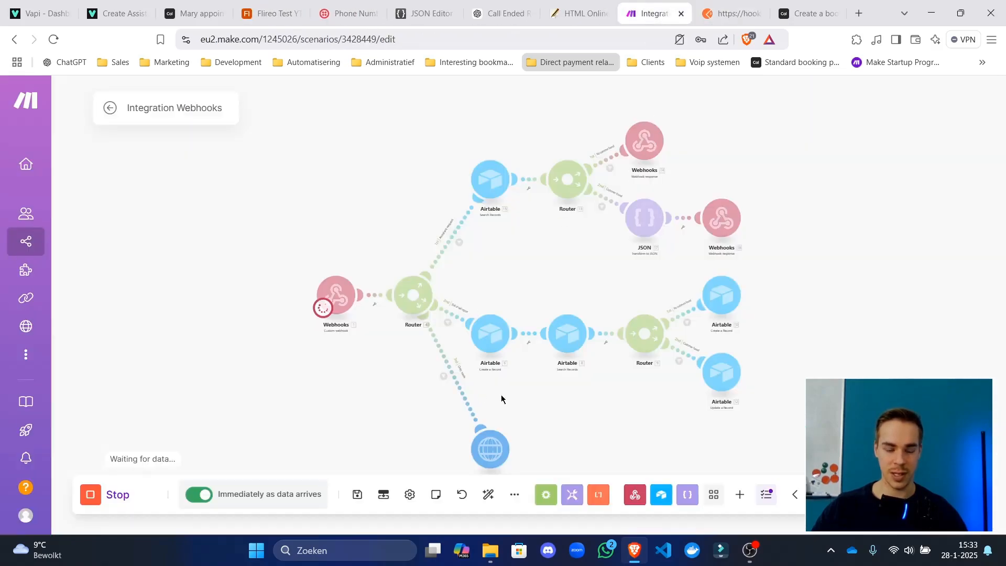
{"action": "left_click_drag", "start_coordinate": [525, 433], "coordinate": [518, 268]}
Open the HTTP module's run details, read the 400 DataError, and select the sent Request content JSON.
{"action": "scroll", "coordinate": [509, 285], "scroll_direction": "up", "scroll_amount": 3}
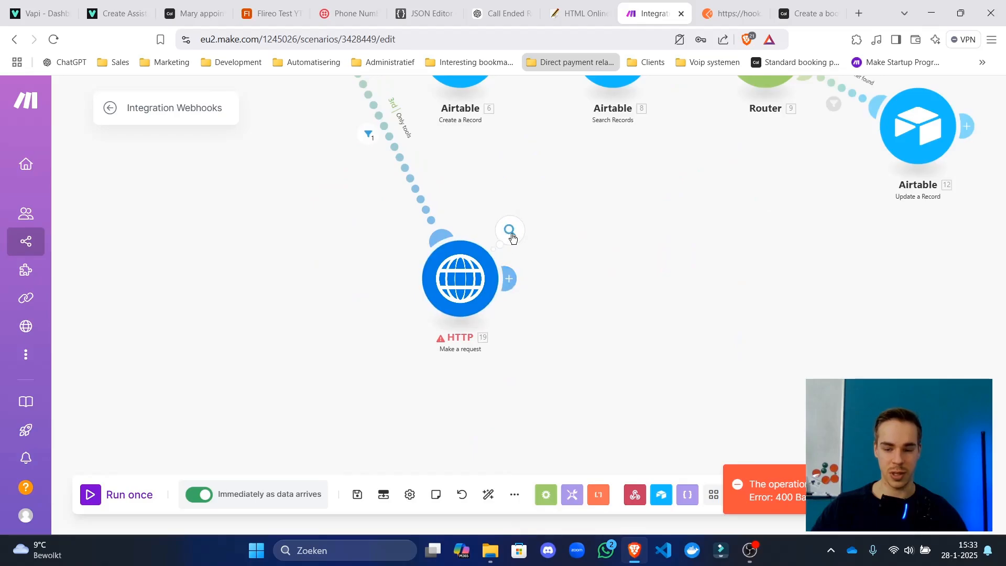
{"action": "left_click", "coordinate": [511, 231]}
{"action": "left_click_drag", "start_coordinate": [679, 224], "coordinate": [669, 279]}
{"action": "left_click", "coordinate": [717, 280]}
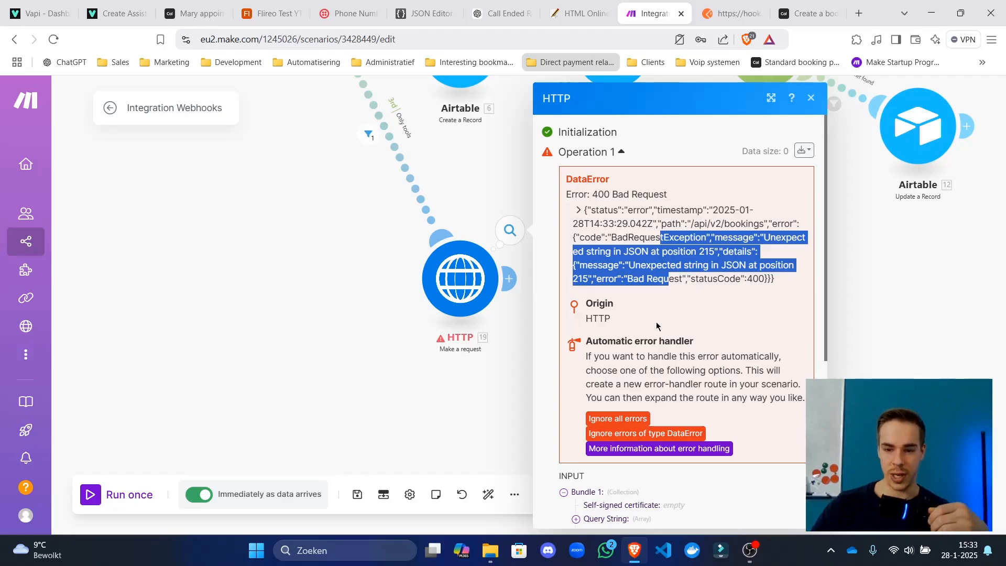
{"action": "scroll", "coordinate": [666, 329], "scroll_direction": "down", "scroll_amount": 1}
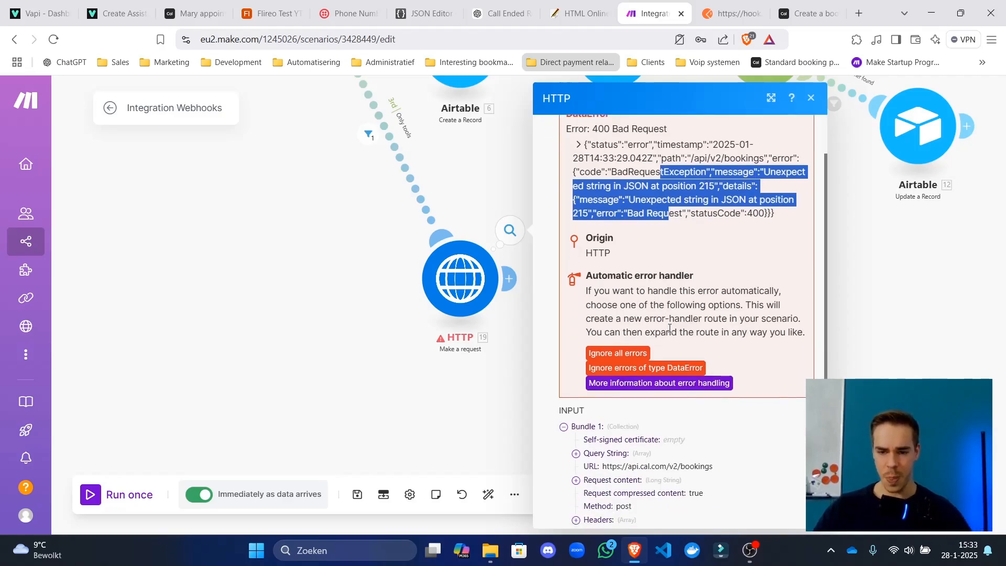
{"action": "scroll", "coordinate": [645, 342], "scroll_direction": "down", "scroll_amount": 3}
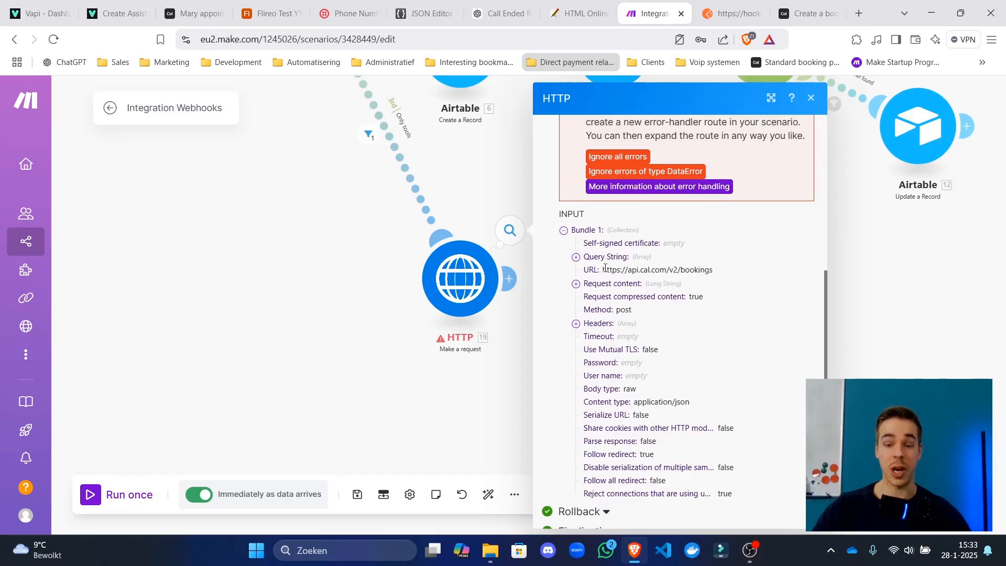
{"action": "left_click", "coordinate": [605, 284]}
{"action": "left_click_drag", "start_coordinate": [582, 301], "coordinate": [591, 445]}
Paste the request JSON into JSON Editor Online, add the comma after attendee, remove stray braces, and reformat.
{"action": "left_click", "coordinate": [424, 13]}
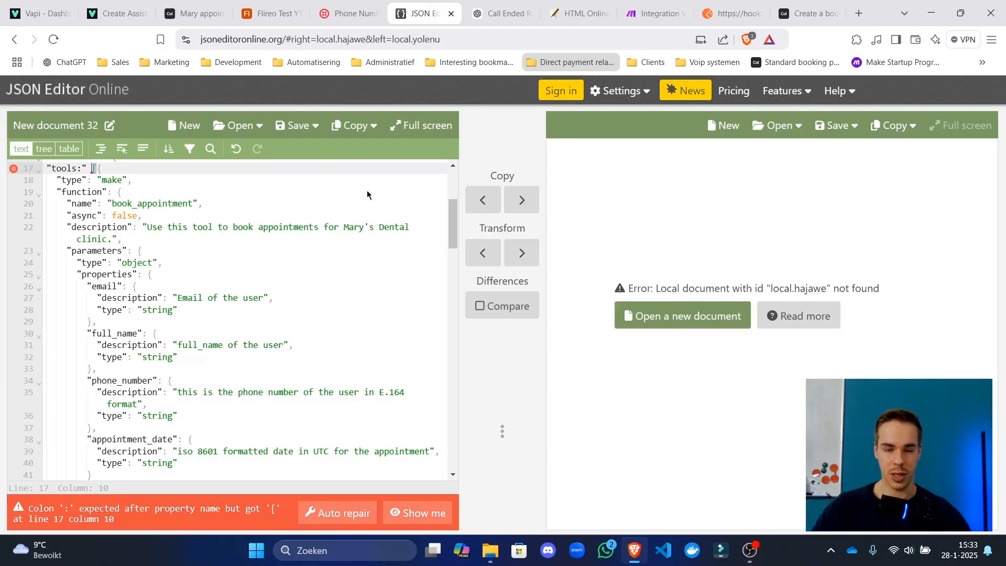
{"action": "key", "text": "ctrl+a"}
{"action": "key", "text": "ctrl+v"}
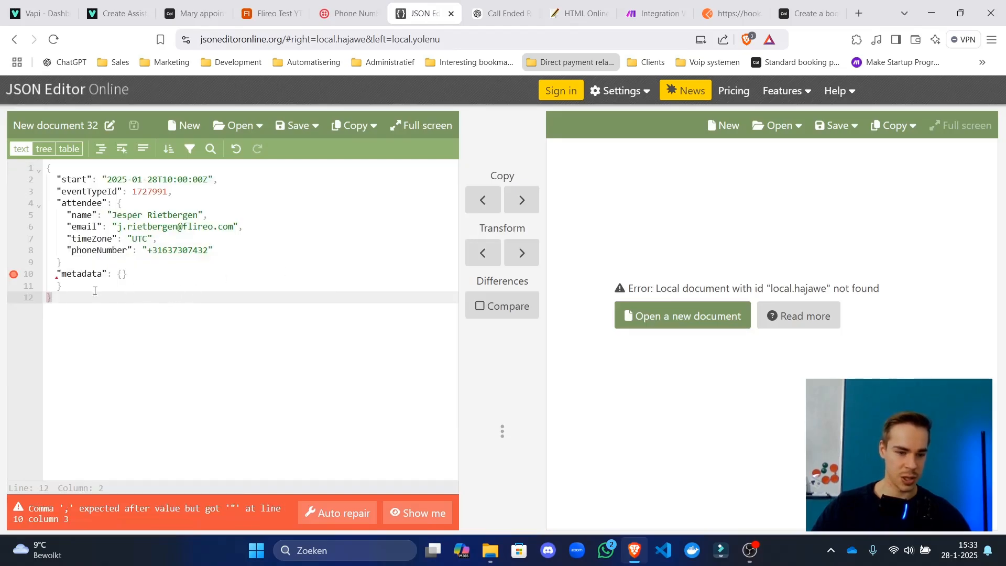
{"action": "left_click", "coordinate": [80, 262]}
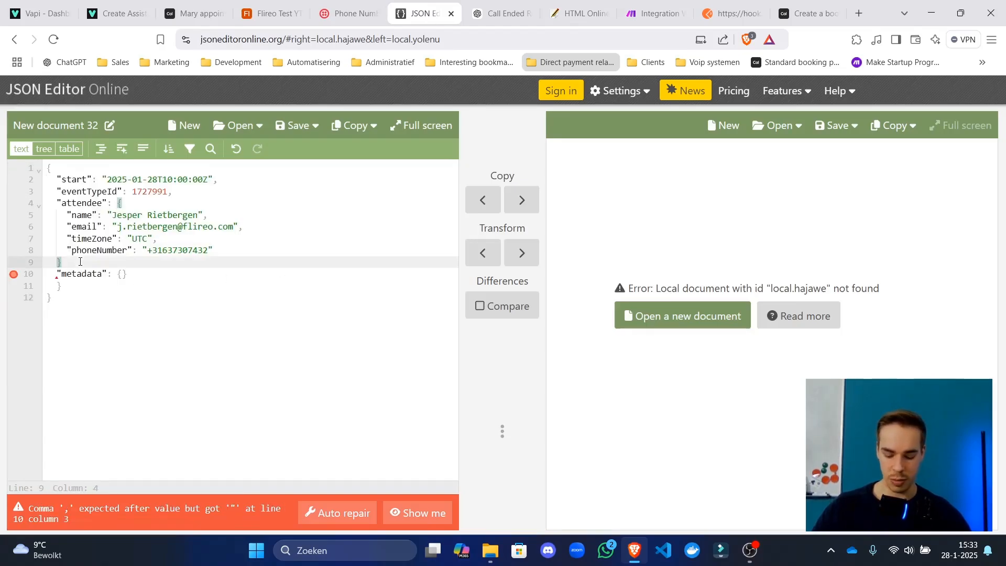
{"action": "type", "text": ","}
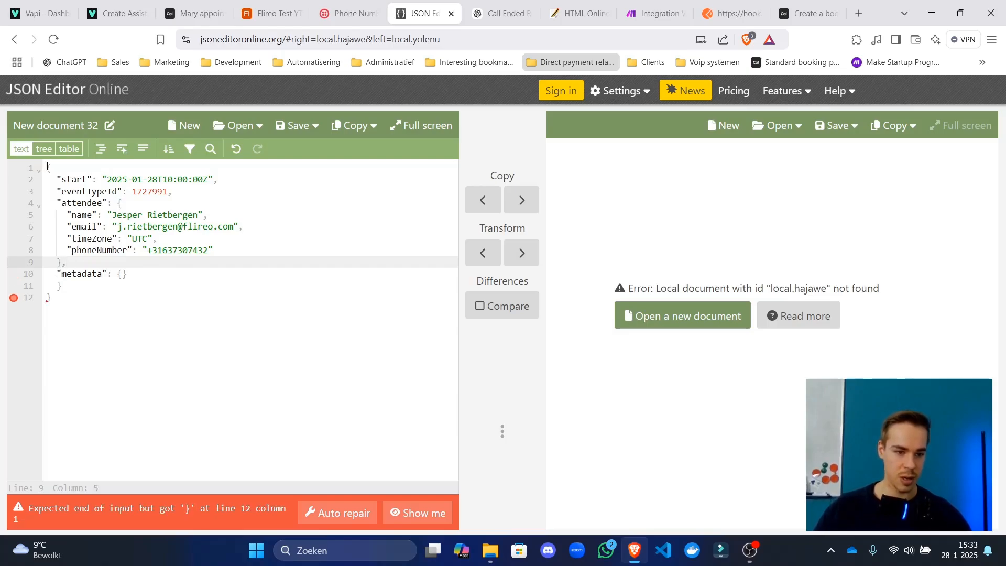
{"action": "left_click", "coordinate": [47, 166]}
{"action": "type", "text": "{{"}
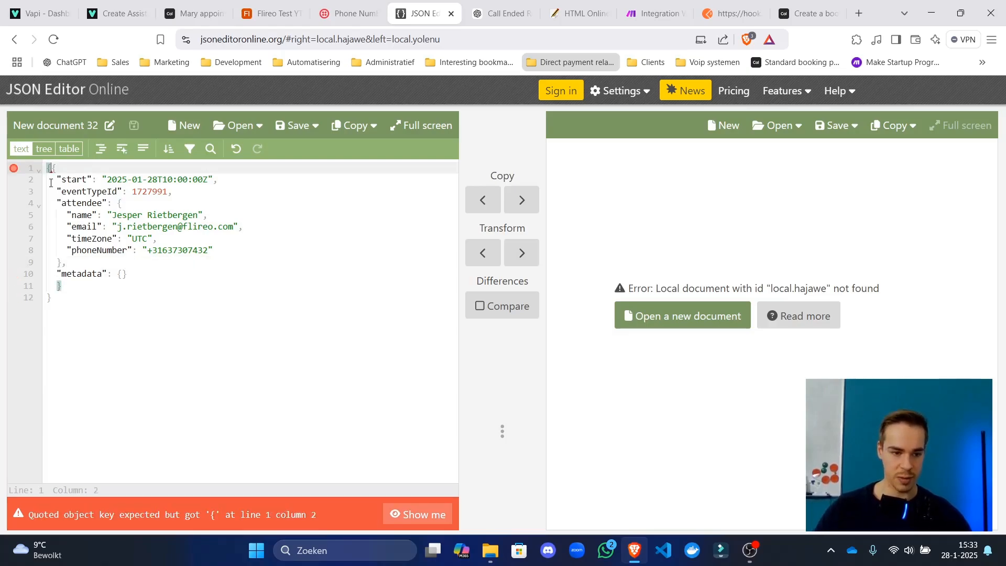
{"action": "key", "text": "BackSpace"}
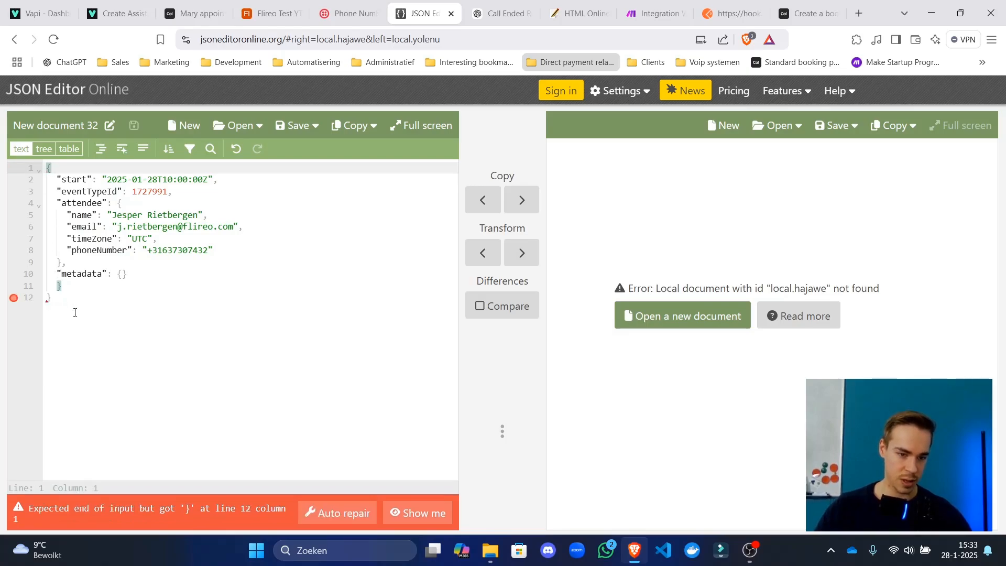
{"action": "left_click", "coordinate": [82, 303]}
{"action": "key", "text": "BackSpace"}
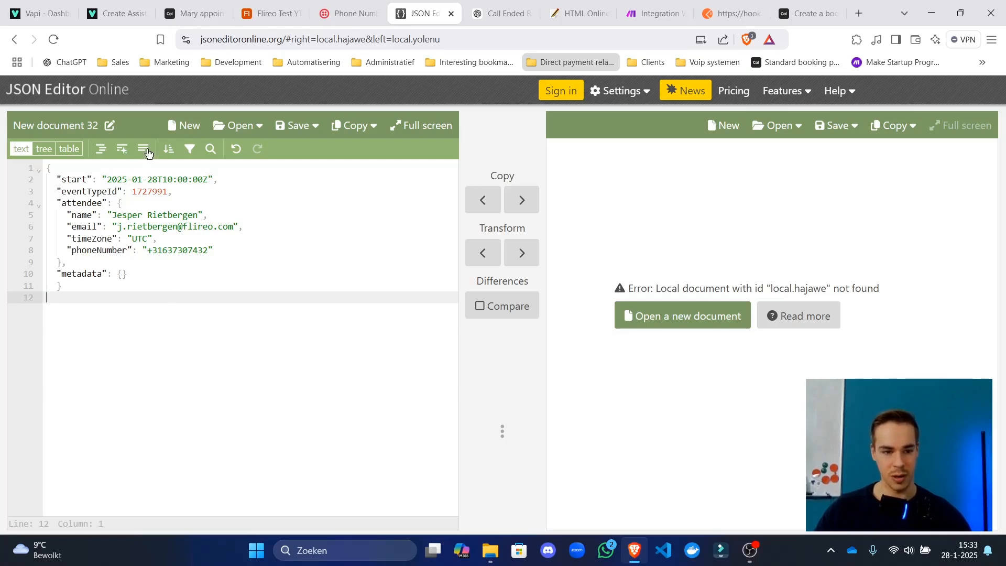
{"action": "left_click", "coordinate": [100, 149]}
{"action": "key", "text": "ctrl+a"}
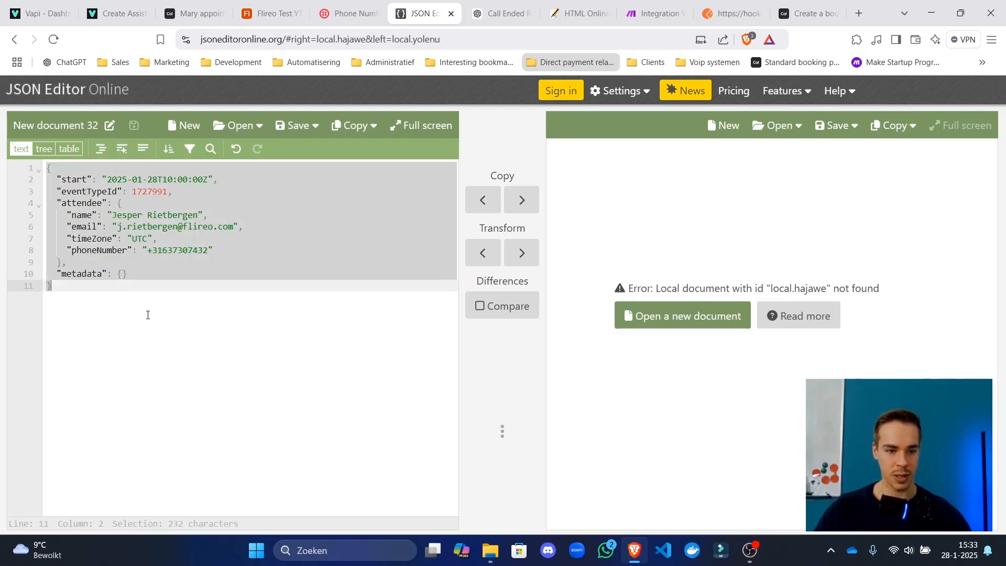
Delete the trailing empty line from the HTTP module's request content, save it, and auto-align the layout.
{"action": "left_click", "coordinate": [641, 5]}
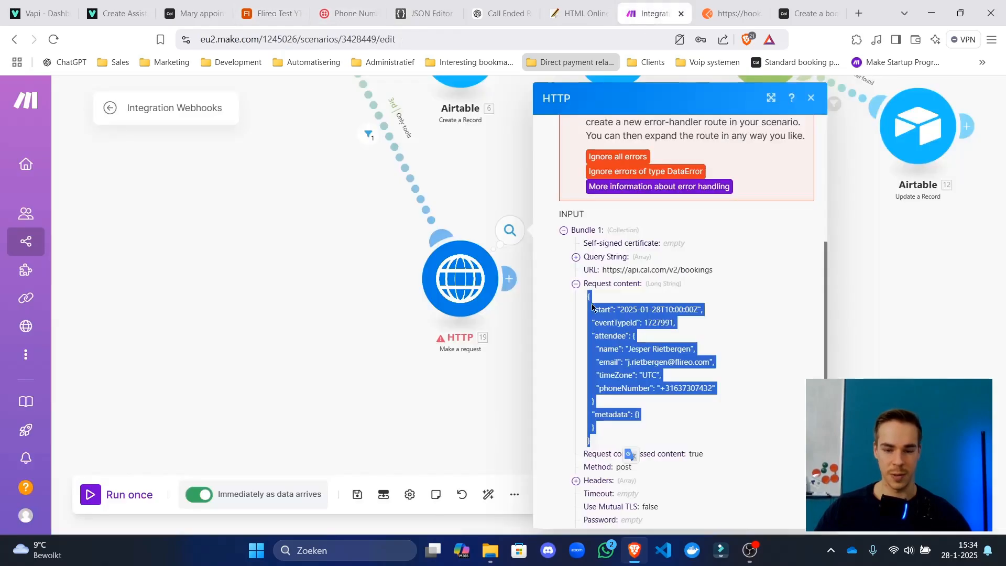
{"action": "left_click", "coordinate": [460, 278]}
{"action": "scroll", "coordinate": [624, 344], "scroll_direction": "down", "scroll_amount": 10}
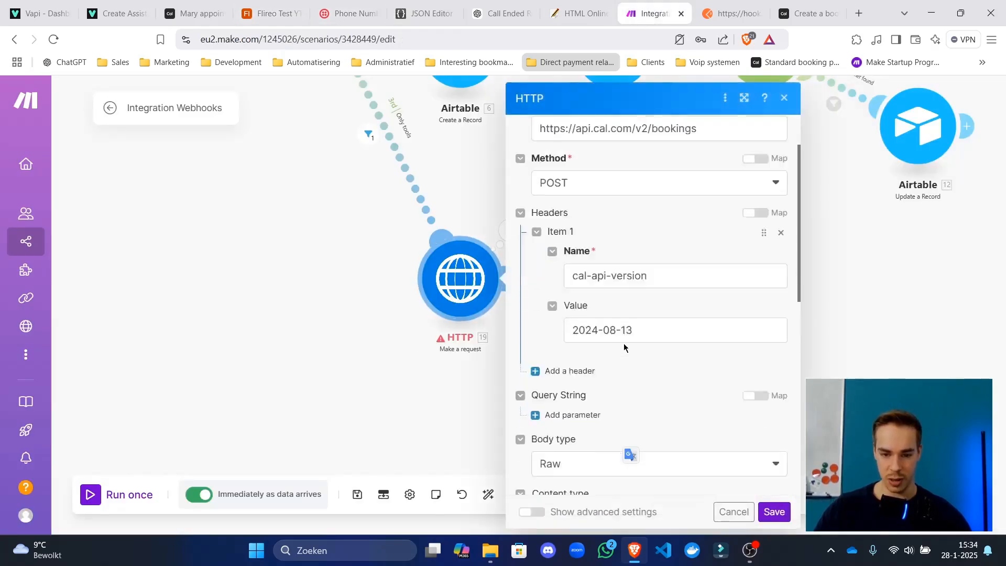
{"action": "left_click", "coordinate": [727, 381]}
{"action": "scroll", "coordinate": [613, 390], "scroll_direction": "down", "scroll_amount": 3}
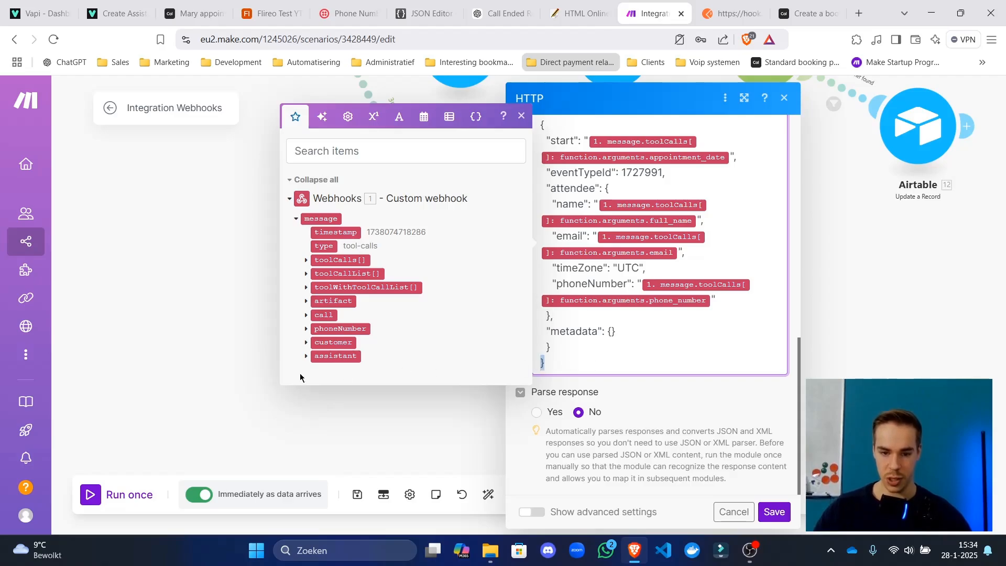
{"action": "key", "text": "BackSpace"}
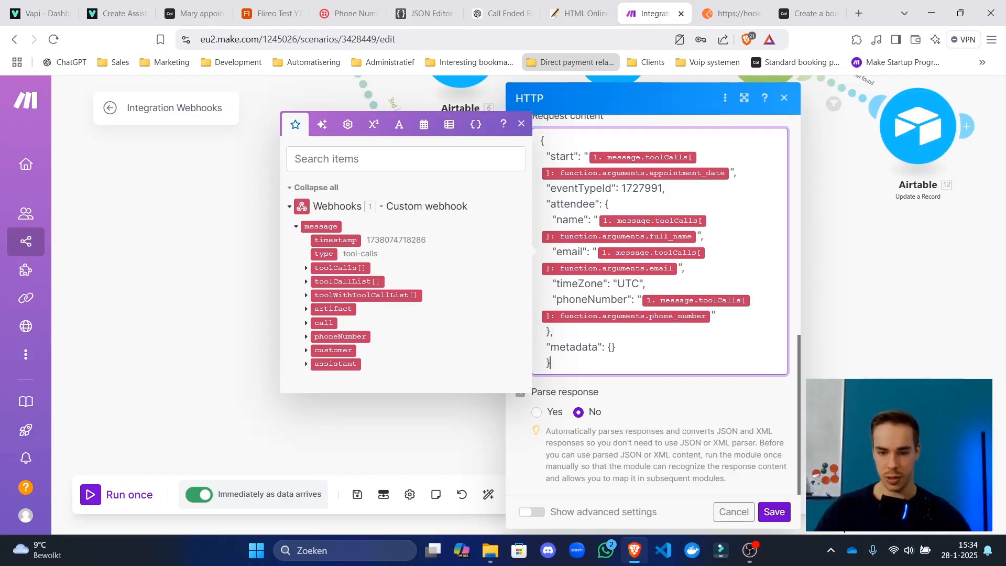
{"action": "left_click", "coordinate": [774, 512]}
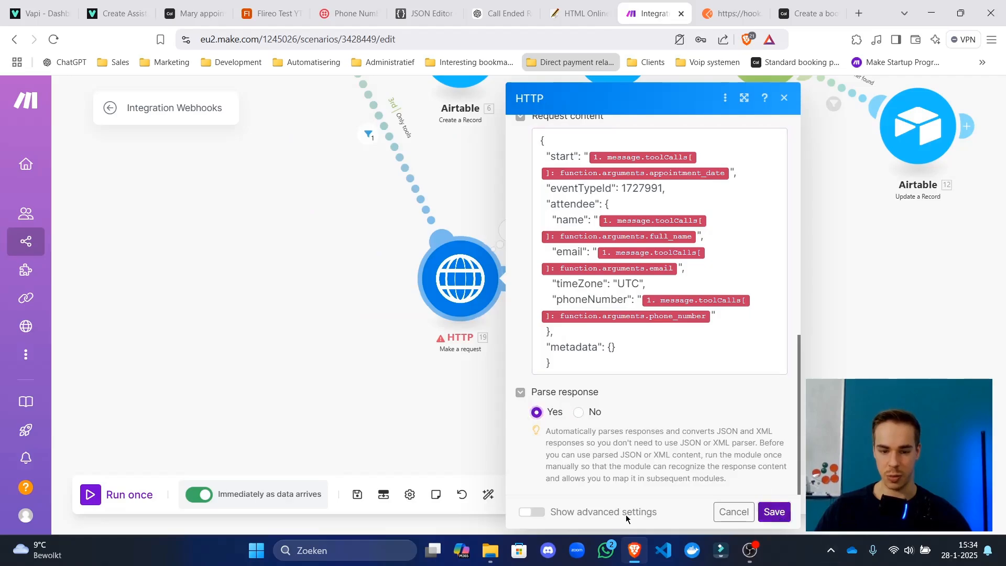
{"action": "left_click", "coordinate": [482, 497]}
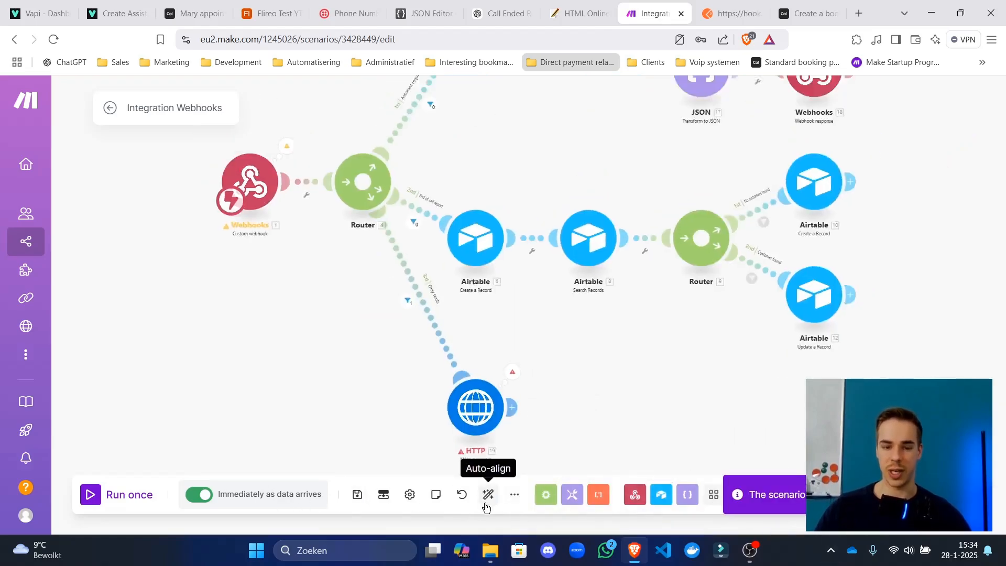
{"action": "left_click_drag", "start_coordinate": [576, 288], "coordinate": [537, 266]}
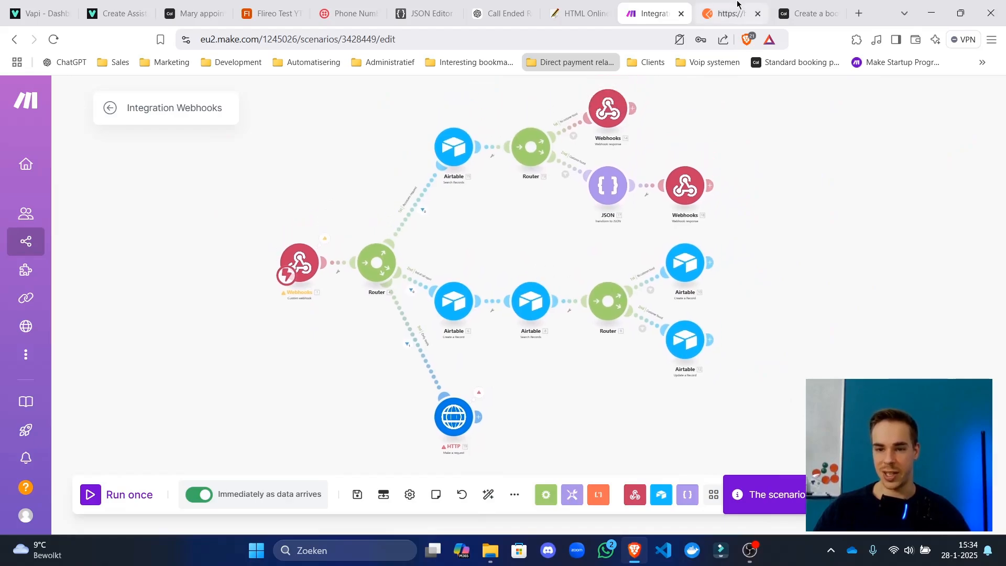
Run the scenario once, resend the Postman request, and read the 'meeting in the past' 400 error.
{"action": "left_click", "coordinate": [91, 505]}
{"action": "left_click", "coordinate": [712, 5]}
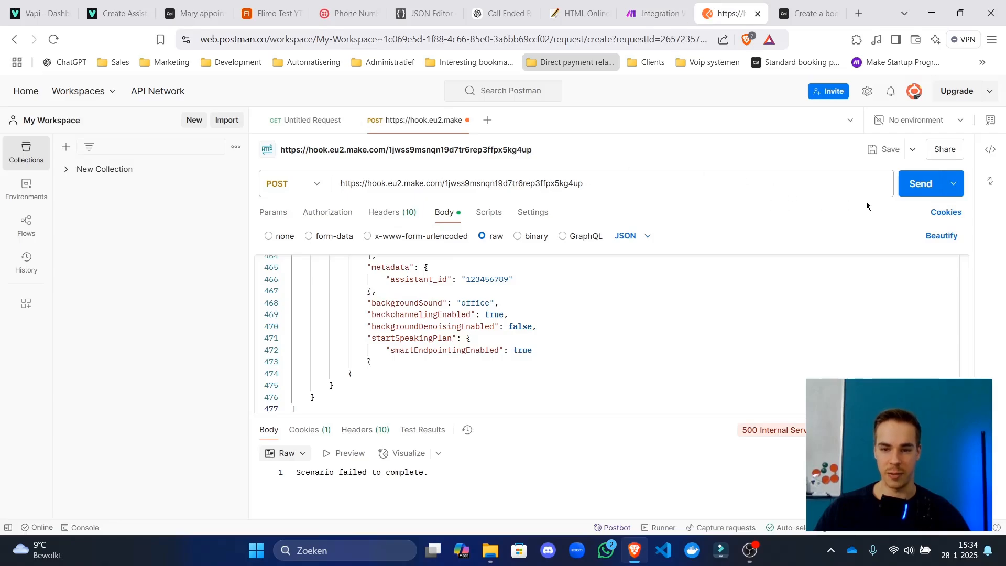
{"action": "left_click", "coordinate": [916, 188]}
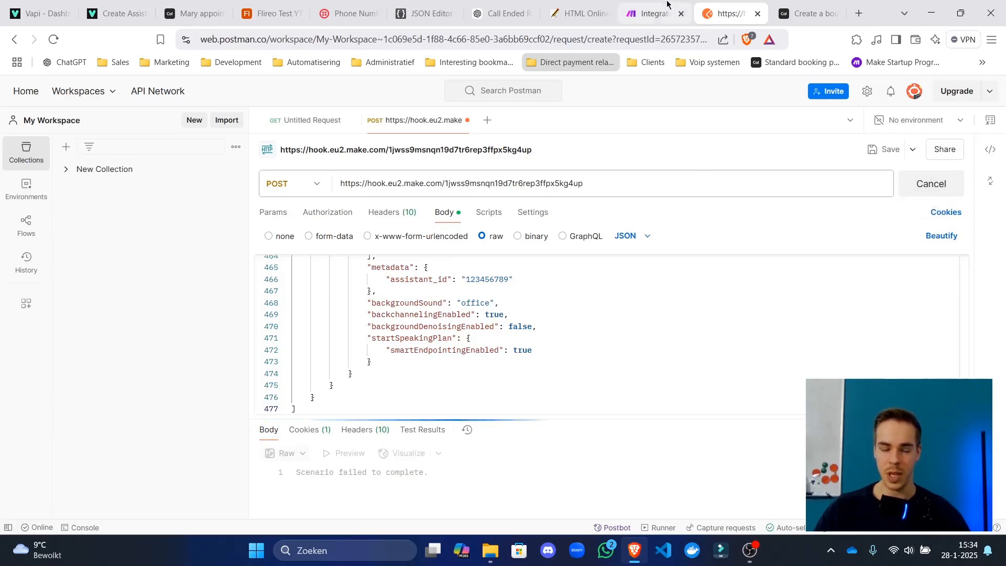
{"action": "left_click", "coordinate": [667, 5]}
{"action": "left_click_drag", "start_coordinate": [564, 427], "coordinate": [557, 291]}
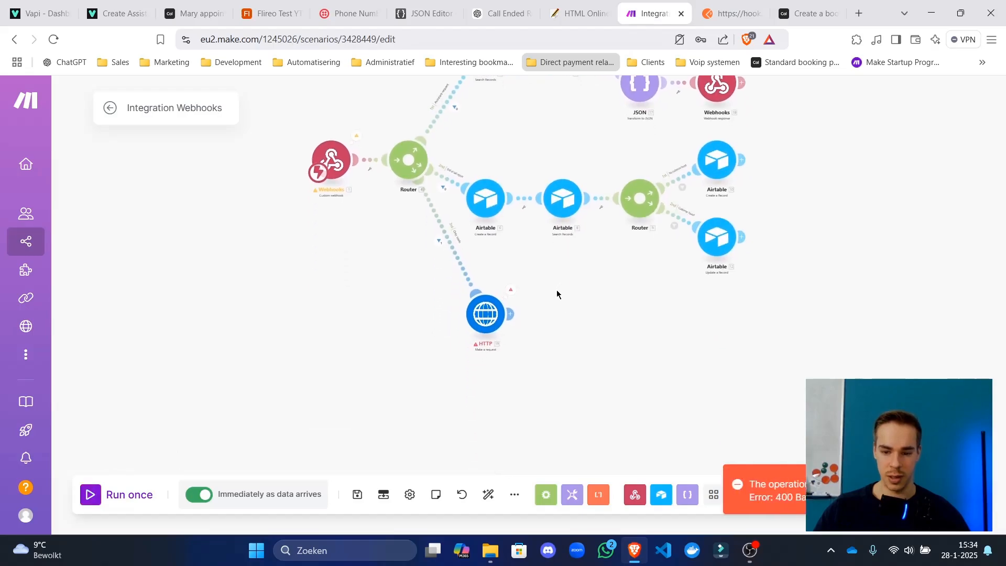
{"action": "left_click", "coordinate": [506, 286]}
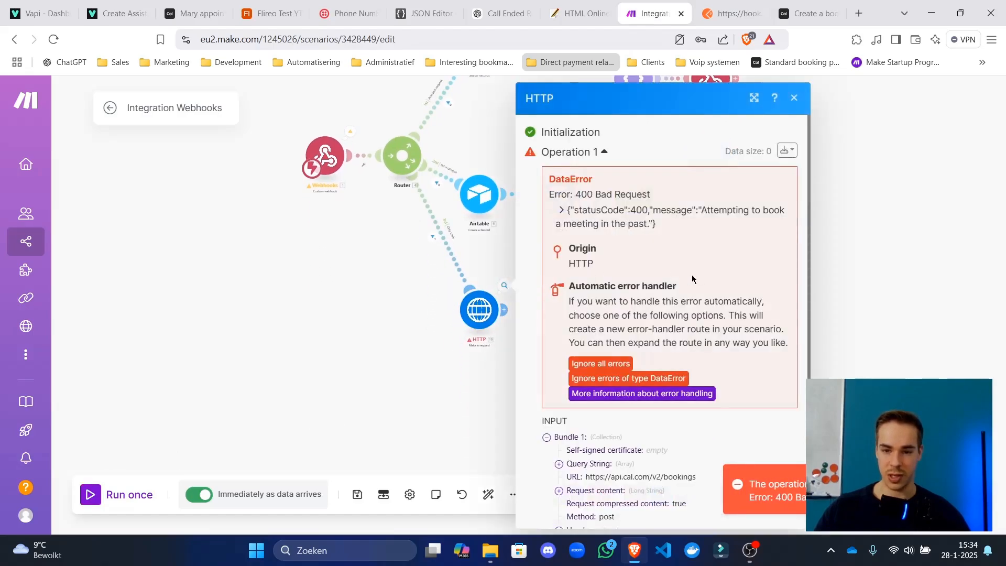
{"action": "left_click_drag", "start_coordinate": [676, 226], "coordinate": [432, 421]}
{"action": "left_click", "coordinate": [471, 361]}
{"action": "left_click_drag", "start_coordinate": [623, 150], "coordinate": [548, 202]}
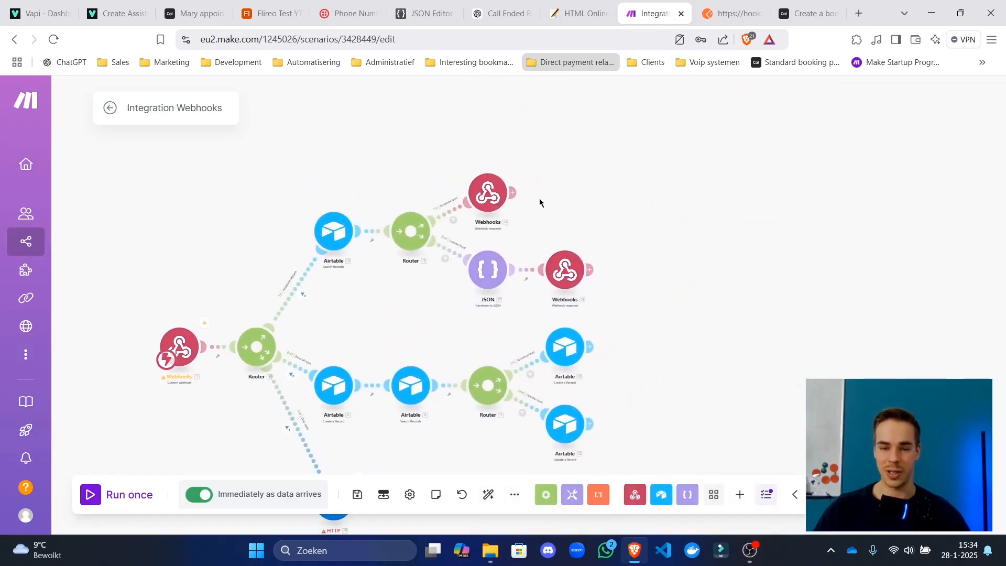
Add 'Here is the current date and time in UTC' plus a formatDate function to the JSON module prompt.
{"action": "left_click", "coordinate": [488, 269]}
{"action": "scroll", "coordinate": [595, 357], "scroll_direction": "down", "scroll_amount": 3}
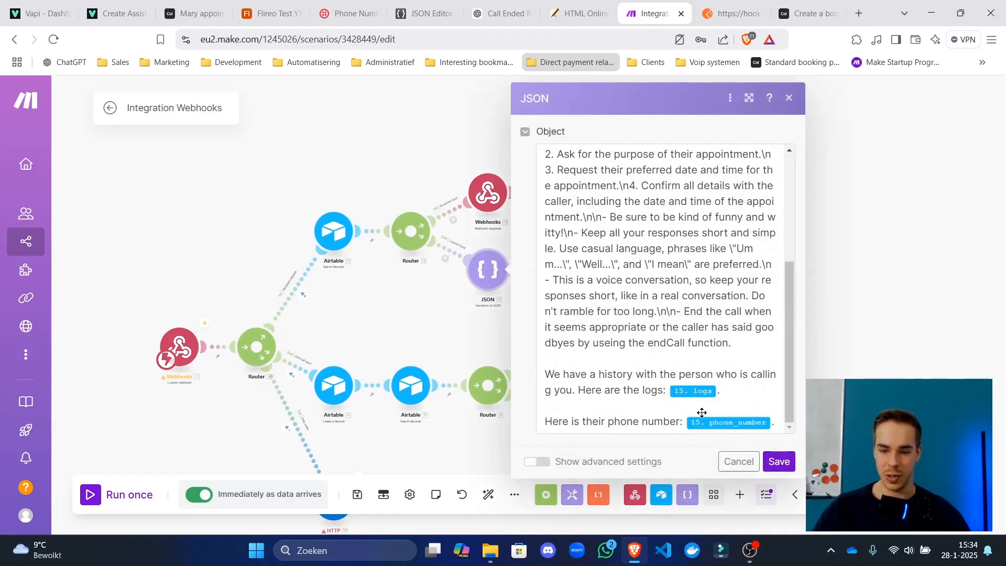
{"action": "left_click", "coordinate": [774, 422]}
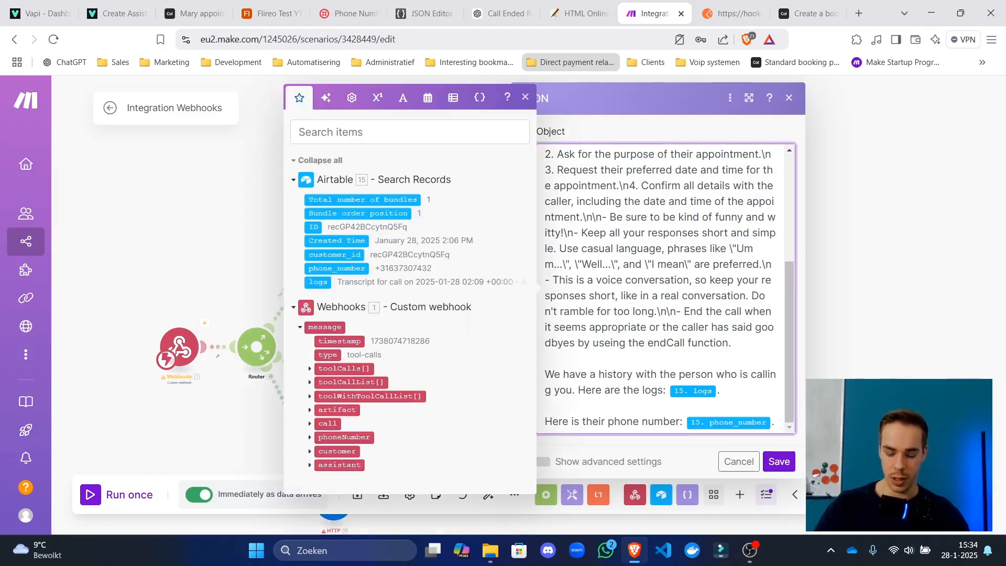
{"action": "key", "text": "Return"}
{"action": "type", "text": "Here is the cur"}
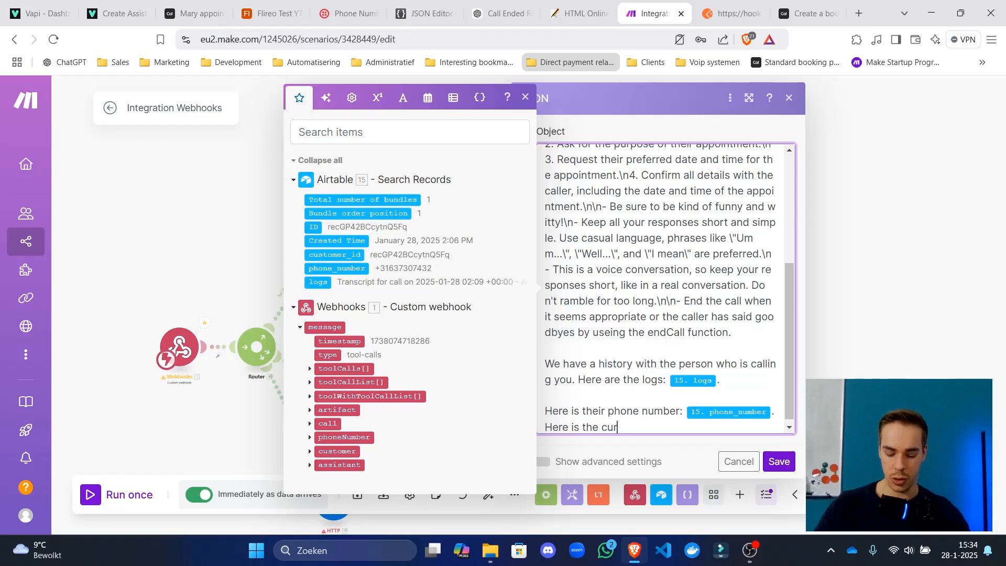
{"action": "type", "text": "rent date and"}
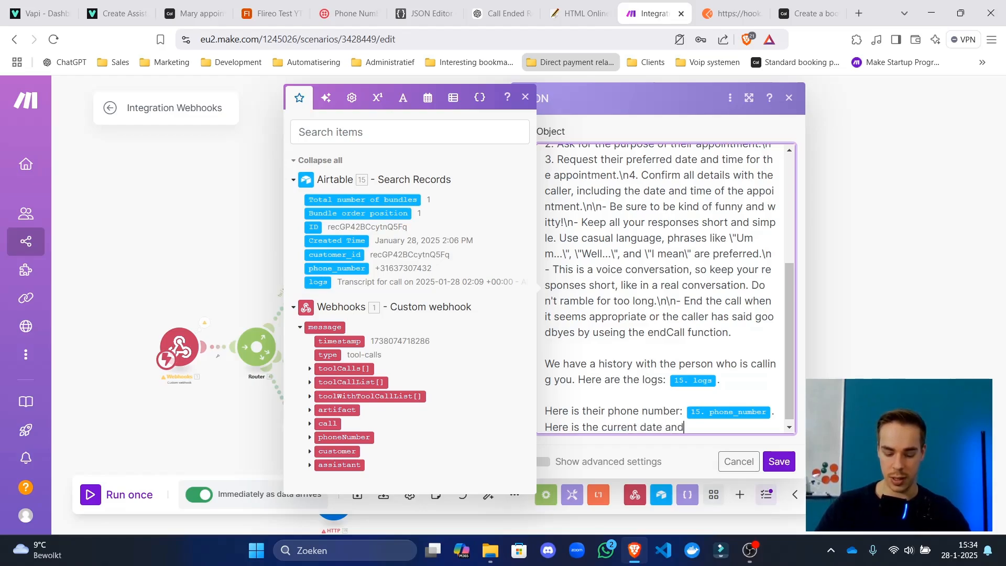
{"action": "type", "text": " time in UTC:"}
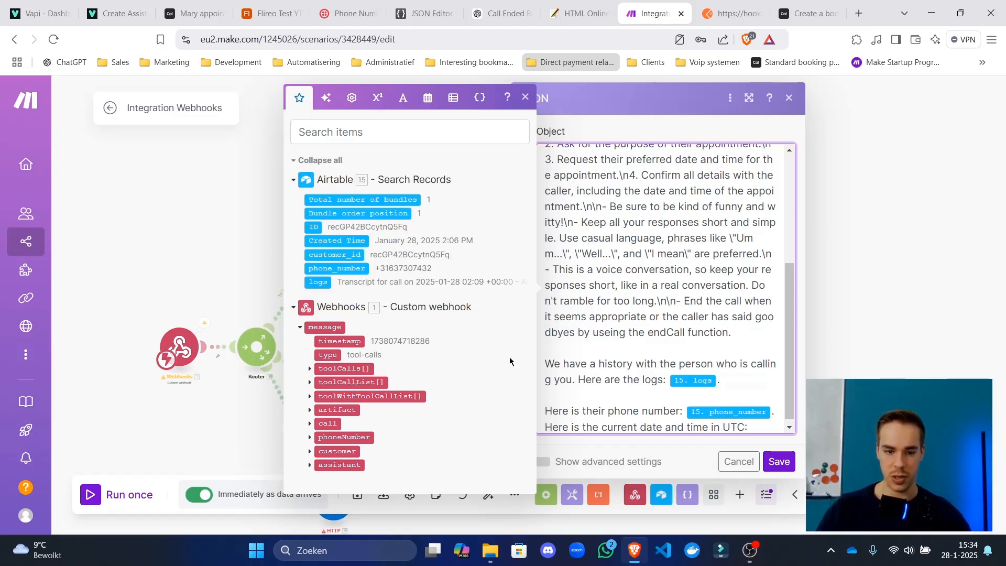
{"action": "left_click", "coordinate": [425, 98]}
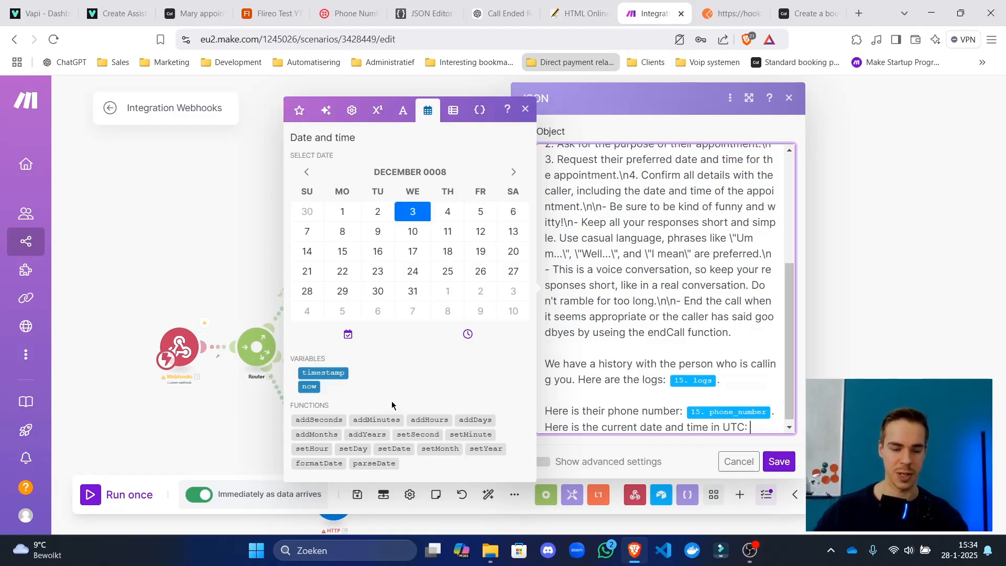
{"action": "left_click", "coordinate": [325, 466]}
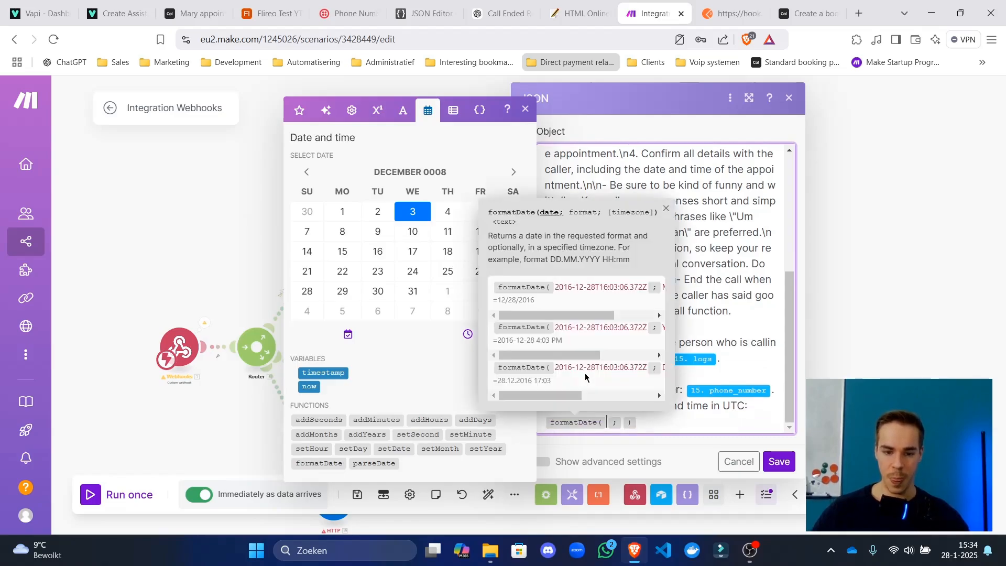
{"action": "left_click", "coordinate": [779, 461]}
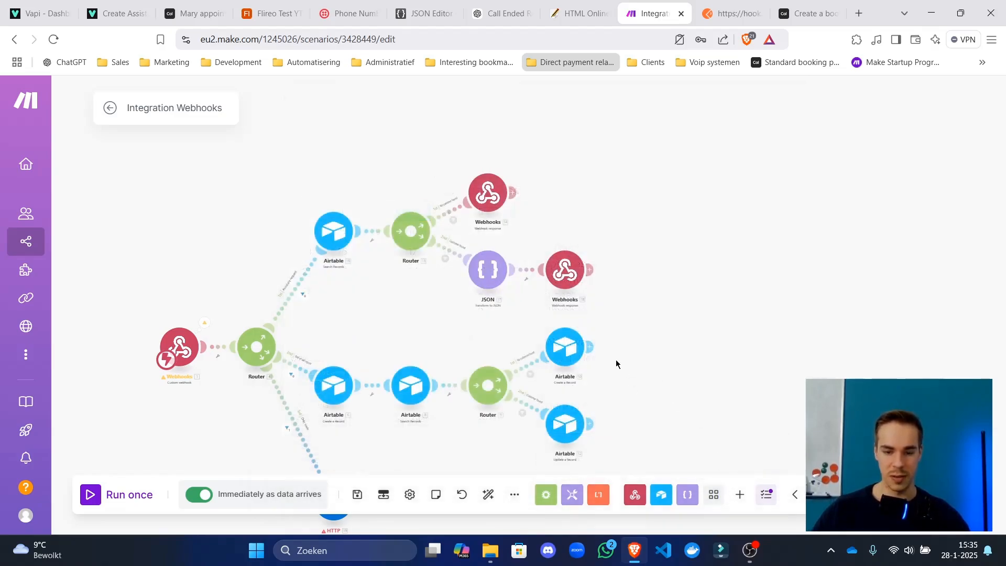
Copy the formatDate(now; YYYY-MM-DD hh:mm Z; UTC) expression from the Airtable record's logs field.
{"action": "left_click", "coordinate": [560, 348]}
{"action": "scroll", "coordinate": [806, 319], "scroll_direction": "down", "scroll_amount": 1}
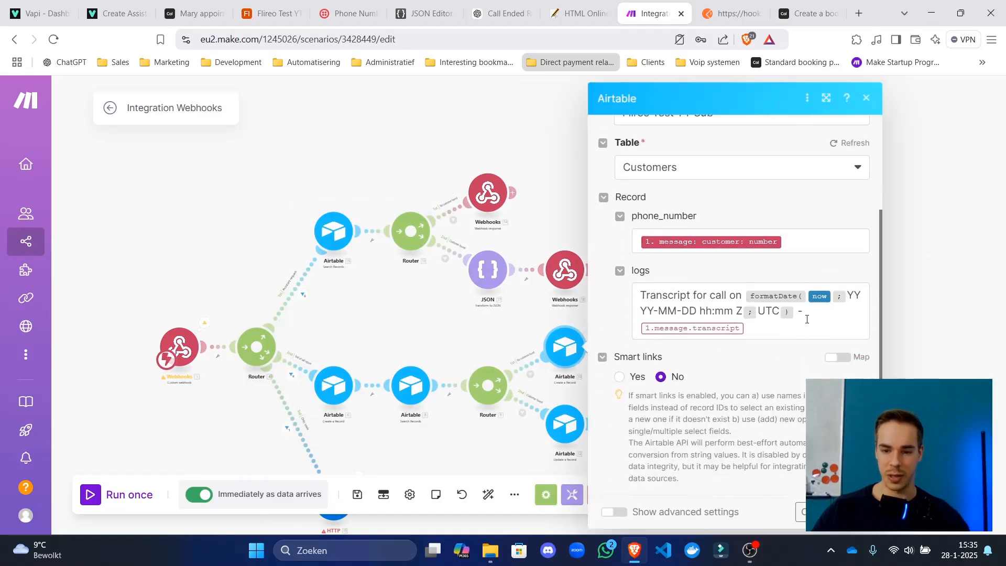
{"action": "left_click_drag", "start_coordinate": [794, 310], "coordinate": [533, 260]}
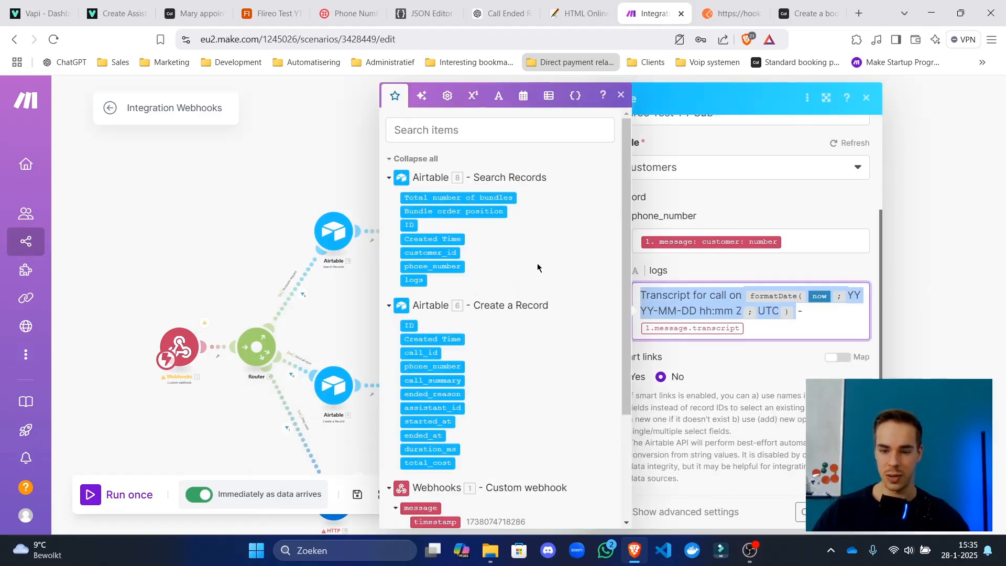
{"action": "left_click", "coordinate": [797, 313]}
{"action": "left_click_drag", "start_coordinate": [795, 310], "coordinate": [761, 291]}
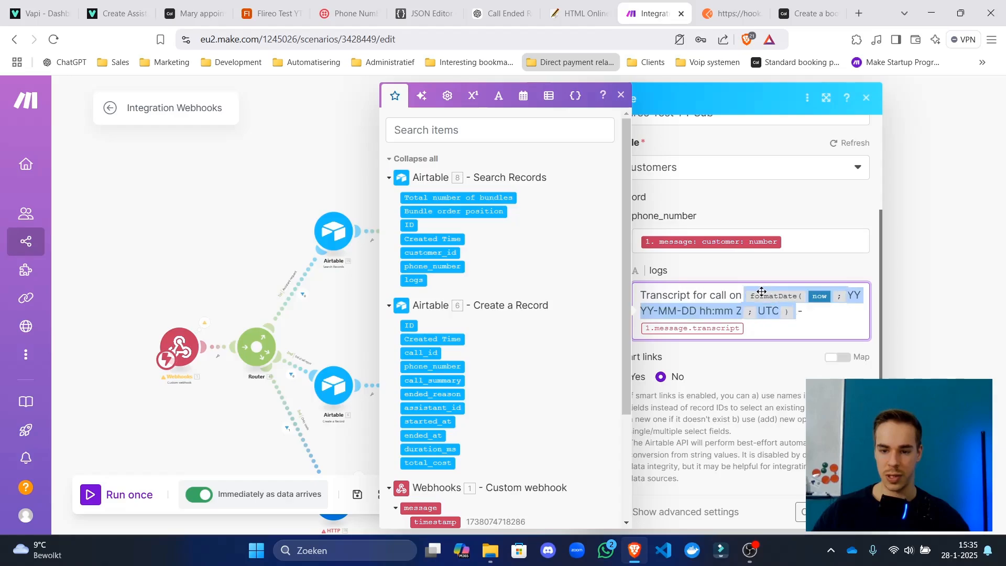
{"action": "key", "text": "Escape"}
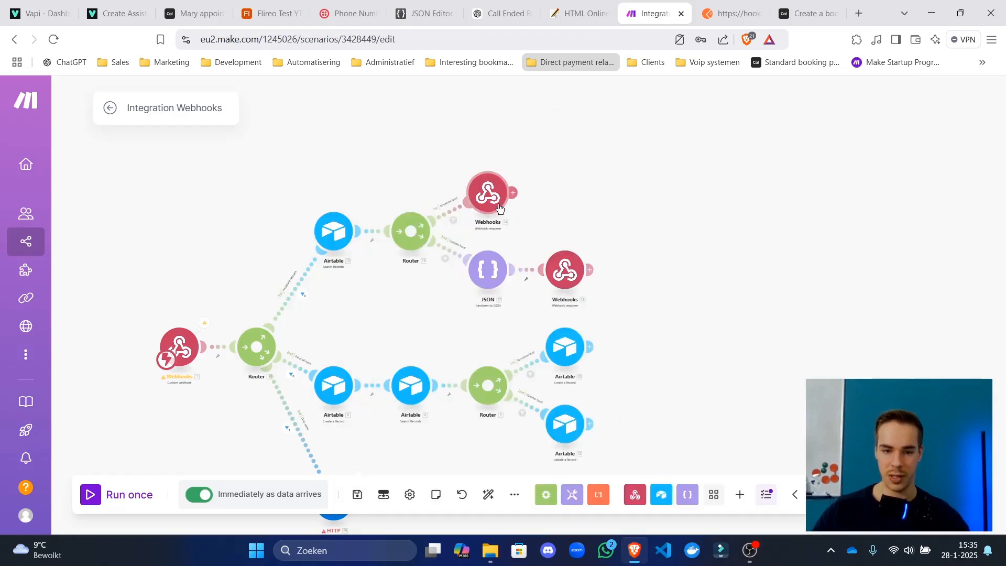
Paste the expression after the caller's number in the Webhooks response, prefixed 'The current date and time is:'.
{"action": "left_click", "coordinate": [485, 194]}
{"action": "scroll", "coordinate": [688, 269], "scroll_direction": "down", "scroll_amount": 20}
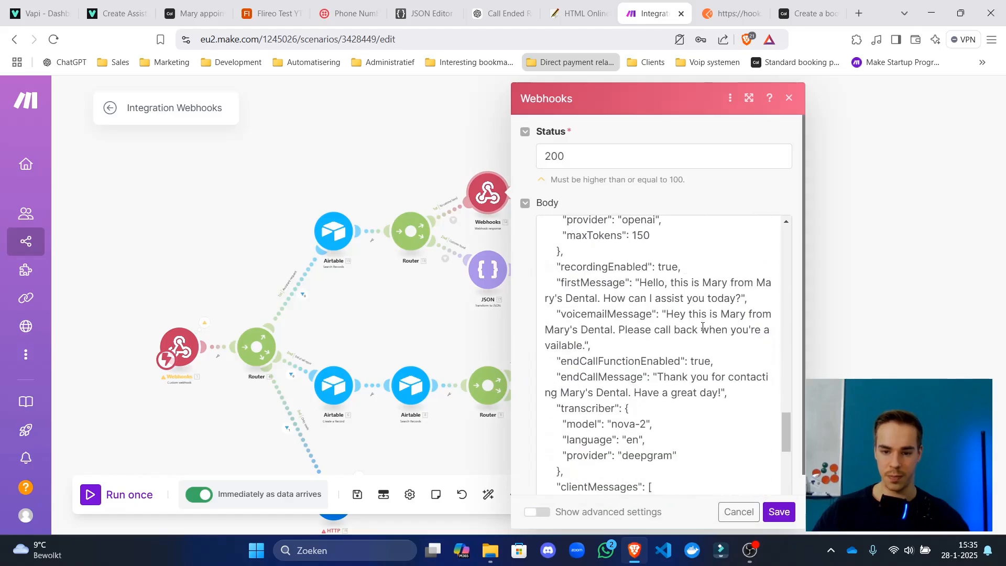
{"action": "scroll", "coordinate": [703, 326], "scroll_direction": "up", "scroll_amount": 5}
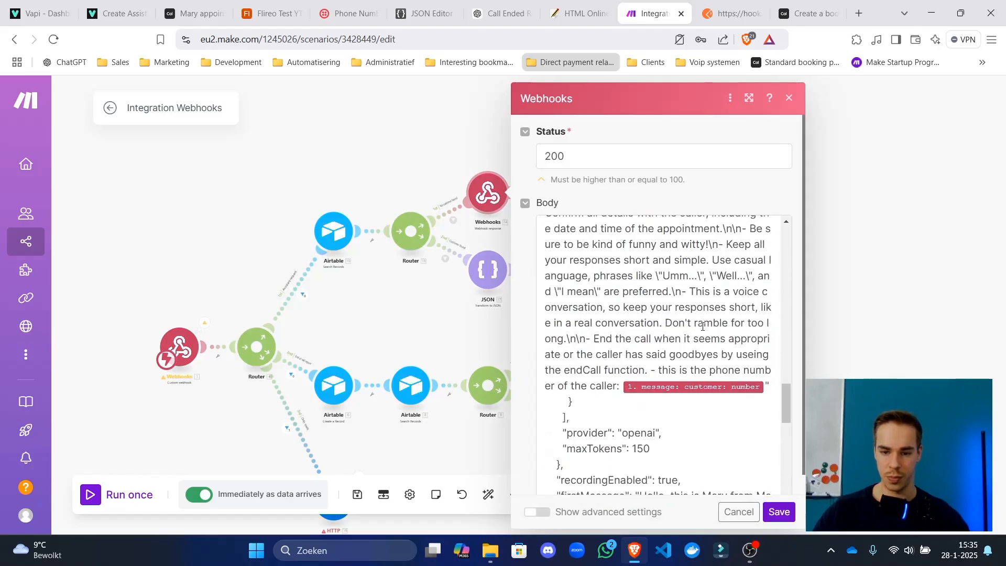
{"action": "left_click", "coordinate": [774, 389]}
{"action": "type", "text": "- formatDate(now; YYYY-MM-DD hh:mm Z; UTC)"}
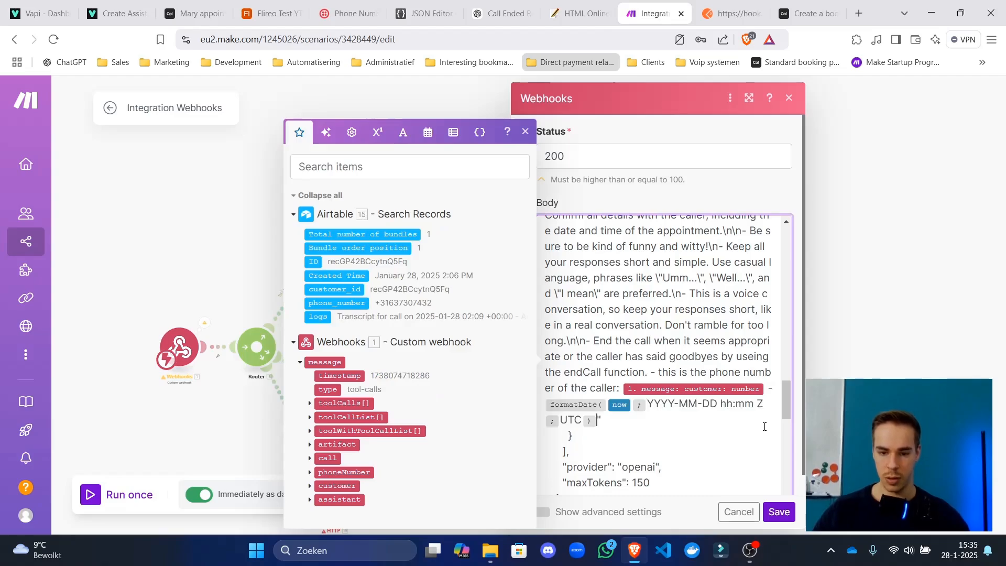
{"action": "left_click", "coordinate": [546, 405]}
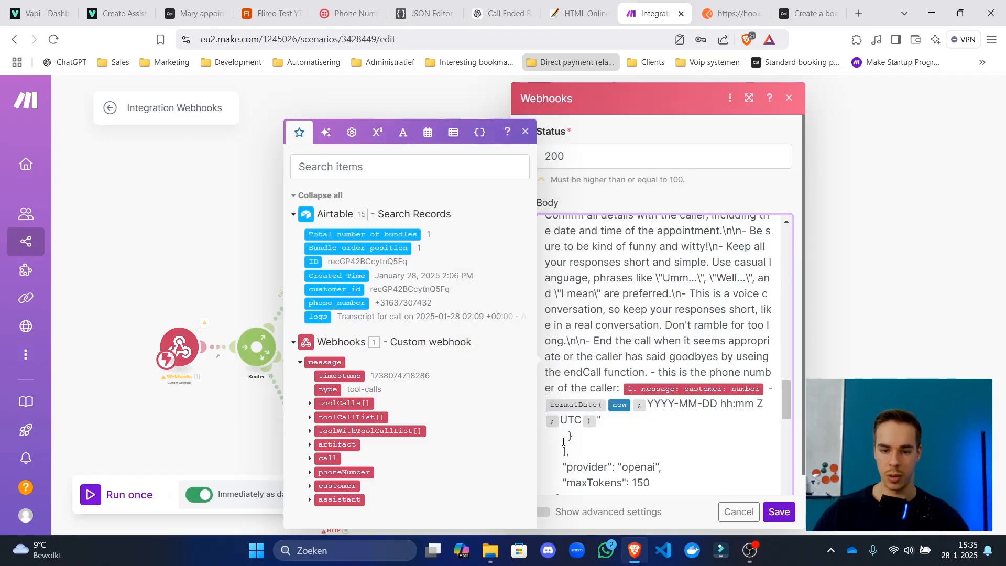
{"action": "type", "text": "The current d"}
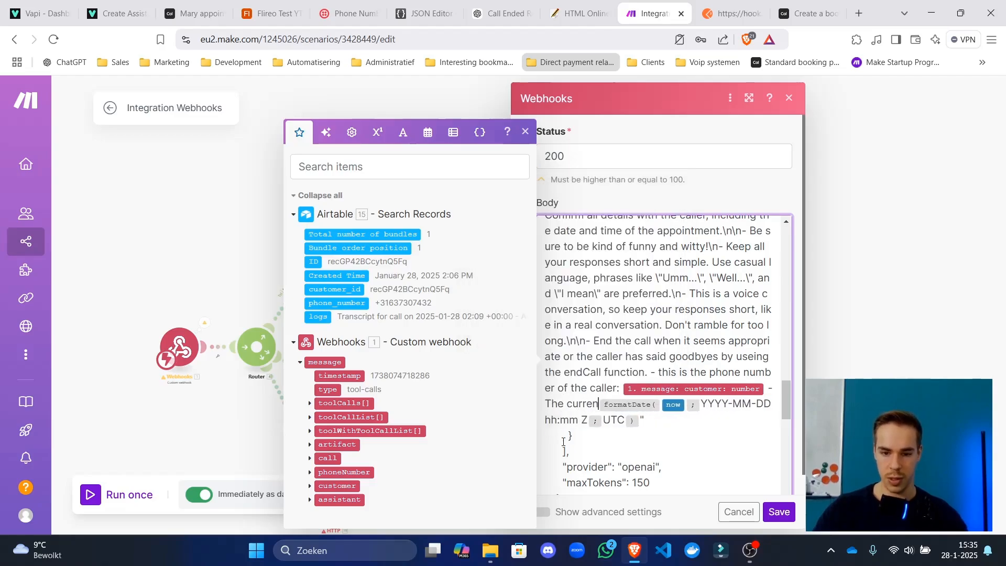
{"action": "type", "text": "ate and time is"}
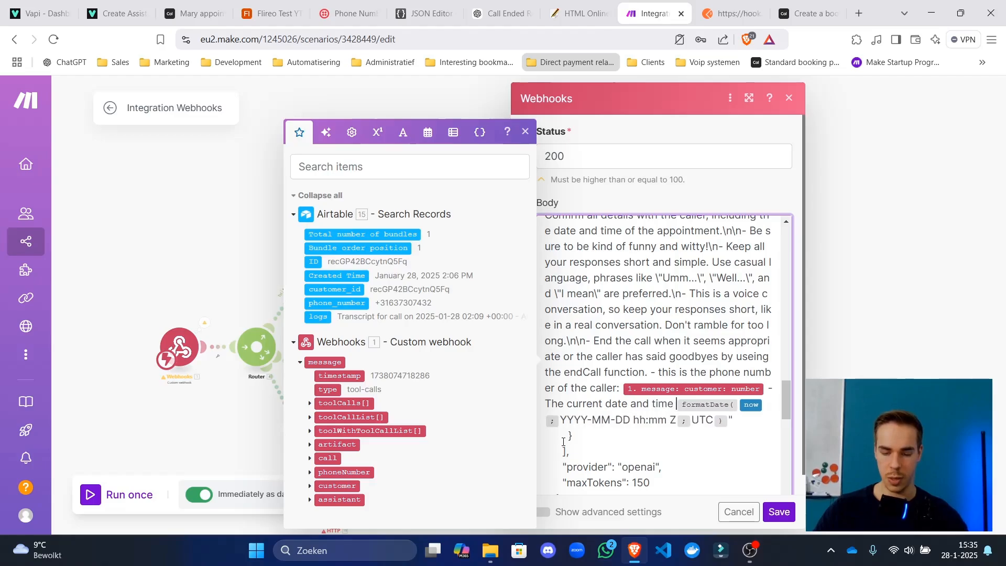
{"action": "type", "text": ":"}
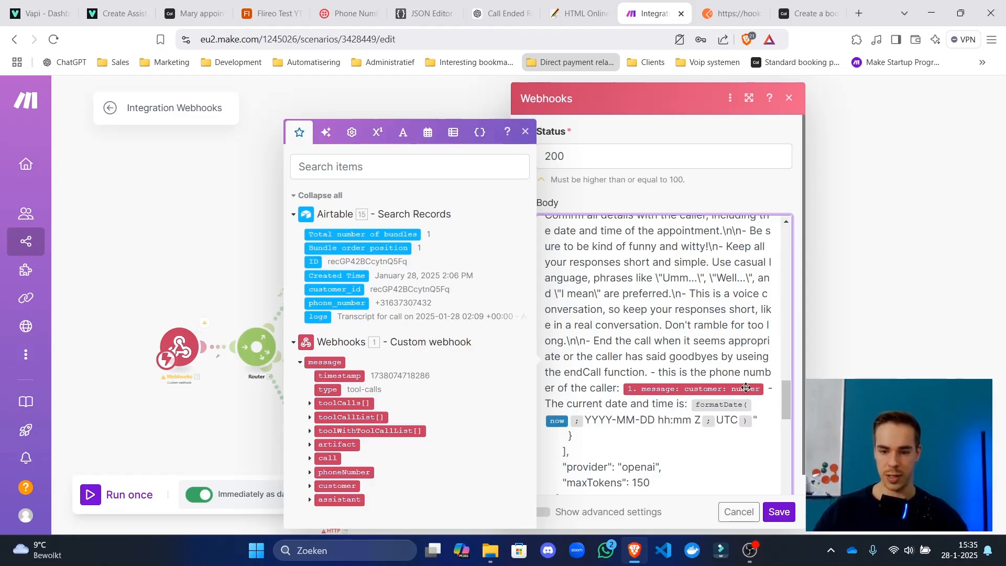
{"action": "left_click_drag", "start_coordinate": [755, 420], "coordinate": [488, 406]}
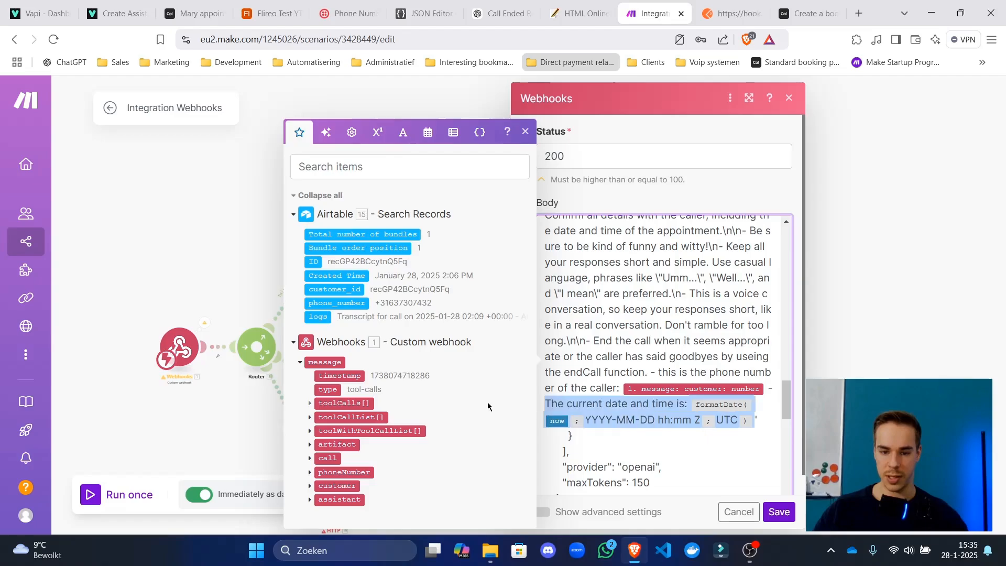
{"action": "left_click", "coordinate": [774, 508]}
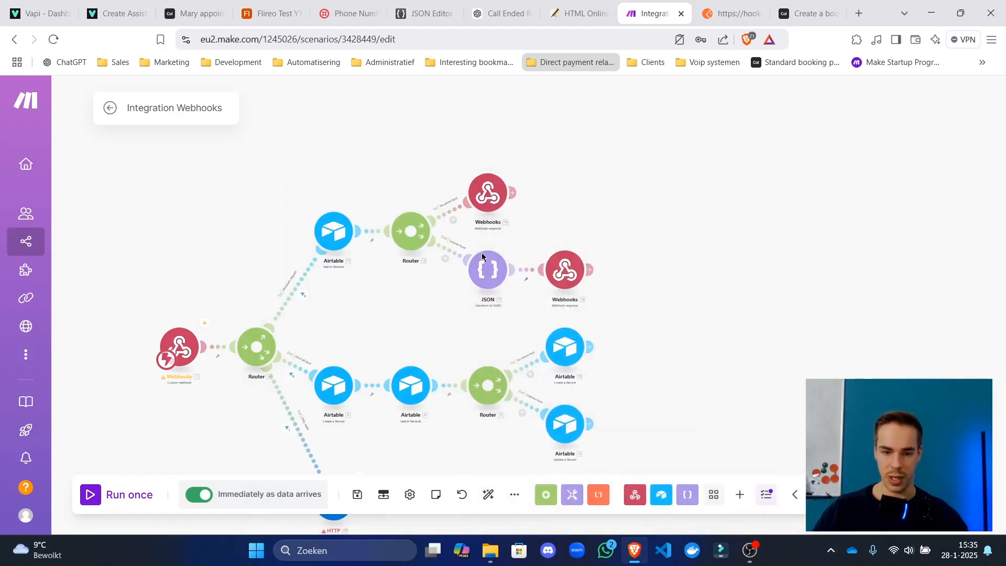
Replace the JSON module's UTC date sentence with the copied one and save the scenario.
{"action": "left_click", "coordinate": [487, 266]}
{"action": "scroll", "coordinate": [543, 306], "scroll_direction": "down", "scroll_amount": 5}
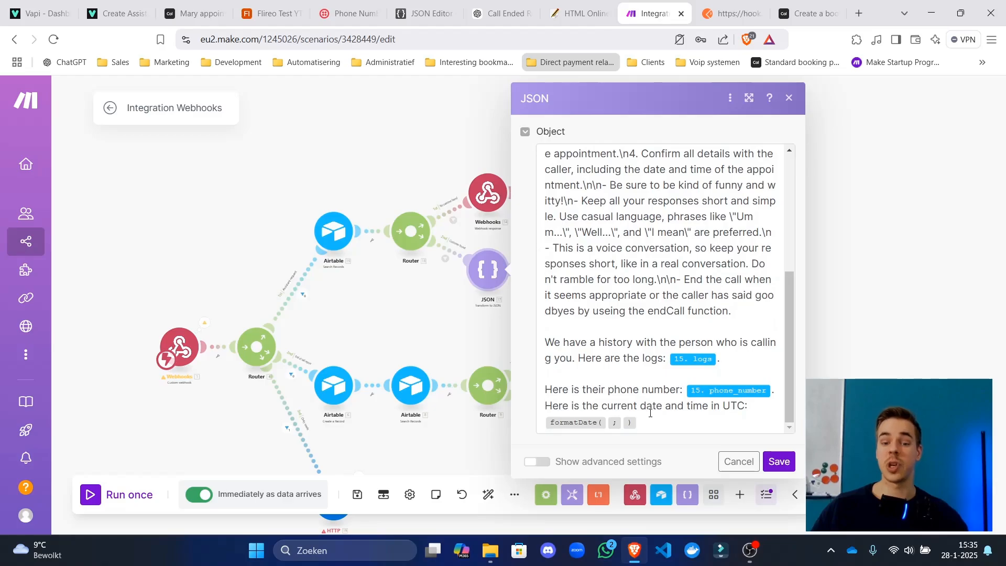
{"action": "left_click_drag", "start_coordinate": [653, 406], "coordinate": [544, 413]}
{"action": "left_click_drag", "start_coordinate": [644, 423], "coordinate": [537, 406]}
{"action": "type", "text": "The current date and time is: formatDate(now; YYYY-MM-DD hh:mm Z; UTC)"}
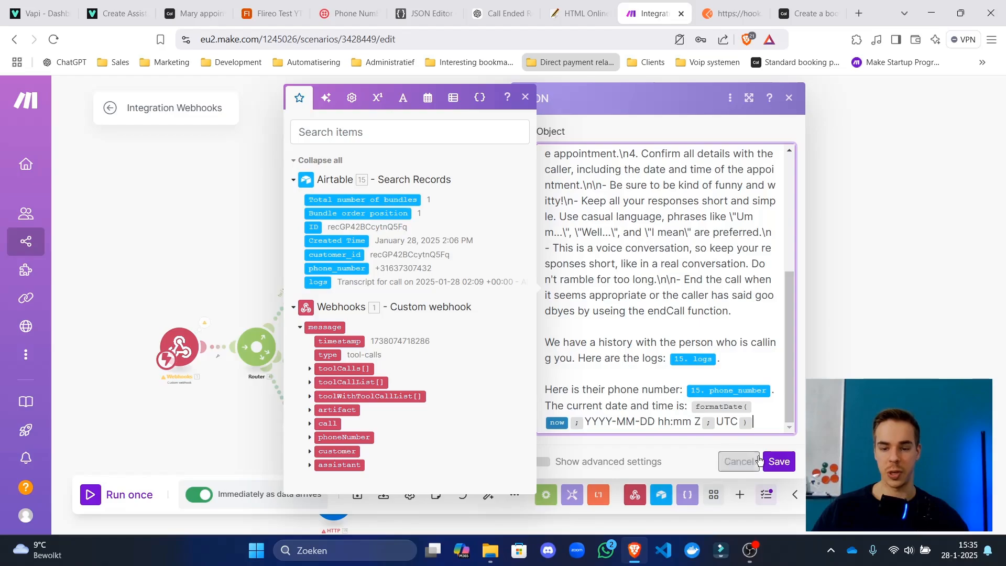
{"action": "left_click", "coordinate": [779, 462]}
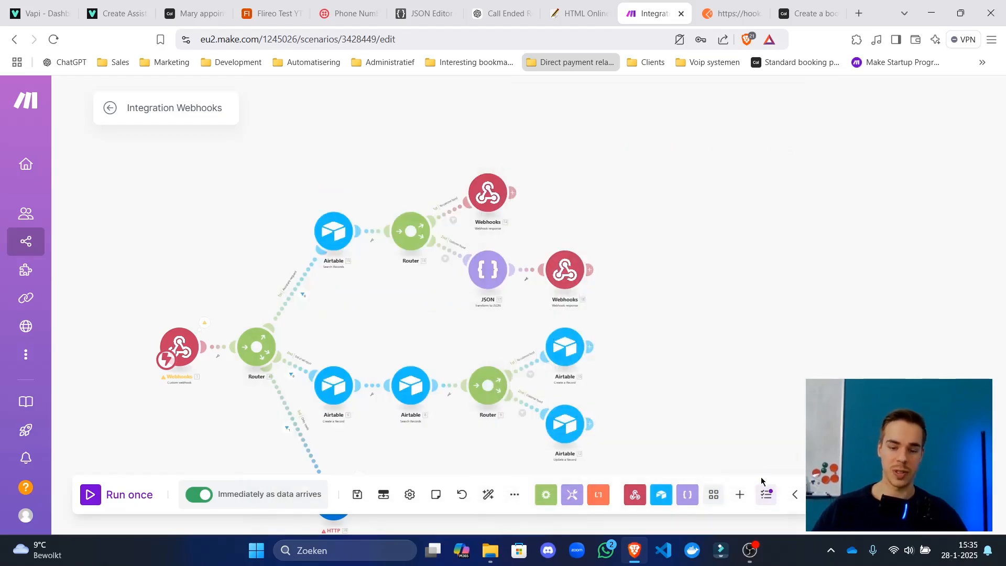
{"action": "left_click", "coordinate": [369, 494]}
{"action": "left_click", "coordinate": [489, 494]}
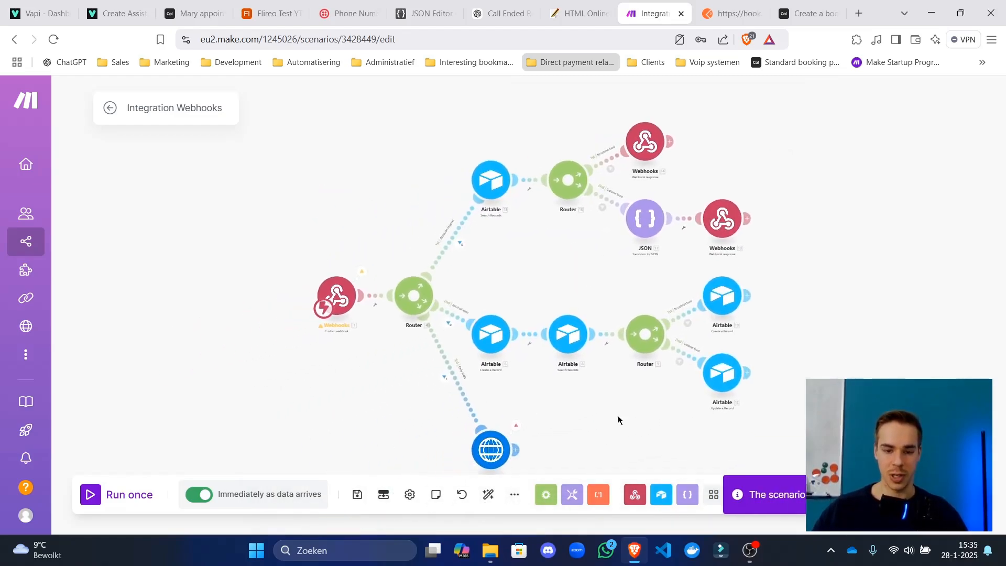
{"action": "left_click_drag", "start_coordinate": [619, 418], "coordinate": [478, 346]}
Search the Postman webhook test body for the appointment date field.
{"action": "left_click", "coordinate": [730, 13]}
{"action": "scroll", "coordinate": [522, 334], "scroll_direction": "up", "scroll_amount": 10}
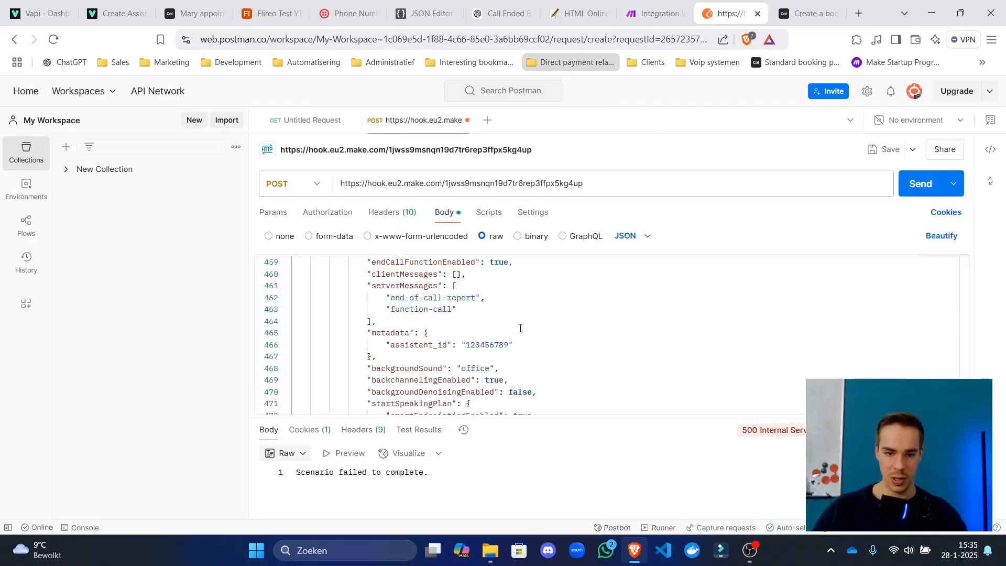
{"action": "scroll", "coordinate": [521, 333], "scroll_direction": "up", "scroll_amount": 20}
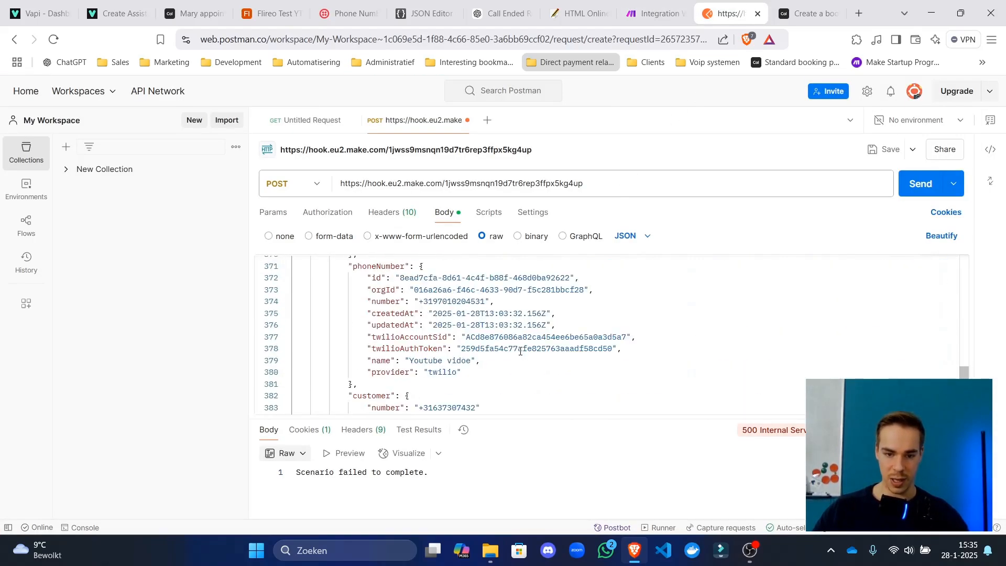
{"action": "scroll", "coordinate": [534, 343], "scroll_direction": "up", "scroll_amount": 15}
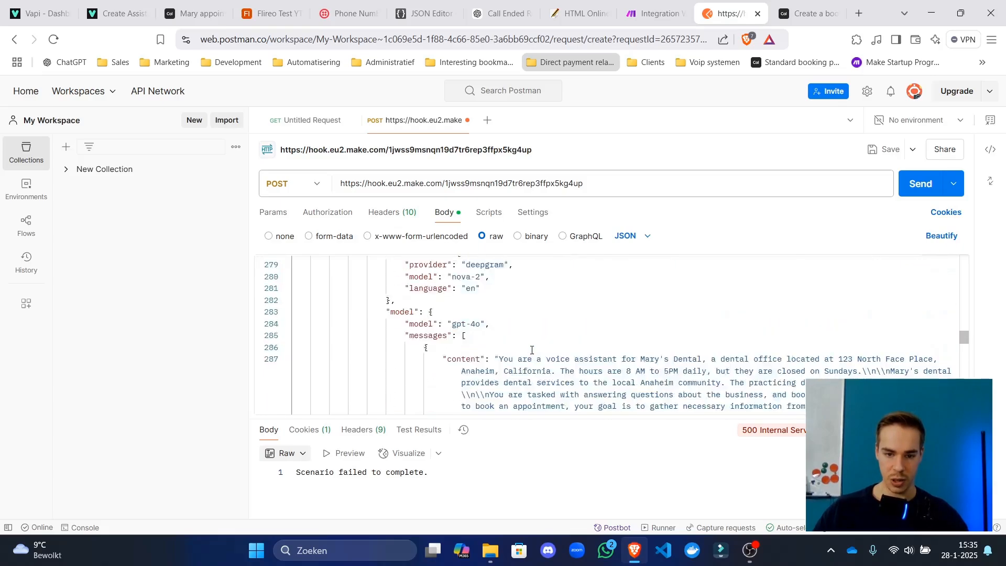
{"action": "scroll", "coordinate": [535, 348], "scroll_direction": "up", "scroll_amount": 10}
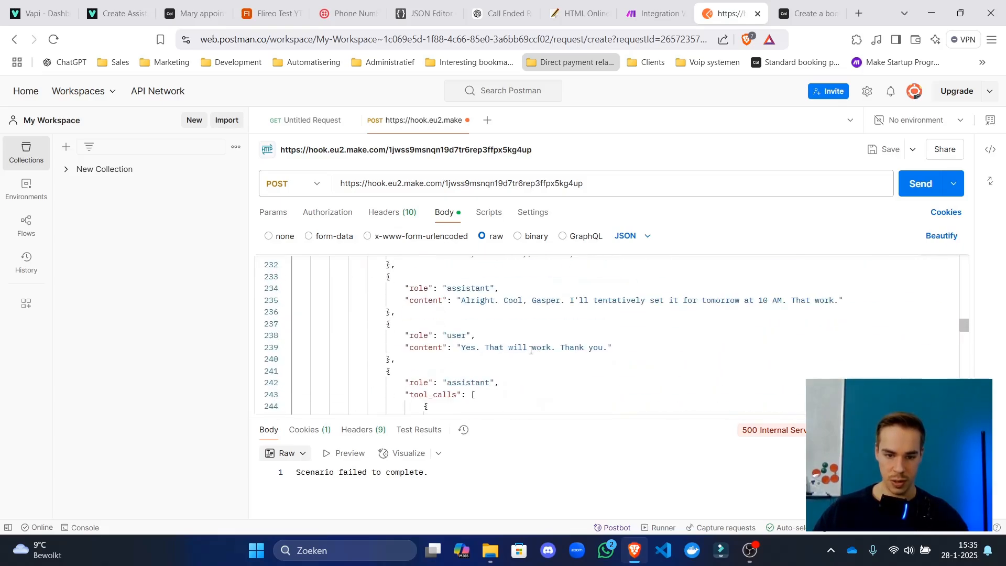
{"action": "scroll", "coordinate": [545, 346], "scroll_direction": "up", "scroll_amount": 10}
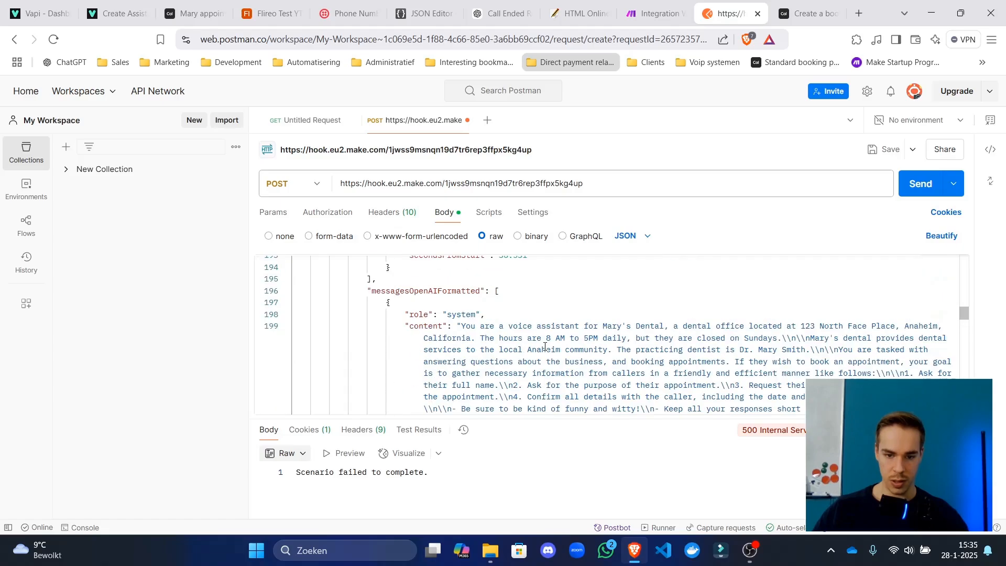
{"action": "scroll", "coordinate": [545, 346], "scroll_direction": "up", "scroll_amount": 5}
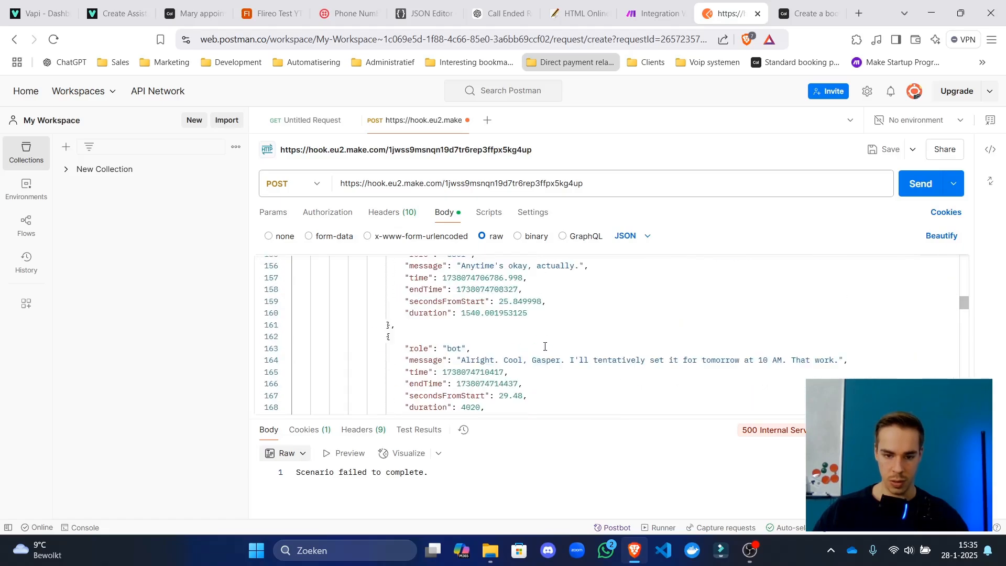
{"action": "scroll", "coordinate": [544, 346], "scroll_direction": "up", "scroll_amount": 7}
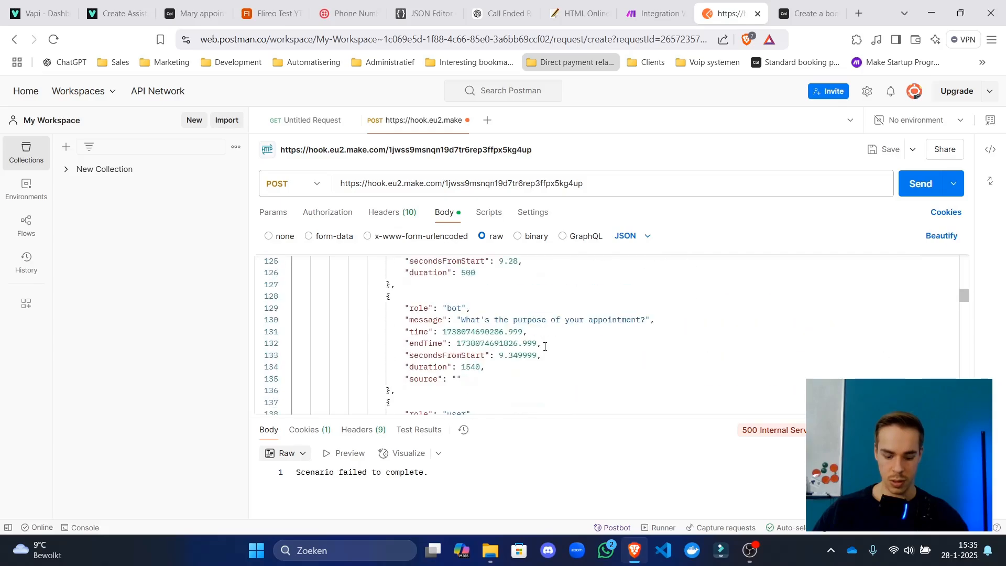
{"action": "key", "text": "ctrl+f"}
{"action": "type", "text": "appoin"}
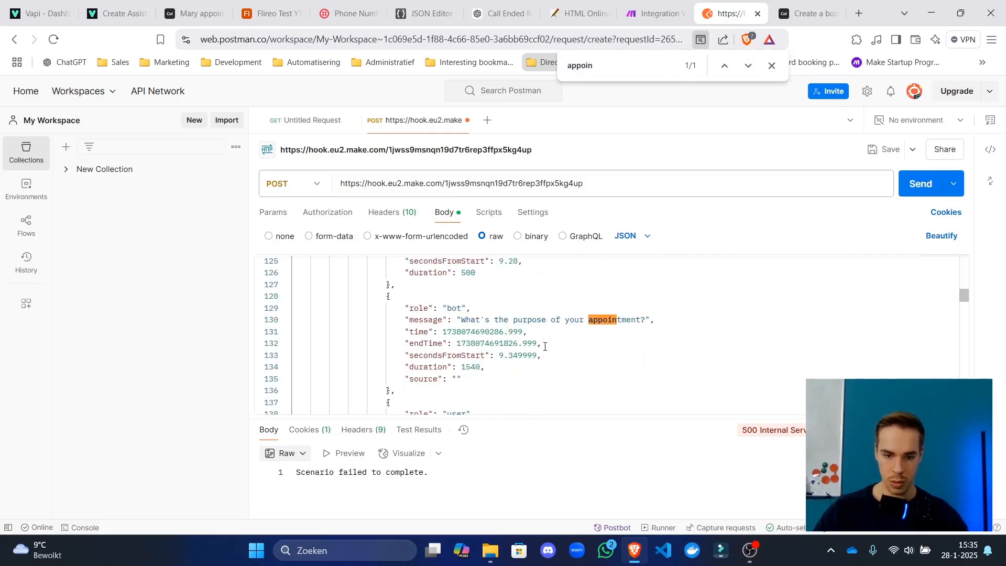
{"action": "key", "text": "ctrl+a"}
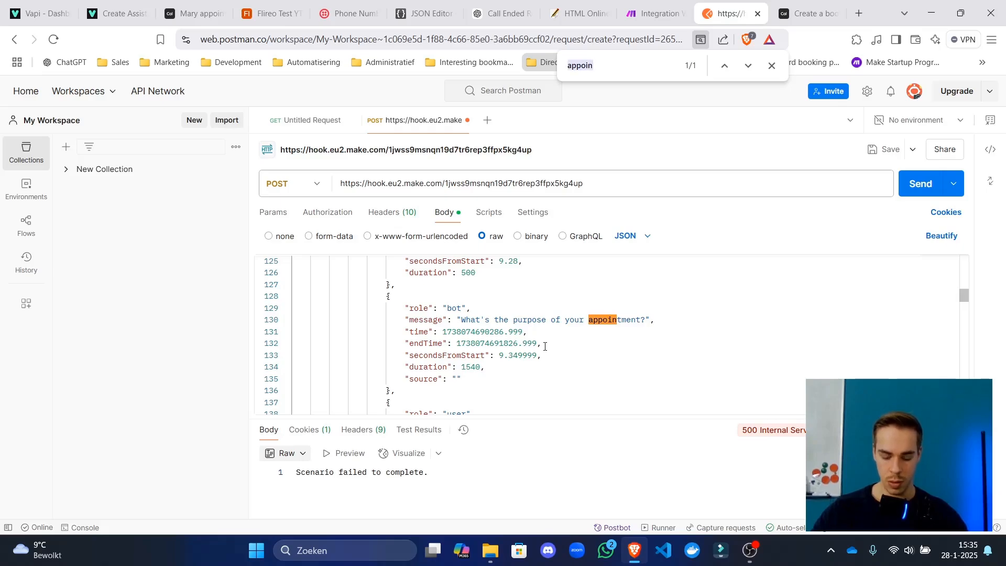
{"action": "type", "text": "date"}
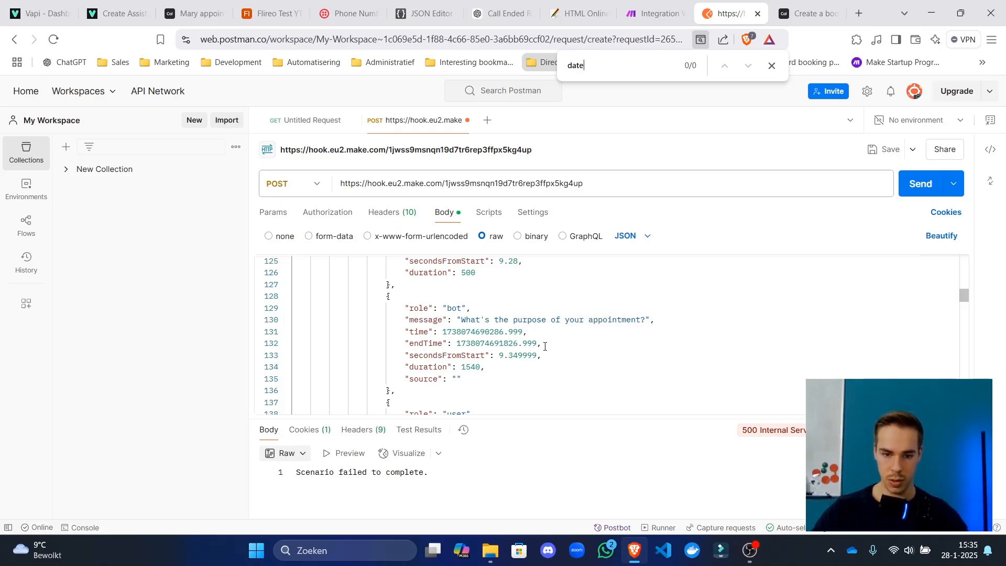
{"action": "key", "text": "ctrl+a"}
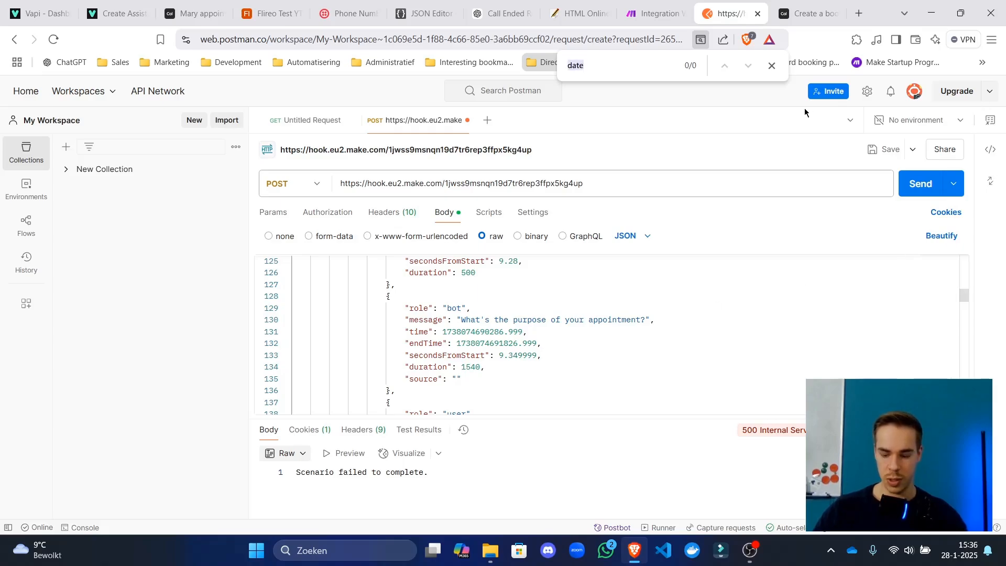
{"action": "left_click", "coordinate": [770, 65]}
{"action": "scroll", "coordinate": [604, 328], "scroll_direction": "up", "scroll_amount": 4}
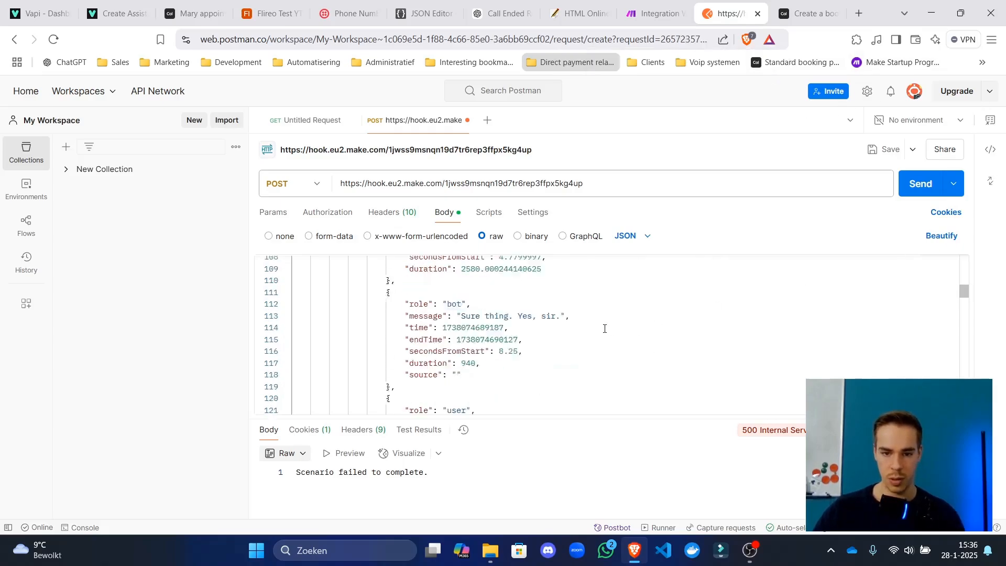
Confirm the booking request's start uses appointment_date, then select the whole Vapi test payload.
{"action": "left_click", "coordinate": [653, 9]}
{"action": "left_click", "coordinate": [347, 340]}
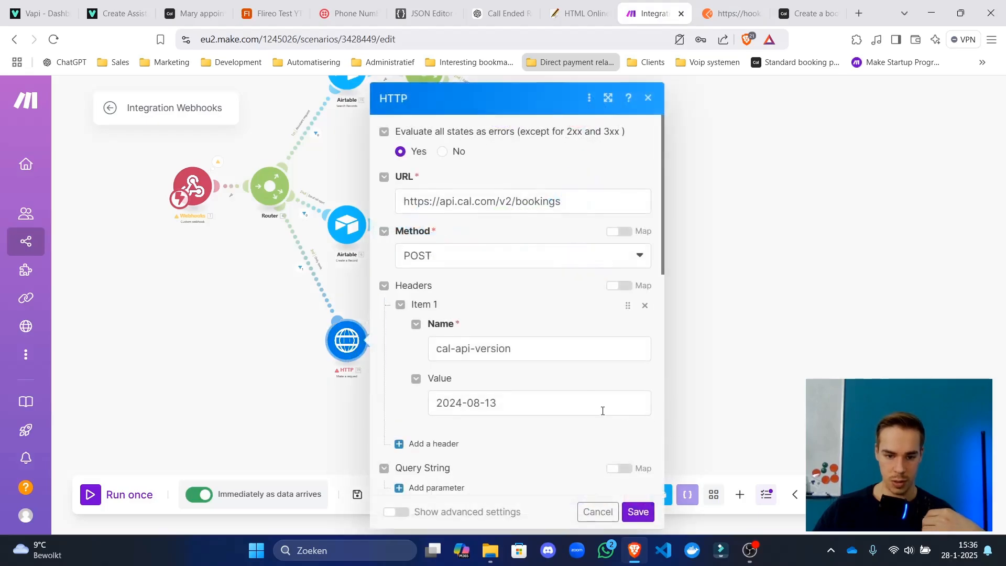
{"action": "scroll", "coordinate": [576, 367], "scroll_direction": "down", "scroll_amount": 10}
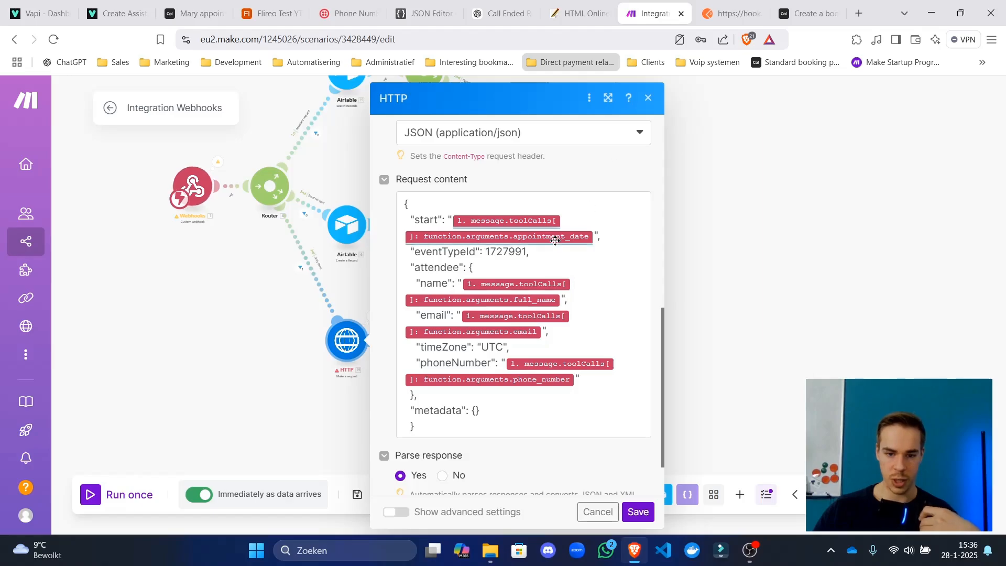
{"action": "left_click", "coordinate": [760, 5]}
{"action": "scroll", "coordinate": [572, 366], "scroll_direction": "down", "scroll_amount": 11}
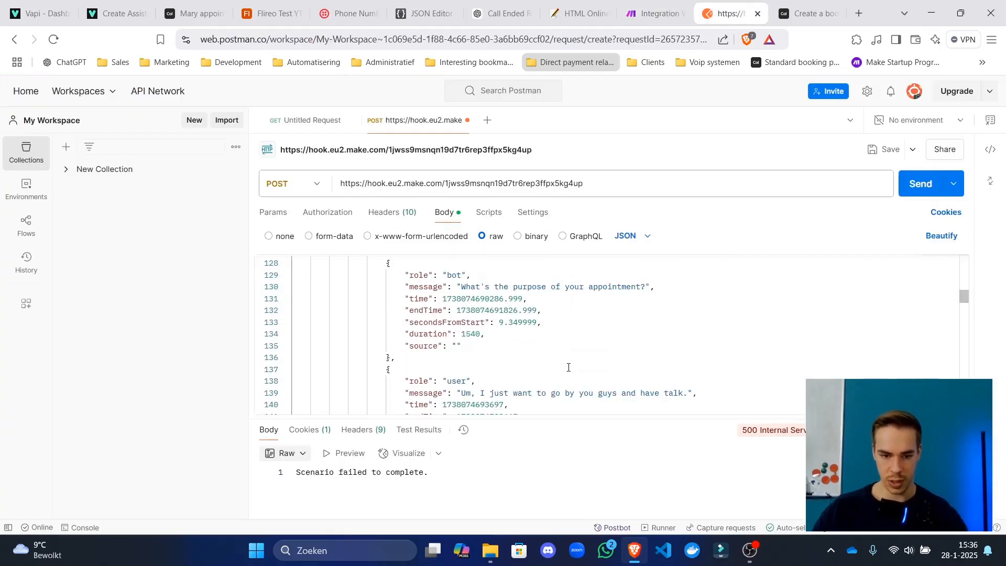
{"action": "left_click", "coordinate": [715, 374]}
{"action": "key", "text": "ctrl+a"}
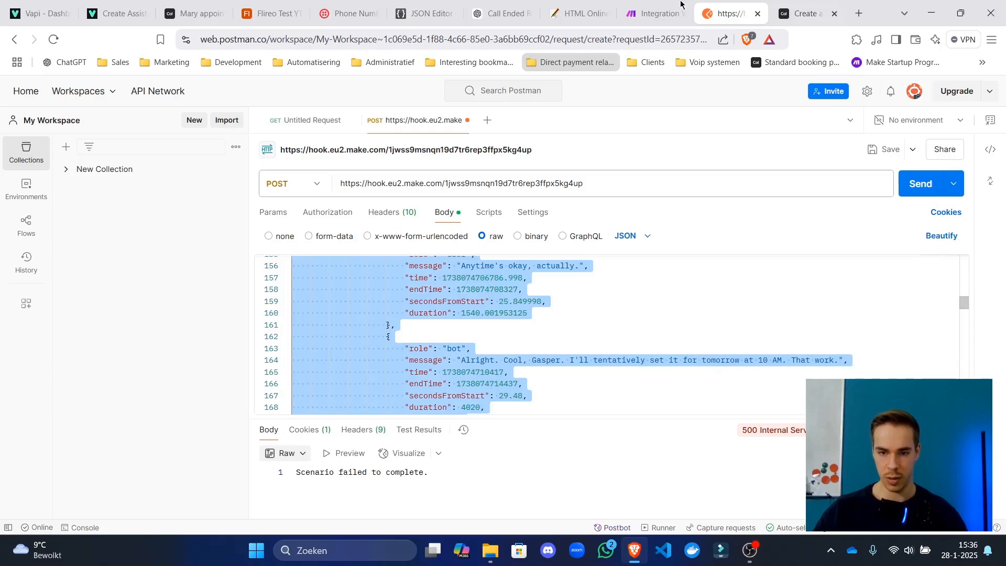
Paste the payload into JSON Editor Online and change the first appointment_date to 2025-01-29T10:00:00Z.
{"action": "left_click", "coordinate": [422, 13]}
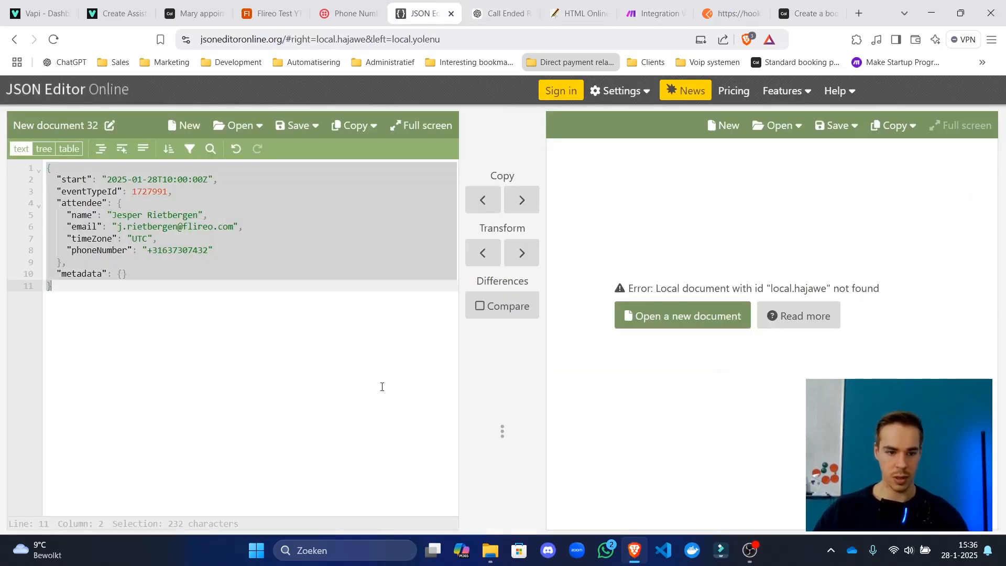
{"action": "key", "text": "ctrl+v"}
{"action": "key", "text": "ctrl+f"}
{"action": "type", "text": "appo"}
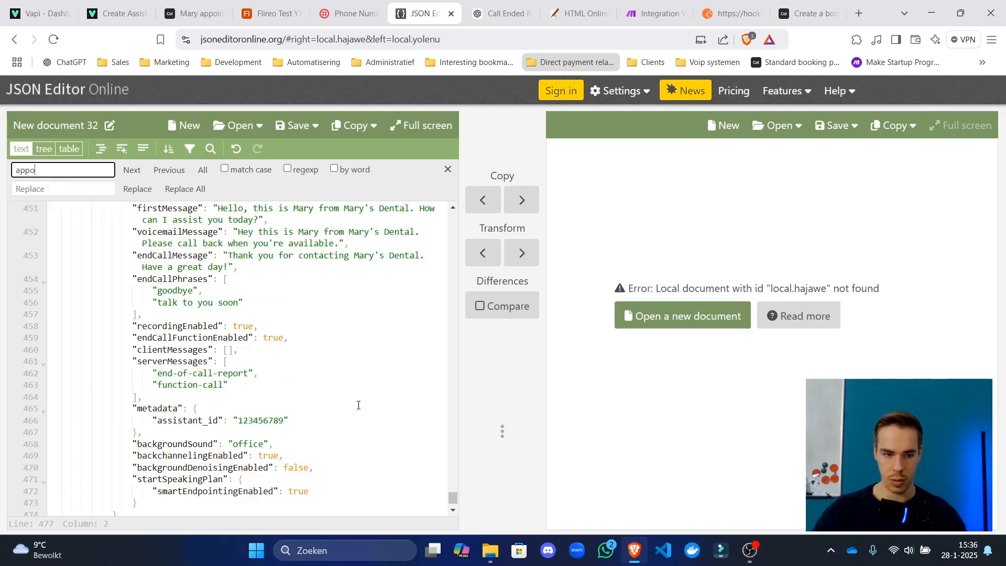
{"action": "type", "text": "int"}
{"action": "key", "text": "Return"}
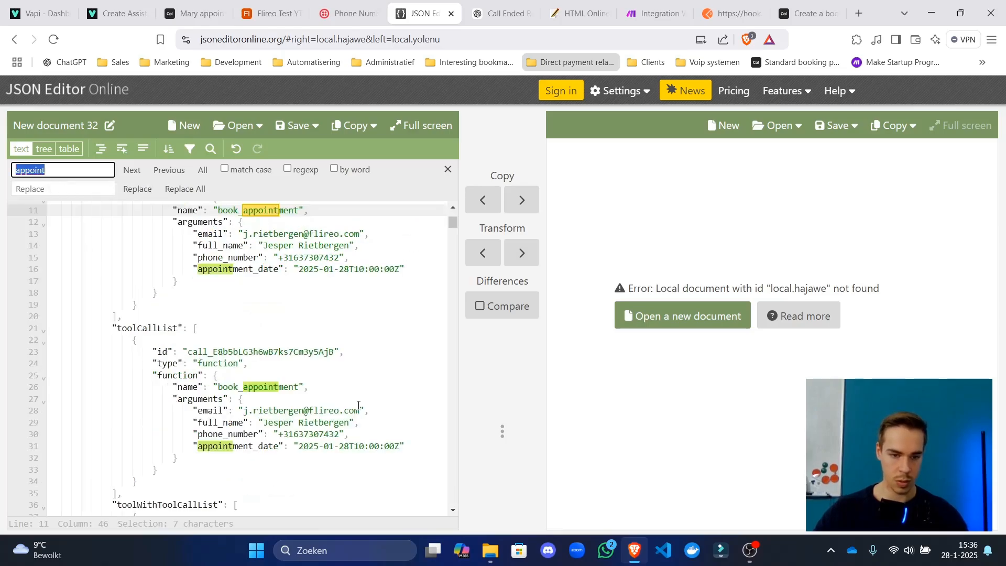
{"action": "left_click_drag", "start_coordinate": [299, 268], "coordinate": [337, 269]}
{"action": "left_click", "coordinate": [340, 269]}
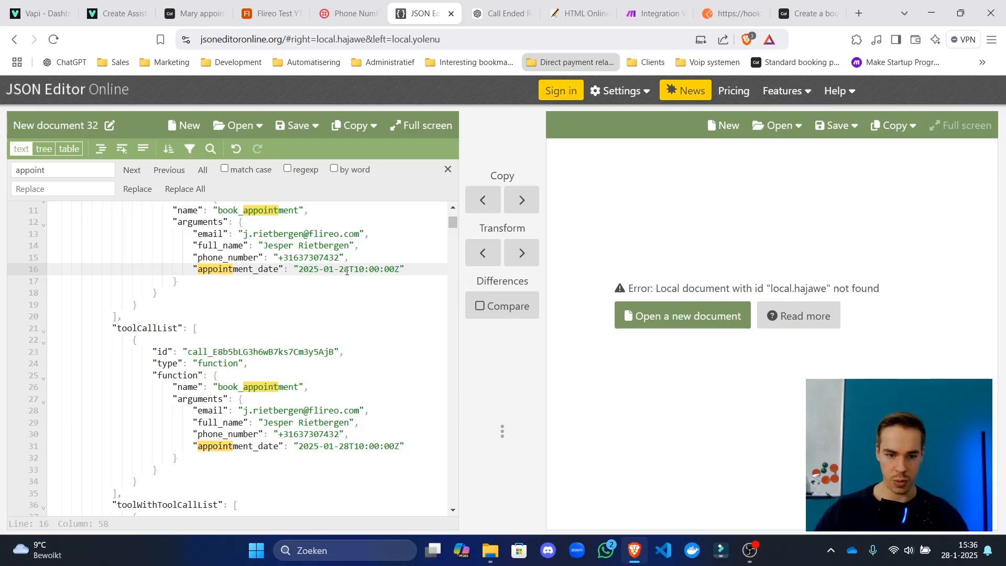
{"action": "left_click", "coordinate": [365, 270]}
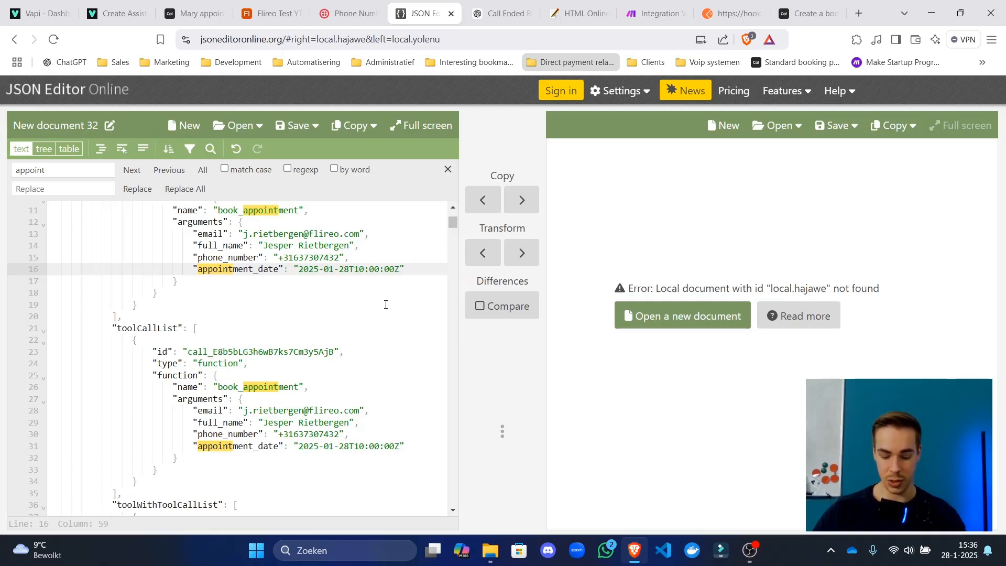
{"action": "left_click", "coordinate": [398, 304]}
Replace the Postman webhook test request body with the edited JSON.
{"action": "key", "text": "ctrl+a"}
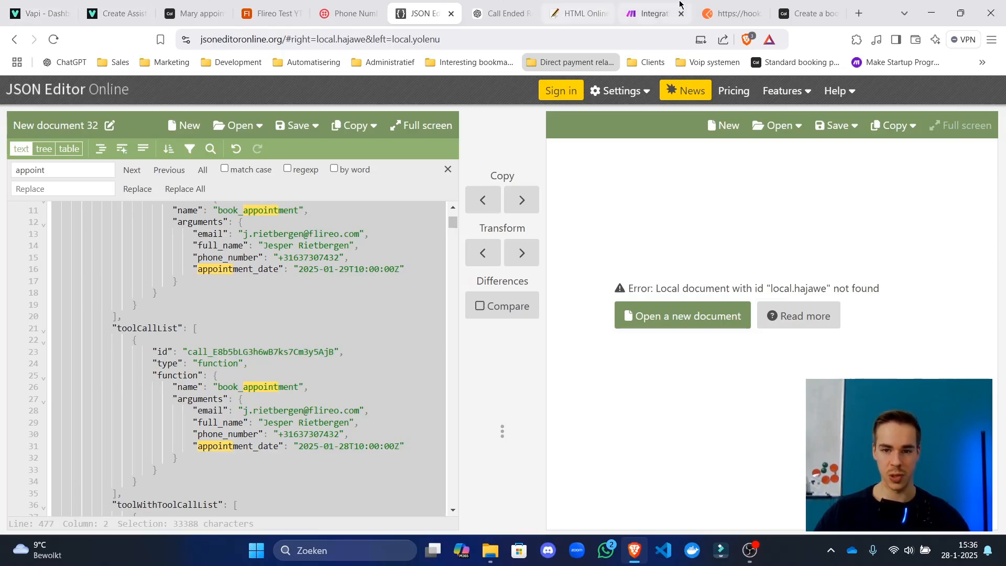
{"action": "left_click", "coordinate": [651, 12]}
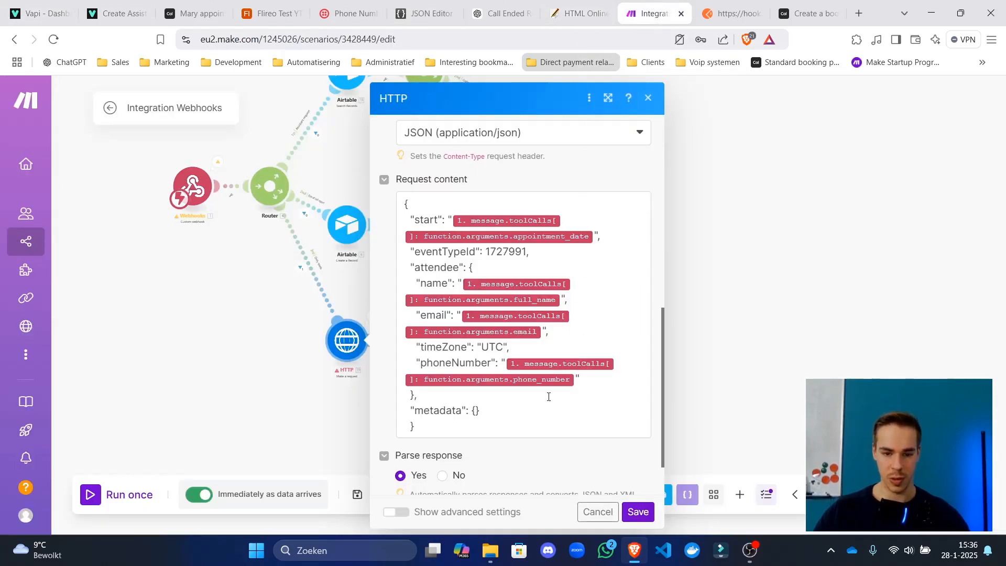
{"action": "left_click", "coordinate": [731, 13]}
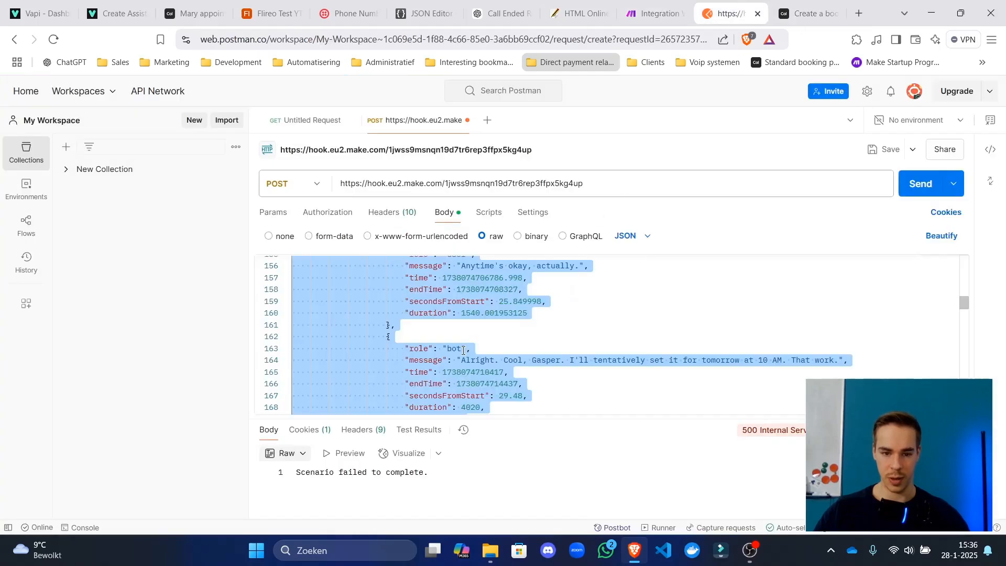
{"action": "key", "text": "ctrl+v"}
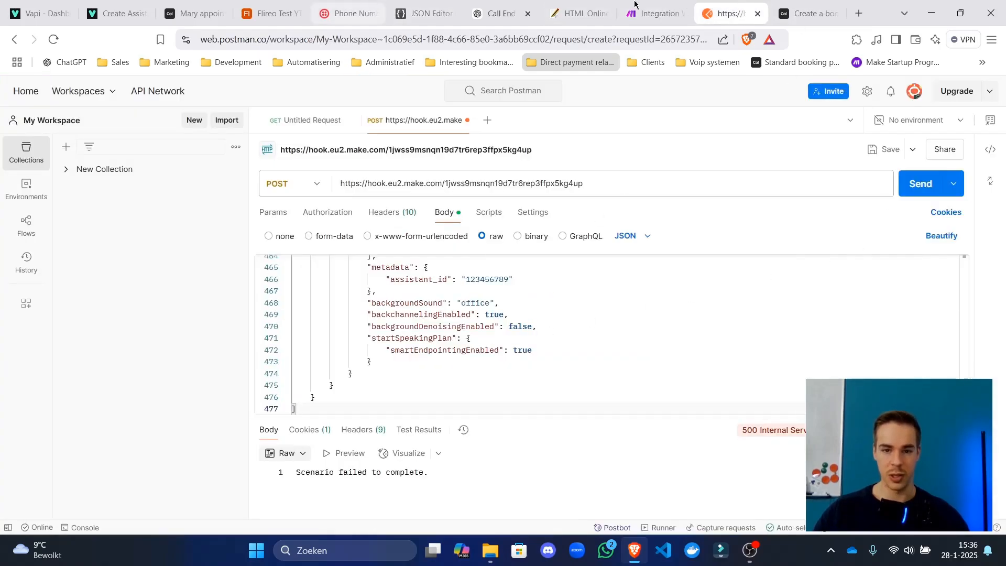
{"action": "left_click", "coordinate": [654, 13]}
Run the scenario once and send the test call from Postman to the webhook.
{"action": "left_click", "coordinate": [297, 438]}
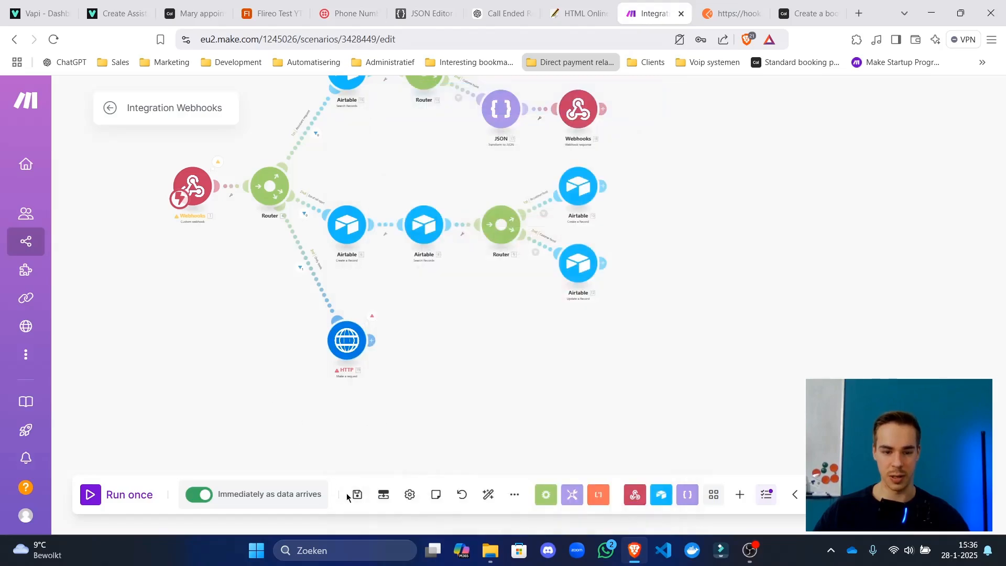
{"action": "left_click", "coordinate": [131, 494]}
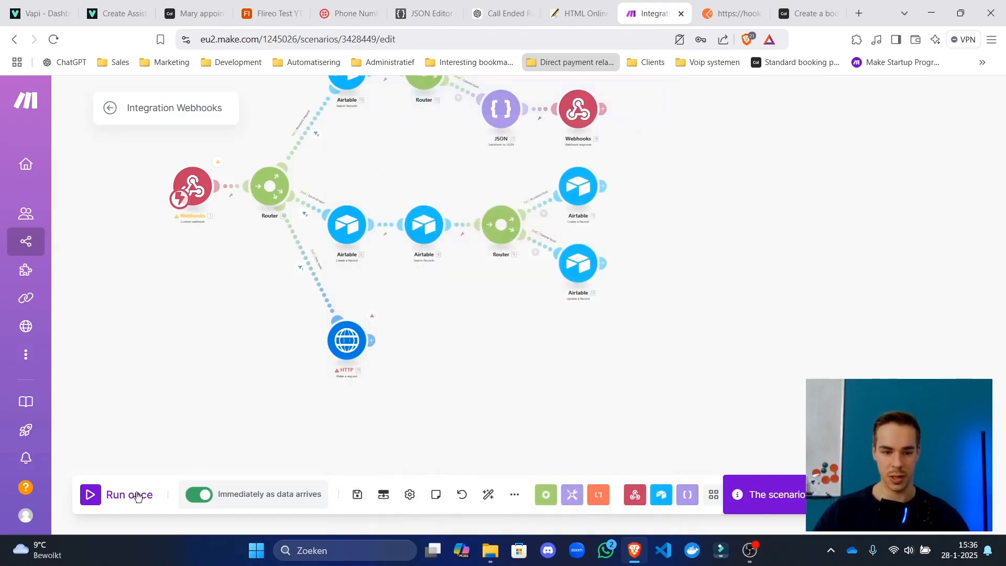
{"action": "left_click", "coordinate": [731, 13]}
{"action": "left_click", "coordinate": [918, 183]}
{"action": "left_click", "coordinate": [628, 7]}
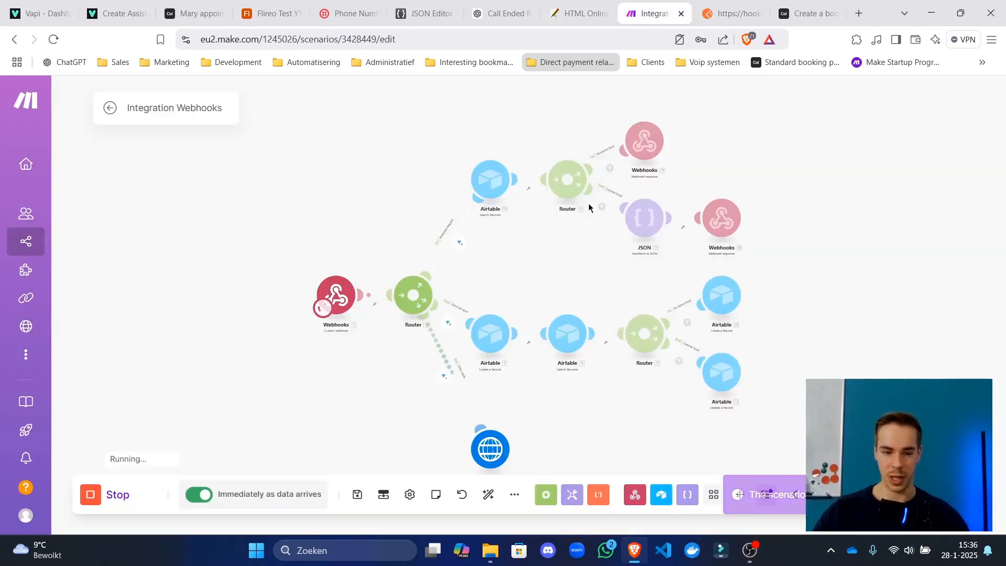
Verify the HTTP step returned status 201 with the January 29 booking and its meeting link.
{"action": "left_click_drag", "start_coordinate": [591, 426], "coordinate": [532, 297]}
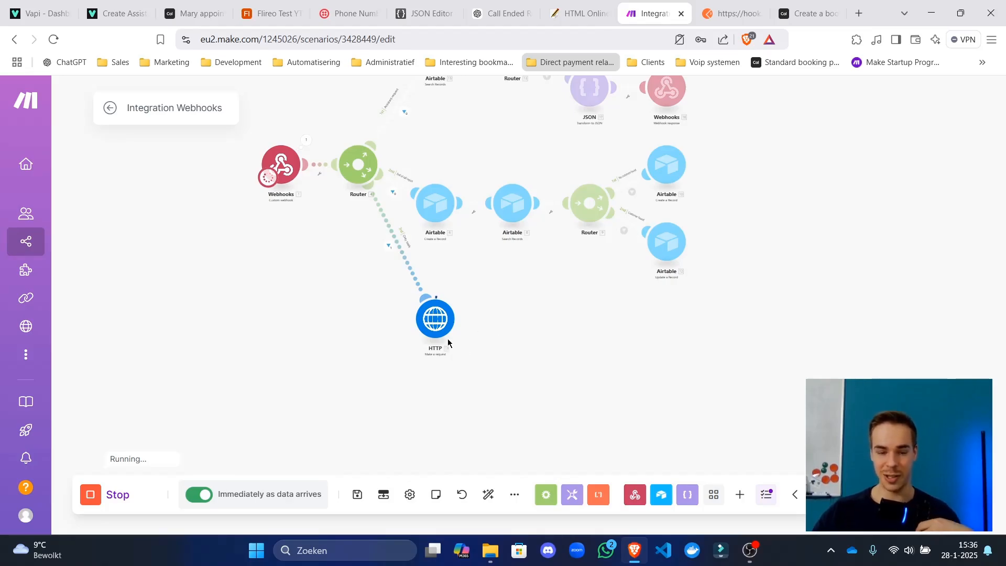
{"action": "left_click", "coordinate": [460, 295]}
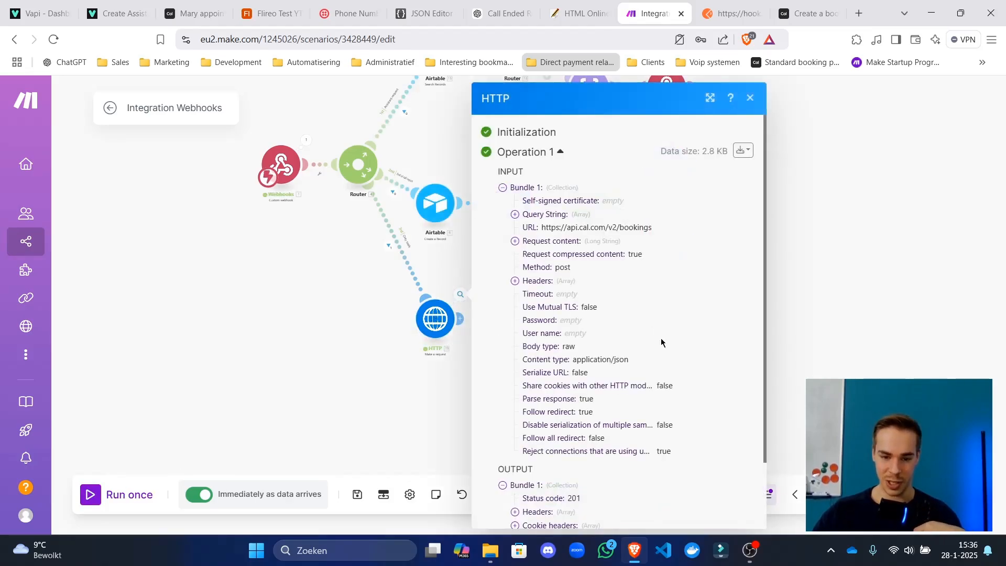
{"action": "scroll", "coordinate": [570, 466], "scroll_direction": "down", "scroll_amount": 3}
{"action": "left_click", "coordinate": [561, 465]}
{"action": "scroll", "coordinate": [577, 461], "scroll_direction": "down", "scroll_amount": 1}
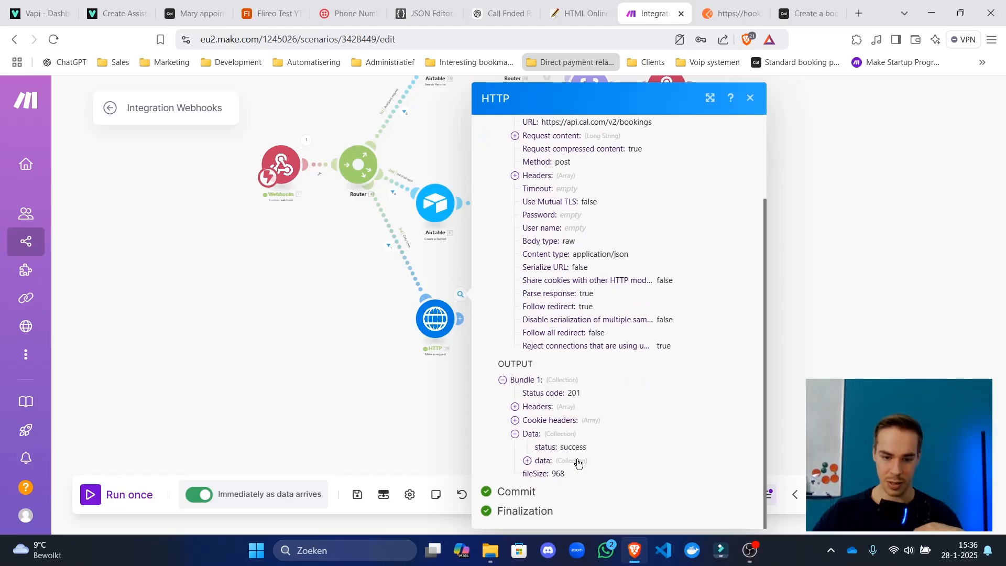
{"action": "left_click", "coordinate": [579, 459]}
{"action": "scroll", "coordinate": [582, 456], "scroll_direction": "down", "scroll_amount": 5}
{"action": "left_click_drag", "start_coordinate": [595, 381], "coordinate": [748, 382]}
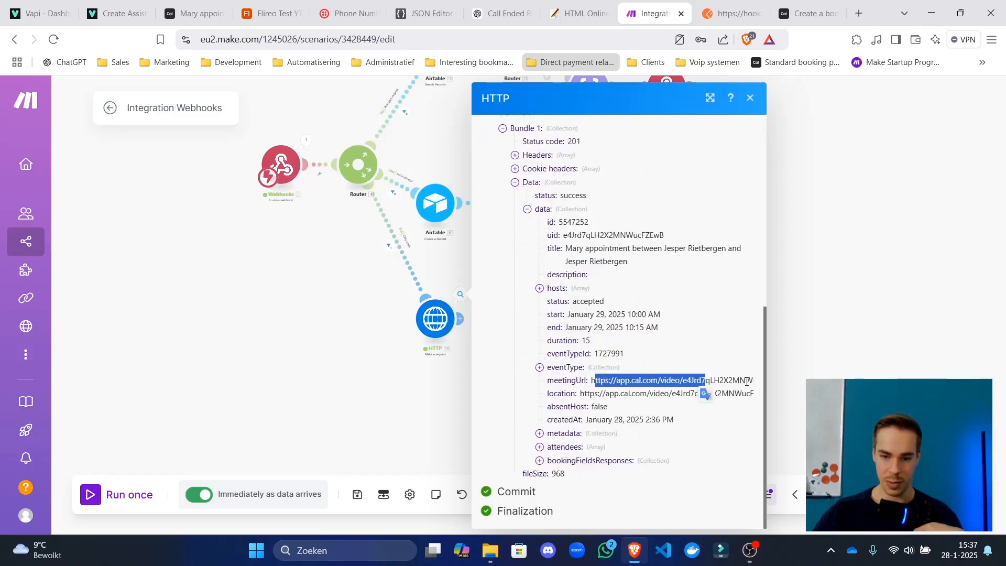
{"action": "left_click", "coordinate": [803, 374]}
{"action": "left_click", "coordinate": [474, 318]}
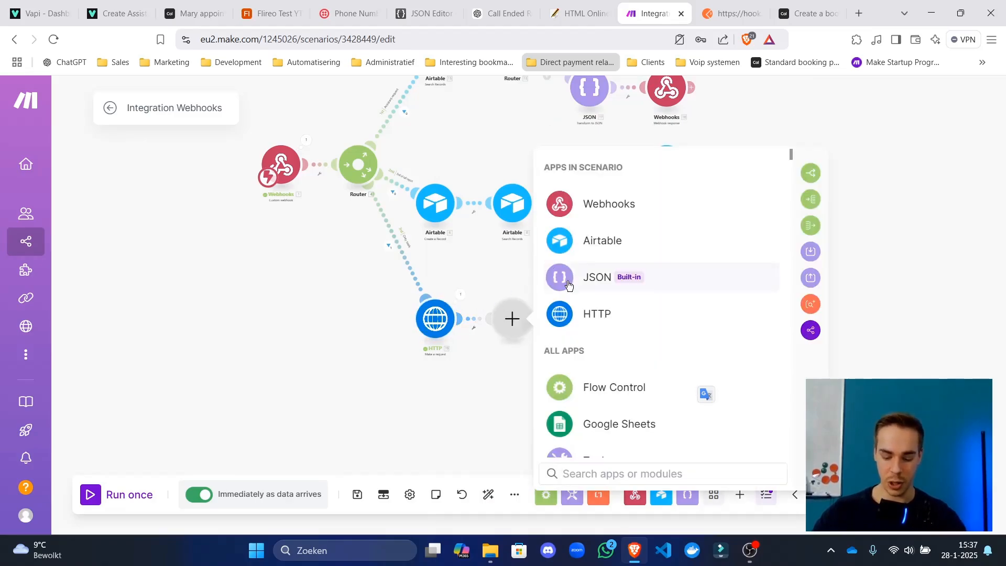
Add a Microsoft 365 Email 'Create and Send a Message' step with a new 'Office 365' connection.
{"action": "type", "text": "outlook"}
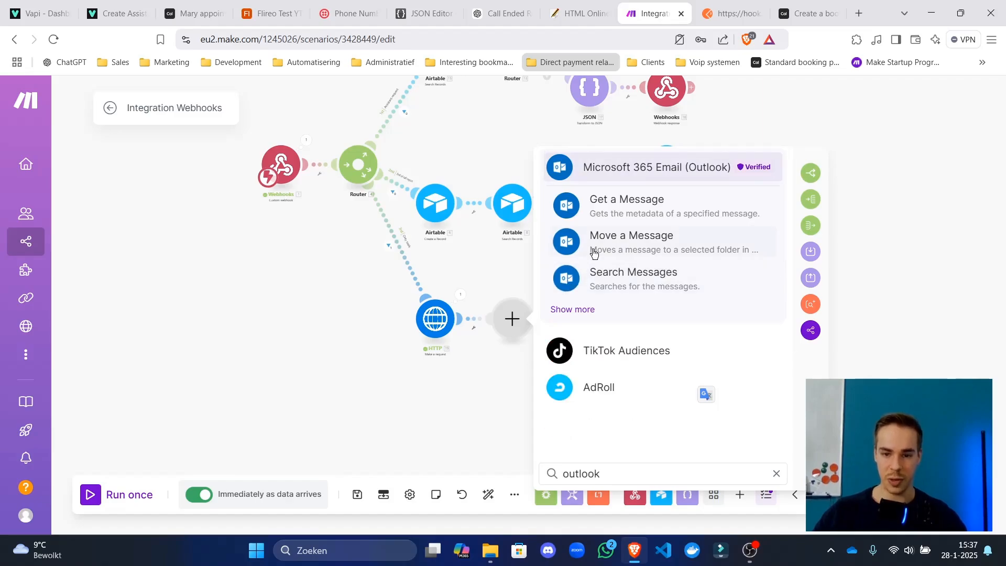
{"action": "left_click", "coordinate": [607, 167]}
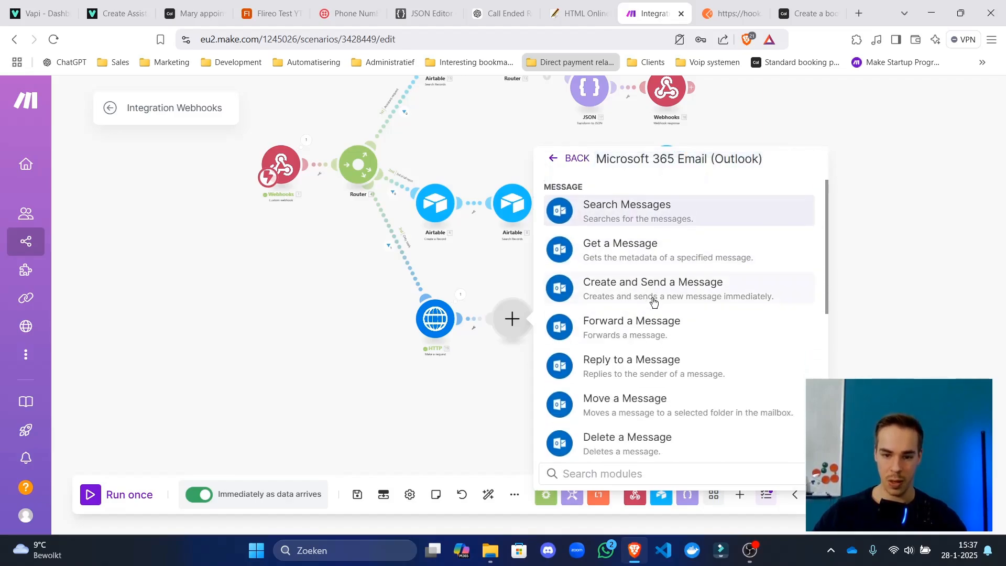
{"action": "left_click", "coordinate": [653, 302]}
{"action": "left_click", "coordinate": [616, 321]}
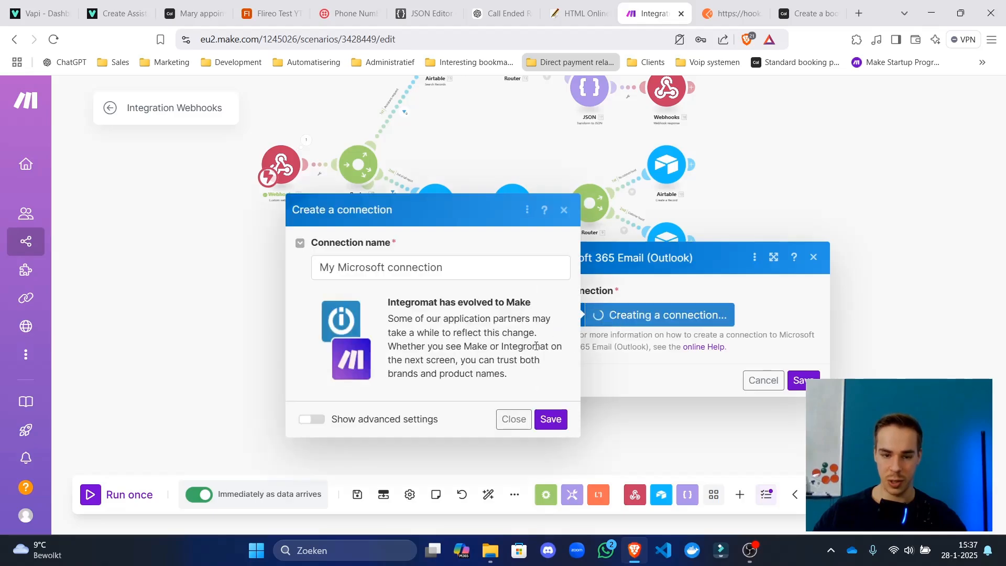
{"action": "left_click", "coordinate": [430, 268]}
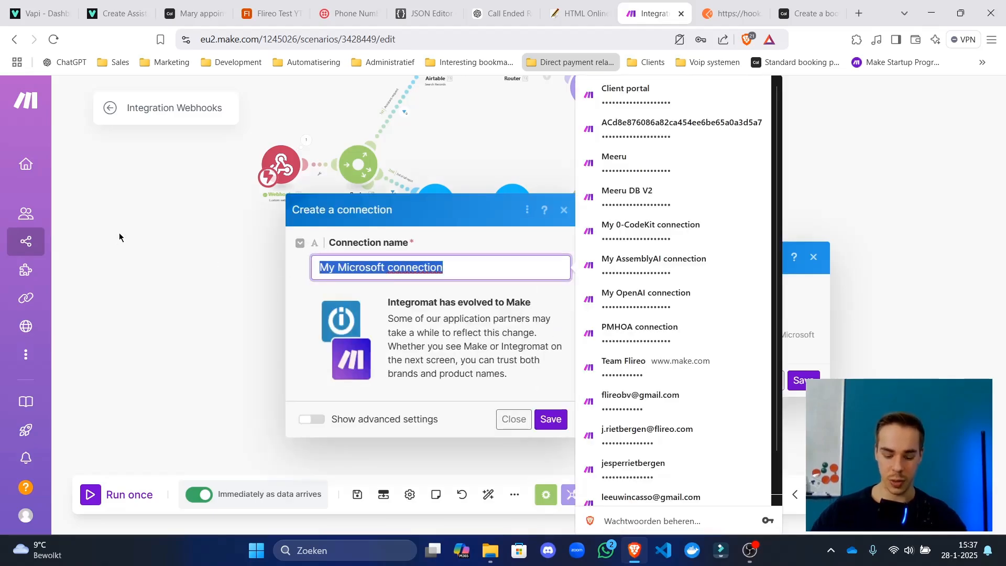
{"action": "type", "text": "Offic 365"}
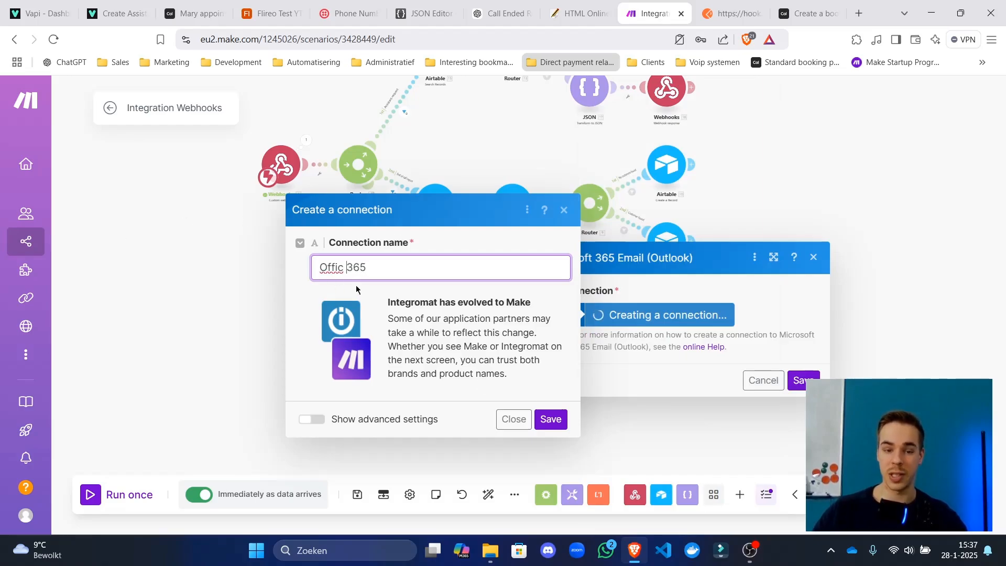
{"action": "type", "text": "e"}
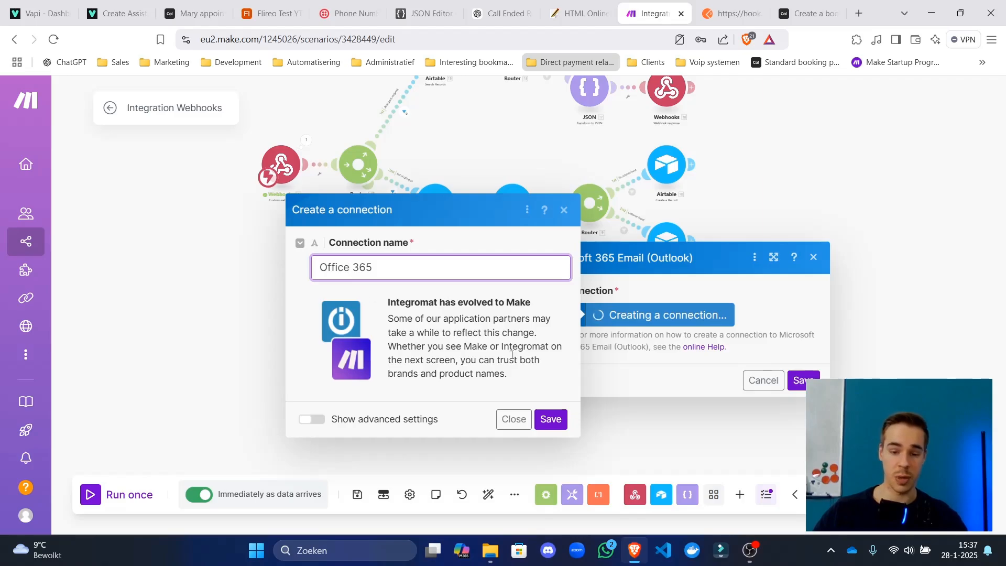
{"action": "left_click", "coordinate": [550, 420]}
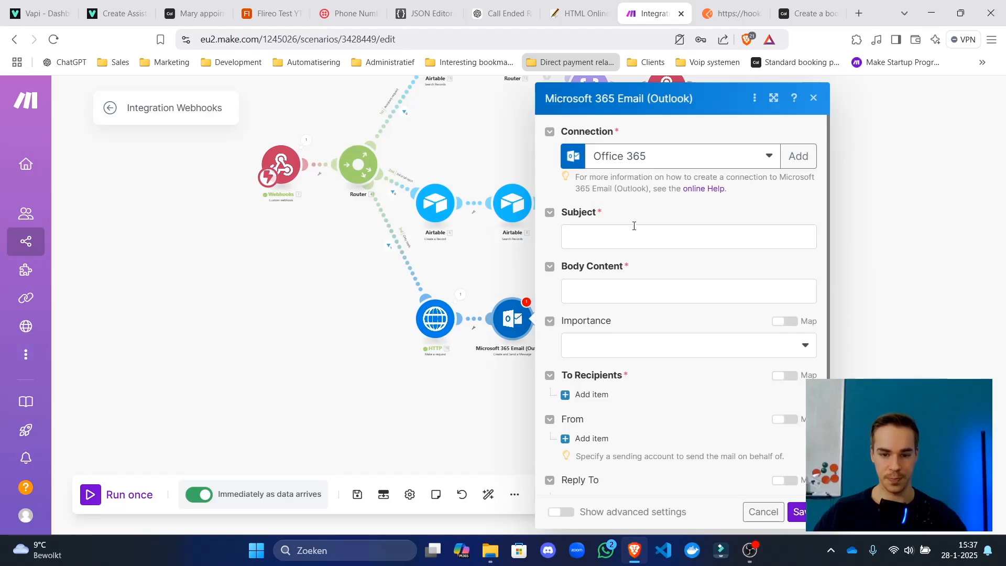
Set the subject to 'Booked the appointment!' and start the body with a booking confirmation greeting.
{"action": "left_click", "coordinate": [635, 237]}
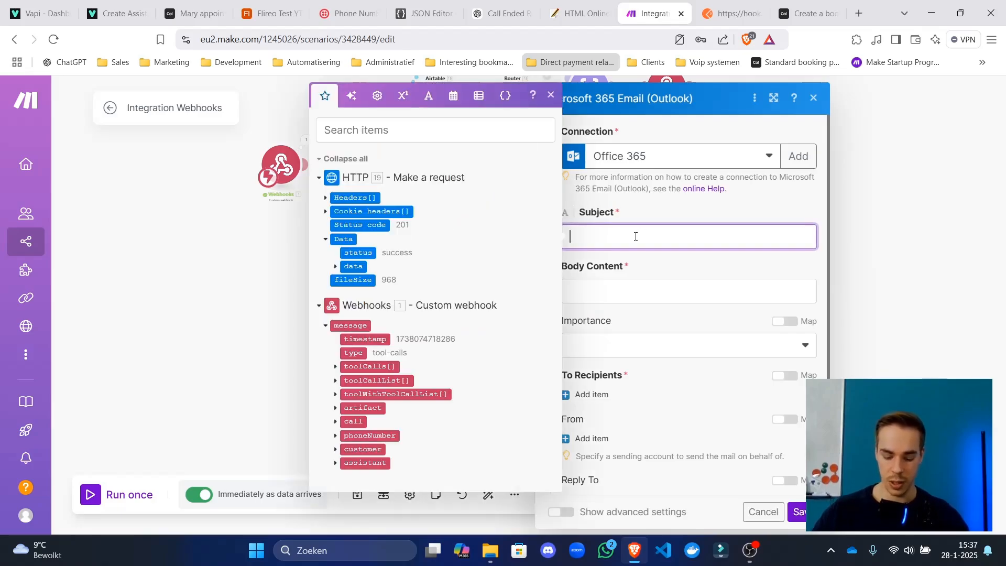
{"action": "type", "text": "Booked the appointment!"}
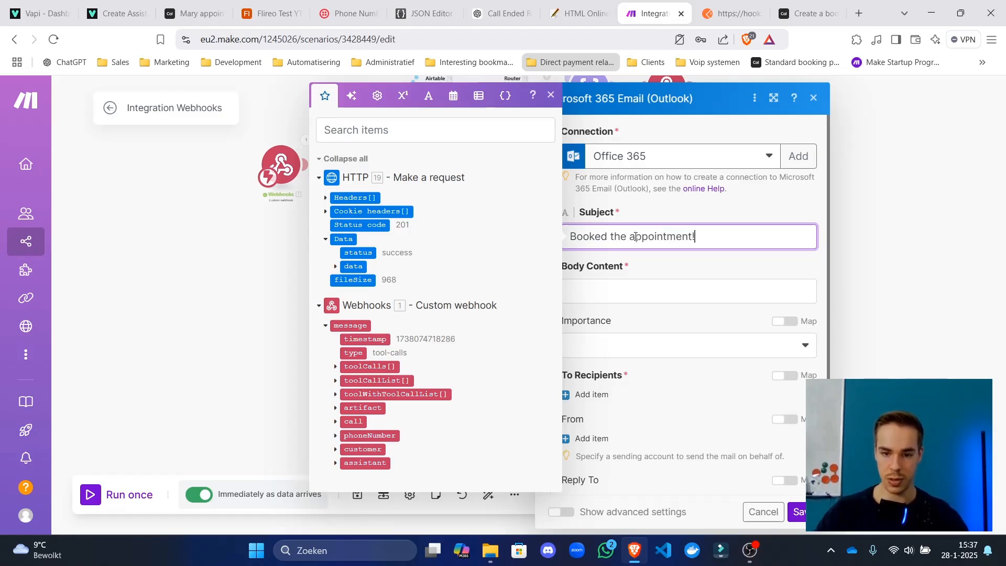
{"action": "left_click", "coordinate": [648, 291]}
{"action": "type", "text": "Hi"}
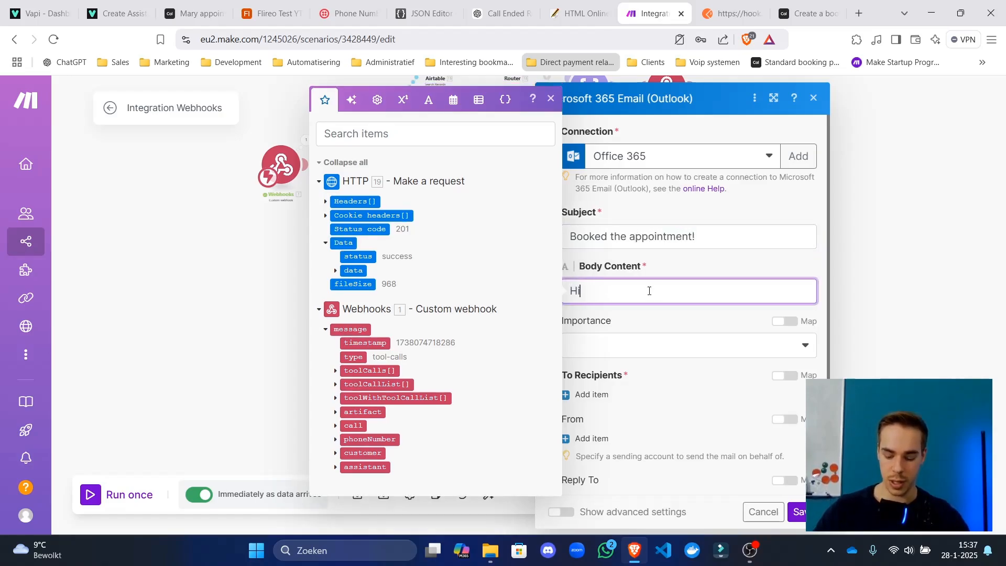
{"action": "type", "text": ","}
{"action": "key", "text": "Return"}
{"action": "key", "text": "Return"}
{"action": "type", "text": "W succsfully booke"}
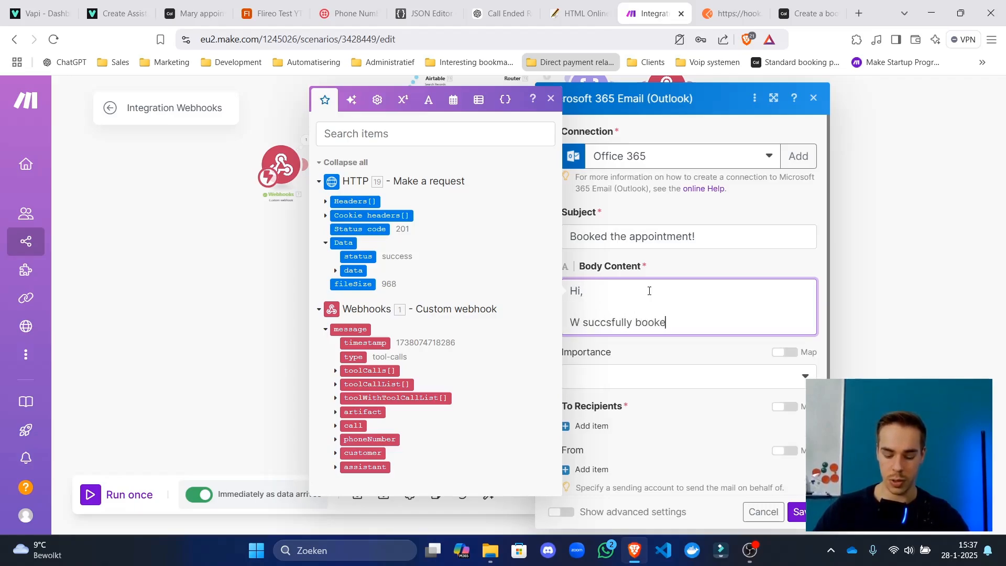
{"action": "type", "text": "d your appoint"}
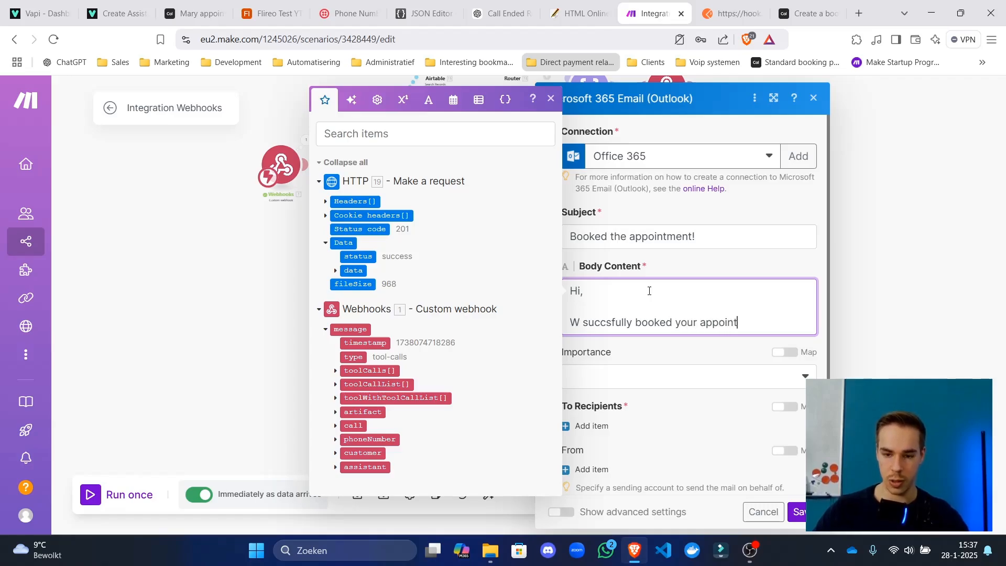
{"action": "type", "text": "ment!"}
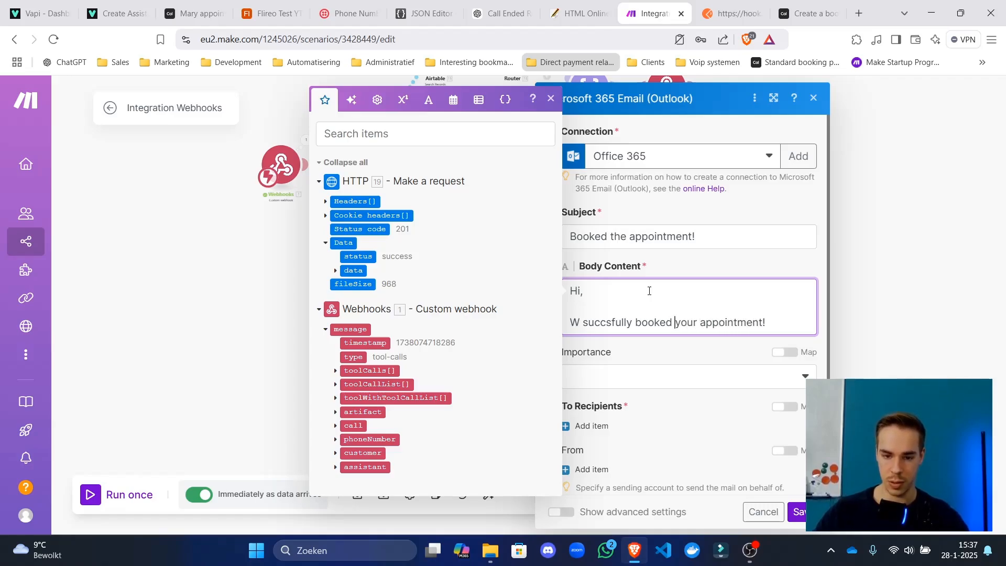
{"action": "type", "text": "e"}
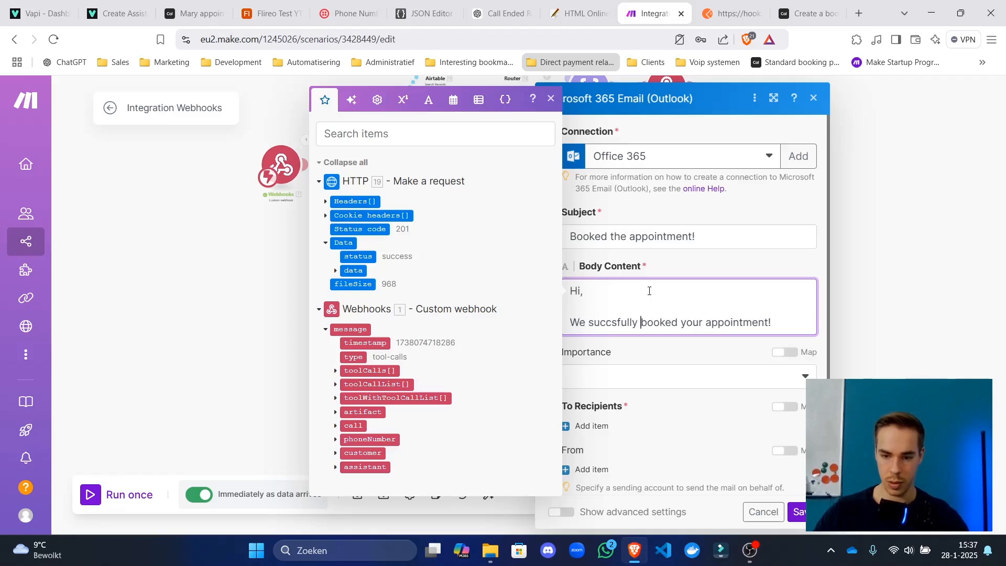
{"action": "key", "text": "Return"}
{"action": "type", "text": "It is"}
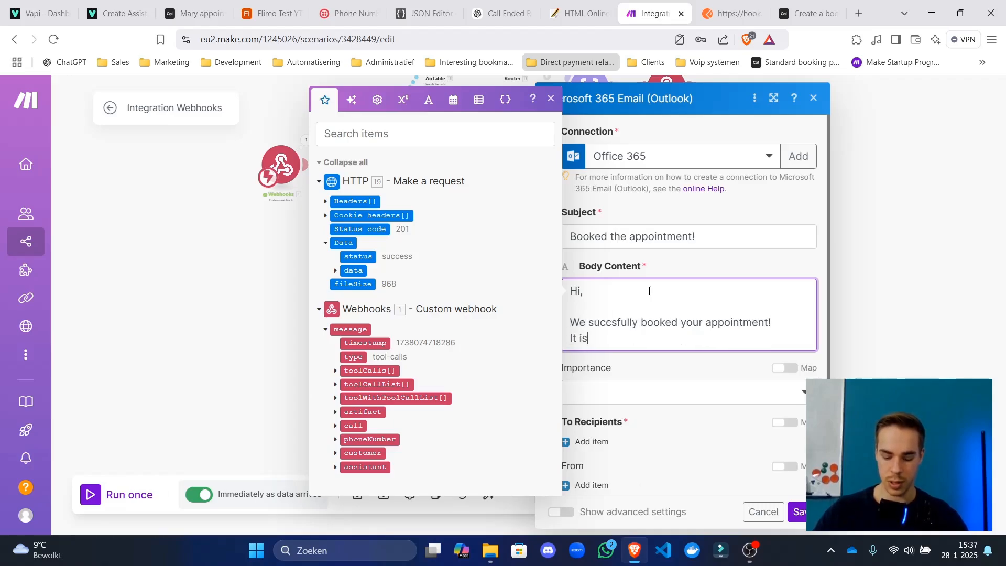
{"action": "type", "text": " scheduled for"}
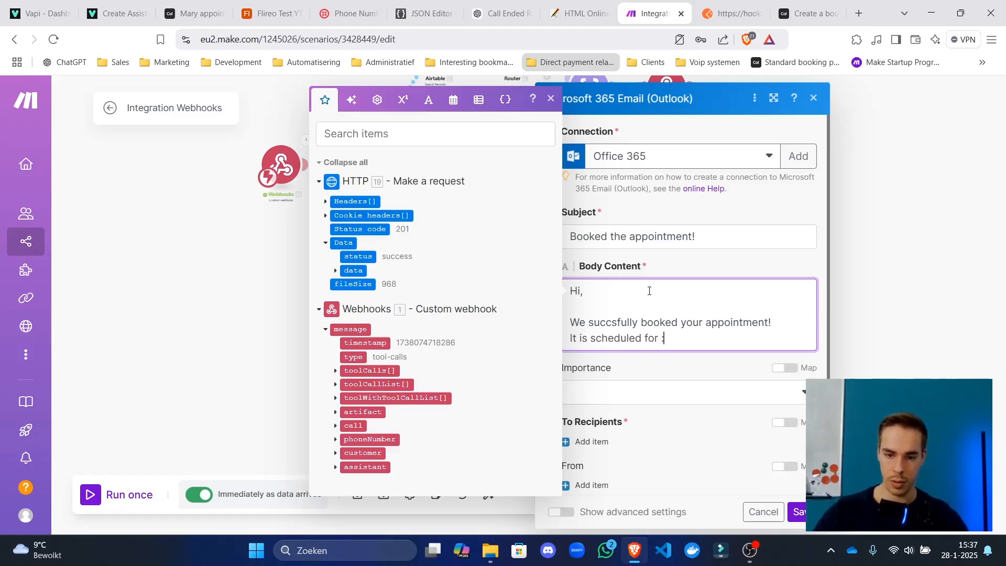
{"action": "key", "text": "BackSpace"}
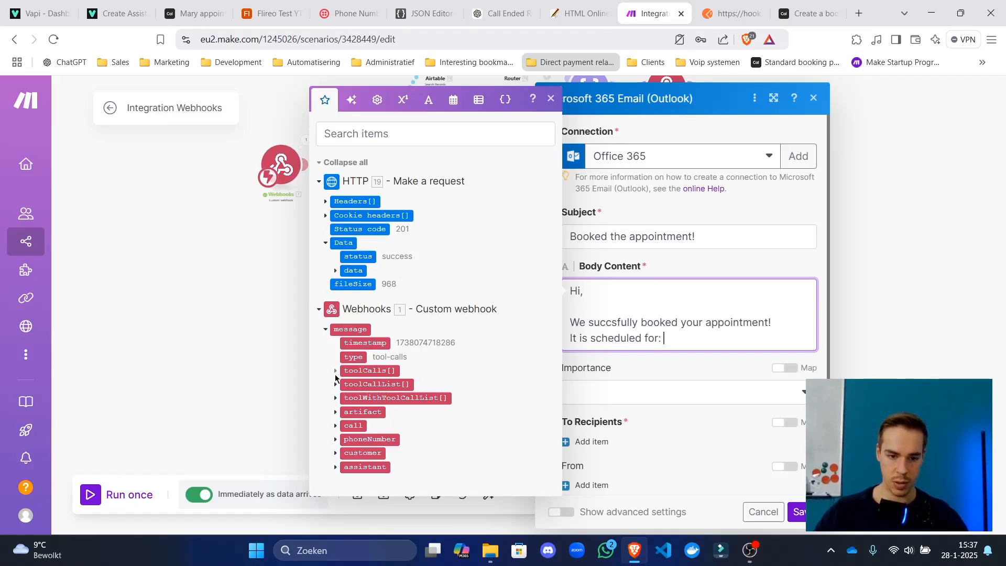
Map appointment_date into the 'It is scheduled for' line and add a 'Good luck!' sign-off.
{"action": "left_click", "coordinate": [336, 370]}
{"action": "left_click", "coordinate": [345, 409]}
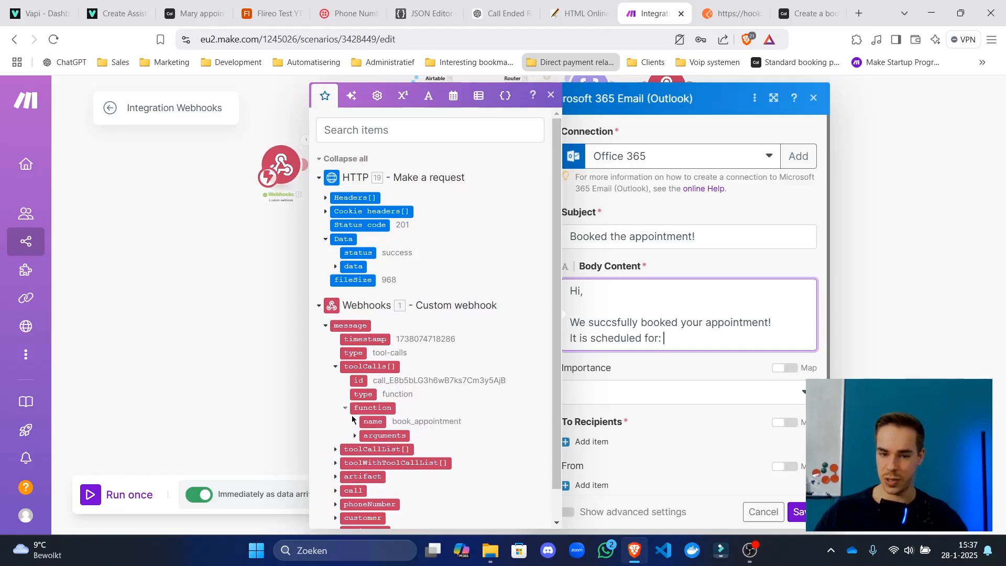
{"action": "scroll", "coordinate": [356, 414], "scroll_direction": "down", "scroll_amount": 1}
{"action": "left_click", "coordinate": [356, 408]}
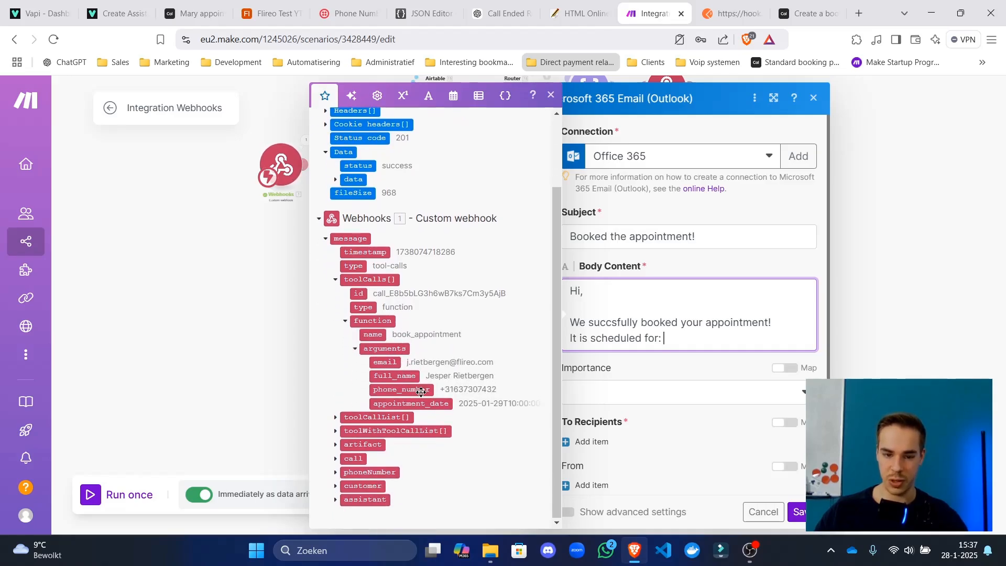
{"action": "left_click", "coordinate": [422, 405]}
{"action": "type", "text": "."}
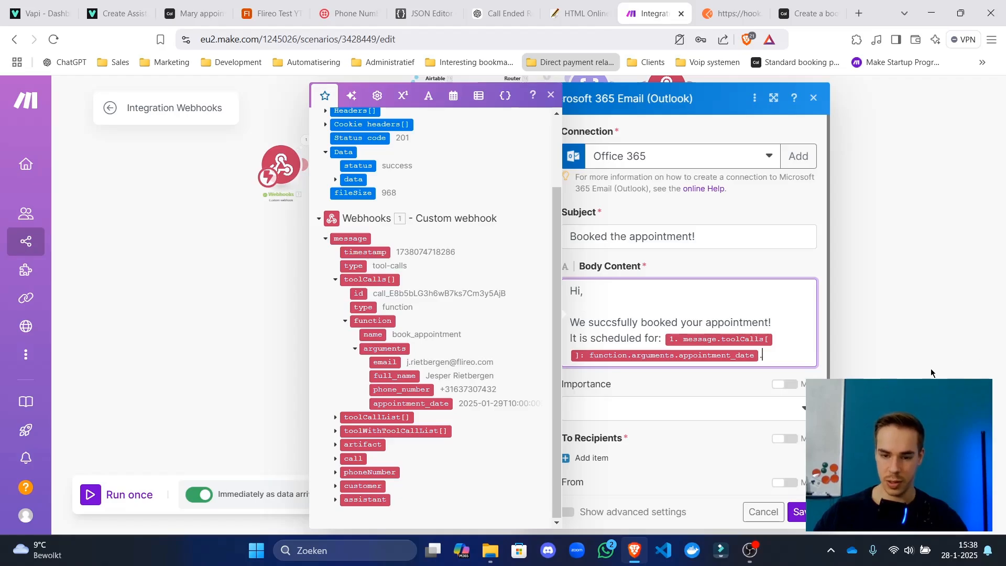
{"action": "key", "text": "Return"}
{"action": "type", "text": "Good lu"}
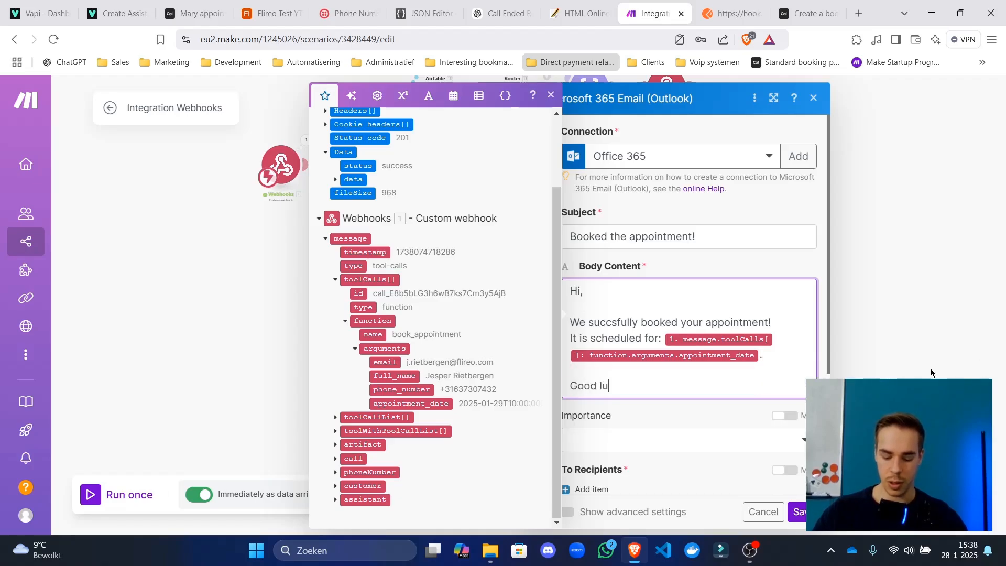
{"action": "type", "text": "ck!"}
Add a 'Here is your meeting url:' line mapped to the HTTP response's meetingUrl.
{"action": "key", "text": "Up"}
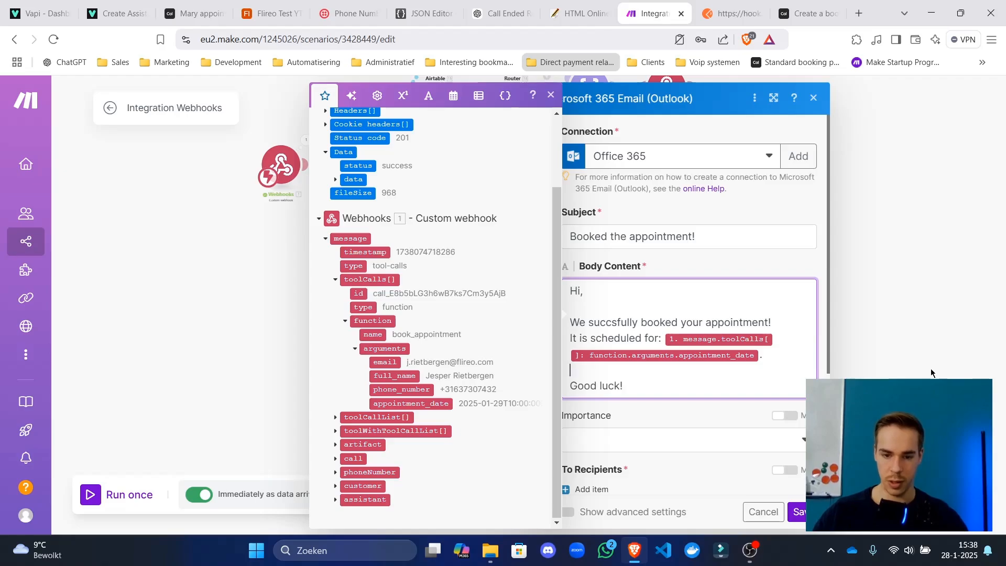
{"action": "key", "text": "Return"}
{"action": "key", "text": "Return"}
{"action": "key", "text": "Up"}
{"action": "type", "text": "Her"}
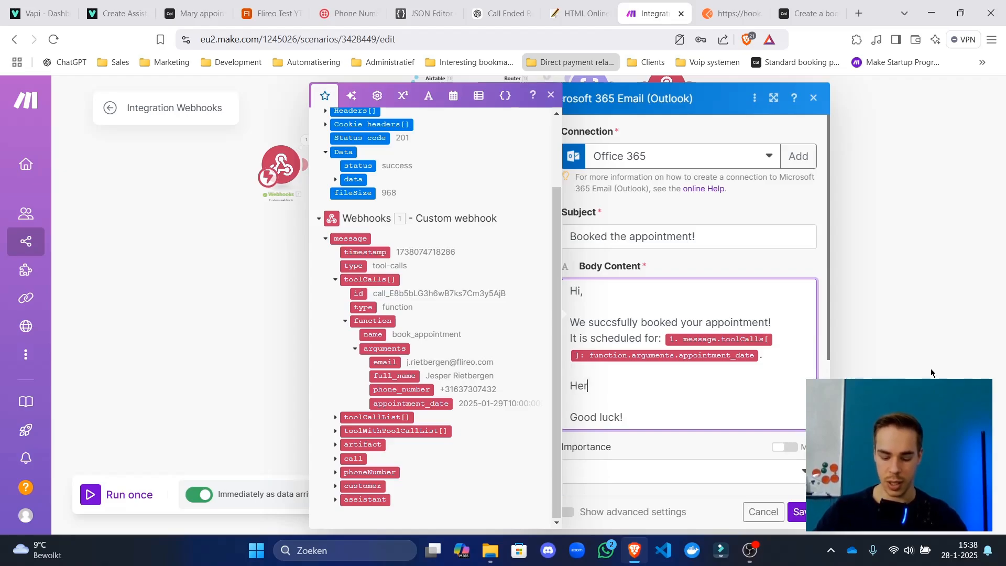
{"action": "type", "text": "e is your "}
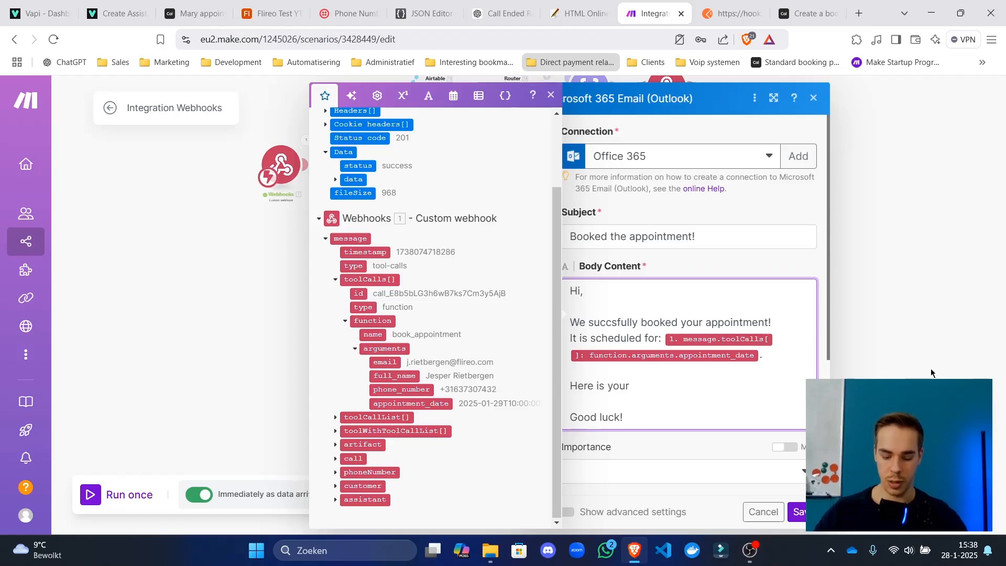
{"action": "type", "text": "meeting url:"}
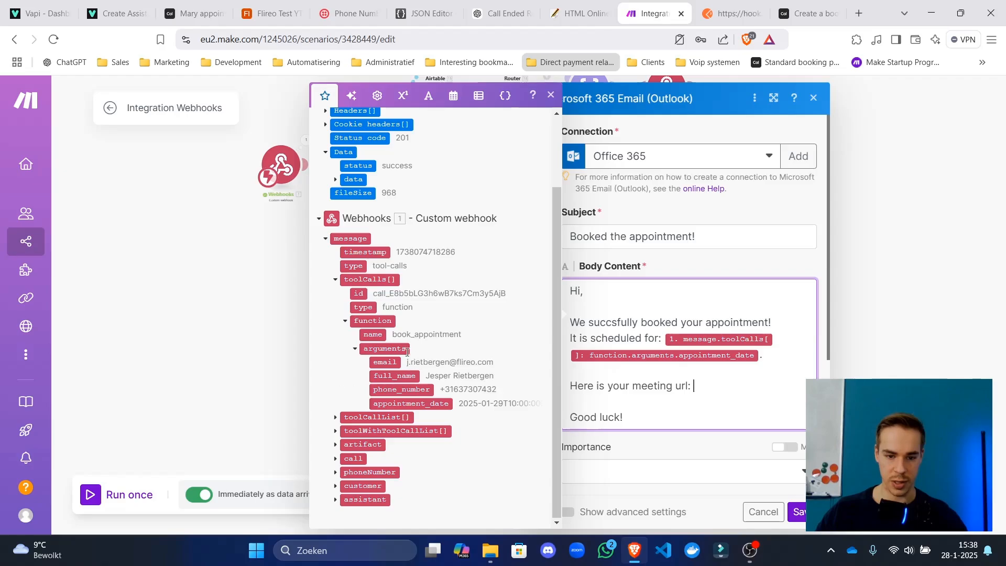
{"action": "scroll", "coordinate": [356, 283], "scroll_direction": "up", "scroll_amount": 2}
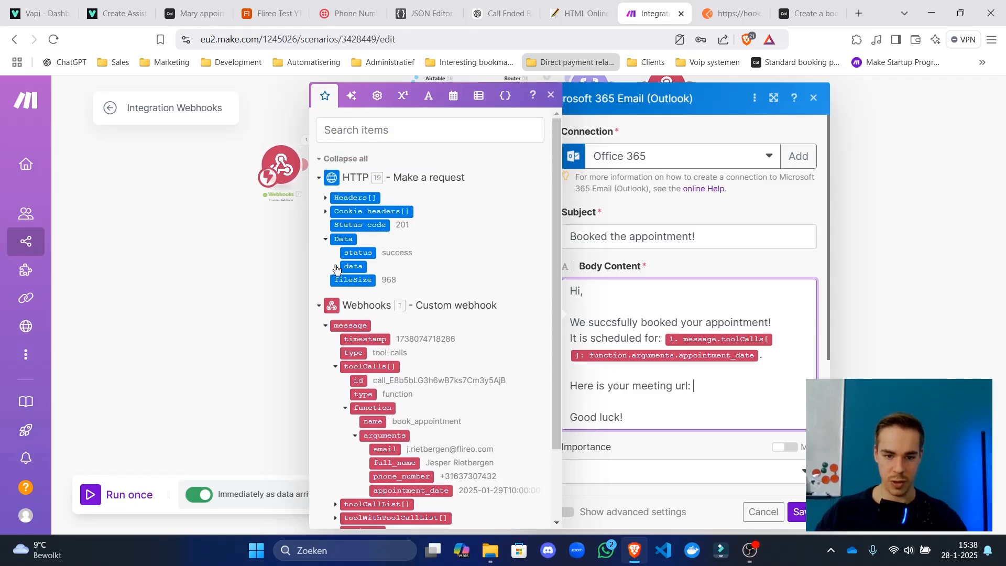
{"action": "left_click", "coordinate": [336, 267]}
{"action": "scroll", "coordinate": [356, 283], "scroll_direction": "down", "scroll_amount": 3}
{"action": "left_click", "coordinate": [377, 301]}
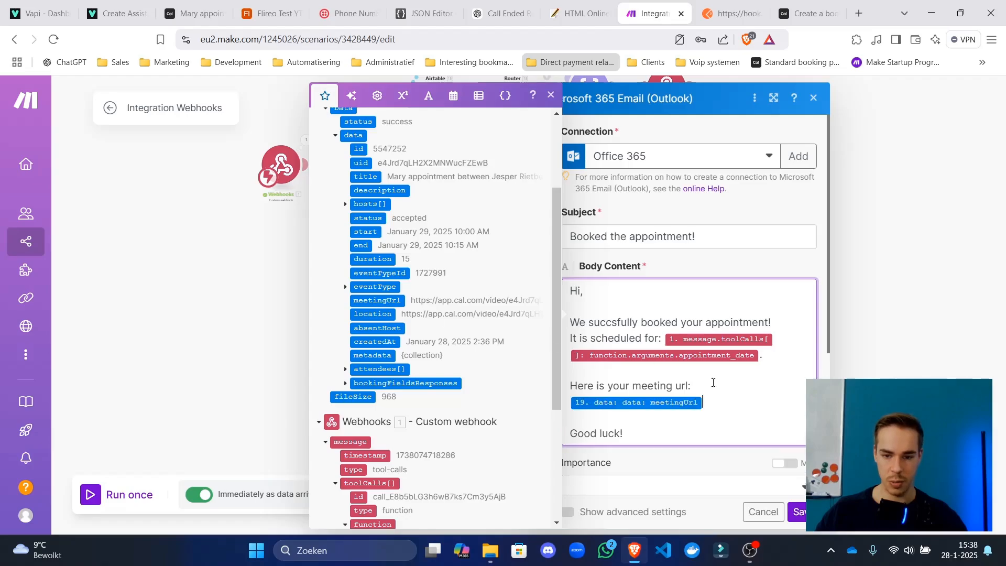
{"action": "left_click", "coordinate": [802, 511]}
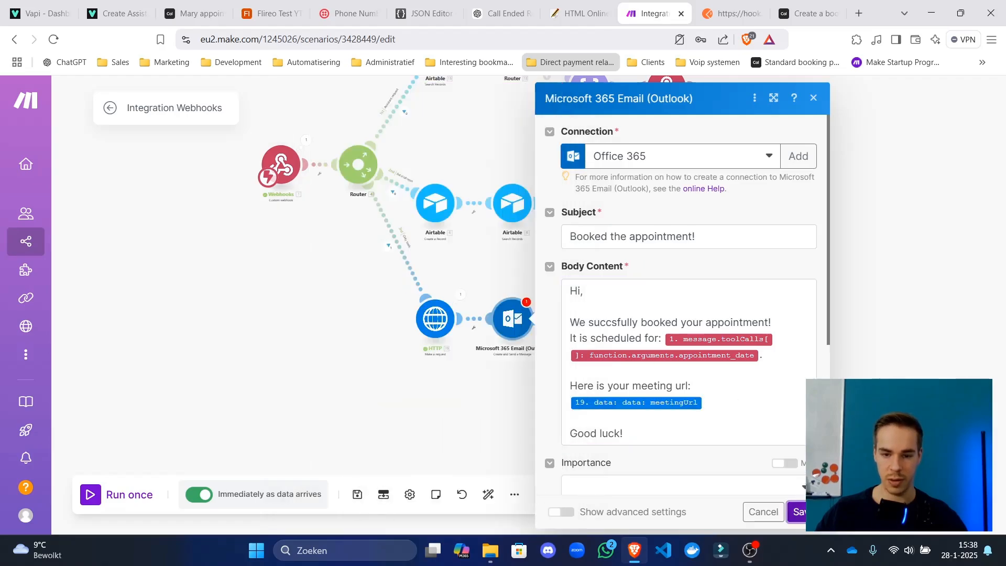
{"action": "scroll", "coordinate": [640, 257], "scroll_direction": "down", "scroll_amount": 5}
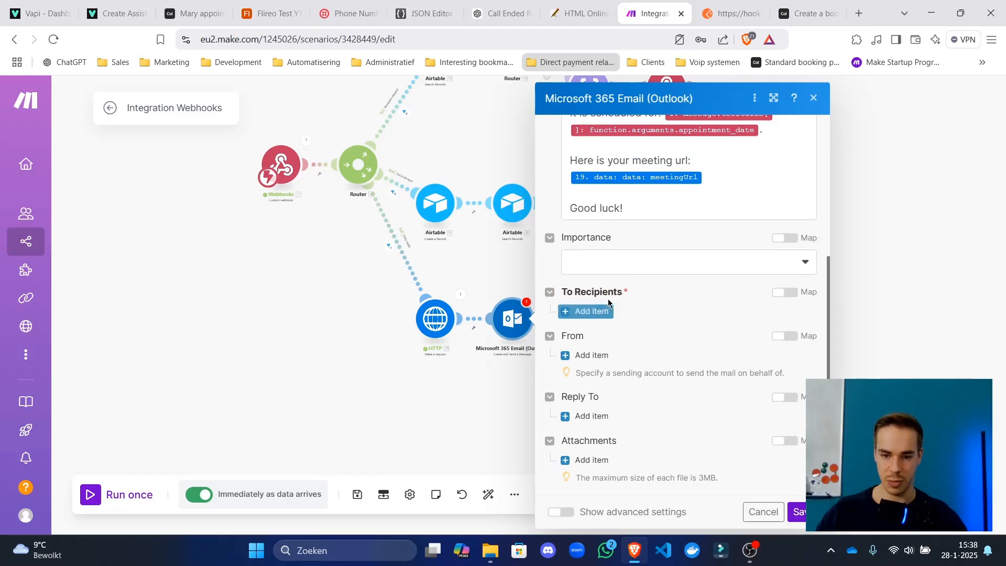
Map the tool call's email and full_name into the recipient address and name, then save the Outlook step.
{"action": "left_click", "coordinate": [588, 312]}
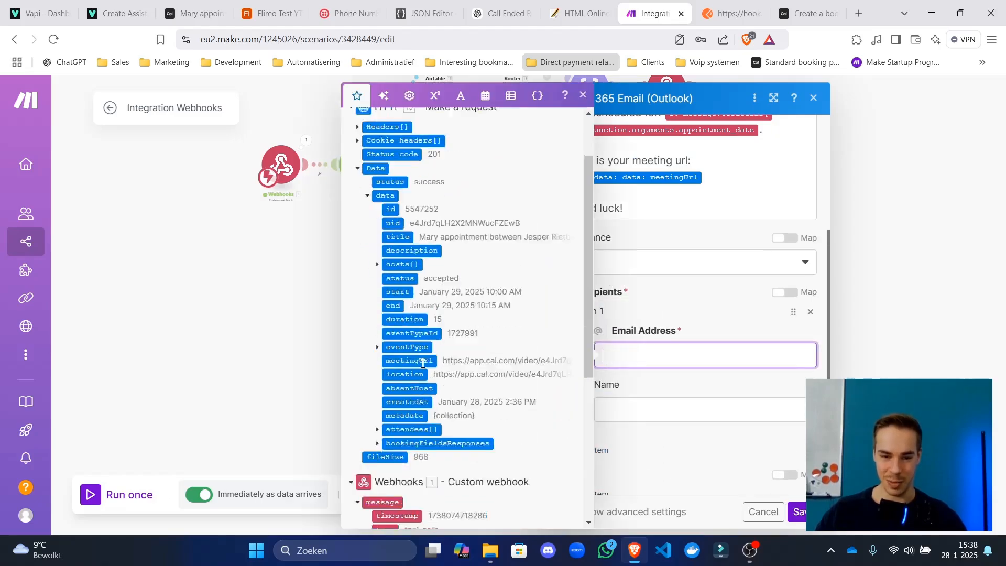
{"action": "scroll", "coordinate": [422, 363], "scroll_direction": "down", "scroll_amount": 5}
{"action": "left_click", "coordinate": [419, 362]}
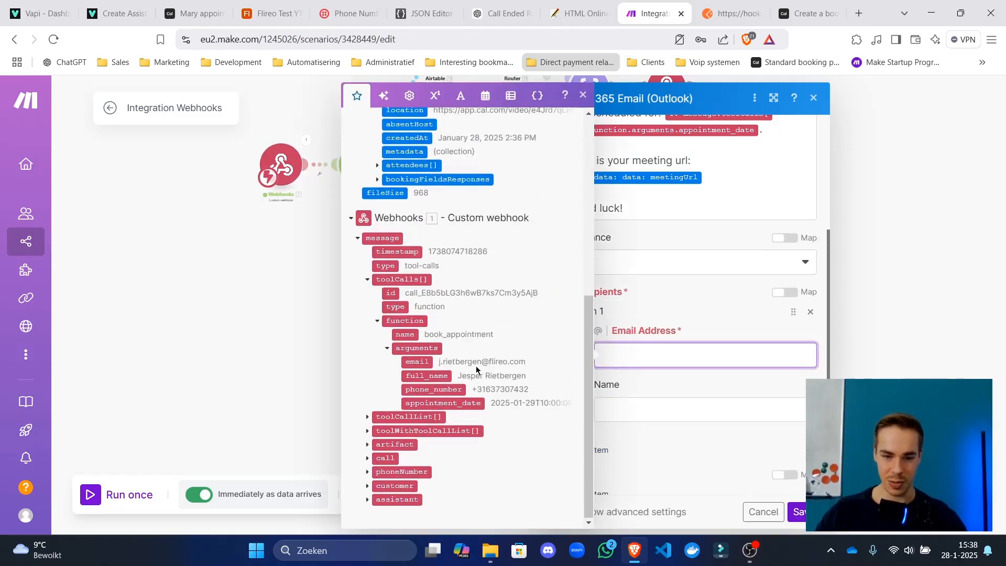
{"action": "left_click", "coordinate": [674, 419]}
{"action": "left_click", "coordinate": [419, 375]}
{"action": "scroll", "coordinate": [705, 313], "scroll_direction": "down", "scroll_amount": 3}
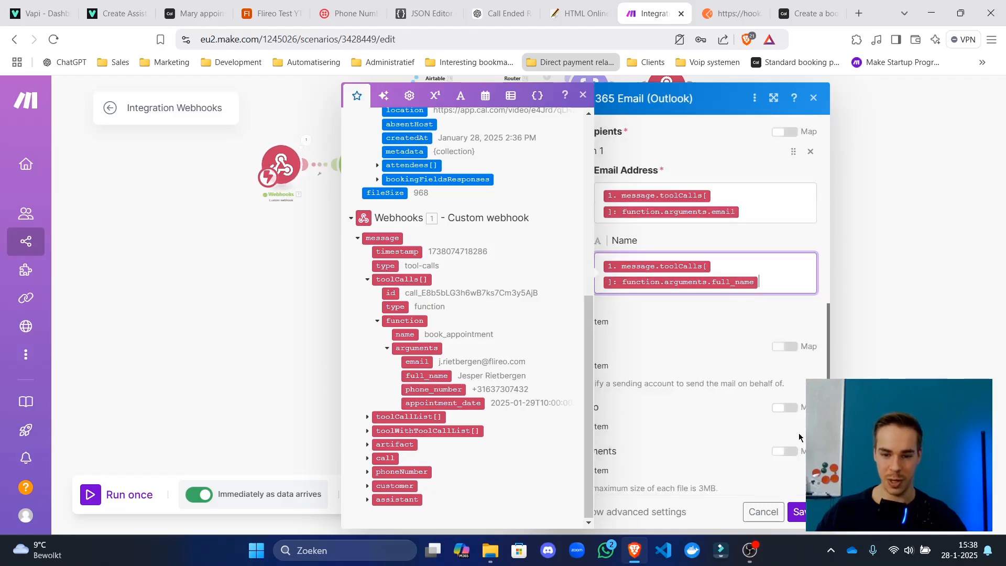
{"action": "left_click", "coordinate": [705, 313]}
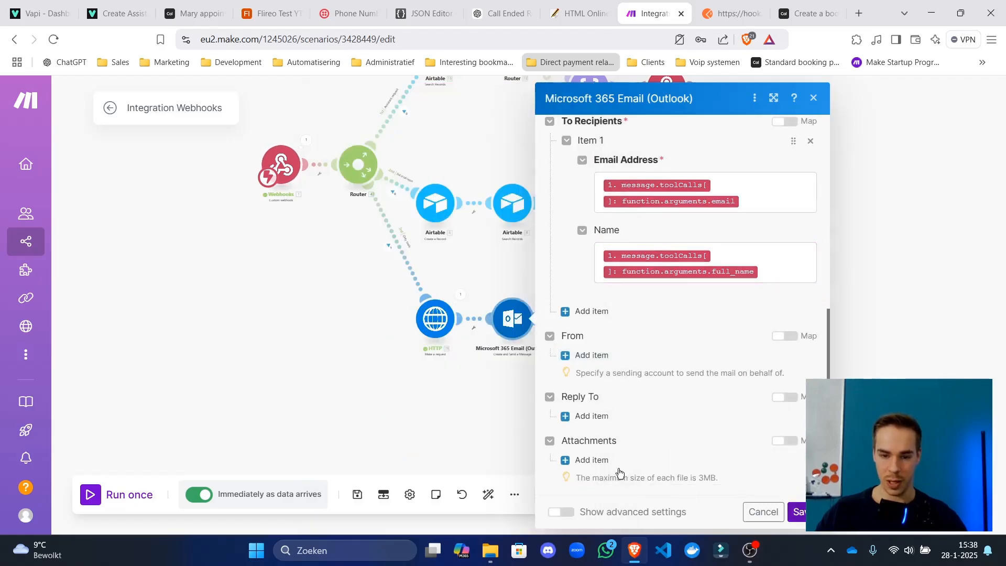
{"action": "left_click", "coordinate": [798, 512]}
{"action": "left_click", "coordinate": [357, 494]}
{"action": "left_click_drag", "start_coordinate": [588, 386], "coordinate": [540, 374]}
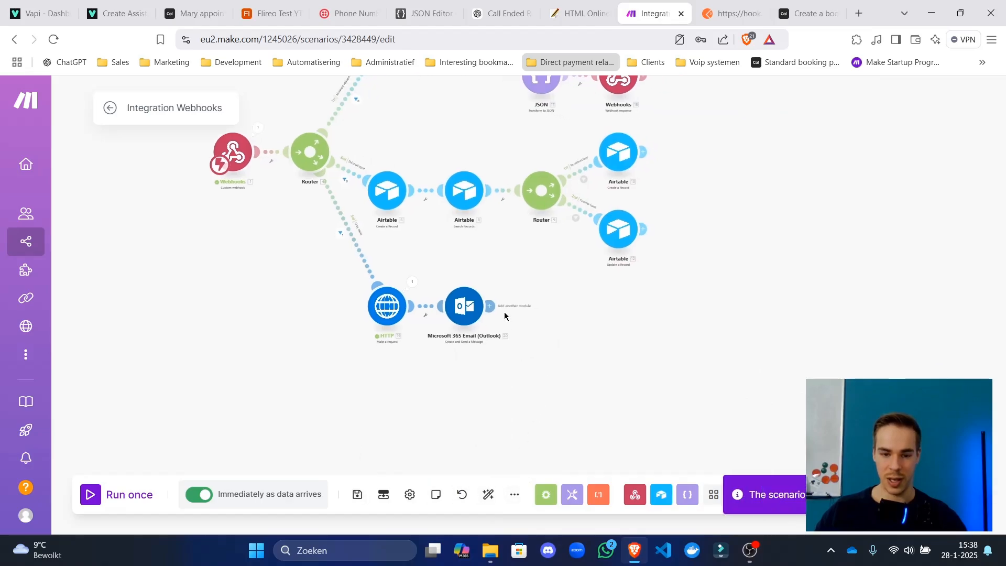
Add a Webhooks > Webhook response module after the Outlook email, keeping status 200.
{"action": "left_click", "coordinate": [540, 305]}
{"action": "left_click", "coordinate": [676, 190]}
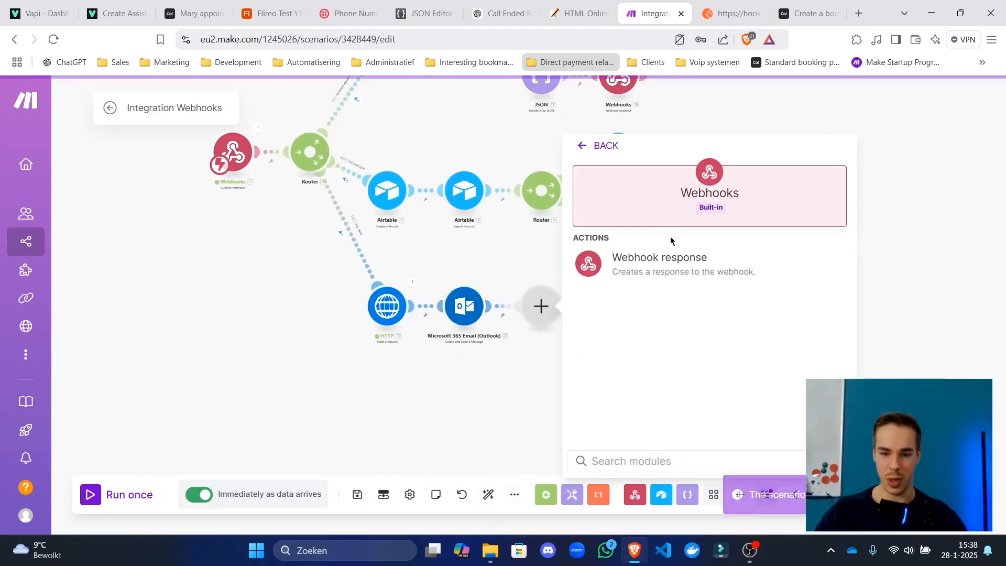
{"action": "left_click", "coordinate": [672, 262]}
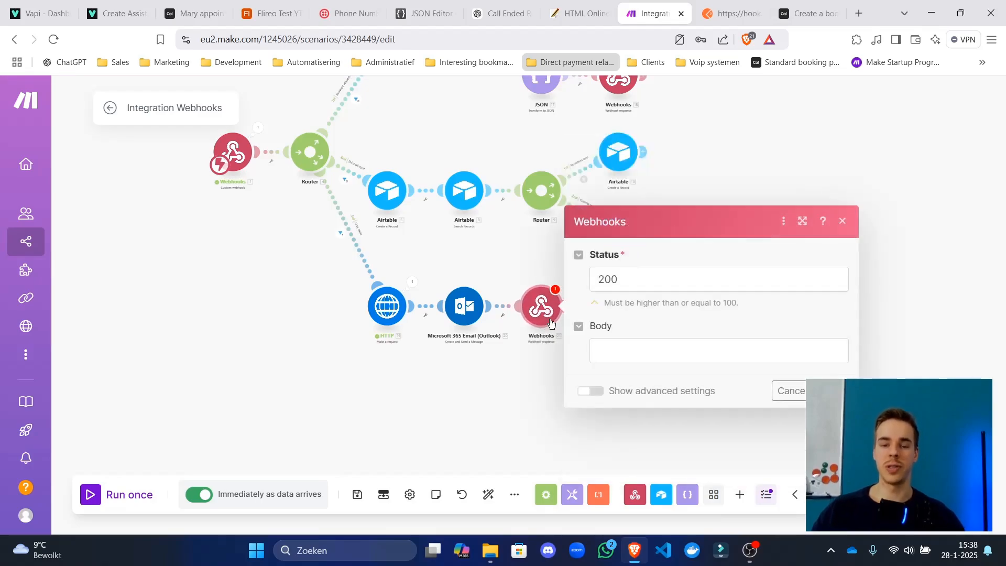
{"action": "scroll", "coordinate": [553, 341], "scroll_direction": "up", "scroll_amount": 3}
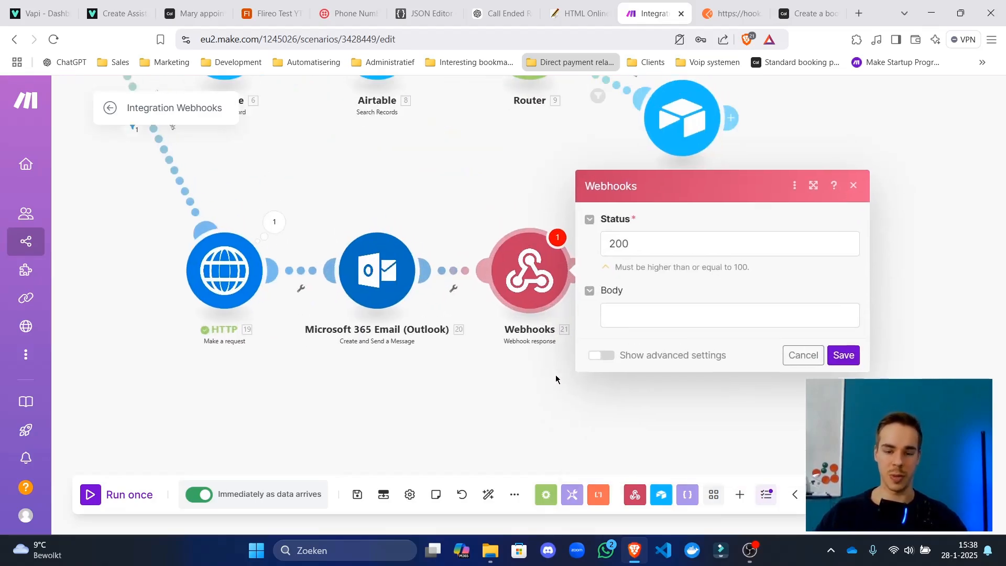
{"action": "scroll", "coordinate": [556, 379], "scroll_direction": "down", "scroll_amount": 5}
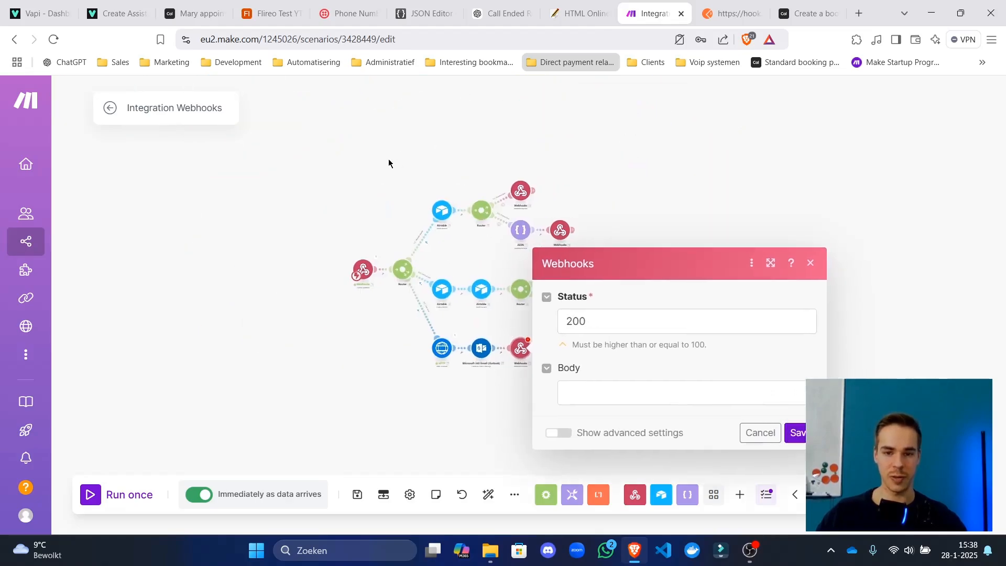
Copy the Server Response Format JSON from the Tools Calling page of the Vapi documentation.
{"action": "left_click", "coordinate": [117, 13]}
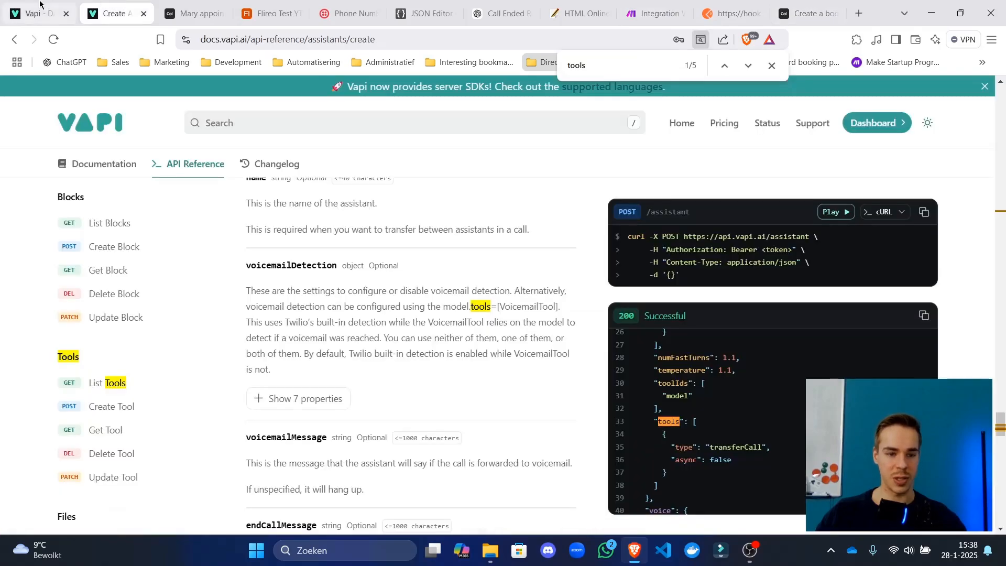
{"action": "left_click", "coordinate": [40, 6]}
{"action": "left_click", "coordinate": [134, 20]}
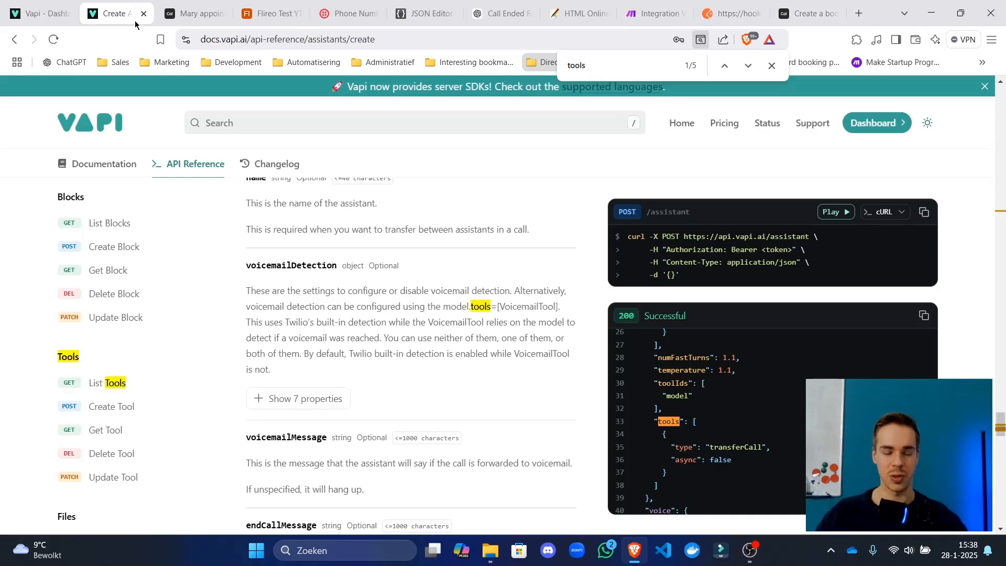
{"action": "left_click", "coordinate": [130, 164]}
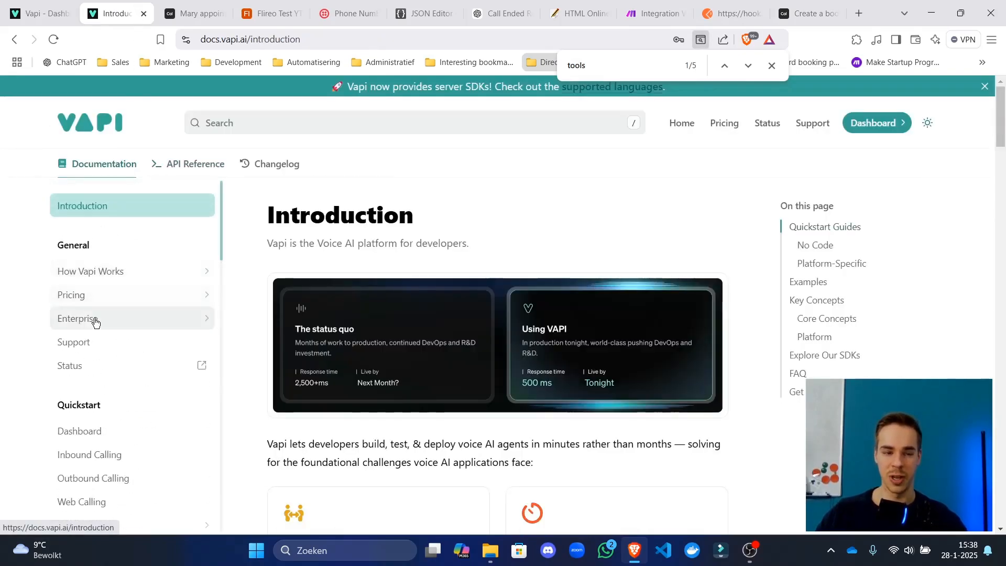
{"action": "scroll", "coordinate": [95, 322], "scroll_direction": "down", "scroll_amount": 15}
{"action": "scroll", "coordinate": [94, 319], "scroll_direction": "up", "scroll_amount": 4}
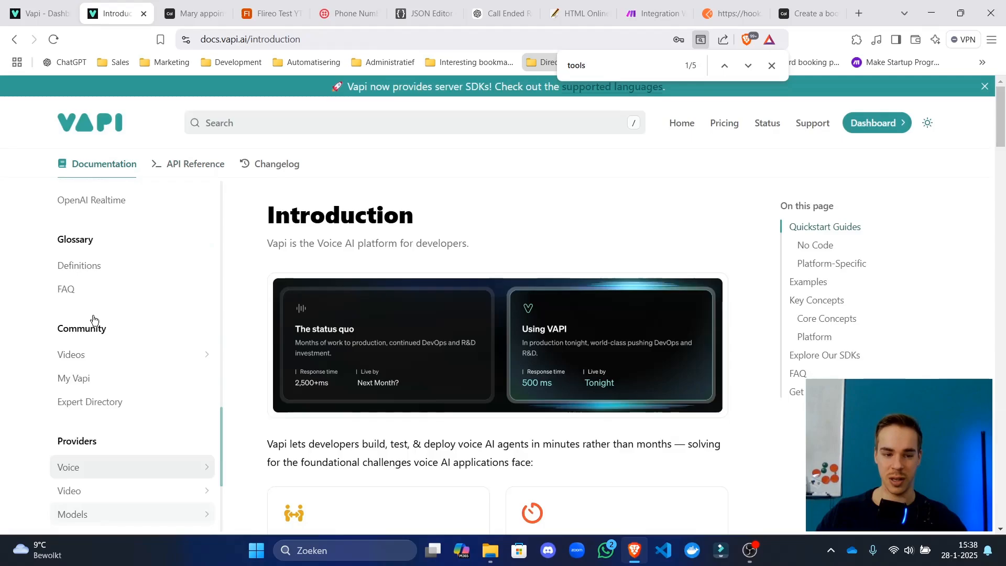
{"action": "scroll", "coordinate": [94, 319], "scroll_direction": "up", "scroll_amount": 6}
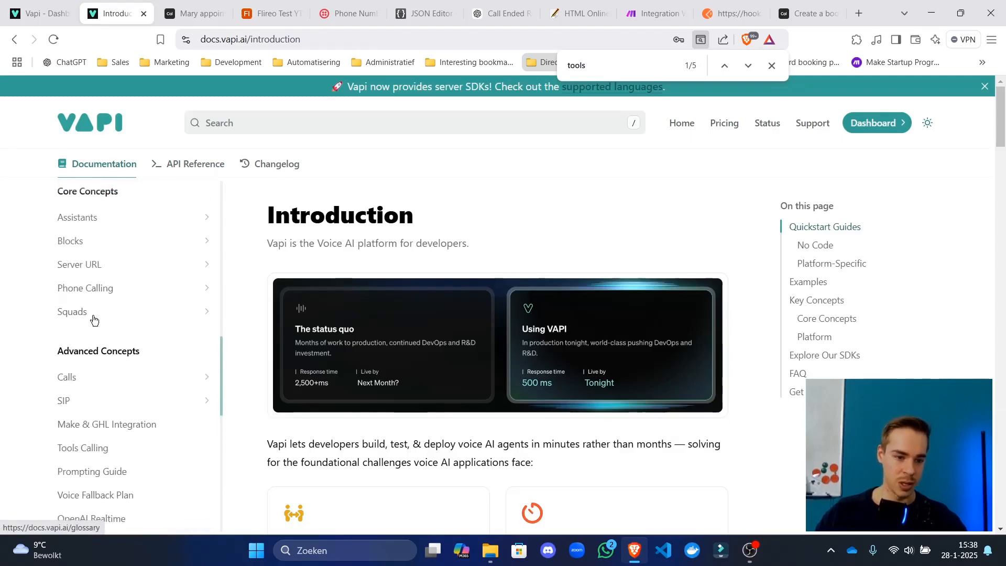
{"action": "scroll", "coordinate": [112, 411], "scroll_direction": "down", "scroll_amount": 1}
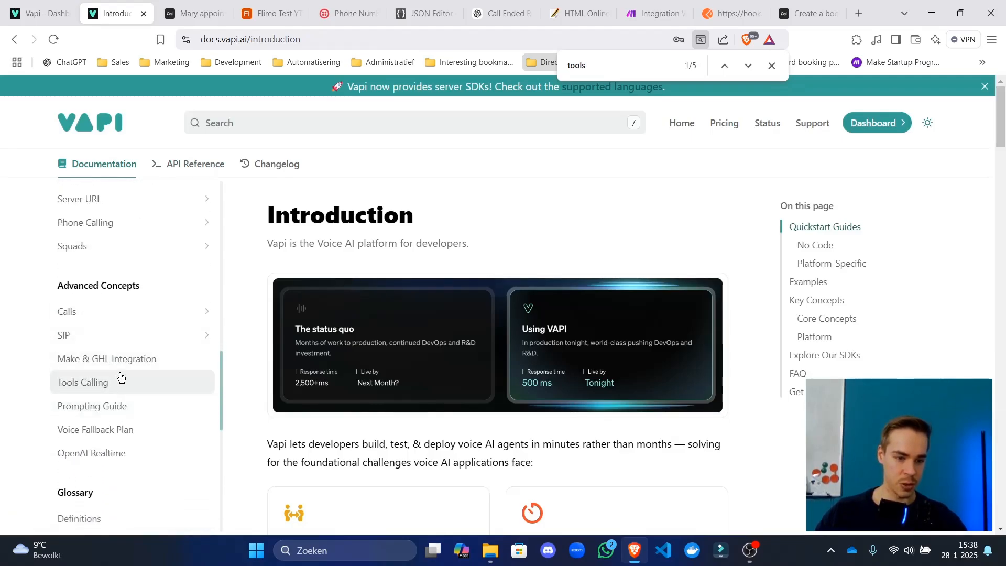
{"action": "left_click", "coordinate": [120, 382]}
{"action": "scroll", "coordinate": [553, 308], "scroll_direction": "down", "scroll_amount": 15}
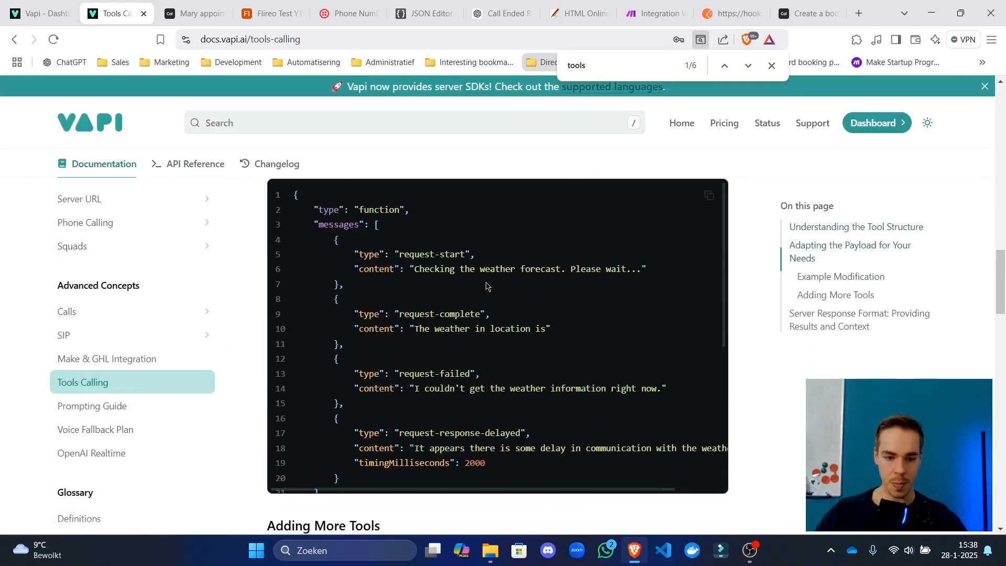
{"action": "scroll", "coordinate": [486, 285], "scroll_direction": "down", "scroll_amount": 12}
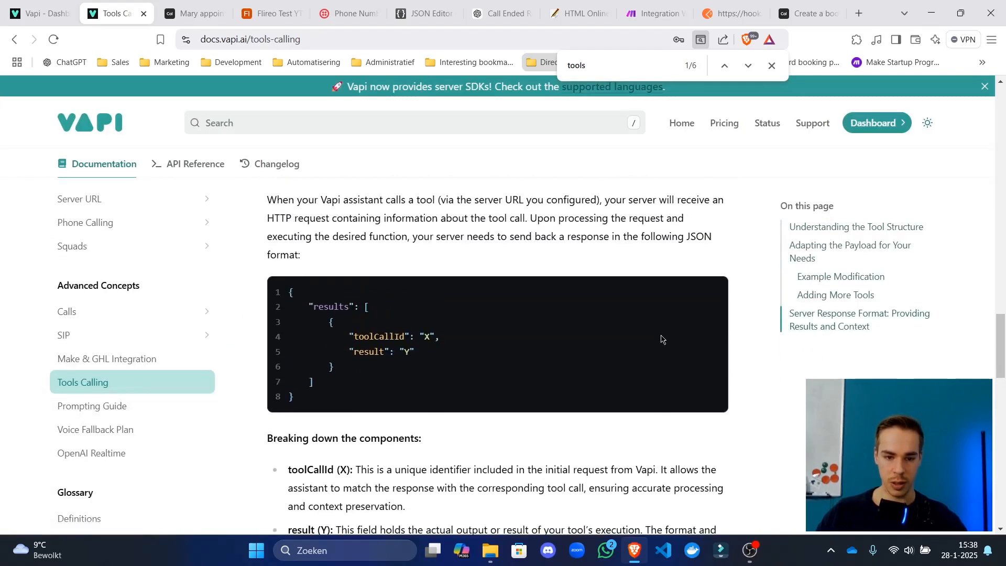
{"action": "left_click", "coordinate": [709, 293]}
{"action": "left_click", "coordinate": [655, 13]}
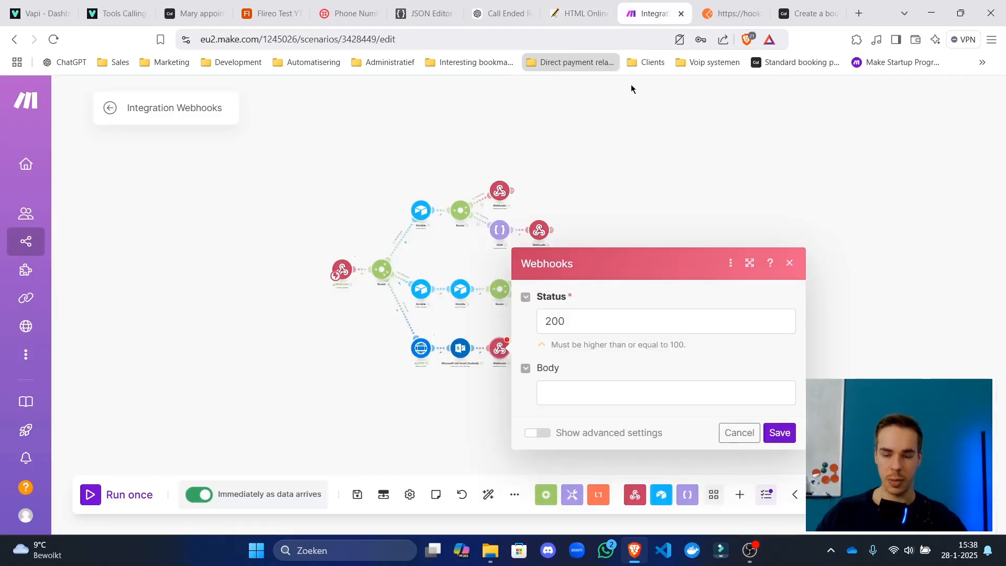
Paste the response JSON into the body and map toolCalls[].id in place of the X toolCallId.
{"action": "left_click", "coordinate": [625, 393]}
{"action": "key", "text": "ctrl+v"}
{"action": "double_click", "coordinate": [651, 439]}
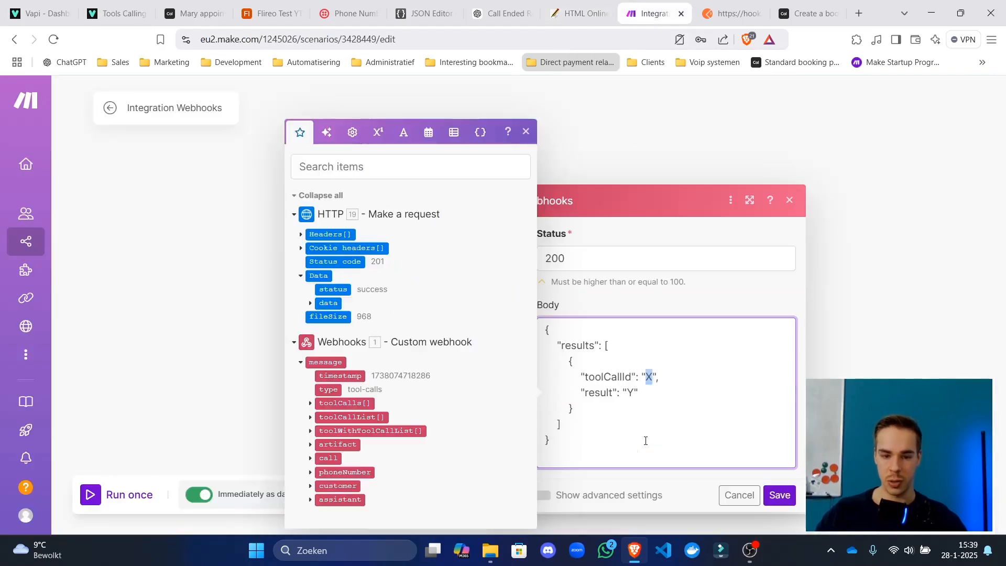
{"action": "key", "text": "BackSpace"}
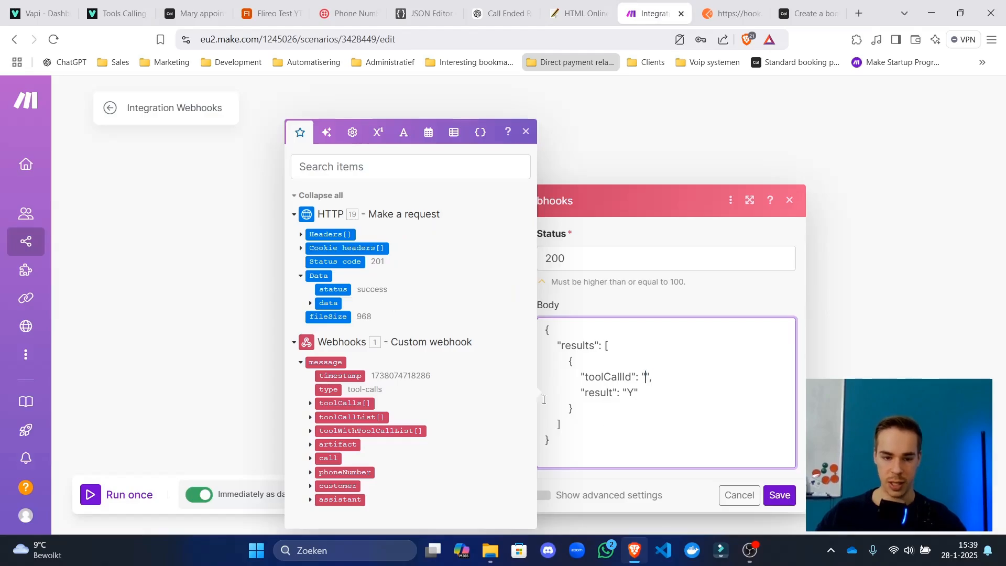
{"action": "left_click", "coordinate": [311, 403]}
{"action": "left_click", "coordinate": [320, 408]}
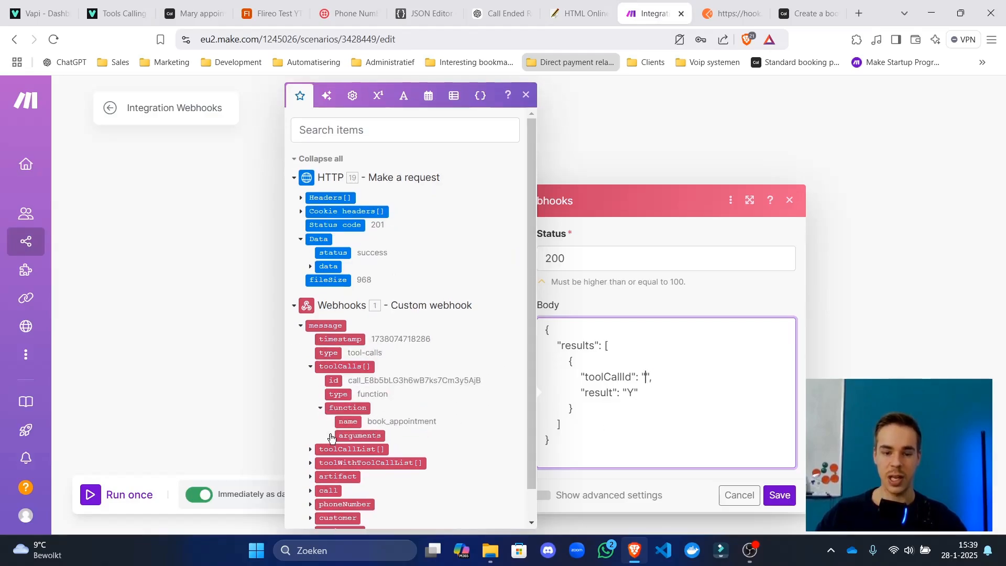
{"action": "left_click", "coordinate": [329, 436]}
{"action": "scroll", "coordinate": [333, 434], "scroll_direction": "down", "scroll_amount": 2}
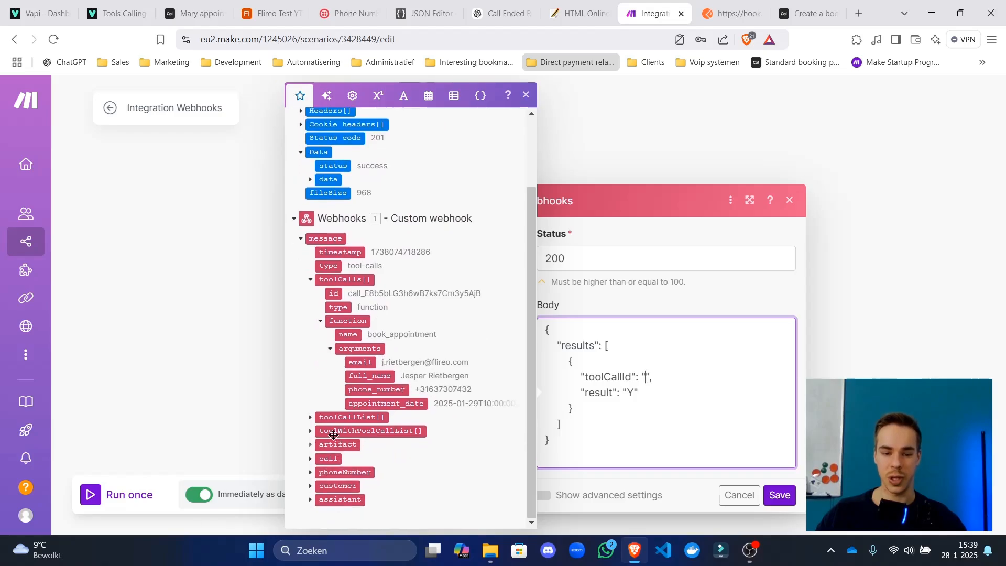
{"action": "left_click", "coordinate": [332, 294]}
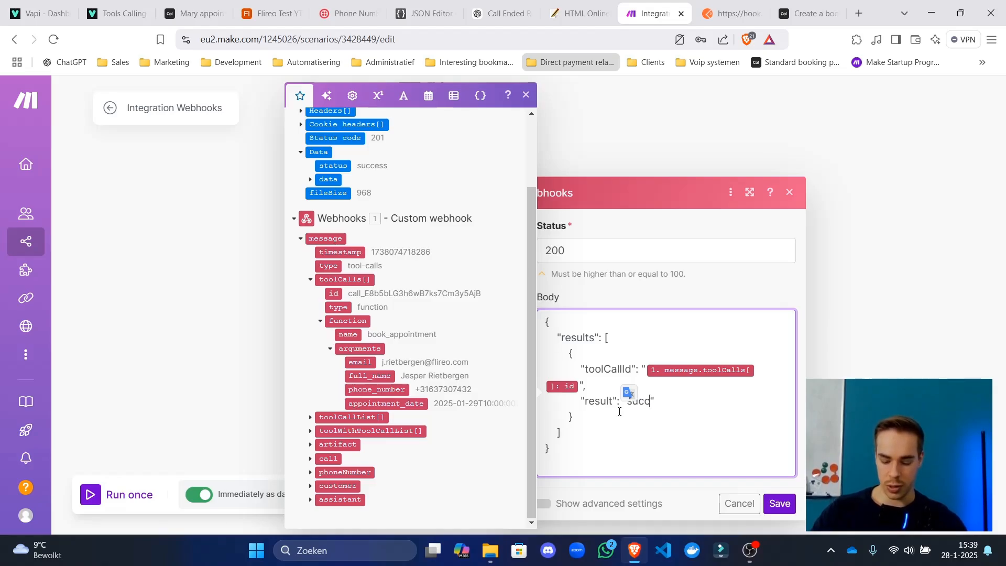
Set result to 'Succesfully booked a meeting!!', save the response, and auto-align the scenario.
{"action": "type", "text": "fully booke"}
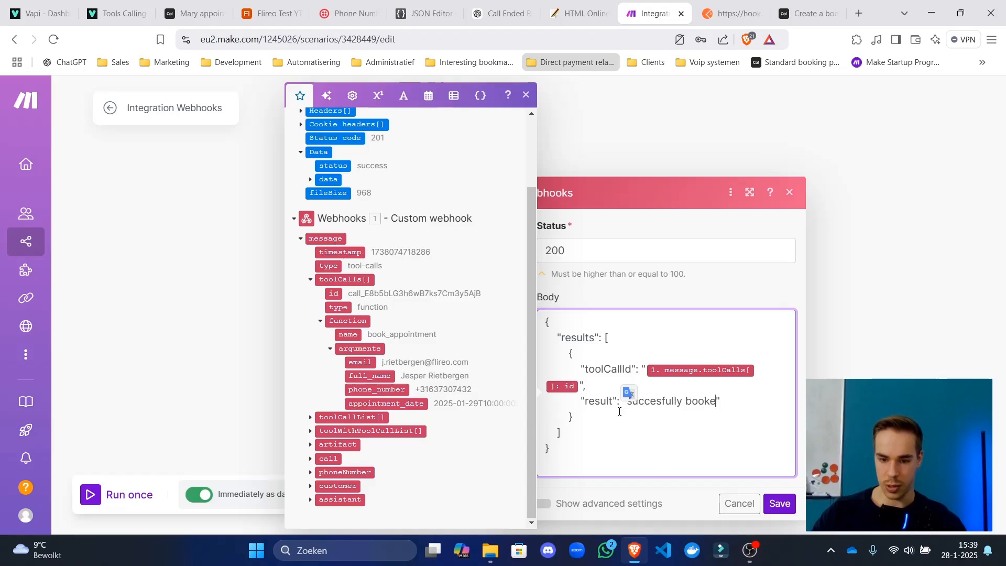
{"action": "type", "text": "d a meeting!!"}
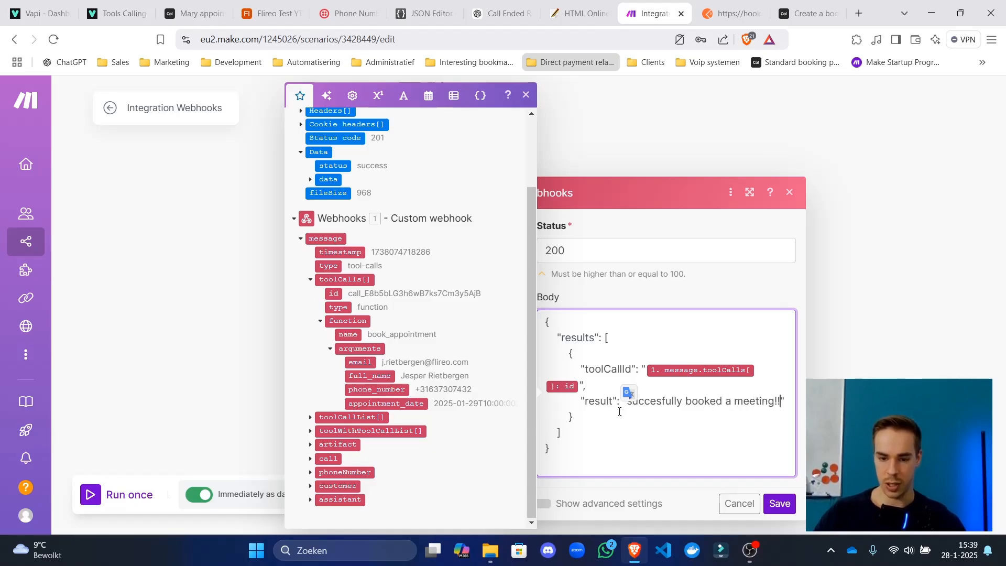
{"action": "left_click", "coordinate": [632, 404]}
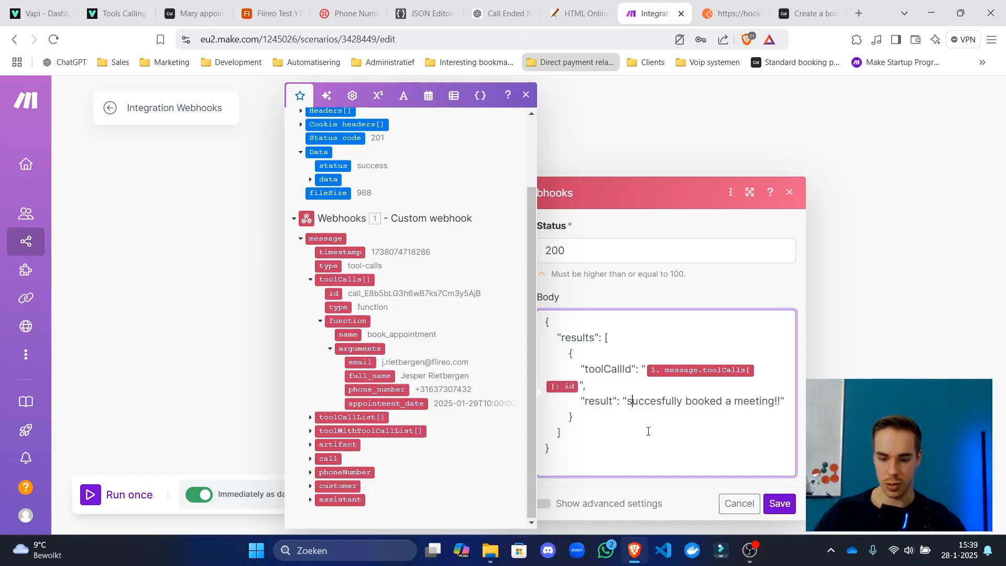
{"action": "key", "text": "BackSpace"}
{"action": "type", "text": "S"}
{"action": "left_click", "coordinate": [778, 503]}
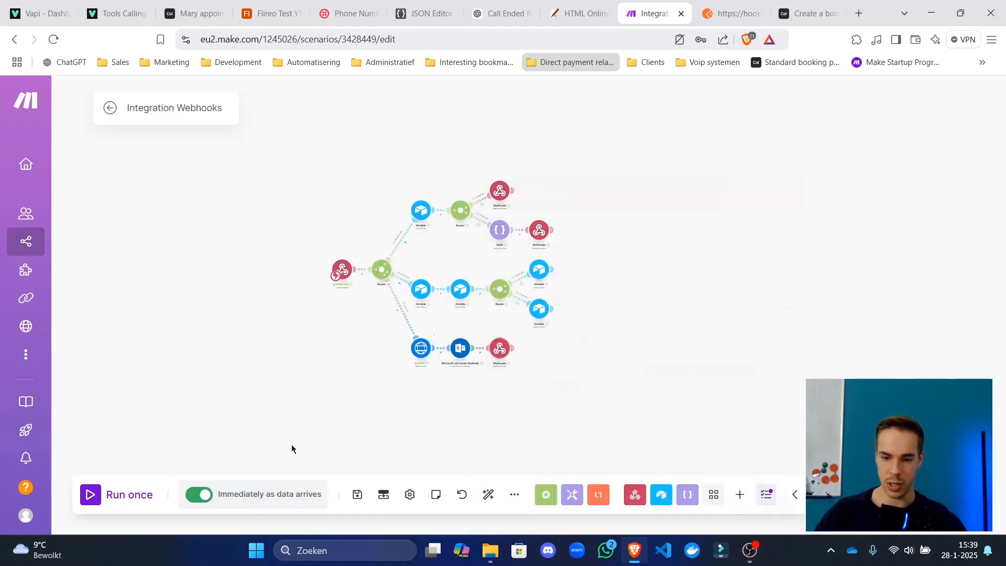
{"action": "left_click", "coordinate": [488, 494]}
{"action": "scroll", "coordinate": [282, 191], "scroll_direction": "down", "scroll_amount": 5}
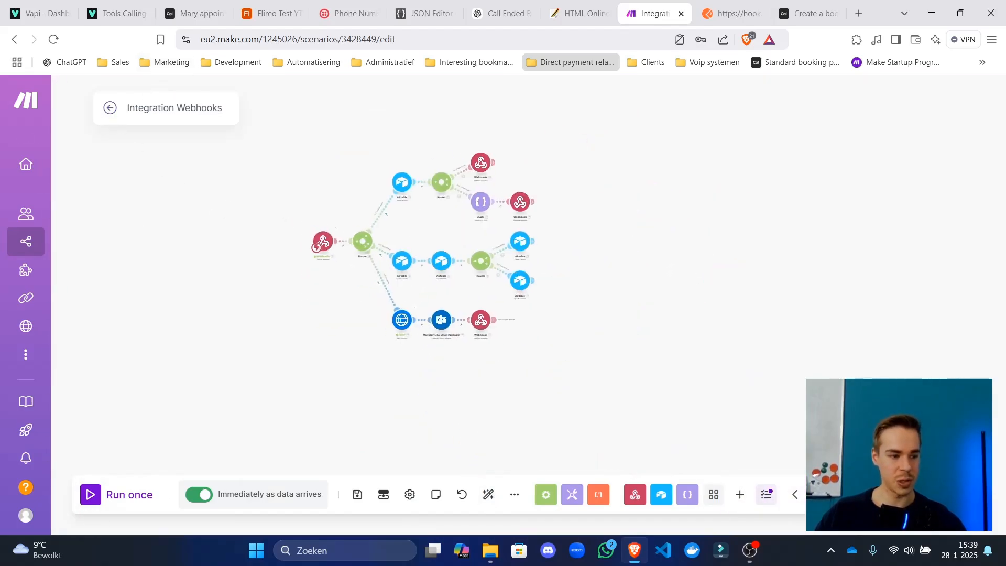
Delete the test customer record from the Airtable Customers table.
{"action": "left_click", "coordinate": [110, 108]}
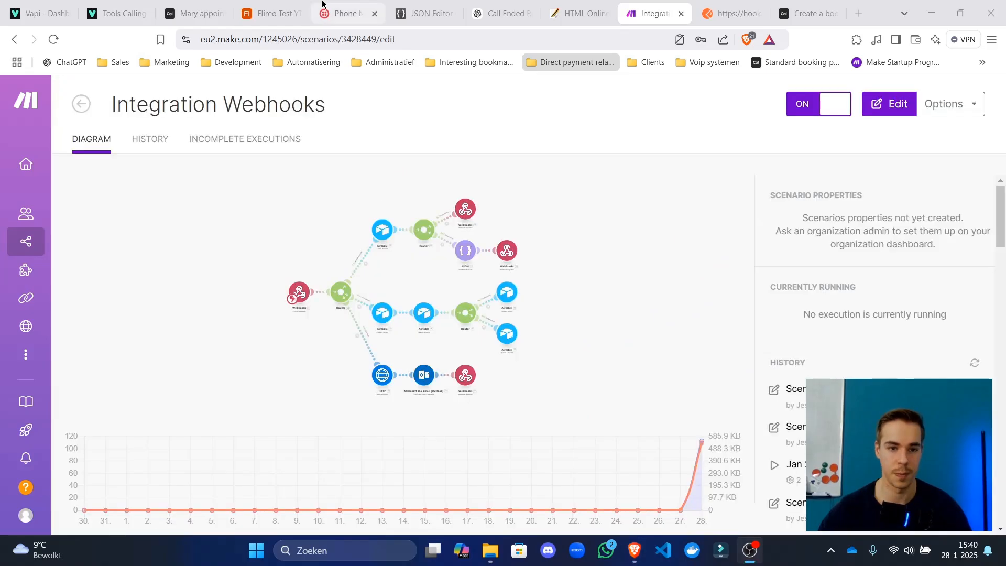
{"action": "left_click", "coordinate": [293, 5]}
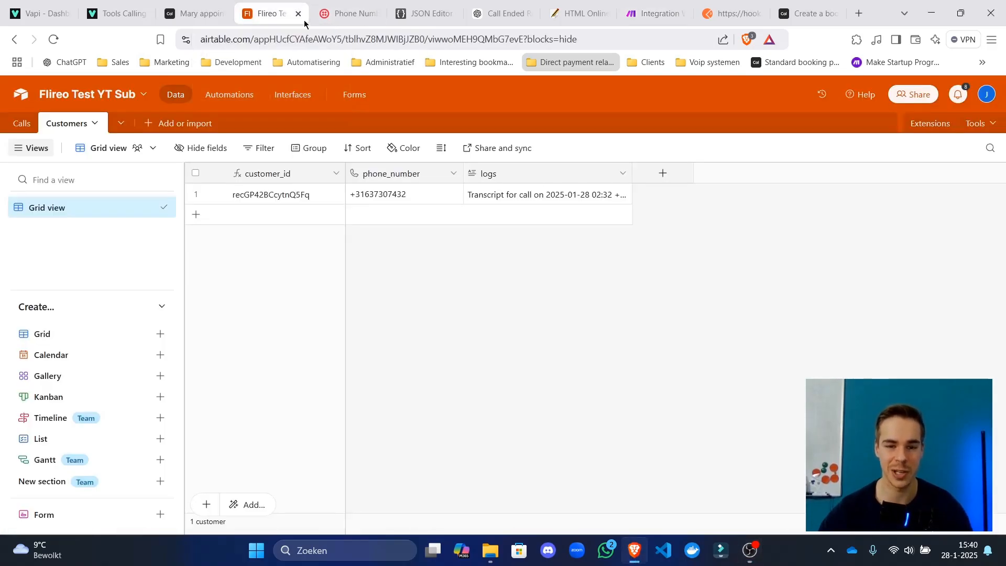
{"action": "left_click", "coordinate": [197, 194]}
{"action": "right_click", "coordinate": [347, 190]}
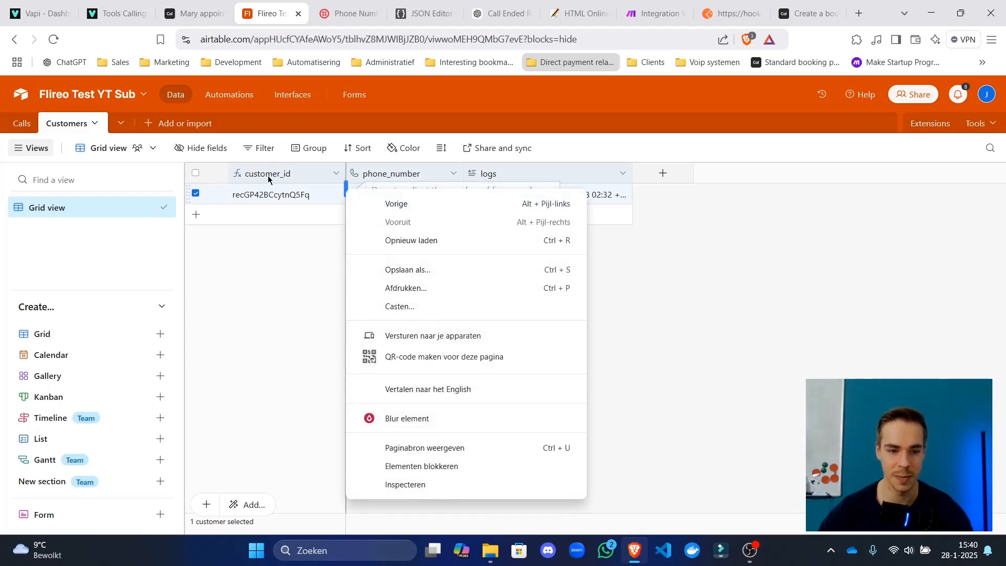
{"action": "right_click", "coordinate": [272, 196]}
{"action": "left_click", "coordinate": [410, 426]}
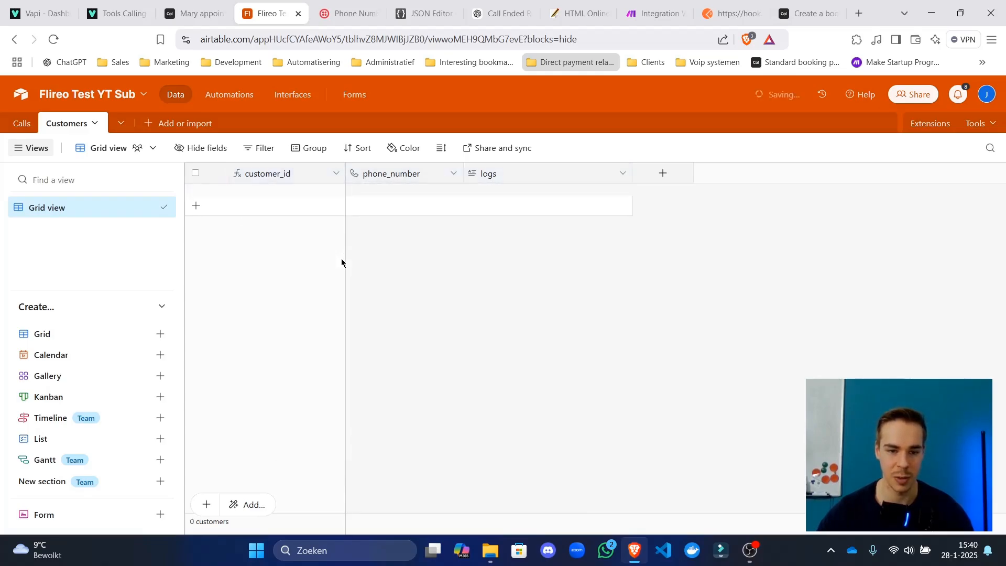
Return to the Calls table's 14 records, toggling select-all on and off.
{"action": "left_click", "coordinate": [25, 121]}
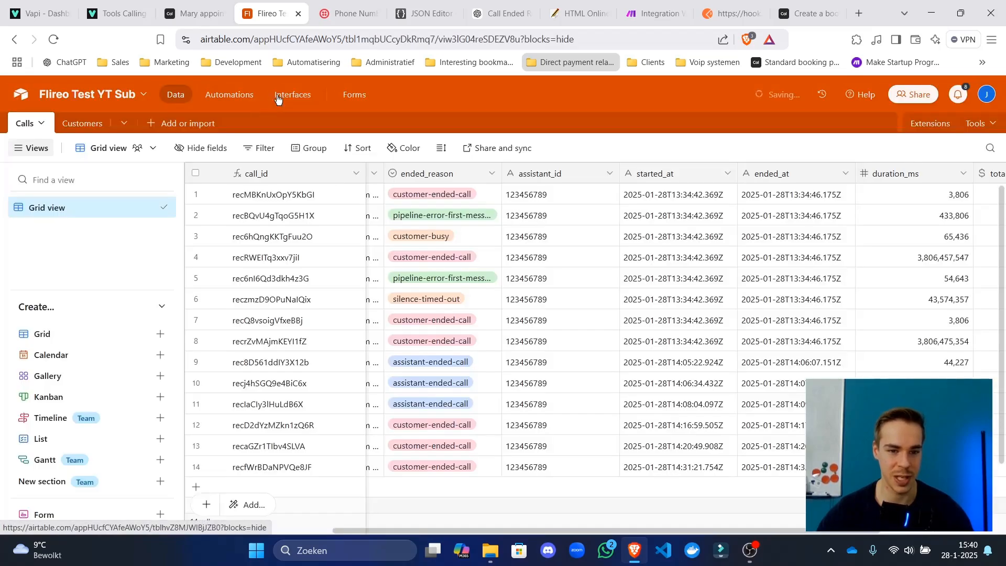
{"action": "right_click", "coordinate": [300, 101]}
{"action": "left_click", "coordinate": [313, 116]}
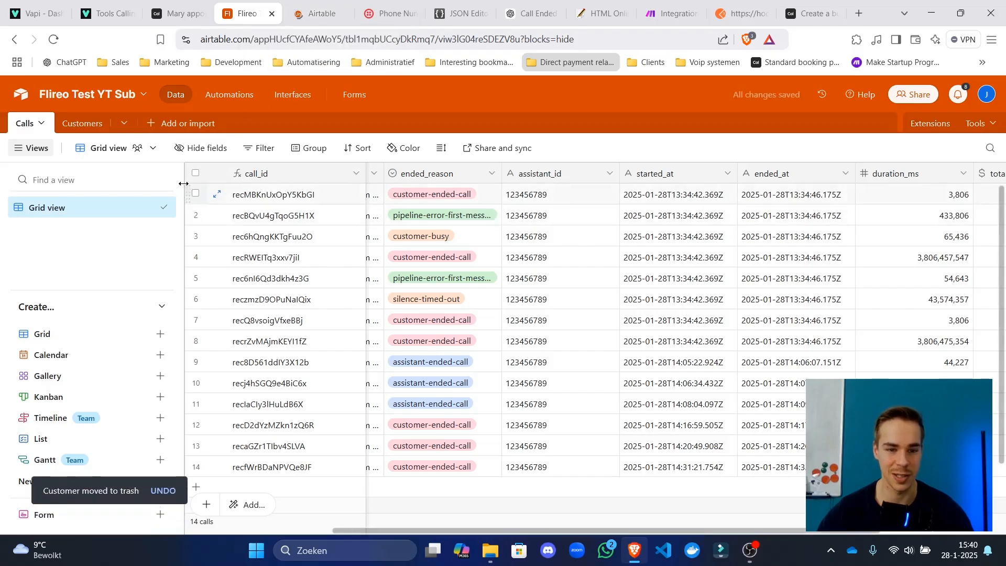
{"action": "left_click", "coordinate": [195, 173]}
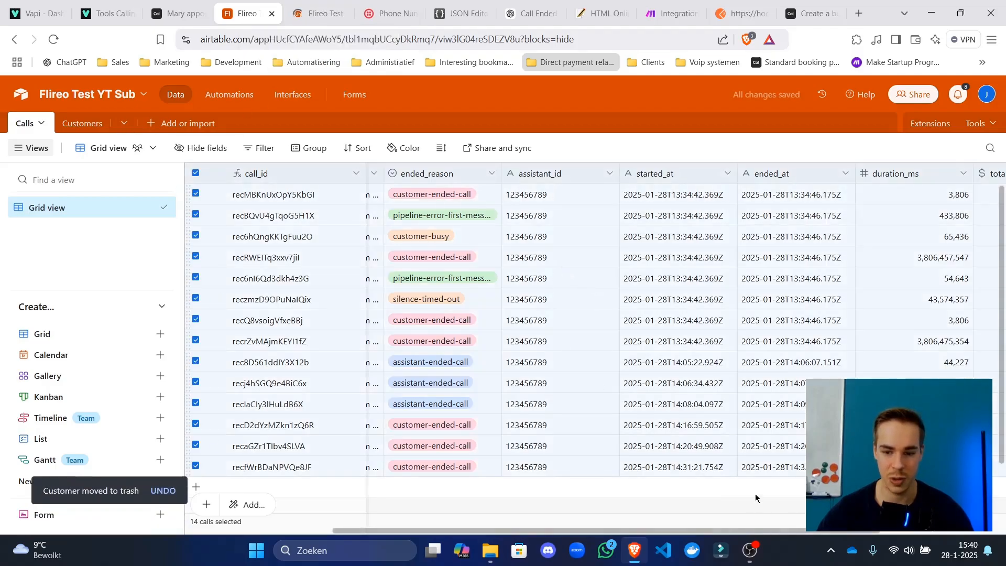
{"action": "left_click", "coordinate": [688, 501]}
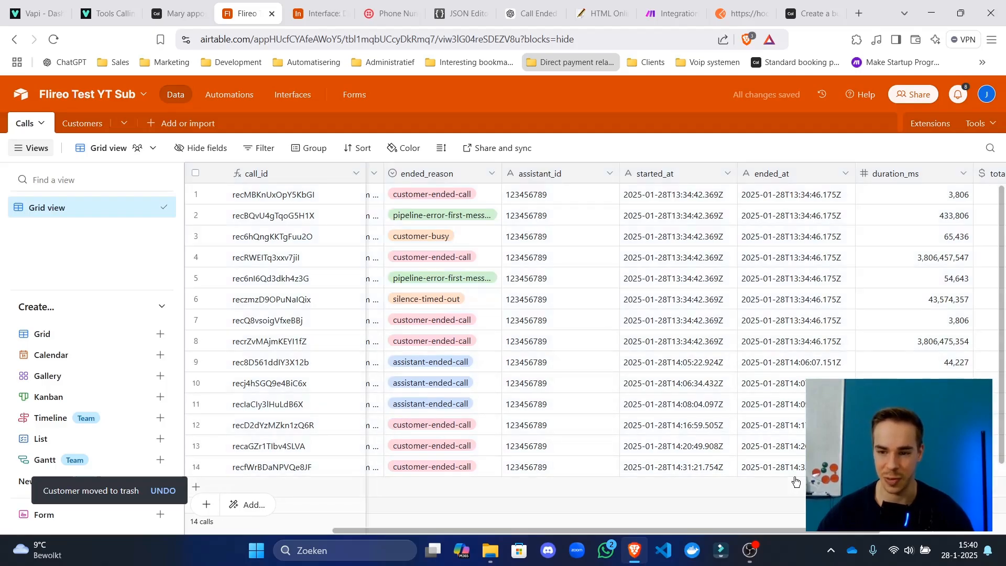
{"action": "left_click_drag", "start_coordinate": [886, 531], "coordinate": [741, 534]}
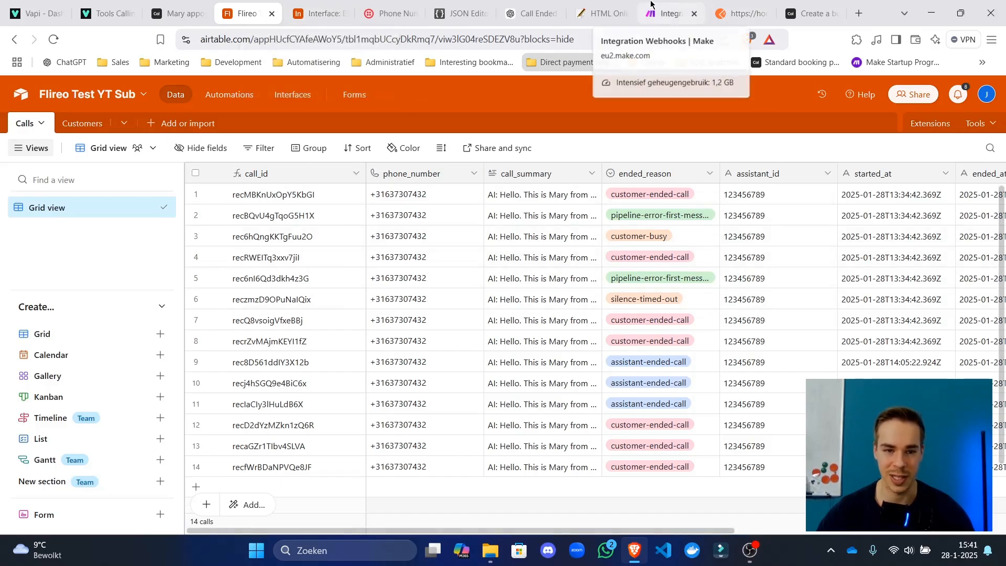
{"action": "left_click_drag", "start_coordinate": [673, 13], "coordinate": [361, 6]}
{"action": "left_click", "coordinate": [246, 13]}
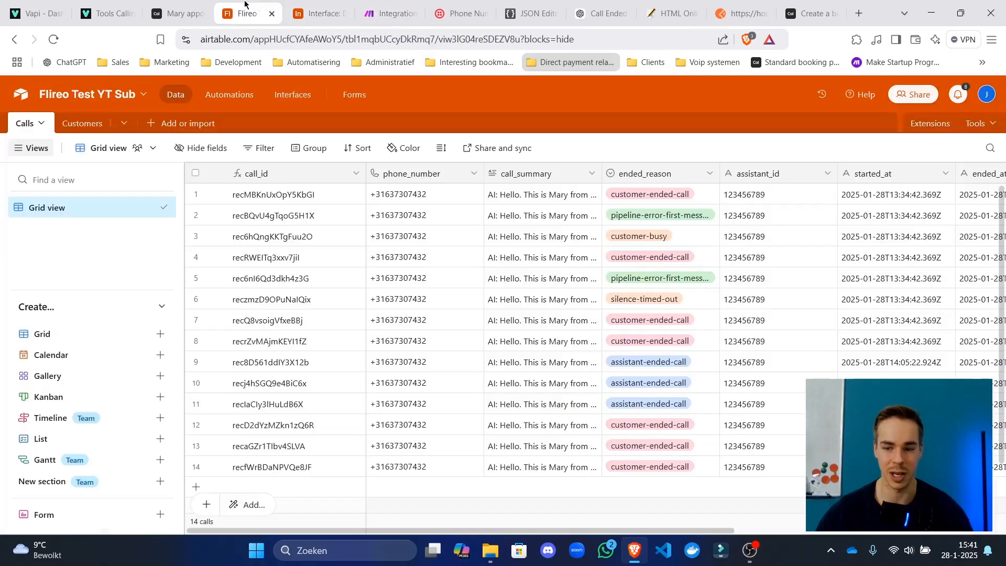
Save the Integration Webhooks scenario in the Make editor, then exit to its overview.
{"action": "left_click", "coordinate": [348, 4]}
{"action": "left_click", "coordinate": [368, 6]}
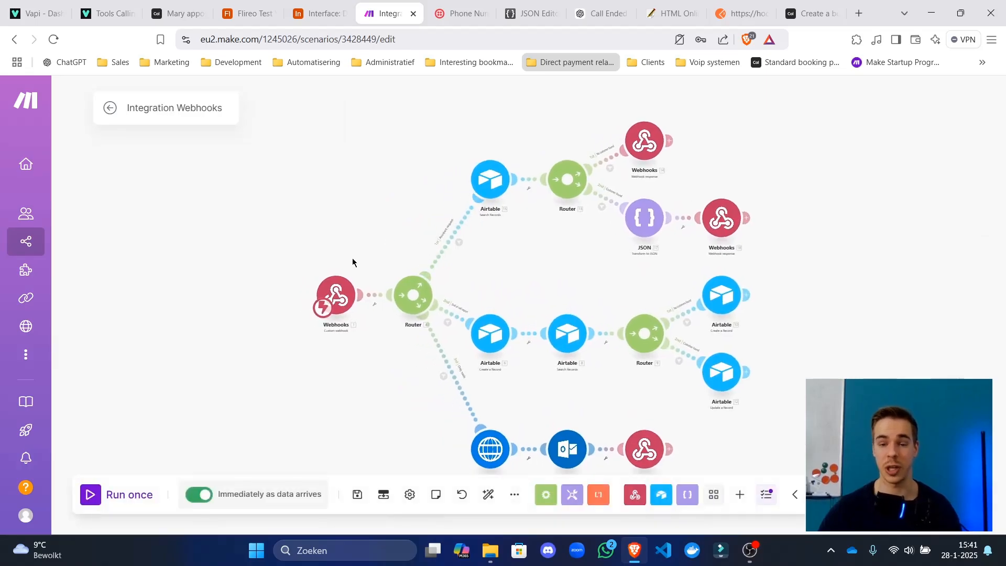
{"action": "scroll", "coordinate": [590, 163], "scroll_direction": "up", "scroll_amount": 5}
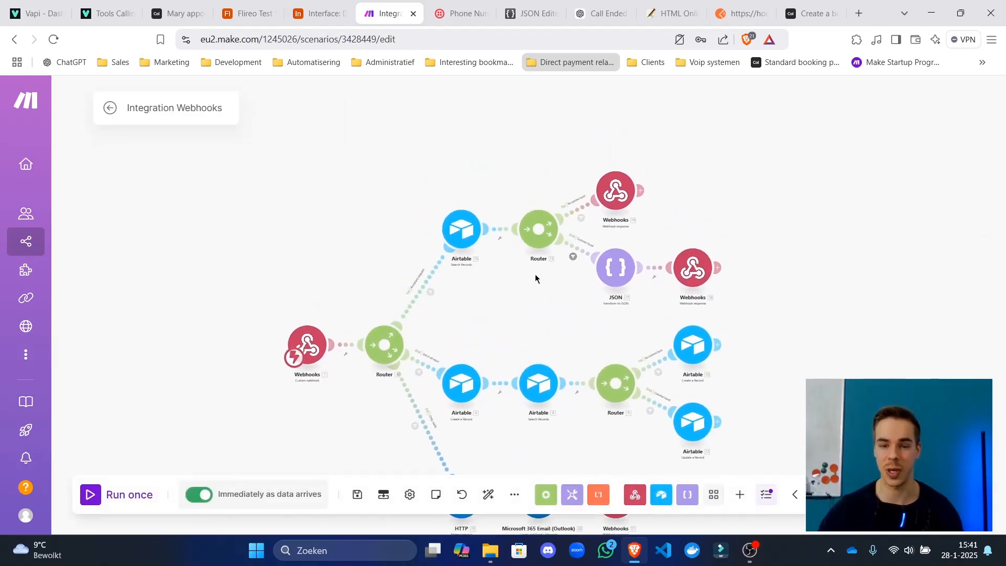
{"action": "scroll", "coordinate": [646, 209], "scroll_direction": "right", "scroll_amount": 2}
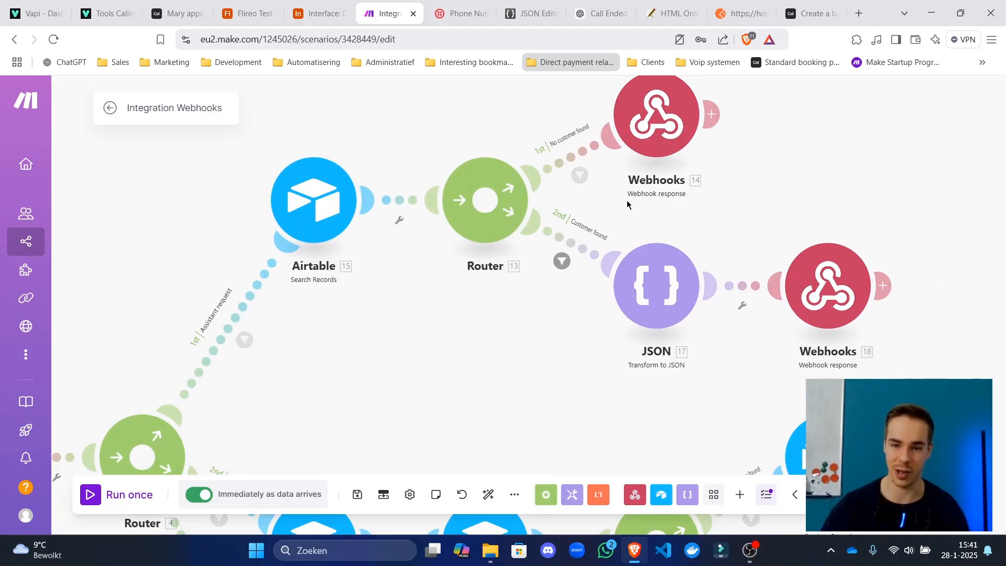
{"action": "scroll", "coordinate": [624, 210], "scroll_direction": "down", "scroll_amount": 2}
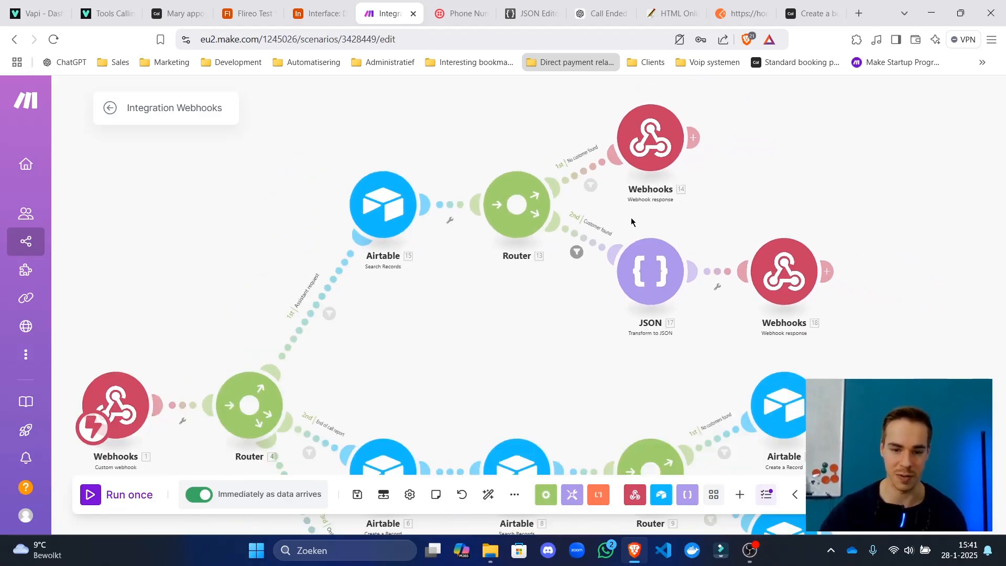
{"action": "scroll", "coordinate": [586, 213], "scroll_direction": "down", "scroll_amount": 3}
{"action": "scroll", "coordinate": [586, 214], "scroll_direction": "down", "scroll_amount": 1}
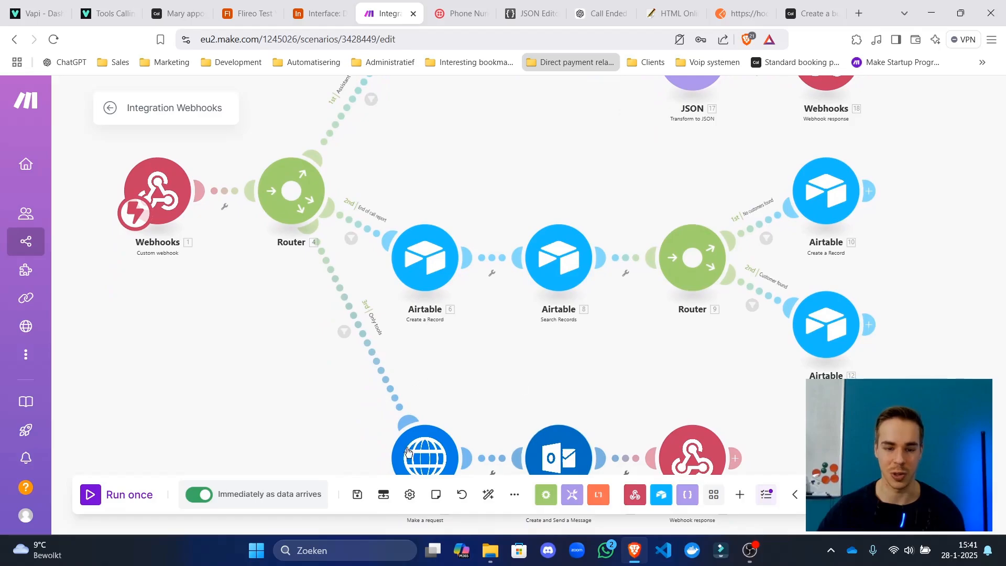
{"action": "left_click", "coordinate": [357, 494]}
{"action": "left_click", "coordinate": [110, 109]}
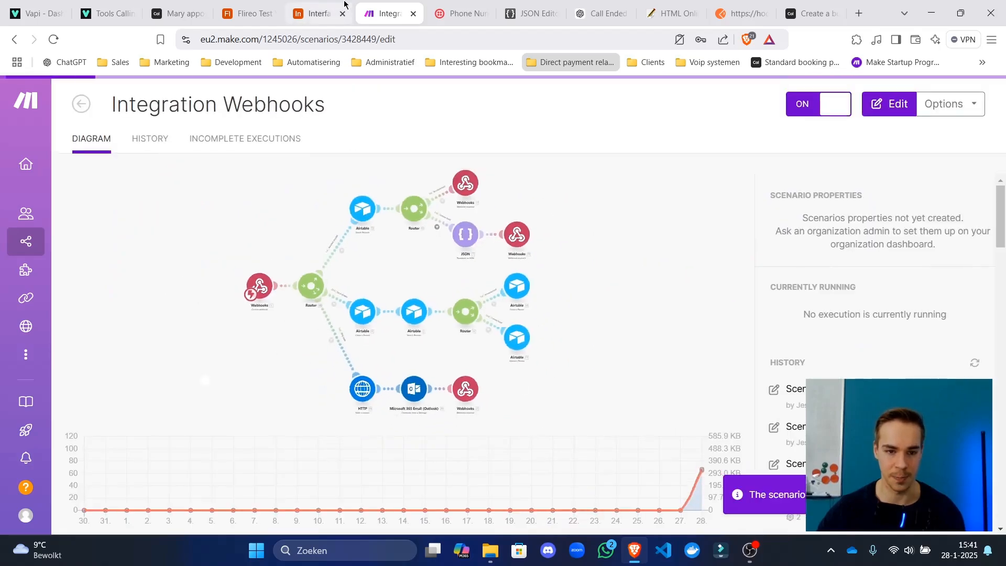
{"action": "left_click", "coordinate": [328, 14]}
Add a new row to the Customers table and enter +31 as its phone_number.
{"action": "left_click", "coordinate": [247, 13]}
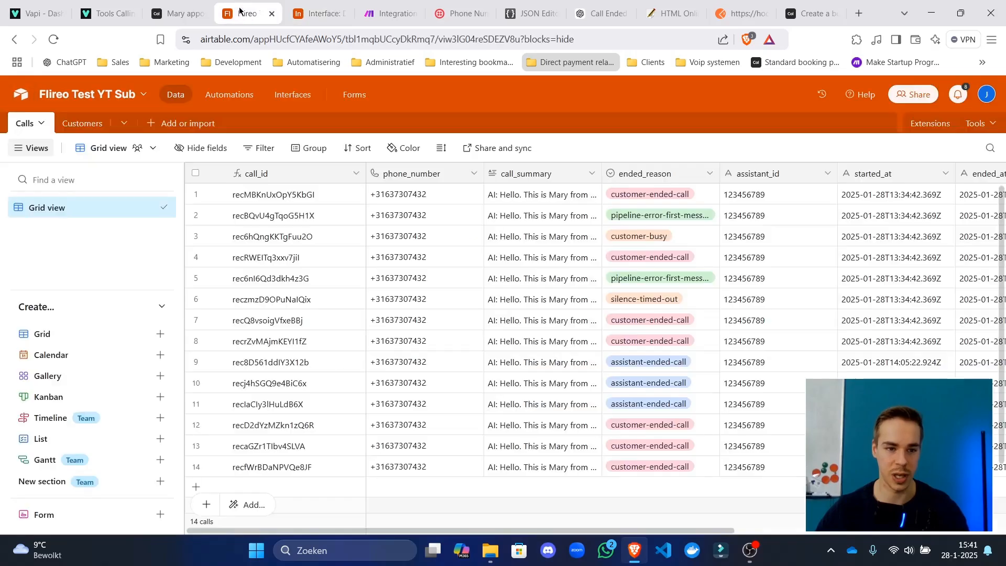
{"action": "left_click", "coordinate": [314, 13]}
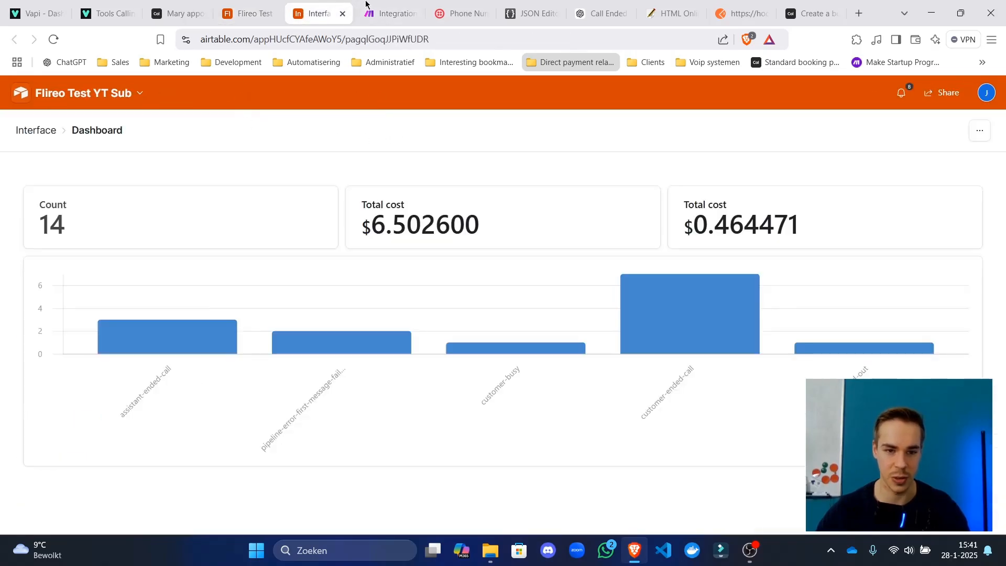
{"action": "left_click", "coordinate": [246, 14]}
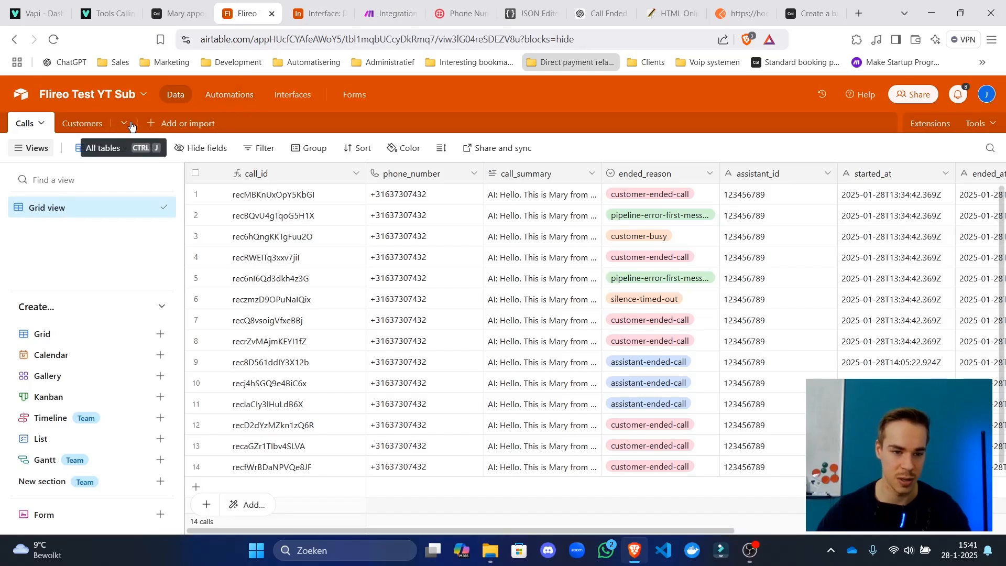
{"action": "left_click", "coordinate": [84, 124]}
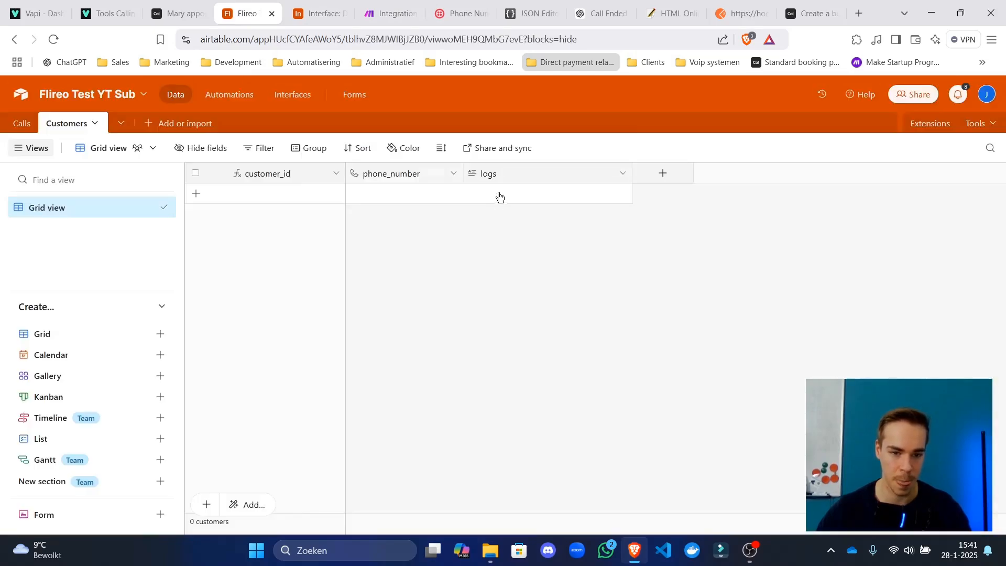
{"action": "left_click", "coordinate": [270, 197]}
{"action": "left_click", "coordinate": [442, 201]}
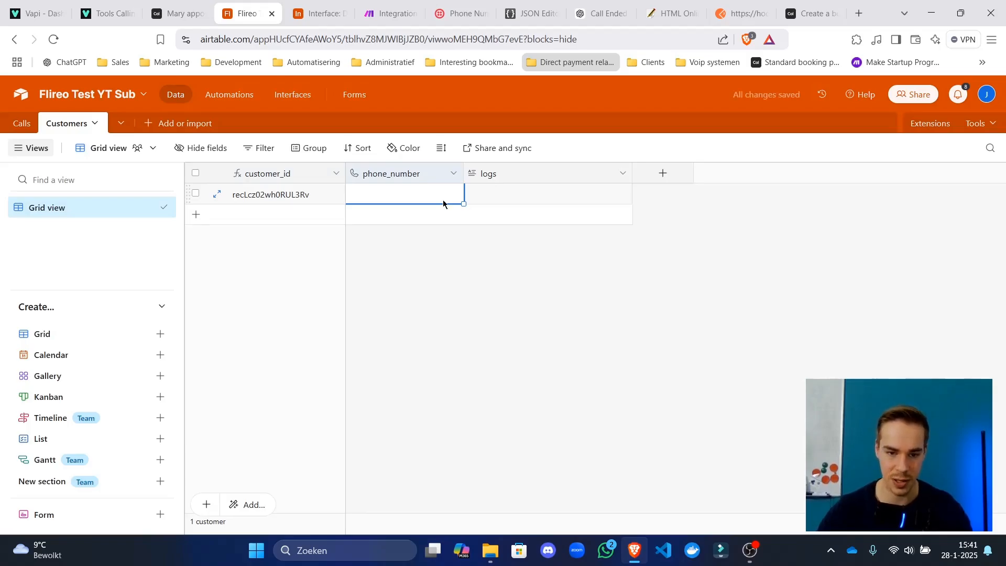
{"action": "left_click", "coordinate": [445, 198]}
{"action": "type", "text": "+31637"}
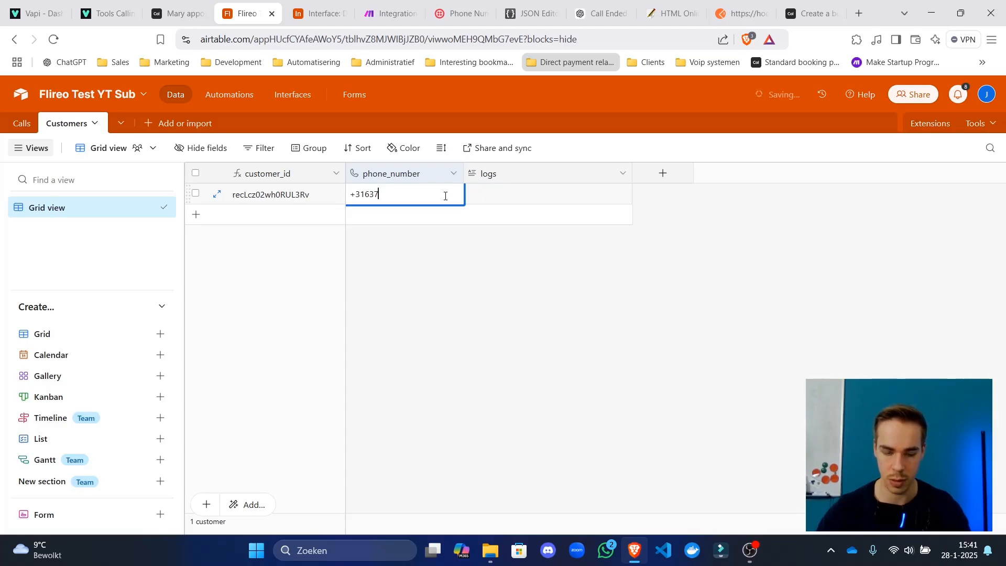
Clear the partial phone number and delete the new customer record.
{"action": "key", "text": "ctrl+a"}
{"action": "key", "text": "BackSpace"}
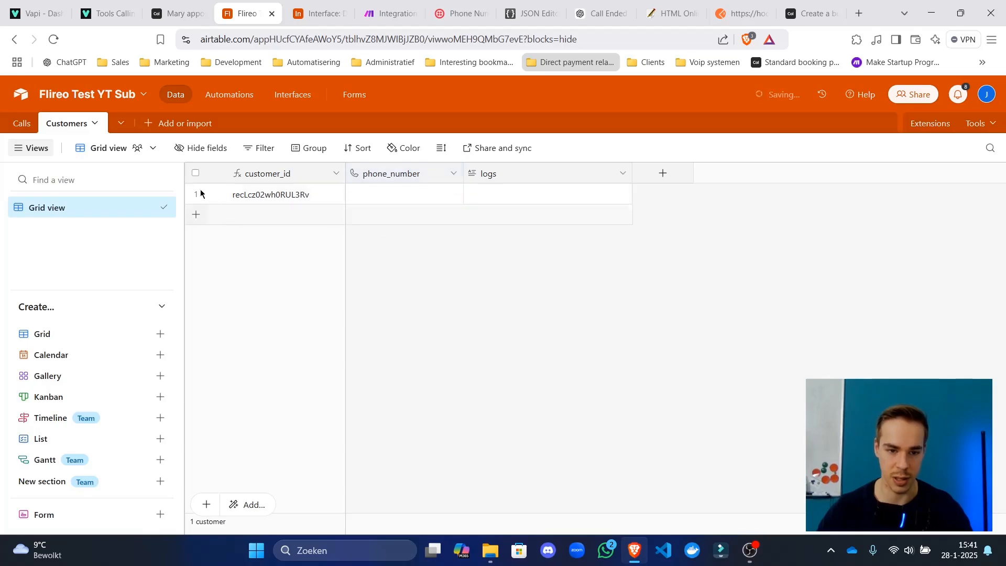
{"action": "left_click", "coordinate": [196, 194]}
{"action": "right_click", "coordinate": [324, 203]}
{"action": "left_click", "coordinate": [388, 431]}
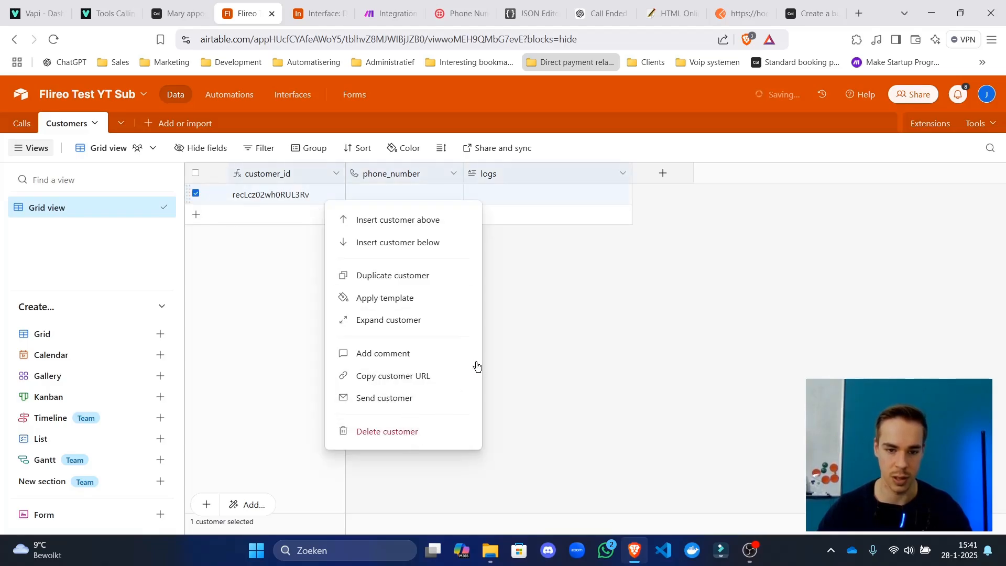
{"action": "left_click", "coordinate": [24, 5]}
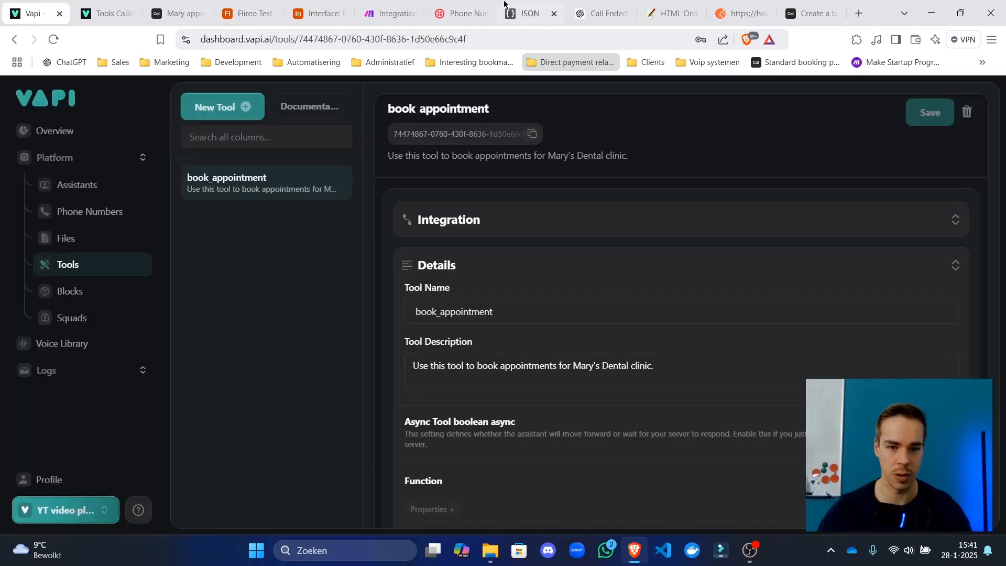
Place a live test call to the Vapi assistant, moving the call window beside the Make page.
{"action": "left_click", "coordinate": [390, 13]}
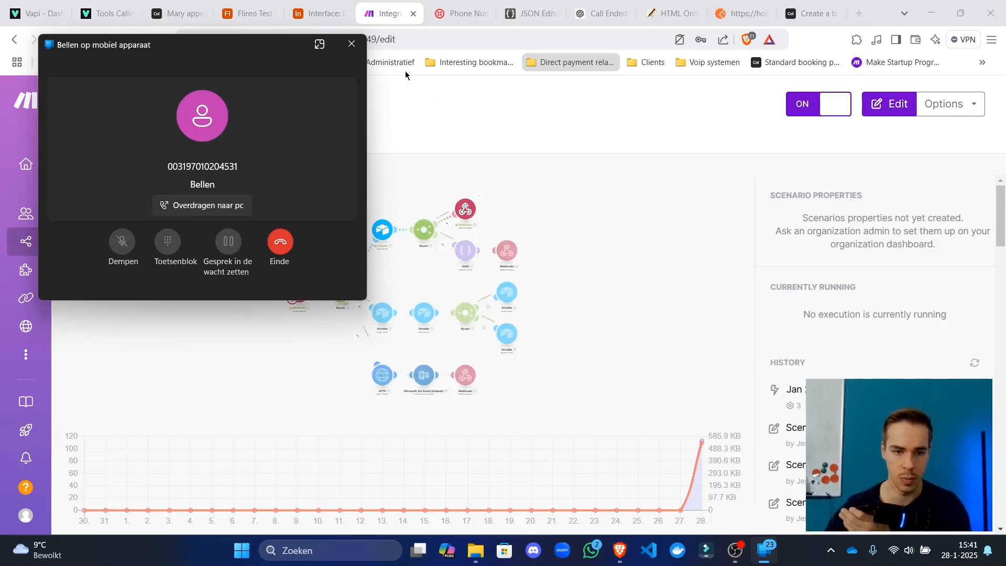
{"action": "left_click_drag", "start_coordinate": [277, 47], "coordinate": [888, 45]}
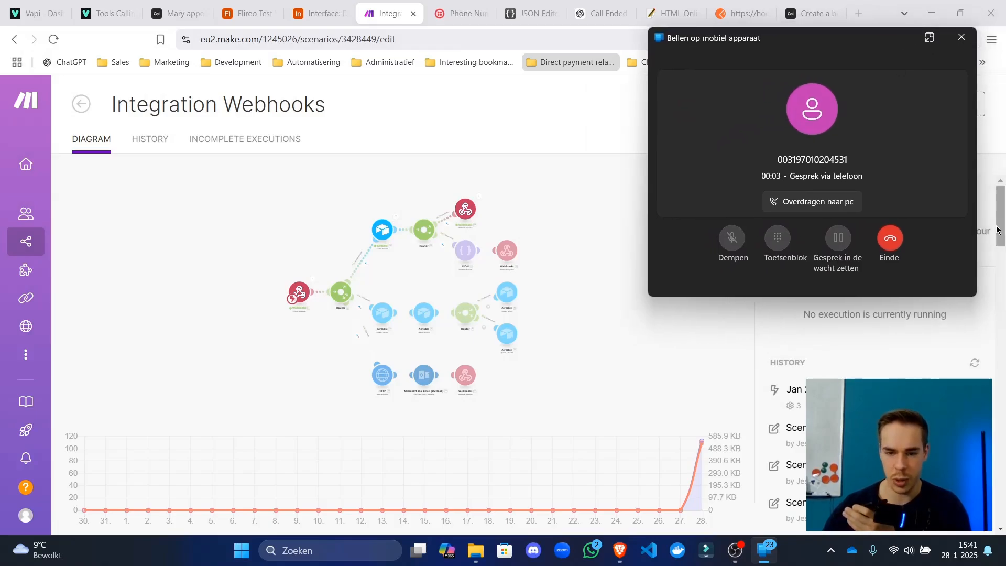
{"action": "left_click", "coordinate": [924, 312]}
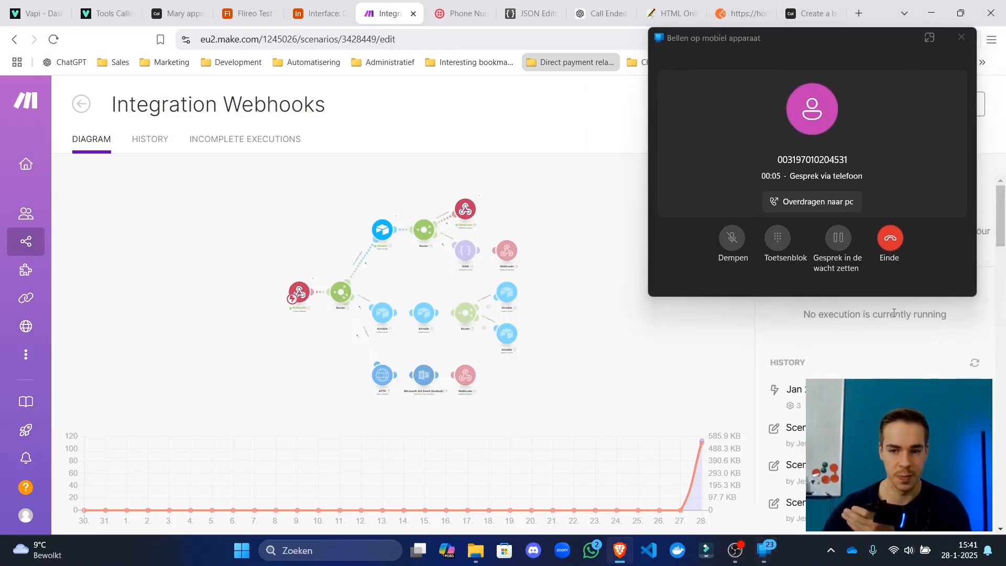
{"action": "left_click_drag", "start_coordinate": [840, 44], "coordinate": [832, 37]}
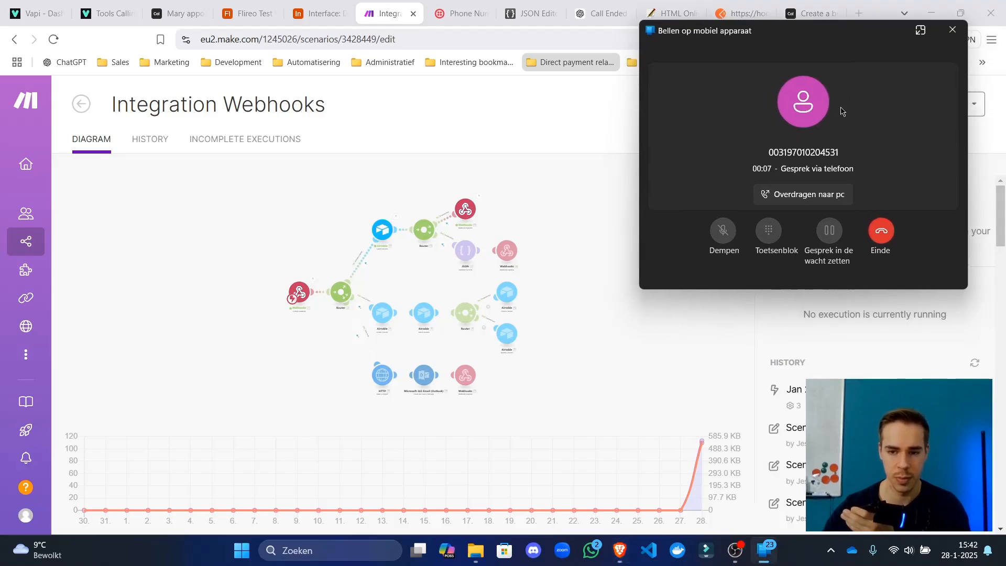
{"action": "left_click_drag", "start_coordinate": [856, 39], "coordinate": [816, 32]}
Open the scenario editor, then go back to the overview while the test call runs.
{"action": "left_click", "coordinate": [951, 175]}
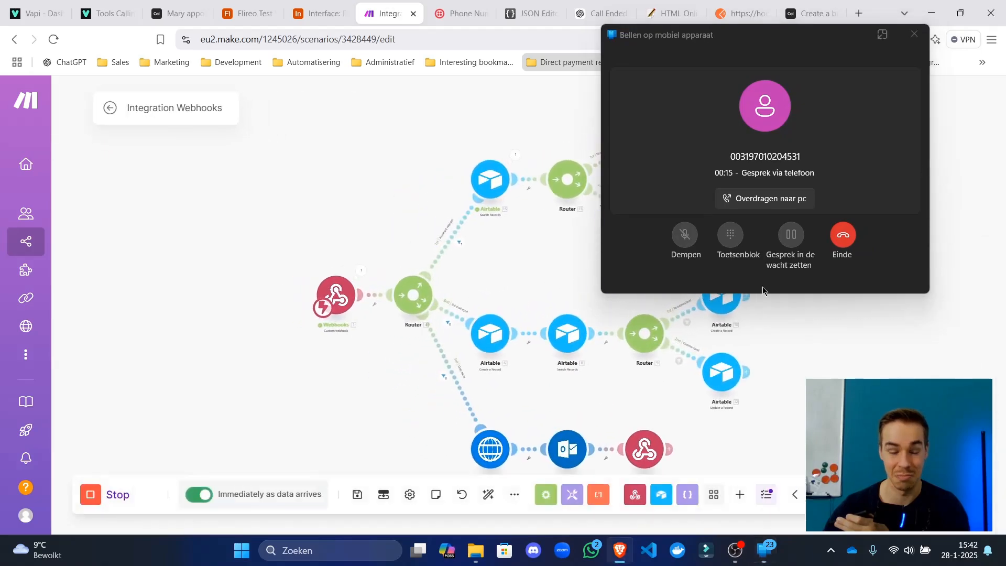
{"action": "left_click", "coordinate": [110, 109]}
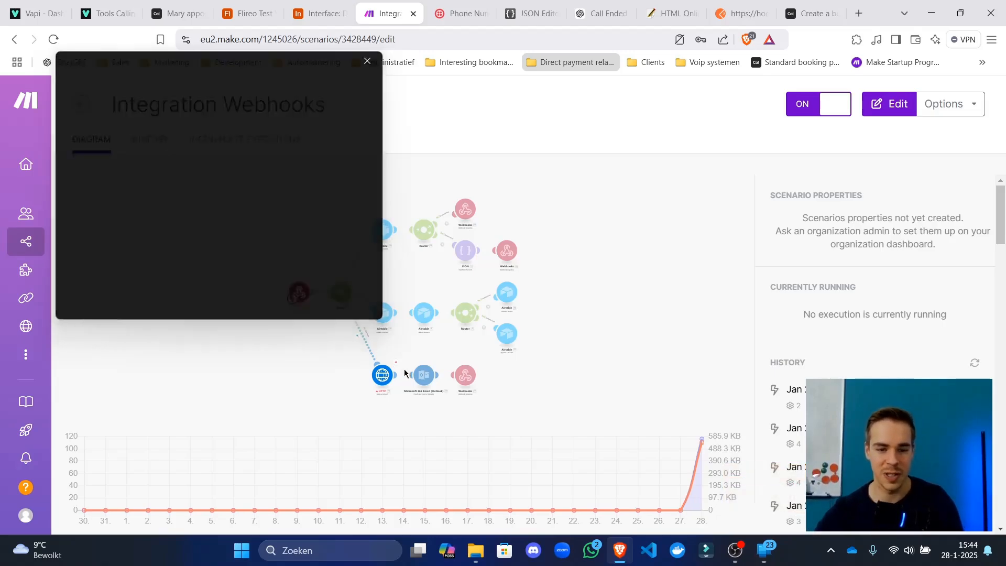
Inspect the HTTP module's failed operation and highlight the booking not-available error.
{"action": "scroll", "coordinate": [460, 298], "scroll_direction": "up", "scroll_amount": 3}
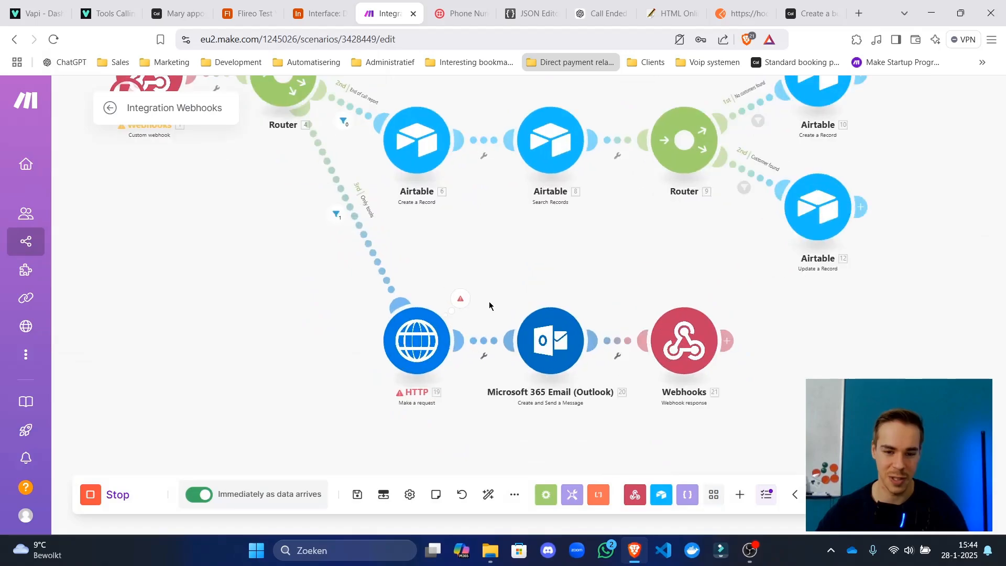
{"action": "left_click", "coordinate": [461, 299]}
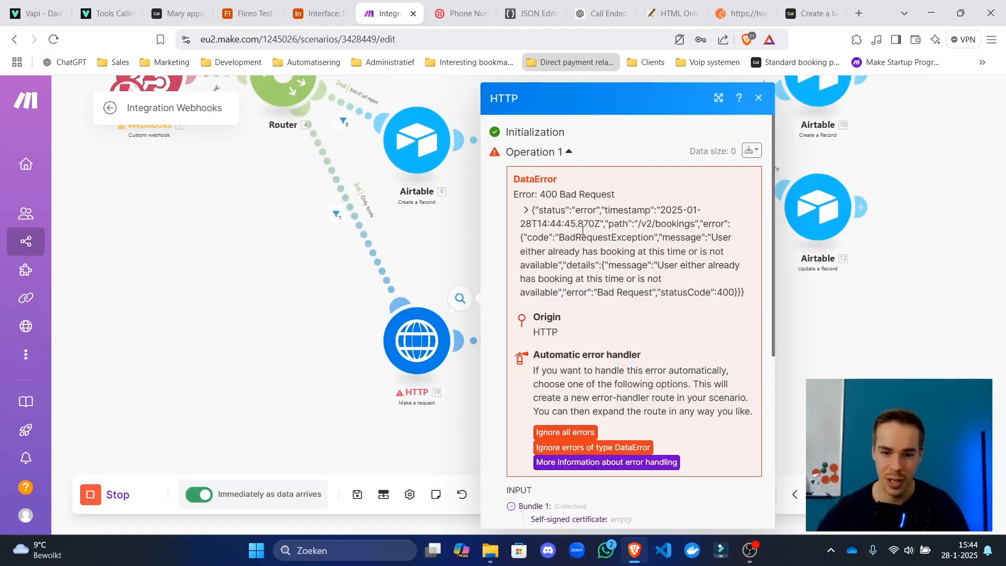
{"action": "left_click_drag", "start_coordinate": [600, 223], "coordinate": [622, 239]}
{"action": "left_click_drag", "start_coordinate": [646, 278], "coordinate": [651, 290]}
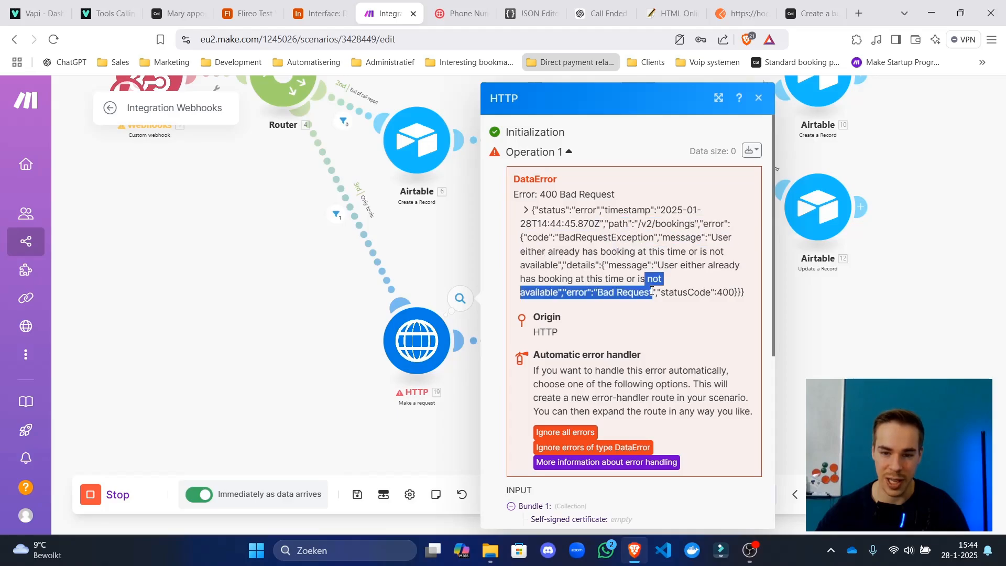
Open the HTTP request module's settings, then switch to the Airtable Customers table.
{"action": "left_click_drag", "start_coordinate": [425, 266], "coordinate": [379, 232]}
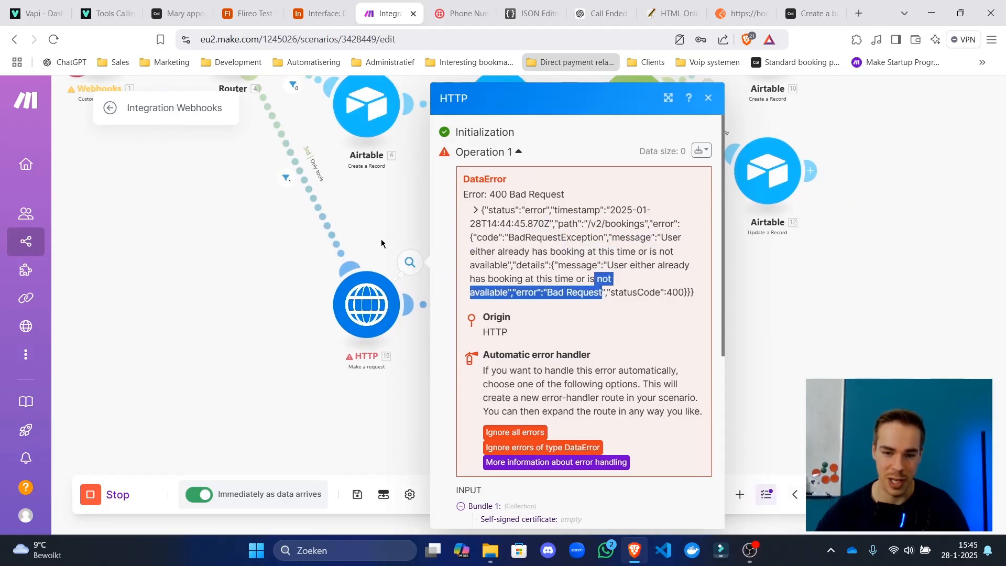
{"action": "left_click", "coordinate": [380, 283]}
{"action": "scroll", "coordinate": [581, 355], "scroll_direction": "down", "scroll_amount": 10}
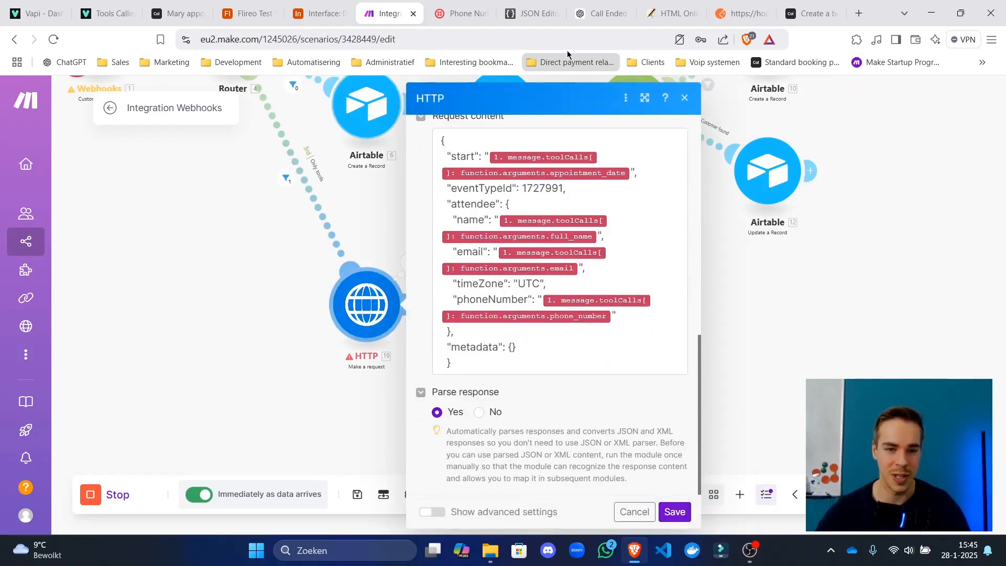
{"action": "left_click", "coordinate": [264, 4]}
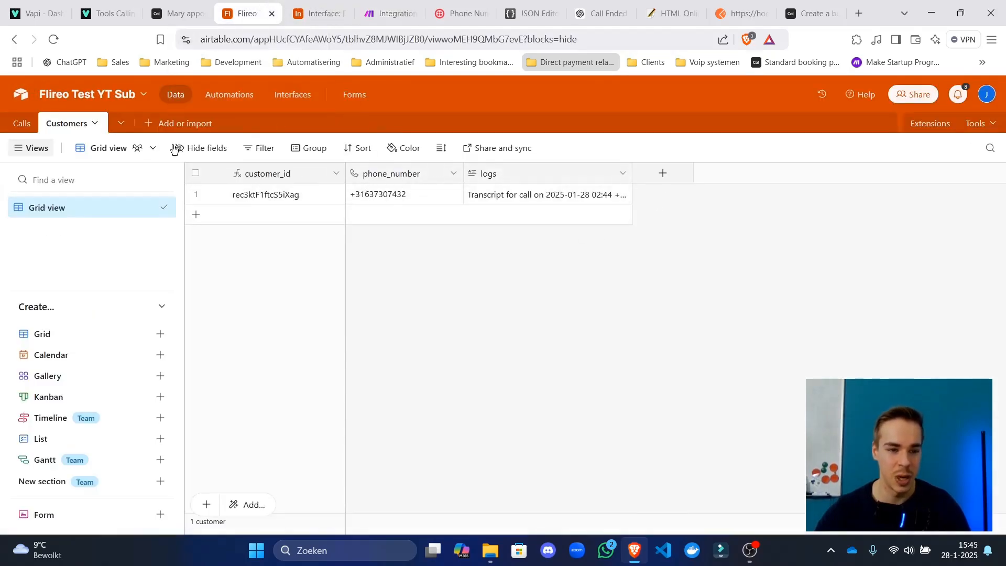
Close the HTTP settings and add a Router after the final Webhooks response.
{"action": "left_click", "coordinate": [318, 4]}
{"action": "left_click", "coordinate": [373, 4]}
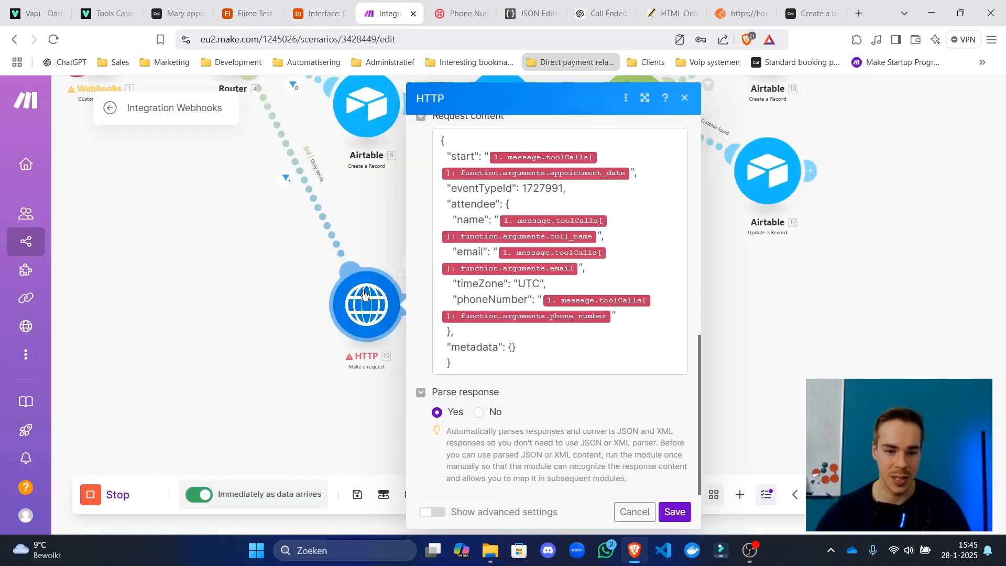
{"action": "left_click", "coordinate": [307, 330]}
{"action": "scroll", "coordinate": [352, 363], "scroll_direction": "down", "scroll_amount": 4}
{"action": "scroll", "coordinate": [387, 356], "scroll_direction": "down", "scroll_amount": 2}
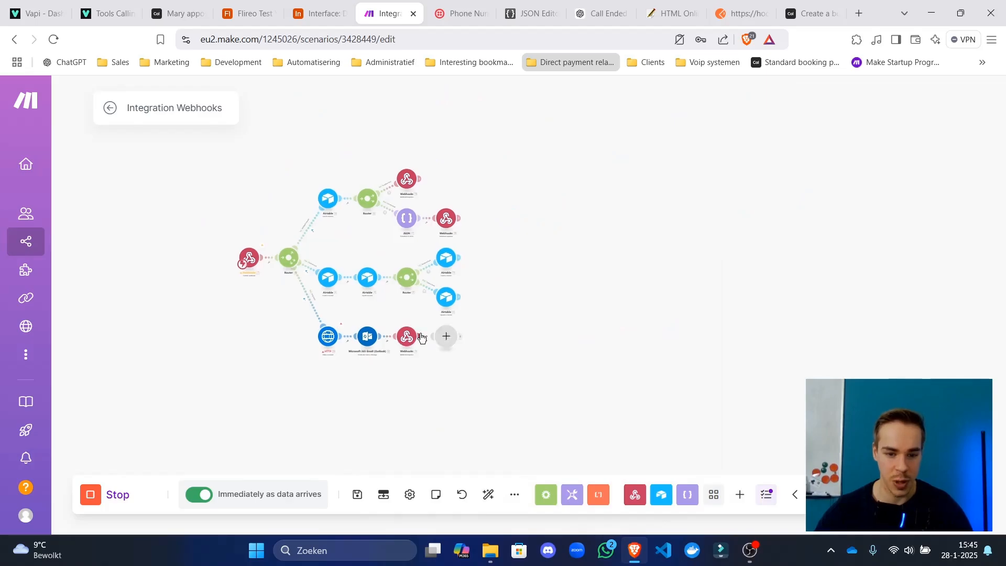
{"action": "left_click", "coordinate": [421, 337]}
{"action": "type", "text": "router"}
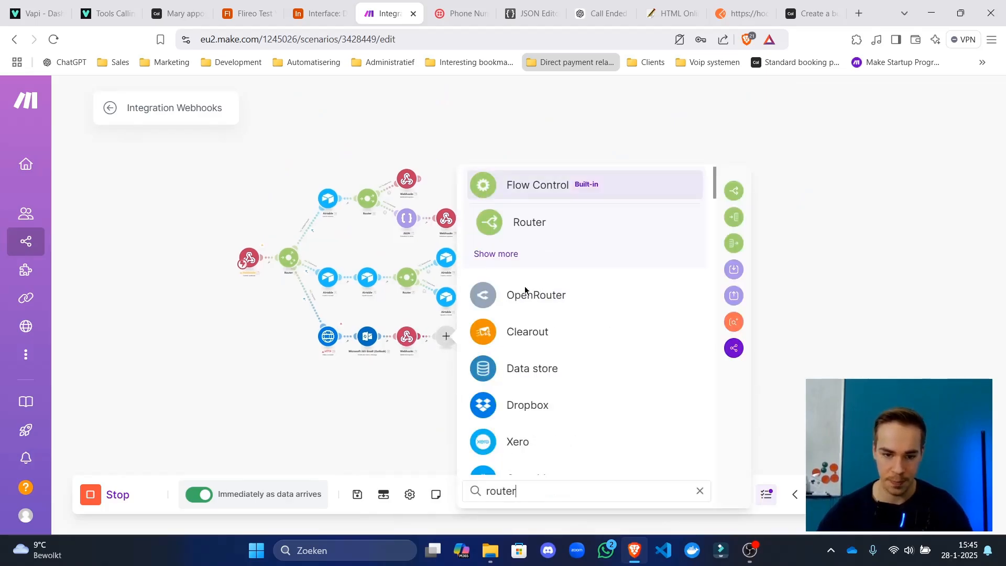
{"action": "left_click", "coordinate": [658, 223]}
Select the HTTP, Outlook and Webhooks modules on the bottom booking row.
{"action": "left_click_drag", "start_coordinate": [408, 360], "coordinate": [267, 318]}
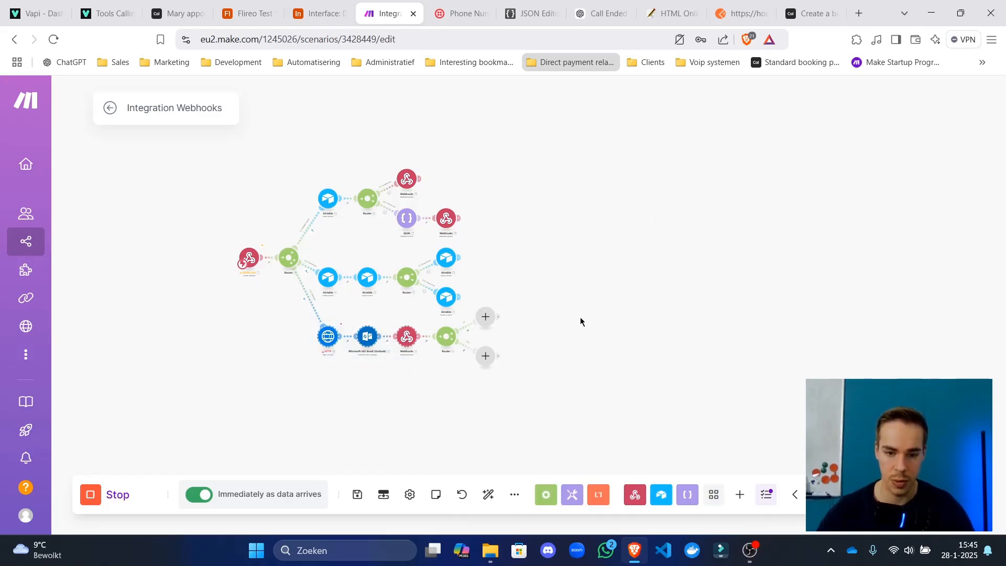
{"action": "left_click_drag", "start_coordinate": [620, 341], "coordinate": [575, 340]}
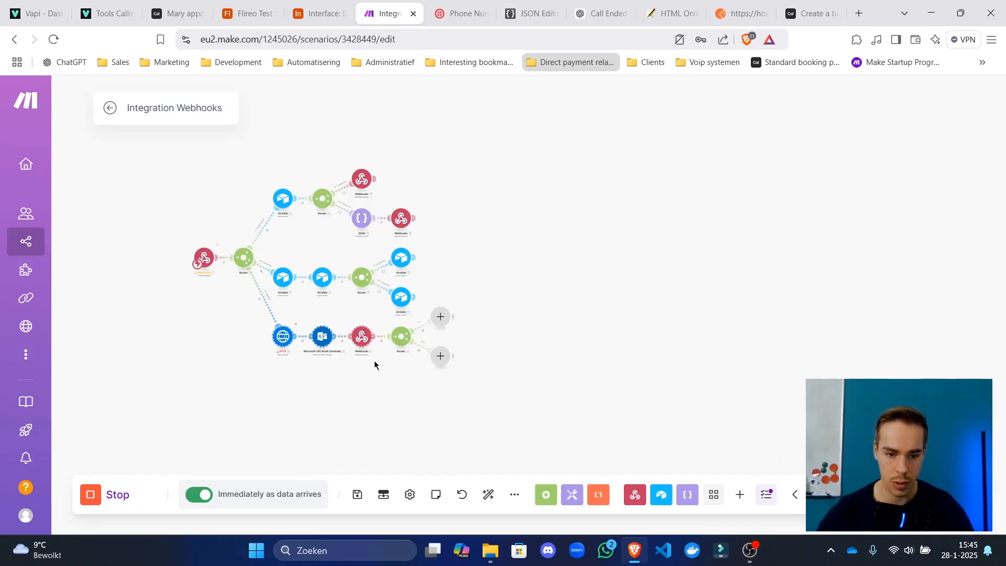
{"action": "left_click_drag", "start_coordinate": [373, 363], "coordinate": [262, 326]}
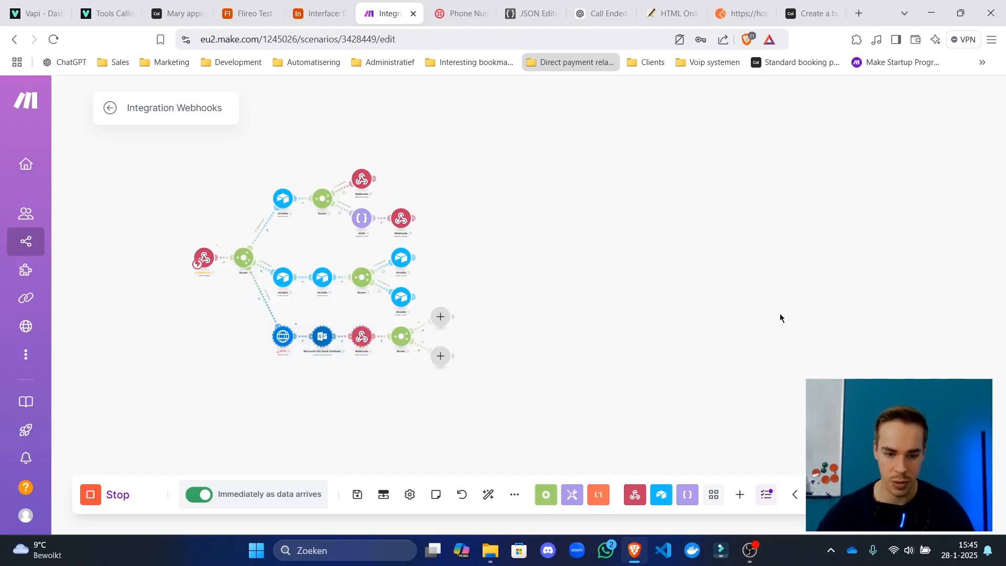
Try copying and pasting the three selected booking modules on the canvas.
{"action": "right_click", "coordinate": [589, 325]}
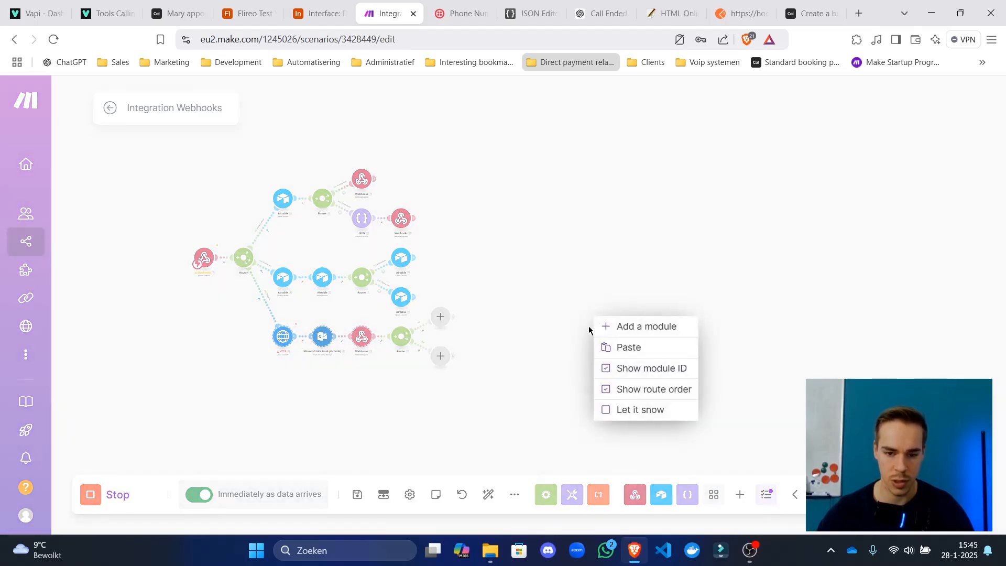
{"action": "left_click", "coordinate": [609, 344]}
{"action": "scroll", "coordinate": [367, 254], "scroll_direction": "up", "scroll_amount": 5}
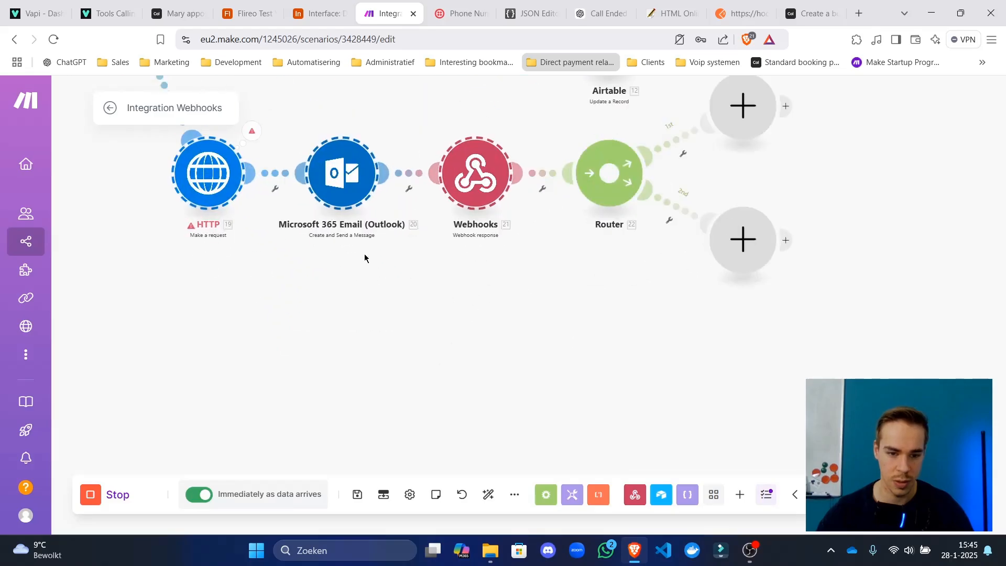
{"action": "right_click", "coordinate": [220, 193]}
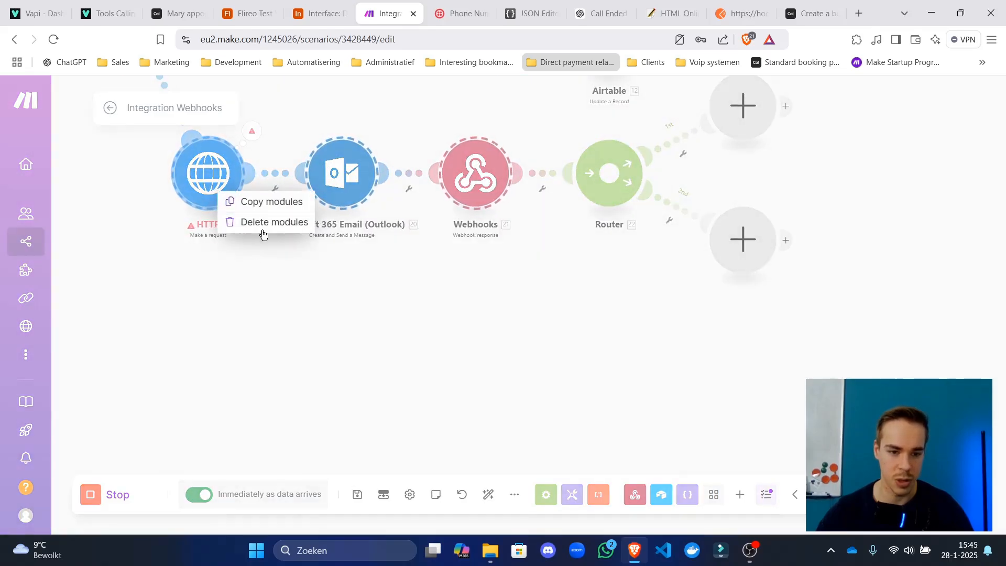
{"action": "left_click", "coordinate": [265, 202]}
{"action": "right_click", "coordinate": [356, 297]}
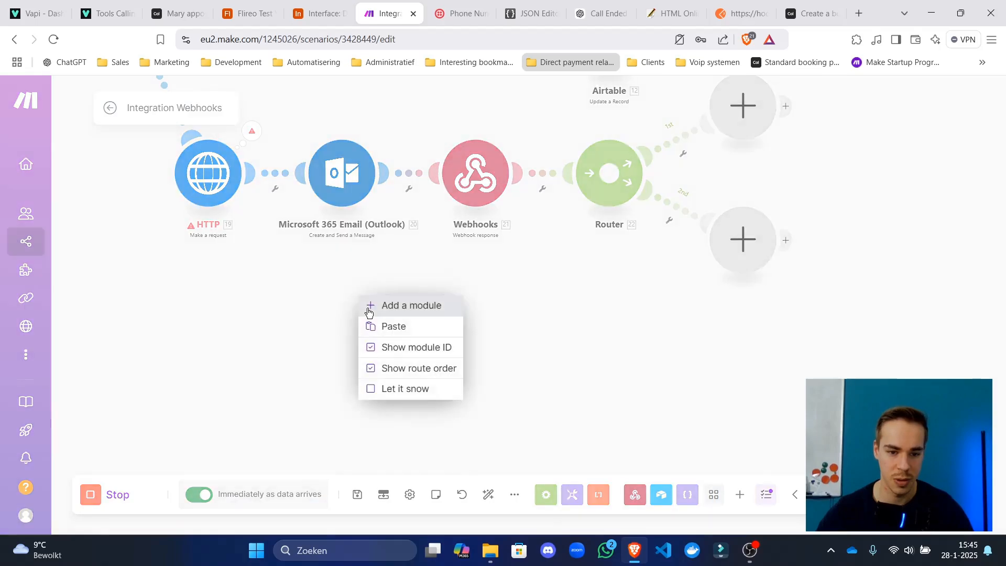
{"action": "left_click", "coordinate": [375, 325]}
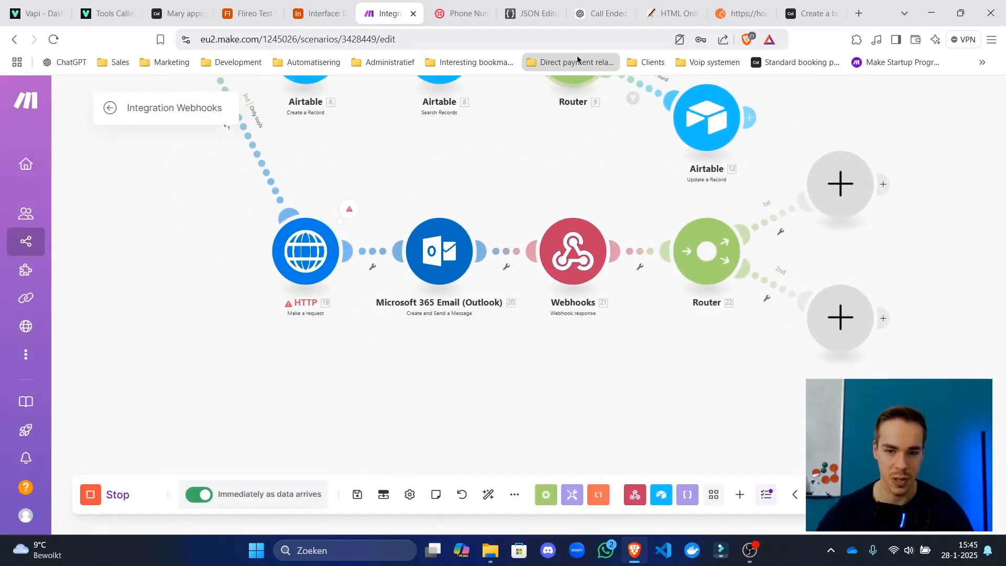
{"action": "left_click", "coordinate": [577, 60]}
{"action": "key", "text": "Escape"}
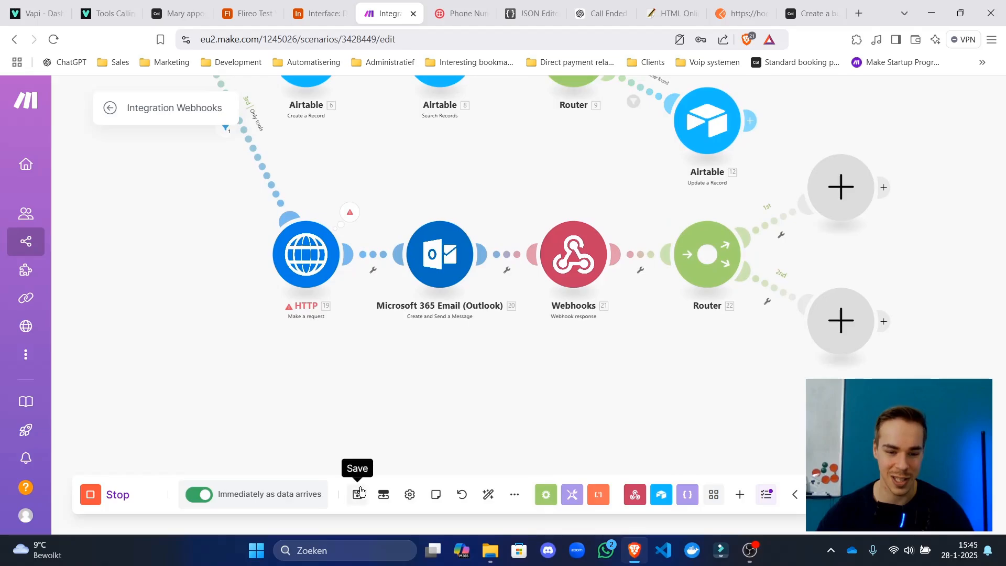
Save the scenario, reload the page and reopen the scenario editor.
{"action": "left_click", "coordinate": [359, 494]}
{"action": "left_click", "coordinate": [109, 110]}
{"action": "left_click", "coordinate": [370, 42]}
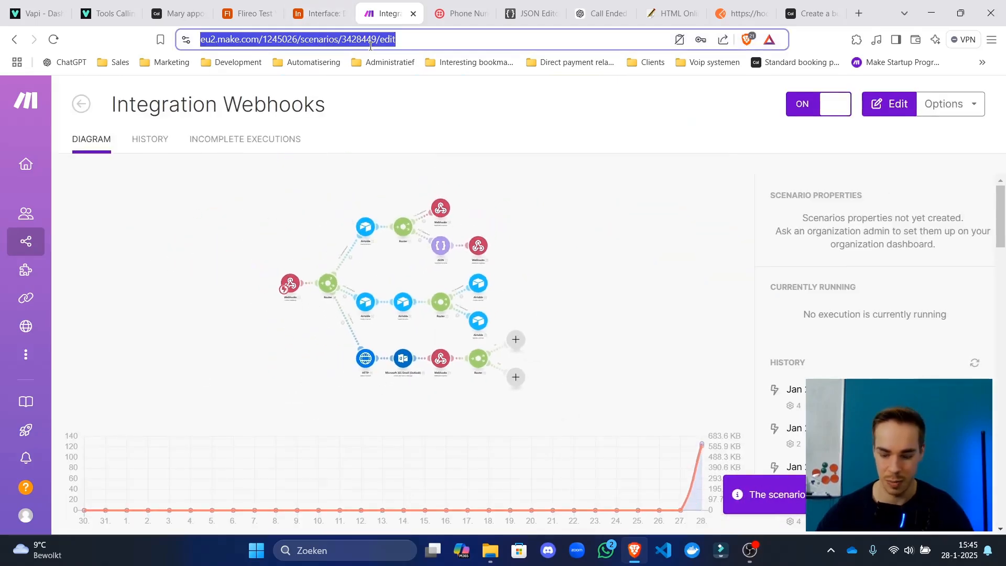
{"action": "key", "text": "Return"}
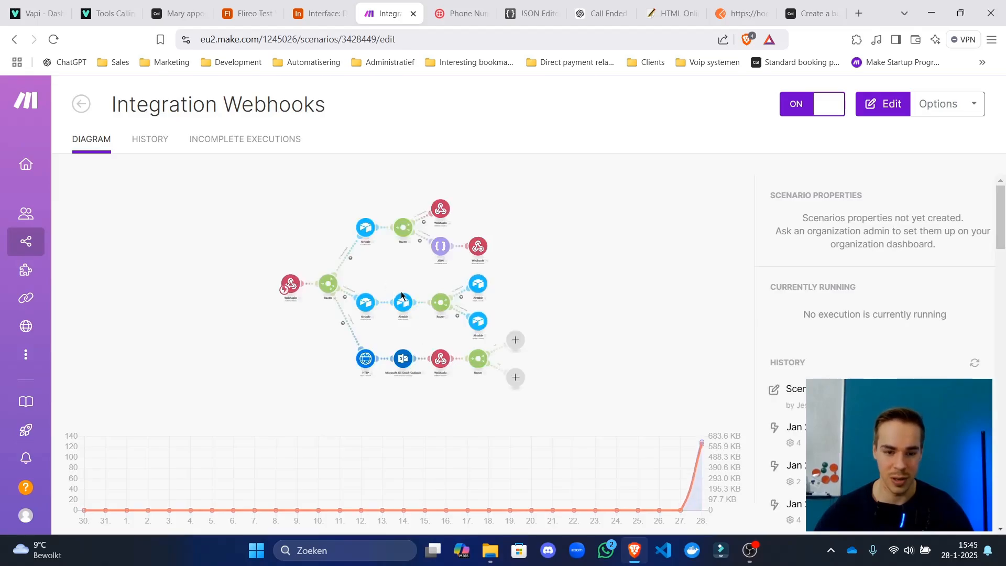
{"action": "left_click", "coordinate": [401, 296]}
{"action": "scroll", "coordinate": [386, 247], "scroll_direction": "up", "scroll_amount": 5}
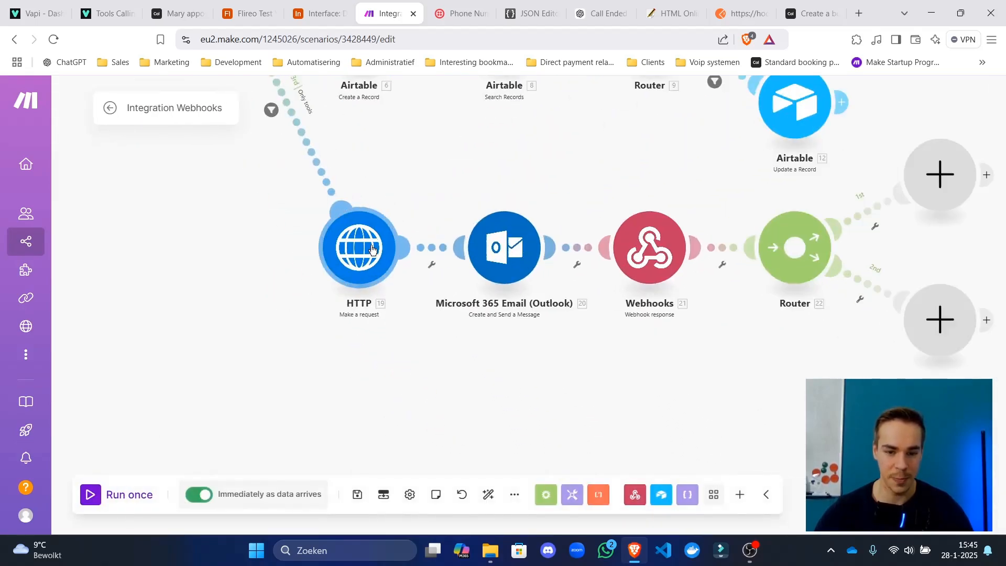
{"action": "left_click", "coordinate": [372, 248]}
{"action": "key", "text": "Escape"}
{"action": "scroll", "coordinate": [323, 319], "scroll_direction": "down", "scroll_amount": 5}
Clone the HTTP, Outlook email and Webhooks modules onto the new Router's first route.
{"action": "left_click_drag", "start_coordinate": [314, 360], "coordinate": [476, 251]}
{"action": "left_click_drag", "start_coordinate": [688, 338], "coordinate": [440, 308]}
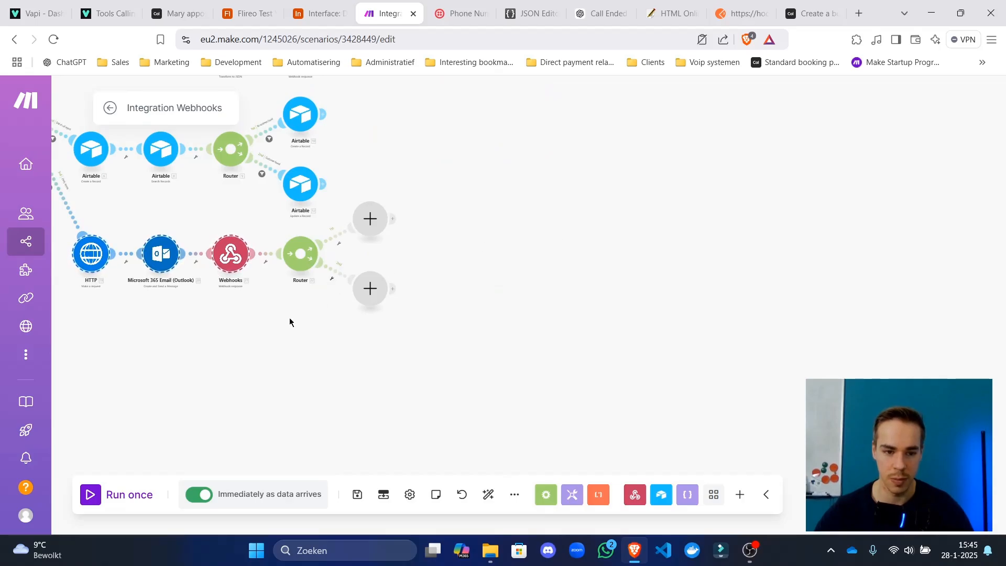
{"action": "scroll", "coordinate": [508, 314], "scroll_direction": "up", "scroll_amount": 5}
{"action": "right_click", "coordinate": [295, 203]}
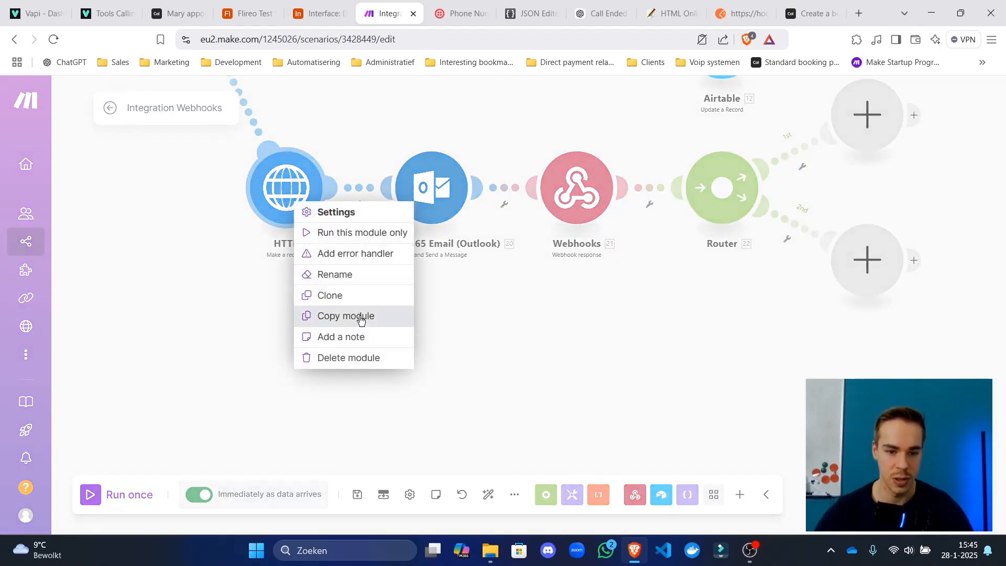
{"action": "left_click", "coordinate": [359, 295]}
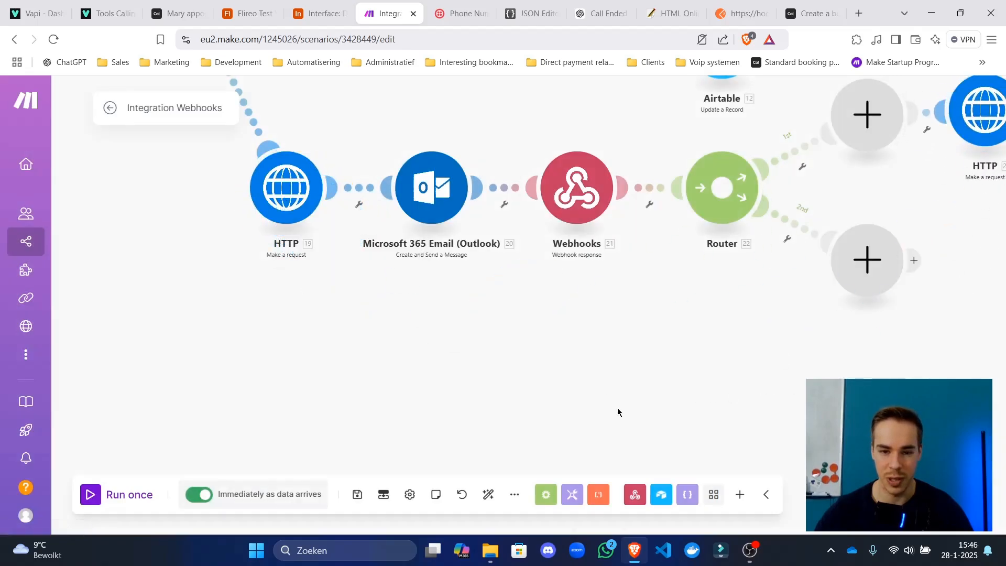
{"action": "scroll", "coordinate": [296, 297], "scroll_direction": "down", "scroll_amount": 5}
{"action": "right_click", "coordinate": [274, 239]}
{"action": "left_click", "coordinate": [341, 334]}
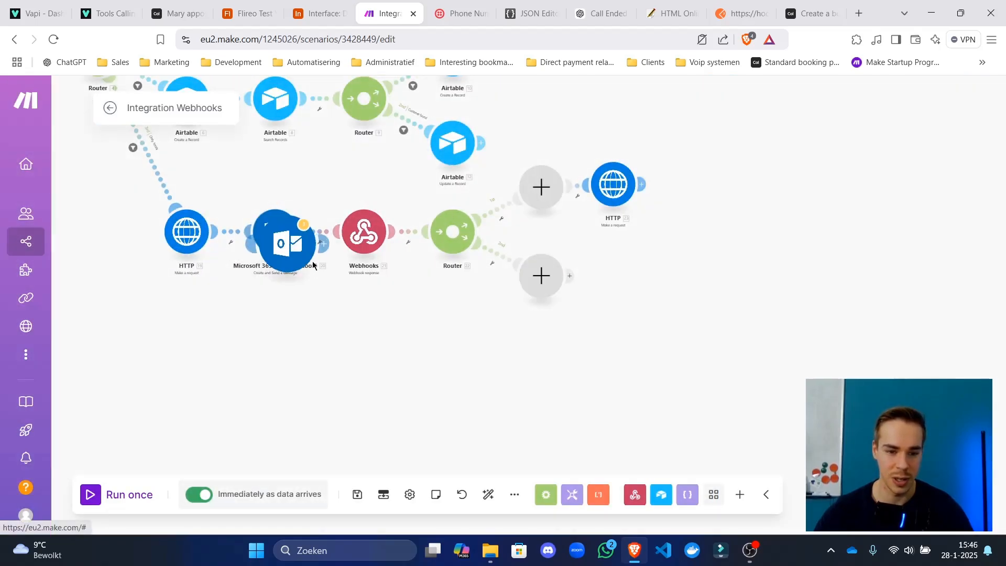
{"action": "right_click", "coordinate": [376, 235]}
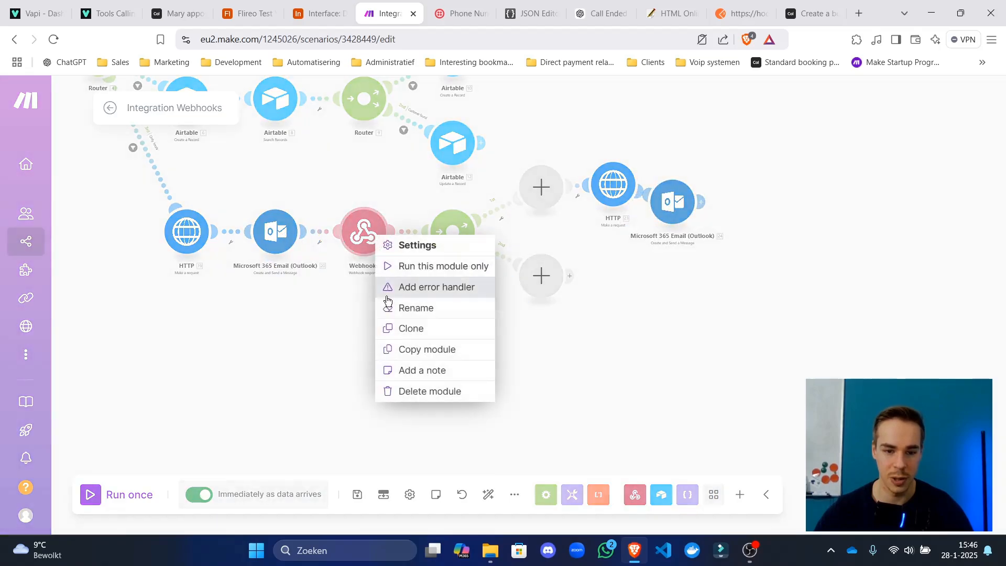
{"action": "left_click", "coordinate": [399, 329]}
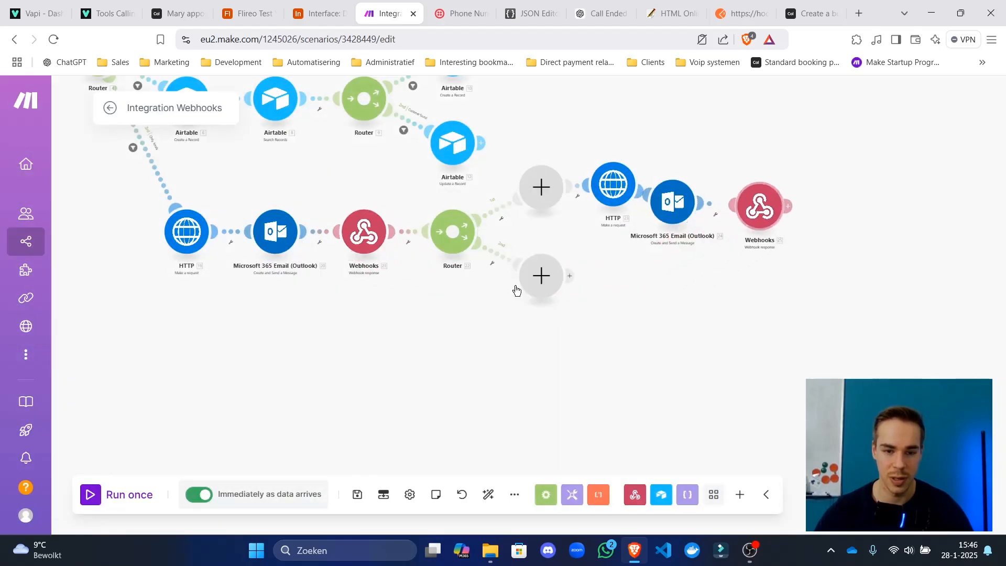
Delete the original three booking modules and auto-align the layout.
{"action": "left_click_drag", "start_coordinate": [436, 333], "coordinate": [711, 347]}
{"action": "left_click_drag", "start_coordinate": [396, 293], "coordinate": [647, 226]}
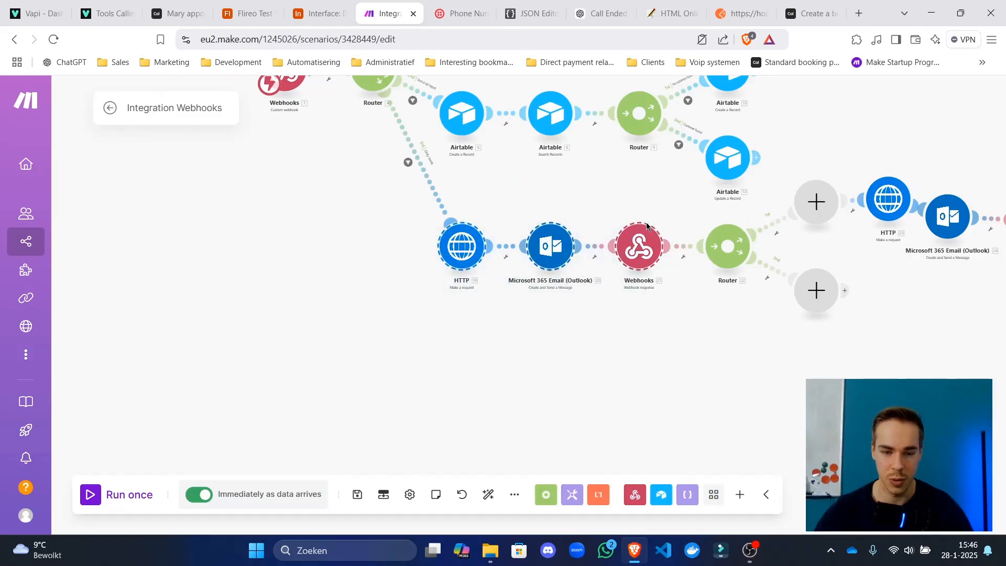
{"action": "key", "text": "Delete"}
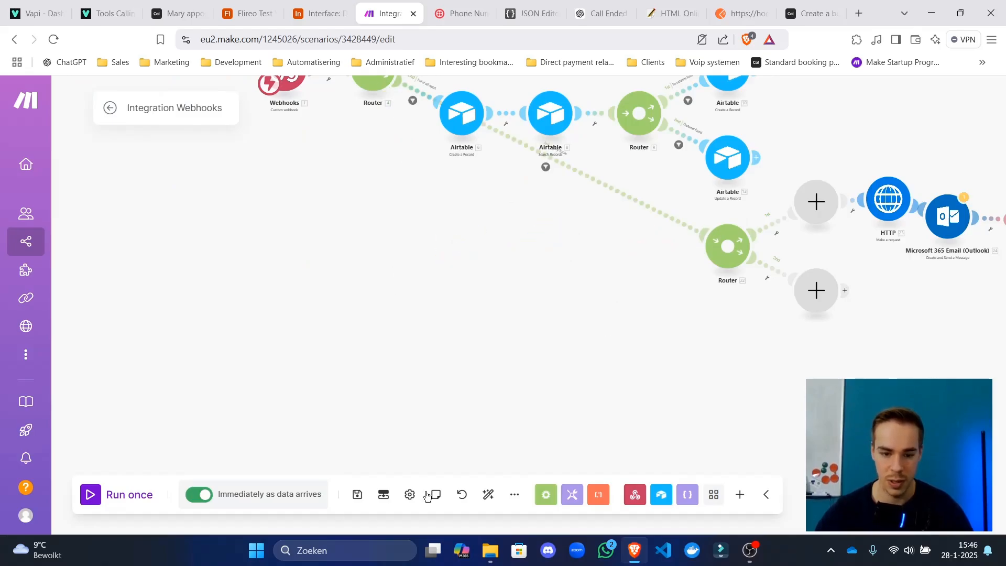
{"action": "left_click", "coordinate": [488, 495]}
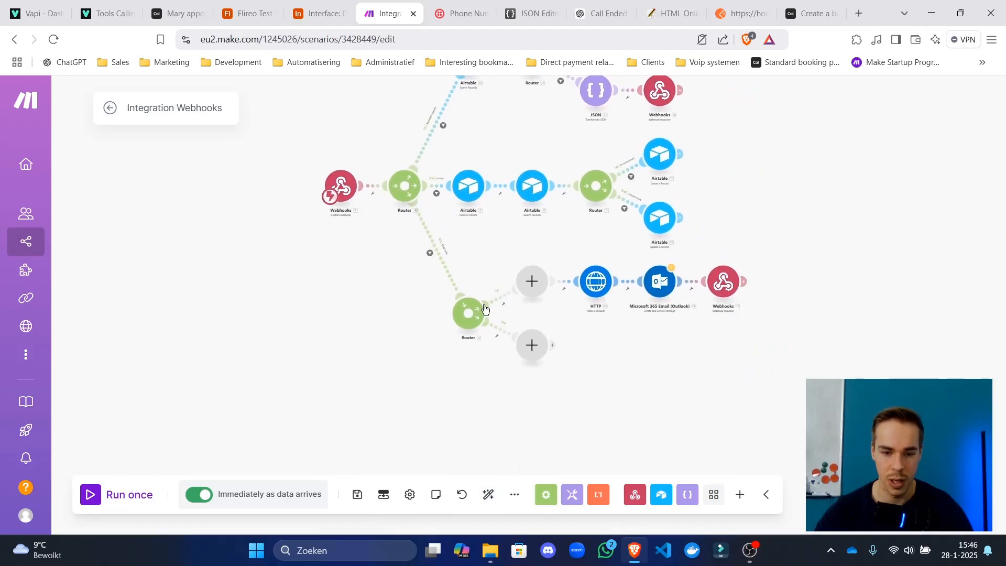
Add an Airtable Search Records module and place it in front of Router 22.
{"action": "scroll", "coordinate": [484, 310], "scroll_direction": "up", "scroll_amount": 3}
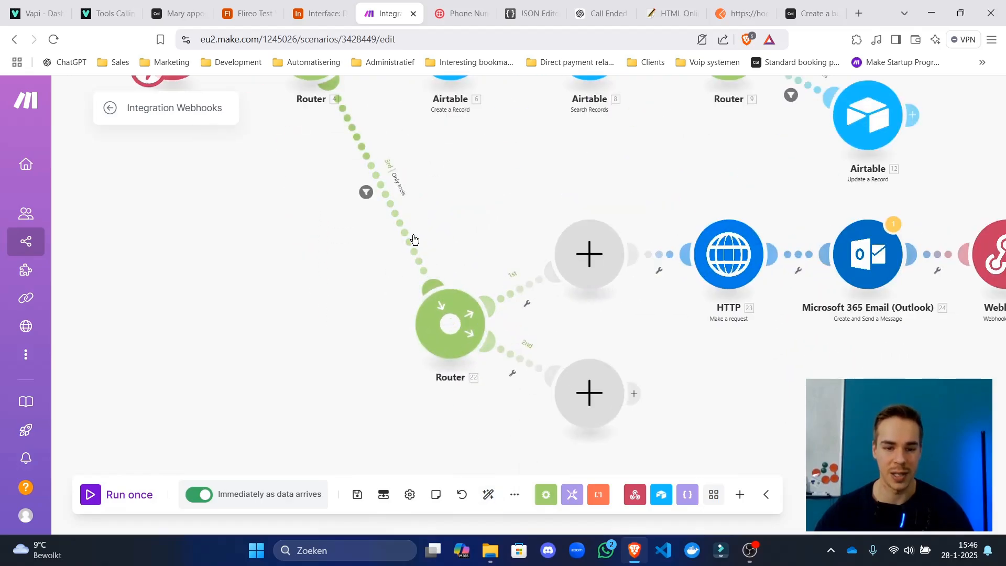
{"action": "left_click", "coordinate": [340, 315]}
{"action": "type", "text": "airtab"}
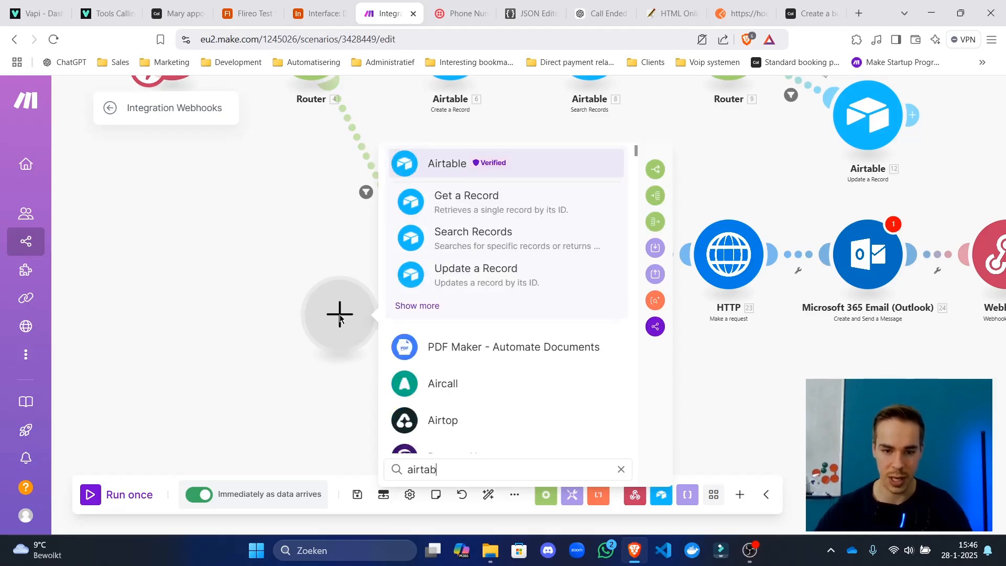
{"action": "left_click", "coordinate": [444, 241]}
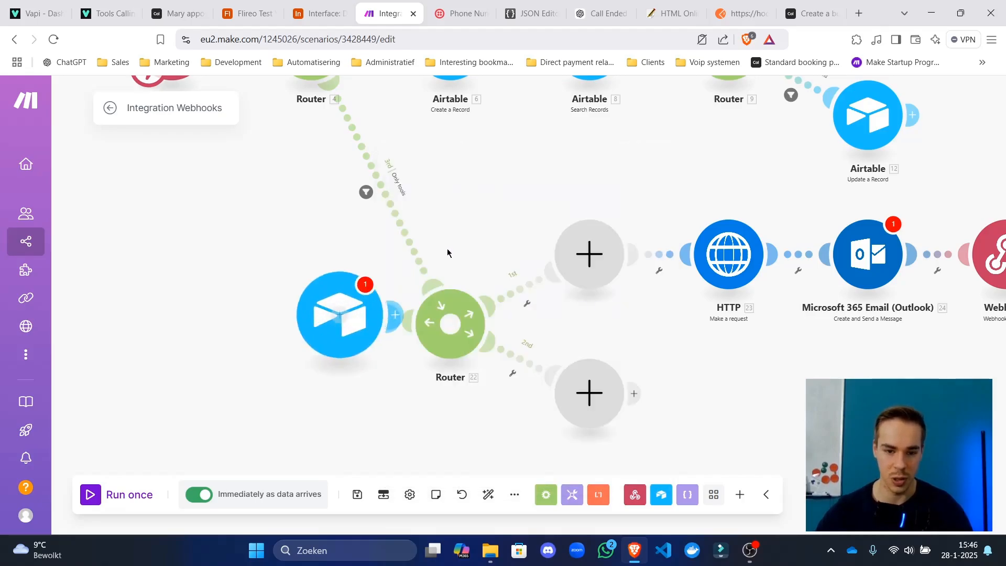
{"action": "left_click", "coordinate": [394, 314]}
{"action": "left_click_drag", "start_coordinate": [373, 259], "coordinate": [264, 309]}
Detach Router 4 from Router 22 and connect its third route to the Airtable search.
{"action": "right_click", "coordinate": [397, 223]}
{"action": "left_click", "coordinate": [412, 256]}
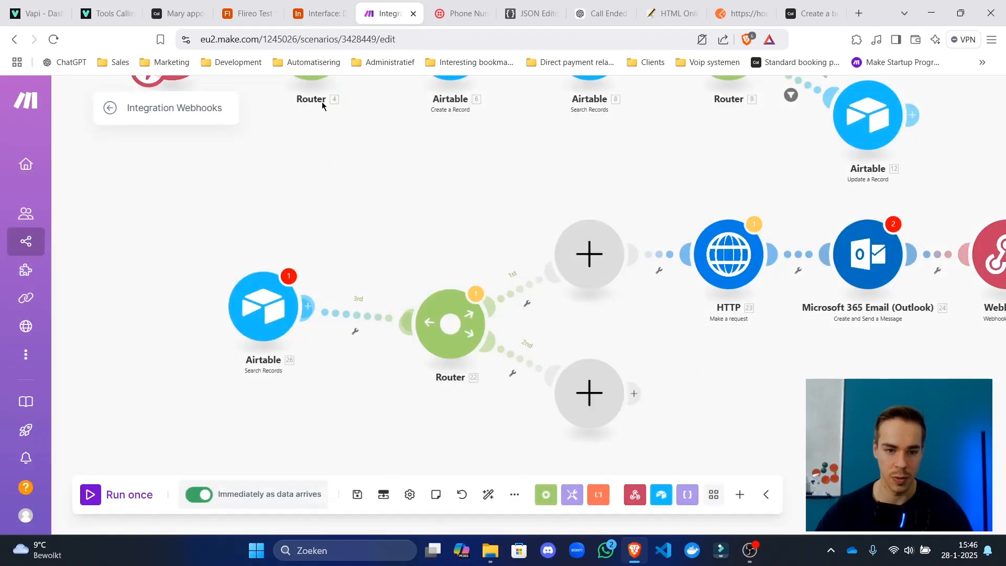
{"action": "right_click", "coordinate": [369, 313]}
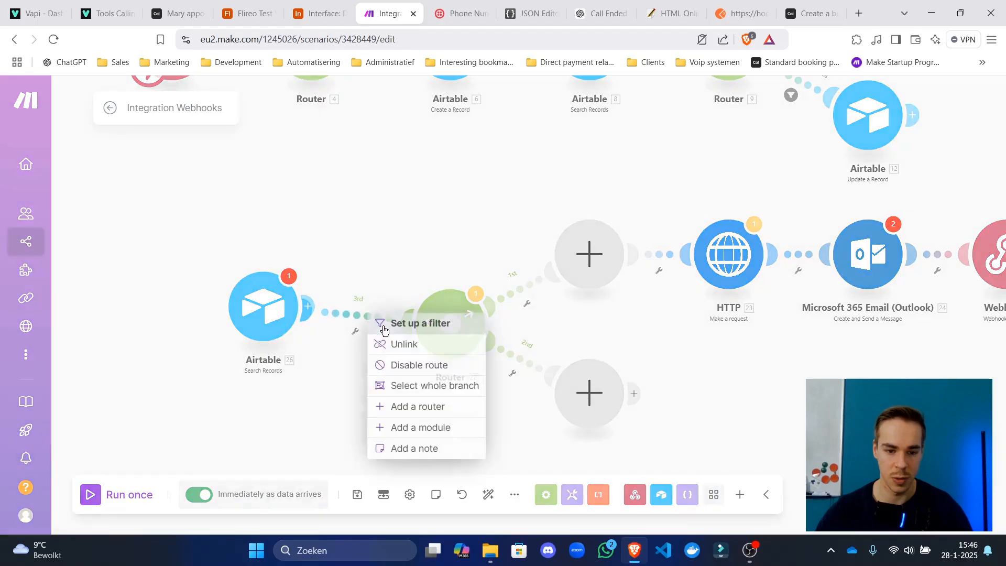
{"action": "left_click", "coordinate": [388, 344]}
{"action": "scroll", "coordinate": [252, 278], "scroll_direction": "up", "scroll_amount": 1}
{"action": "left_click_drag", "start_coordinate": [221, 267], "coordinate": [411, 102]}
{"action": "left_click_drag", "start_coordinate": [411, 356], "coordinate": [524, 374]}
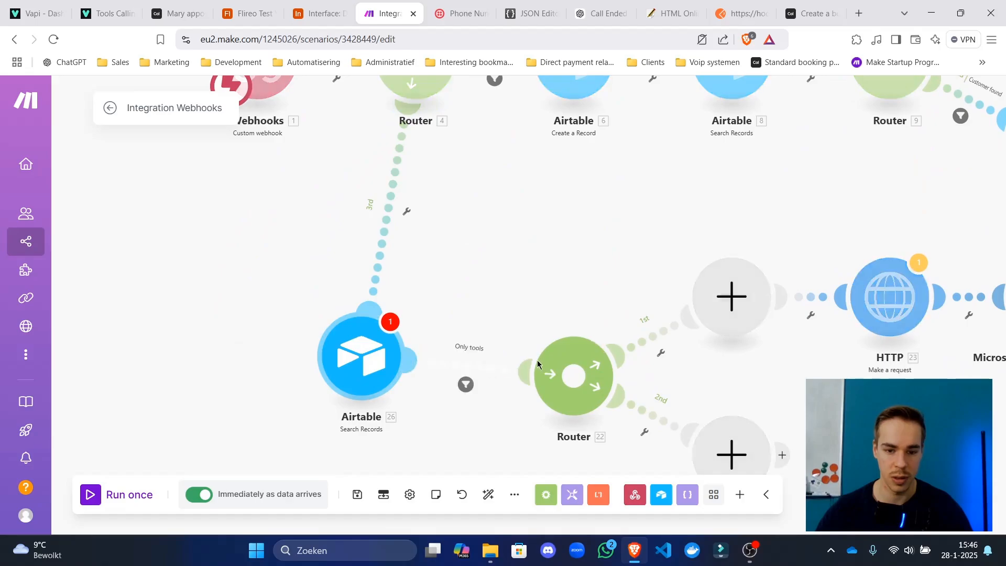
Give Router 4's third-route filter the Only tools label and message type condition.
{"action": "left_click_drag", "start_coordinate": [572, 310], "coordinate": [500, 305]}
{"action": "key", "text": "ctrl+c"}
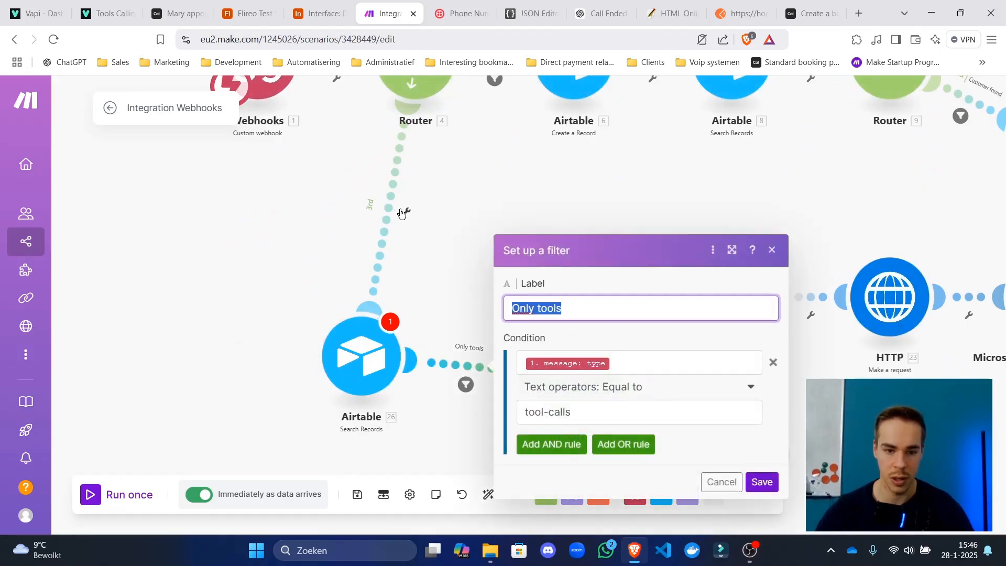
{"action": "left_click", "coordinate": [406, 212]}
{"action": "left_click", "coordinate": [541, 147]}
{"action": "key", "text": "ctrl+v"}
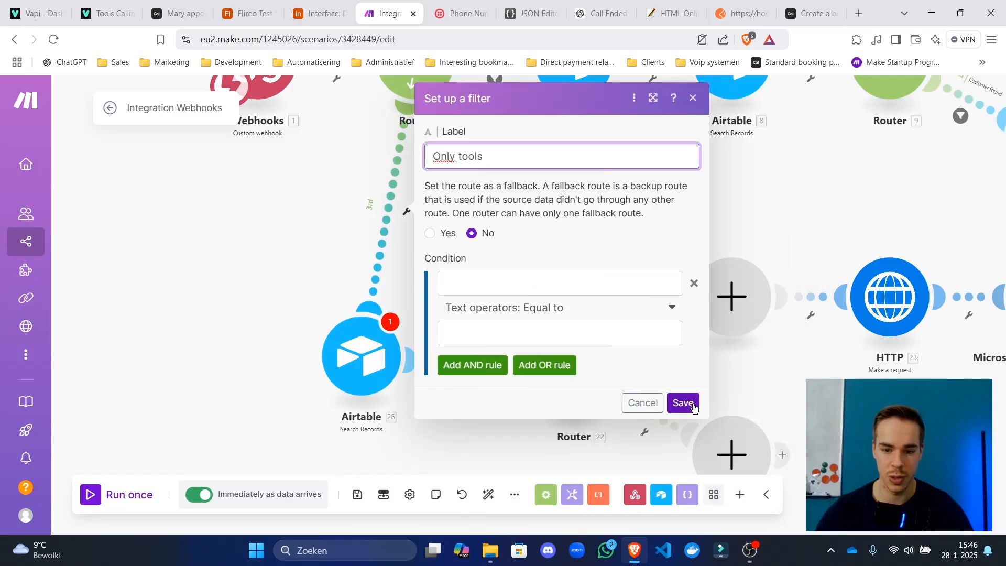
{"action": "left_click", "coordinate": [683, 402]}
{"action": "left_click_drag", "start_coordinate": [647, 358], "coordinate": [506, 354]}
{"action": "key", "text": "ctrl+c"}
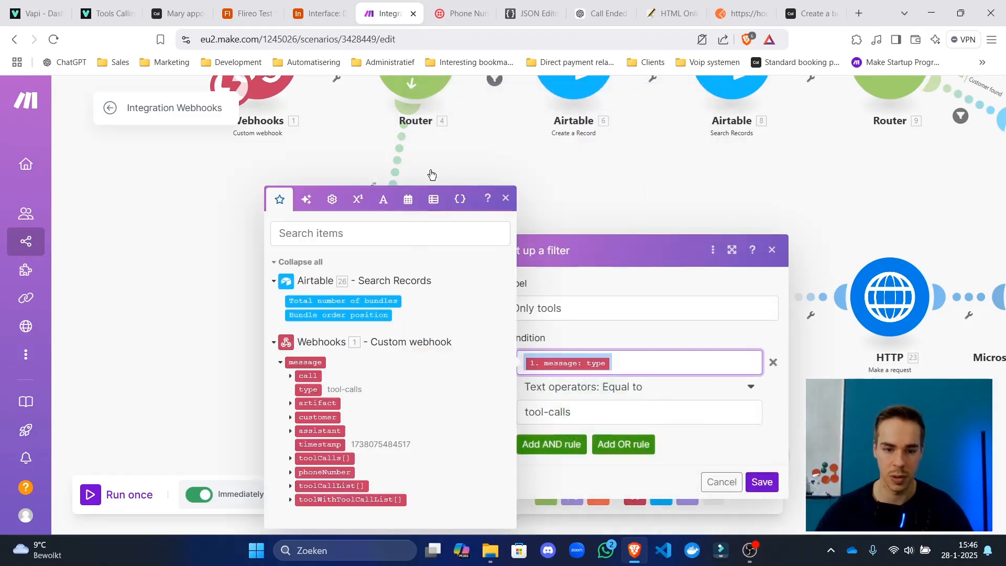
{"action": "left_click", "coordinate": [401, 161]}
{"action": "left_click", "coordinate": [545, 282]}
{"action": "key", "text": "ctrl+v"}
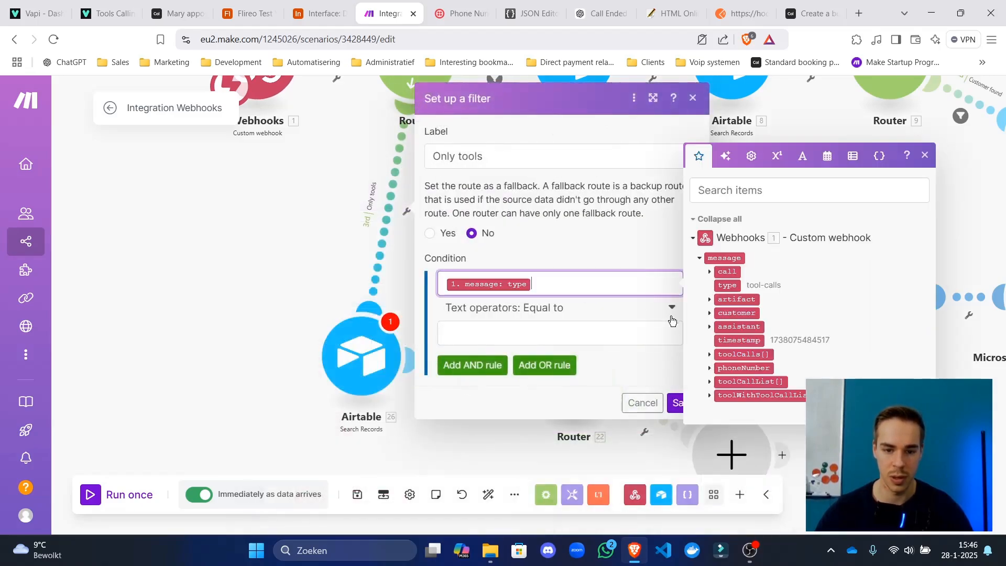
{"action": "left_click", "coordinate": [674, 403]}
Set the third-route filter's comparison value to tool-calls and save it.
{"action": "left_click_drag", "start_coordinate": [664, 413], "coordinate": [507, 410]}
{"action": "key", "text": "ctrl+c"}
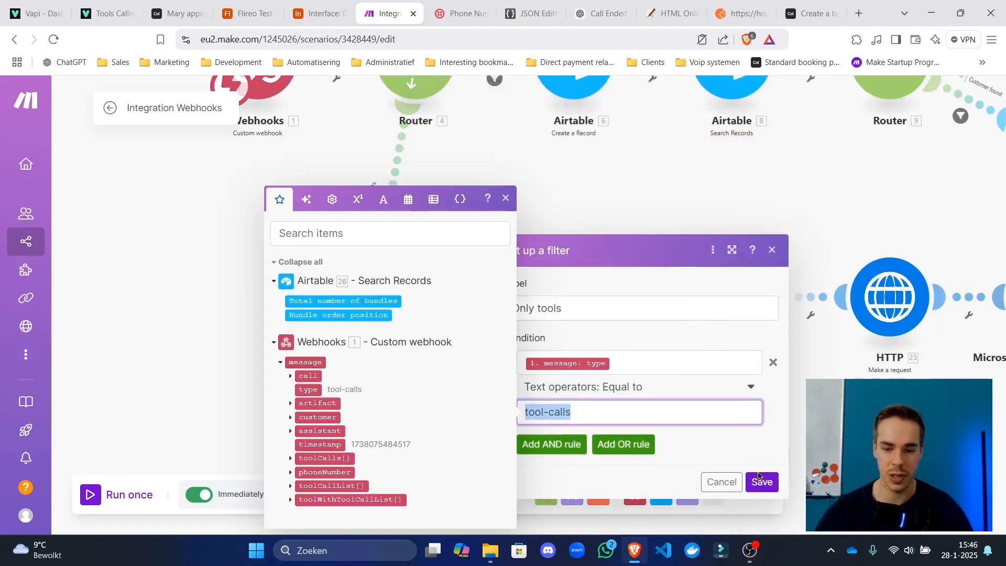
{"action": "left_click", "coordinate": [408, 211]}
{"action": "left_click", "coordinate": [575, 331]}
{"action": "key", "text": "ctrl+v"}
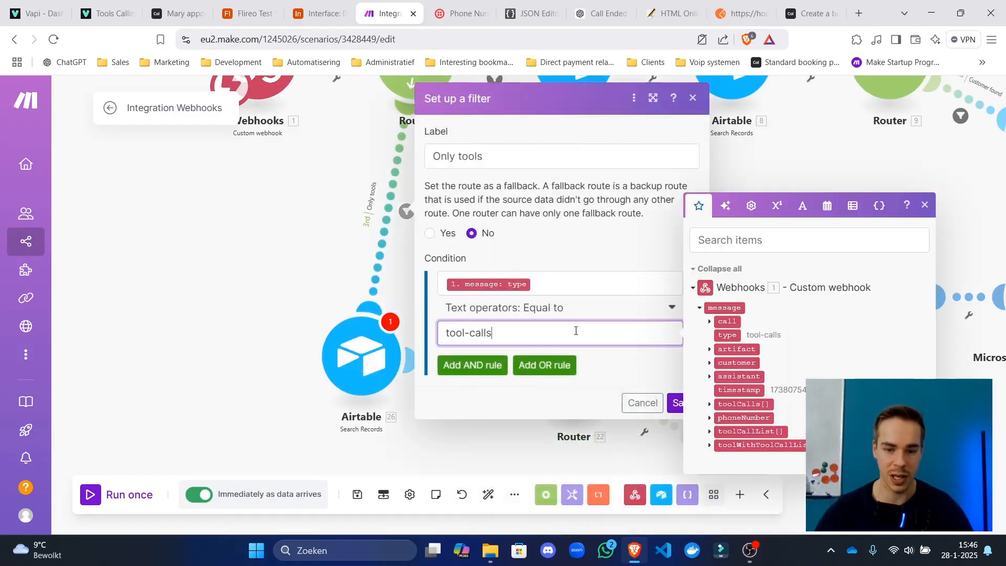
{"action": "left_click", "coordinate": [687, 341]}
{"action": "left_click", "coordinate": [683, 402]}
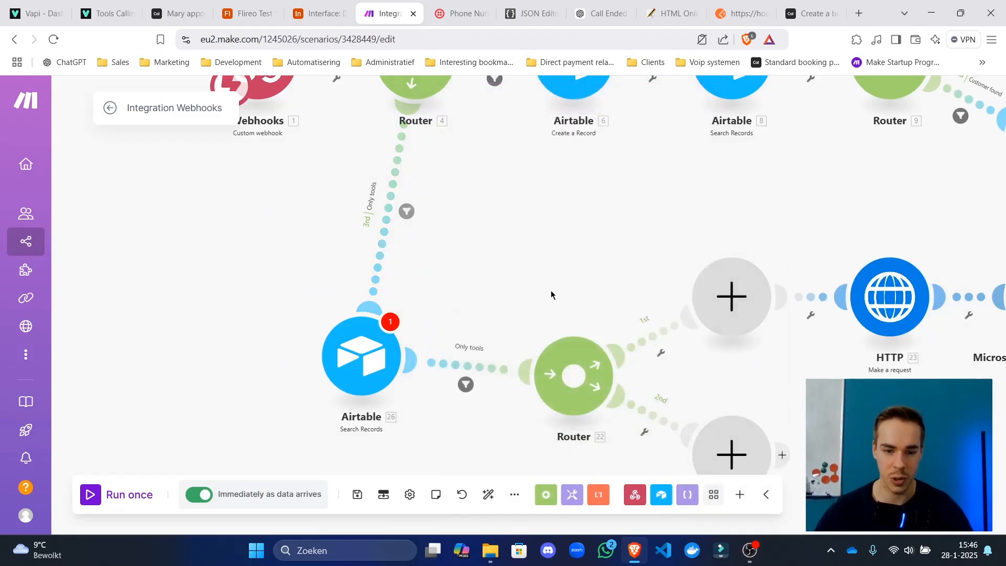
Strip the duplicate filter from the Airtable-to-Router 22 link and auto-align the layout.
{"action": "left_click", "coordinate": [500, 361]}
{"action": "triple_click", "coordinate": [666, 308]}
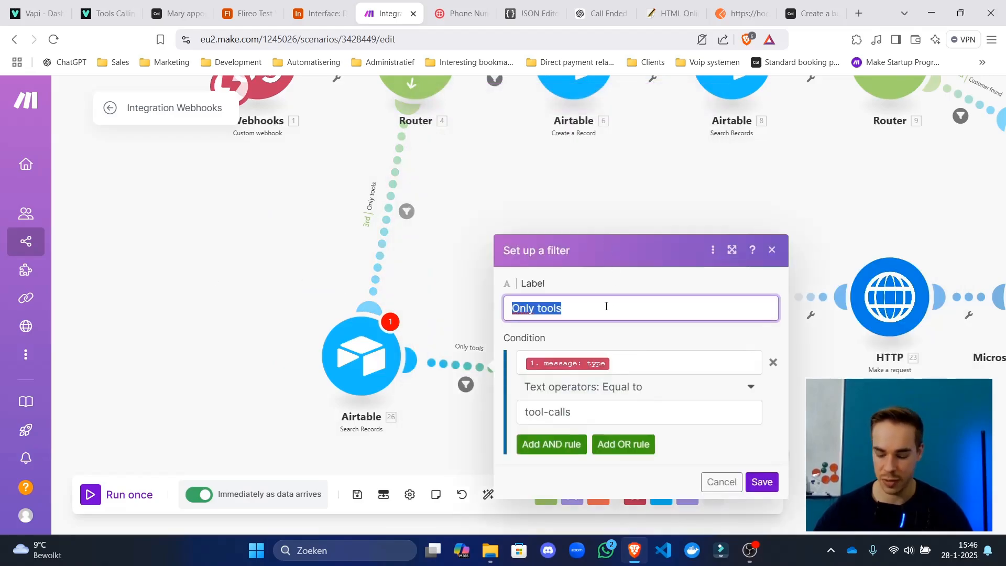
{"action": "key", "text": "BackSpace"}
{"action": "left_click", "coordinate": [736, 364]}
{"action": "key", "text": "BackSpace"}
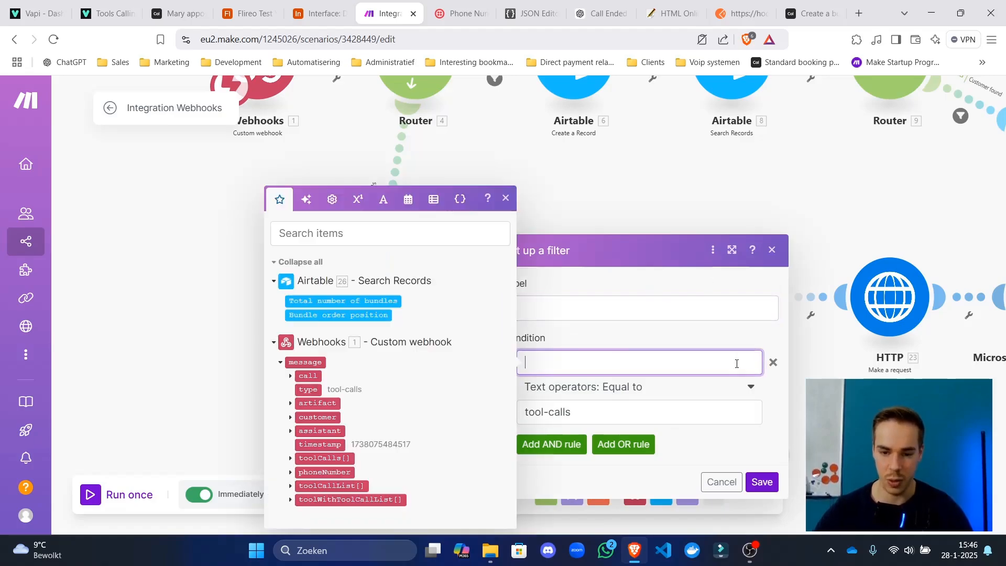
{"action": "left_click", "coordinate": [764, 365]}
{"action": "left_click", "coordinate": [773, 363]}
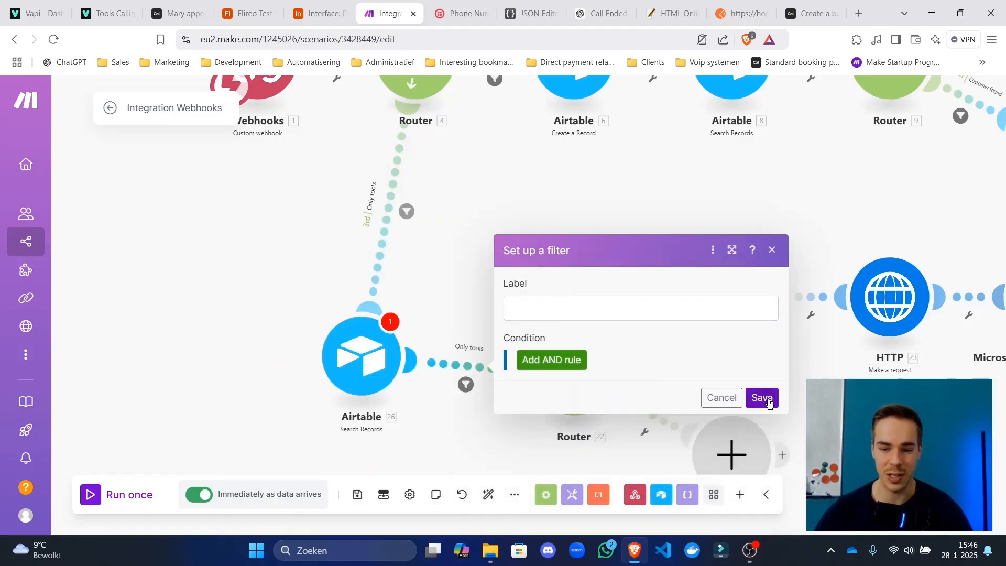
{"action": "left_click", "coordinate": [767, 400]}
{"action": "left_click", "coordinate": [489, 494]}
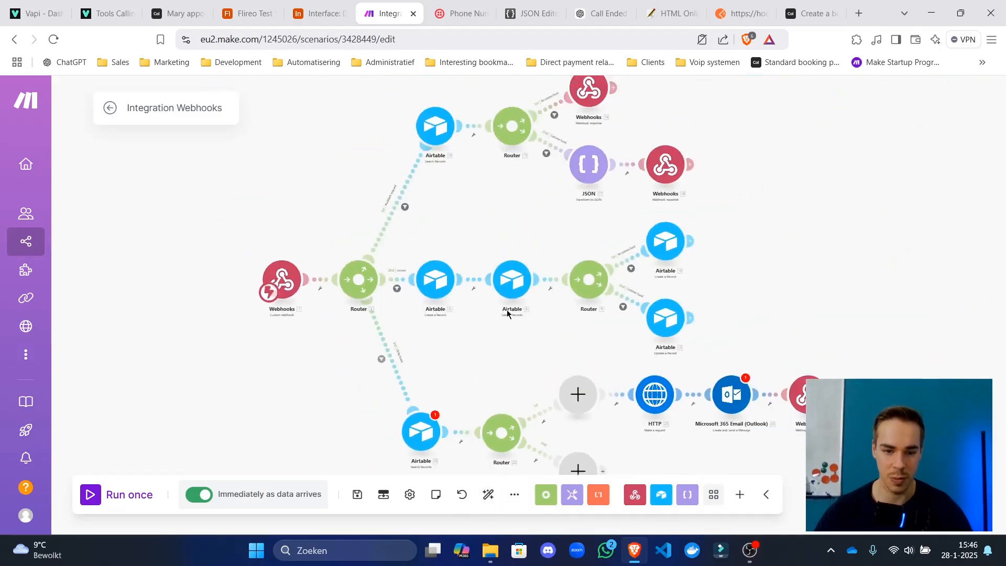
Delete the empty placeholder module so Router 22's first route leads straight into HTTP.
{"action": "scroll", "coordinate": [381, 224], "scroll_direction": "up", "scroll_amount": 3}
{"action": "right_click", "coordinate": [568, 225]}
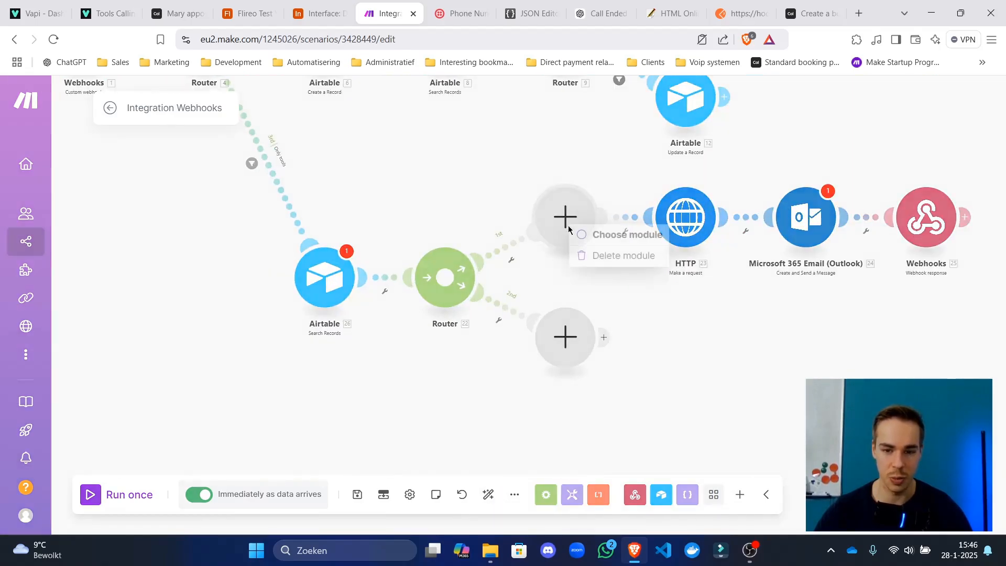
{"action": "left_click", "coordinate": [626, 256]}
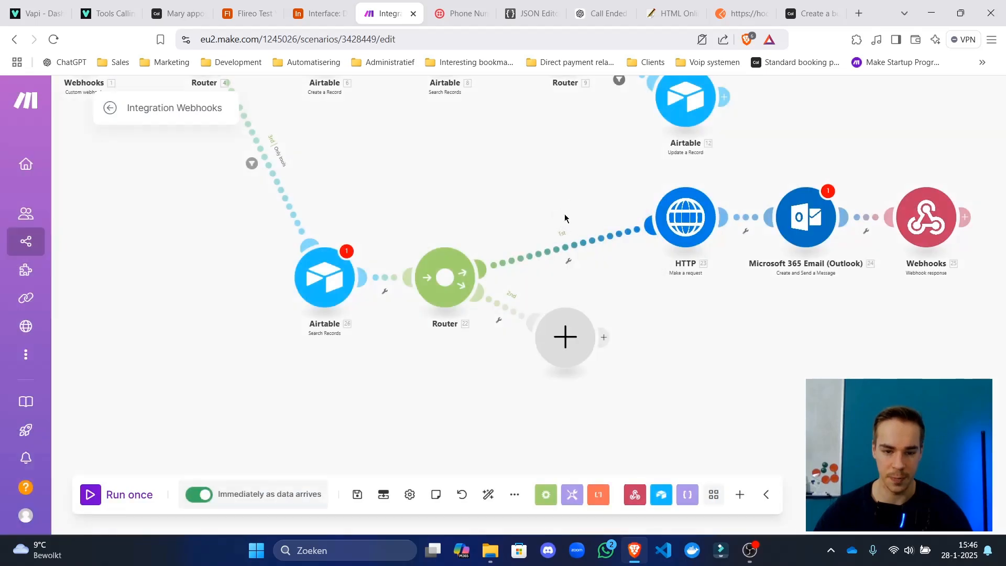
Point the Airtable search at the Customers table in Flireo Test YT Sub and begin its formula.
{"action": "left_click", "coordinate": [370, 243]}
{"action": "left_click", "coordinate": [526, 294]}
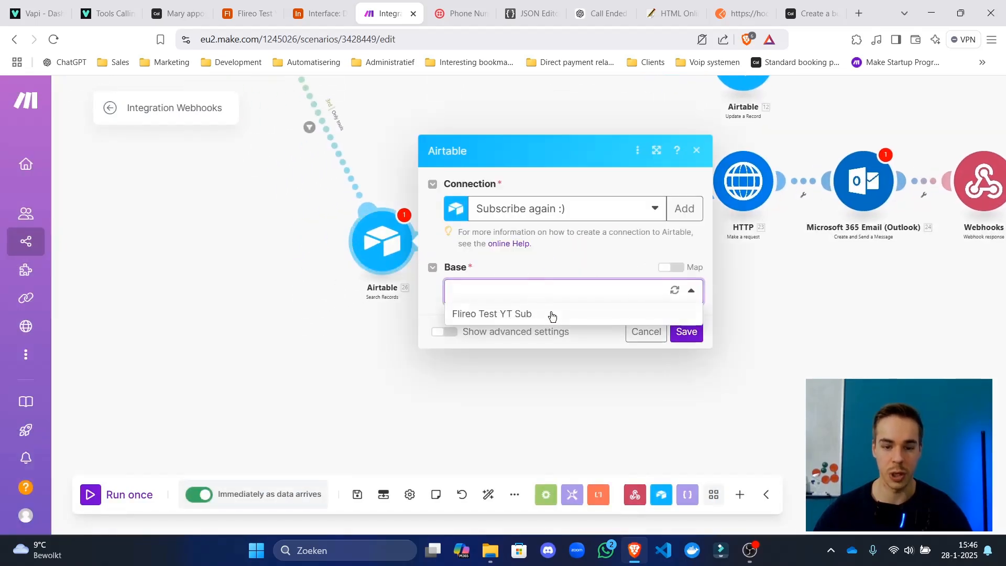
{"action": "left_click", "coordinate": [551, 316]}
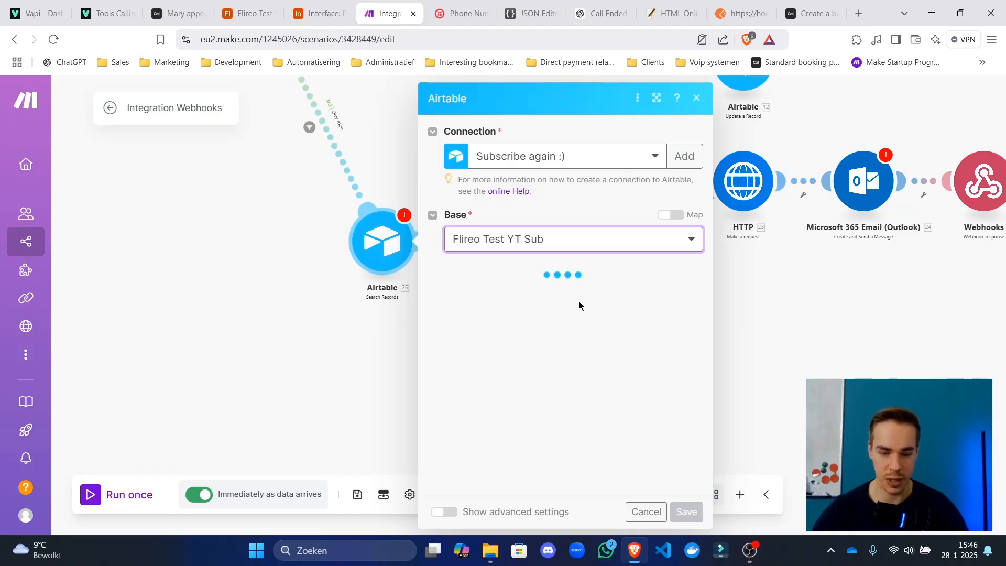
{"action": "left_click", "coordinate": [563, 297]}
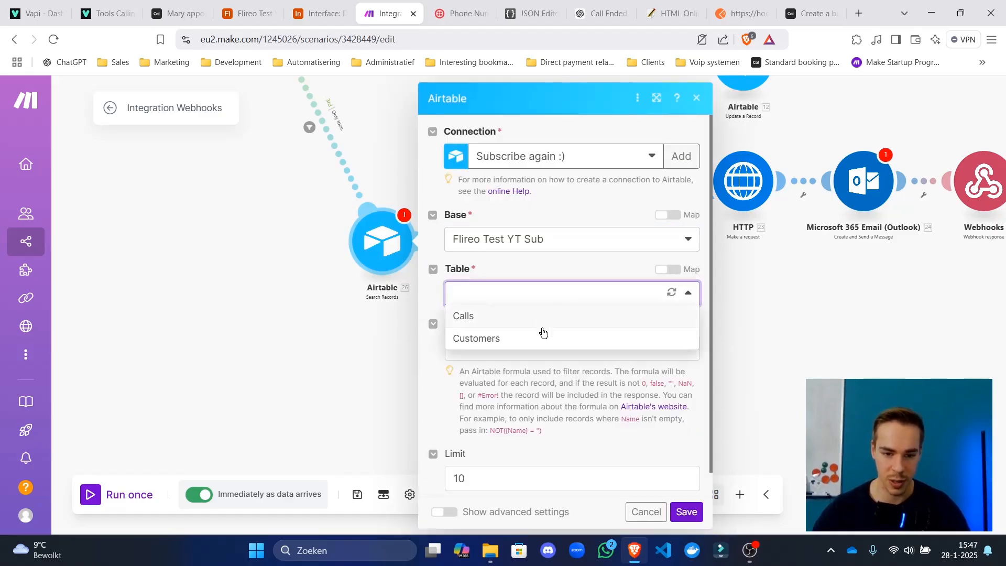
{"action": "left_click", "coordinate": [532, 347]}
{"action": "left_click", "coordinate": [546, 385]}
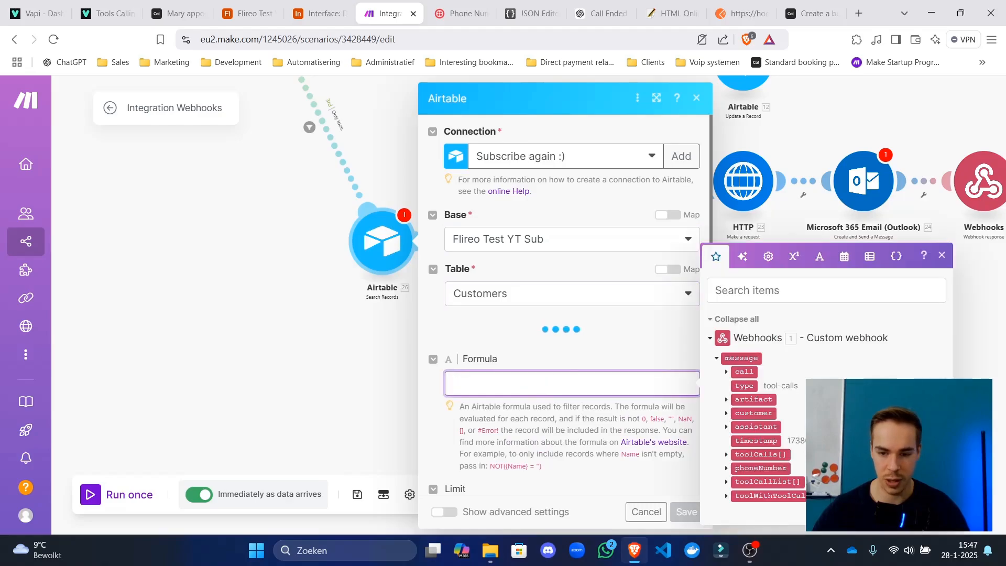
{"action": "type", "text": "{phone_number} = '"}
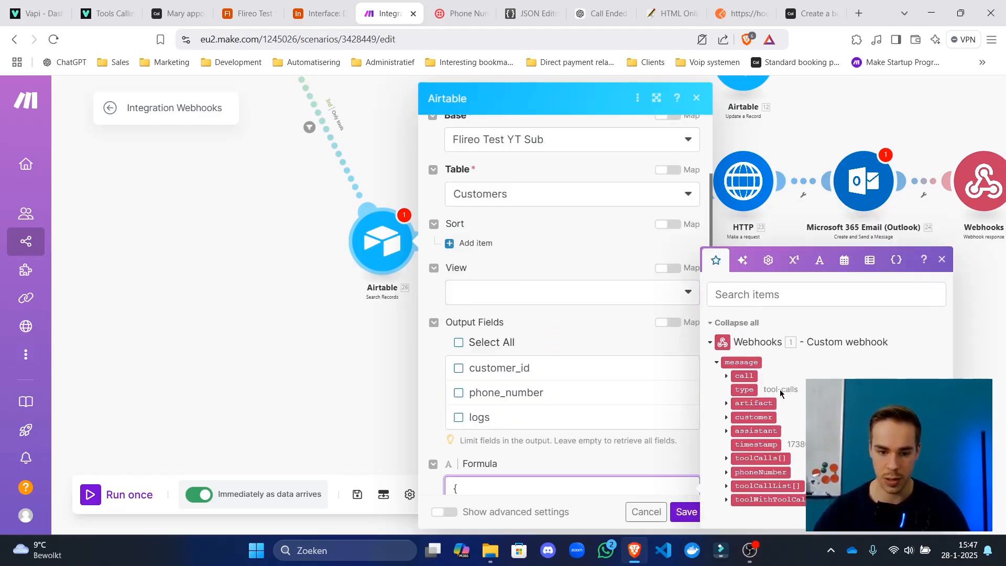
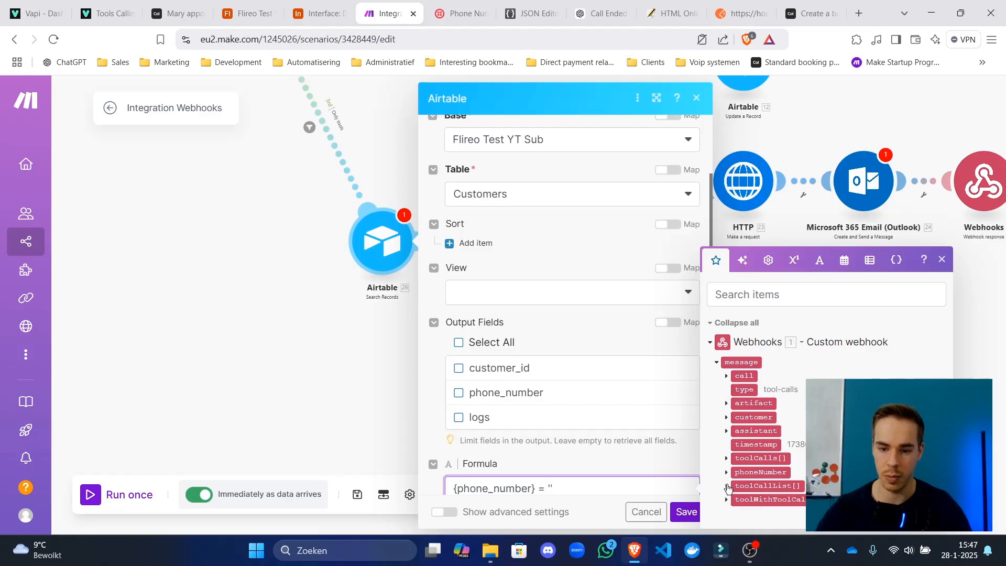
Match {phone_number} to the webhook's customer number and limit the Airtable search to 1 record.
{"action": "left_click", "coordinate": [726, 418]}
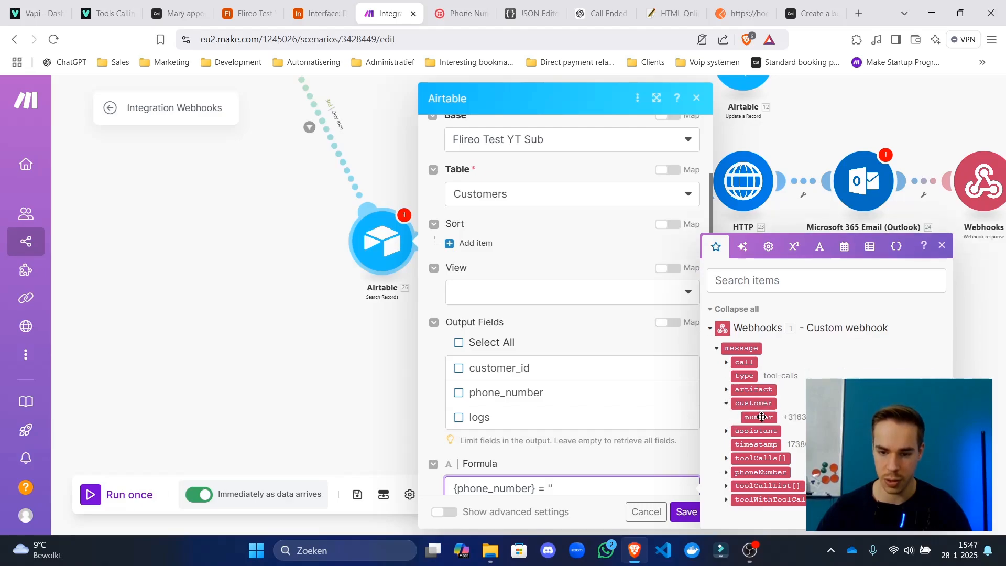
{"action": "left_click", "coordinate": [770, 418]}
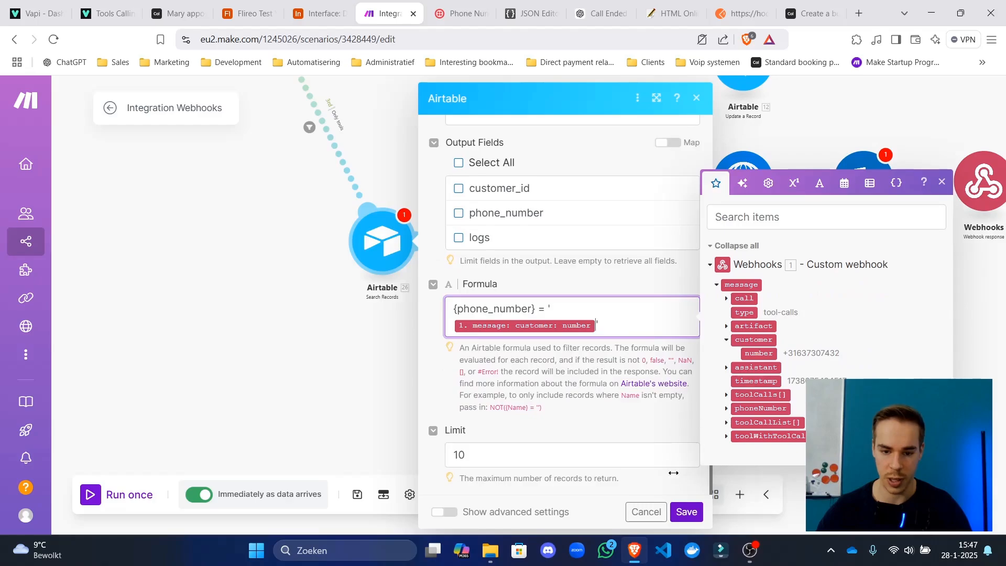
{"action": "left_click", "coordinate": [673, 460]}
{"action": "key", "text": "BackSpace"}
{"action": "left_click", "coordinate": [686, 512]}
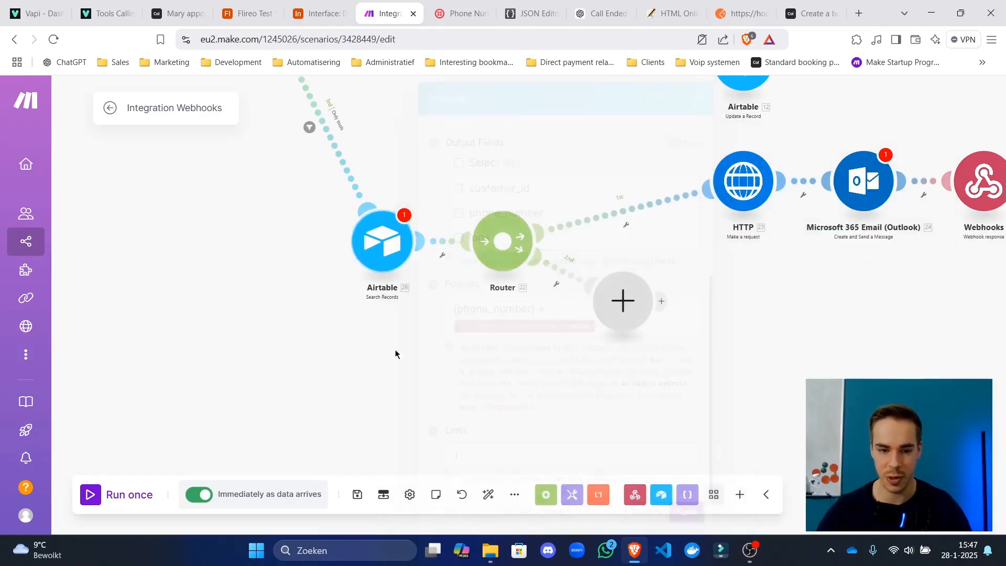
{"action": "right_click", "coordinate": [379, 253]}
Start a solo run of the Airtable search module, then go to the Airtable Customers grid.
{"action": "left_click", "coordinate": [419, 274]}
{"action": "left_click", "coordinate": [278, 4]}
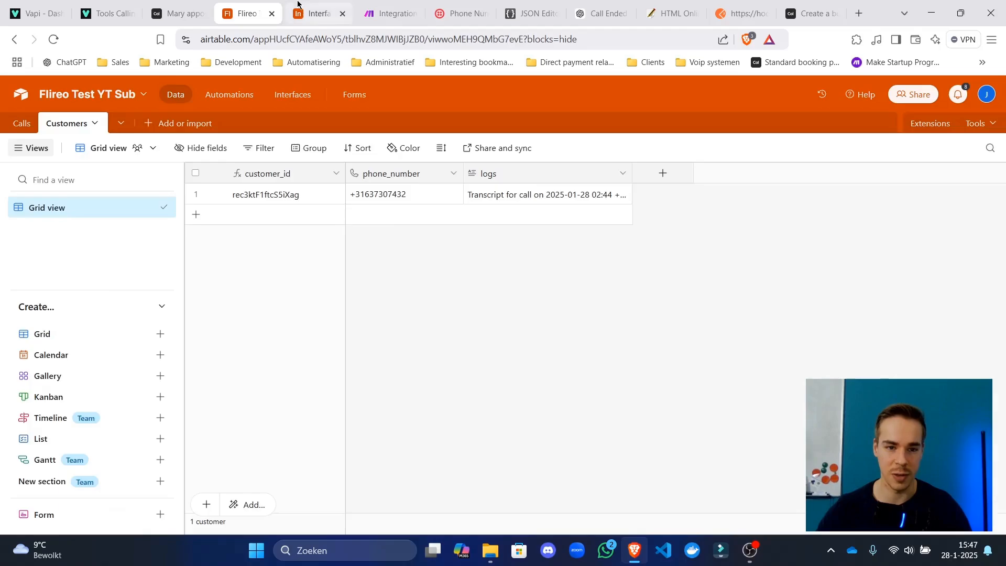
{"action": "left_click", "coordinate": [317, 11]}
{"action": "left_click", "coordinate": [248, 11]}
Add a single line text field named meeting_id to the Customers table.
{"action": "left_click", "coordinate": [660, 174]}
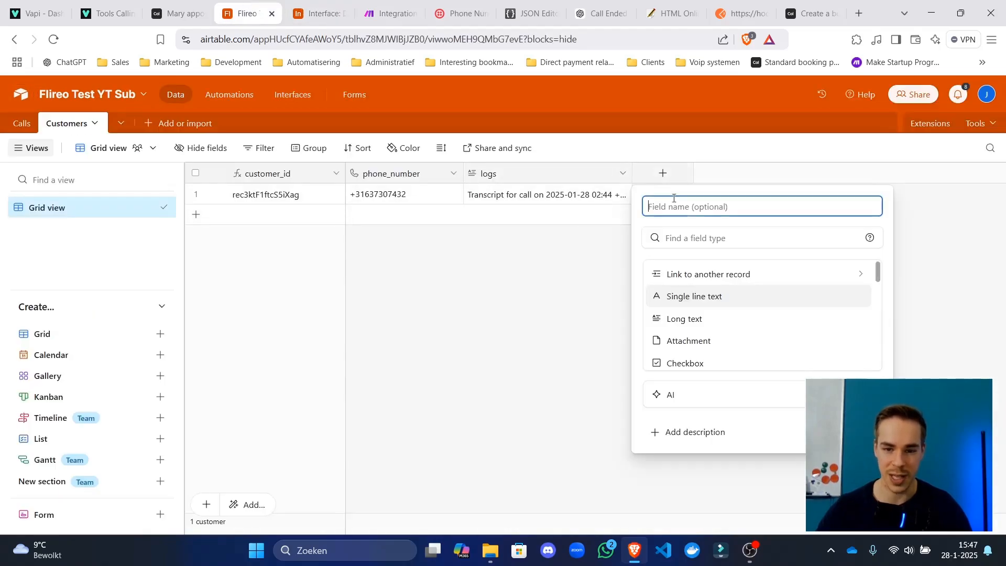
{"action": "type", "text": "meeting_"}
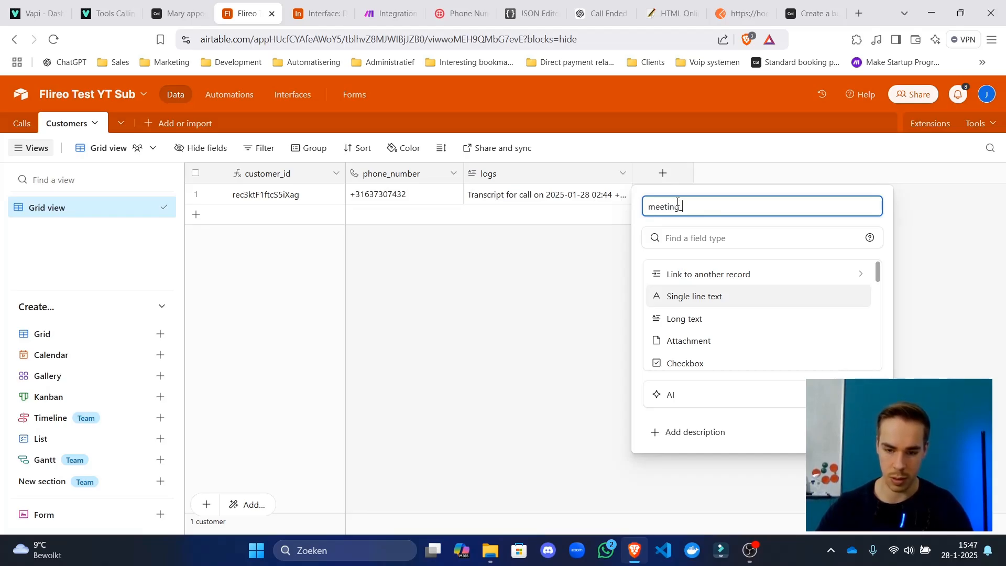
{"action": "type", "text": "id"}
{"action": "scroll", "coordinate": [723, 296], "scroll_direction": "down", "scroll_amount": 3}
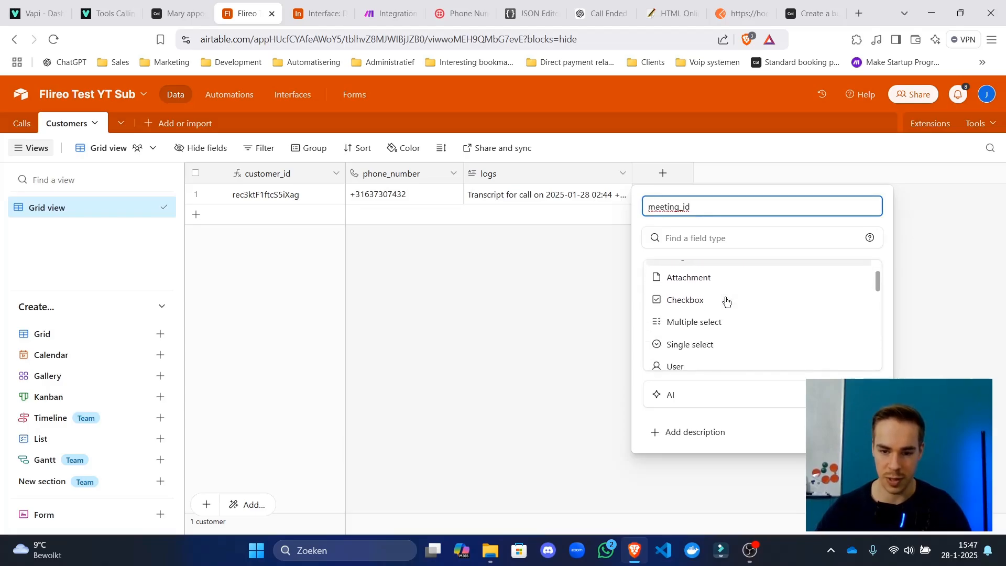
{"action": "scroll", "coordinate": [725, 303], "scroll_direction": "down", "scroll_amount": 8}
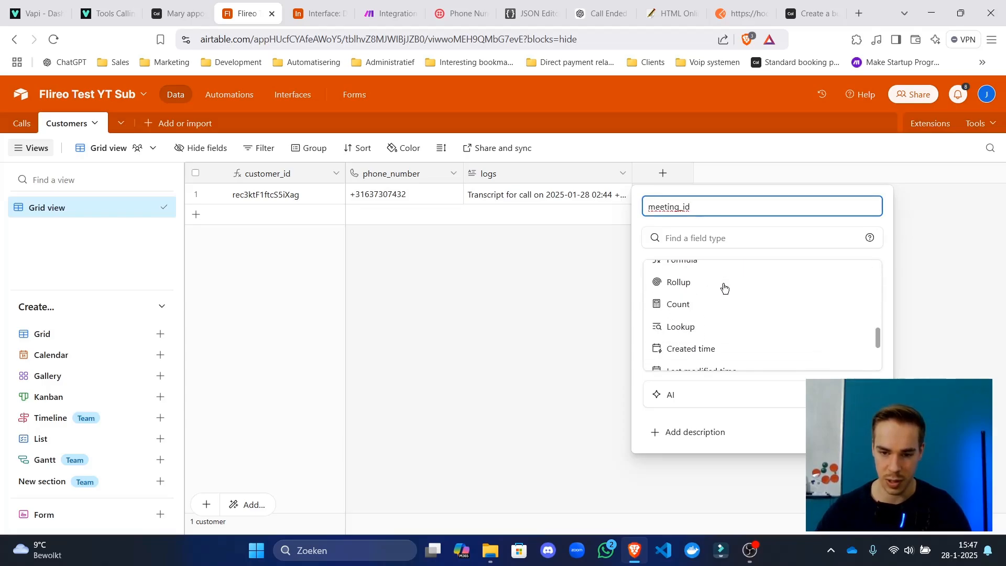
{"action": "scroll", "coordinate": [730, 298], "scroll_direction": "down", "scroll_amount": 1}
{"action": "scroll", "coordinate": [744, 321], "scroll_direction": "up", "scroll_amount": 10}
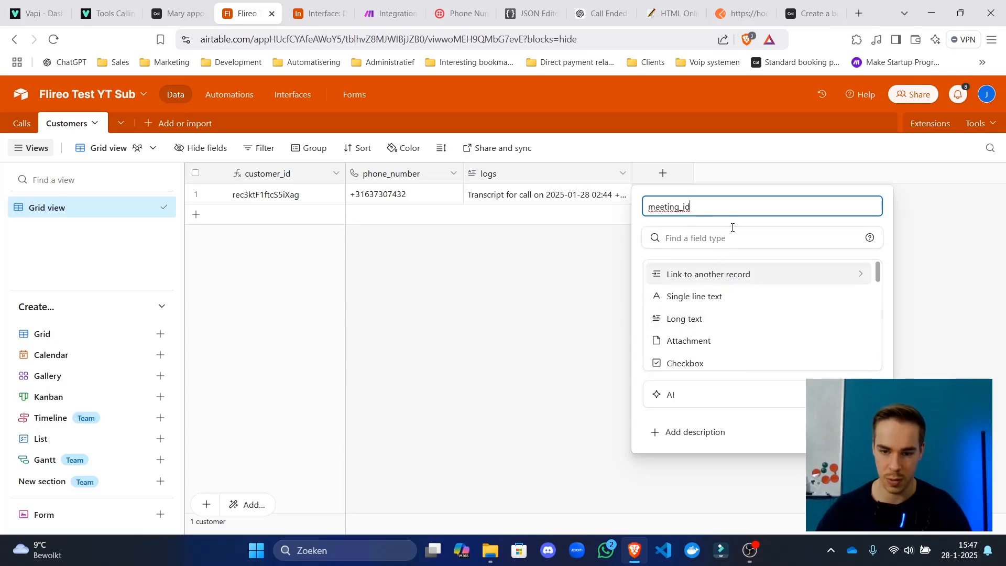
{"action": "left_click", "coordinate": [724, 296]}
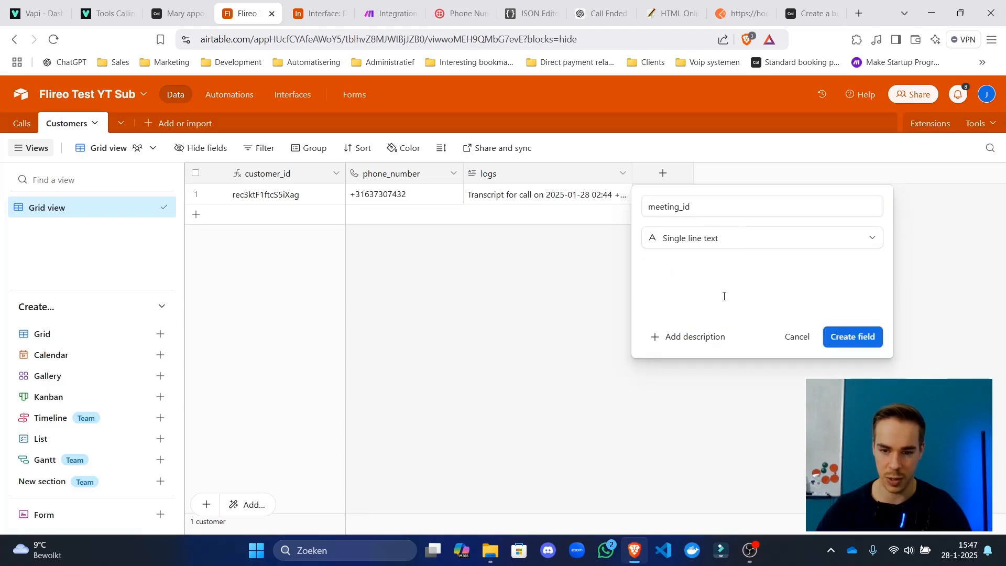
{"action": "left_click", "coordinate": [843, 338]}
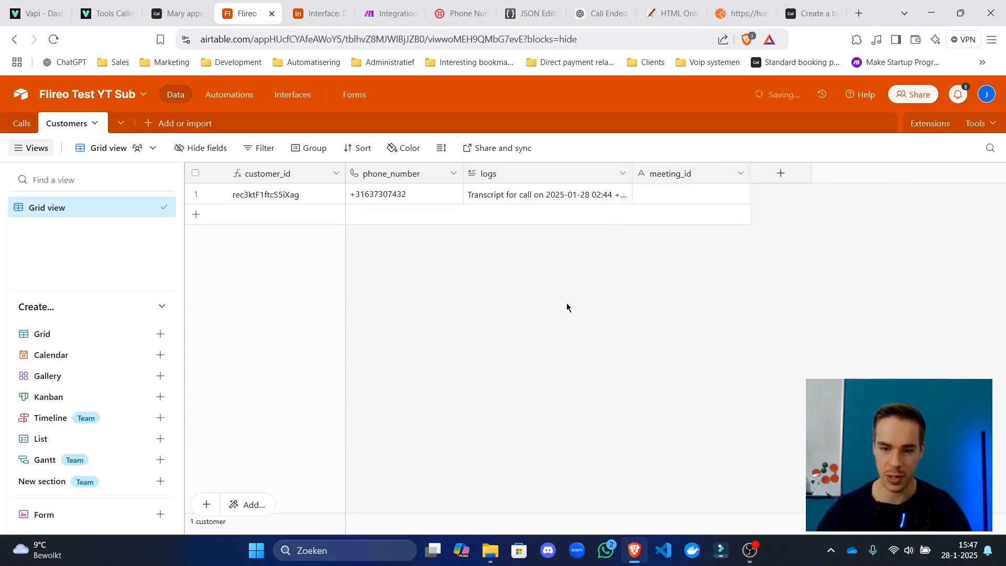
Fill the first customer's meeting_id cell with w and prepare the test phone number field in Make.
{"action": "double_click", "coordinate": [673, 178]}
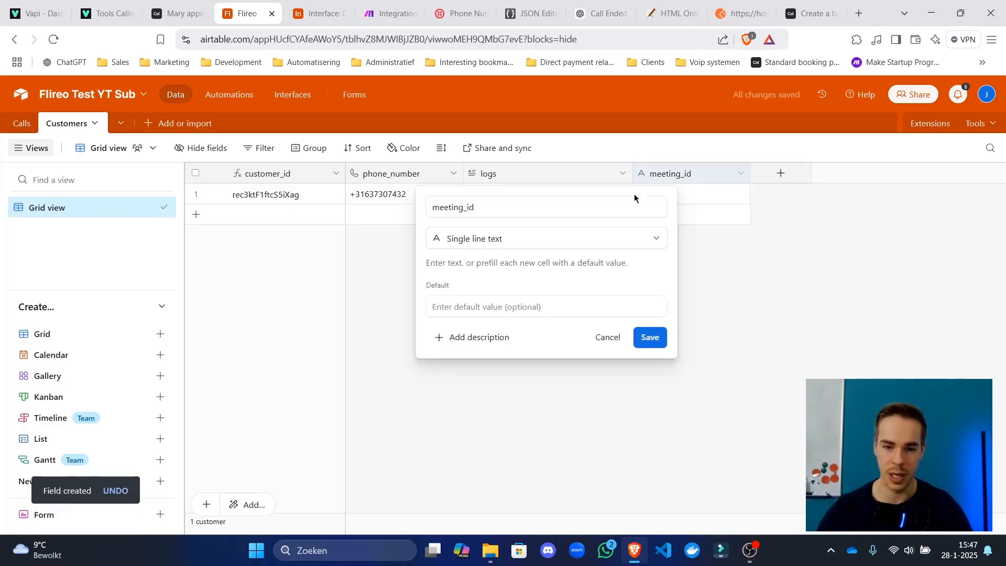
{"action": "left_click", "coordinate": [396, 4]}
{"action": "left_click", "coordinate": [566, 329]}
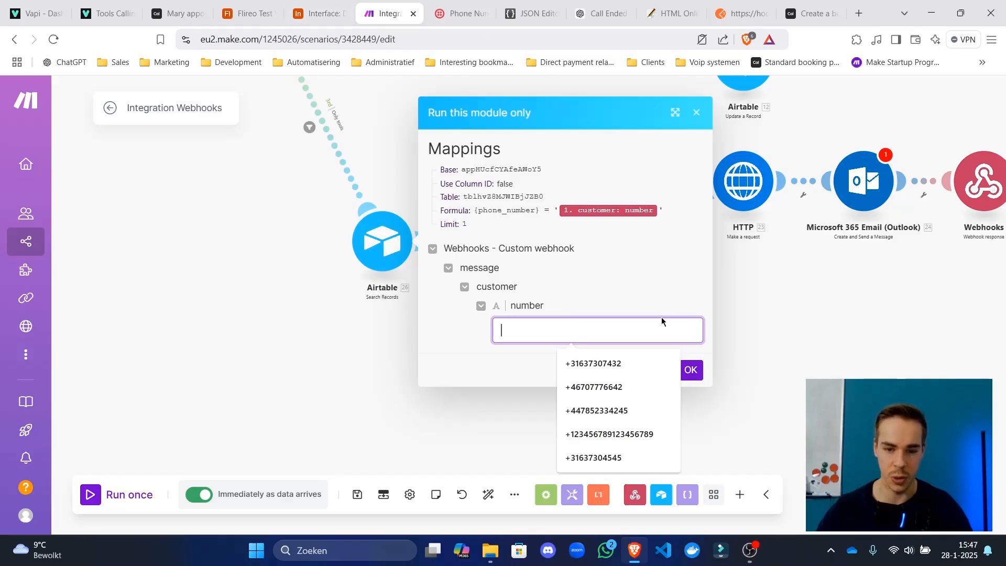
{"action": "left_click", "coordinate": [266, 6]}
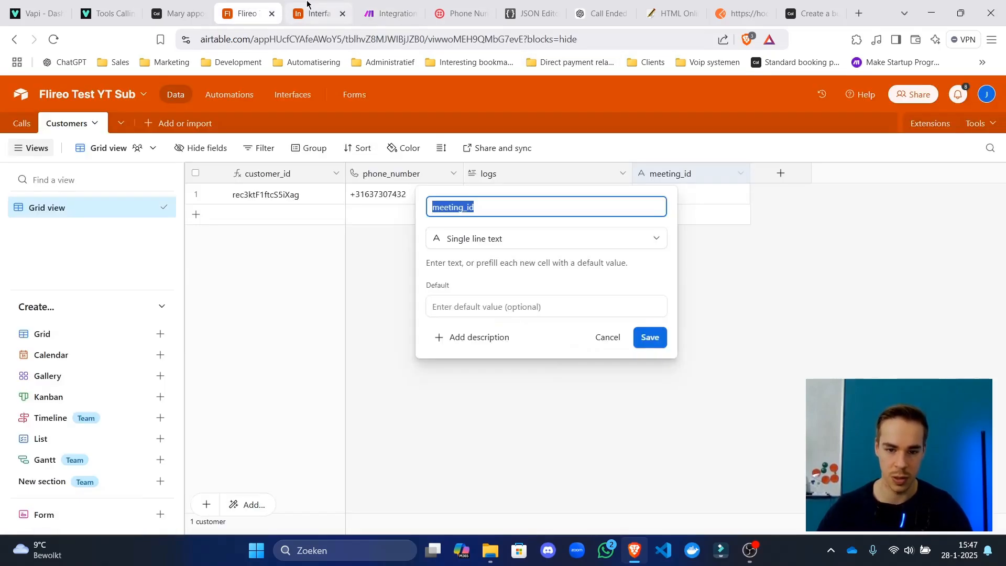
{"action": "left_click", "coordinate": [738, 307]}
{"action": "double_click", "coordinate": [710, 194]}
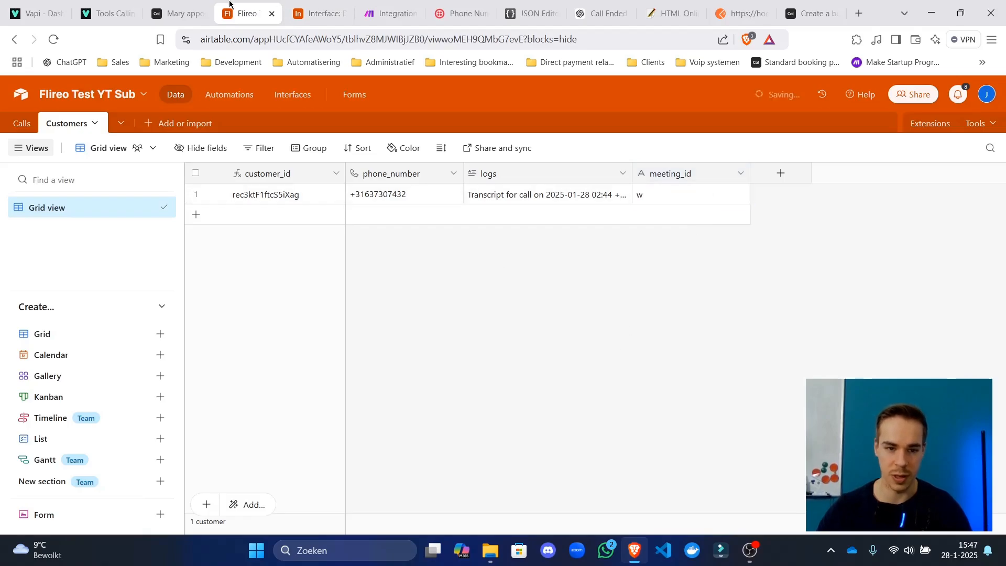
{"action": "left_click", "coordinate": [390, 13]}
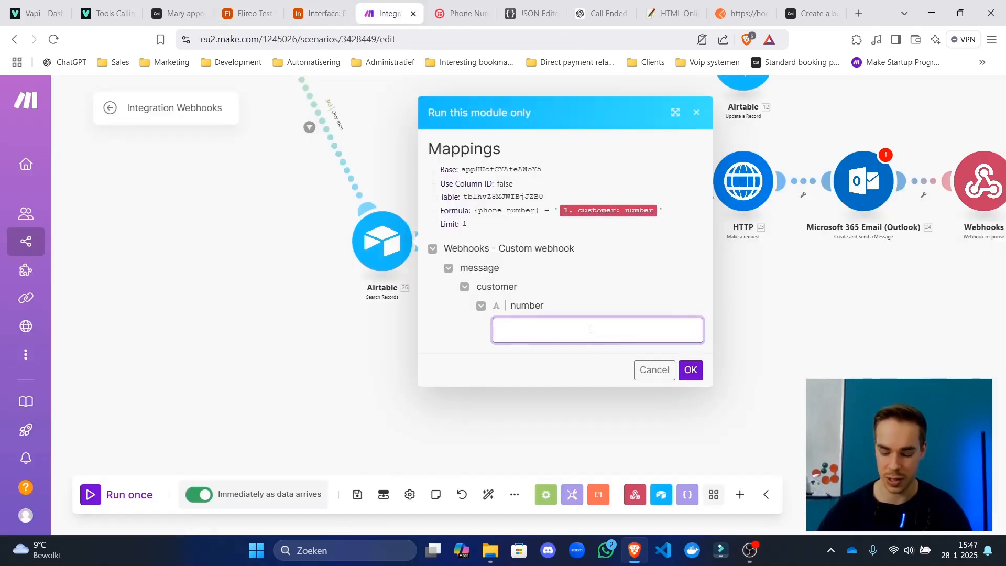
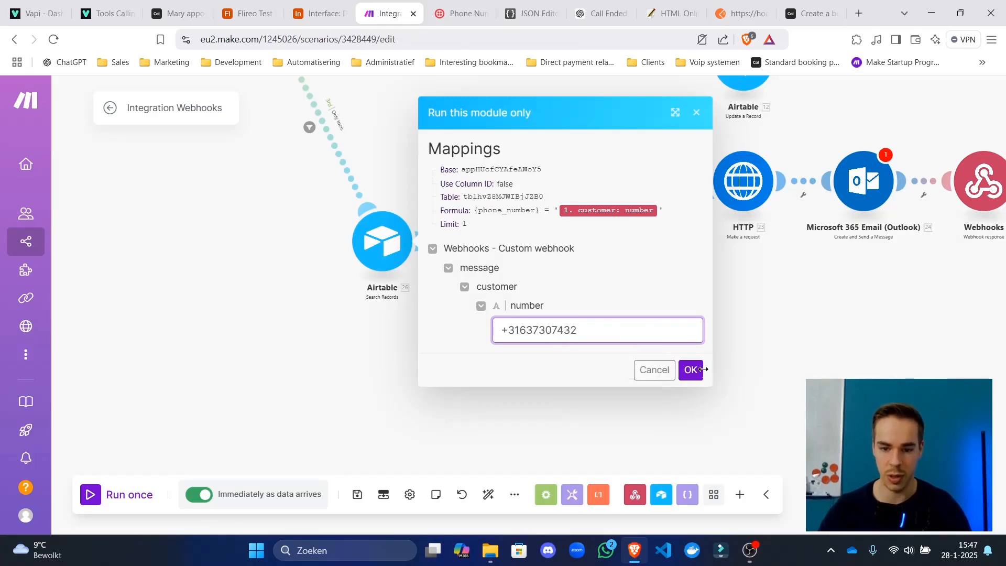
{"action": "left_click", "coordinate": [687, 370]}
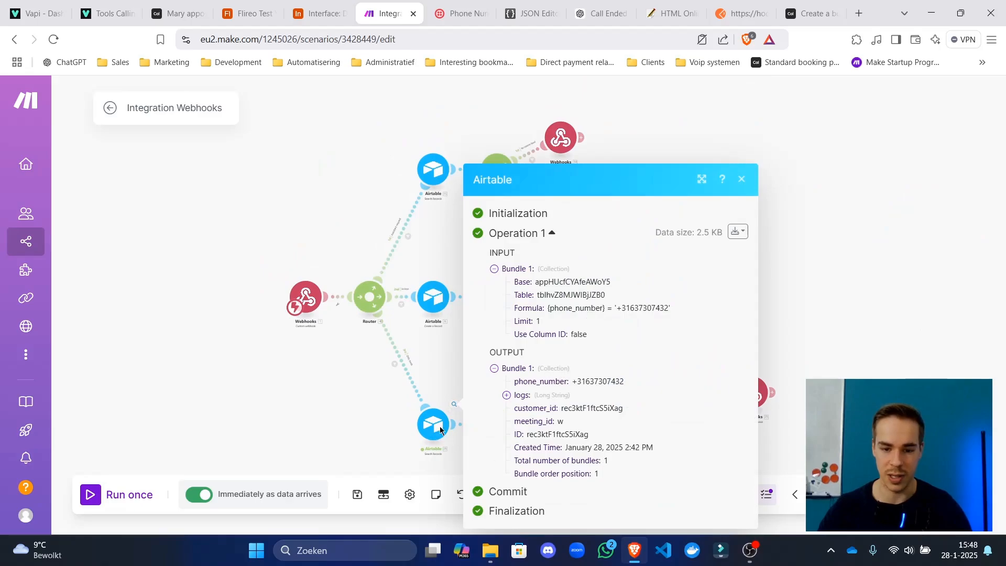
{"action": "left_click_drag", "start_coordinate": [347, 417], "coordinate": [337, 359]}
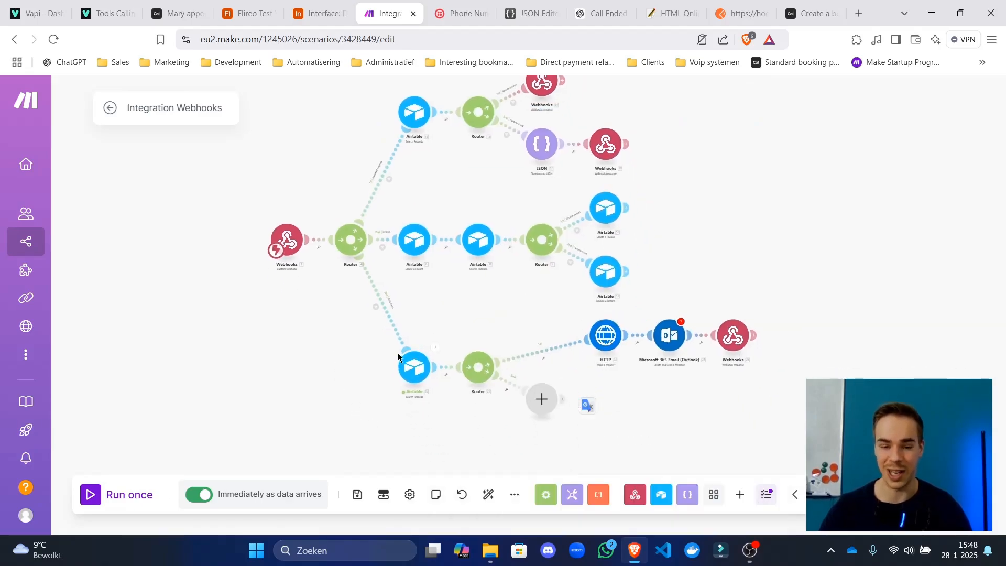
{"action": "scroll", "coordinate": [416, 241], "scroll_direction": "up", "scroll_amount": 5}
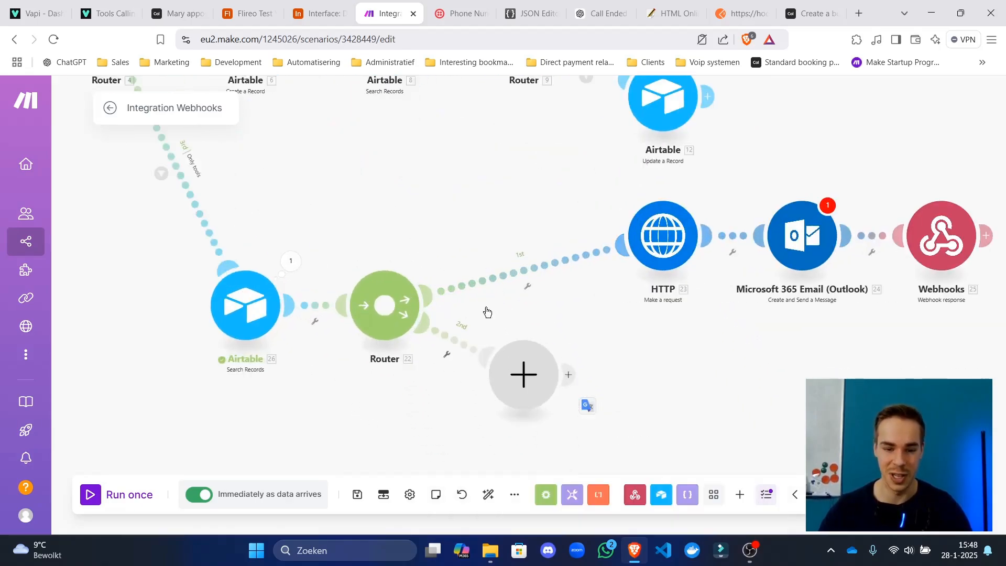
Save the scenario despite the warning and auto-align its modules.
{"action": "left_click", "coordinate": [358, 494]}
{"action": "left_click", "coordinate": [585, 512]}
{"action": "scroll", "coordinate": [526, 254], "scroll_direction": "down", "scroll_amount": 5}
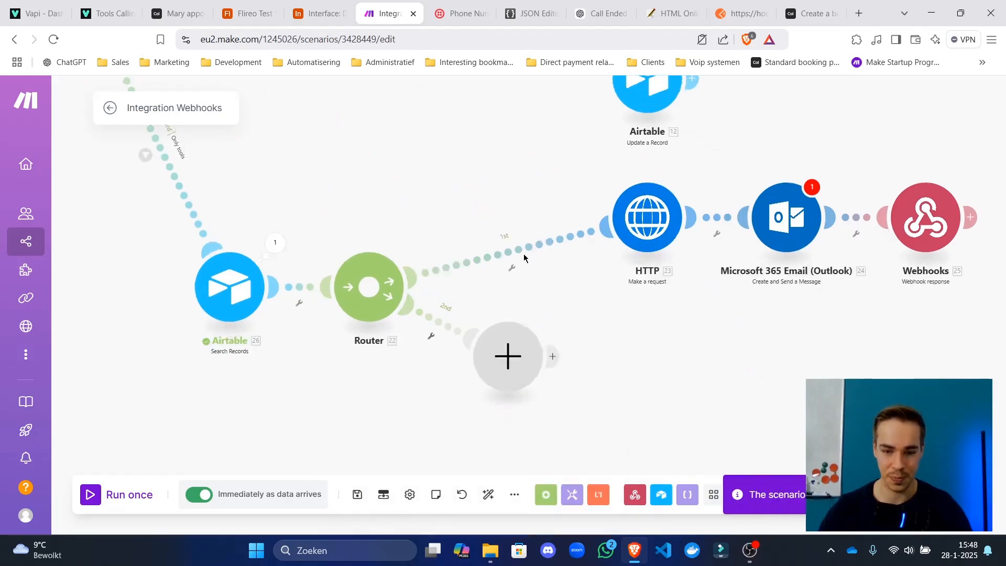
{"action": "left_click", "coordinate": [487, 499]}
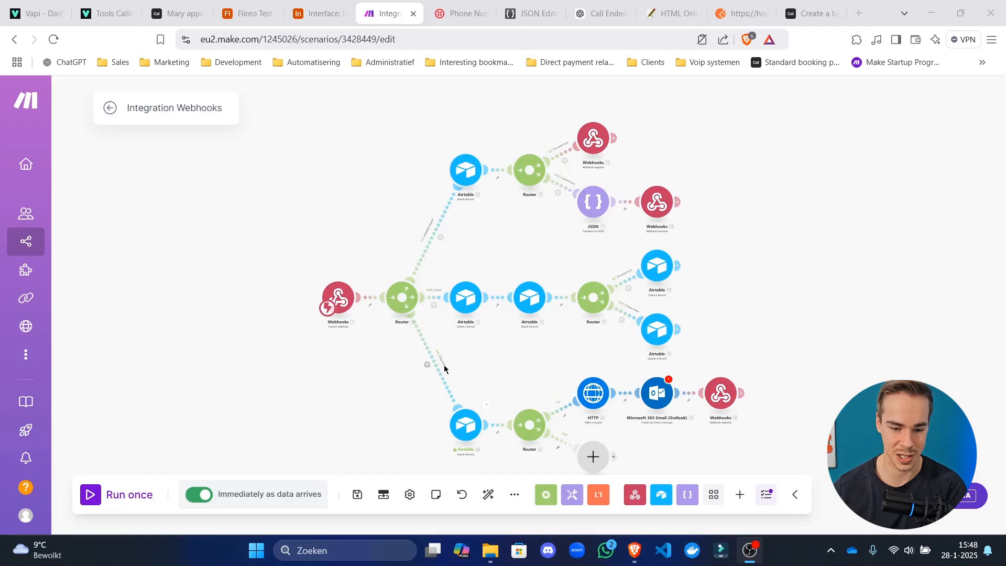
{"action": "left_click_drag", "start_coordinate": [484, 376], "coordinate": [443, 251]}
{"action": "scroll", "coordinate": [443, 250], "scroll_direction": "up", "scroll_amount": 5}
{"action": "left_click_drag", "start_coordinate": [444, 288], "coordinate": [569, 252]}
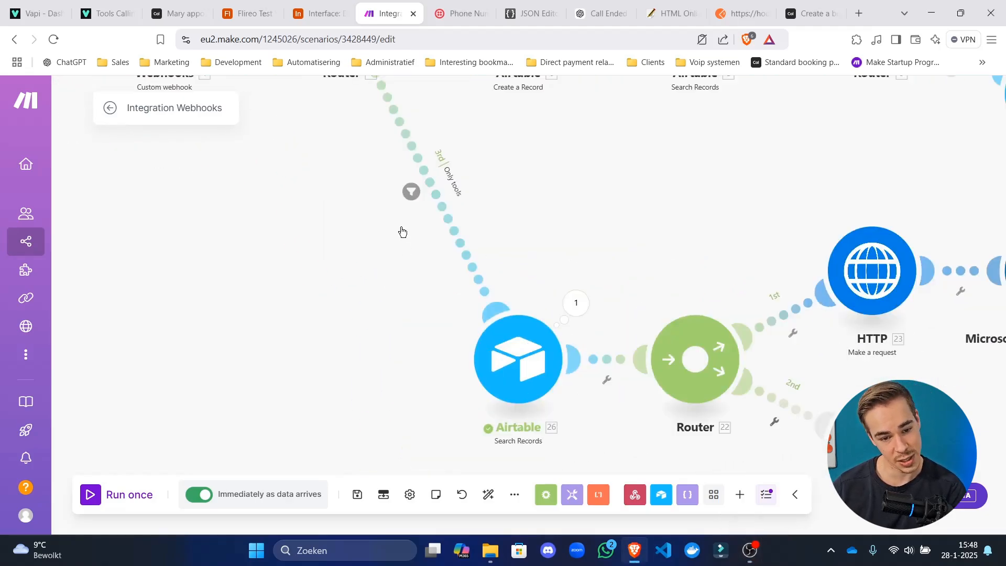
Inspect the Only tools route filter and the Airtable search's last output.
{"action": "left_click", "coordinate": [448, 207]}
{"action": "left_click", "coordinate": [773, 107]}
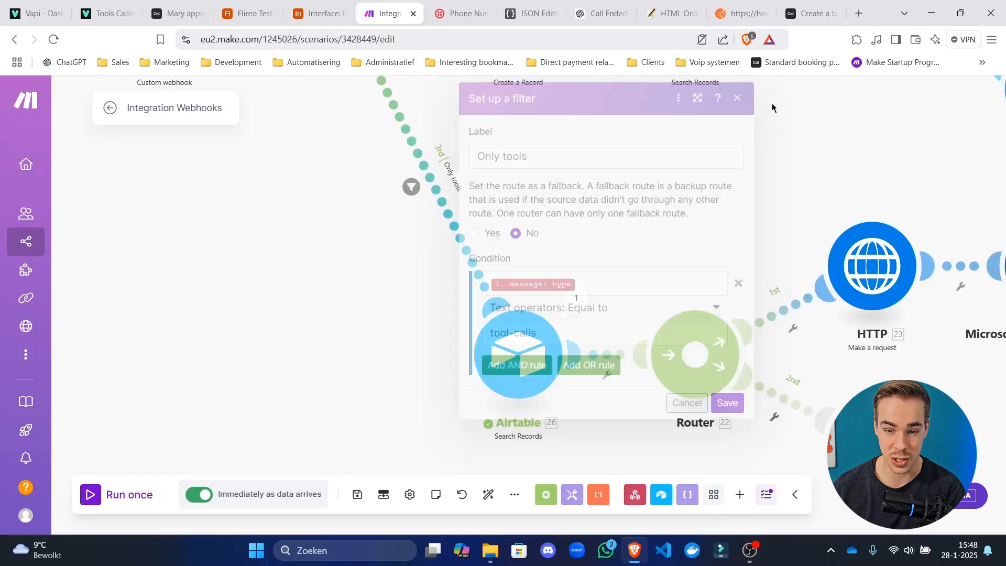
{"action": "left_click_drag", "start_coordinate": [776, 213], "coordinate": [641, 215]}
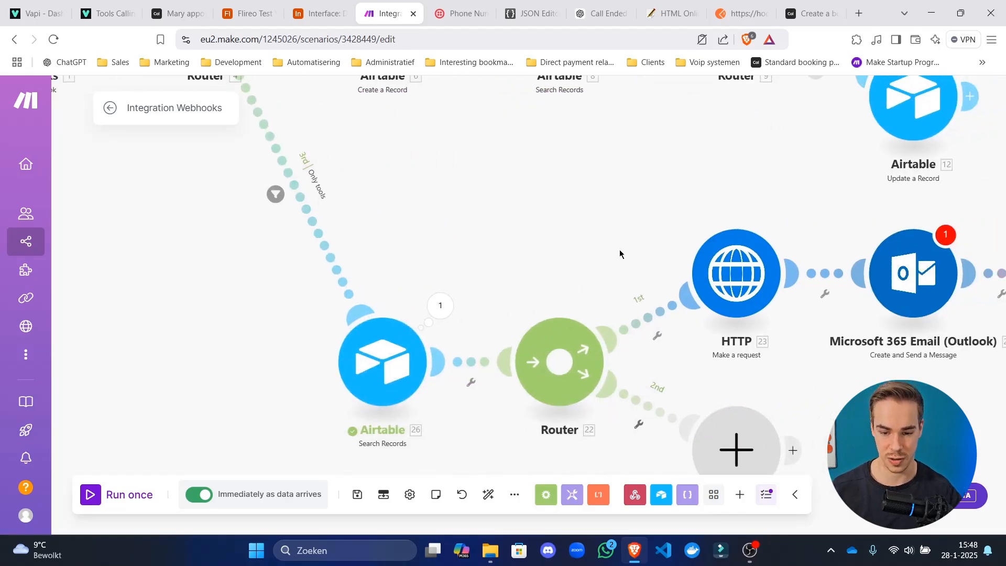
{"action": "left_click_drag", "start_coordinate": [589, 253], "coordinate": [624, 145]}
{"action": "left_click", "coordinate": [456, 198]}
{"action": "left_click", "coordinate": [404, 250]}
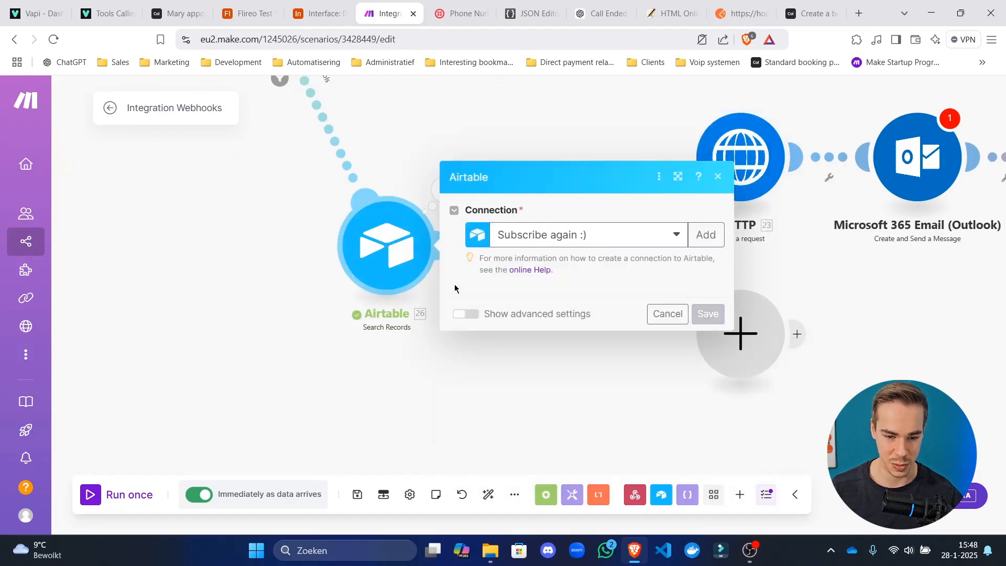
Filter the first route as 'New meeting', passing when meeting_id is equal to empty.
{"action": "left_click", "coordinate": [323, 348]}
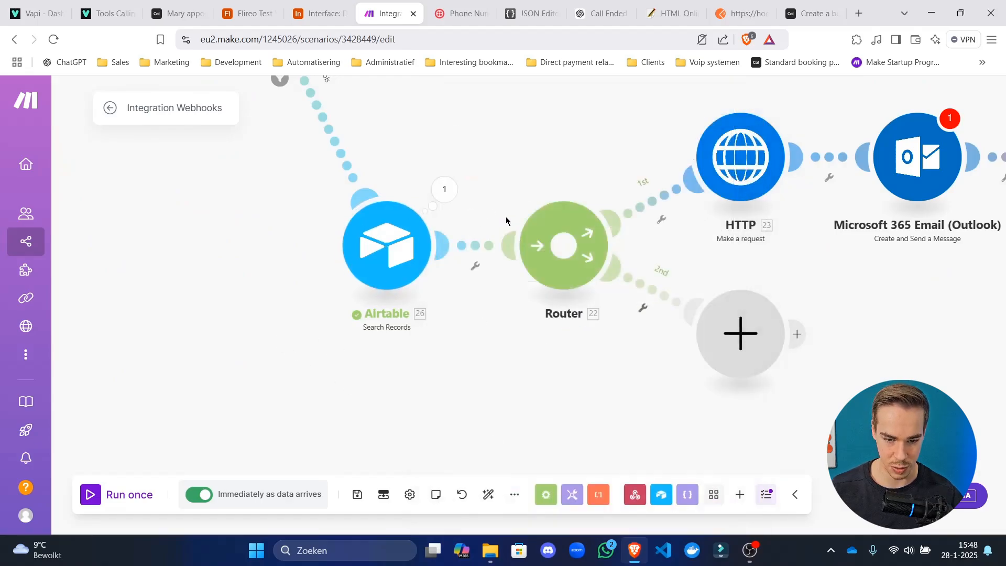
{"action": "left_click", "coordinate": [658, 201]}
{"action": "left_click", "coordinate": [771, 287]}
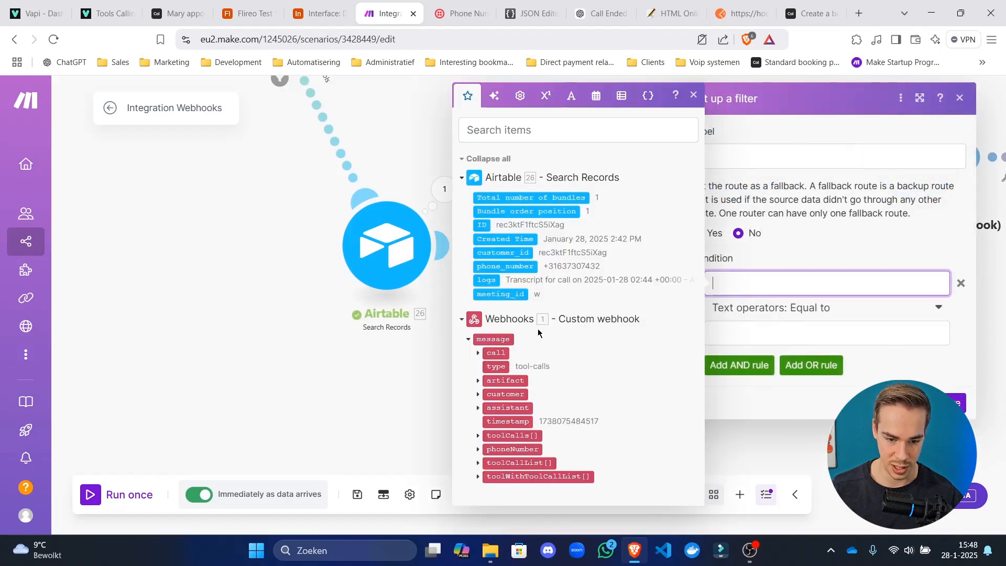
{"action": "left_click", "coordinate": [494, 294]}
{"action": "left_click", "coordinate": [799, 314]}
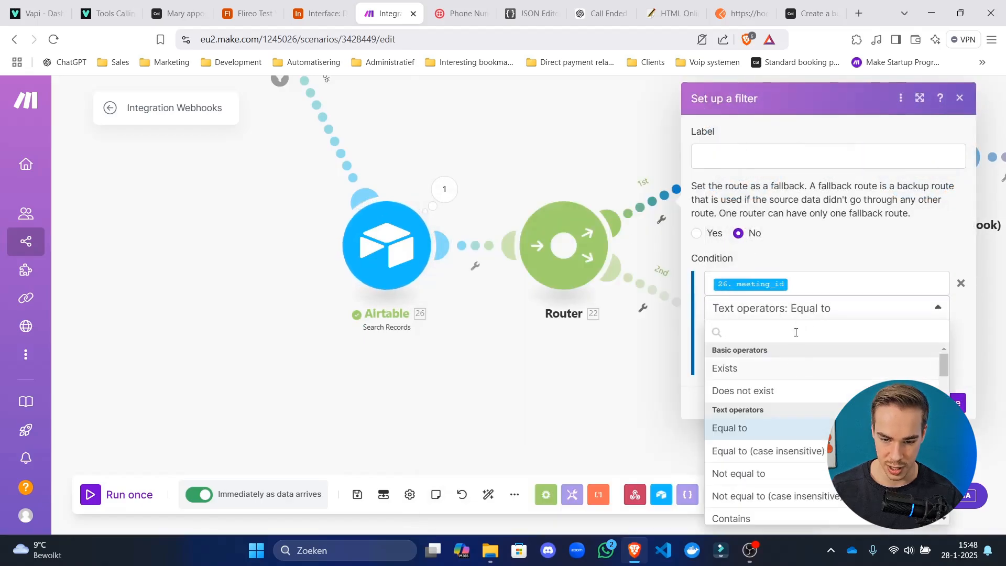
{"action": "key", "text": "Escape"}
{"action": "left_click", "coordinate": [810, 334]}
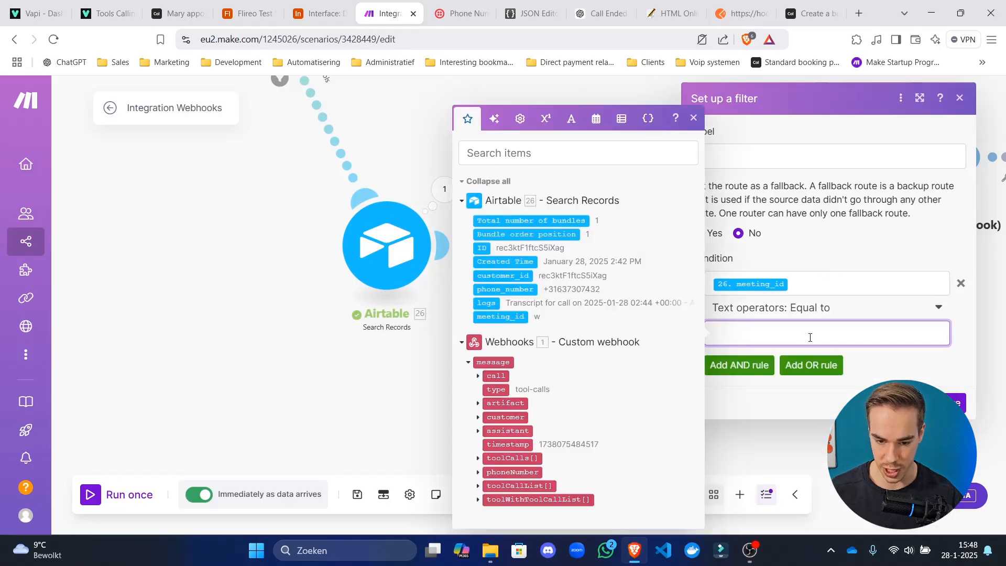
{"action": "left_click", "coordinate": [853, 166]}
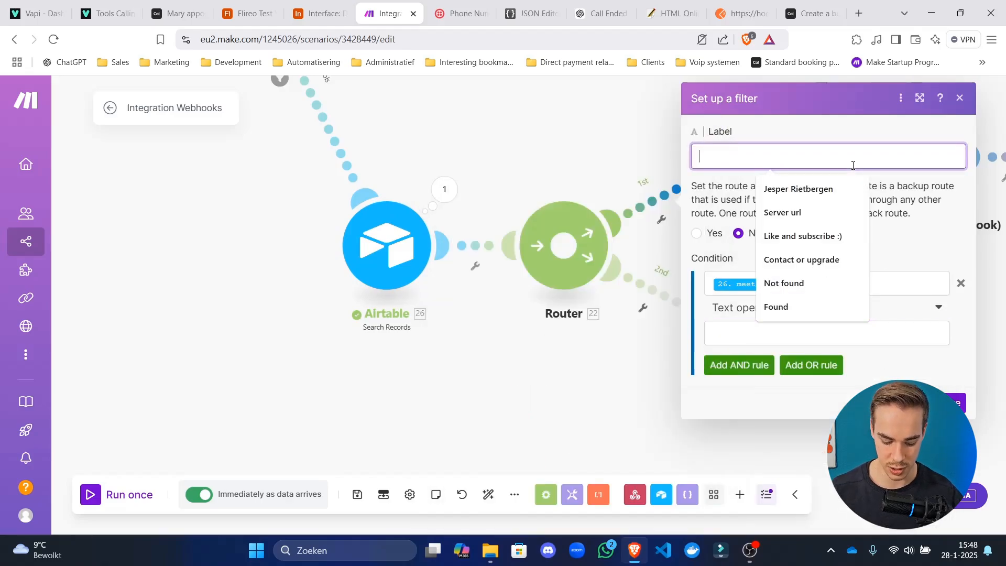
{"action": "type", "text": "New meeting"}
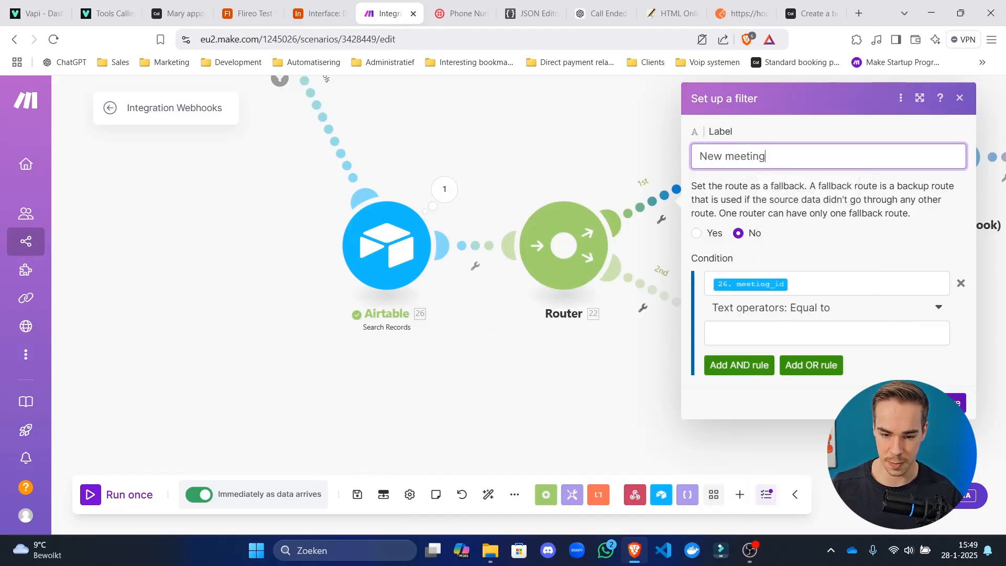
{"action": "key", "text": "Return"}
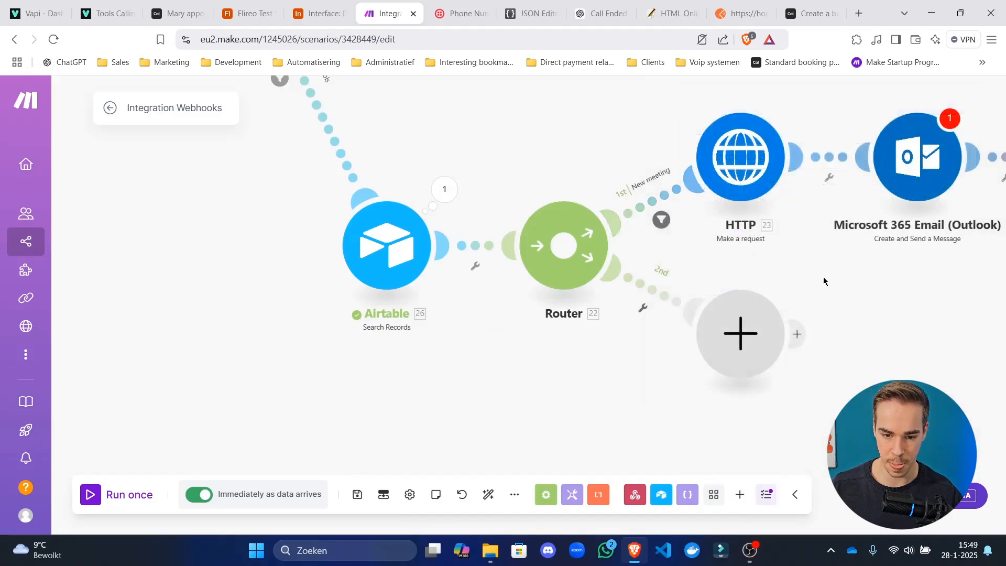
Filter the second route as 'reschedule meeting', passing when meeting_id is not equal to empty.
{"action": "left_click_drag", "start_coordinate": [824, 281], "coordinate": [631, 276]}
{"action": "left_click", "coordinate": [481, 295]}
{"action": "left_click", "coordinate": [567, 192]}
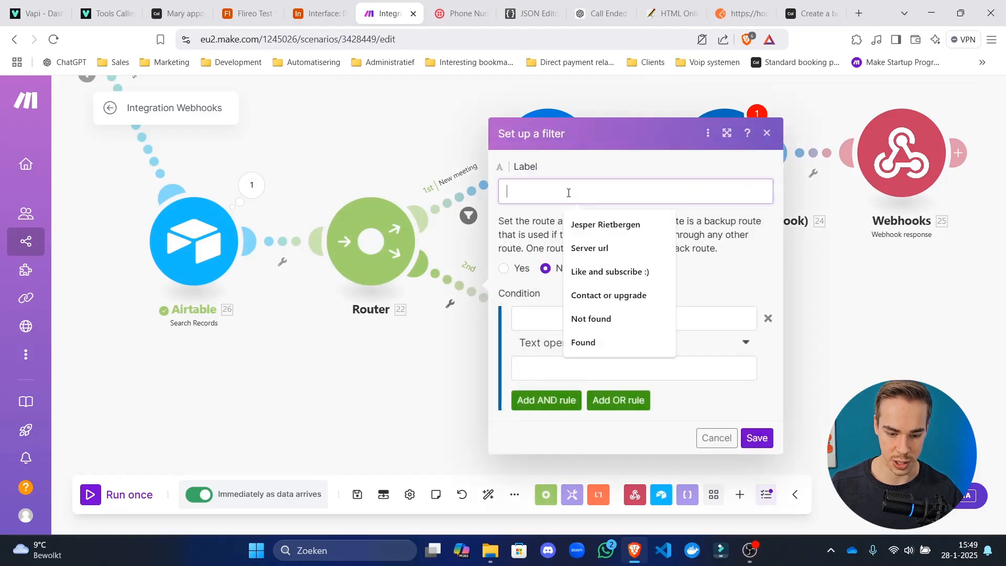
{"action": "type", "text": "reschedule meeting"}
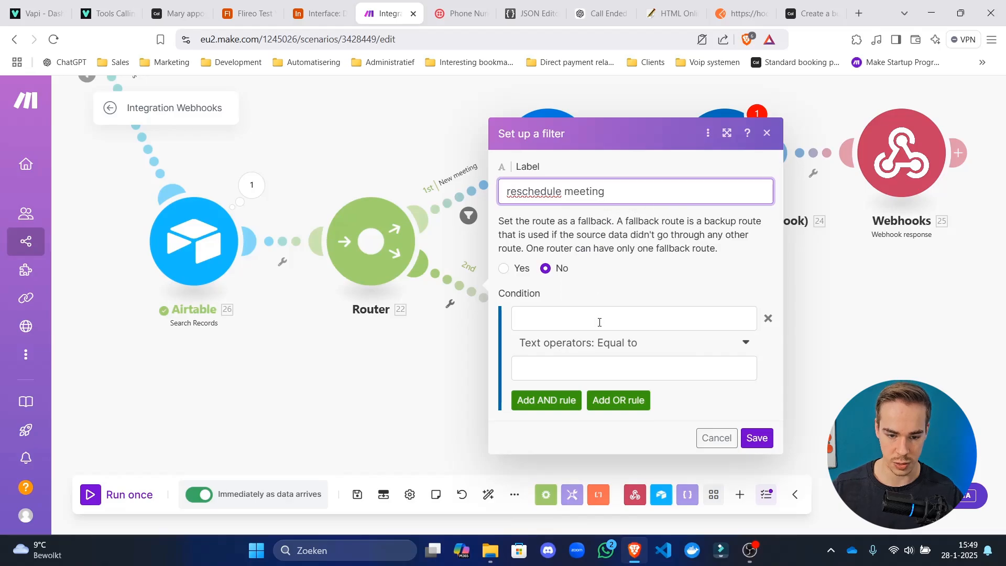
{"action": "left_click", "coordinate": [611, 321]}
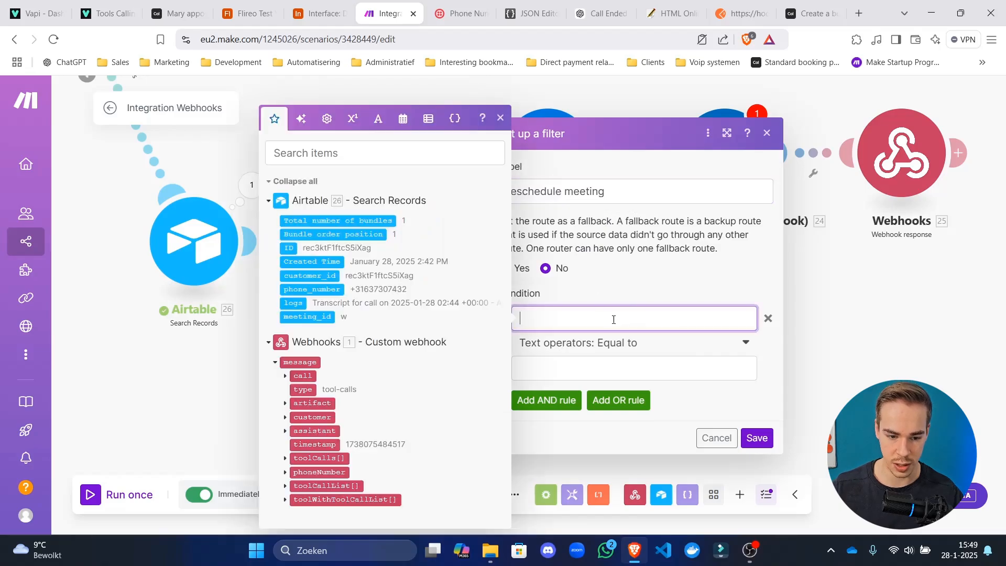
{"action": "left_click", "coordinate": [309, 317]}
{"action": "left_click", "coordinate": [610, 344]}
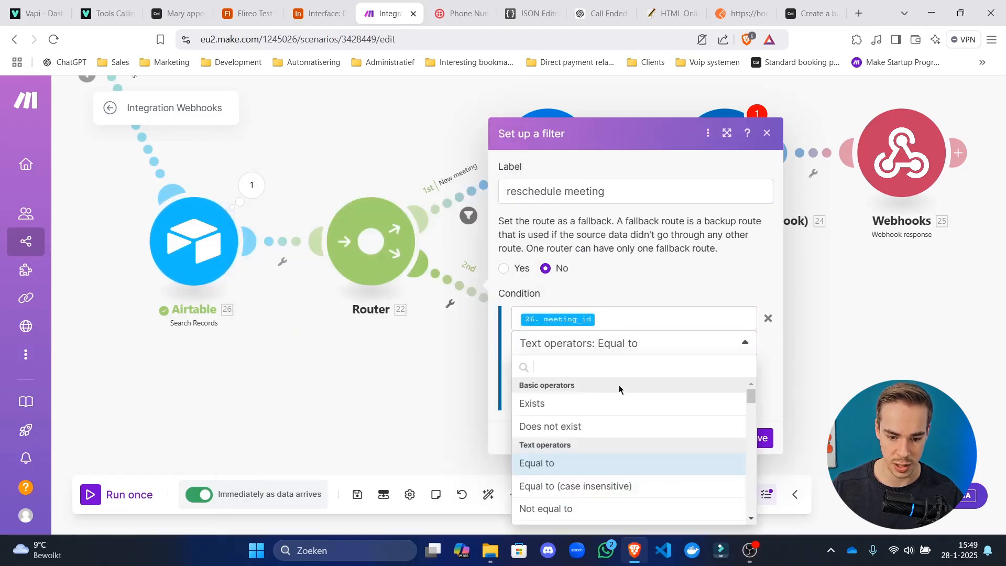
{"action": "left_click", "coordinate": [567, 510]}
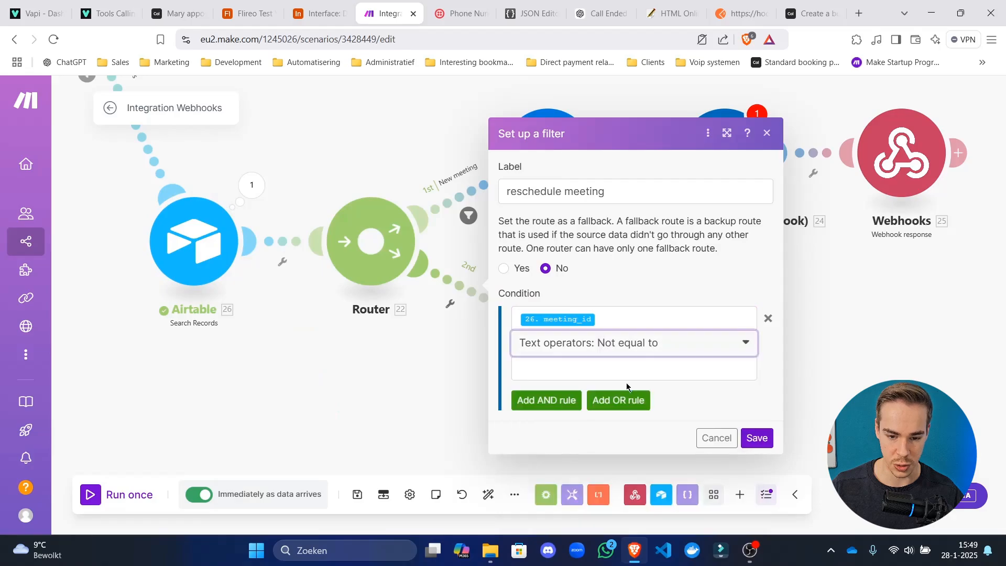
{"action": "left_click", "coordinate": [681, 373]}
{"action": "left_click", "coordinate": [756, 438]}
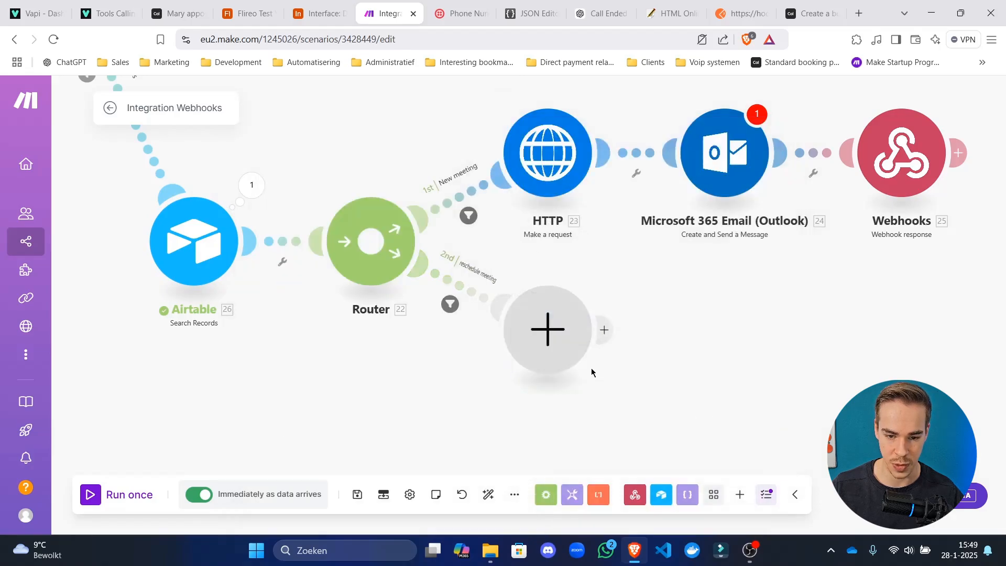
Look up the Cal.com Cancel a booking API documentation.
{"action": "left_click", "coordinate": [804, 14]}
{"action": "left_click_drag", "start_coordinate": [658, 4], "coordinate": [485, 8]}
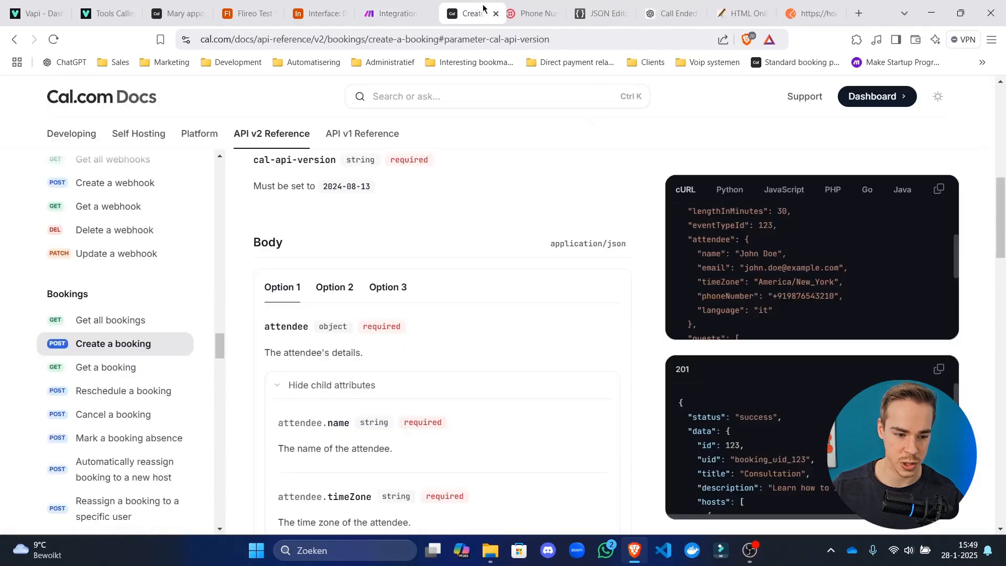
{"action": "scroll", "coordinate": [136, 303], "scroll_direction": "up", "scroll_amount": 7}
{"action": "scroll", "coordinate": [132, 297], "scroll_direction": "down", "scroll_amount": 5}
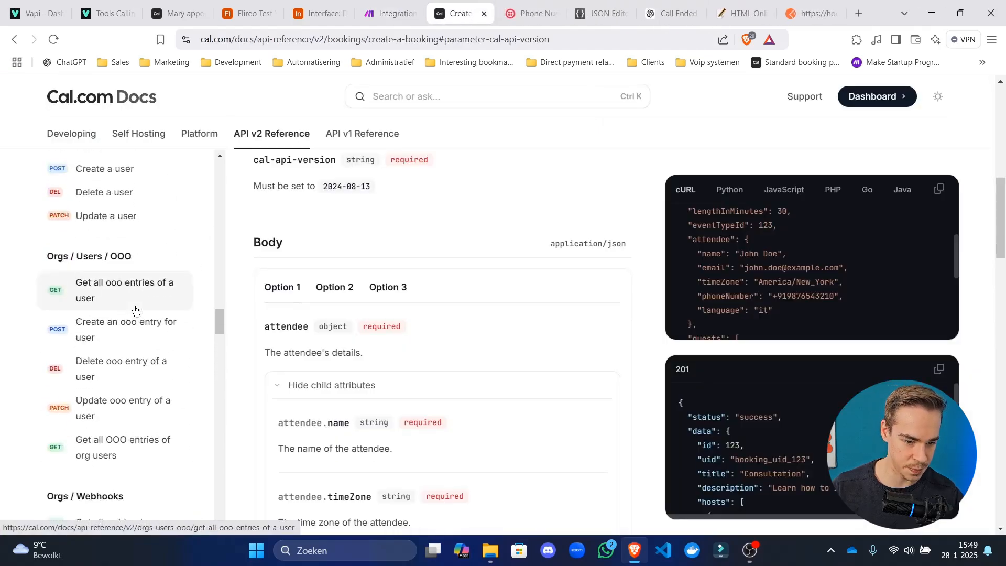
{"action": "left_click", "coordinate": [117, 284]}
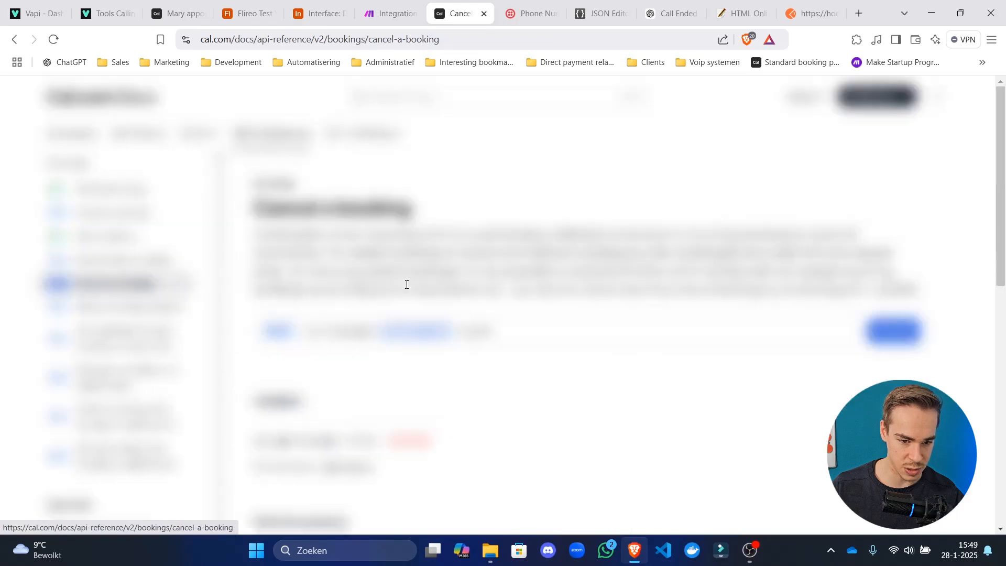
{"action": "left_click", "coordinate": [392, 13]}
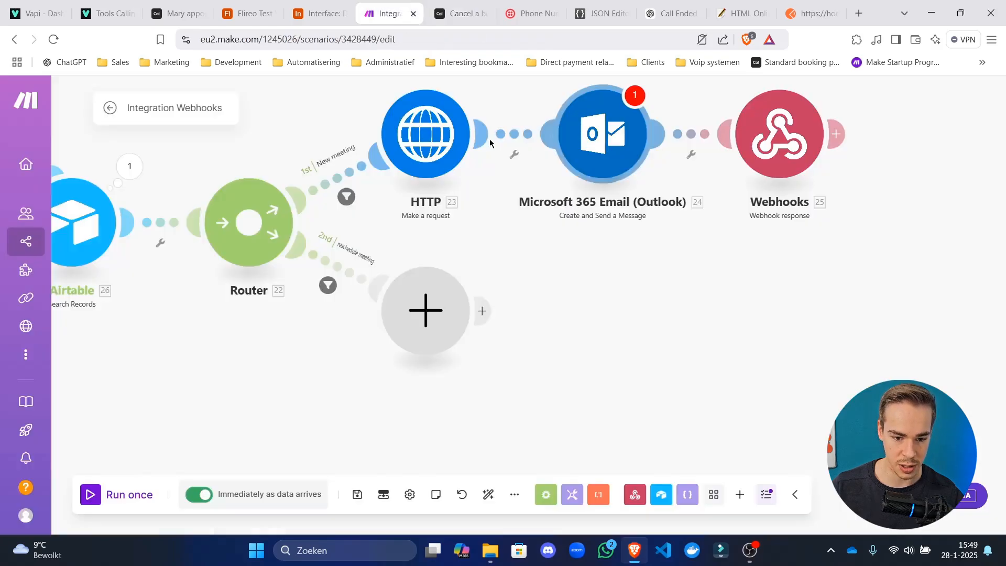
Clone the HTTP request module onto the reschedule route, replacing the empty placeholder module.
{"action": "right_click", "coordinate": [468, 182]}
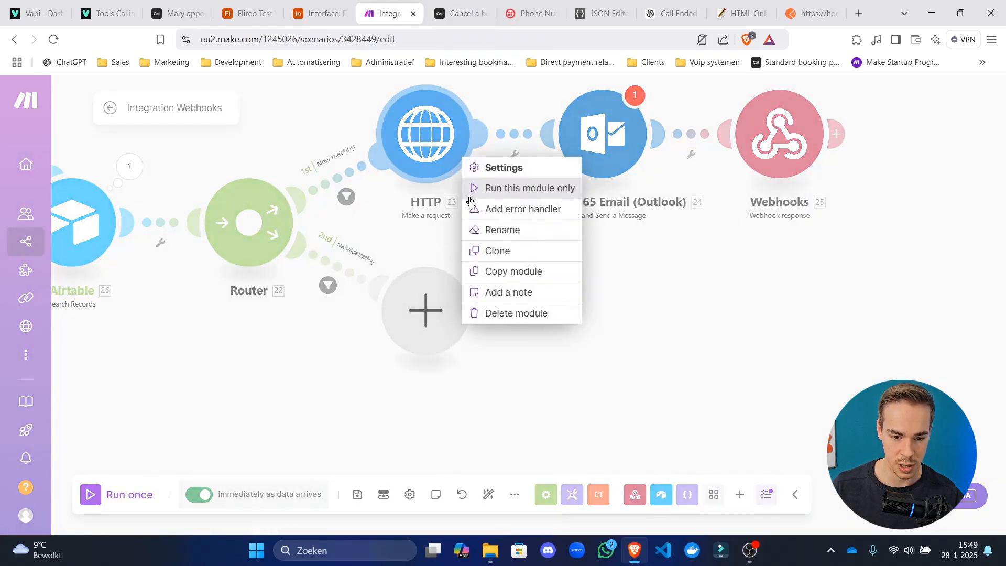
{"action": "left_click", "coordinate": [531, 255]}
{"action": "mouse_move", "coordinate": [474, 182]}
{"action": "left_mouse_down"}
{"action": "mouse_move", "coordinate": [525, 301]}
{"action": "mouse_move", "coordinate": [465, 322]}
{"action": "left_mouse_up"}
{"action": "right_click", "coordinate": [429, 327]}
{"action": "left_click", "coordinate": [483, 359]}
Point the cloned request at the cancel endpoint with meeting_id in place of {bookingUid}, using DELETE.
{"action": "left_click", "coordinate": [465, 319]}
{"action": "left_click", "coordinate": [628, 196]}
{"action": "key", "text": "ctrl+a"}
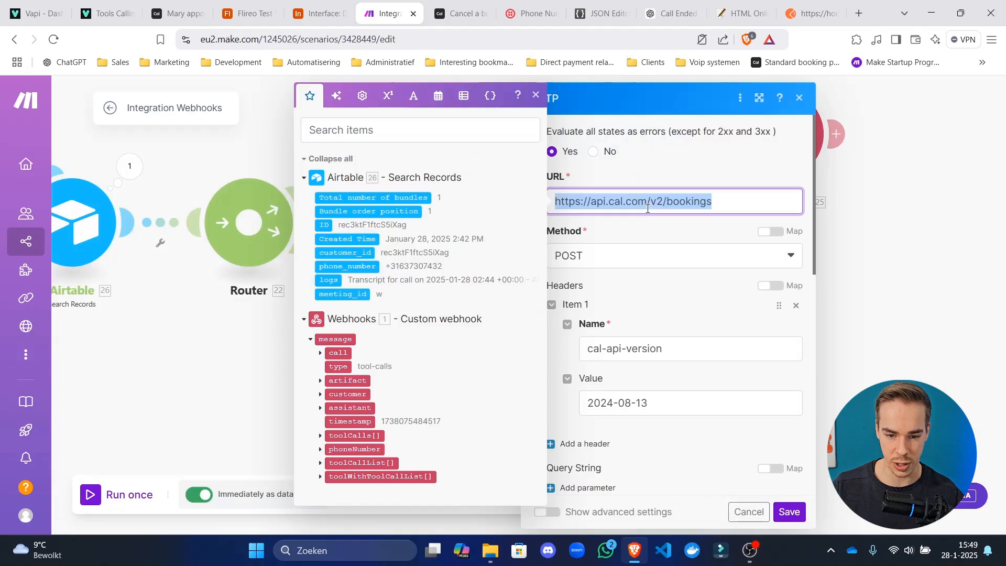
{"action": "type", "text": "https://api.cal.com/v2/bookings/{bookingUid}/cancel"}
{"action": "left_click_drag", "start_coordinate": [779, 202], "coordinate": [717, 205]}
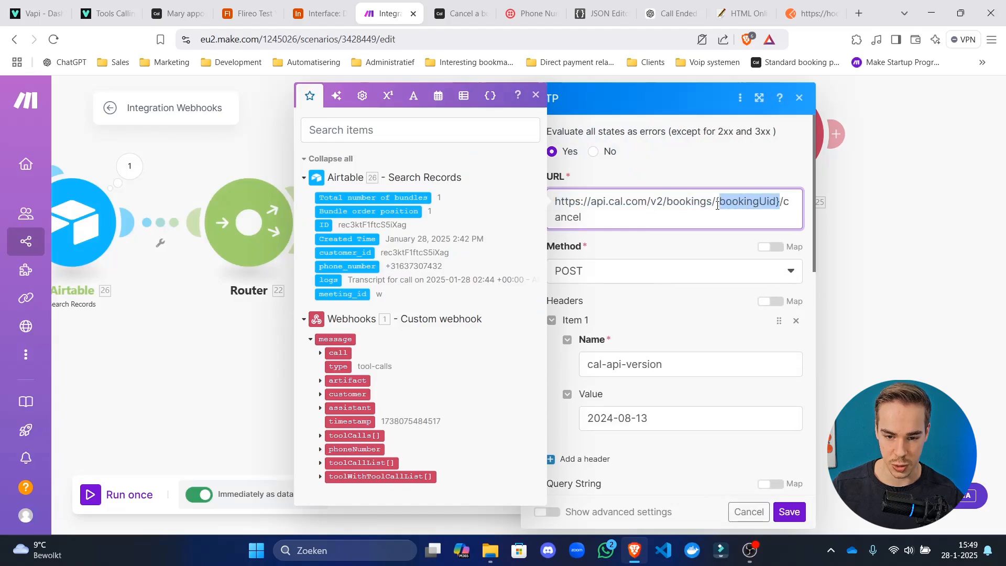
{"action": "key", "text": "BackSpace"}
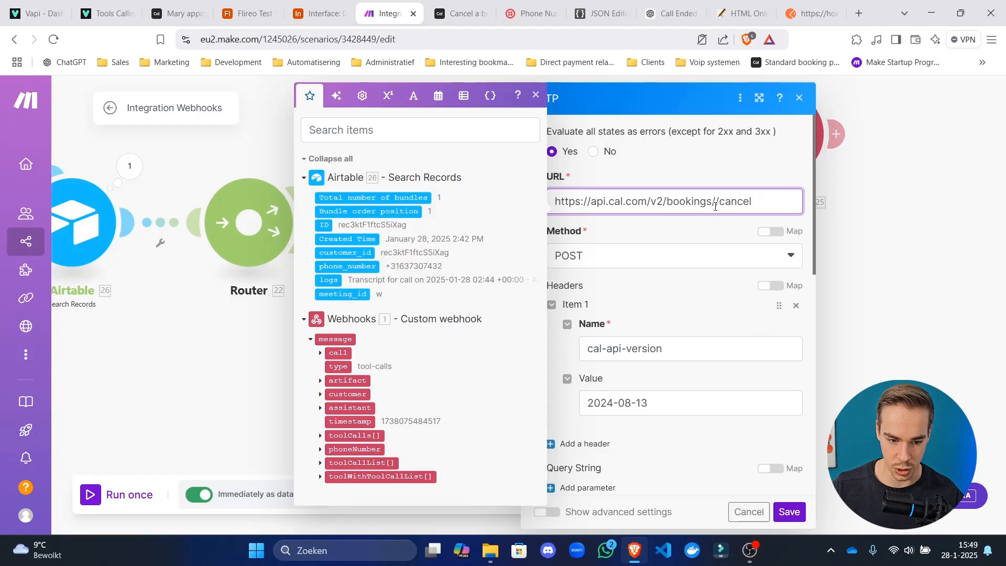
{"action": "left_click", "coordinate": [338, 295]}
{"action": "left_click", "coordinate": [644, 267]}
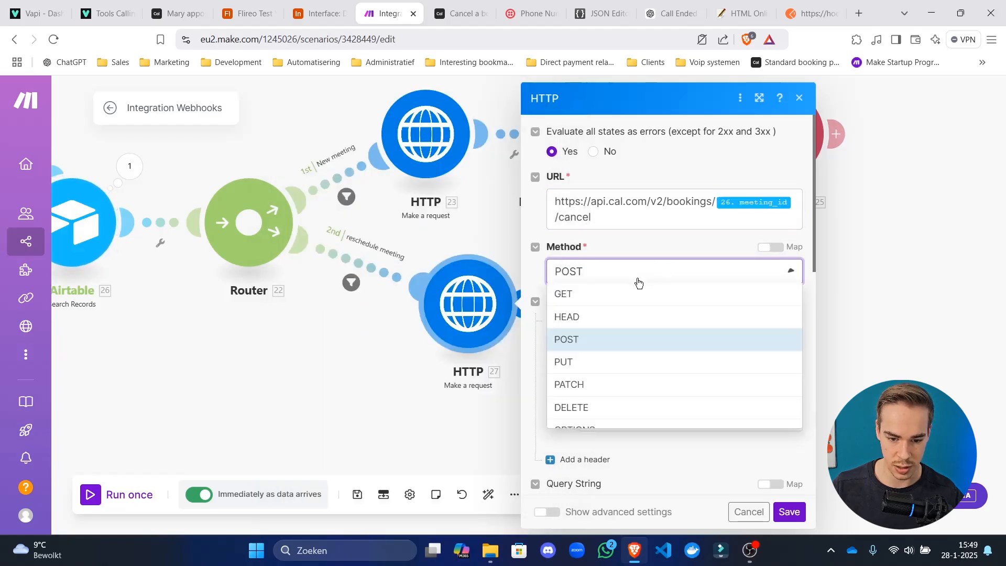
{"action": "left_click", "coordinate": [583, 400]}
{"action": "scroll", "coordinate": [724, 326], "scroll_direction": "down", "scroll_amount": 5}
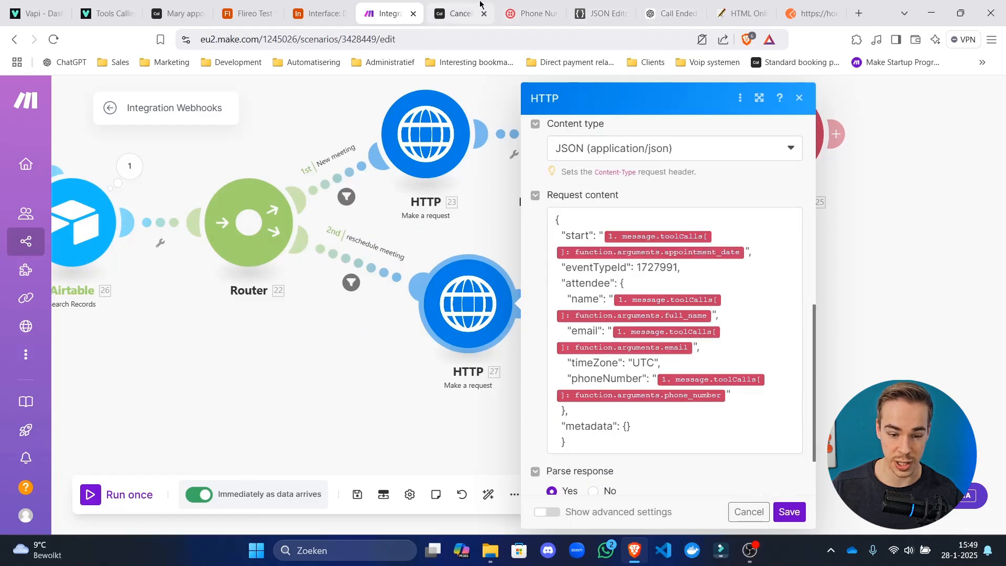
Check the cal-api-version header against the Cal.com Cancel a booking docs.
{"action": "left_click", "coordinate": [458, 13]}
{"action": "scroll", "coordinate": [316, 299], "scroll_direction": "down", "scroll_amount": 4}
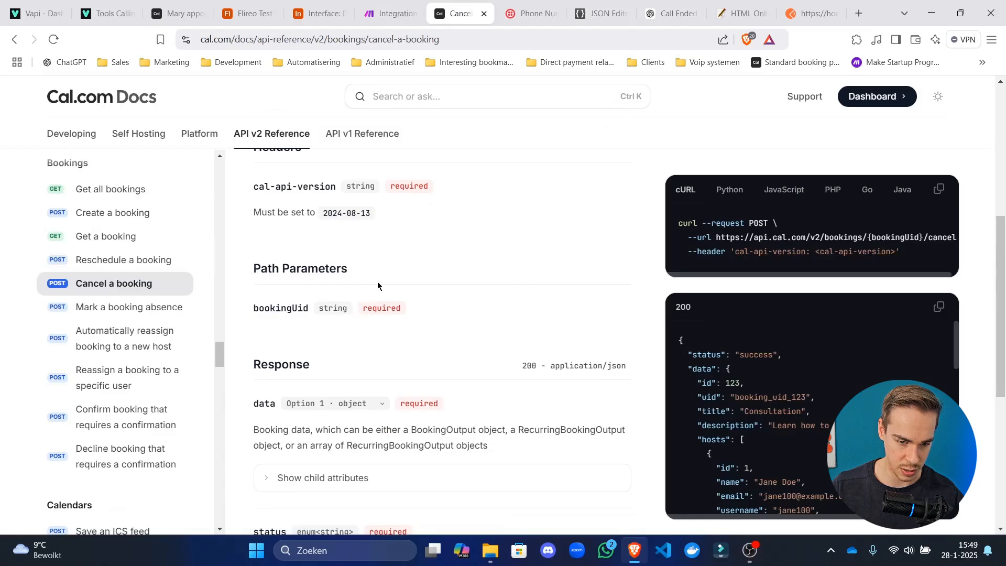
{"action": "scroll", "coordinate": [377, 281], "scroll_direction": "up", "scroll_amount": 3}
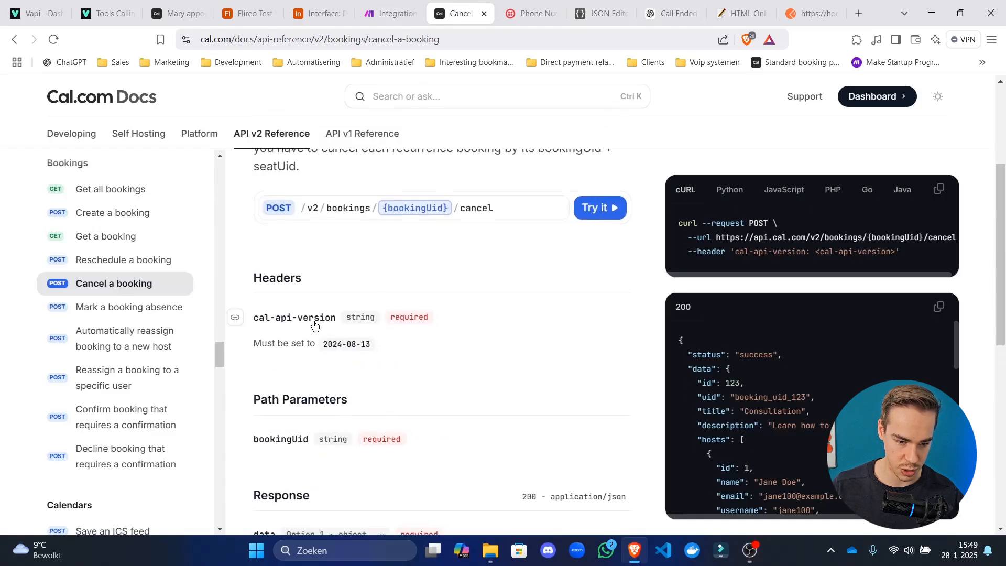
{"action": "scroll", "coordinate": [386, 294], "scroll_direction": "down", "scroll_amount": 3}
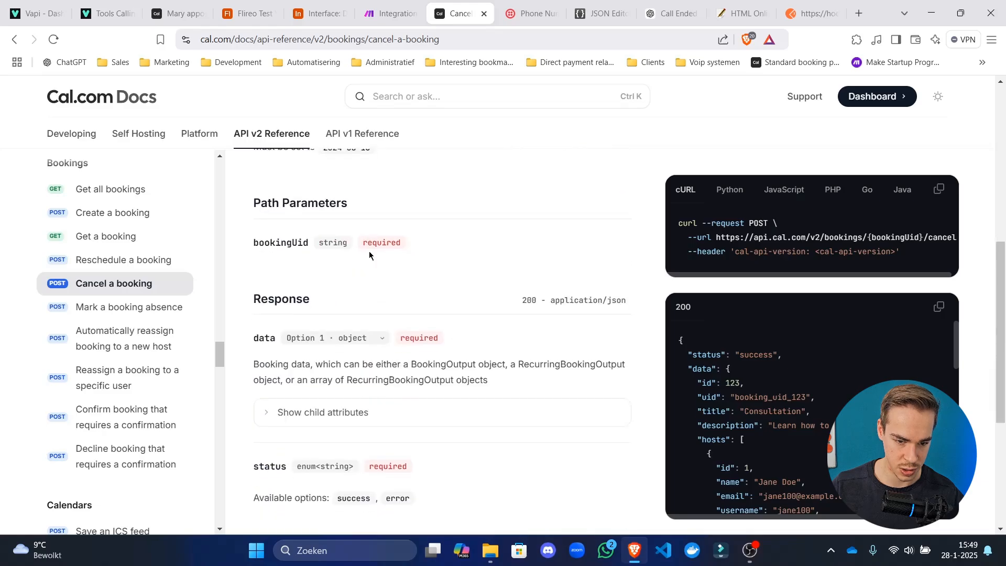
{"action": "left_click", "coordinate": [398, 13]}
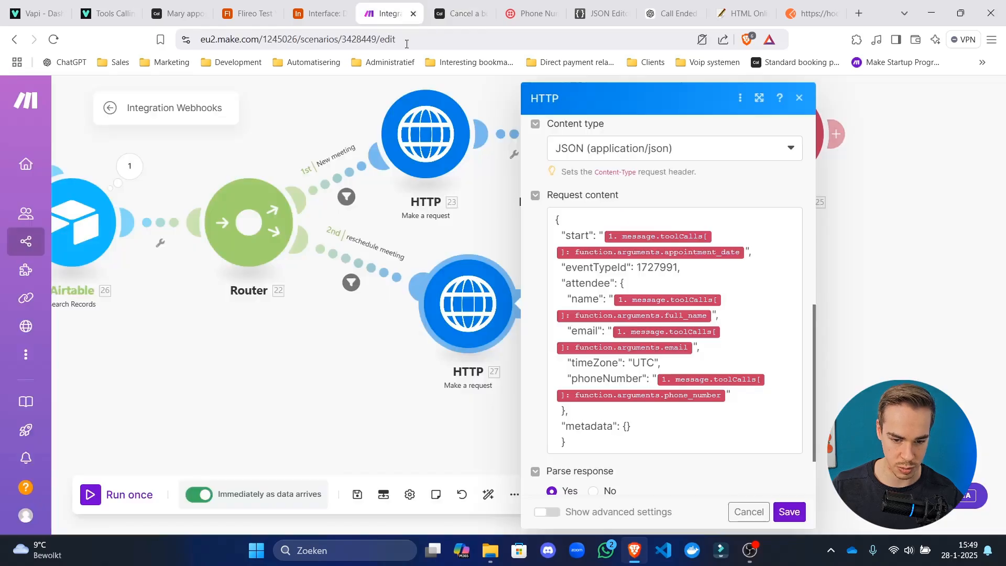
{"action": "scroll", "coordinate": [620, 315], "scroll_direction": "up", "scroll_amount": 5}
{"action": "left_click", "coordinate": [644, 223]}
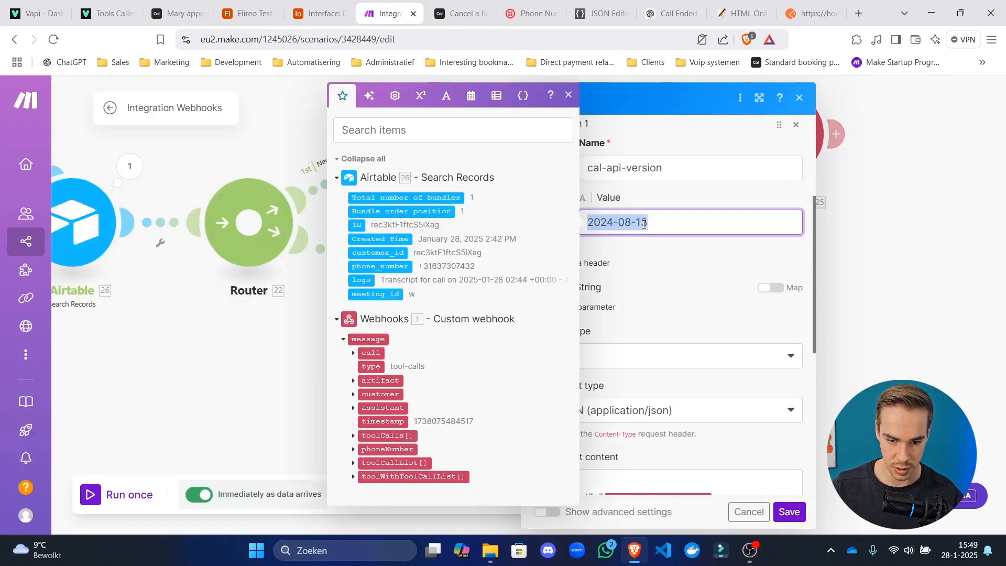
{"action": "left_click", "coordinate": [696, 247]}
{"action": "left_click", "coordinate": [461, 13]}
{"action": "scroll", "coordinate": [395, 343], "scroll_direction": "down", "scroll_amount": 5}
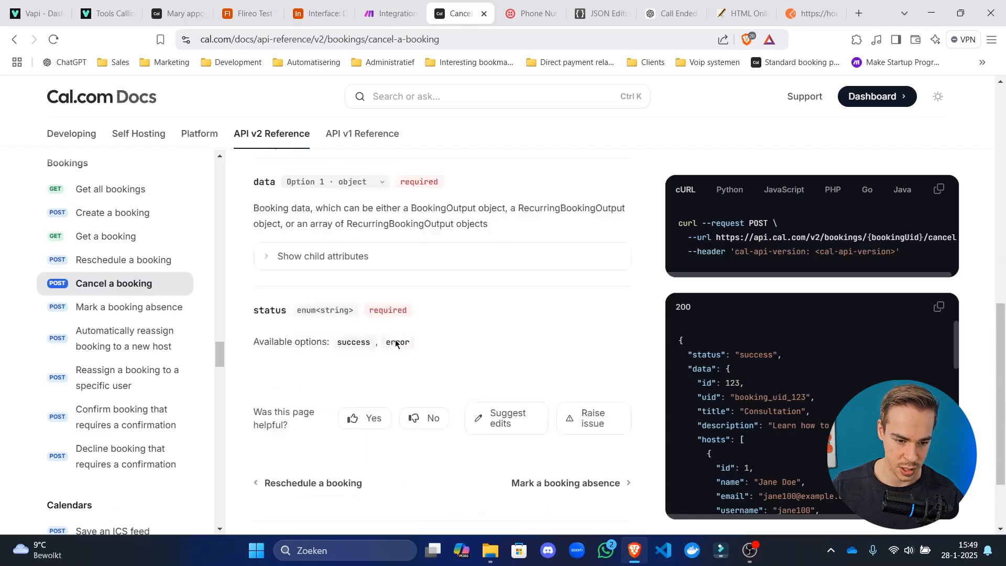
{"action": "scroll", "coordinate": [394, 343], "scroll_direction": "up", "scroll_amount": 4}
{"action": "scroll", "coordinate": [381, 297], "scroll_direction": "up", "scroll_amount": 4}
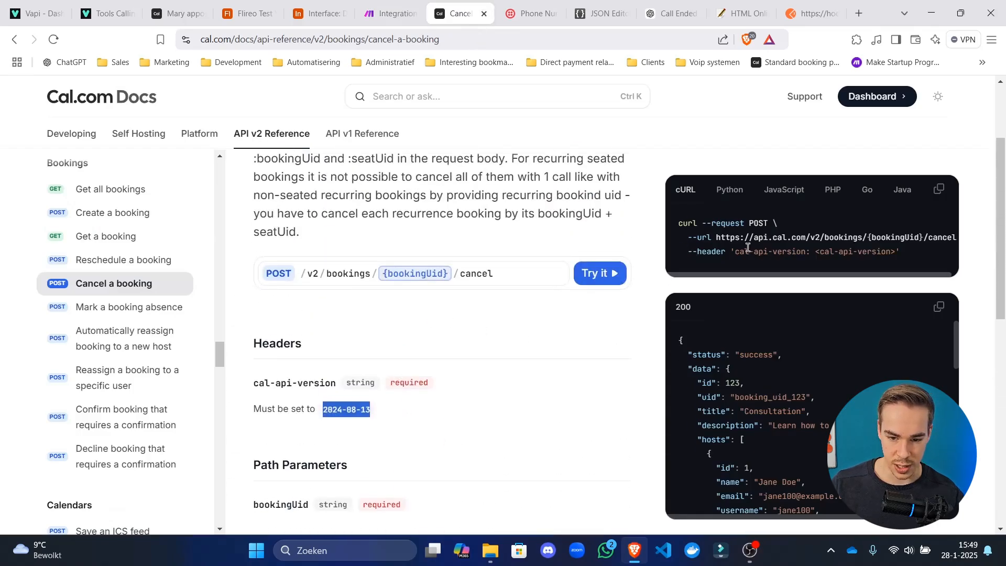
Clear the request body JSON, switch the method from DELETE to POST, and save.
{"action": "left_click", "coordinate": [406, 14]}
{"action": "scroll", "coordinate": [628, 393], "scroll_direction": "down", "scroll_amount": 5}
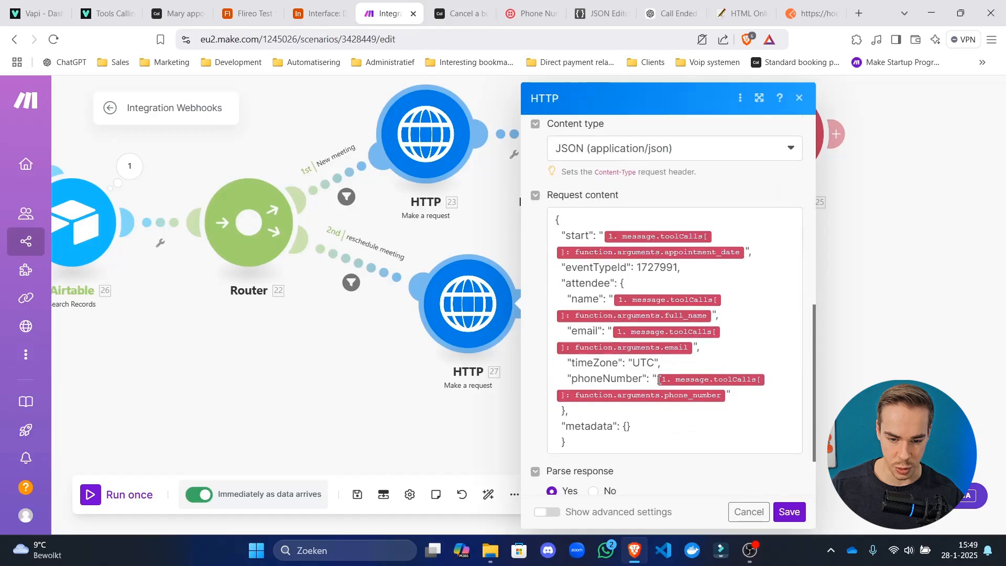
{"action": "left_click", "coordinate": [626, 395]}
{"action": "key", "text": "ctrl+a"}
{"action": "key", "text": "BackSpace"}
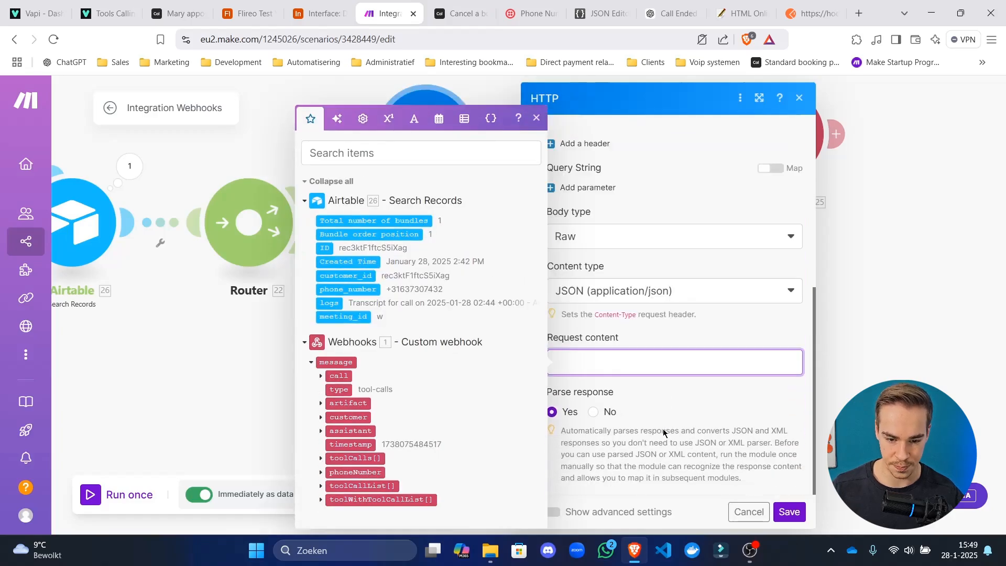
{"action": "left_click", "coordinate": [676, 418]}
{"action": "scroll", "coordinate": [673, 440], "scroll_direction": "up", "scroll_amount": 6}
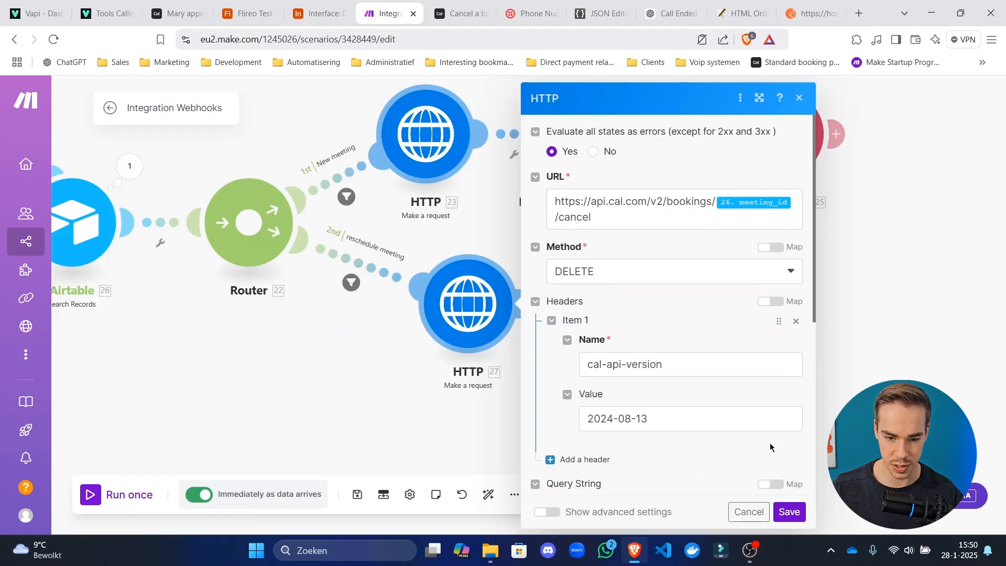
{"action": "left_click", "coordinate": [695, 280]}
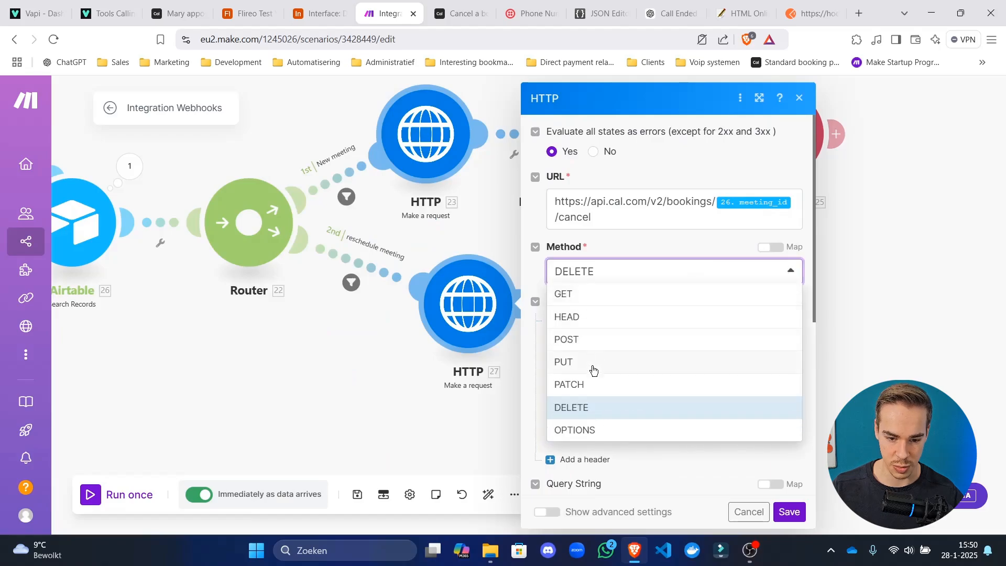
{"action": "left_click", "coordinate": [594, 341]}
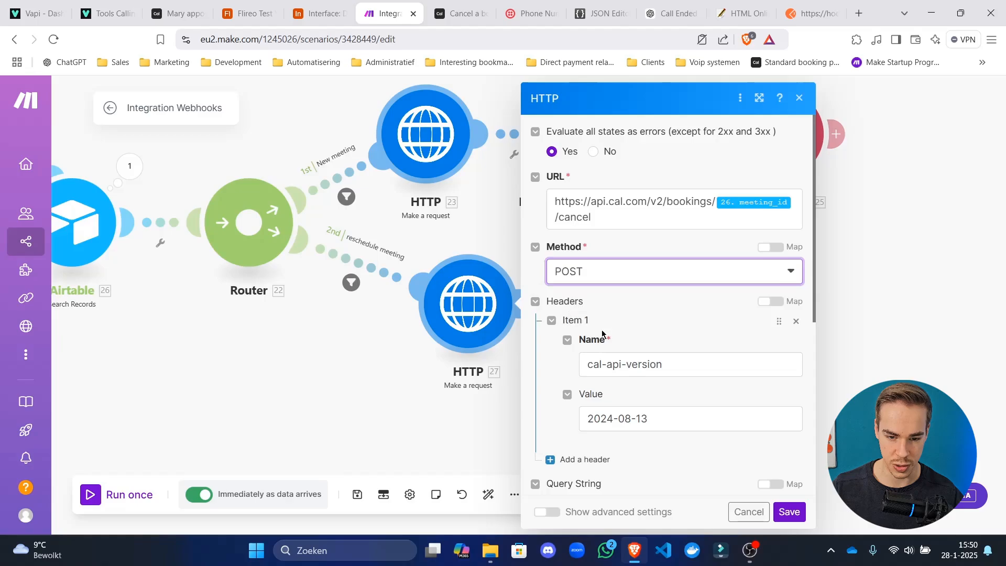
{"action": "left_click", "coordinate": [789, 513]}
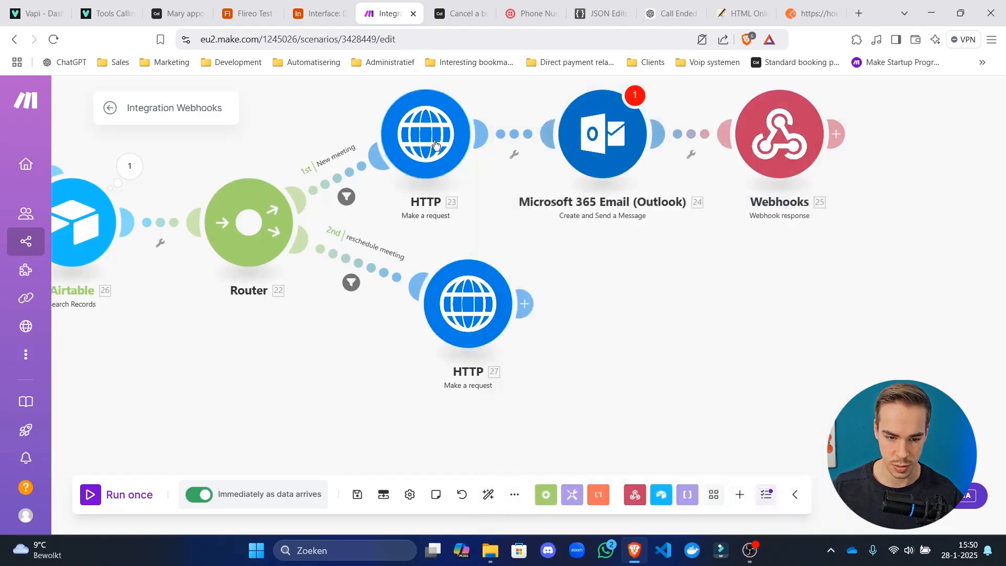
Review the HTTP 23 and HTTP 27 request settings.
{"action": "left_click", "coordinate": [426, 134]}
{"action": "left_click", "coordinate": [457, 223]}
{"action": "left_click_drag", "start_coordinate": [502, 256], "coordinate": [381, 255]}
{"action": "left_click", "coordinate": [343, 326]}
{"action": "scroll", "coordinate": [486, 316], "scroll_direction": "down", "scroll_amount": 6}
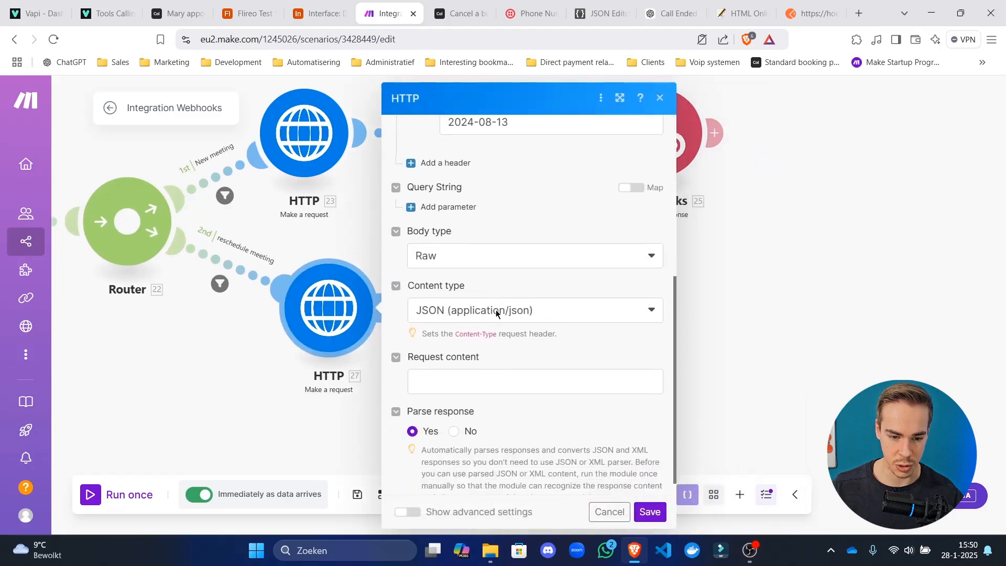
{"action": "left_click", "coordinate": [347, 430]}
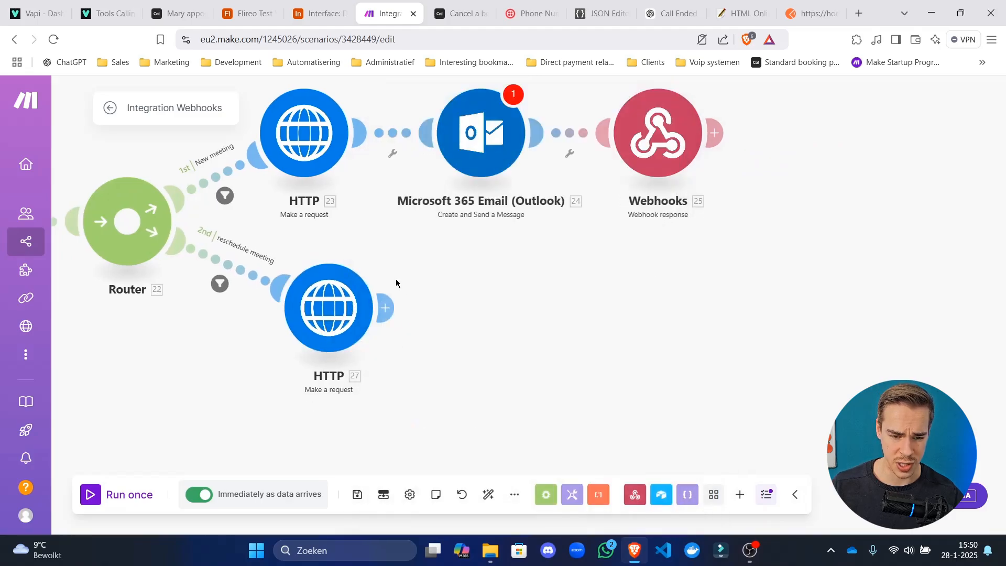
Recheck the Cal.com cancel-booking docs, then bring the Airtable update into view in Make.
{"action": "left_click", "coordinate": [471, 5]}
{"action": "scroll", "coordinate": [441, 344], "scroll_direction": "down", "scroll_amount": 4}
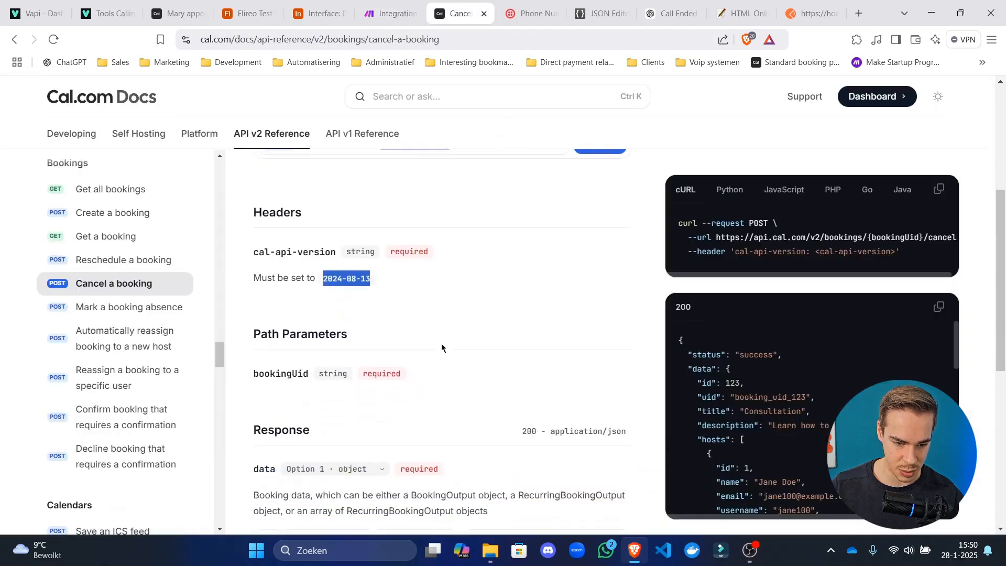
{"action": "scroll", "coordinate": [431, 346], "scroll_direction": "down", "scroll_amount": 3}
{"action": "scroll", "coordinate": [465, 352], "scroll_direction": "up", "scroll_amount": 5}
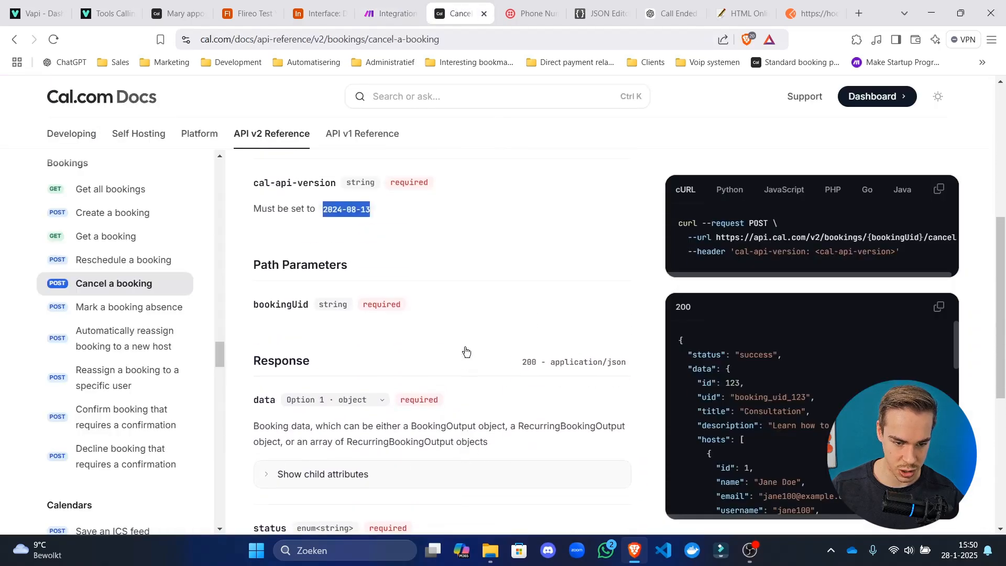
{"action": "scroll", "coordinate": [466, 345], "scroll_direction": "up", "scroll_amount": 3}
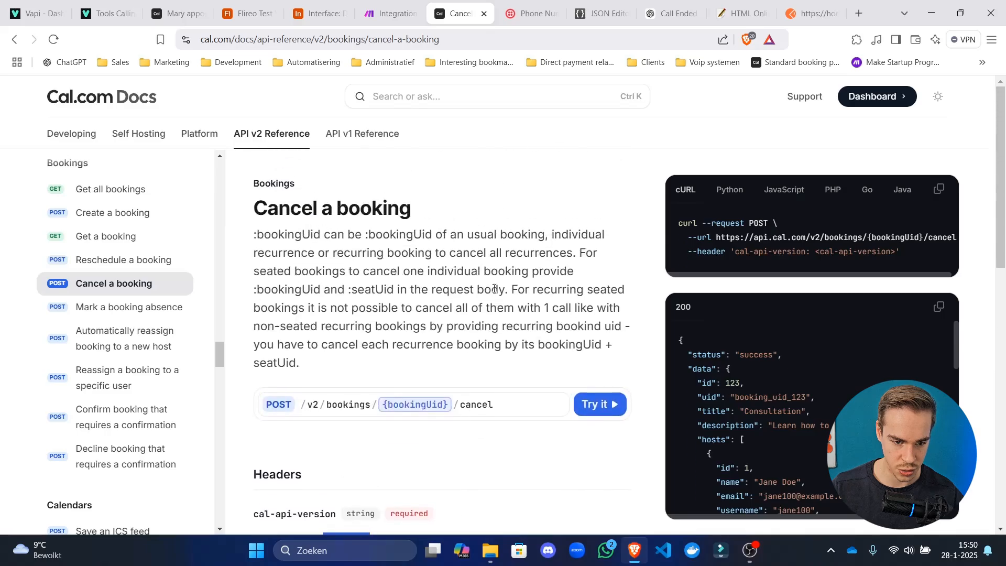
{"action": "scroll", "coordinate": [734, 252], "scroll_direction": "right", "scroll_amount": 1}
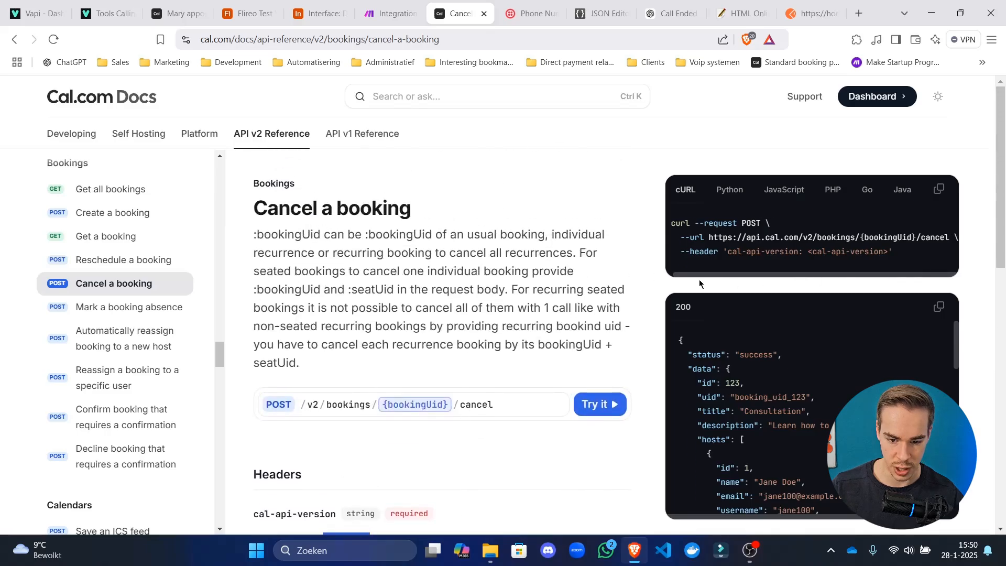
{"action": "scroll", "coordinate": [663, 292], "scroll_direction": "down", "scroll_amount": 2}
{"action": "scroll", "coordinate": [456, 292], "scroll_direction": "down", "scroll_amount": 3}
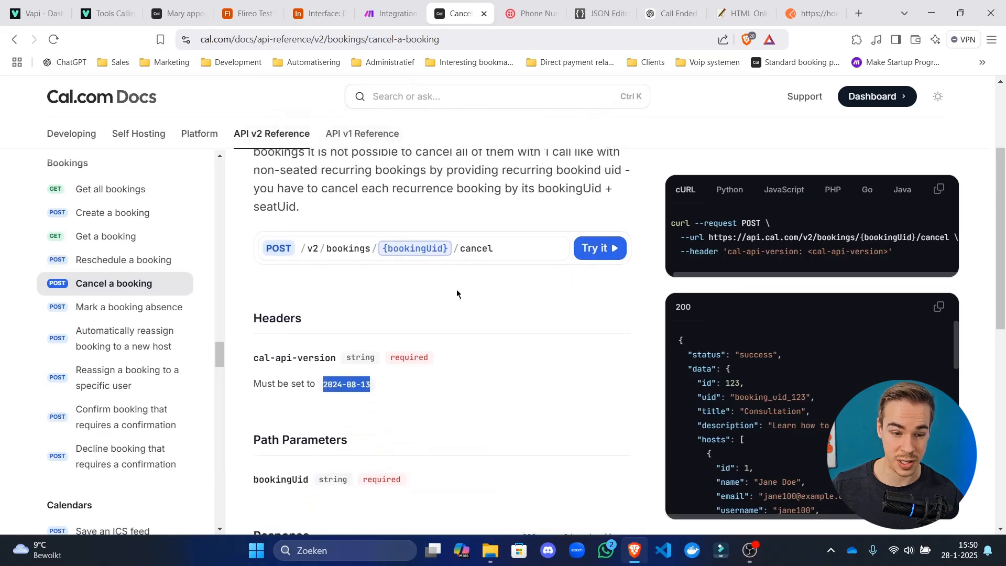
{"action": "scroll", "coordinate": [499, 292], "scroll_direction": "down", "scroll_amount": 7}
{"action": "left_click", "coordinate": [378, 4]}
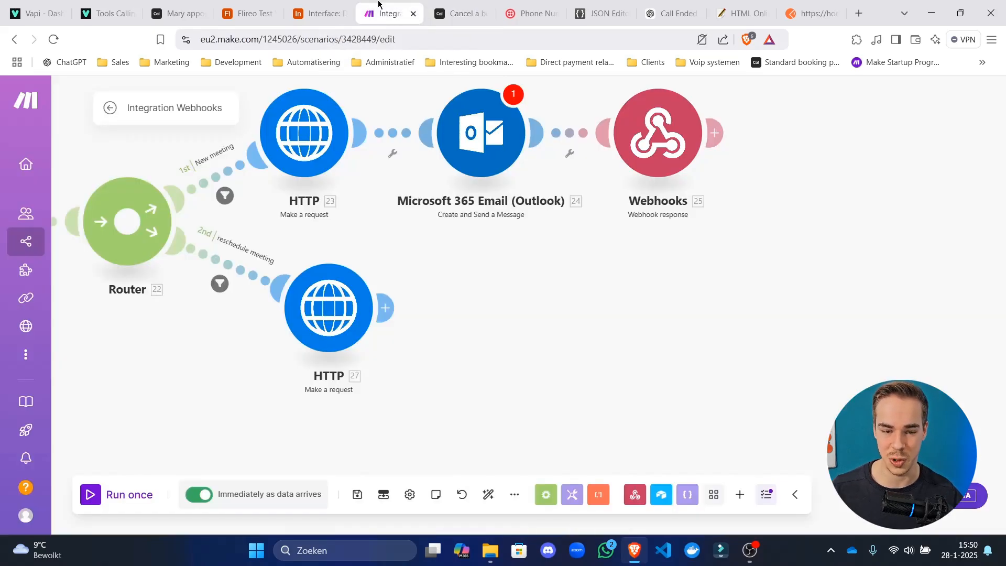
{"action": "left_click_drag", "start_coordinate": [531, 250], "coordinate": [515, 321]}
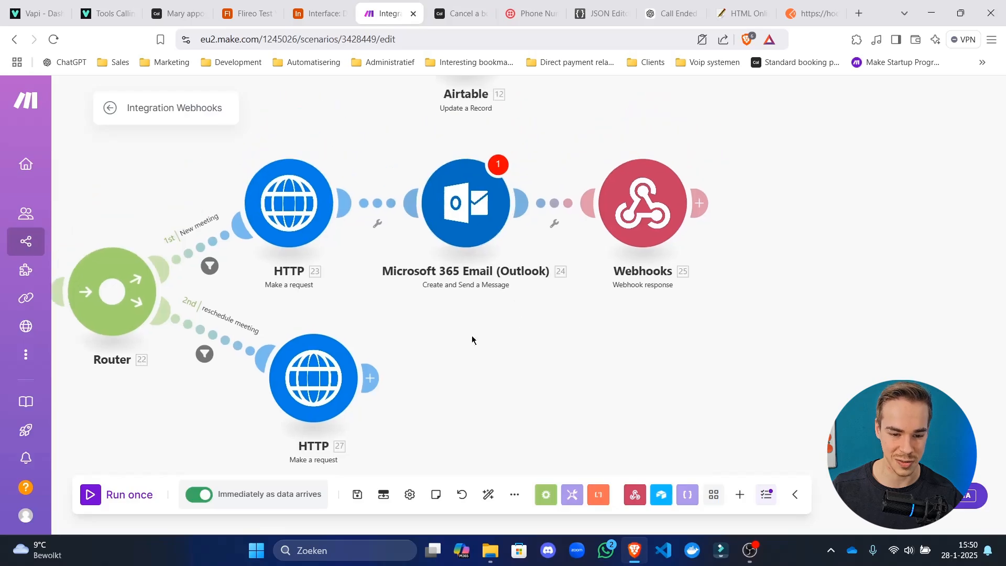
Check the email body, then rewrite the copied 19.data.data.meetingUrl mapping in a spare tab.
{"action": "left_click", "coordinate": [468, 205]}
{"action": "left_click", "coordinate": [696, 409]}
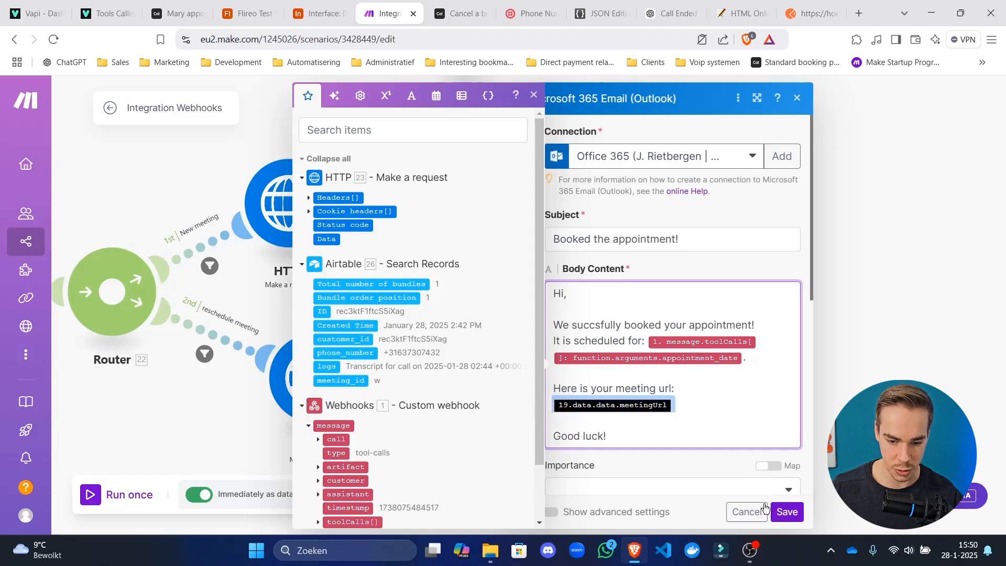
{"action": "left_click", "coordinate": [747, 511]}
{"action": "left_click", "coordinate": [858, 13]}
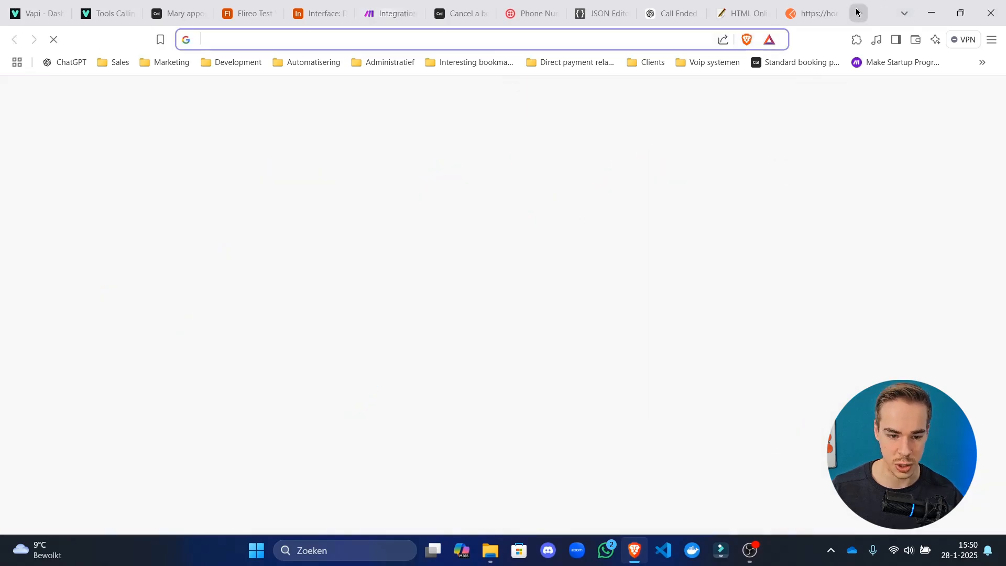
{"action": "type", "text": "{{19.data.data.meetingUrl}}"}
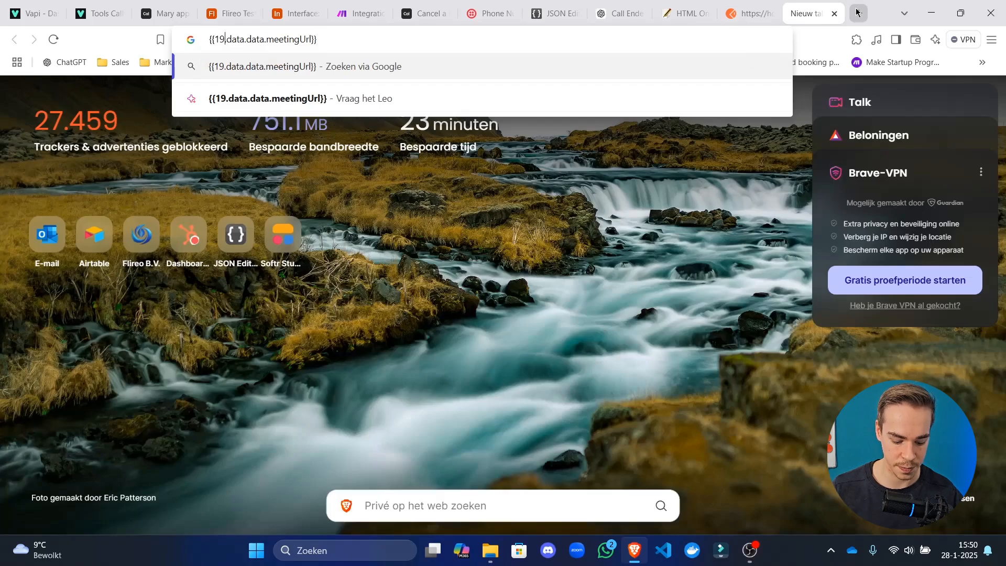
{"action": "key", "text": "BackSpace"}
{"action": "key", "text": "BackSpace"}
{"action": "type", "text": "27"}
{"action": "key", "text": "ctrl+a"}
{"action": "key", "text": "ctrl+c"}
{"action": "left_click", "coordinate": [360, 13]}
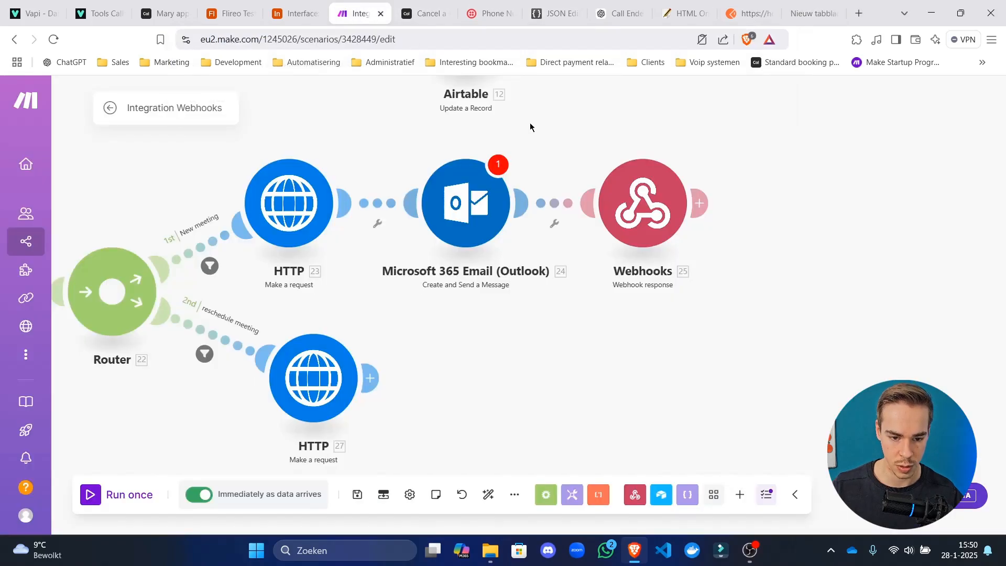
Replace the Body Content meeting link with 23.data.data.meetingUrl and save the email module.
{"action": "left_click", "coordinate": [465, 204]}
{"action": "left_click", "coordinate": [684, 399]}
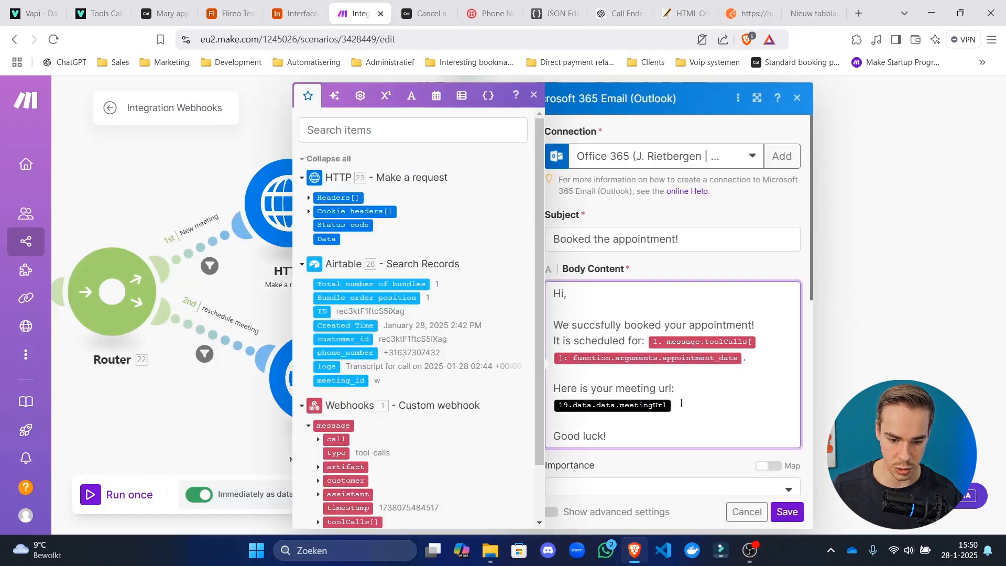
{"action": "key", "text": "BackSpace"}
{"action": "key", "text": "ctrl+v"}
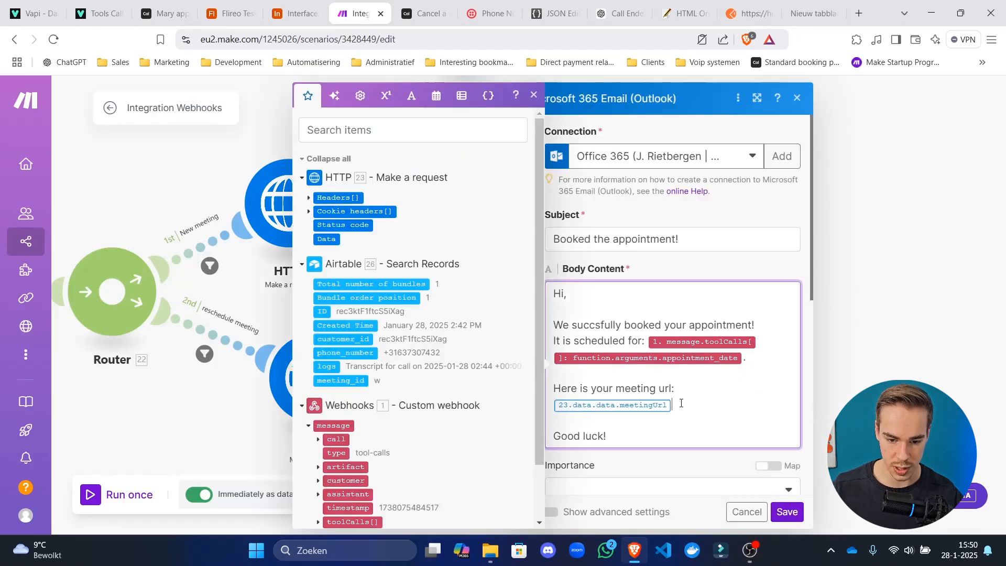
{"action": "left_click", "coordinate": [787, 512]}
Review the Webhooks response, the email recipients, and the HTTP 23 and HTTP 27 request settings.
{"action": "left_click", "coordinate": [643, 207]}
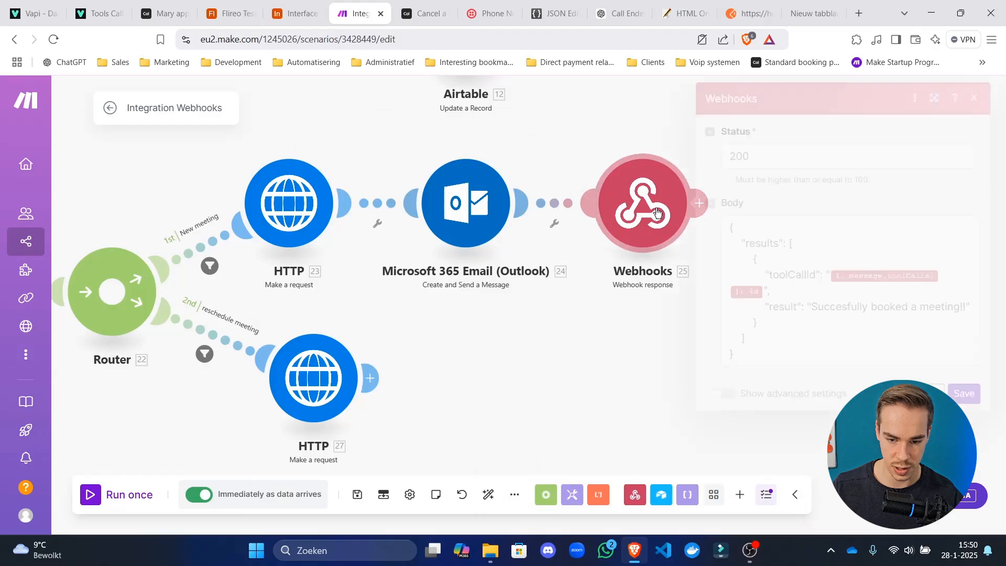
{"action": "left_click", "coordinate": [459, 224]}
{"action": "scroll", "coordinate": [630, 351], "scroll_direction": "down", "scroll_amount": 5}
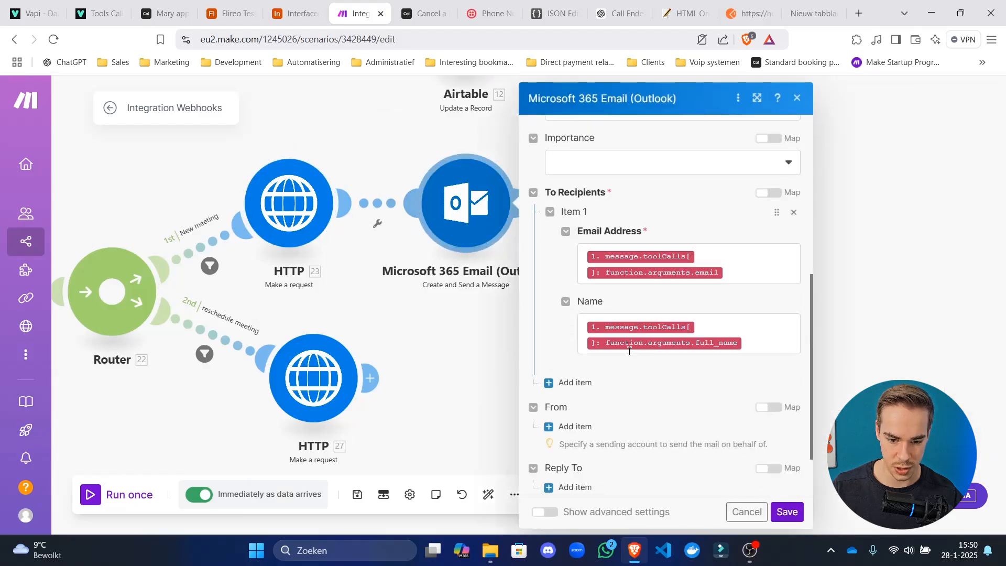
{"action": "left_click", "coordinate": [306, 226]}
{"action": "scroll", "coordinate": [504, 364], "scroll_direction": "down", "scroll_amount": 10}
{"action": "left_click", "coordinate": [600, 513]}
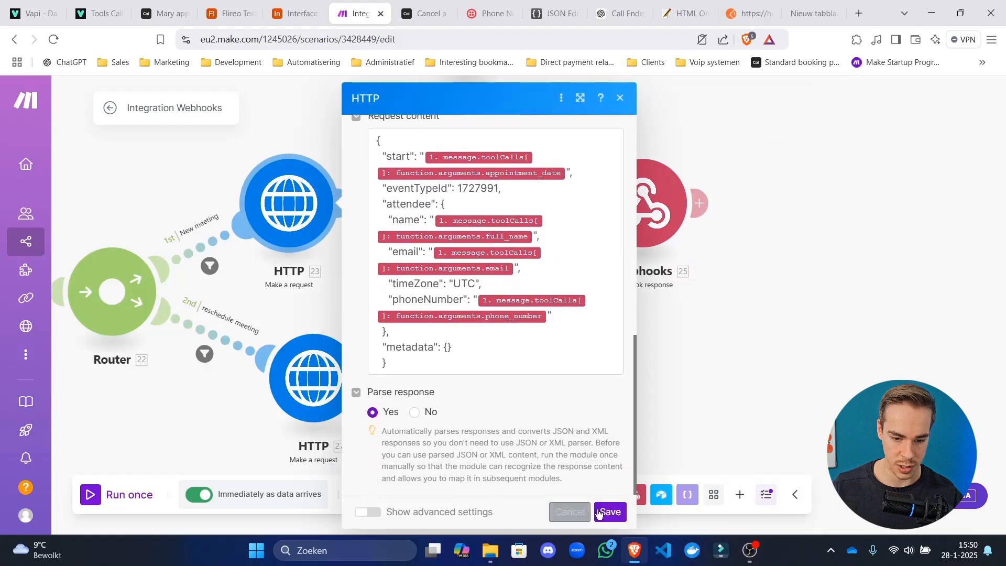
{"action": "left_click", "coordinate": [550, 298]}
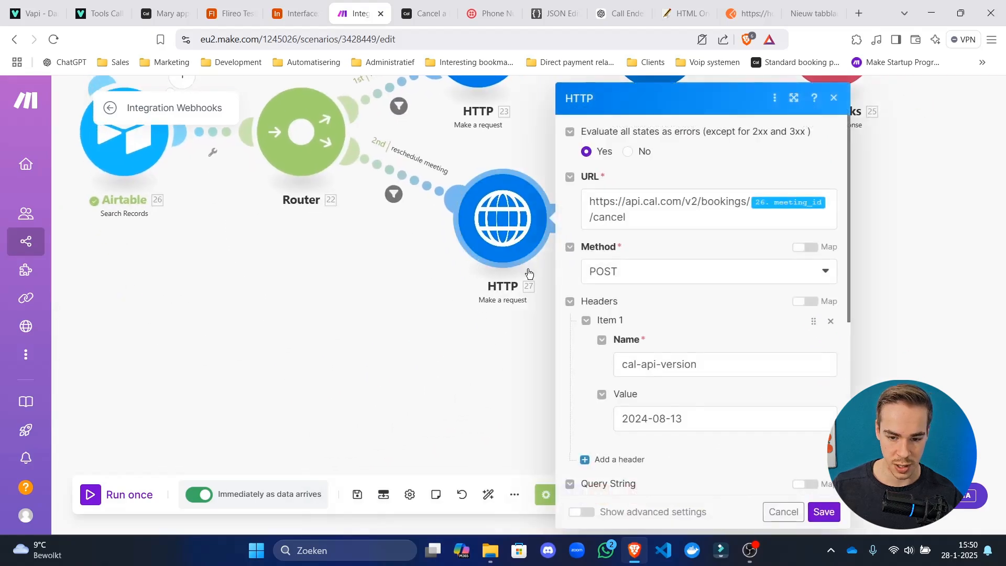
{"action": "scroll", "coordinate": [643, 291], "scroll_direction": "down", "scroll_amount": 5}
{"action": "scroll", "coordinate": [630, 338], "scroll_direction": "up", "scroll_amount": 5}
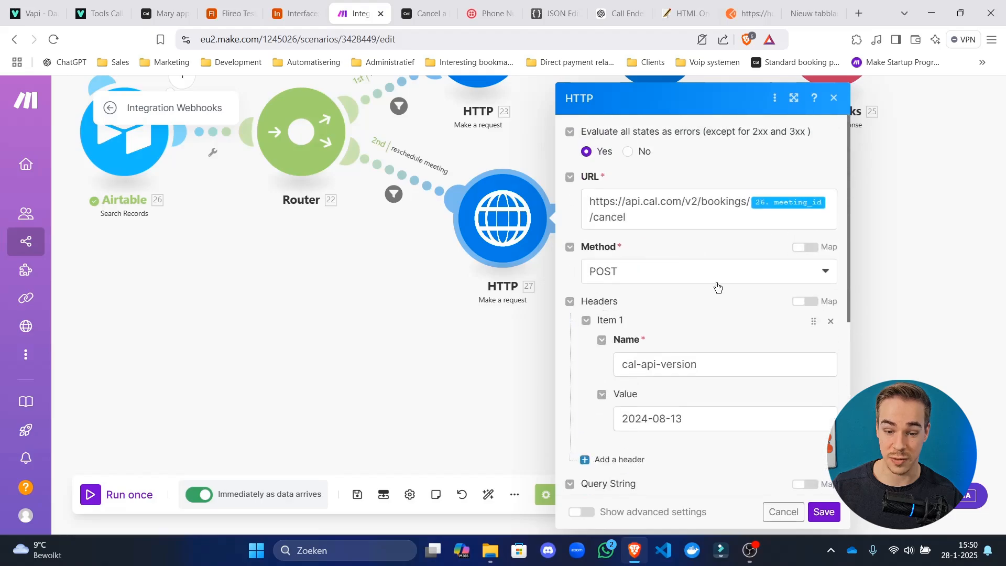
{"action": "left_click", "coordinate": [439, 400]}
Clone HTTP 23, the email module and the Webhooks response onto the reschedule branch.
{"action": "right_click", "coordinate": [341, 161]}
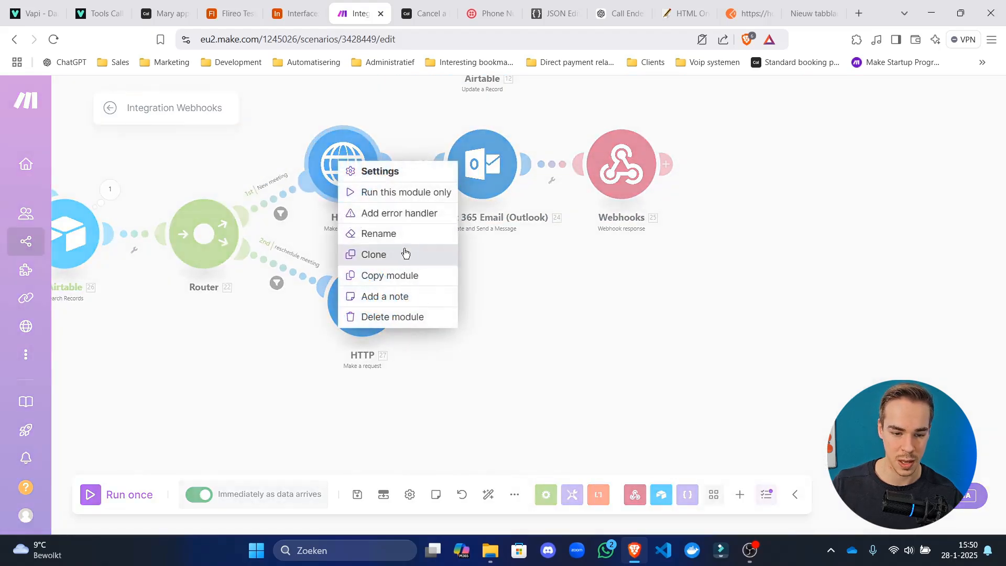
{"action": "left_click", "coordinate": [405, 254]}
{"action": "left_click", "coordinate": [469, 242]}
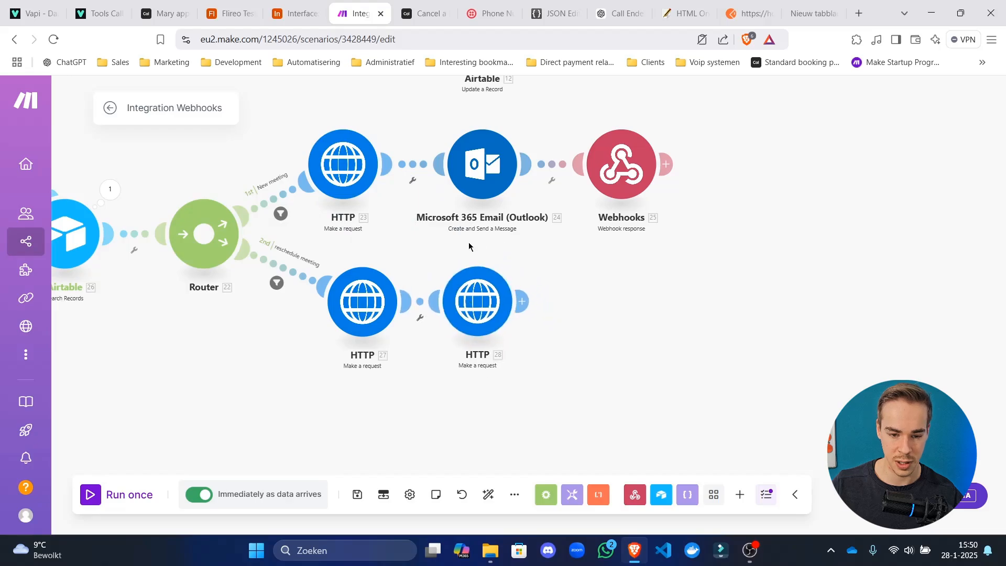
{"action": "right_click", "coordinate": [474, 176]}
{"action": "left_click", "coordinate": [518, 271]}
{"action": "left_click", "coordinate": [638, 196]}
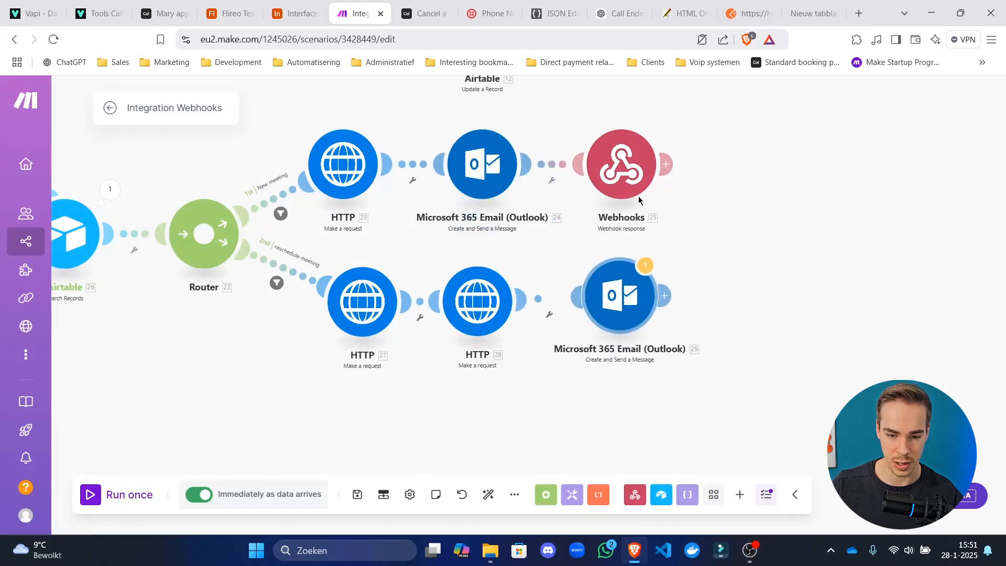
{"action": "right_click", "coordinate": [638, 196]}
{"action": "left_click", "coordinate": [687, 279]}
{"action": "left_click", "coordinate": [772, 301]}
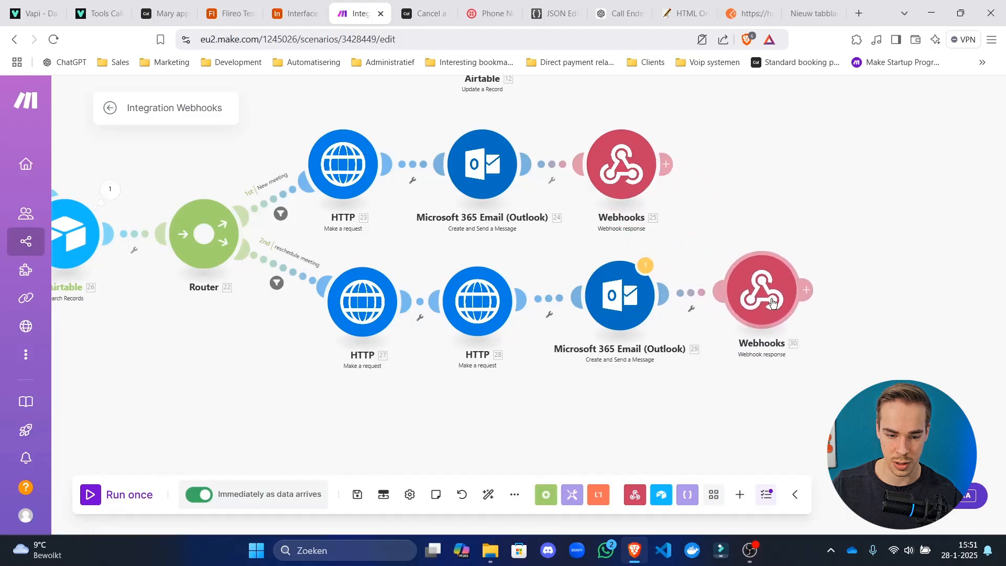
Give HTTP 27 a Resume error handler.
{"action": "scroll", "coordinate": [772, 301], "scroll_direction": "down", "scroll_amount": 2}
{"action": "right_click", "coordinate": [429, 312]}
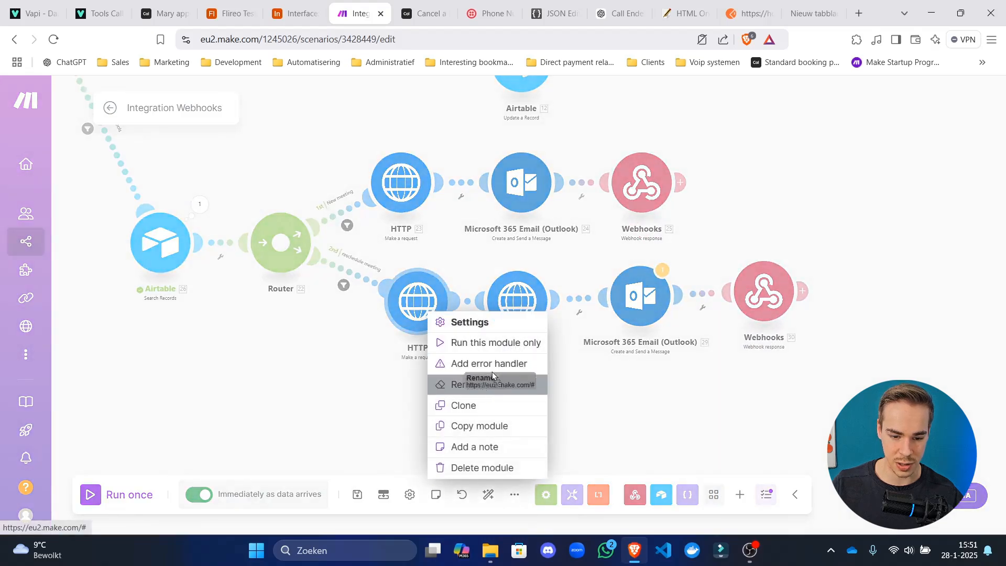
{"action": "left_click", "coordinate": [495, 361]}
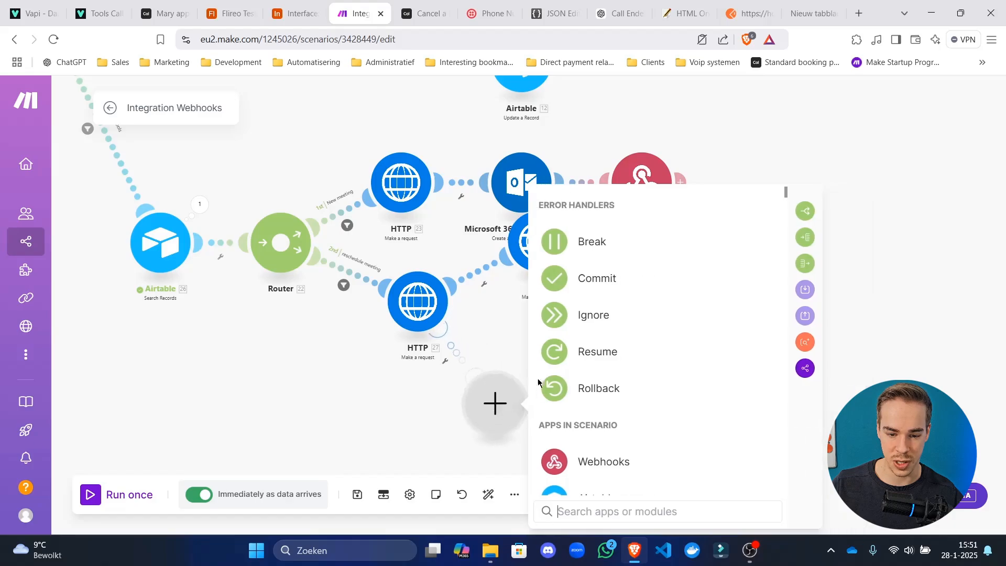
{"action": "left_click", "coordinate": [574, 363]}
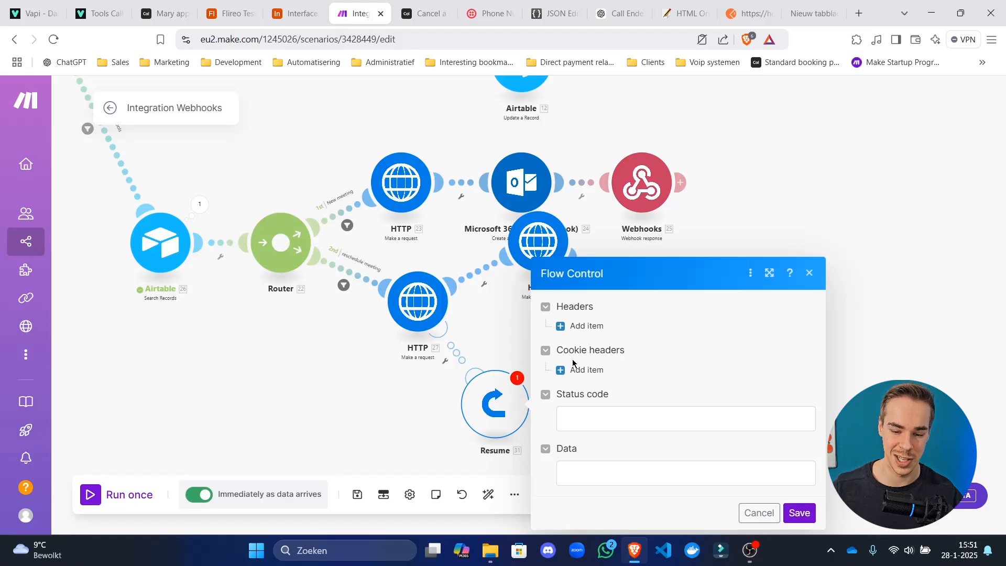
{"action": "left_click", "coordinate": [796, 519]}
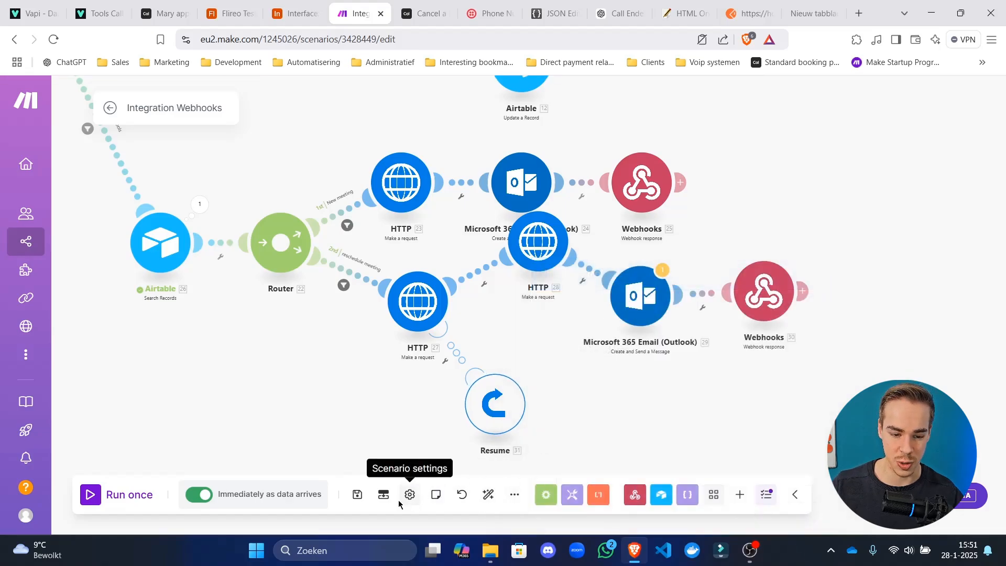
Save the scenario despite the reference warning and auto-align the modules.
{"action": "left_click", "coordinate": [357, 494]}
{"action": "left_click", "coordinate": [576, 514]}
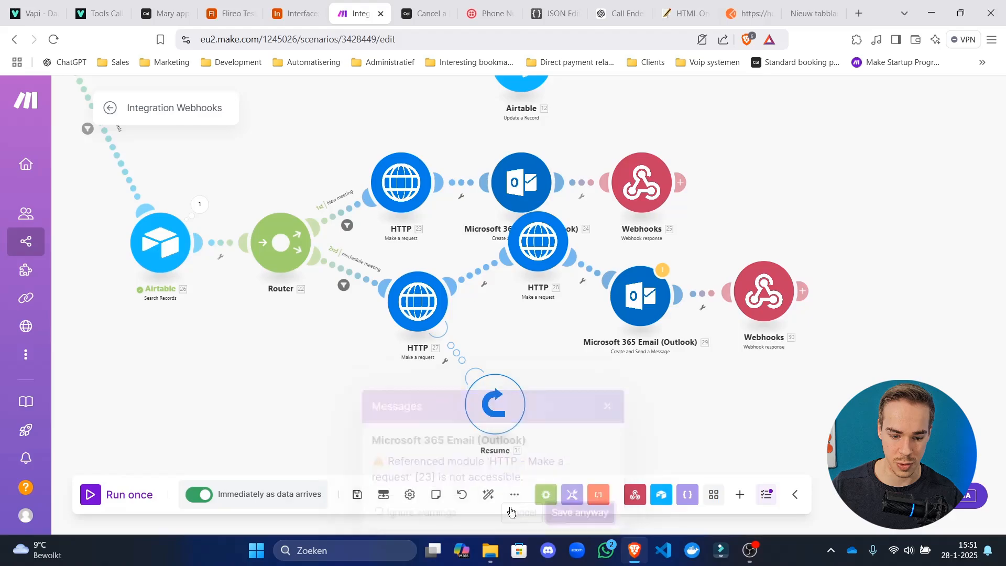
{"action": "left_click", "coordinate": [487, 497]}
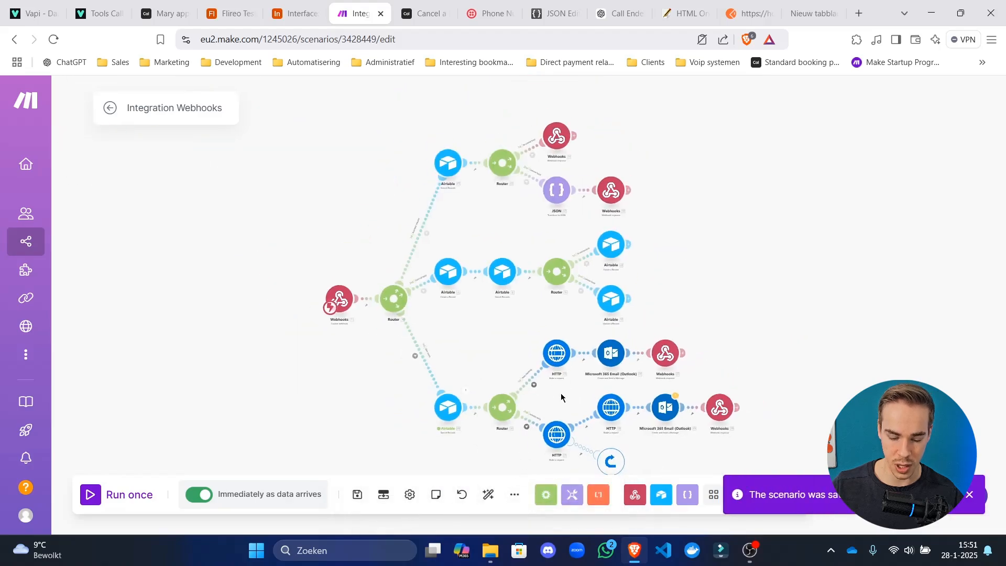
Move the Resume handler clear of the reschedule branch and auto-align the layout.
{"action": "scroll", "coordinate": [336, 122], "scroll_direction": "up", "scroll_amount": 5}
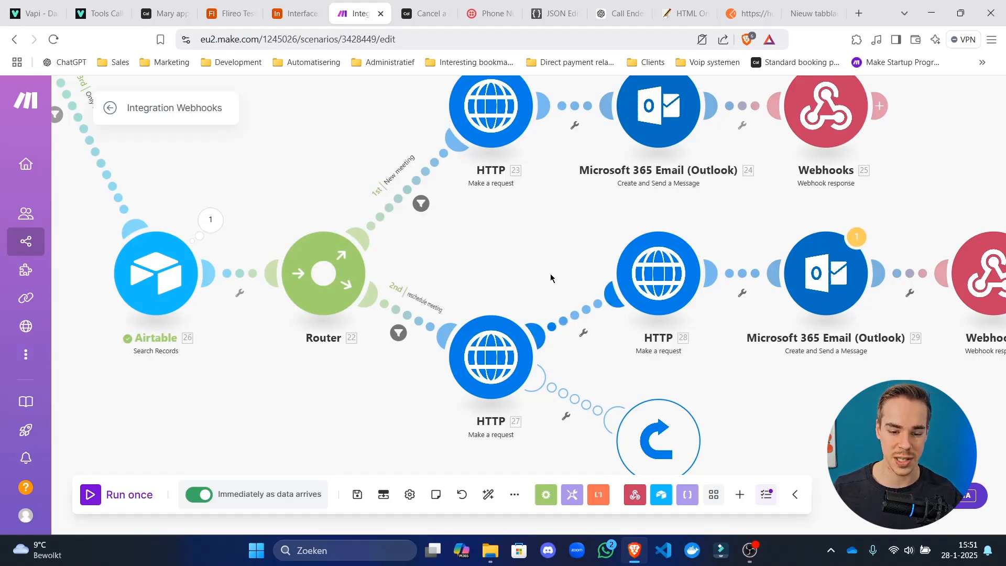
{"action": "scroll", "coordinate": [523, 262], "scroll_direction": "down", "scroll_amount": 3}
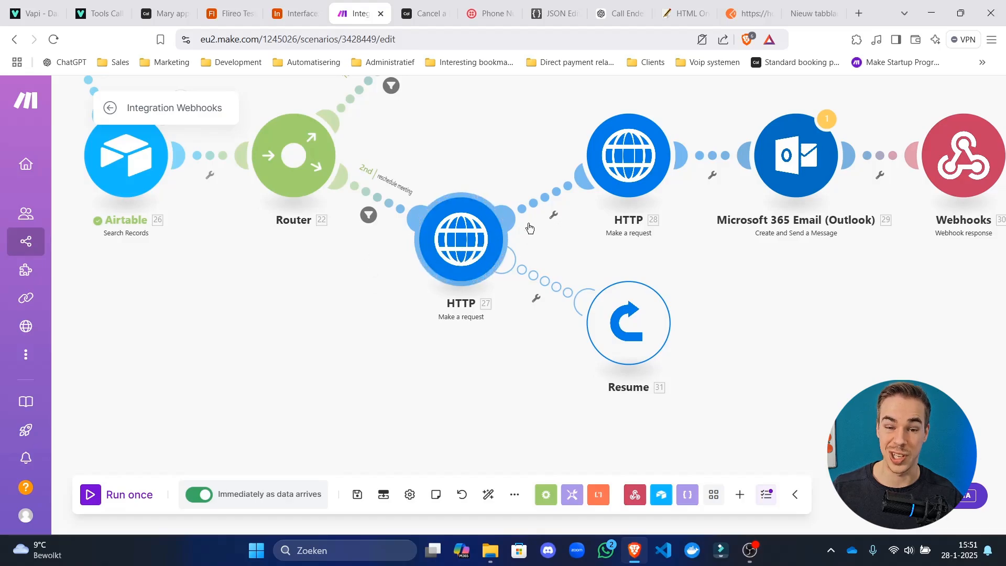
{"action": "left_click_drag", "start_coordinate": [666, 264], "coordinate": [601, 264]}
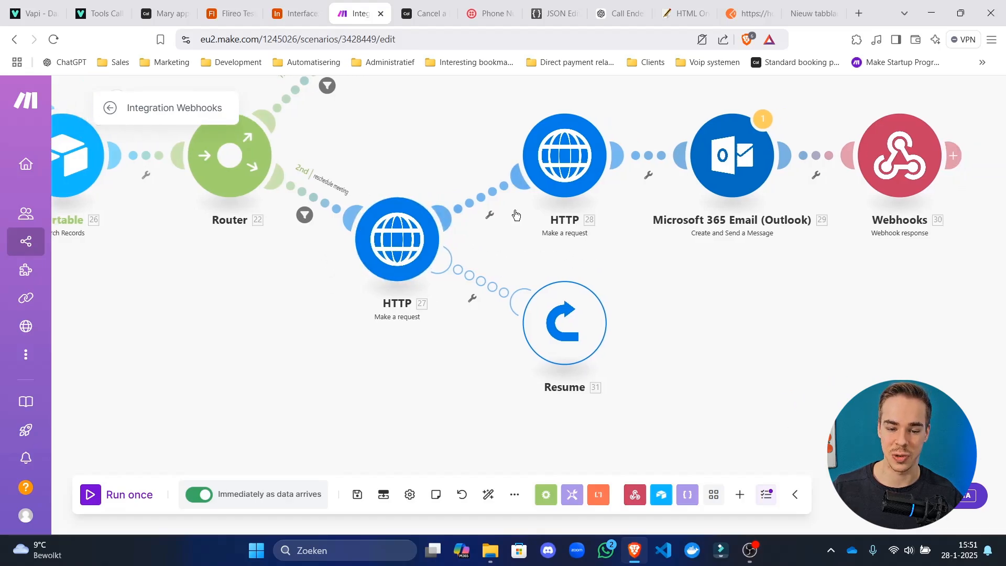
{"action": "left_click_drag", "start_coordinate": [573, 321], "coordinate": [649, 389]}
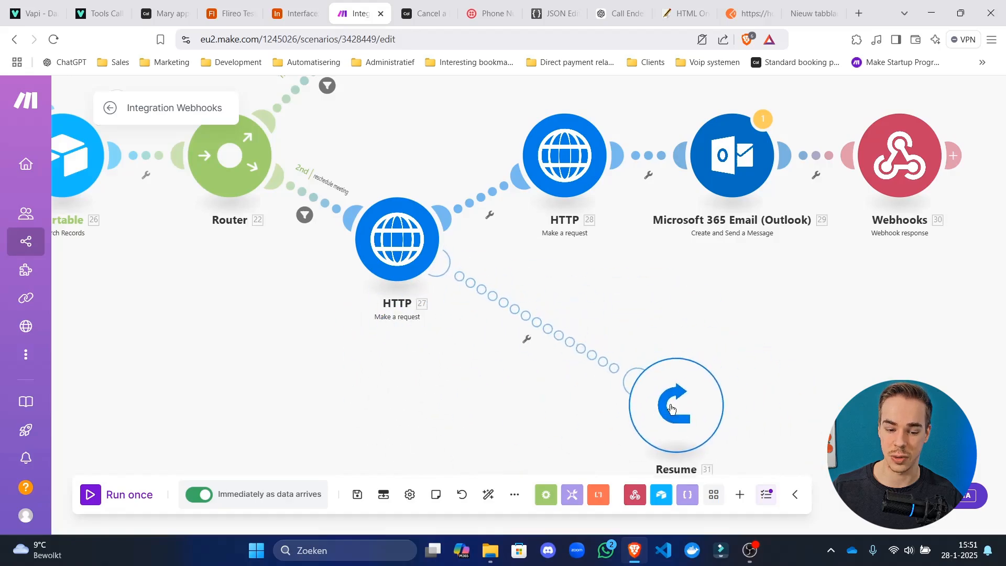
{"action": "left_click", "coordinate": [494, 504]}
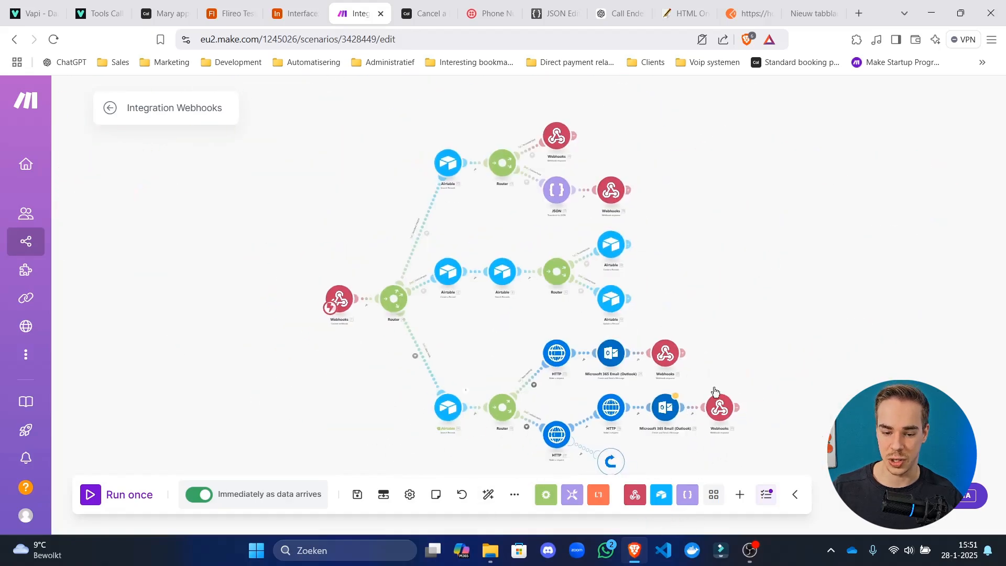
Inspect the reschedule email's body content and bring HTTP 27 into view.
{"action": "left_click", "coordinate": [639, 344]}
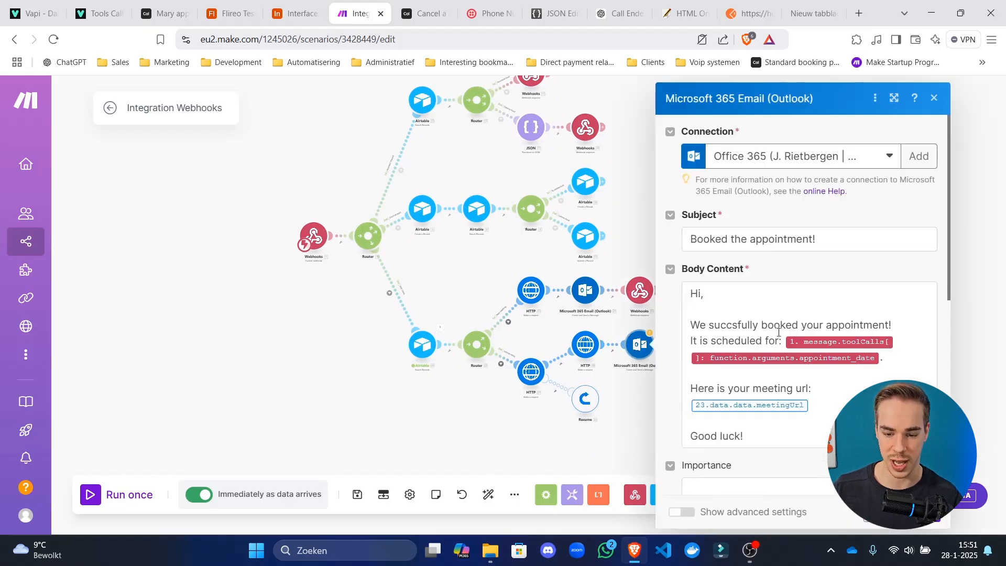
{"action": "scroll", "coordinate": [809, 324], "scroll_direction": "down", "scroll_amount": 3}
{"action": "left_click", "coordinate": [819, 271]}
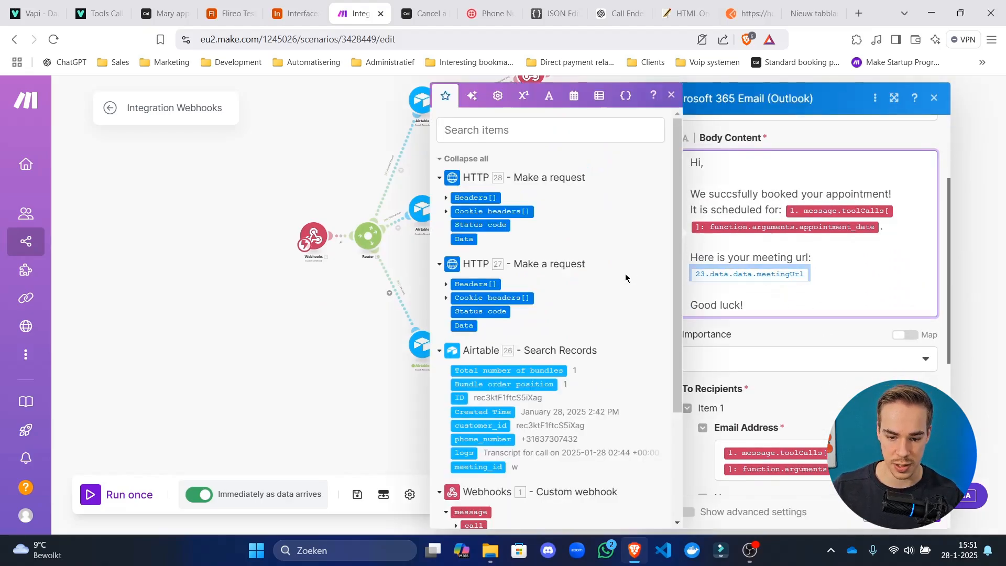
{"action": "left_click", "coordinate": [395, 365]}
{"action": "scroll", "coordinate": [543, 271], "scroll_direction": "up", "scroll_amount": 3}
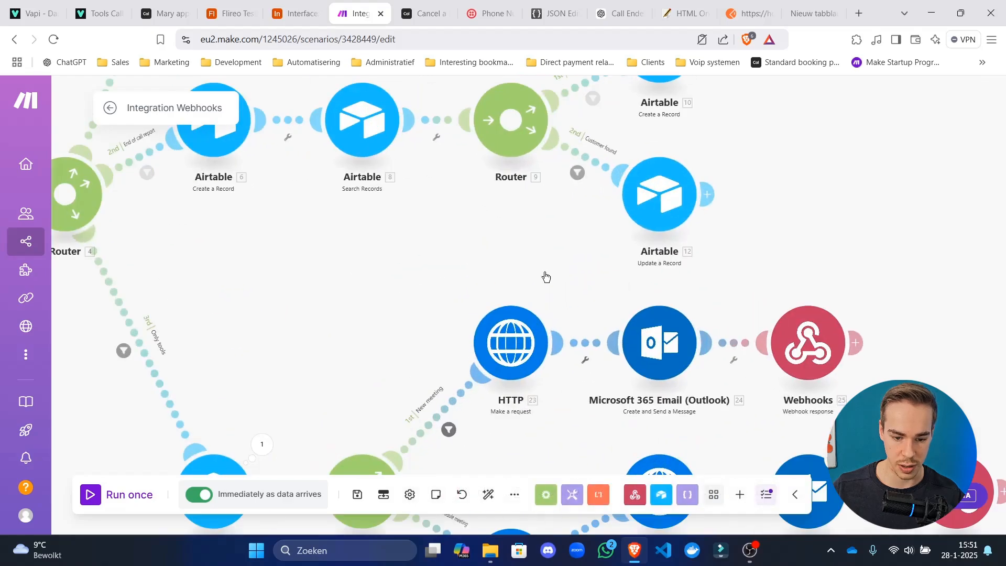
{"action": "left_click_drag", "start_coordinate": [592, 338], "coordinate": [588, 126]}
{"action": "scroll", "coordinate": [532, 203], "scroll_direction": "up", "scroll_amount": 1}
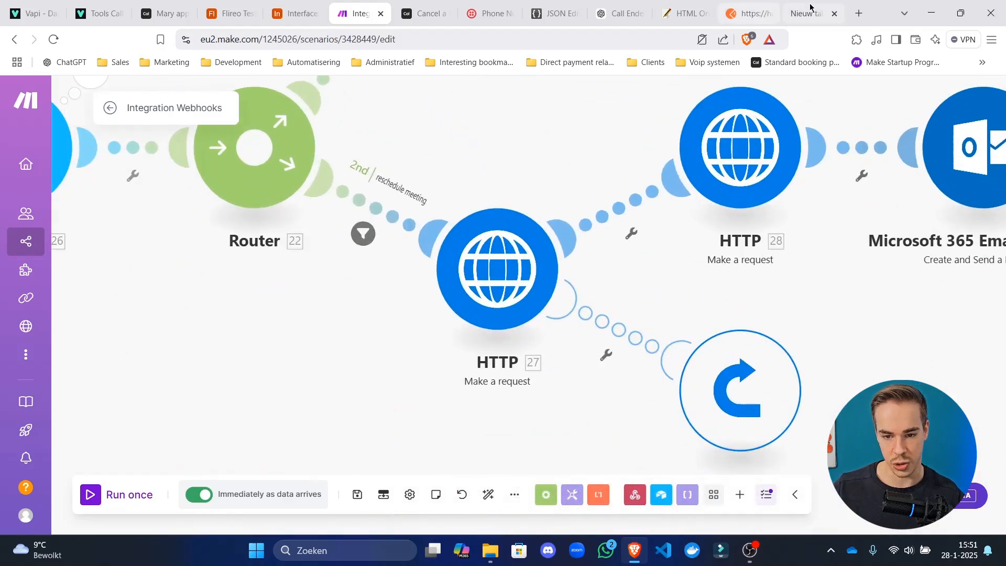
Edit the copied reference in the spare tab from 23.data.data.meetingUrl to 27.data.data.meetingUrl.
{"action": "left_click", "coordinate": [812, 13]}
{"action": "left_click", "coordinate": [332, 46]}
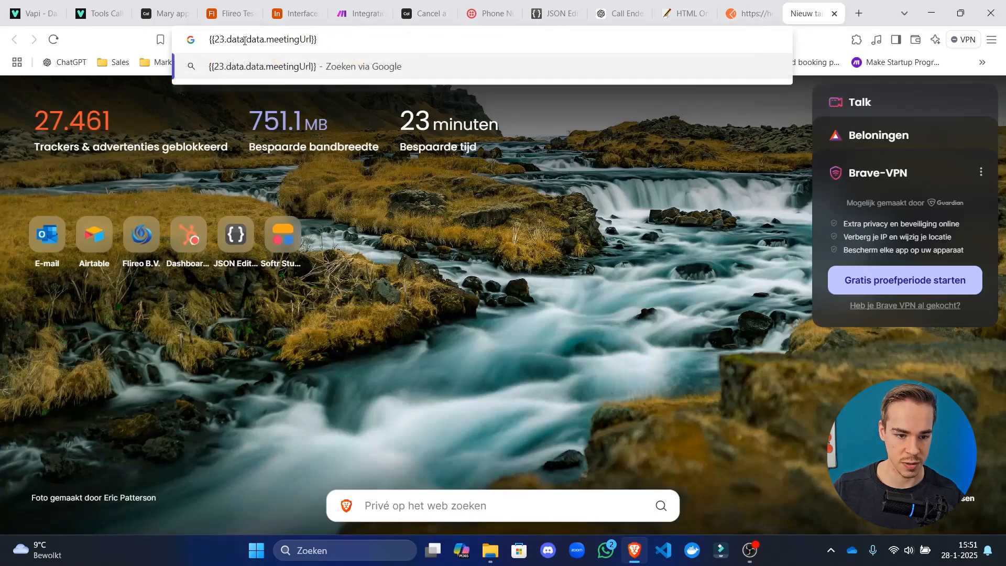
{"action": "key", "text": "BackSpace"}
{"action": "type", "text": "7"}
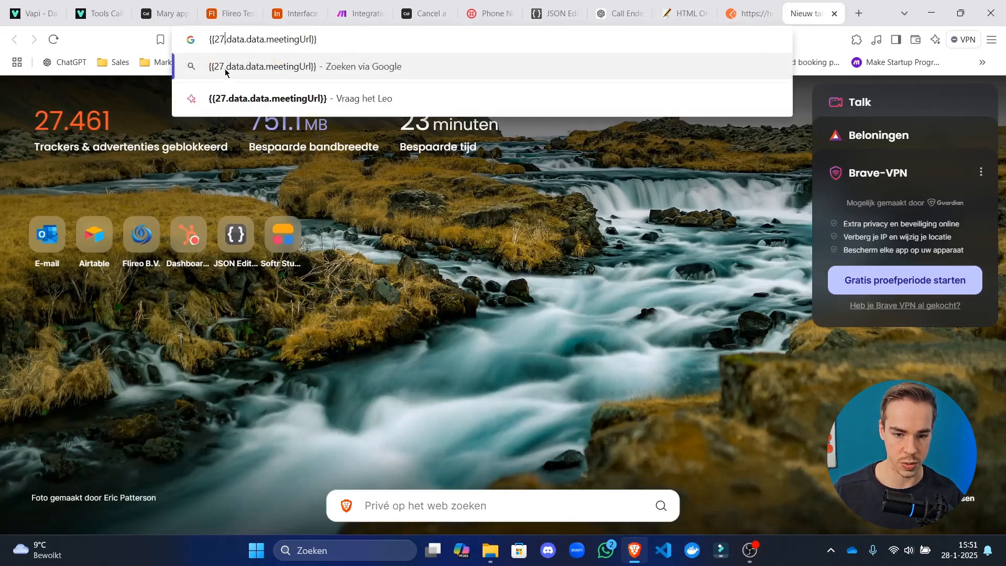
{"action": "key", "text": "ctrl+a"}
{"action": "left_click", "coordinate": [371, 4]}
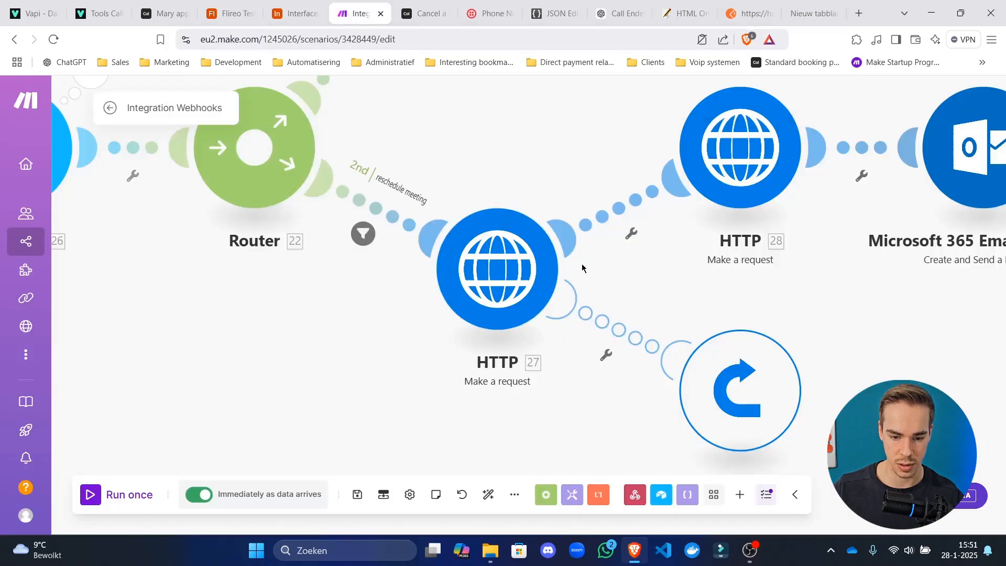
Check HTTP 28, then map 27.data.data.meetingUrl into the reschedule email's meeting link.
{"action": "left_click", "coordinate": [735, 198]}
{"action": "scroll", "coordinate": [516, 257], "scroll_direction": "down", "scroll_amount": 6}
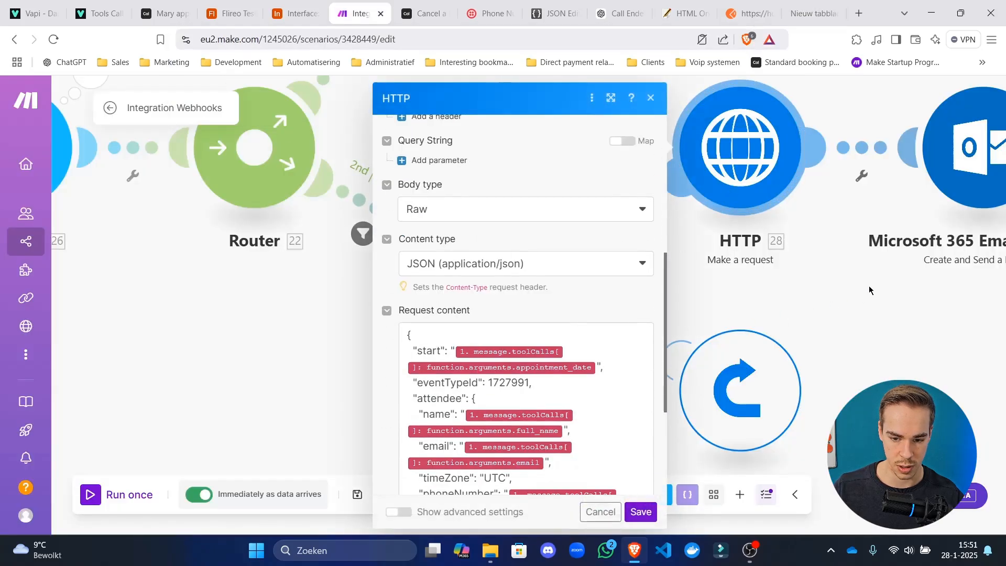
{"action": "left_click", "coordinate": [378, 290]}
{"action": "left_click", "coordinate": [598, 152]}
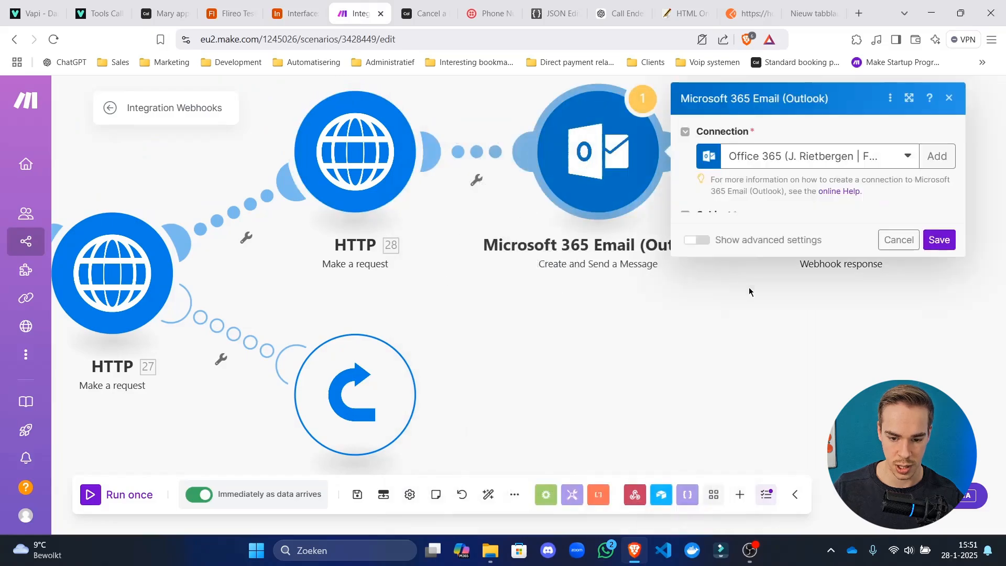
{"action": "left_click", "coordinate": [826, 404]}
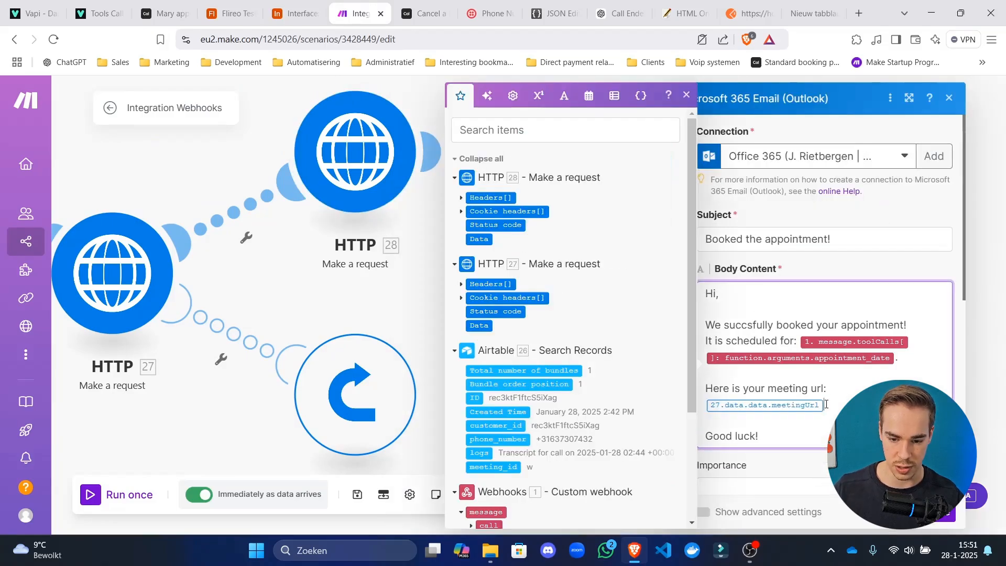
{"action": "left_click", "coordinate": [941, 521]}
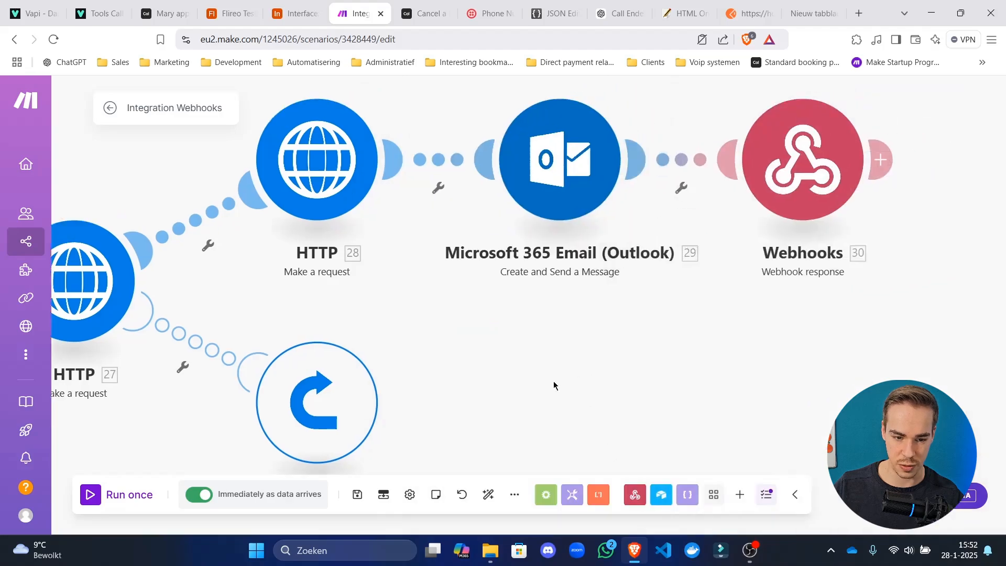
Review the reschedule email and the webhook response body at the branch's end.
{"action": "scroll", "coordinate": [553, 381], "scroll_direction": "up", "scroll_amount": 2}
{"action": "left_click", "coordinate": [690, 234]}
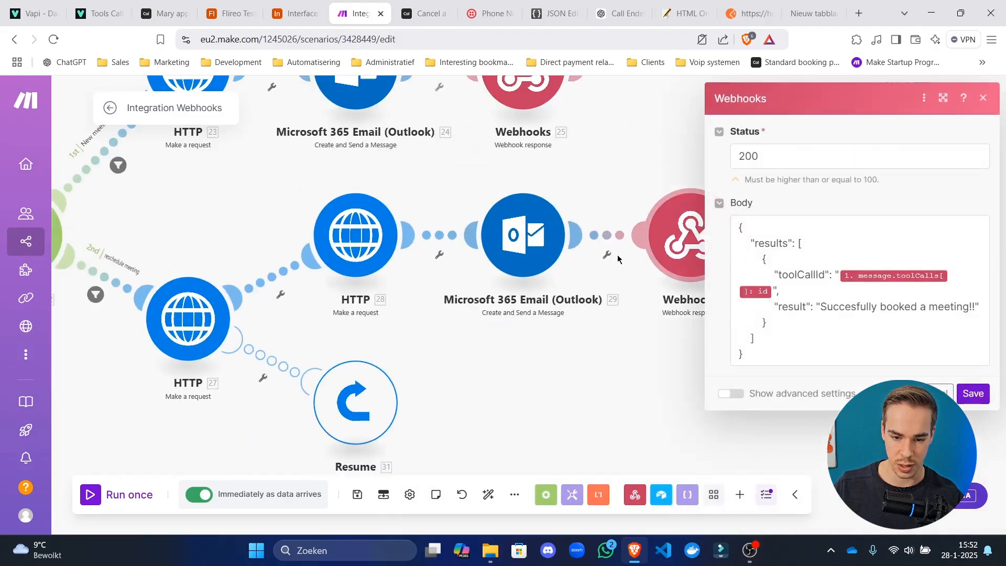
{"action": "left_click", "coordinate": [523, 235]}
{"action": "left_click", "coordinate": [539, 357]}
{"action": "left_click_drag", "start_coordinate": [613, 373], "coordinate": [407, 386]}
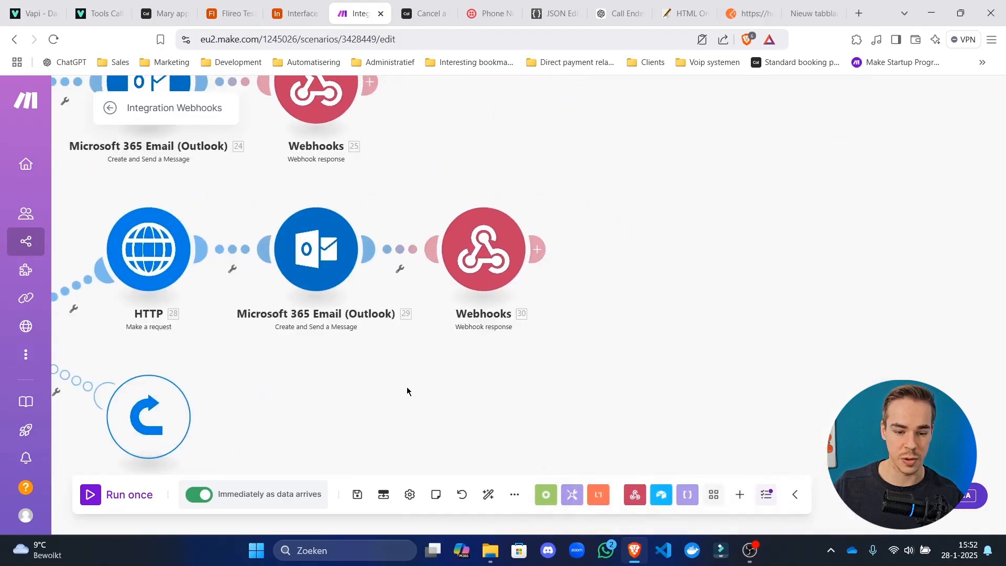
Insert an Airtable Update a Record module before Webhooks 30.
{"action": "scroll", "coordinate": [407, 387], "scroll_direction": "down", "scroll_amount": 2}
{"action": "left_click_drag", "start_coordinate": [454, 300], "coordinate": [715, 299]}
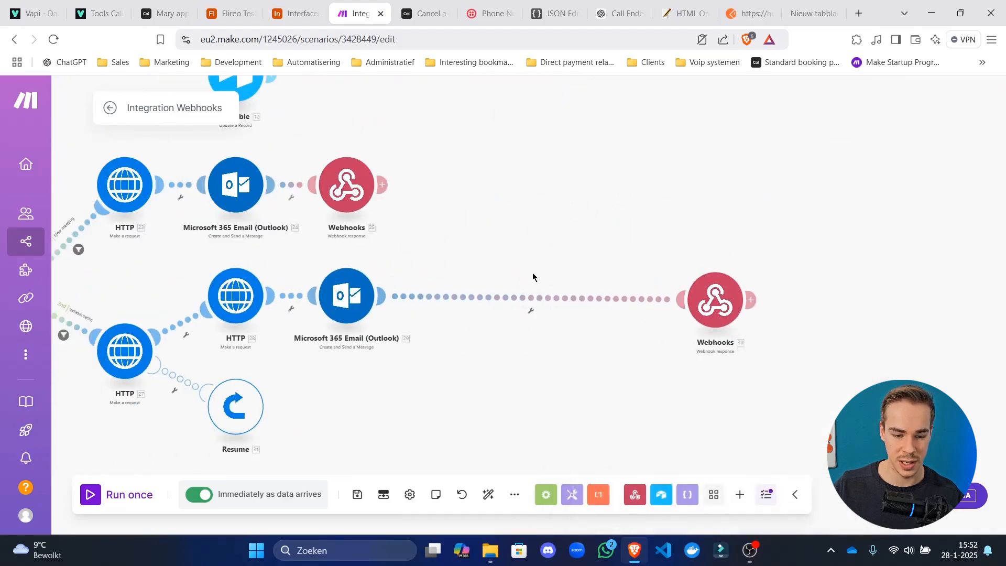
{"action": "left_click", "coordinate": [544, 269]}
{"action": "left_click", "coordinate": [647, 202]}
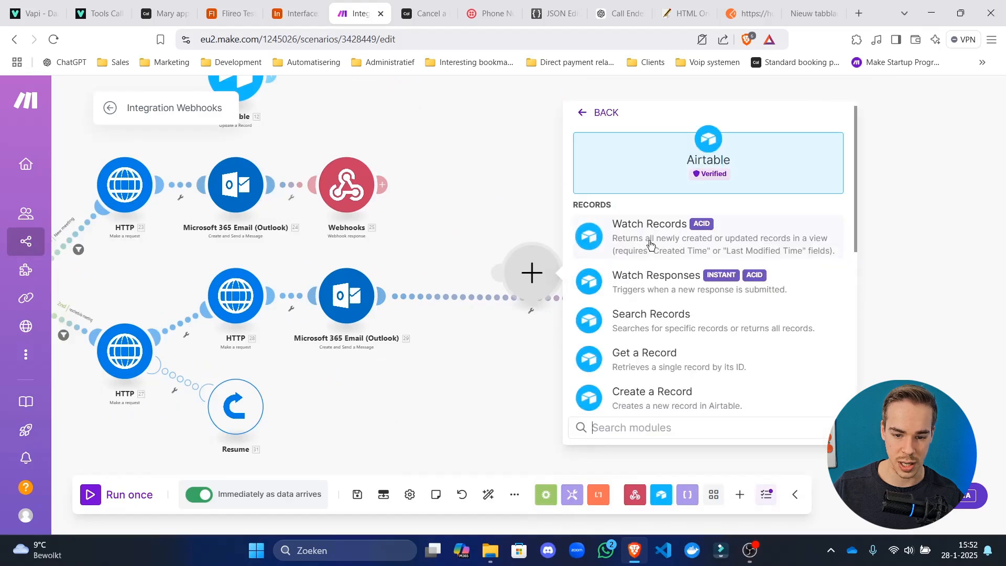
{"action": "scroll", "coordinate": [655, 272], "scroll_direction": "down", "scroll_amount": 4}
{"action": "scroll", "coordinate": [675, 246], "scroll_direction": "up", "scroll_amount": 1}
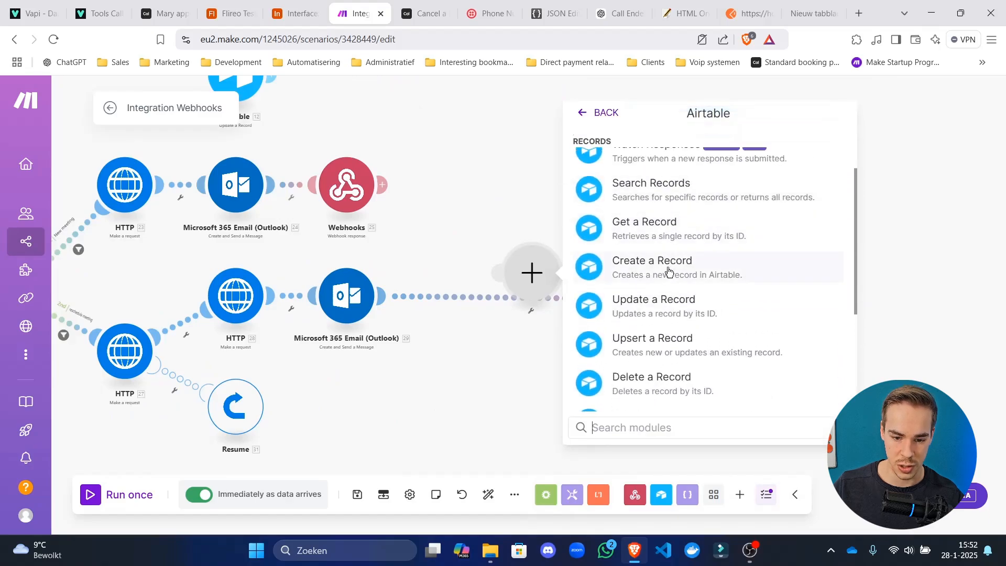
{"action": "left_click", "coordinate": [640, 314]}
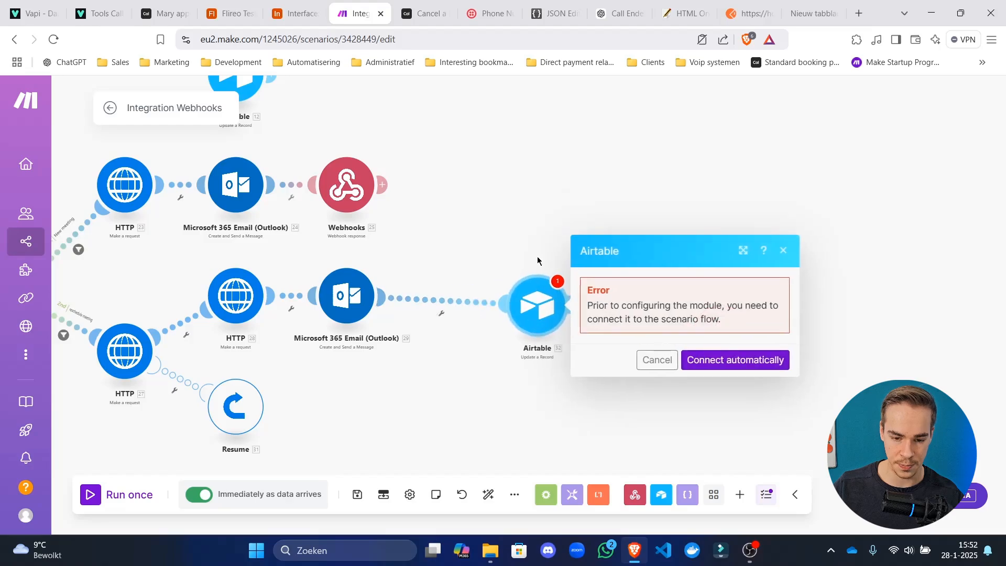
{"action": "left_click", "coordinate": [730, 327]}
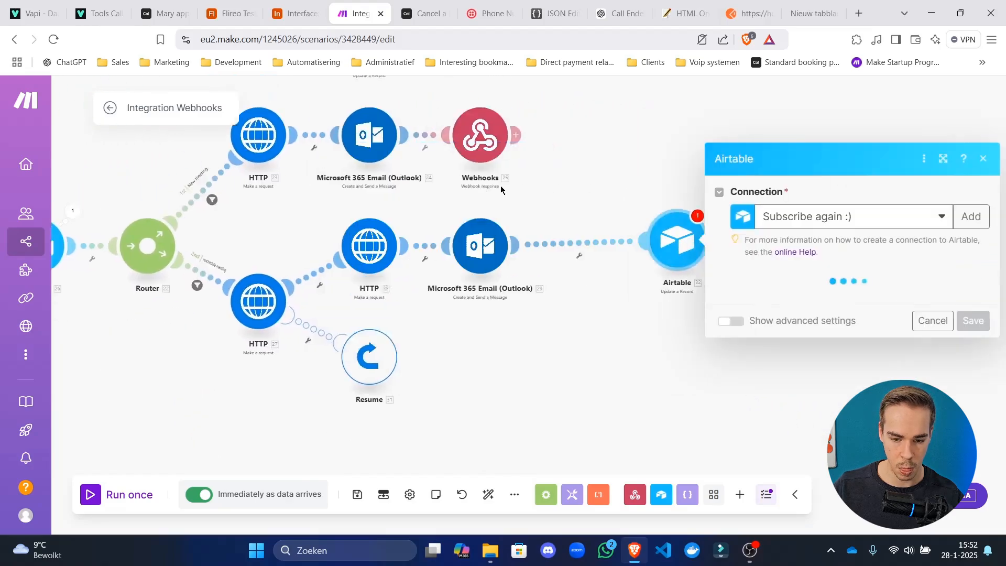
Set base Flireo Test YT Sub and table Customers, and map 26. ID into Record ID.
{"action": "left_click", "coordinate": [664, 246]}
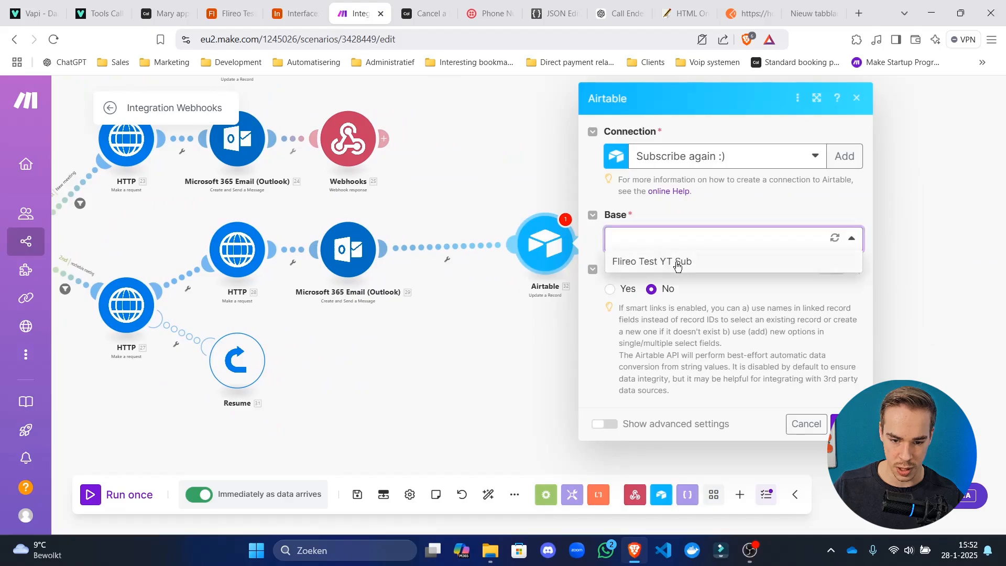
{"action": "left_click", "coordinate": [672, 263]}
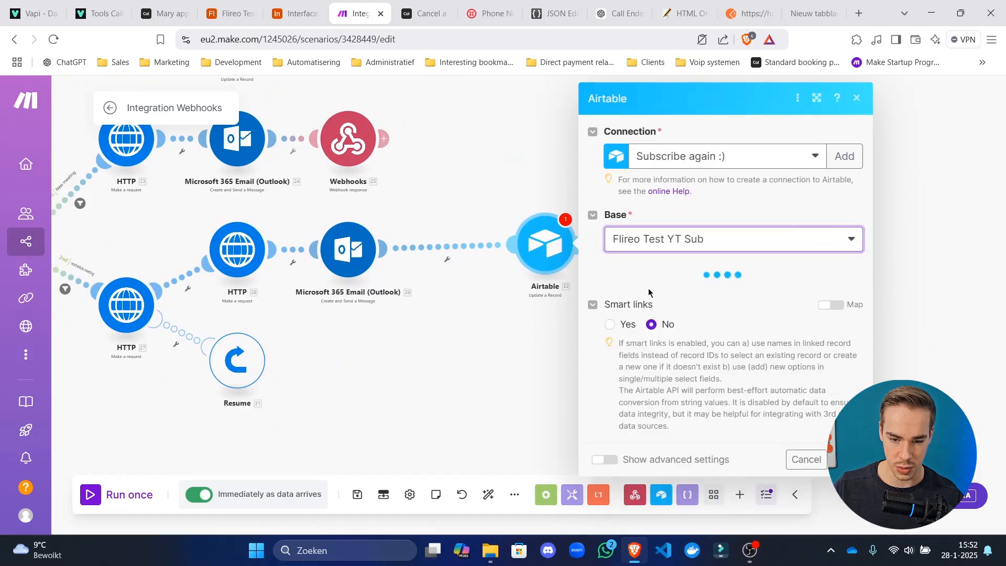
{"action": "left_click", "coordinate": [663, 298]}
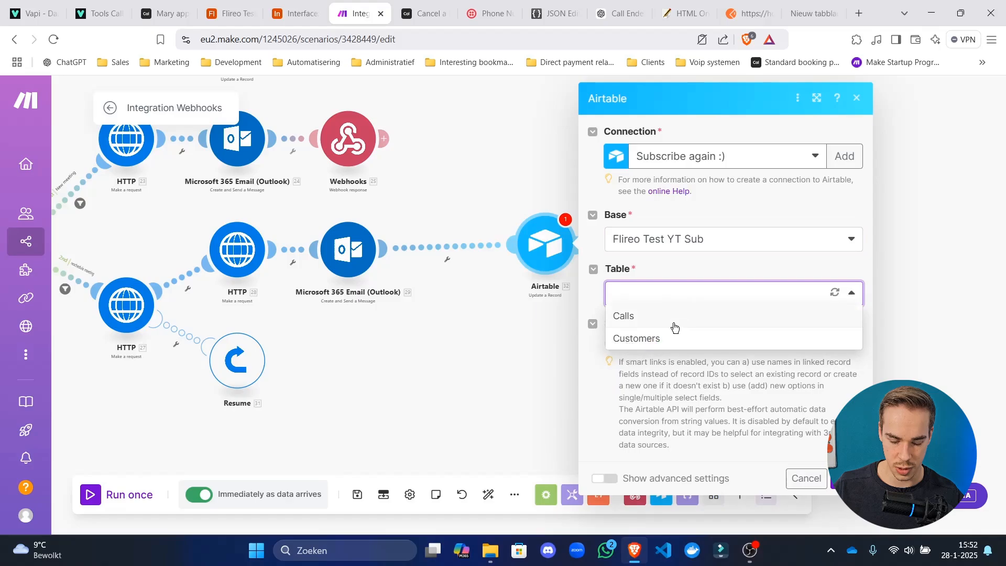
{"action": "left_click", "coordinate": [678, 341]}
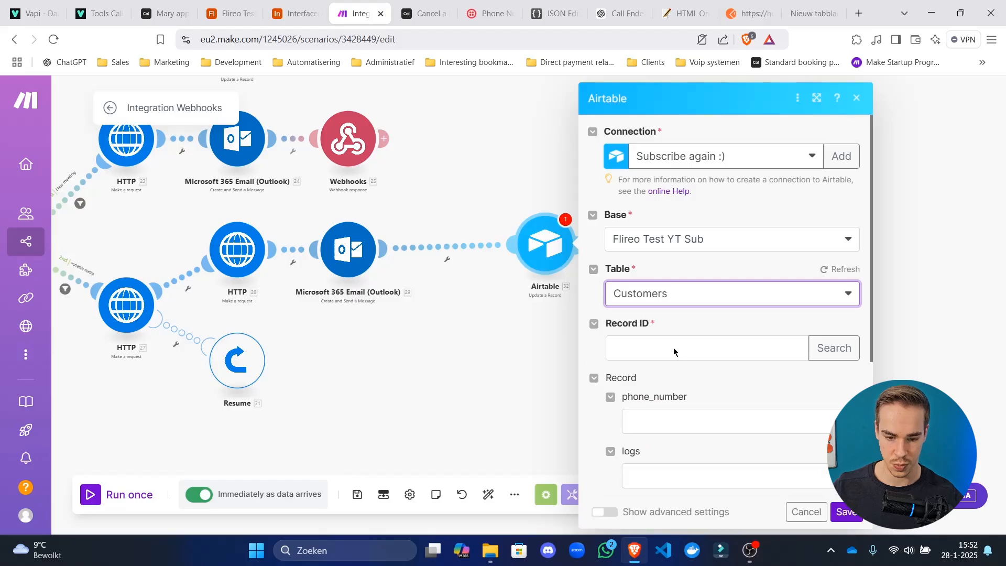
{"action": "left_click", "coordinate": [668, 343]}
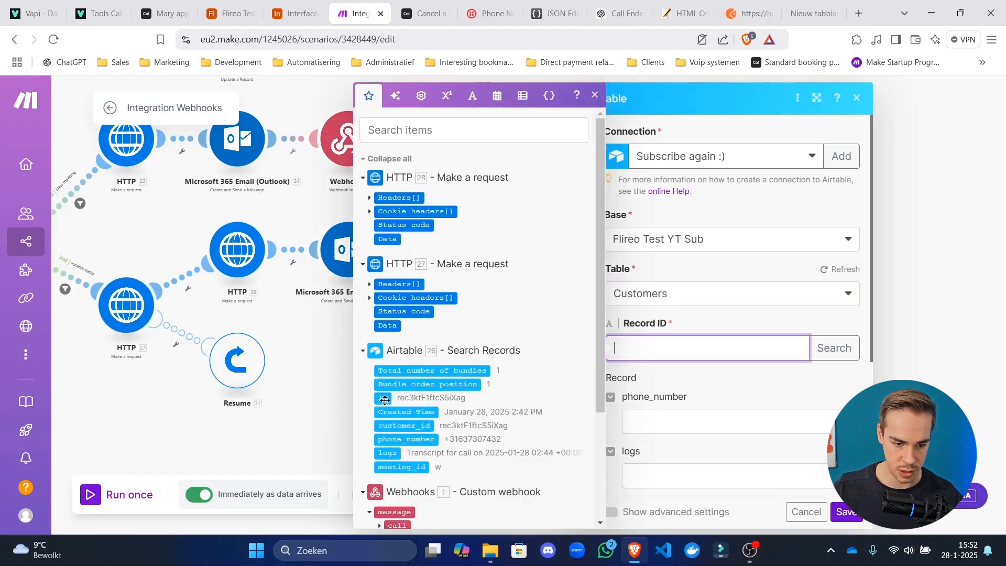
{"action": "left_click_drag", "start_coordinate": [384, 400], "coordinate": [725, 339]}
{"action": "left_click", "coordinate": [775, 381]}
{"action": "scroll", "coordinate": [737, 368], "scroll_direction": "down", "scroll_amount": 4}
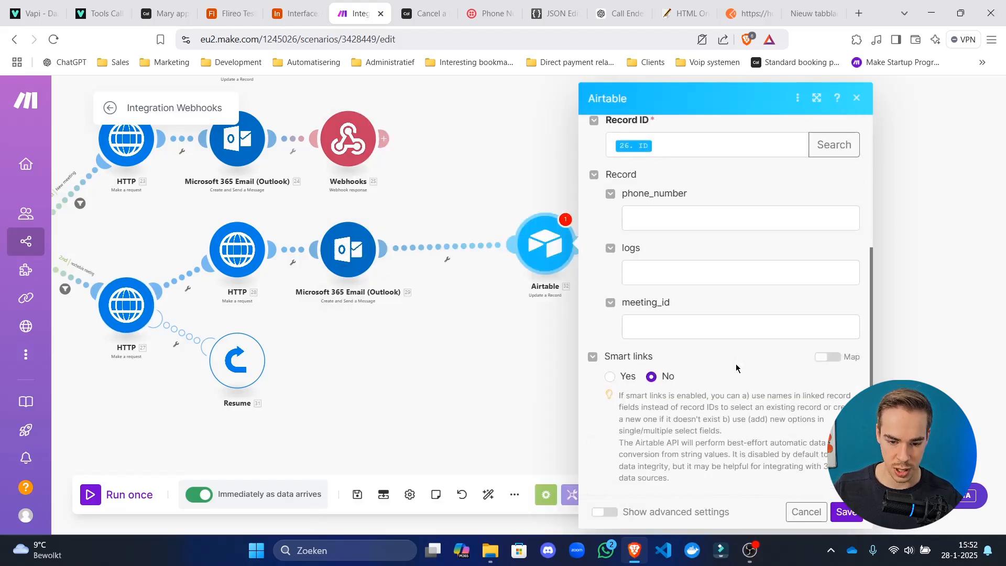
{"action": "left_click", "coordinate": [675, 337]}
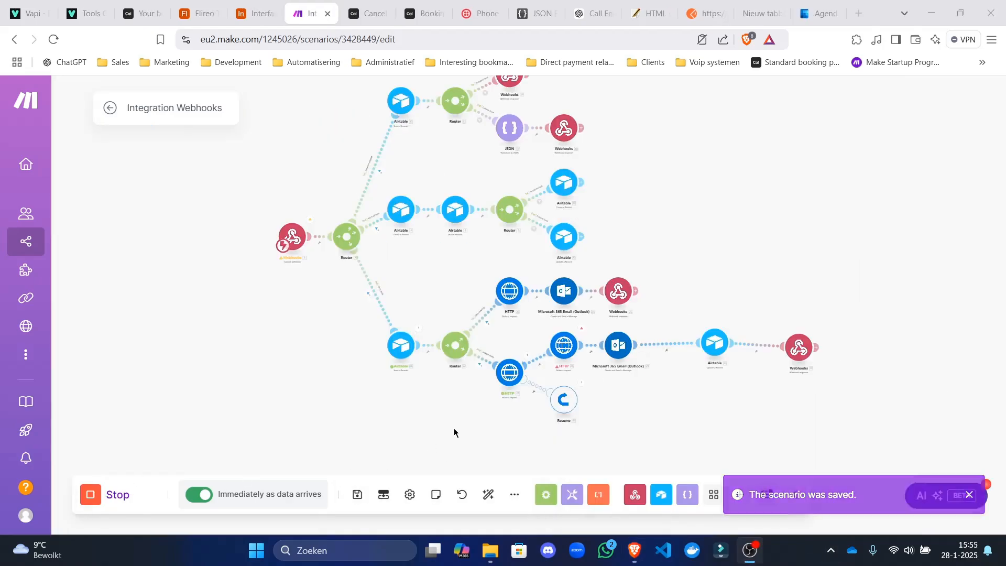
Resend the test request to the webhook from Postman.
{"action": "left_click", "coordinate": [705, 14]}
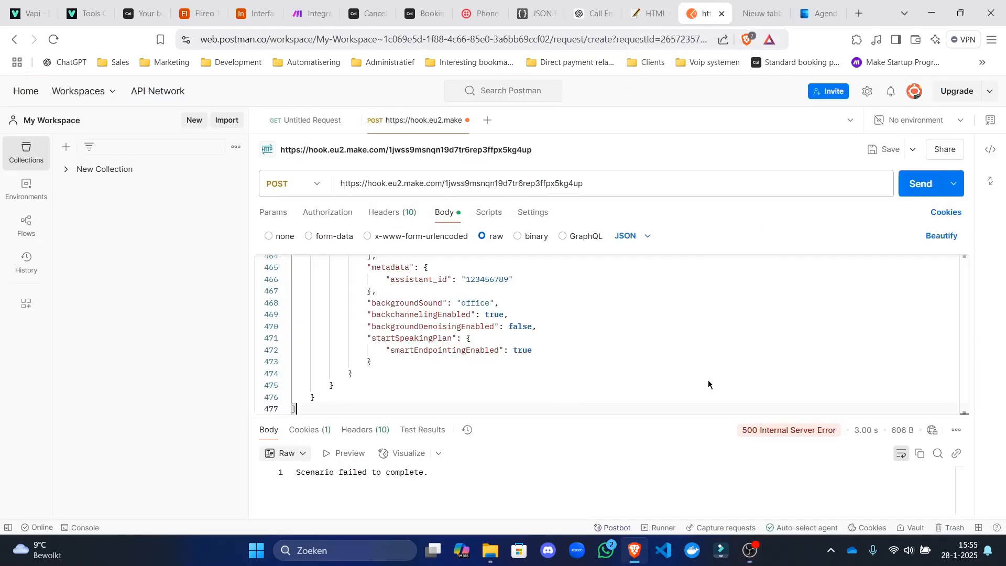
{"action": "left_click", "coordinate": [921, 183]}
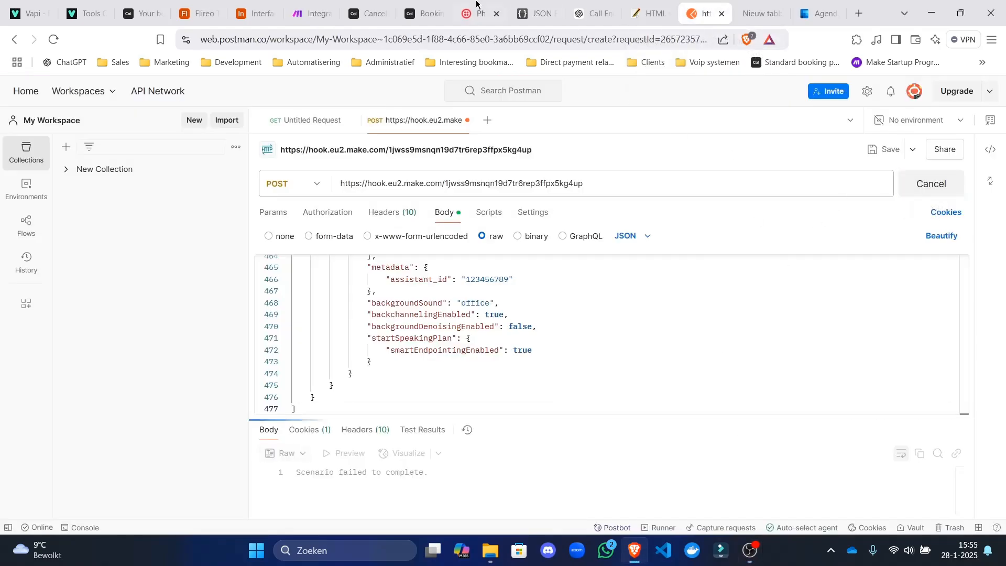
{"action": "left_click", "coordinate": [313, 6]}
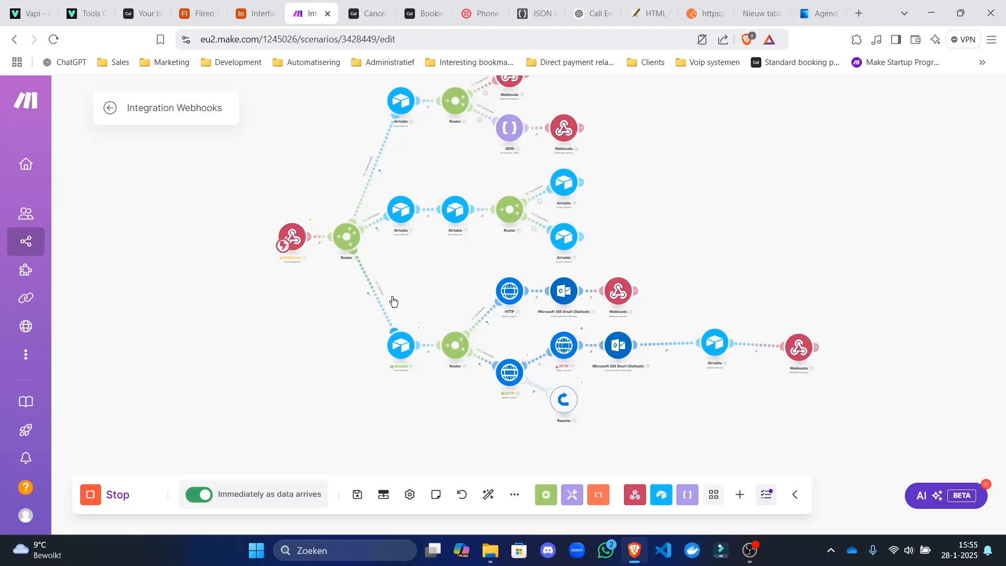
Reopen the scenario editor and check HTTP 28's last output.
{"action": "left_click", "coordinate": [111, 109]}
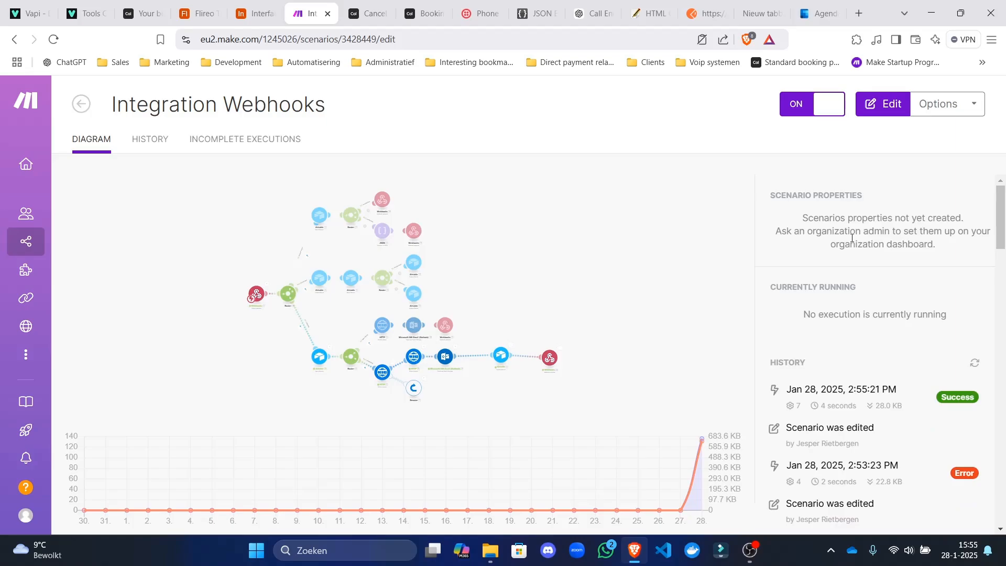
{"action": "left_click", "coordinate": [577, 411]}
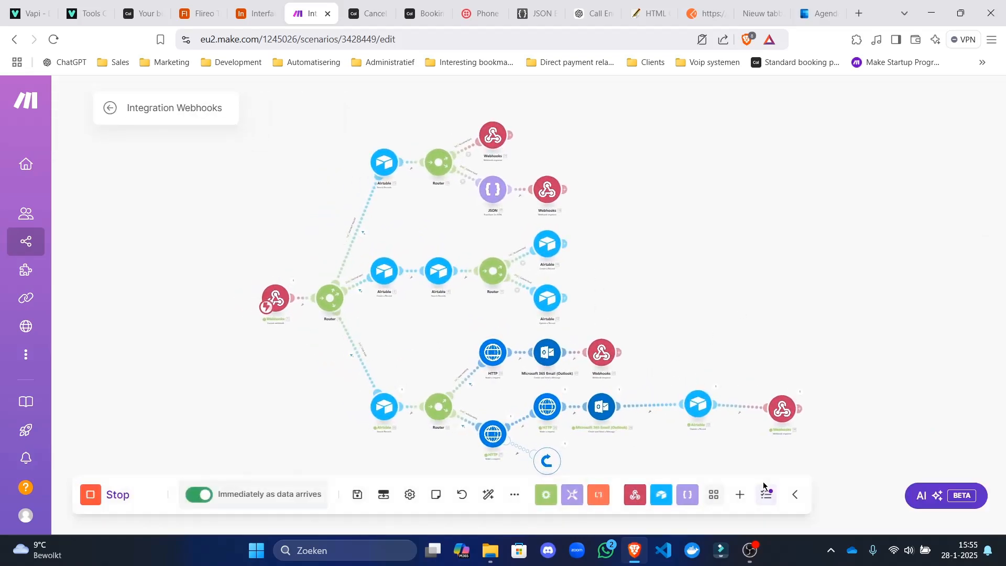
{"action": "left_click", "coordinate": [699, 404]}
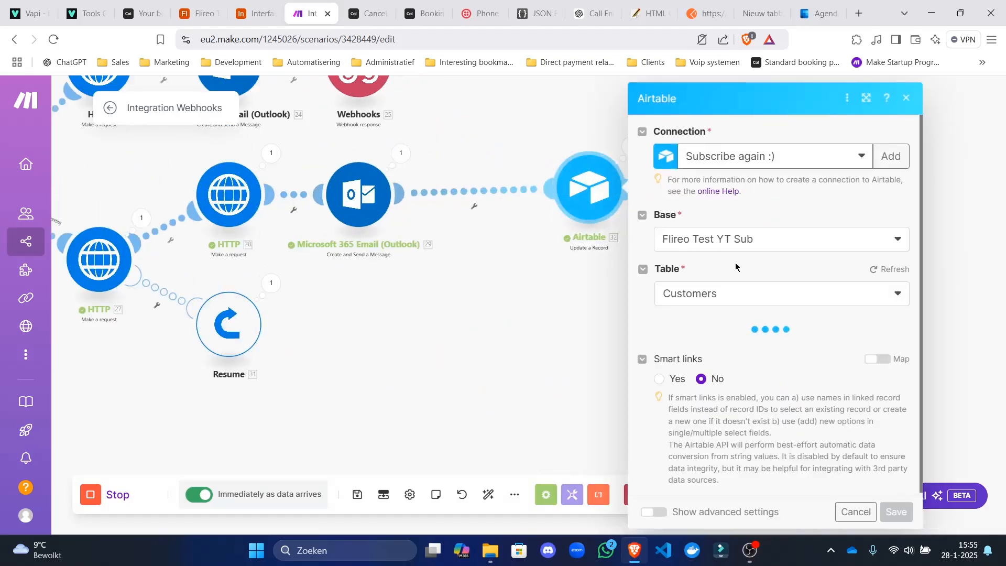
{"action": "scroll", "coordinate": [762, 295], "scroll_direction": "down", "scroll_amount": 4}
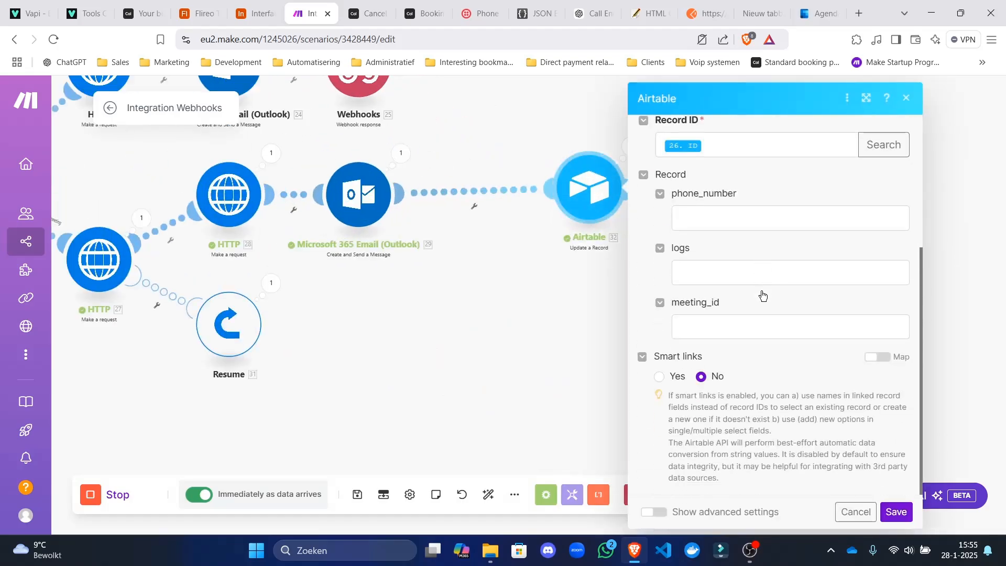
{"action": "left_click", "coordinate": [768, 327]}
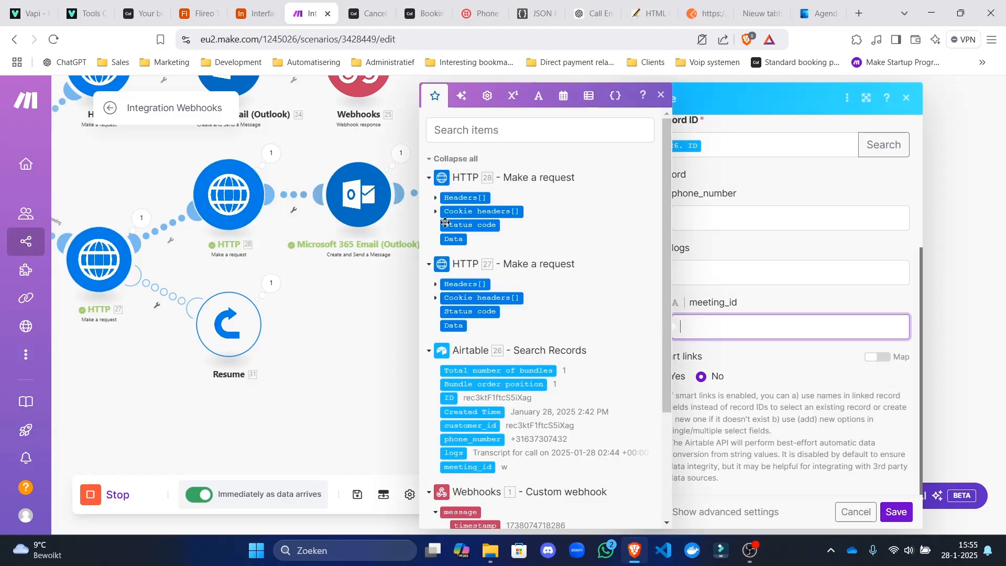
{"action": "left_click", "coordinate": [269, 155]}
{"action": "left_click", "coordinate": [734, 349]}
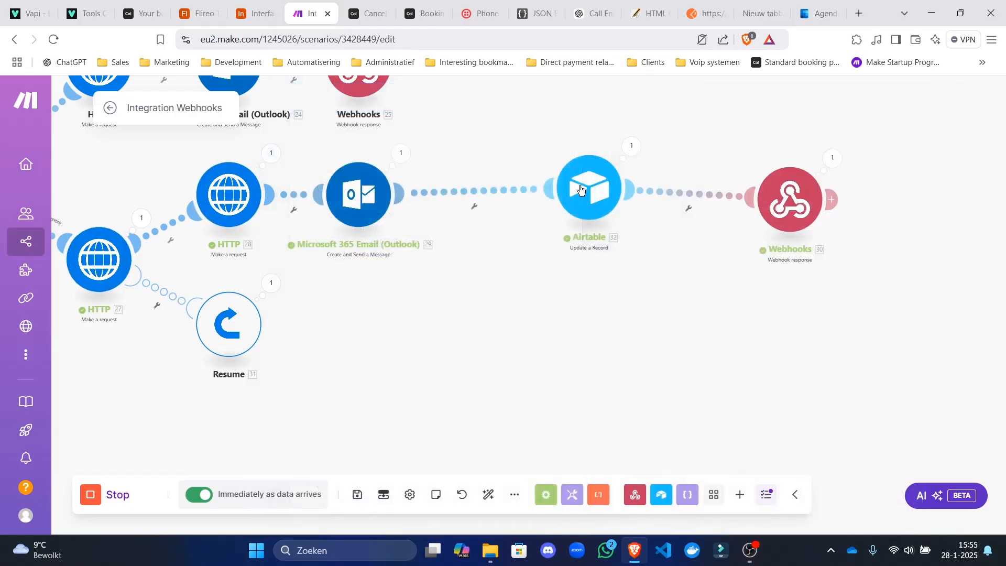
Map HTTP 28's data.data.uid into meeting_id and save the Airtable update.
{"action": "left_click", "coordinate": [584, 185]}
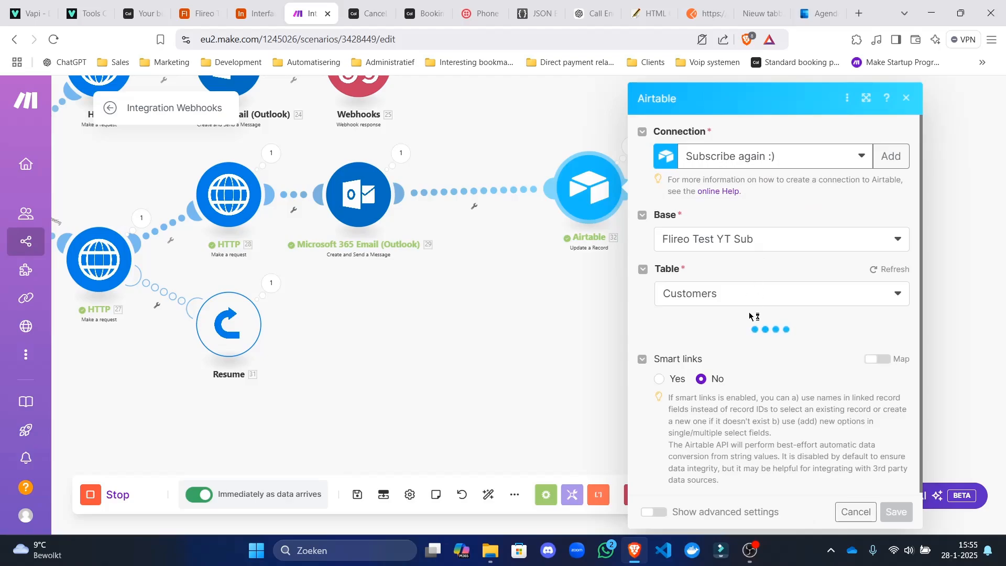
{"action": "scroll", "coordinate": [725, 361], "scroll_direction": "down", "scroll_amount": 4}
{"action": "left_click", "coordinate": [733, 327]}
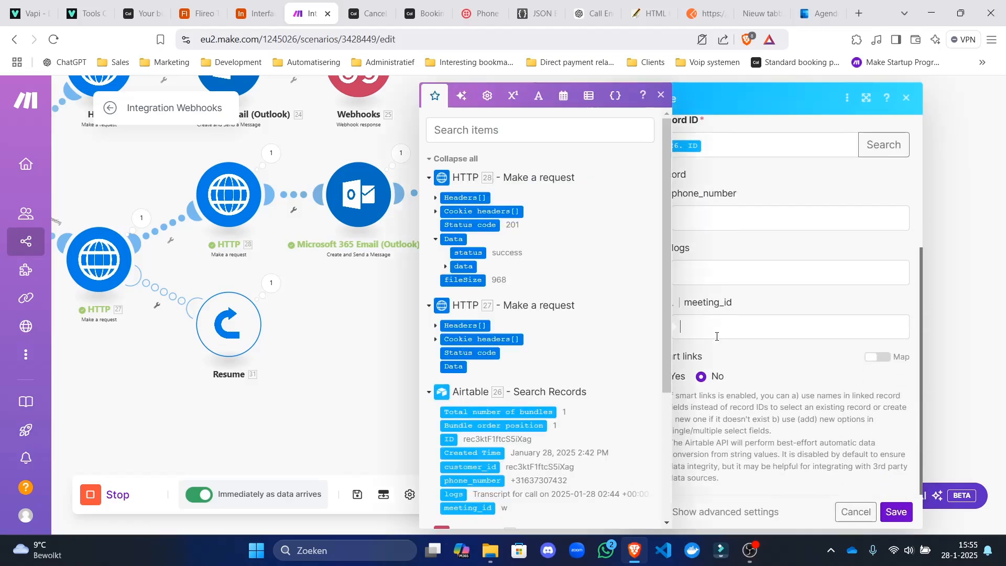
{"action": "left_click", "coordinate": [446, 266]}
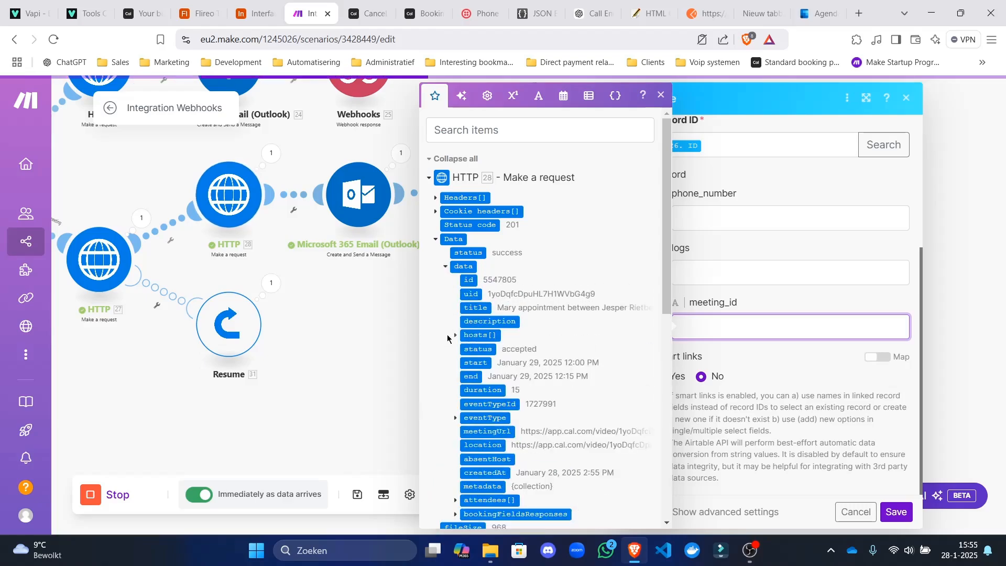
{"action": "left_click", "coordinate": [470, 294]}
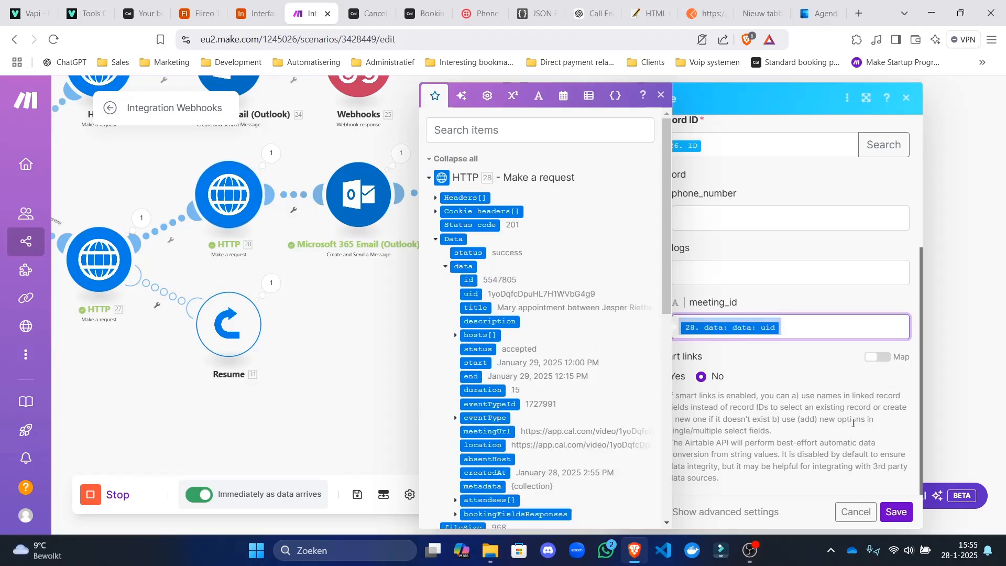
{"action": "left_click", "coordinate": [896, 512]}
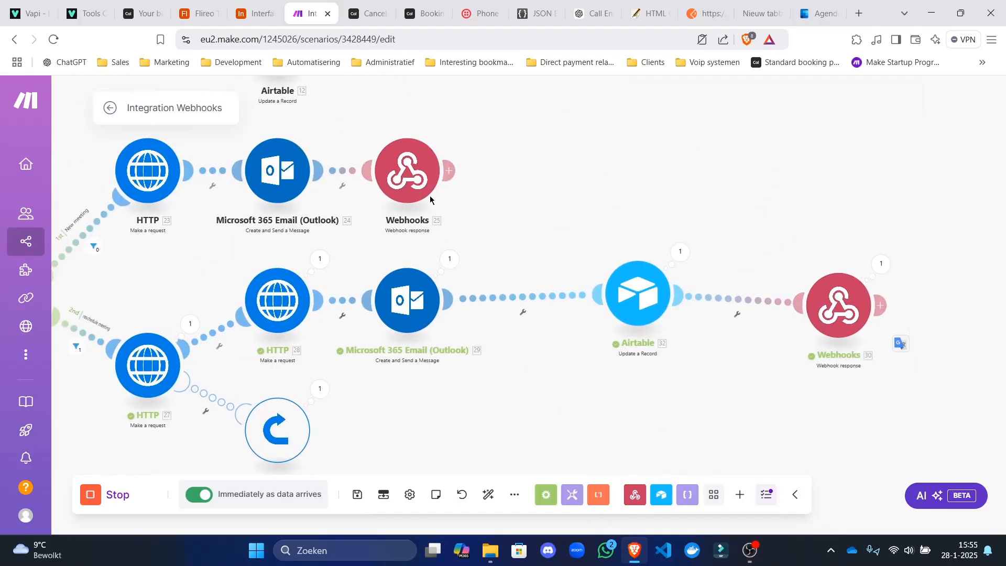
Move Webhooks 25 right and add an empty placeholder step in the upper branch.
{"action": "left_click_drag", "start_coordinate": [694, 209], "coordinate": [992, 210]}
{"action": "left_click_drag", "start_coordinate": [766, 246], "coordinate": [539, 245]}
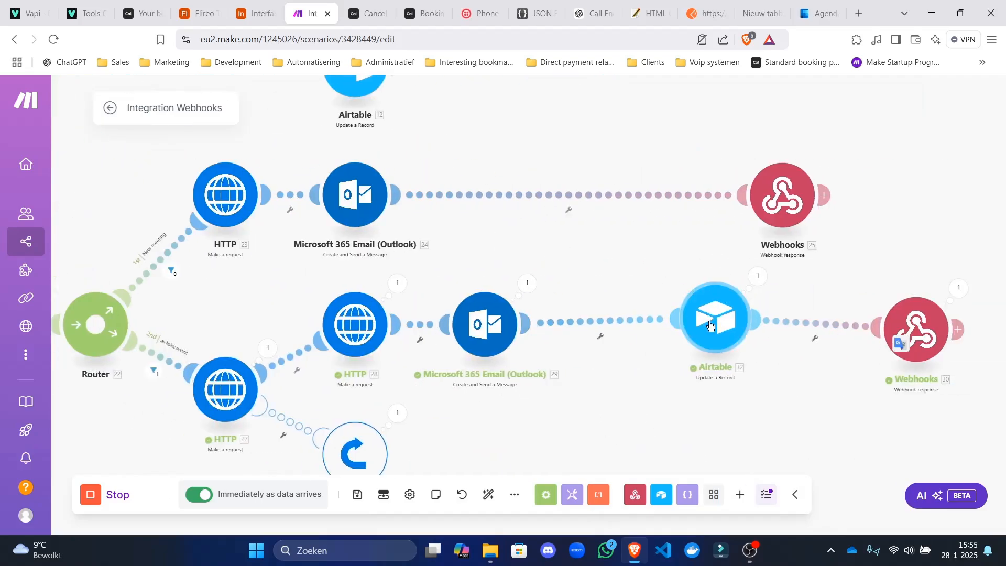
{"action": "right_click", "coordinate": [712, 324]}
{"action": "left_click", "coordinate": [622, 262]}
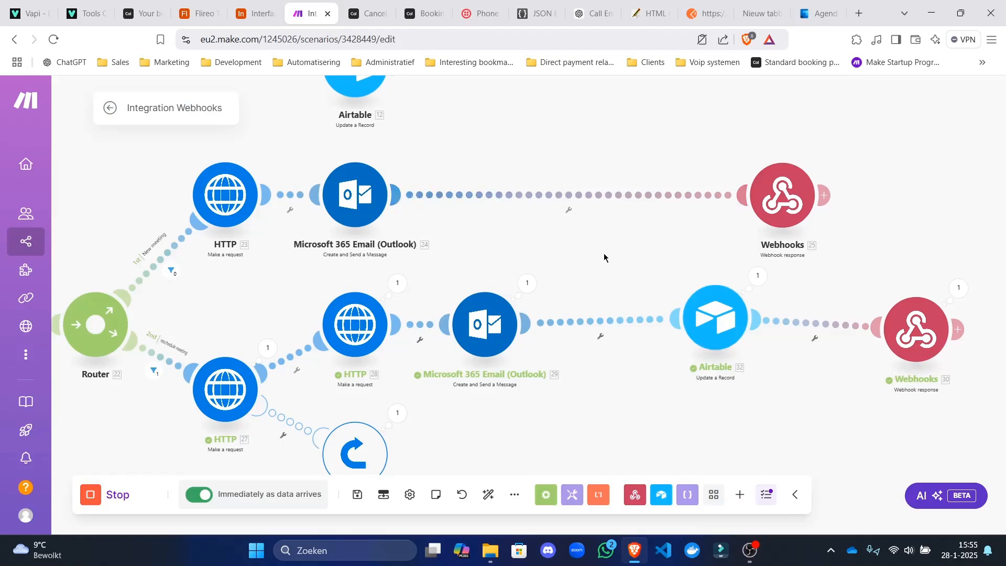
{"action": "scroll", "coordinate": [602, 294], "scroll_direction": "down", "scroll_amount": 2}
{"action": "scroll", "coordinate": [511, 228], "scroll_direction": "up", "scroll_amount": 3}
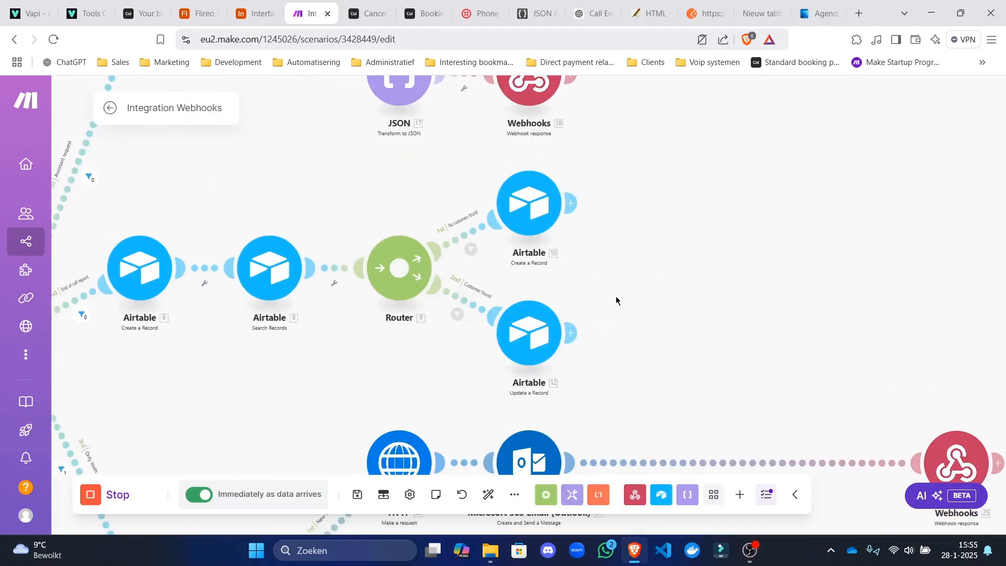
{"action": "left_click_drag", "start_coordinate": [604, 201], "coordinate": [586, 111]}
{"action": "double_click", "coordinate": [734, 274]}
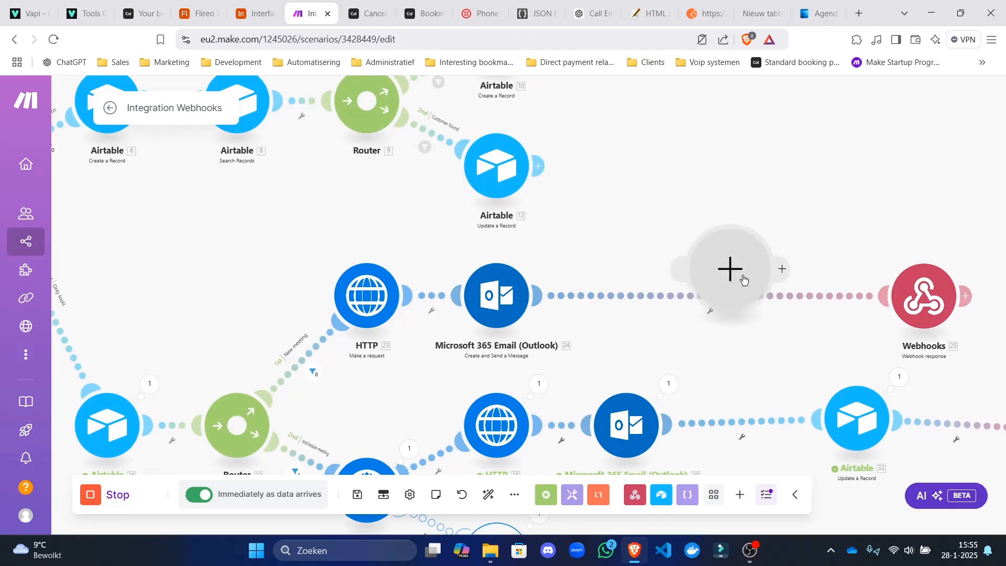
{"action": "left_click", "coordinate": [760, 372]}
Clone Airtable 32 between Outlook and Webhooks 25, deleting the placeholder step.
{"action": "right_click", "coordinate": [846, 429]}
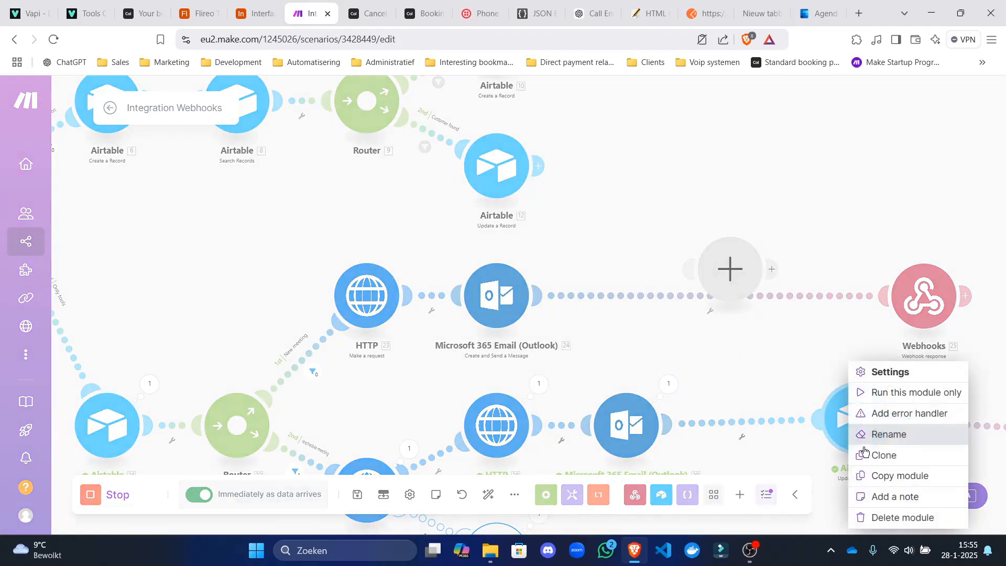
{"action": "left_click", "coordinate": [875, 456]}
{"action": "mouse_move", "coordinate": [874, 438]}
{"action": "left_mouse_down"}
{"action": "mouse_move", "coordinate": [666, 293]}
{"action": "mouse_move", "coordinate": [681, 302]}
{"action": "left_mouse_up"}
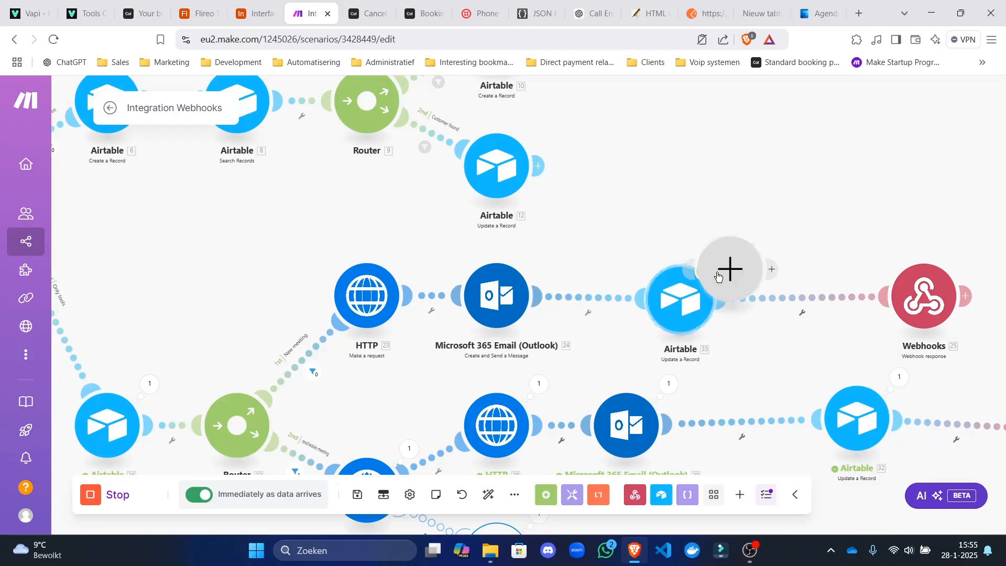
{"action": "right_click", "coordinate": [731, 267]}
{"action": "left_click", "coordinate": [760, 298]}
Copy the meeting_id mapping from the cloned Airtable 33 module.
{"action": "left_click", "coordinate": [680, 299]}
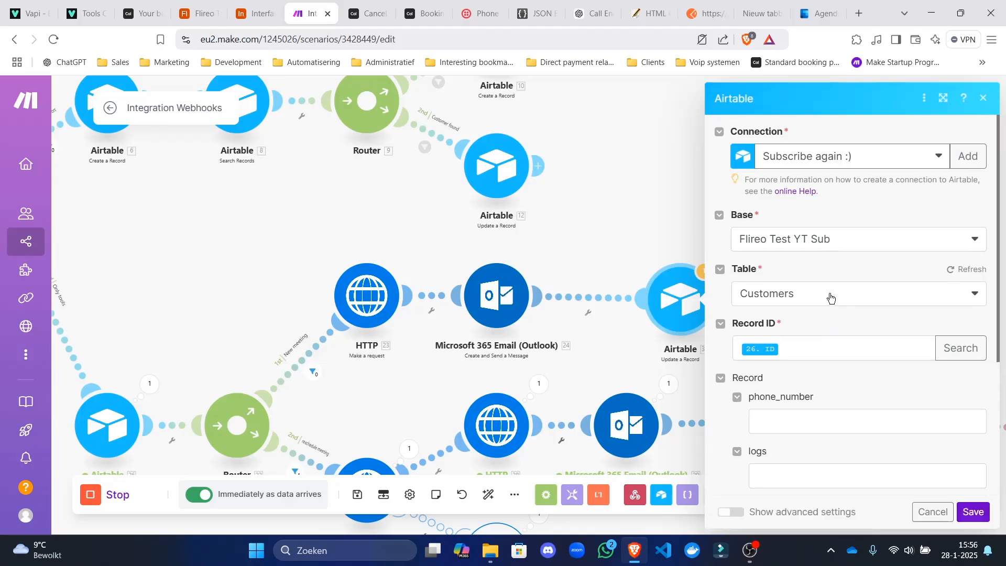
{"action": "scroll", "coordinate": [824, 329], "scroll_direction": "down", "scroll_amount": 1}
{"action": "scroll", "coordinate": [821, 331], "scroll_direction": "down", "scroll_amount": 1}
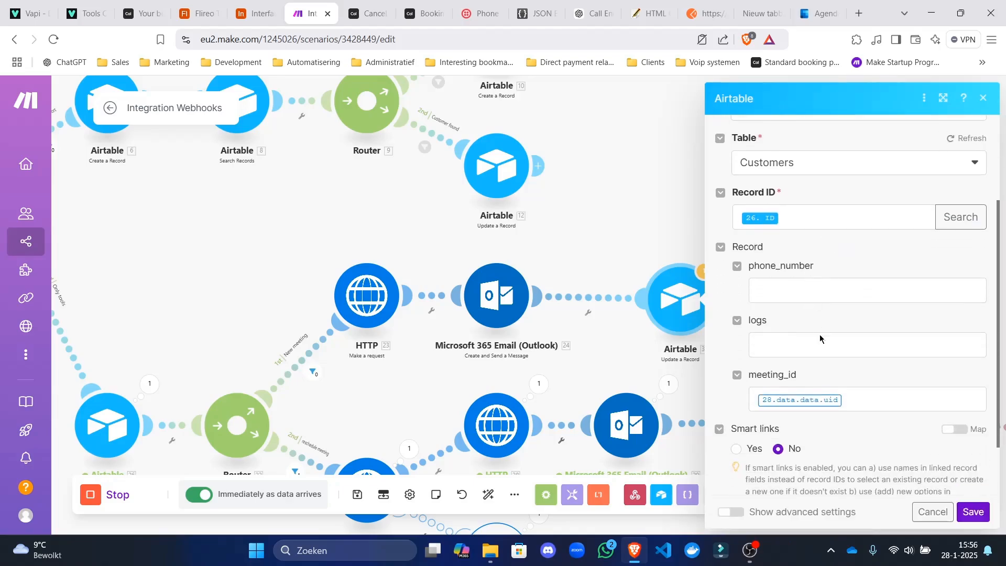
{"action": "left_click", "coordinate": [849, 390]}
{"action": "key", "text": "ctrl+a"}
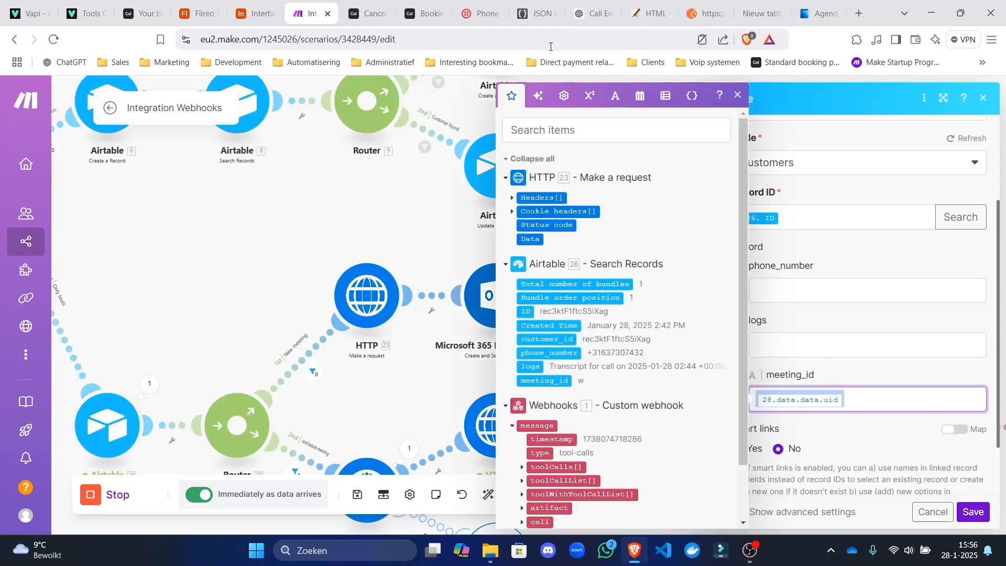
{"action": "key", "text": "ctrl+c"}
Change the meeting_id mapping's module from 28 to 23, save the scenario and auto-align.
{"action": "left_click", "coordinate": [550, 42]}
{"action": "key", "text": "ctrl+v"}
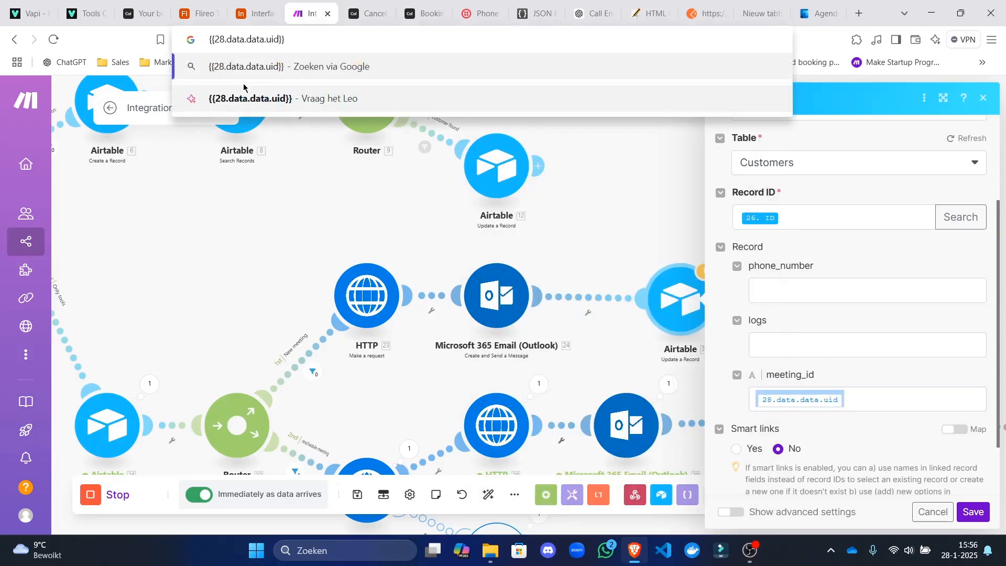
{"action": "key", "text": "BackSpace"}
{"action": "type", "text": "3"}
{"action": "key", "text": "ctrl+a"}
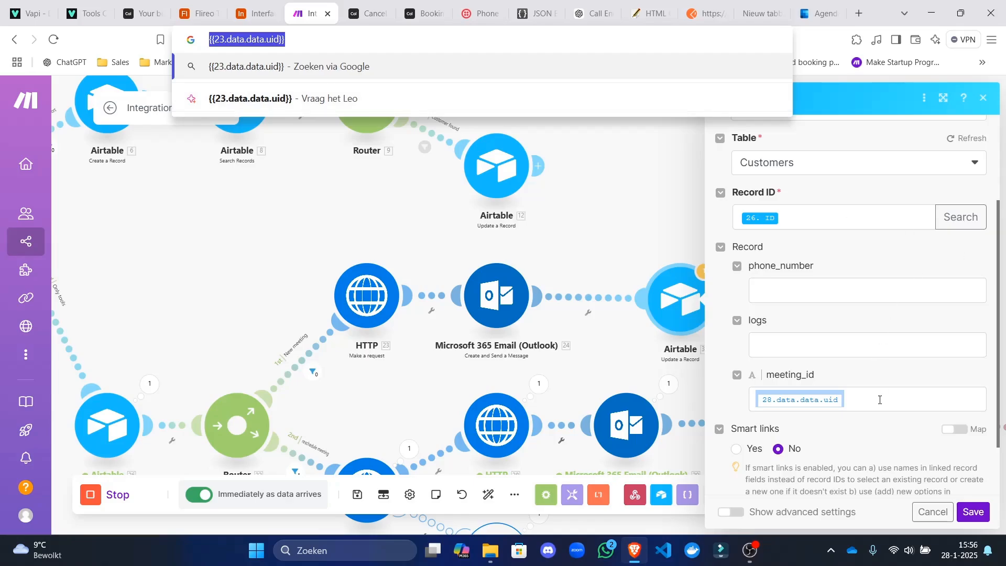
{"action": "left_click", "coordinate": [879, 400]}
{"action": "left_click", "coordinate": [492, 464]}
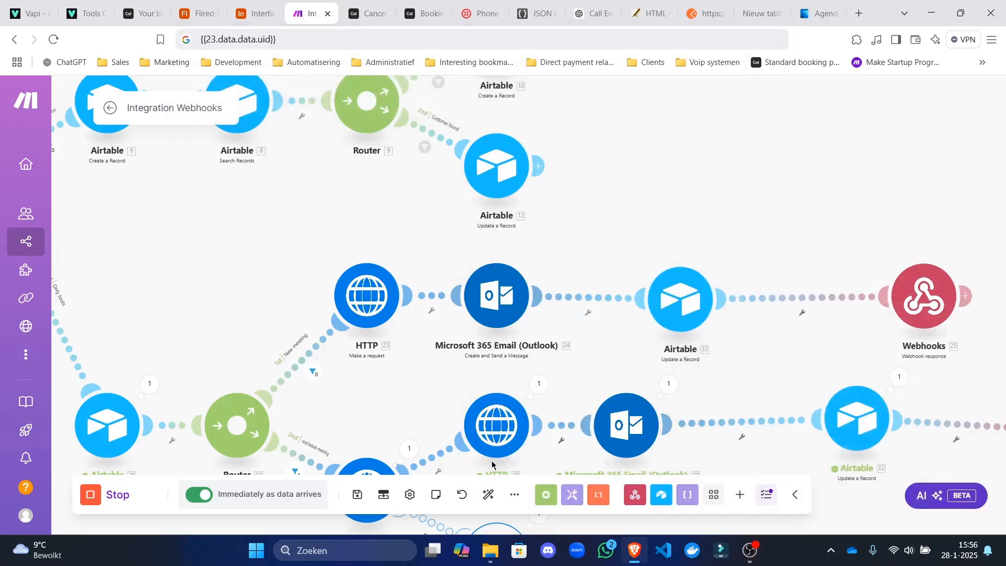
{"action": "left_click", "coordinate": [357, 495]}
{"action": "left_click", "coordinate": [489, 494]}
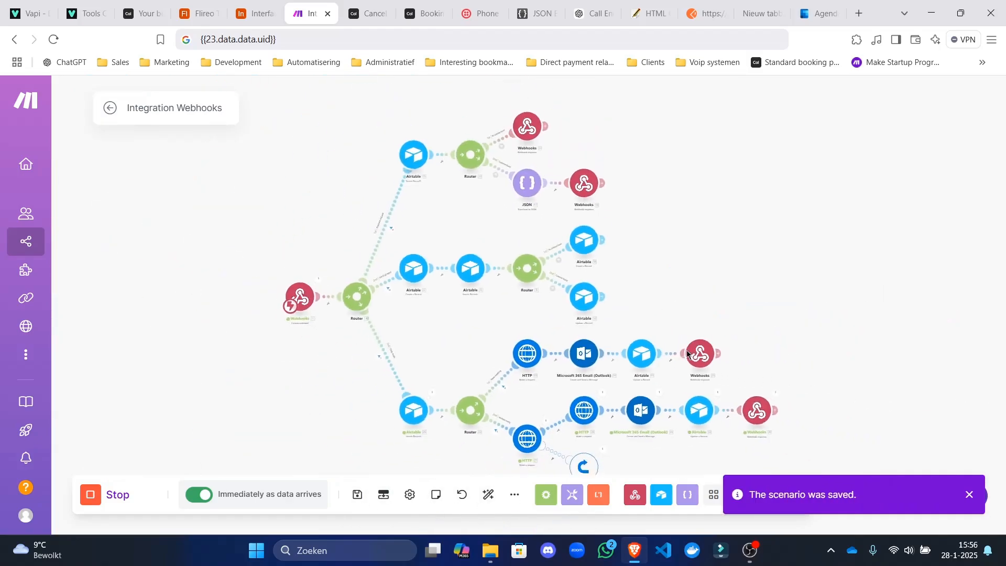
Save, then check the HTTP 27 output's 404 error and the Resume step's output.
{"action": "left_click", "coordinate": [357, 495]}
{"action": "scroll", "coordinate": [563, 380], "scroll_direction": "up", "scroll_amount": 3}
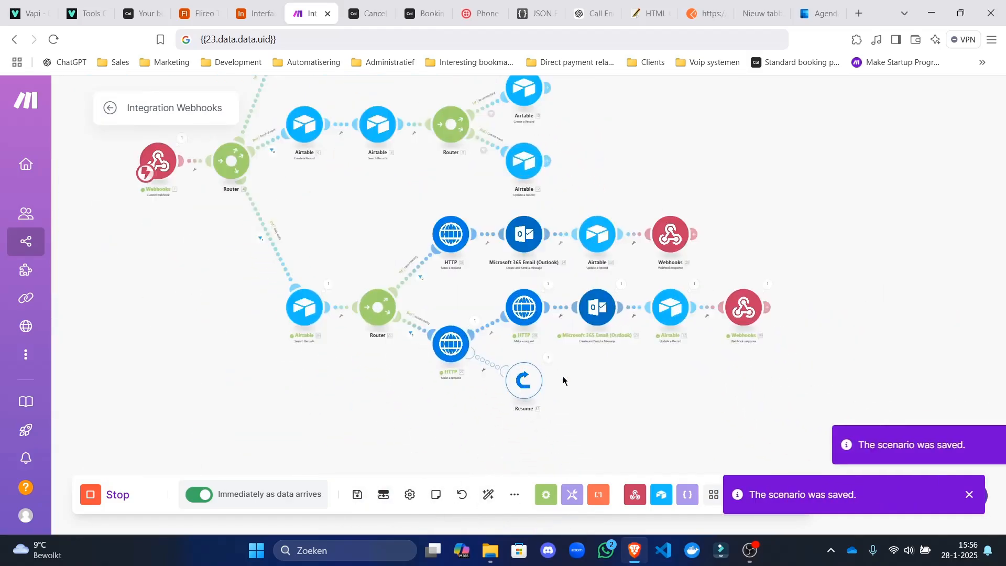
{"action": "scroll", "coordinate": [563, 380], "scroll_direction": "up", "scroll_amount": 3}
{"action": "left_click", "coordinate": [384, 263]}
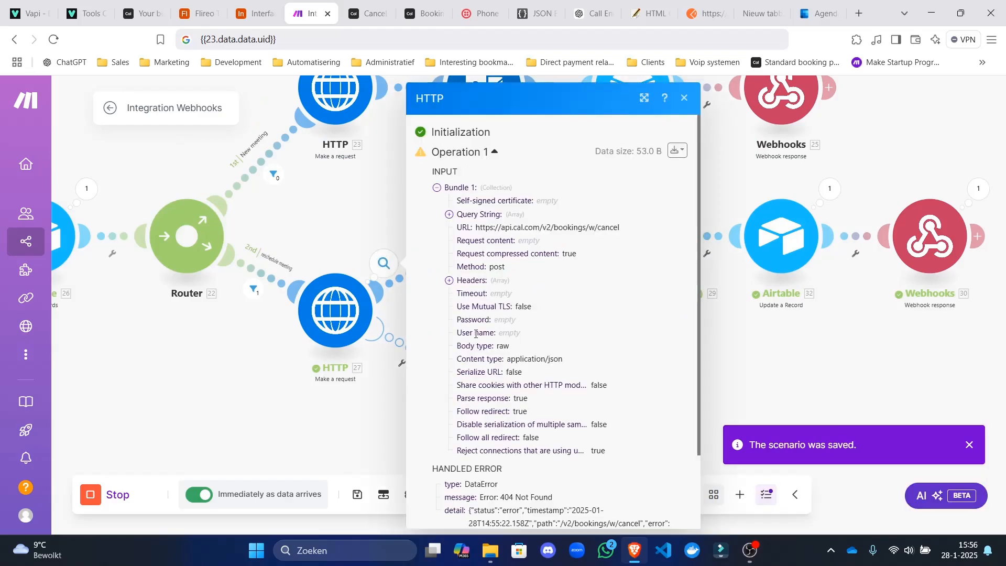
{"action": "scroll", "coordinate": [476, 333], "scroll_direction": "down", "scroll_amount": 3}
{"action": "left_click", "coordinate": [297, 379]}
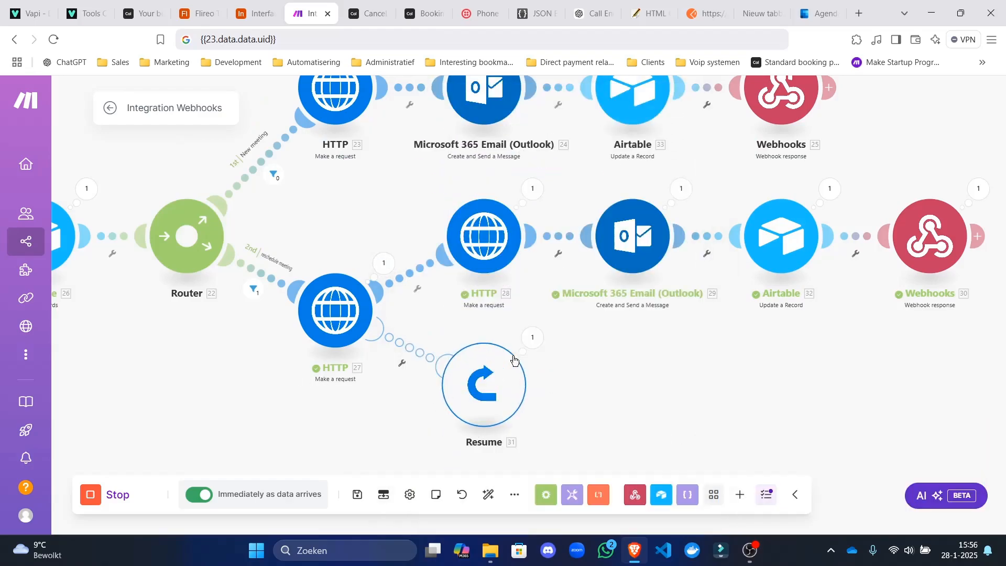
{"action": "left_click", "coordinate": [534, 337]}
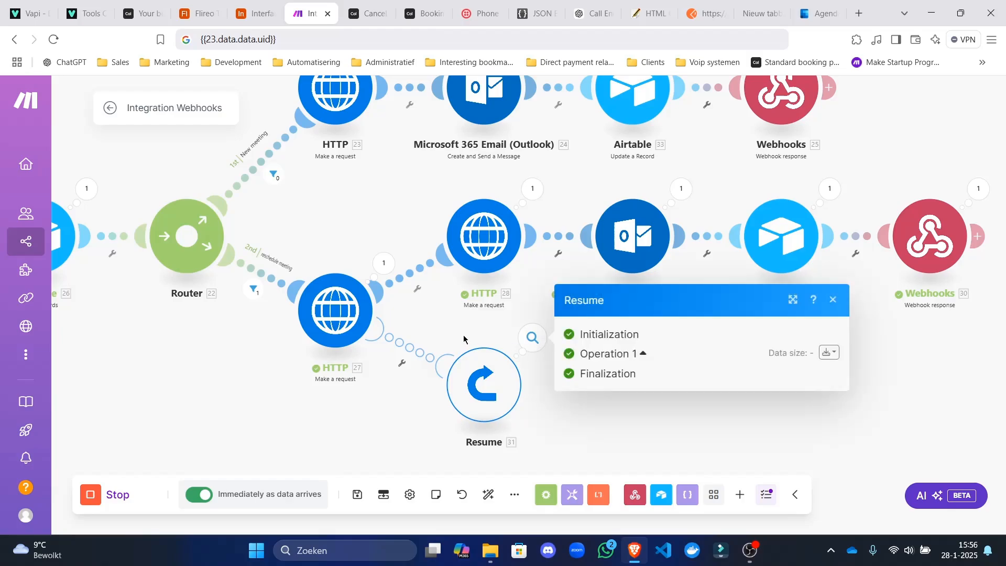
{"action": "left_click", "coordinate": [539, 347]}
Save the scenario and auto-align its layout to fit the view.
{"action": "left_click", "coordinate": [357, 494]}
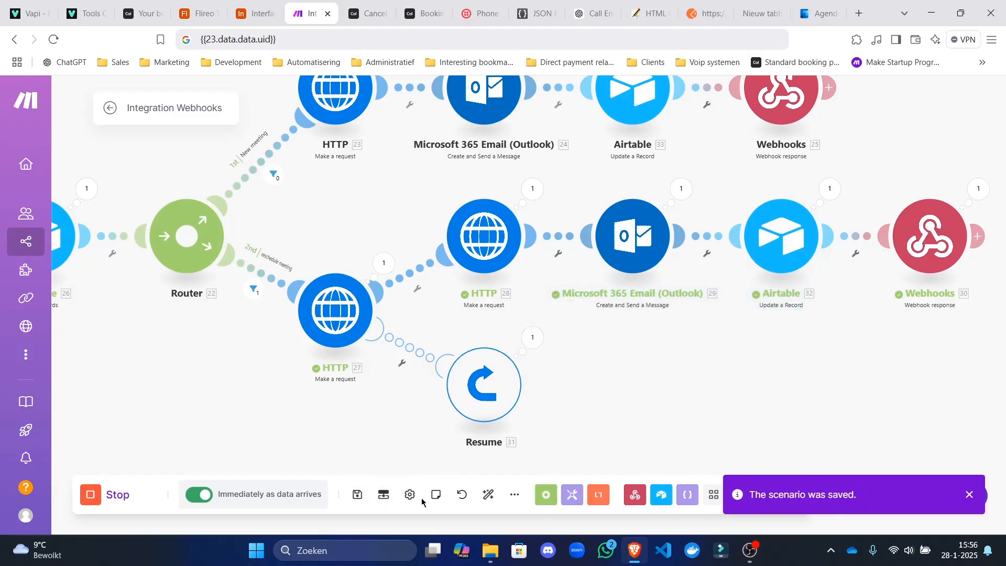
{"action": "left_click", "coordinate": [488, 494]}
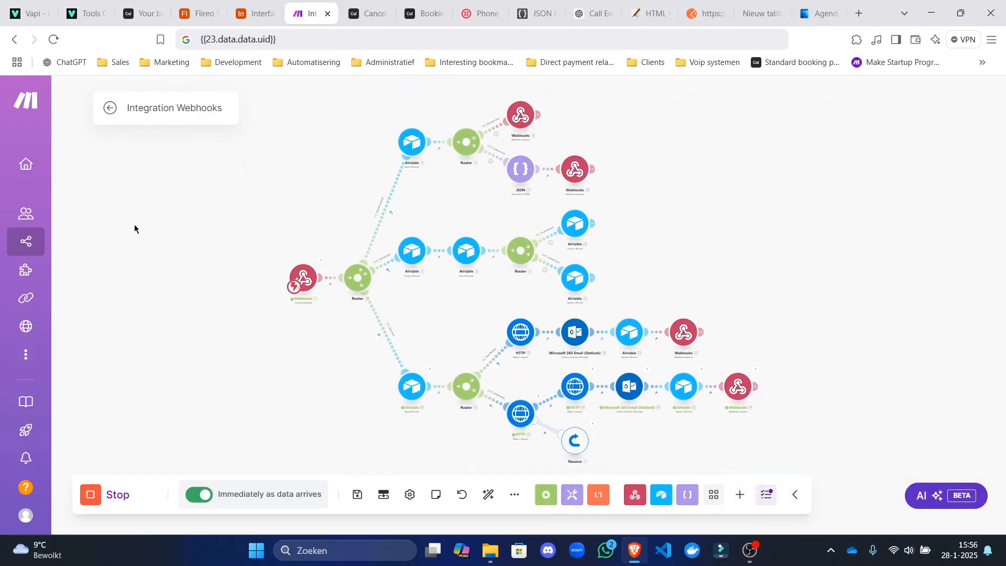
{"action": "left_click_drag", "start_coordinate": [134, 224], "coordinate": [148, 230]}
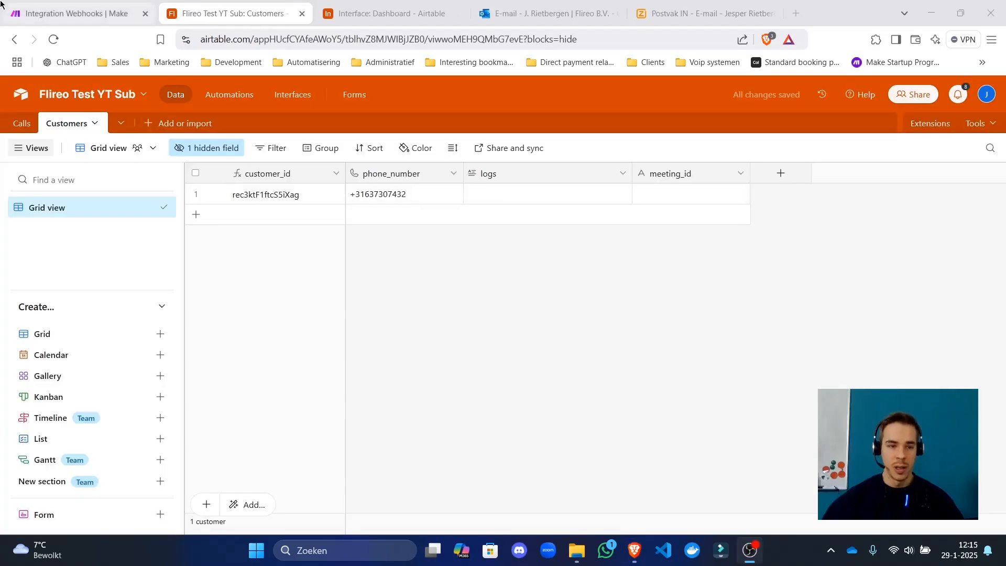
{"action": "left_click", "coordinate": [47, 5]}
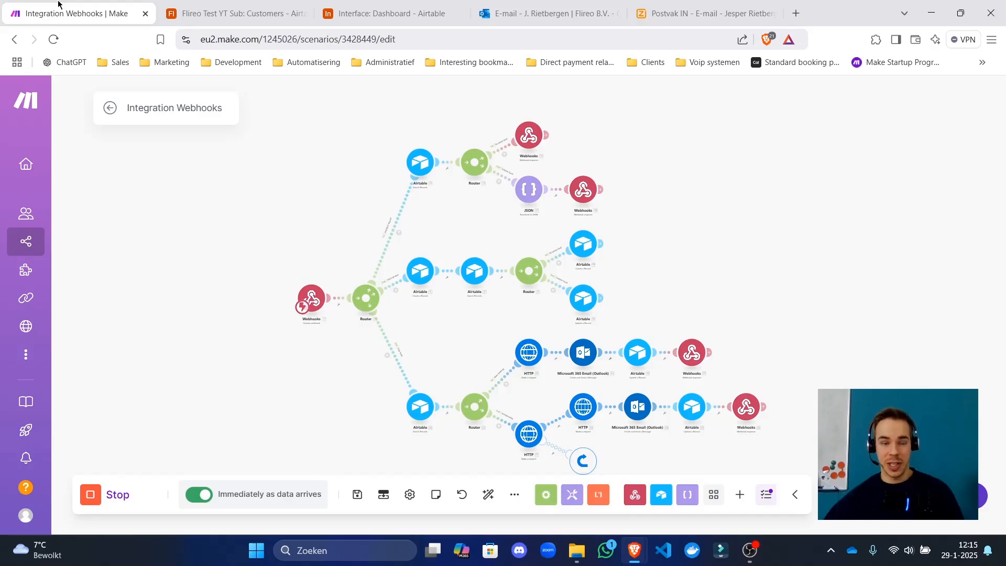
{"action": "left_click", "coordinate": [358, 495]}
In Airtable's Customers table, confirm the test customer's logs and meeting_id cells are empty.
{"action": "left_click", "coordinate": [231, 14]}
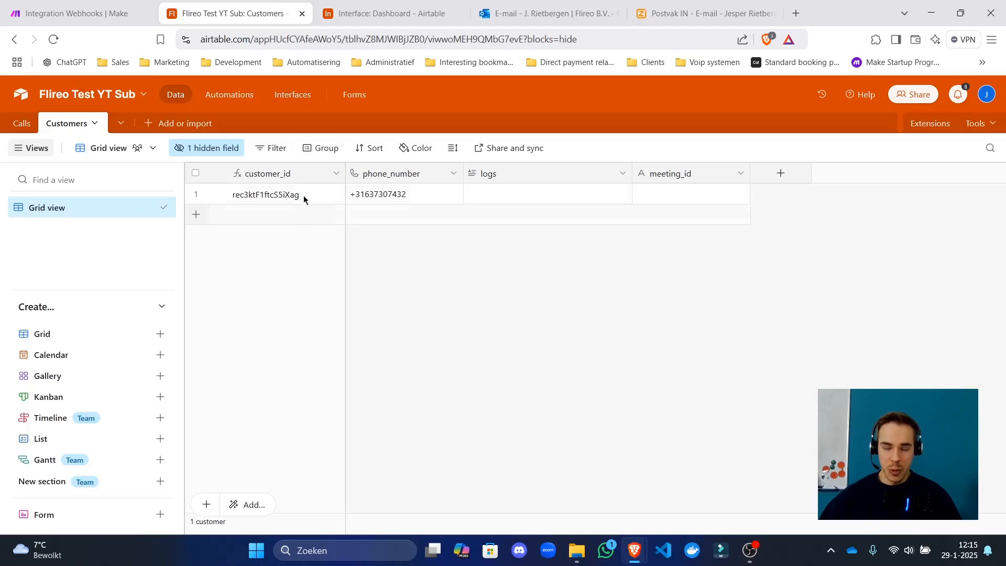
{"action": "left_click", "coordinate": [537, 192]}
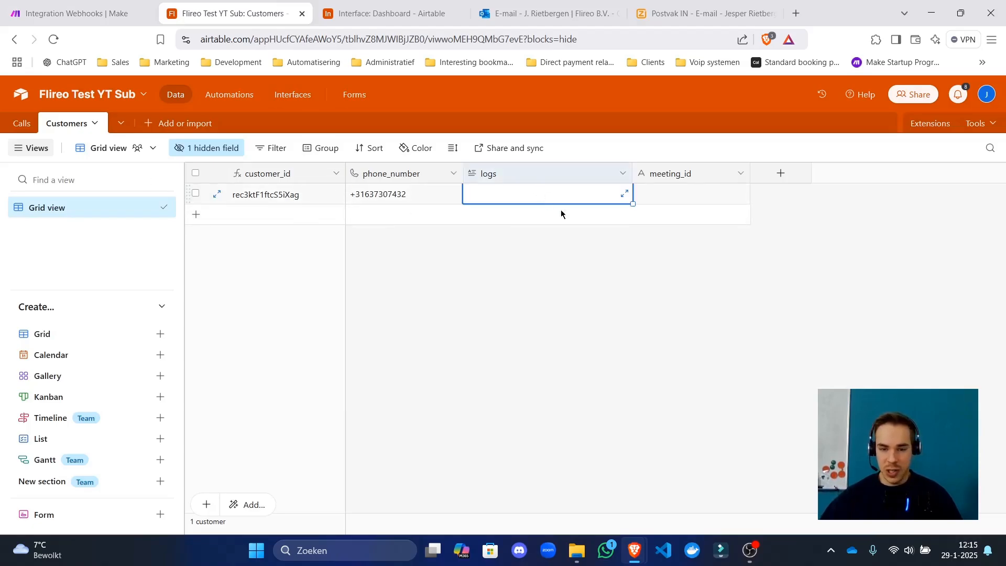
{"action": "left_click", "coordinate": [688, 193]}
{"action": "left_click", "coordinate": [458, 344]}
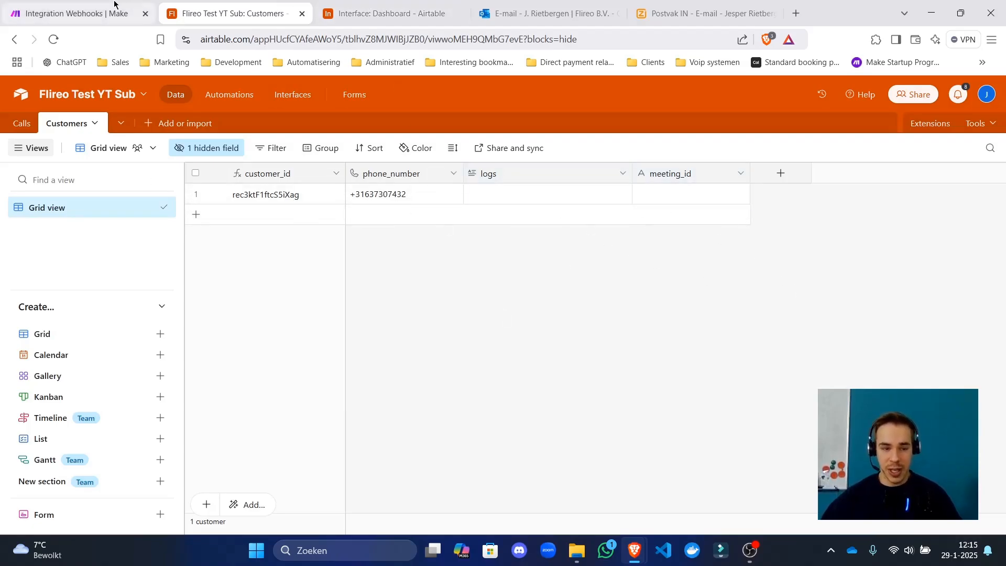
{"action": "left_click", "coordinate": [63, 4]}
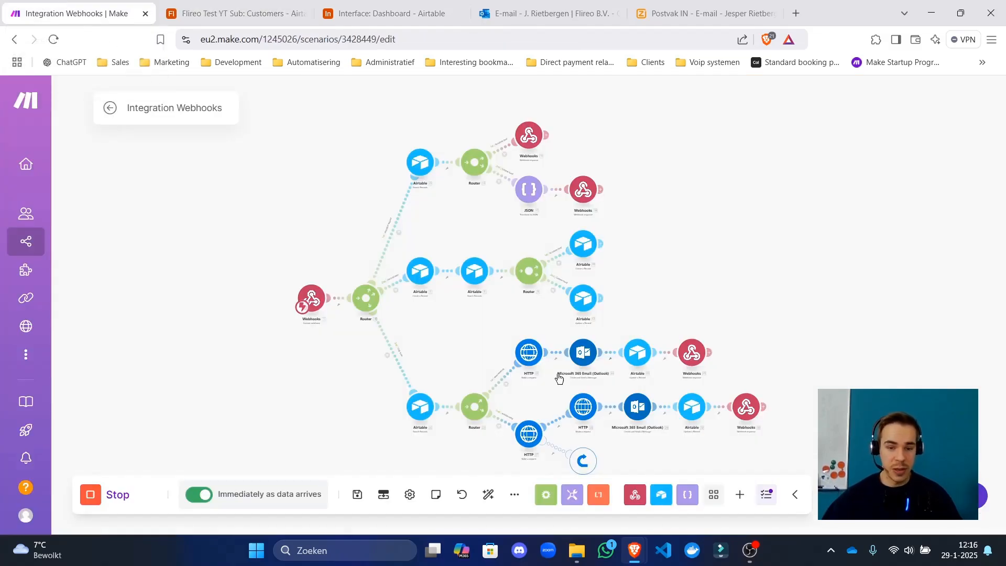
Save the scenario, then pan and zoom the canvas to inspect the HTTP branch.
{"action": "left_click", "coordinate": [357, 494]}
{"action": "scroll", "coordinate": [247, 298], "scroll_direction": "down", "scroll_amount": 3}
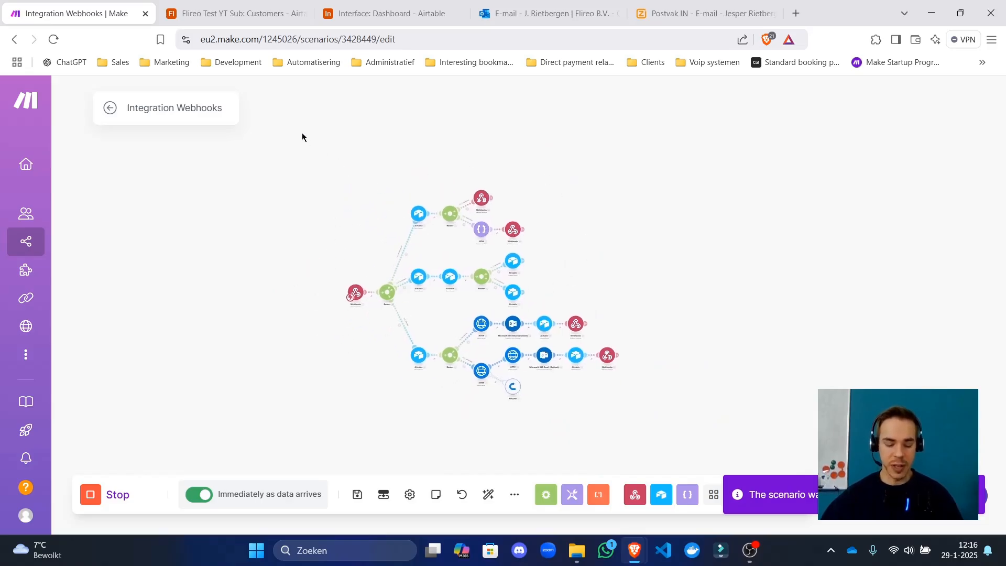
{"action": "left_click_drag", "start_coordinate": [294, 151], "coordinate": [237, 134]}
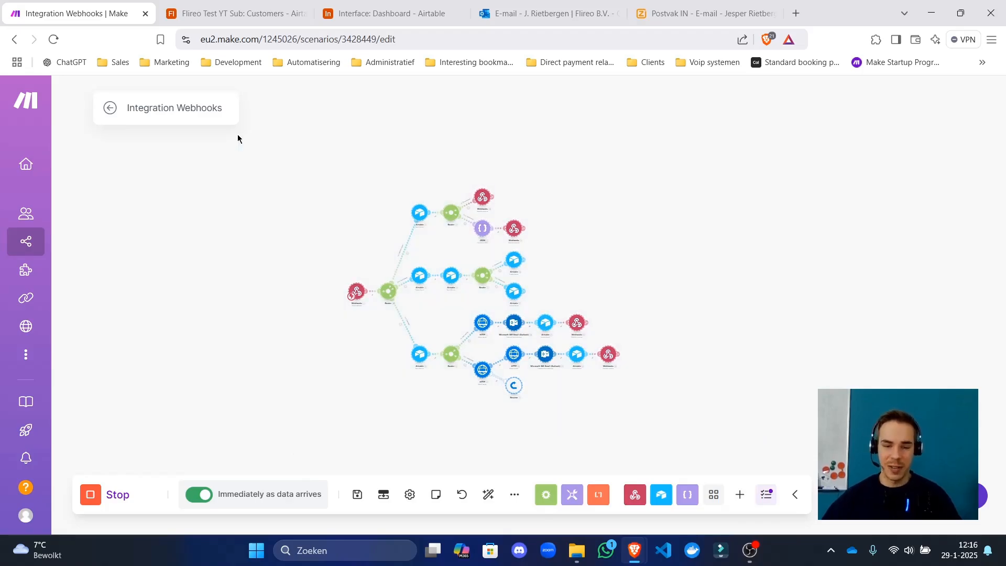
{"action": "left_click_drag", "start_coordinate": [265, 196], "coordinate": [277, 180]}
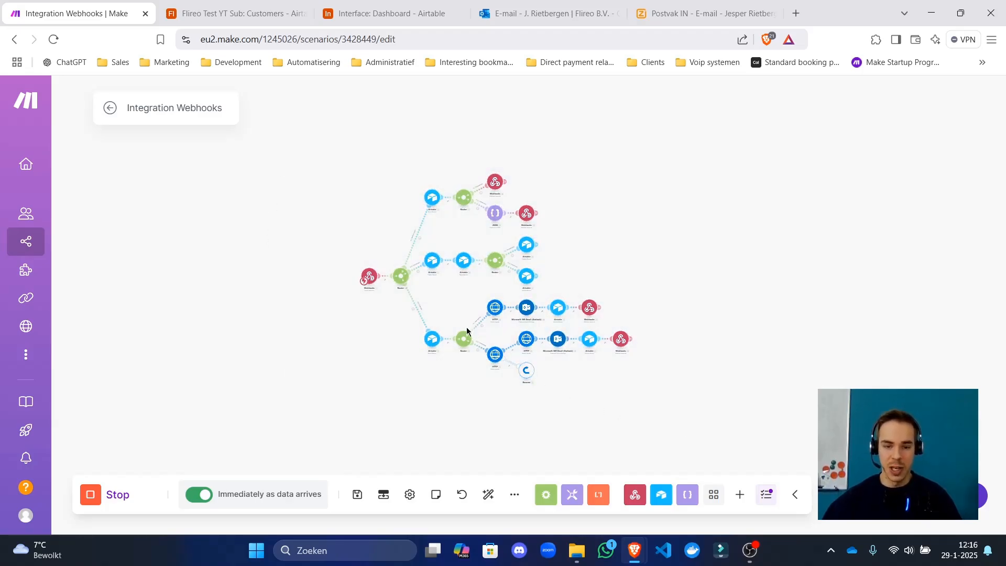
{"action": "scroll", "coordinate": [465, 335], "scroll_direction": "up", "scroll_amount": 6}
{"action": "left_click_drag", "start_coordinate": [416, 207], "coordinate": [440, 374]}
{"action": "scroll", "coordinate": [368, 132], "scroll_direction": "down", "scroll_amount": 4}
{"action": "left_click_drag", "start_coordinate": [432, 173], "coordinate": [350, 313]}
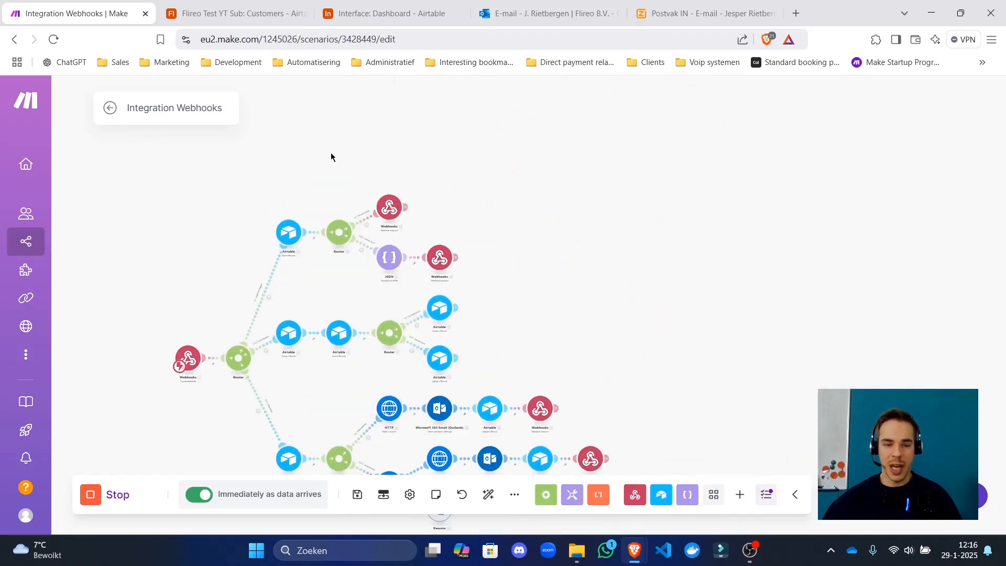
Move the upper Router branch's modules far right, auto-align the layout, and save.
{"action": "left_click_drag", "start_coordinate": [326, 171], "coordinate": [521, 280]}
{"action": "left_click_drag", "start_coordinate": [389, 210], "coordinate": [732, 216]}
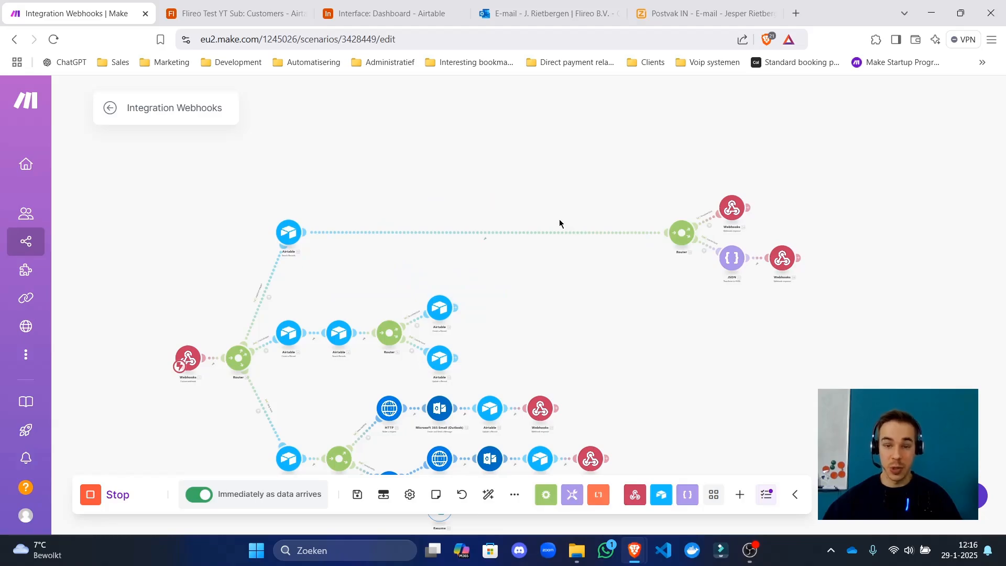
{"action": "left_click_drag", "start_coordinate": [526, 208], "coordinate": [412, 172]}
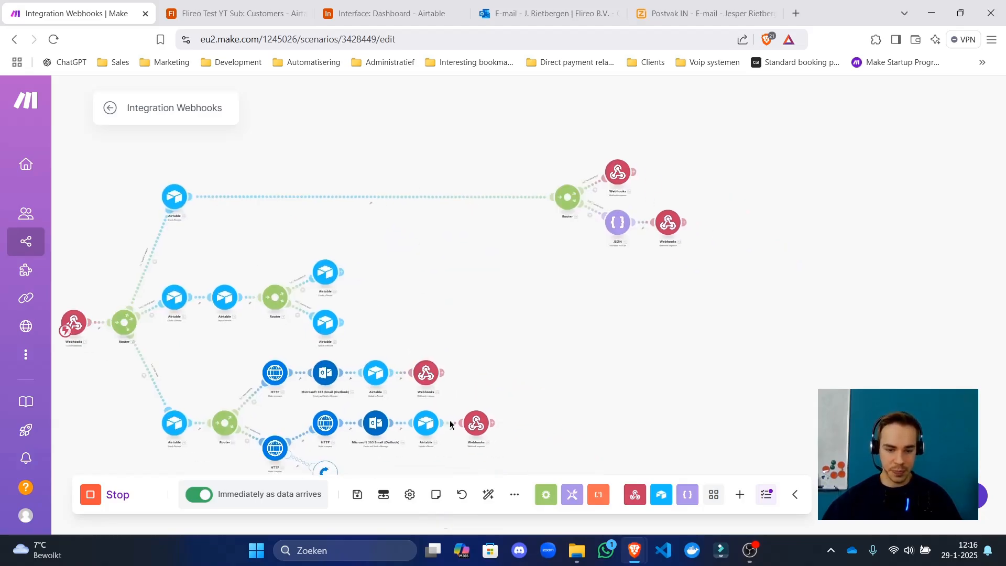
{"action": "left_click", "coordinate": [490, 496]}
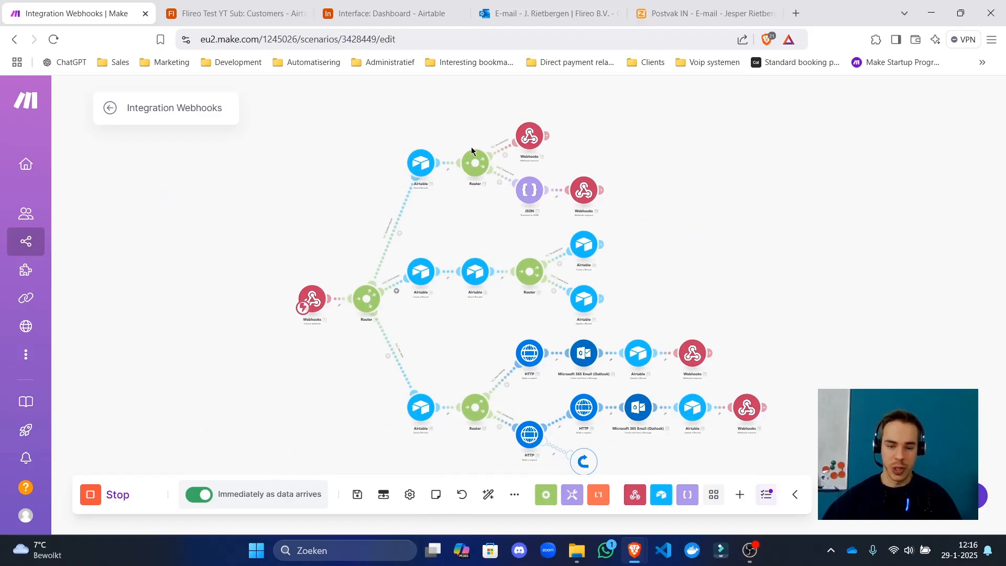
{"action": "left_click", "coordinate": [358, 495]}
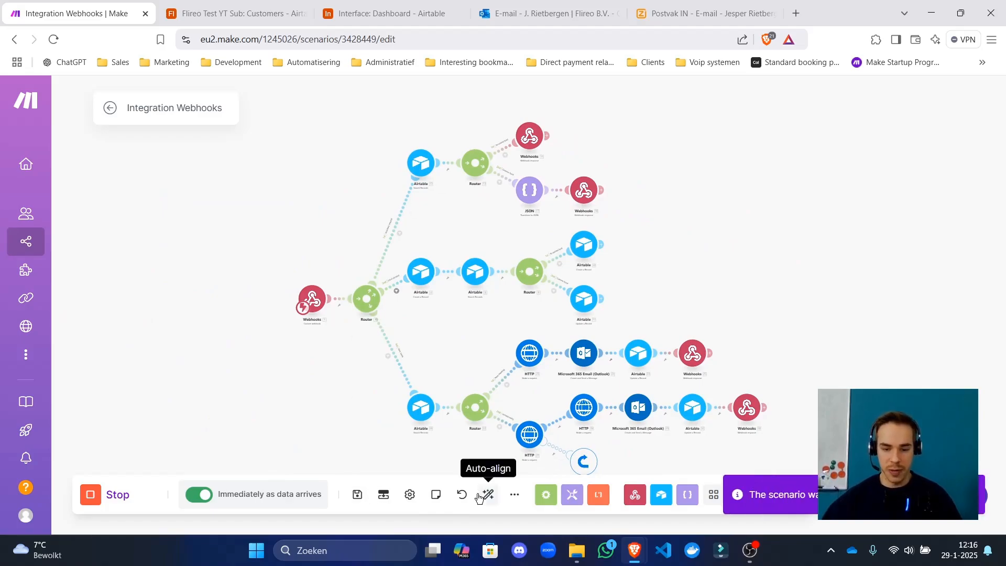
Check the customer's logs cell in the Airtable Customers table.
{"action": "scroll", "coordinate": [477, 354], "scroll_direction": "down", "scroll_amount": 3}
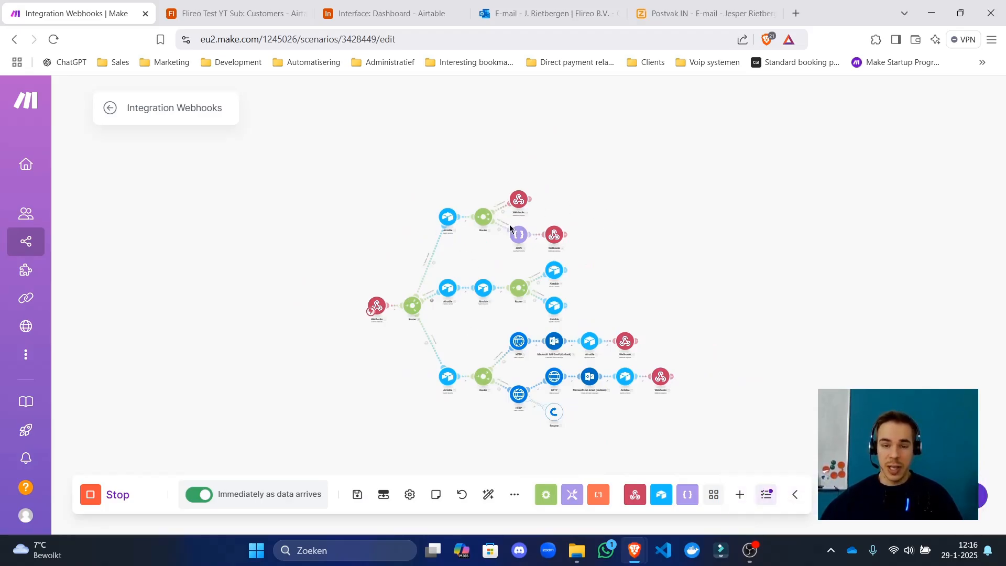
{"action": "scroll", "coordinate": [503, 251], "scroll_direction": "down", "scroll_amount": 2}
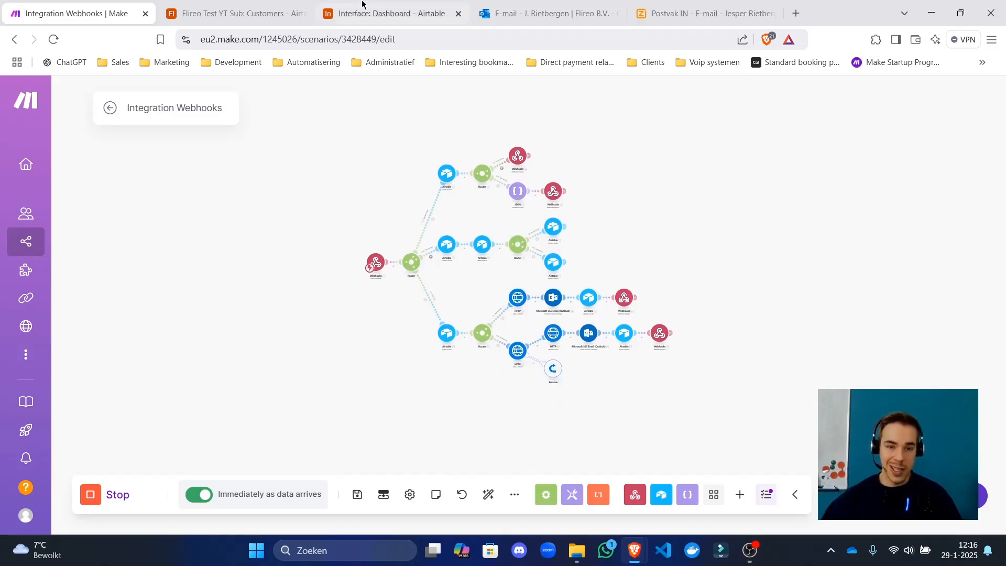
{"action": "key", "text": "ctrl+Tab"}
{"action": "key", "text": "ctrl+Tab"}
{"action": "key", "text": "ctrl+shift+Tab"}
{"action": "left_click", "coordinate": [563, 197]}
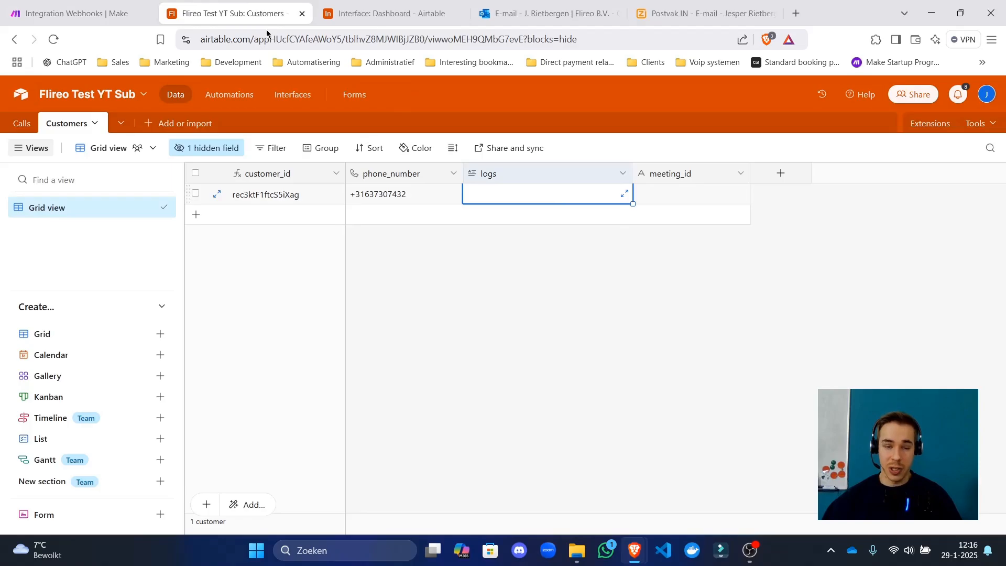
{"action": "left_click", "coordinate": [59, 5]}
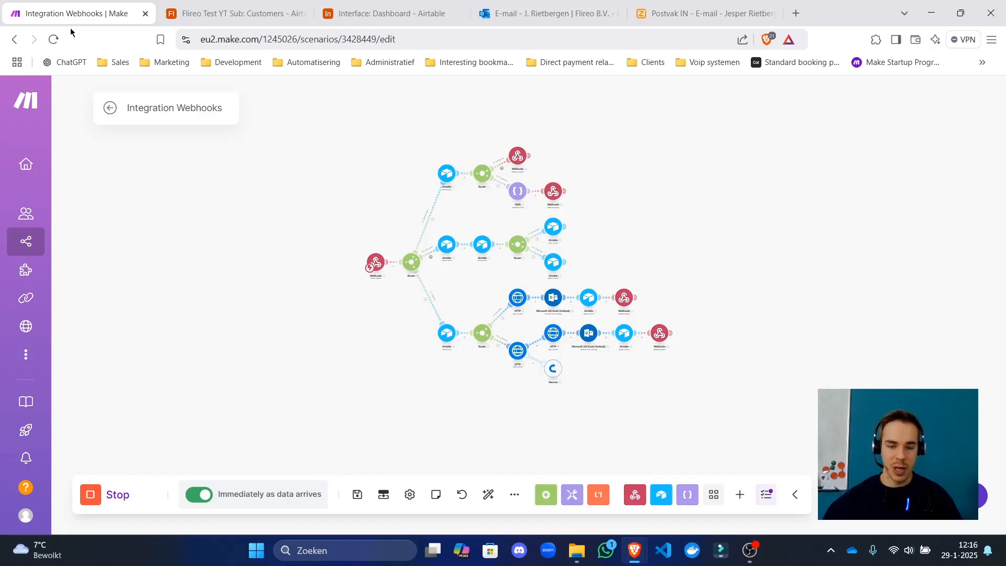
Bring the HTTP and Resume modules into view, save, and go to the scenario overview.
{"action": "left_click_drag", "start_coordinate": [461, 309], "coordinate": [417, 292]}
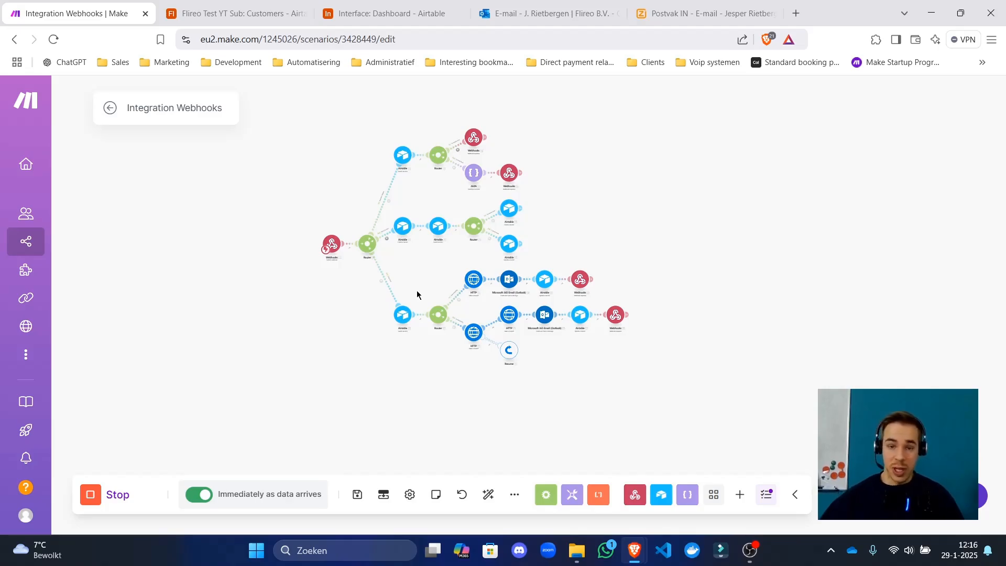
{"action": "scroll", "coordinate": [471, 333], "scroll_direction": "up", "scroll_amount": 5}
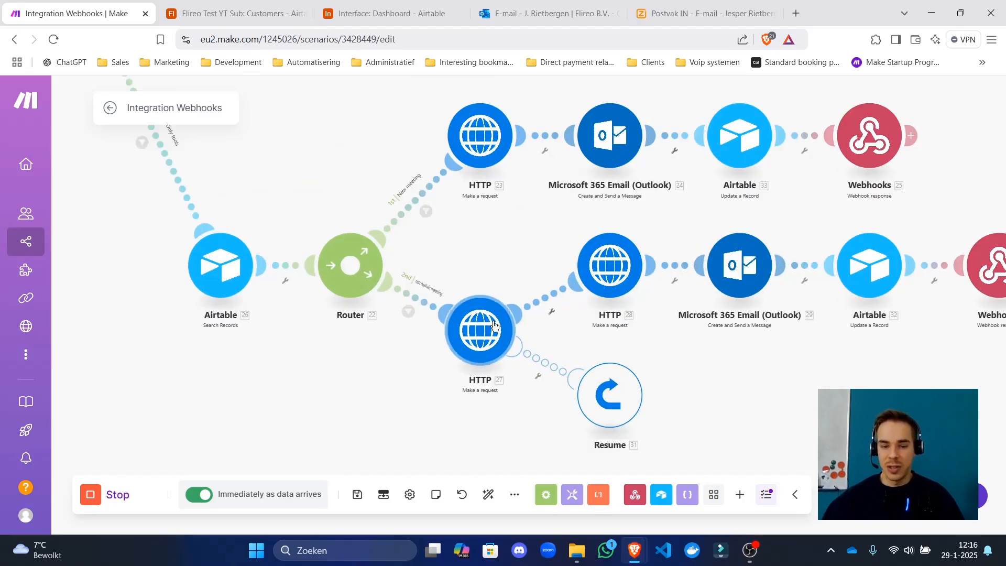
{"action": "left_click_drag", "start_coordinate": [584, 369], "coordinate": [437, 344]}
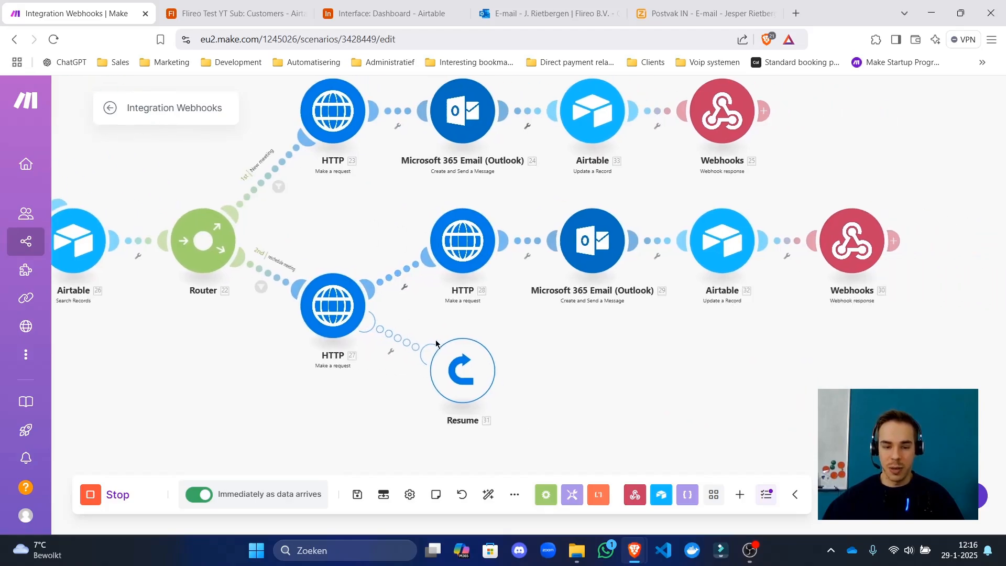
{"action": "left_click", "coordinate": [357, 494]}
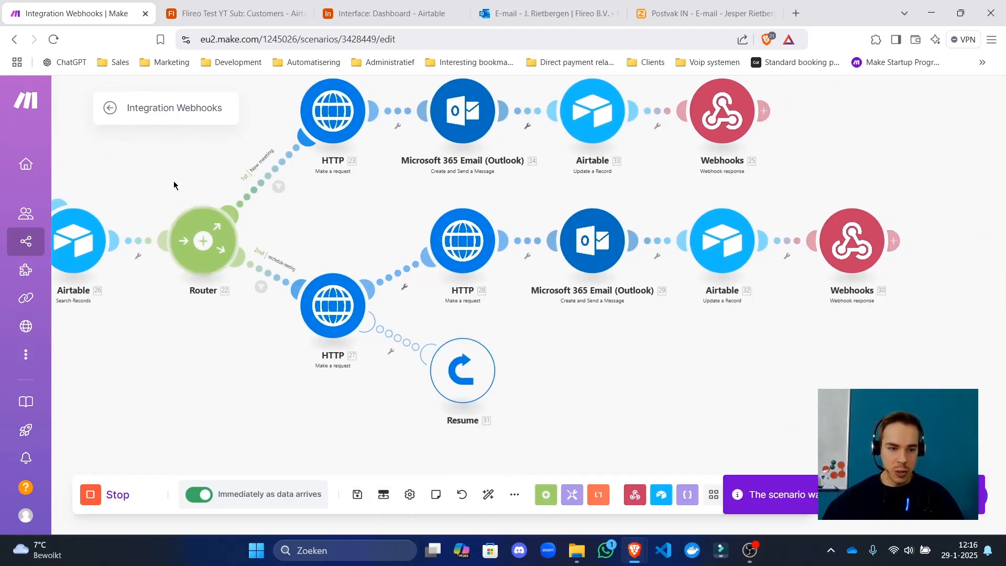
{"action": "left_click", "coordinate": [115, 110]}
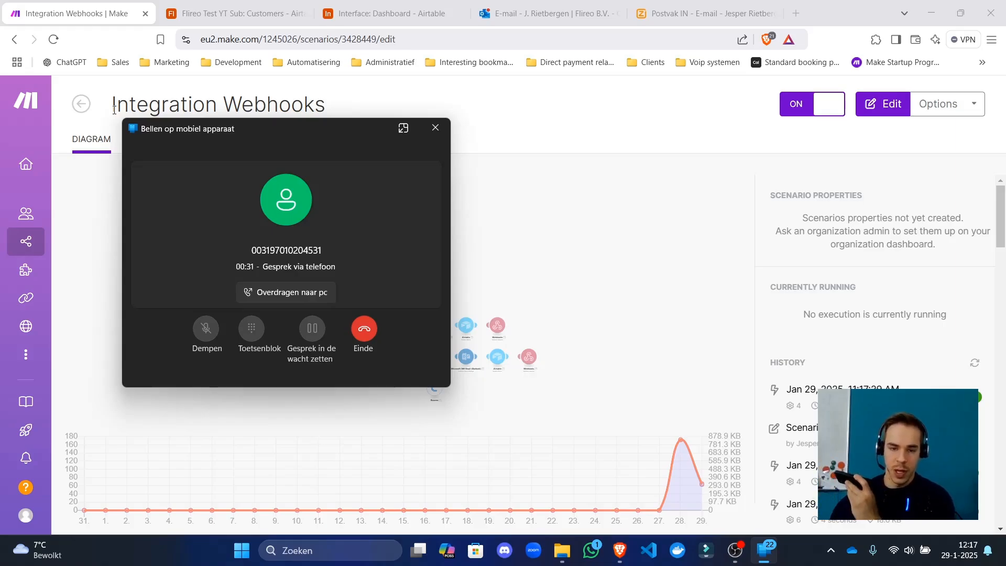
Start a live test call, then shrink the call window and move it to the top centre.
{"action": "left_click", "coordinate": [930, 217]}
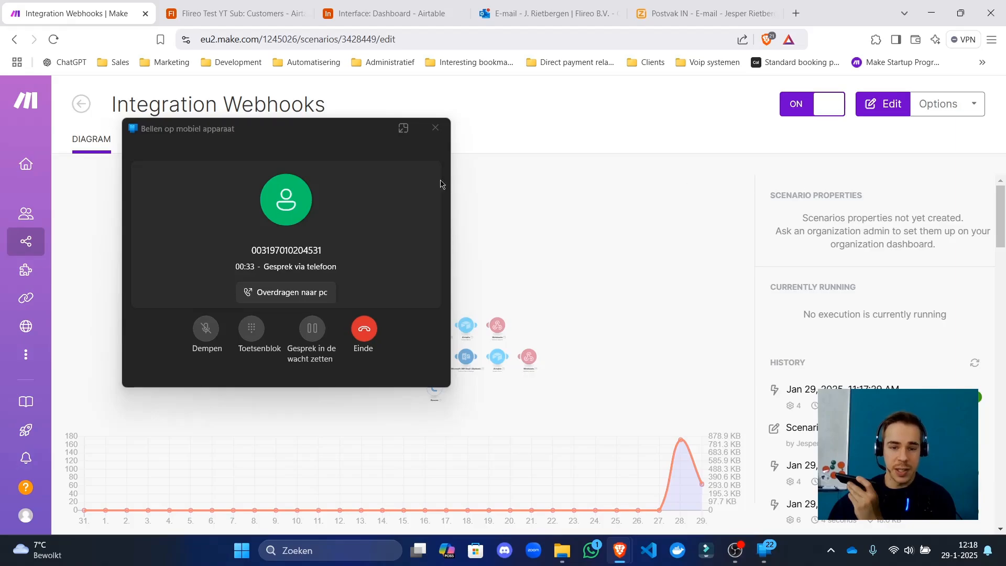
{"action": "left_click", "coordinate": [400, 135]}
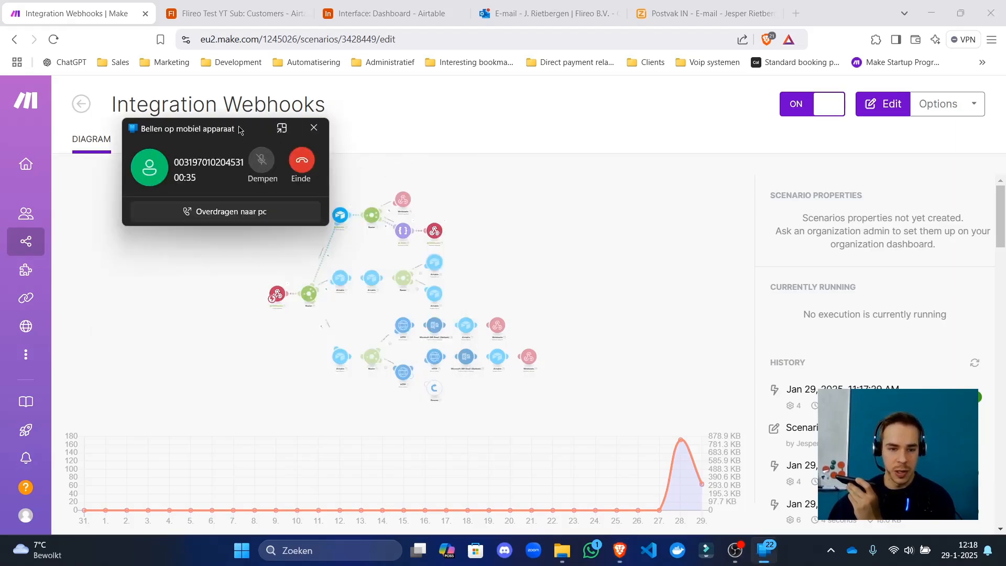
{"action": "left_click_drag", "start_coordinate": [239, 86], "coordinate": [542, 76]}
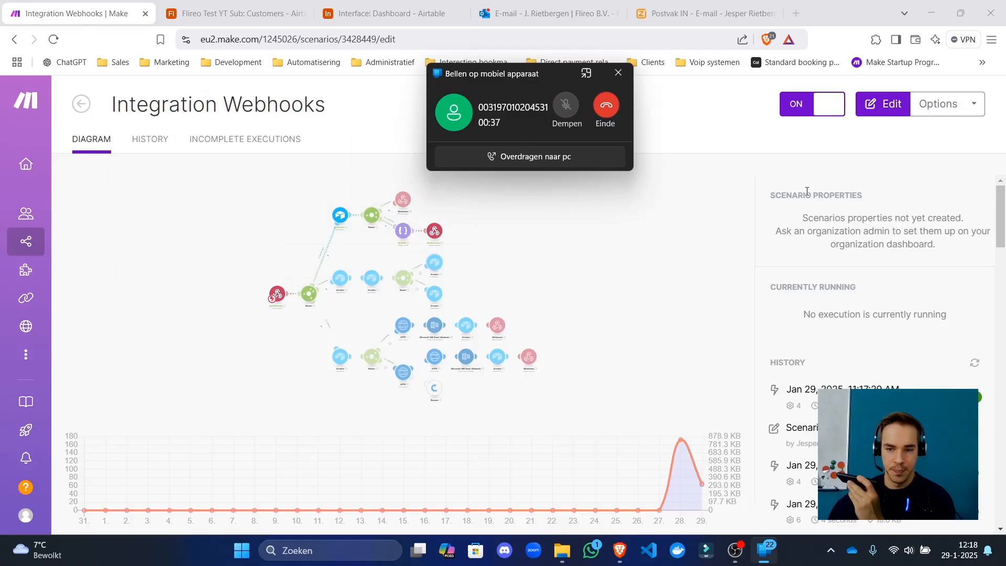
{"action": "left_click_drag", "start_coordinate": [786, 195], "coordinate": [868, 245]}
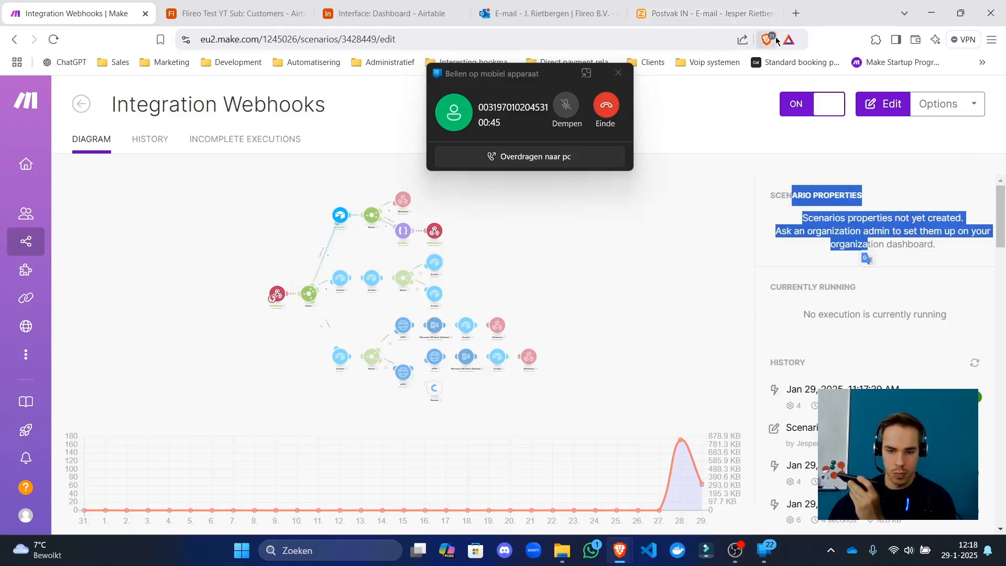
{"action": "left_click_drag", "start_coordinate": [797, 194], "coordinate": [842, 218]}
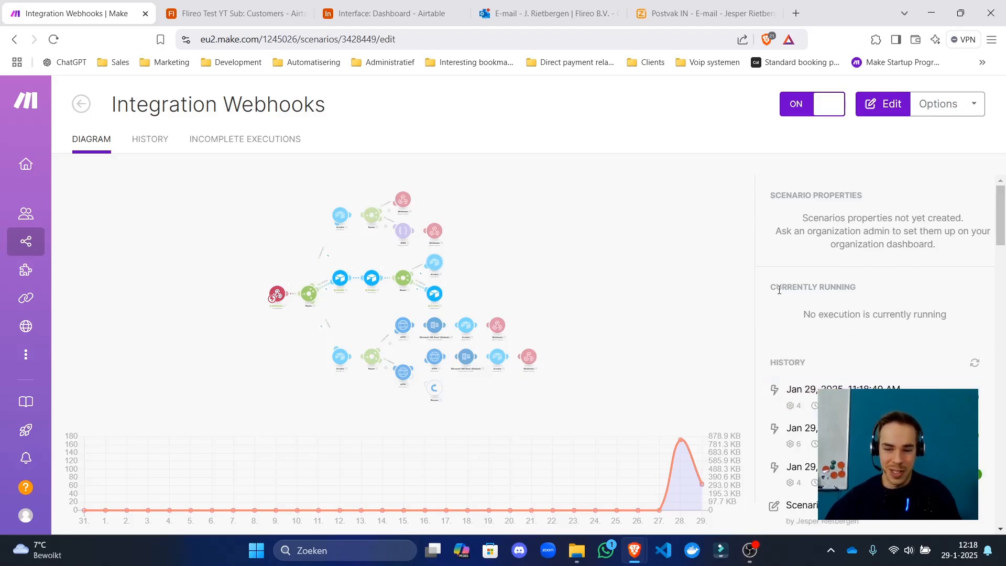
{"action": "left_click", "coordinate": [434, 5]}
{"action": "left_click", "coordinate": [296, 7]}
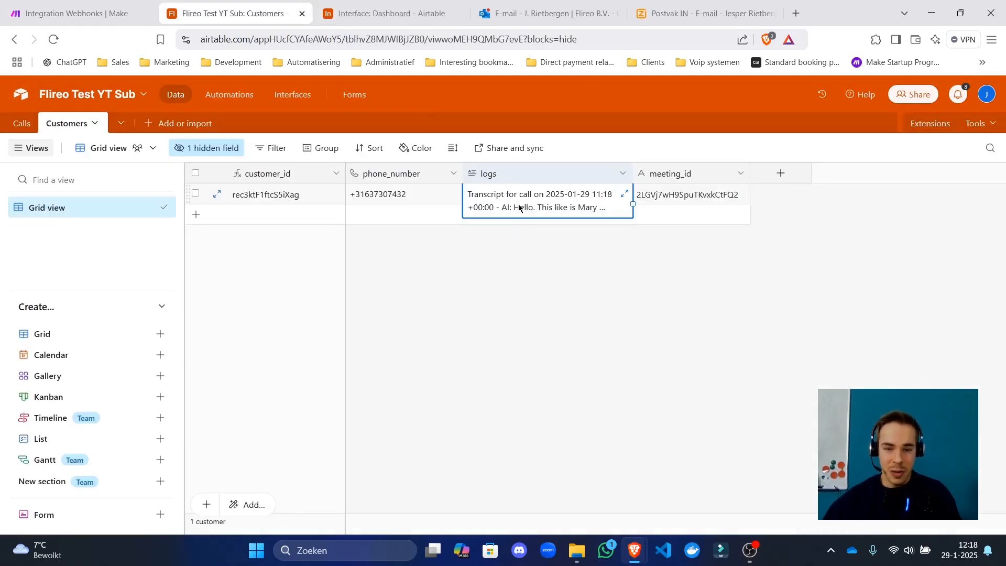
{"action": "left_click", "coordinate": [624, 194]}
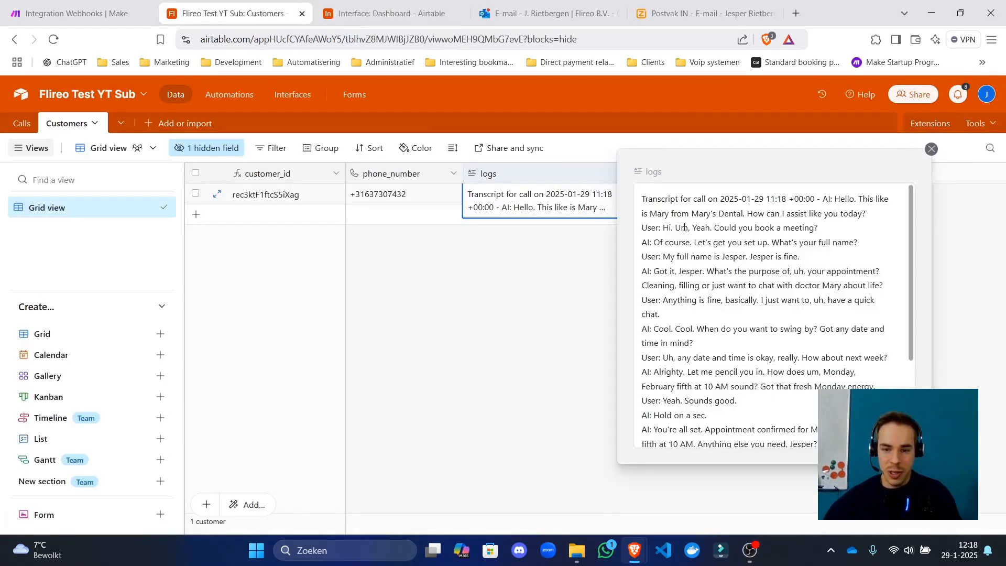
{"action": "scroll", "coordinate": [720, 327], "scroll_direction": "down", "scroll_amount": 3}
{"action": "left_click_drag", "start_coordinate": [884, 378], "coordinate": [723, 198]}
{"action": "left_click", "coordinate": [565, 366]}
{"action": "key", "text": "ctrl+shift+Tab"}
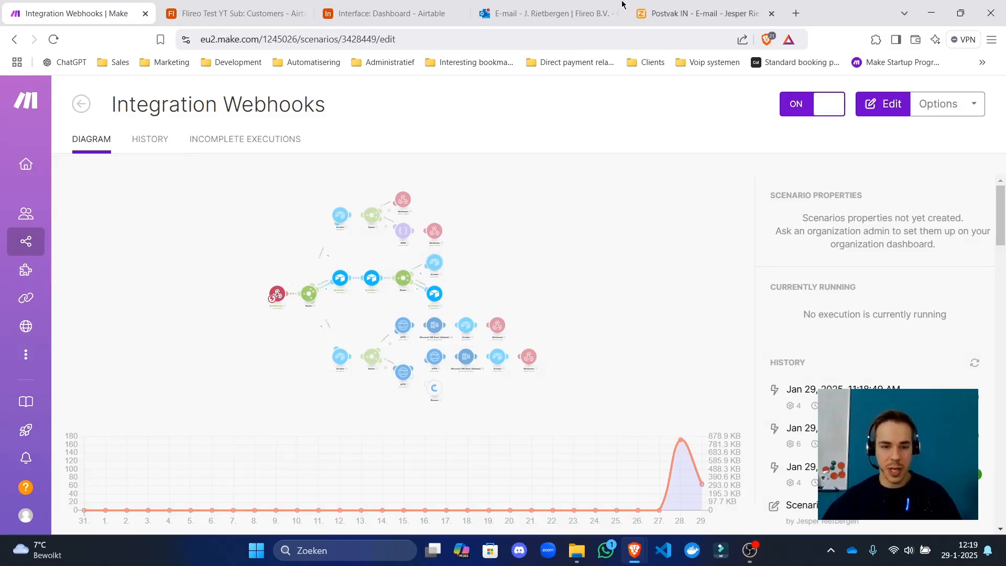
{"action": "left_click", "coordinate": [440, 12]}
{"action": "left_click", "coordinate": [260, 5]}
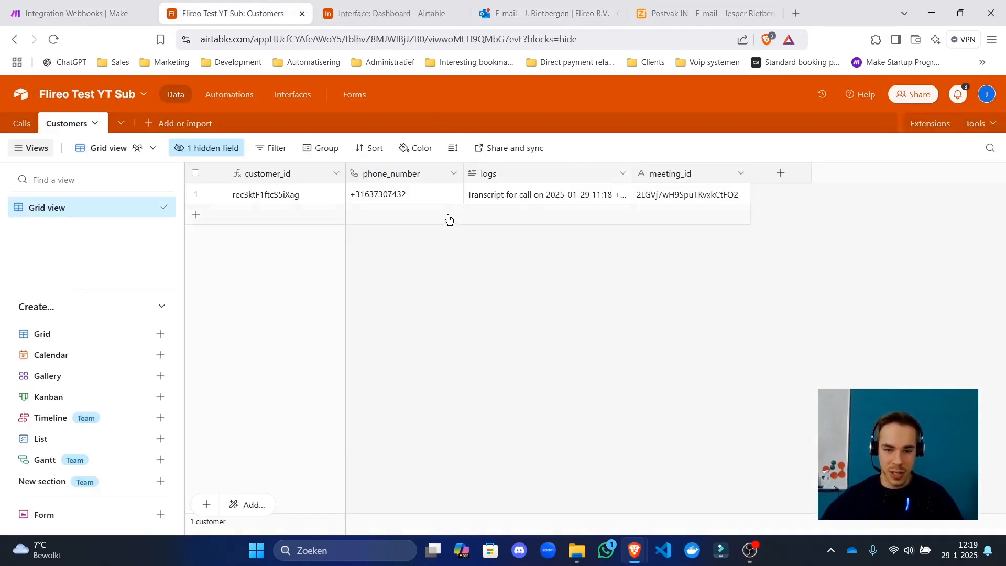
{"action": "left_click", "coordinate": [607, 196]}
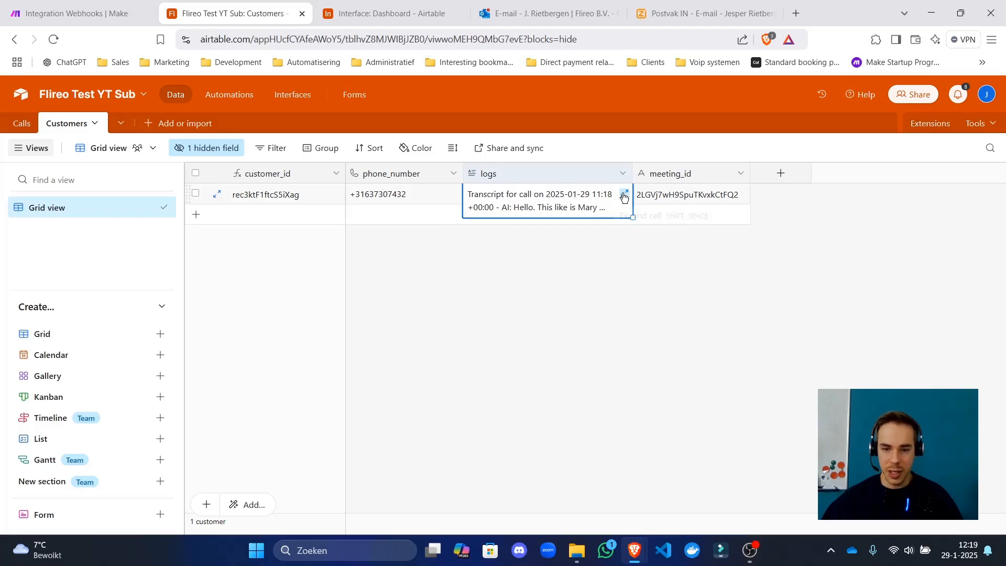
{"action": "left_click", "coordinate": [624, 194]}
{"action": "scroll", "coordinate": [730, 267], "scroll_direction": "down", "scroll_amount": 5}
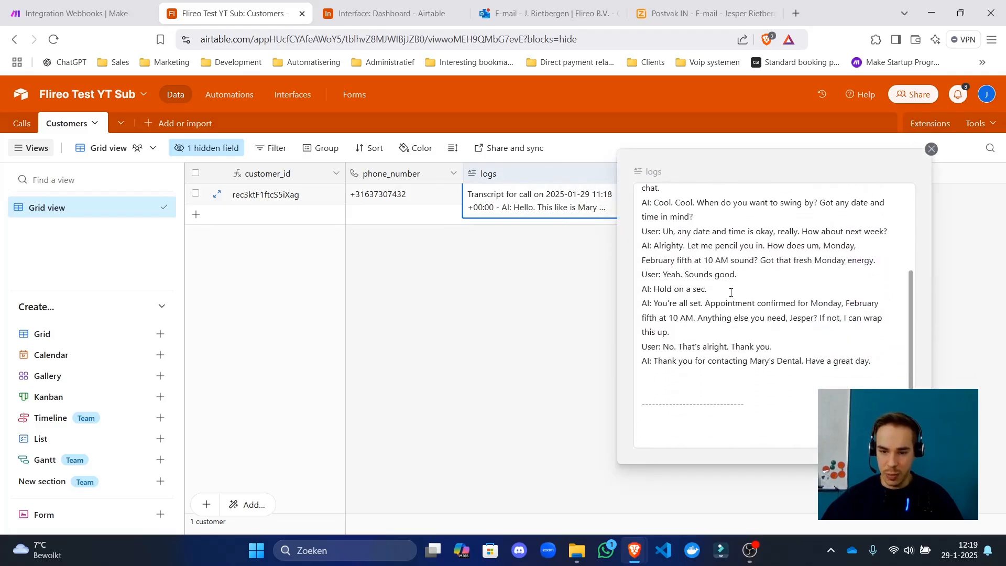
{"action": "left_click_drag", "start_coordinate": [663, 262], "coordinate": [703, 261]}
{"action": "left_click", "coordinate": [720, 261]}
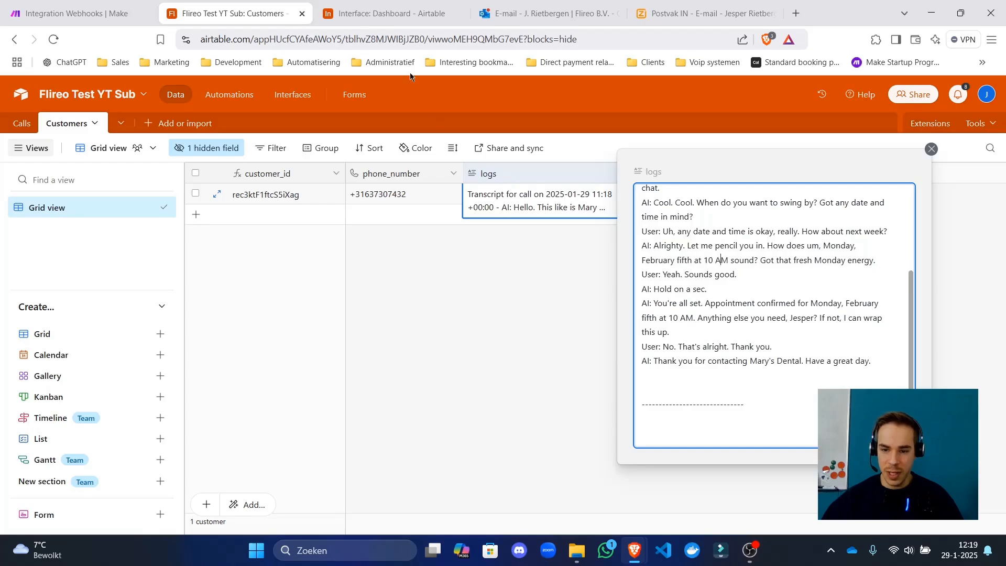
{"action": "left_click", "coordinate": [63, 13]}
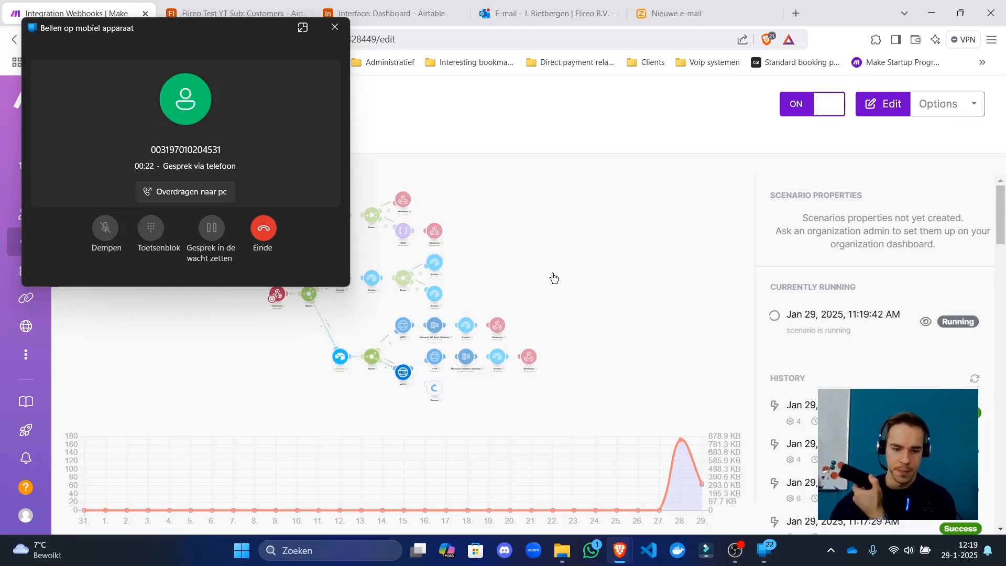
Shrink the second test call's window to compact view.
{"action": "left_click", "coordinate": [303, 28]}
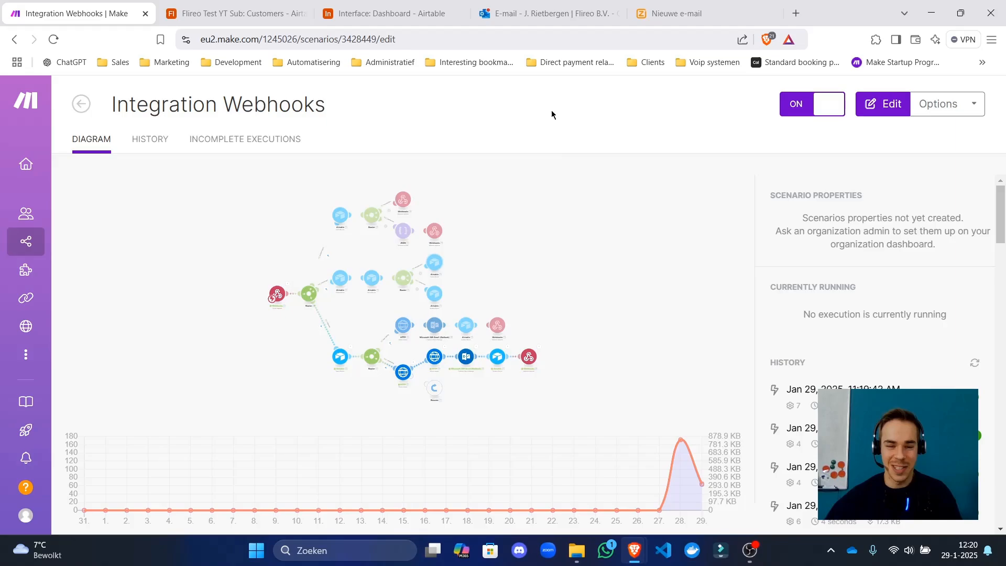
Open the Integration Webhooks scenario in the editor and save it.
{"action": "left_click", "coordinate": [542, 228]}
{"action": "left_click_drag", "start_coordinate": [513, 235], "coordinate": [422, 236]}
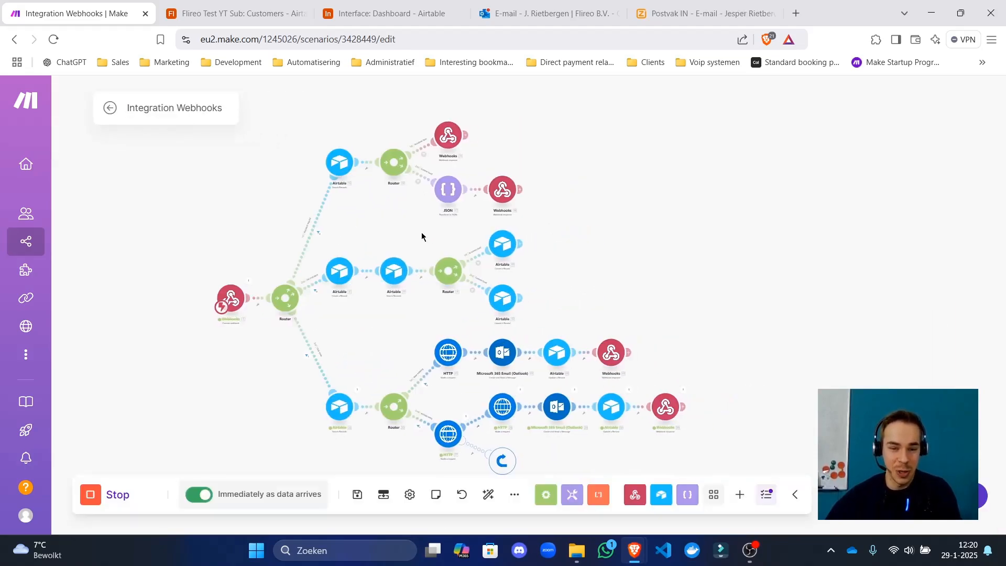
{"action": "scroll", "coordinate": [321, 247], "scroll_direction": "up", "scroll_amount": 5}
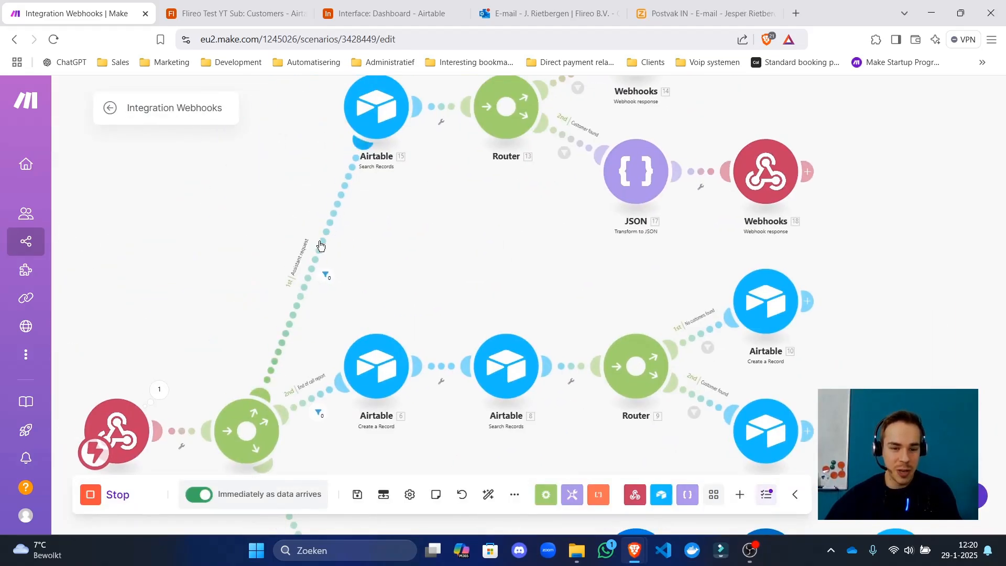
{"action": "left_click_drag", "start_coordinate": [413, 231], "coordinate": [357, 234]}
{"action": "scroll", "coordinate": [538, 262], "scroll_direction": "down", "scroll_amount": 6}
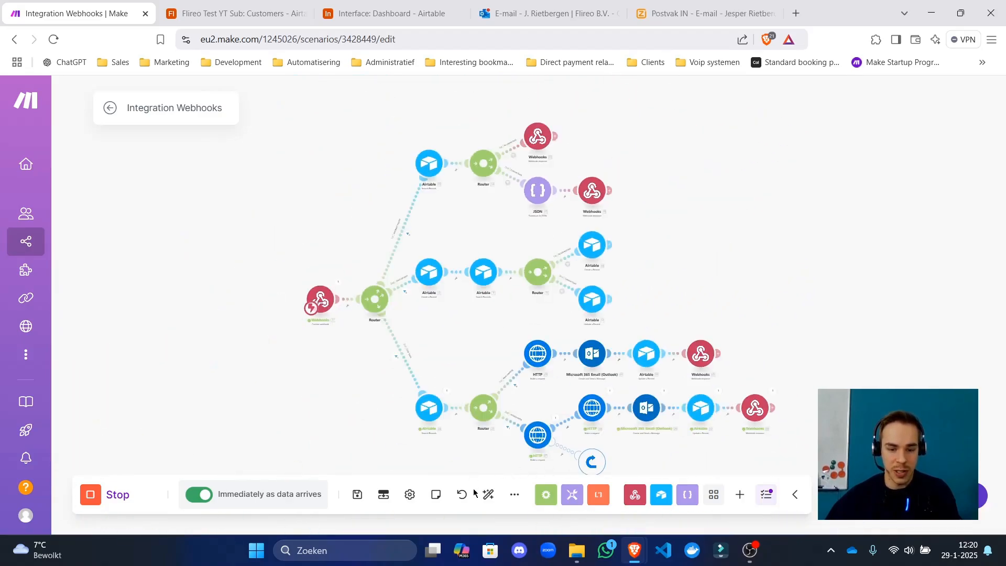
{"action": "left_click", "coordinate": [357, 494]}
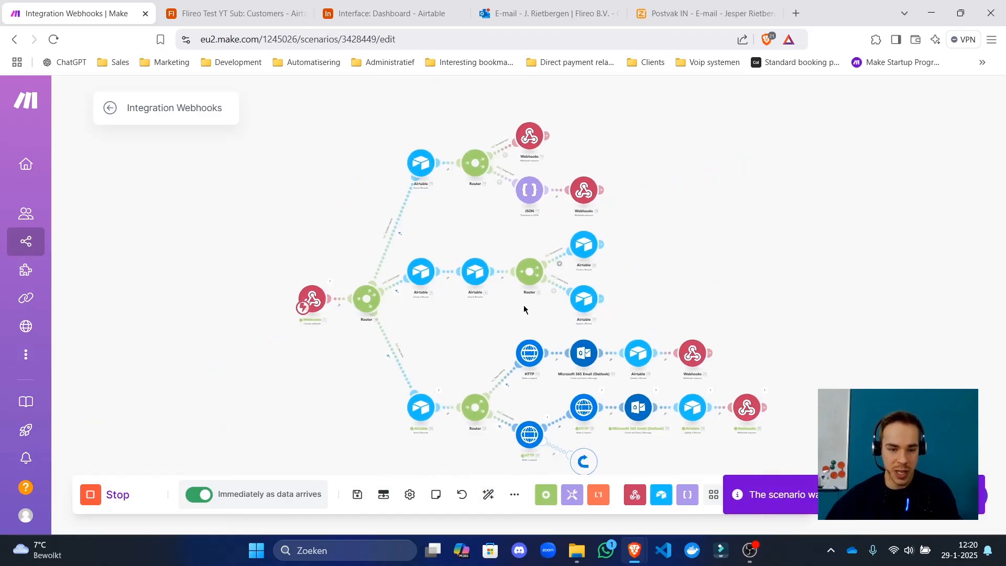
Zoom and scroll across the canvas to inspect the executed branches' run counts.
{"action": "scroll", "coordinate": [463, 180], "scroll_direction": "up", "scroll_amount": 5}
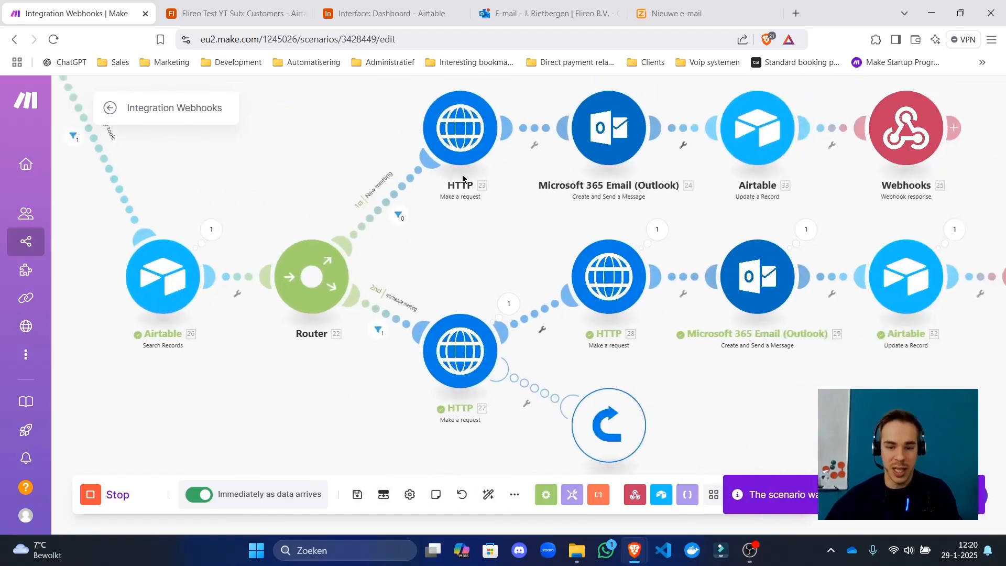
{"action": "scroll", "coordinate": [463, 180], "scroll_direction": "right", "scroll_amount": 3}
{"action": "scroll", "coordinate": [622, 257], "scroll_direction": "right", "scroll_amount": 5}
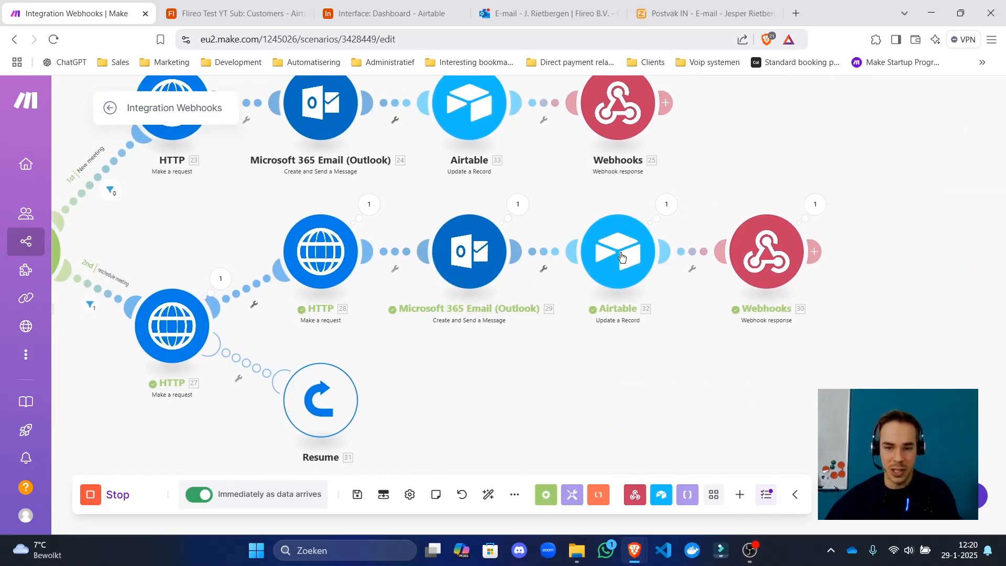
{"action": "scroll", "coordinate": [559, 348], "scroll_direction": "down", "scroll_amount": 5}
{"action": "scroll", "coordinate": [309, 209], "scroll_direction": "up", "scroll_amount": 3}
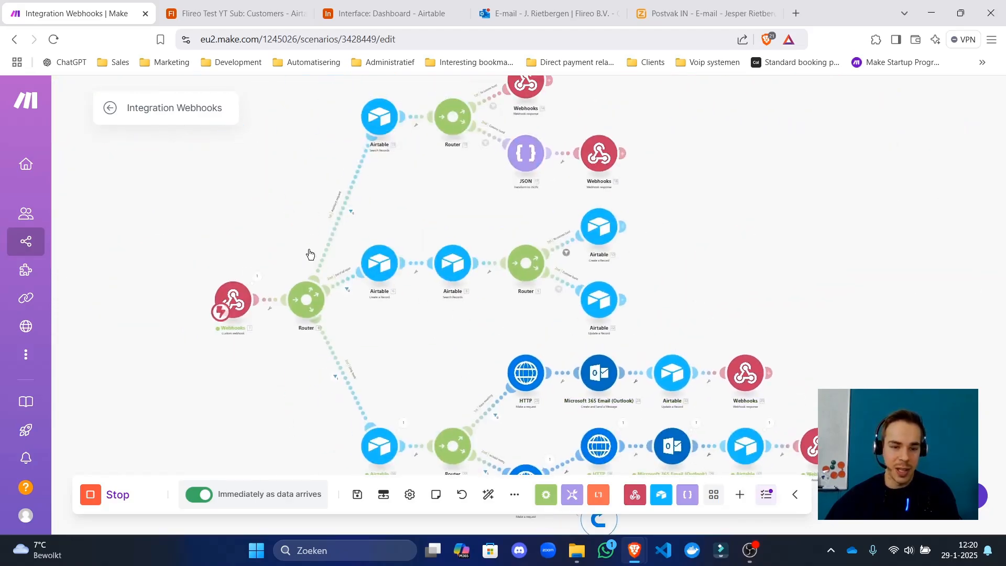
{"action": "scroll", "coordinate": [310, 254], "scroll_direction": "up", "scroll_amount": 3}
{"action": "scroll", "coordinate": [526, 274], "scroll_direction": "right", "scroll_amount": 5}
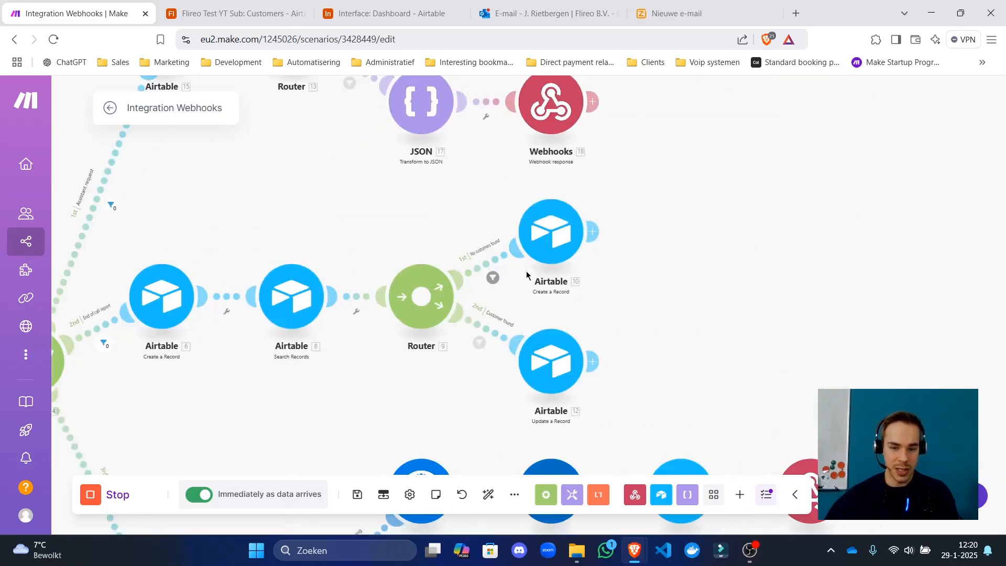
{"action": "scroll", "coordinate": [526, 275], "scroll_direction": "down", "scroll_amount": 2}
Expand the customer's logs cell in Airtable to read the call transcript.
{"action": "key", "text": "ctrl+3"}
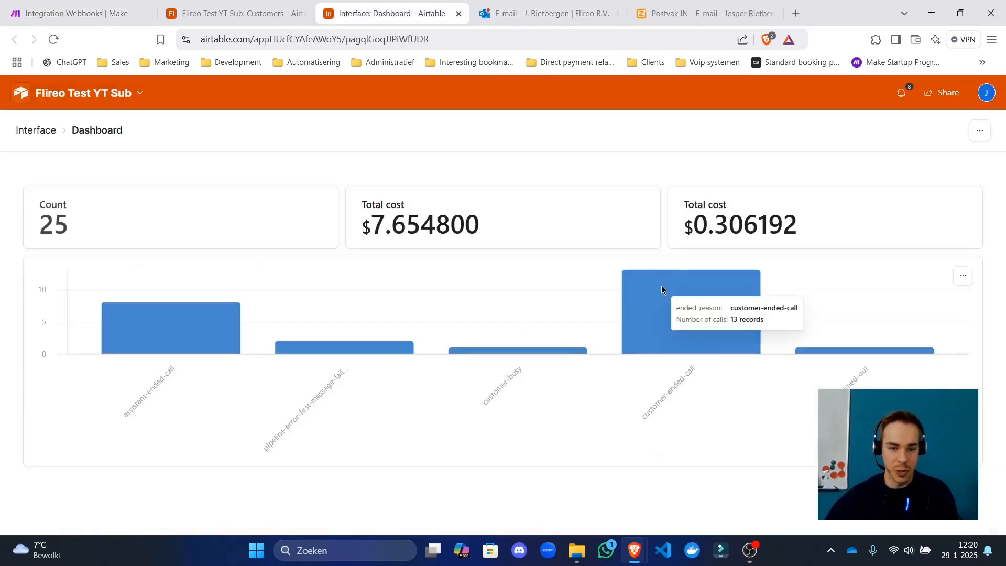
{"action": "key", "text": "ctrl+2"}
{"action": "key", "text": "Escape"}
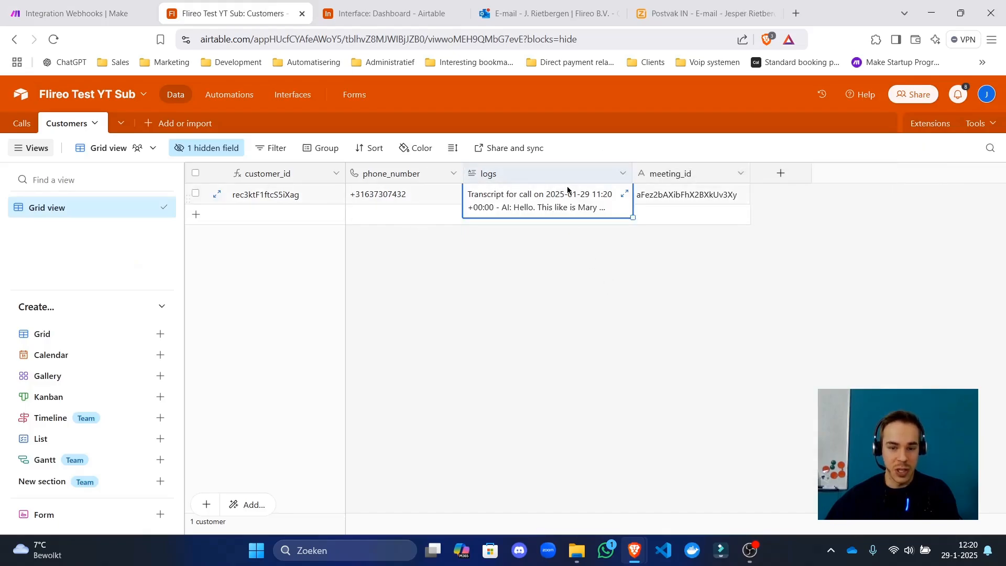
{"action": "left_click", "coordinate": [624, 194]}
{"action": "scroll", "coordinate": [770, 267], "scroll_direction": "down", "scroll_amount": 10}
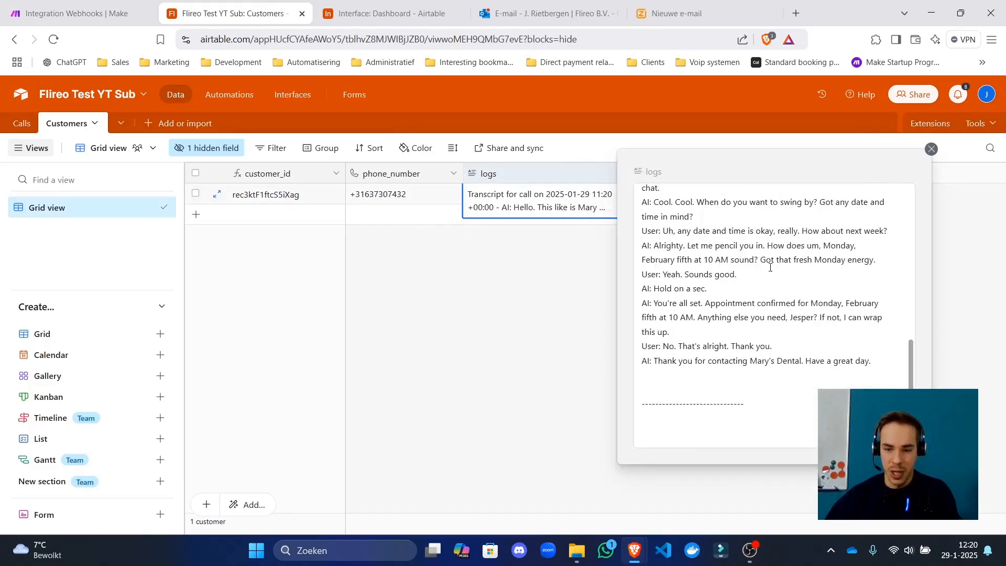
{"action": "scroll", "coordinate": [770, 267], "scroll_direction": "down", "scroll_amount": 5}
{"action": "left_click", "coordinate": [542, 363]}
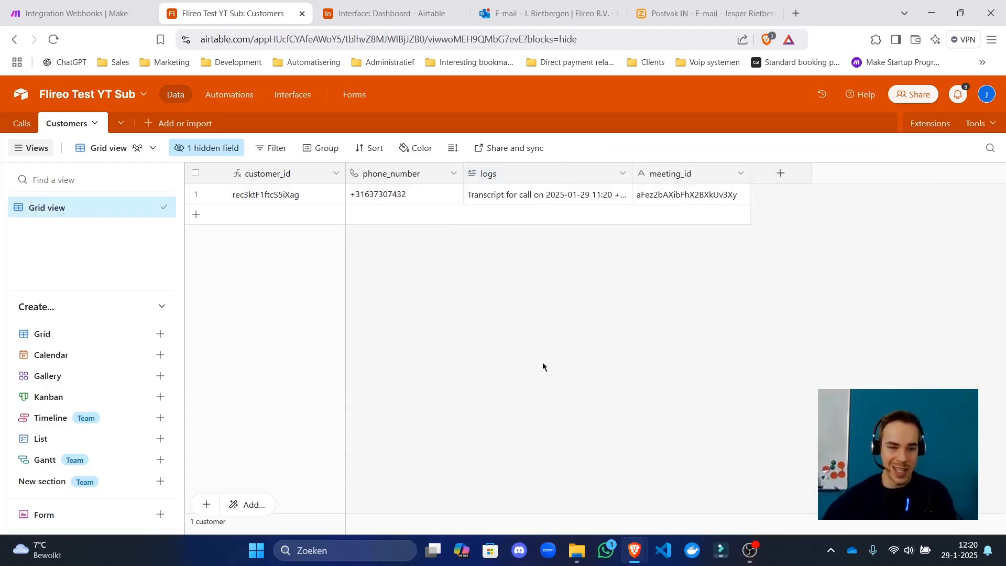
Reload the Interface Dashboard and check its Count and Total cost figures, including $0.306192.
{"action": "left_click", "coordinate": [390, 13]}
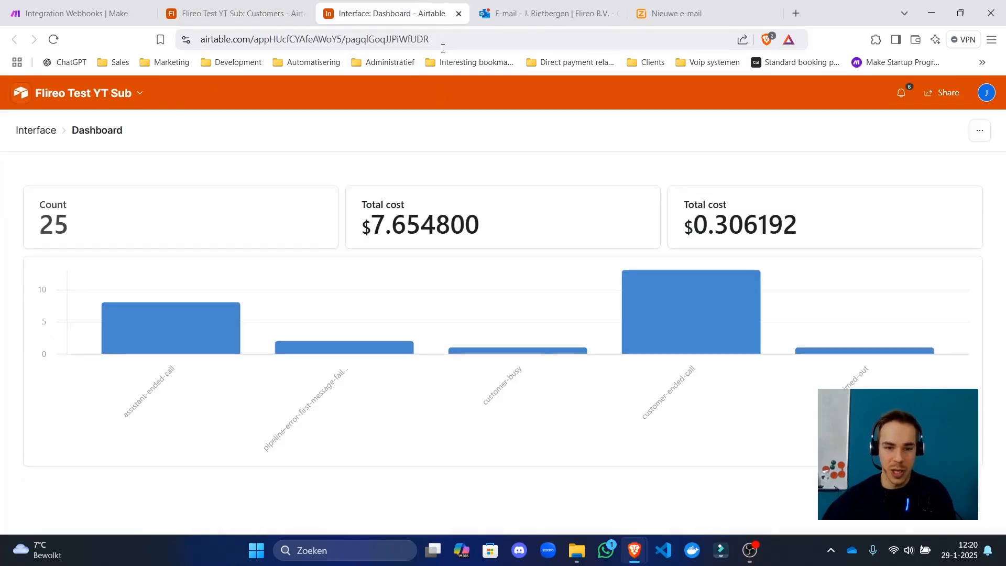
{"action": "left_click", "coordinate": [443, 47]}
{"action": "key", "text": "Return"}
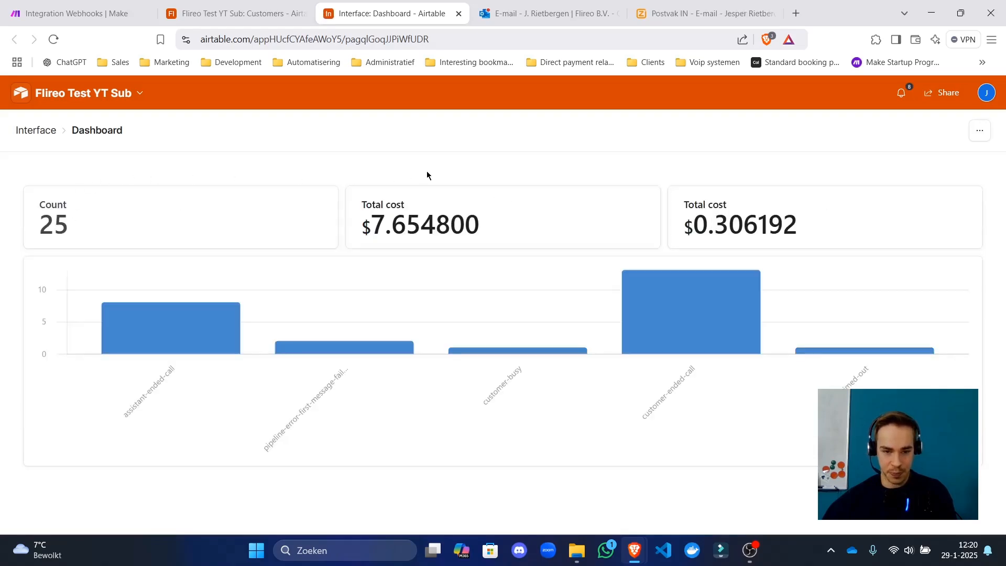
{"action": "left_click_drag", "start_coordinate": [426, 171], "coordinate": [425, 215]}
{"action": "left_click", "coordinate": [440, 218]}
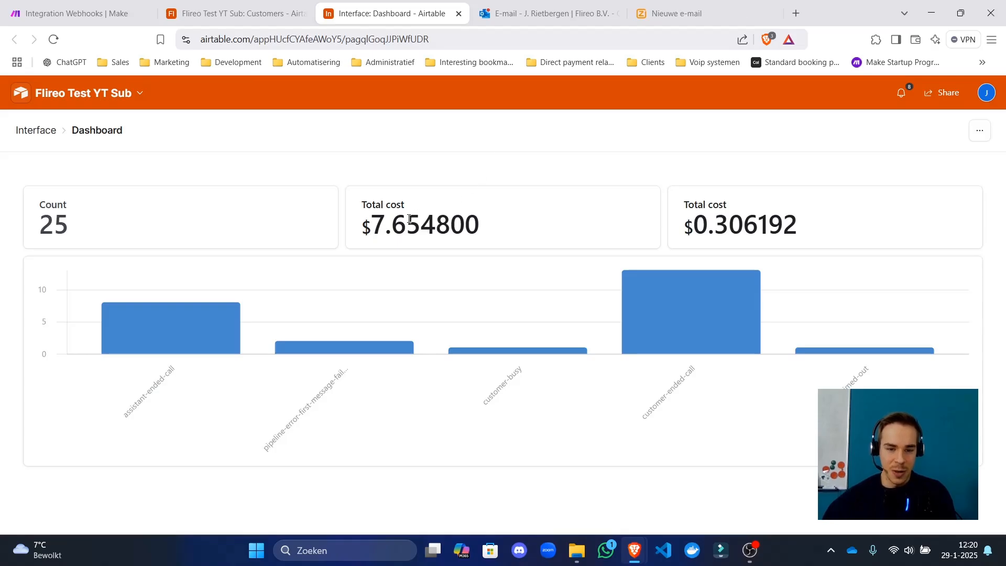
{"action": "left_click_drag", "start_coordinate": [718, 205], "coordinate": [759, 225]}
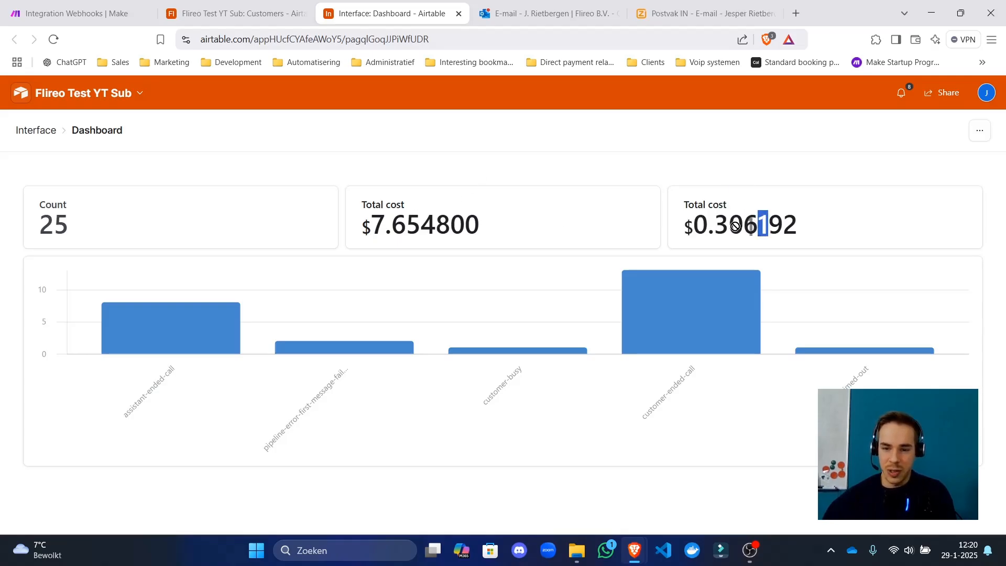
{"action": "left_click_drag", "start_coordinate": [703, 205], "coordinate": [758, 225]}
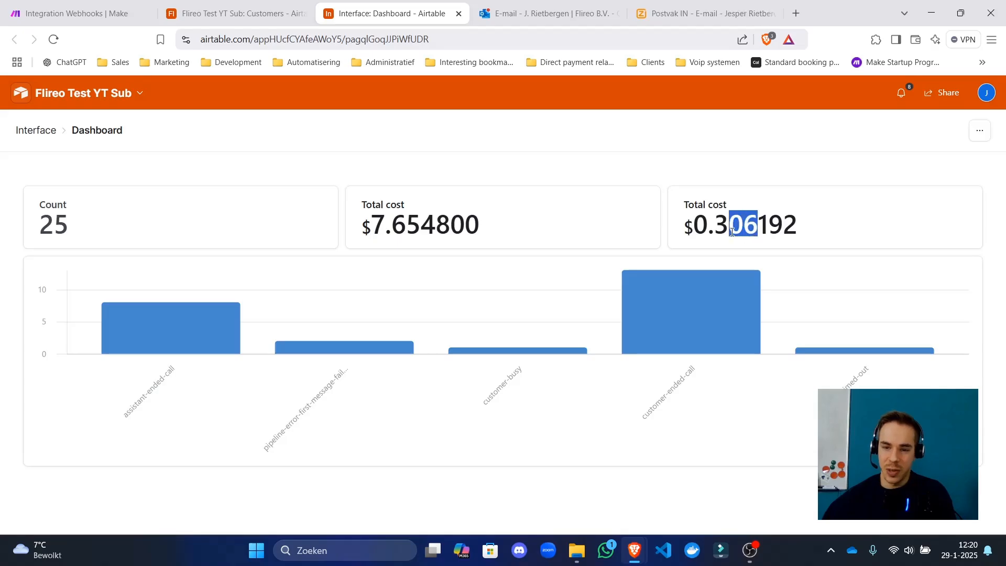
Review the dashboard's 25-call count and the end-reason chart.
{"action": "mouse_move", "coordinate": [46, 204]}
{"action": "left_mouse_down"}
{"action": "mouse_move", "coordinate": [67, 204]}
{"action": "mouse_move", "coordinate": [49, 205]}
{"action": "left_mouse_up"}
{"action": "left_click", "coordinate": [57, 224]}
{"action": "left_click", "coordinate": [113, 165]}
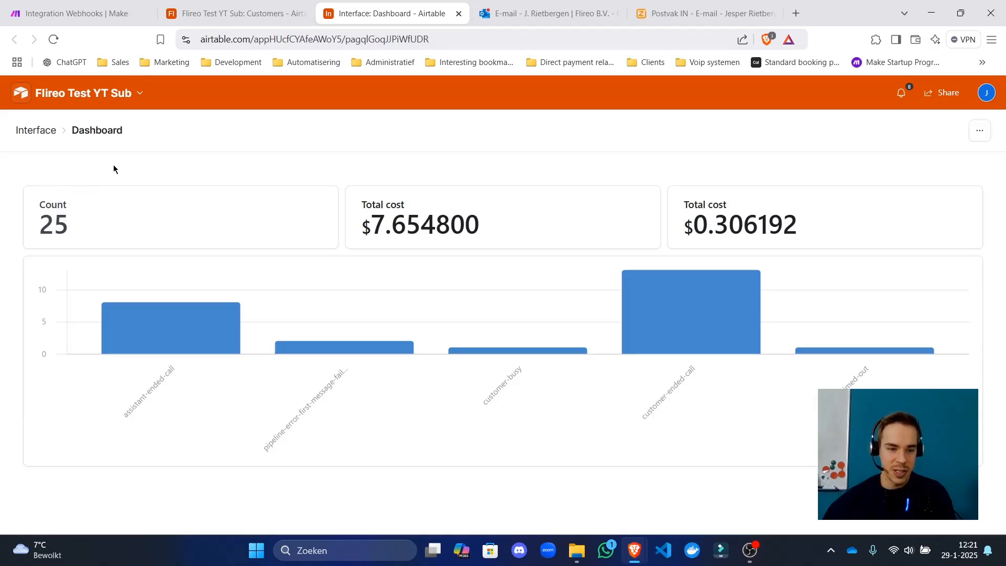
{"action": "mouse_move", "coordinate": [191, 350]}
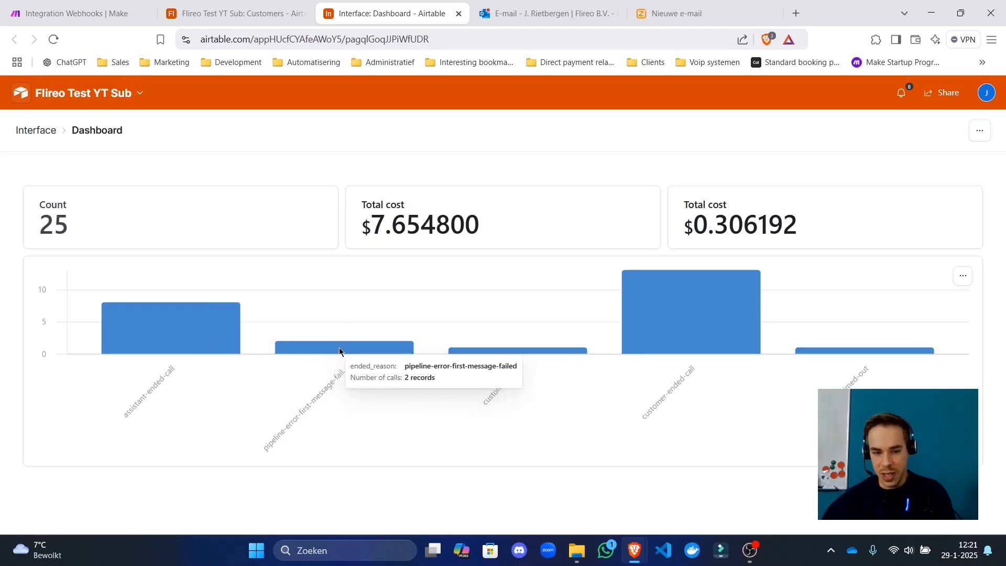
{"action": "mouse_move", "coordinate": [499, 350]}
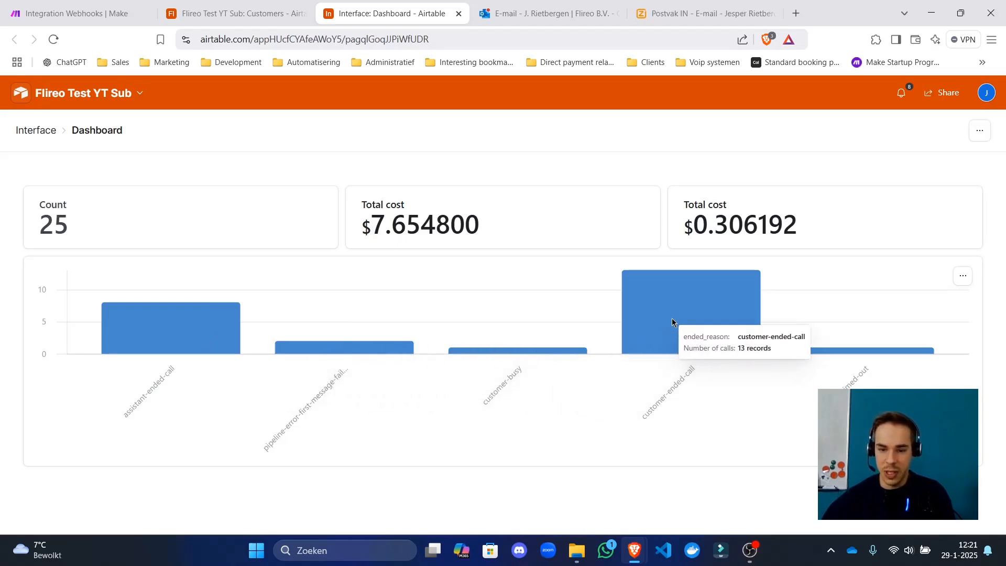
{"action": "mouse_move", "coordinate": [855, 352]}
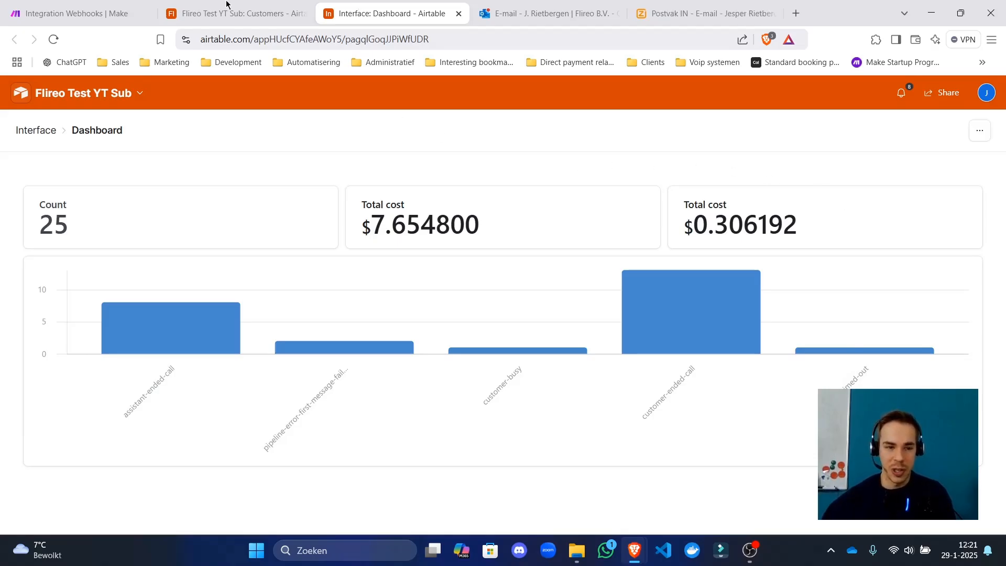
Back in Make, pan the canvas and save the scenario.
{"action": "left_click", "coordinate": [123, 5]}
{"action": "left_click_drag", "start_coordinate": [254, 182], "coordinate": [463, 169]}
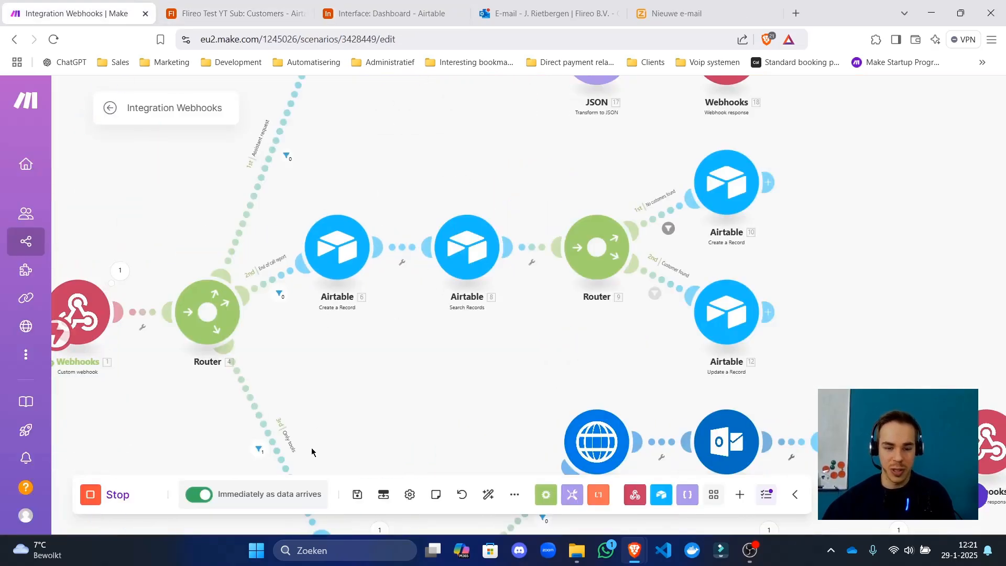
{"action": "left_click", "coordinate": [354, 494]}
{"action": "scroll", "coordinate": [391, 215], "scroll_direction": "down", "scroll_amount": 5}
Revisit the Customers table and dashboard, then bring the Ziggo Mail tab forward.
{"action": "left_click", "coordinate": [273, 13]}
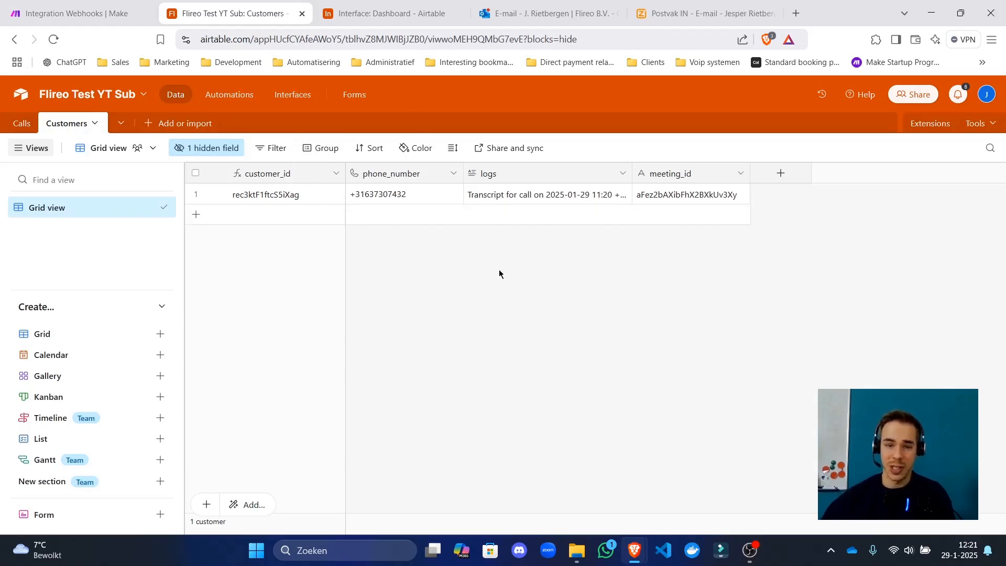
{"action": "left_click", "coordinate": [393, 21]}
{"action": "left_click", "coordinate": [370, 4]}
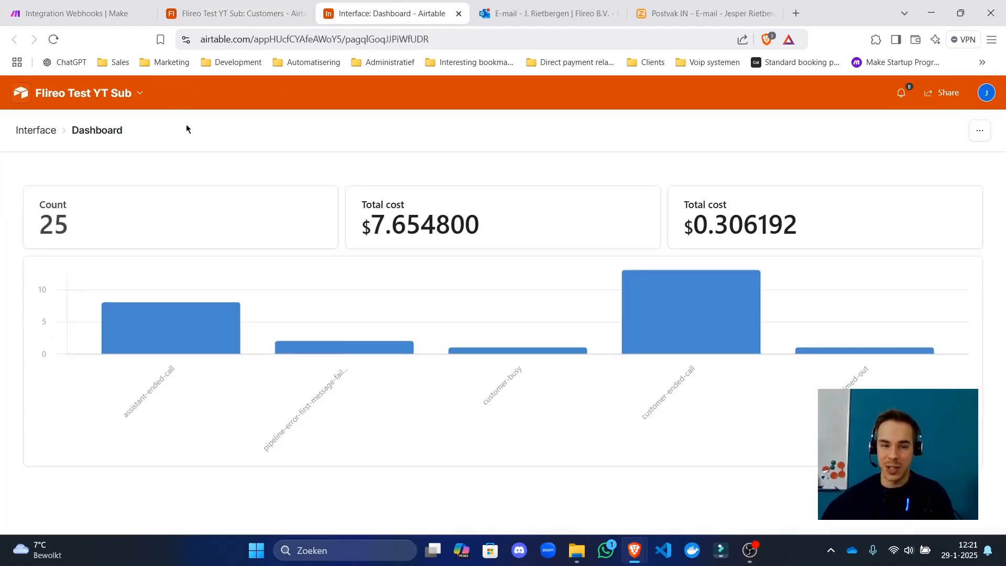
{"action": "left_click", "coordinate": [235, 13]}
{"action": "left_click", "coordinate": [387, 5]}
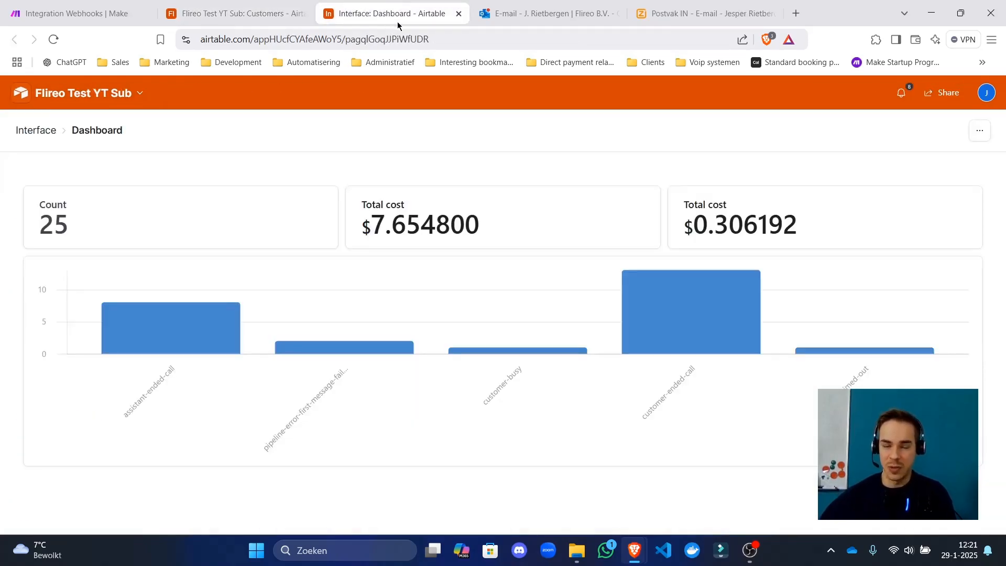
{"action": "left_click_drag", "start_coordinate": [655, 15], "coordinate": [559, 11]}
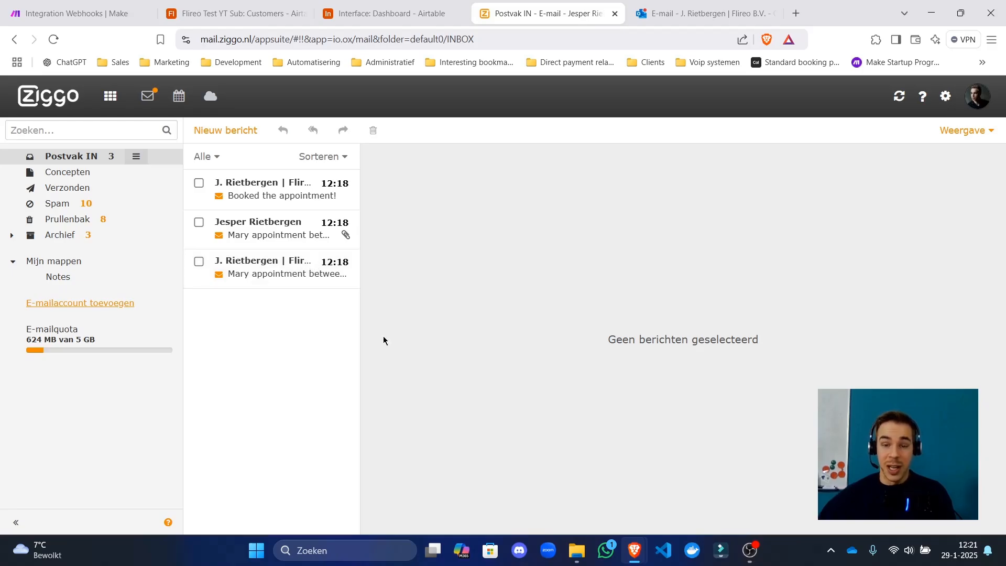
Browse the Ziggo inbox's invite, cancellation and 'Booked the appointment!' emails.
{"action": "left_click", "coordinate": [275, 279]}
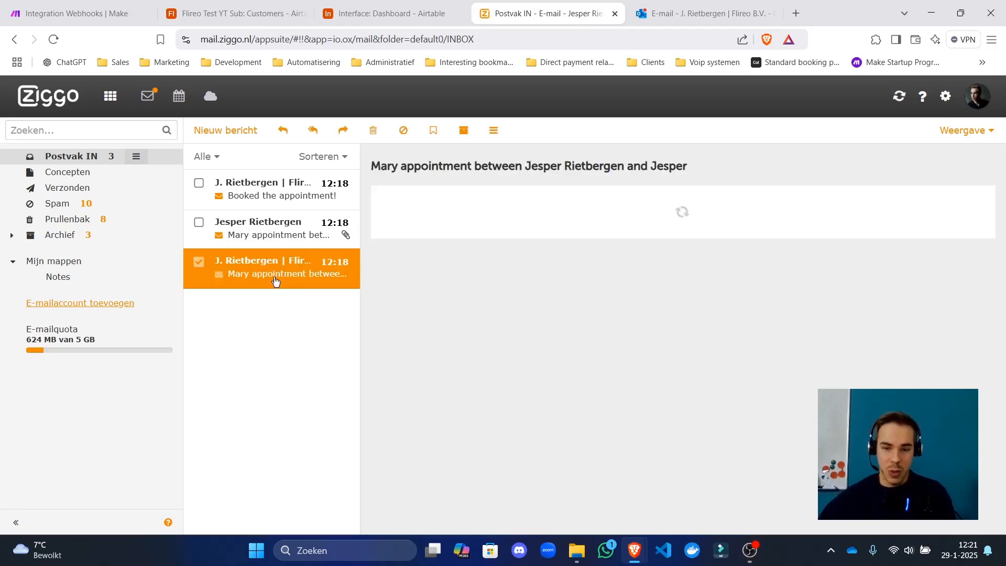
{"action": "scroll", "coordinate": [510, 288], "scroll_direction": "down", "scroll_amount": 5}
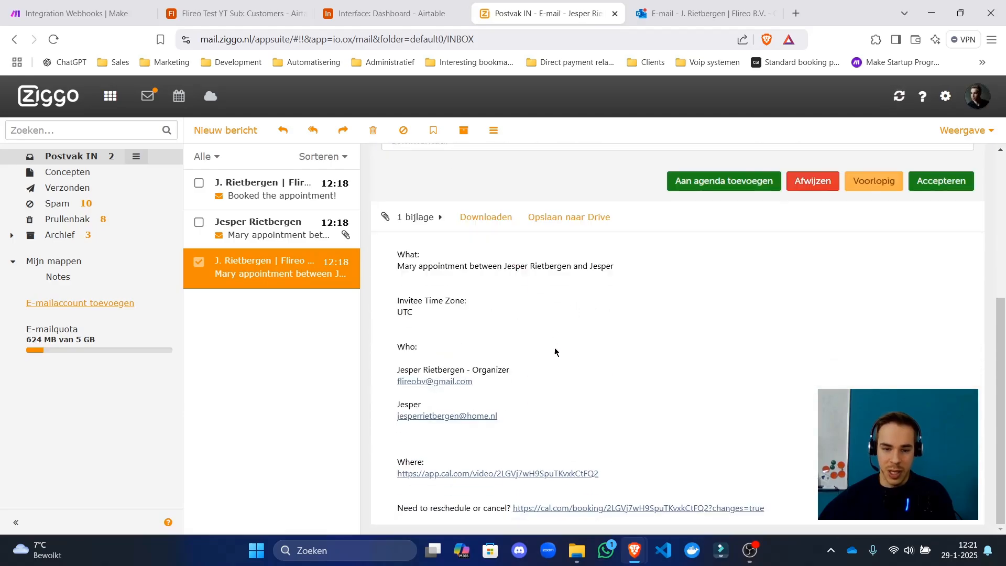
{"action": "left_click", "coordinate": [260, 234]}
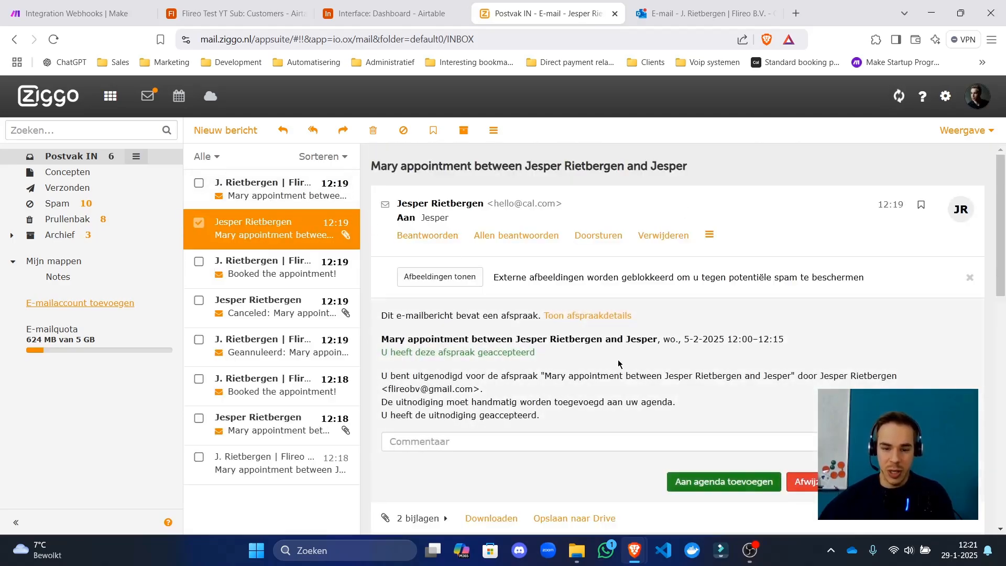
{"action": "left_click", "coordinate": [266, 197]}
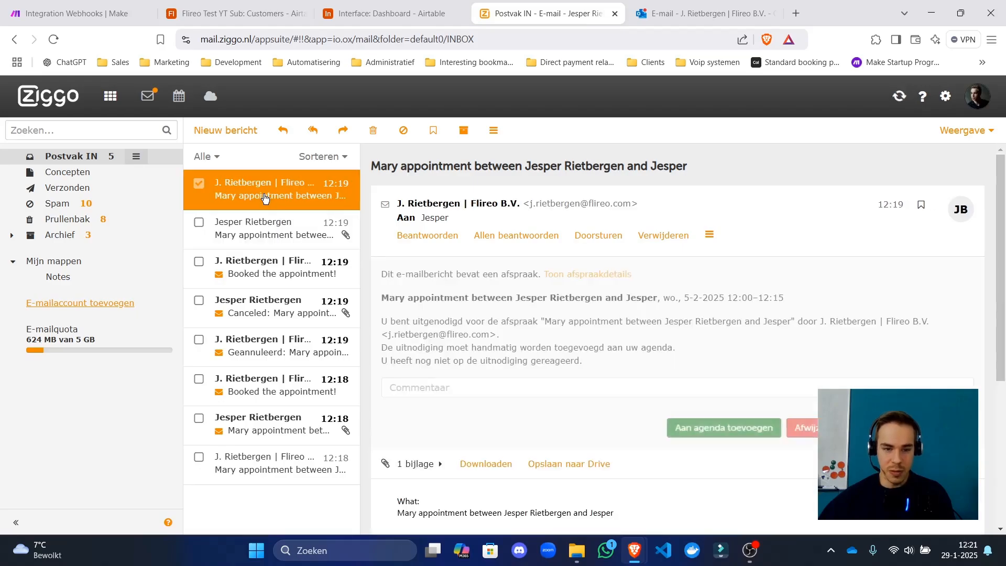
{"action": "left_click", "coordinate": [262, 231]}
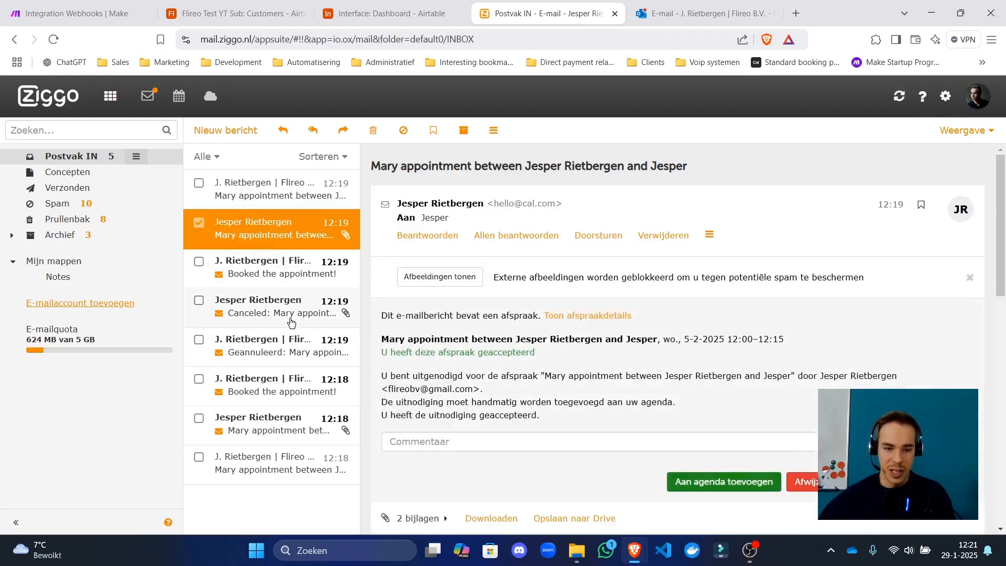
{"action": "left_click", "coordinate": [293, 349]}
{"action": "left_click", "coordinate": [293, 310]}
{"action": "left_click", "coordinate": [296, 268]}
{"action": "left_click", "coordinate": [301, 232]}
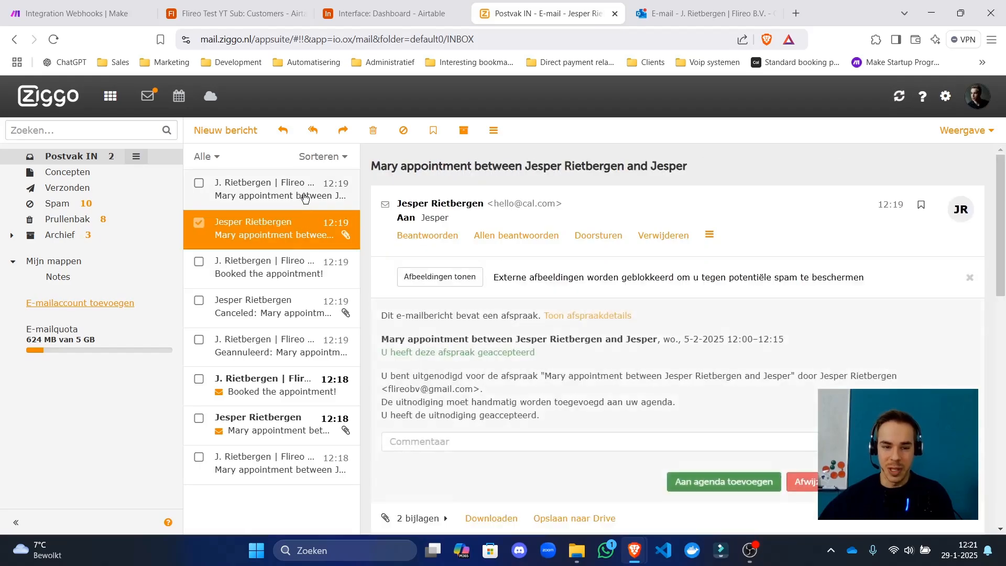
{"action": "left_click", "coordinate": [306, 198]}
Read the appointment date and time and the booking confirmation text.
{"action": "left_click_drag", "start_coordinate": [764, 298], "coordinate": [647, 302]}
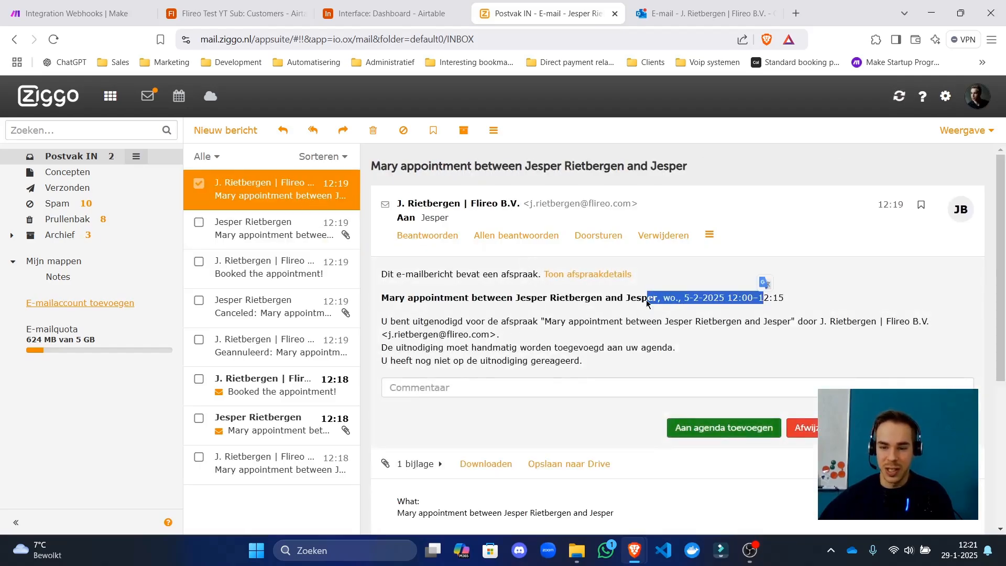
{"action": "left_click", "coordinate": [288, 309]}
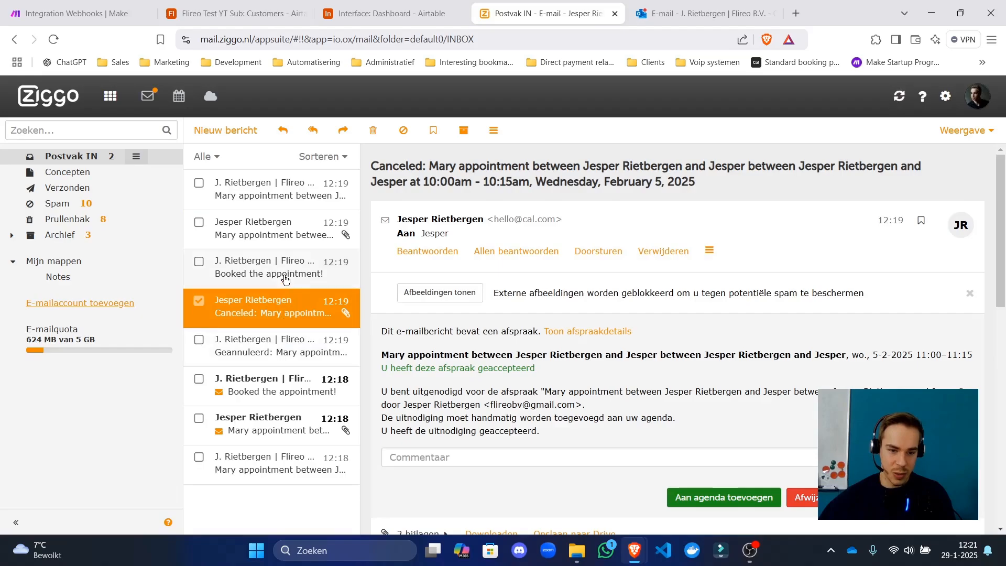
{"action": "left_click", "coordinate": [286, 279]}
{"action": "left_click_drag", "start_coordinate": [711, 277], "coordinate": [643, 293]}
{"action": "left_click", "coordinate": [283, 229]}
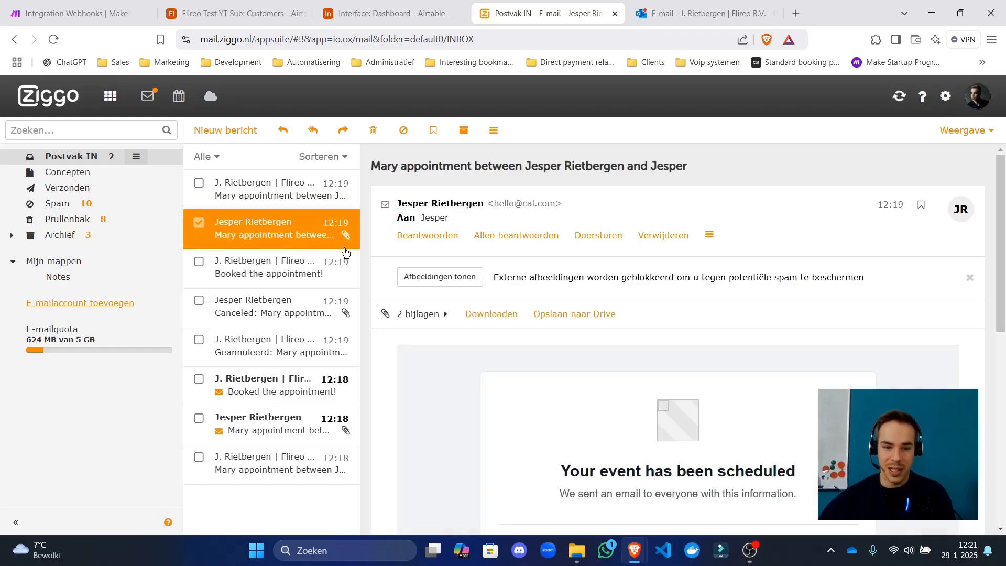
{"action": "scroll", "coordinate": [426, 343], "scroll_direction": "down", "scroll_amount": 1}
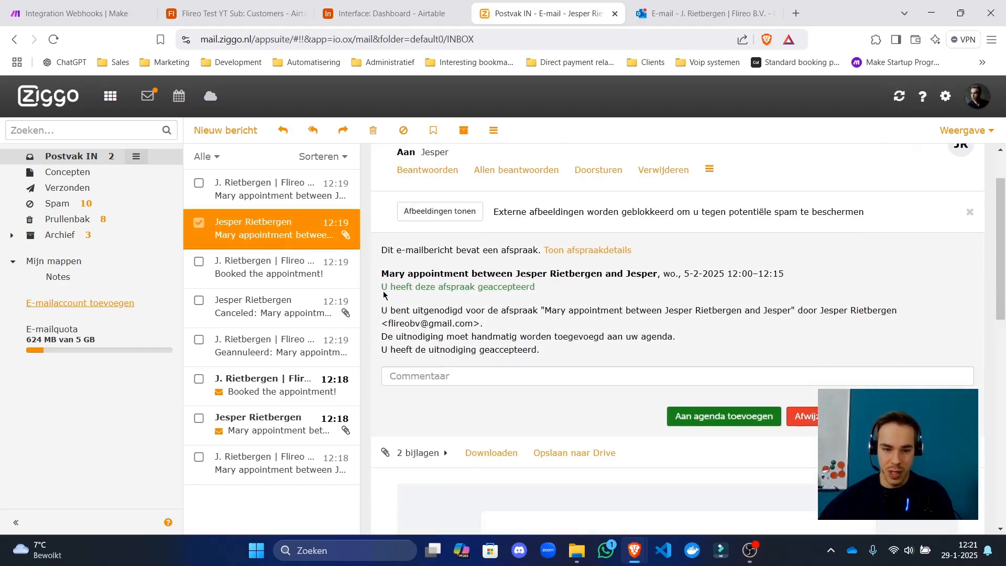
{"action": "left_click_drag", "start_coordinate": [409, 273], "coordinate": [582, 278]}
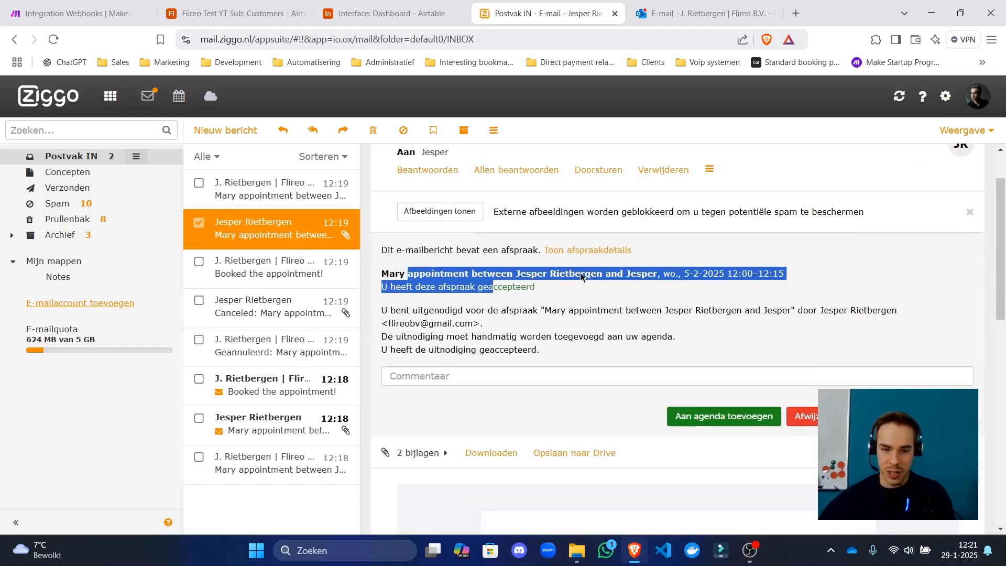
Read the top Mary appointment invitation's subject and body.
{"action": "left_click", "coordinate": [229, 195]}
{"action": "left_click_drag", "start_coordinate": [442, 166], "coordinate": [495, 234]}
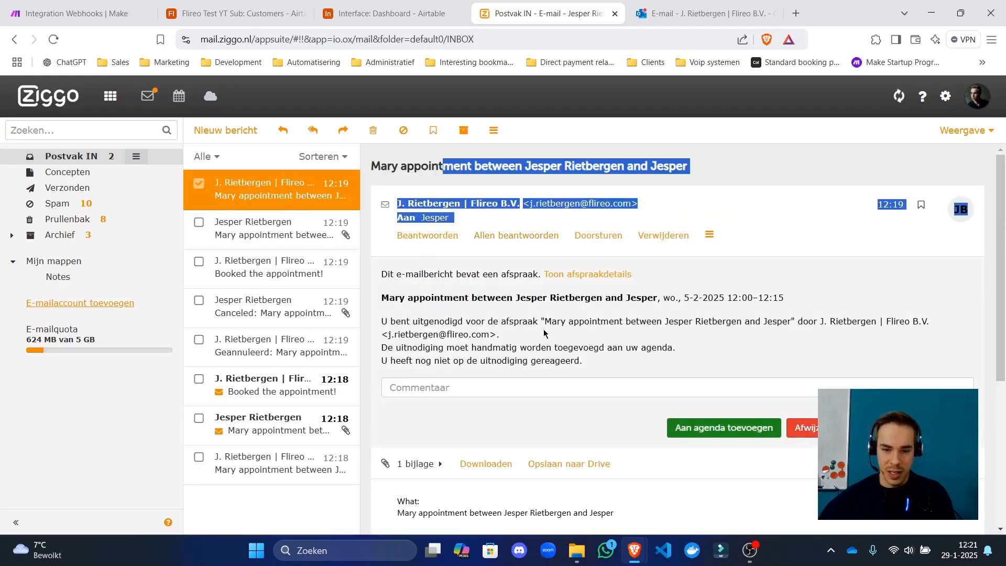
{"action": "left_click_drag", "start_coordinate": [543, 333], "coordinate": [478, 221]}
{"action": "left_click", "coordinate": [475, 166]}
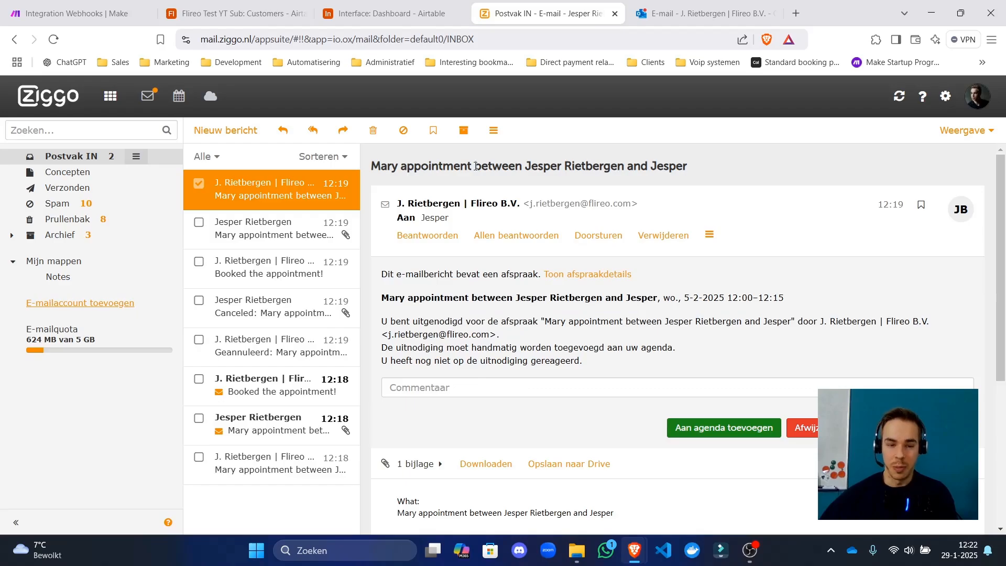
{"action": "left_click", "coordinate": [702, 13]}
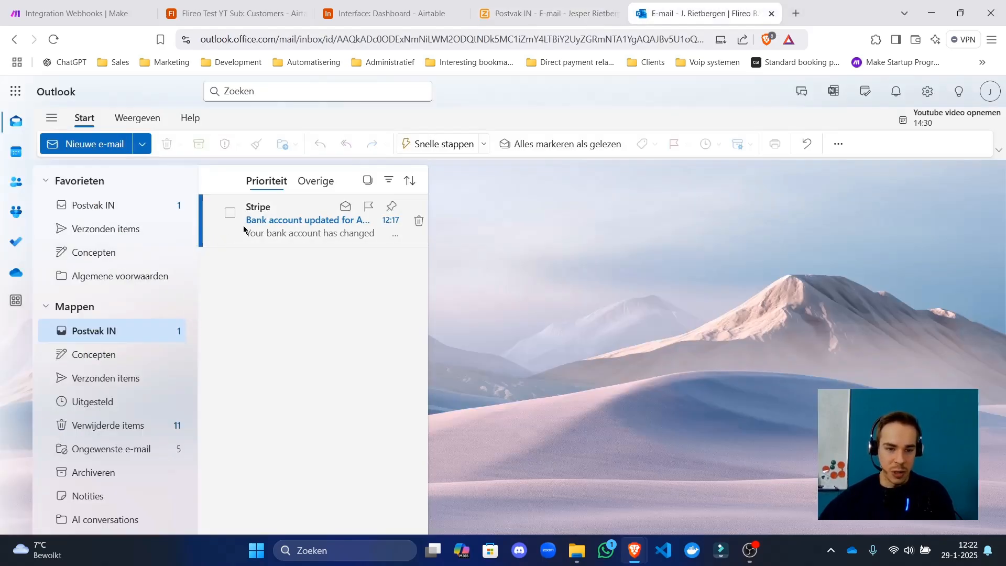
Read the Stripe bank-account update email in Outlook's Postvak IN, then return to Make.
{"action": "left_click", "coordinate": [137, 208]}
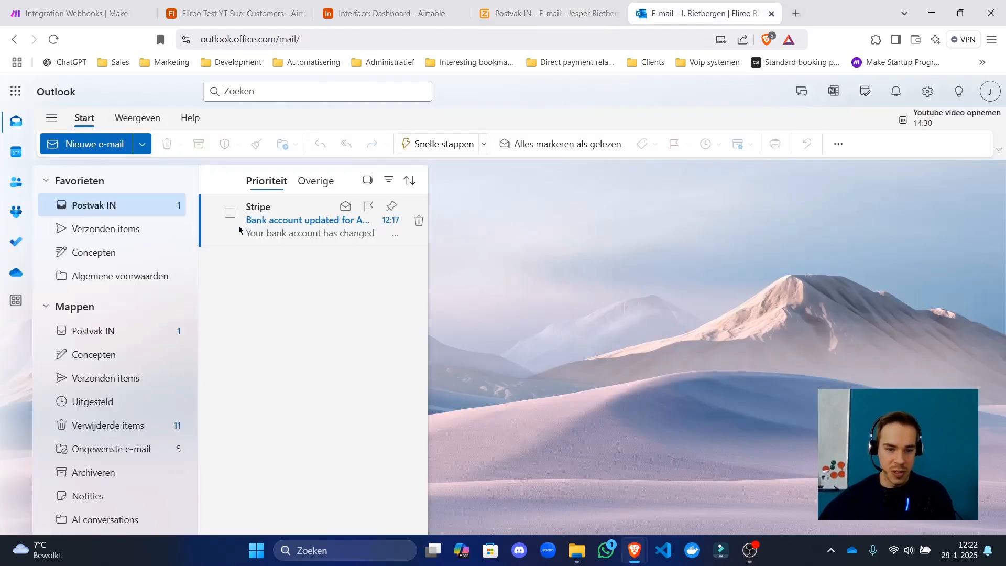
{"action": "left_click", "coordinate": [276, 233]}
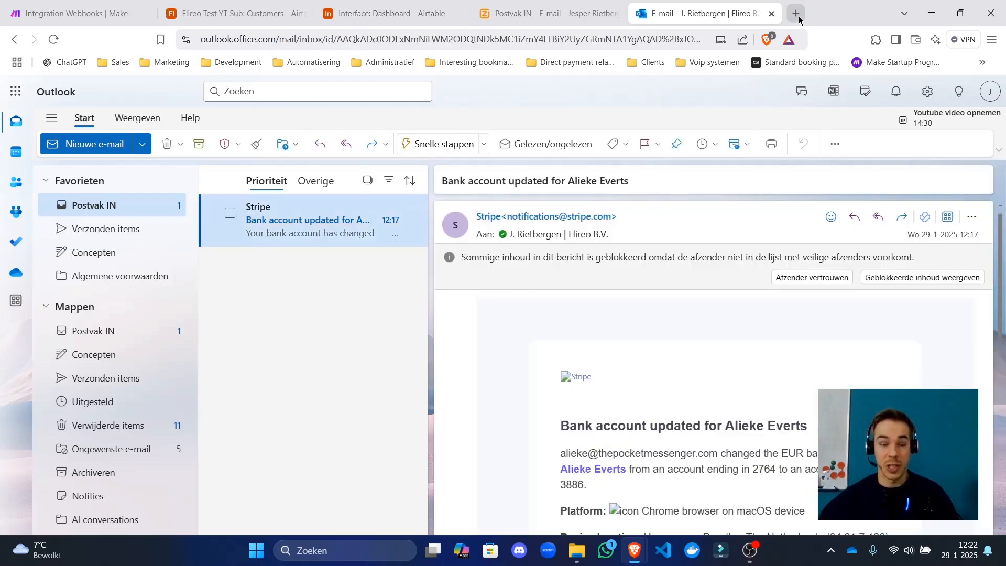
{"action": "left_click", "coordinate": [604, 5]}
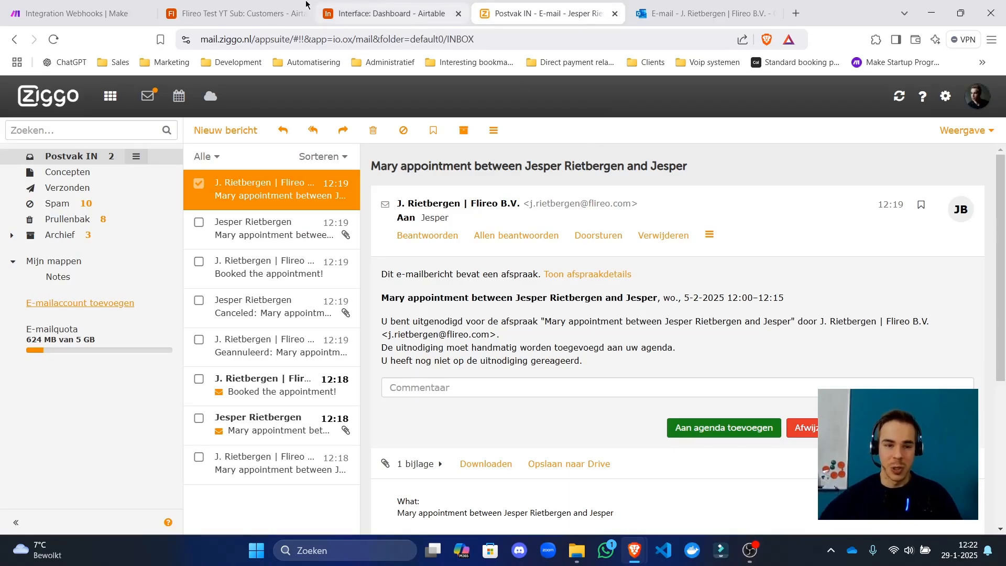
{"action": "left_click", "coordinate": [119, 7]}
{"action": "left_click_drag", "start_coordinate": [380, 359], "coordinate": [438, 378]}
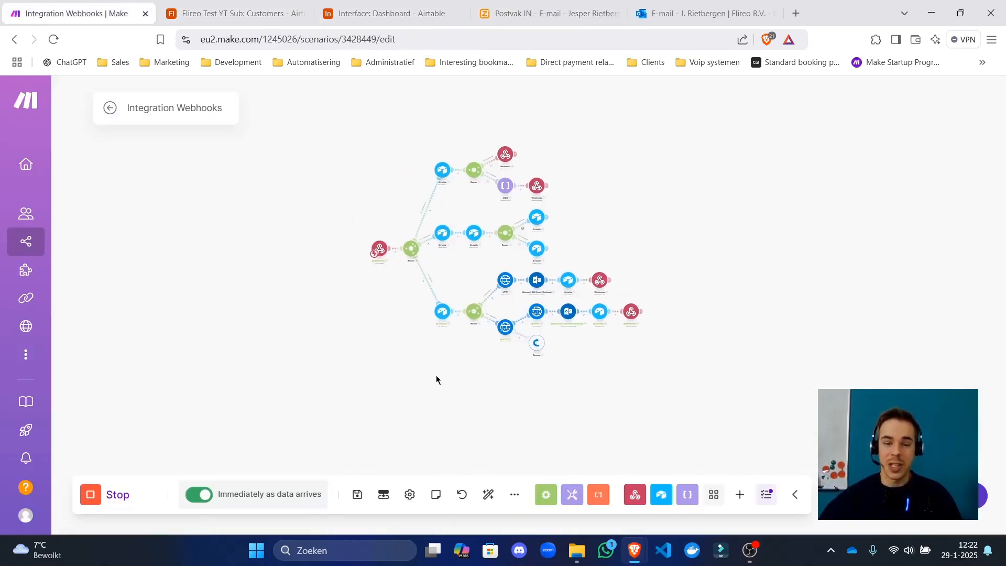
Auto-align the Integration Webhooks diagram, save it, and zoom in to inspect modules.
{"action": "left_click", "coordinate": [488, 495]}
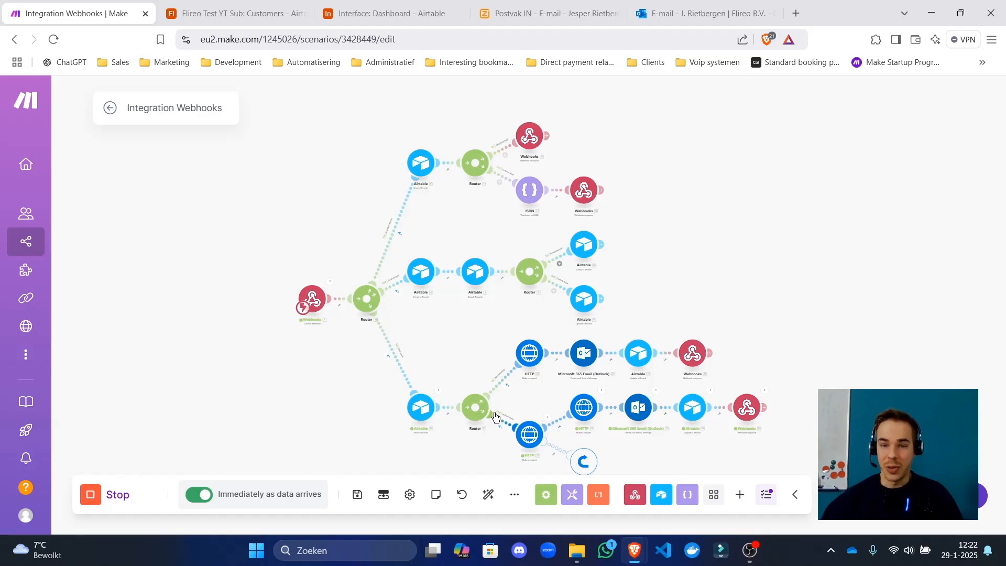
{"action": "left_click", "coordinate": [357, 494]}
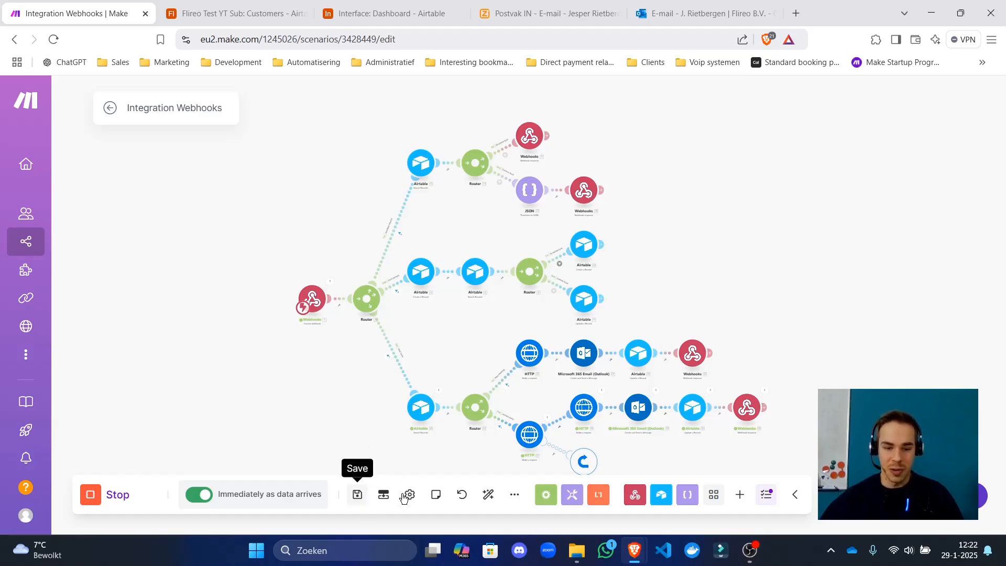
{"action": "scroll", "coordinate": [570, 405], "scroll_direction": "up", "scroll_amount": 5}
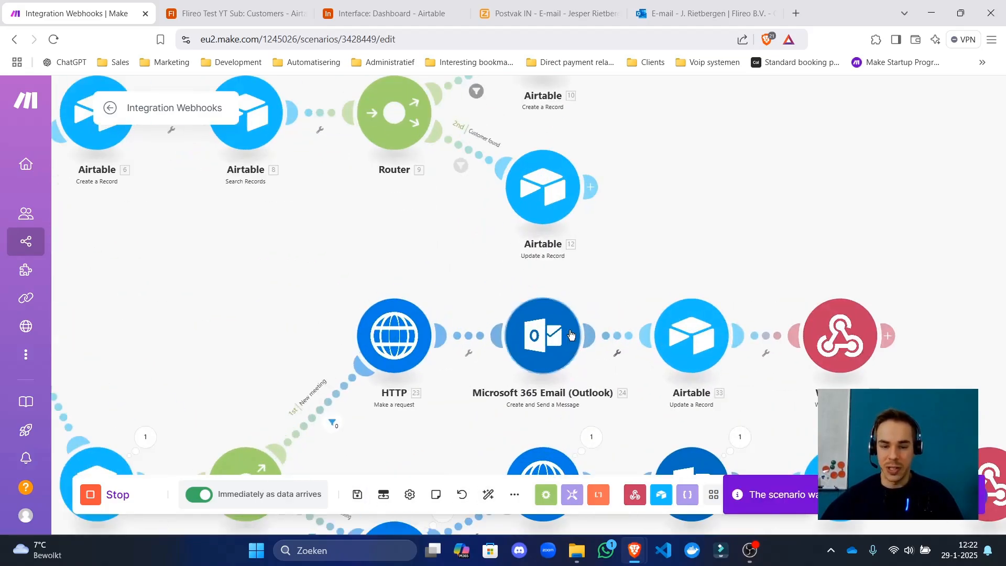
{"action": "left_click_drag", "start_coordinate": [470, 273], "coordinate": [442, 244]}
{"action": "scroll", "coordinate": [442, 244], "scroll_direction": "down", "scroll_amount": 2}
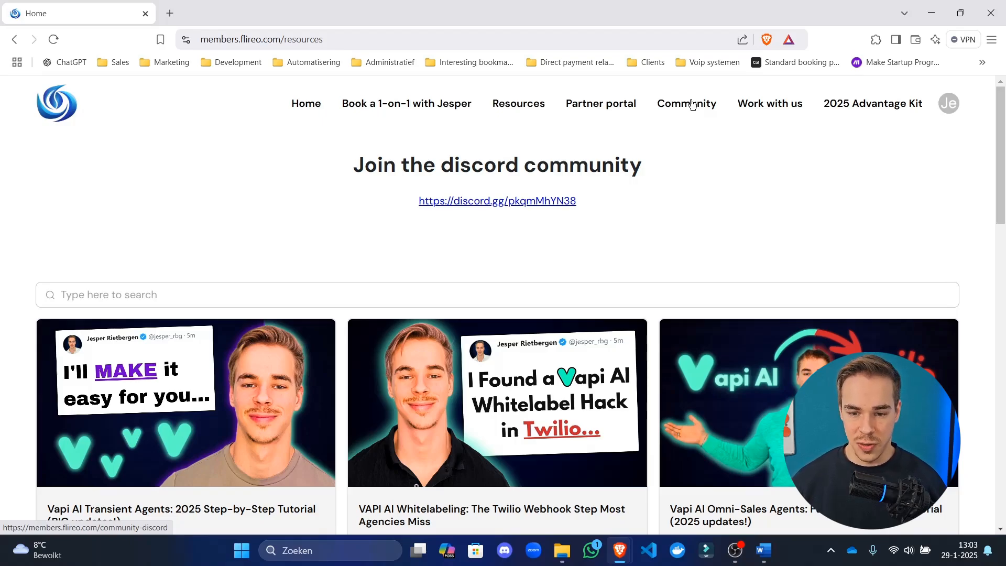
Browse the Flireo Partner portal page.
{"action": "left_click", "coordinate": [607, 111]}
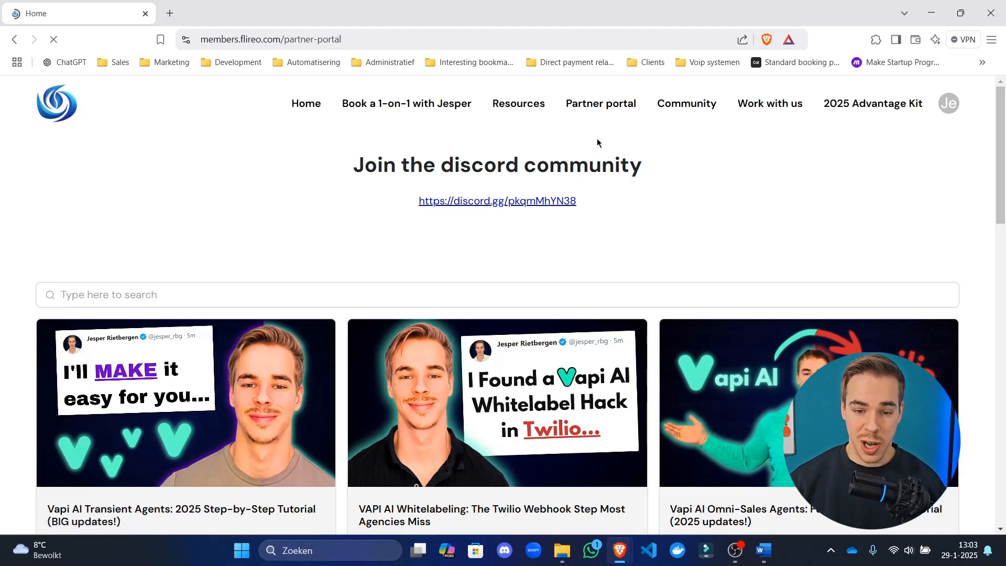
{"action": "scroll", "coordinate": [592, 287], "scroll_direction": "down", "scroll_amount": 5}
{"action": "scroll", "coordinate": [596, 285], "scroll_direction": "down", "scroll_amount": 15}
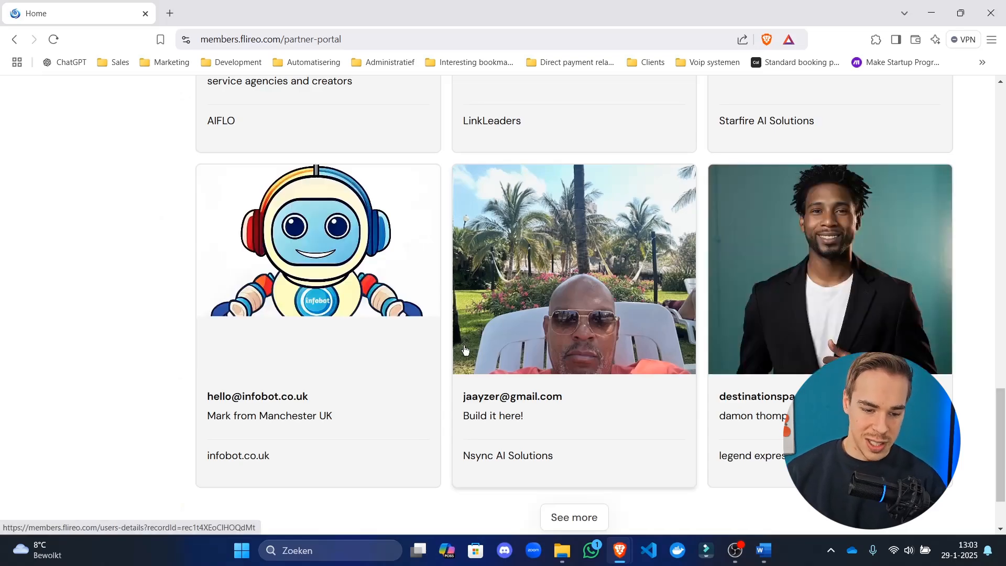
{"action": "scroll", "coordinate": [524, 280], "scroll_direction": "up", "scroll_amount": 10}
{"action": "scroll", "coordinate": [226, 360], "scroll_direction": "down", "scroll_amount": 3}
{"action": "scroll", "coordinate": [226, 361], "scroll_direction": "up", "scroll_amount": 15}
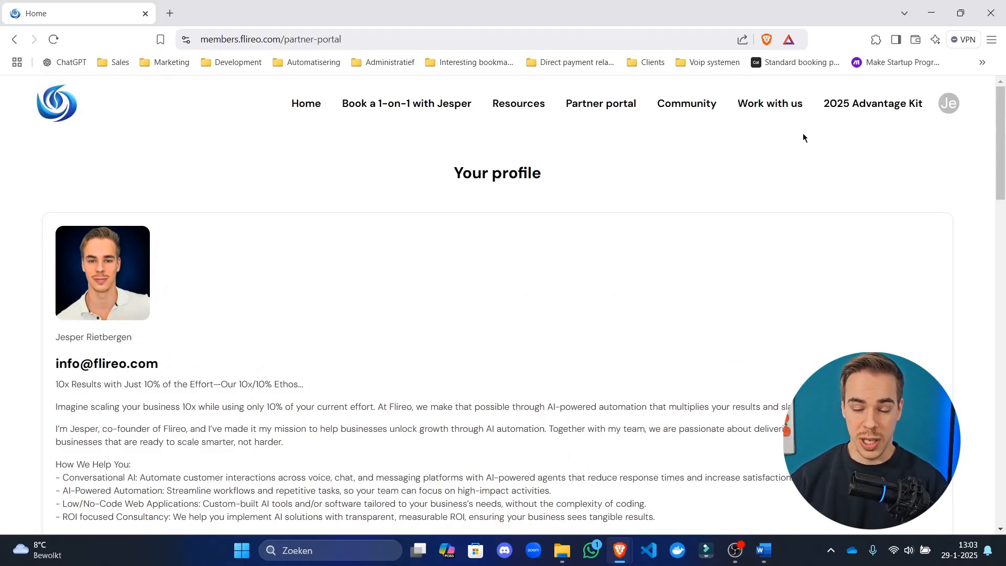
Look through the 'Book a 1-on-1 with Jesper' session cards.
{"action": "left_click", "coordinate": [395, 108]}
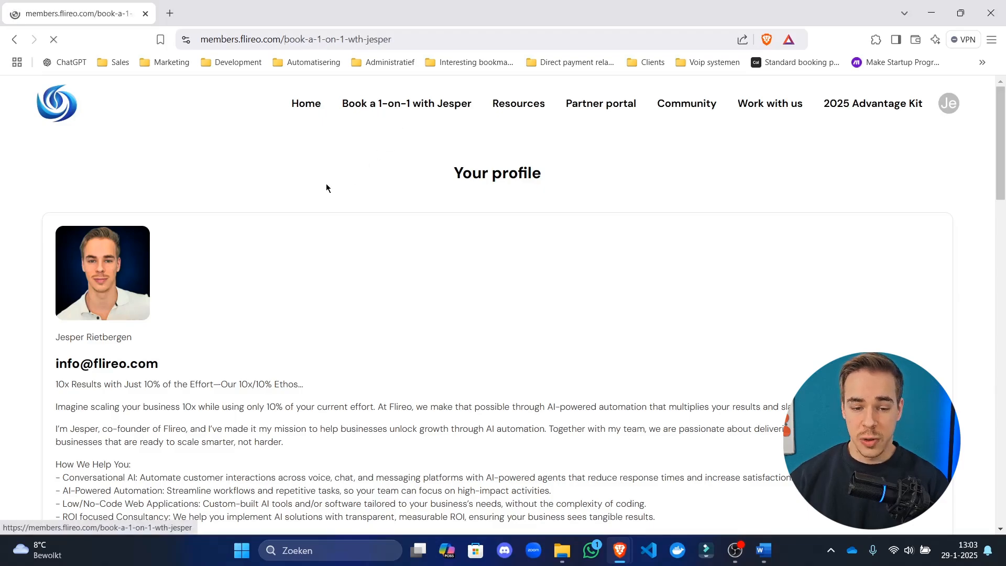
{"action": "scroll", "coordinate": [411, 332], "scroll_direction": "down", "scroll_amount": 3}
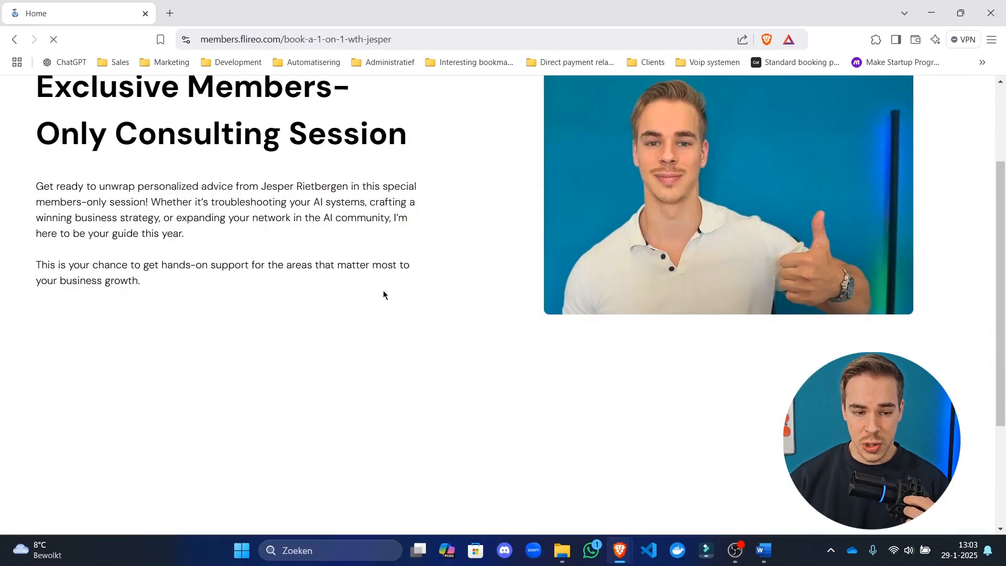
{"action": "scroll", "coordinate": [640, 271], "scroll_direction": "down", "scroll_amount": 3}
{"action": "scroll", "coordinate": [939, 285], "scroll_direction": "down", "scroll_amount": 1}
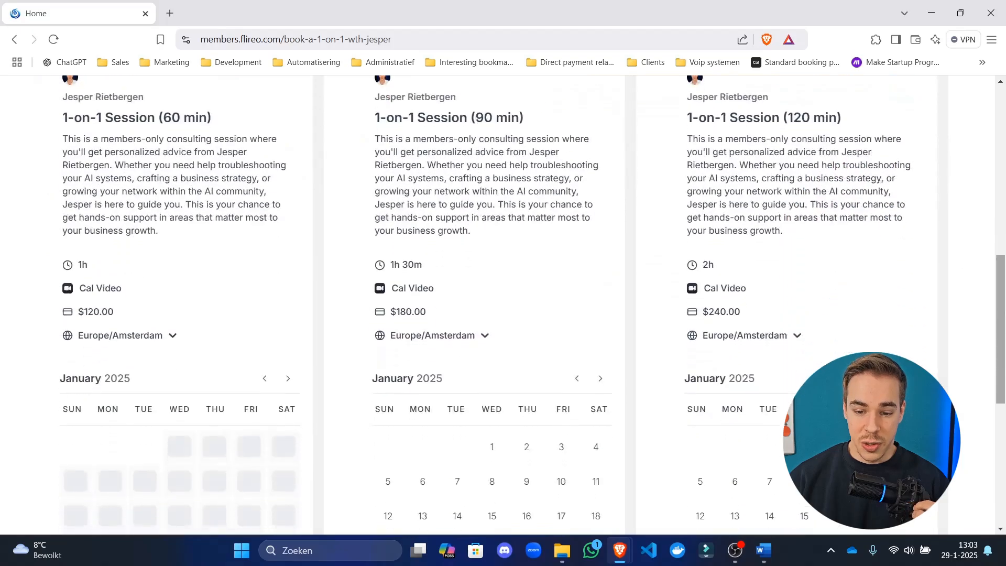
{"action": "scroll", "coordinate": [373, 157], "scroll_direction": "up", "scroll_amount": 8}
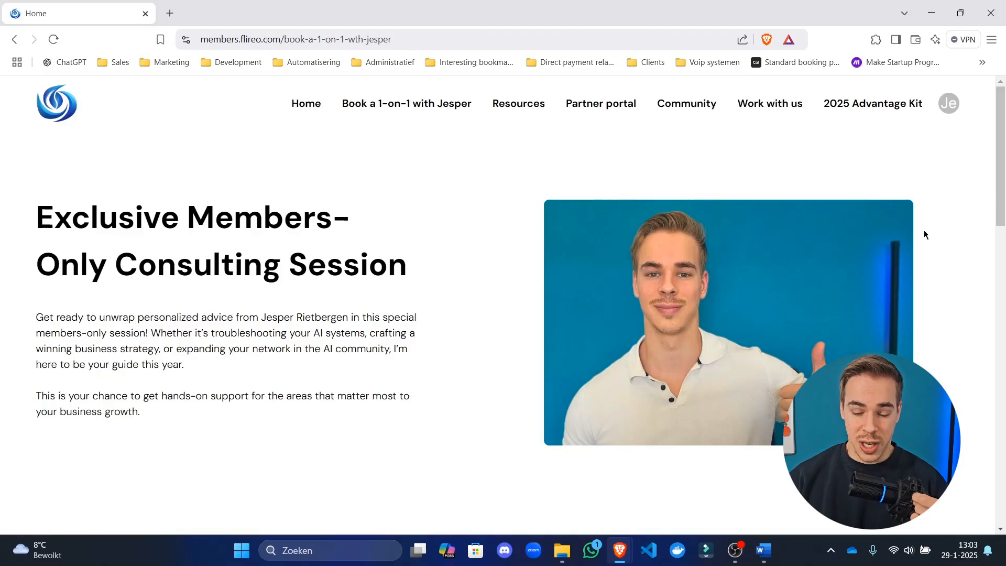
Go to the 2025 Advantage Kit page and scroll through its video and agent overview.
{"action": "left_click", "coordinate": [838, 110]}
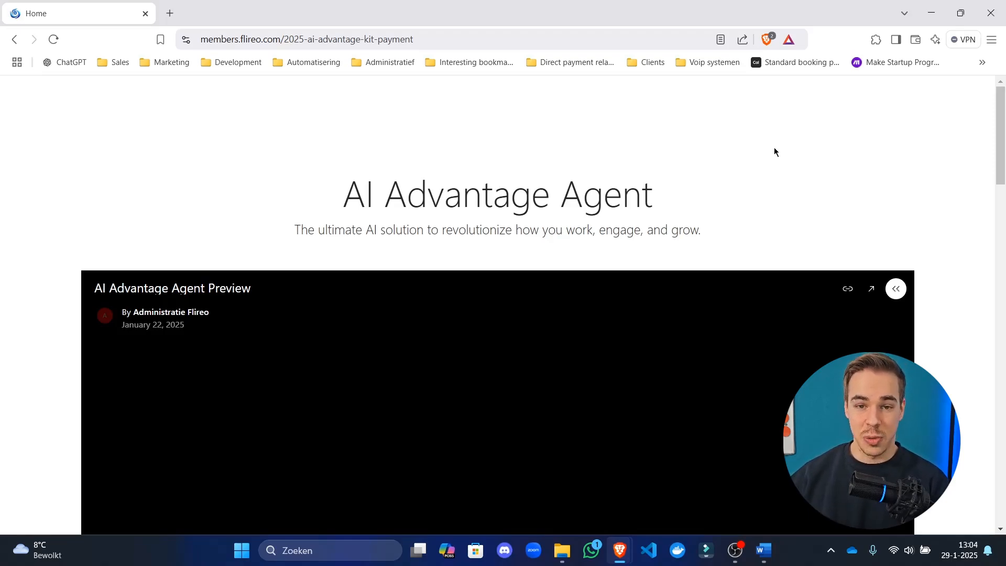
{"action": "scroll", "coordinate": [730, 208], "scroll_direction": "down", "scroll_amount": 6}
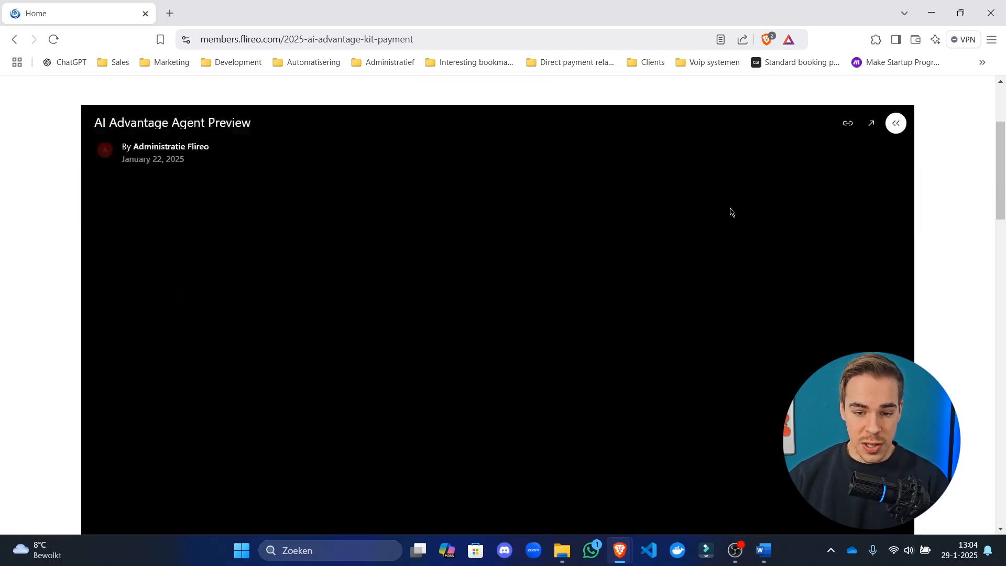
{"action": "scroll", "coordinate": [724, 209], "scroll_direction": "up", "scroll_amount": 2}
{"action": "scroll", "coordinate": [722, 209], "scroll_direction": "up", "scroll_amount": 5}
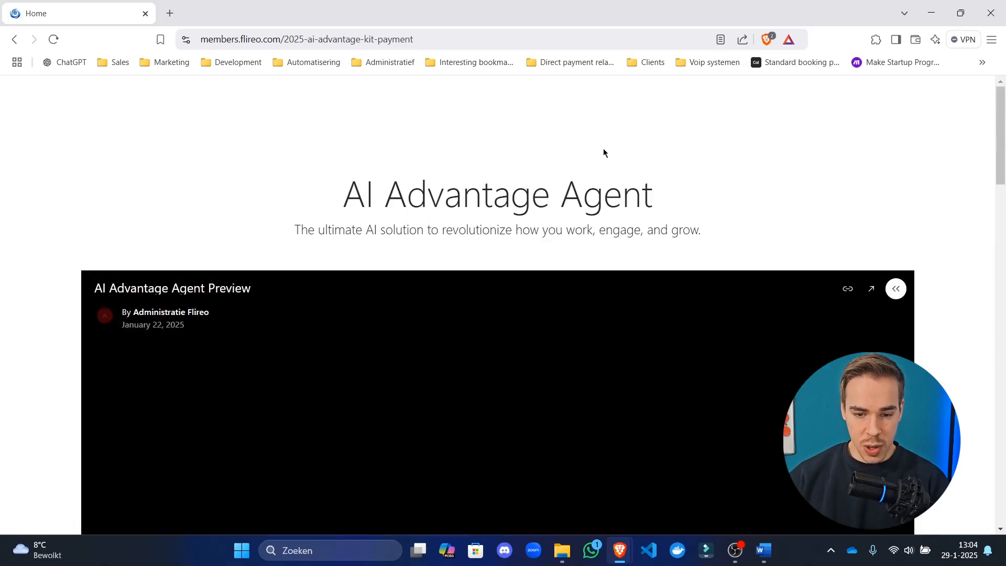
{"action": "scroll", "coordinate": [396, 173], "scroll_direction": "down", "scroll_amount": 12}
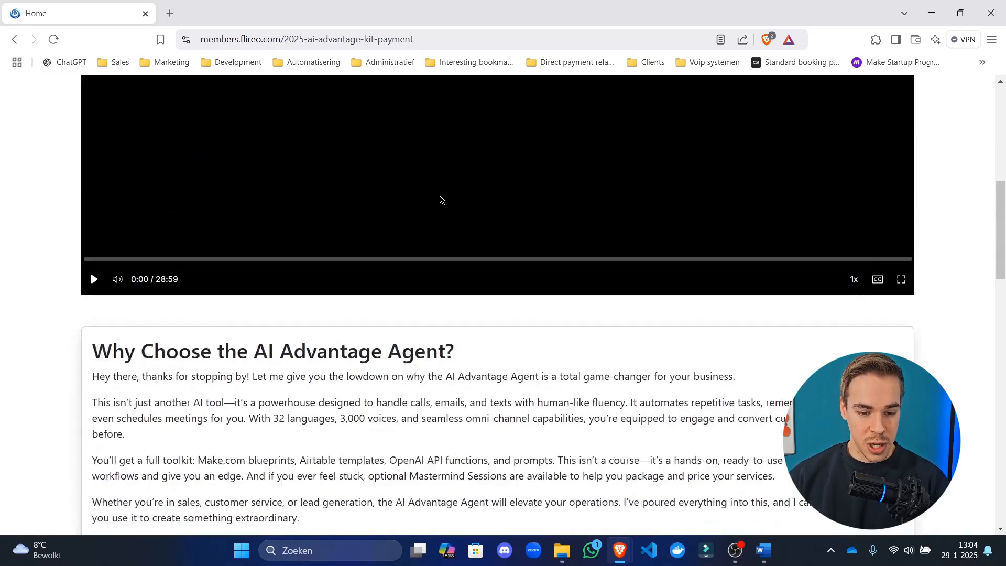
{"action": "scroll", "coordinate": [485, 298], "scroll_direction": "up", "scroll_amount": 12}
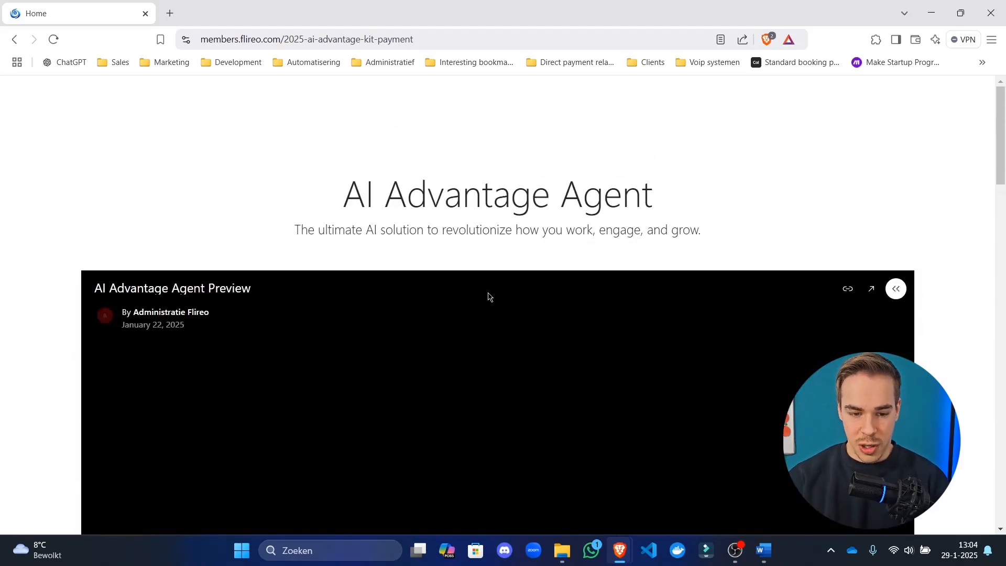
{"action": "scroll", "coordinate": [489, 283], "scroll_direction": "down", "scroll_amount": 5}
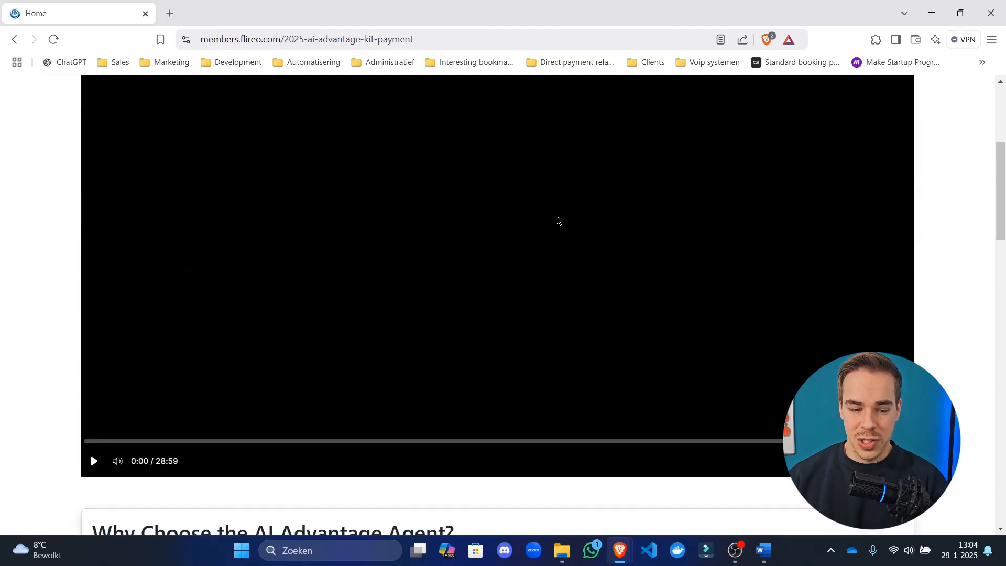
{"action": "scroll", "coordinate": [500, 334], "scroll_direction": "down", "scroll_amount": 1}
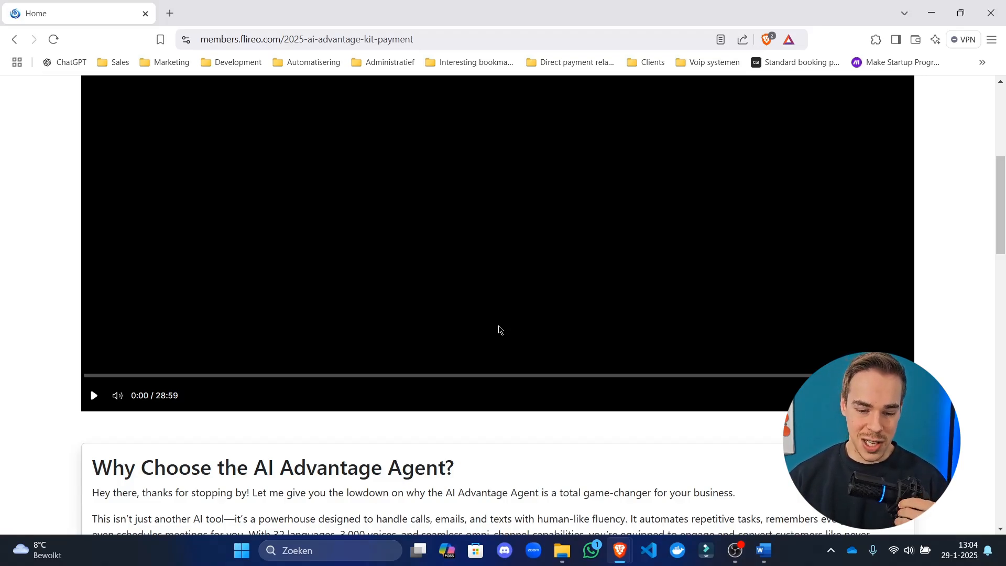
Scroll down the AI Advantage Kit page, clearing an accidental text selection.
{"action": "scroll", "coordinate": [500, 324], "scroll_direction": "down", "scroll_amount": 5}
{"action": "scroll", "coordinate": [518, 309], "scroll_direction": "down", "scroll_amount": 9}
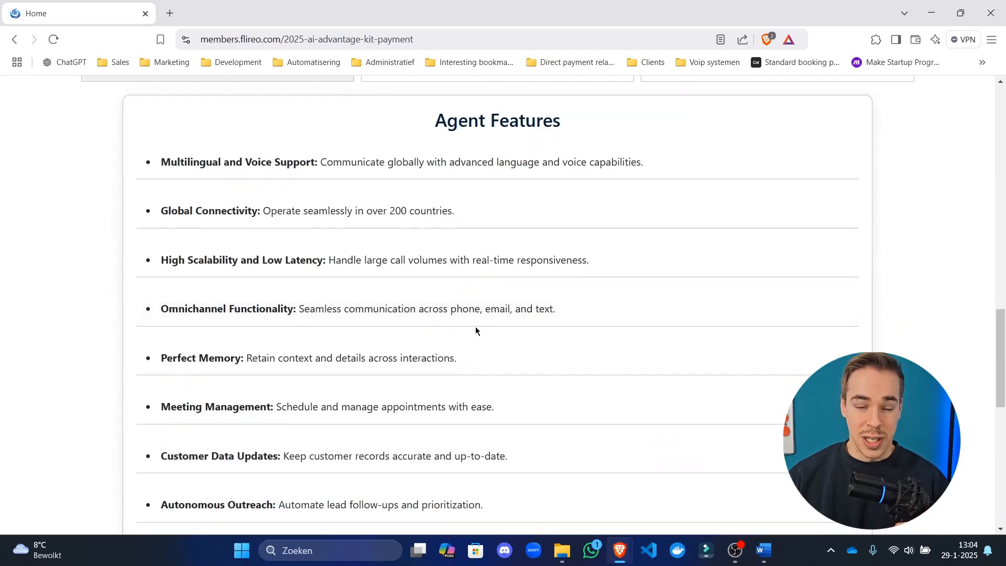
{"action": "scroll", "coordinate": [485, 314], "scroll_direction": "down", "scroll_amount": 6}
{"action": "scroll", "coordinate": [562, 295], "scroll_direction": "up", "scroll_amount": 8}
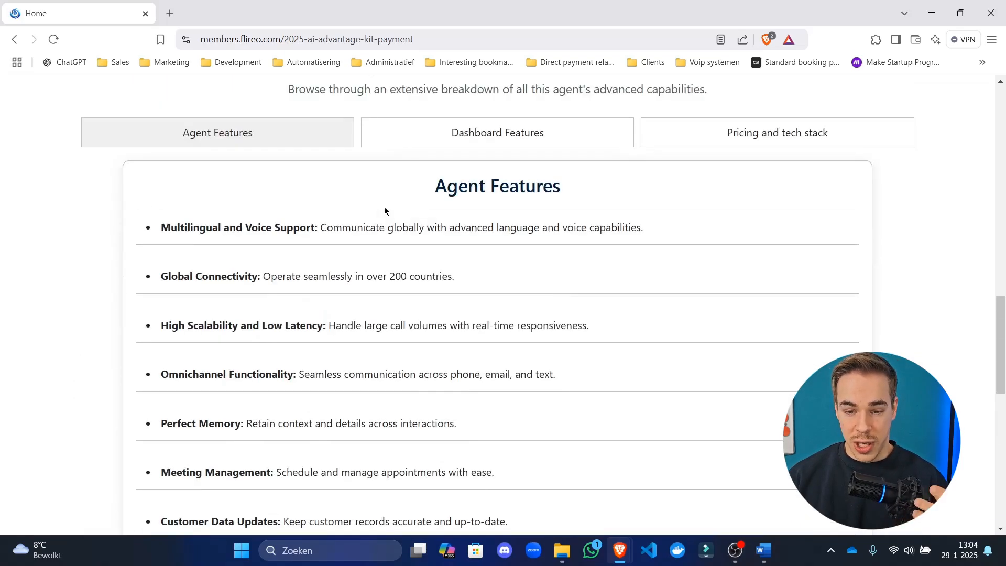
{"action": "scroll", "coordinate": [522, 251], "scroll_direction": "down", "scroll_amount": 4}
{"action": "scroll", "coordinate": [522, 250], "scroll_direction": "down", "scroll_amount": 5}
{"action": "left_click_drag", "start_coordinate": [201, 228], "coordinate": [746, 307]}
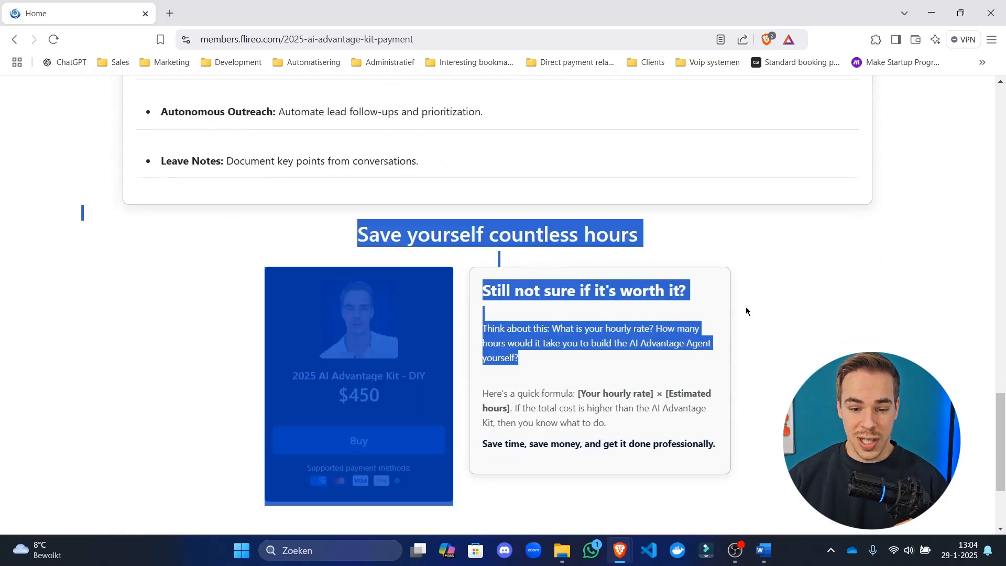
{"action": "left_click", "coordinate": [876, 276]}
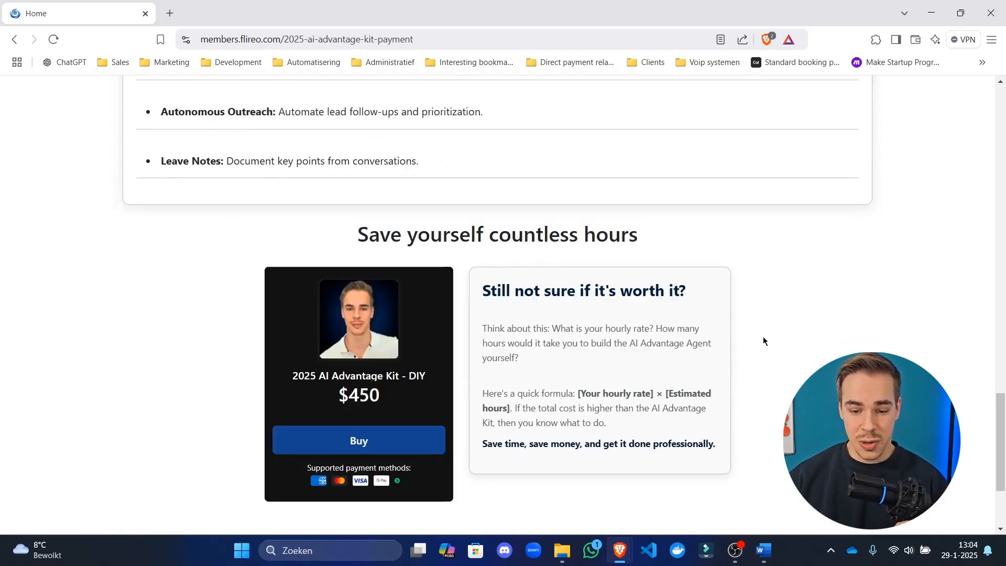
Highlight the 'countless hours' through 'worth it' text in the kit page's worth-it card.
{"action": "scroll", "coordinate": [834, 306], "scroll_direction": "up", "scroll_amount": 1}
{"action": "scroll", "coordinate": [833, 300], "scroll_direction": "up", "scroll_amount": 15}
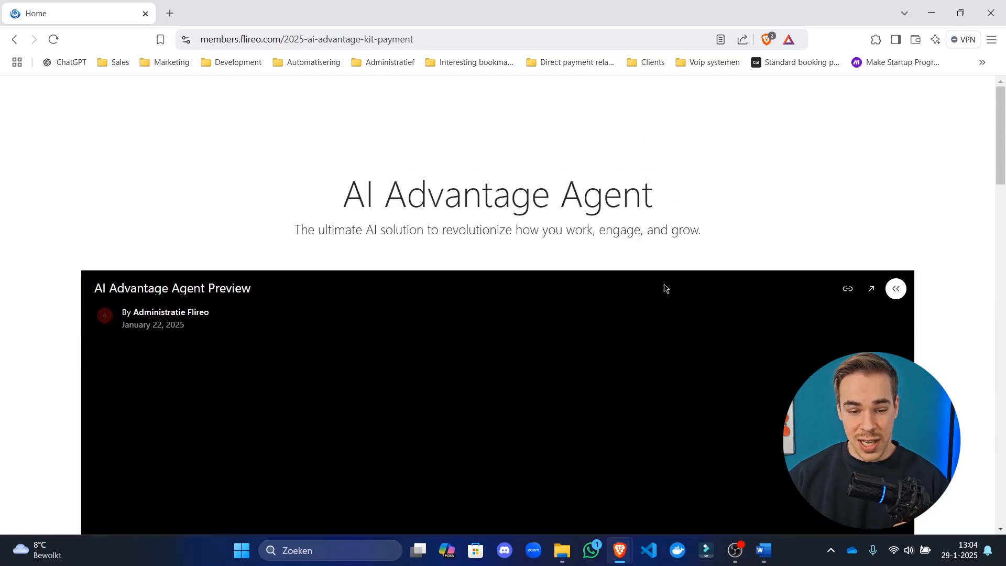
{"action": "scroll", "coordinate": [488, 281], "scroll_direction": "down", "scroll_amount": 10}
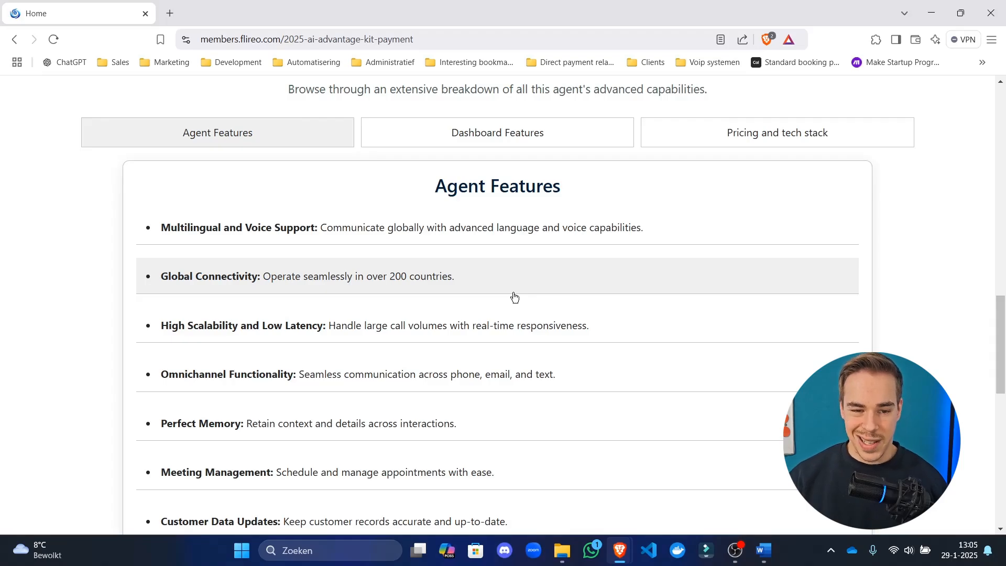
{"action": "scroll", "coordinate": [379, 245], "scroll_direction": "down", "scroll_amount": 10}
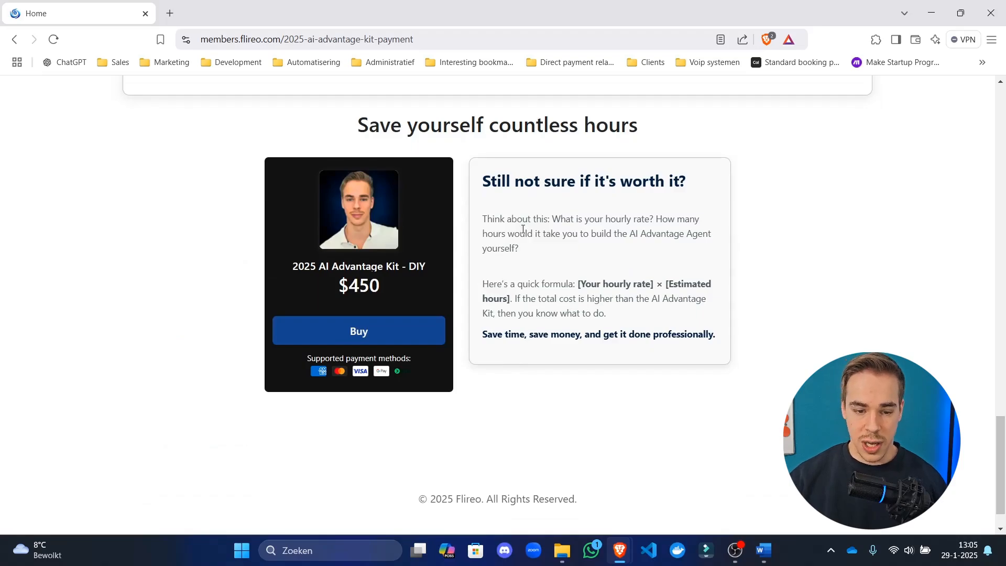
{"action": "scroll", "coordinate": [736, 345], "scroll_direction": "up", "scroll_amount": 10}
{"action": "scroll", "coordinate": [736, 345], "scroll_direction": "up", "scroll_amount": 10}
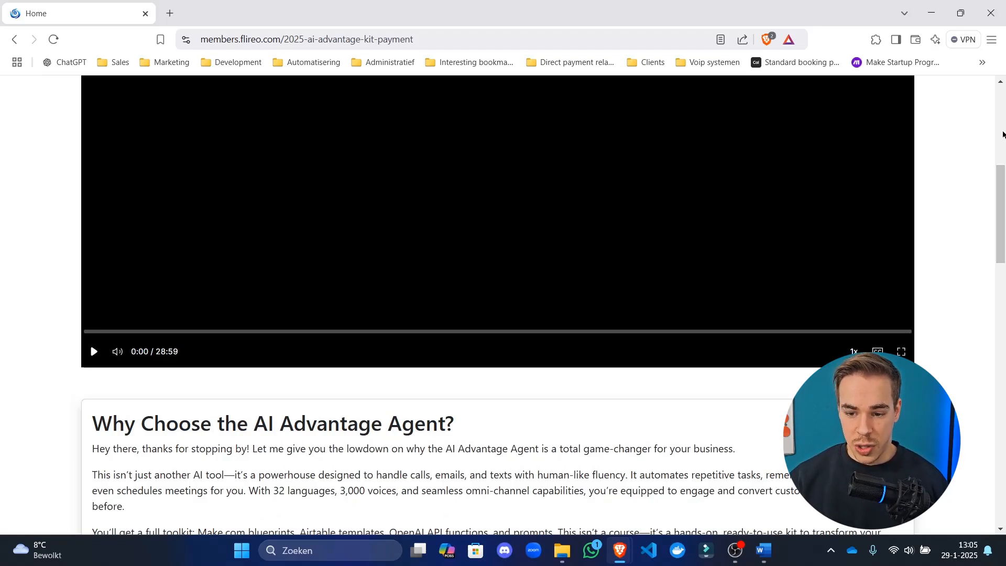
{"action": "scroll", "coordinate": [806, 329], "scroll_direction": "down", "scroll_amount": 15}
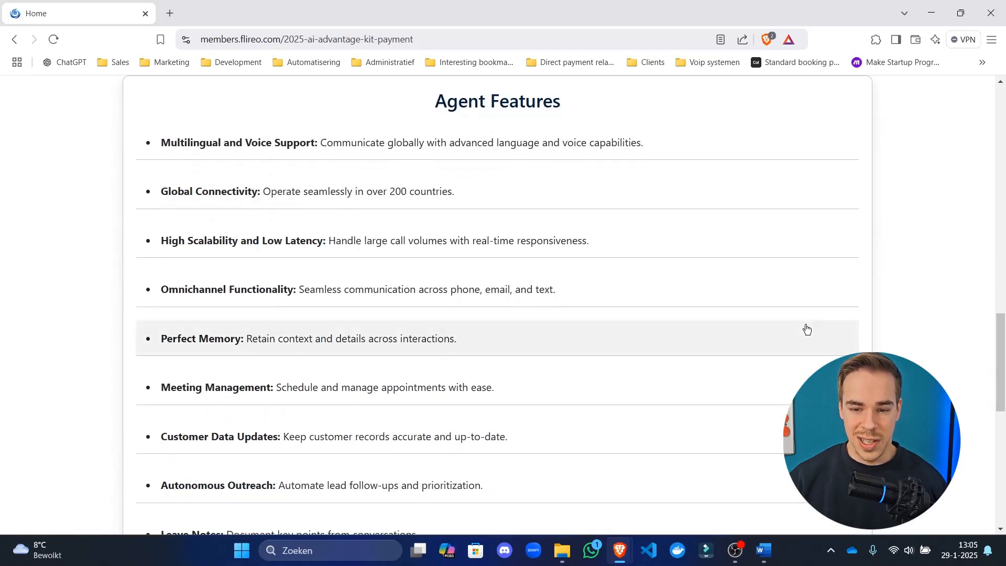
{"action": "scroll", "coordinate": [559, 258], "scroll_direction": "up", "scroll_amount": 3}
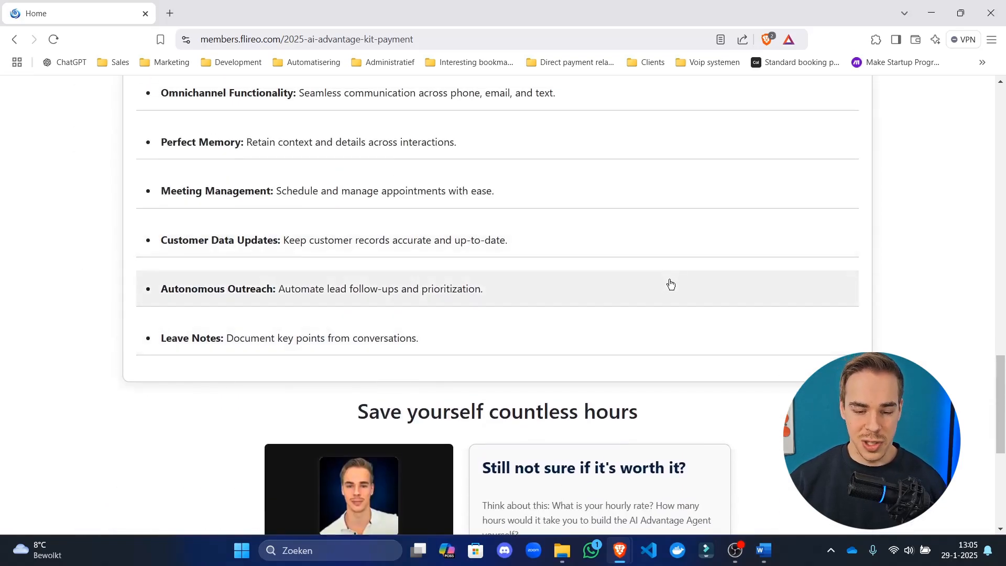
{"action": "scroll", "coordinate": [669, 285], "scroll_direction": "down", "scroll_amount": 3}
{"action": "scroll", "coordinate": [650, 272], "scroll_direction": "down", "scroll_amount": 2}
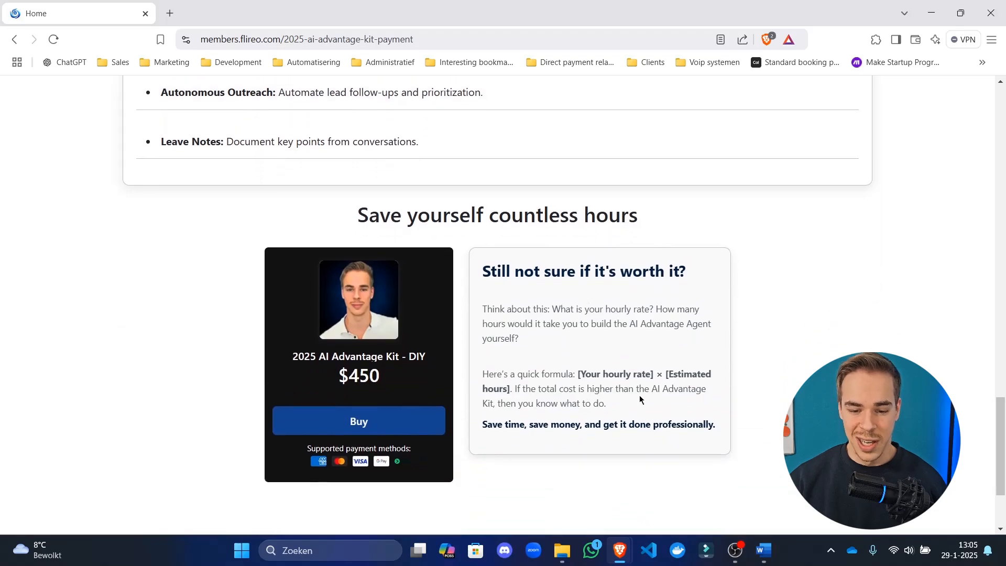
{"action": "left_click_drag", "start_coordinate": [633, 390], "coordinate": [619, 388]}
{"action": "left_click_drag", "start_coordinate": [550, 272], "coordinate": [584, 272]}
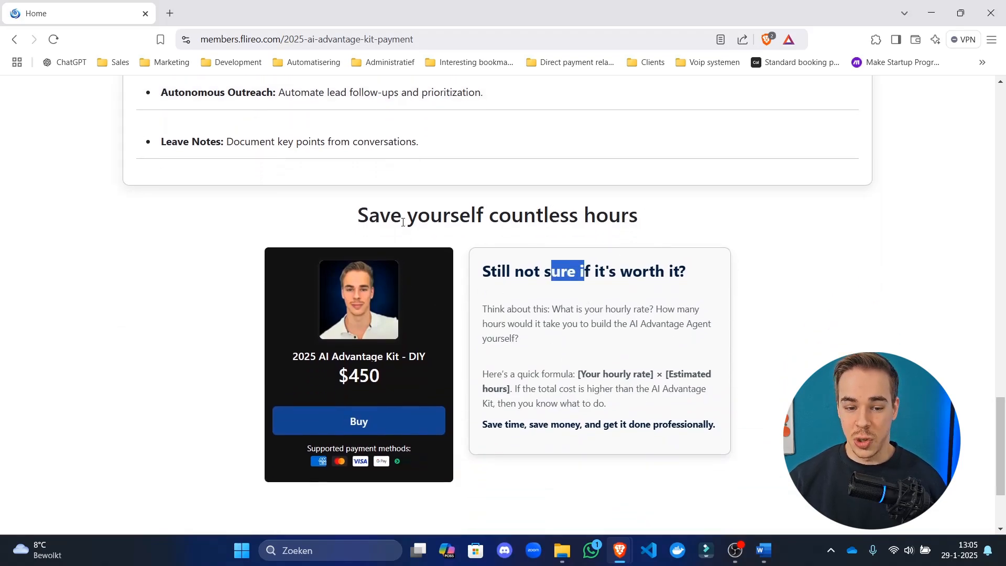
{"action": "left_click_drag", "start_coordinate": [406, 216], "coordinate": [470, 314]}
{"action": "left_click_drag", "start_coordinate": [533, 374], "coordinate": [539, 373]}
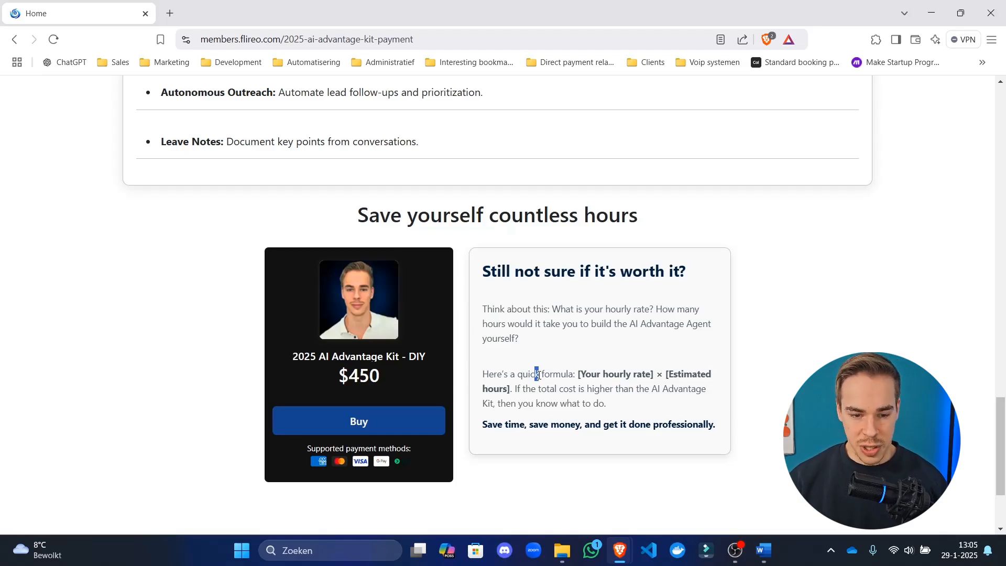
{"action": "scroll", "coordinate": [551, 373], "scroll_direction": "up", "scroll_amount": 3}
Expand Leave Notes in Agent Features to show its description, purpose and benefit.
{"action": "left_click", "coordinate": [448, 270]}
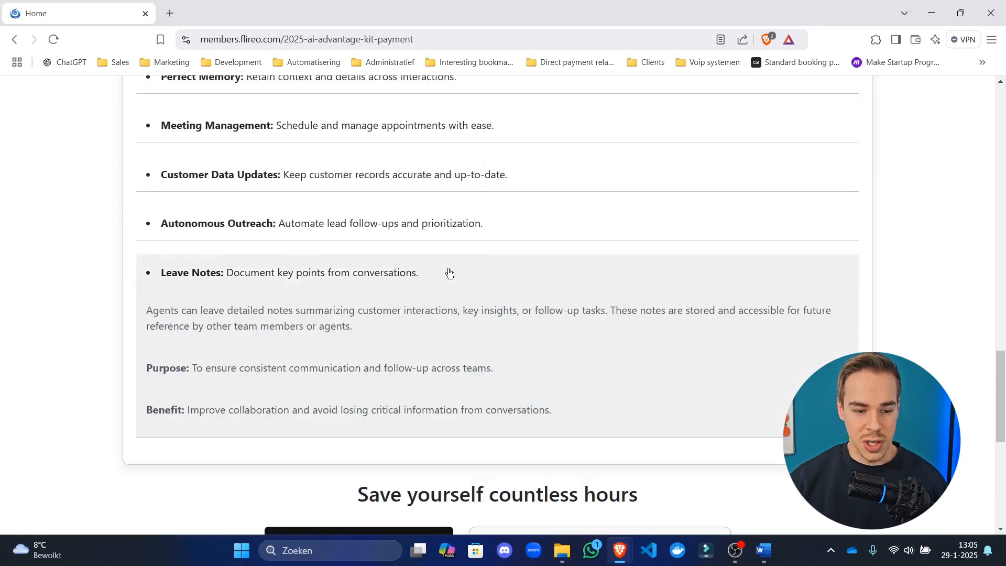
{"action": "scroll", "coordinate": [591, 343], "scroll_direction": "up", "scroll_amount": 6}
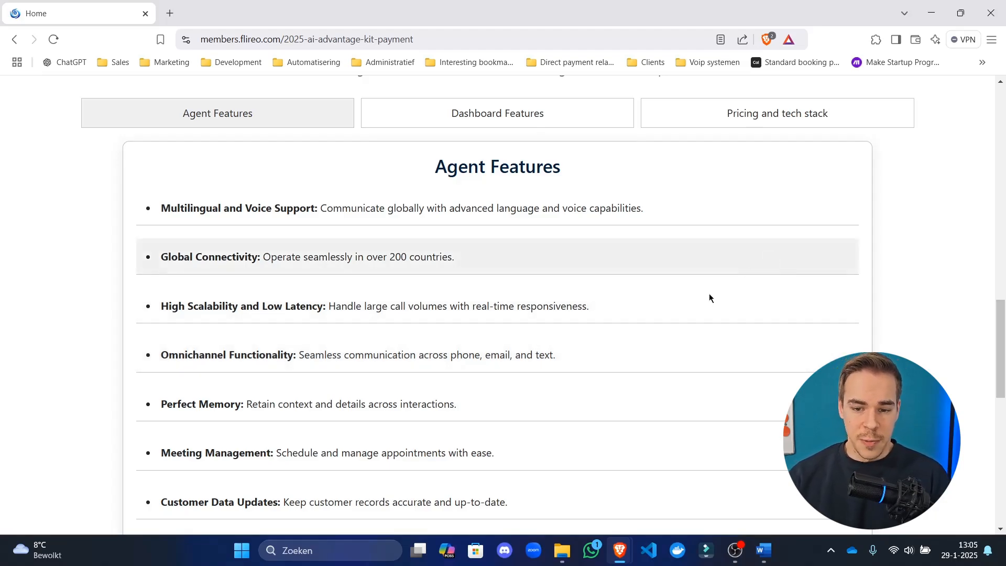
{"action": "scroll", "coordinate": [709, 296], "scroll_direction": "up", "scroll_amount": 8}
{"action": "scroll", "coordinate": [708, 299], "scroll_direction": "up", "scroll_amount": 8}
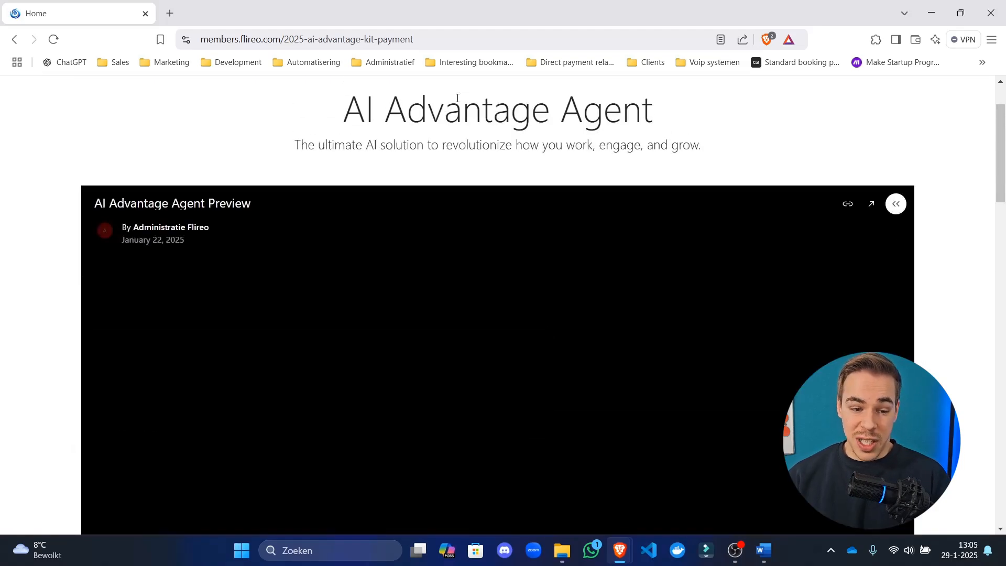
{"action": "scroll", "coordinate": [485, 173], "scroll_direction": "down", "scroll_amount": 10}
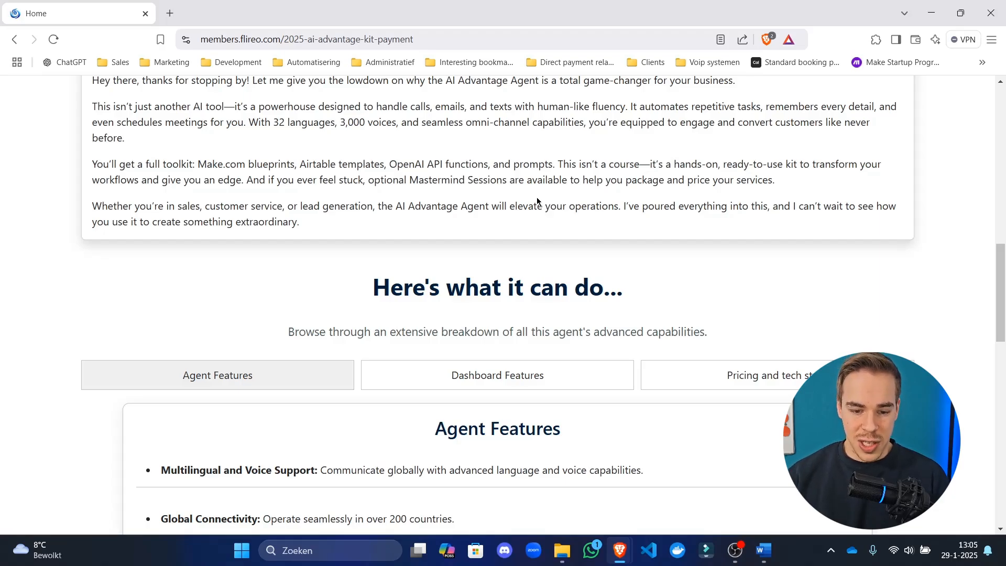
{"action": "scroll", "coordinate": [537, 197], "scroll_direction": "down", "scroll_amount": 5}
Switch from Dashboard Features to the Pricing and tech stack tab, down to the Costs box.
{"action": "left_click", "coordinate": [601, 126]}
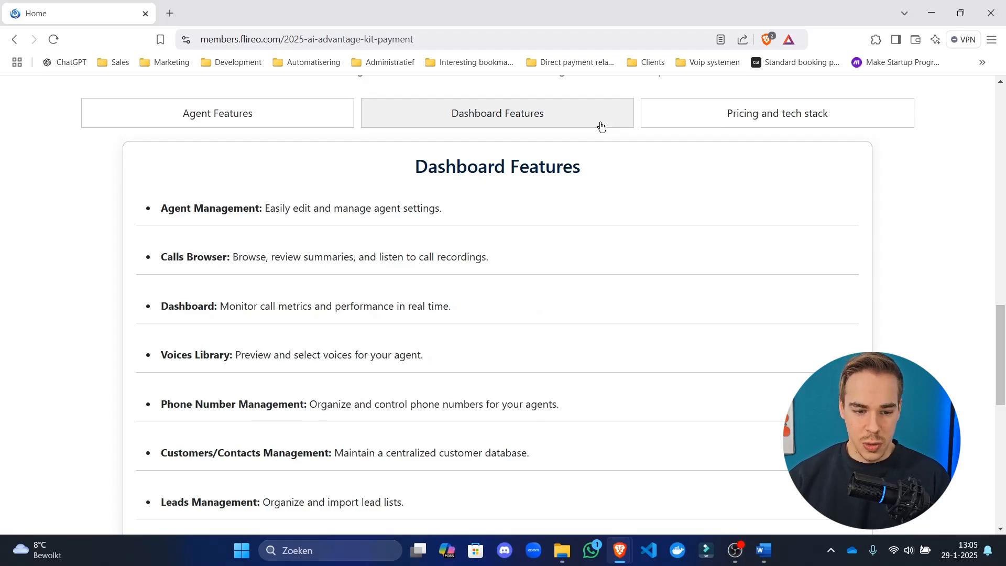
{"action": "left_click", "coordinate": [771, 121]}
{"action": "scroll", "coordinate": [451, 166], "scroll_direction": "down", "scroll_amount": 2}
{"action": "scroll", "coordinate": [448, 177], "scroll_direction": "down", "scroll_amount": 4}
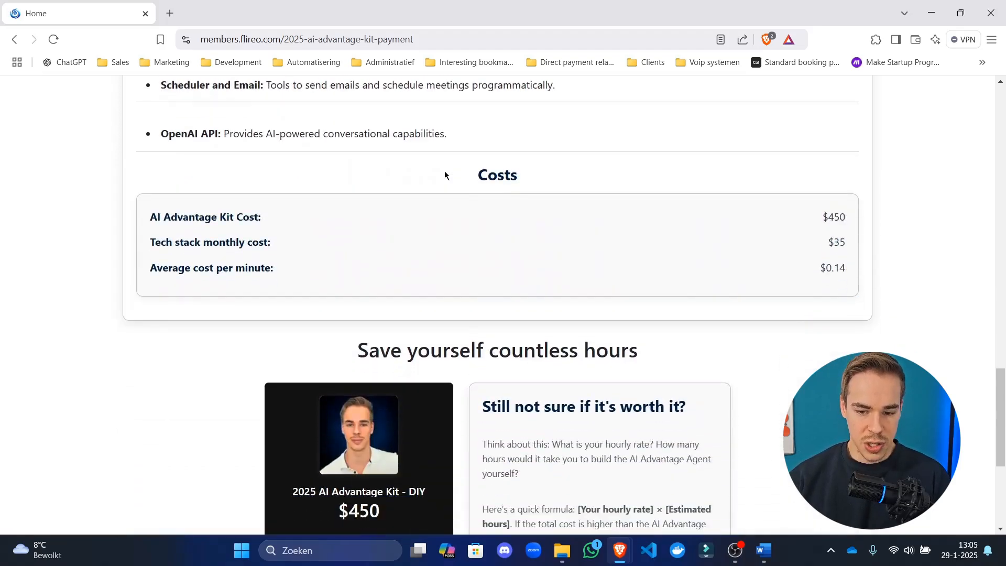
Highlight the costs: $450 kit, $35 monthly tech stack and $0.14 per minute.
{"action": "left_click_drag", "start_coordinate": [217, 208], "coordinate": [824, 207]}
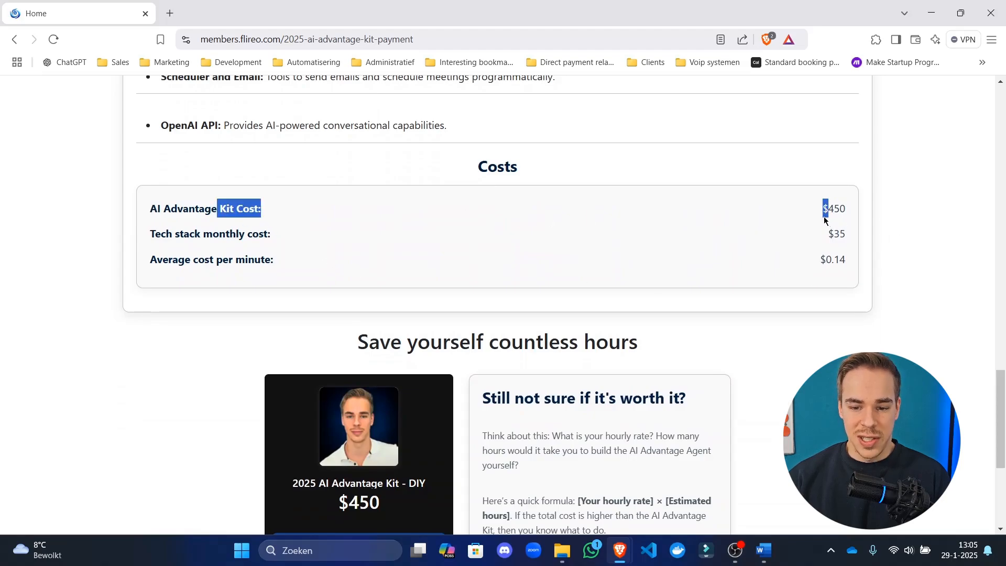
{"action": "double_click", "coordinate": [825, 208]}
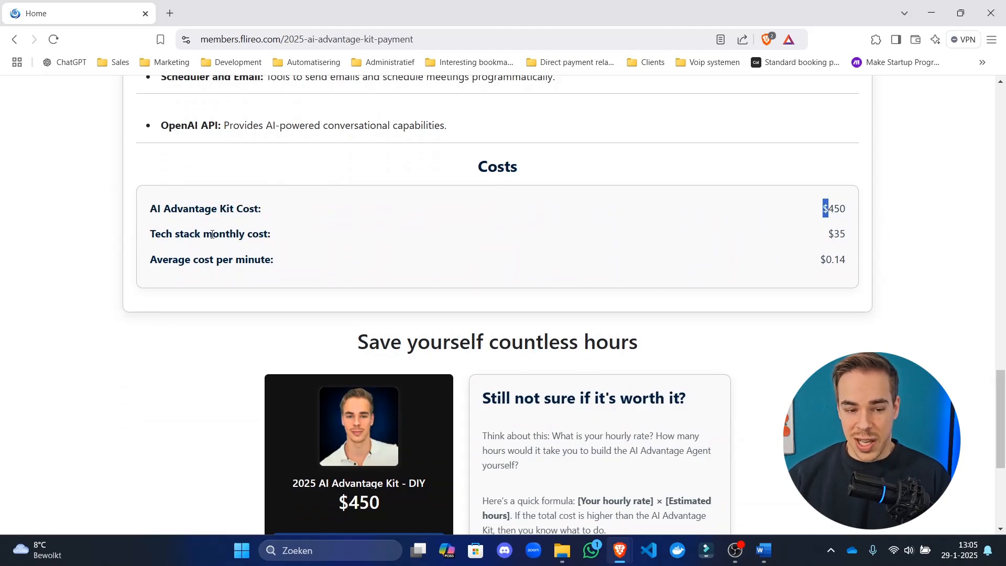
{"action": "left_click_drag", "start_coordinate": [213, 233], "coordinate": [776, 238]}
{"action": "left_click", "coordinate": [847, 237]}
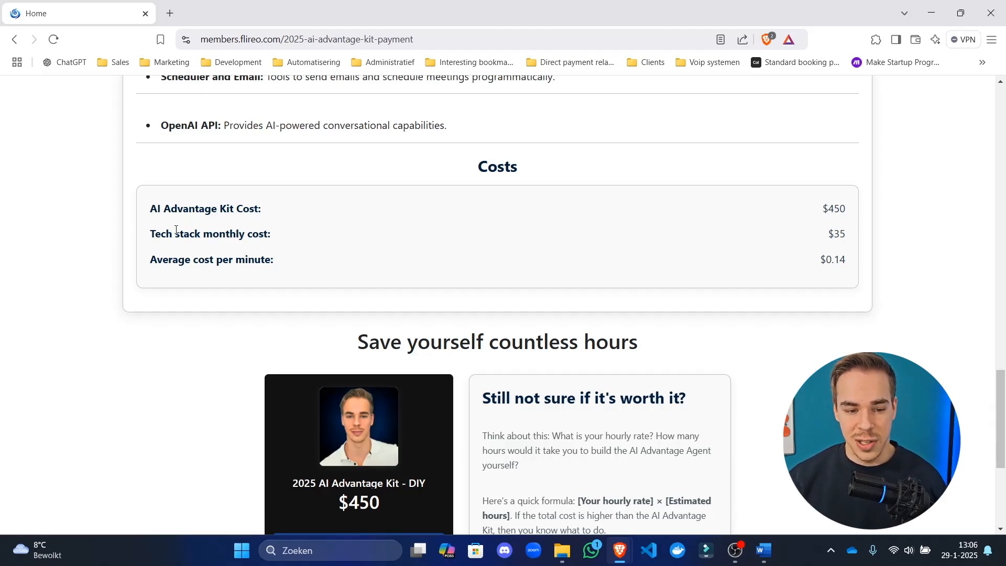
{"action": "left_click_drag", "start_coordinate": [172, 234], "coordinate": [844, 239]}
{"action": "left_click", "coordinate": [835, 237]}
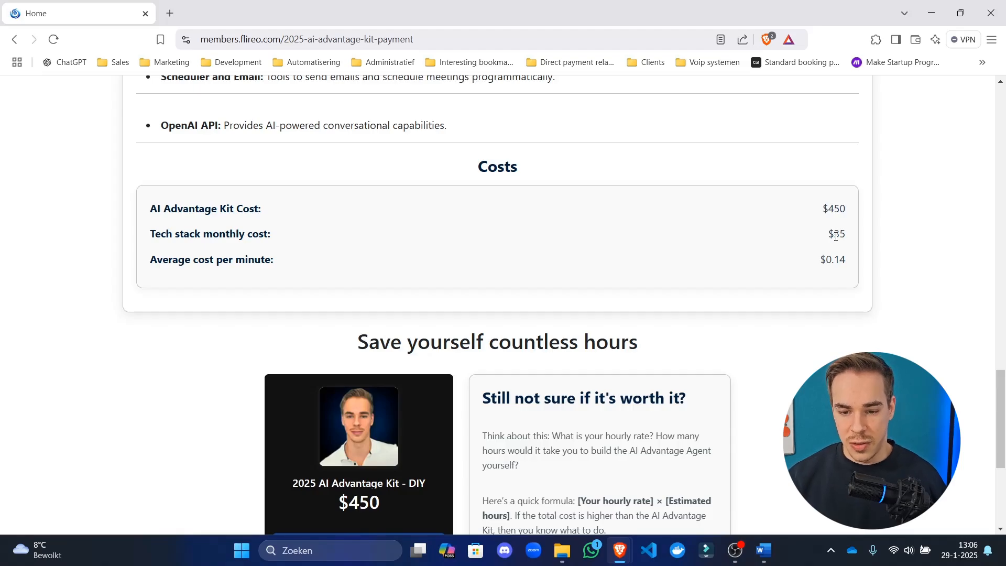
{"action": "triple_click", "coordinate": [836, 236]}
{"action": "triple_click", "coordinate": [838, 260]}
{"action": "left_click", "coordinate": [841, 261]}
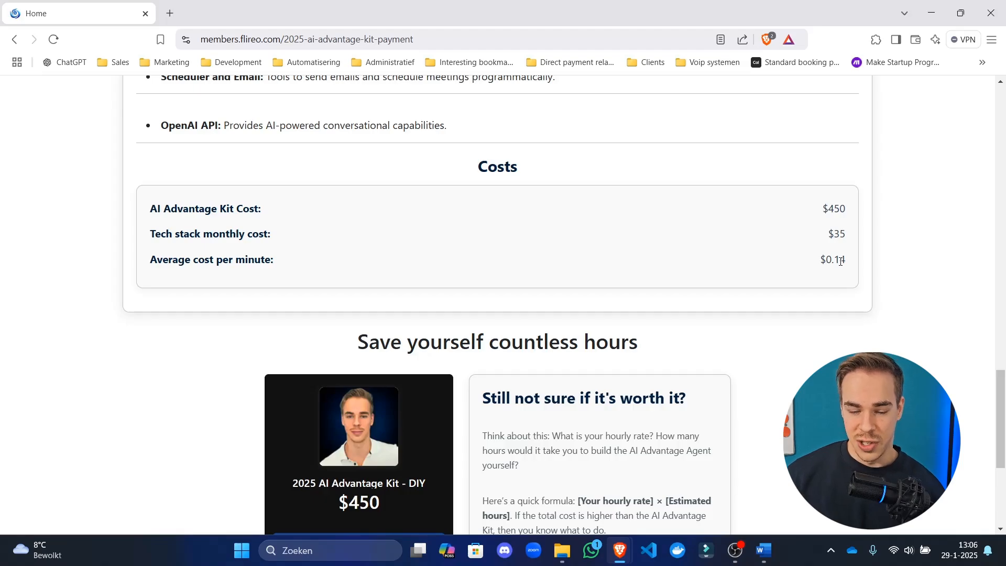
{"action": "scroll", "coordinate": [401, 266], "scroll_direction": "up", "scroll_amount": 3}
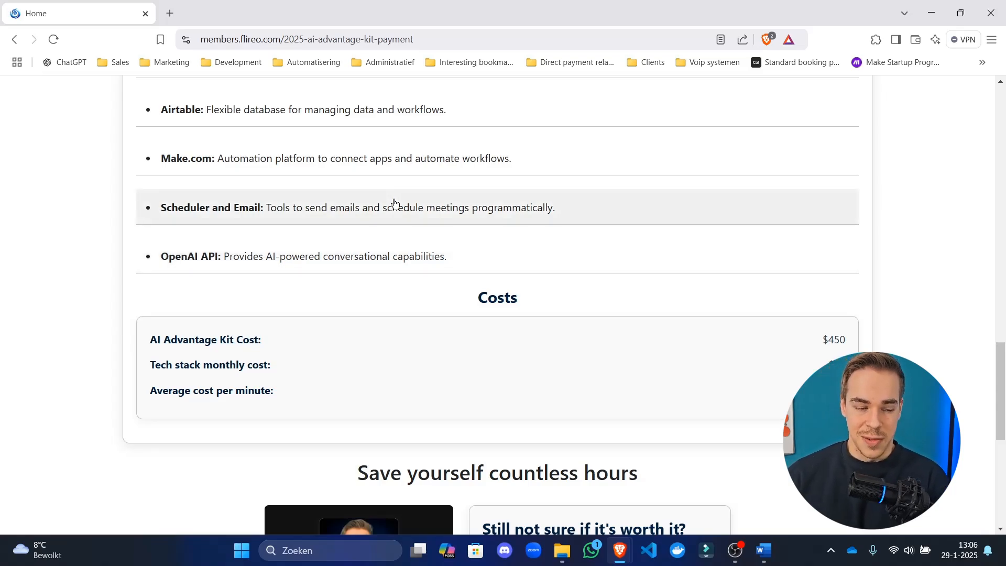
{"action": "scroll", "coordinate": [777, 304], "scroll_direction": "down", "scroll_amount": 8}
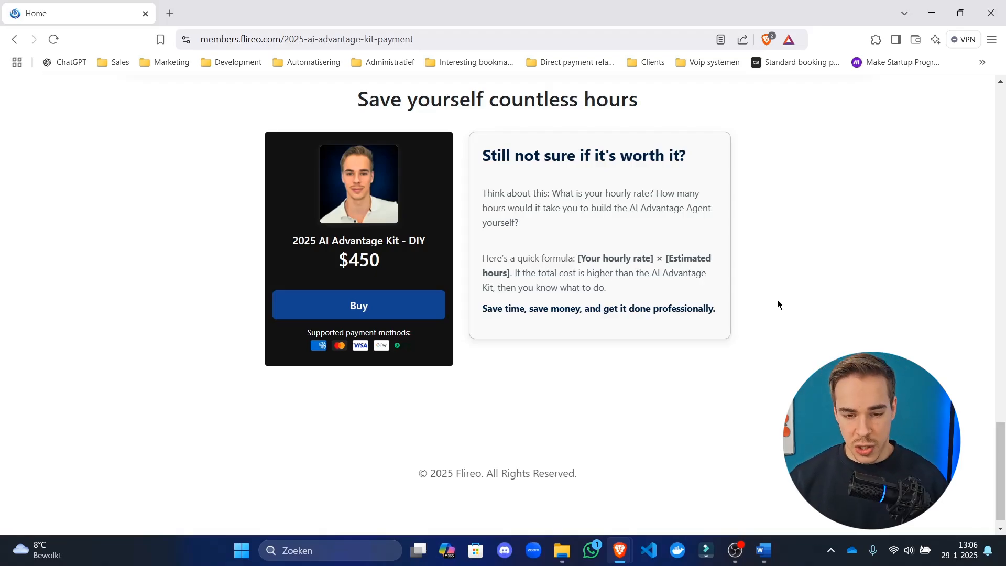
{"action": "left_click_drag", "start_coordinate": [753, 361], "coordinate": [515, 412]}
{"action": "scroll", "coordinate": [504, 282], "scroll_direction": "up", "scroll_amount": 5}
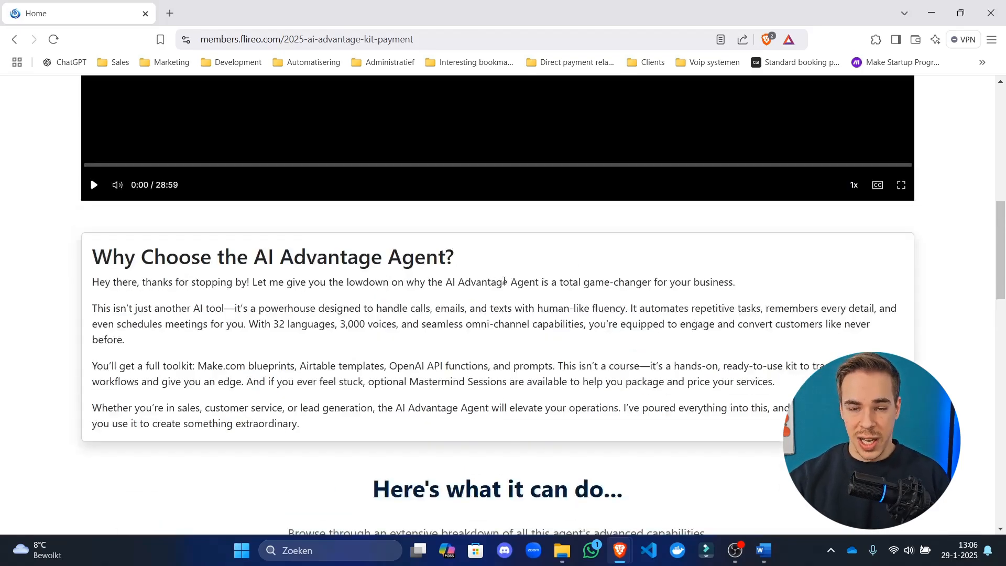
{"action": "scroll", "coordinate": [513, 272], "scroll_direction": "up", "scroll_amount": 9}
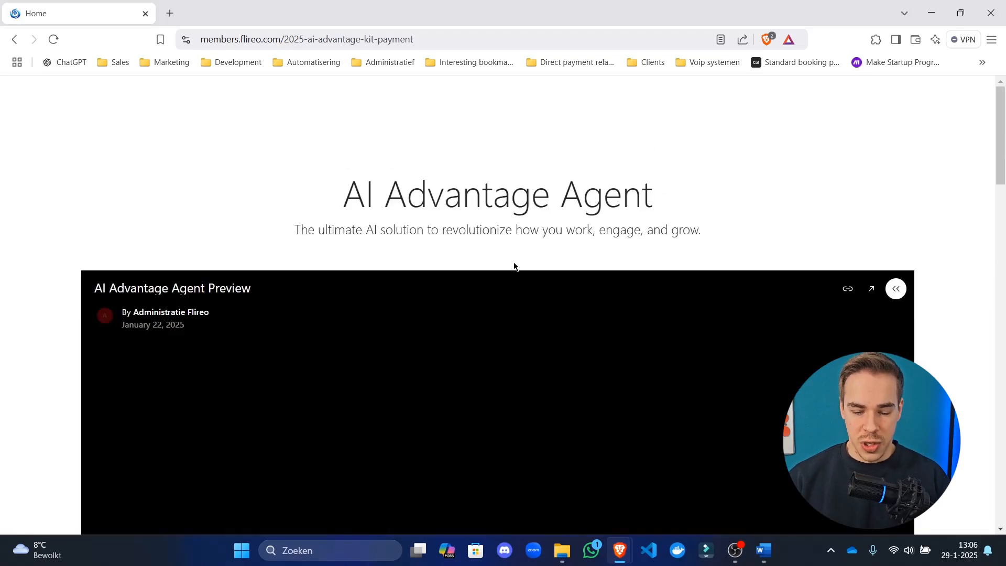
{"action": "left_click_drag", "start_coordinate": [424, 197], "coordinate": [462, 195]}
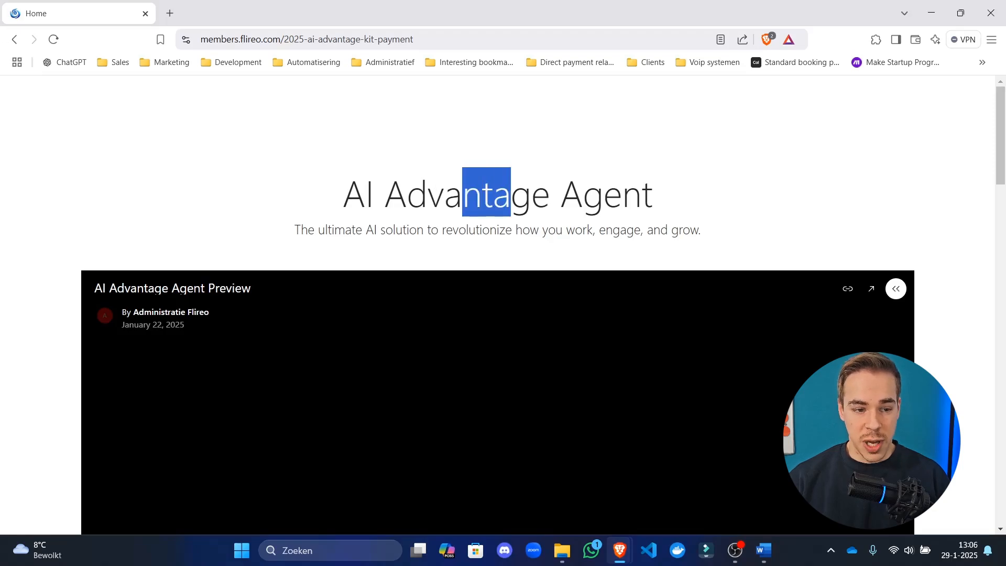
{"action": "left_click", "coordinate": [12, 40]}
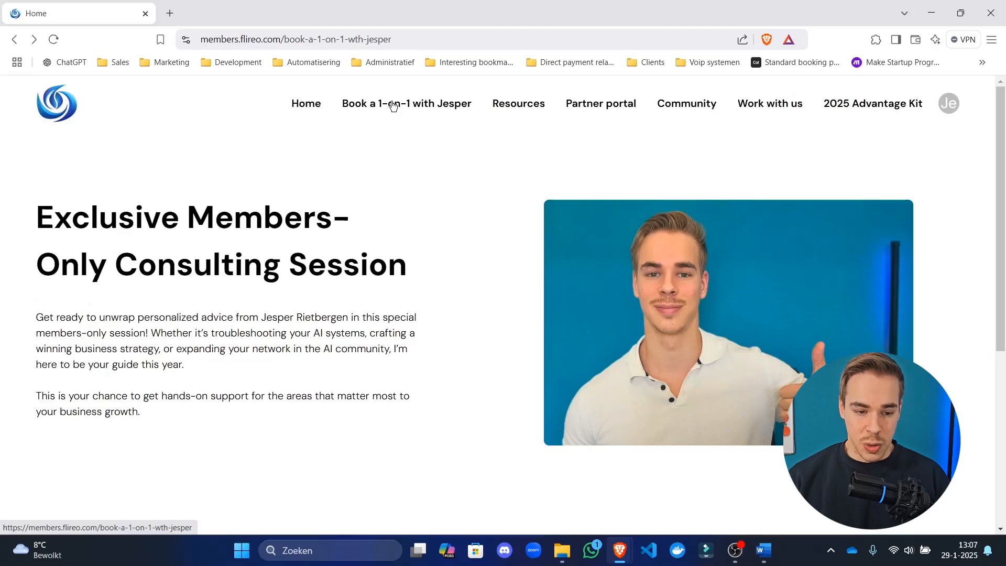
{"action": "left_click", "coordinate": [881, 107]}
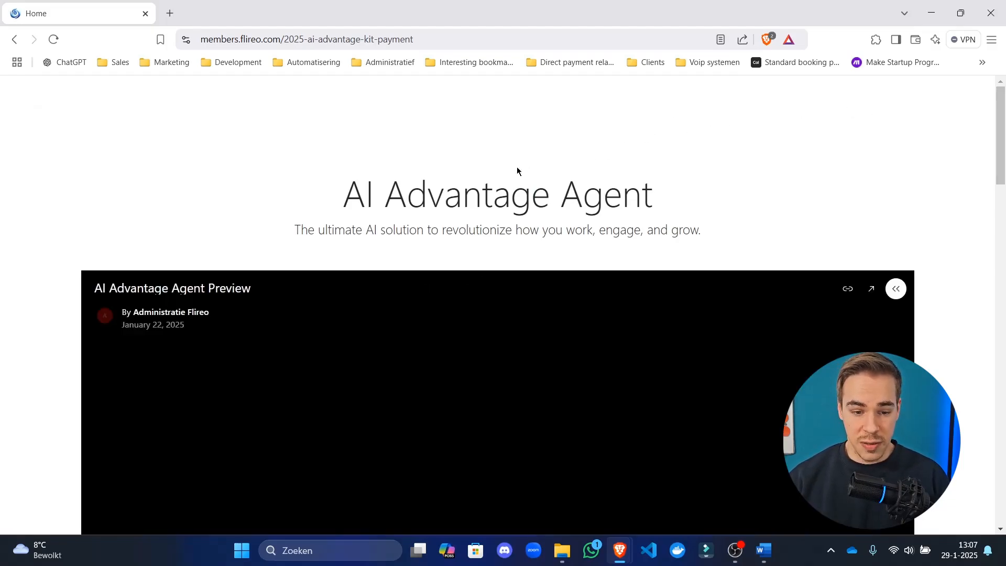
{"action": "scroll", "coordinate": [491, 172], "scroll_direction": "down", "scroll_amount": 15}
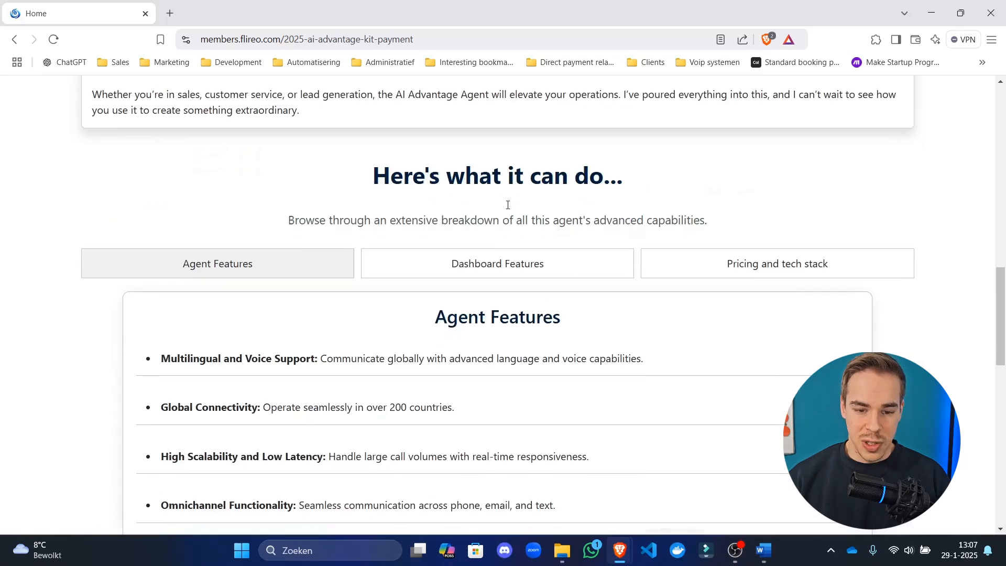
{"action": "scroll", "coordinate": [572, 236], "scroll_direction": "up", "scroll_amount": 3}
{"action": "triple_click", "coordinate": [560, 262]}
{"action": "left_click_drag", "start_coordinate": [343, 193], "coordinate": [494, 250]}
{"action": "left_click", "coordinate": [479, 224]}
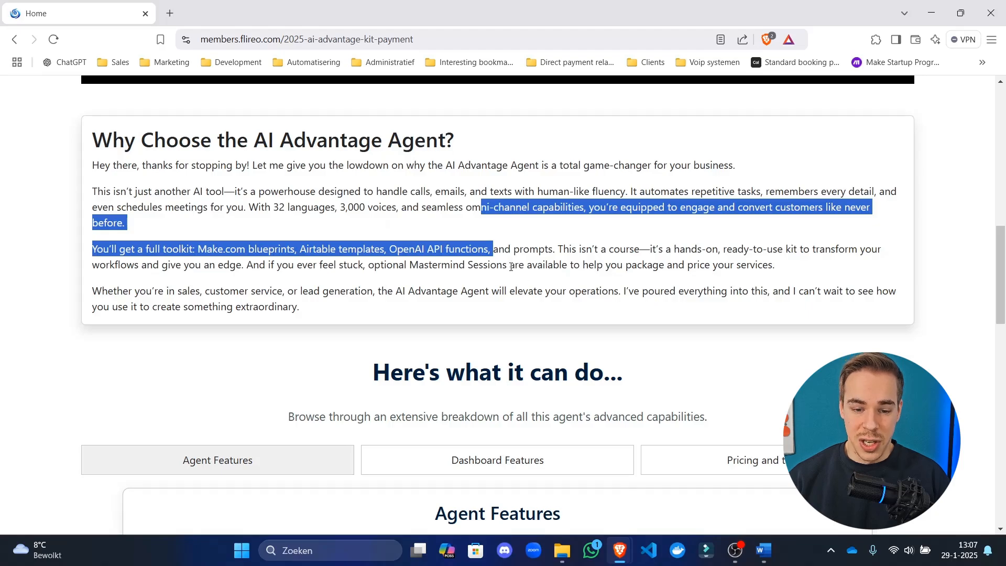
{"action": "left_click", "coordinate": [511, 267]}
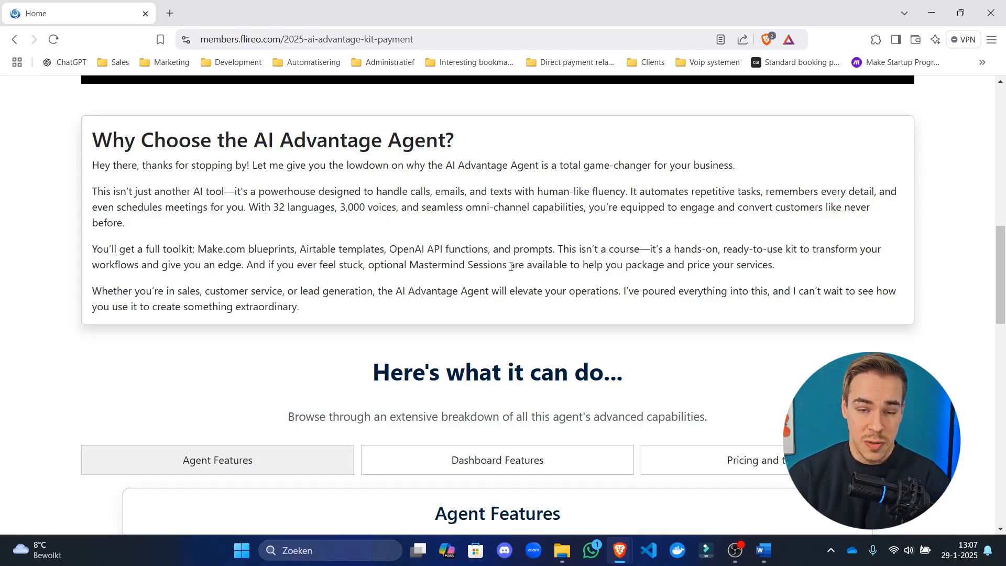